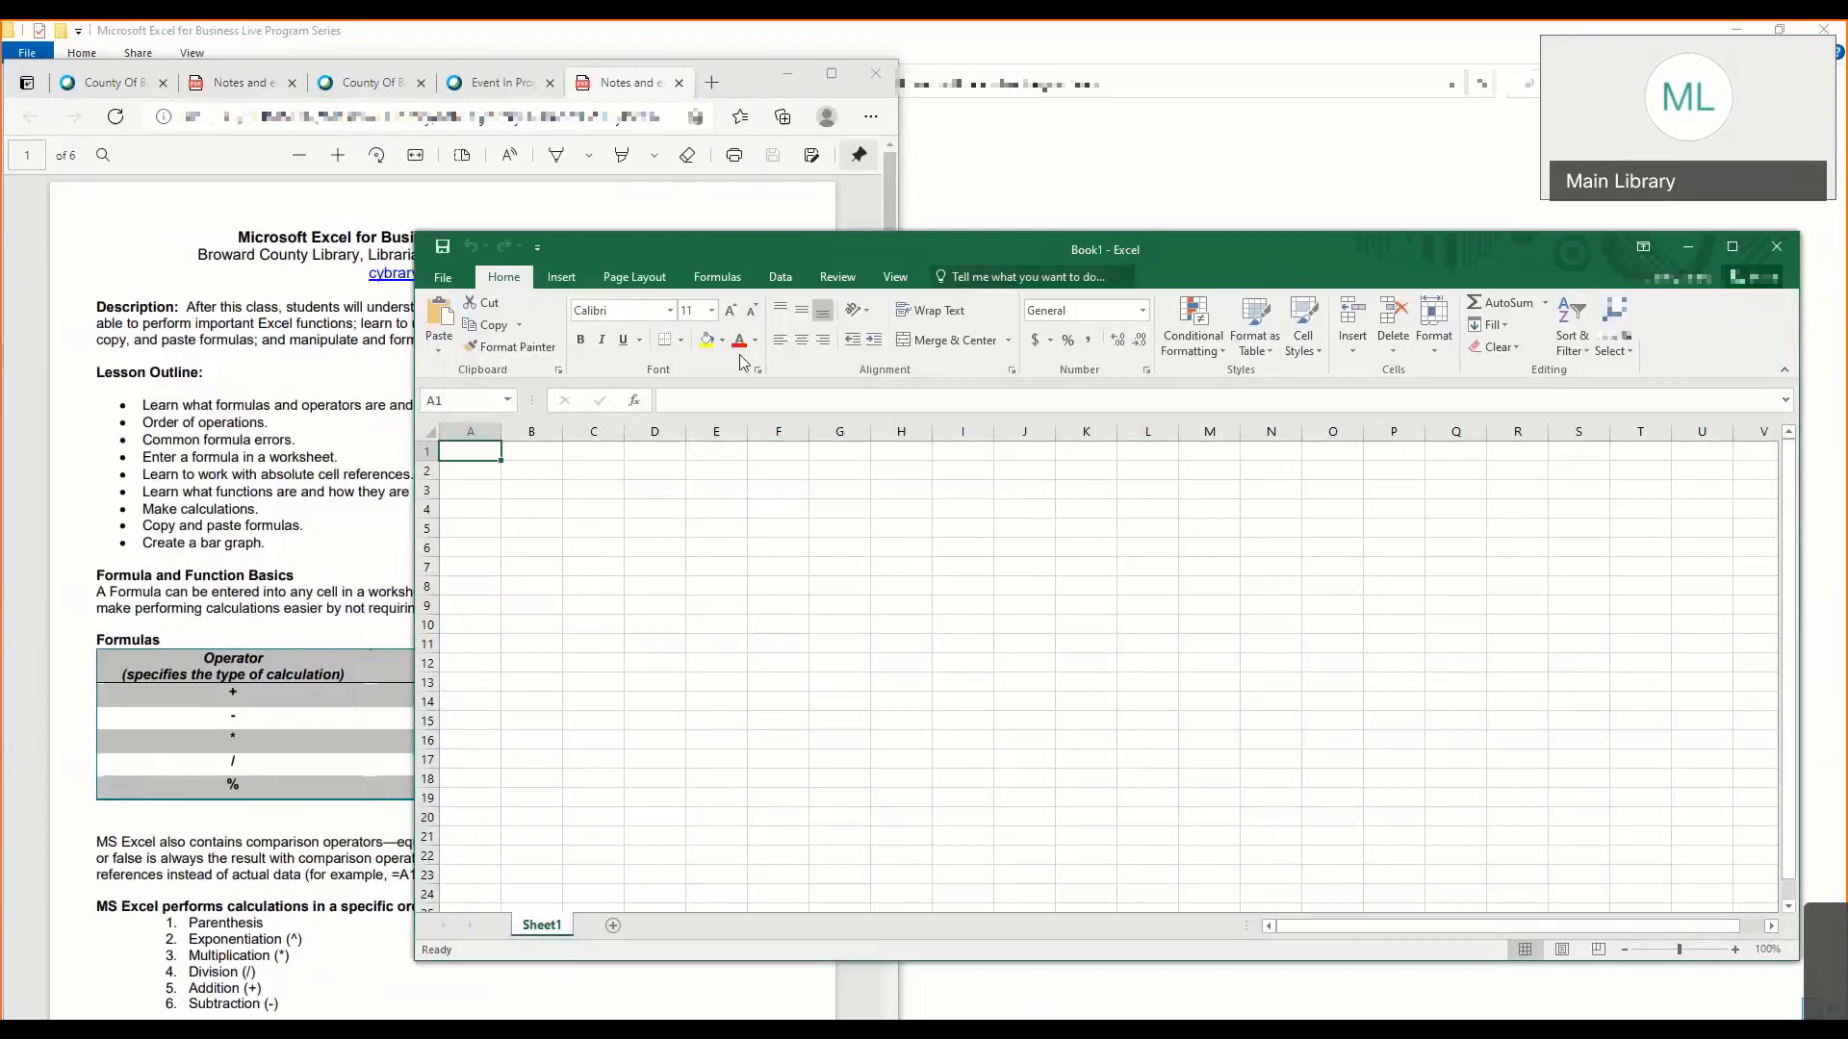
- Move the blank workbook window beside the lesson notes so the notes page is uncovered
{"action": "left_click_drag", "start_coordinate": [741, 248], "coordinate": [869, 188]}
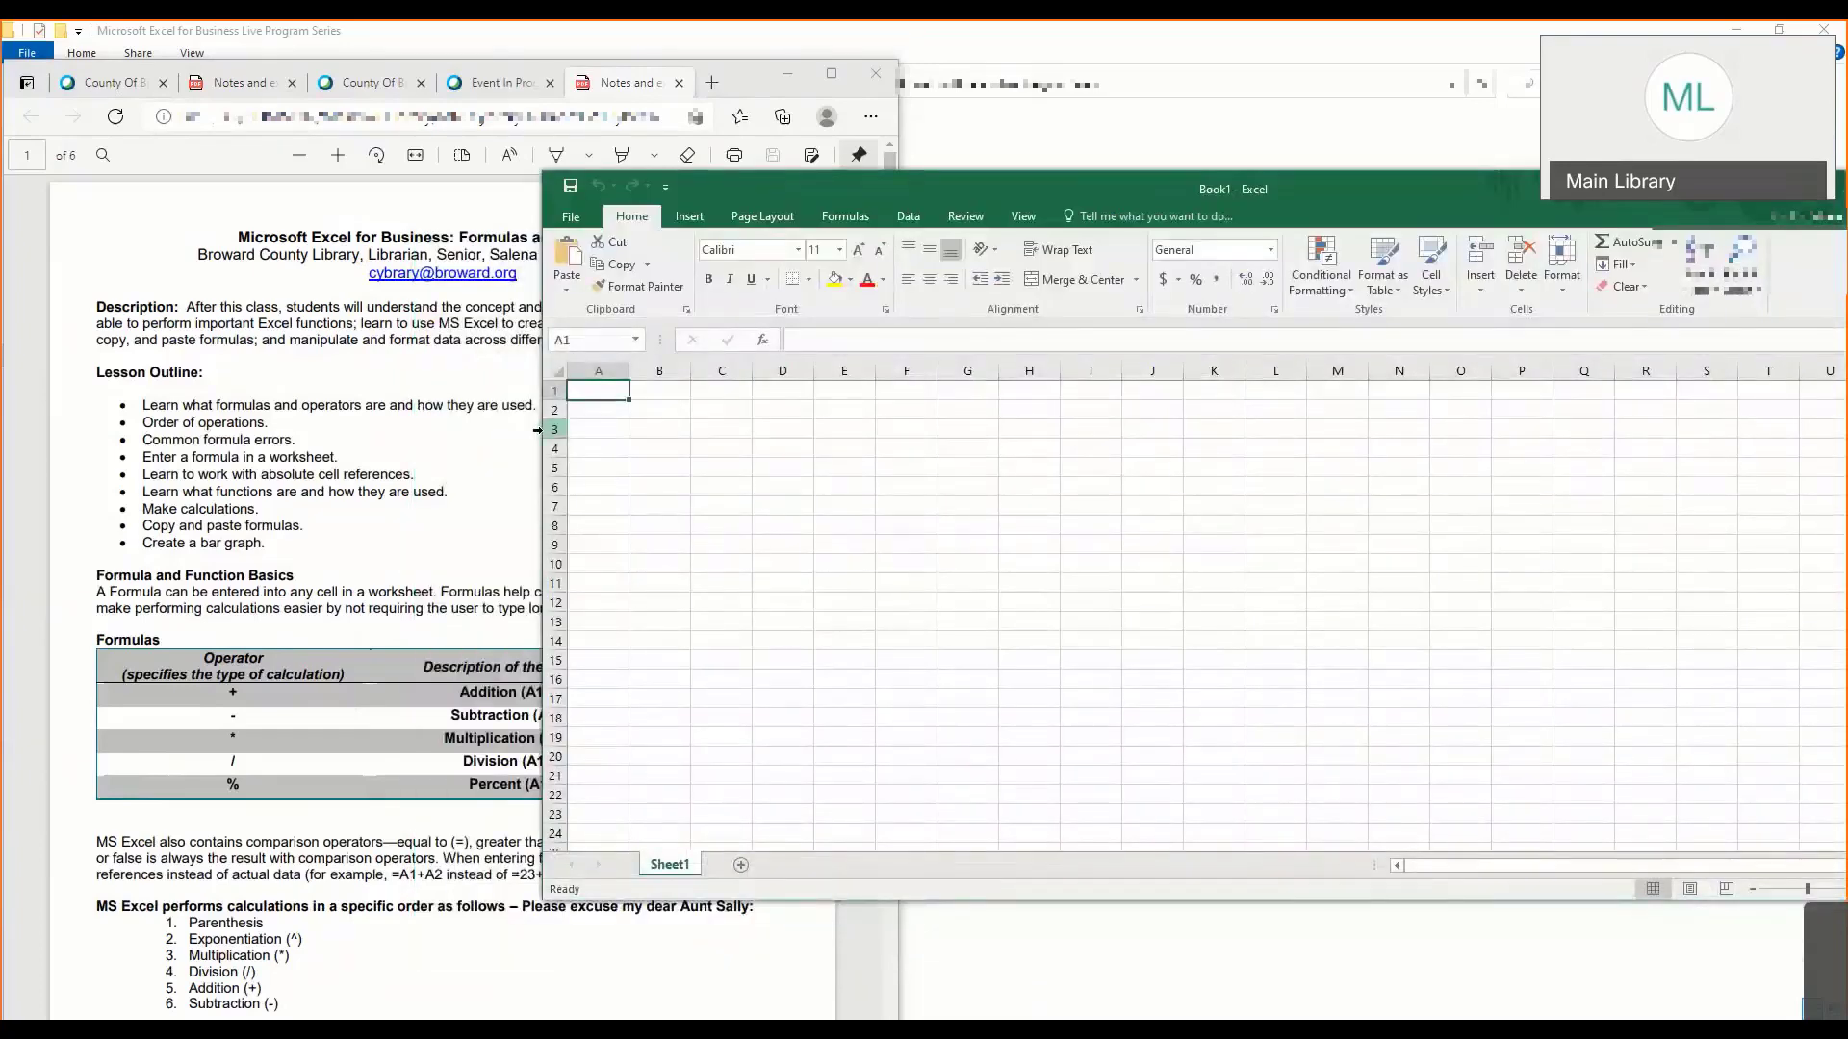
{"action": "left_click_drag", "start_coordinate": [540, 430], "coordinate": [810, 440]}
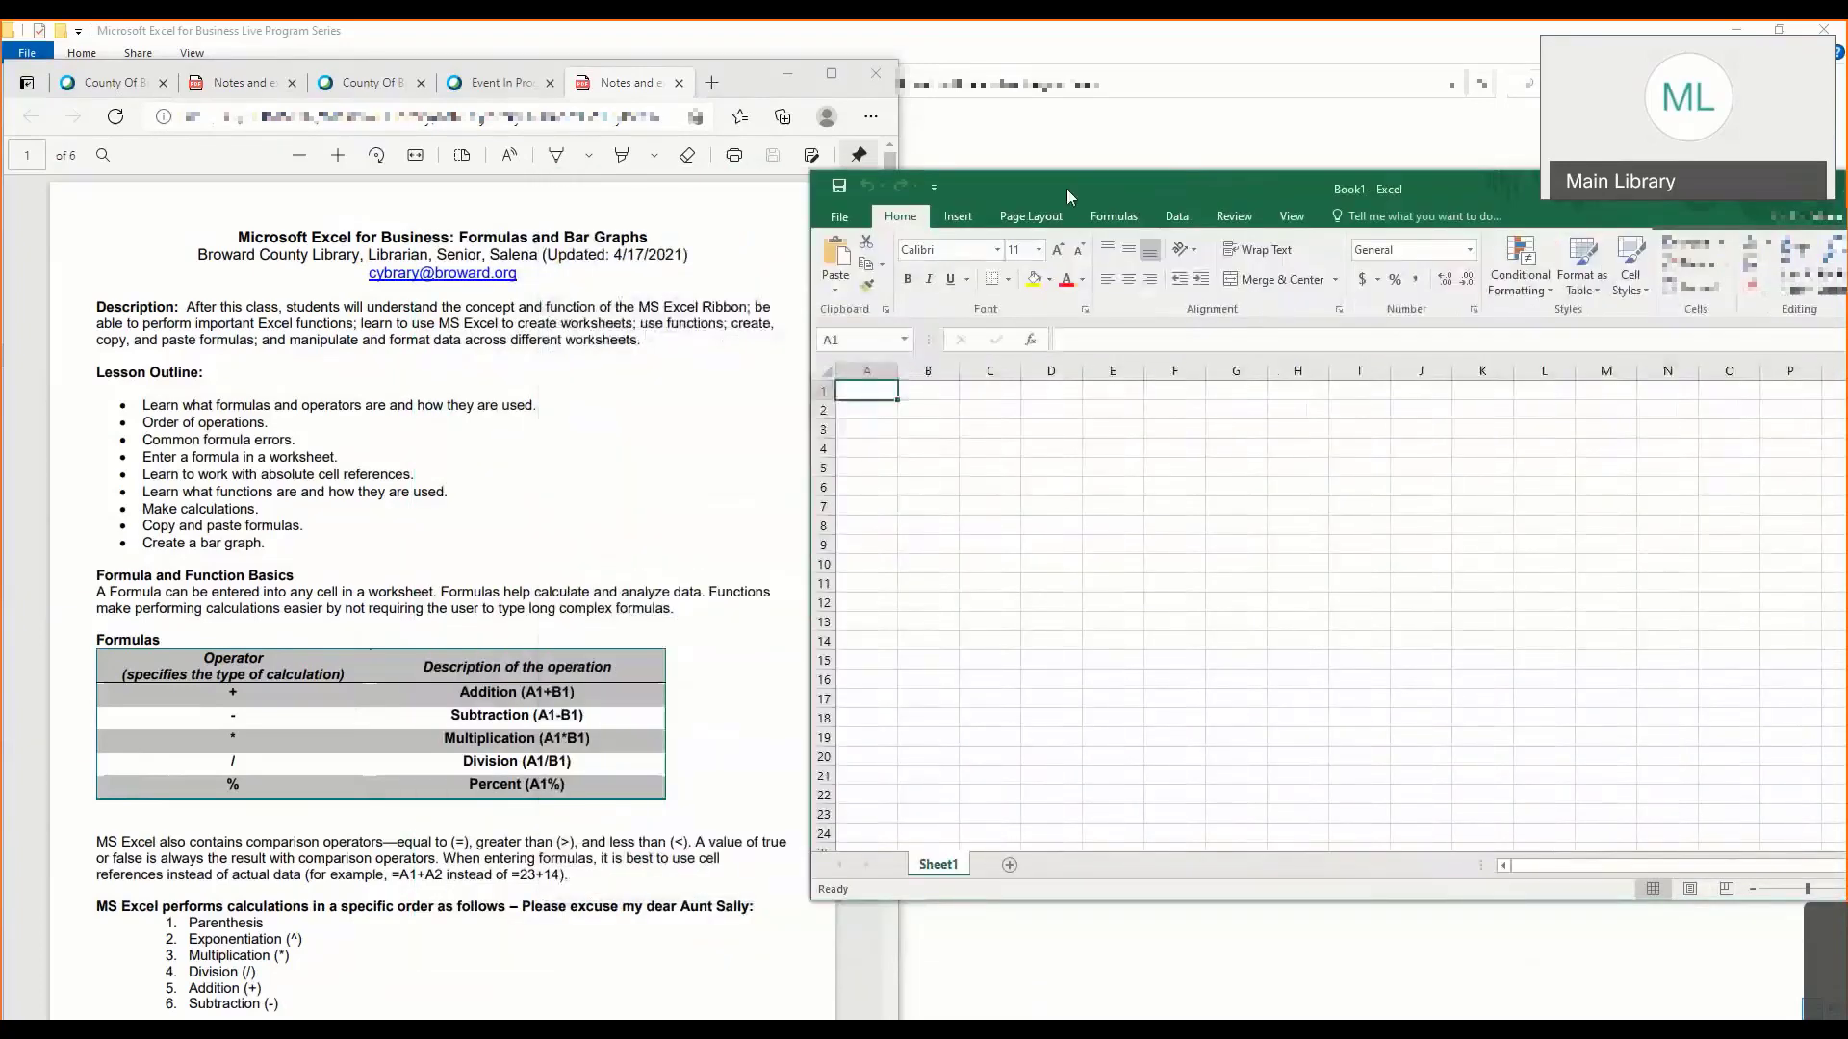
{"action": "left_click_drag", "start_coordinate": [1242, 189], "coordinate": [1333, 115]}
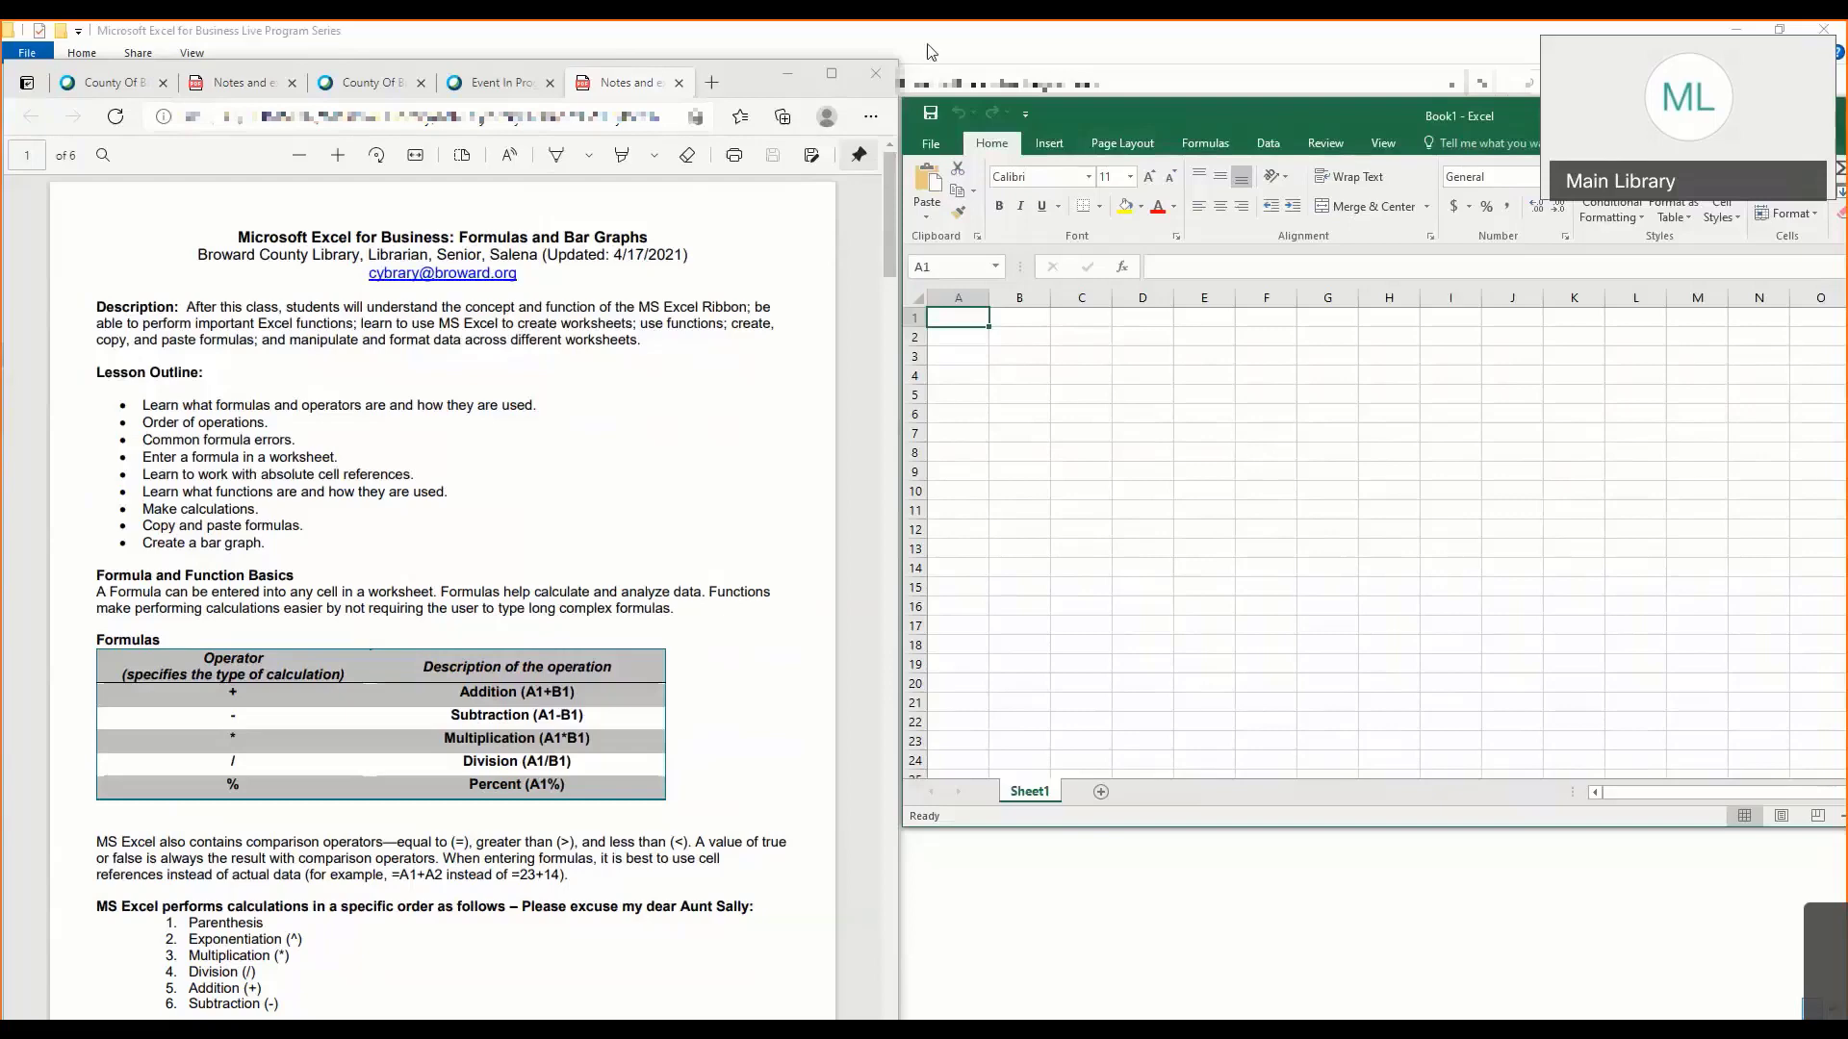
- Review the lesson outline, formula operators table and order of operations in the notes, highlighting "Please excuse my dear Aunt Sally"
{"action": "left_click", "coordinate": [545, 490]}
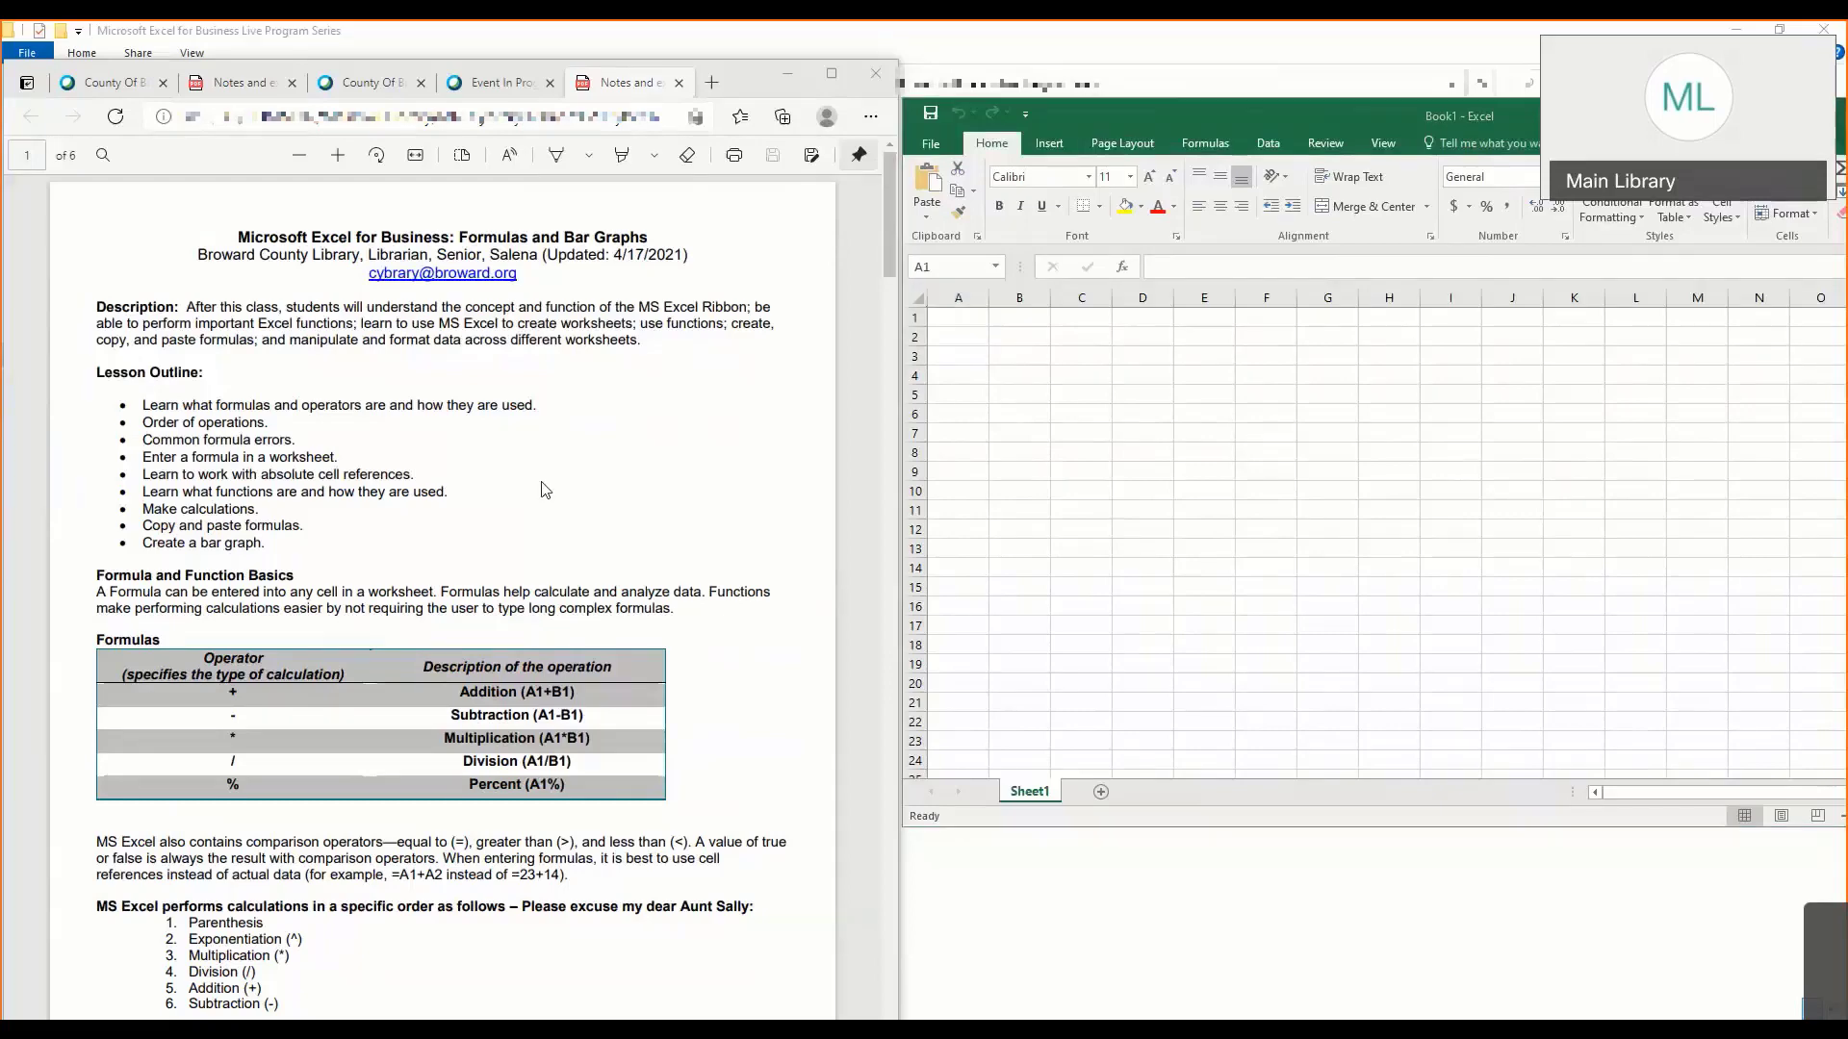
{"action": "scroll", "coordinate": [544, 490], "scroll_direction": "down", "scroll_amount": 3}
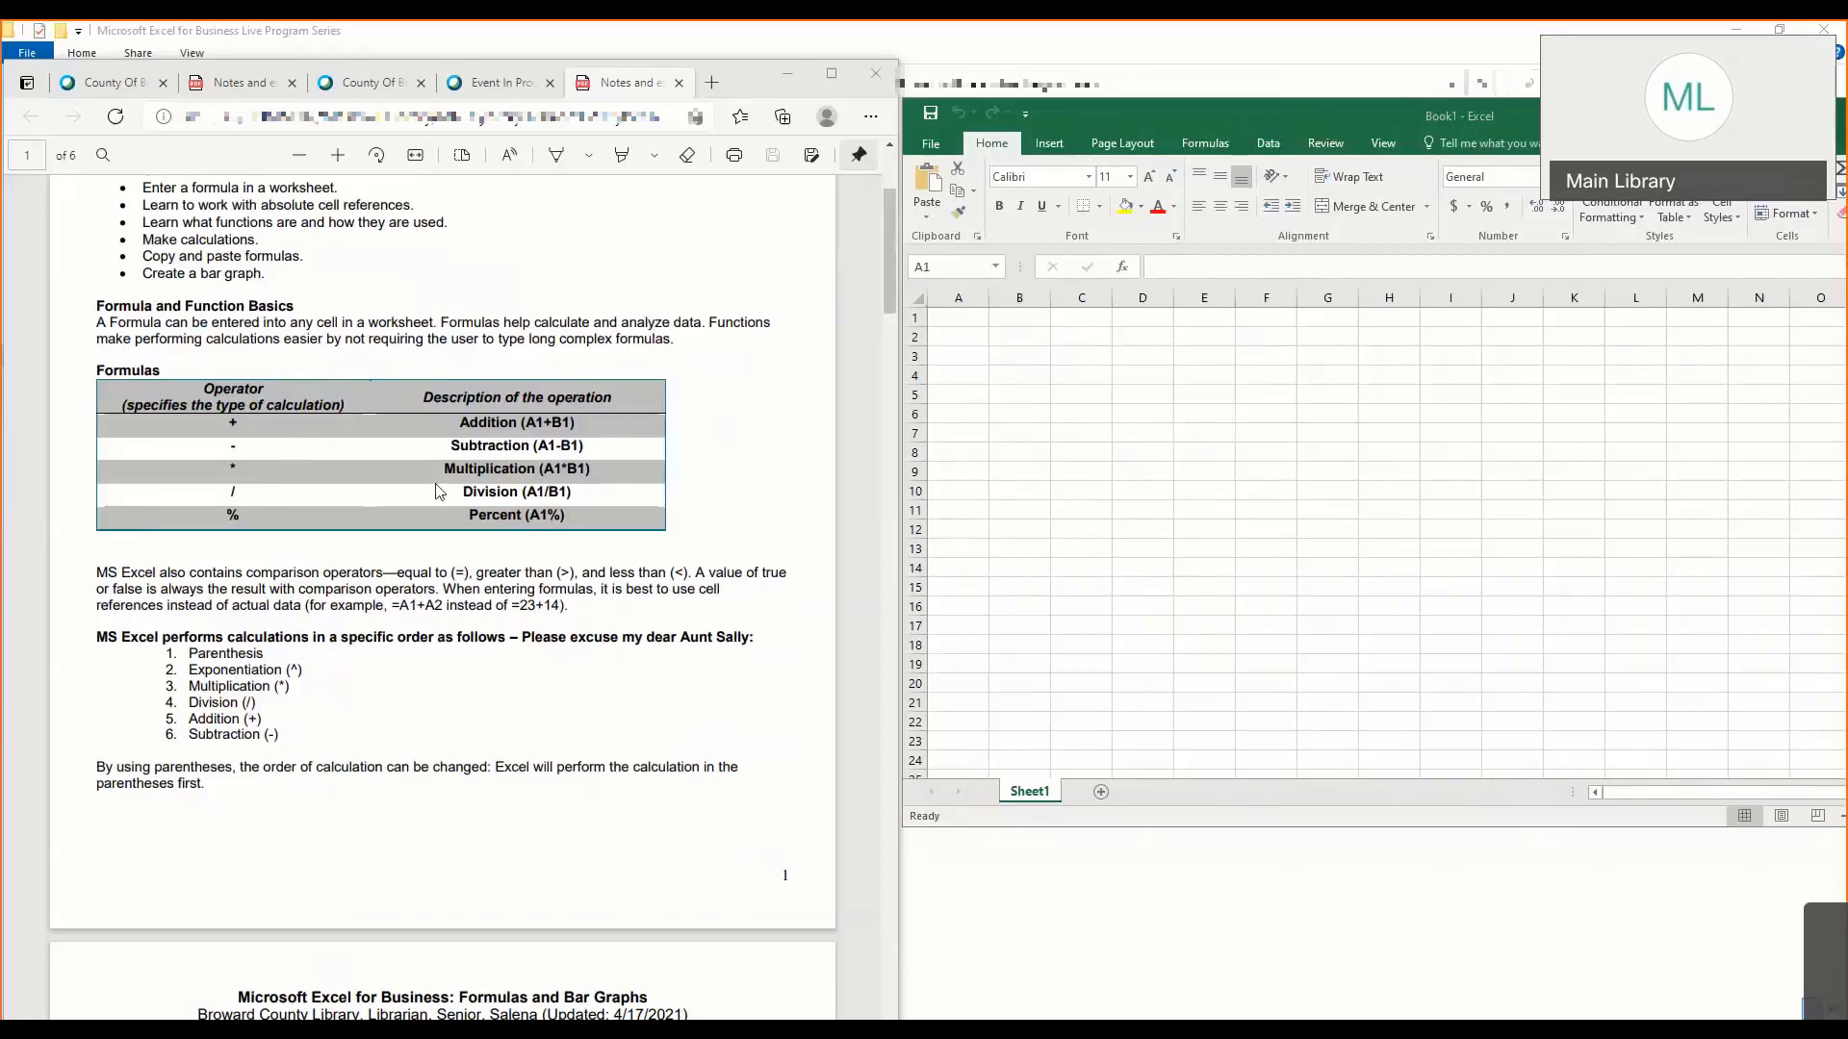
{"action": "scroll", "coordinate": [437, 484], "scroll_direction": "up", "scroll_amount": 3}
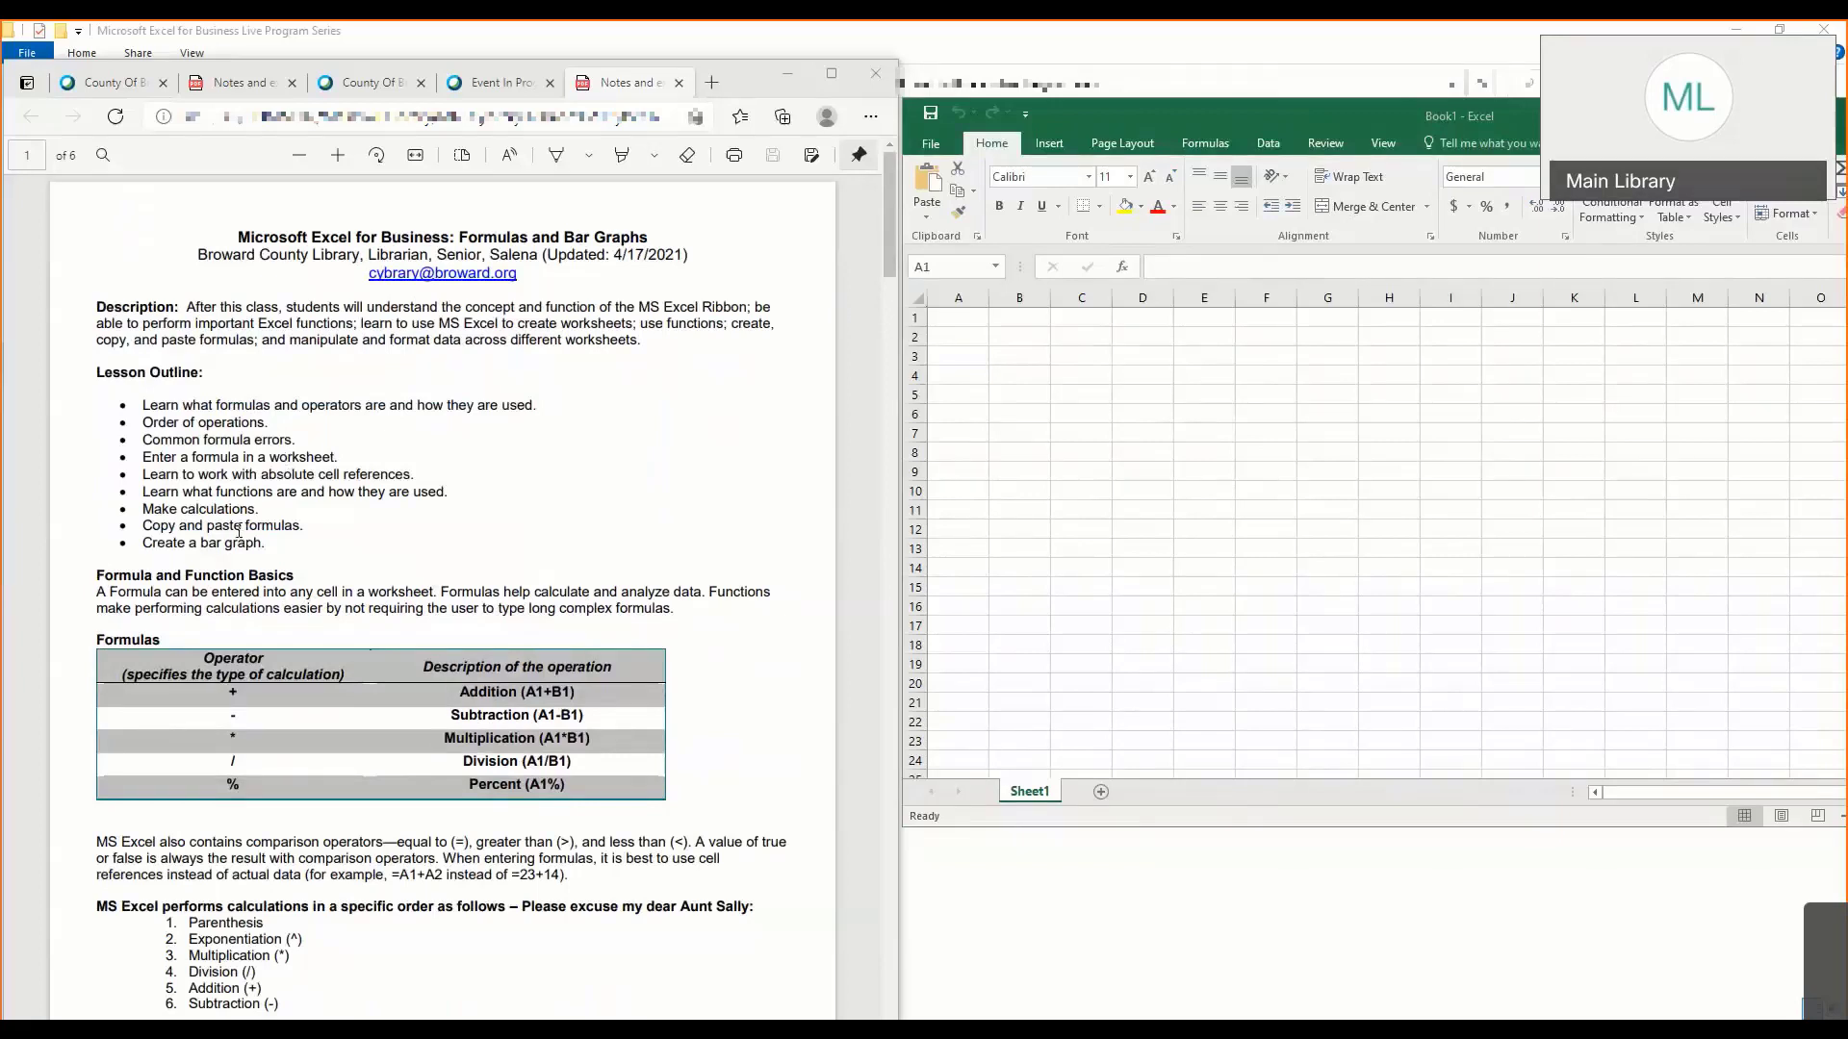
{"action": "scroll", "coordinate": [239, 530], "scroll_direction": "down", "scroll_amount": 4}
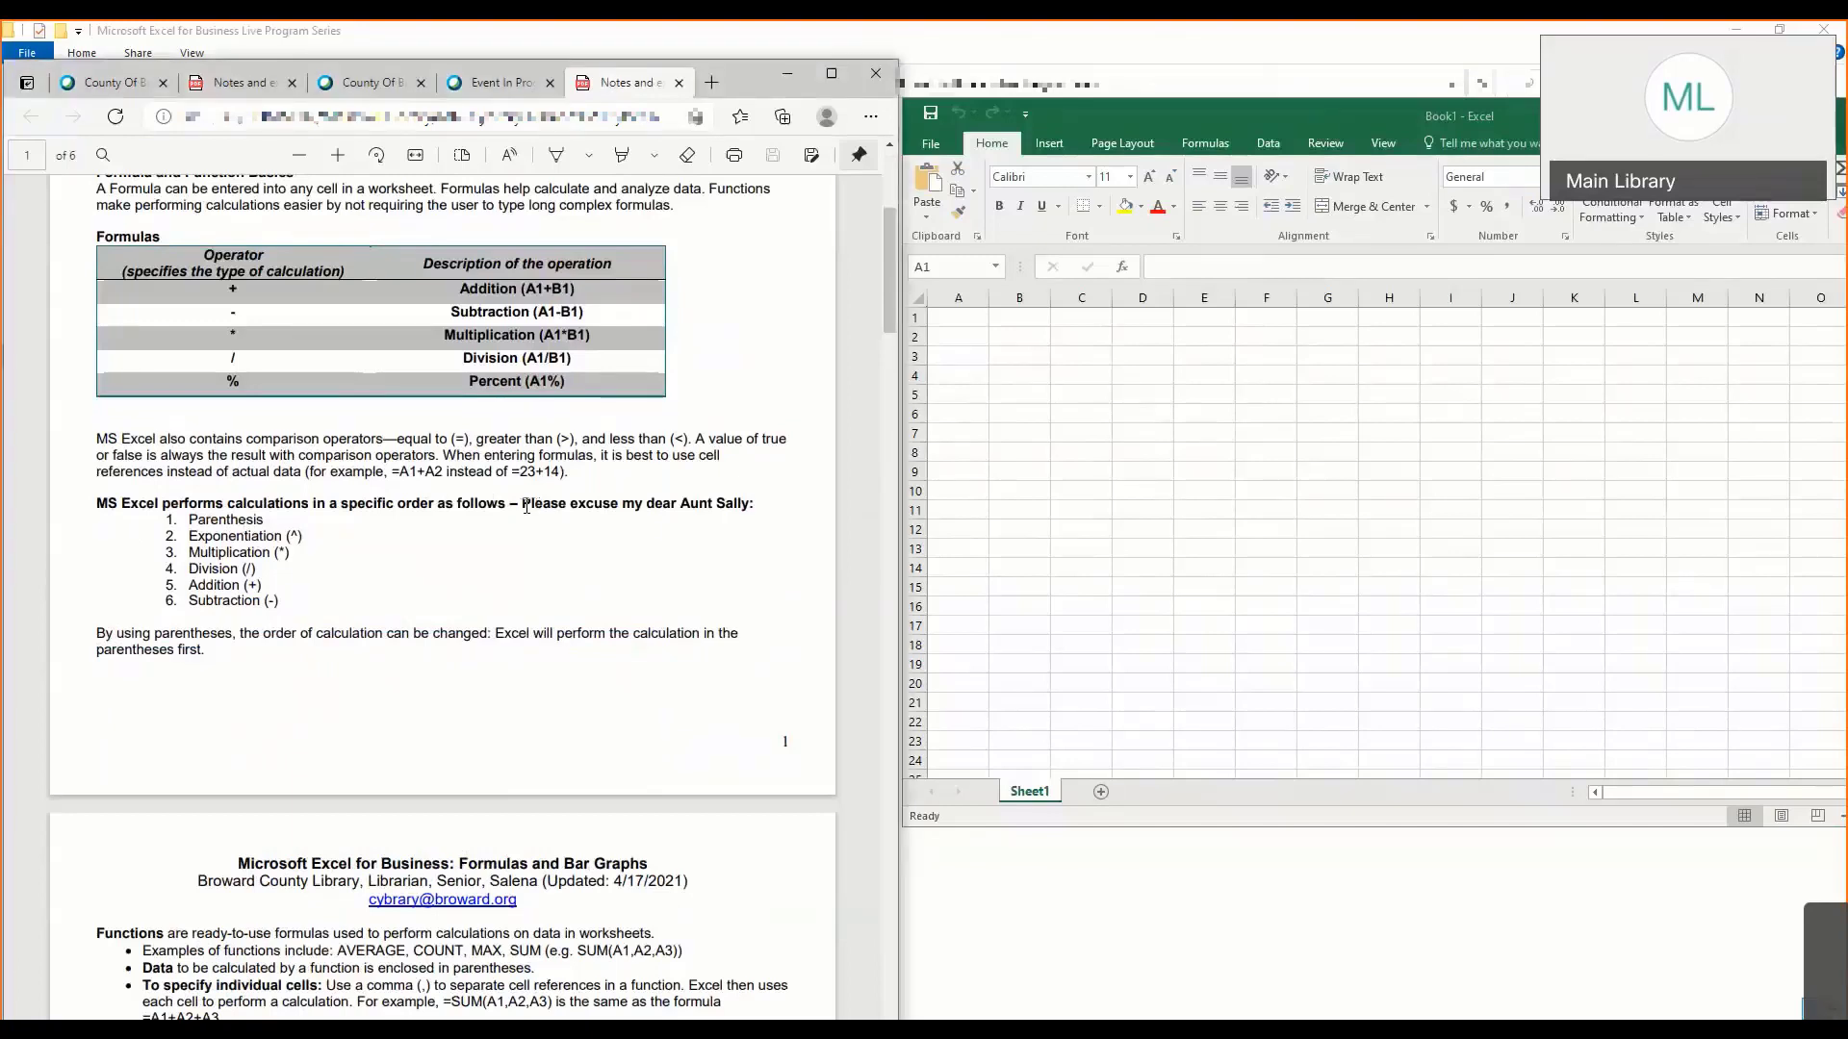
{"action": "left_click_drag", "start_coordinate": [522, 505], "coordinate": [770, 498]}
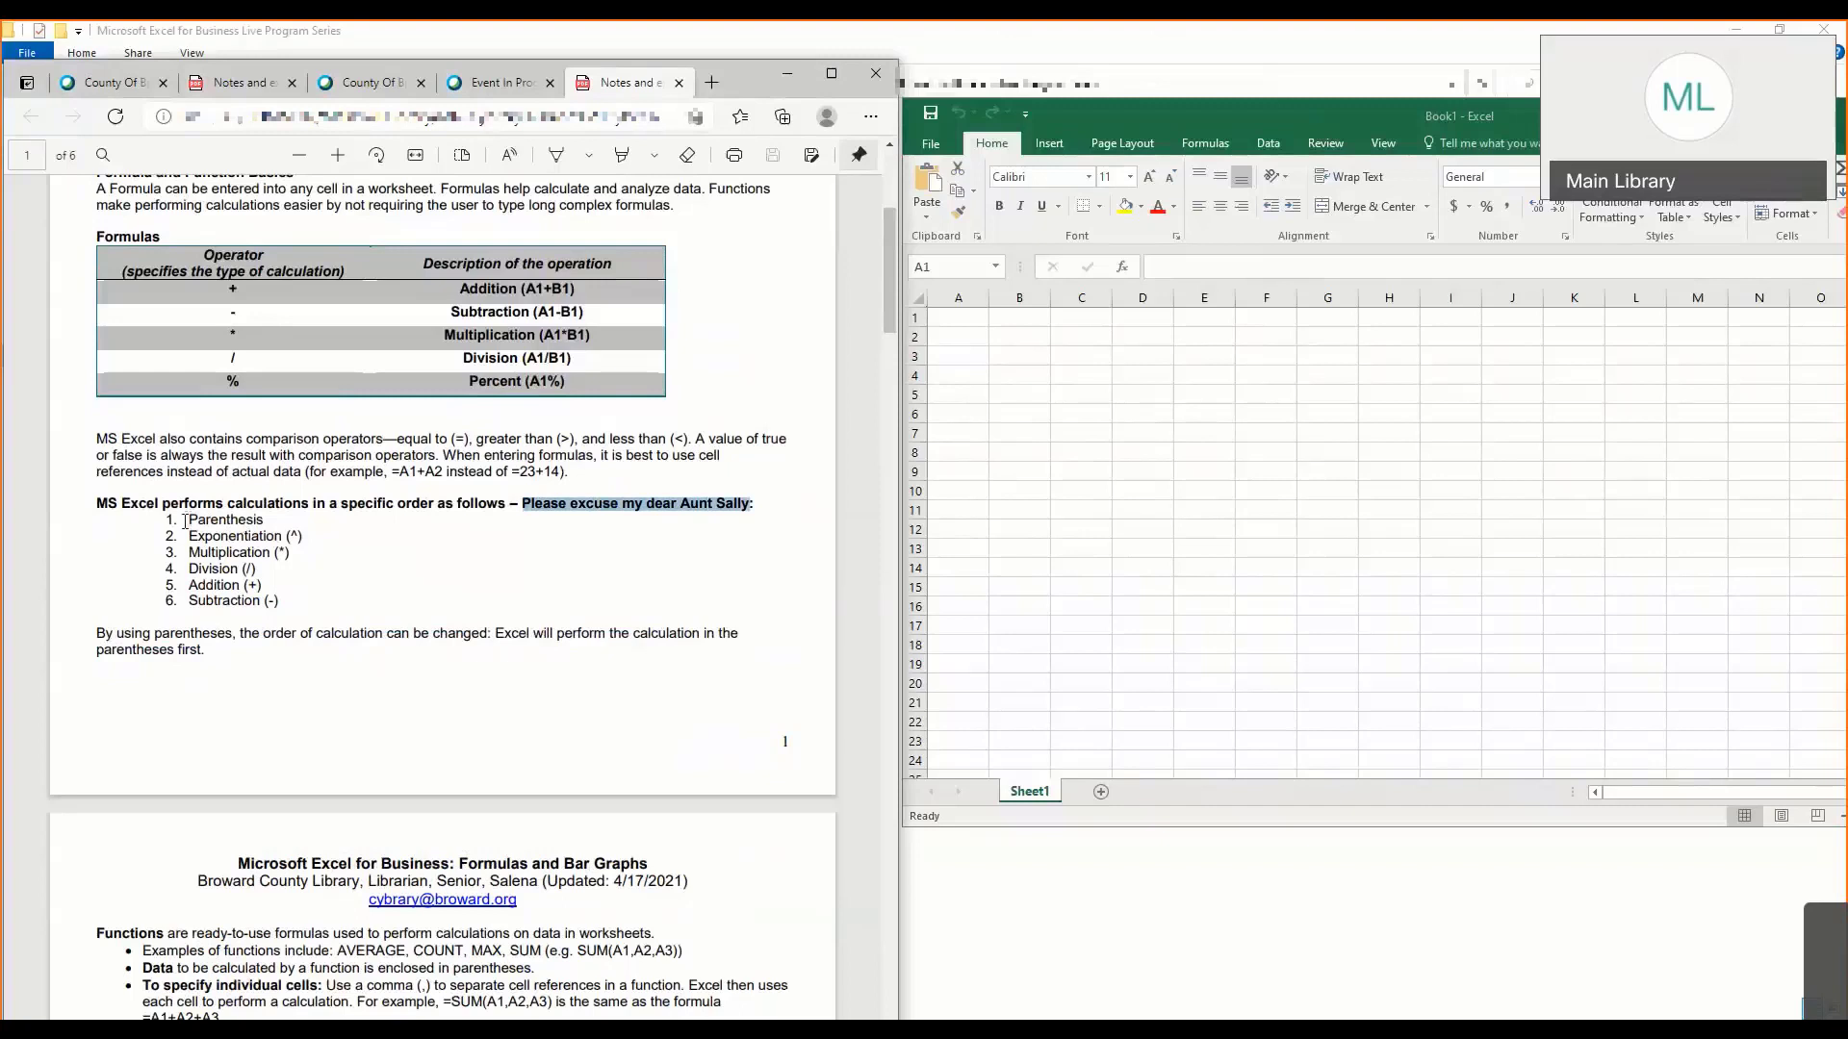
{"action": "left_click", "coordinate": [243, 554]}
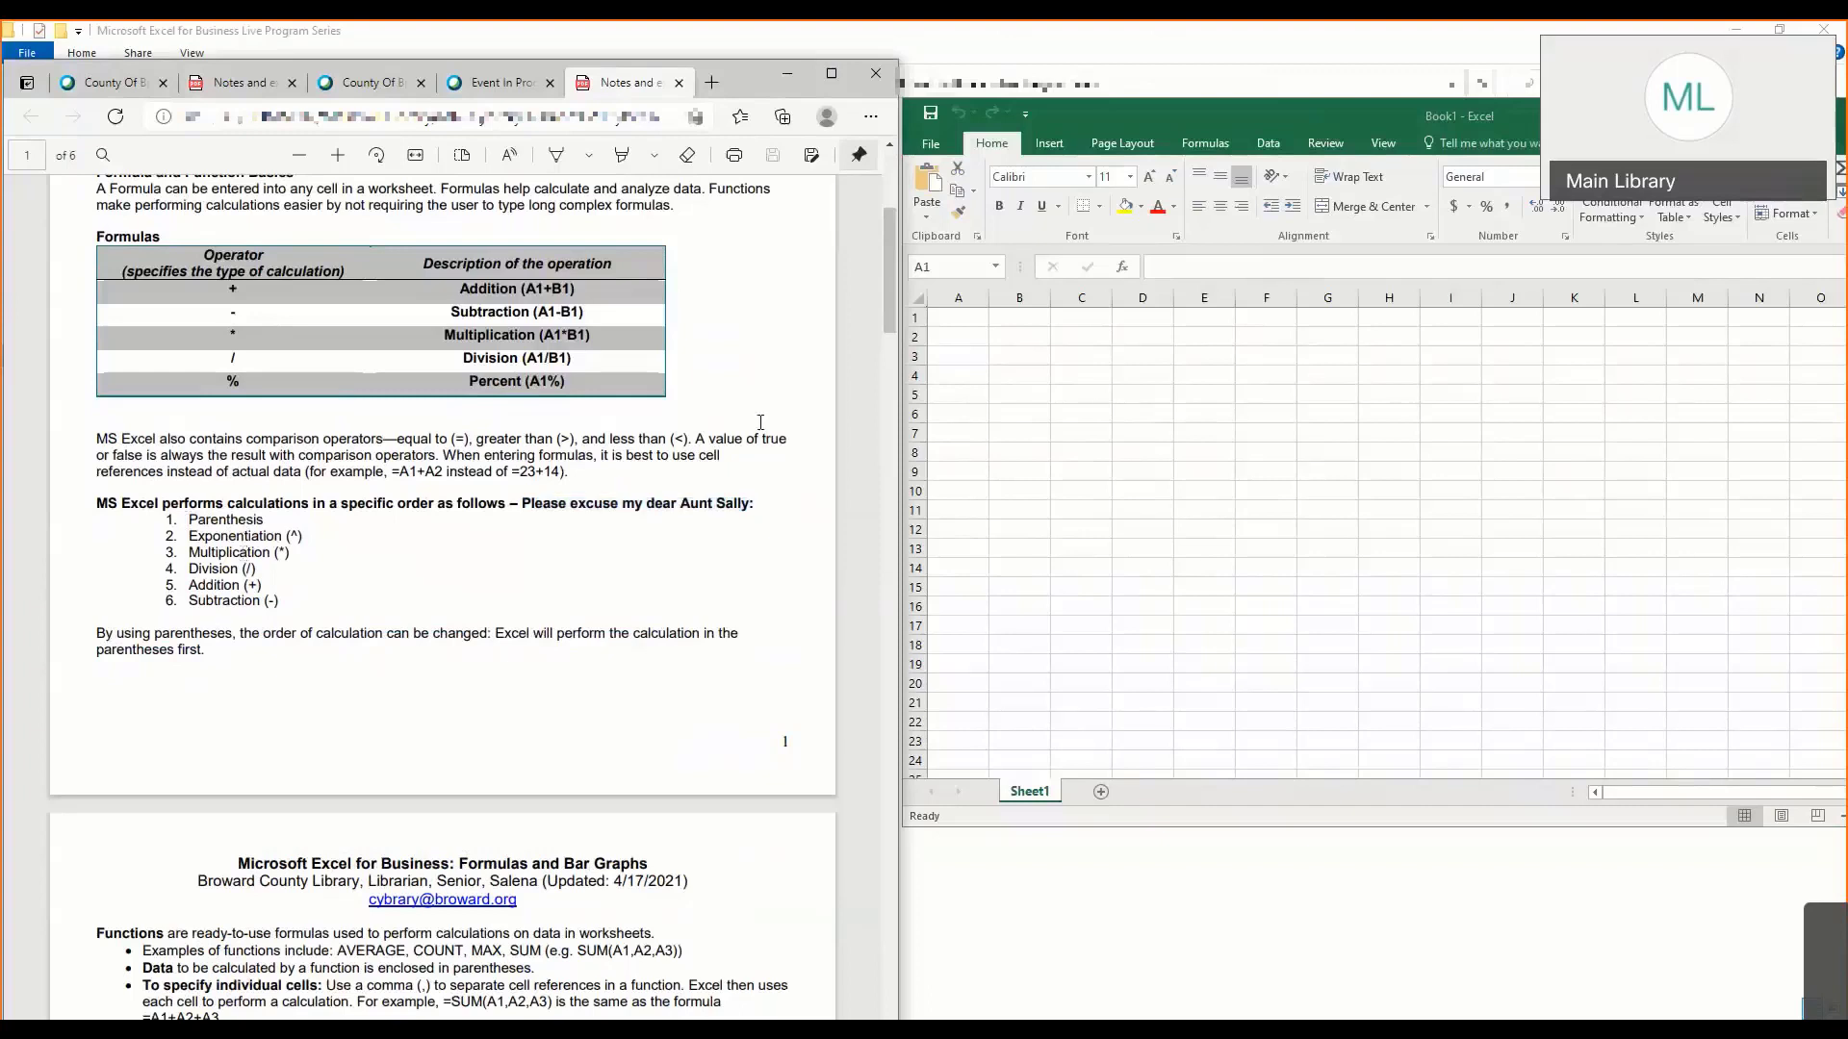
- Select cell A1 in the workbook, followed by several cells in column B, ending on B3, to check their cell references
{"action": "left_click", "coordinate": [973, 320]}
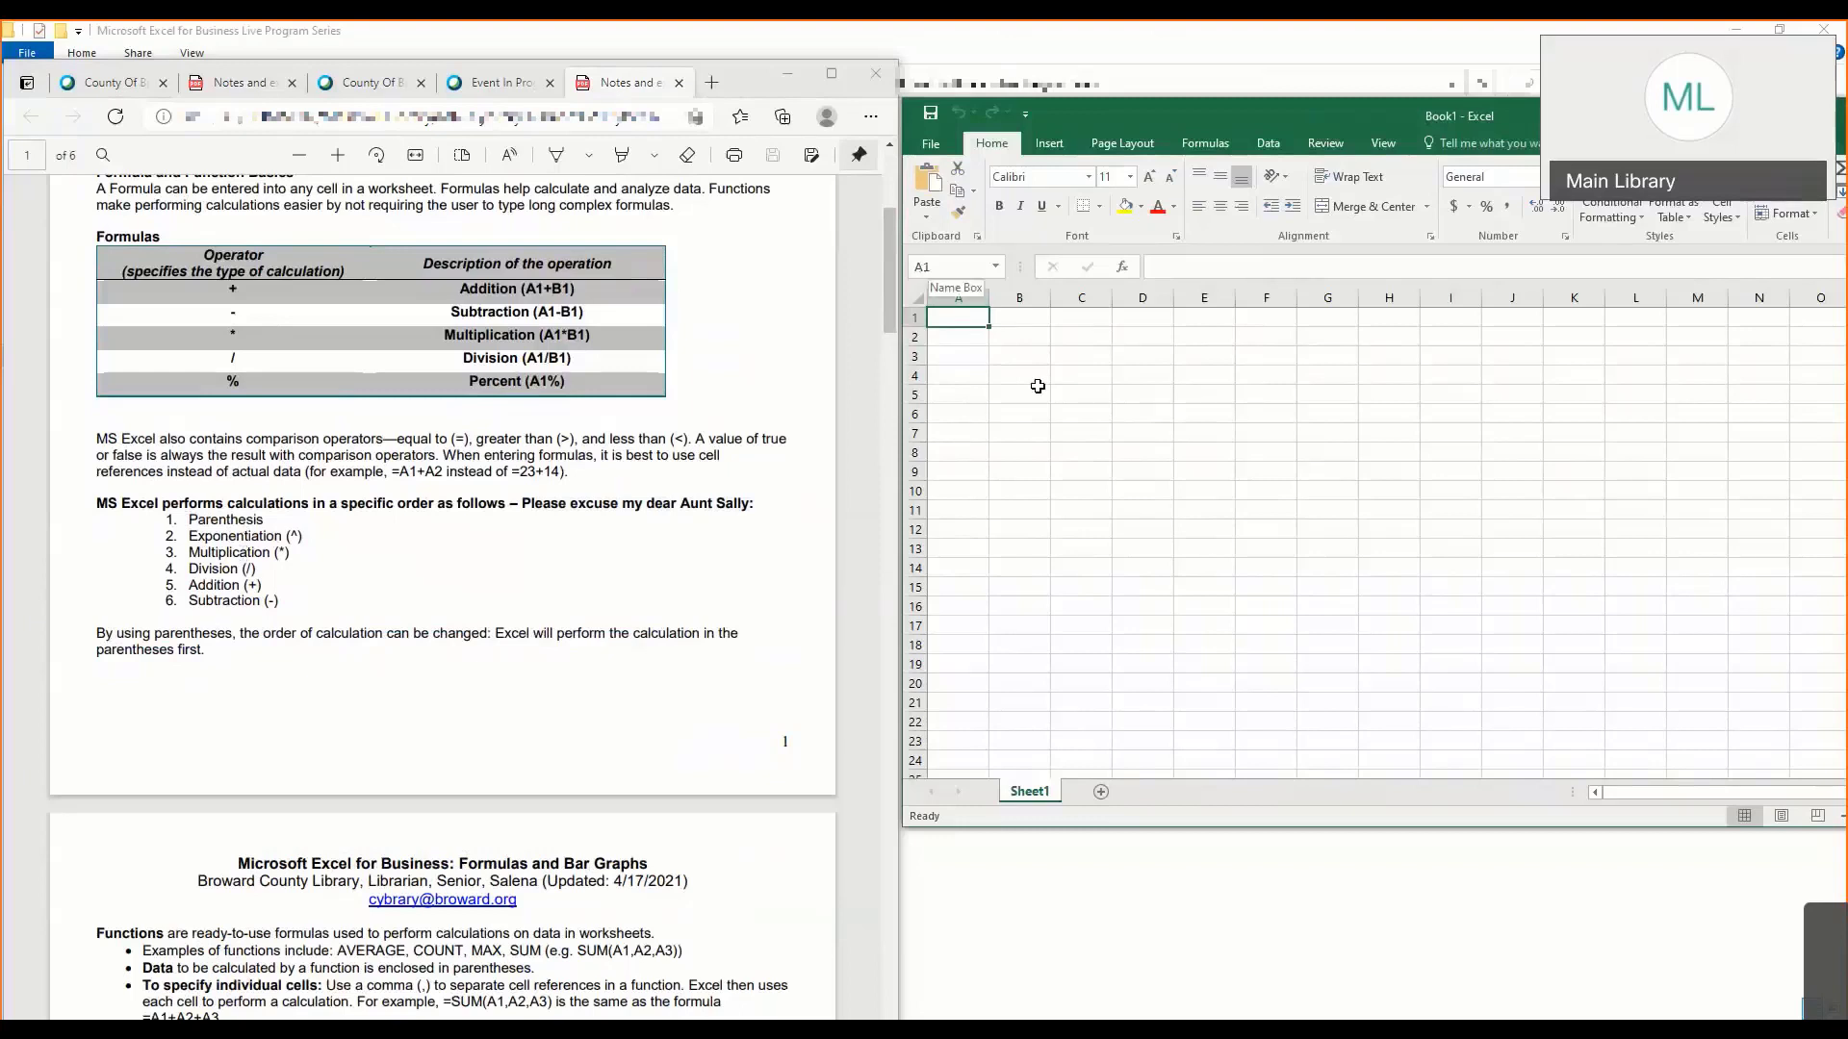
{"action": "left_click", "coordinate": [1035, 382]}
{"action": "left_click", "coordinate": [1016, 428]}
{"action": "left_click", "coordinate": [1022, 394]}
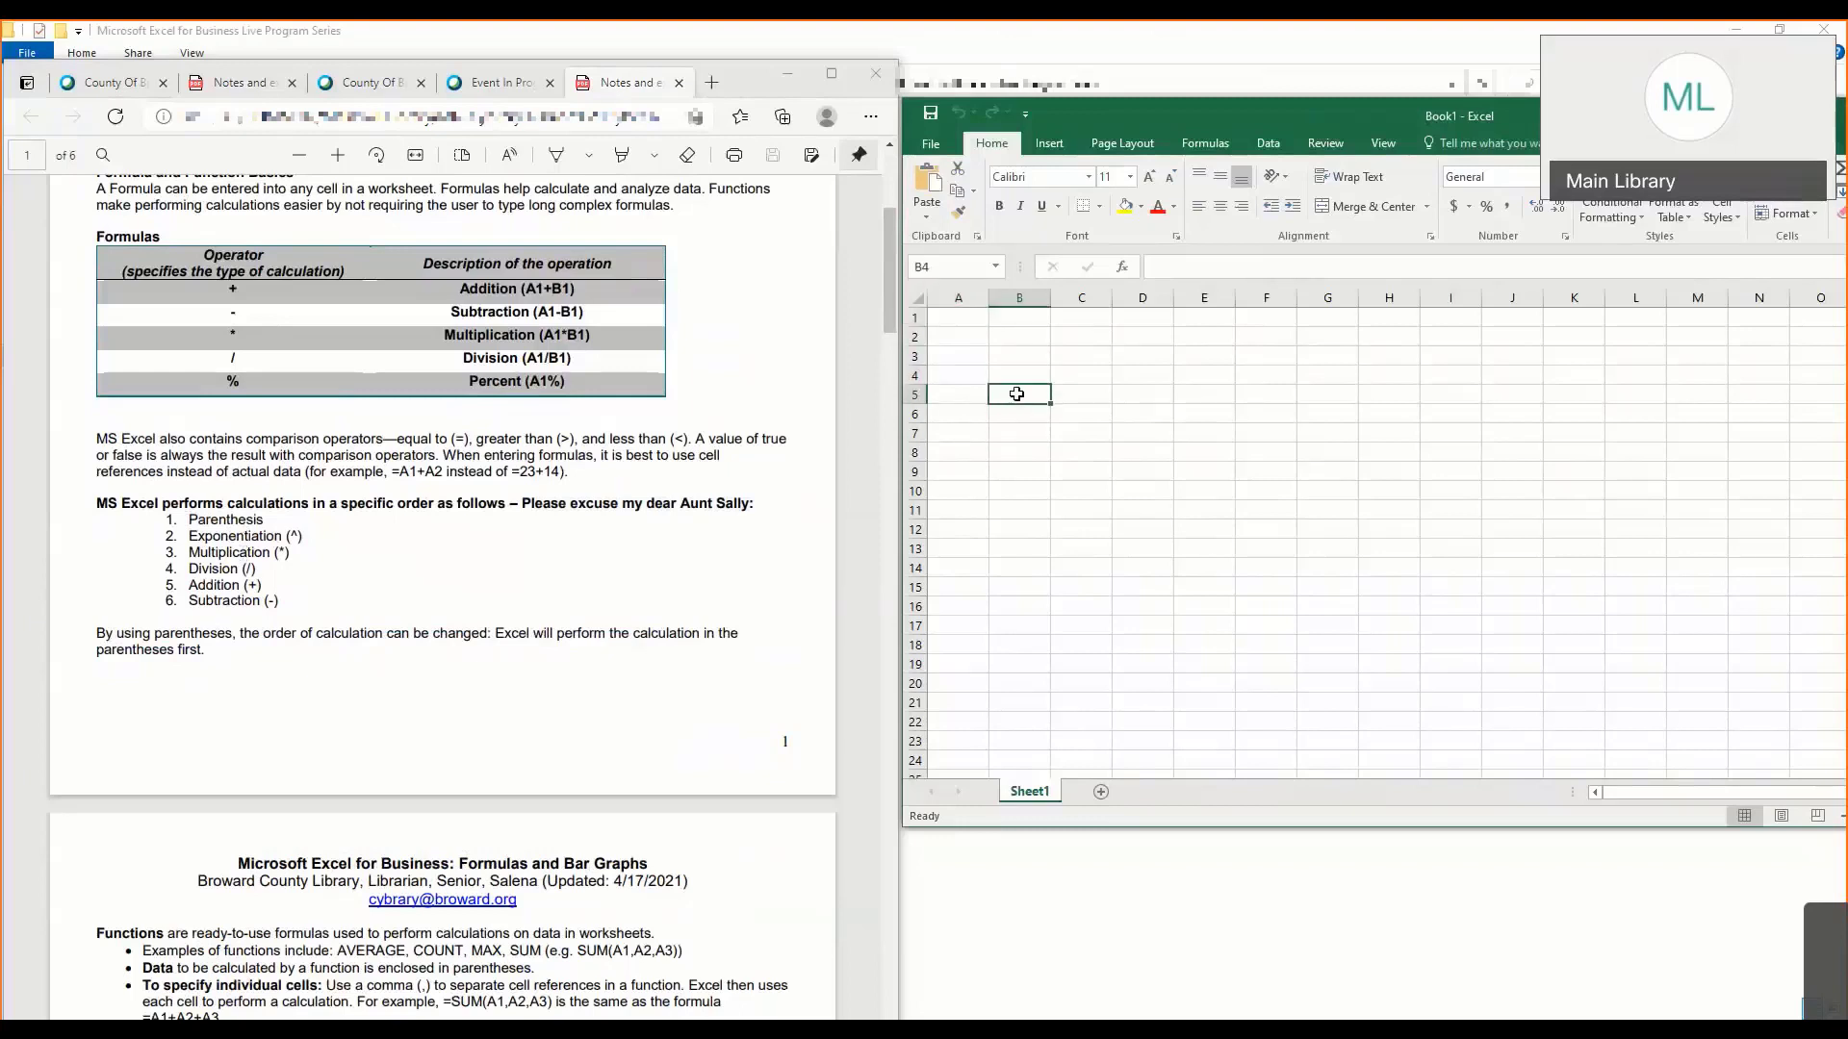
{"action": "left_click", "coordinate": [1026, 376]}
{"action": "left_click", "coordinate": [1030, 355]}
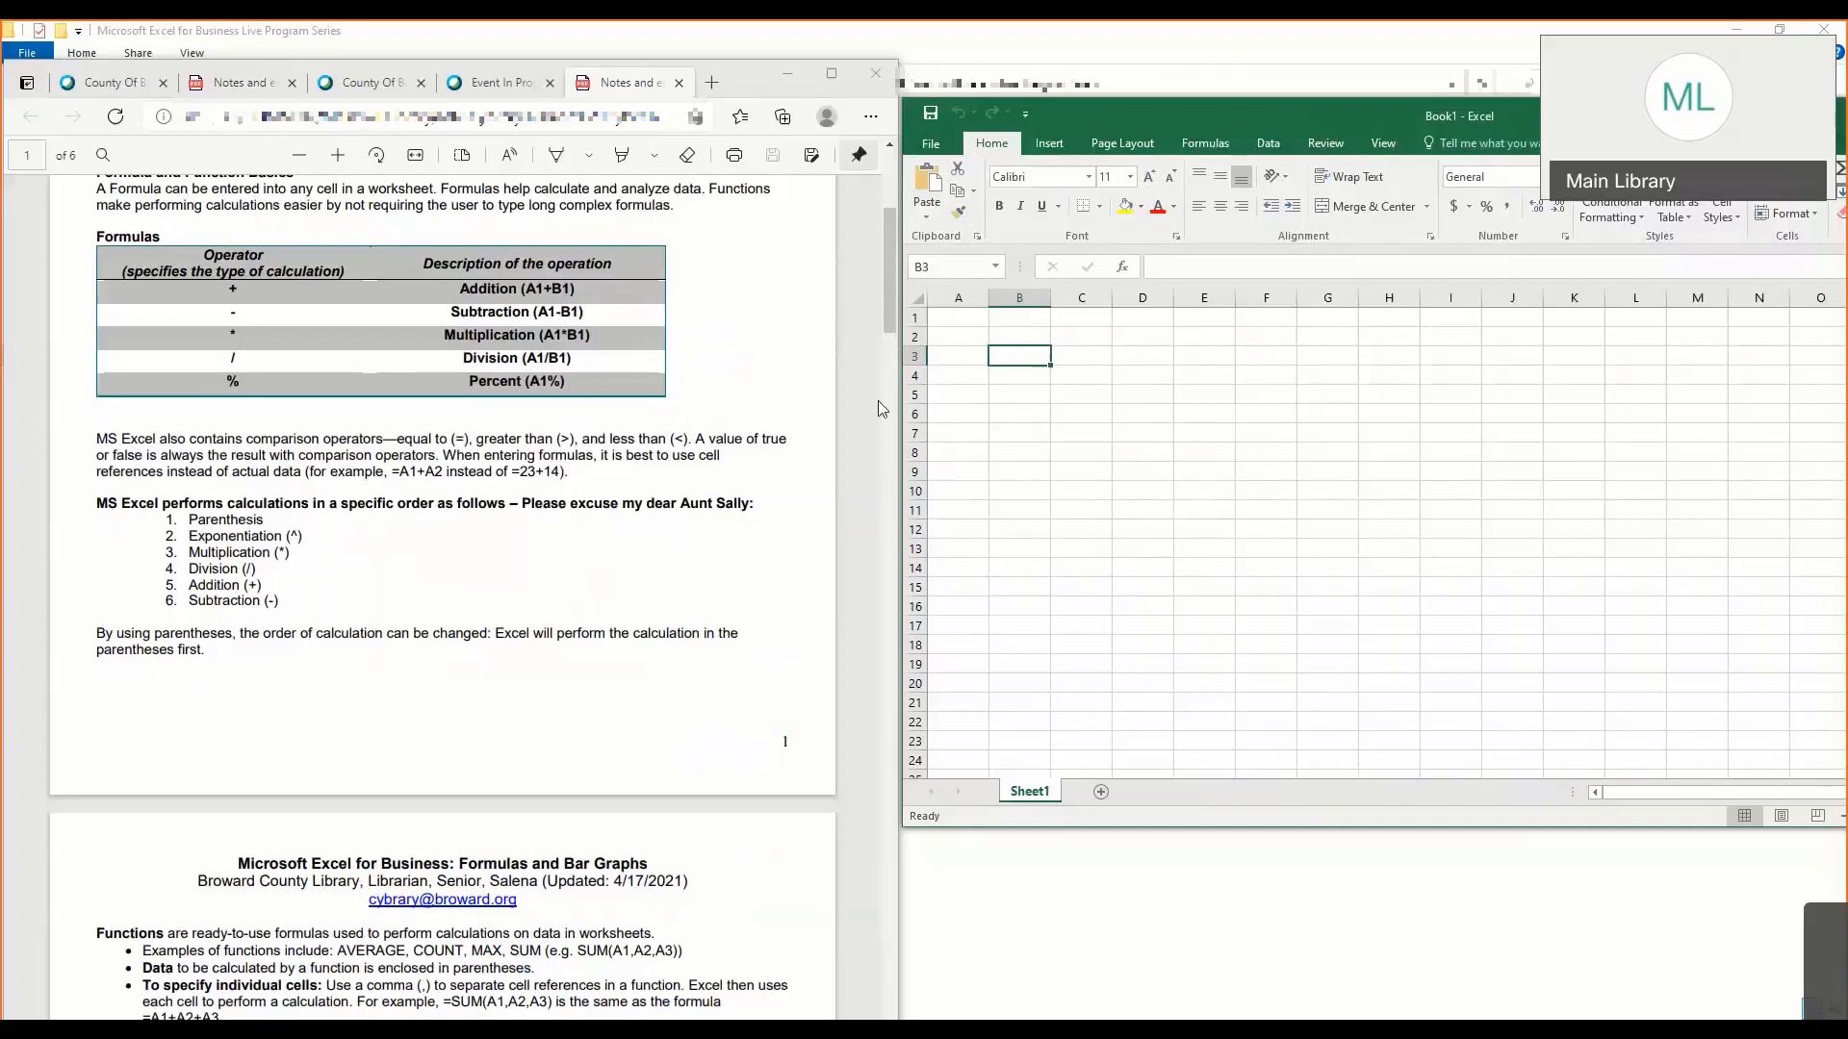
- Reposition the workbook window beside the notes and bring up the Functions and Common Error Message sections on page 2
{"action": "left_click_drag", "start_coordinate": [897, 381], "coordinate": [989, 383]}
{"action": "left_click_drag", "start_coordinate": [1180, 123], "coordinate": [1097, 144]}
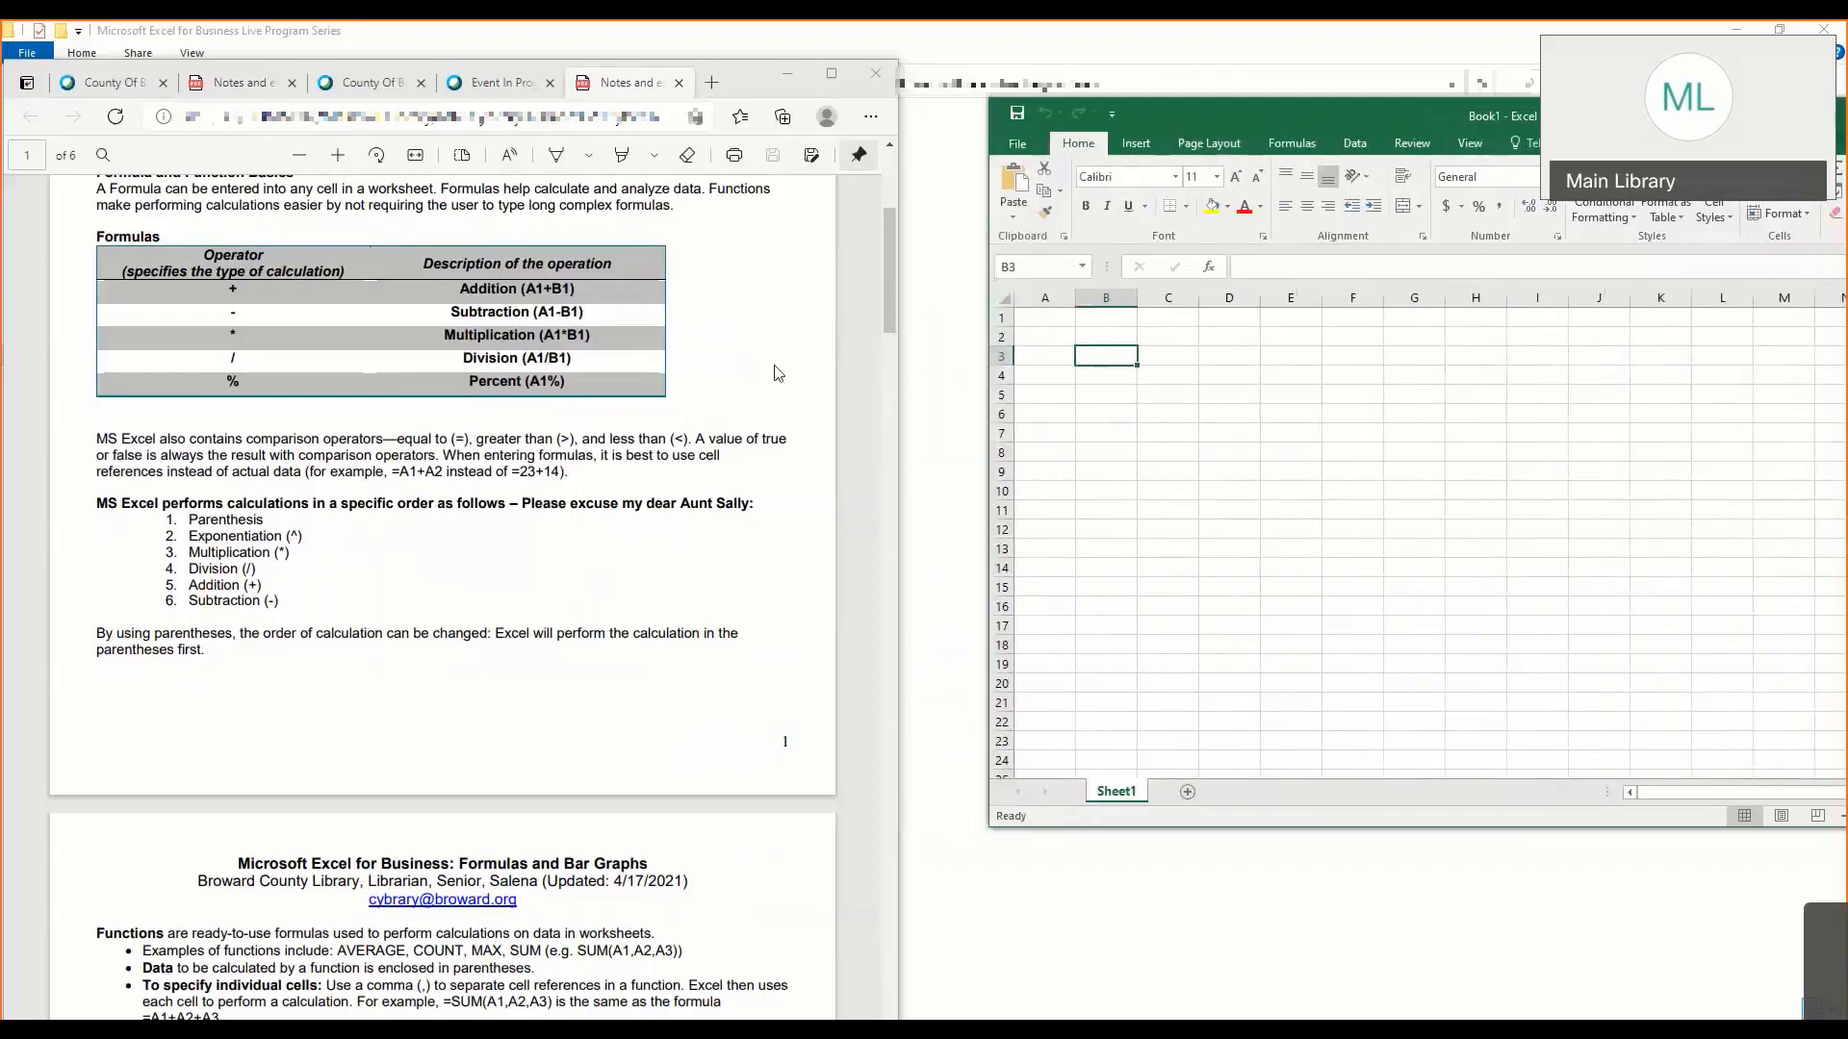
{"action": "left_click", "coordinate": [353, 632]}
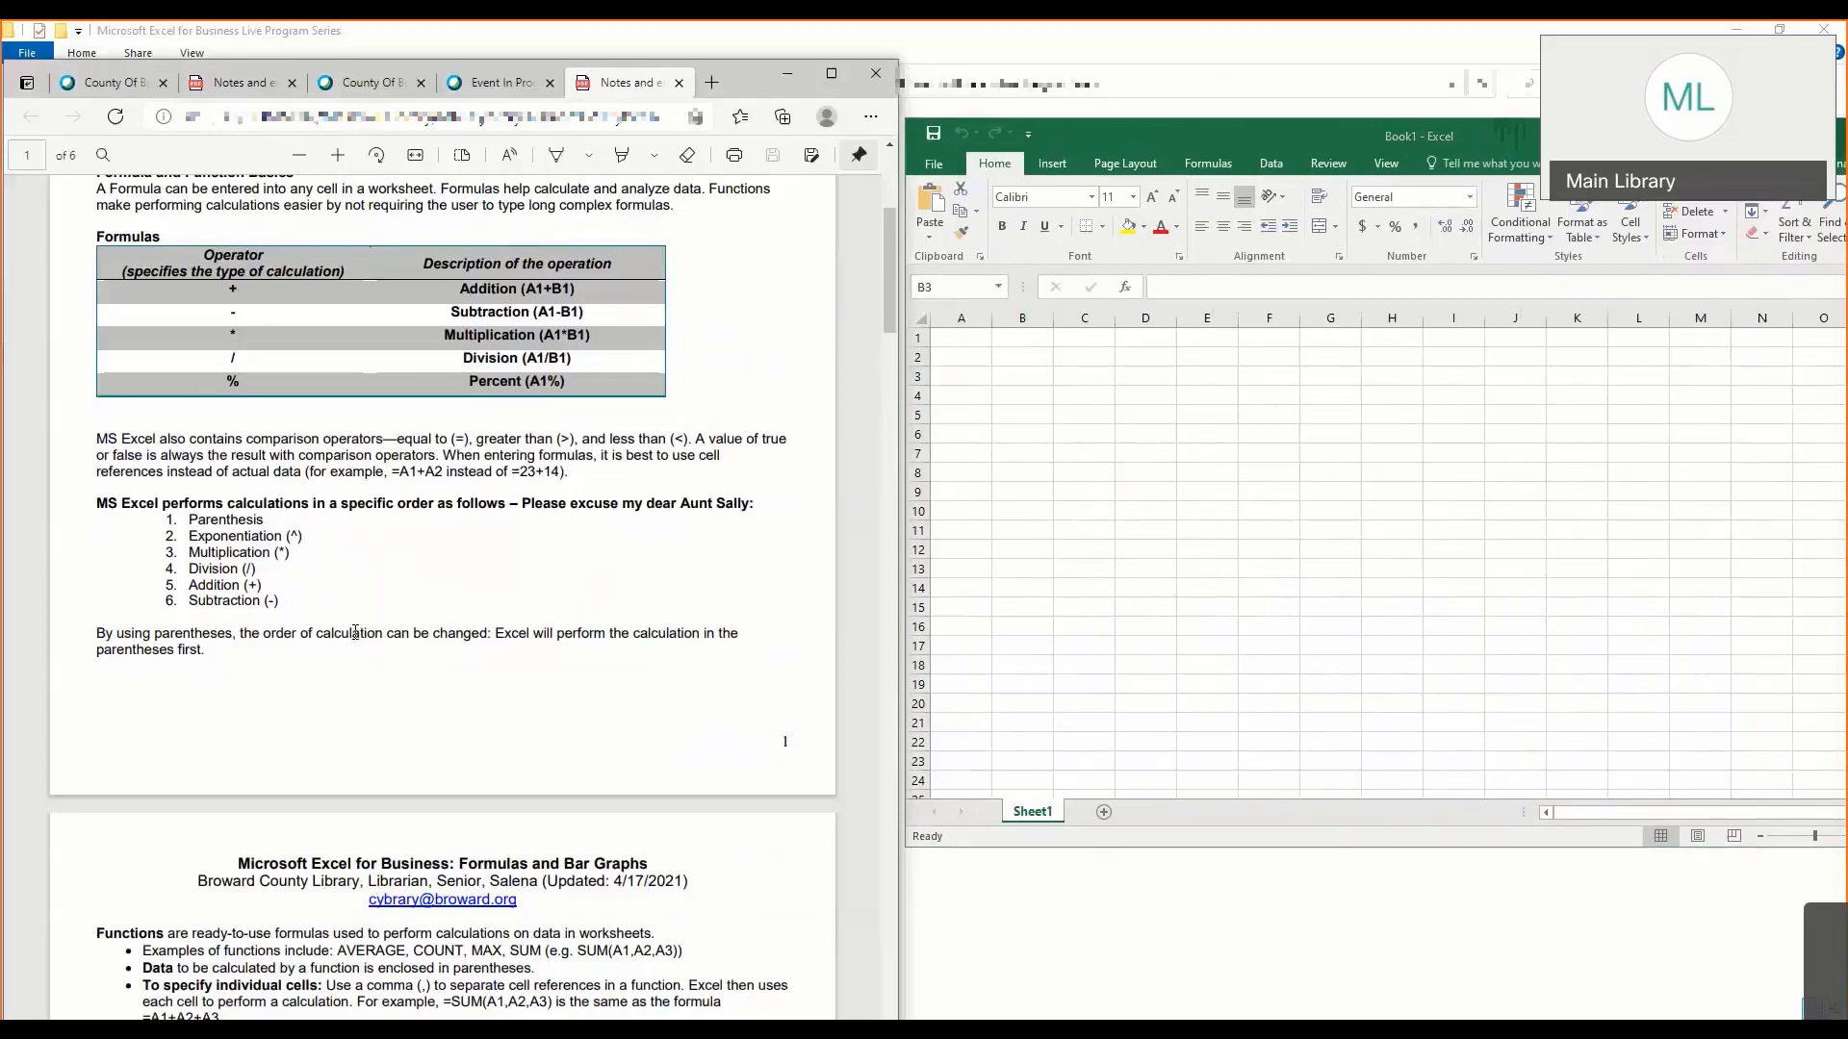
{"action": "scroll", "coordinate": [355, 633], "scroll_direction": "down", "scroll_amount": 4}
{"action": "scroll", "coordinate": [356, 637], "scroll_direction": "down", "scroll_amount": 2}
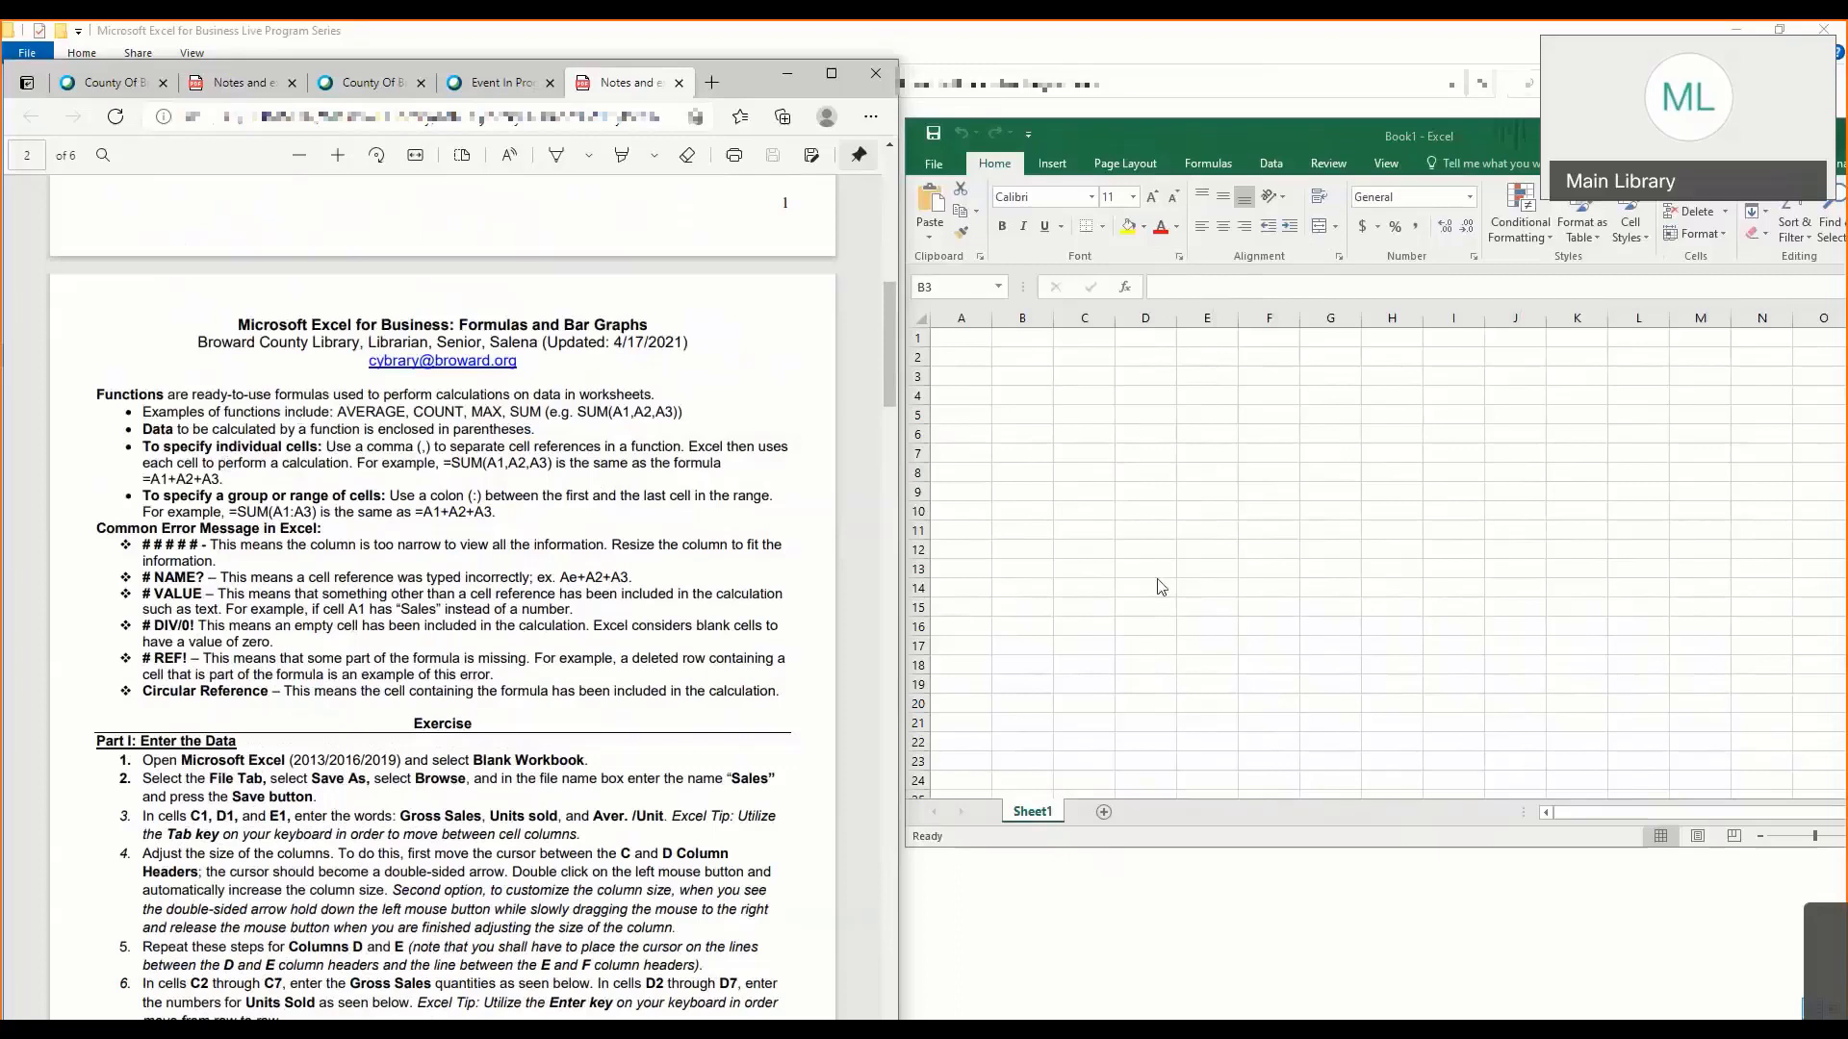
- Bring the workbook window forward and maximize it to fill the screen
{"action": "left_click", "coordinate": [1145, 426]}
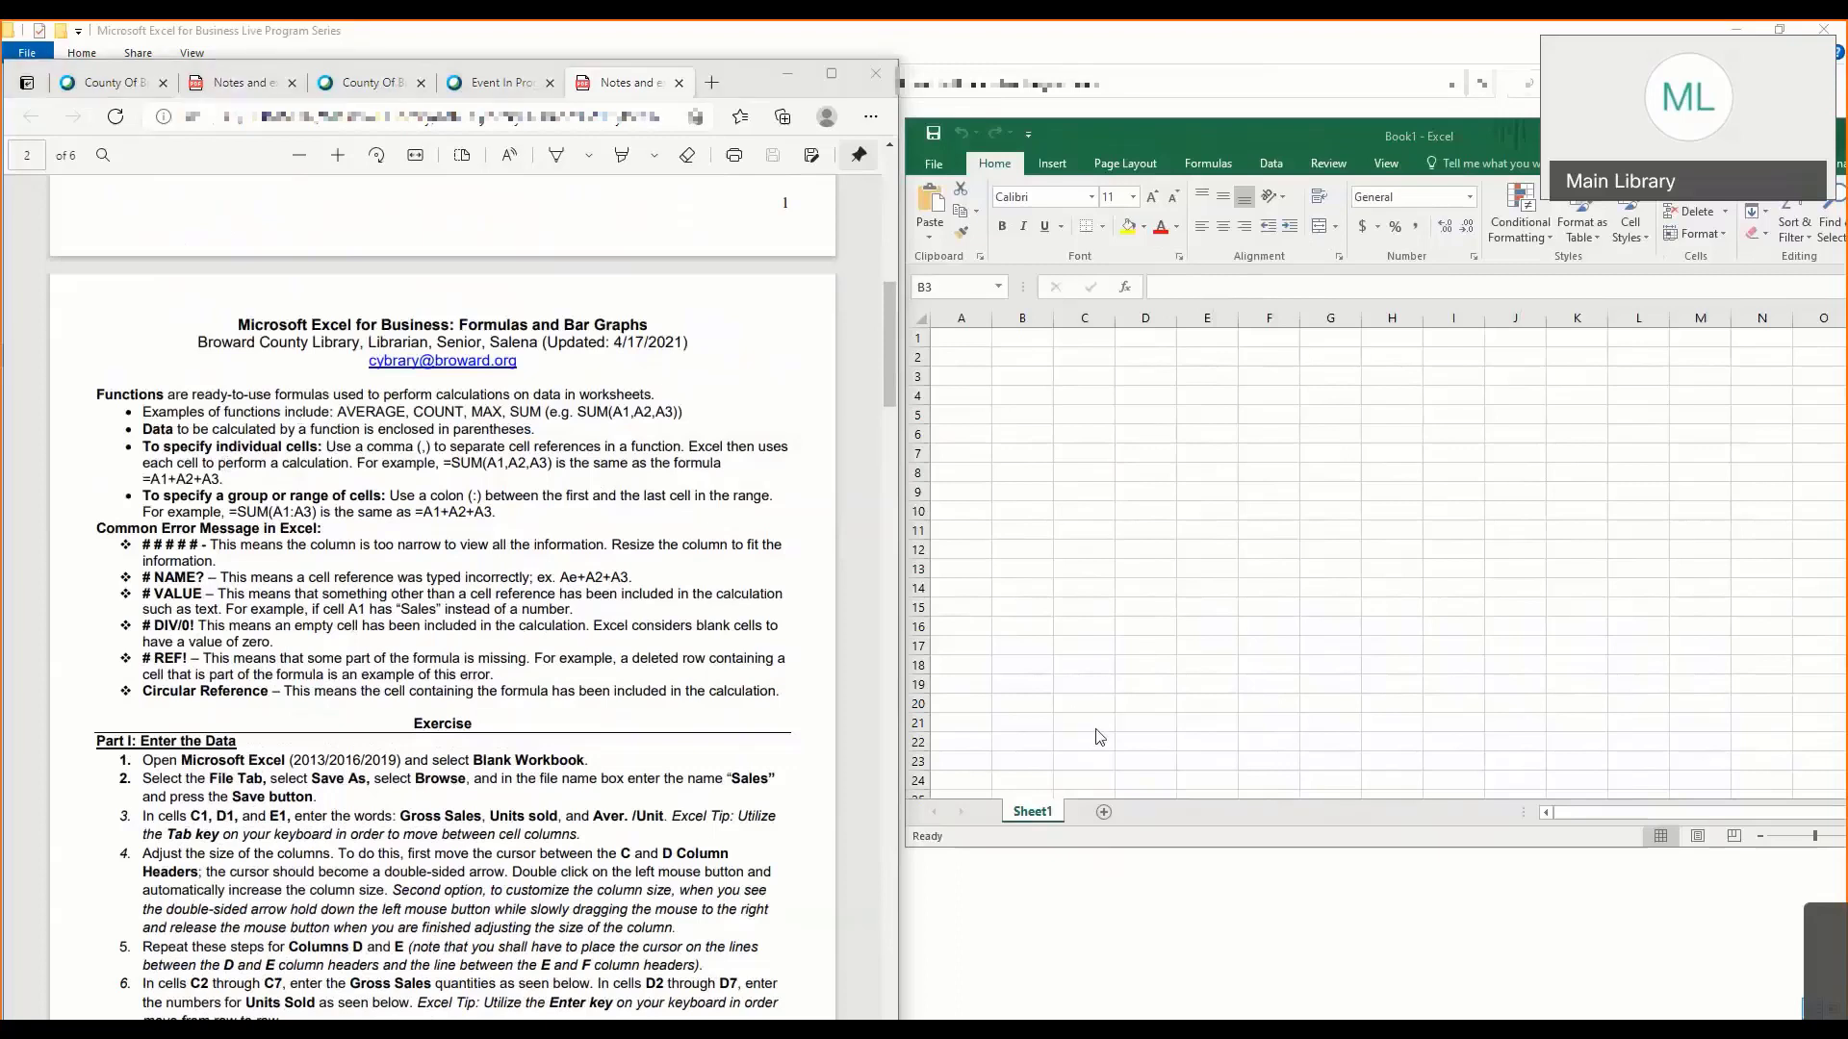
{"action": "left_click", "coordinate": [1298, 146]}
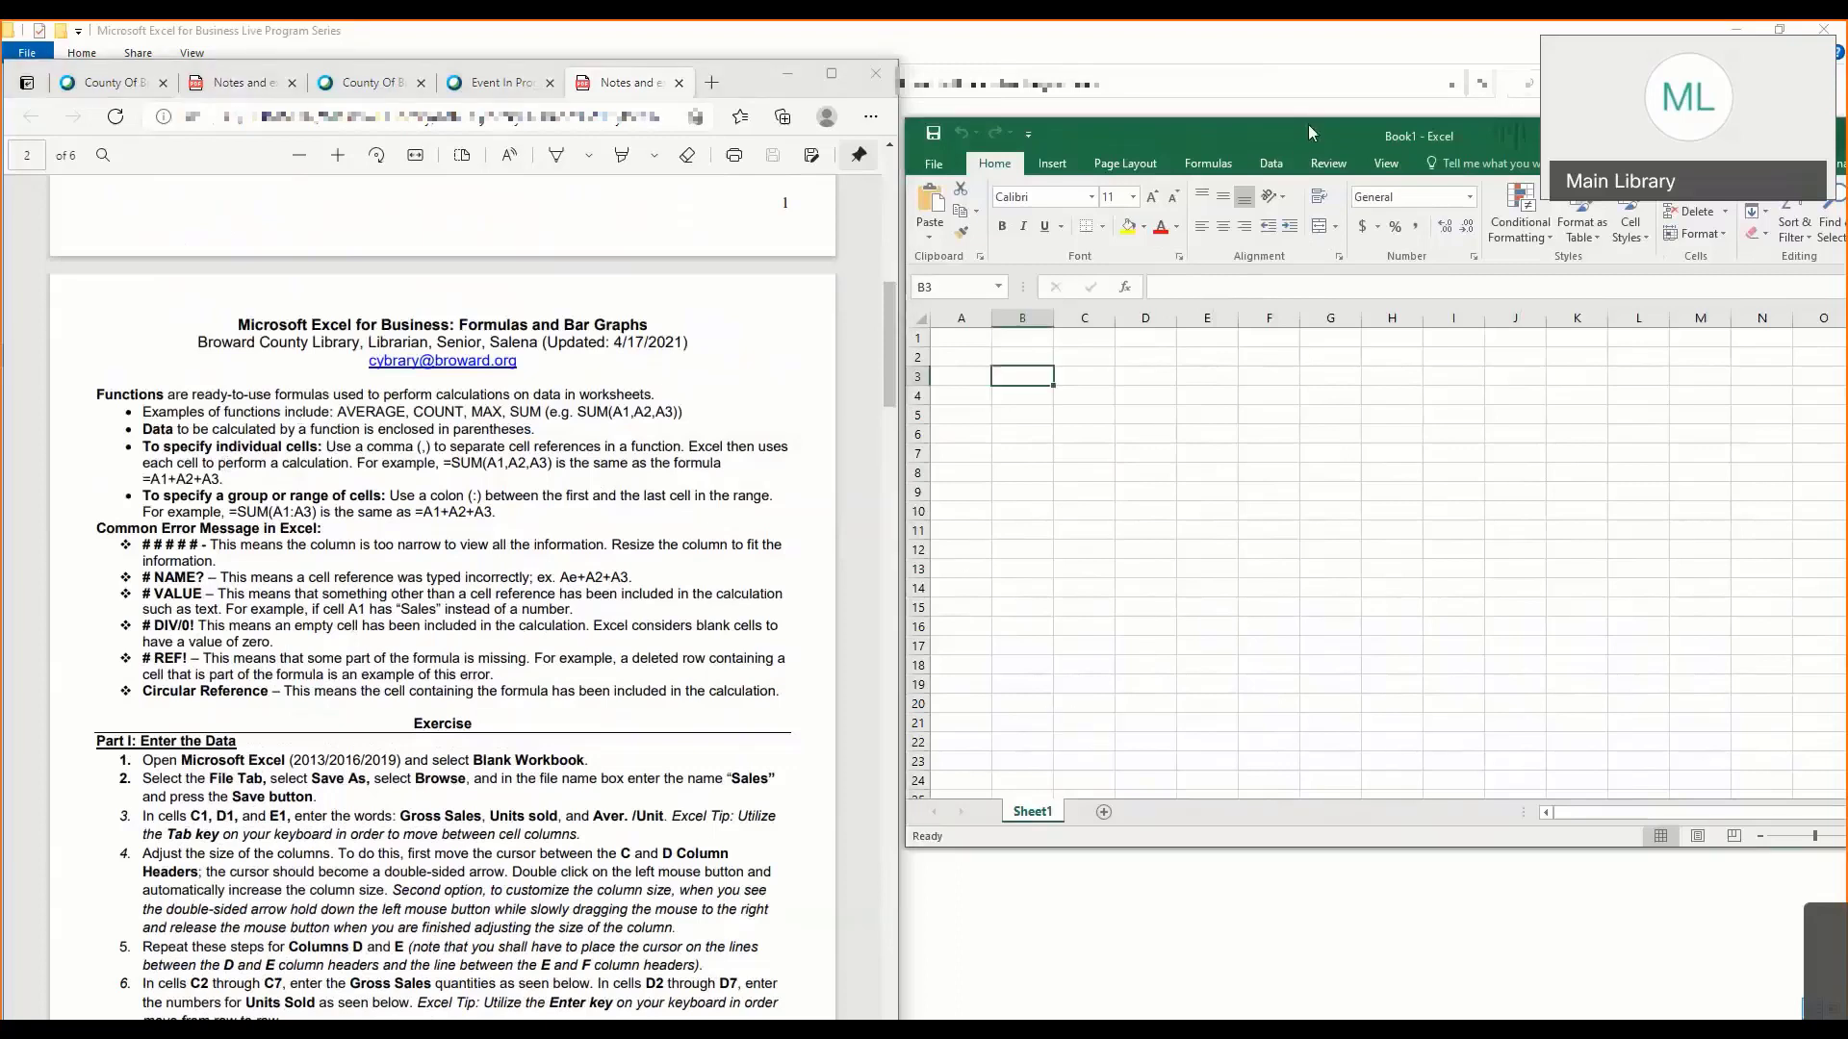
{"action": "left_click_drag", "start_coordinate": [1285, 129], "coordinate": [1060, 150]}
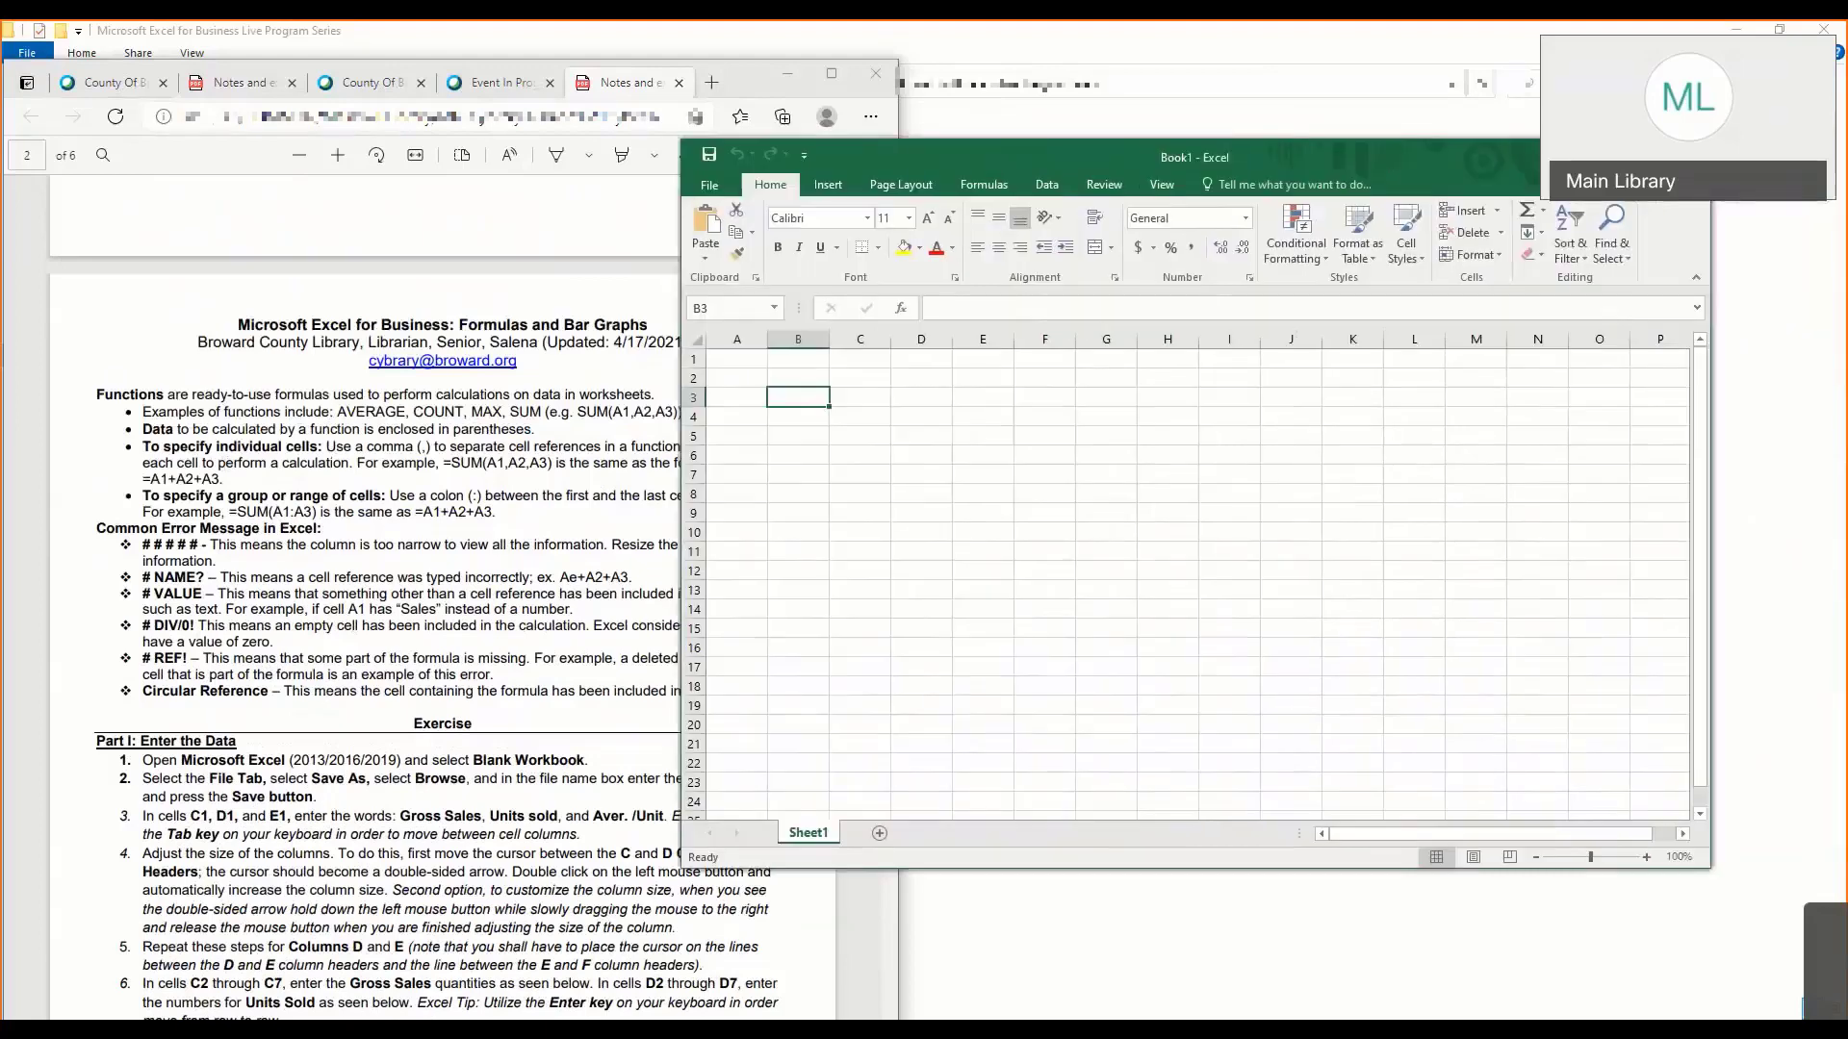
{"action": "left_click", "coordinate": [1644, 155]}
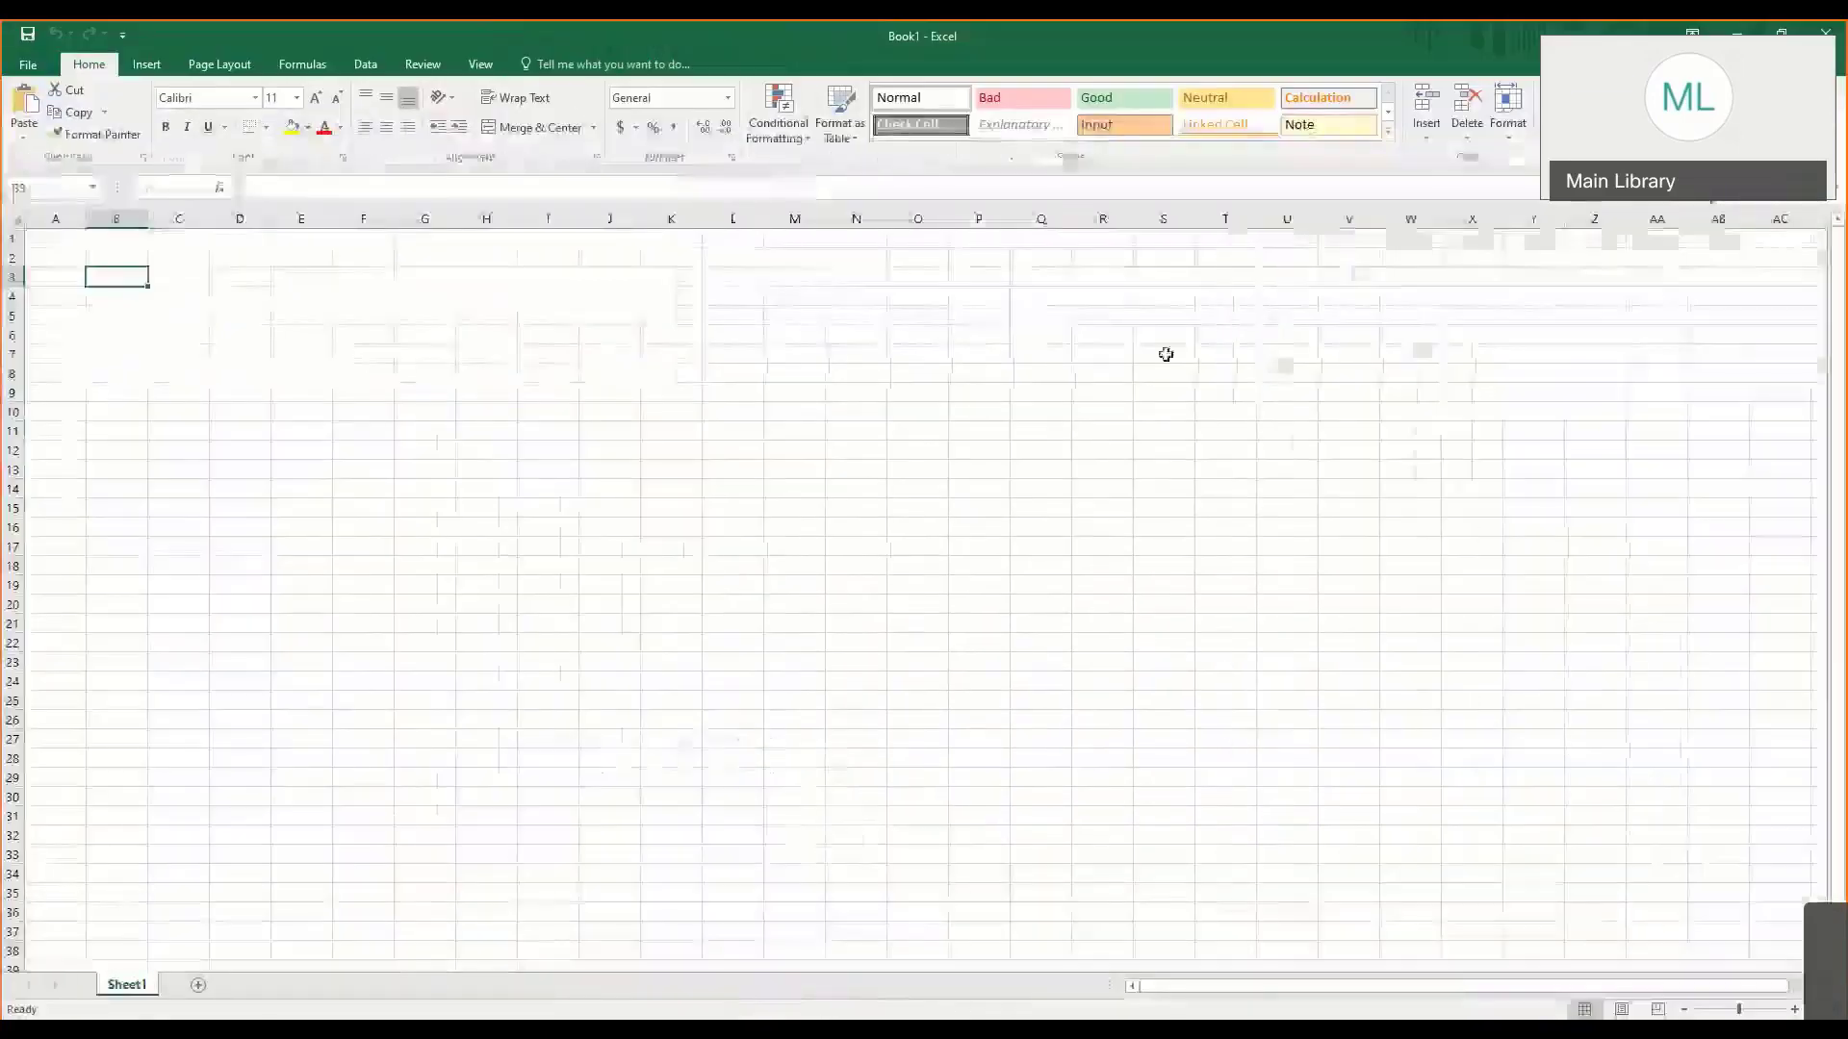
- Look through the AutoSum list of quick functions without inserting one
{"action": "left_click", "coordinate": [1615, 90]}
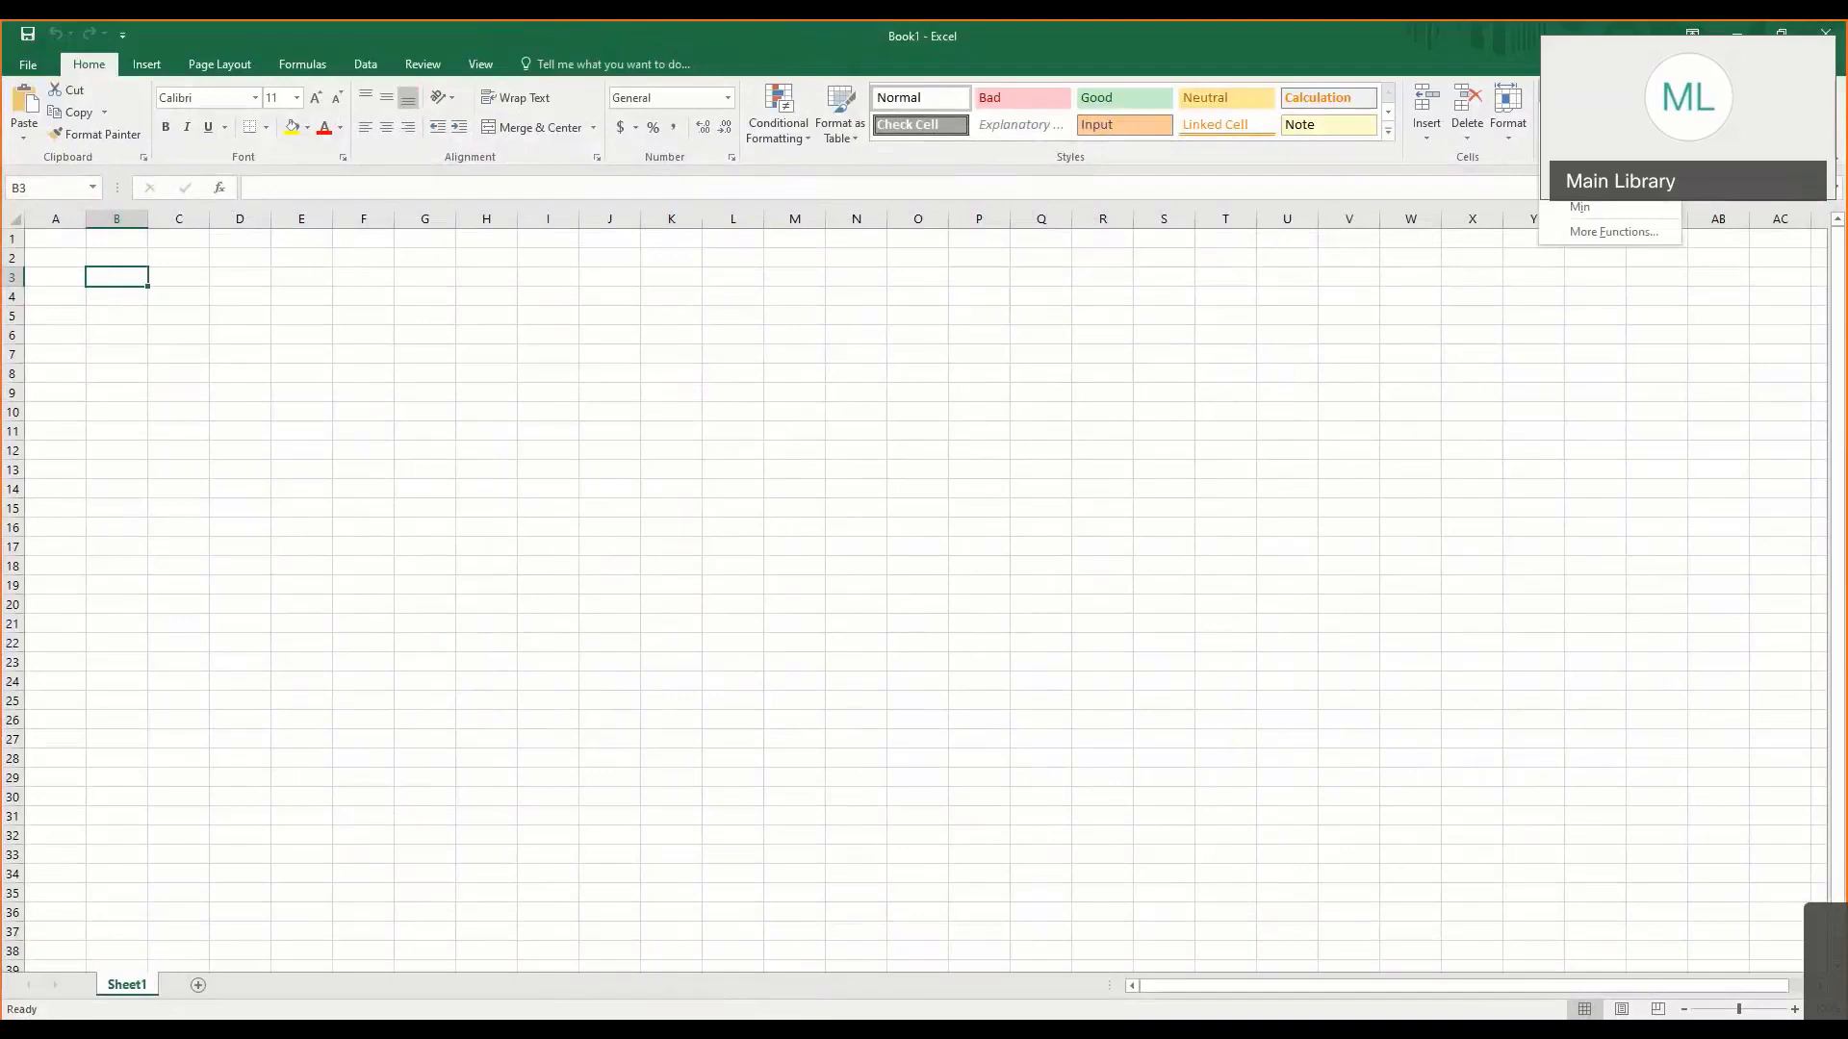
{"action": "left_click", "coordinate": [1615, 91]}
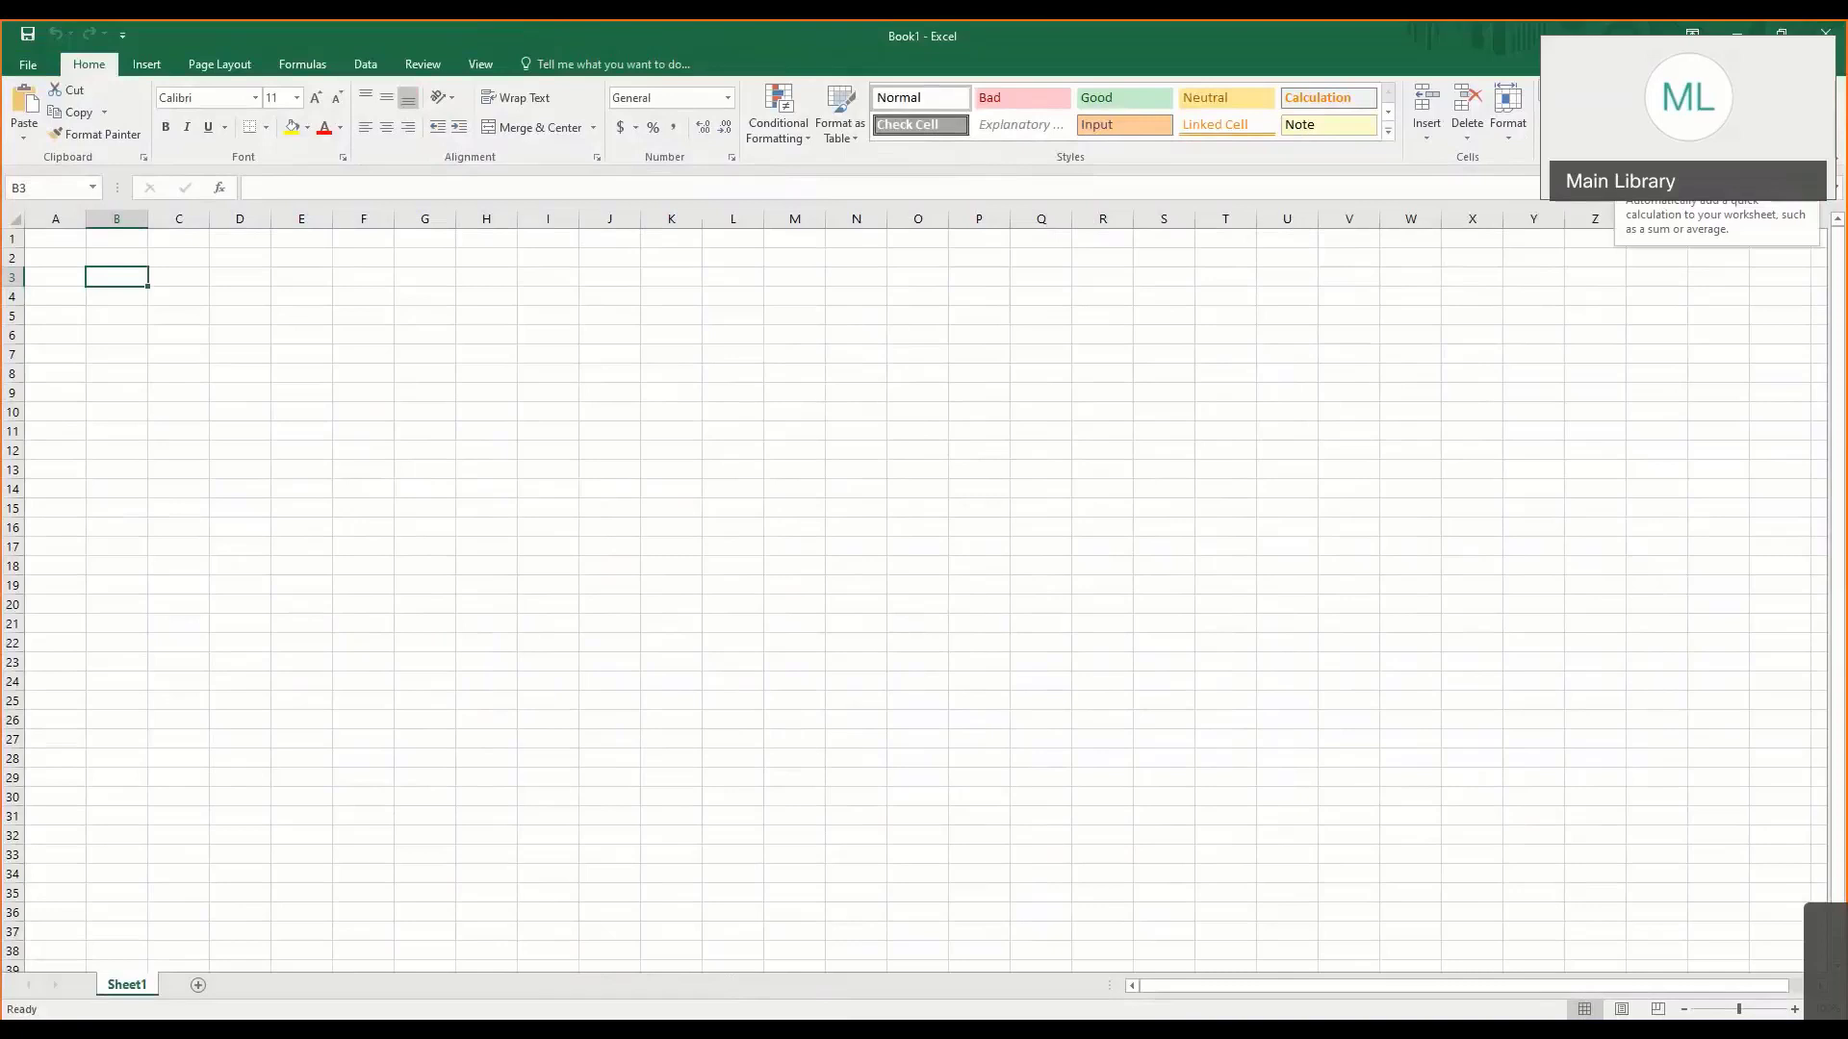
{"action": "left_click", "coordinate": [1614, 90]}
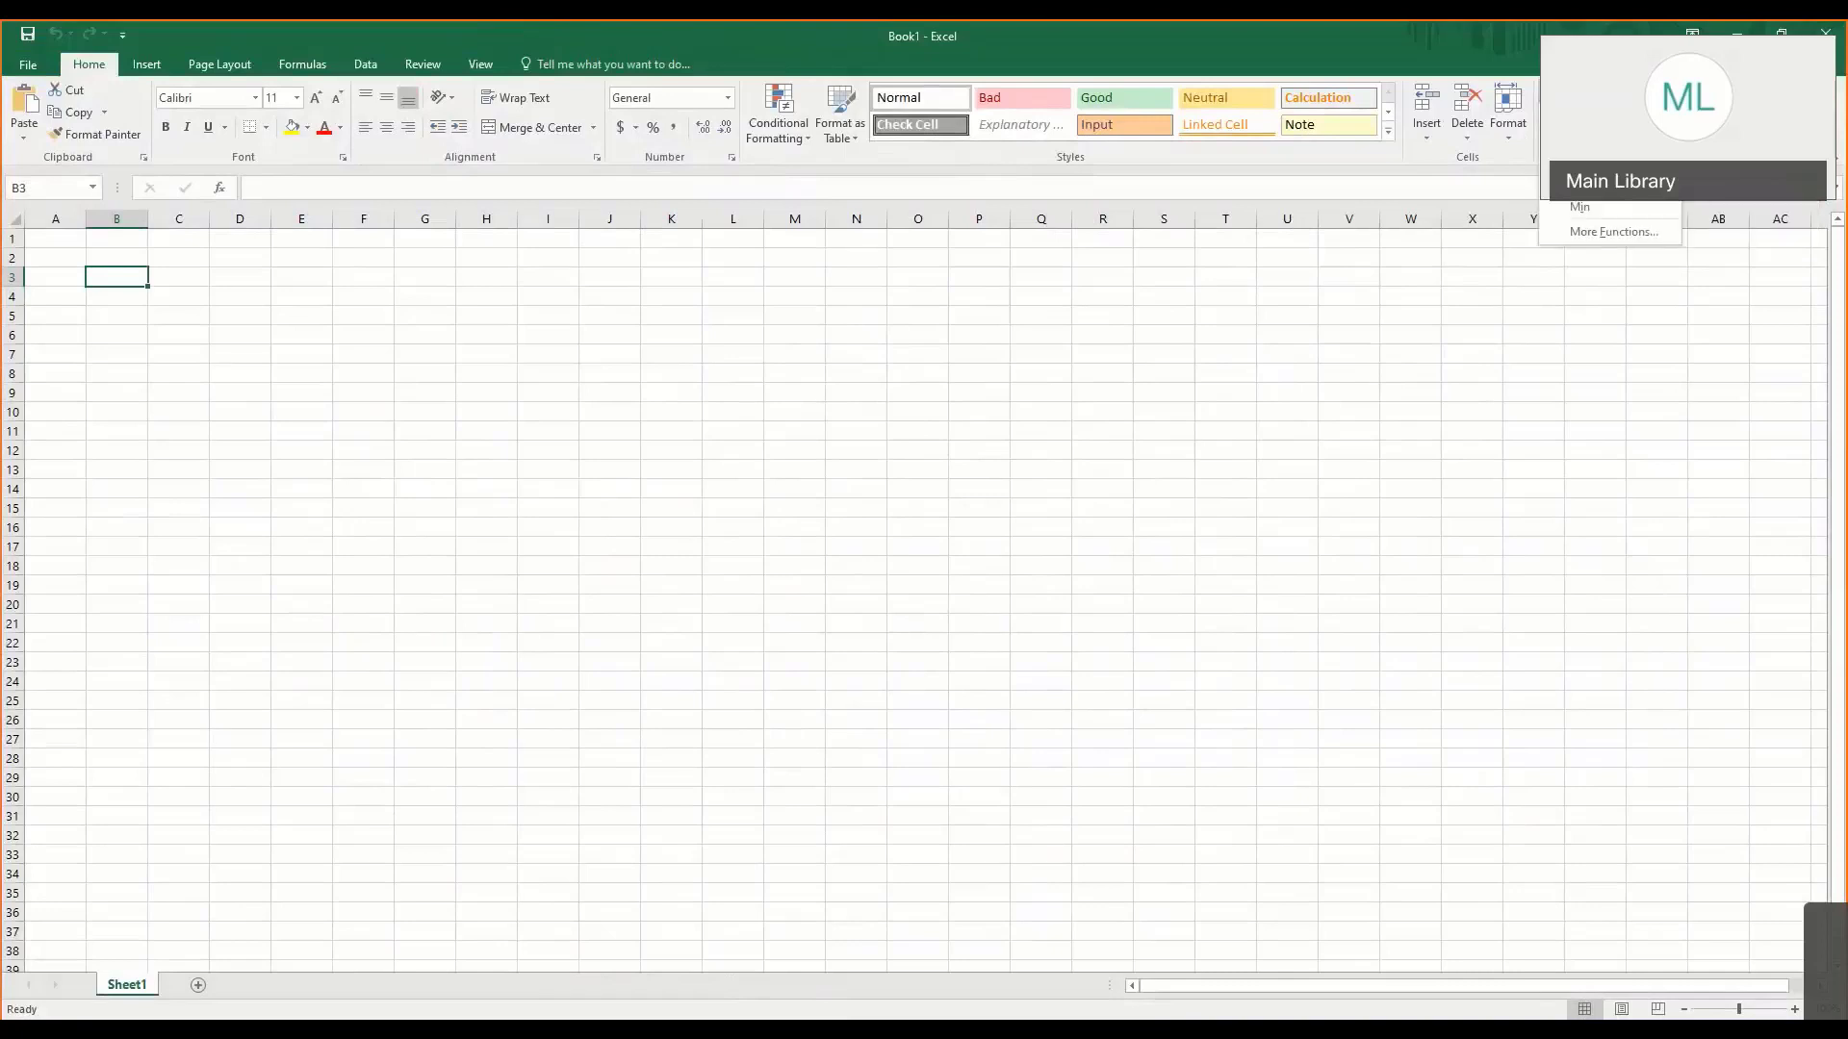
{"action": "left_click", "coordinate": [1615, 90]}
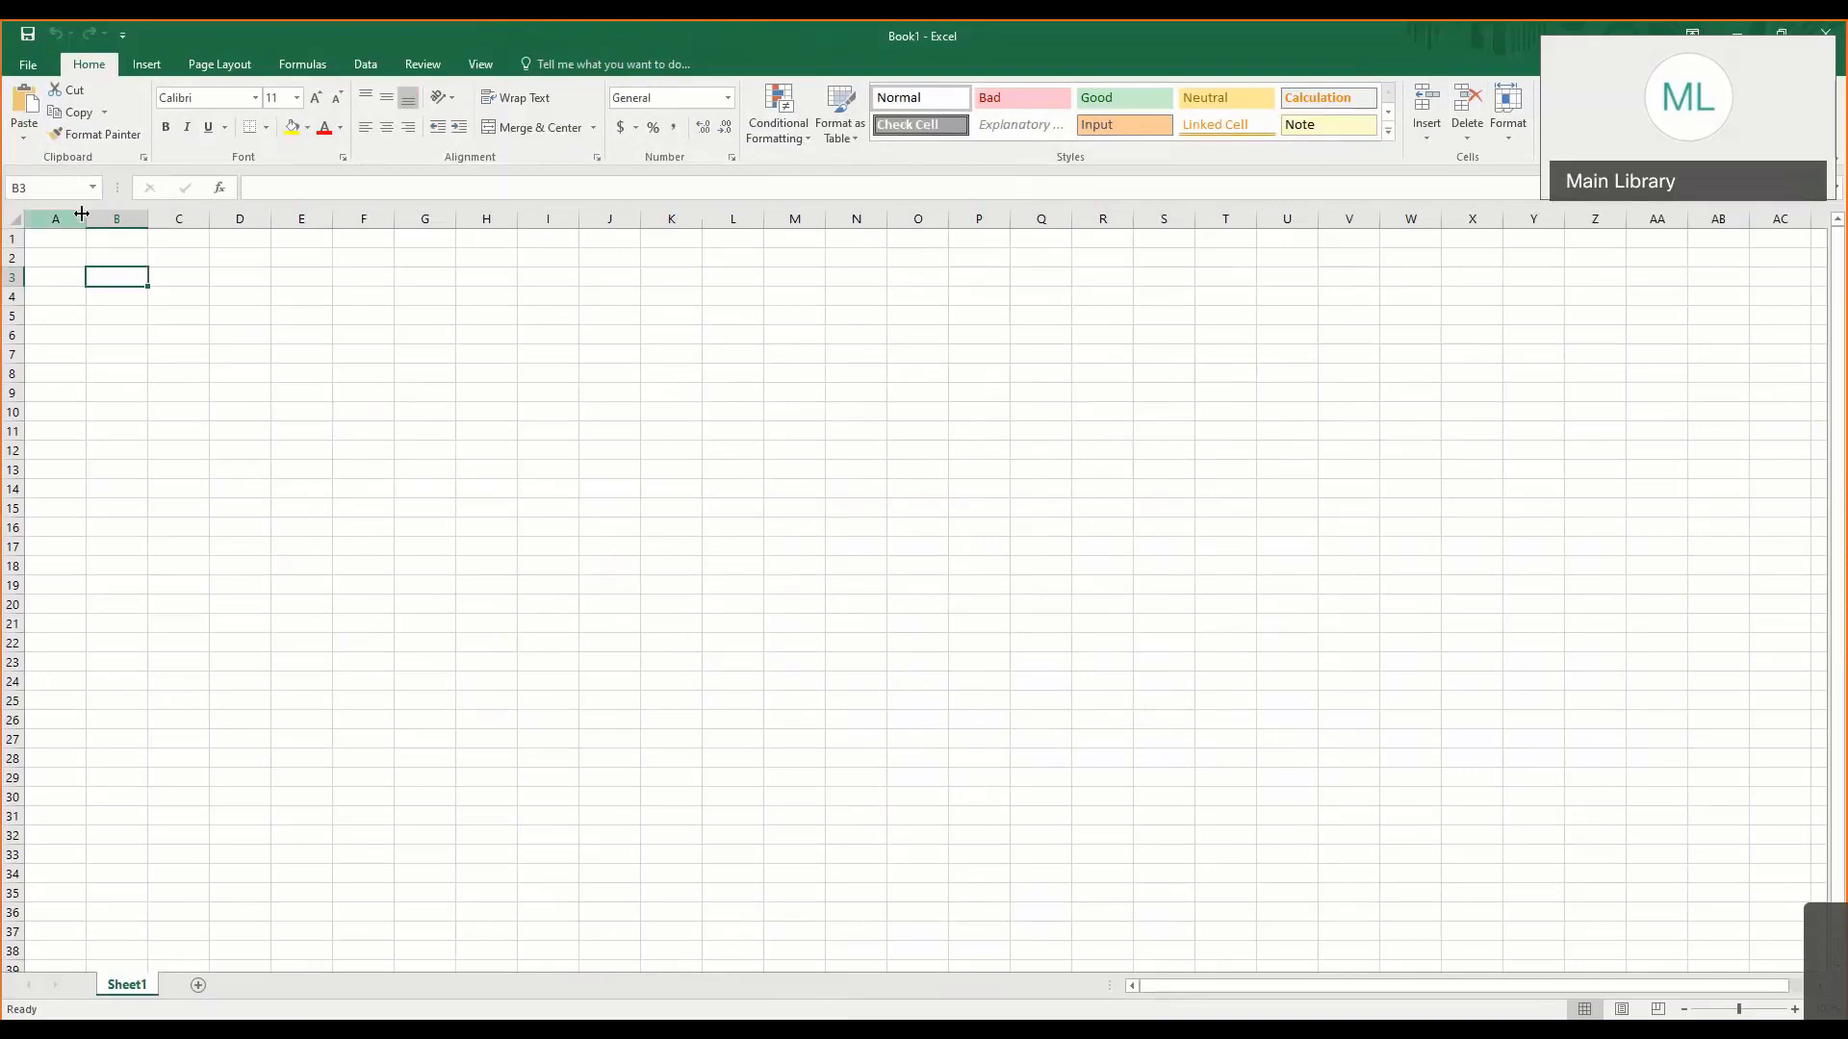
- Select cell C3 and move the active cell step by step through B2 and B4 to E6, checking the cell references
{"action": "left_click", "coordinate": [26, 189]}
{"action": "left_click", "coordinate": [169, 292]}
{"action": "left_click", "coordinate": [193, 276]}
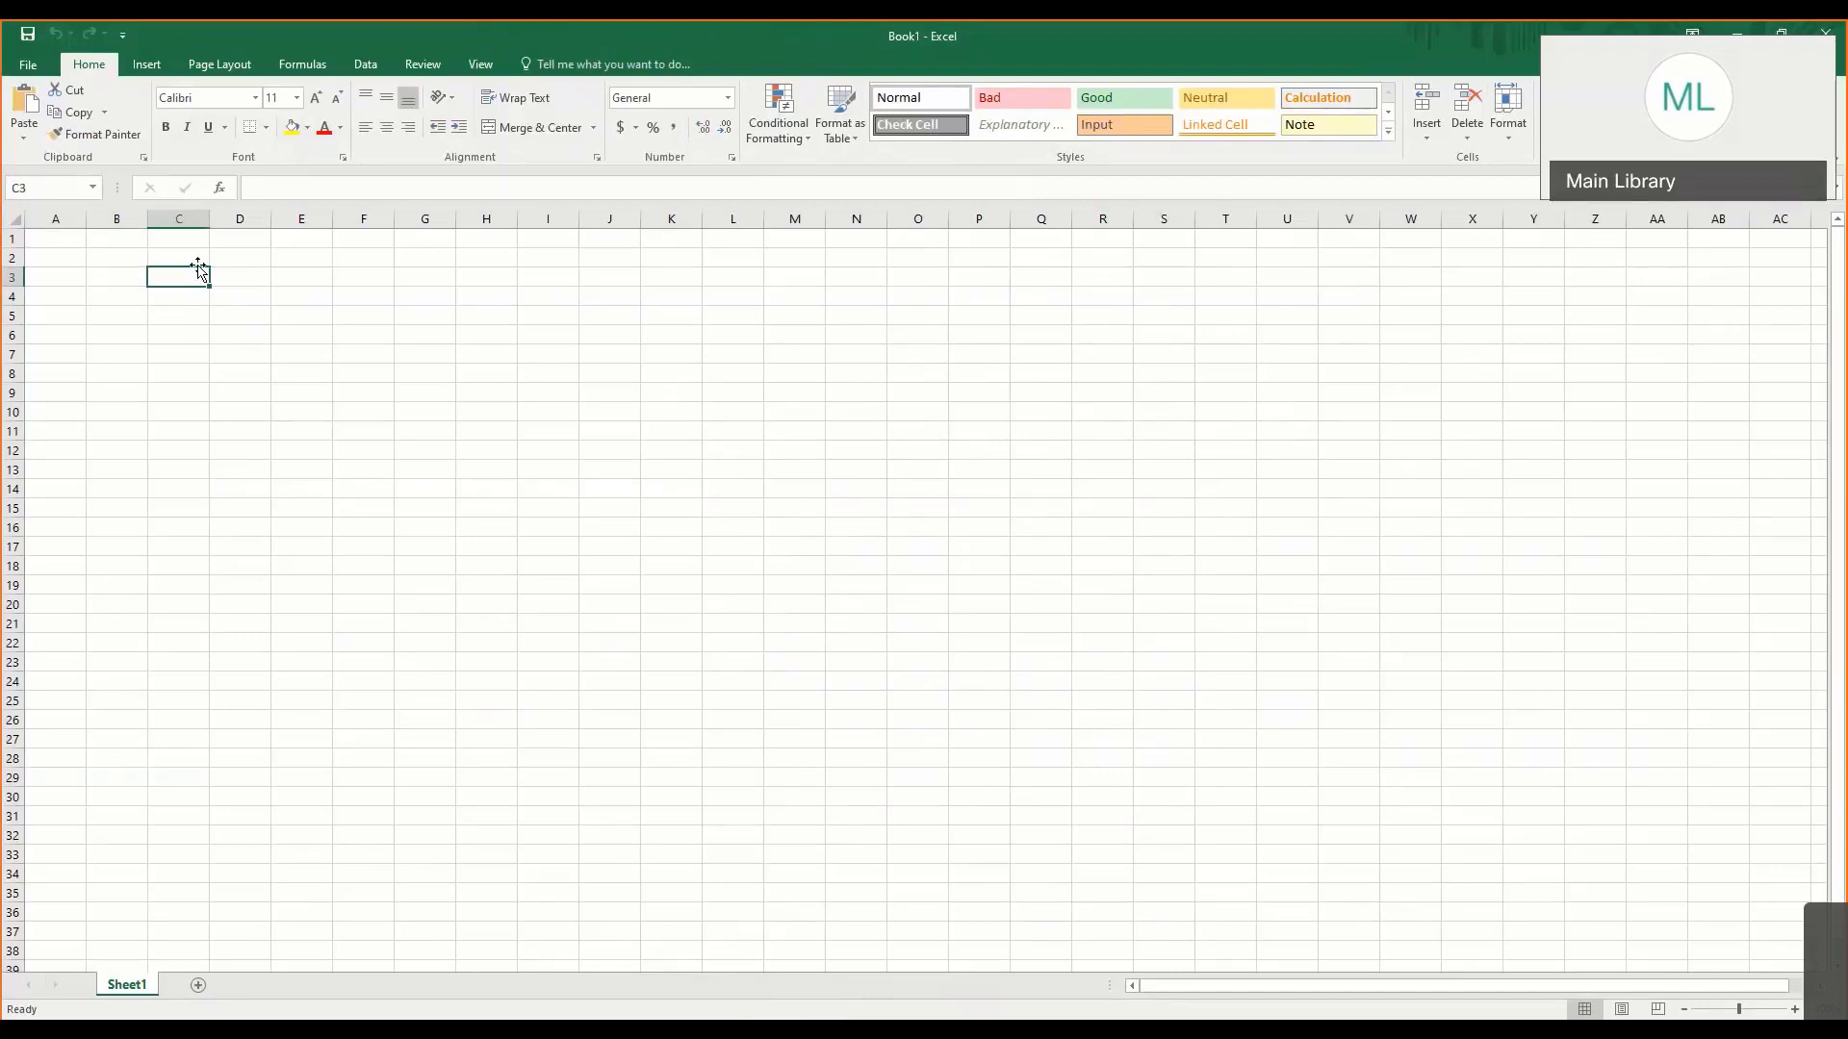
{"action": "key", "text": "Down"}
{"action": "key", "text": "Up"}
{"action": "key", "text": "Up"}
{"action": "key", "text": "Home"}
{"action": "key", "text": "Right"}
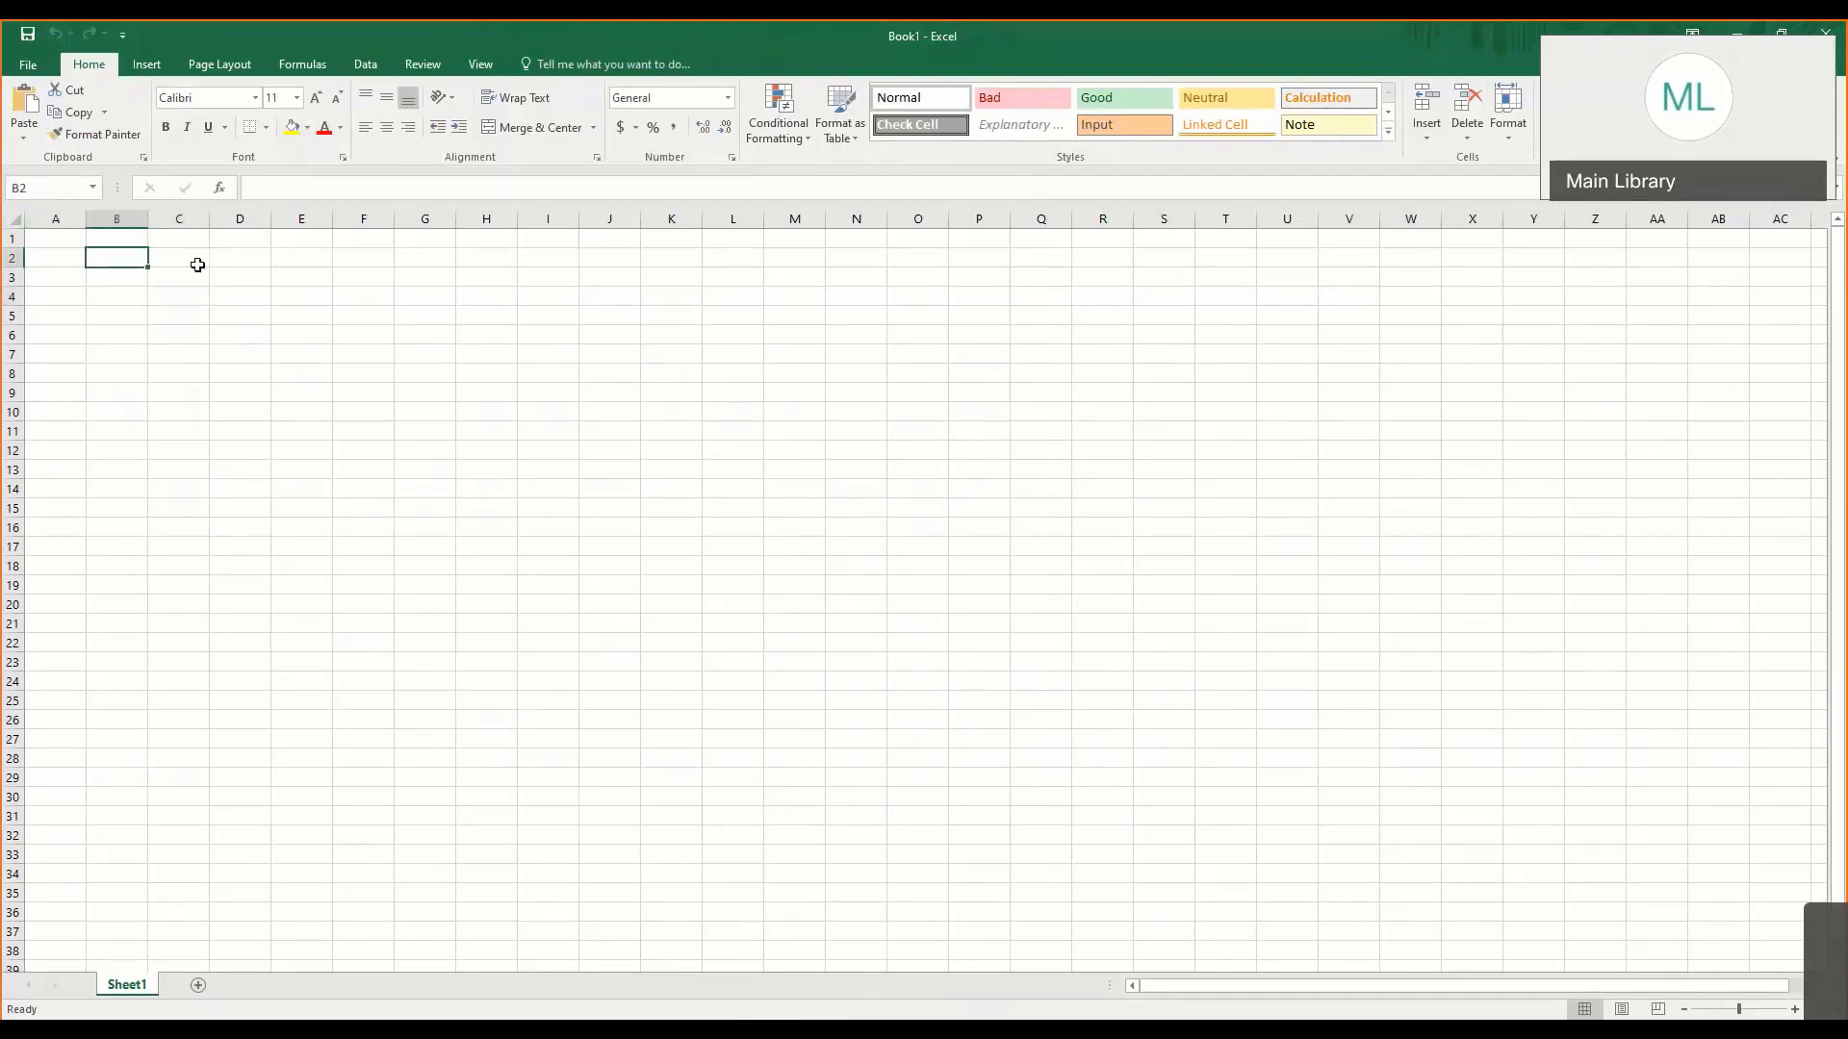
{"action": "key", "text": "Down"}
{"action": "key", "text": "Down"}
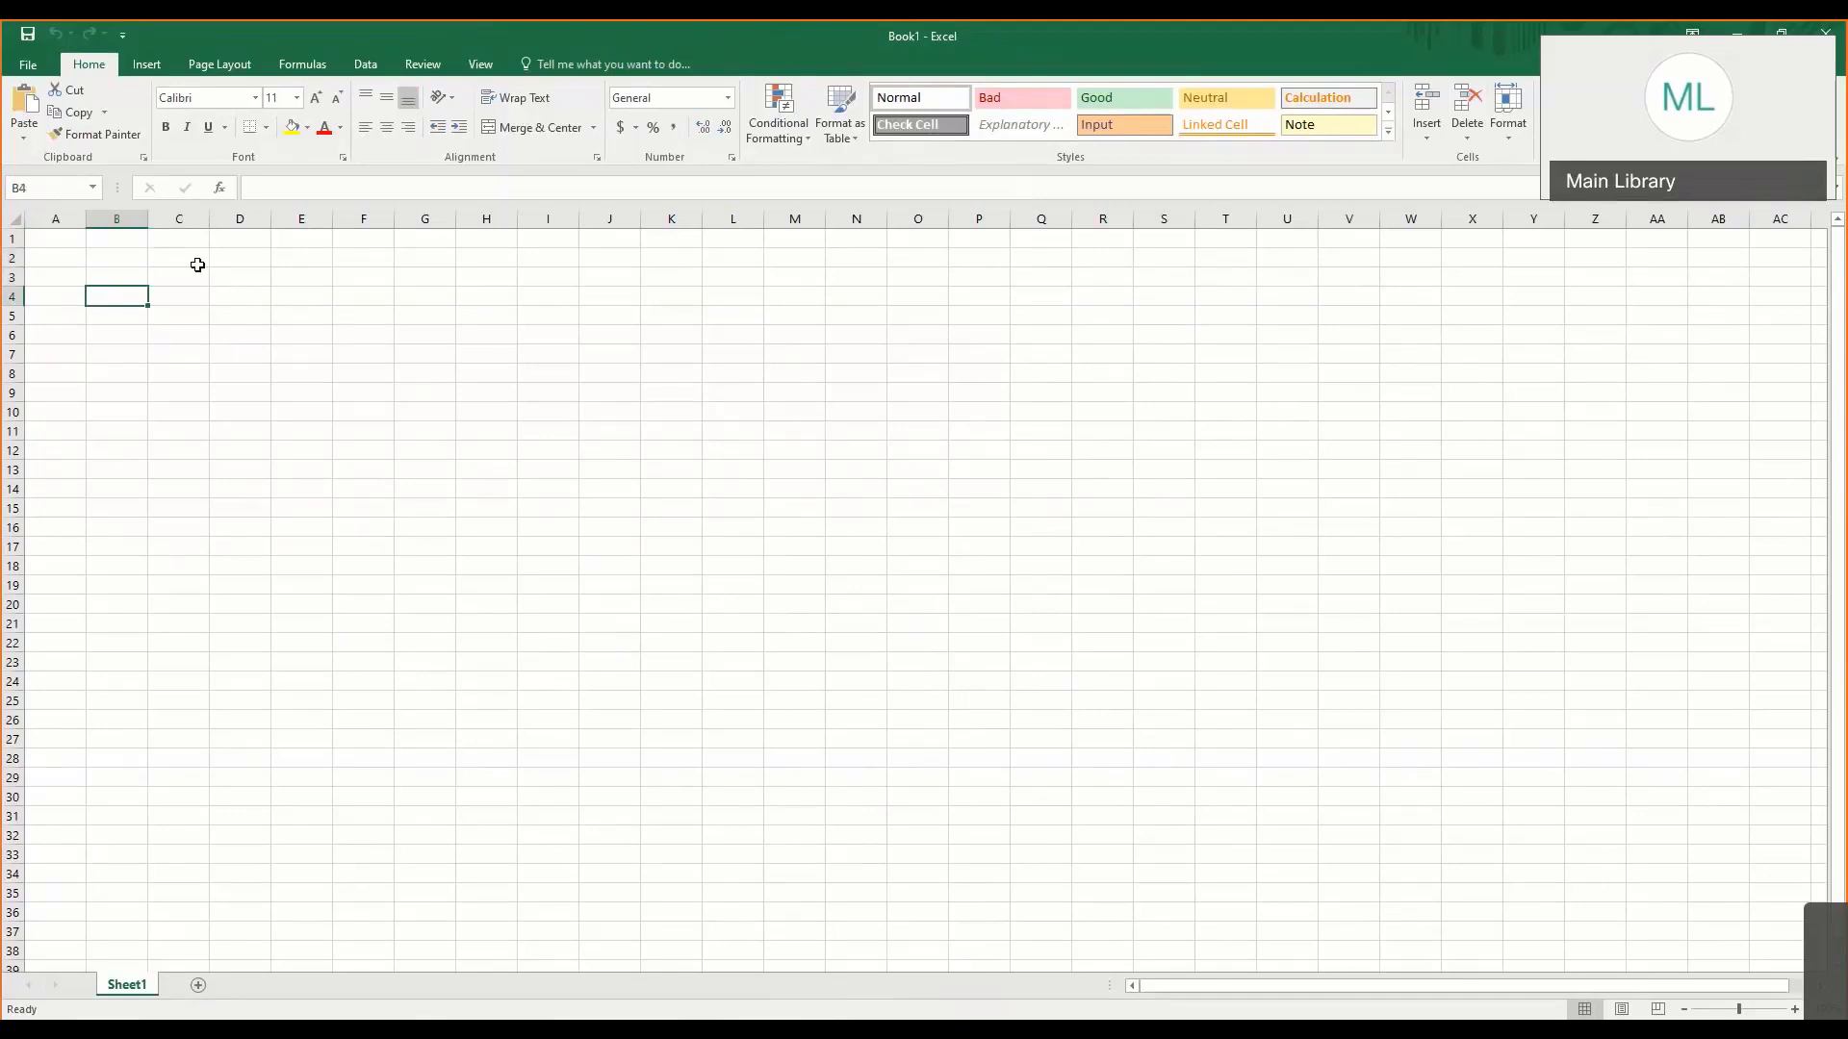
{"action": "key", "text": "Down"}
{"action": "key", "text": "Down"}
{"action": "key", "text": "Right"}
{"action": "key", "text": "Right"}
{"action": "key", "text": "Right"}
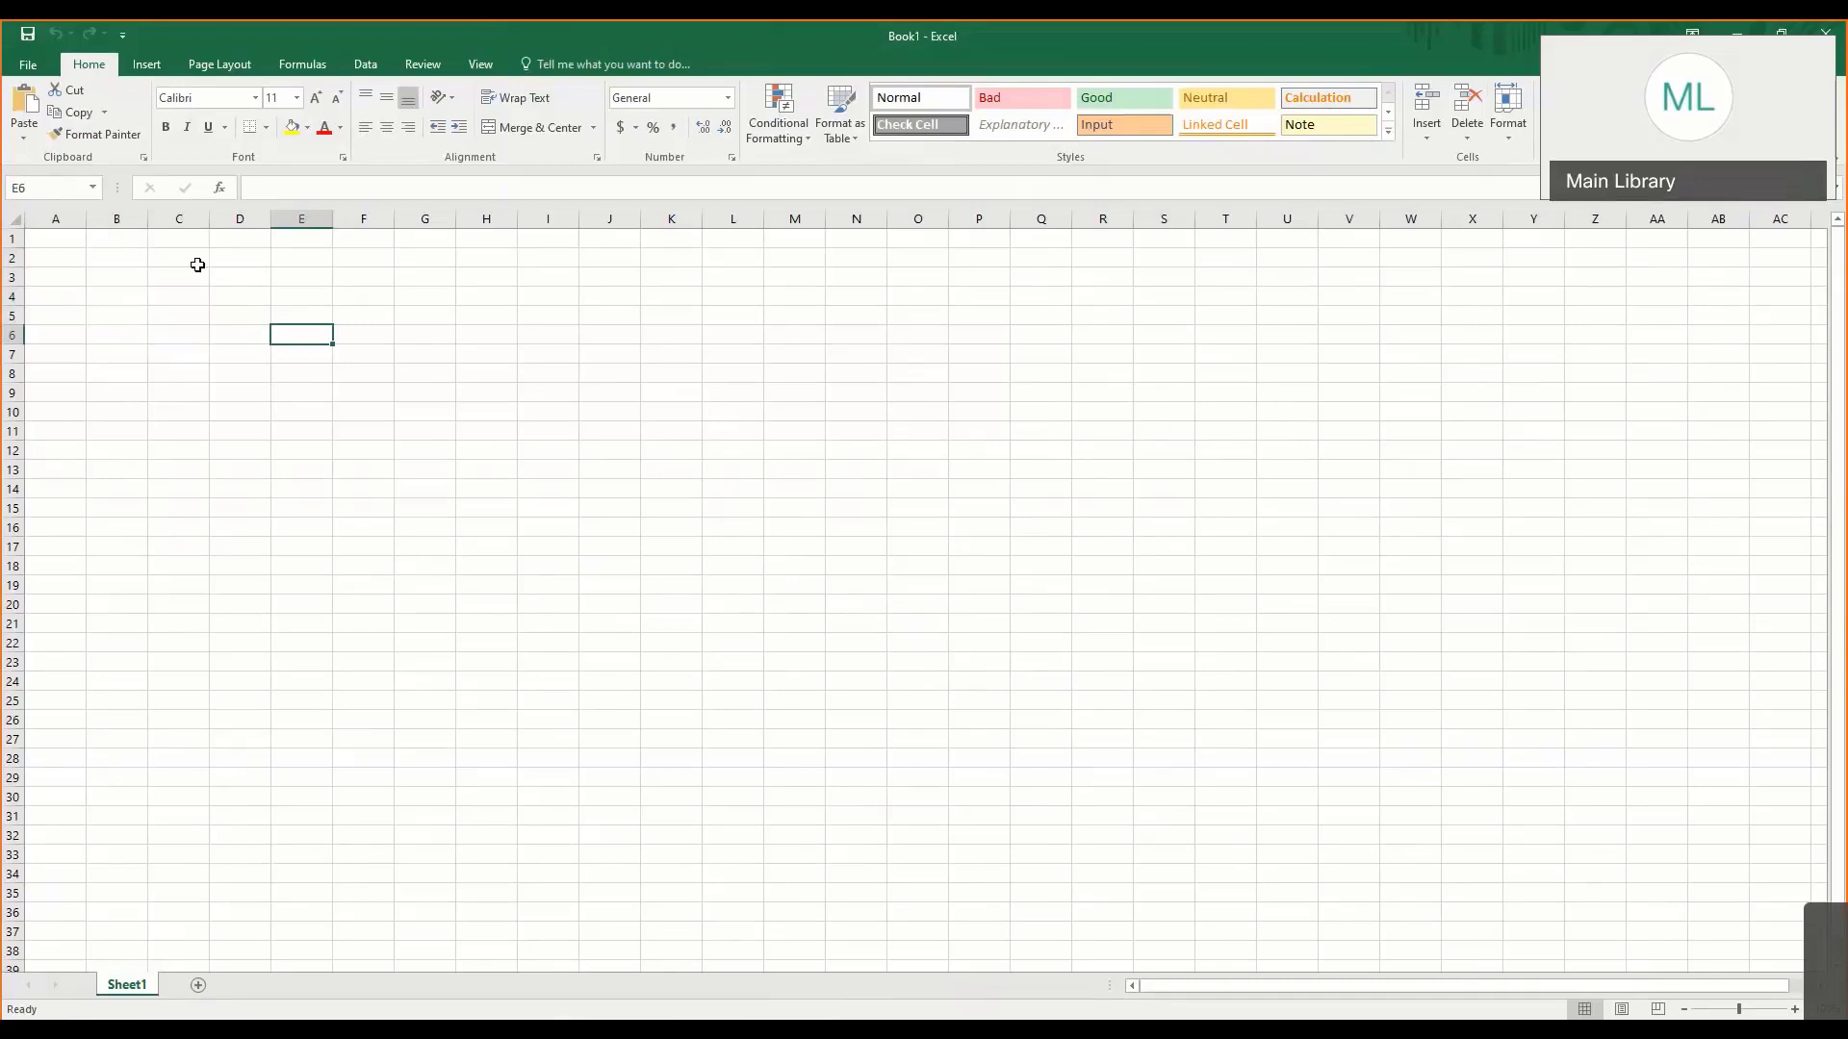
- Select cell C1, restore the workbook window to its smaller size and move it clear of the notes
{"action": "left_click", "coordinate": [151, 296]}
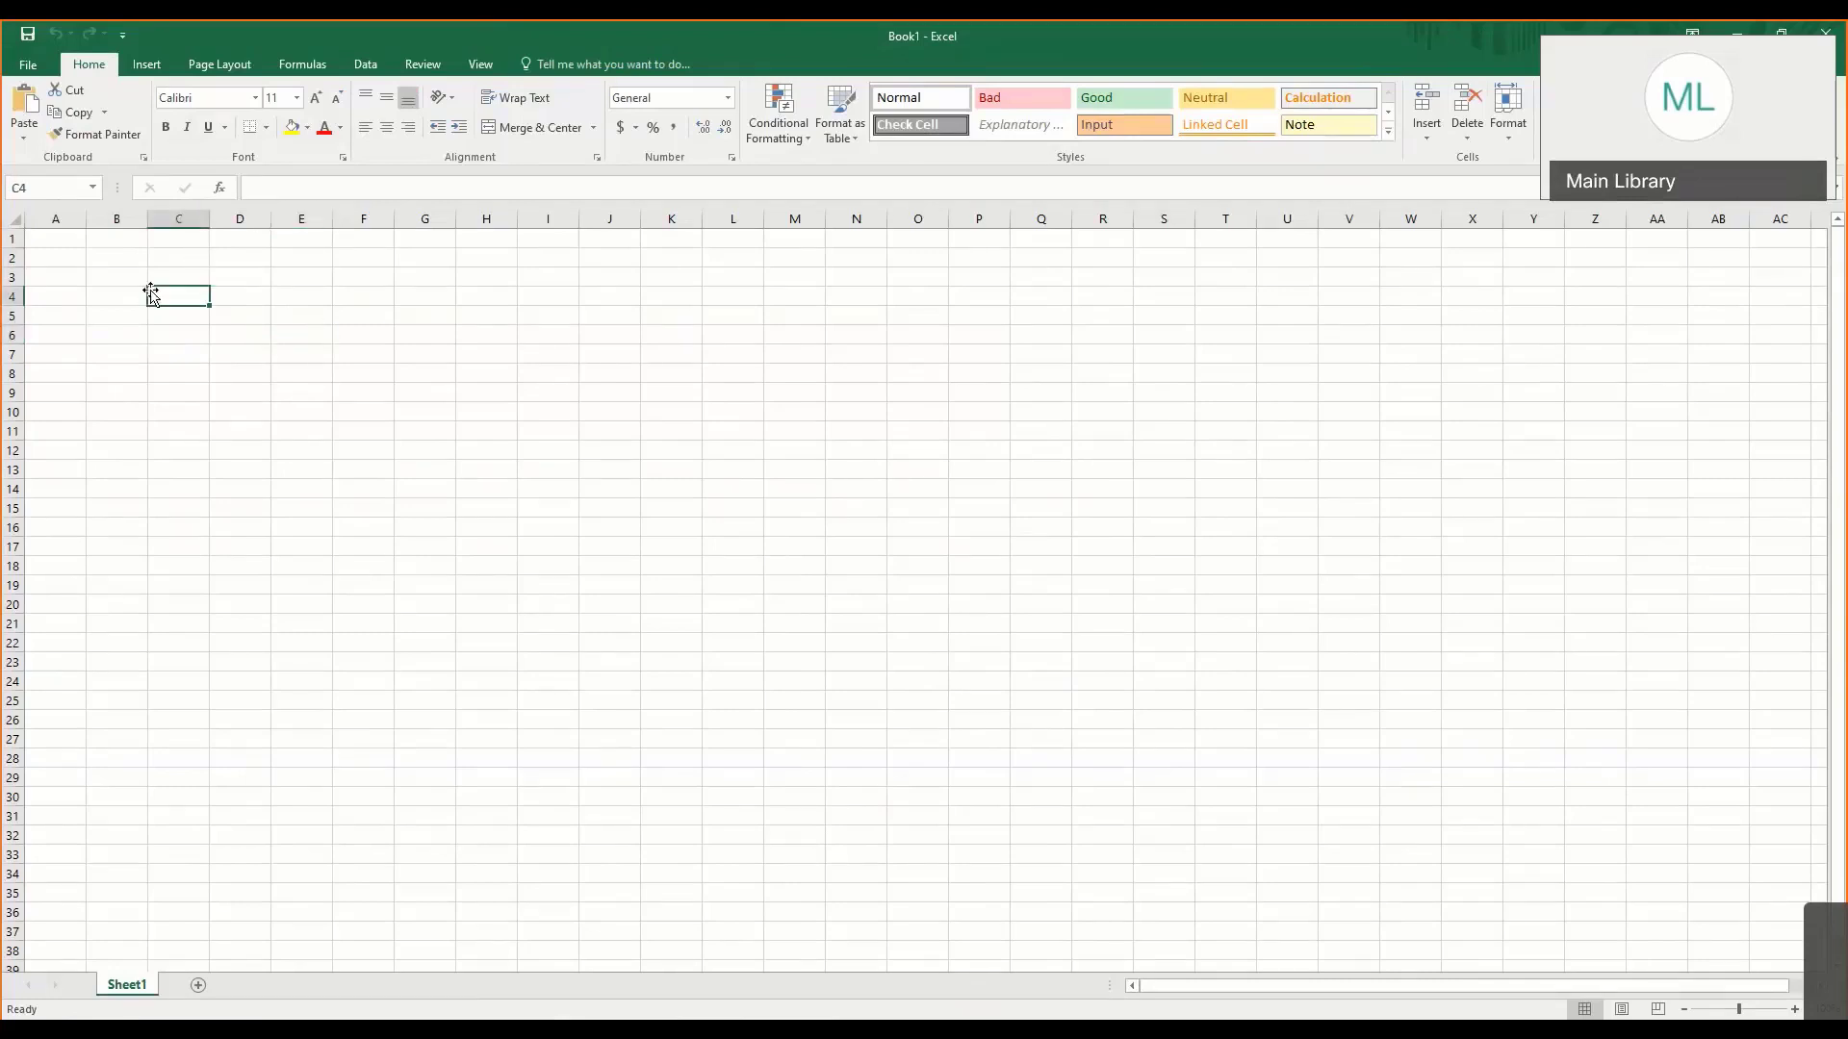
{"action": "left_click", "coordinate": [161, 238]}
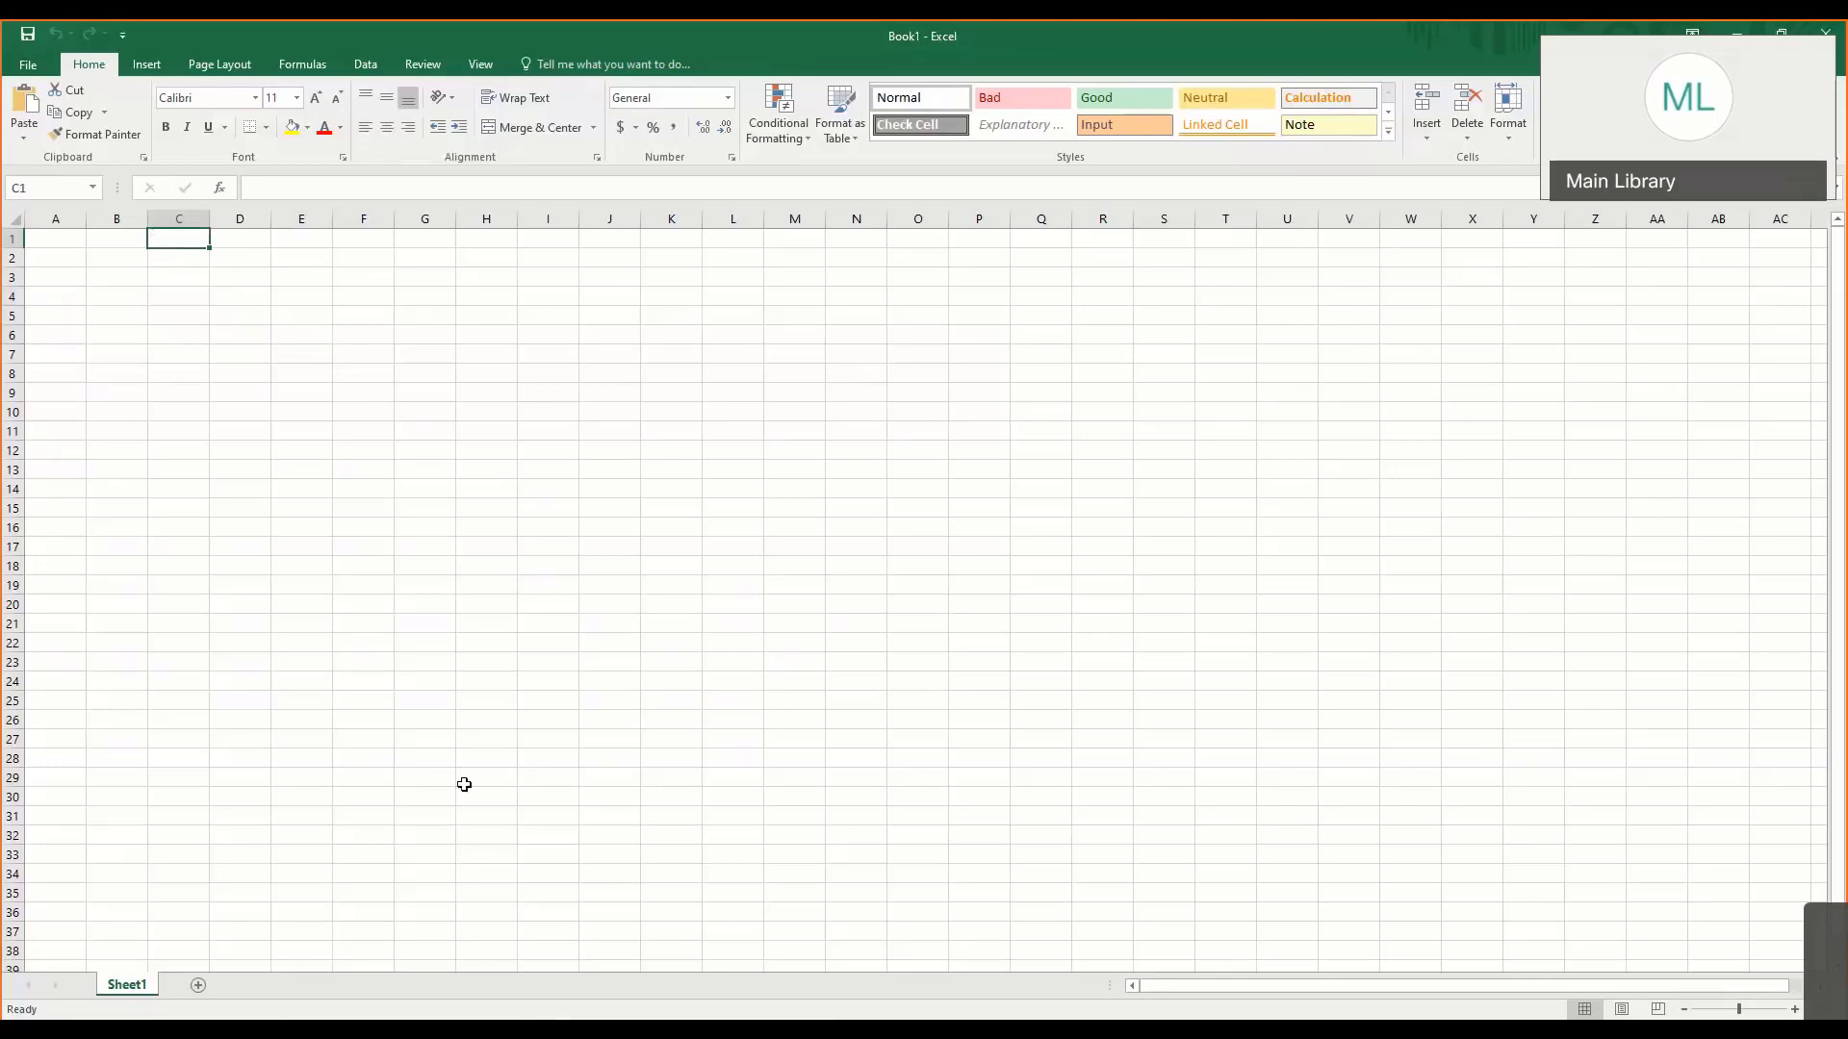
{"action": "left_click", "coordinate": [1779, 31]}
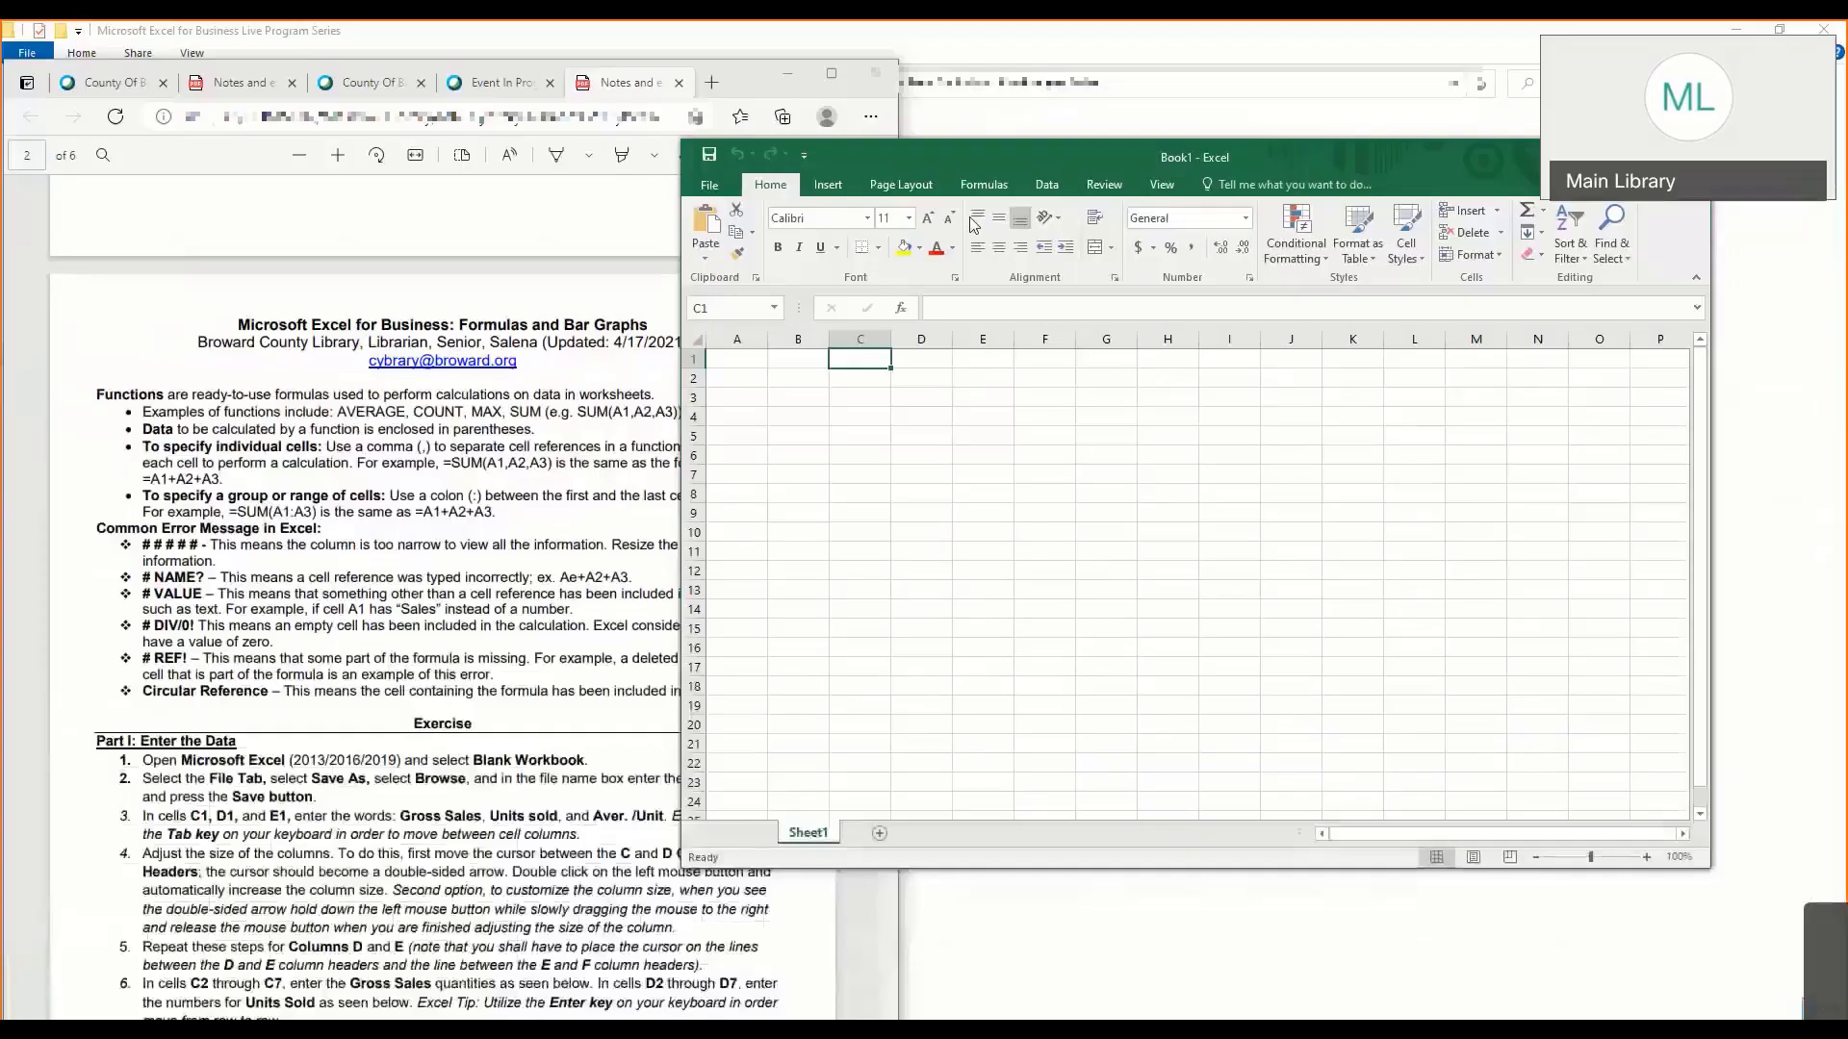
{"action": "left_click_drag", "start_coordinate": [1146, 161], "coordinate": [1304, 163]}
- Examine the Common Error Message section of the notes, highlighting the ##### entry about columns that are too narrow
{"action": "left_click", "coordinate": [232, 445]}
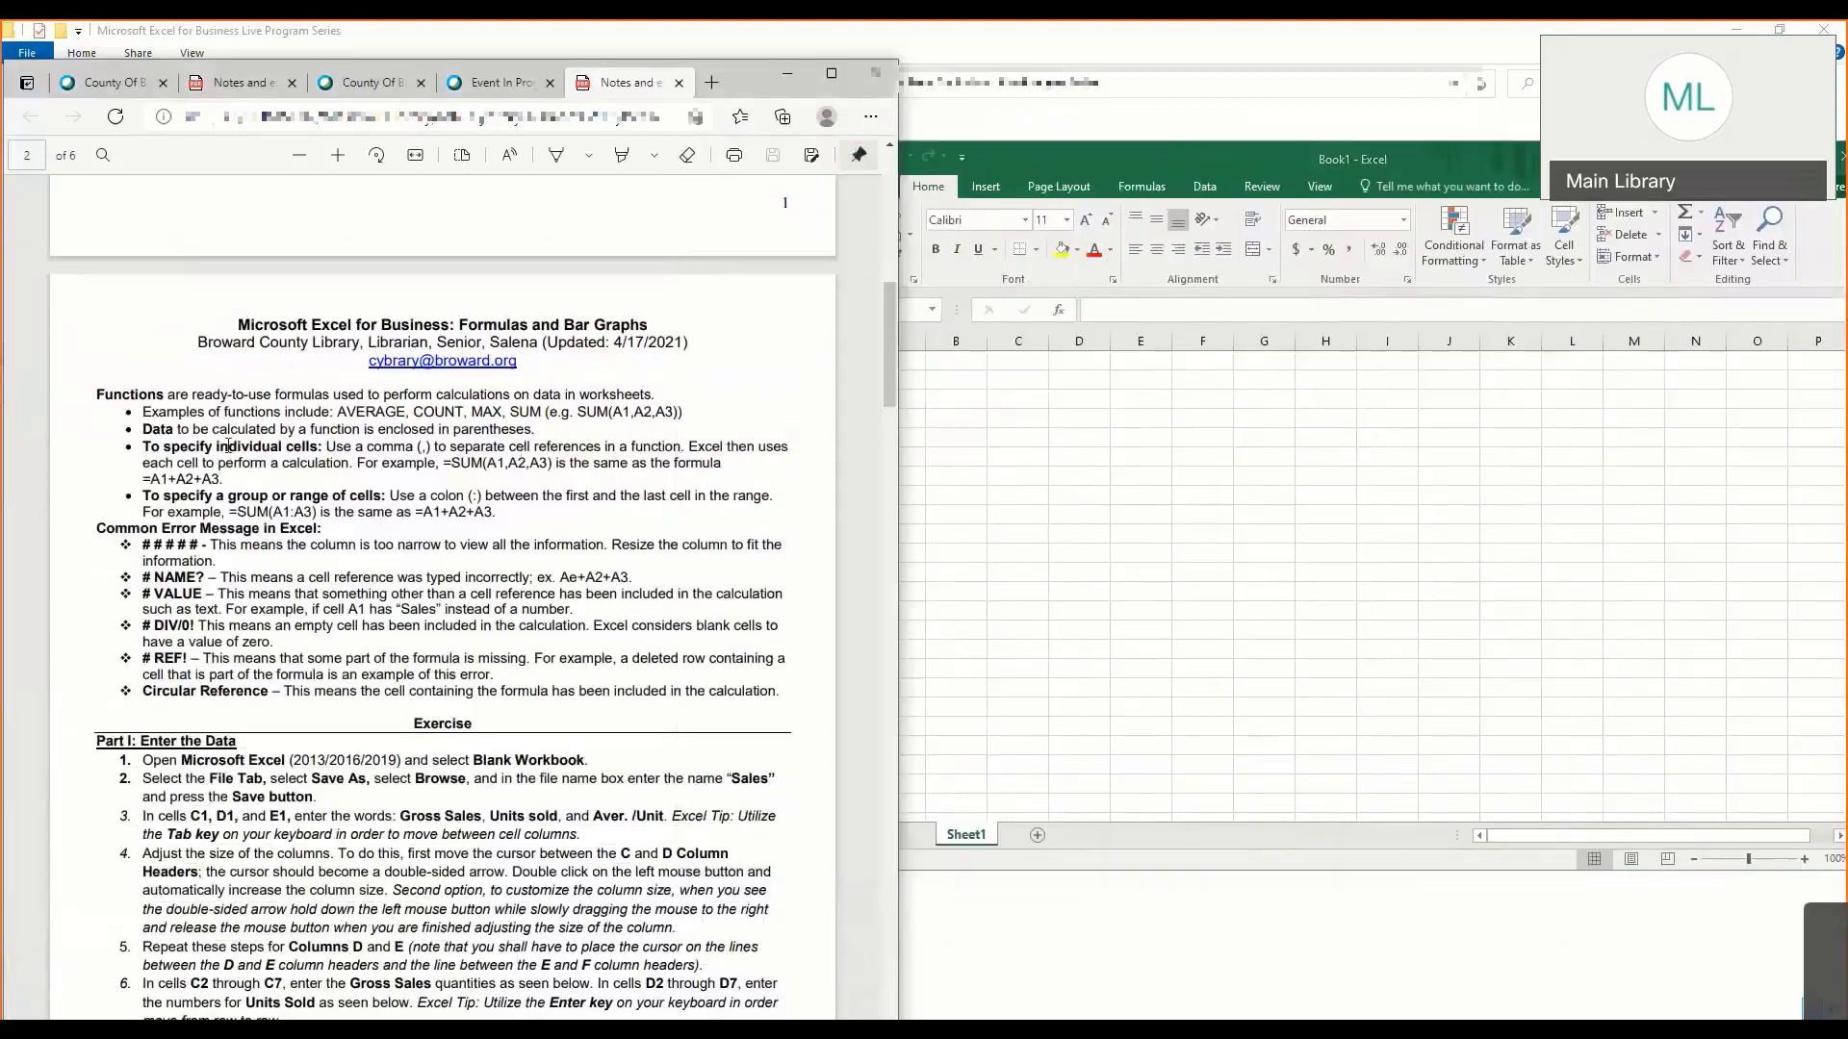
{"action": "scroll", "coordinate": [232, 444], "scroll_direction": "down", "scroll_amount": 3}
{"action": "scroll", "coordinate": [180, 400], "scroll_direction": "up", "scroll_amount": 2}
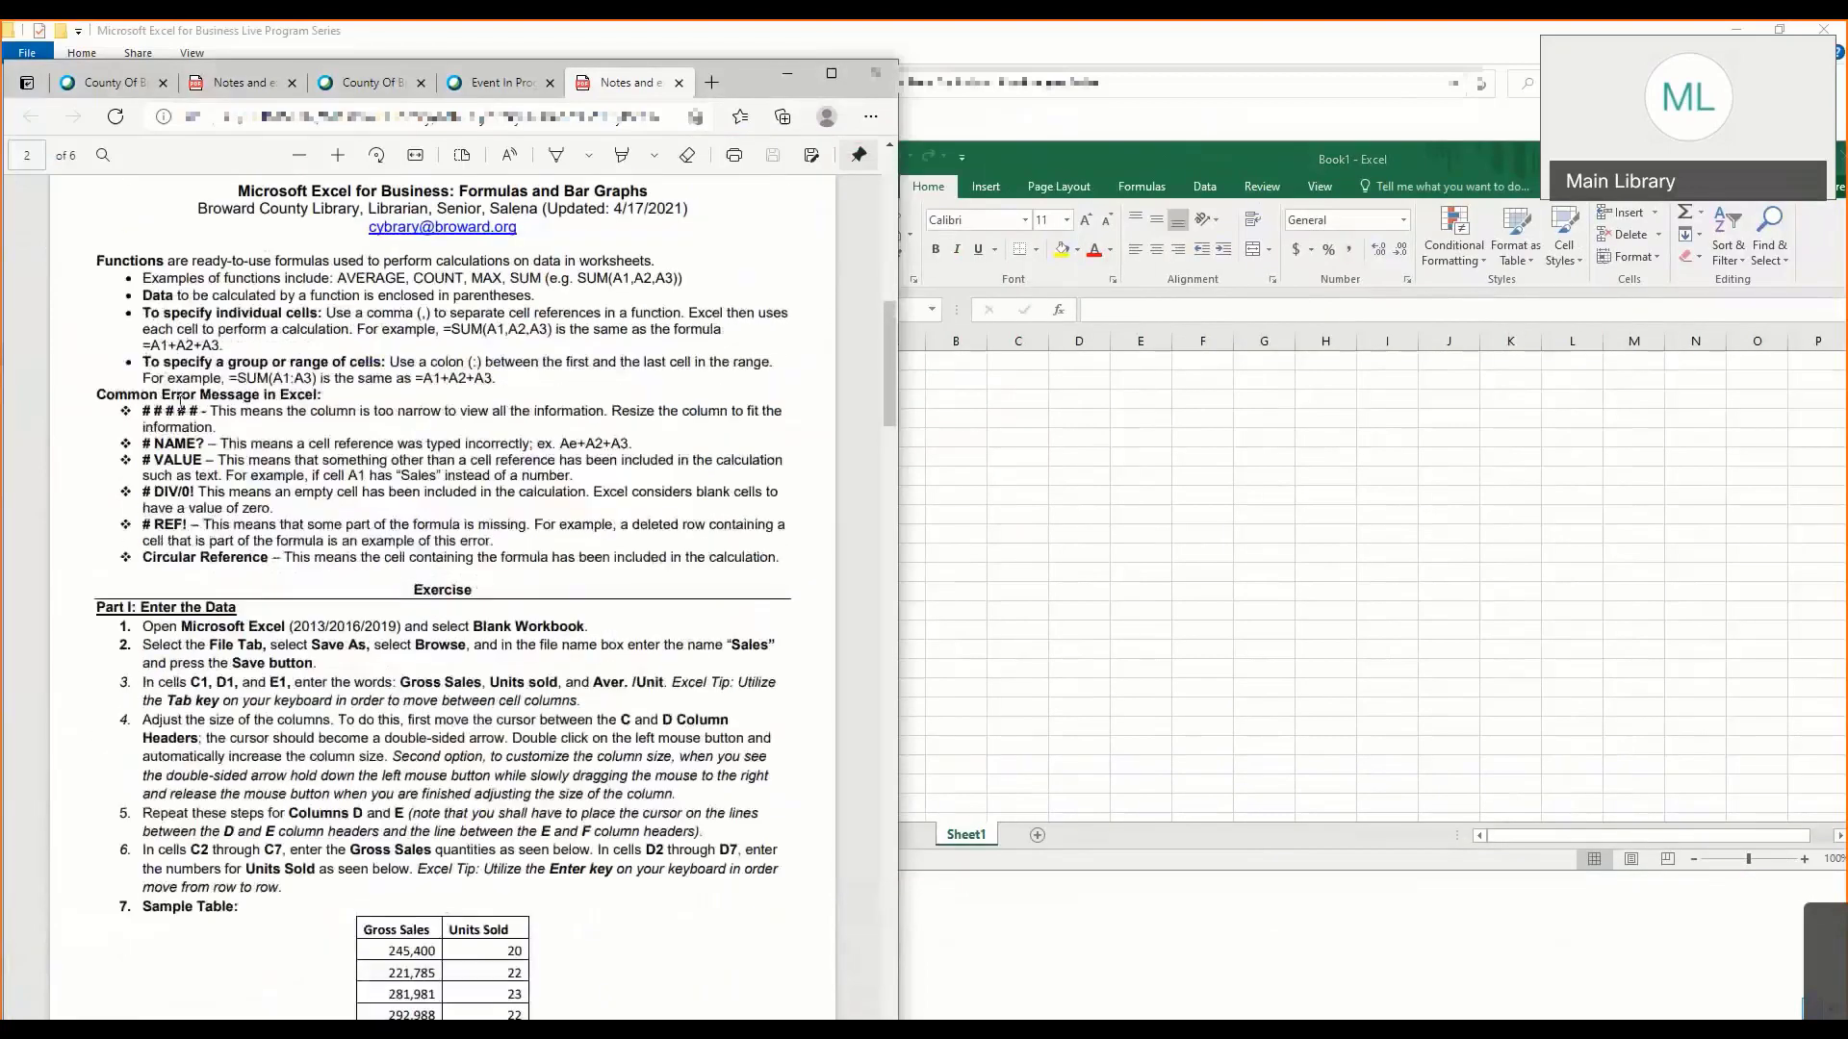
{"action": "left_click_drag", "start_coordinate": [149, 412], "coordinate": [197, 414]}
{"action": "left_click", "coordinate": [310, 407]}
{"action": "left_click", "coordinate": [973, 409]}
{"action": "left_click", "coordinate": [173, 408]}
{"action": "left_click_drag", "start_coordinate": [142, 411], "coordinate": [220, 411]}
- Widen column B slightly in the workbook, and select the whole of column A and column B in turn
{"action": "left_click", "coordinate": [1018, 365]}
{"action": "mouse_move", "coordinate": [987, 341]}
{"action": "left_mouse_down"}
{"action": "mouse_move", "coordinate": [1024, 333]}
{"action": "mouse_move", "coordinate": [1001, 339]}
{"action": "left_mouse_up"}
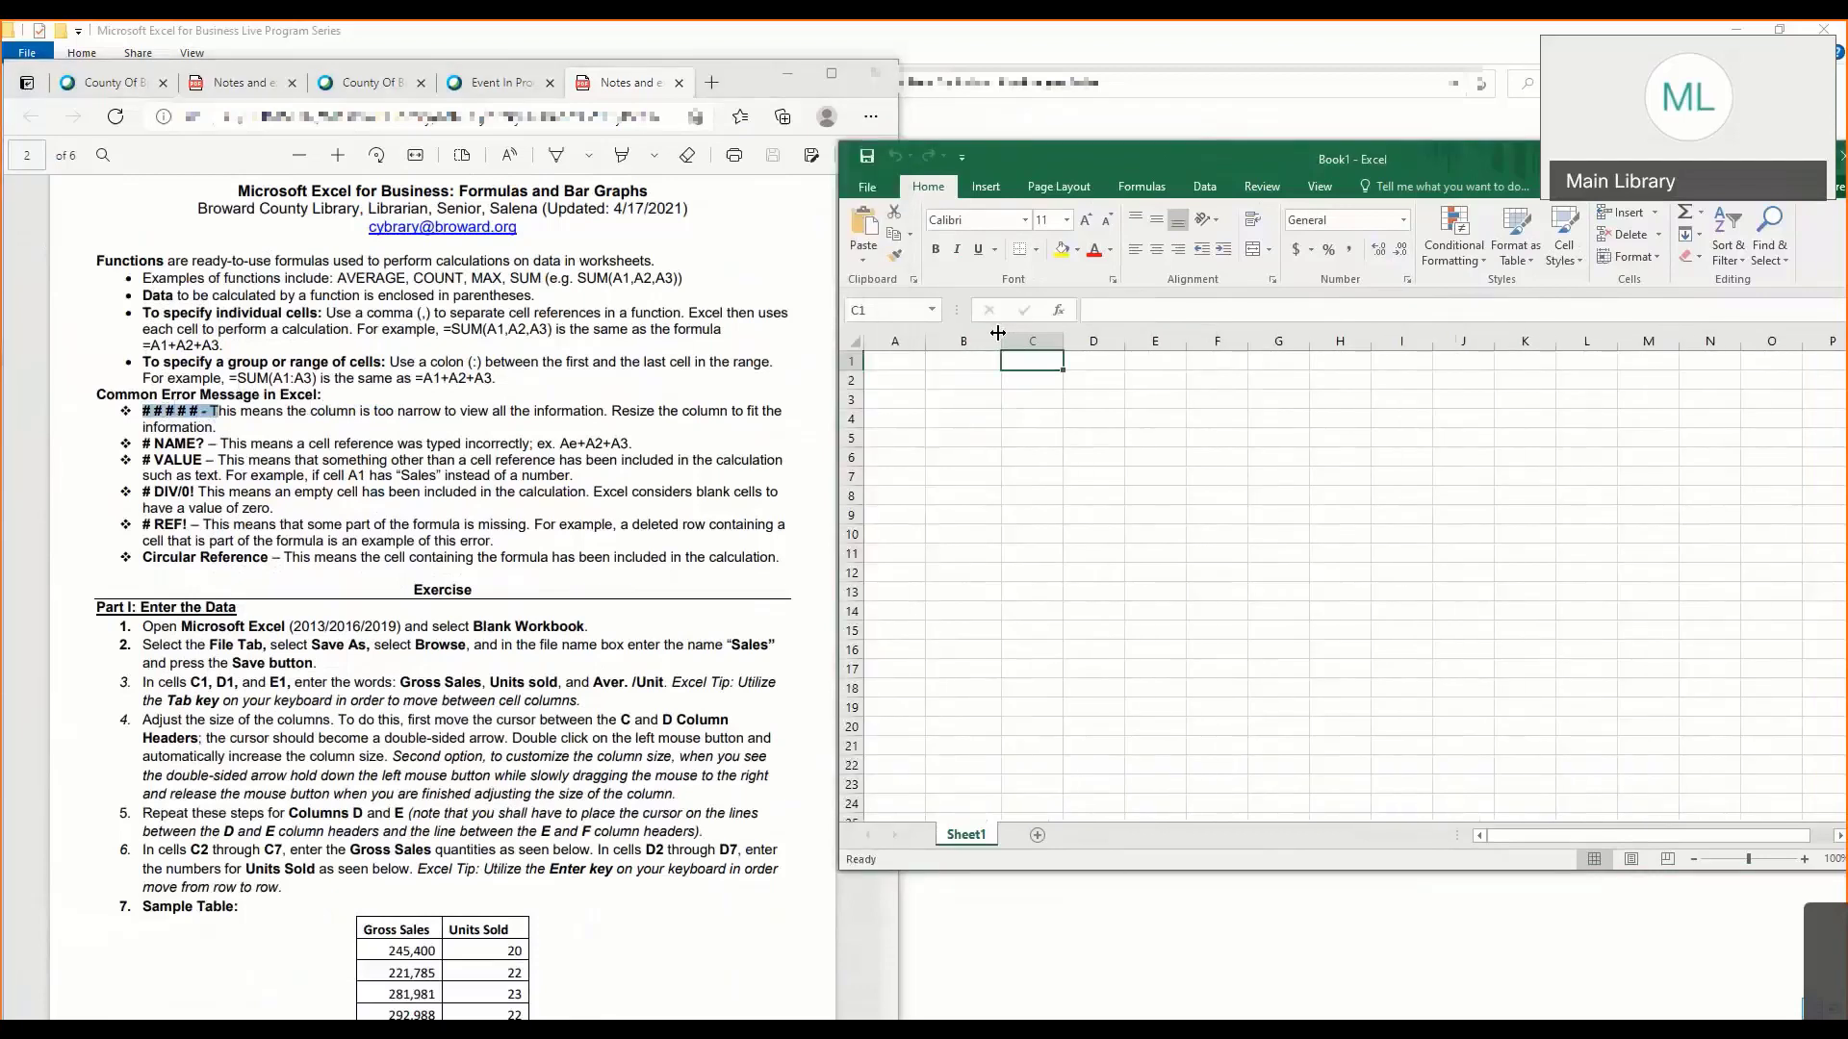
{"action": "left_click", "coordinate": [895, 341]}
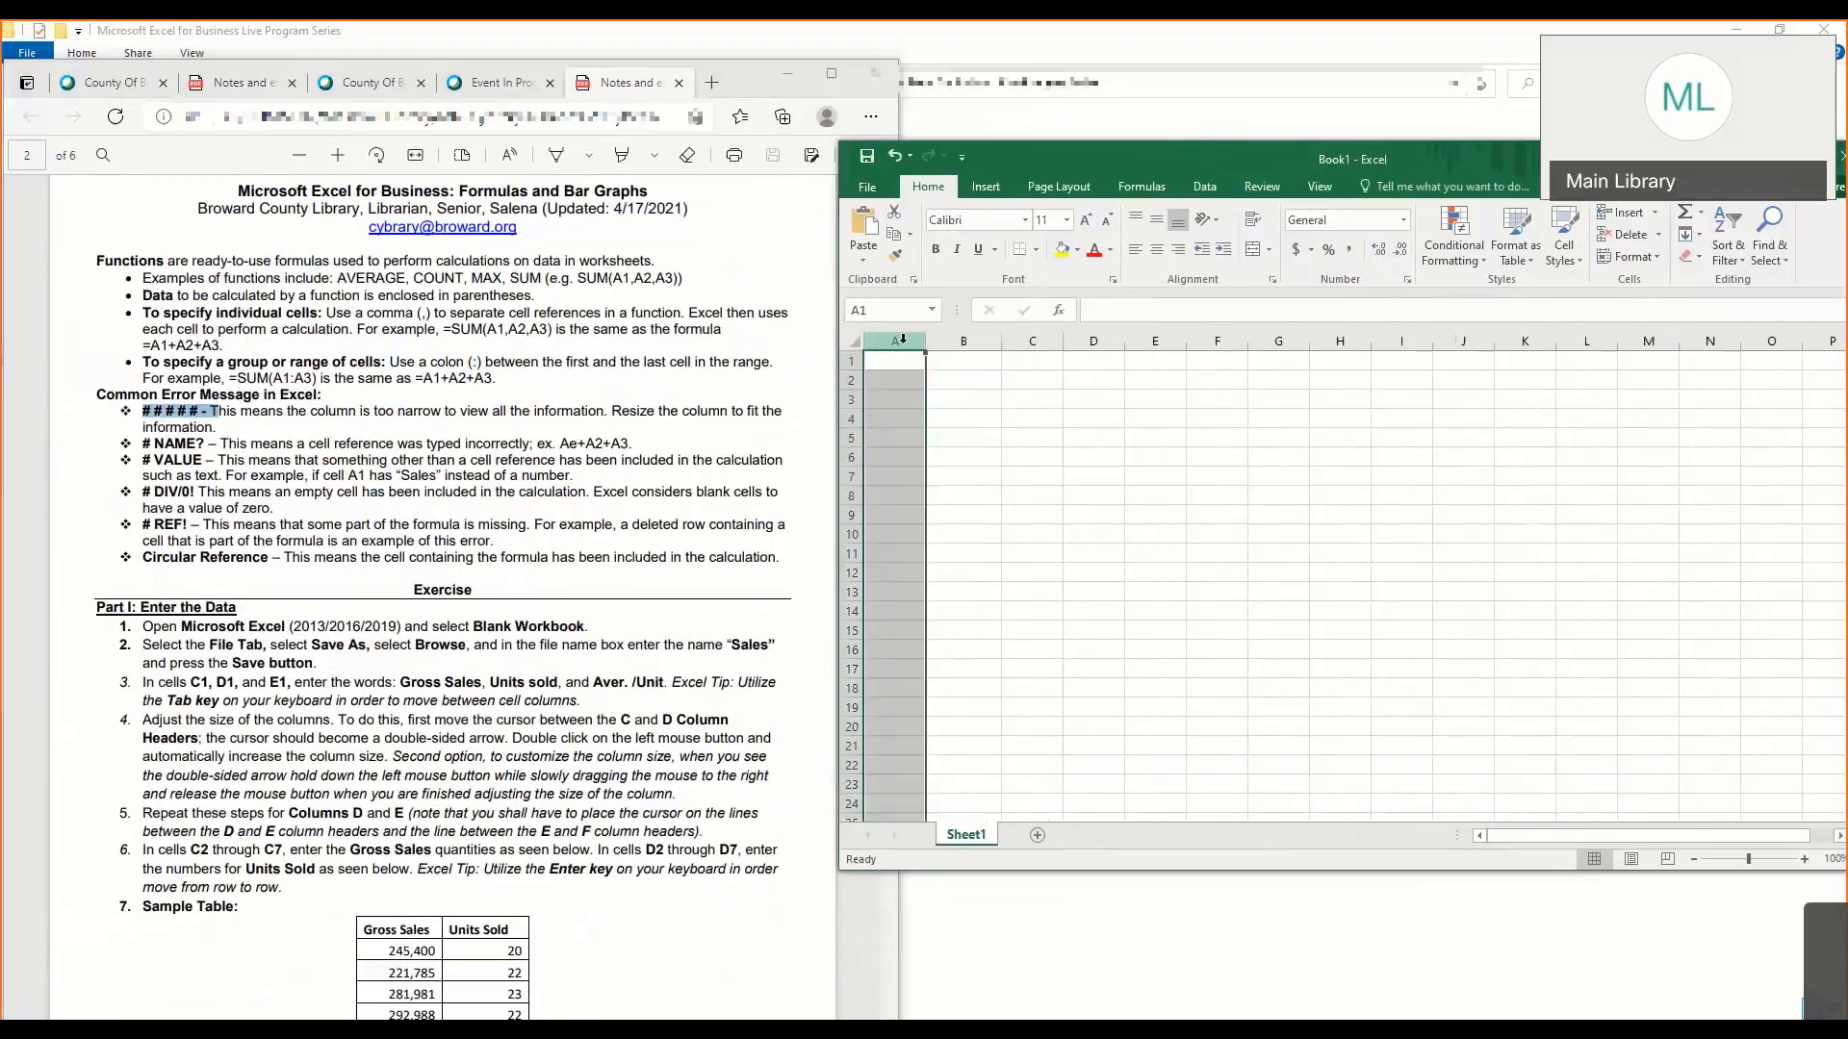
{"action": "left_click", "coordinate": [963, 339]}
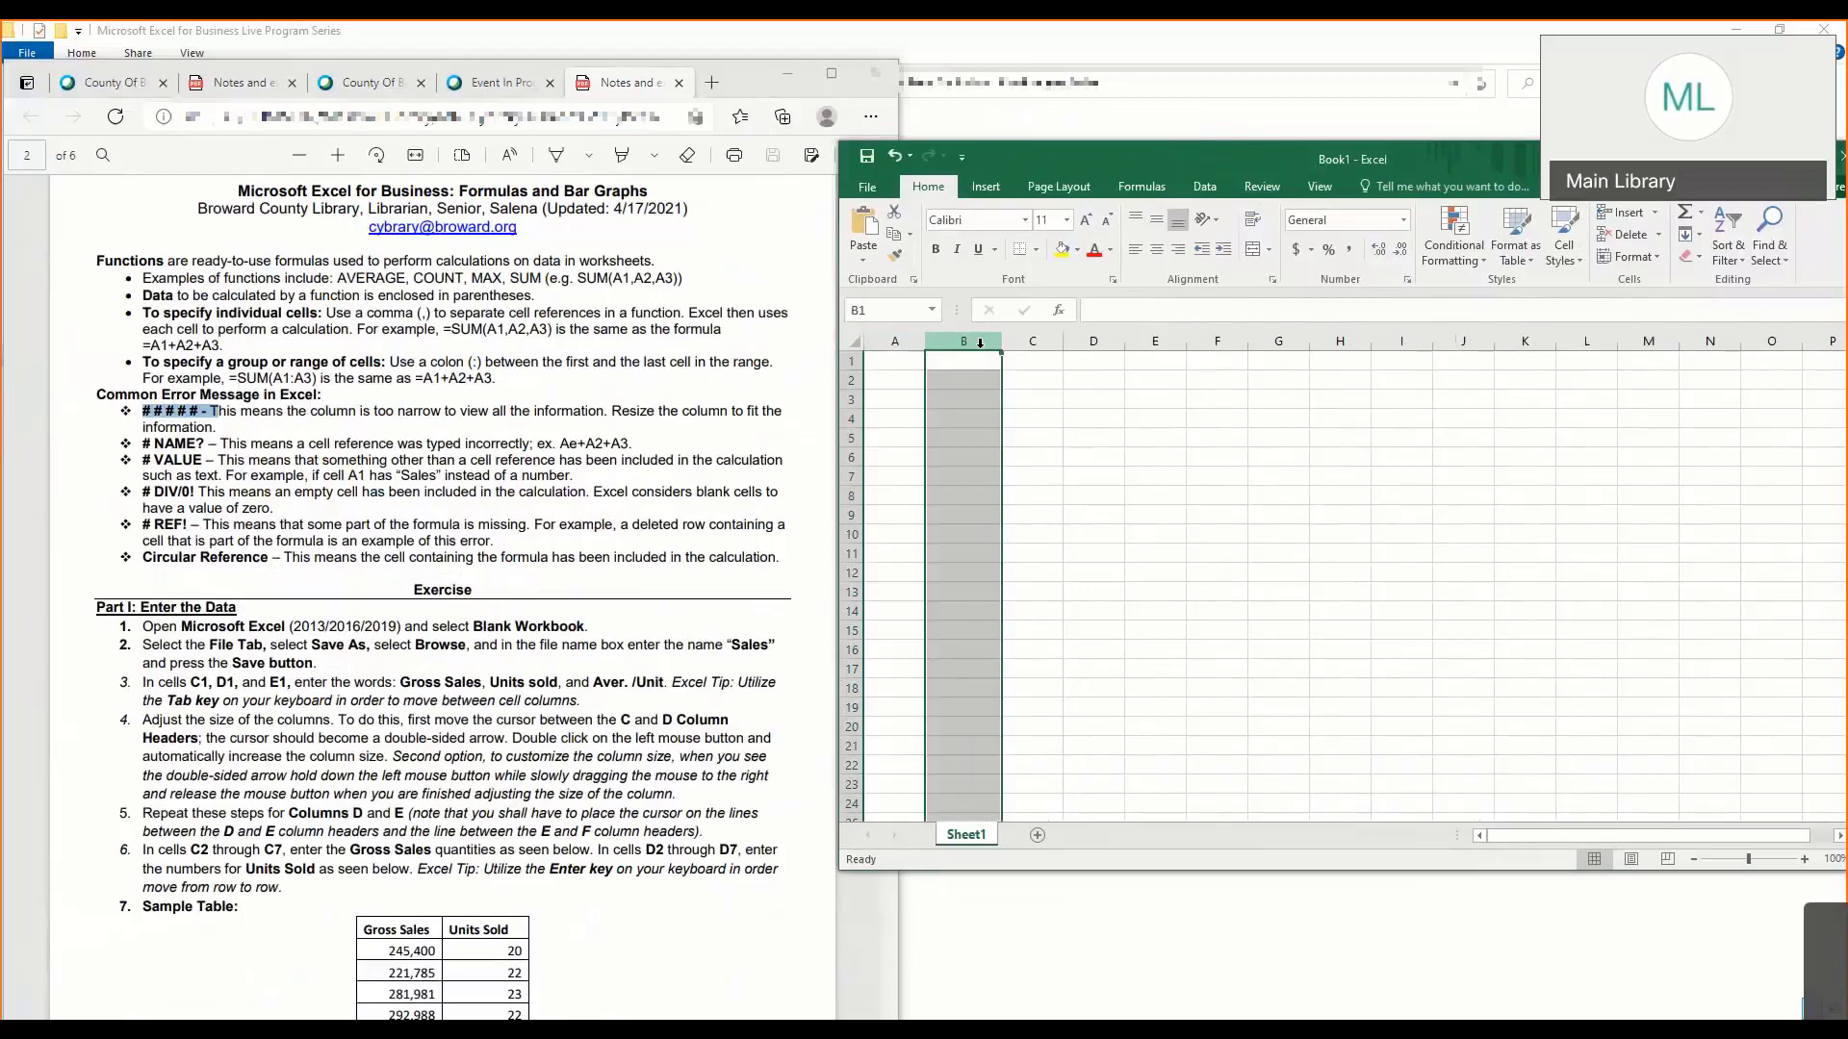
- Select the whole of columns C and D in turn, followed by rows 2 and 4
{"action": "left_click", "coordinate": [1025, 340]}
{"action": "left_click", "coordinate": [1079, 340]}
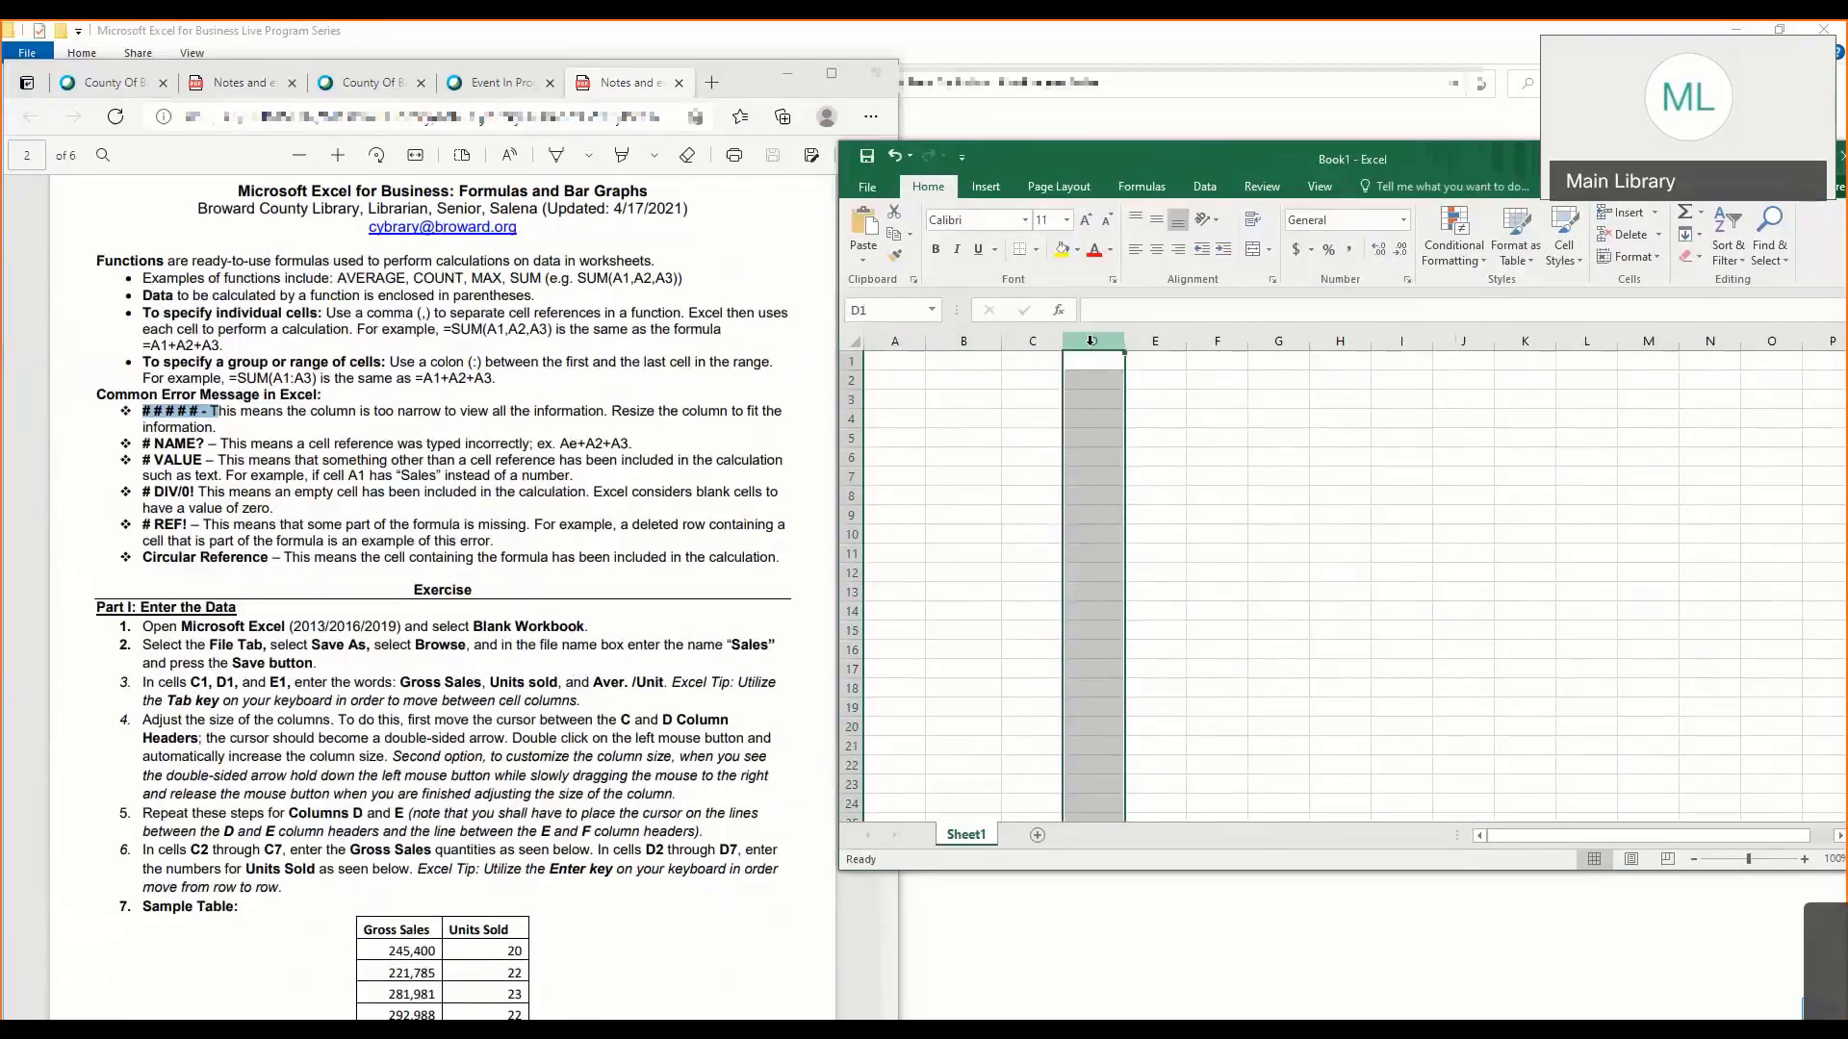
{"action": "left_click", "coordinate": [853, 381]}
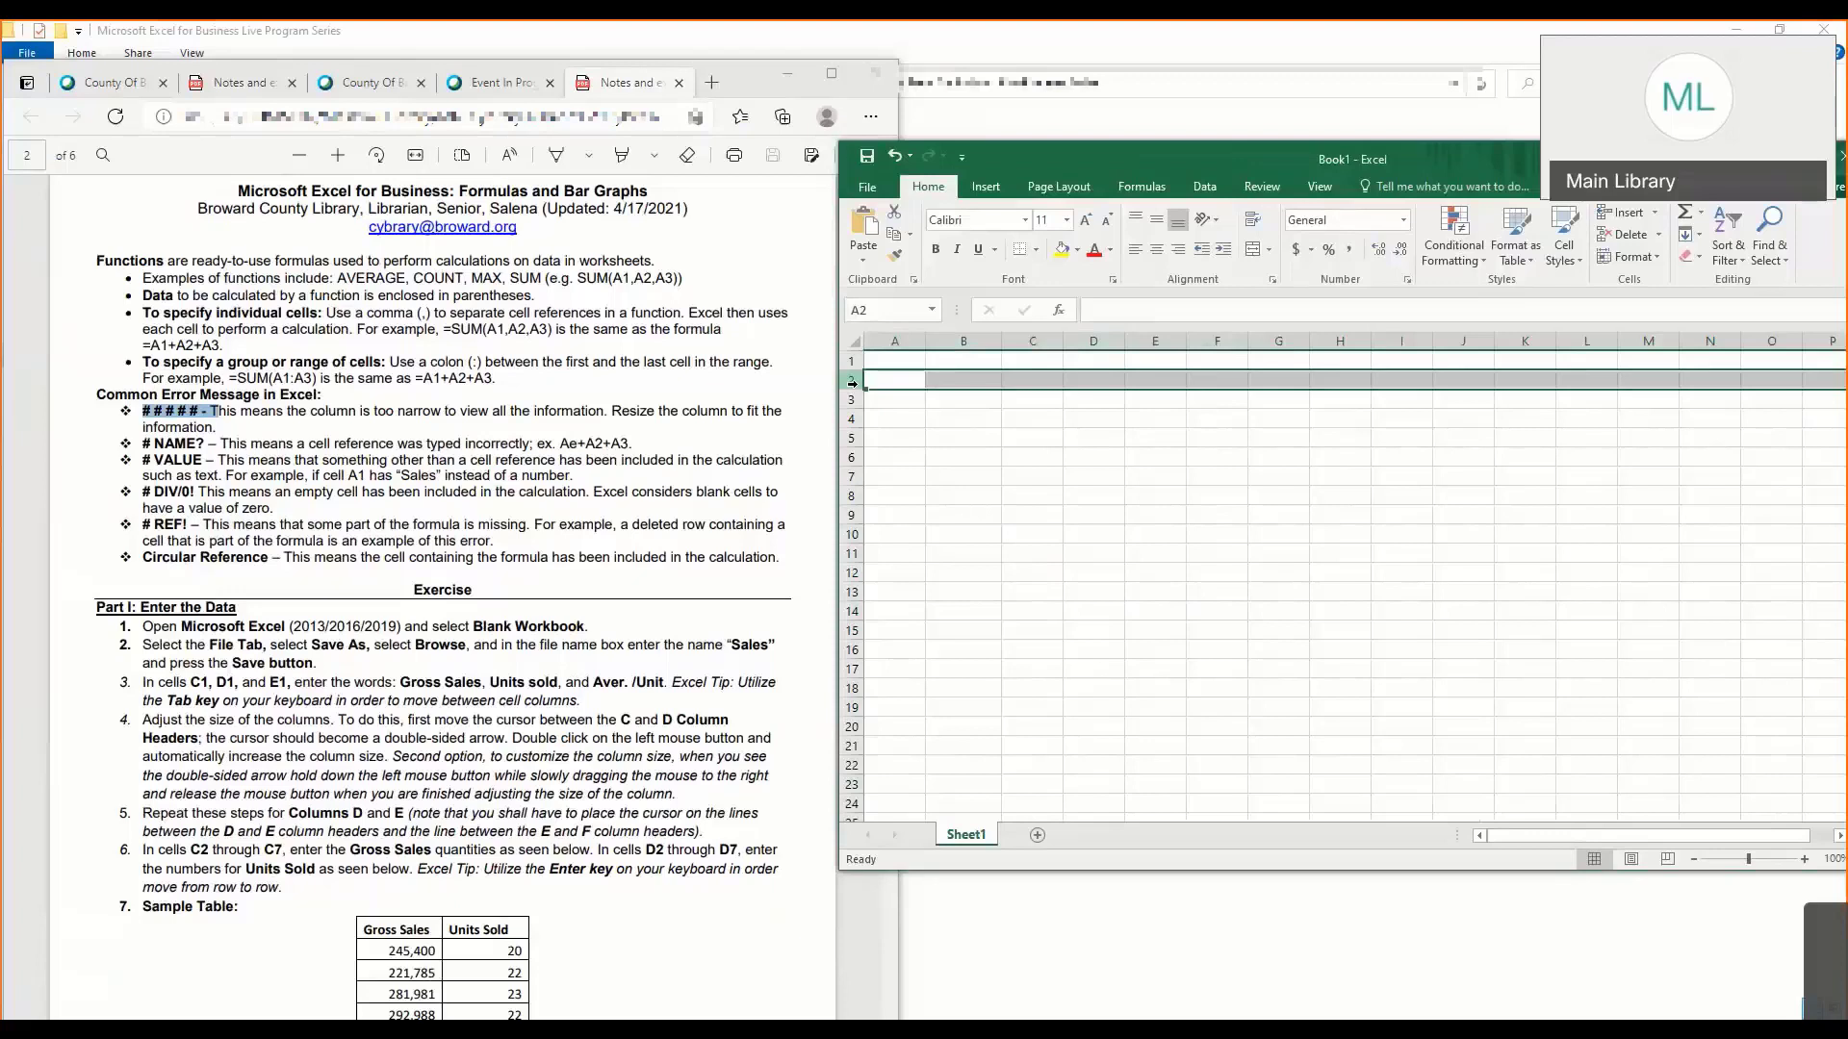
{"action": "left_click", "coordinate": [848, 416]}
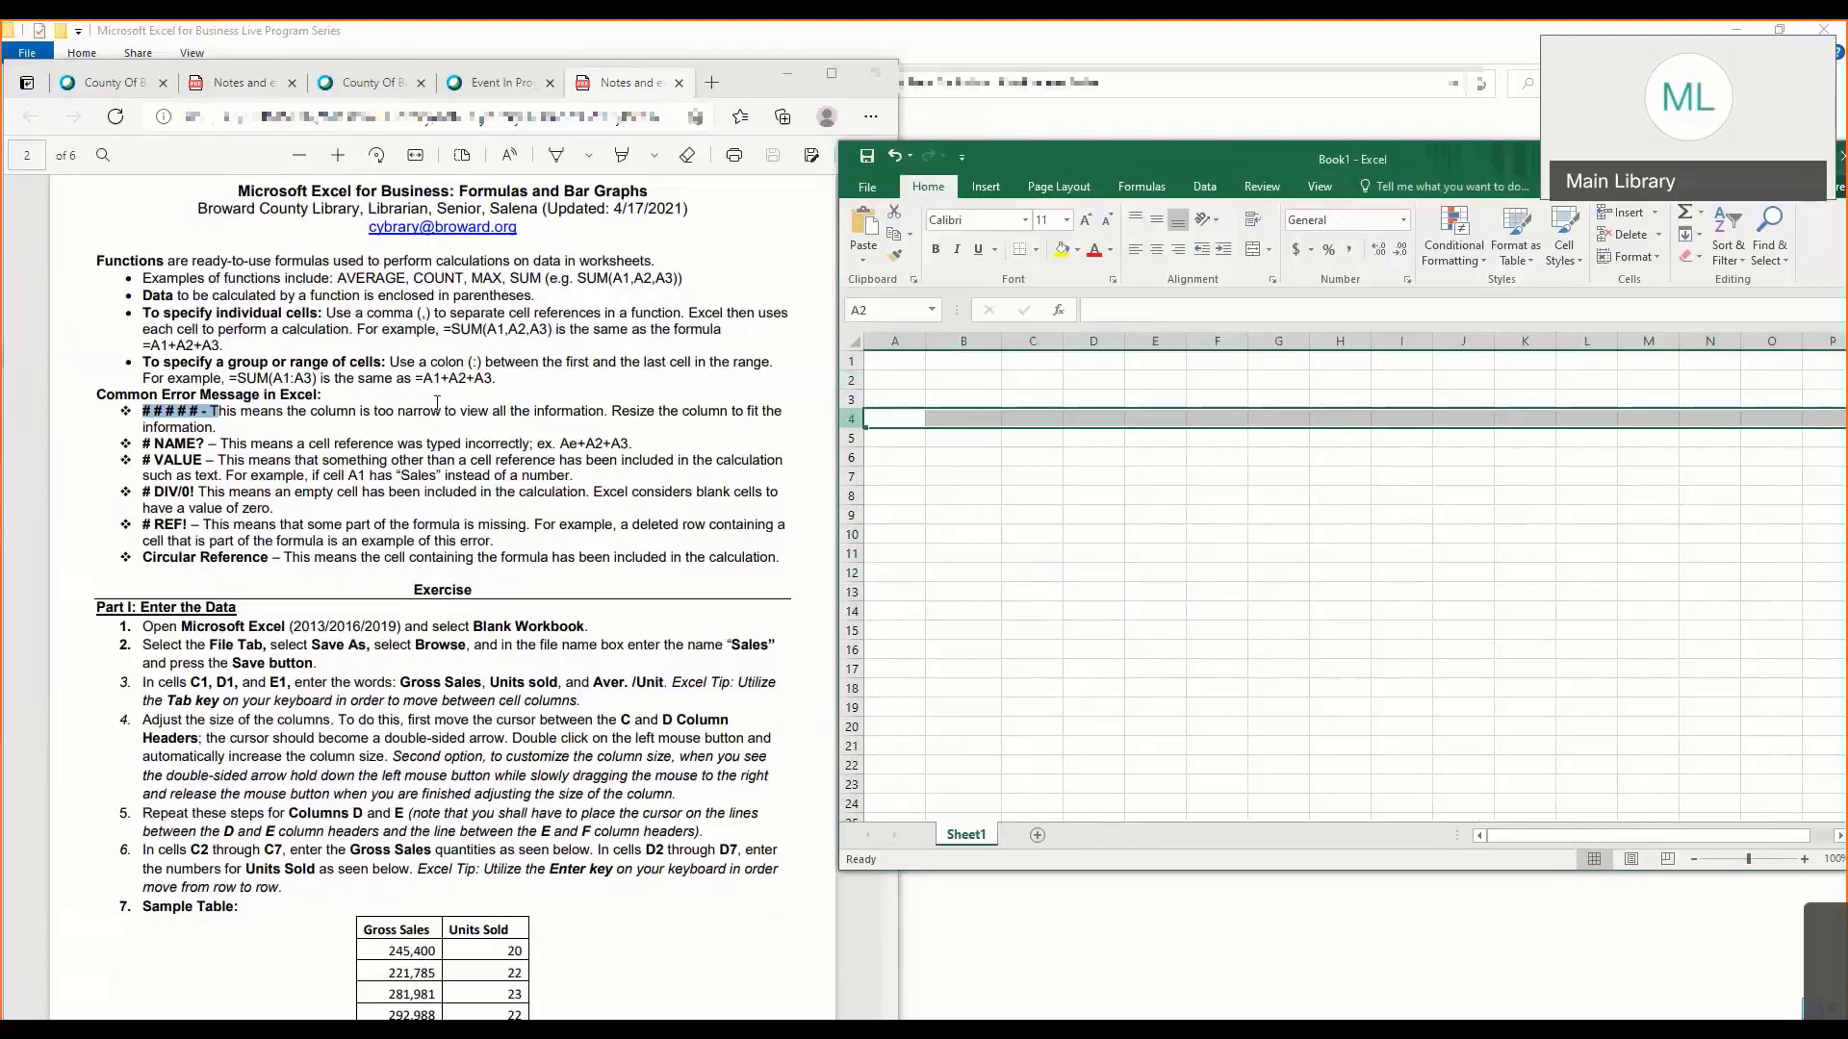
- Highlight the Ae+A2+A3 example in the notes' # NAME? entry and bring up Part I of the exercise
{"action": "left_click", "coordinate": [218, 432]}
{"action": "left_click_drag", "start_coordinate": [153, 446], "coordinate": [639, 445]}
{"action": "left_click", "coordinate": [478, 457]}
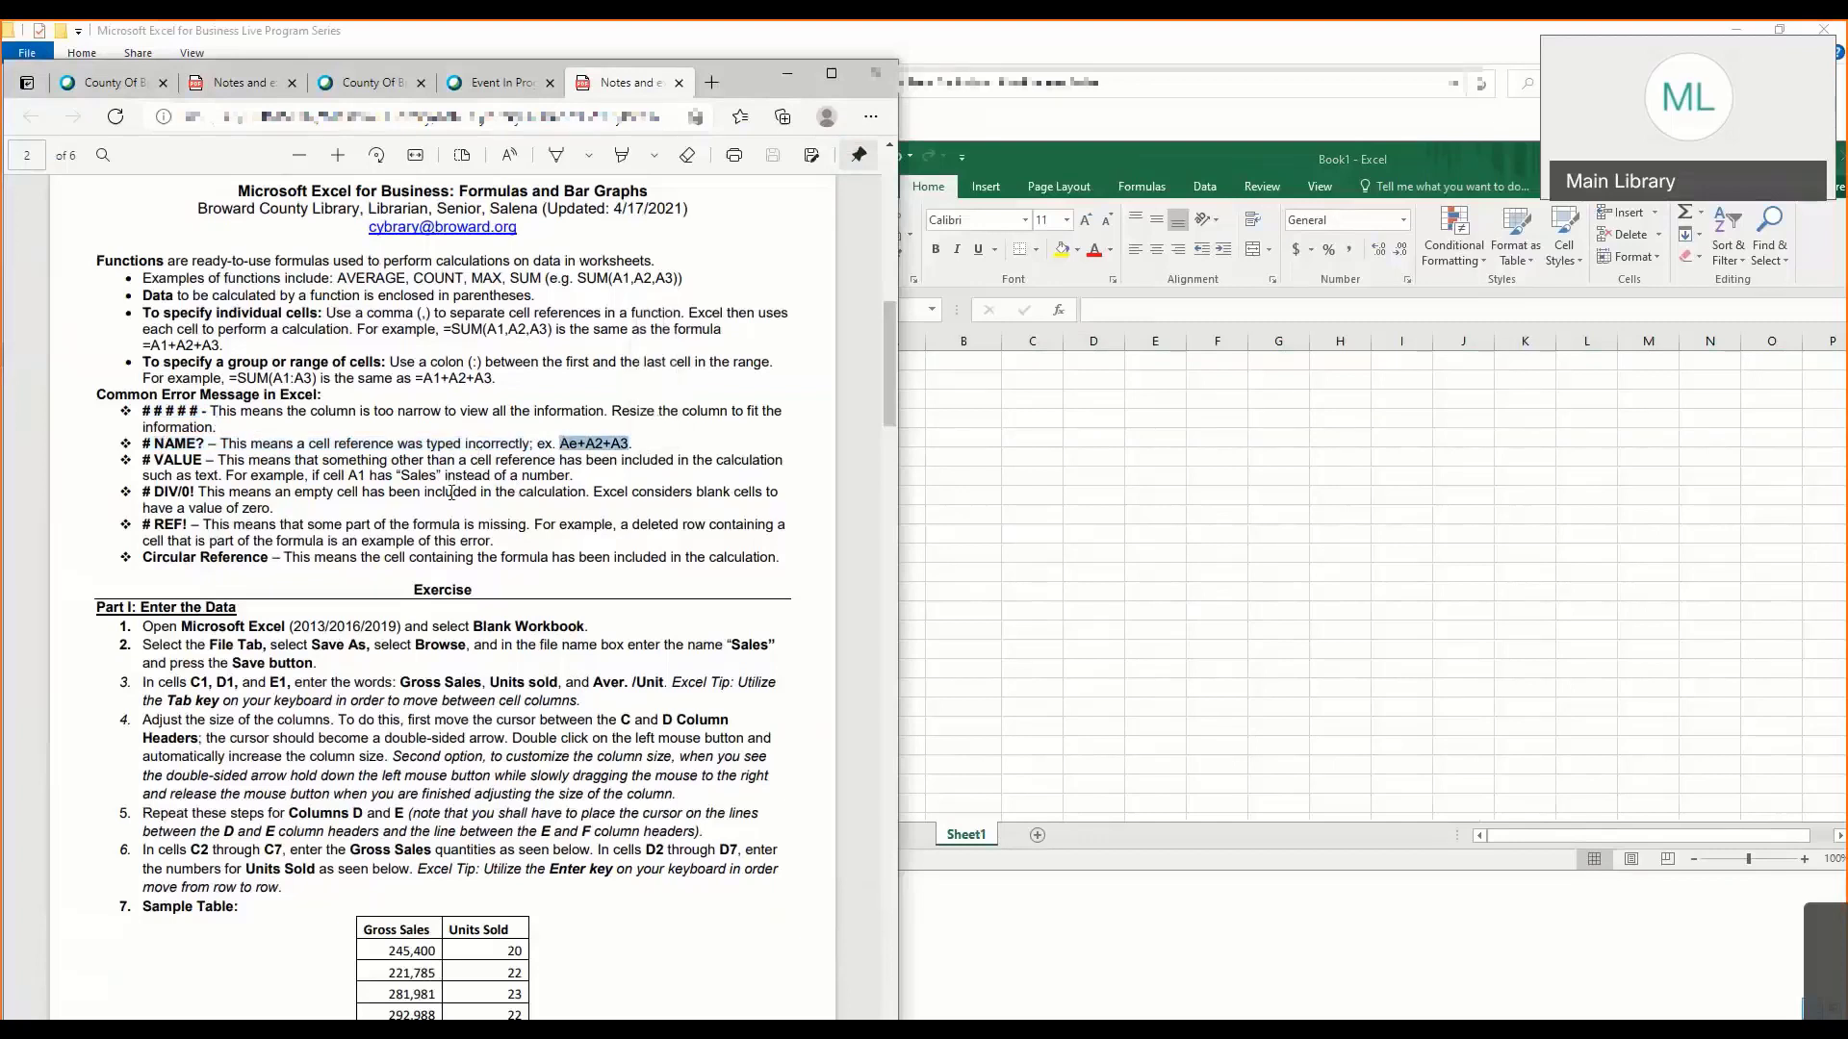
{"action": "scroll", "coordinate": [446, 493], "scroll_direction": "down", "scroll_amount": 4}
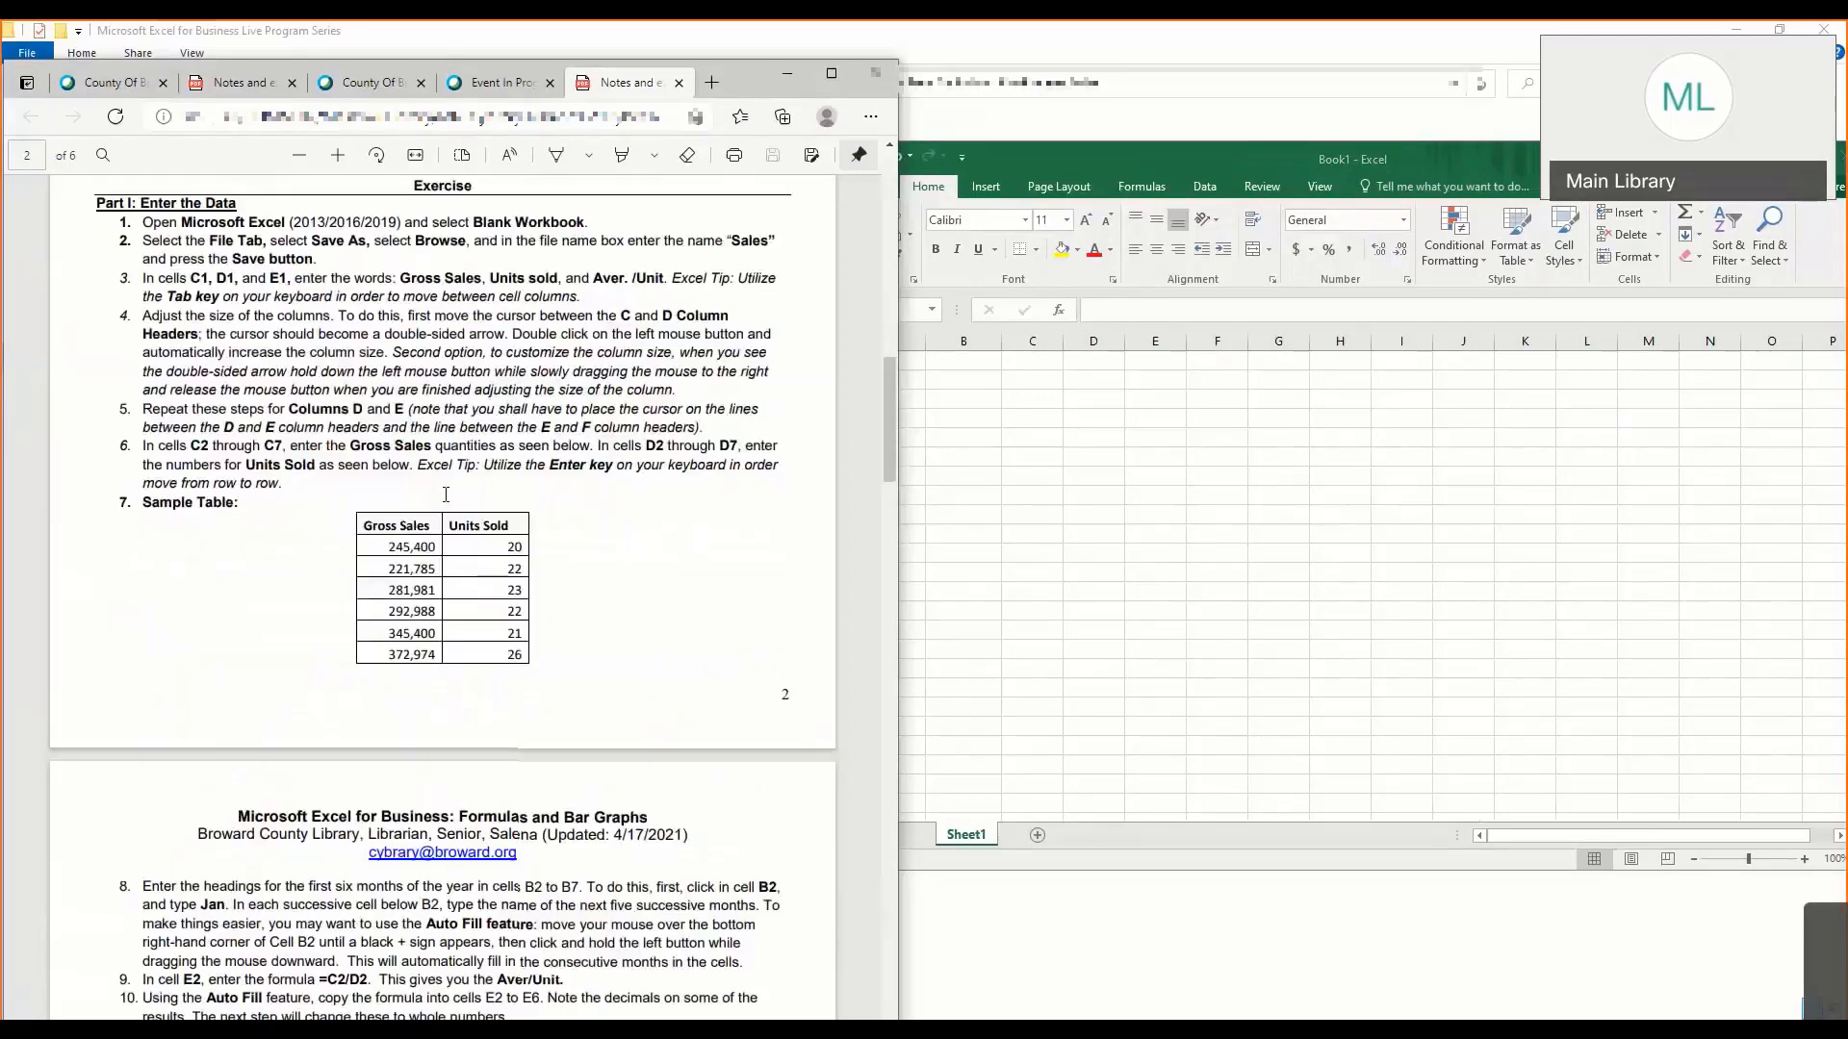
{"action": "scroll", "coordinate": [435, 453], "scroll_direction": "up", "scroll_amount": 1}
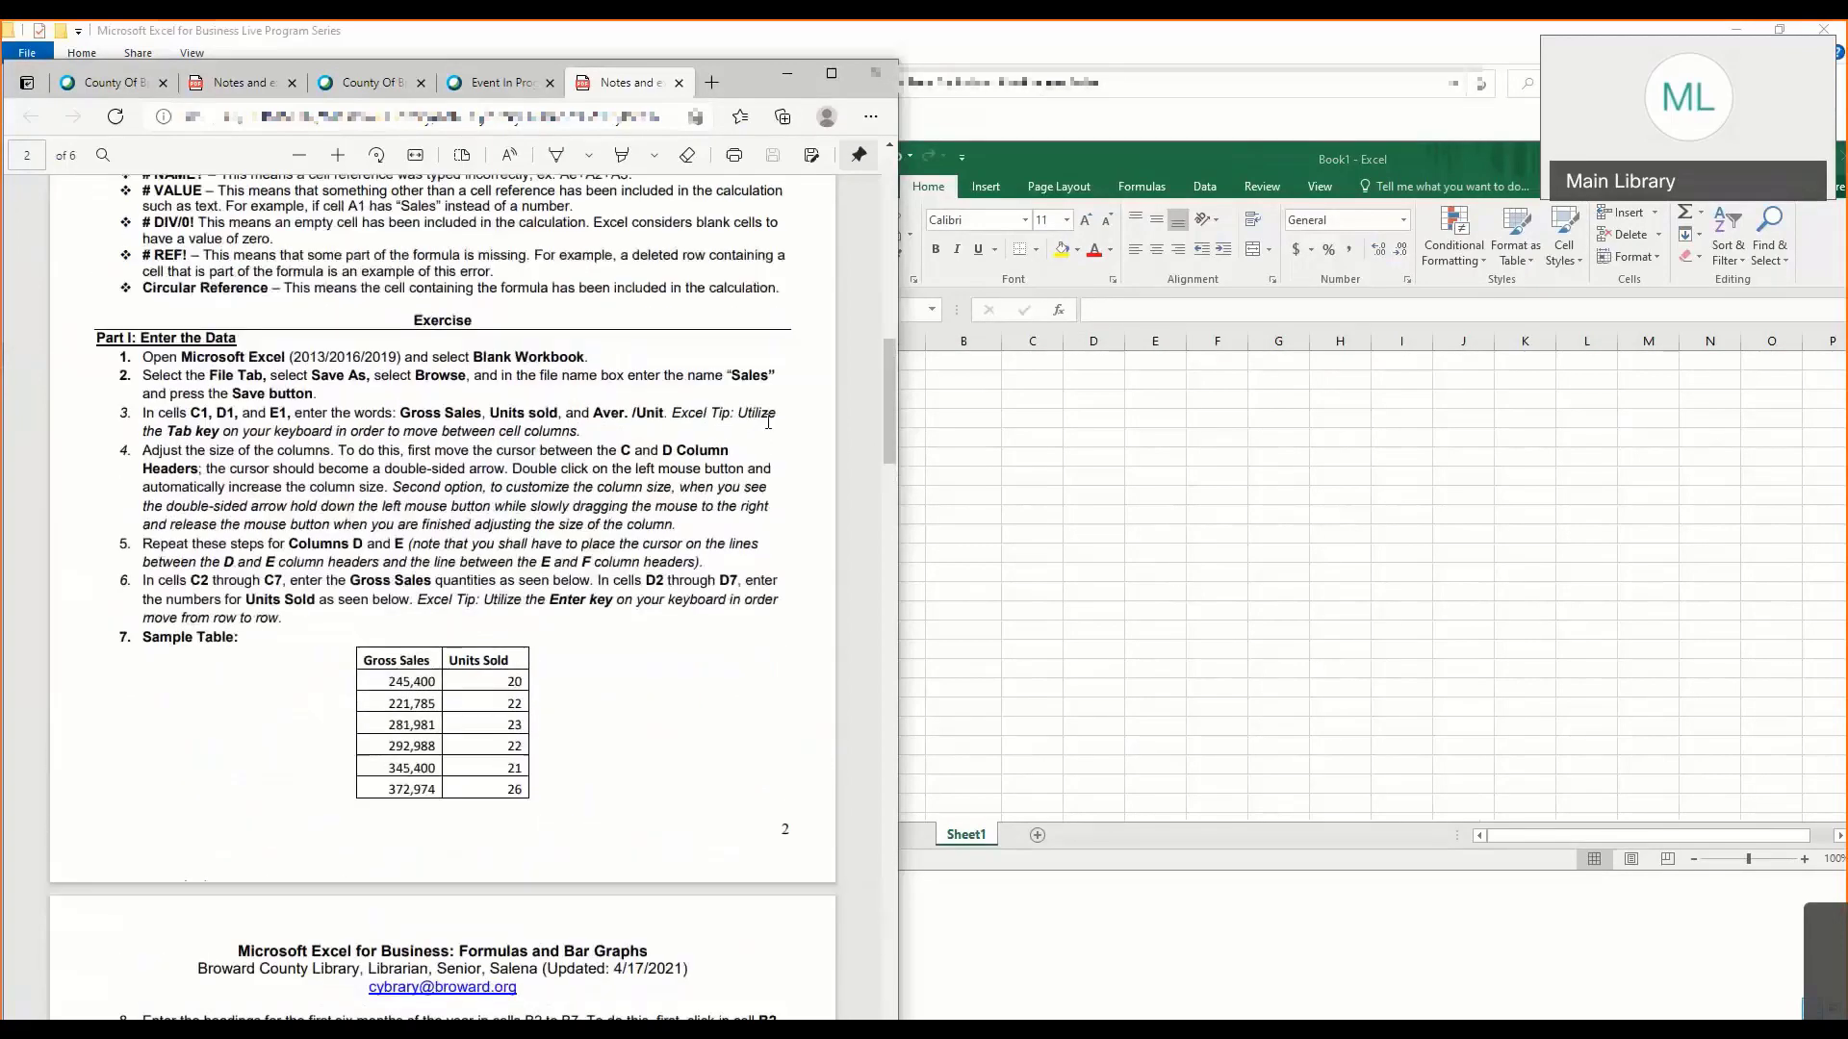
- Save the blank workbook in the Documents folder under the file name Sales
{"action": "left_click", "coordinate": [929, 391]}
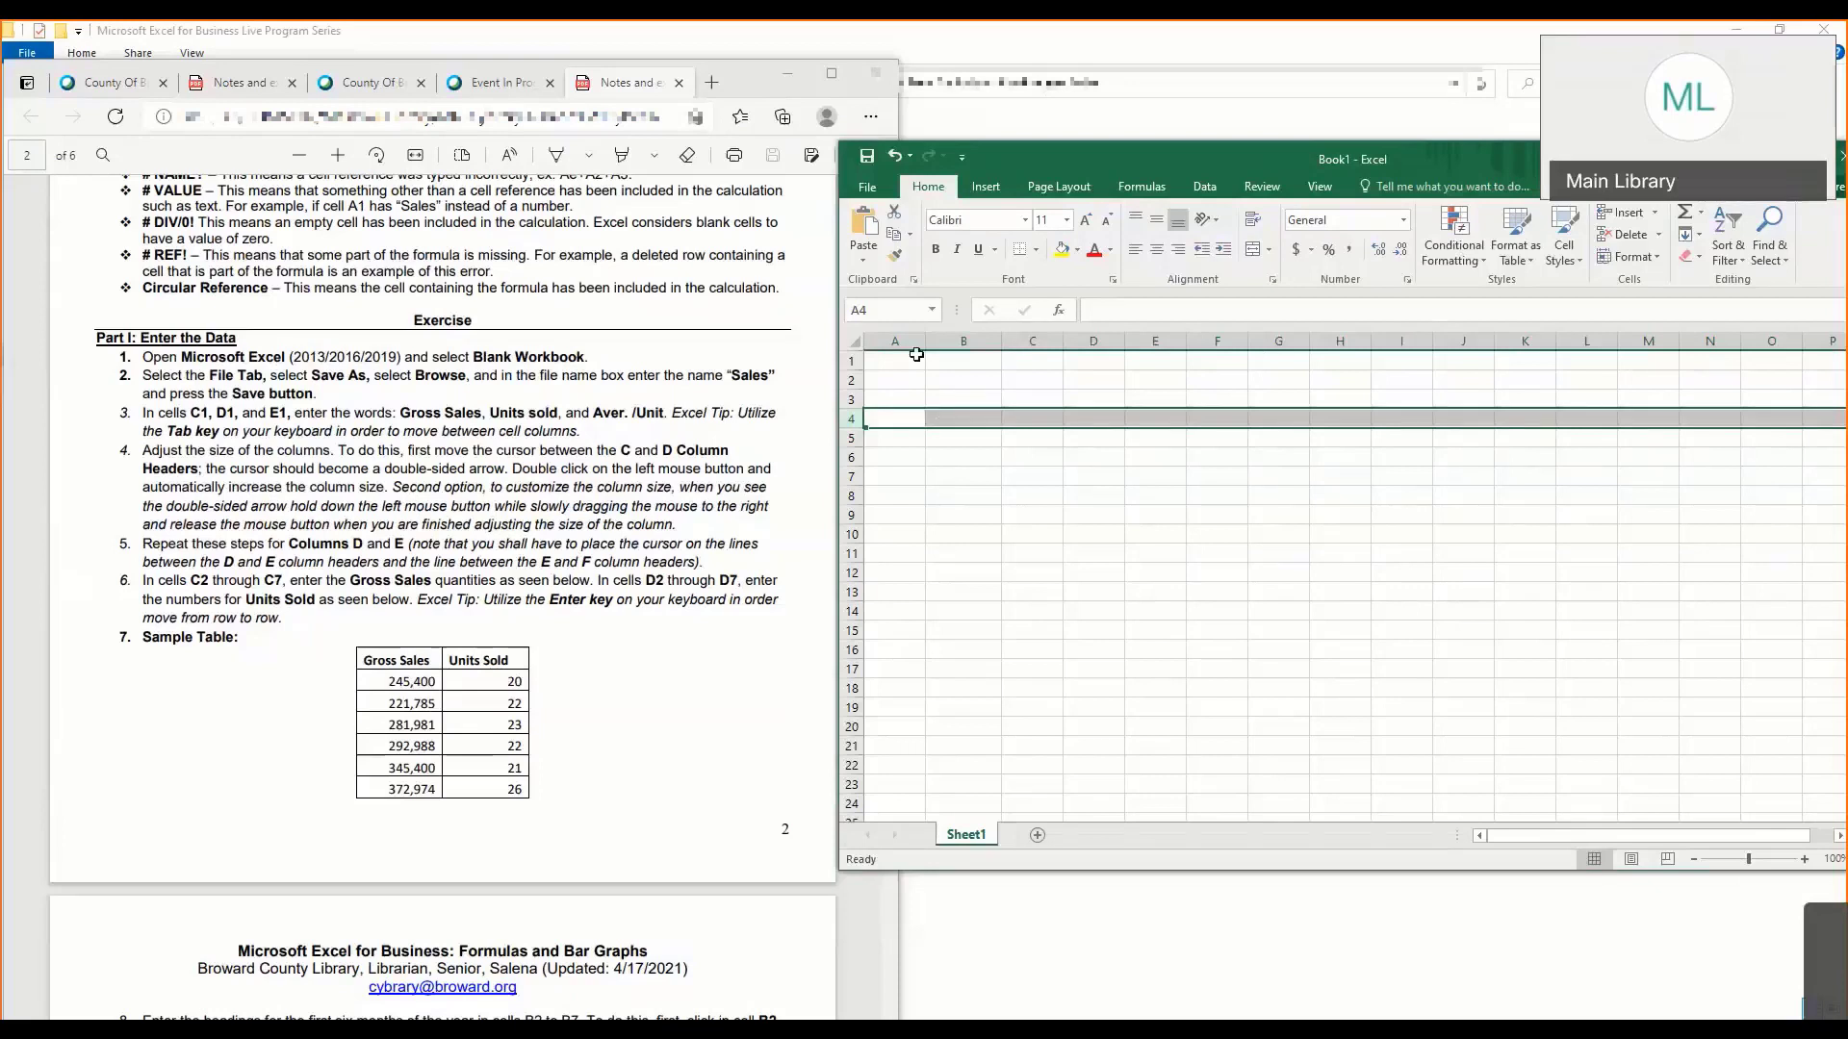
{"action": "left_click", "coordinate": [867, 189]}
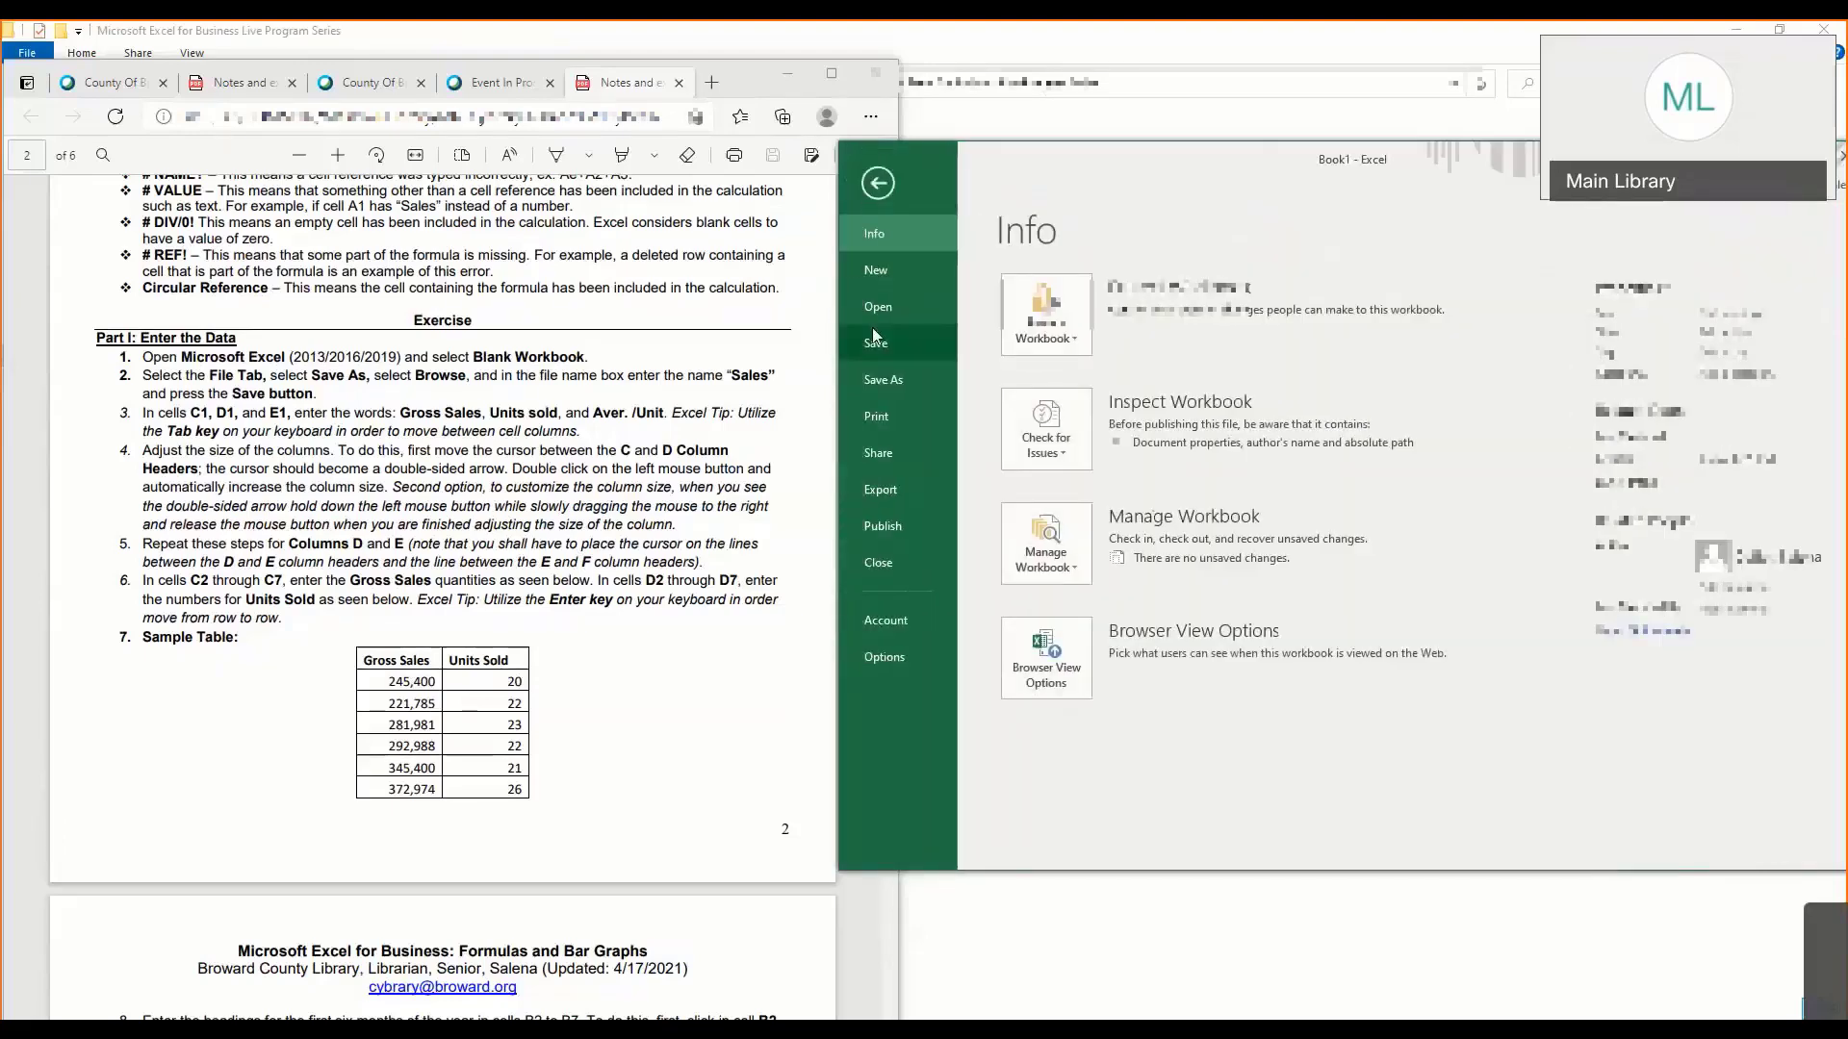
{"action": "left_click", "coordinate": [878, 382]}
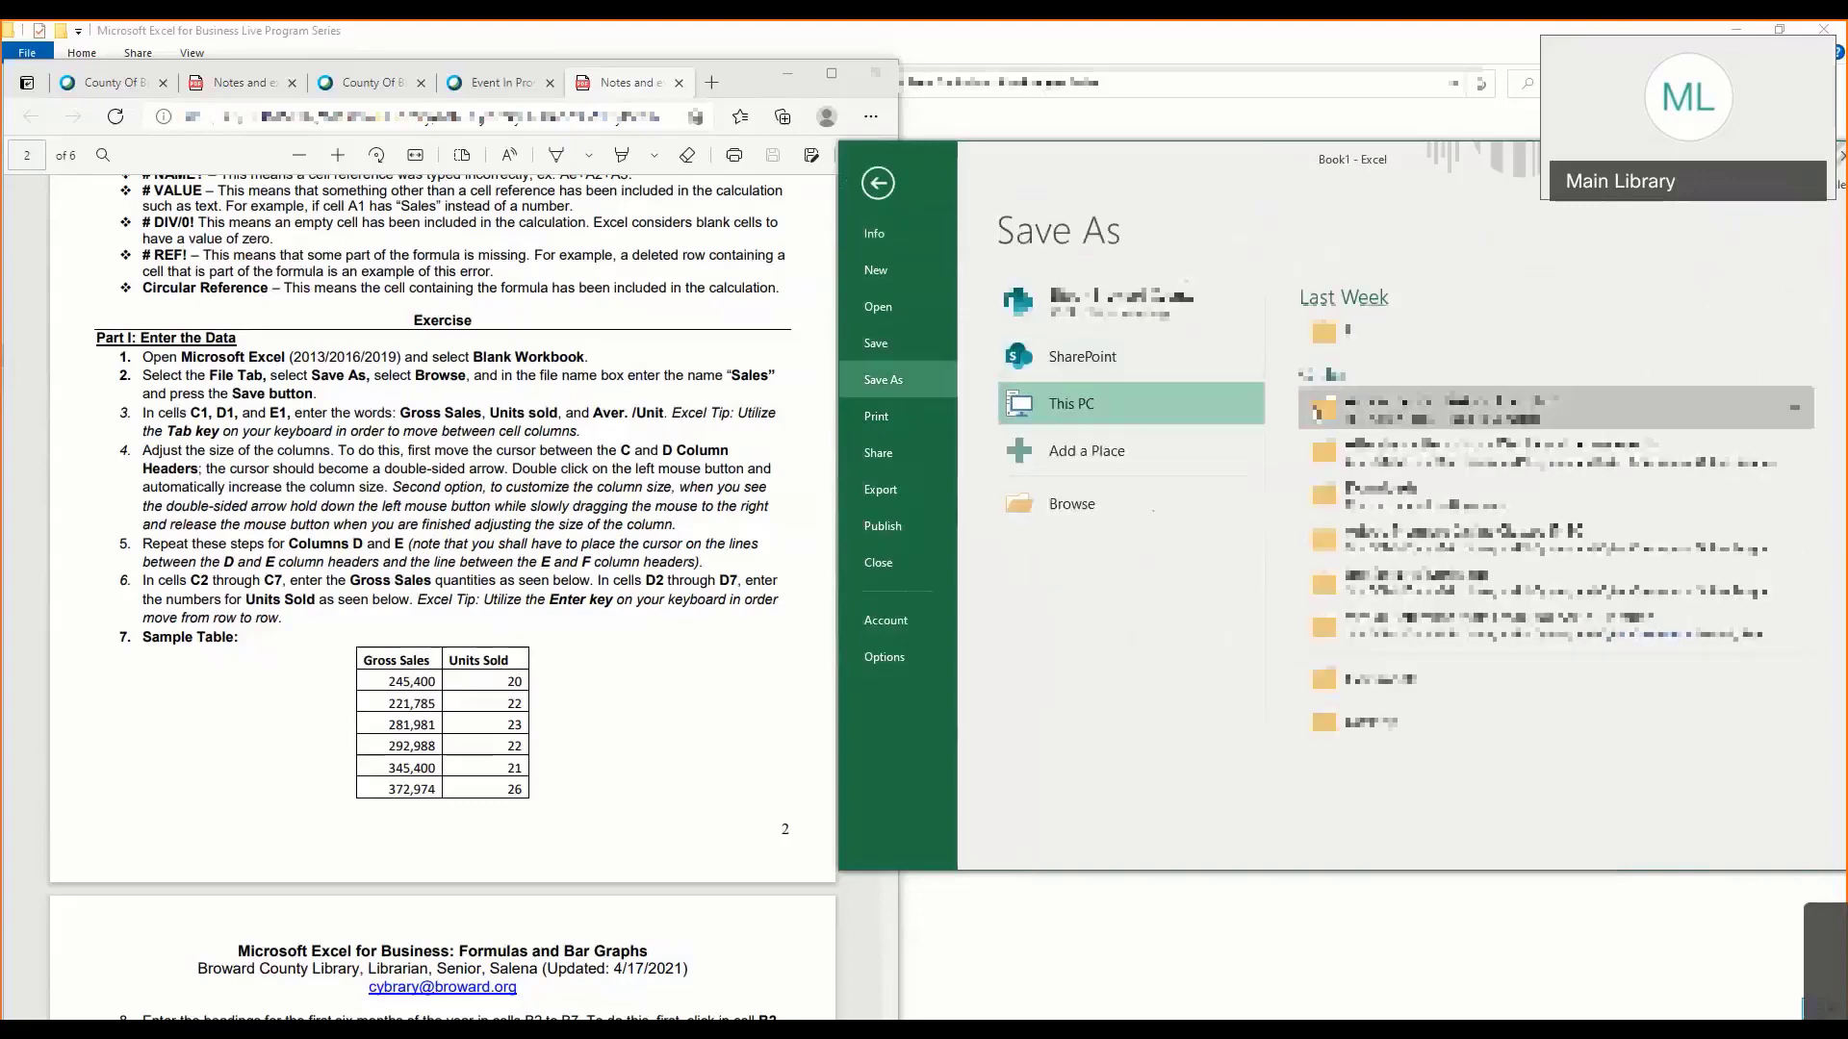
{"action": "left_click", "coordinate": [1071, 517]}
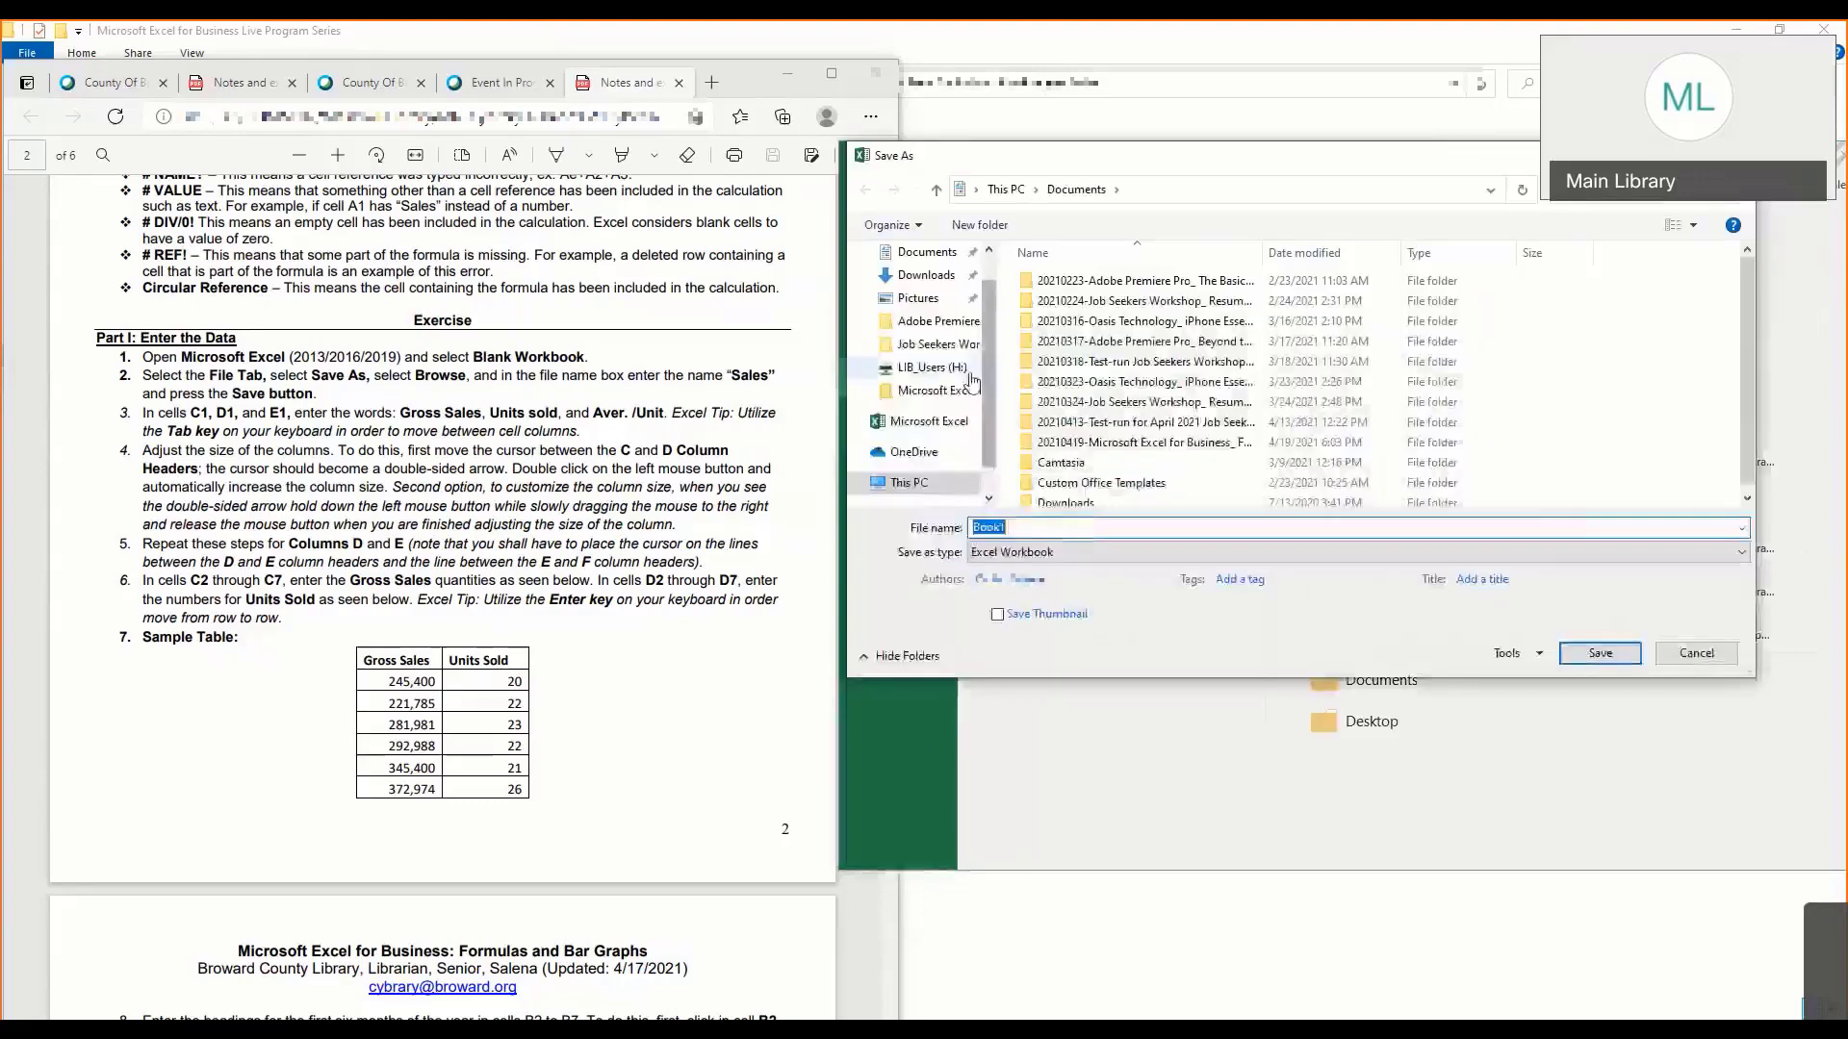
{"action": "left_click", "coordinate": [927, 277]}
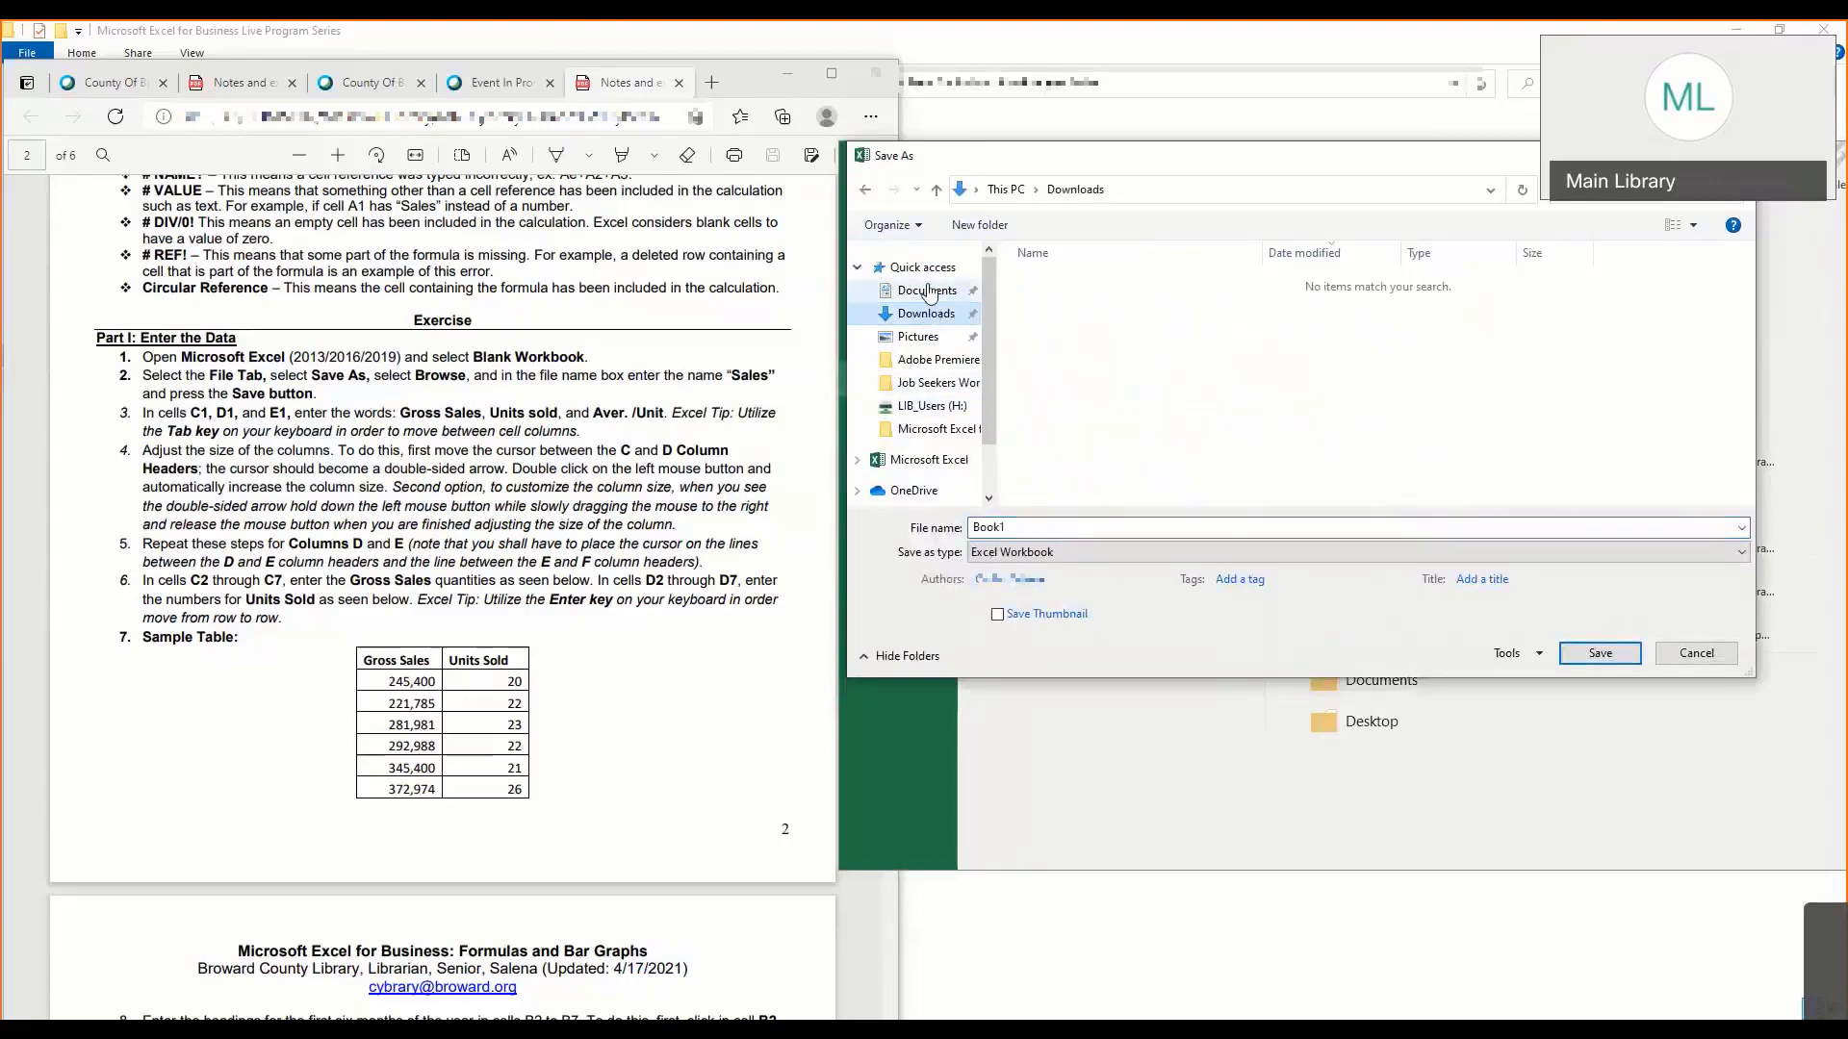
{"action": "left_click", "coordinate": [927, 295]}
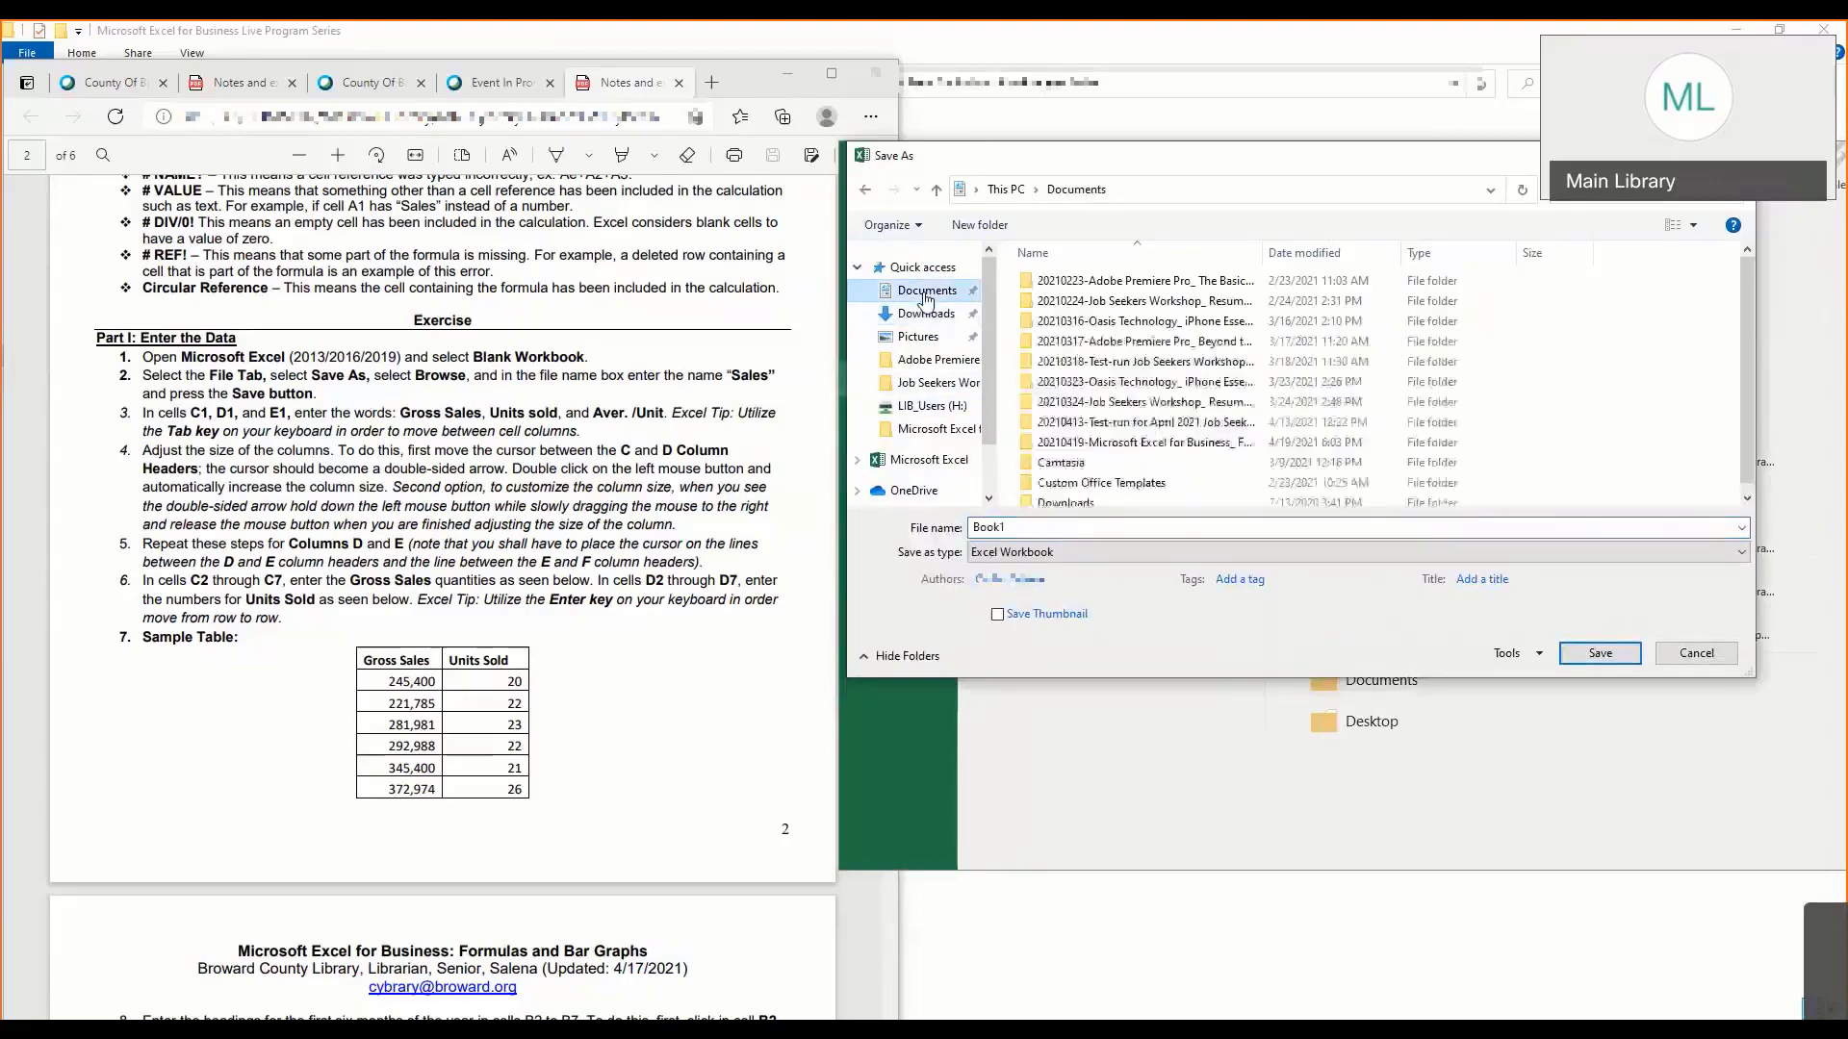
{"action": "double_click", "coordinate": [996, 528]}
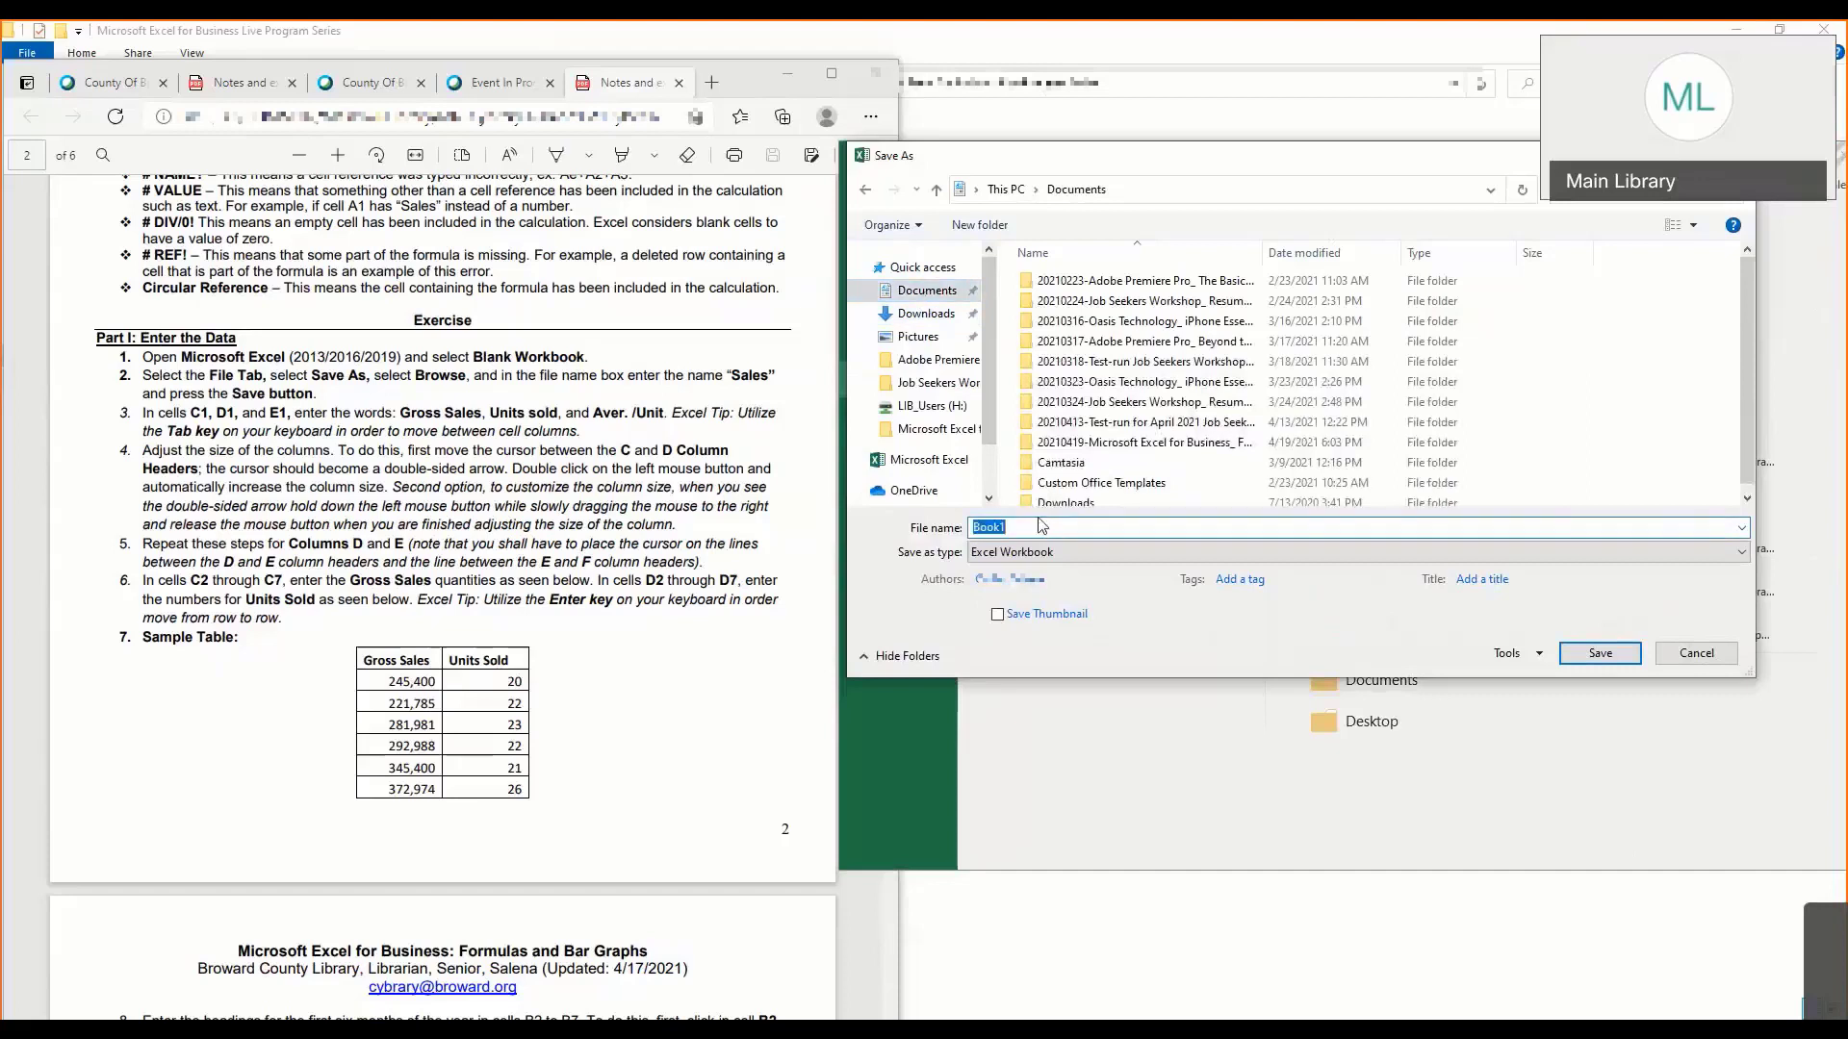
{"action": "type", "text": "Sales"}
{"action": "key", "text": "Return"}
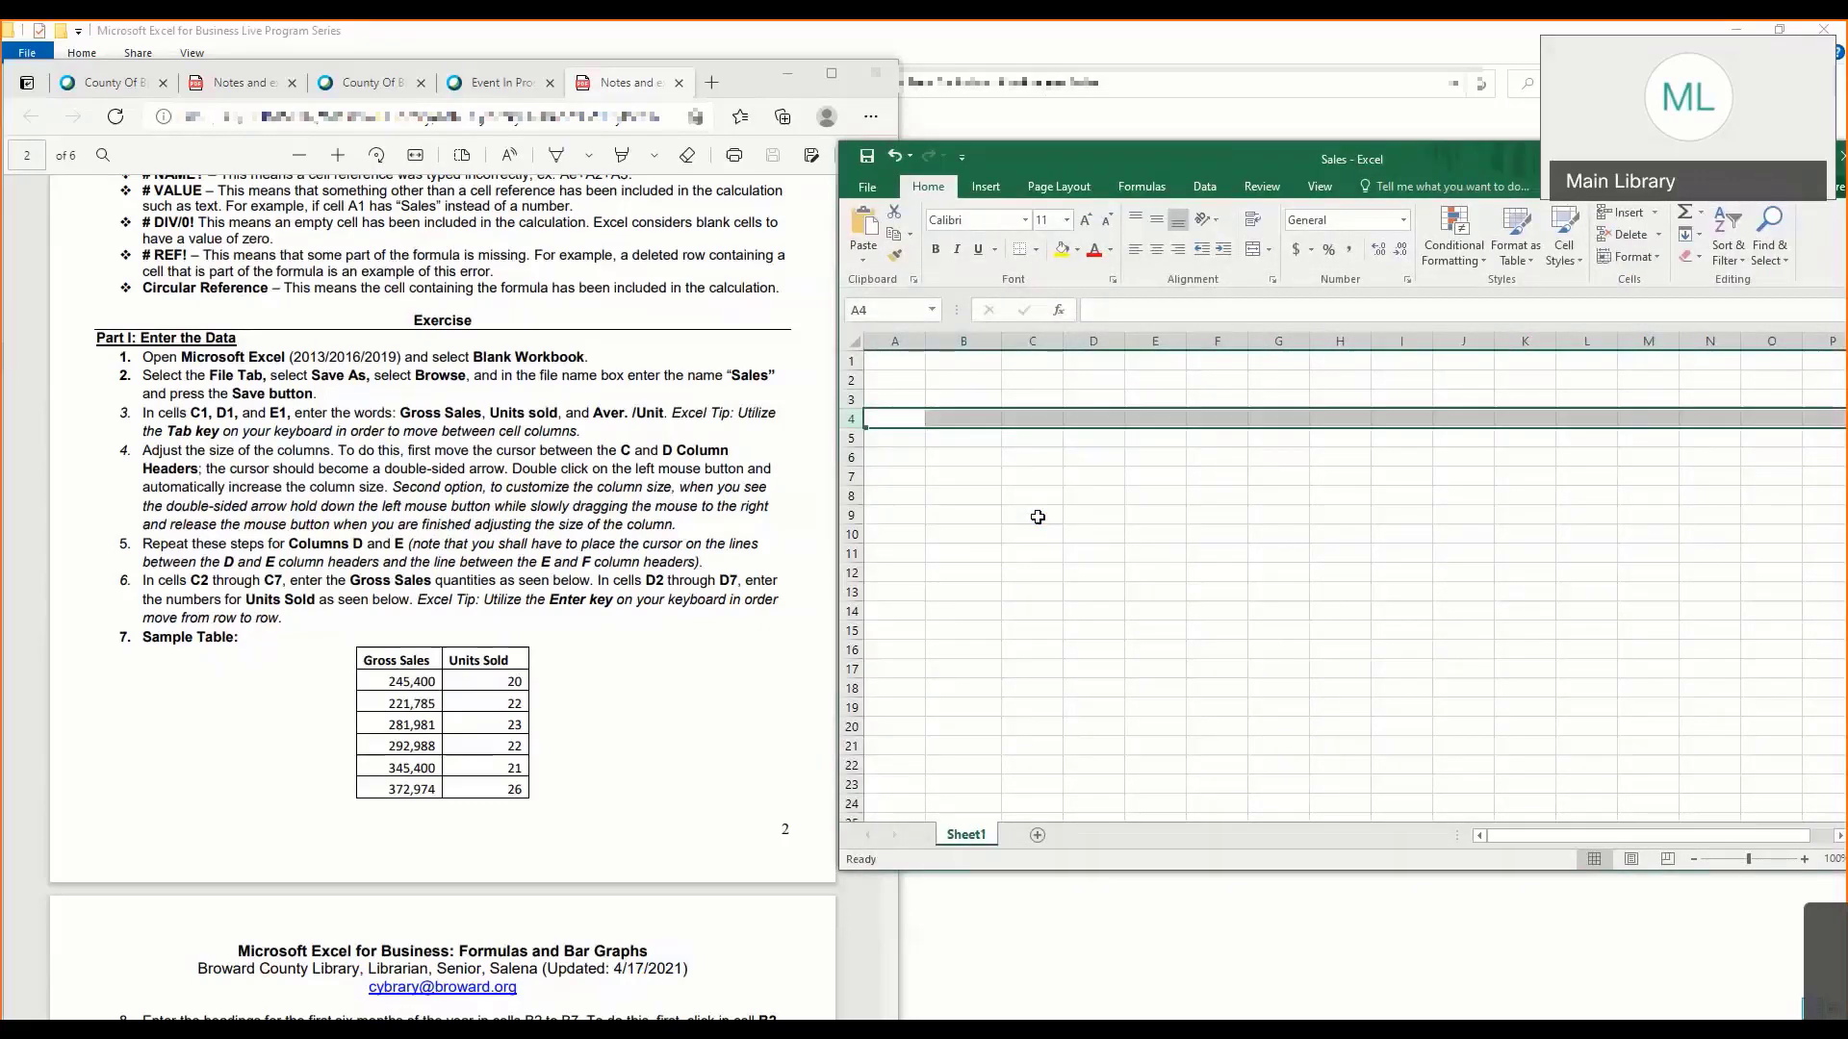
- Save the workbook again in Documents as Sales with the Excel Workbook file type, replacing the existing file
{"action": "left_click", "coordinate": [963, 493]}
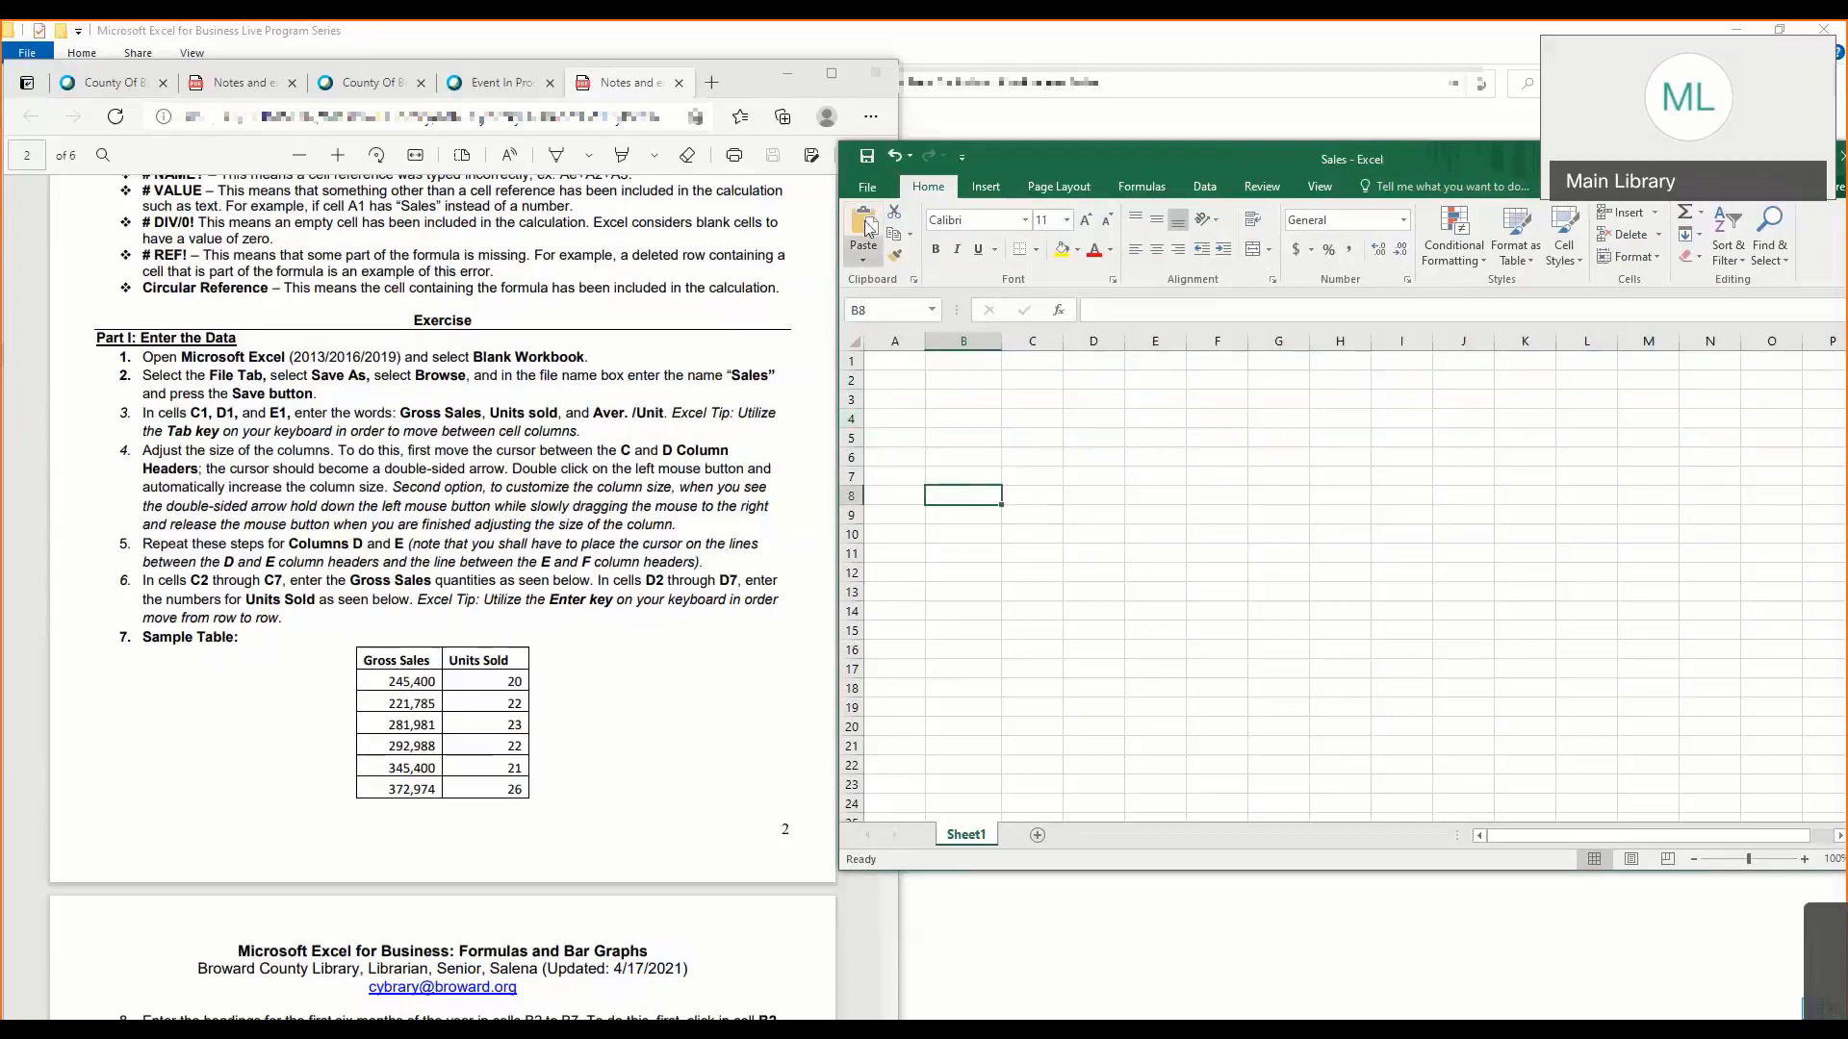
{"action": "left_click", "coordinate": [867, 186]}
{"action": "left_click", "coordinate": [878, 377]}
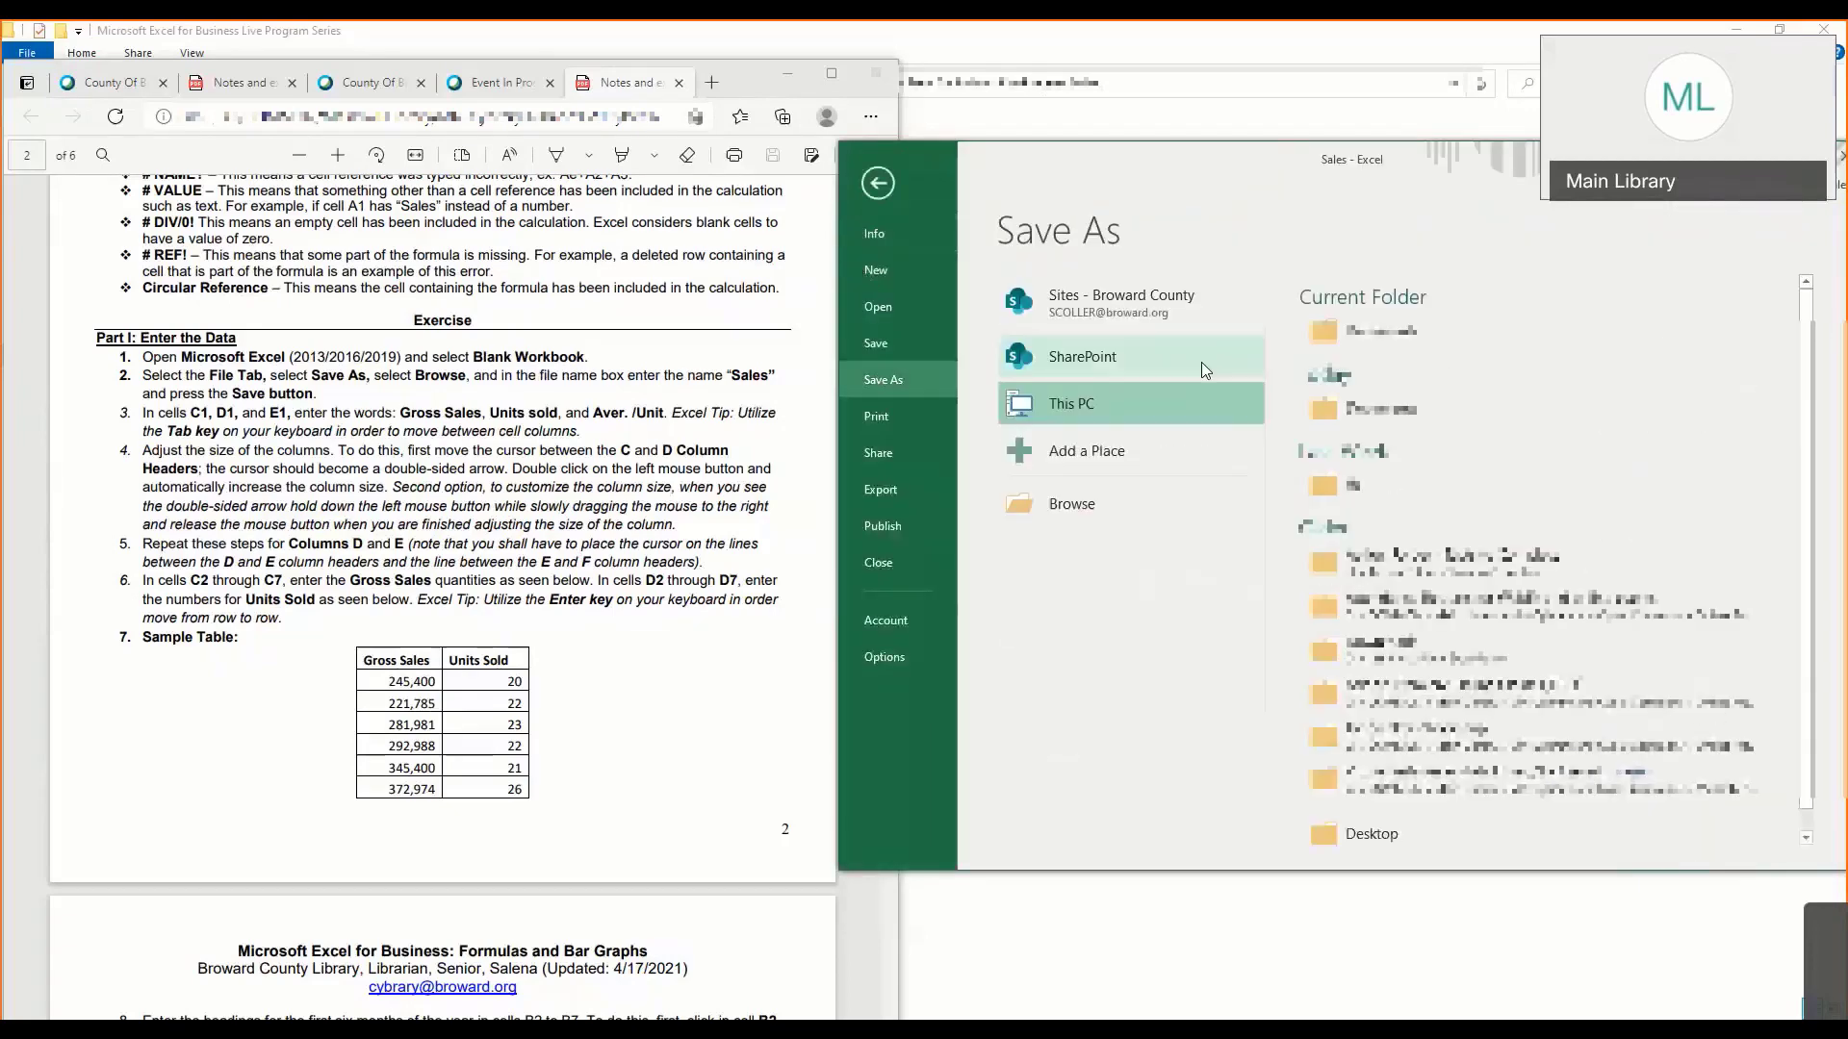
{"action": "left_click", "coordinate": [1071, 504]}
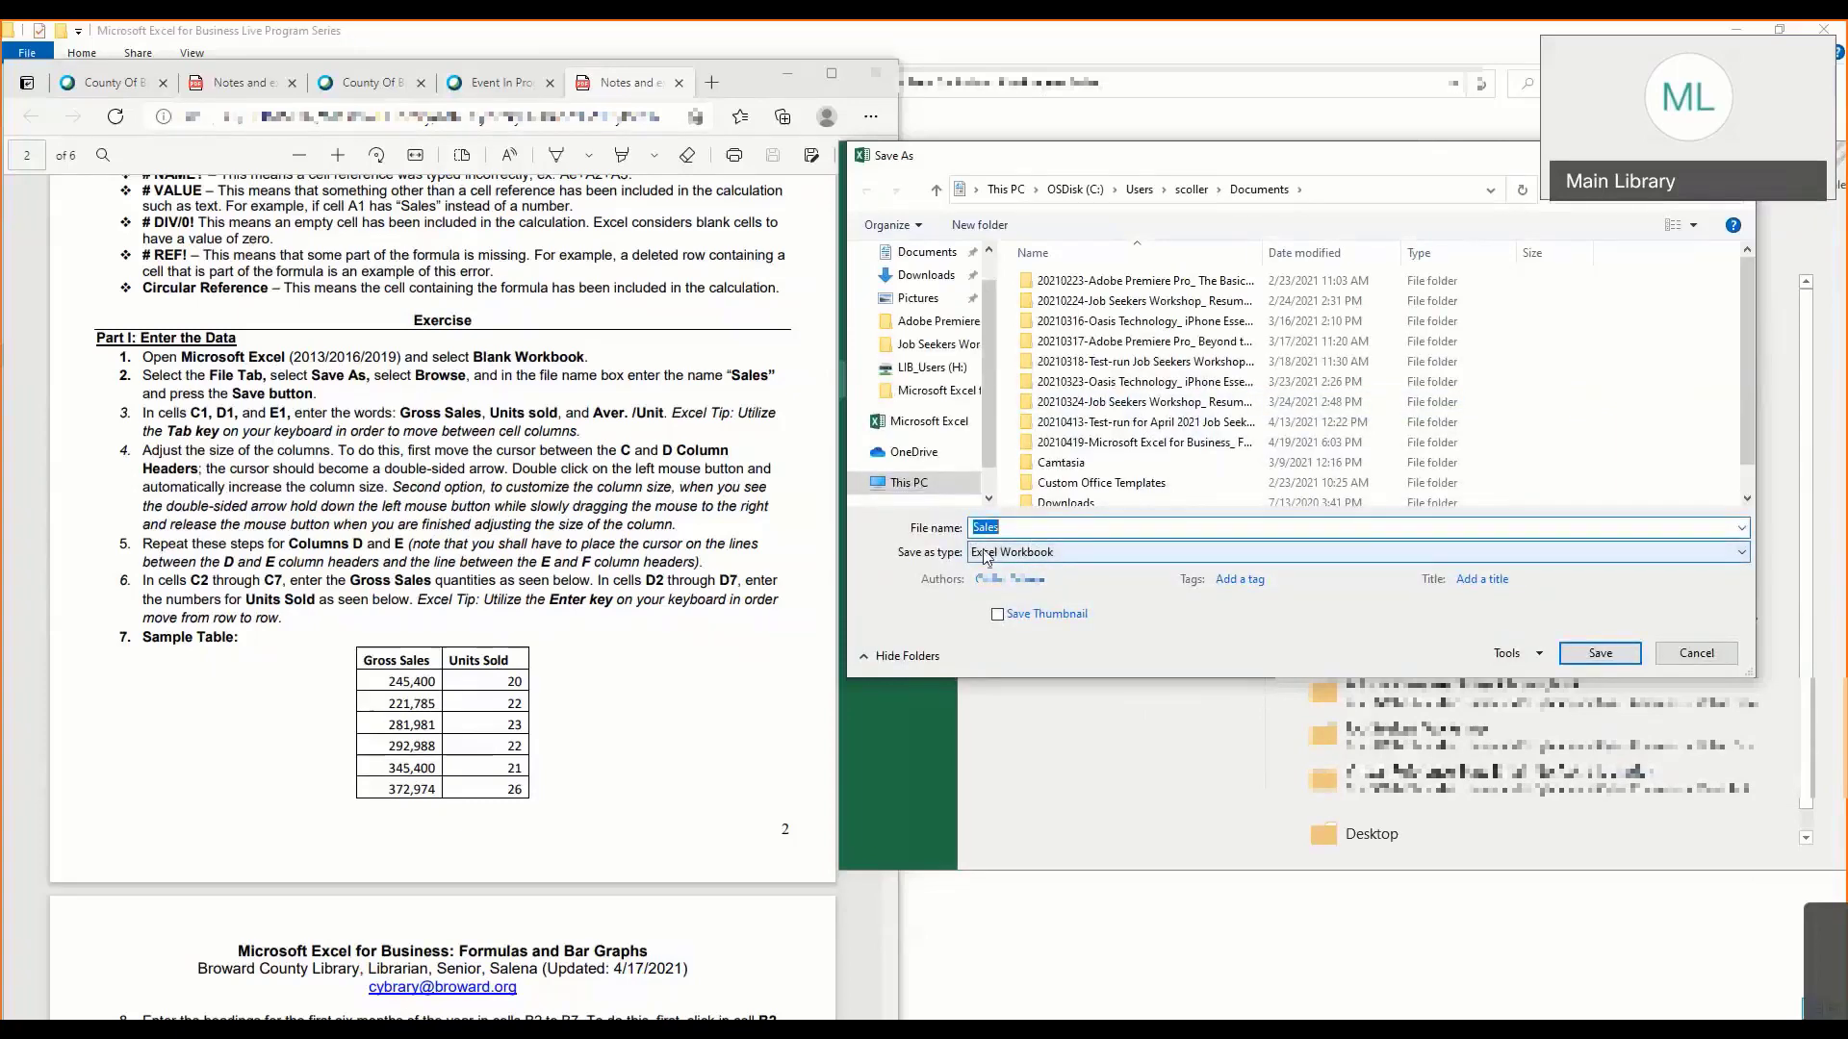
{"action": "left_click", "coordinate": [1026, 556]}
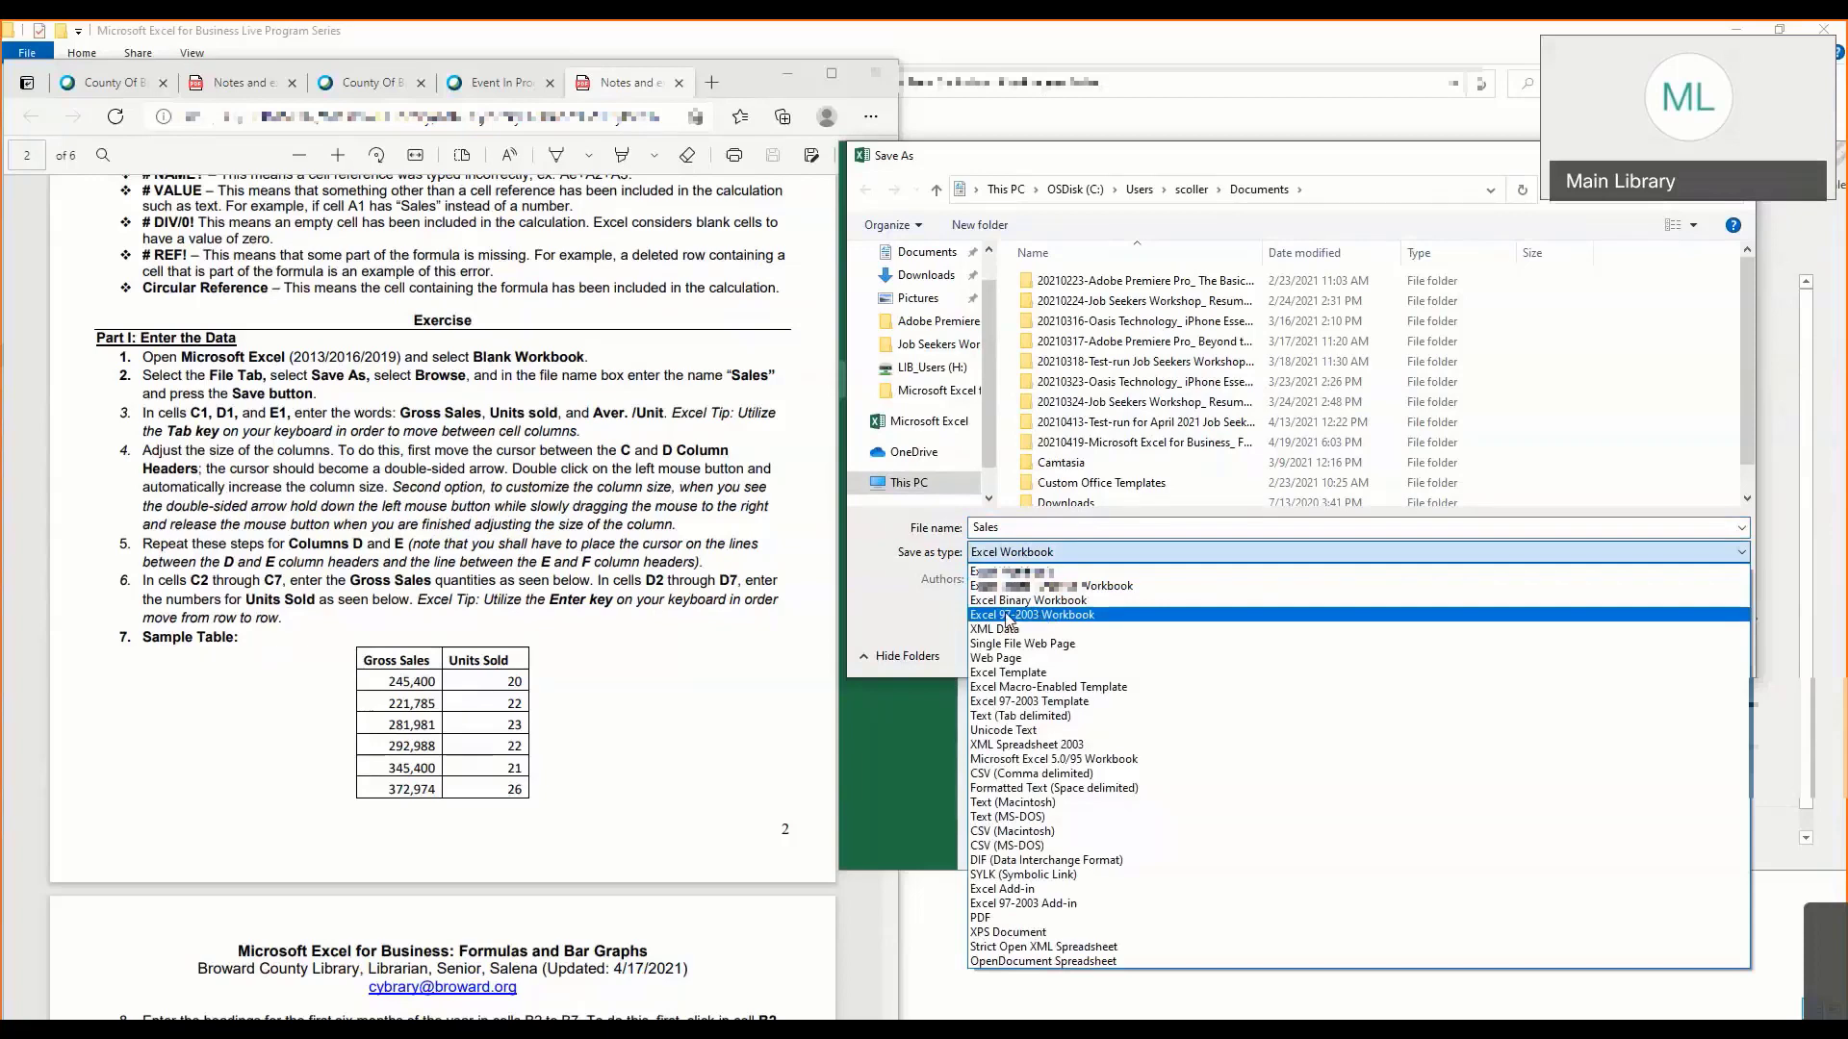
{"action": "left_click", "coordinate": [1030, 570]}
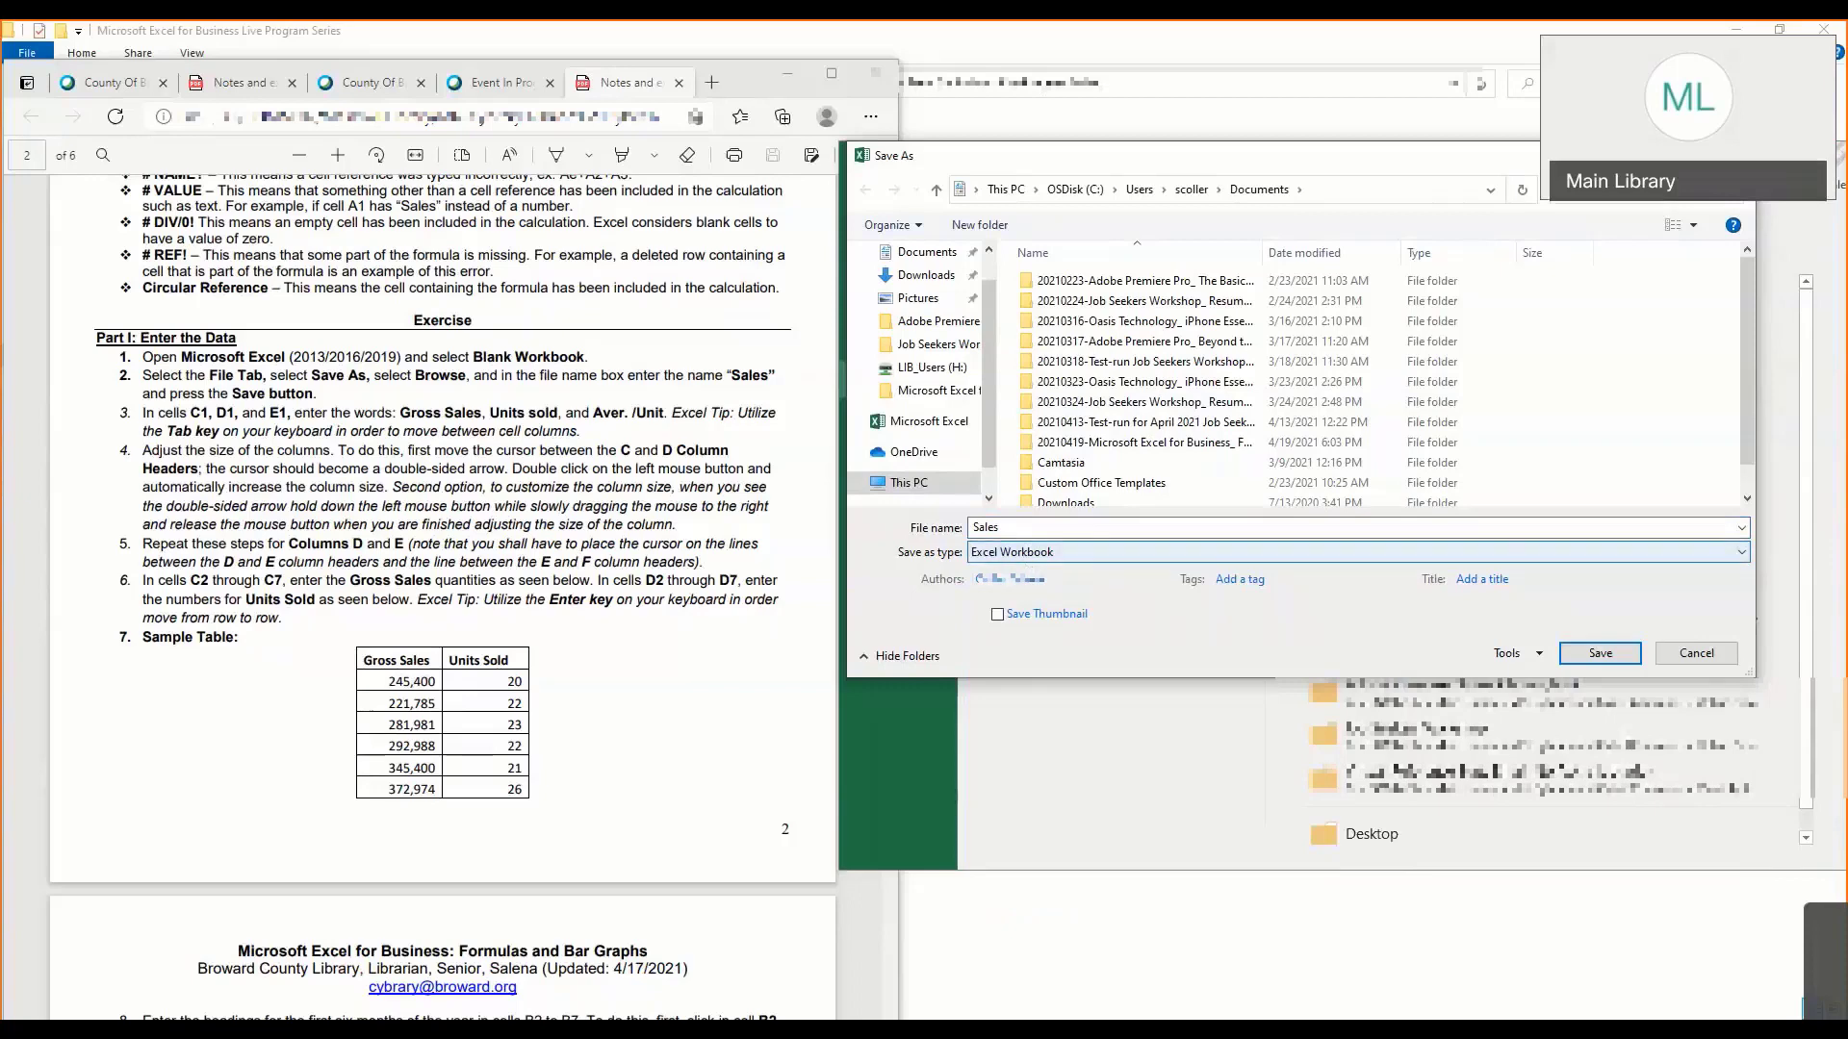
{"action": "left_click", "coordinate": [1599, 653]}
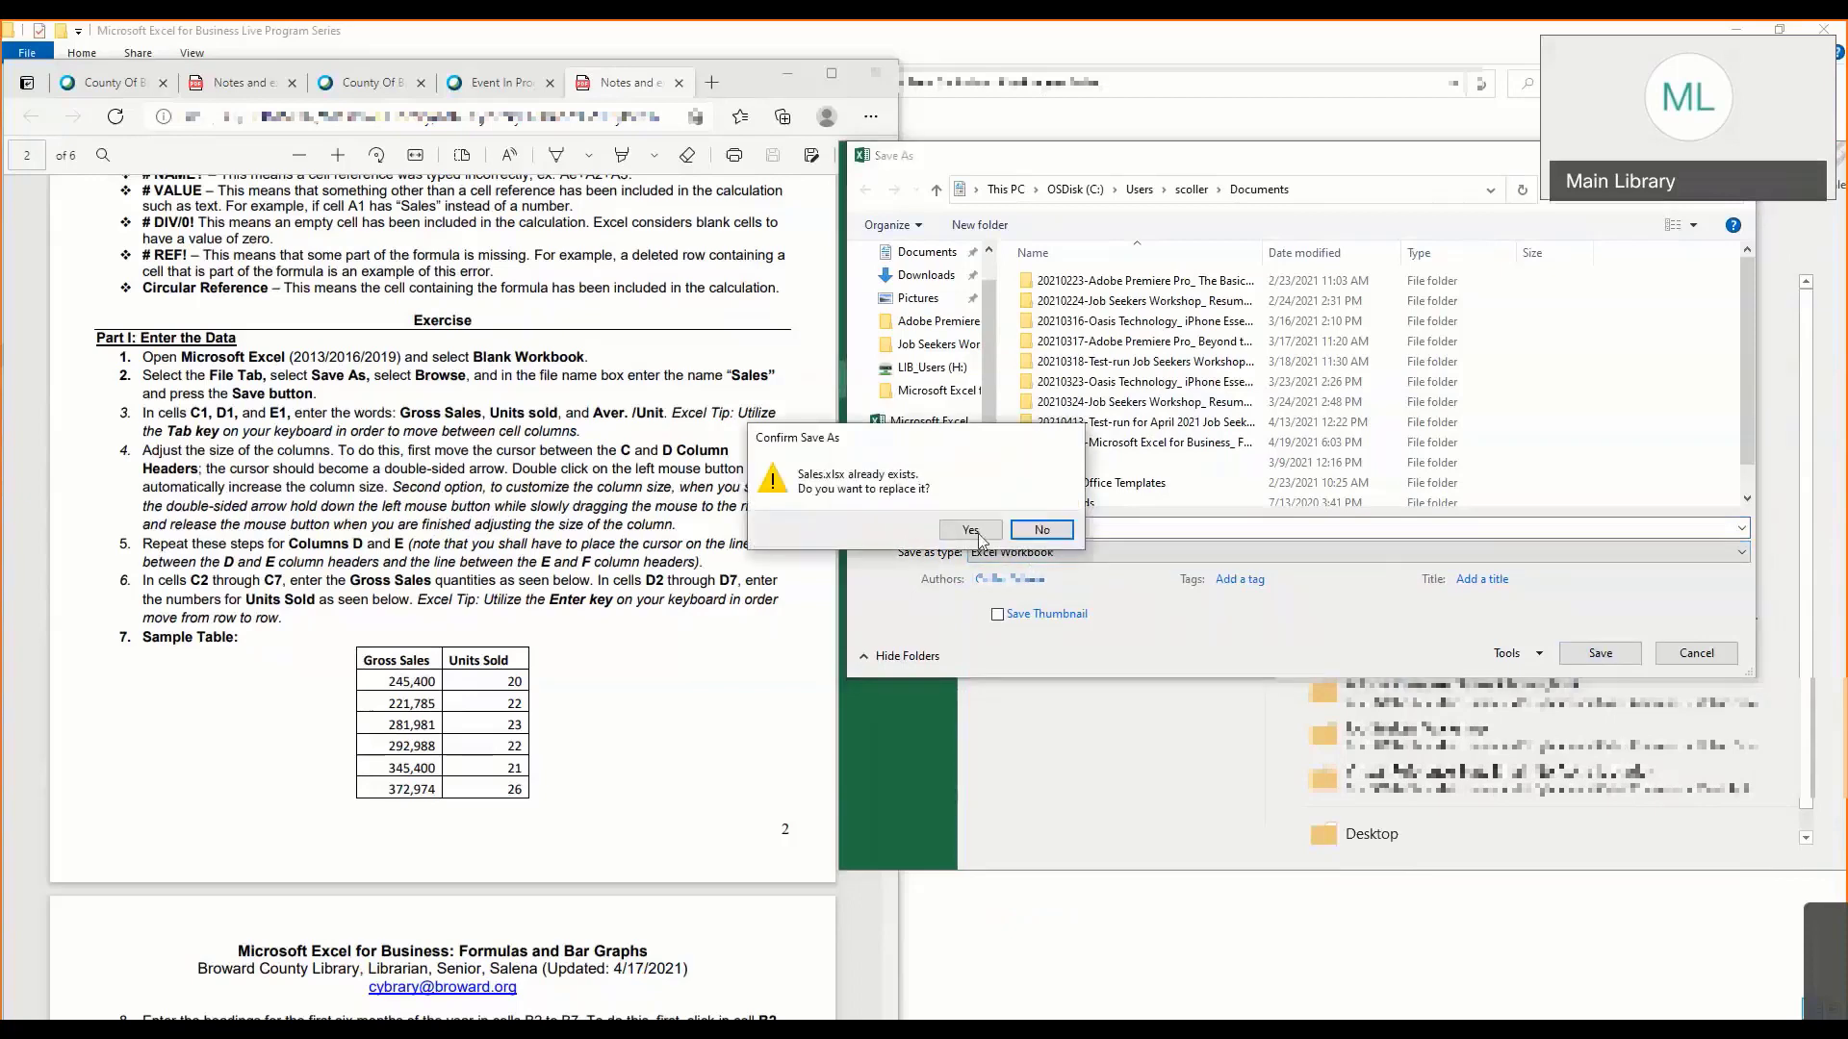
{"action": "left_click", "coordinate": [971, 530]}
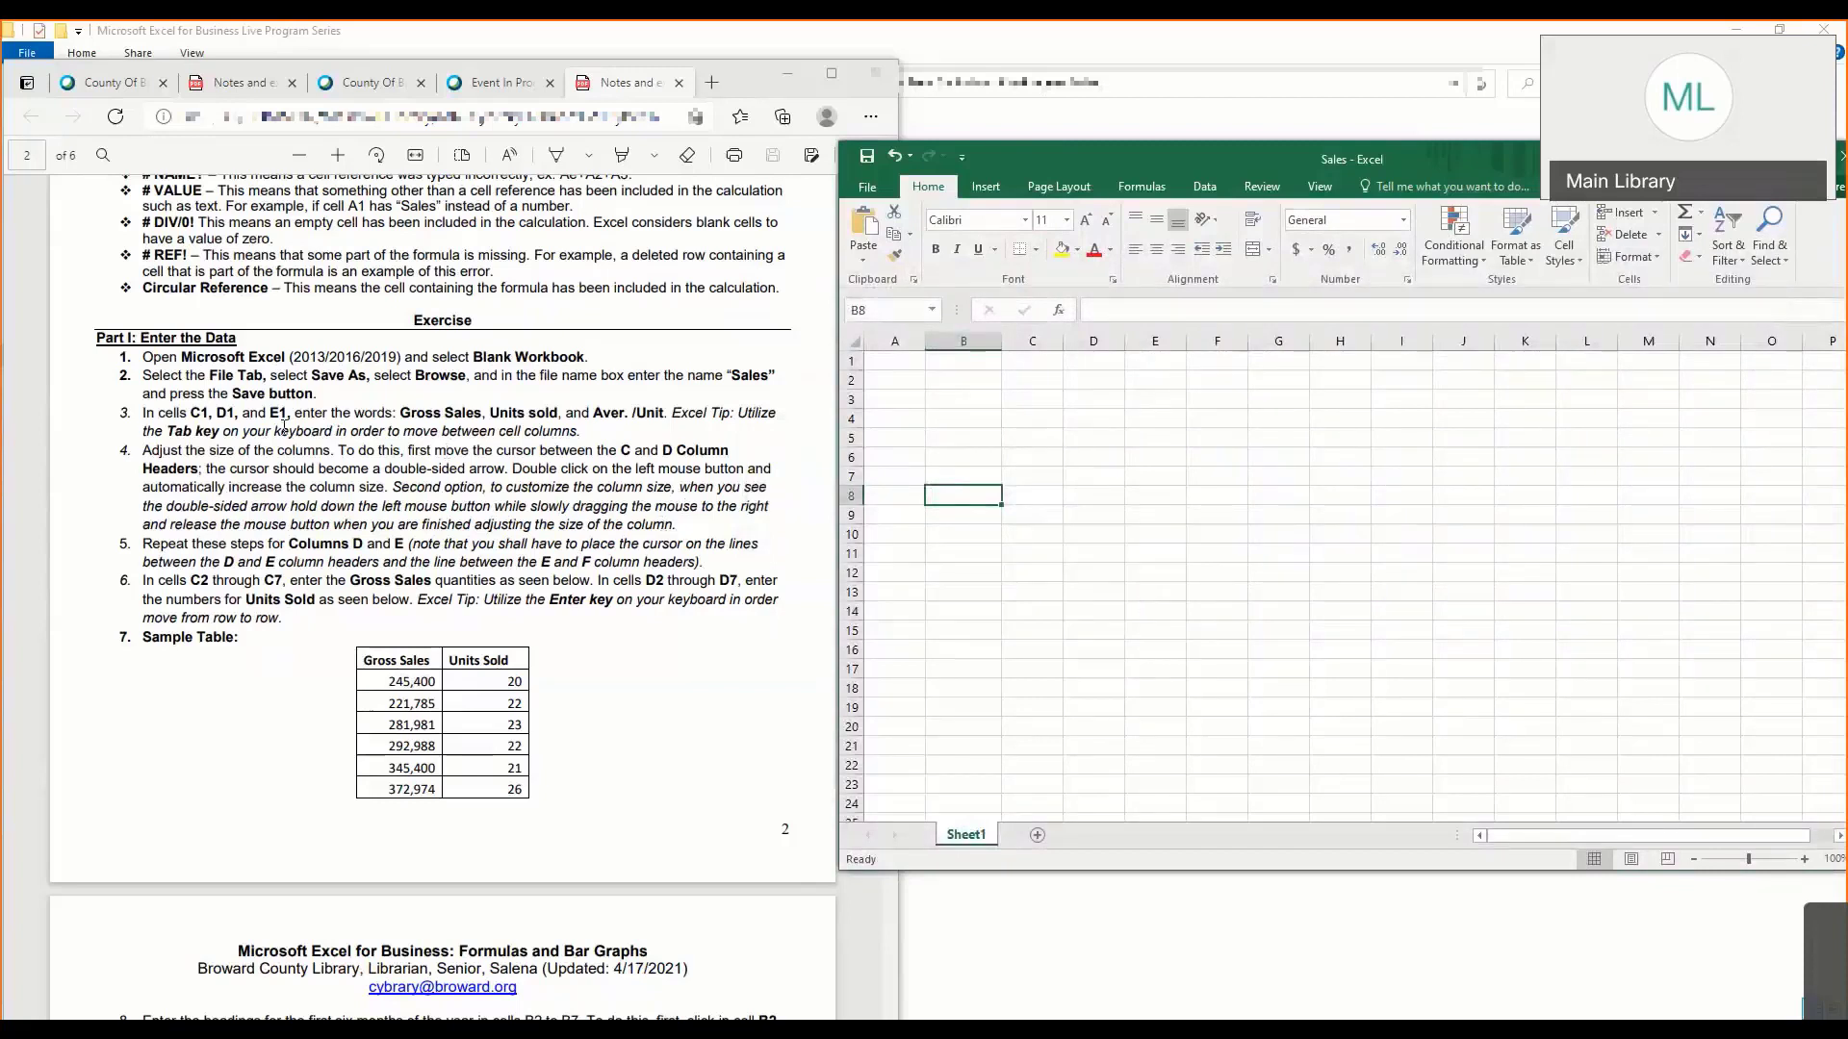
- Move the active cell back and forth between B2 and C2
{"action": "left_click", "coordinate": [953, 382]}
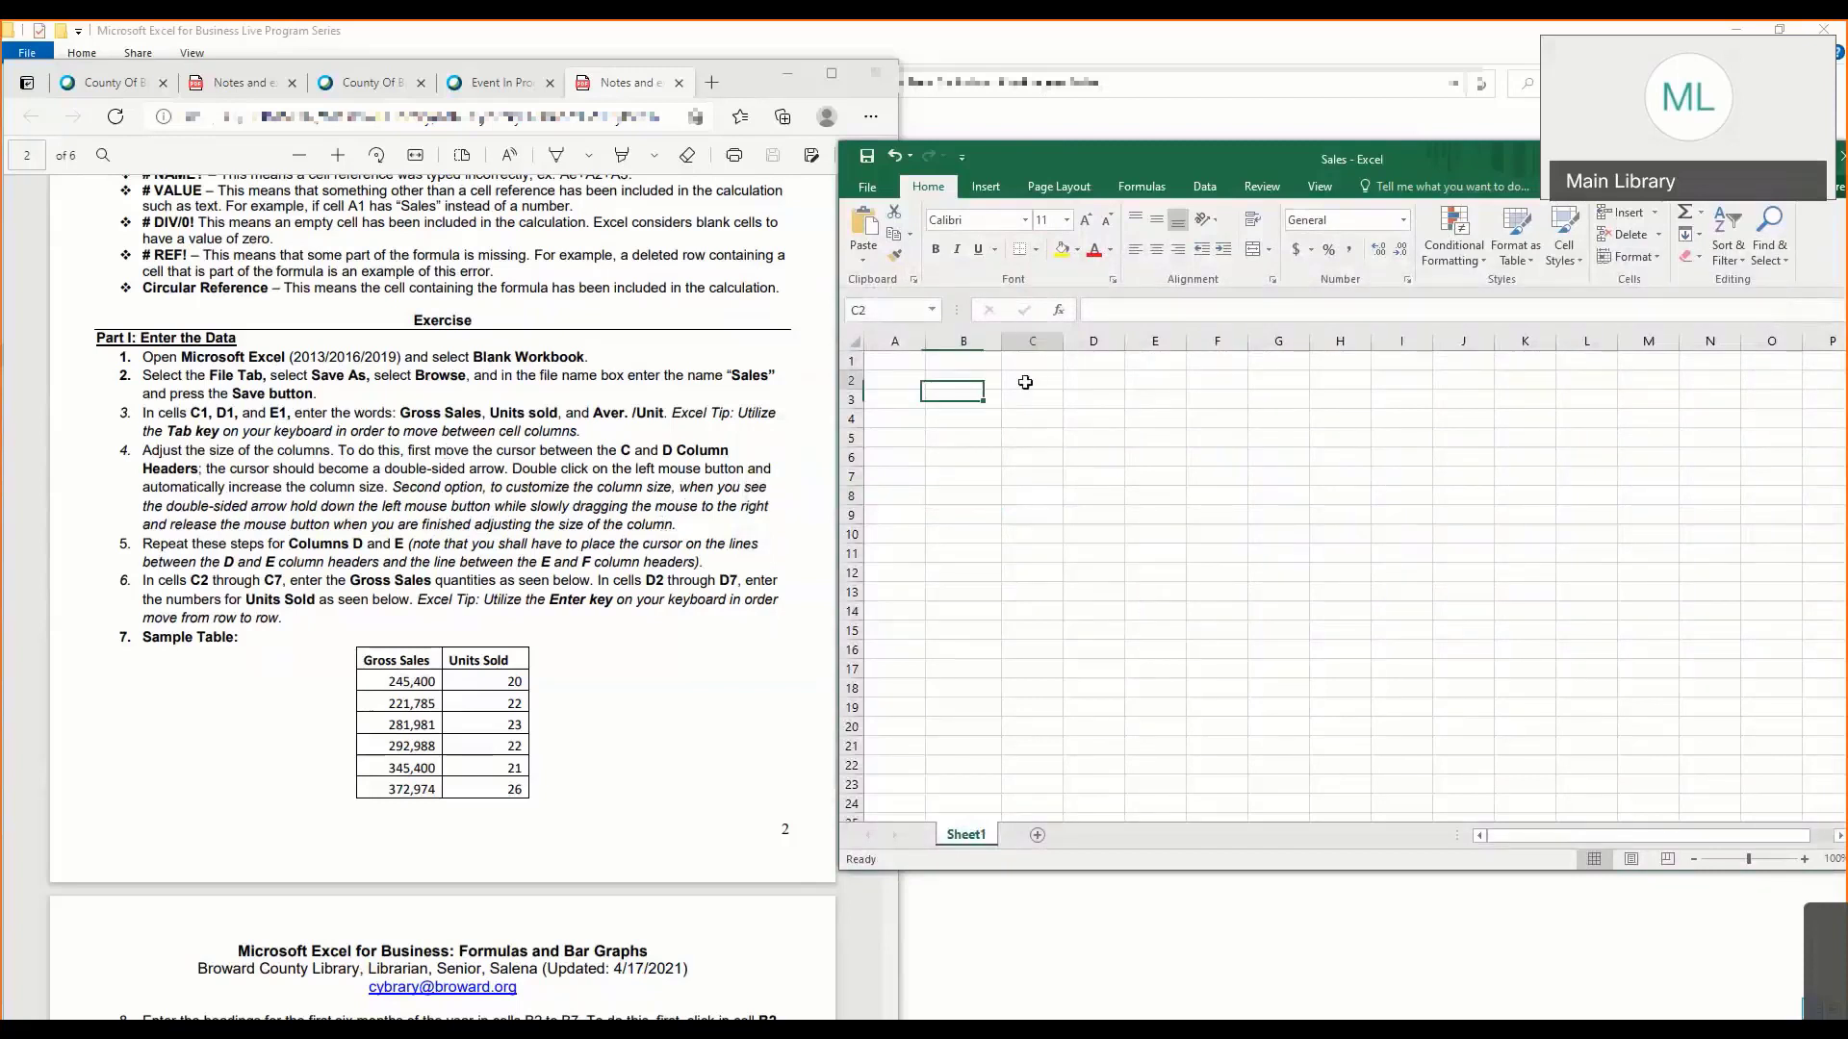
{"action": "left_click", "coordinate": [1026, 382]}
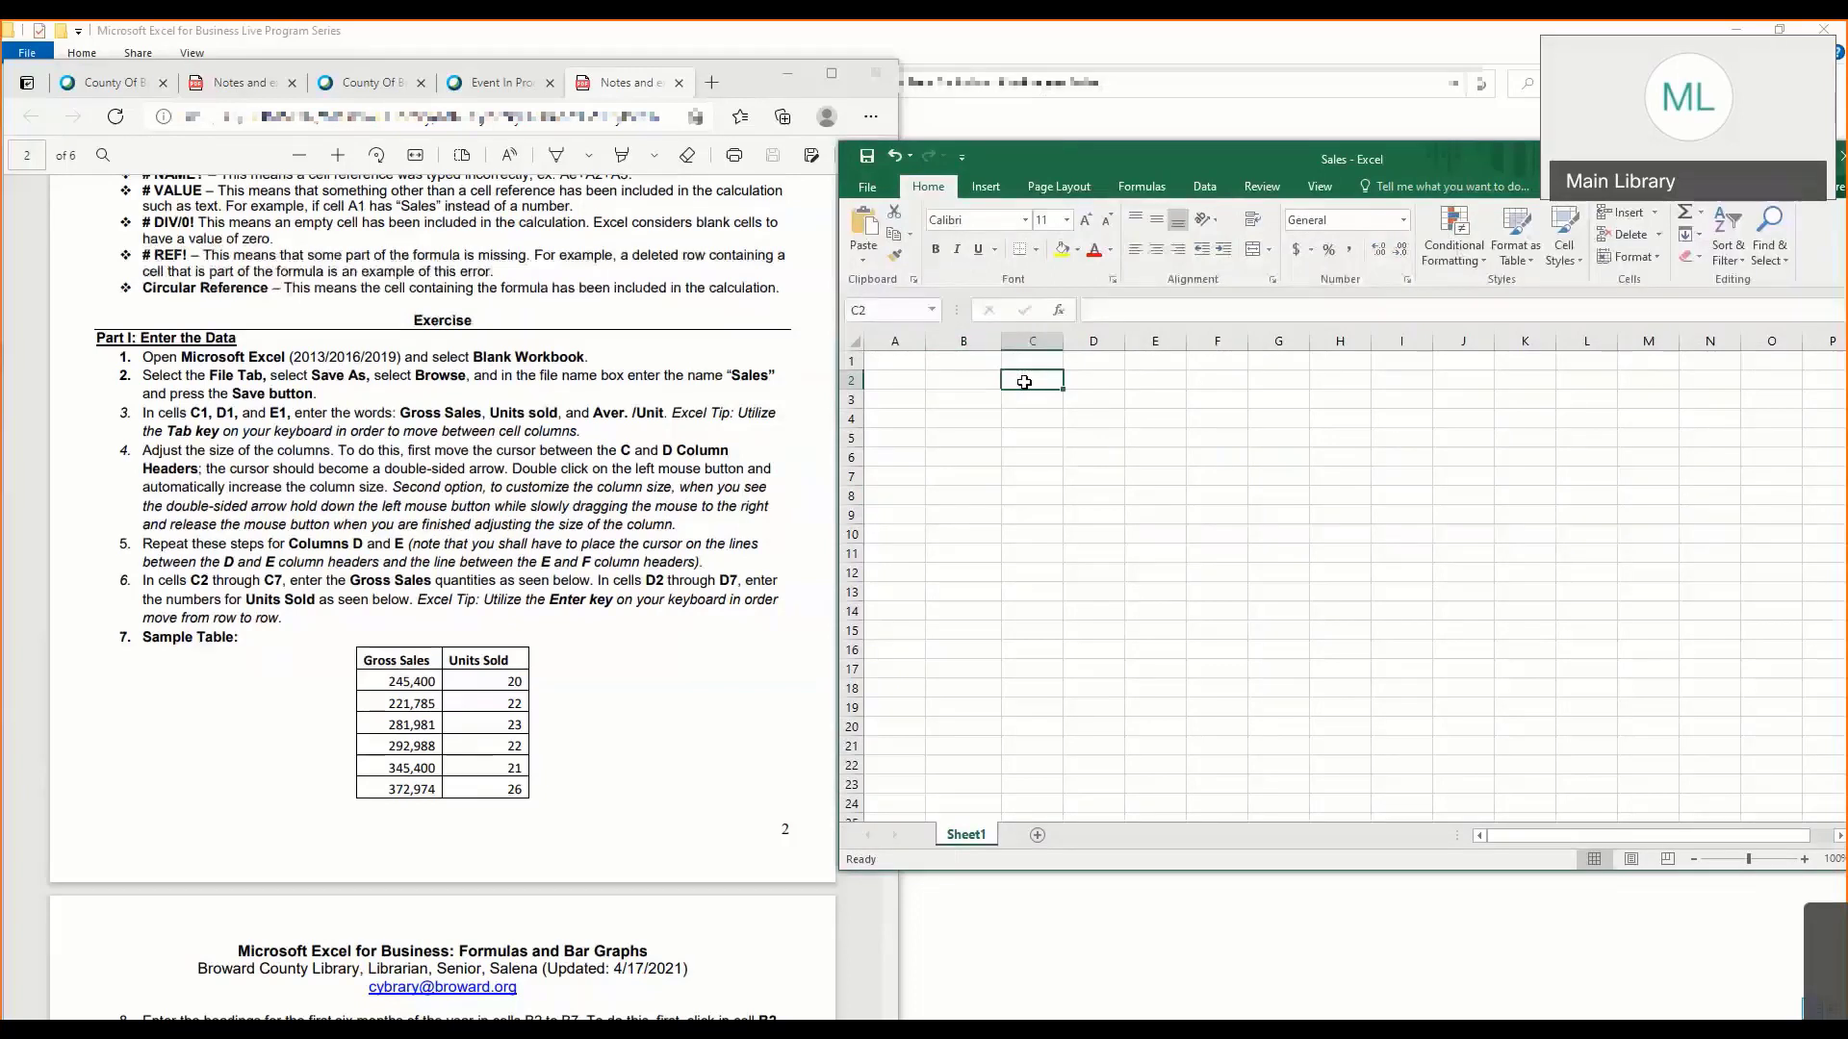
{"action": "key", "text": "Left"}
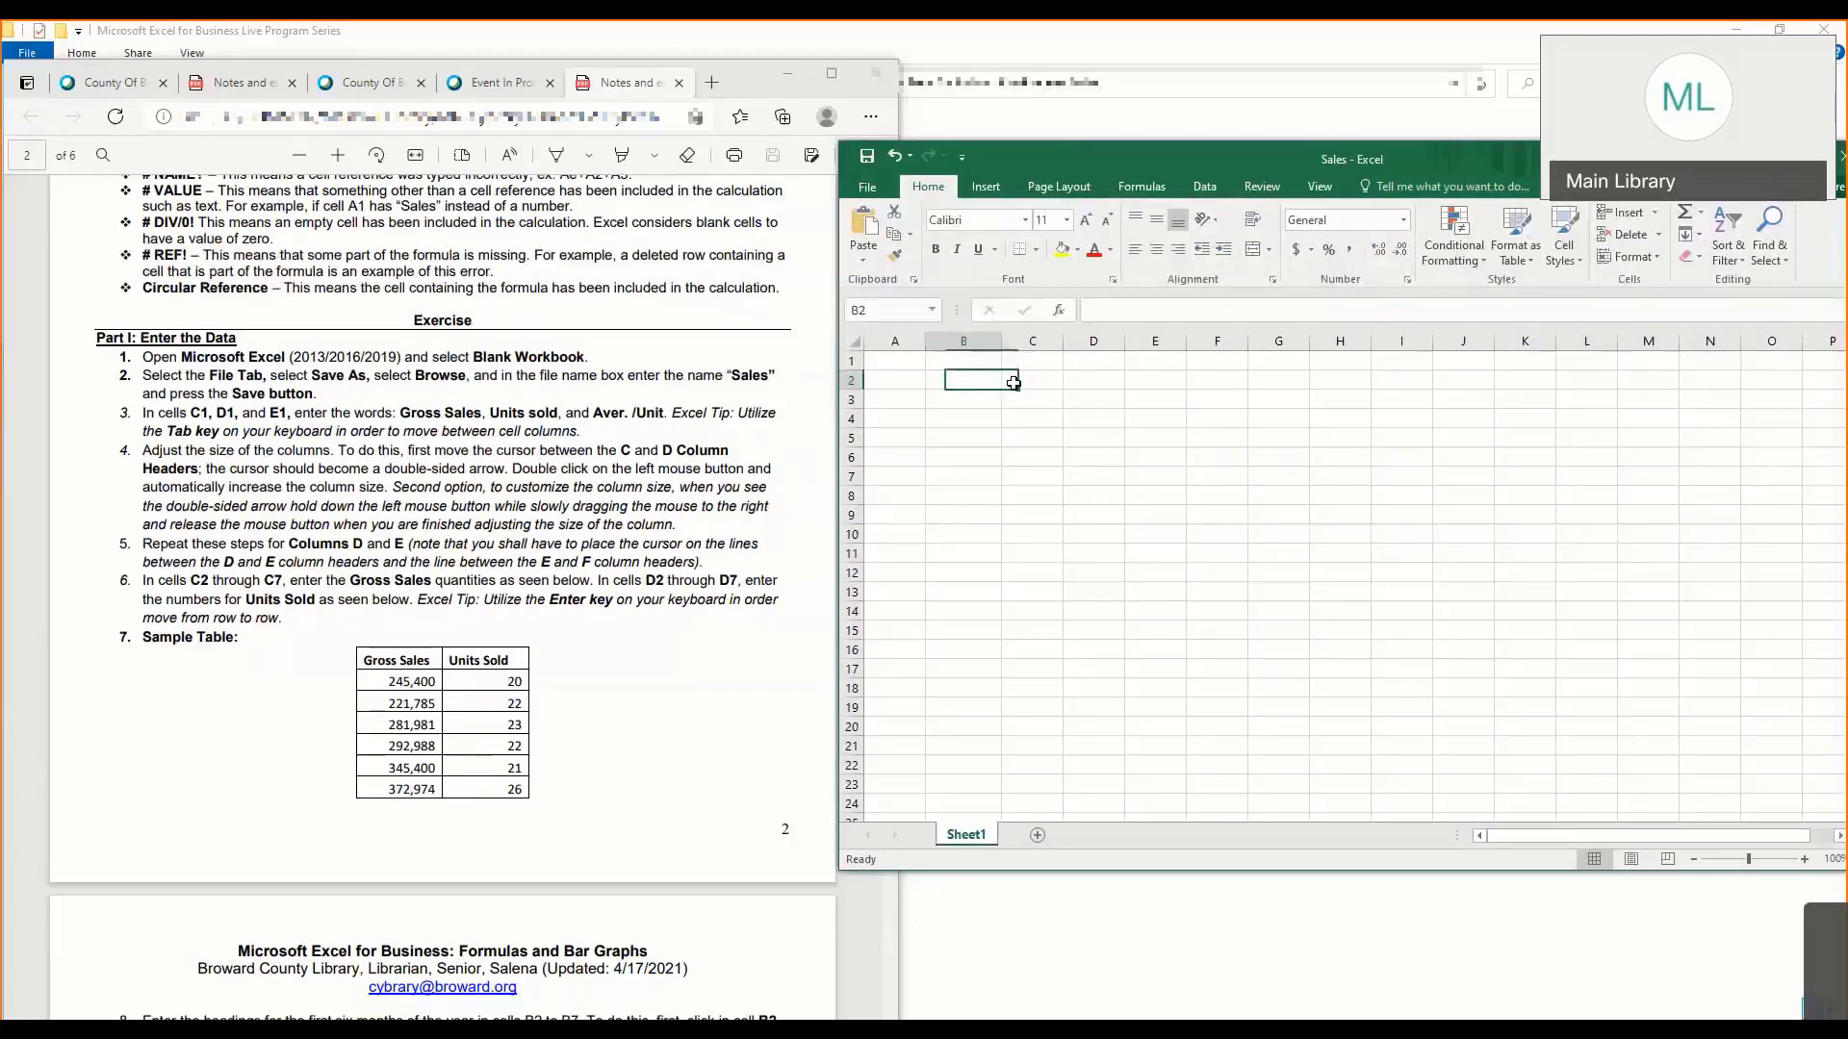
{"action": "key", "text": "Right"}
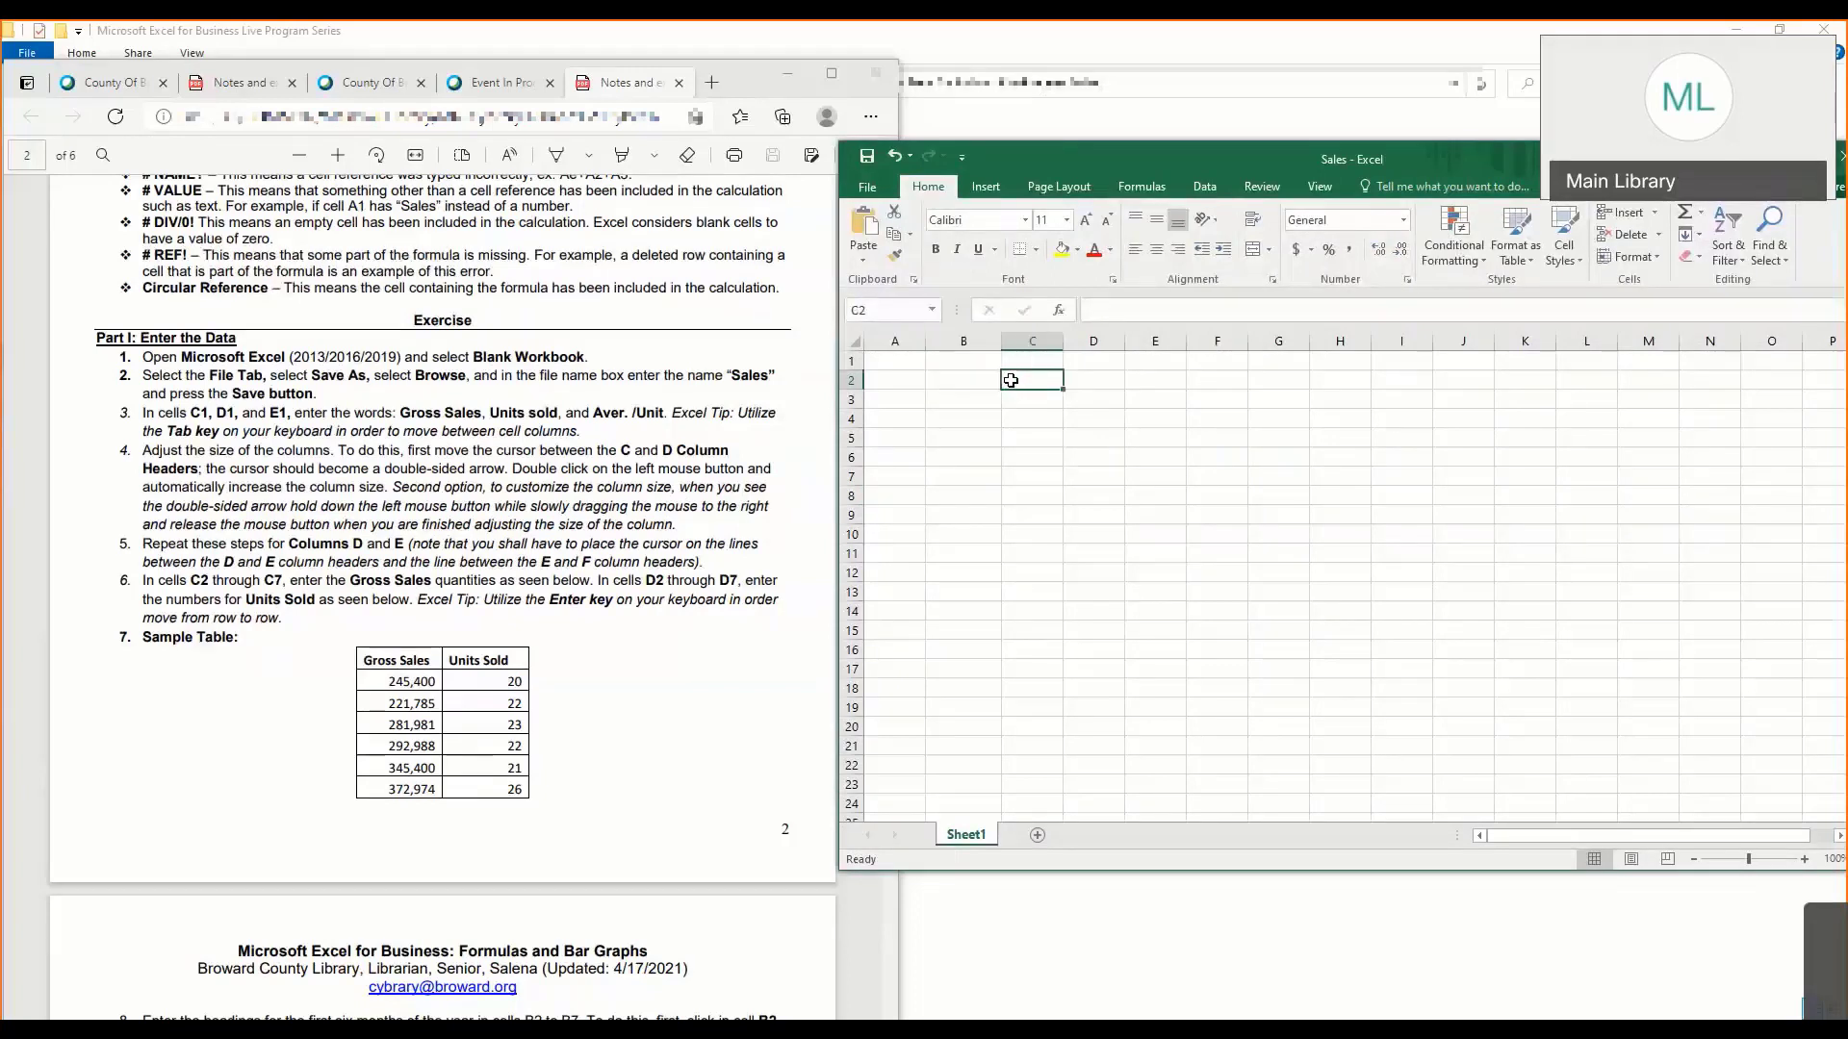
- Enter the headings Gross Sales in C1, Units sold in D1 and Aver./Unit in E1
{"action": "left_click", "coordinate": [1017, 361]}
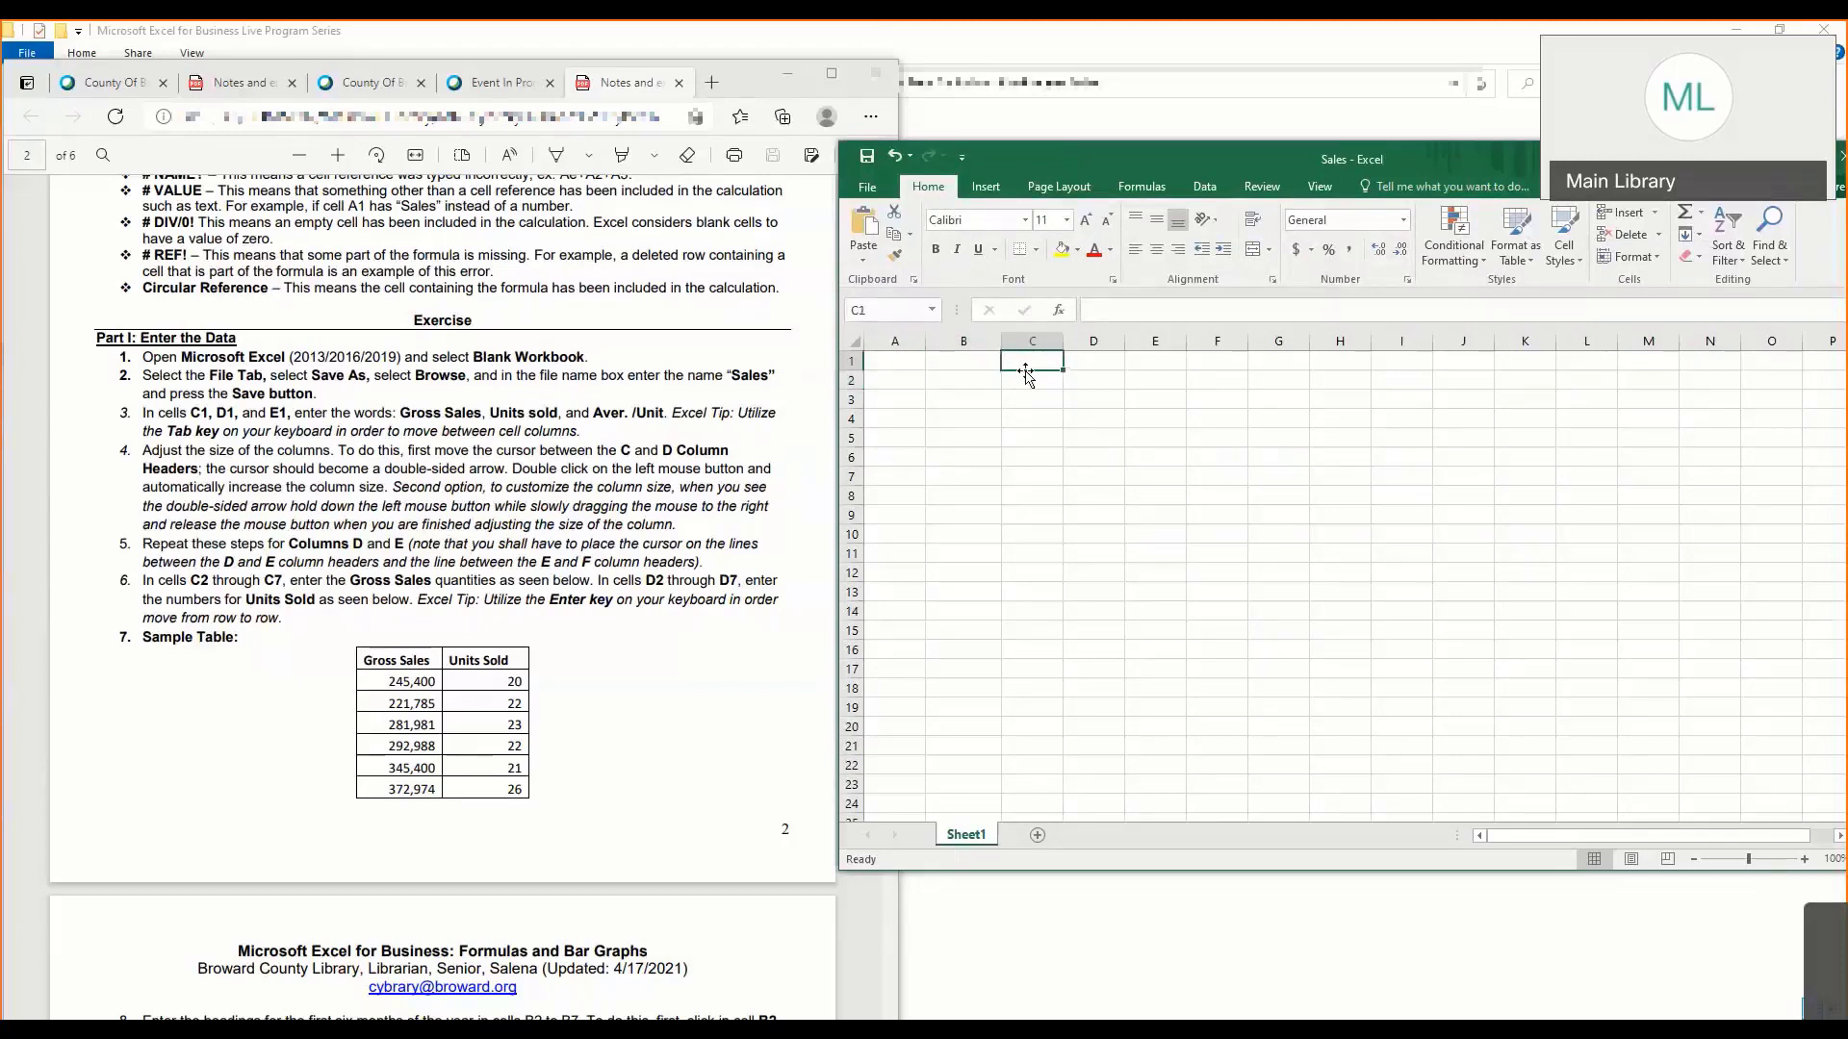
{"action": "type", "text": "Gross"}
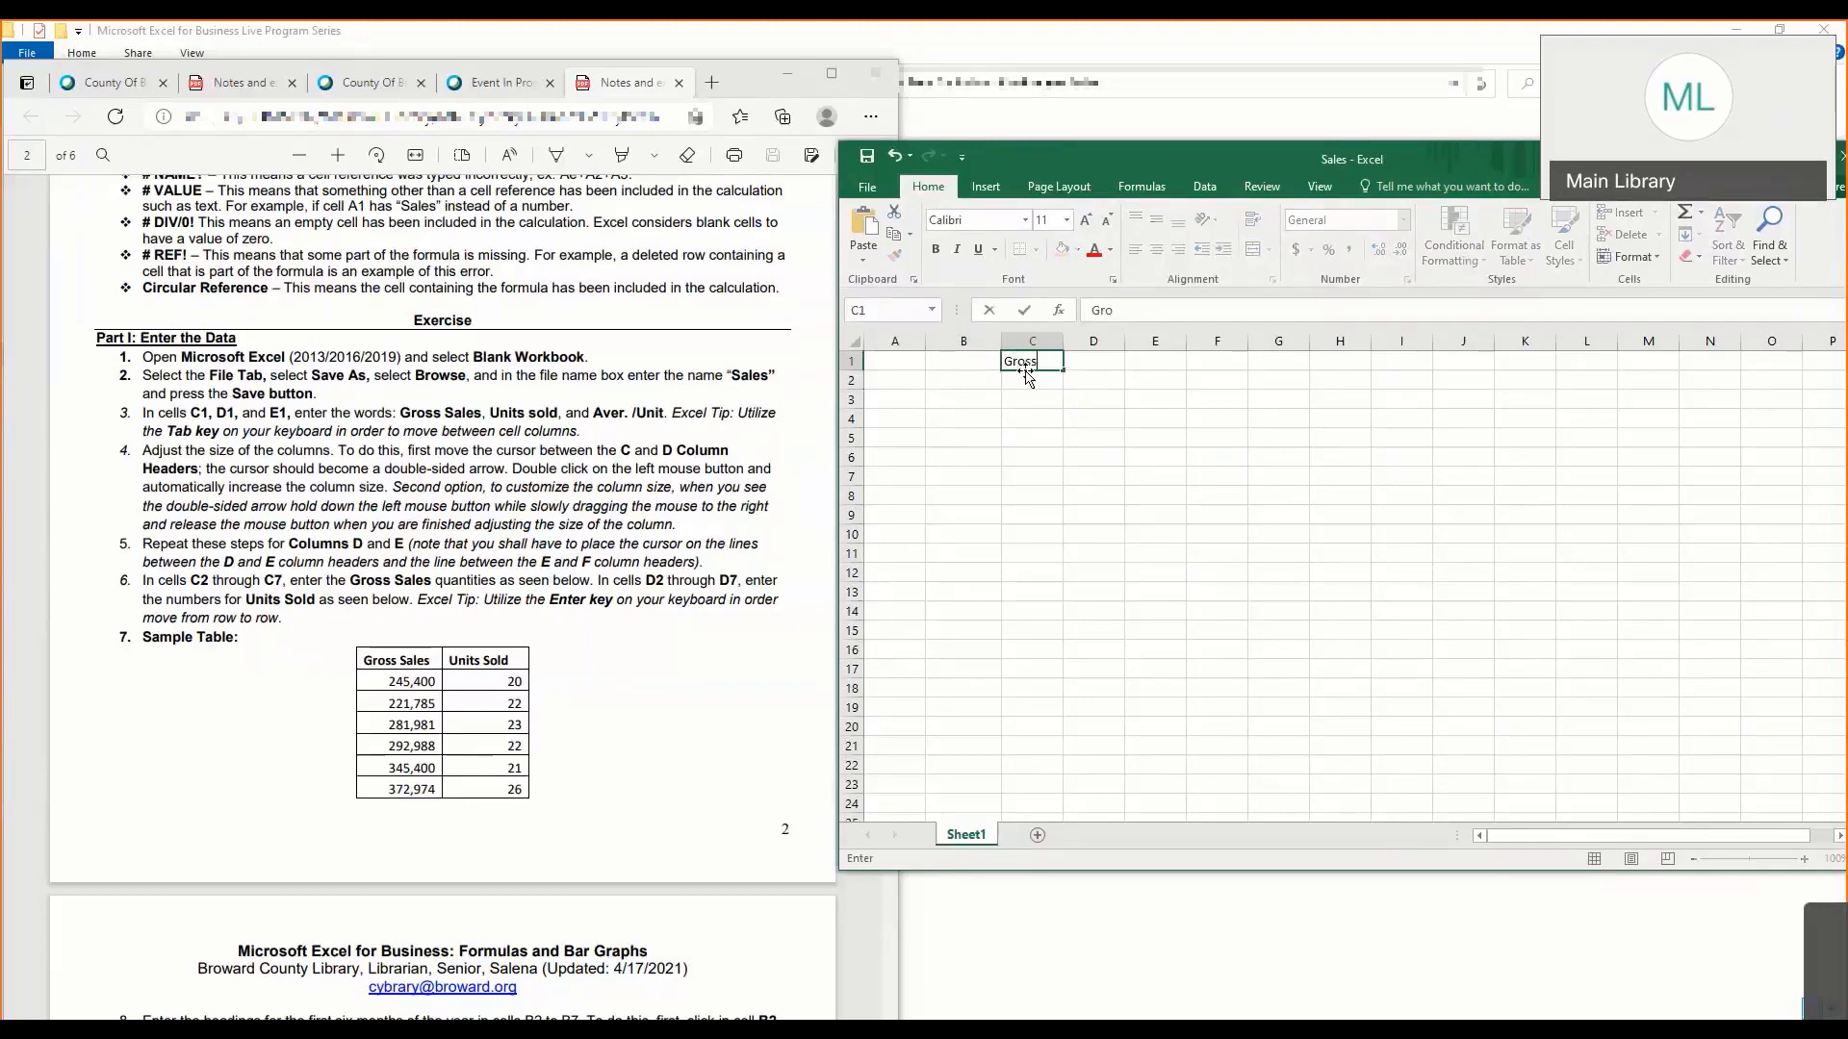
{"action": "type", "text": " Sales"}
{"action": "key", "text": "Tab"}
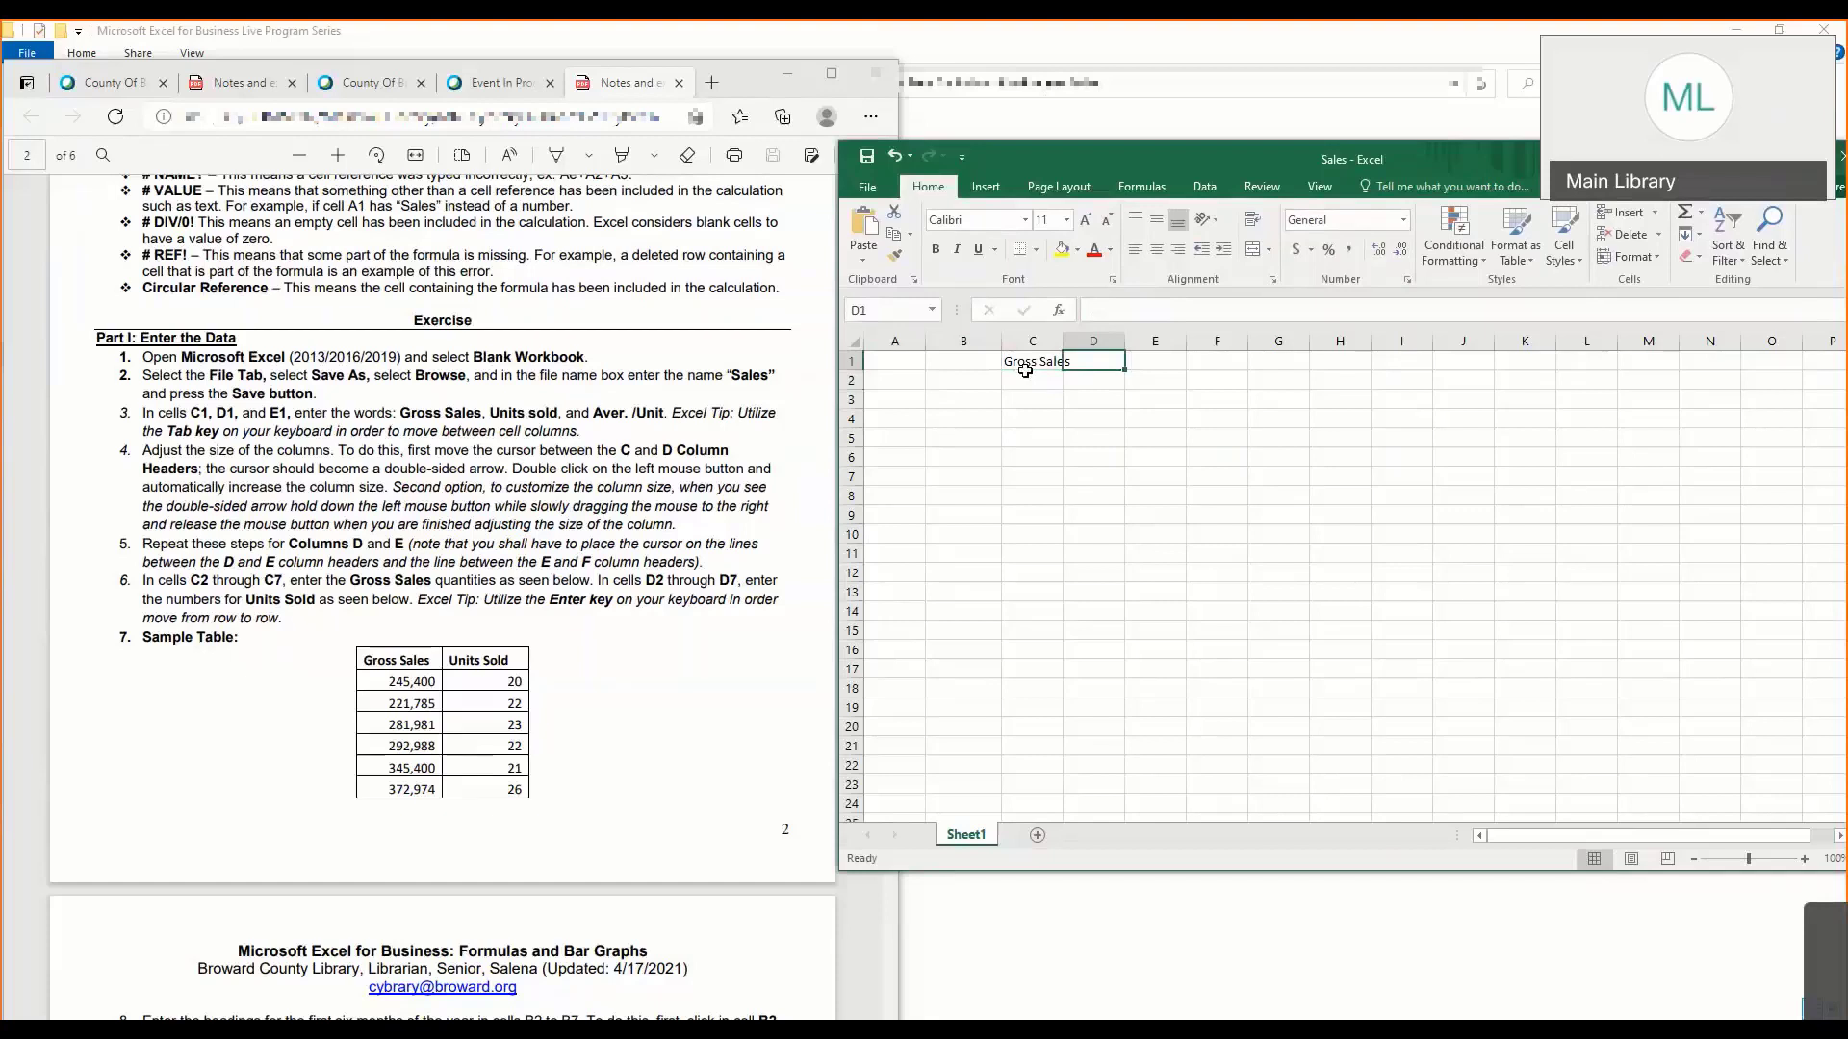
{"action": "type", "text": "Un"}
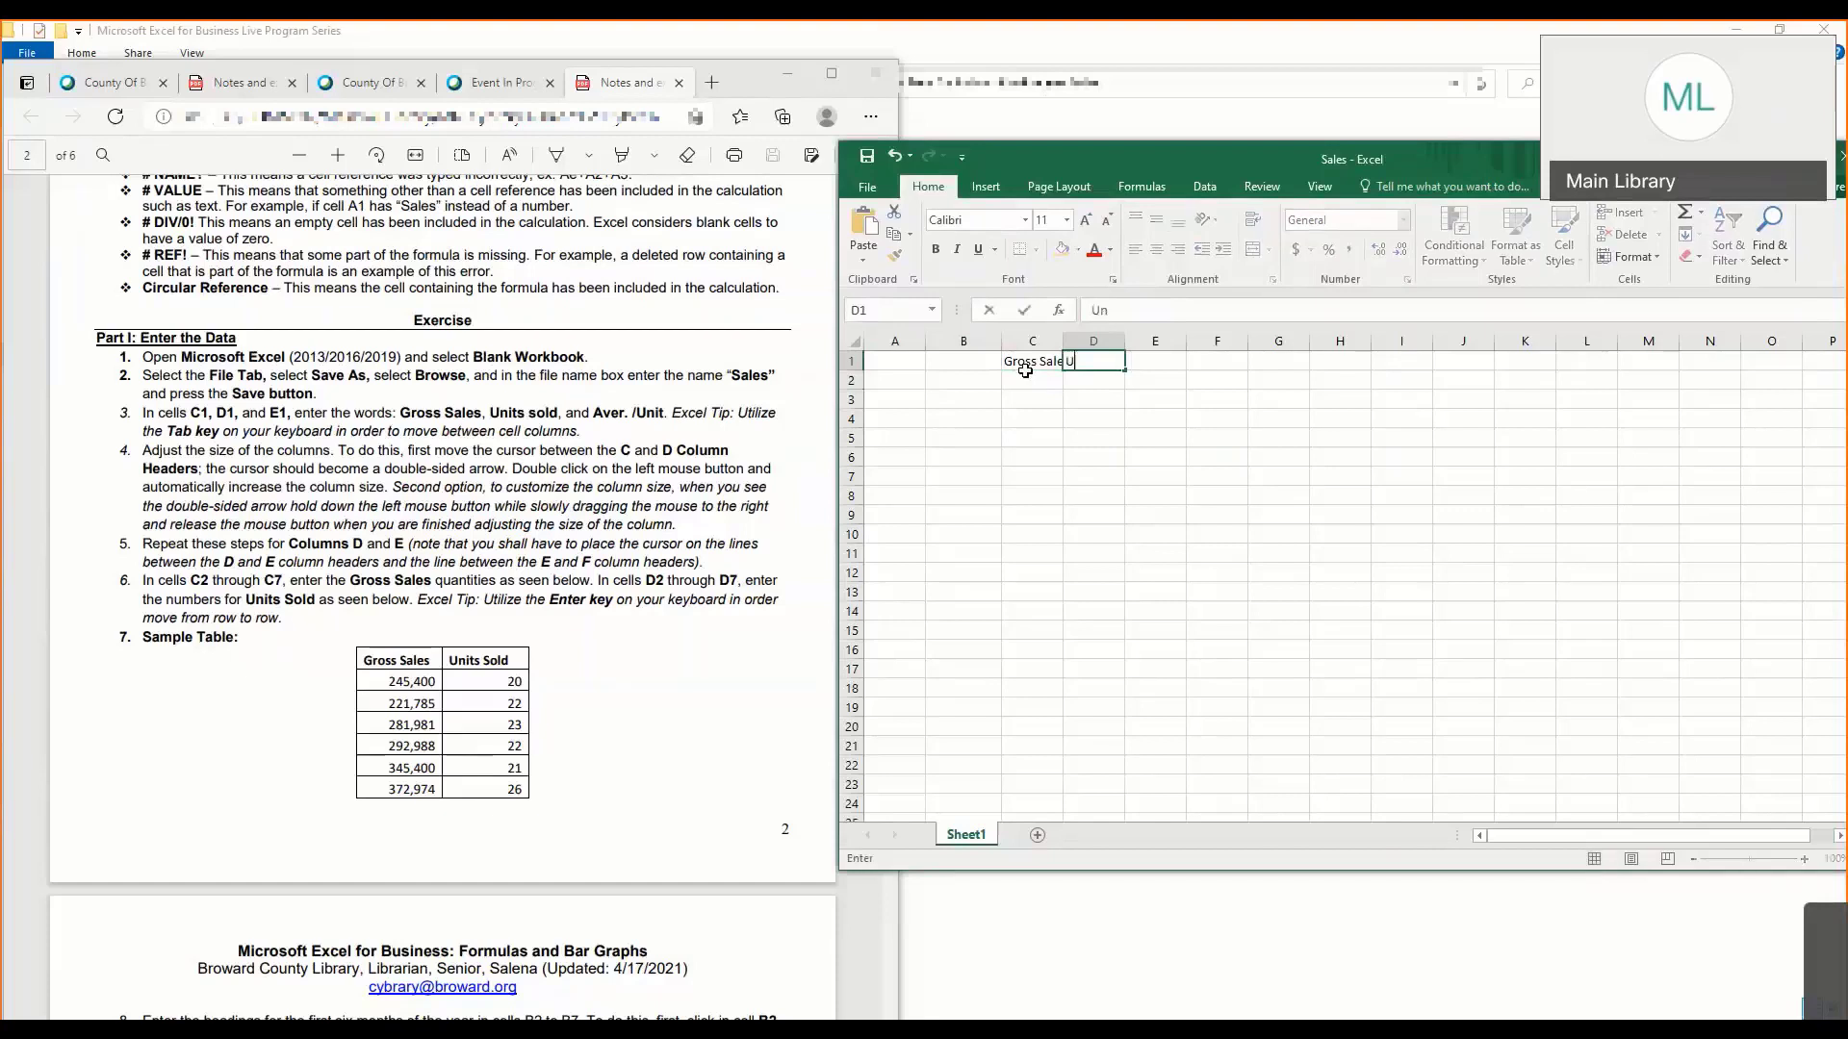
{"action": "type", "text": "its sold"}
{"action": "key", "text": "Tab"}
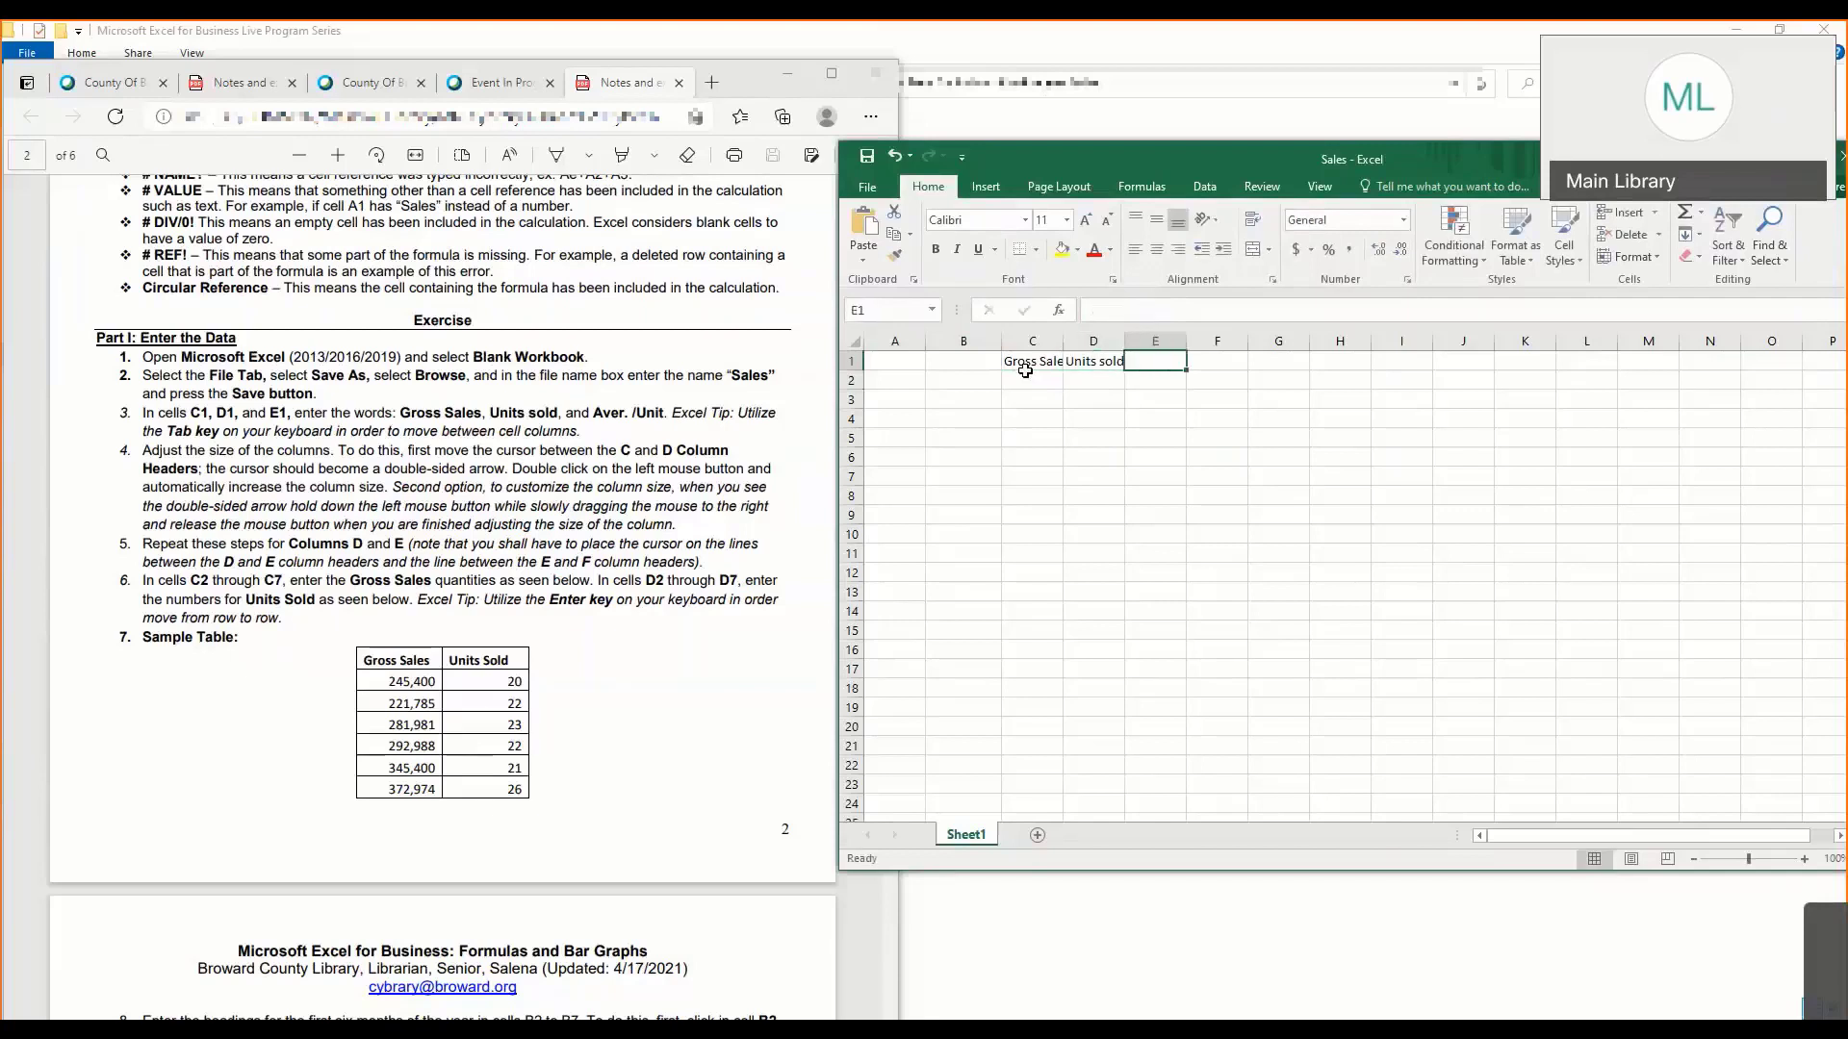
{"action": "type", "text": "Aver"}
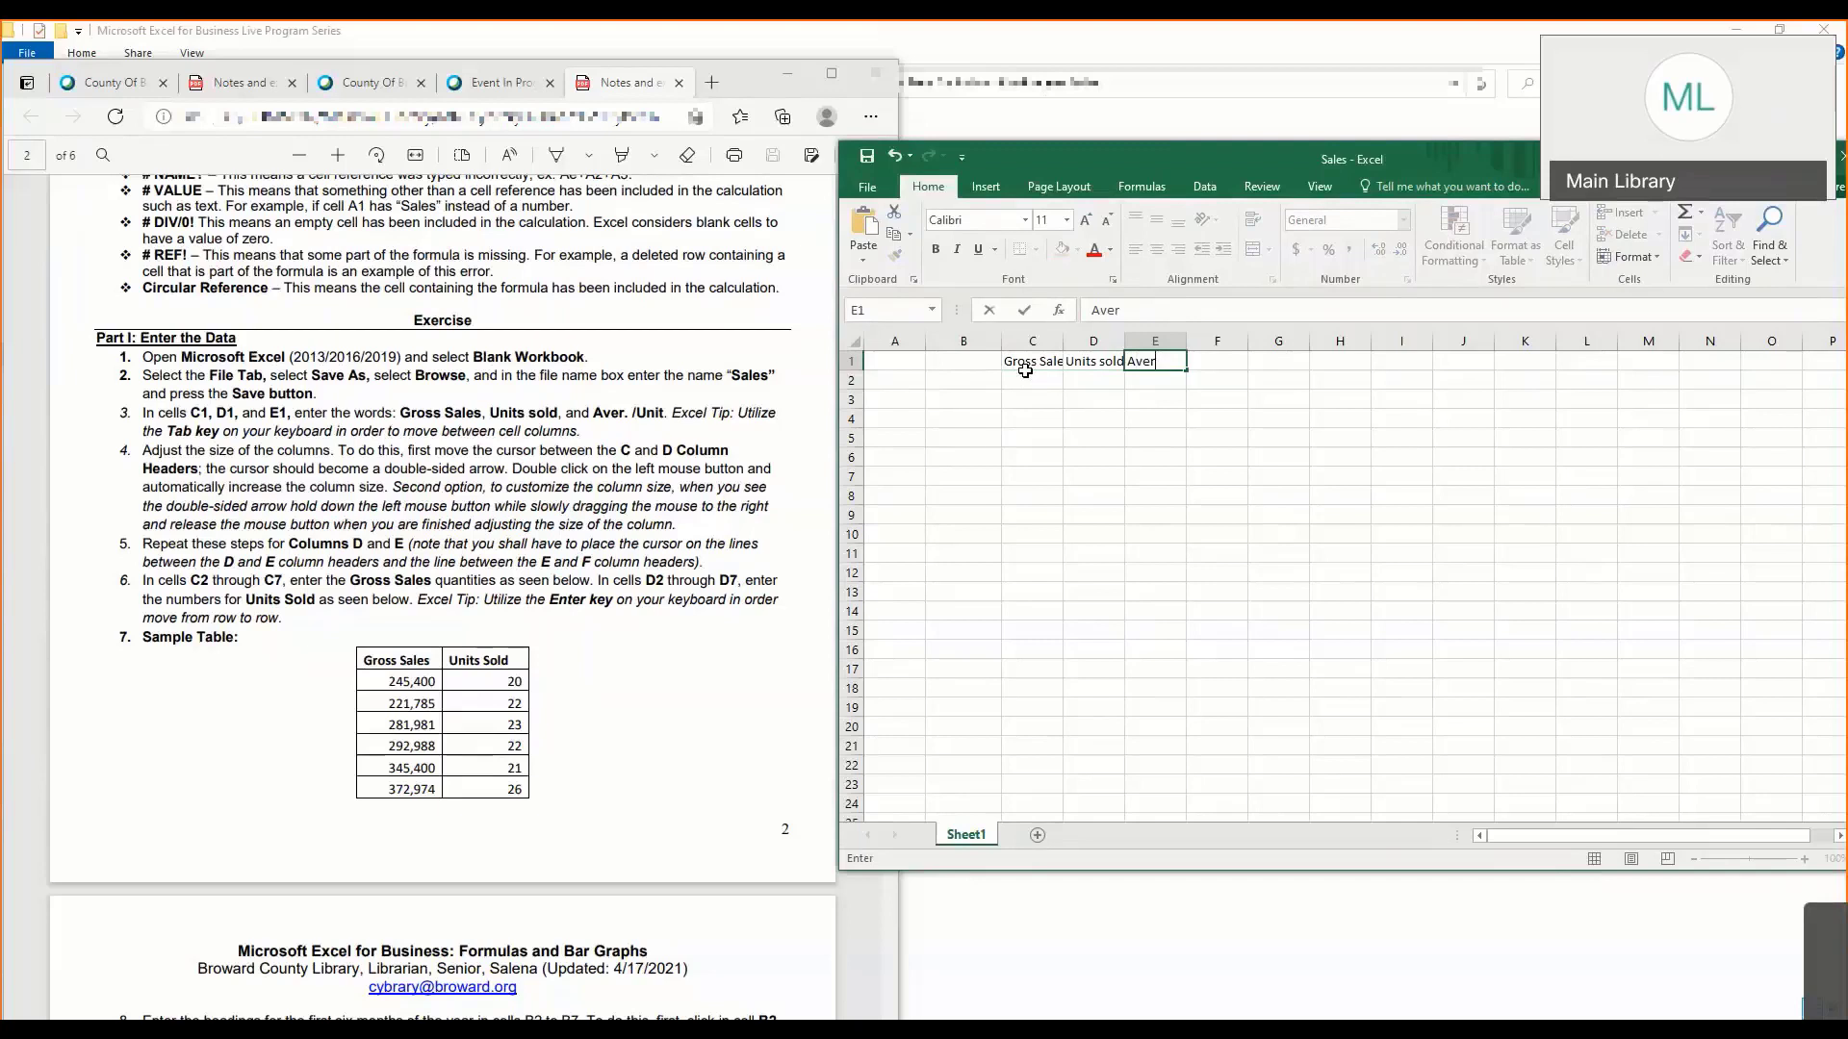
{"action": "type", "text": "./Unit"}
{"action": "left_click", "coordinate": [1028, 377]}
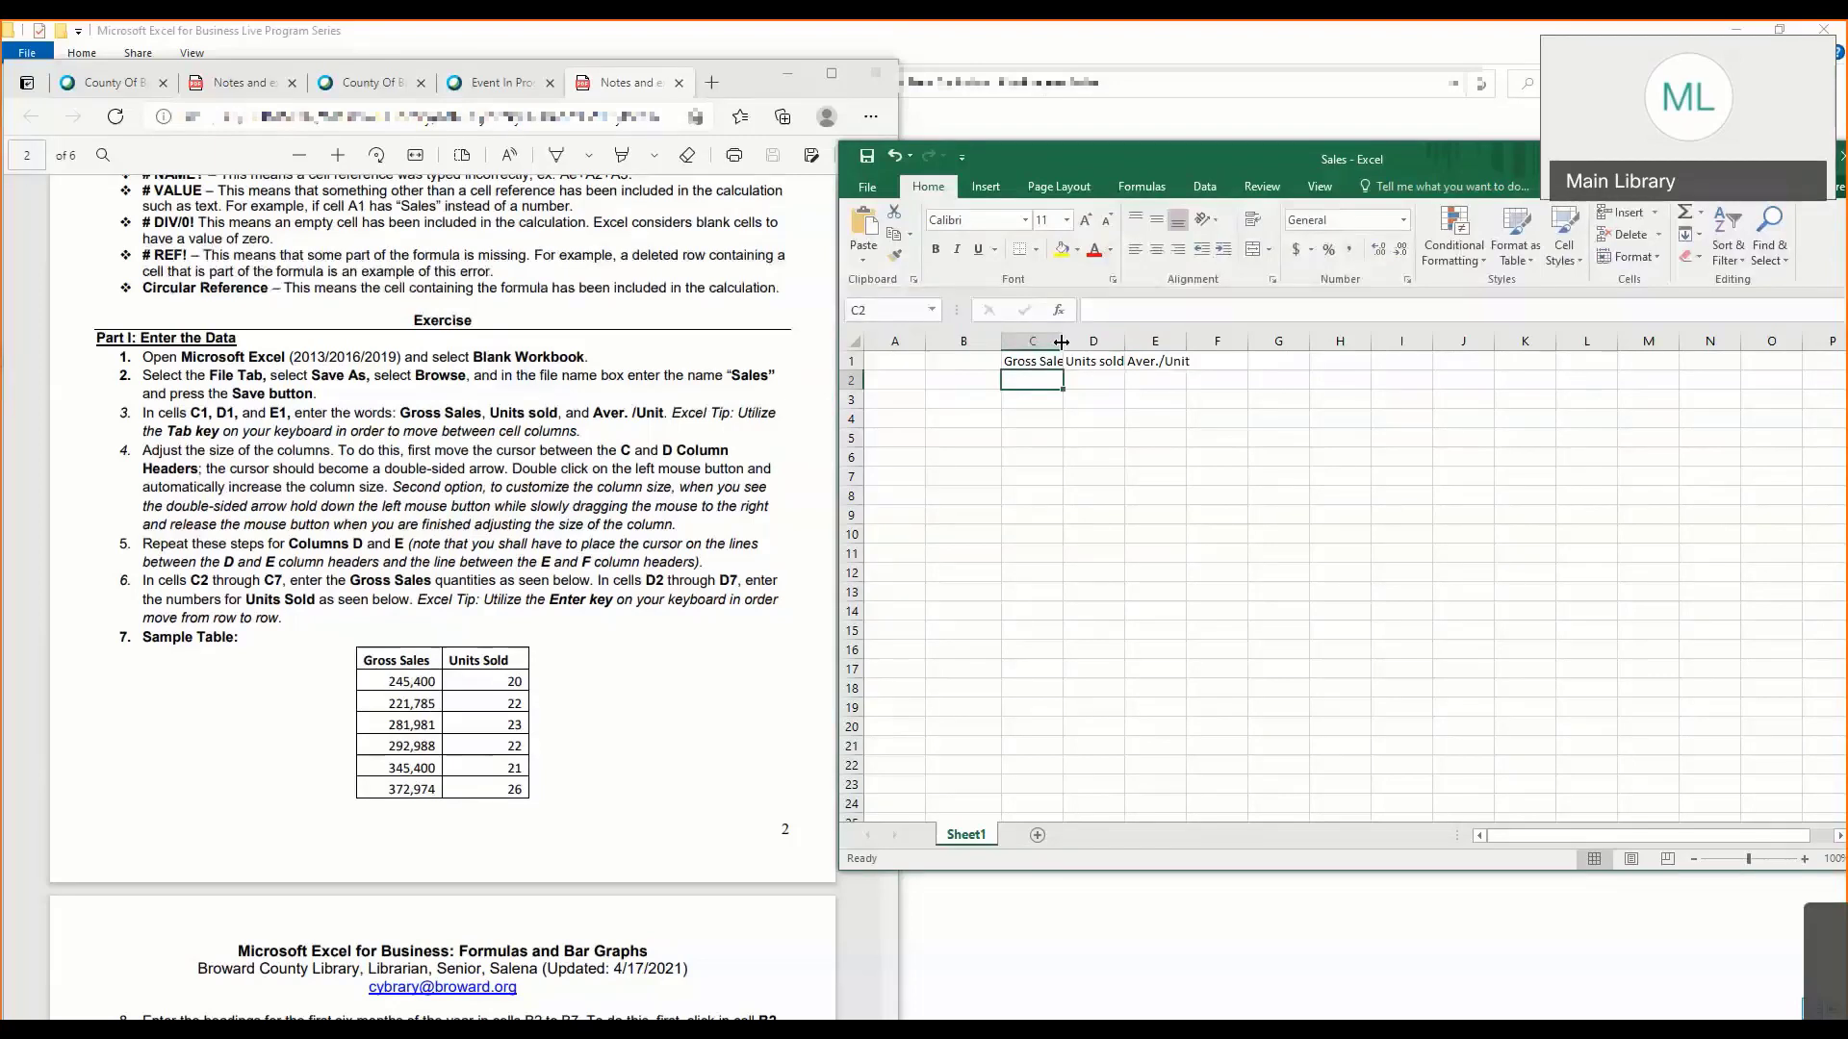
- Fit the widths of columns C, D and E to their headings and adjust column D's width slightly by hand
{"action": "double_click", "coordinate": [1062, 342]}
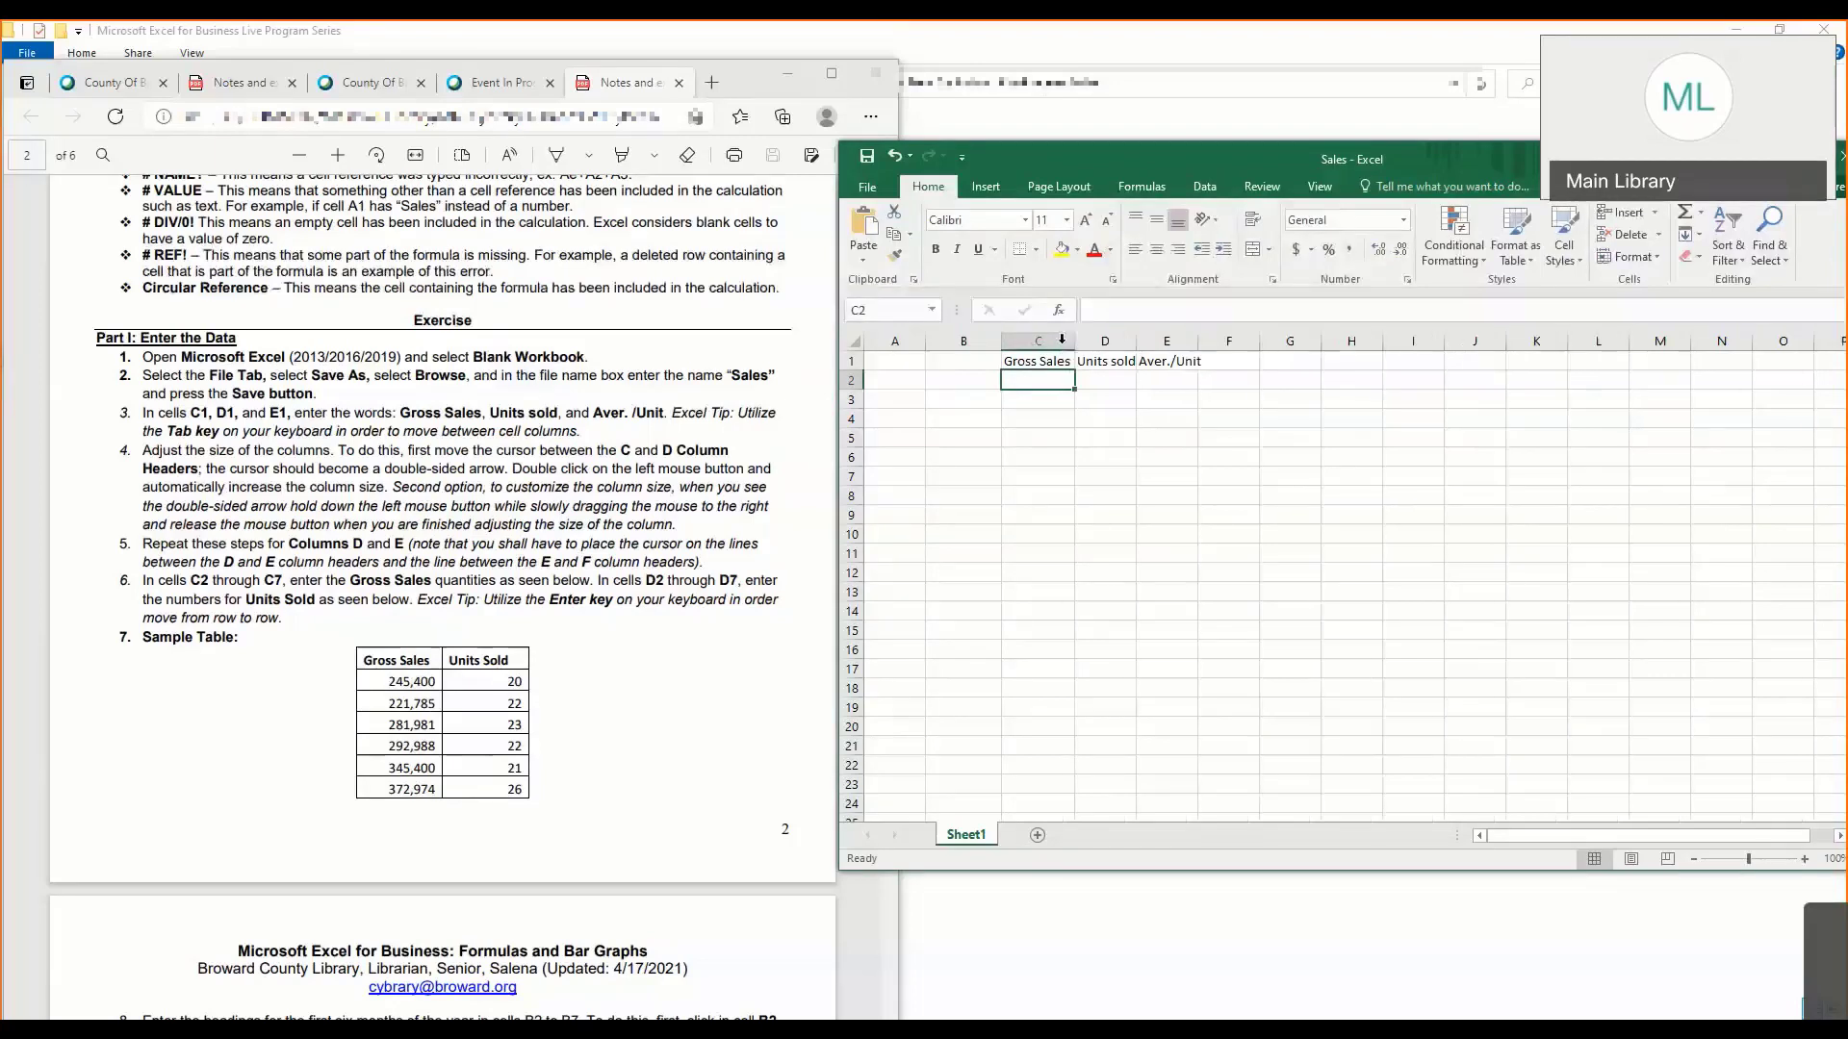
{"action": "double_click", "coordinate": [1135, 340]}
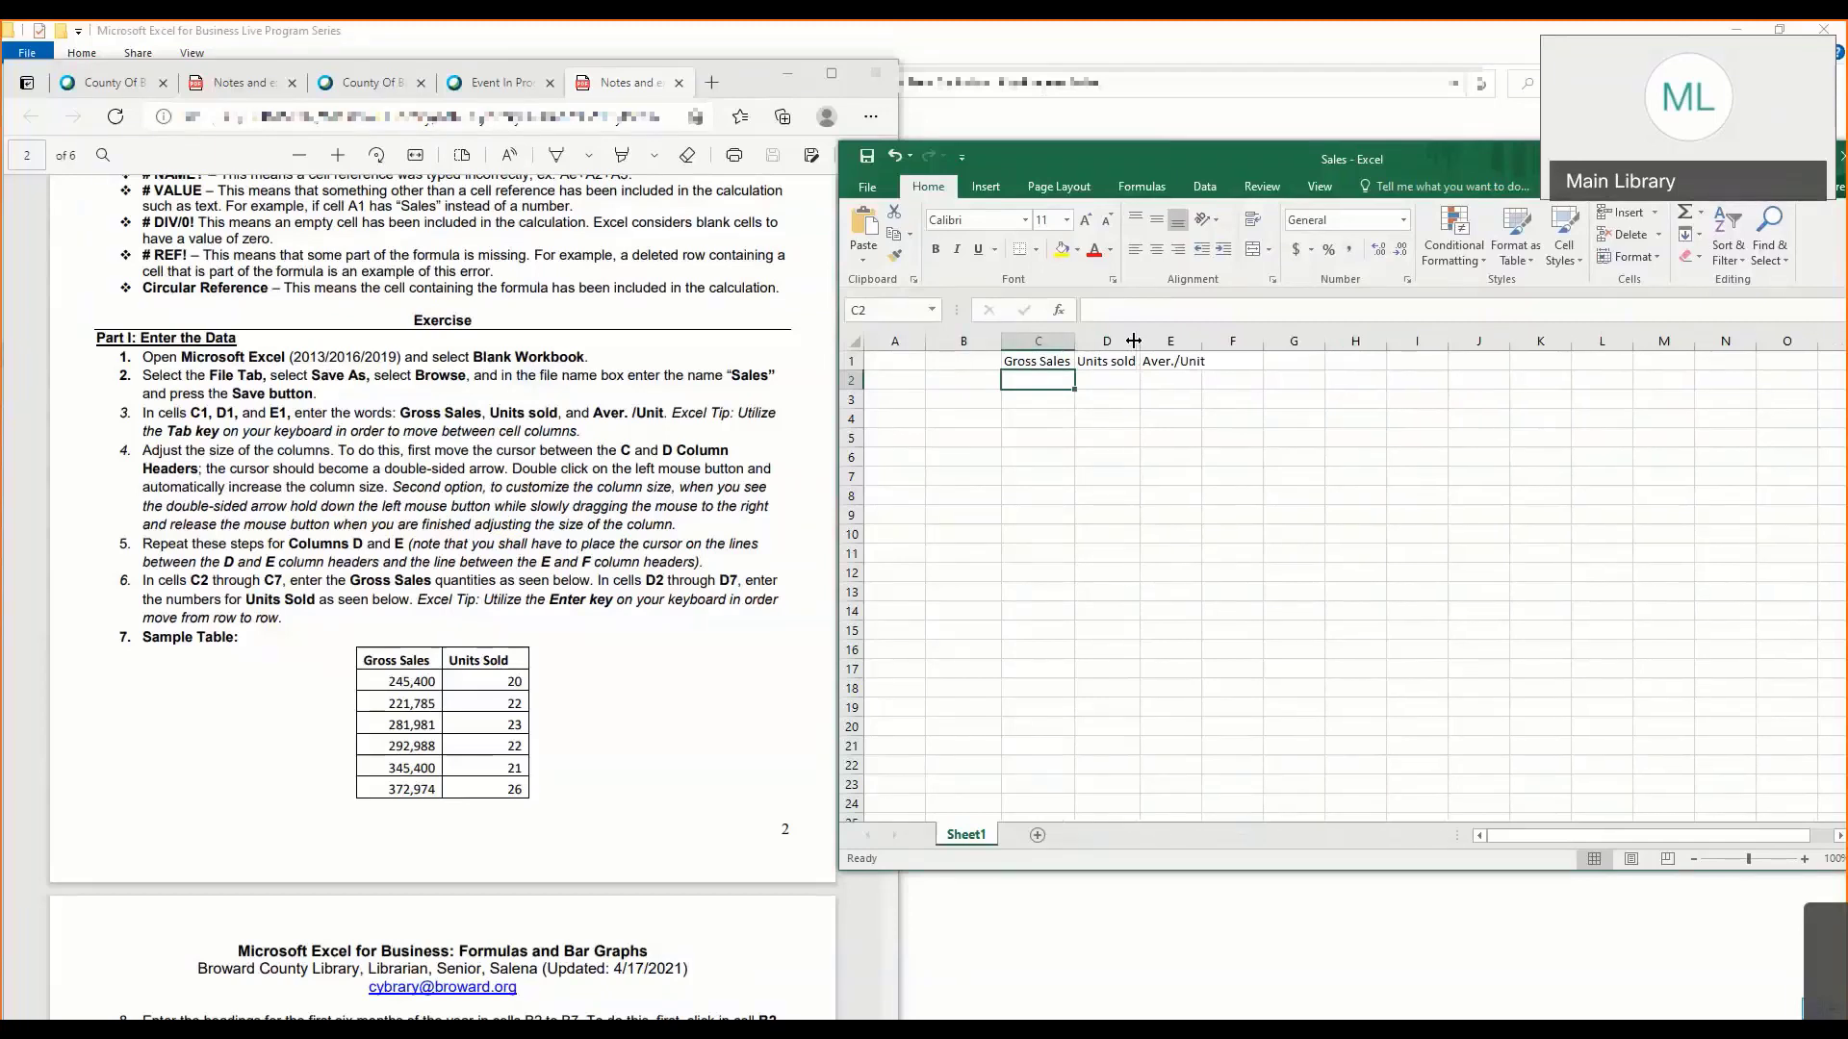
{"action": "double_click", "coordinate": [1200, 341]}
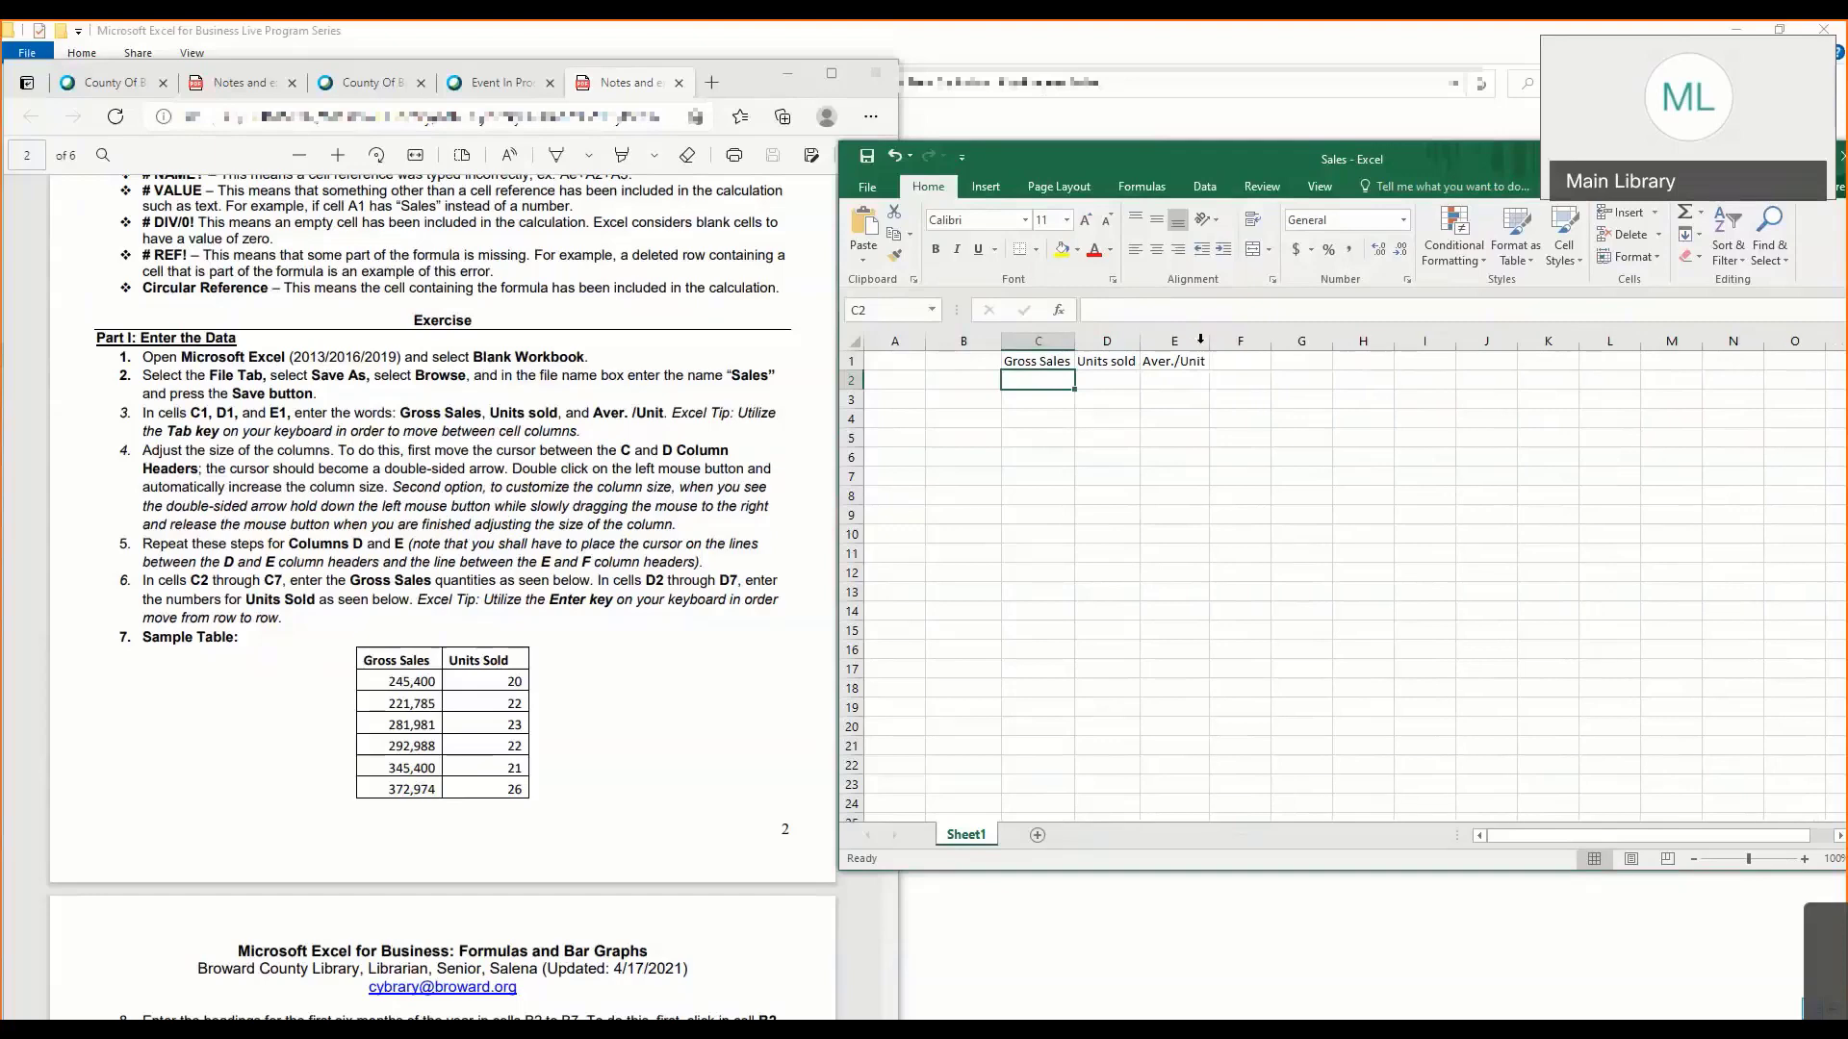
{"action": "left_click_drag", "start_coordinate": [1148, 341], "coordinate": [1141, 341]}
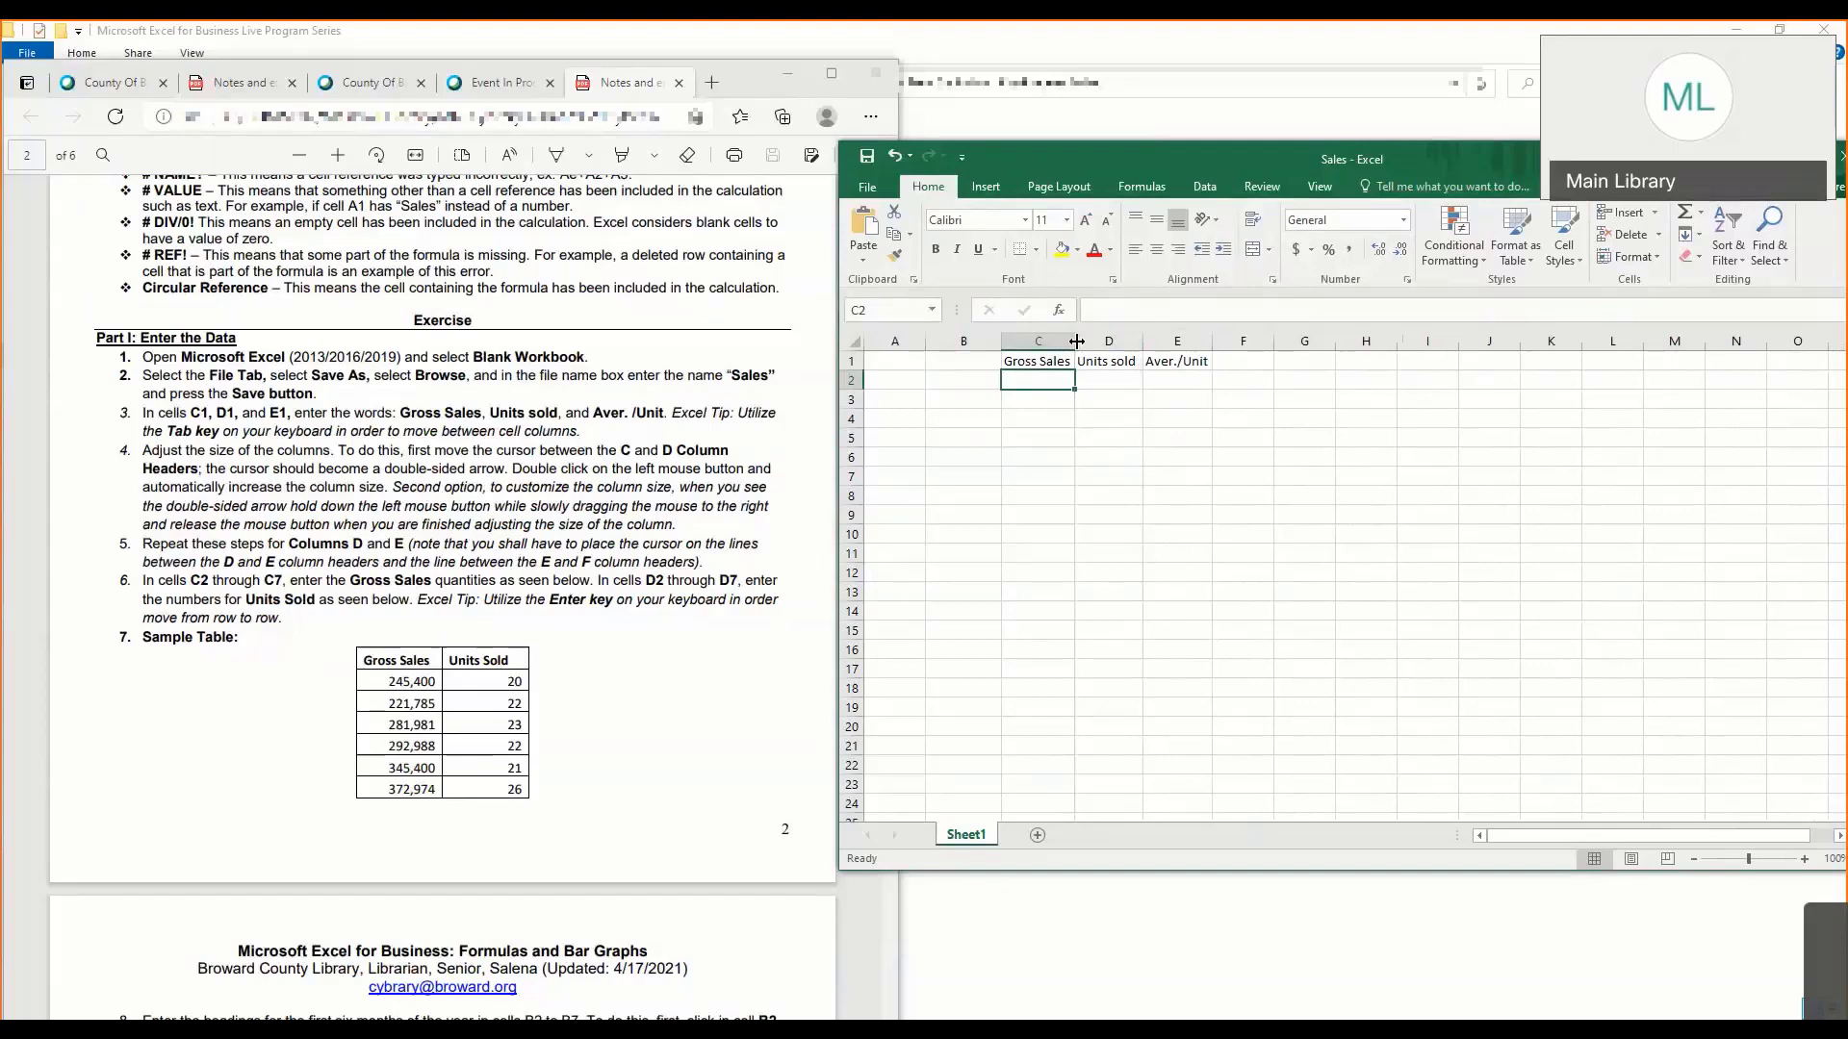
- Widen column C slightly by hand
{"action": "mouse_move", "coordinate": [1076, 342]}
{"action": "left_mouse_down"}
{"action": "mouse_move", "coordinate": [1095, 341]}
{"action": "mouse_move", "coordinate": [1077, 340]}
{"action": "left_mouse_up"}
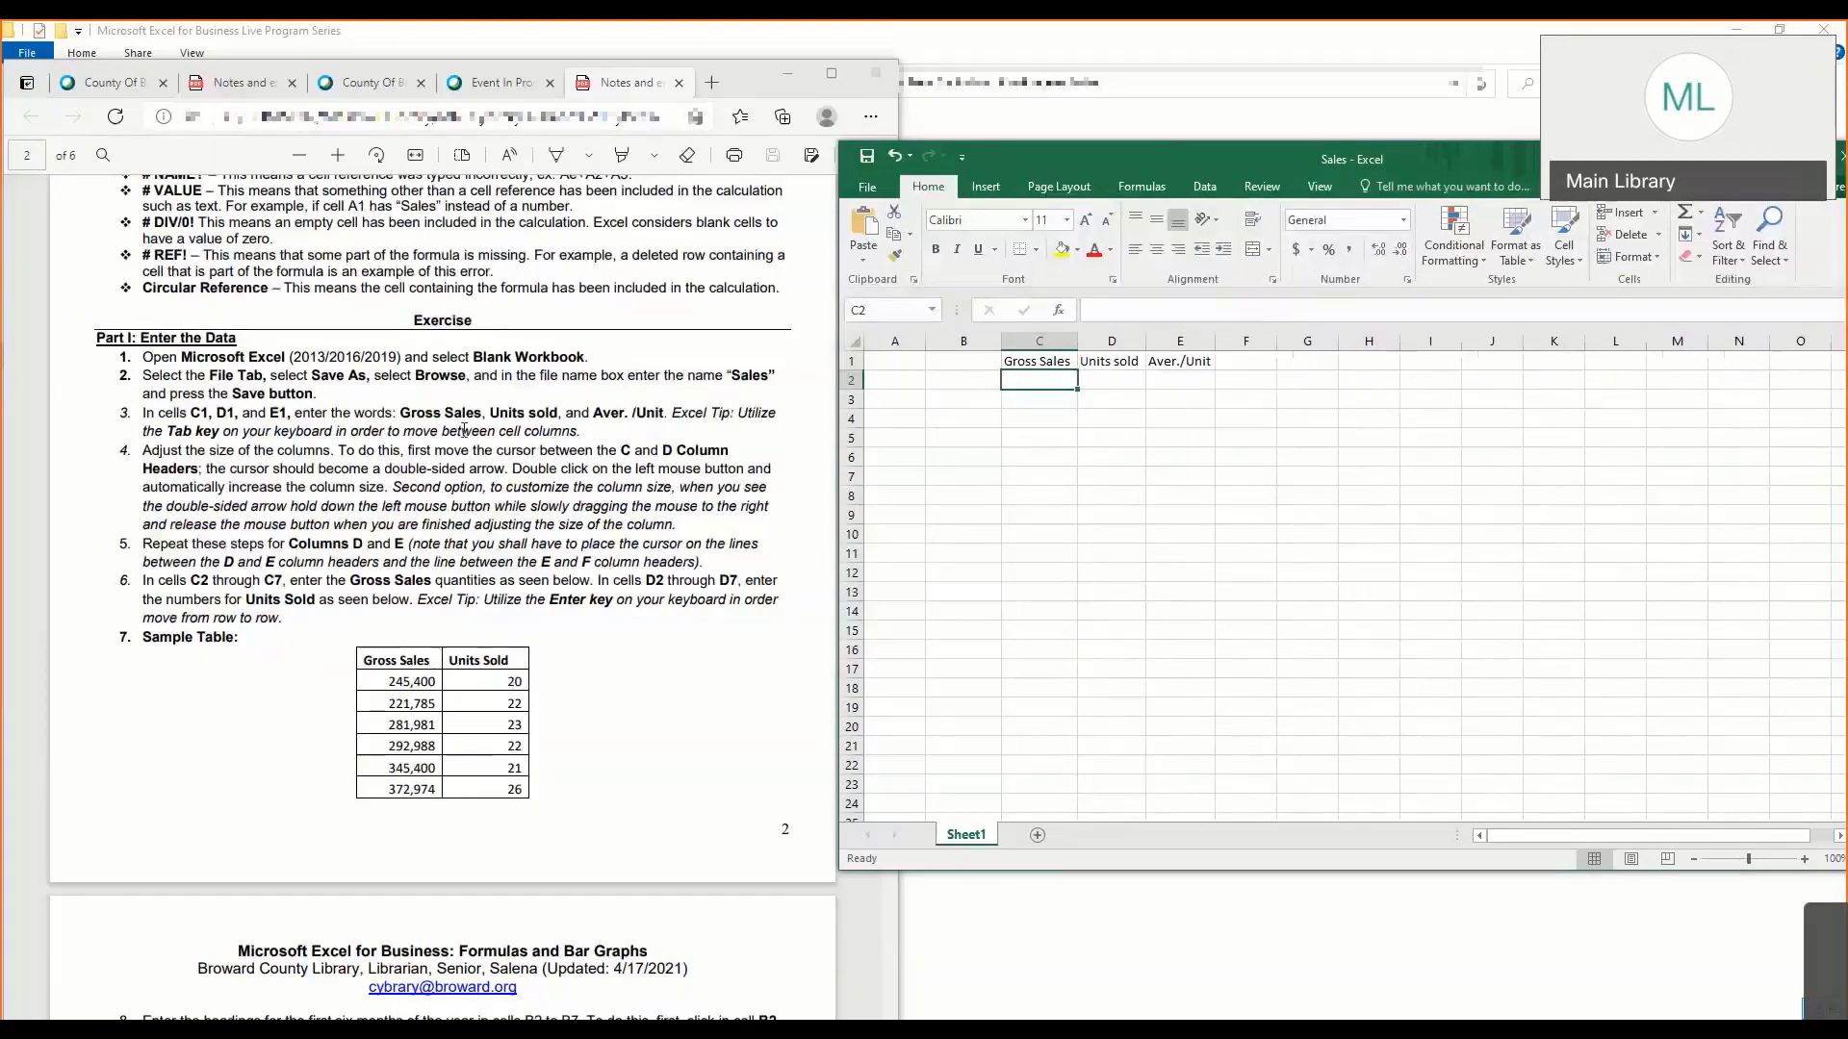
{"action": "left_click", "coordinate": [393, 602]}
{"action": "left_click", "coordinate": [1098, 474]}
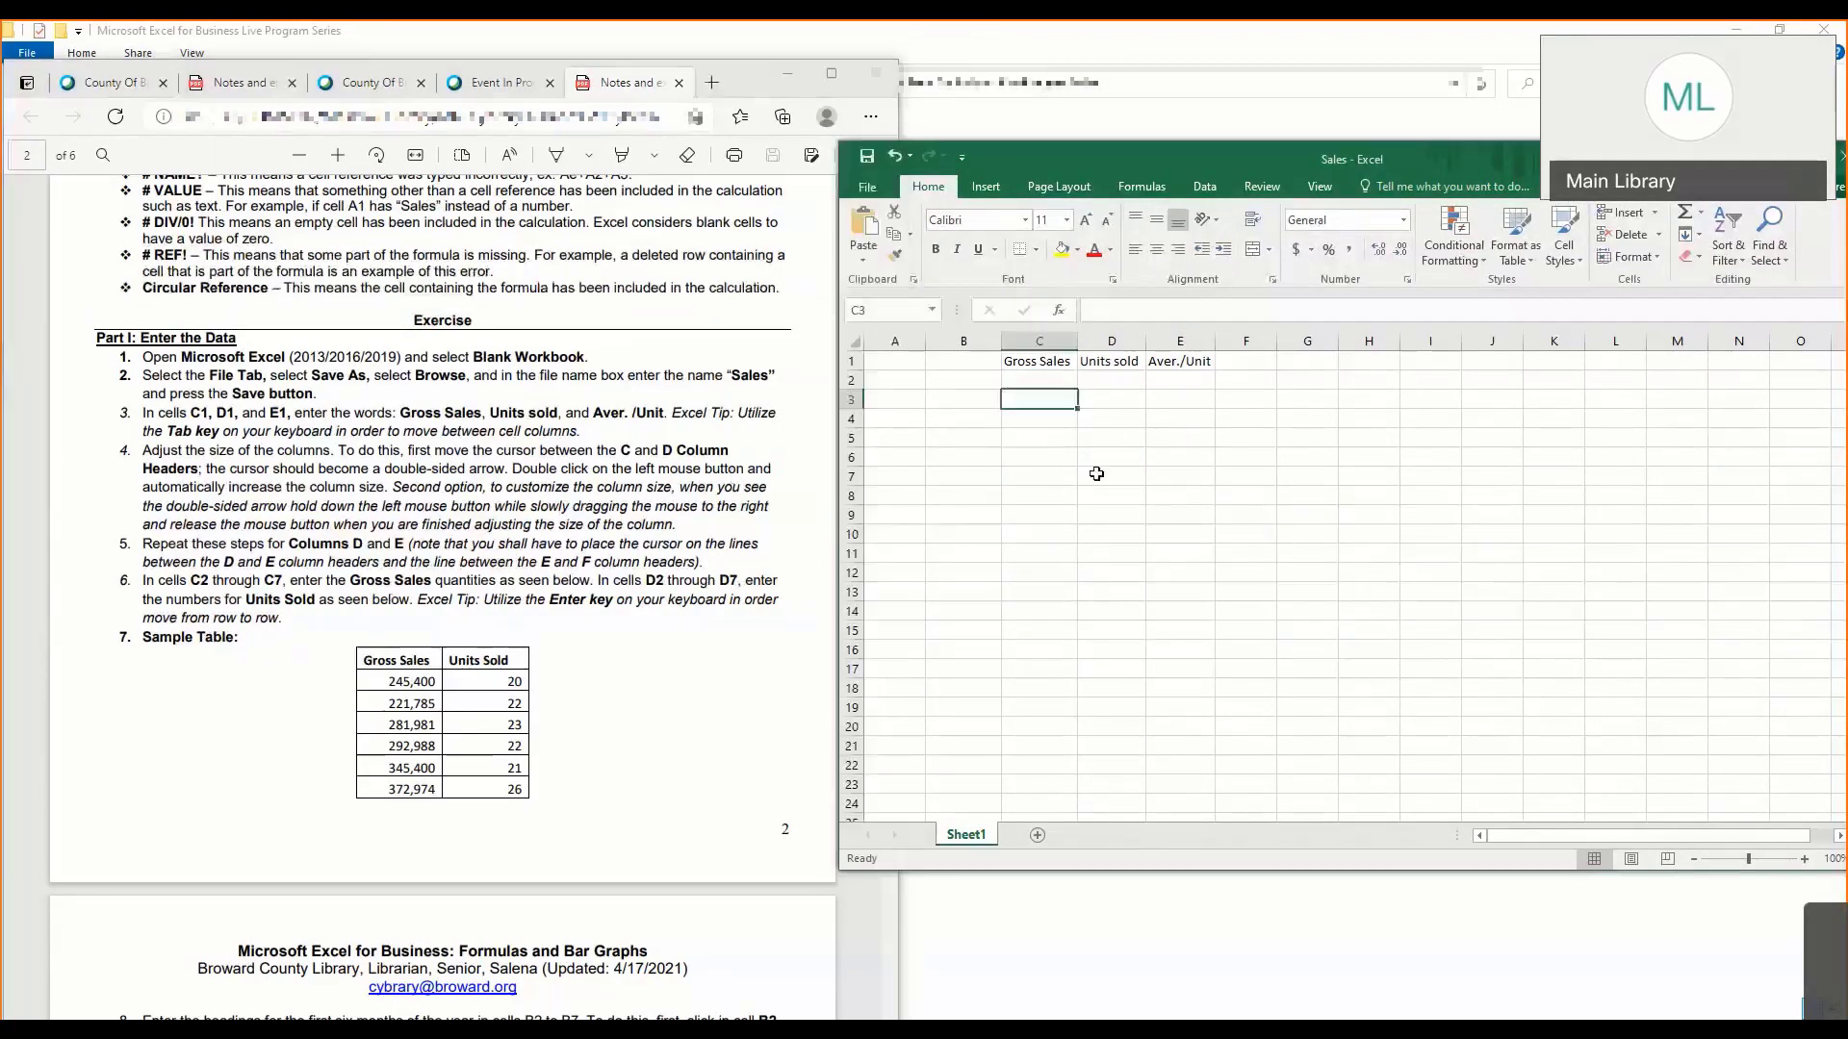
- Enter the first two Gross Sales amounts from the sample table, 245400 in C2 and 221785 in C3
{"action": "left_click", "coordinate": [1054, 377]}
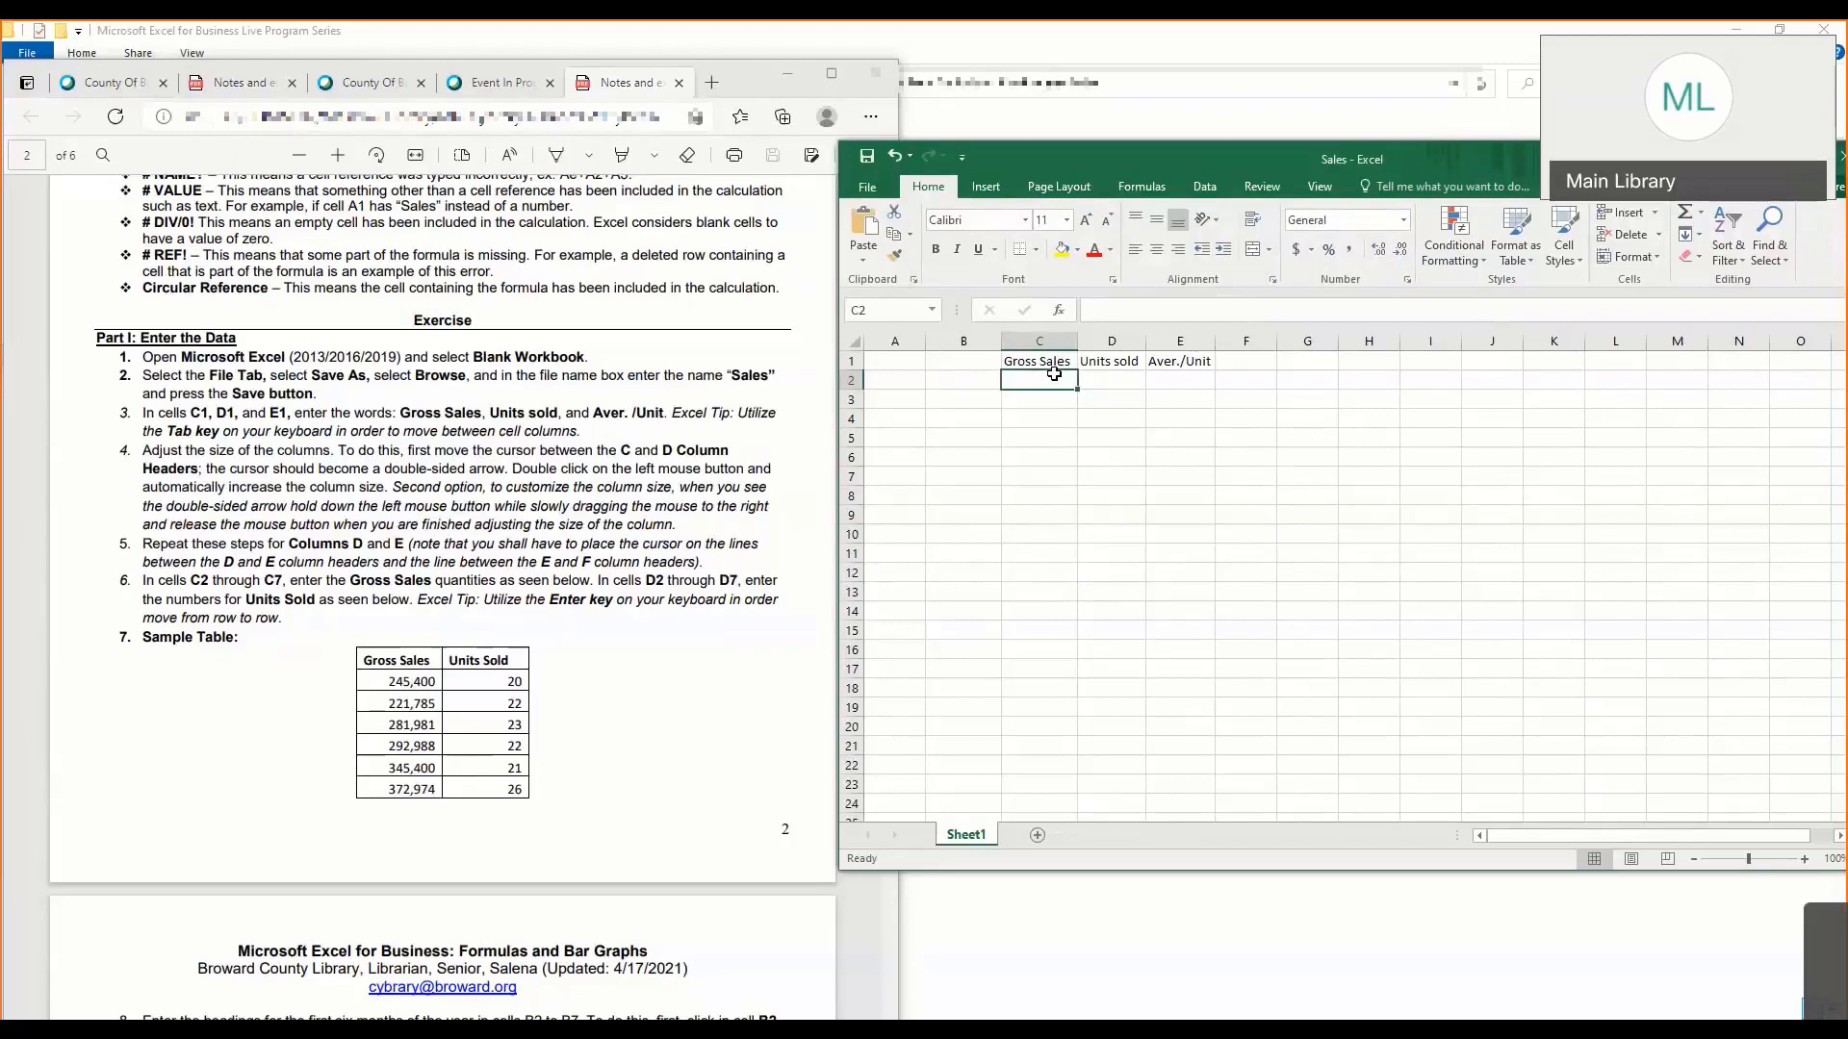
{"action": "type", "text": "245"}
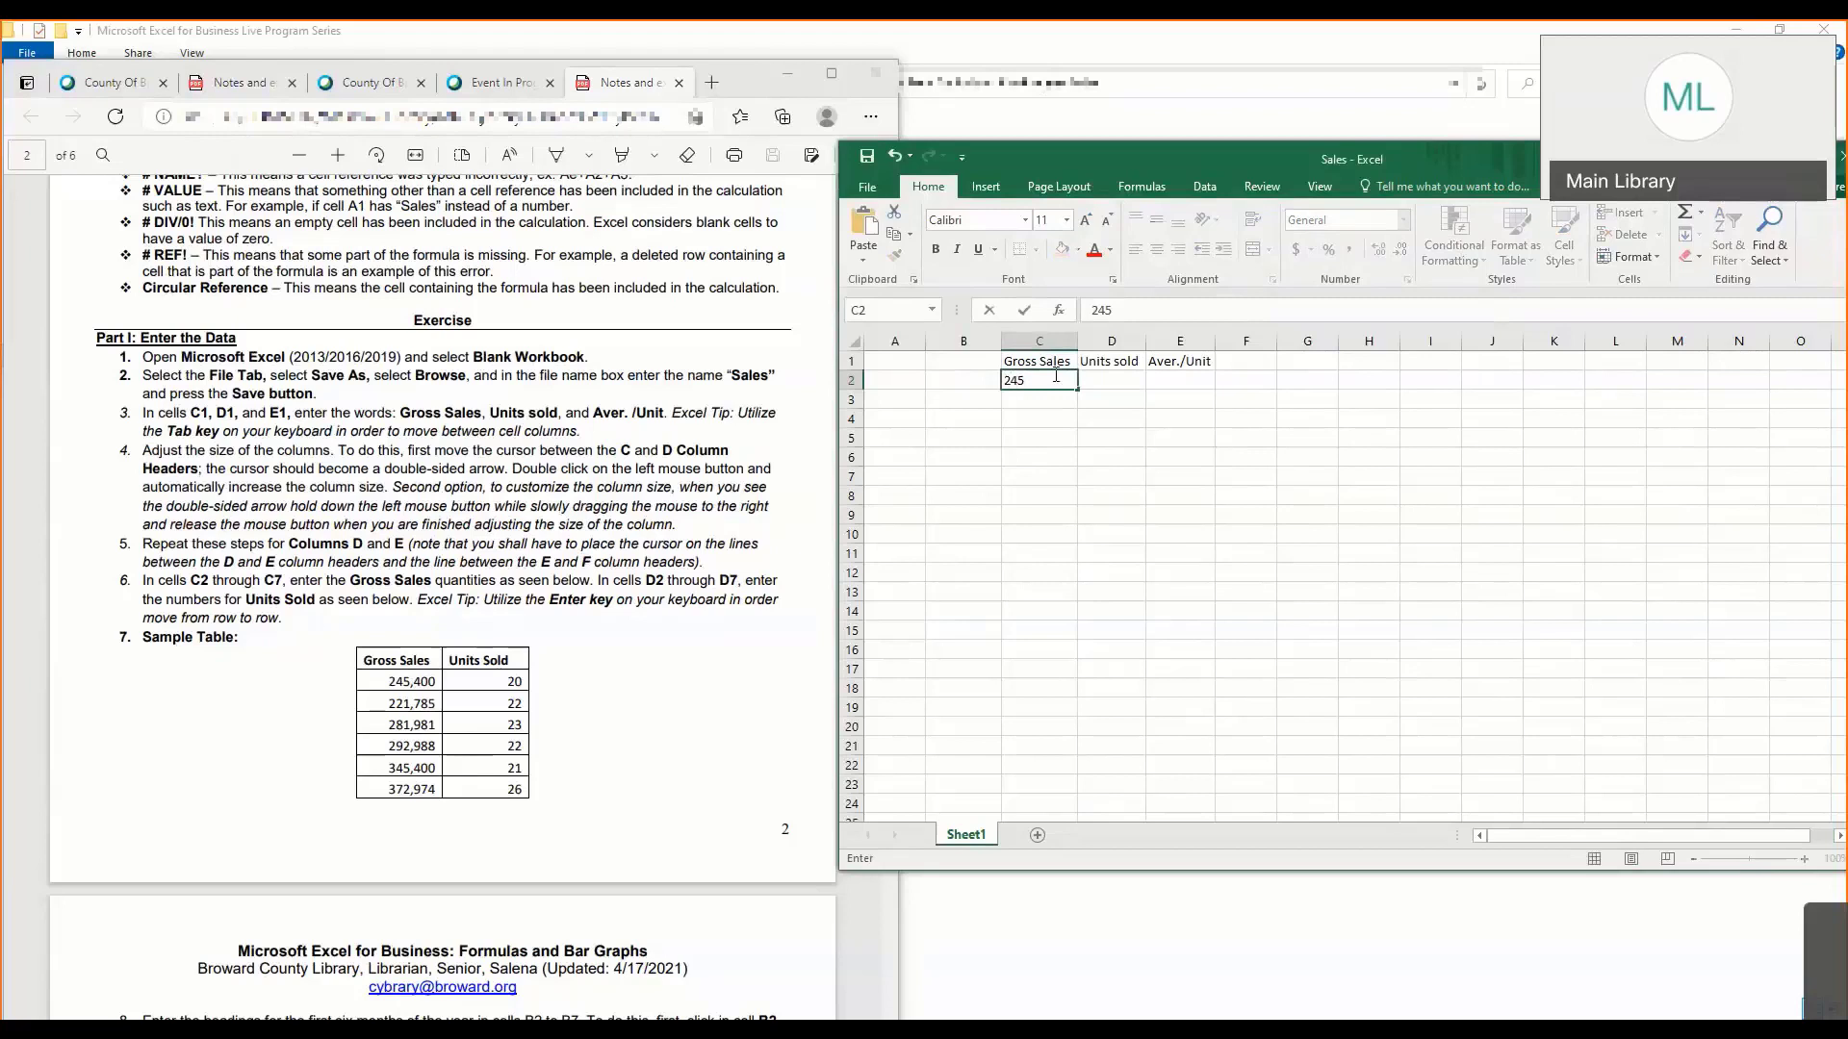
{"action": "type", "text": "400"}
{"action": "key", "text": "Return"}
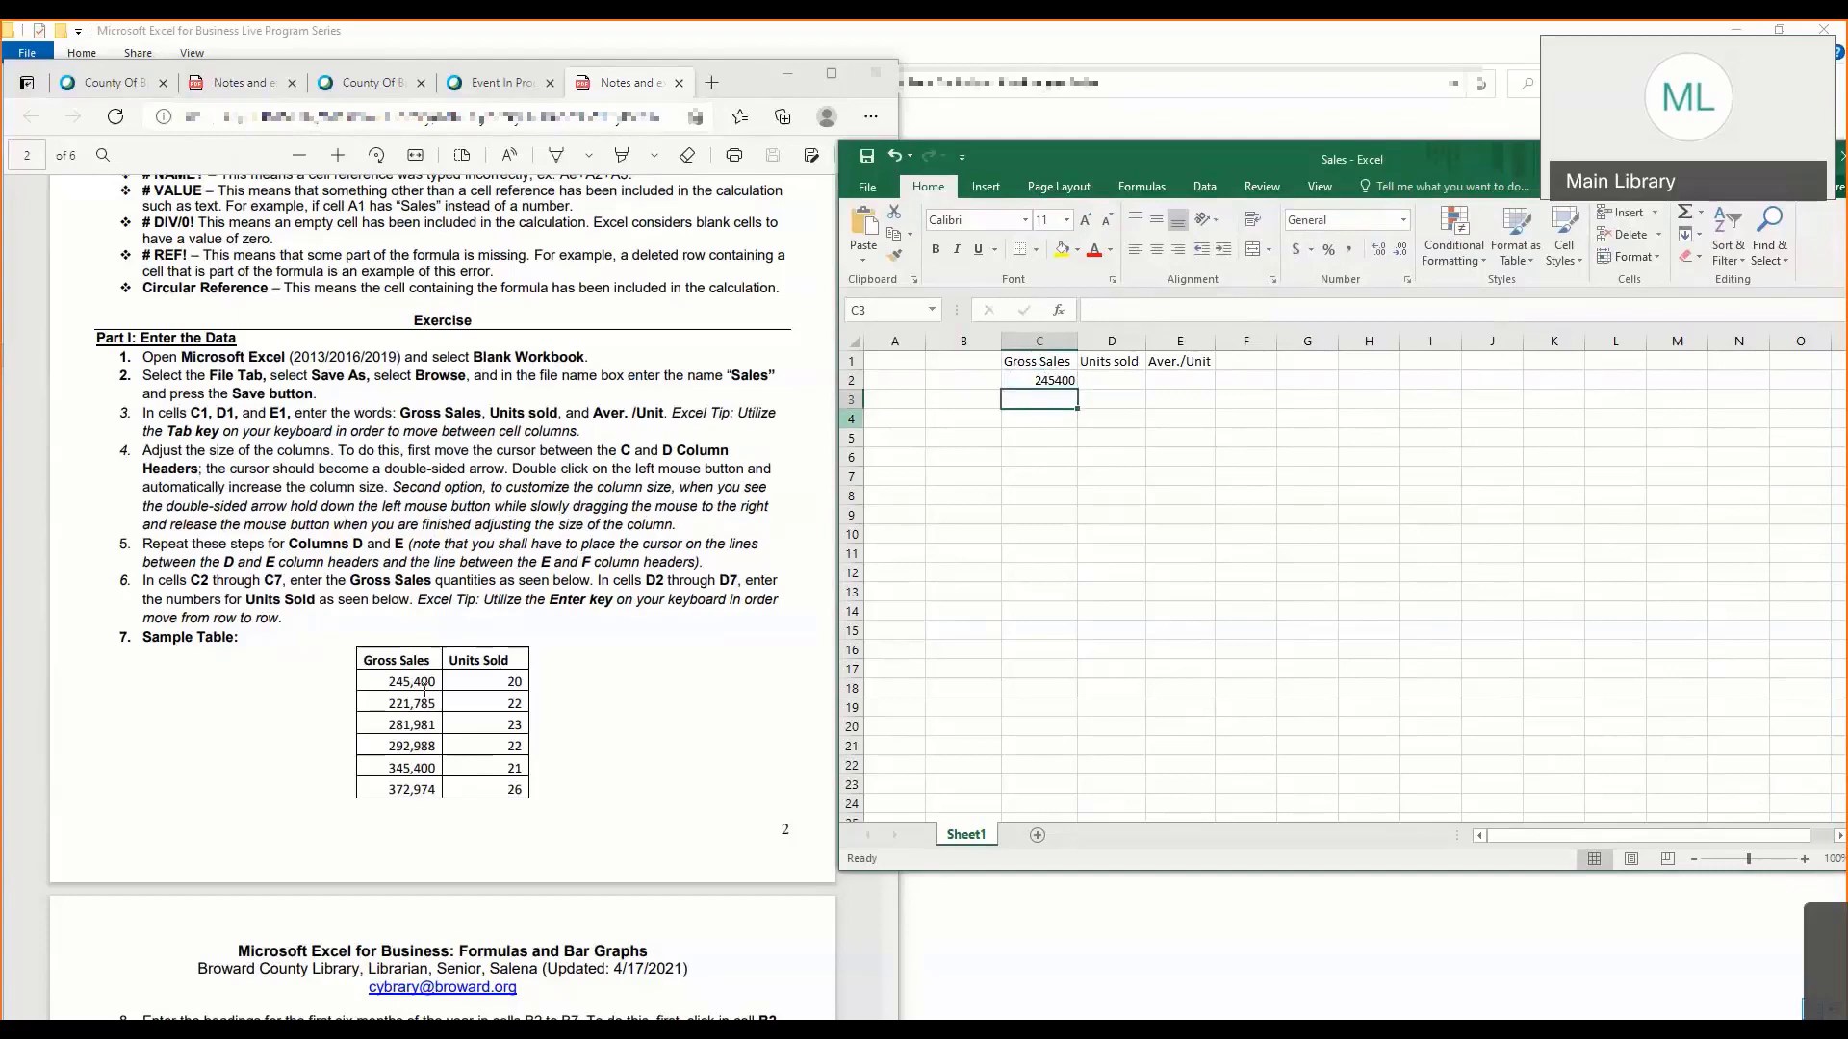
{"action": "left_click", "coordinate": [194, 641]}
{"action": "scroll", "coordinate": [193, 641], "scroll_direction": "down", "scroll_amount": 1}
{"action": "scroll", "coordinate": [193, 641], "scroll_direction": "down", "scroll_amount": 1}
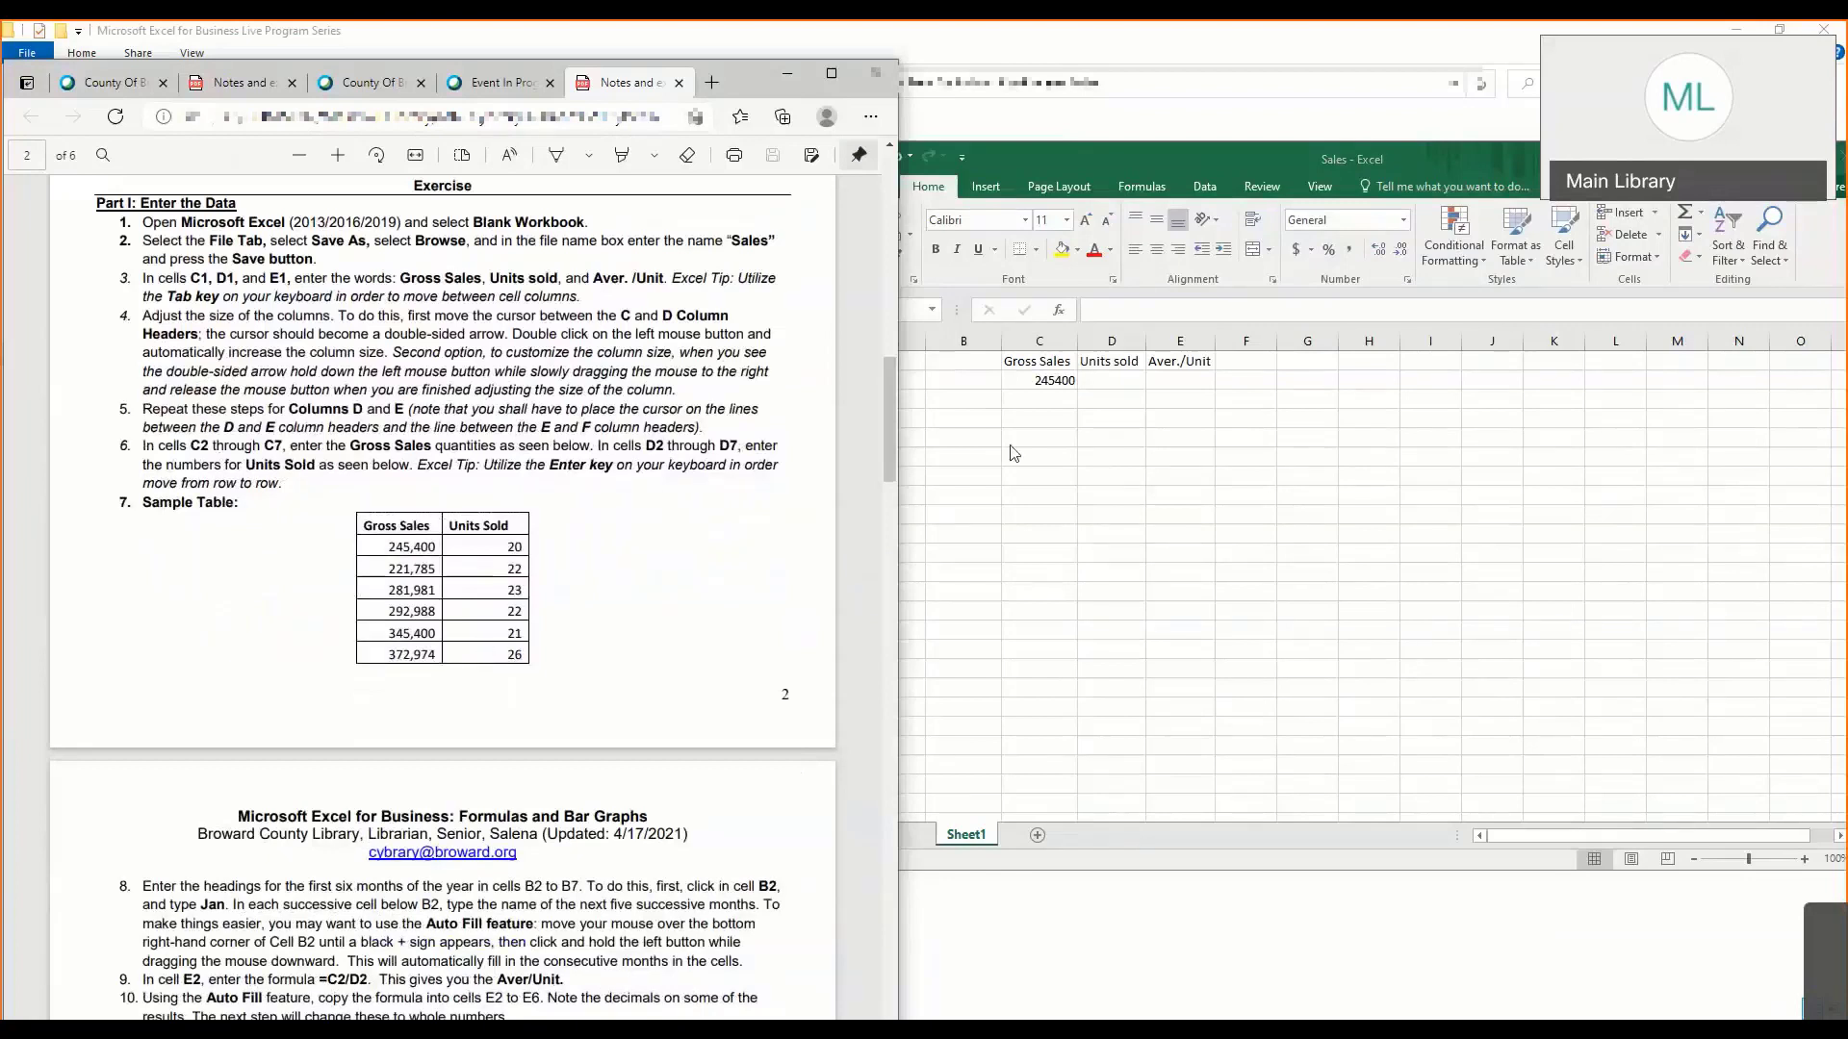
{"action": "left_click", "coordinate": [1045, 399]}
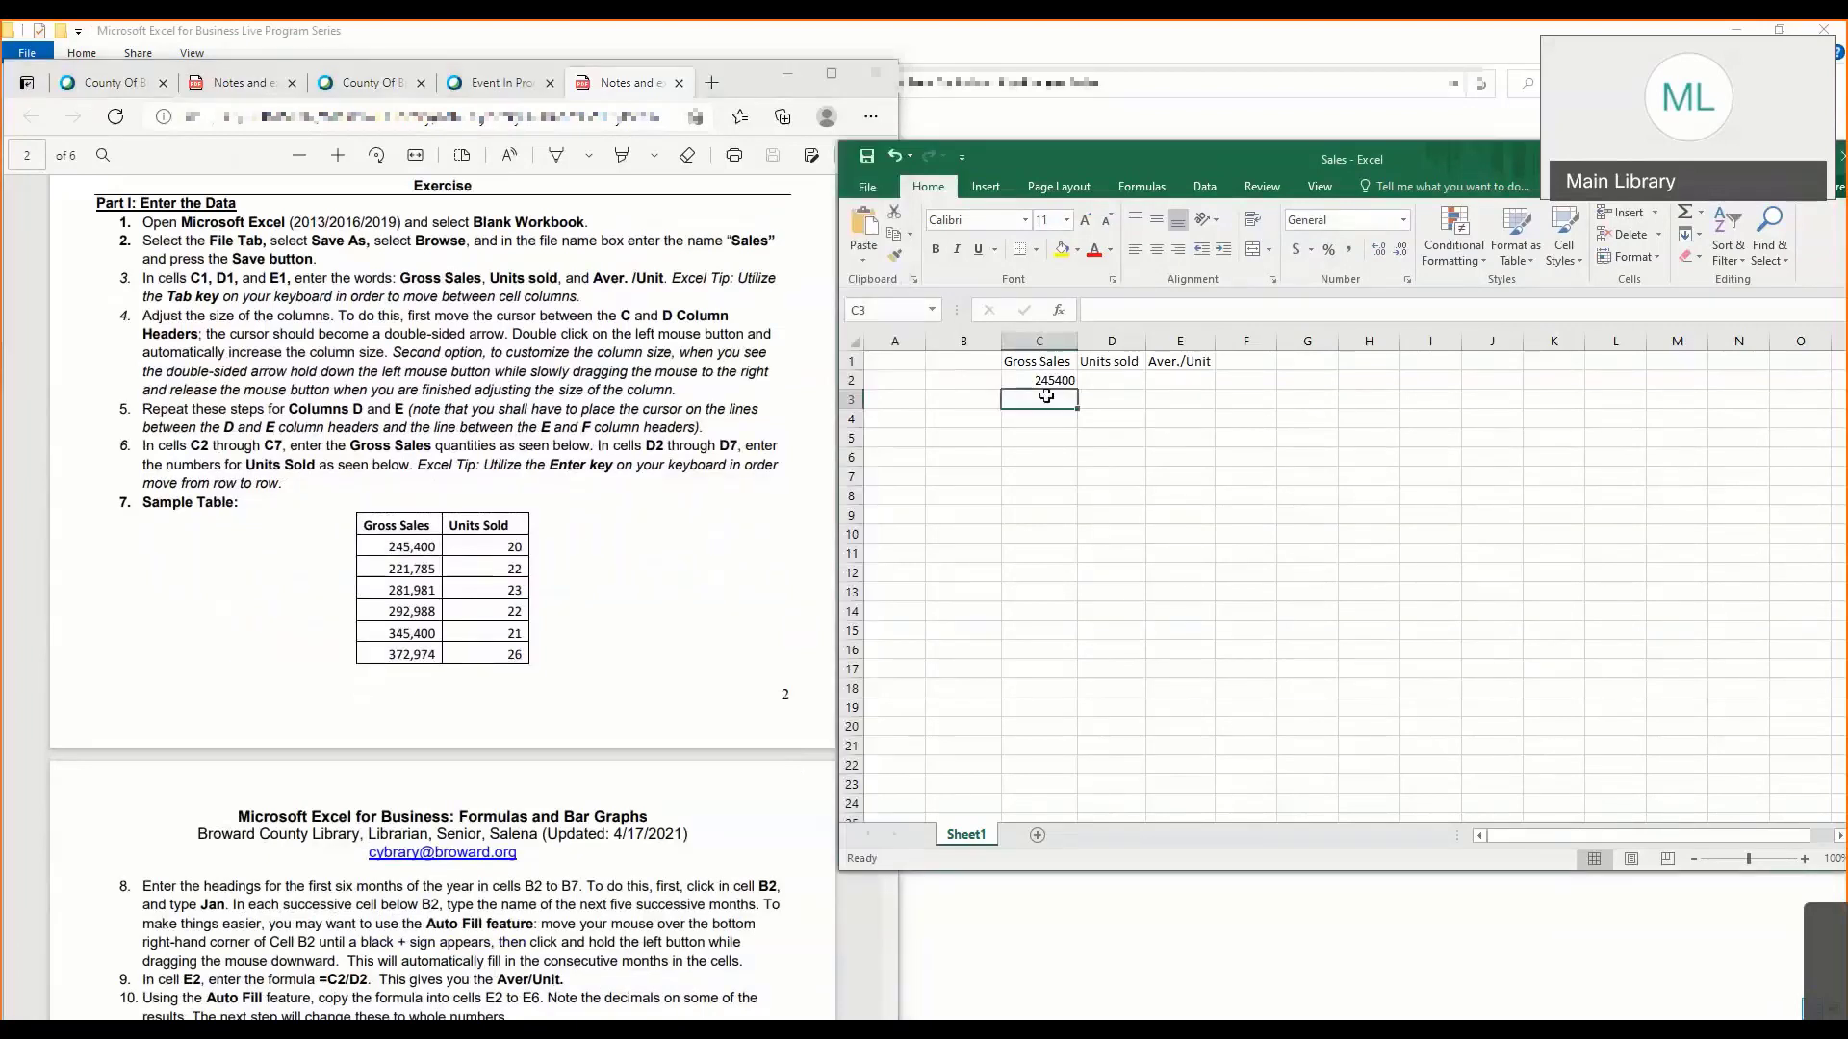
{"action": "type", "text": "221"}
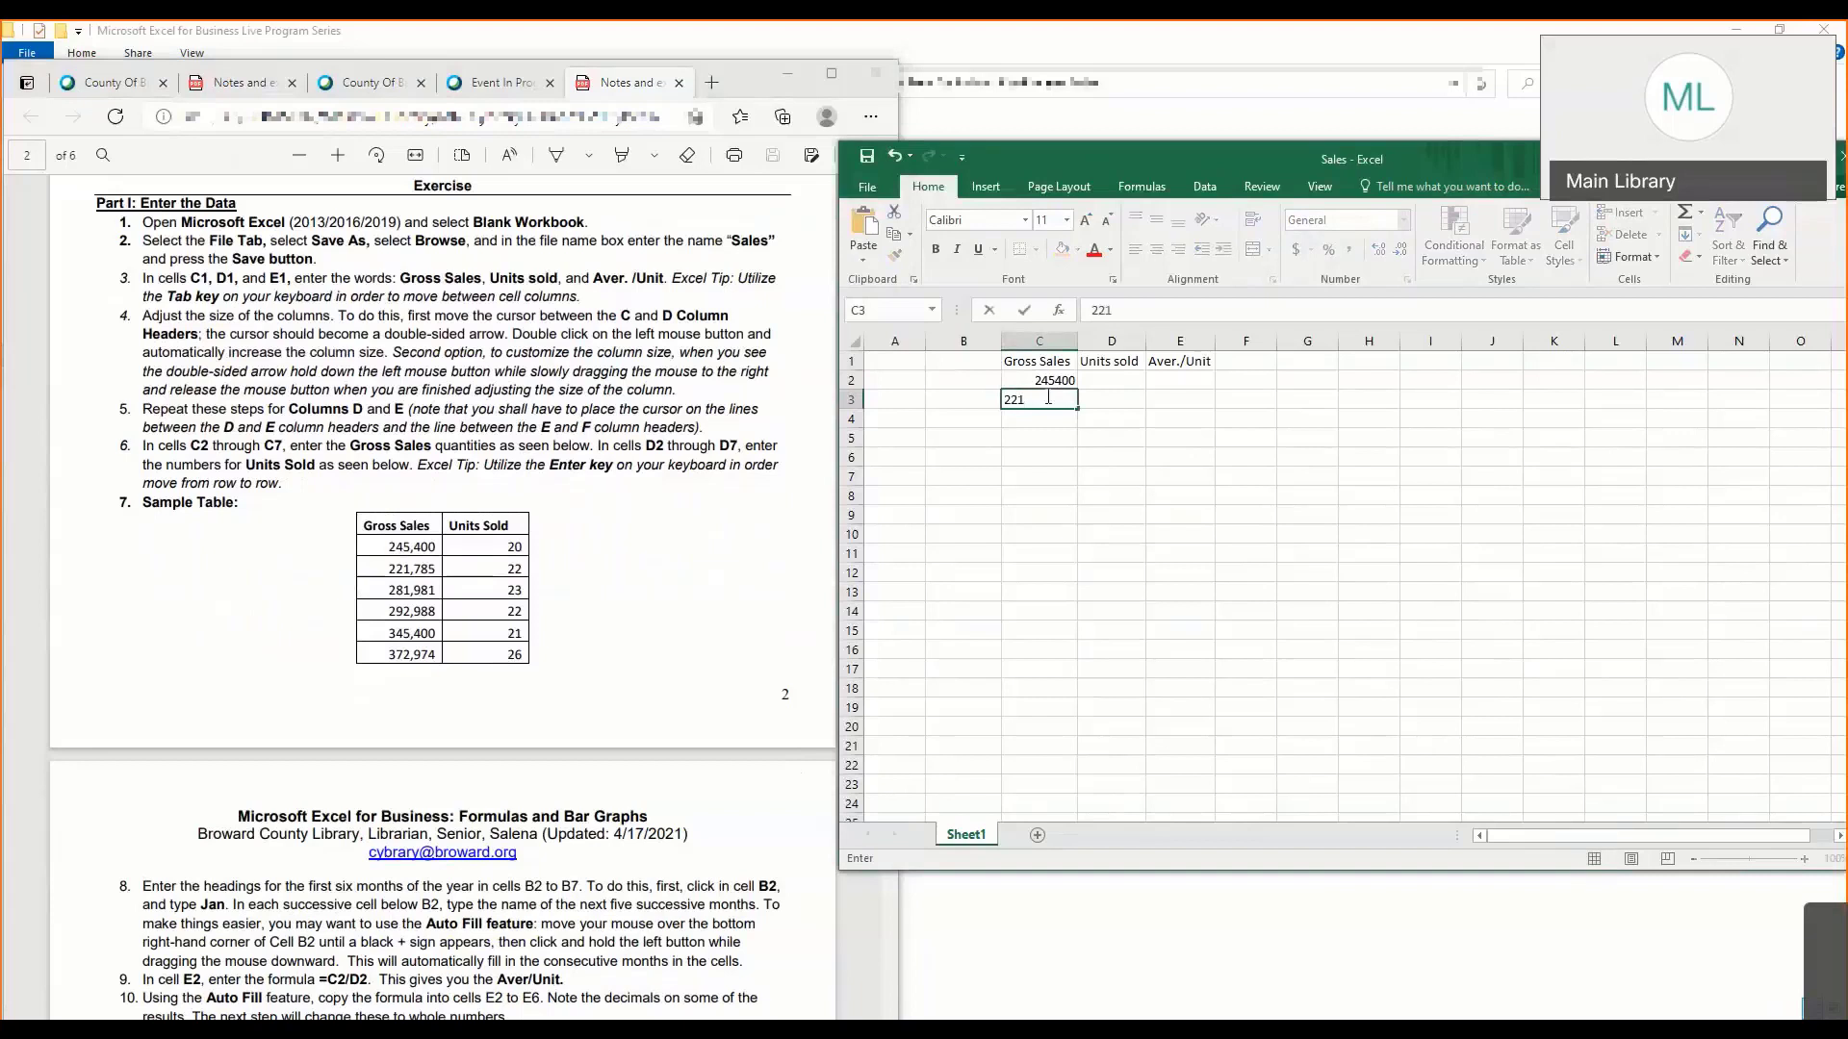
{"action": "type", "text": "785"}
{"action": "key", "text": "Return"}
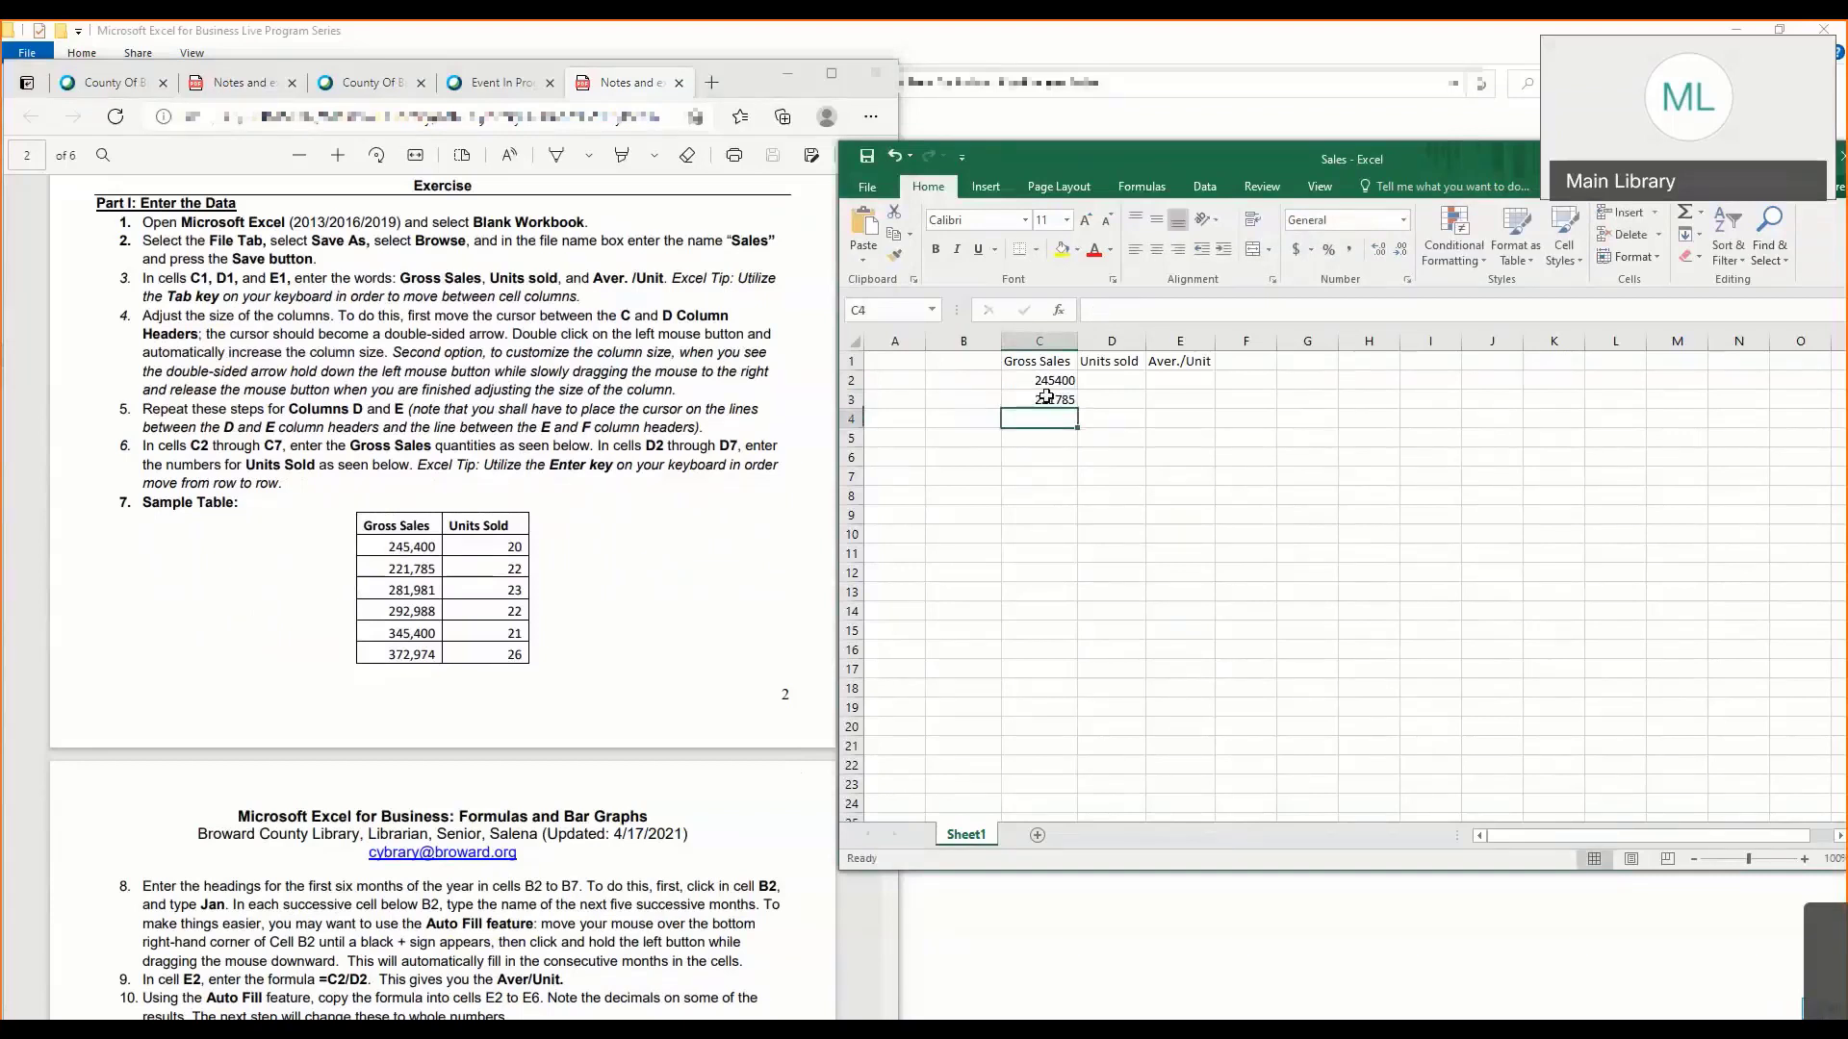
- Continue the Gross Sales column with 281981 in C4, 345400 in C5 and 372974 in C6
{"action": "type", "text": "281"}
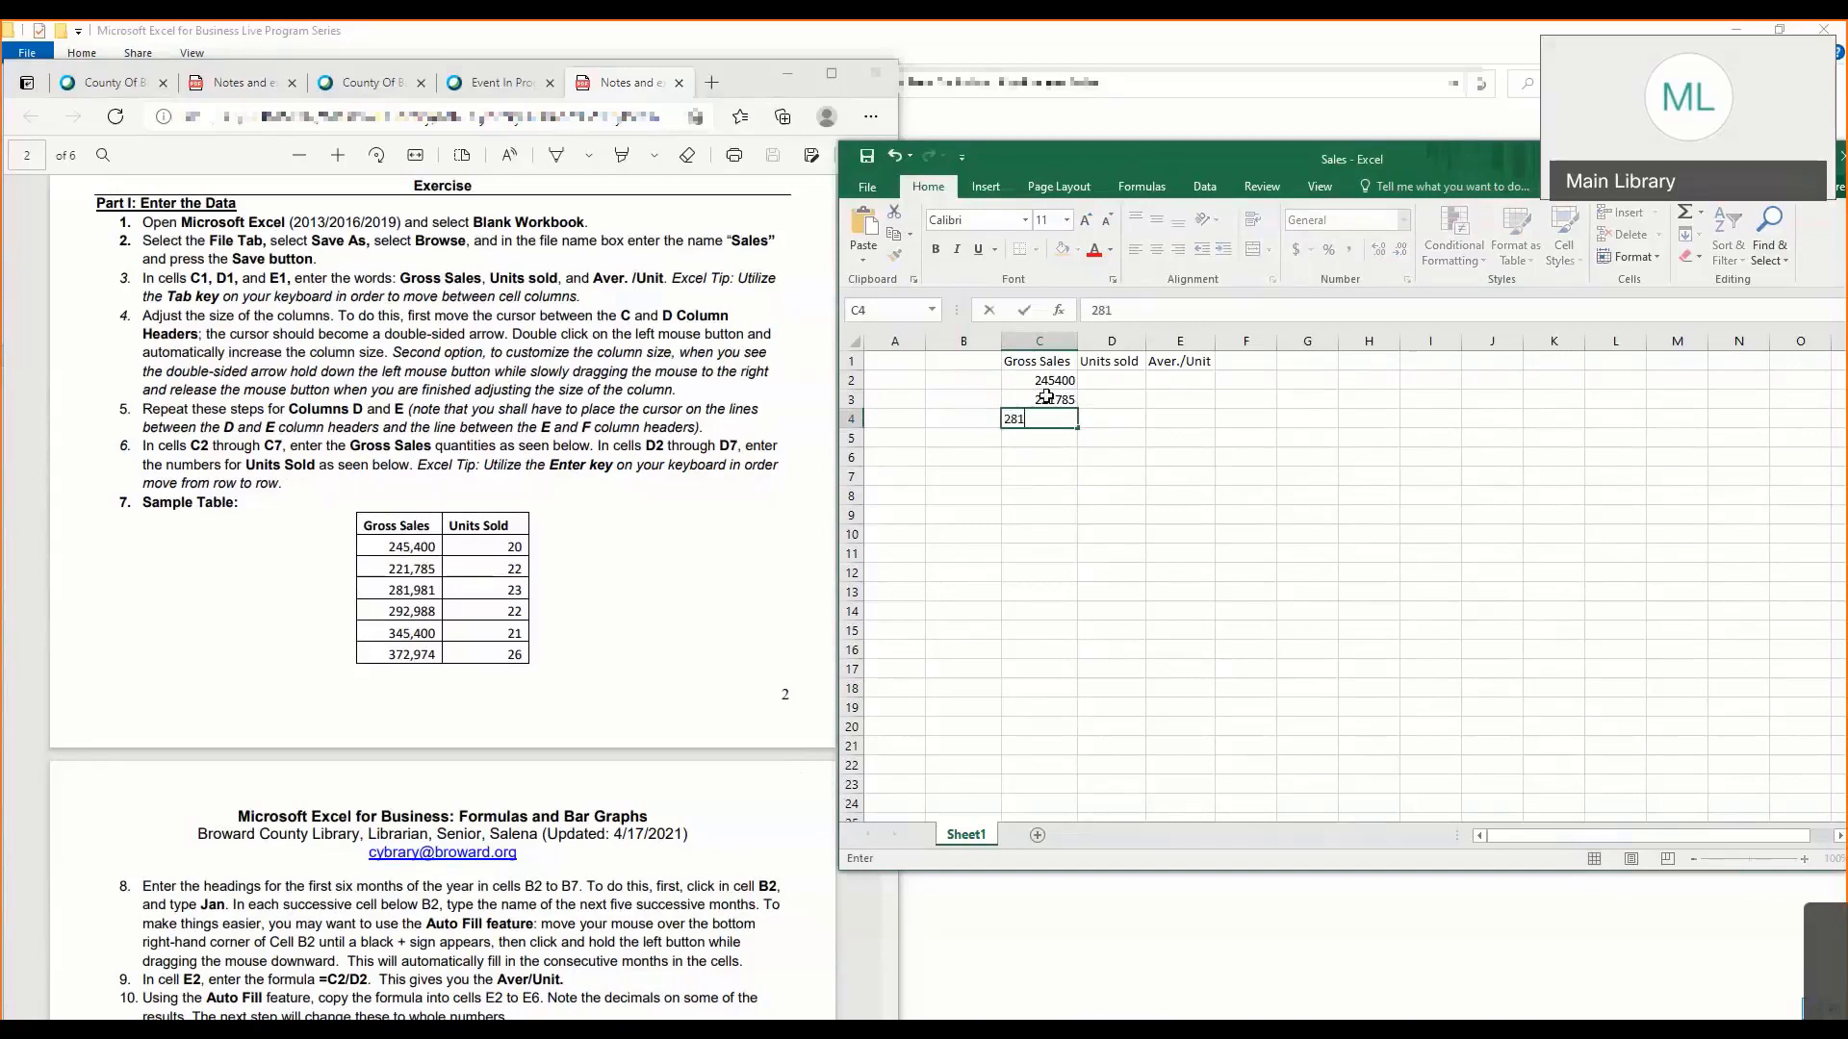
{"action": "type", "text": "981"}
{"action": "key", "text": "Return"}
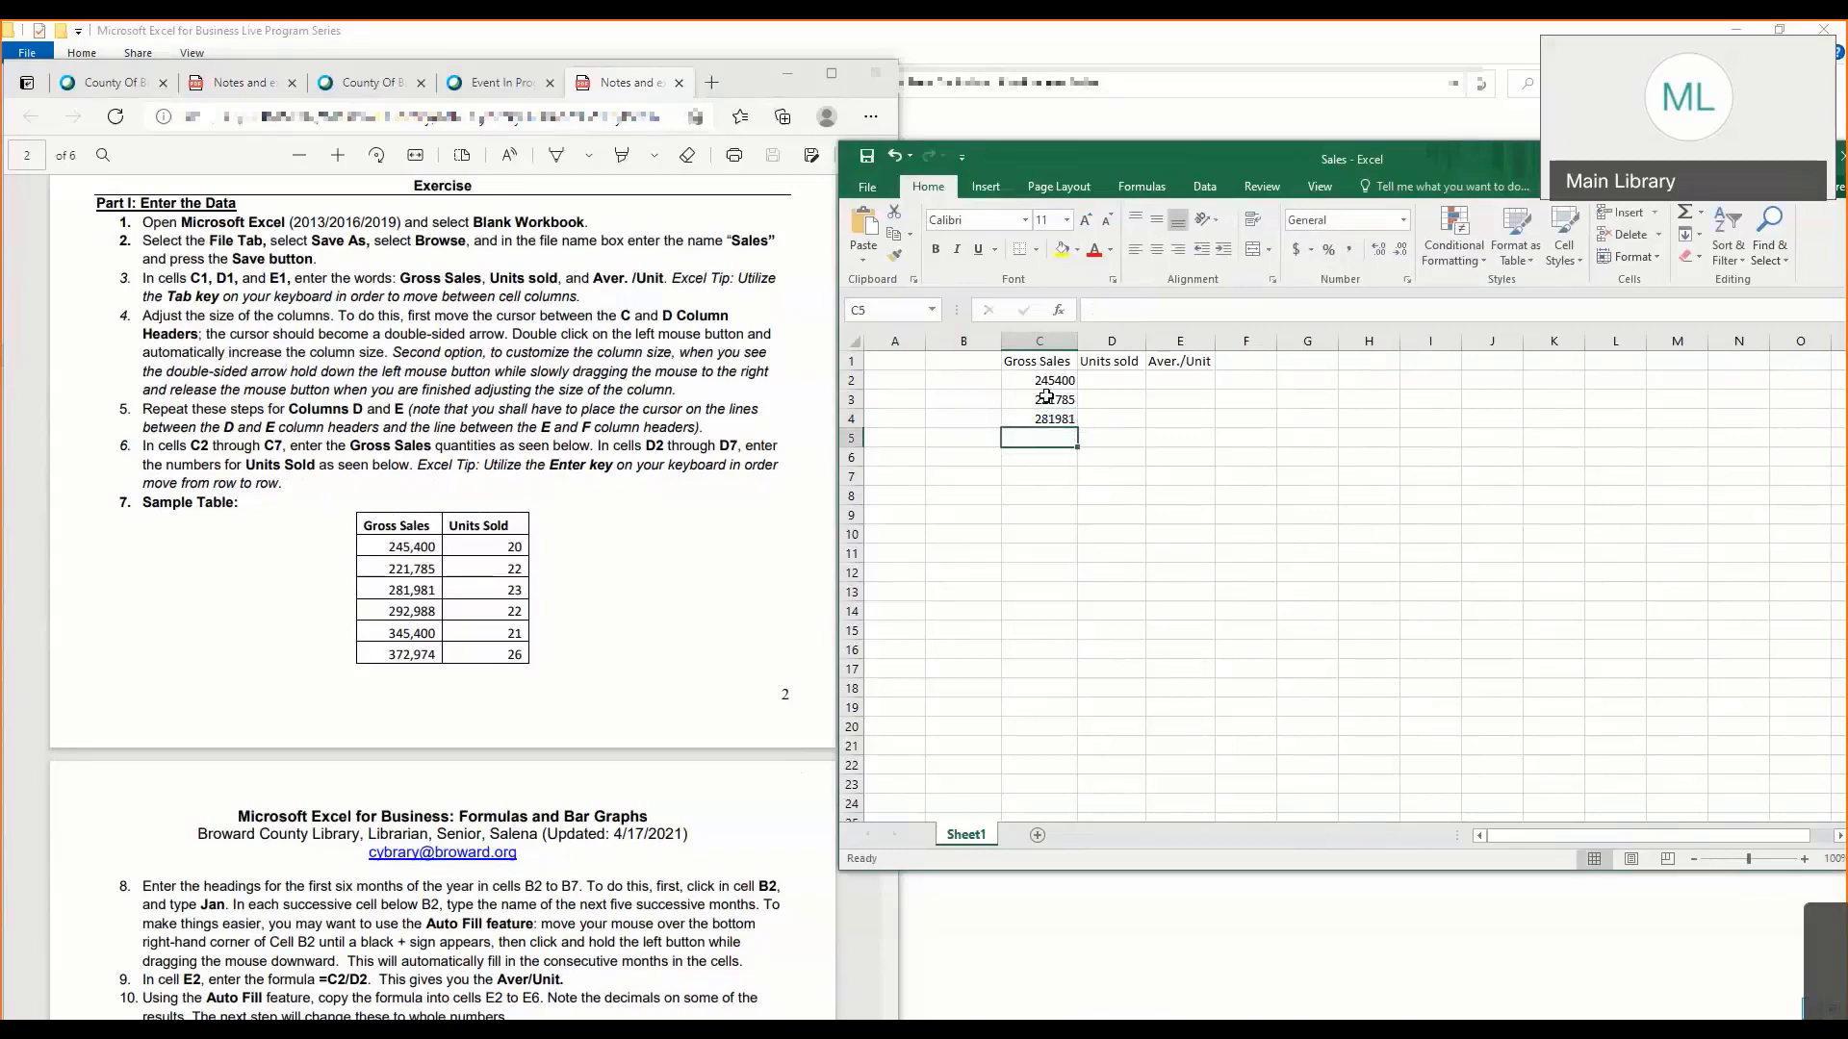
{"action": "type", "text": "345"}
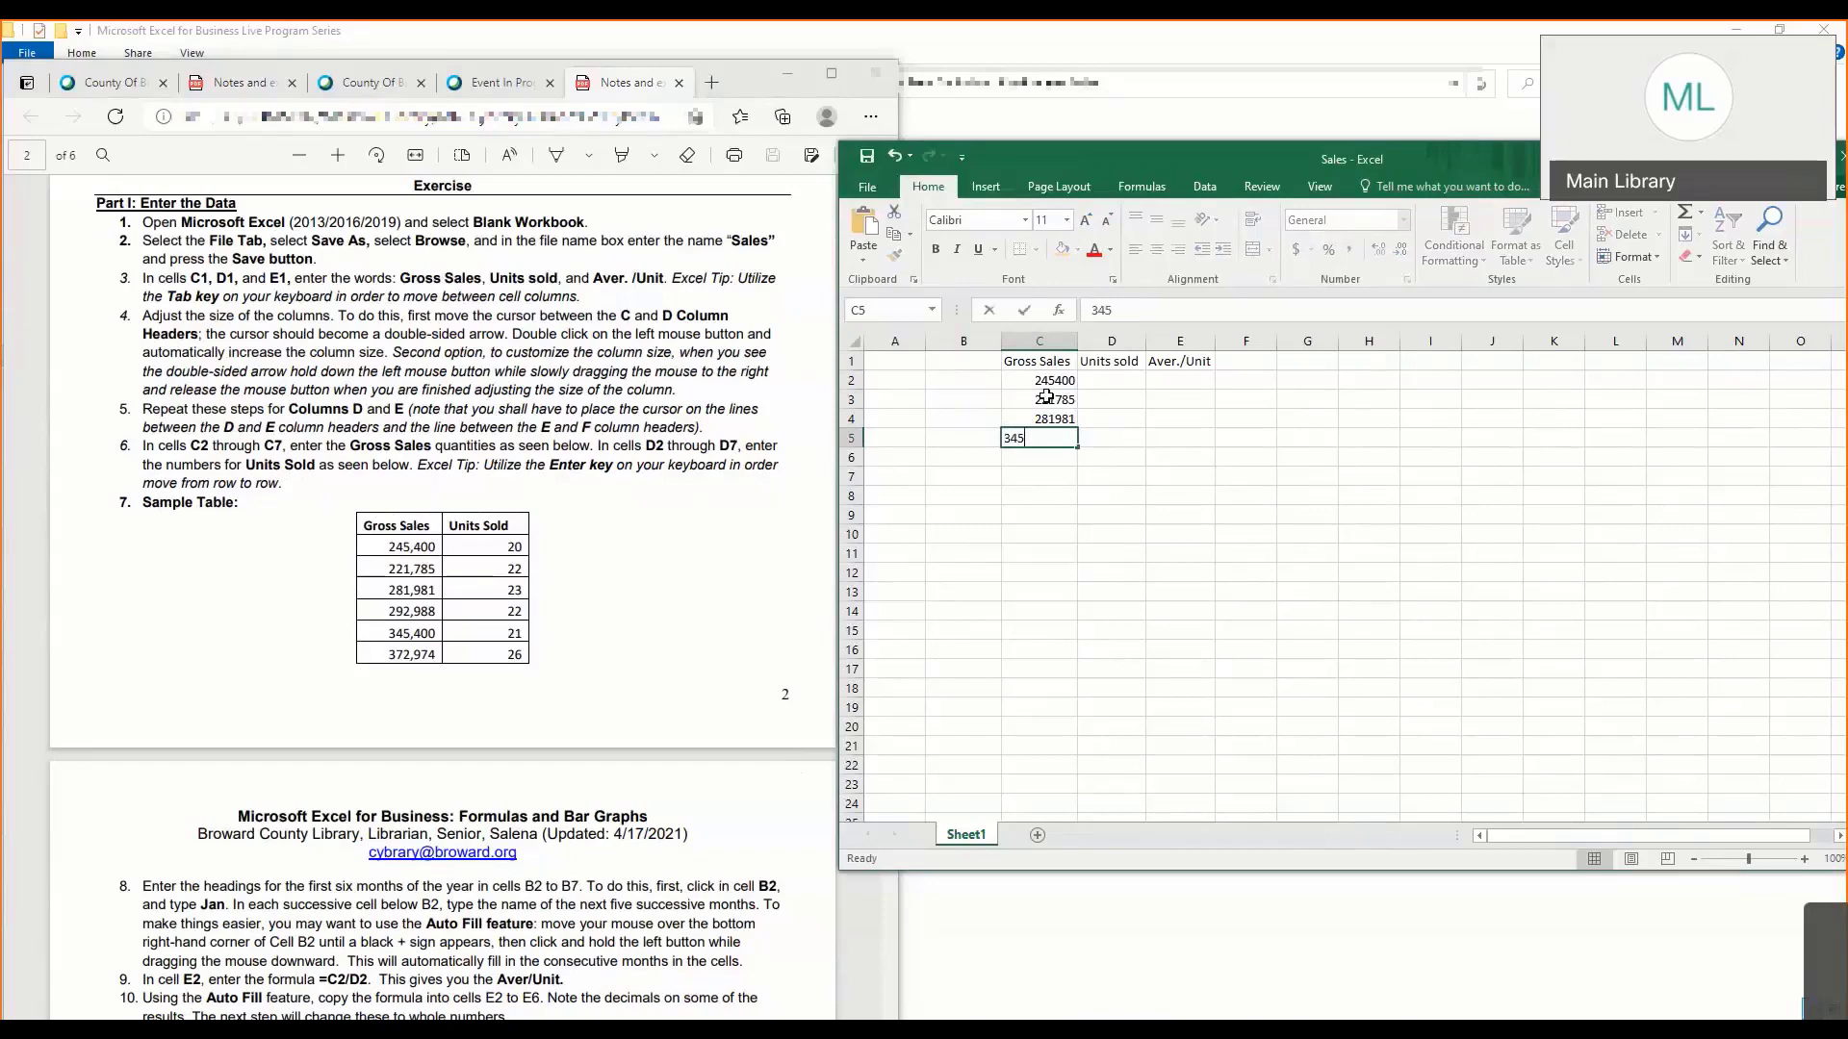
{"action": "type", "text": "400"}
{"action": "key", "text": "Return"}
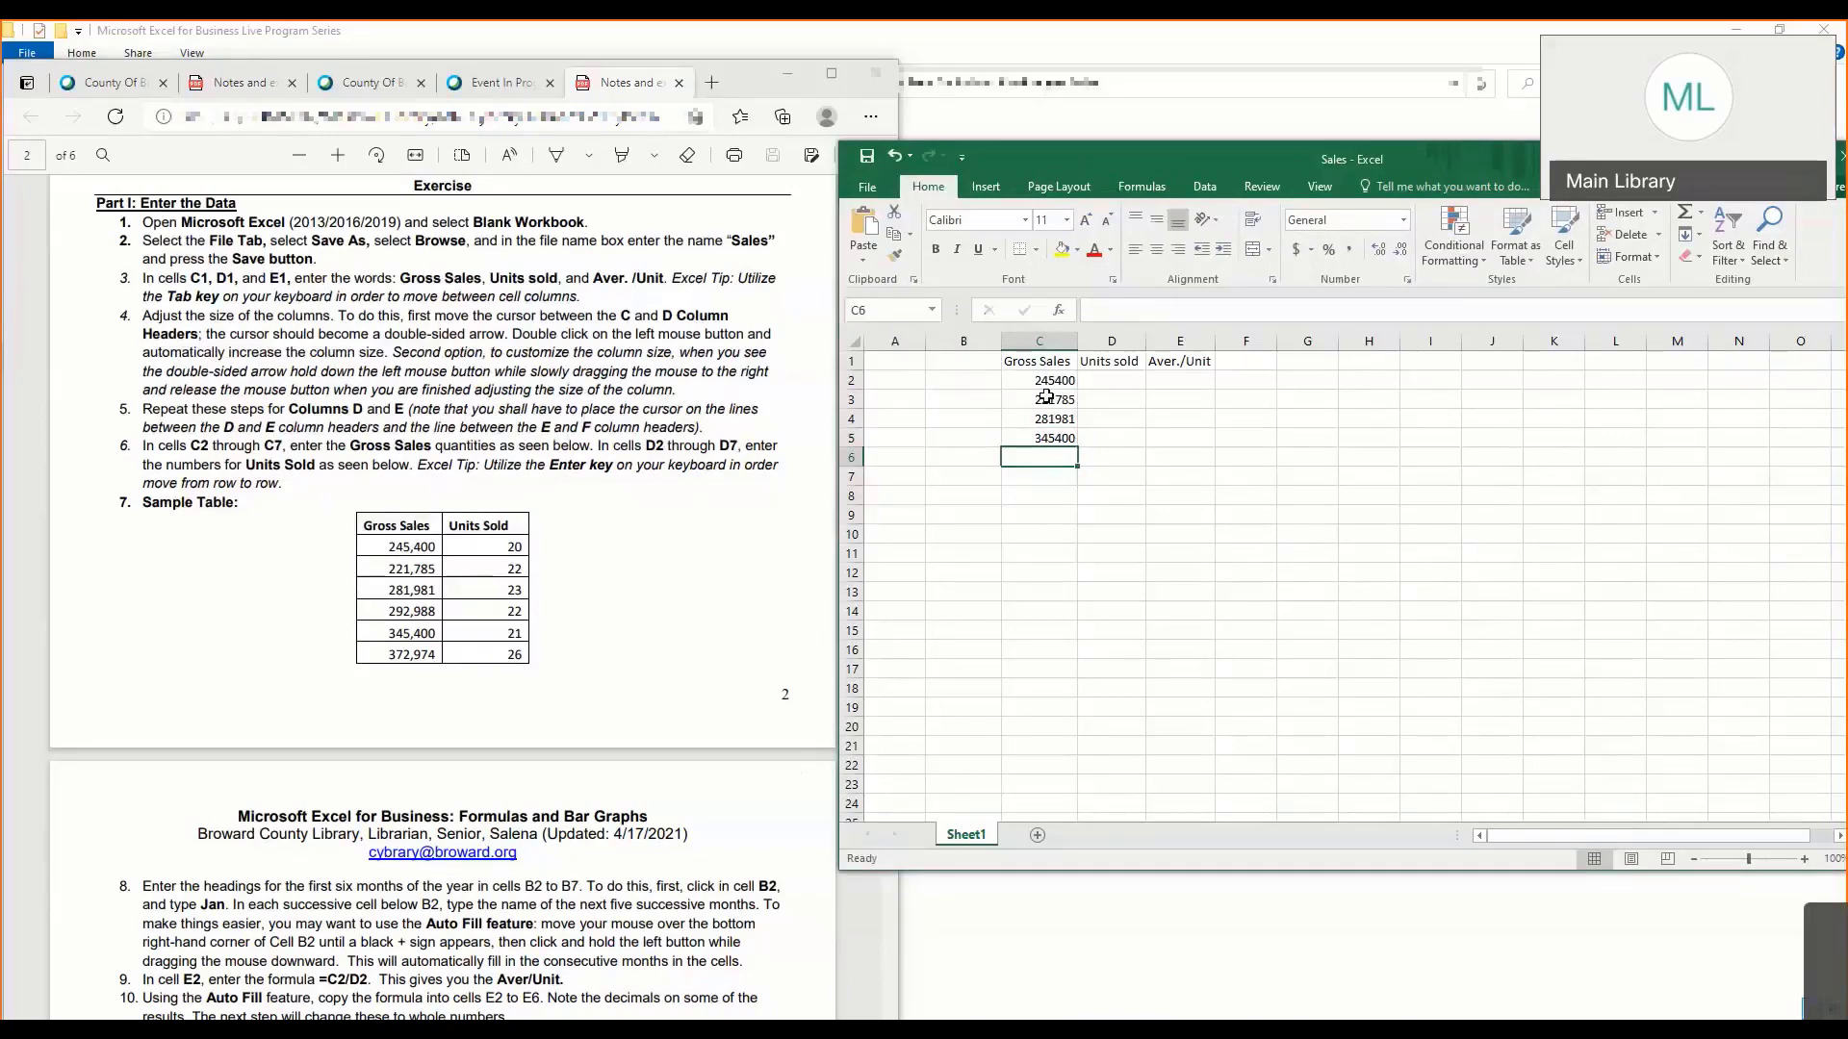
{"action": "type", "text": "372"}
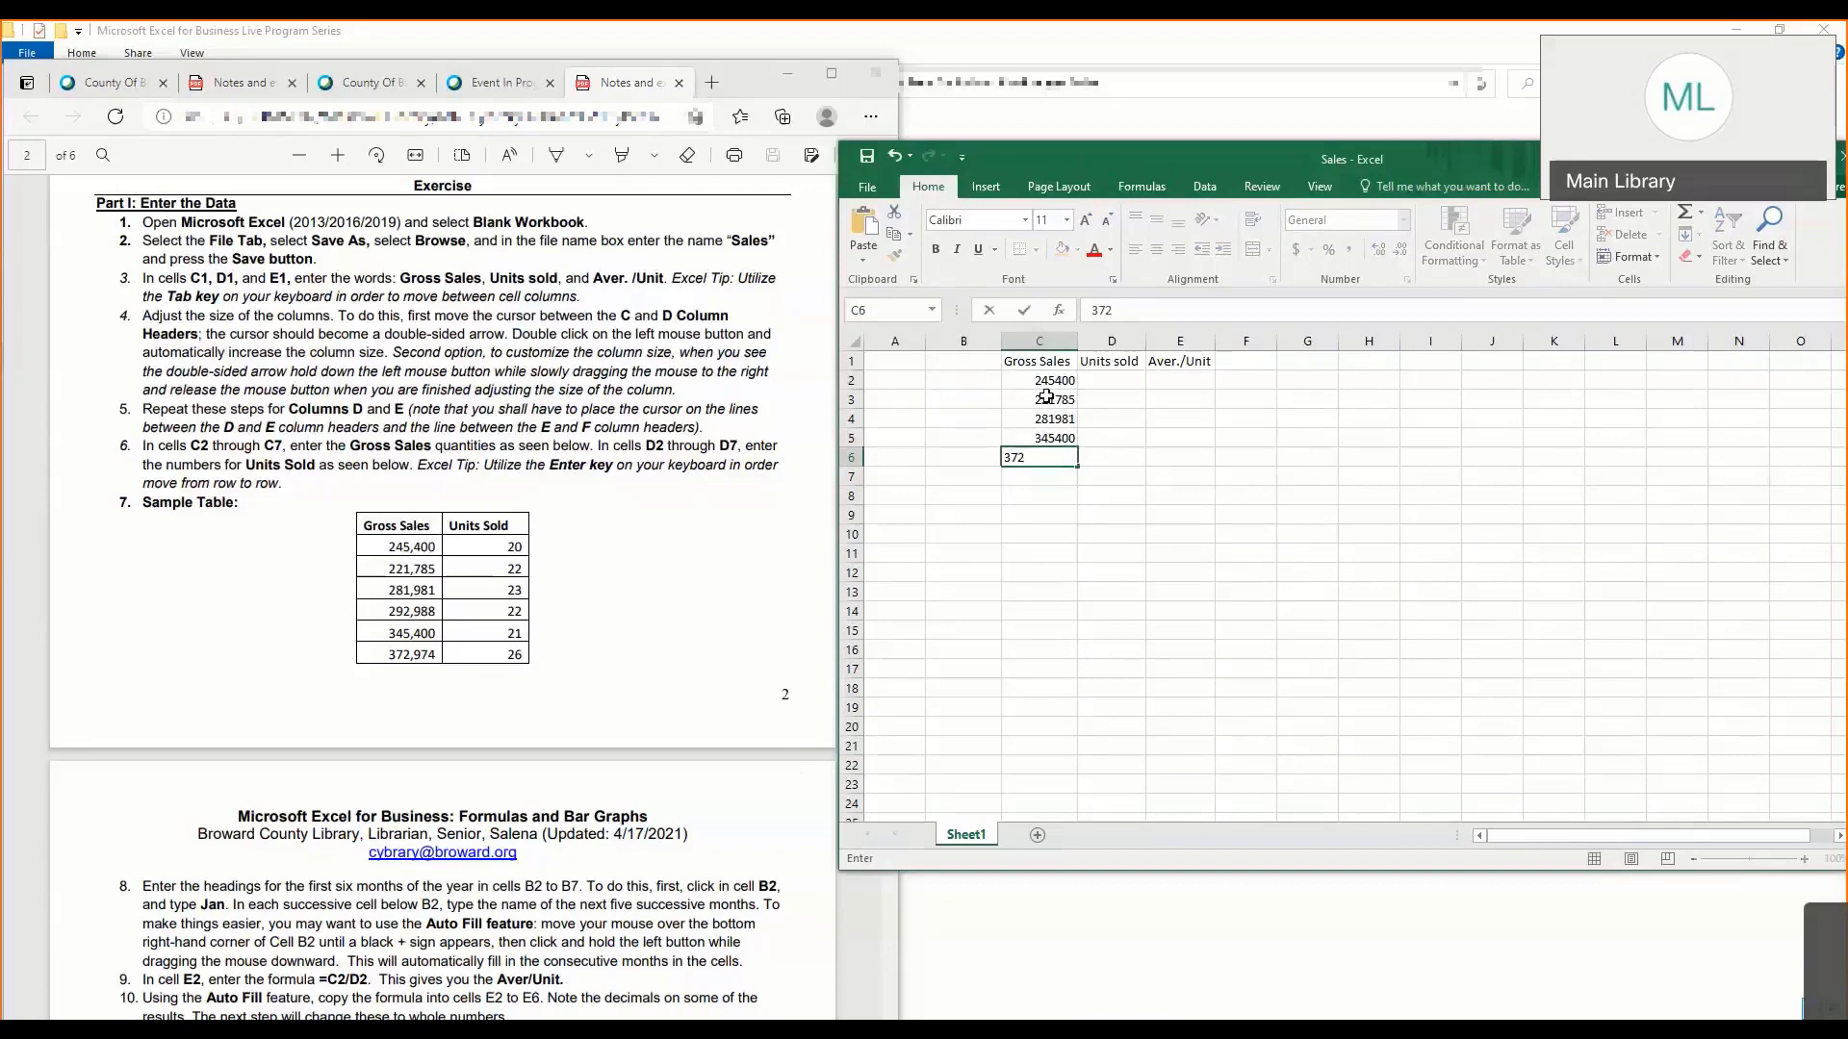
{"action": "type", "text": "974"}
{"action": "key", "text": "Return"}
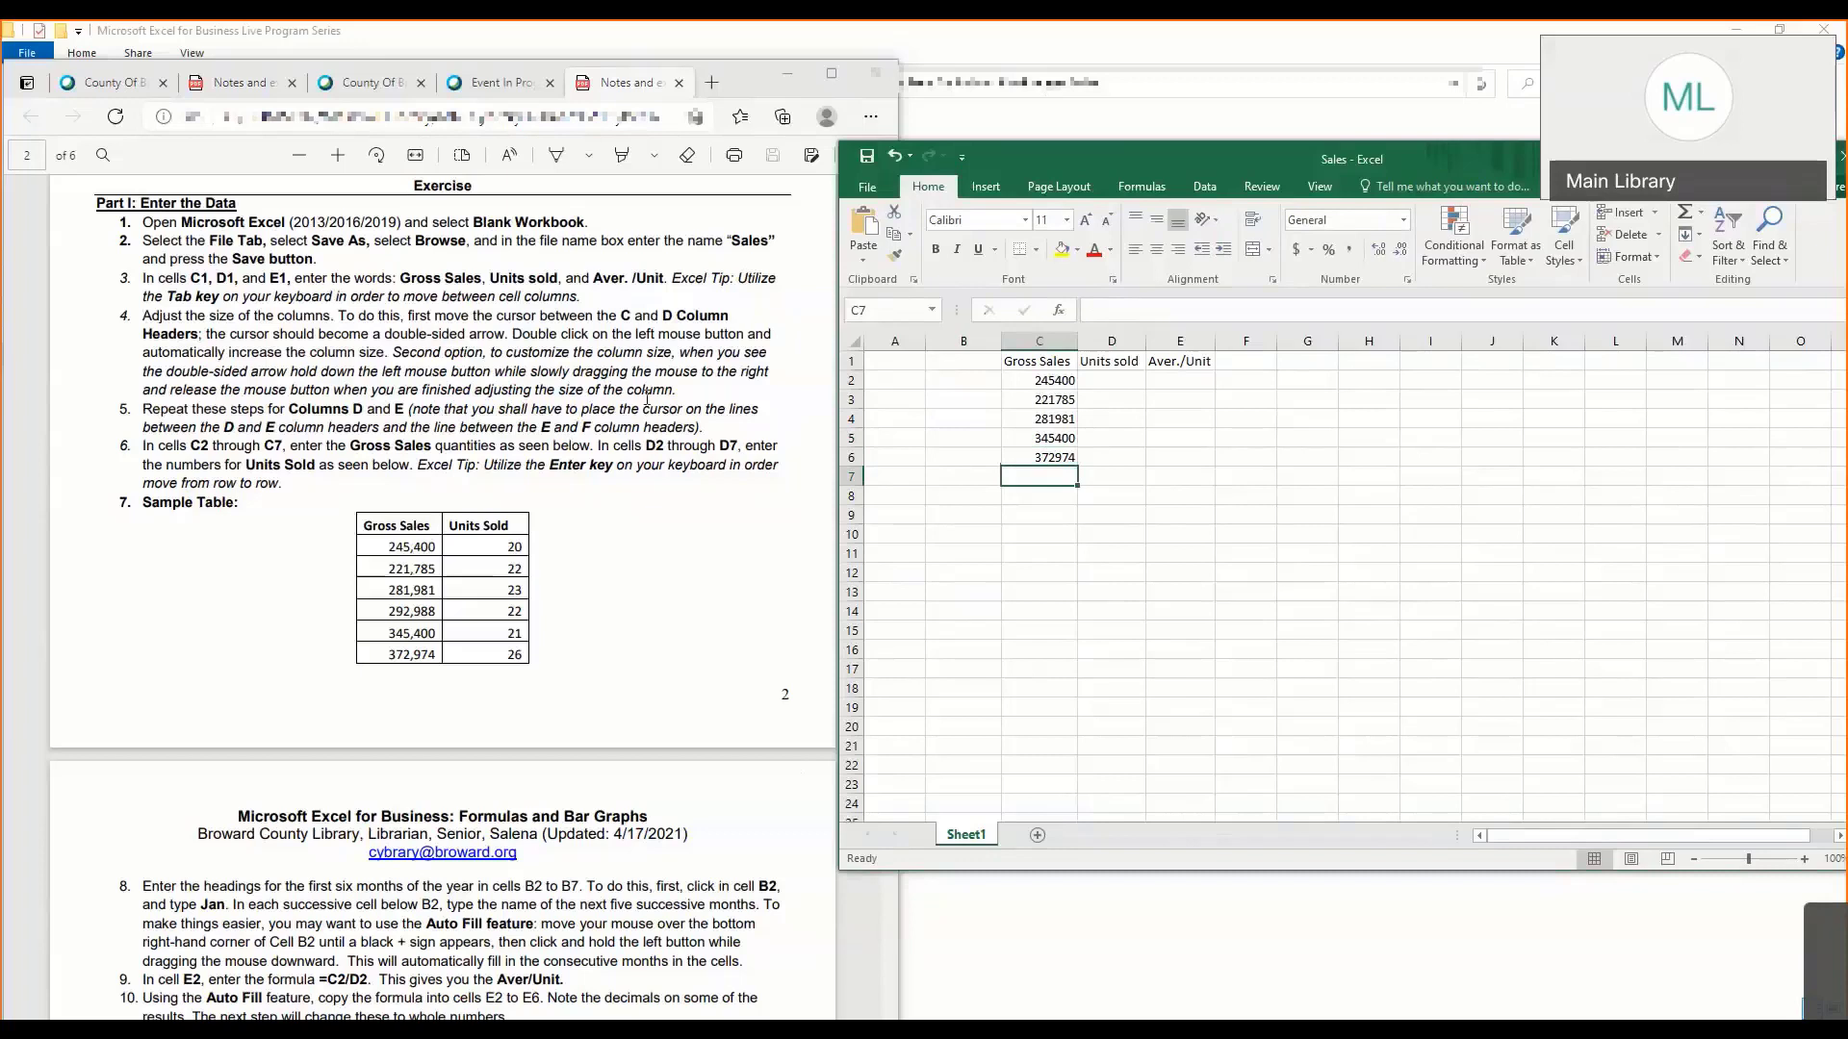
- Select individual Gross Sales cells from C6 up to C2
{"action": "left_click", "coordinate": [1046, 458]}
{"action": "left_click", "coordinate": [1048, 424]}
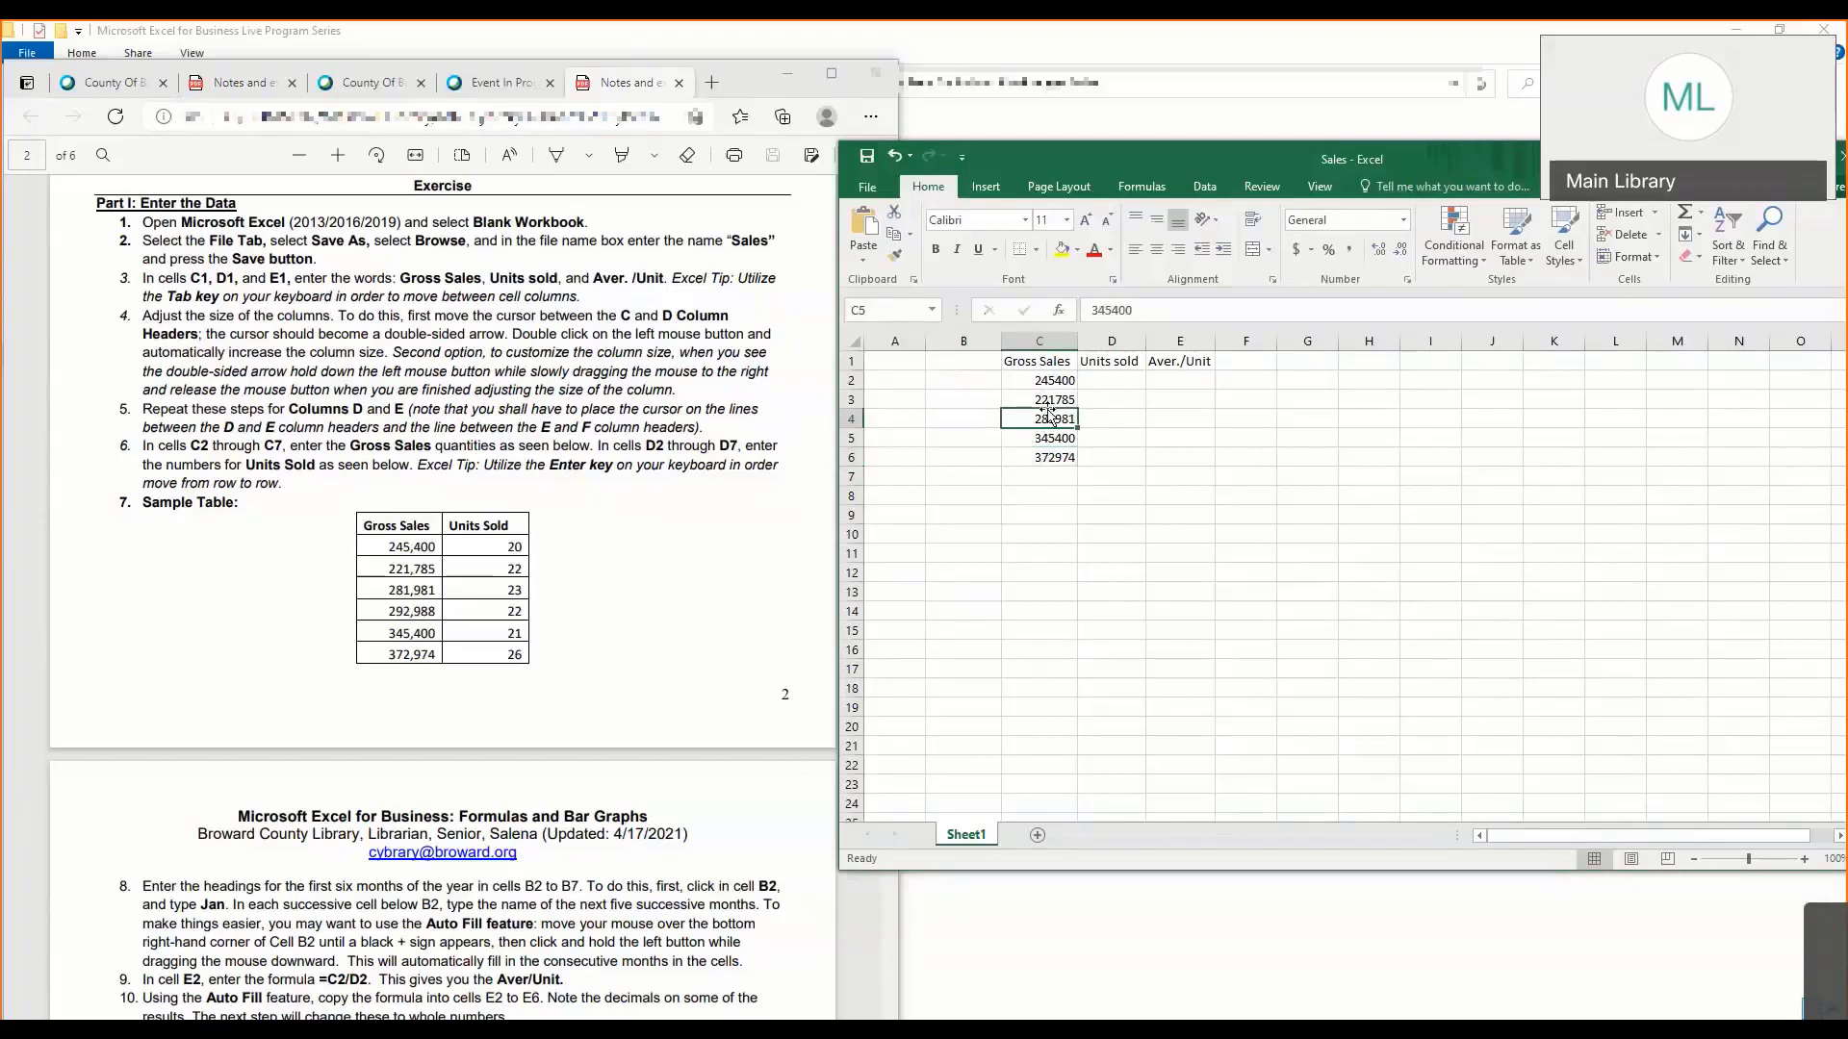
{"action": "left_click", "coordinate": [1053, 394]}
{"action": "left_click", "coordinate": [1053, 382]}
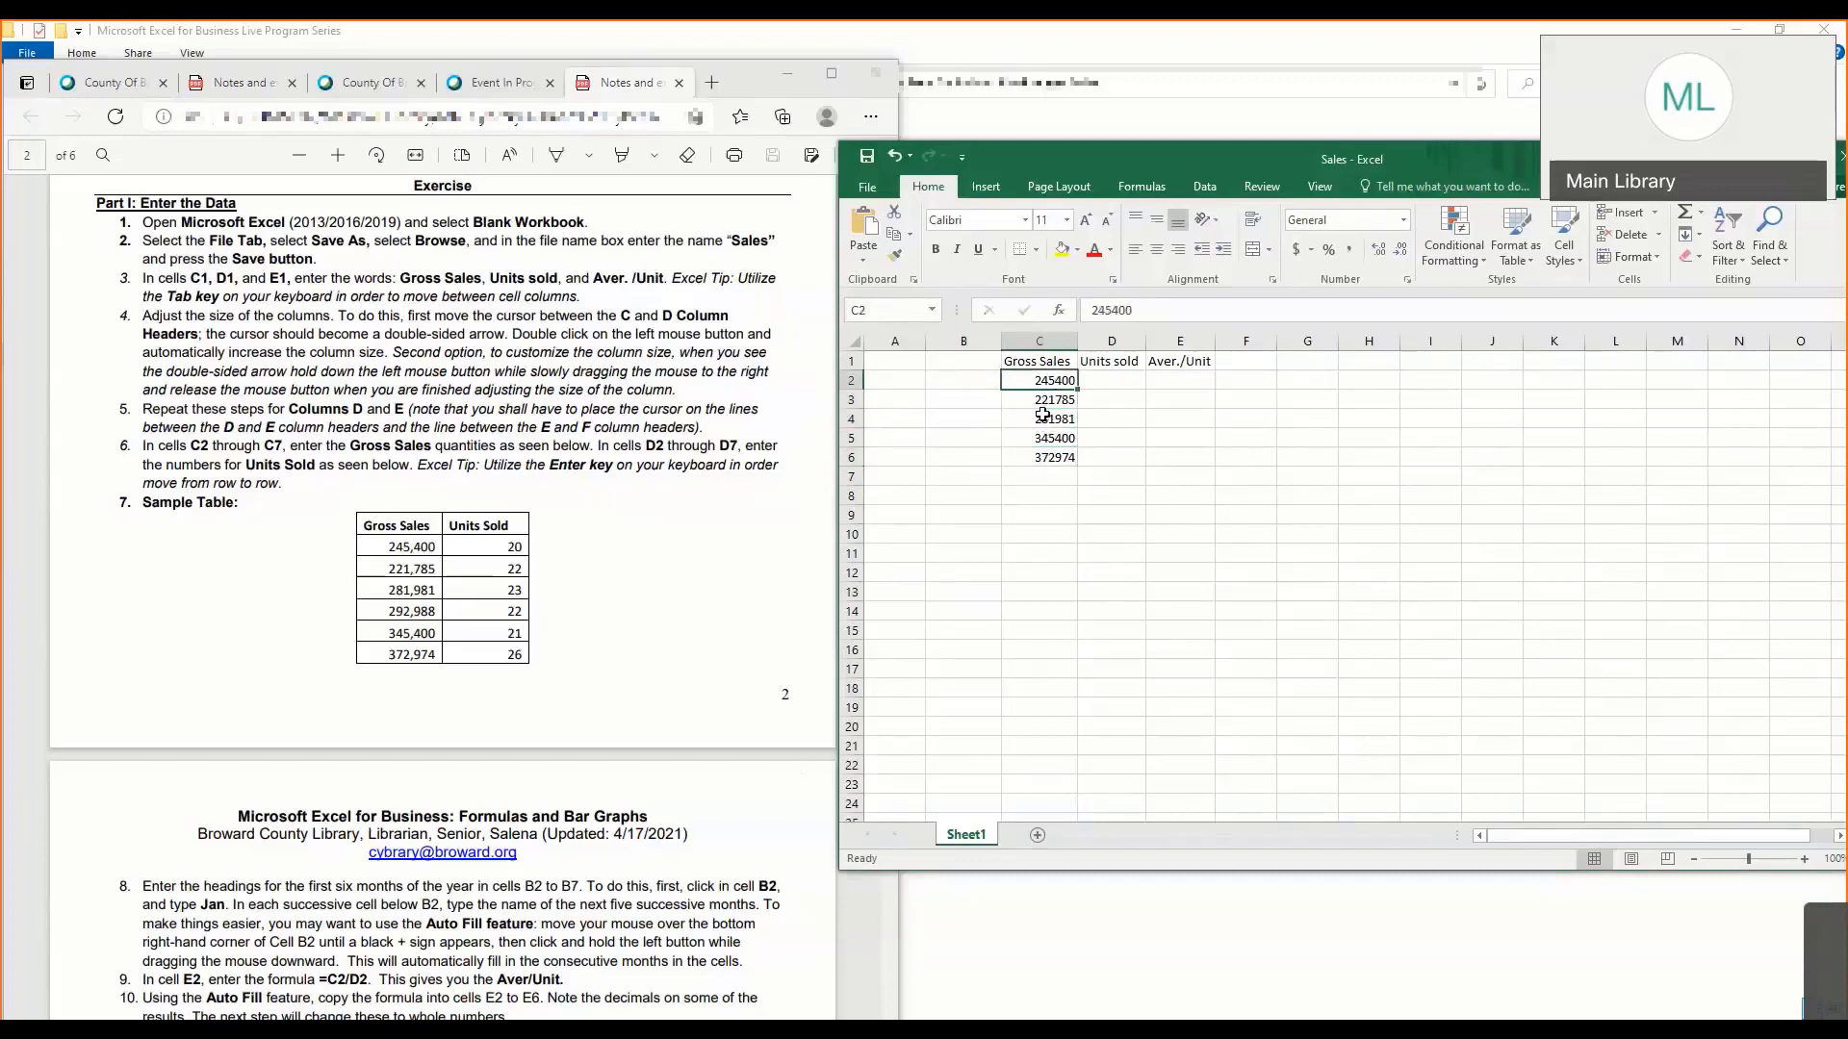
- Move the active cell back and forth along row 2 between C2 and F2, finishing on D2
{"action": "left_click", "coordinate": [1122, 377]}
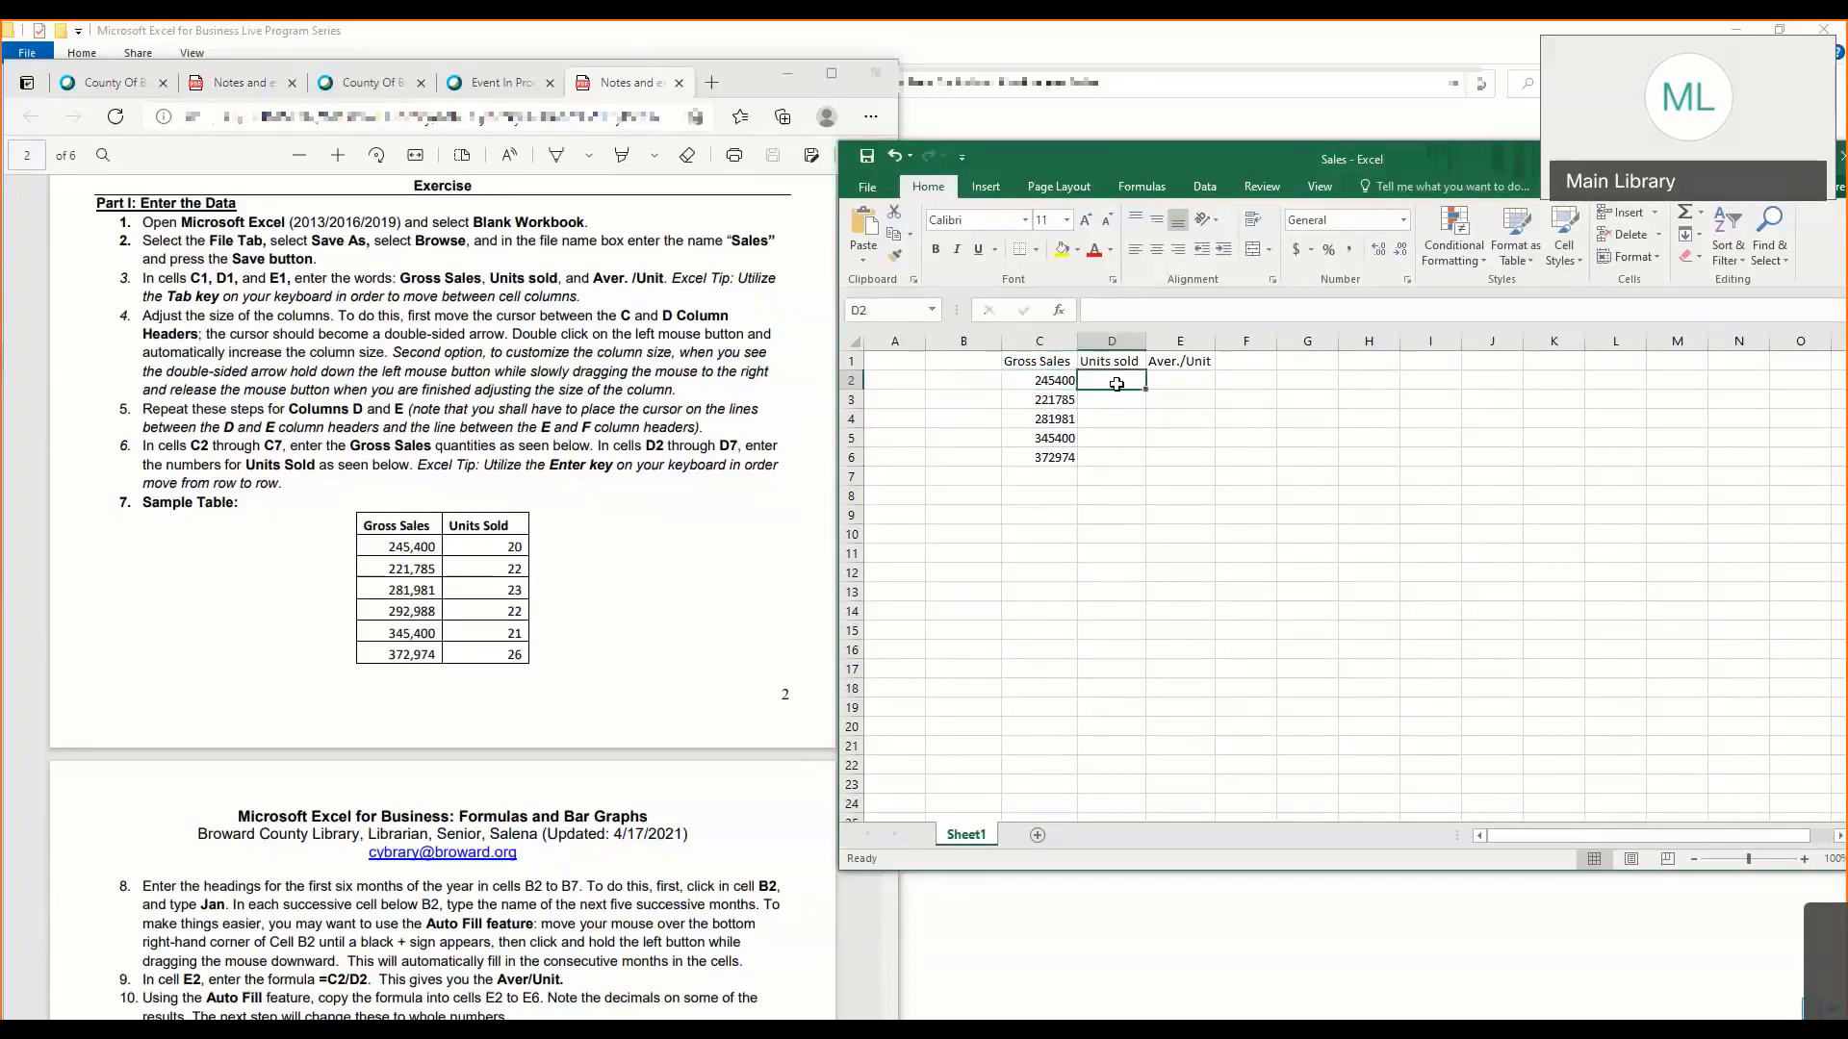
{"action": "key", "text": "Left"}
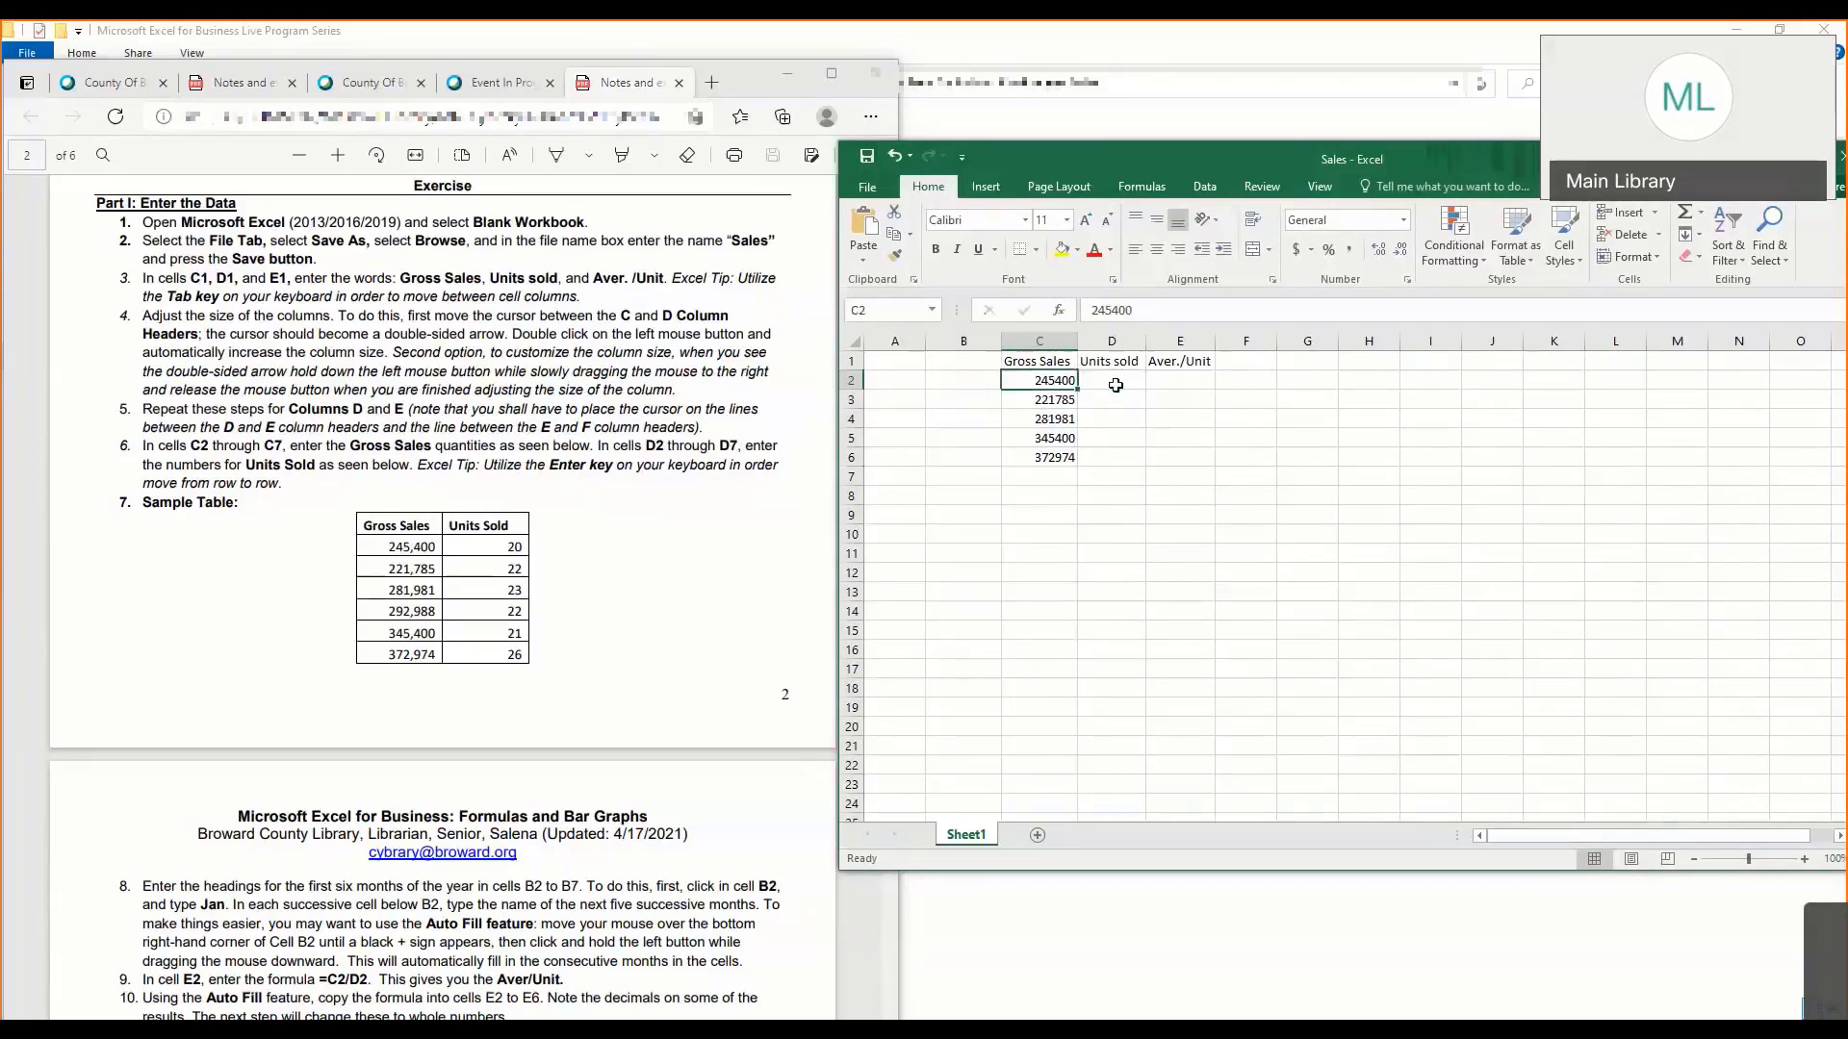
{"action": "key", "text": "Right"}
{"action": "key", "text": "Left"}
{"action": "key", "text": "Right"}
{"action": "key", "text": "Right"}
{"action": "key", "text": "Right"}
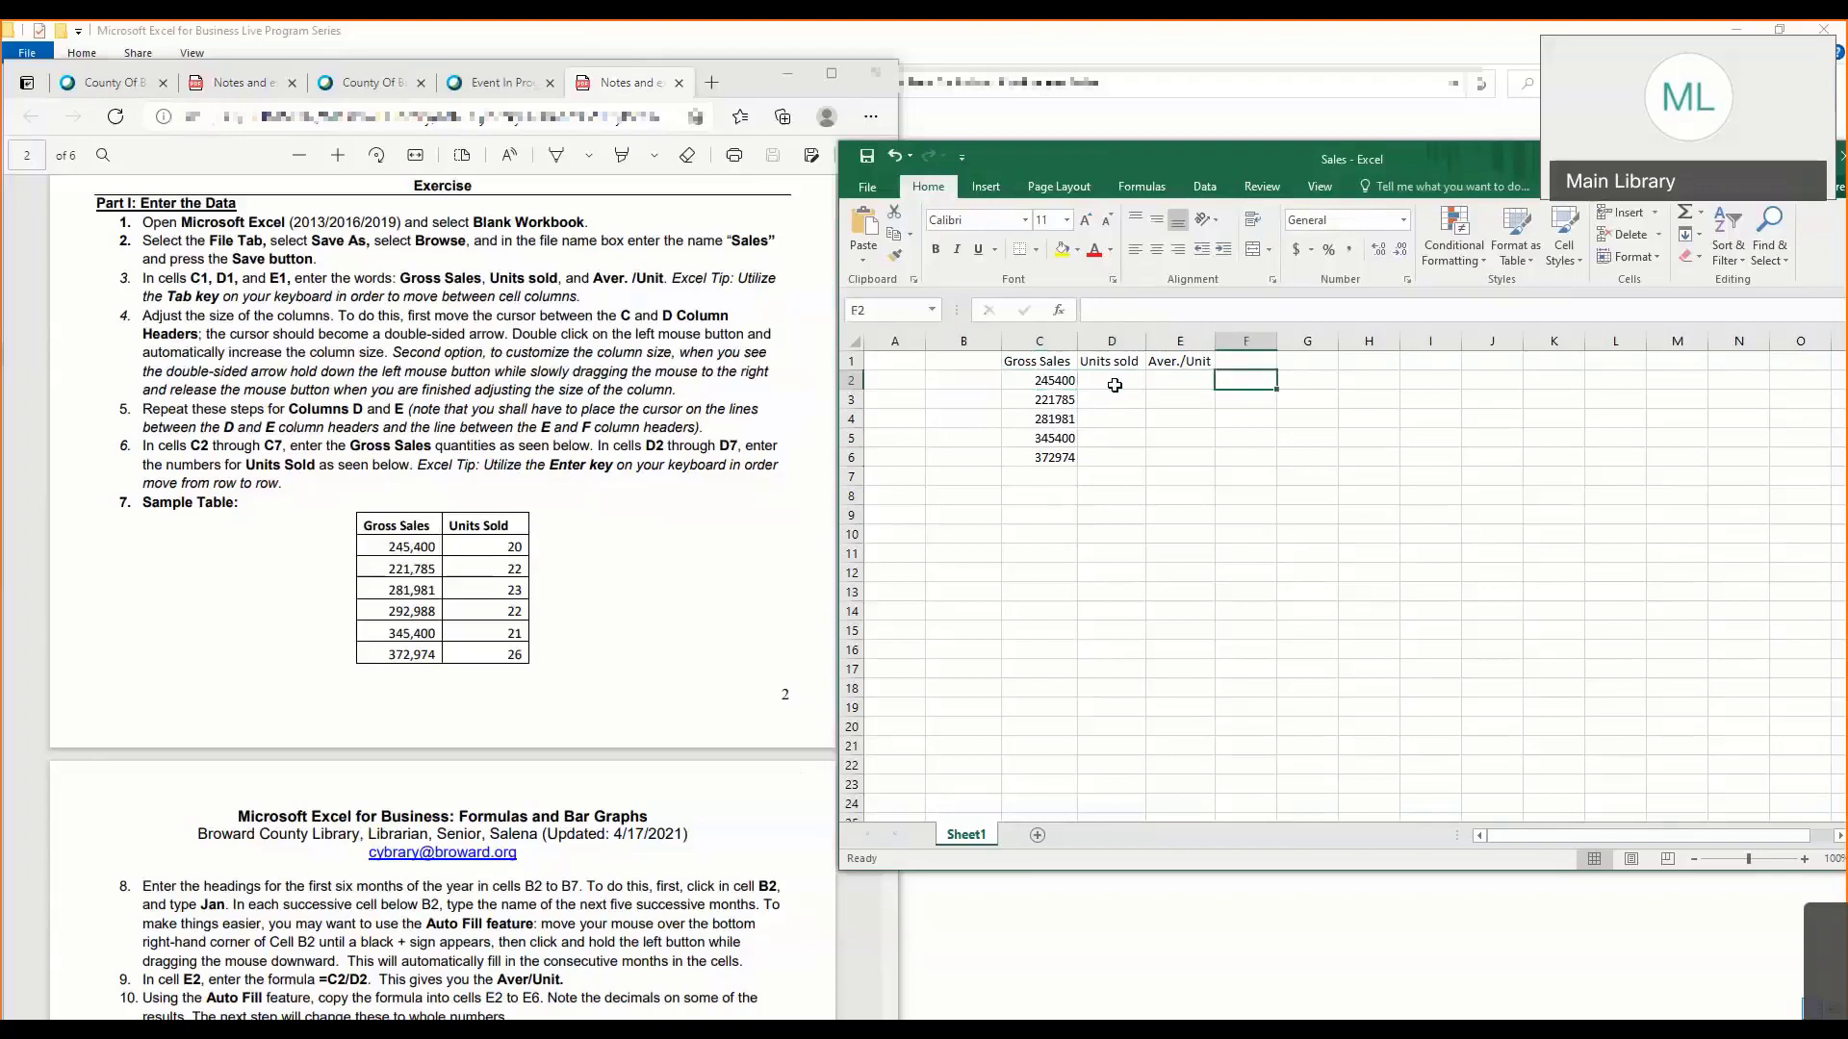
{"action": "key", "text": "Left"}
{"action": "key", "text": "Left"}
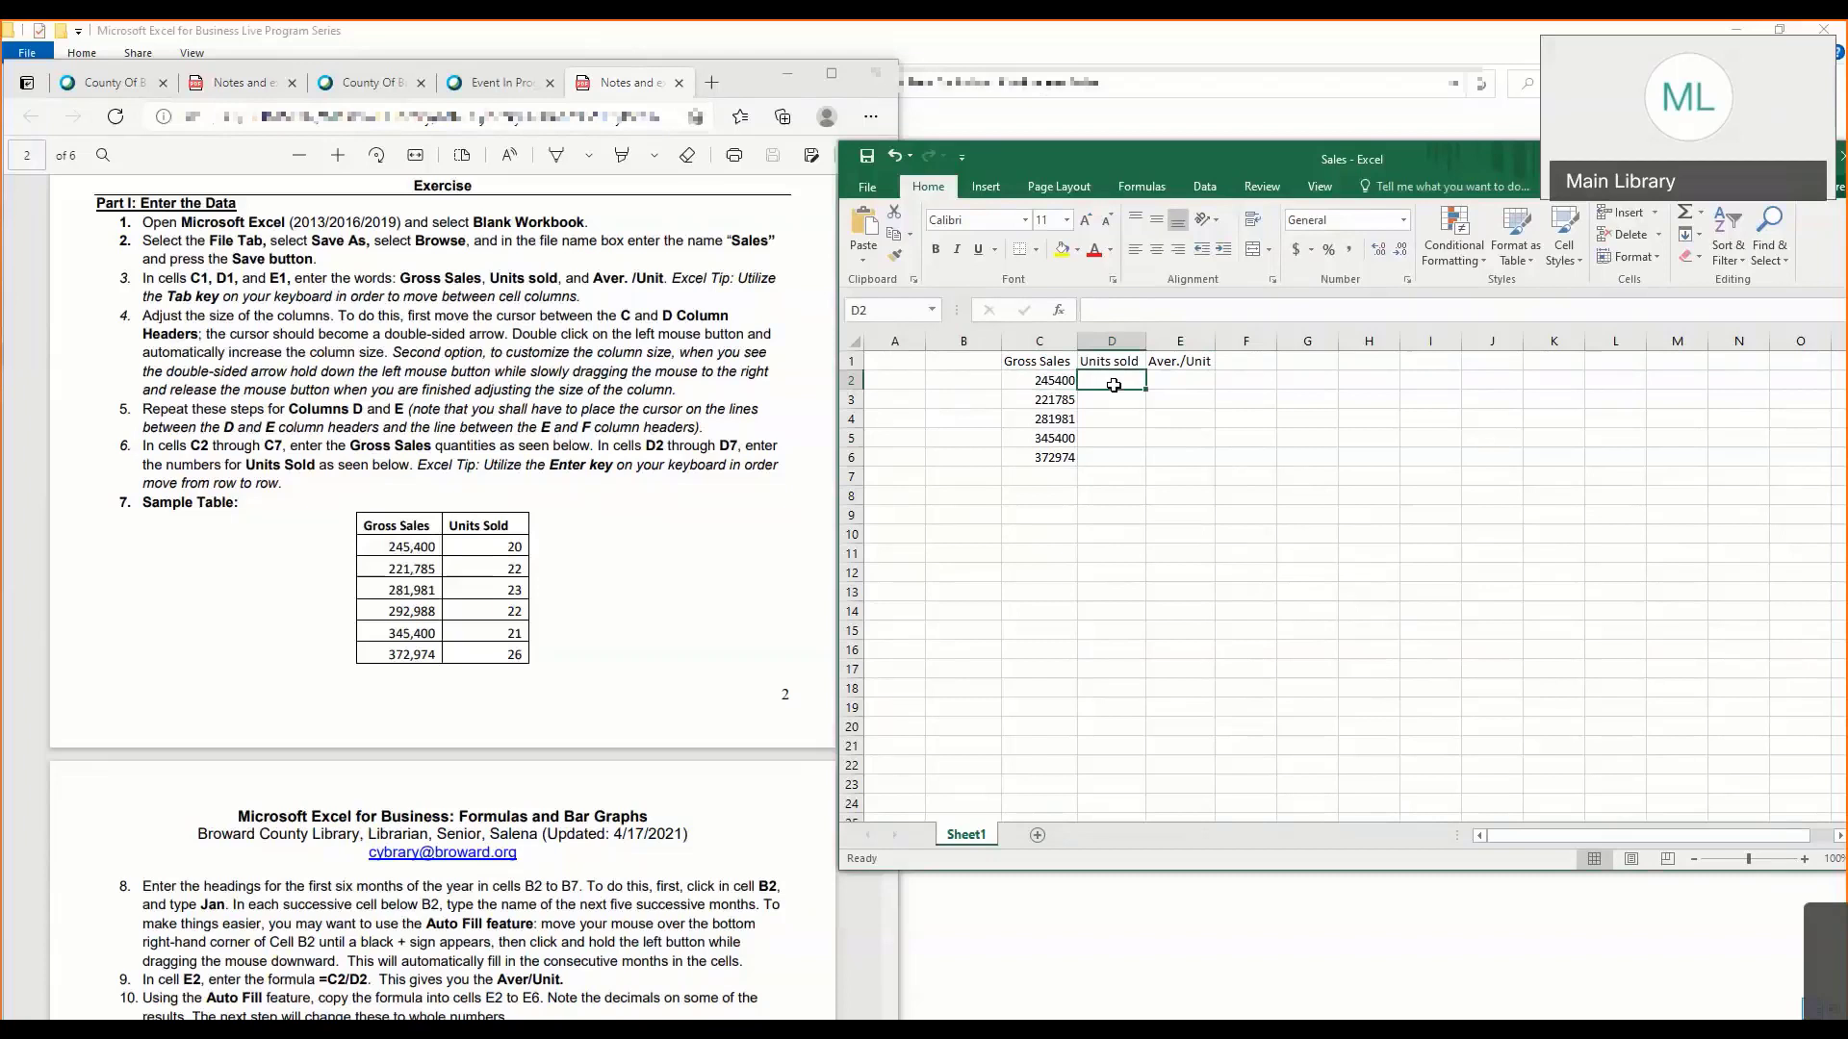
- Enter 203 as the Units sold value in D2
{"action": "left_click", "coordinate": [877, 309]}
{"action": "left_click", "coordinate": [1103, 308]}
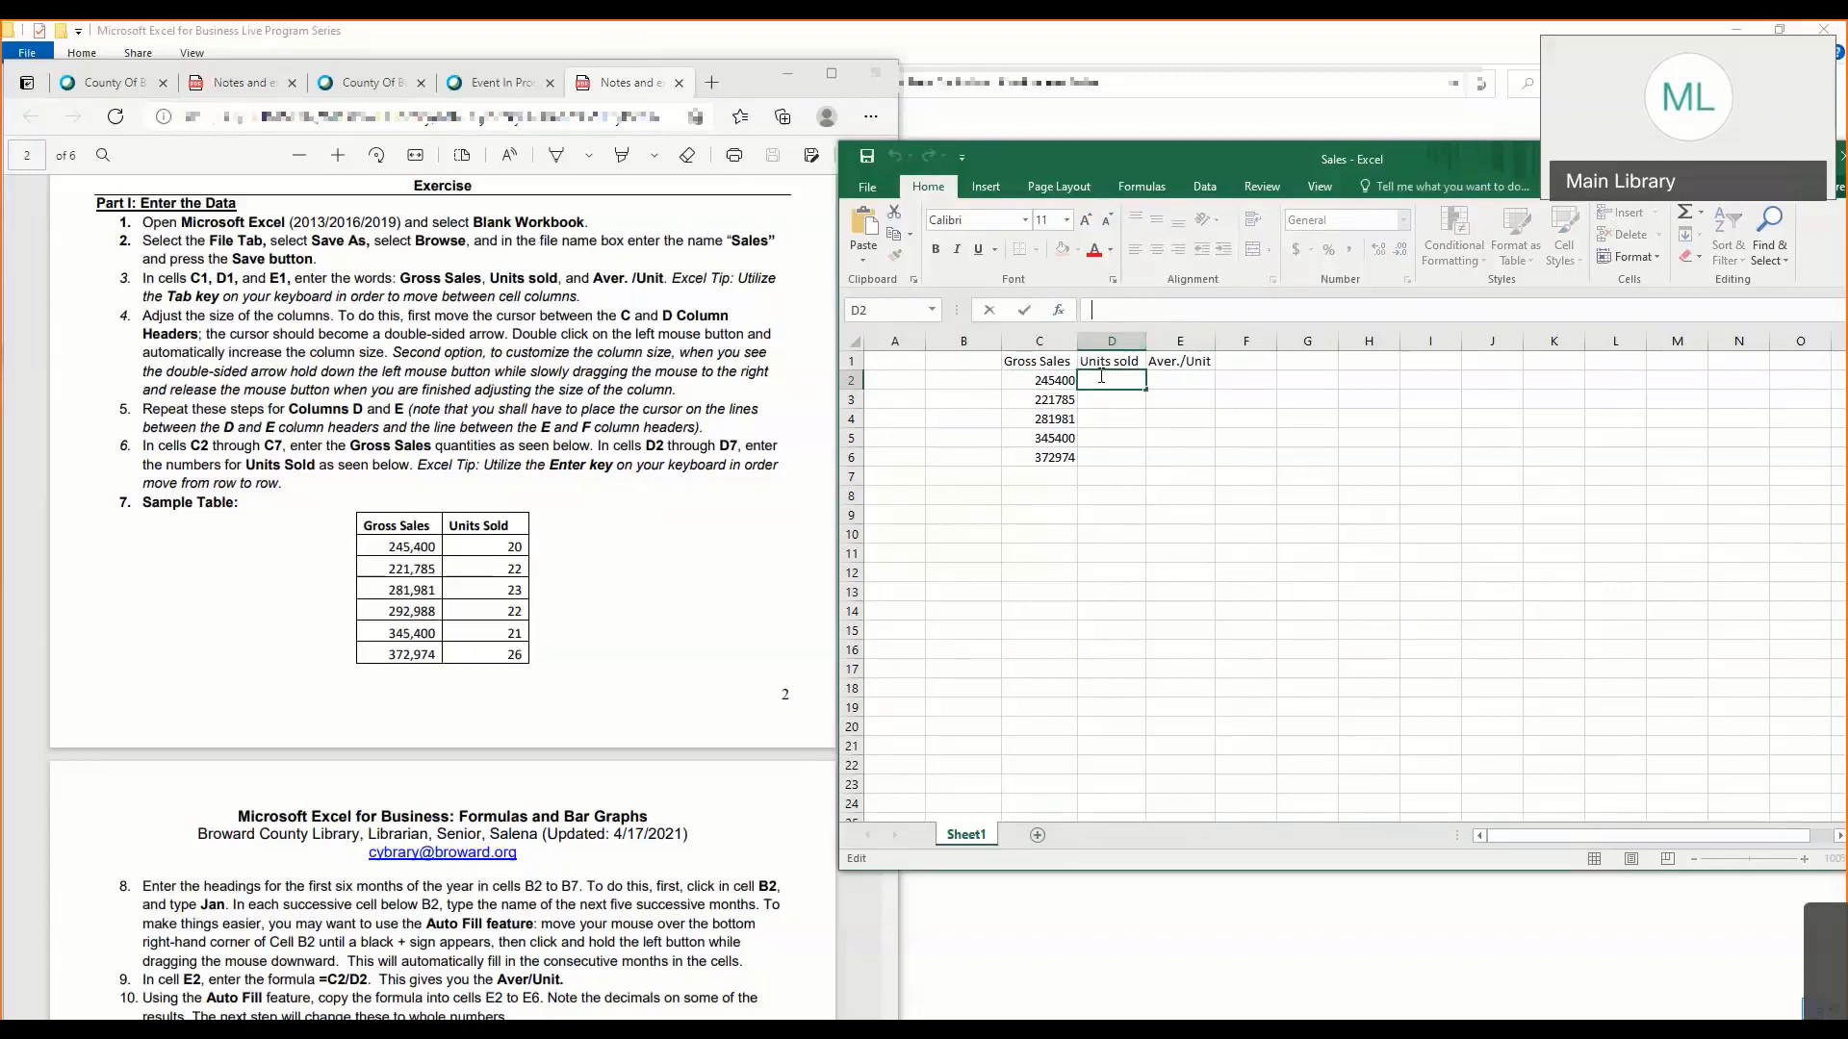
{"action": "type", "text": "203"}
{"action": "key", "text": "Return"}
- Correct the Units sold value in D2 to 20
{"action": "left_click", "coordinate": [1092, 381]}
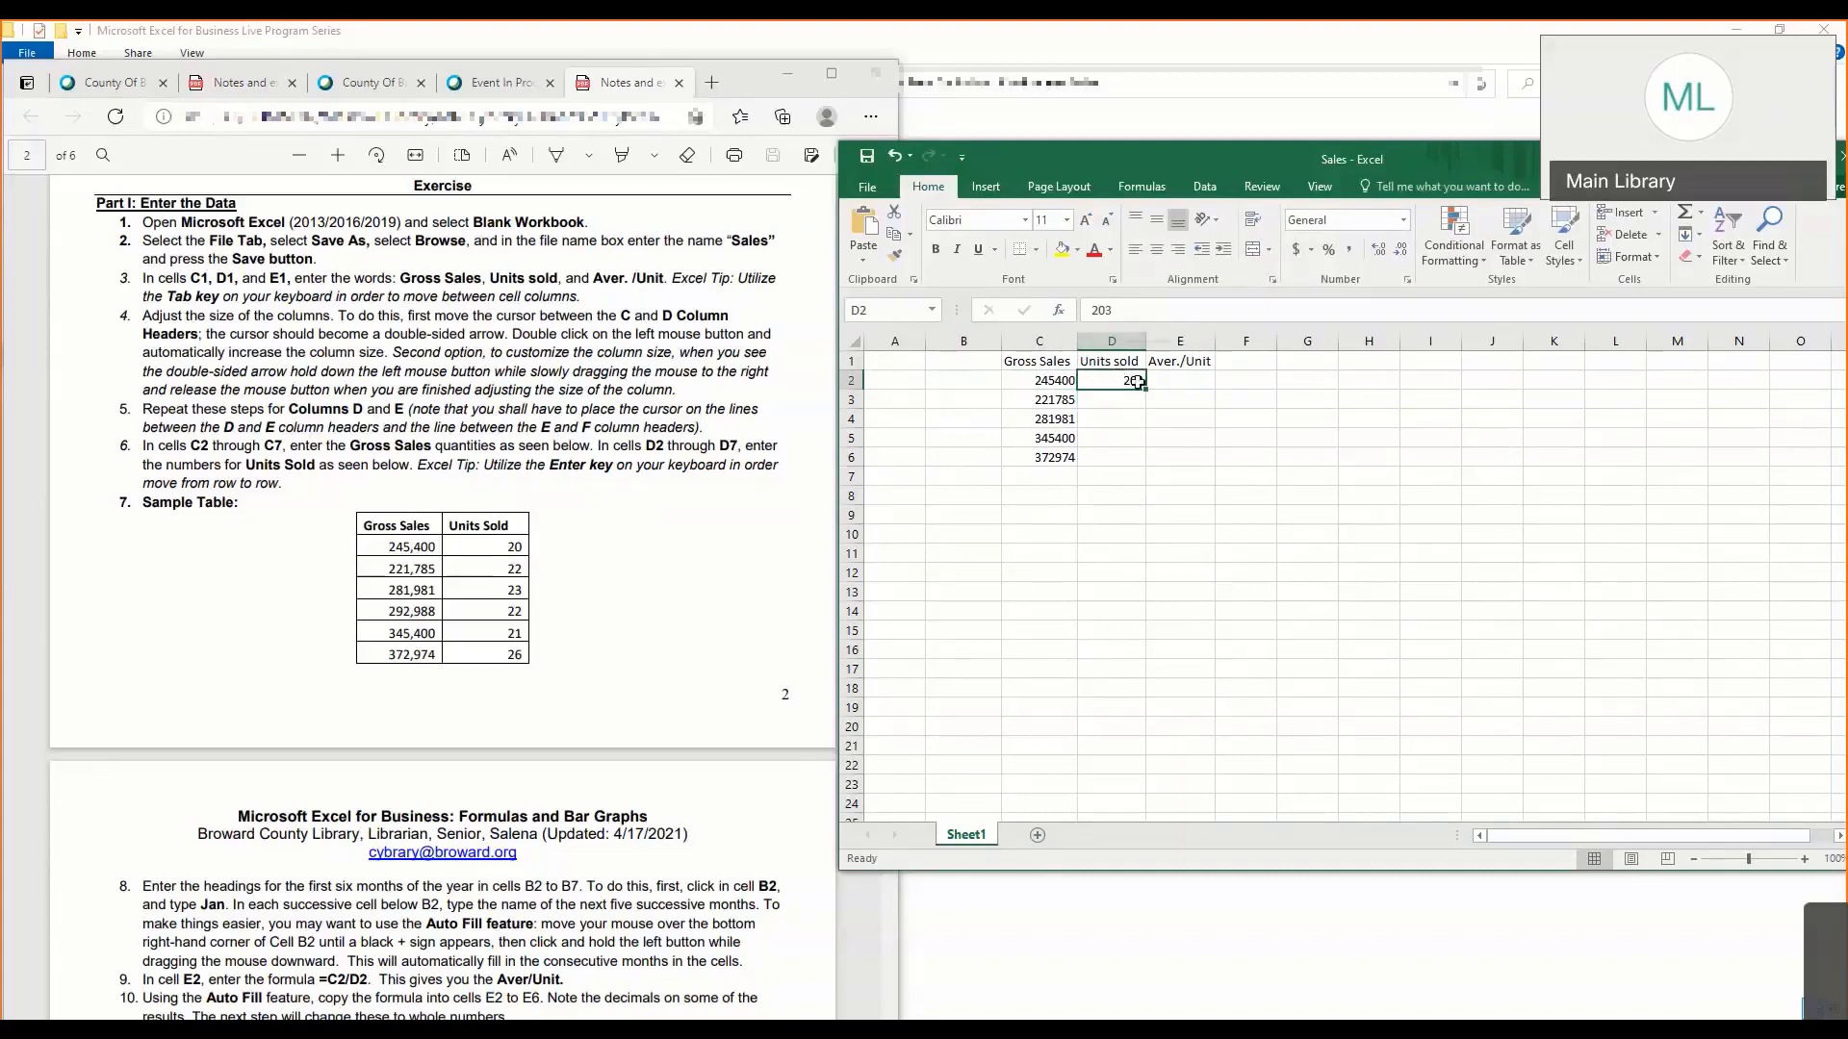
{"action": "left_click", "coordinate": [1124, 315]}
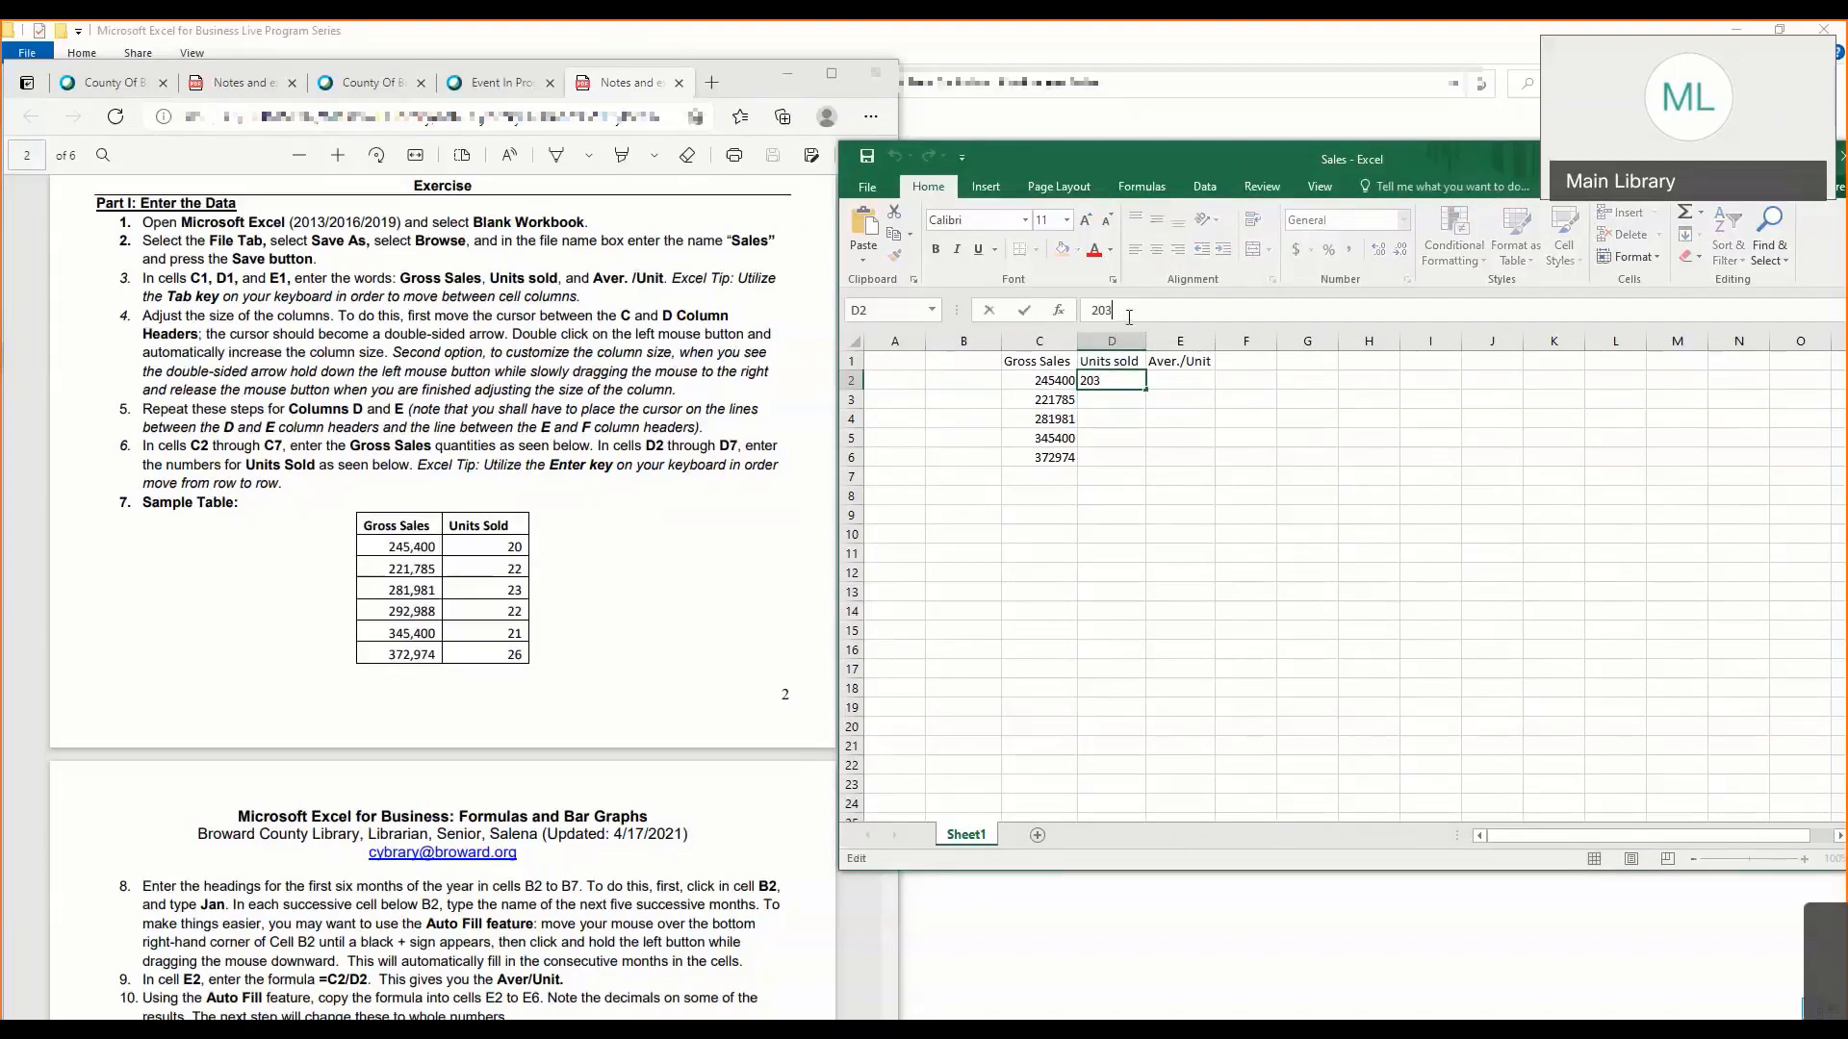
{"action": "key", "text": "BackSpace"}
{"action": "key", "text": "Return"}
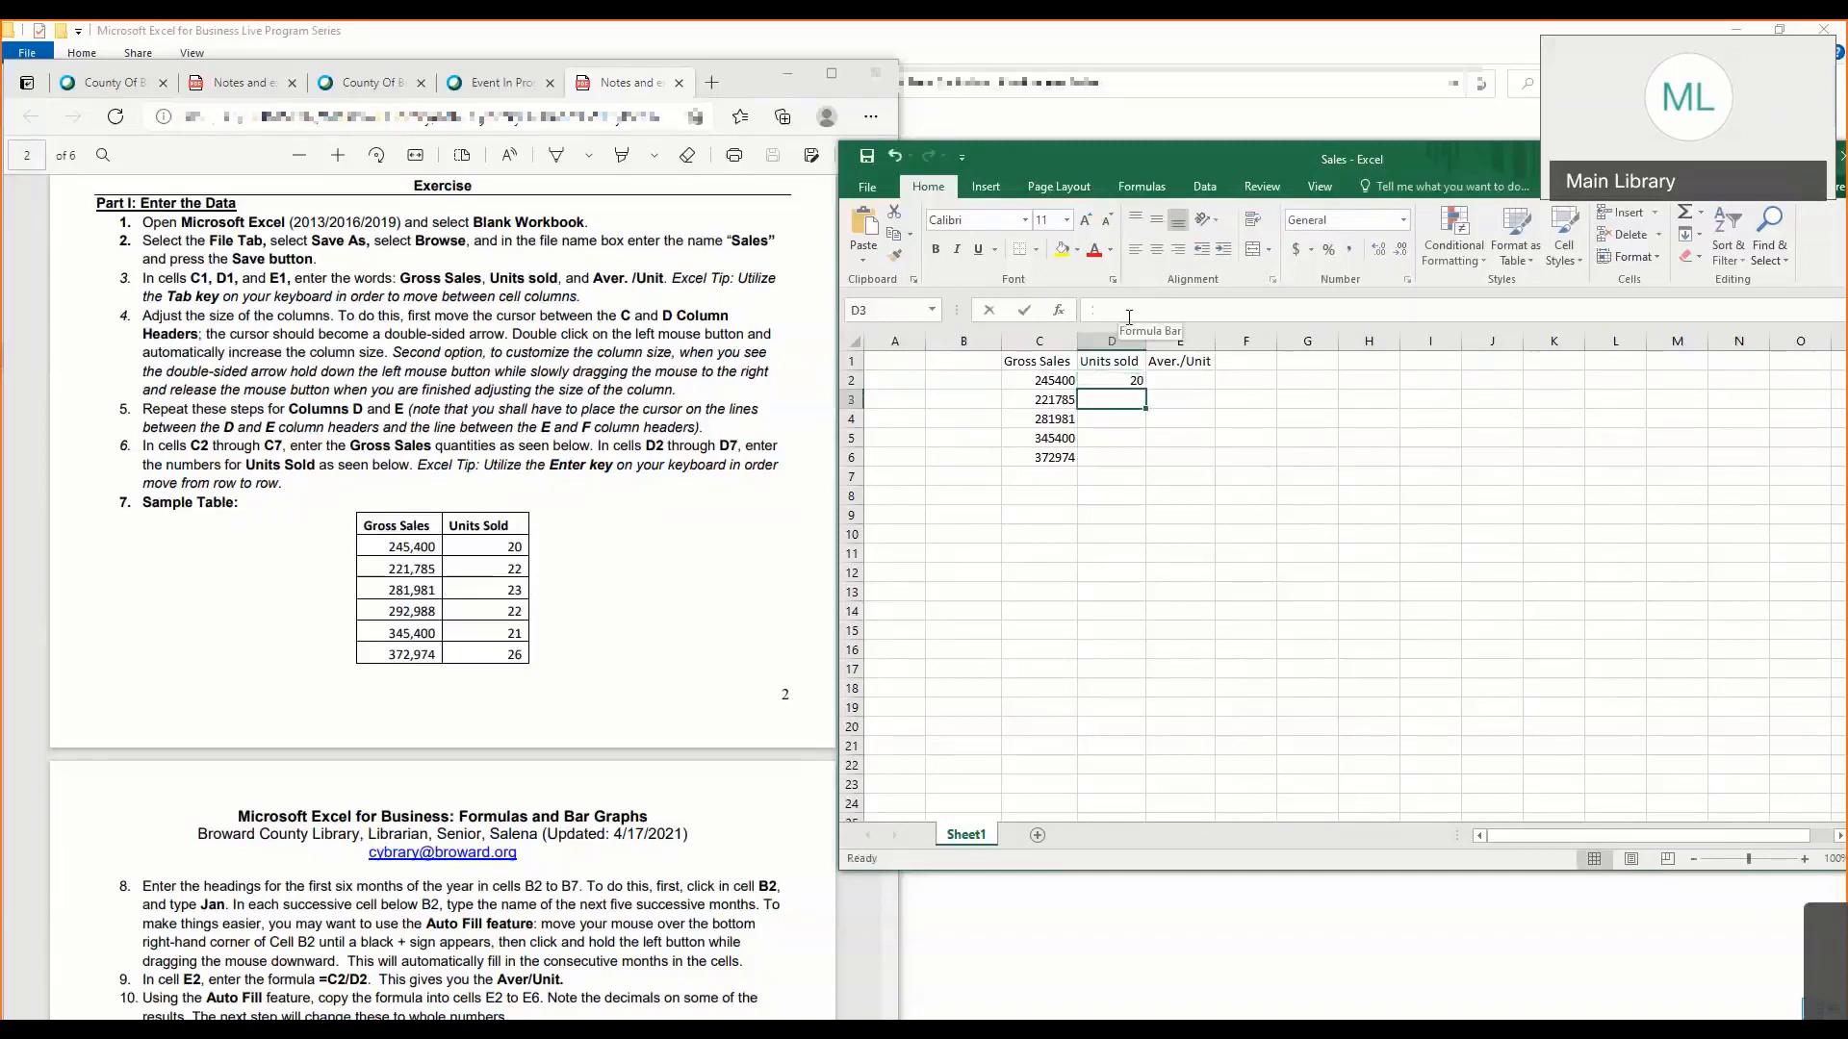
- Enter the remaining Units sold values 22, 23, 21 and 26 in cells D3 through D6
{"action": "type", "text": "22"}
{"action": "key", "text": "Return"}
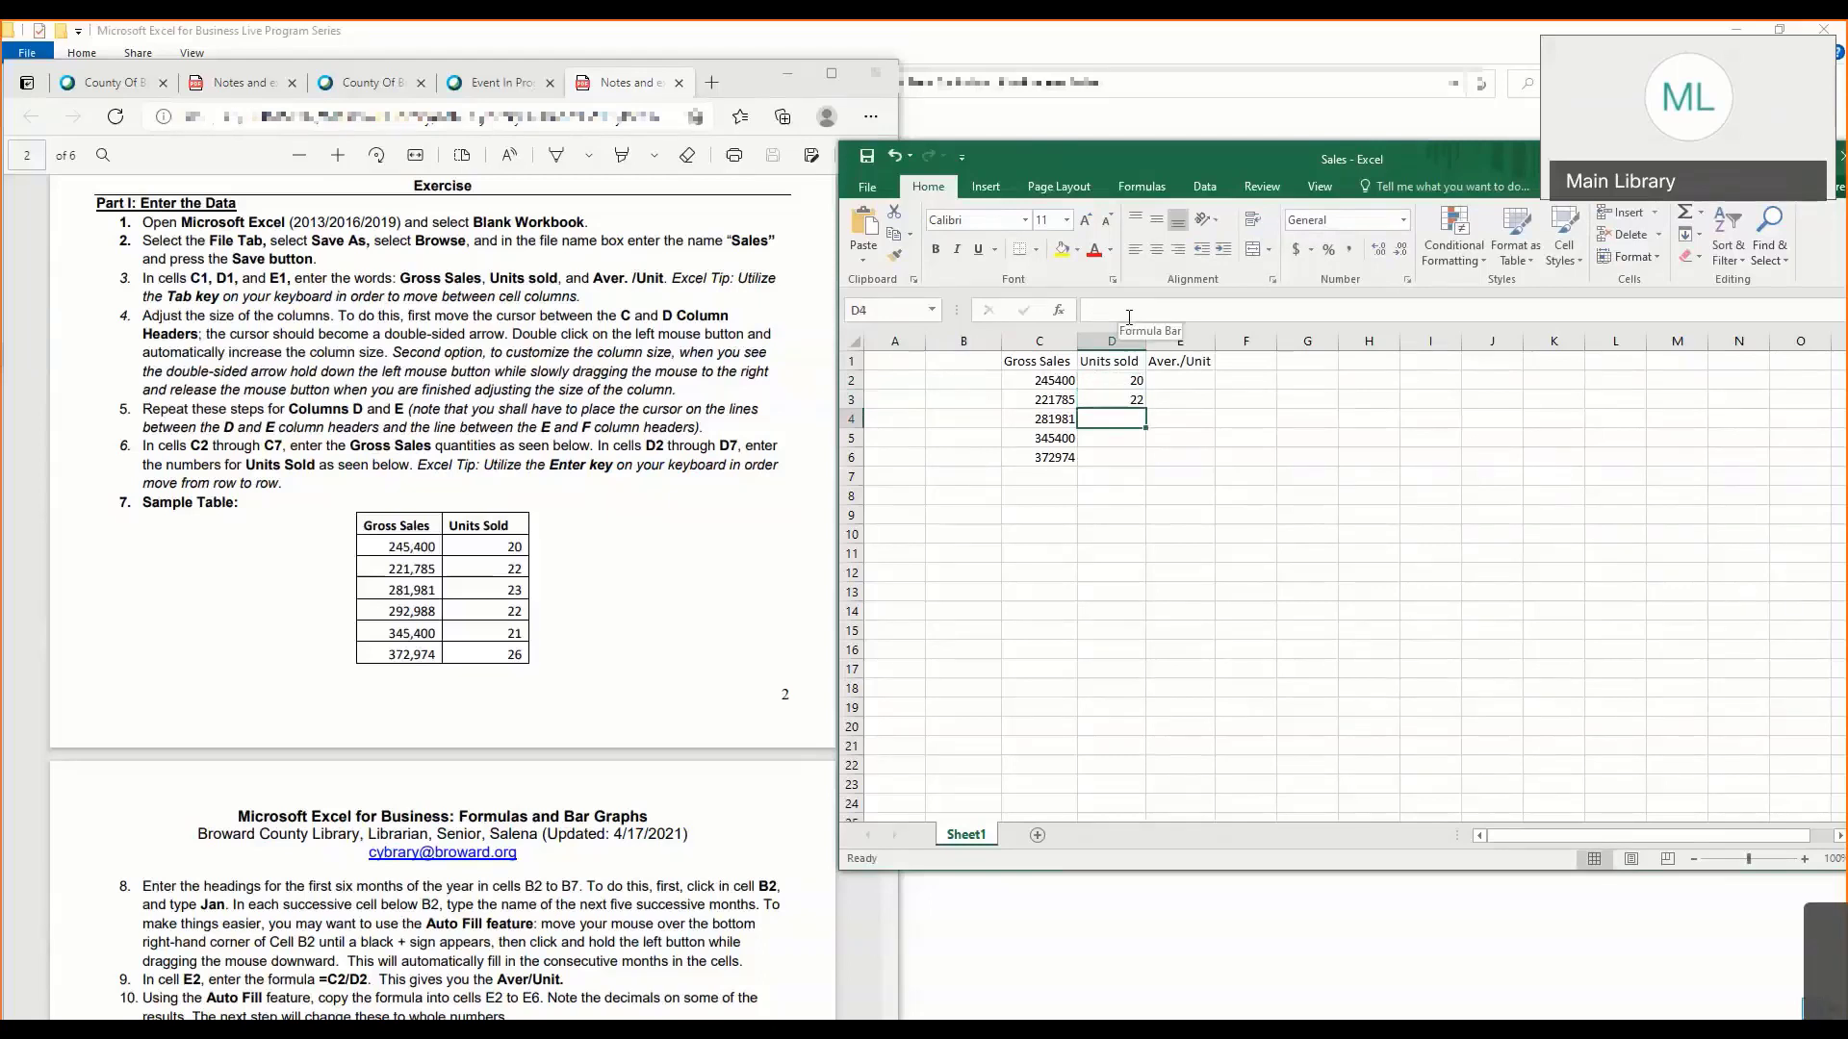
{"action": "type", "text": "23"}
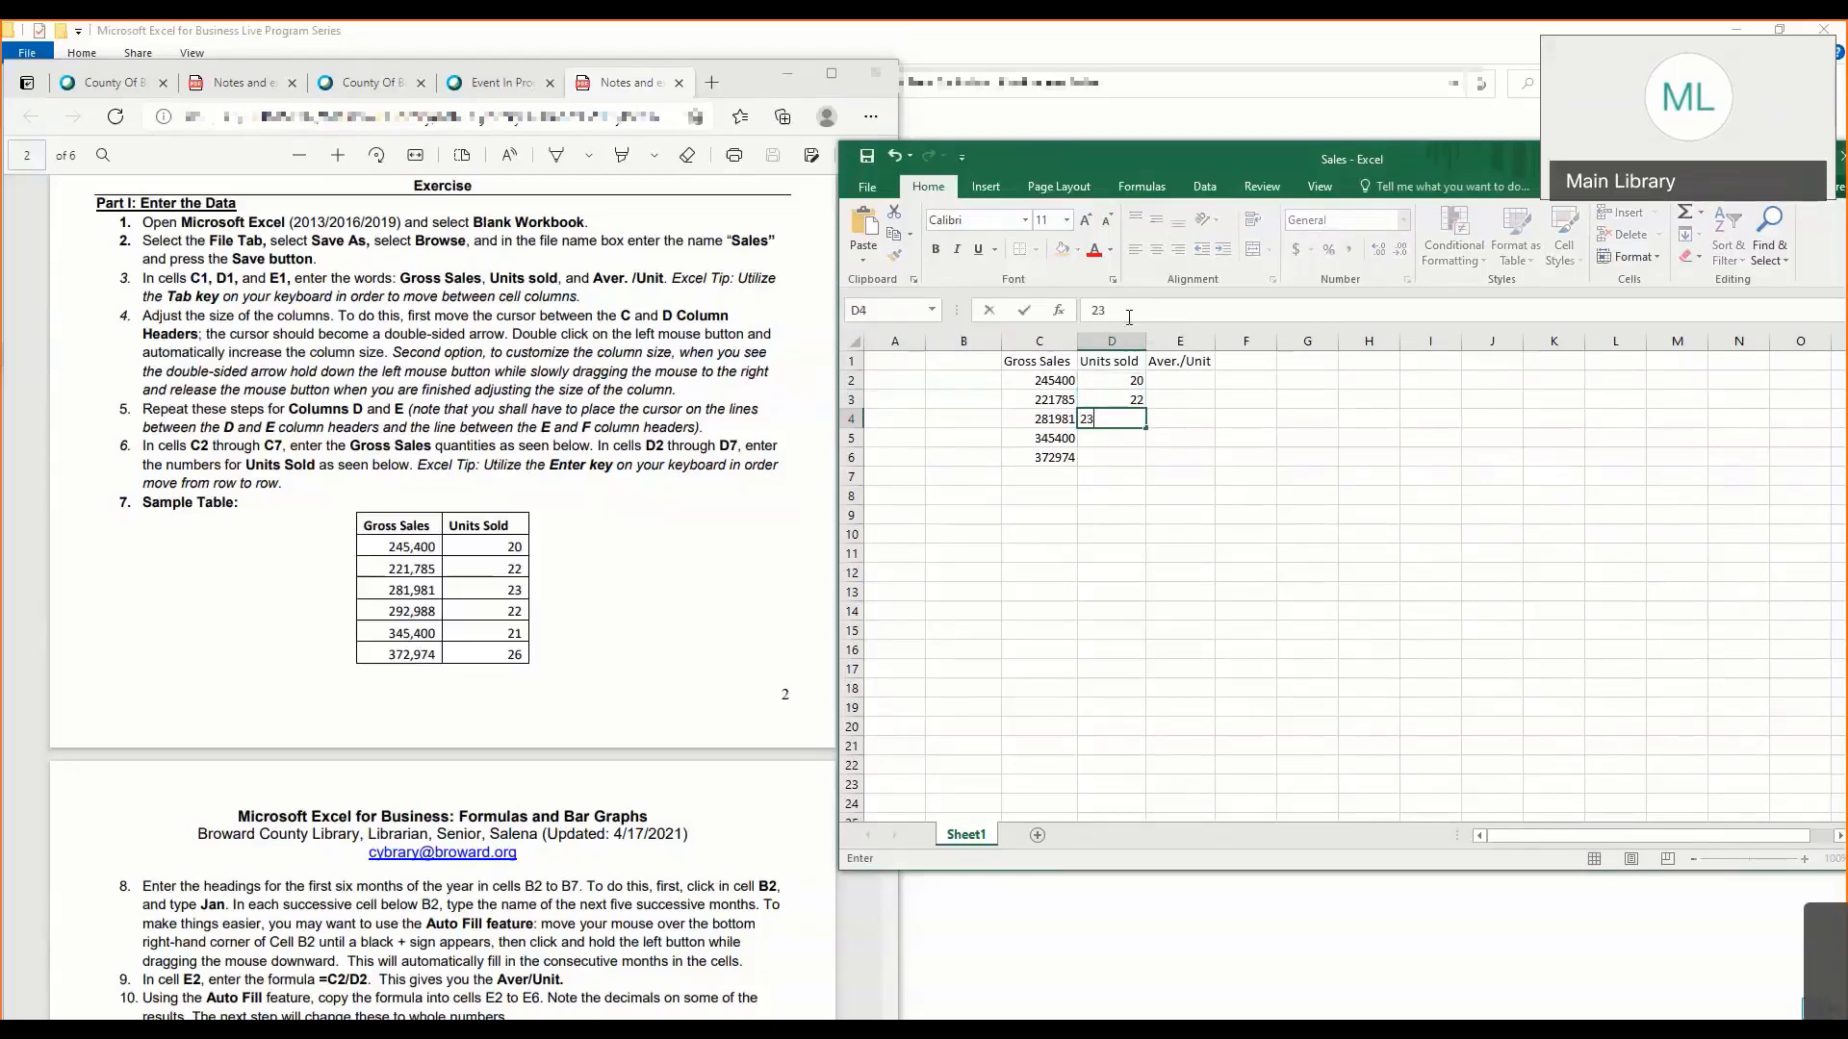
{"action": "key", "text": "Return"}
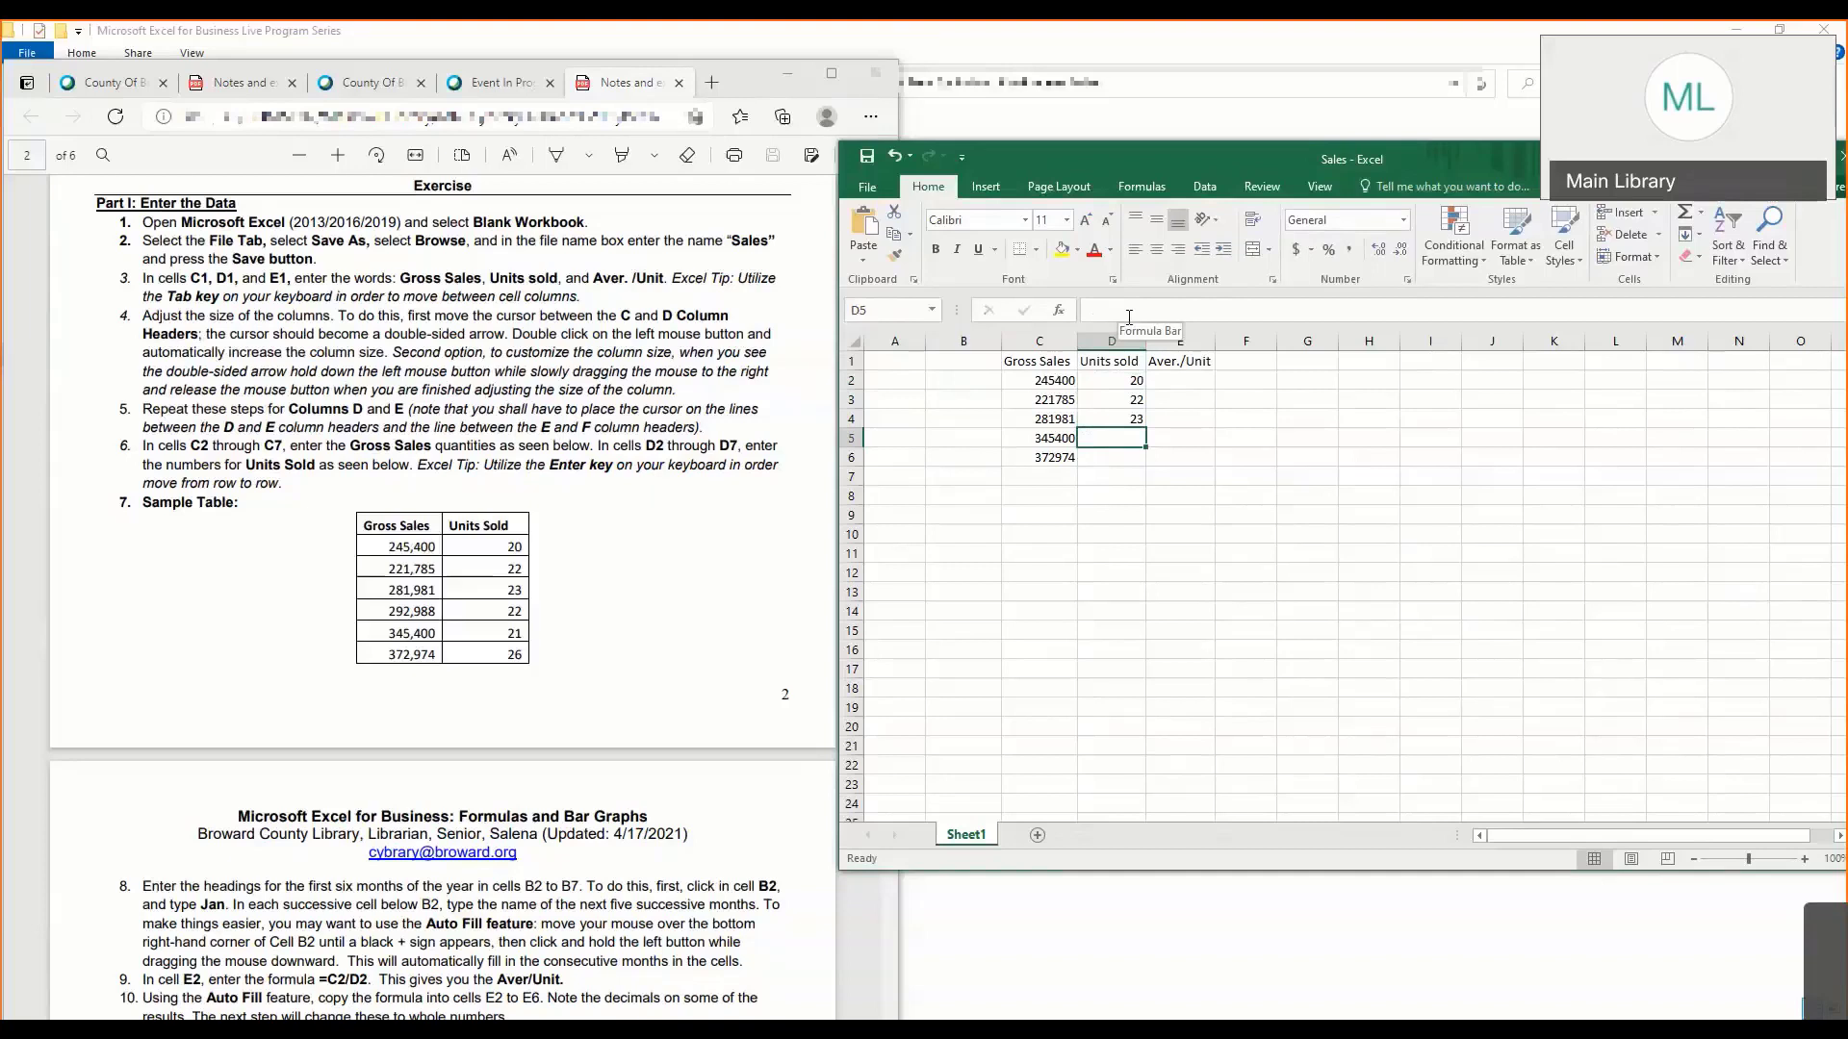
{"action": "type", "text": "21"}
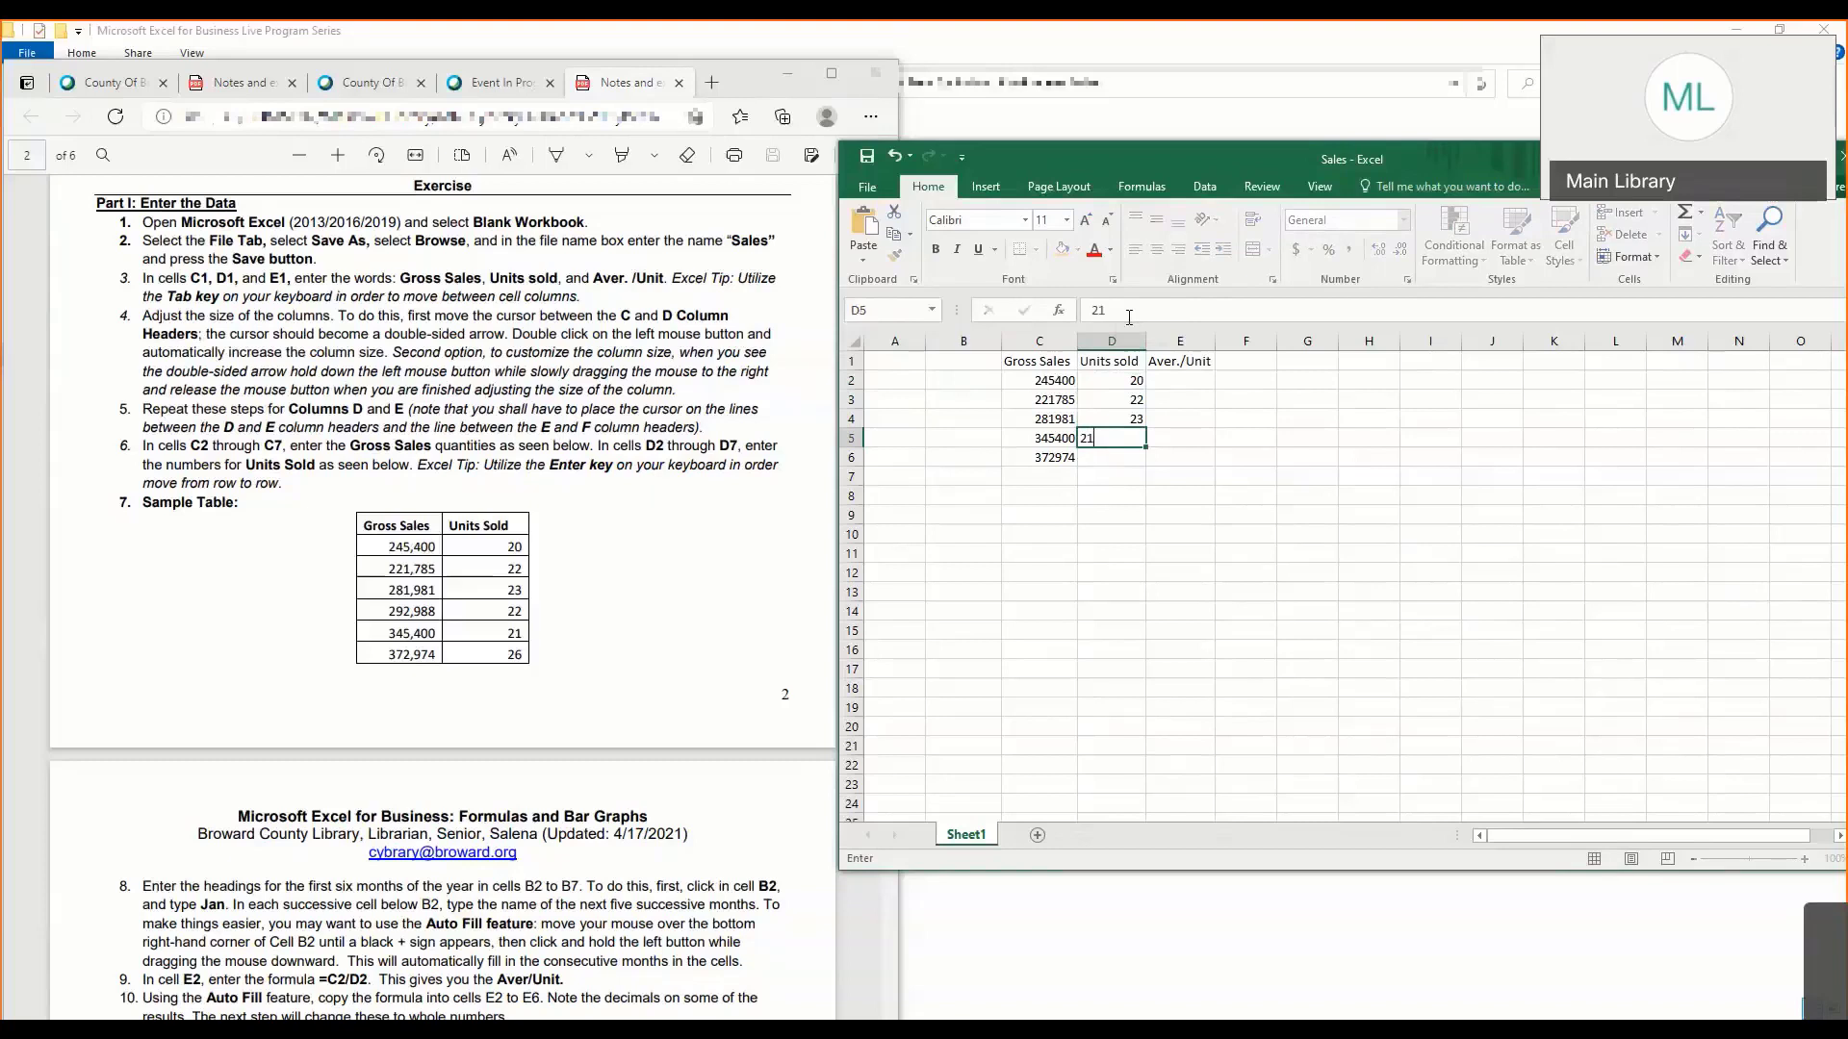
{"action": "key", "text": "Return"}
{"action": "type", "text": "26"}
{"action": "key", "text": "Return"}
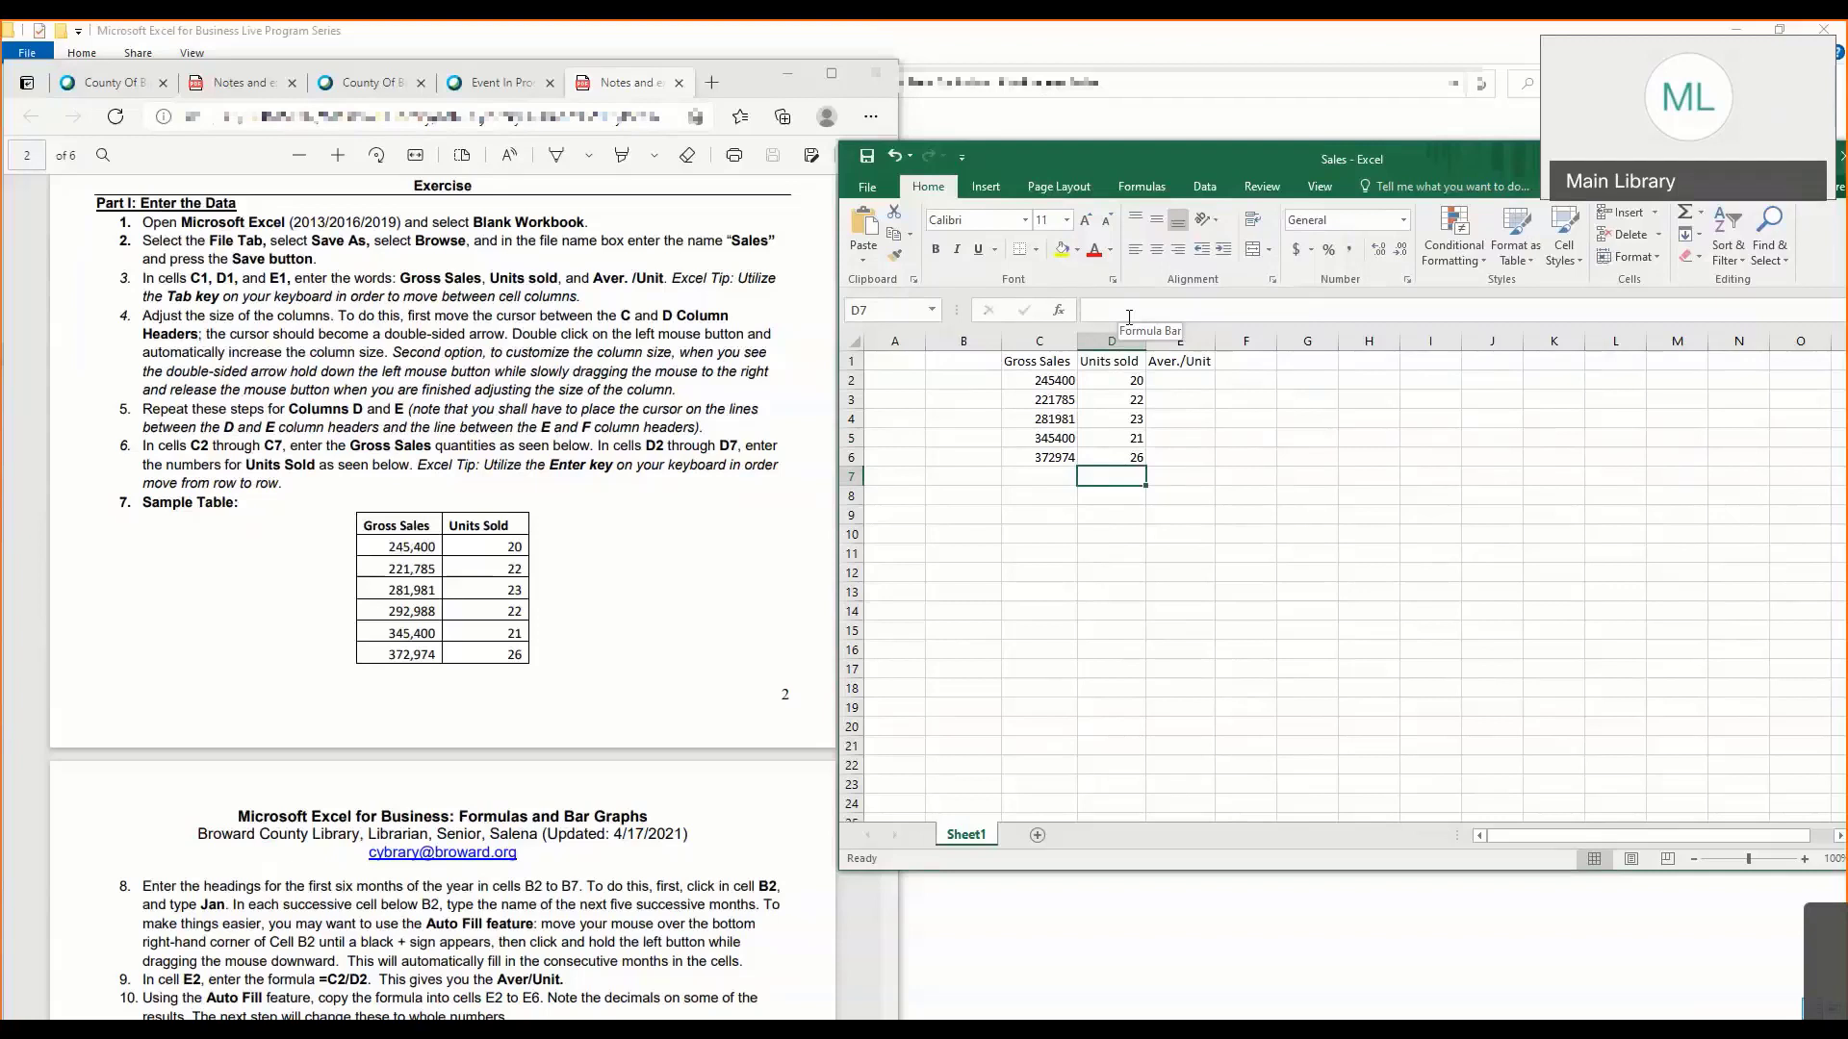
- Overwrite the heading in C1 and retype it as Gross Sales
{"action": "left_click", "coordinate": [1037, 360]}
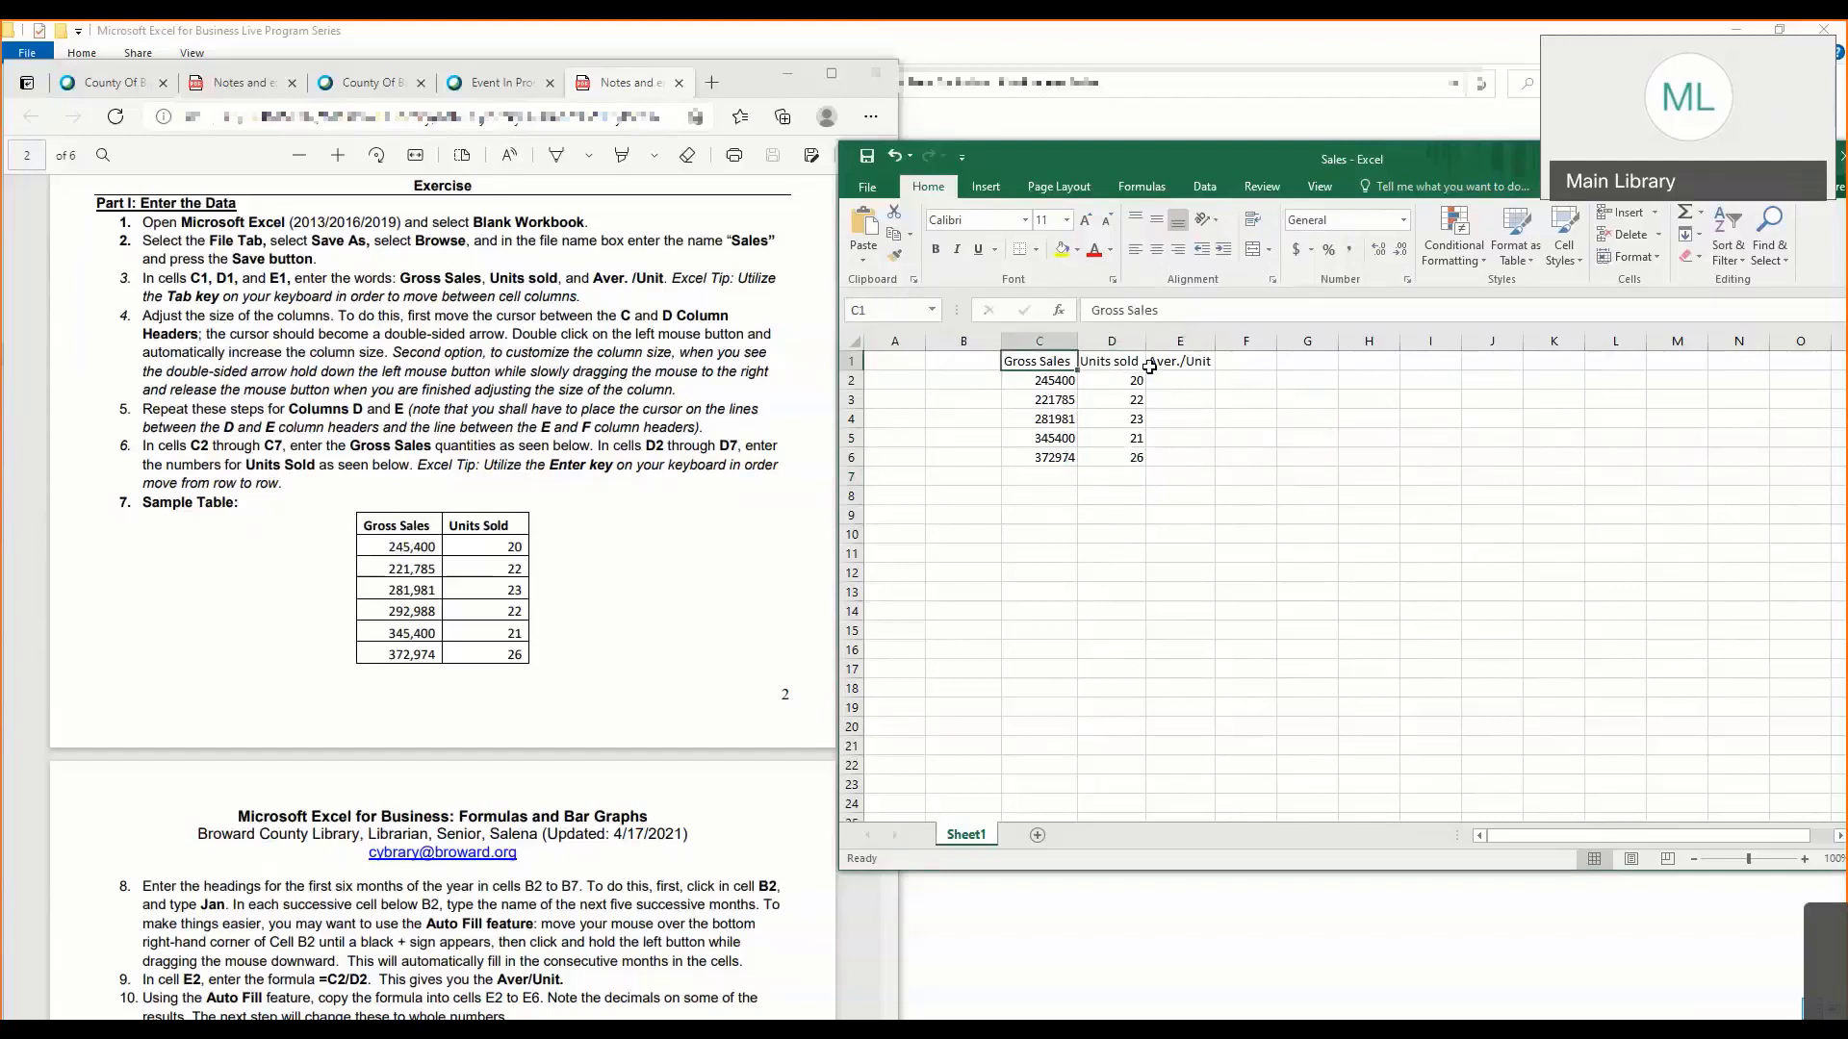
{"action": "type", "text": "Dontion"}
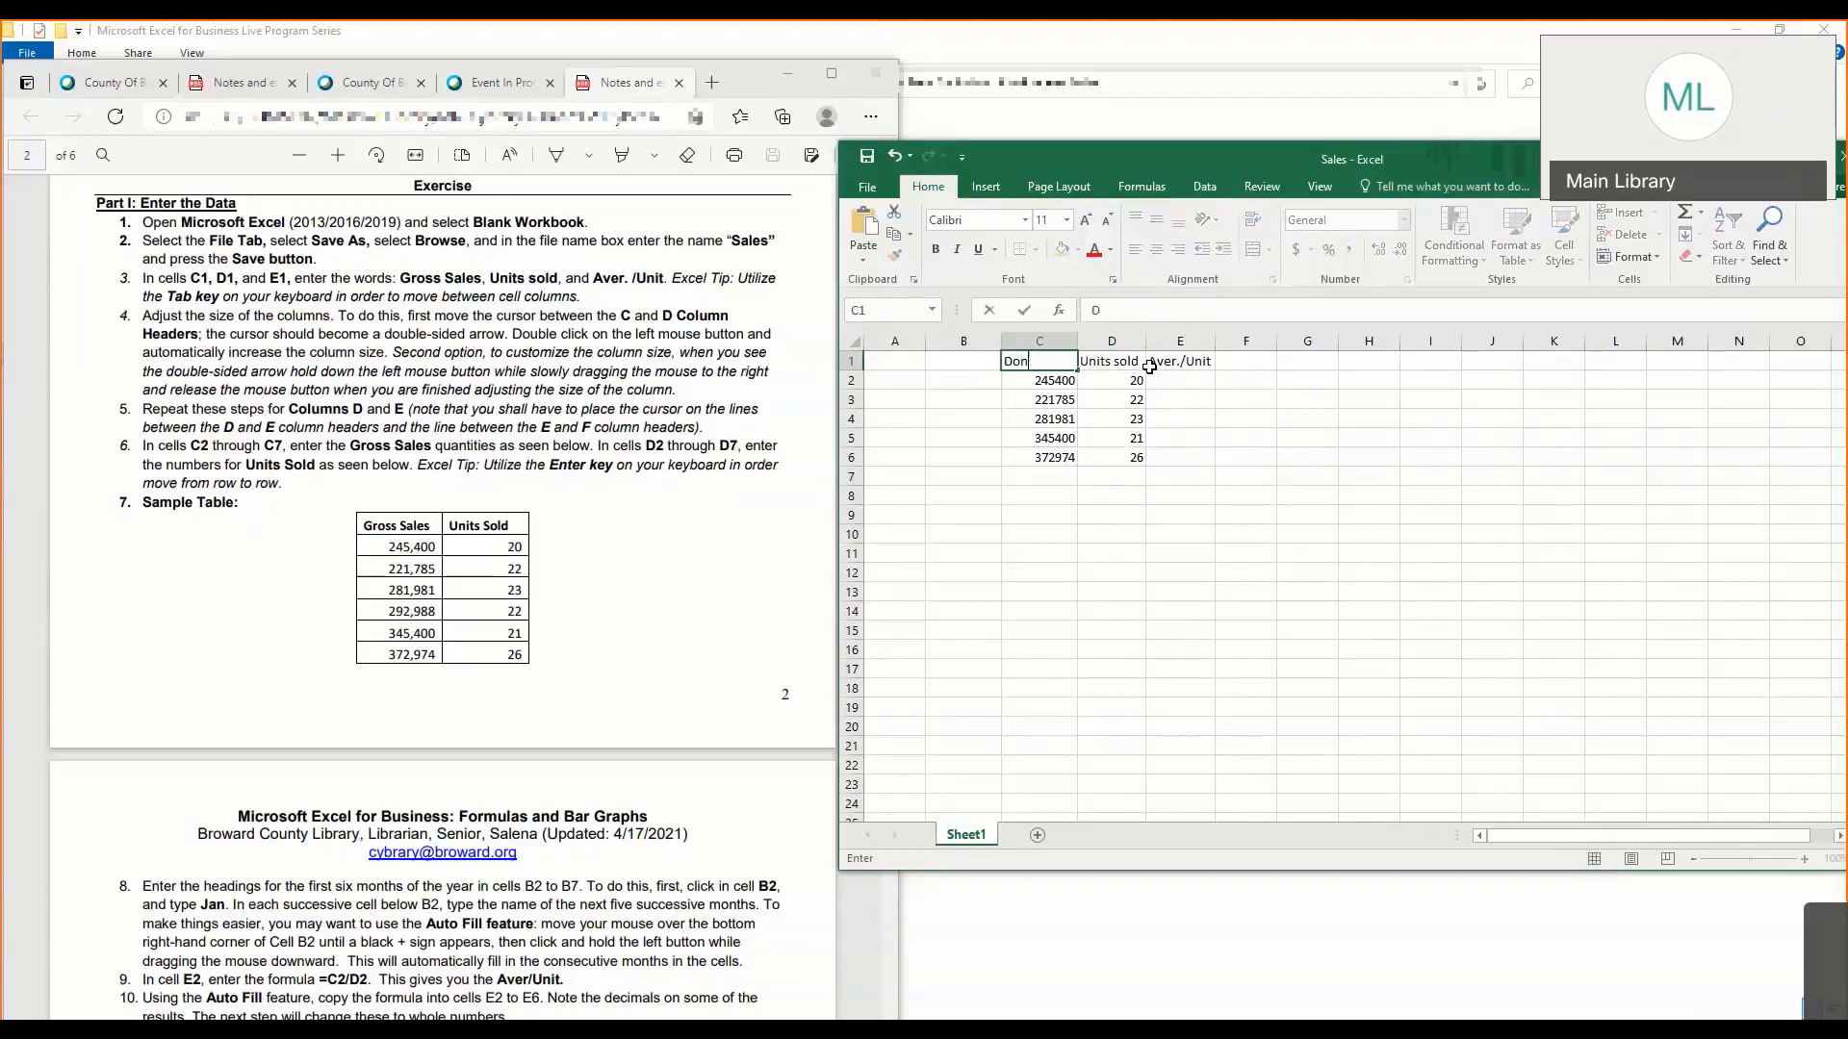
{"action": "key", "text": "BackSpace"}
{"action": "key", "text": "BackSpace"}
{"action": "key", "text": "BackSpace"}
{"action": "key", "text": "BackSpace"}
{"action": "key", "text": "BackSpace"}
{"action": "key", "text": "BackSpace"}
{"action": "key", "text": "BackSpace"}
{"action": "type", "text": "Gross Sales"}
{"action": "key", "text": "Return"}
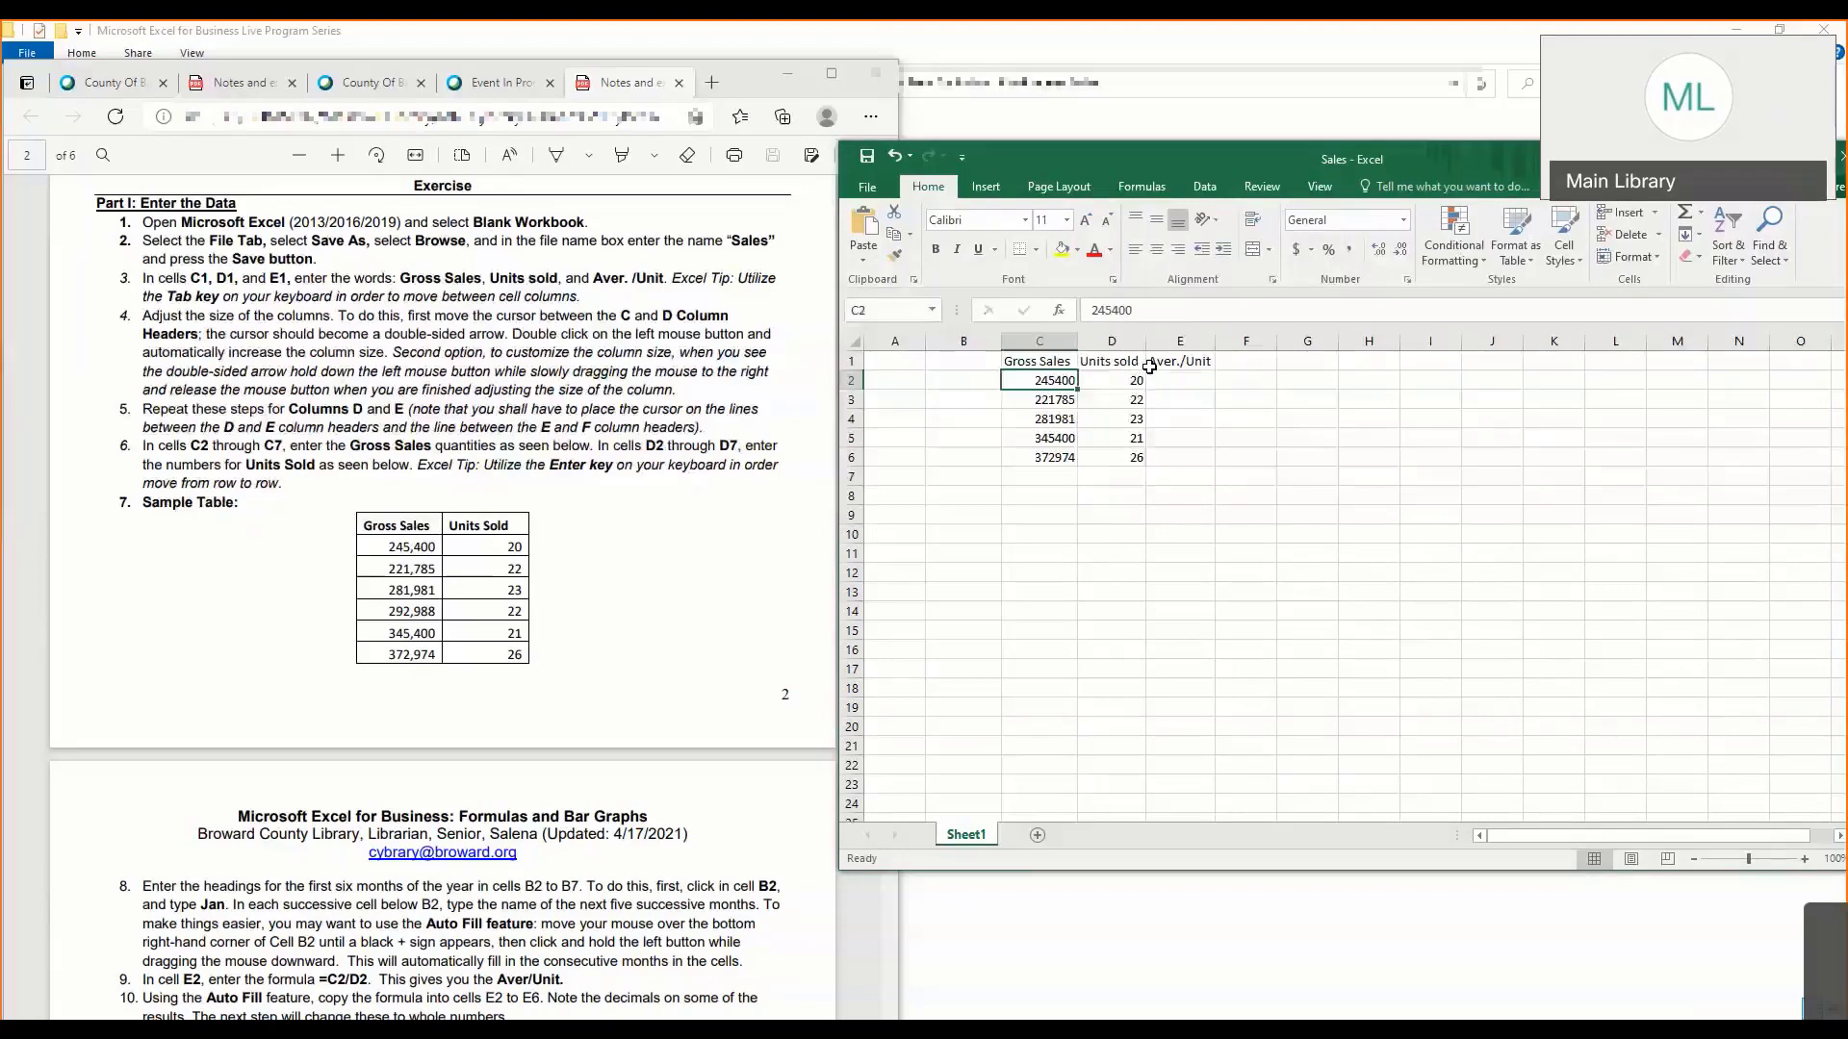
- Bring exercise steps 8 to 16 of the lesson notes into view and return to the workbook
{"action": "left_click", "coordinate": [620, 511]}
{"action": "scroll", "coordinate": [620, 510], "scroll_direction": "down", "scroll_amount": 5}
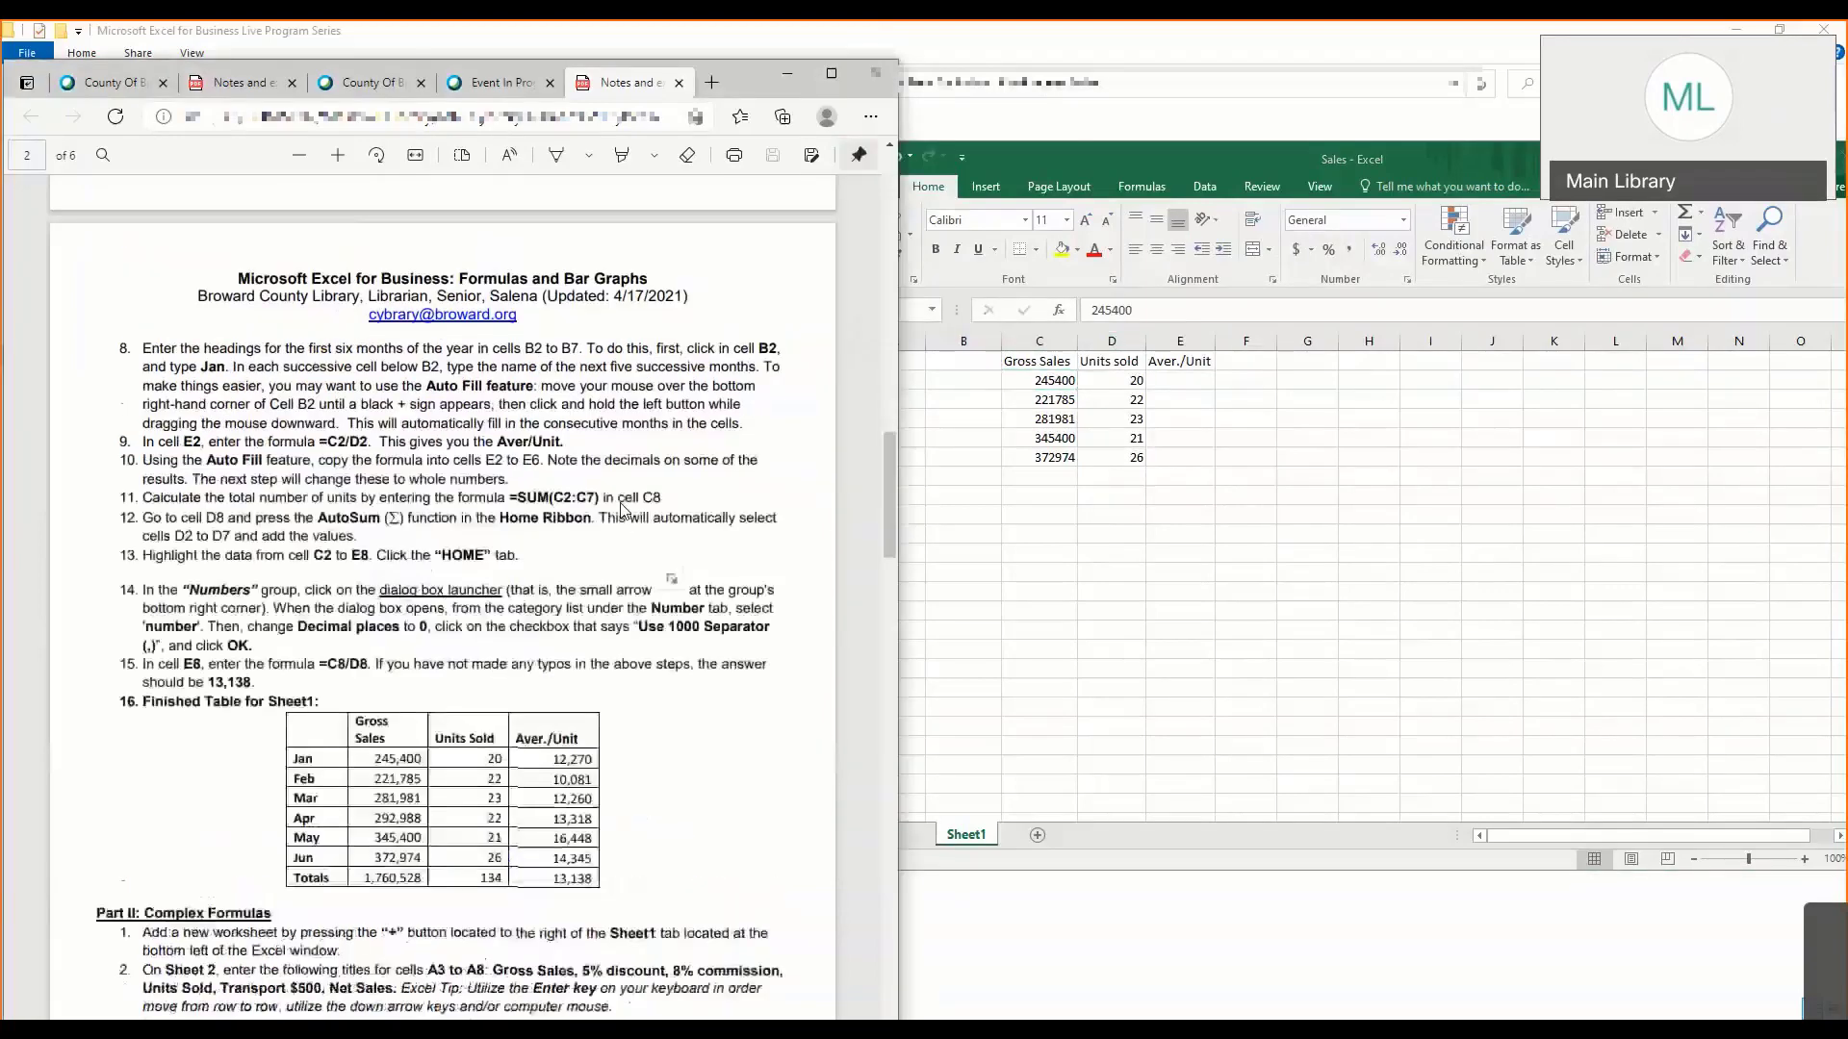
{"action": "left_click", "coordinate": [1012, 501]}
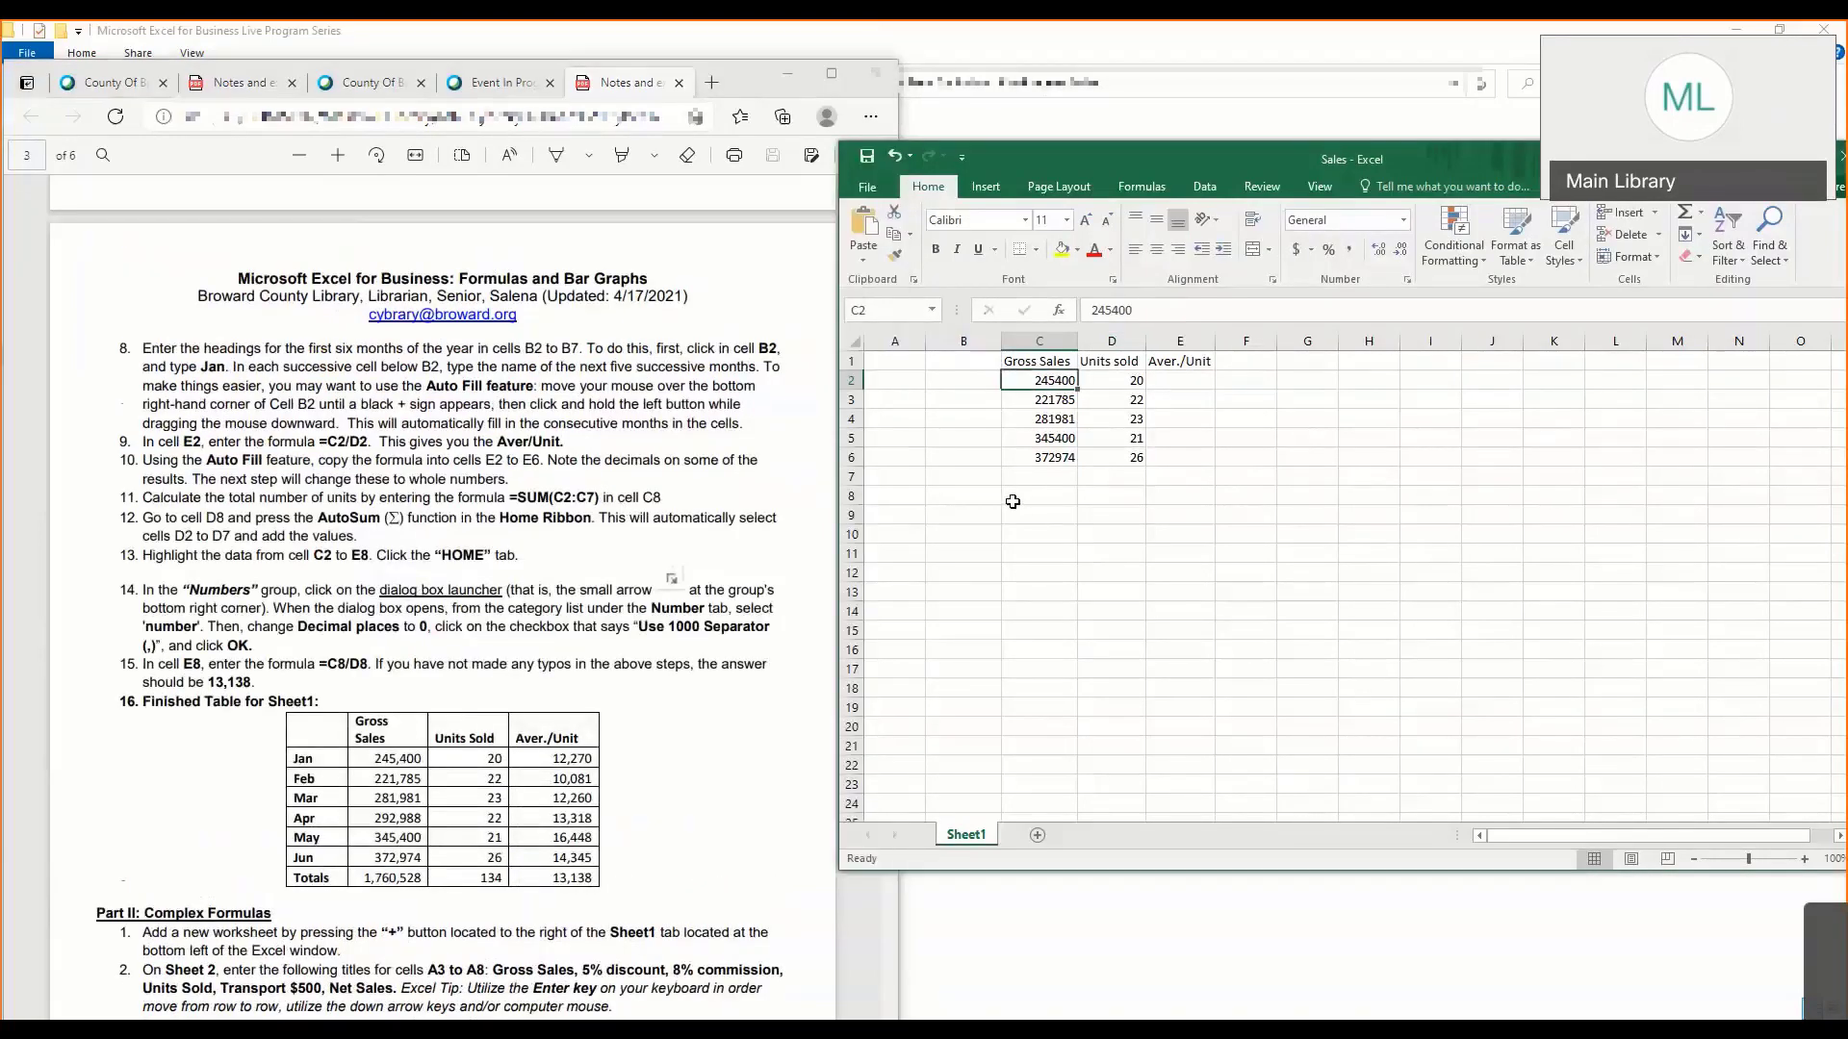
- Check the sample table in the lesson notes against the Gross Sales and Units sold entries in the worksheet
{"action": "left_click", "coordinate": [507, 416]}
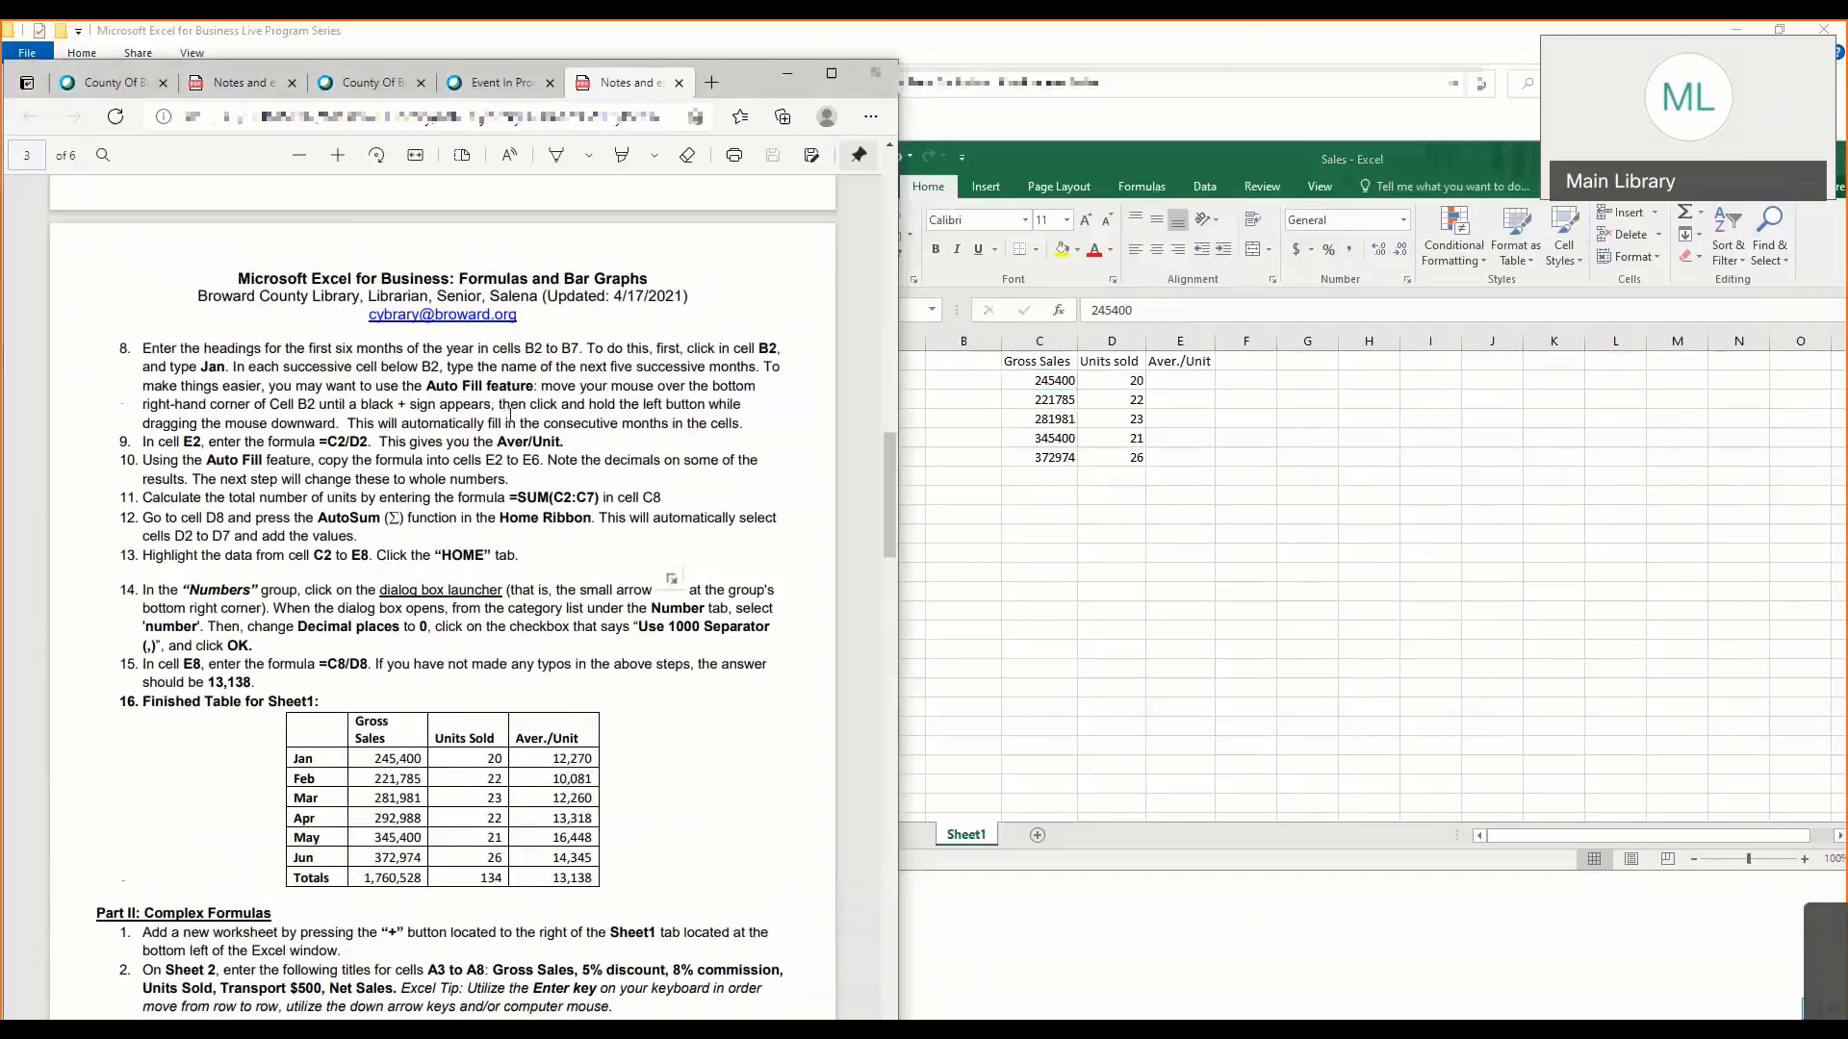
{"action": "scroll", "coordinate": [510, 415], "scroll_direction": "up", "scroll_amount": 4}
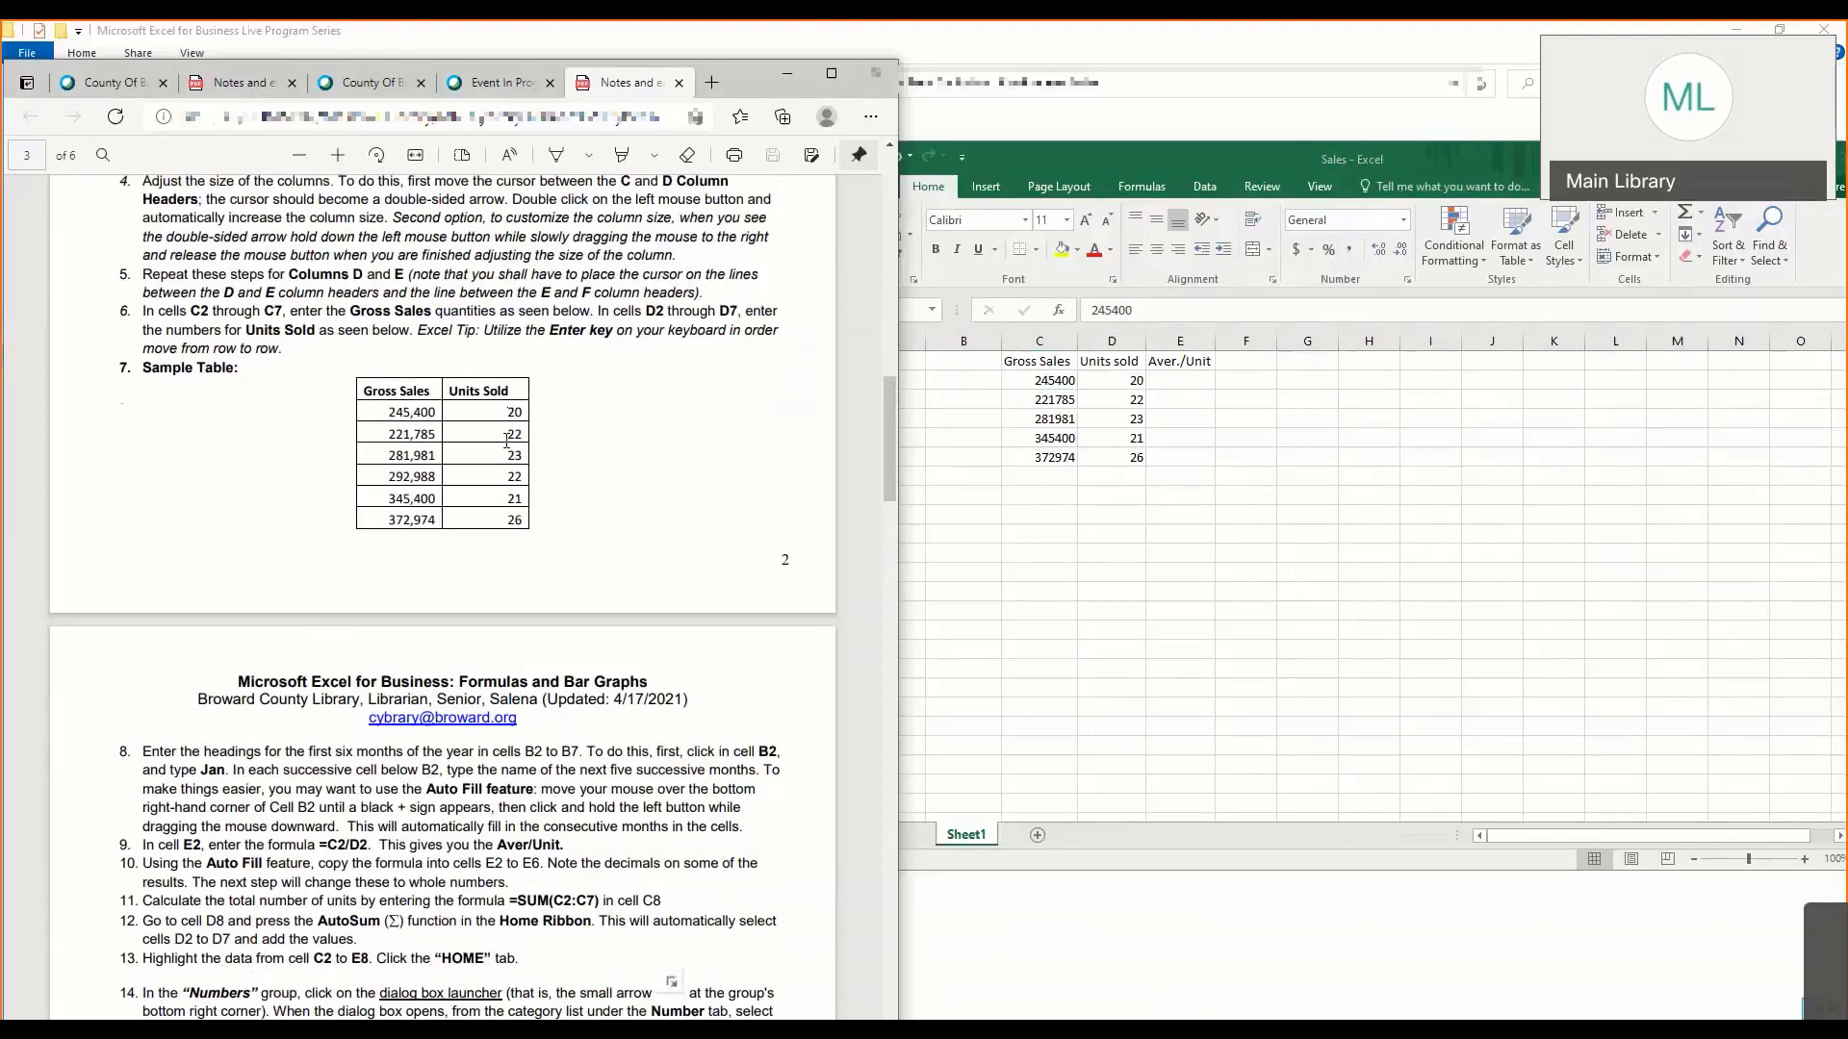
{"action": "scroll", "coordinate": [507, 441], "scroll_direction": "down", "scroll_amount": 4}
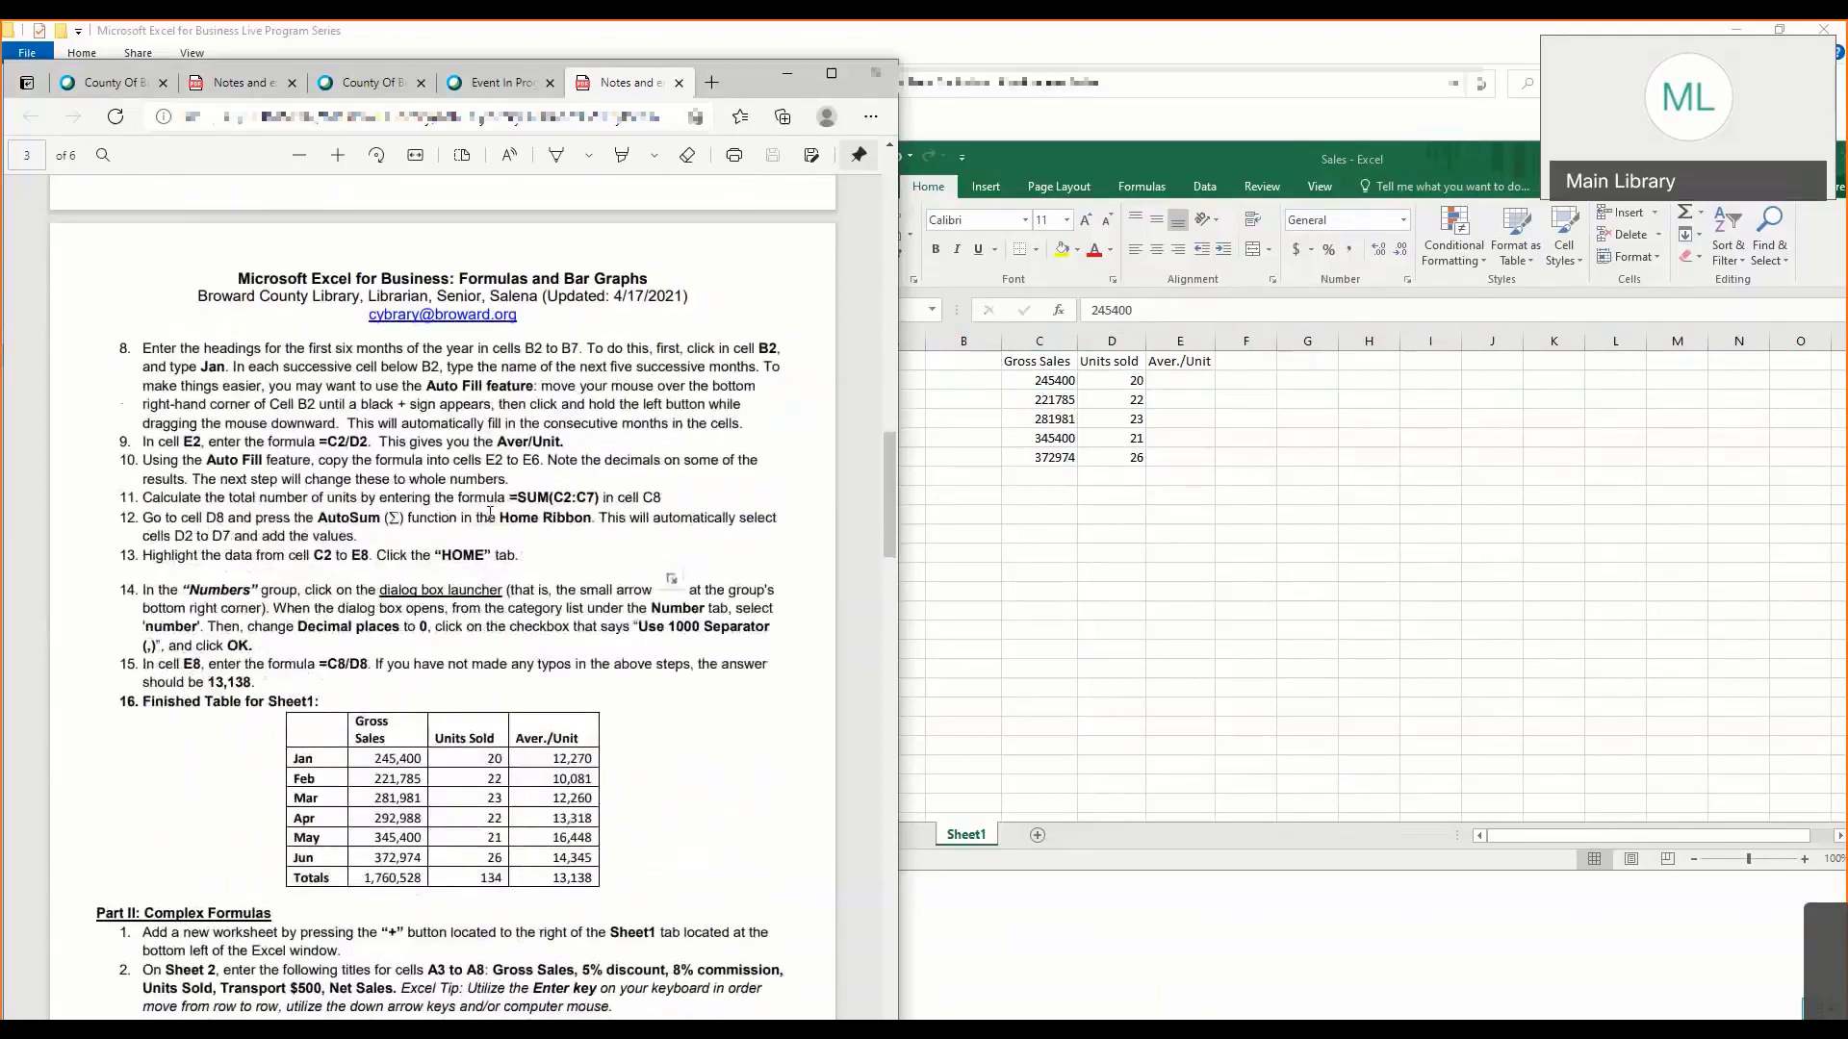
{"action": "left_click", "coordinate": [1036, 476]}
{"action": "left_click", "coordinate": [1145, 460]}
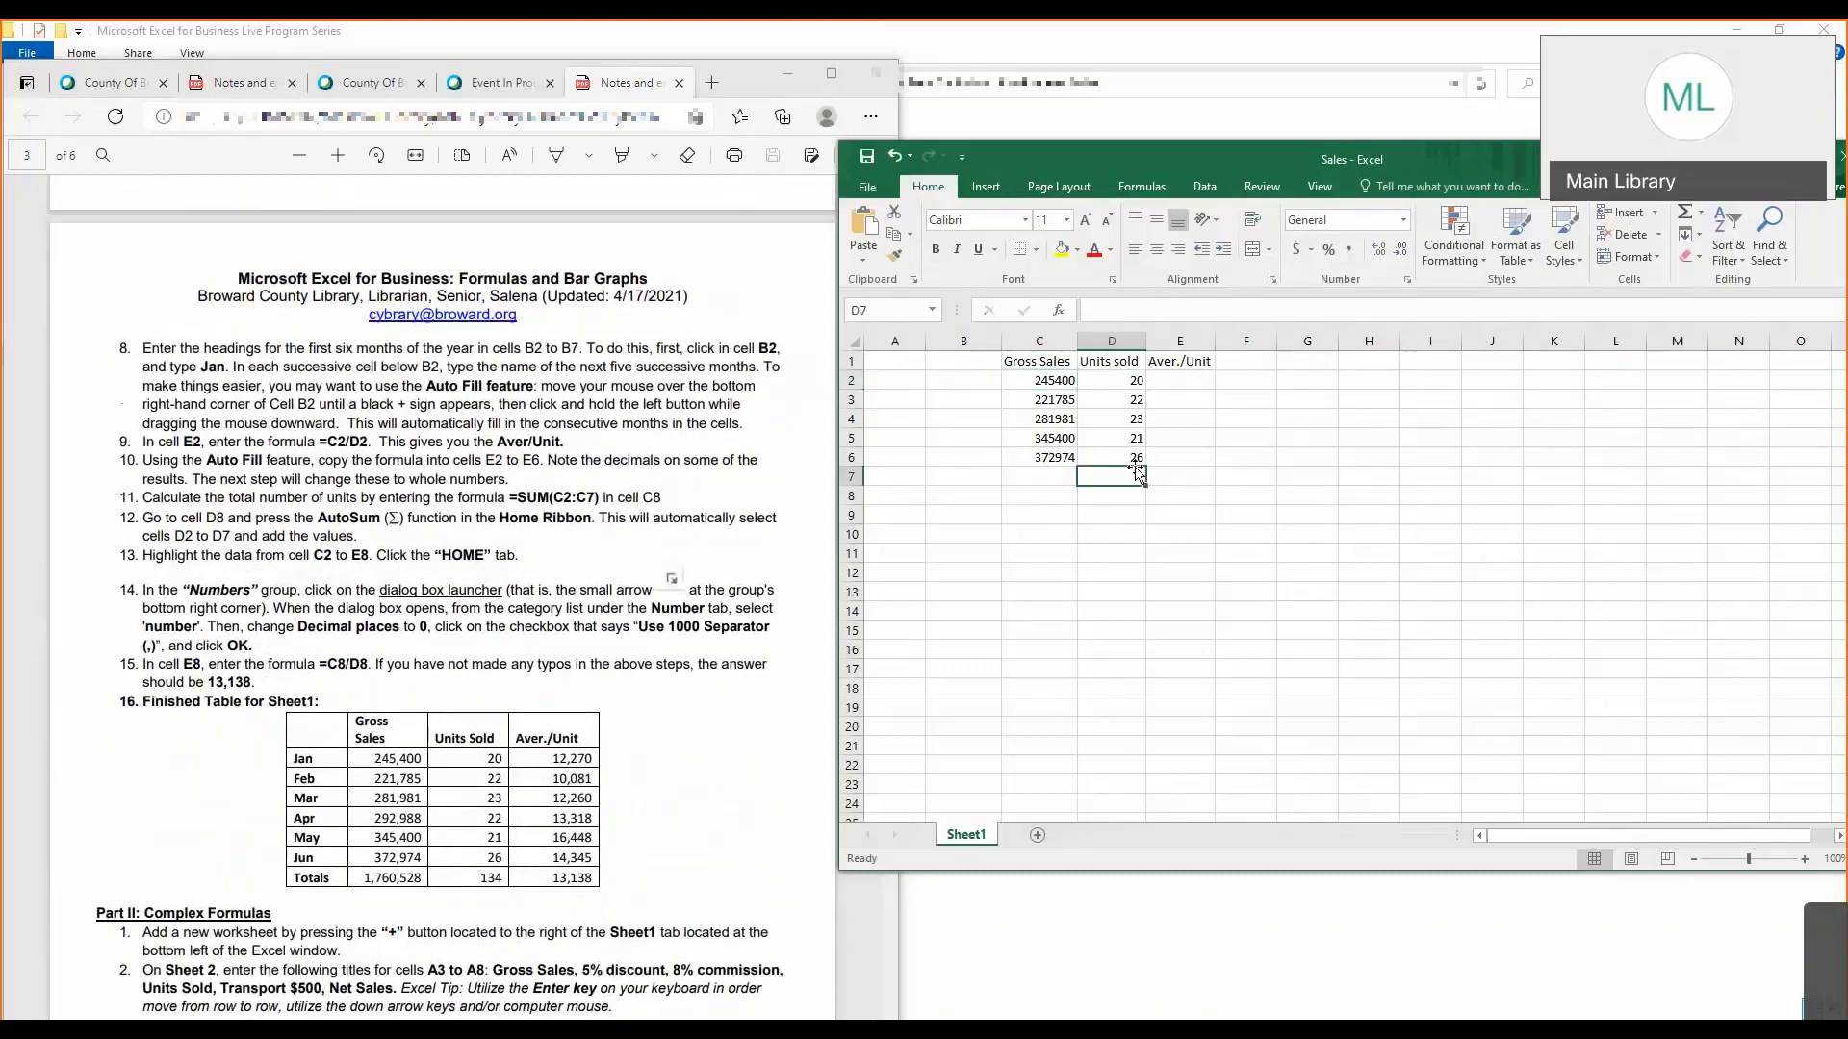
{"action": "left_click", "coordinate": [1063, 475]}
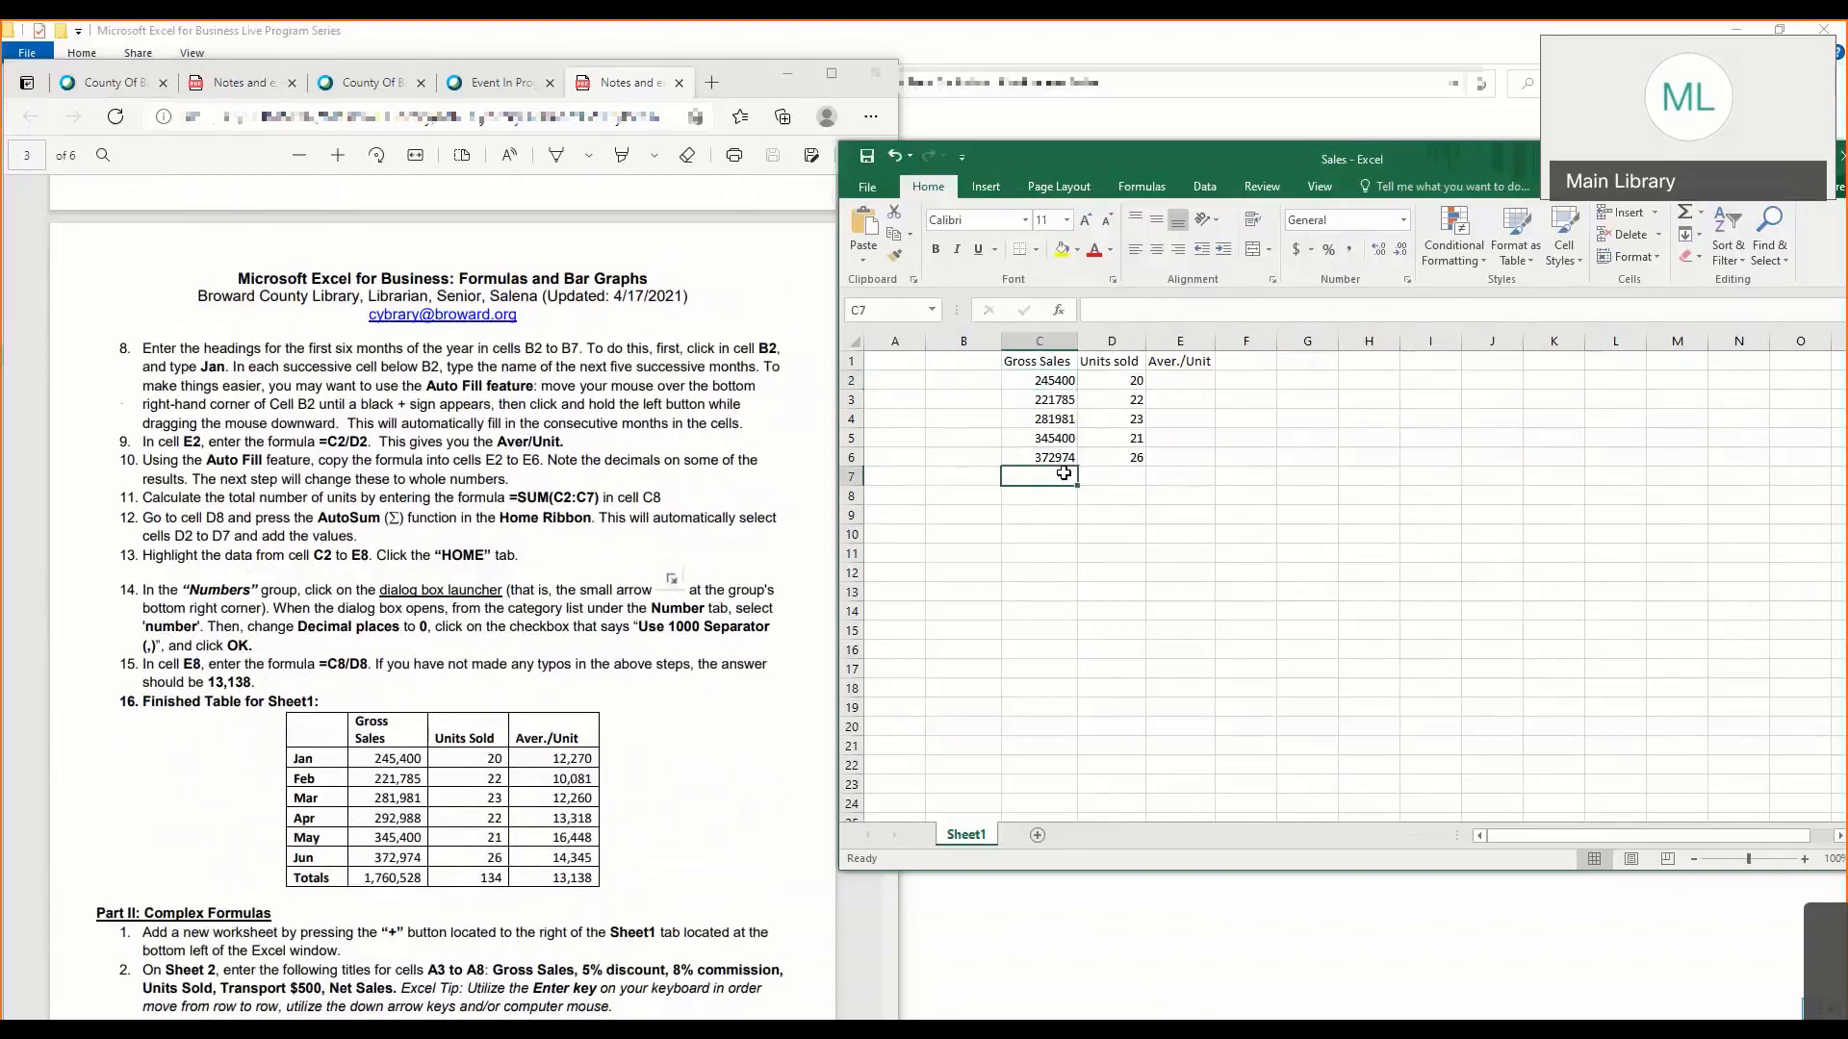
- Enter Jan in cell B2 and AutoFill the consecutive months down to May in B6
{"action": "left_click", "coordinate": [984, 387]}
{"action": "type", "text": "Jan"}
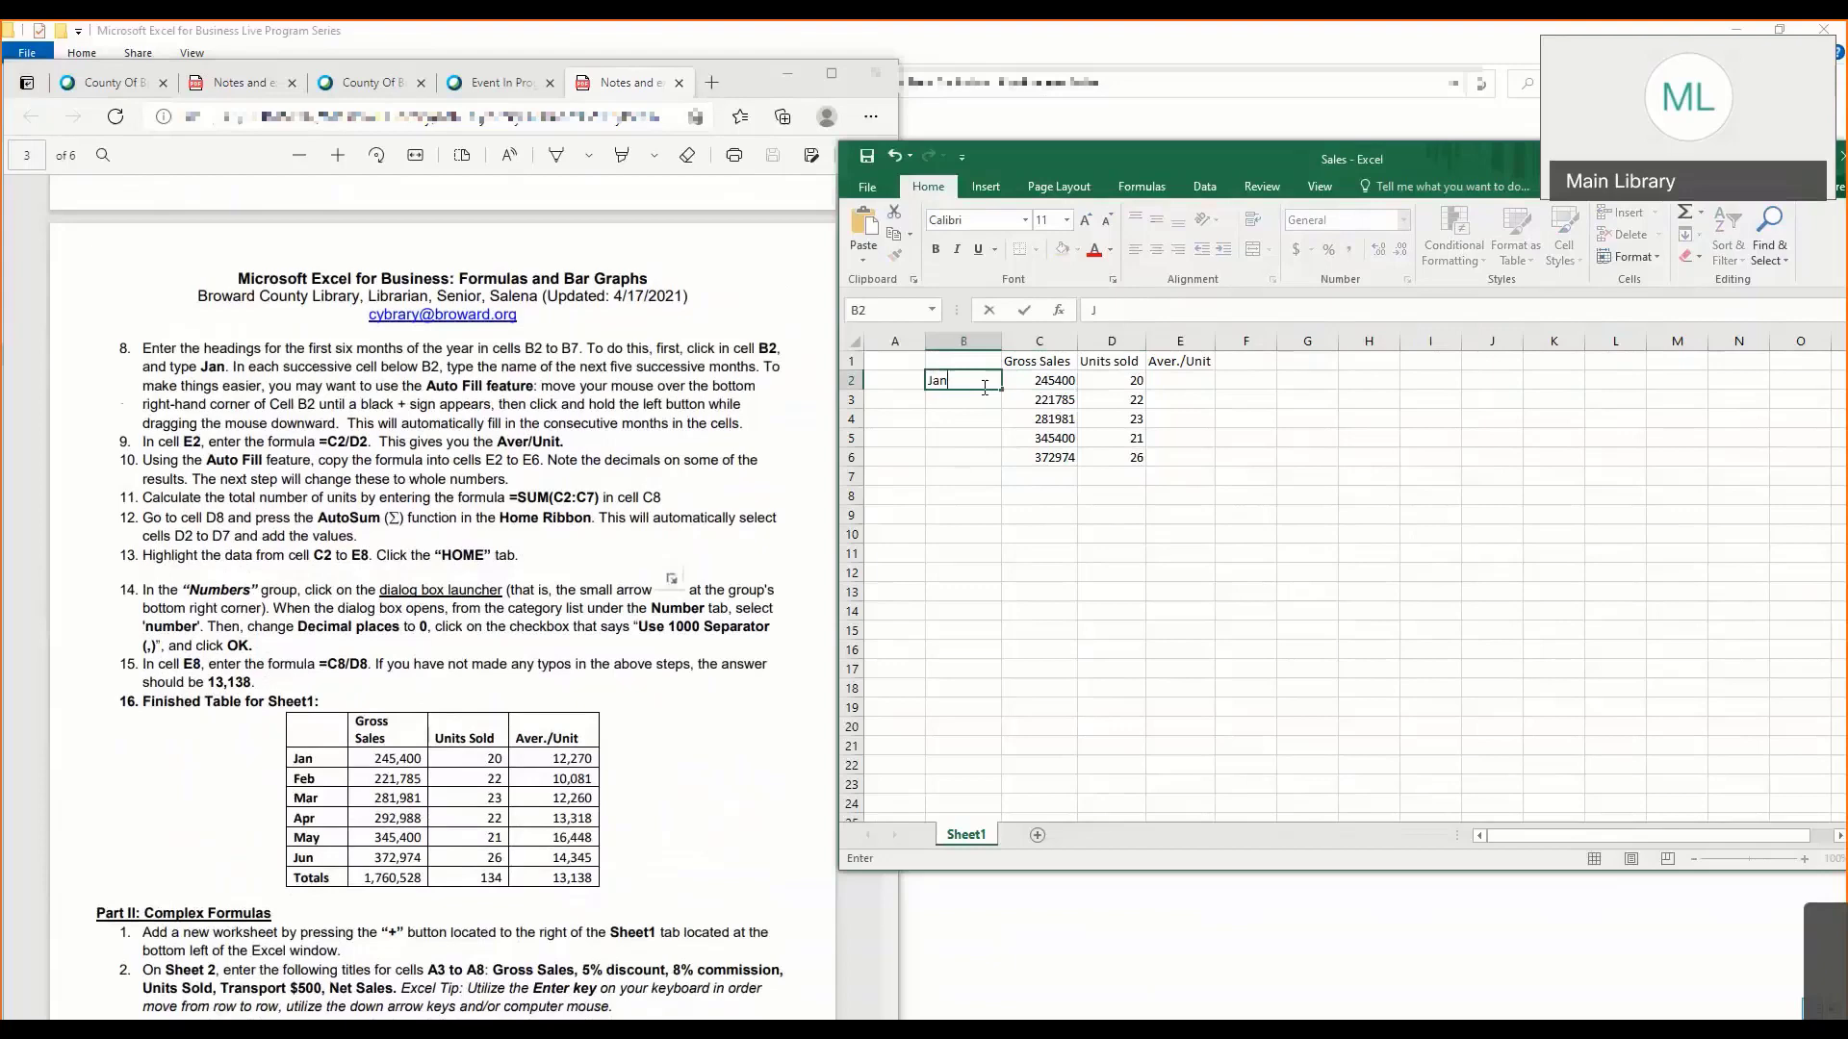
{"action": "left_click", "coordinate": [799, 371]}
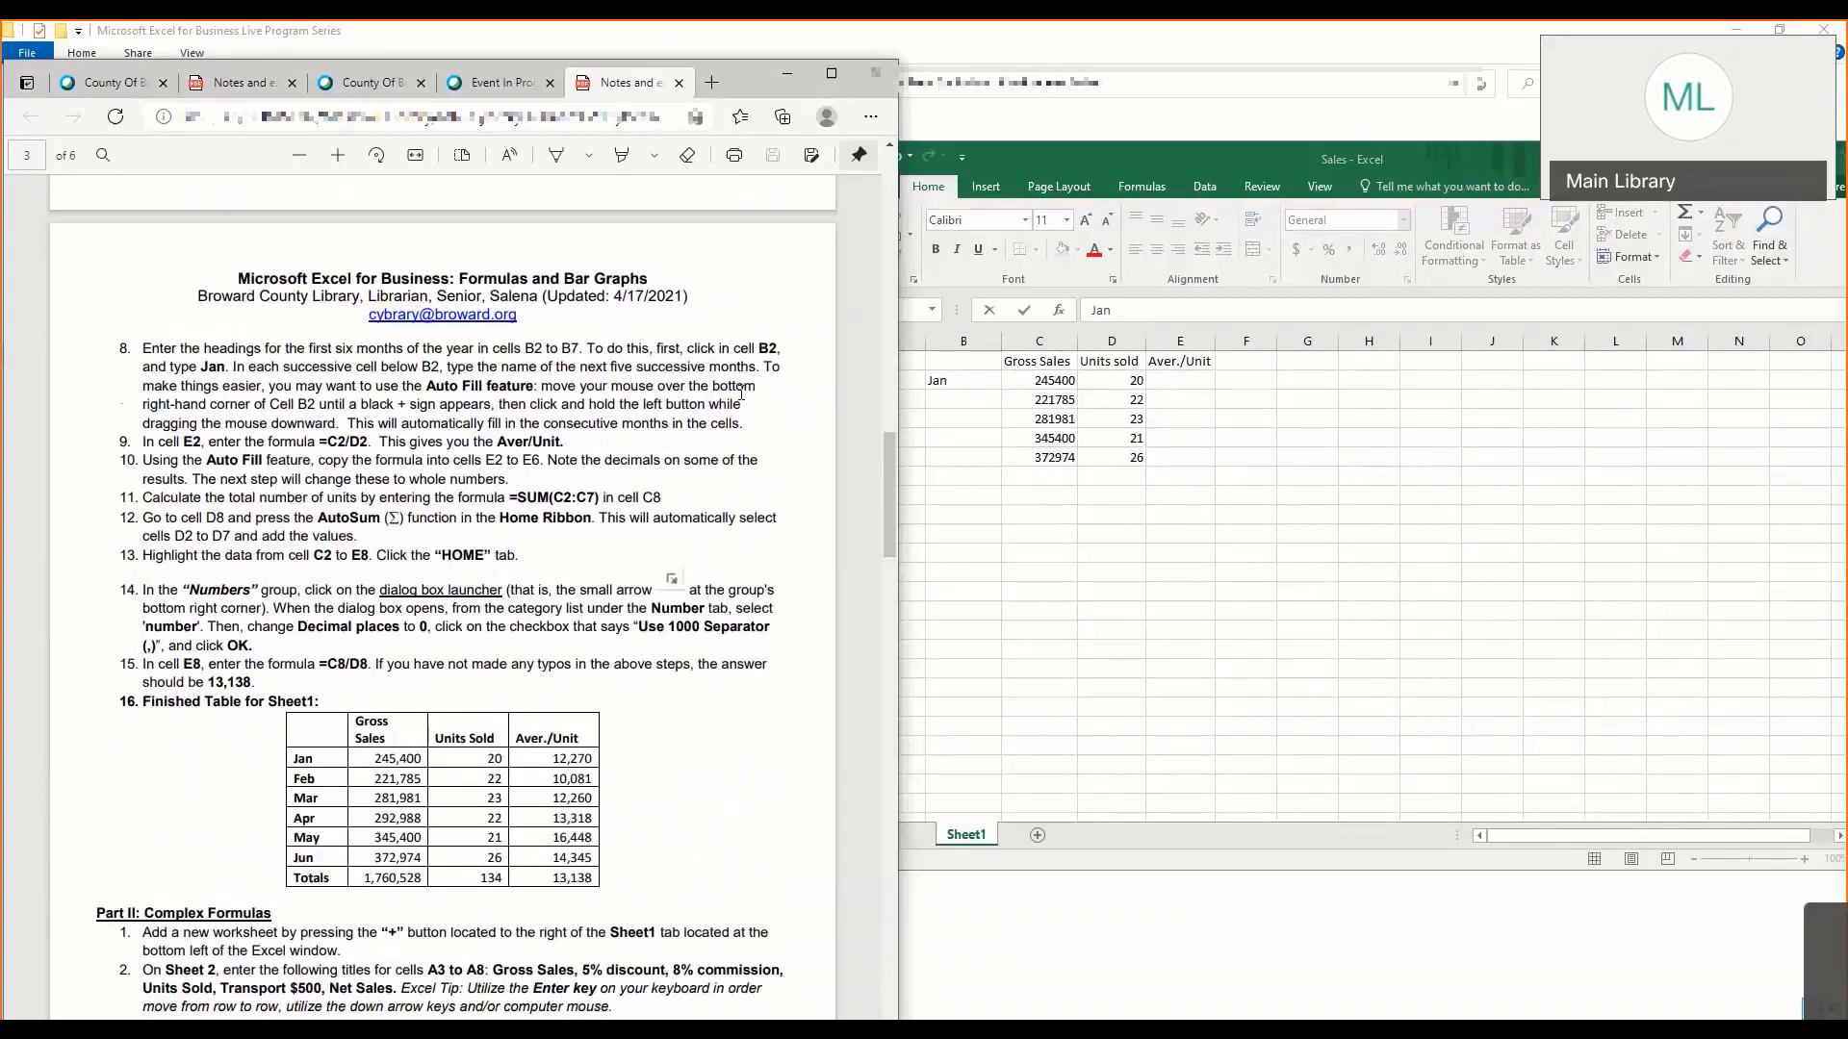
{"action": "left_click", "coordinate": [931, 426]}
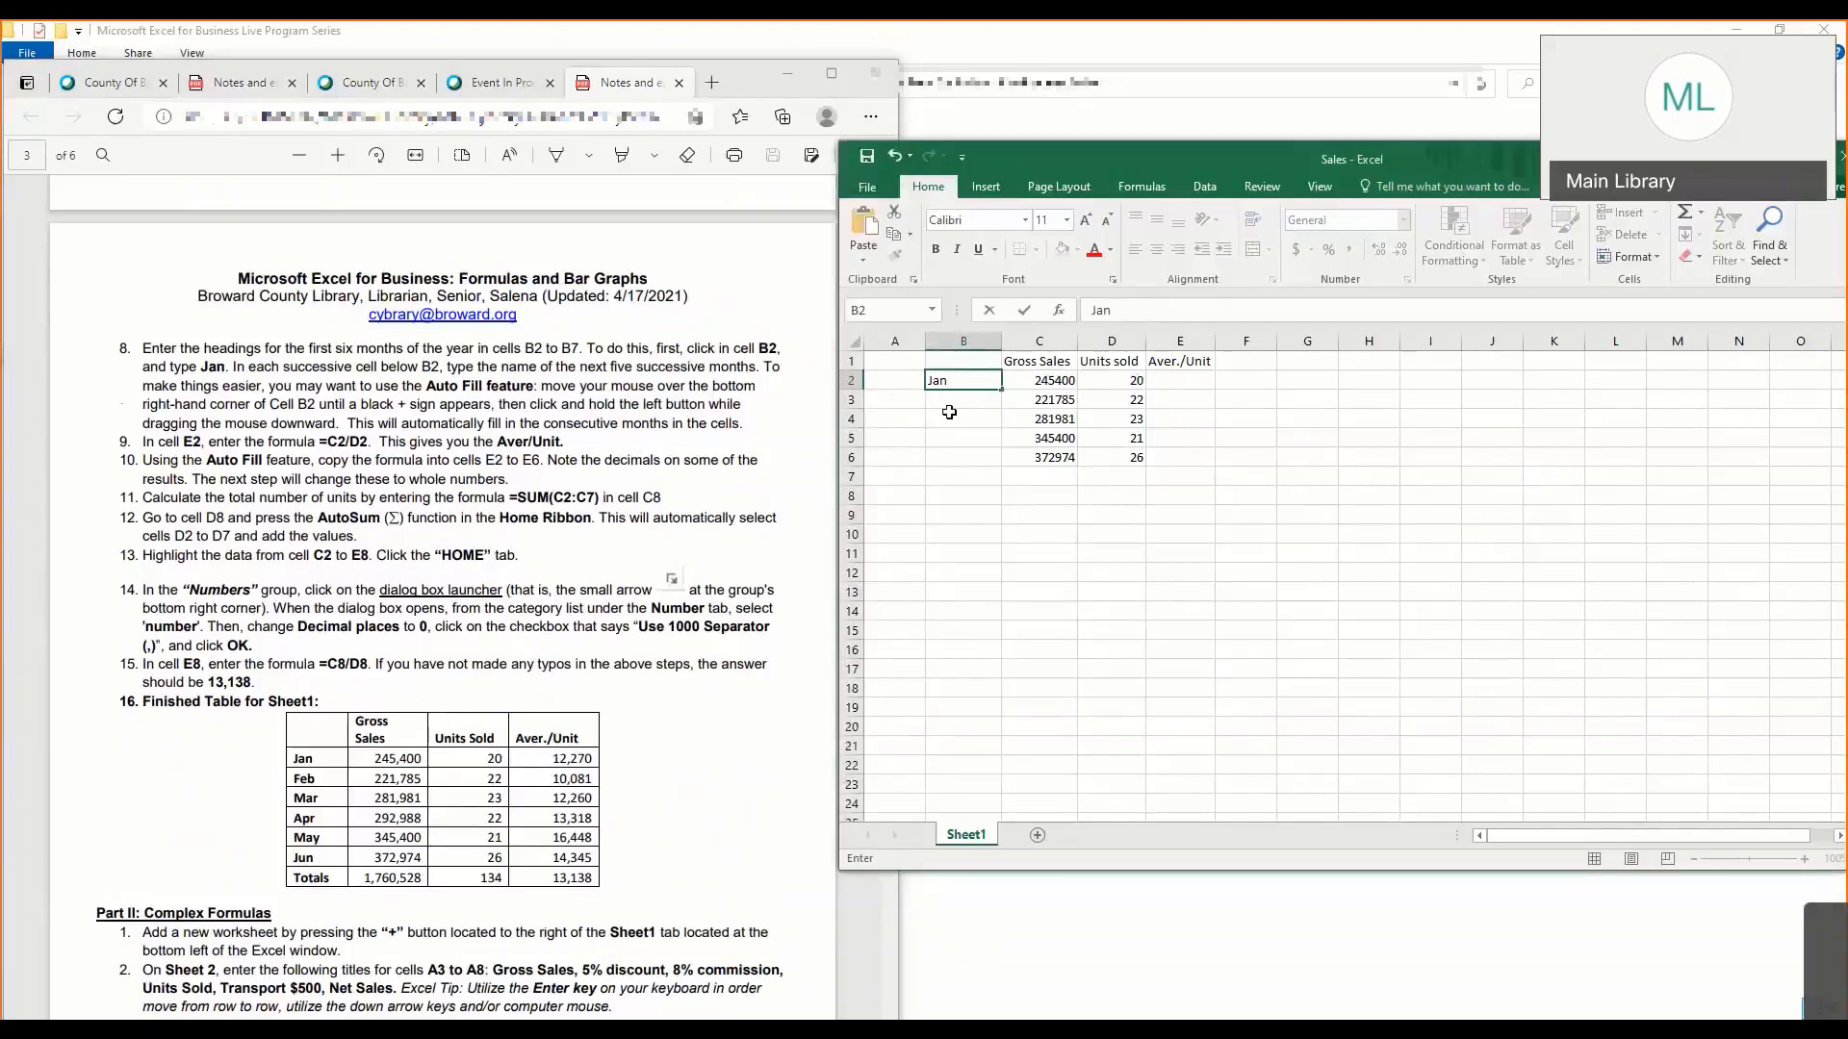
{"action": "key", "text": "Return"}
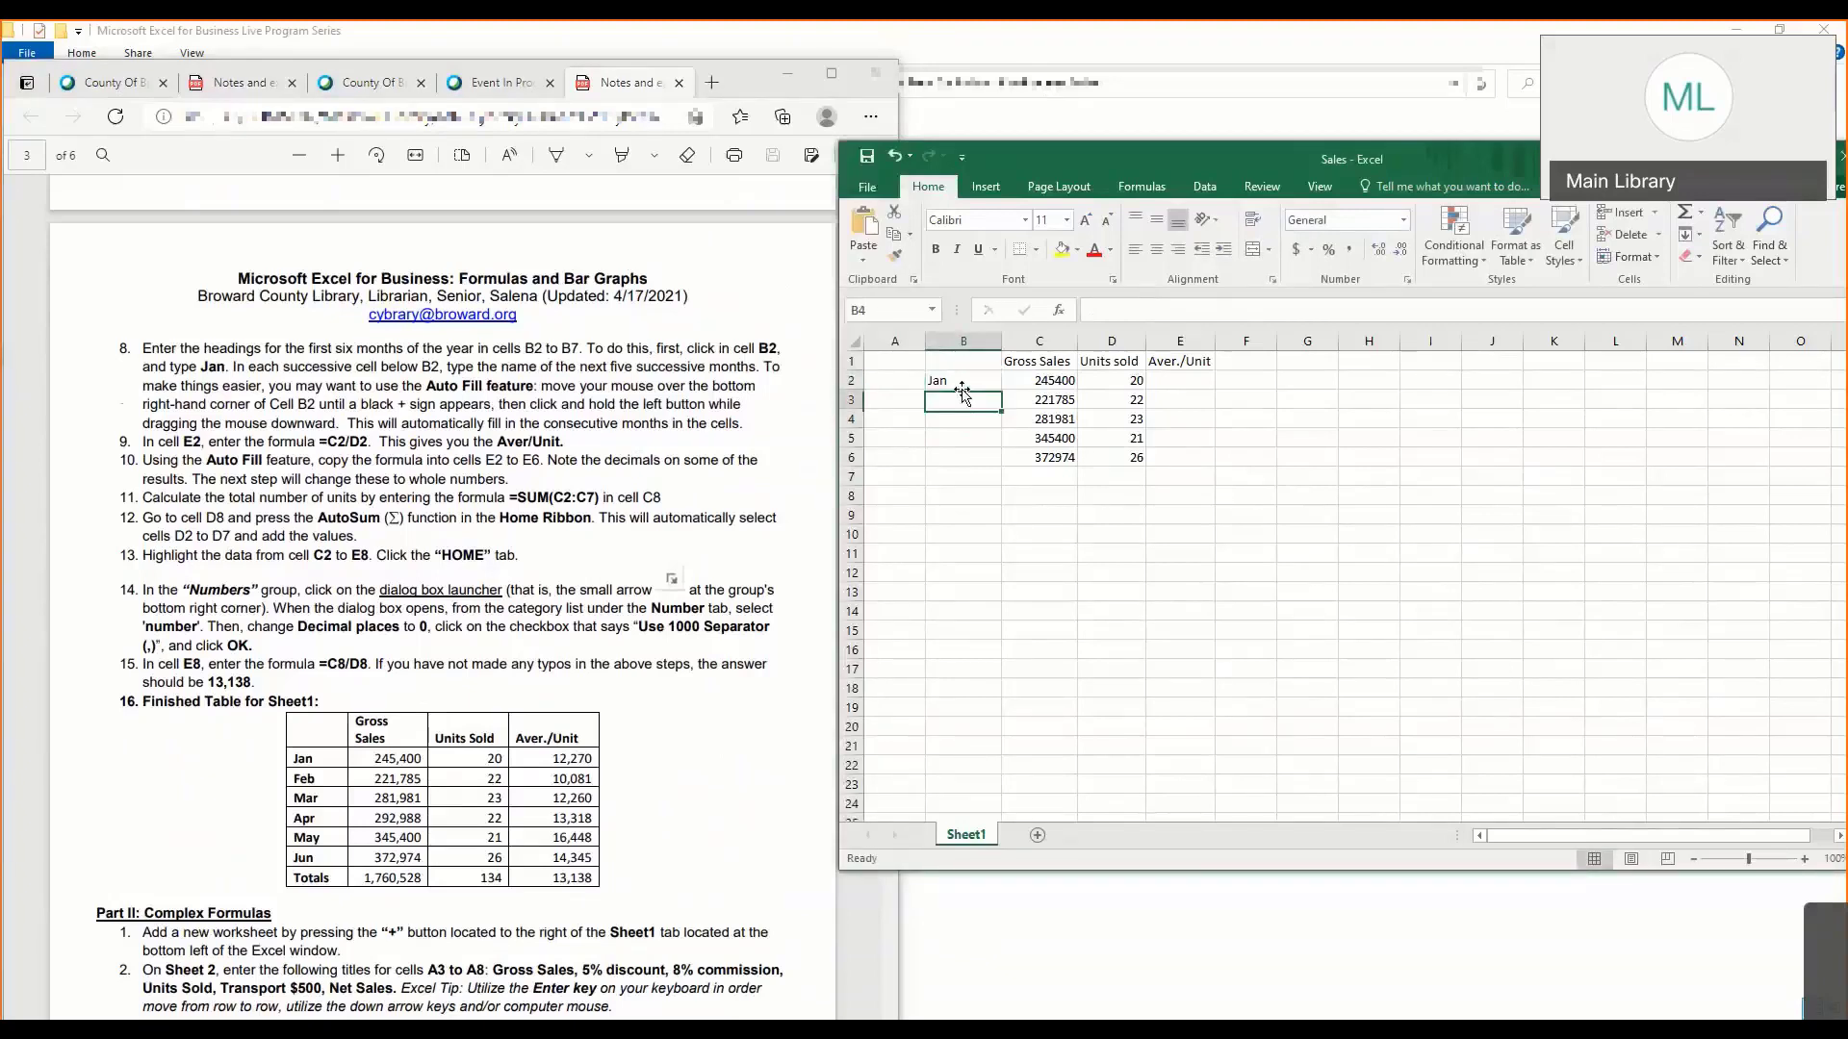
{"action": "left_click", "coordinate": [962, 383]}
{"action": "left_click_drag", "start_coordinate": [1003, 391], "coordinate": [999, 464]}
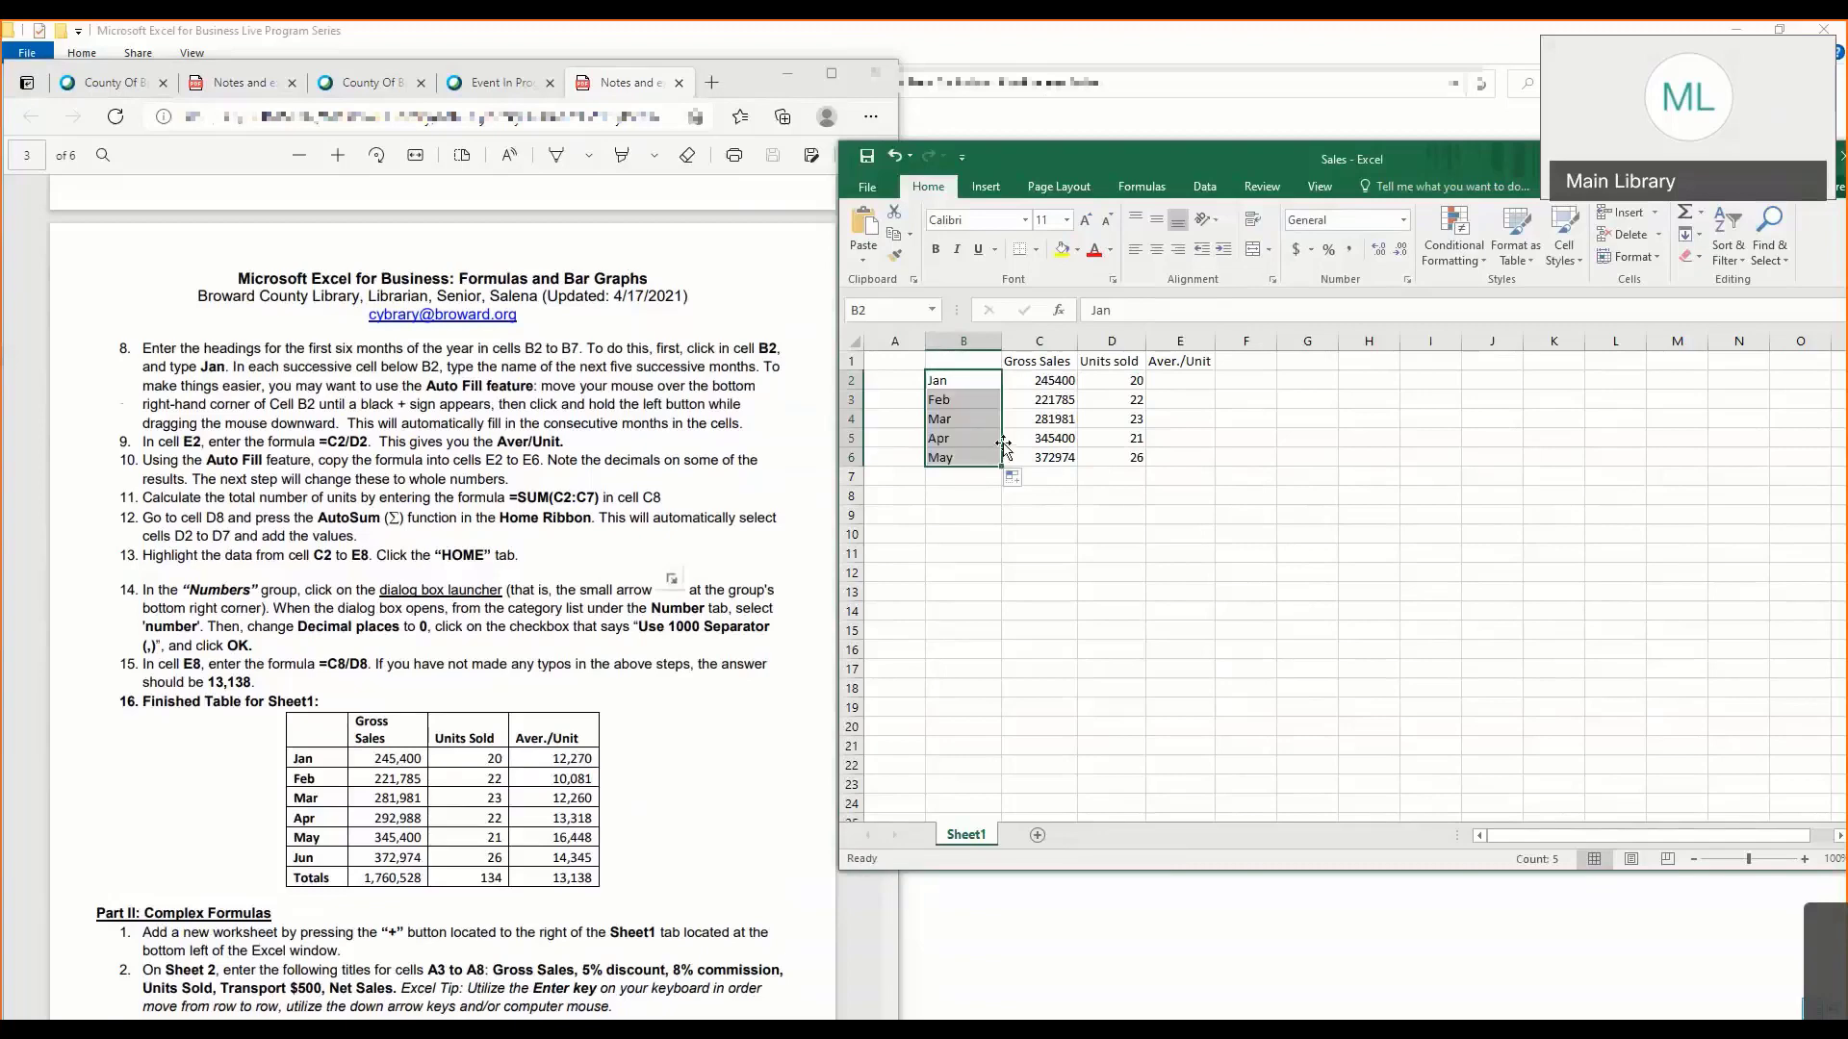
- Bring the notes' sample table into view and extend the AutoFill month series to June in cell B7
{"action": "left_click", "coordinate": [972, 458]}
{"action": "left_click", "coordinate": [566, 469]}
{"action": "scroll", "coordinate": [566, 469], "scroll_direction": "up", "scroll_amount": 2}
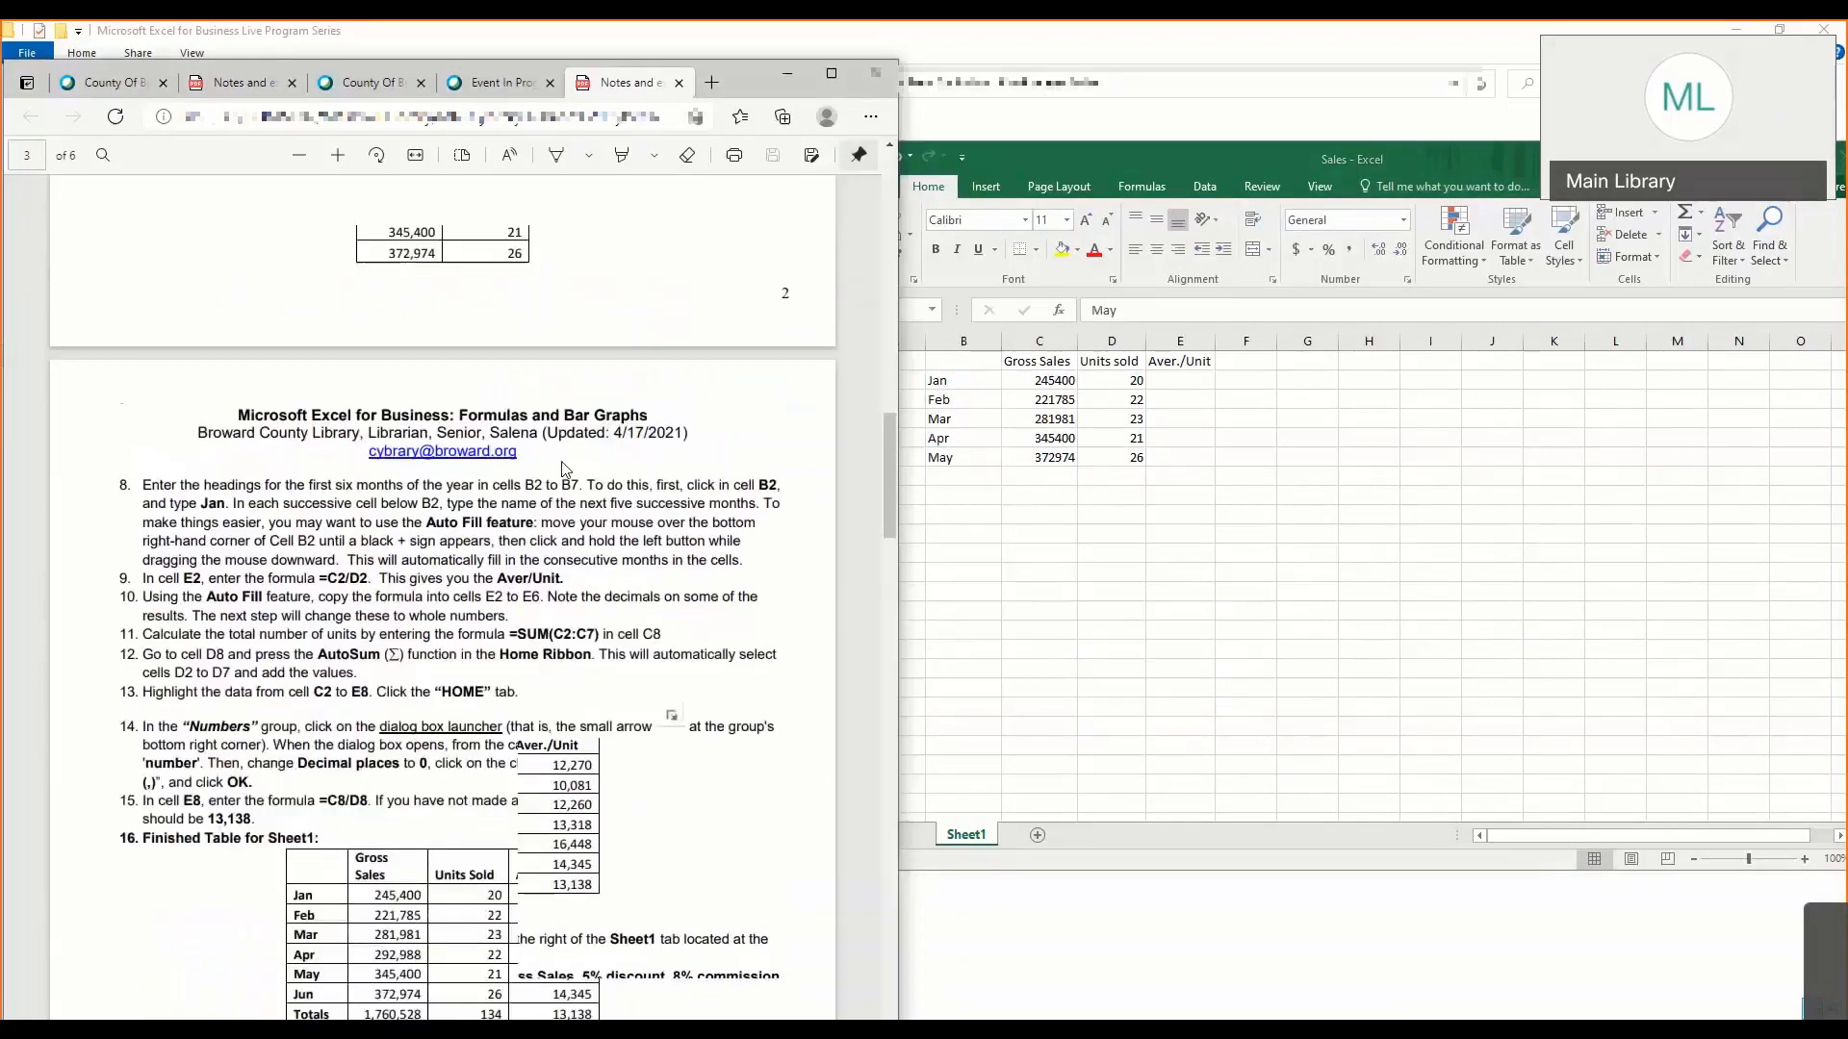
{"action": "scroll", "coordinate": [566, 469], "scroll_direction": "up", "scroll_amount": 4}
{"action": "left_click", "coordinate": [1028, 492]}
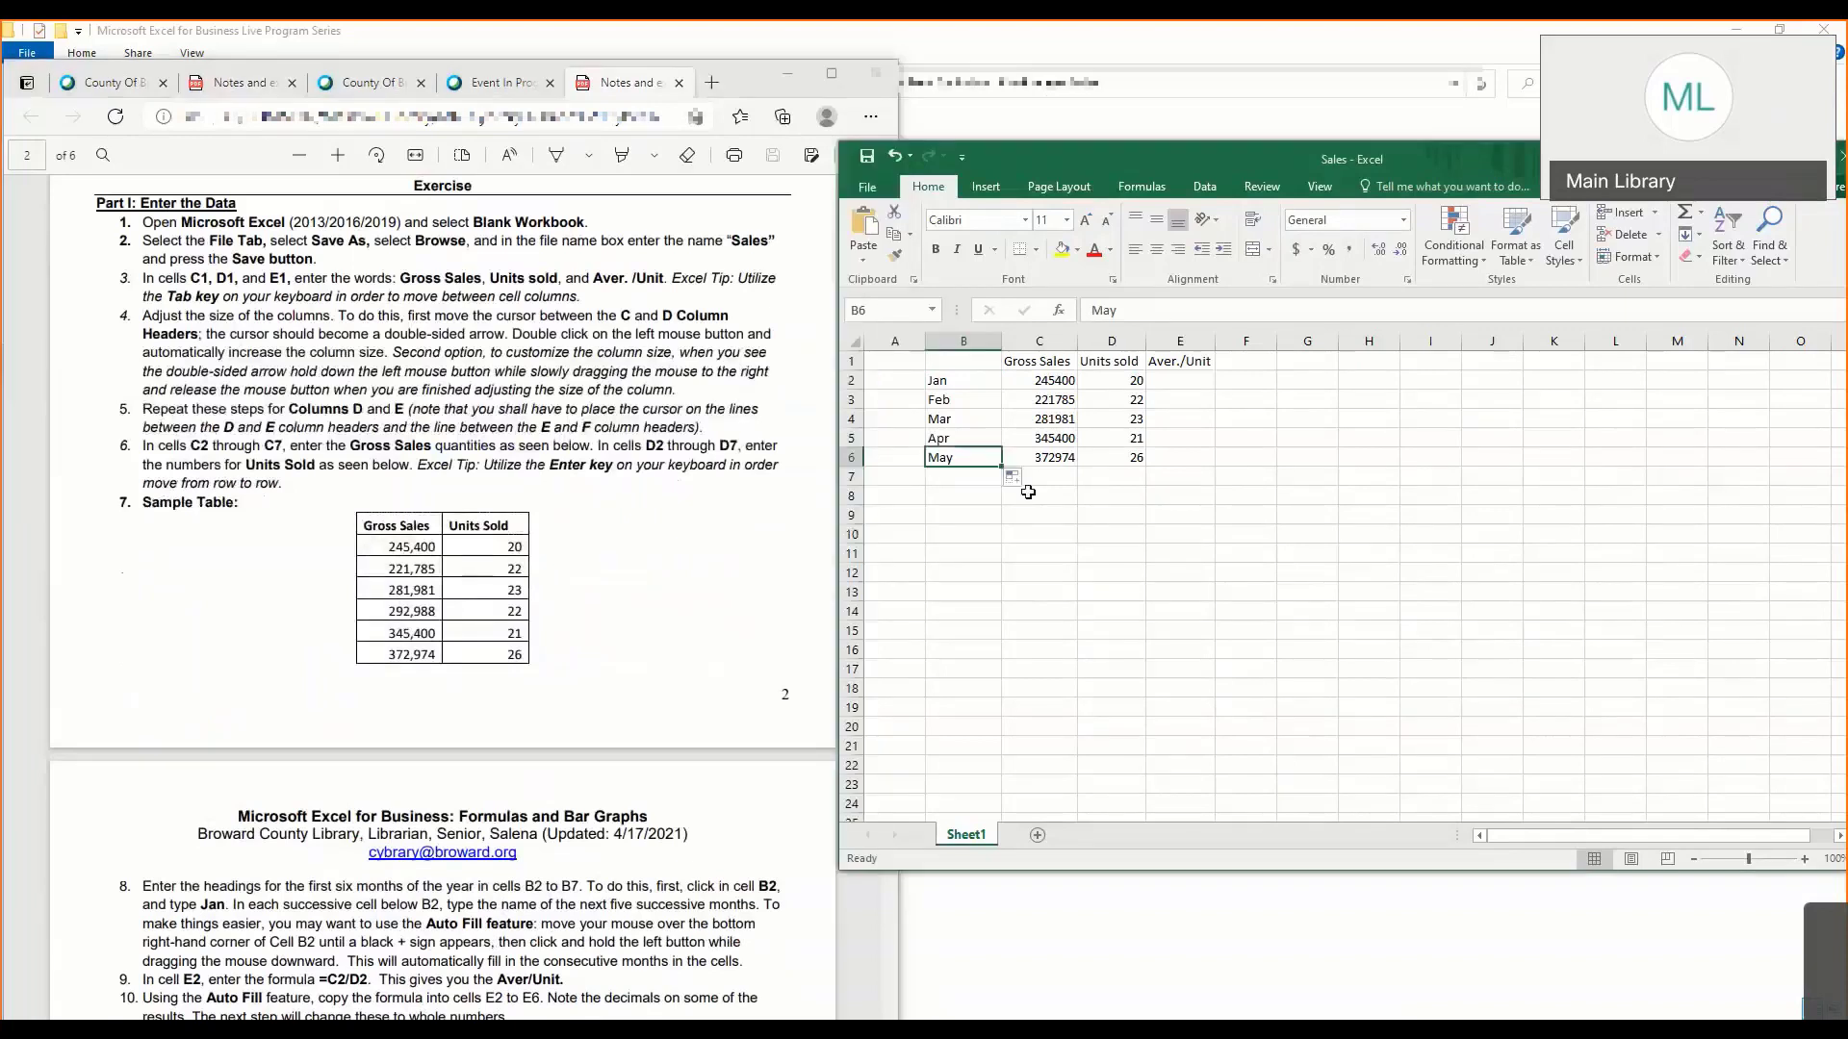
{"action": "left_click", "coordinate": [1028, 492]}
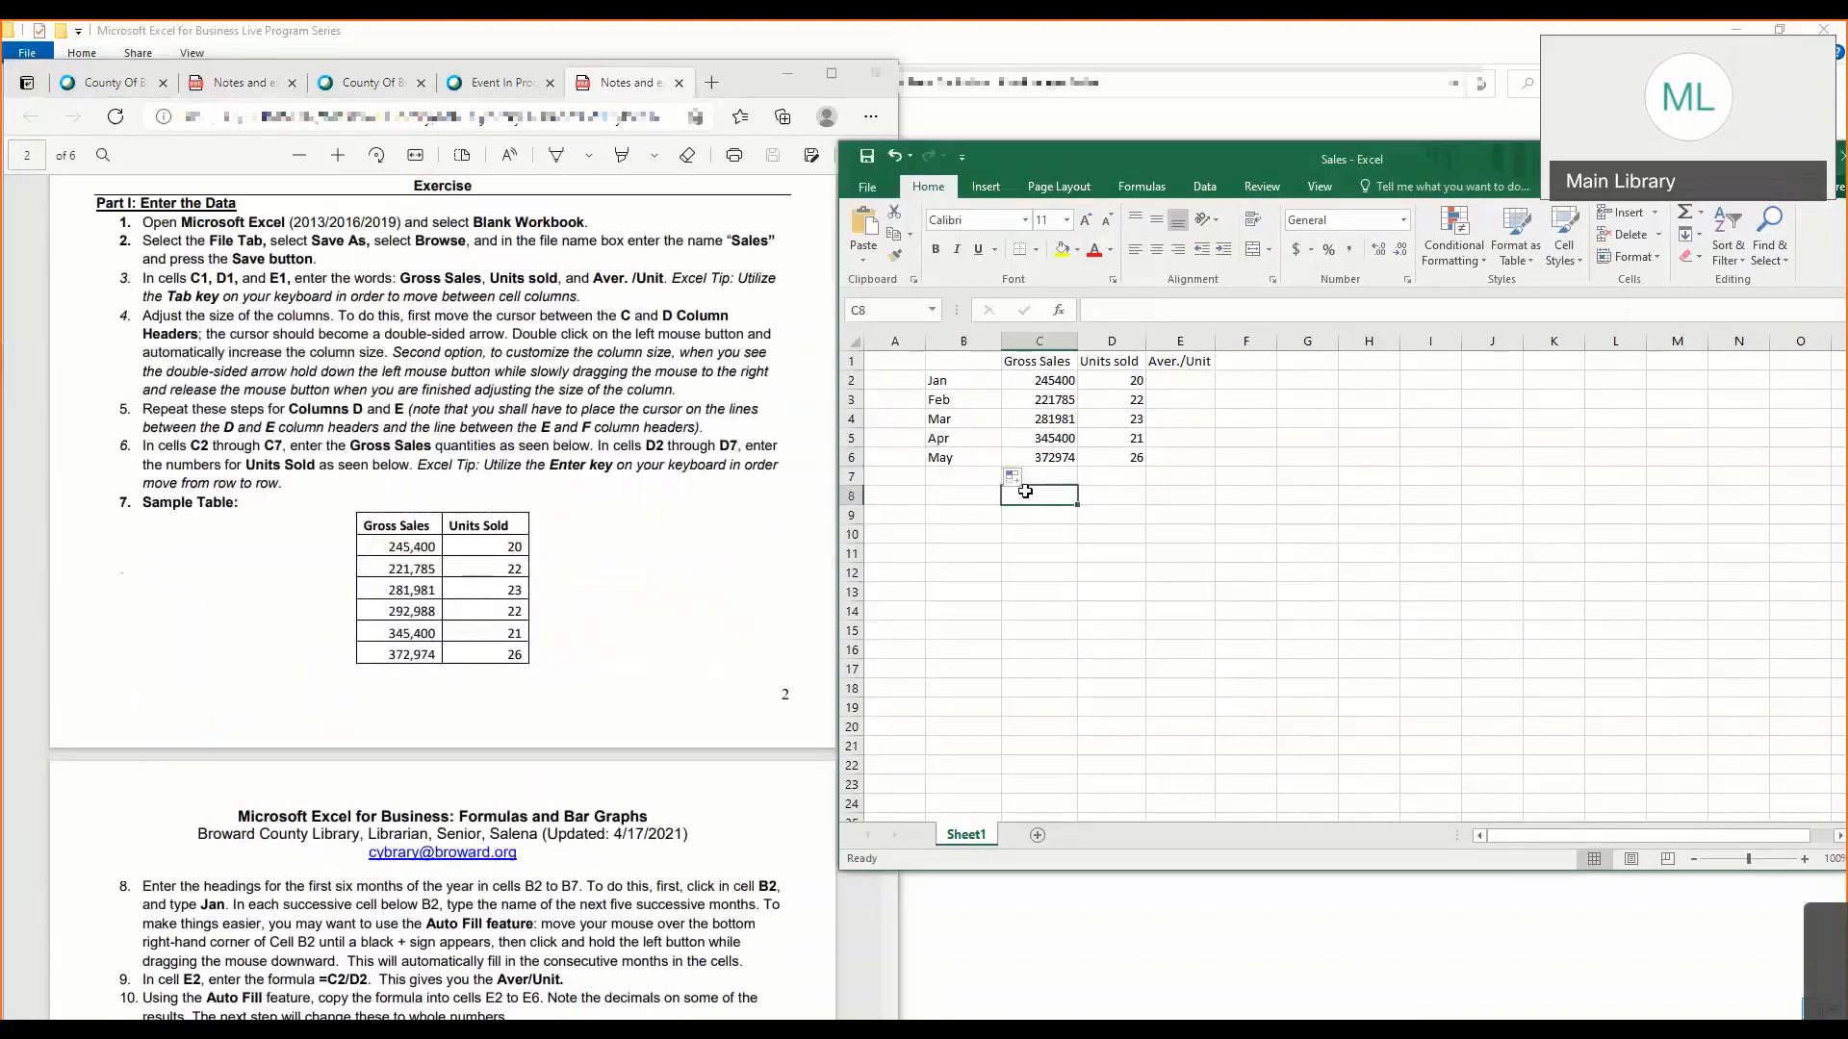
{"action": "left_click", "coordinate": [979, 459]}
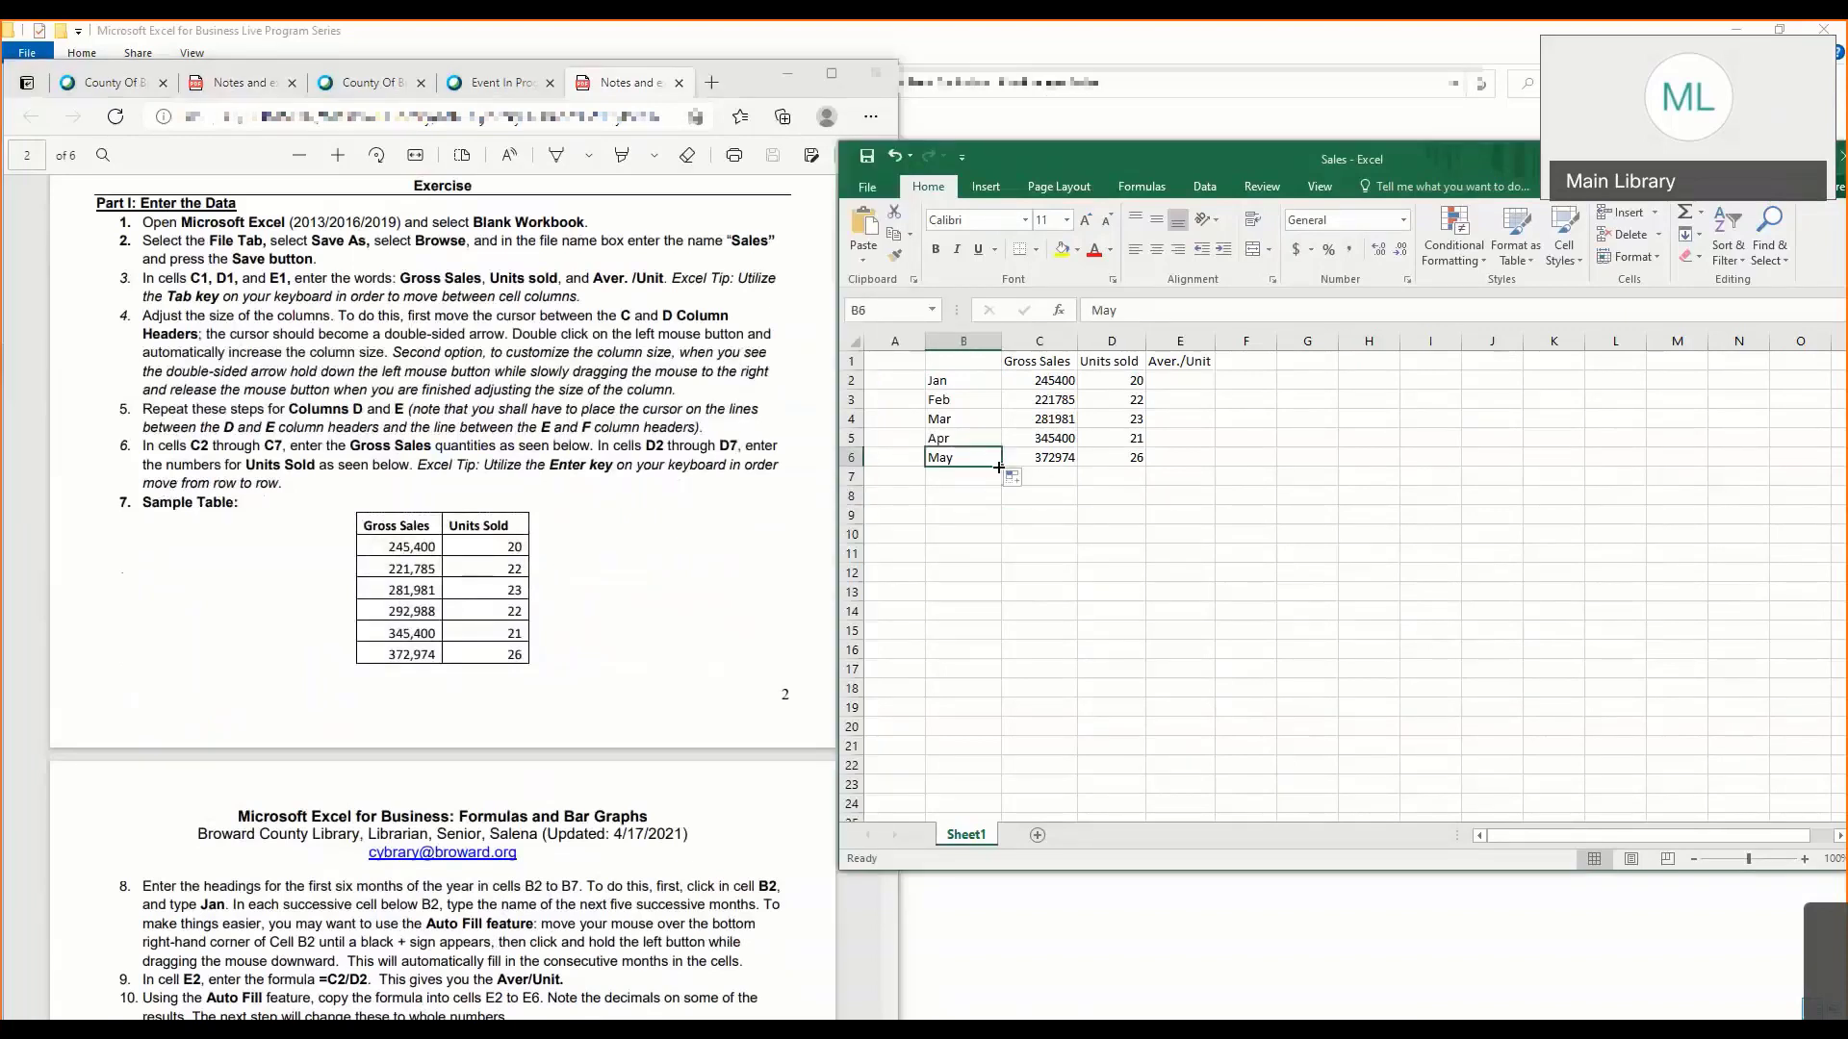
{"action": "left_click_drag", "start_coordinate": [999, 473], "coordinate": [1001, 491]}
- Copy the Gross Sales and Units sold values in C5:D6 and paste them one row lower into C6:D7
{"action": "left_click", "coordinate": [1052, 460]}
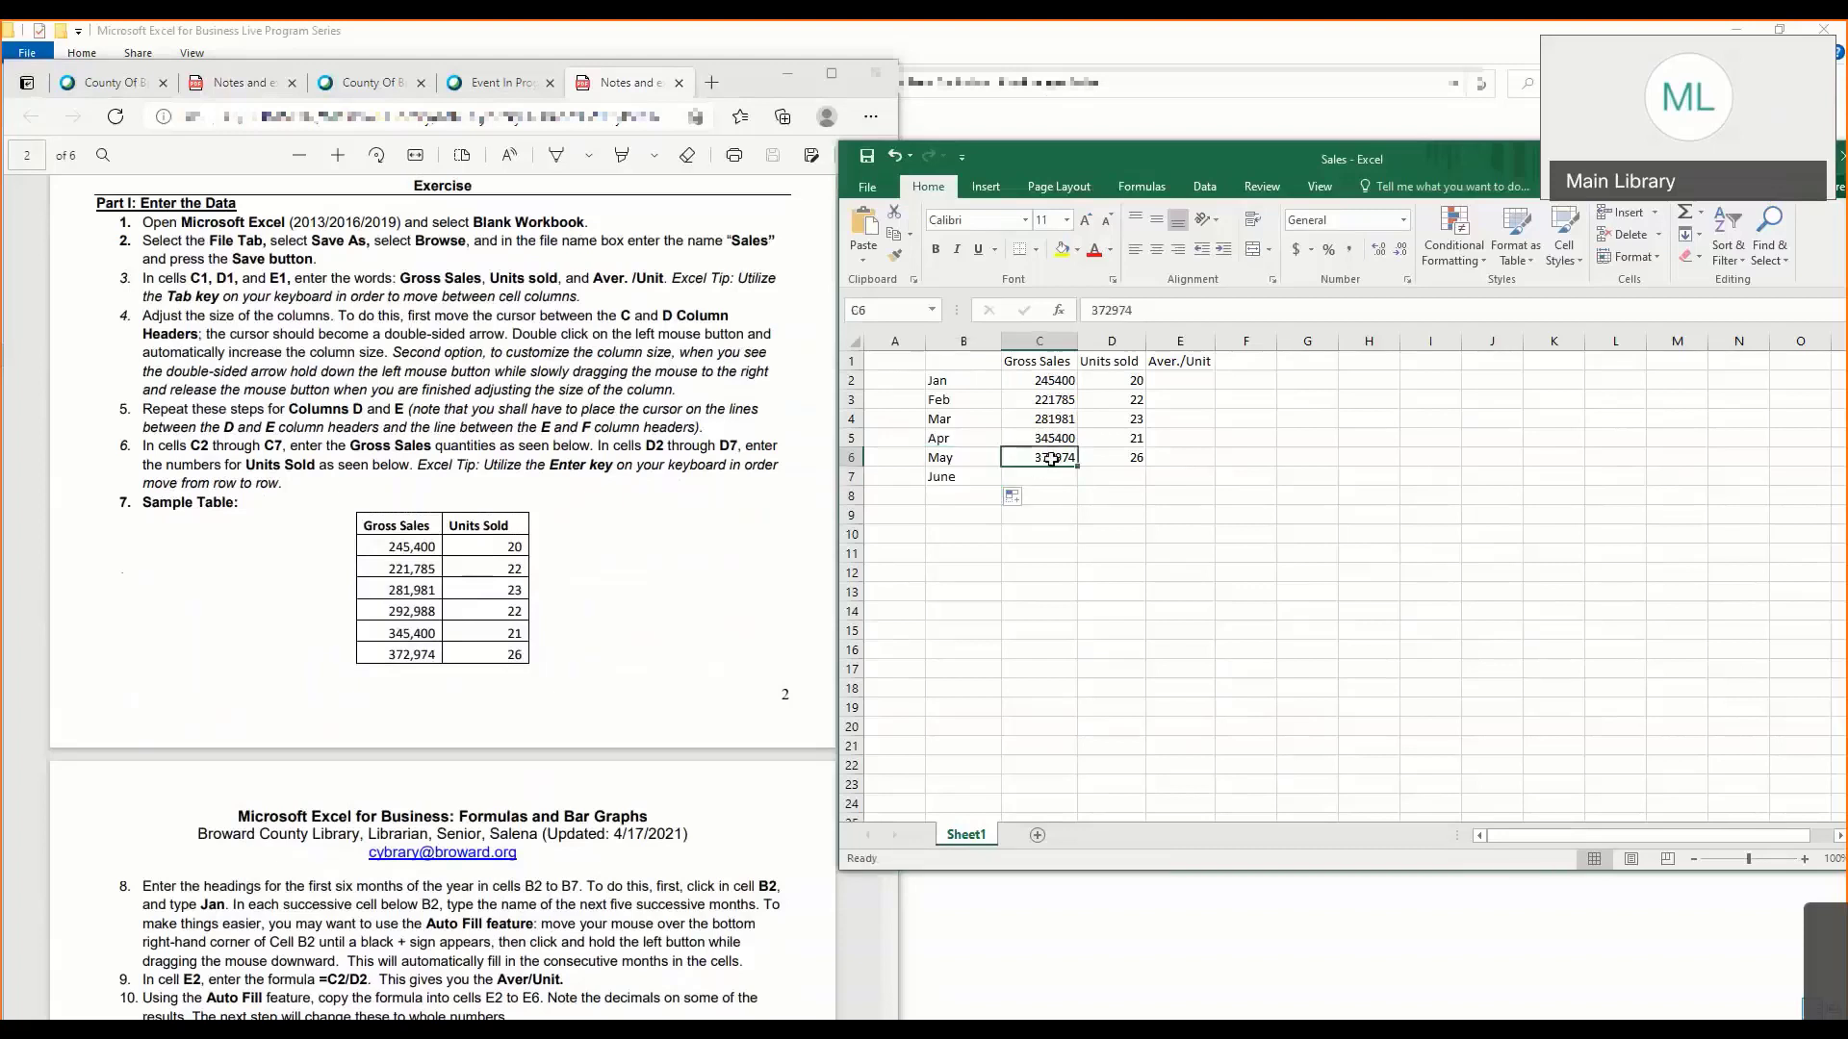
{"action": "left_click", "coordinate": [1011, 419]}
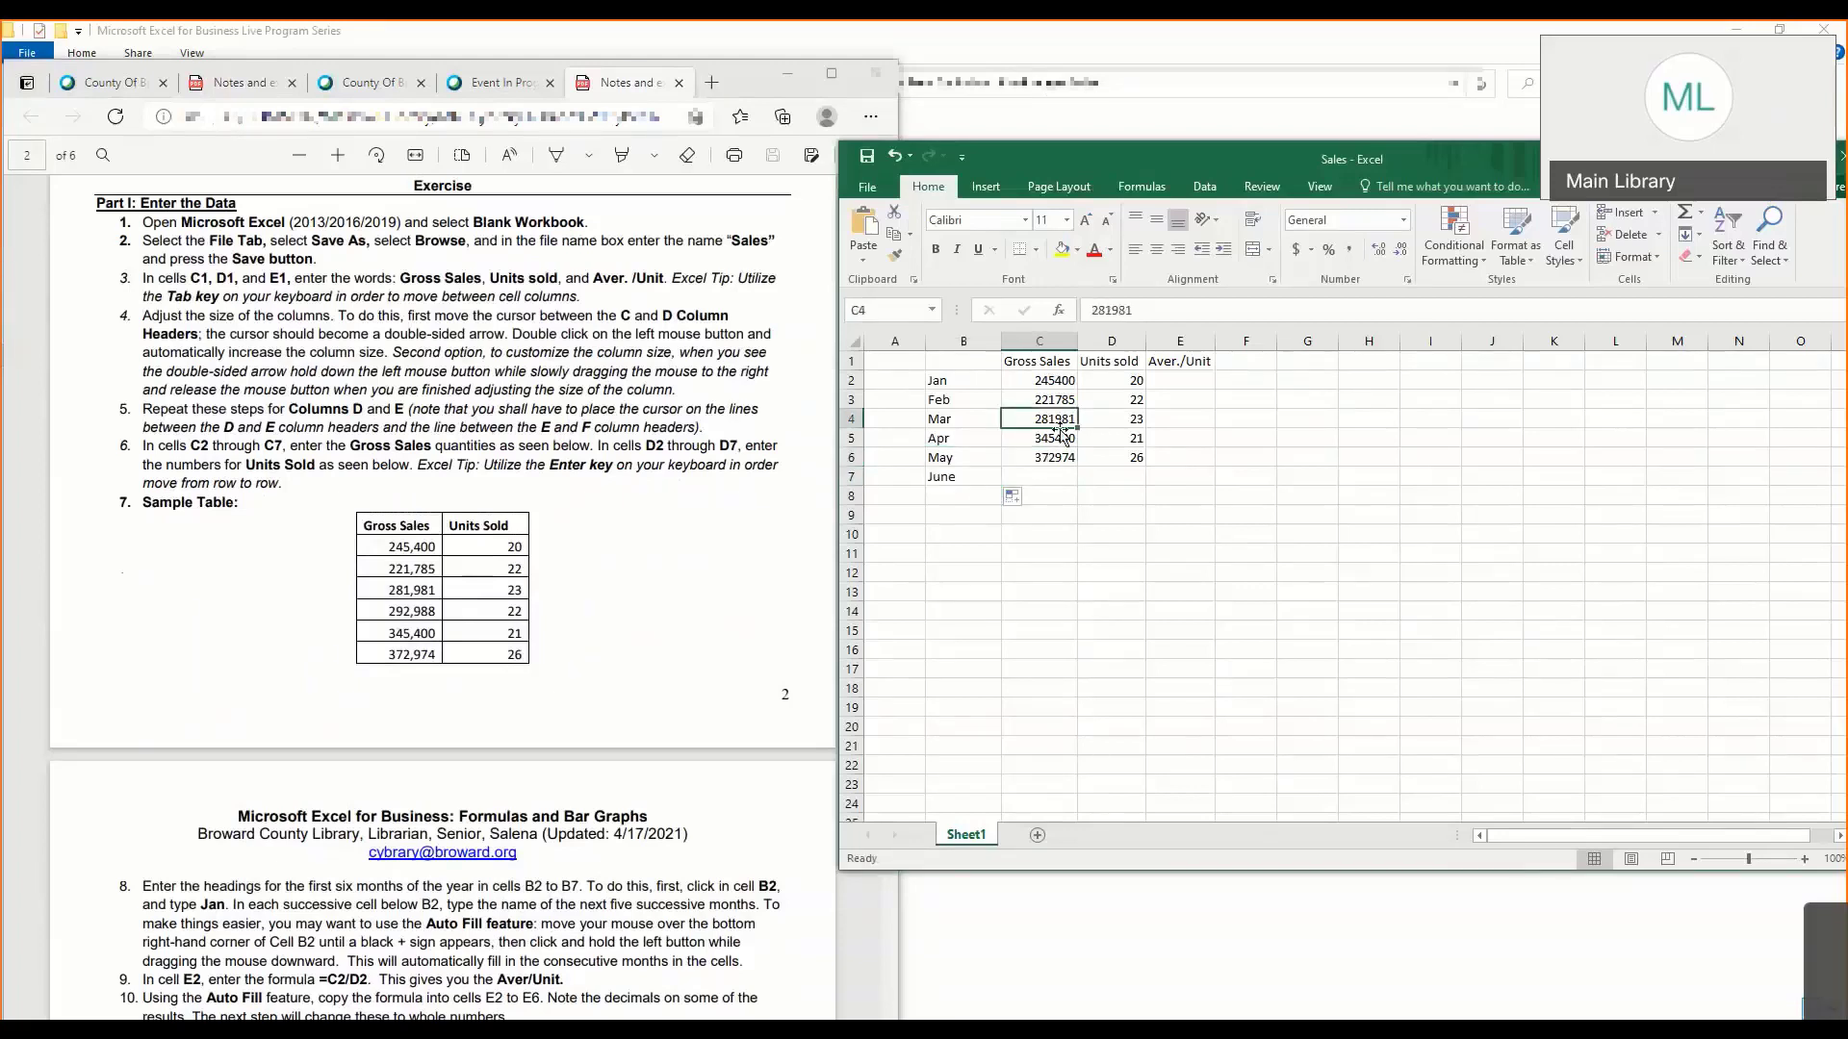
{"action": "left_click_drag", "start_coordinate": [1039, 440], "coordinate": [1079, 453]}
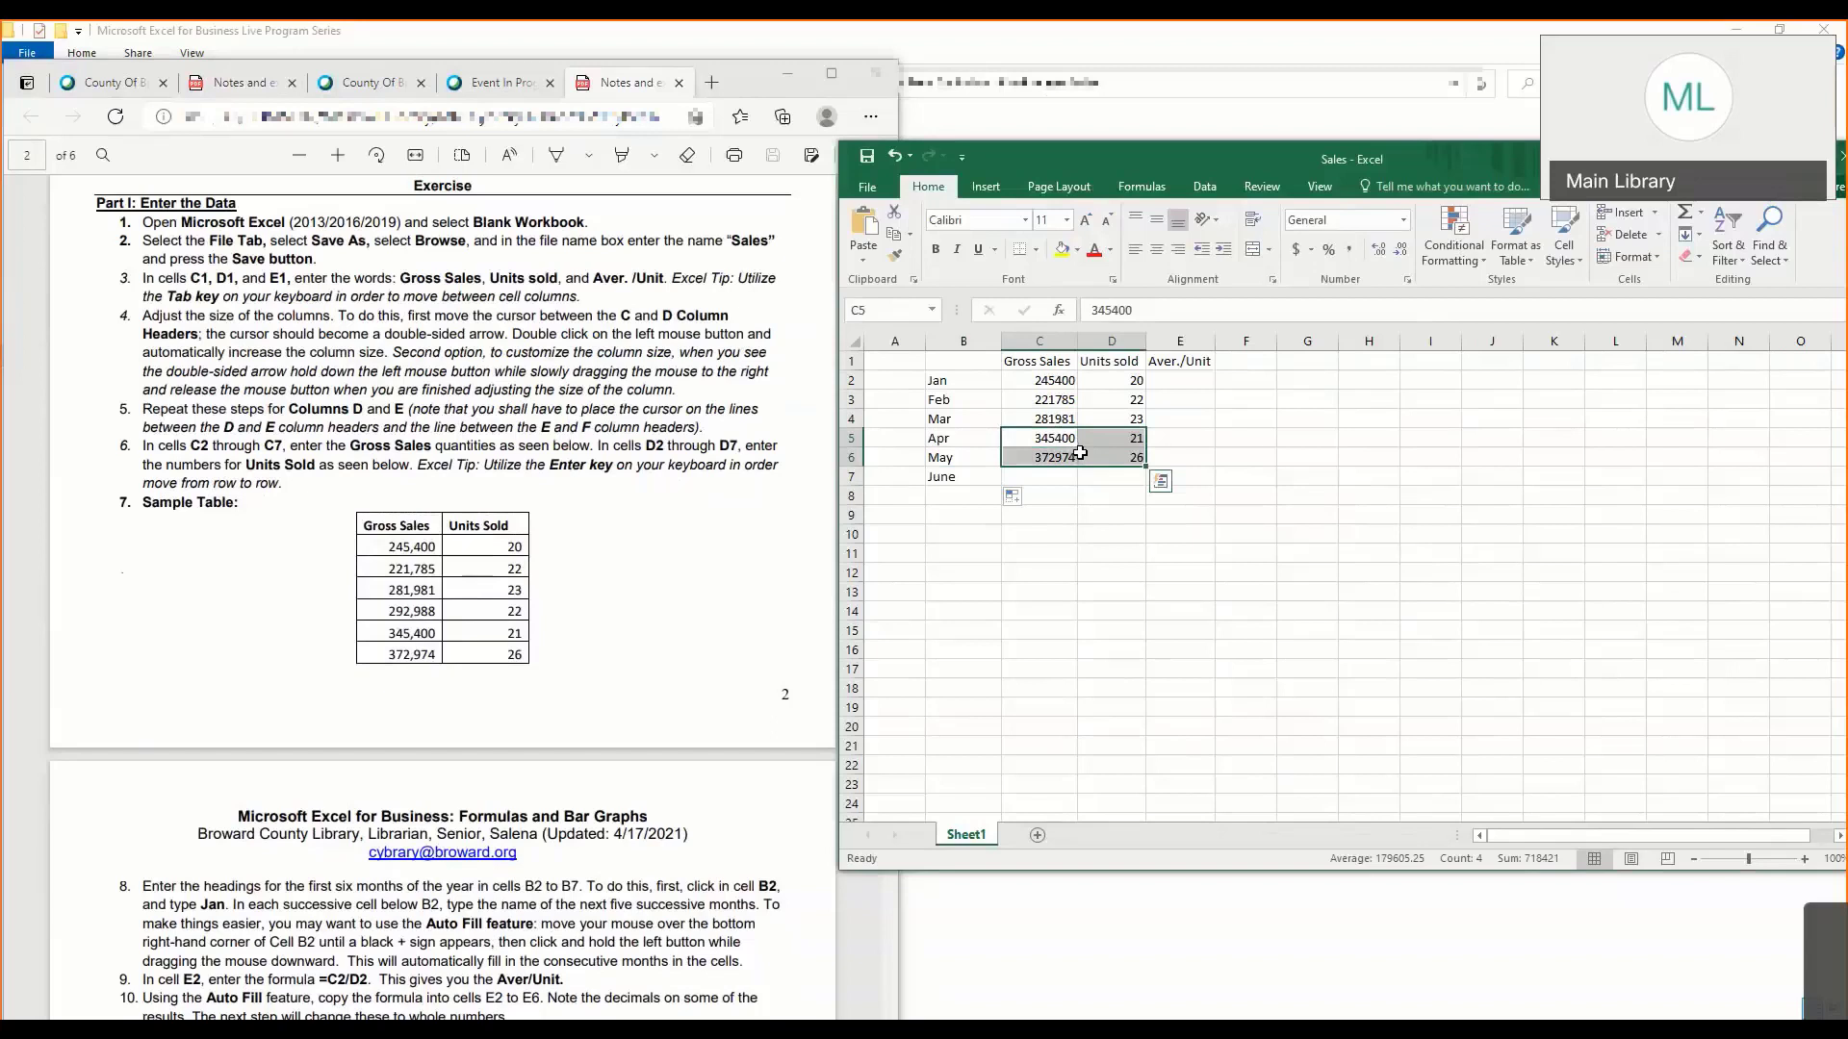
{"action": "left_click", "coordinate": [1013, 497]}
{"action": "left_click", "coordinate": [1061, 440]}
{"action": "left_click", "coordinate": [1043, 433]}
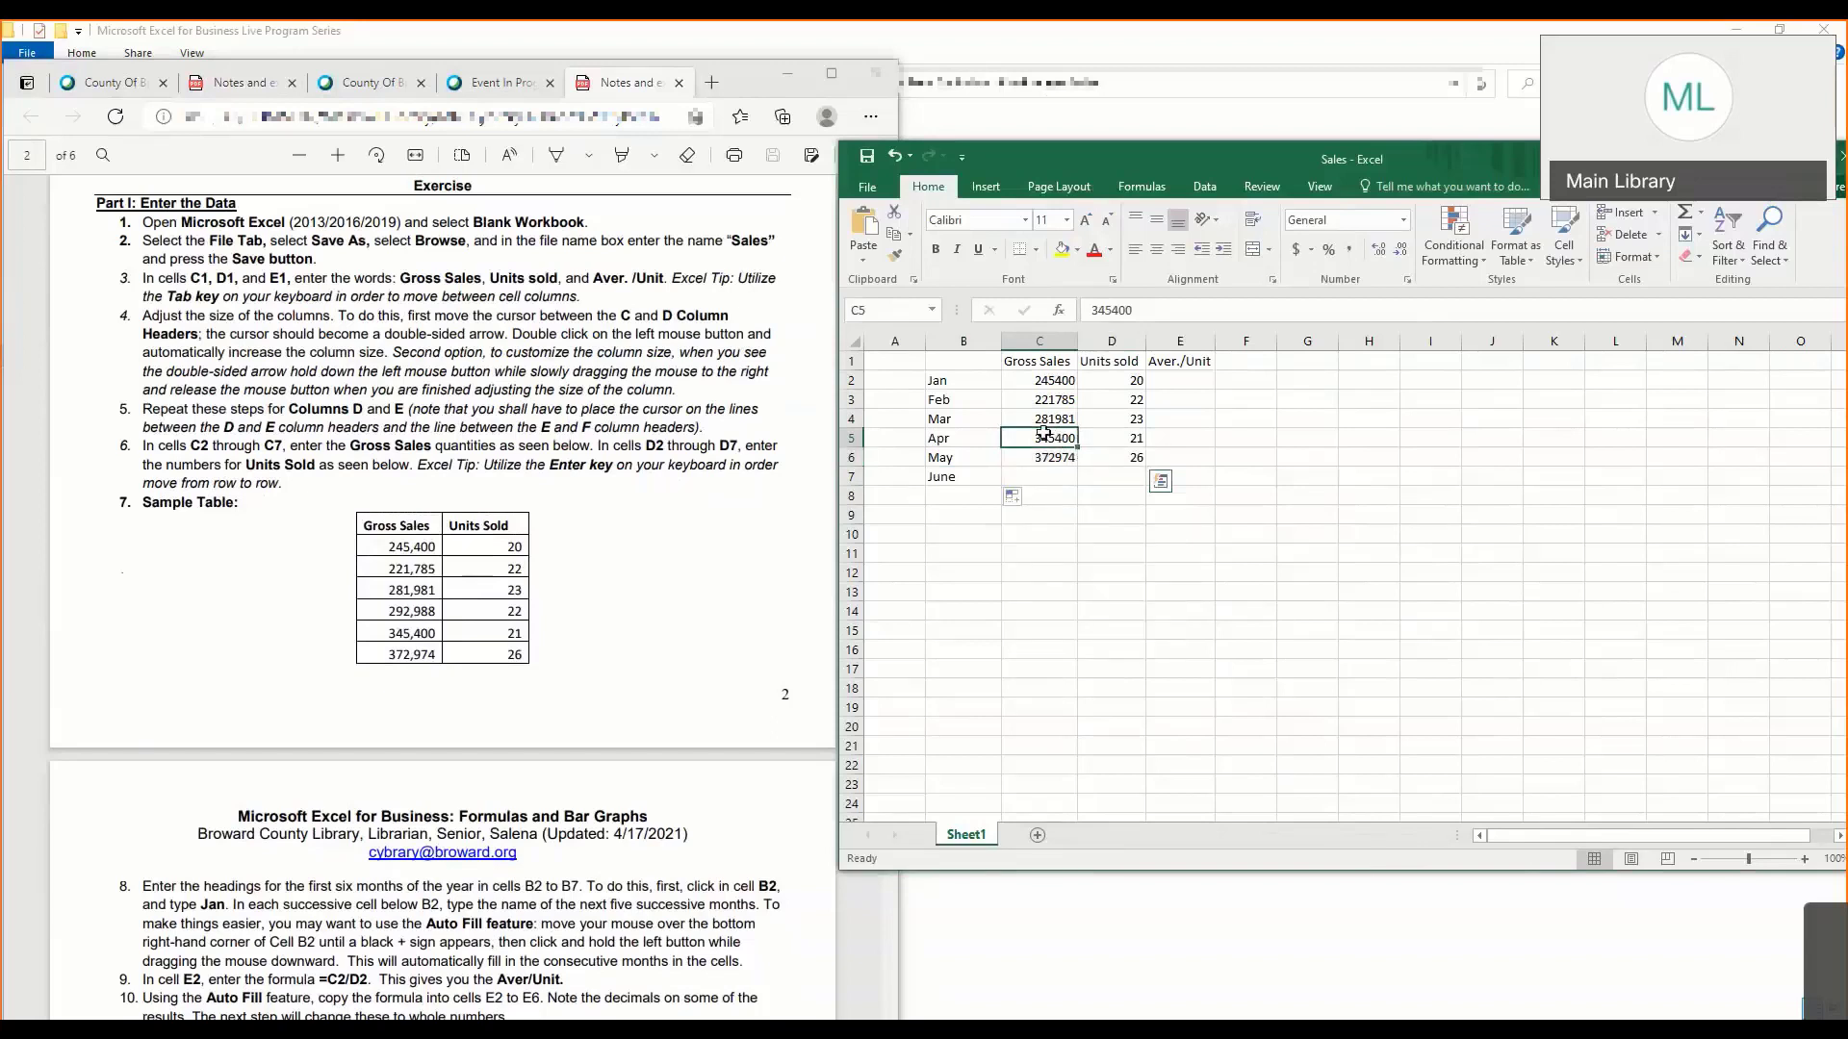
{"action": "left_click_drag", "start_coordinate": [1043, 433], "coordinate": [1087, 450]}
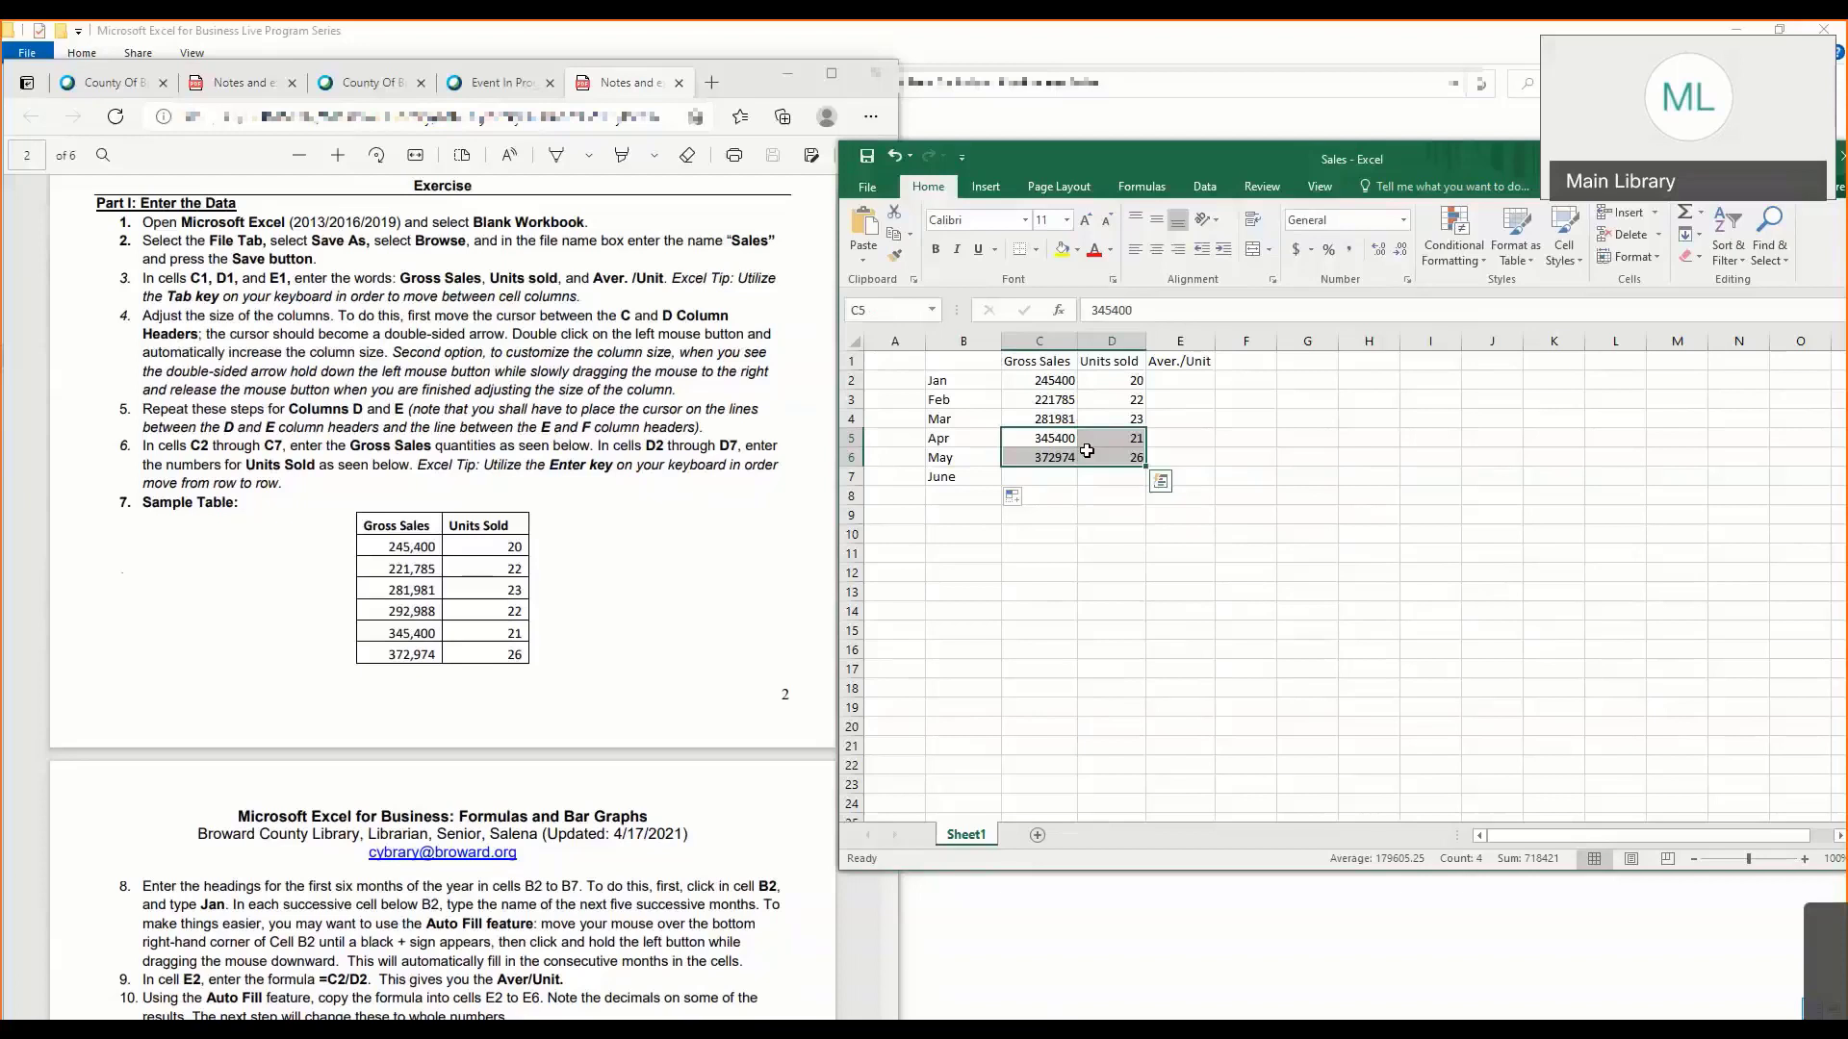
{"action": "key", "text": "ctrl+c"}
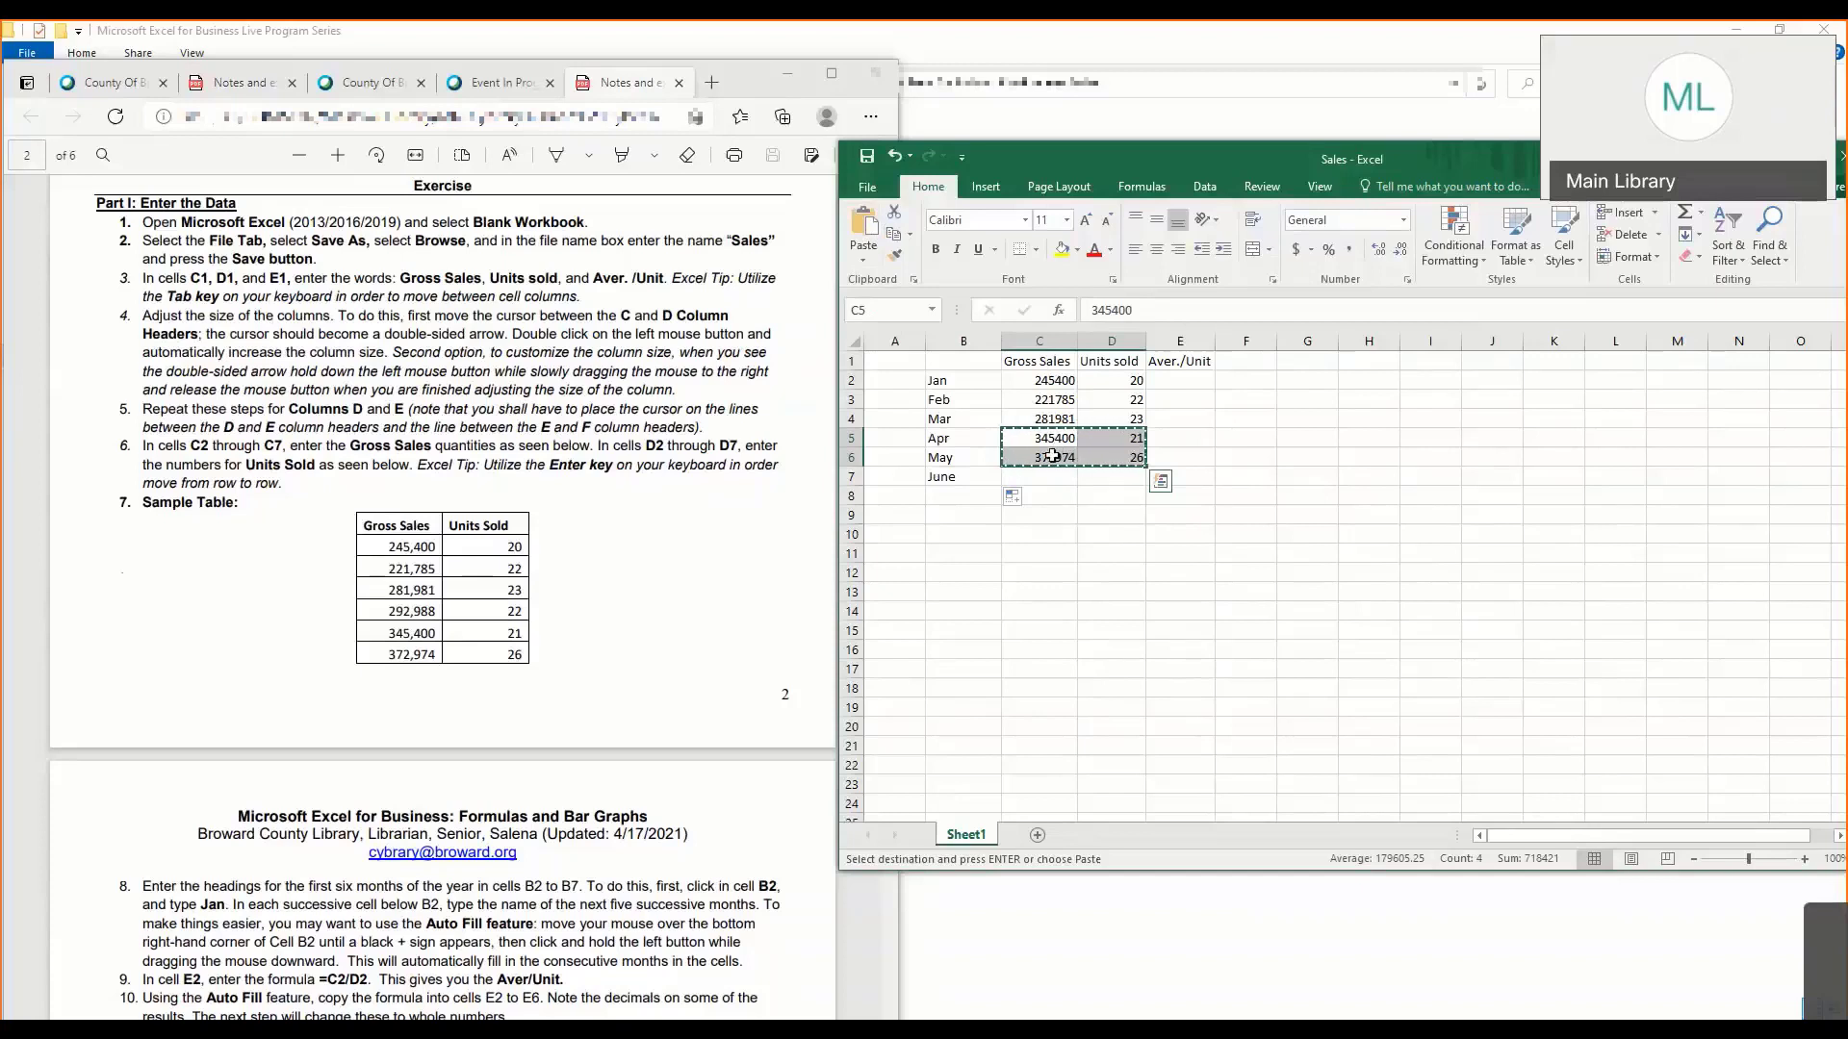
{"action": "left_click", "coordinate": [1053, 456]}
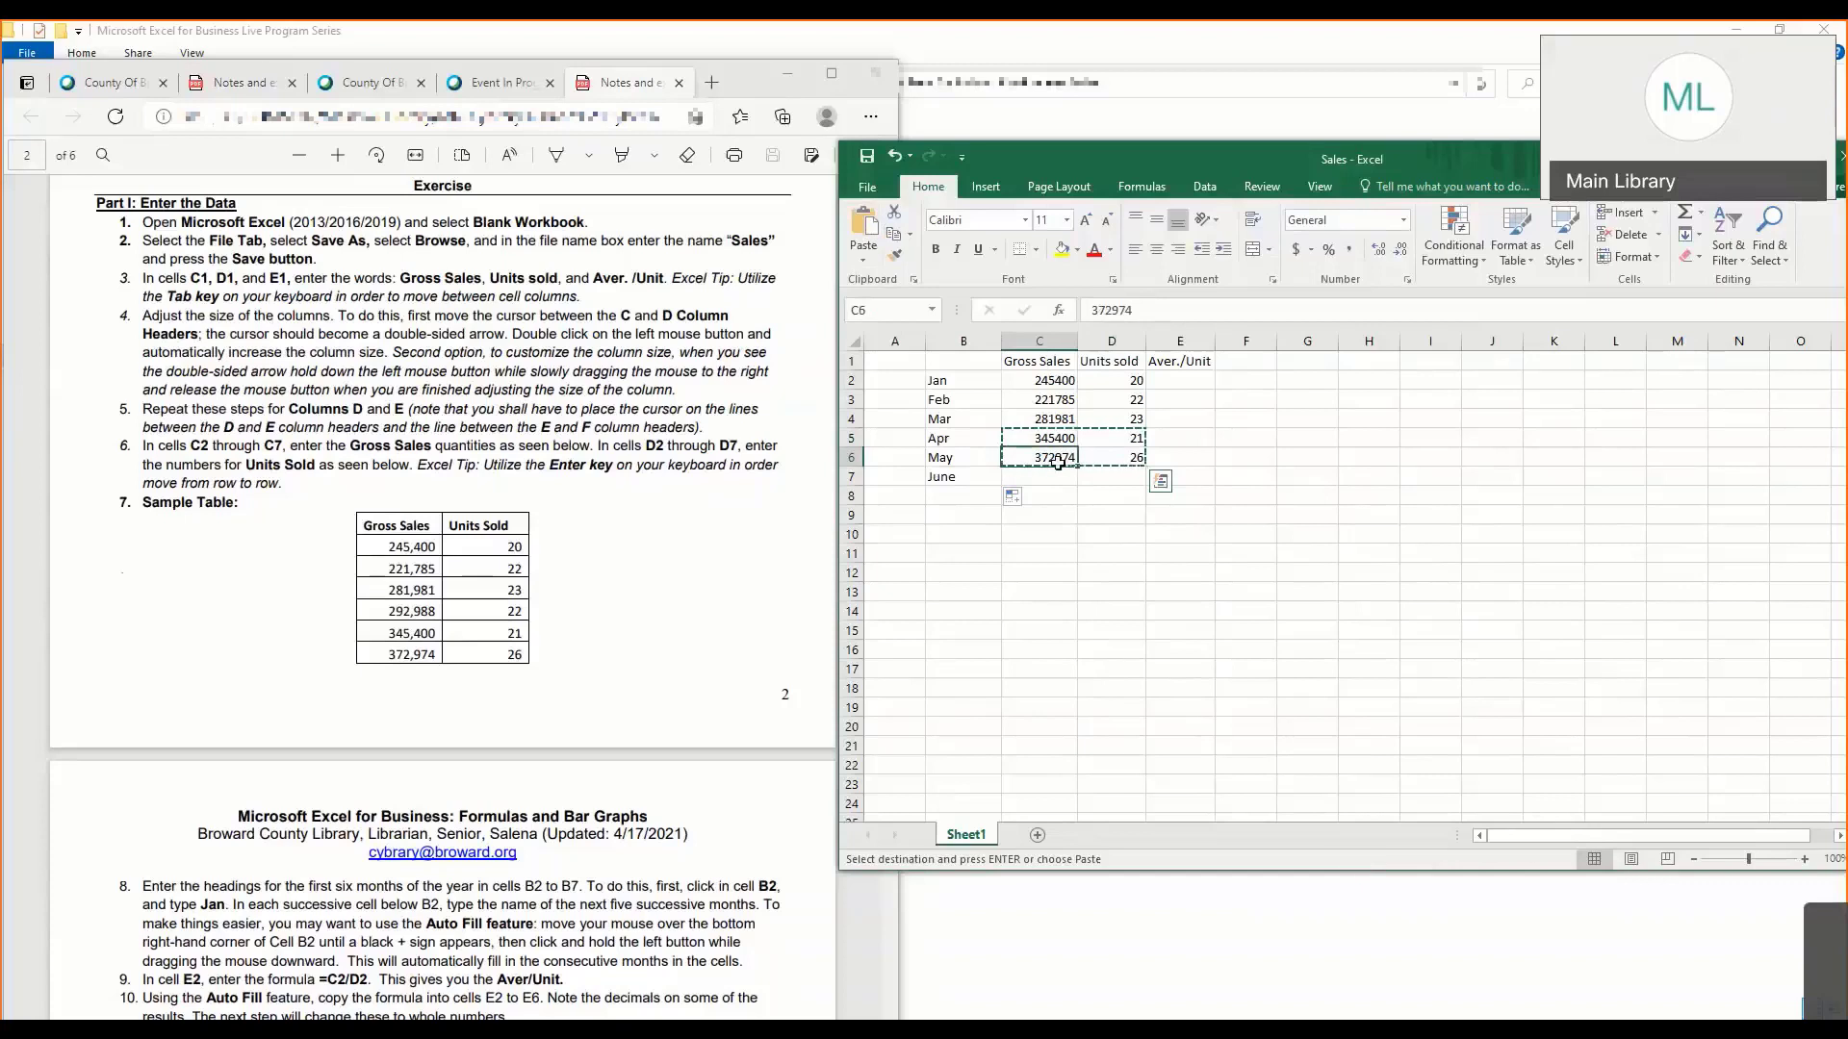
{"action": "left_click_drag", "start_coordinate": [1057, 462], "coordinate": [1092, 469]}
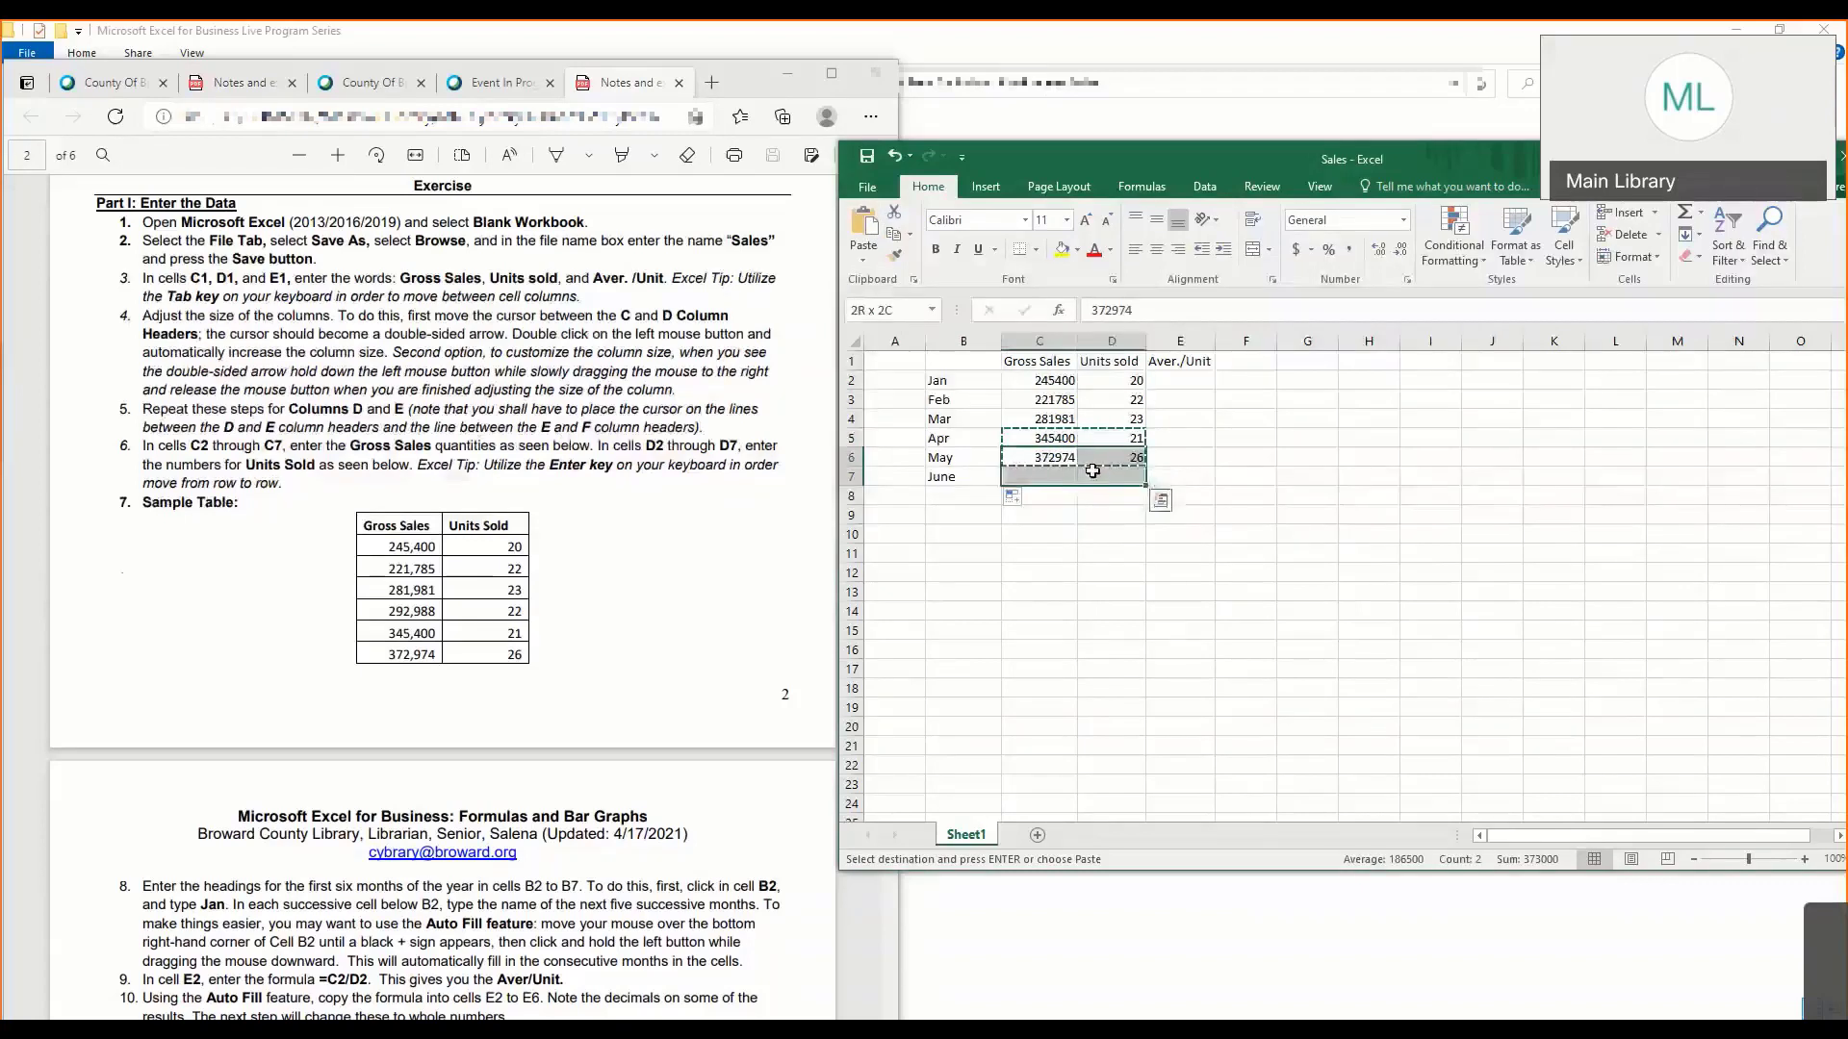
{"action": "left_click", "coordinate": [864, 224]}
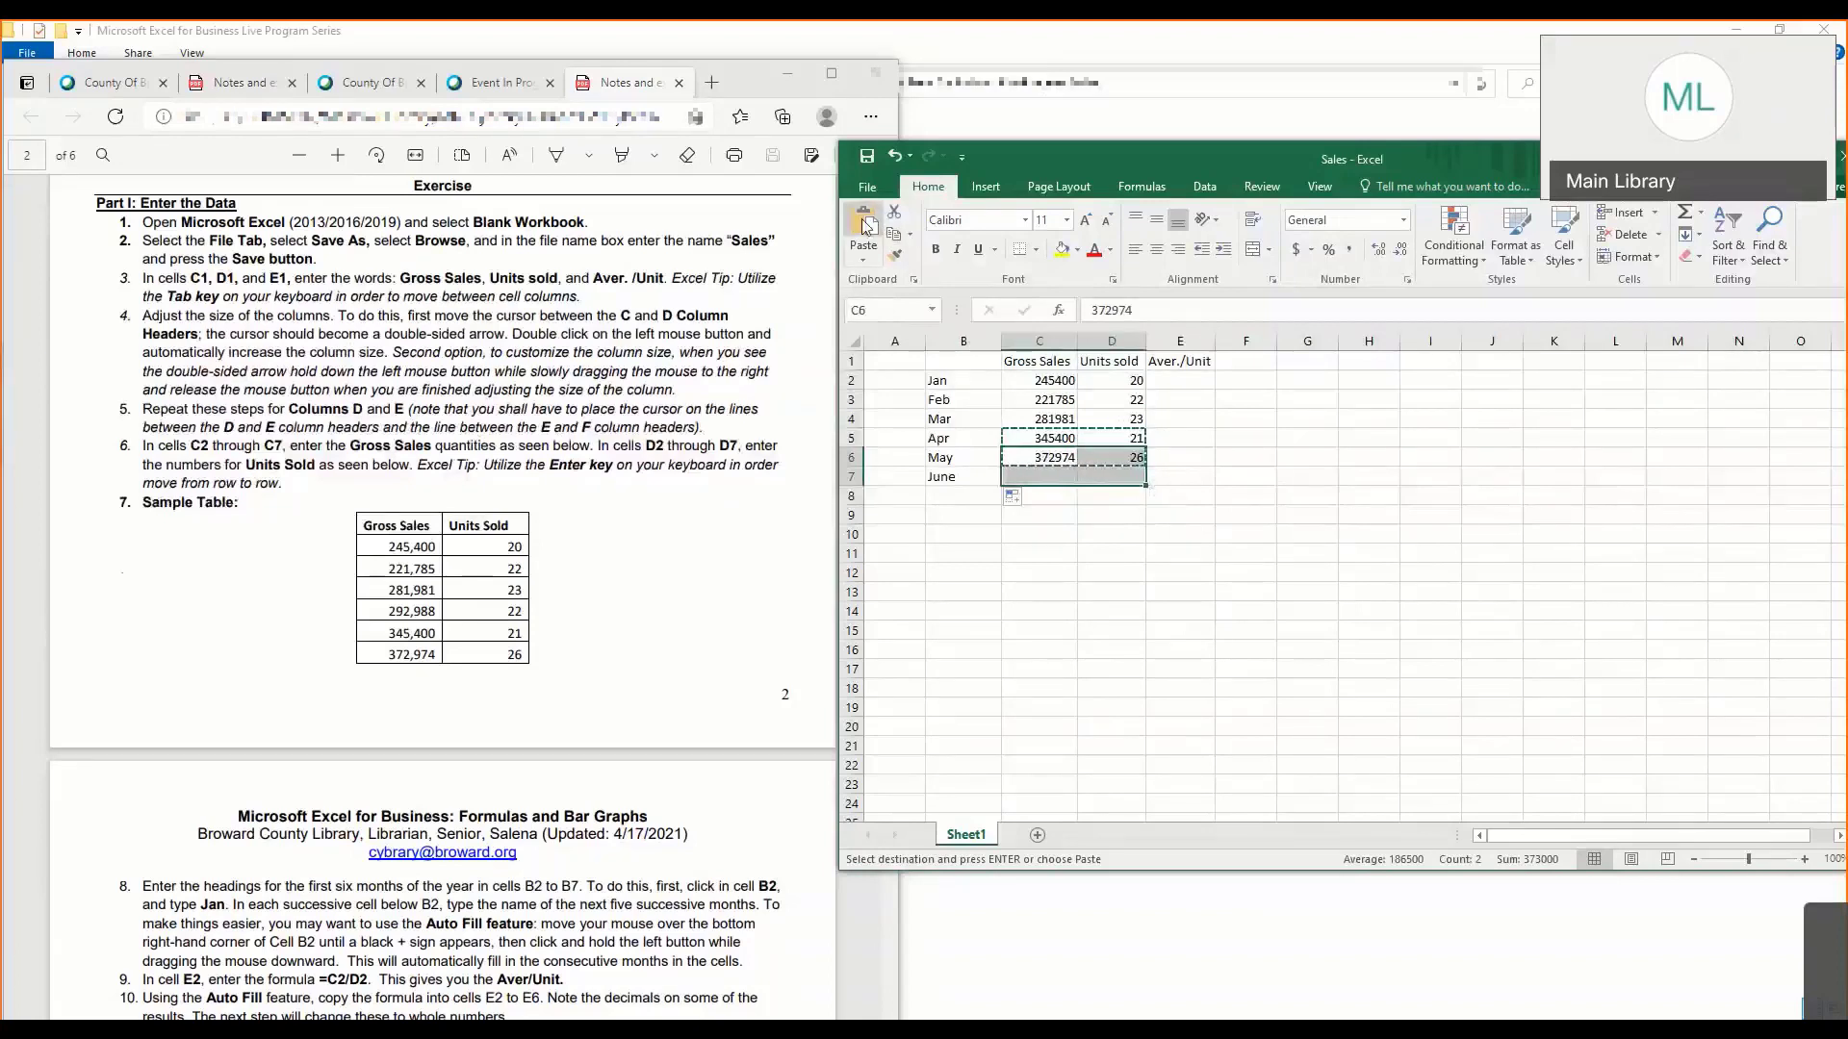
- Clear the duplicate April values in C5:D5 and enter 292988 as Gross Sales and 22 as Units sold
{"action": "left_click_drag", "start_coordinate": [1064, 439], "coordinate": [1122, 441]}
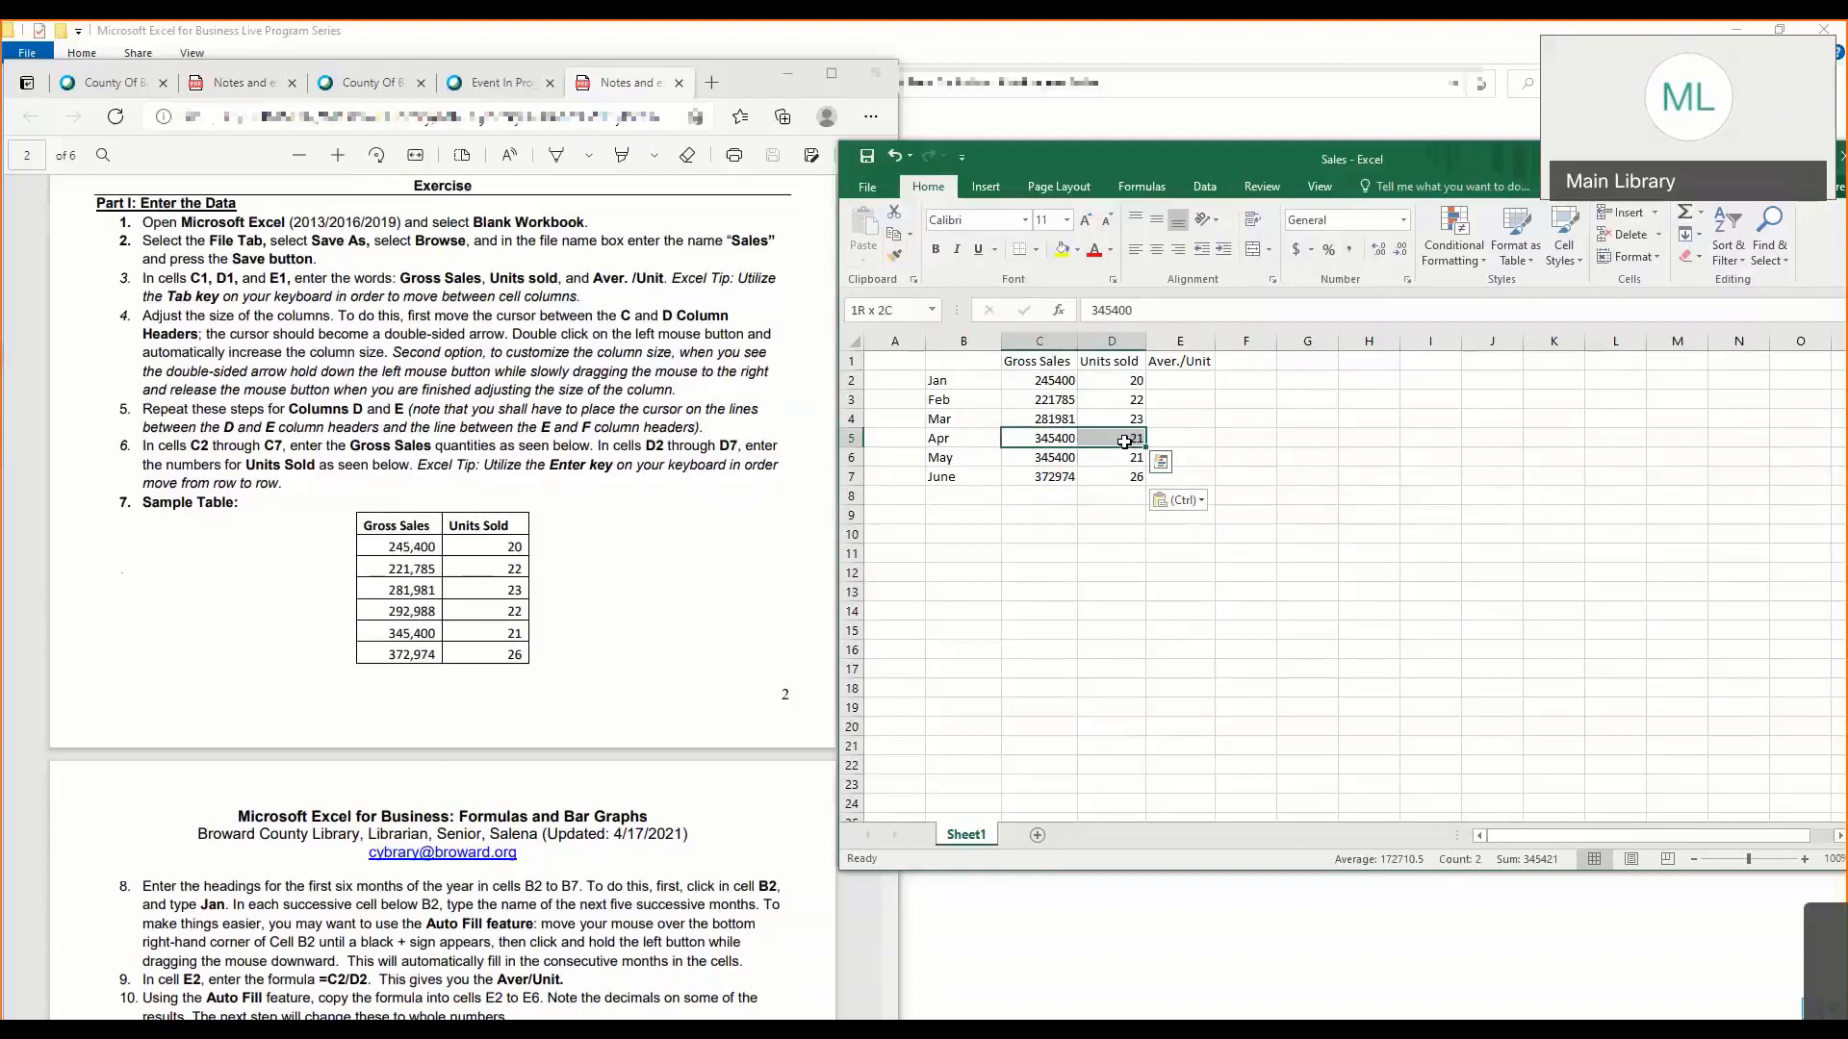
{"action": "key", "text": "Delete"}
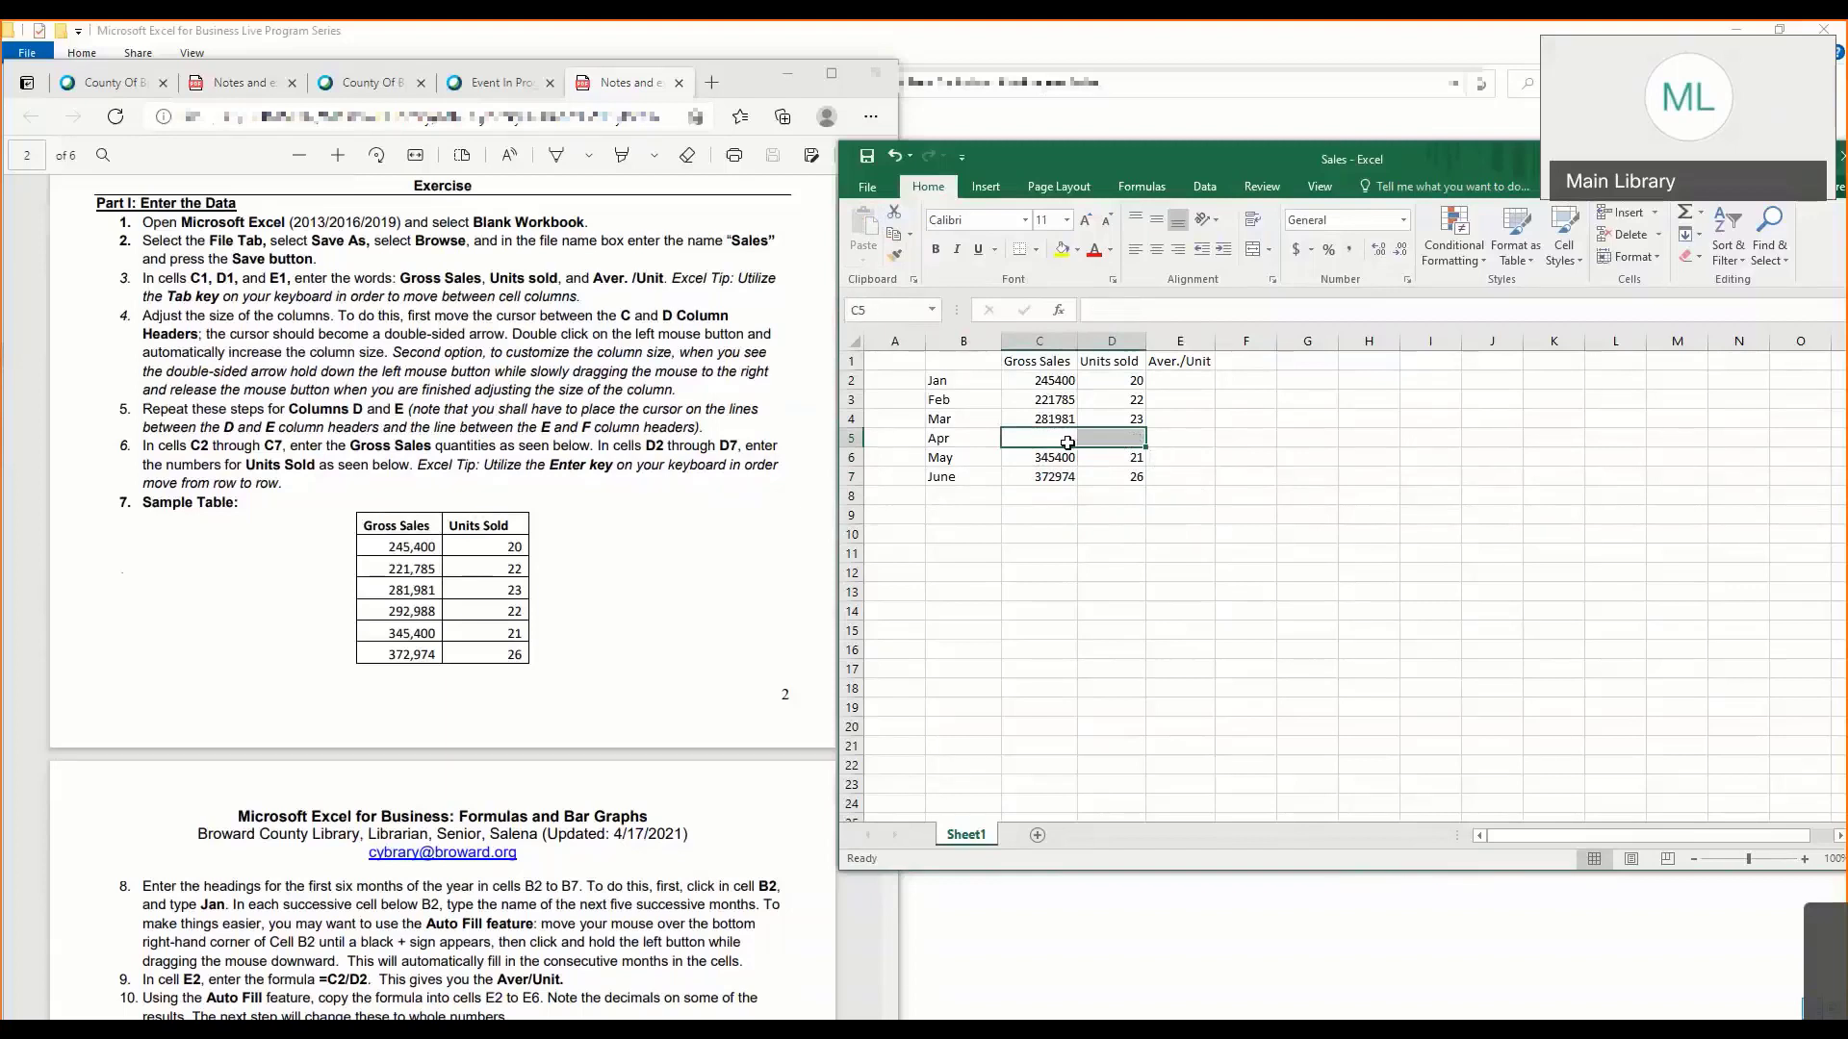
{"action": "left_click", "coordinate": [1071, 435]}
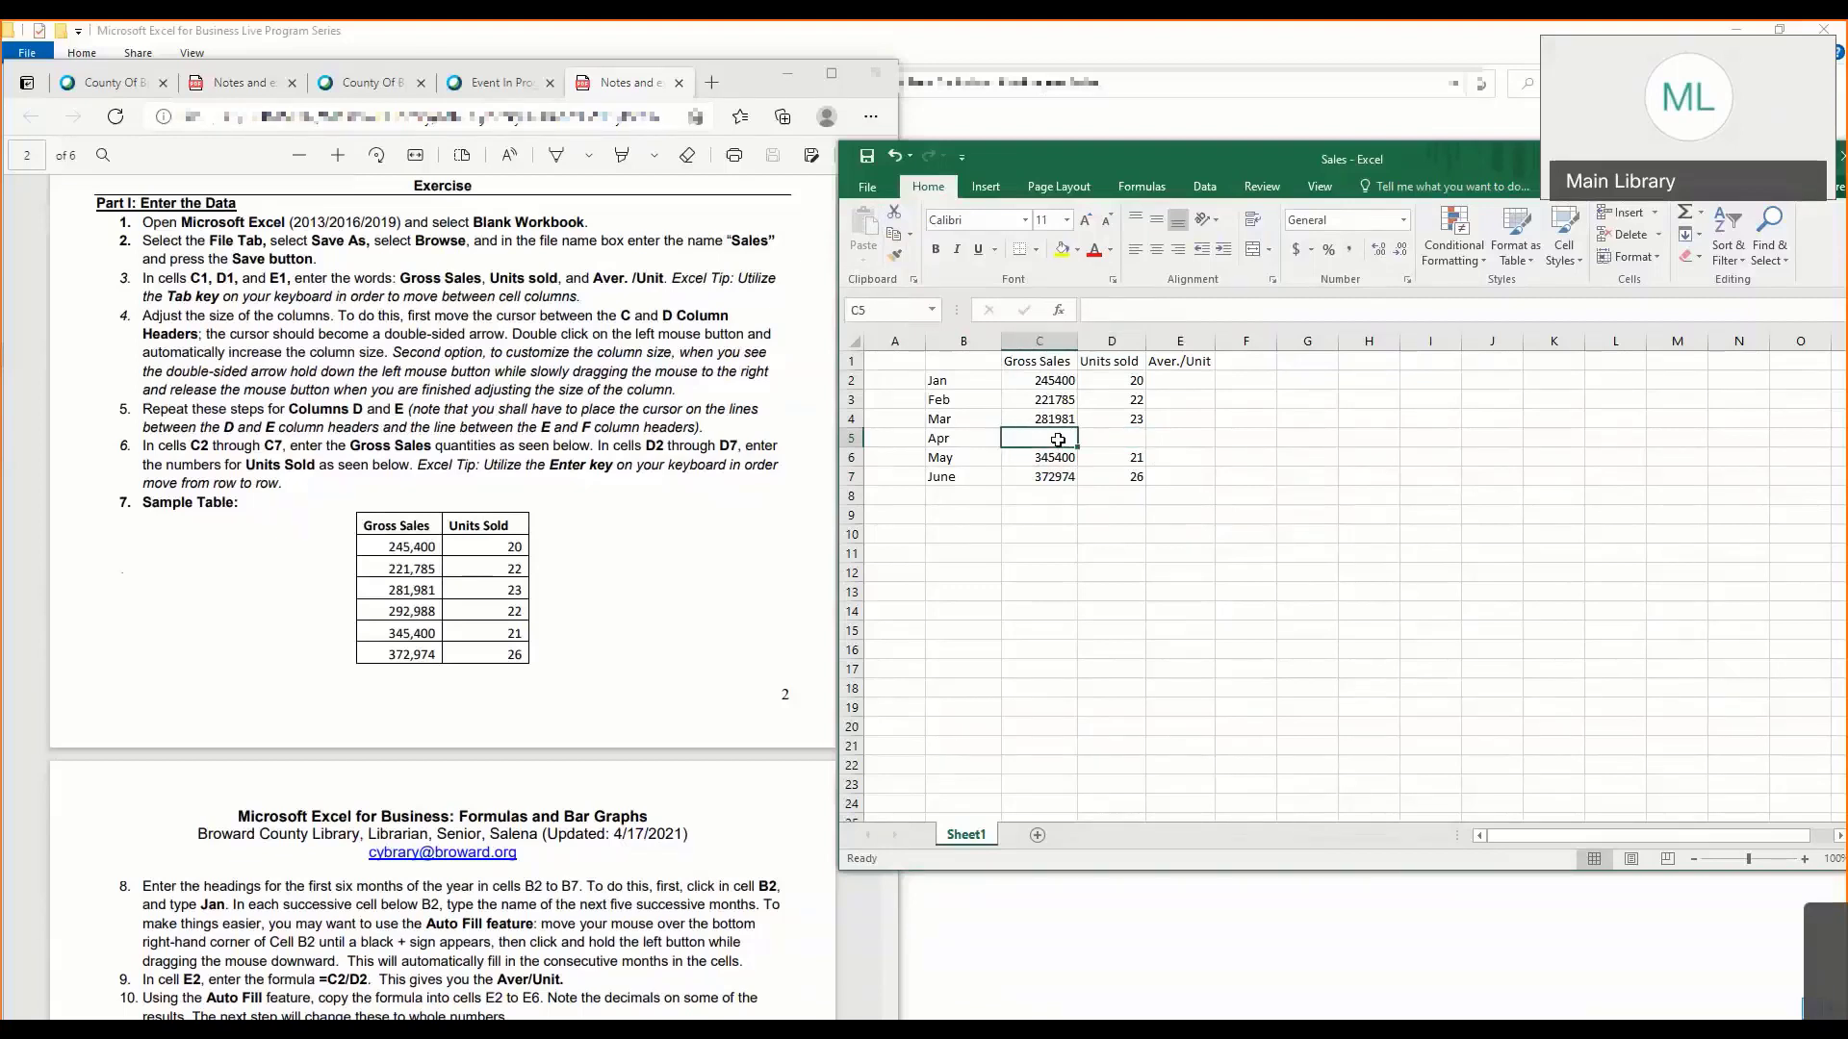
{"action": "type", "text": "2"}
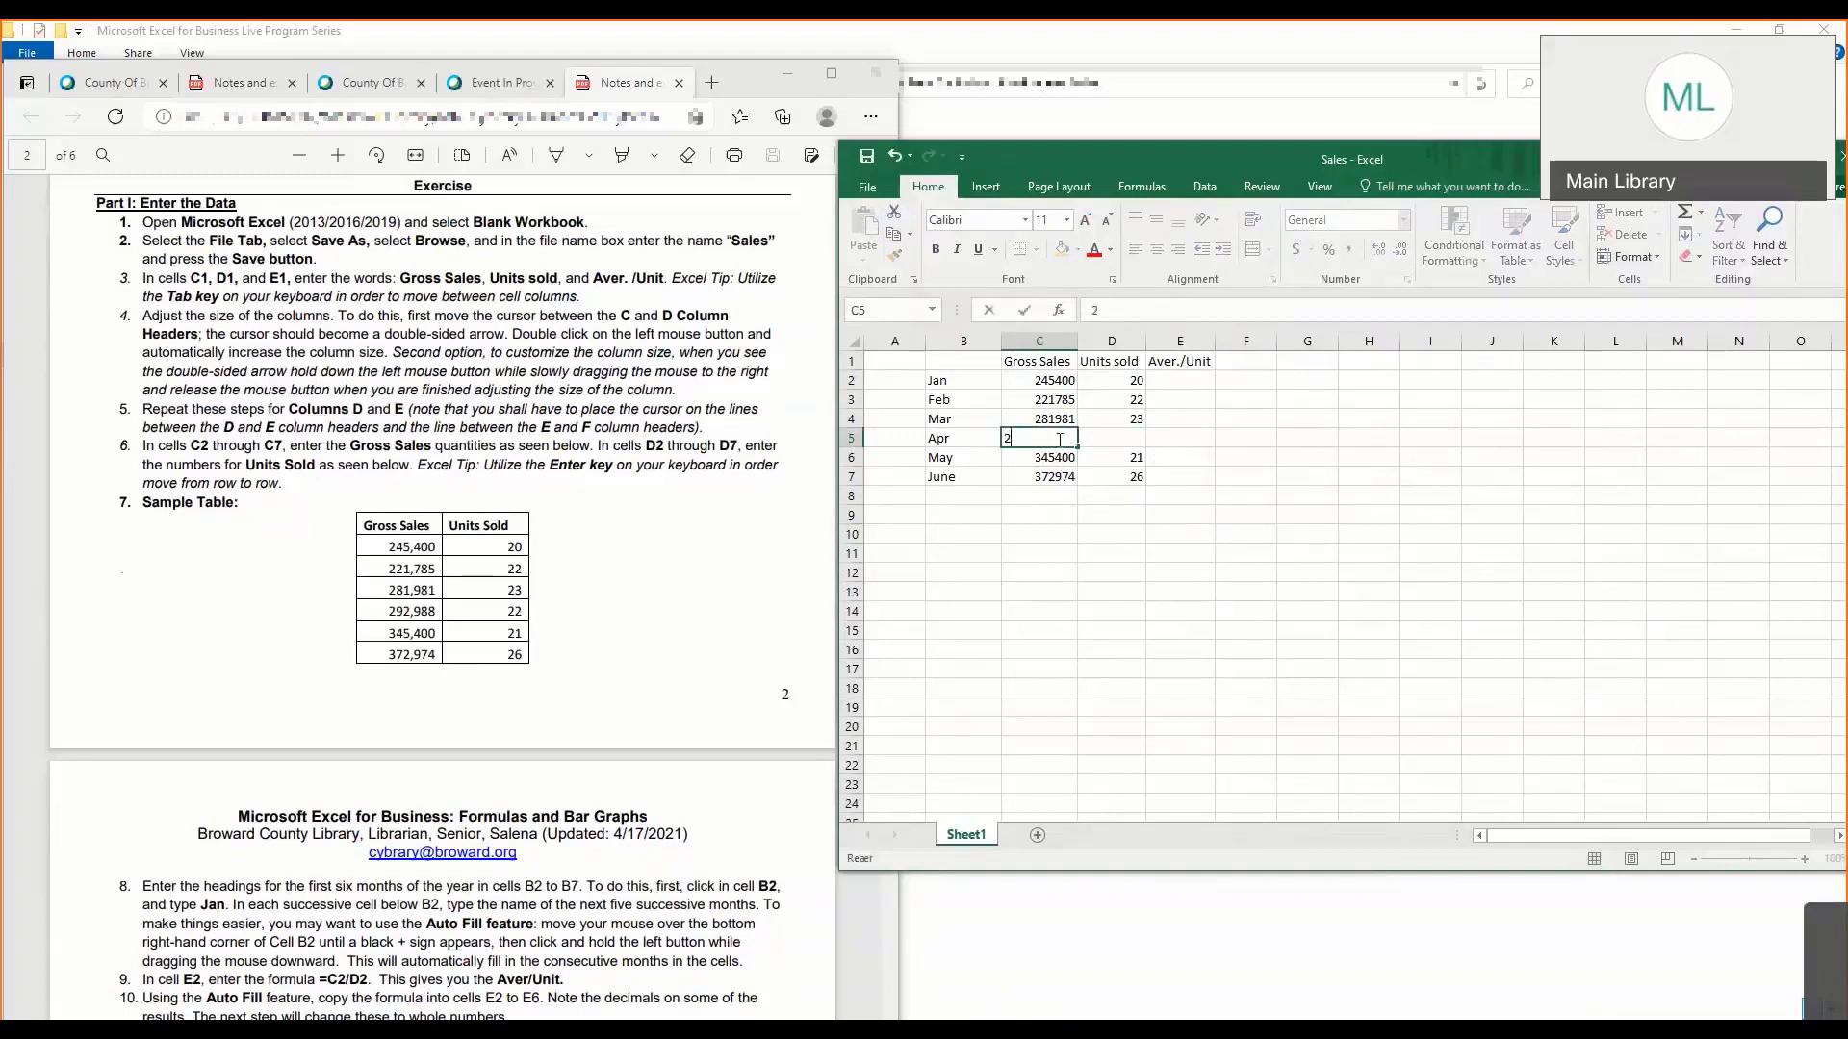
{"action": "type", "text": "92988"}
{"action": "key", "text": "Tab"}
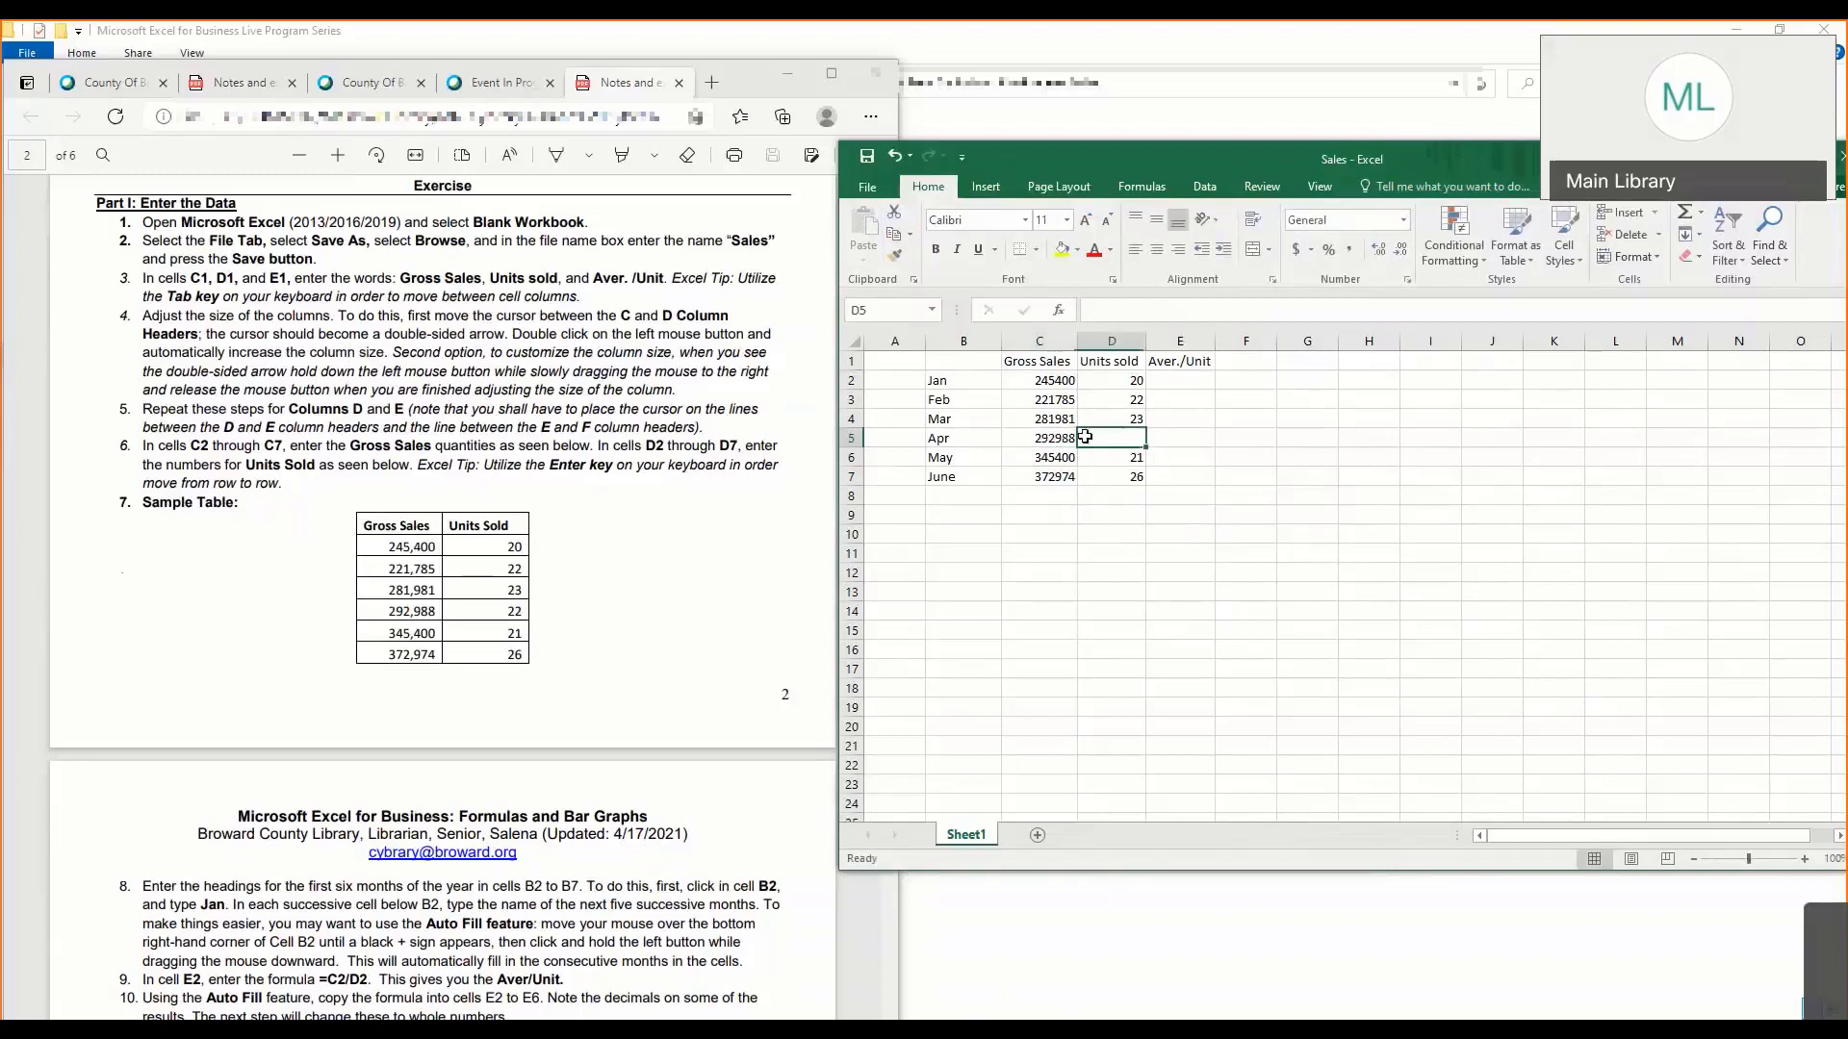
{"action": "type", "text": "22"}
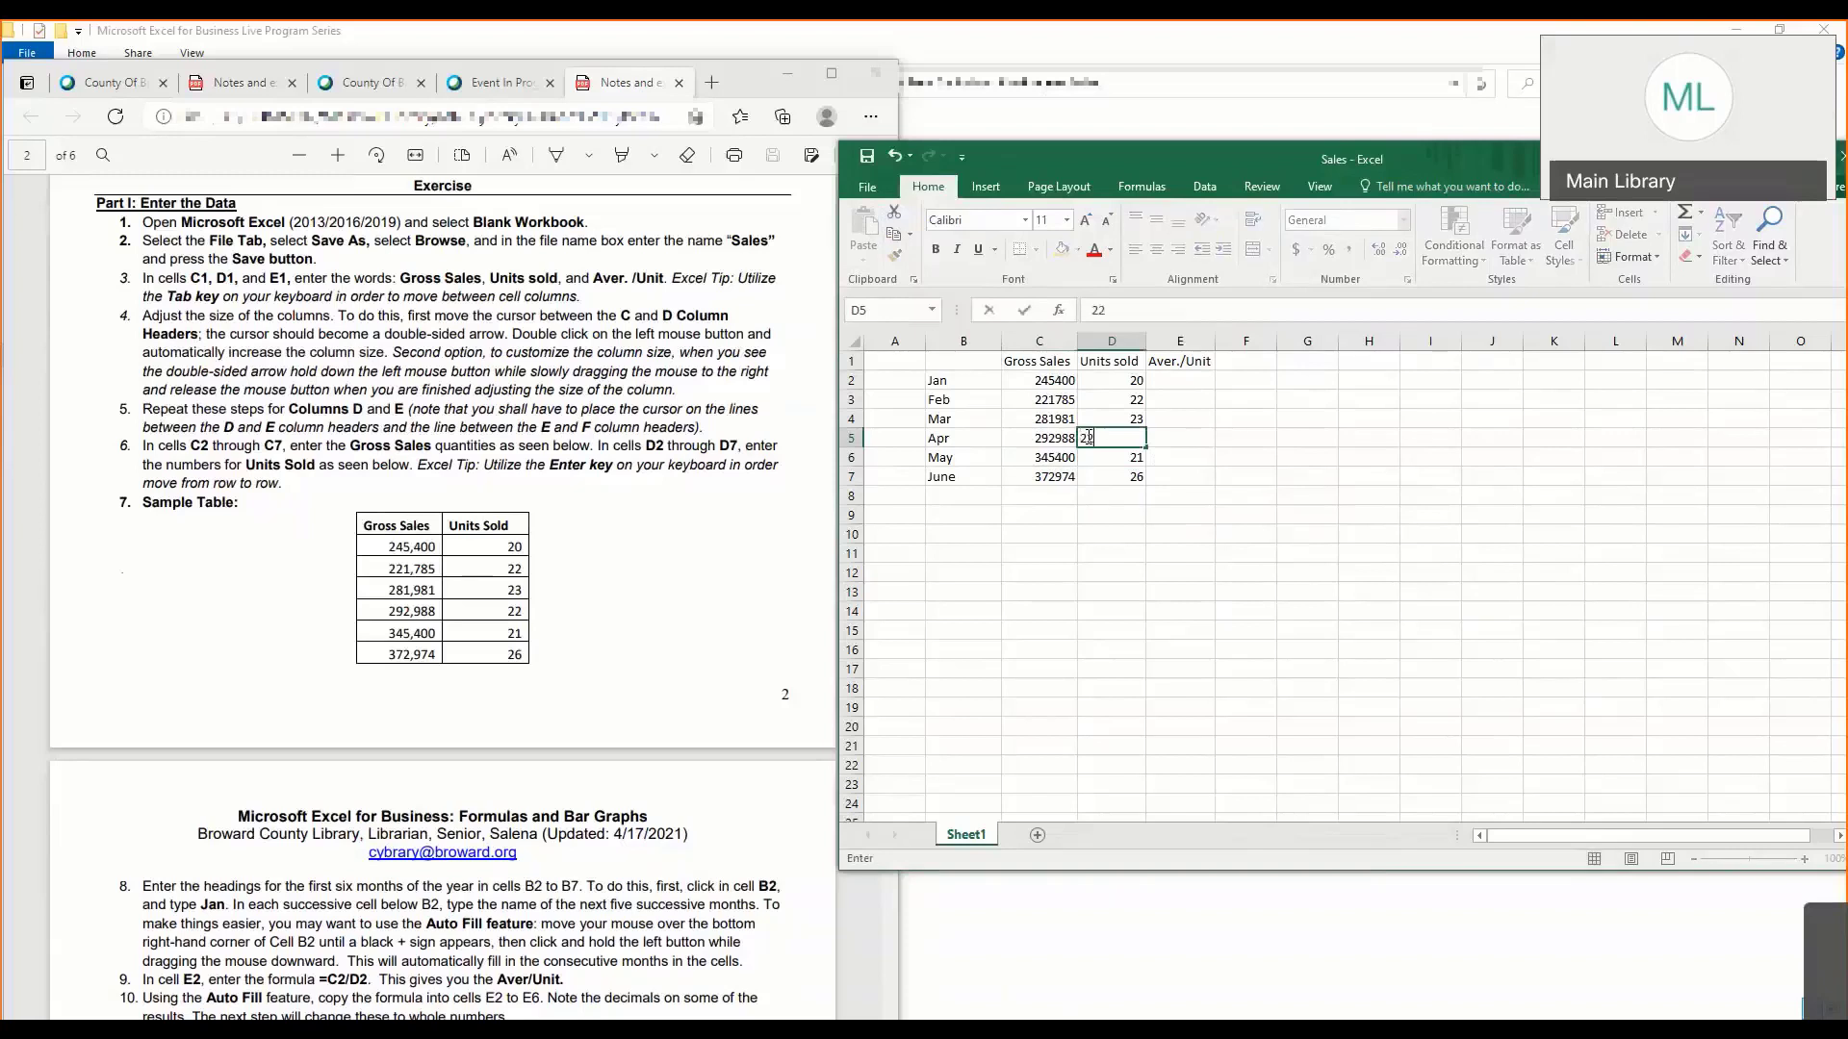
{"action": "key", "text": "Return"}
- Check the Units sold values in D2 through D7 one by one against the sample table in the notes
{"action": "left_click", "coordinate": [1095, 404]}
{"action": "left_click", "coordinate": [1111, 377]}
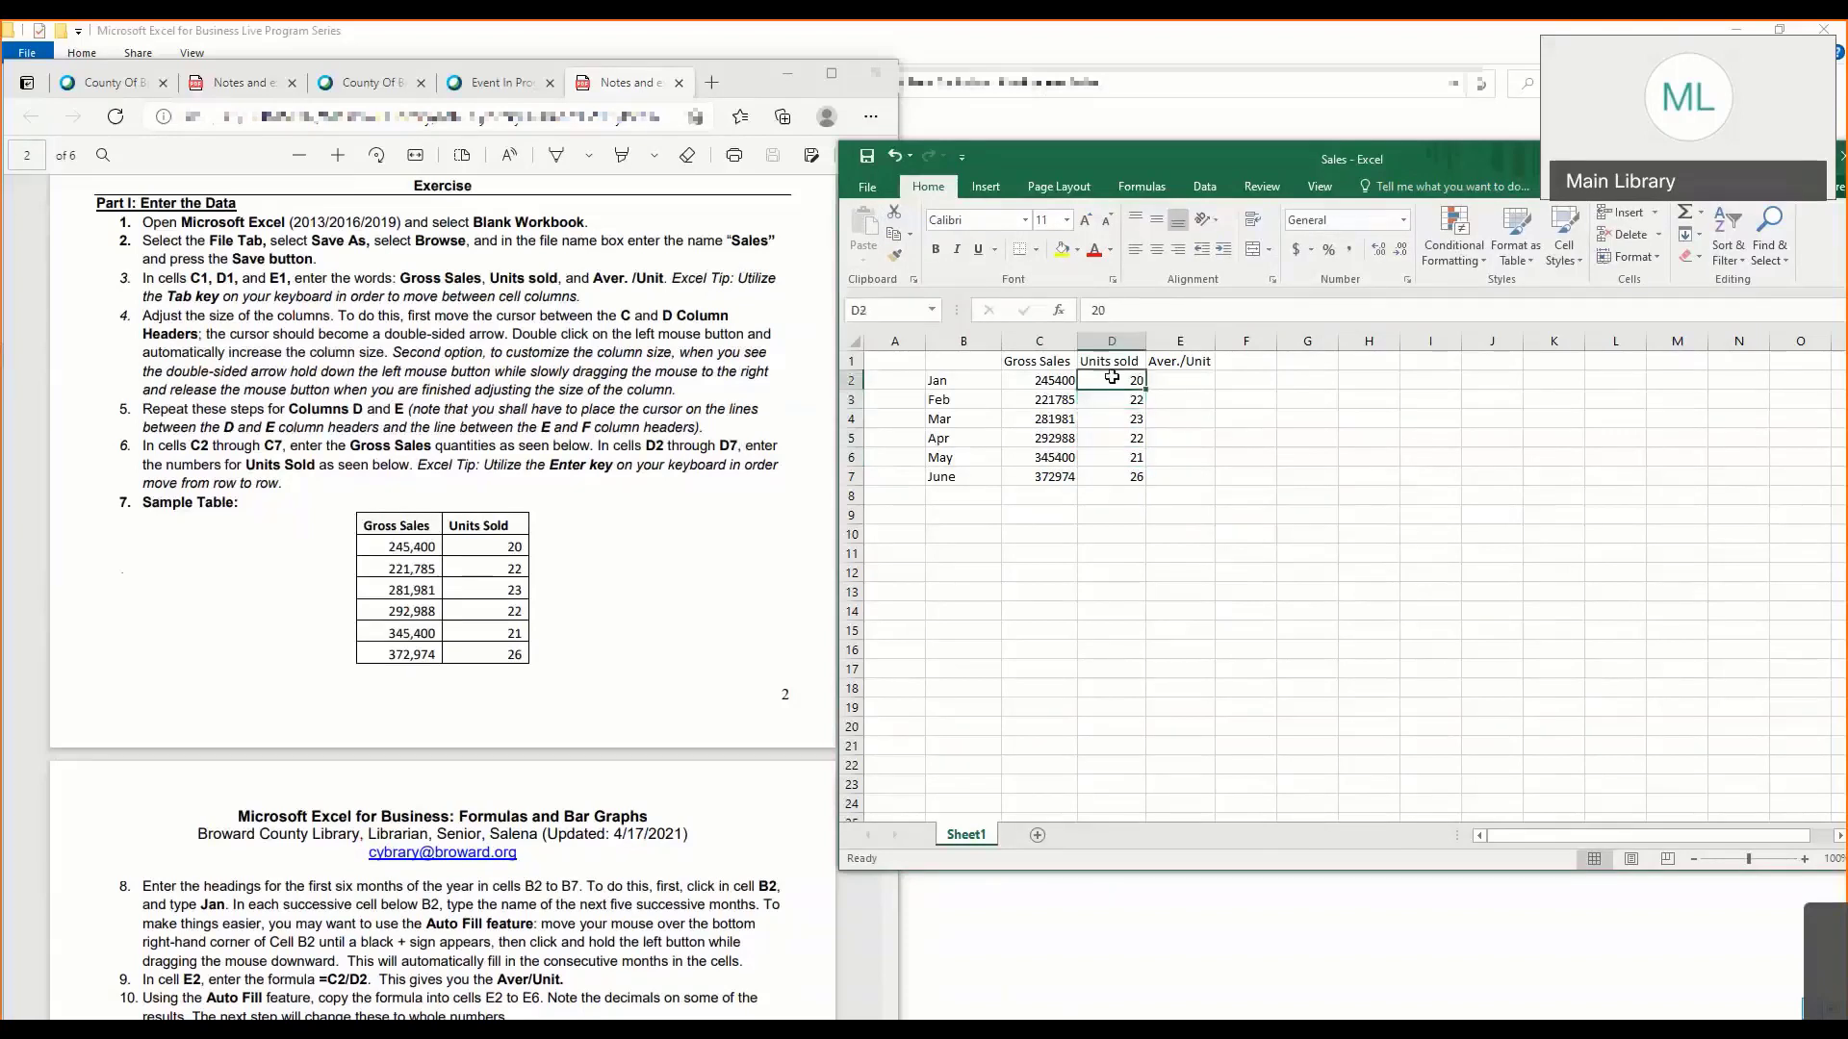
{"action": "left_click", "coordinate": [1109, 401]}
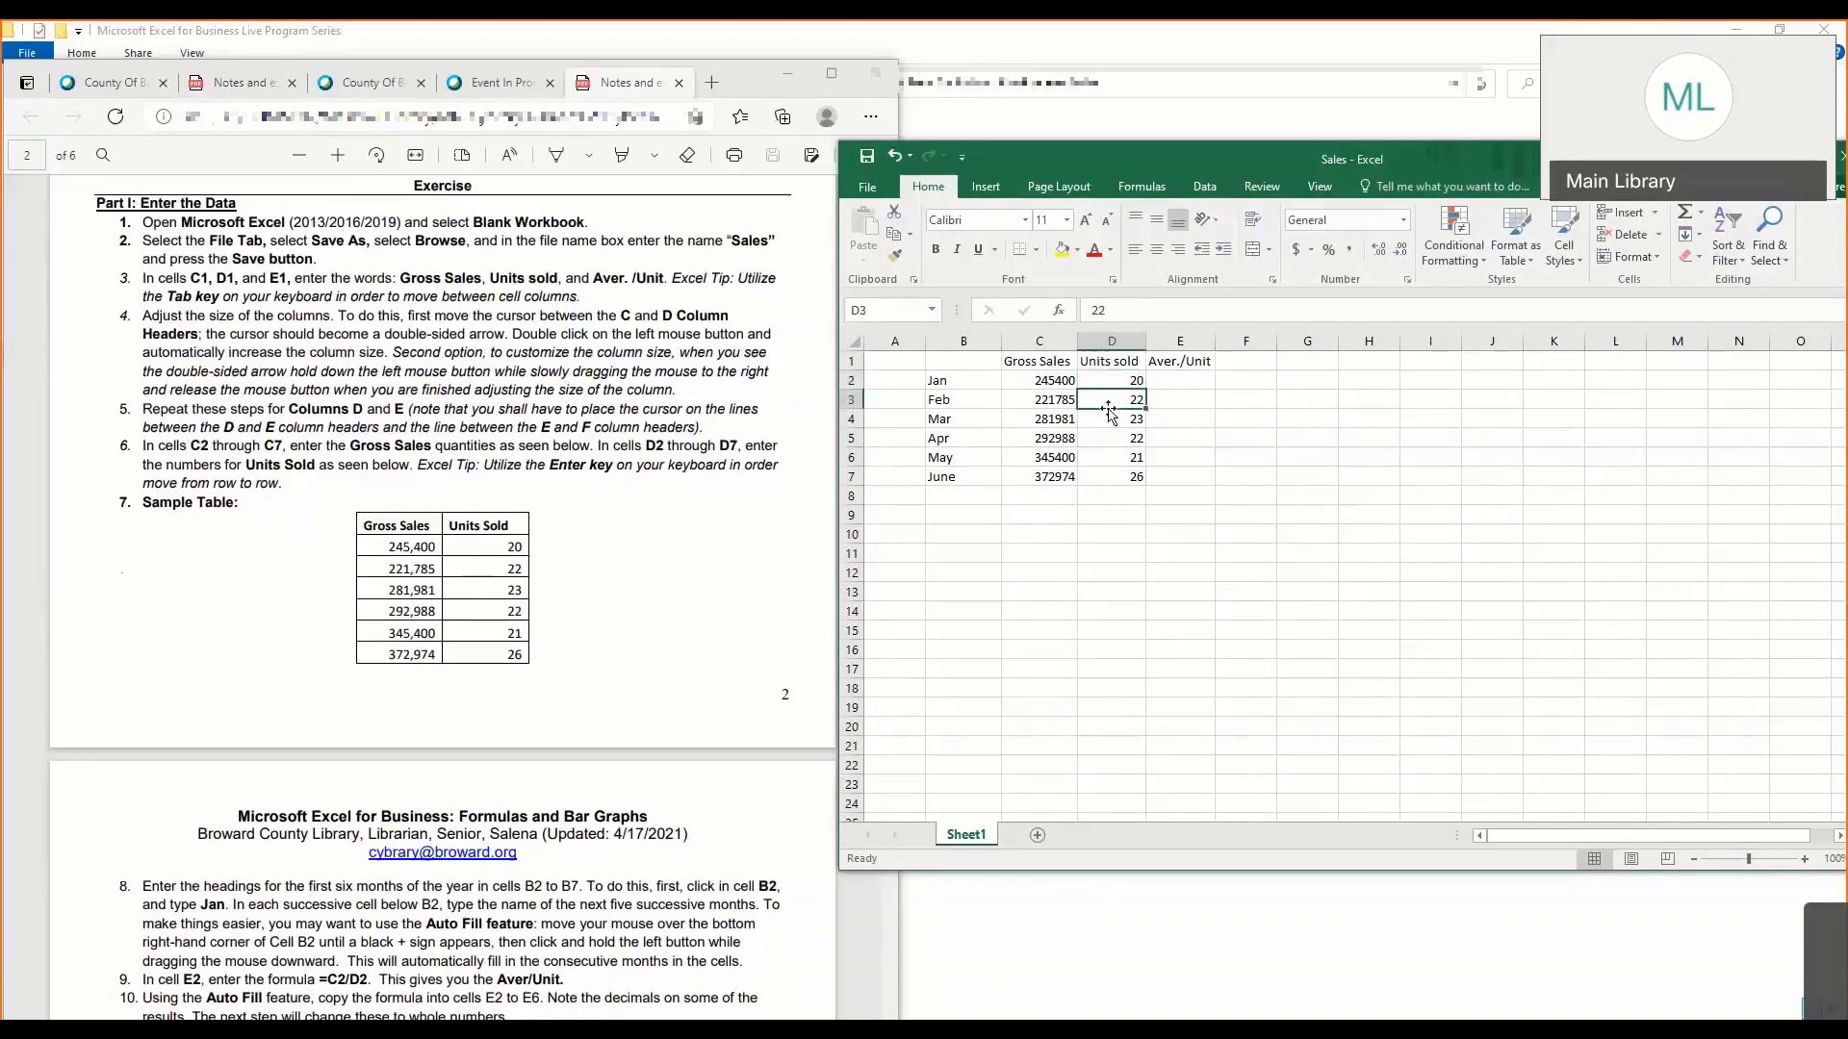
{"action": "left_click", "coordinate": [1109, 416]}
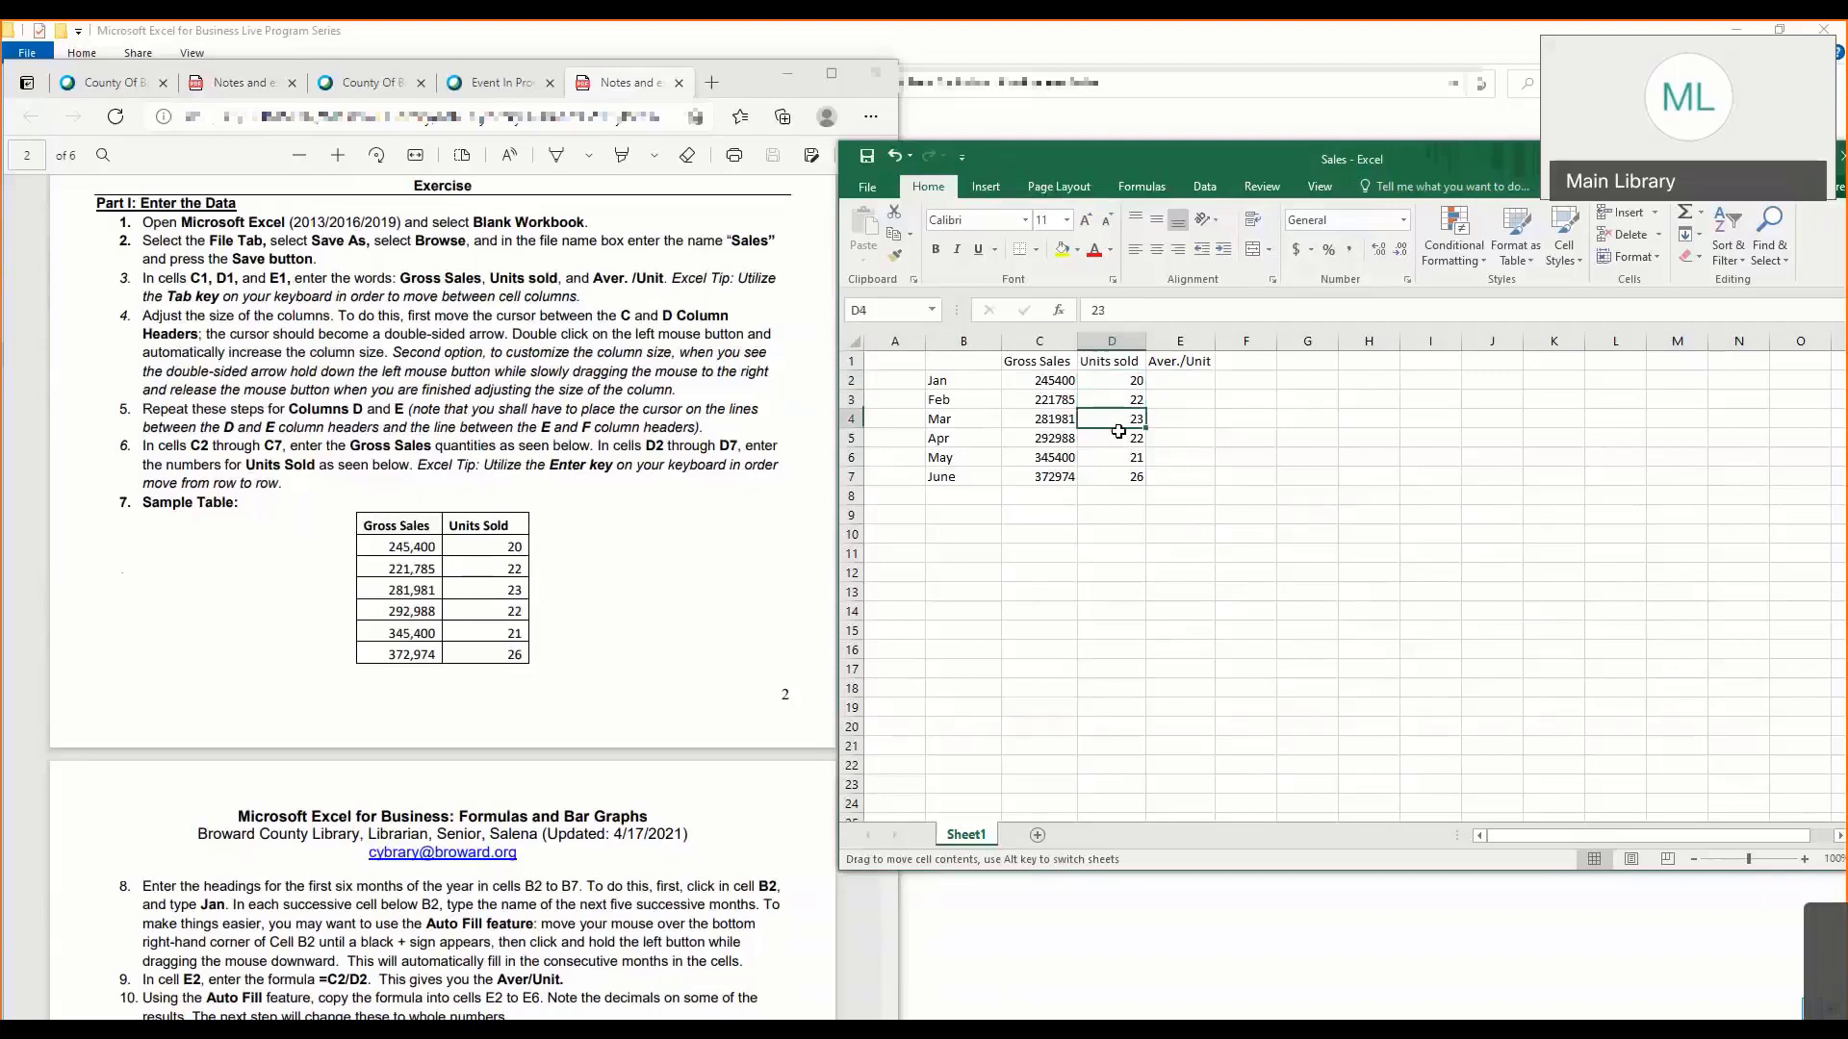
{"action": "left_click", "coordinate": [1108, 438]}
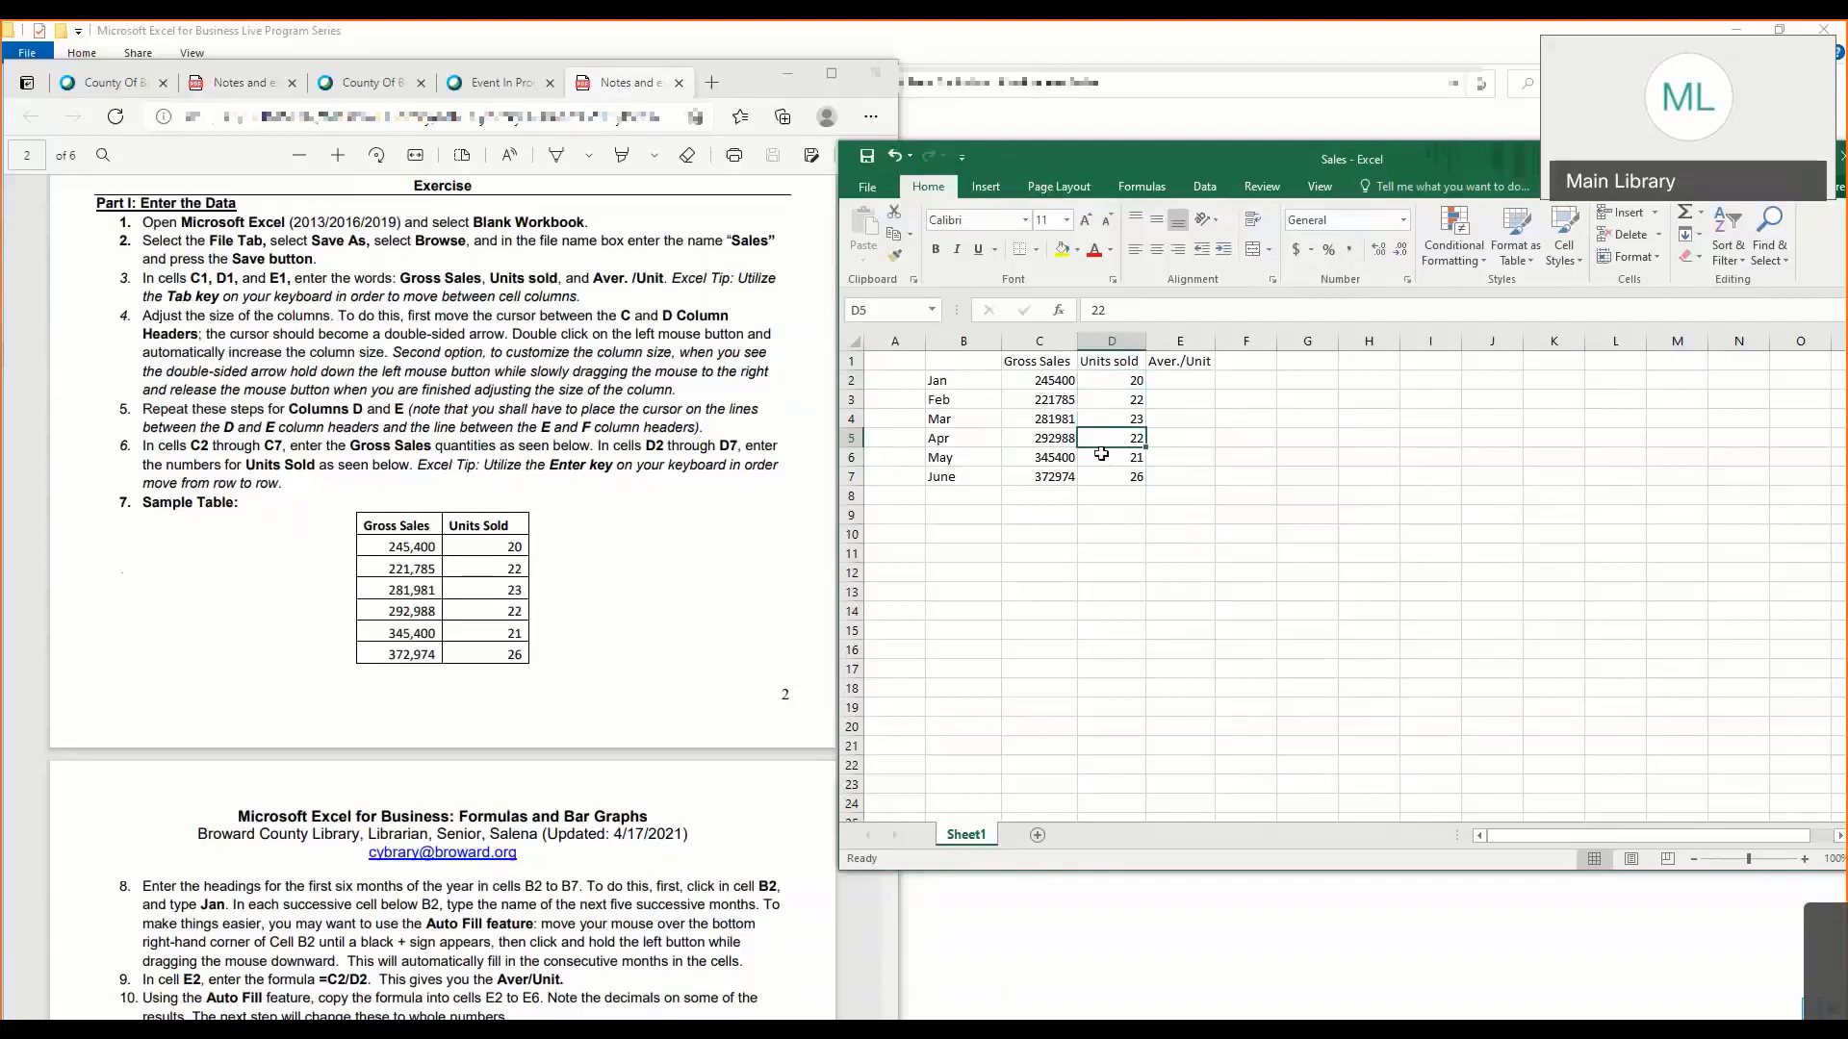
{"action": "left_click", "coordinate": [1101, 454]}
{"action": "left_click", "coordinate": [1115, 474]}
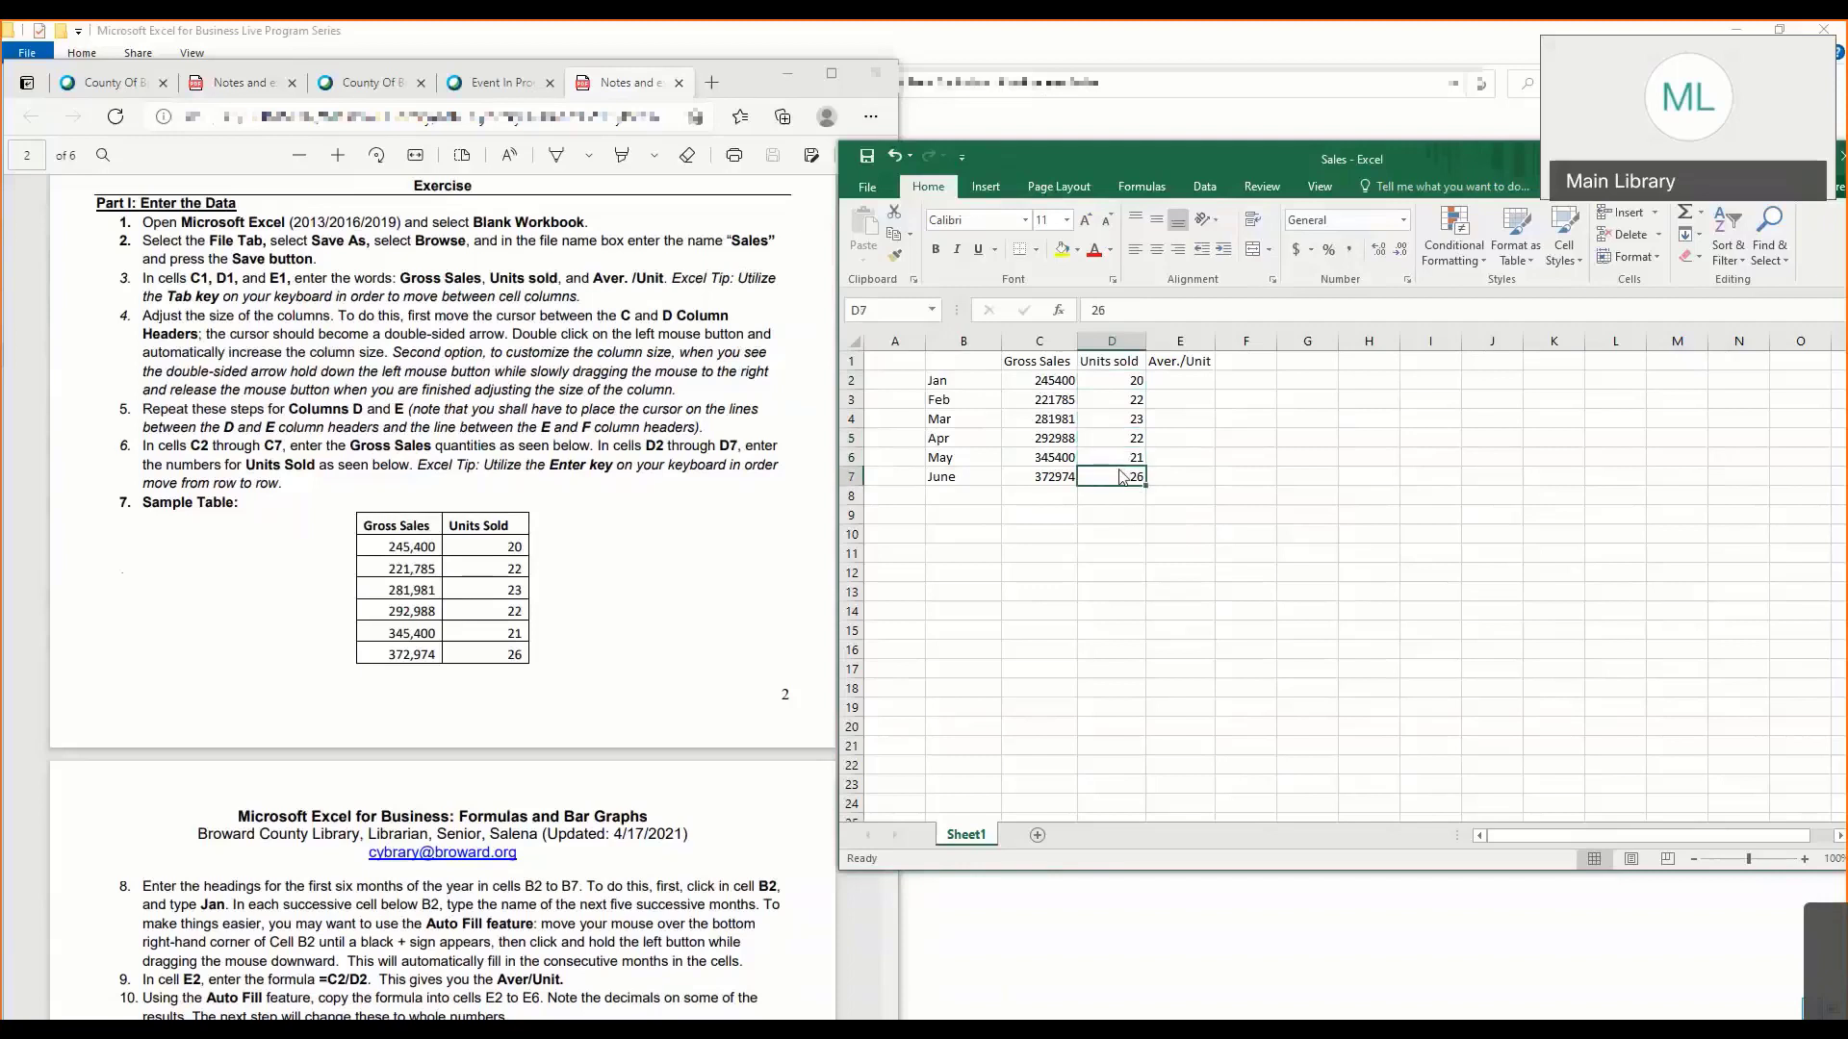
{"action": "left_click", "coordinate": [1034, 494]}
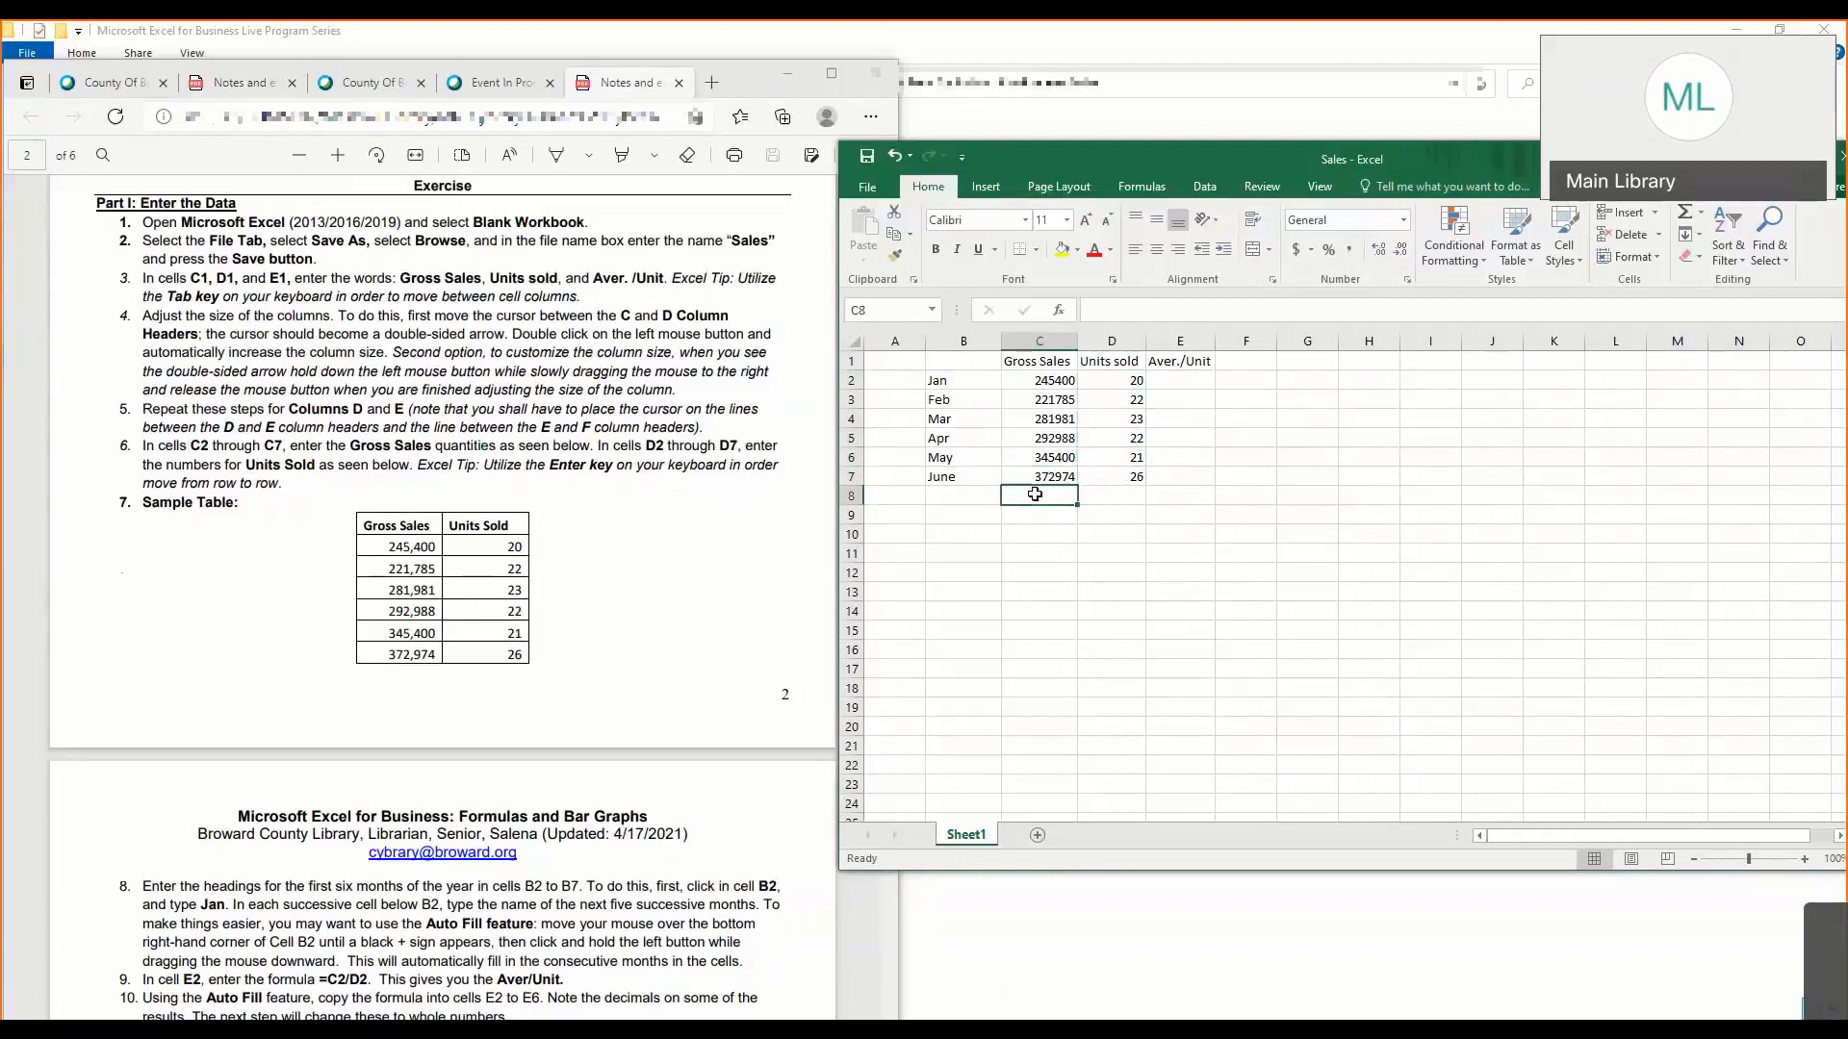
- Clear the month names in B3:B7 and change the first month in B2 to January
{"action": "left_click", "coordinate": [968, 383]}
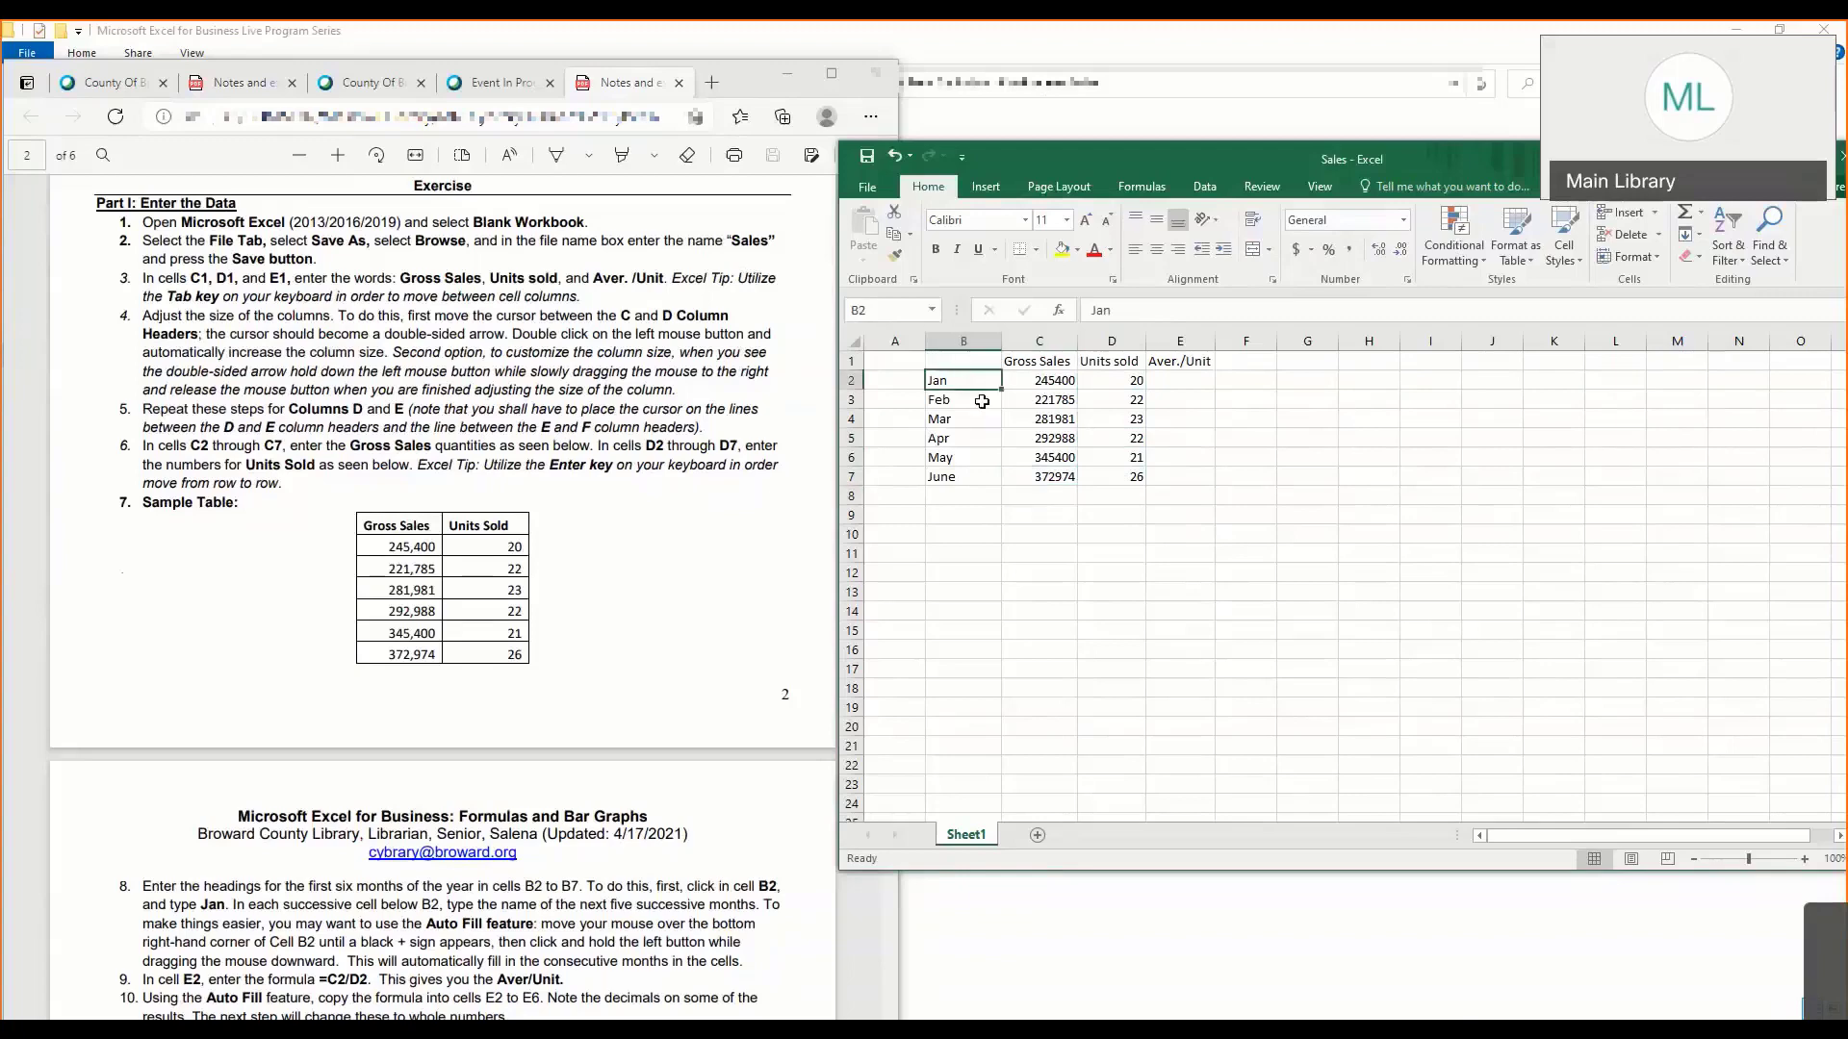
{"action": "left_click", "coordinate": [696, 532]}
{"action": "scroll", "coordinate": [673, 558], "scroll_direction": "down", "scroll_amount": 4}
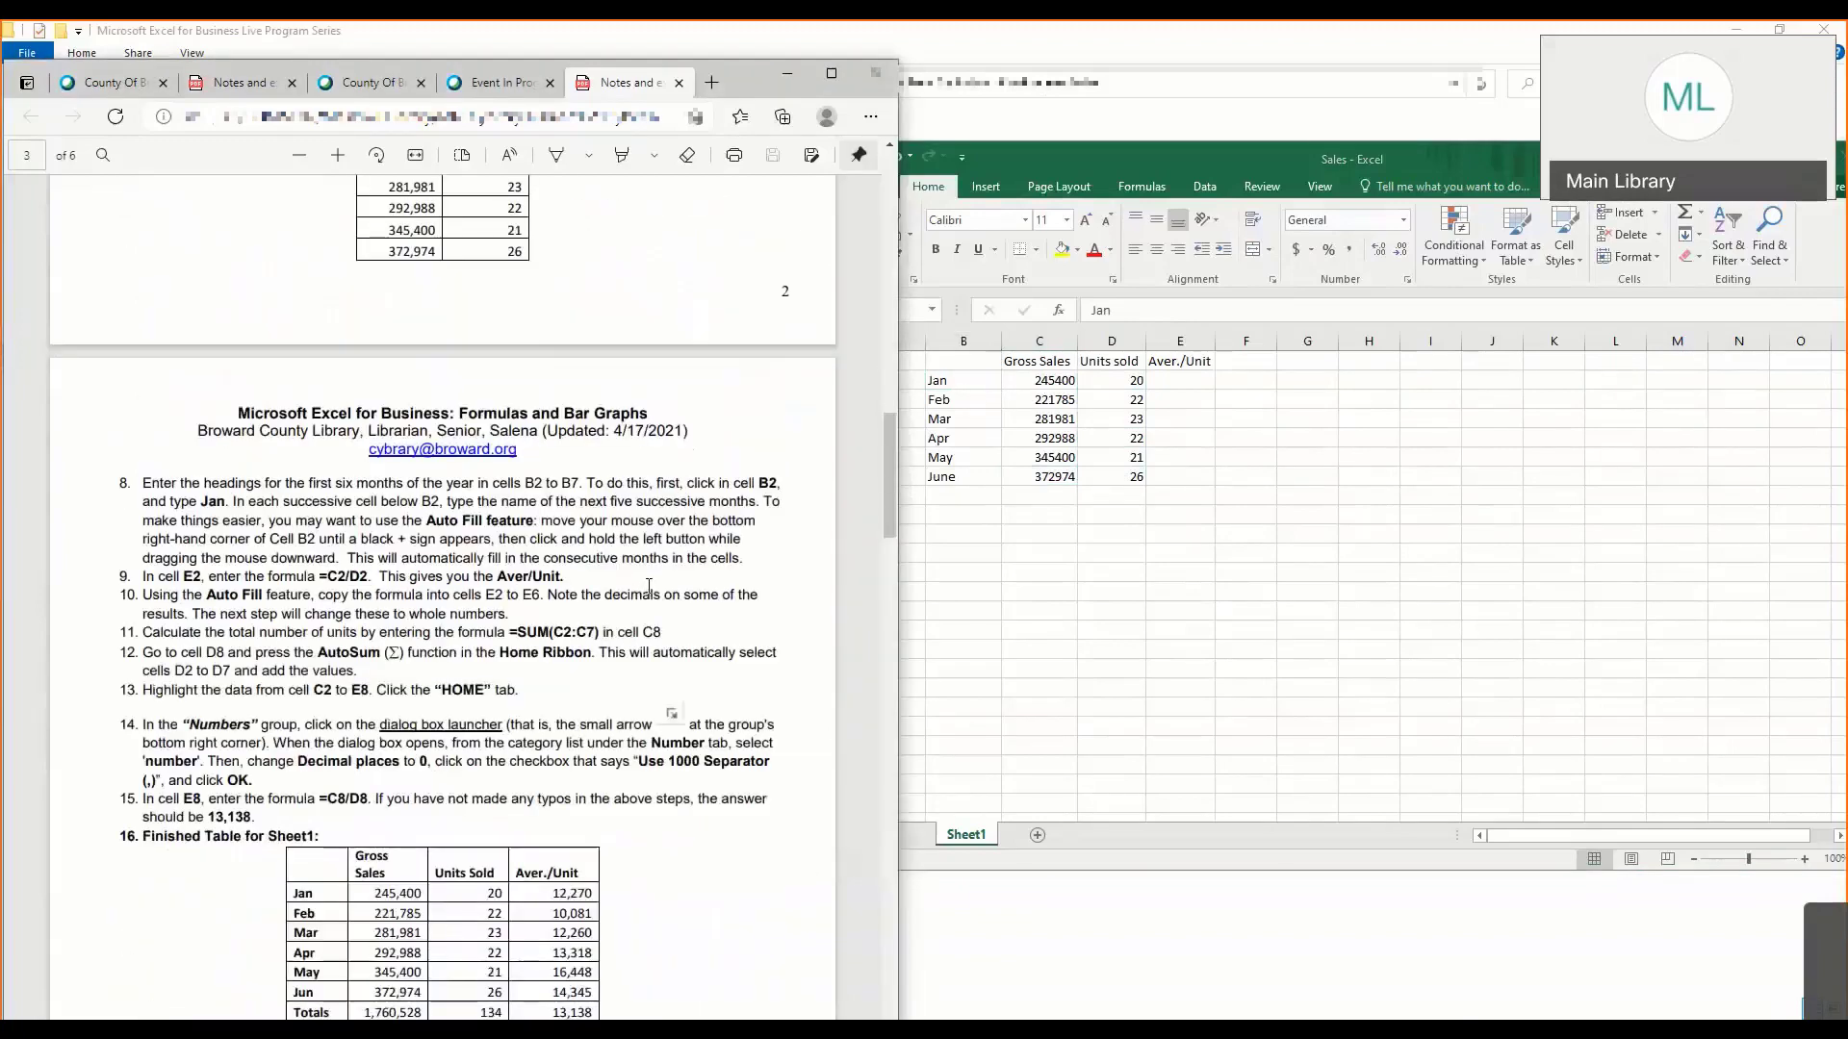
{"action": "left_click_drag", "start_coordinate": [961, 399], "coordinate": [960, 496]}
{"action": "left_click", "coordinate": [961, 381]}
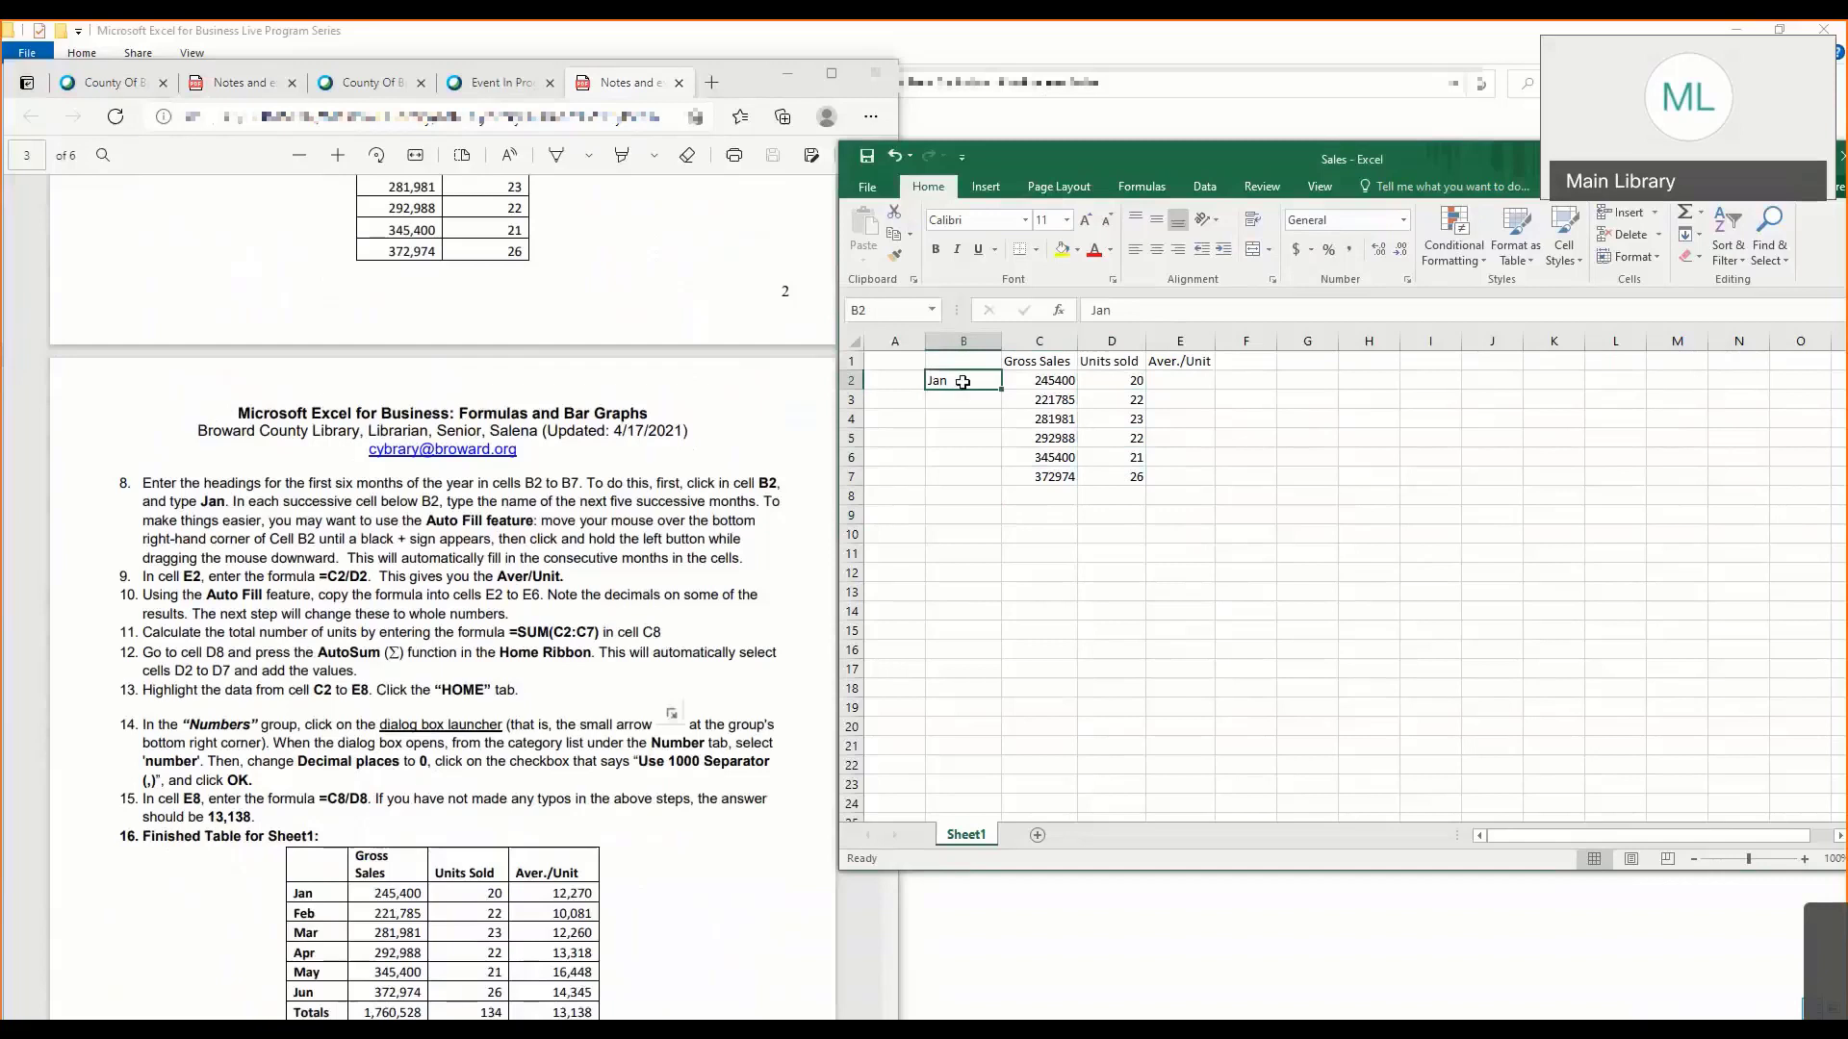
{"action": "left_click", "coordinate": [1124, 313]}
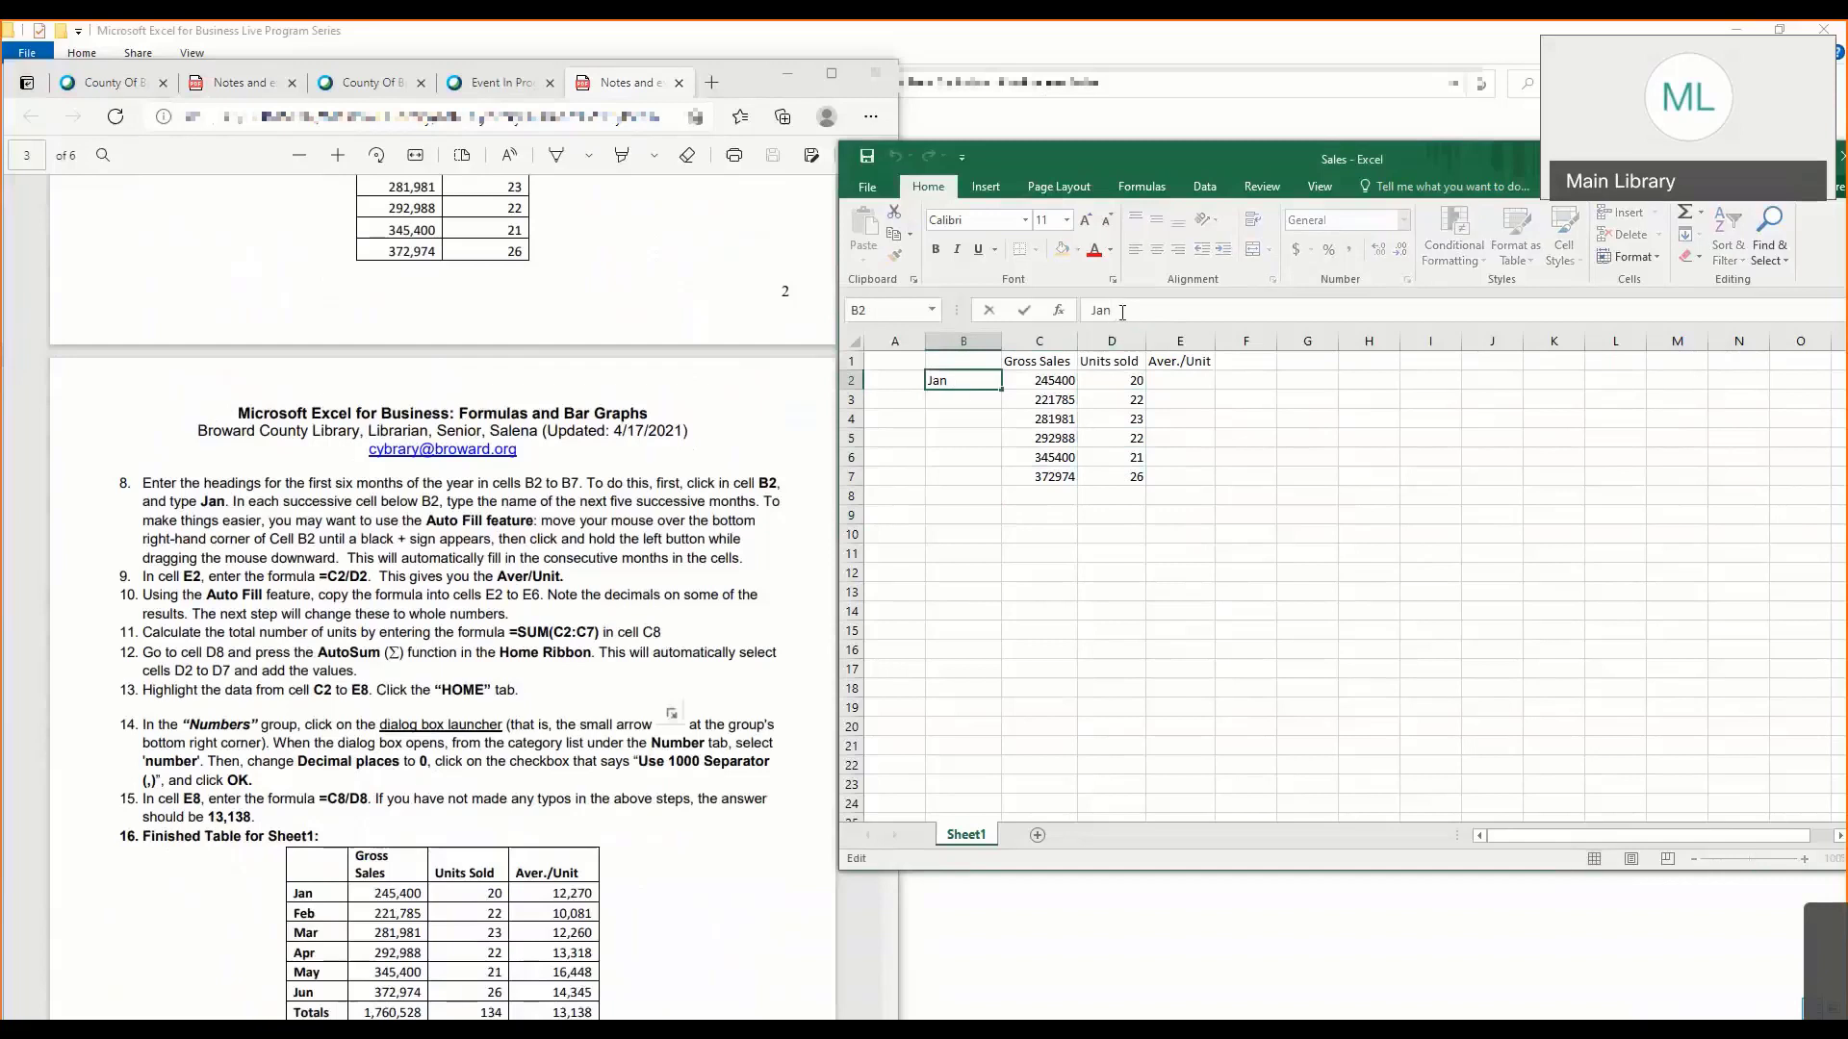
{"action": "type", "text": "uary"}
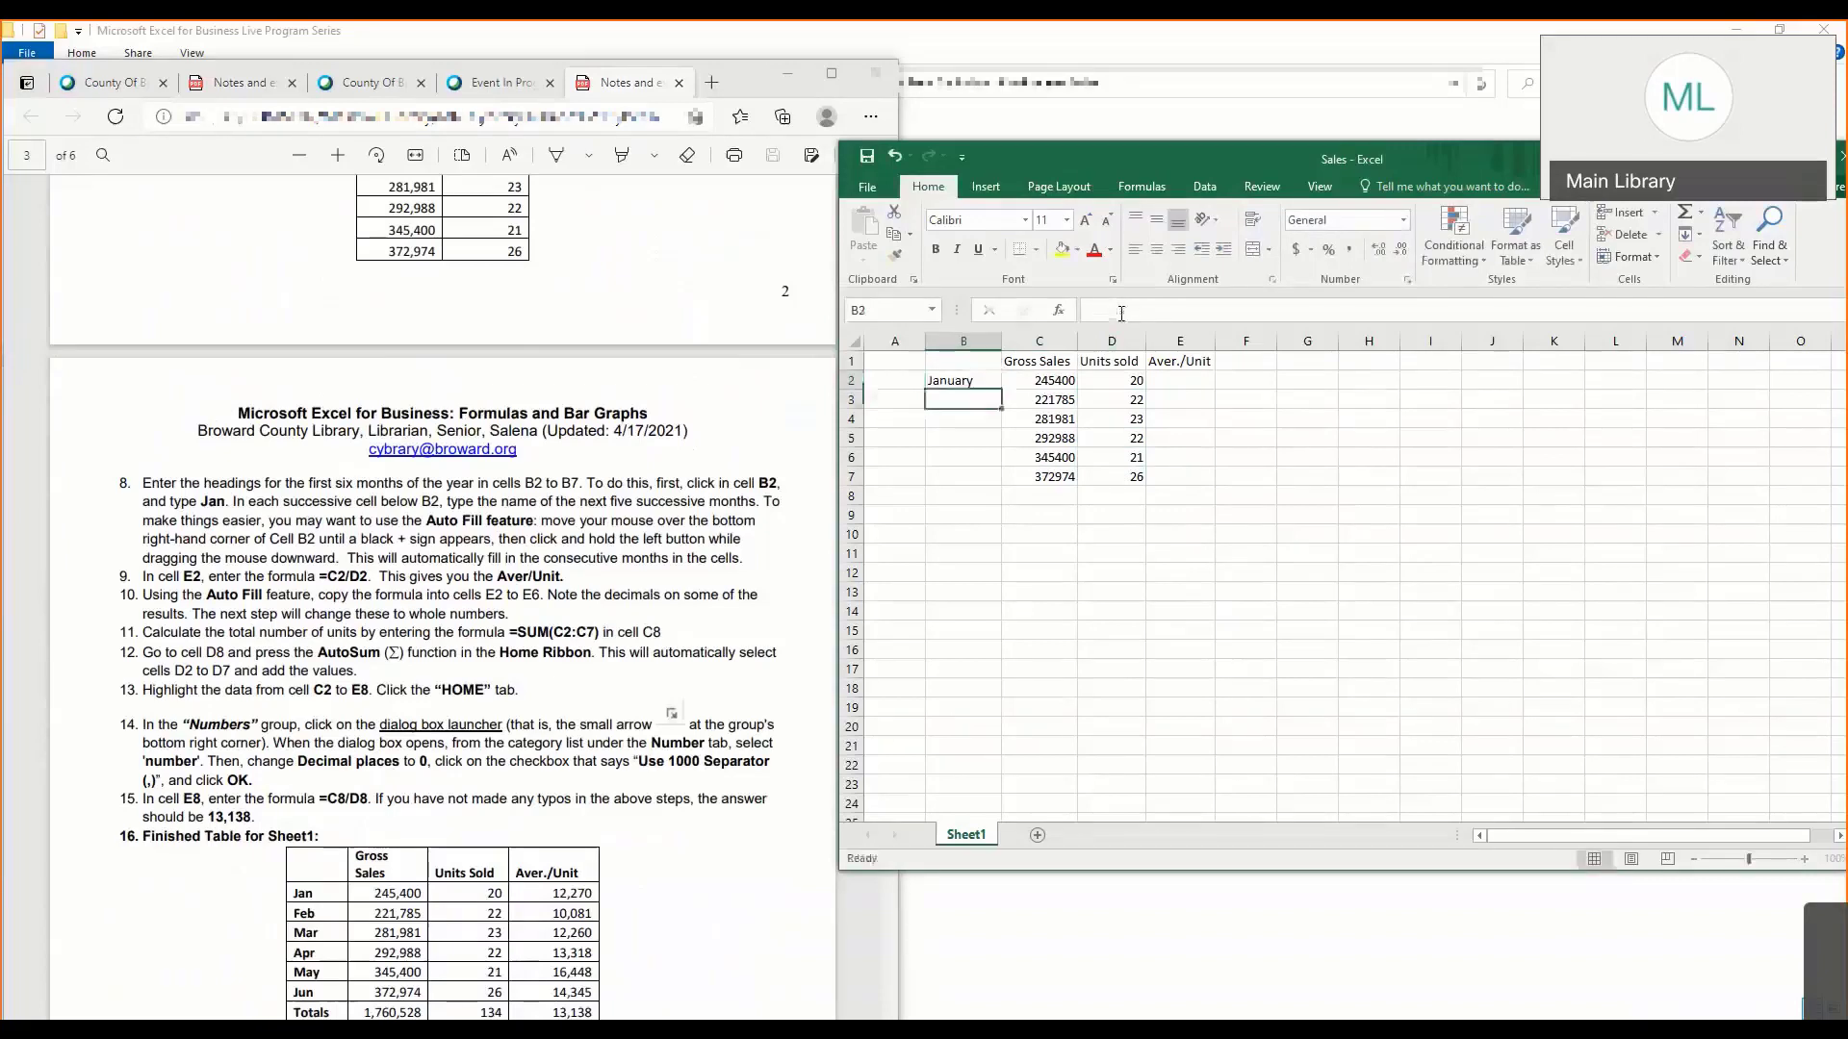
- Extend January from B2 down to B7 with AutoFill to list the months through June
{"action": "left_click", "coordinate": [991, 378]}
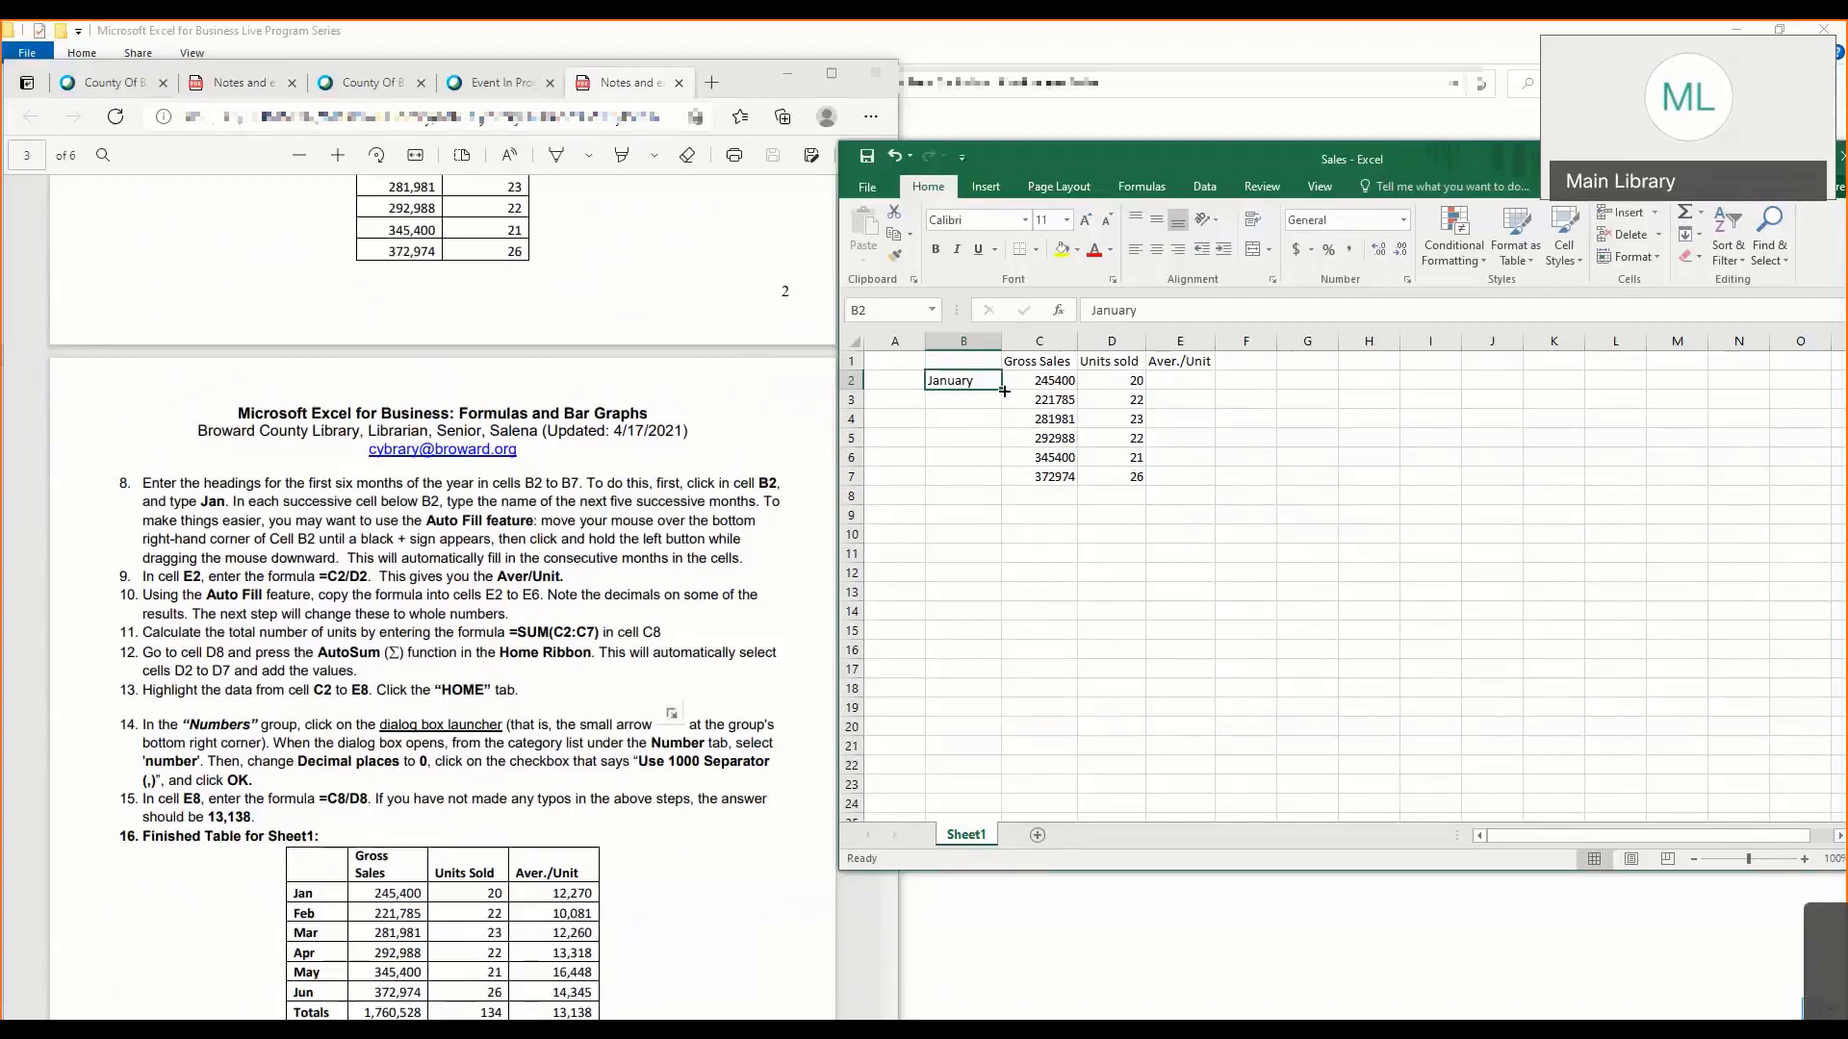
{"action": "left_click_drag", "start_coordinate": [1003, 391], "coordinate": [1005, 479]}
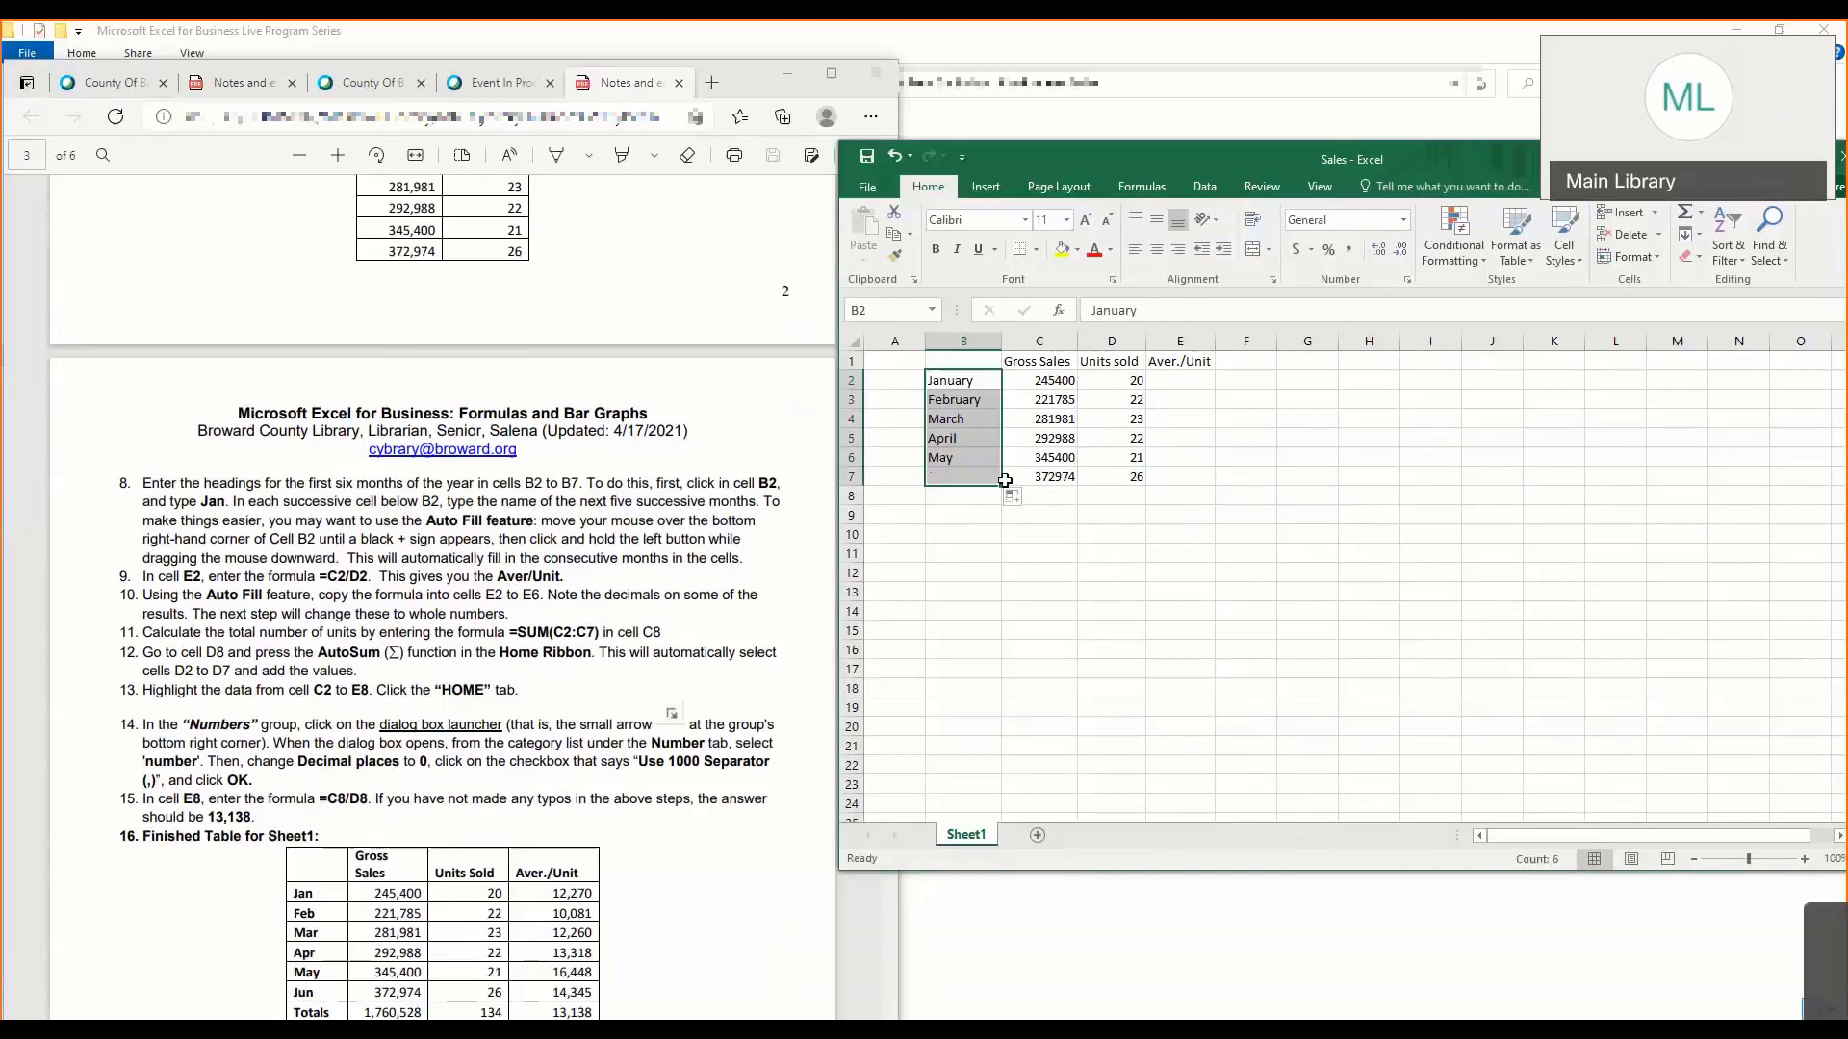
- Switch the month fill in B2:B7 to Copy Cells and restore it to Fill Series
{"action": "left_click", "coordinate": [1022, 498]}
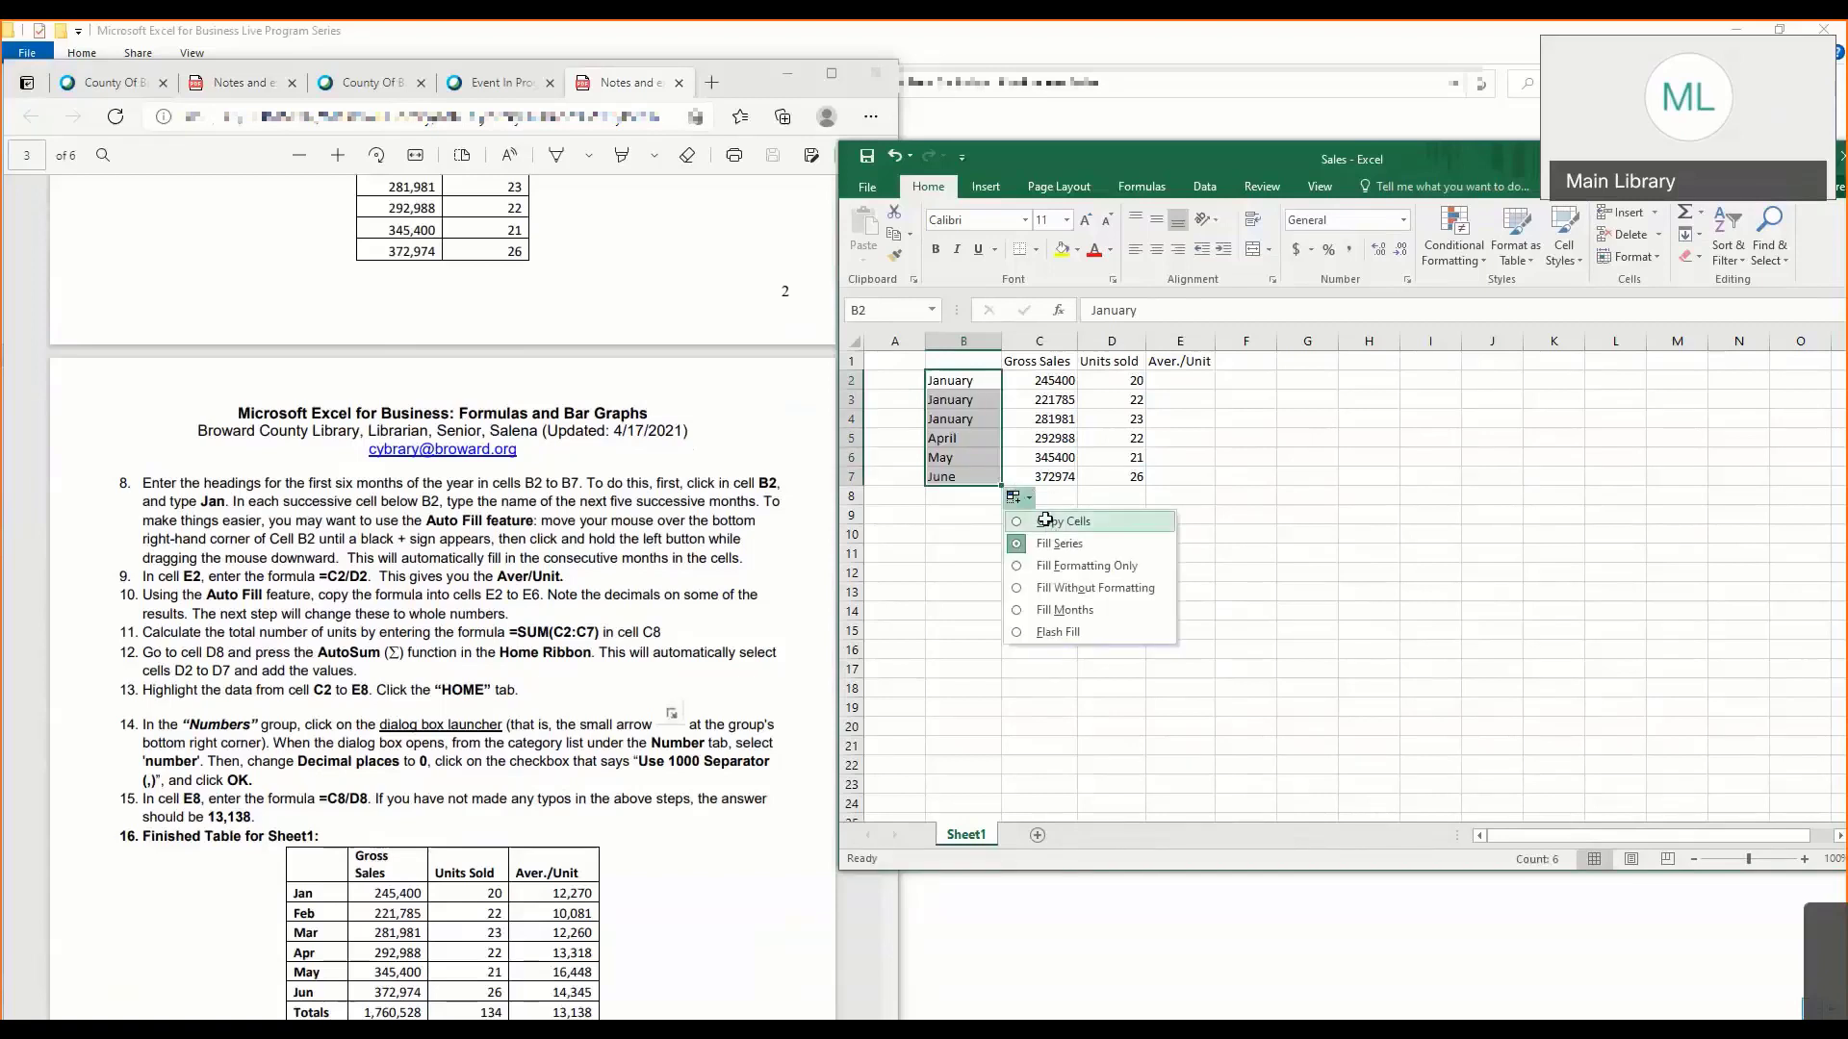
{"action": "left_click", "coordinate": [1045, 521]}
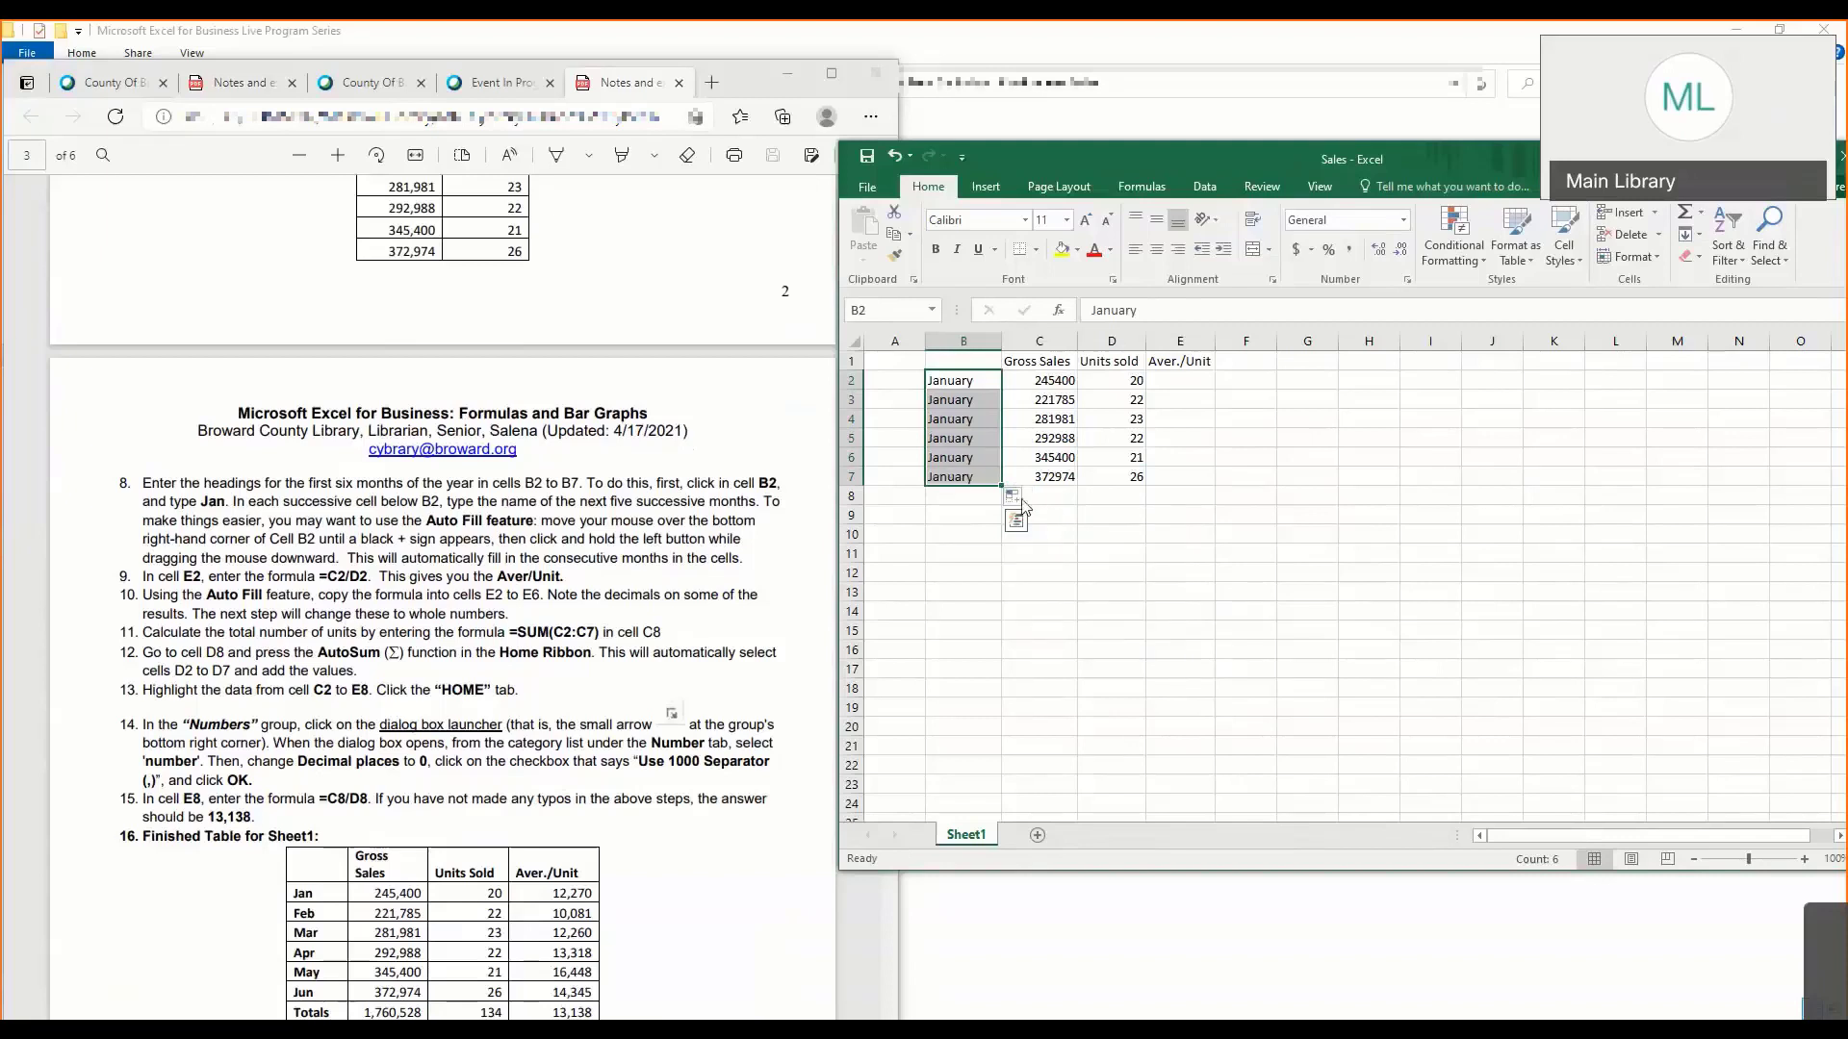
{"action": "left_click", "coordinate": [1028, 499]}
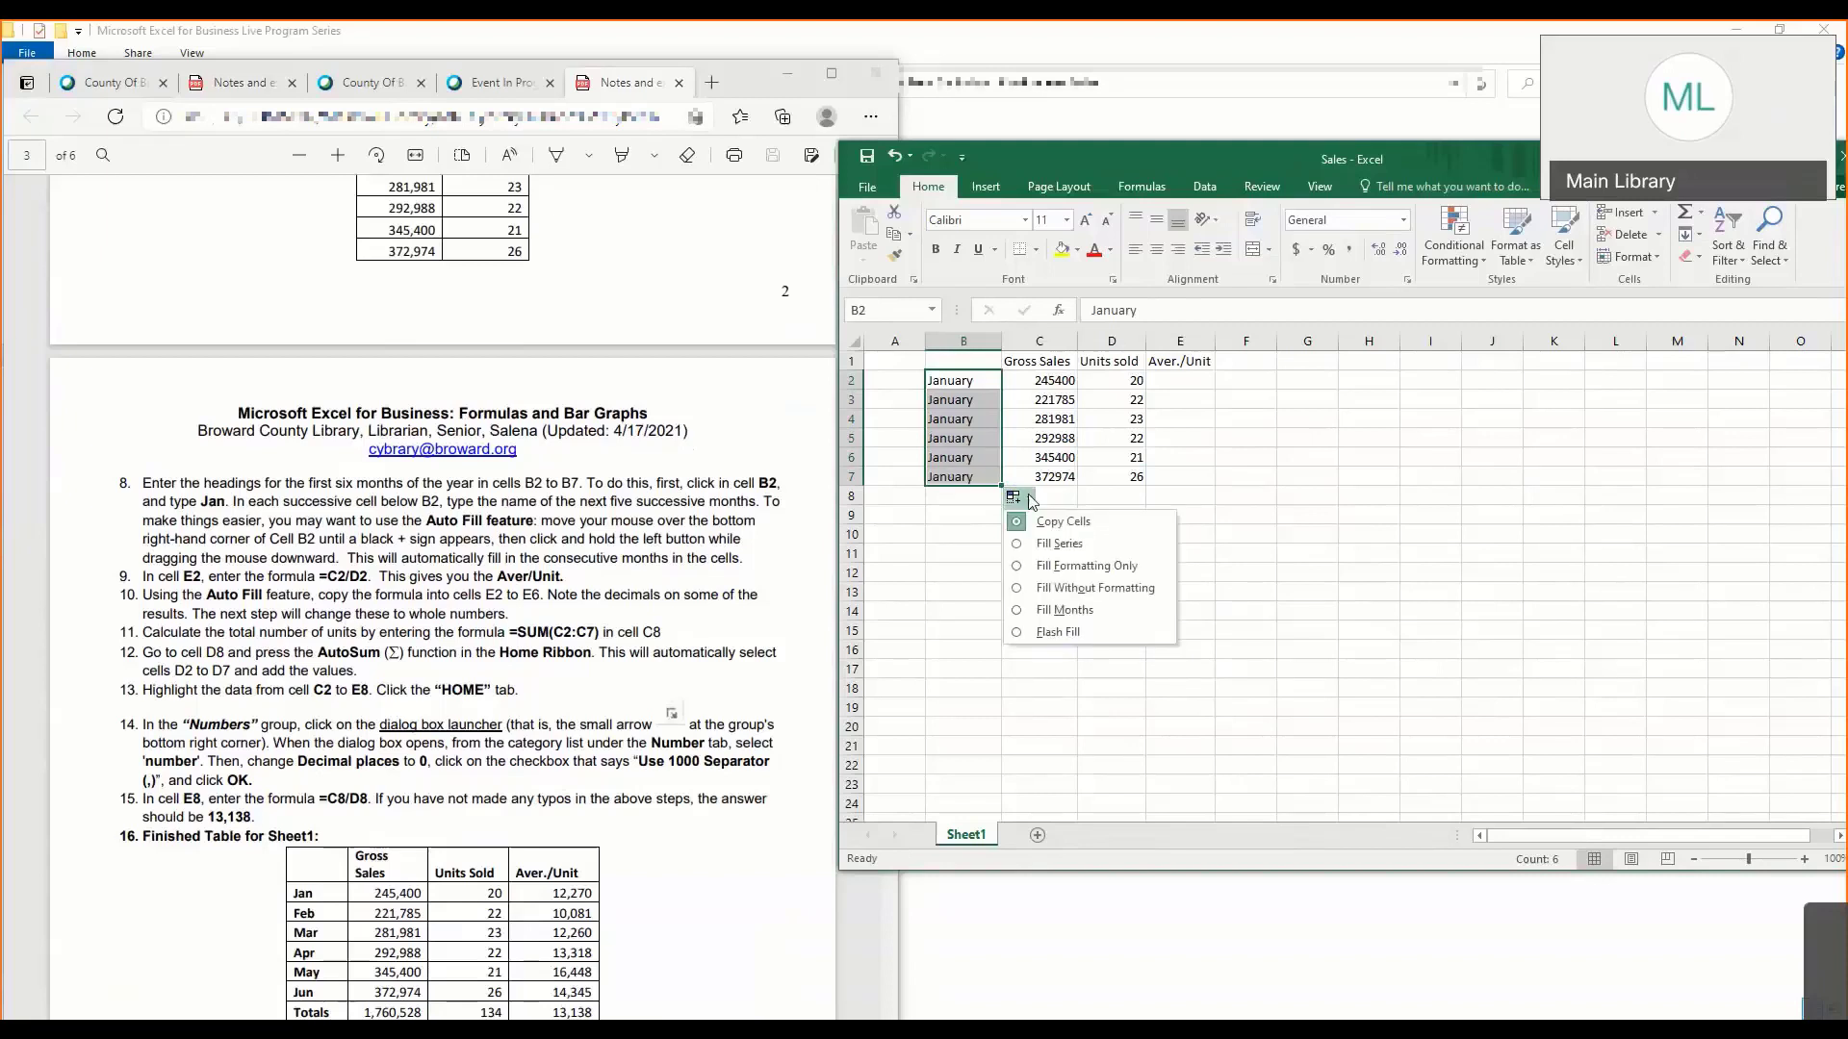
{"action": "left_click", "coordinate": [1046, 544]}
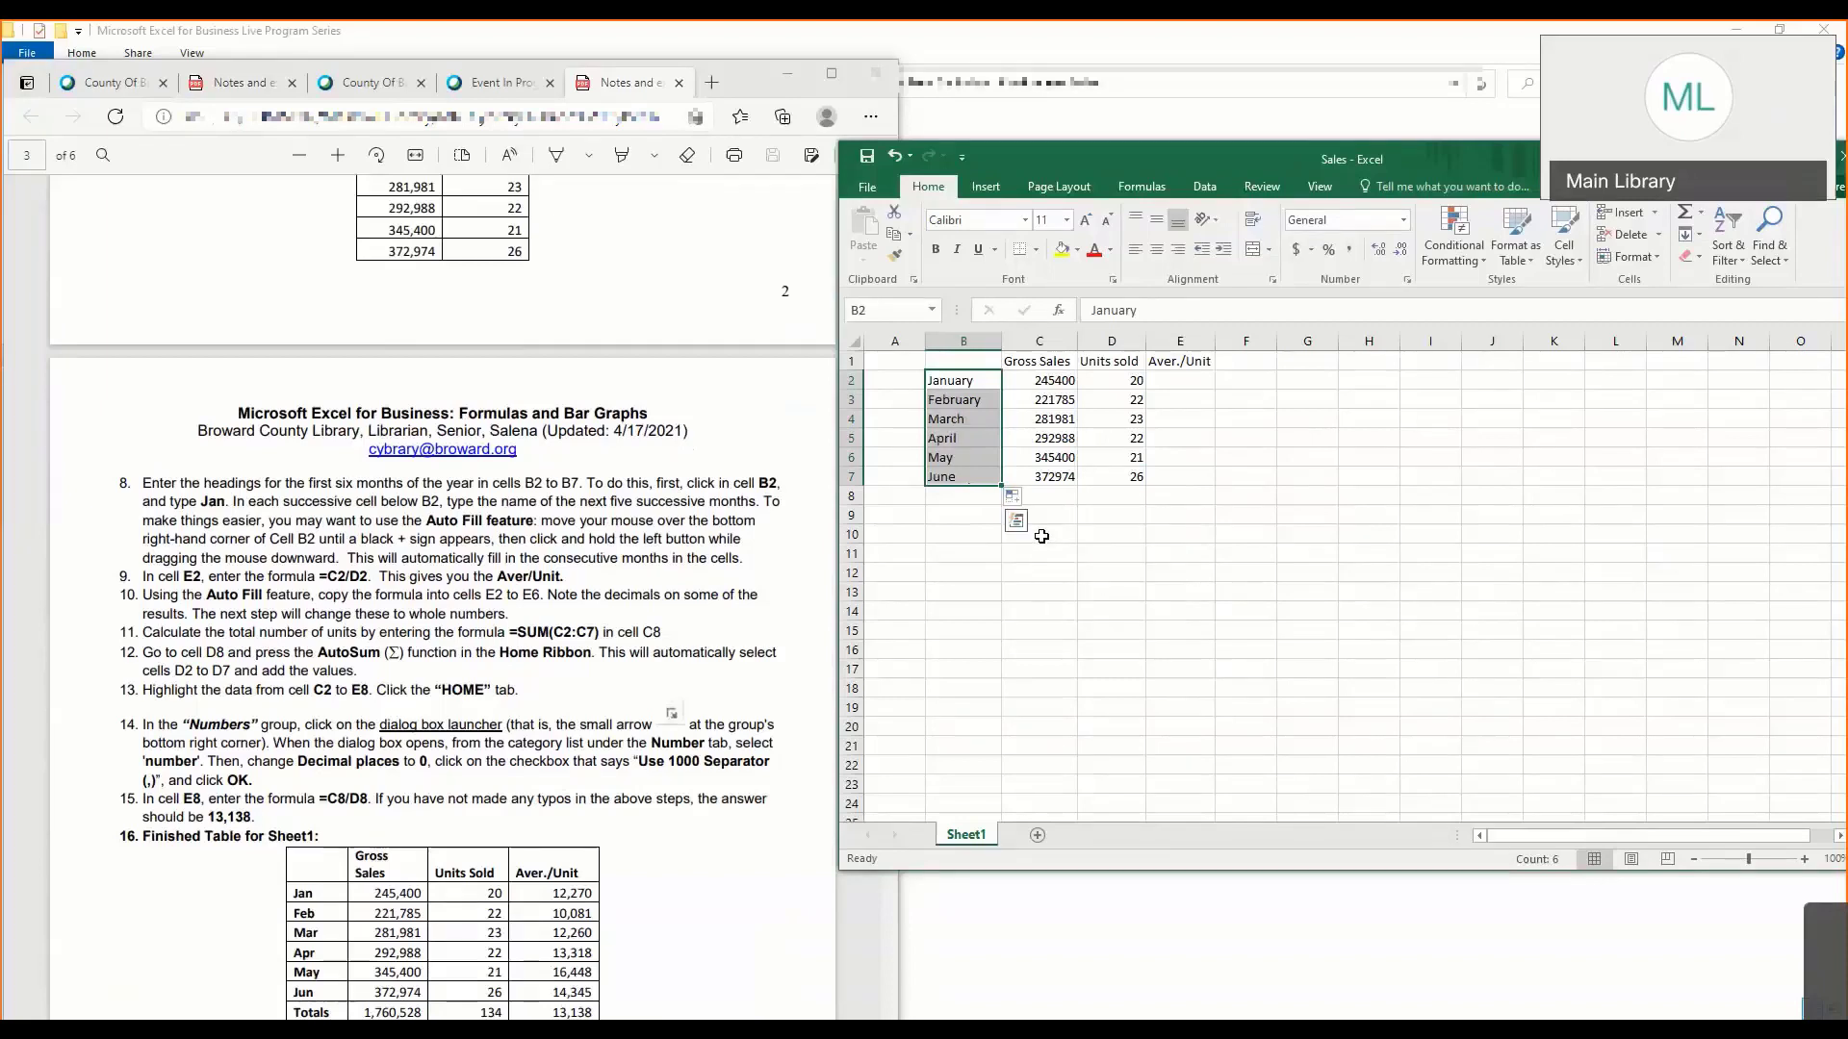
- Place the Sales workbook beside the notes and enlarge the notes to 125% at the steps on page 3
{"action": "left_click_drag", "start_coordinate": [1387, 151], "coordinate": [1161, 148]}
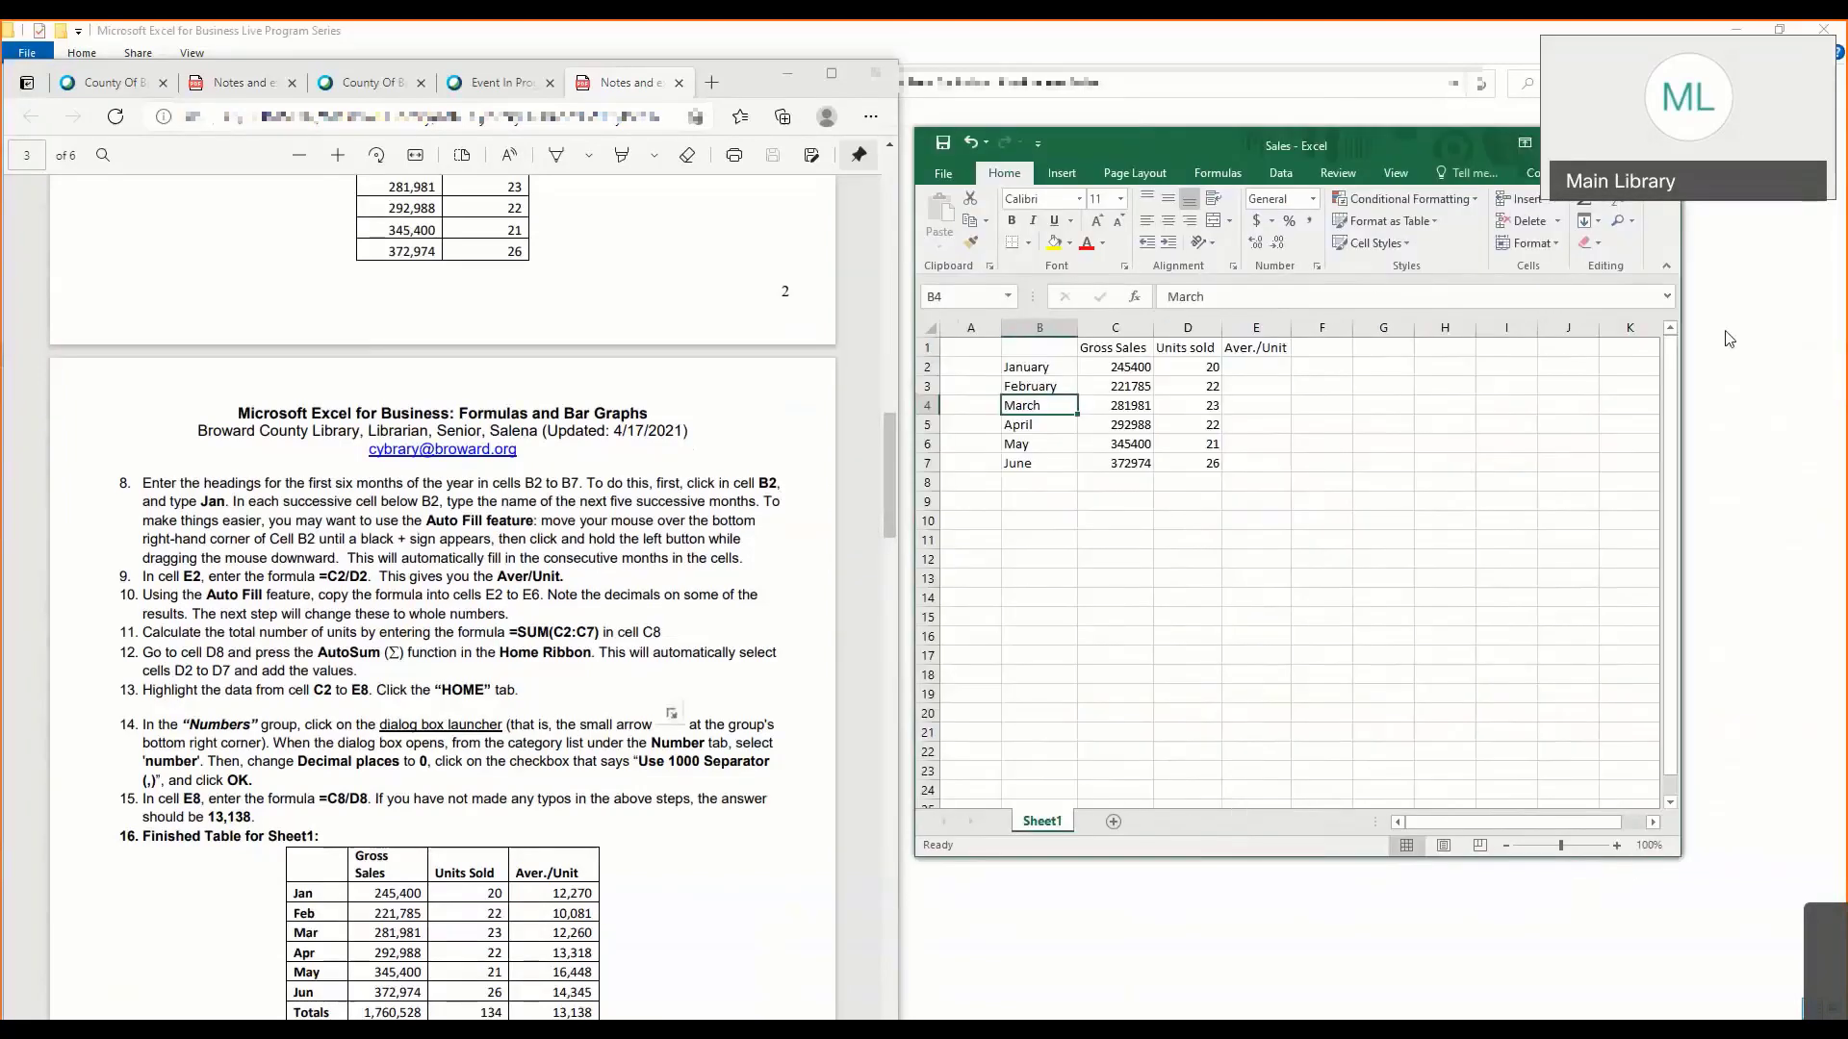
{"action": "left_click", "coordinate": [1448, 598]}
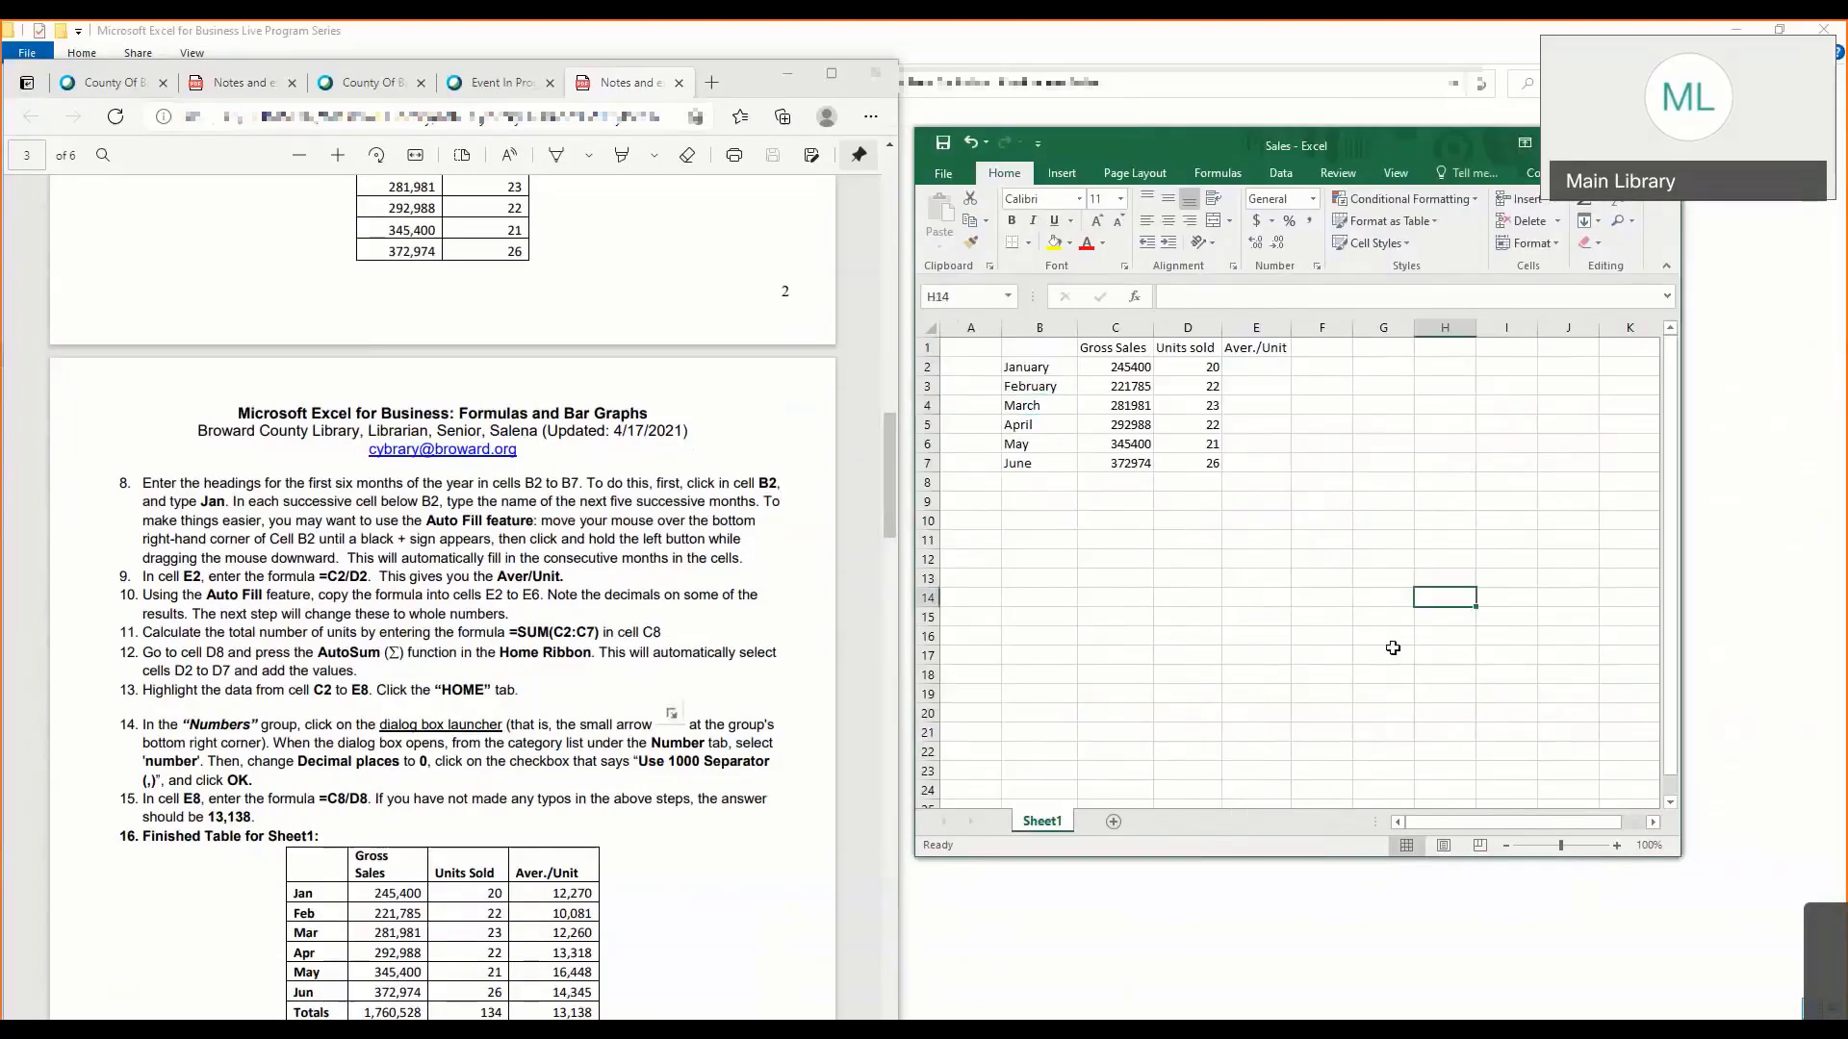
{"action": "left_click", "coordinate": [703, 678]}
{"action": "left_click", "coordinate": [871, 119]}
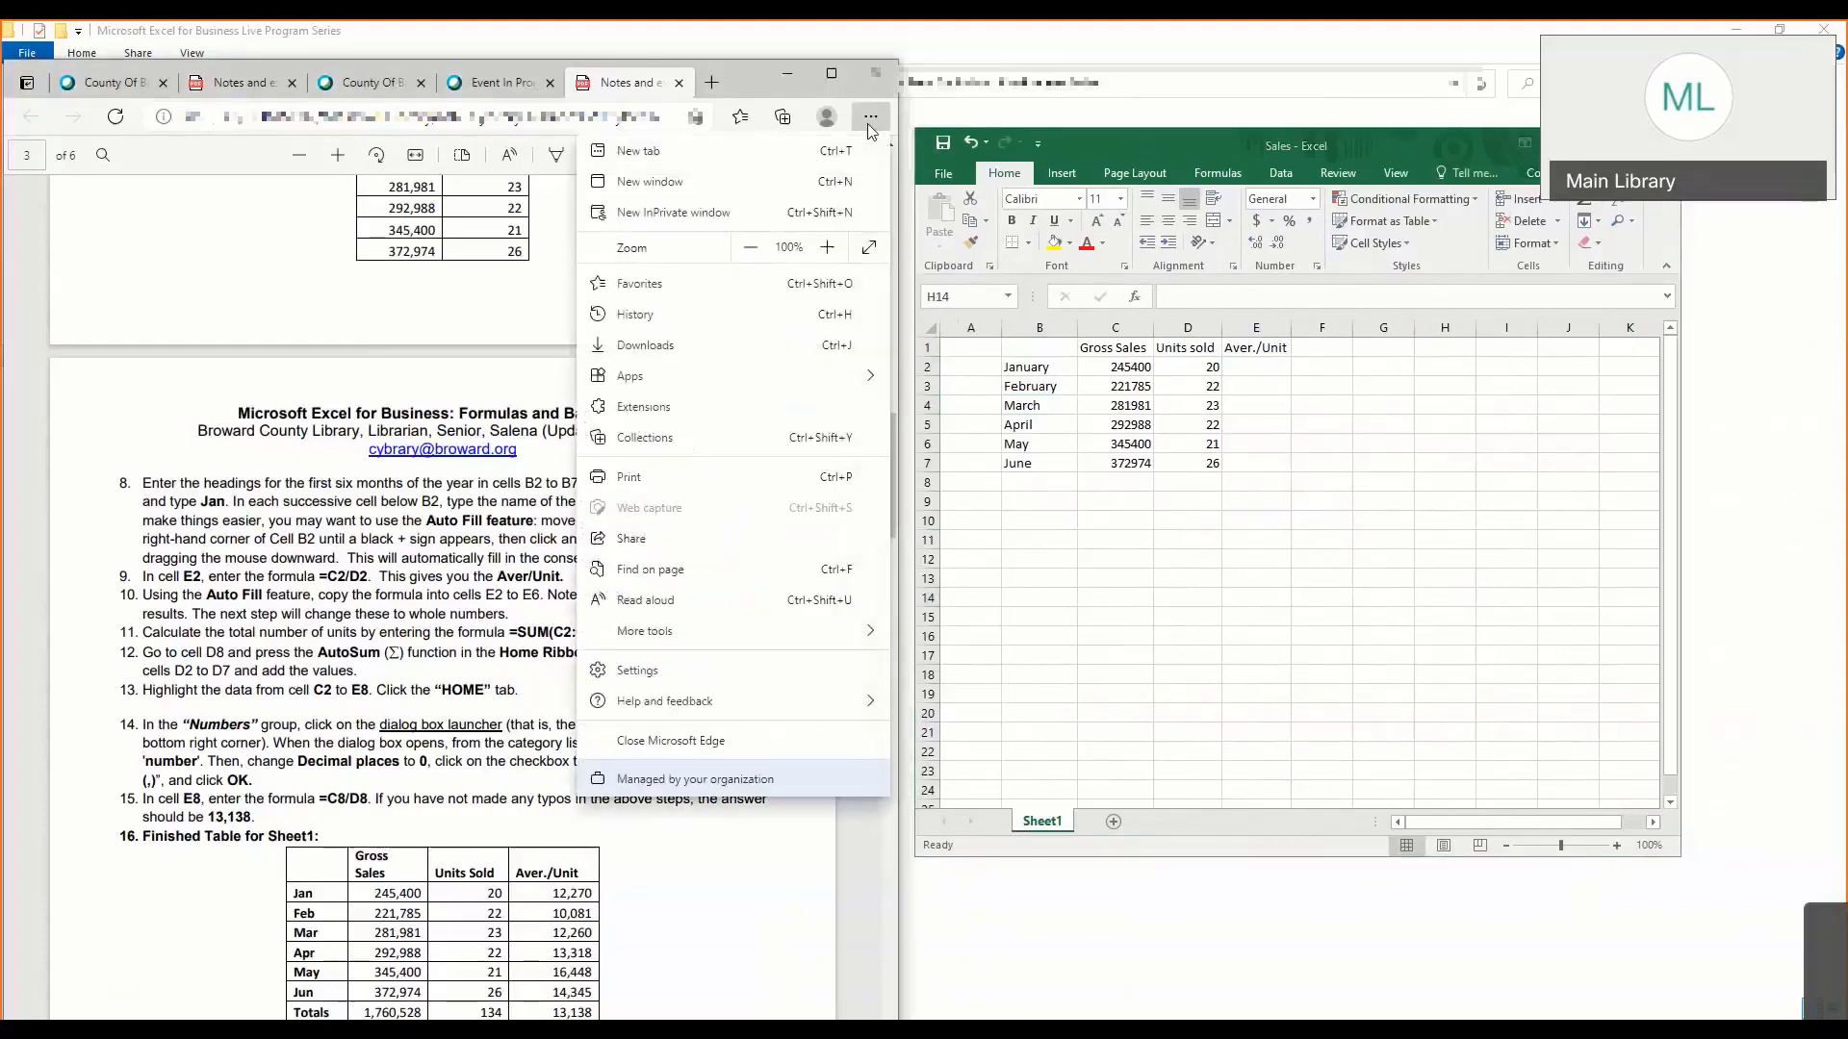
{"action": "left_click", "coordinate": [827, 248]}
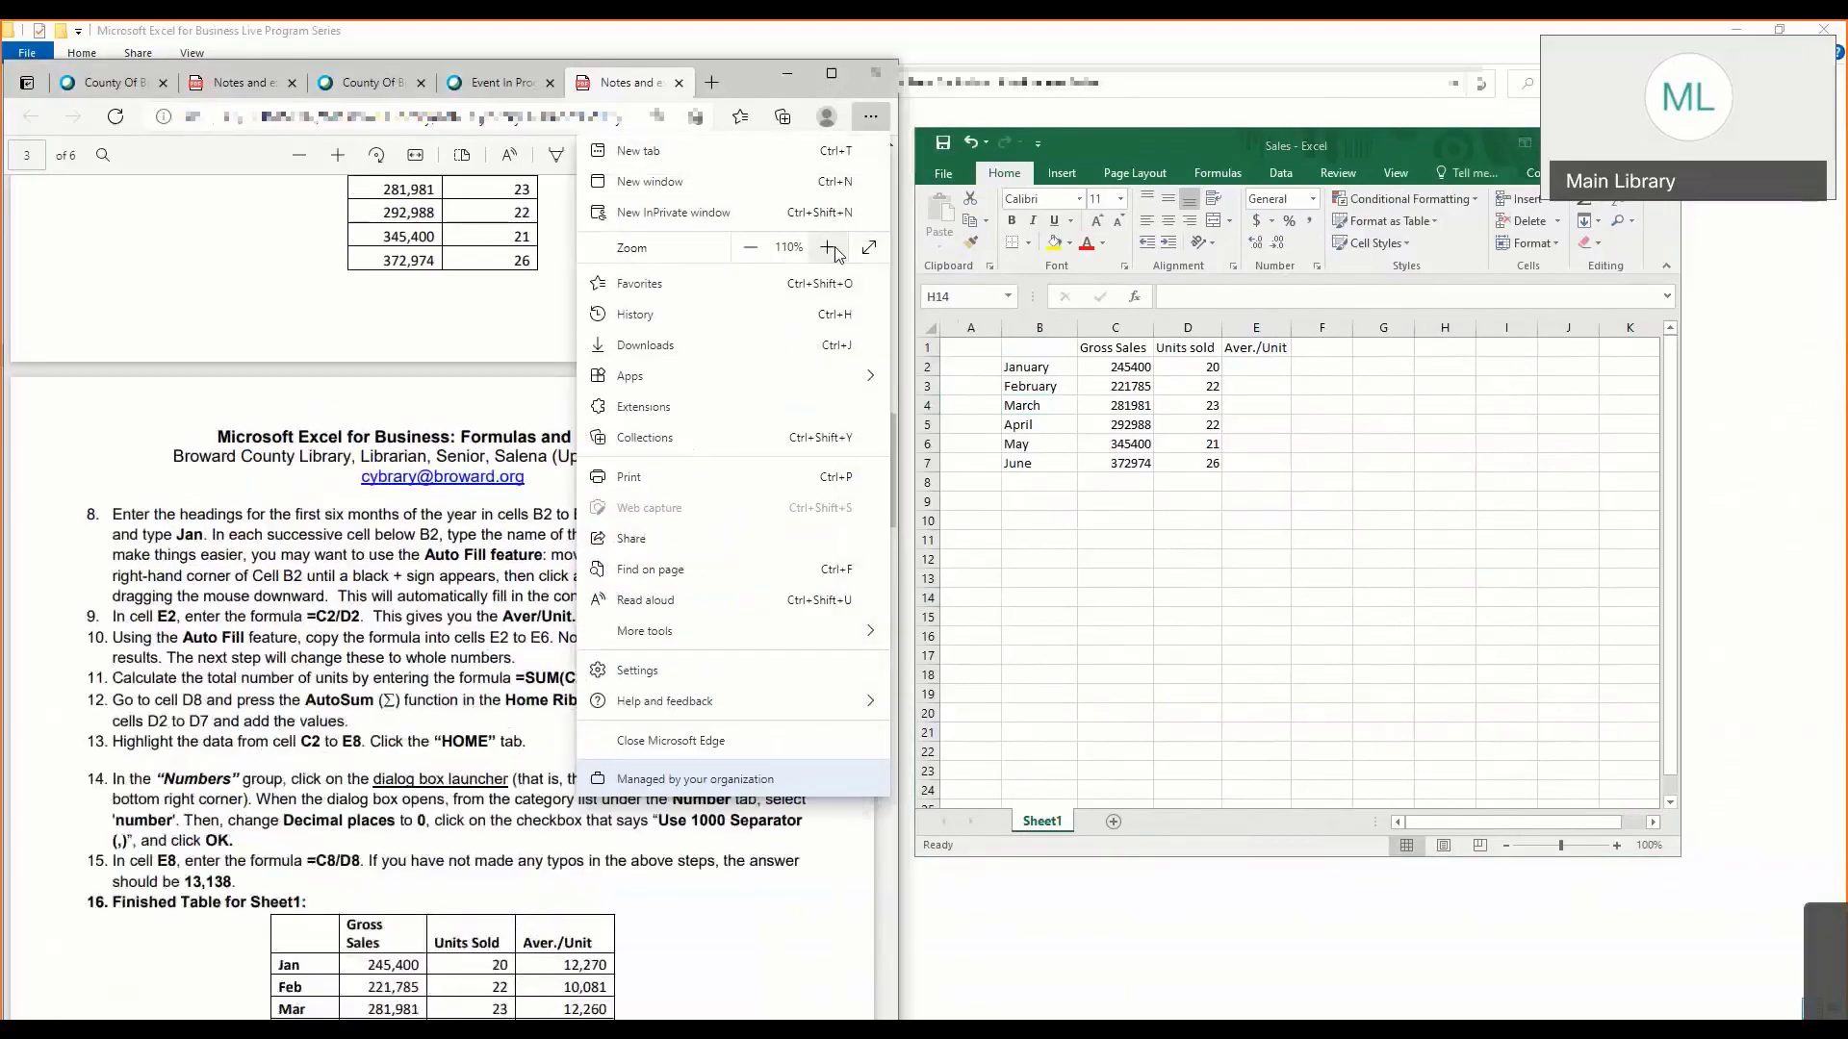
{"action": "left_click", "coordinate": [828, 249]}
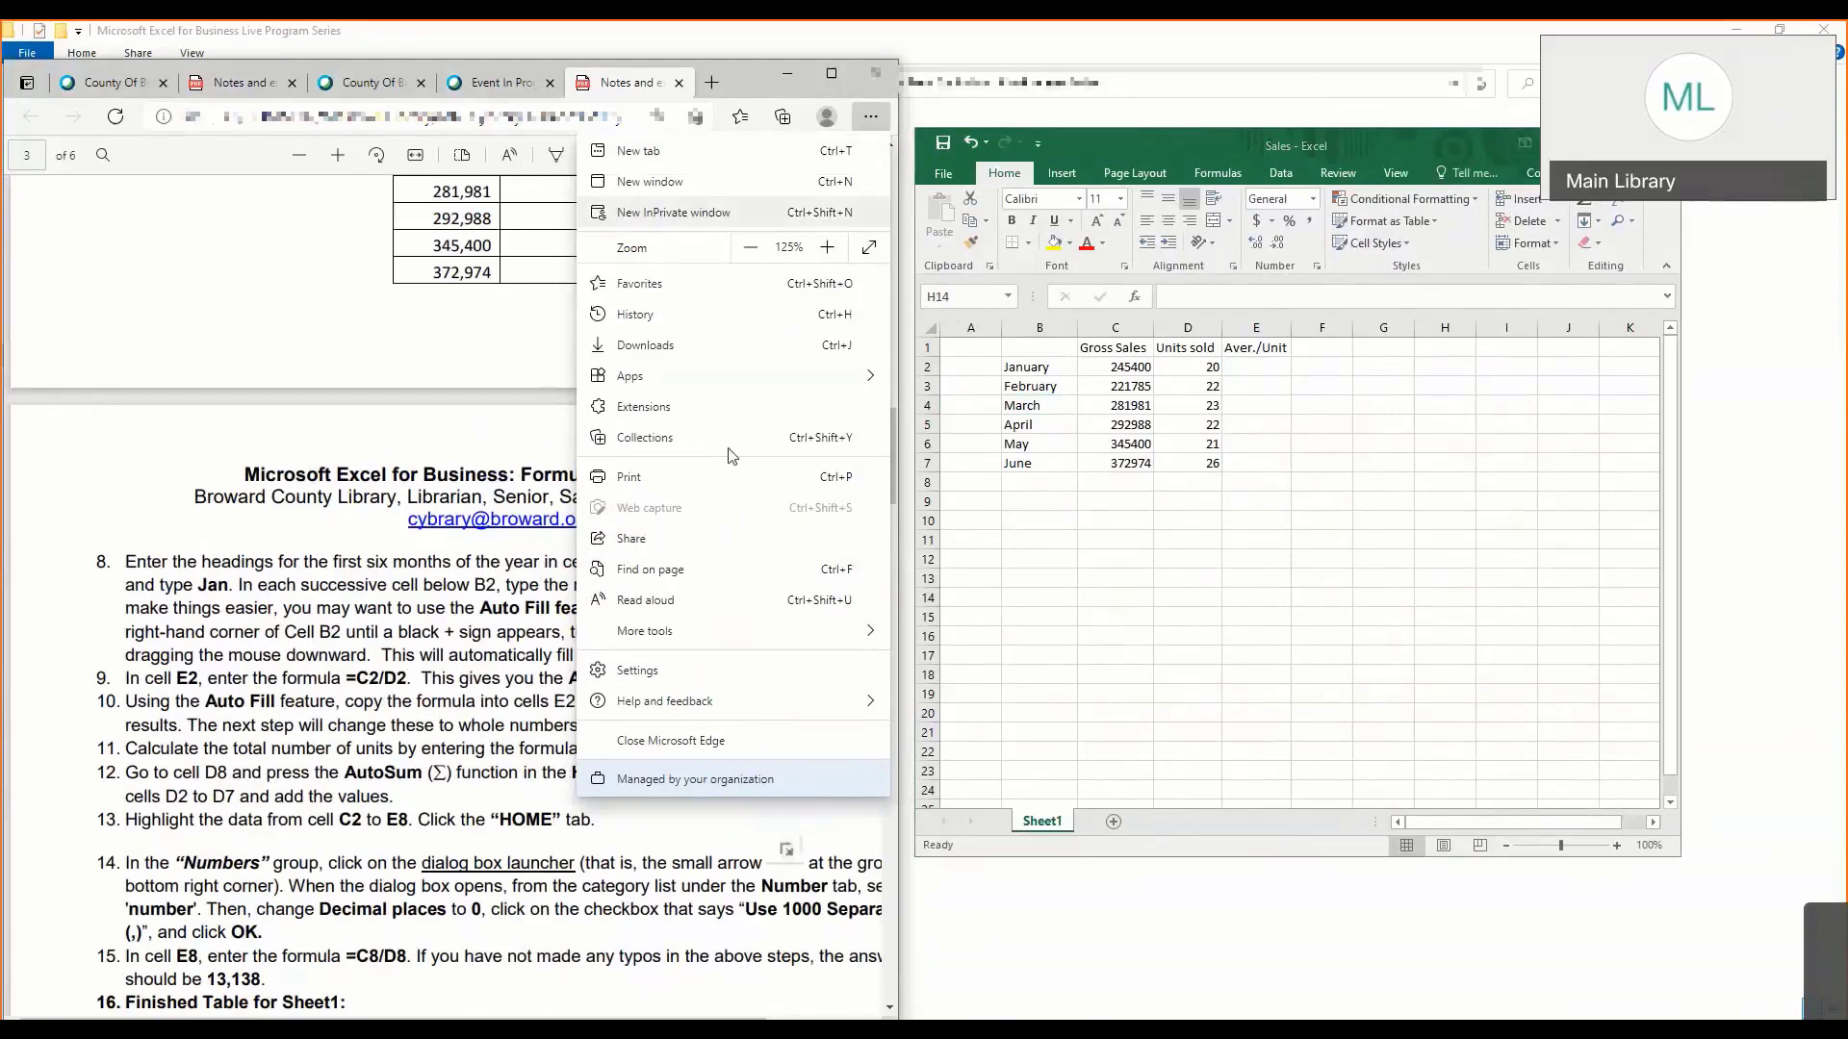
{"action": "left_click", "coordinate": [487, 469]}
{"action": "scroll", "coordinate": [452, 530], "scroll_direction": "down", "scroll_amount": 1}
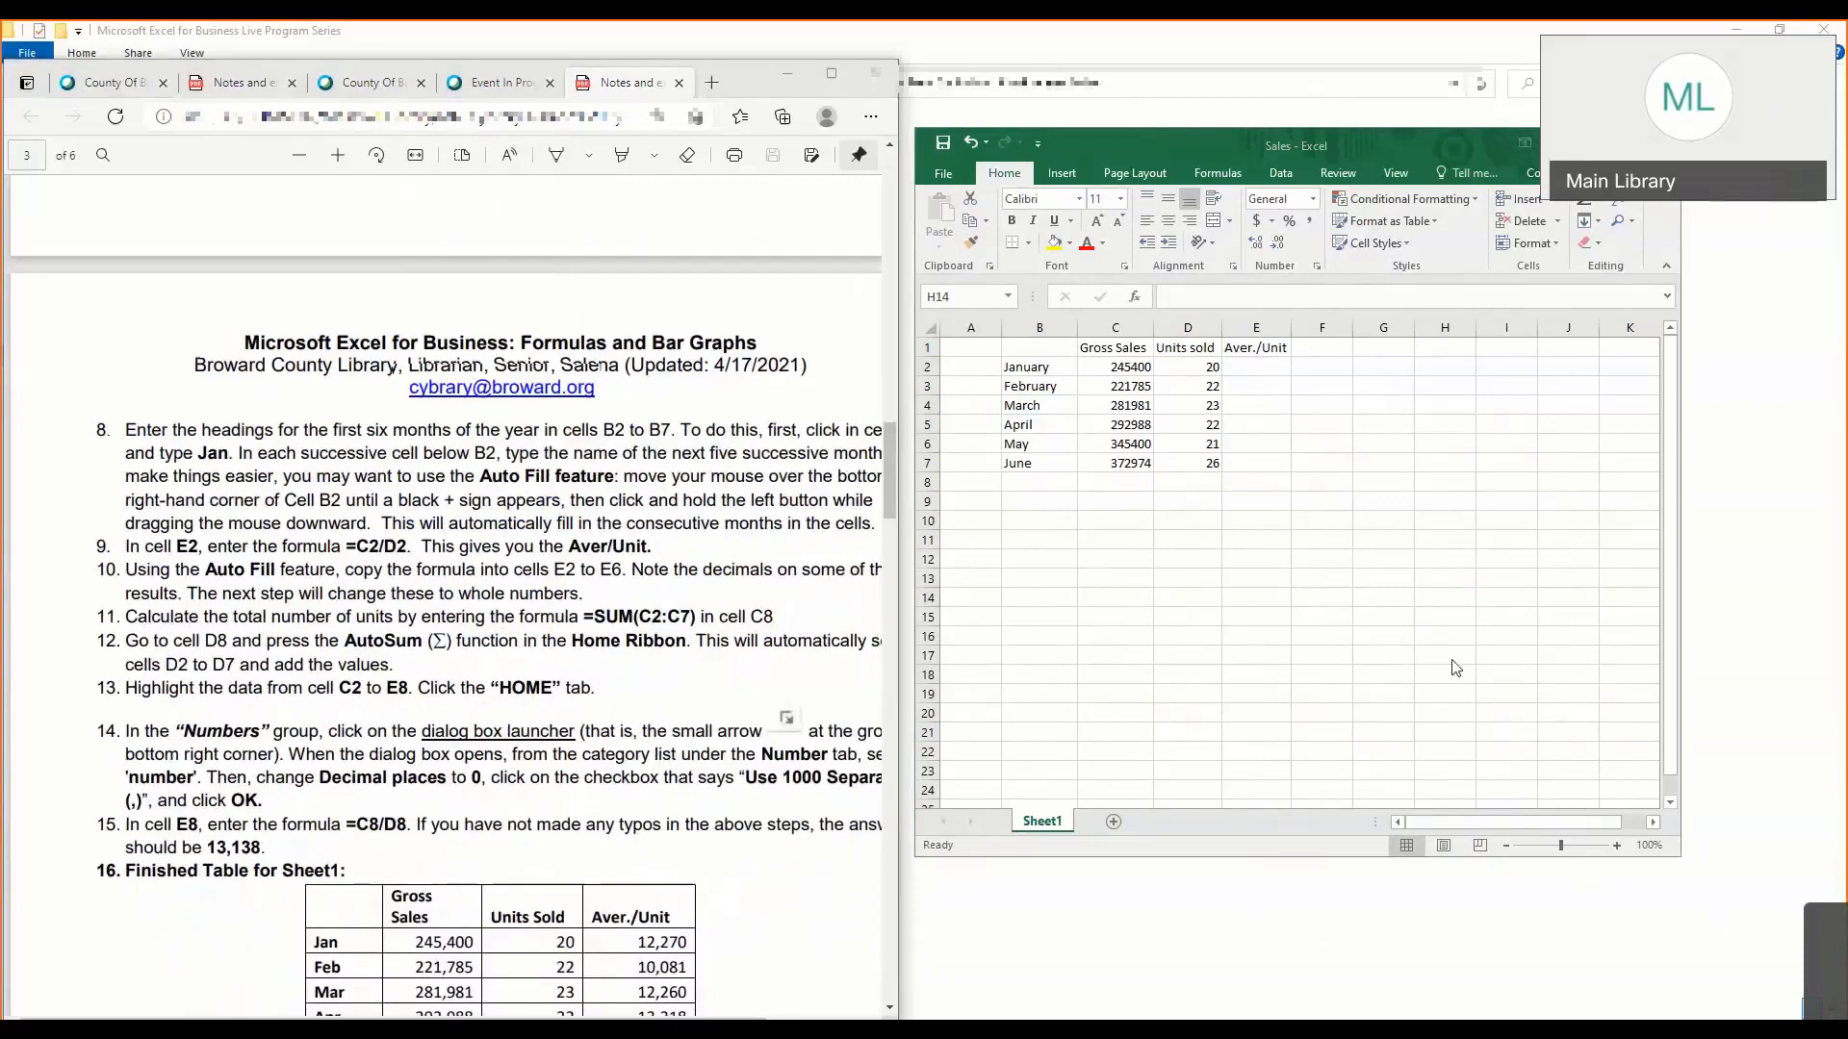
- Bring the workbook window fully into reach over the notes and enlarge the worksheet to 130%
{"action": "left_click", "coordinate": [1478, 141]}
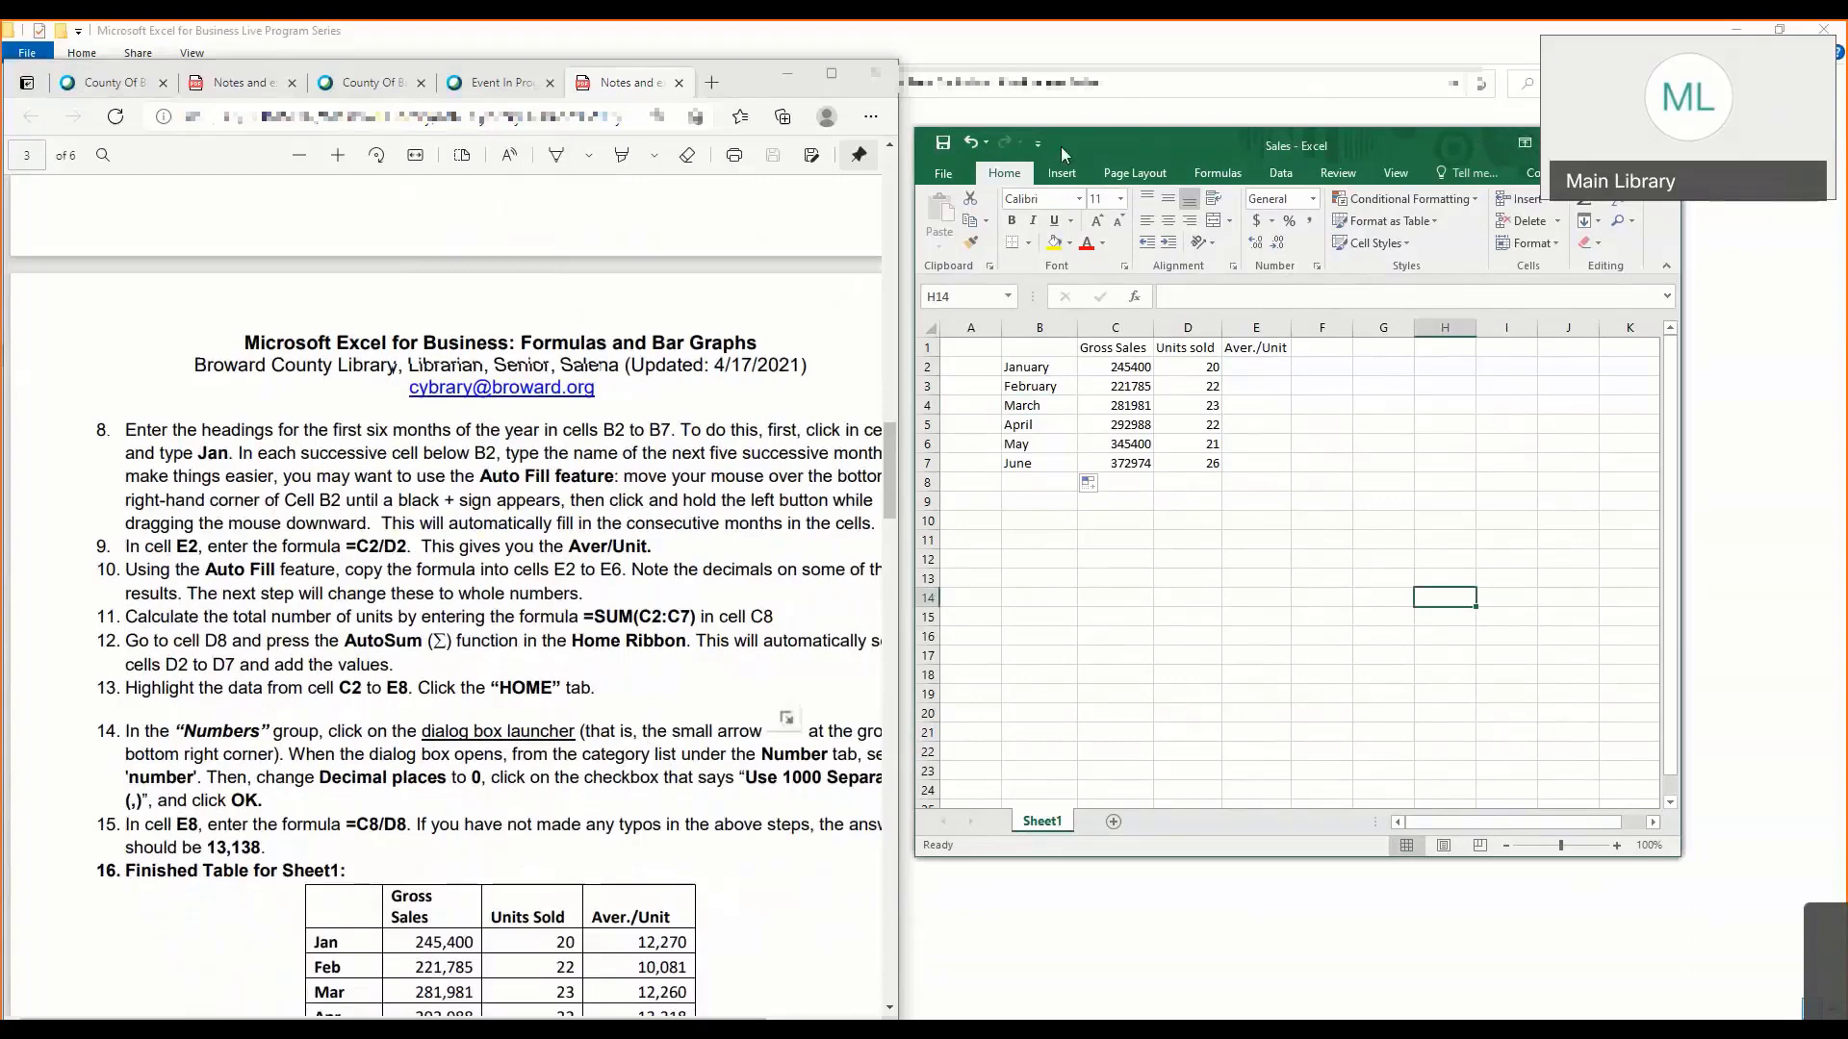
{"action": "left_click_drag", "start_coordinate": [1060, 146], "coordinate": [640, 151]}
{"action": "left_click", "coordinate": [1196, 850]}
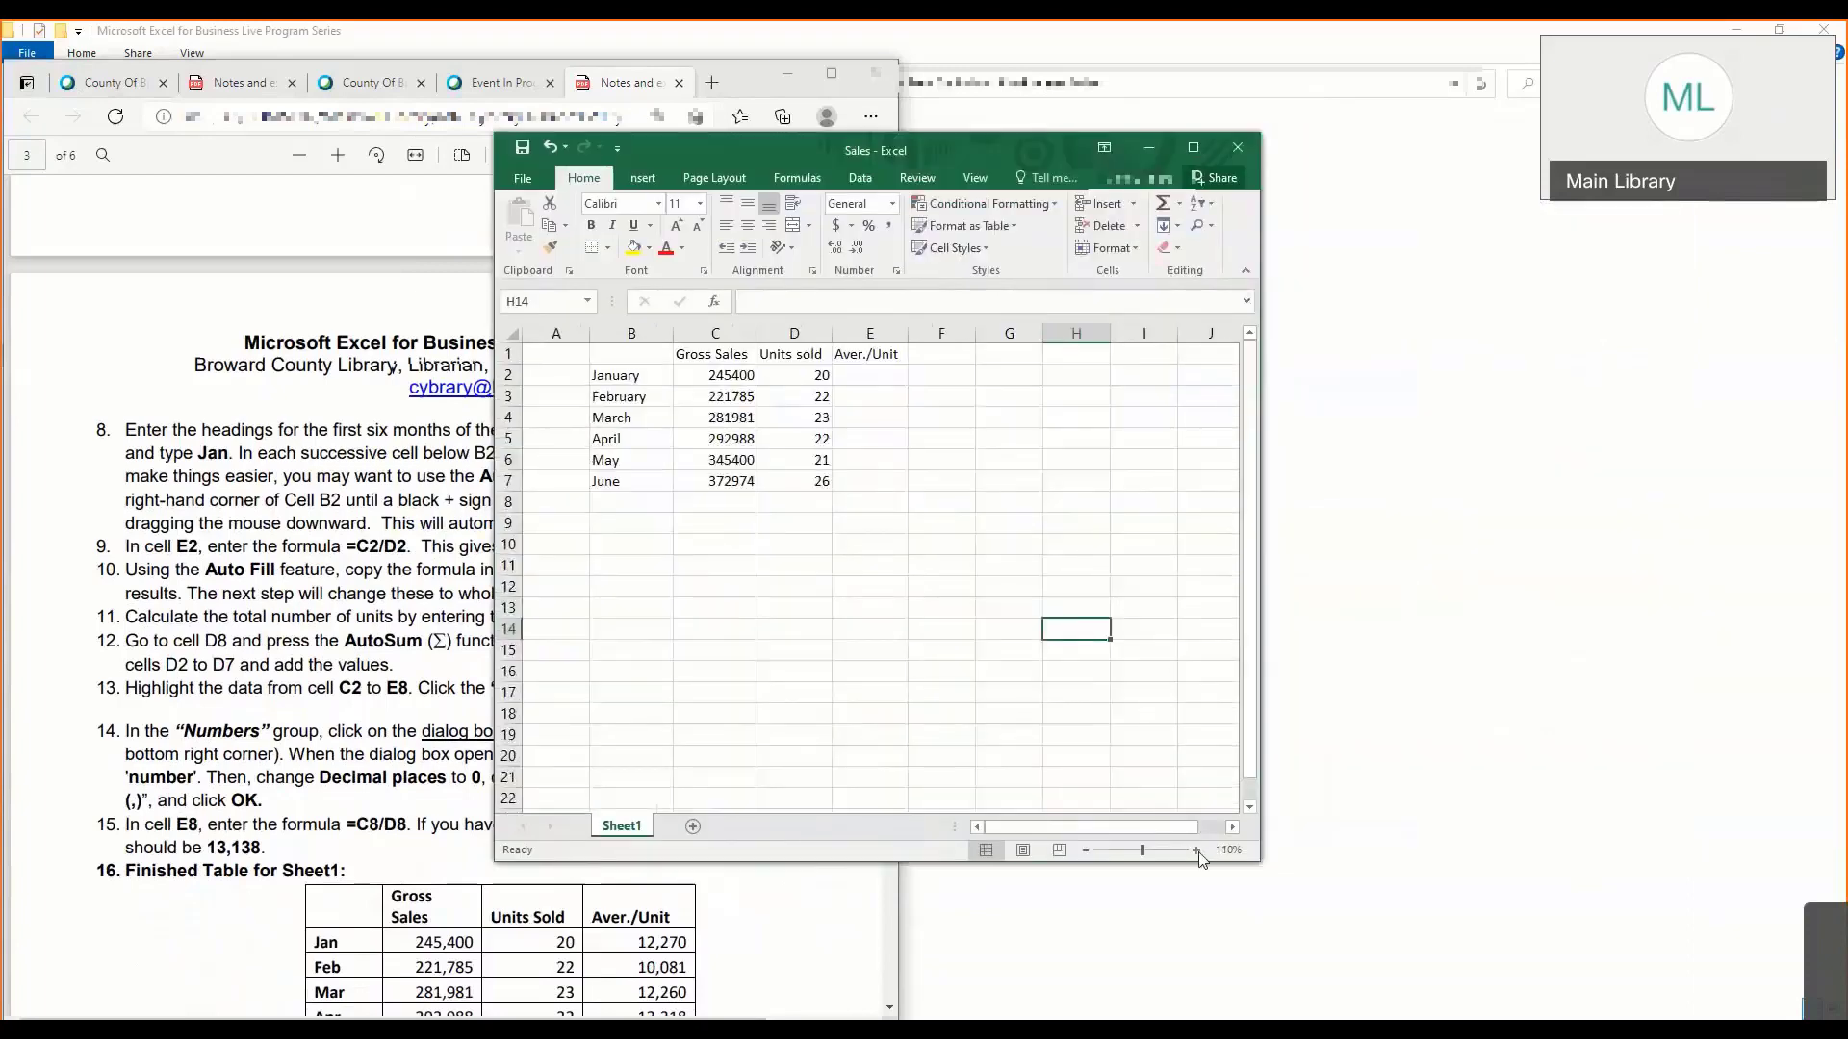
{"action": "left_click", "coordinate": [1196, 851]}
{"action": "left_click", "coordinate": [1196, 851]}
{"action": "left_click_drag", "start_coordinate": [785, 151], "coordinate": [604, 199]}
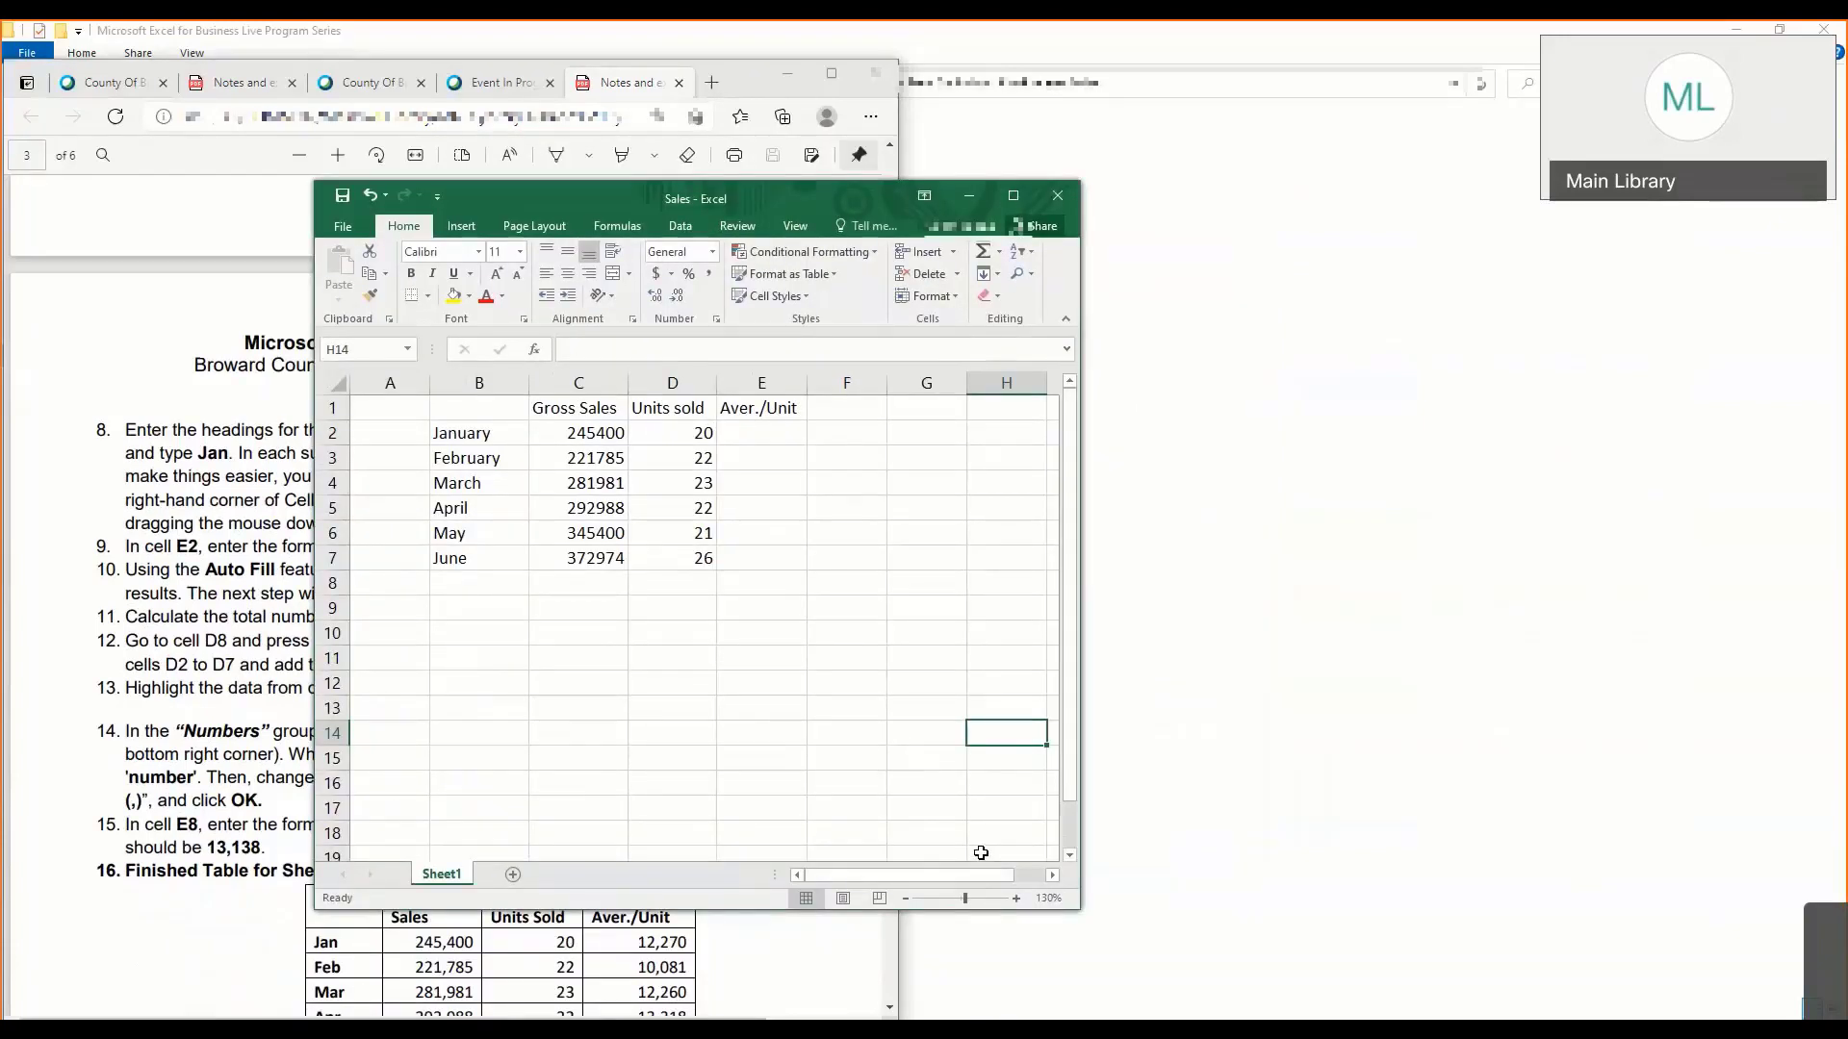
- Try worksheet zoom levels of 140%, 150% and 10%, and return to 130%
{"action": "left_click", "coordinate": [1016, 898]}
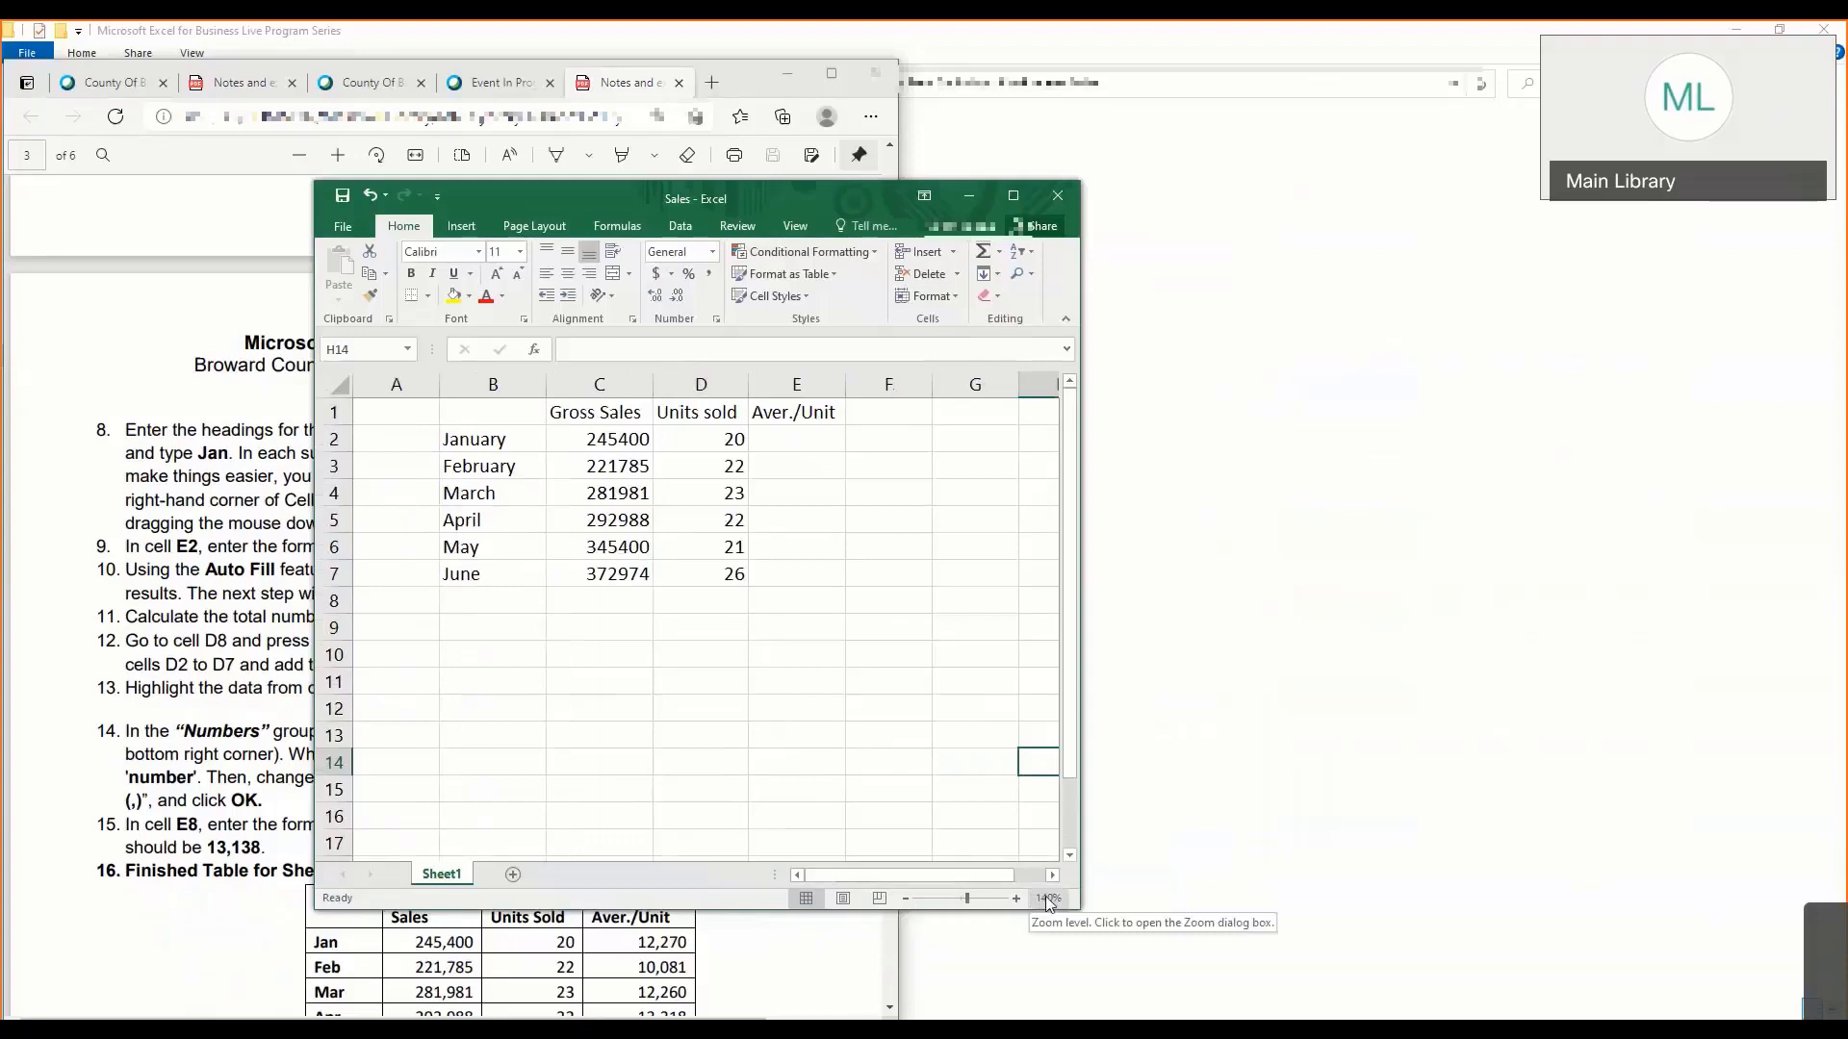
{"action": "left_click", "coordinate": [1016, 897]}
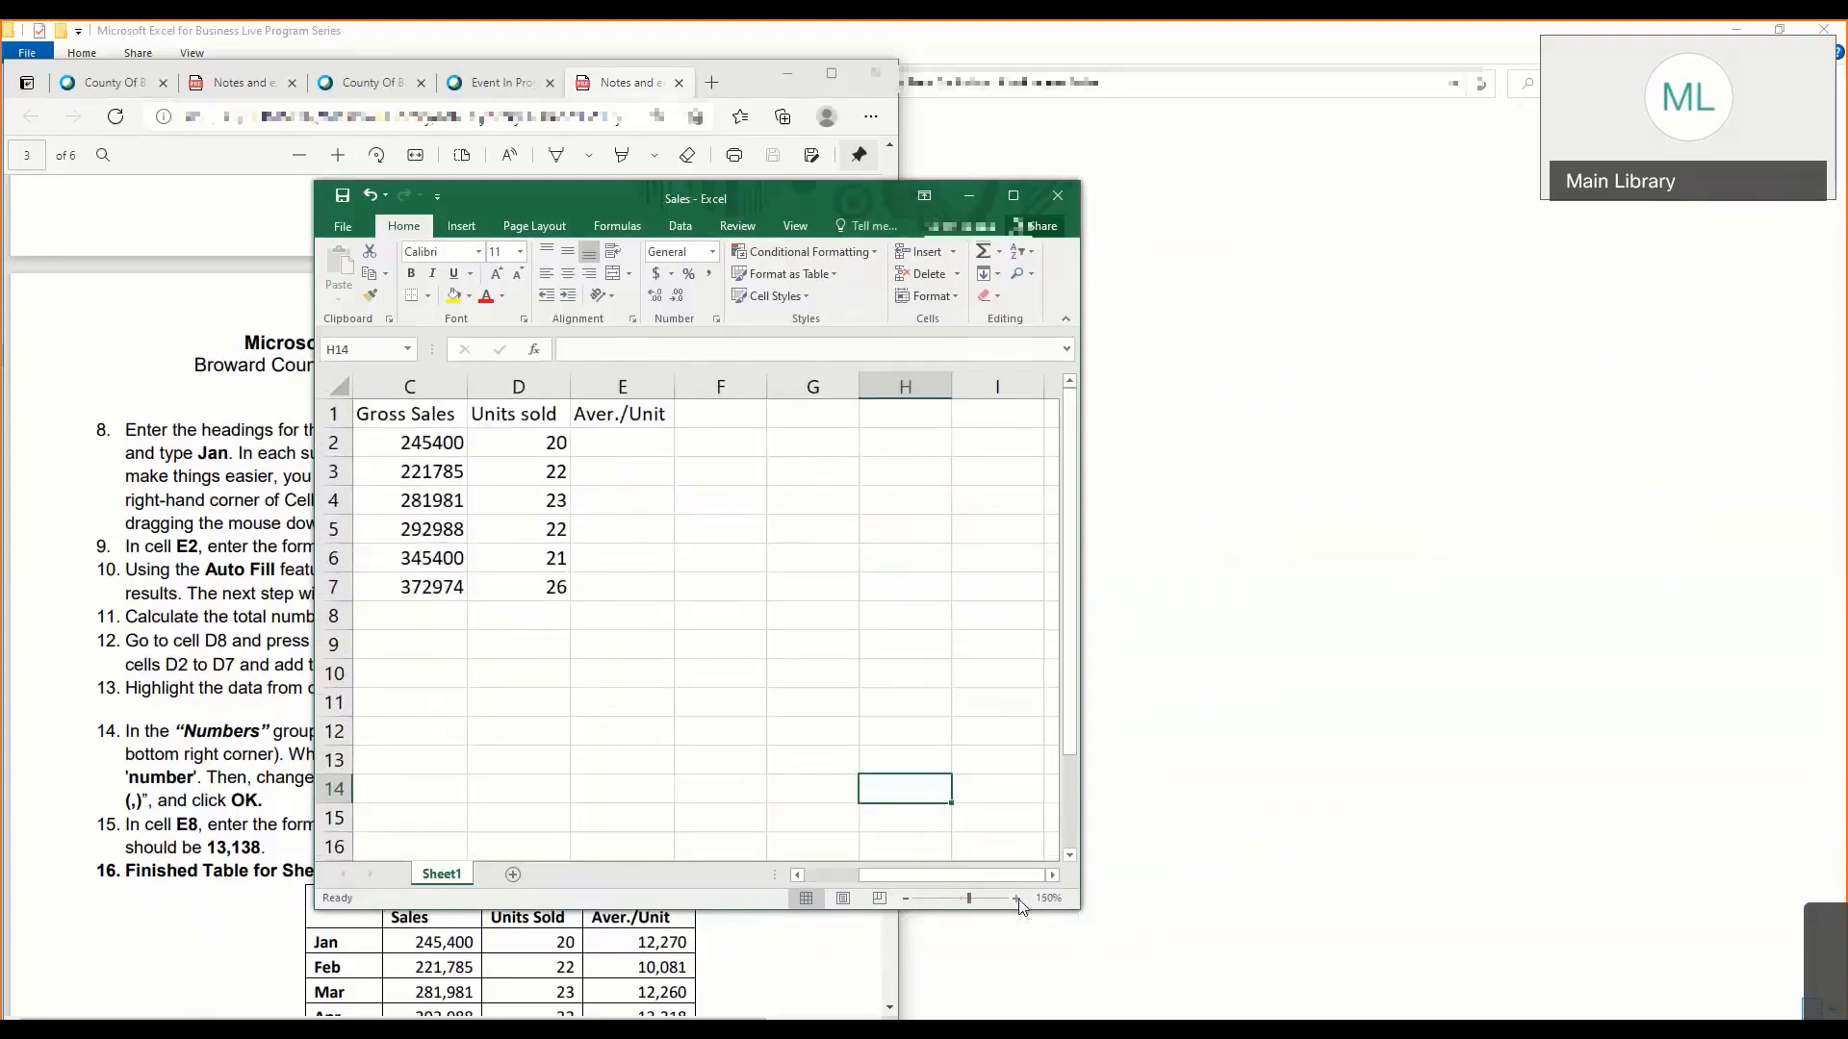
{"action": "left_click", "coordinate": [914, 899]}
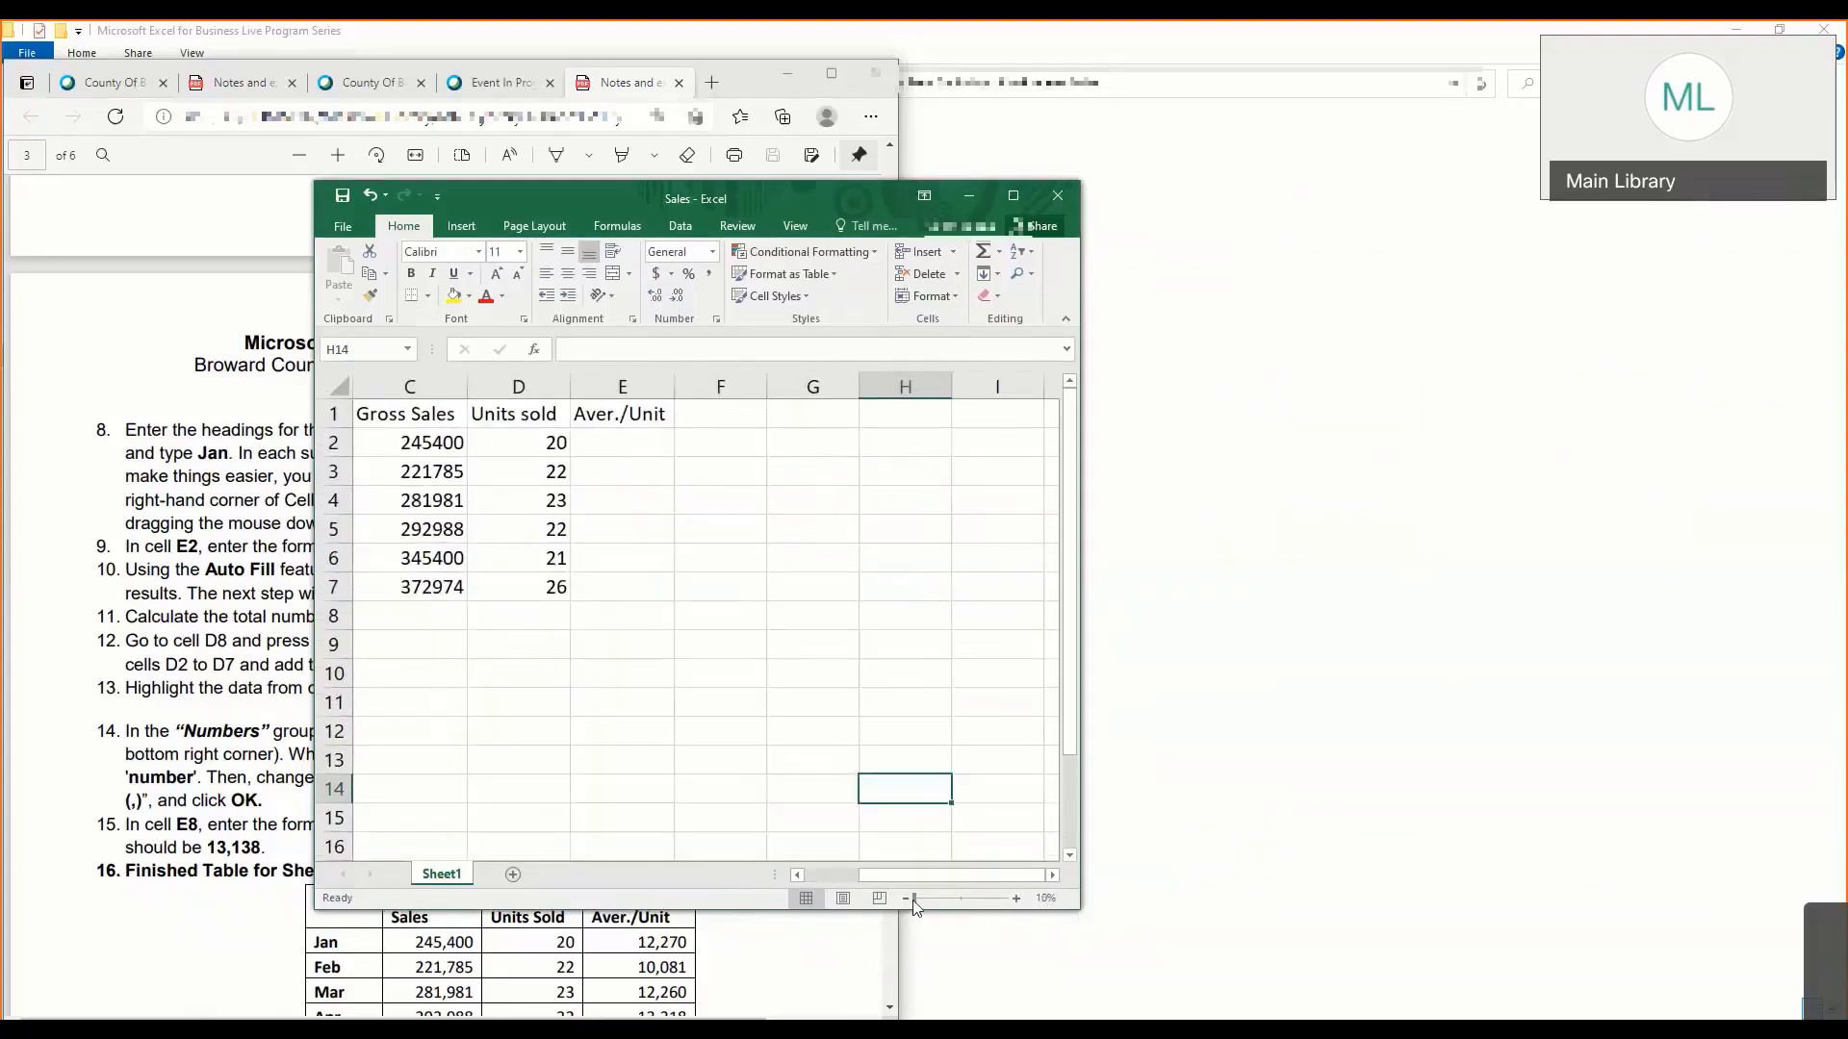
{"action": "left_click", "coordinate": [967, 899]}
{"action": "mouse_move", "coordinate": [966, 899]}
{"action": "left_mouse_down"}
{"action": "mouse_move", "coordinate": [995, 901]}
{"action": "mouse_move", "coordinate": [965, 899]}
{"action": "left_mouse_up"}
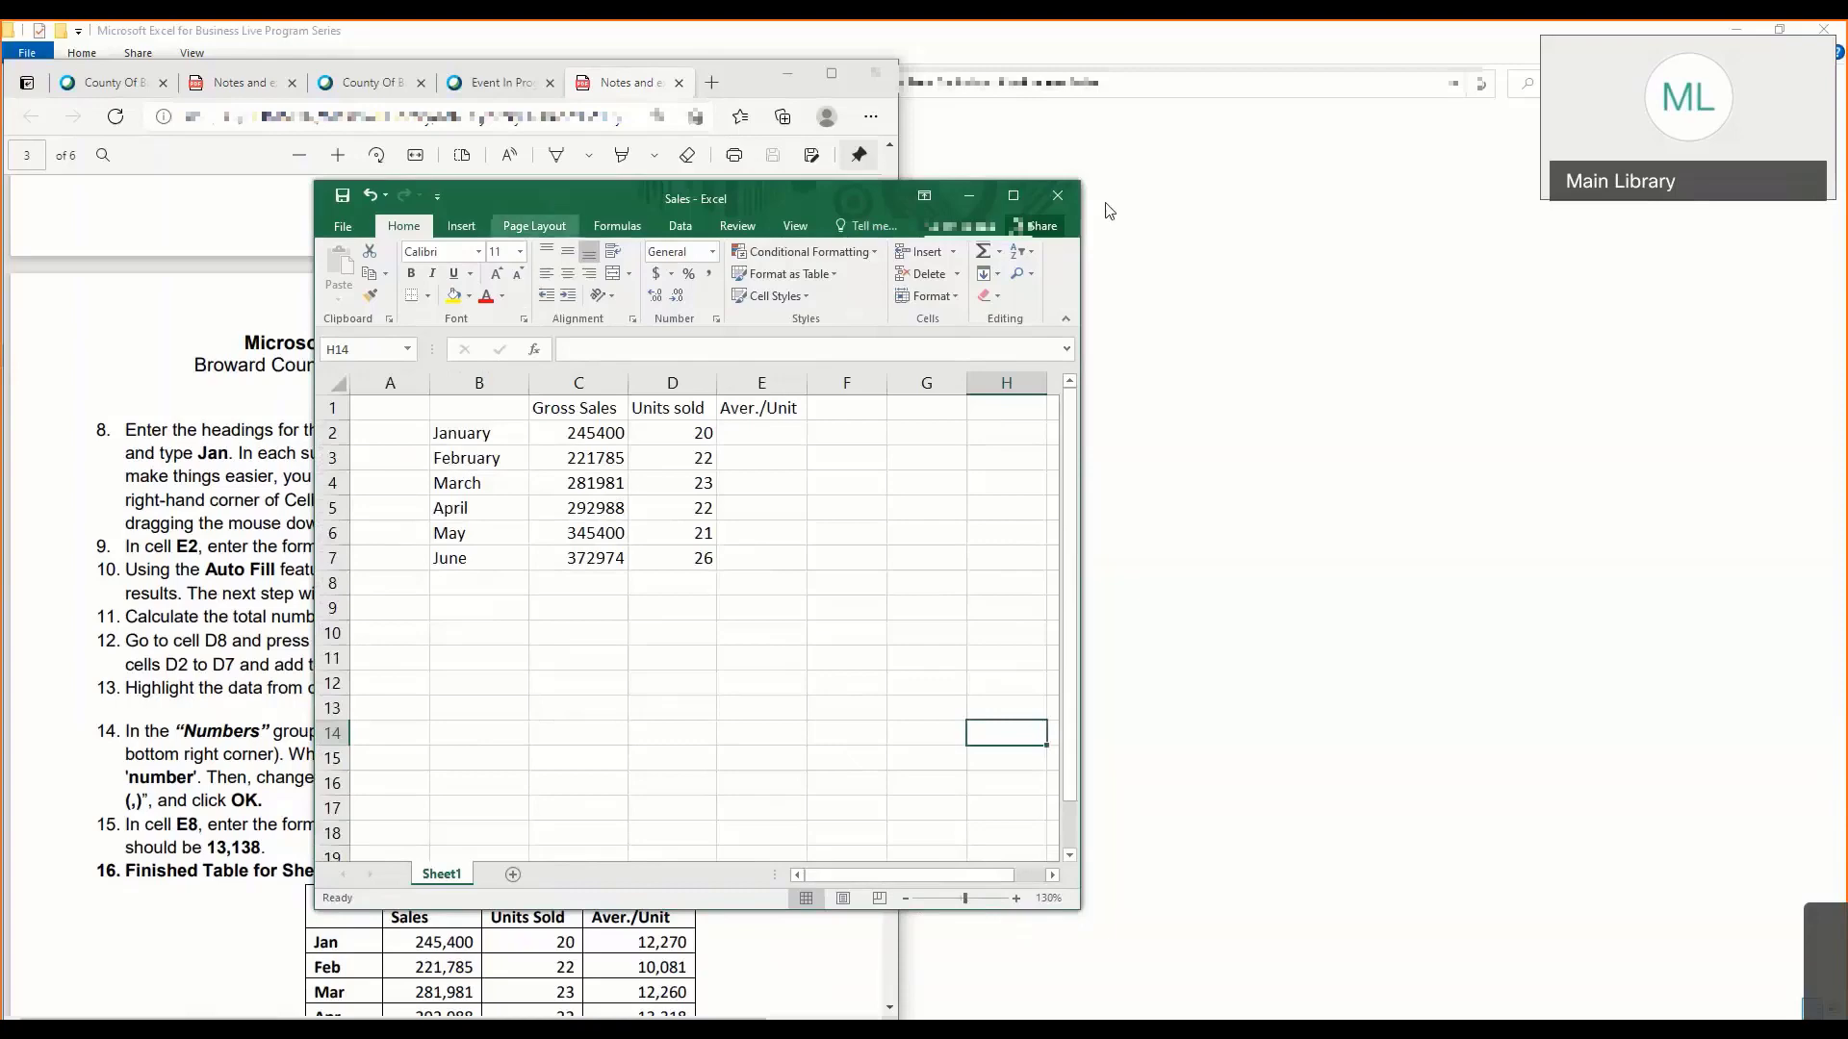
- Move the workbook window back beside the notes and look through the remaining Part I steps and finished table for Sheet1
{"action": "left_click_drag", "start_coordinate": [554, 194], "coordinate": [1106, 204]}
{"action": "left_click", "coordinate": [1188, 484]}
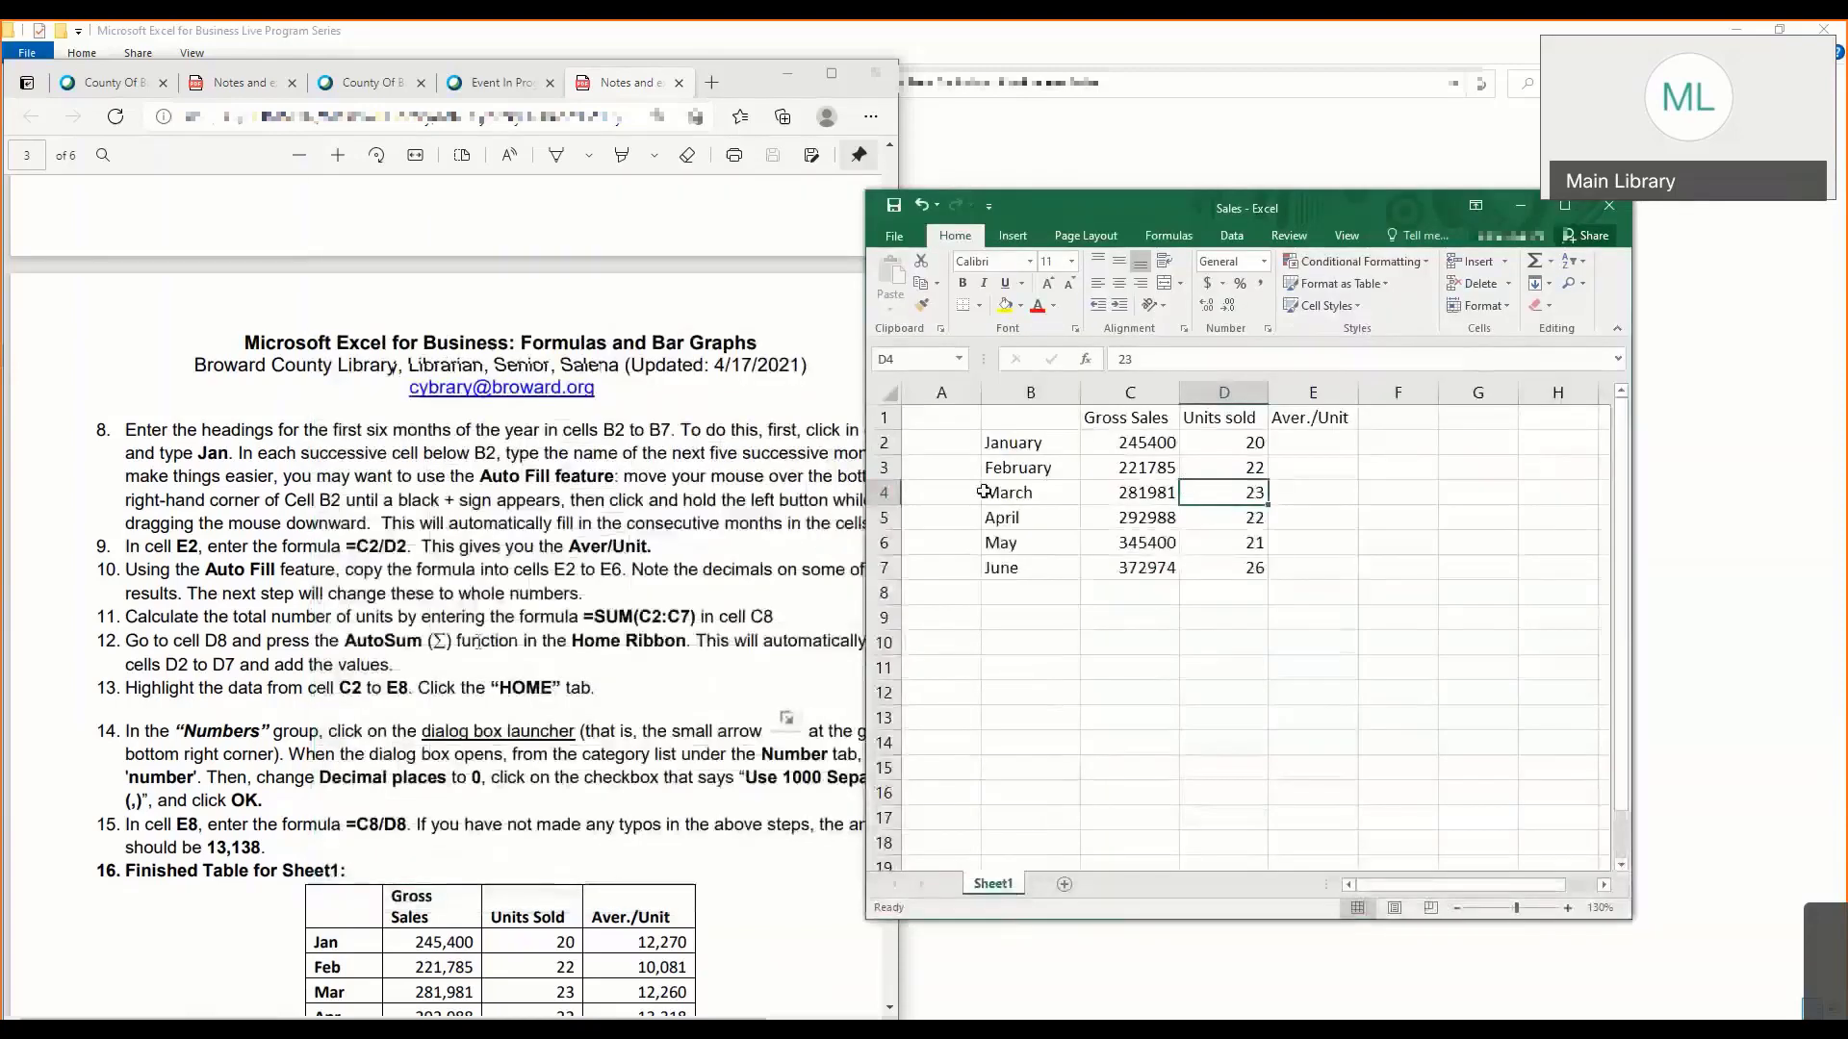
{"action": "left_click", "coordinate": [478, 642]}
{"action": "scroll", "coordinate": [416, 581], "scroll_direction": "down", "scroll_amount": 3}
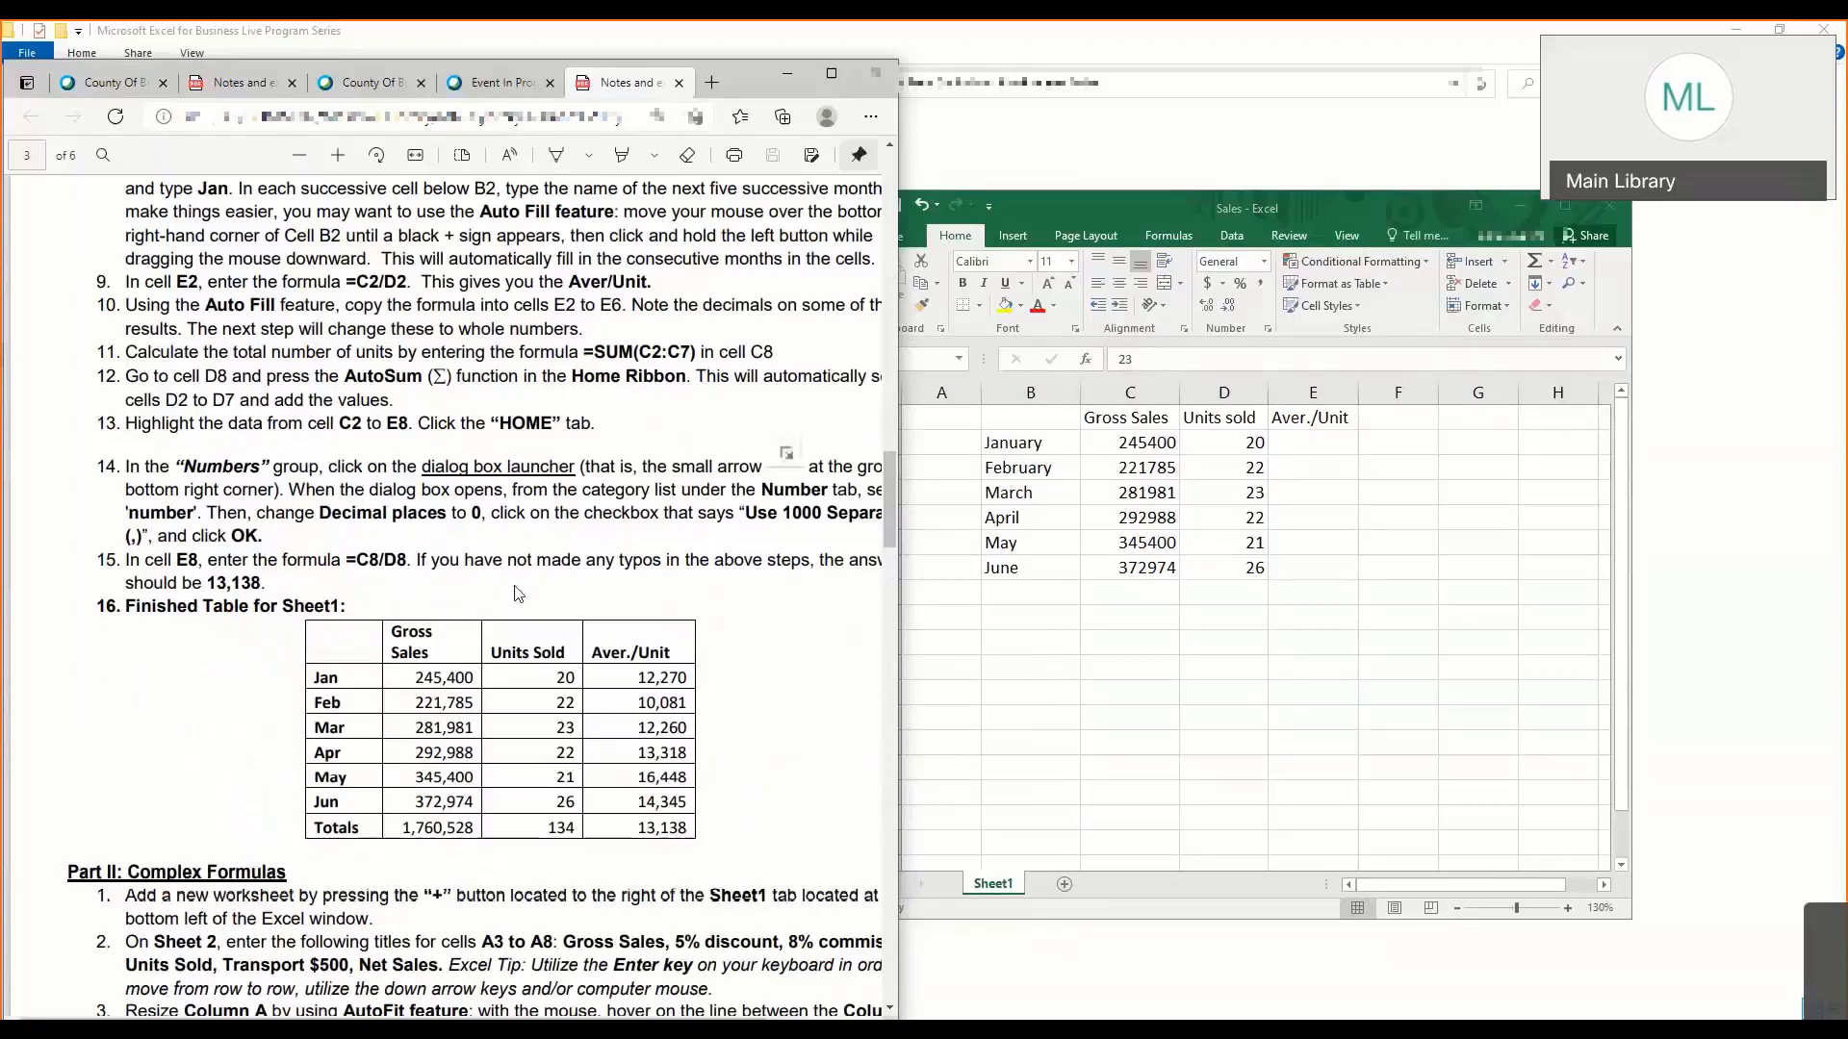
{"action": "scroll", "coordinate": [518, 594], "scroll_direction": "down", "scroll_amount": 3}
{"action": "scroll", "coordinate": [443, 351], "scroll_direction": "up", "scroll_amount": 6}
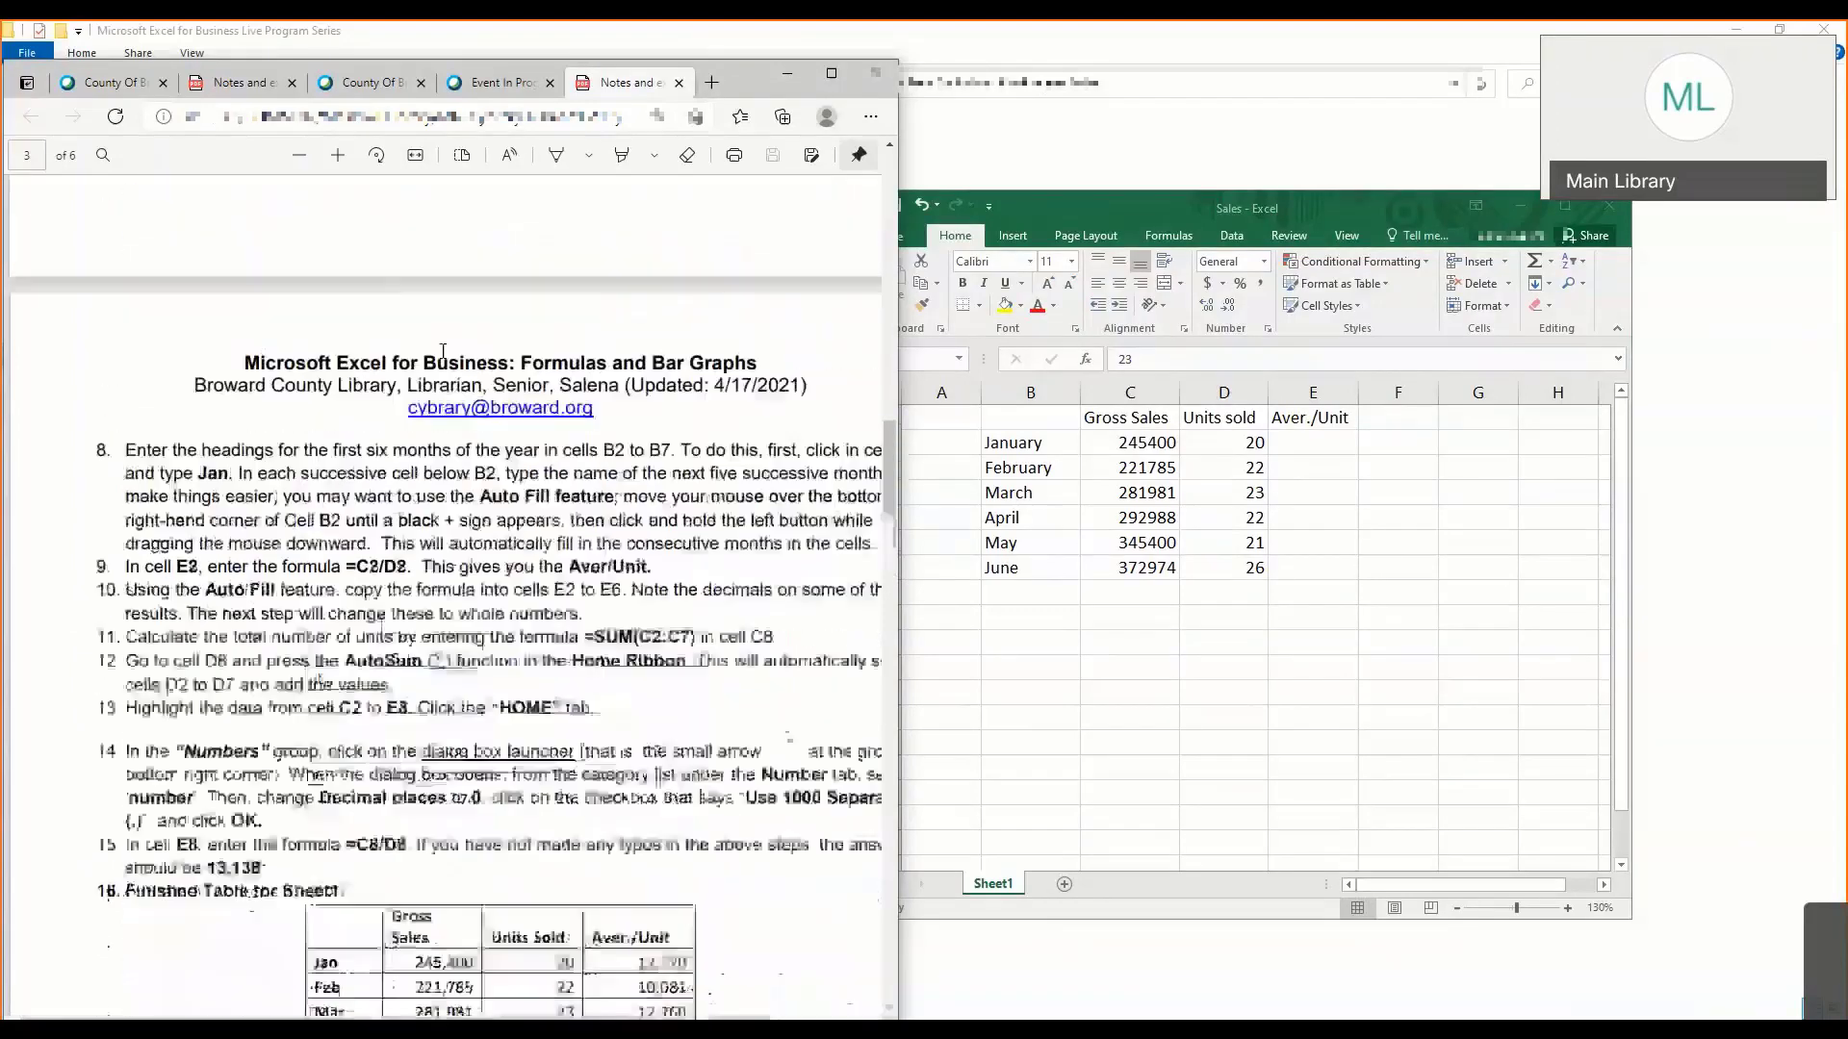
{"action": "scroll", "coordinate": [442, 352], "scroll_direction": "up", "scroll_amount": 1}
- Extend the month series from June in B7 down to B12 with AutoFill and clear the added months in B8:B12
{"action": "left_click", "coordinate": [1026, 568]}
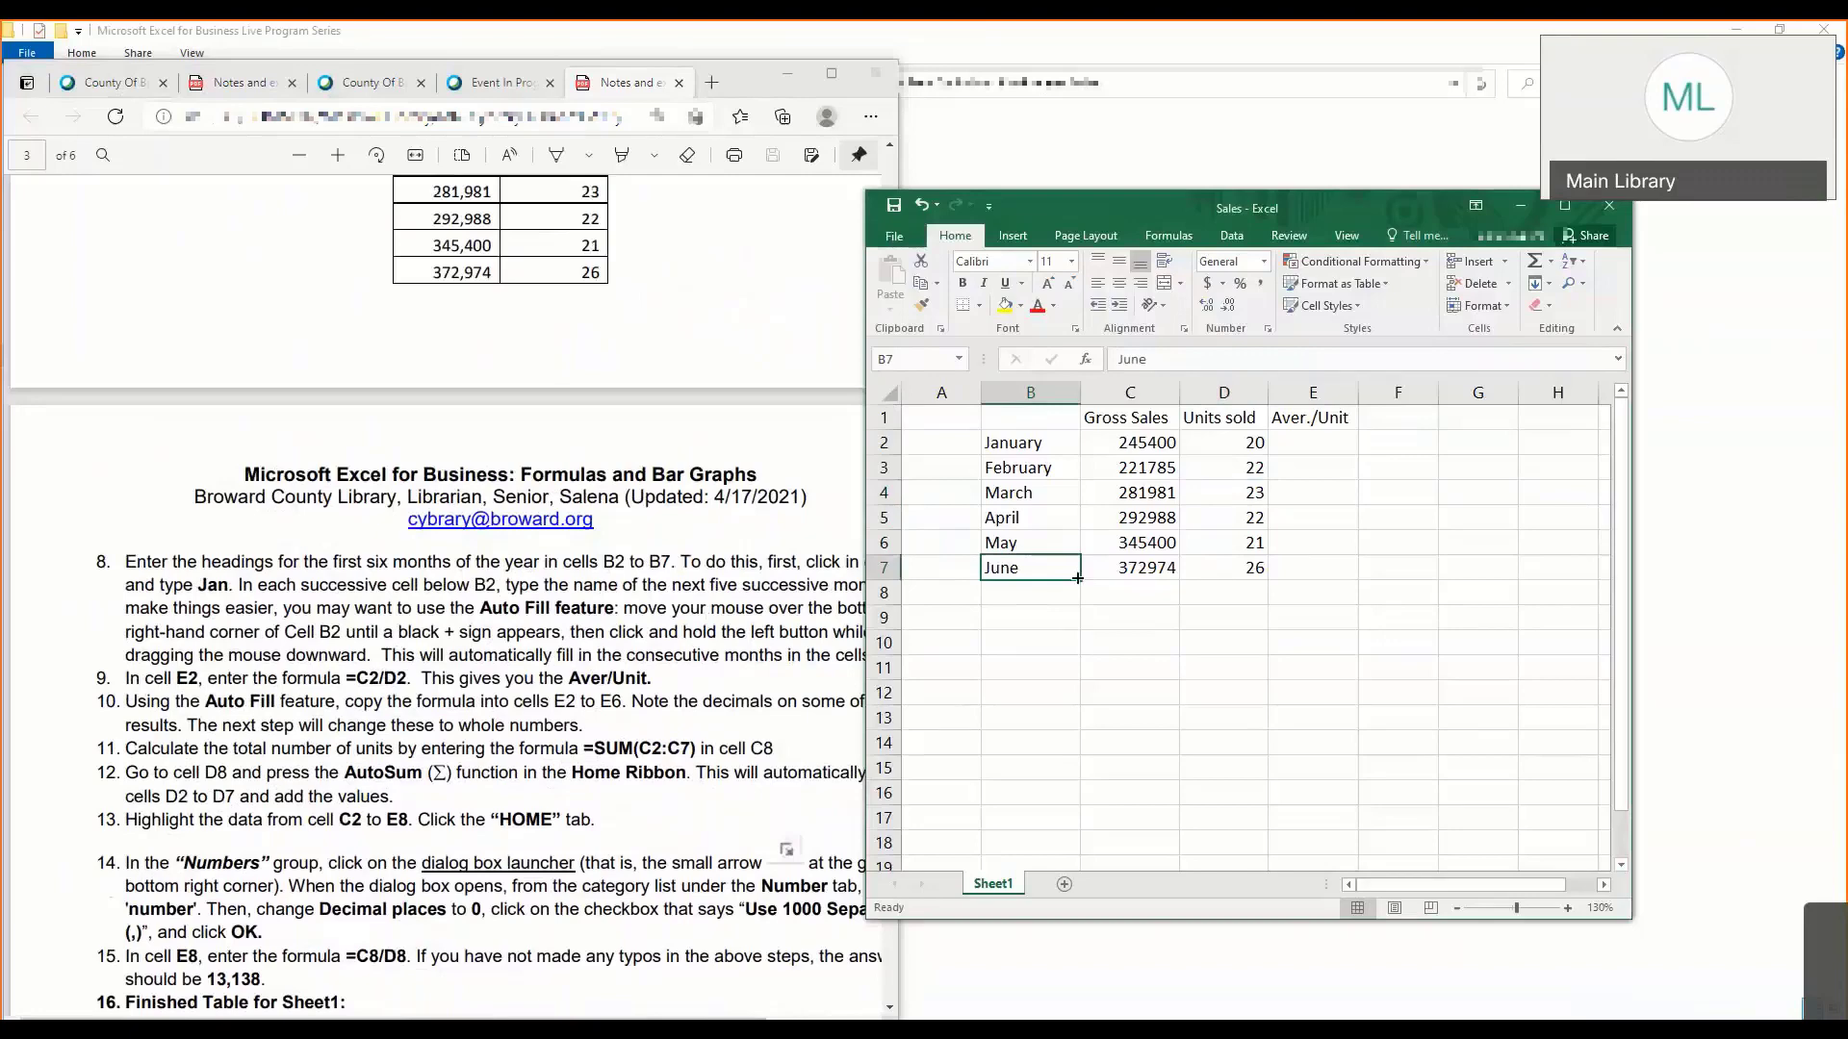
{"action": "left_click_drag", "start_coordinate": [1076, 578], "coordinate": [1073, 706]}
{"action": "left_click", "coordinate": [1045, 596]}
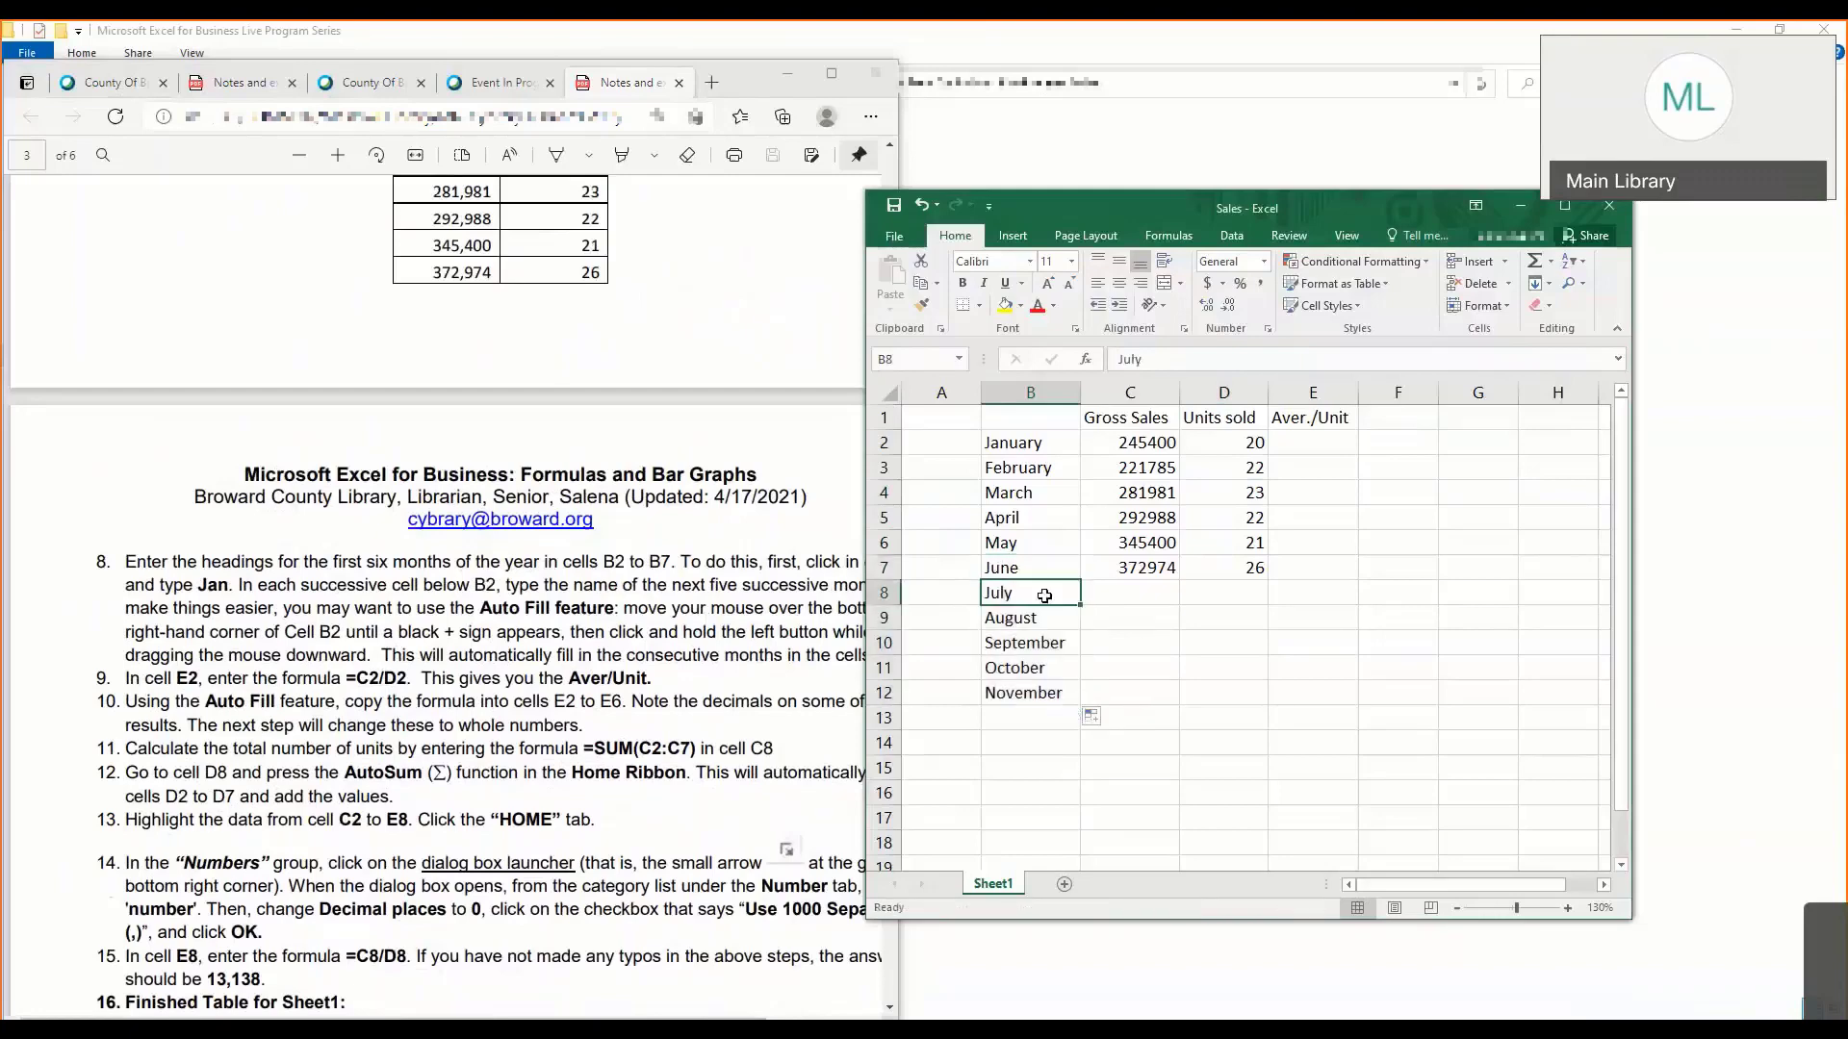
{"action": "left_click_drag", "start_coordinate": [1044, 595], "coordinate": [1032, 698]}
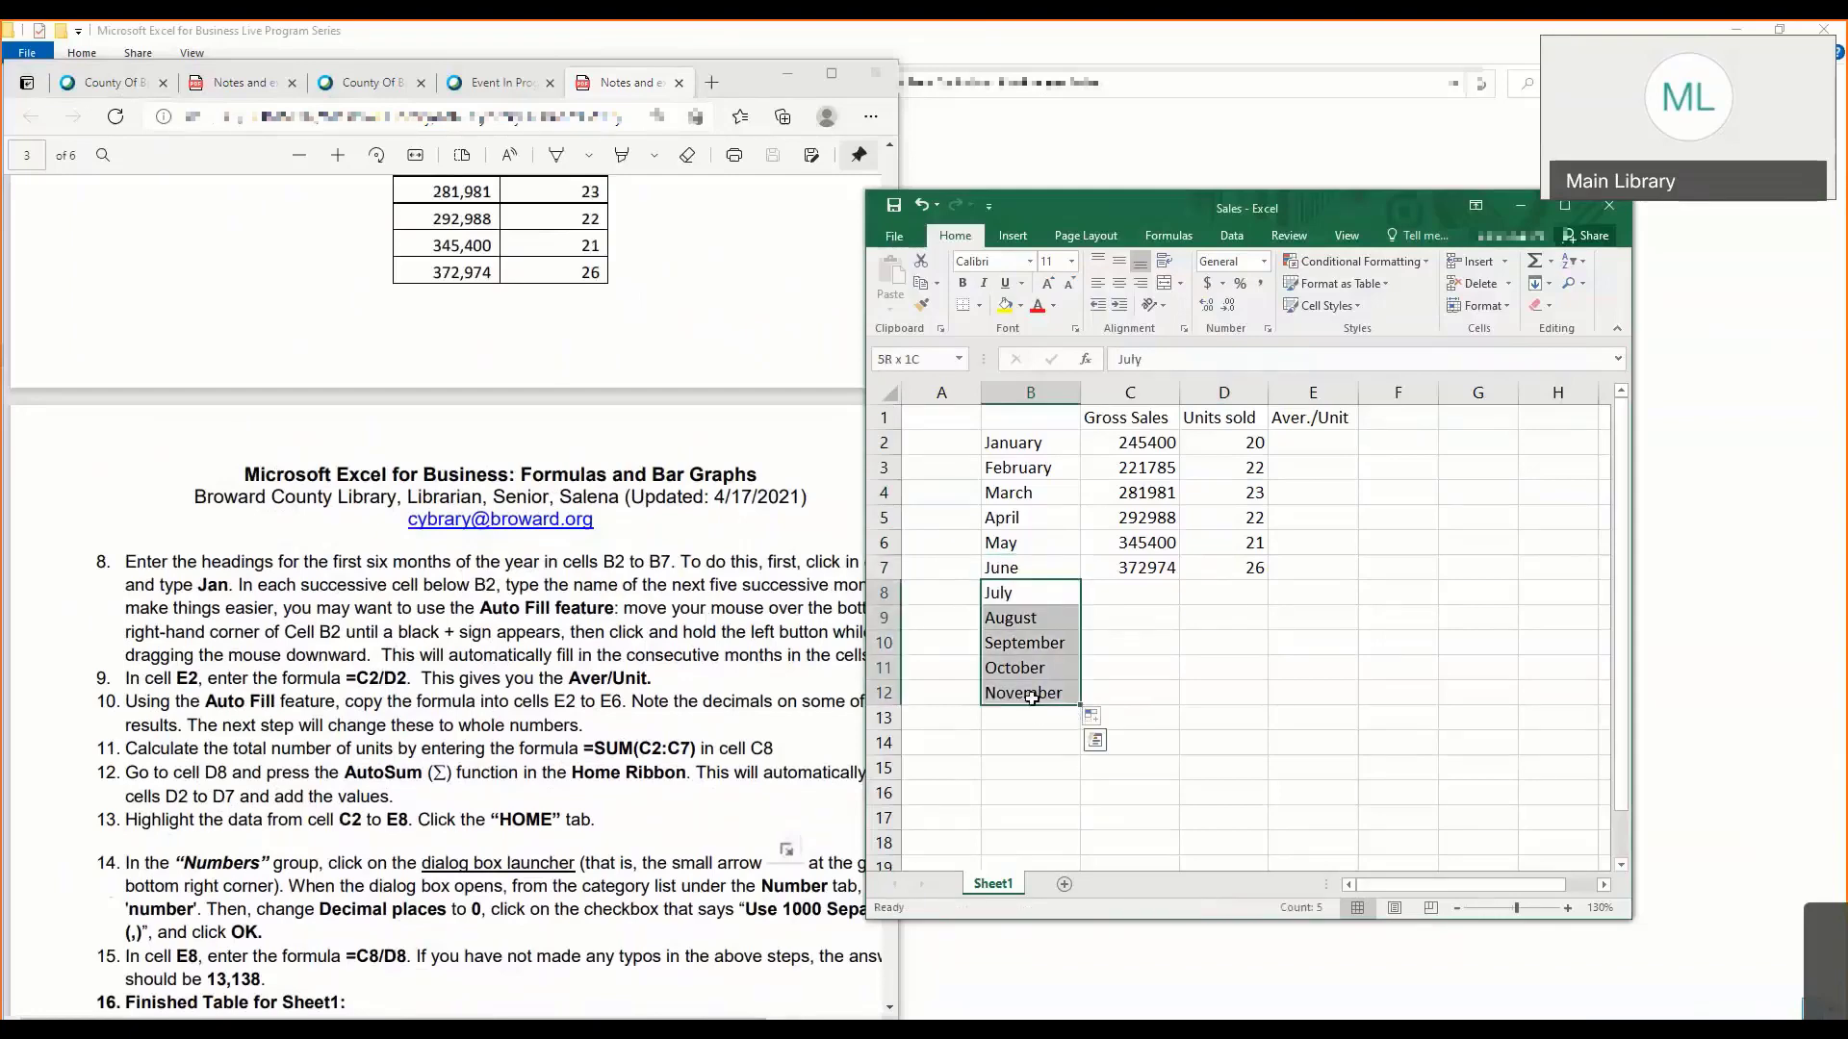
{"action": "key", "text": "Delete"}
{"action": "left_click", "coordinate": [1130, 617]}
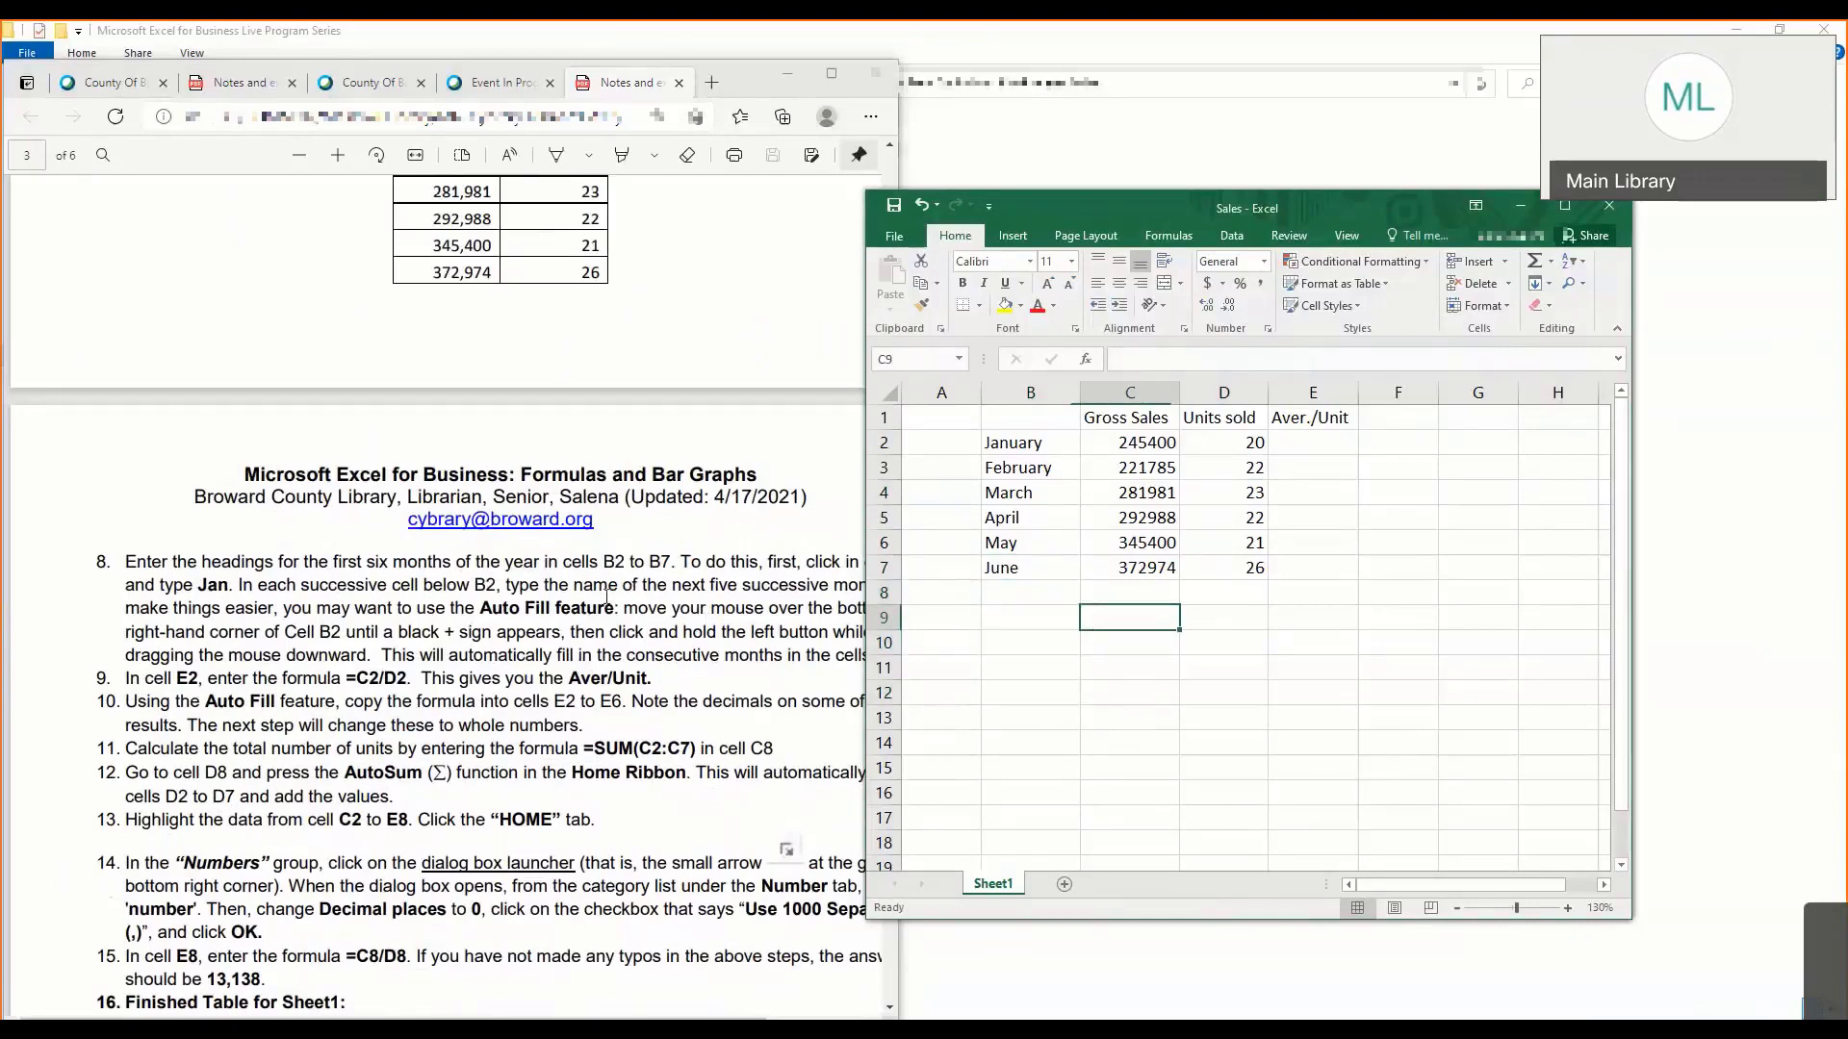
- Shift the lesson notes sideways so the full lines of steps 8 to 15 can be read
{"action": "left_click", "coordinate": [517, 637]}
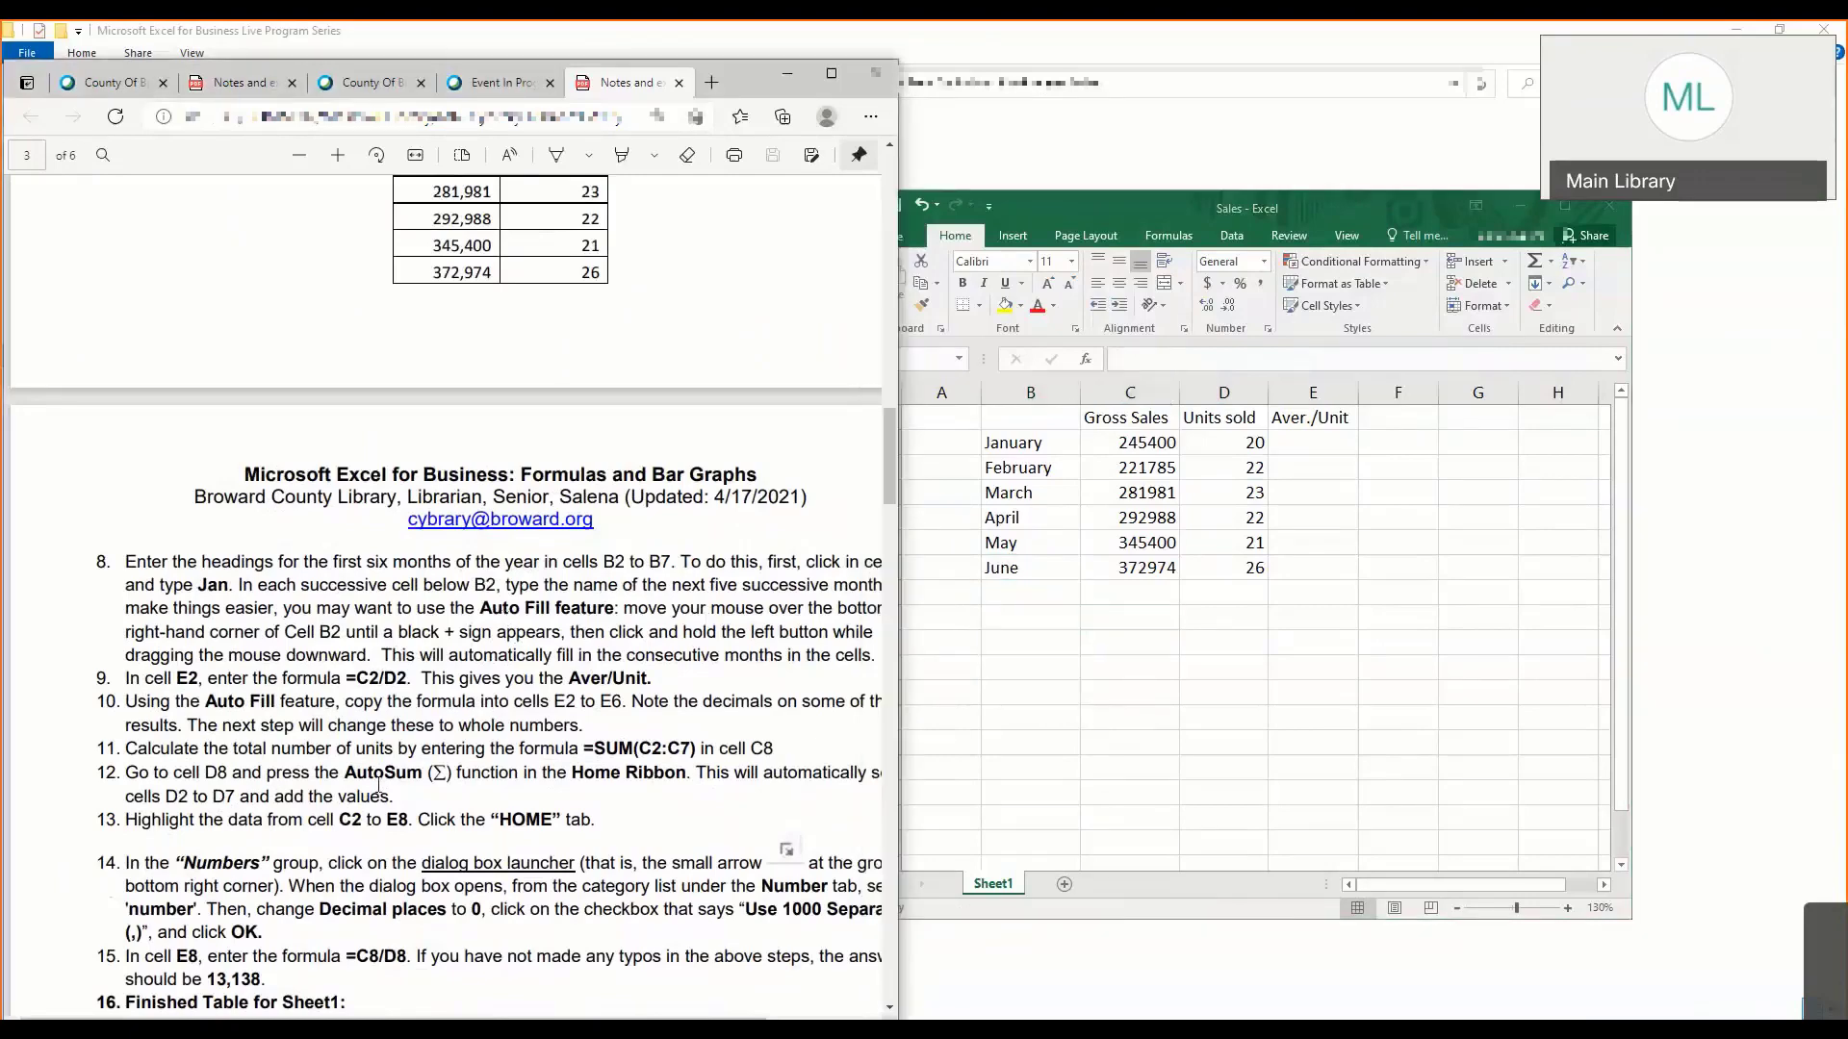
{"action": "scroll", "coordinate": [442, 597], "scroll_direction": "right", "scroll_amount": 3}
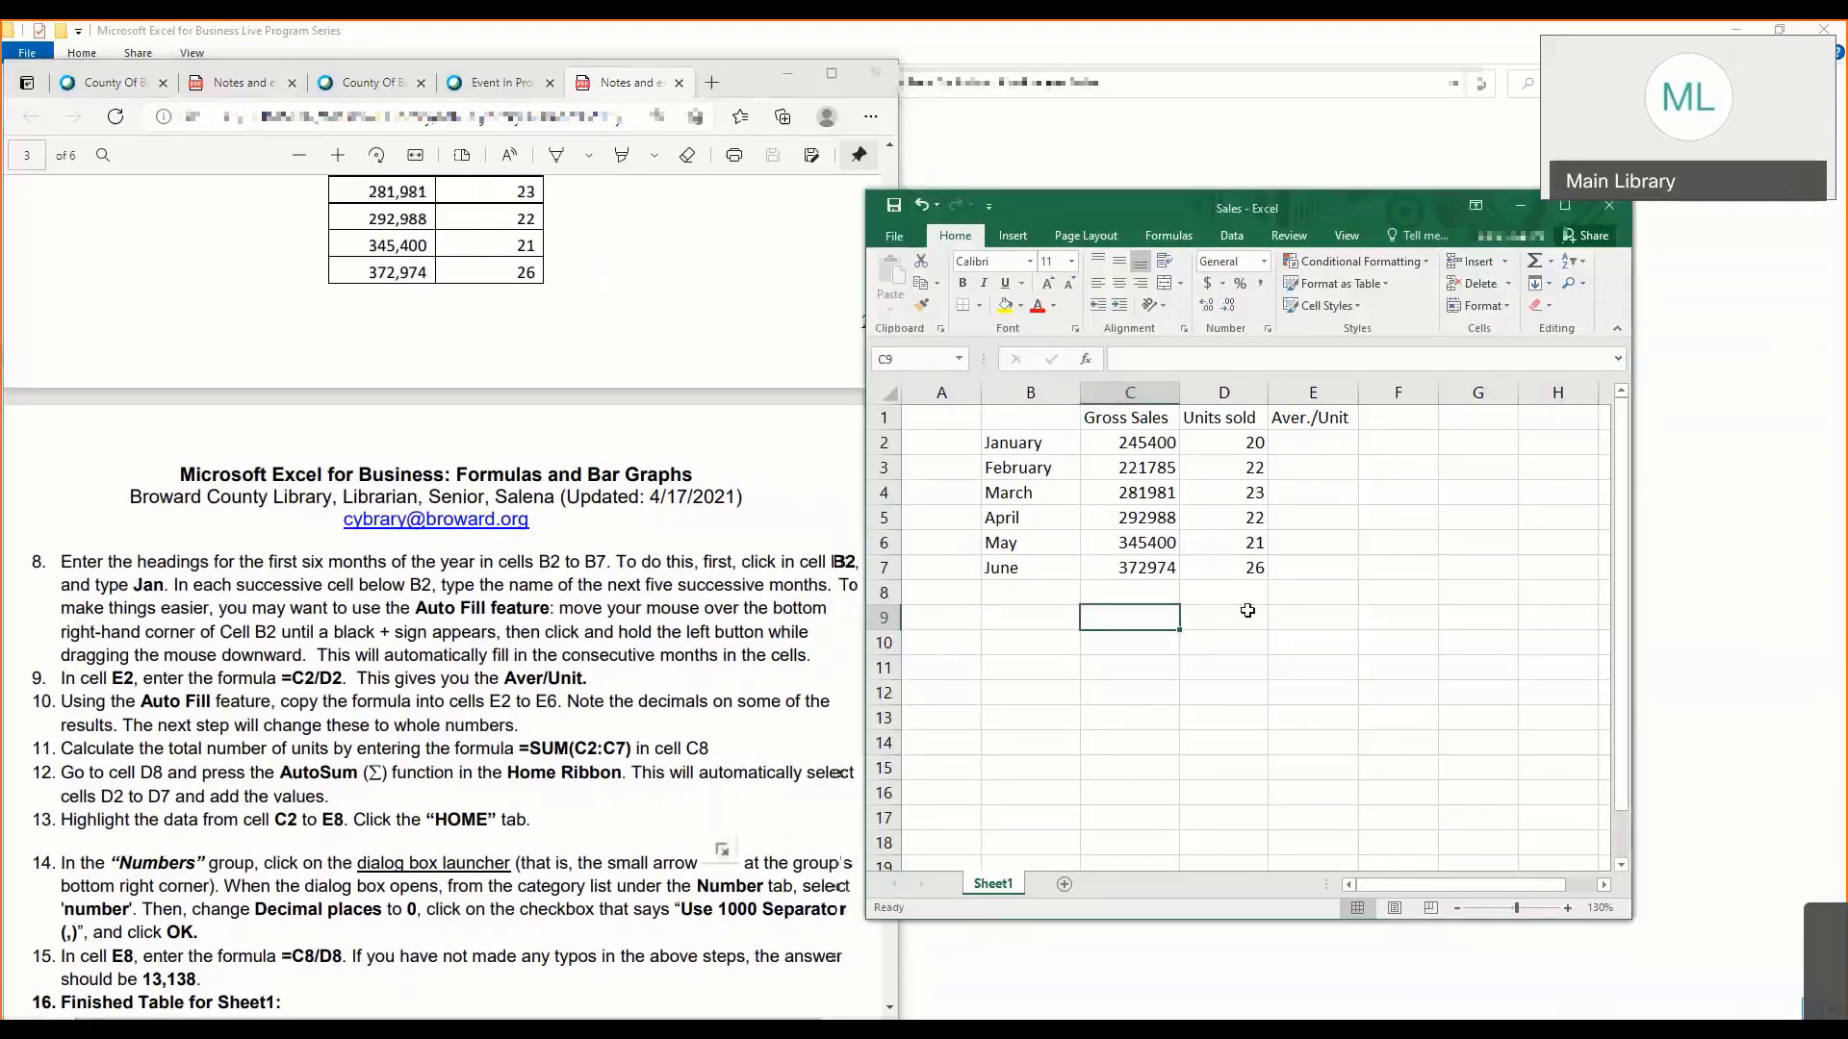
{"action": "left_click", "coordinate": [1140, 582]}
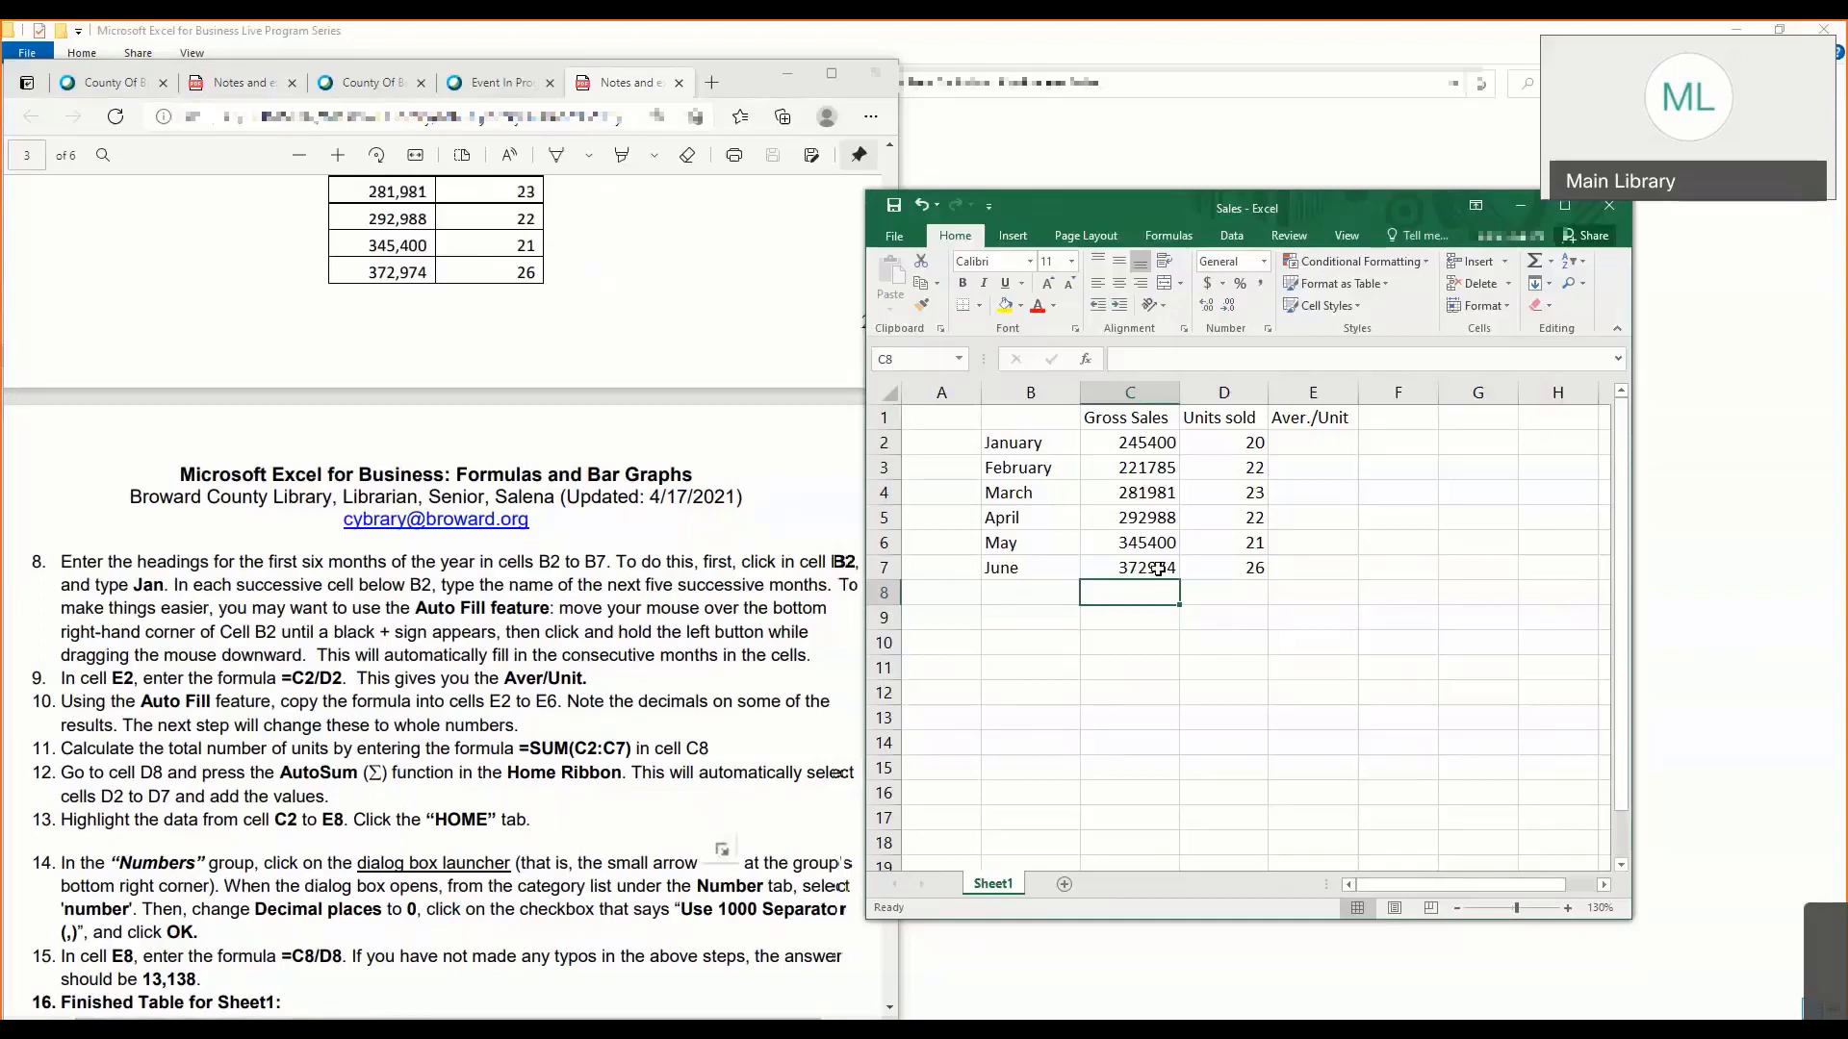
{"action": "type", "text": "="}
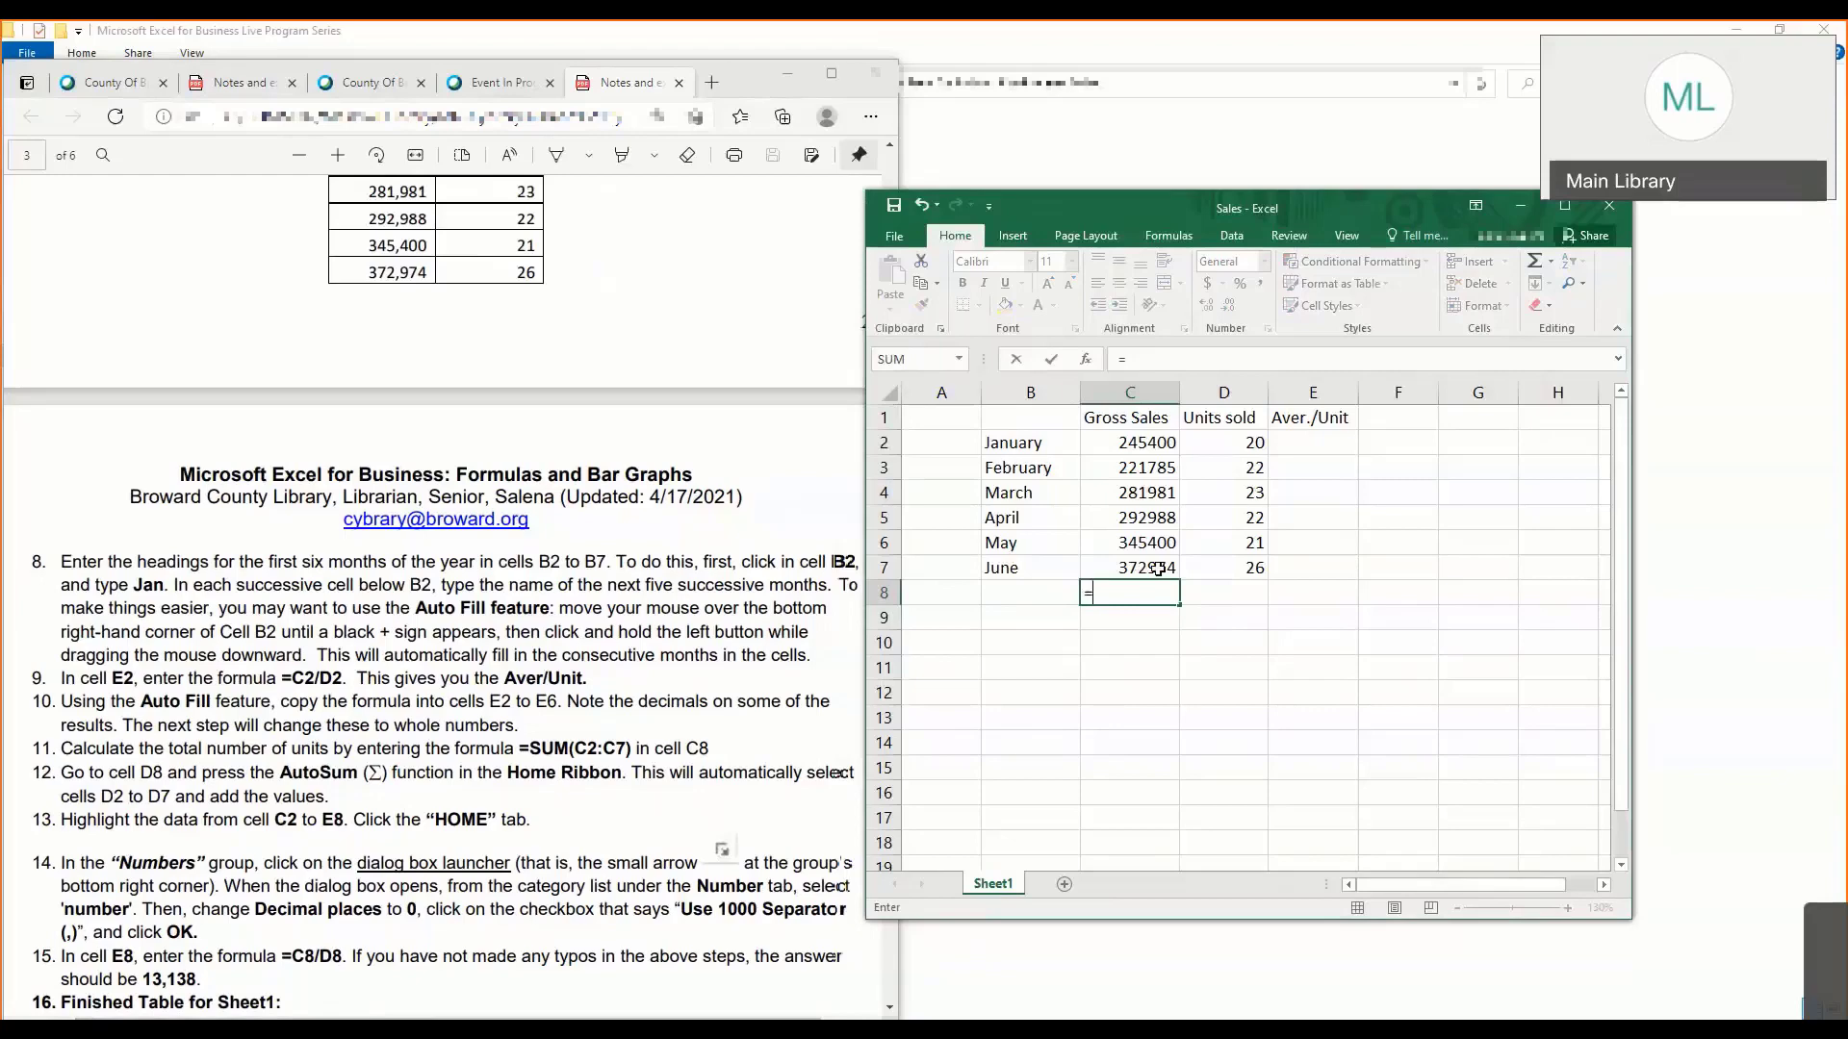
{"action": "type", "text": "C"}
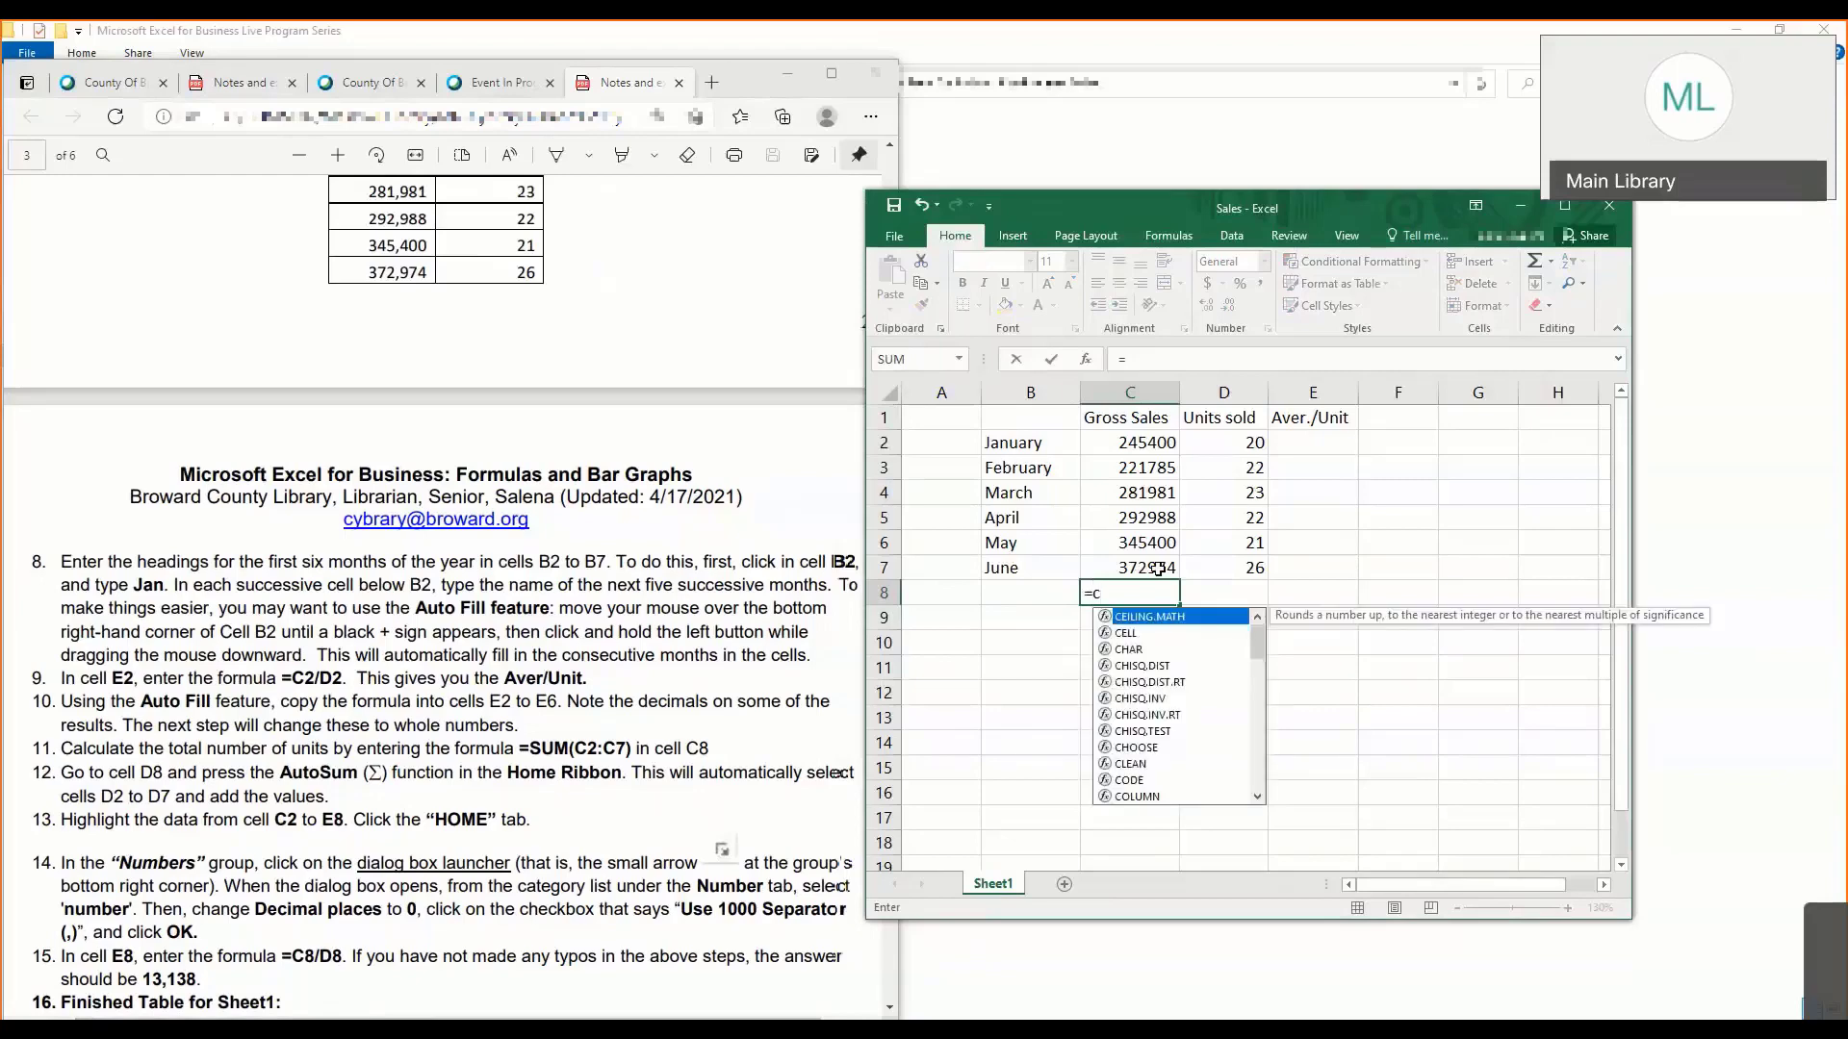
{"action": "type", "text": "2/"}
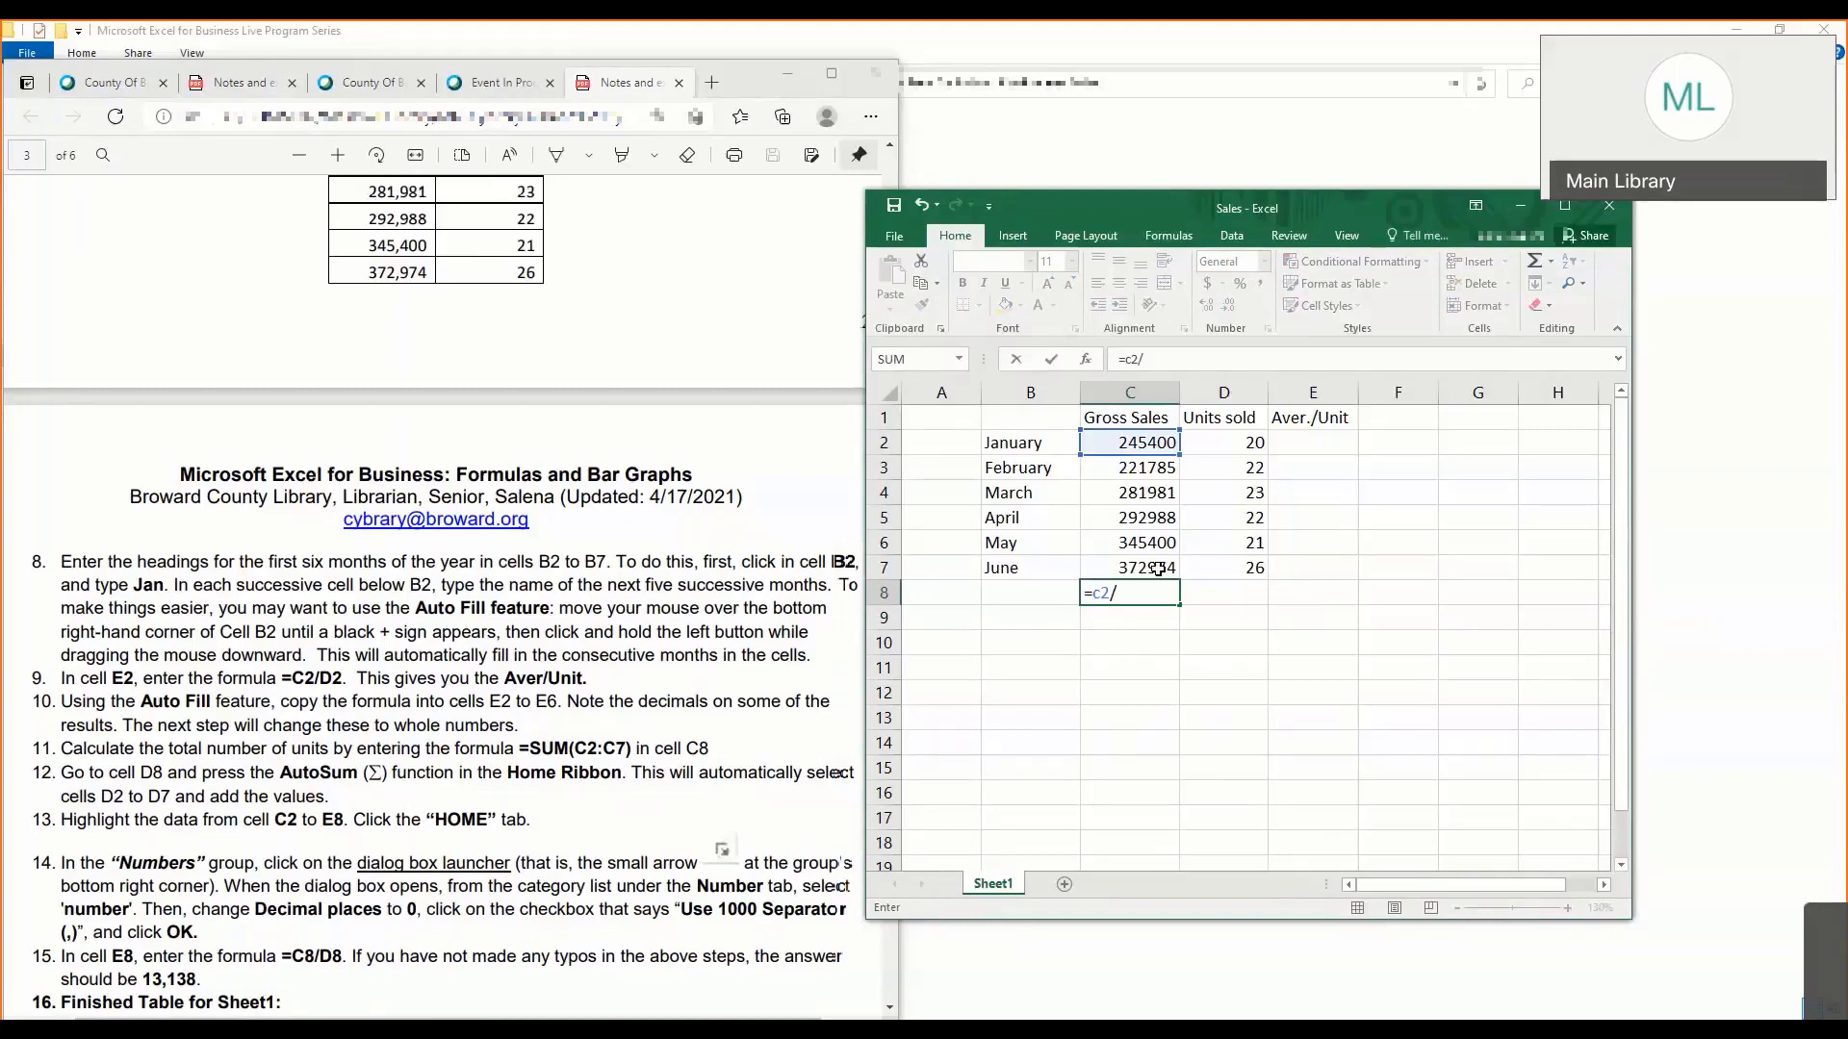
{"action": "type", "text": "d"}
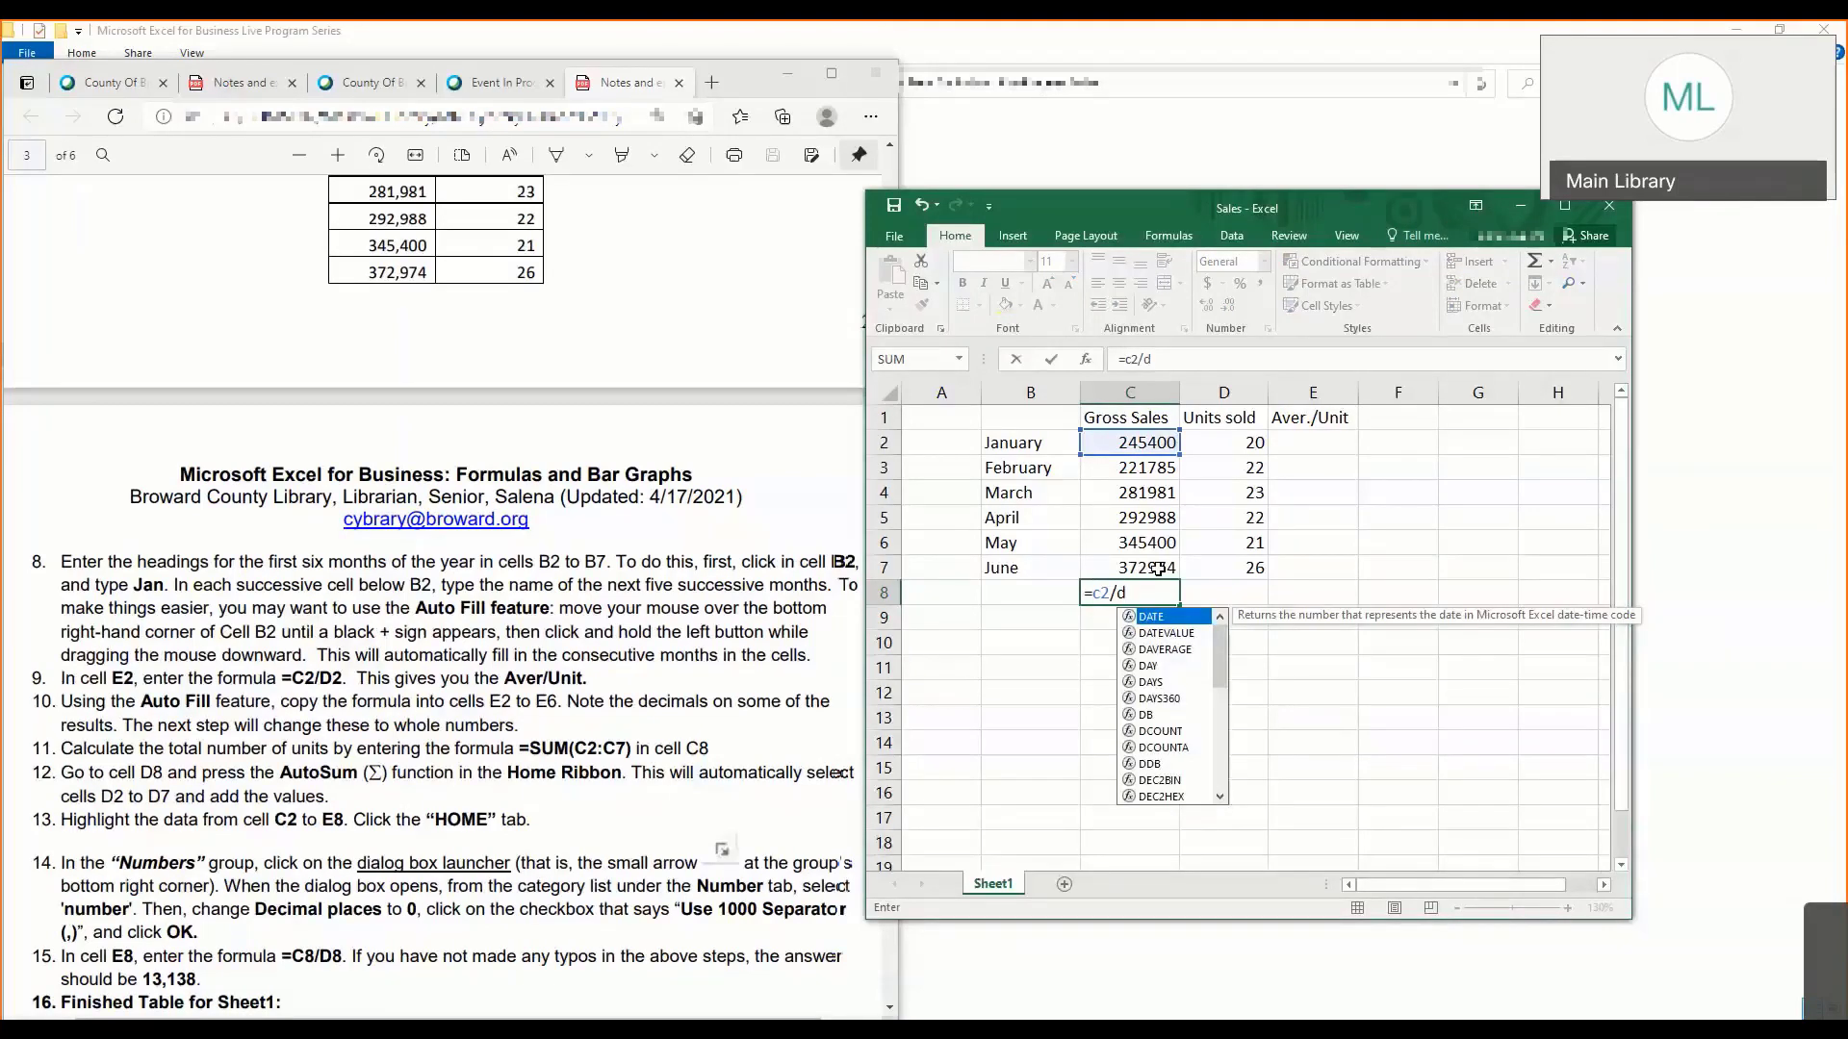
{"action": "key", "text": "BackSpace"}
{"action": "key", "text": "Escape"}
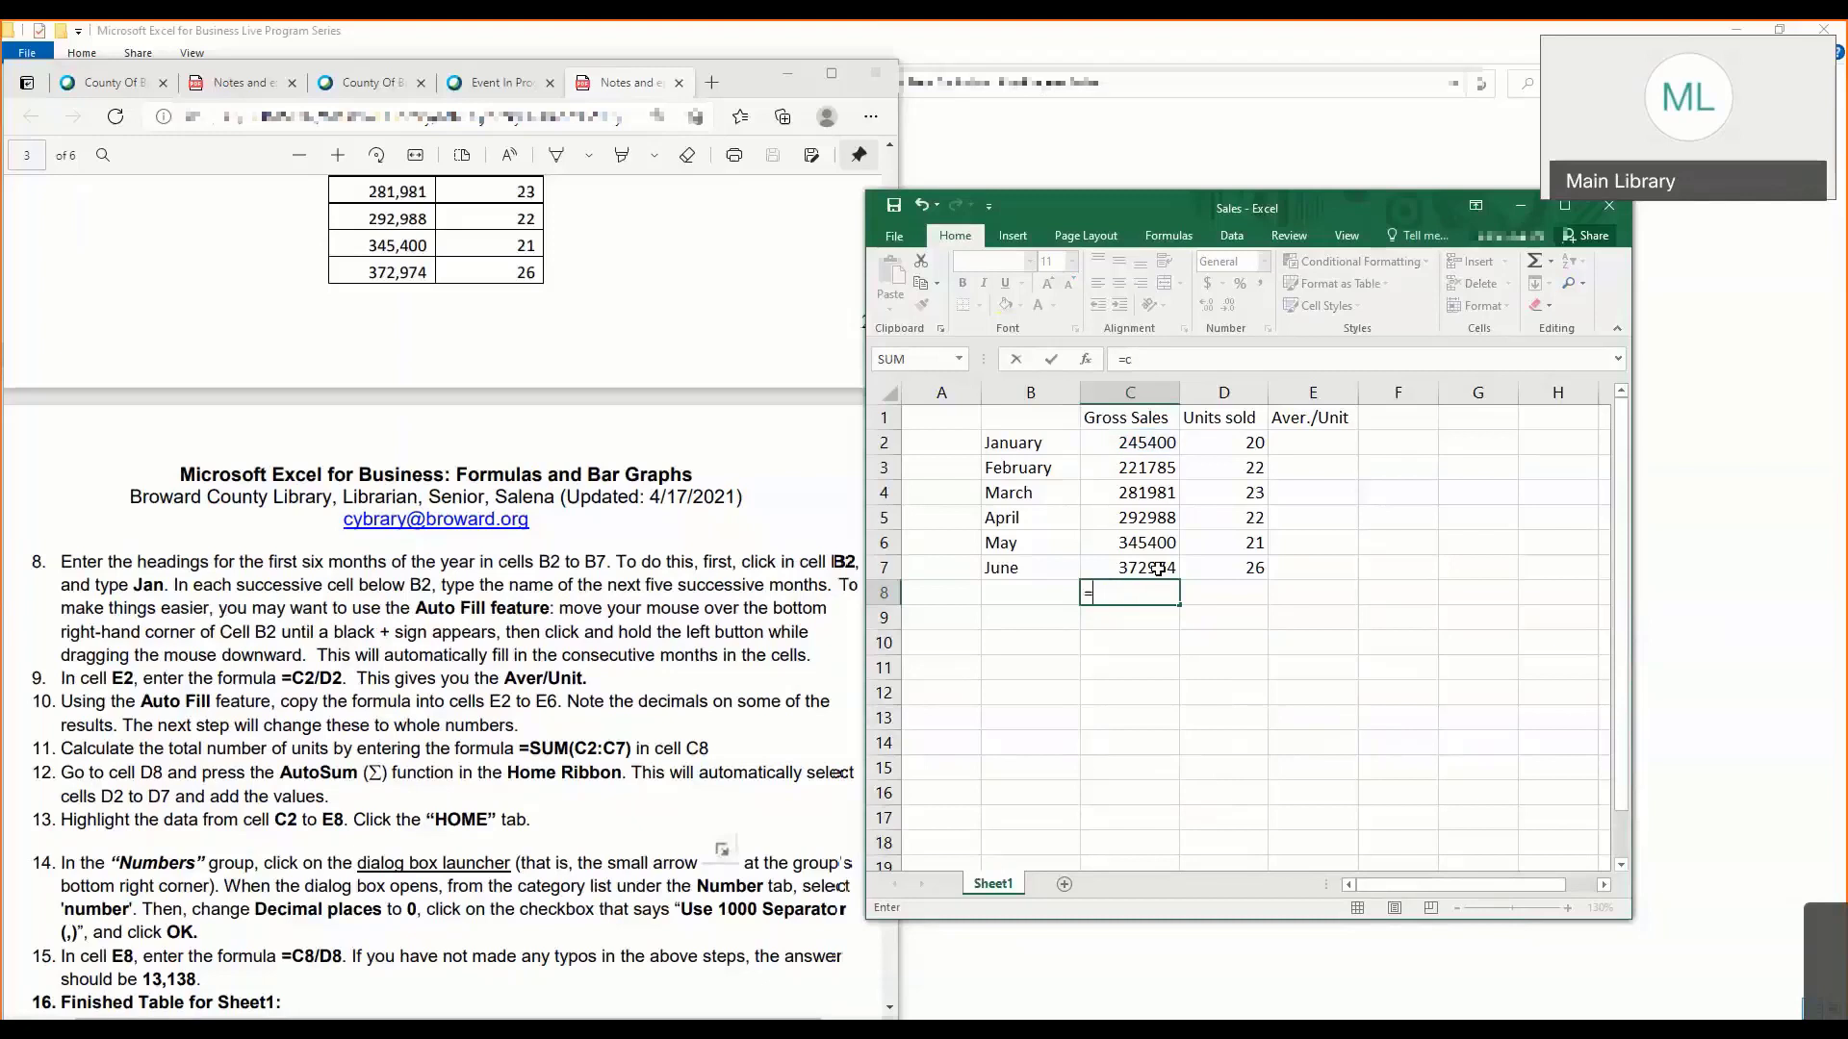
- Enter the formula =C2/D2 in cell E2 to calculate January's average per unit
{"action": "left_click", "coordinate": [1314, 441]}
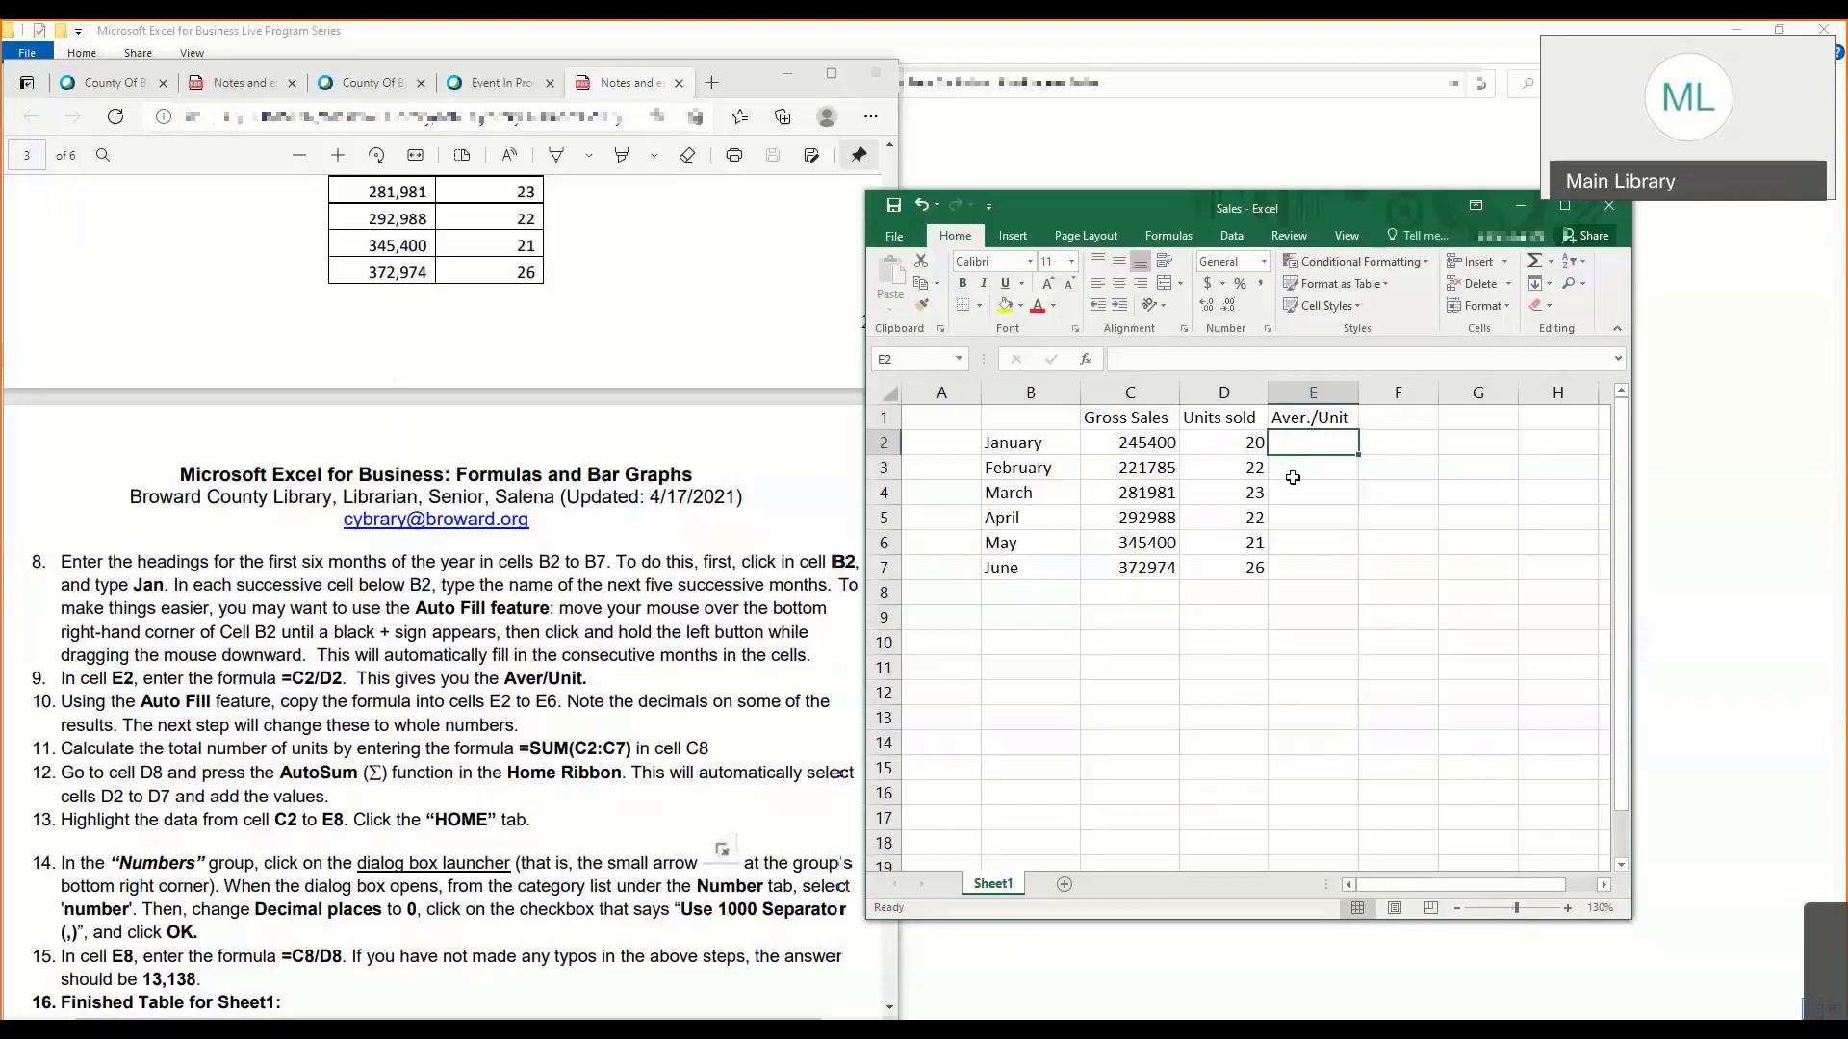
{"action": "type", "text": "="}
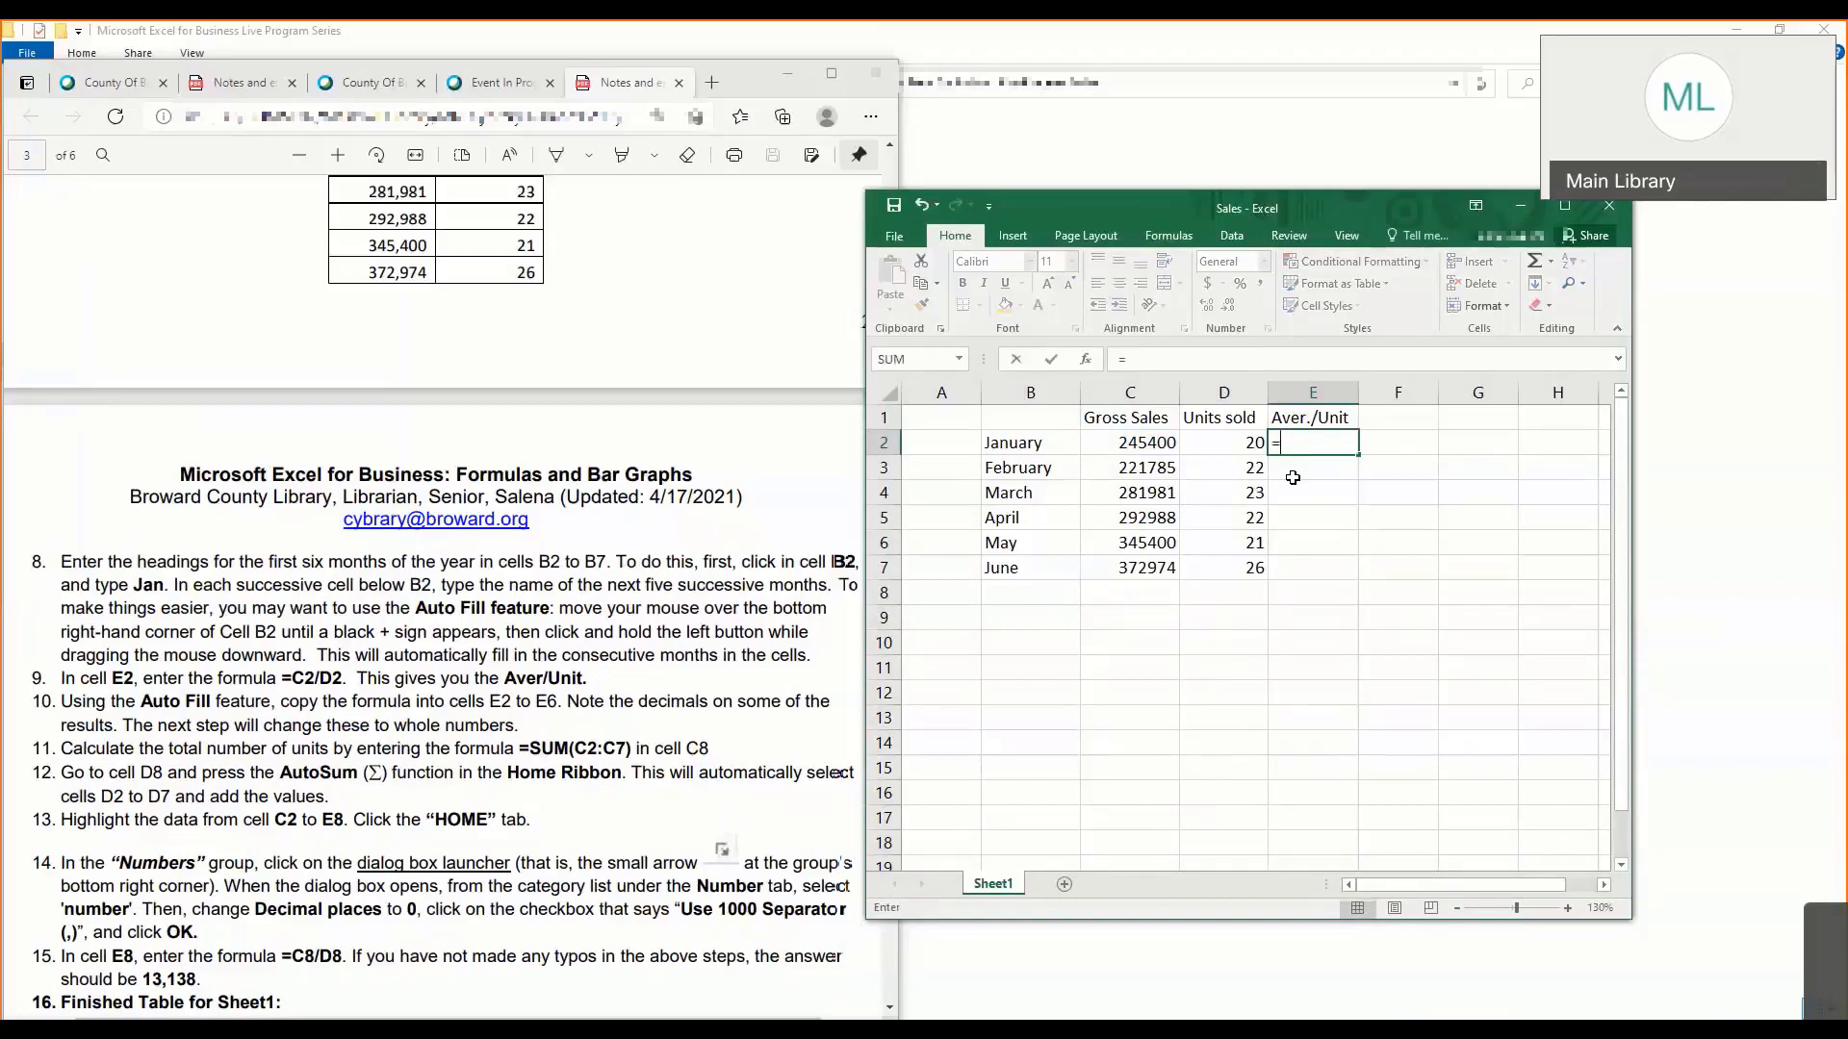
{"action": "type", "text": "c"}
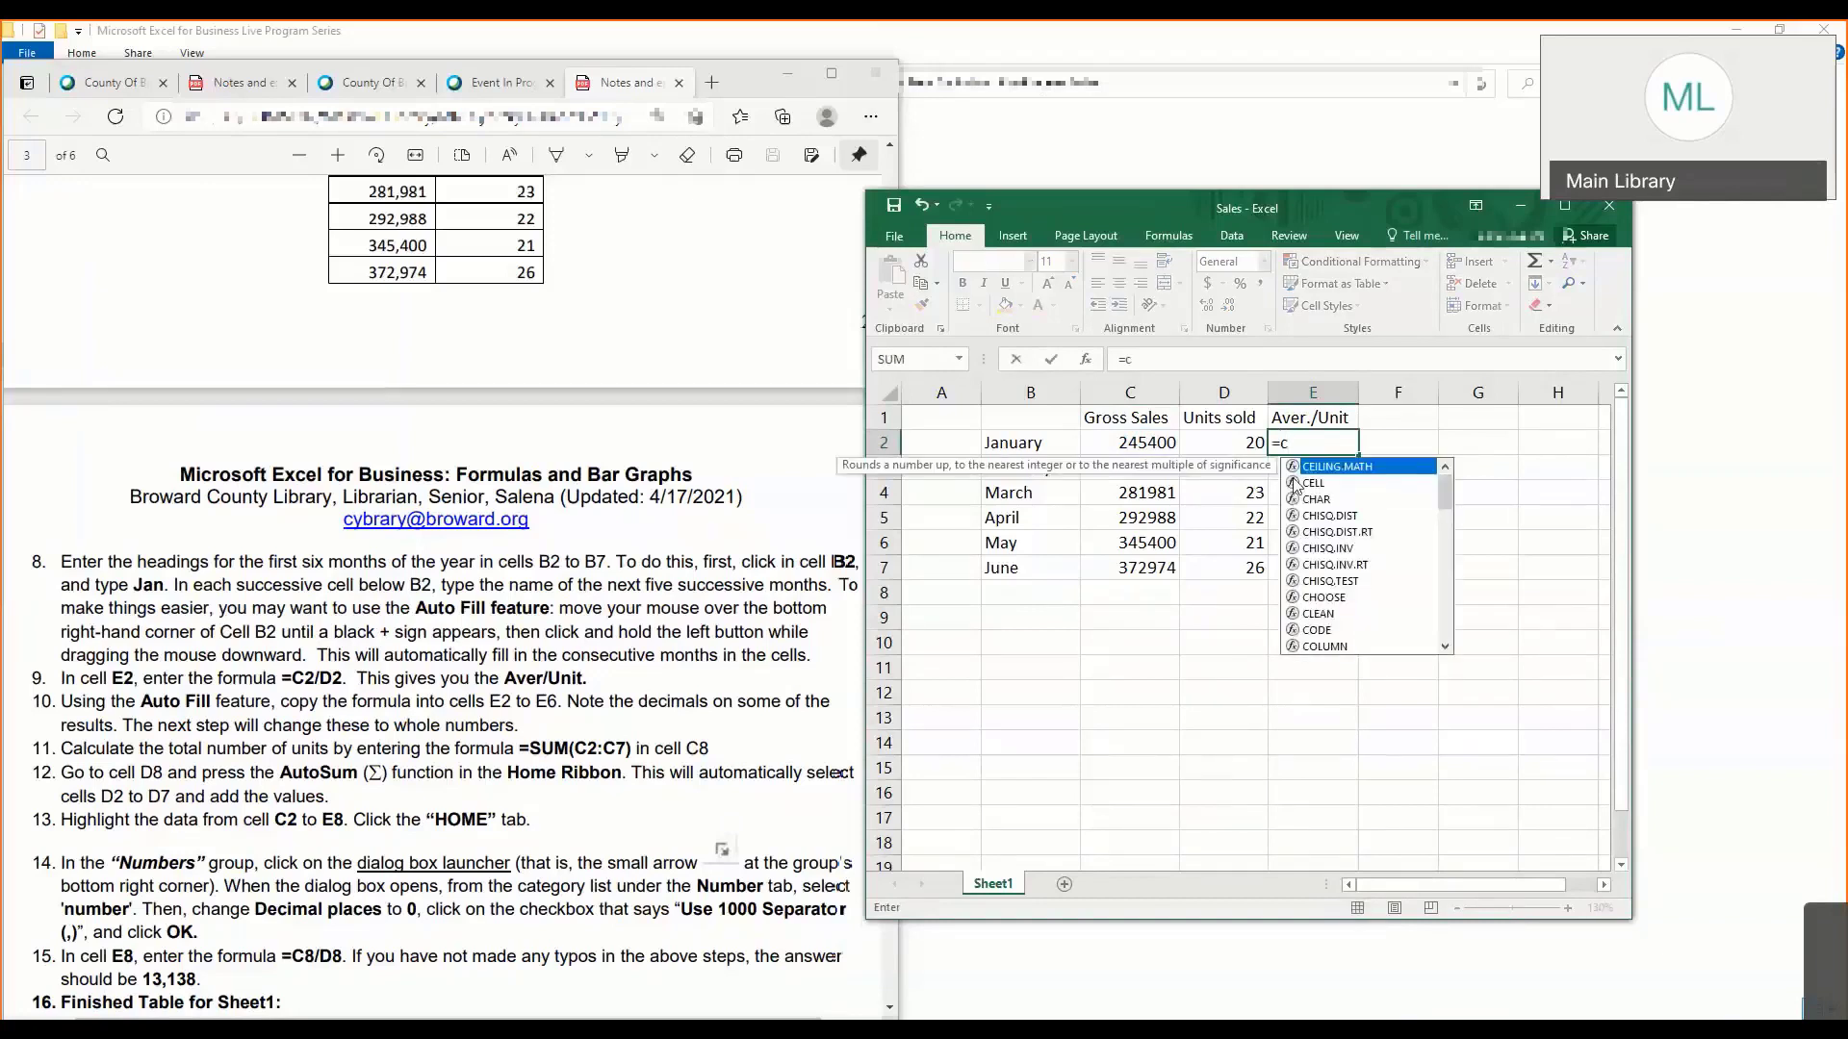
{"action": "type", "text": "2/"}
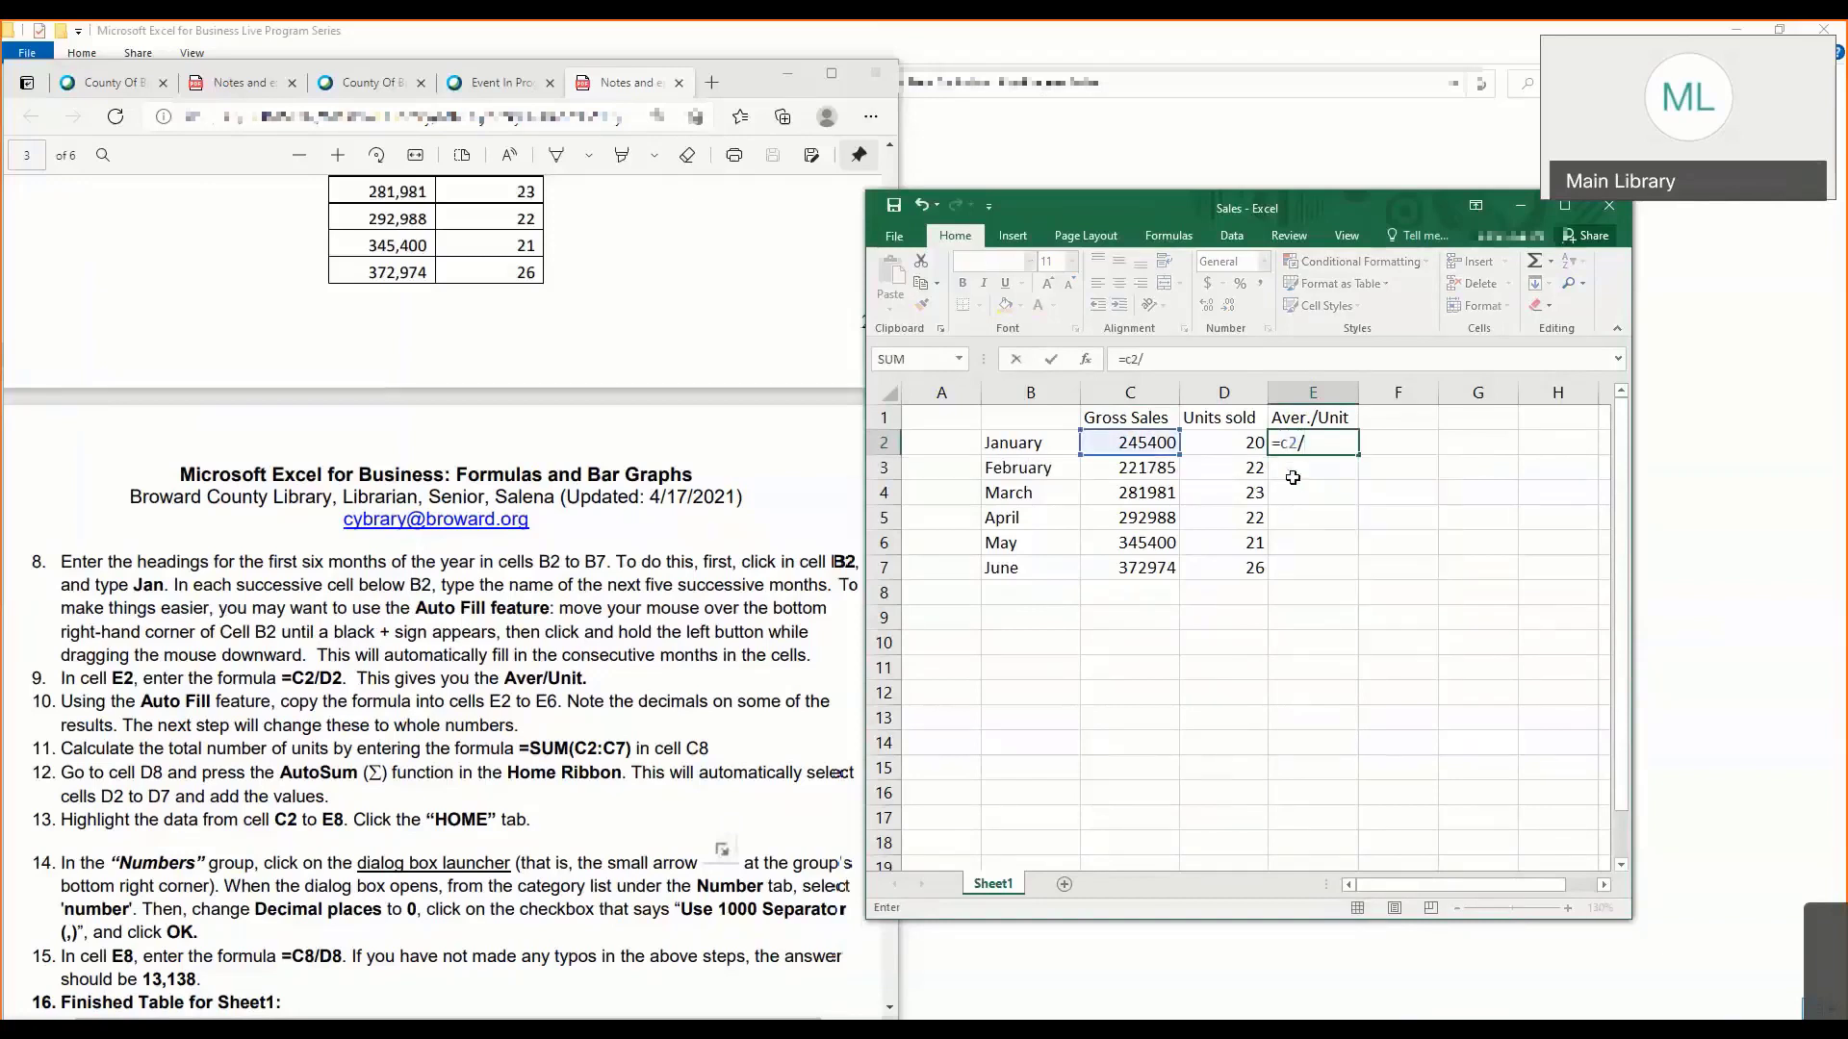
{"action": "type", "text": "d2"}
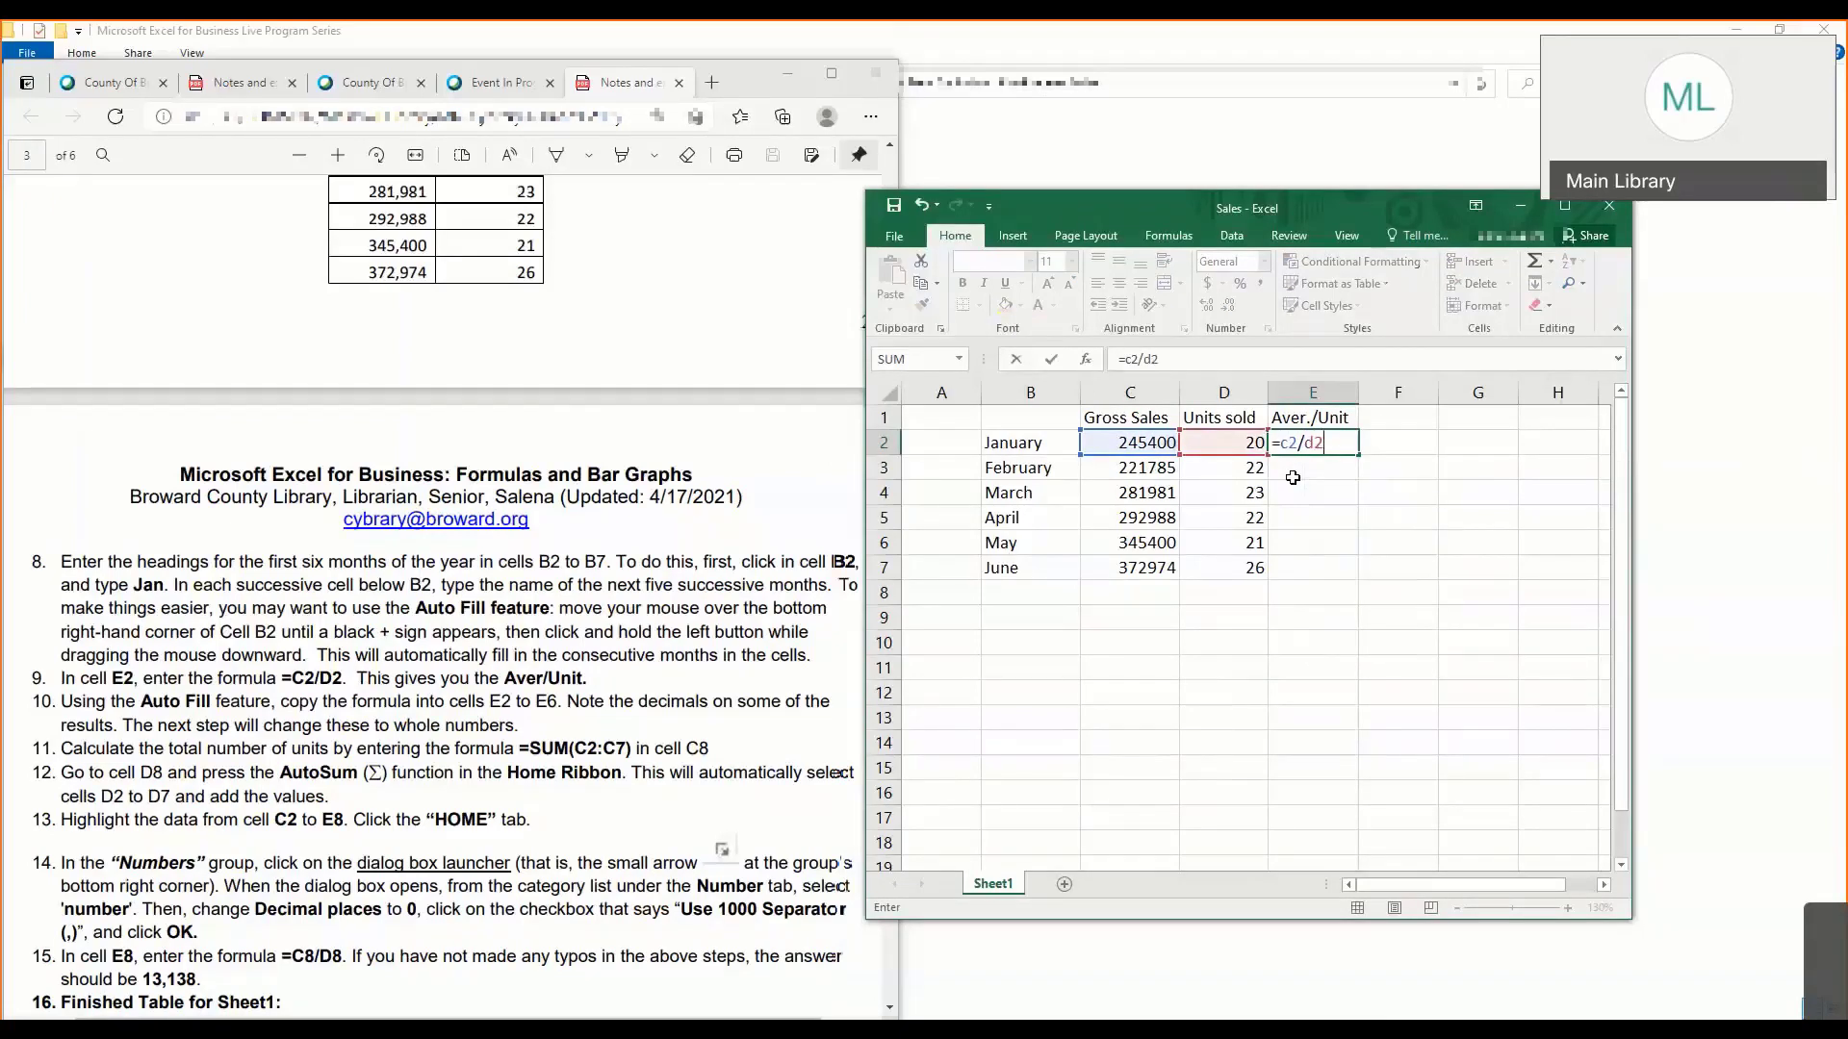
{"action": "key", "text": "Return"}
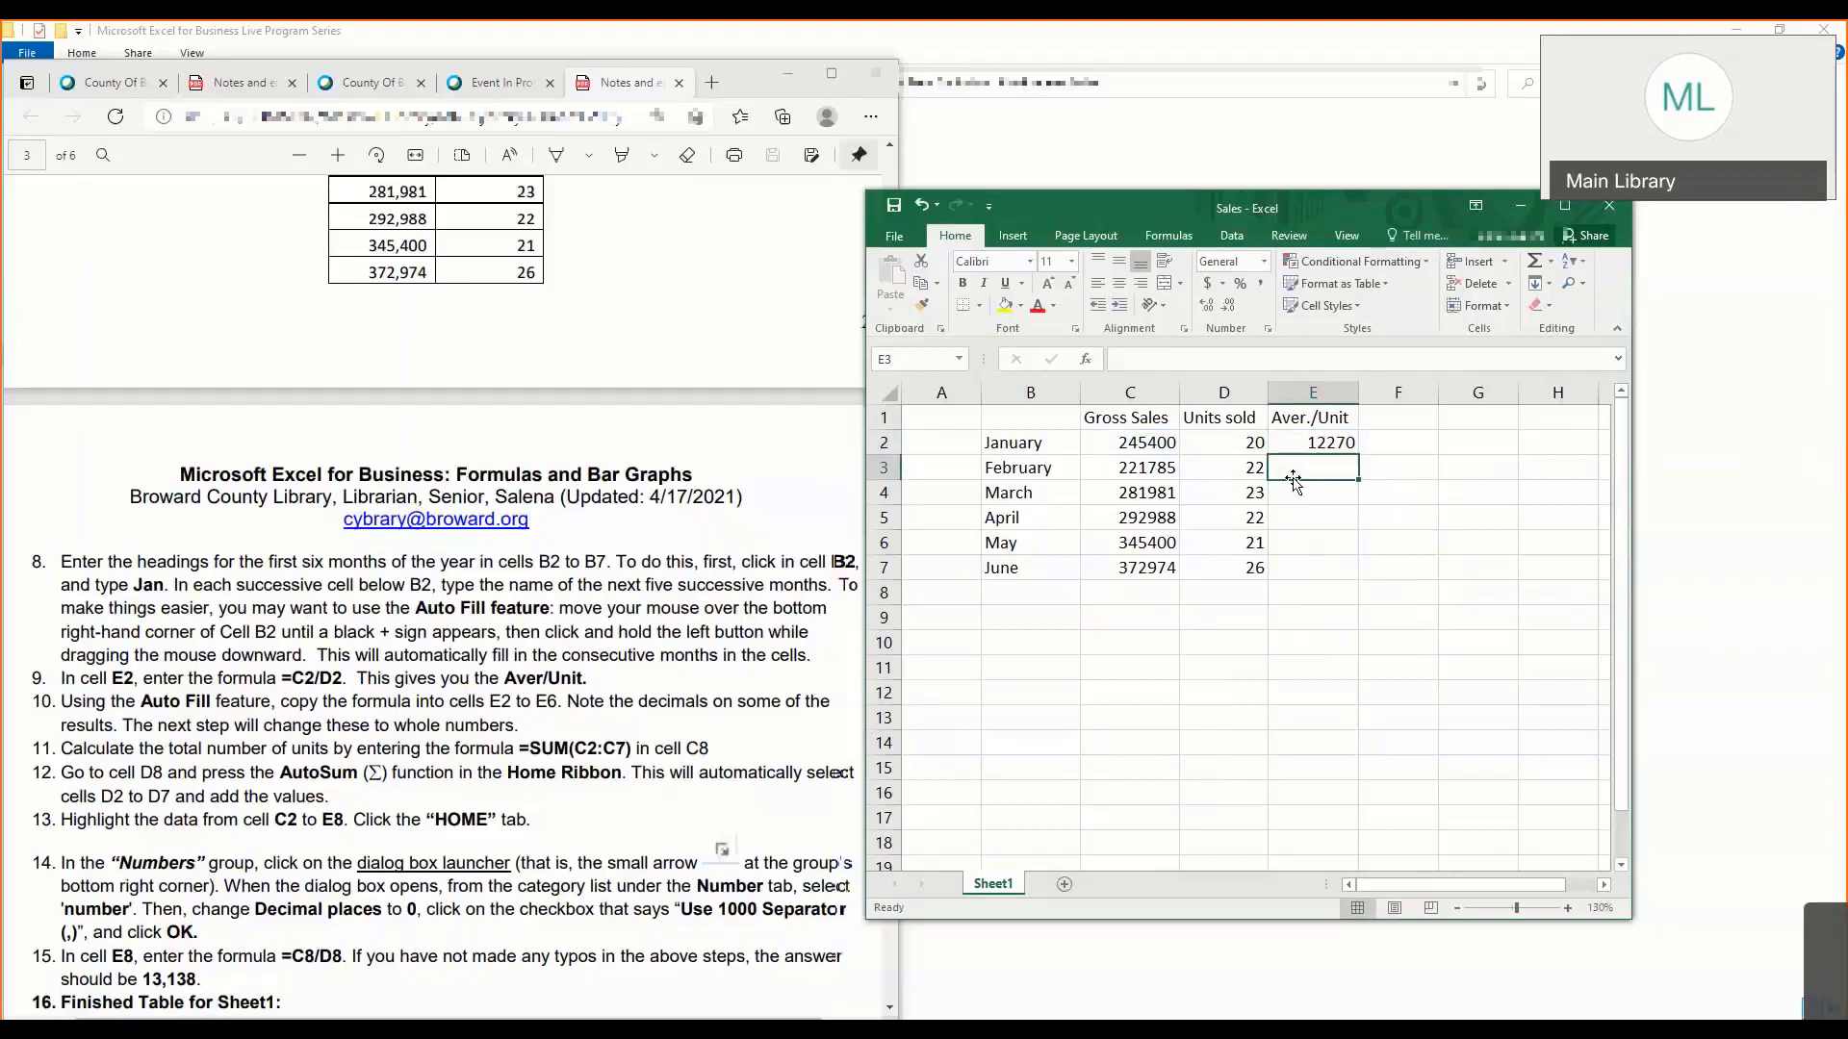
- Check the cell references of the formula in E2 and copy it down through E7 with AutoFill
{"action": "left_click", "coordinate": [1305, 443]}
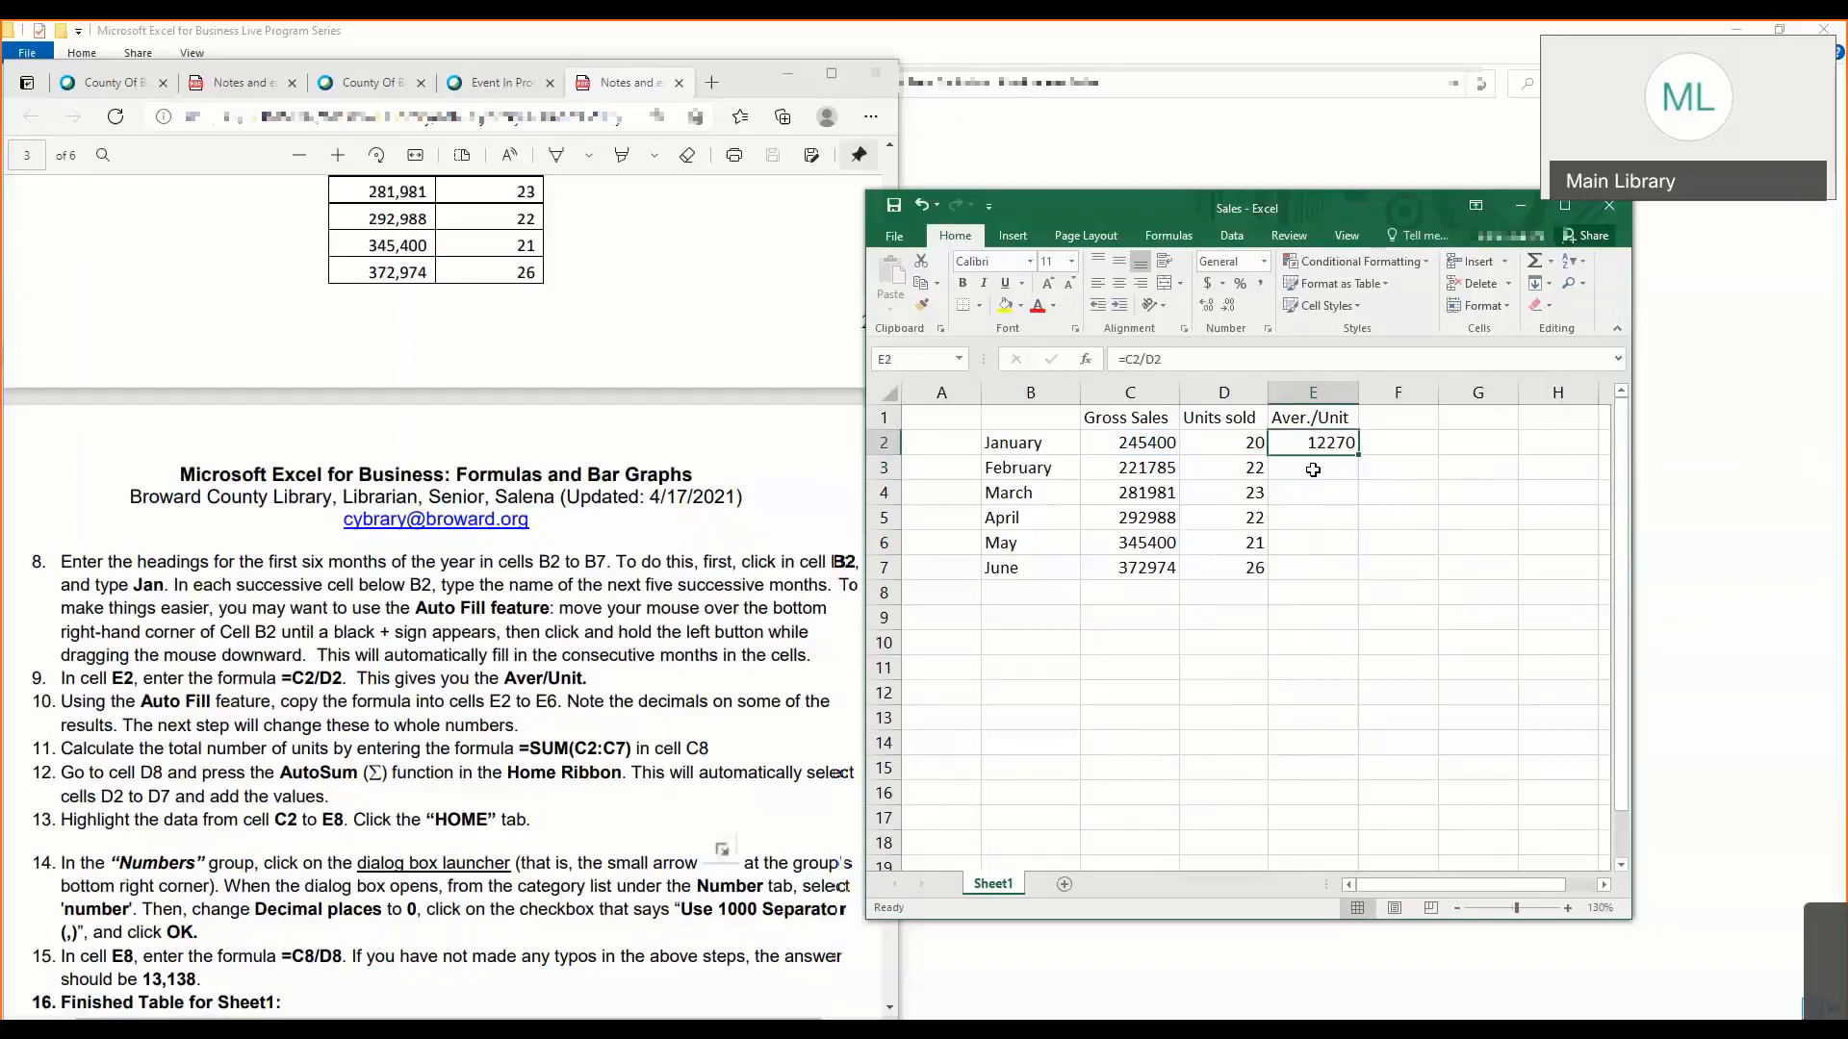
{"action": "left_click", "coordinate": [1313, 468]}
{"action": "left_click", "coordinate": [1310, 443]}
{"action": "left_click", "coordinate": [1199, 359]}
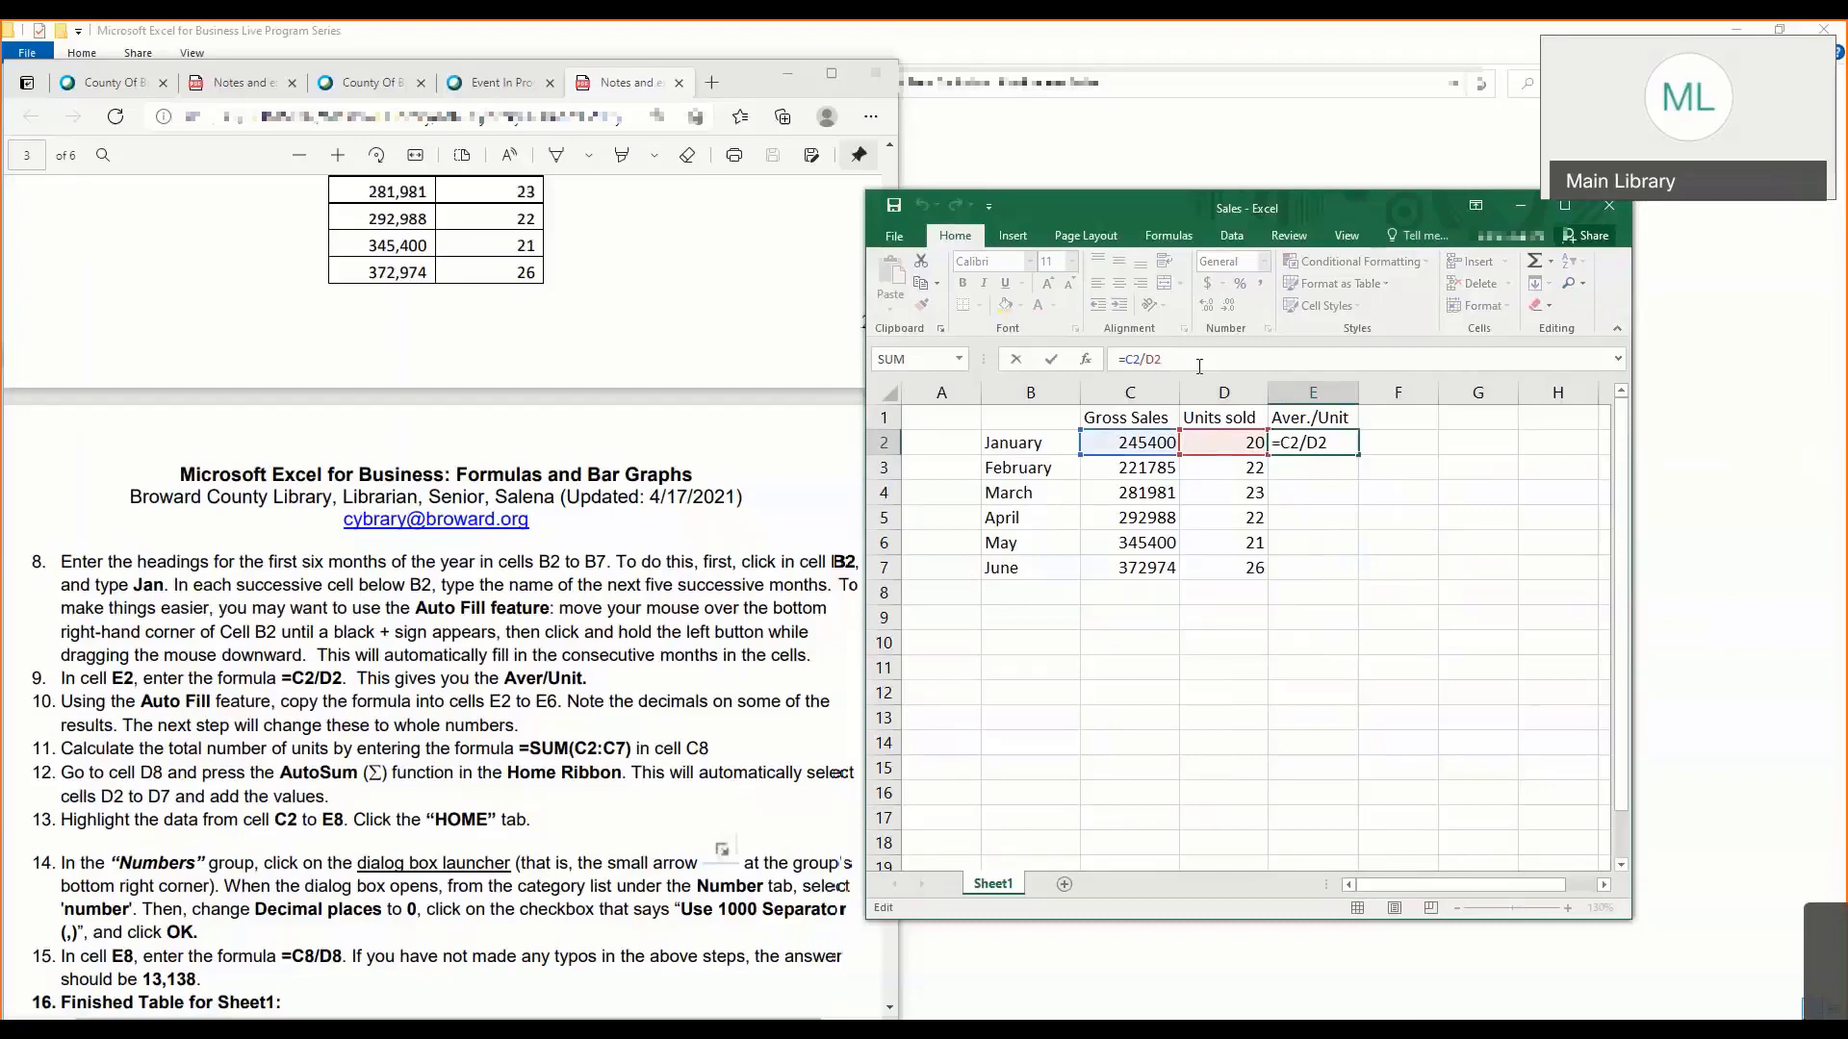
{"action": "key", "text": "Return"}
{"action": "left_click", "coordinate": [1313, 442]}
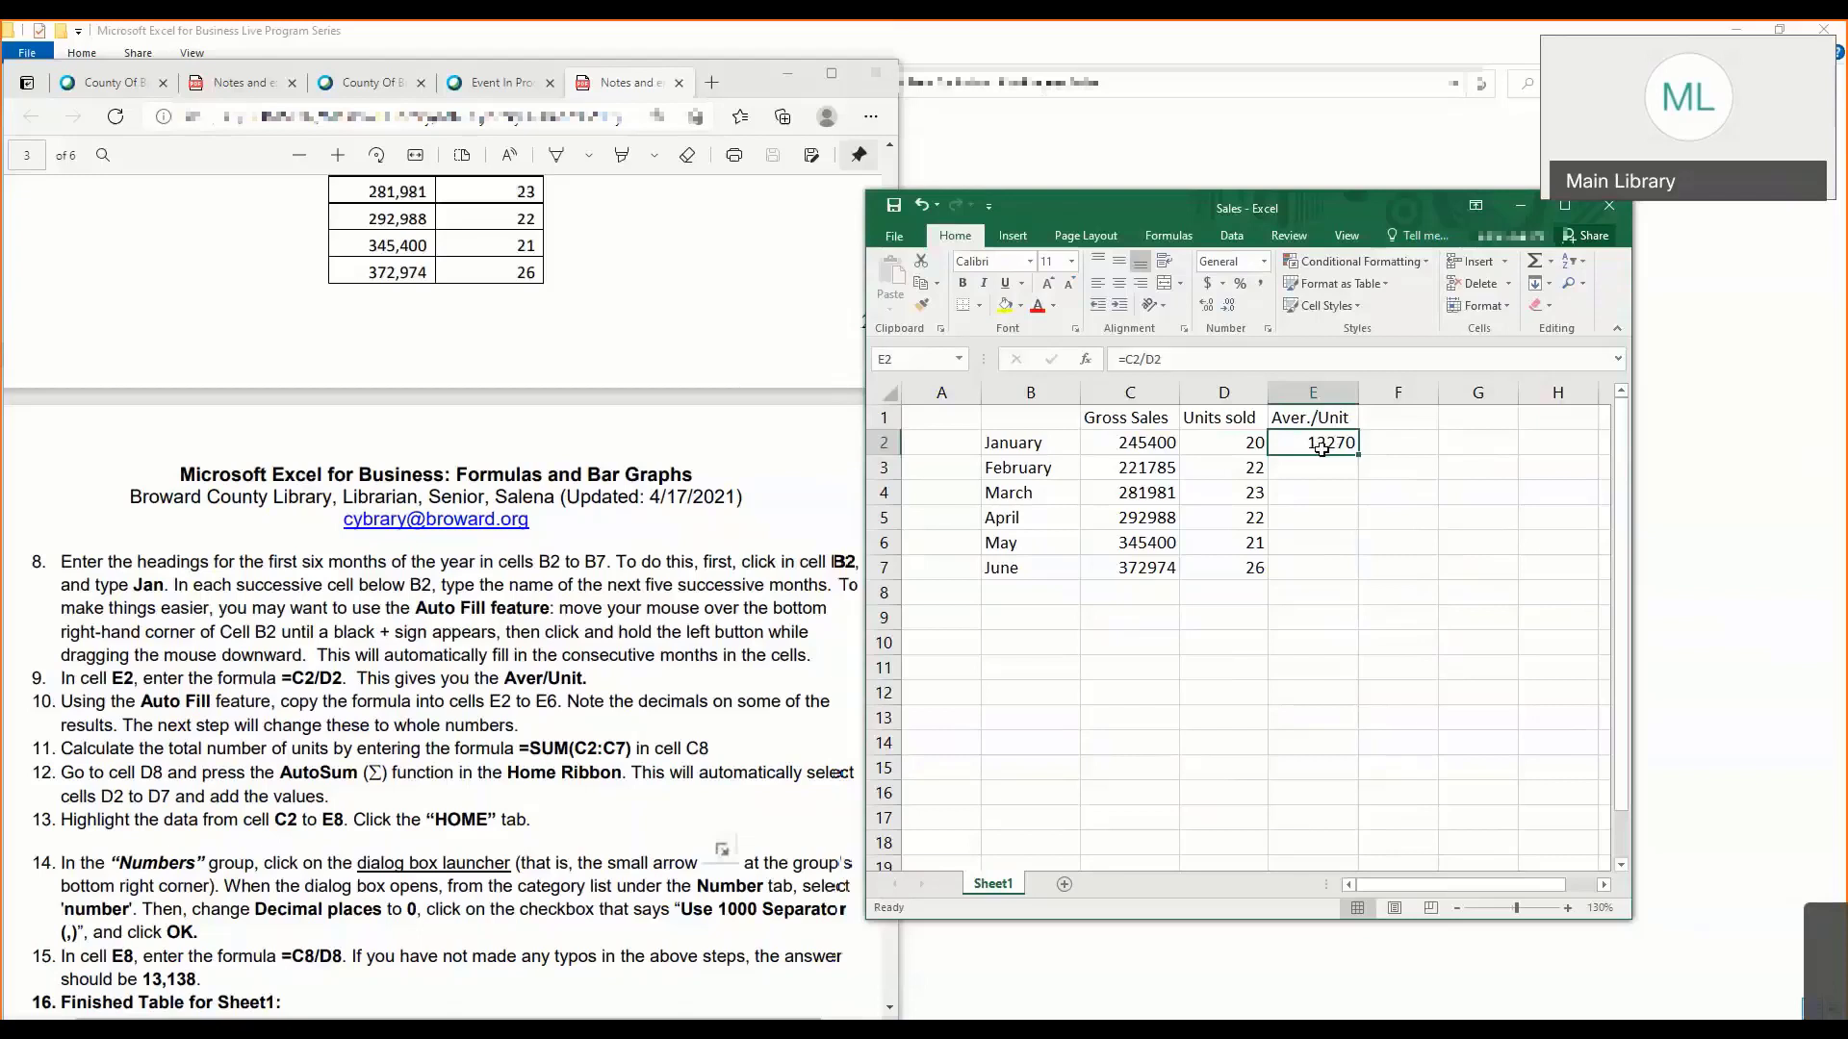
{"action": "left_click_drag", "start_coordinate": [1361, 455], "coordinate": [1355, 574]}
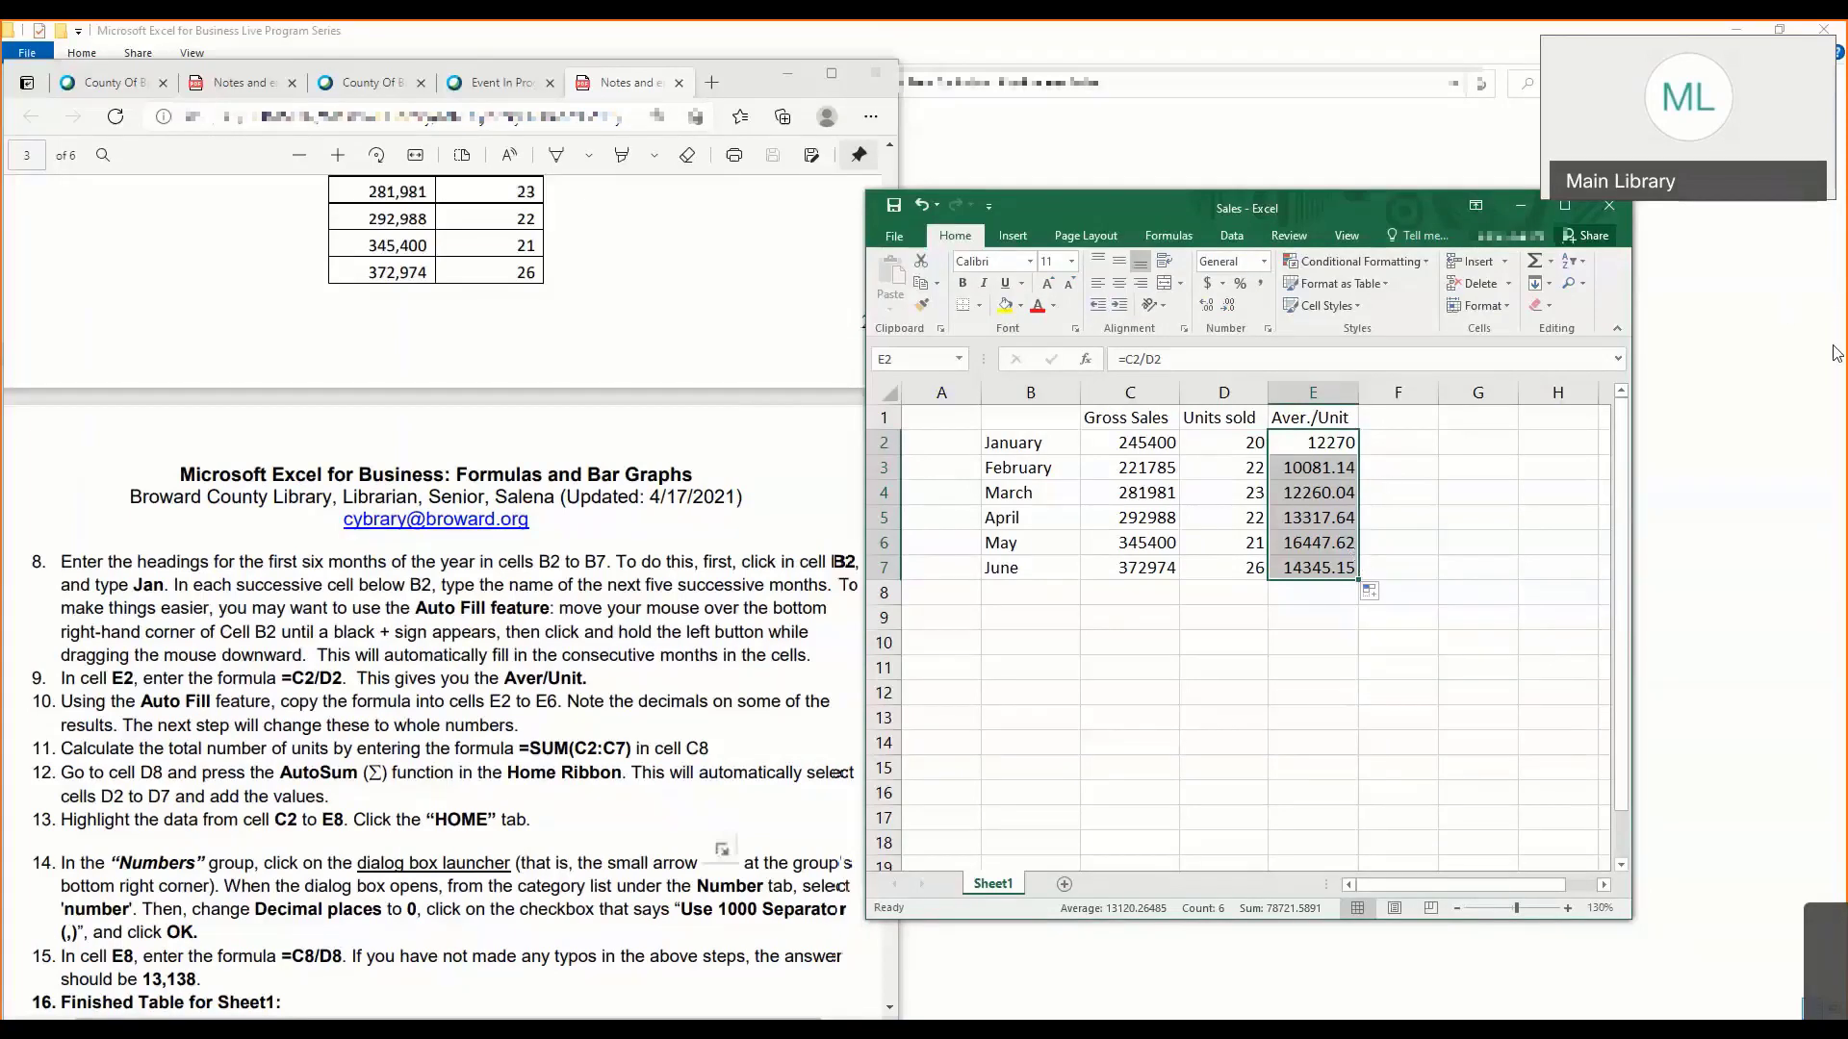
- Move the workbook and notes windows apart and look through the notes from the Auto Fill instruction in step 10 to the finished table
{"action": "left_click_drag", "start_coordinate": [1251, 200], "coordinate": [1387, 203]}
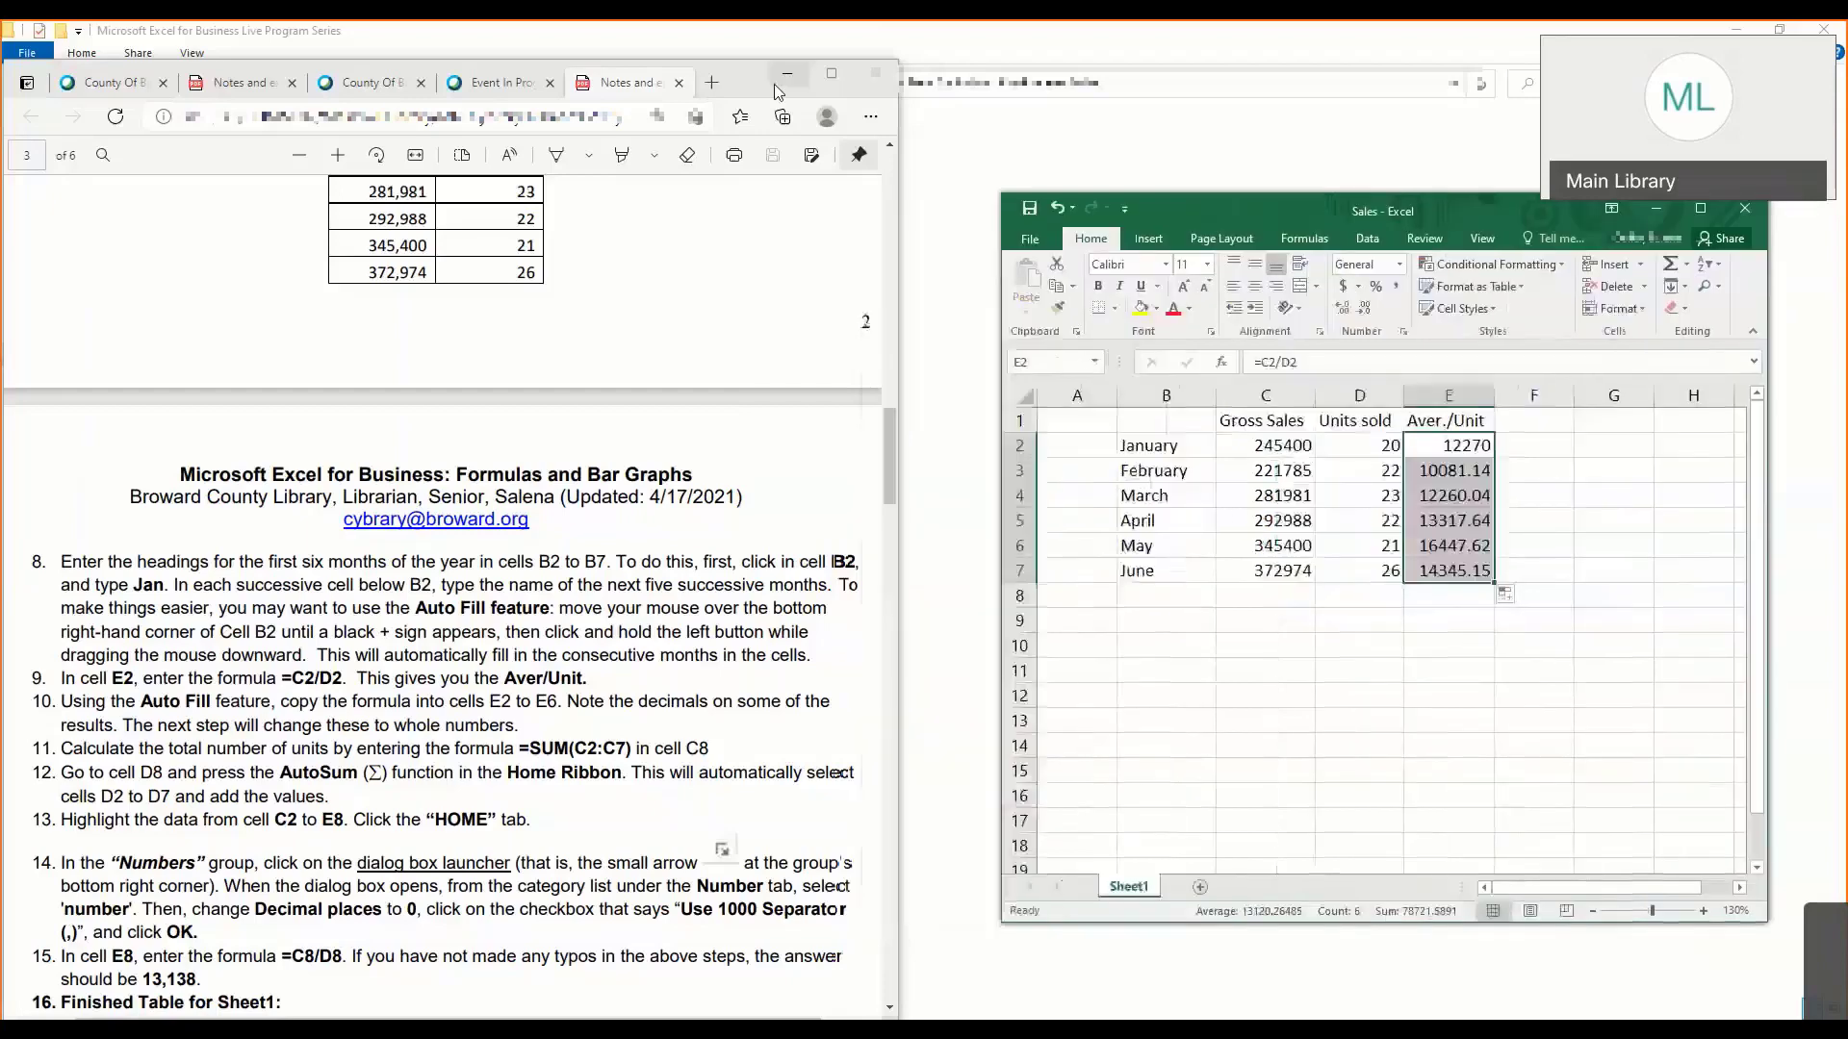
{"action": "left_click_drag", "start_coordinate": [829, 77], "coordinate": [915, 75]}
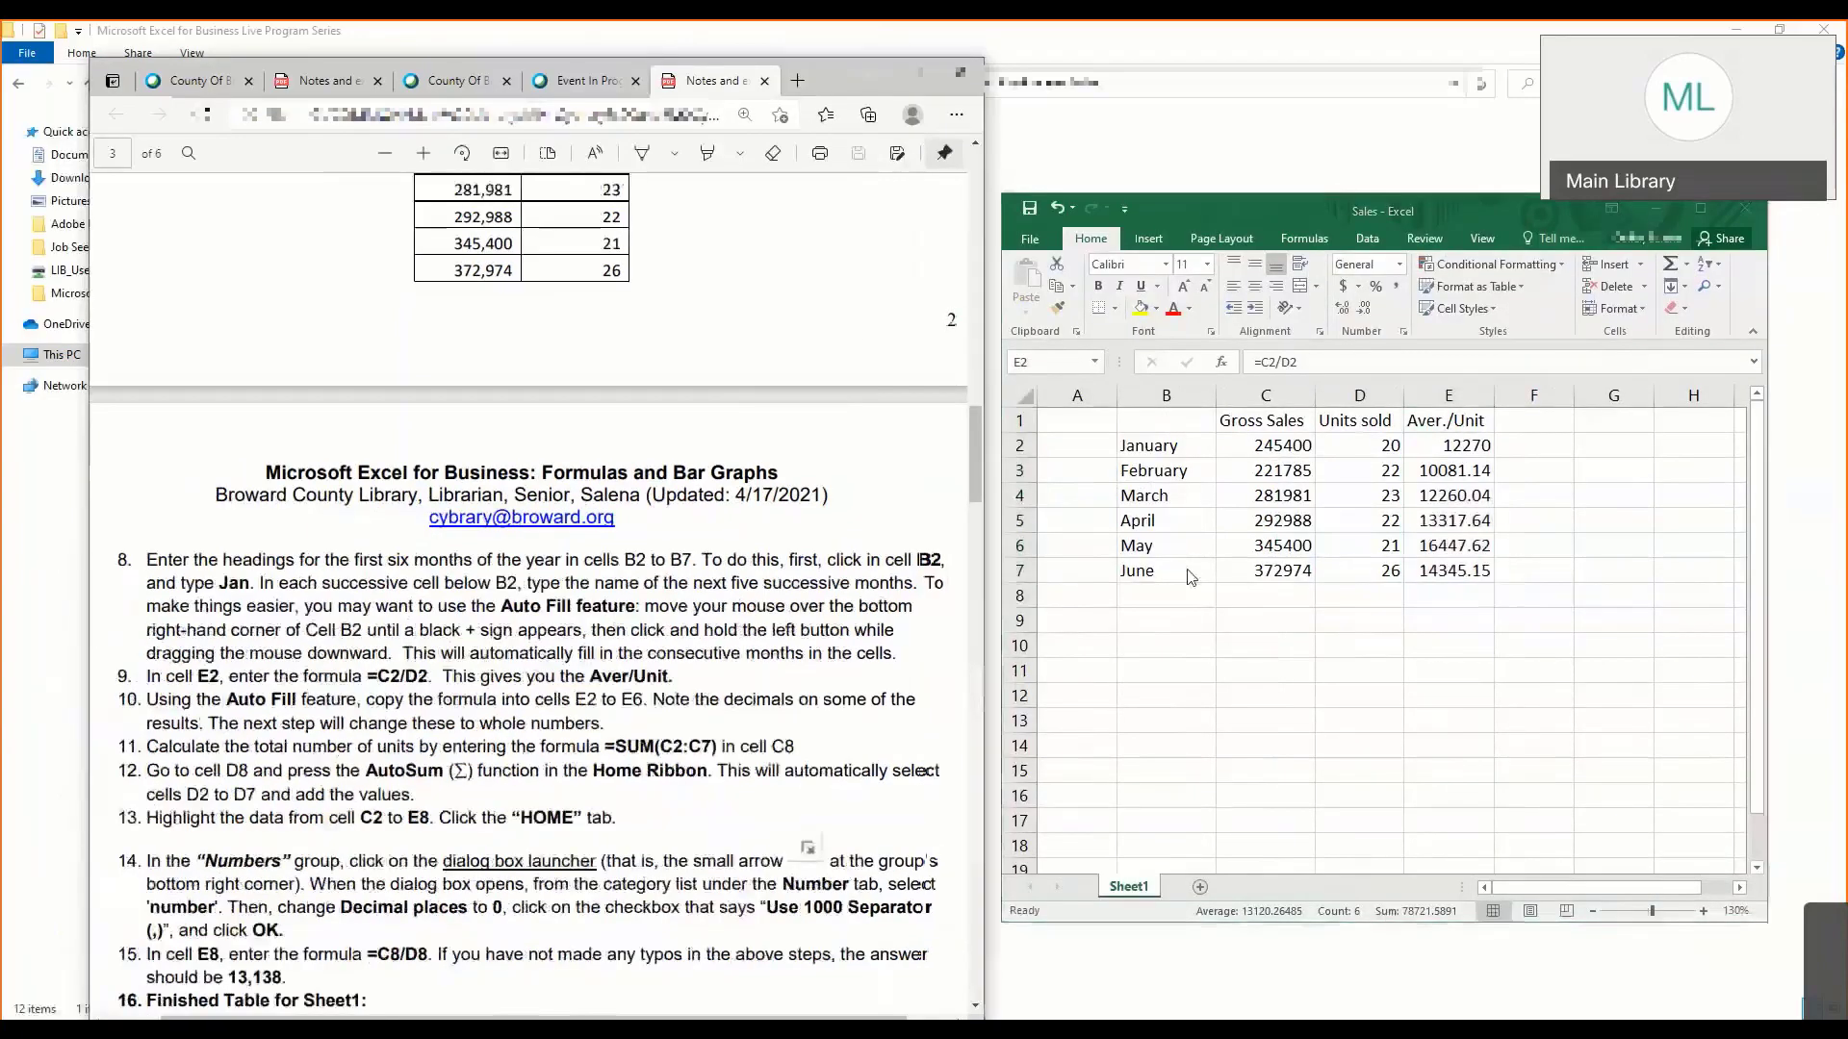
{"action": "left_click", "coordinate": [1385, 576]}
{"action": "left_click", "coordinate": [1307, 596]}
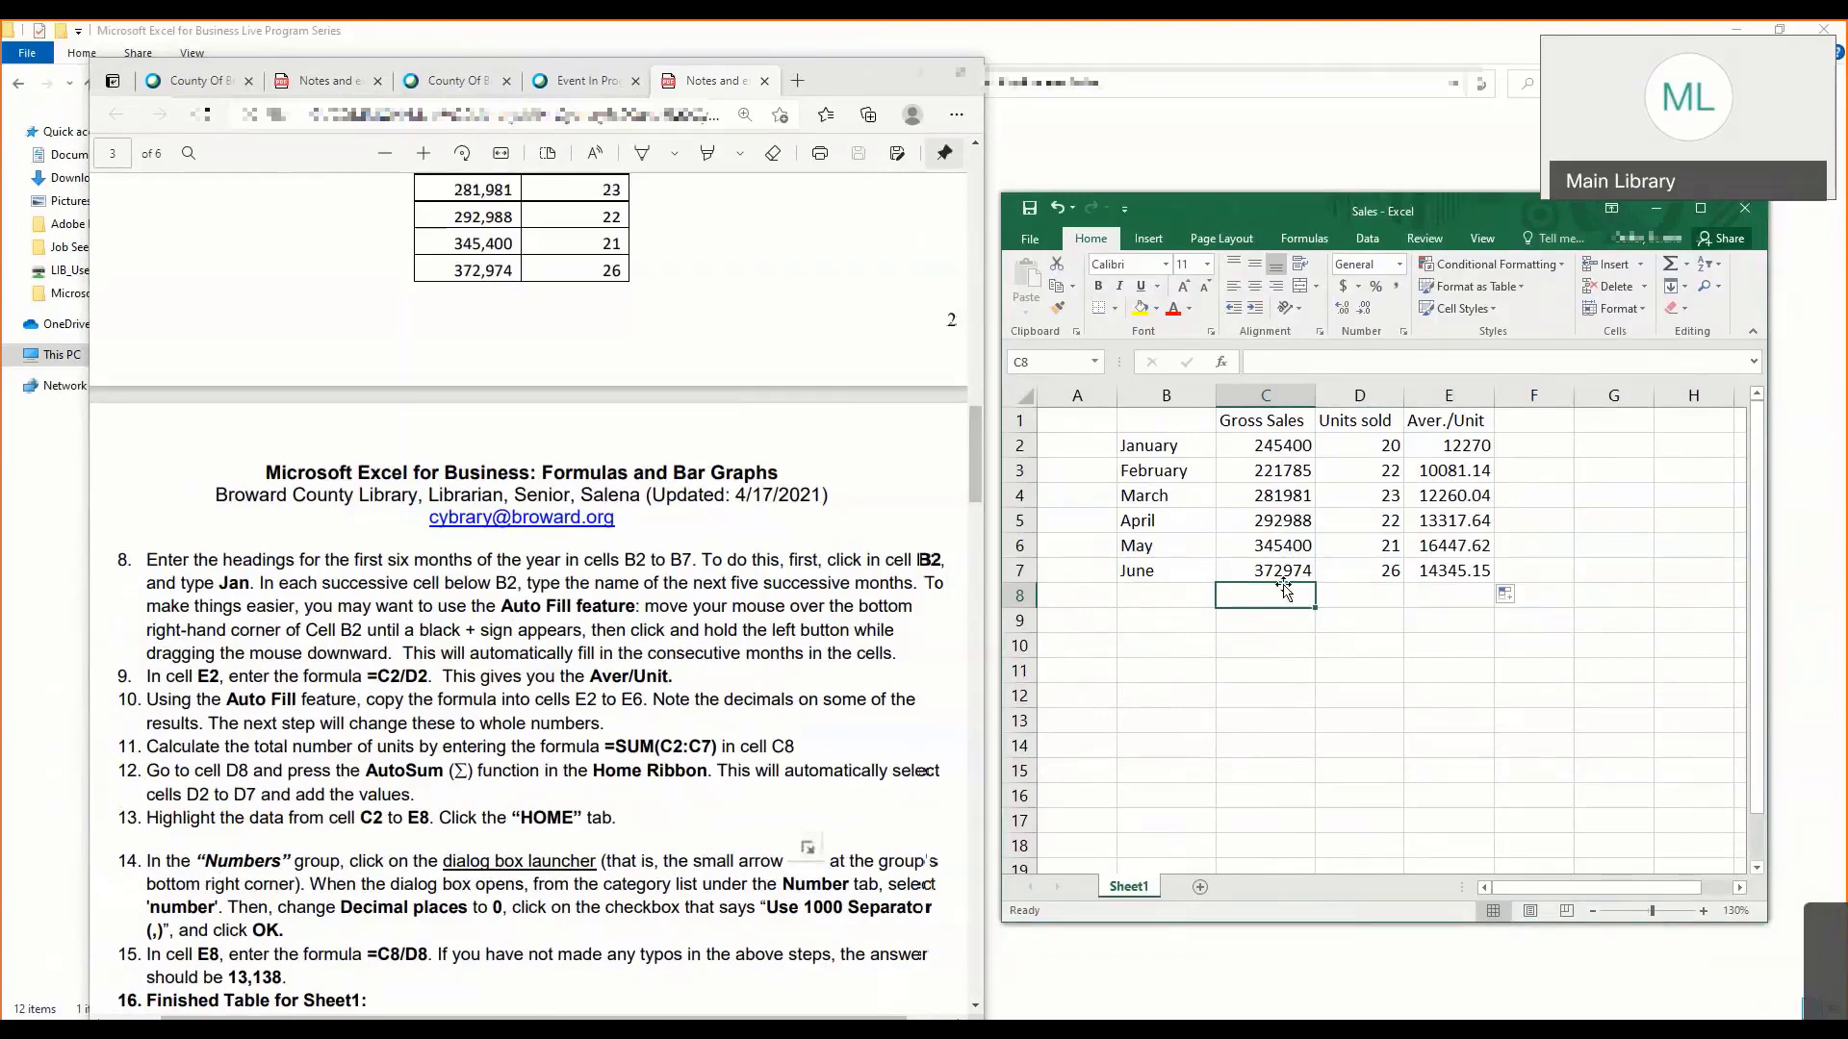
{"action": "left_click", "coordinate": [514, 703]}
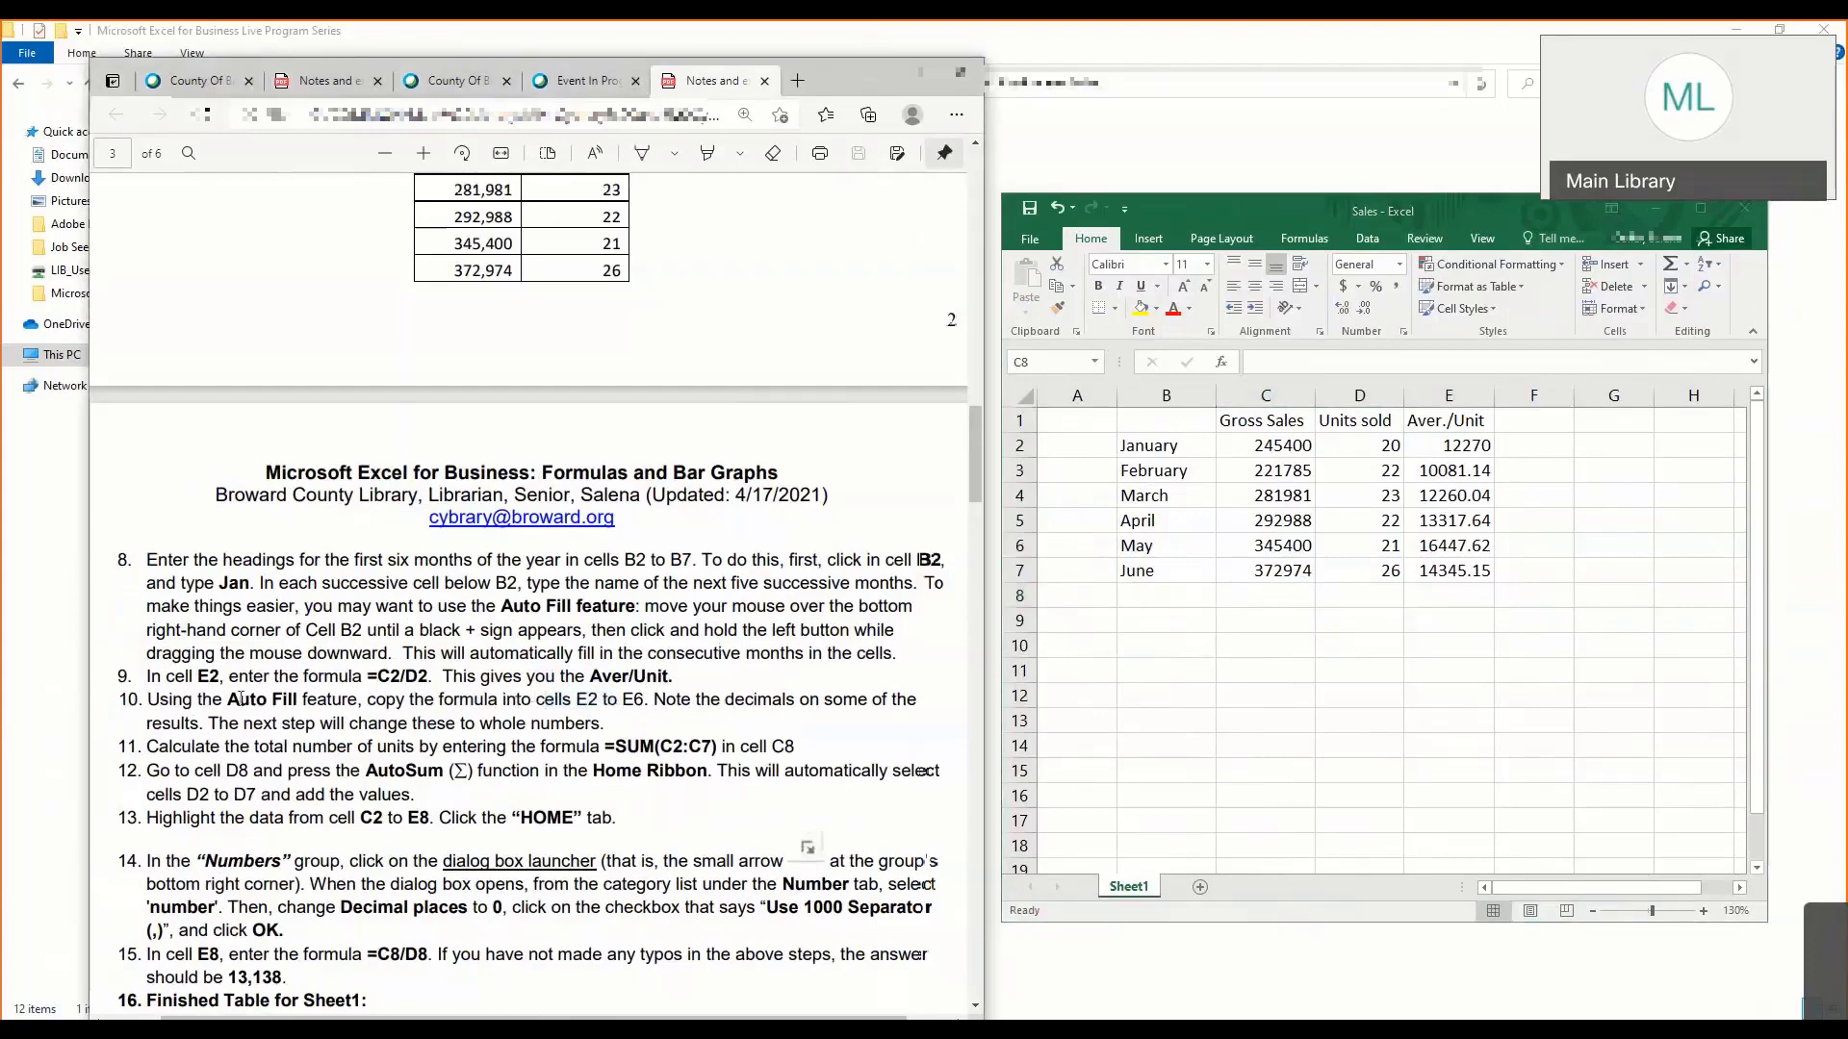
{"action": "left_click_drag", "start_coordinate": [239, 699], "coordinate": [616, 725]}
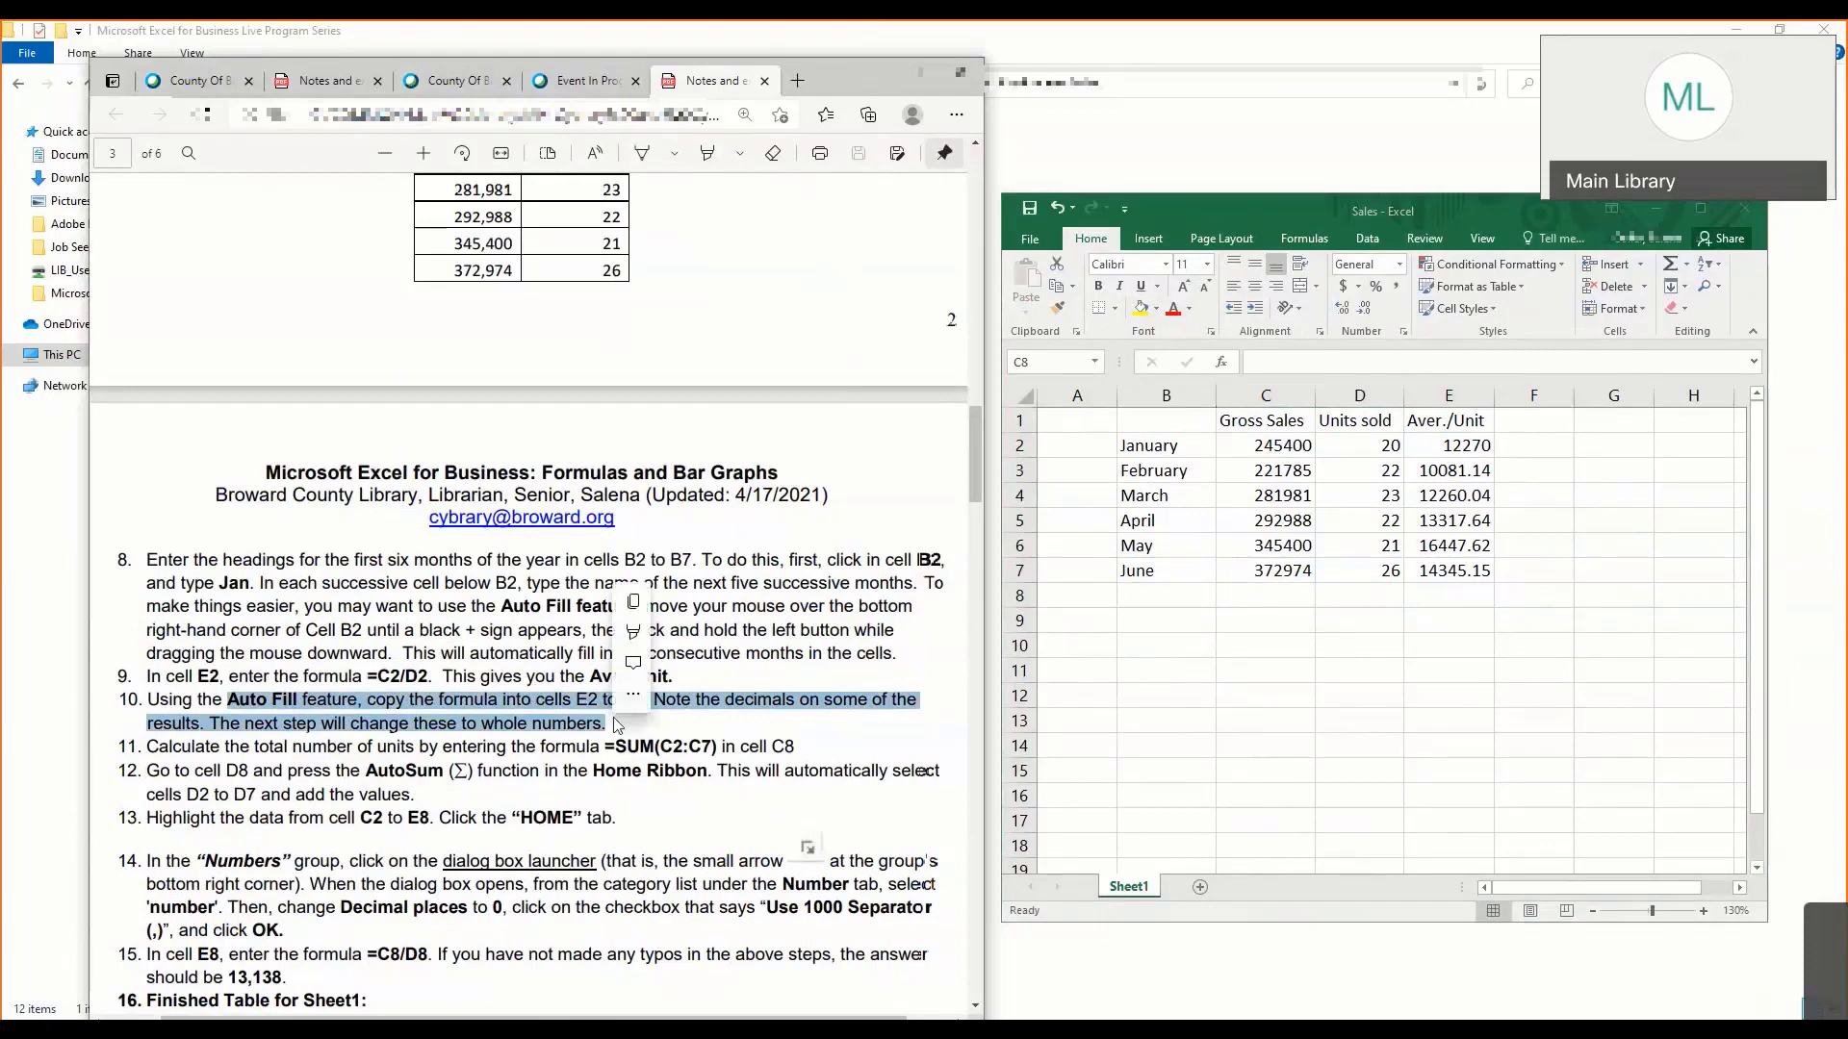
{"action": "left_click", "coordinate": [444, 680]}
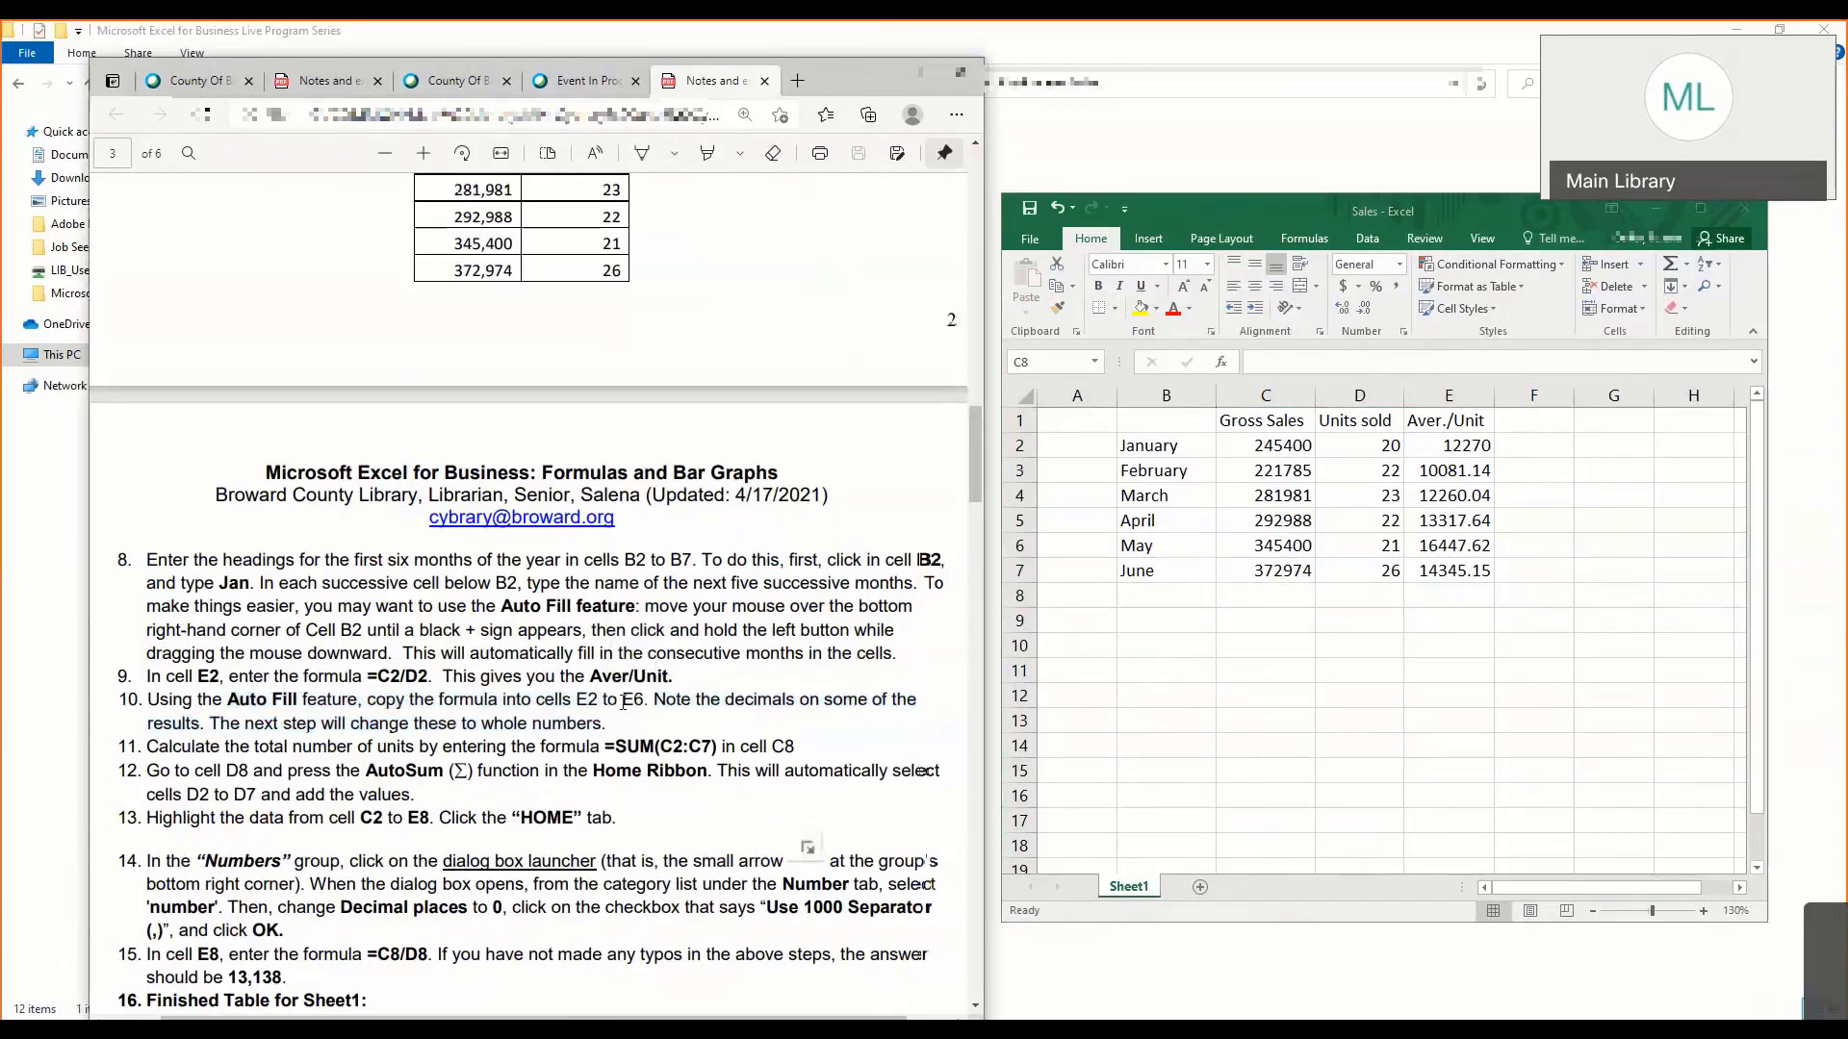
{"action": "scroll", "coordinate": [595, 712], "scroll_direction": "down", "scroll_amount": 3}
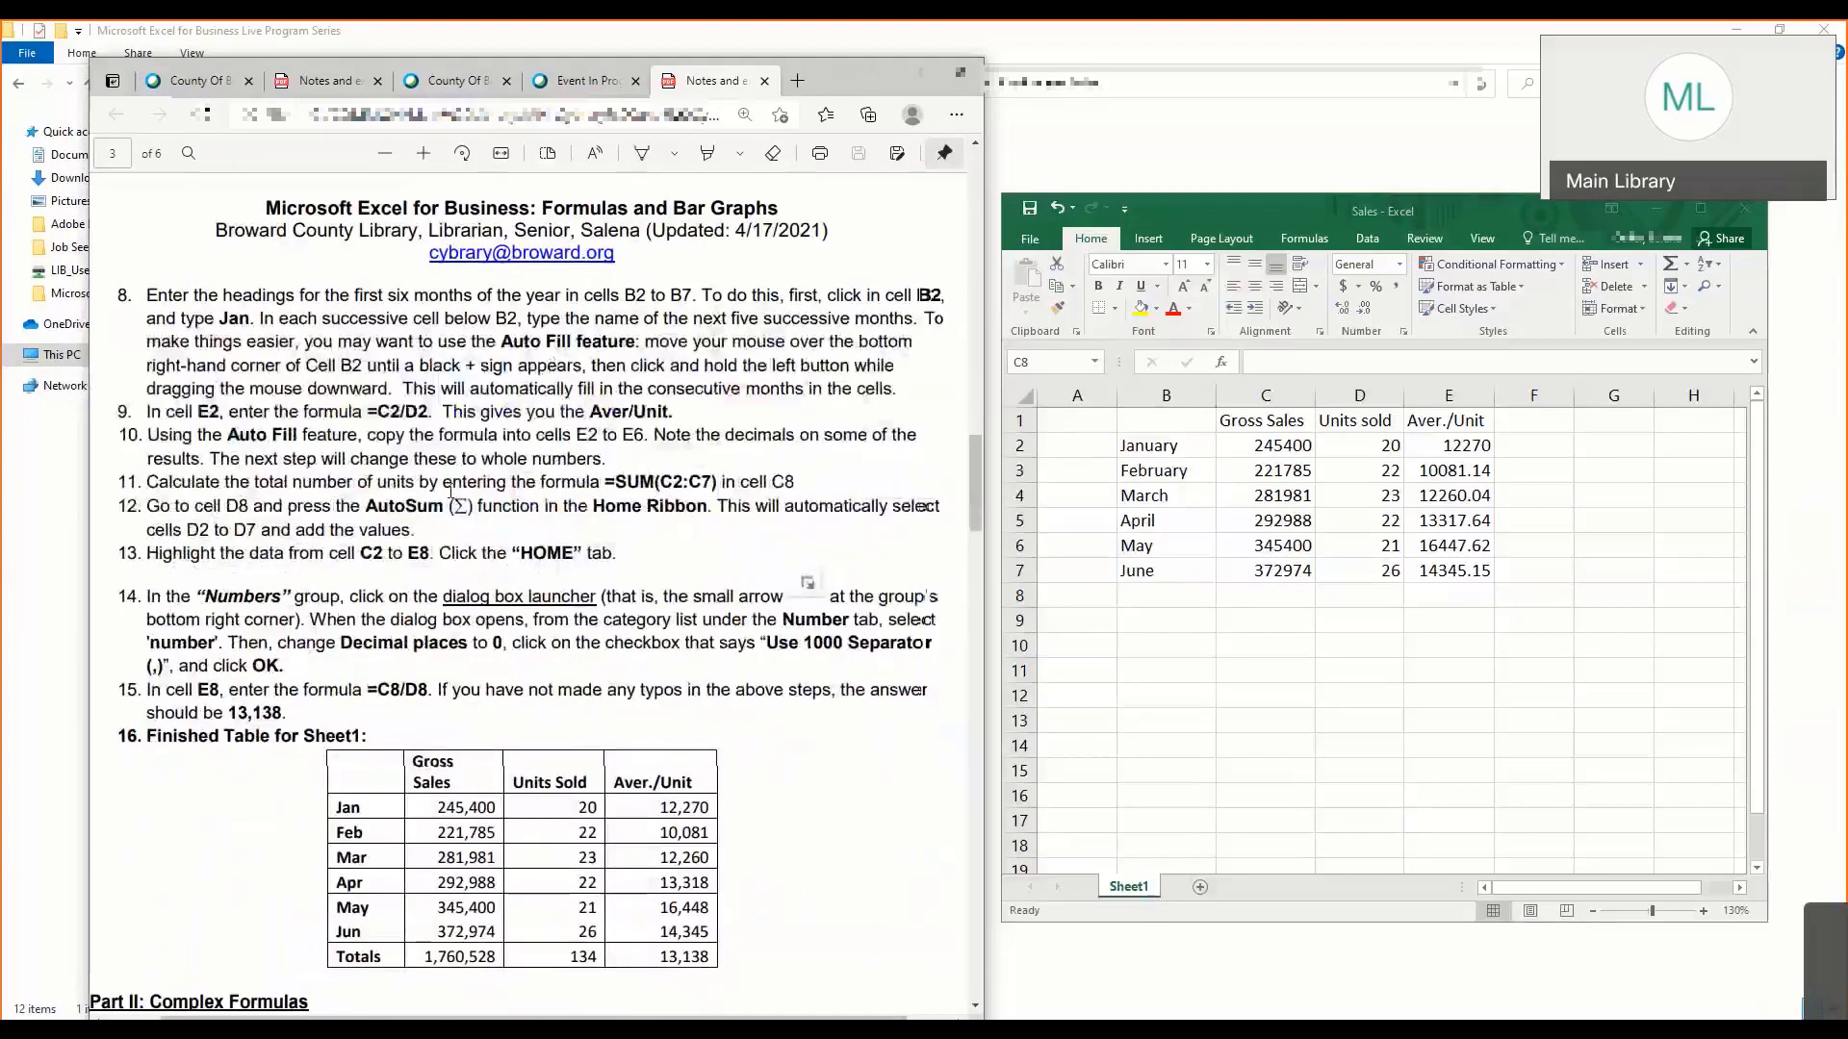
- Enter the formula =SUM(C2:C7) in cell C8 to total the Gross Sales column
{"action": "left_click", "coordinate": [1251, 592]}
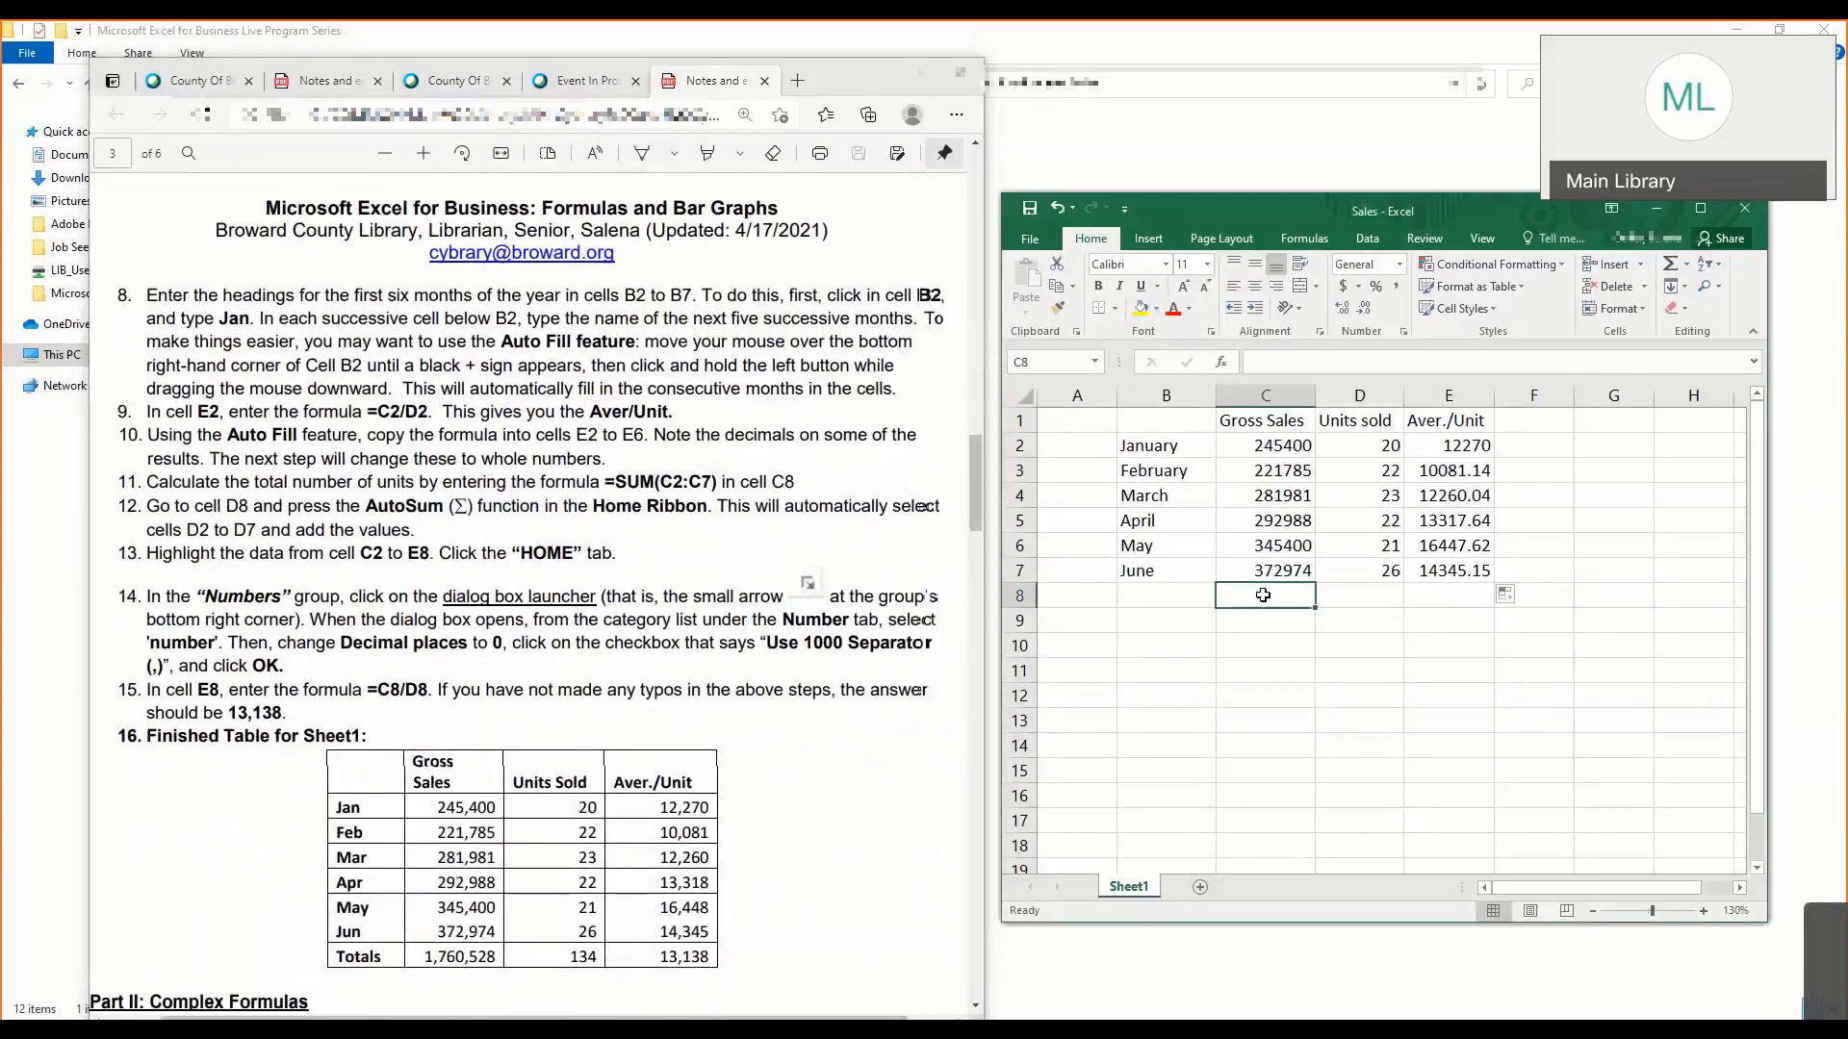
{"action": "type", "text": "=sum("}
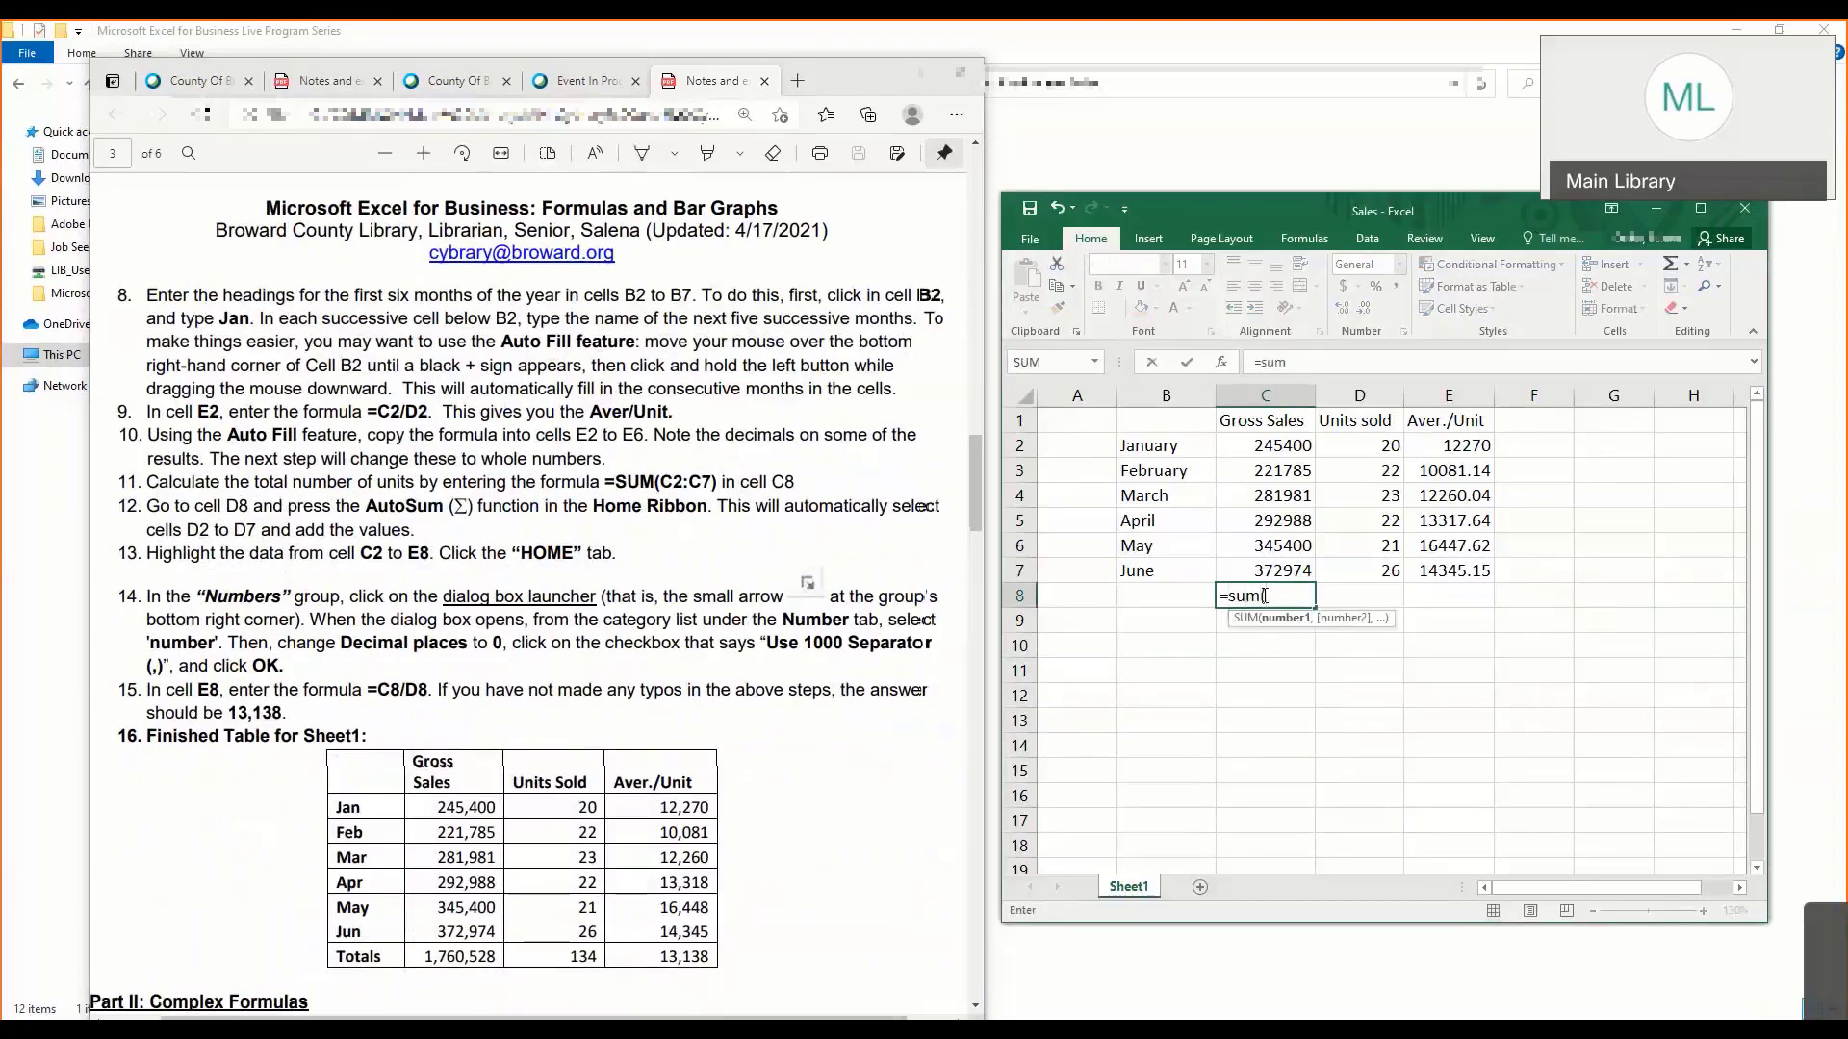
{"action": "type", "text": "c2"}
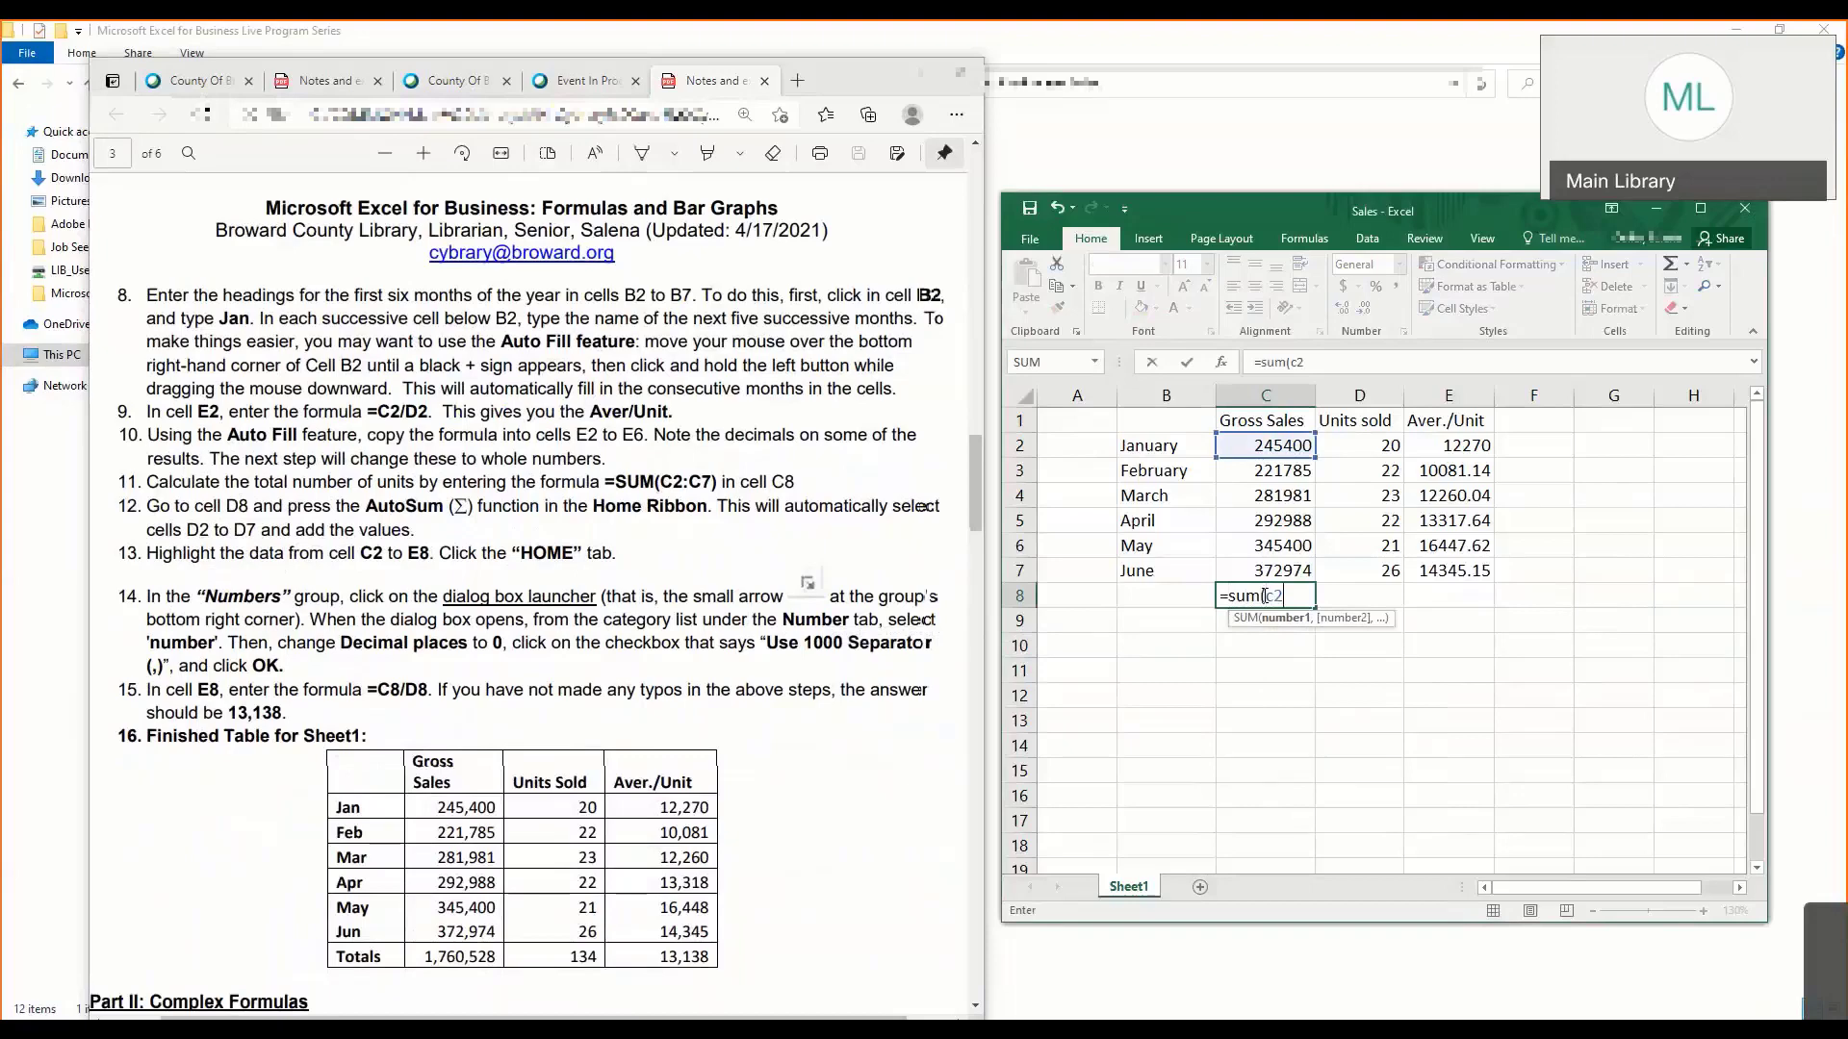
{"action": "type", "text": ":c7"}
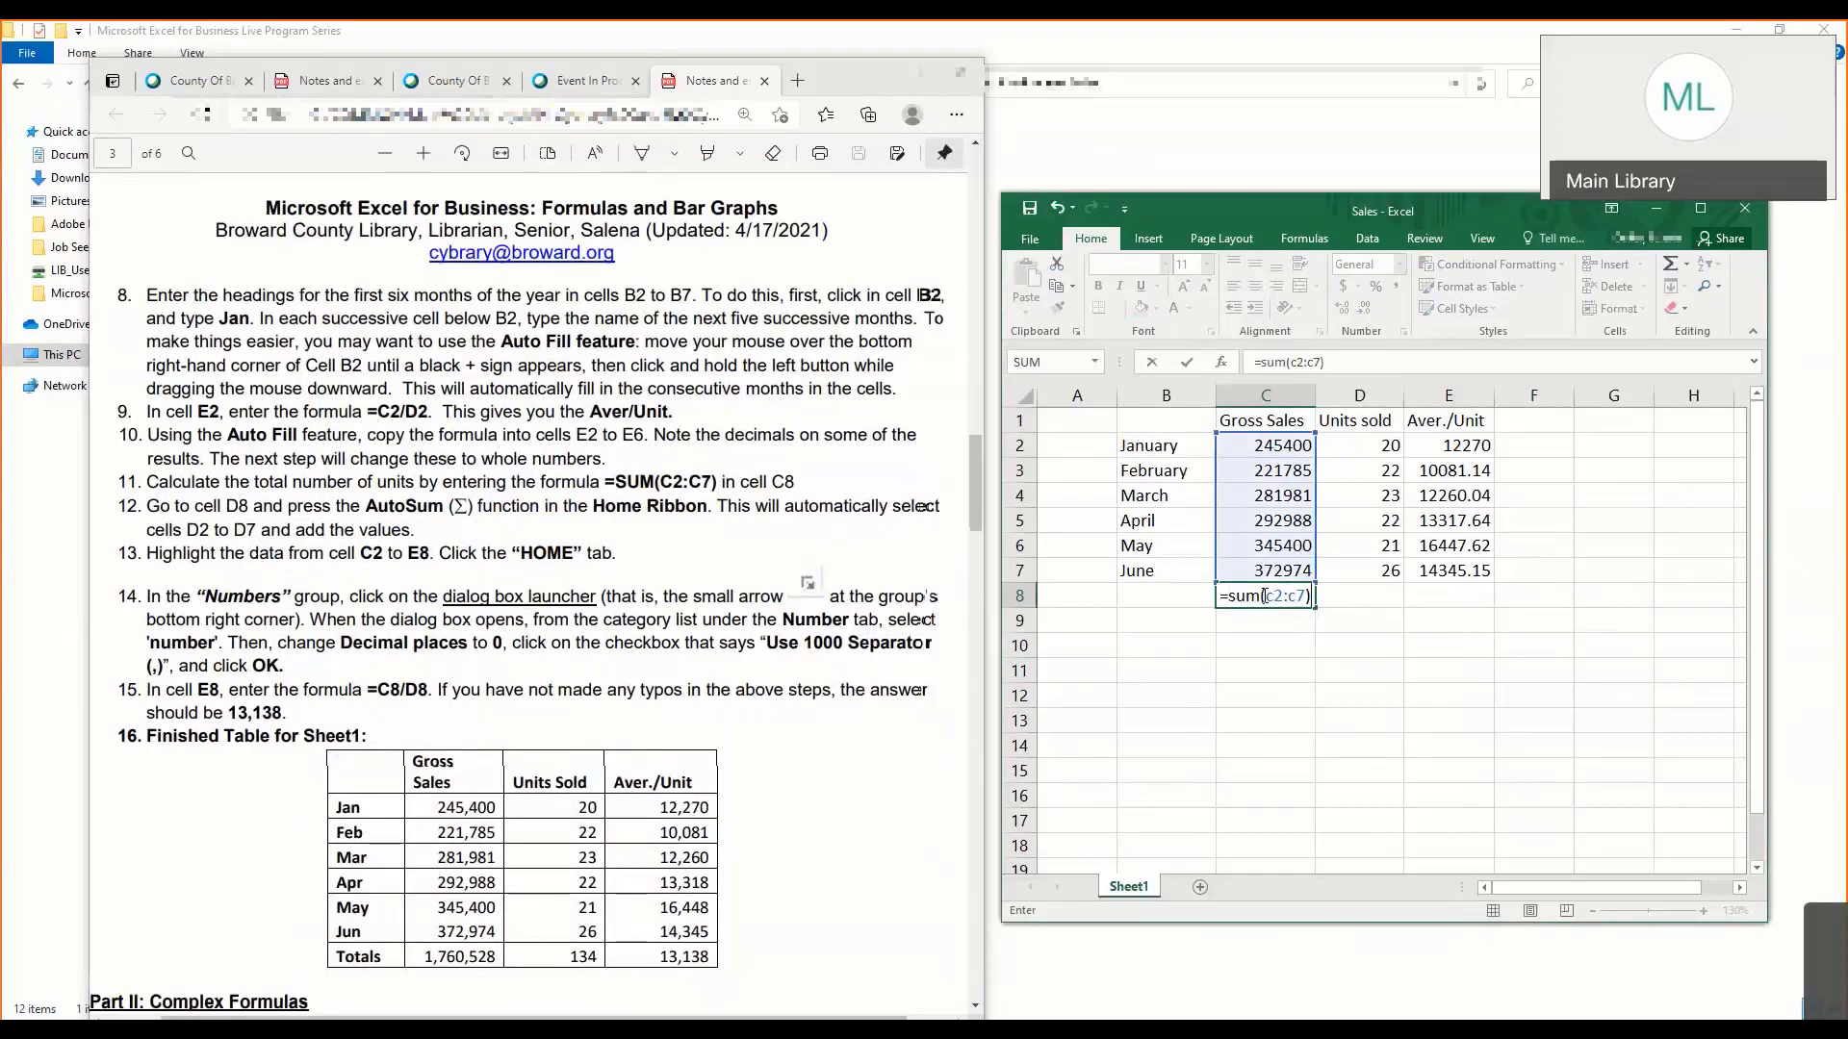
{"action": "key", "text": "Return"}
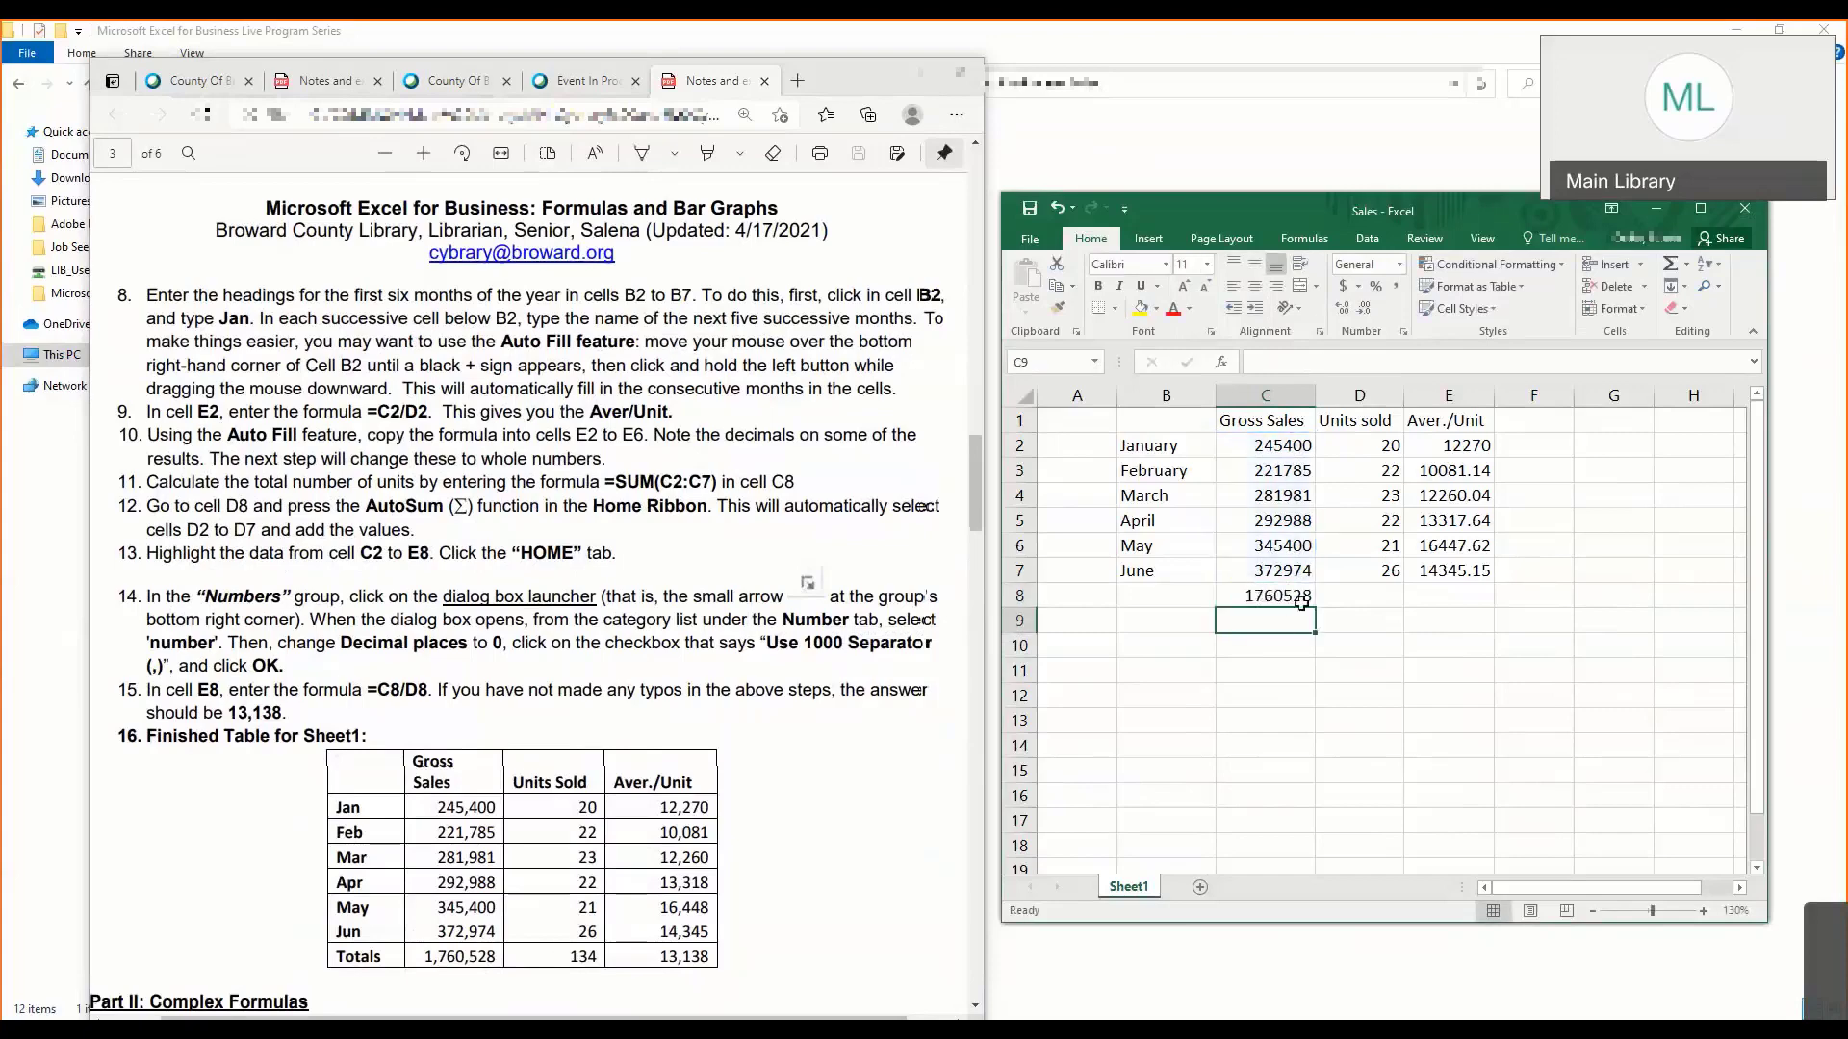
- Bring the workbook window fully into reach and insert an AutoSum of D2:D7 in cell D8 for the Units sold column
{"action": "left_click", "coordinate": [1301, 601]}
{"action": "left_click", "coordinate": [1370, 610]}
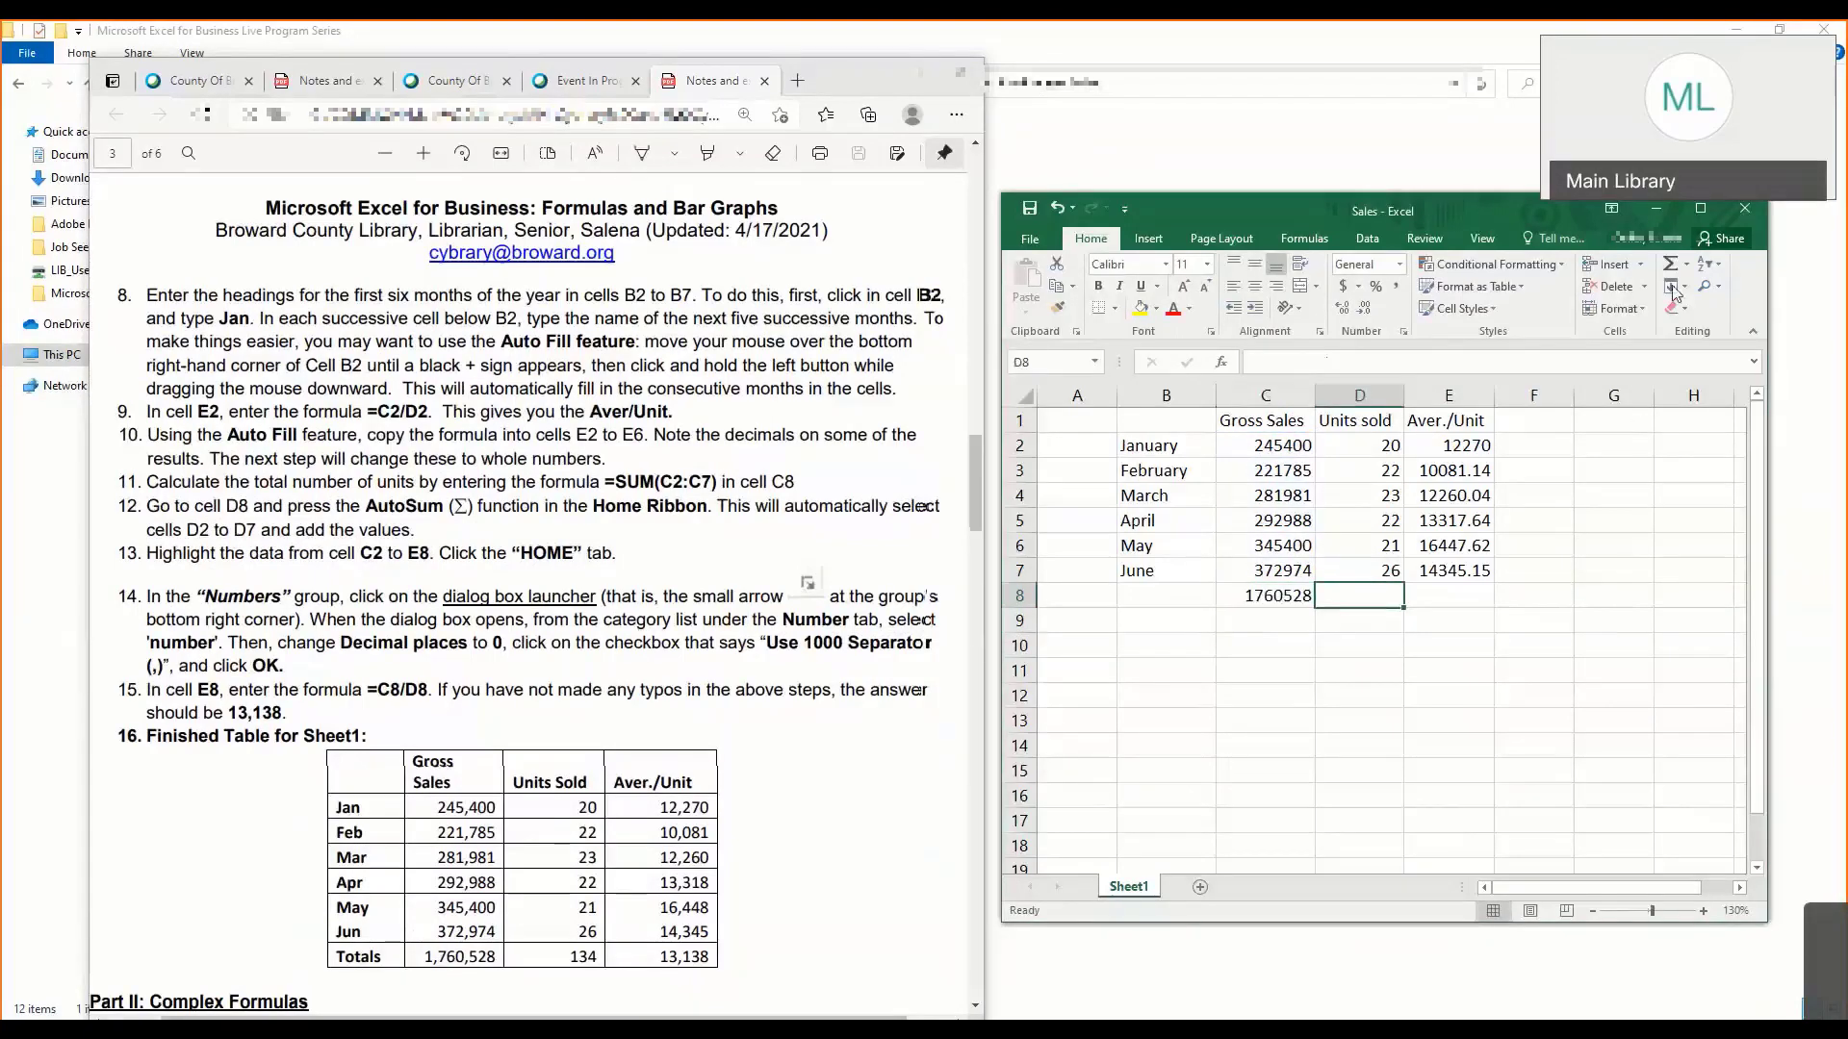
{"action": "left_click_drag", "start_coordinate": [1036, 214], "coordinate": [809, 215]}
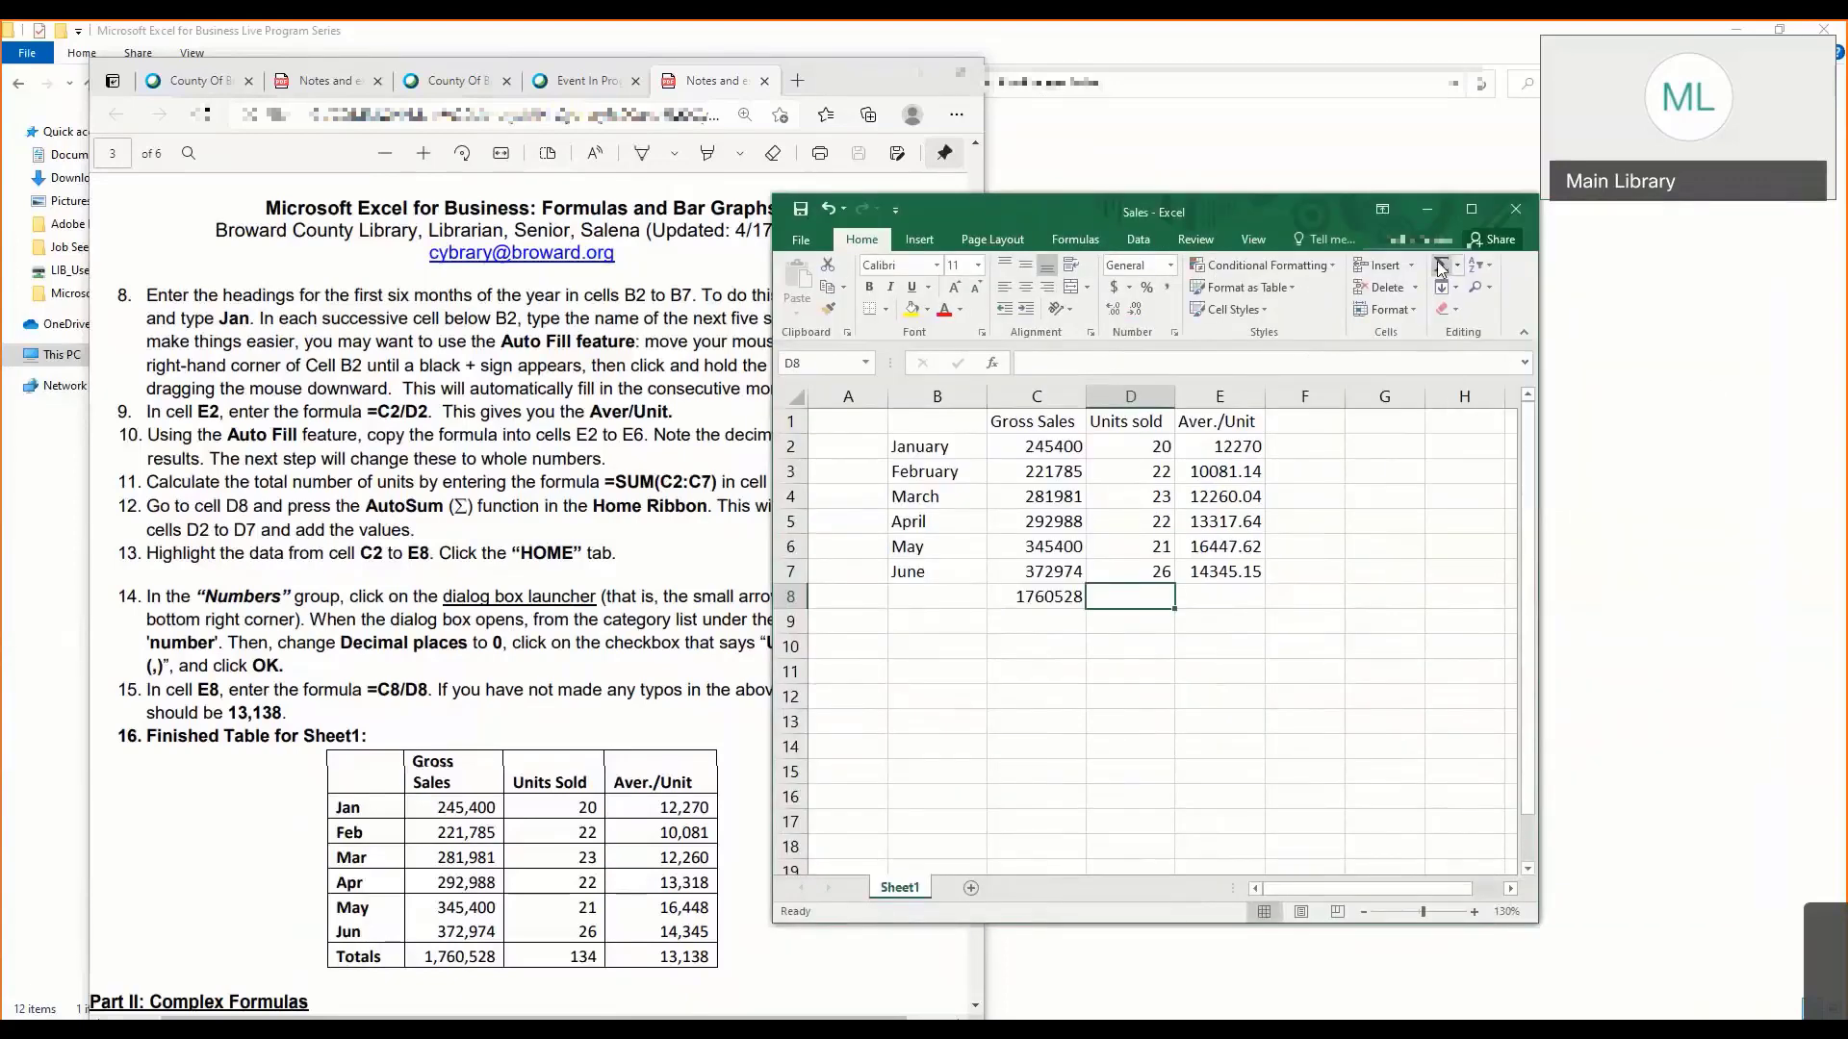
{"action": "left_click", "coordinate": [1441, 266]}
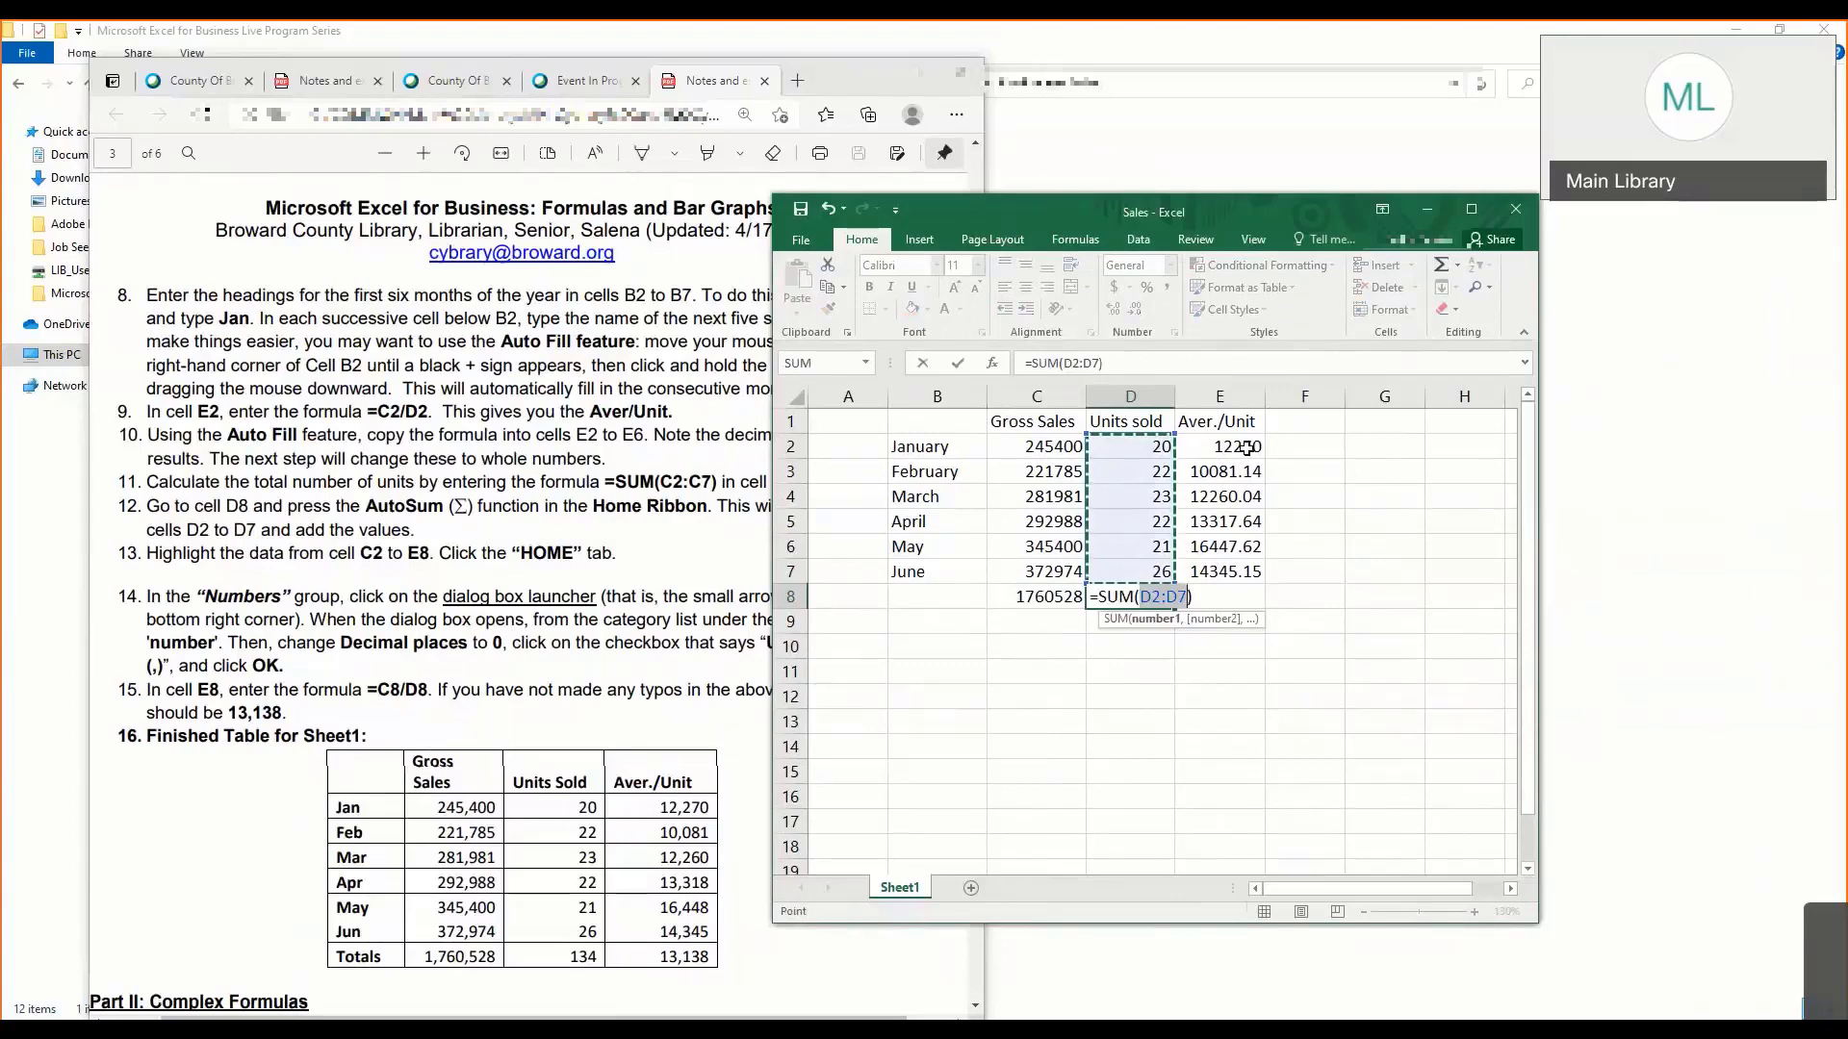
- Complete the AutoSum of D2:D7 in cell D8
{"action": "key", "text": "Return"}
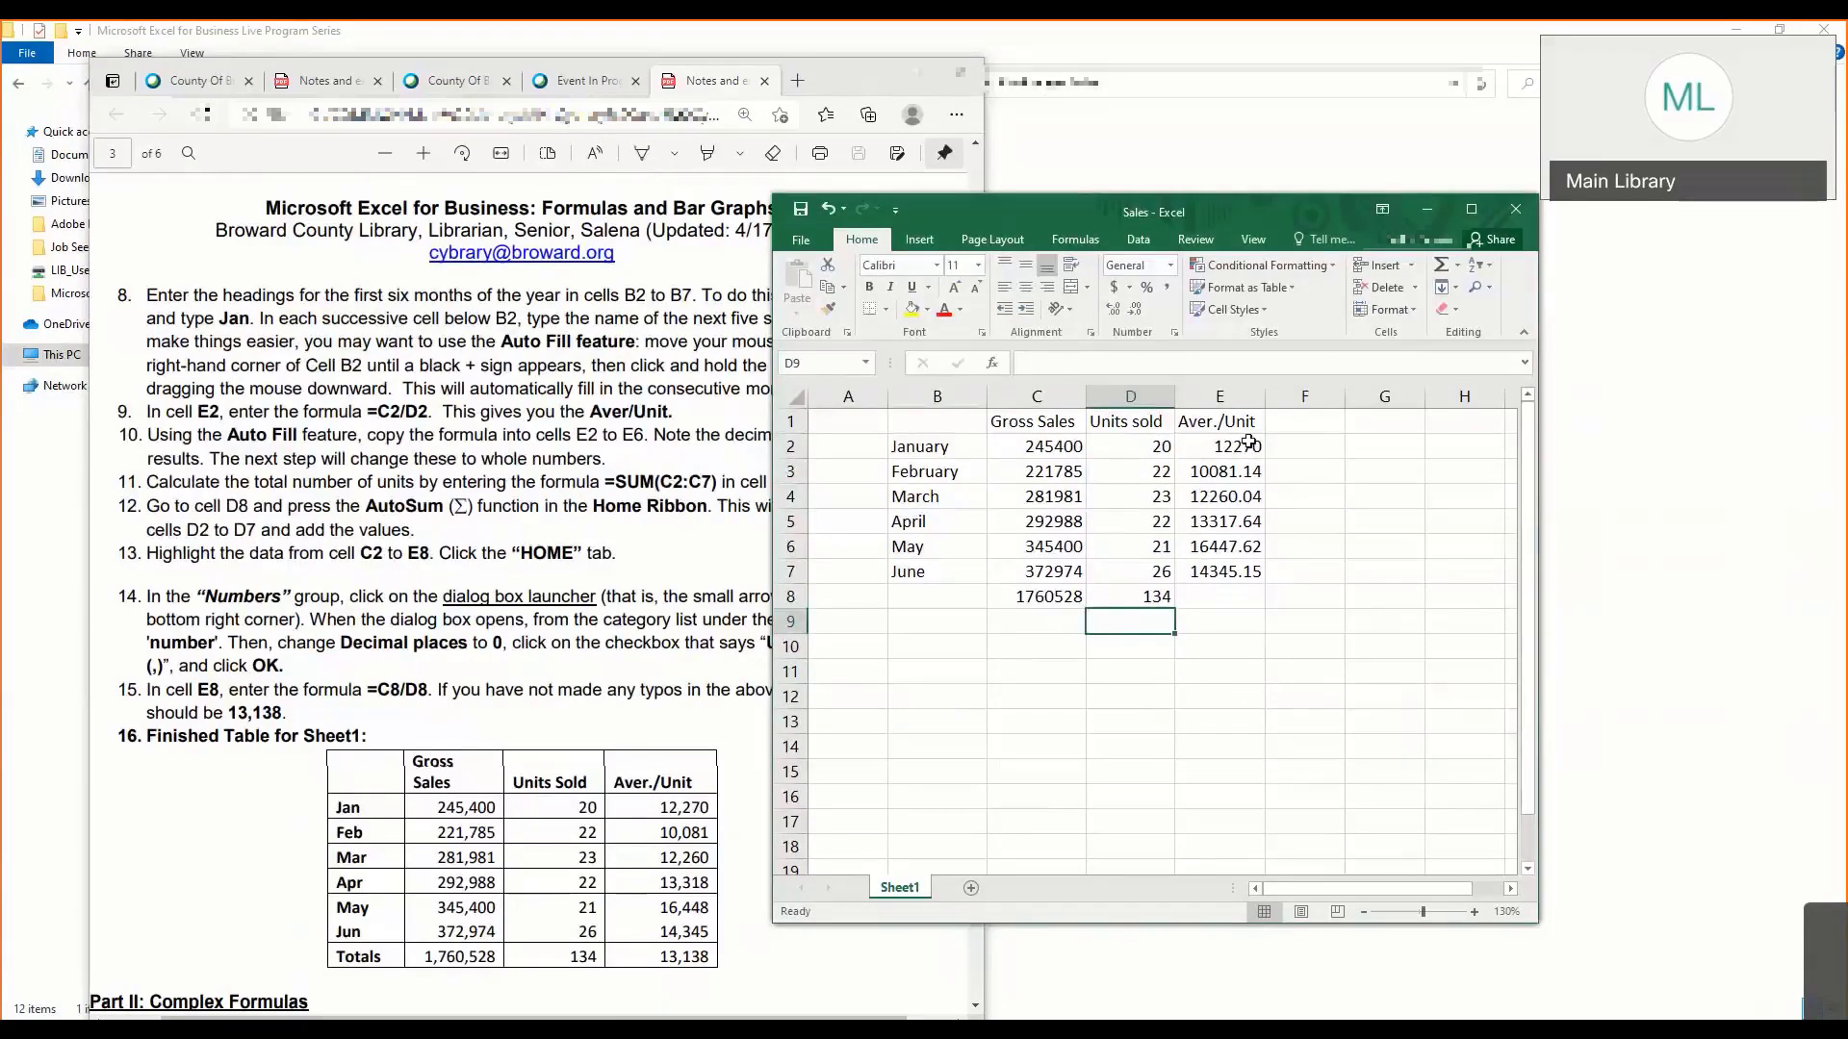
{"action": "left_click", "coordinate": [1205, 595]}
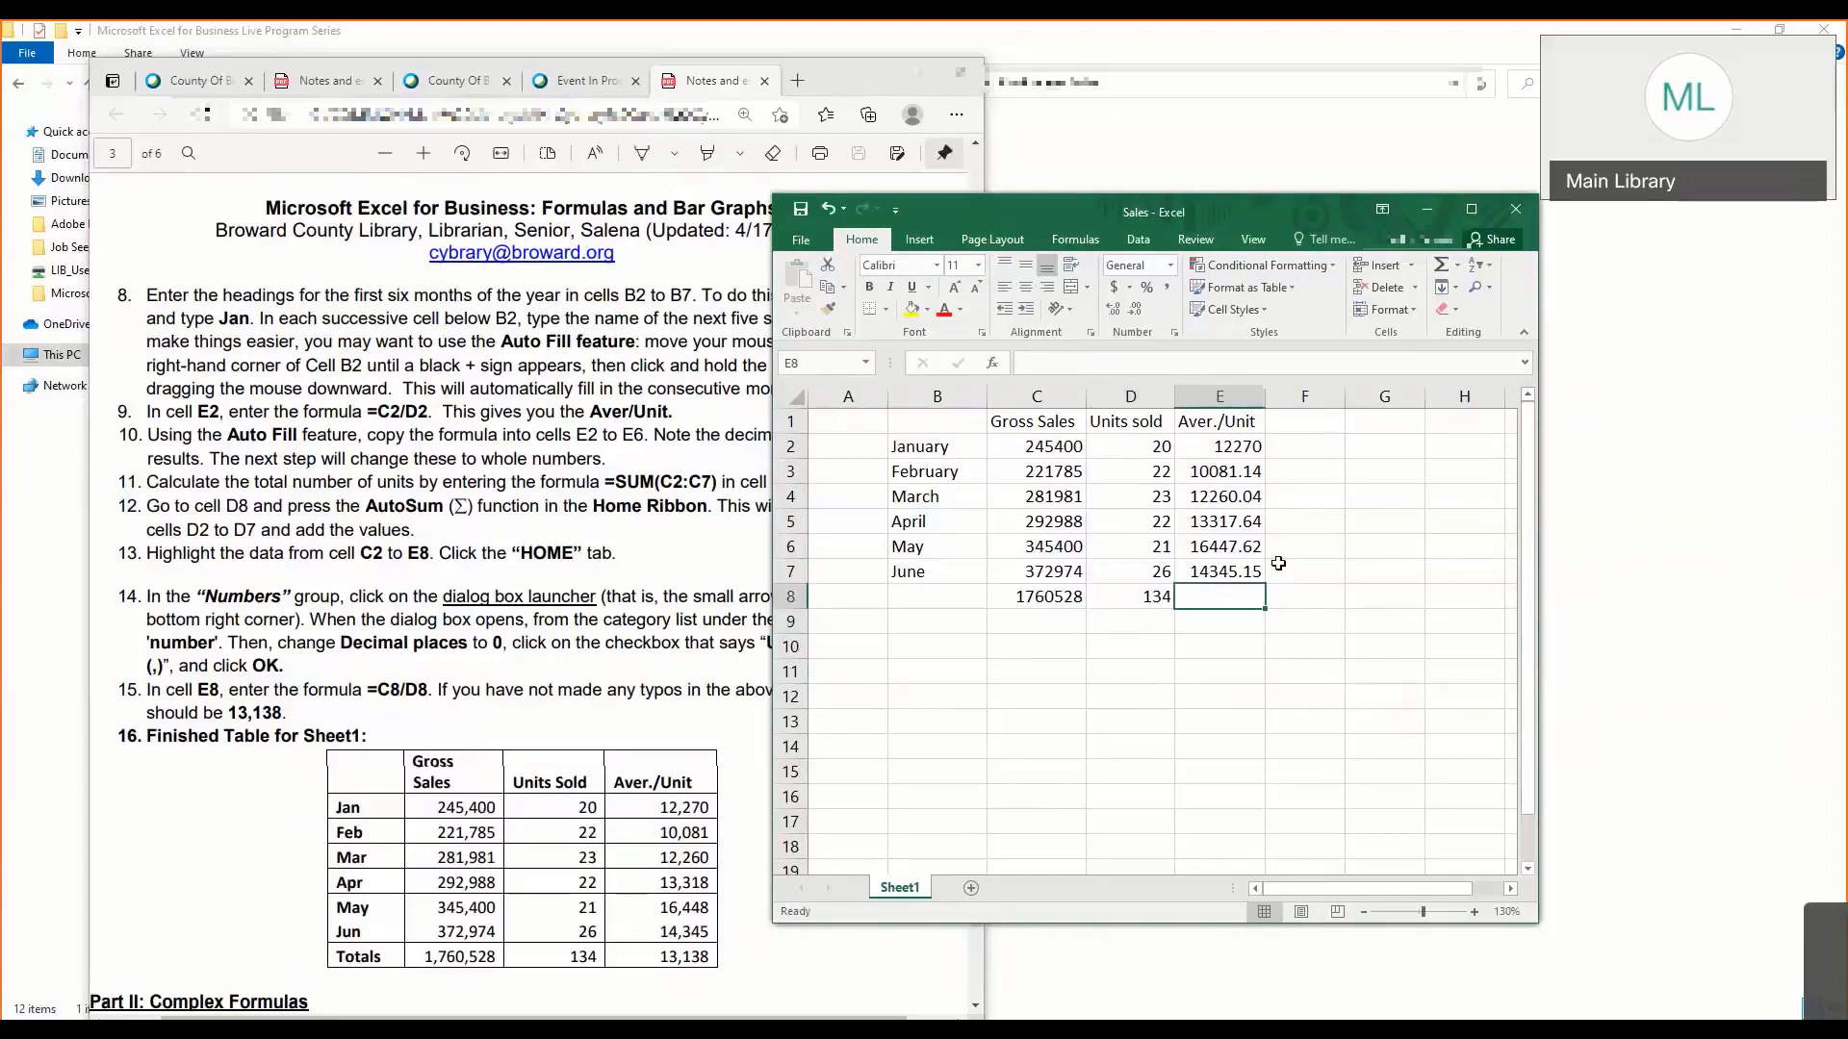
{"action": "left_click", "coordinate": [1441, 265]}
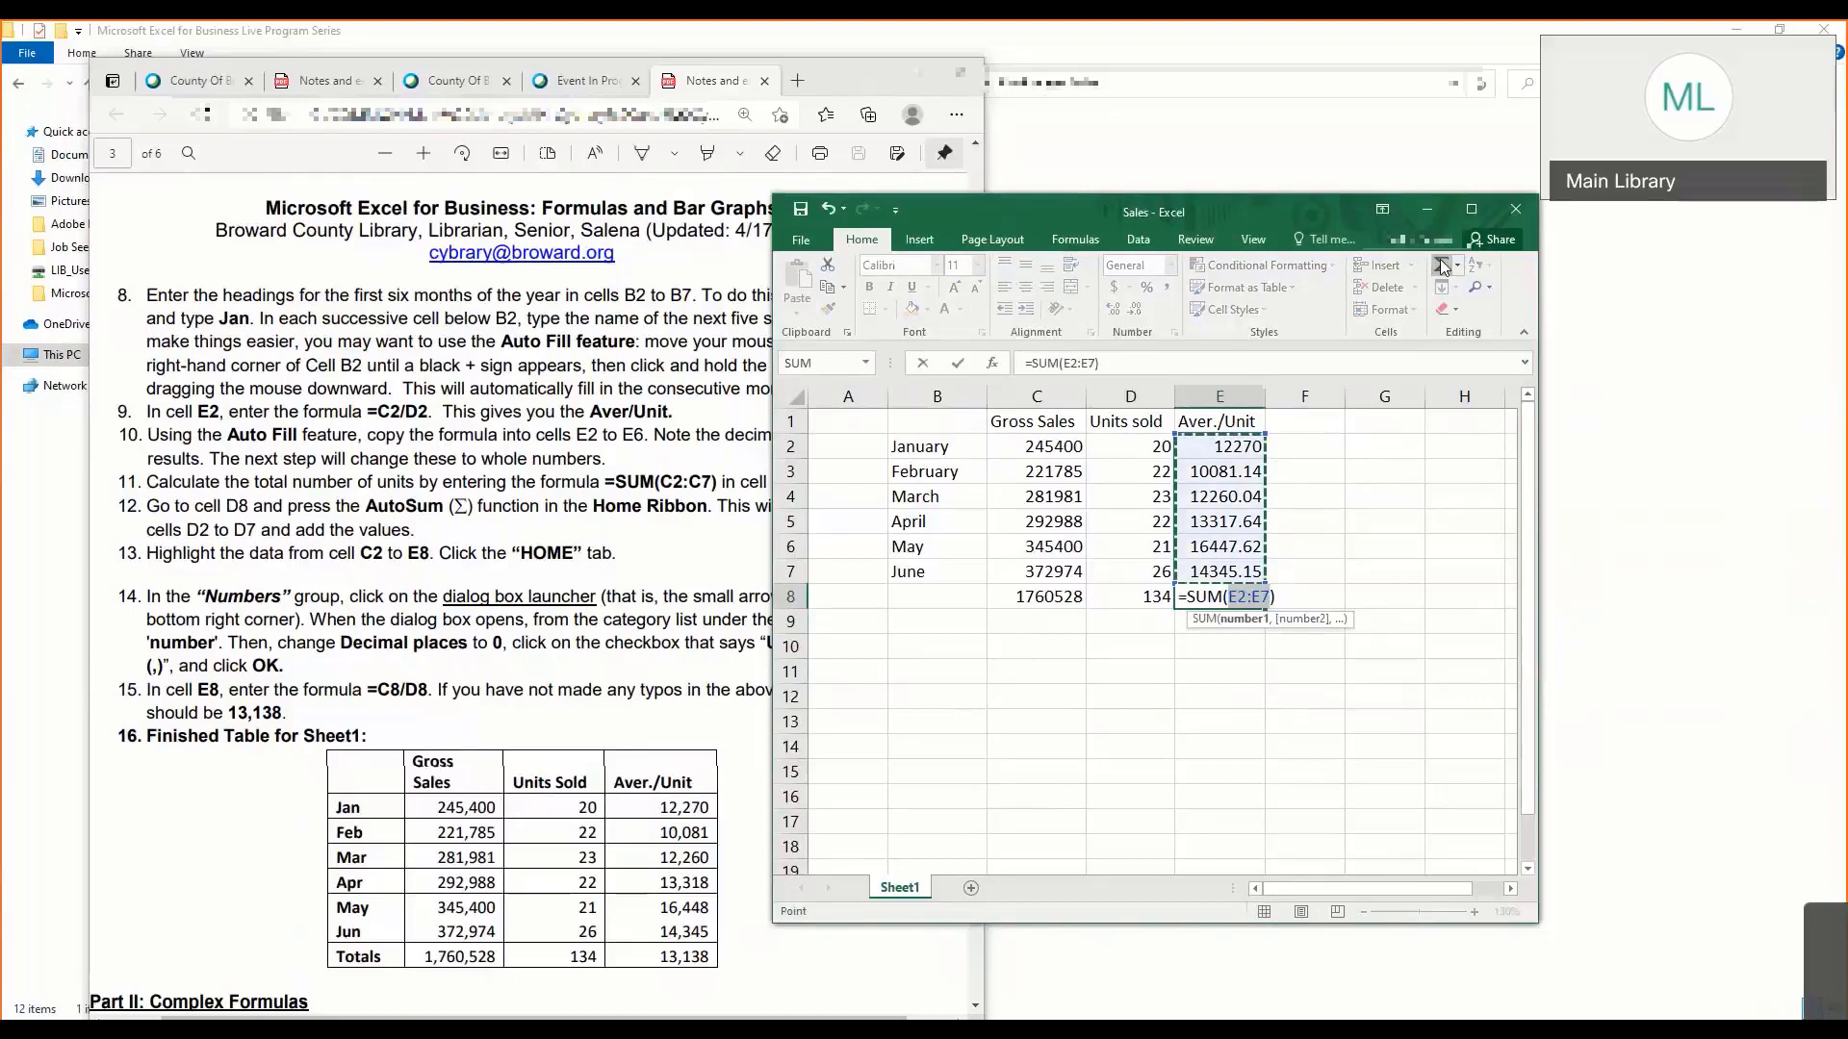
{"action": "key", "text": "BackSpace"}
{"action": "key", "text": "BackSpace"}
{"action": "key", "text": "BackSpace"}
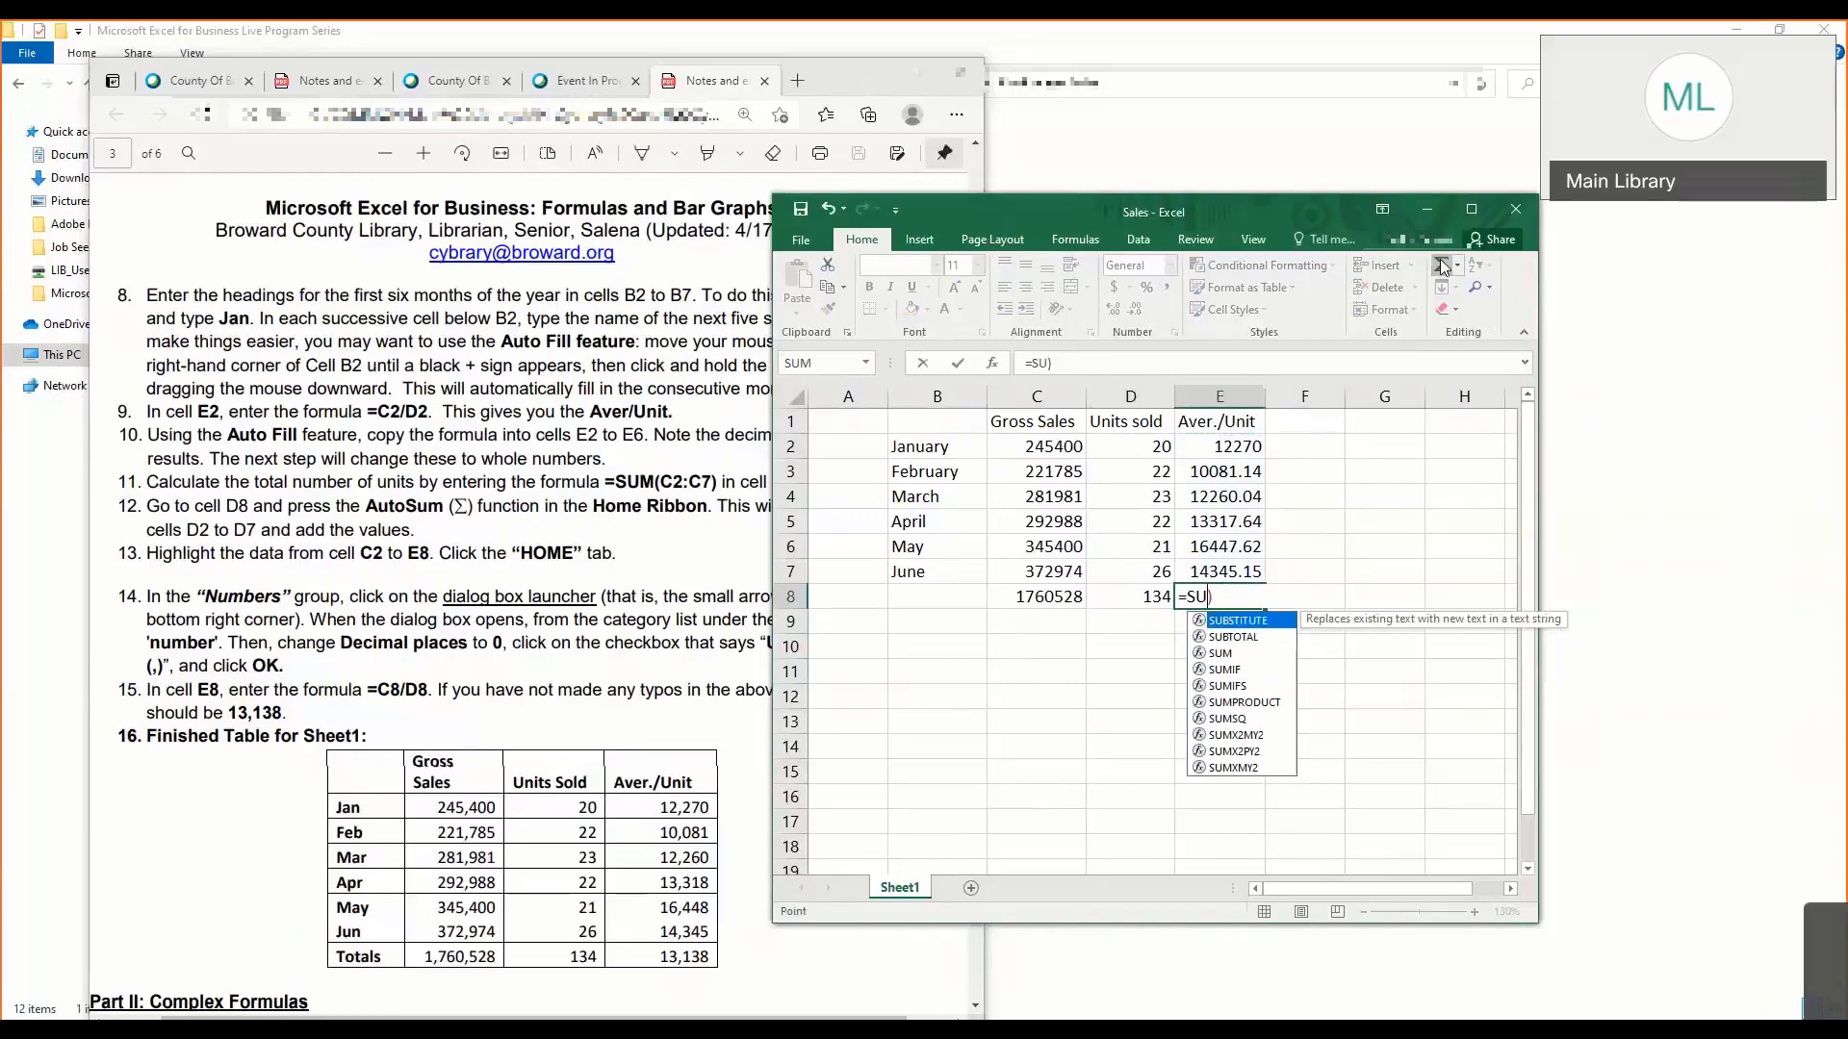
{"action": "left_click", "coordinate": [1440, 268]}
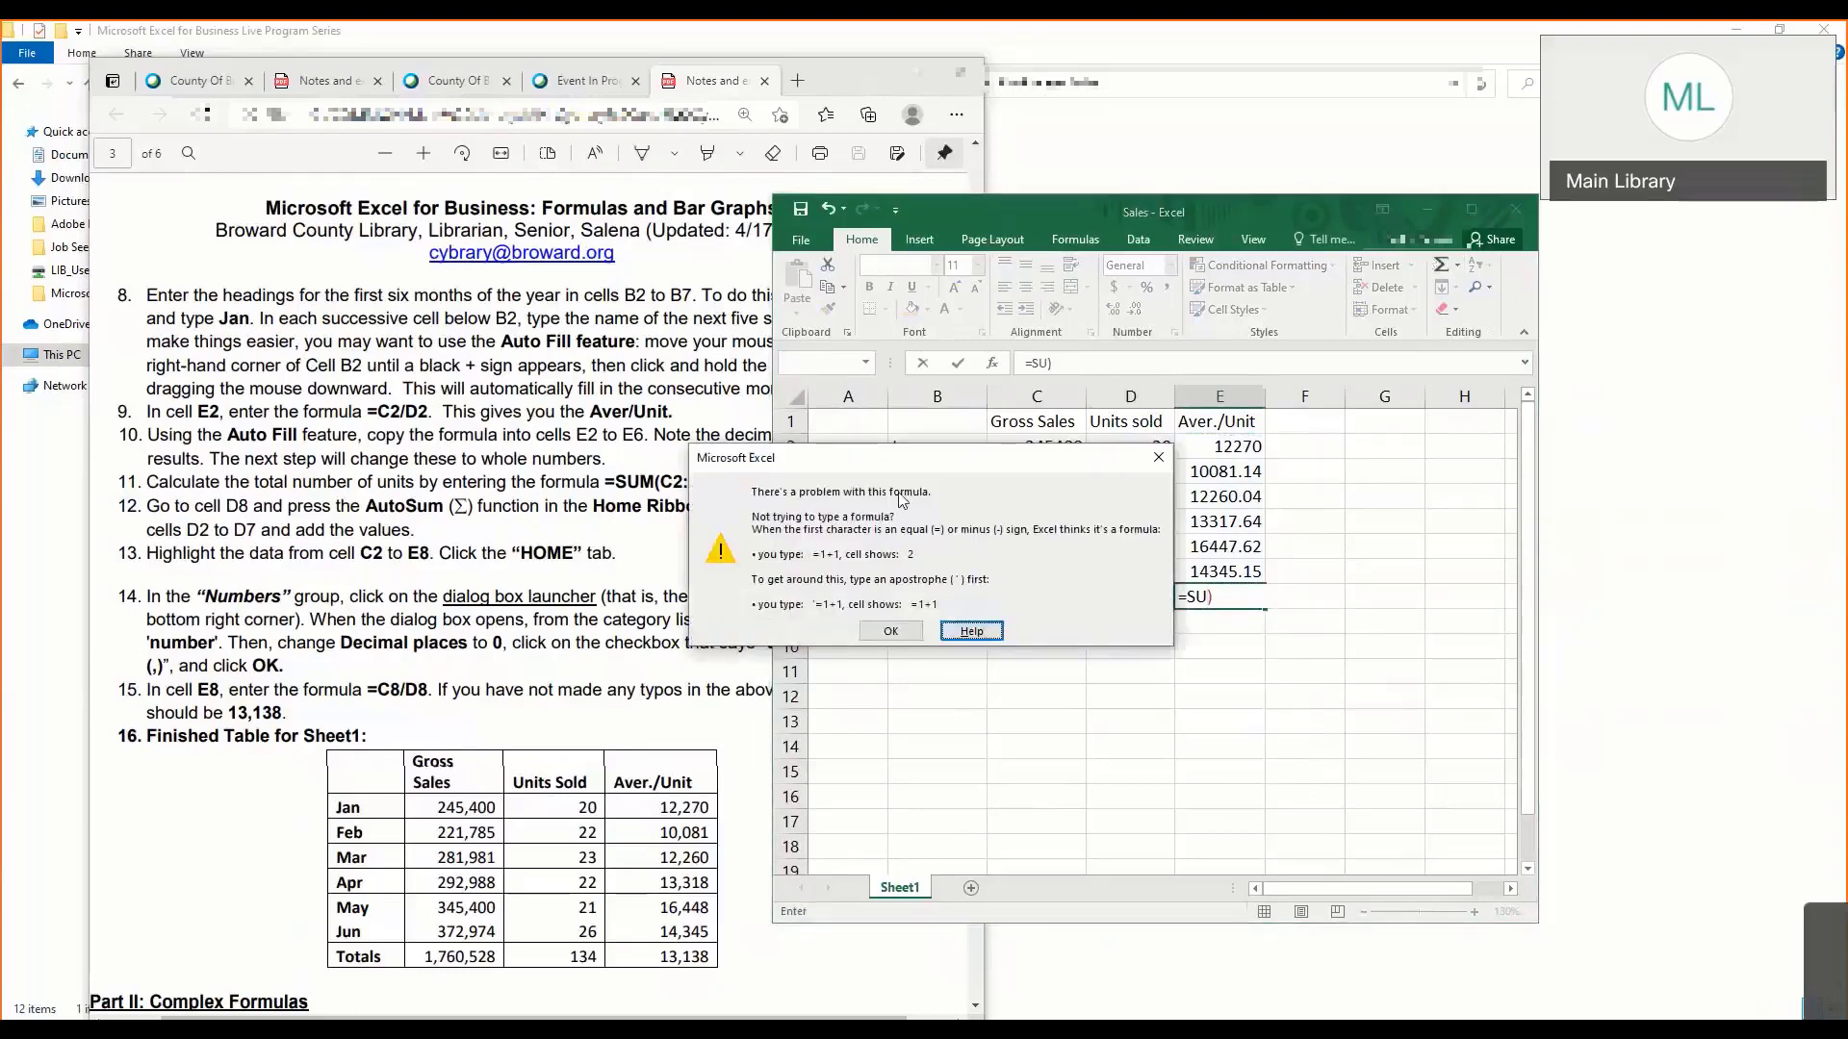
{"action": "left_click", "coordinate": [881, 631]}
{"action": "key", "text": "BackSpace"}
{"action": "key", "text": "BackSpace"}
{"action": "key", "text": "BackSpace"}
{"action": "key", "text": "BackSpace"}
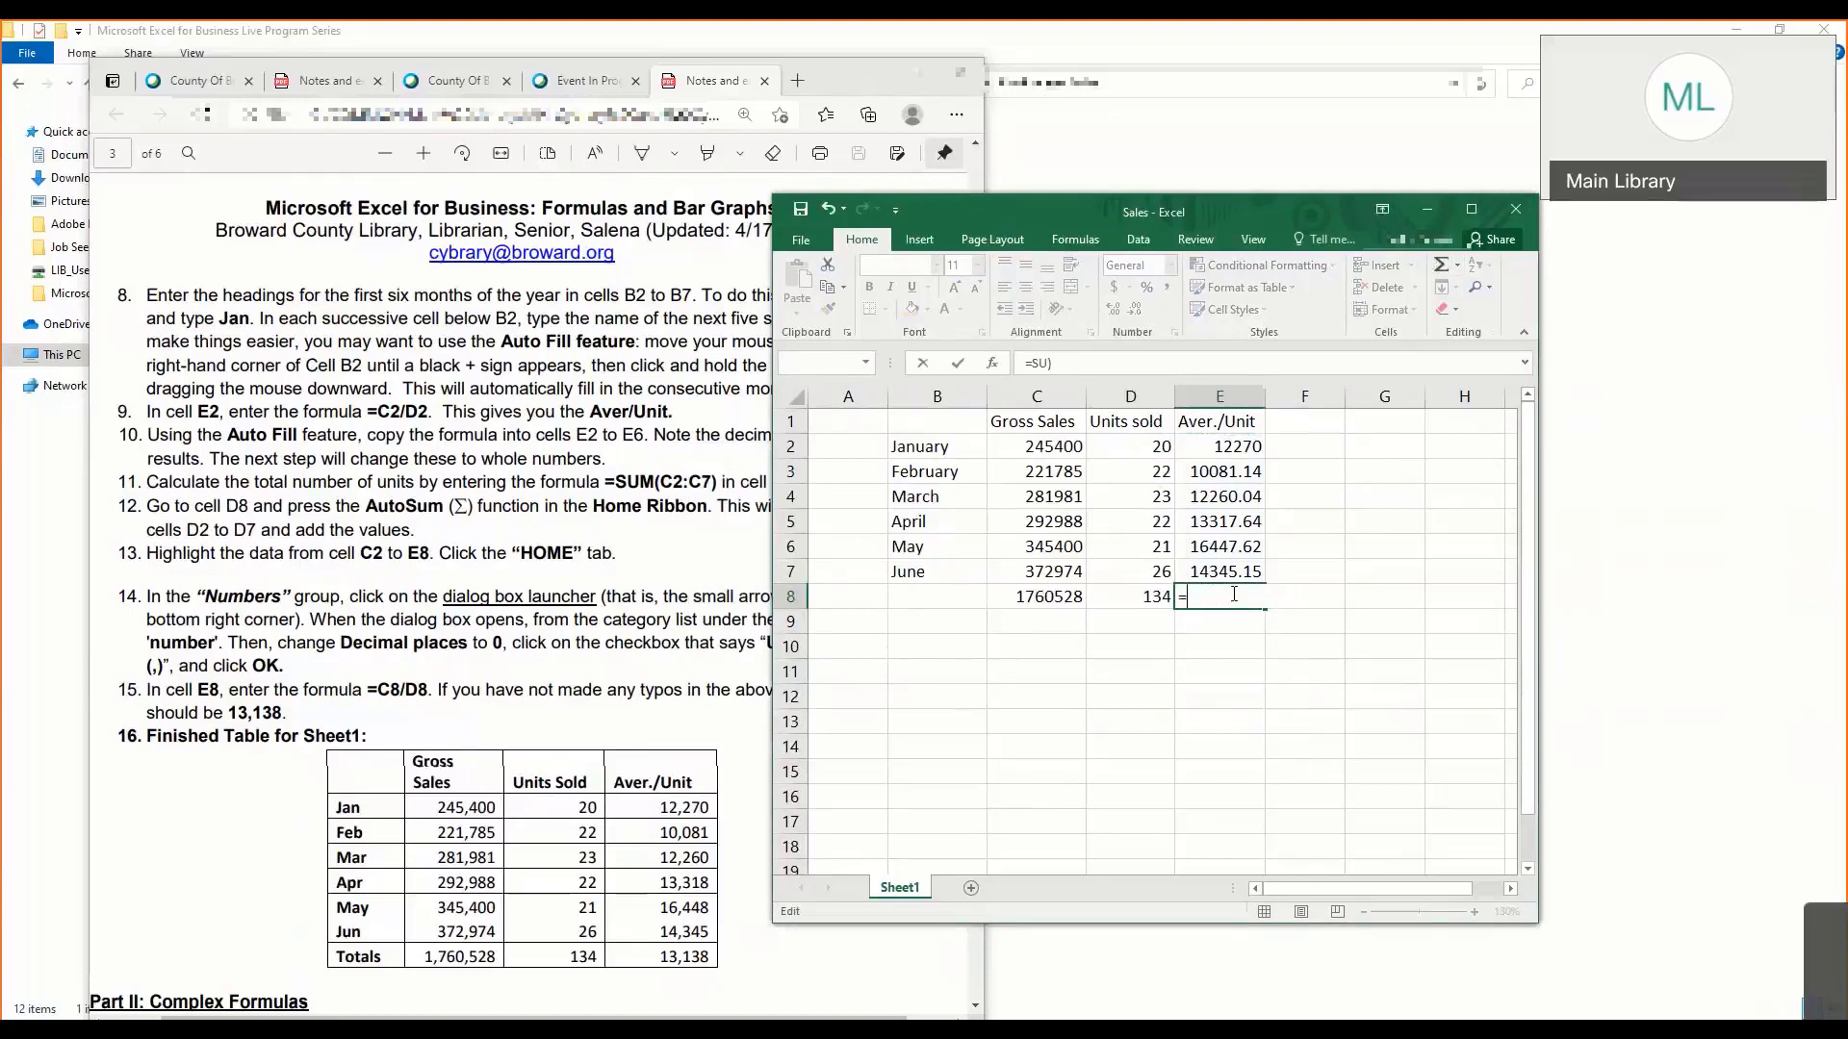
{"action": "left_click", "coordinate": [1222, 639]}
{"action": "left_click", "coordinate": [1204, 606]}
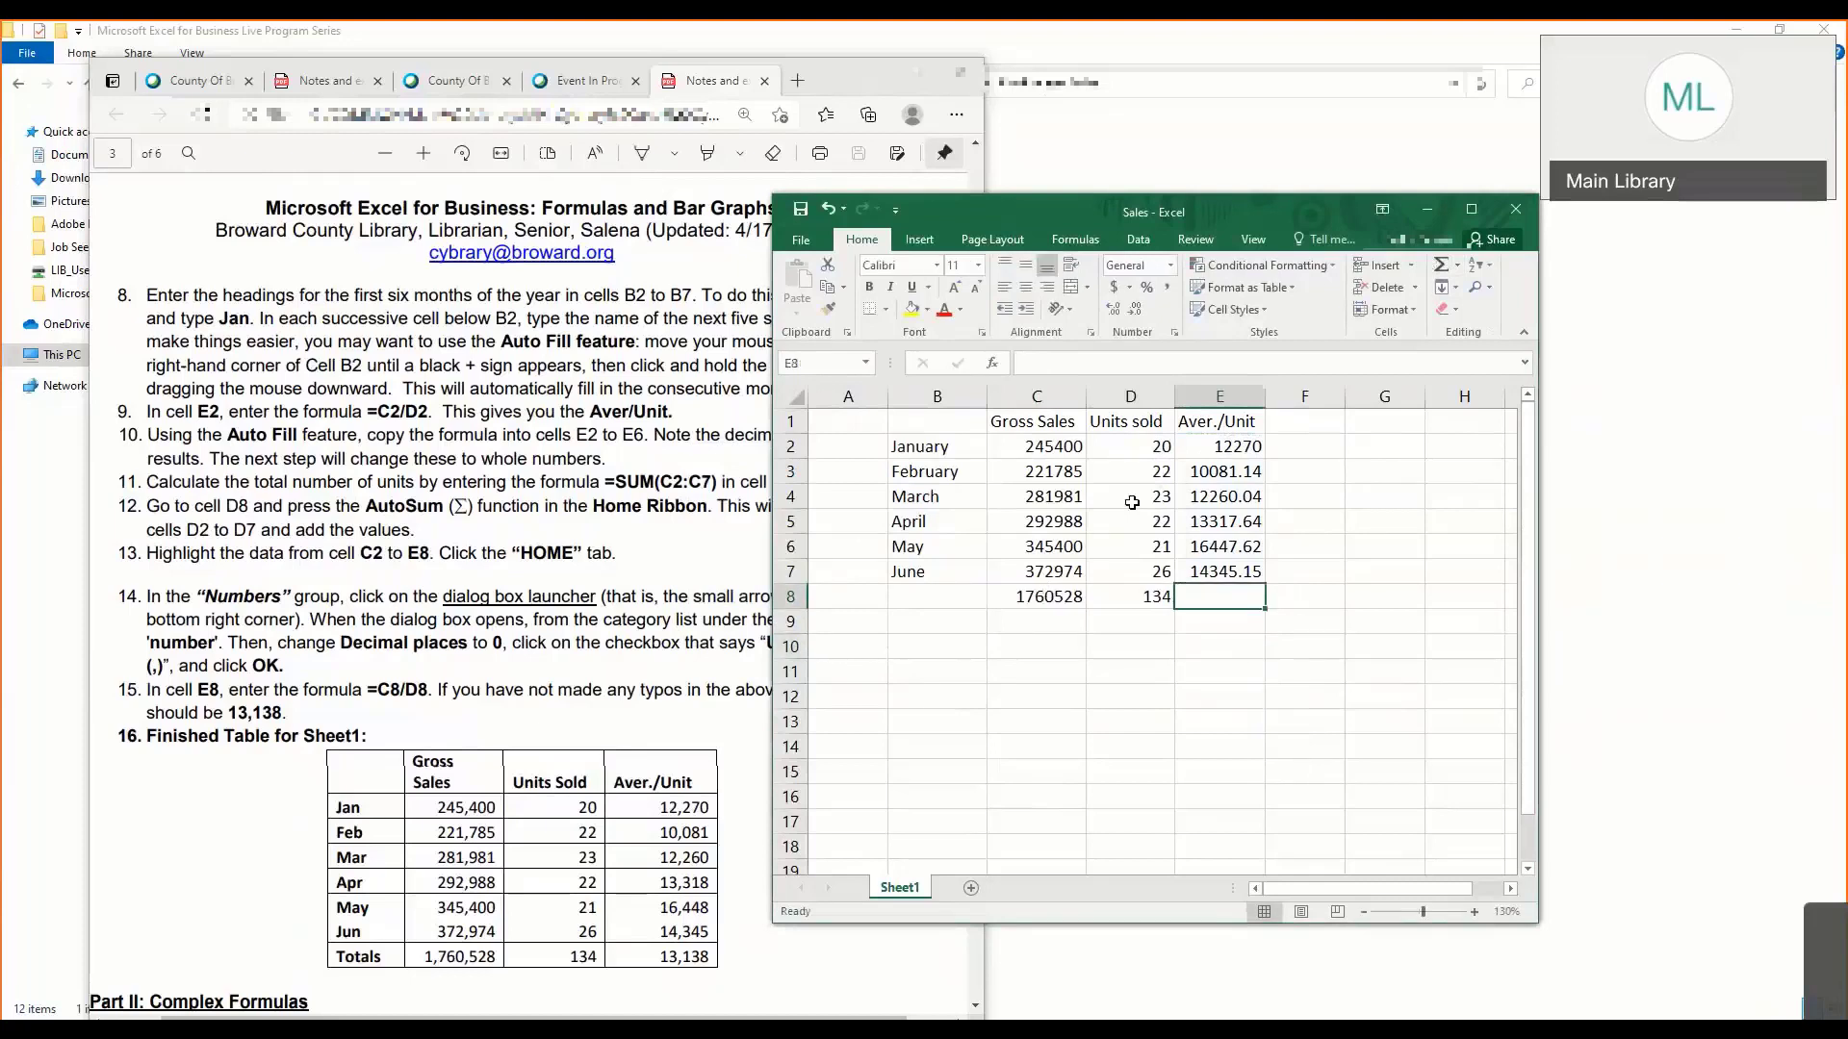
{"action": "left_click", "coordinate": [1058, 366]}
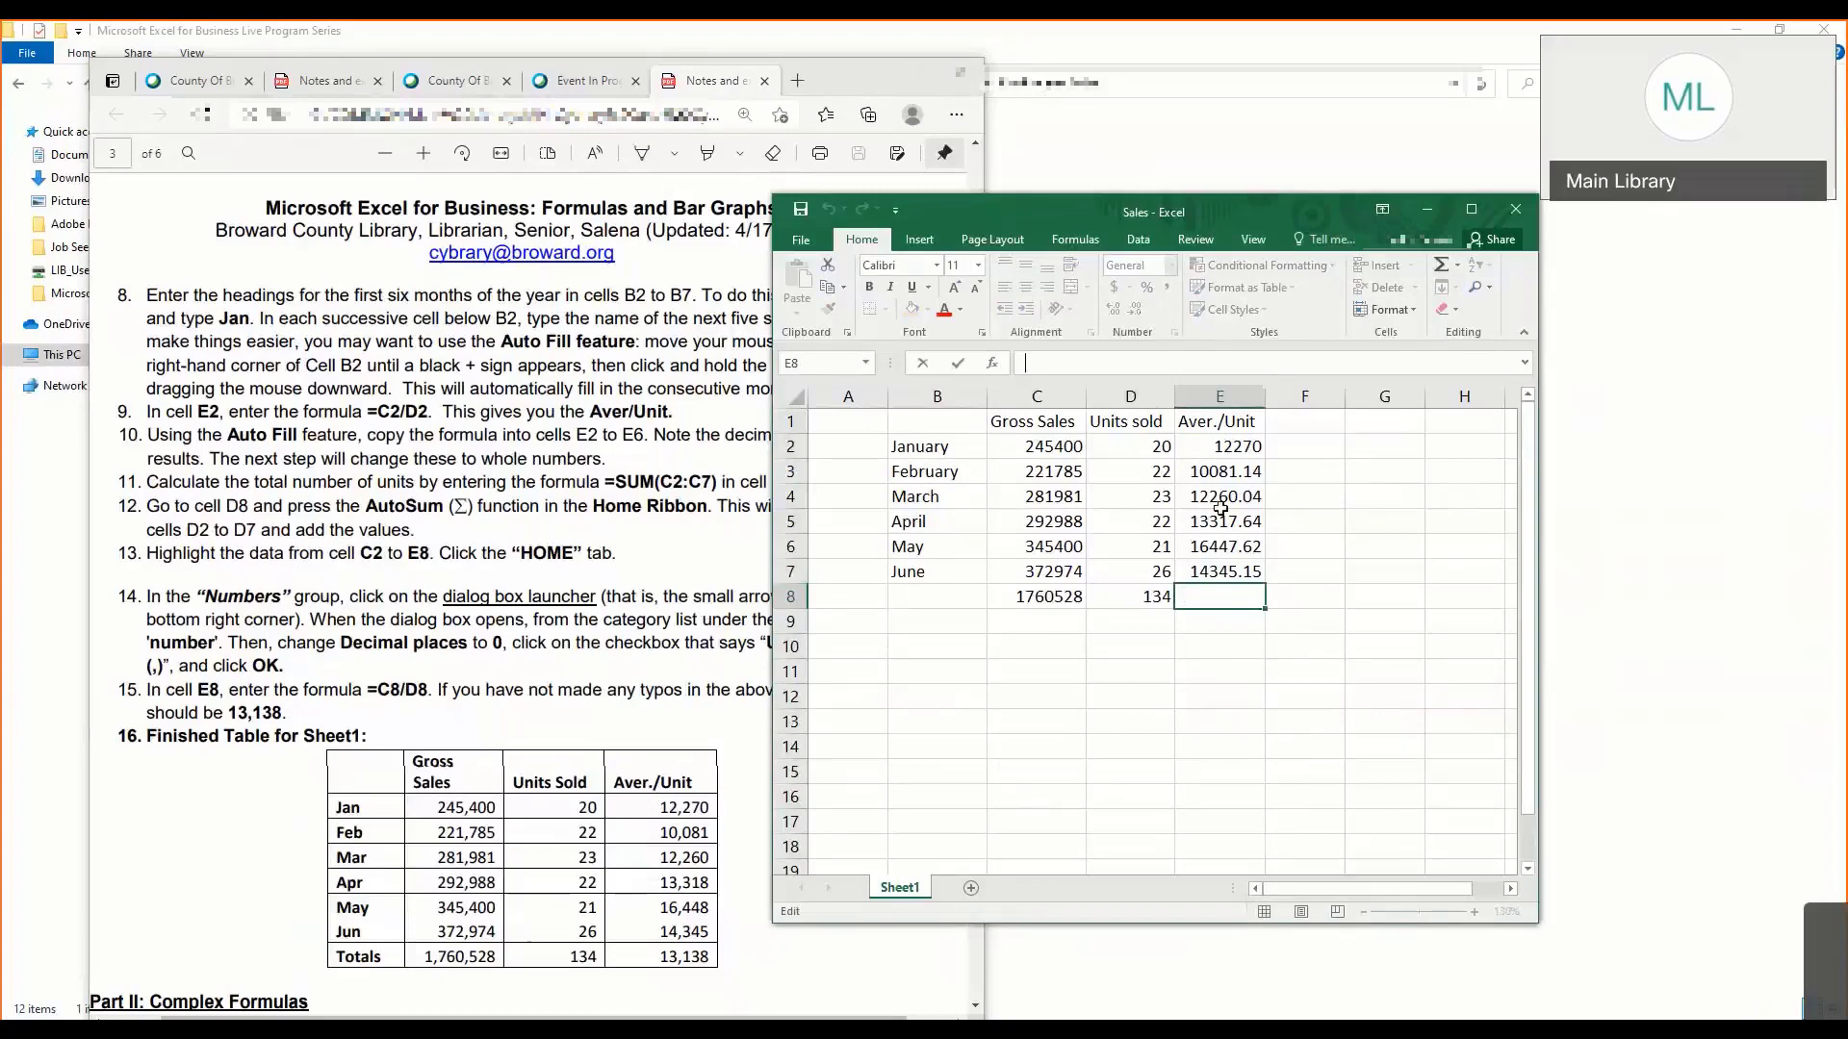
- Copy the formula from E7 down to E8 with AutoFill, check it, and move the workbook window clear of the notes
{"action": "left_click", "coordinate": [1222, 570]}
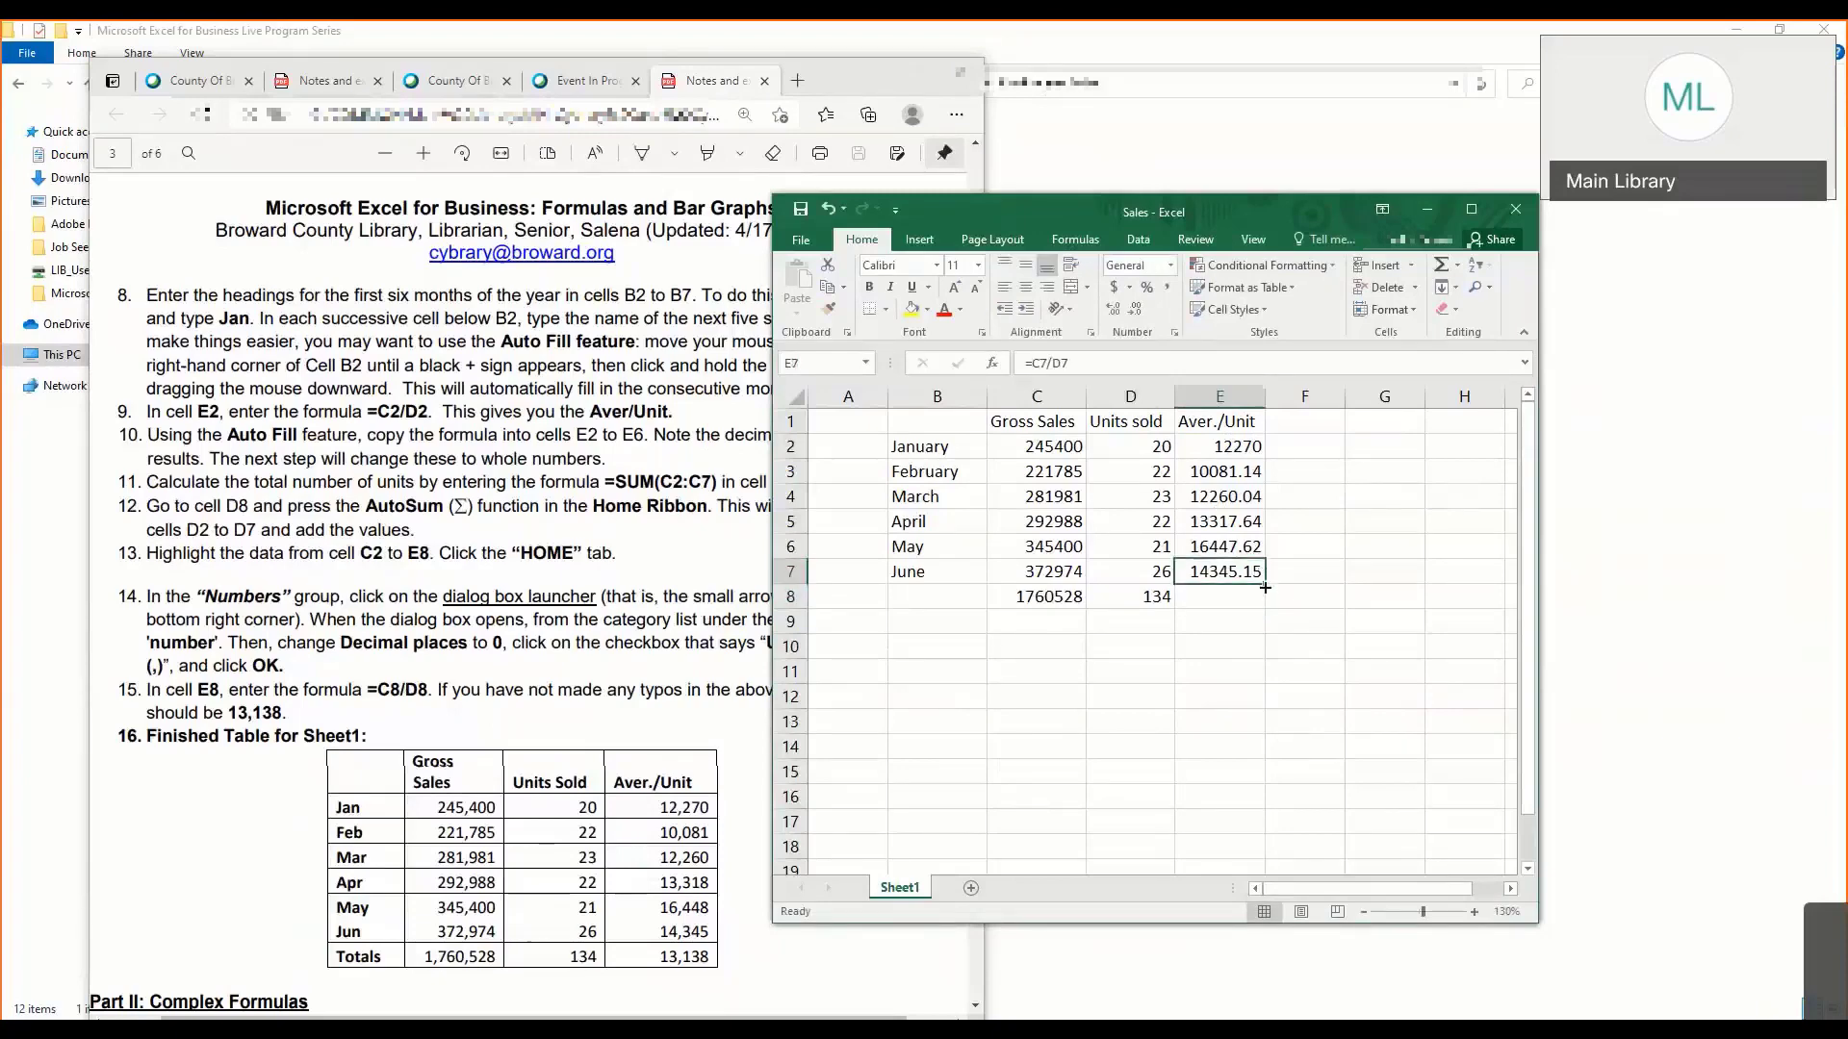
{"action": "left_click_drag", "start_coordinate": [1264, 587], "coordinate": [1242, 604]}
{"action": "left_click", "coordinate": [1222, 597]}
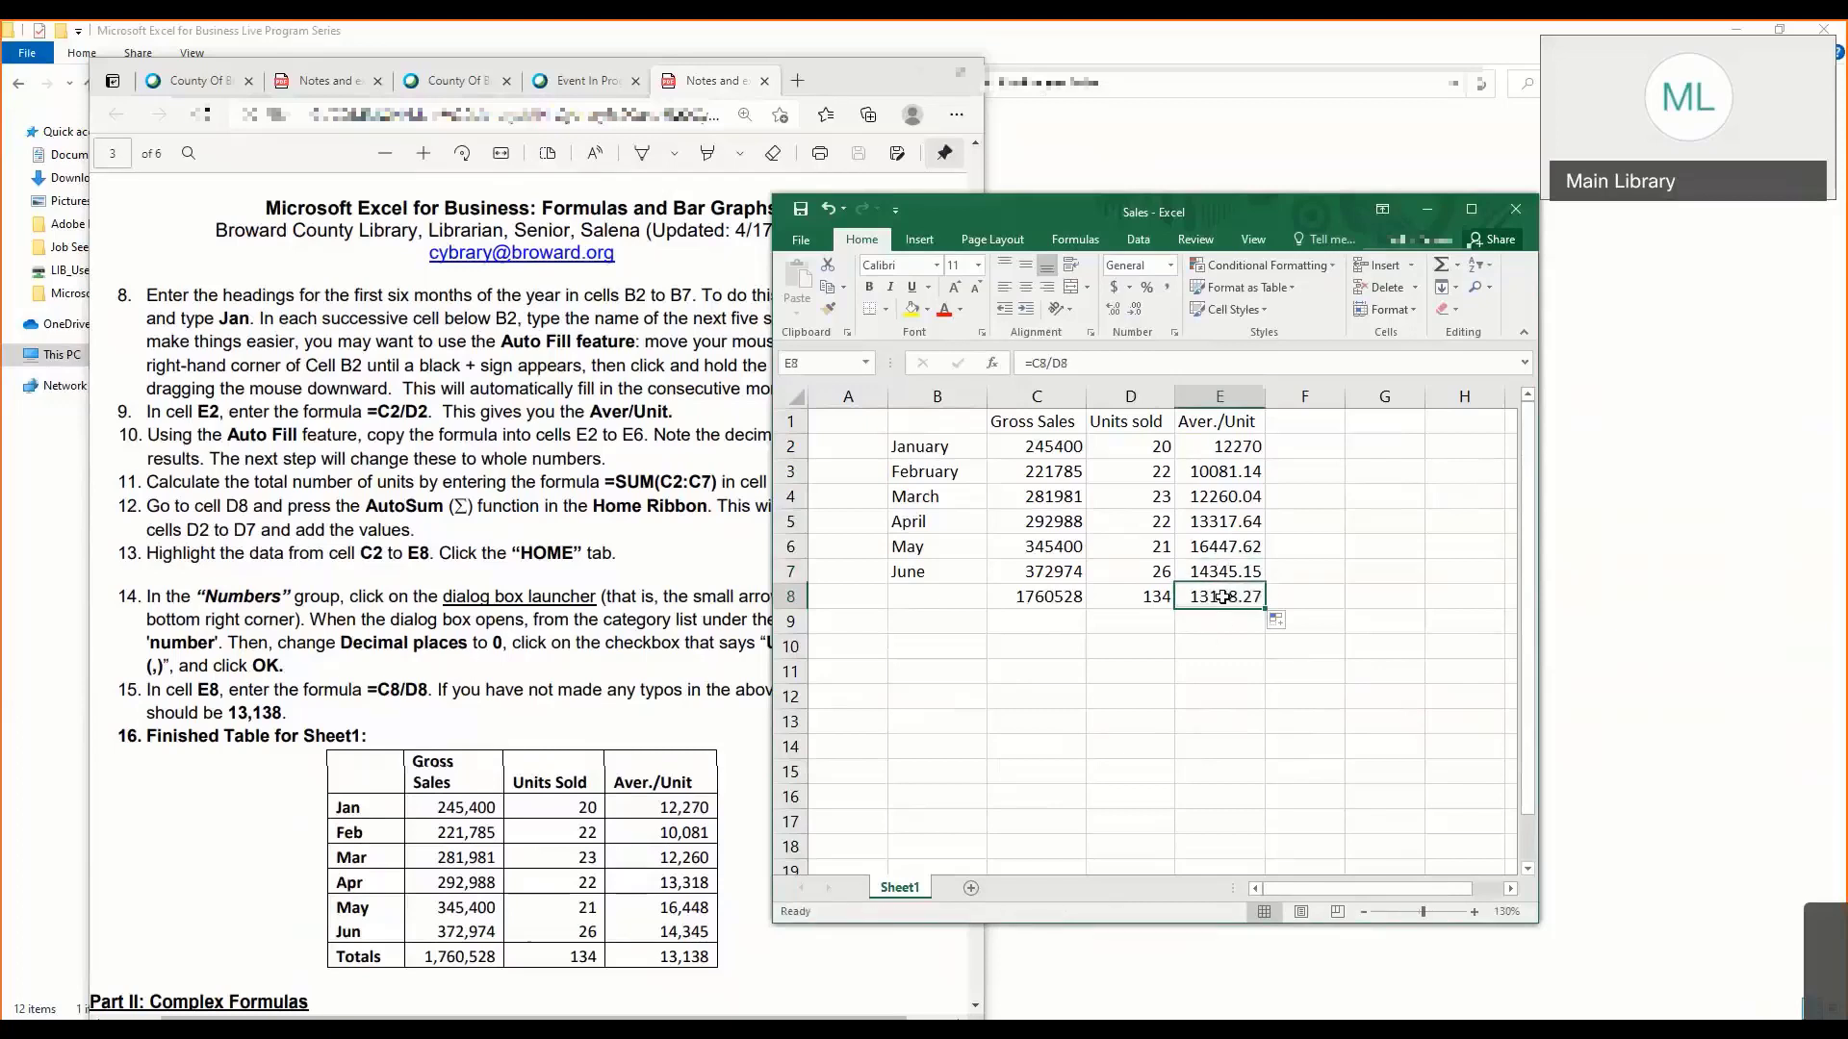
{"action": "left_click", "coordinate": [1206, 664]}
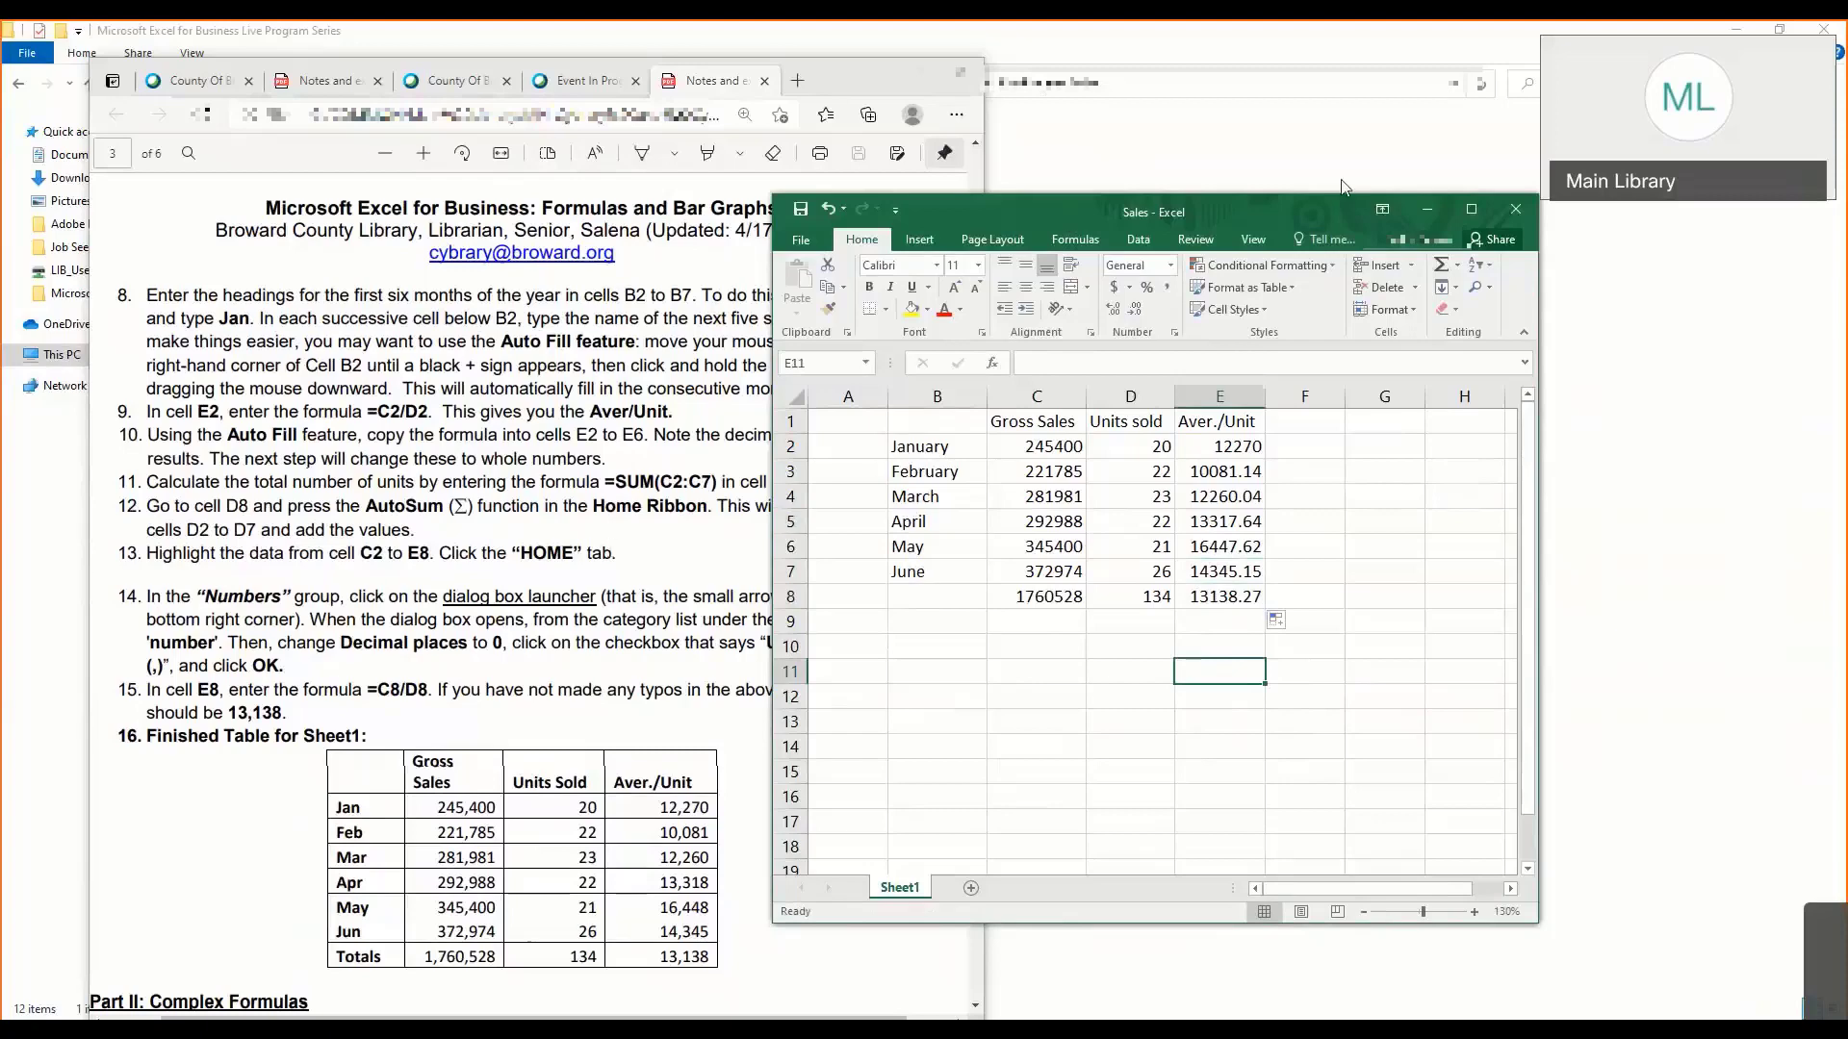
{"action": "left_click_drag", "start_coordinate": [1294, 204], "coordinate": [1517, 159]}
{"action": "left_click", "coordinate": [1293, 570]}
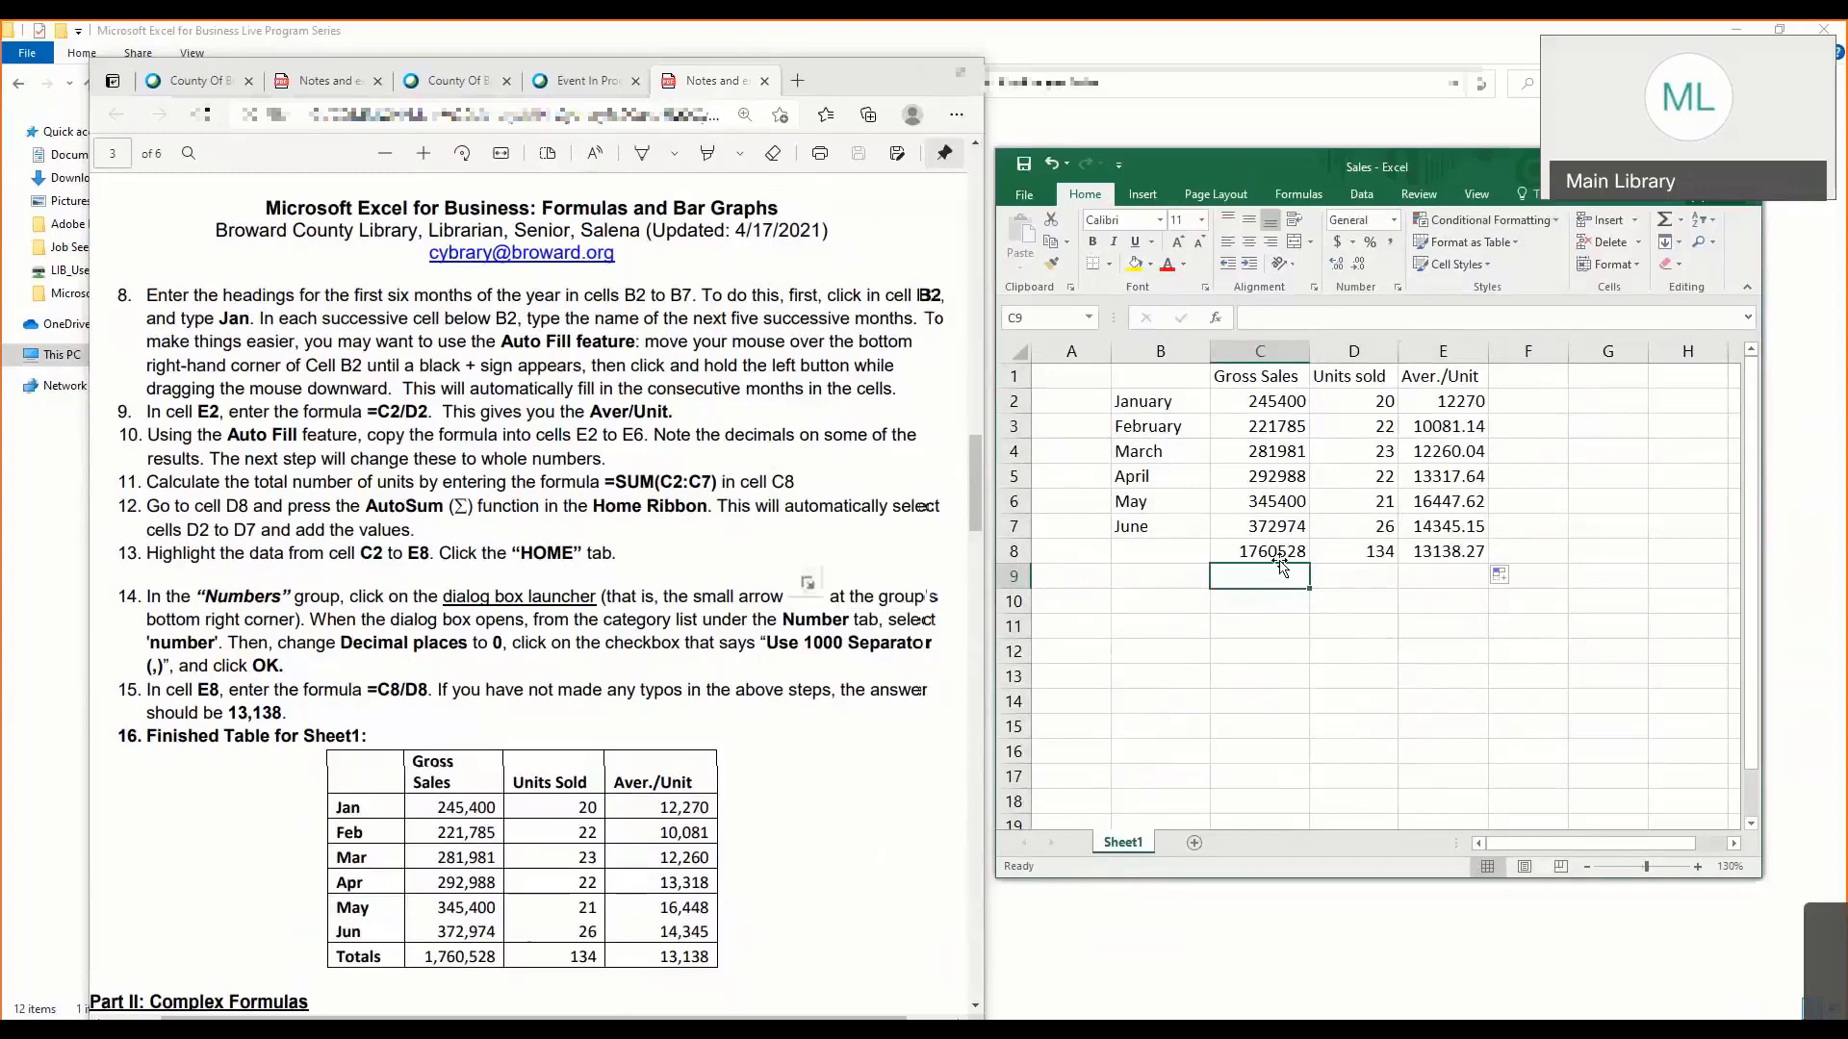
- Format cells C2:E8 as Number with 0 decimal places and the 1000 separator
{"action": "left_click", "coordinate": [1253, 406]}
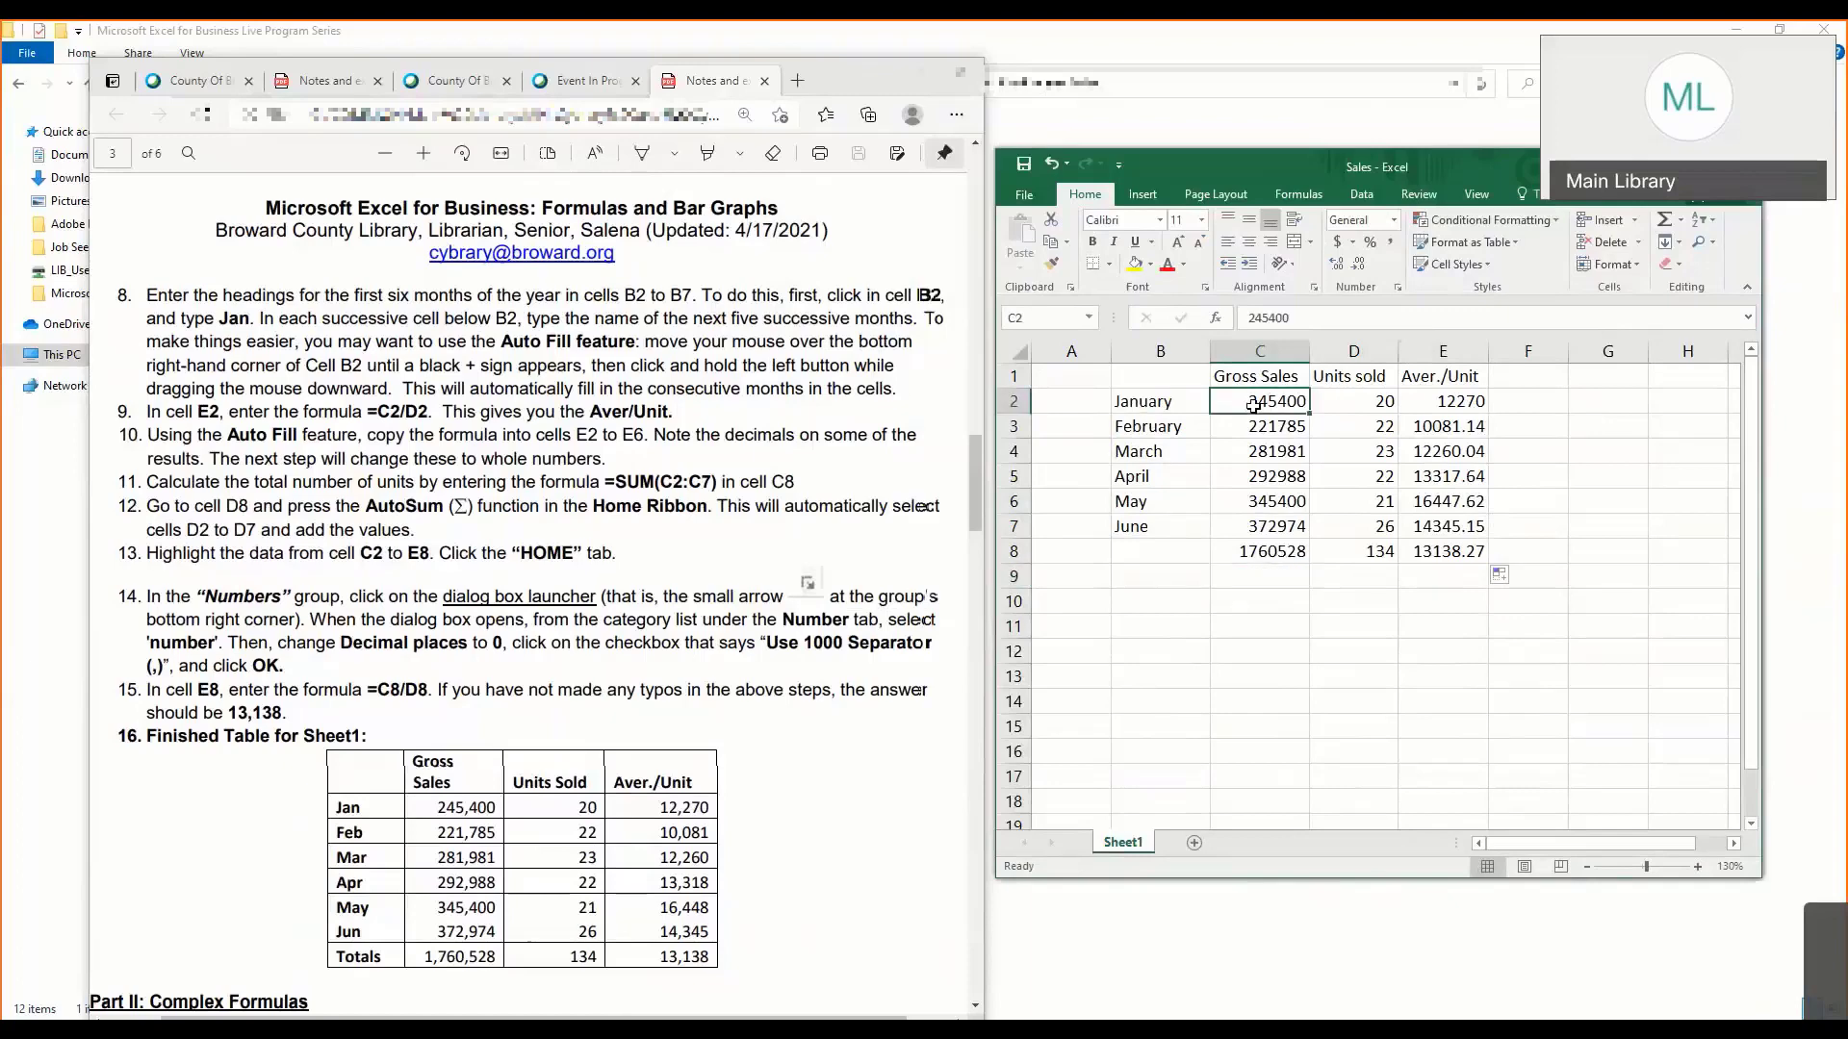
{"action": "left_click_drag", "start_coordinate": [1253, 405], "coordinate": [1436, 552]}
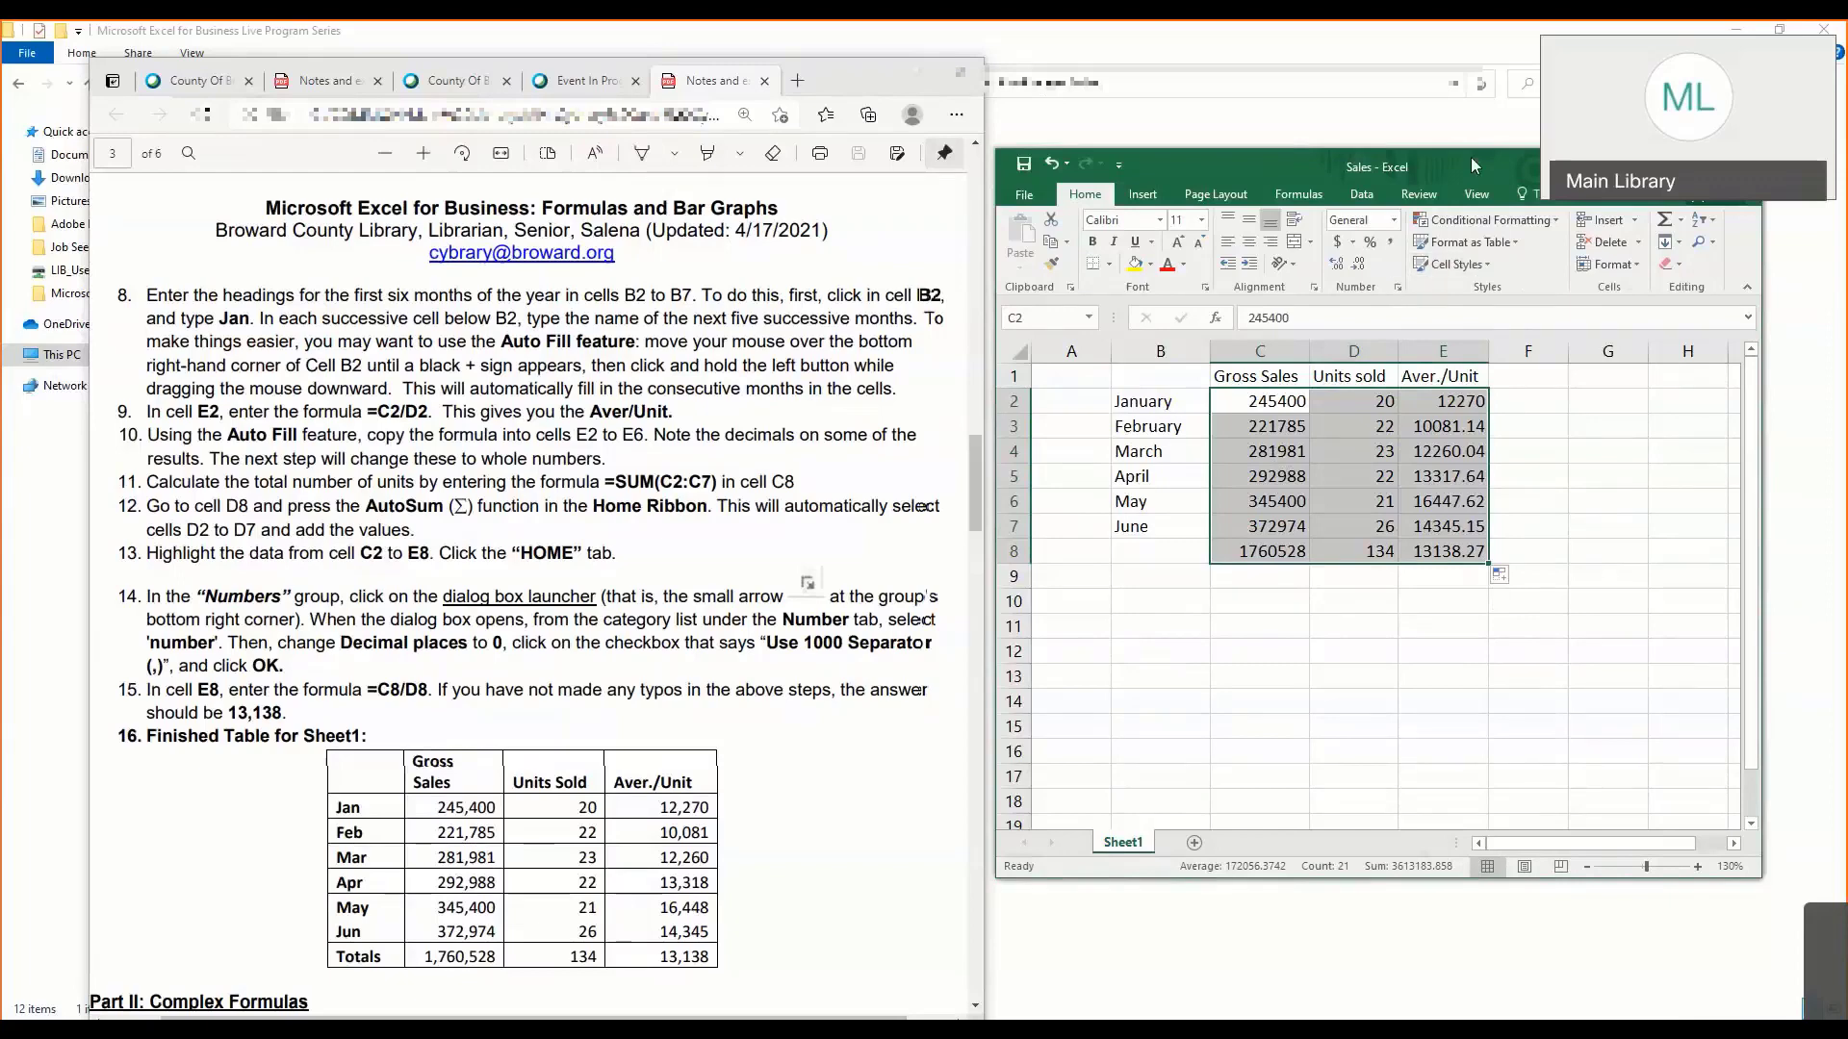
{"action": "left_click_drag", "start_coordinate": [1580, 159], "coordinate": [1428, 159]}
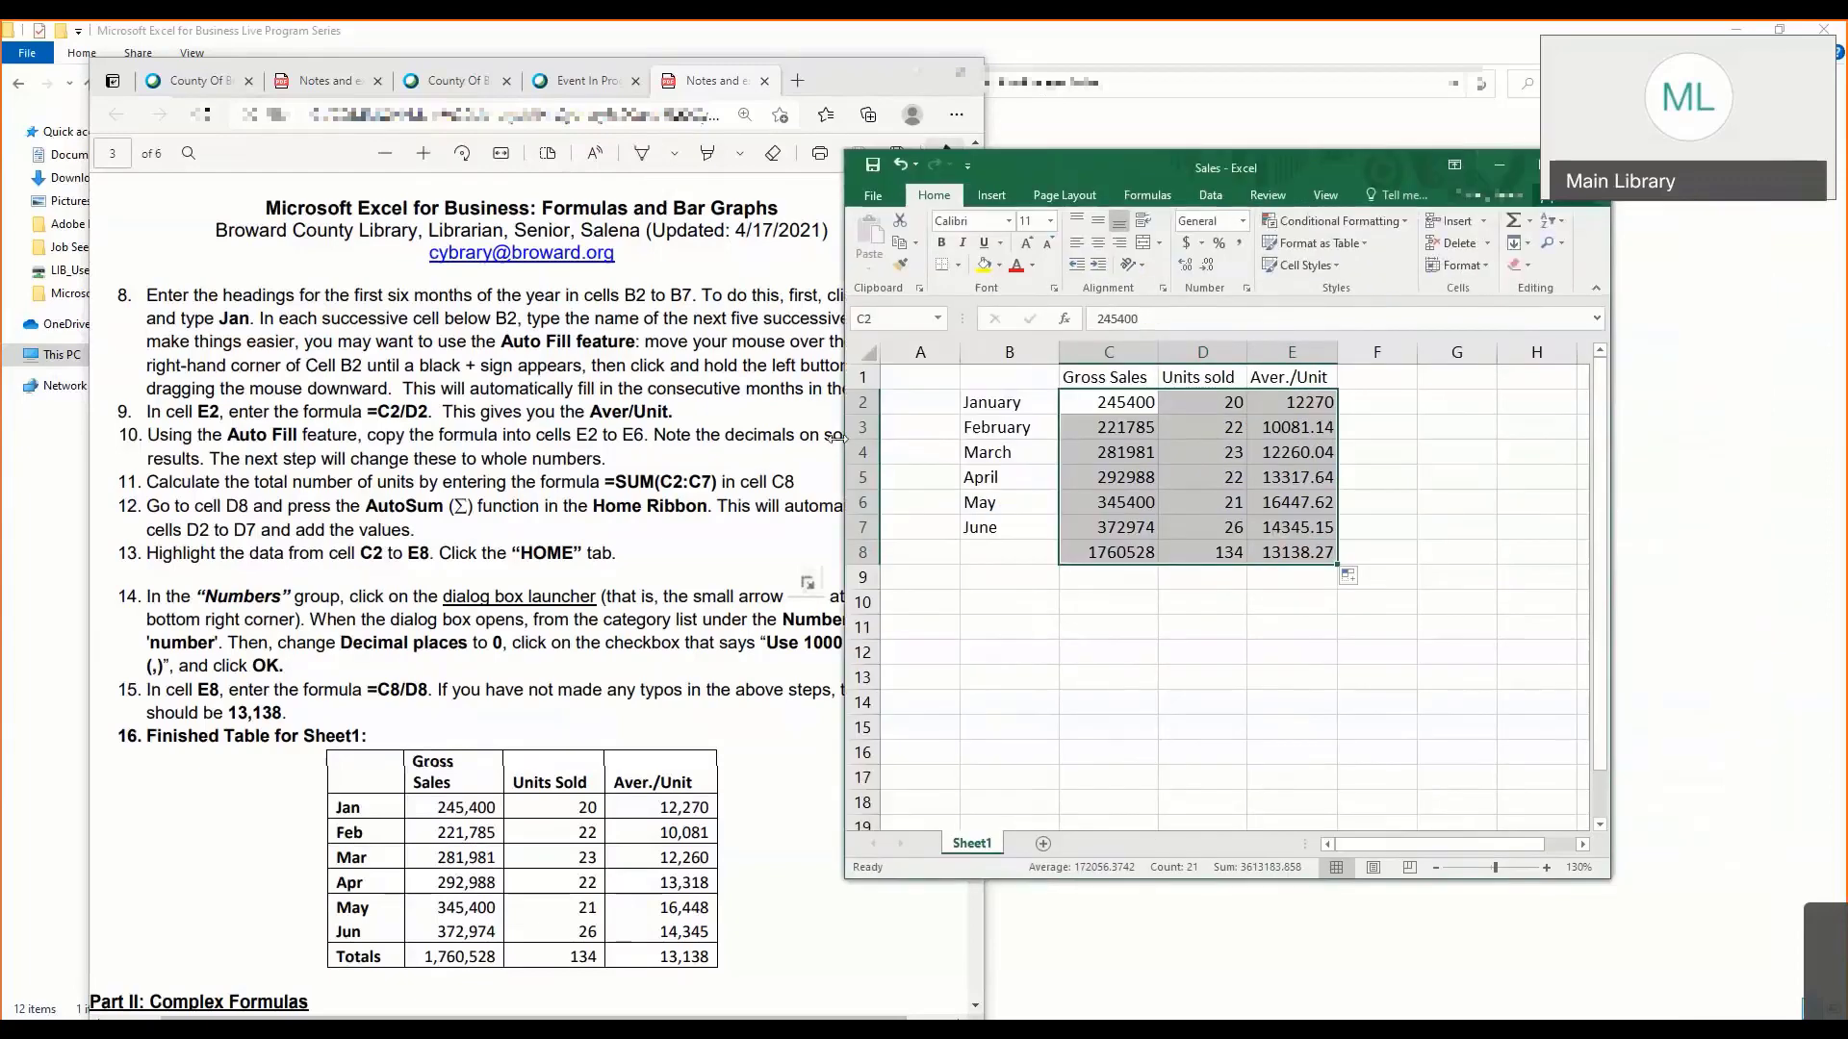
{"action": "left_click_drag", "start_coordinate": [846, 385], "coordinate": [438, 385]}
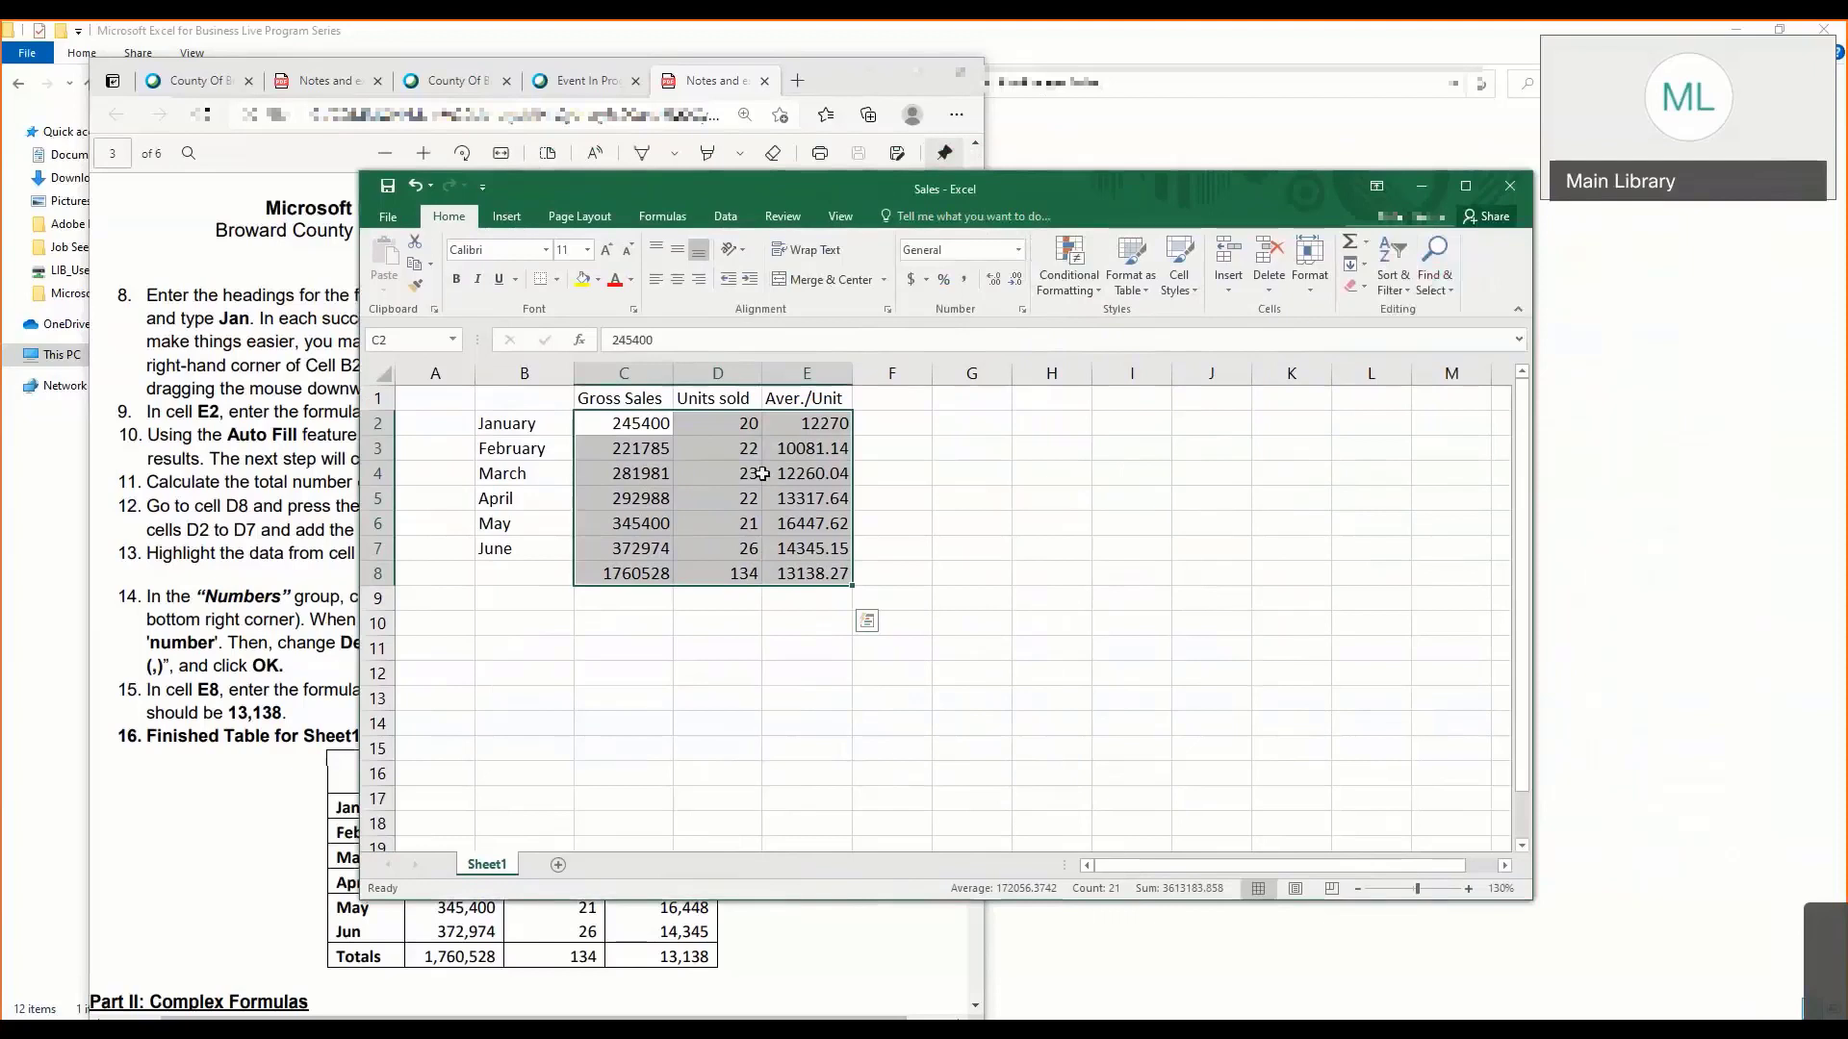
{"action": "left_click", "coordinate": [1022, 309]}
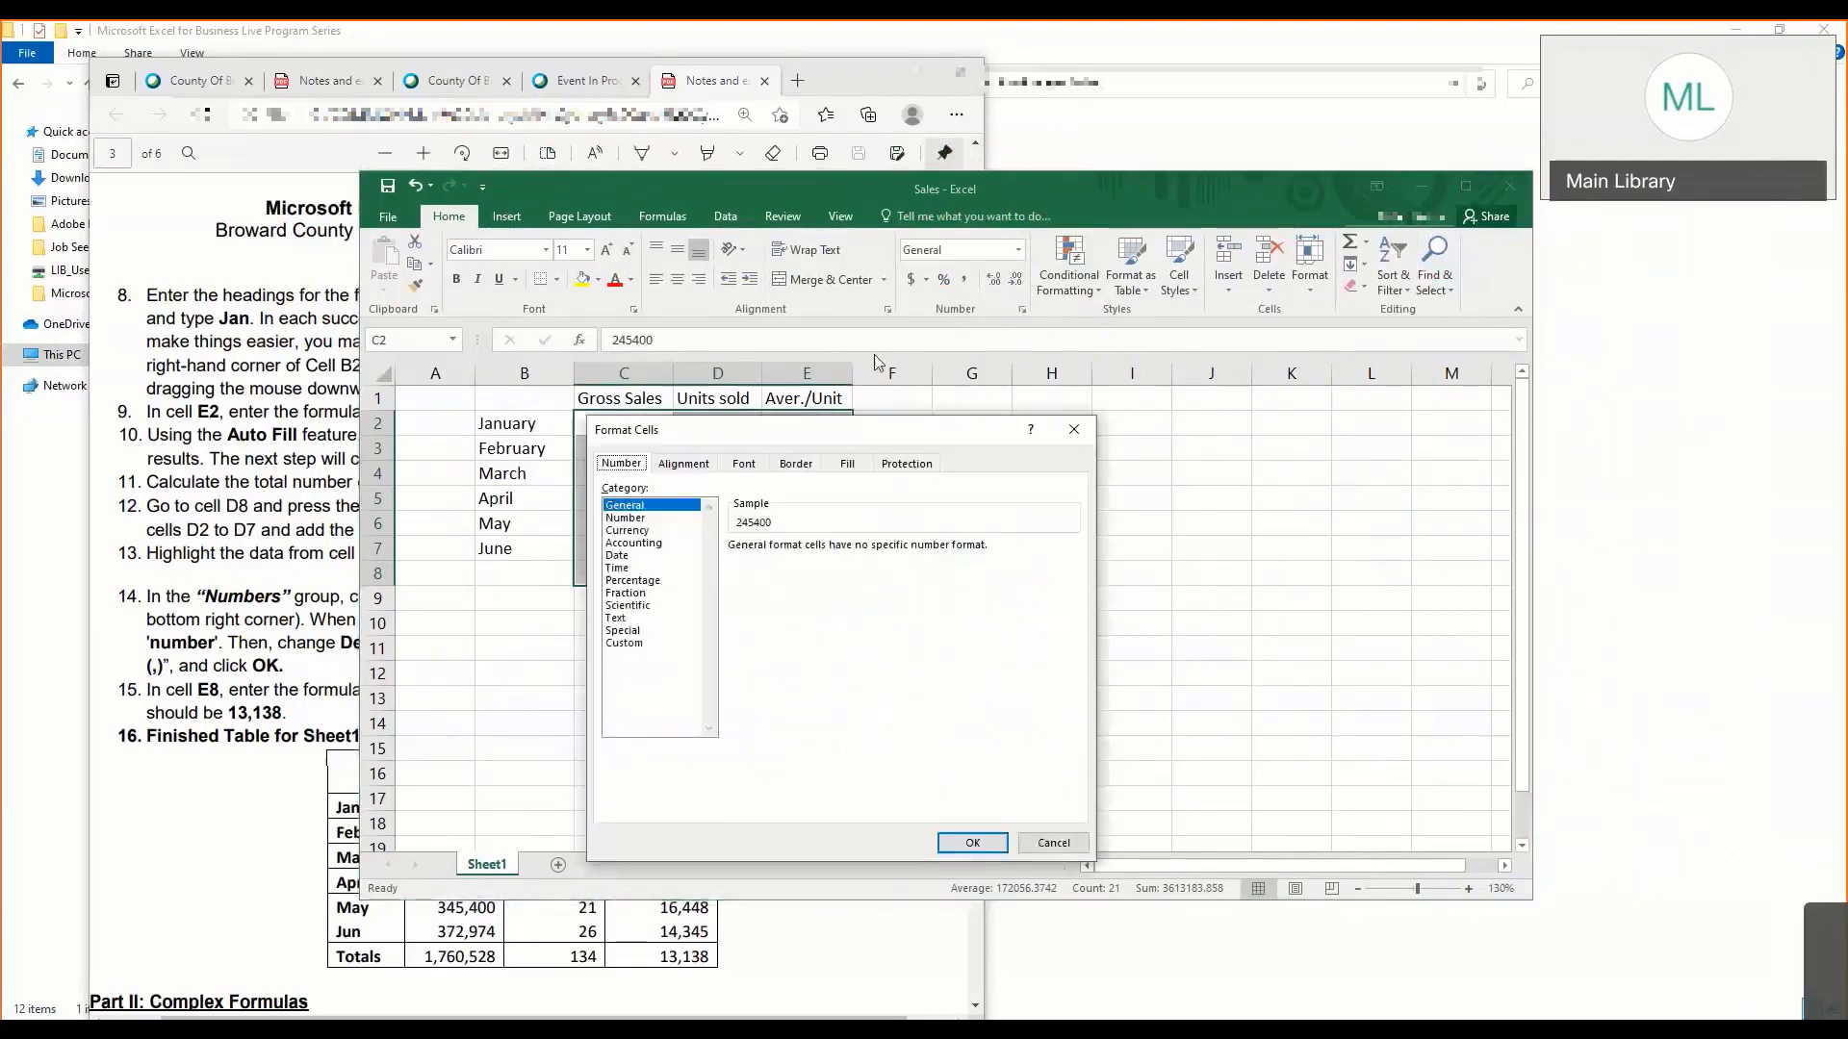
{"action": "left_click", "coordinate": [647, 520]}
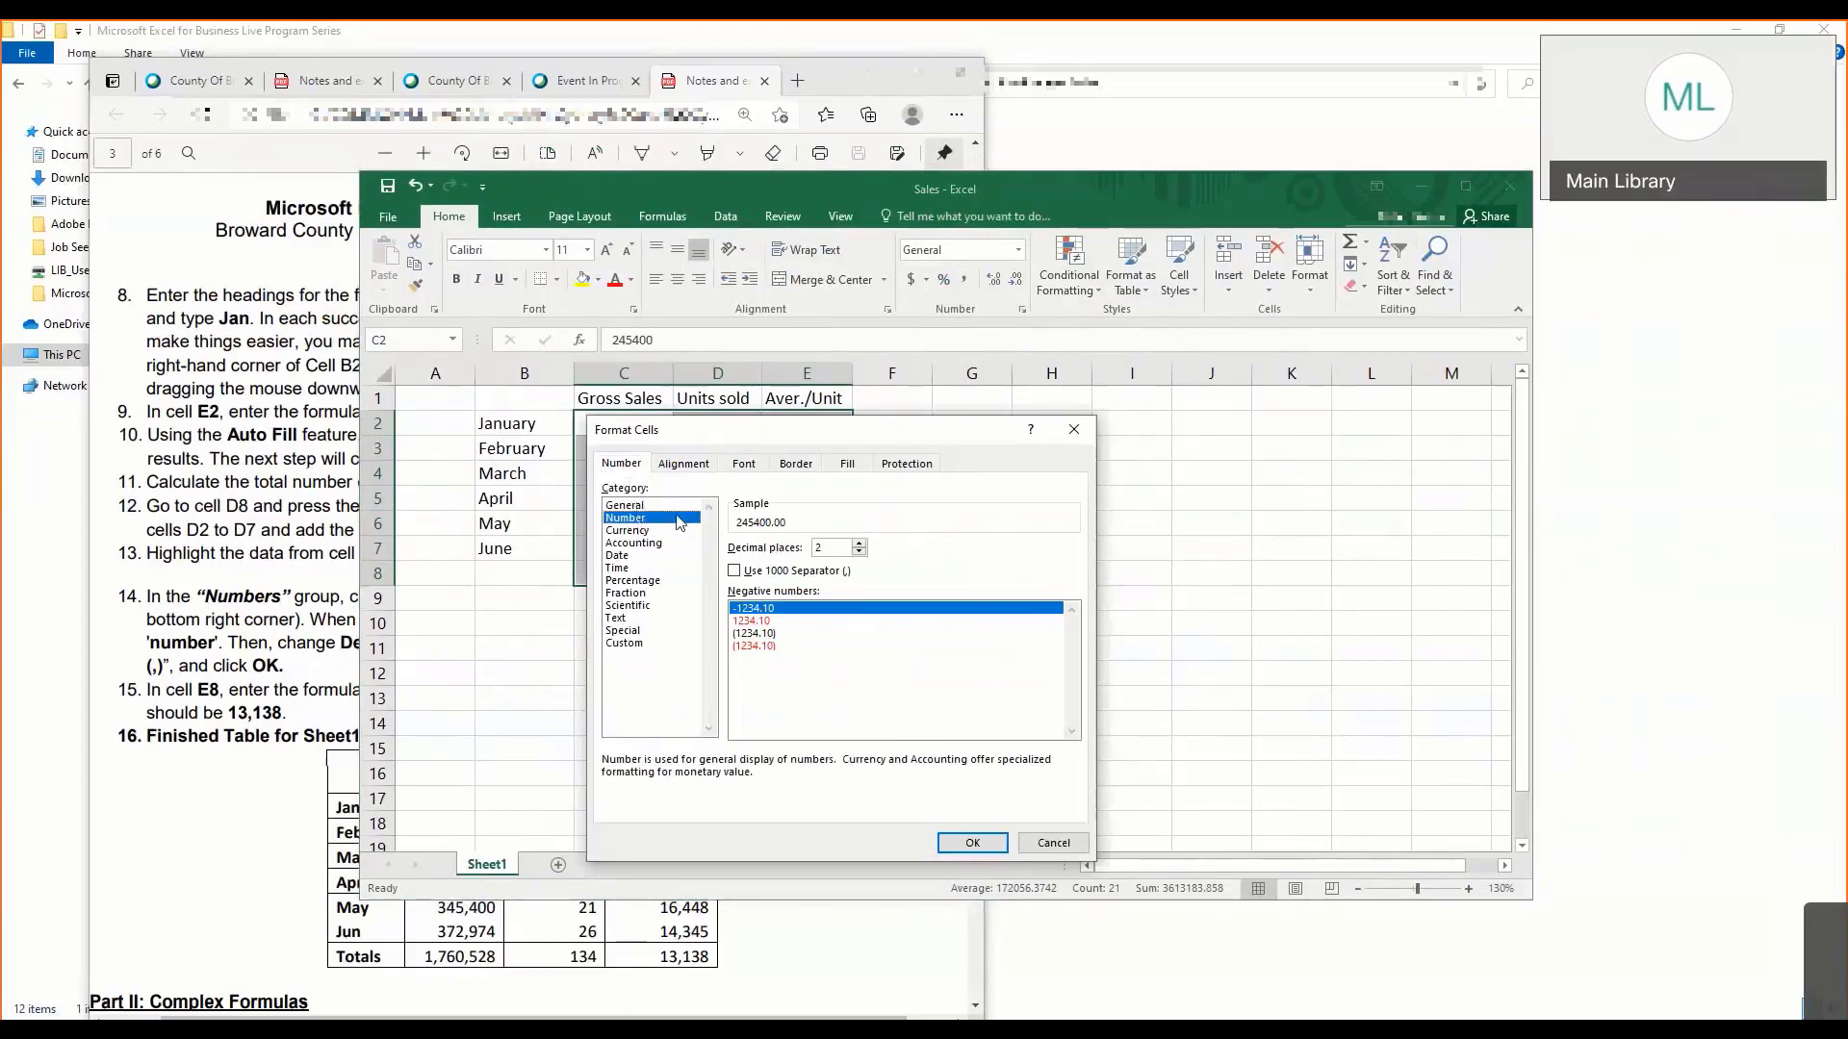
{"action": "left_click_drag", "start_coordinate": [827, 549], "coordinate": [786, 552]}
{"action": "type", "text": "0"}
{"action": "left_click", "coordinate": [736, 572]}
{"action": "left_click", "coordinate": [736, 572]}
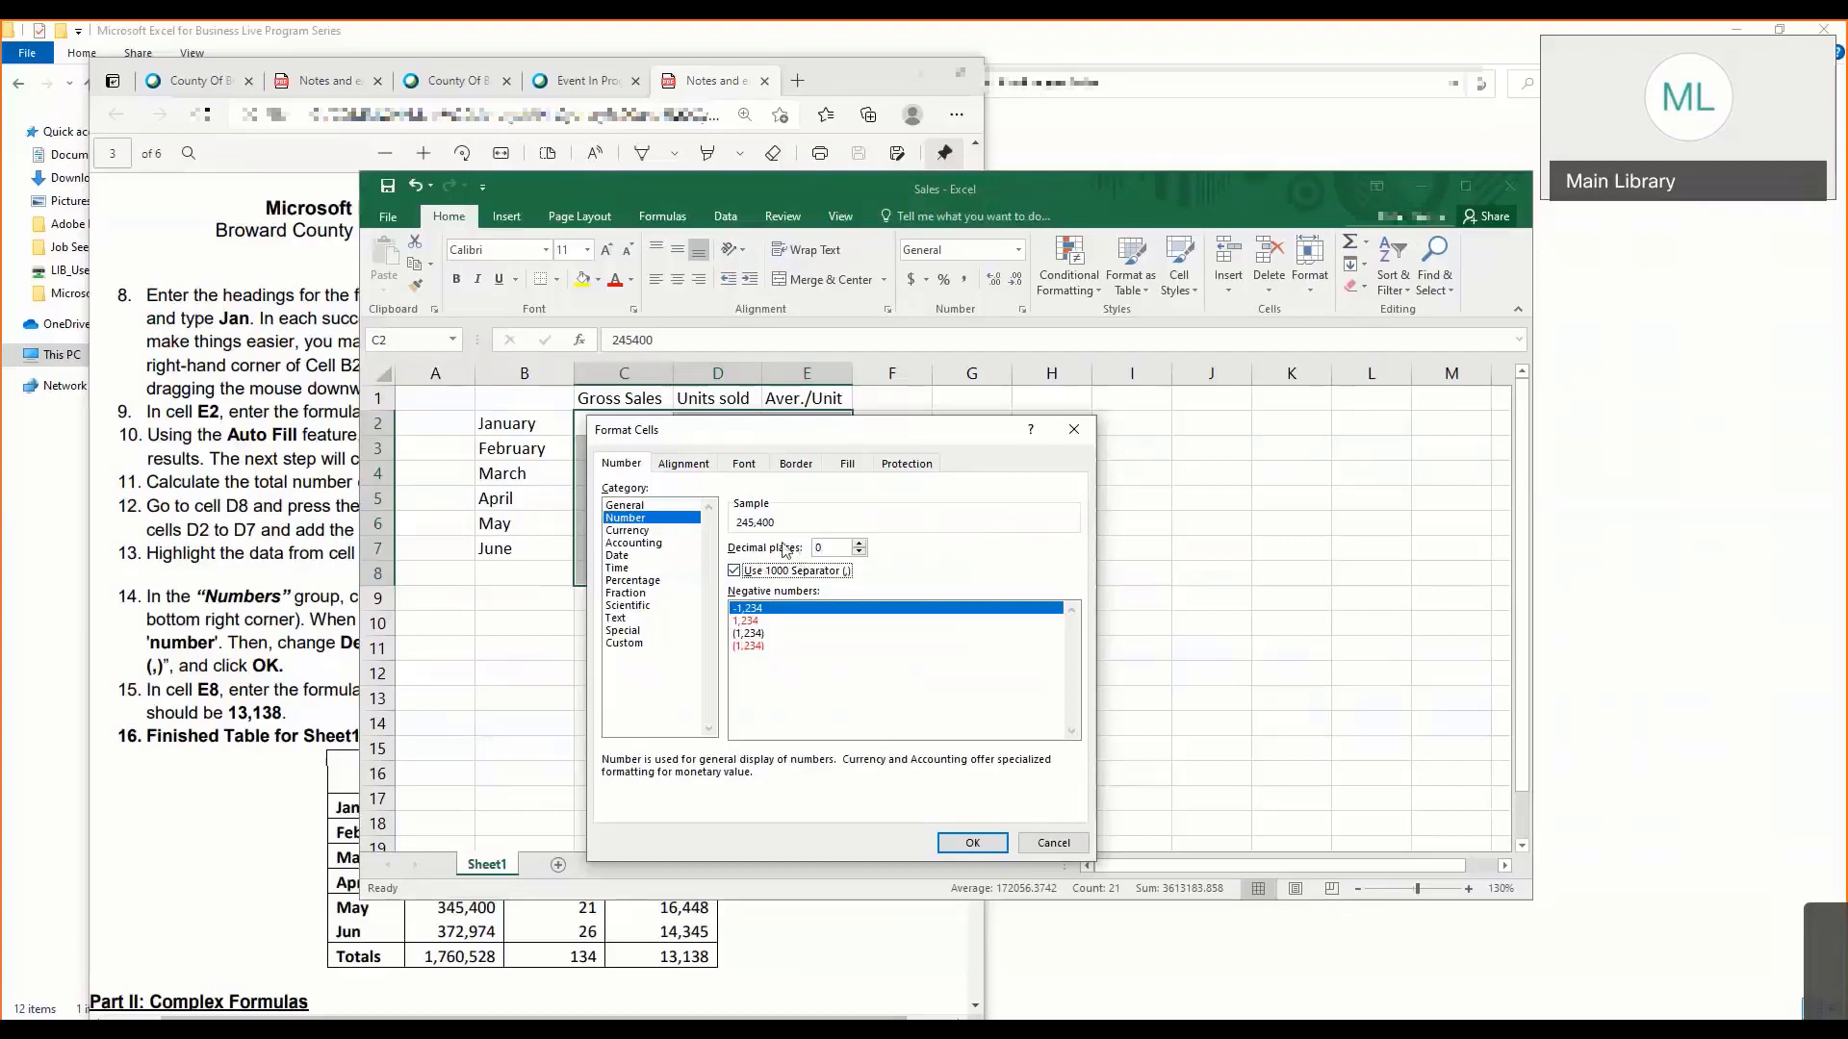
{"action": "left_click", "coordinate": [840, 548]}
{"action": "left_click", "coordinate": [973, 844]}
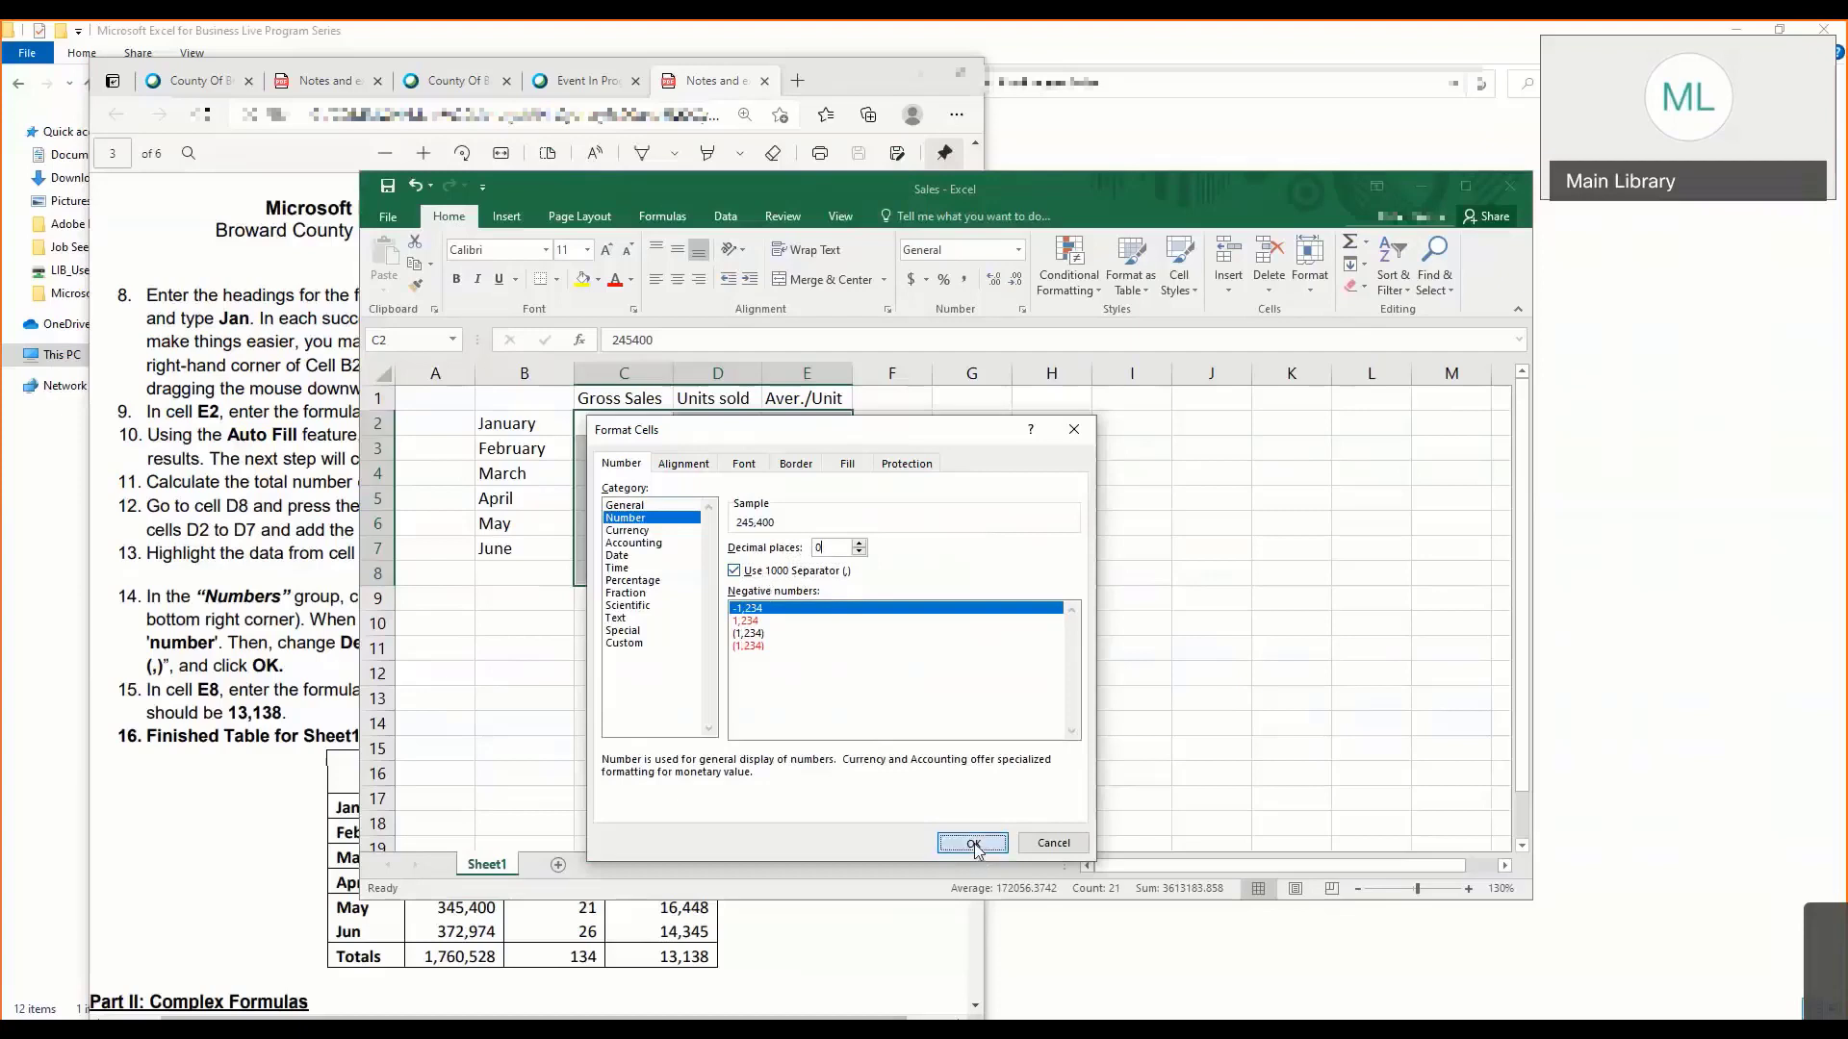
{"action": "left_click", "coordinate": [720, 625]}
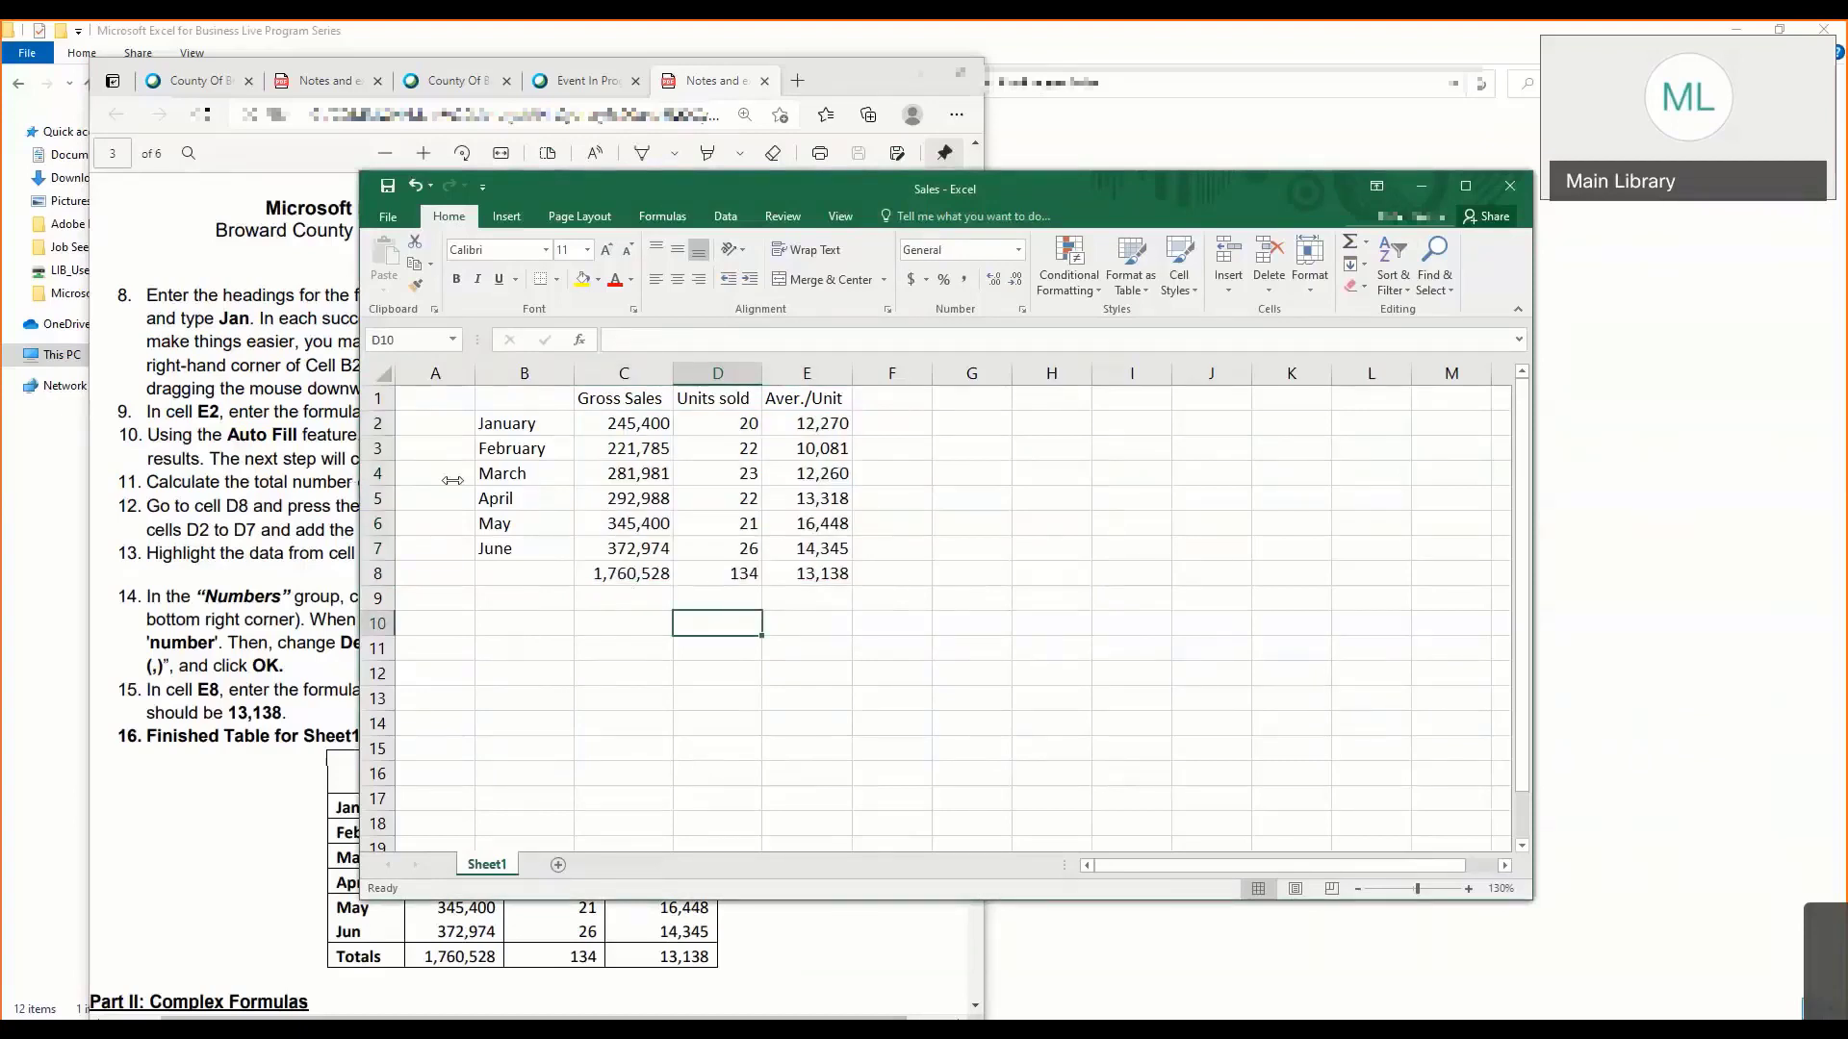
- Review the number format of C2:E8 again, previewing the Currency category and returning to Number with 0 decimal places and the 1000 separator
{"action": "left_click_drag", "start_coordinate": [453, 481], "coordinate": [568, 496]}
{"action": "left_click_drag", "start_coordinate": [831, 425], "coordinate": [1020, 591]}
{"action": "left_click_drag", "start_coordinate": [872, 422], "coordinate": [1049, 572]}
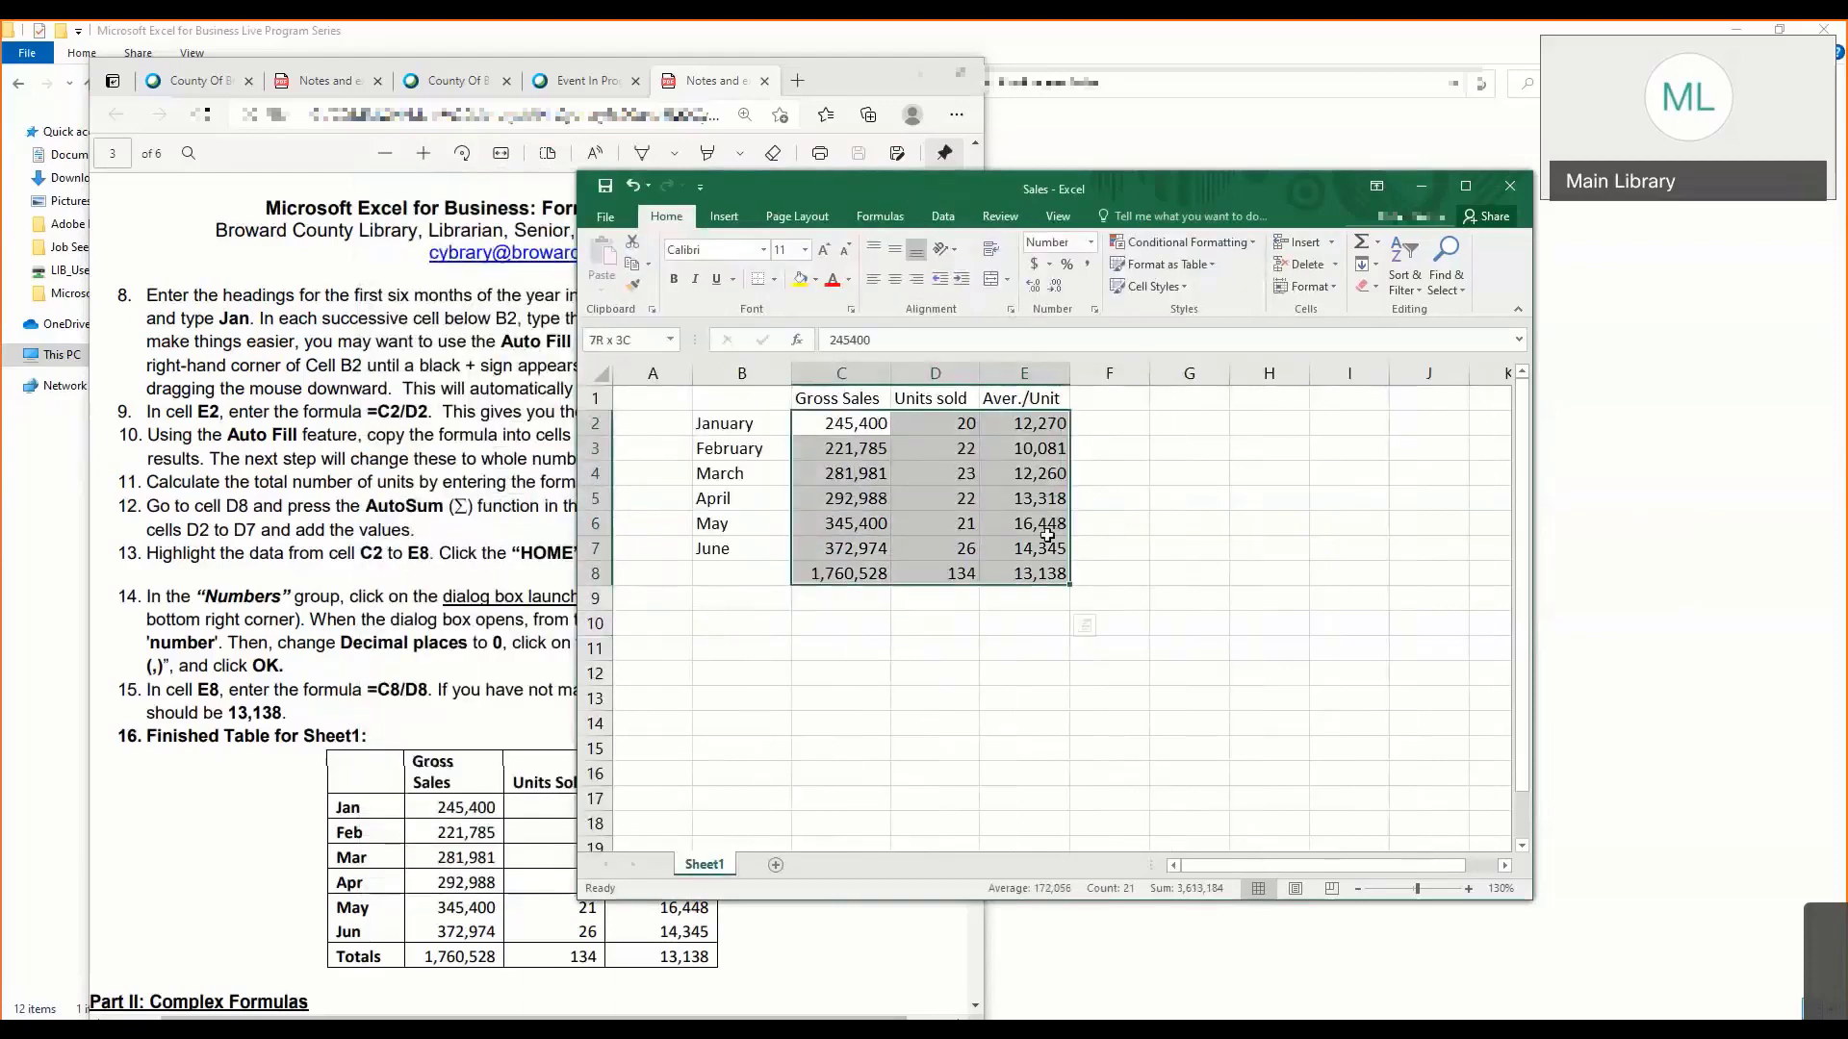
{"action": "left_click", "coordinate": [1094, 309]}
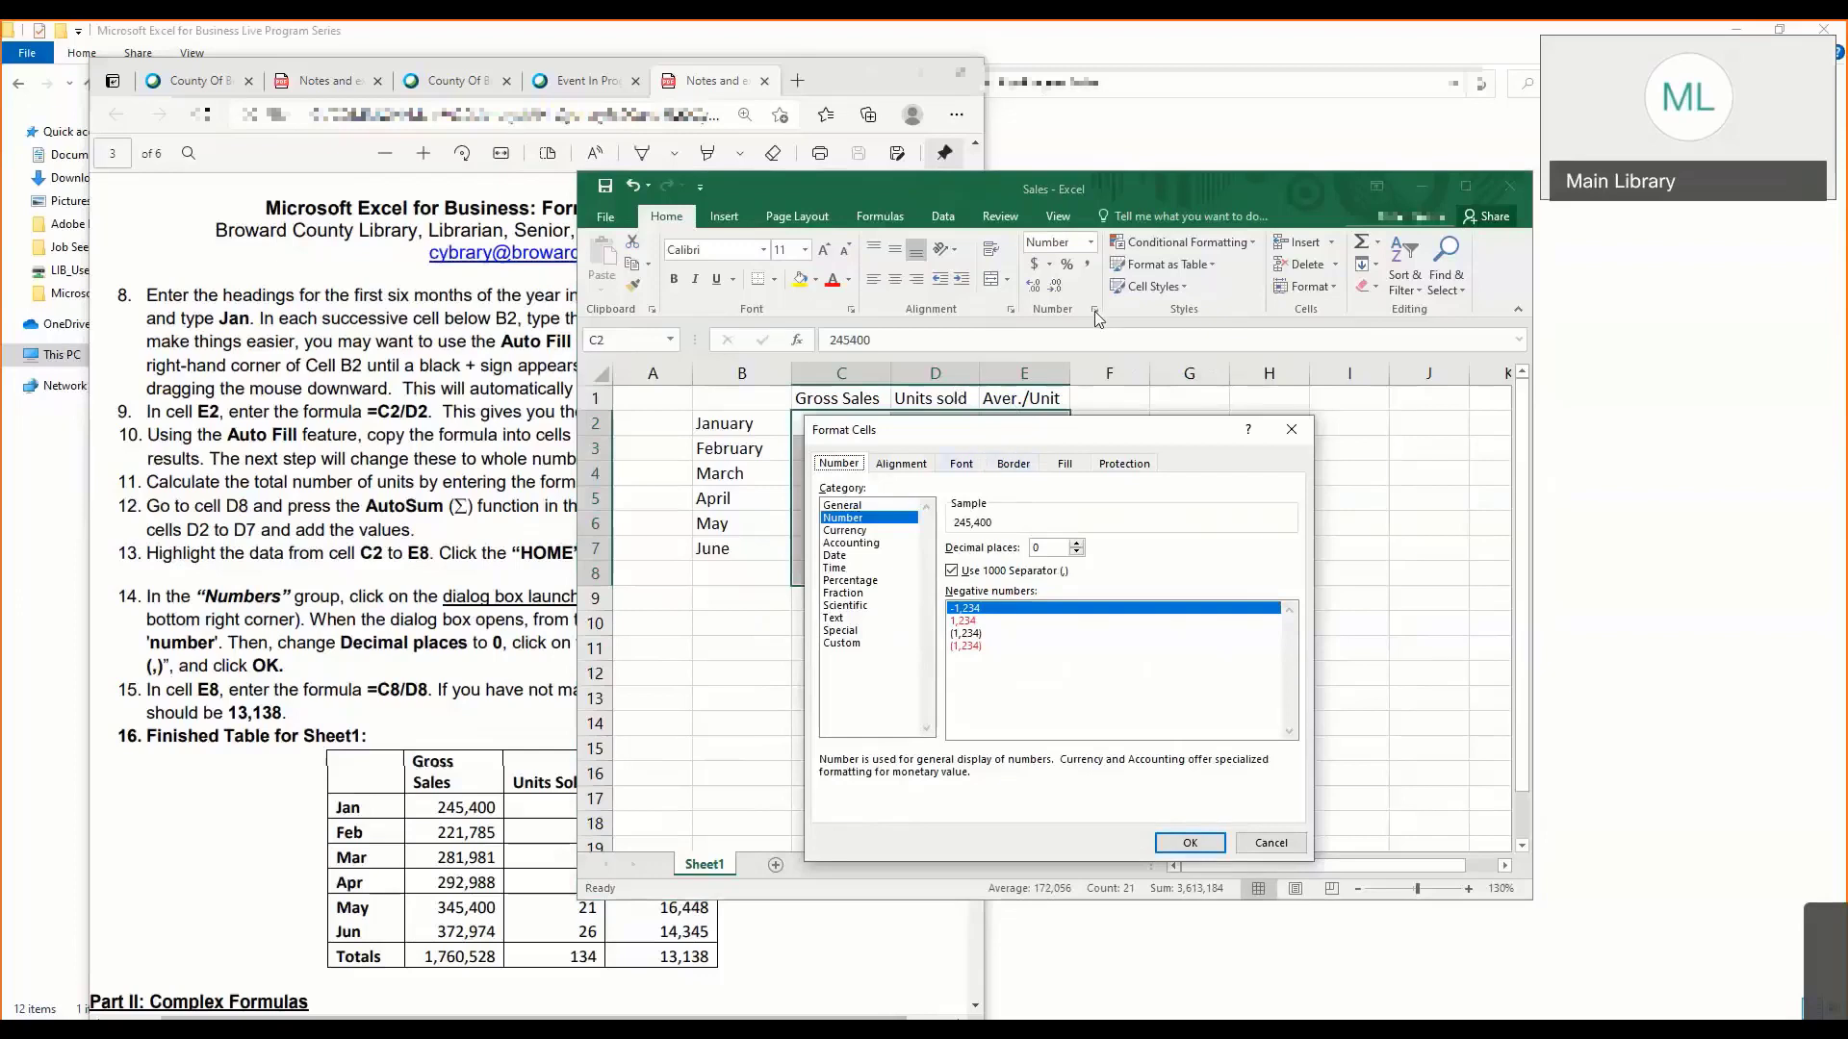
{"action": "left_click", "coordinate": [866, 531]}
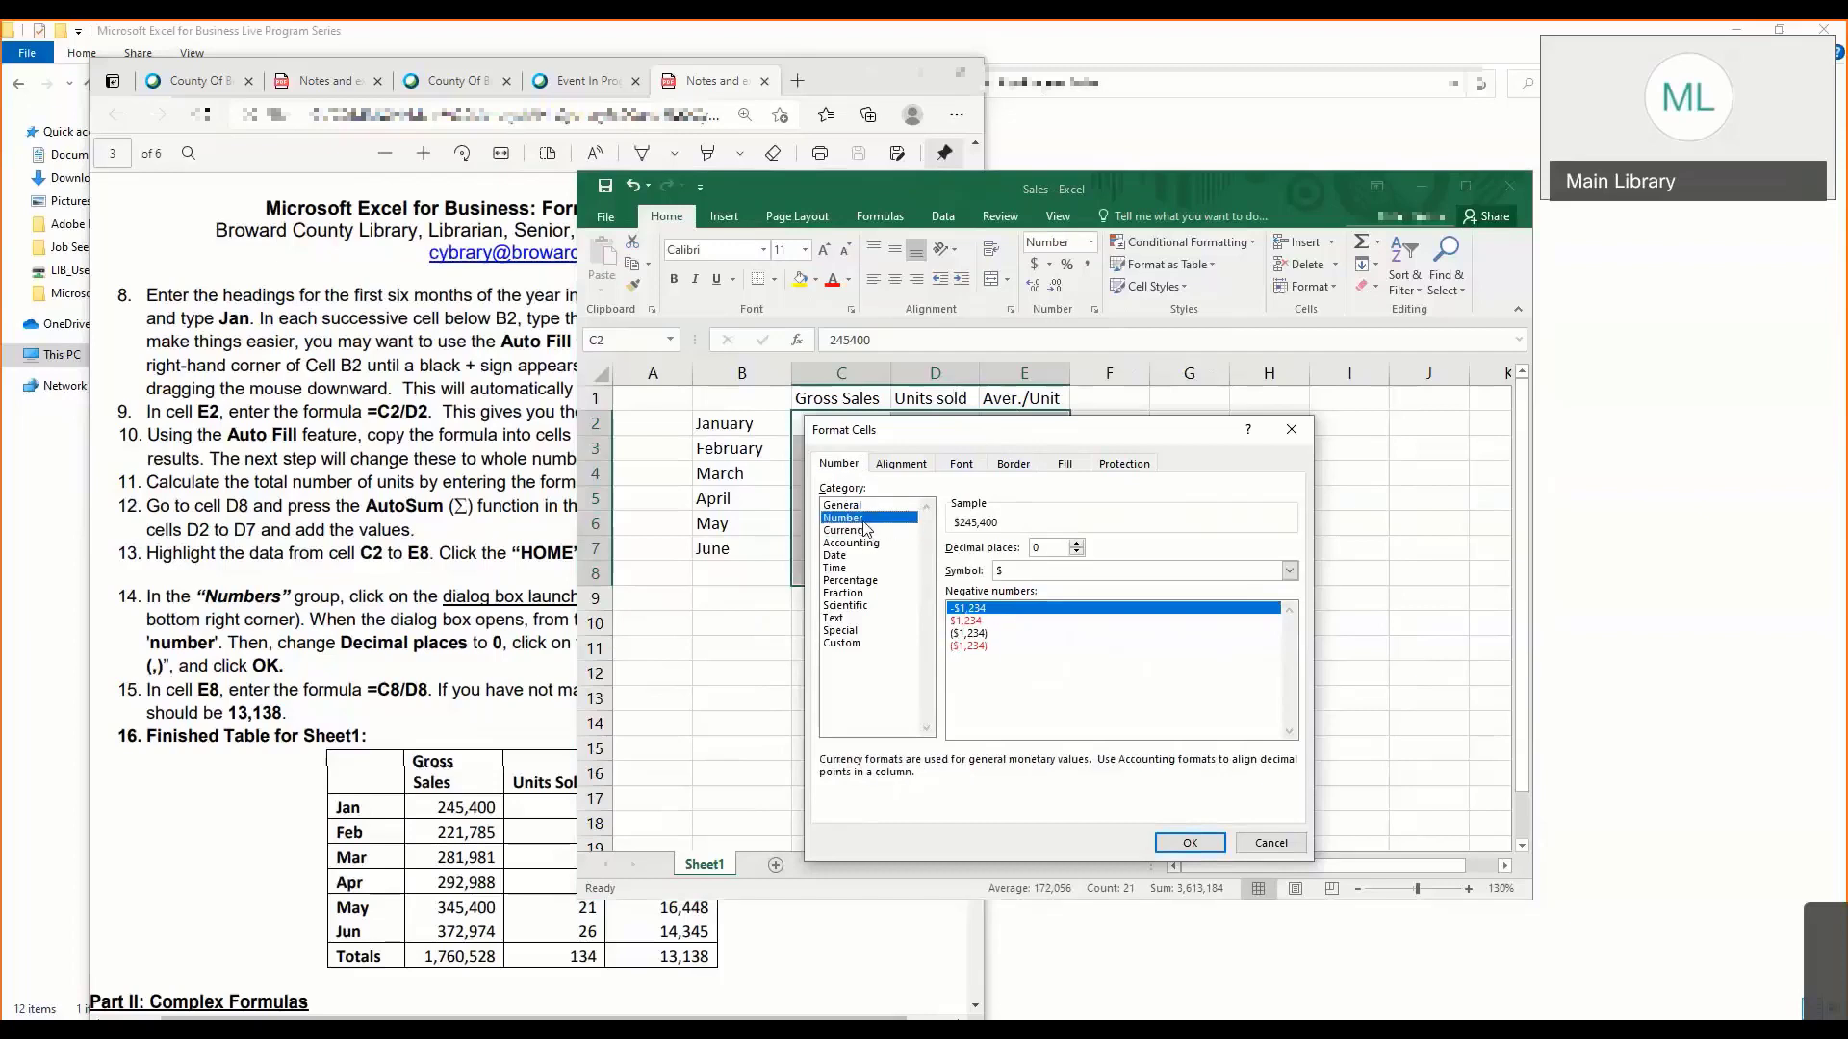
{"action": "left_click", "coordinate": [864, 522]}
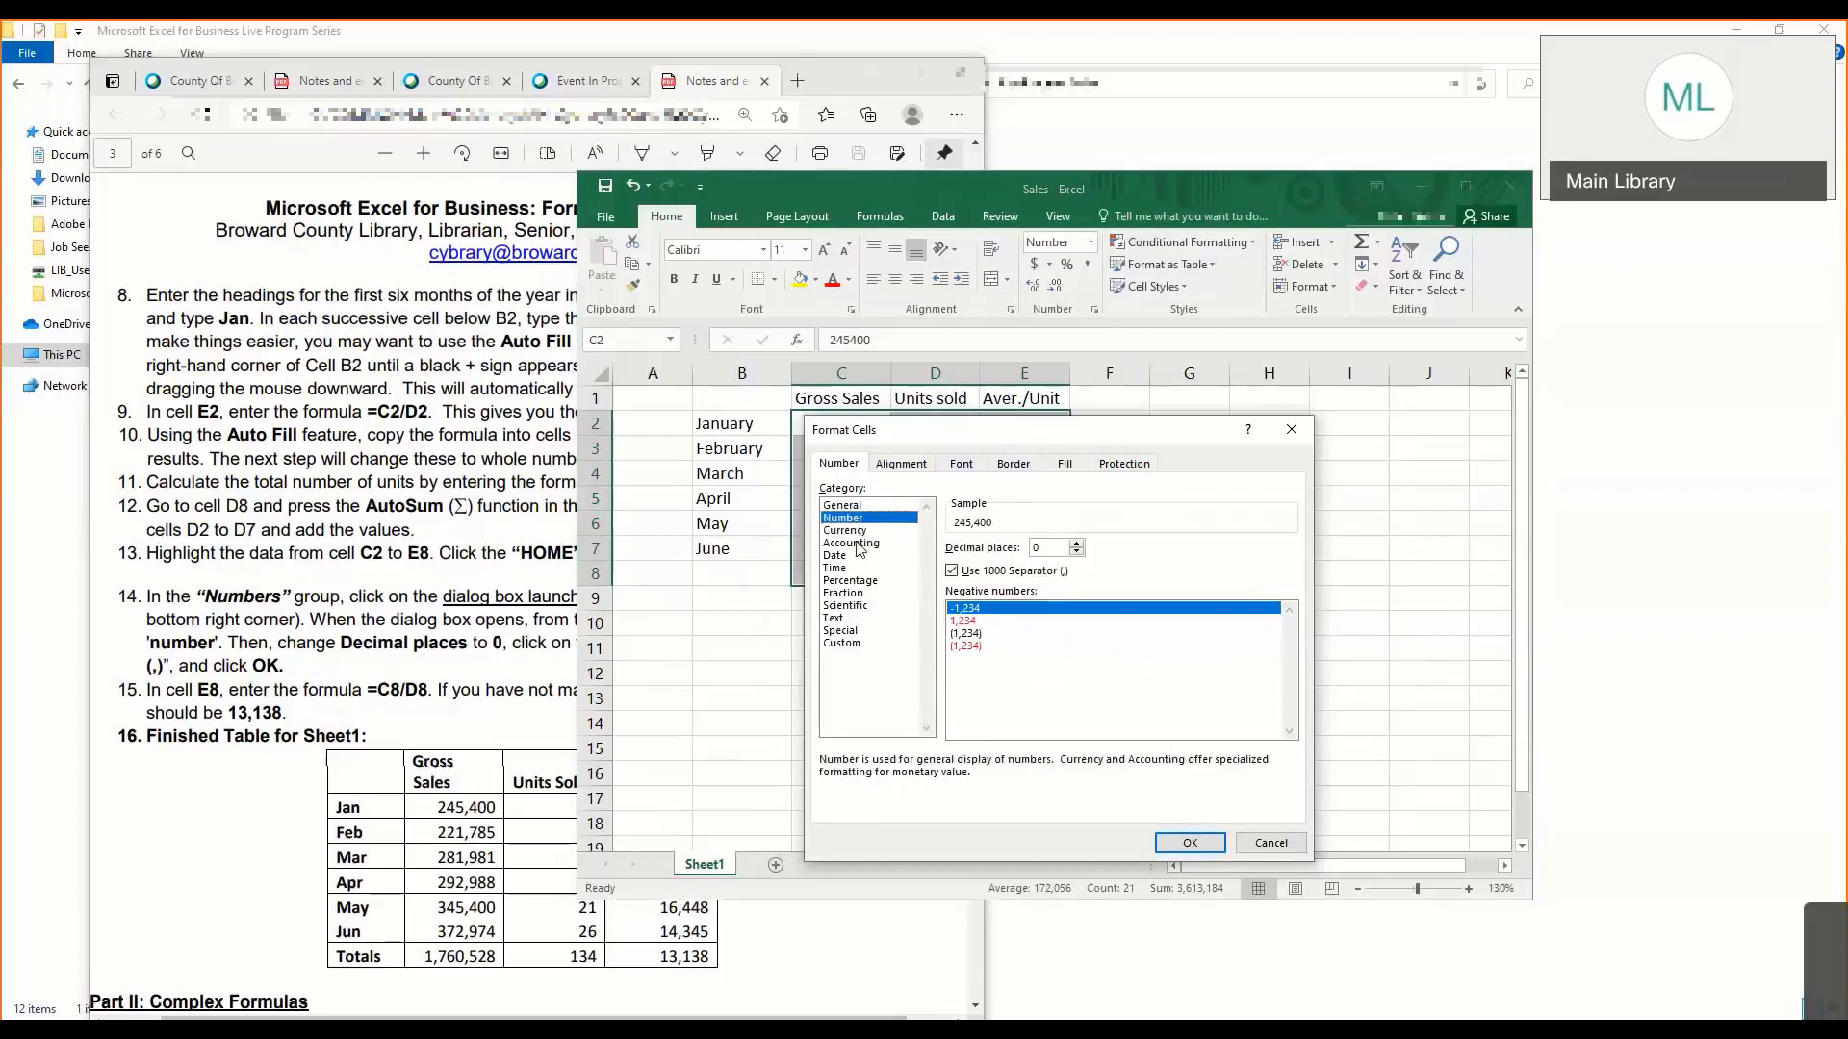
{"action": "left_click", "coordinate": [1191, 845]}
{"action": "left_click", "coordinate": [1051, 672]}
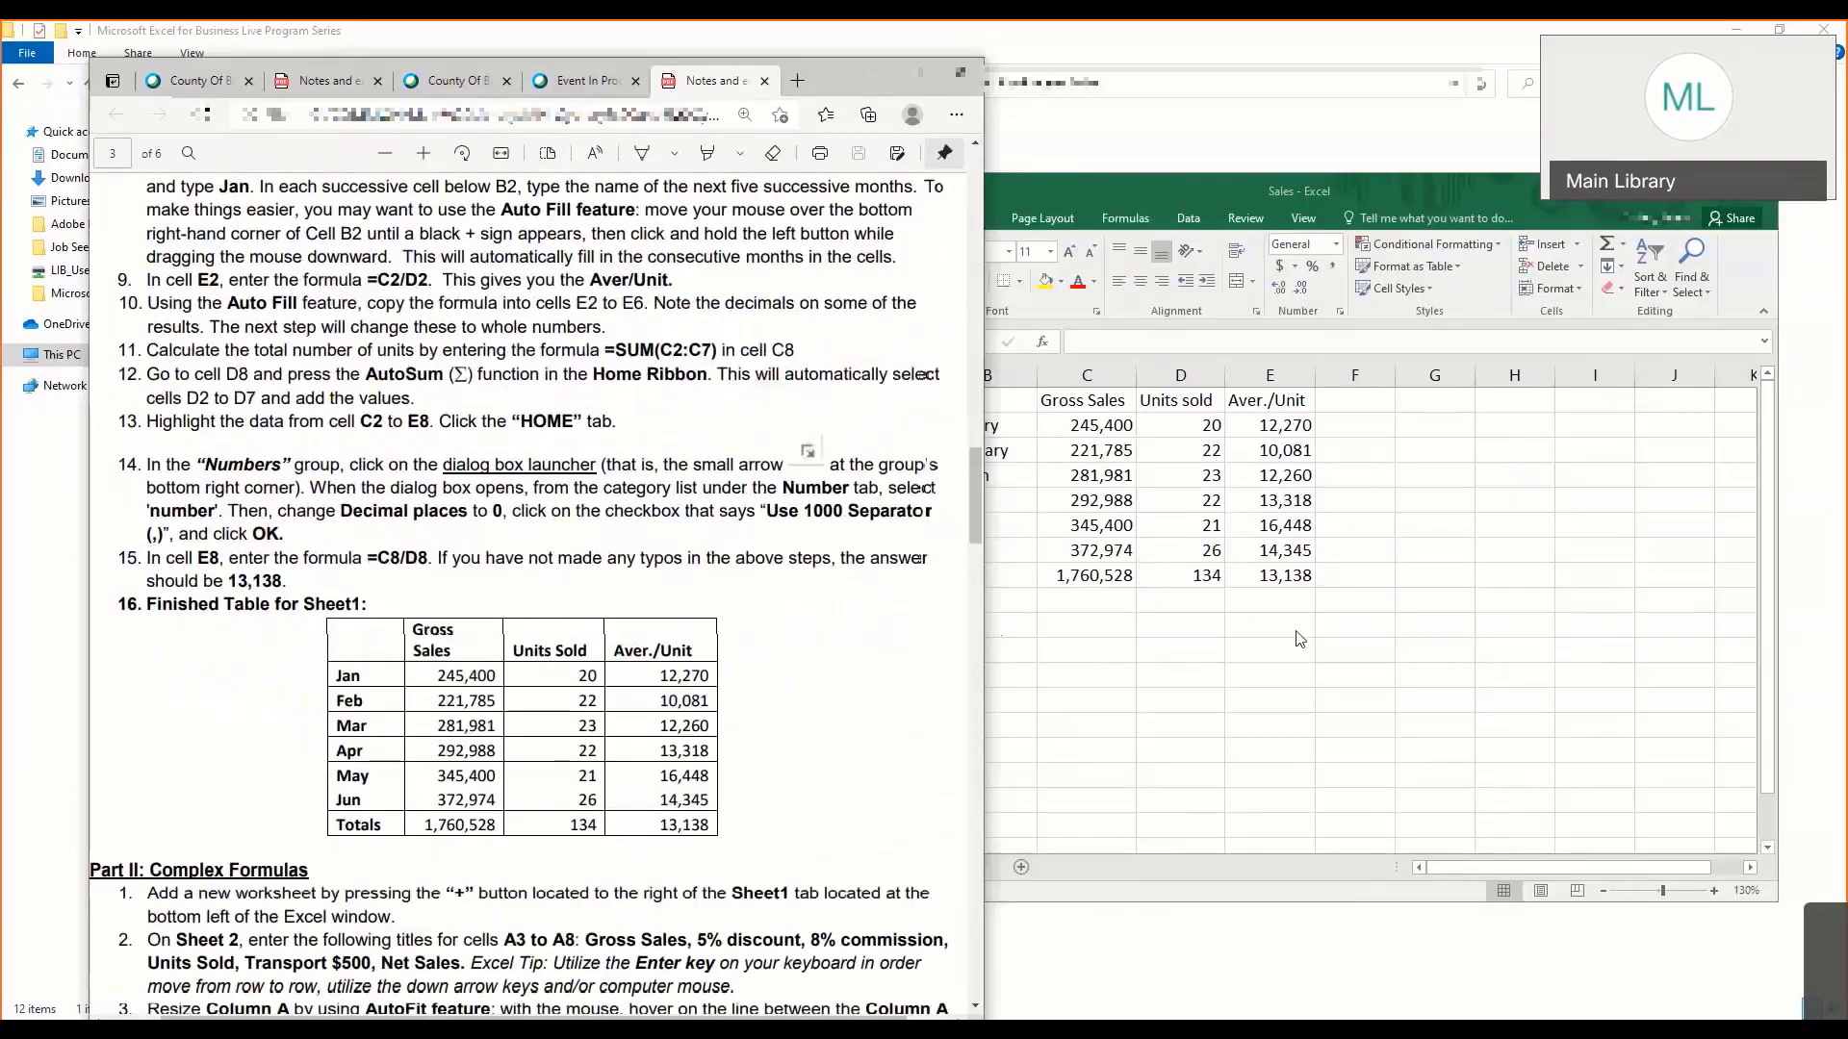
- Check the formula in E8 and compare the worksheet with the finished table for Sheet1 in the notes
{"action": "left_click", "coordinate": [1283, 558]}
{"action": "left_click", "coordinate": [1298, 598]}
{"action": "left_click", "coordinate": [1299, 575]}
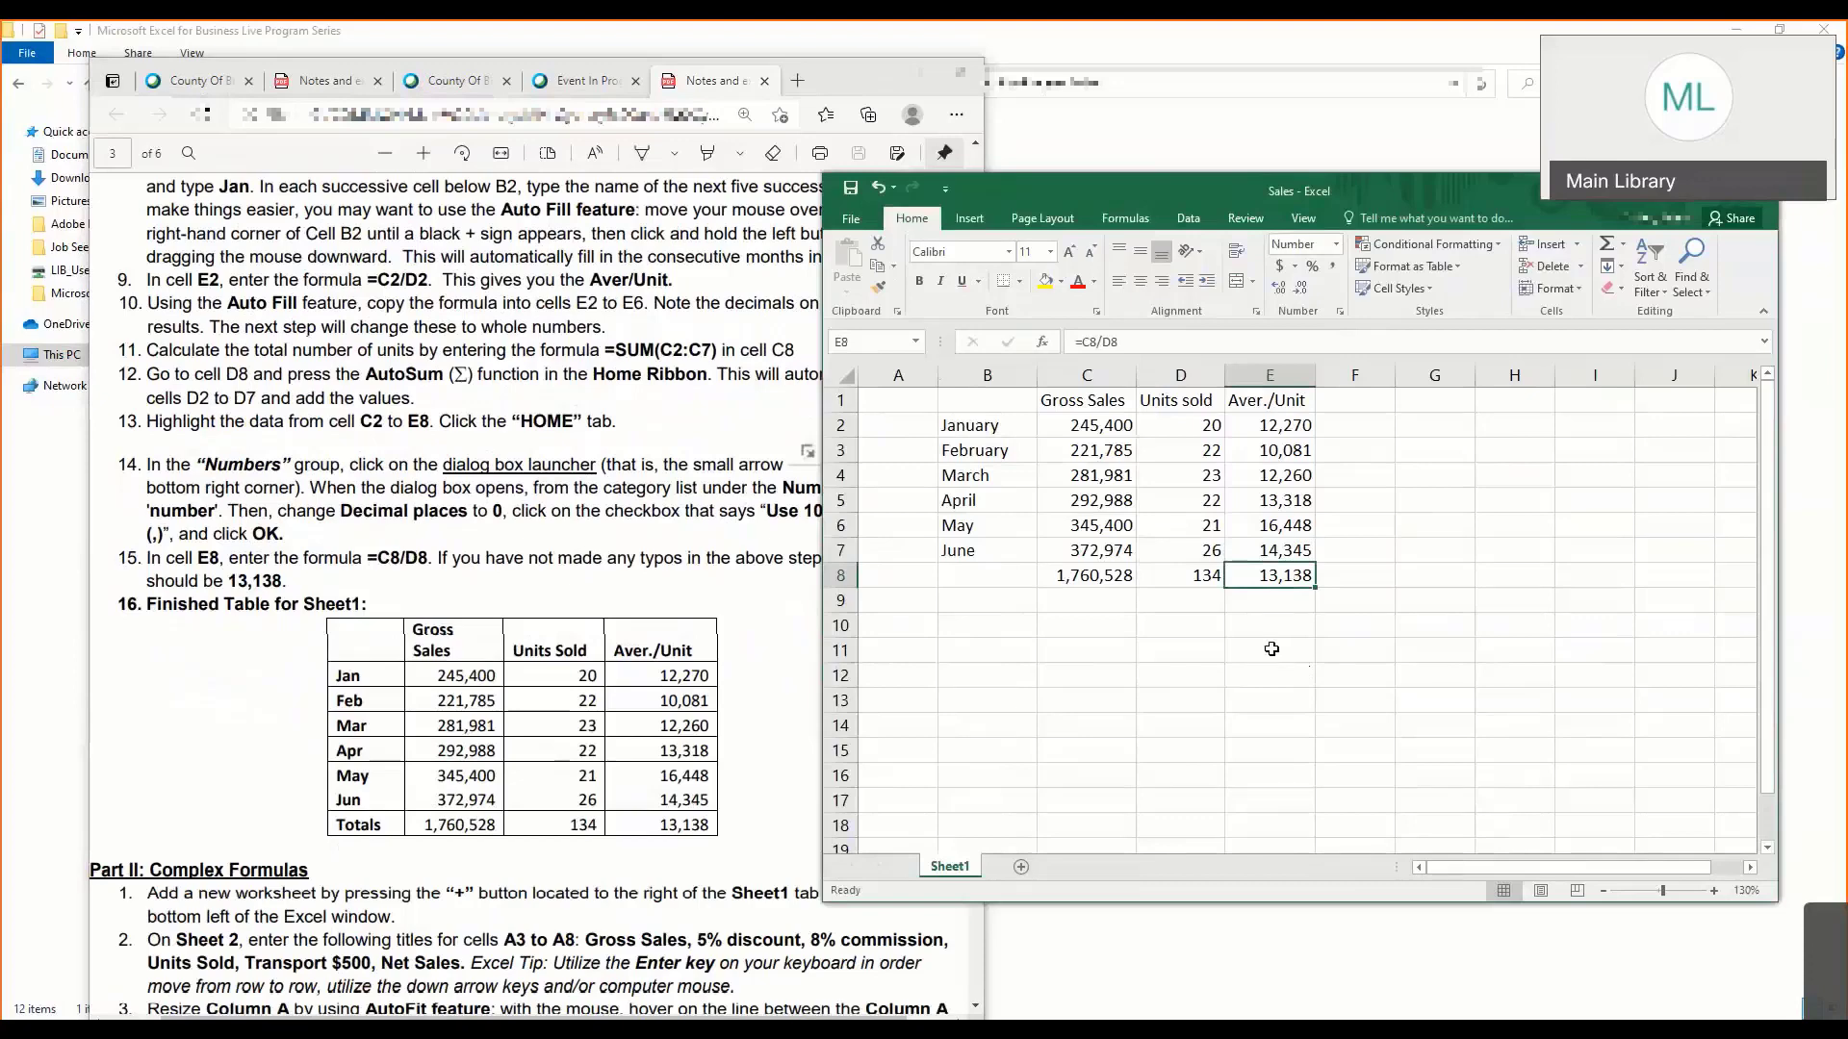
{"action": "left_click", "coordinate": [671, 725]}
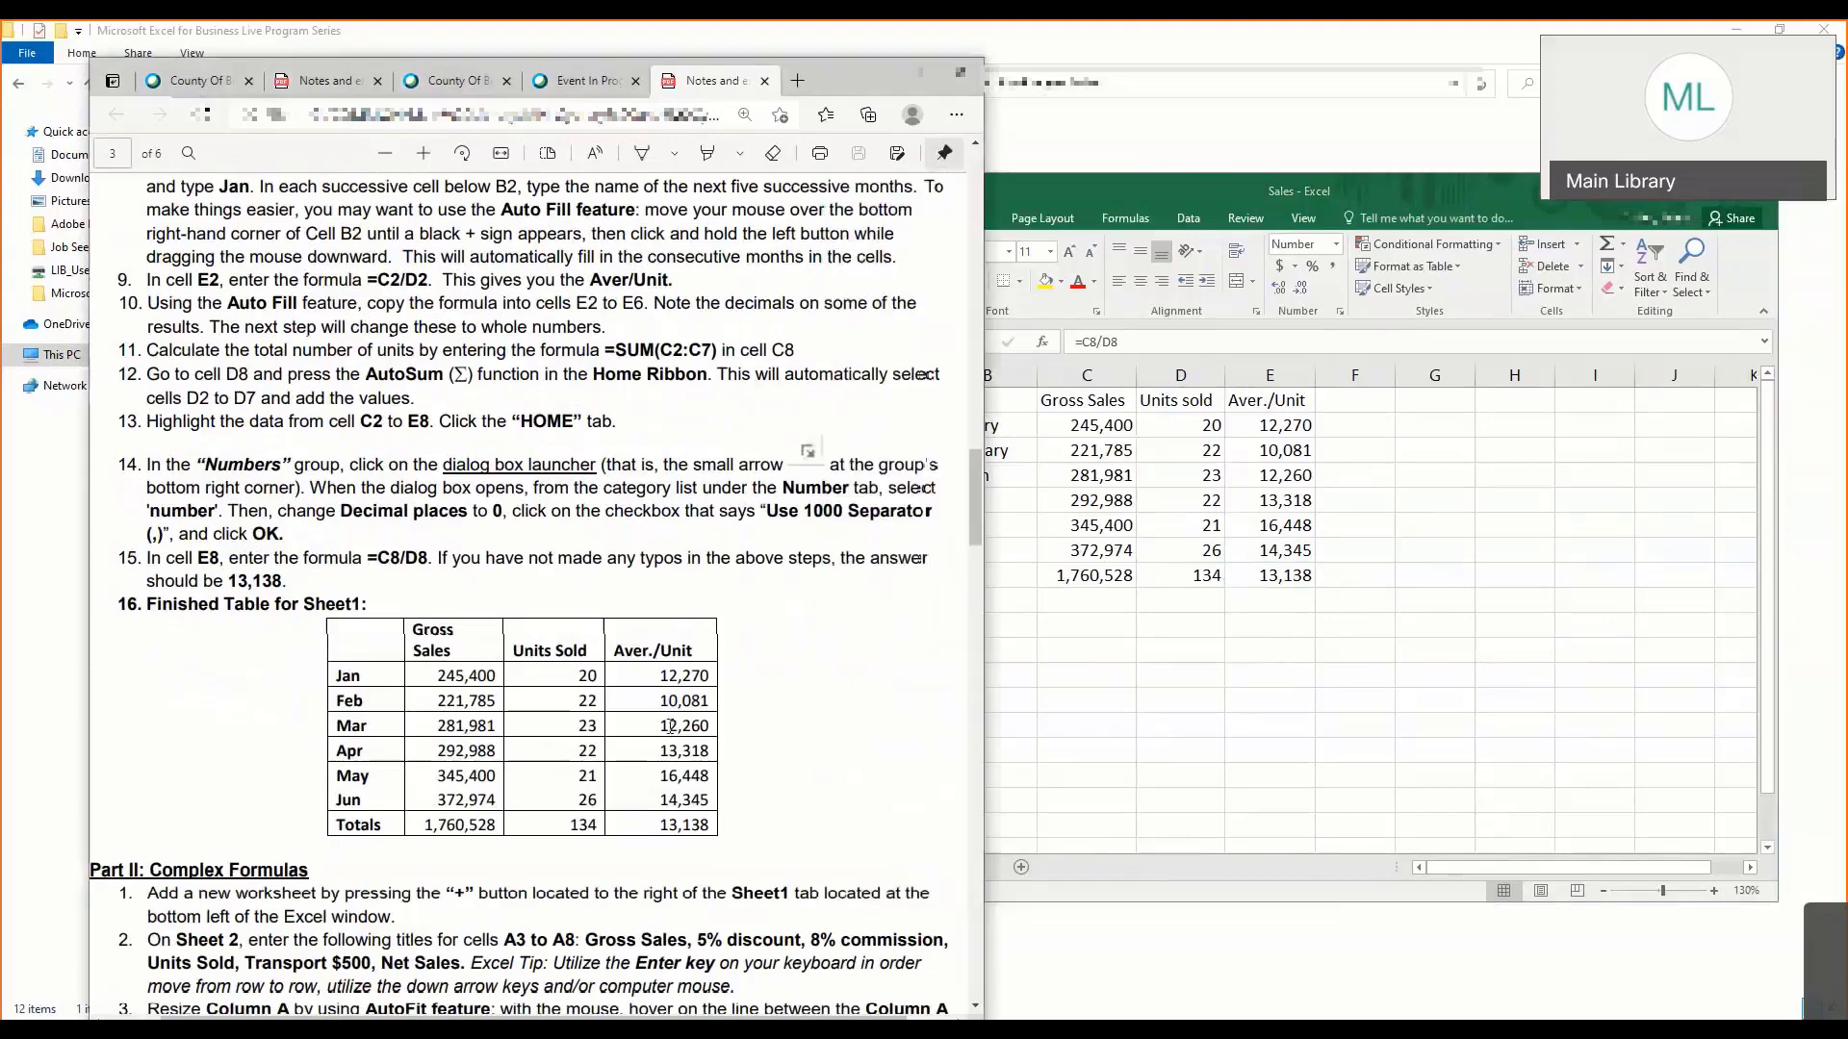
{"action": "scroll", "coordinate": [671, 726], "scroll_direction": "down", "scroll_amount": 5}
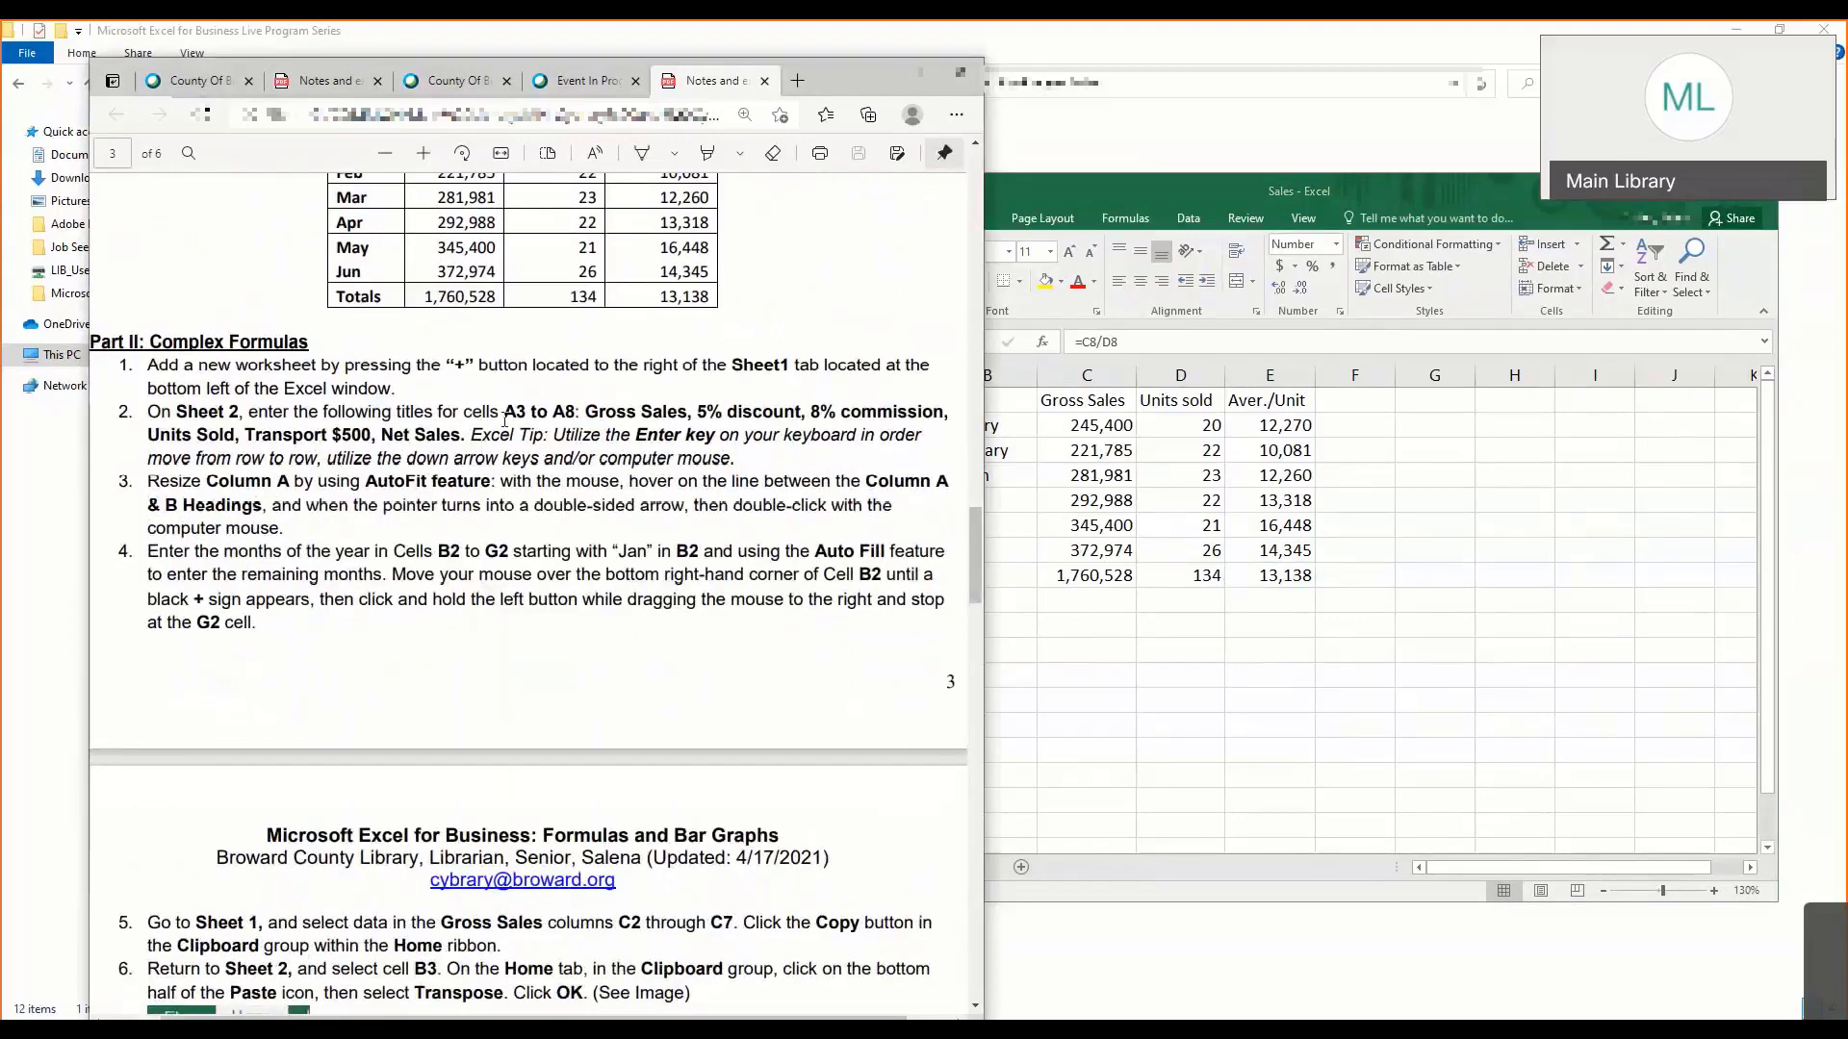
{"action": "scroll", "coordinate": [489, 445], "scroll_direction": "up", "scroll_amount": 4}
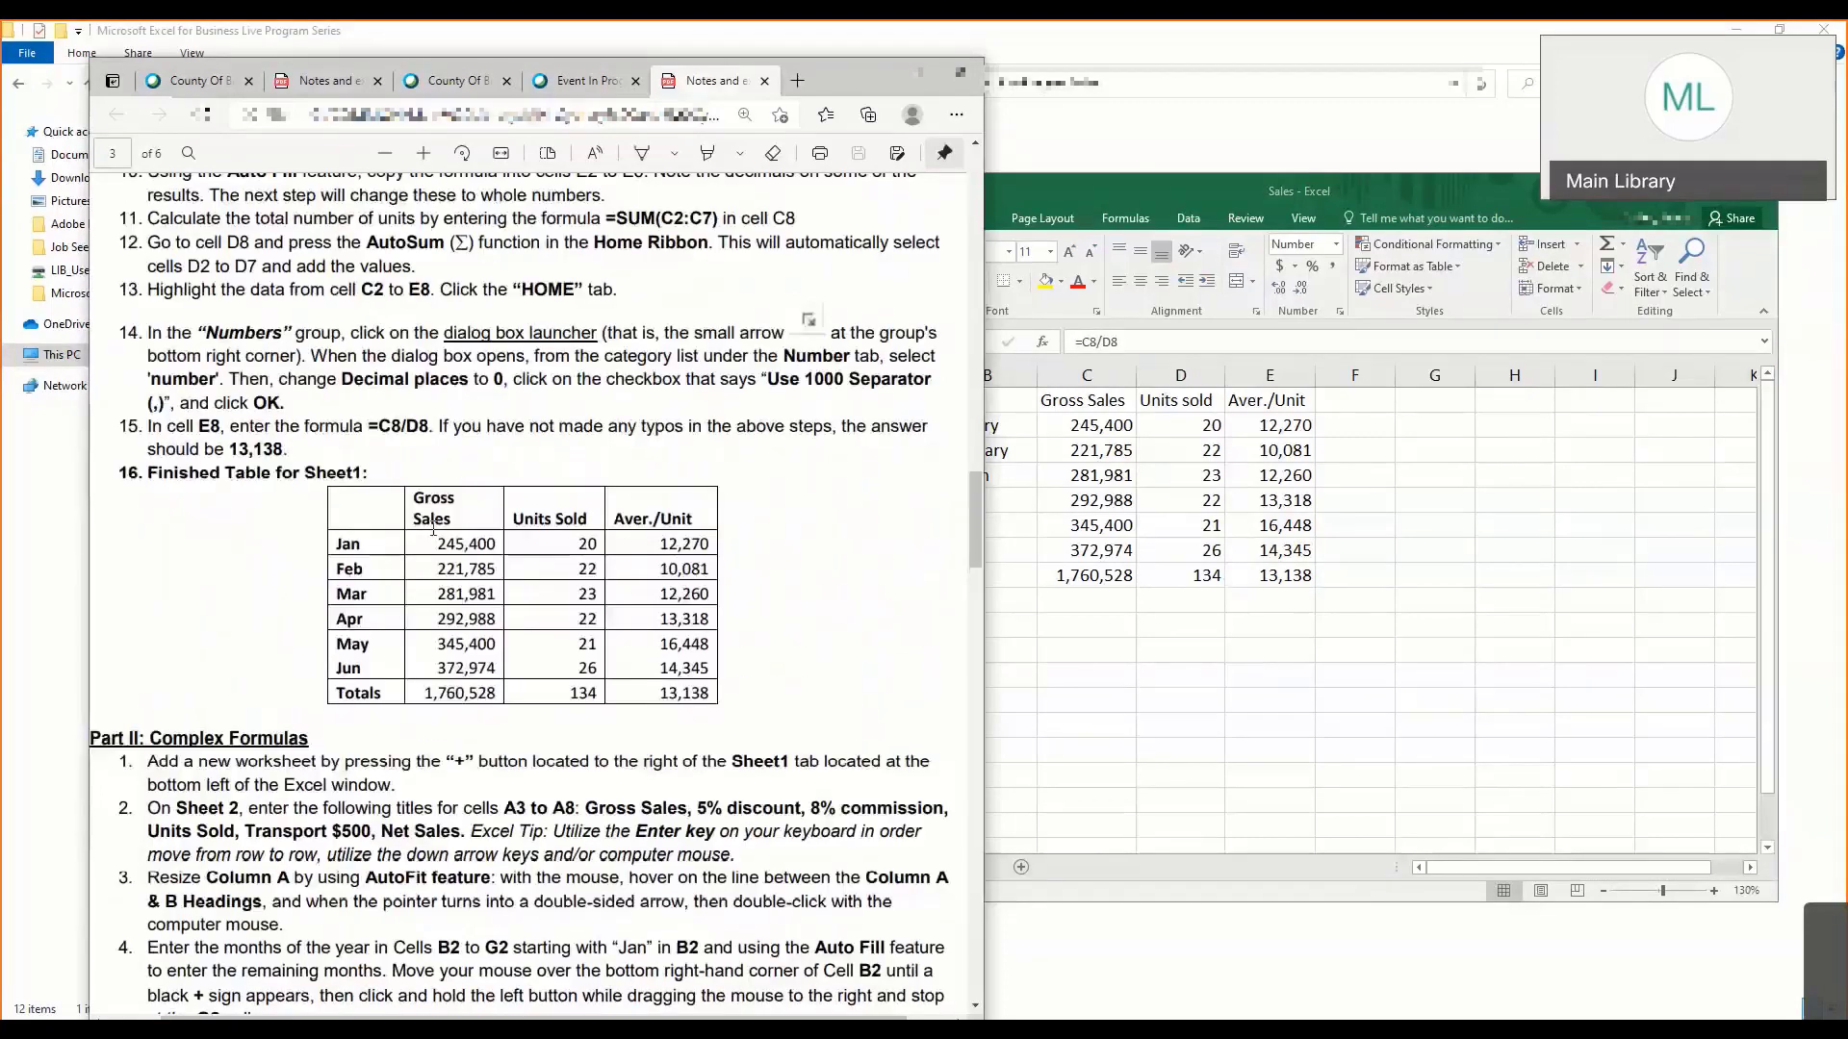
{"action": "left_click", "coordinate": [1191, 485]}
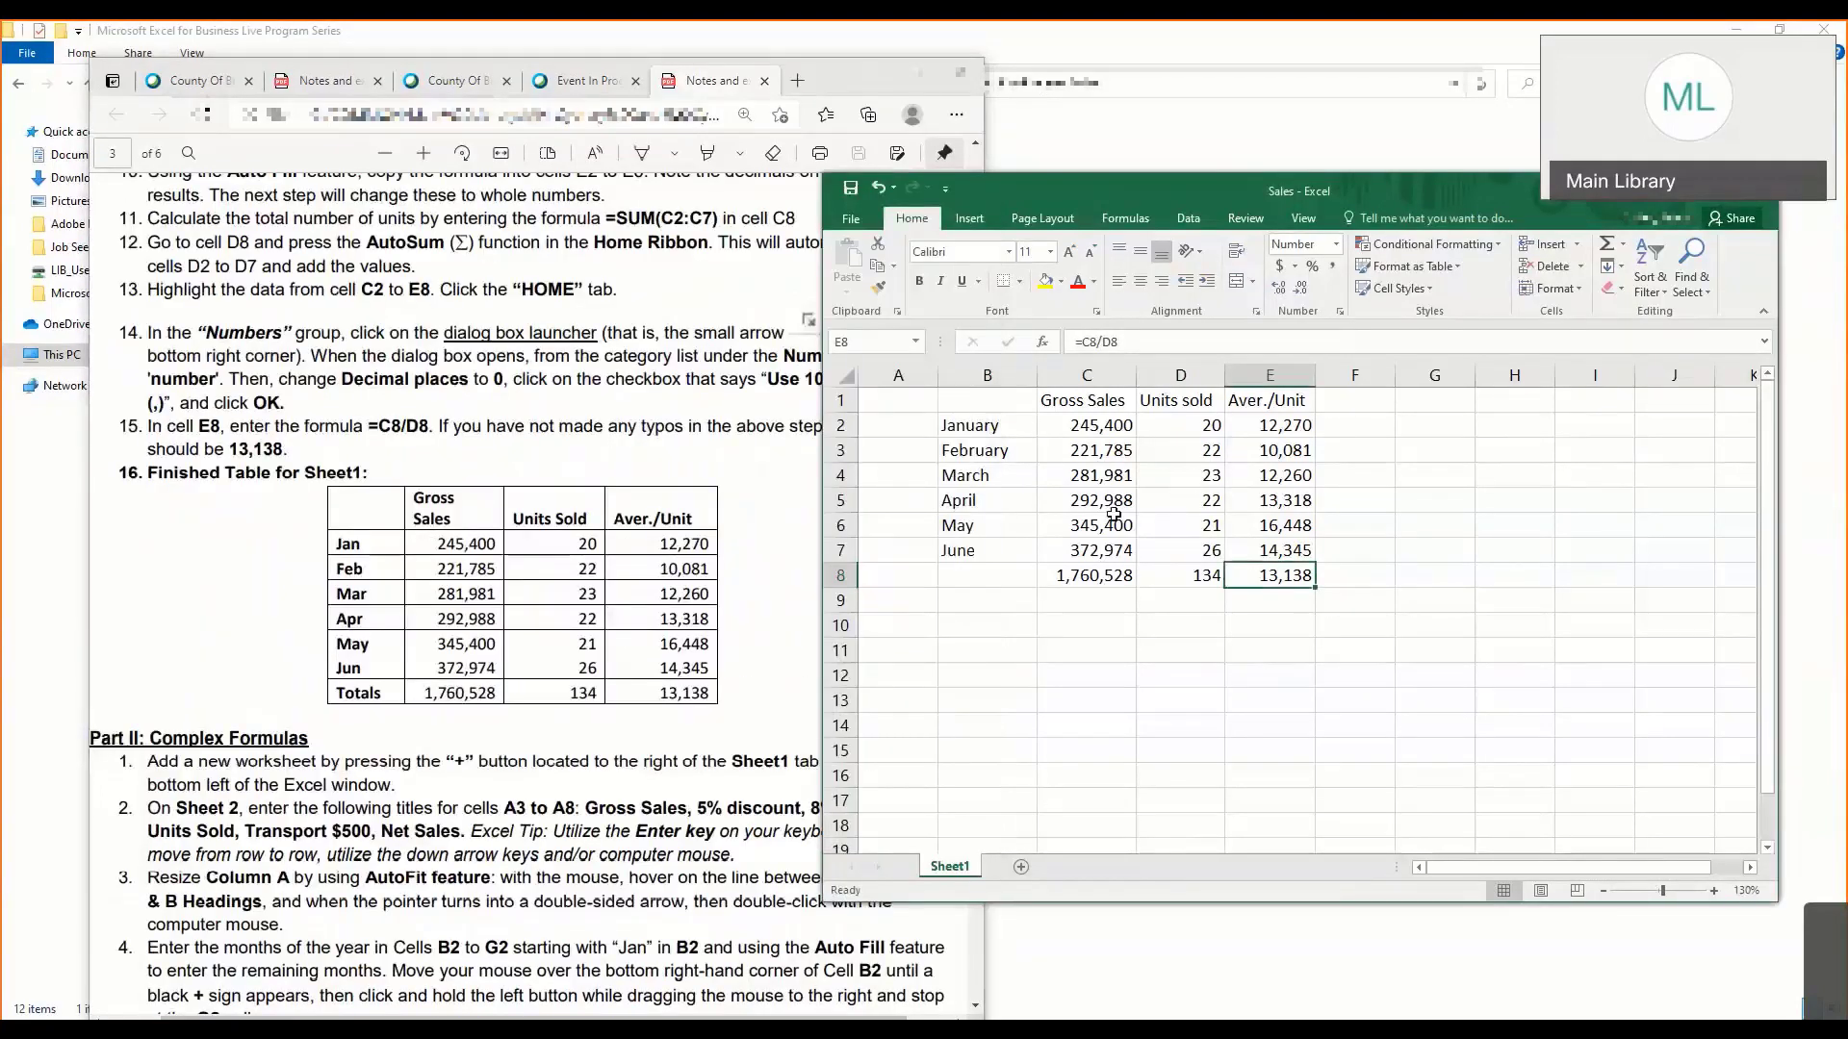
{"action": "left_click", "coordinate": [517, 641]}
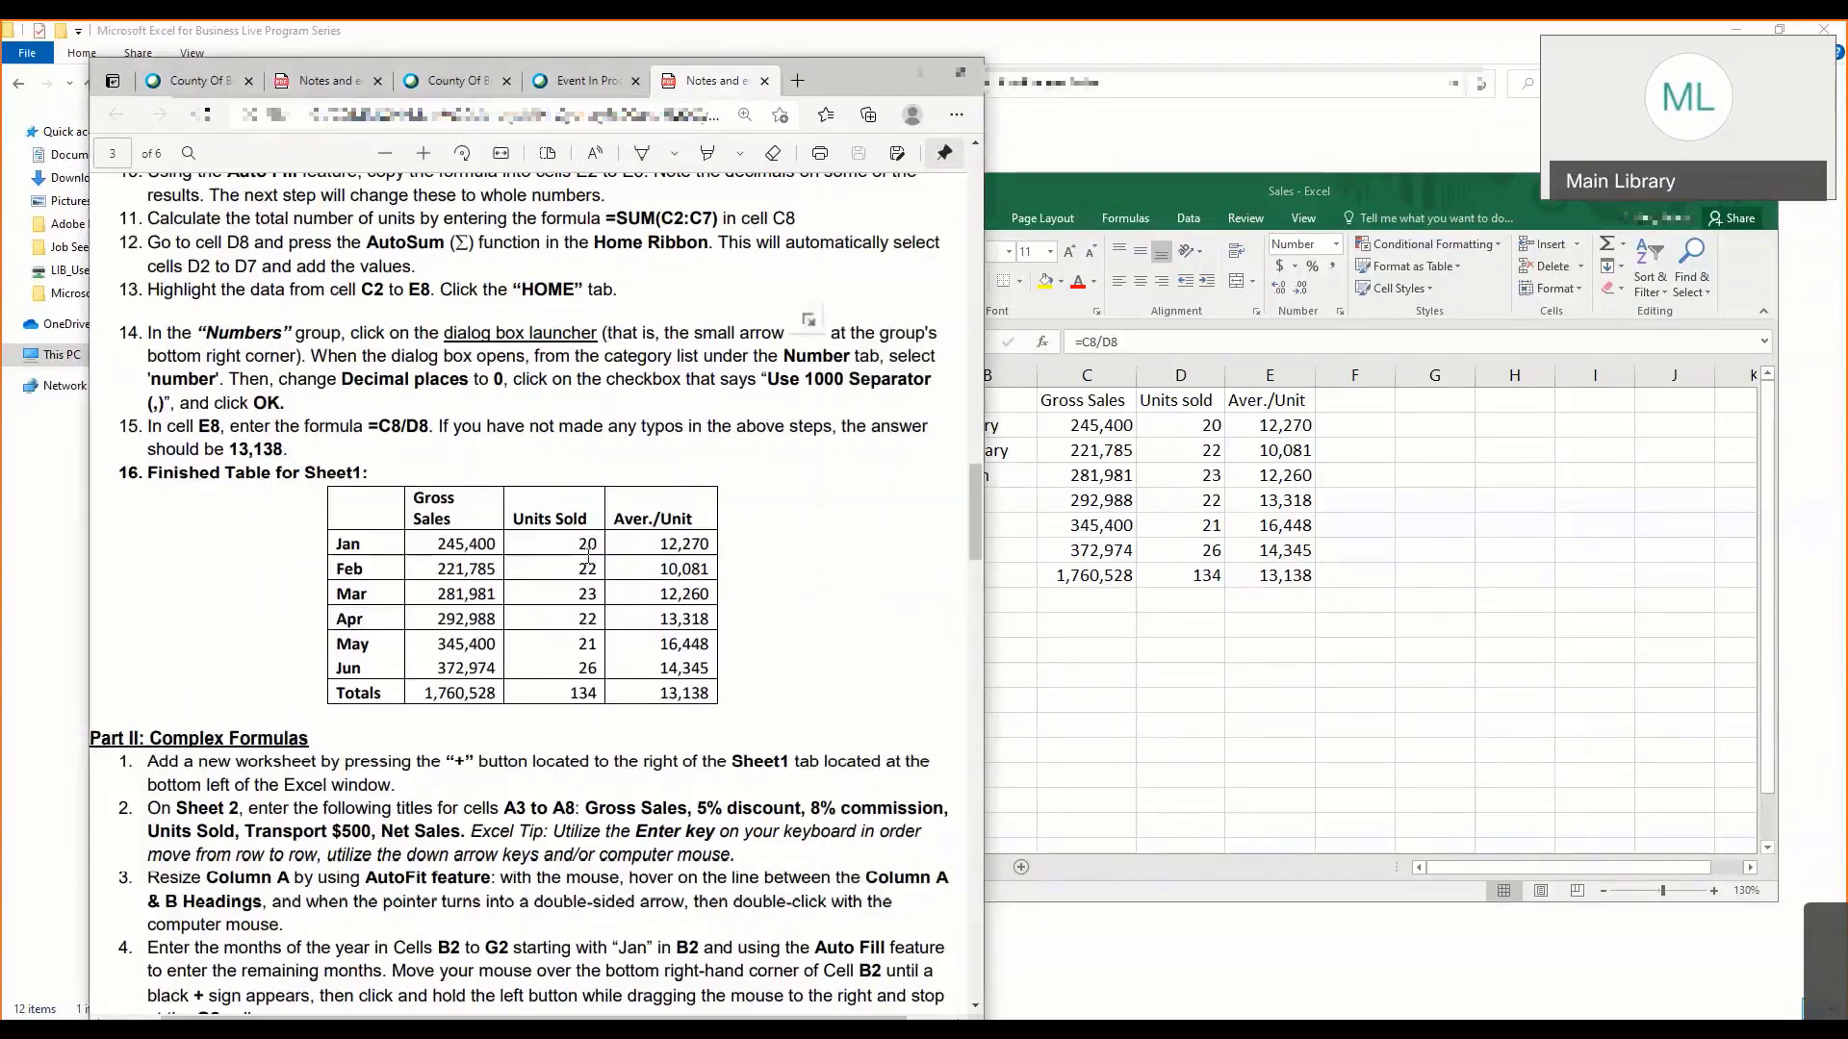
- Apply All Borders to the sales table in cells B1:E8 on Sheet1
{"action": "left_click", "coordinate": [1001, 419]}
{"action": "left_click", "coordinate": [1002, 407]}
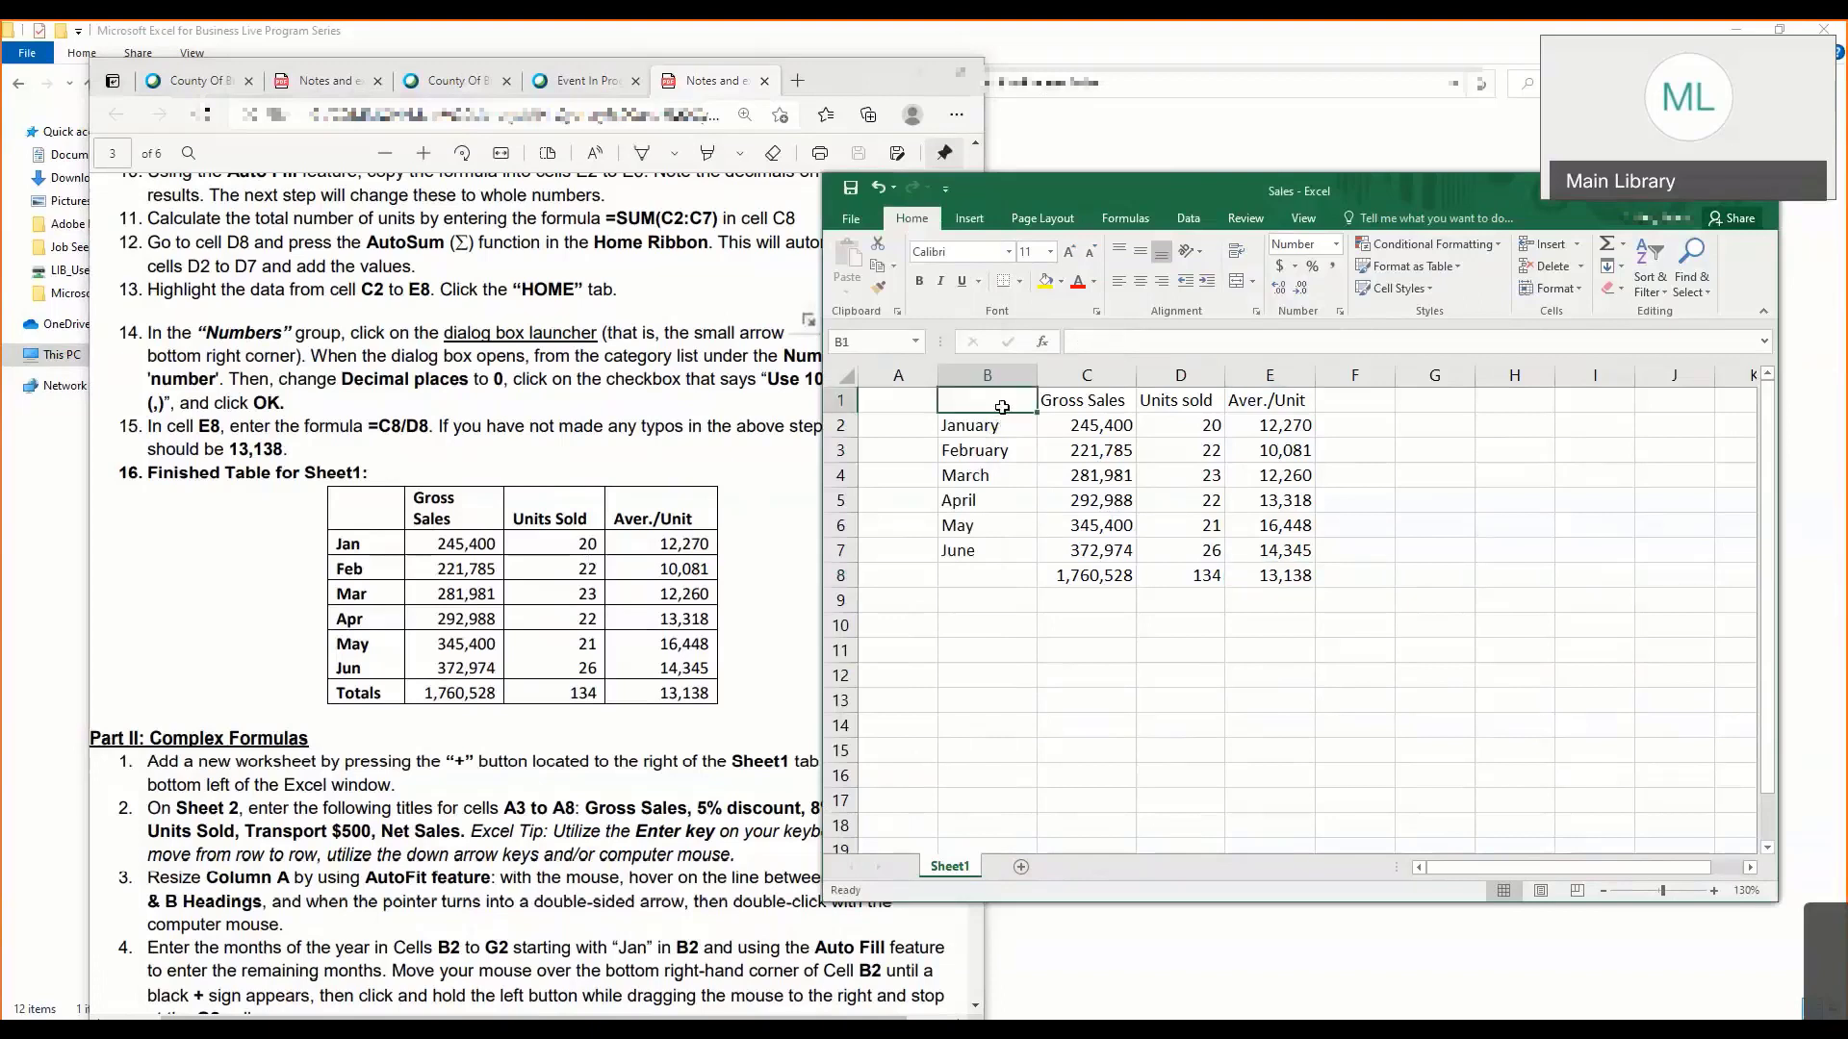
{"action": "left_click_drag", "start_coordinate": [1002, 407], "coordinate": [1285, 577]}
{"action": "left_click", "coordinate": [1013, 417]}
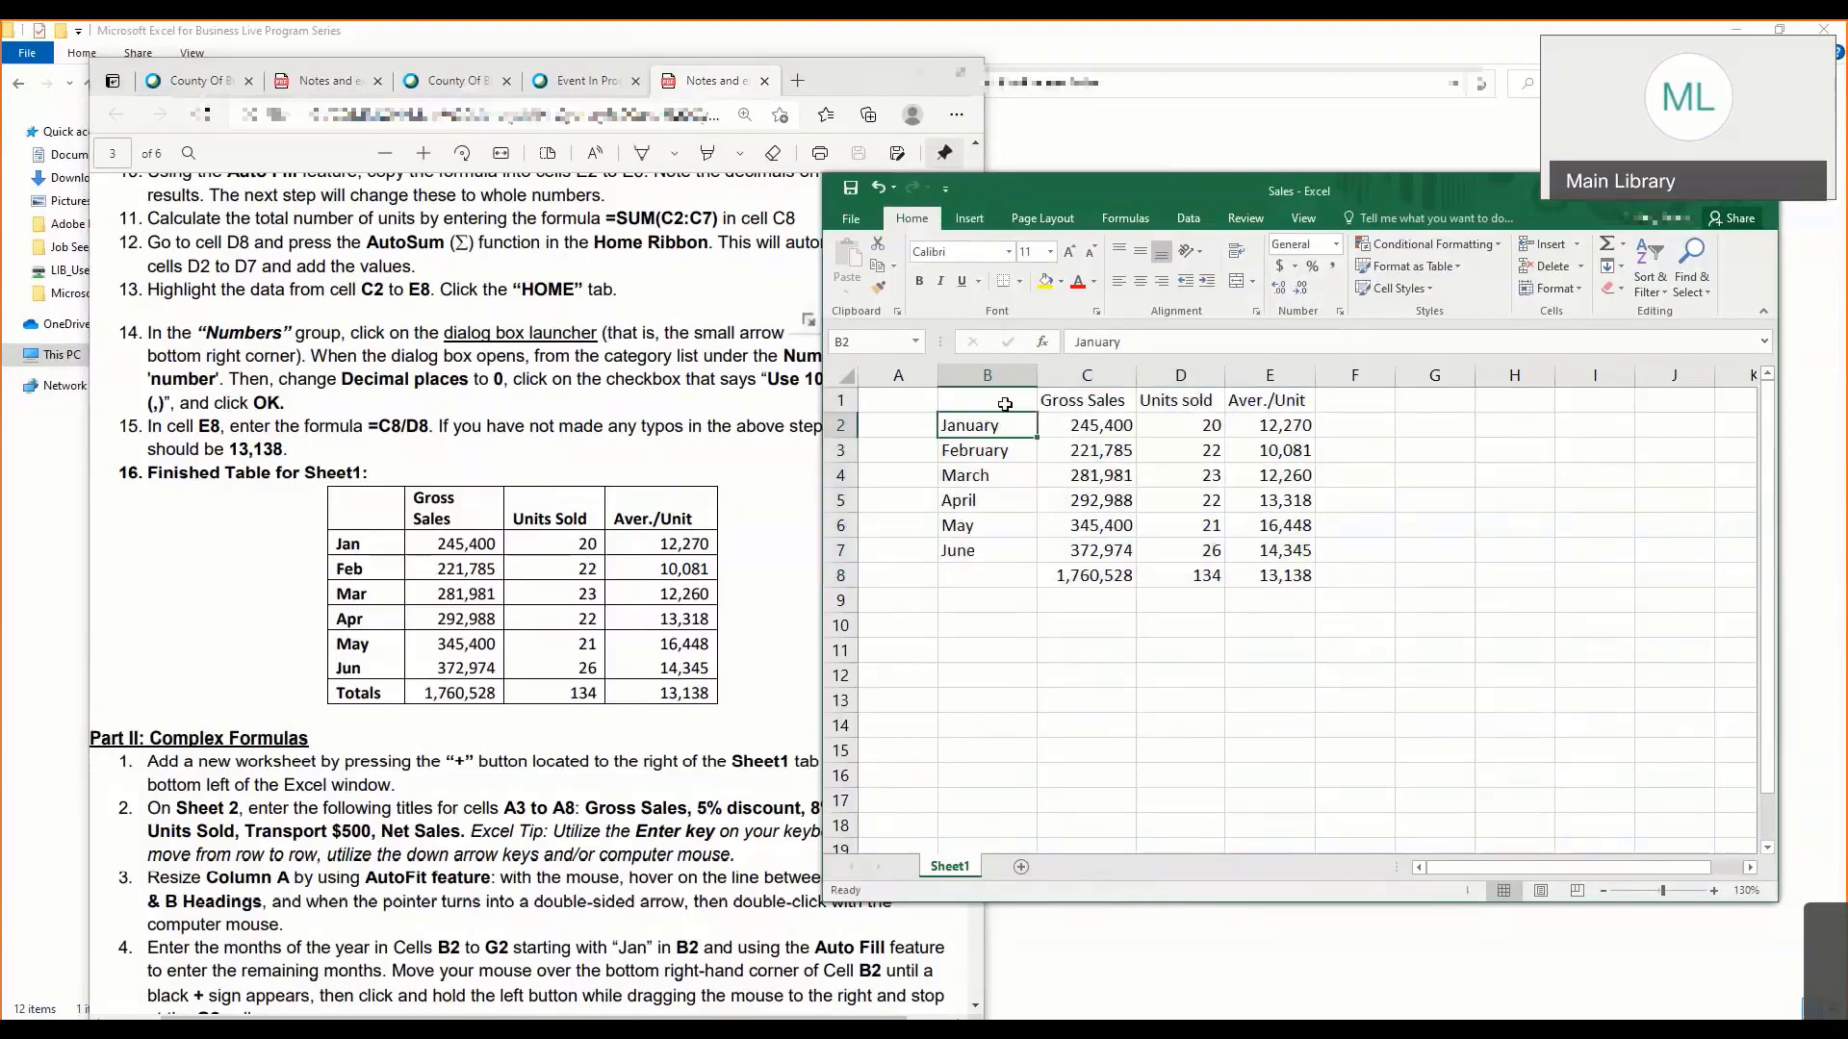
{"action": "left_click", "coordinate": [1004, 401]}
{"action": "left_click_drag", "start_coordinate": [1005, 401], "coordinate": [1230, 570]}
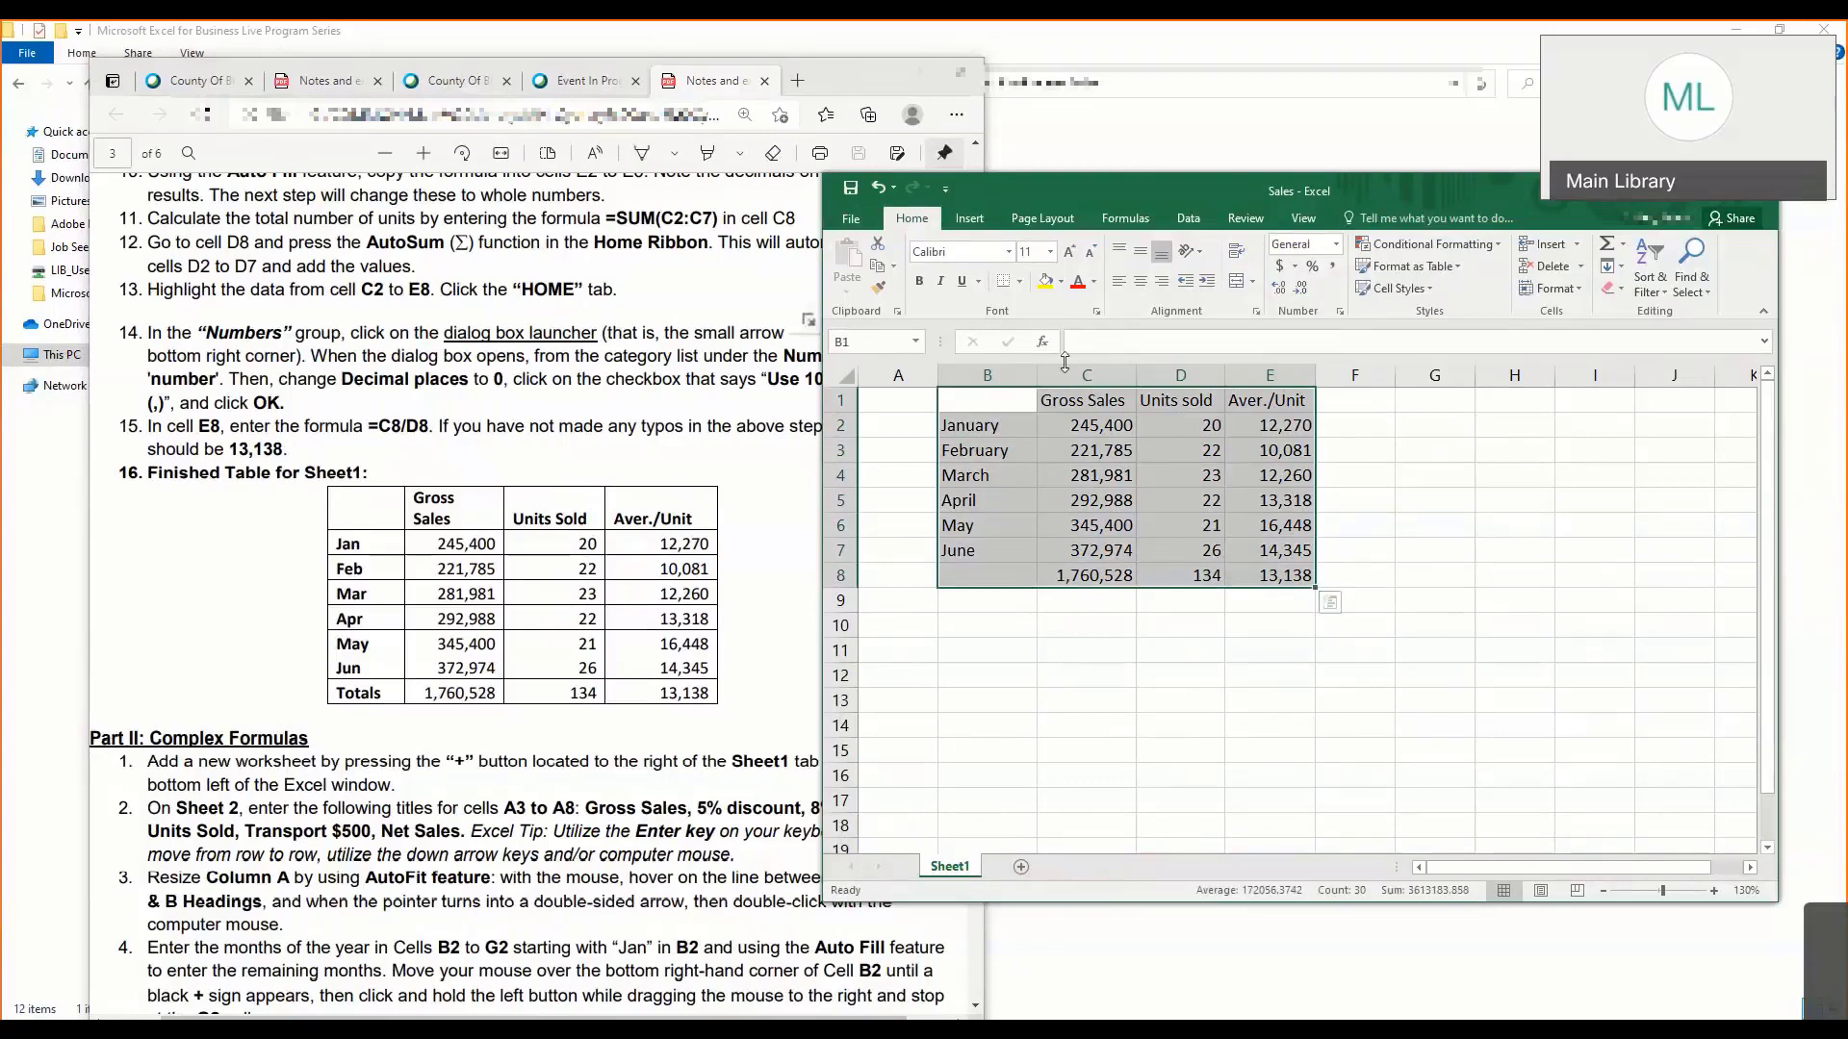
{"action": "left_click", "coordinate": [1020, 281]}
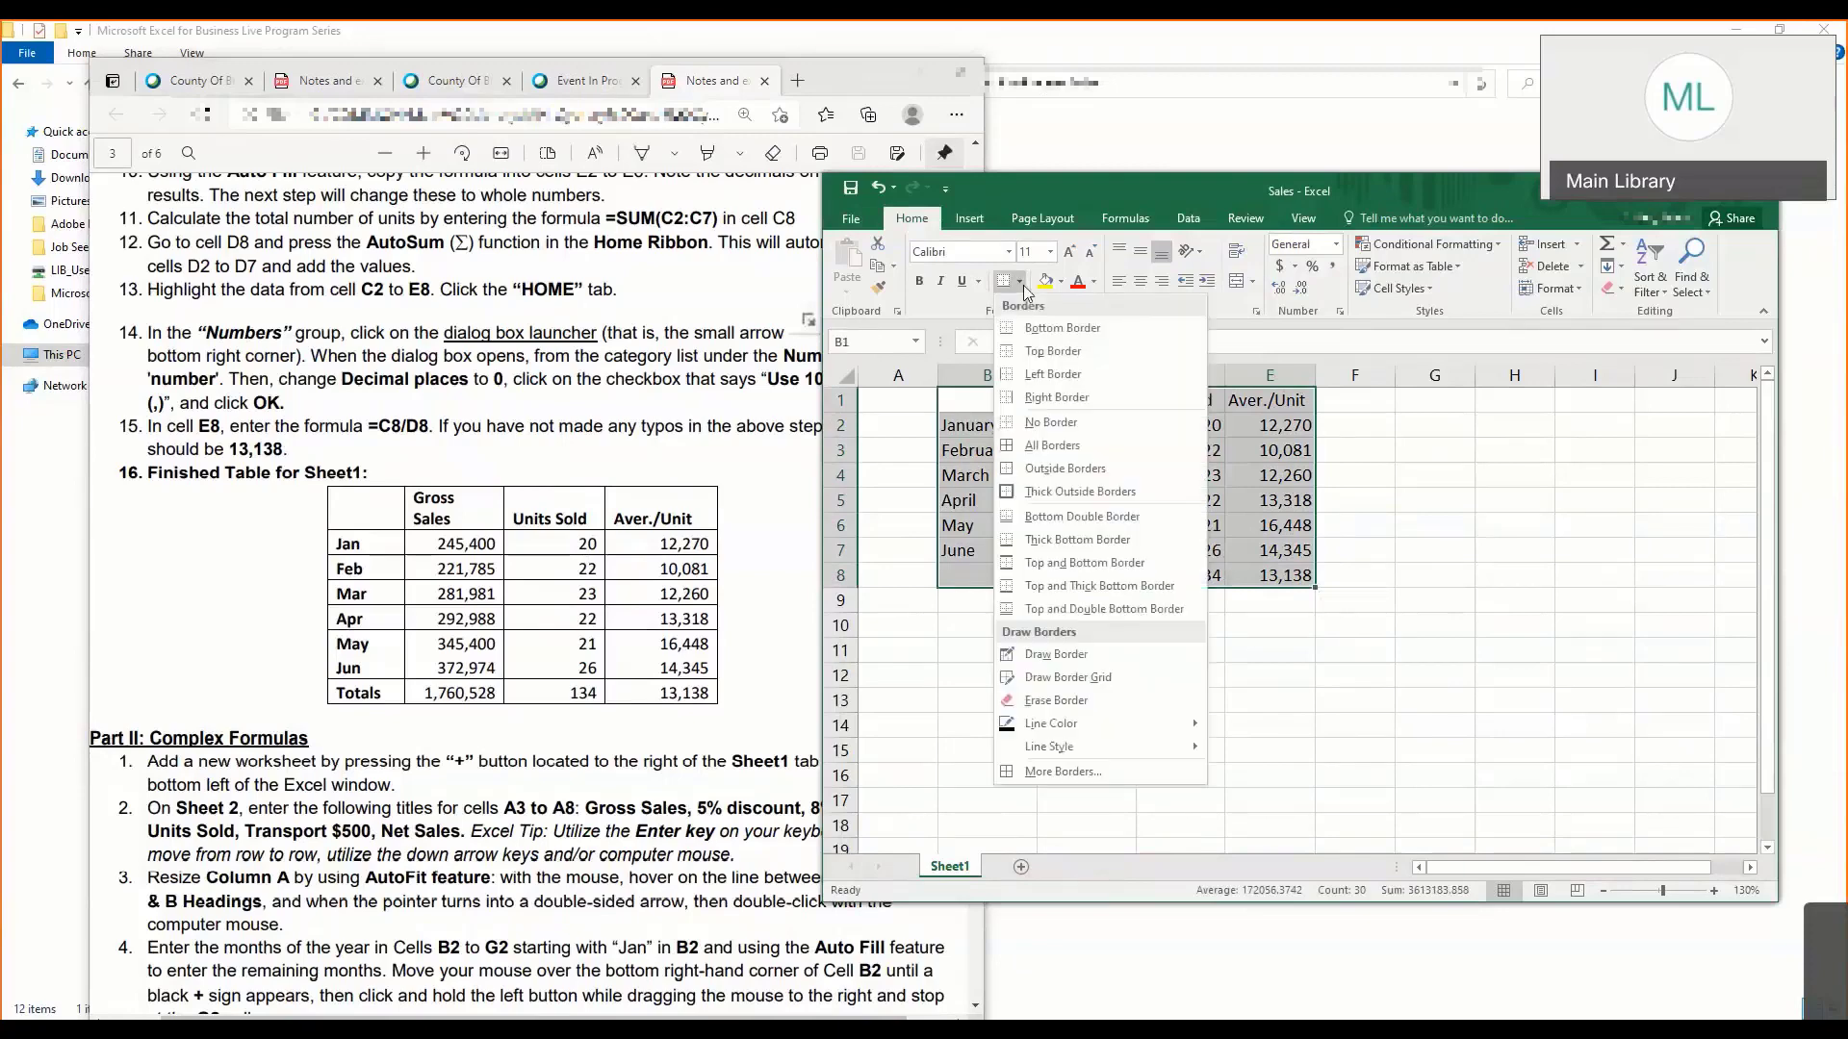
{"action": "left_click", "coordinate": [1078, 454]}
{"action": "left_click", "coordinate": [1188, 698]}
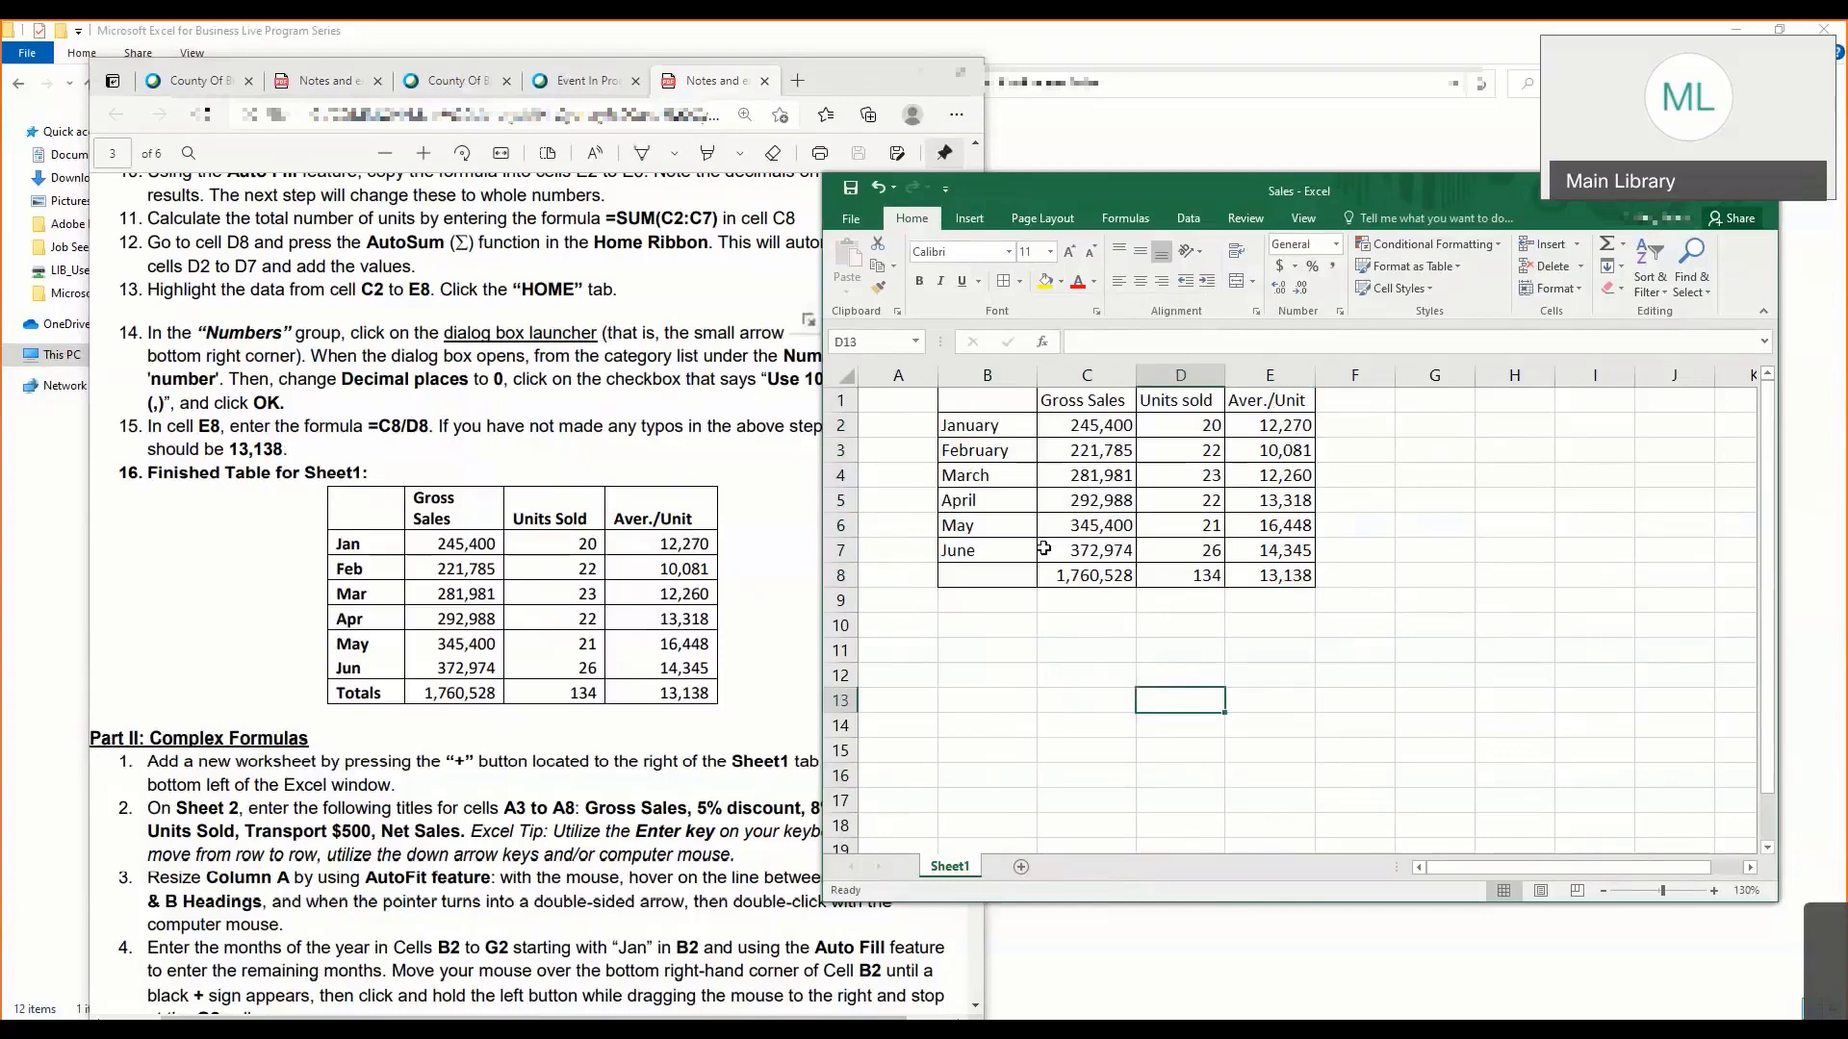
- Add a new worksheet after Sheet1 and switch between the two sheets, ending on Sheet2
{"action": "left_click", "coordinate": [566, 743]}
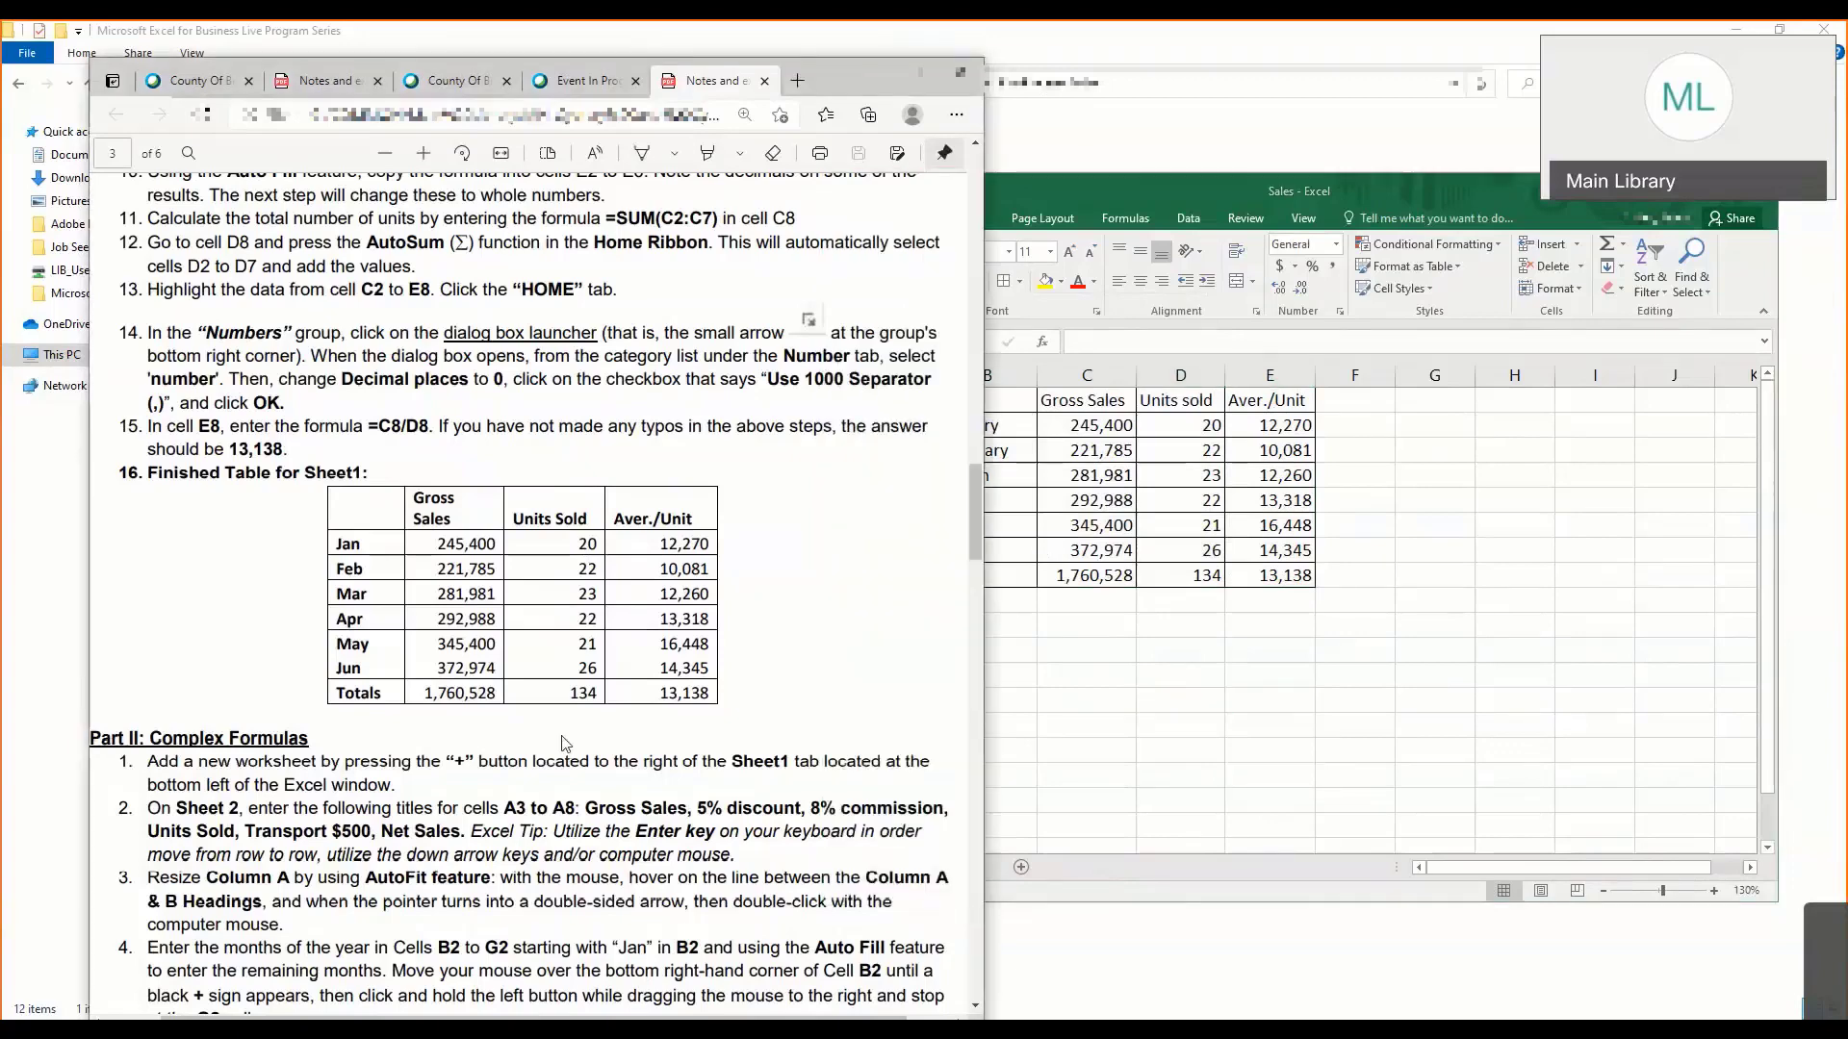
{"action": "left_click", "coordinate": [1009, 691]}
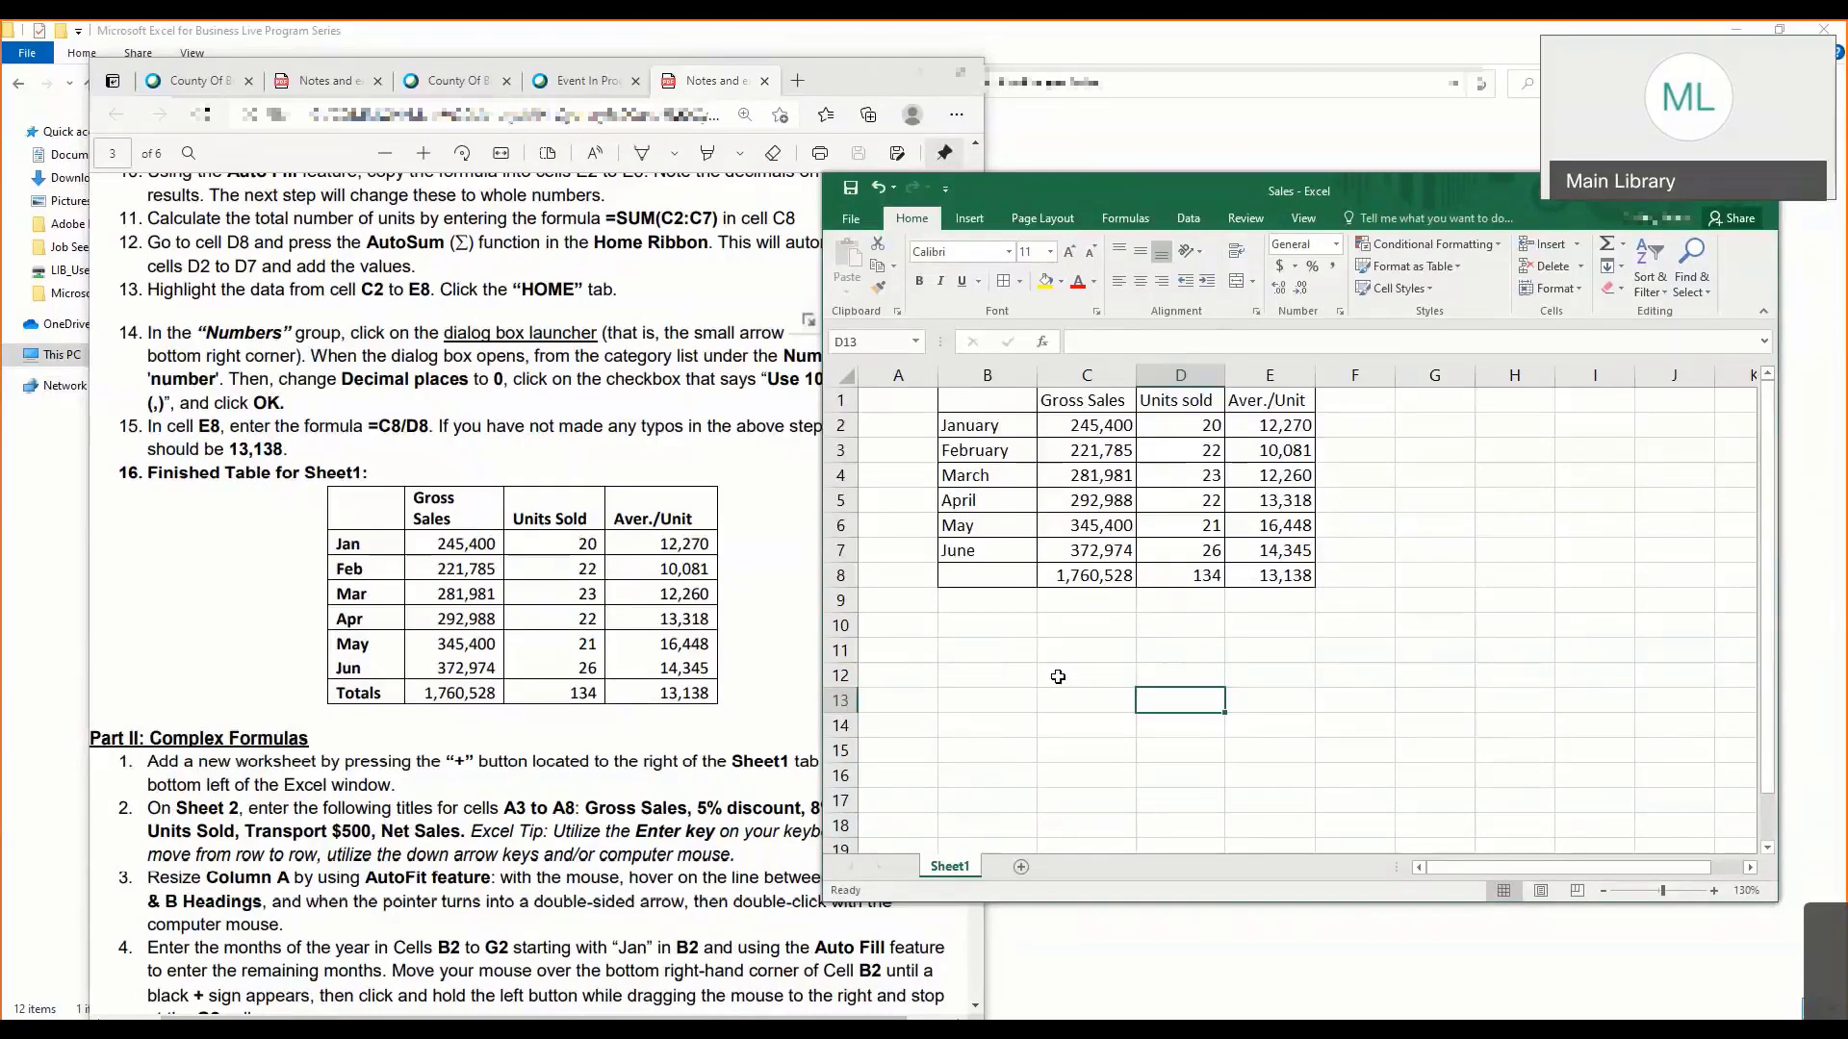
{"action": "left_click", "coordinate": [1021, 871]}
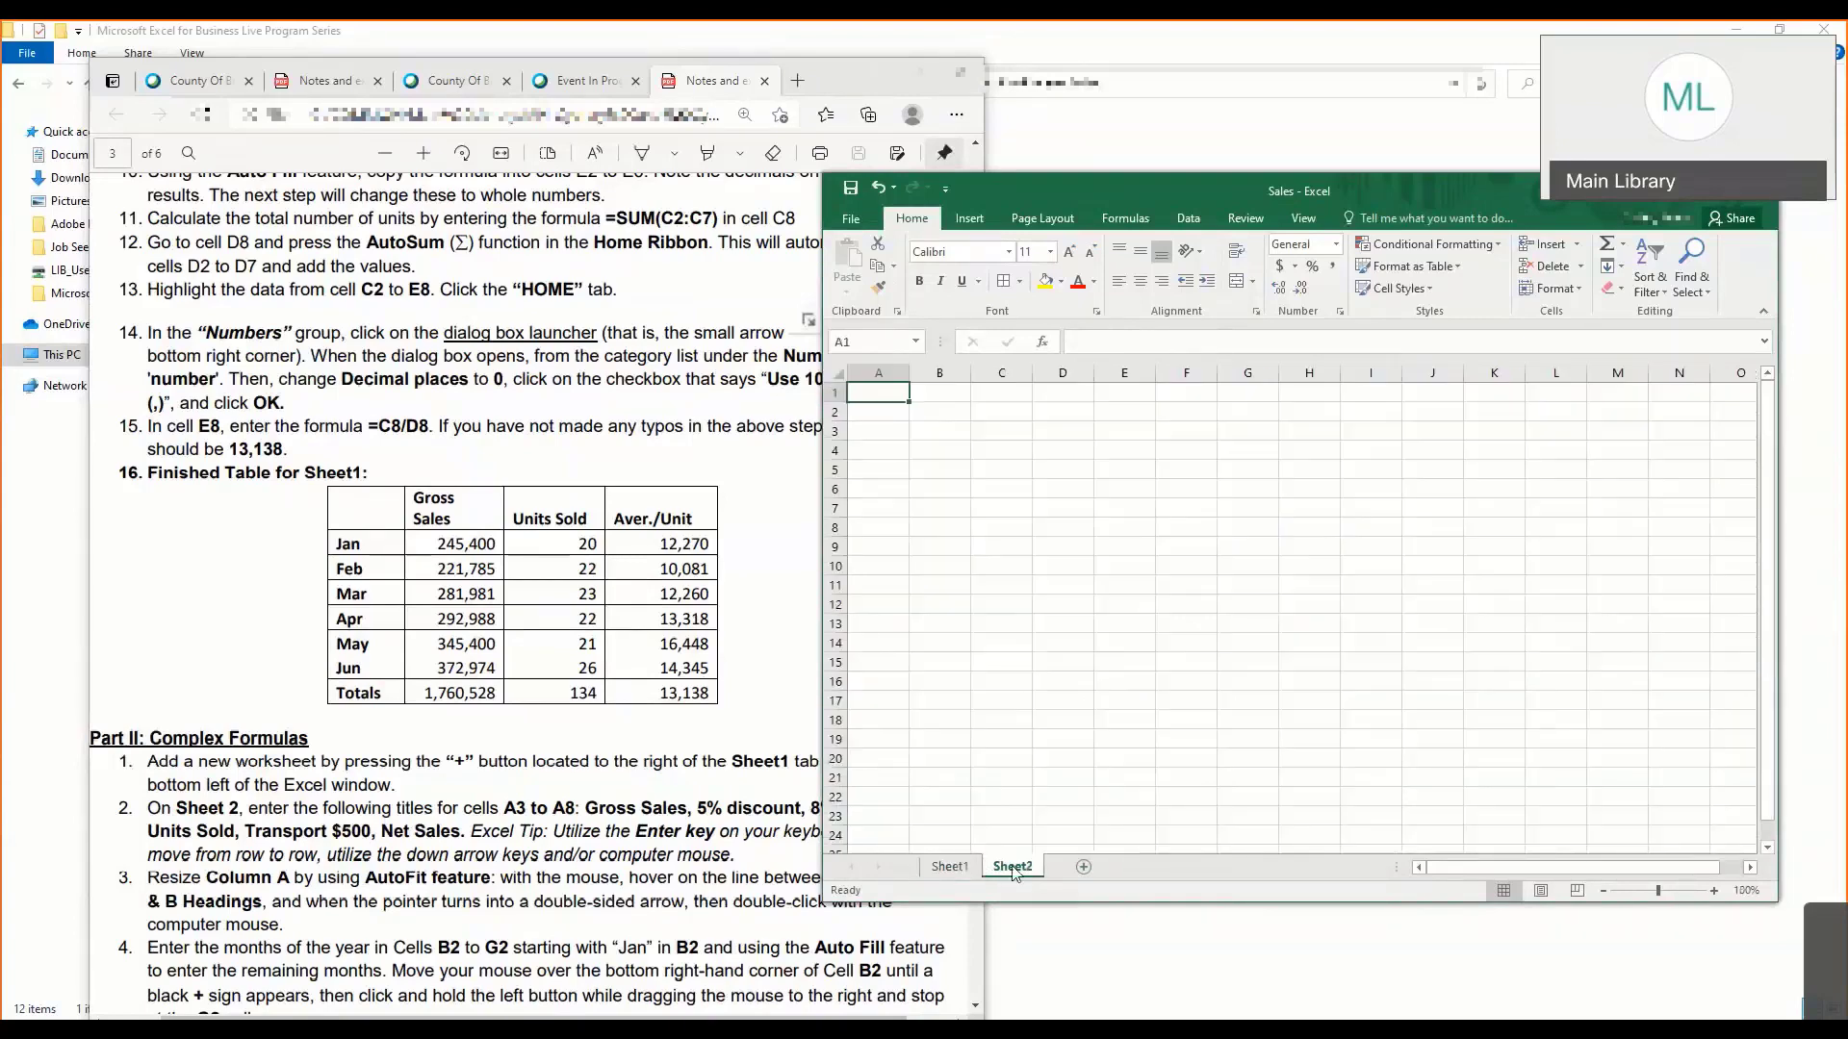
{"action": "left_click", "coordinate": [959, 869]}
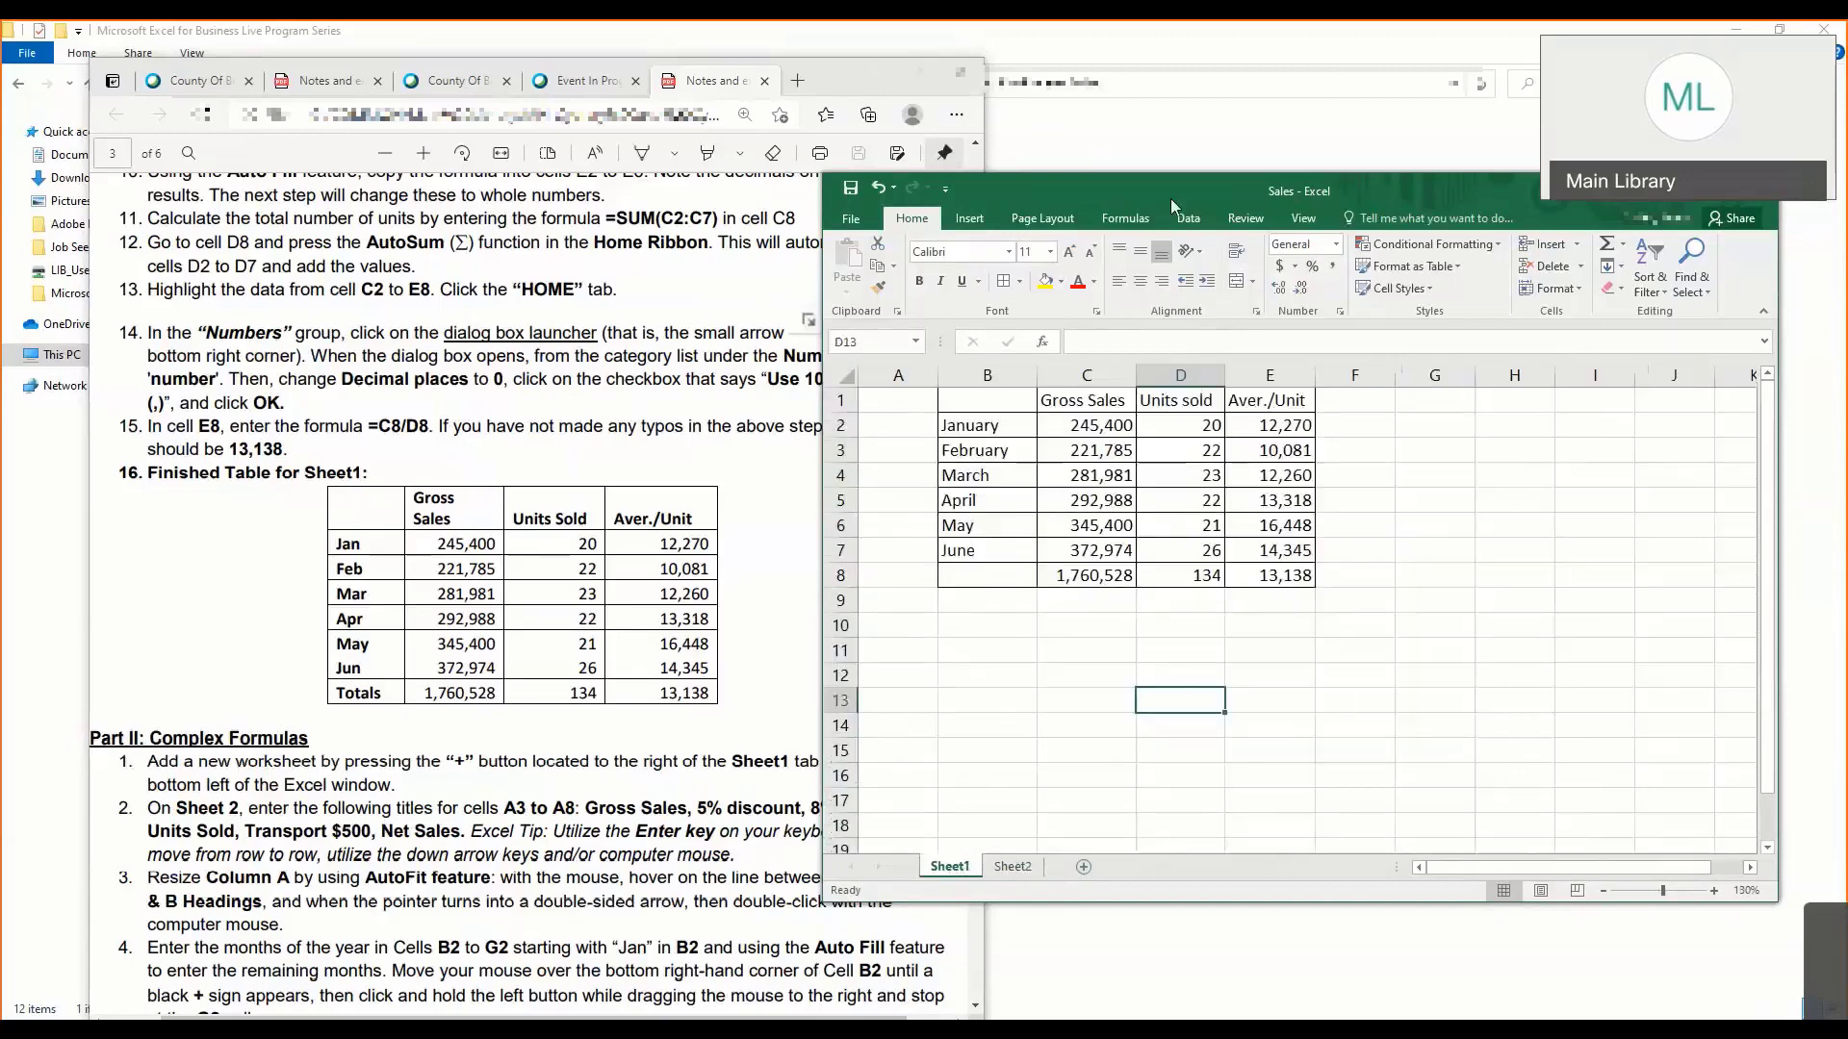
{"action": "left_click_drag", "start_coordinate": [1064, 189], "coordinate": [897, 181]}
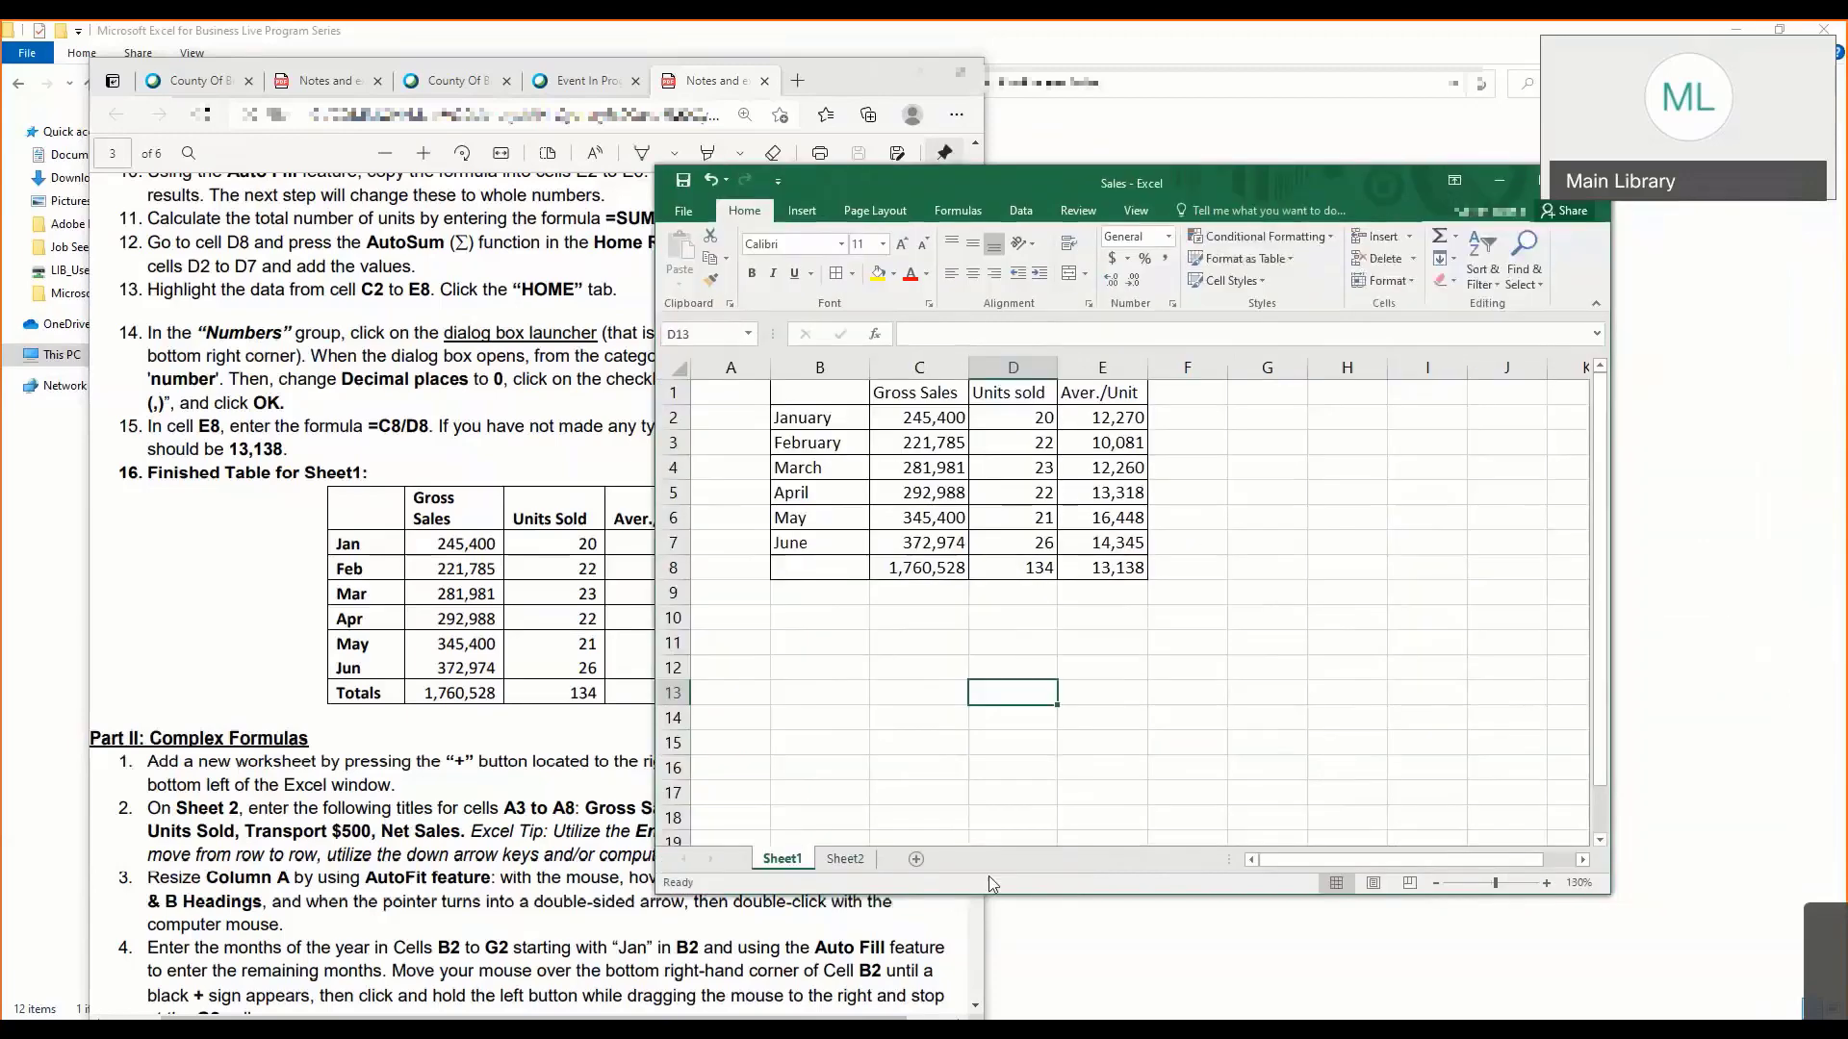
{"action": "left_click", "coordinate": [845, 864]}
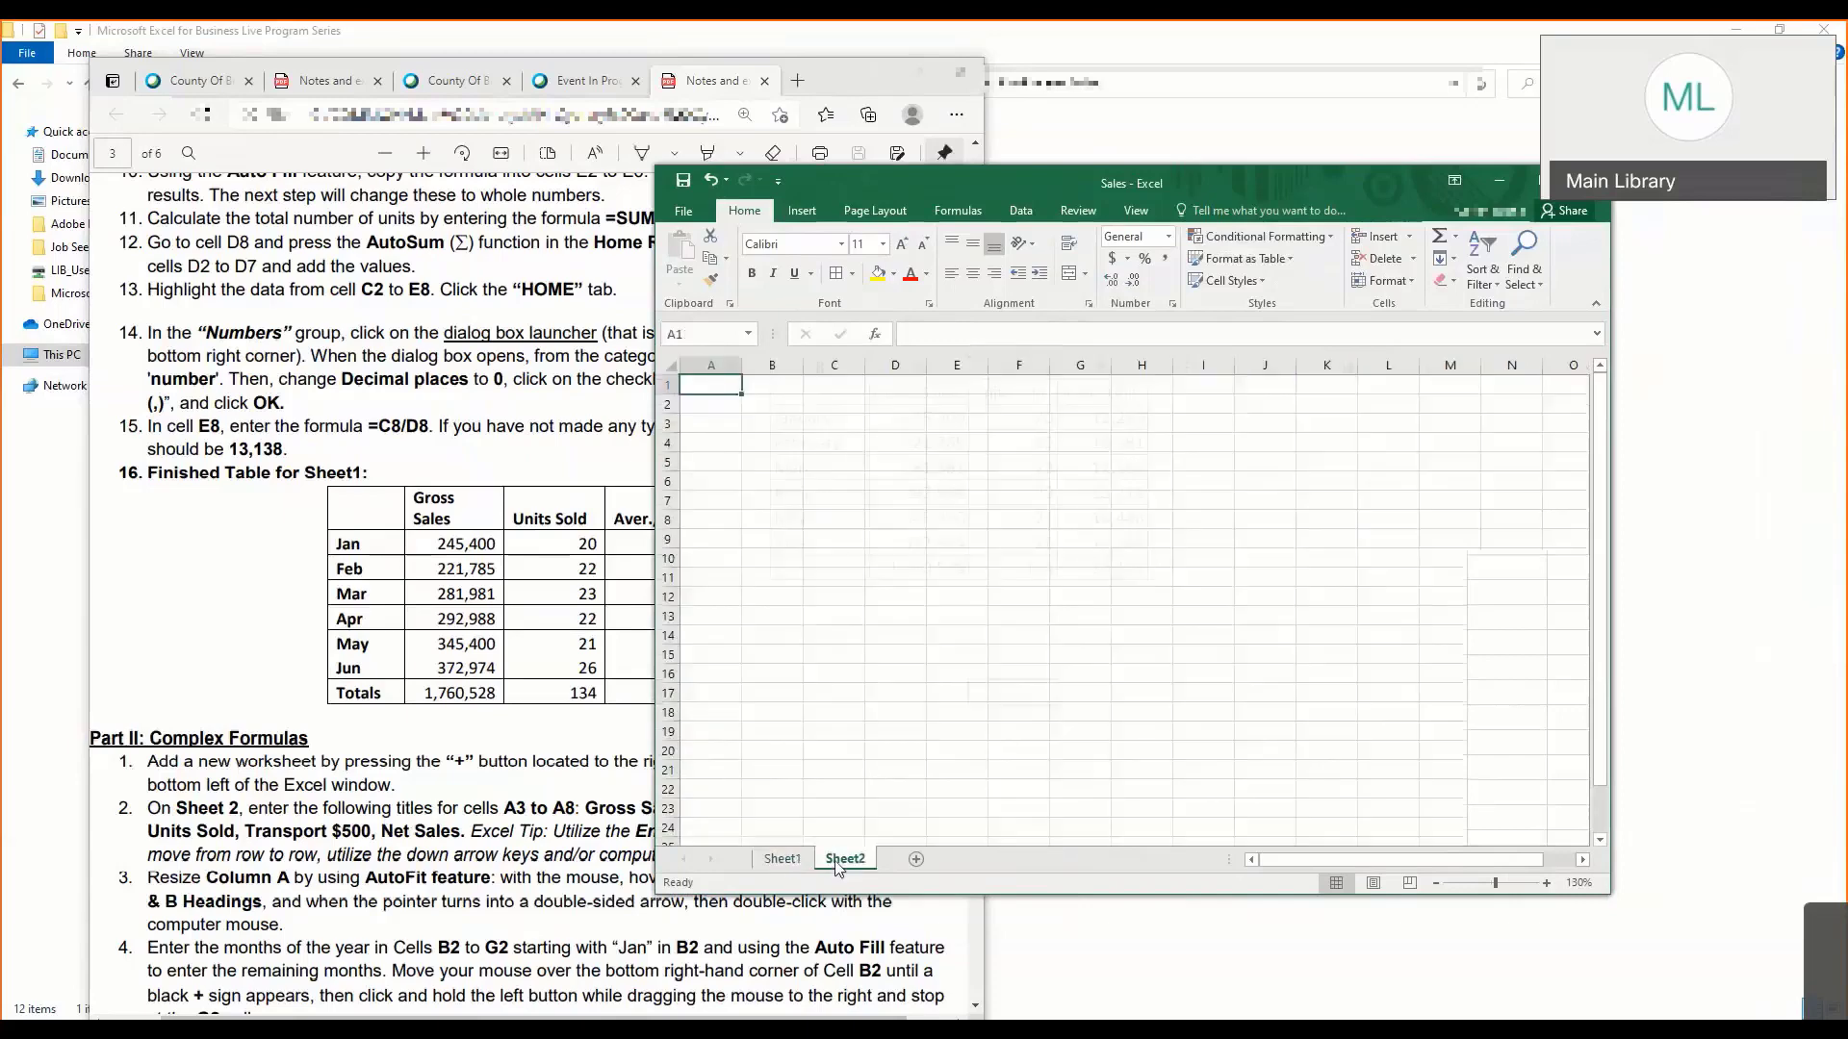
{"action": "left_click", "coordinate": [803, 863]}
{"action": "left_click", "coordinate": [845, 860]}
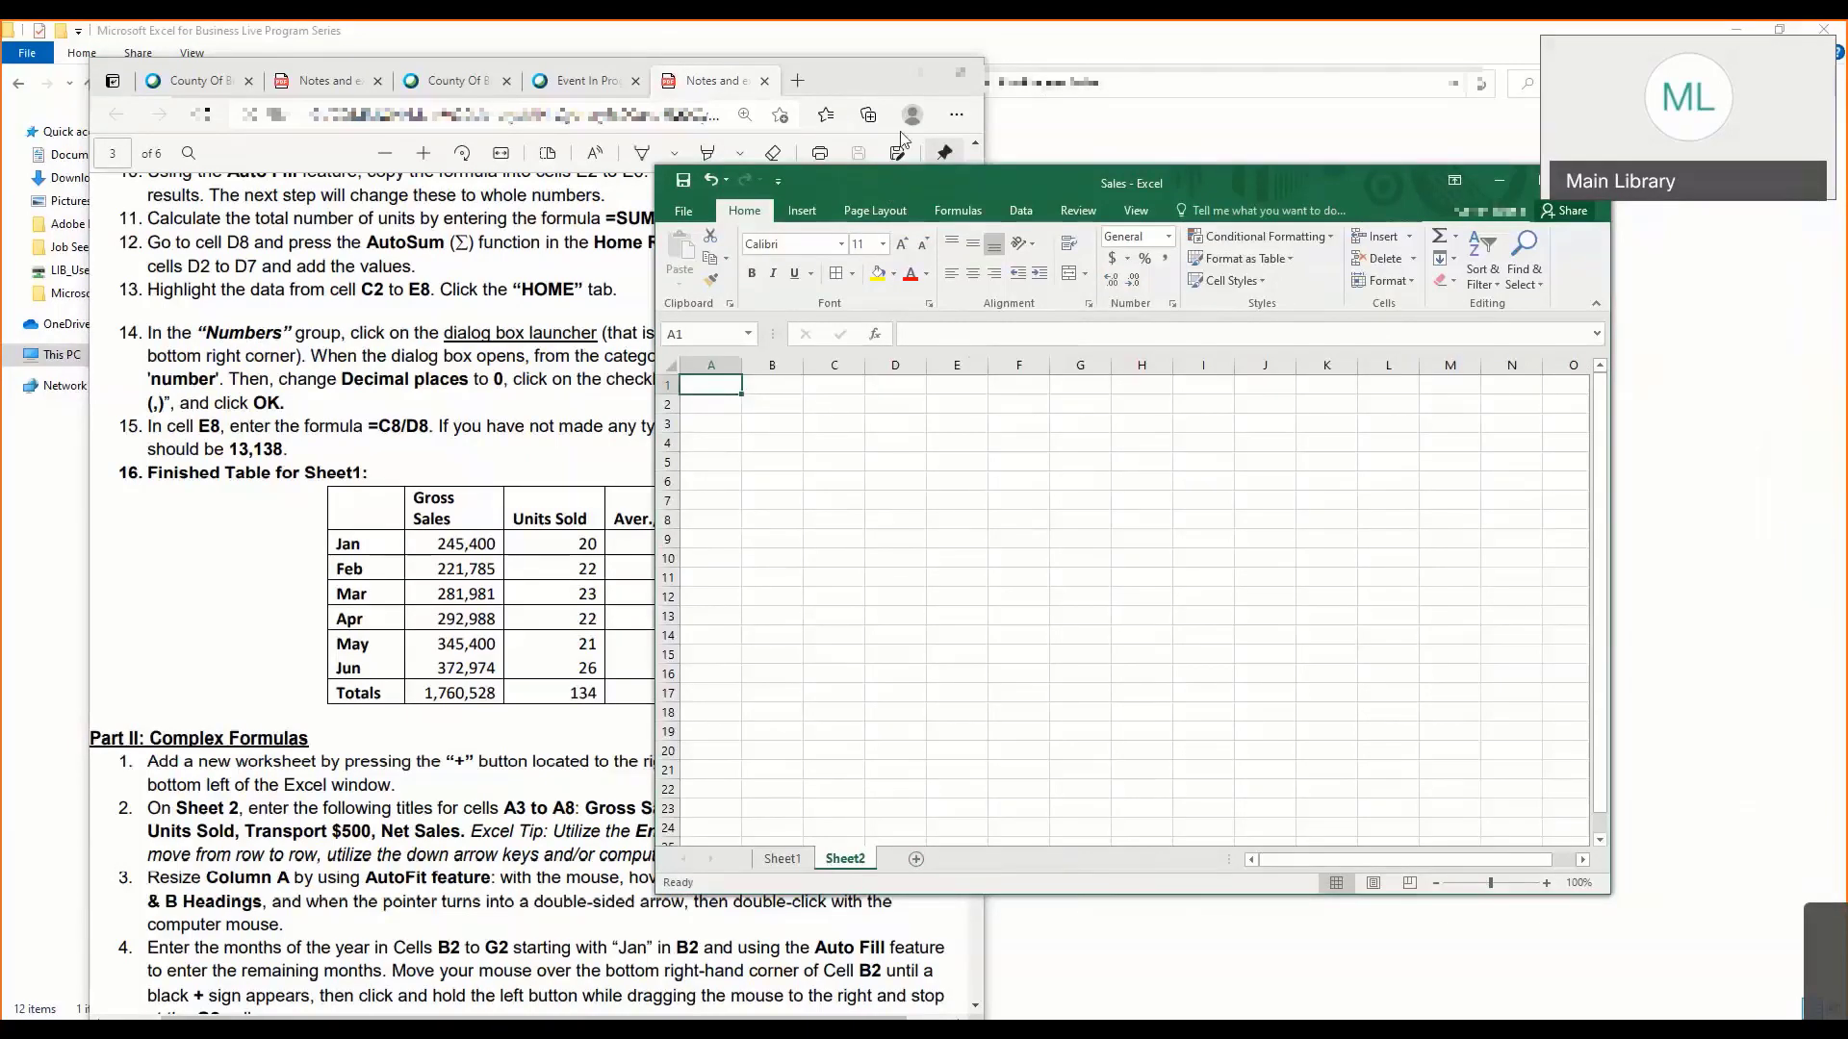
- Shorten and reposition the workbook window so the Part II instructions in the notes are uncovered
{"action": "left_click_drag", "start_coordinate": [1007, 183], "coordinate": [1021, 113]}
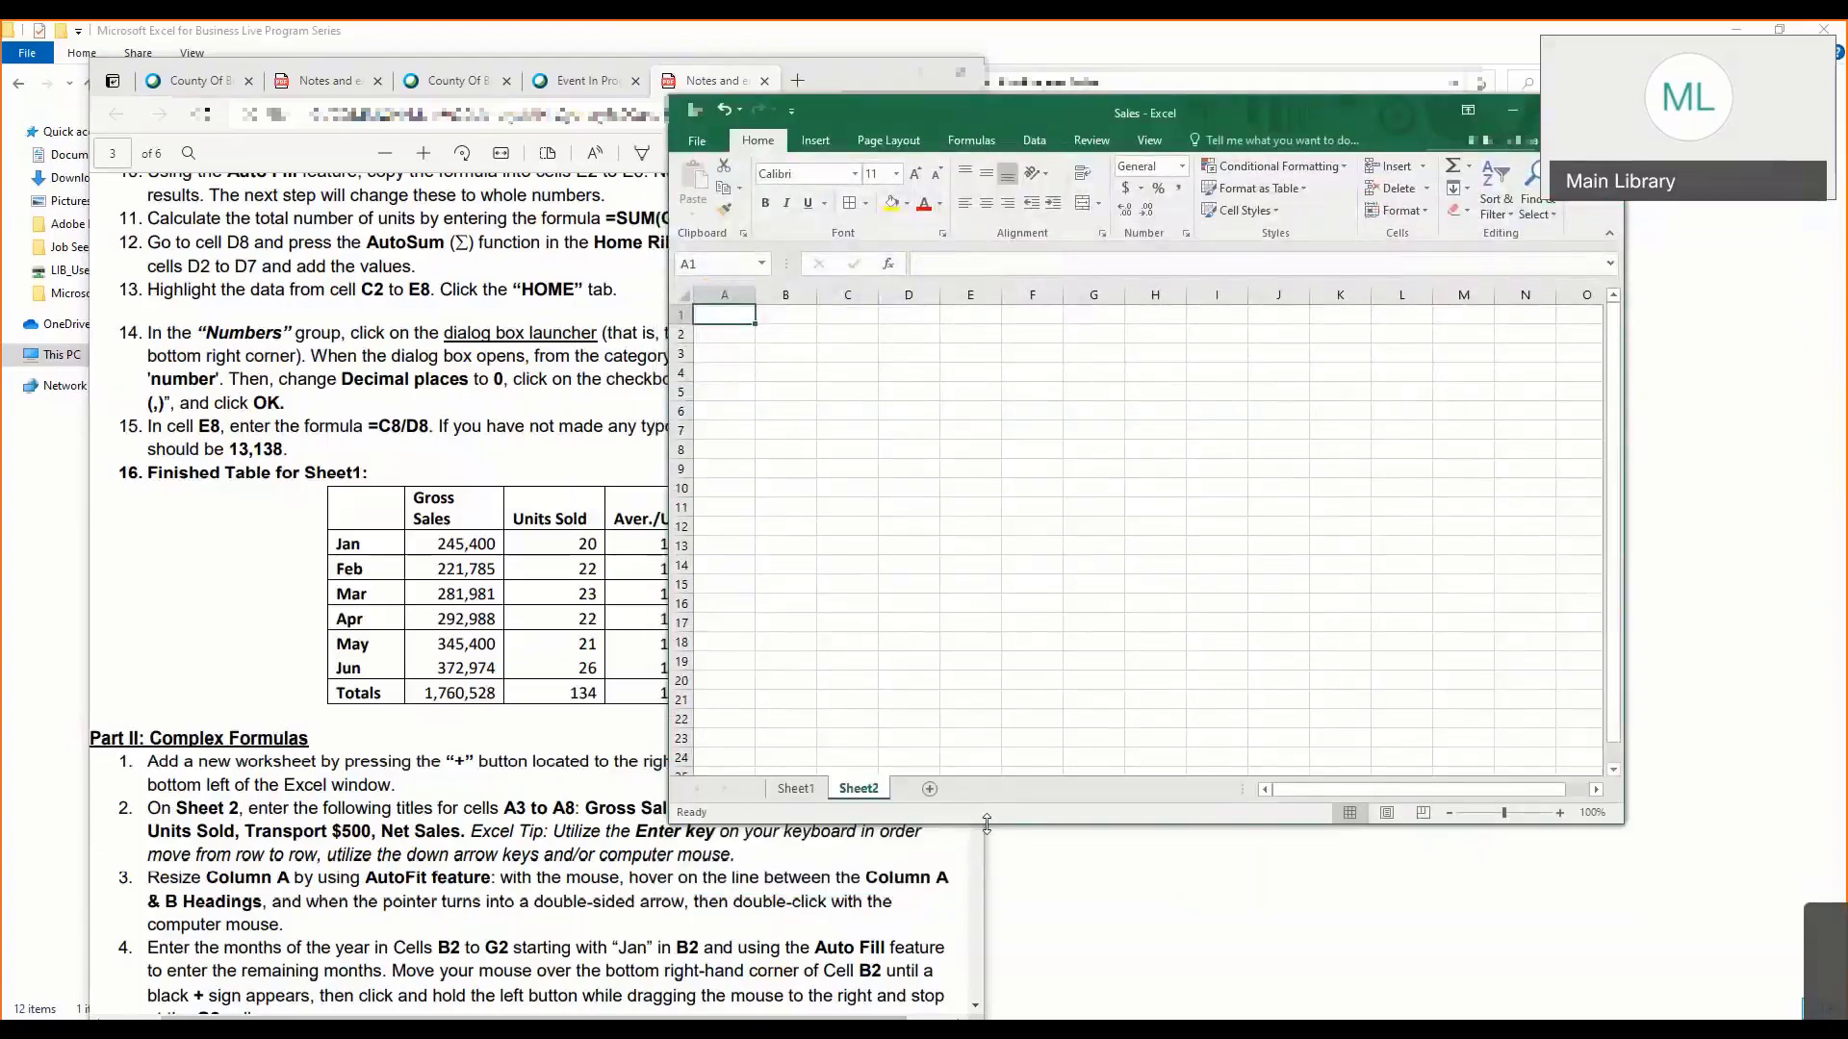
{"action": "left_click_drag", "start_coordinate": [972, 729], "coordinate": [977, 692]}
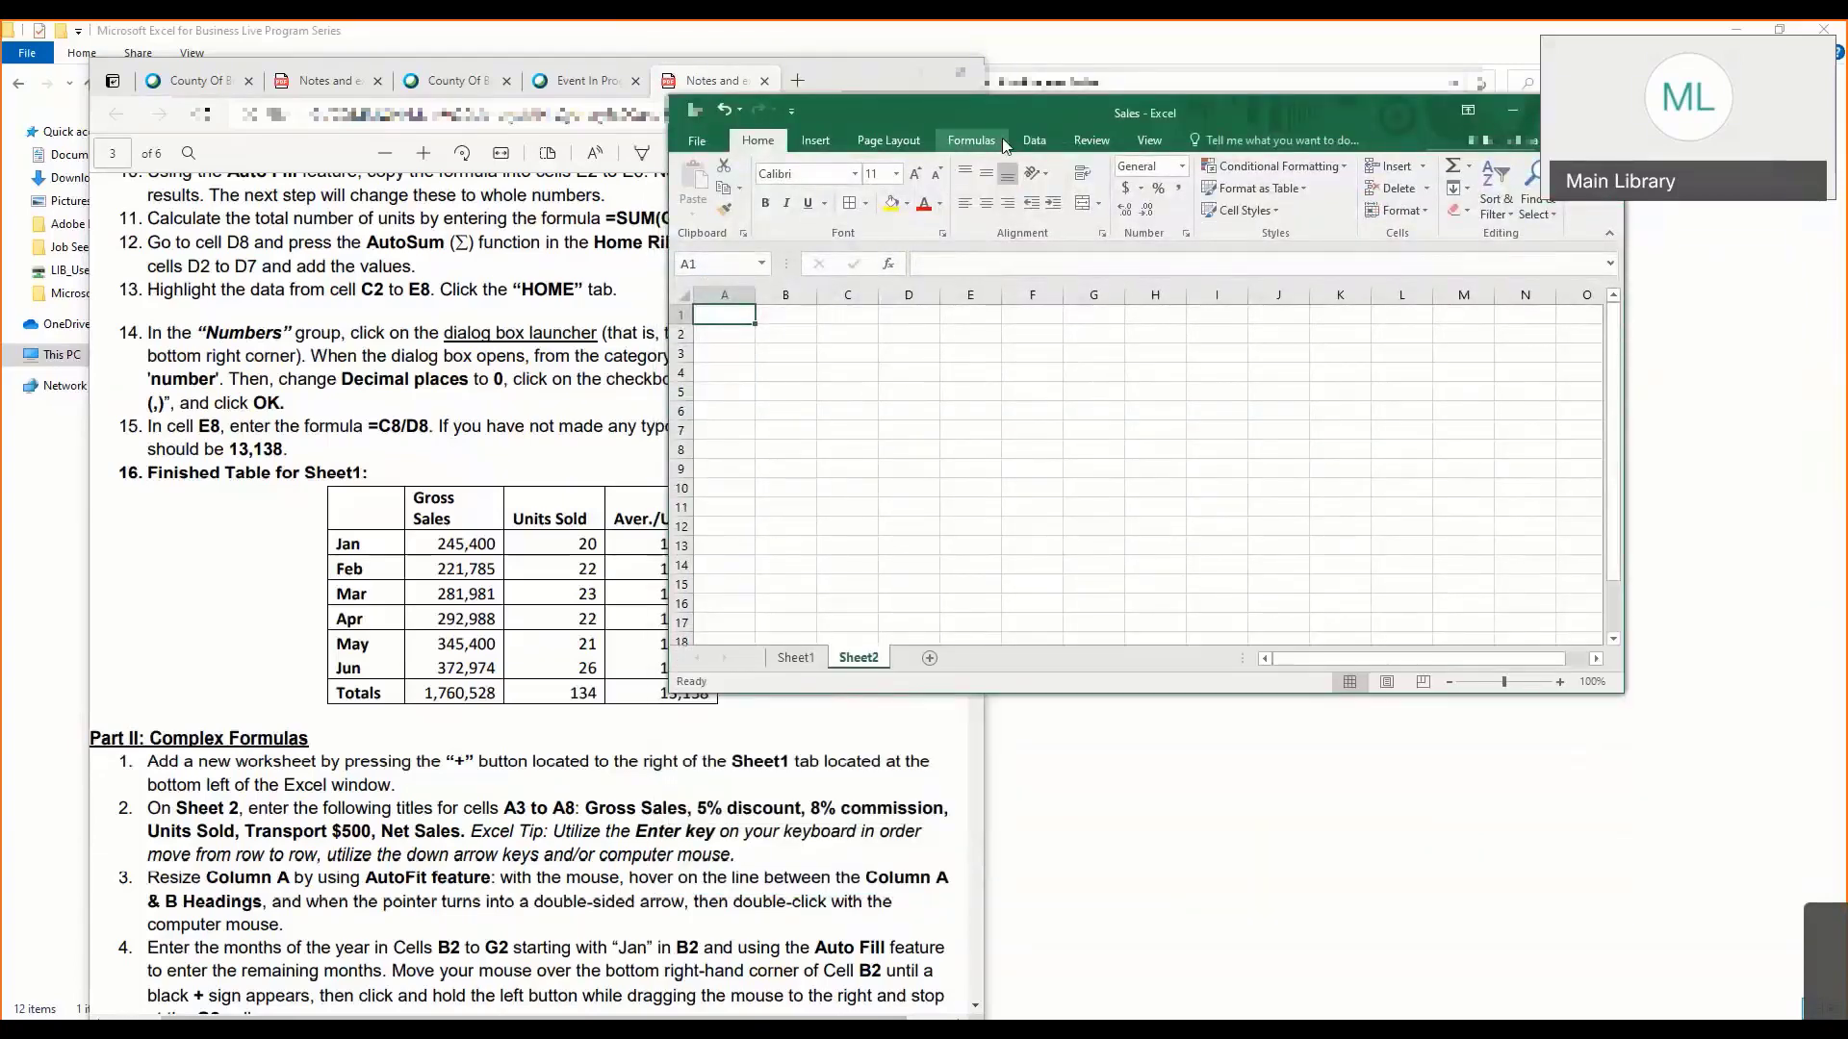
{"action": "left_click_drag", "start_coordinate": [1030, 114], "coordinate": [1123, 145]}
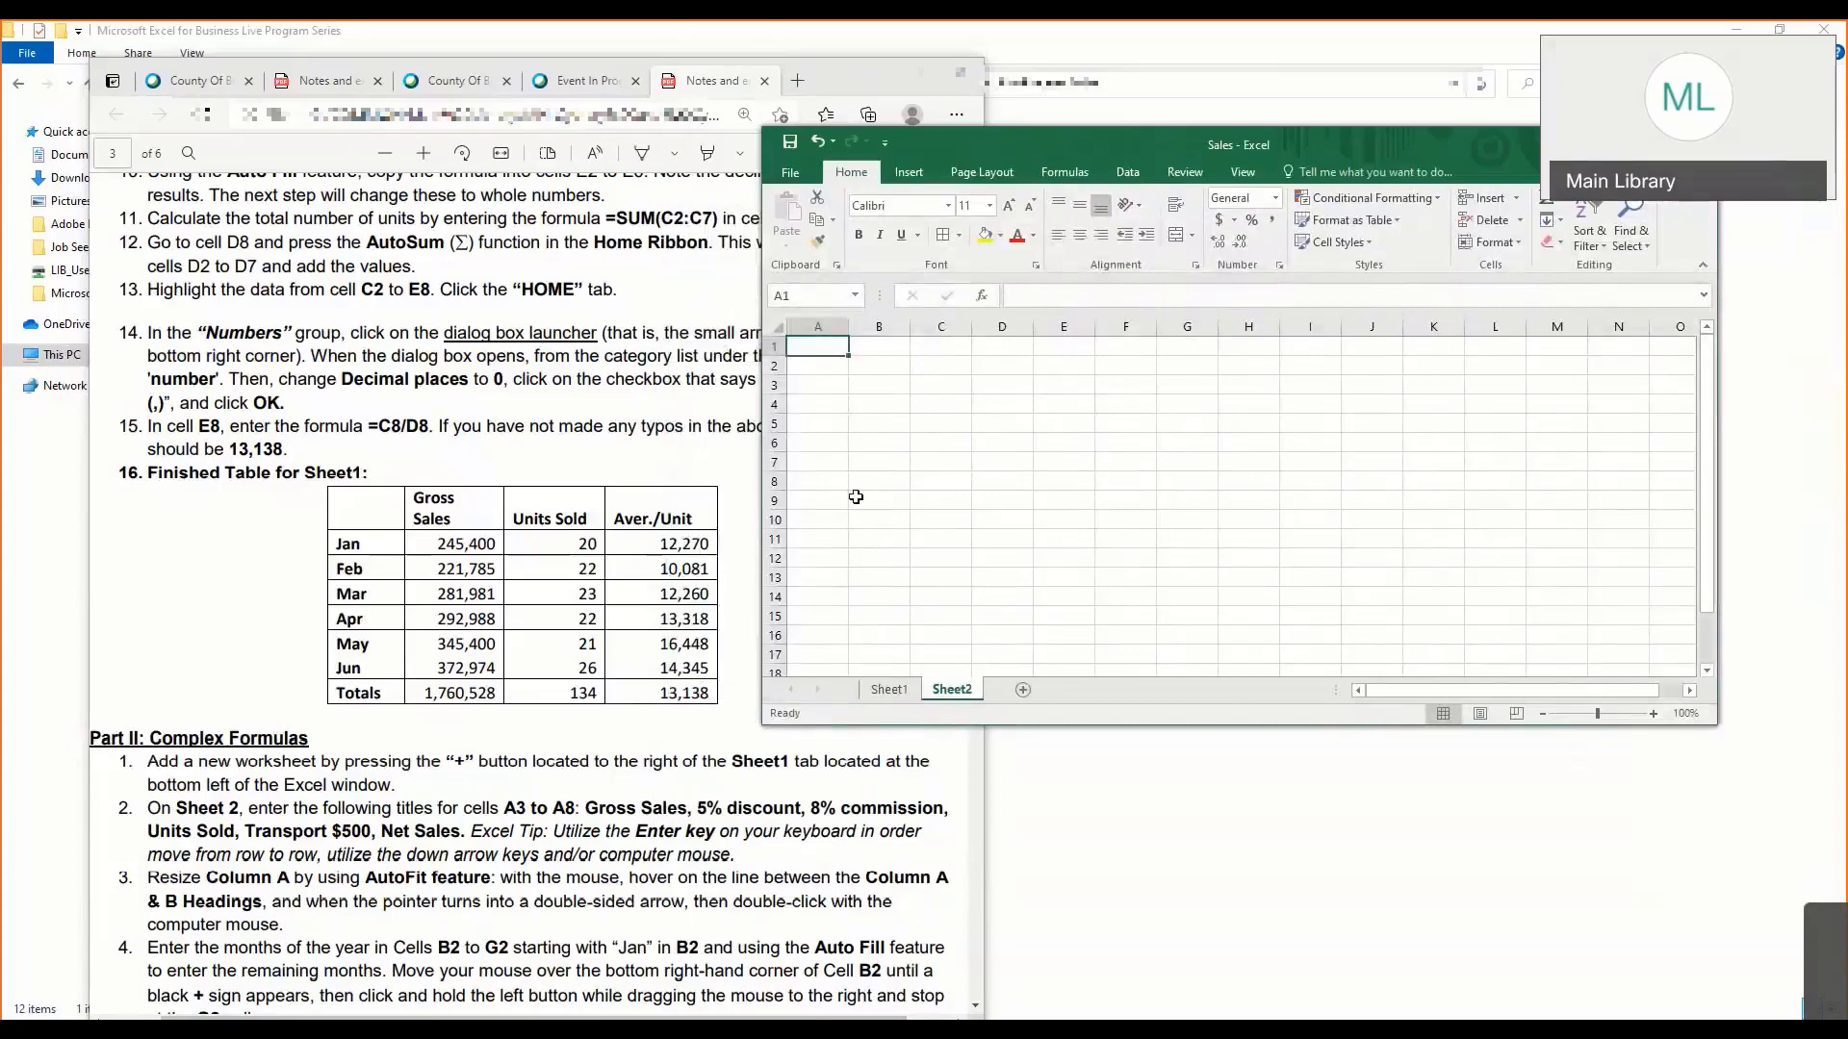
- Enter the title Gross Sales in cell A3 of Sheet2
{"action": "left_click", "coordinate": [852, 463]}
{"action": "left_click", "coordinate": [834, 351]}
{"action": "left_click", "coordinate": [820, 381]}
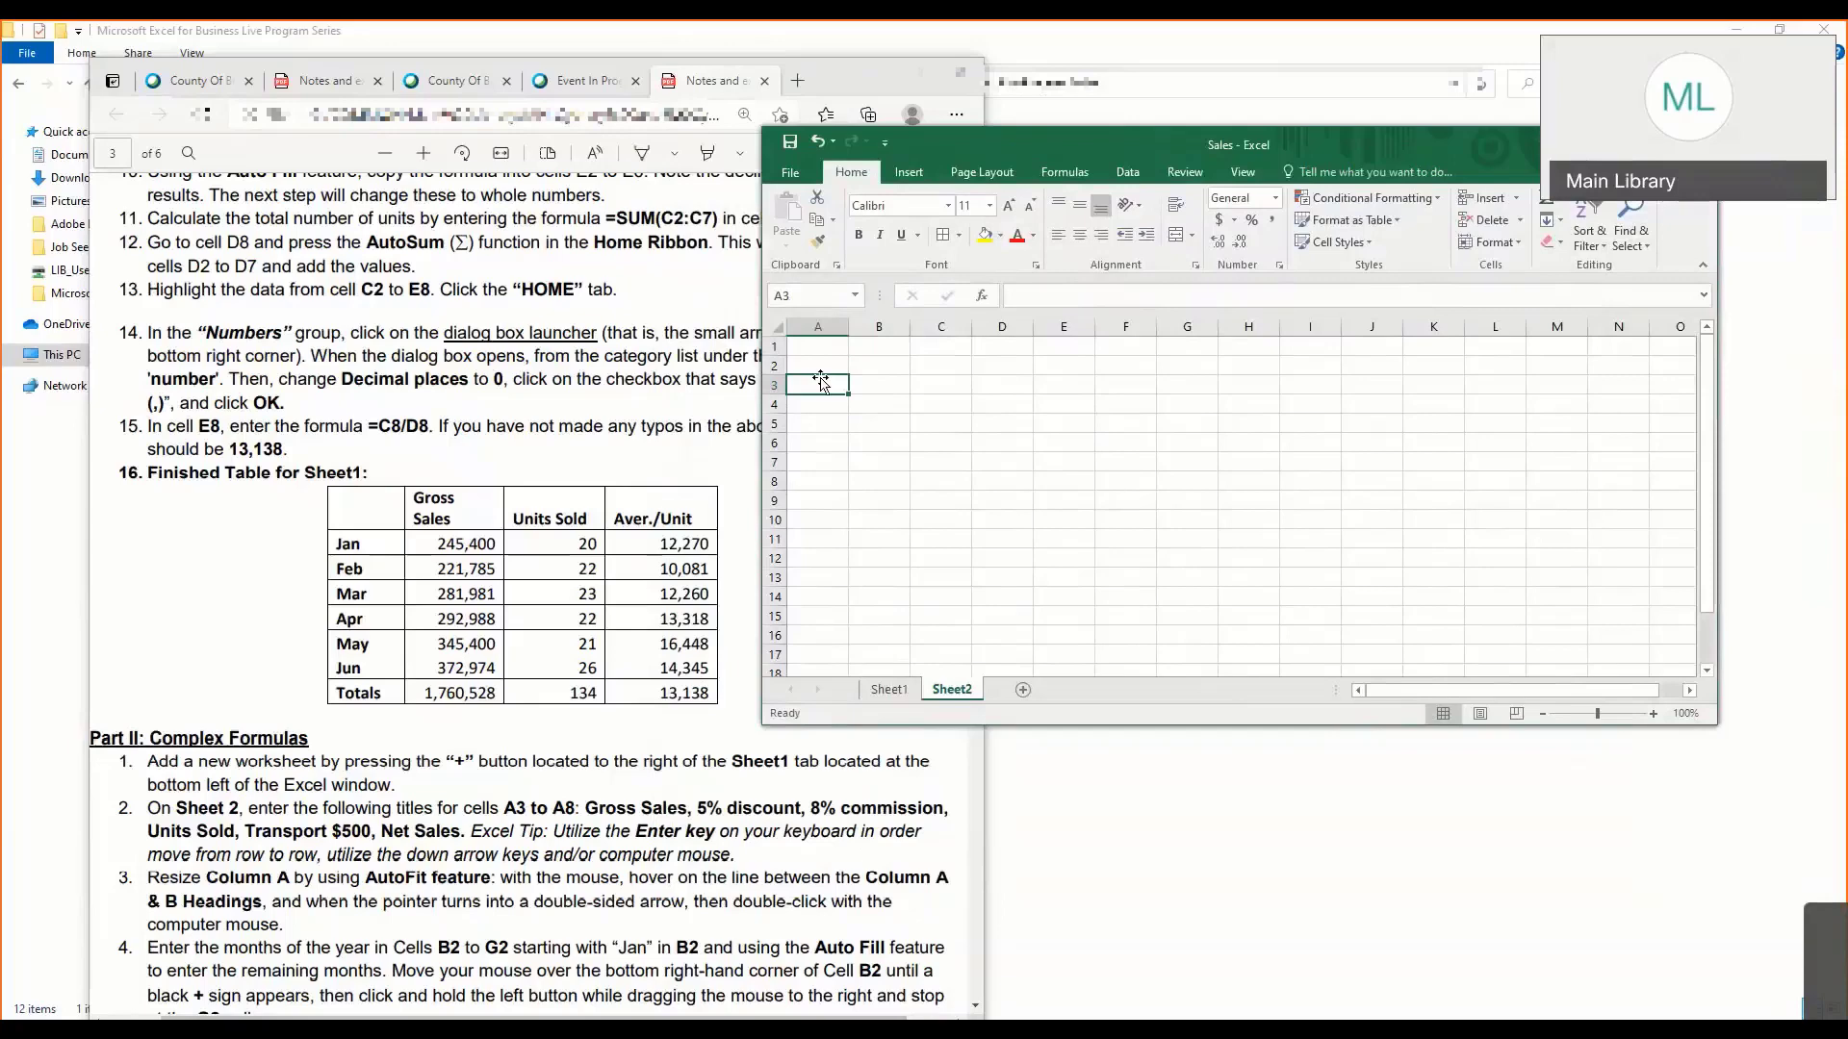
{"action": "type", "text": "Gro"}
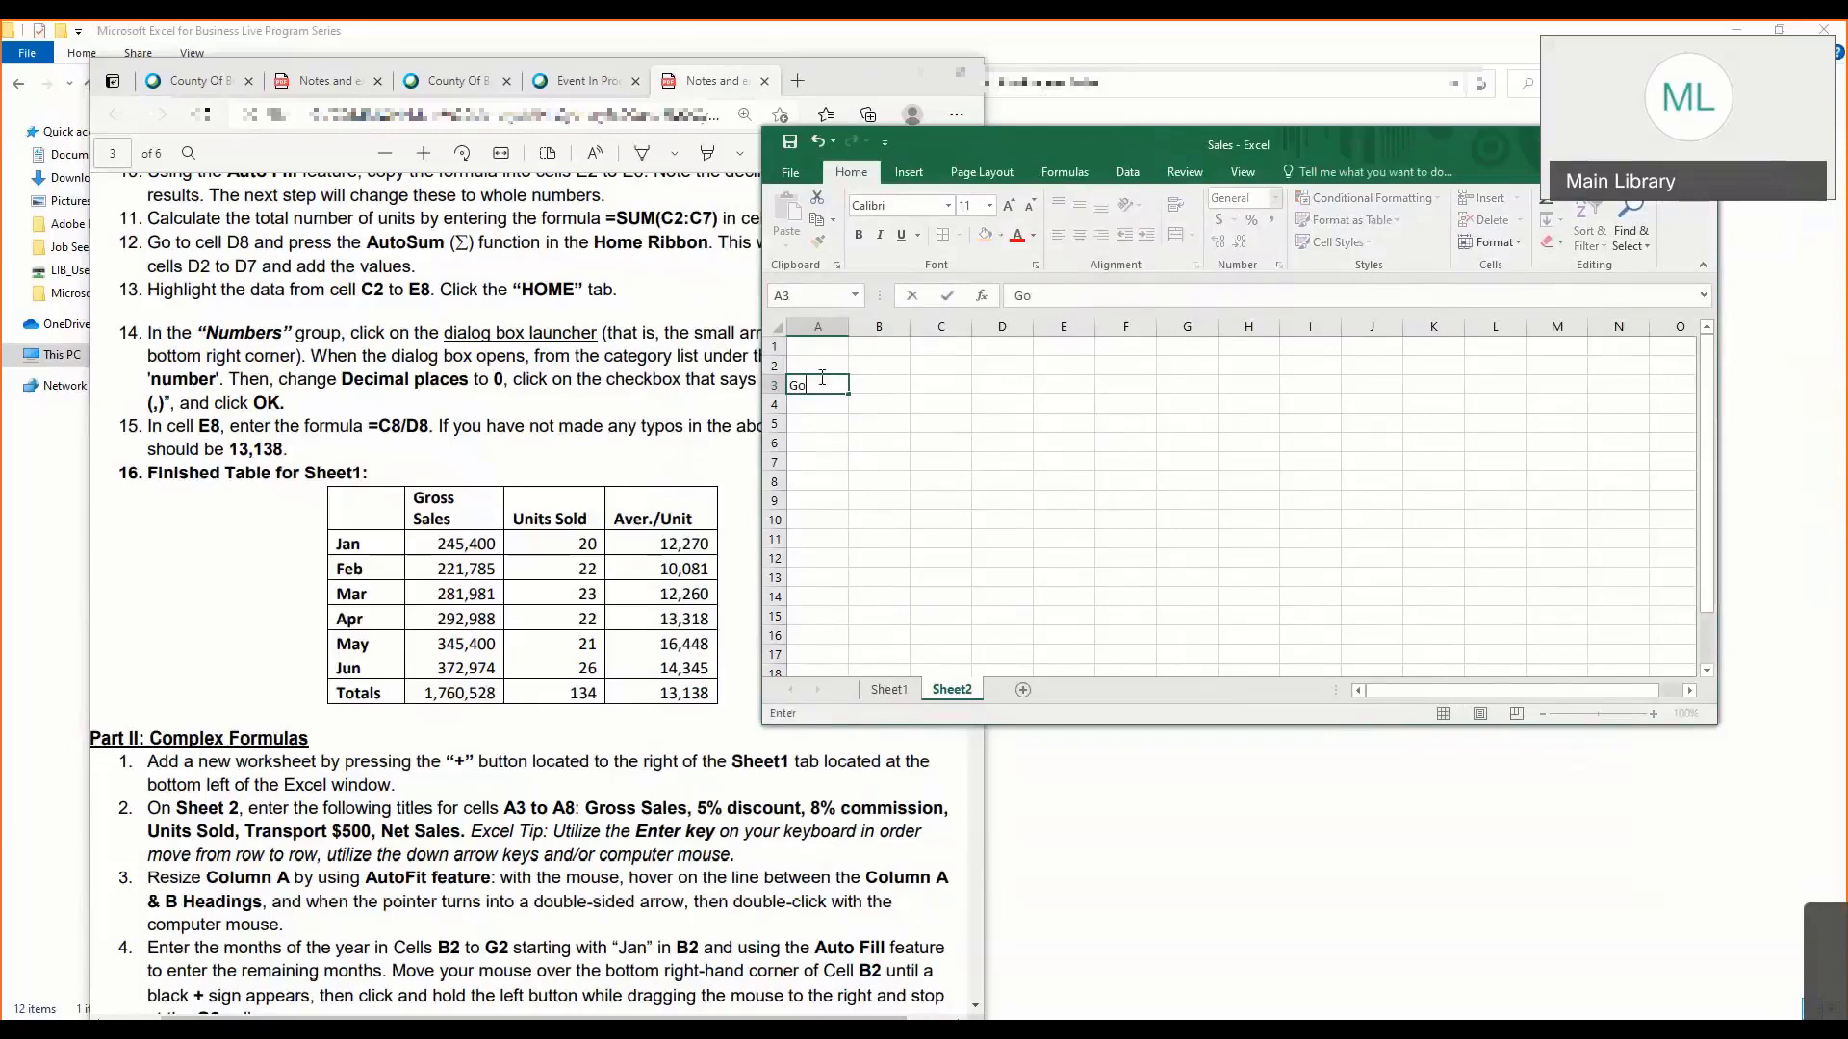
{"action": "type", "text": "ss Sales"}
{"action": "key", "text": "Return"}
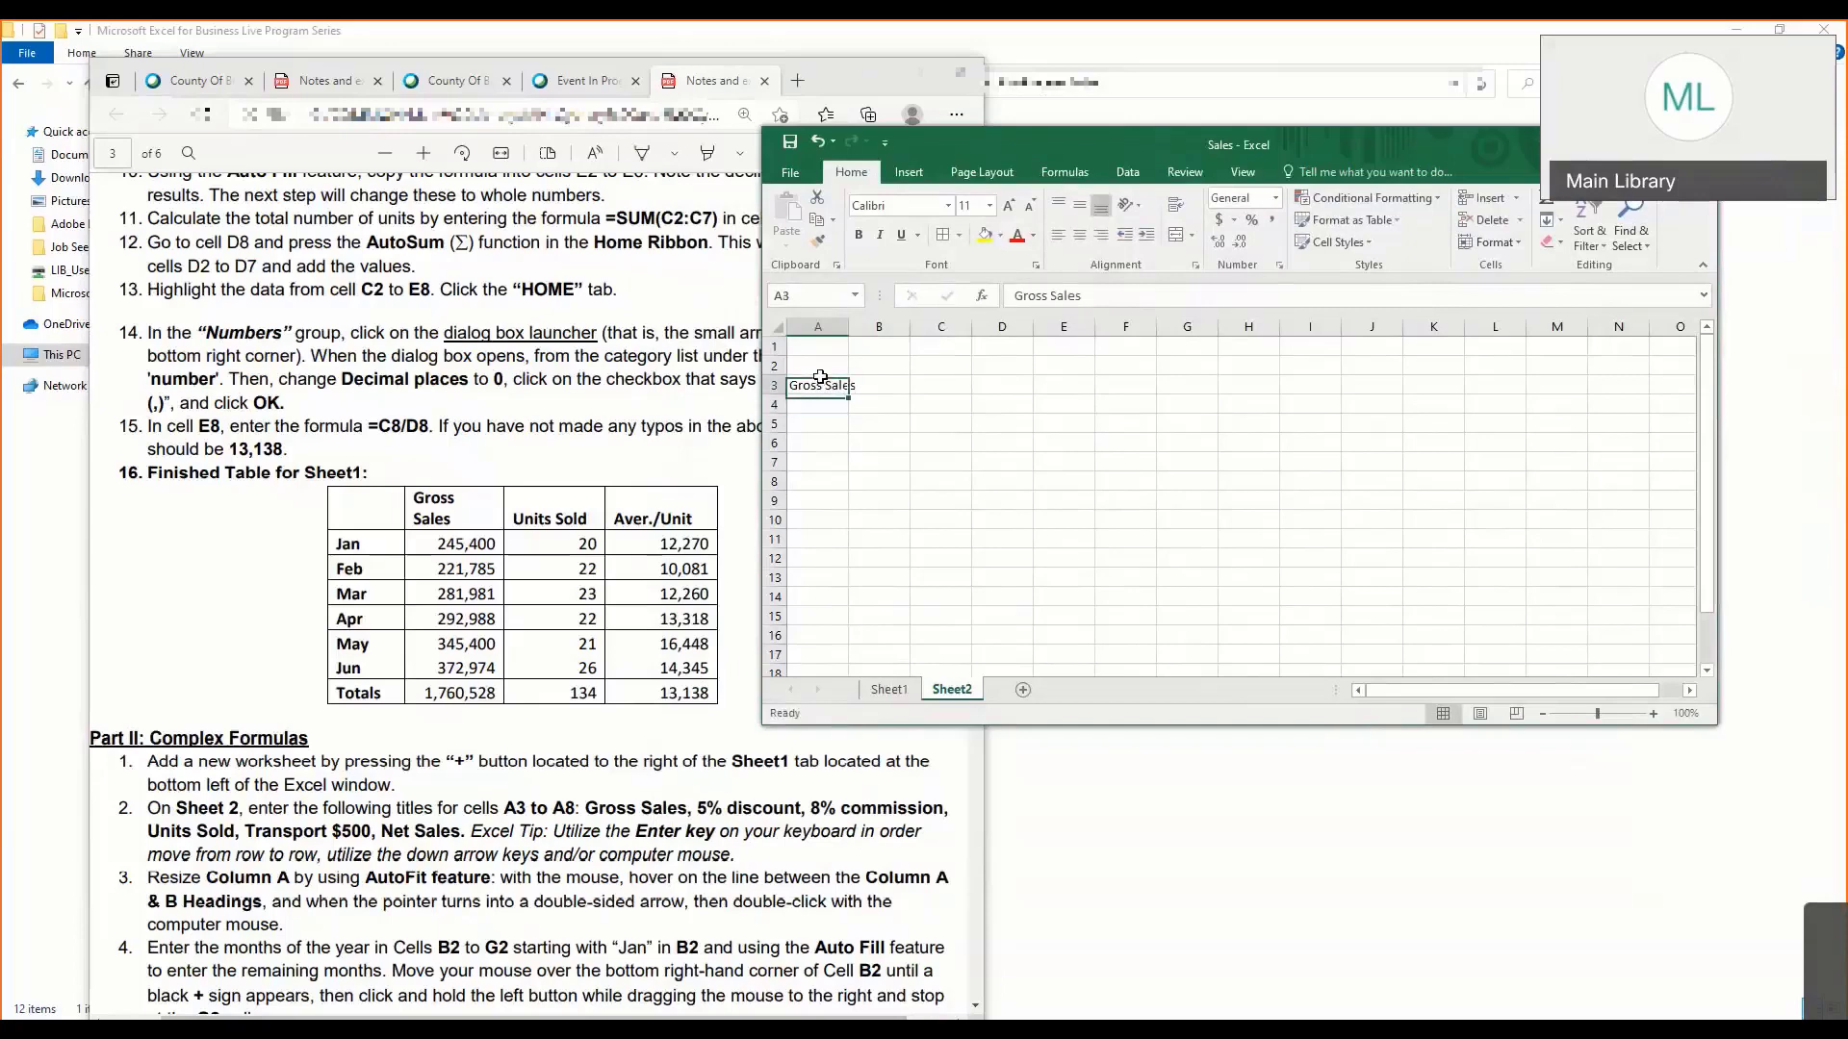
- Widen column A on Sheet2 so the Gross Sales title fits with room to spare
{"action": "left_click", "coordinate": [821, 383]}
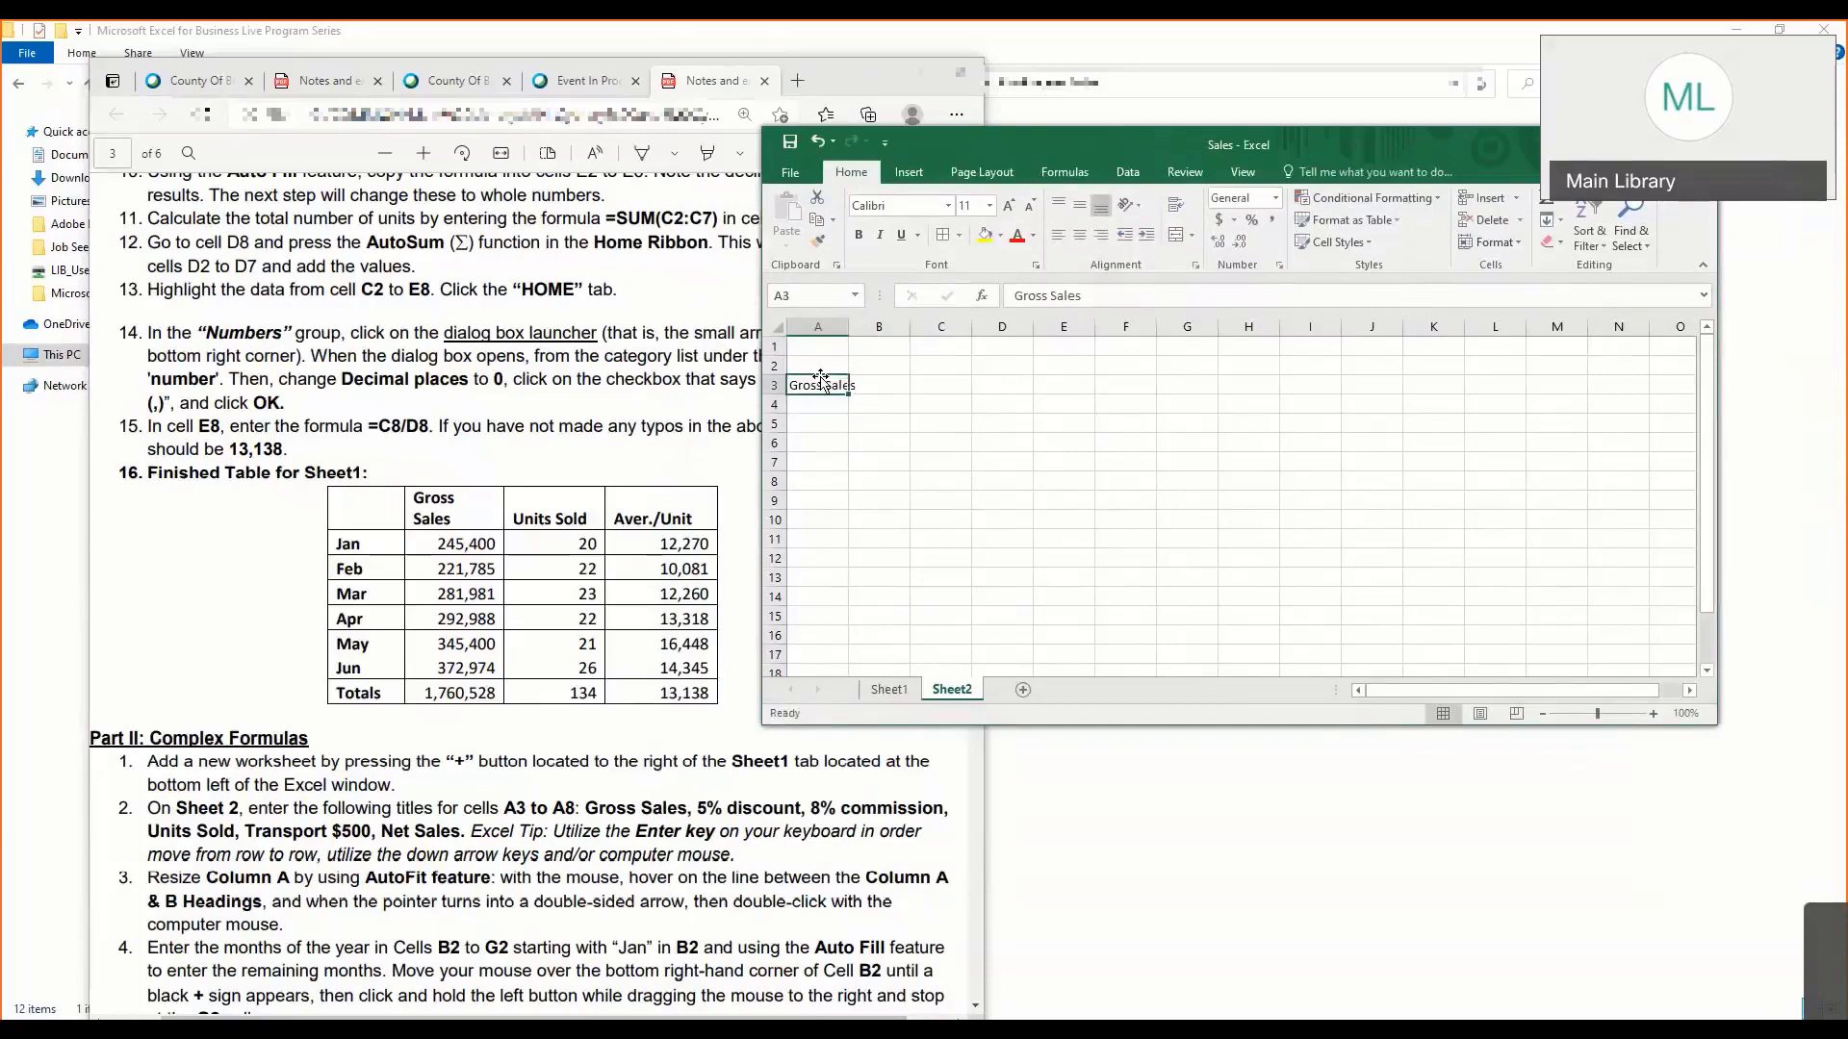
{"action": "left_click", "coordinate": [844, 328]}
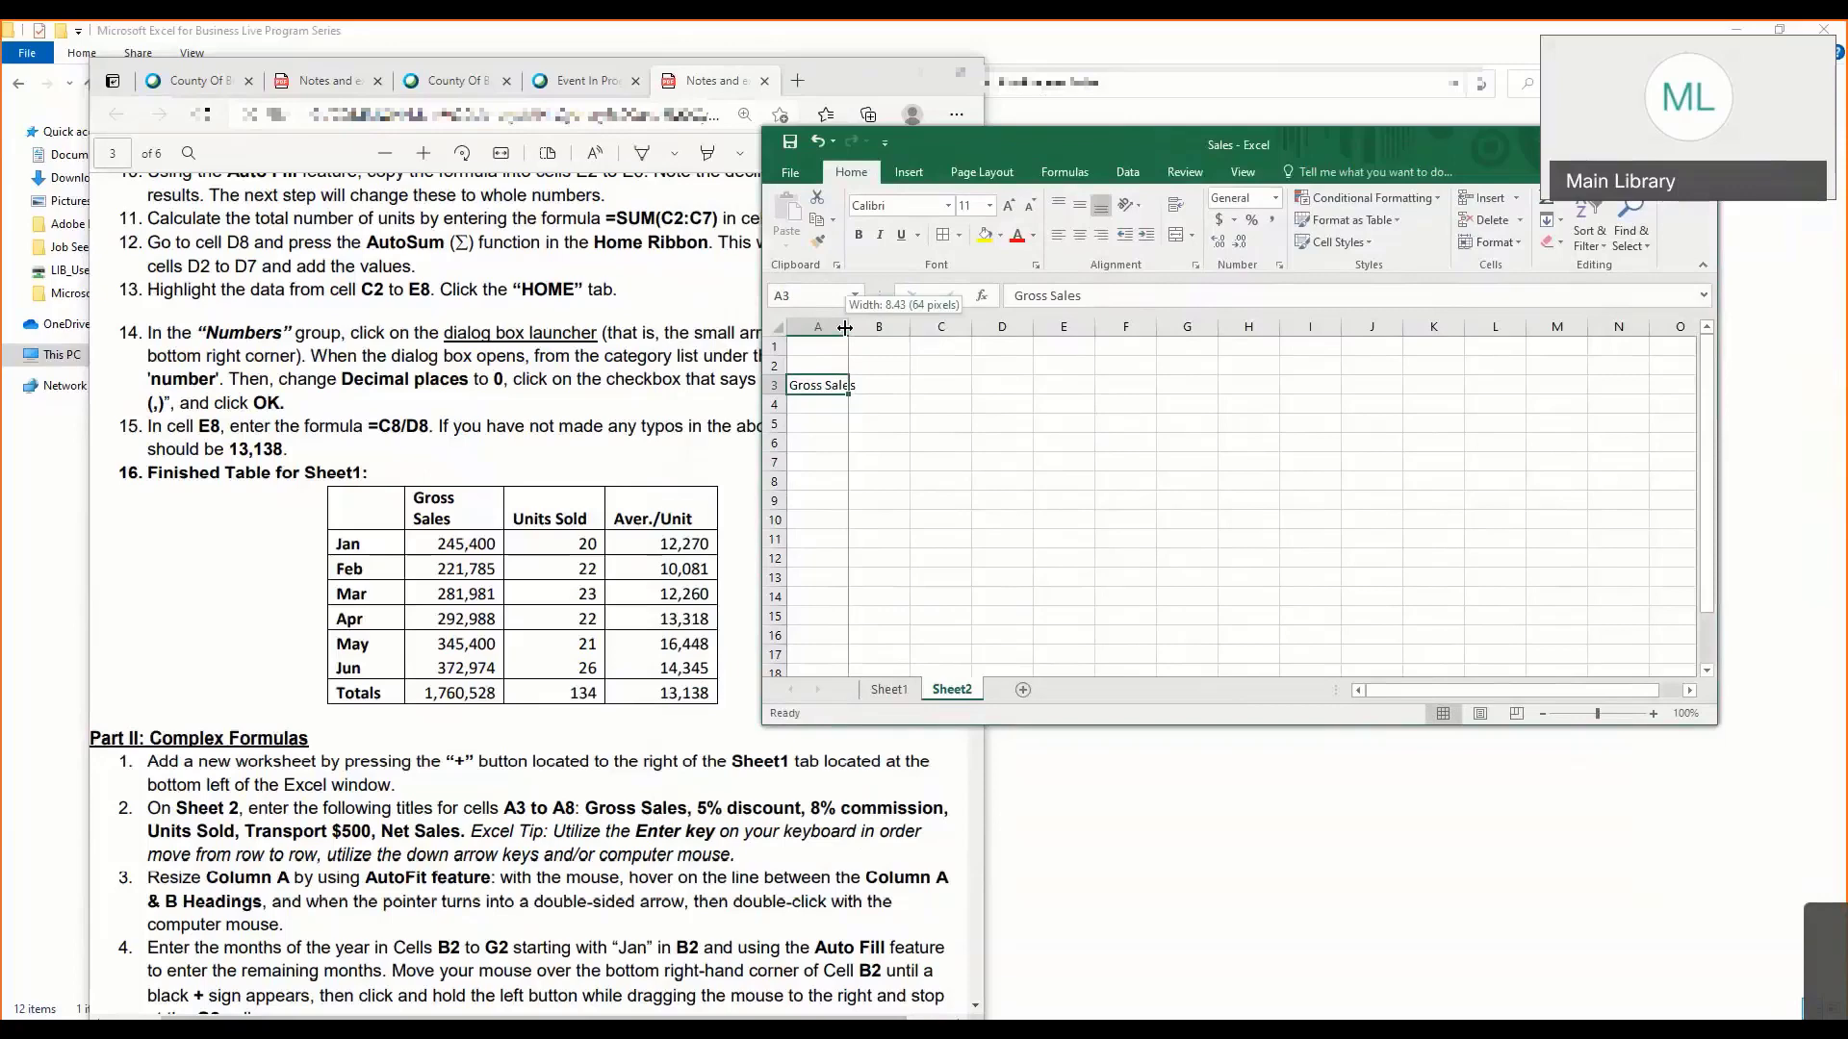
{"action": "left_click_drag", "start_coordinate": [844, 328], "coordinate": [894, 328]}
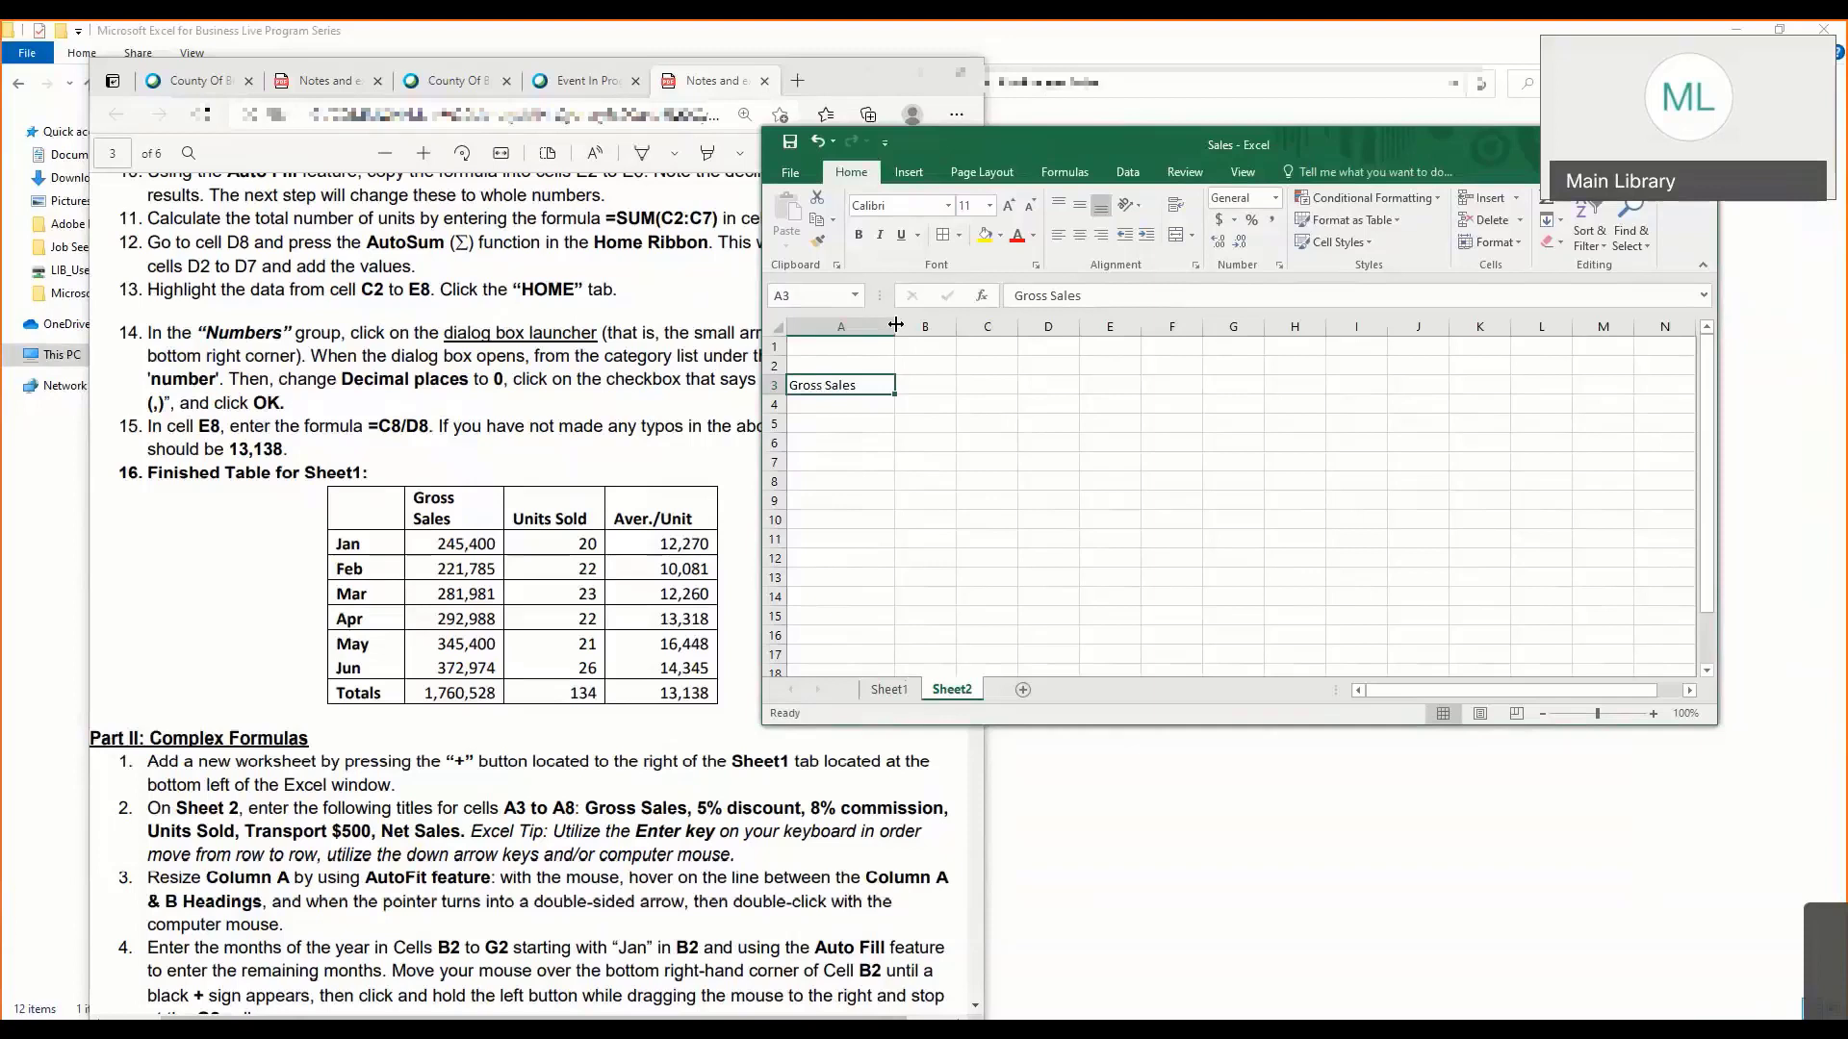
- Enter the title 5% discount in cell A4, below Gross Sales
{"action": "left_click", "coordinate": [823, 455]}
{"action": "left_click", "coordinate": [845, 406]}
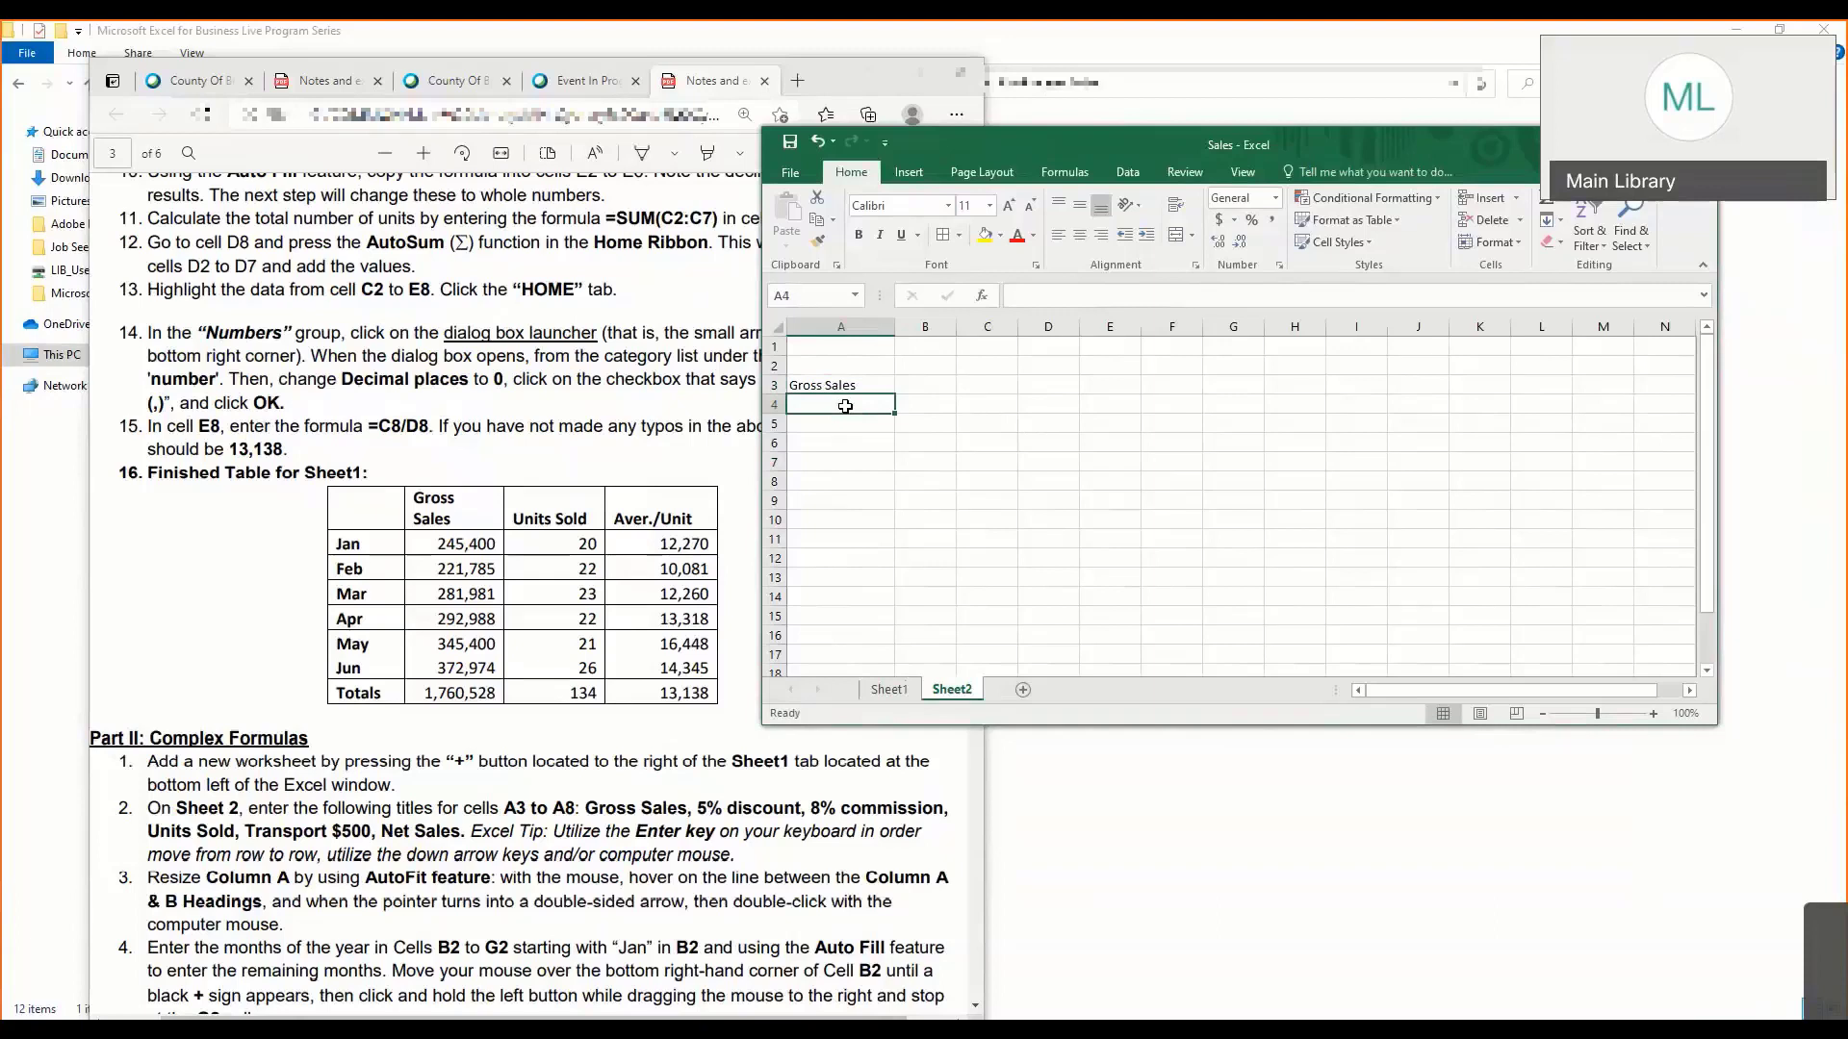
{"action": "type", "text": "5%"}
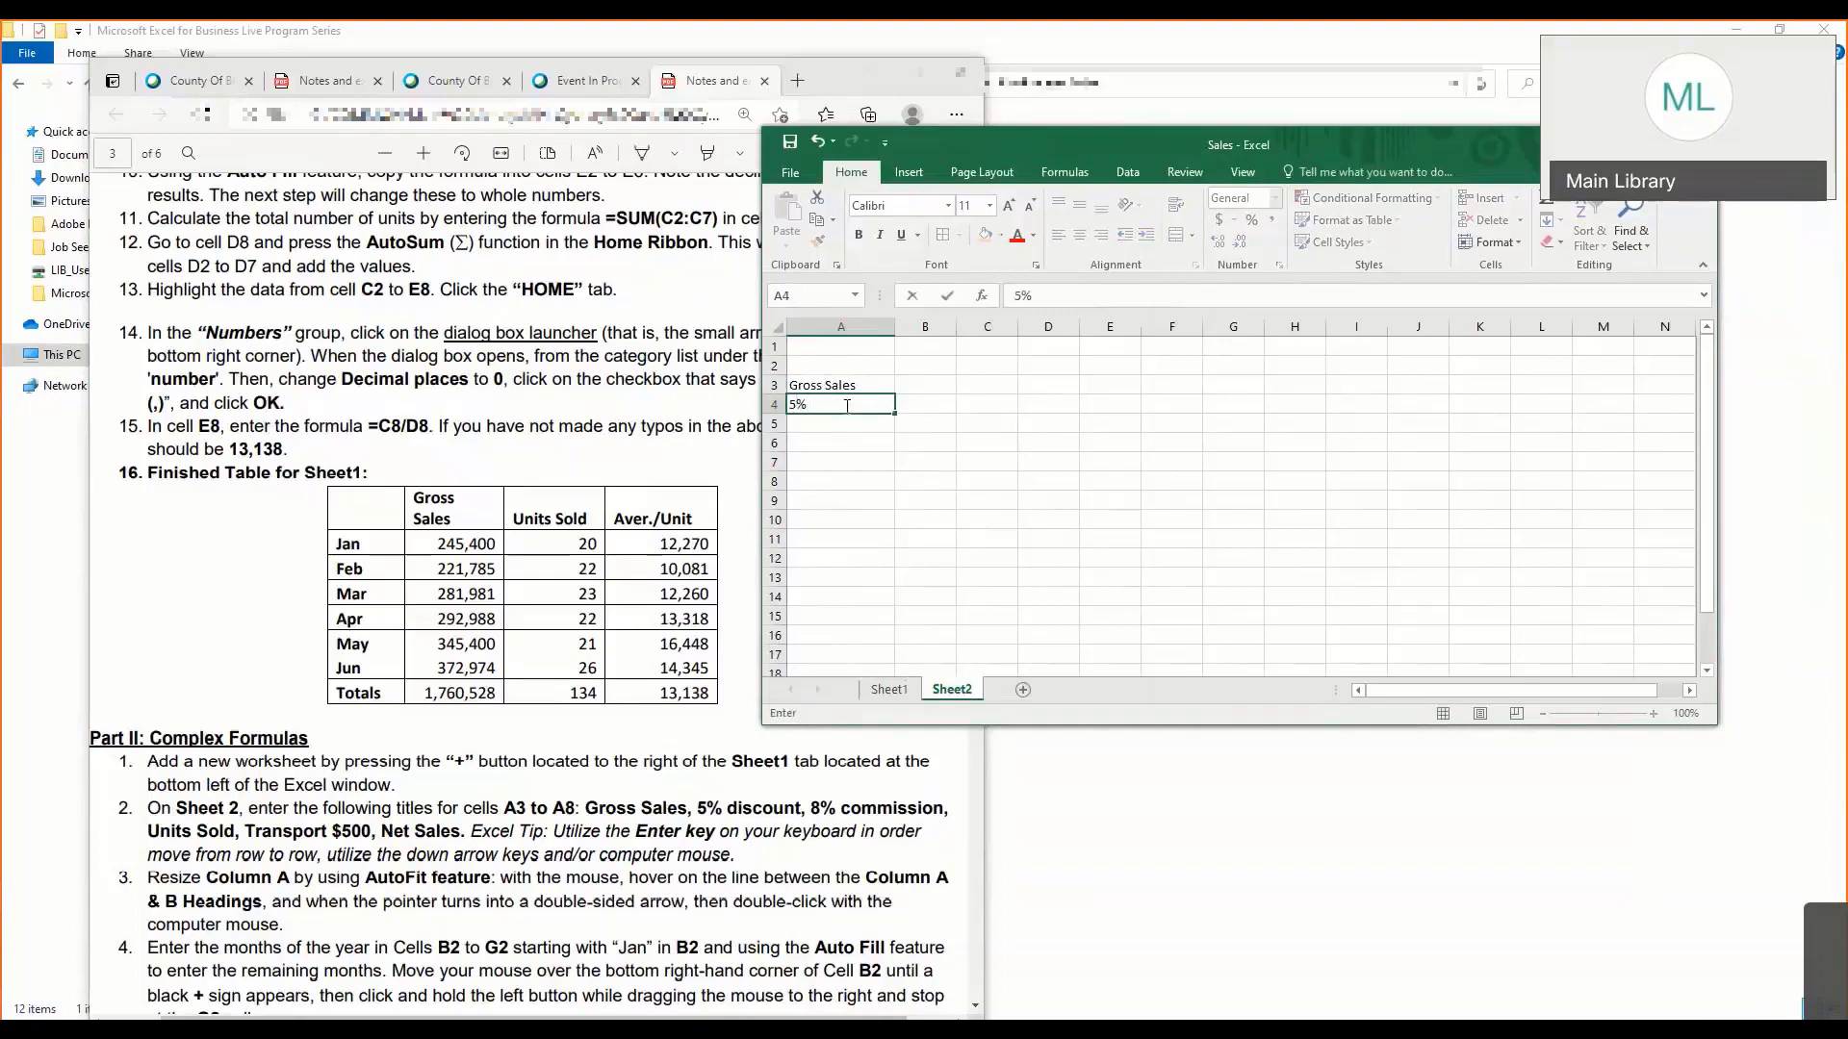
{"action": "type", "text": " discount"}
{"action": "key", "text": "Return"}
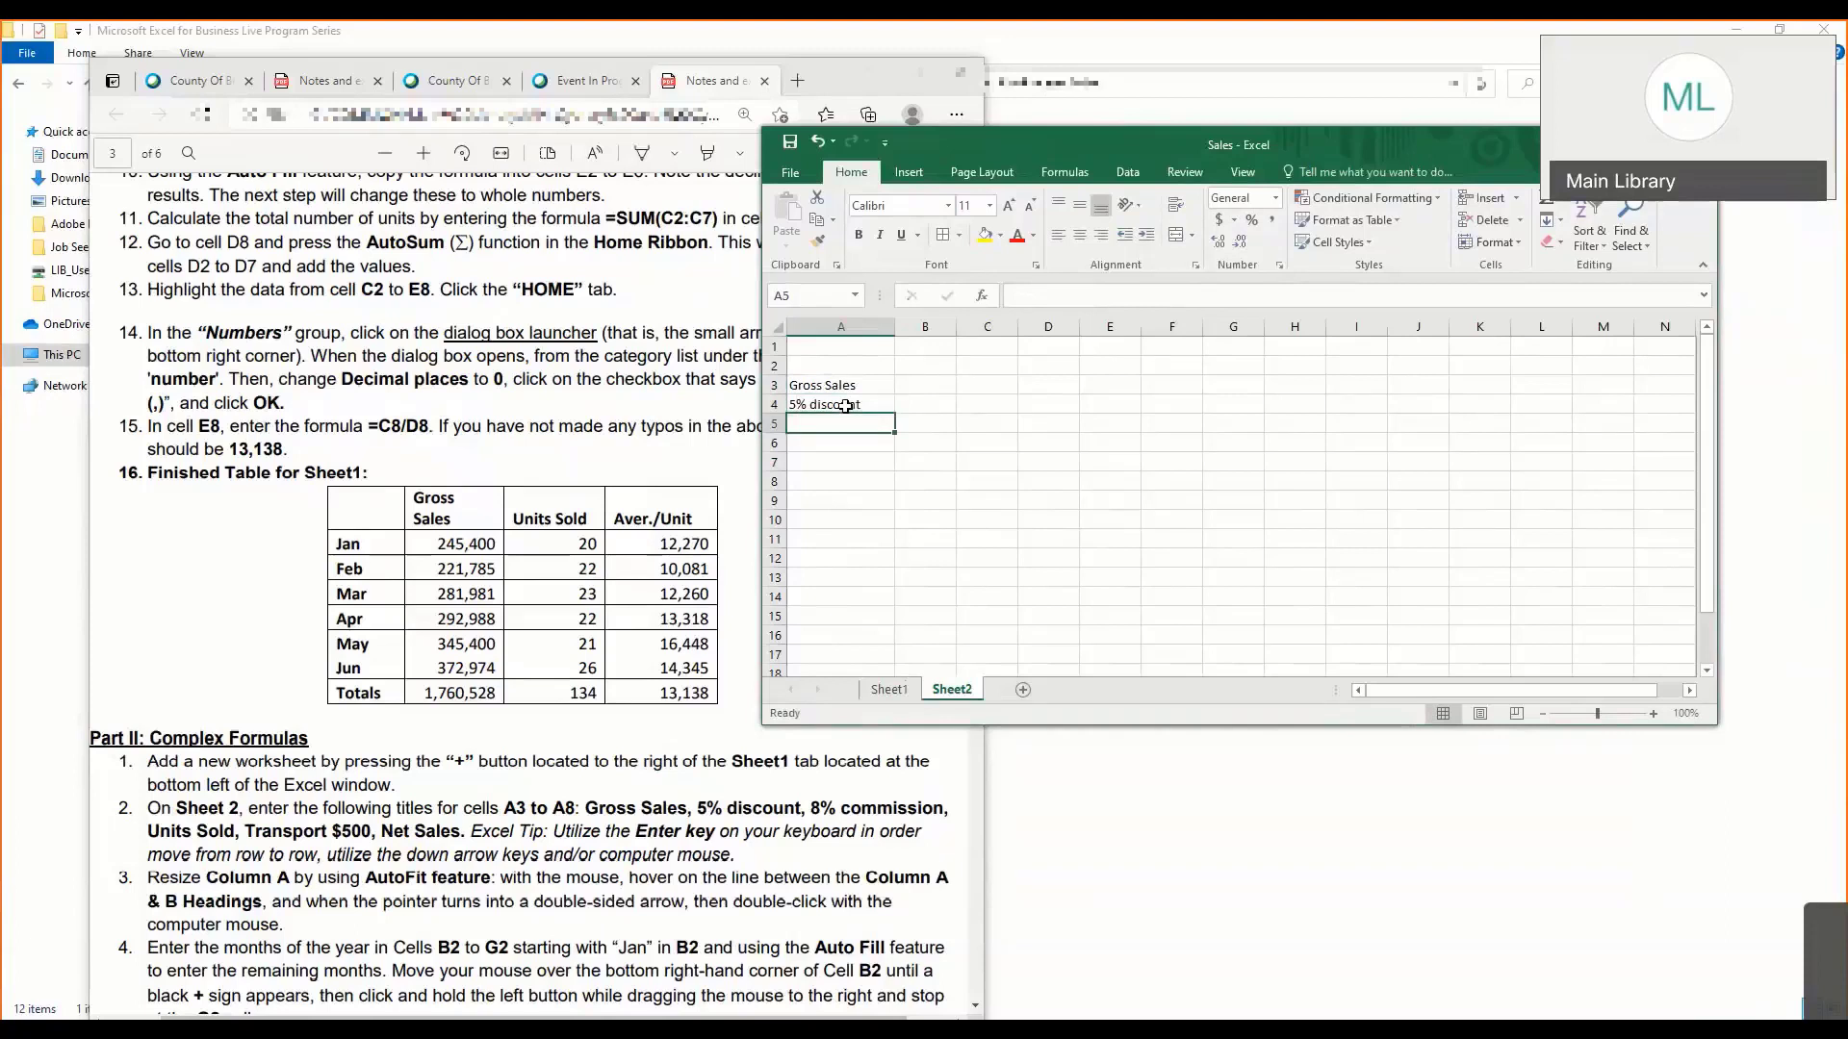
- Enter the title 8% commision in cell A5
{"action": "type", "text": "8"}
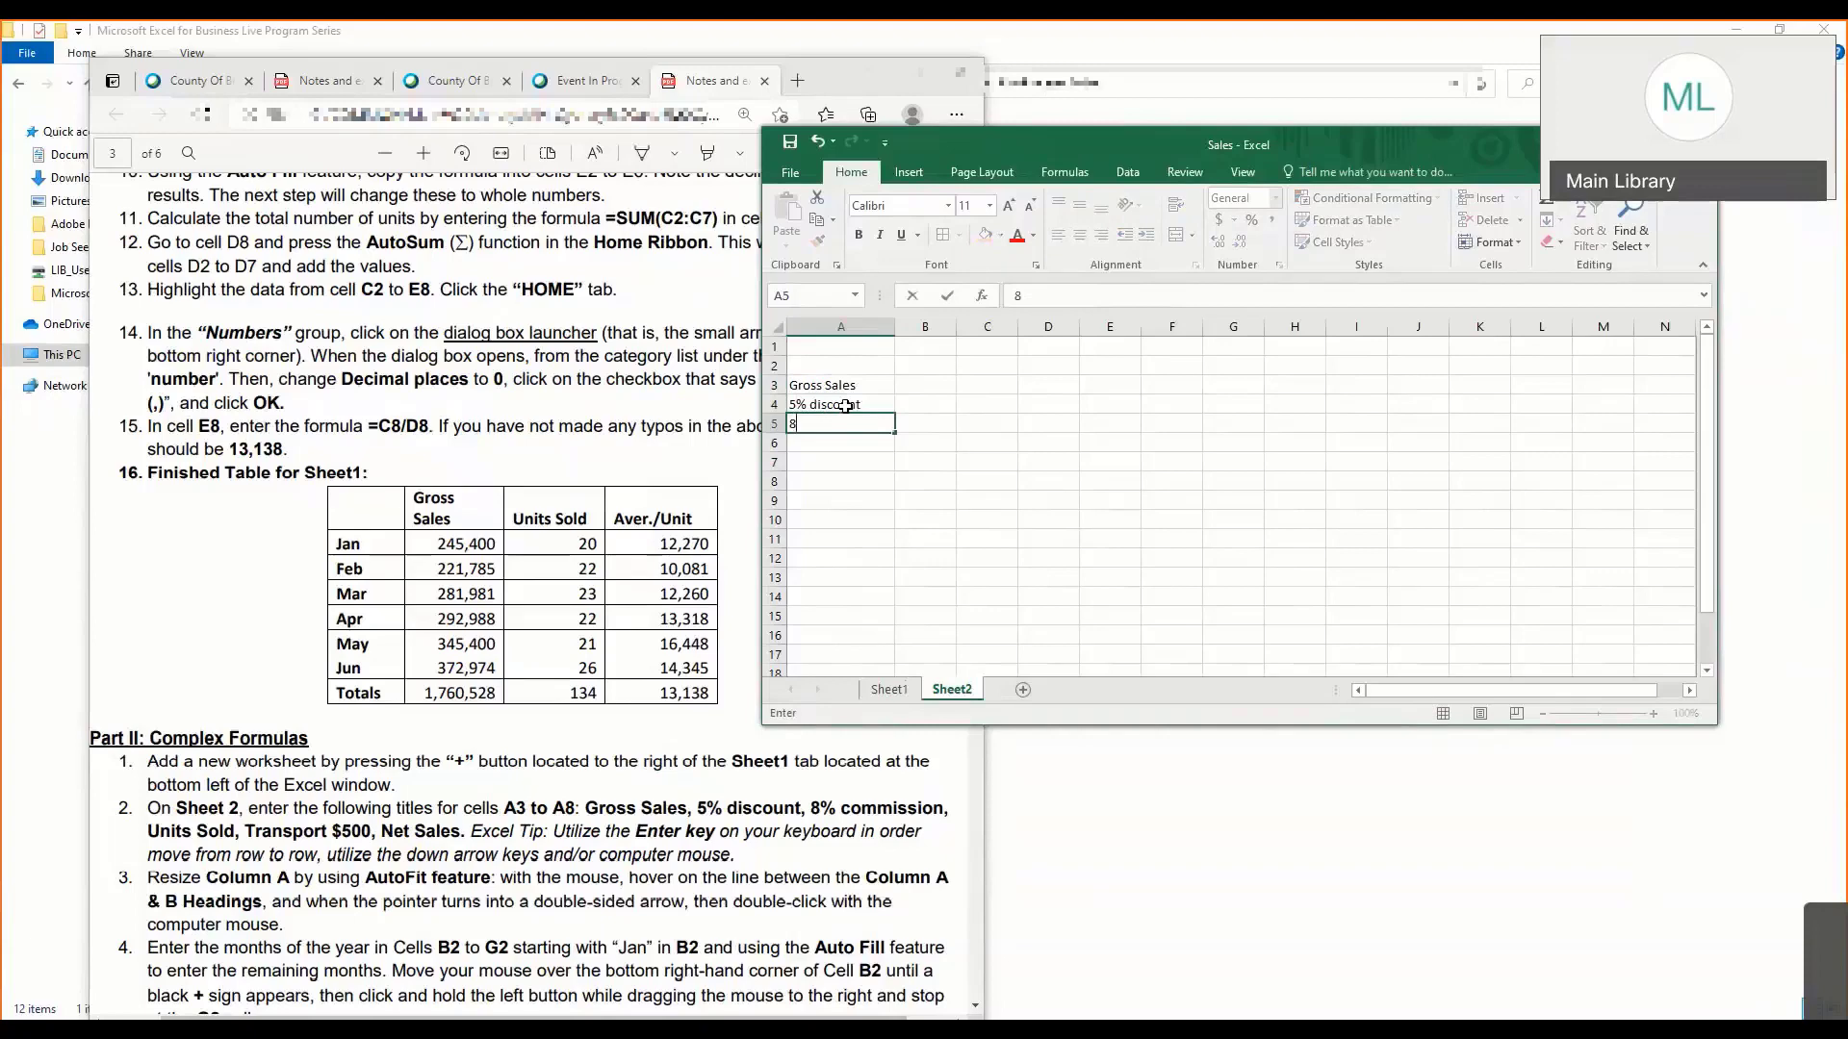
{"action": "type", "text": "% commision"}
{"action": "key", "text": "Return"}
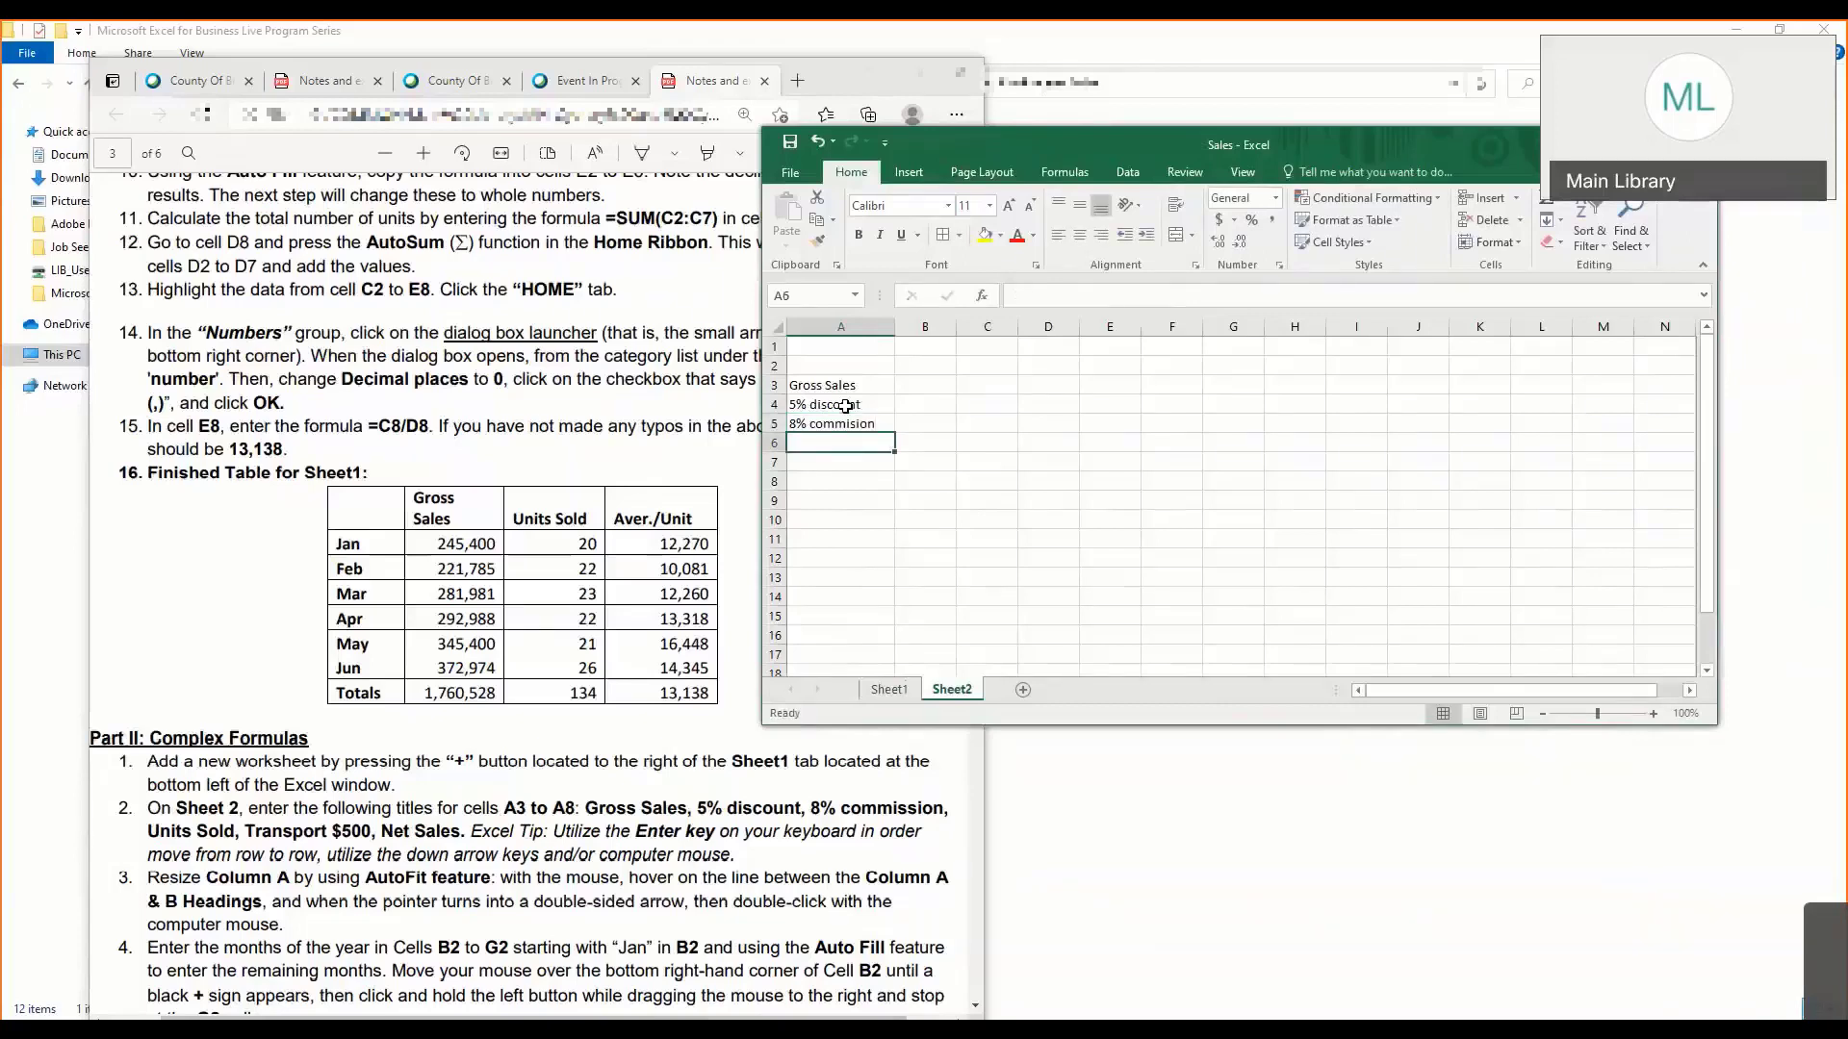
- Enter the title Units Sold in cell A6
{"action": "type", "text": "Uni"}
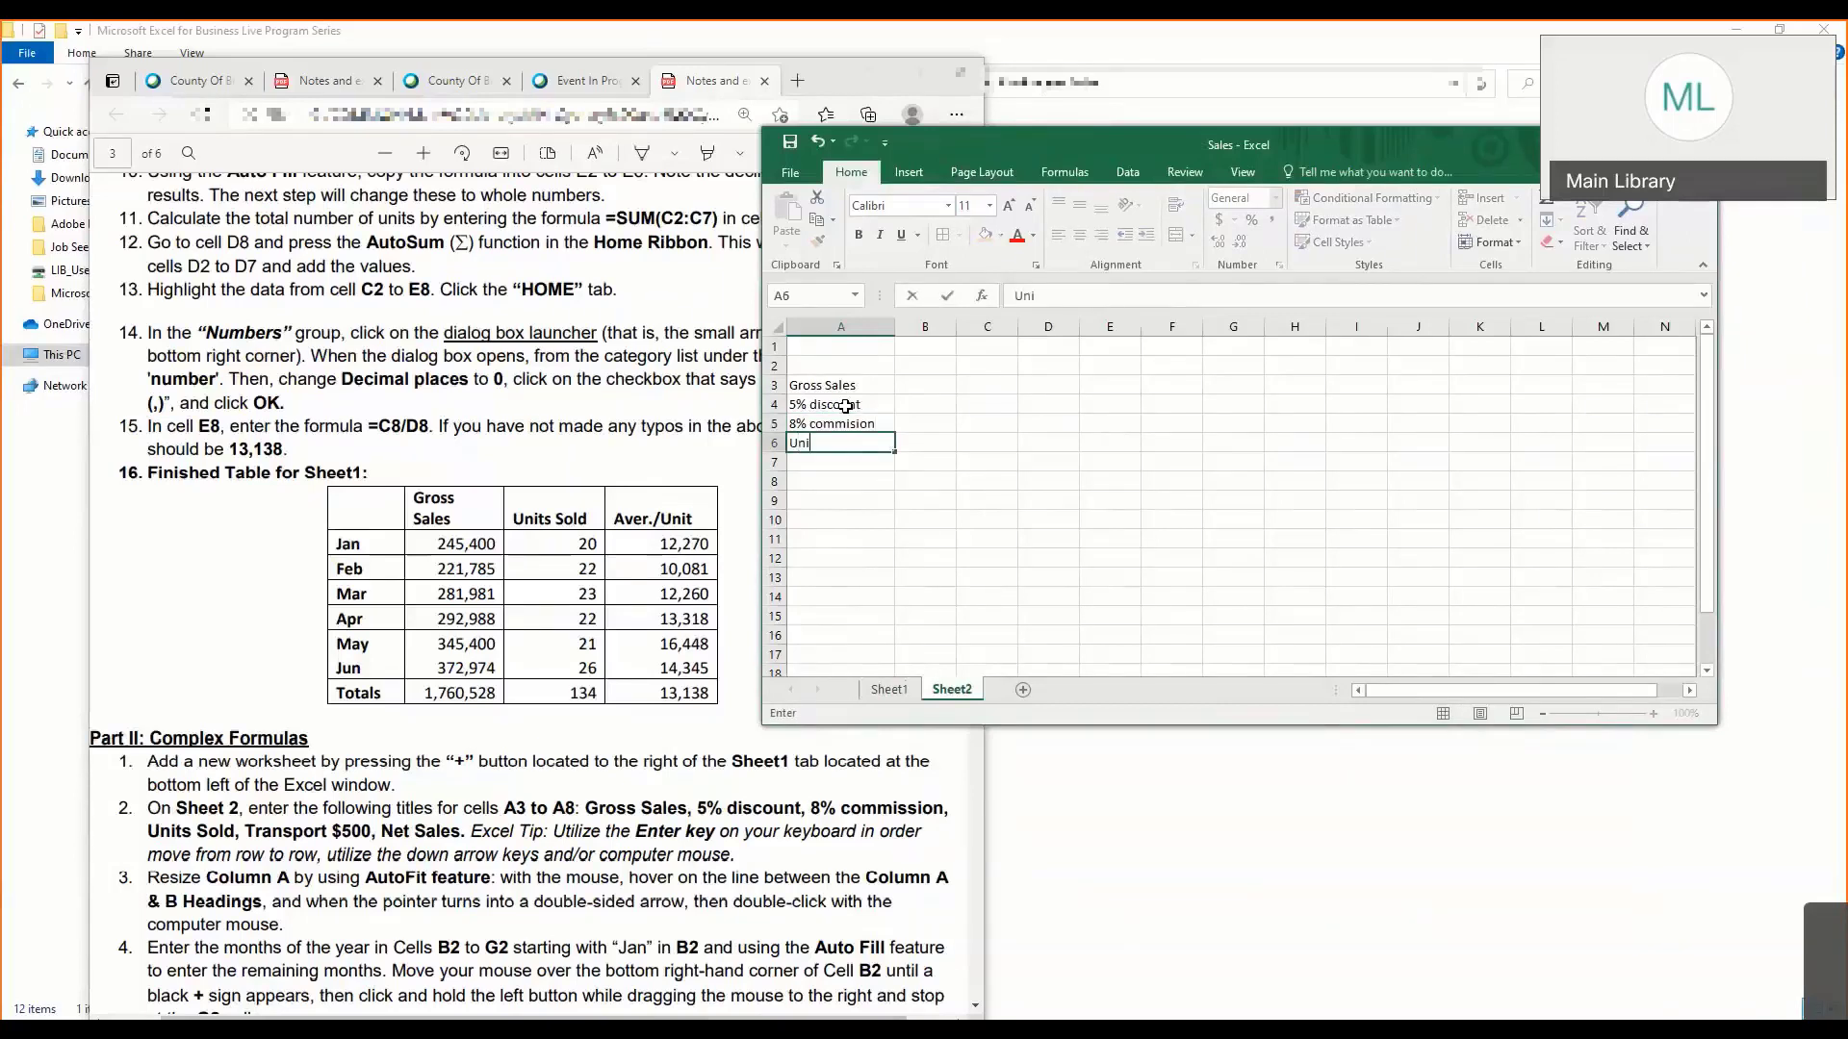
{"action": "type", "text": "ts Sold"}
{"action": "key", "text": "Return"}
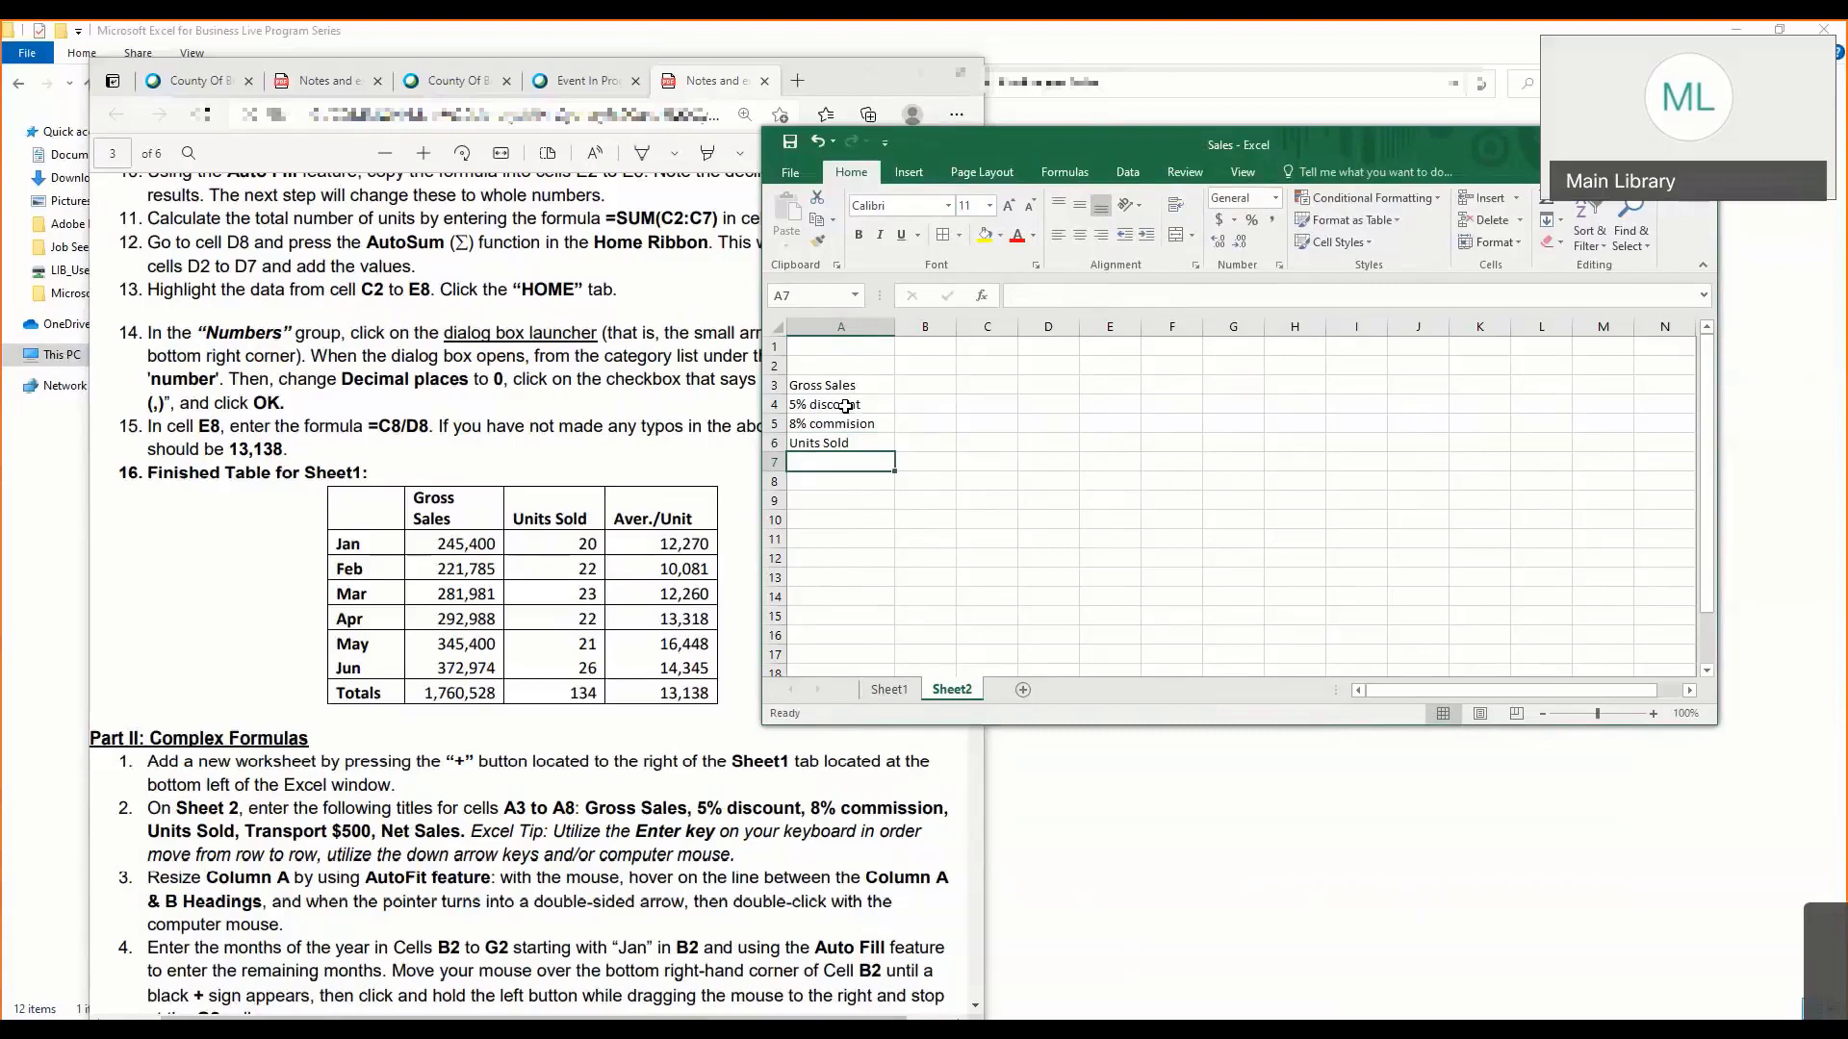
- Enter the title Transport $500 in cell A7
{"action": "type", "text": "T"}
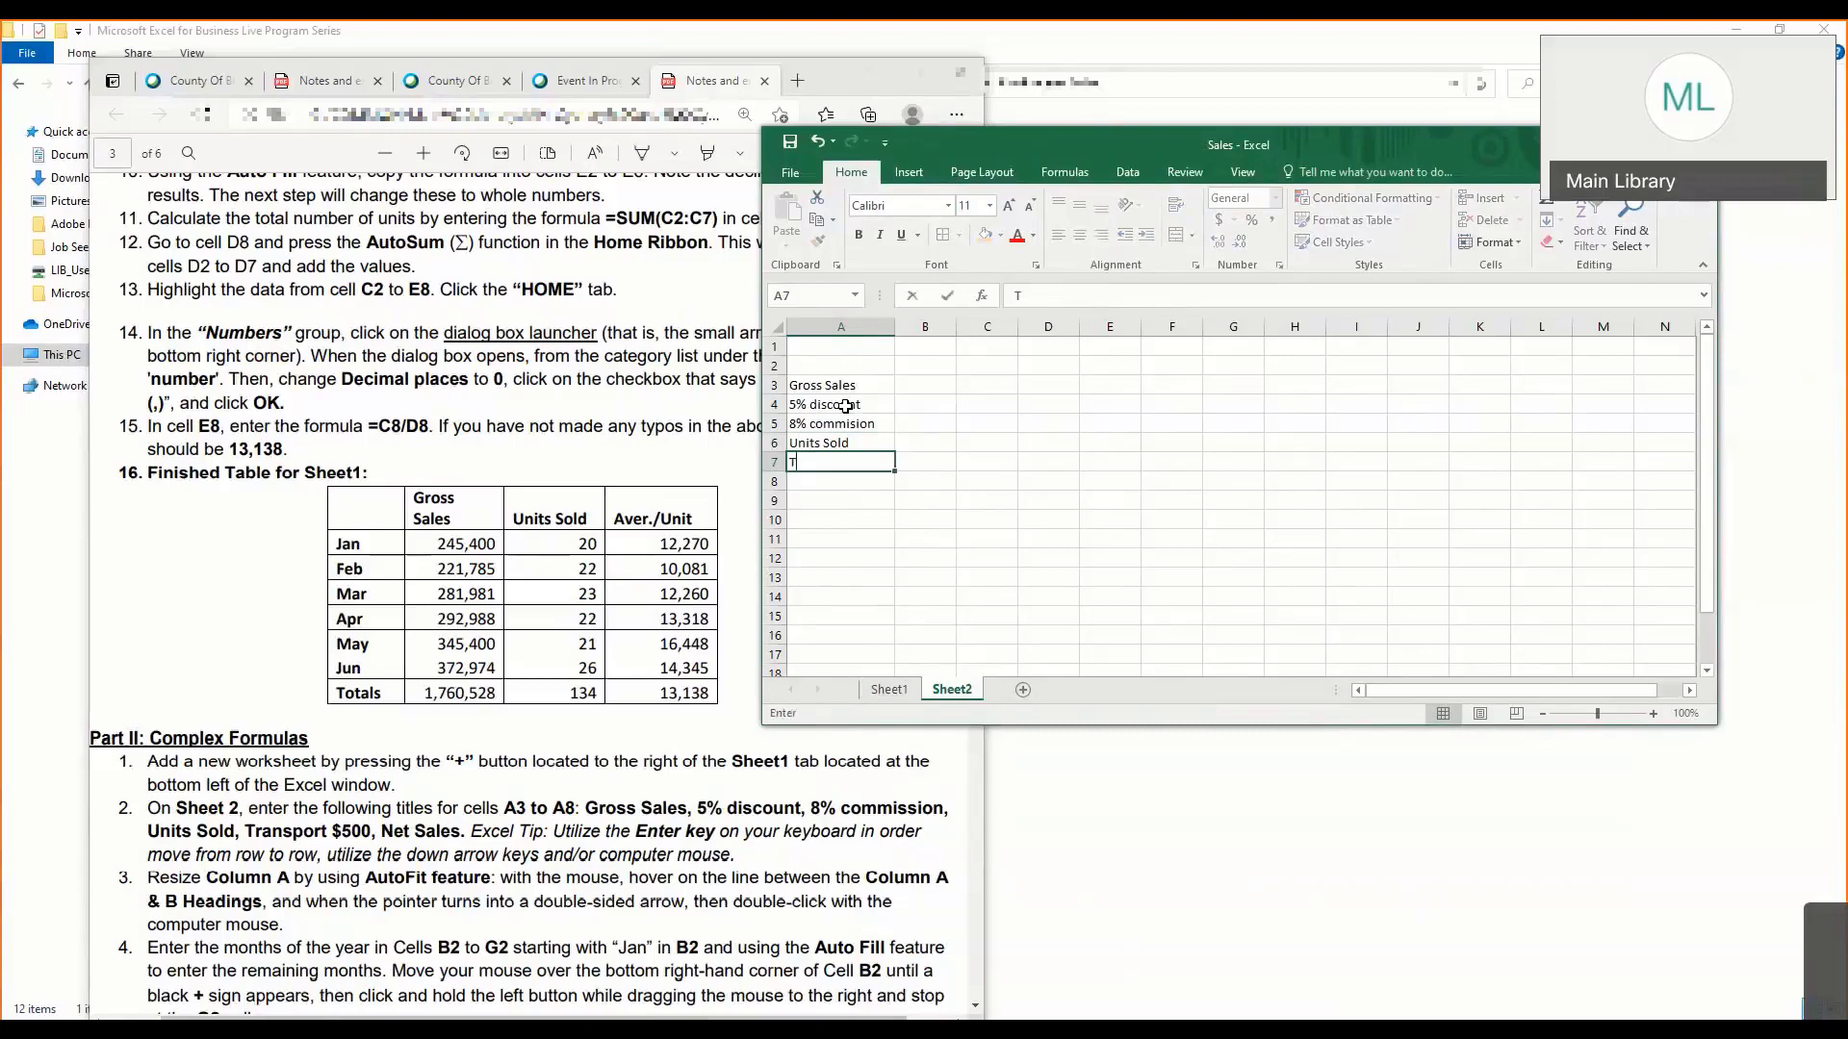
{"action": "type", "text": "ransport "}
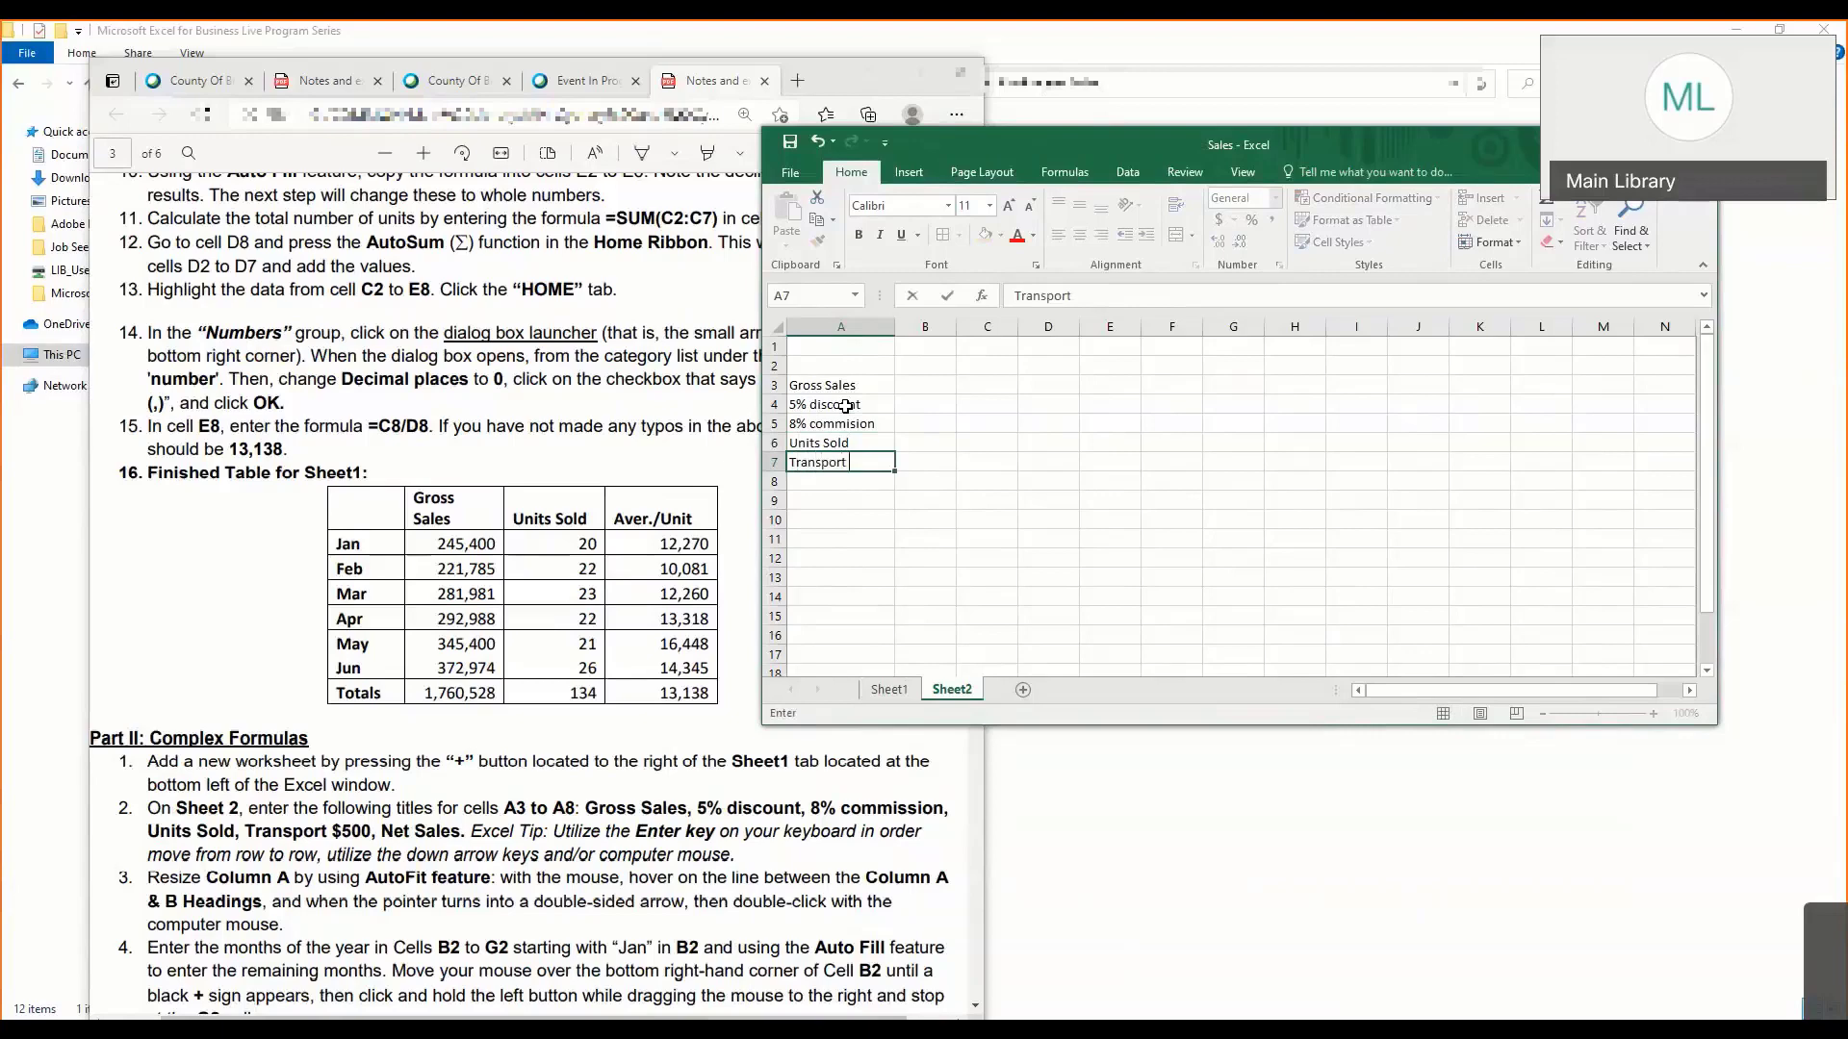
{"action": "type", "text": "$500"}
{"action": "key", "text": "Return"}
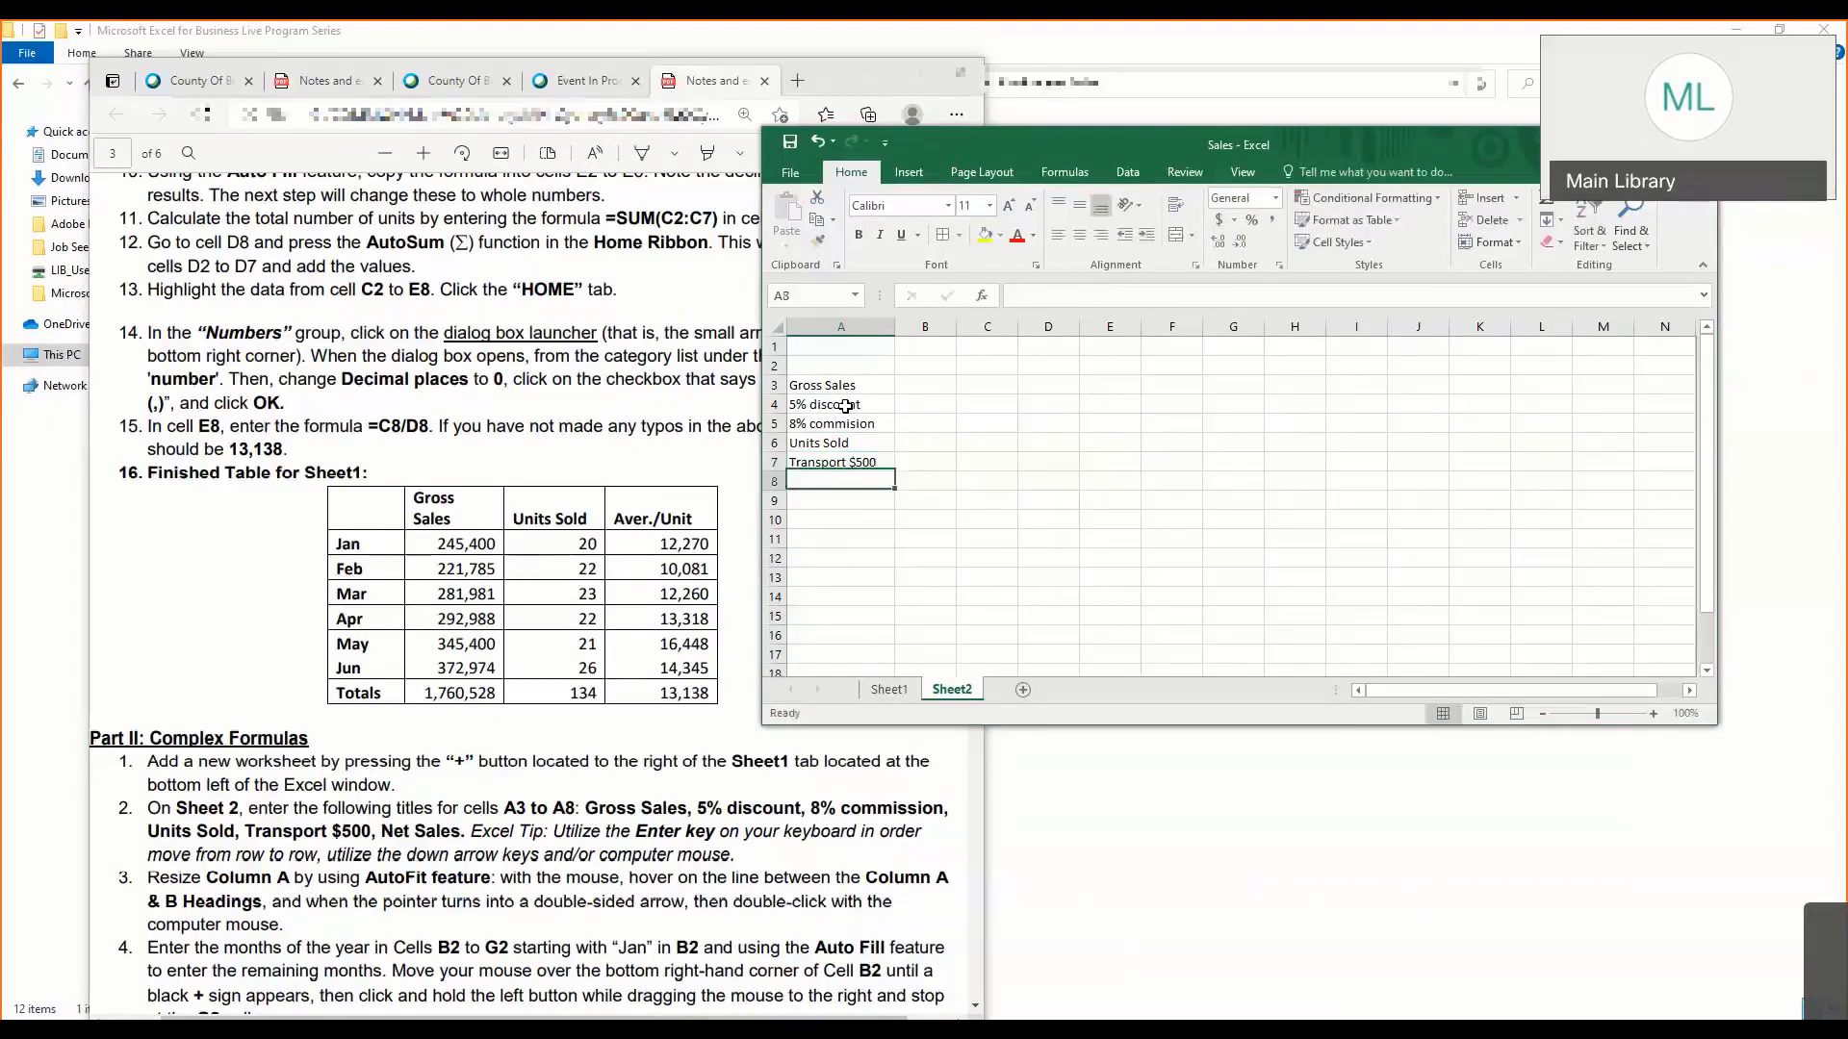
- Enter the title Net Sales in cell A8
{"action": "type", "text": "Net"}
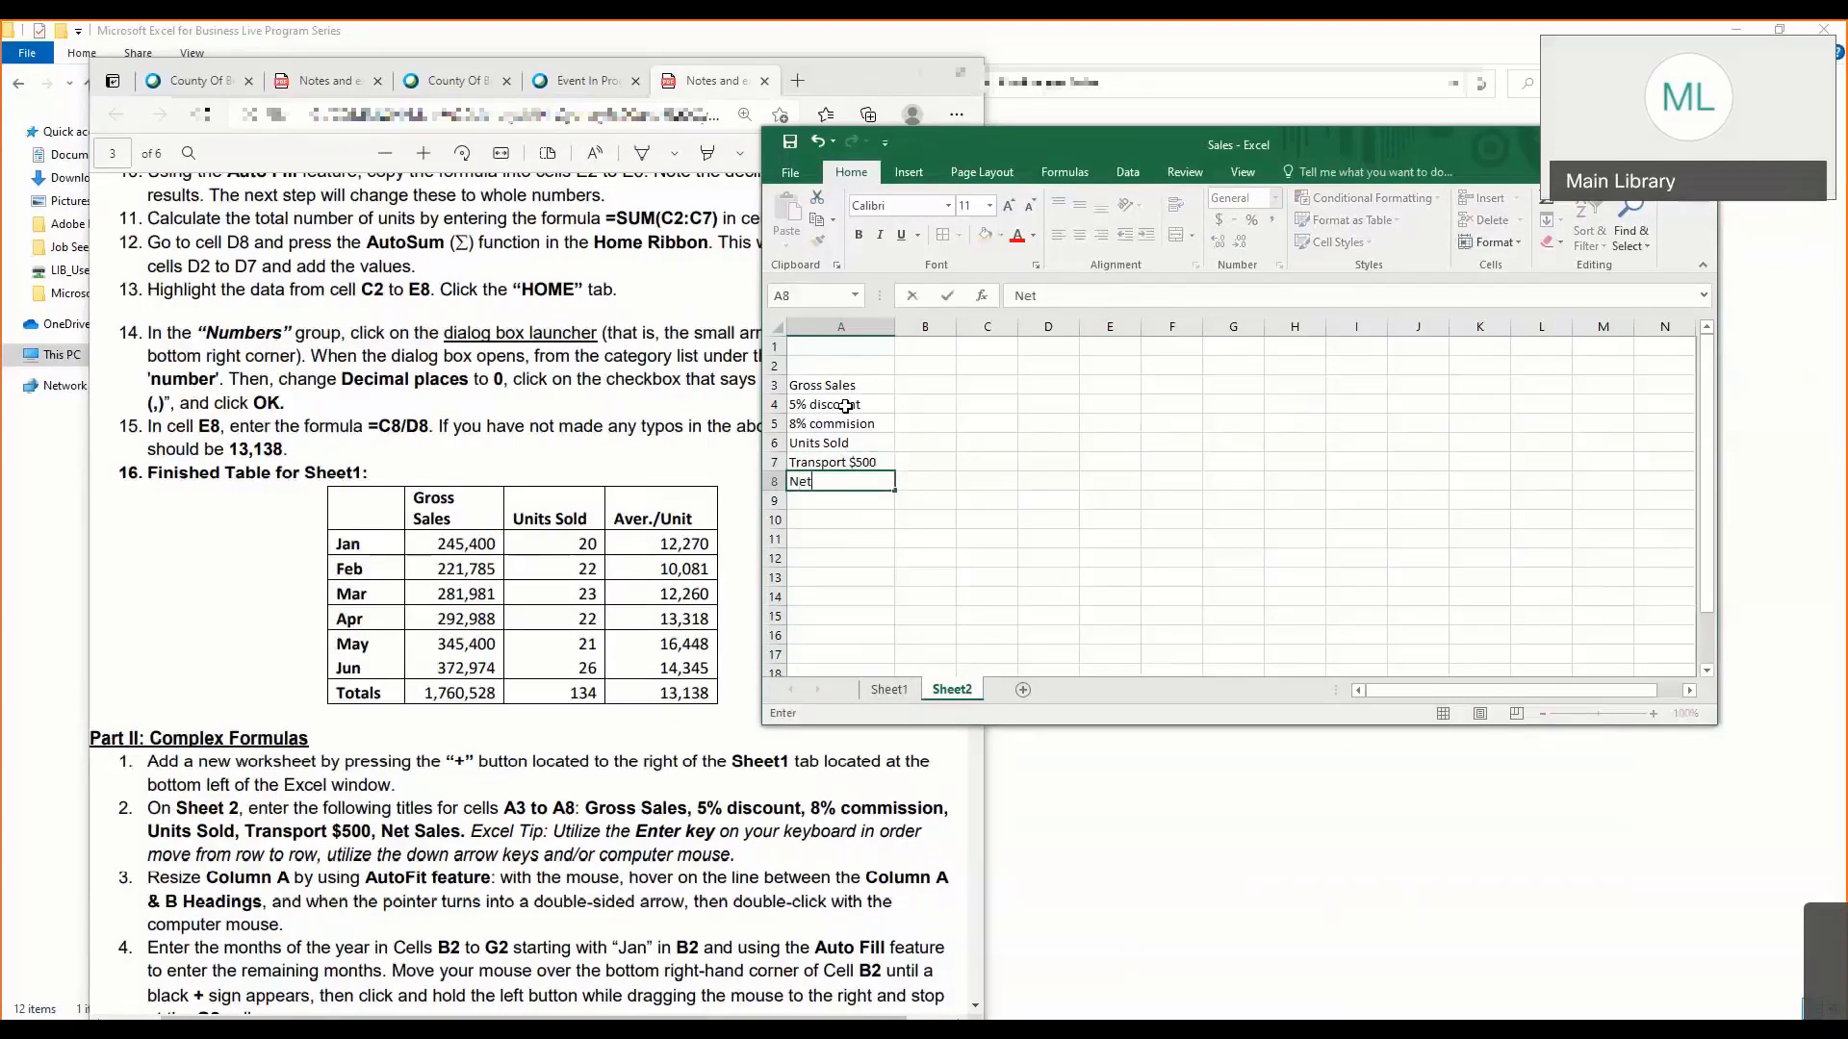
{"action": "type", "text": " Sale"}
{"action": "type", "text": "s"}
{"action": "key", "text": "Return"}
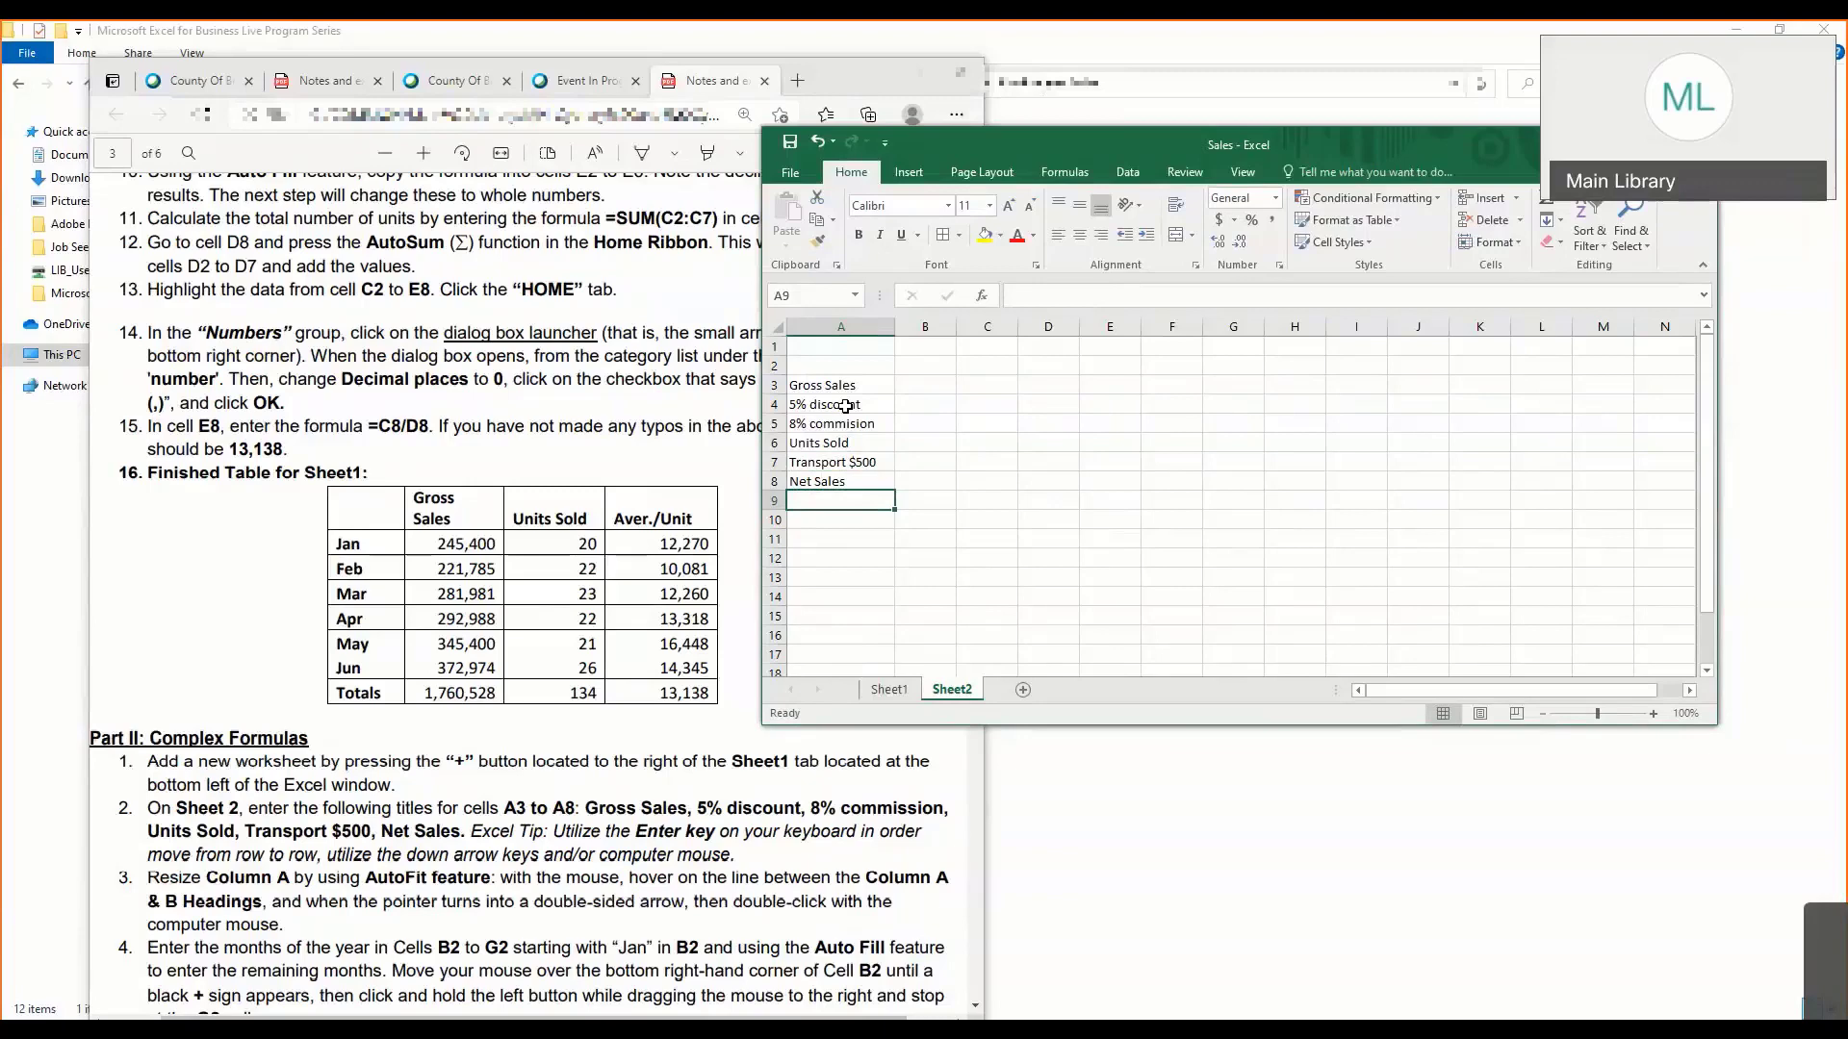
- Step the active cell up through the titles in column A to A2 and back down to Net Sales in A8
{"action": "key", "text": "Up"}
{"action": "key", "text": "Up"}
{"action": "key", "text": "Up"}
{"action": "key", "text": "Up"}
{"action": "key", "text": "Up"}
{"action": "key", "text": "Up"}
{"action": "key", "text": "Up"}
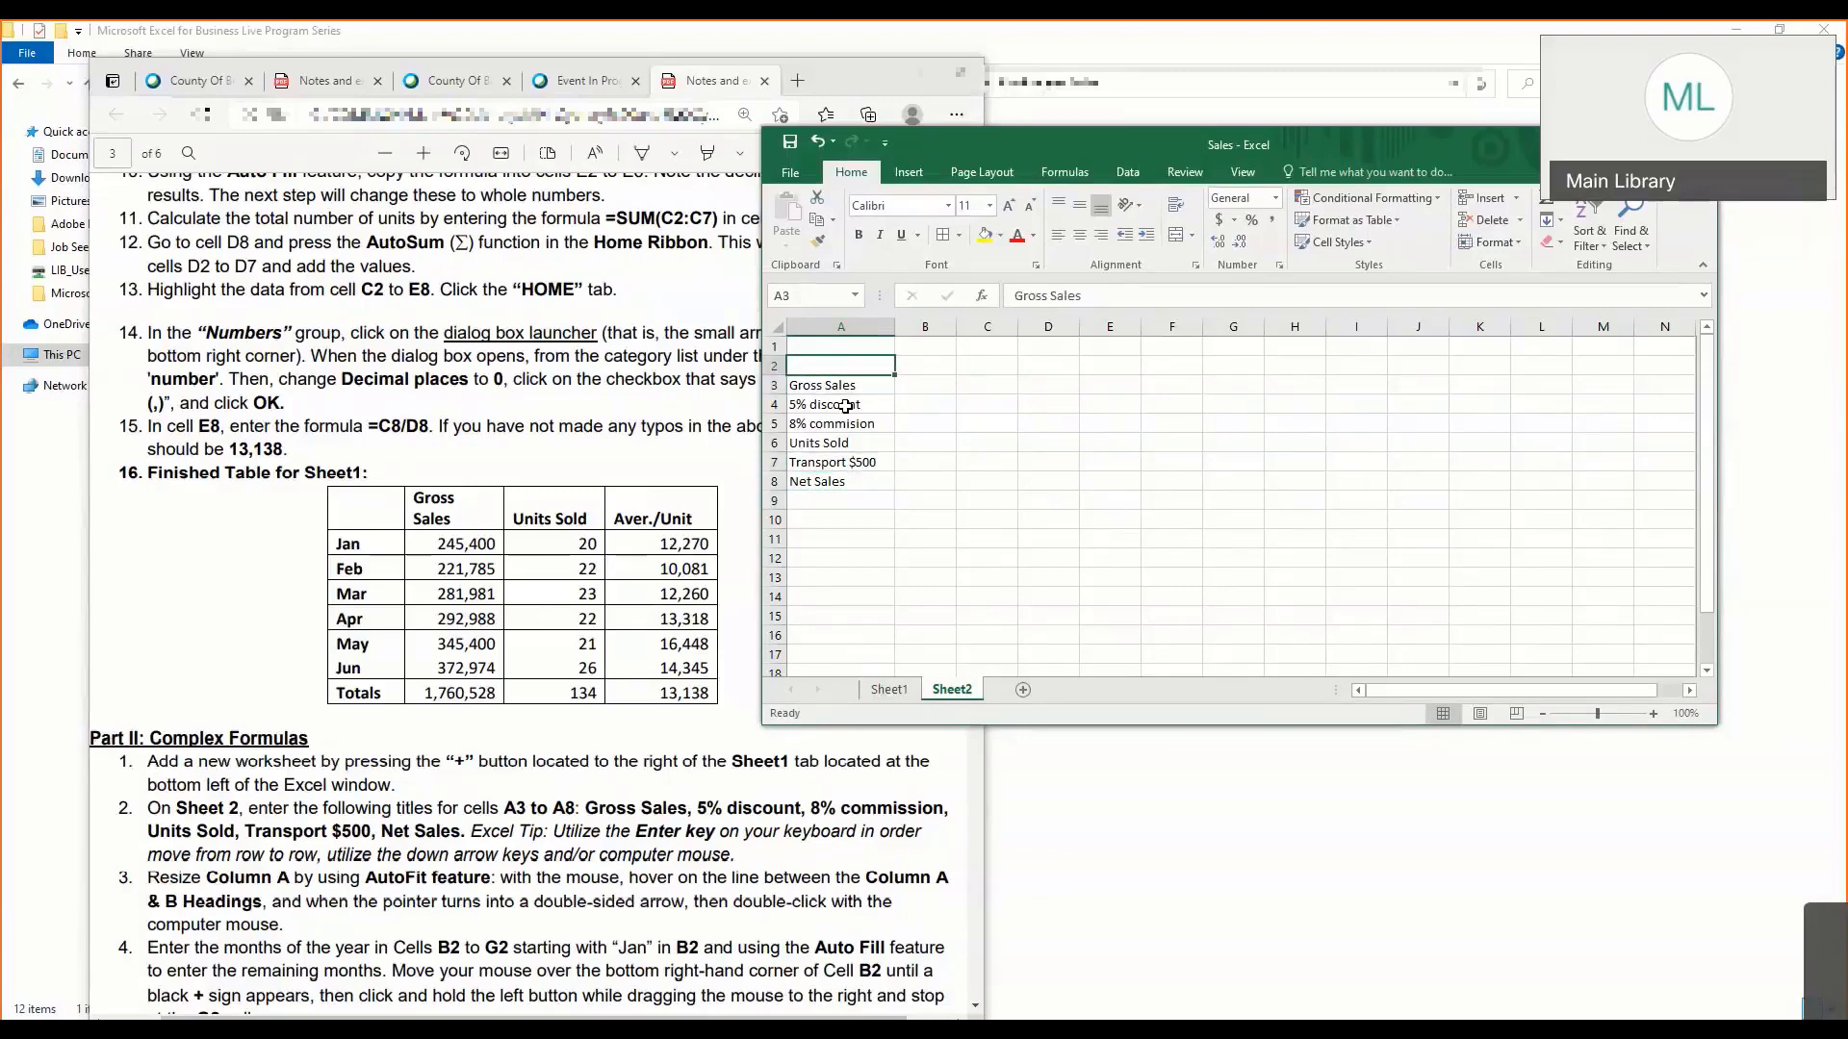
{"action": "key", "text": "Down"}
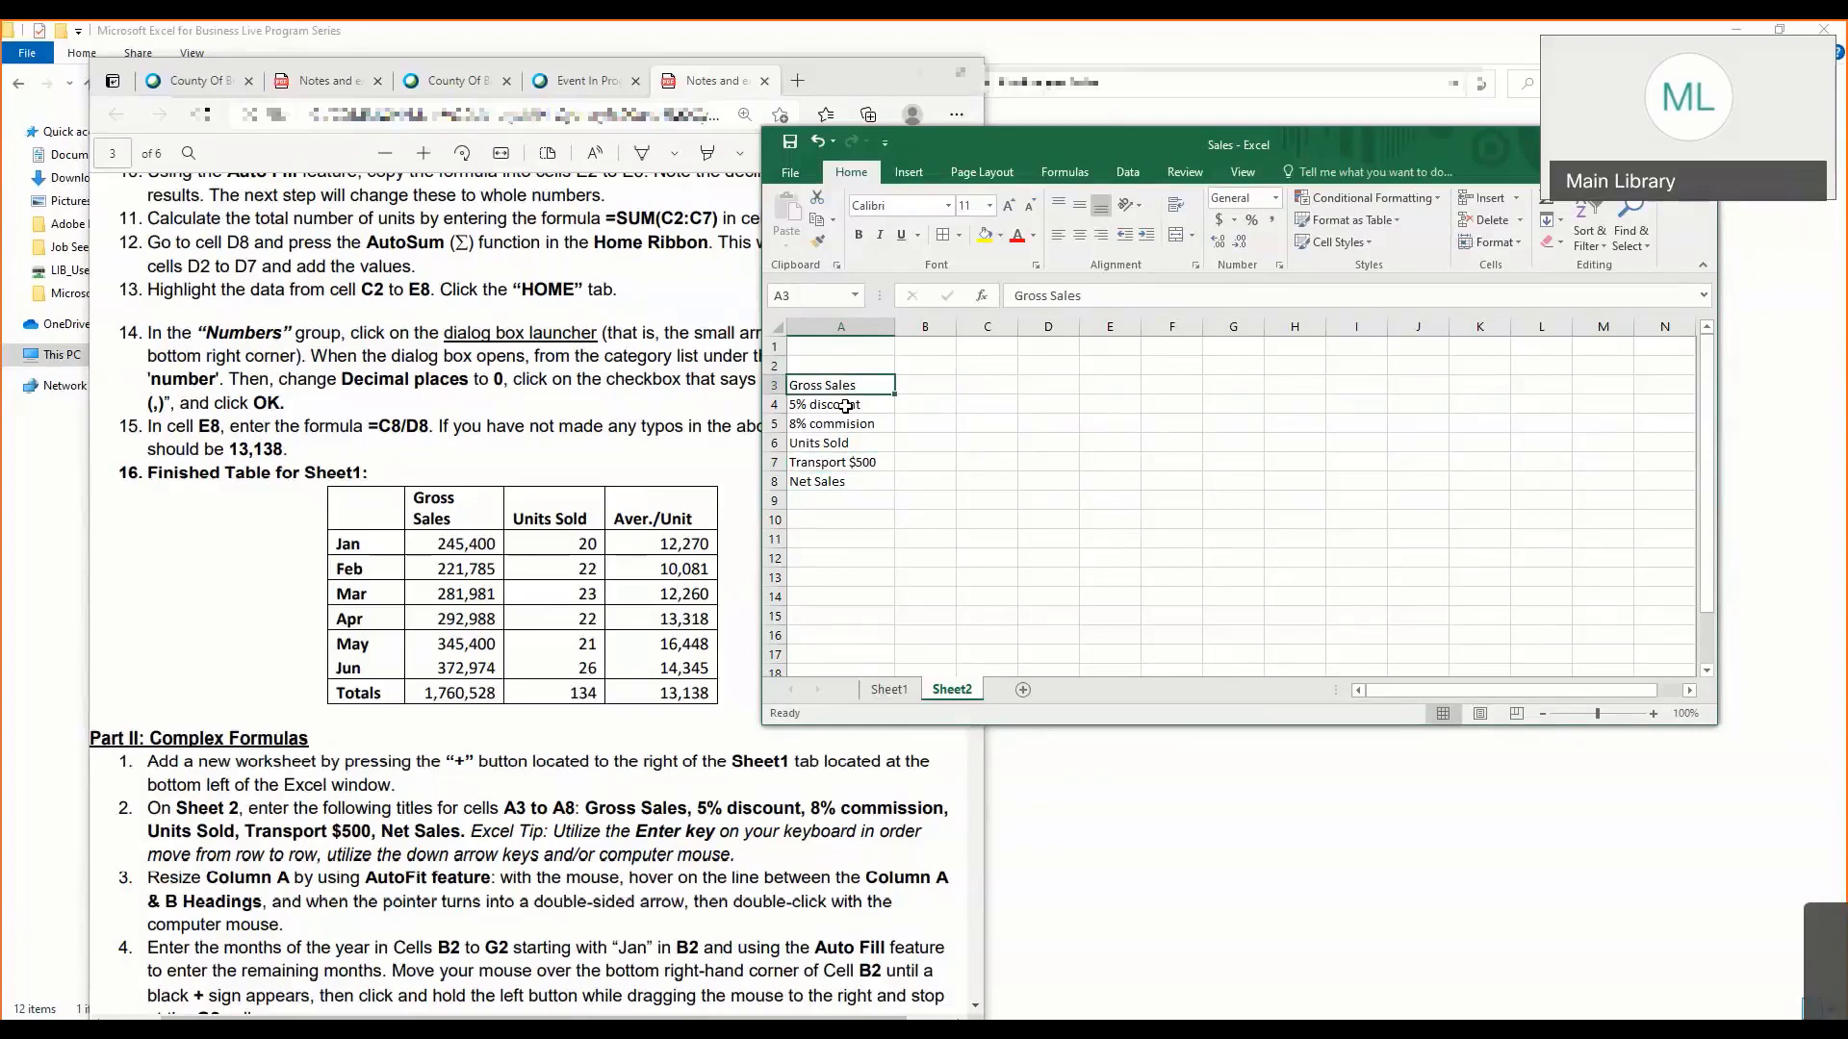
{"action": "key", "text": "Down"}
{"action": "key", "text": "Down"}
{"action": "key", "text": "Down"}
{"action": "key", "text": "Down"}
{"action": "key", "text": "Down"}
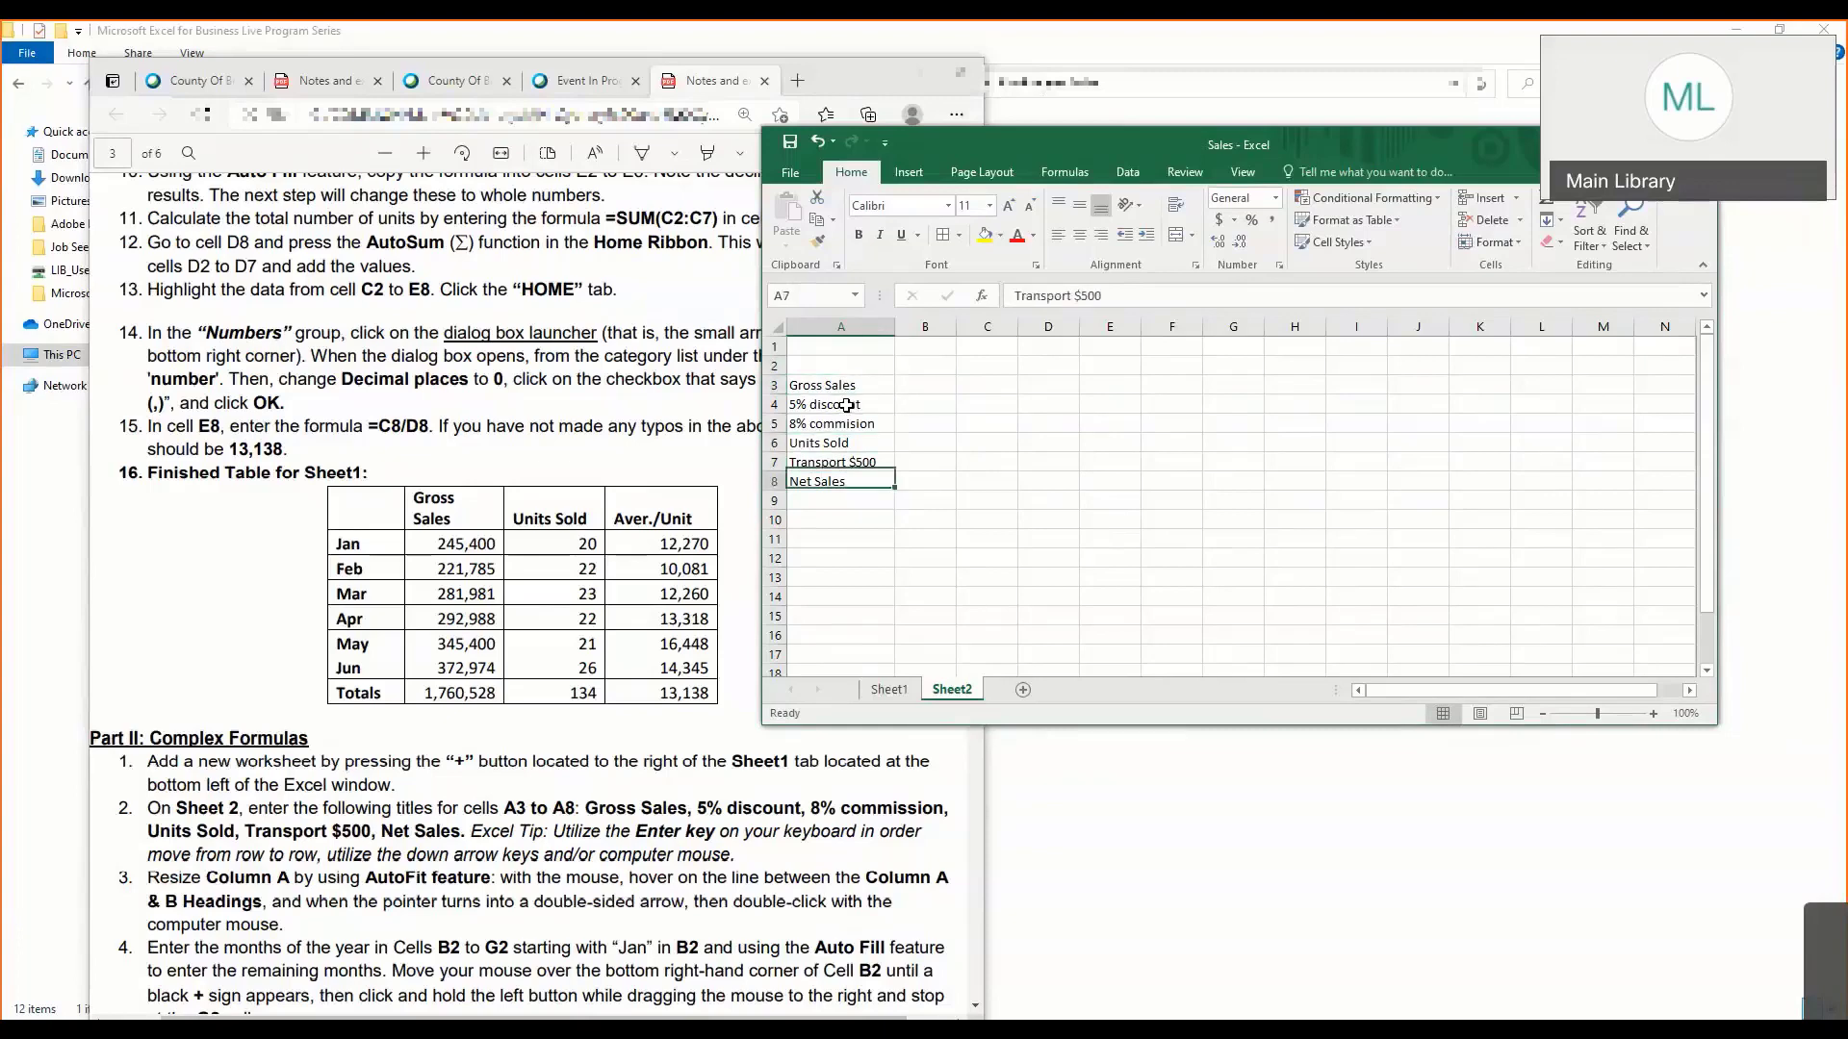
- Resize column A on Sheet2 to fit its row titles
{"action": "left_click", "coordinate": [791, 293]}
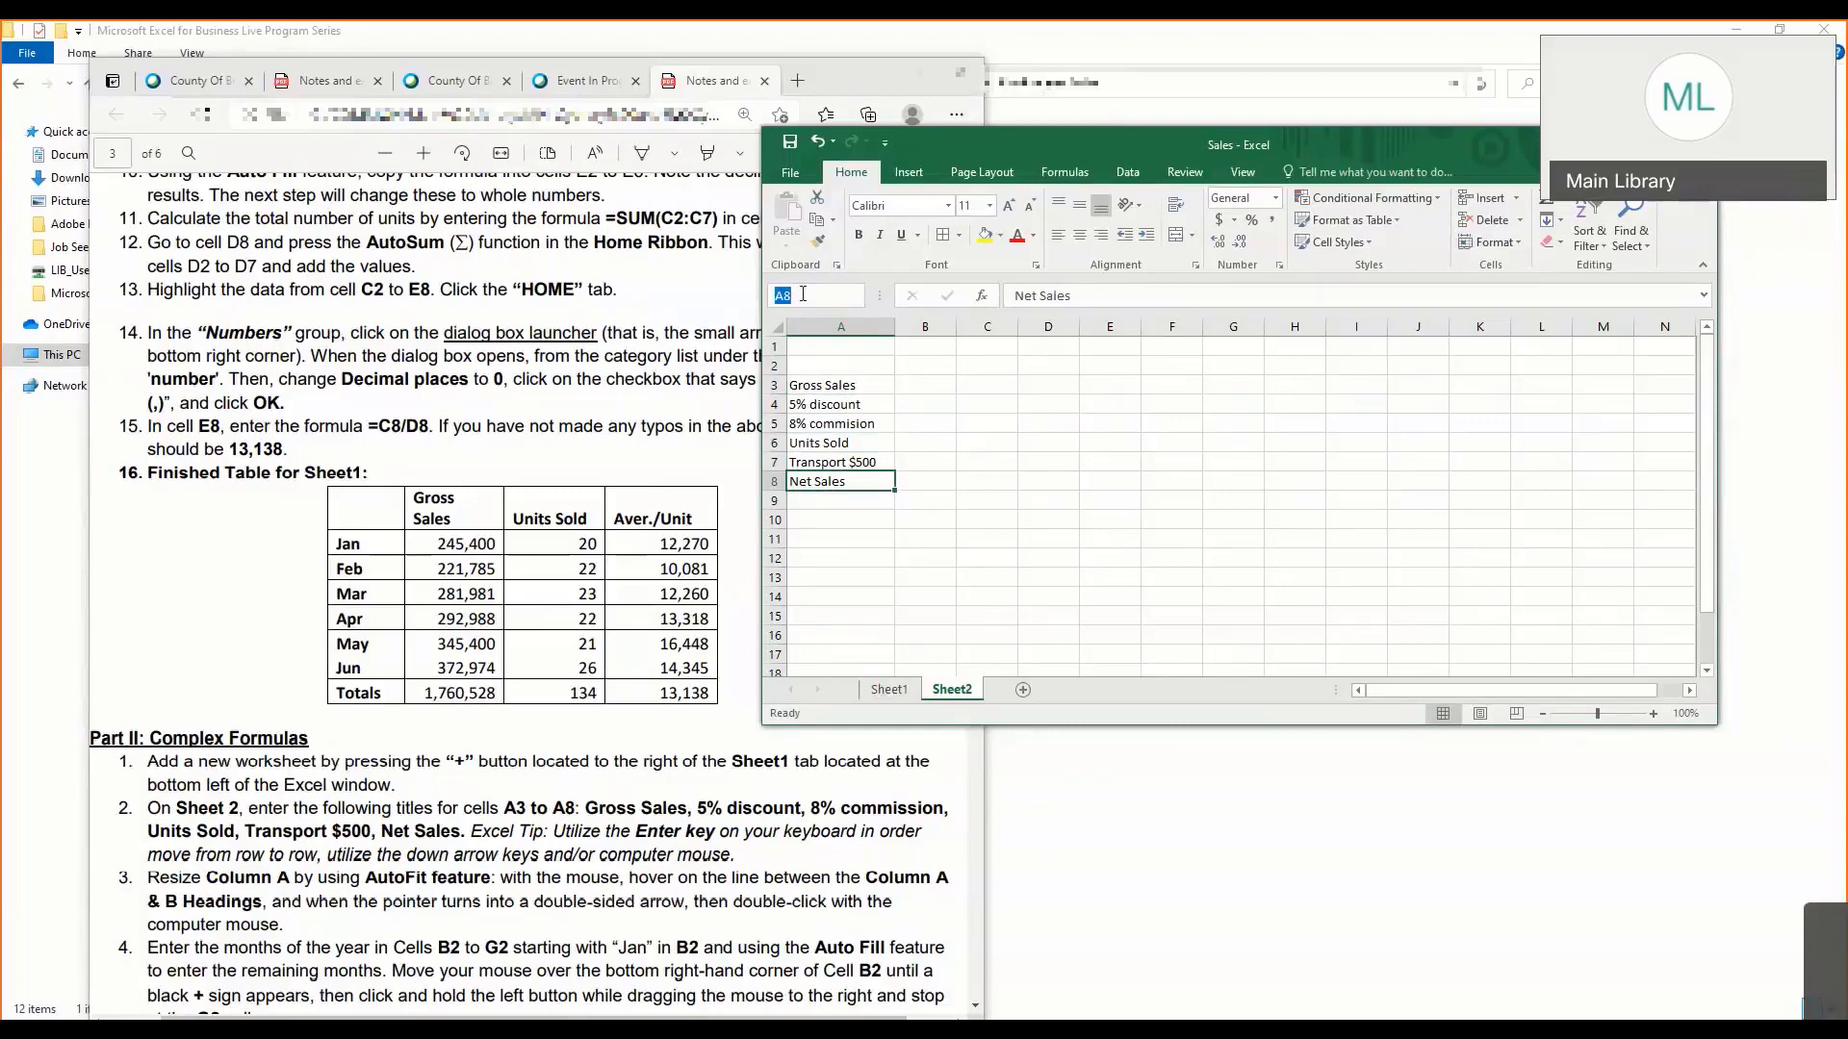
{"action": "left_click", "coordinate": [553, 728]}
{"action": "scroll", "coordinate": [554, 728], "scroll_direction": "down", "scroll_amount": 3}
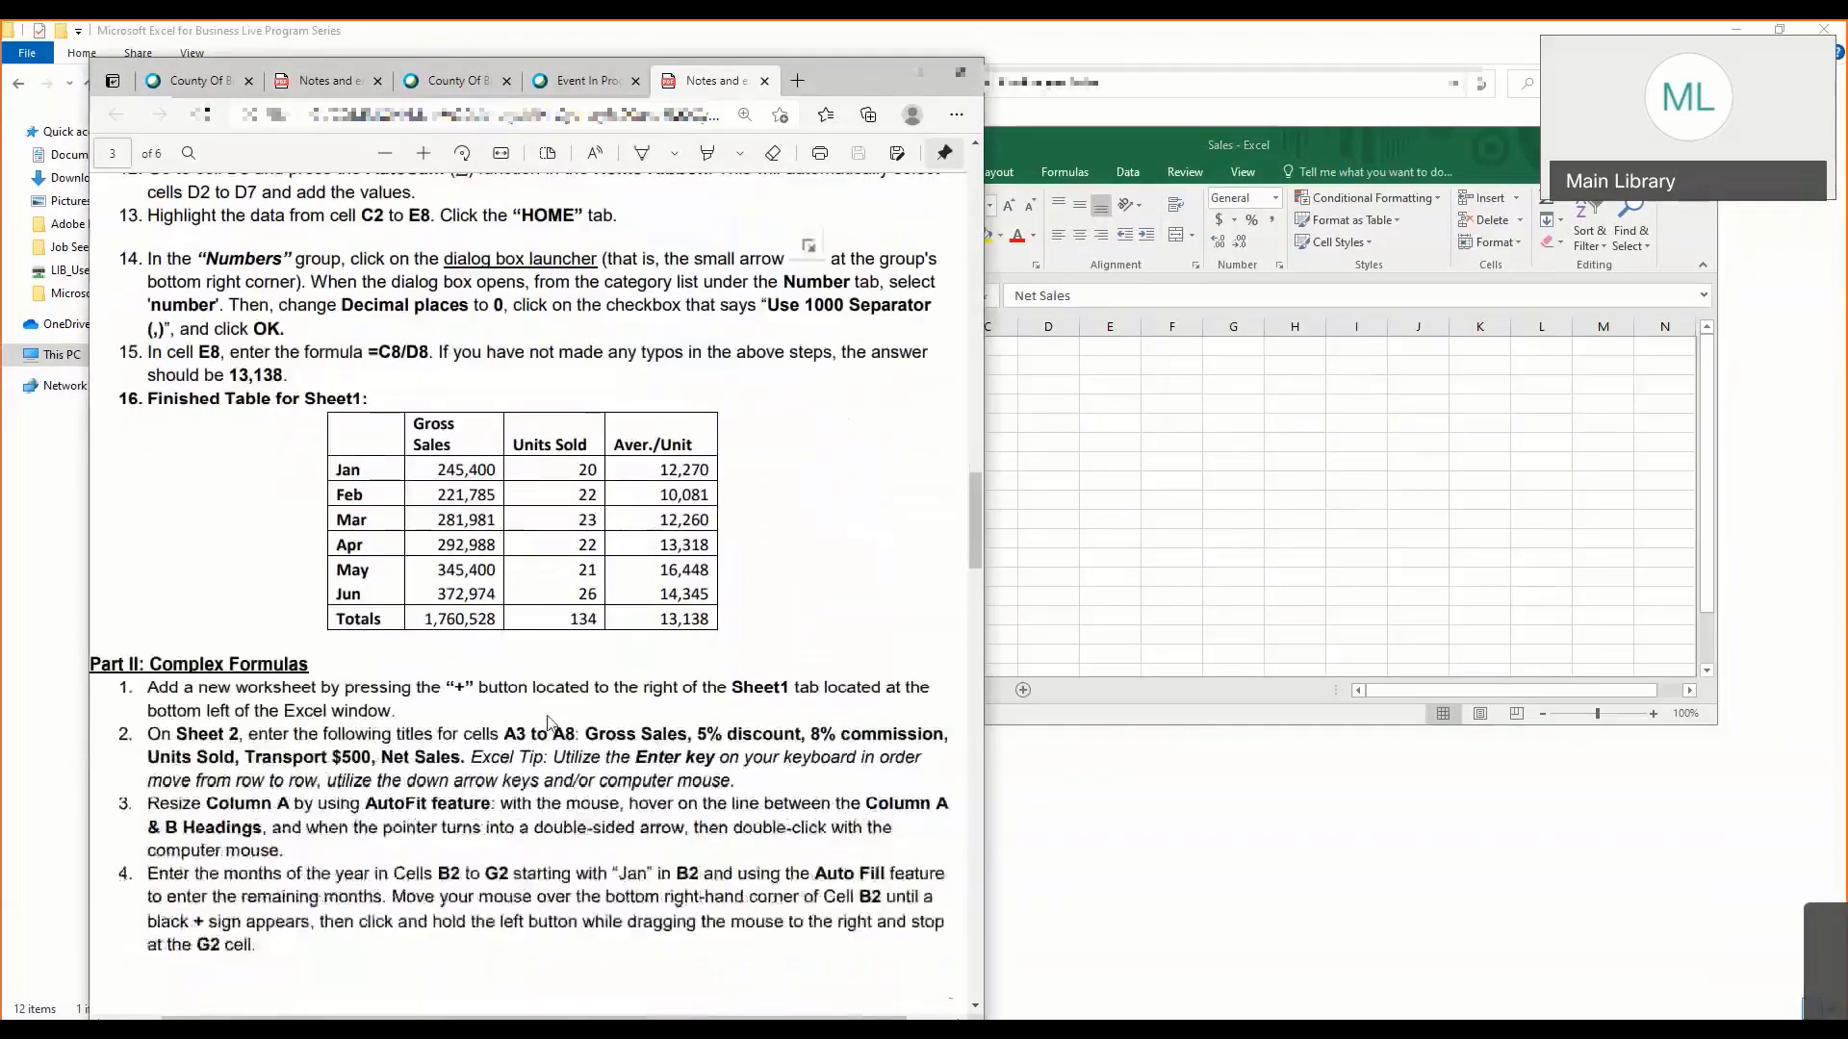
{"action": "left_click", "coordinate": [1143, 492]}
{"action": "left_click", "coordinate": [948, 390]}
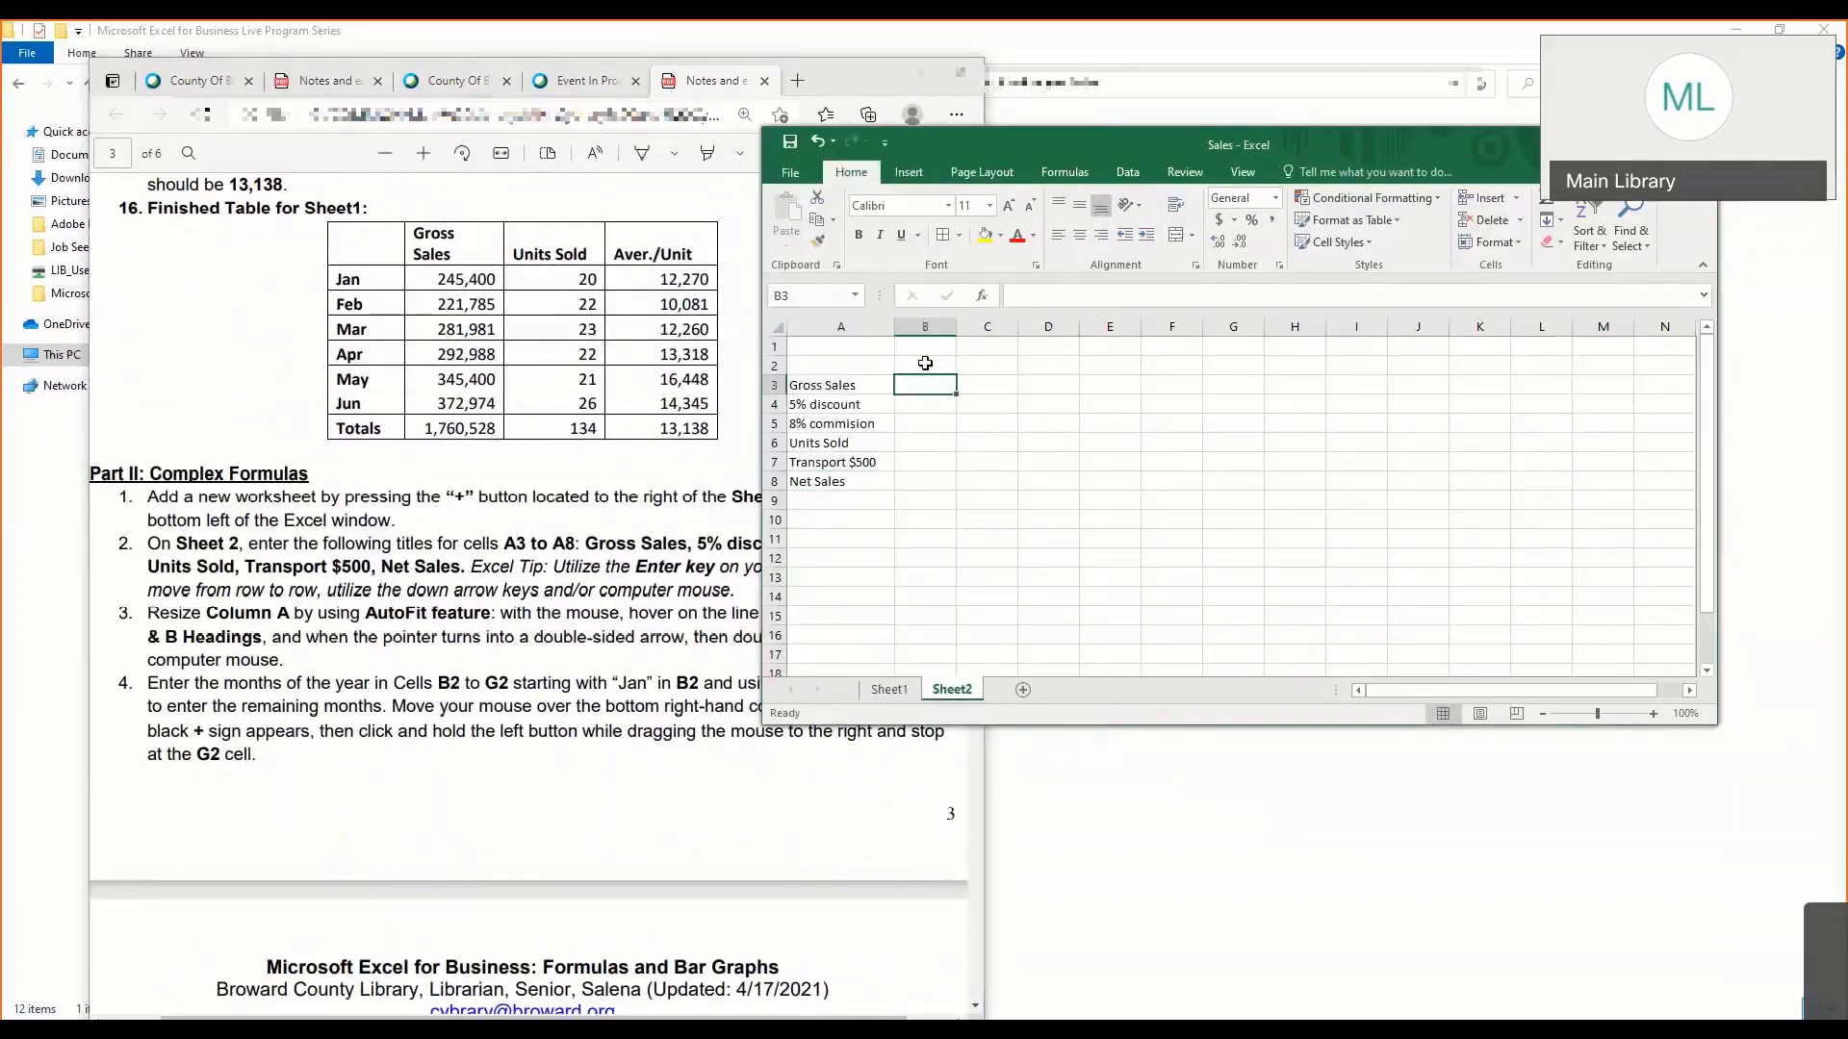
{"action": "left_click", "coordinate": [925, 363]}
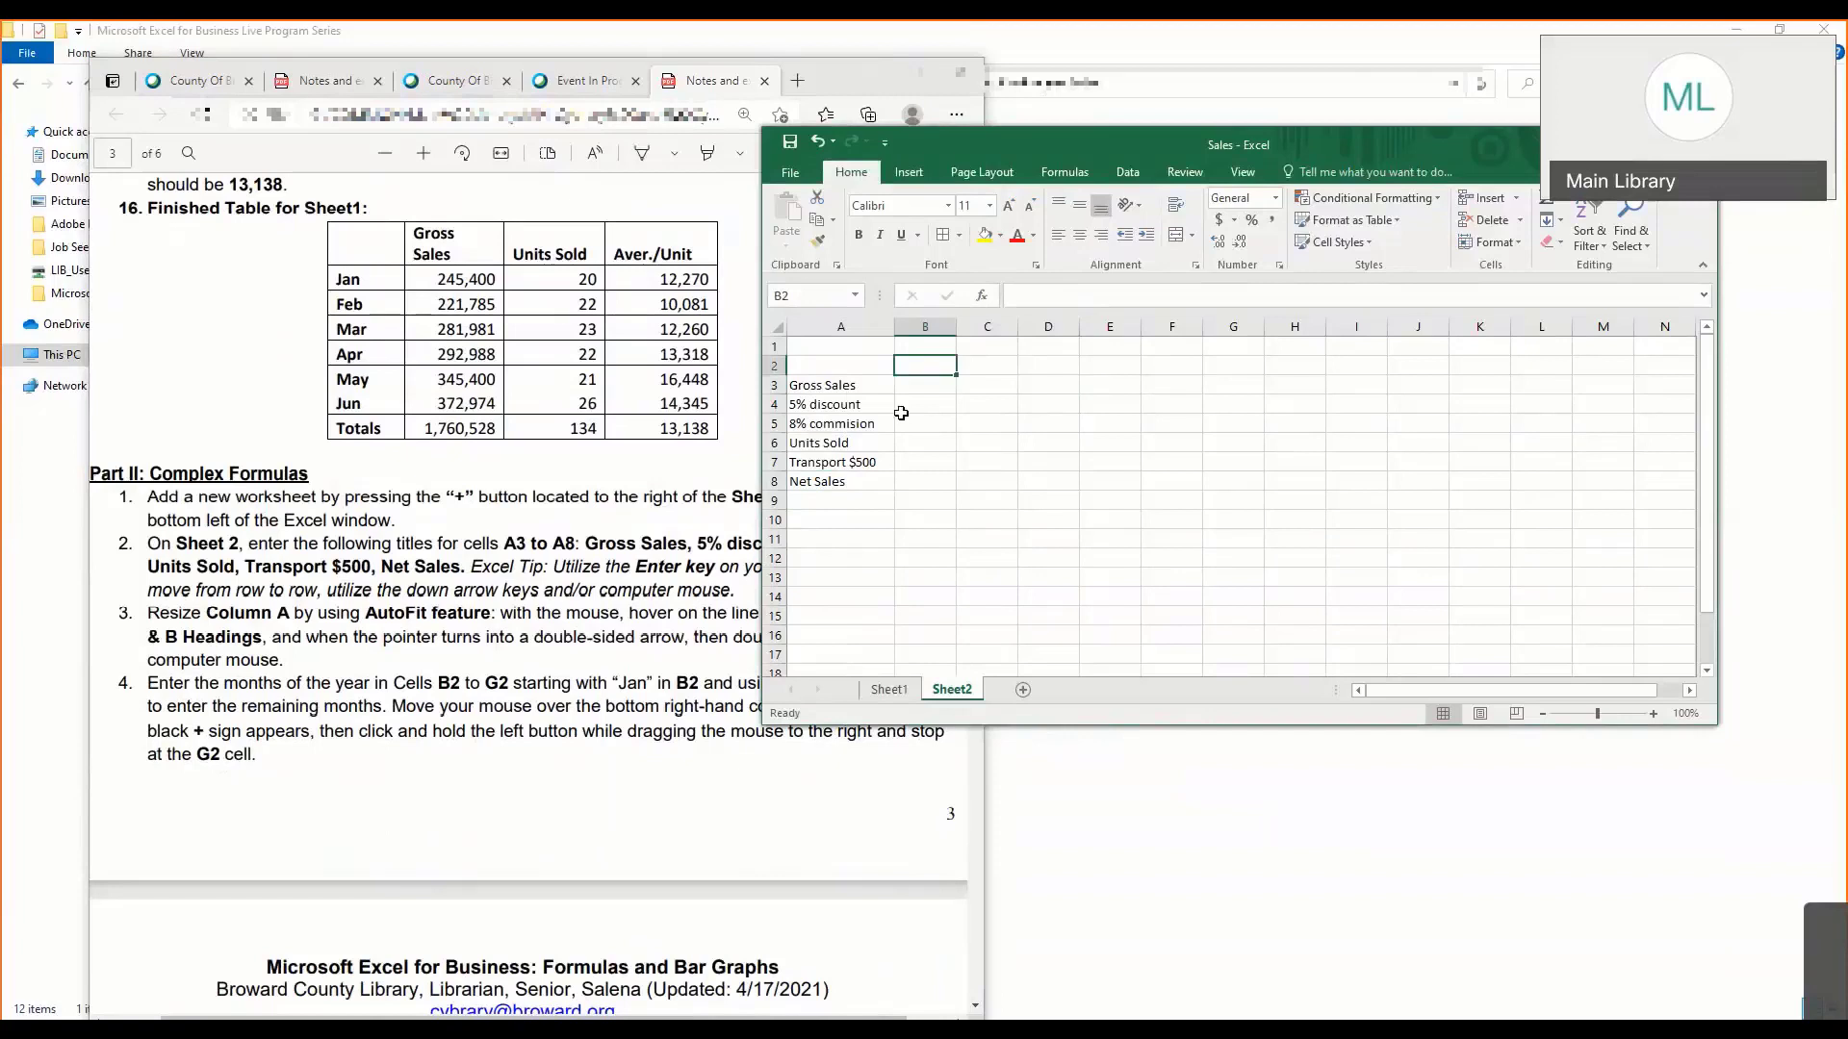
{"action": "left_click", "coordinate": [516, 591]}
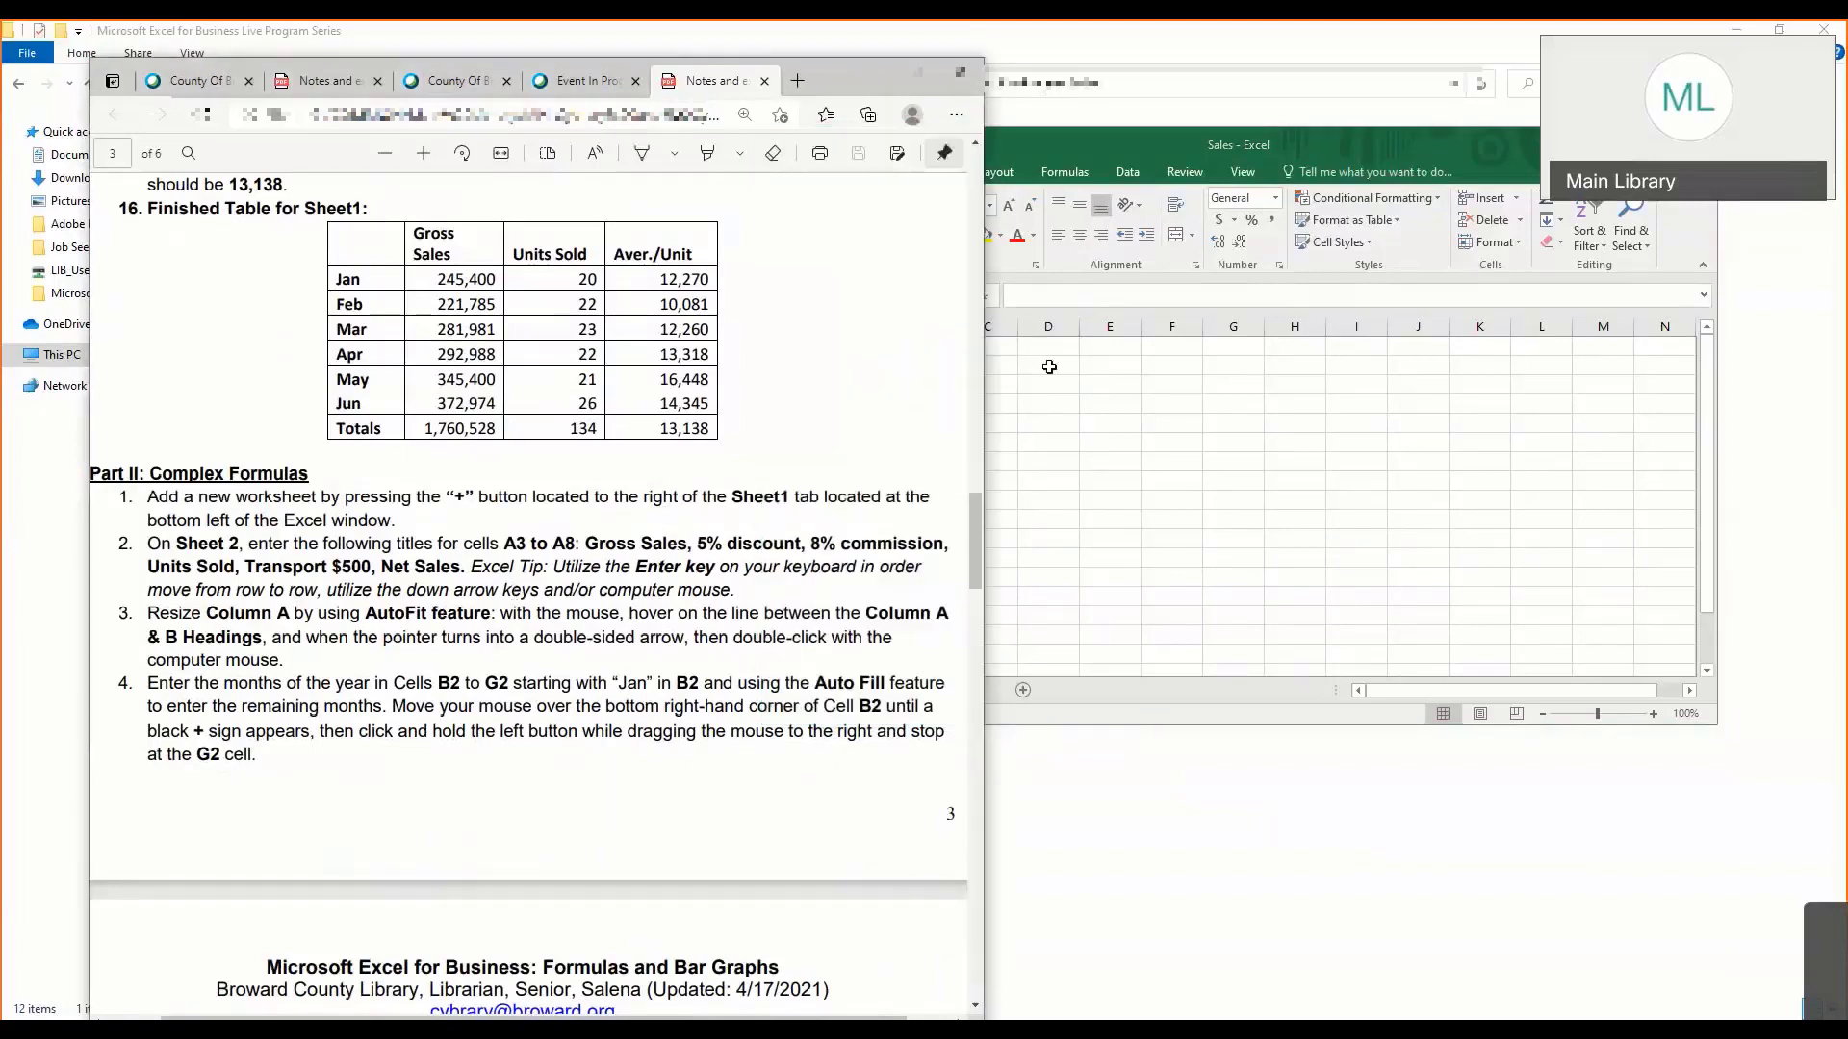
{"action": "left_click", "coordinate": [1049, 366]}
{"action": "mouse_move", "coordinate": [900, 325]}
{"action": "left_mouse_down"}
{"action": "mouse_move", "coordinate": [922, 325]}
{"action": "mouse_move", "coordinate": [882, 328]}
{"action": "left_mouse_up"}
{"action": "left_click", "coordinate": [935, 421]}
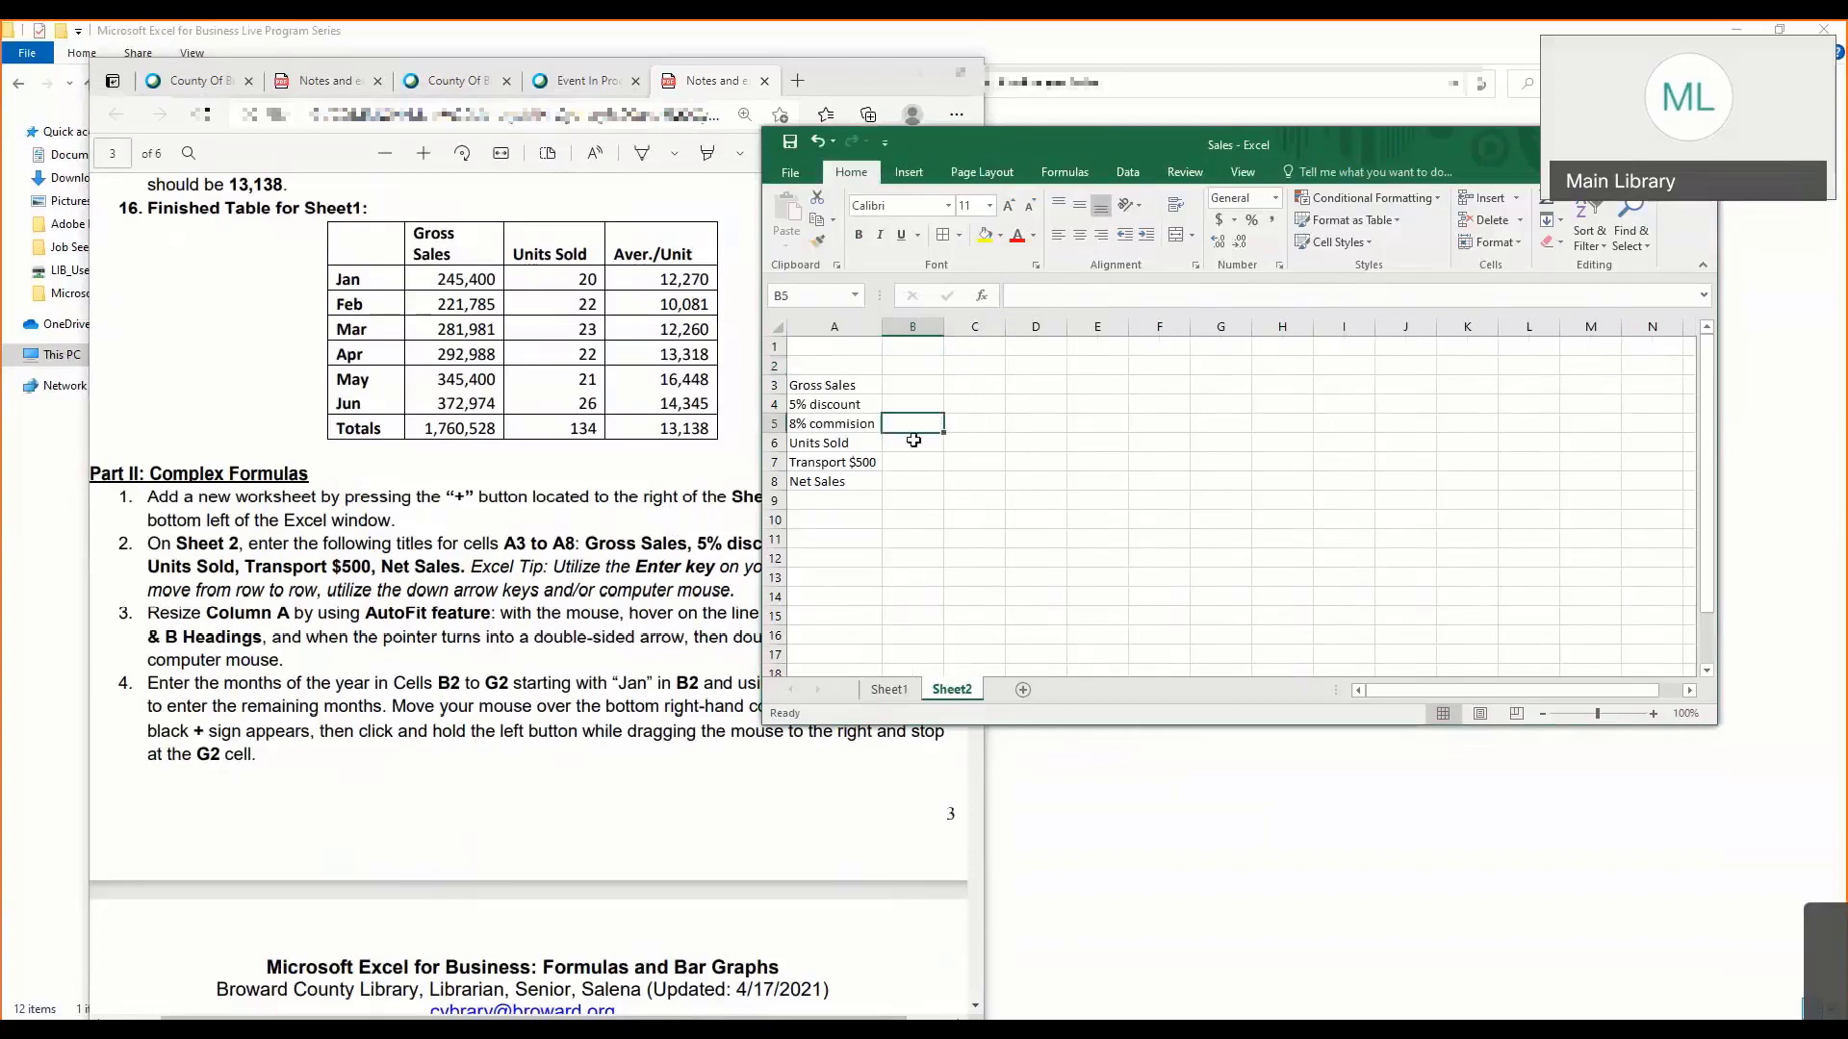
- Enter Jan in cell B2 on Sheet2 as the first month heading
{"action": "left_click", "coordinate": [492, 679]}
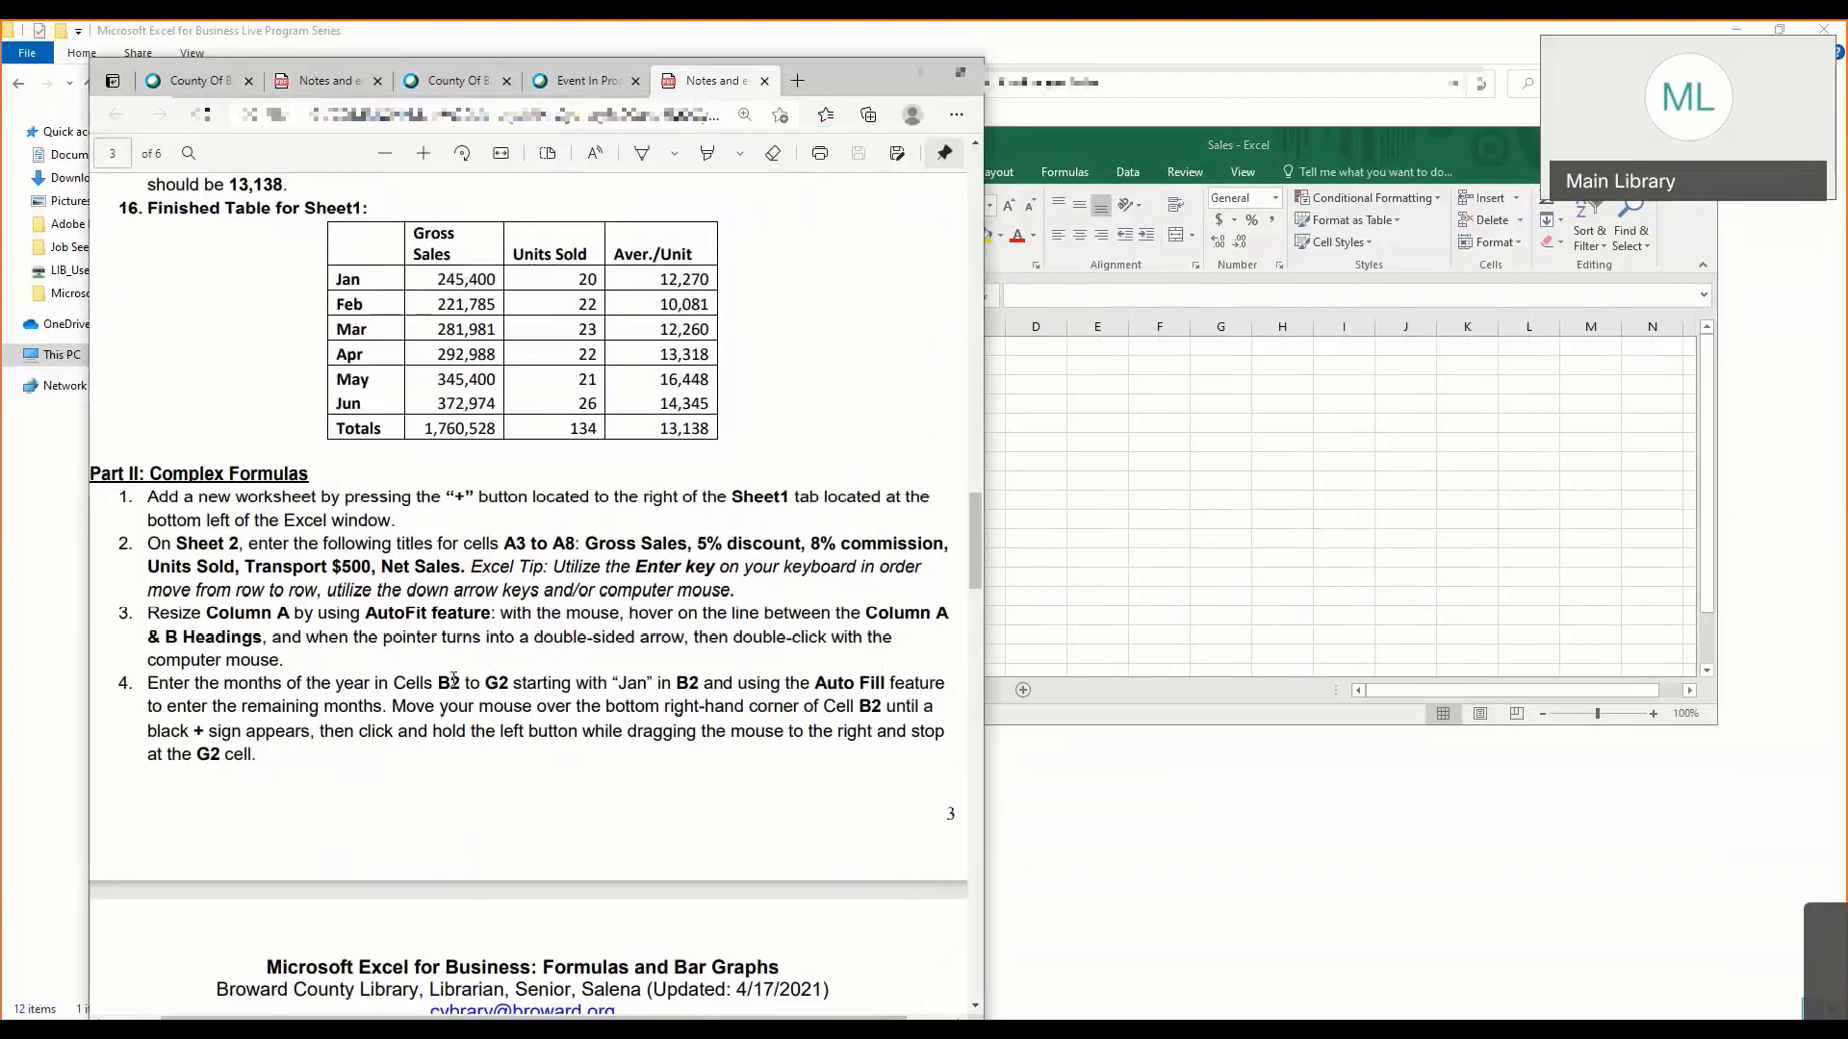
{"action": "left_click", "coordinate": [1155, 485]}
{"action": "left_click", "coordinate": [929, 364]}
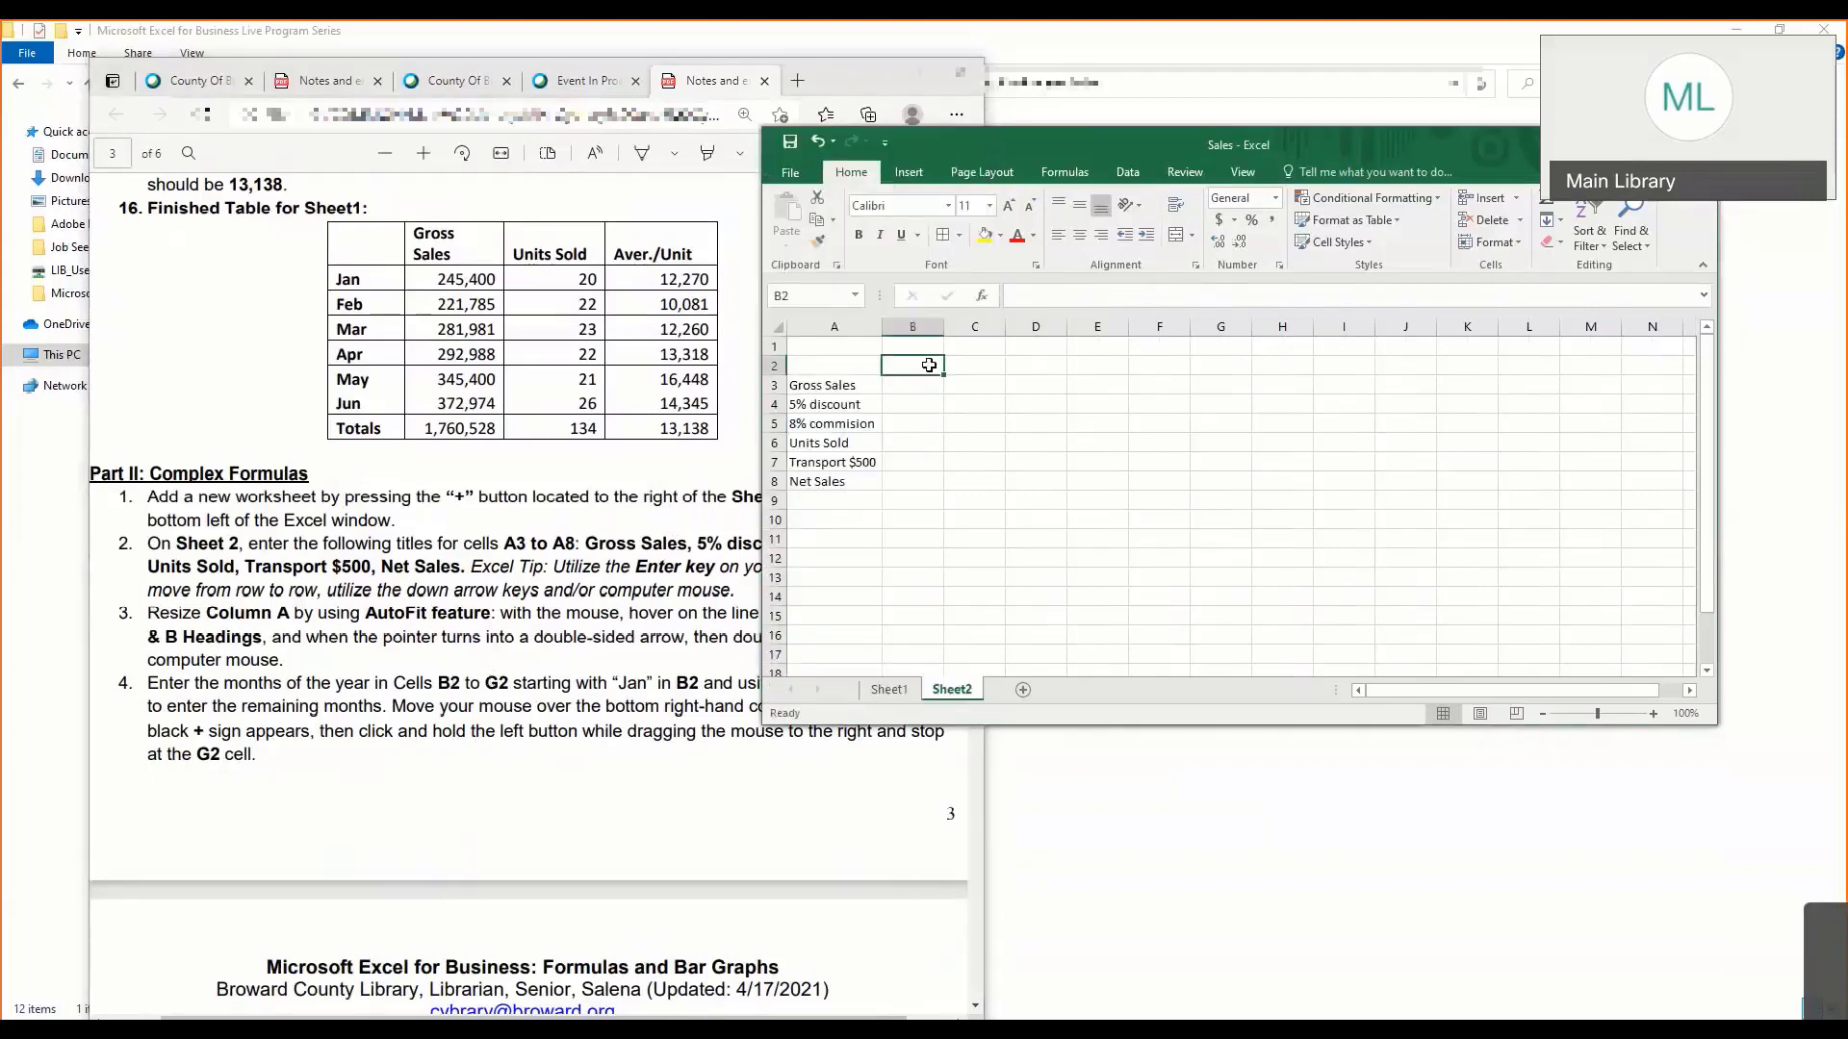
{"action": "type", "text": "Jan"}
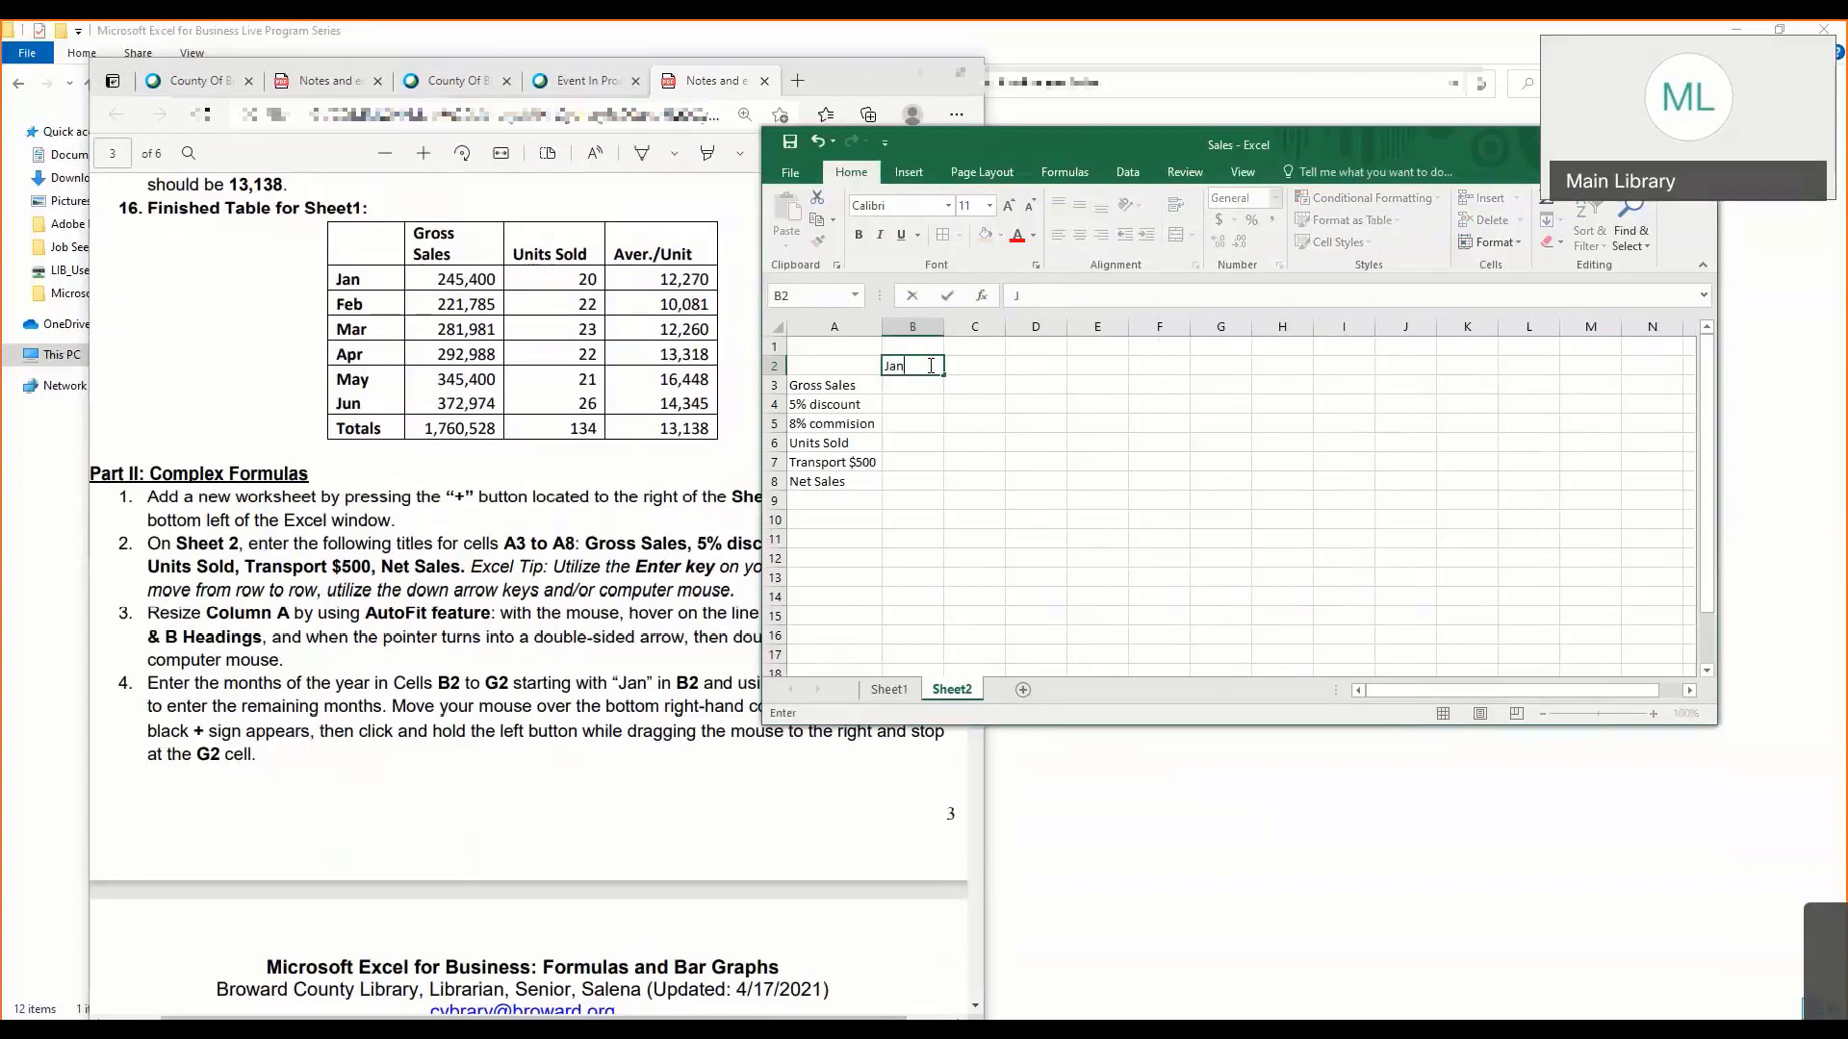
{"action": "key", "text": "Return"}
- Auto Fill the month headings from B2 across to G2, giving Feb through Jun
{"action": "left_click", "coordinate": [929, 366]}
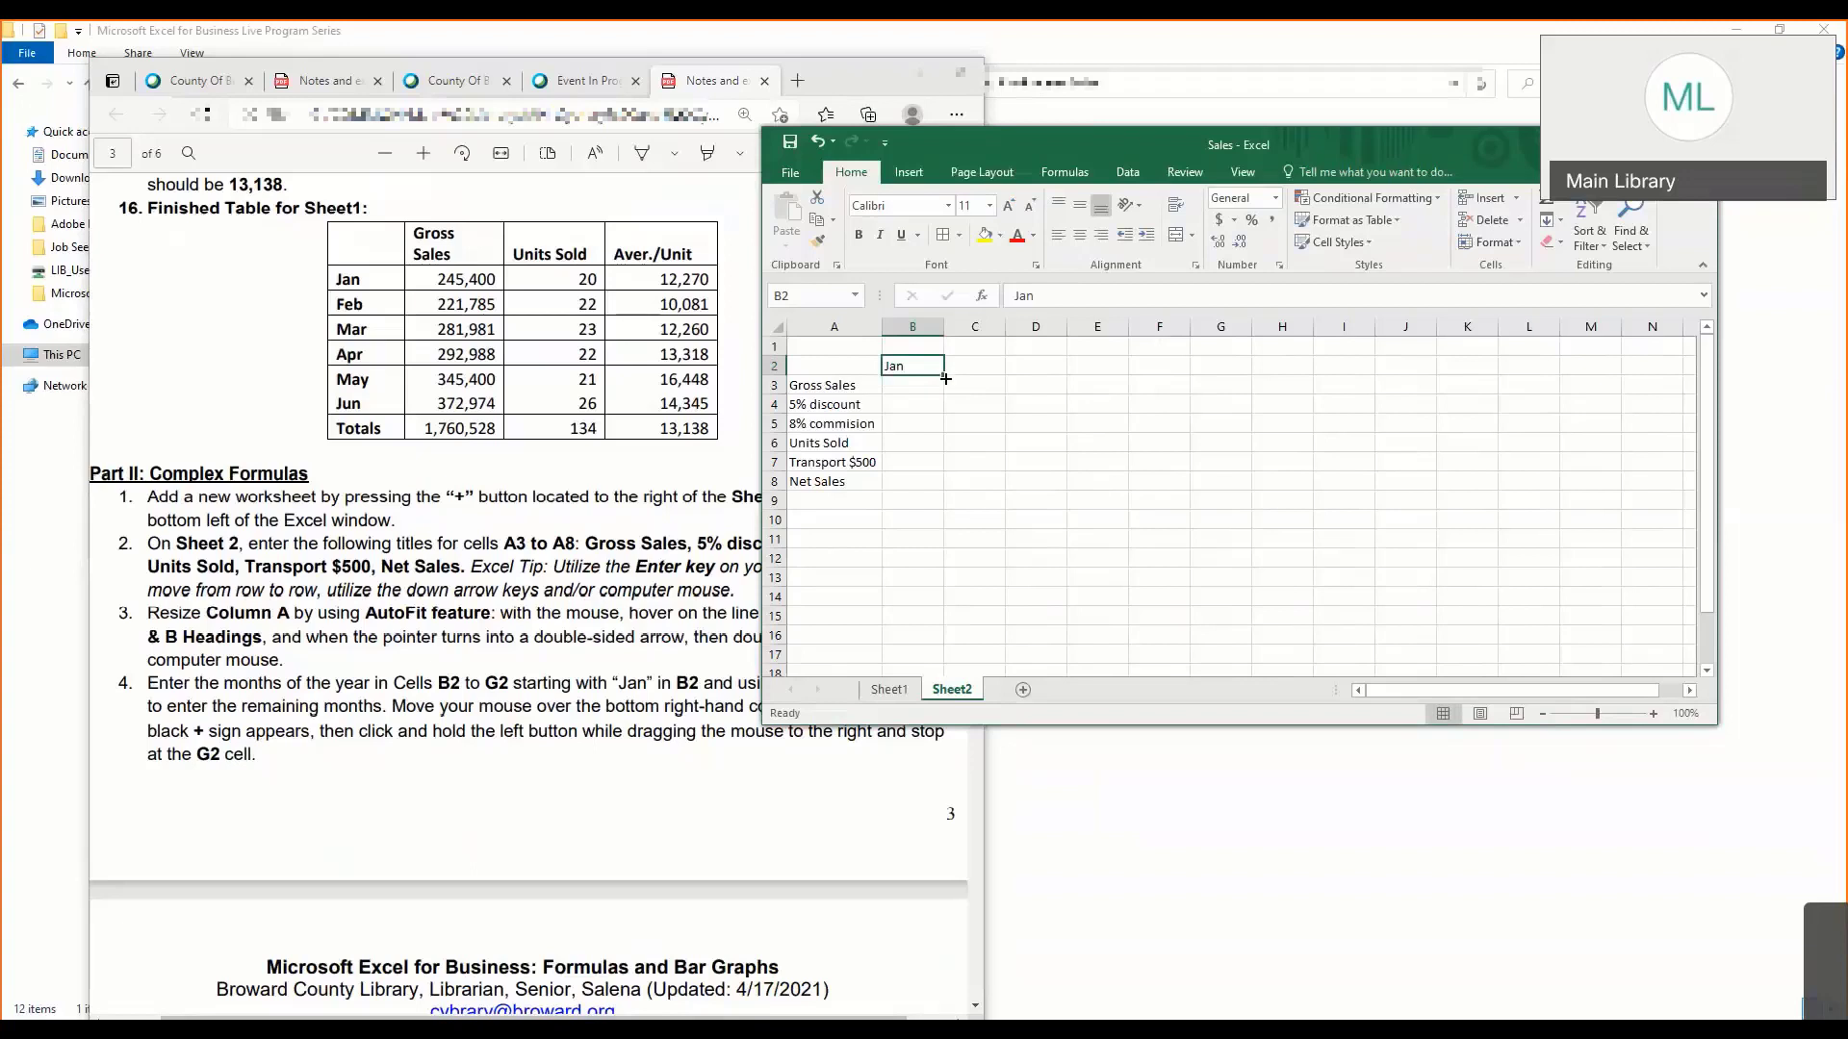
{"action": "left_click_drag", "start_coordinate": [945, 378], "coordinate": [1239, 368]}
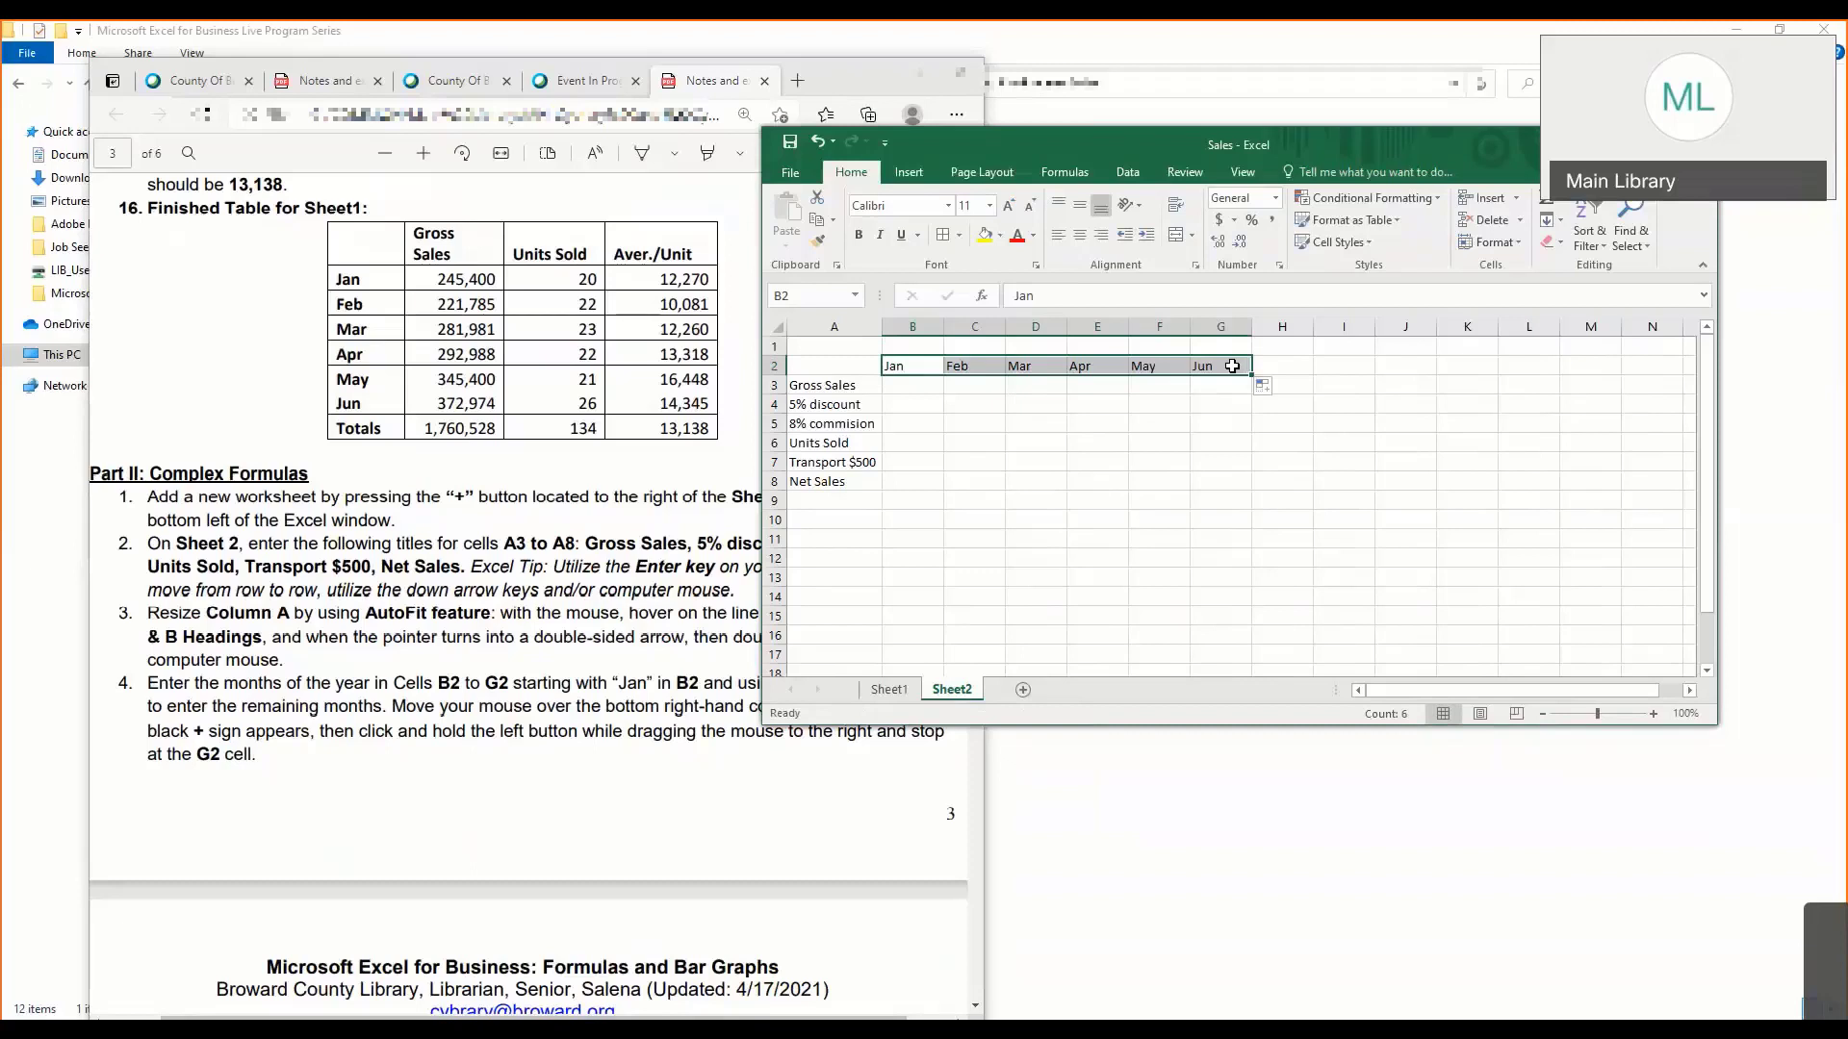
{"action": "left_click", "coordinate": [1113, 405]}
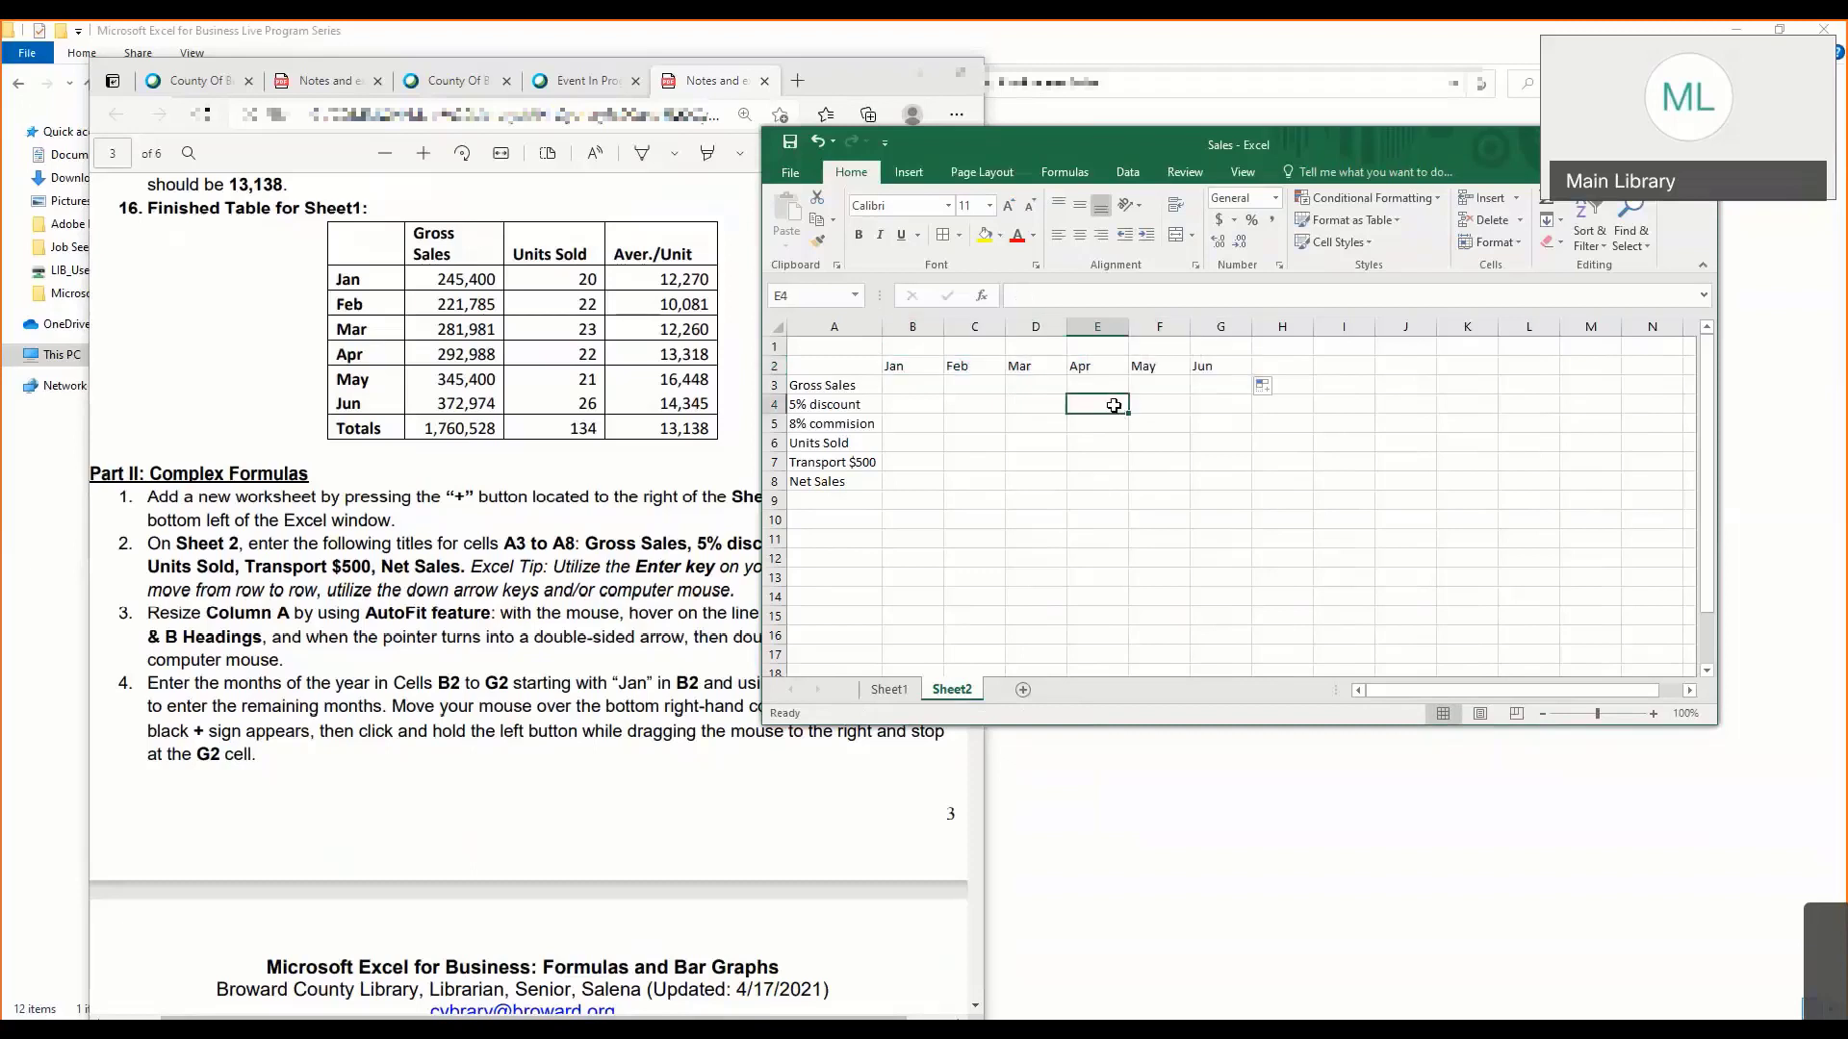
{"action": "left_click", "coordinate": [953, 403]}
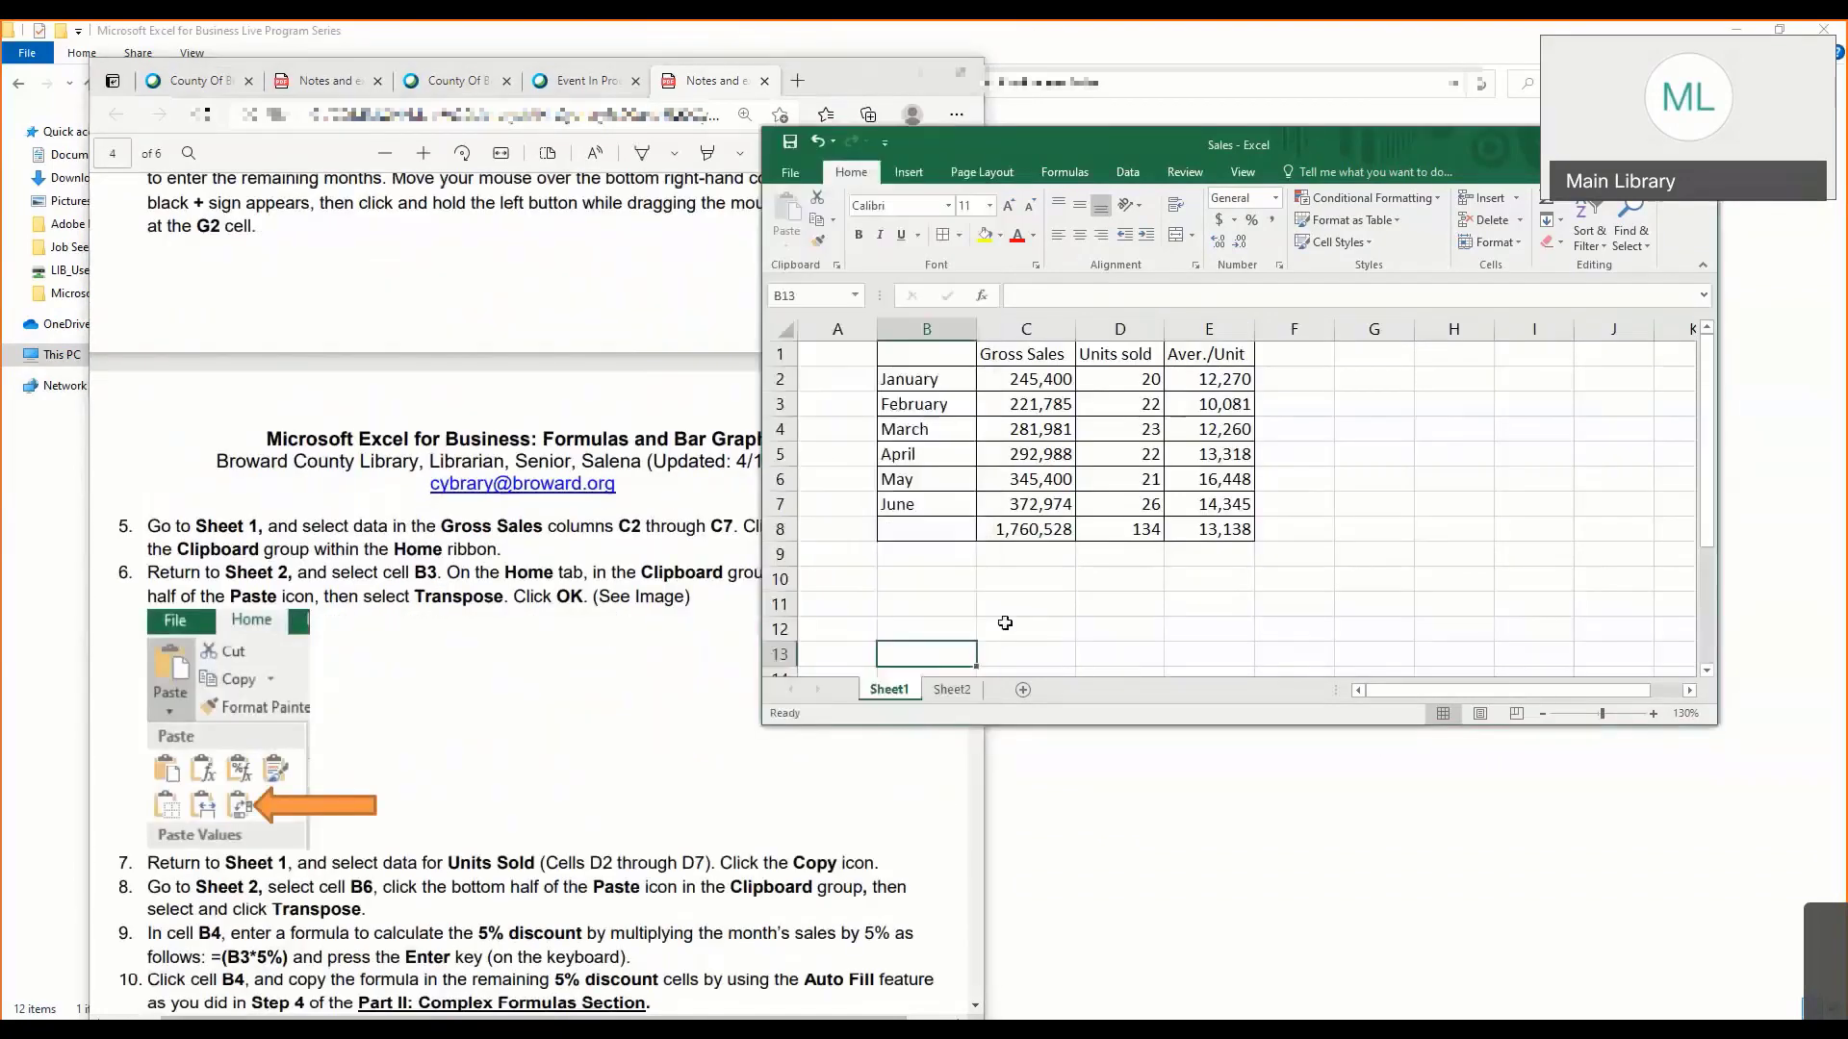
- Switch back and forth between Sheet1 and Sheet2 to compare the layouts of their tables
{"action": "left_click", "coordinate": [952, 690]}
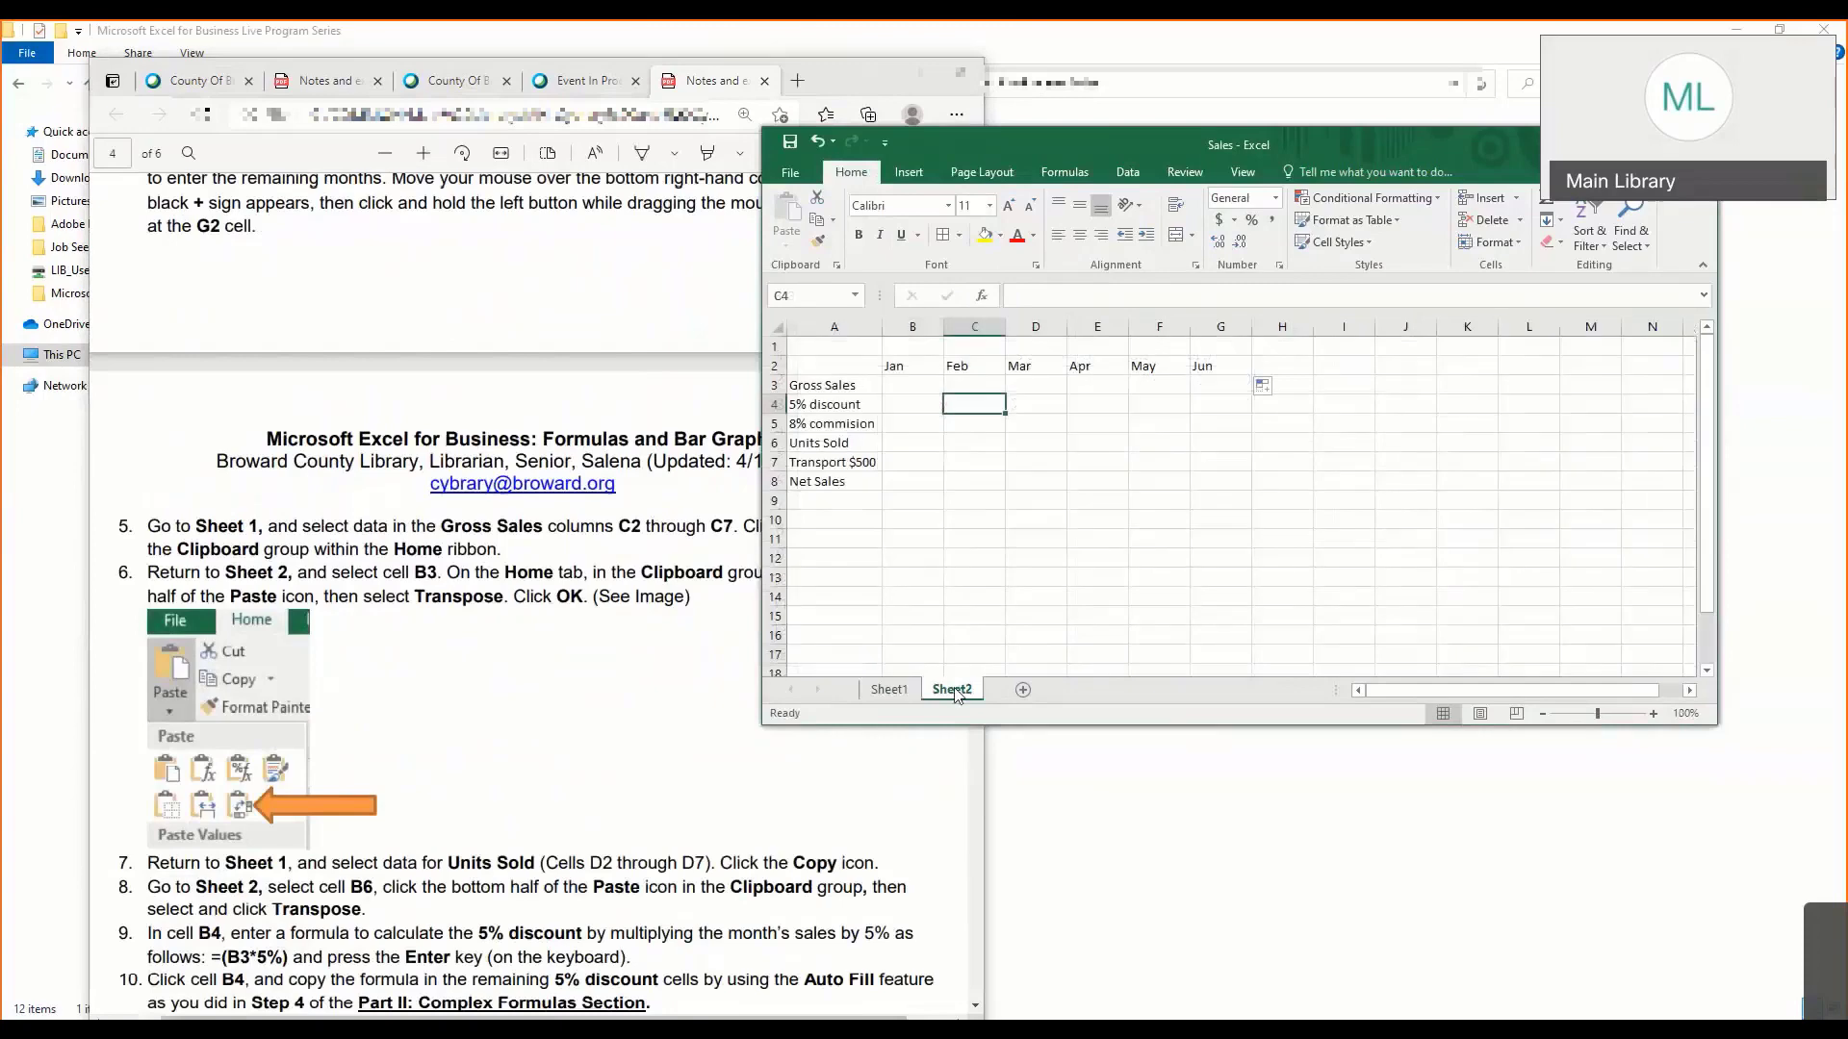
{"action": "left_click", "coordinate": [895, 692]}
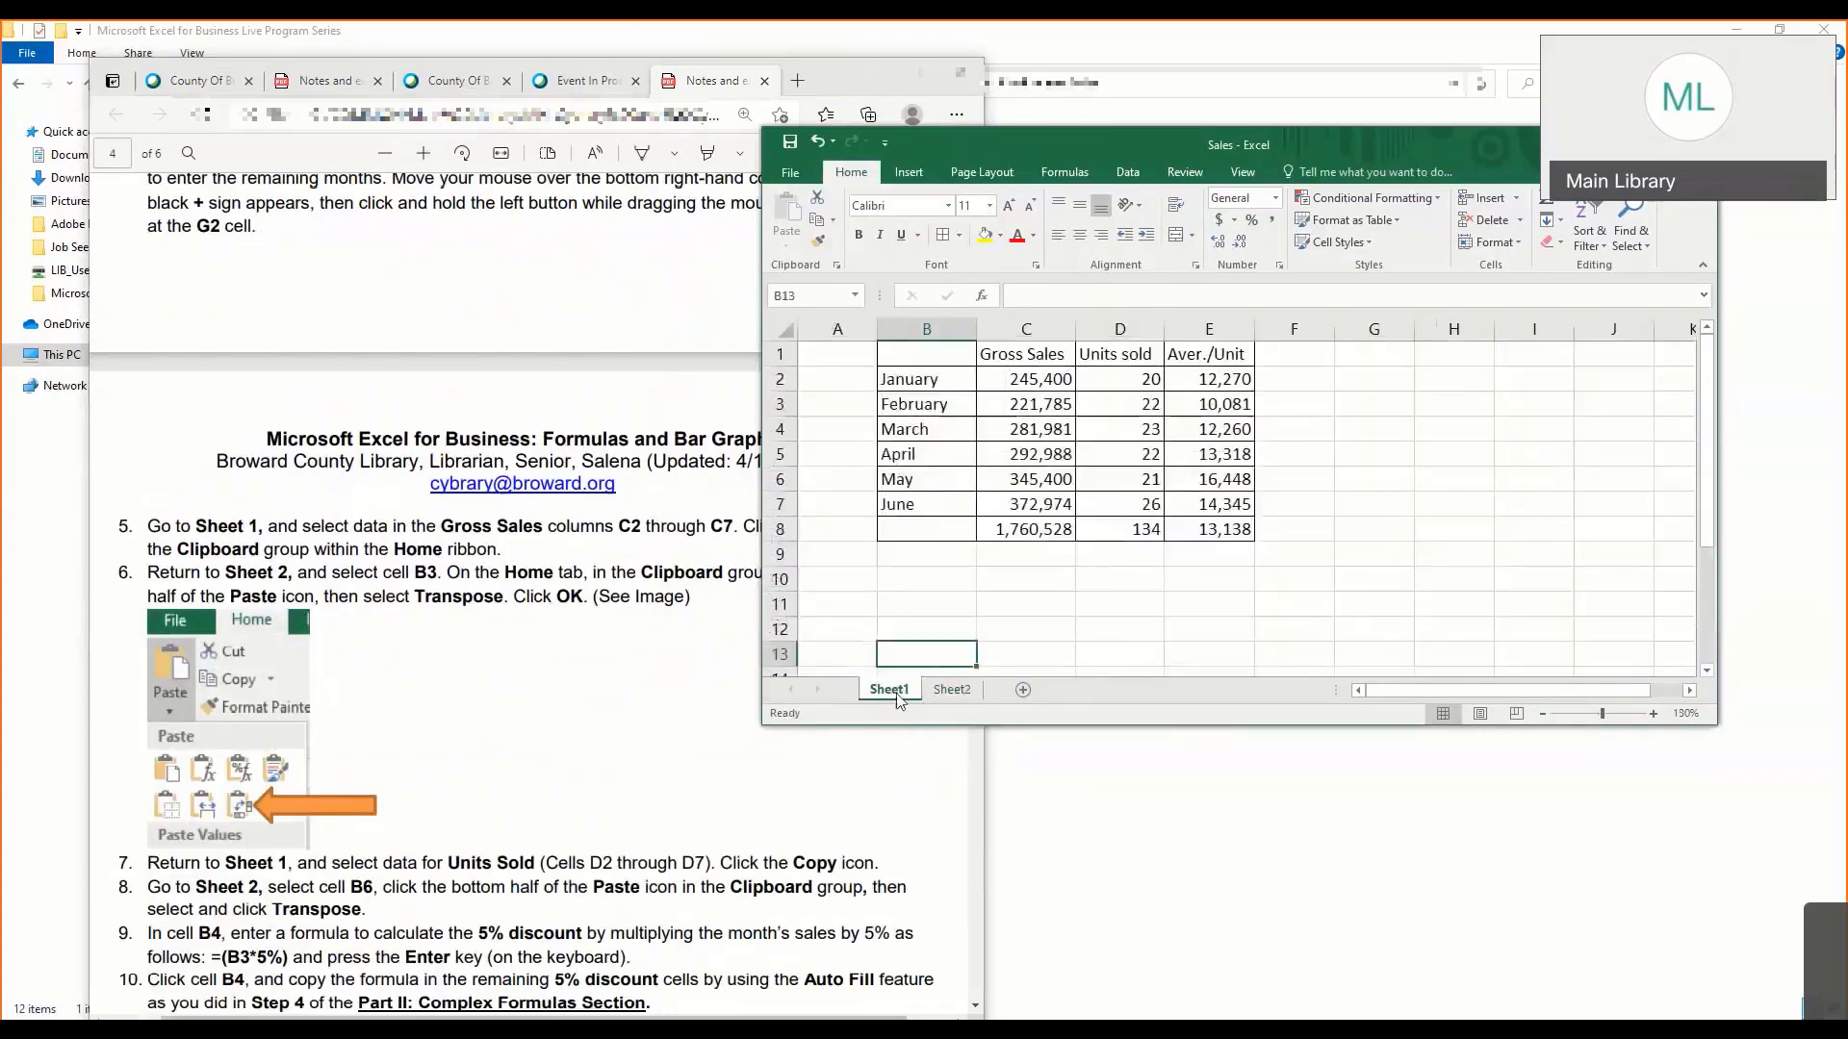
{"action": "left_click", "coordinate": [924, 693]}
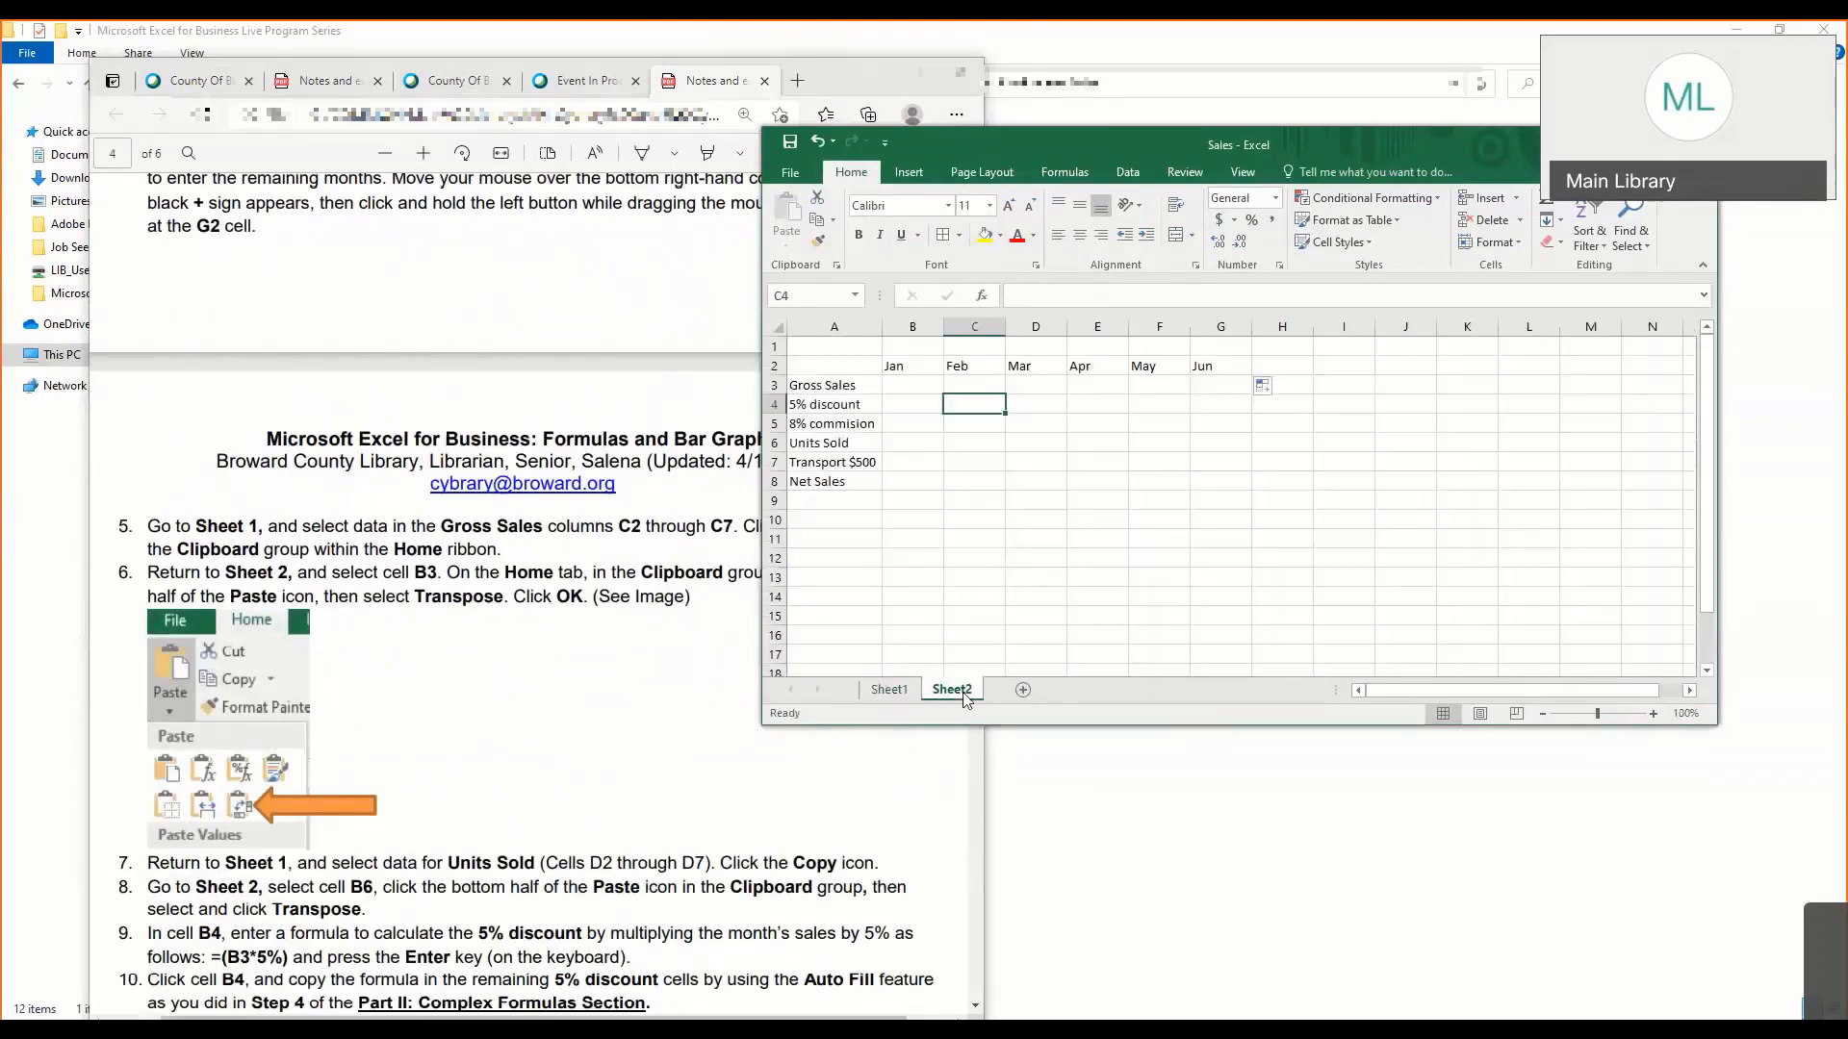
{"action": "left_click", "coordinate": [912, 692]}
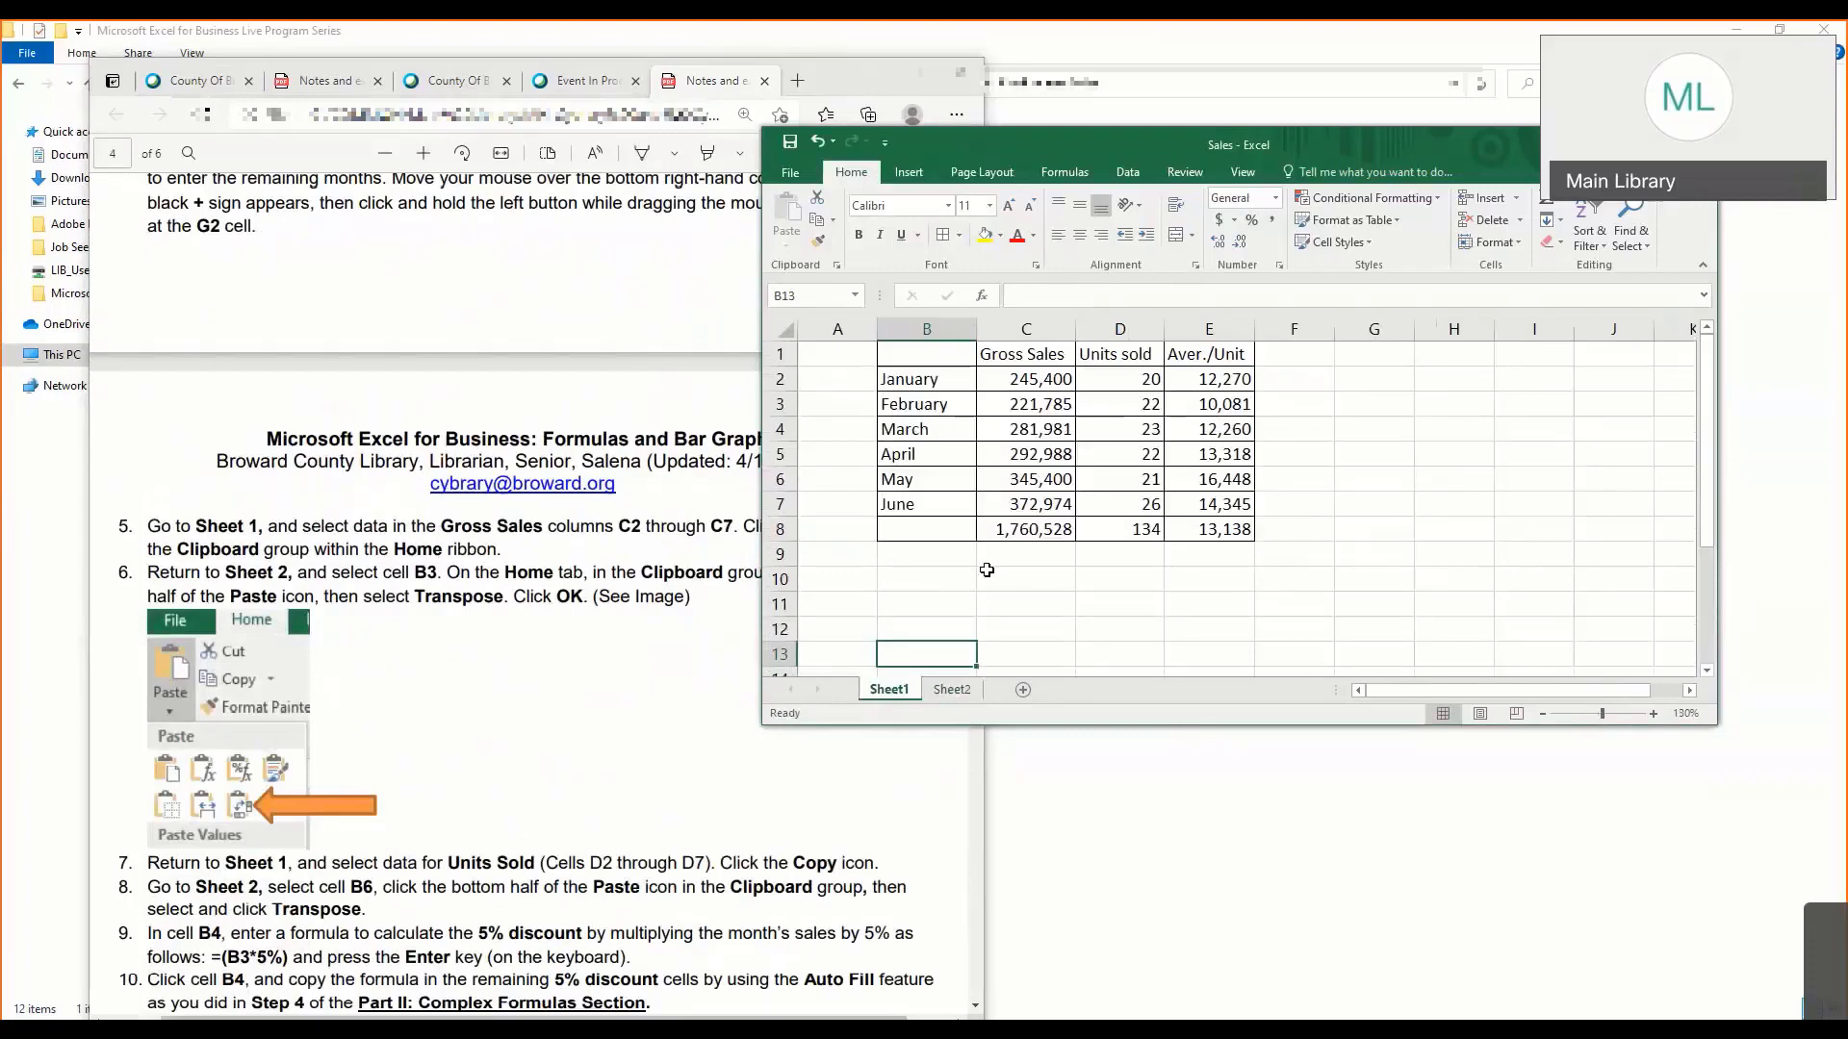
{"action": "left_click", "coordinate": [953, 691]}
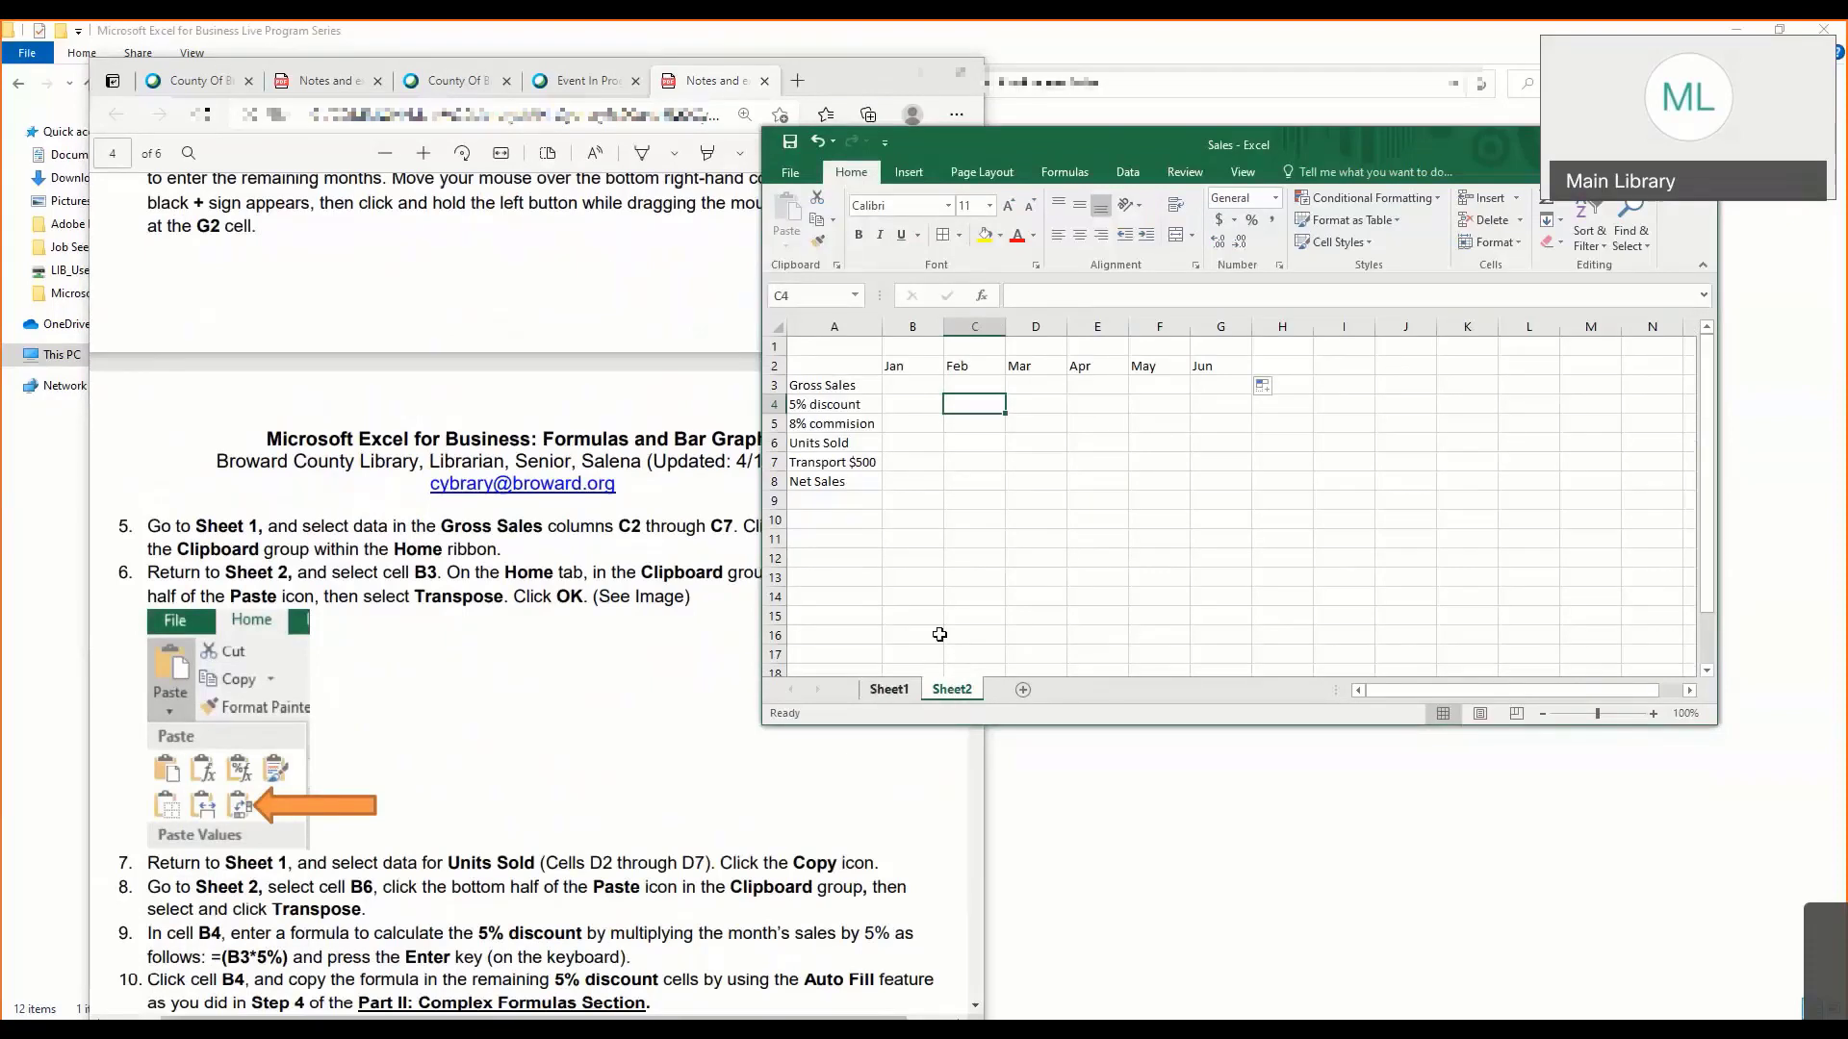
- Copy the monthly Gross Sales values in C2:C7 on Sheet1, leaving out the total
{"action": "left_click", "coordinate": [914, 689]}
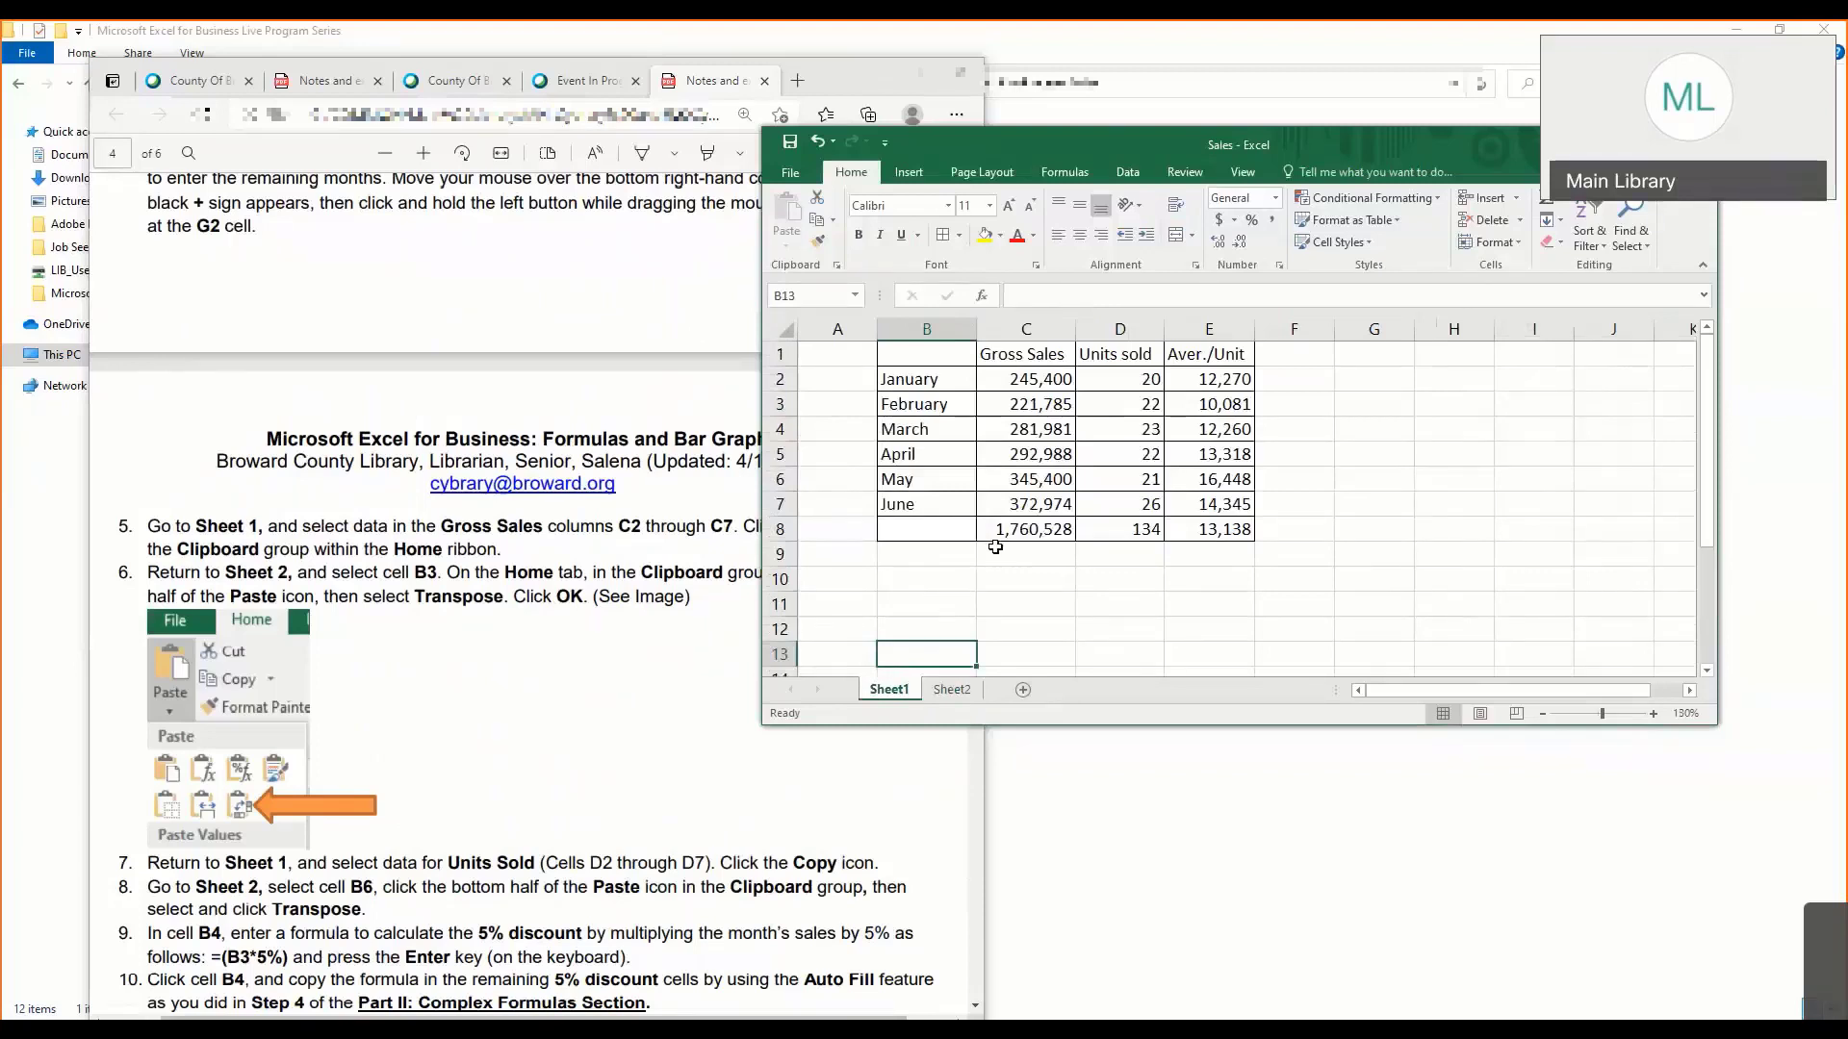
{"action": "left_click", "coordinate": [1022, 529]}
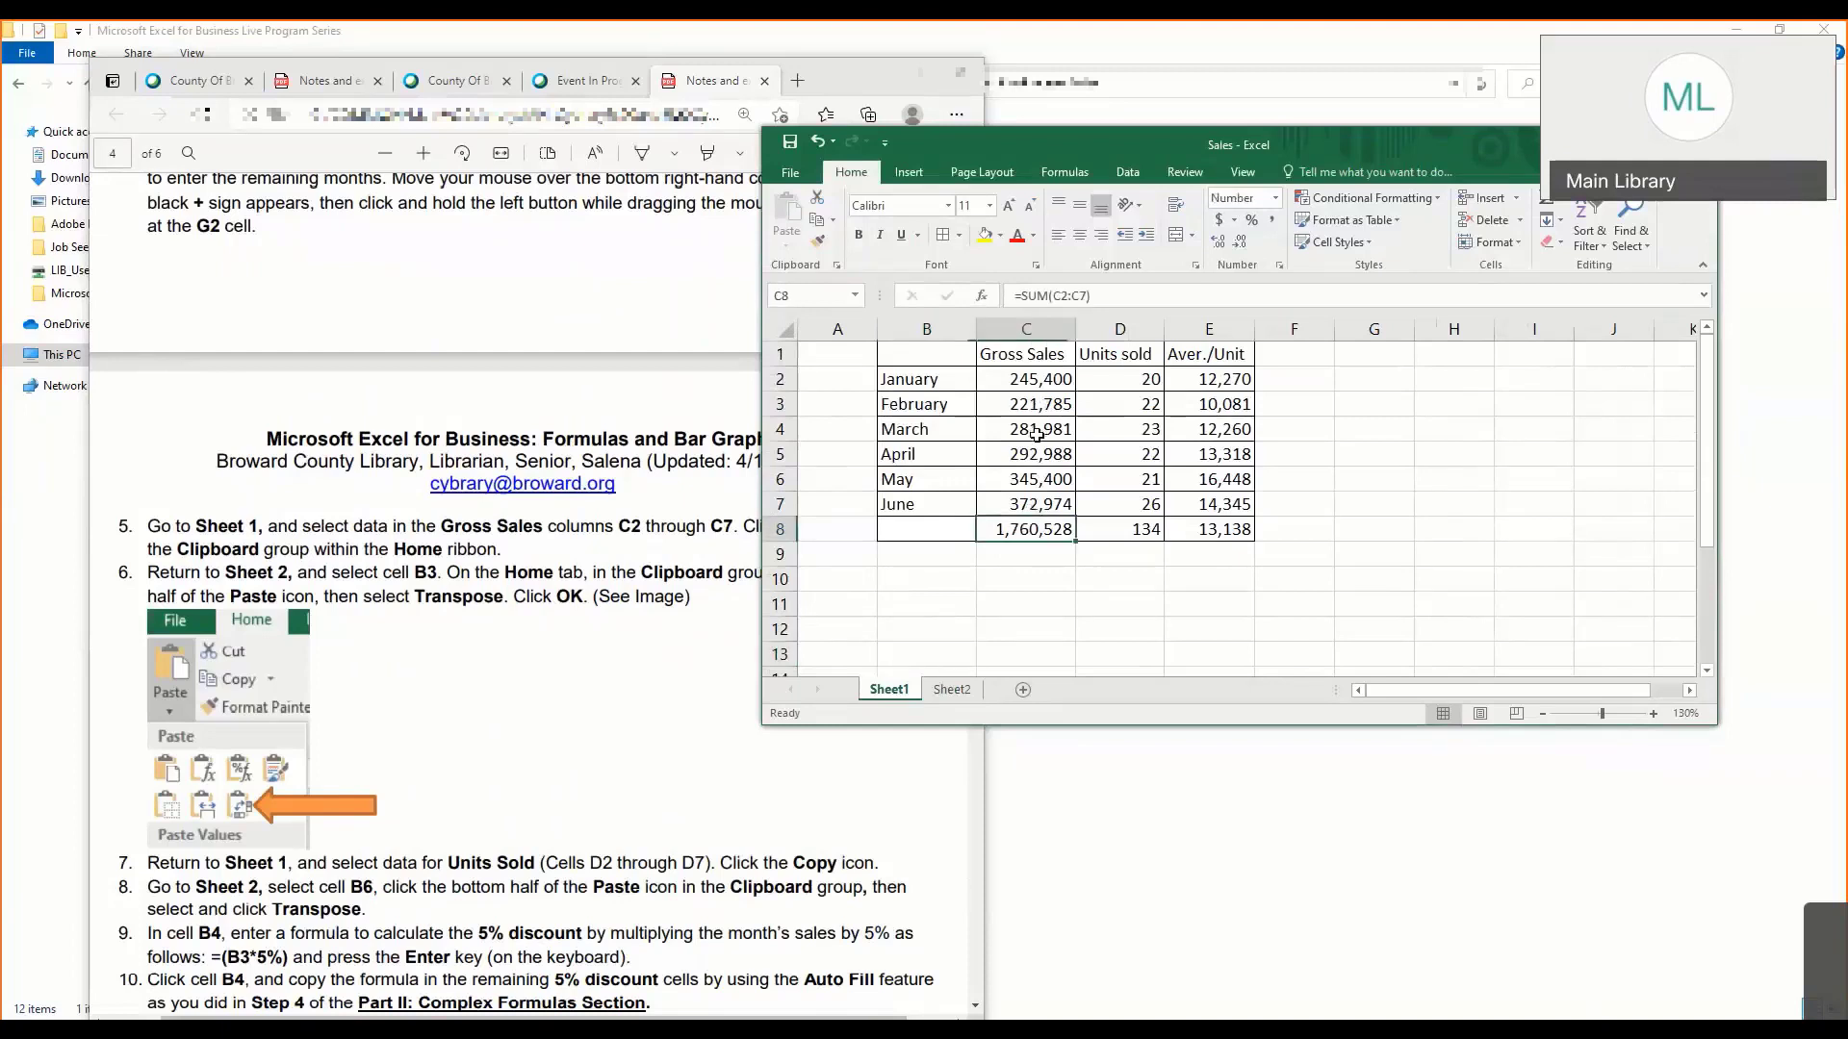
{"action": "left_click", "coordinate": [1035, 385]}
{"action": "left_click_drag", "start_coordinate": [1035, 395], "coordinate": [1034, 506]}
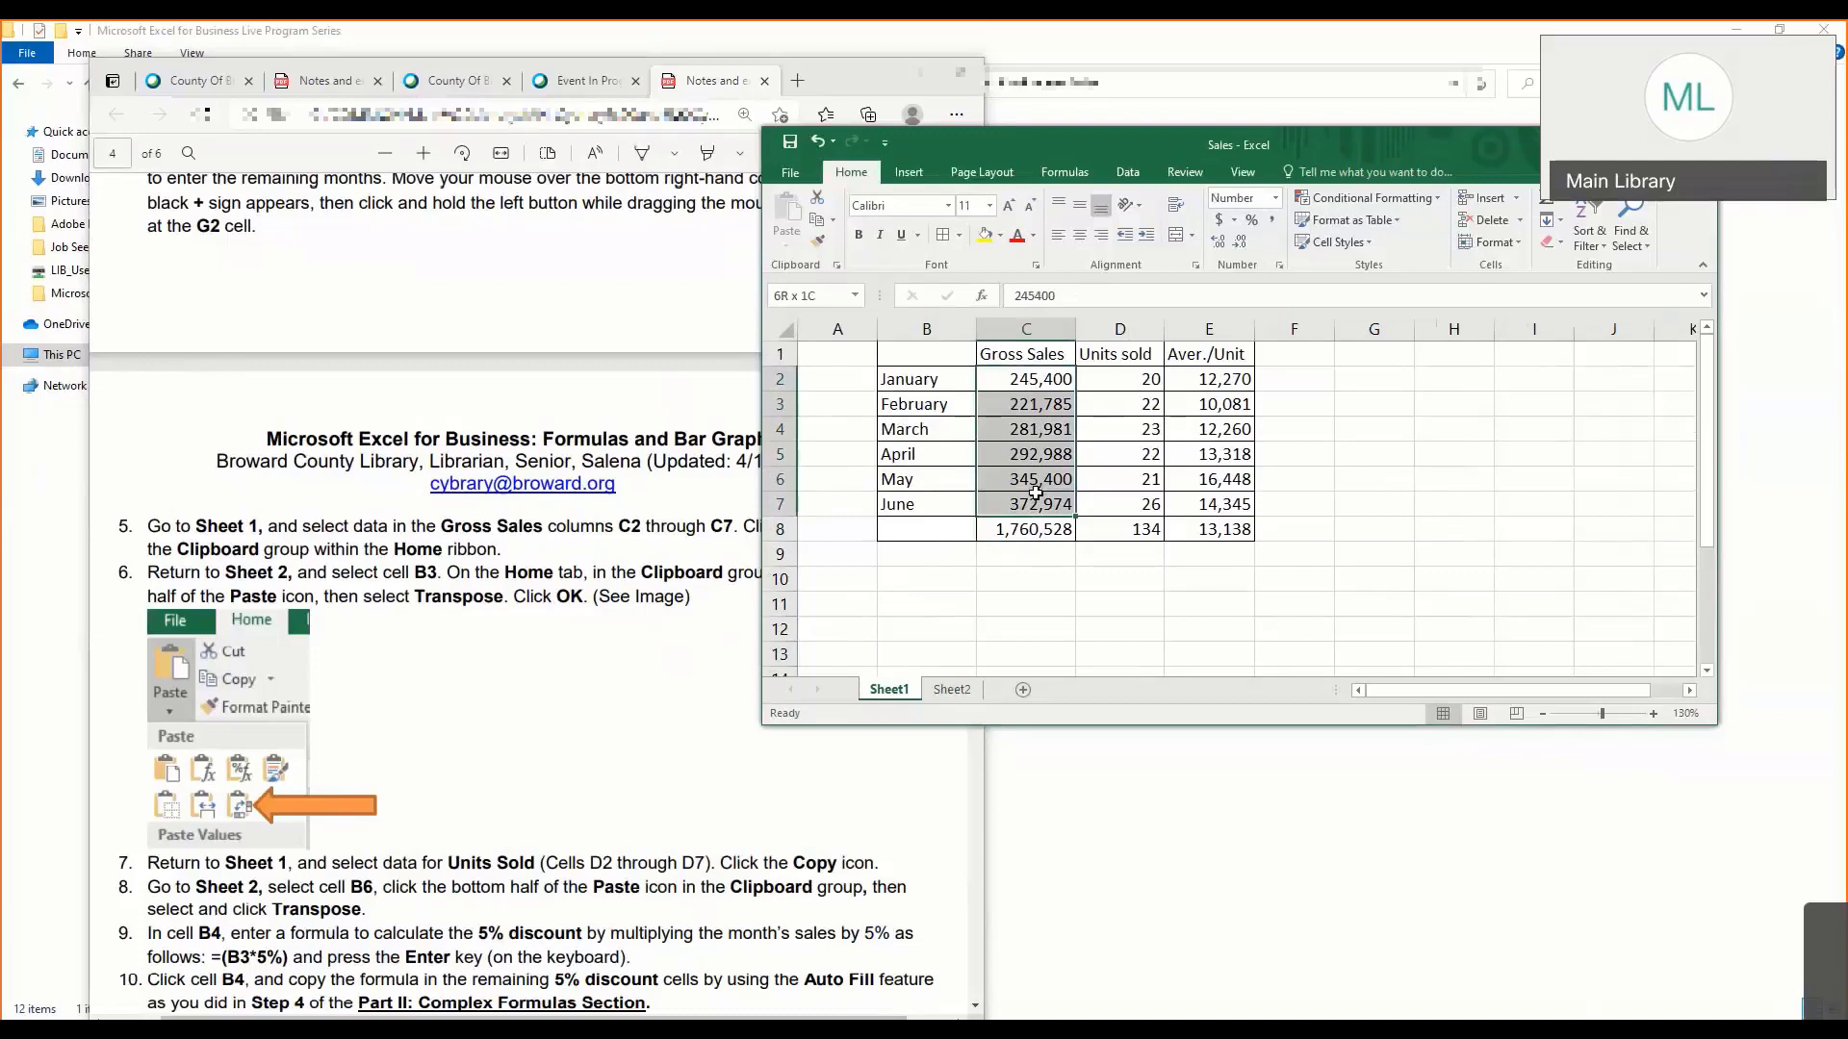
{"action": "left_click", "coordinate": [1020, 378]}
{"action": "left_click_drag", "start_coordinate": [1020, 378], "coordinate": [1030, 506]}
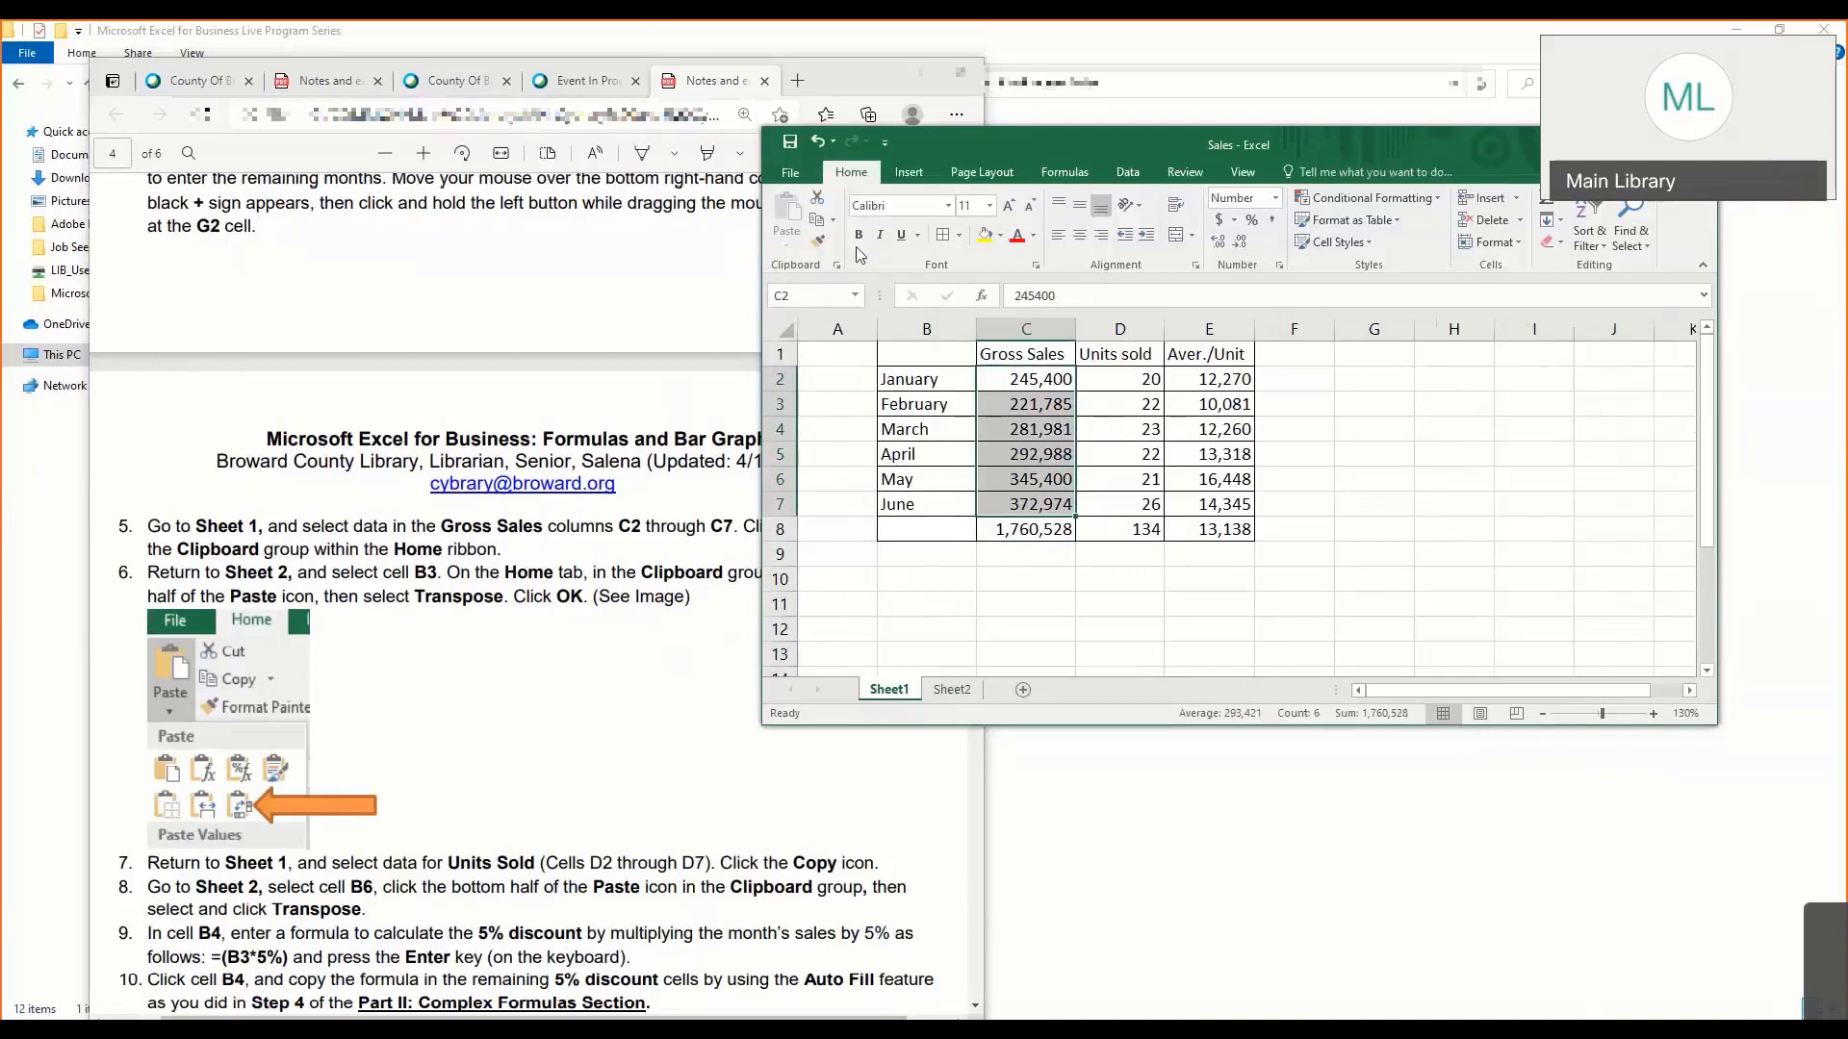
{"action": "left_click", "coordinate": [823, 226]}
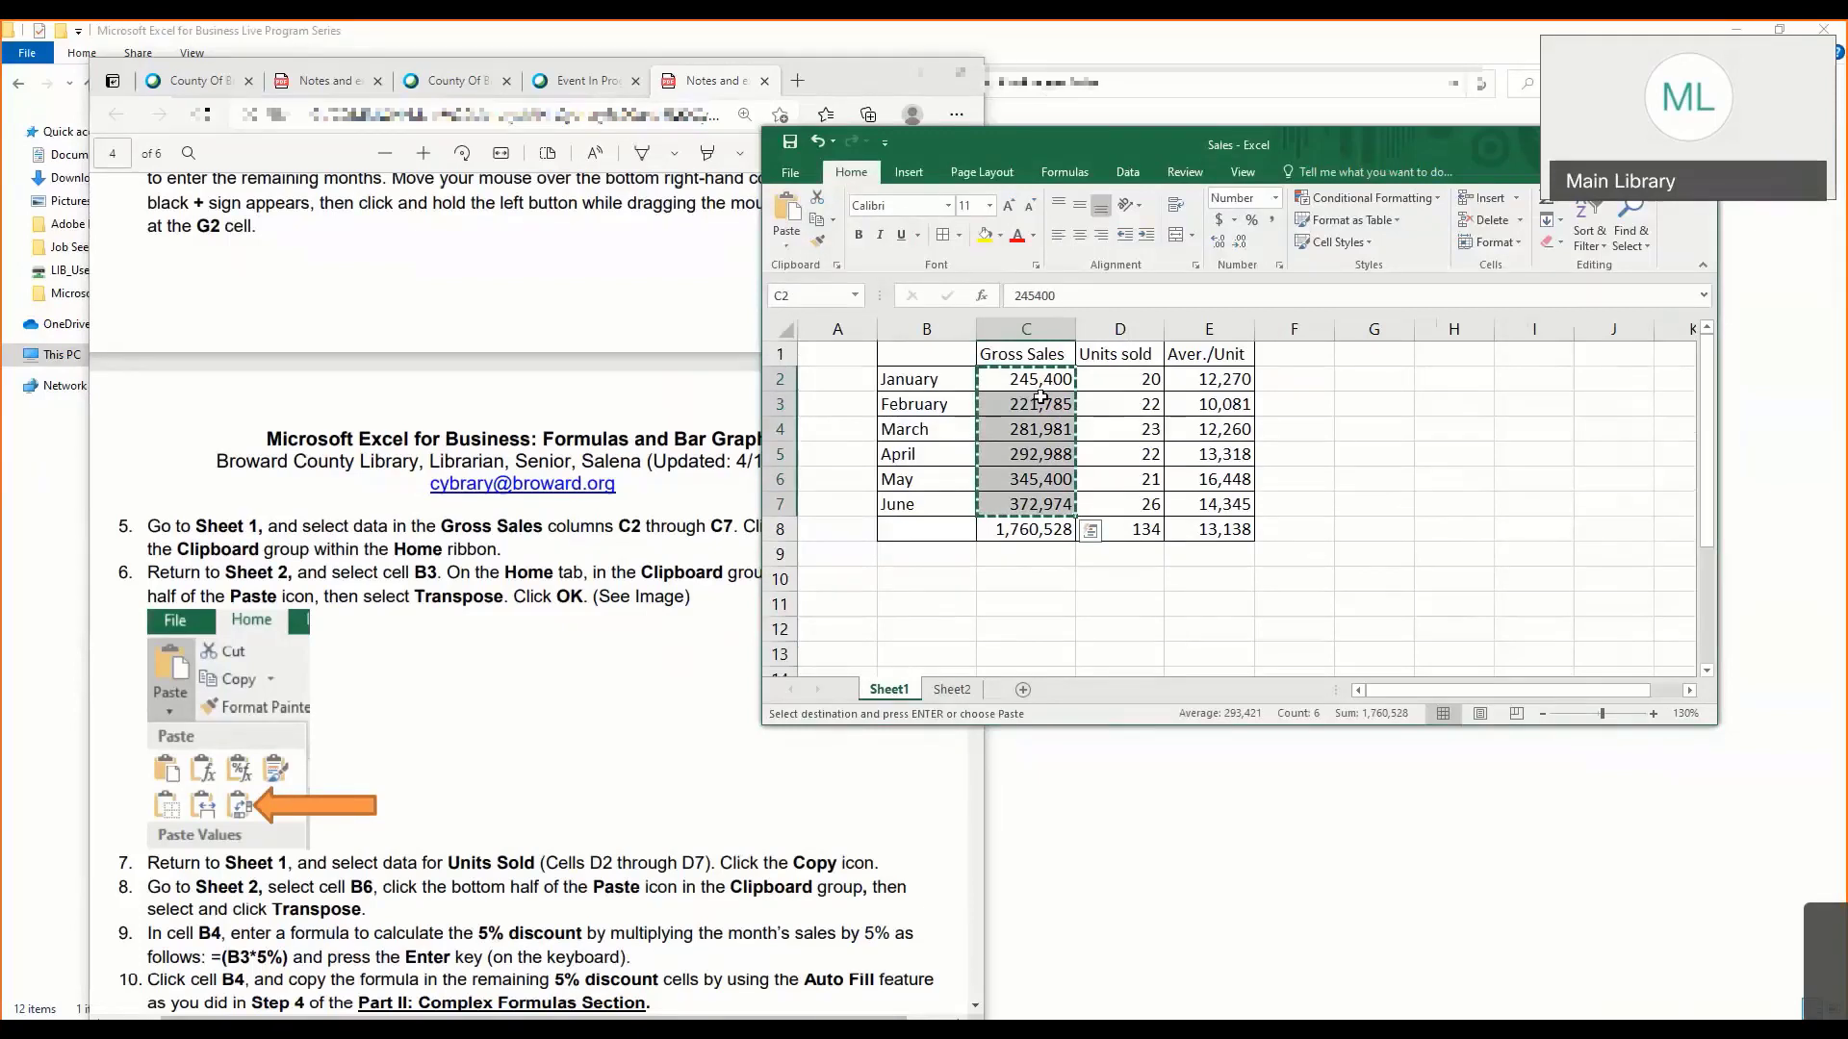
- Paste the copied Gross Sales values transposed into Sheet2, starting at cell B3
{"action": "left_click", "coordinate": [952, 690]}
{"action": "left_click", "coordinate": [917, 386]}
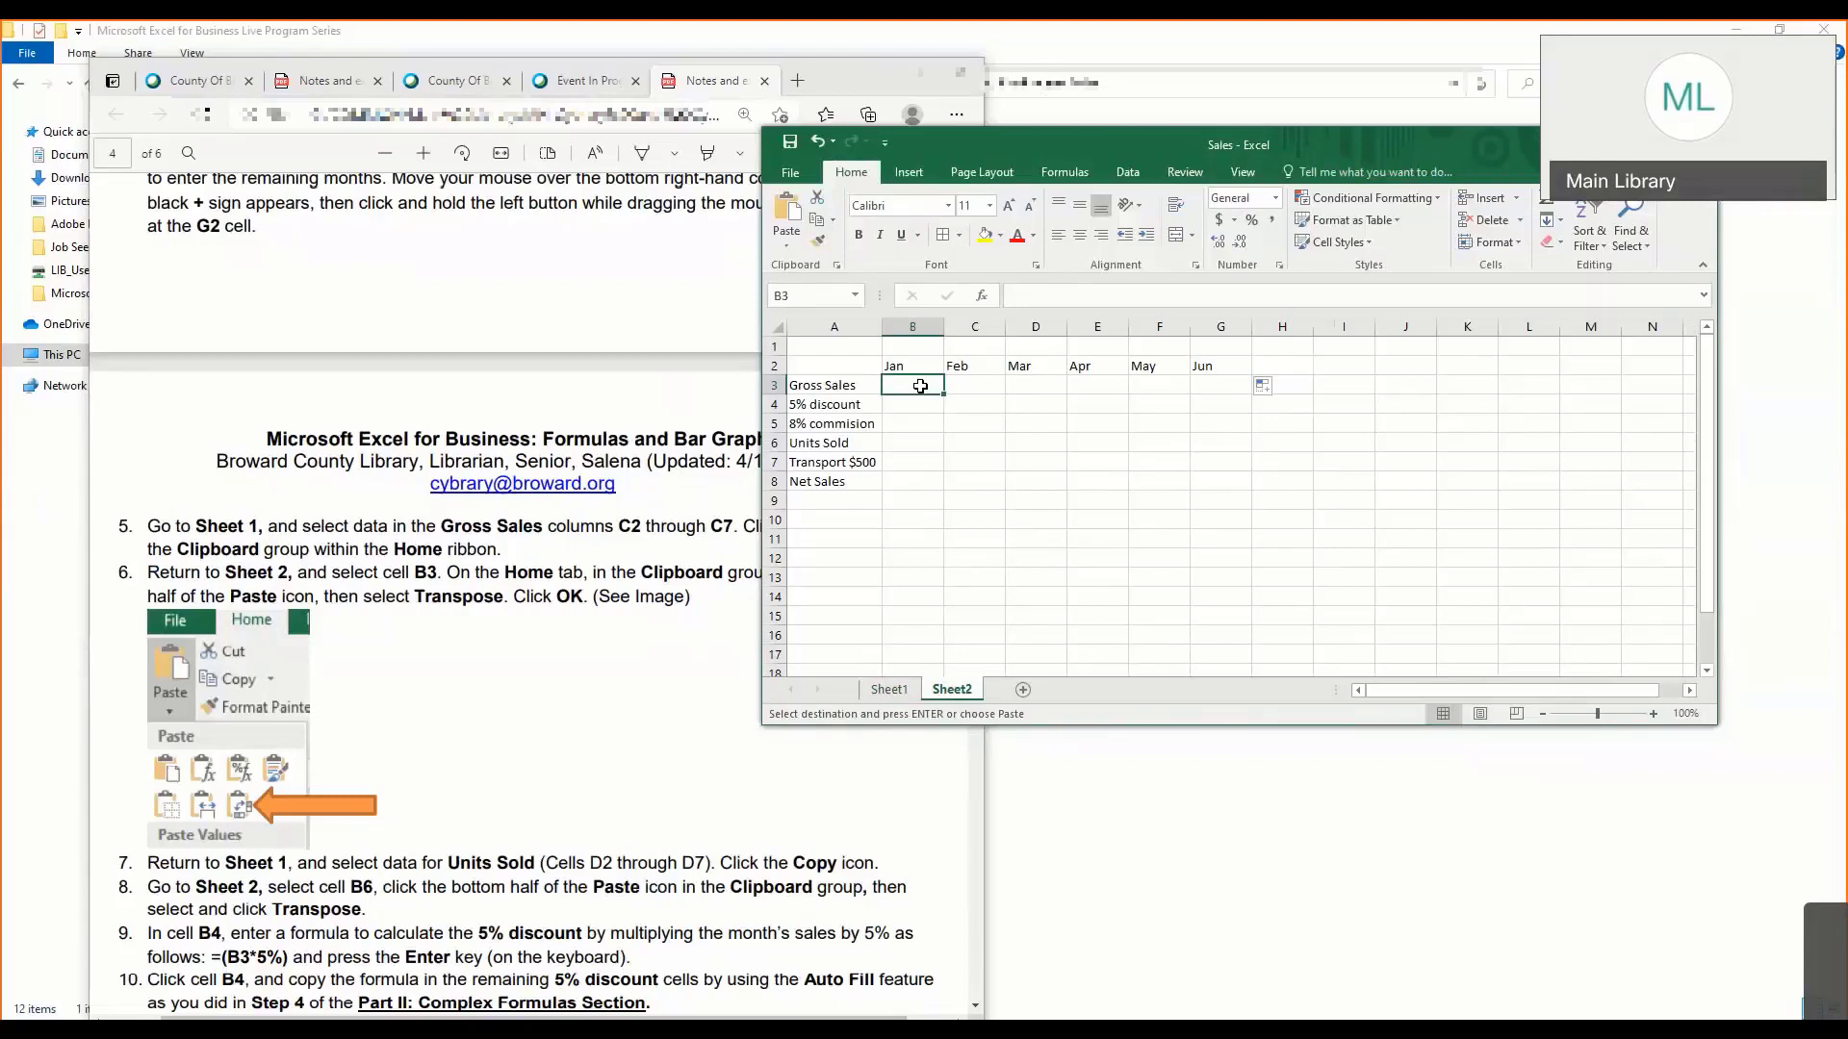
{"action": "left_click", "coordinate": [784, 252]}
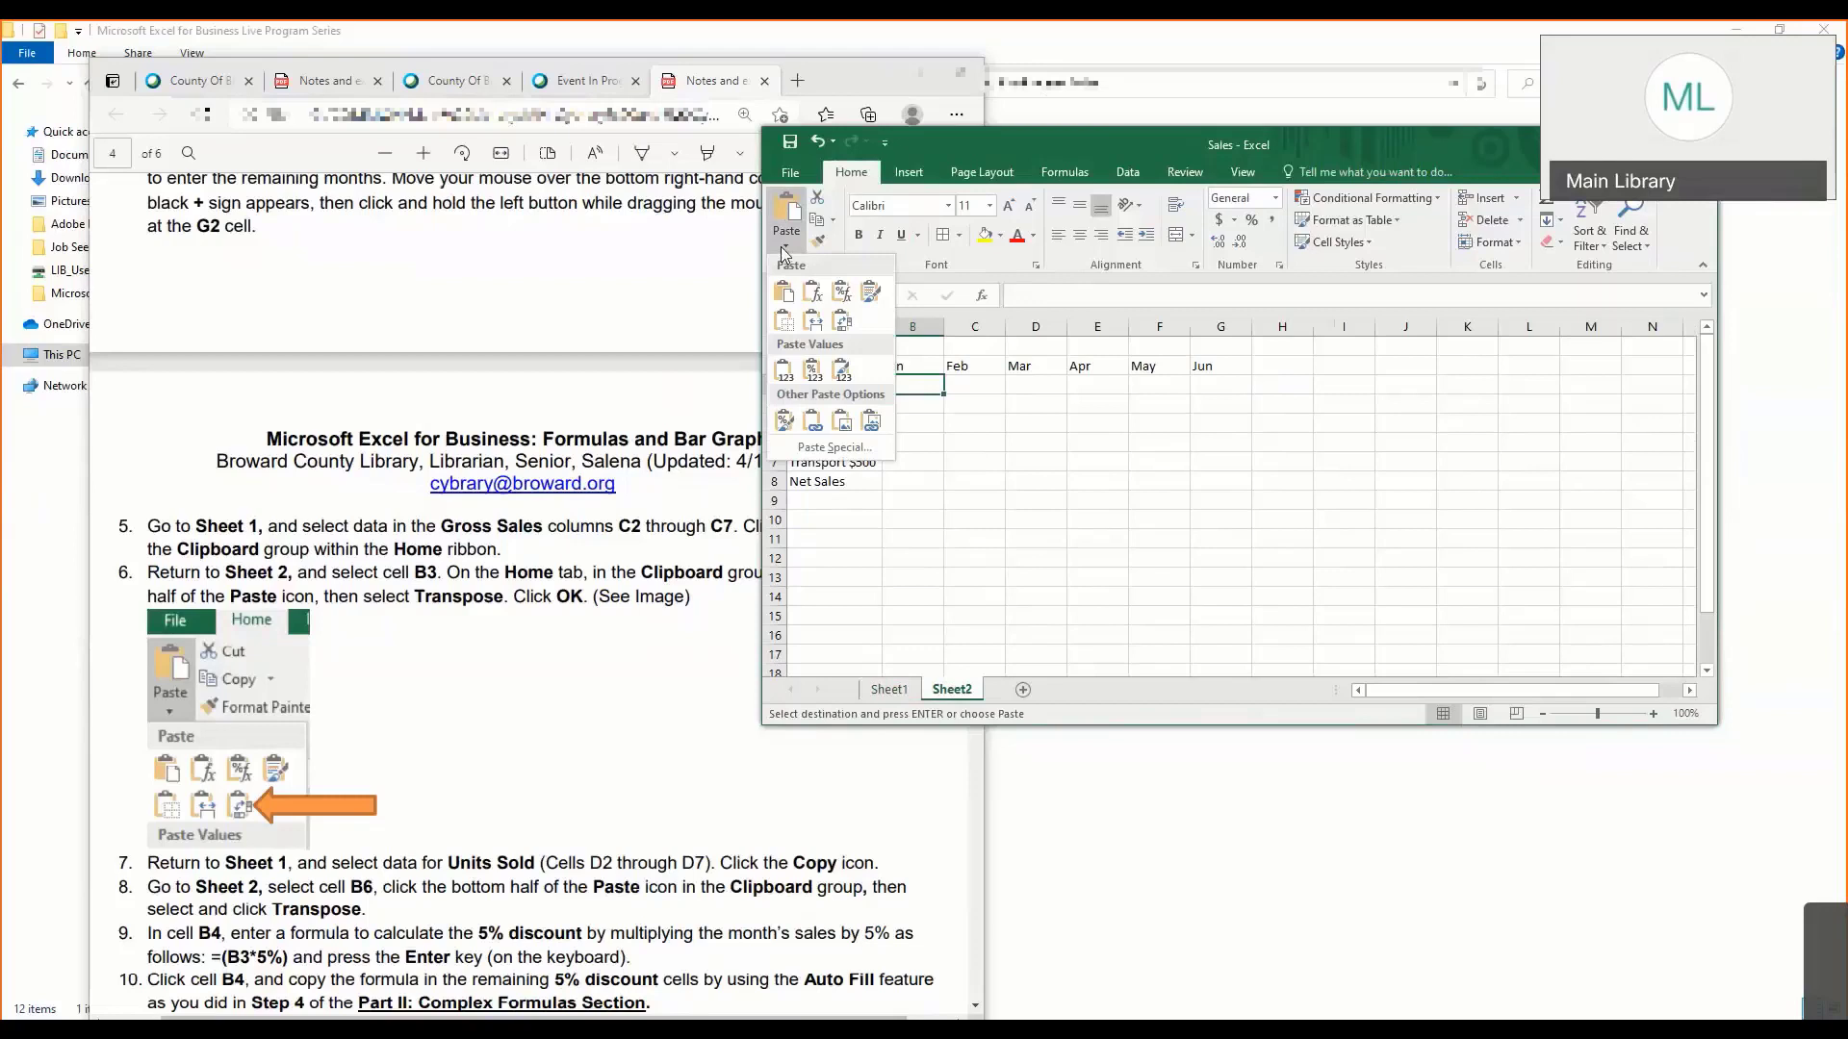
{"action": "left_click", "coordinate": [841, 320]}
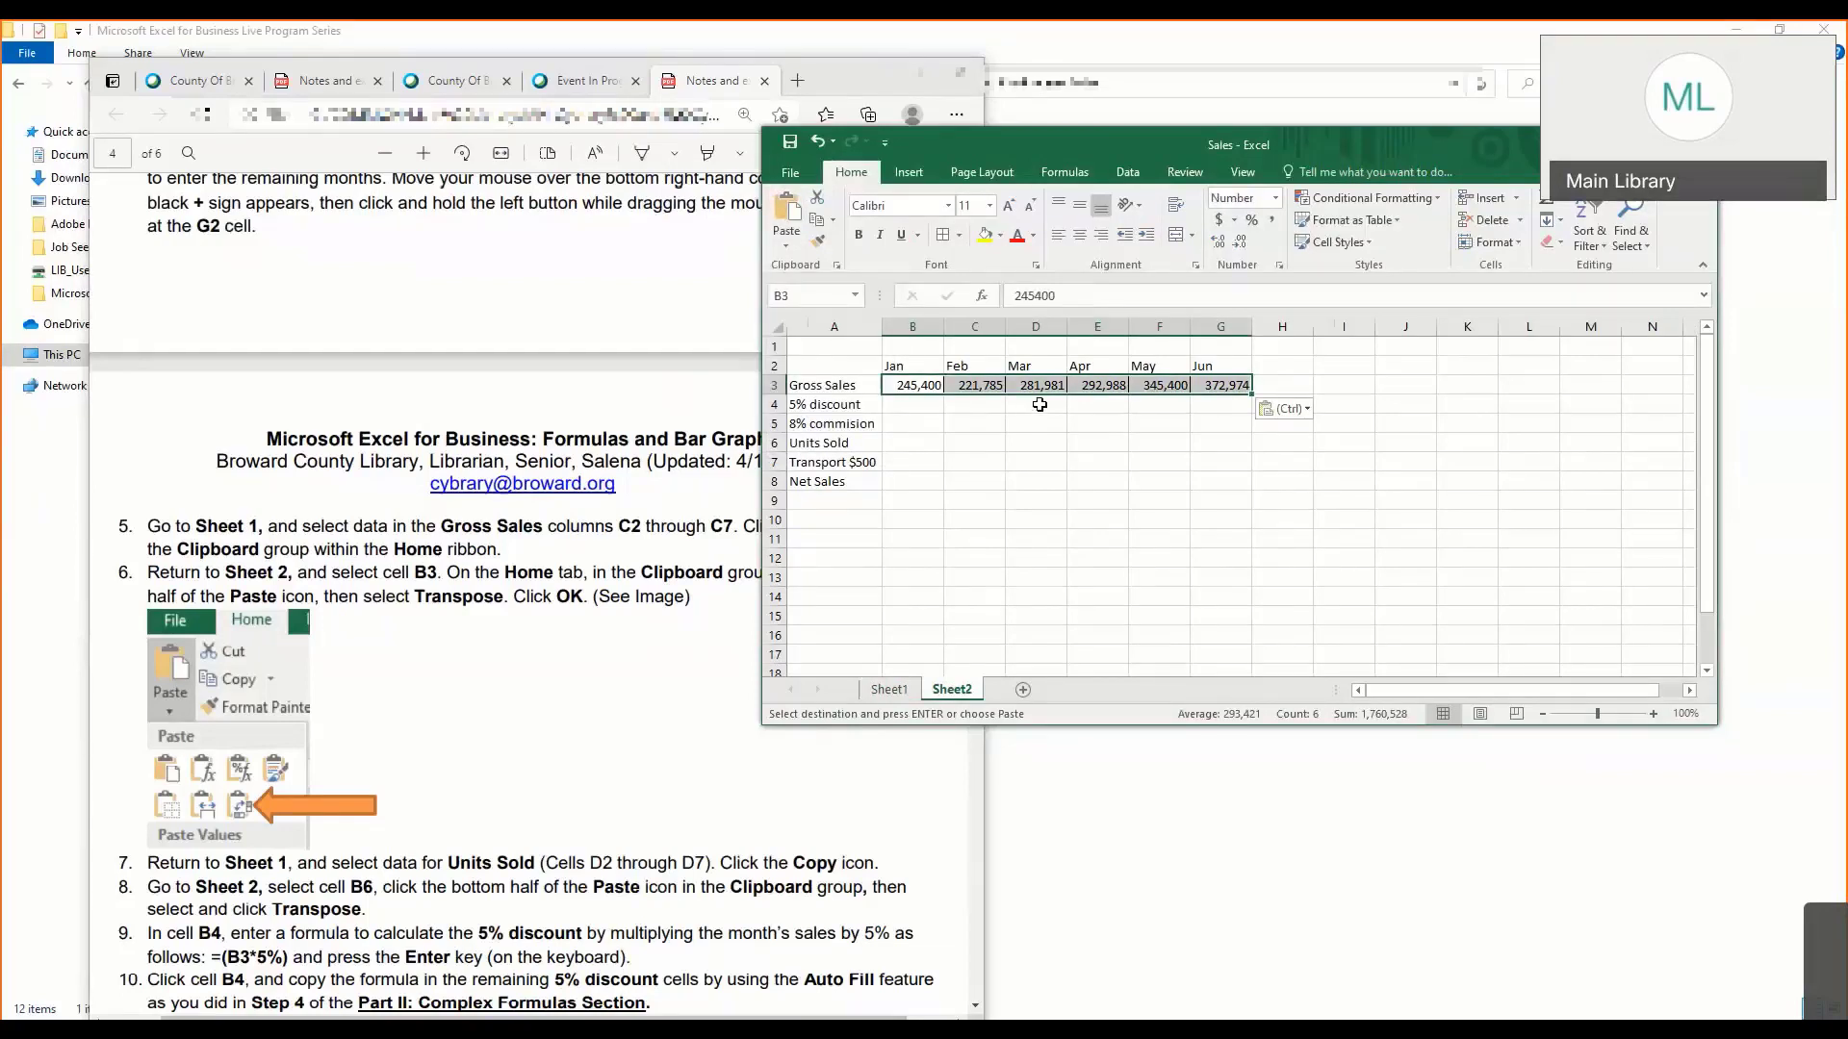
{"action": "left_click", "coordinate": [1039, 405]}
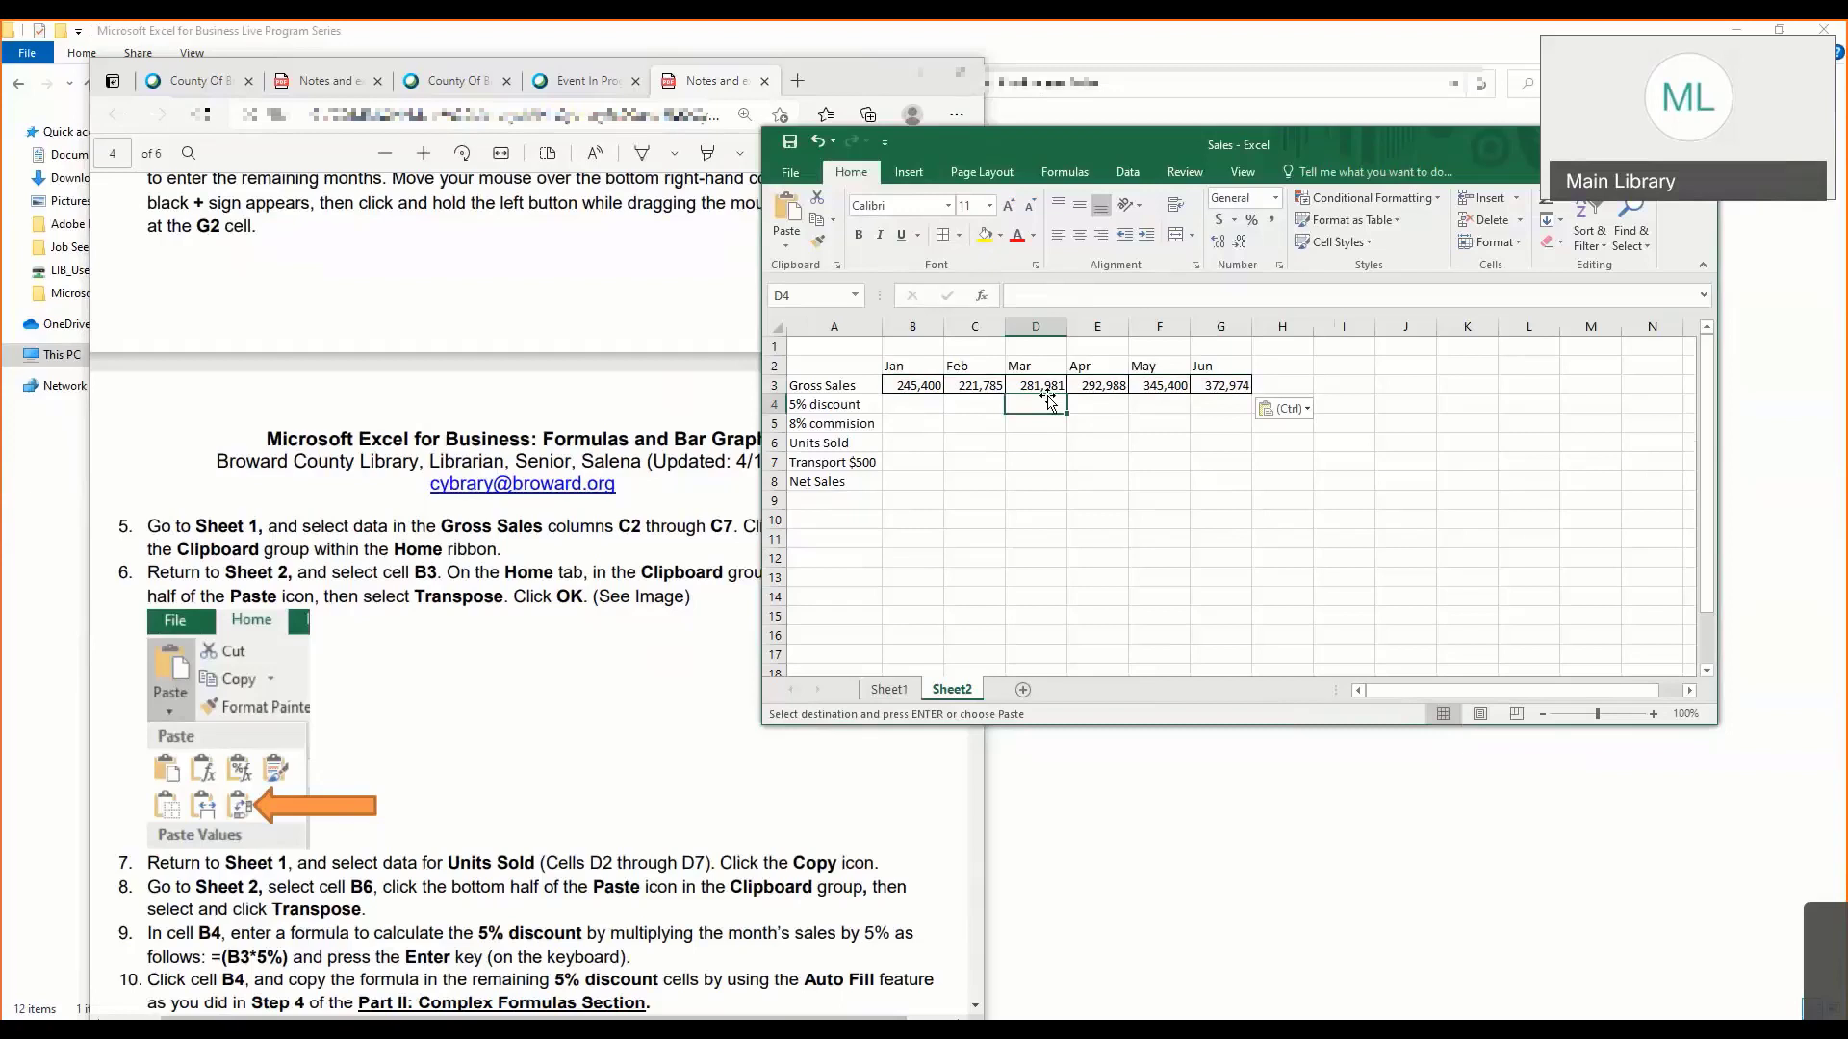
{"action": "left_click", "coordinate": [921, 405]}
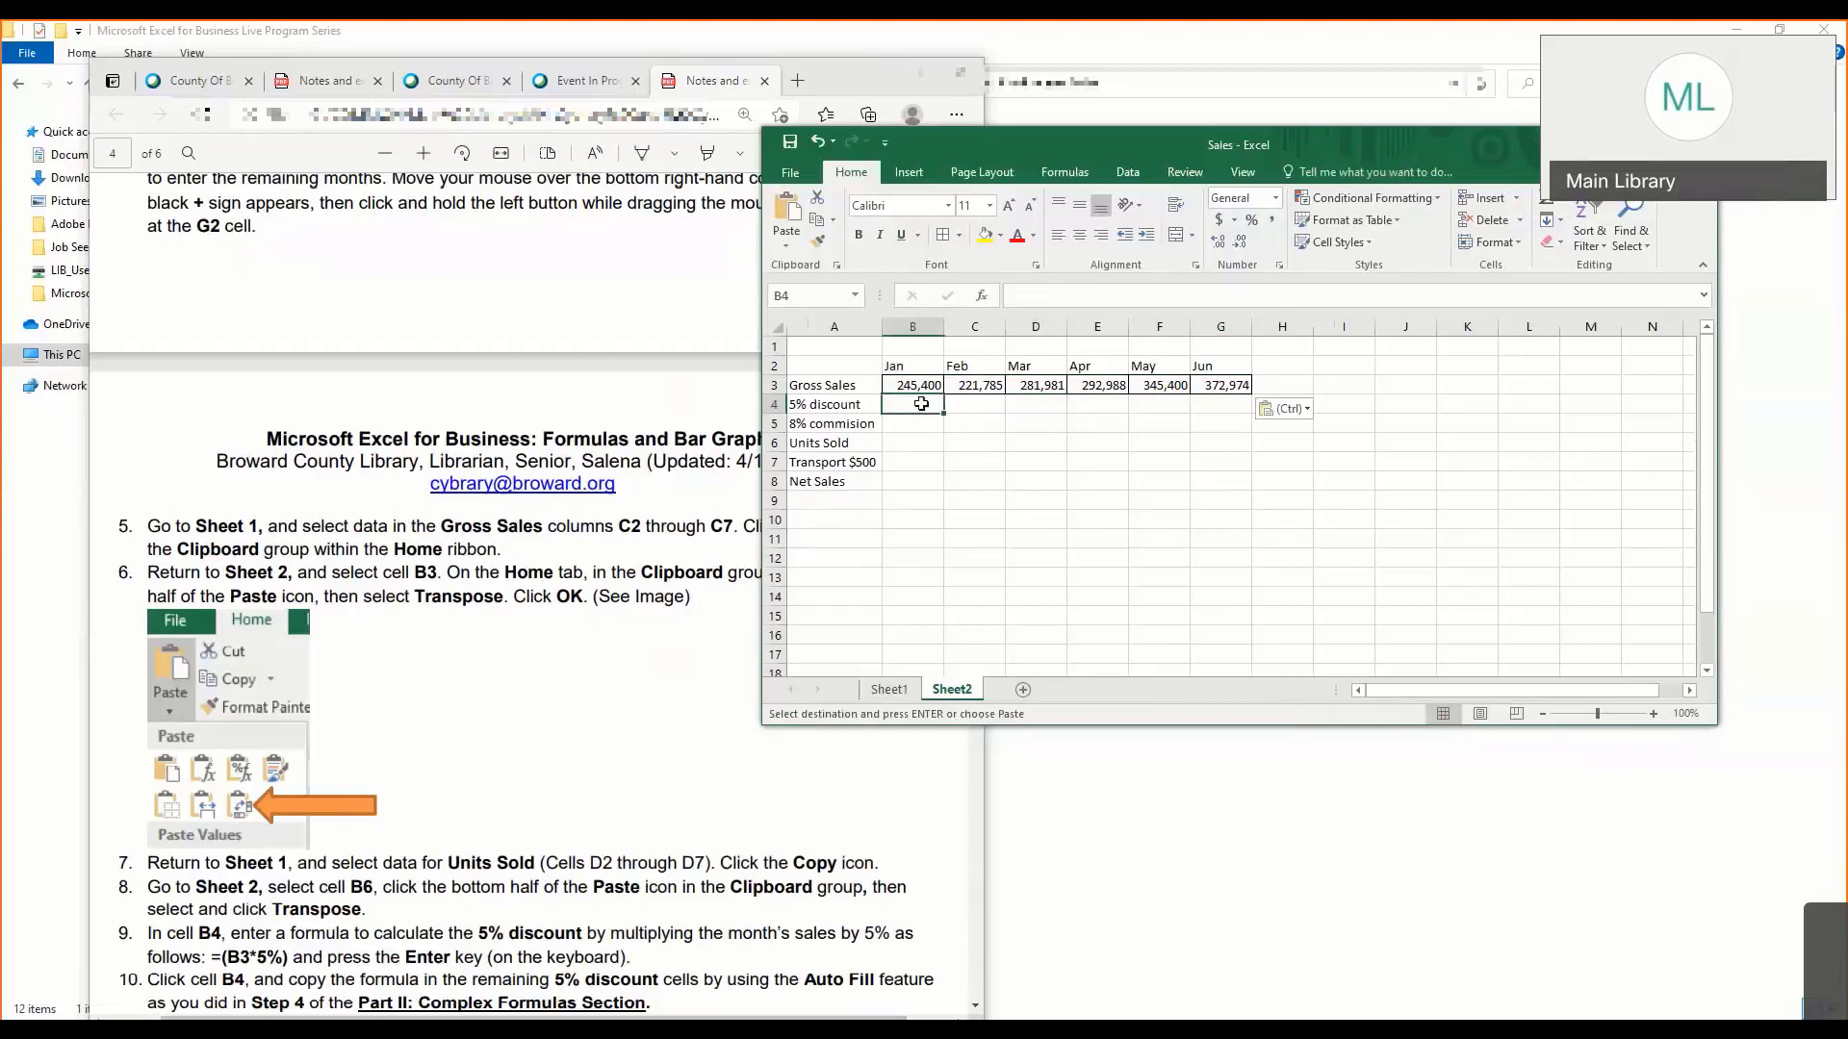
- Copy the monthly Units sold values in D2:D7 on Sheet1
{"action": "left_click", "coordinate": [888, 689]}
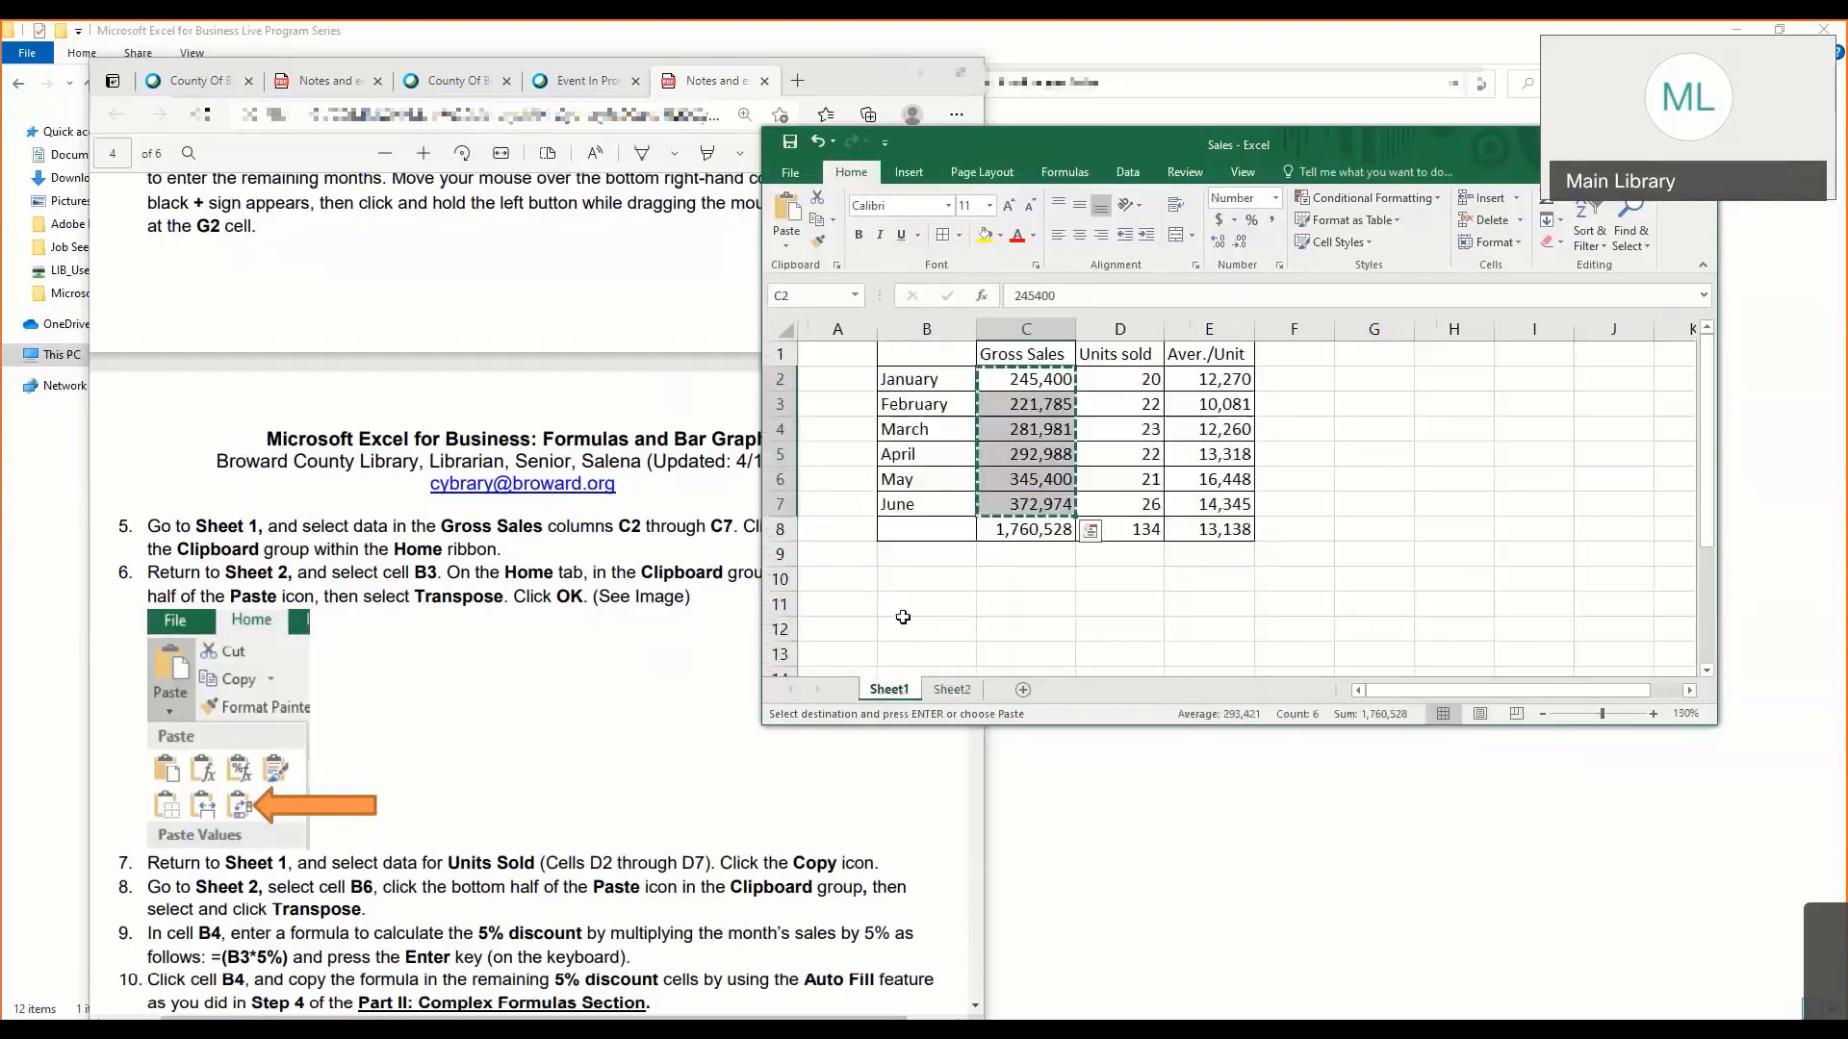
{"action": "left_click", "coordinate": [1121, 384]}
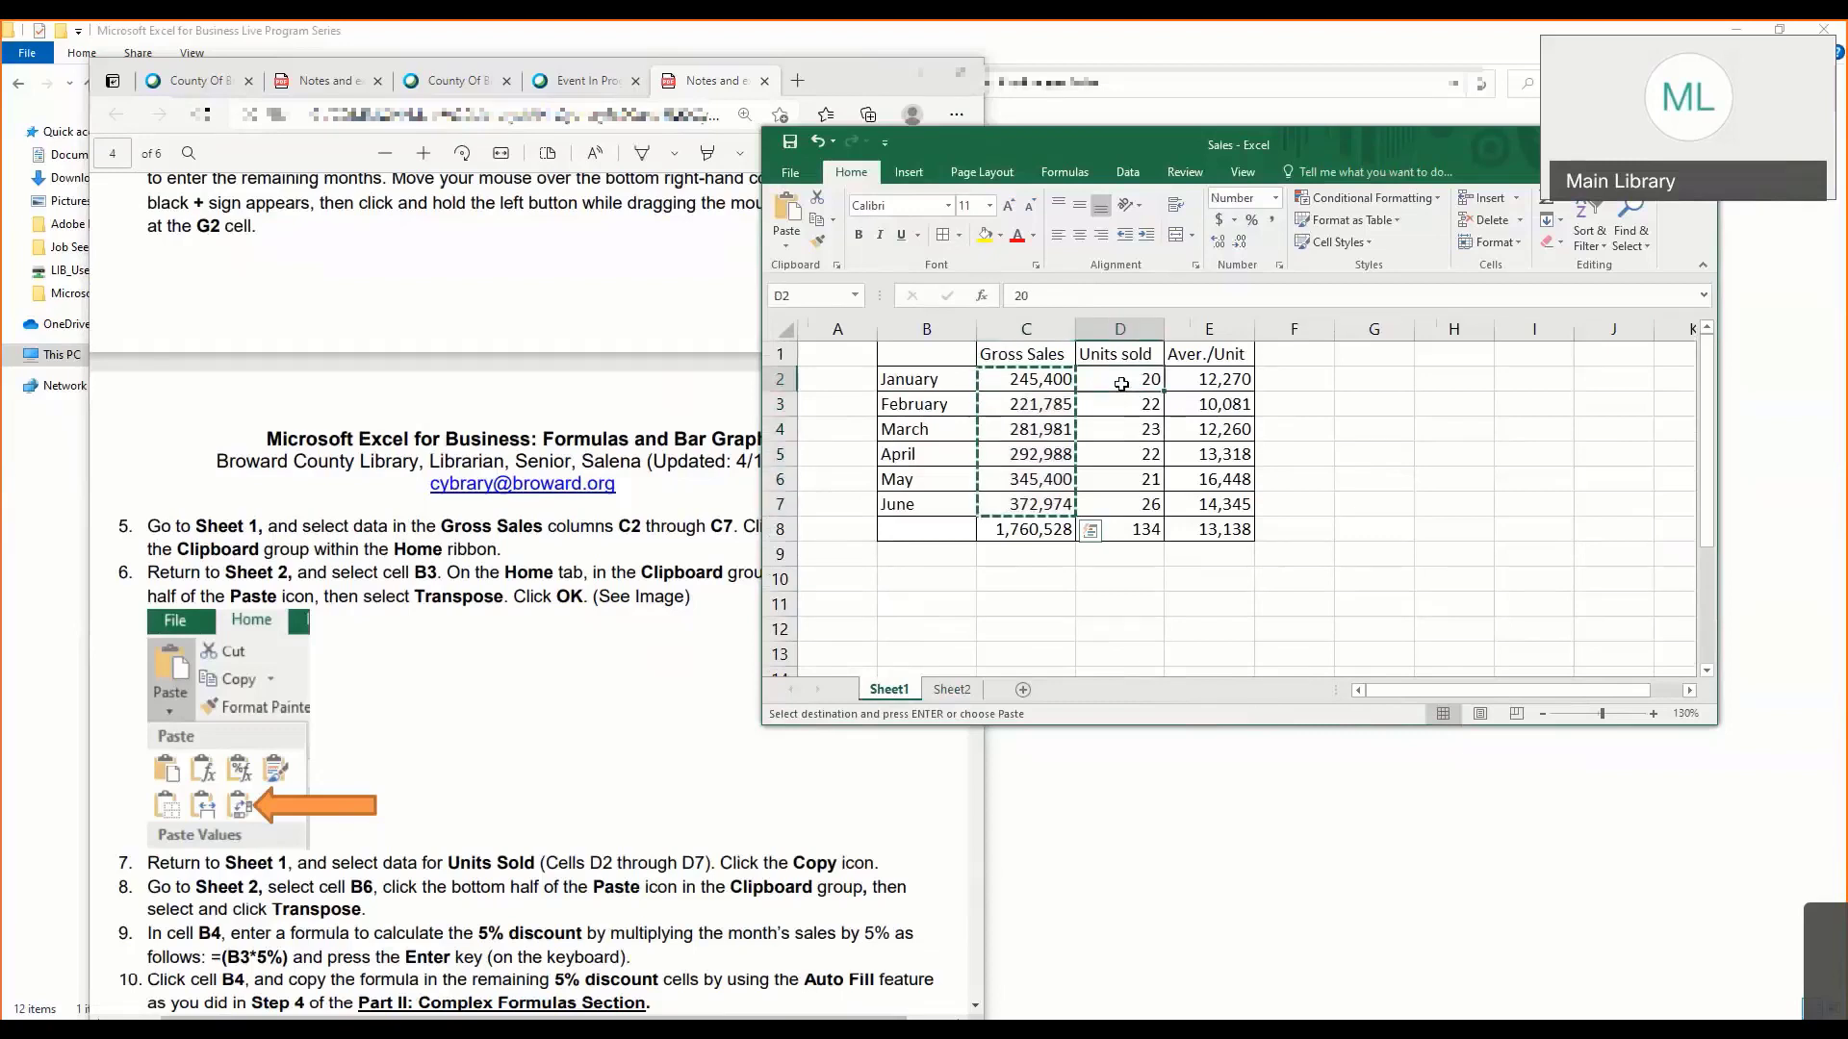
{"action": "left_click_drag", "start_coordinate": [1121, 384], "coordinate": [1131, 492]}
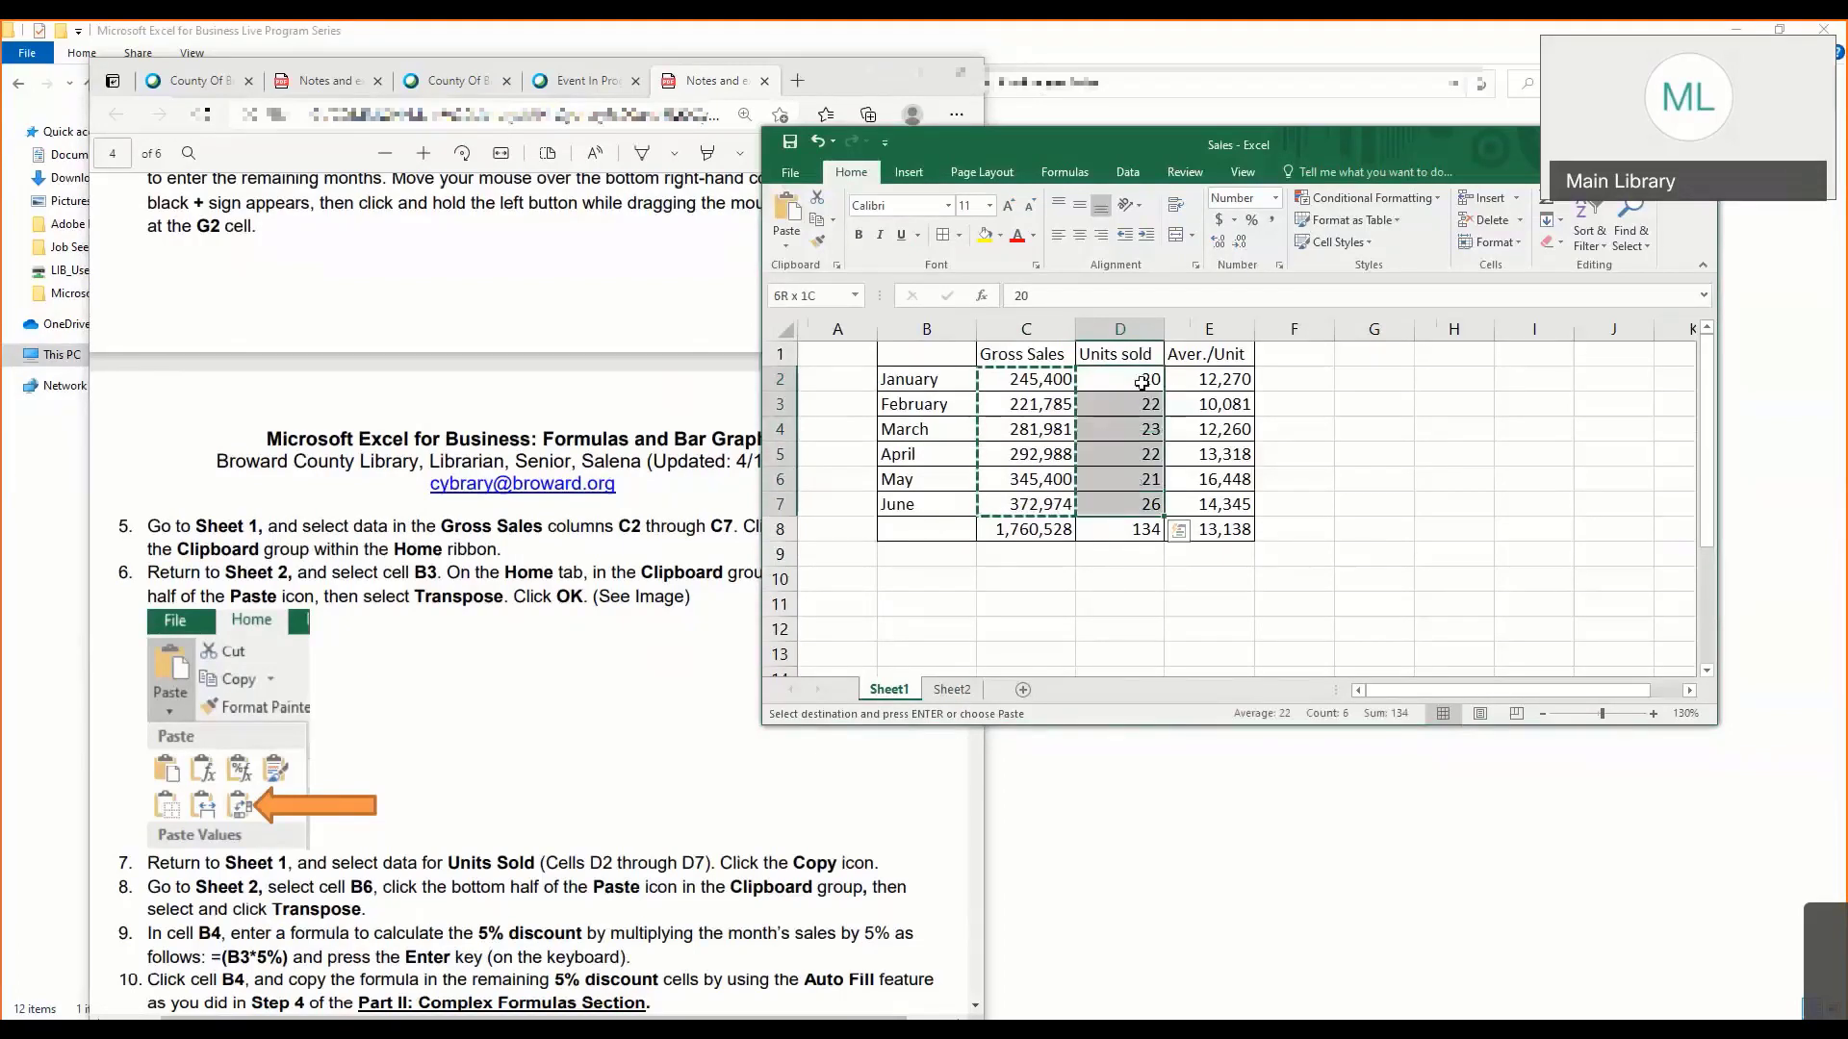
{"action": "left_click", "coordinate": [818, 220]}
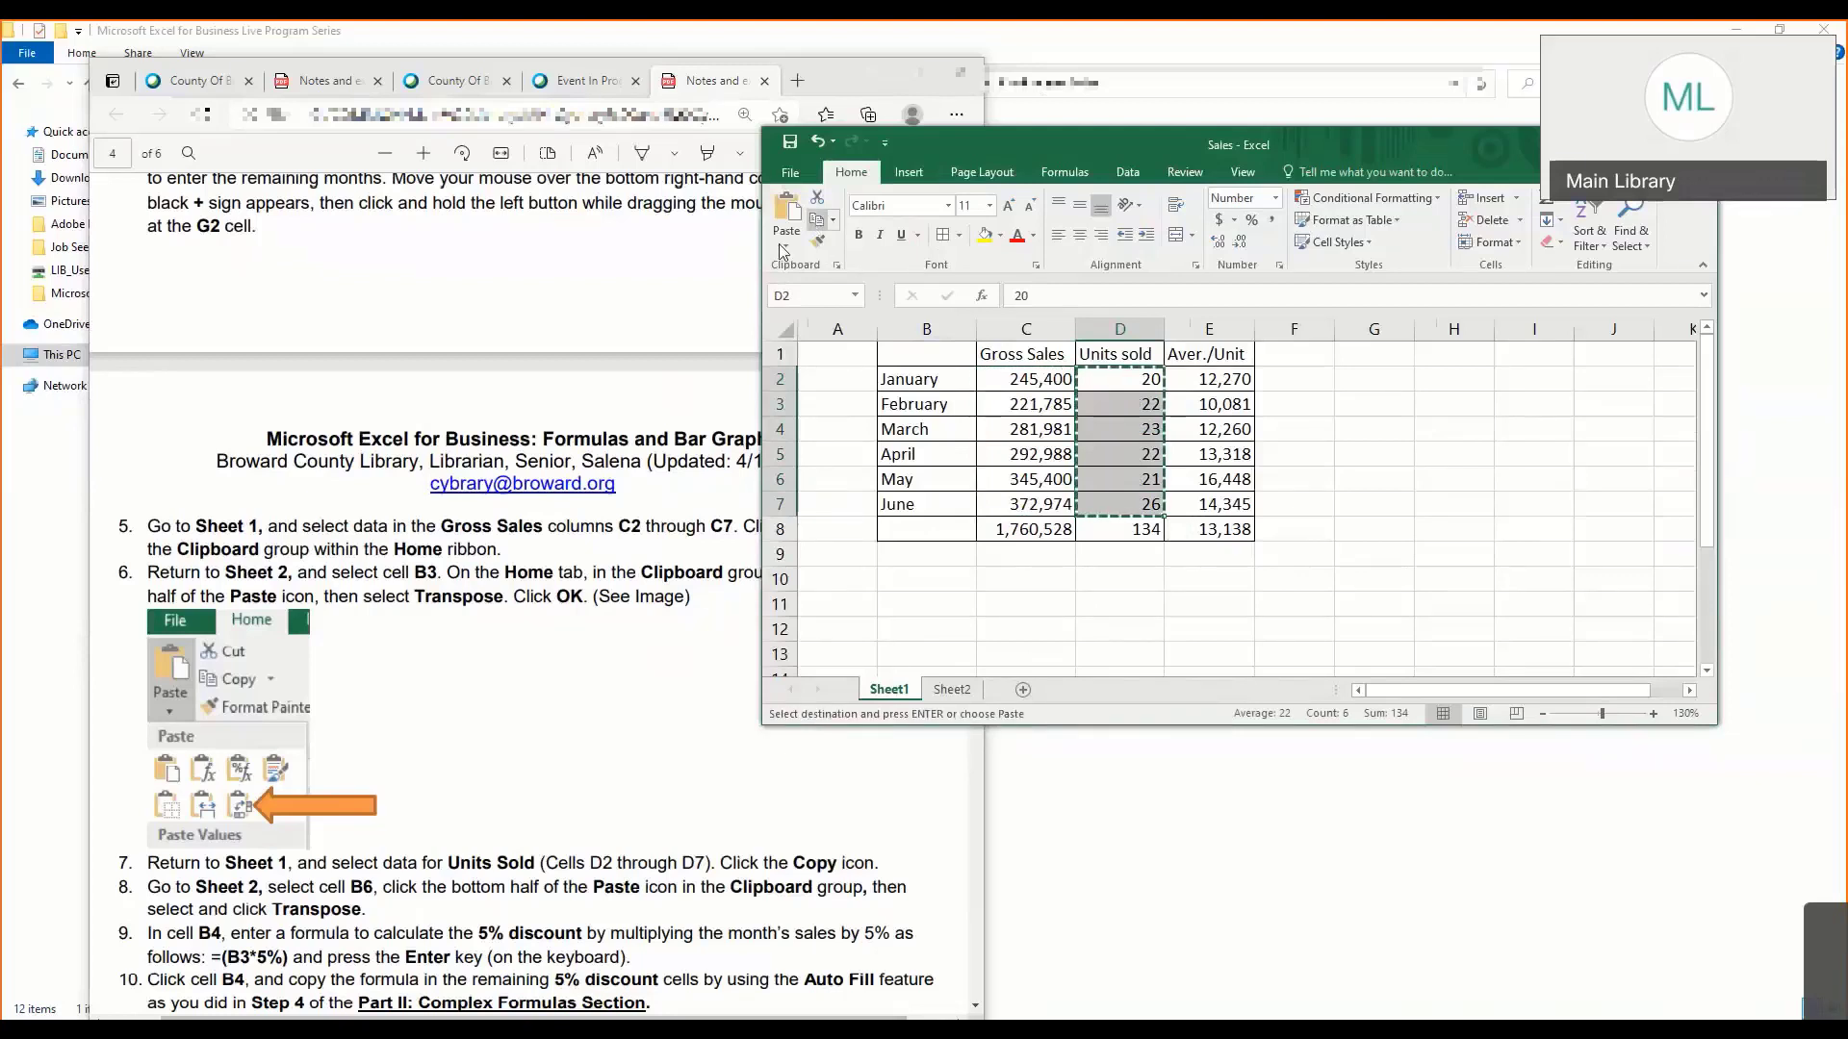
- Paste the copied Units sold values transposed into the Units Sold row on Sheet2, starting at cell B6
{"action": "left_click", "coordinate": [951, 689]}
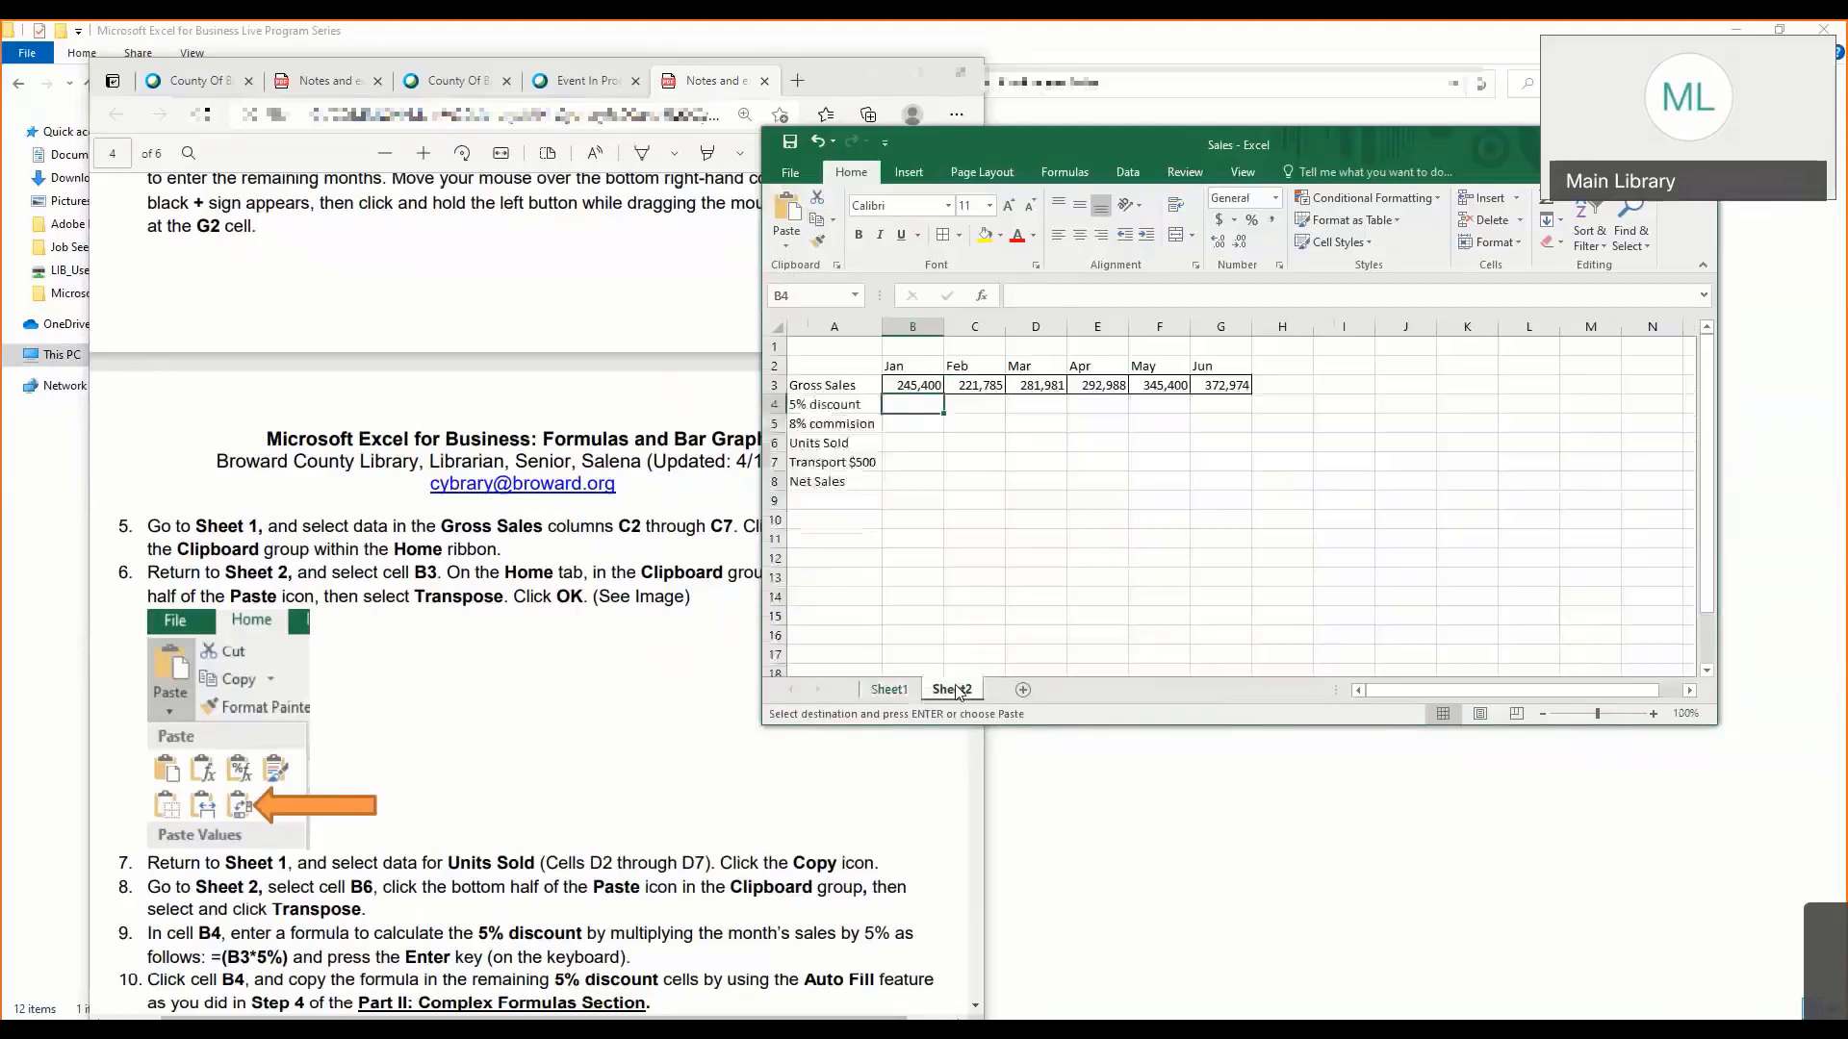
{"action": "left_click", "coordinate": [909, 445]}
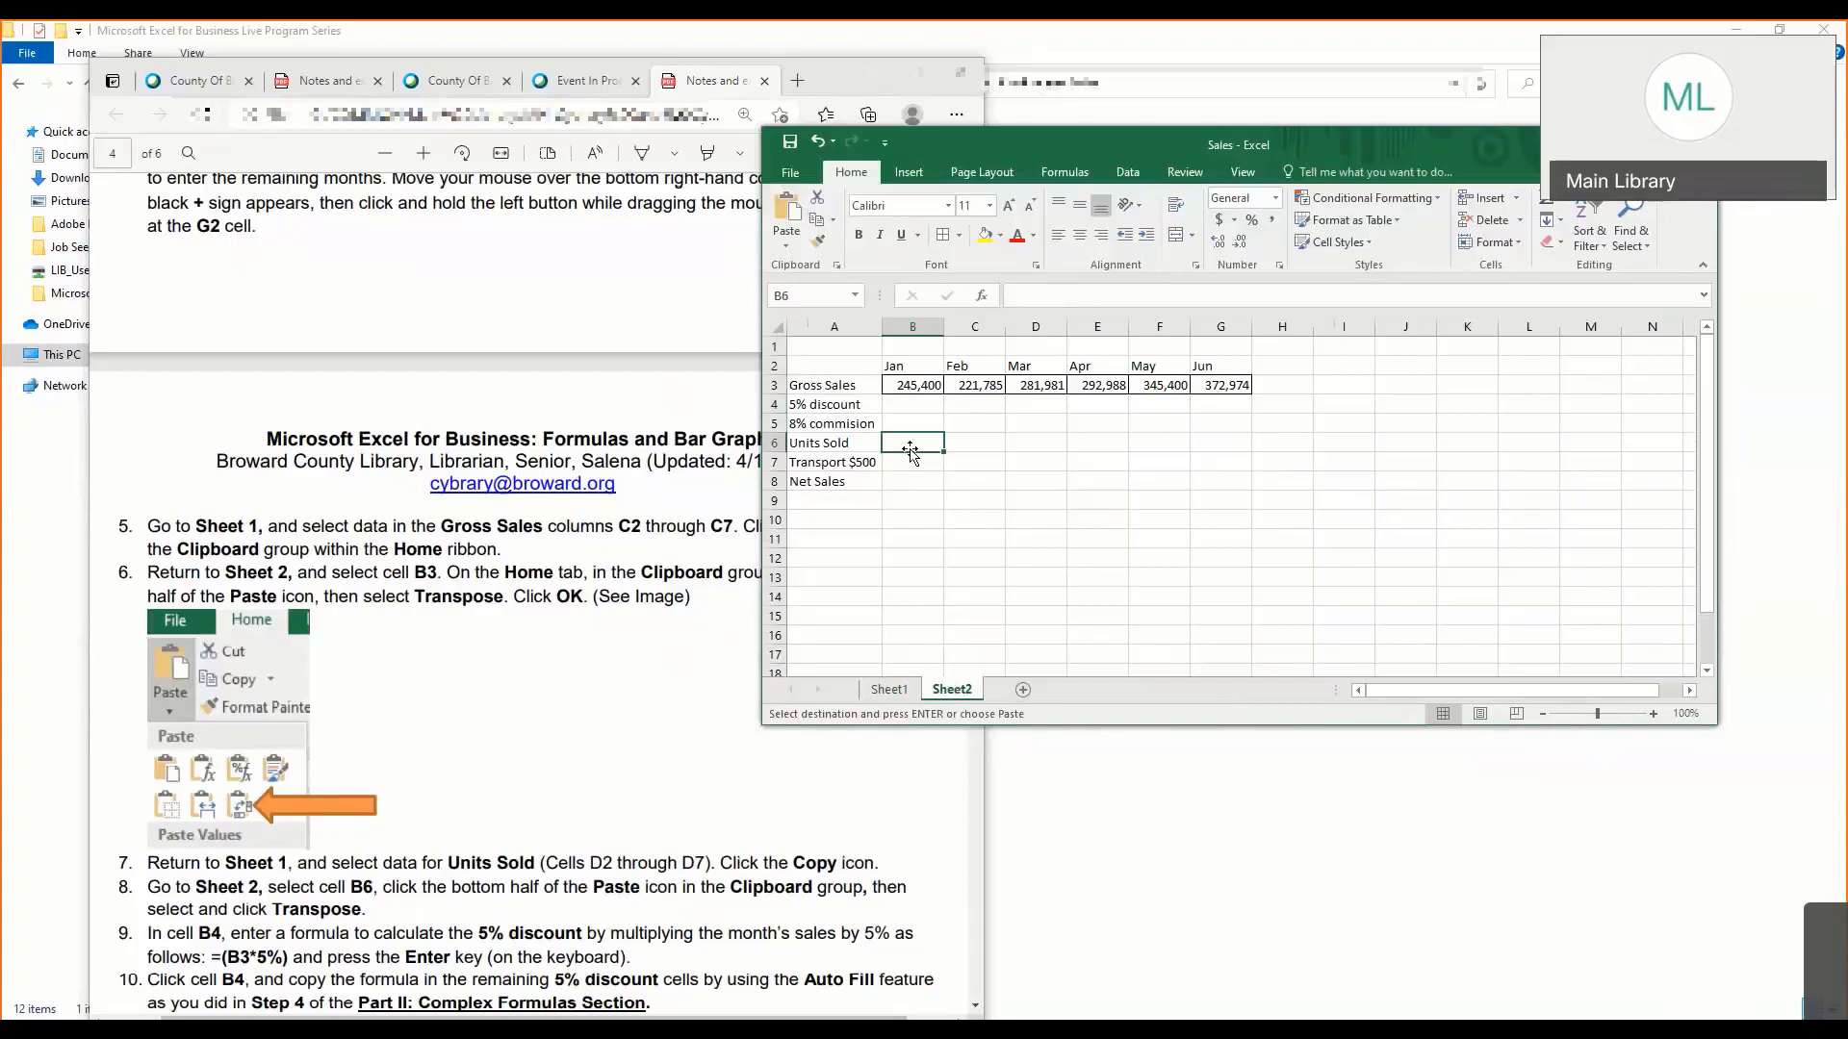
{"action": "left_click", "coordinate": [787, 243]}
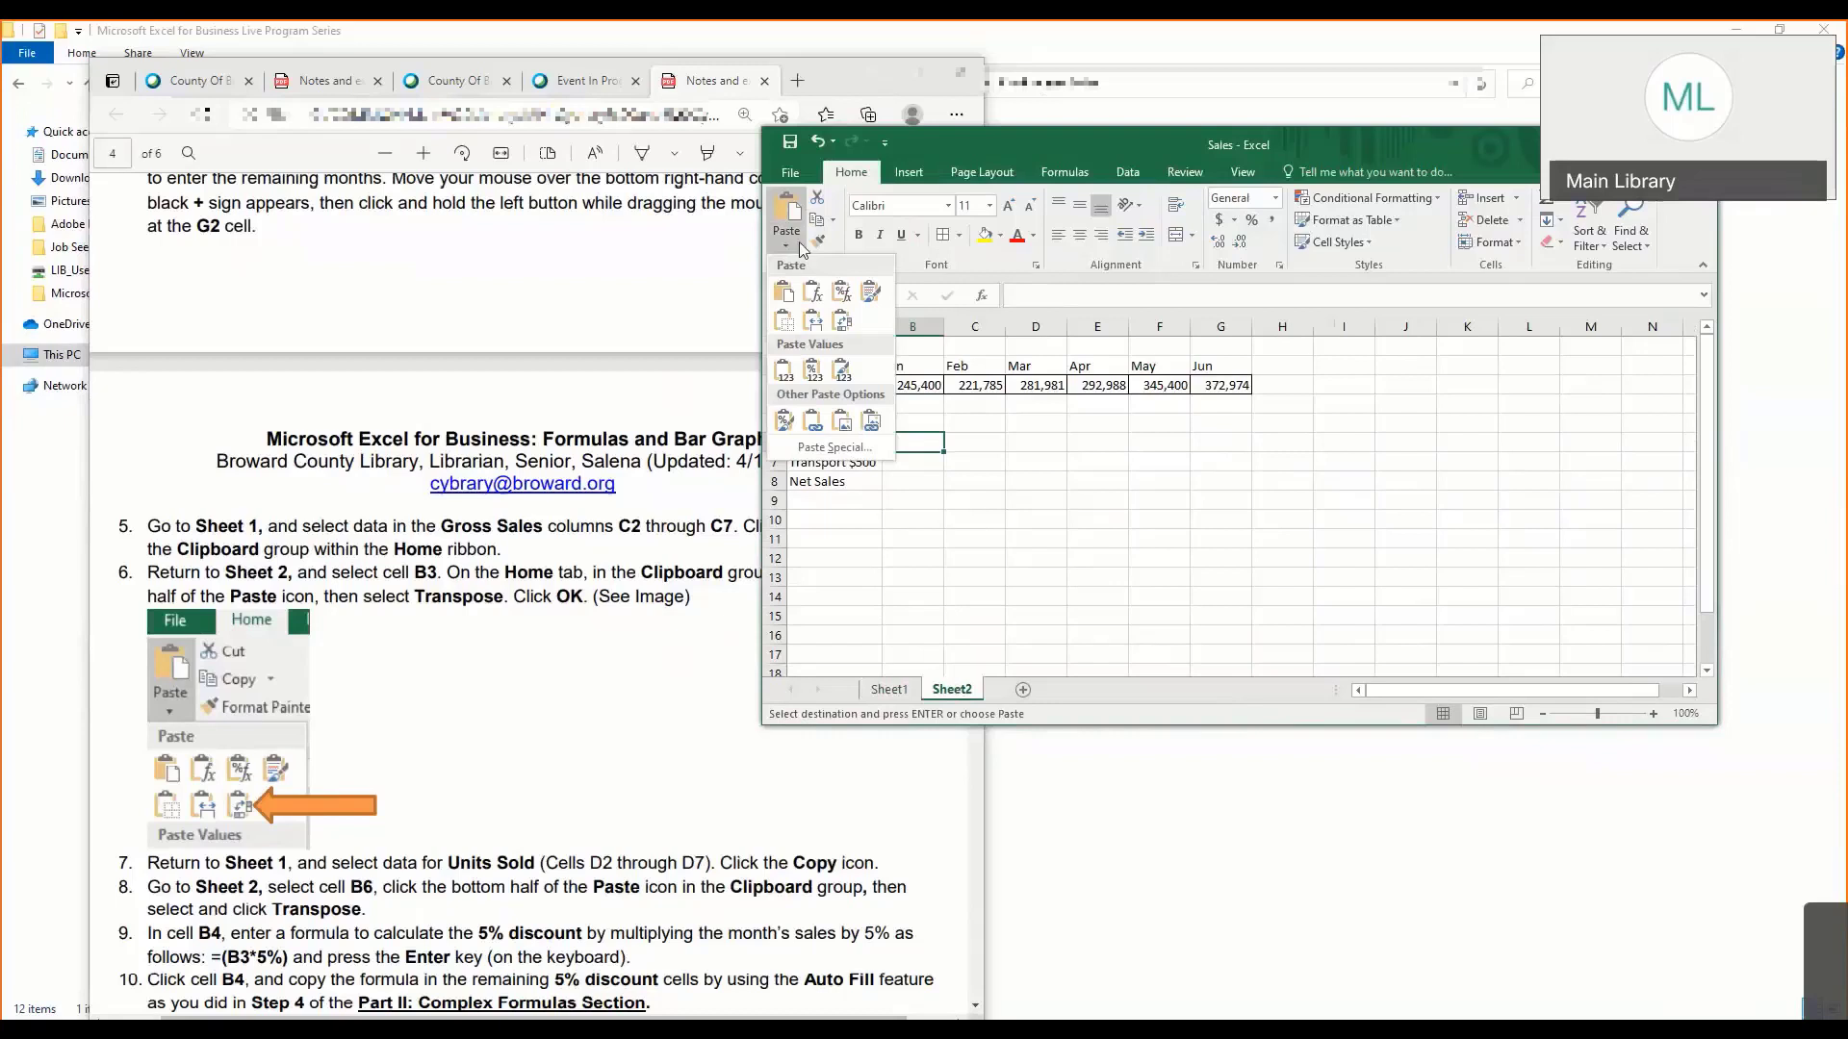
{"action": "left_click", "coordinate": [842, 324]}
{"action": "right_click", "coordinate": [981, 443]}
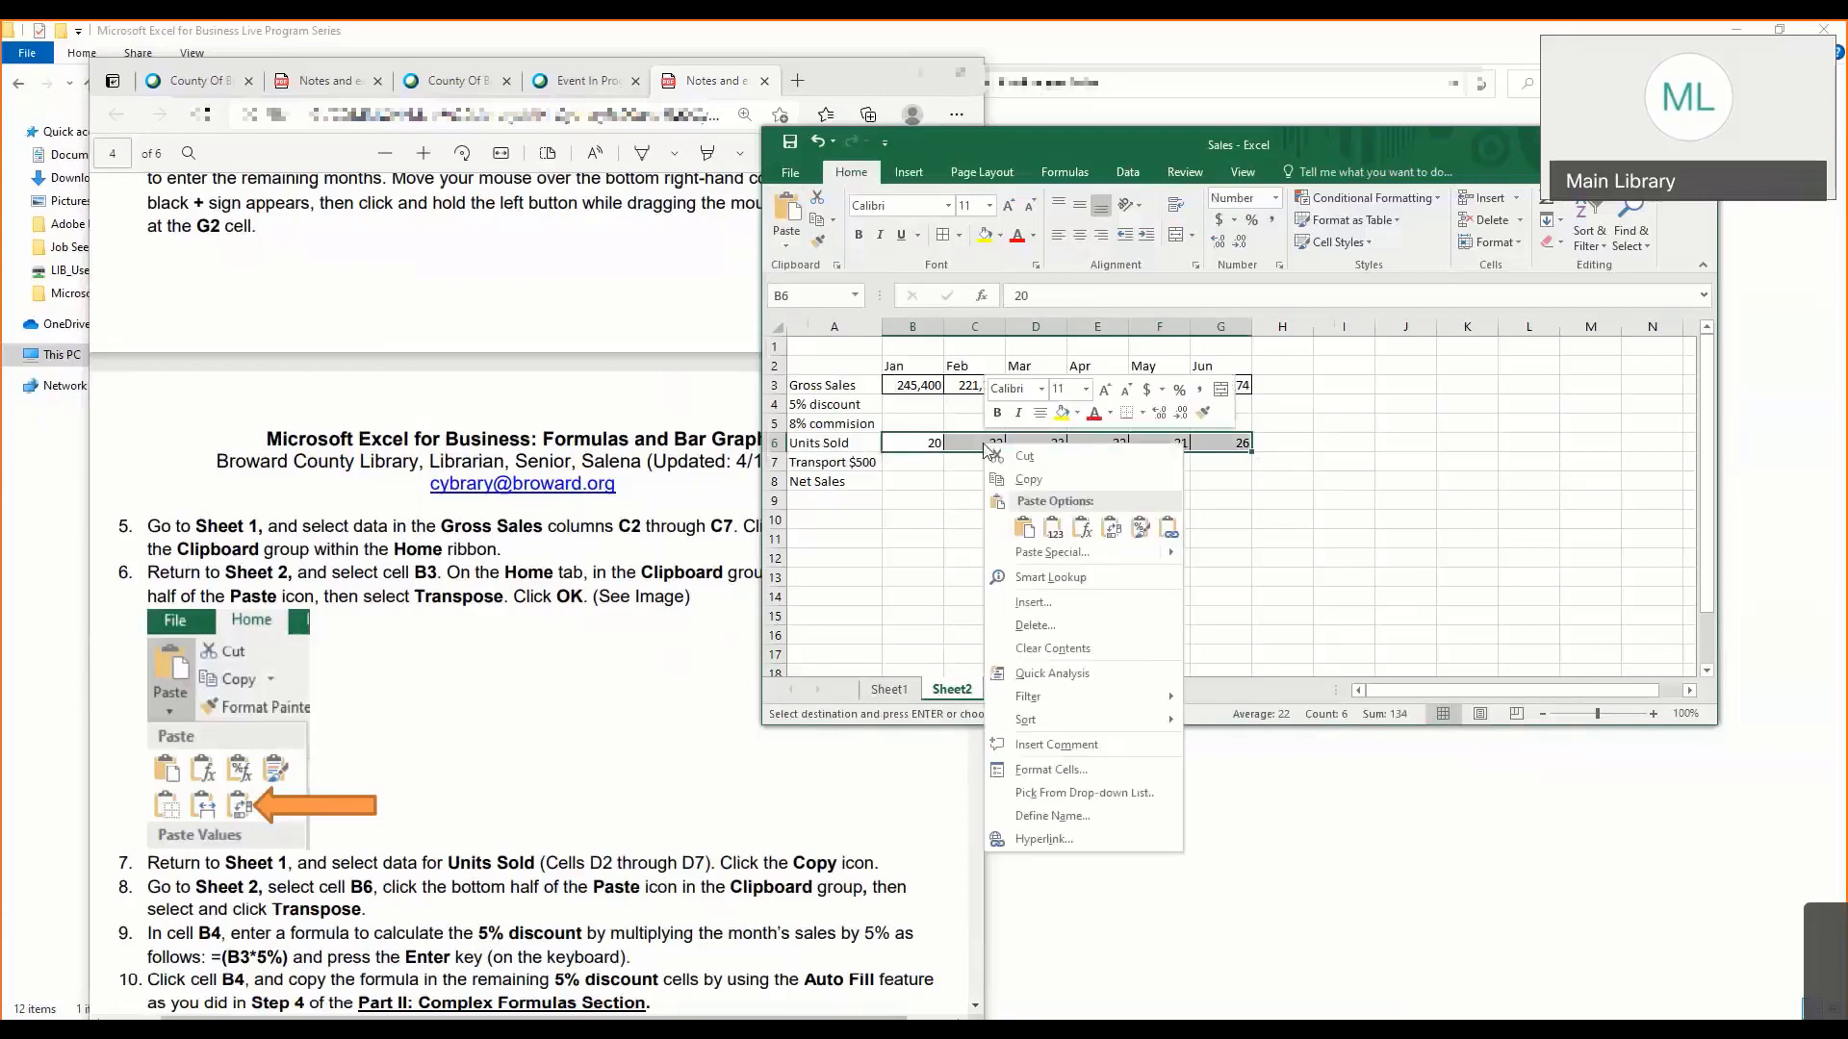
{"action": "mouse_move", "coordinate": [1172, 559]}
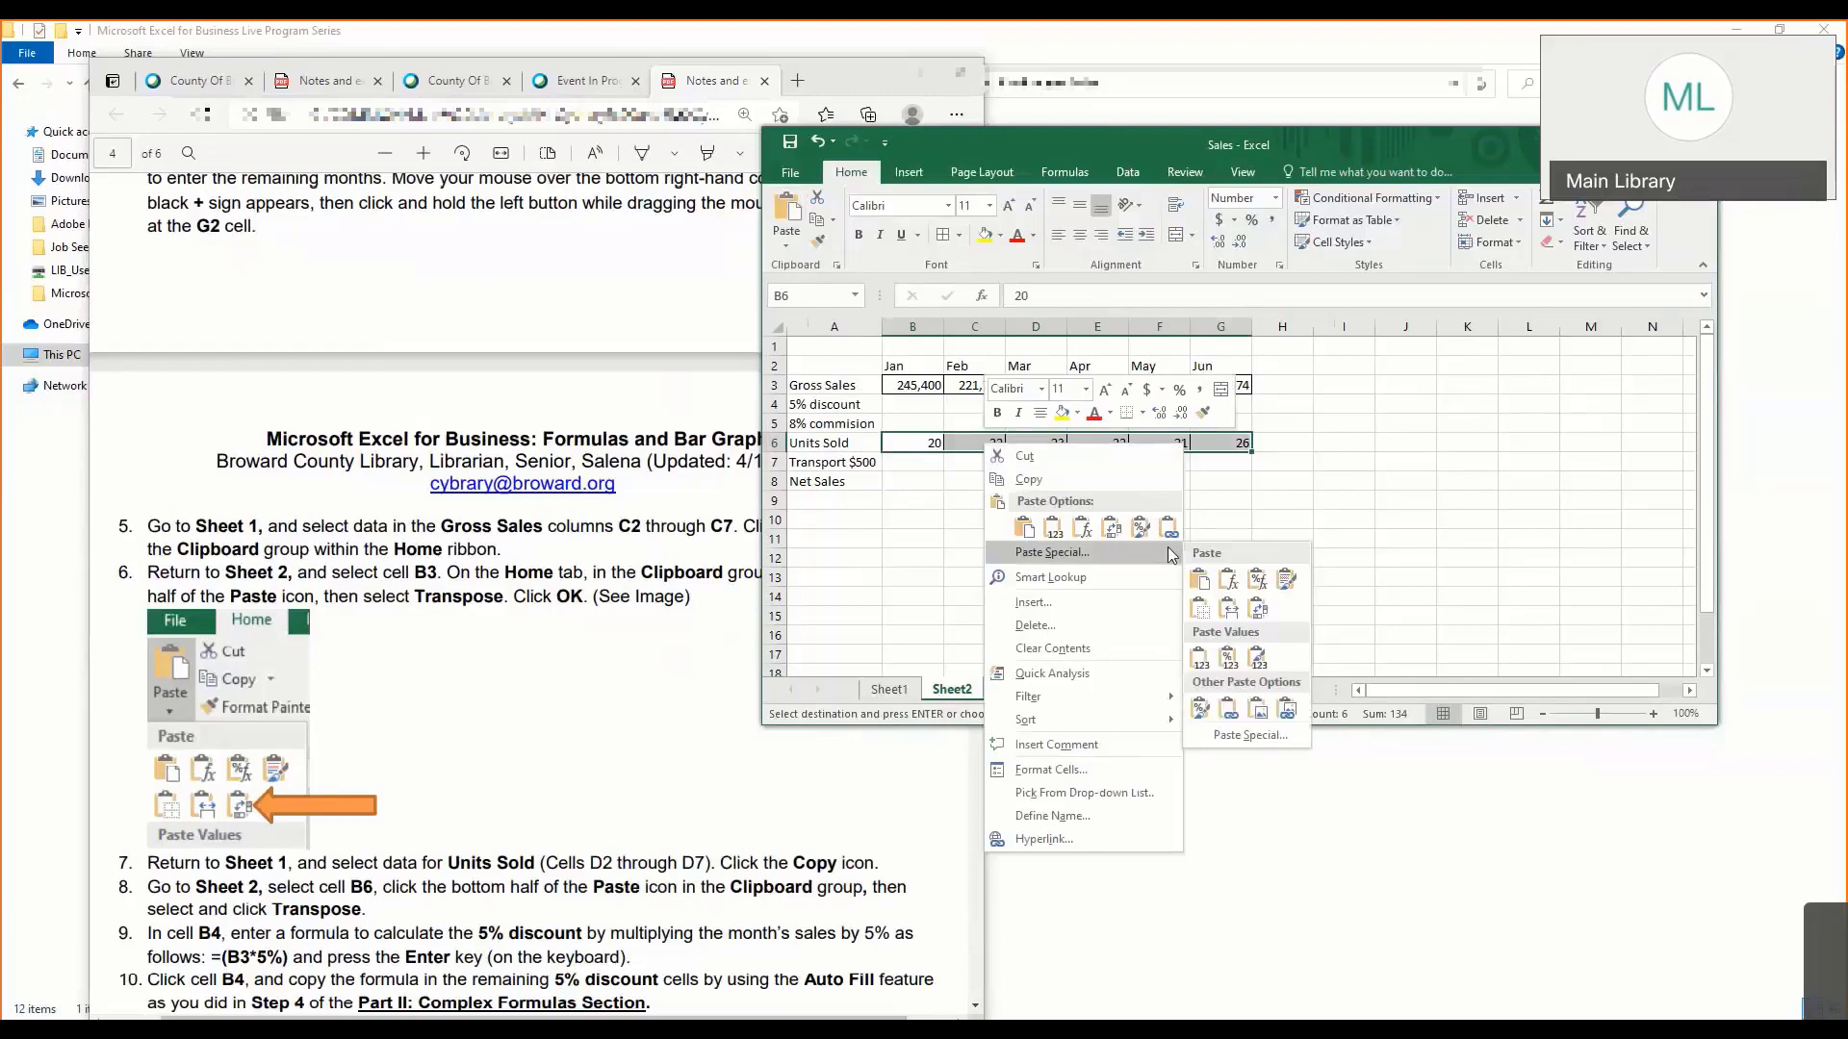
{"action": "left_click", "coordinate": [1259, 611]}
{"action": "left_click", "coordinate": [788, 240]}
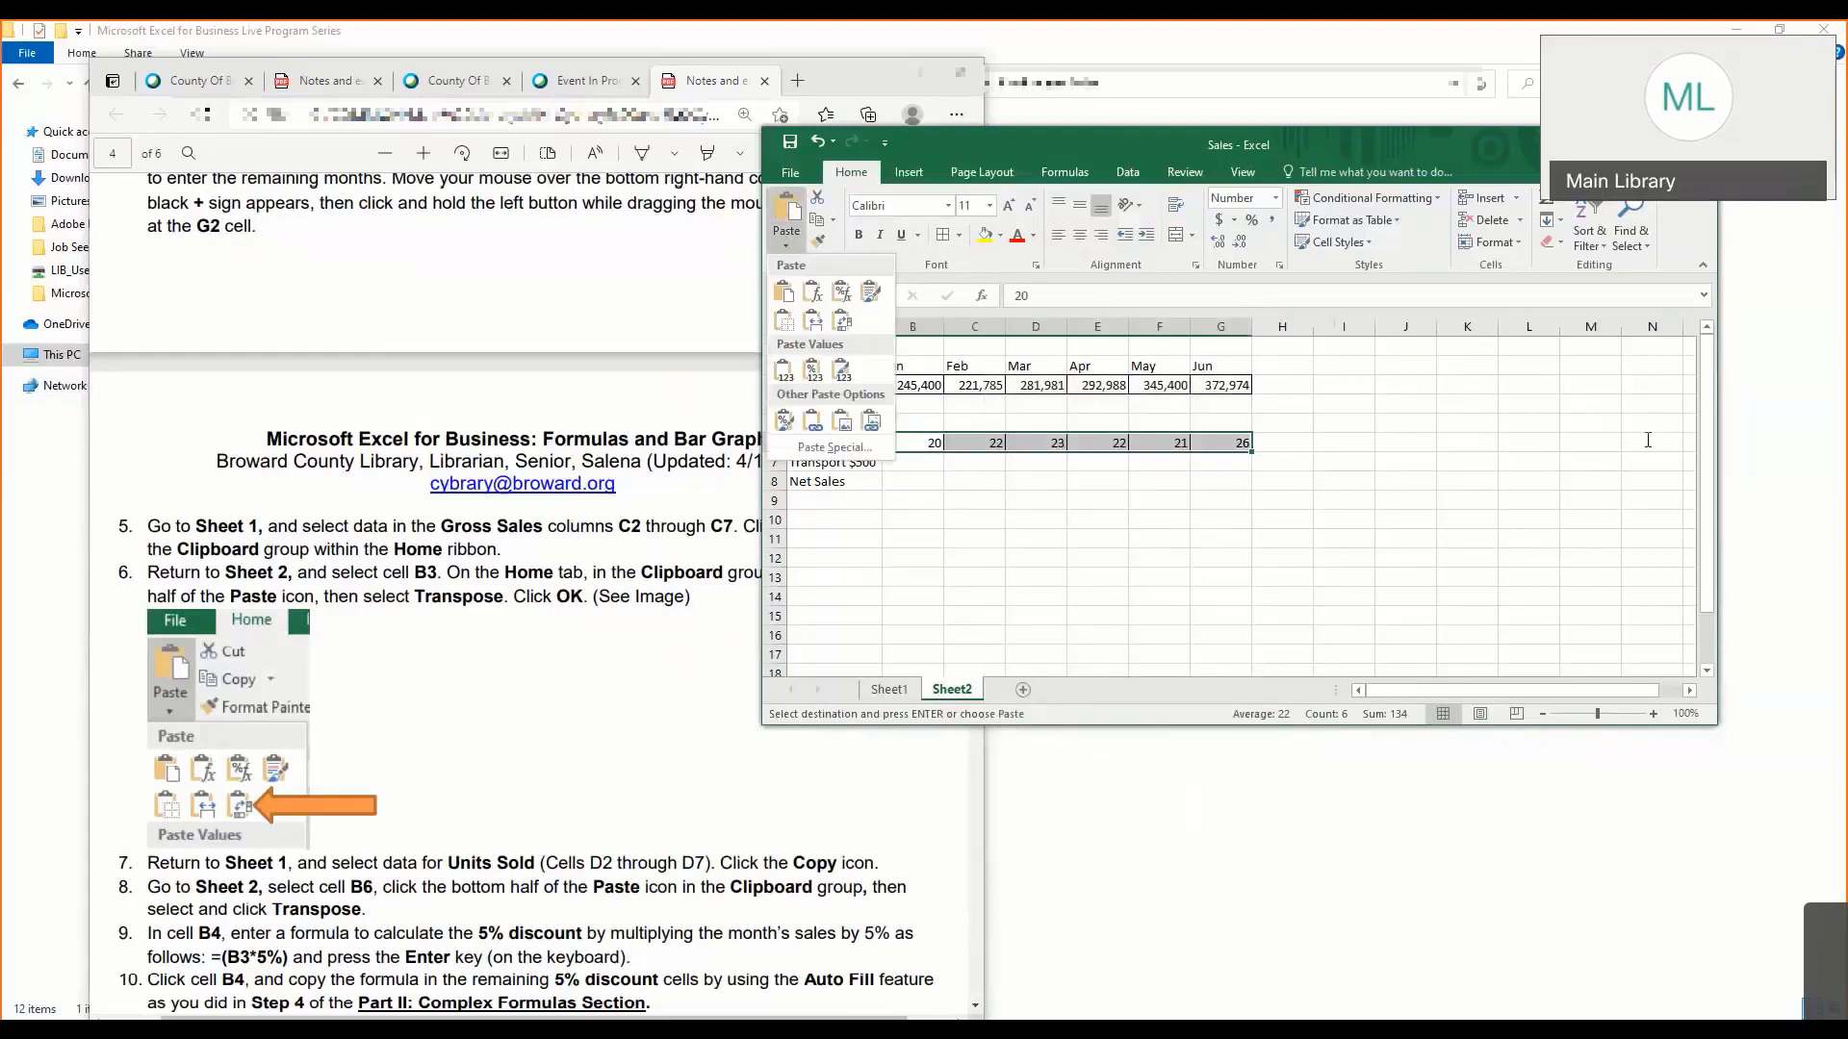
{"action": "key", "text": "Escape"}
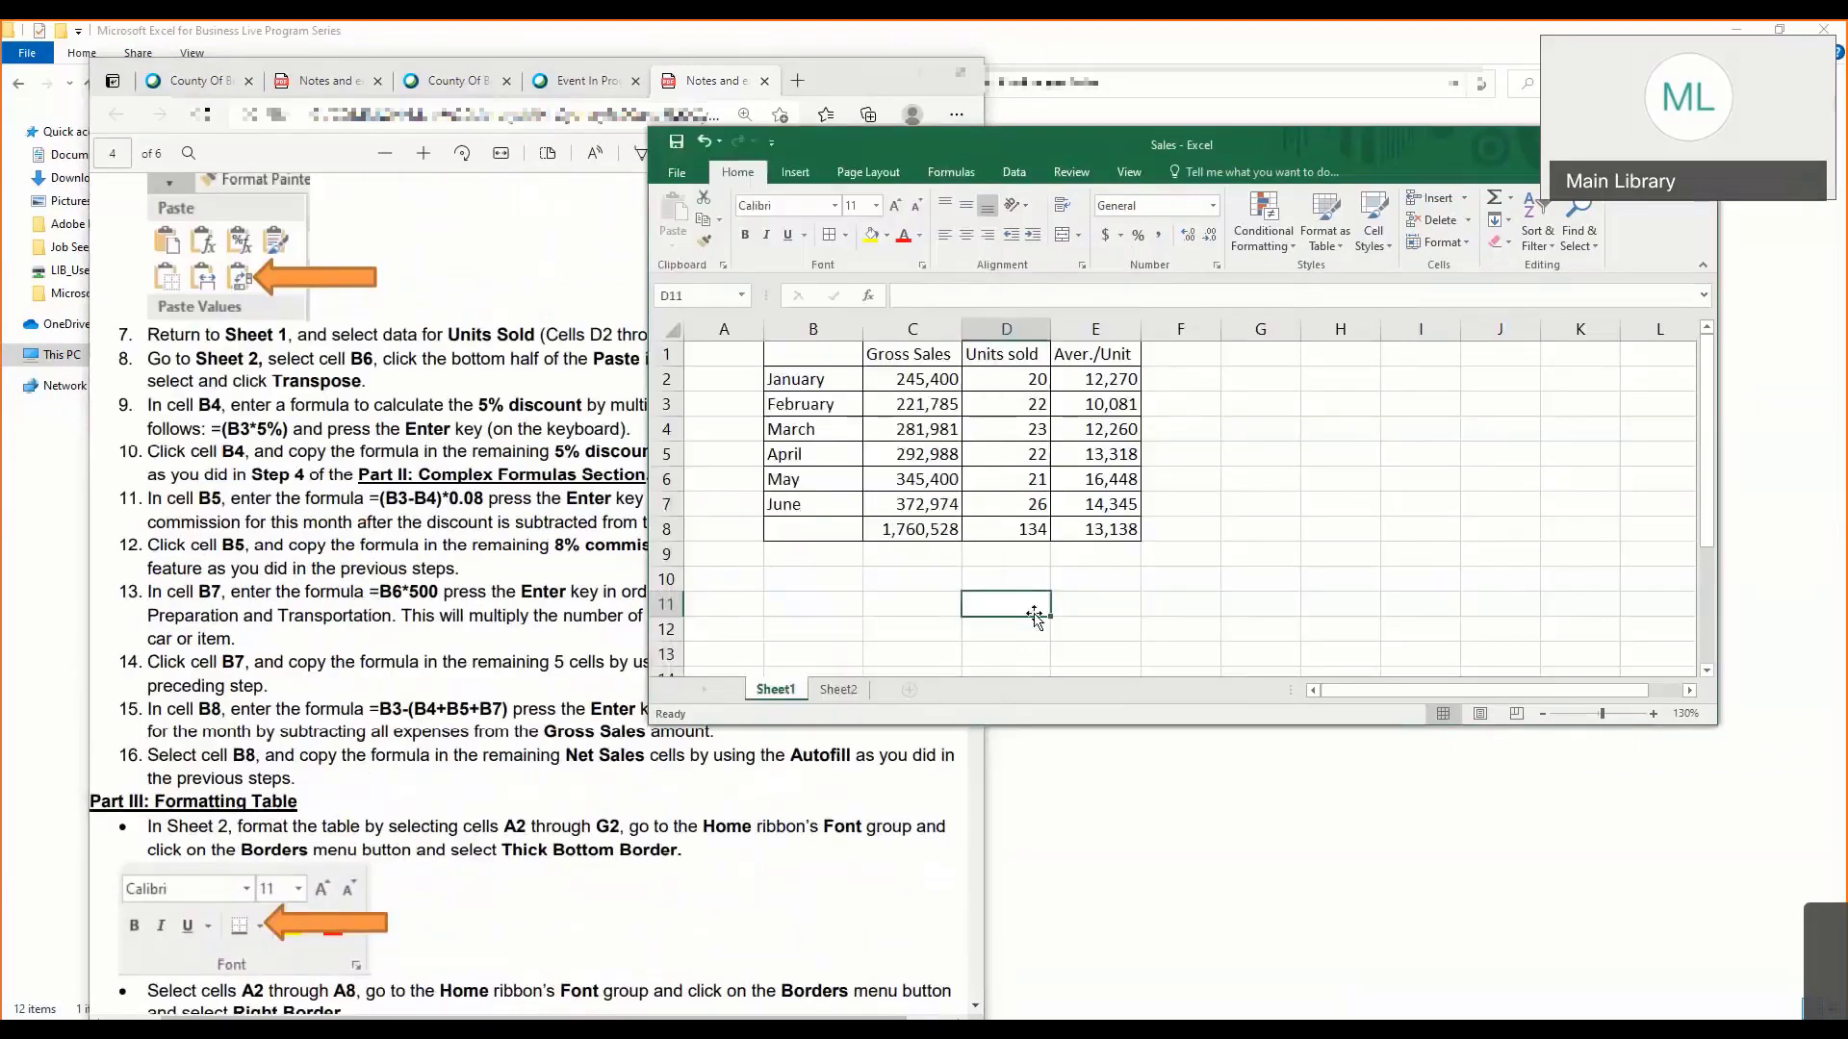
{"action": "left_click", "coordinate": [838, 689]}
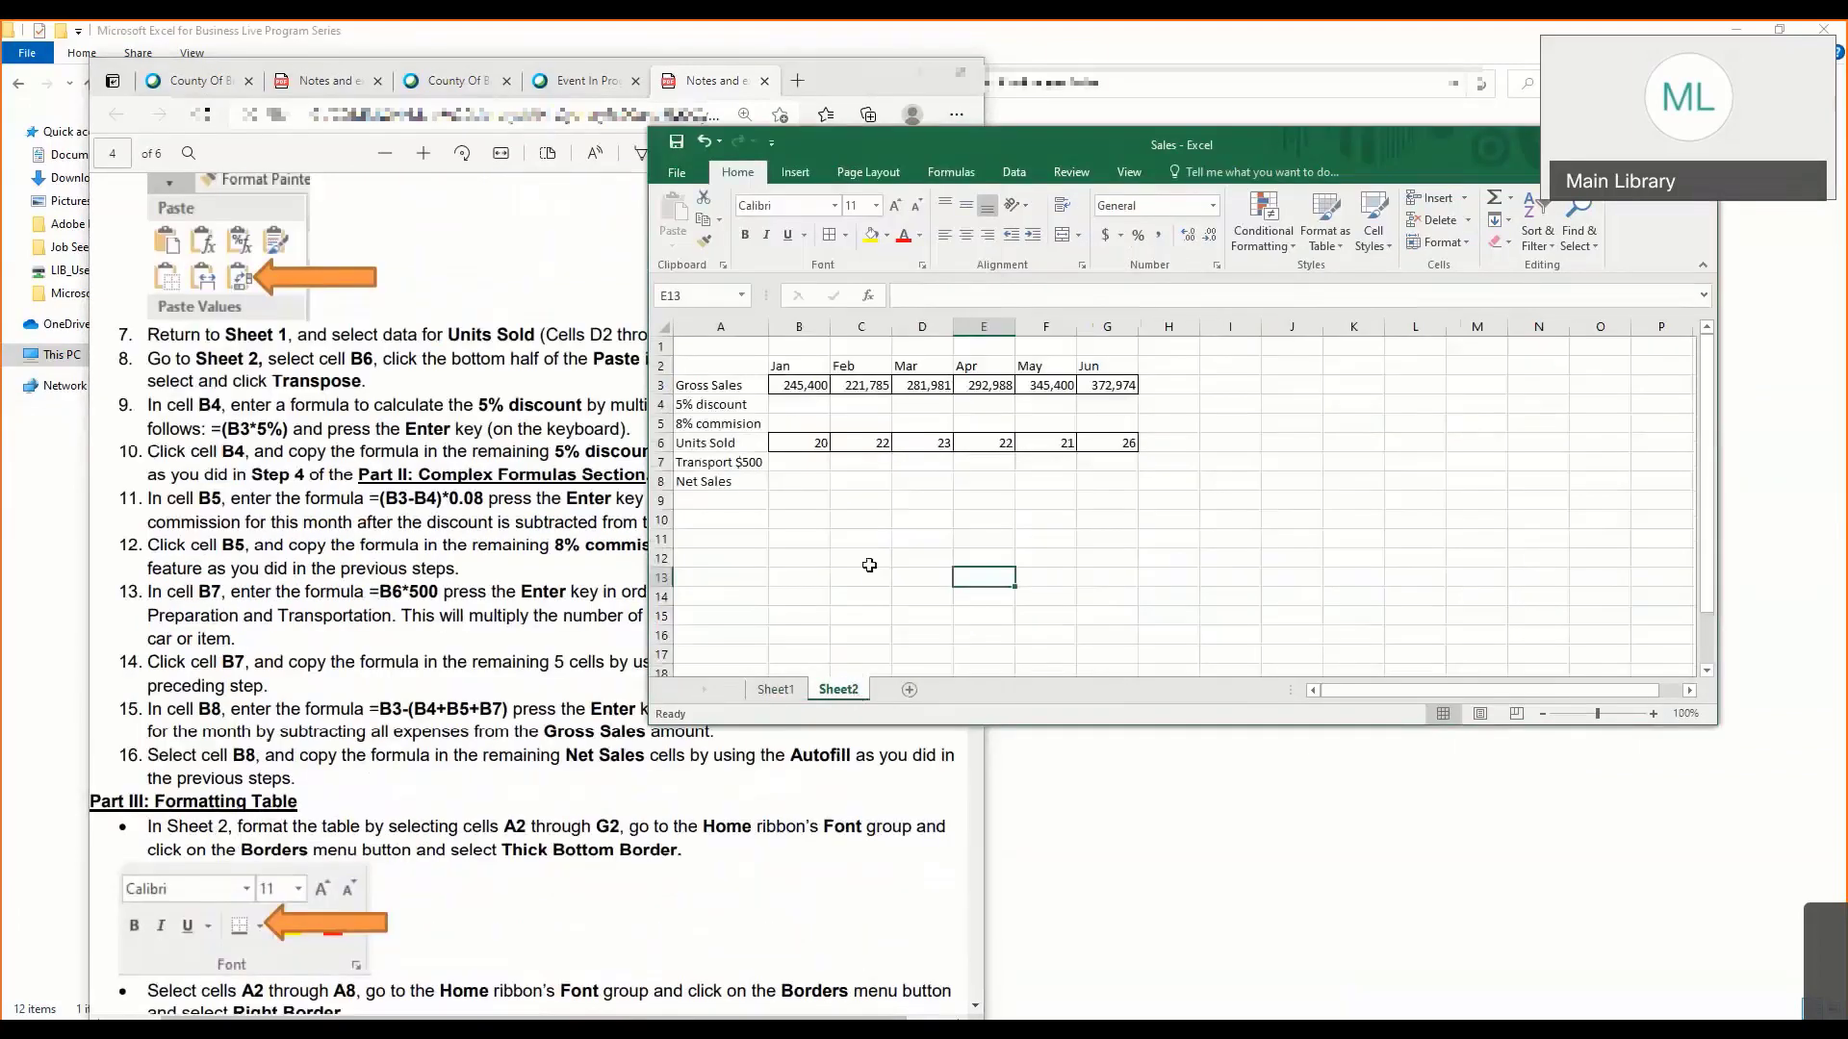
- Copy the monthly Gross Sales values in C2:C7 on Sheet1 once more, excluding the total row
{"action": "left_click", "coordinate": [804, 689]}
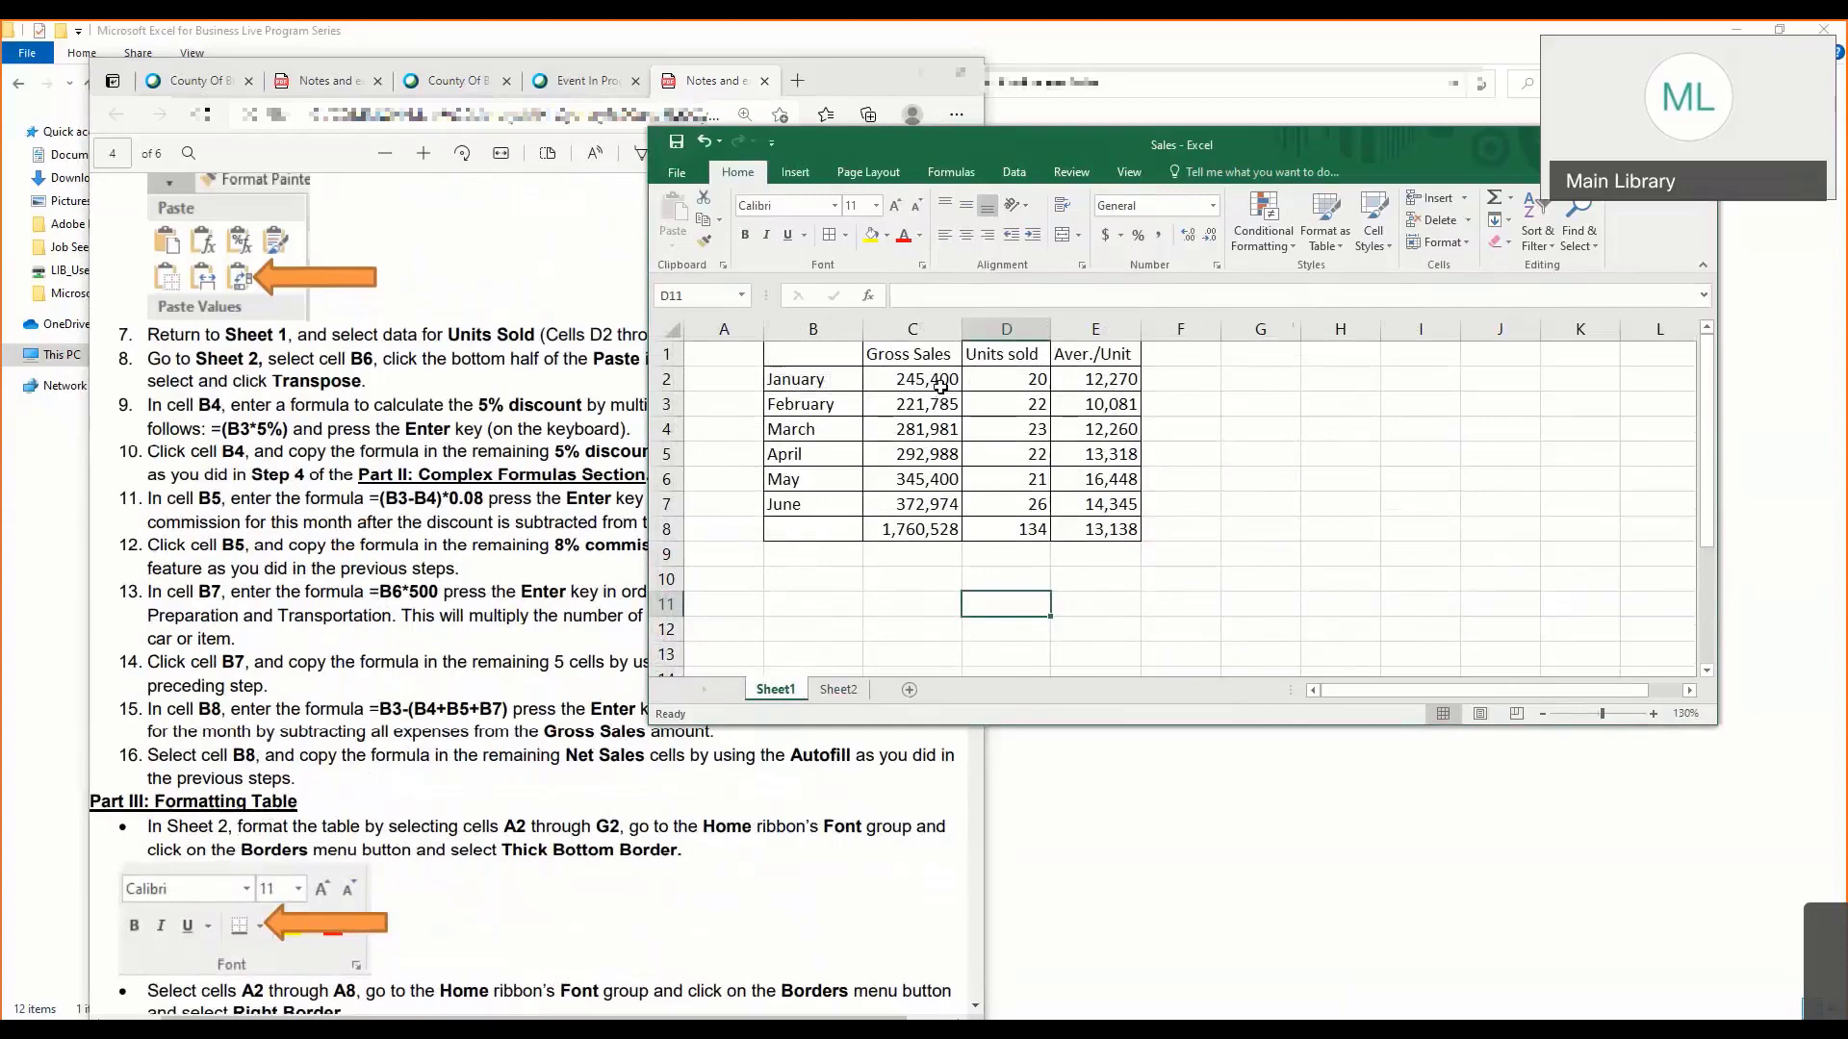
{"action": "left_click_drag", "start_coordinate": [940, 386], "coordinate": [928, 505]}
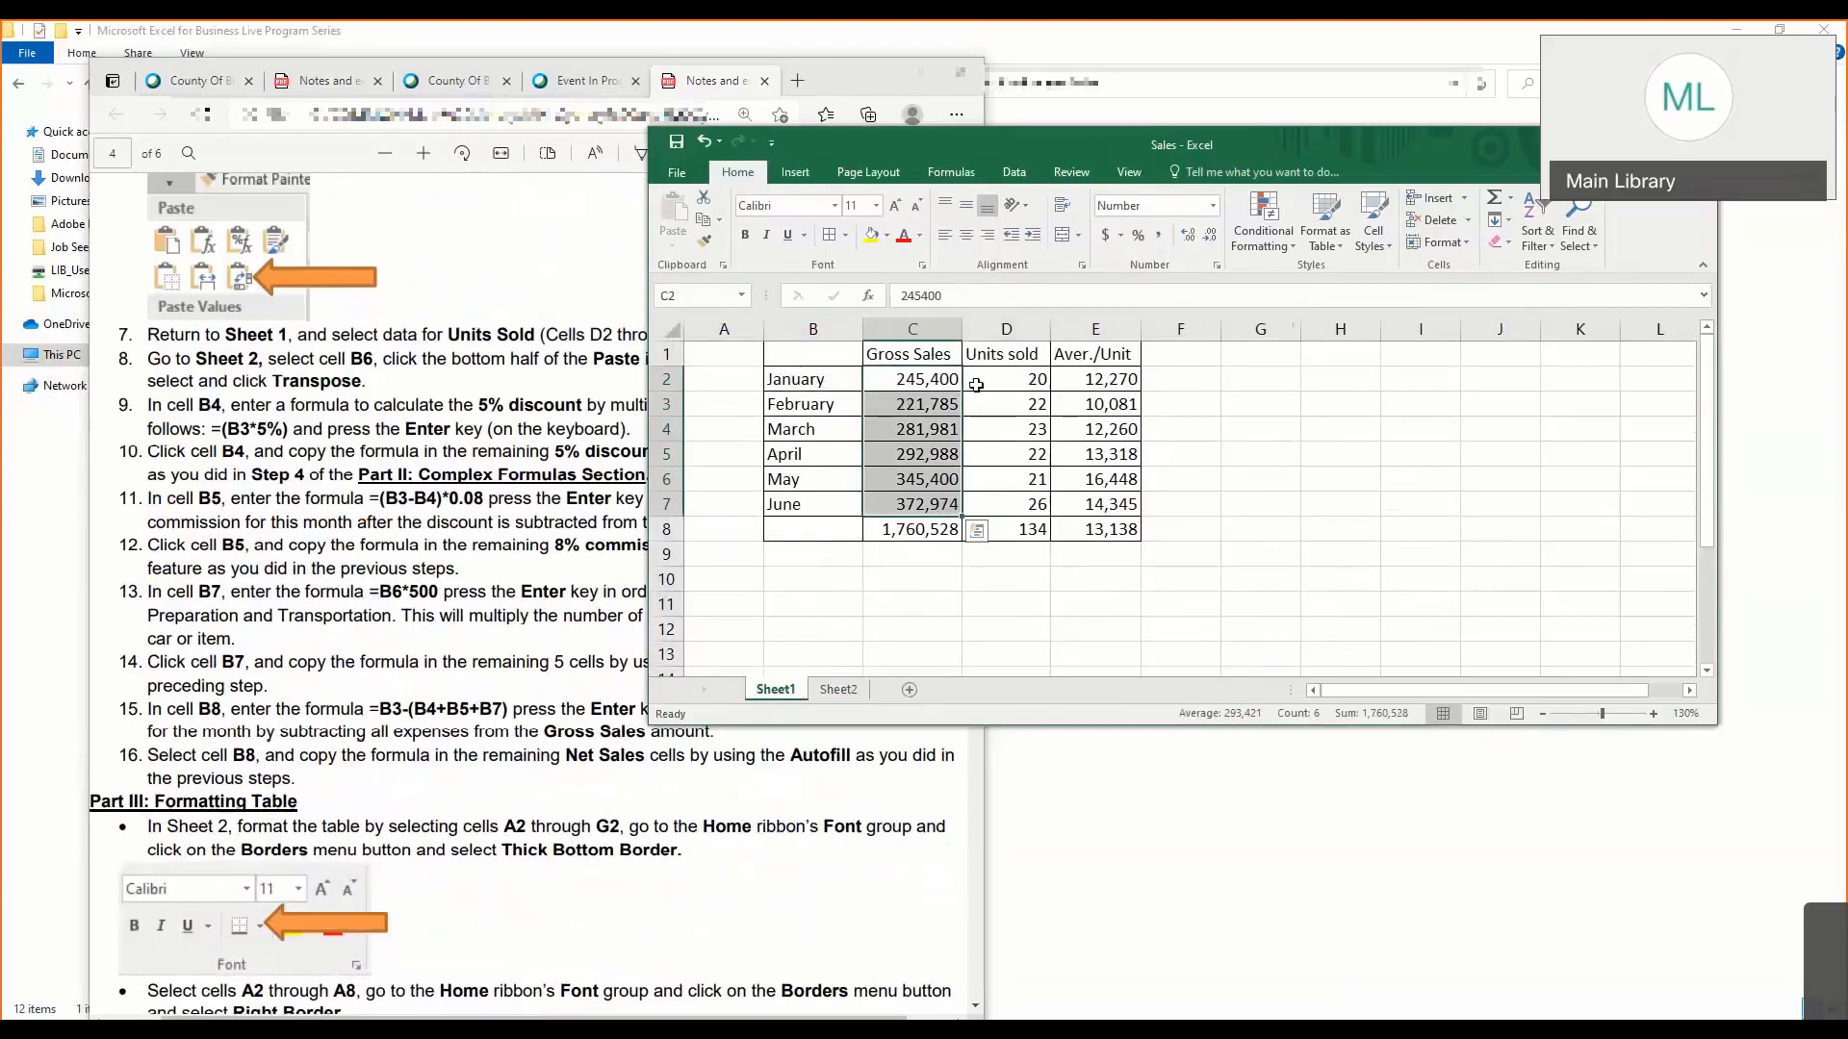
{"action": "left_click_drag", "start_coordinate": [976, 384], "coordinate": [1006, 506]}
{"action": "left_click", "coordinate": [929, 390]}
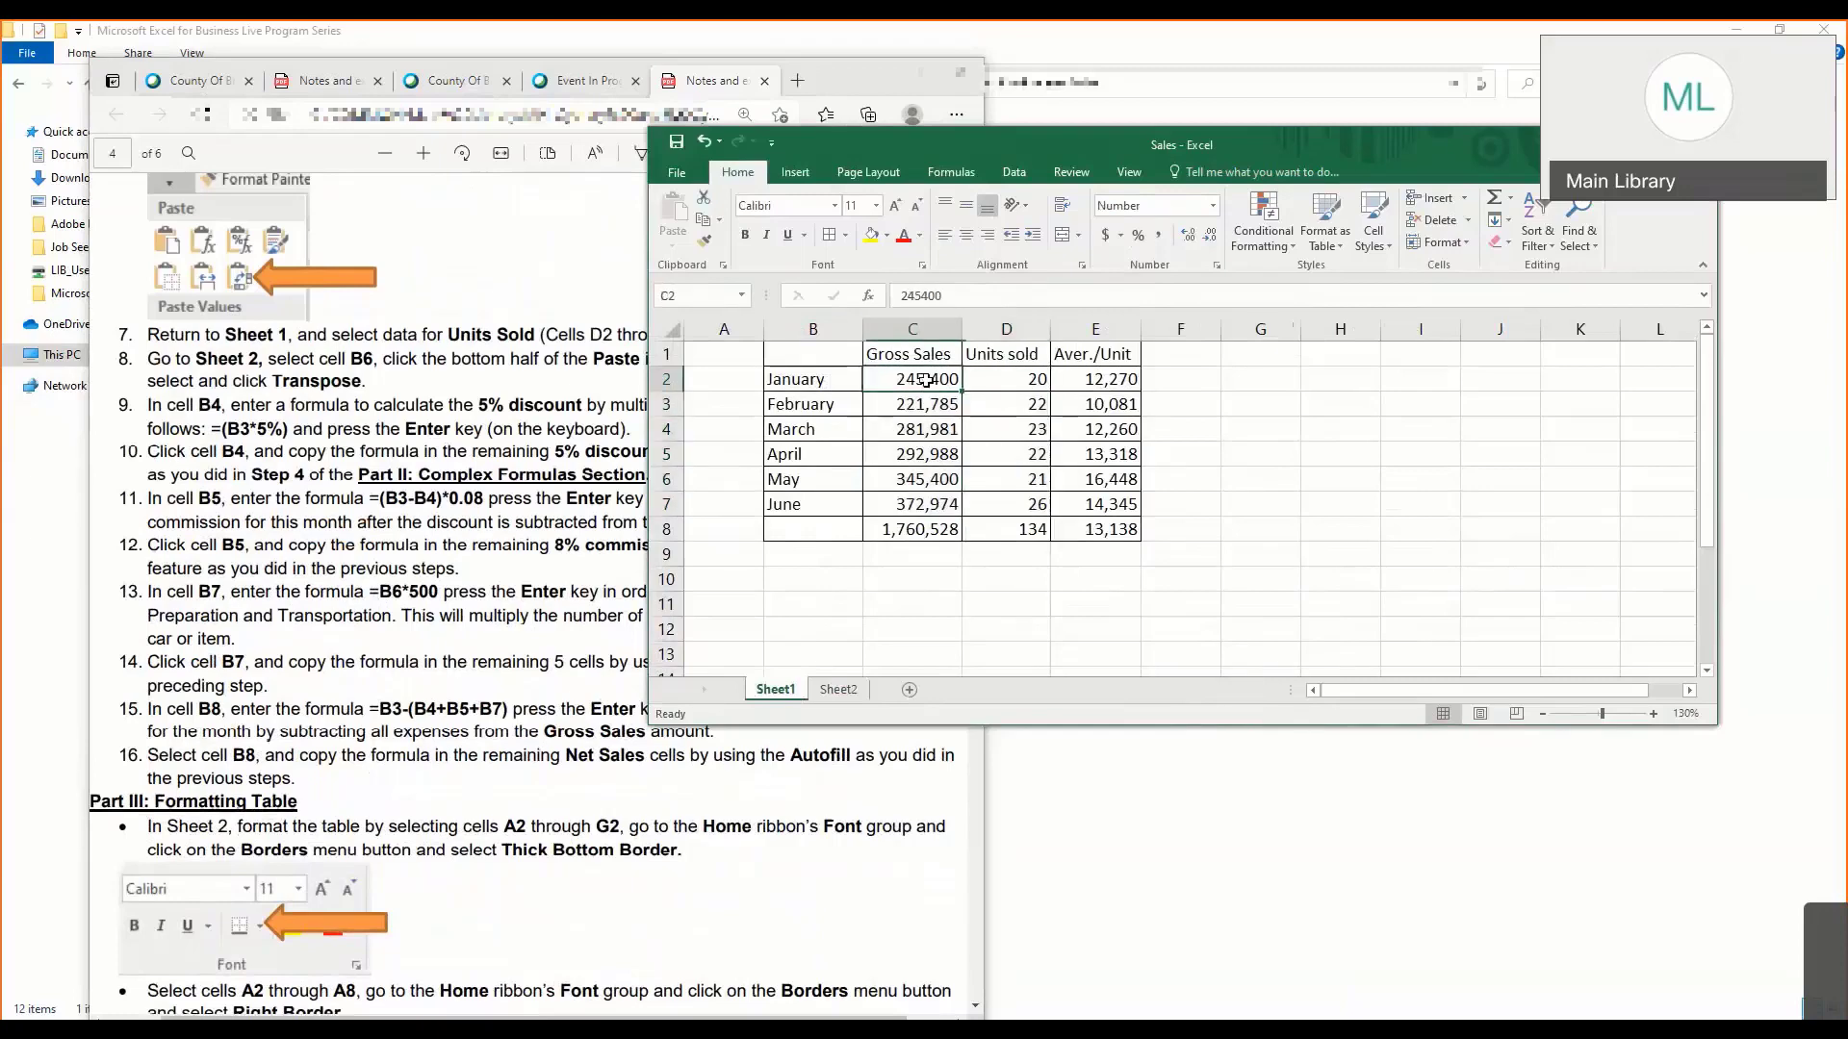
{"action": "left_click_drag", "start_coordinate": [926, 381], "coordinate": [922, 505]}
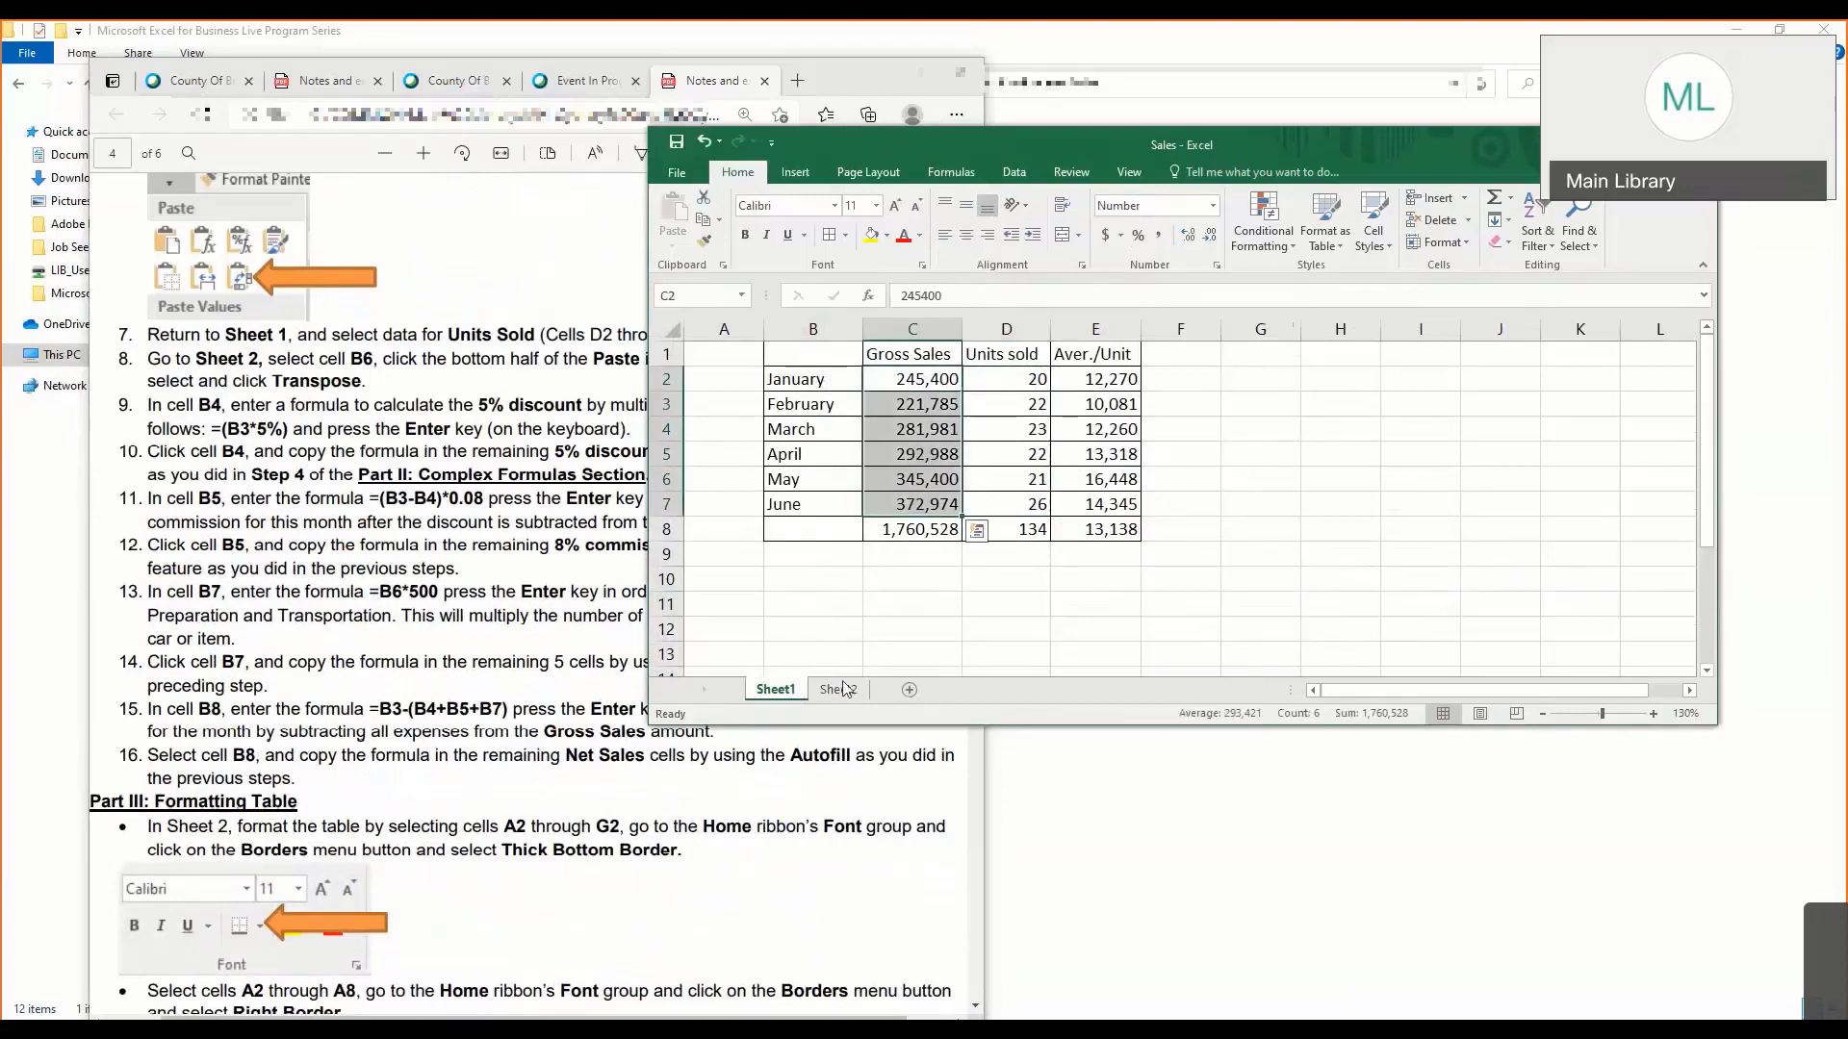
{"action": "left_click", "coordinate": [703, 220]}
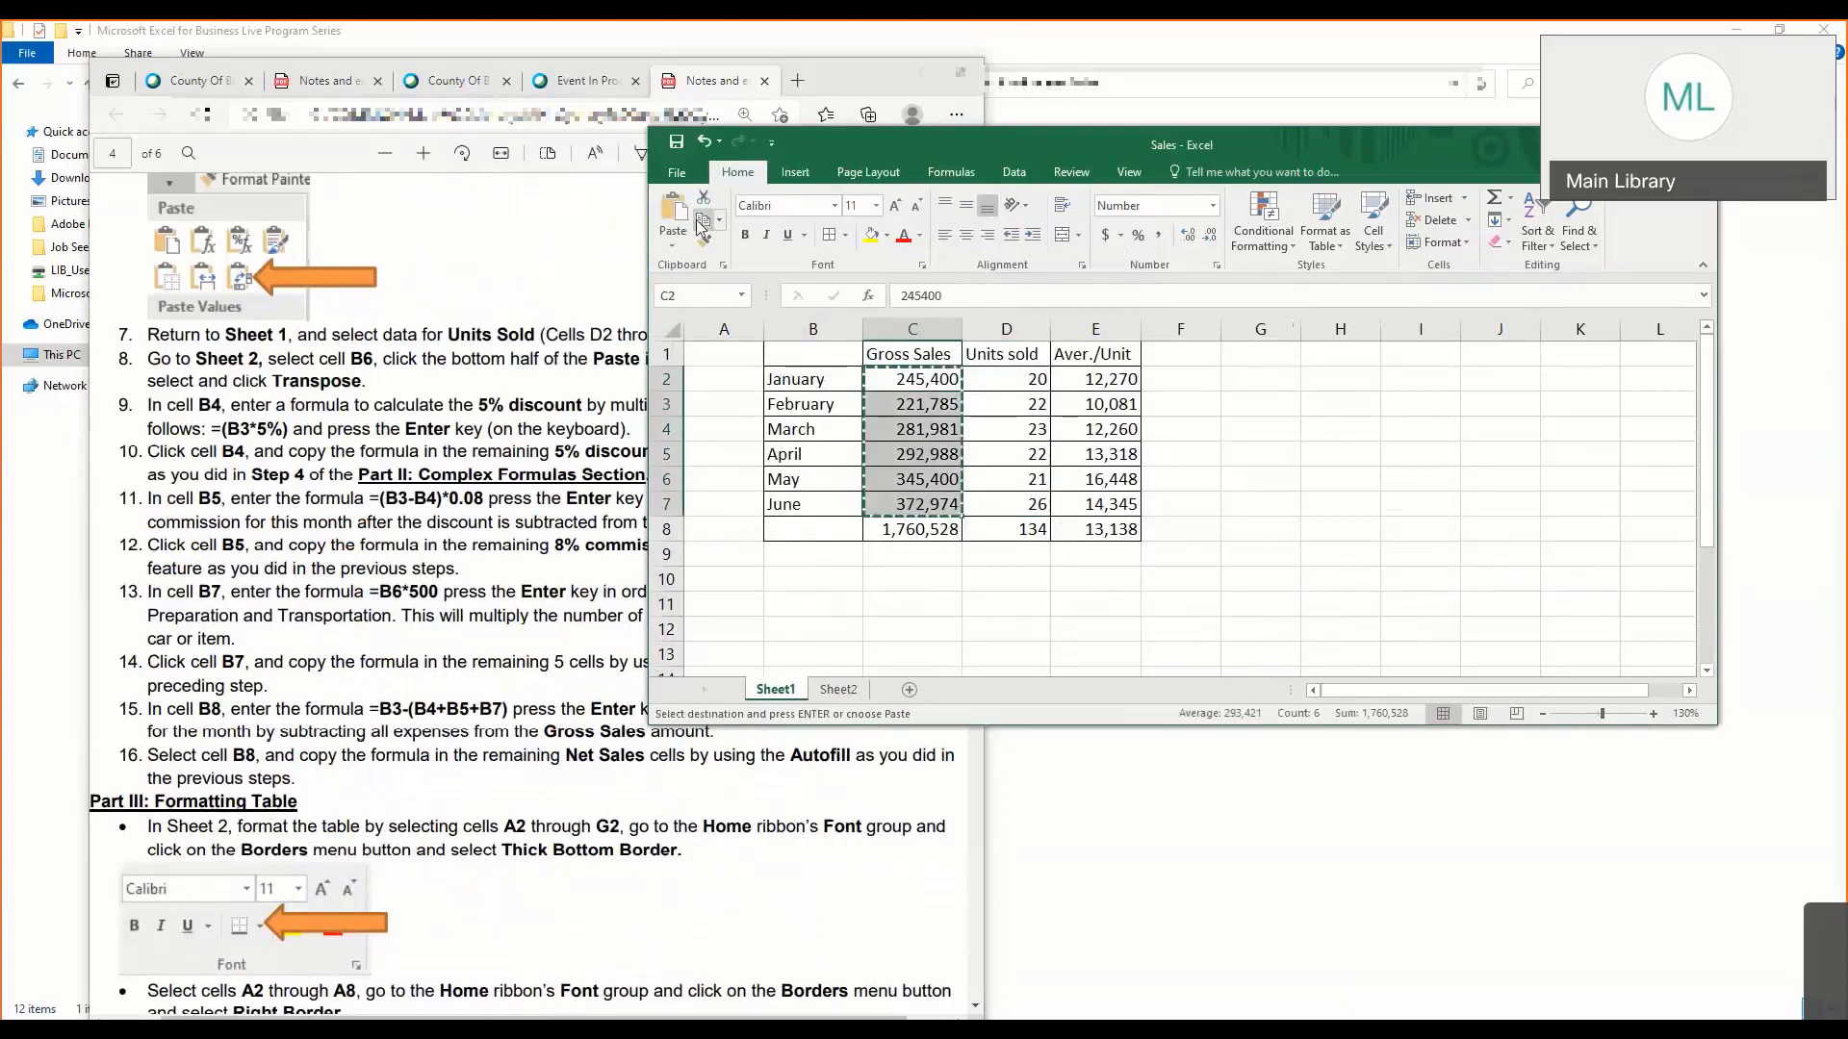
{"action": "right_click", "coordinate": [919, 432]}
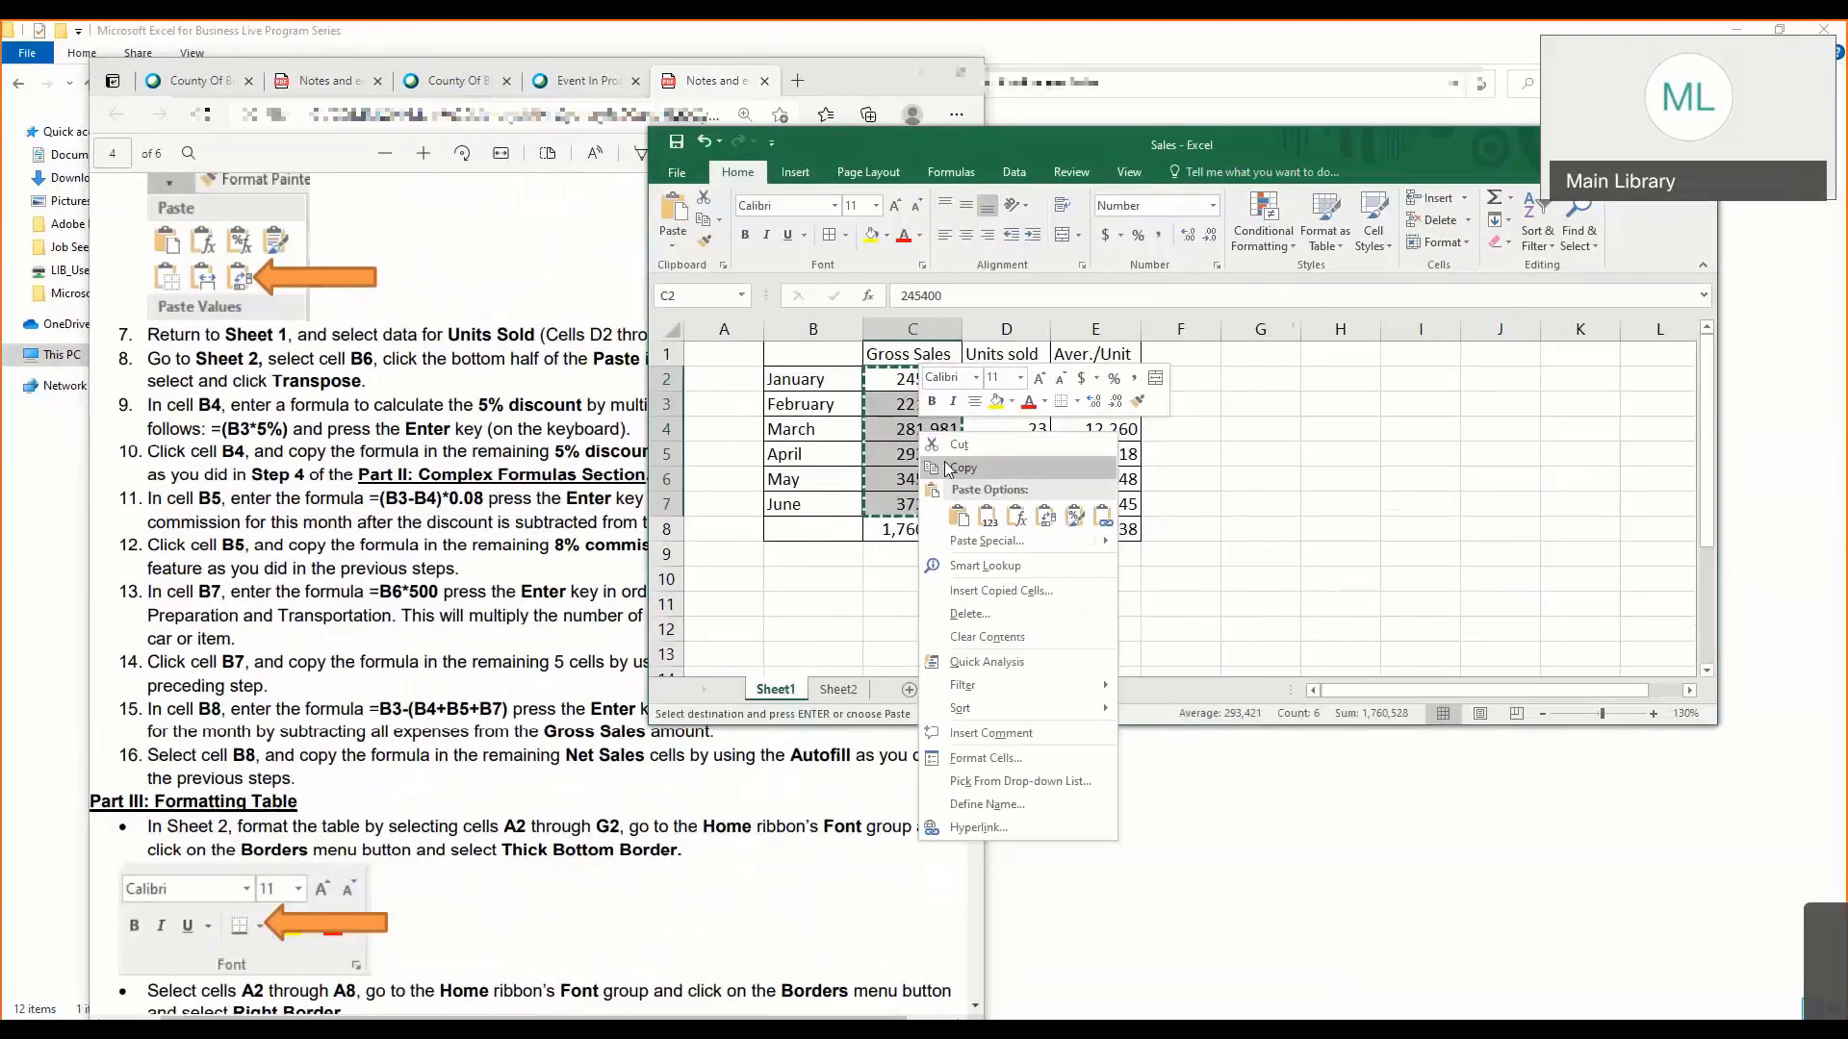
{"action": "left_click", "coordinate": [837, 693]}
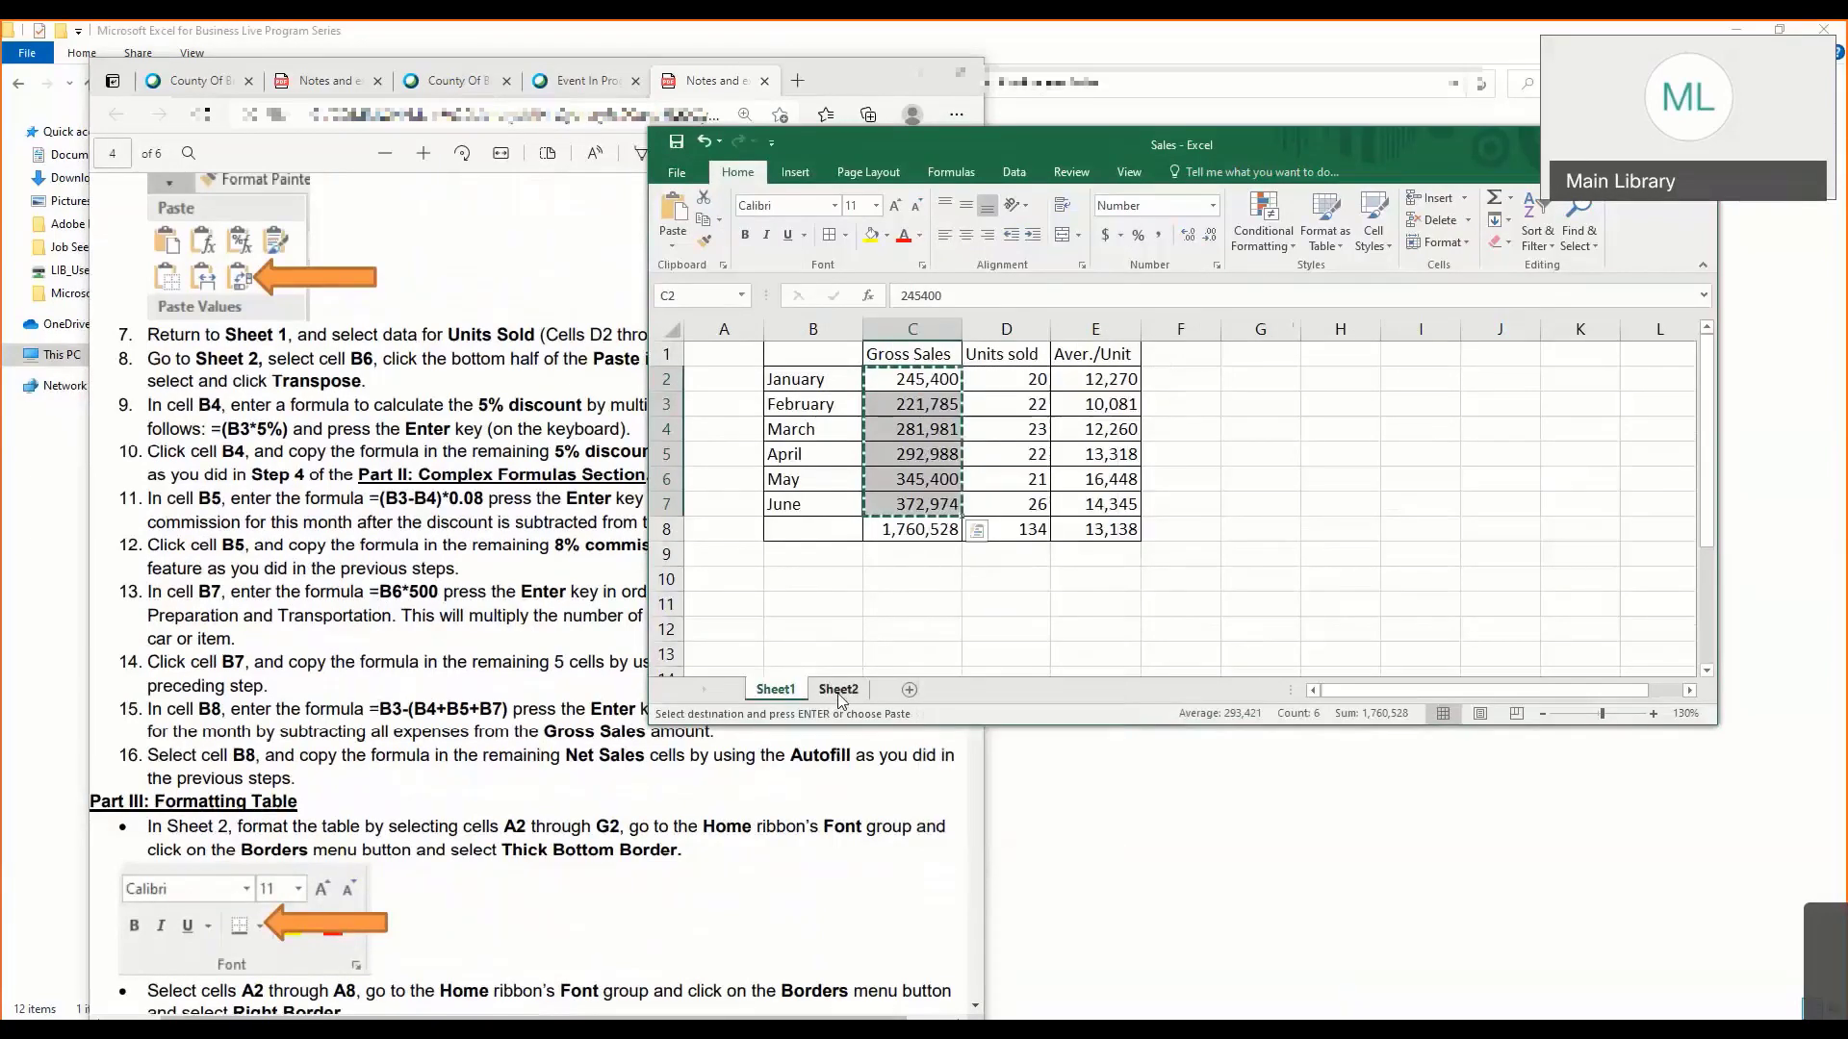
- Paste the Gross Sales values transposed over the Gross Sales row on Sheet2, starting at cell B3
{"action": "left_click", "coordinate": [837, 693]}
{"action": "left_click", "coordinate": [816, 387]}
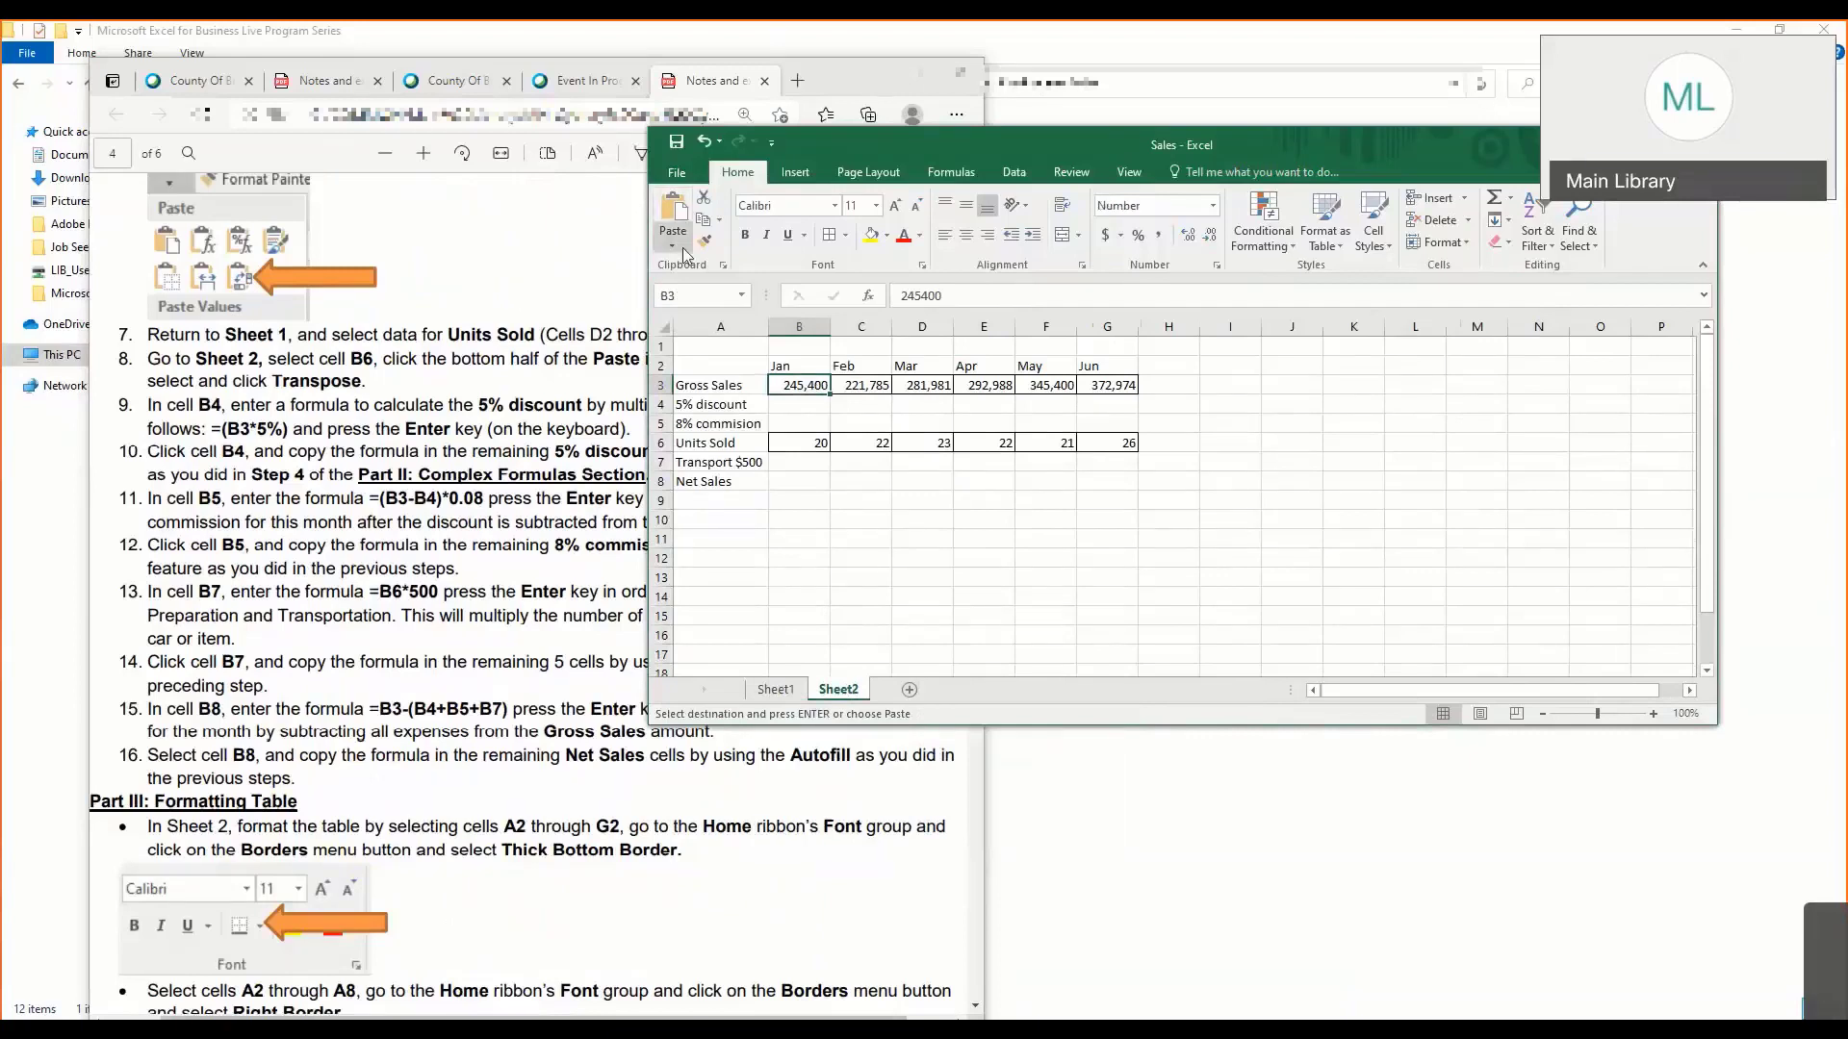
{"action": "right_click", "coordinate": [805, 384]}
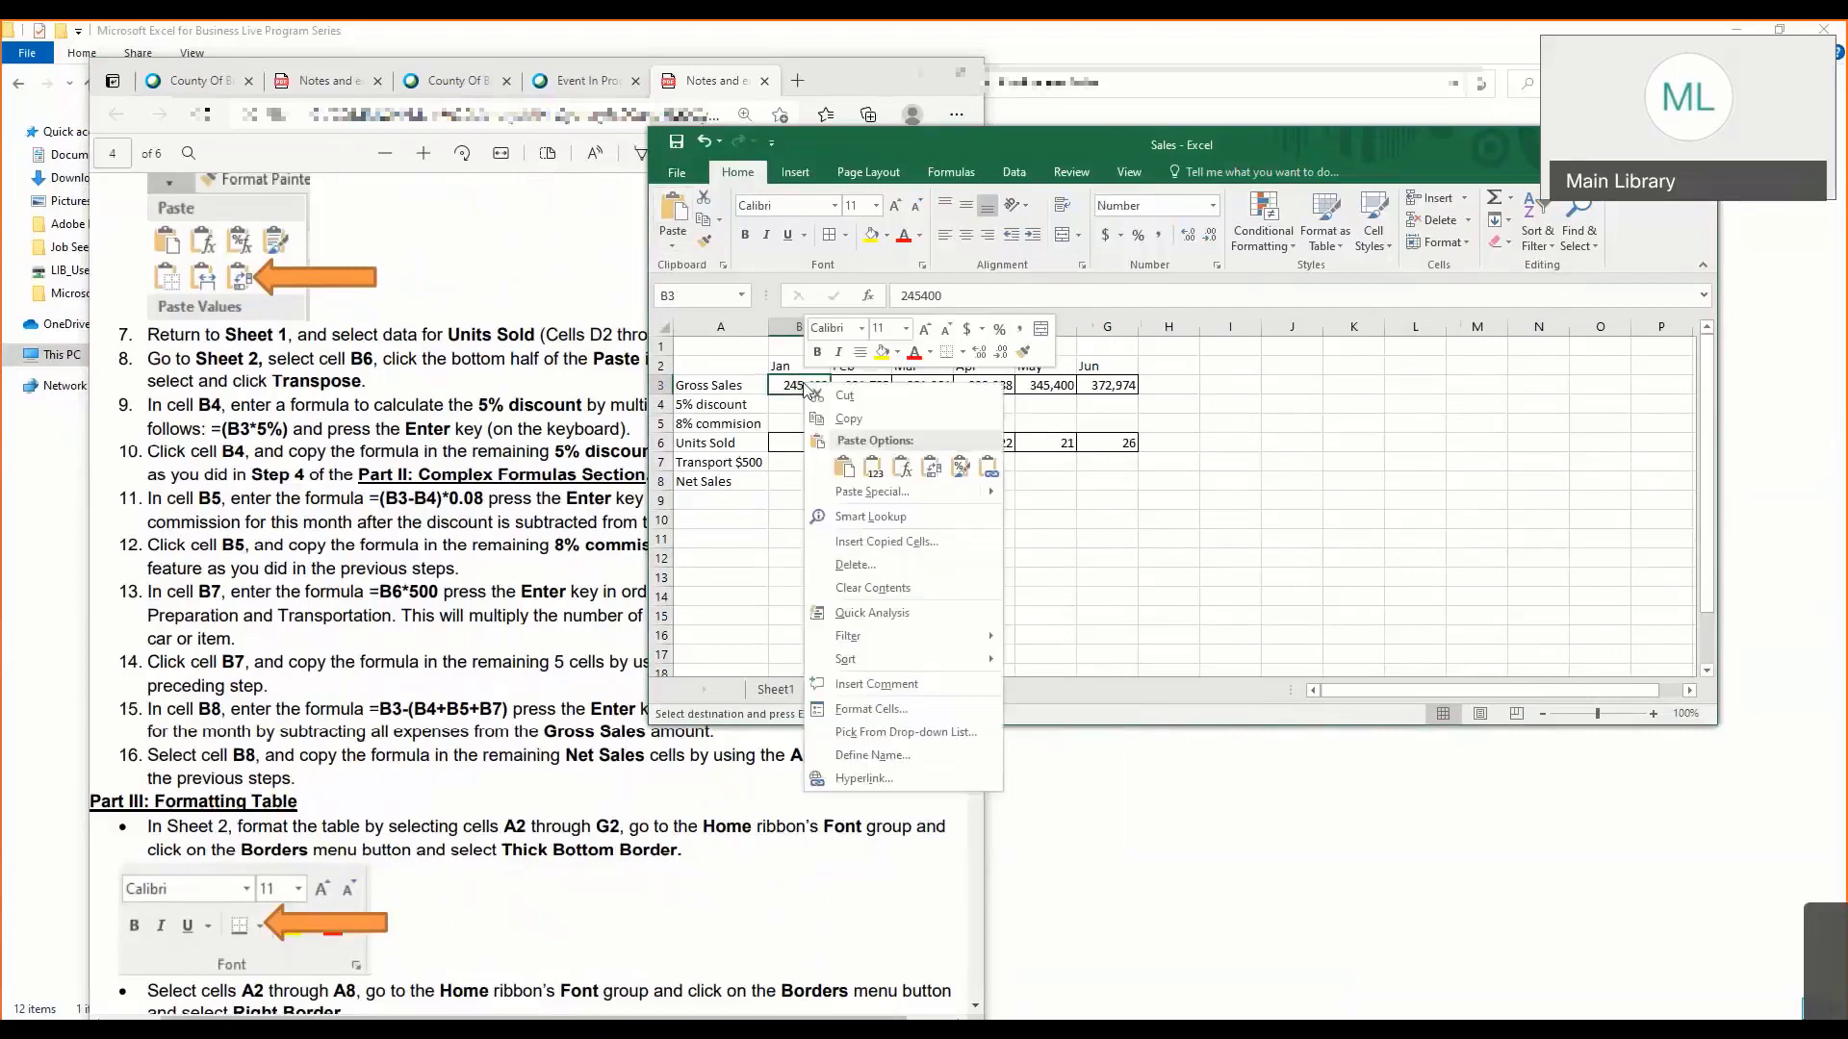
{"action": "mouse_move", "coordinate": [895, 492]}
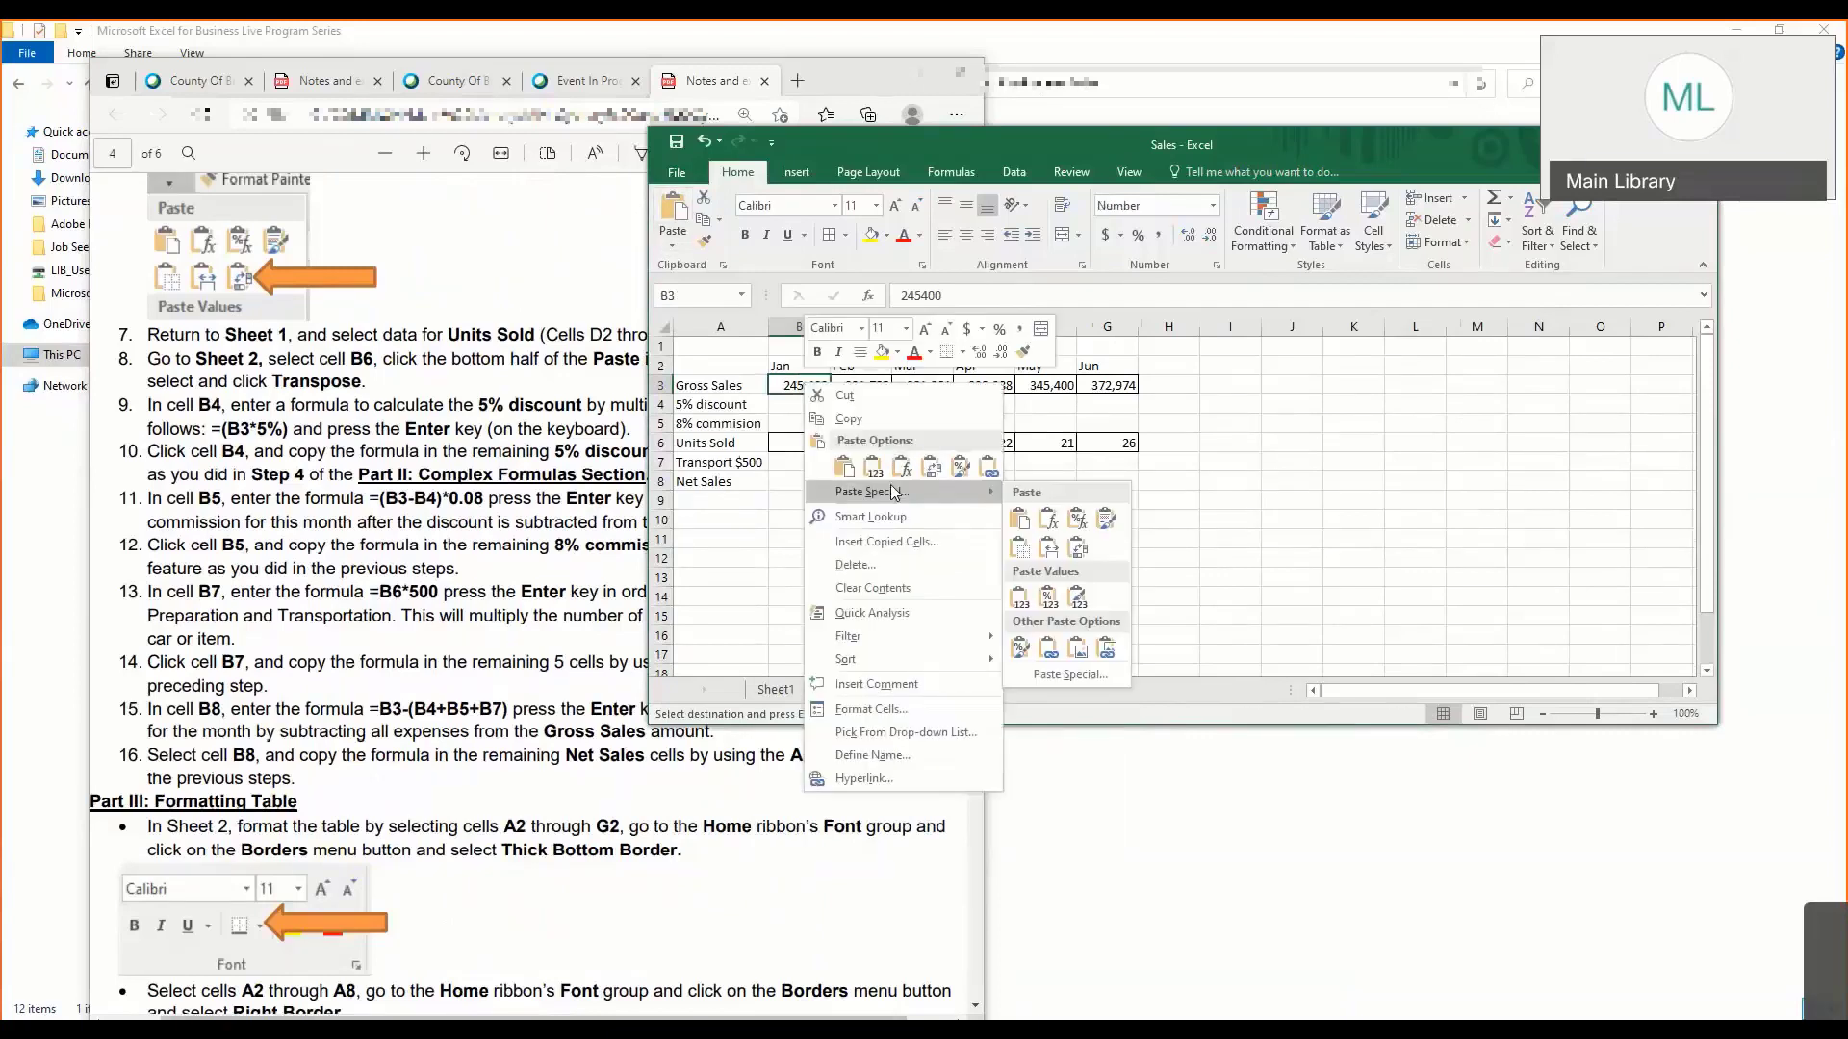
{"action": "left_click", "coordinate": [1080, 550]}
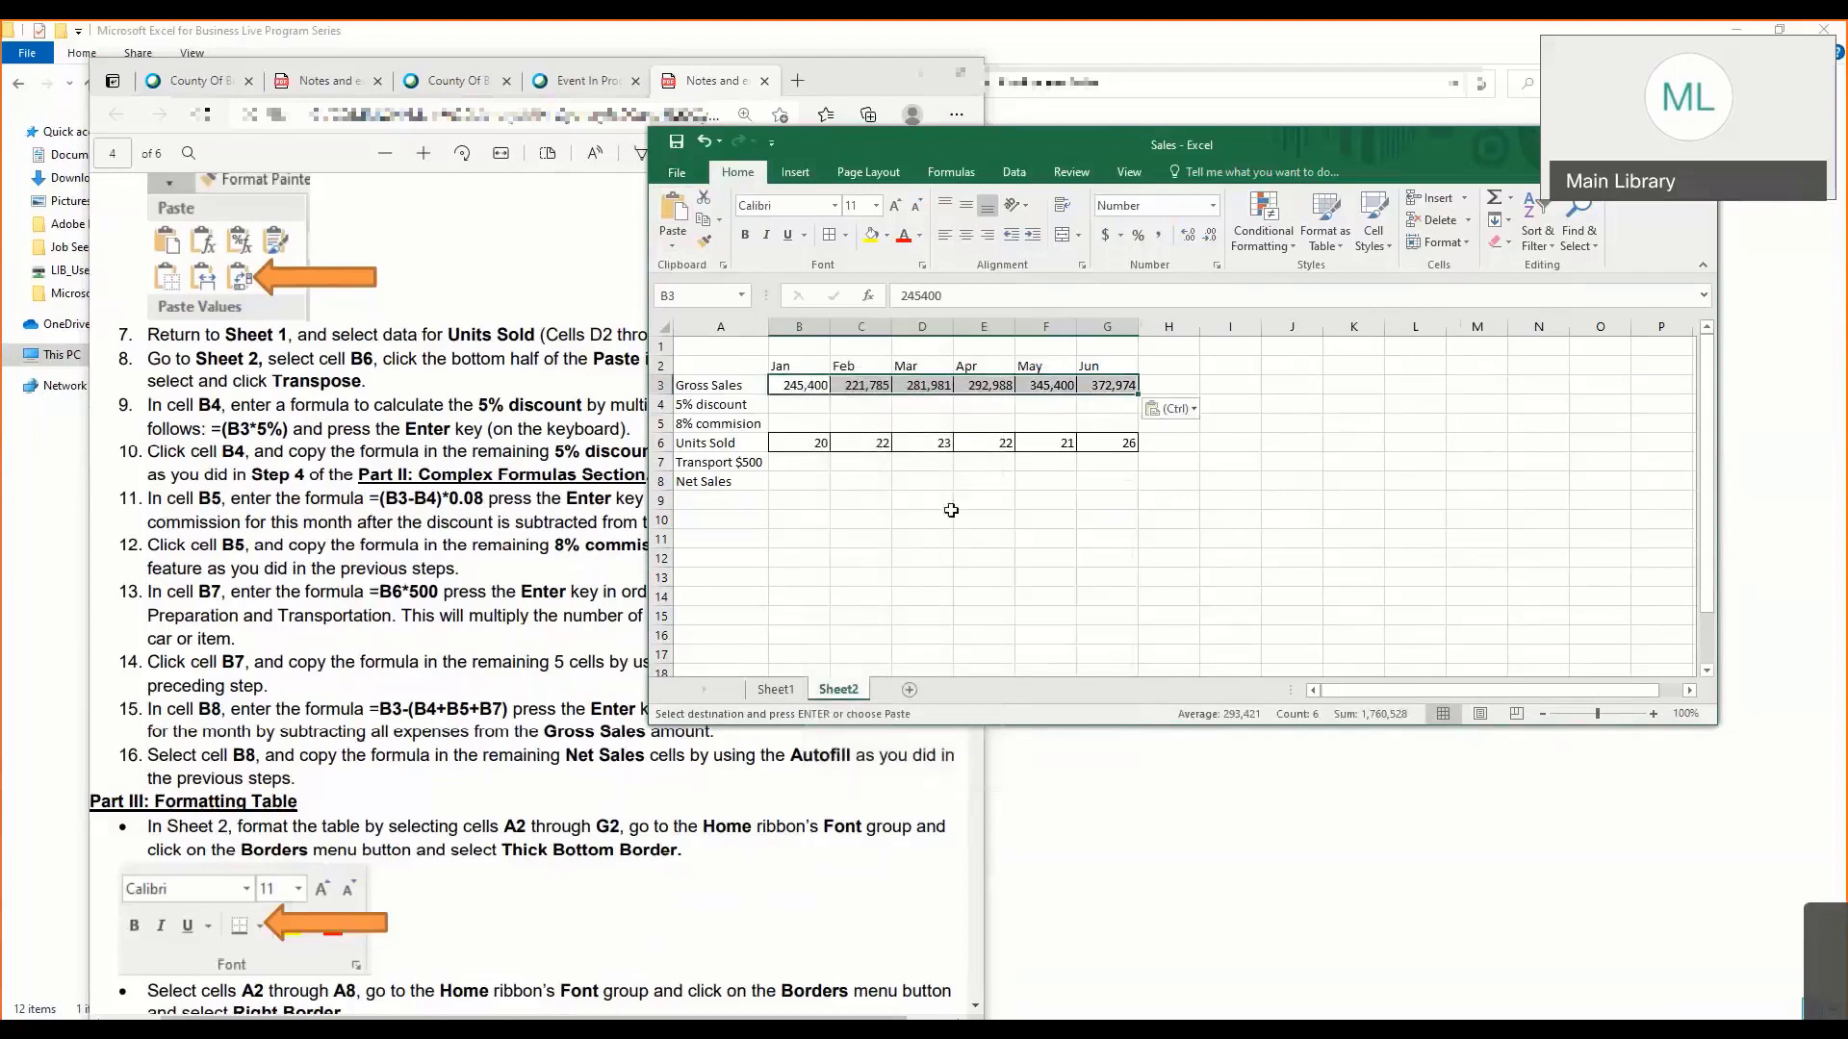
{"action": "left_click", "coordinate": [951, 516]}
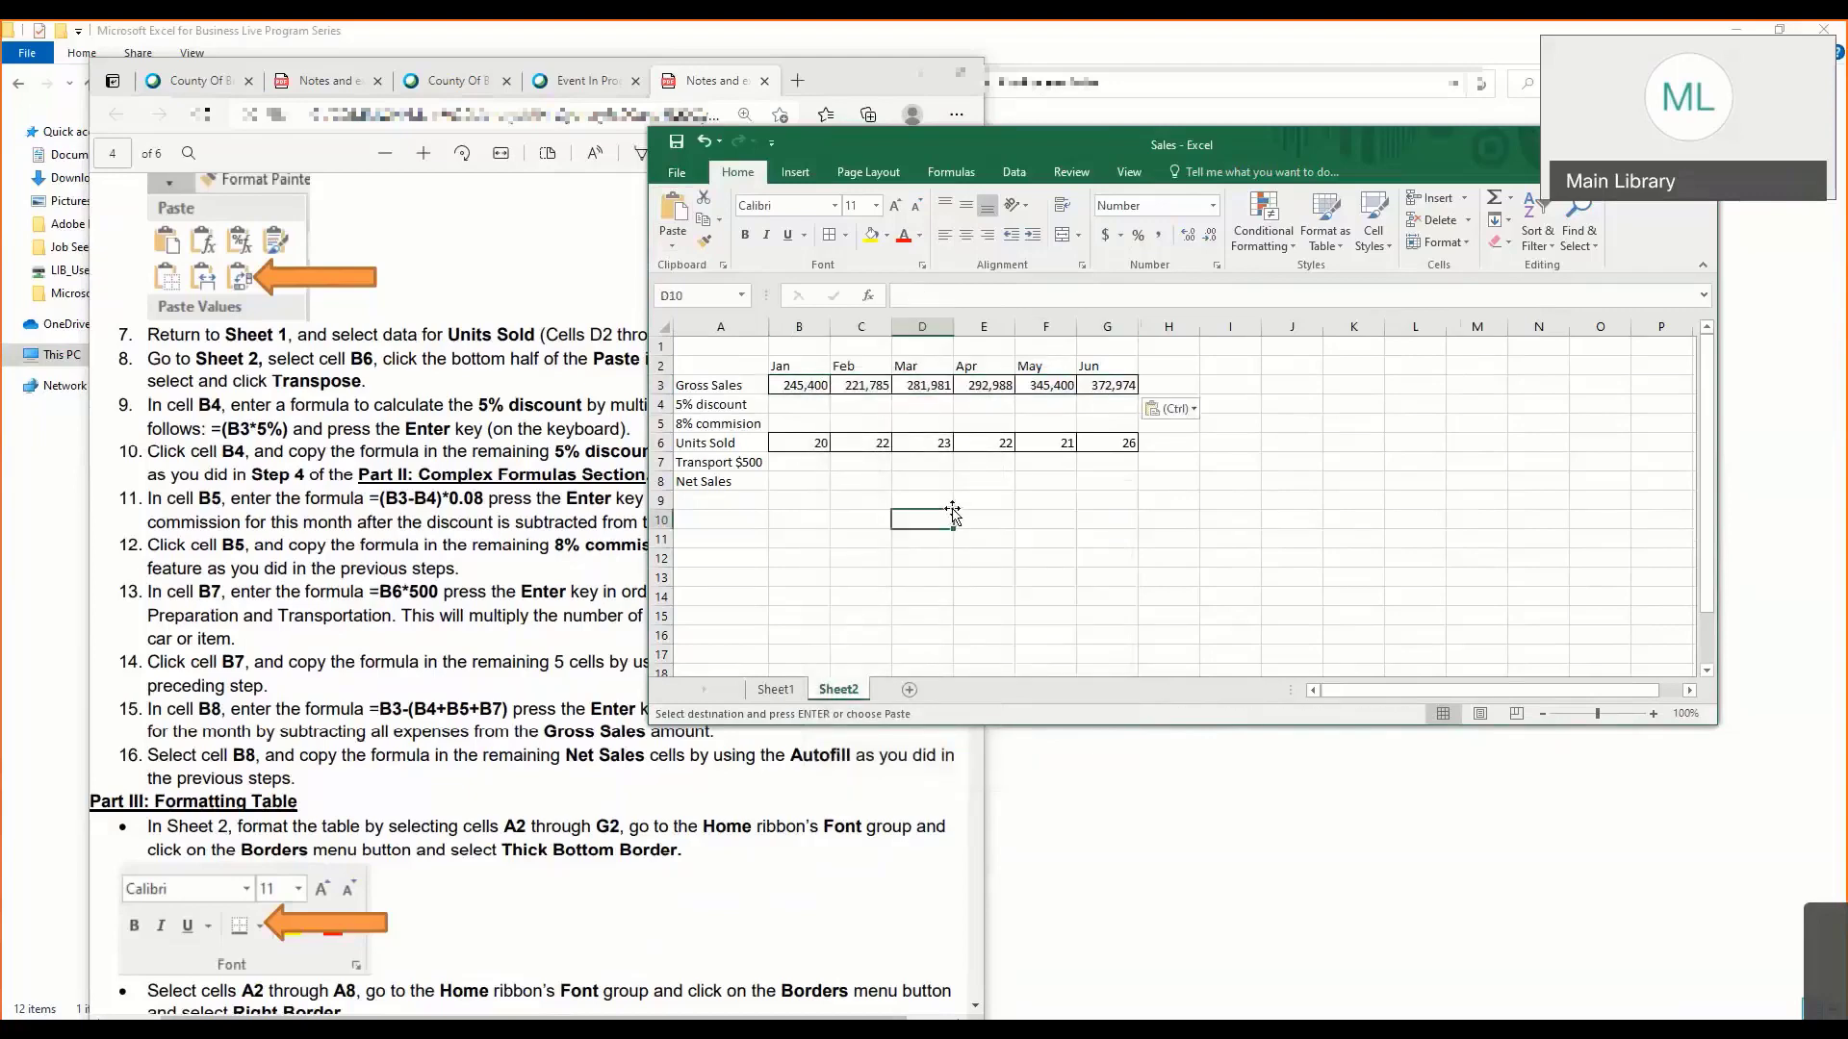
- Narrow the lesson notes window and the Excel window, and move Excel so the whole Sheet2 table is in view
{"action": "left_click", "coordinate": [510, 456]}
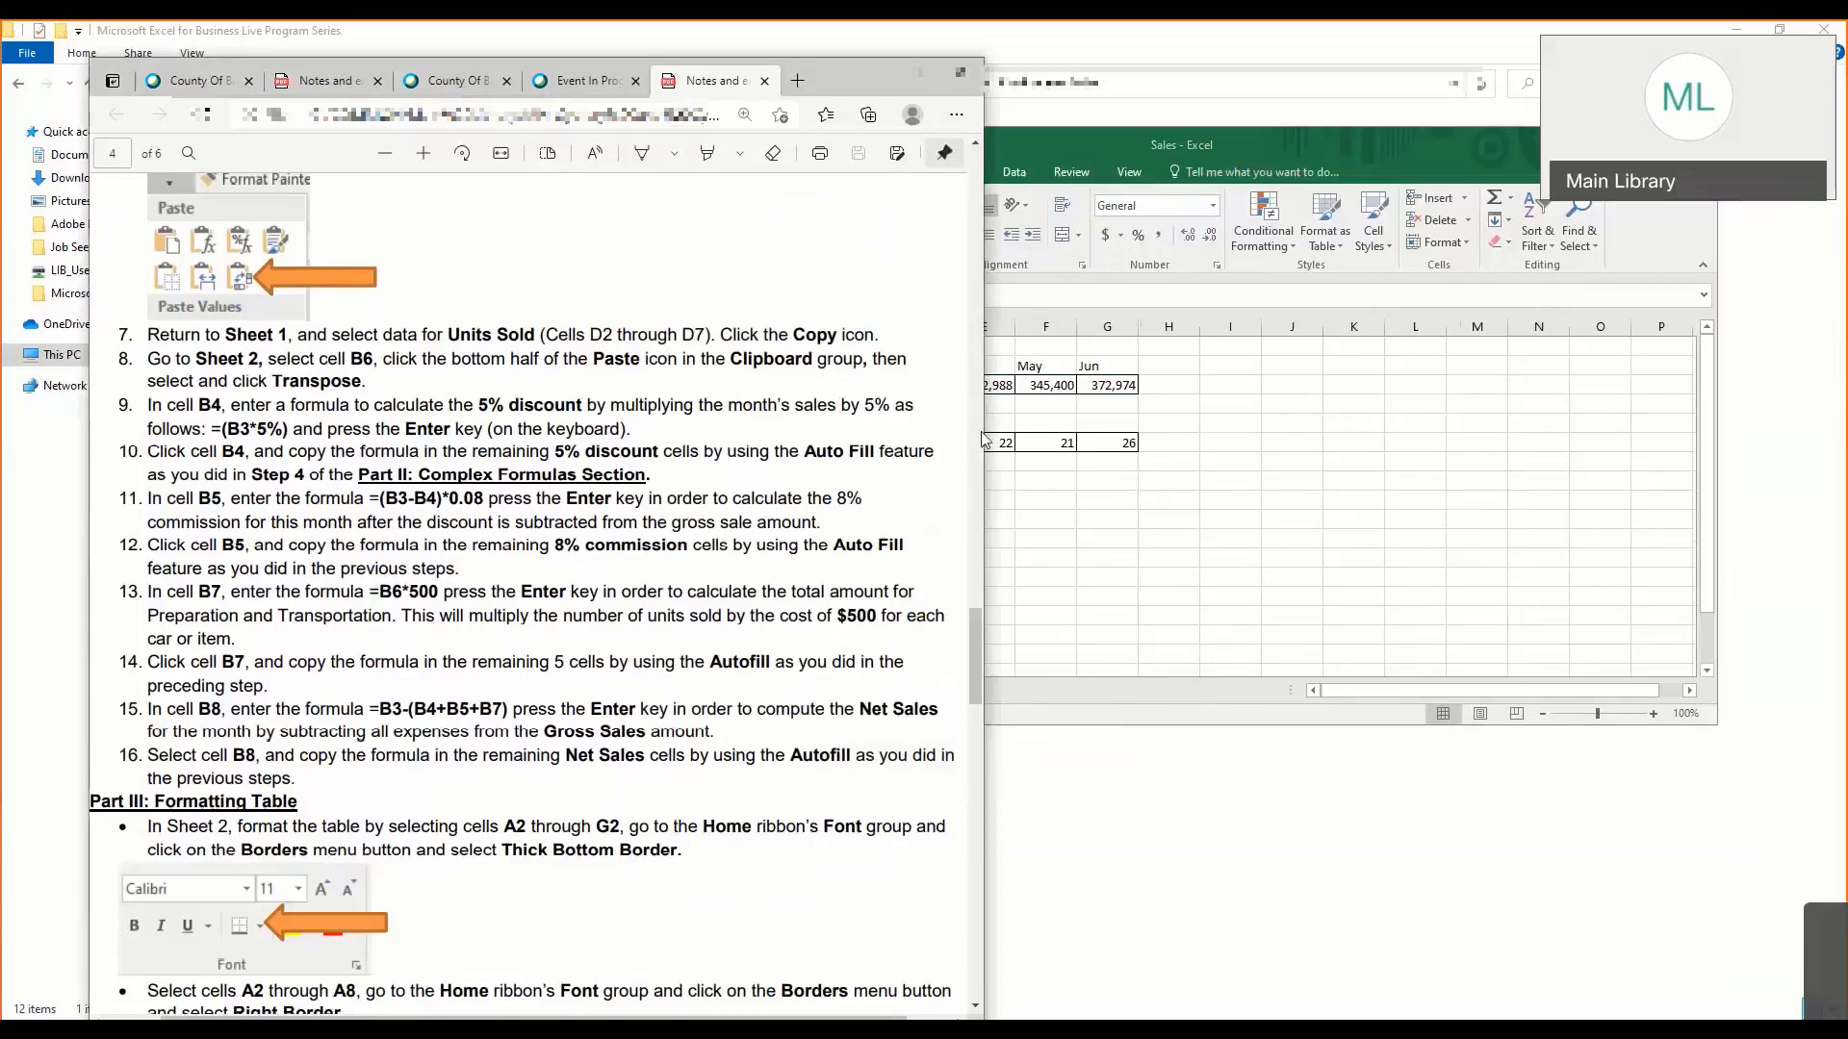
{"action": "left_click_drag", "start_coordinate": [886, 439], "coordinate": [884, 438]}
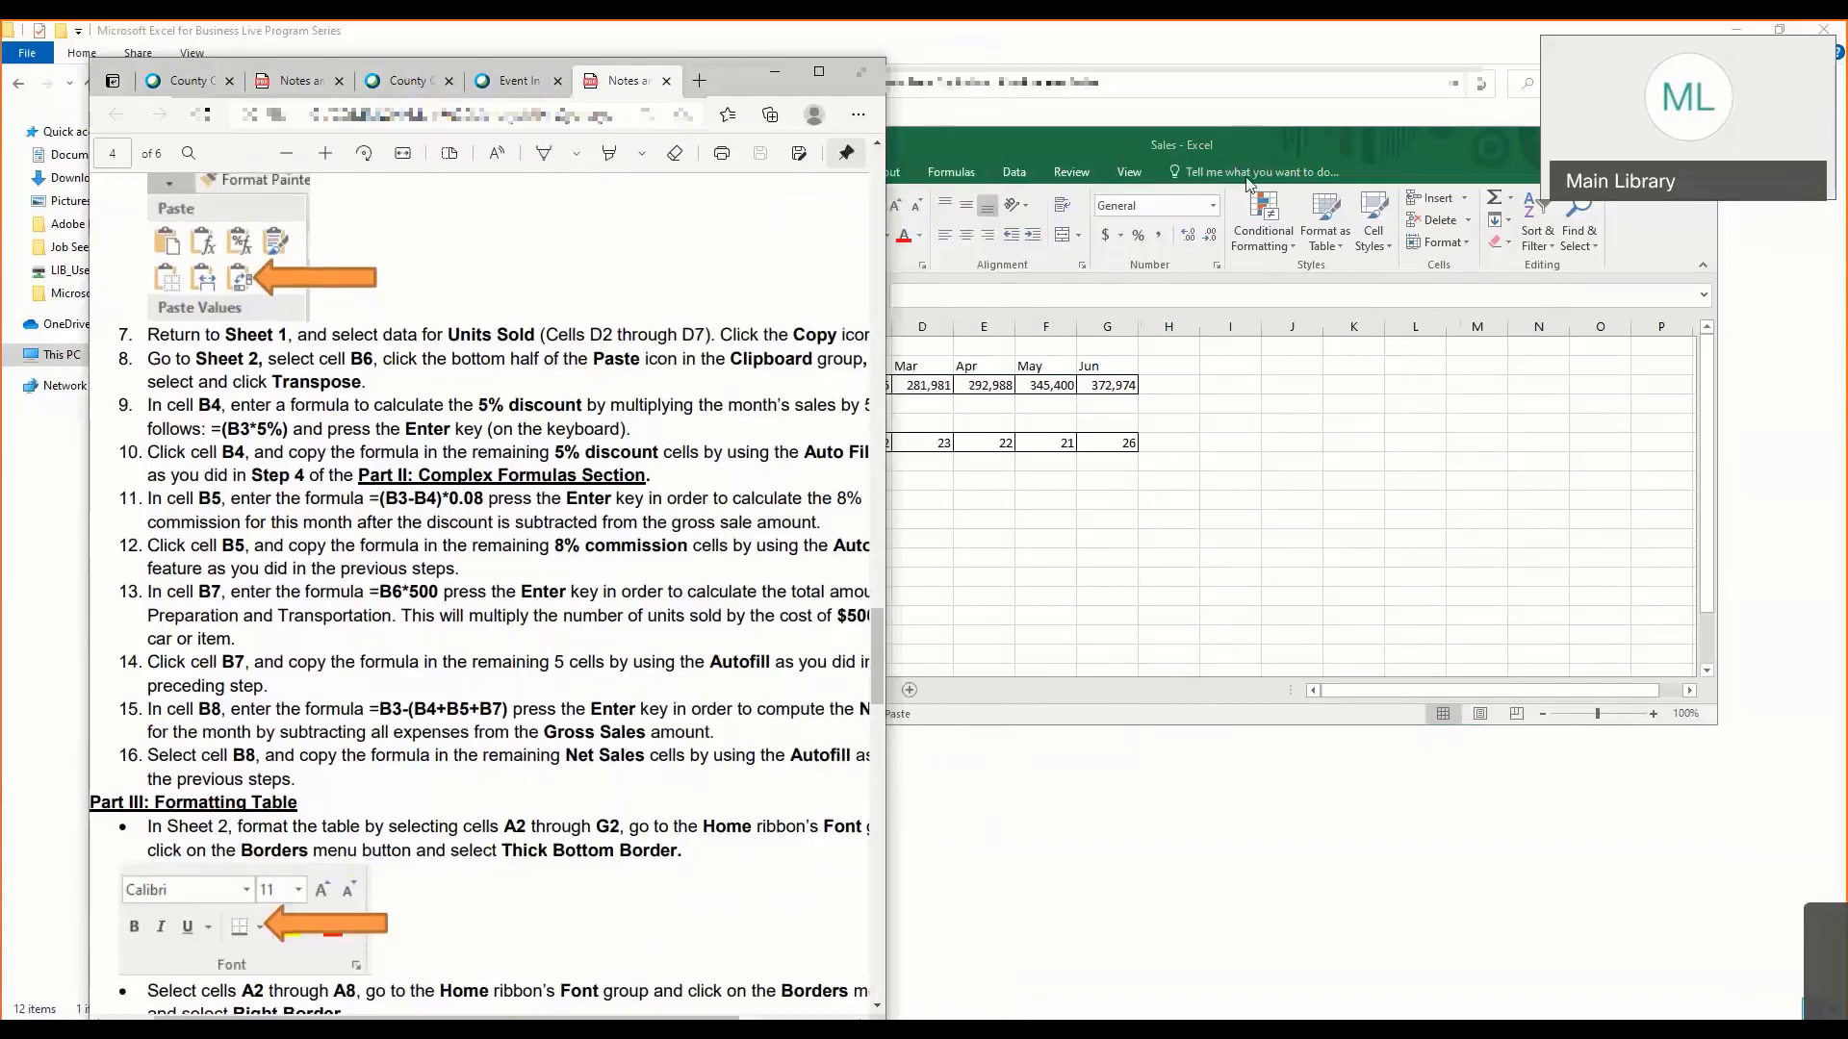
{"action": "left_click_drag", "start_coordinate": [1113, 144], "coordinate": [1247, 180]}
{"action": "left_click_drag", "start_coordinate": [784, 392], "coordinate": [1025, 380]}
{"action": "left_click_drag", "start_coordinate": [1323, 179], "coordinate": [729, 200]}
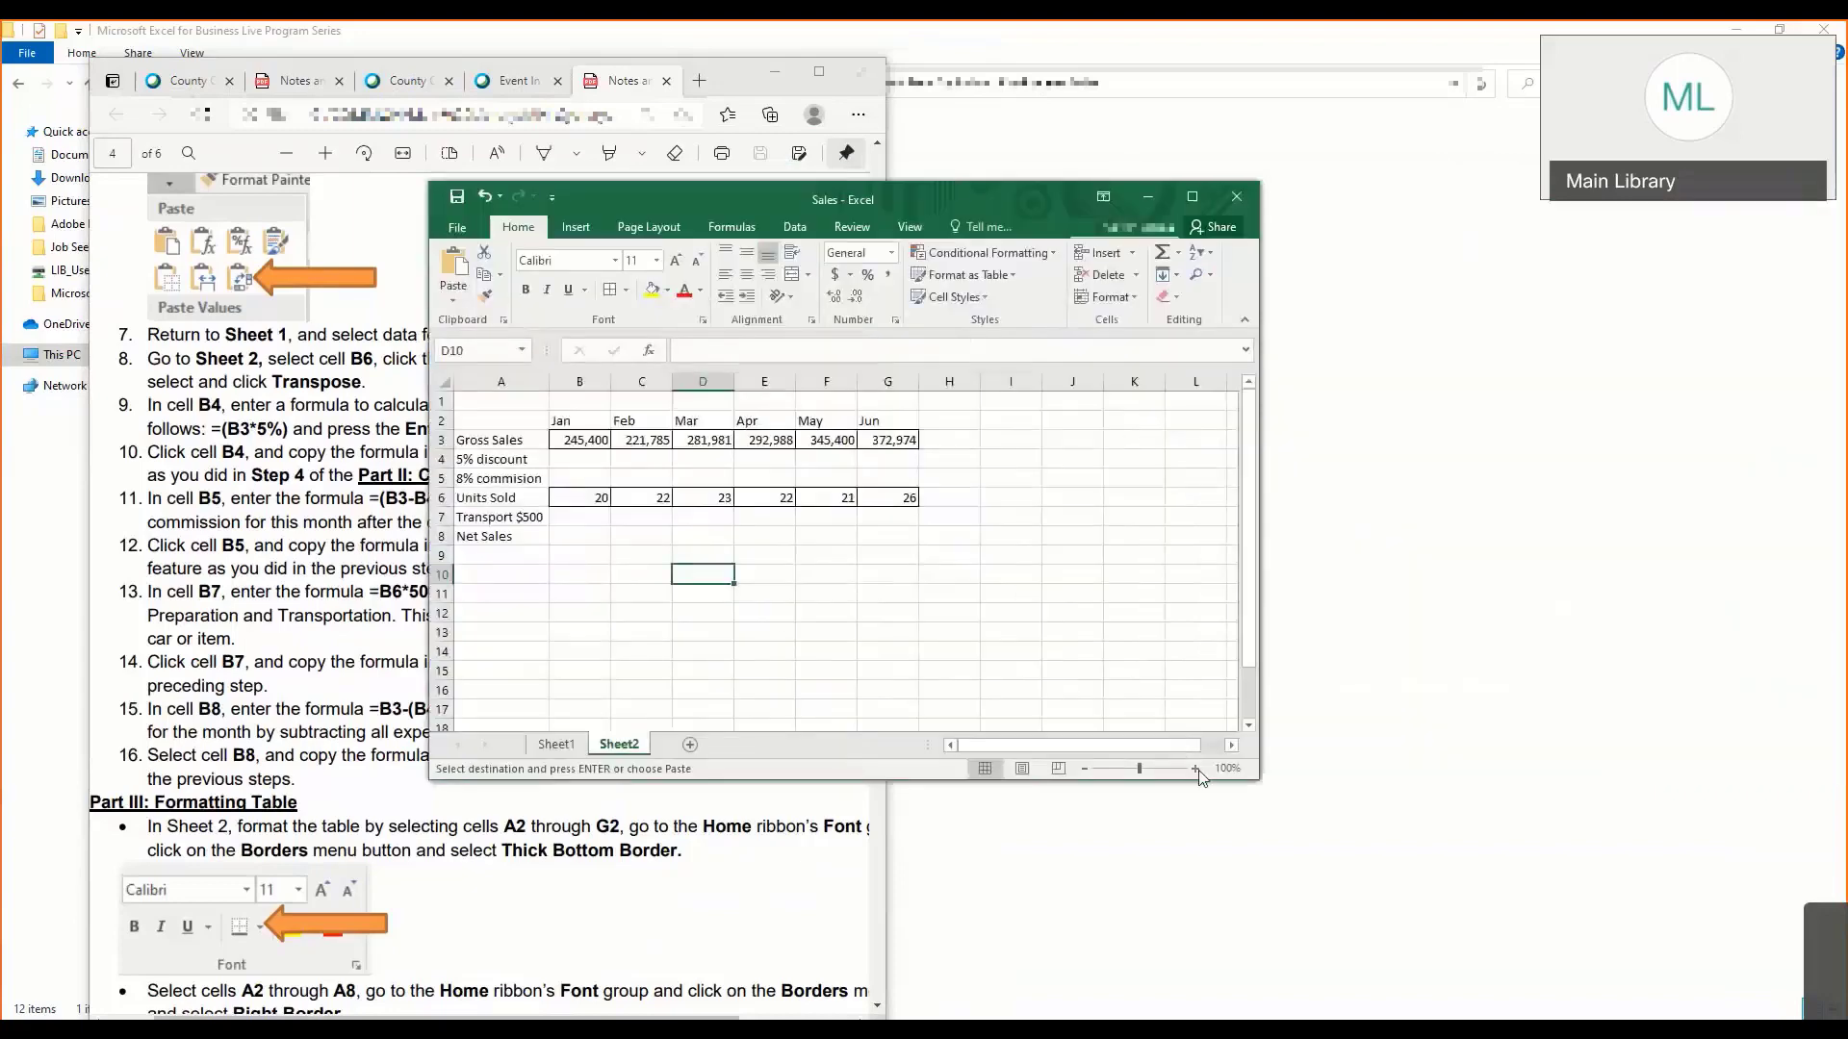
- Enlarge the Sheet2 view to 140% zoom
{"action": "left_click", "coordinate": [1196, 768]}
{"action": "left_click", "coordinate": [1195, 768]}
{"action": "left_click", "coordinate": [1195, 768]}
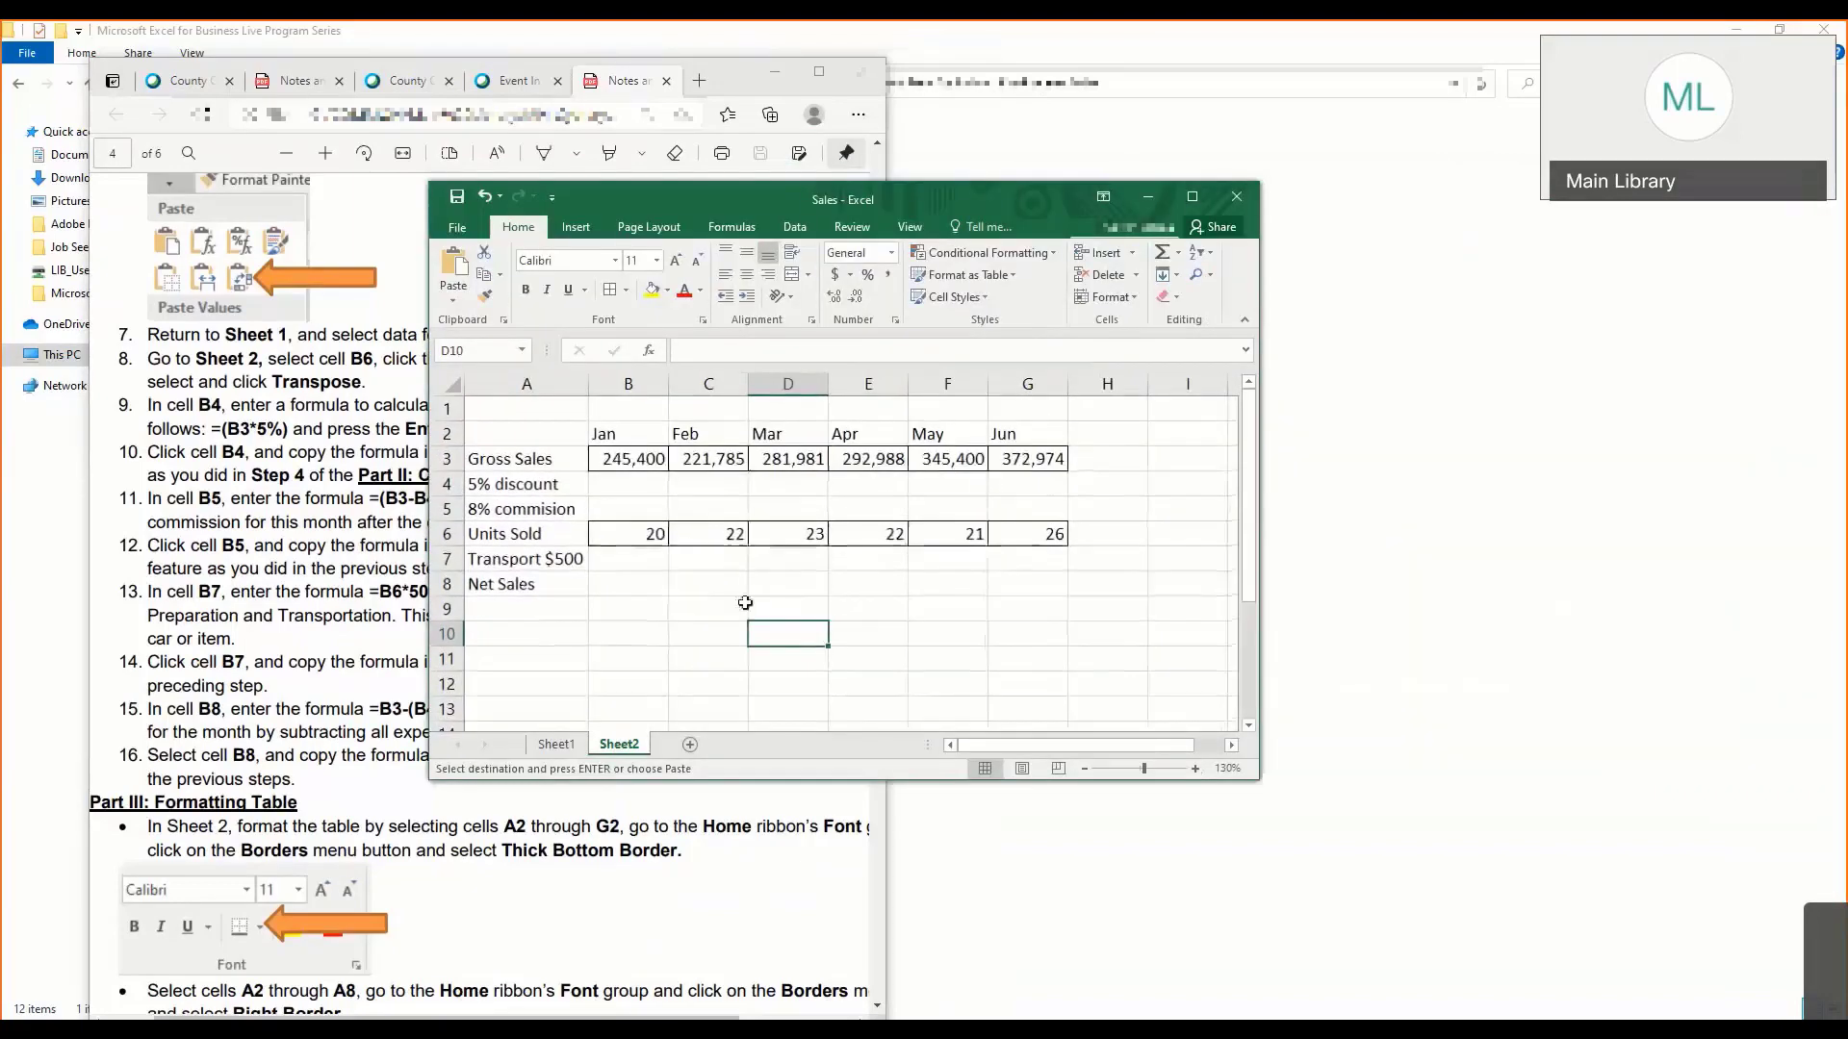
{"action": "left_click", "coordinate": [737, 608]}
{"action": "left_click", "coordinate": [1196, 768]}
{"action": "left_click", "coordinate": [919, 654]}
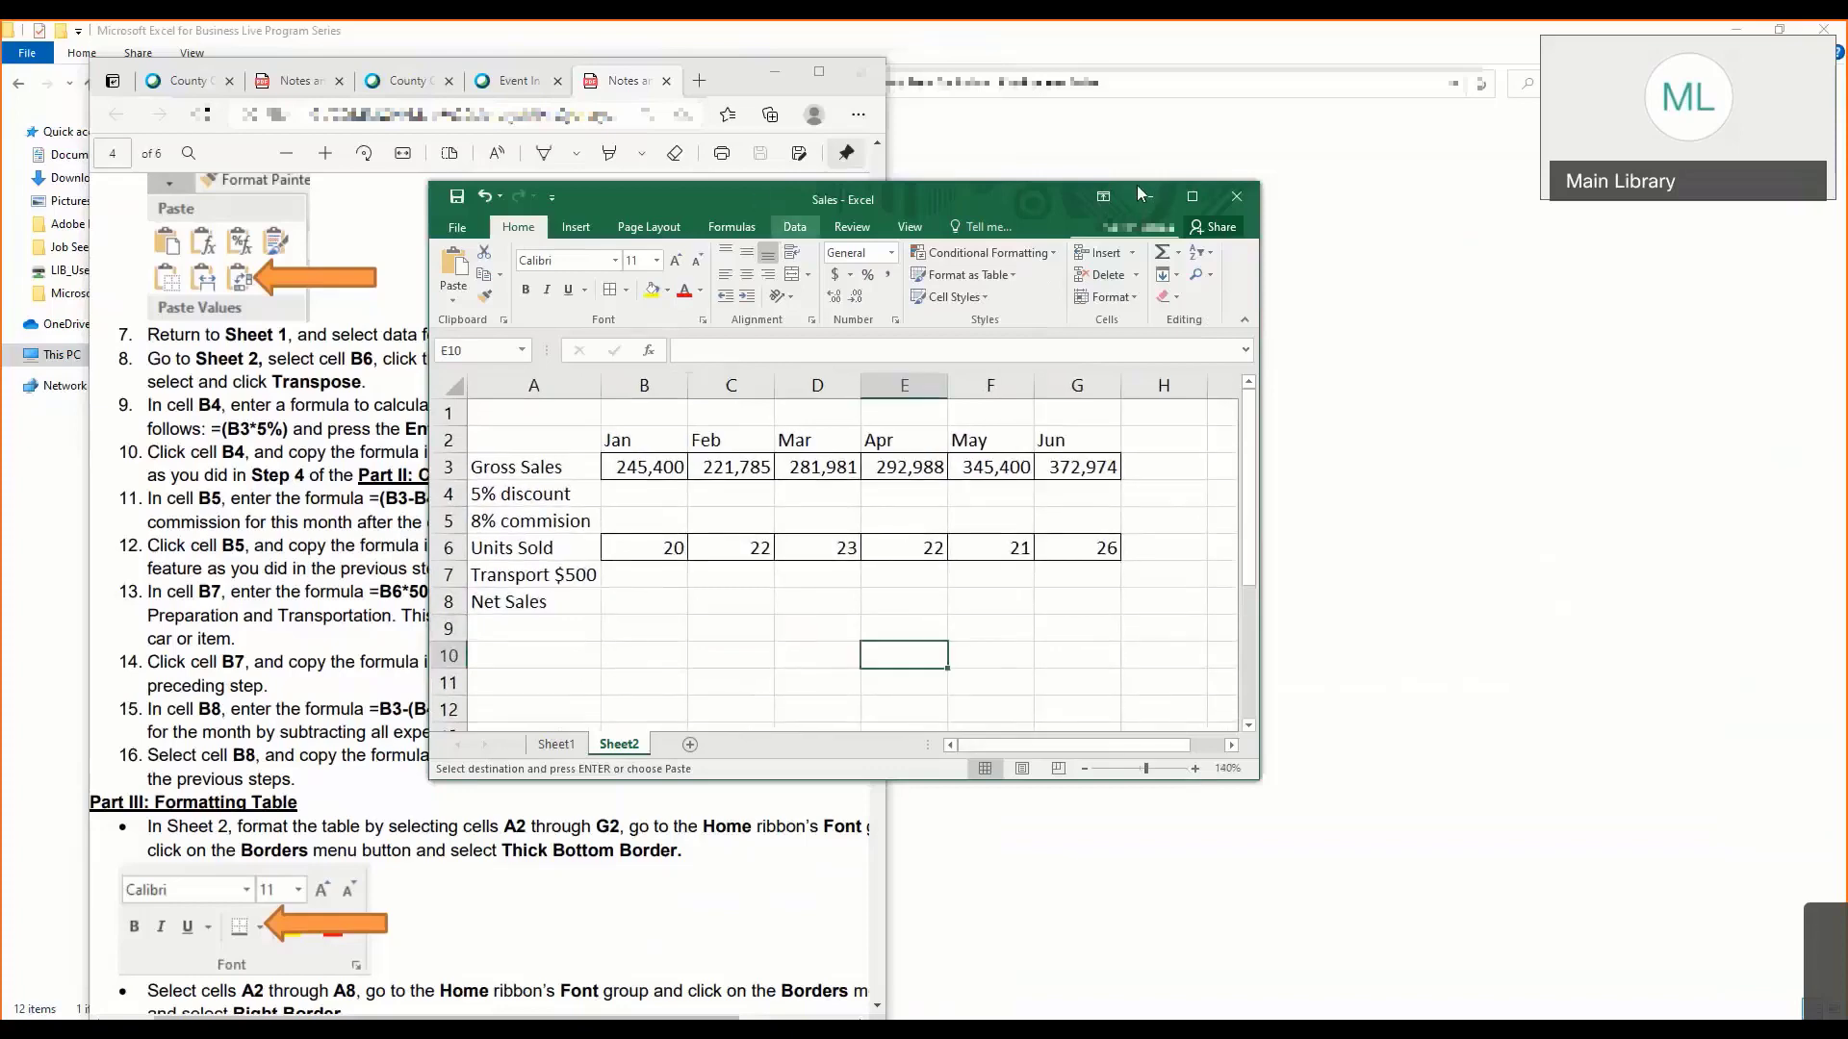
- Place the Excel window beside the lesson notes and widen the notes window so its instructions are readable
{"action": "left_click_drag", "start_coordinate": [1138, 194], "coordinate": [1534, 181]}
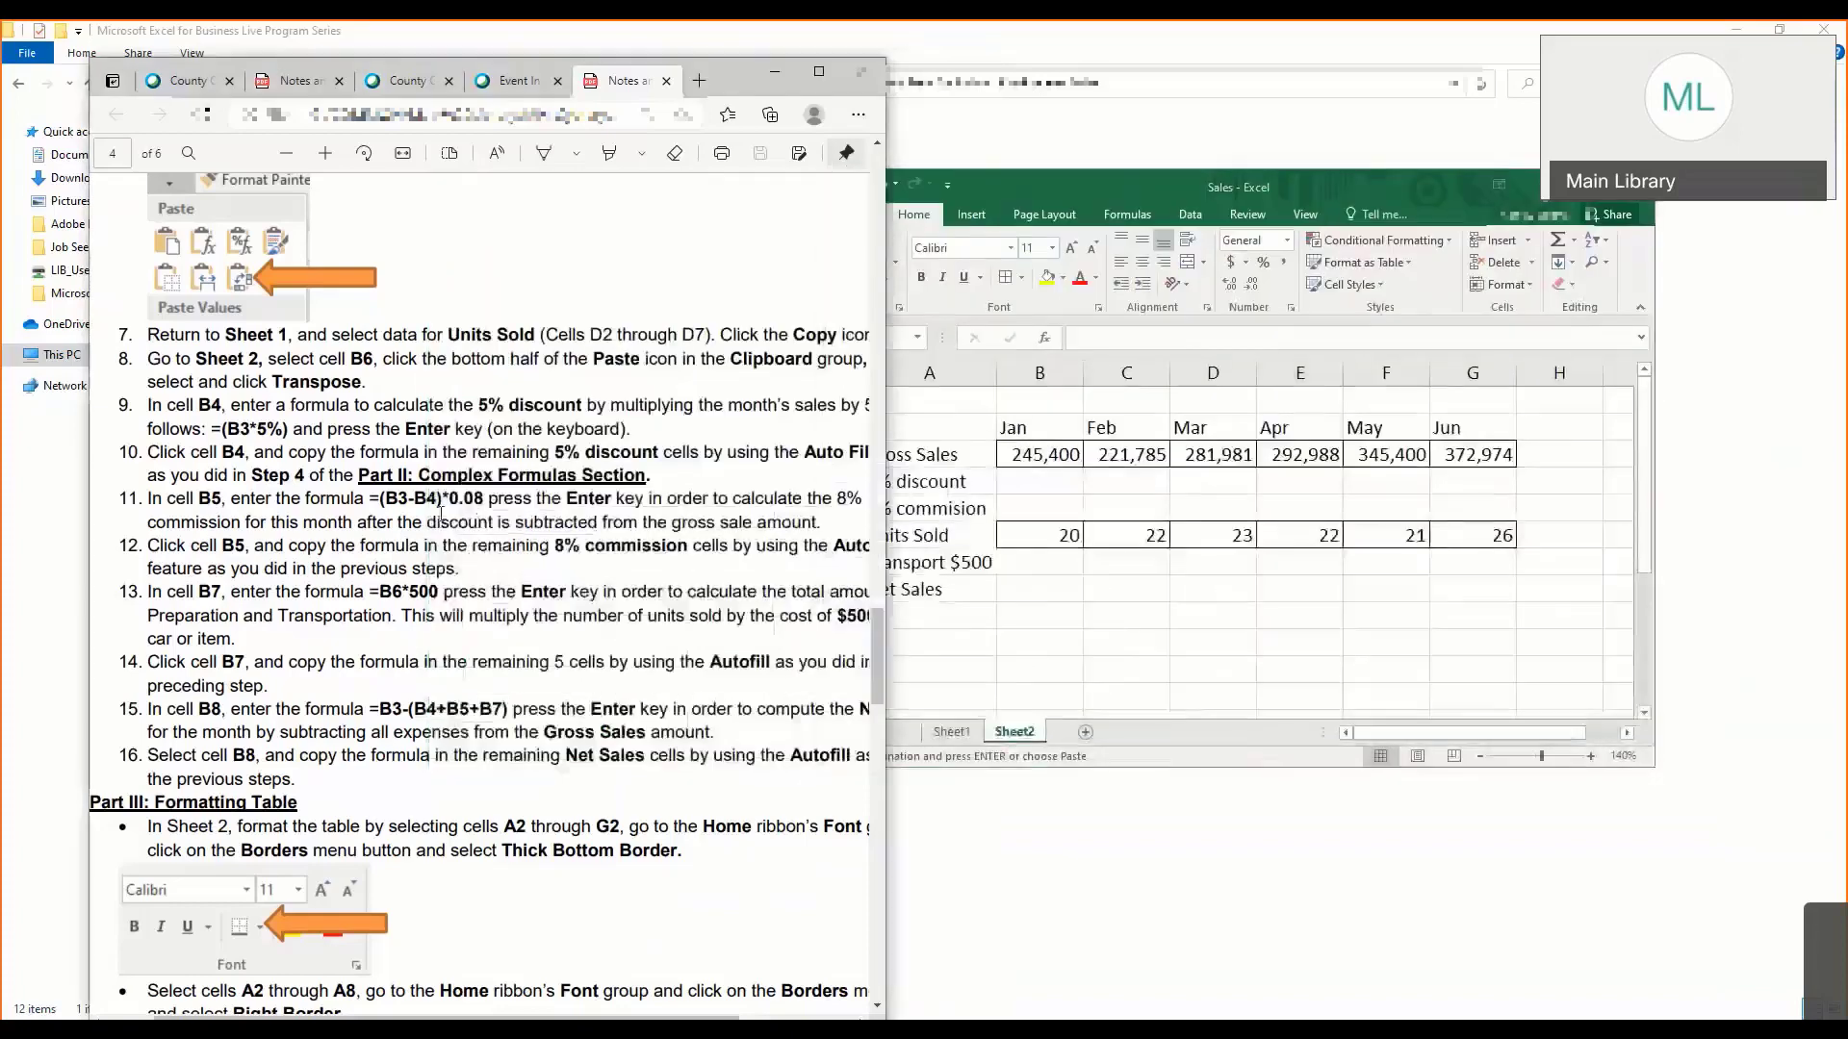
{"action": "left_click", "coordinate": [1014, 204]}
{"action": "left_click", "coordinate": [124, 451]}
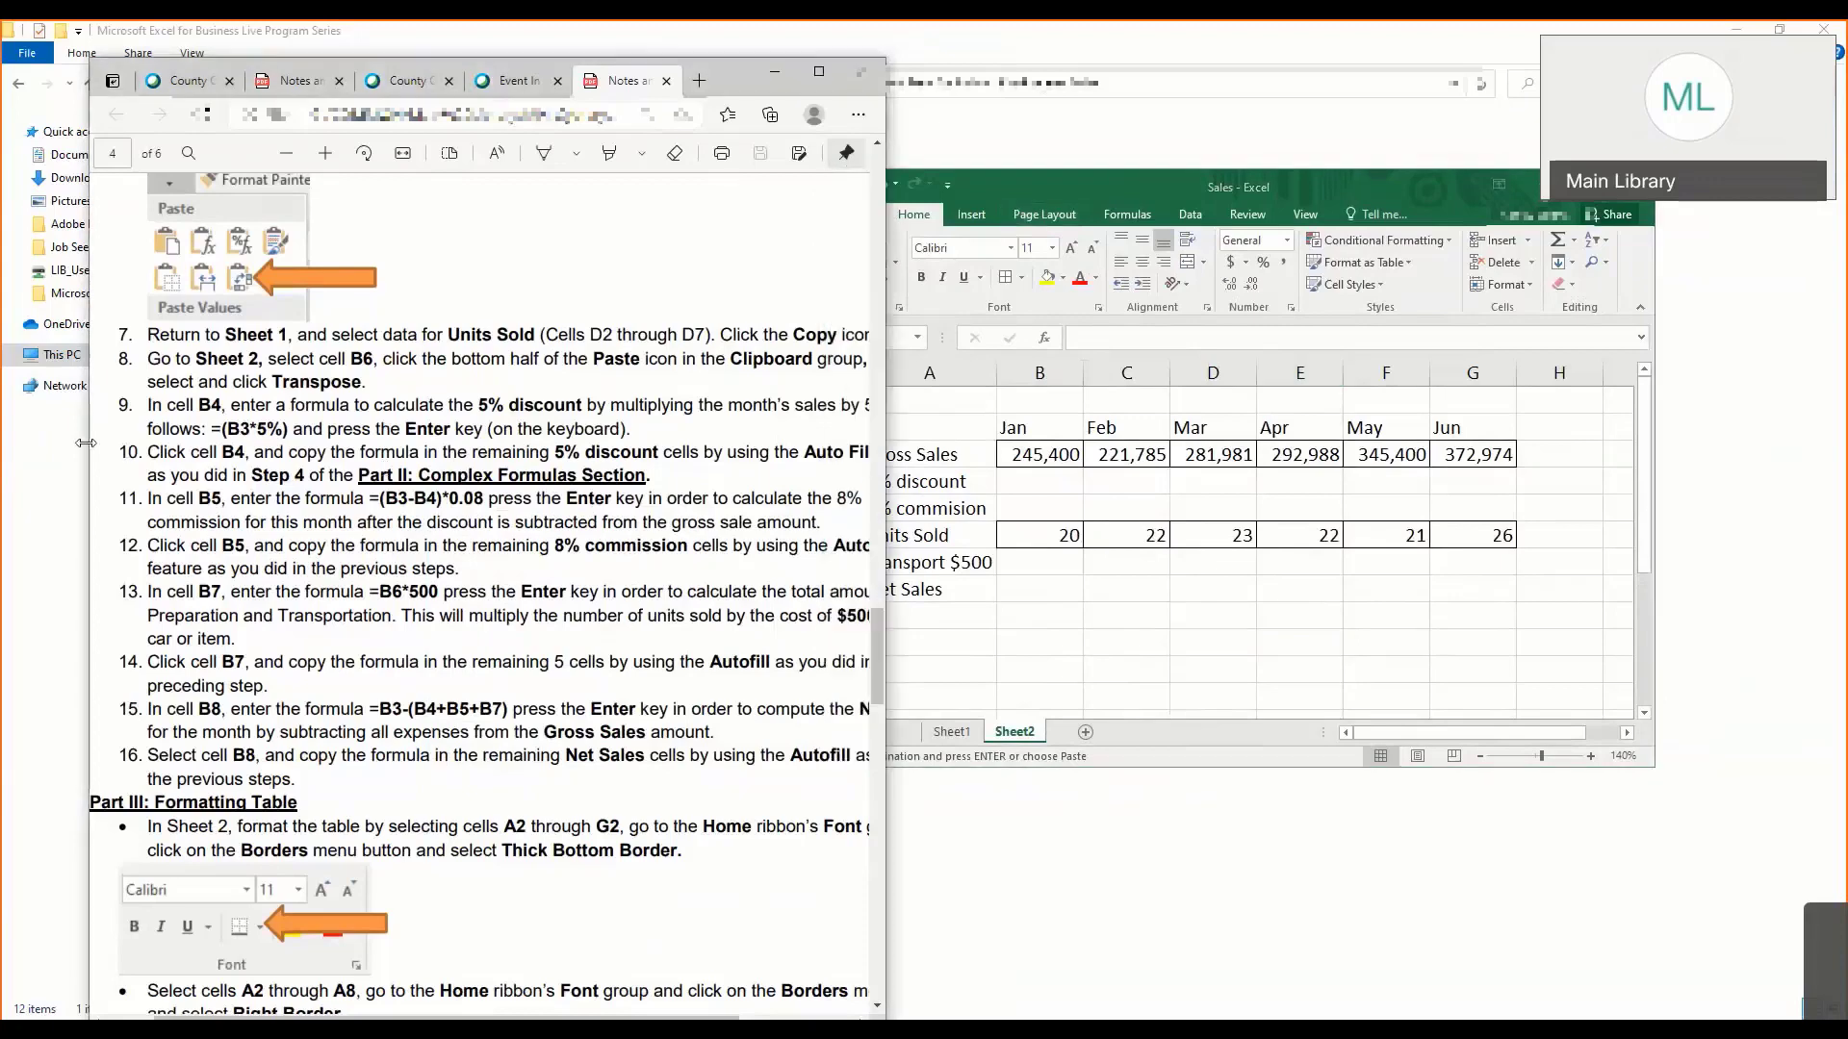
{"action": "left_click_drag", "start_coordinate": [88, 445], "coordinate": [28, 447]}
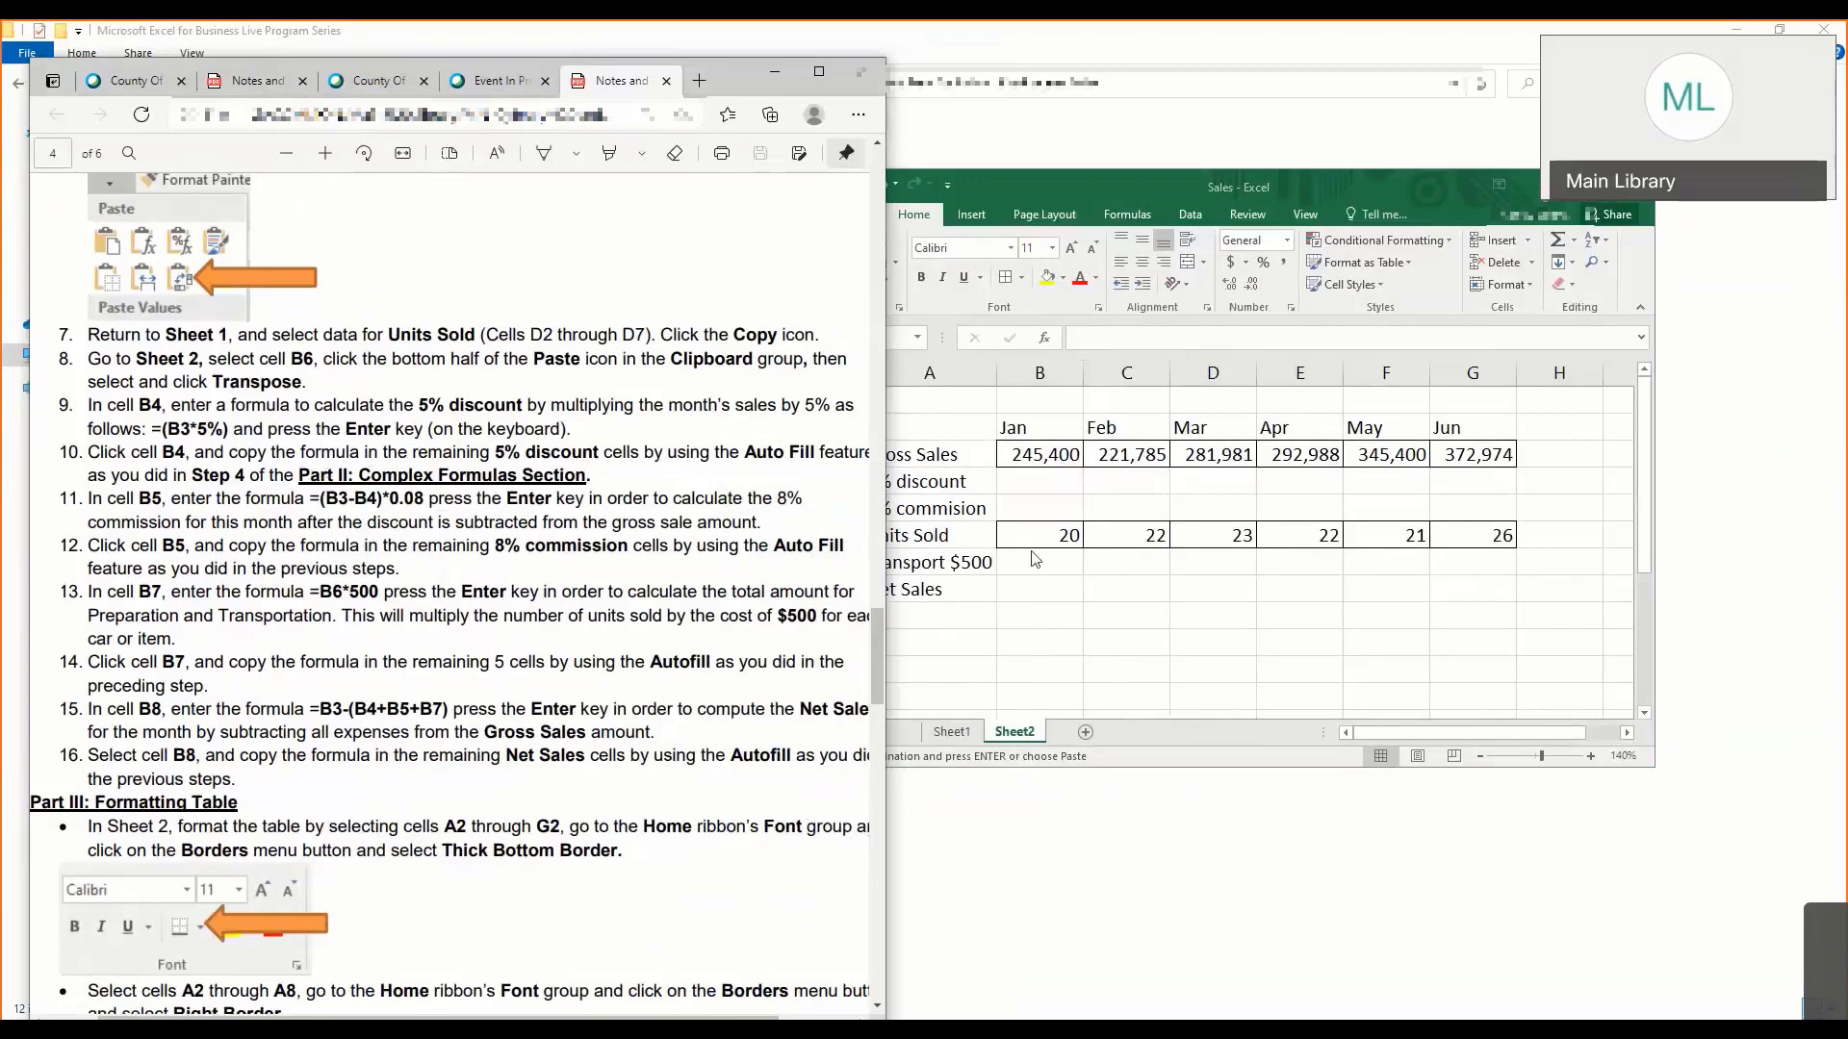
- Enter the formula =(B3*0.08) in cell B4 of Sheet2 for January's 5% discount
{"action": "left_click", "coordinate": [1022, 493]}
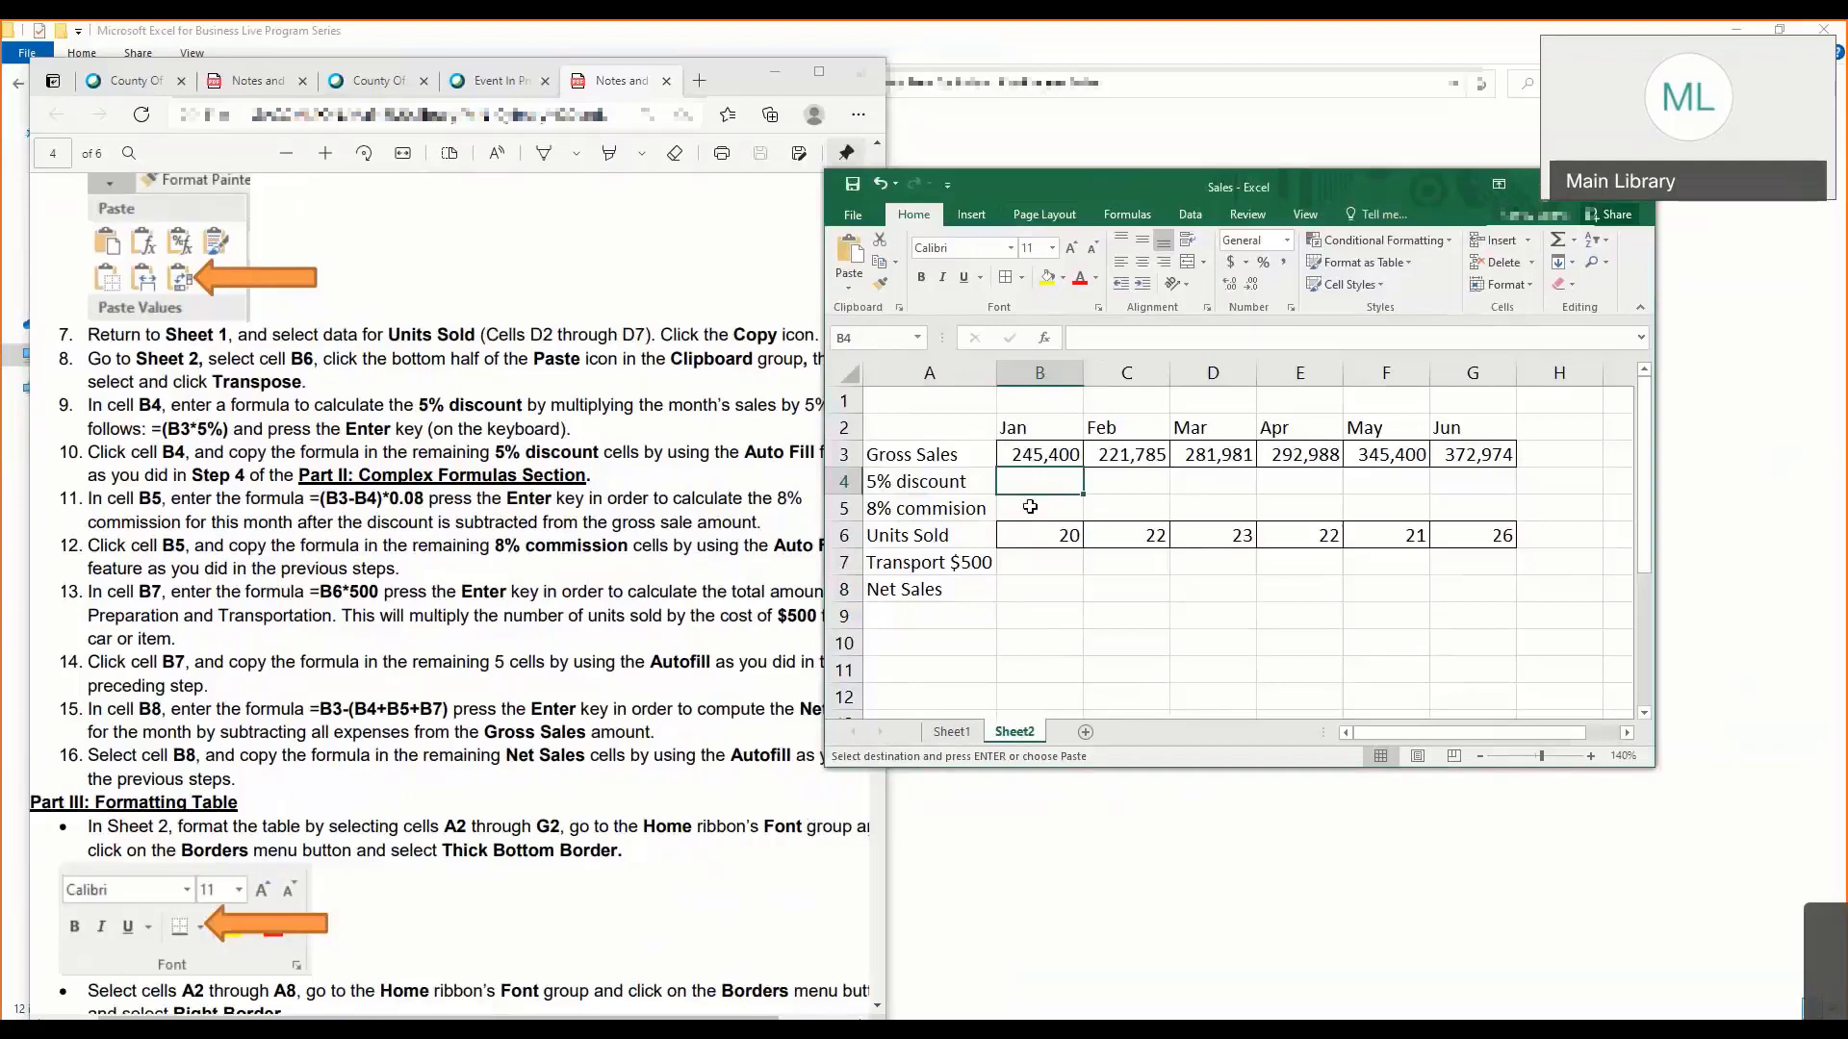
{"action": "type", "text": "="}
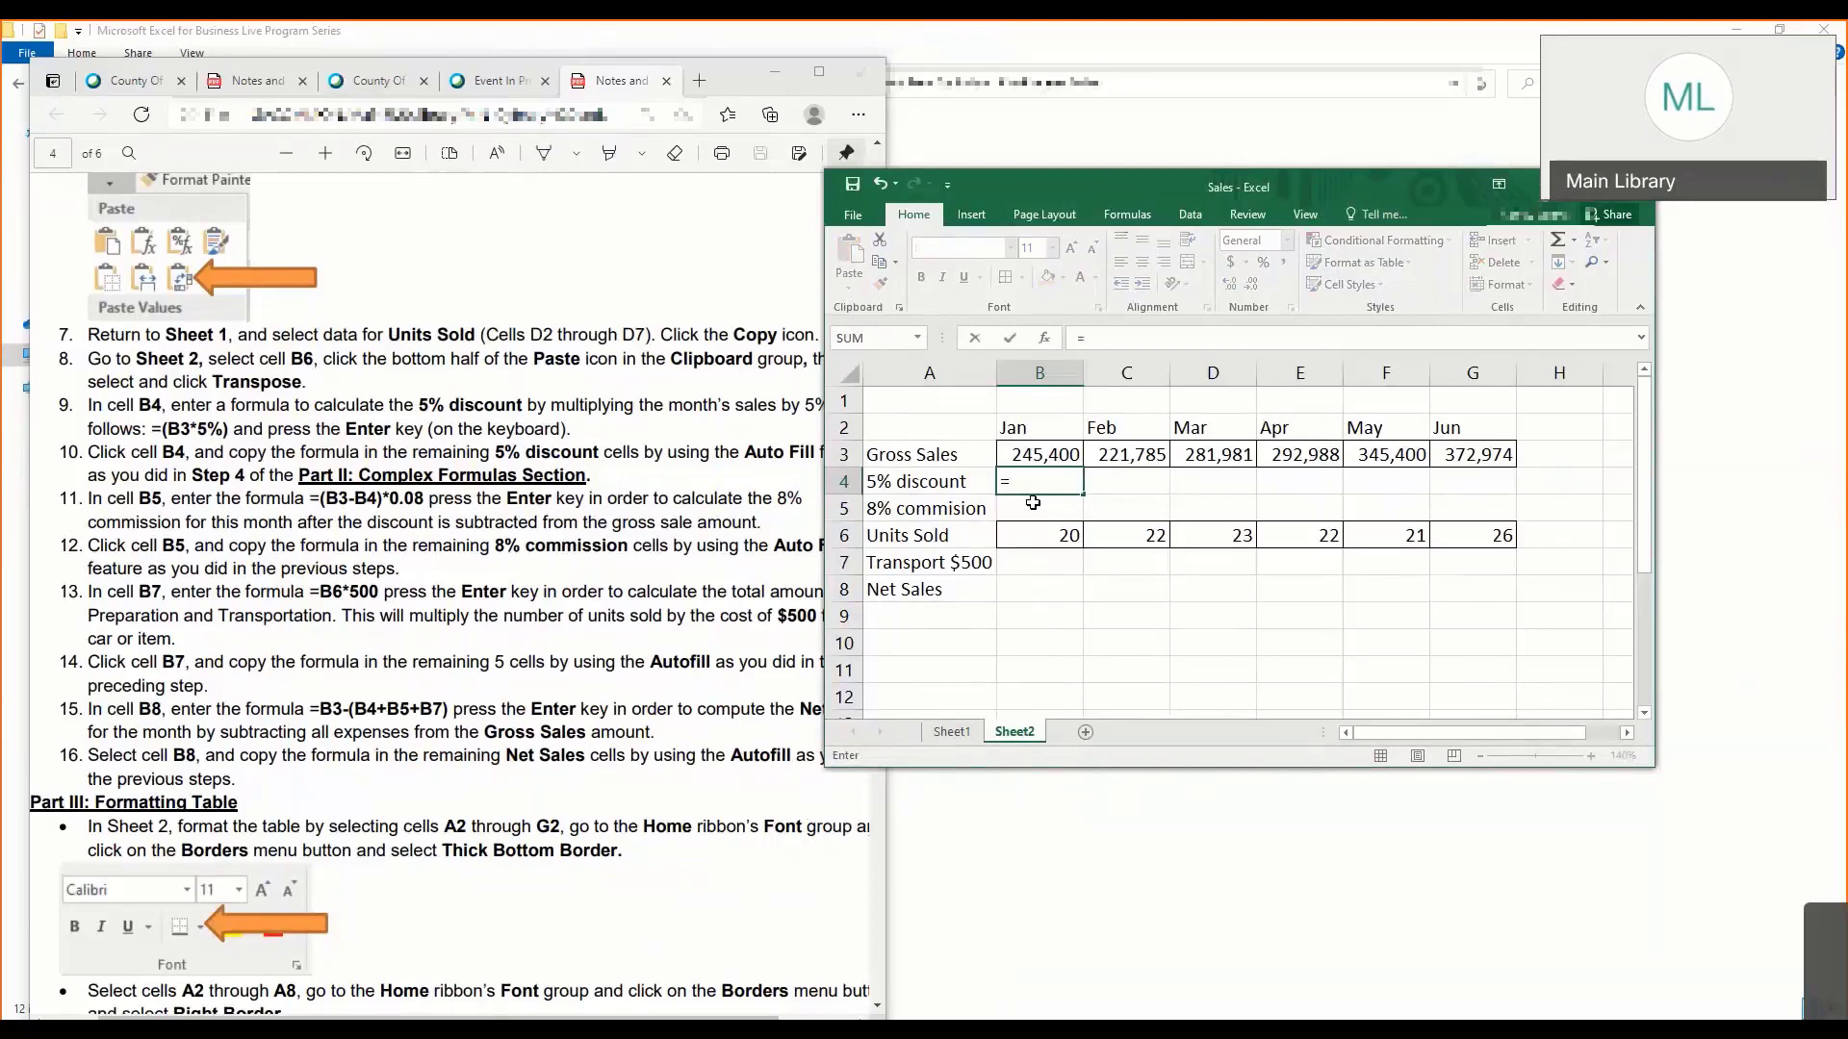
{"action": "type", "text": "B3"}
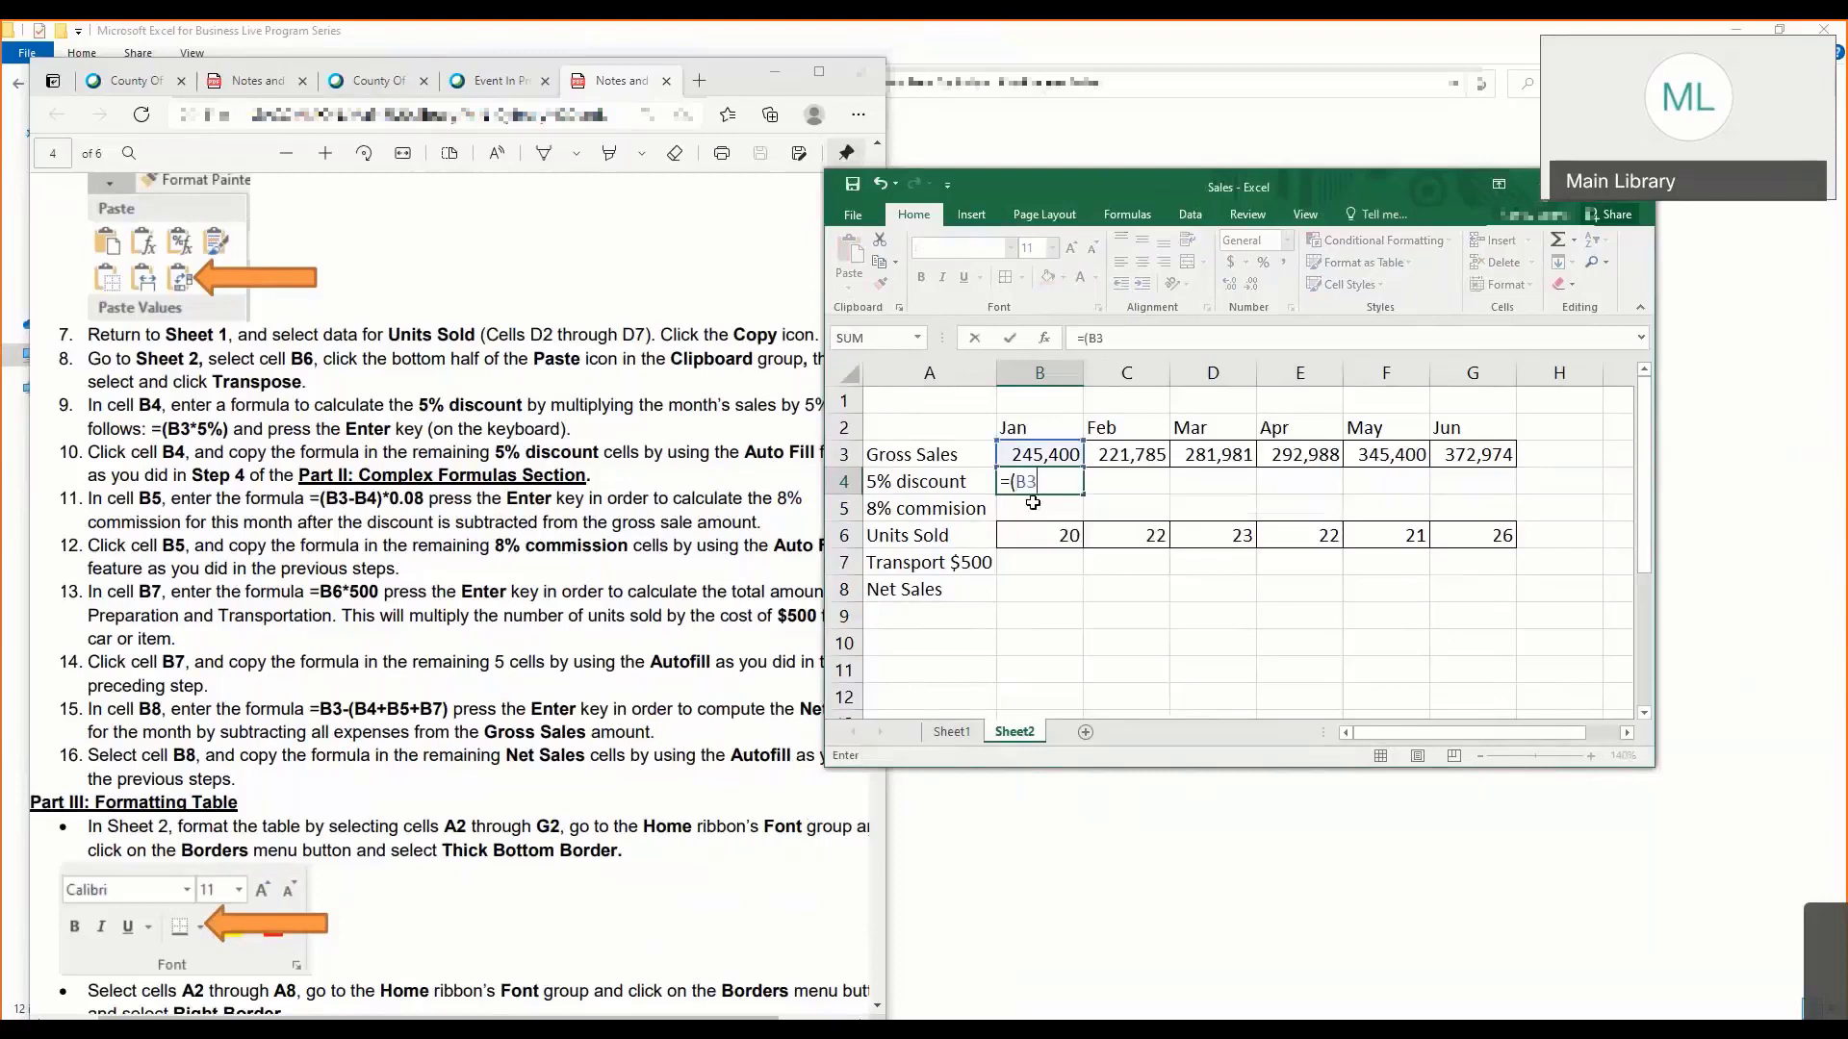
{"action": "type", "text": "*"}
{"action": "type", "text": "0.08)"}
{"action": "key", "text": "Return"}
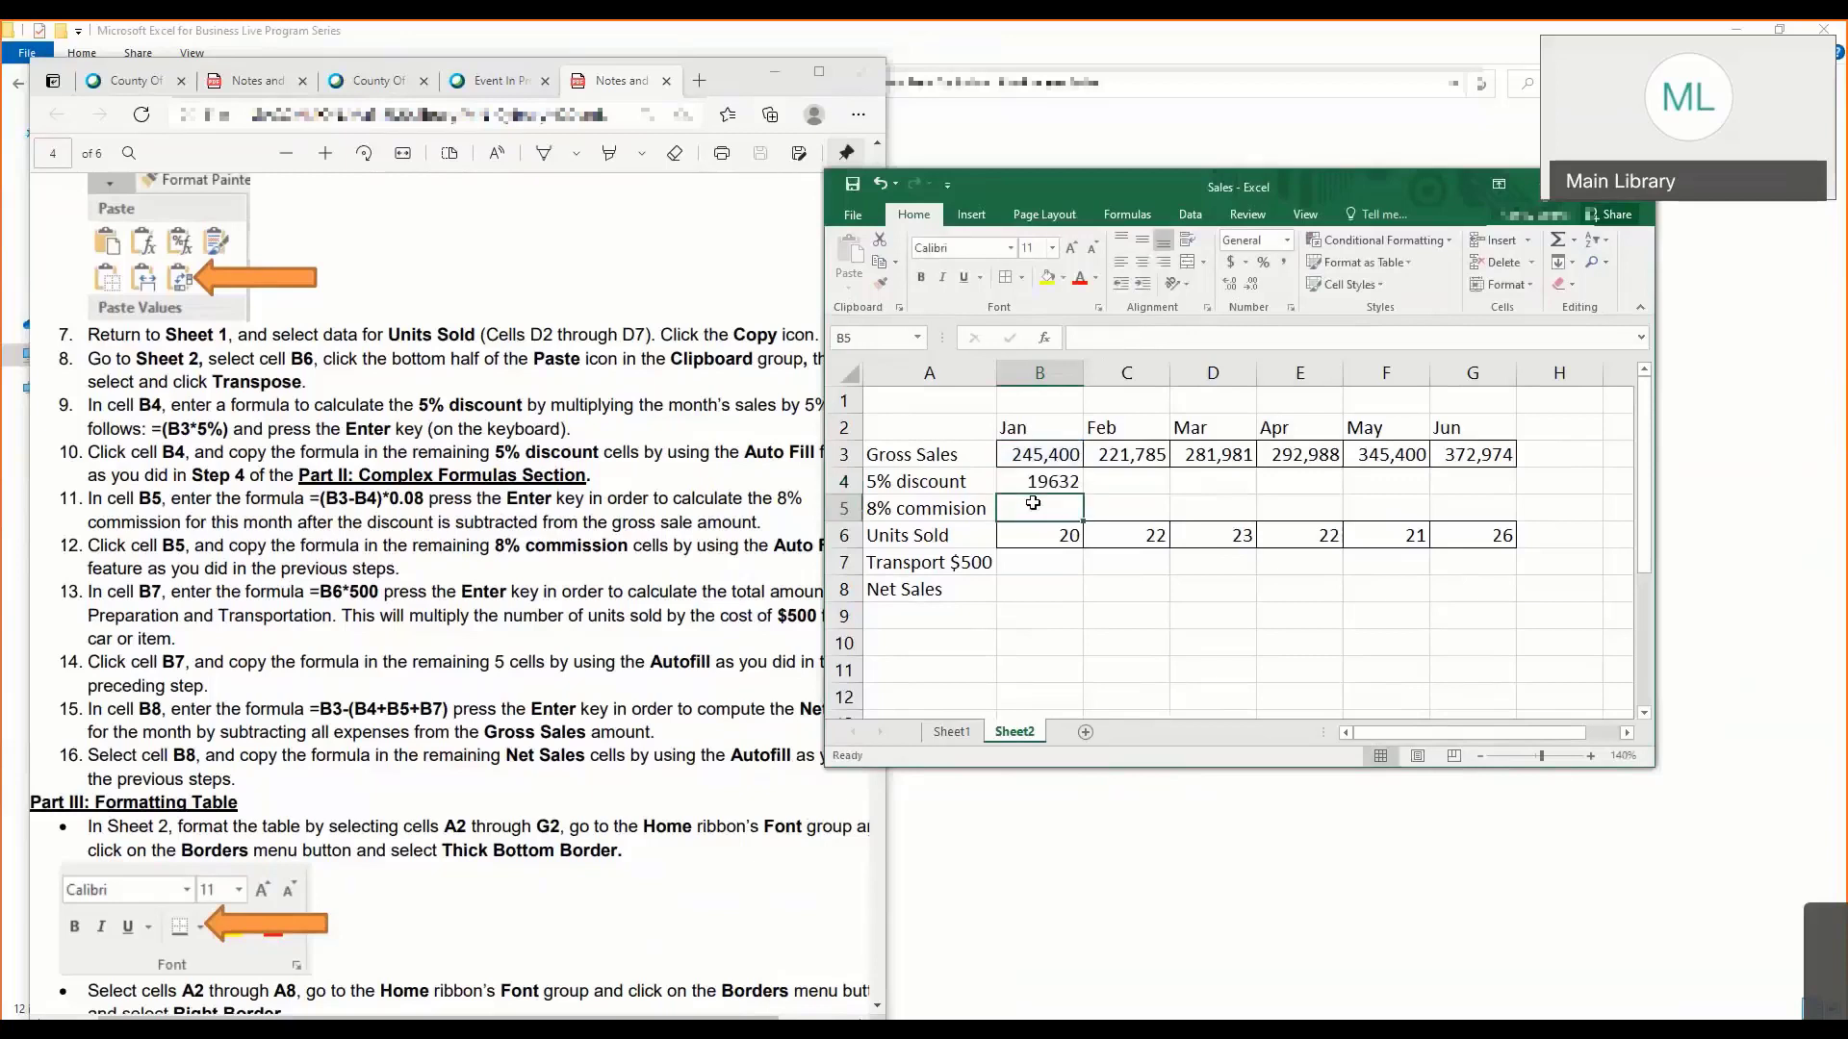
- Review the formula in B4 and autofill it across the 5% discount row through June in G4
{"action": "left_click", "coordinate": [1033, 479]}
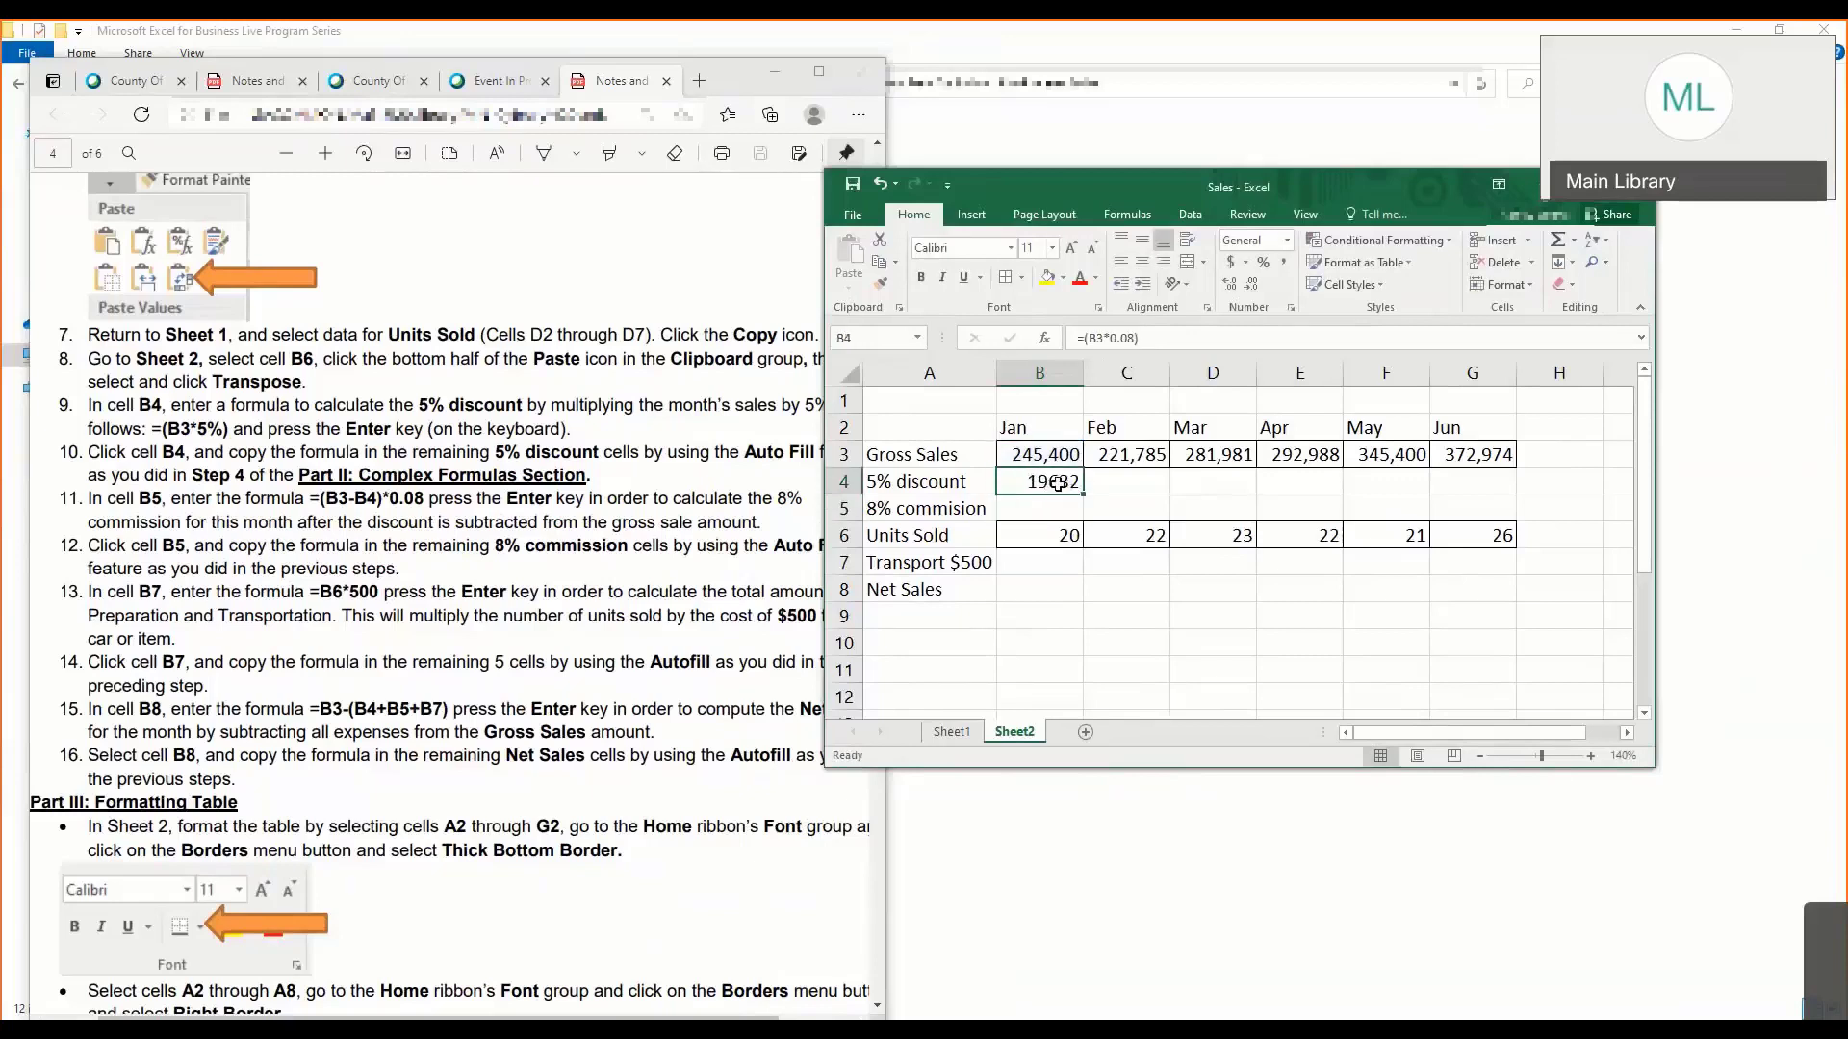
{"action": "left_click", "coordinate": [1117, 342]}
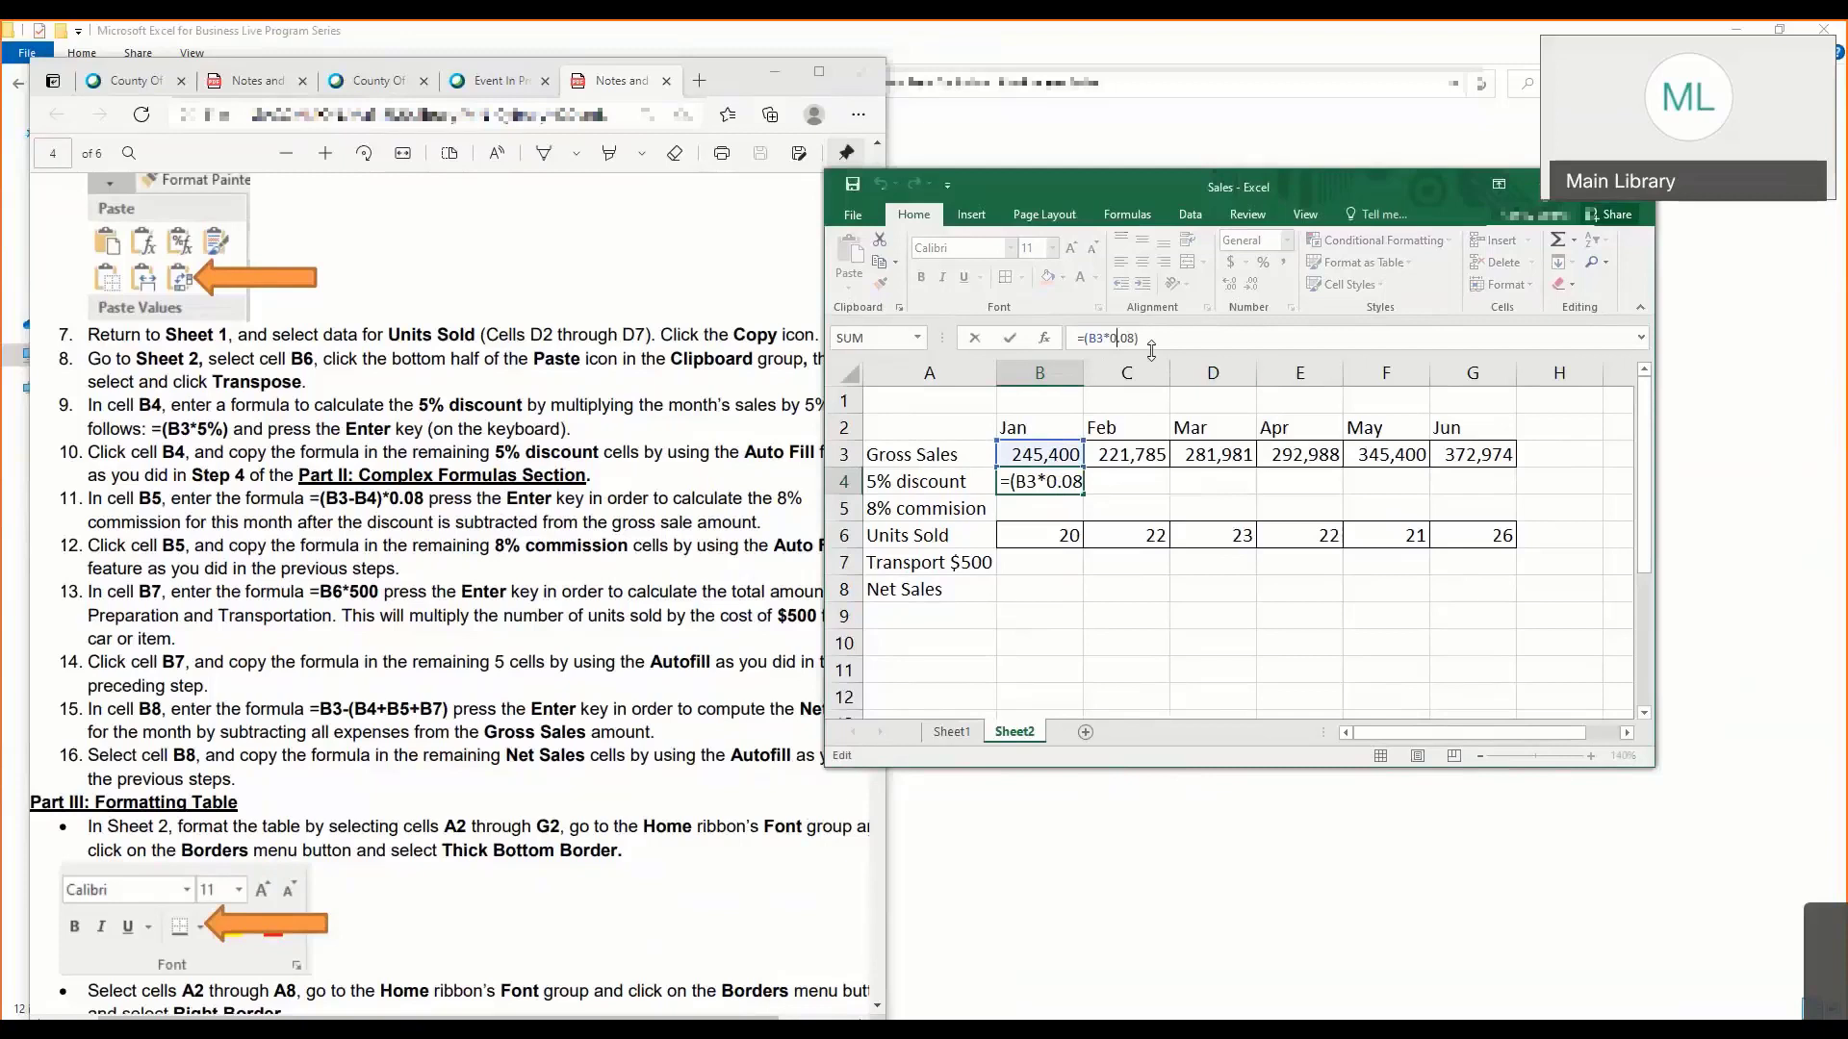
{"action": "key", "text": "ctrl+Return"}
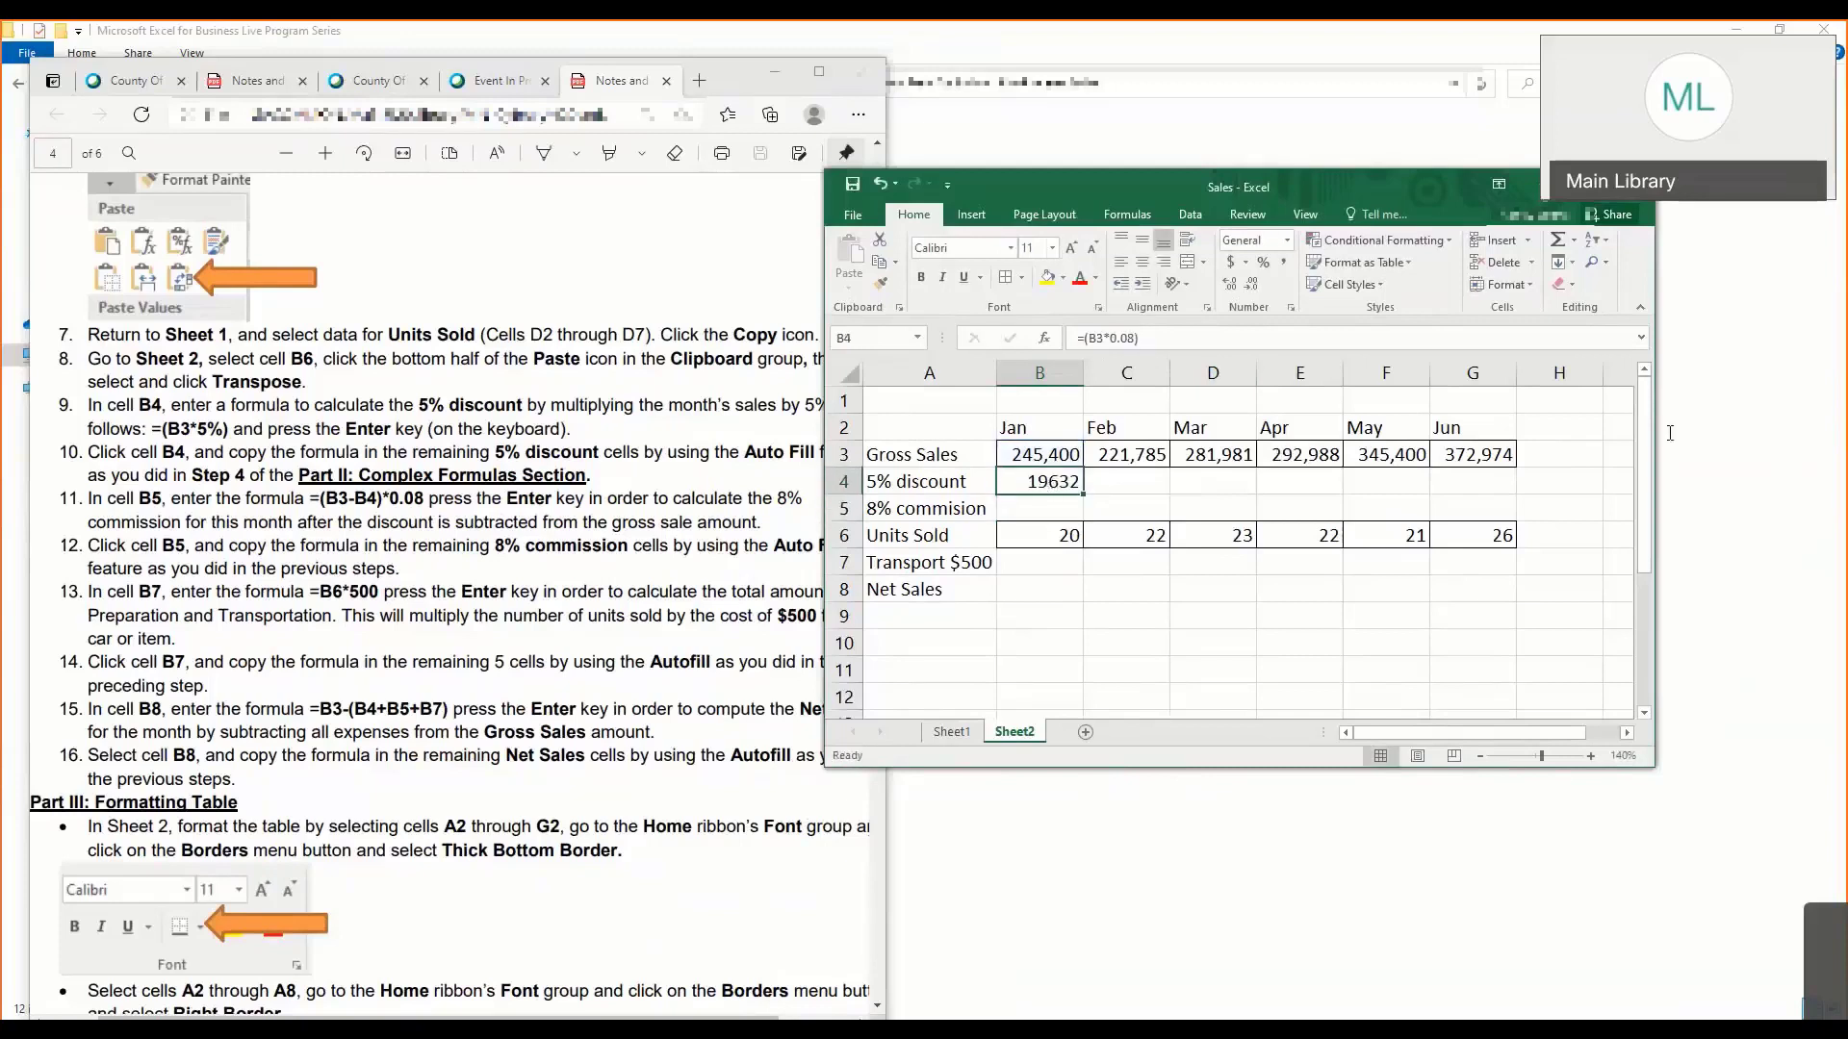
{"action": "left_click_drag", "start_coordinate": [1337, 192], "coordinate": [1160, 205]}
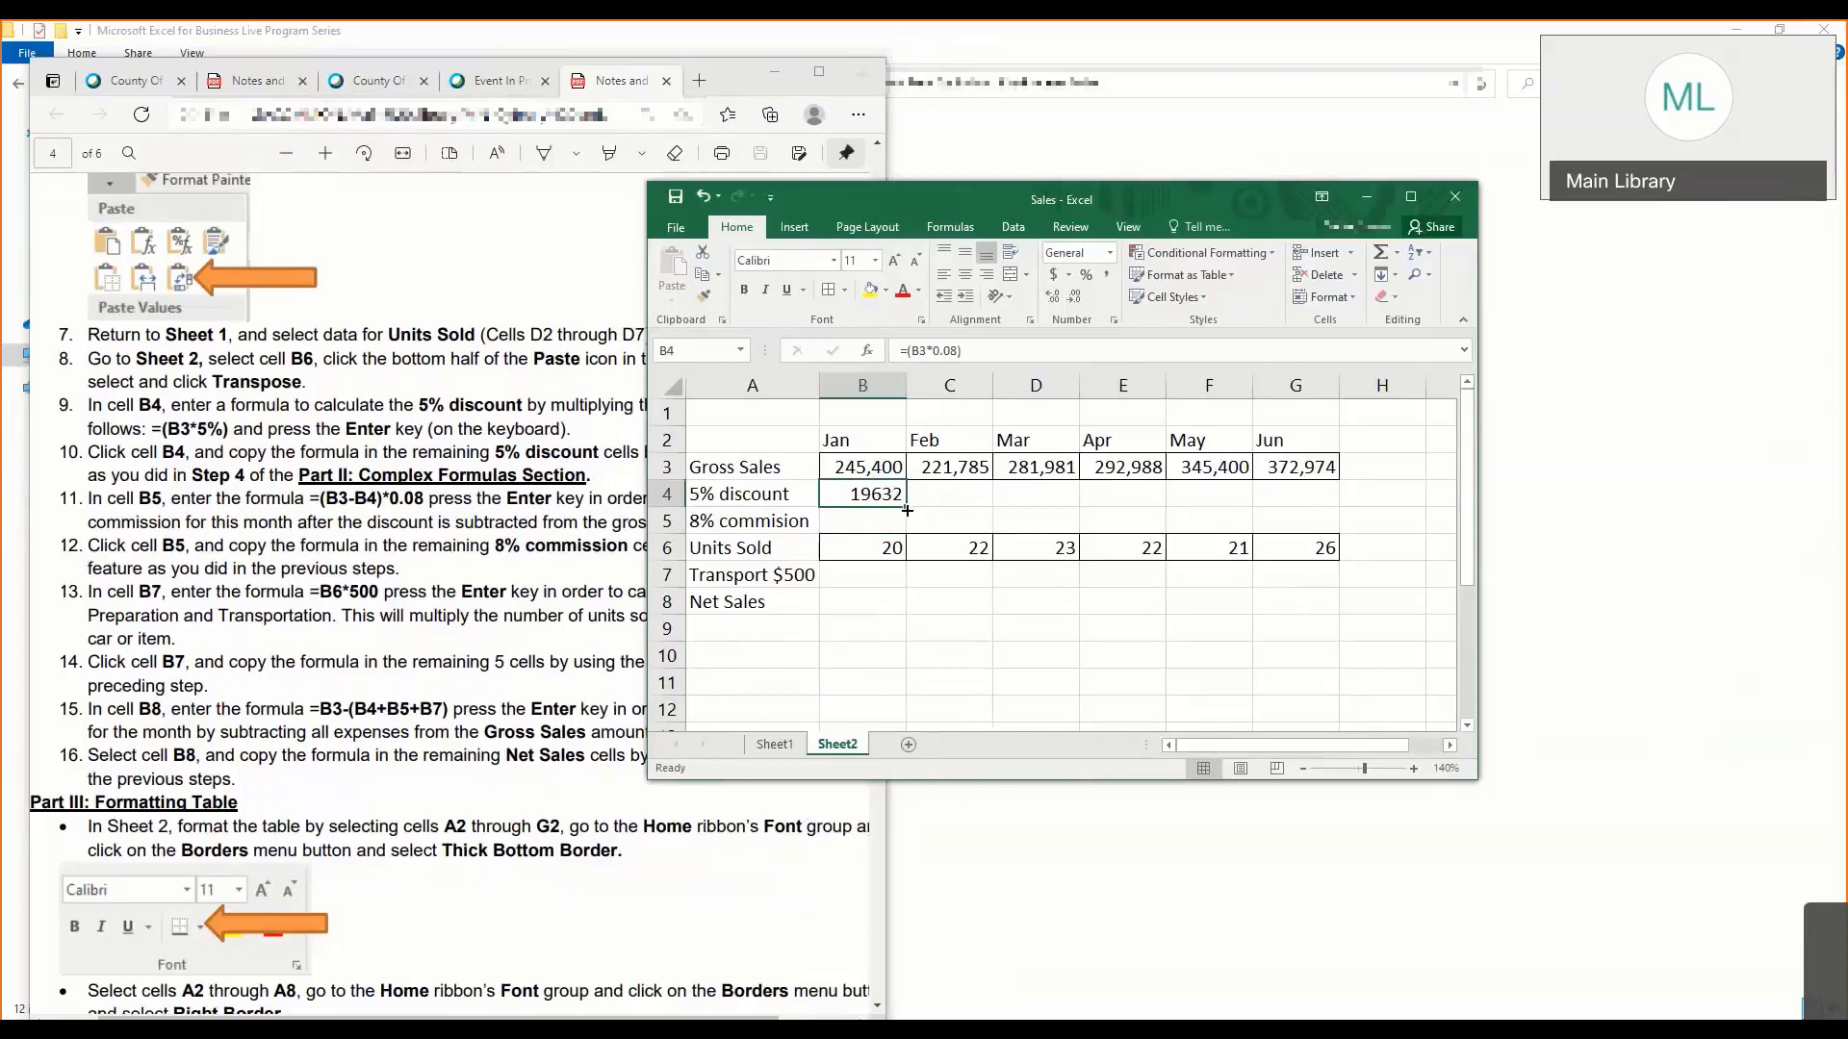
{"action": "left_click_drag", "start_coordinate": [908, 510], "coordinate": [1329, 516]}
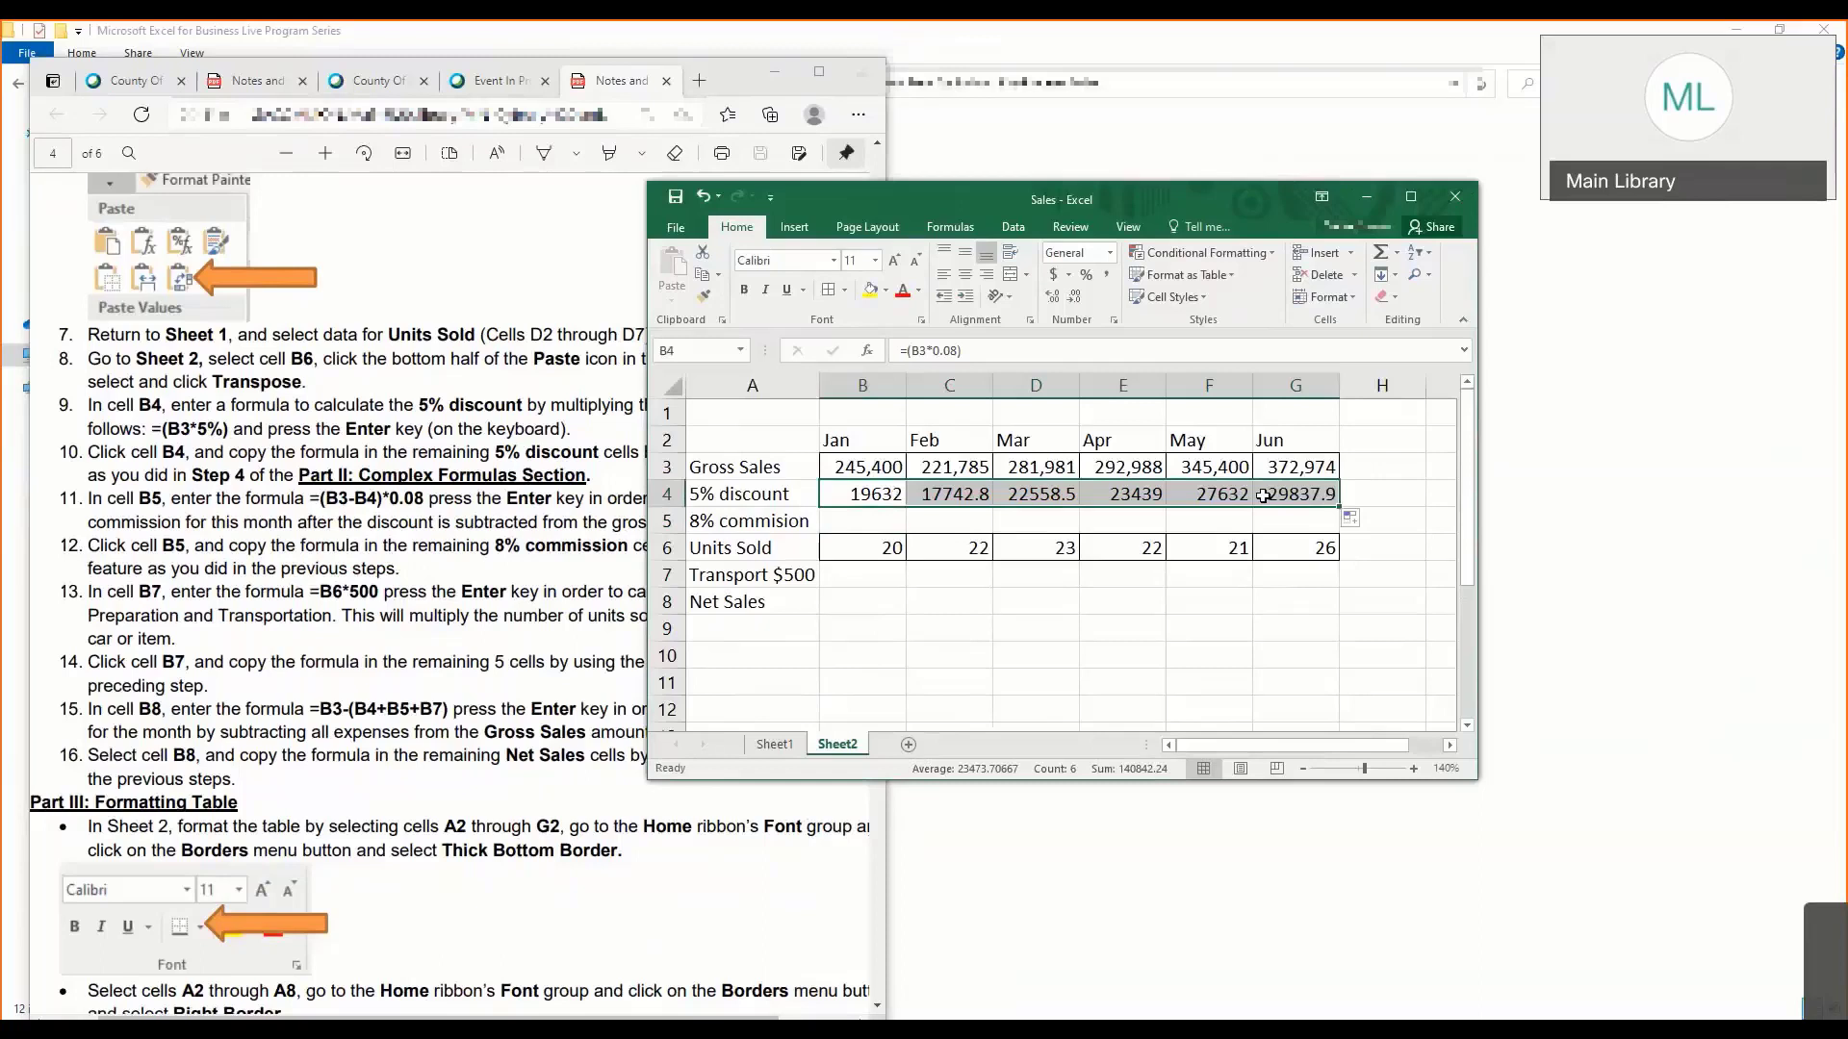
{"action": "left_click", "coordinate": [875, 532]}
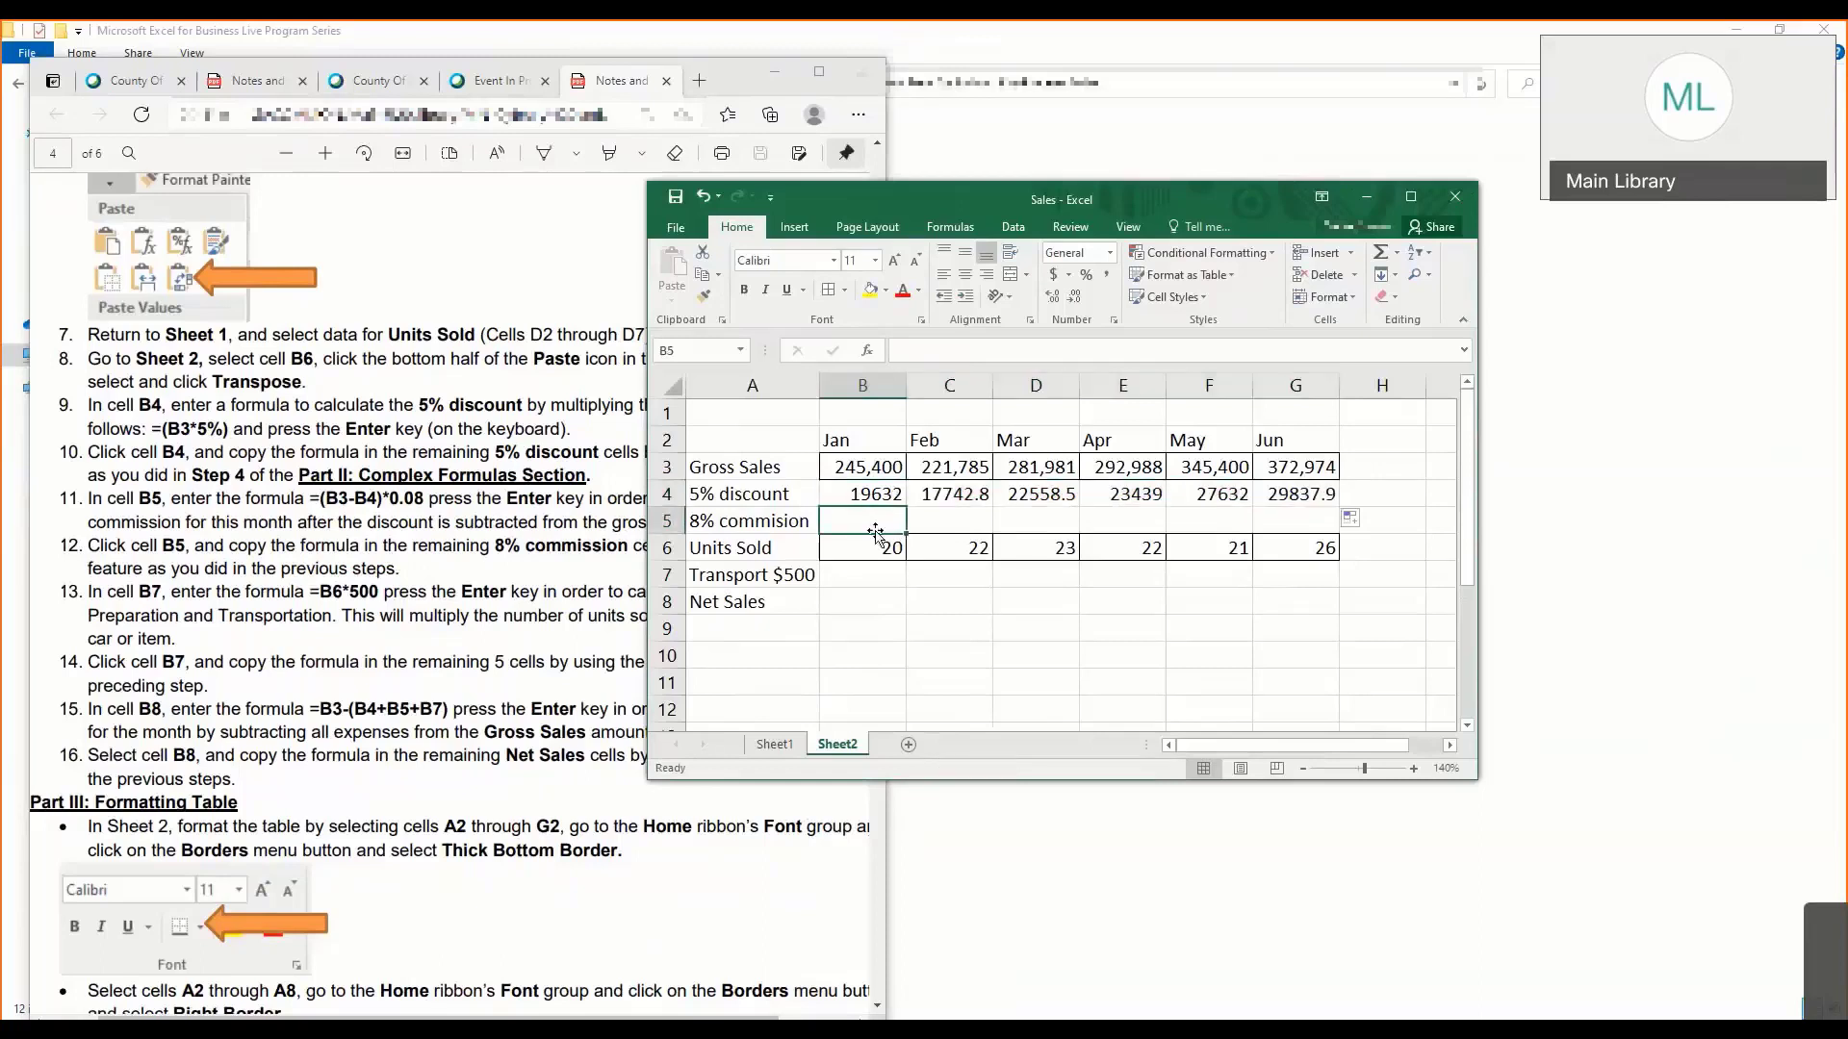
- Check the formulas in B4 and C4, and clear the 5% discount row from C4 through G4
{"action": "left_click", "coordinate": [892, 494]}
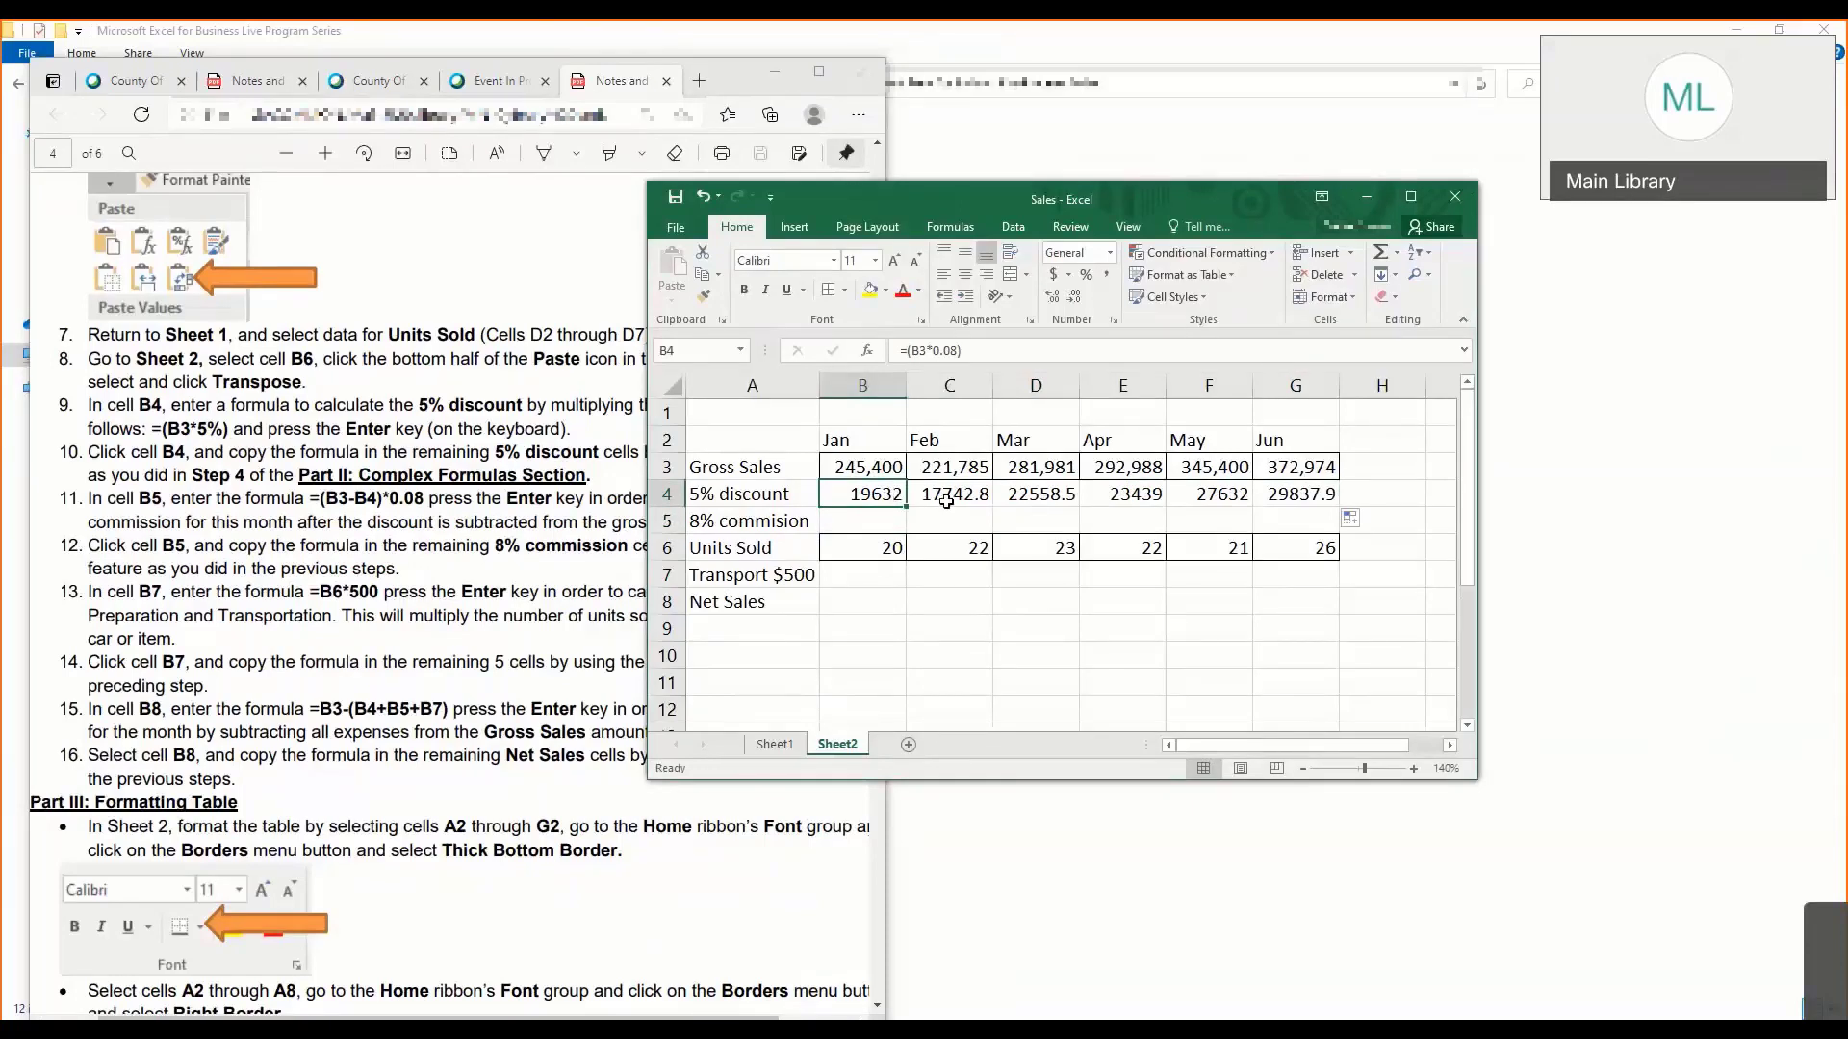
{"action": "left_click", "coordinate": [946, 501]}
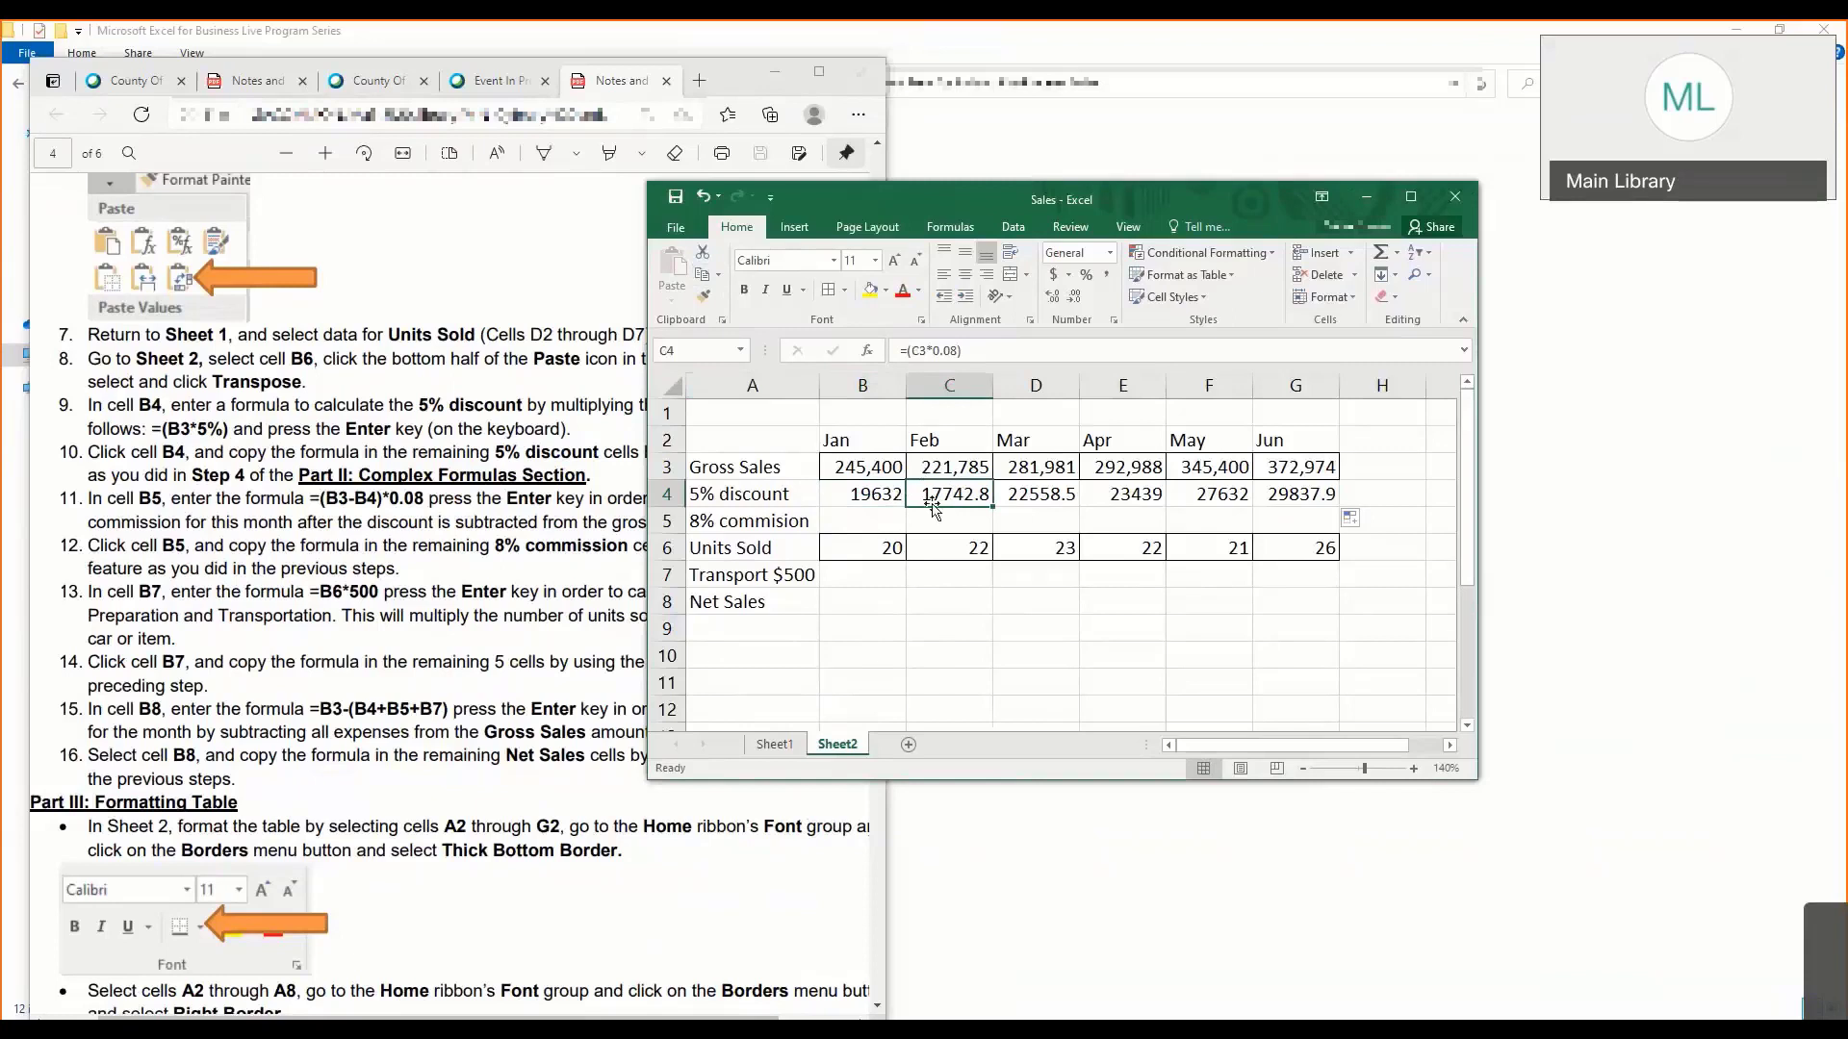
{"action": "left_click_drag", "start_coordinate": [938, 502], "coordinate": [1286, 493]}
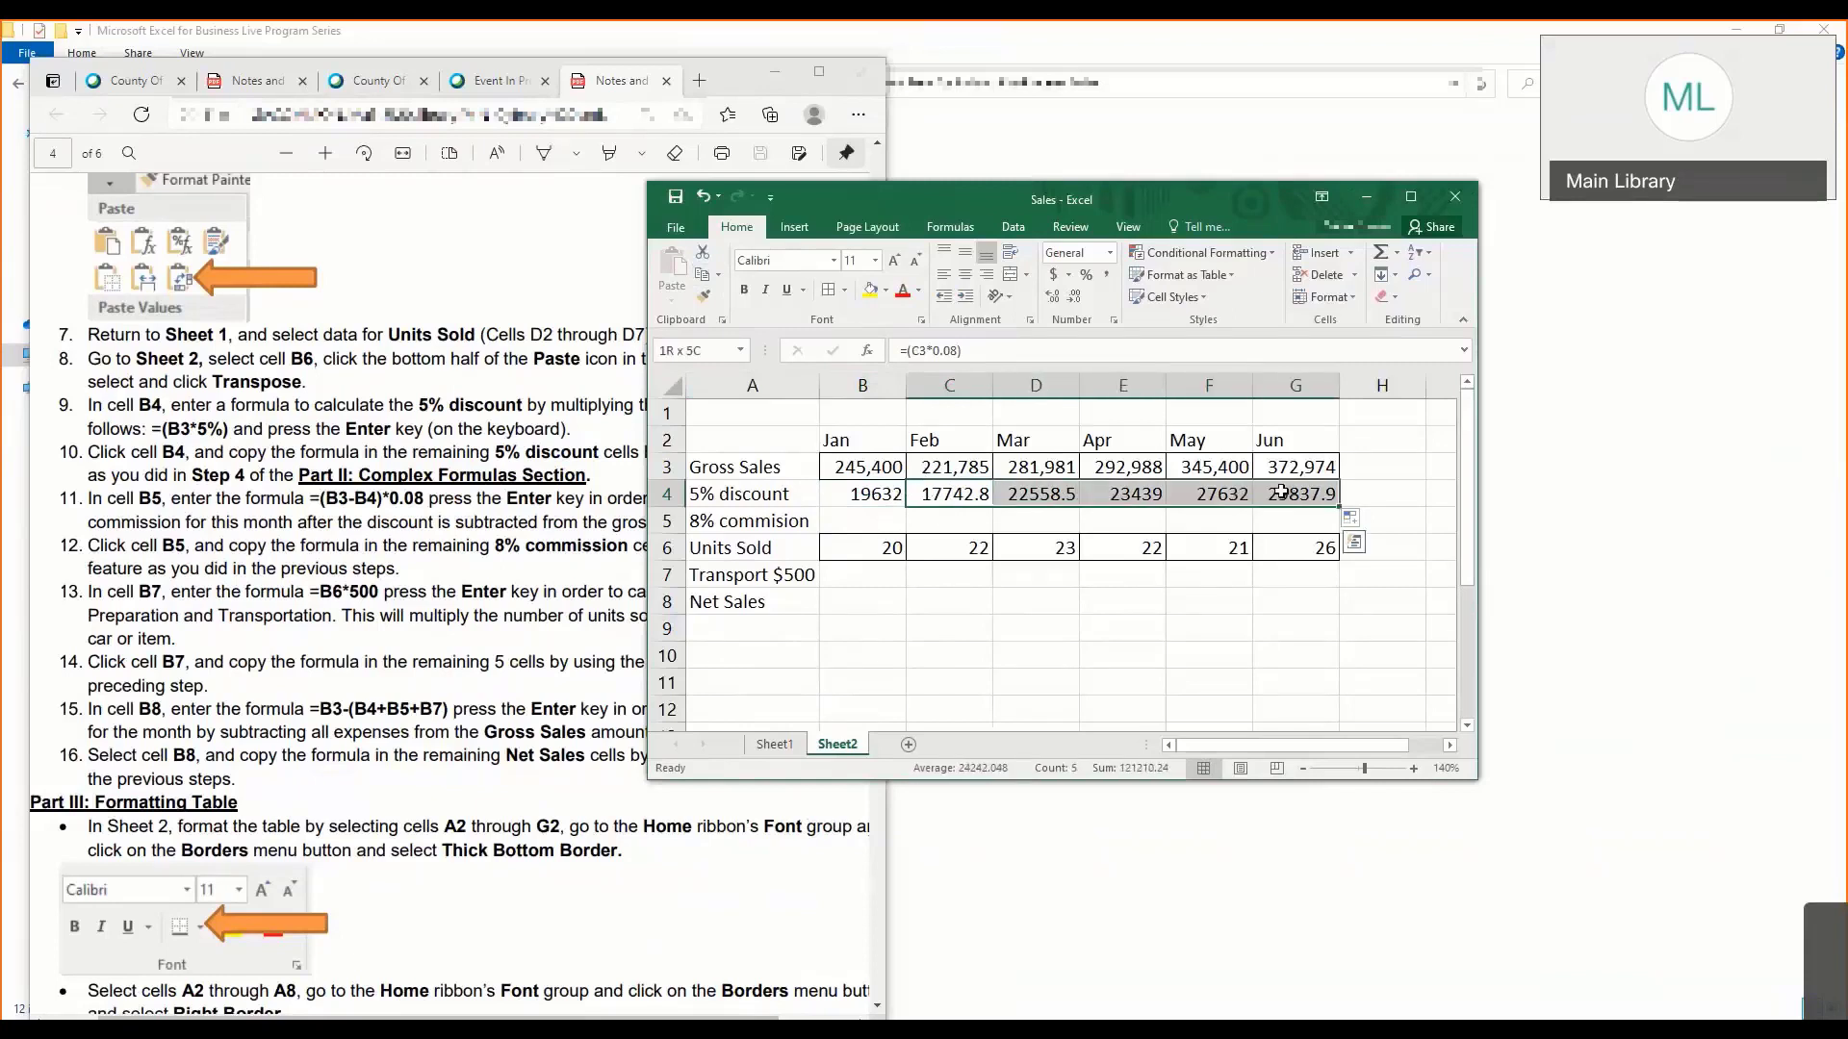
{"action": "key", "text": "Delete"}
{"action": "left_click", "coordinate": [925, 493]}
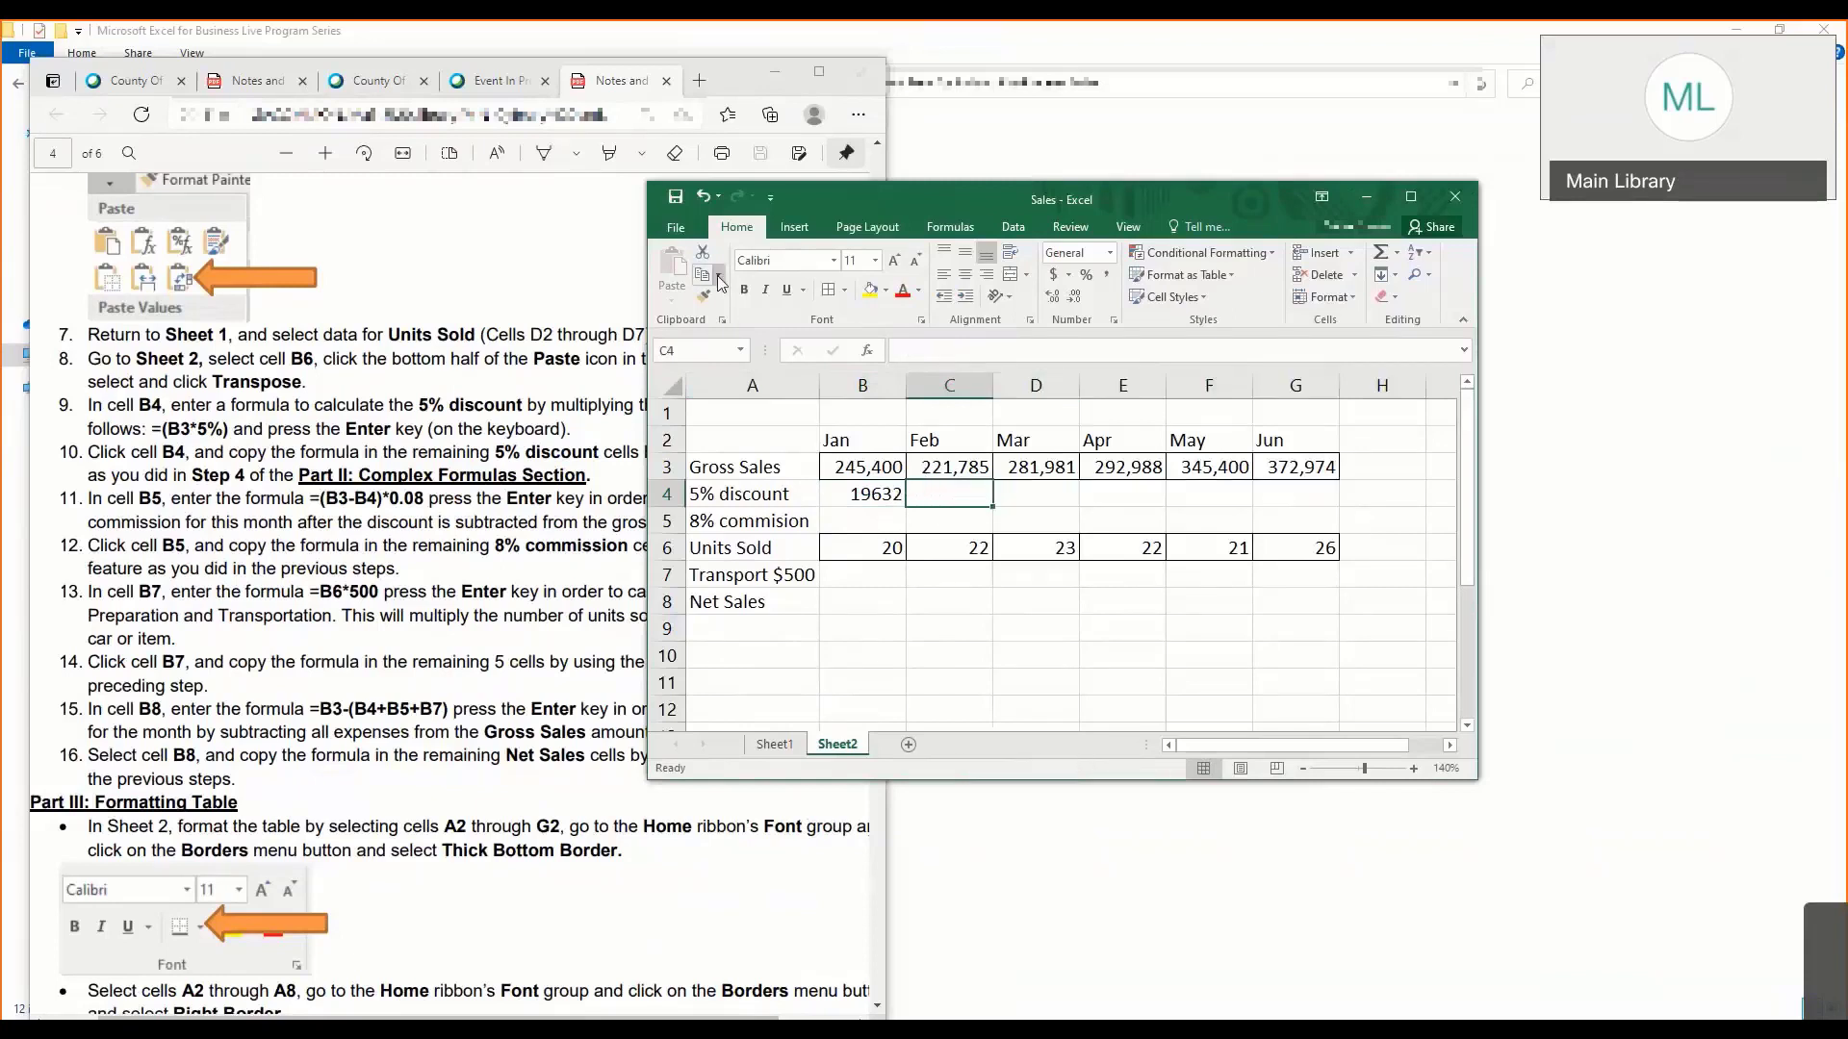
- Copy cell B4 and paste its formula into C4 through G4 with the Formulas paste option
{"action": "left_click", "coordinate": [856, 491]}
{"action": "key", "text": "ctrl+c"}
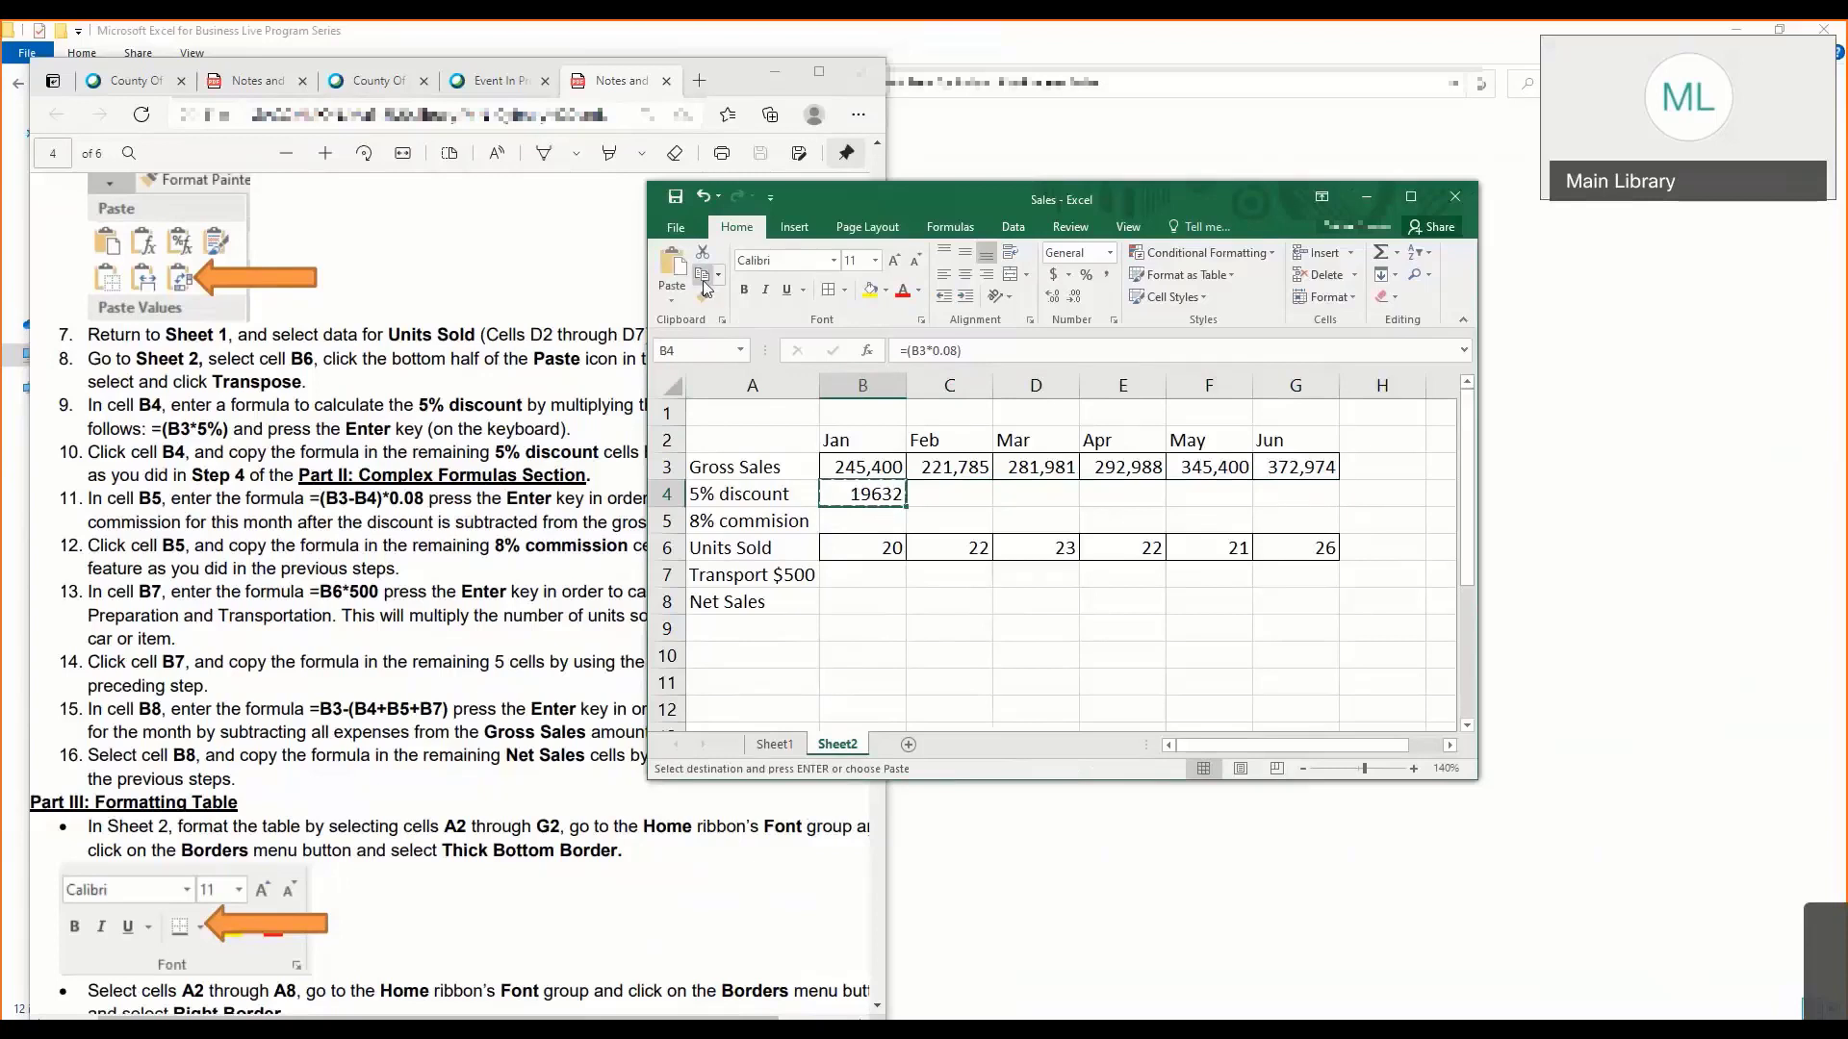
{"action": "left_click", "coordinate": [963, 495]}
{"action": "left_click_drag", "start_coordinate": [962, 495], "coordinate": [1299, 495]}
{"action": "left_click", "coordinate": [672, 300]}
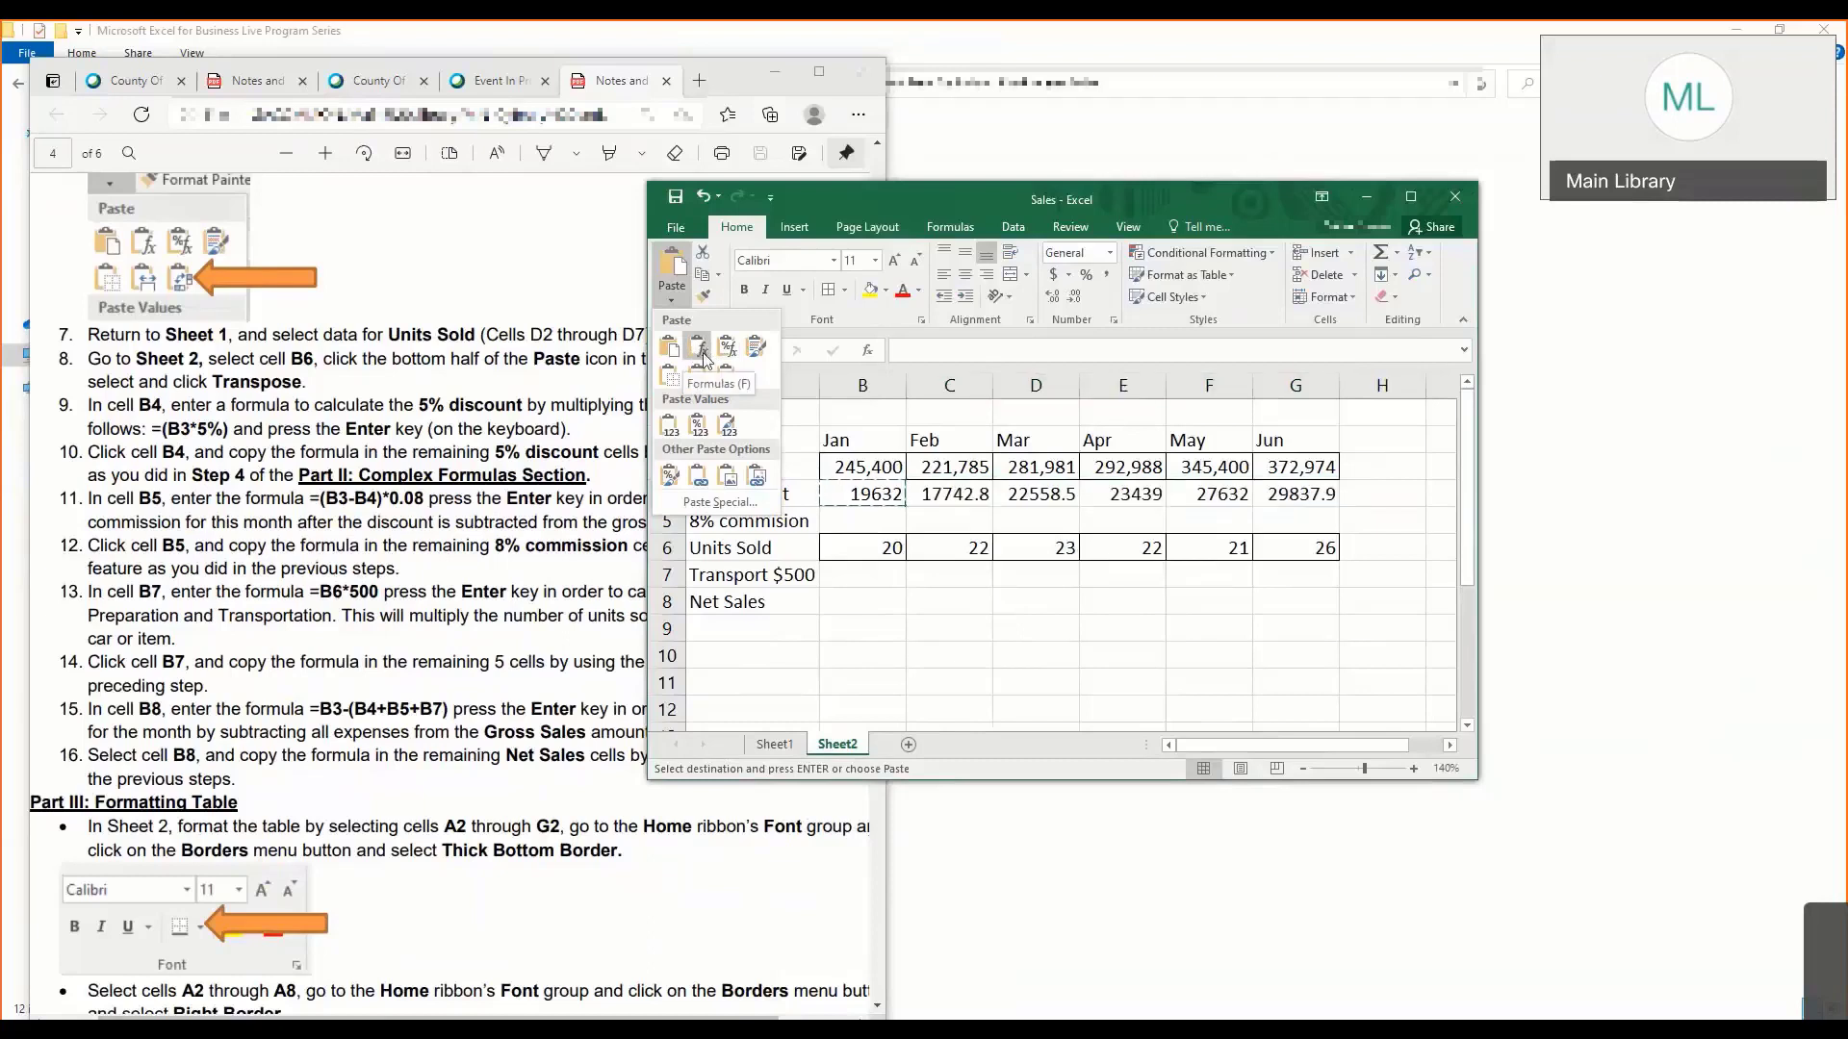
{"action": "left_click", "coordinate": [704, 358]}
{"action": "left_click", "coordinate": [980, 497]}
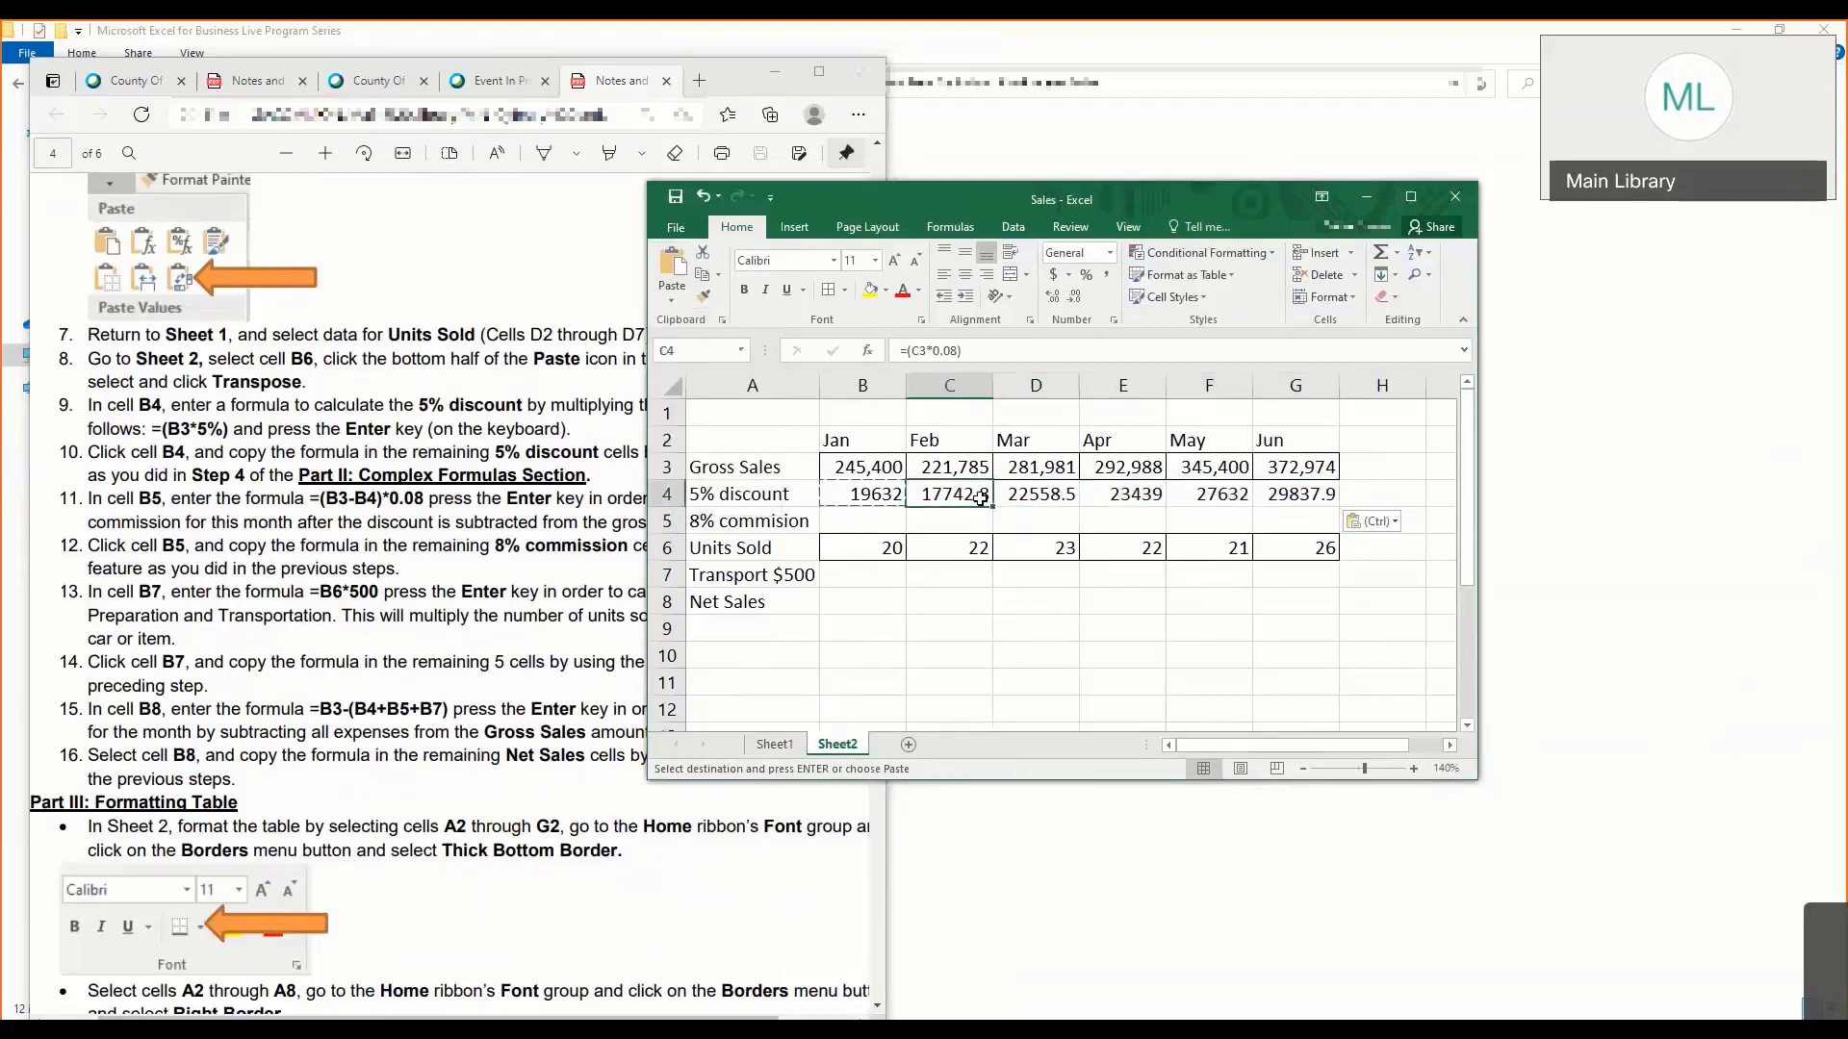
- Correct January's discount formula in cell B4 to =(B3*5%)
{"action": "key", "text": "Left"}
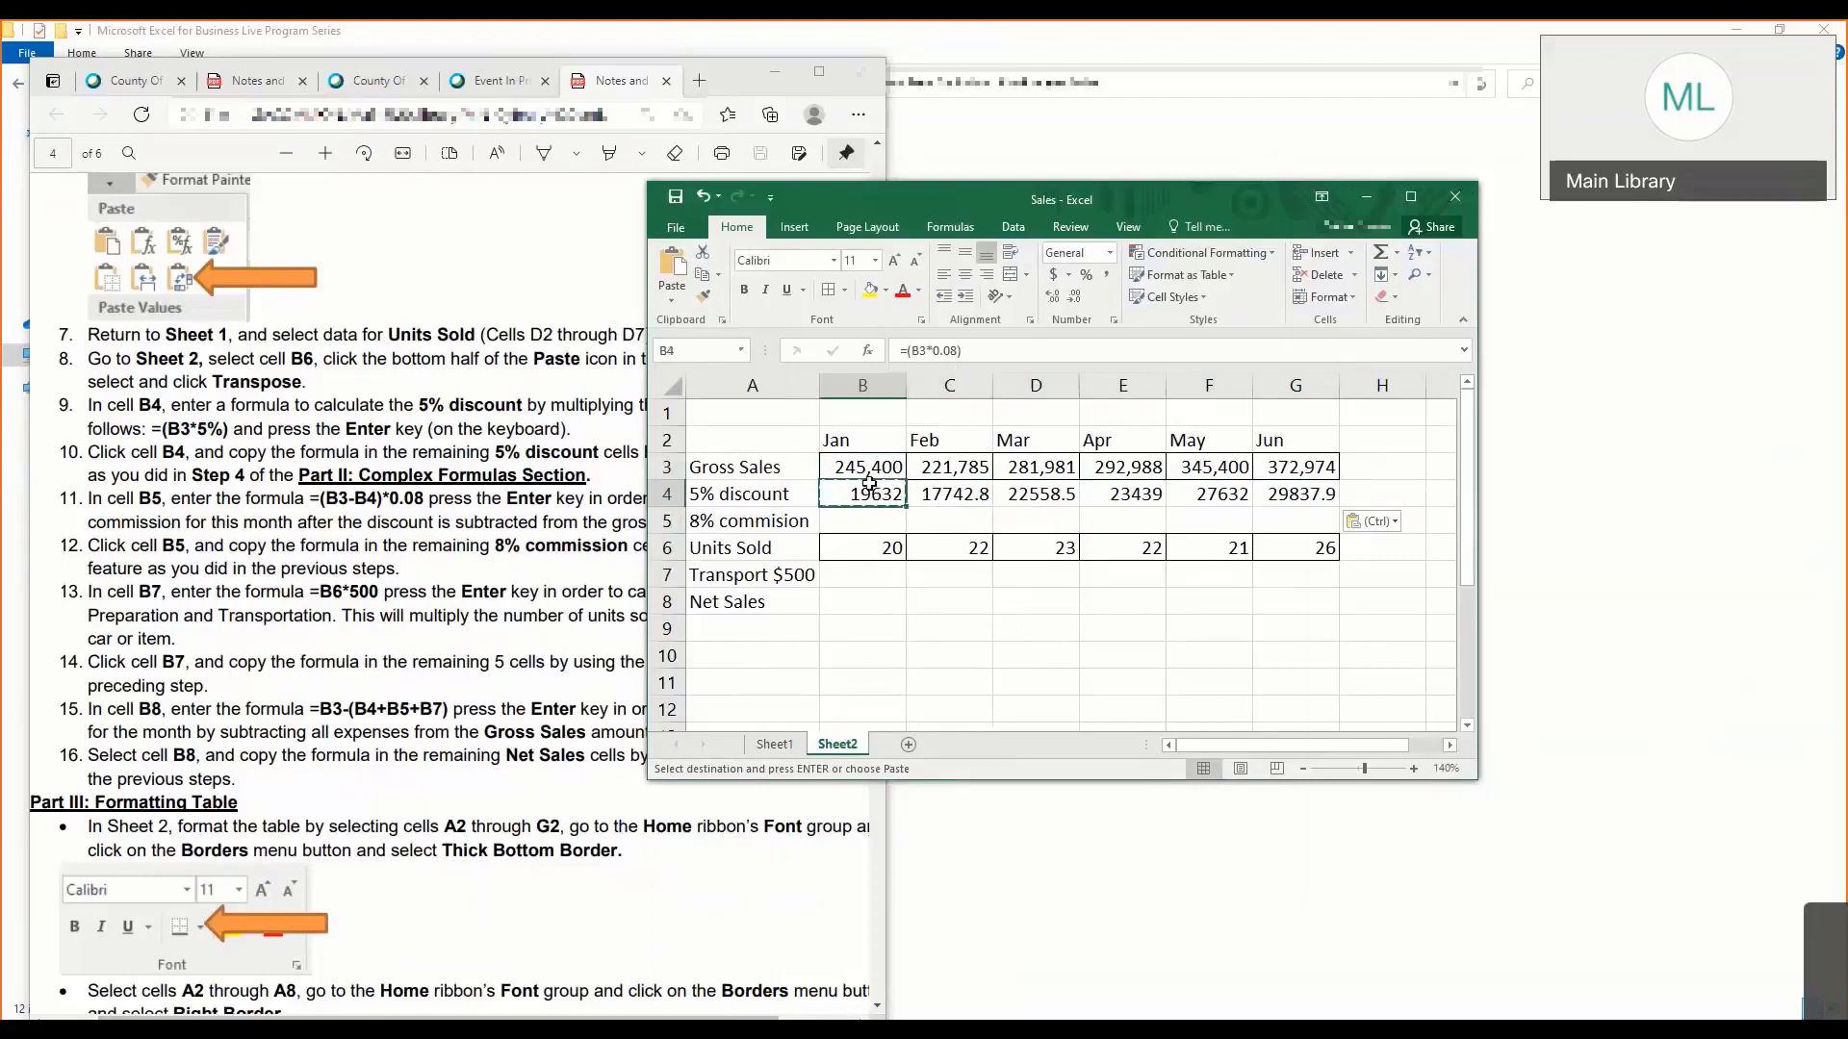
{"action": "left_click", "coordinate": [1020, 348]}
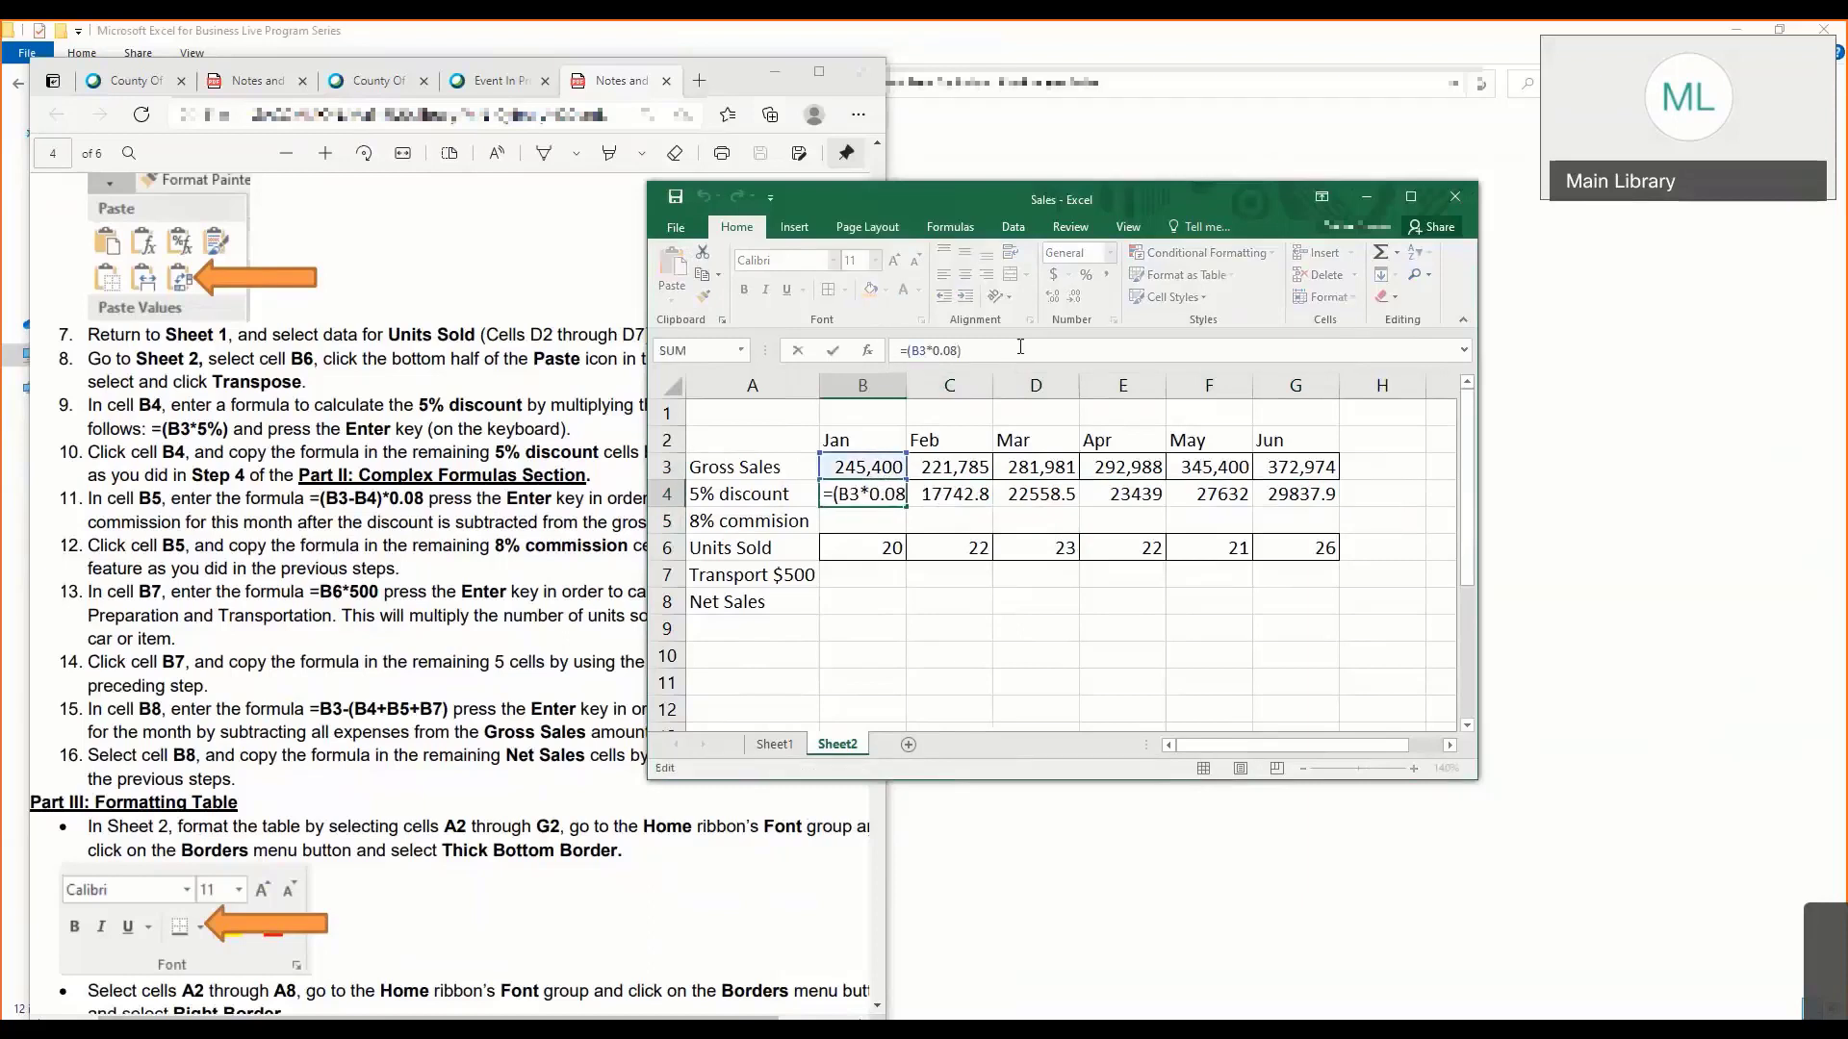
{"action": "key", "text": "BackSpace"}
{"action": "type", "text": "5"}
{"action": "key", "text": "BackSpace"}
{"action": "key", "text": "BackSpace"}
{"action": "key", "text": "BackSpace"}
{"action": "key", "text": "BackSpace"}
{"action": "type", "text": "5%"}
{"action": "key", "text": "Return"}
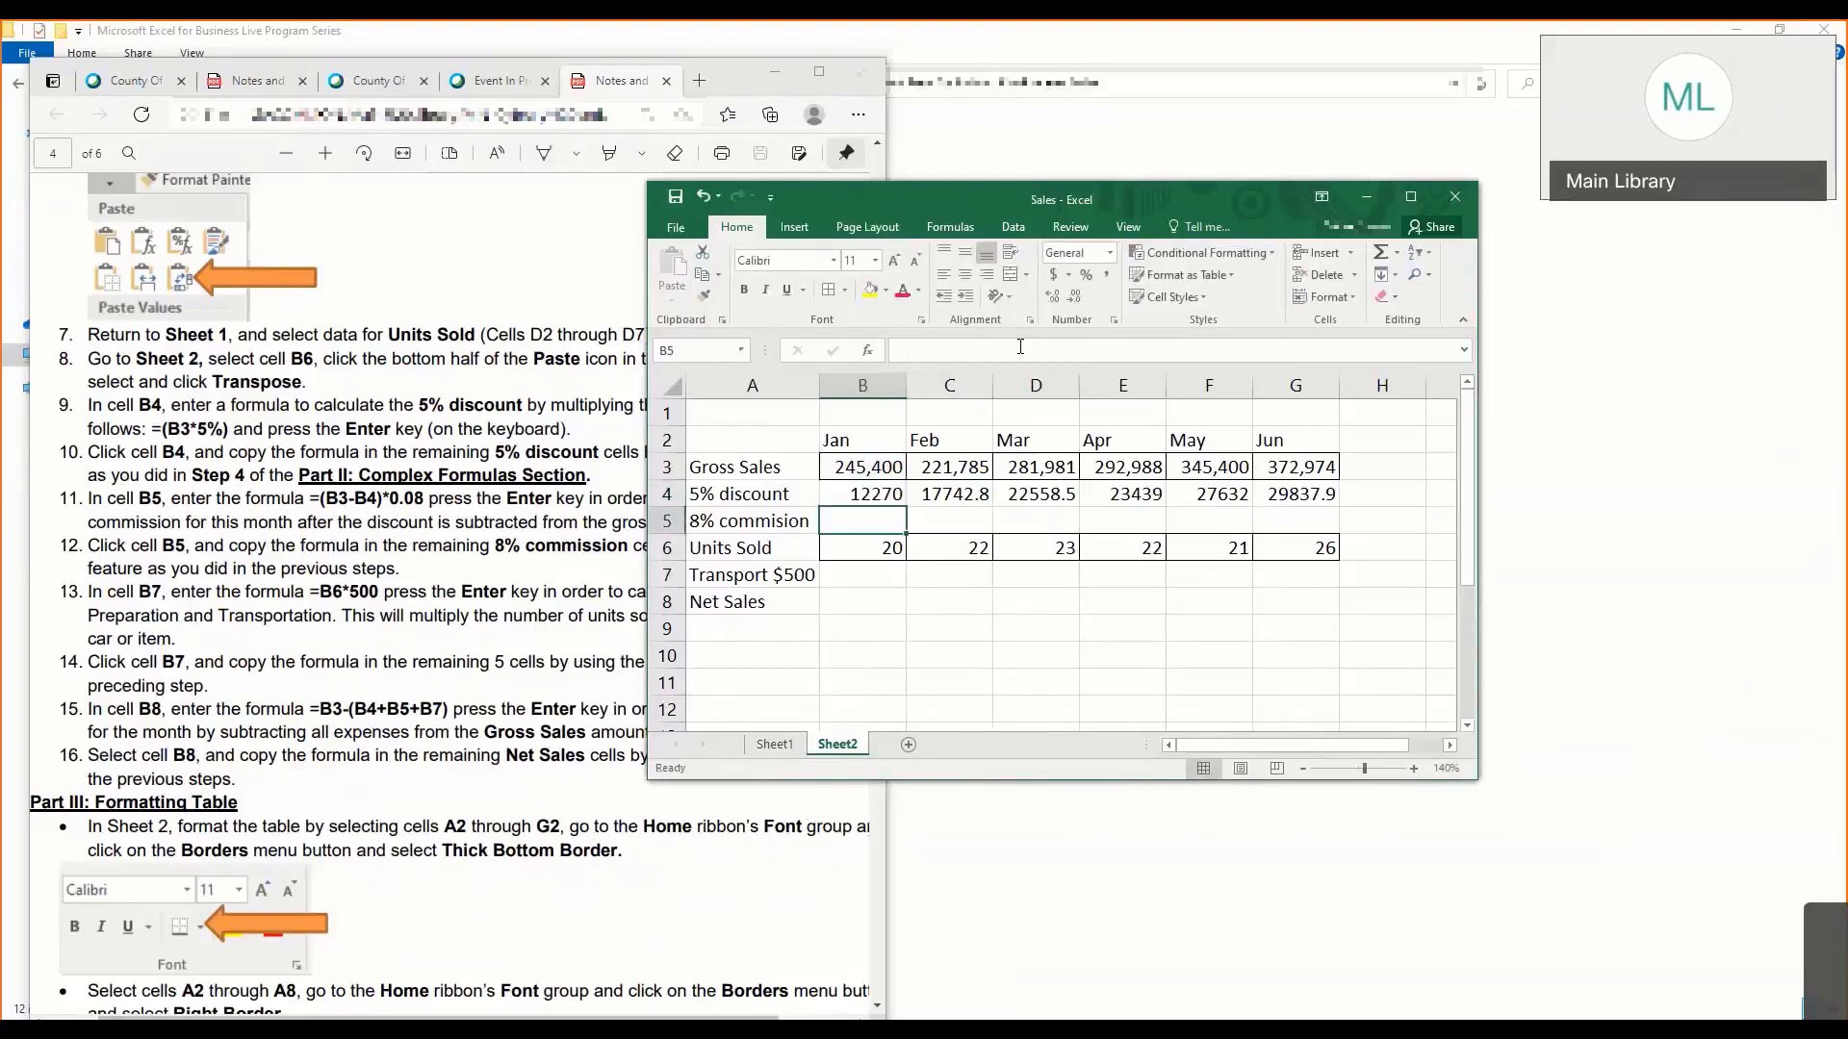
- Compare the formulas in B4 and C4, and delete the outdated discount formulas from C4 through G4
{"action": "left_click", "coordinate": [871, 494]}
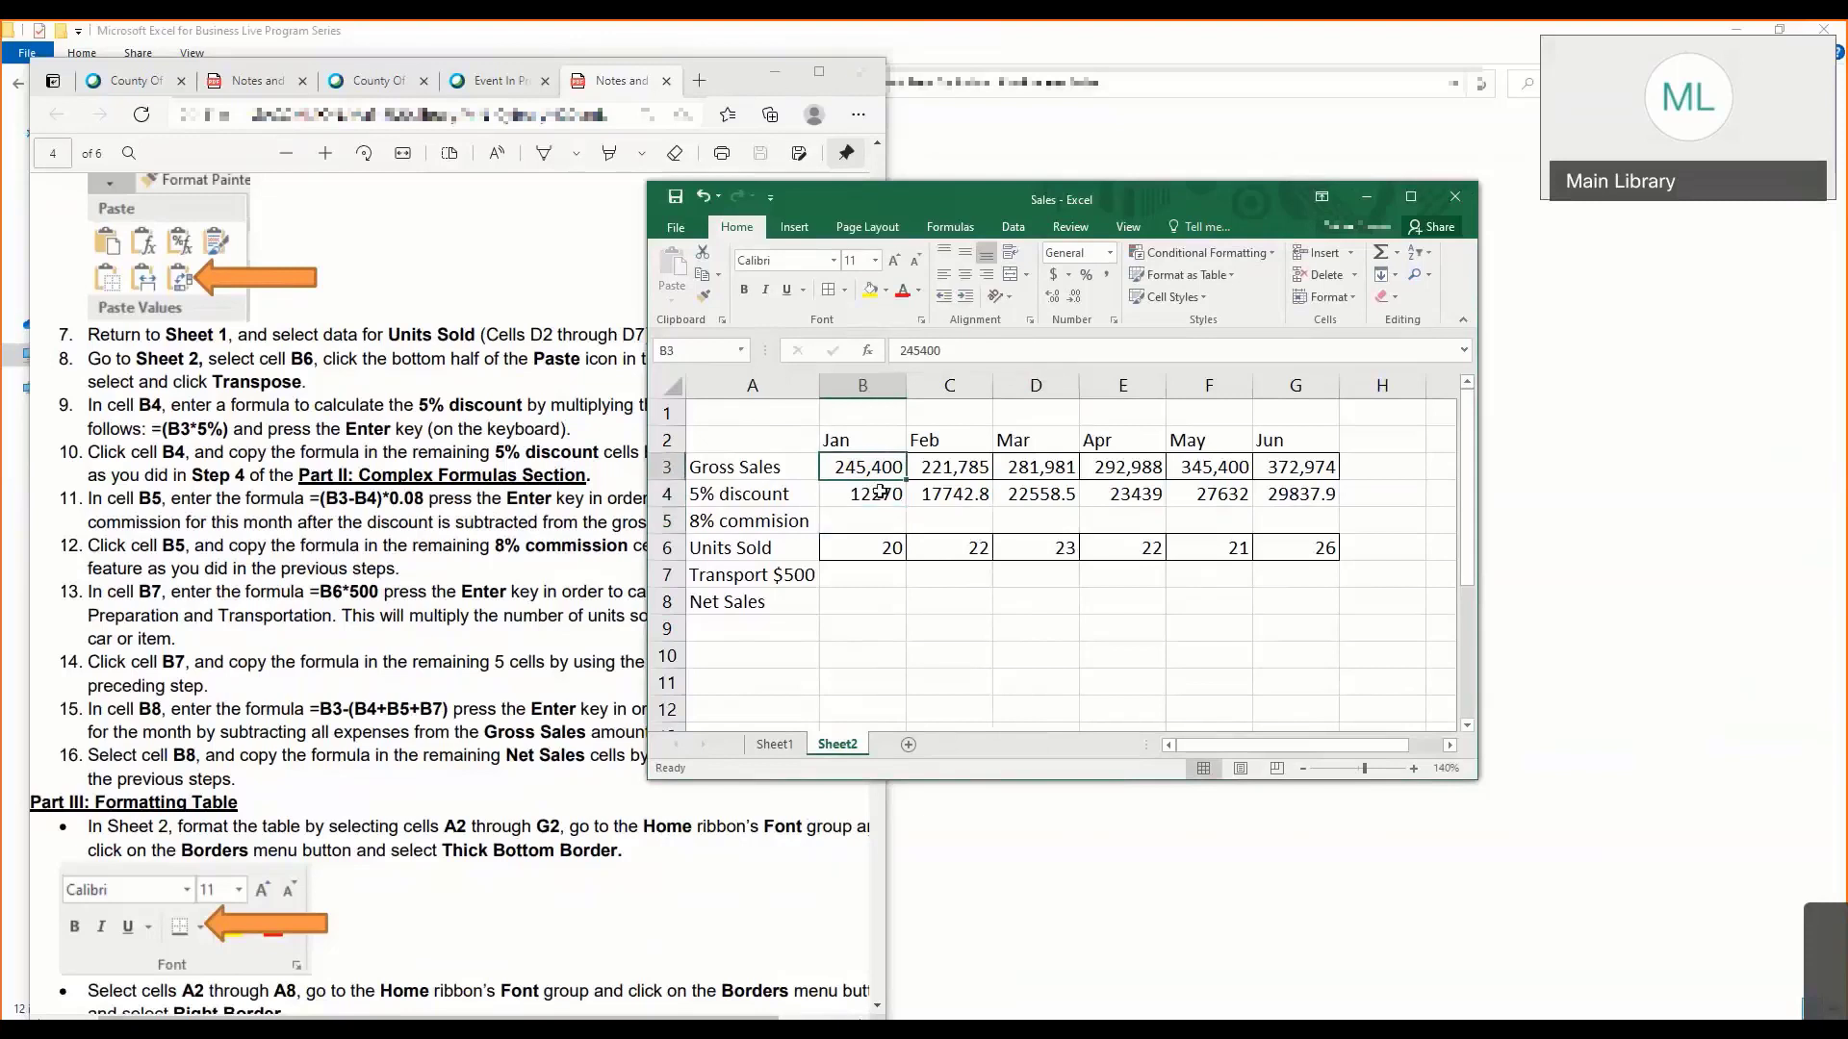
{"action": "left_click", "coordinate": [974, 500]}
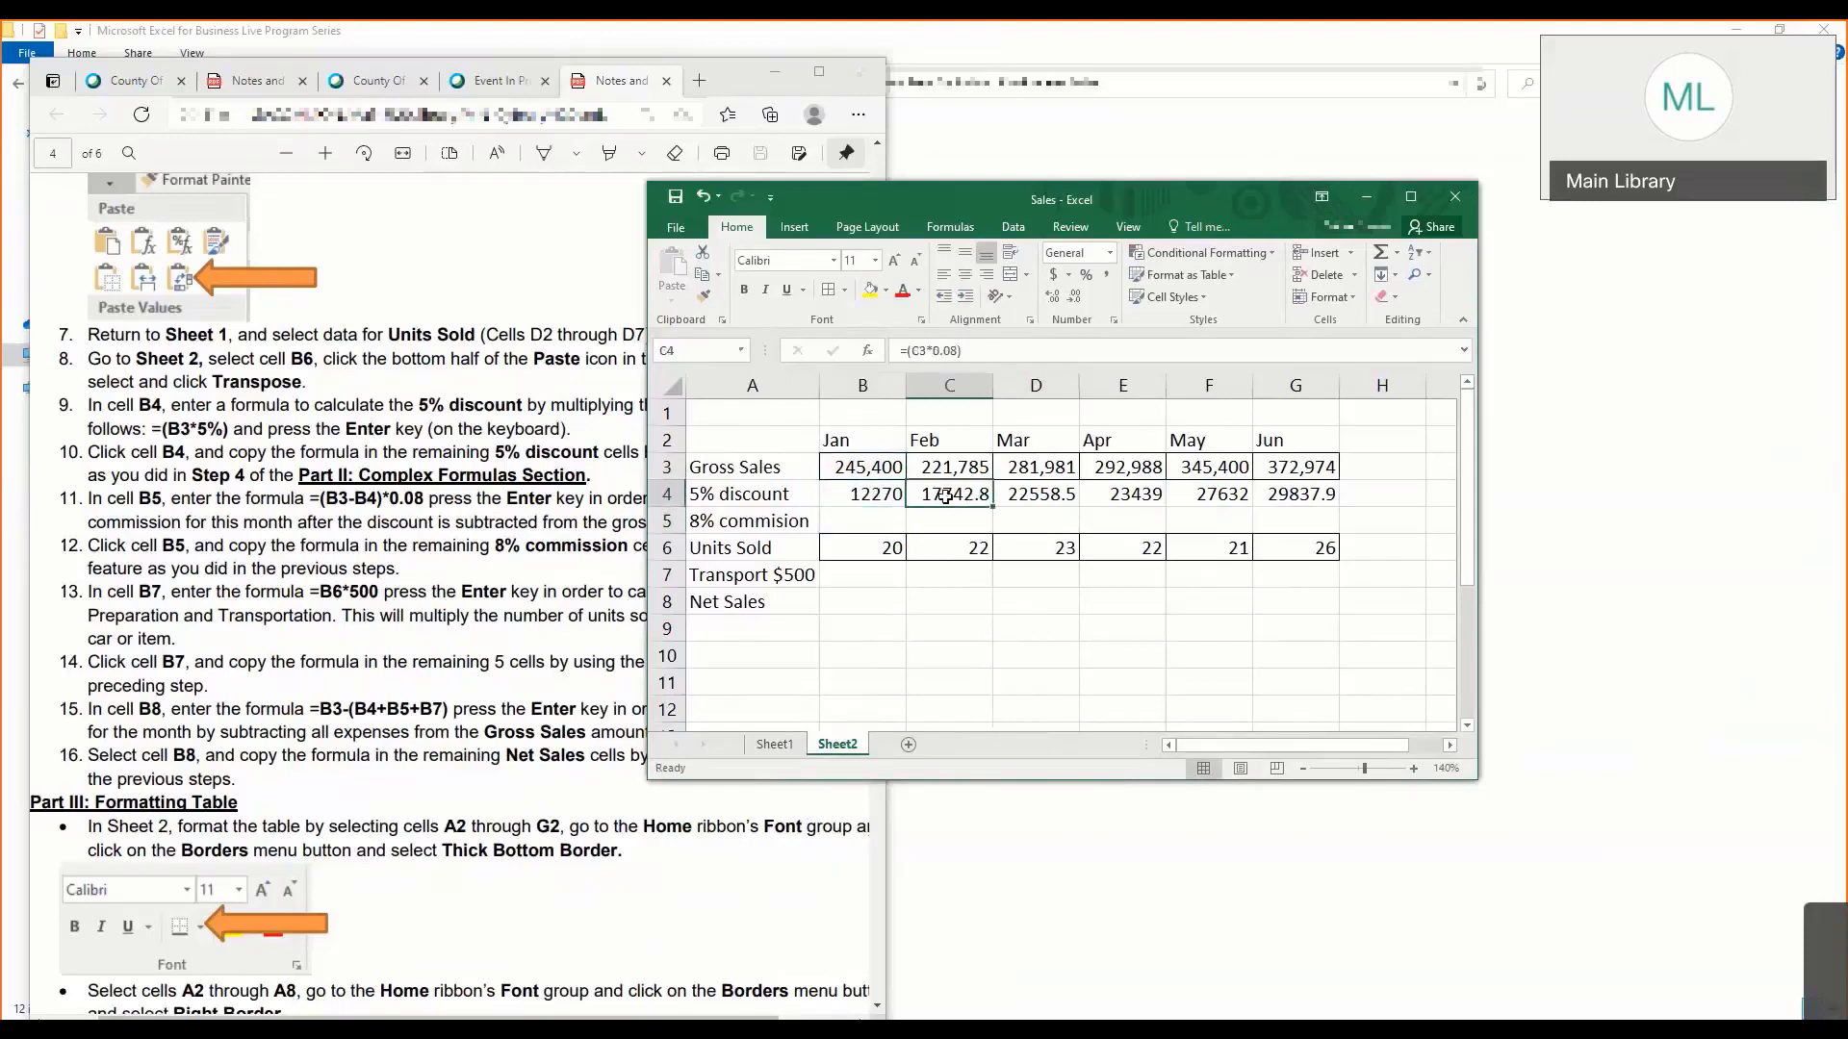
{"action": "left_click", "coordinate": [901, 497]}
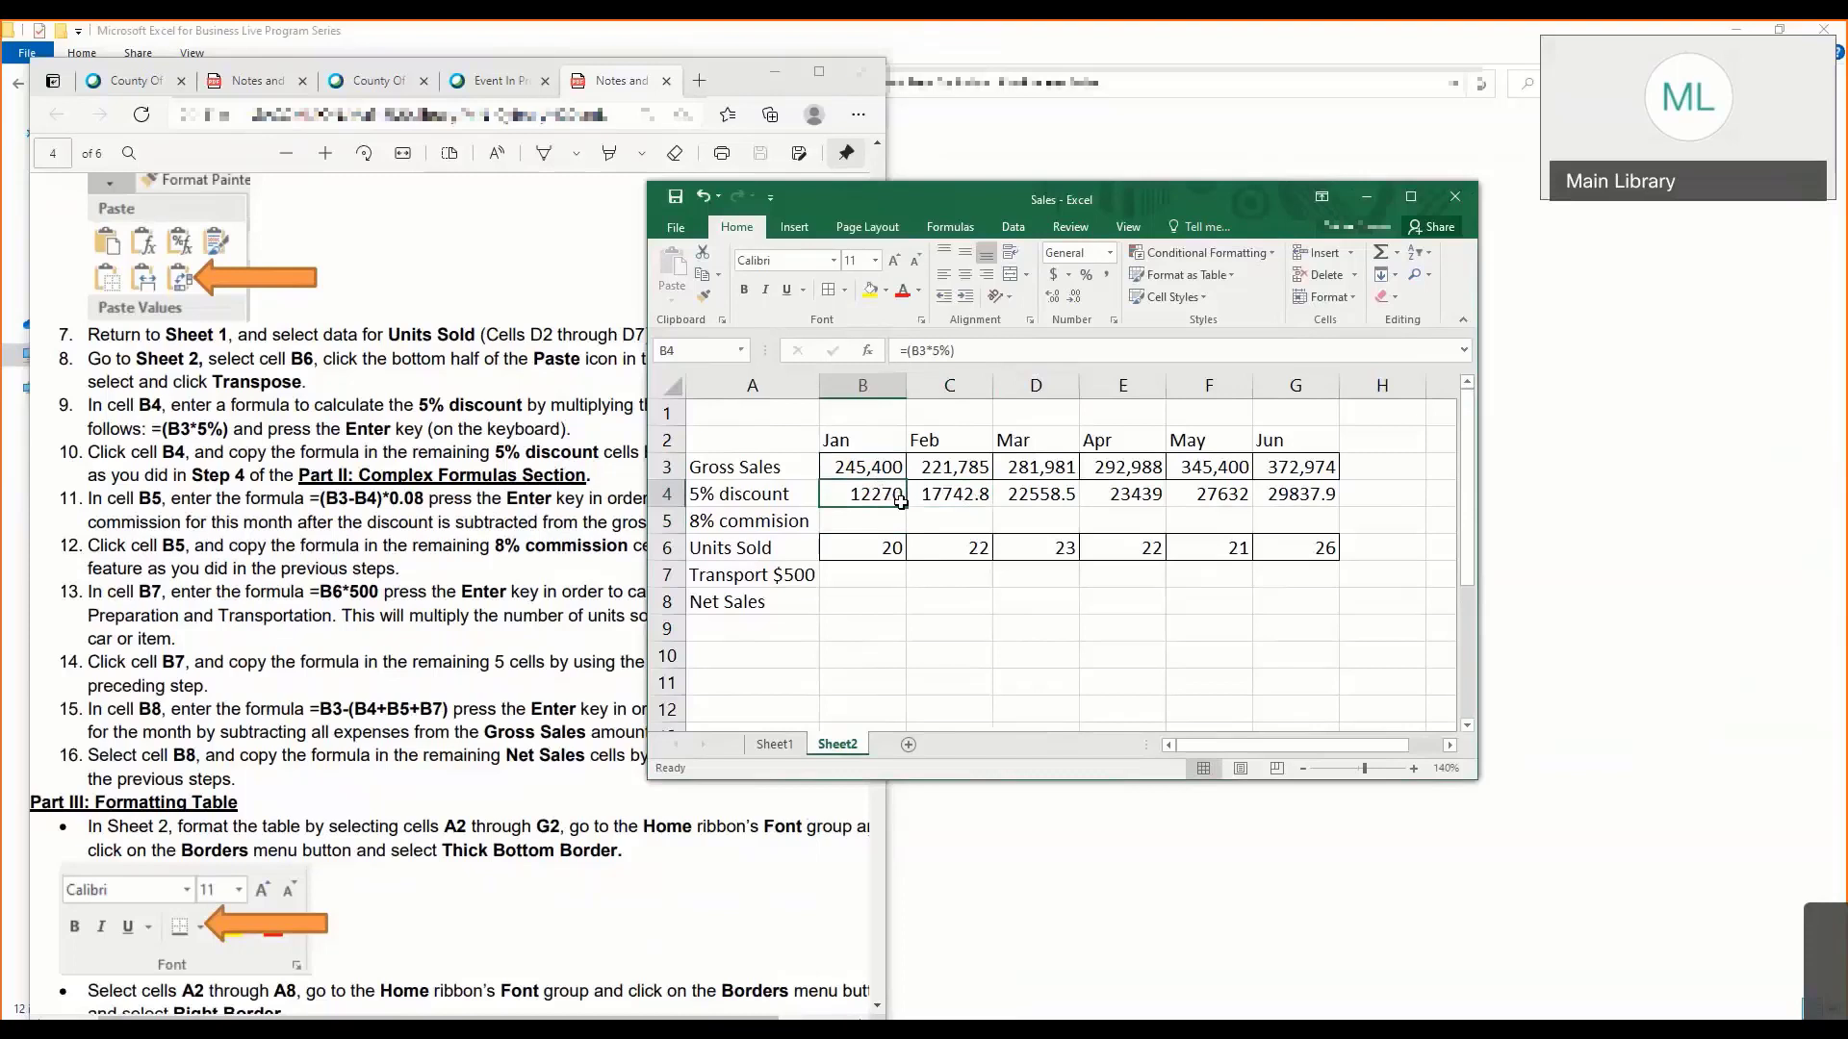
{"action": "left_click", "coordinate": [888, 517]}
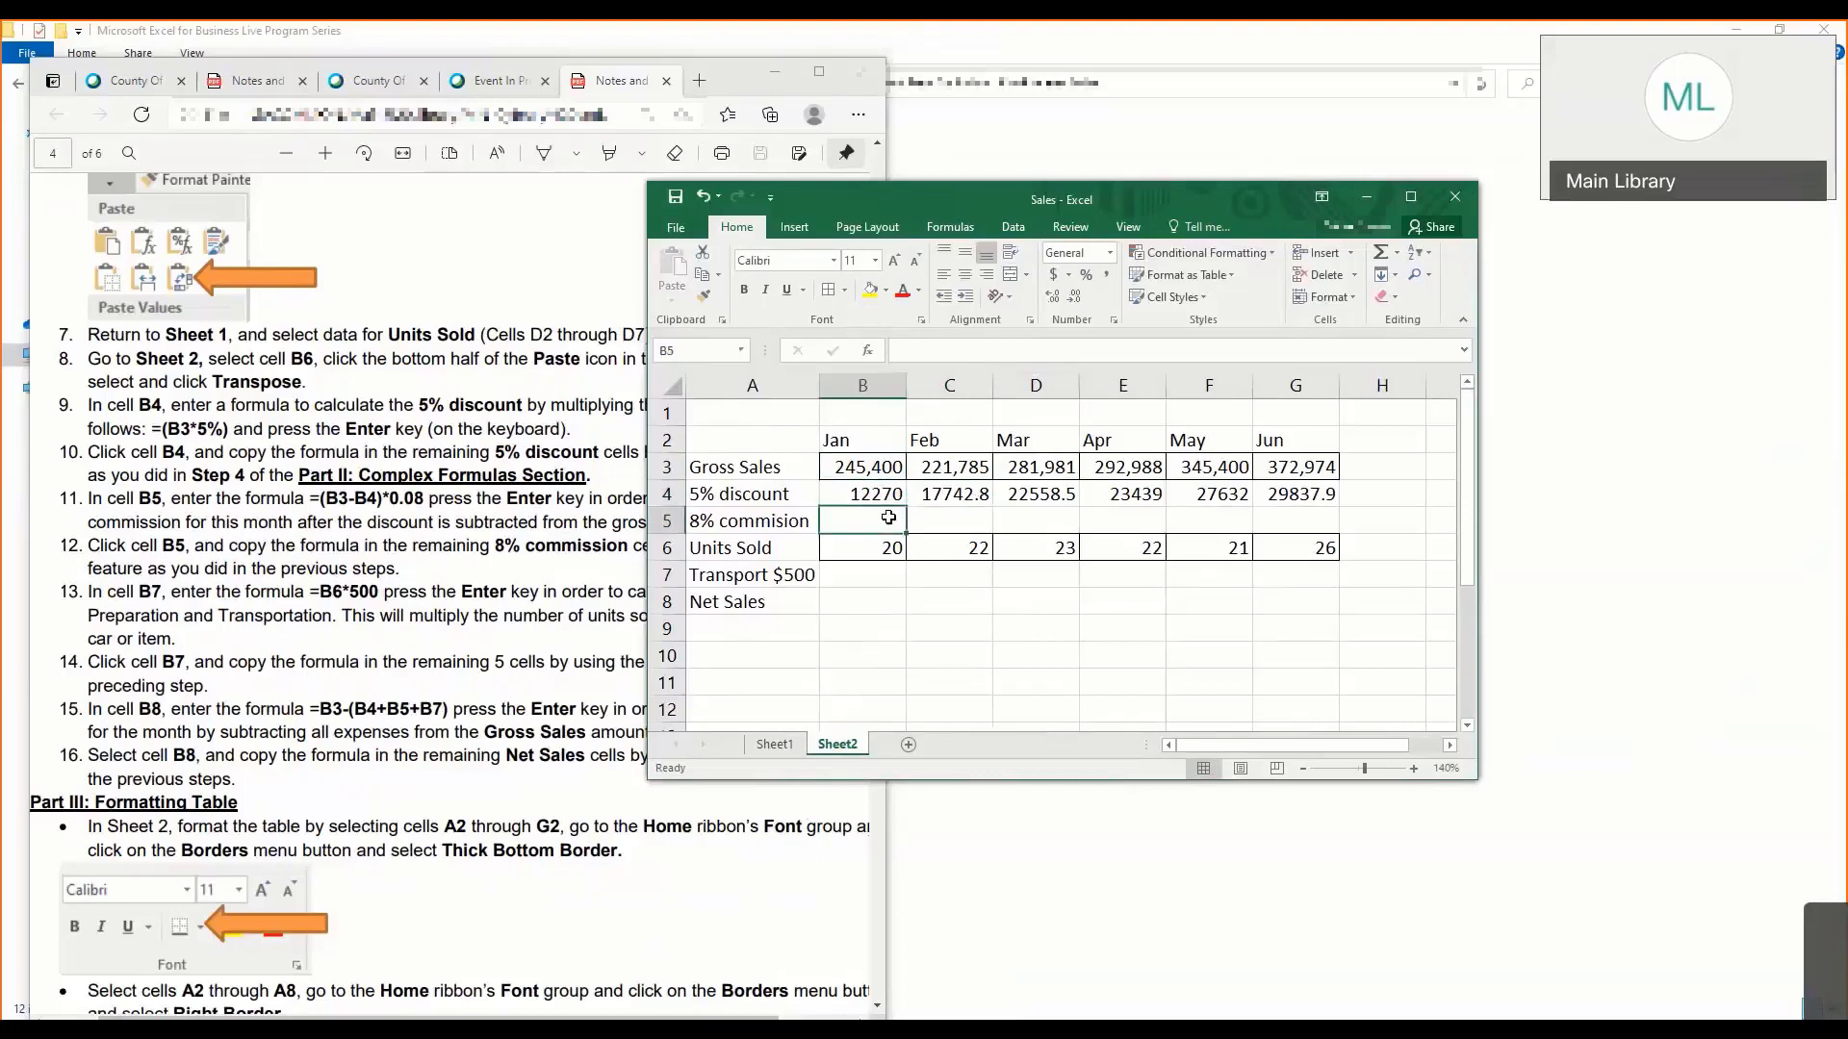
{"action": "left_click", "coordinate": [893, 501]}
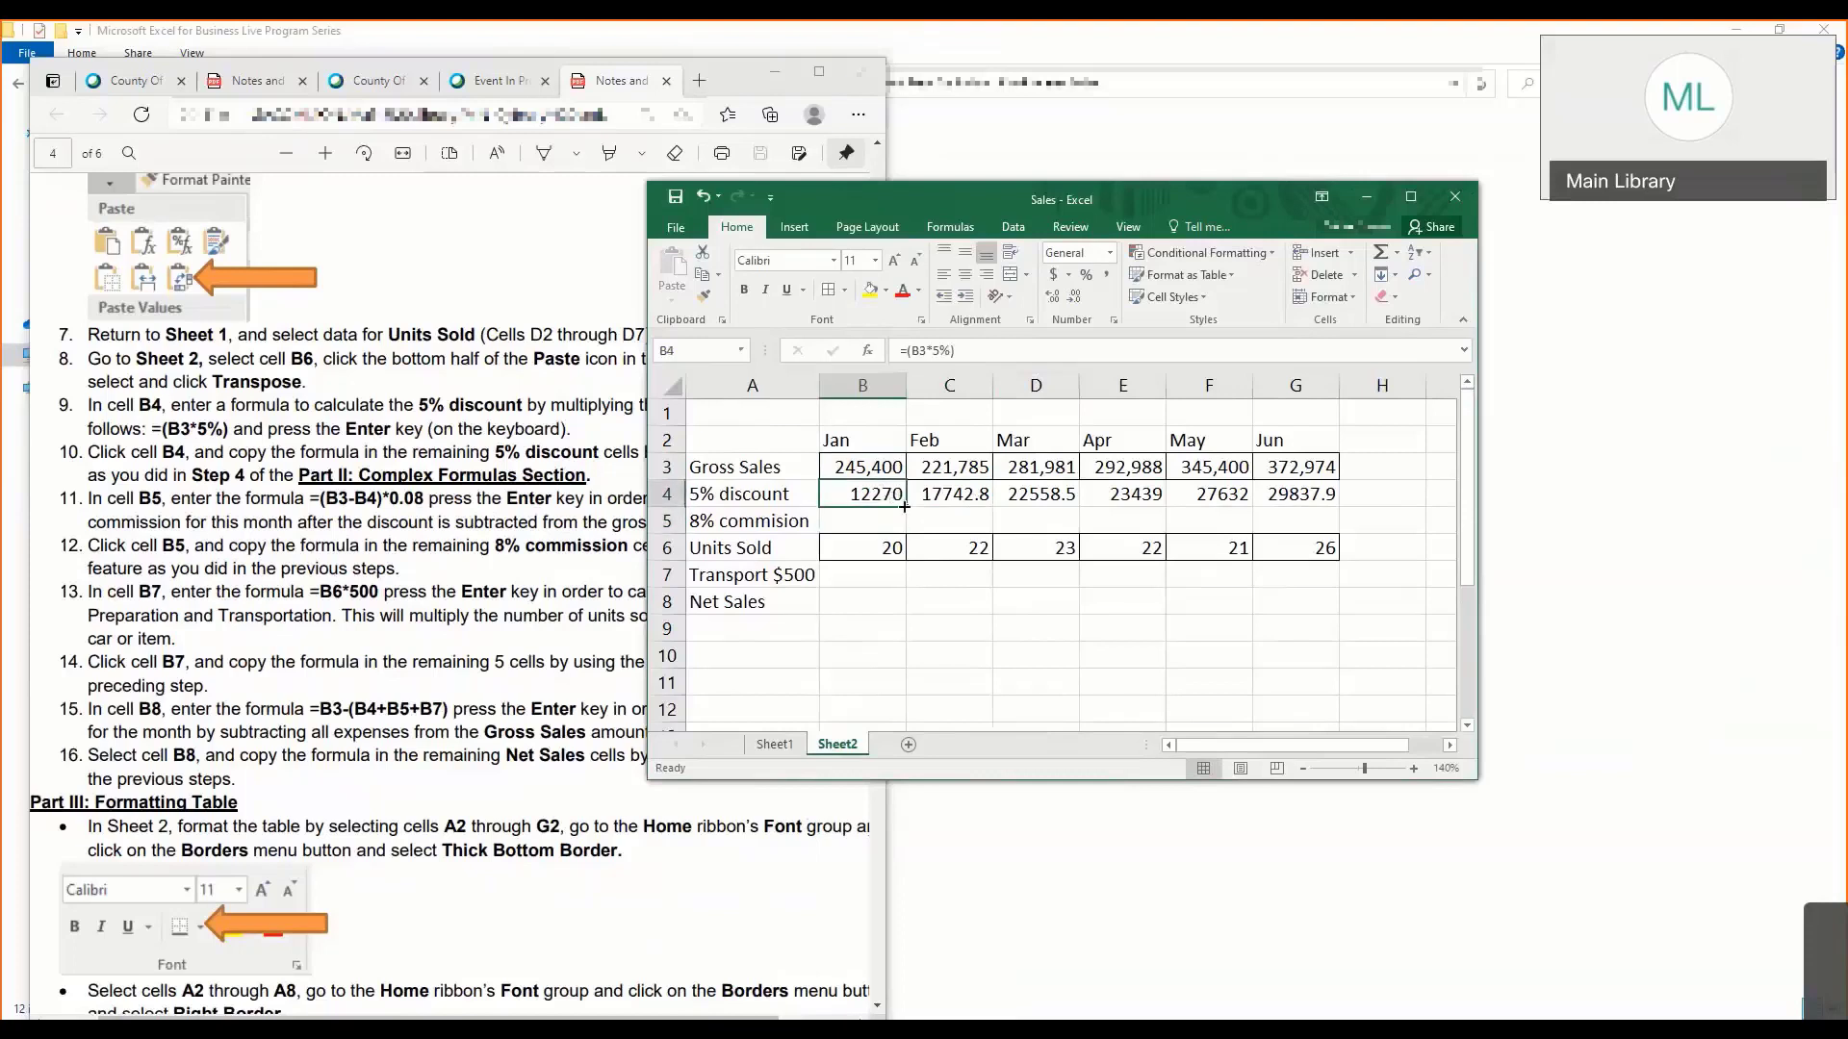
{"action": "left_click_drag", "start_coordinate": [953, 499], "coordinate": [1298, 503]}
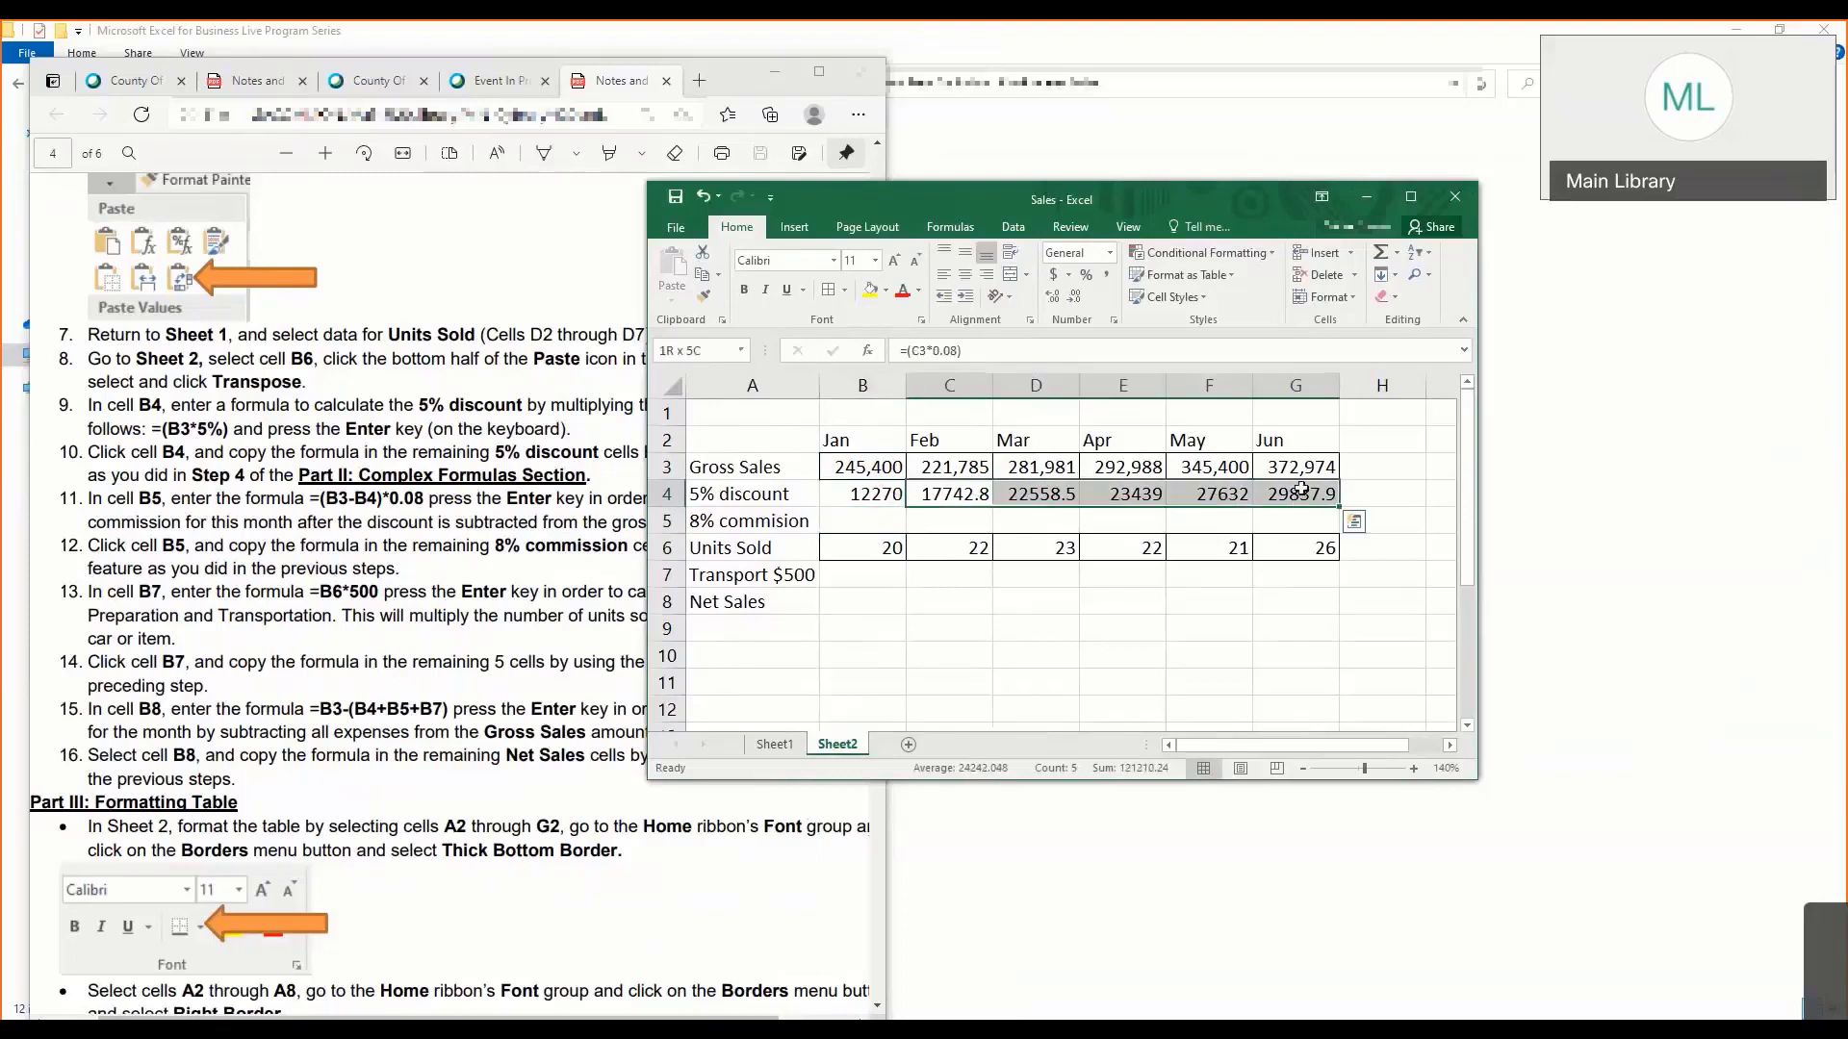
{"action": "key", "text": "Delete"}
- Autofill the B4 formula across the 5% discount row through G4 and display the fill options
{"action": "left_click", "coordinate": [878, 494]}
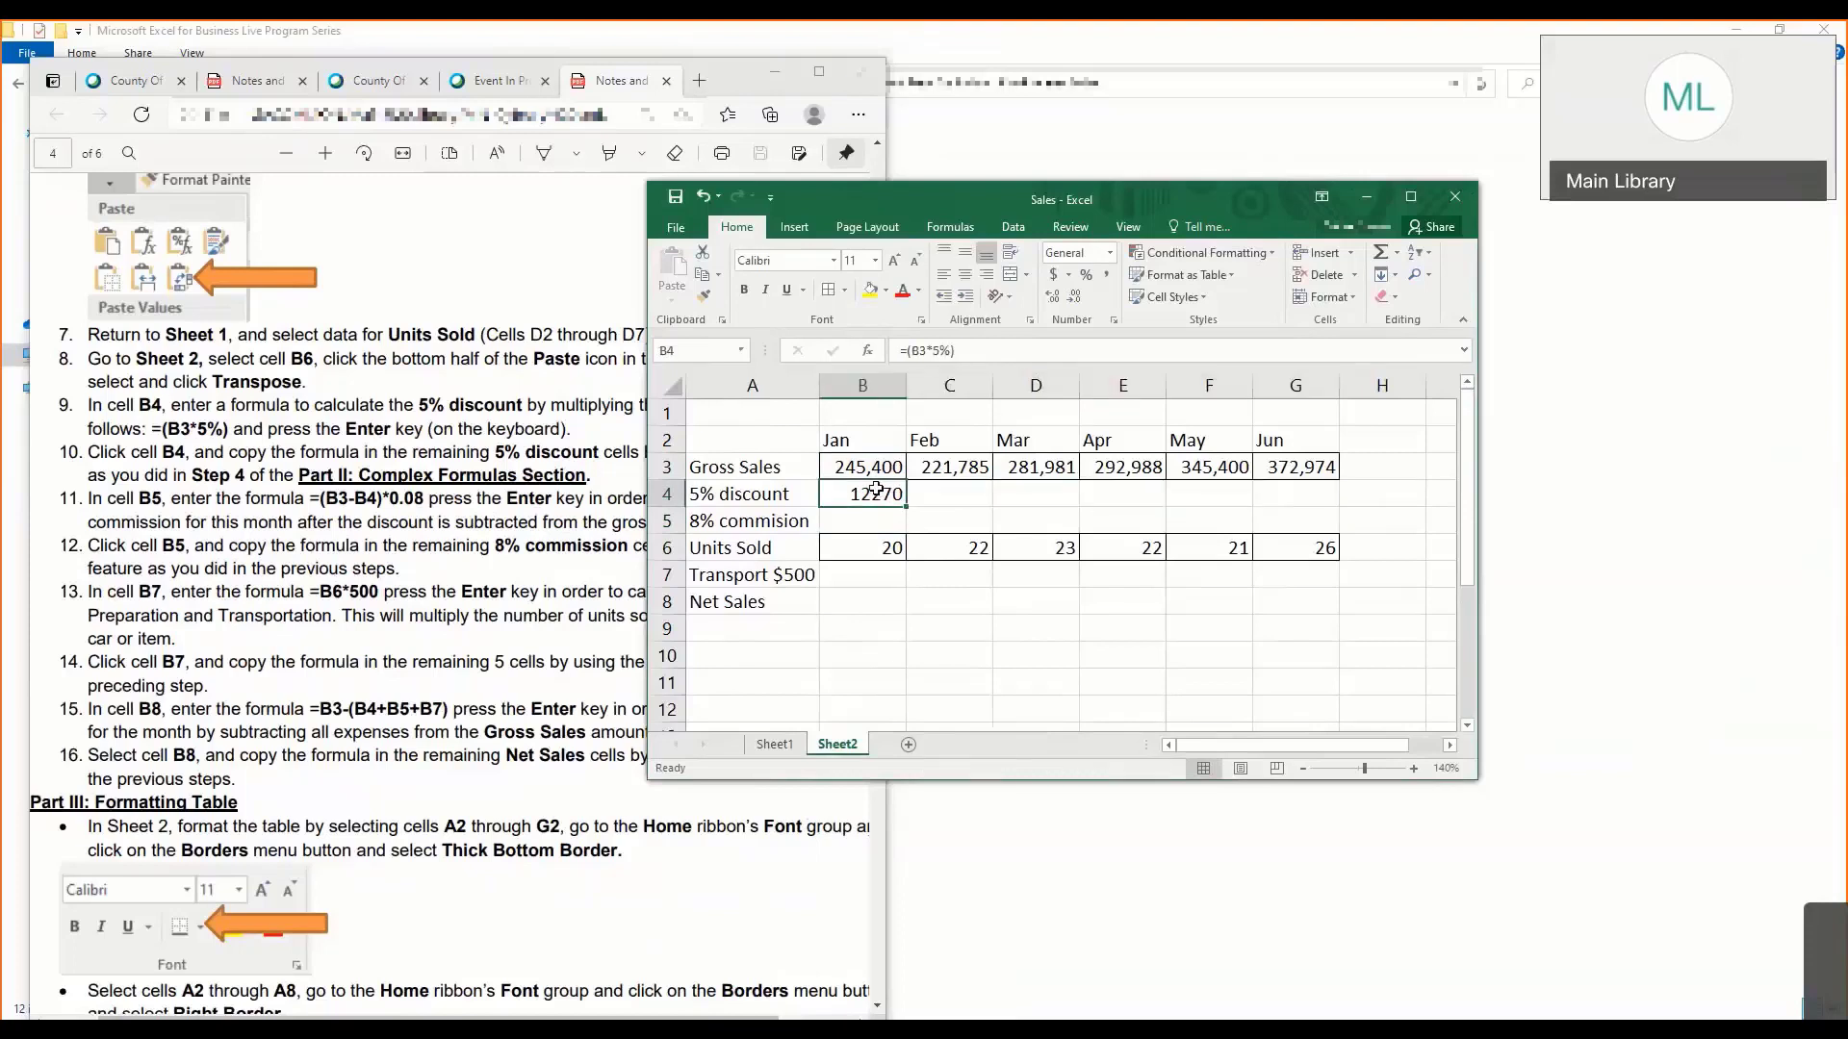
{"action": "left_click", "coordinate": [237, 444]}
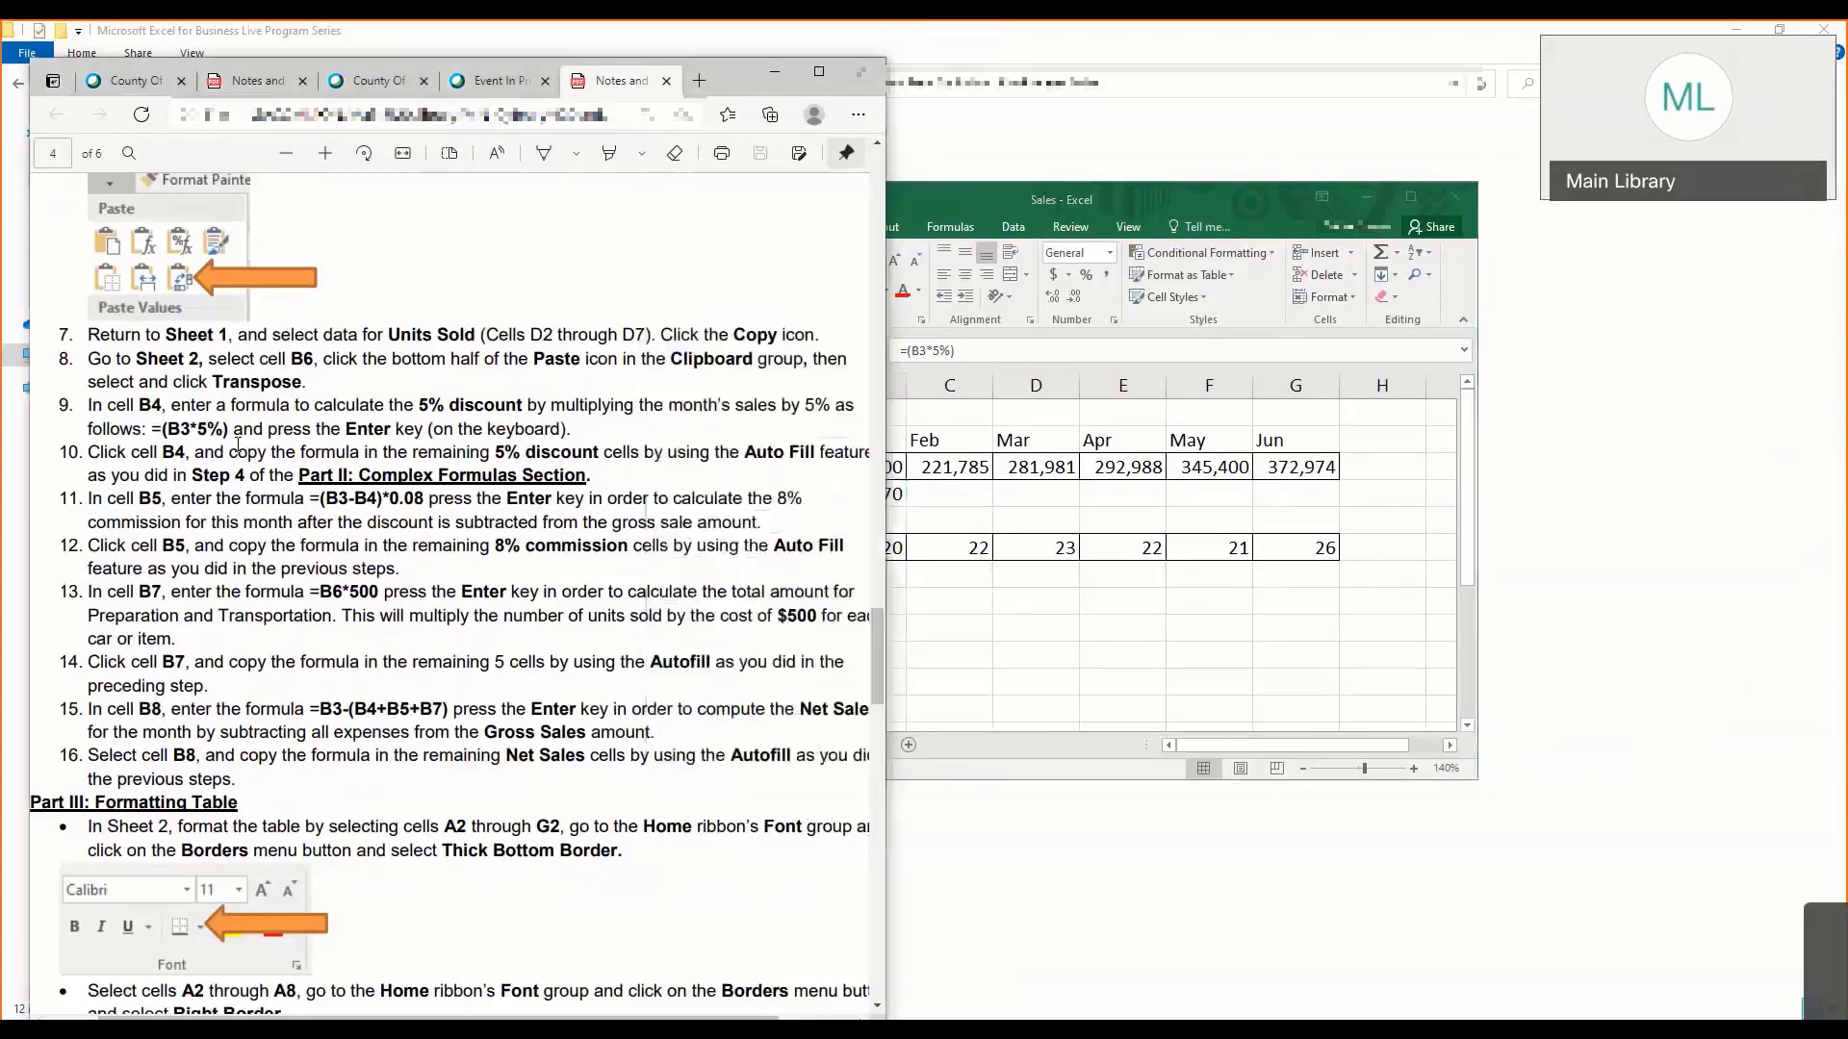
{"action": "left_click", "coordinate": [929, 523]}
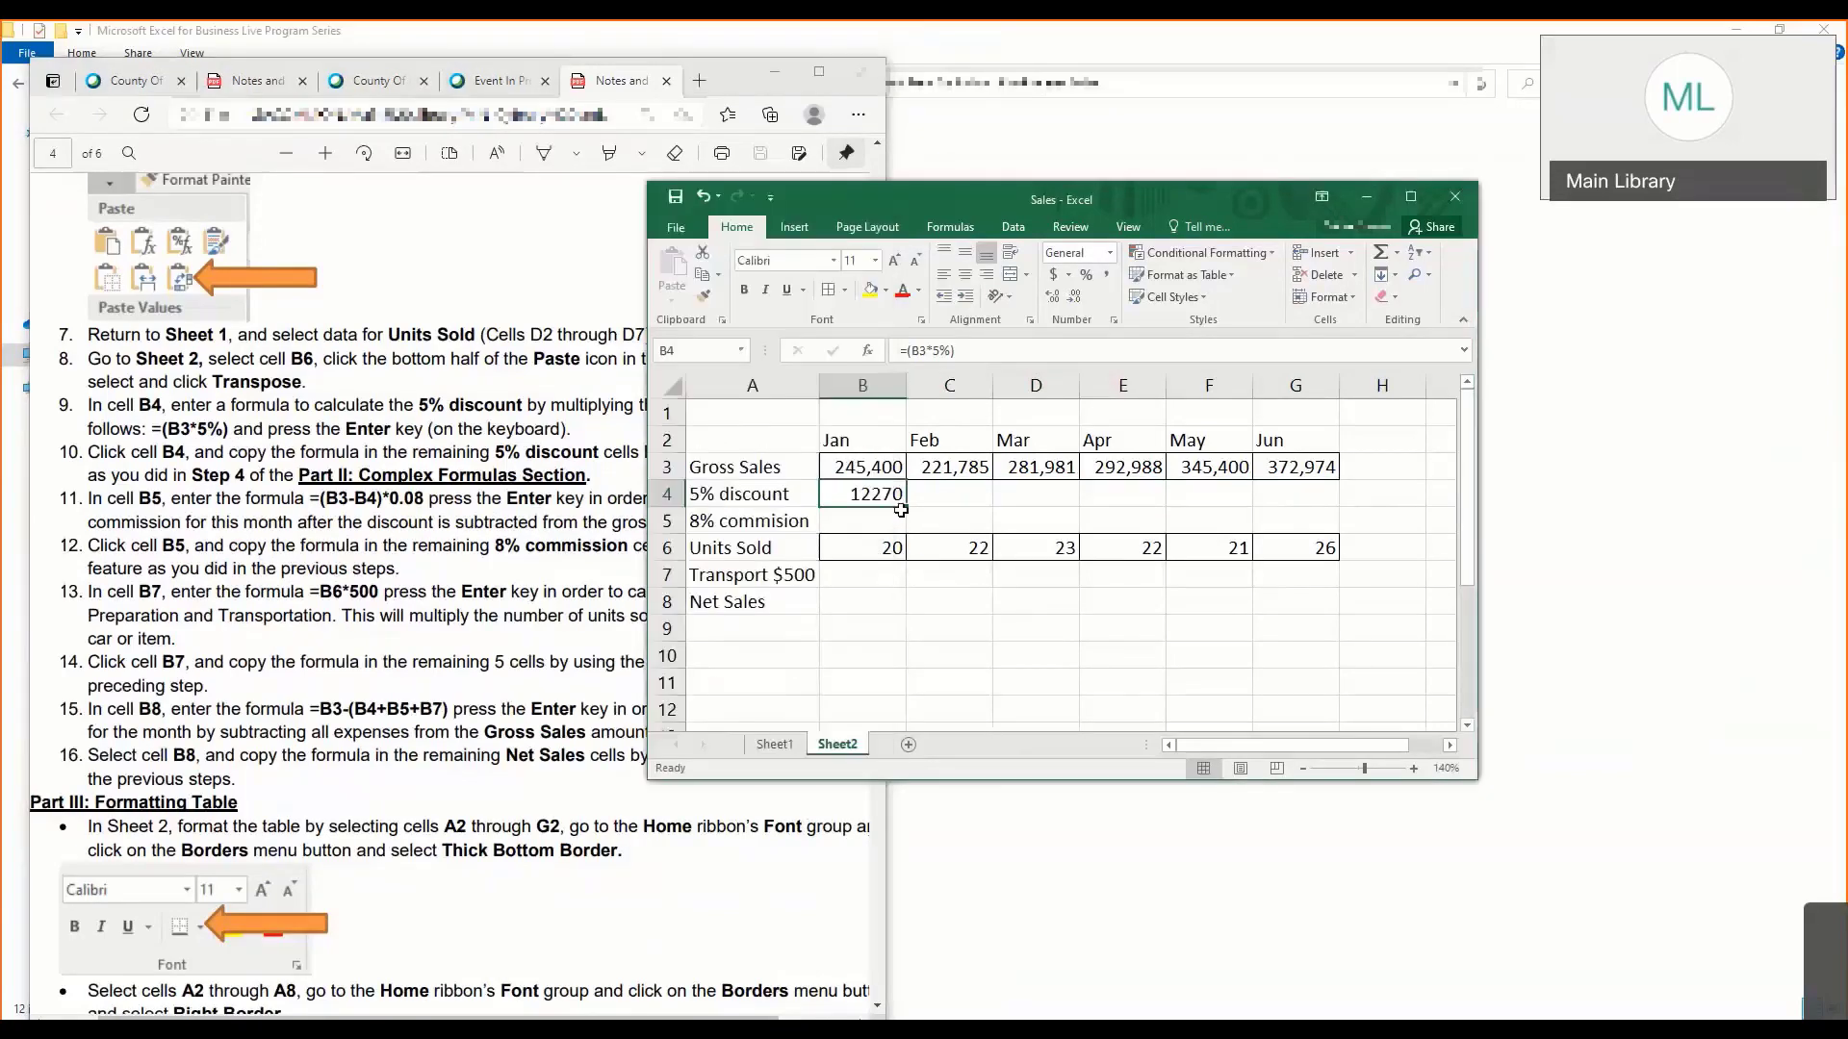
{"action": "left_click", "coordinate": [670, 494]}
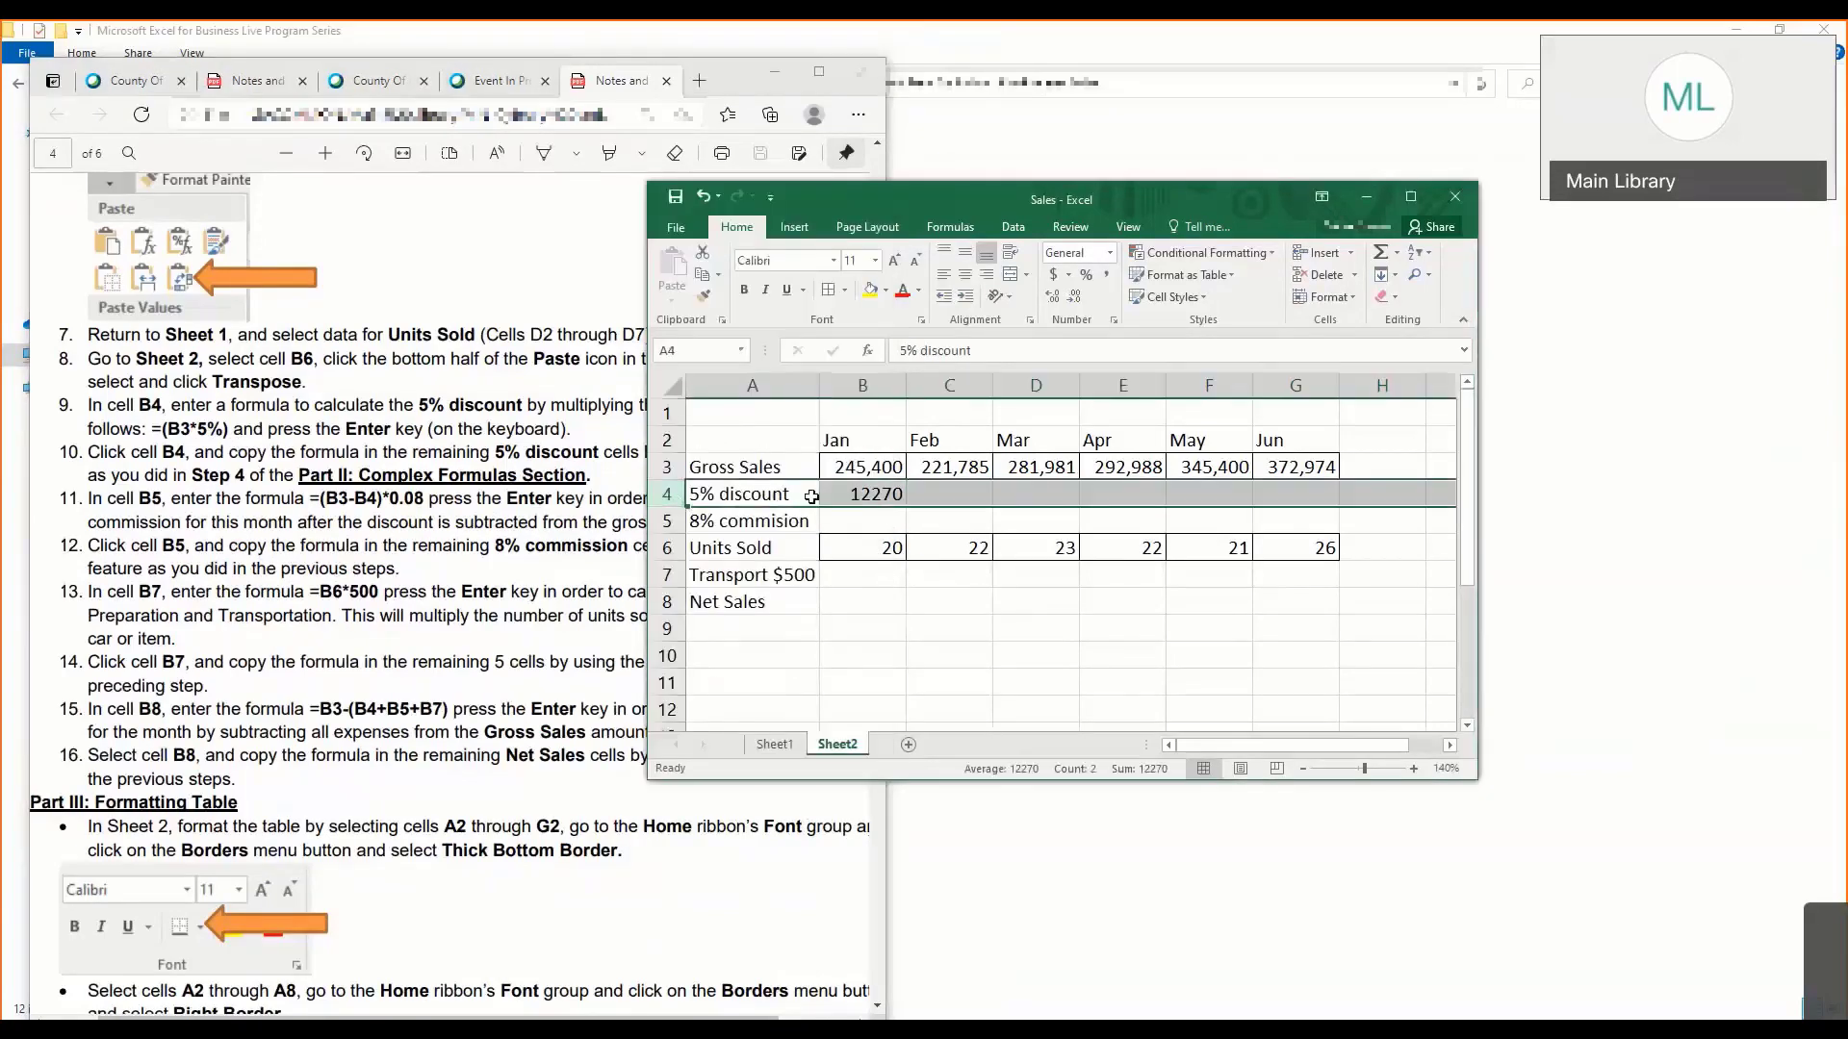
{"action": "left_click", "coordinate": [872, 496]}
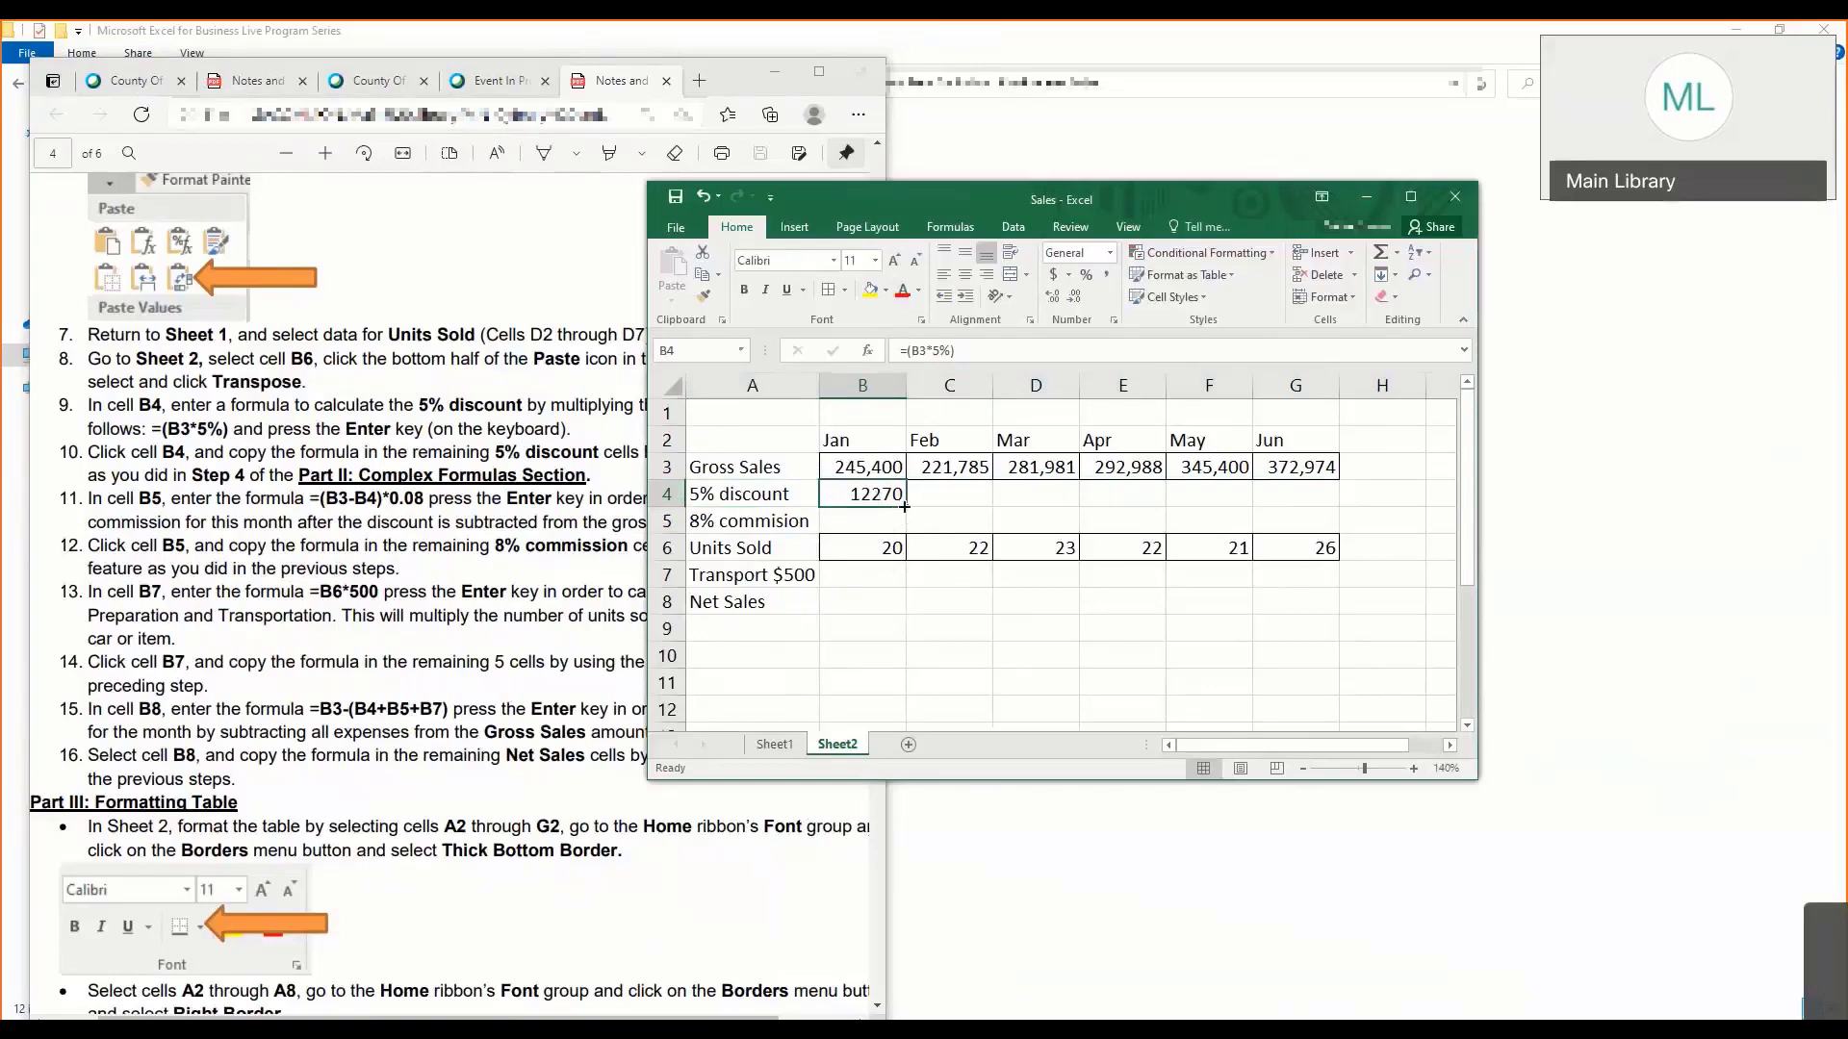
{"action": "left_click_drag", "start_coordinate": [906, 507], "coordinate": [1309, 496]}
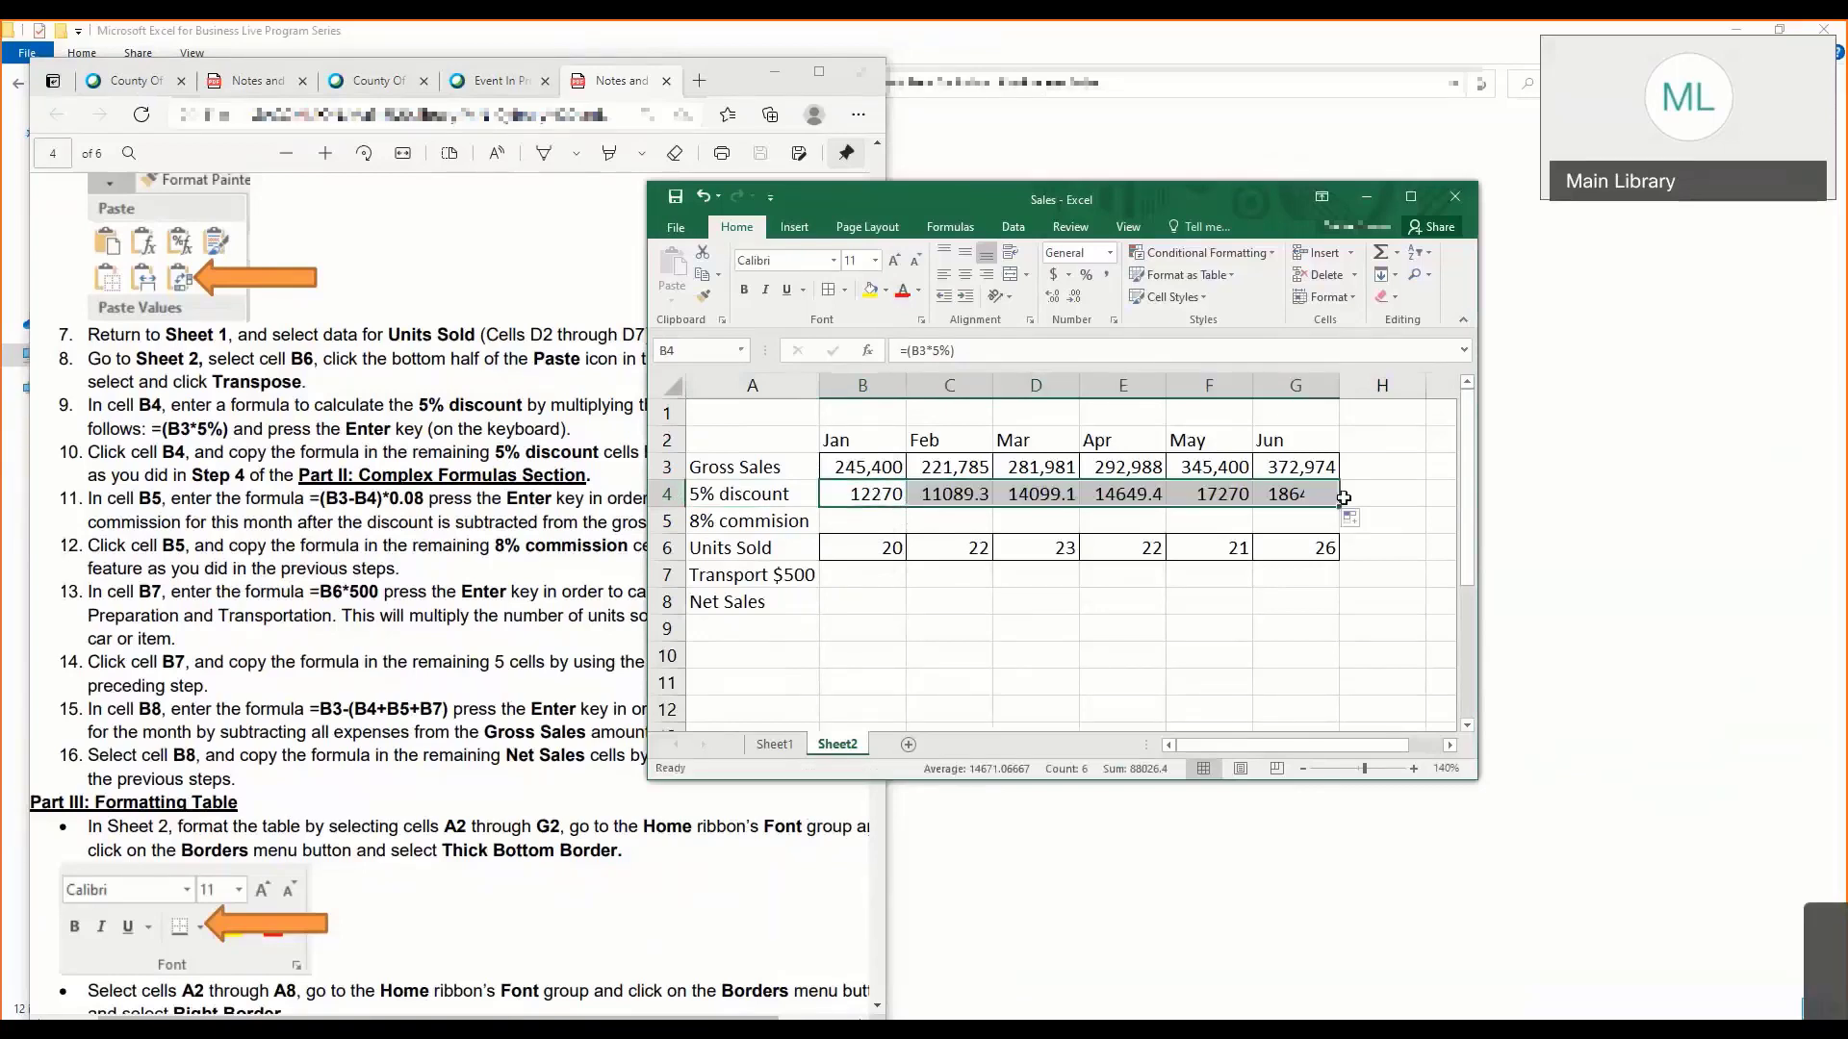
{"action": "left_click", "coordinate": [1357, 519]}
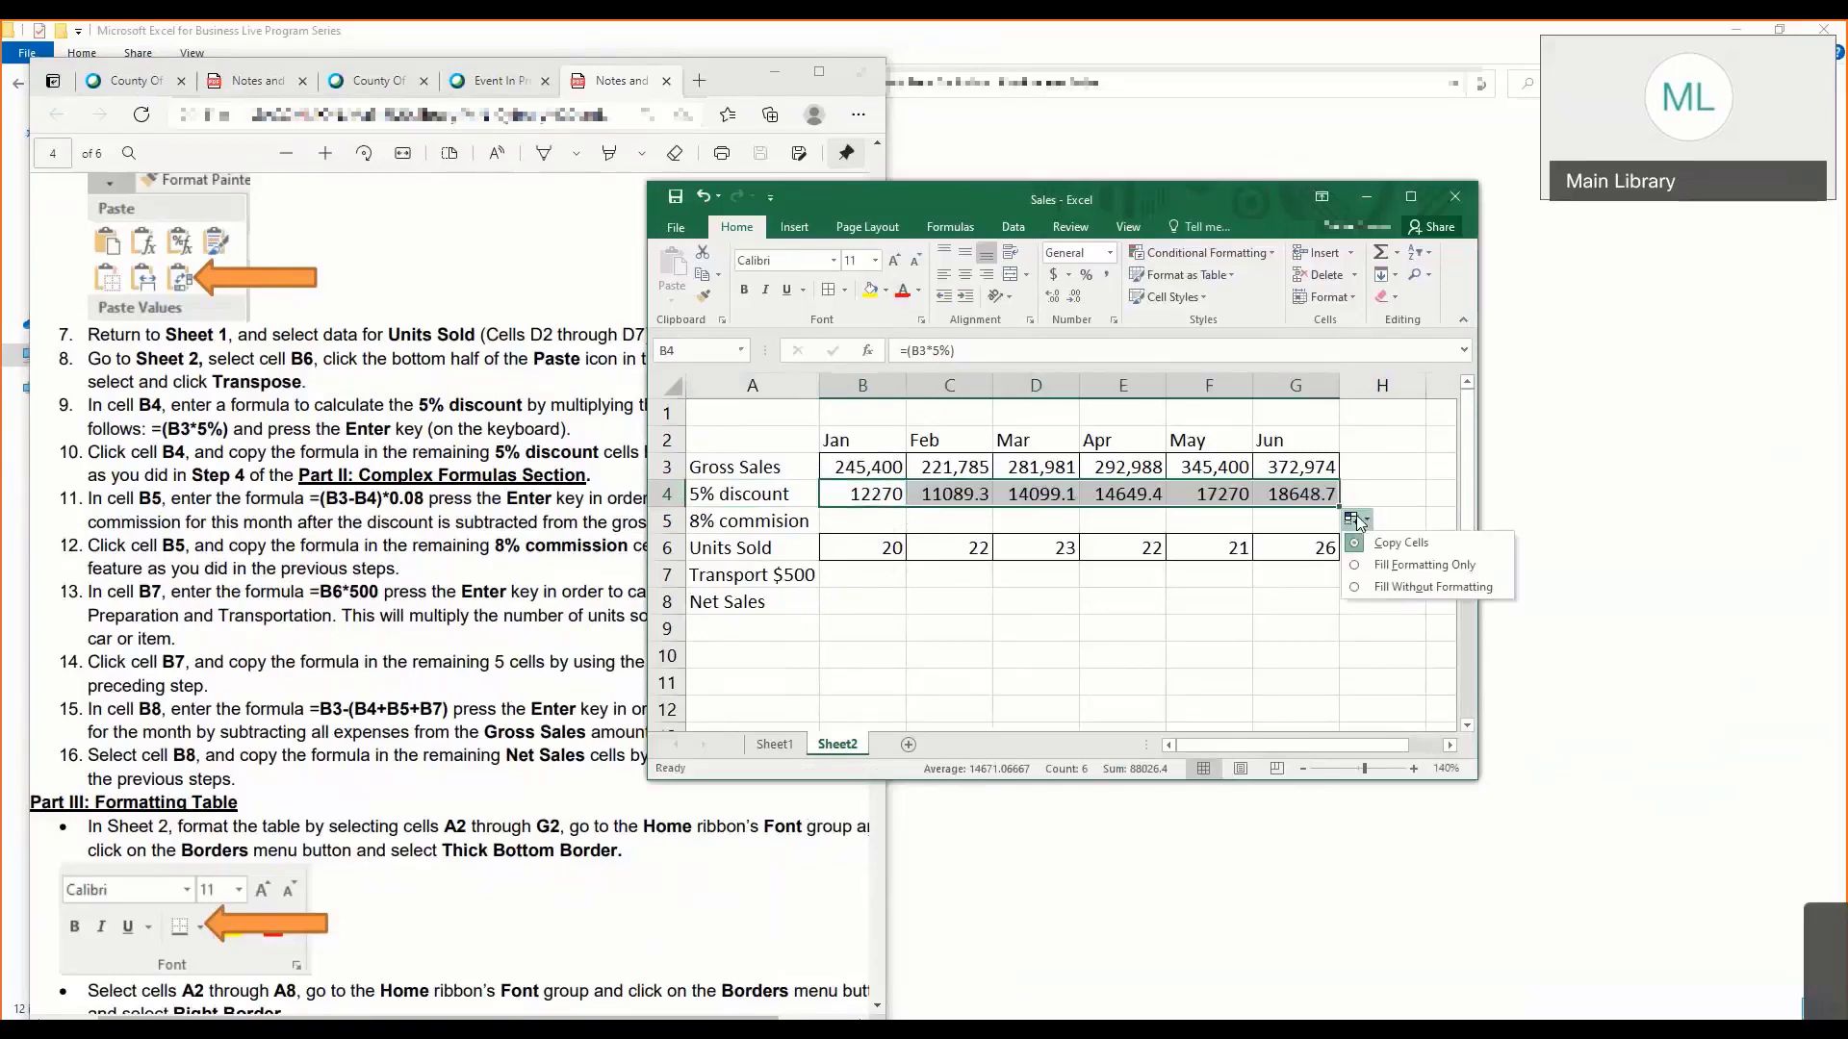
- Review the autofilled discount formulas in C4 through G4, and undo the autofill
{"action": "left_click", "coordinate": [1318, 500]}
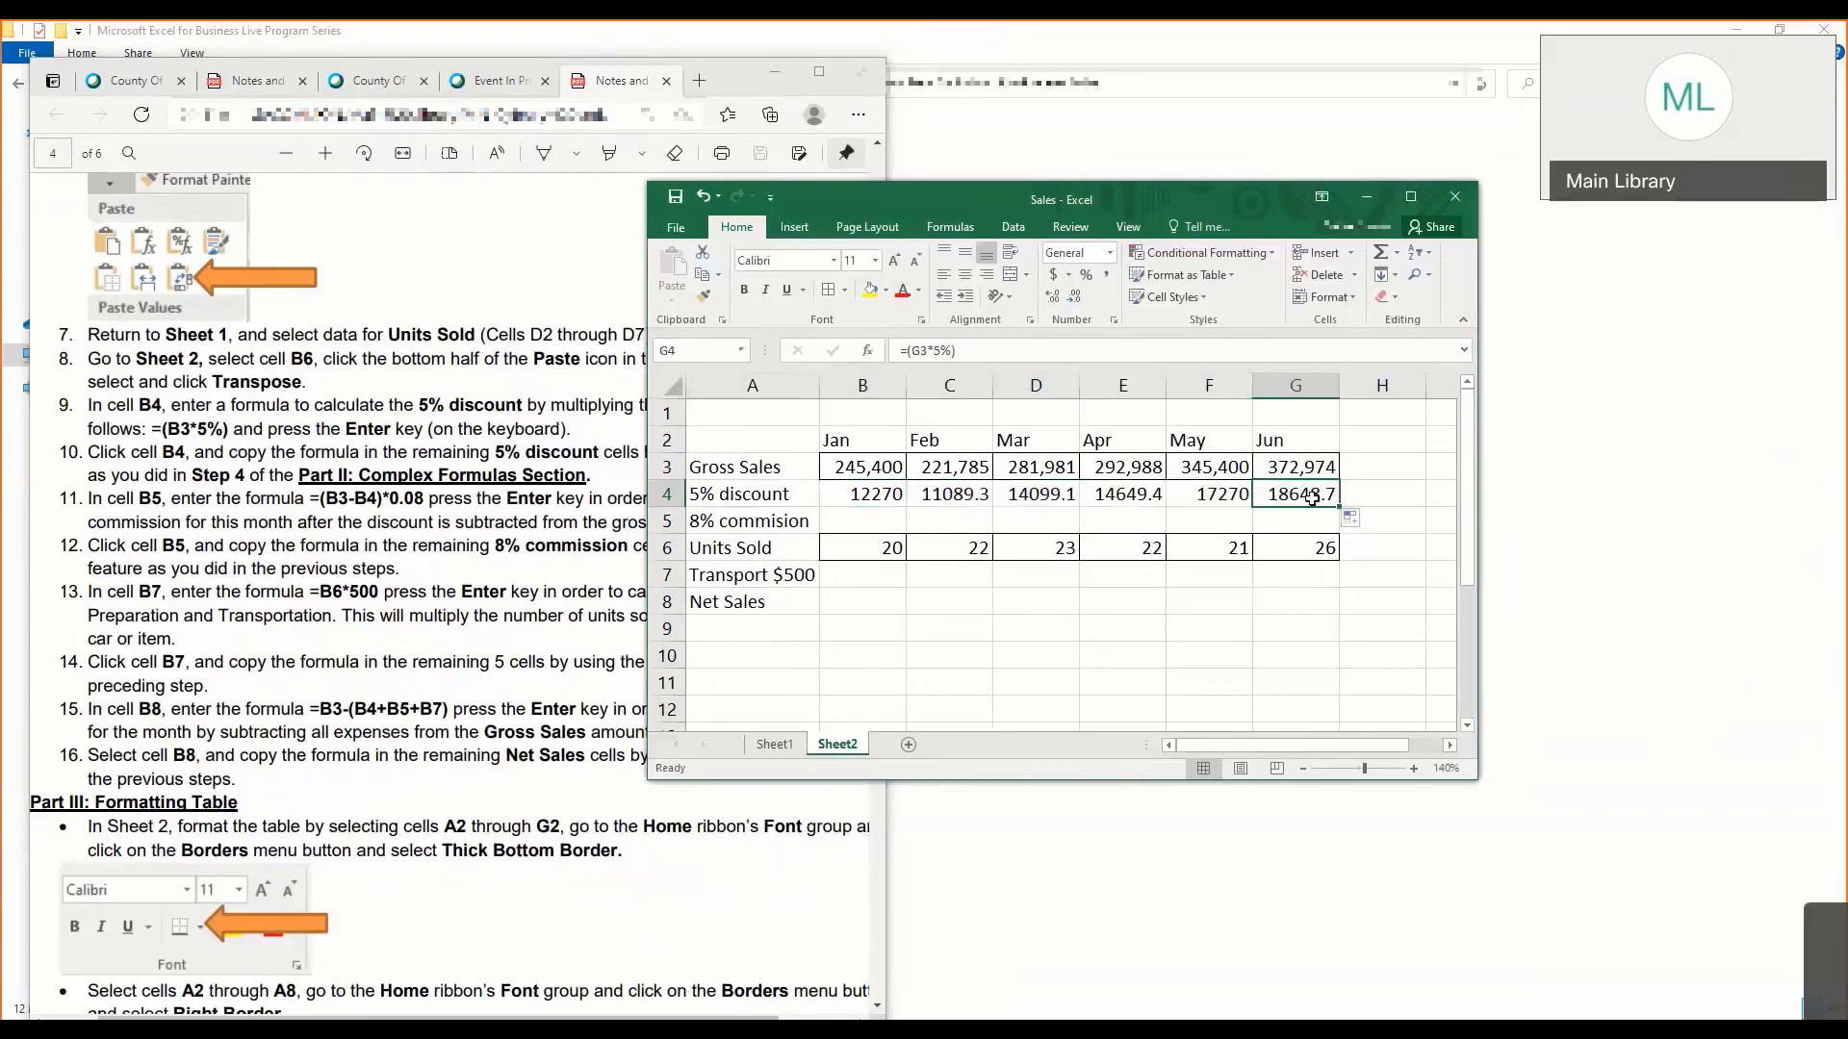
{"action": "left_click", "coordinate": [935, 488]}
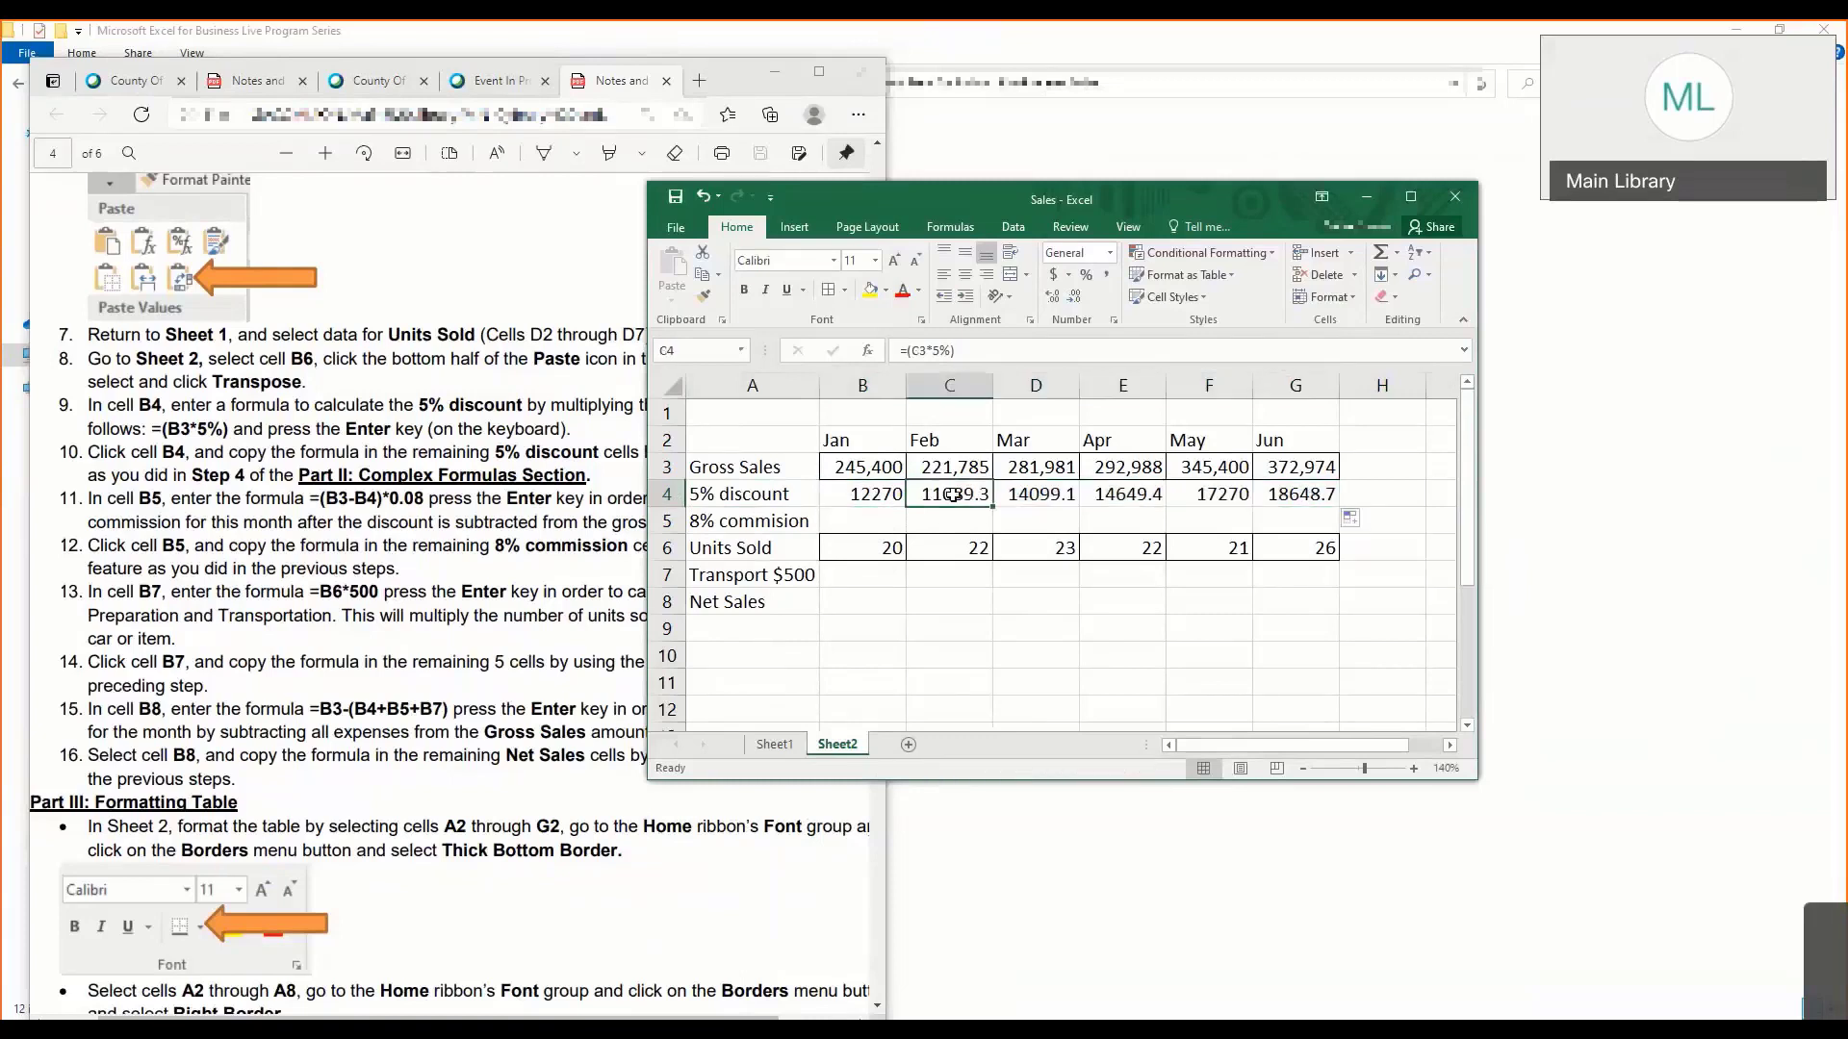
{"action": "left_click", "coordinate": [1028, 501]}
{"action": "left_click", "coordinate": [1110, 493]}
{"action": "left_click", "coordinate": [1203, 493]}
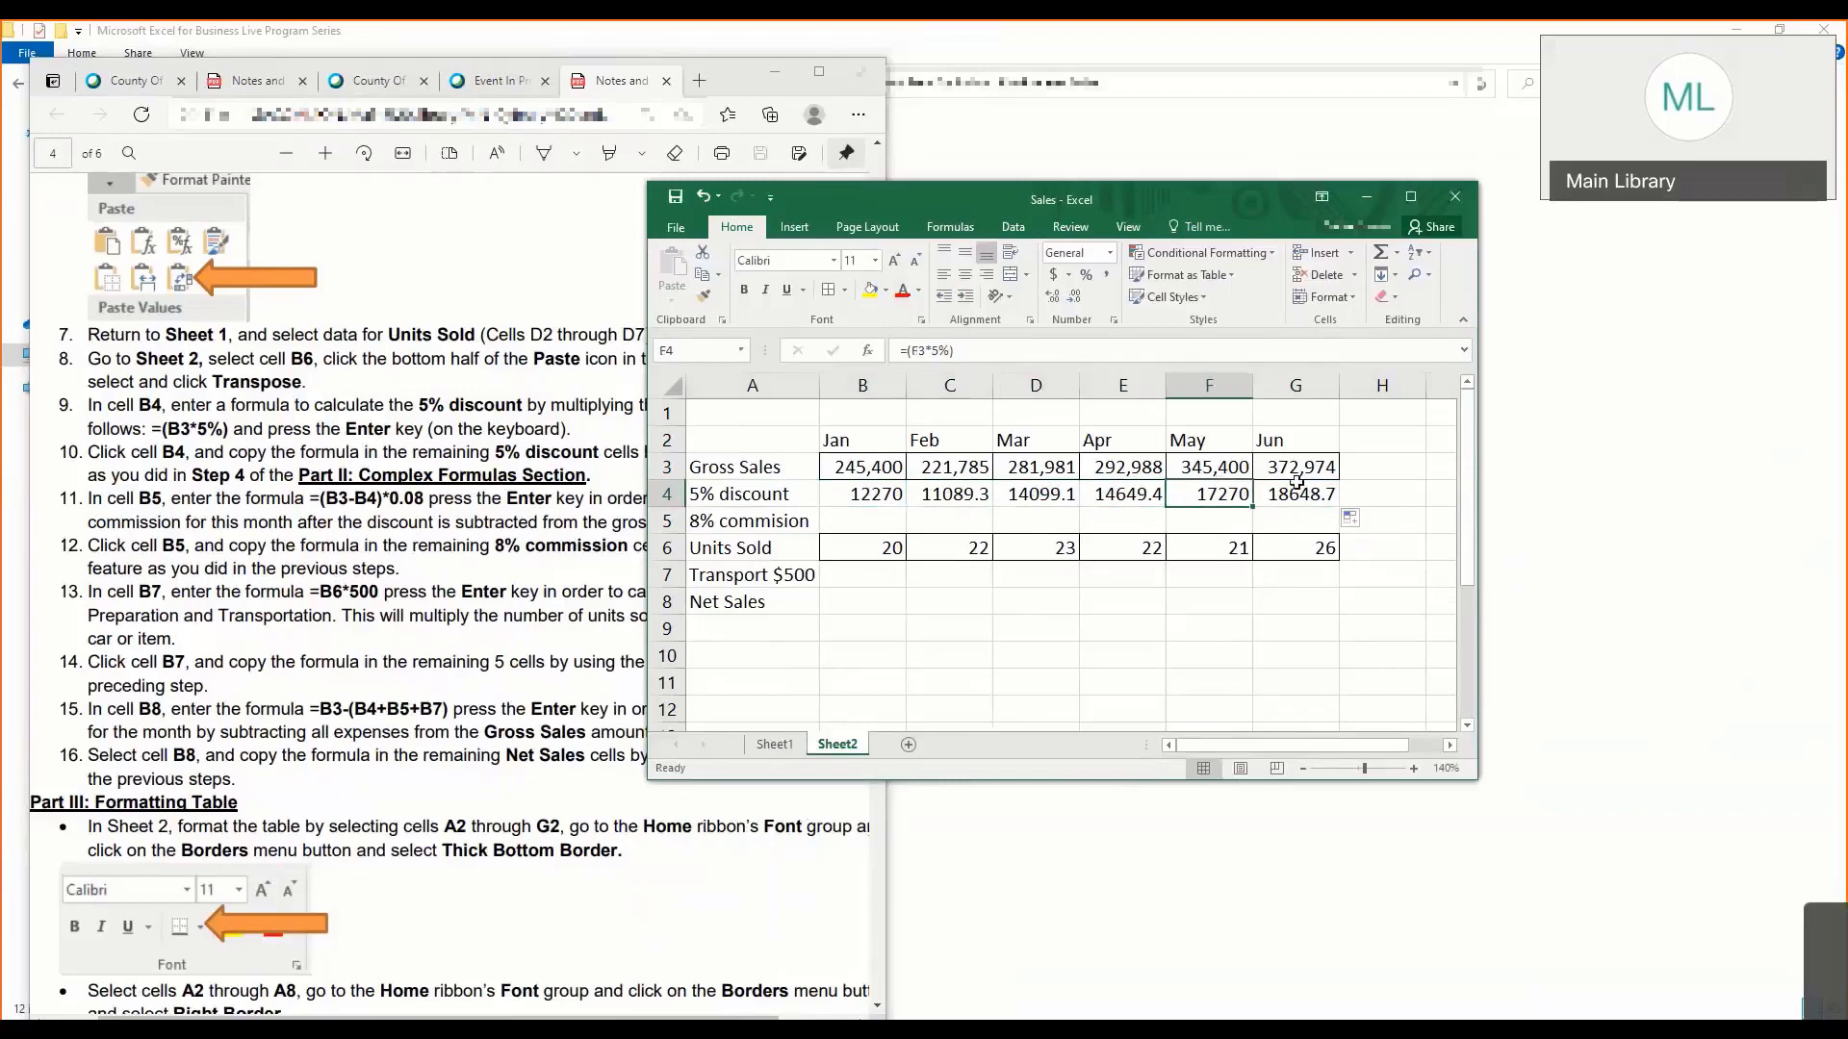
{"action": "left_click", "coordinate": [1297, 492]}
{"action": "left_click", "coordinate": [1209, 493]}
{"action": "left_click", "coordinate": [973, 492]}
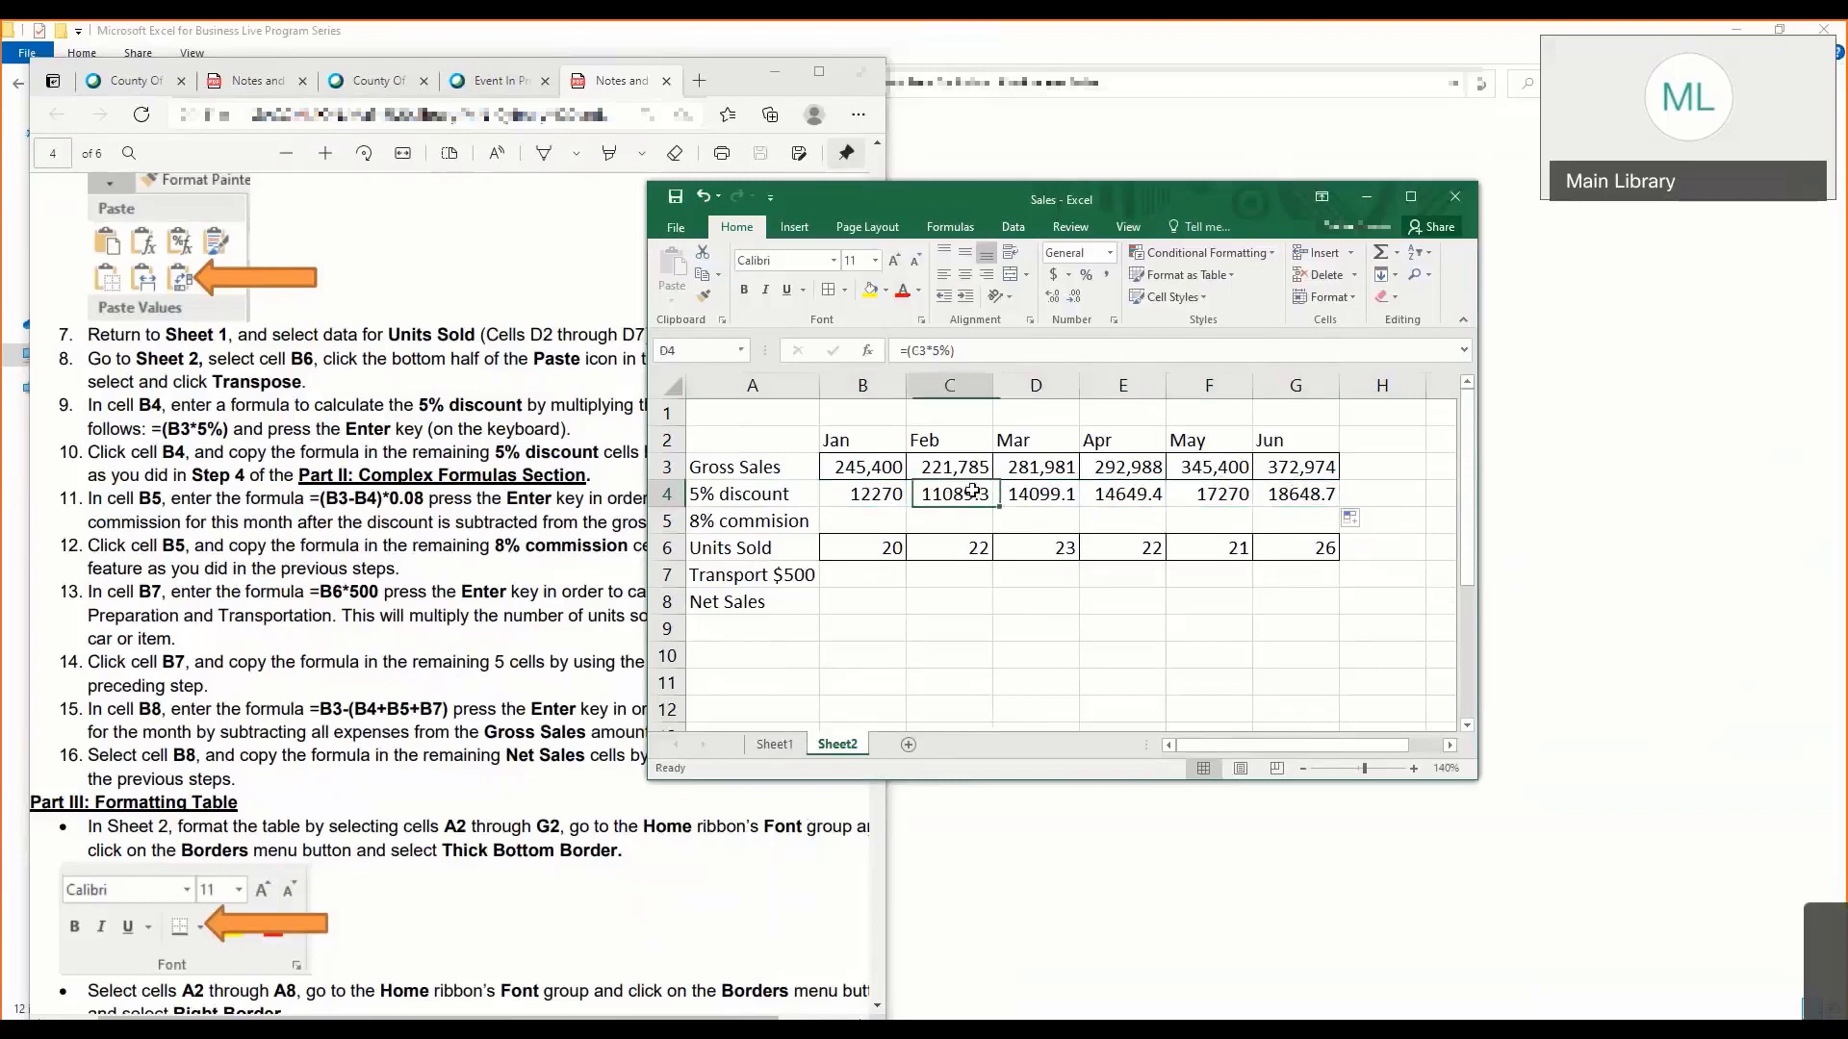
{"action": "left_click_drag", "start_coordinate": [1299, 493], "coordinate": [988, 491]}
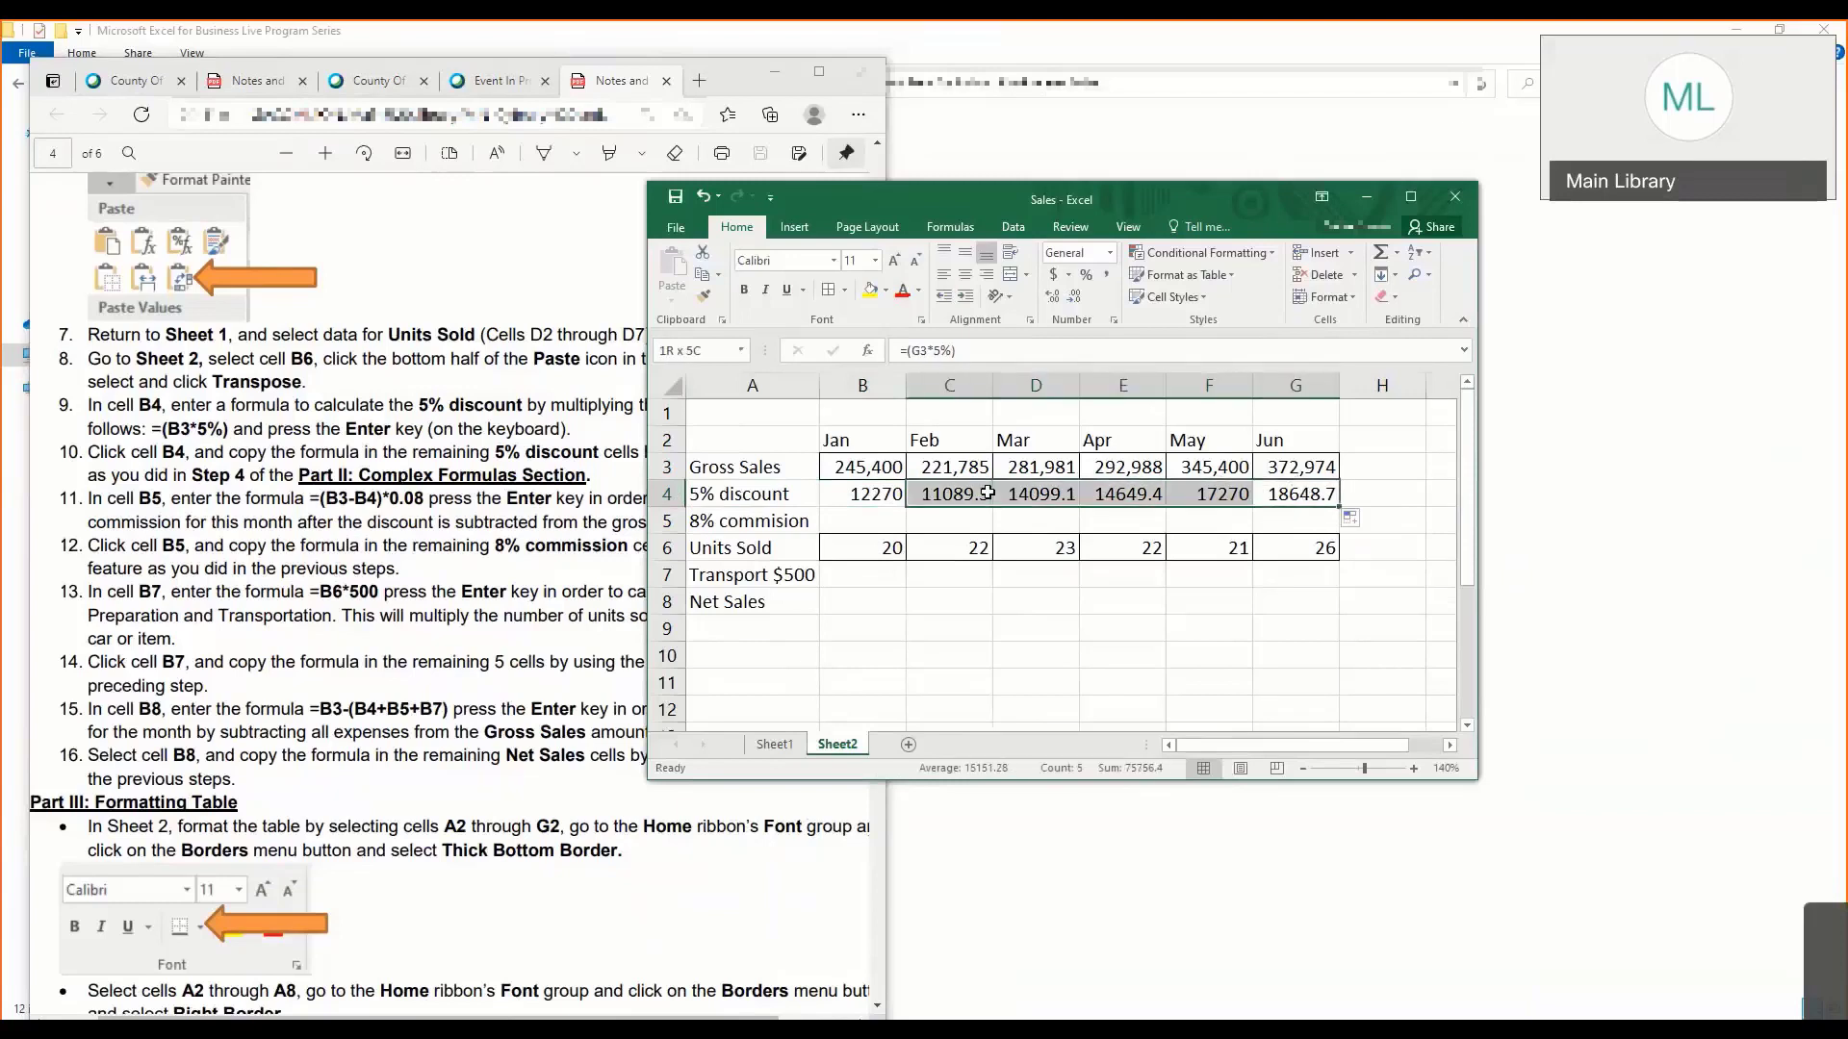
{"action": "key", "text": "ctrl+z"}
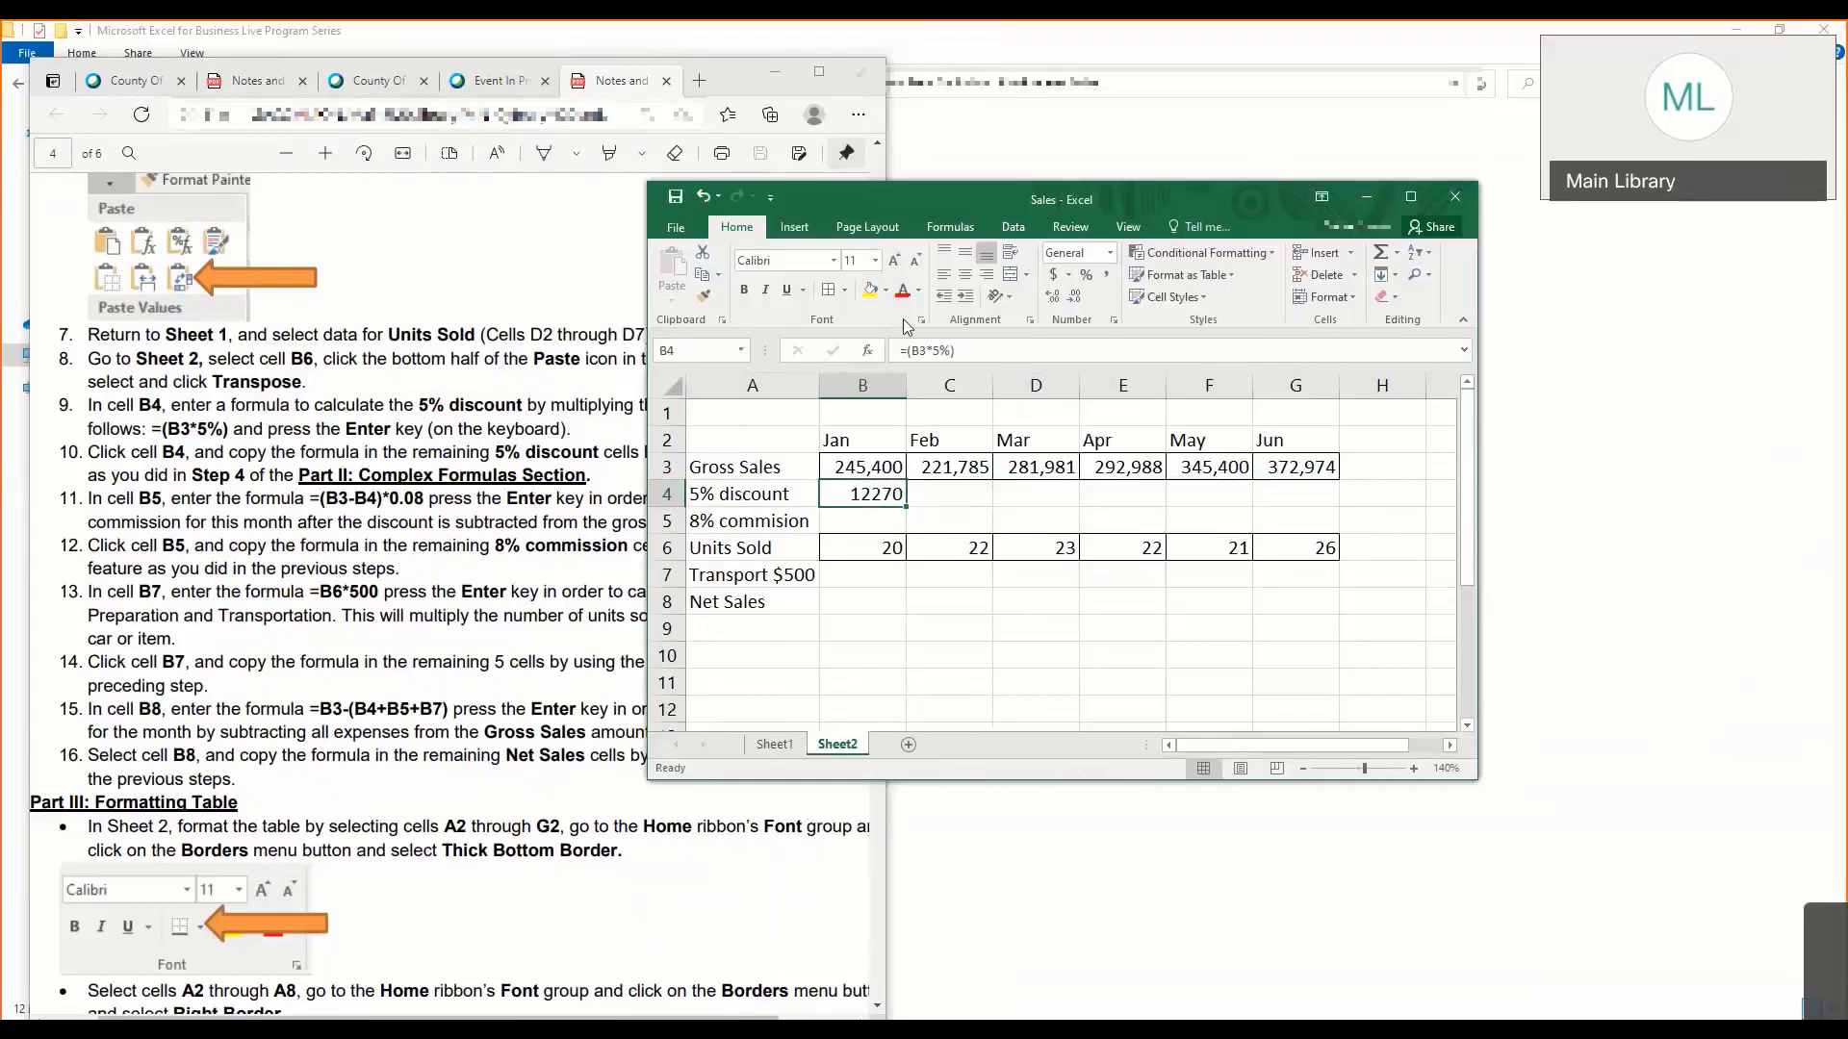
- Copy the corrected formula from B4 into C4 through G4 using the Formulas paste option, finishing with B5 selected
{"action": "left_click", "coordinate": [703, 275]}
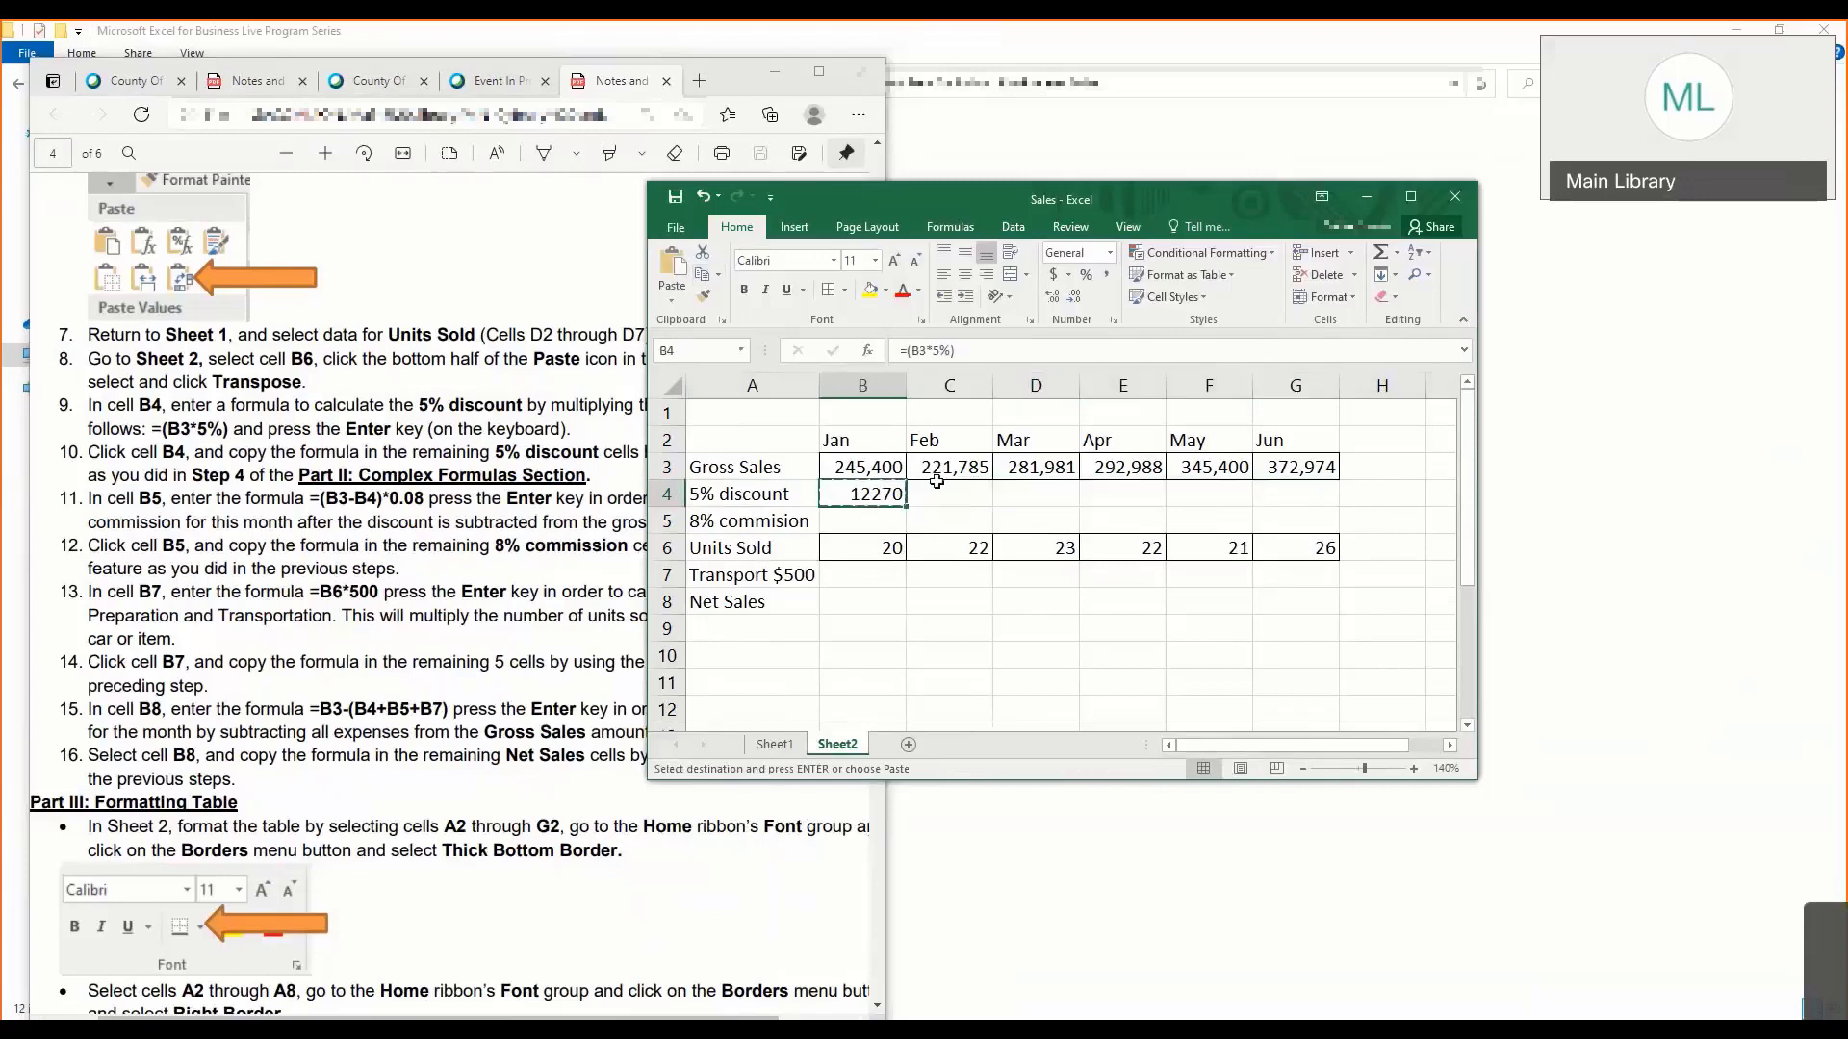
{"action": "left_click_drag", "start_coordinate": [936, 480], "coordinate": [1299, 493]}
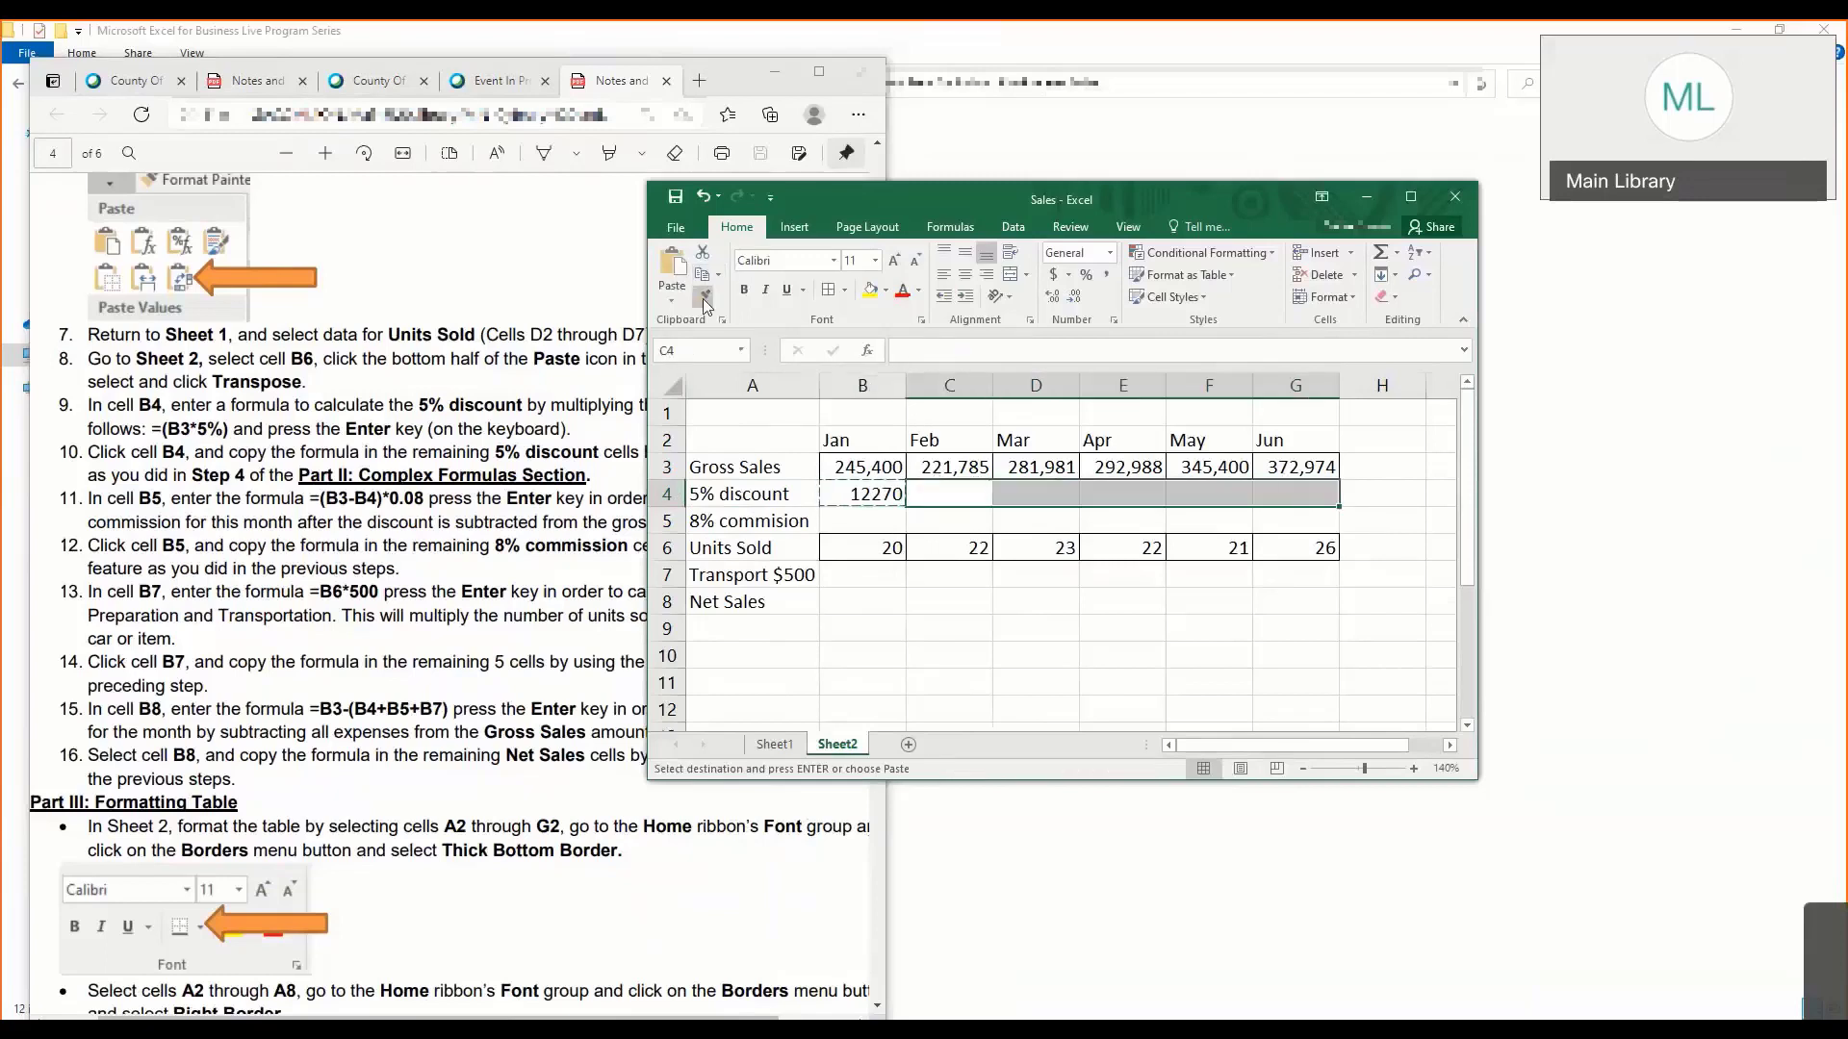
{"action": "right_click", "coordinate": [942, 495]}
{"action": "mouse_move", "coordinate": [1008, 605]}
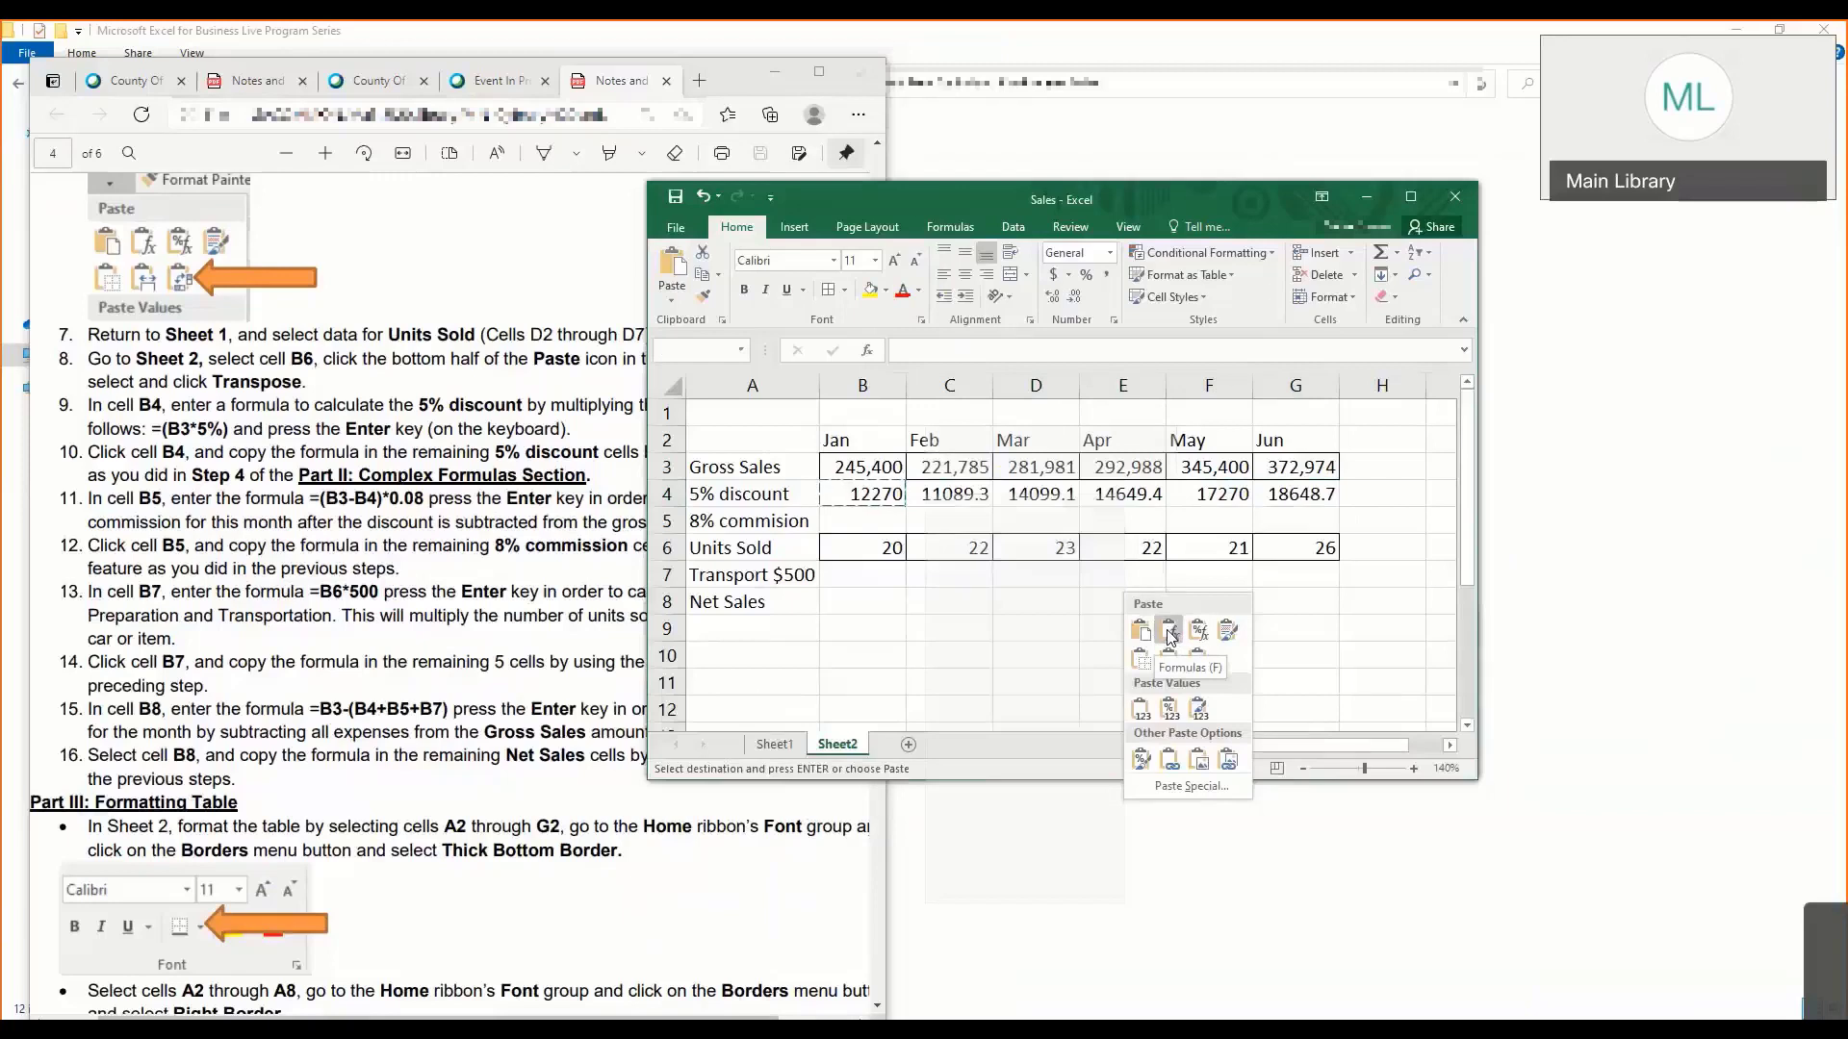
{"action": "left_click", "coordinate": [1170, 635]}
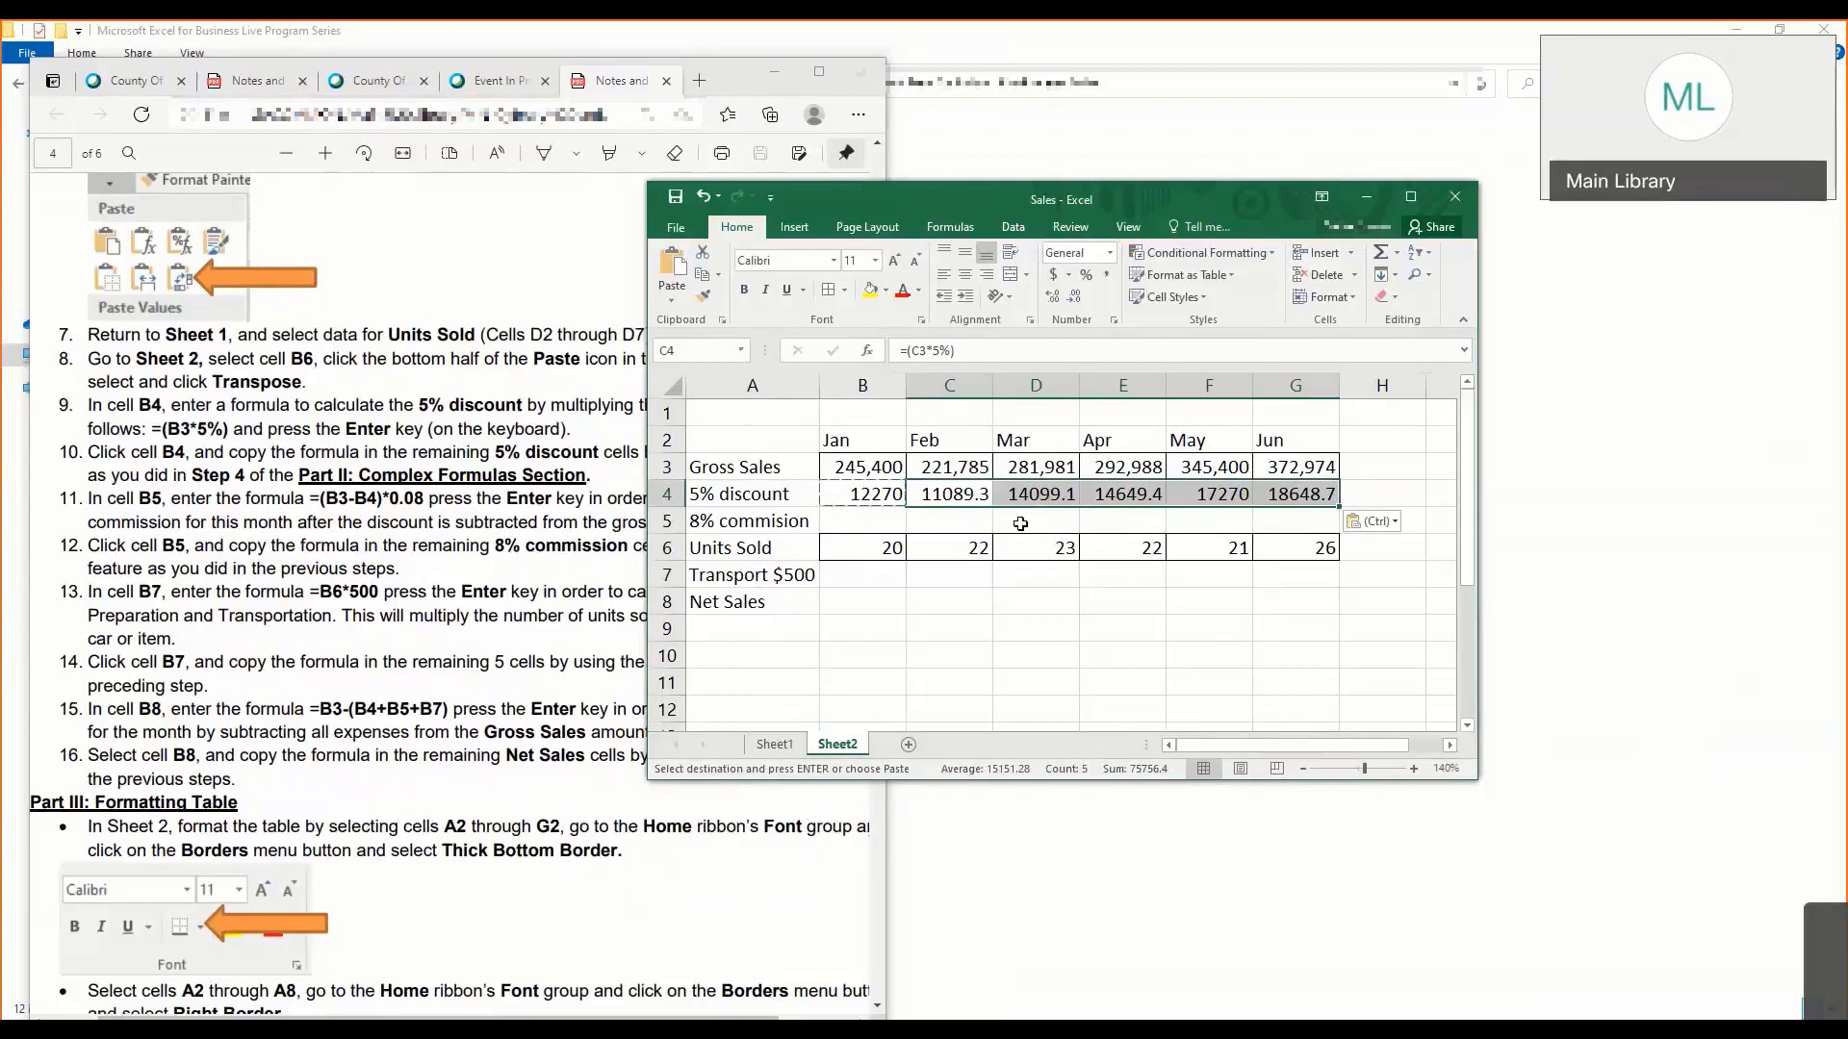
{"action": "left_click", "coordinate": [940, 520]}
{"action": "left_click", "coordinate": [884, 514]}
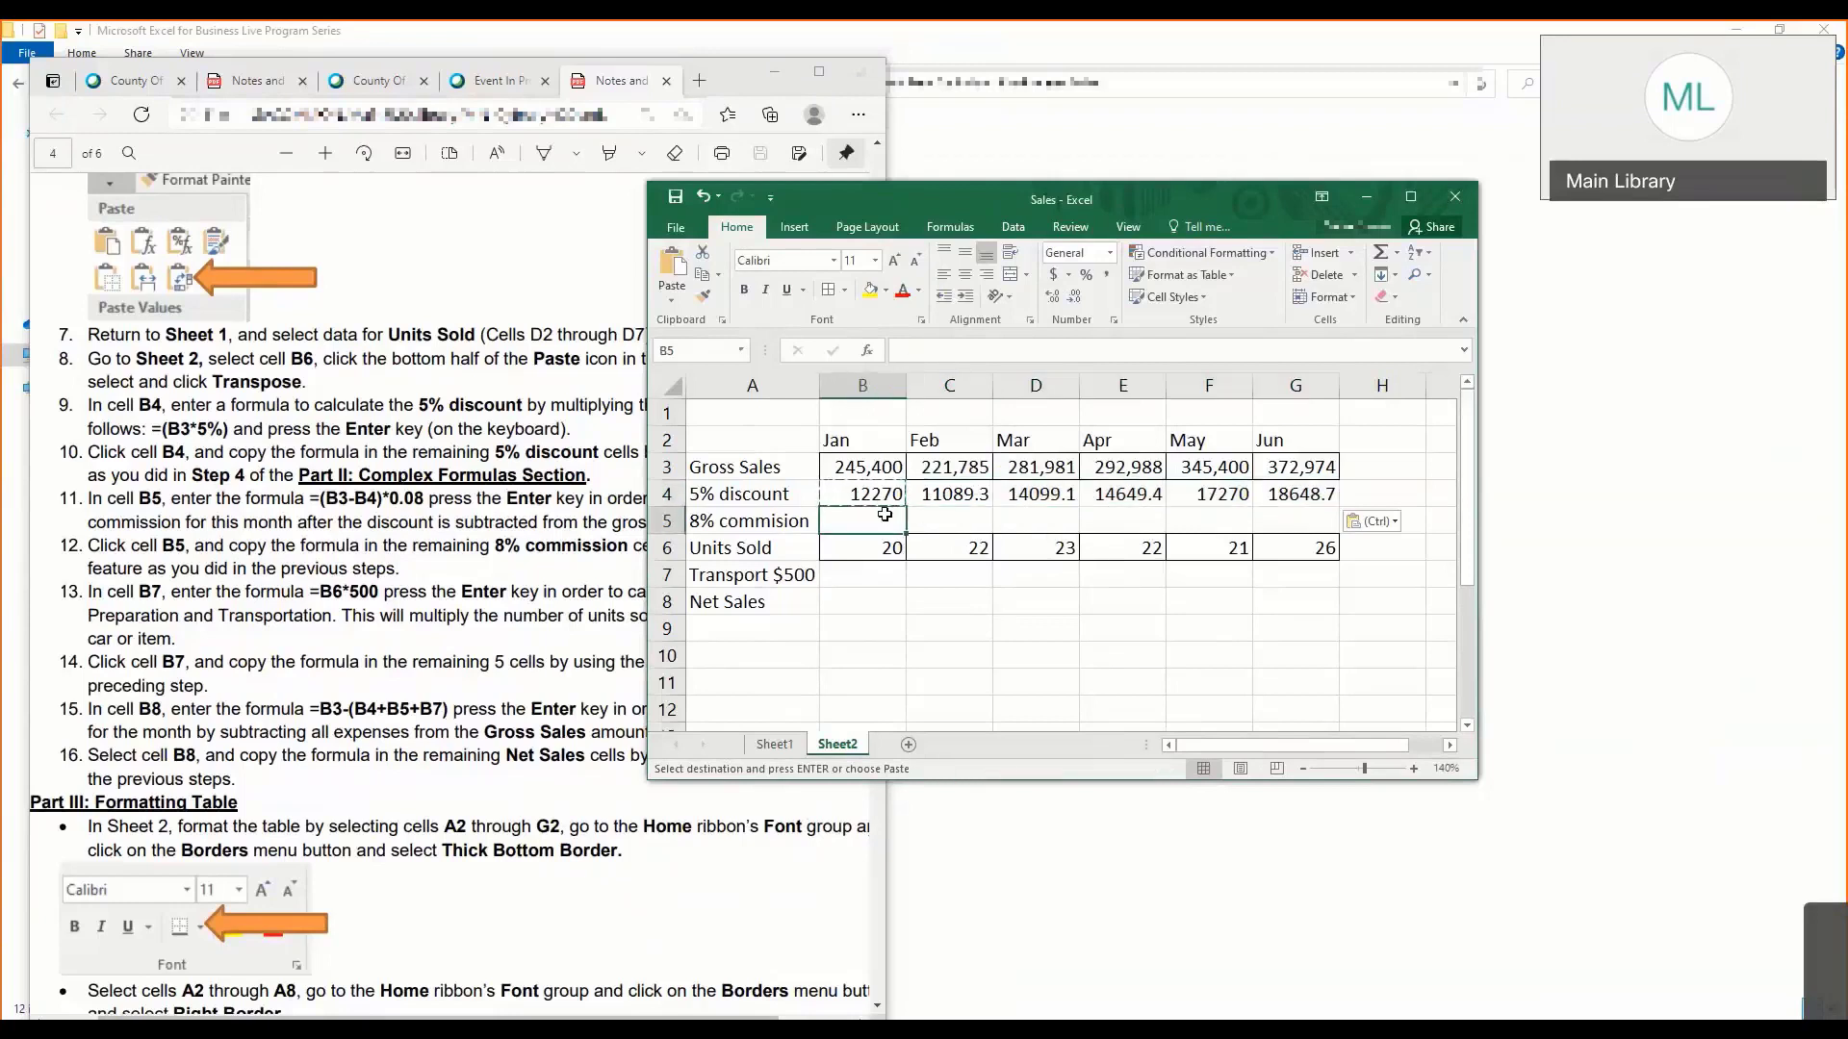
{"action": "key", "text": "Escape"}
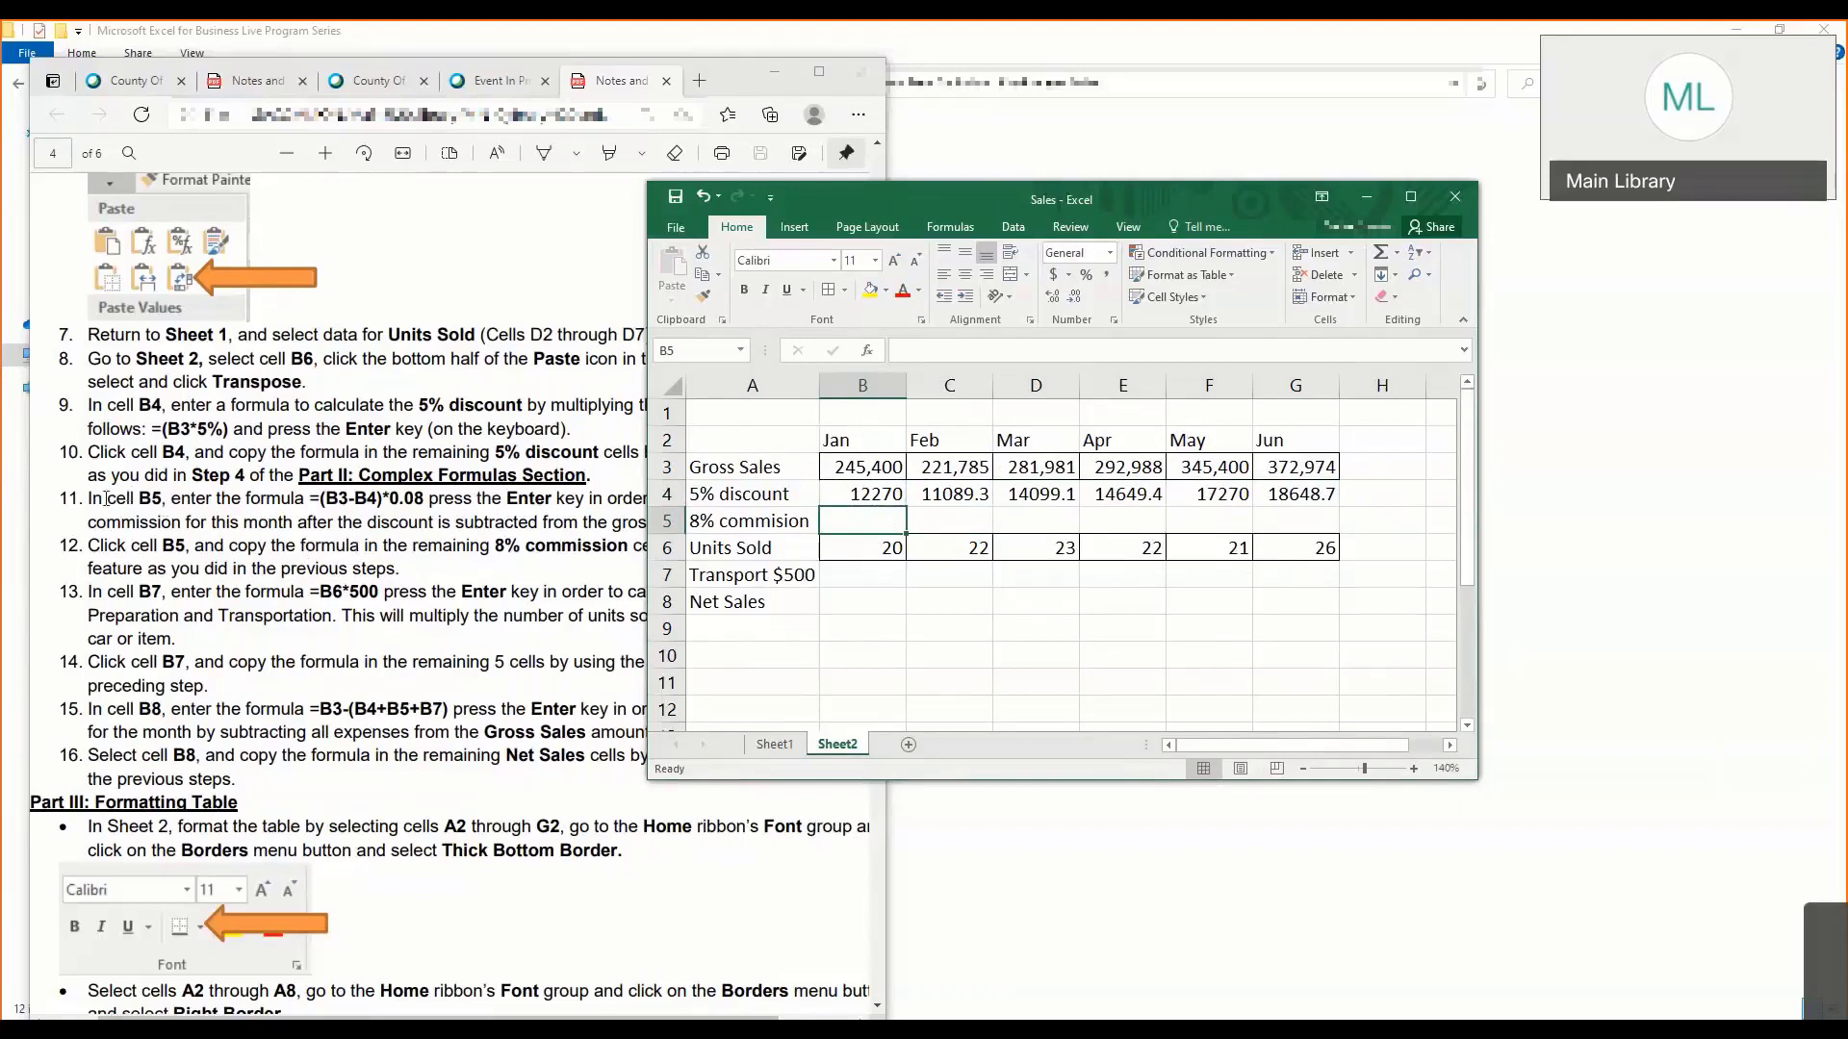
- Read instruction 11 in the lesson notes for the commission formula in B5, and return to the 8% commission row on Sheet2
{"action": "left_click_drag", "start_coordinate": [89, 500], "coordinate": [458, 552]}
{"action": "left_click", "coordinate": [456, 551]}
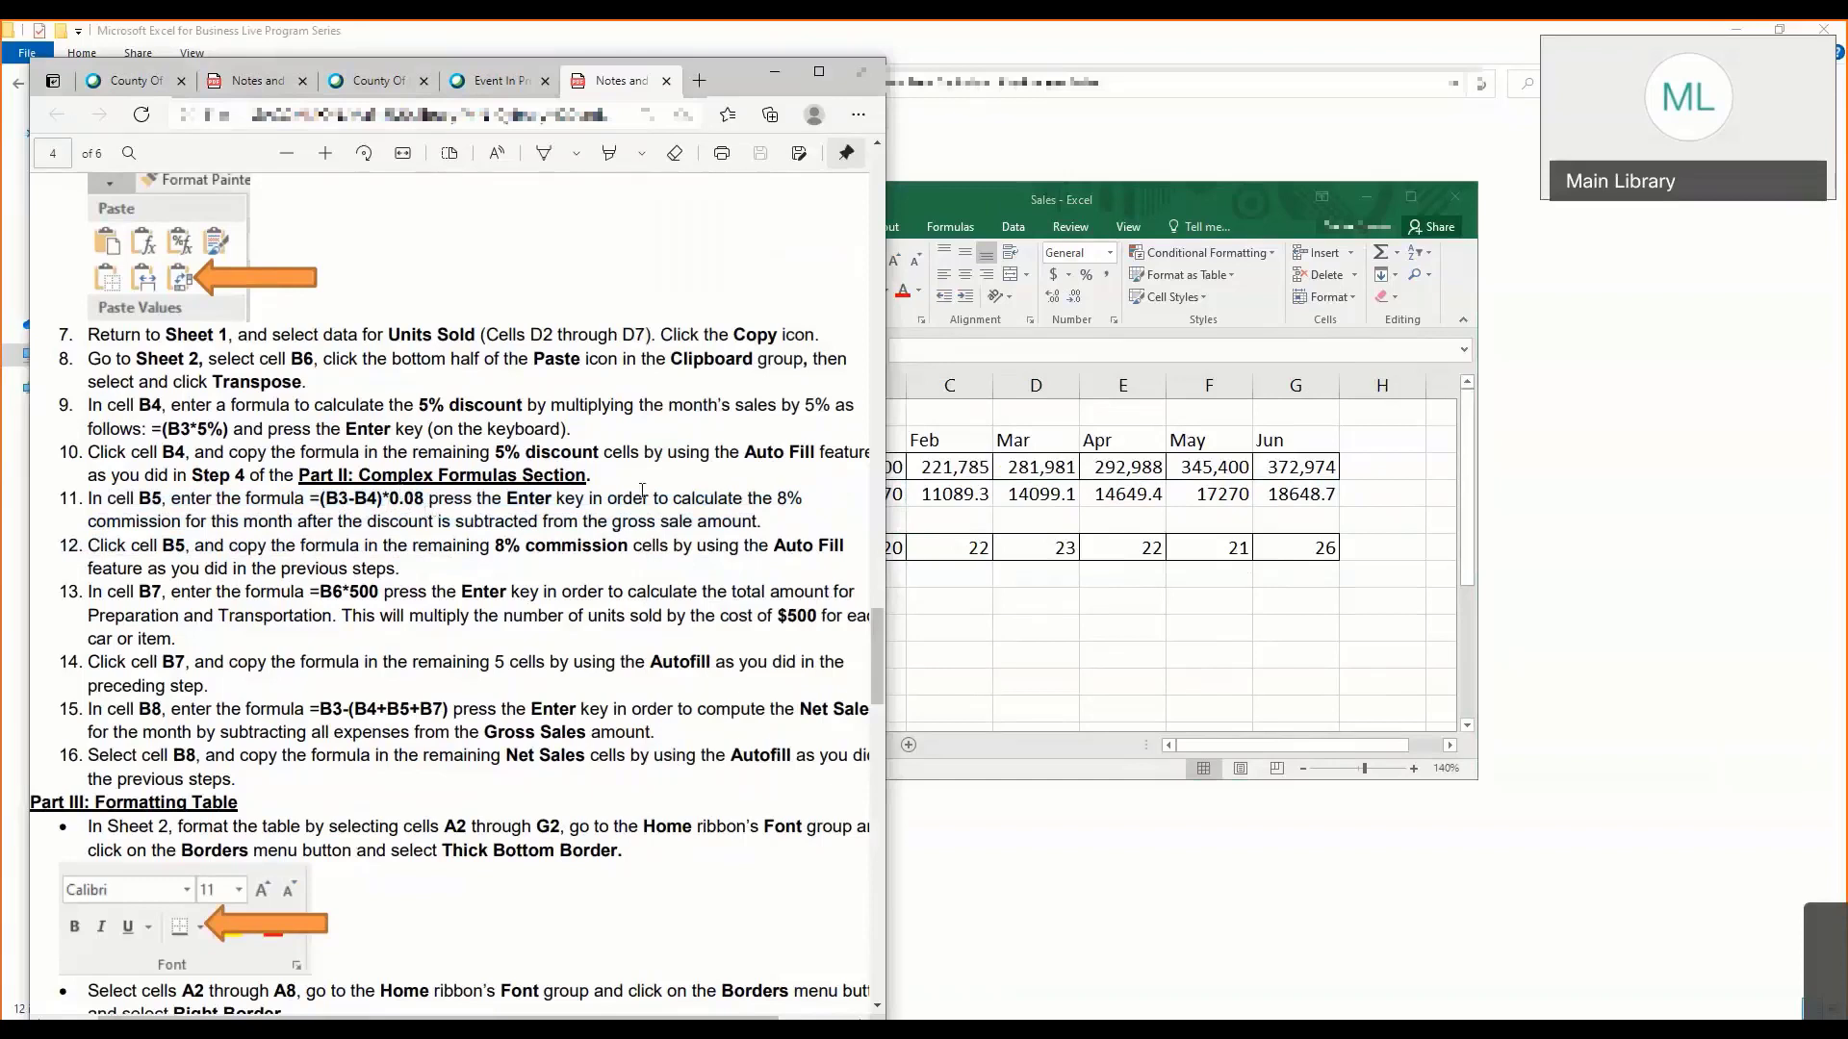
{"action": "left_click", "coordinate": [895, 523]}
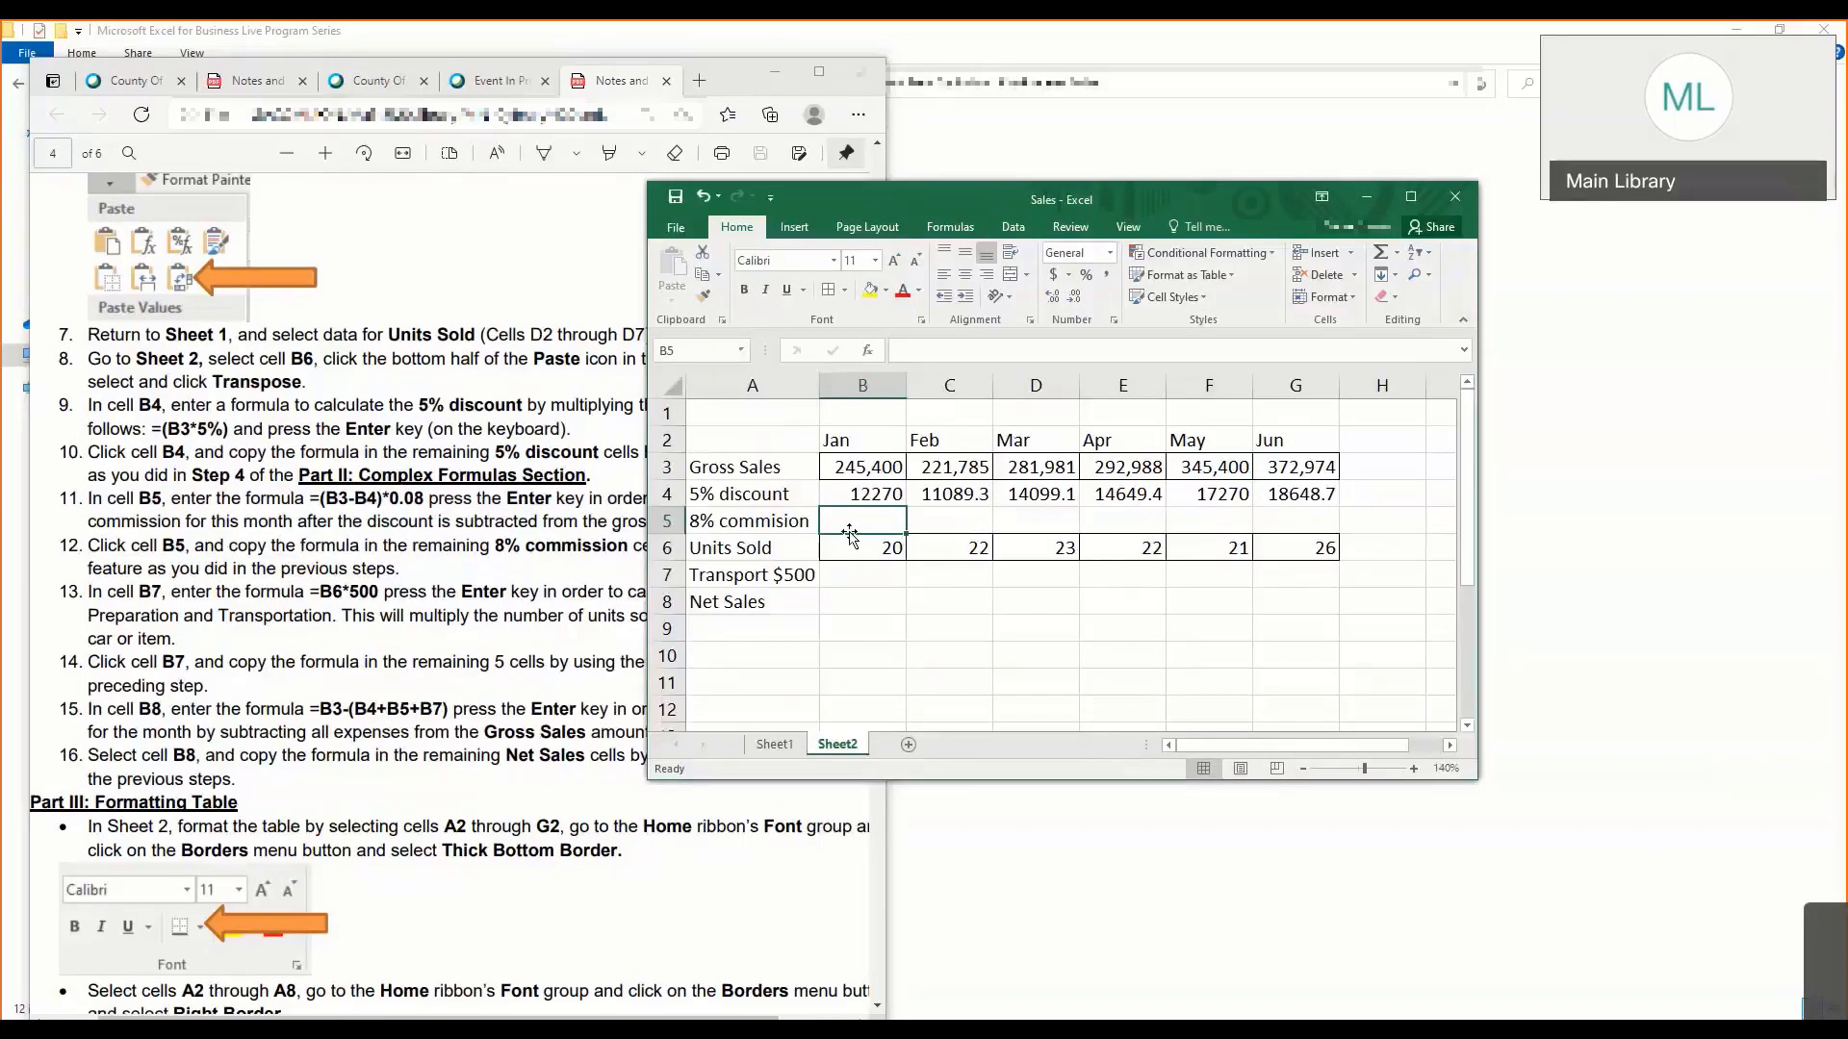
{"action": "left_click", "coordinate": [774, 528]}
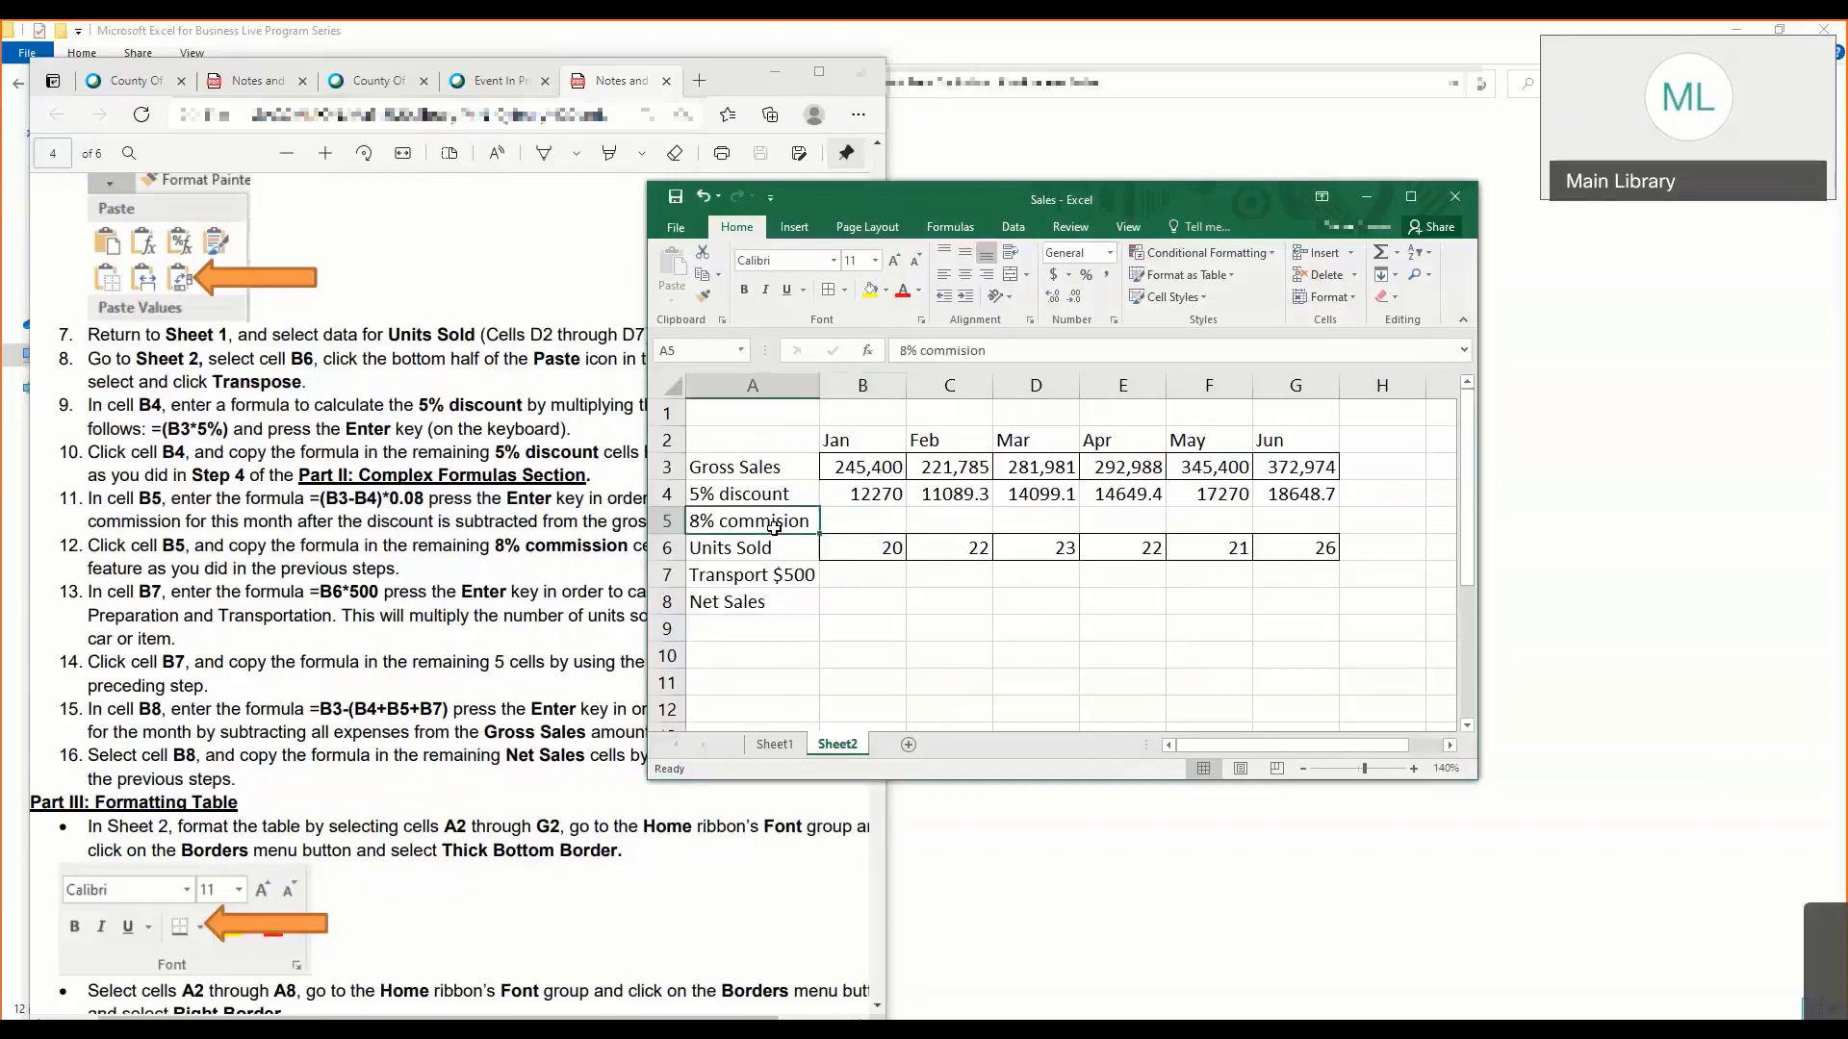
- Enter the January commission formula =(B3-B4)*0.08 in B5, keeping that cell selected
{"action": "left_click", "coordinate": [877, 523]}
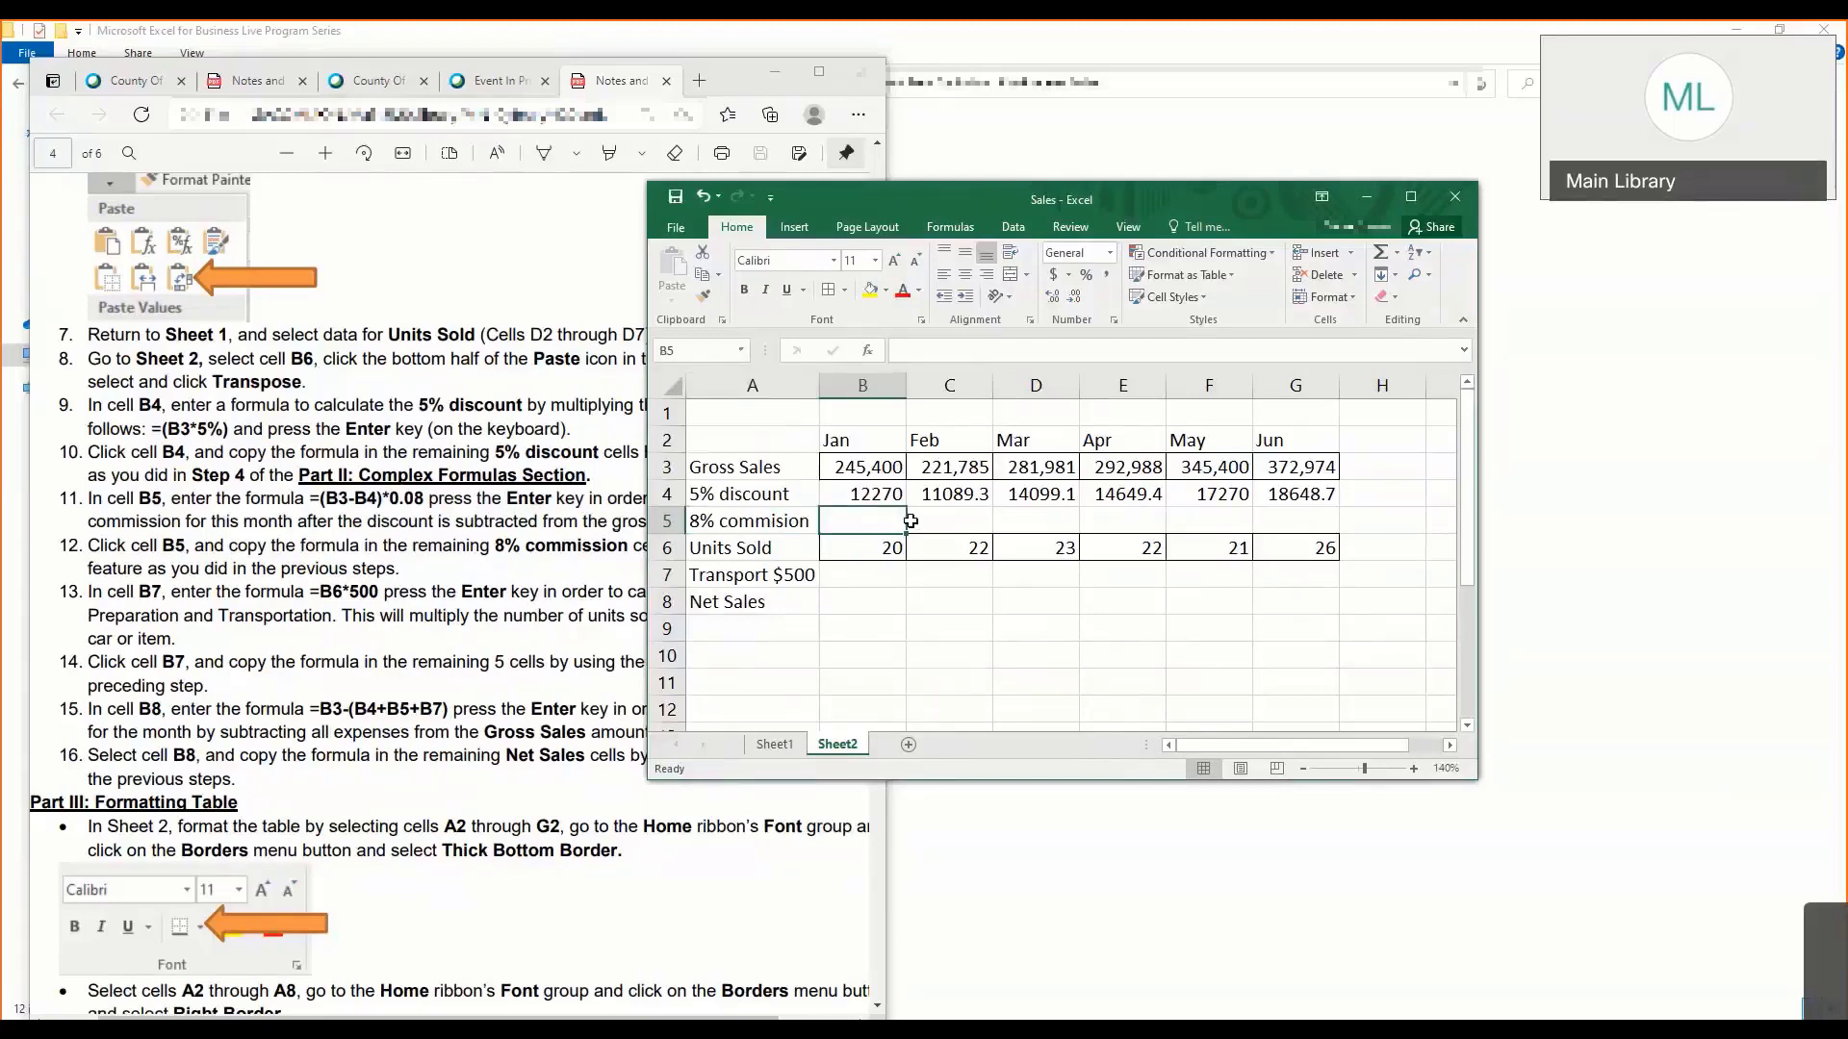
{"action": "type", "text": "="}
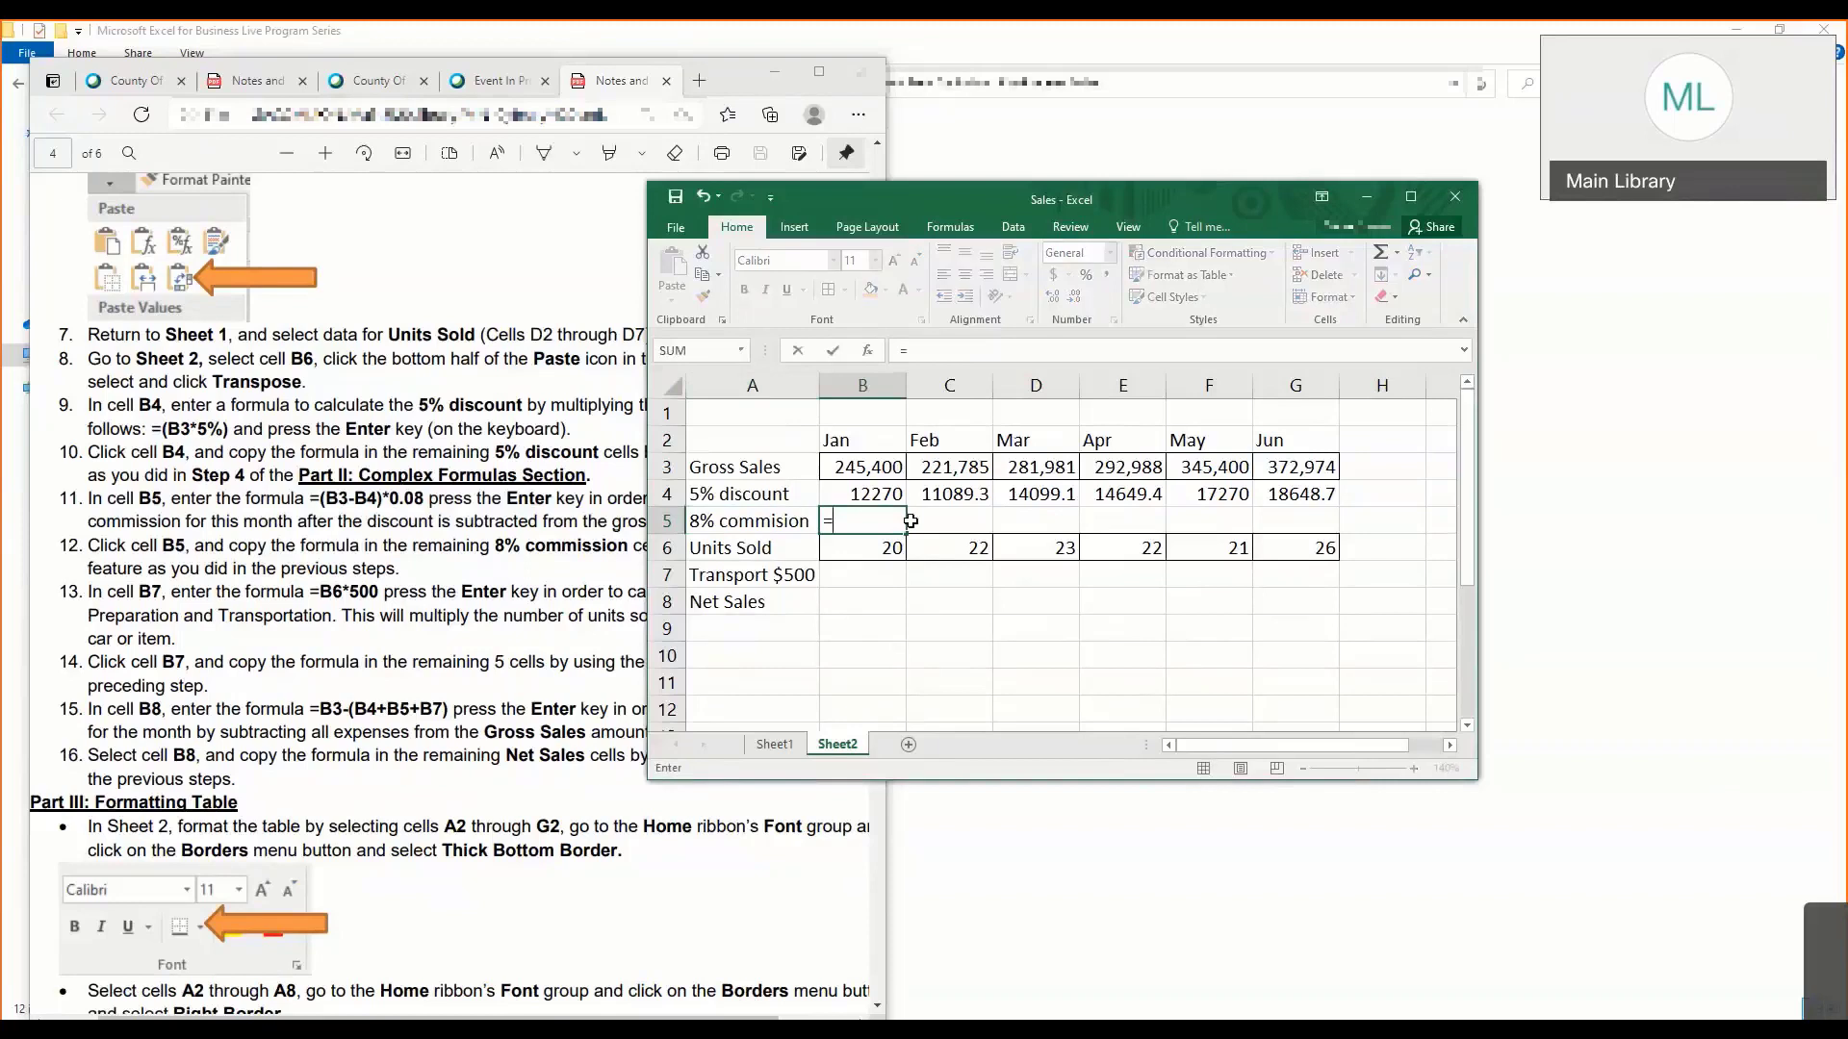
{"action": "type", "text": "(B"}
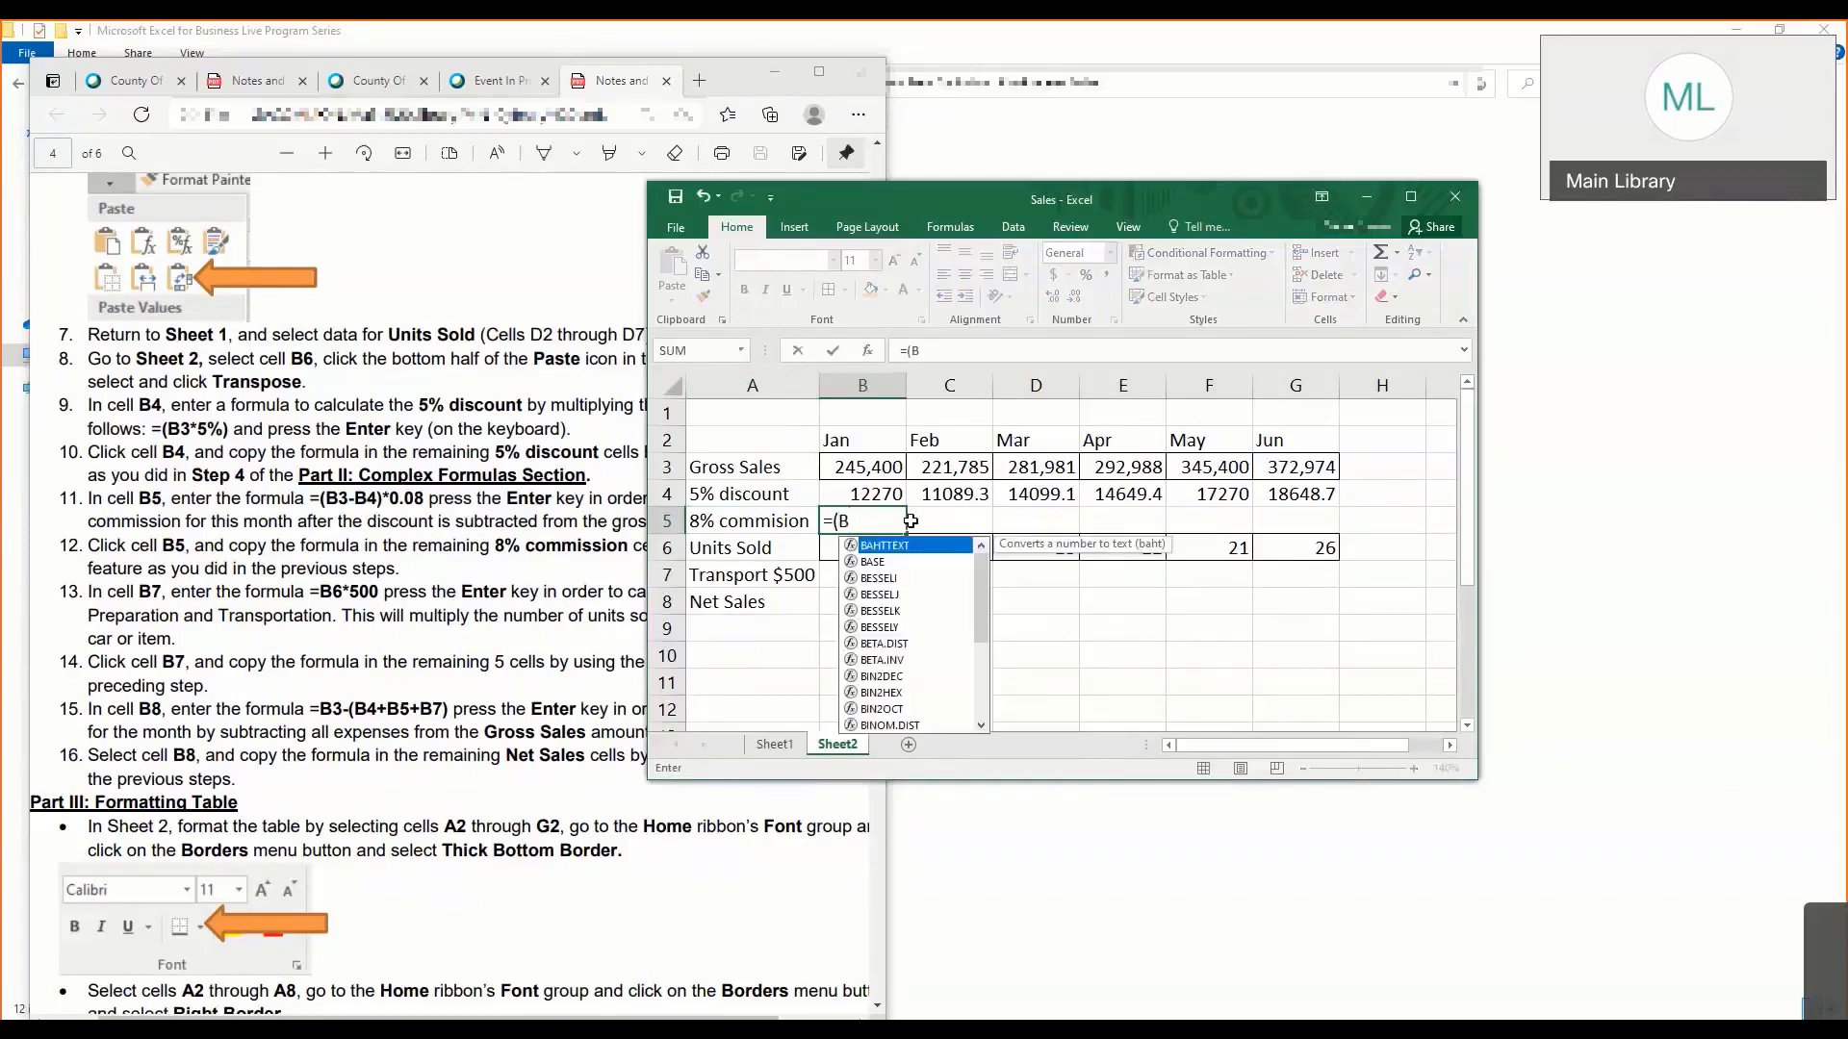
{"action": "type", "text": "3"}
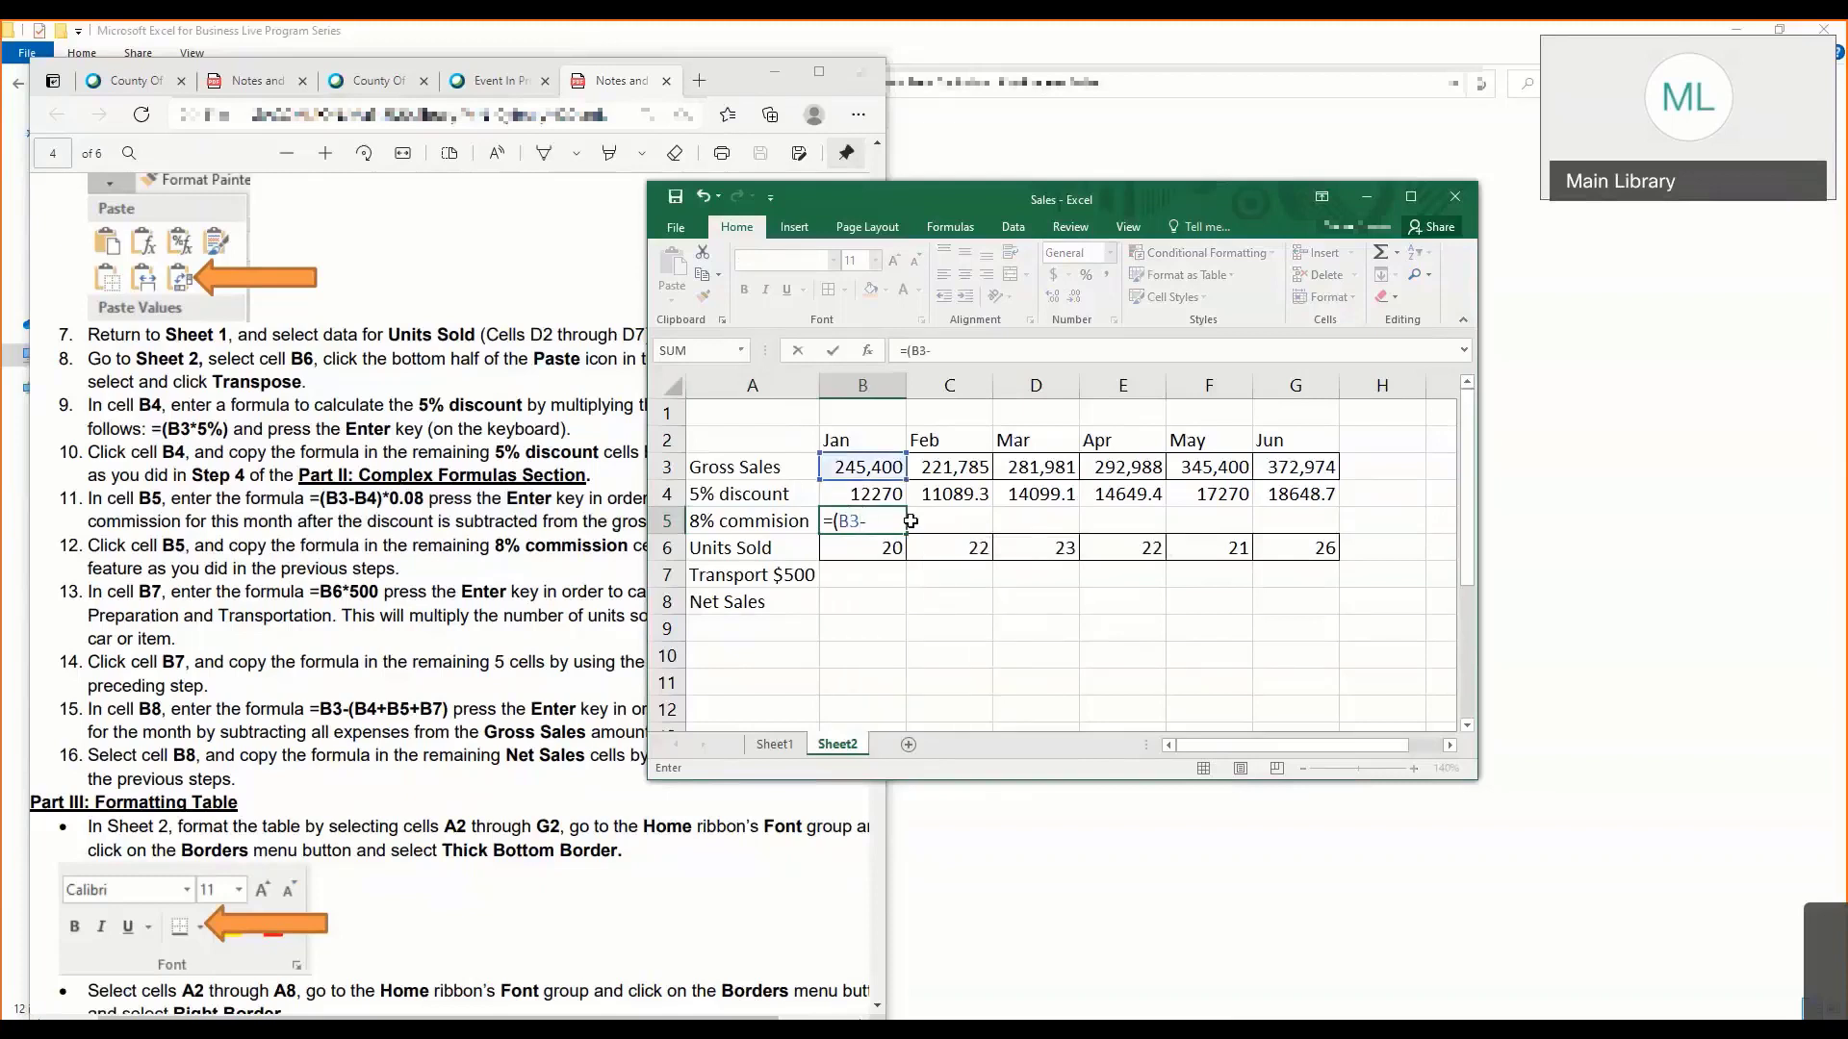
{"action": "type", "text": "-B4"}
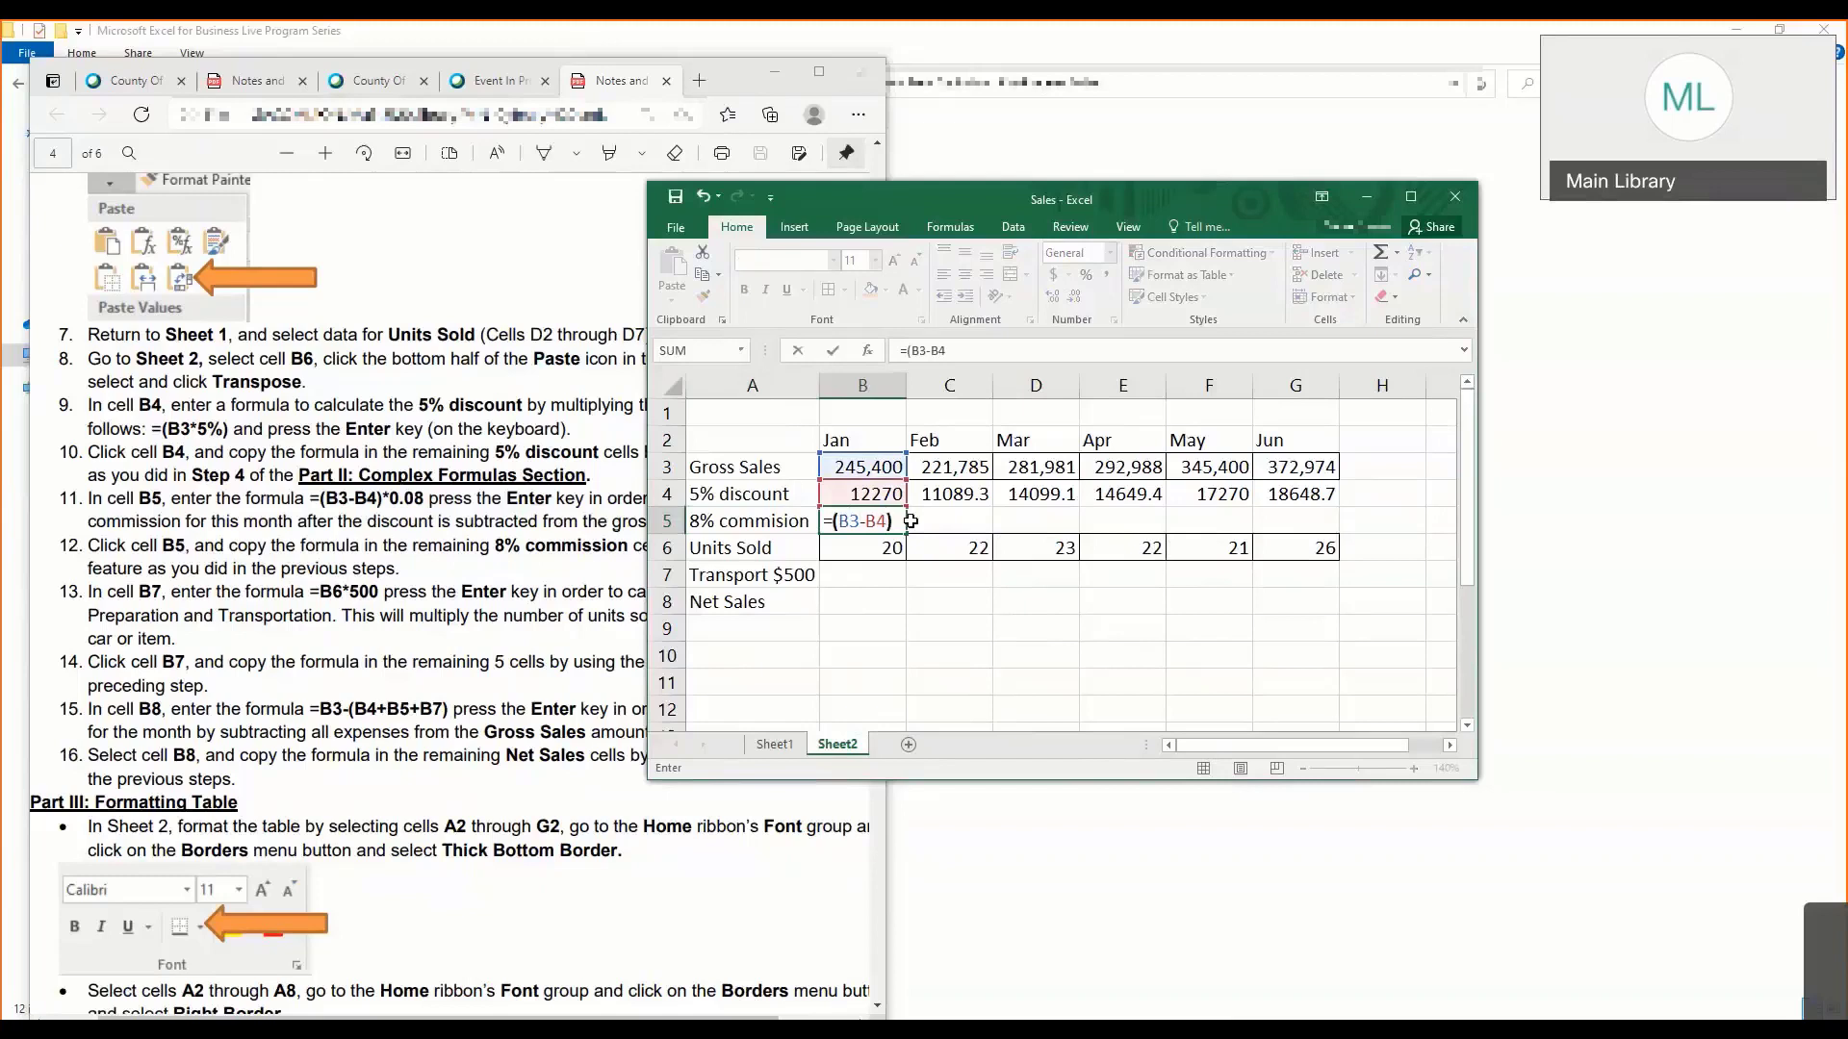
{"action": "type", "text": ")*0.08"}
{"action": "key", "text": "ctrl+Return"}
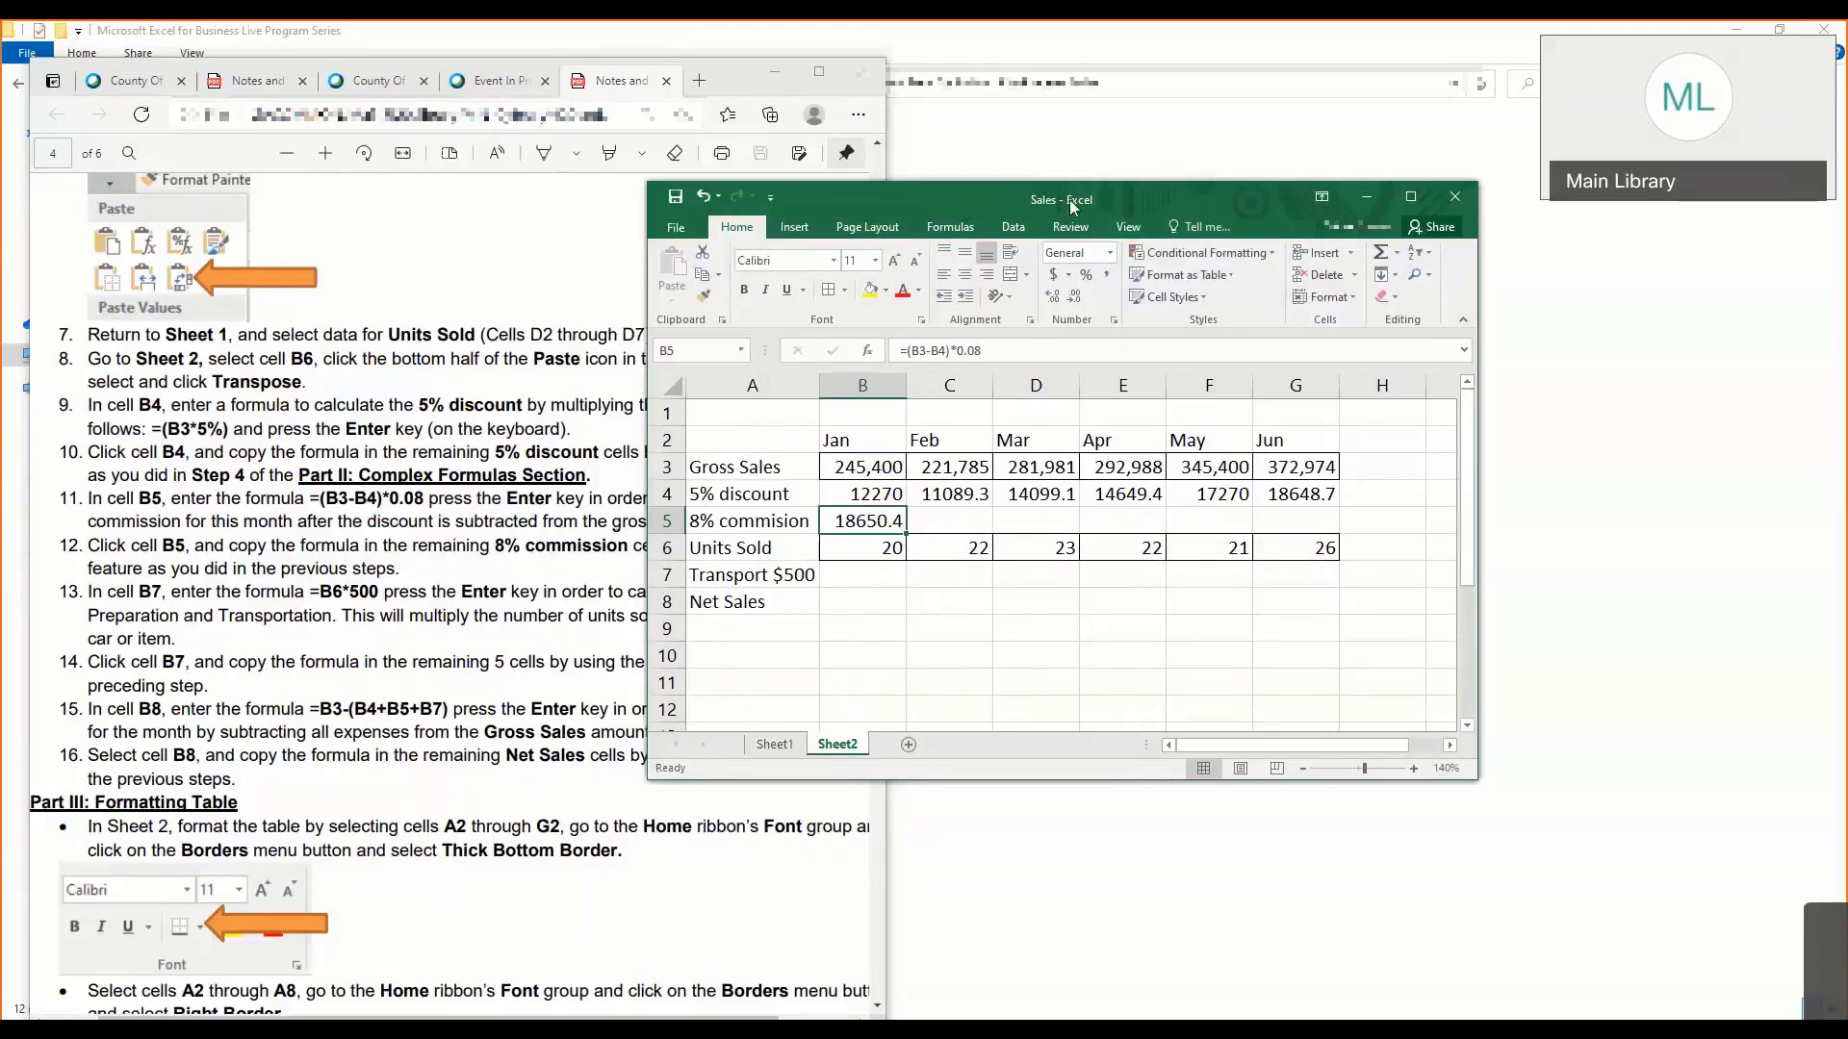
- Move the workbook window aside to uncover more of the notes, and review the commission formula in B5
{"action": "left_click_drag", "start_coordinate": [964, 204], "coordinate": [1076, 206]}
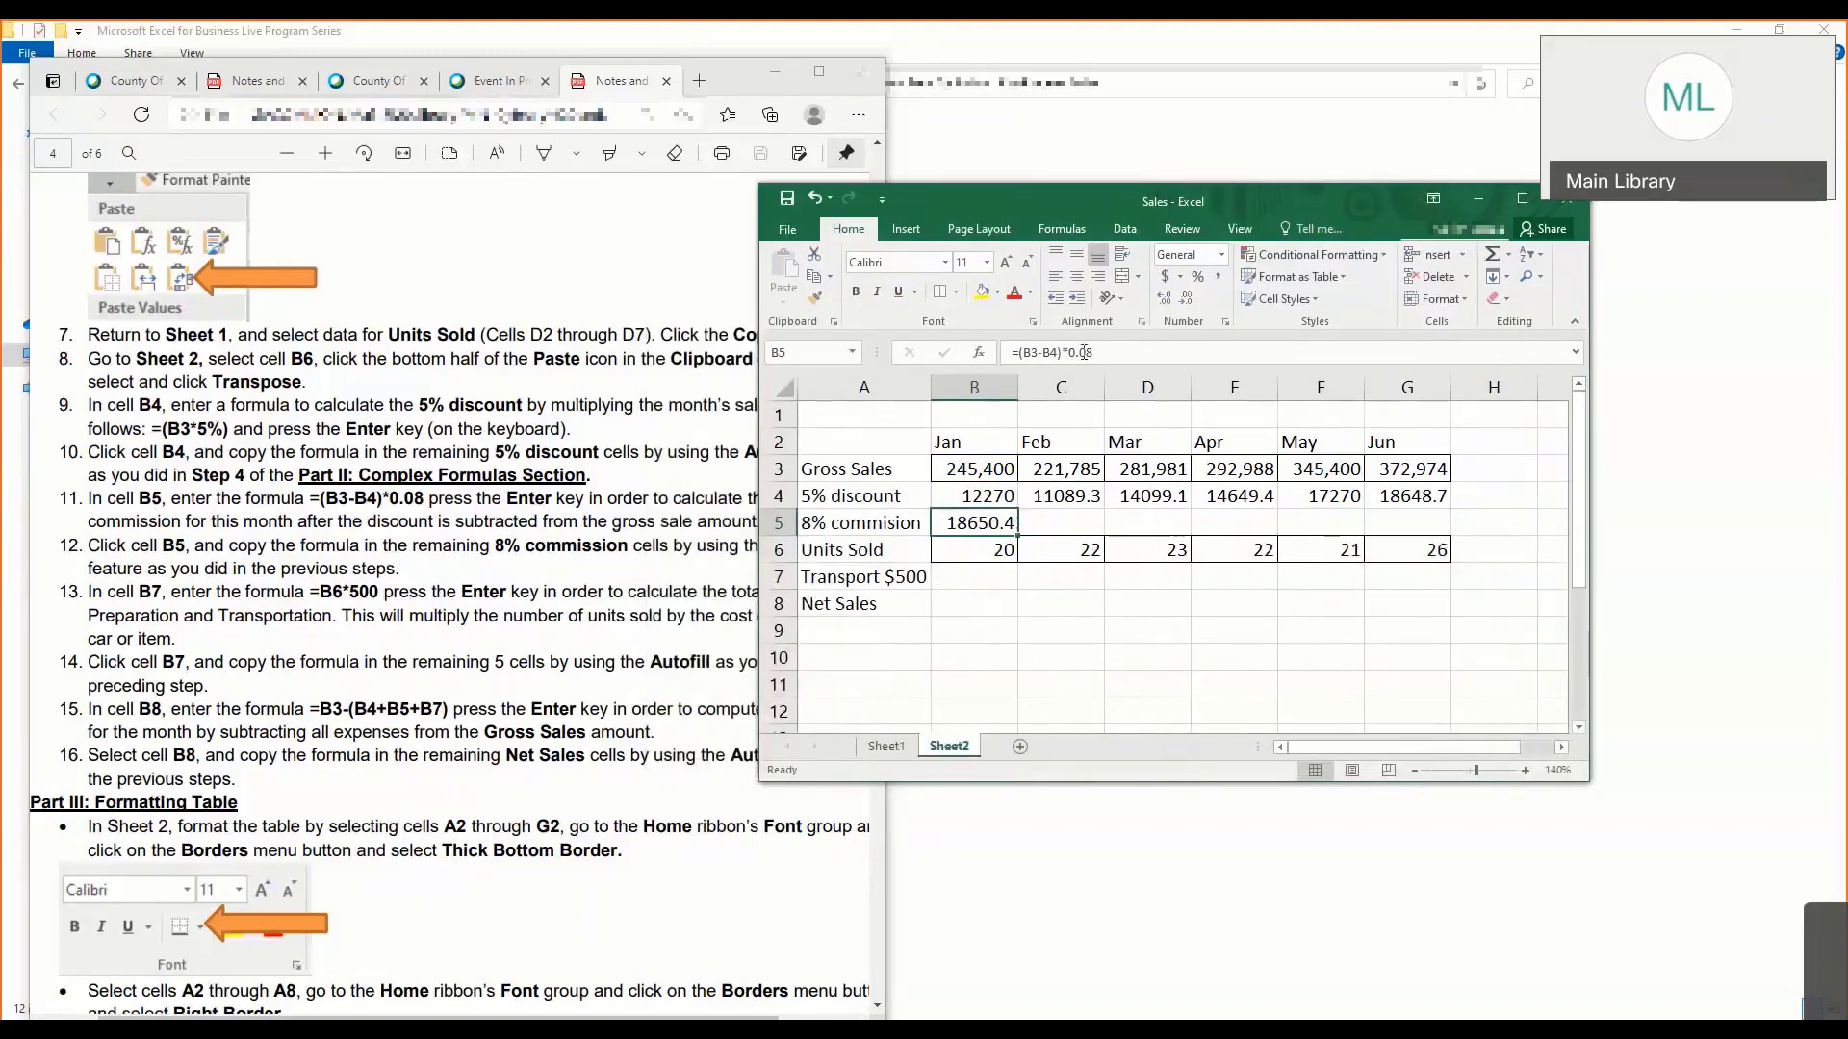
{"action": "double_click", "coordinate": [994, 520]}
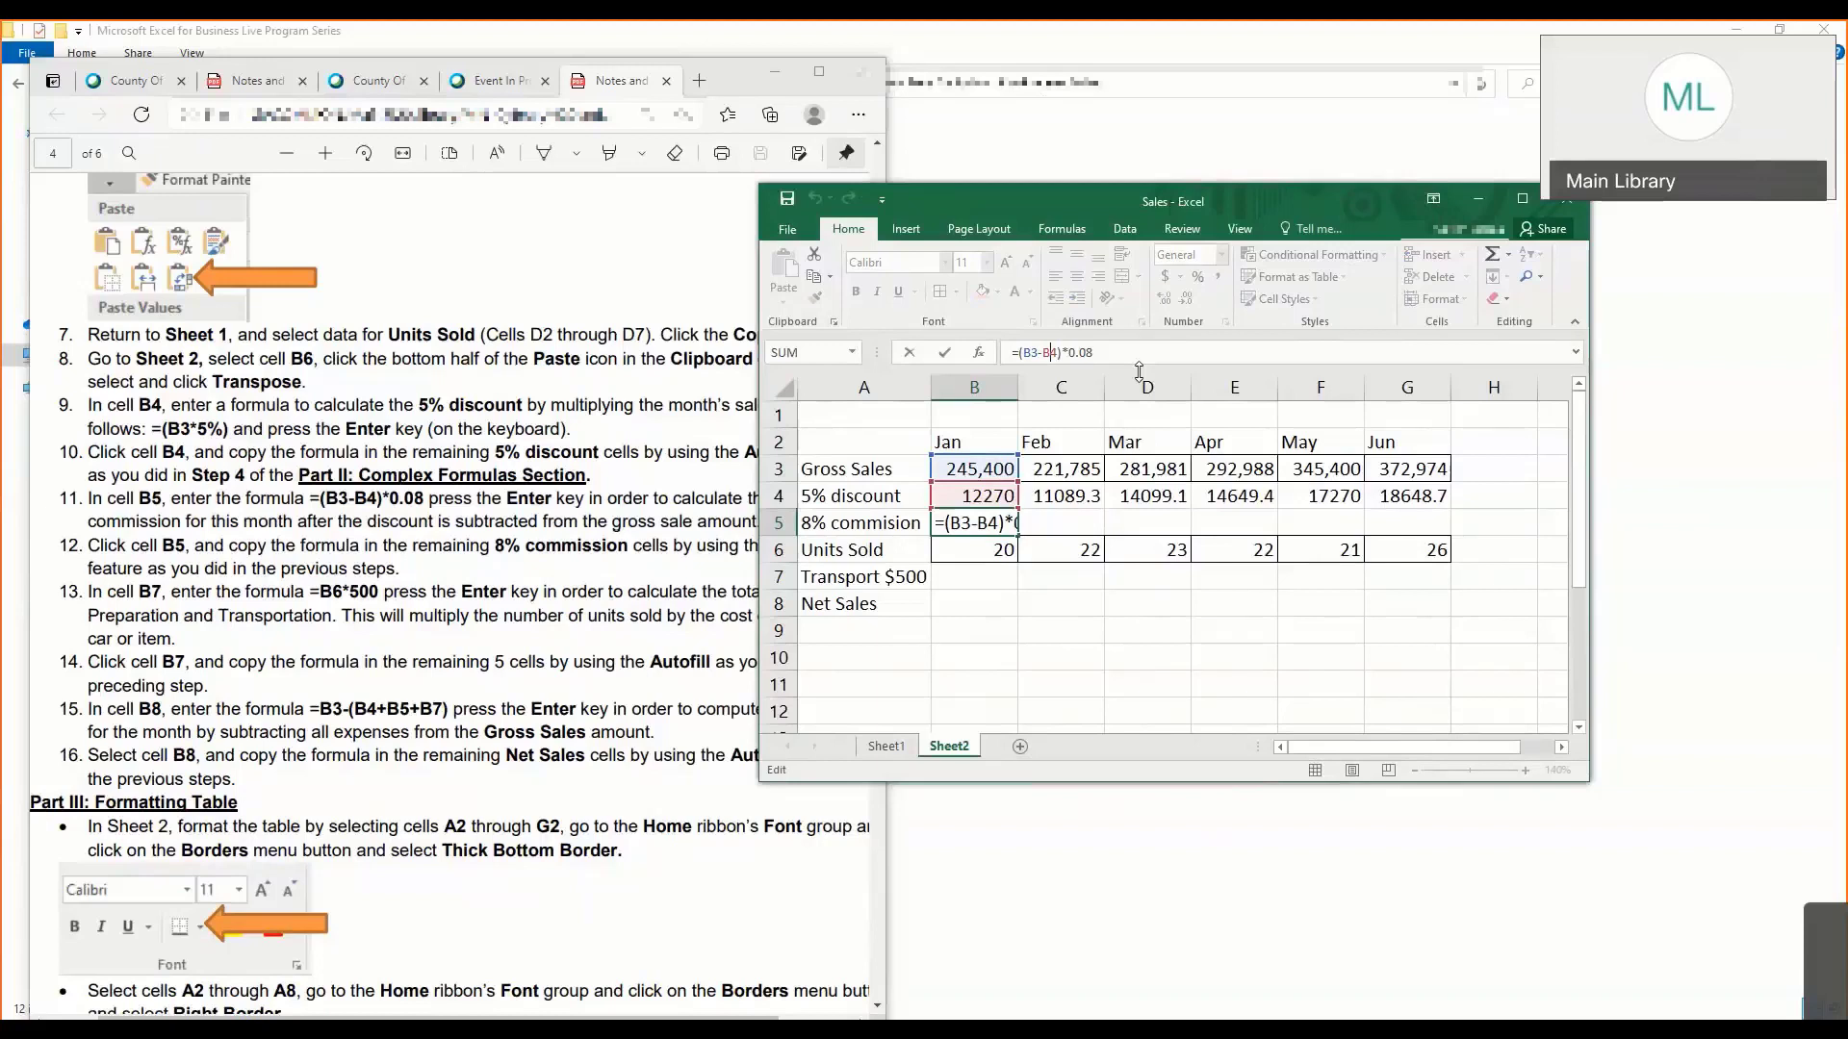
{"action": "key", "text": "Return"}
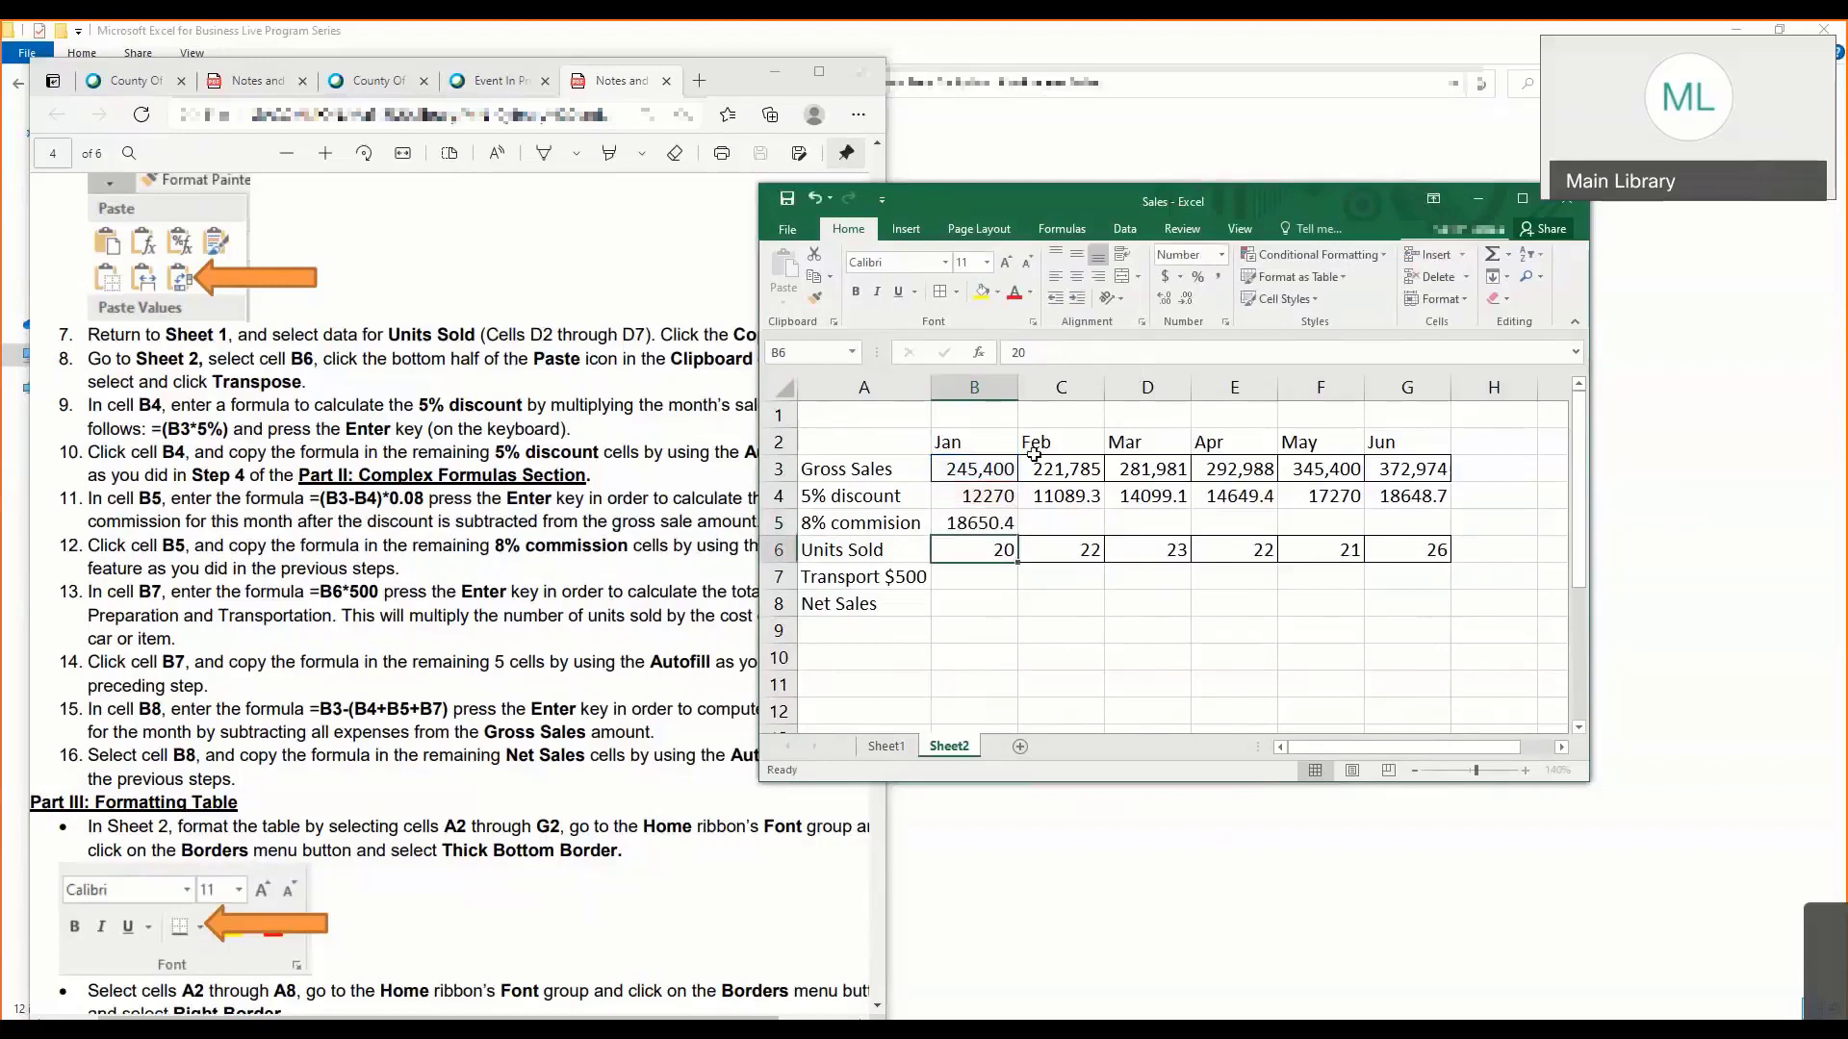
- Autofill the B5 commission formula across the 8% commission row through G5
{"action": "left_click", "coordinate": [972, 522]}
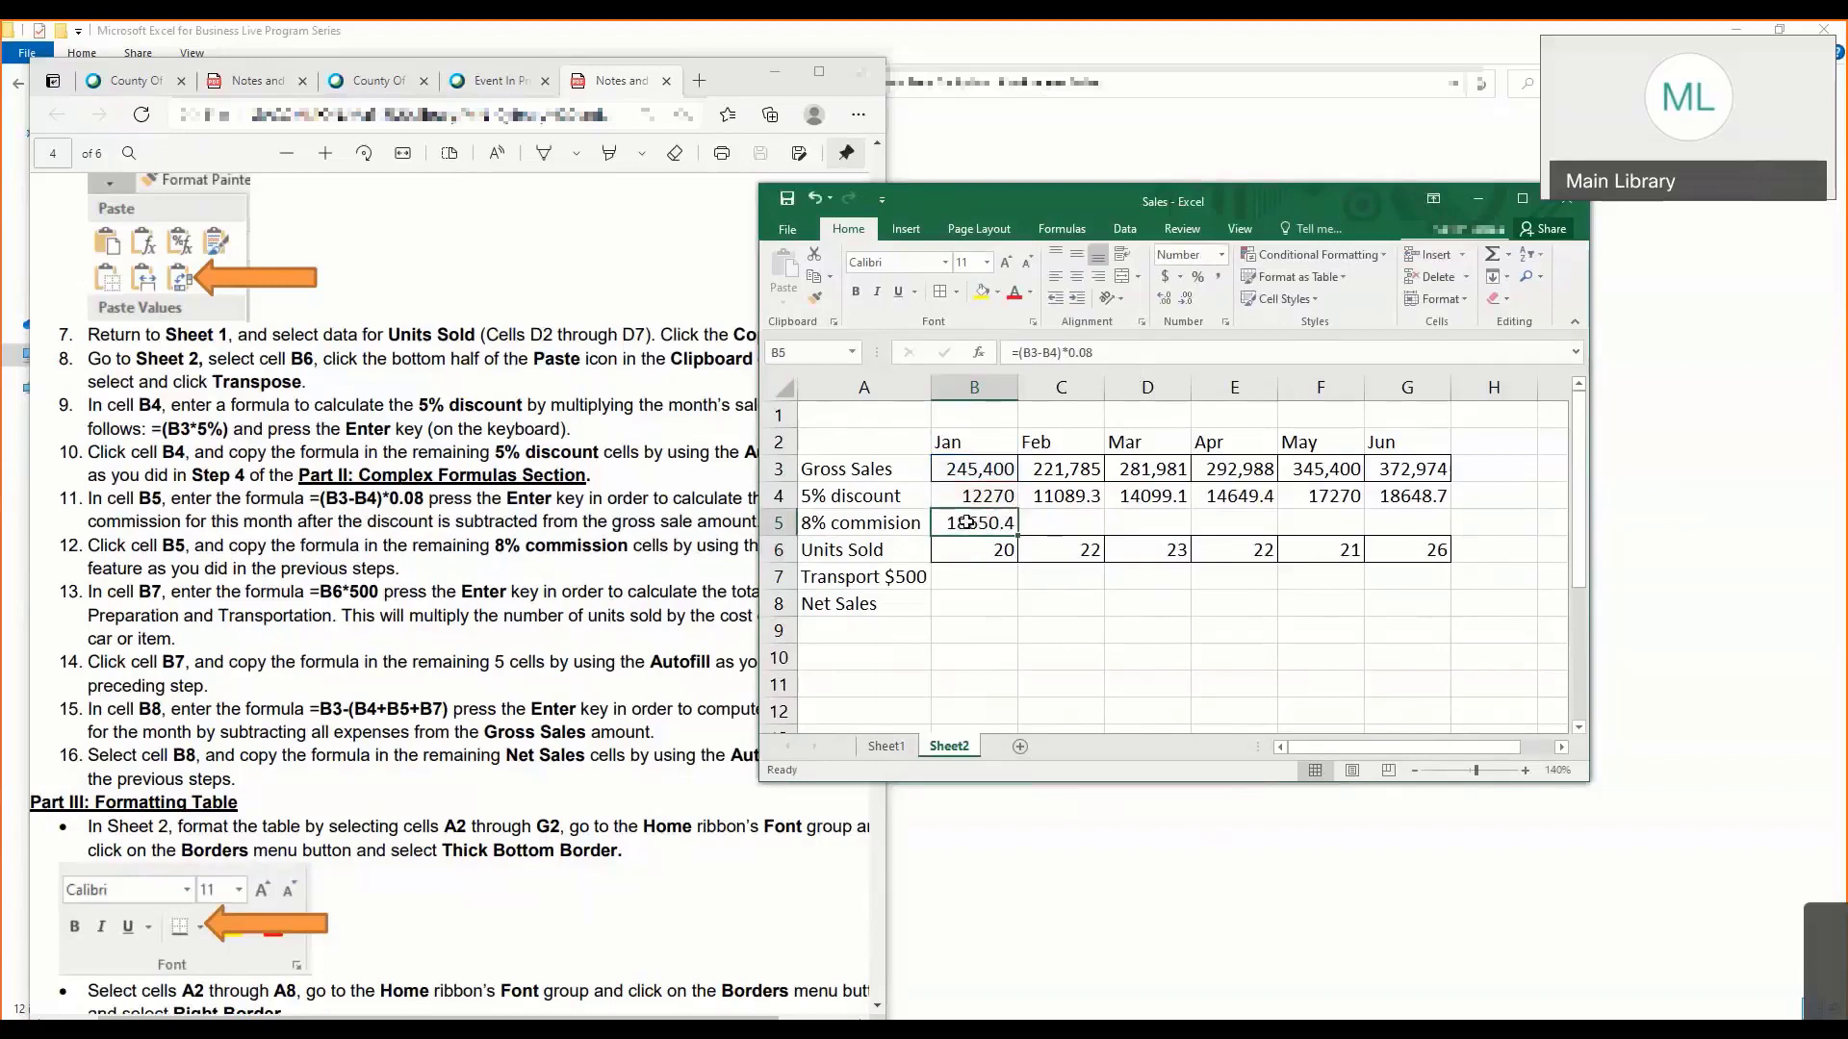
{"action": "left_click_drag", "start_coordinate": [1018, 536], "coordinate": [1434, 536]}
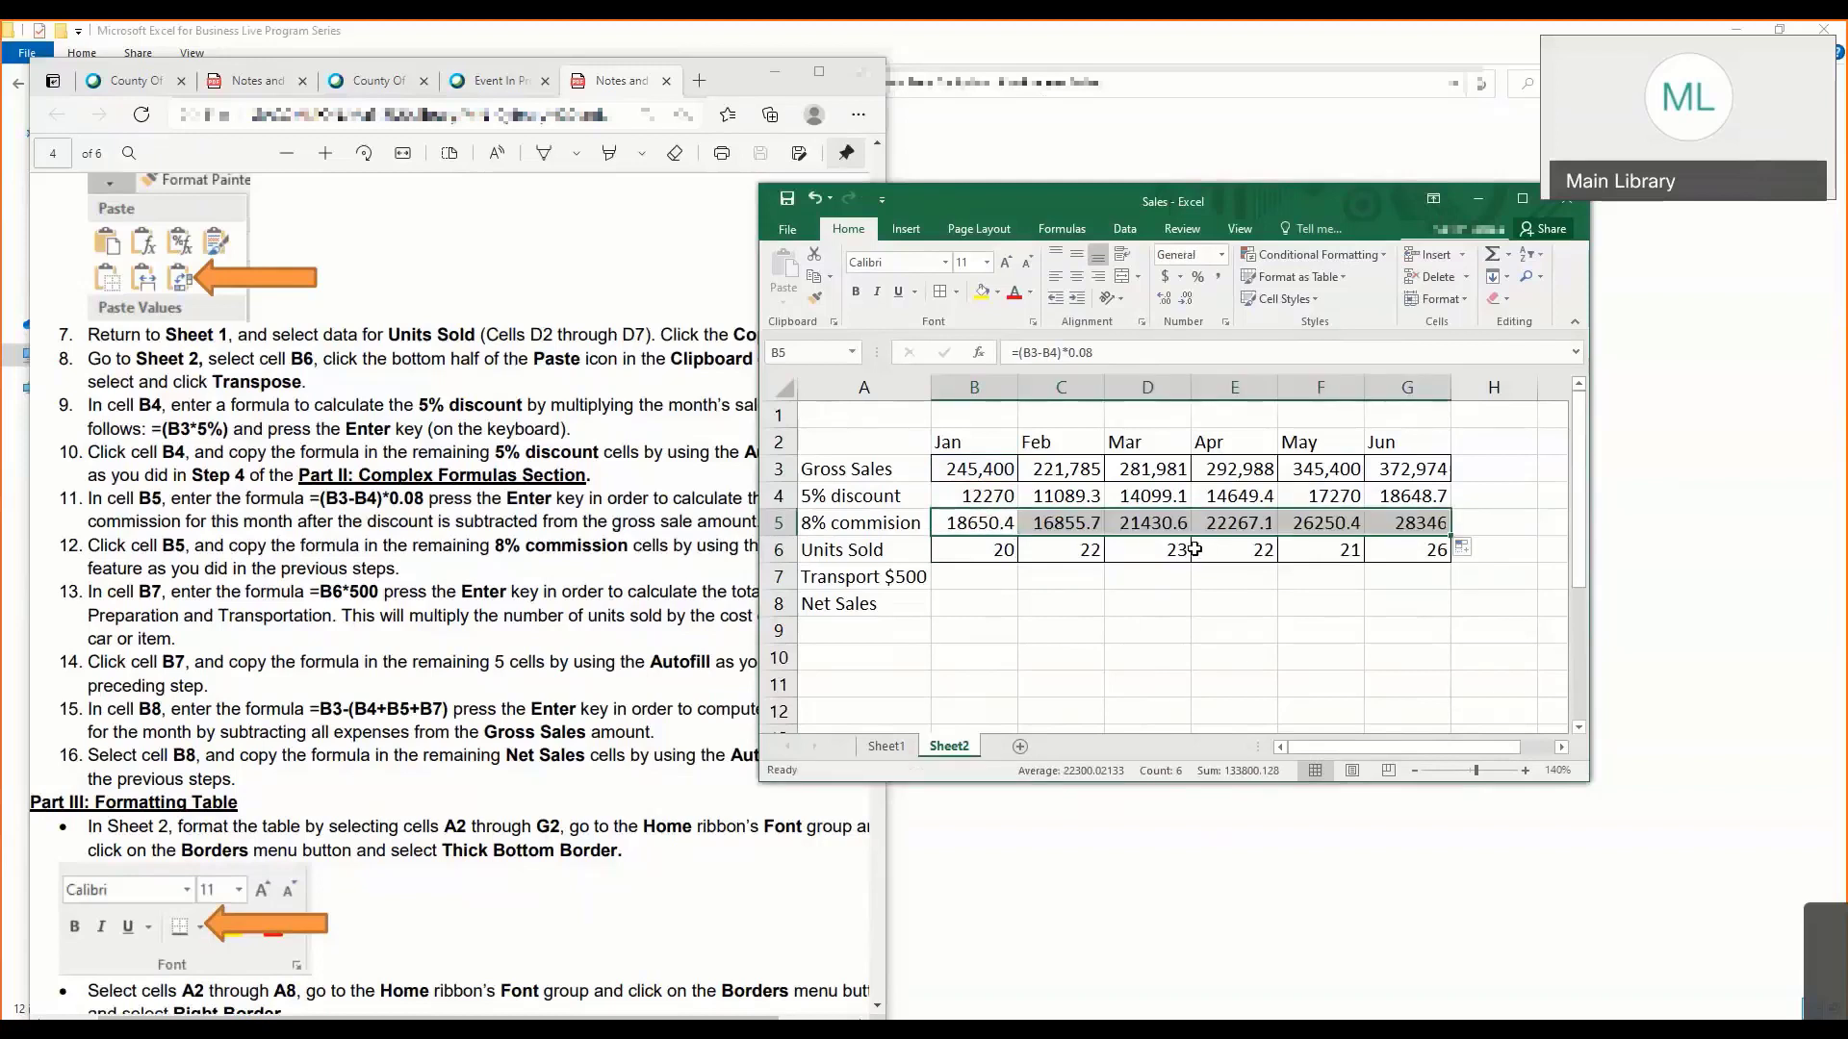
{"action": "left_click", "coordinate": [1130, 604]}
- Compare the commission formulas in B5 and C5, and undo the autofill of row 5
{"action": "left_click", "coordinate": [995, 522]}
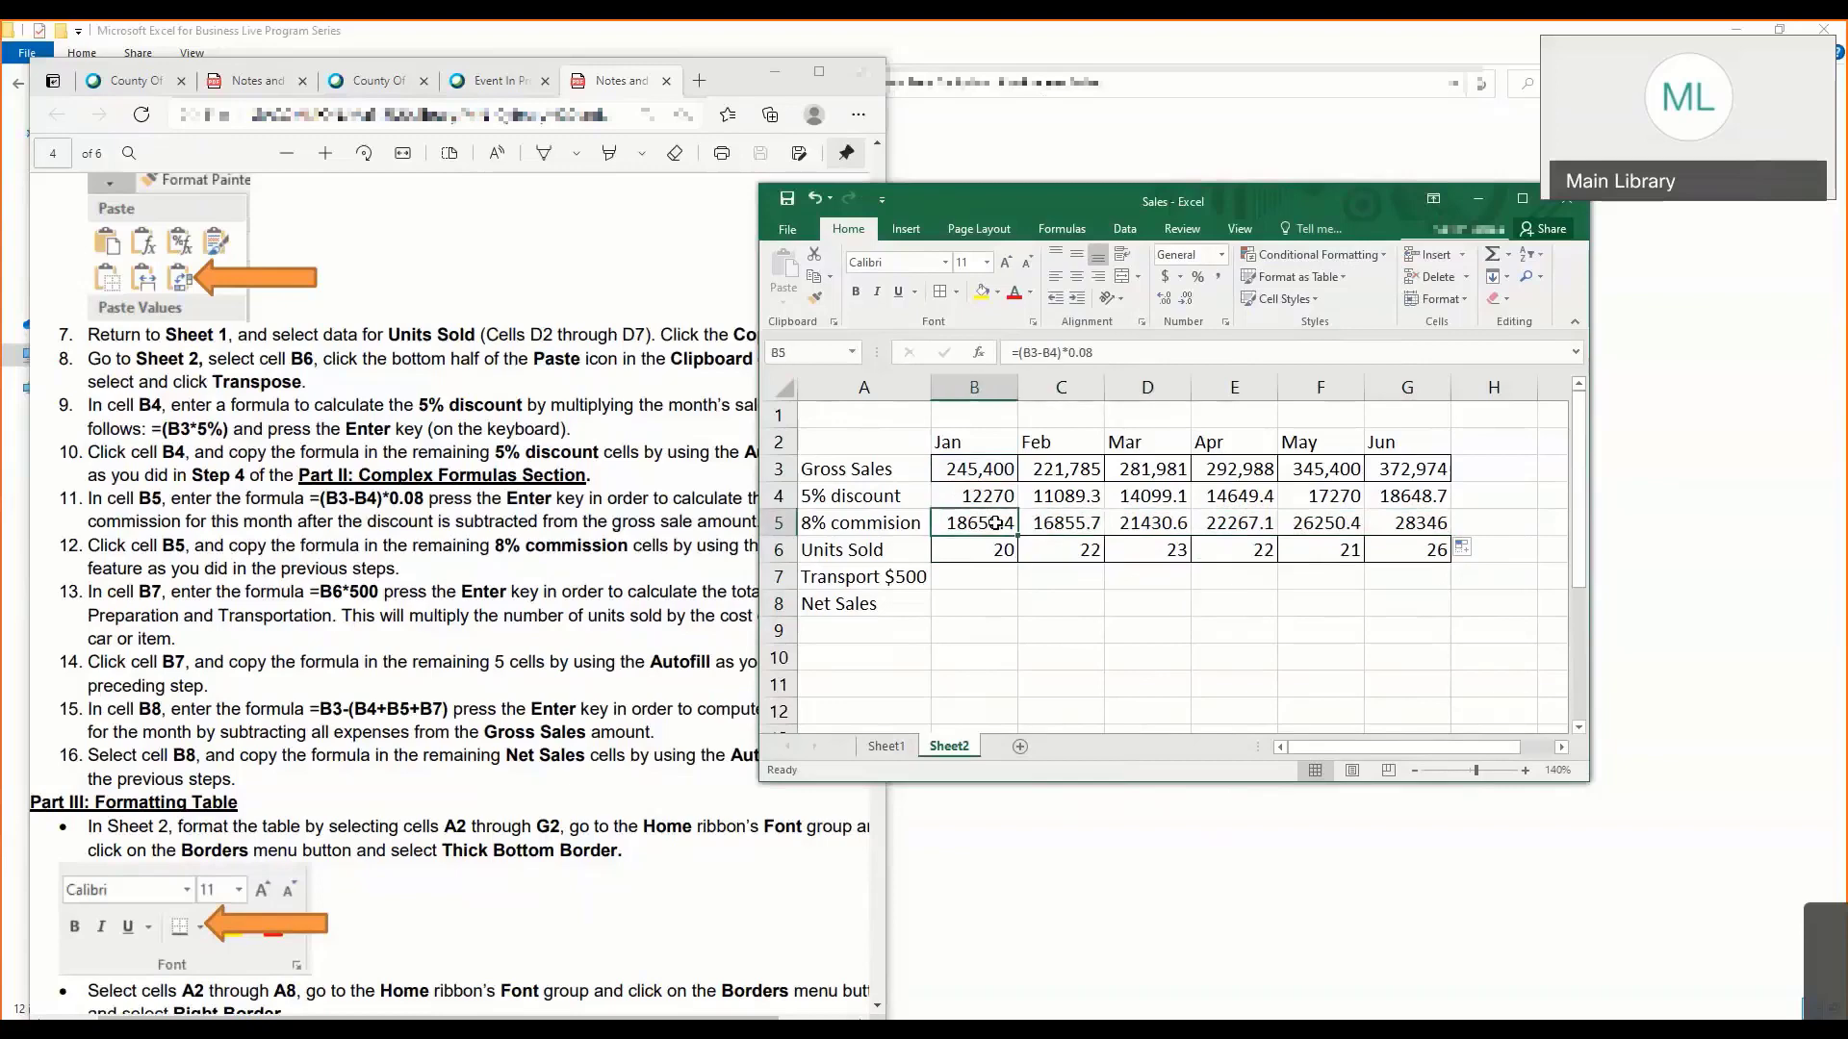
{"action": "left_click", "coordinate": [1075, 523]}
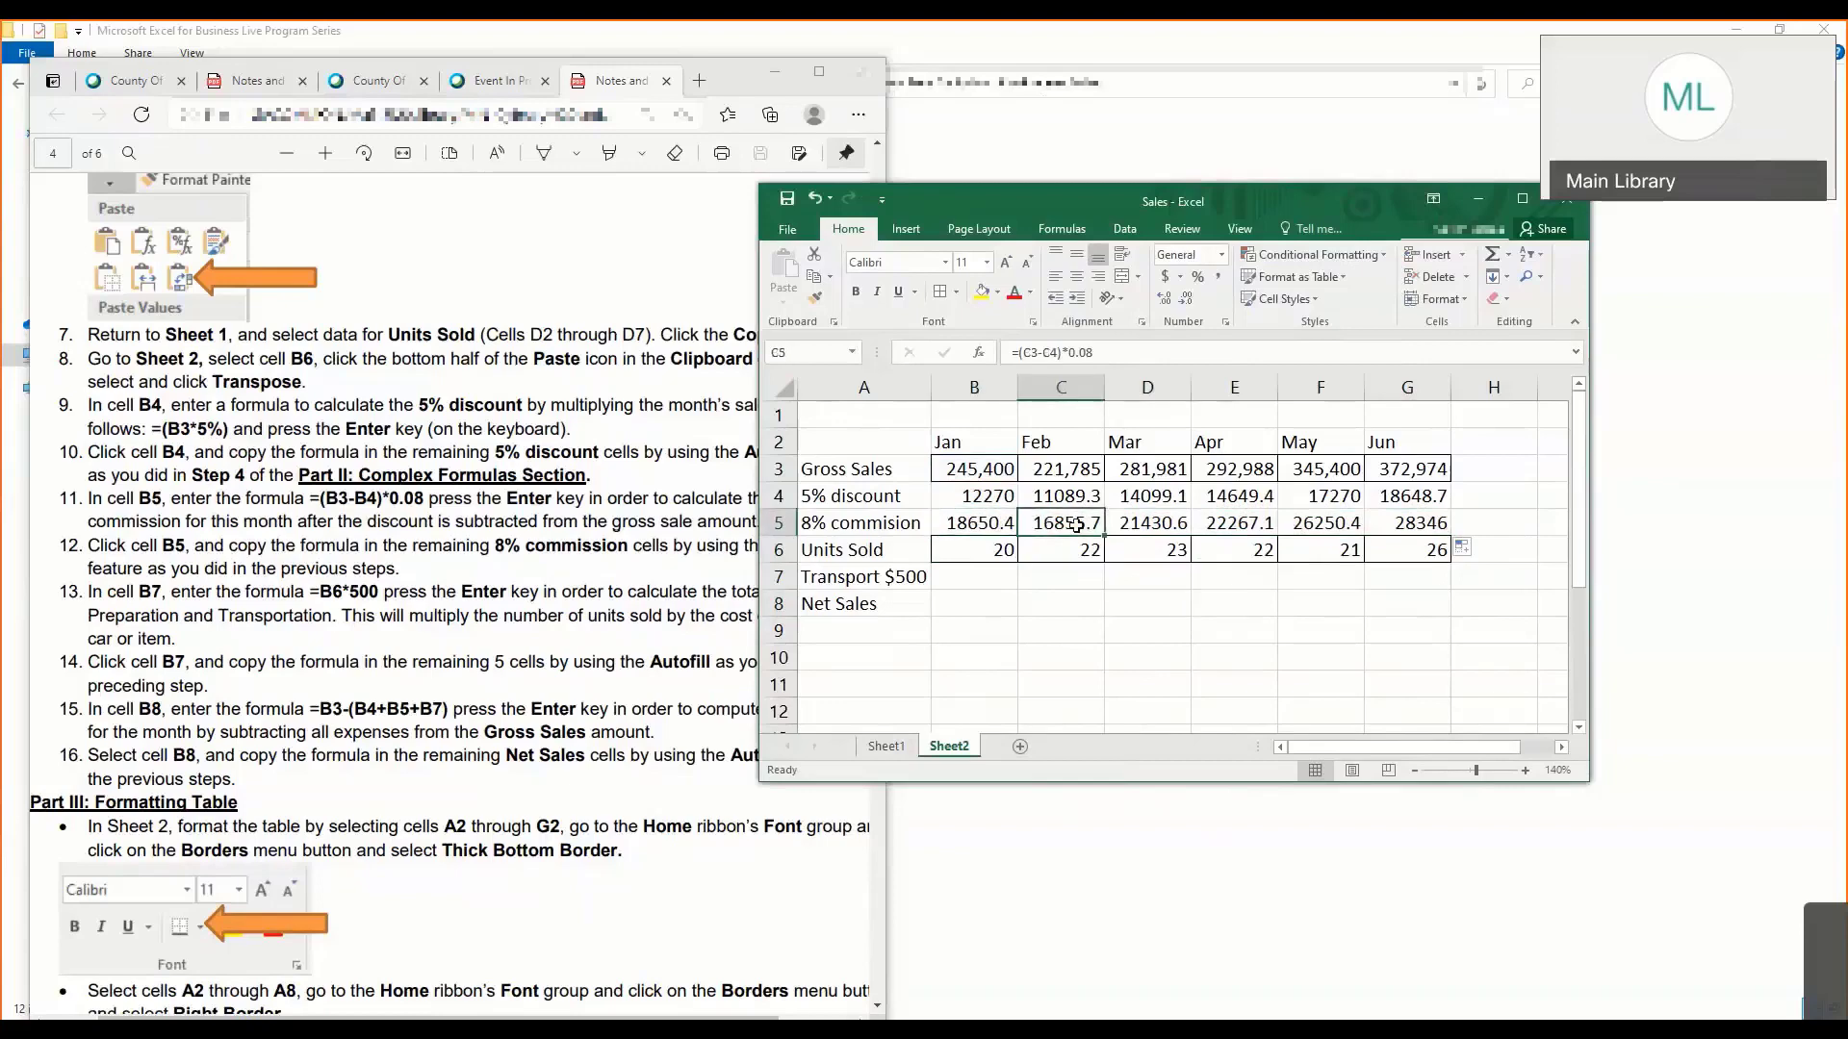
{"action": "left_click", "coordinate": [778, 523]}
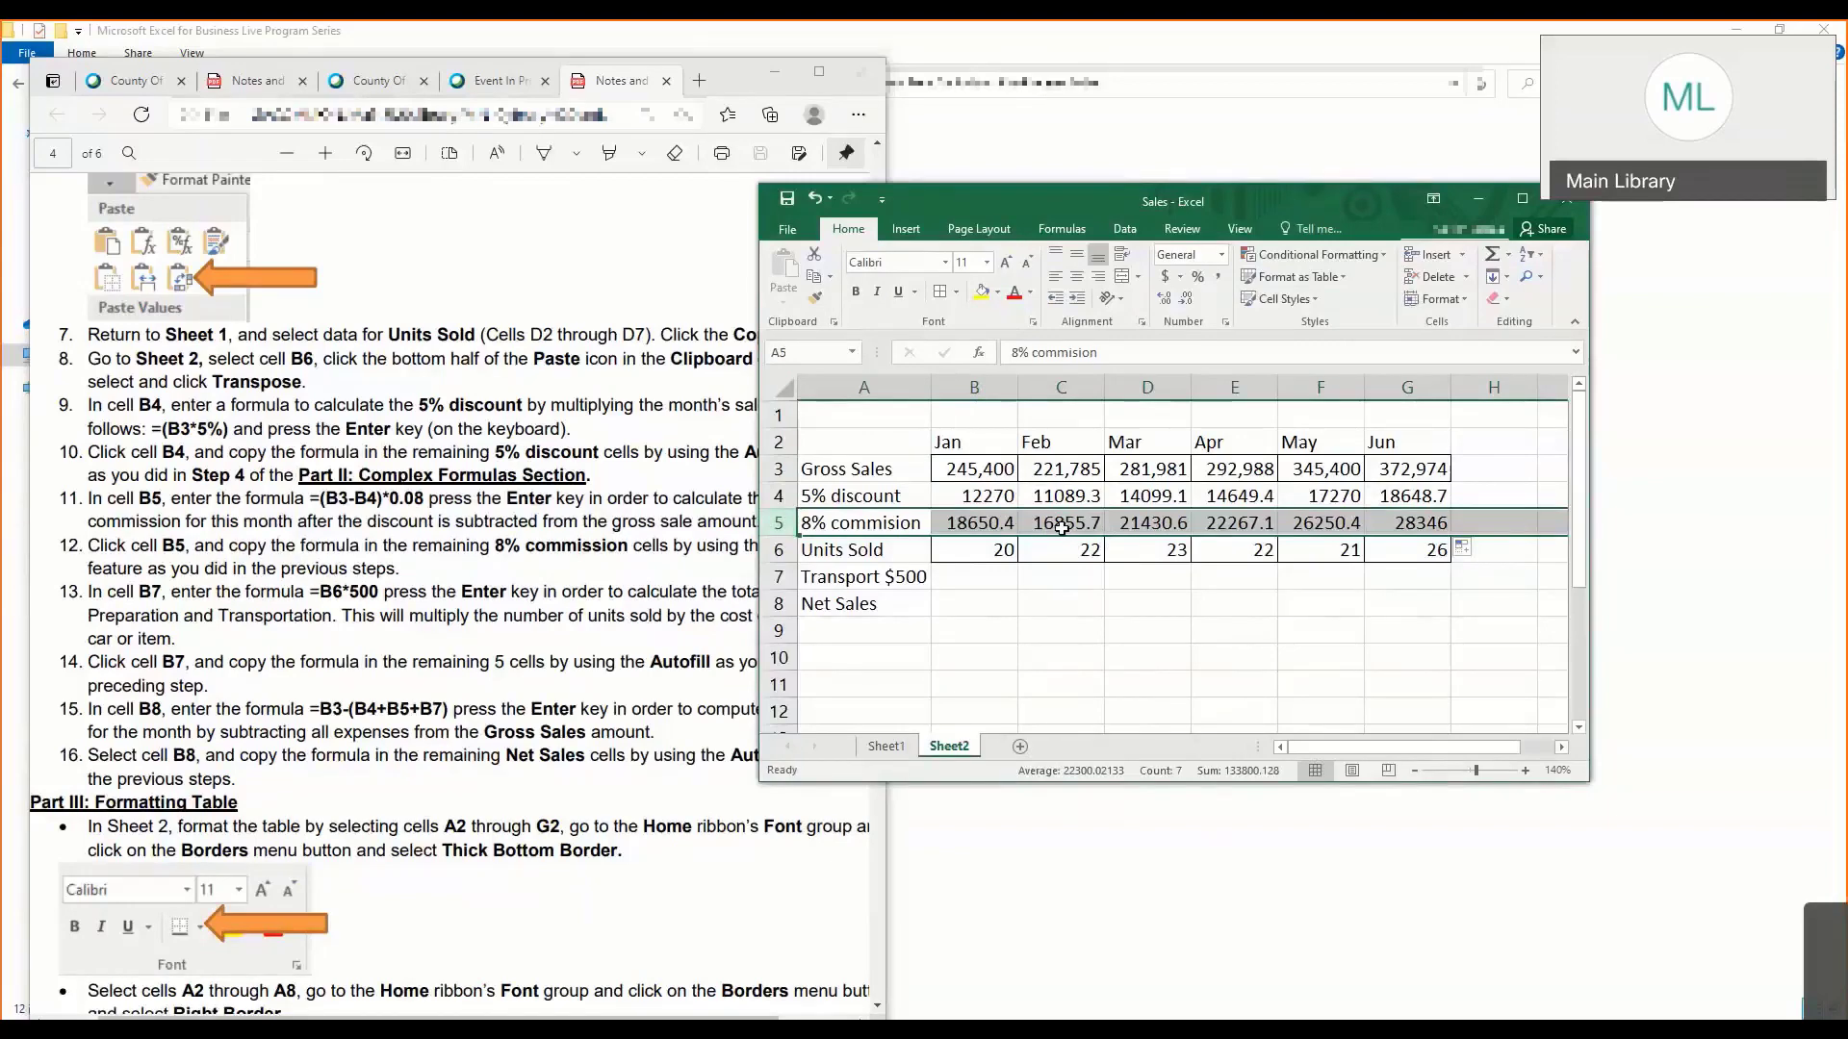
{"action": "left_click", "coordinate": [1061, 528]}
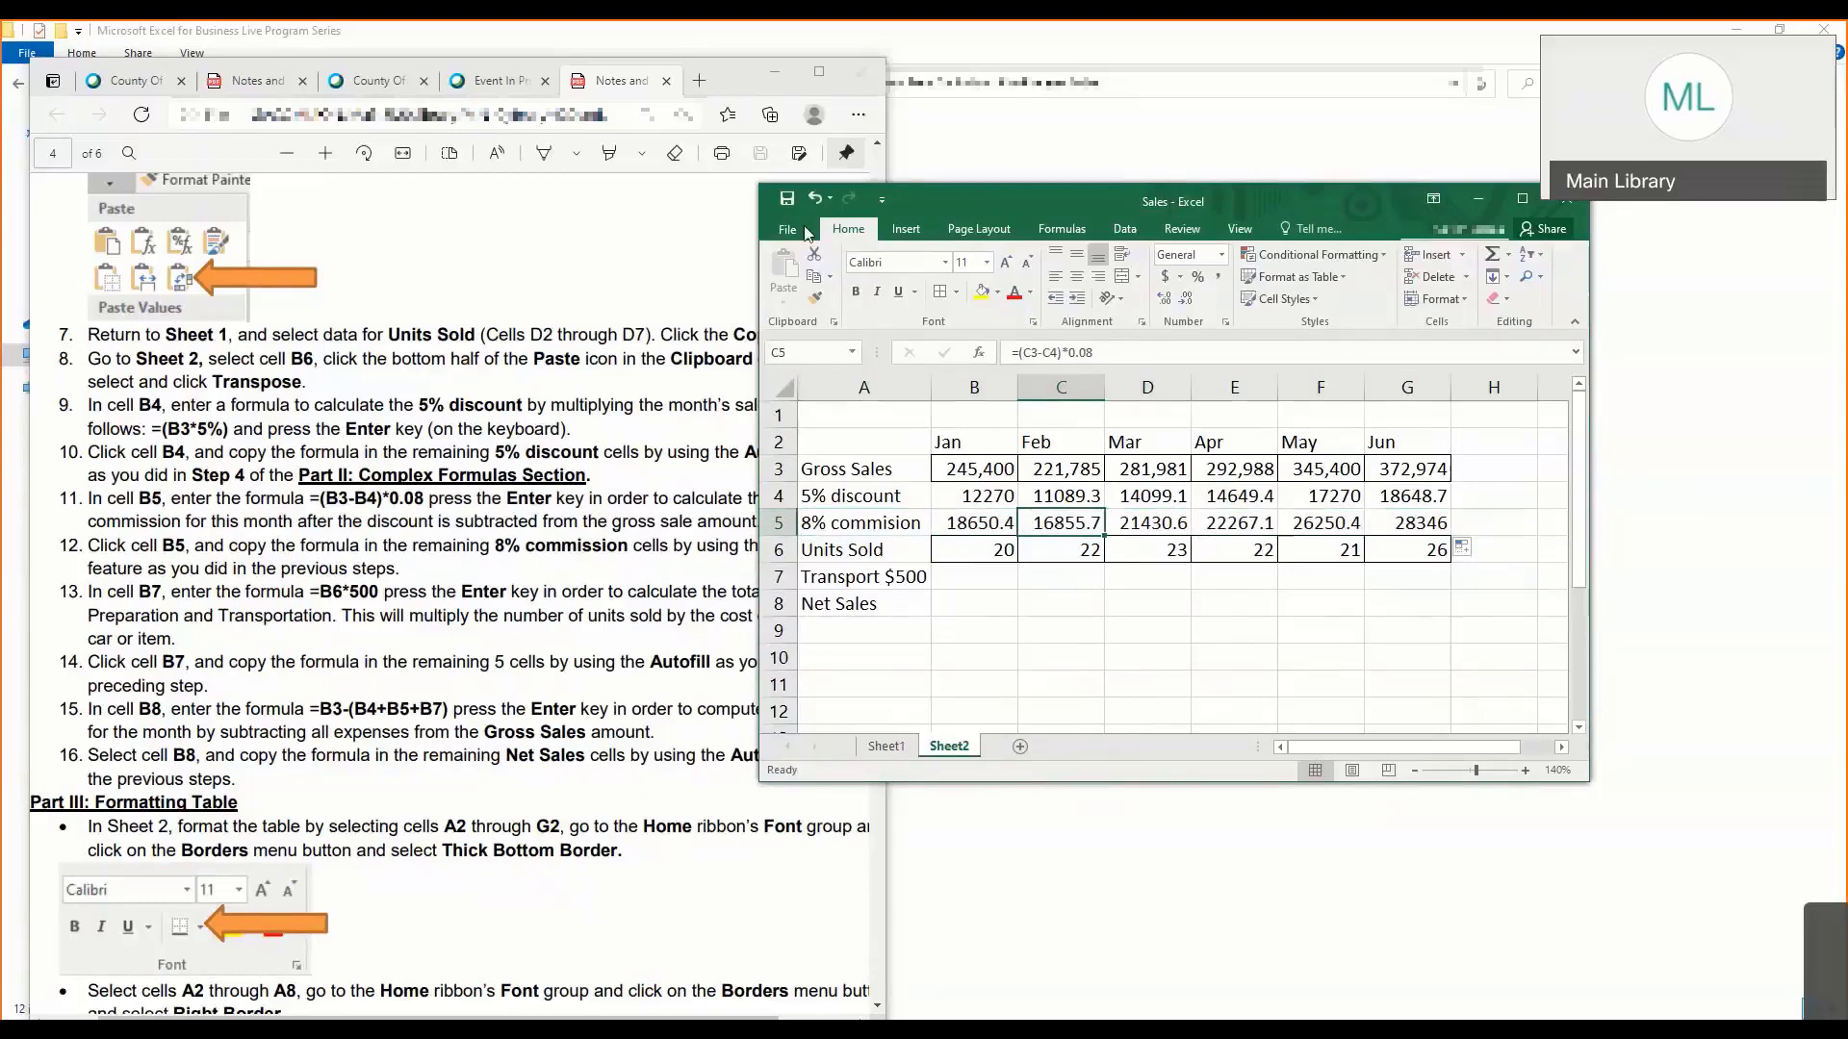
{"action": "key", "text": "ctrl+z"}
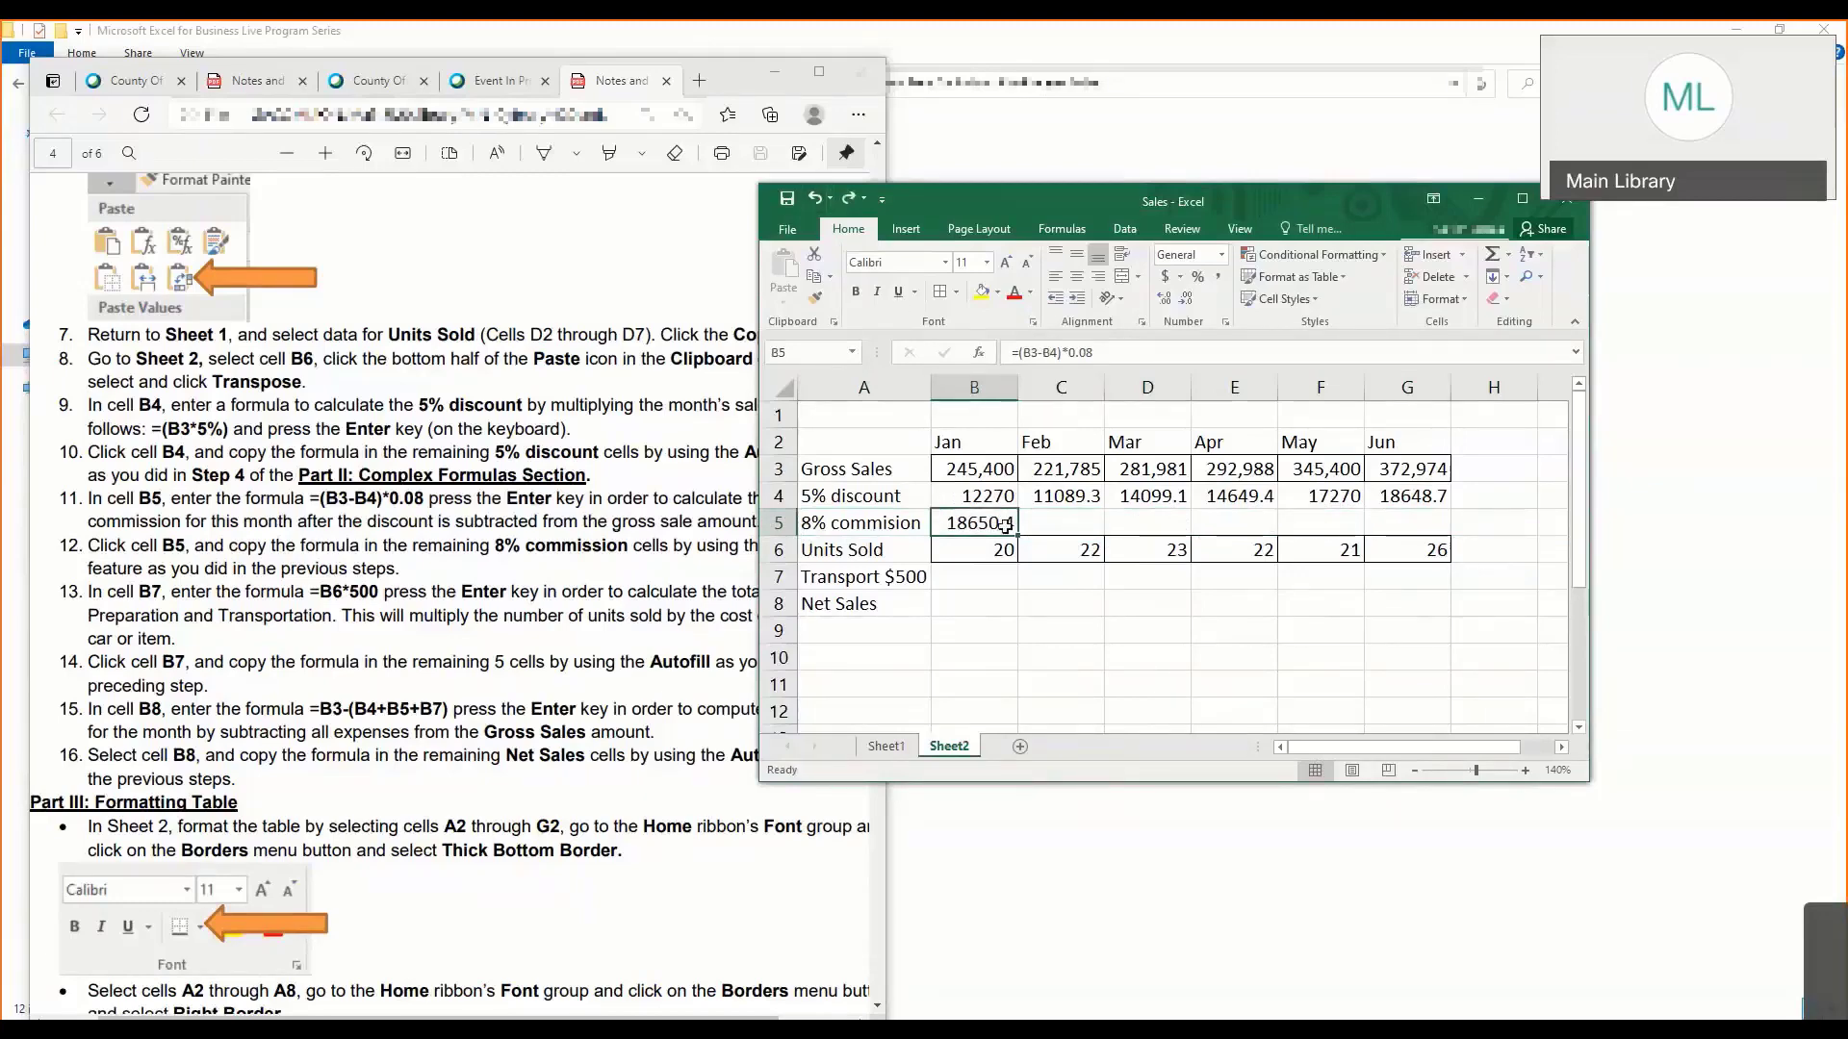
- Copy the commission formula from B5 into C5 through G5 using the Formulas paste option
{"action": "key", "text": "ctrl+c"}
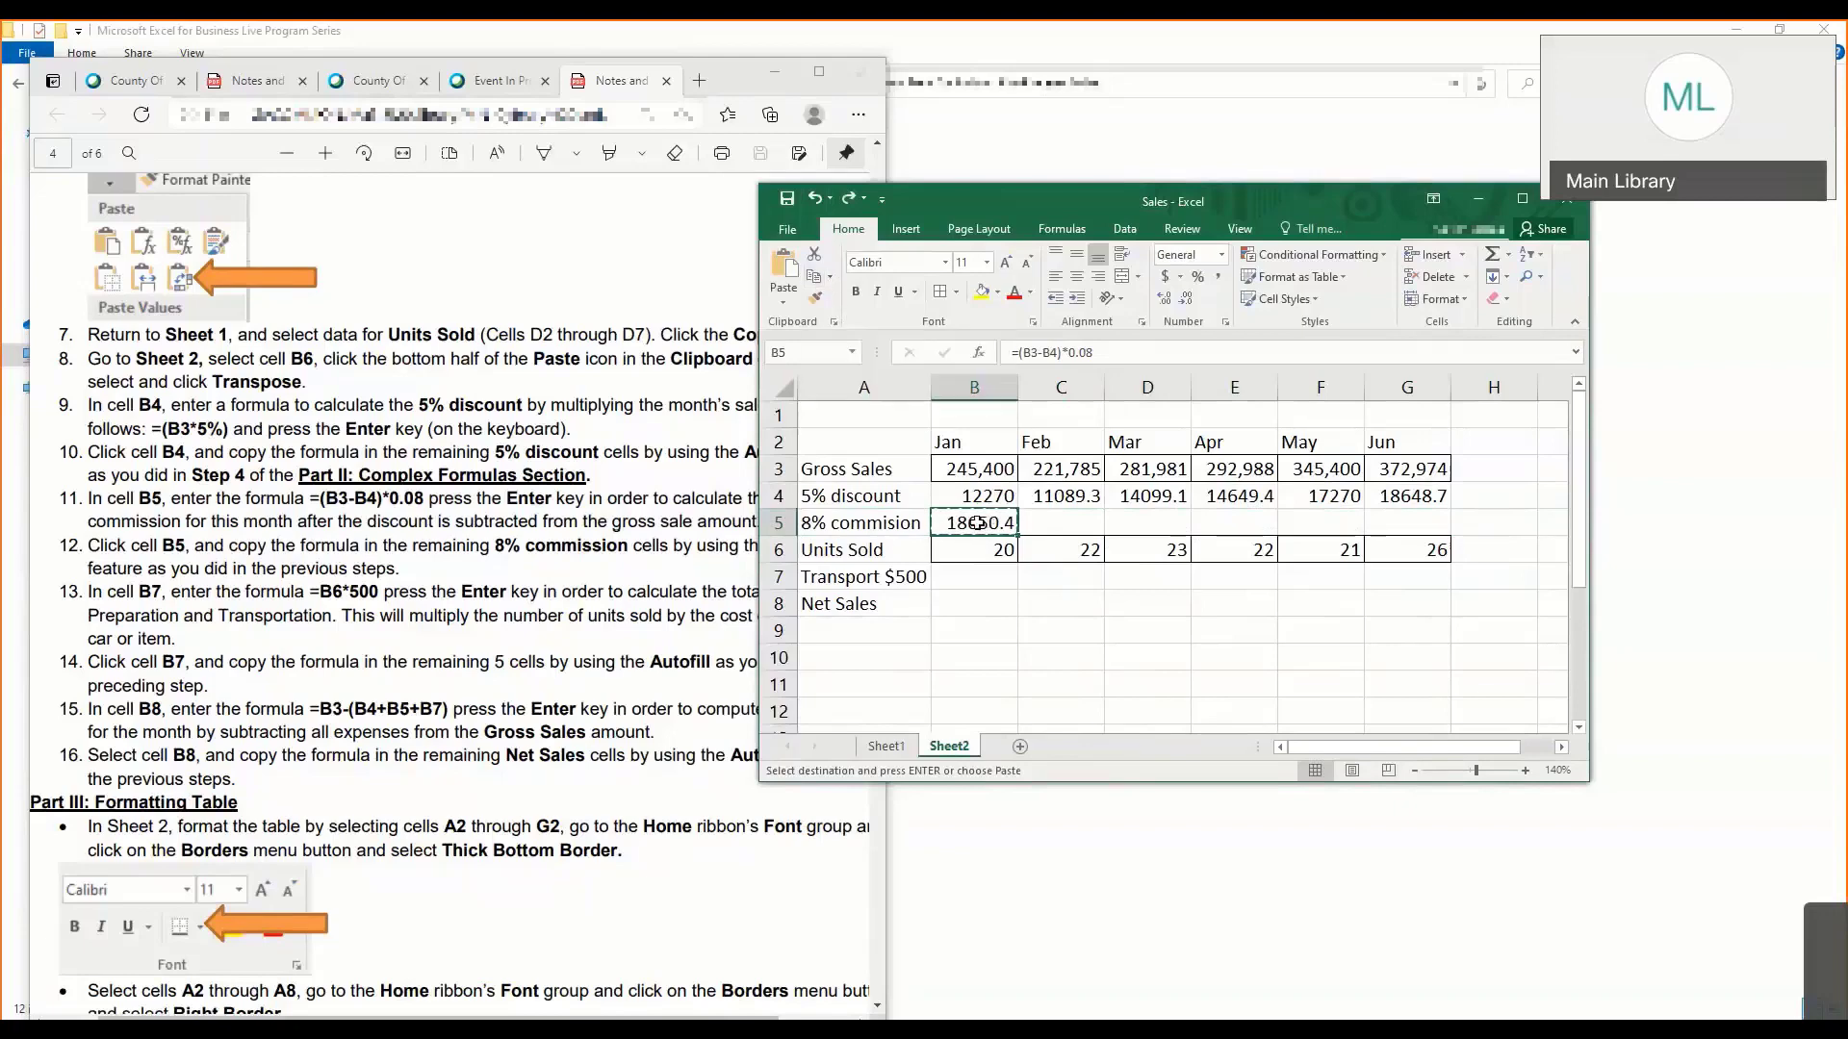
{"action": "left_click_drag", "start_coordinate": [1062, 524], "coordinate": [1405, 525]}
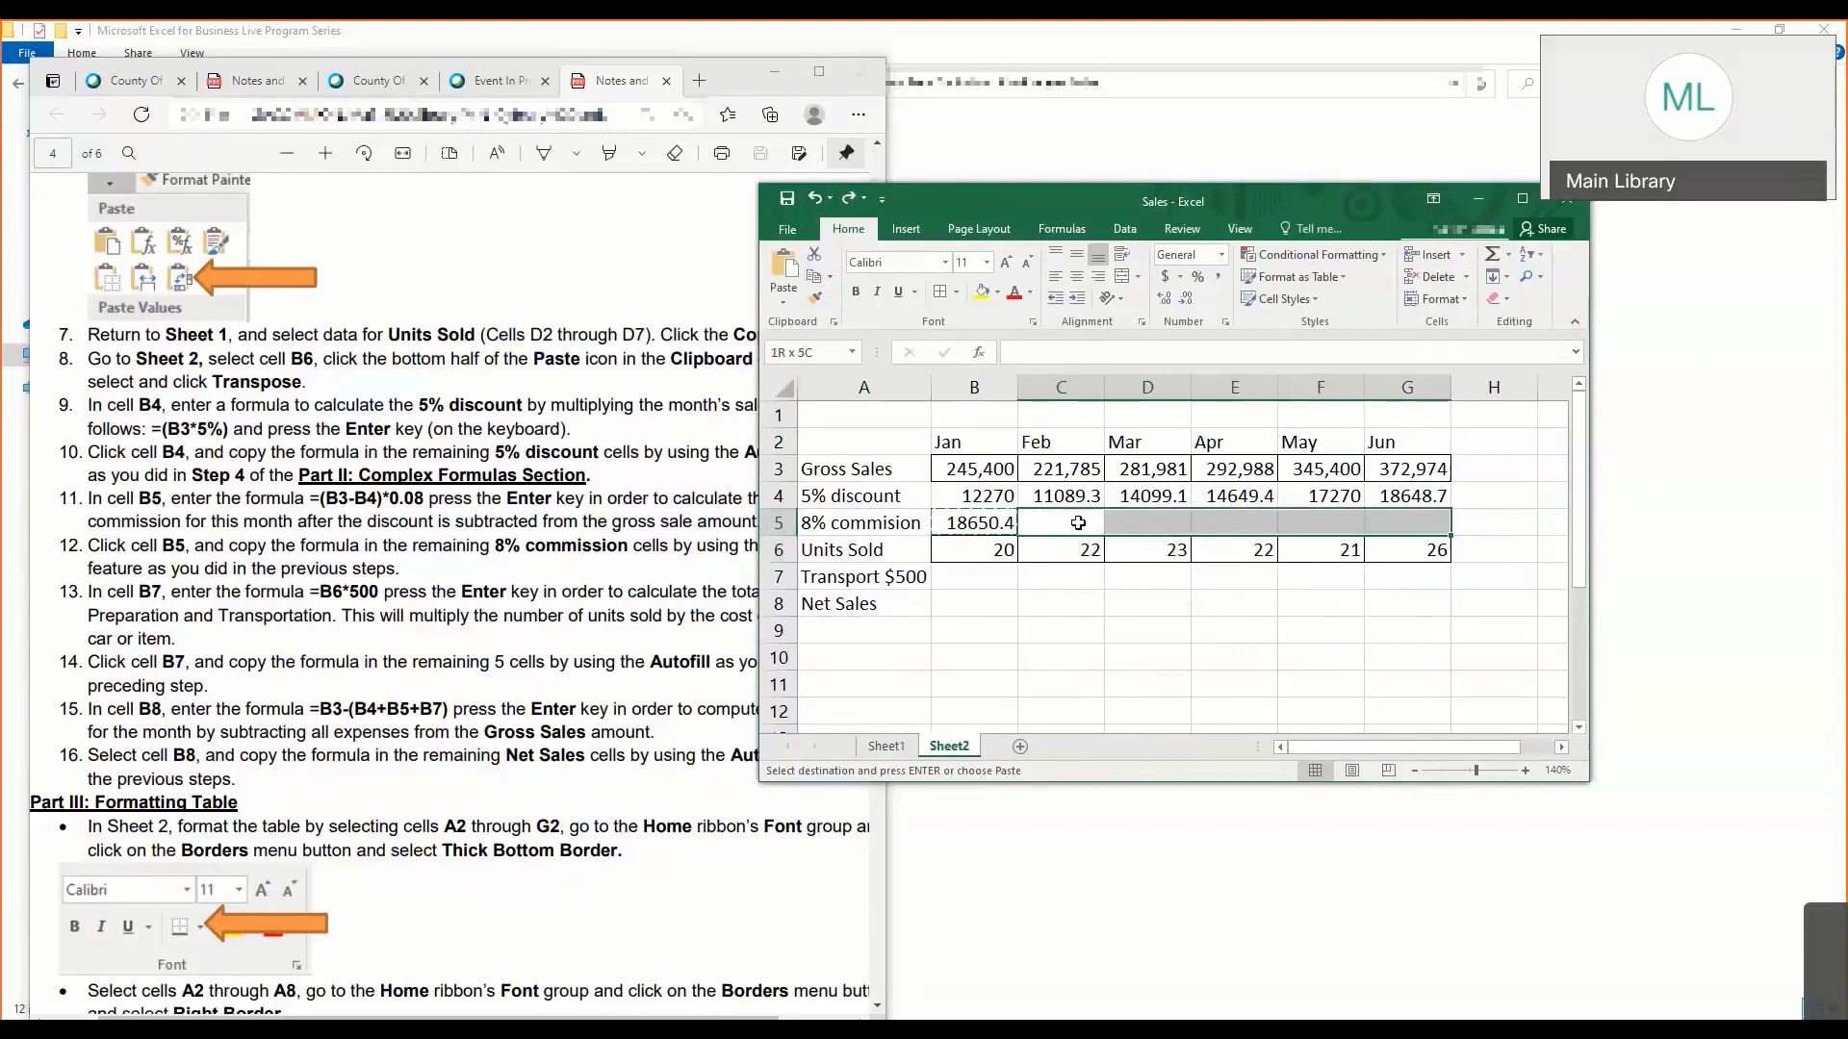
{"action": "left_click", "coordinate": [782, 293]}
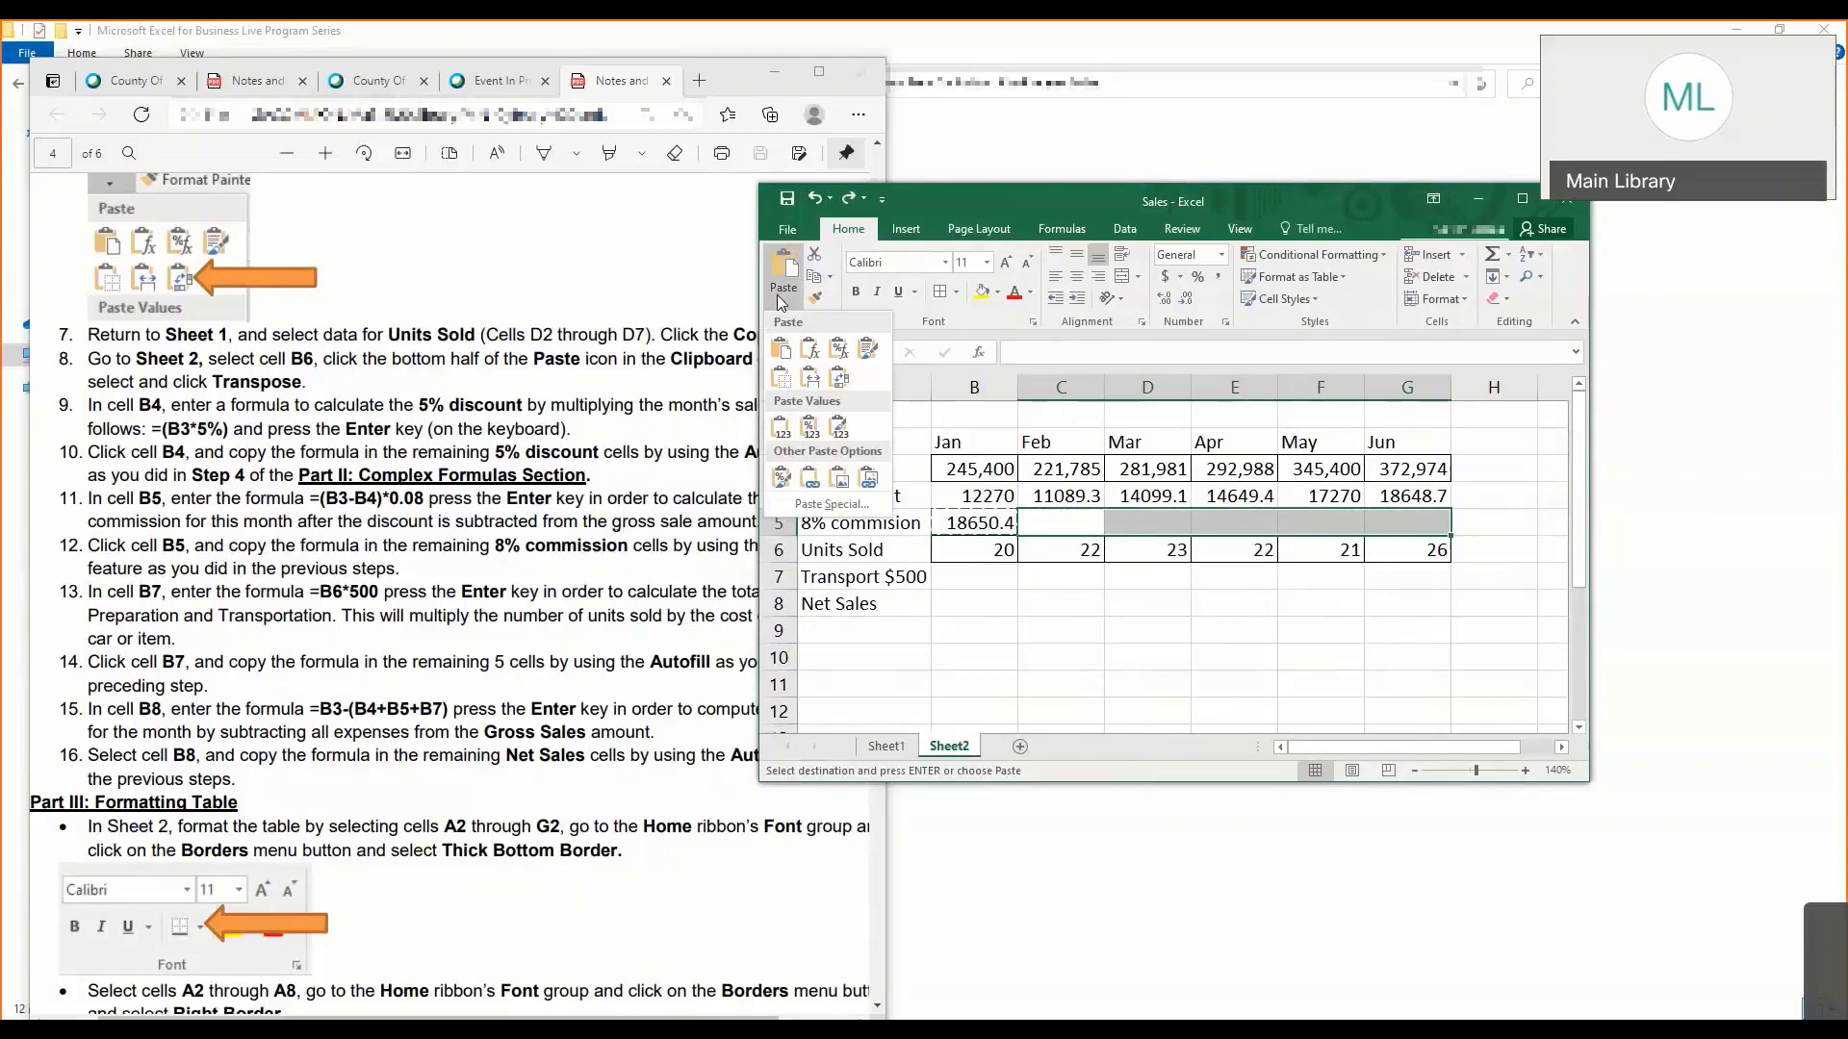
{"action": "left_click", "coordinate": [809, 354]}
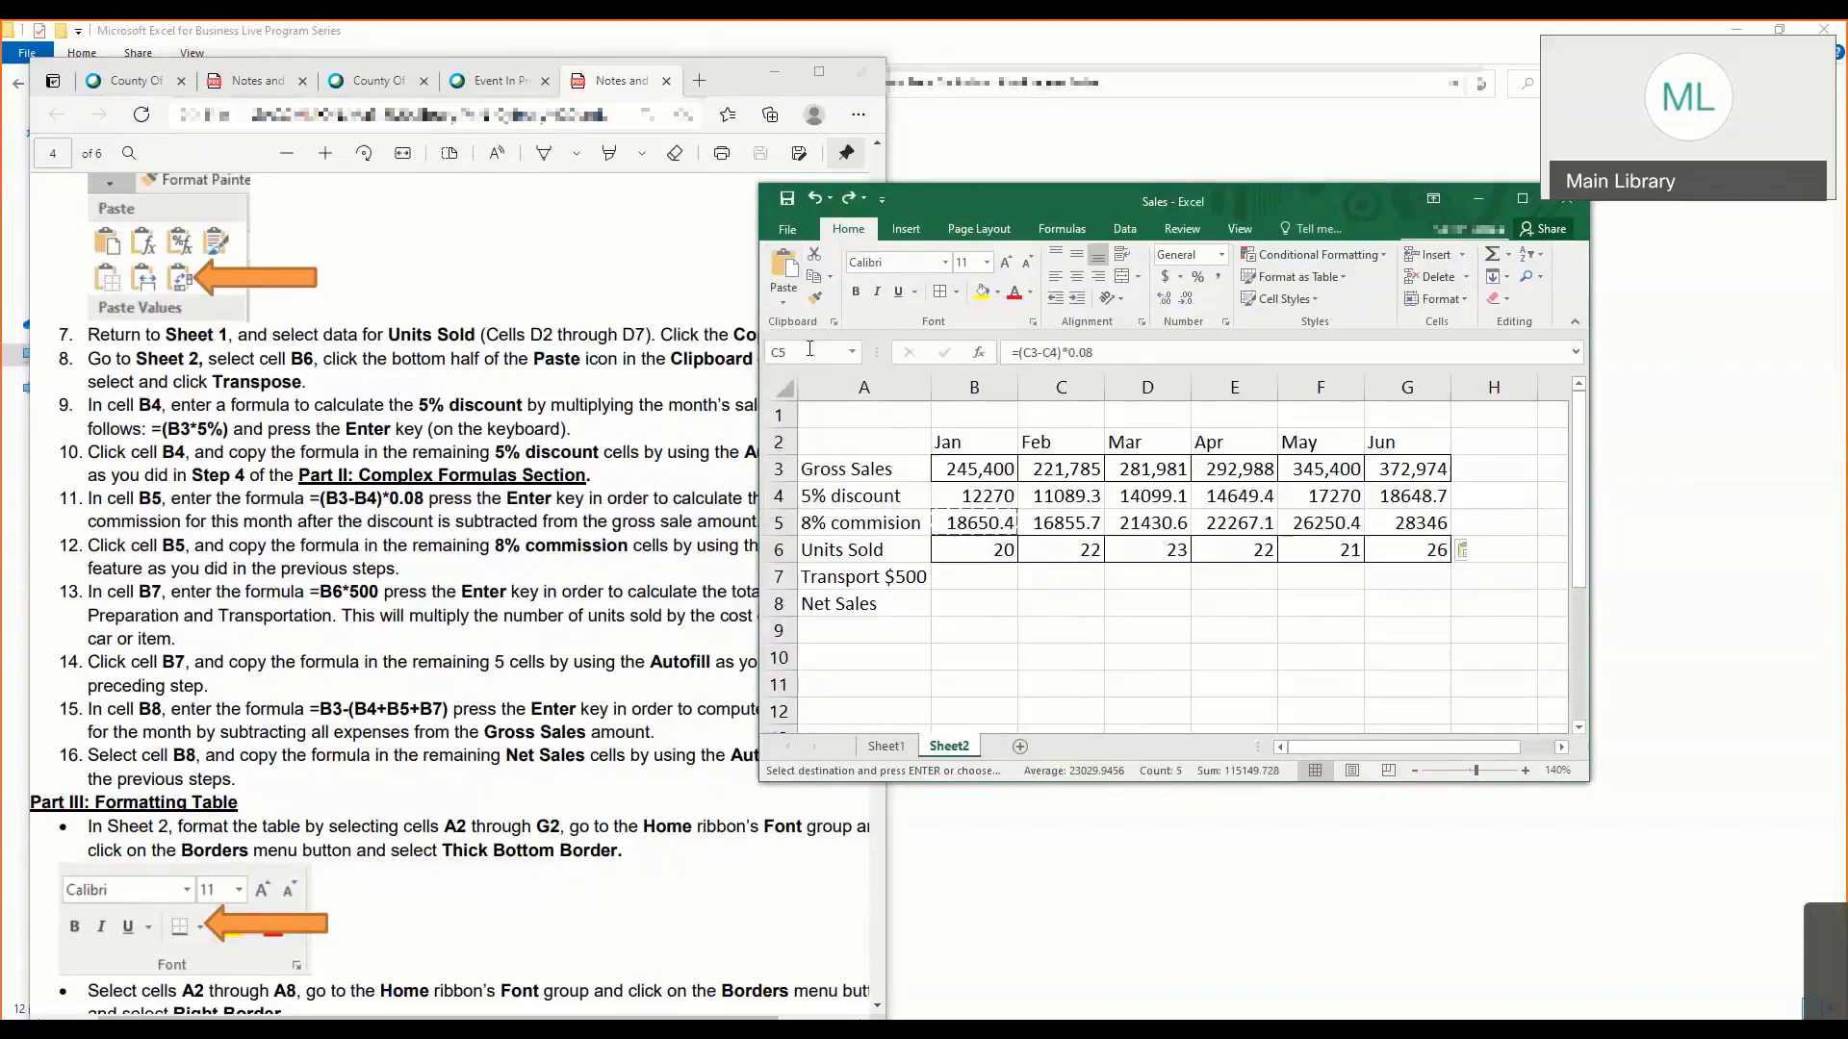
- Check the pasted commission formulas in C5 through G5, and save the workbook
{"action": "left_click", "coordinate": [1098, 519]}
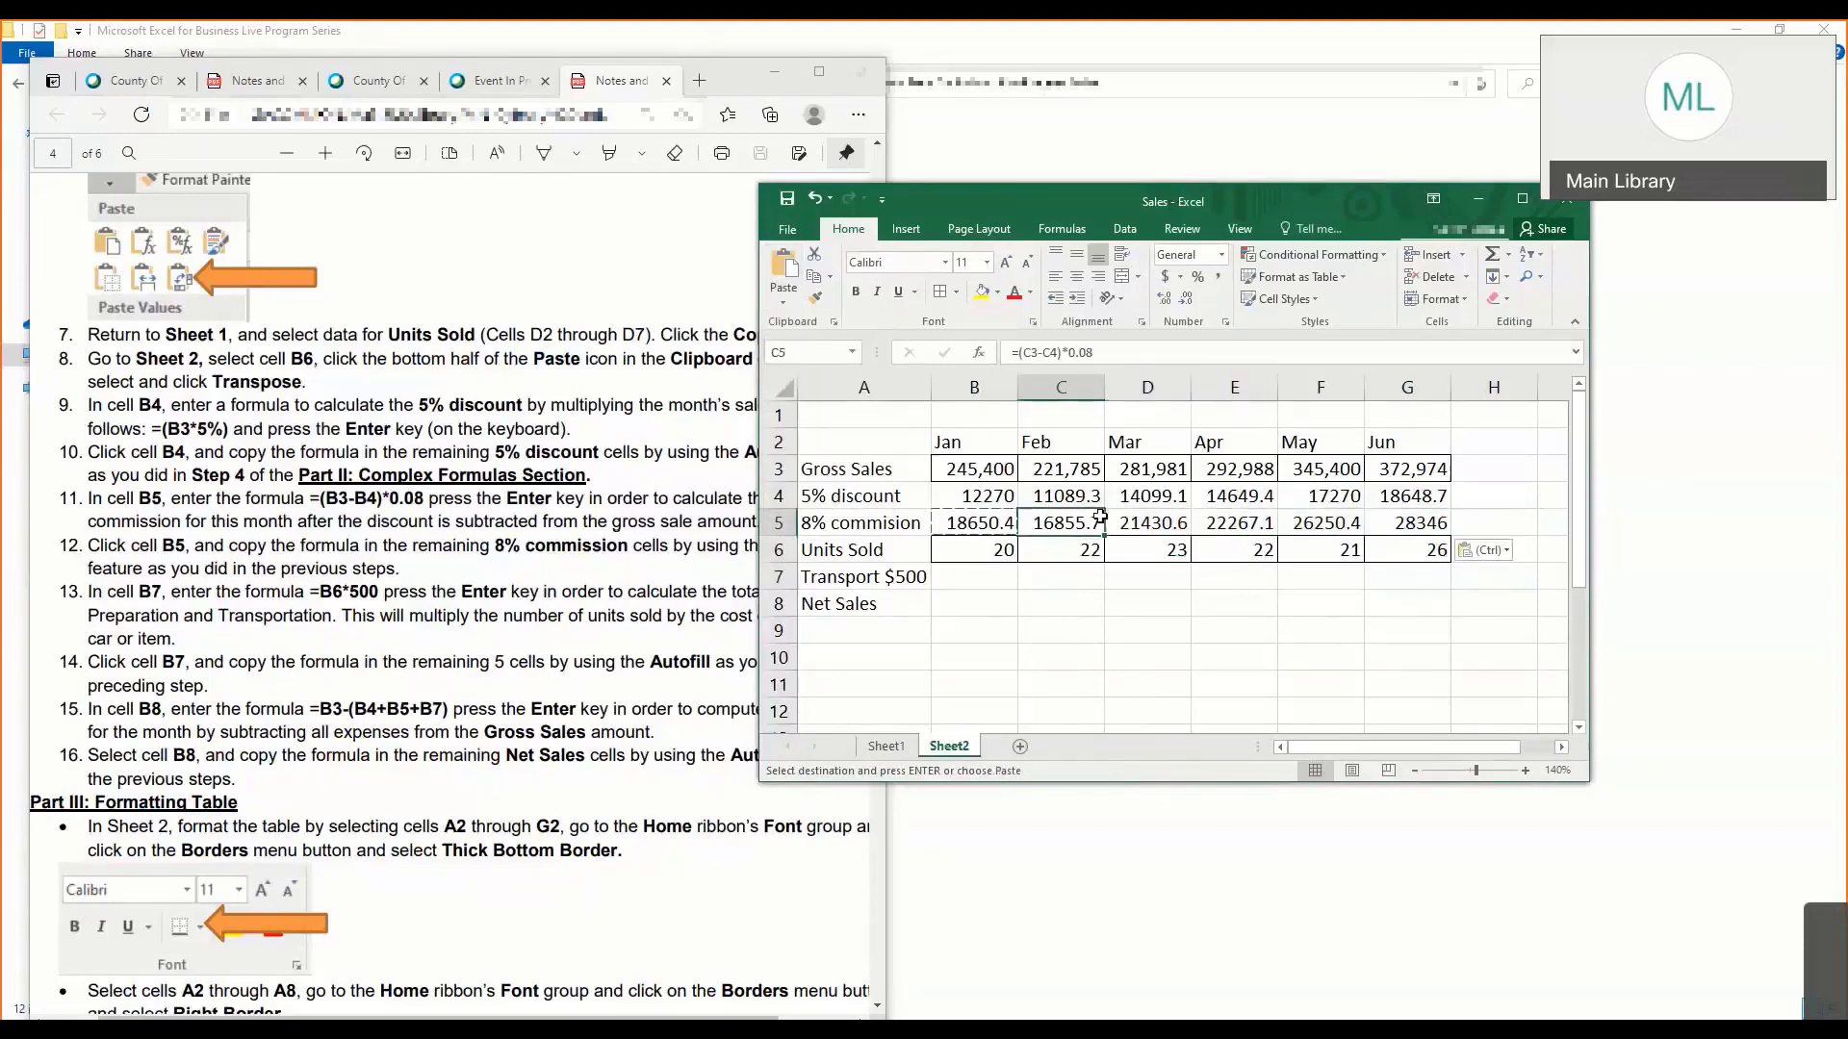
{"action": "left_click", "coordinate": [1147, 520]}
{"action": "left_click", "coordinate": [1242, 523]}
{"action": "left_click", "coordinate": [1311, 523]}
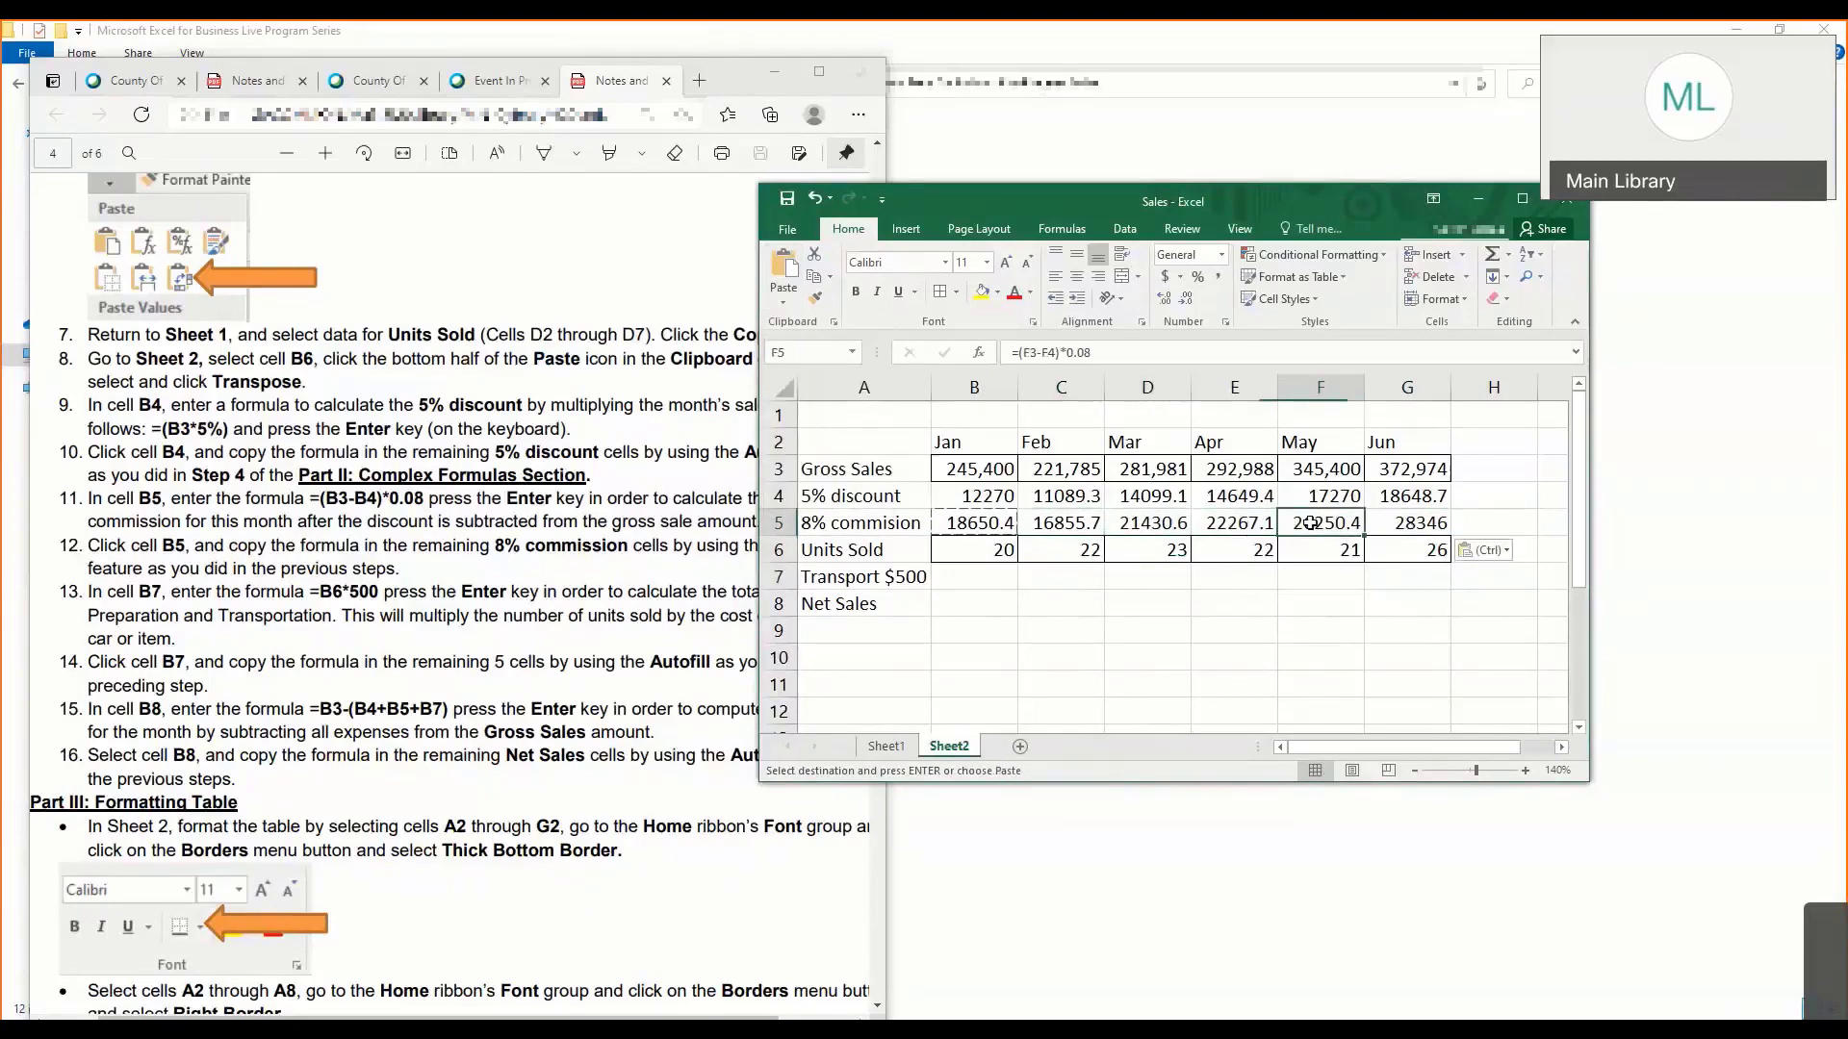
{"action": "left_click", "coordinate": [1387, 519]}
{"action": "left_click", "coordinate": [1303, 523]}
{"action": "key", "text": "Left"}
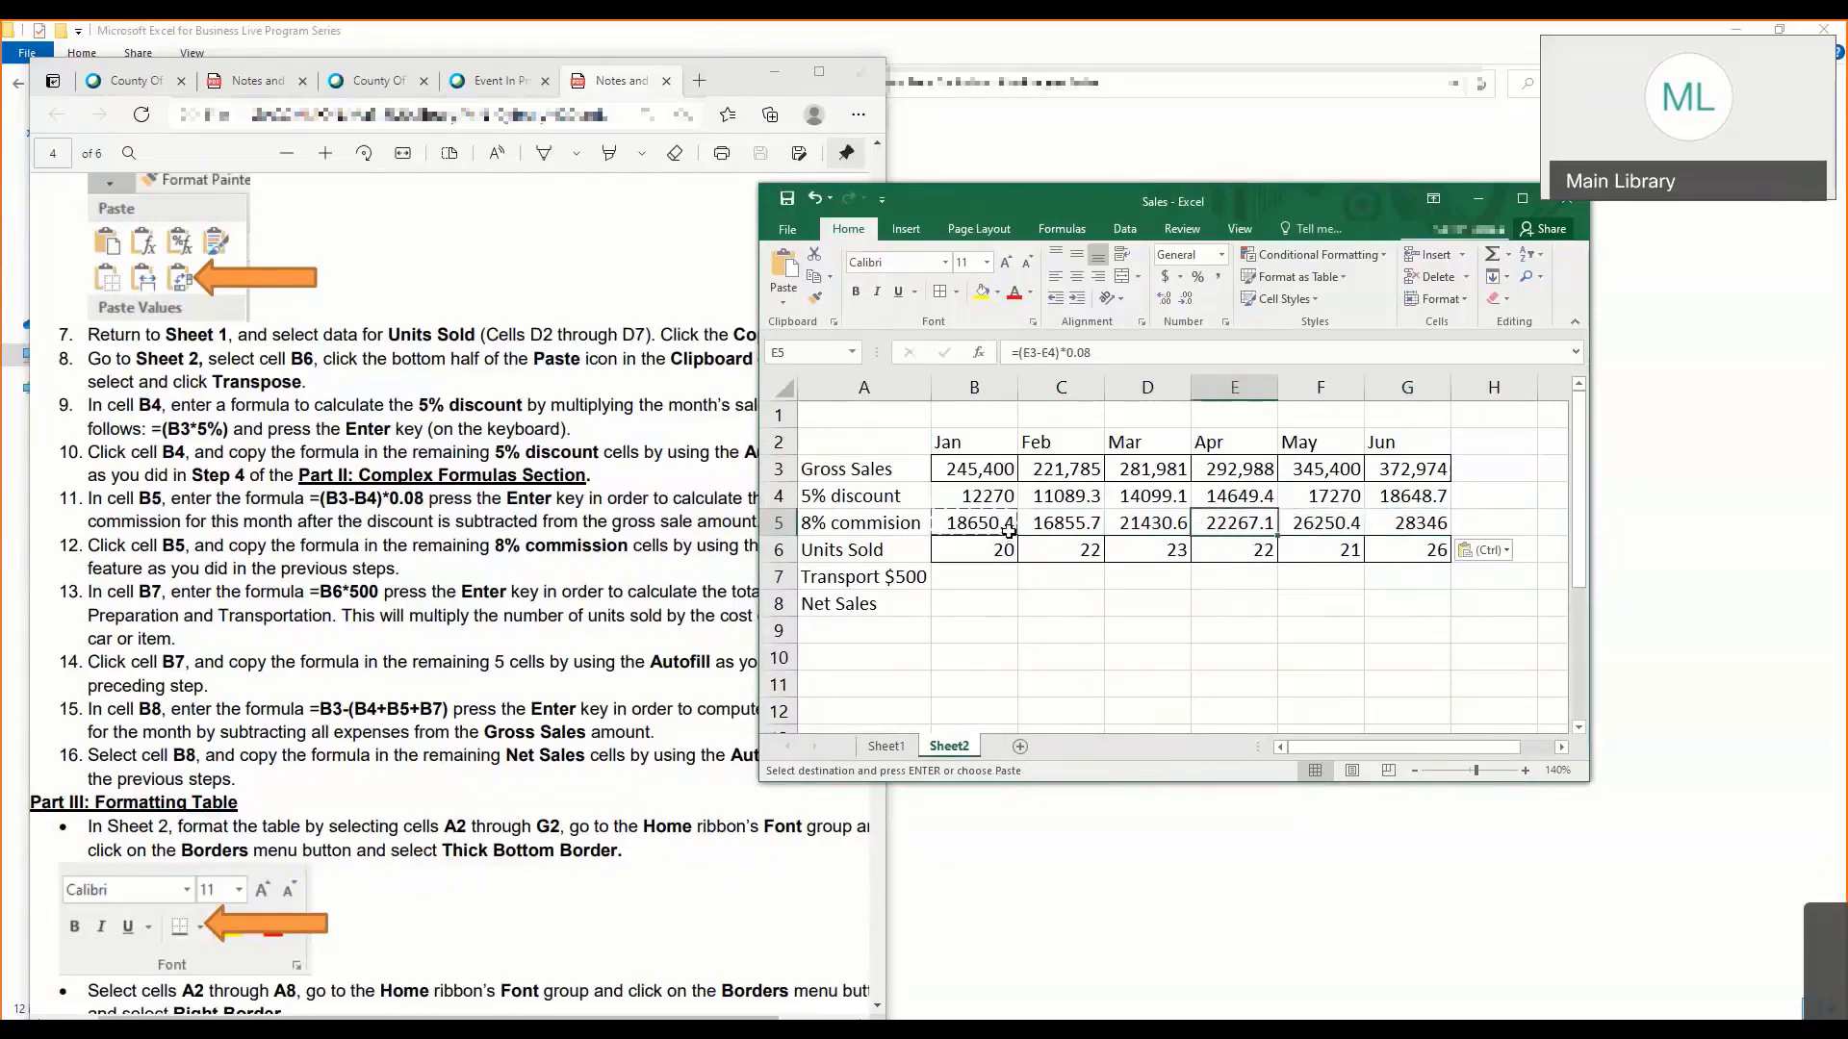
{"action": "left_click", "coordinate": [786, 199]}
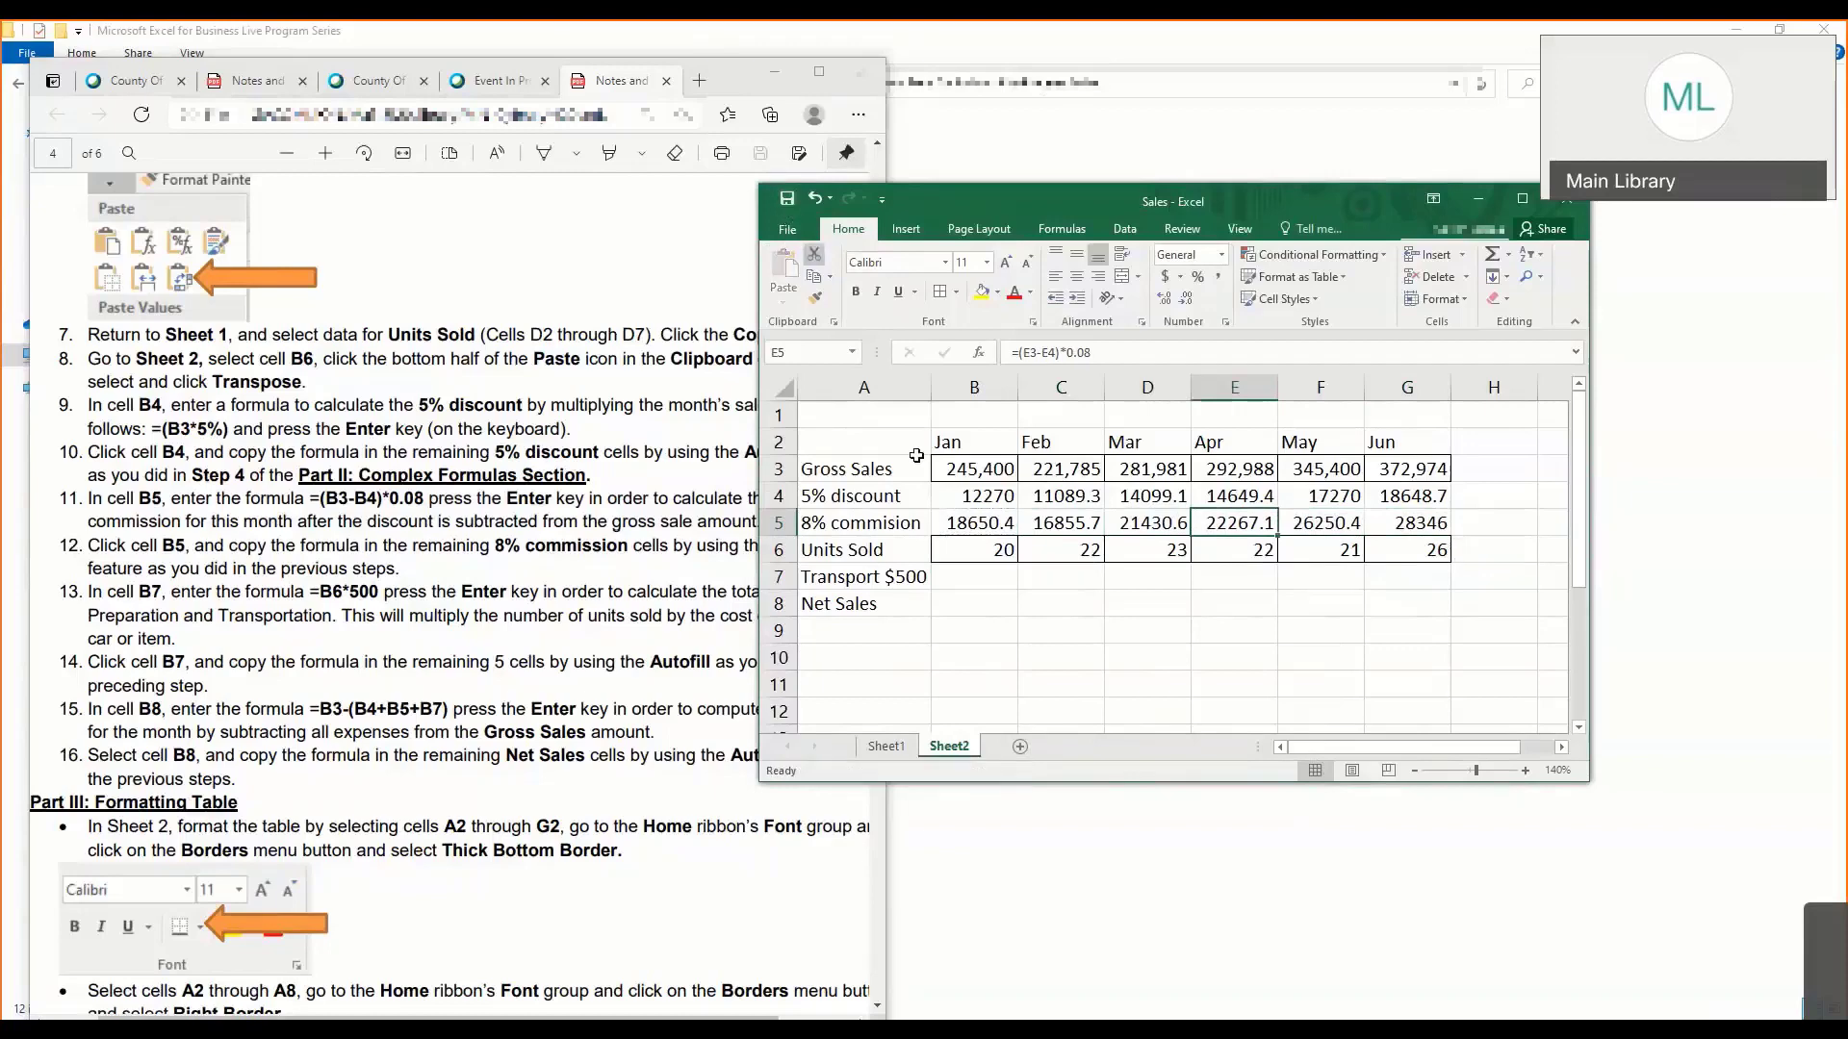
- Locate the transport cell B7 under Units Sold, and read instruction 13 in the lesson notes for its formula
{"action": "left_click", "coordinate": [948, 547]}
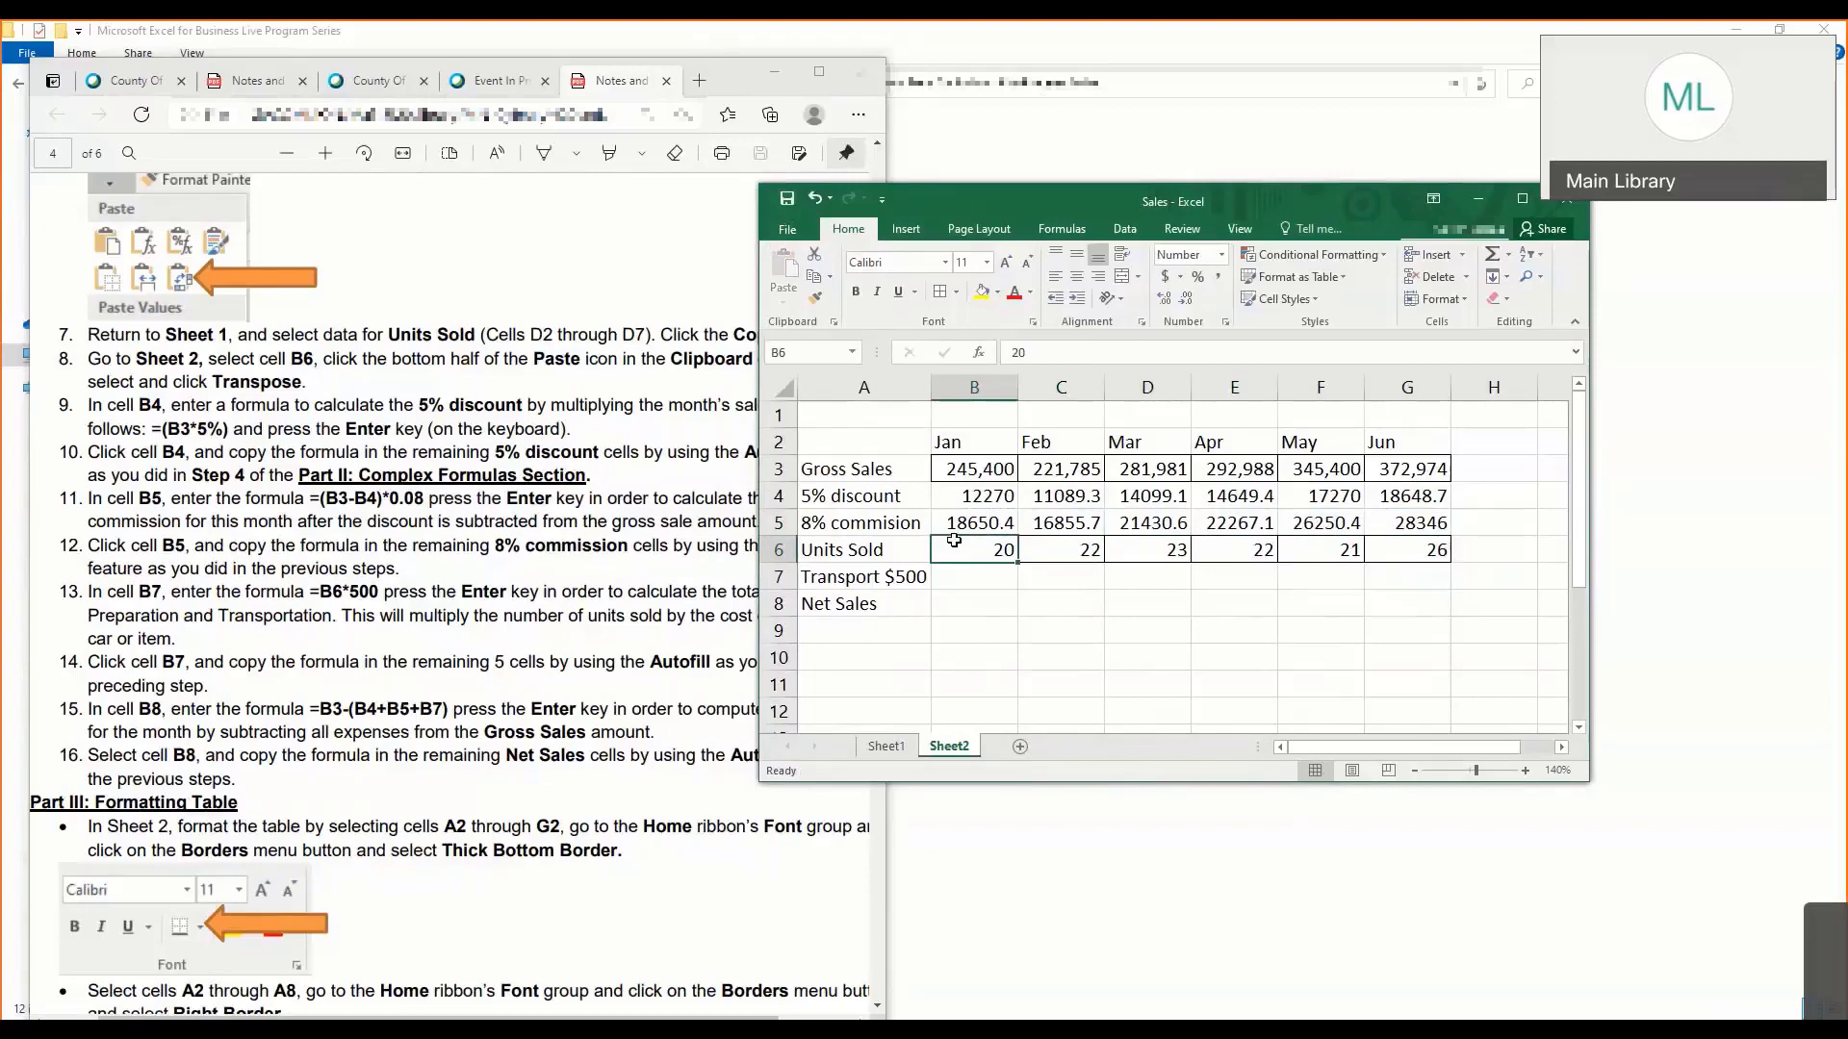
{"action": "left_click", "coordinate": [971, 567]}
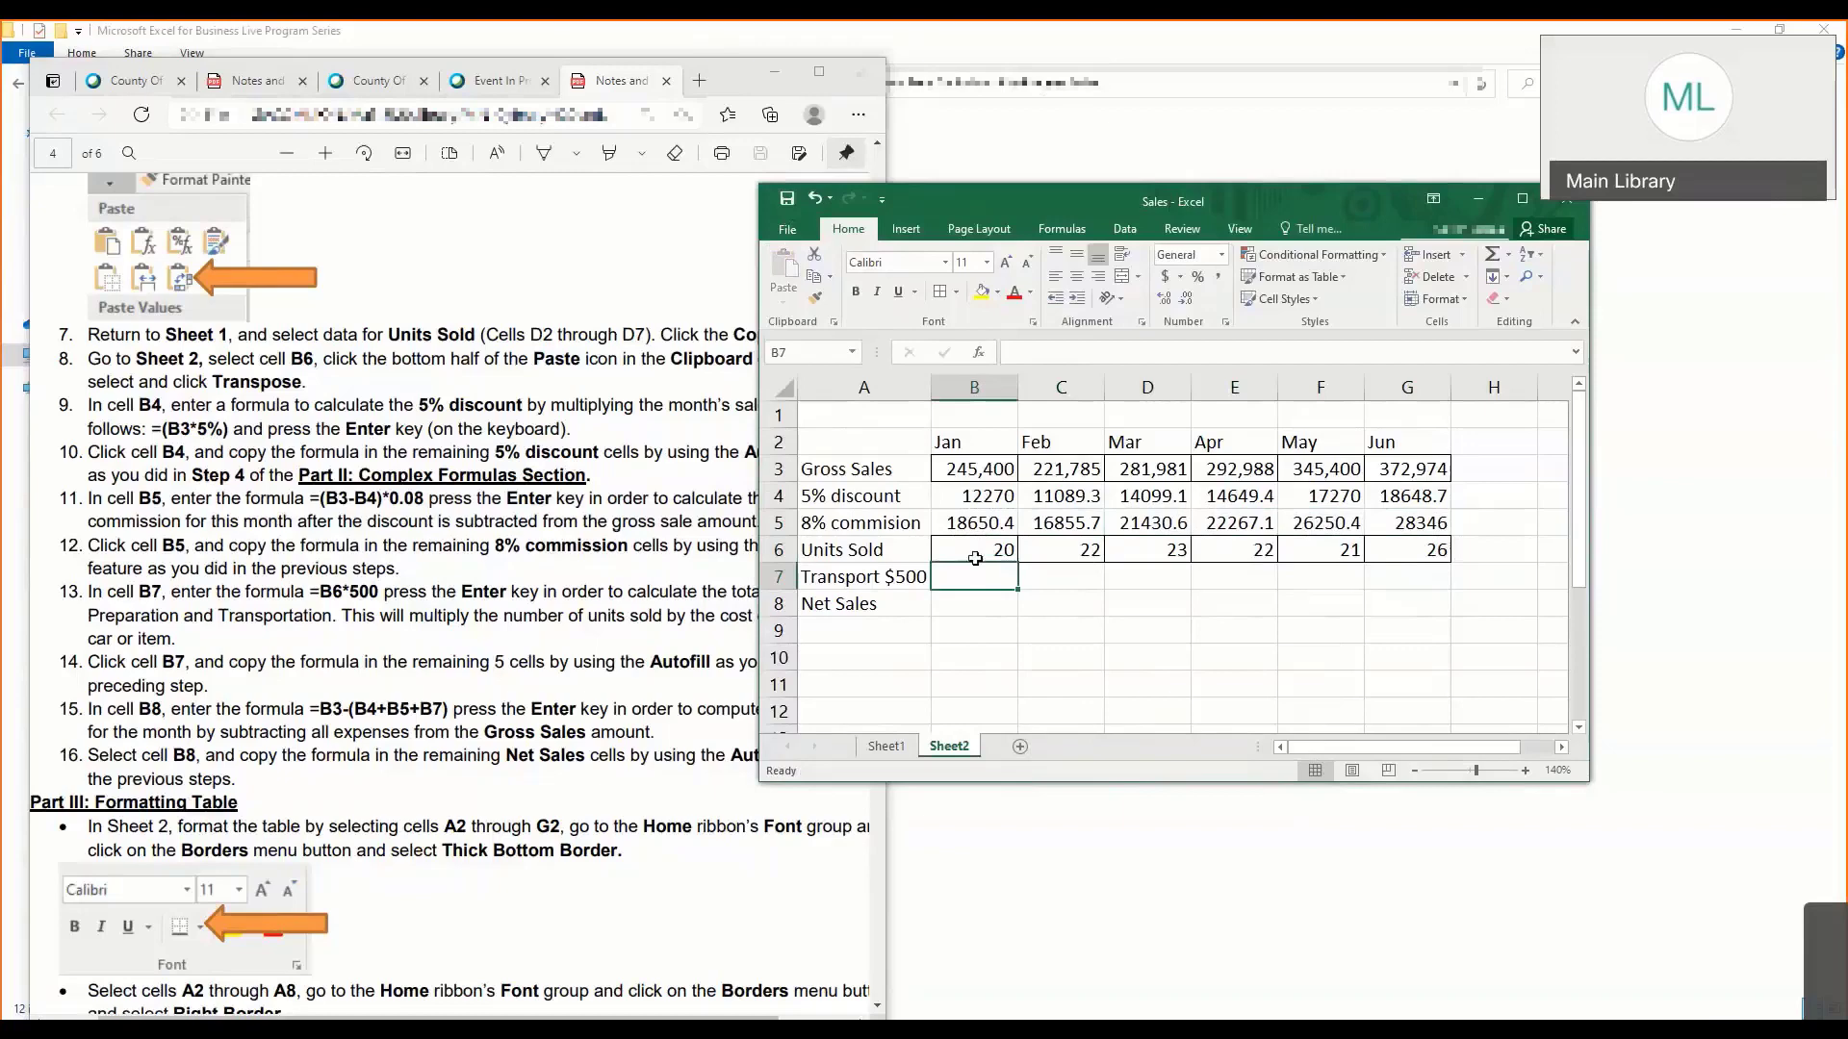
{"action": "left_click", "coordinate": [581, 617]}
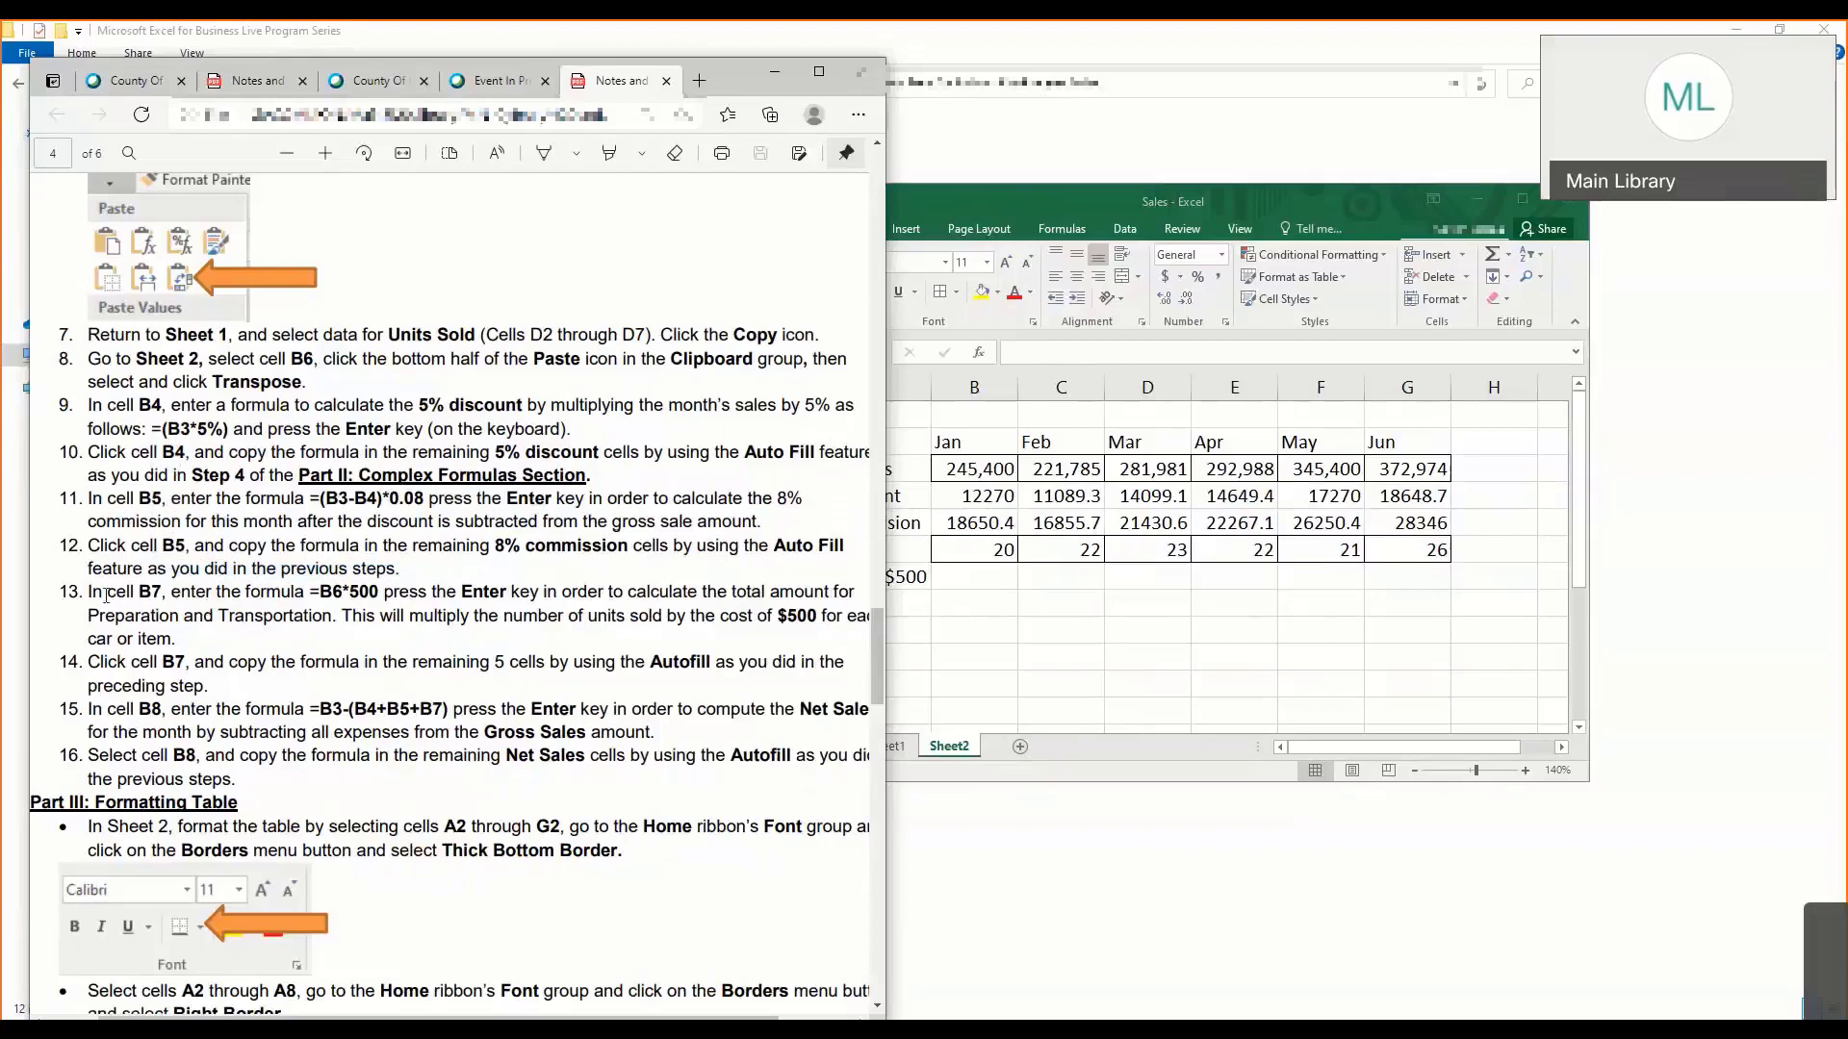
{"action": "left_click_drag", "start_coordinate": [89, 593], "coordinate": [378, 595]}
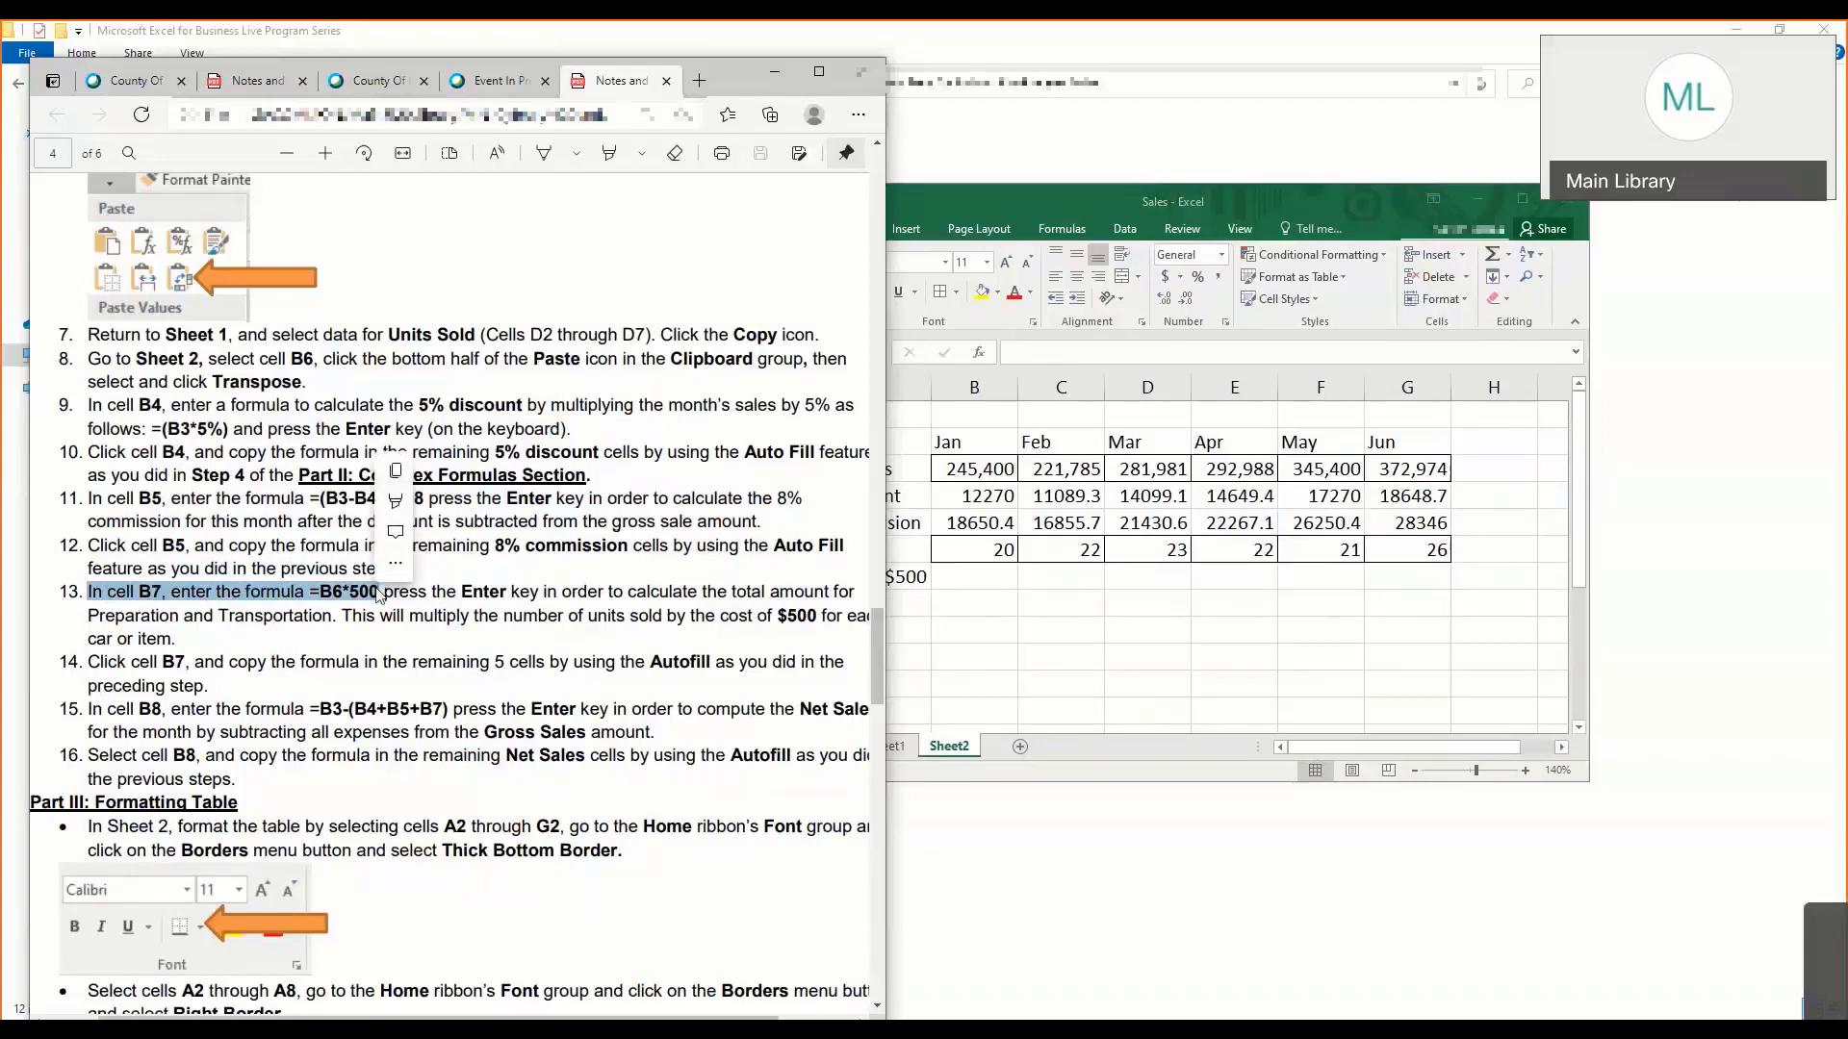
{"action": "left_click", "coordinate": [333, 601]}
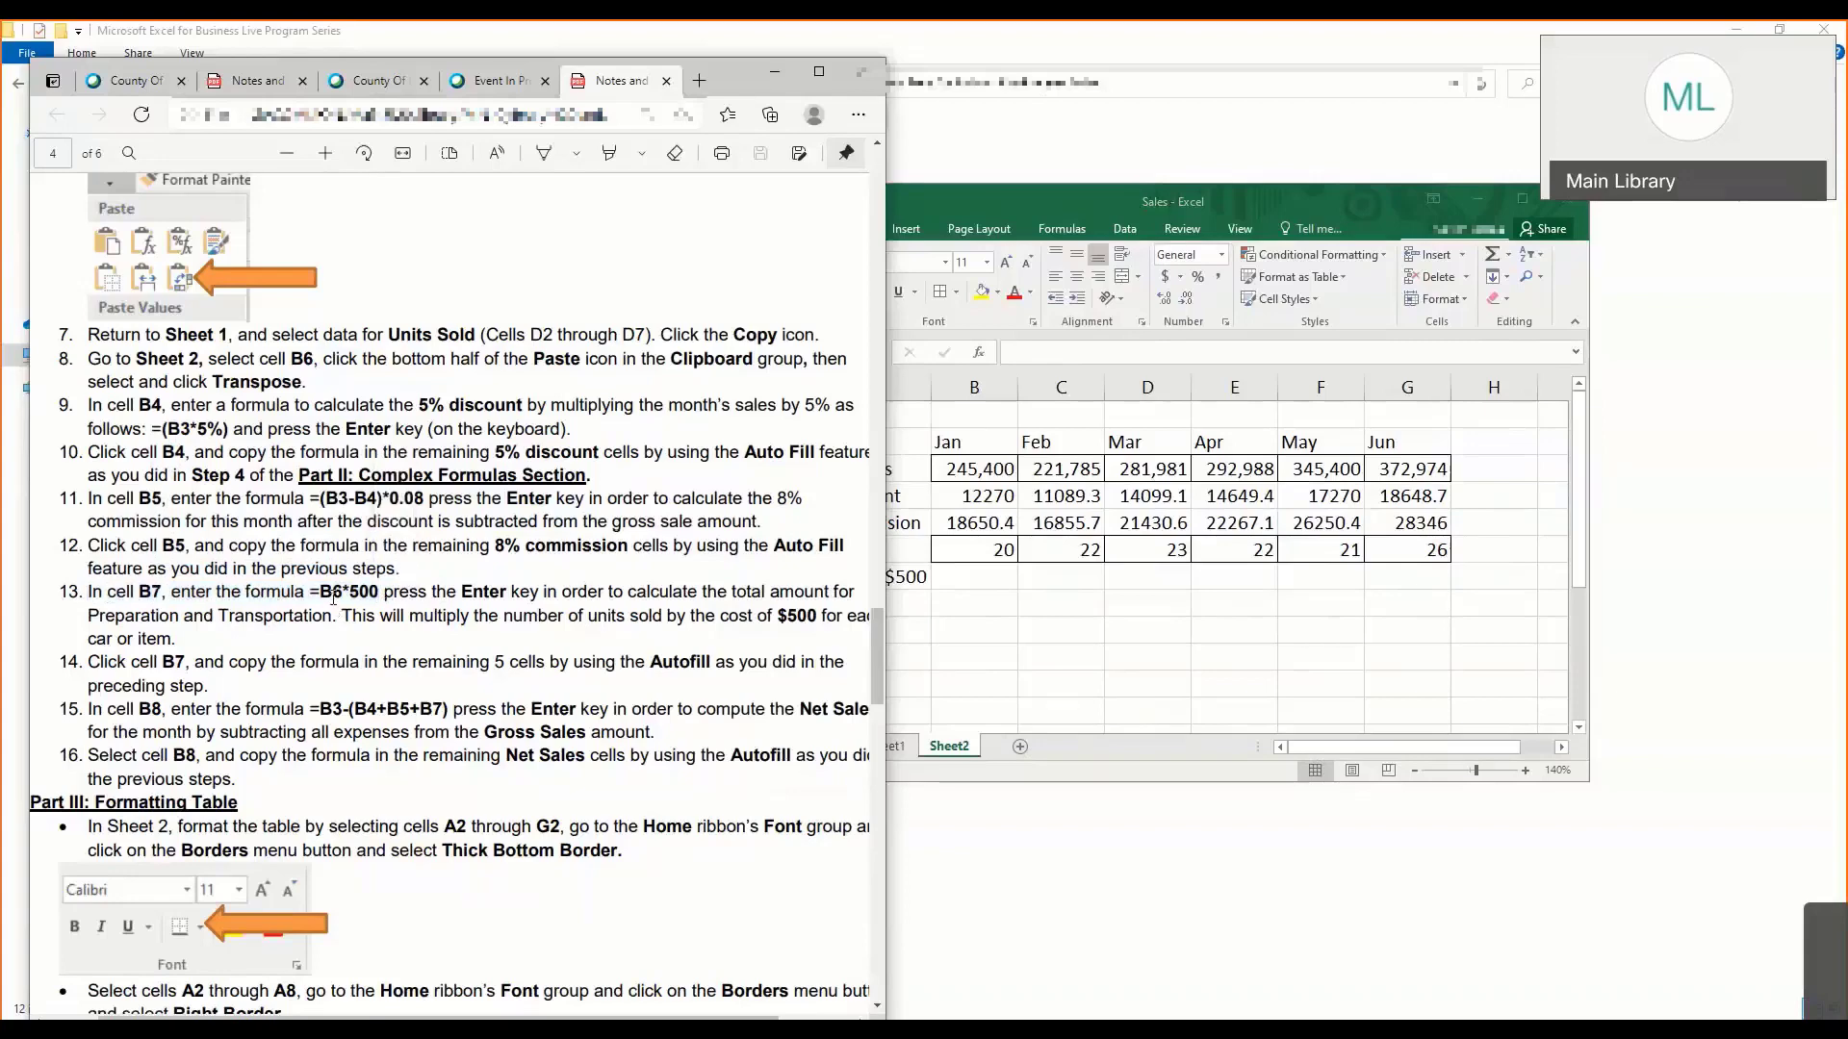
- Enter the formula =B6*500 in B7 to calculate January's transport cost from the units sold
{"action": "left_click", "coordinate": [965, 580]}
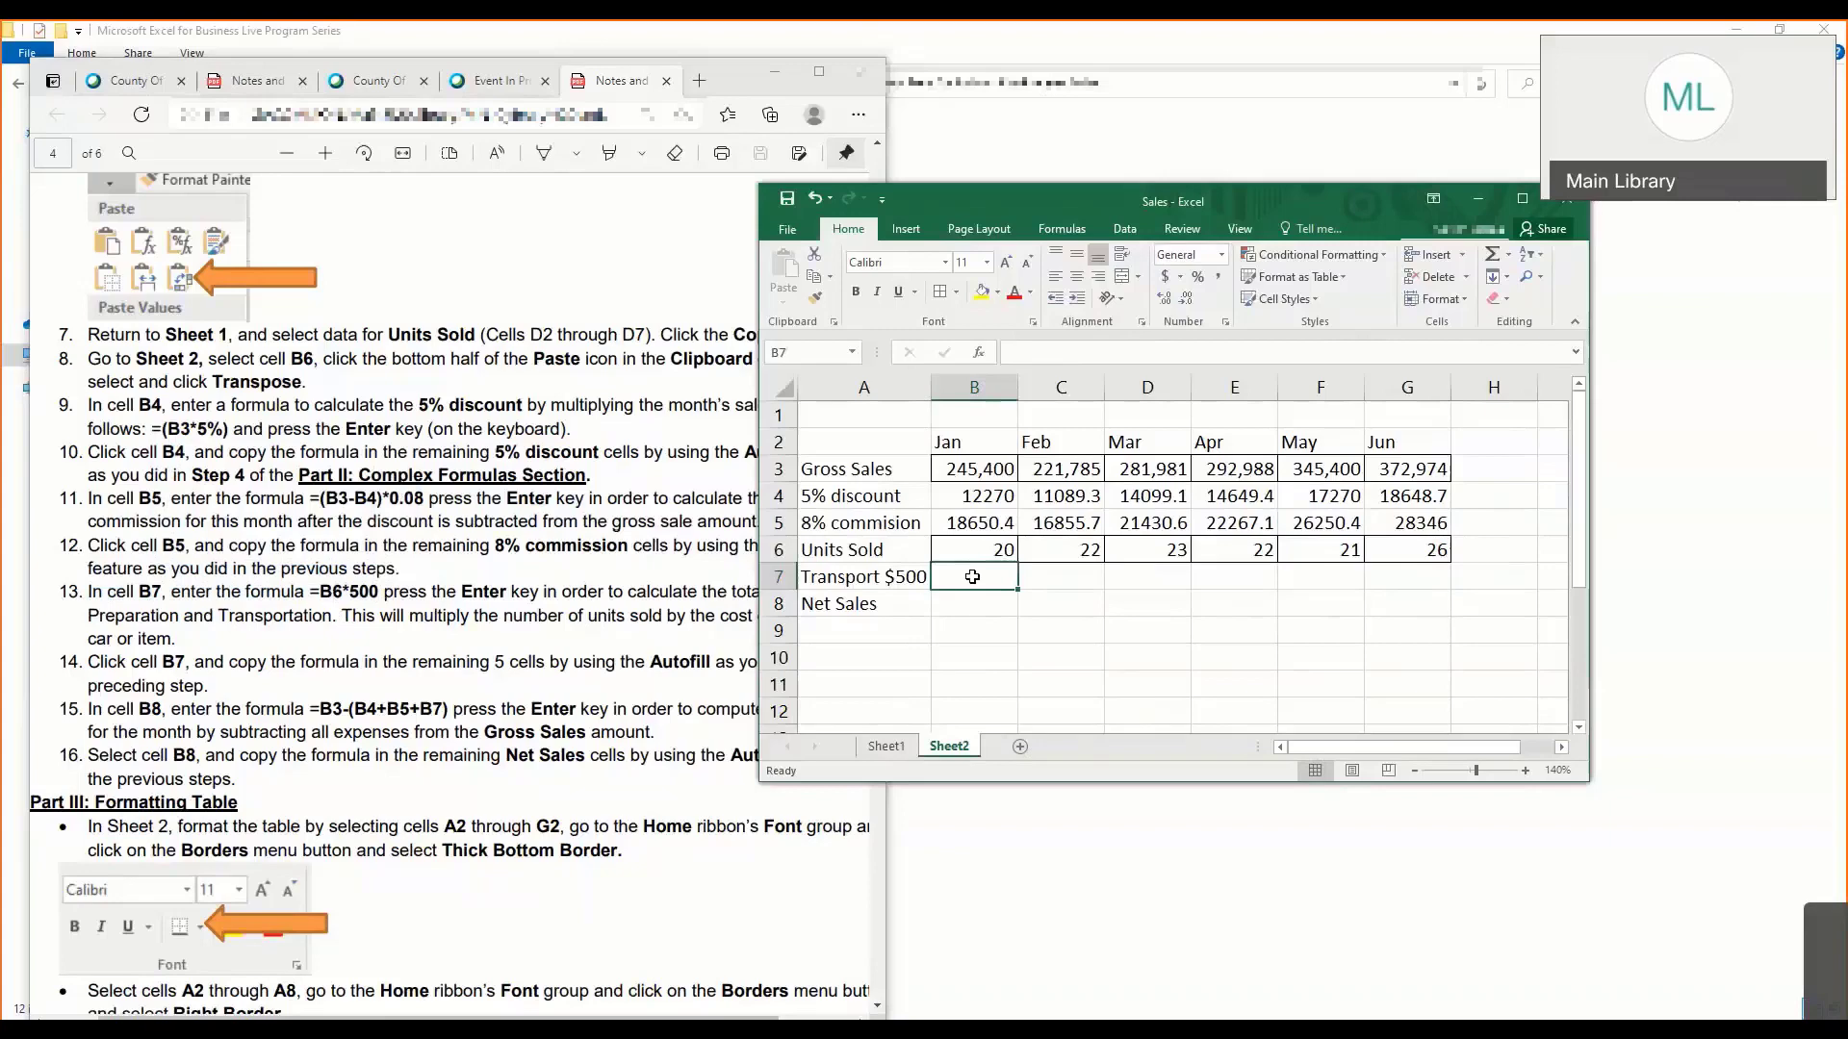
{"action": "type", "text": "="}
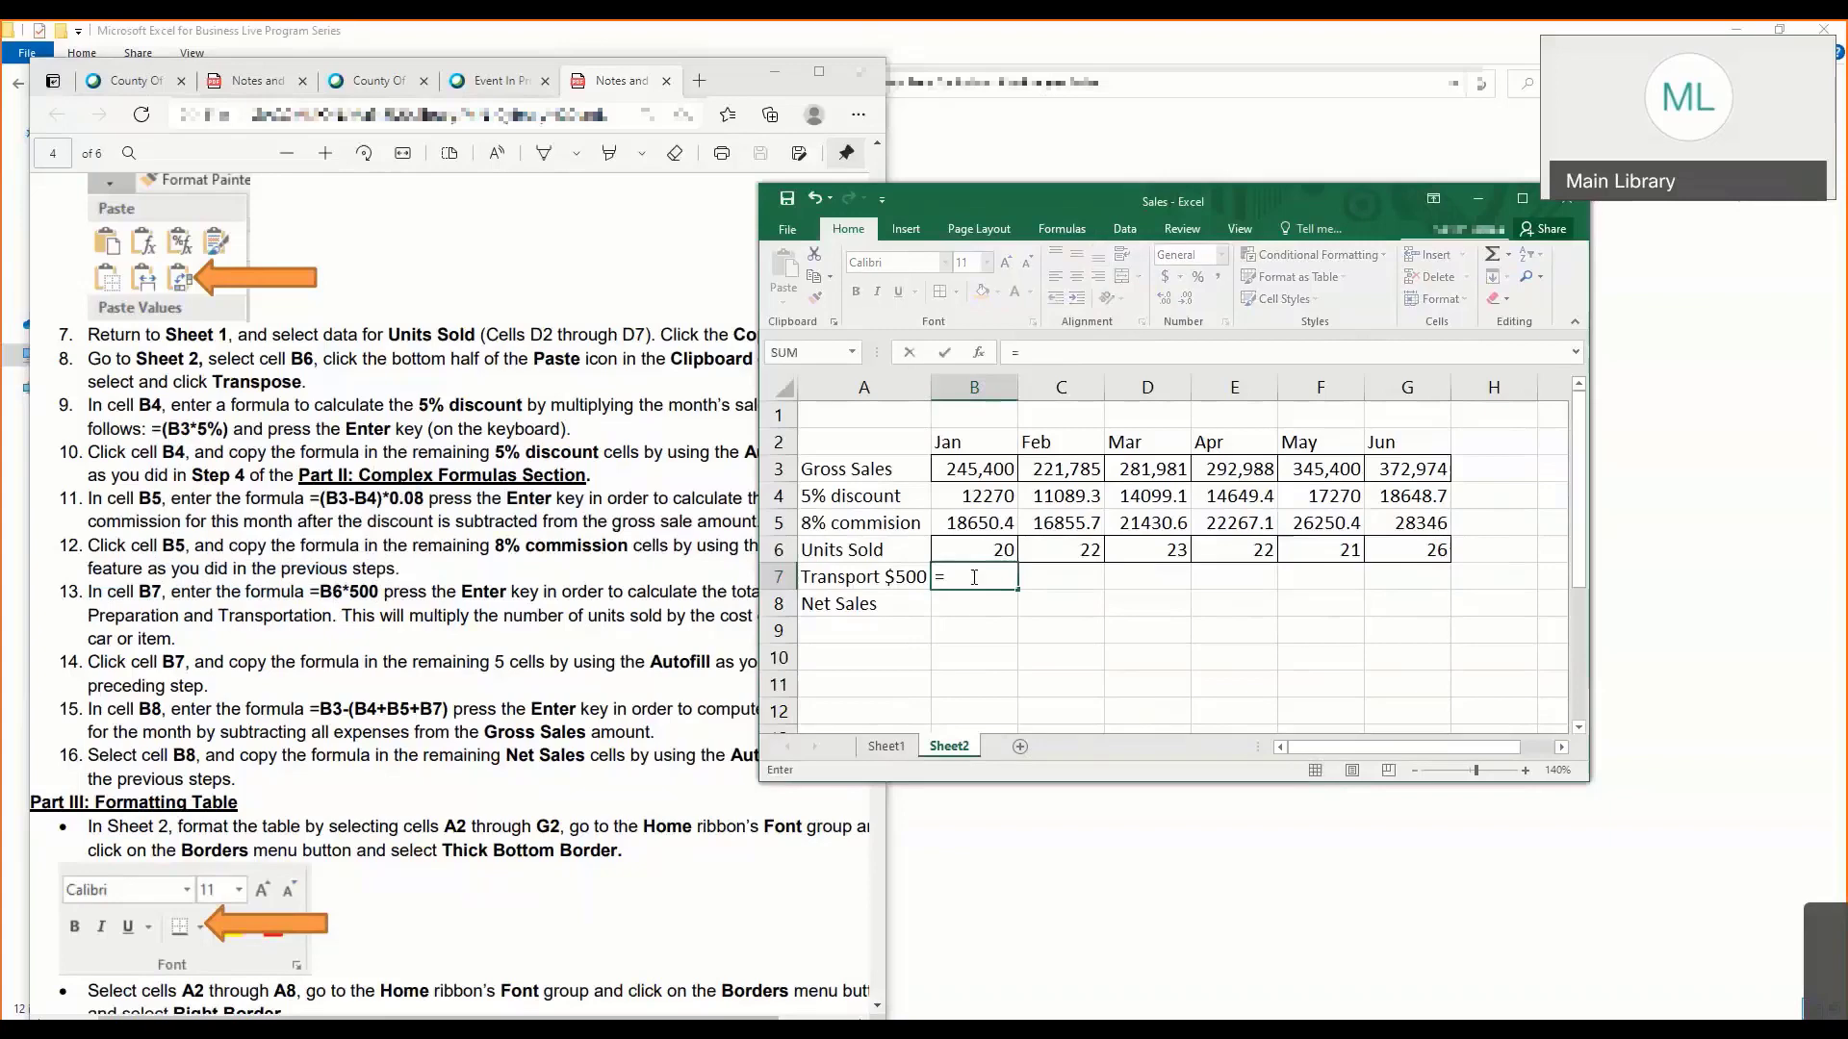
{"action": "type", "text": "b6"}
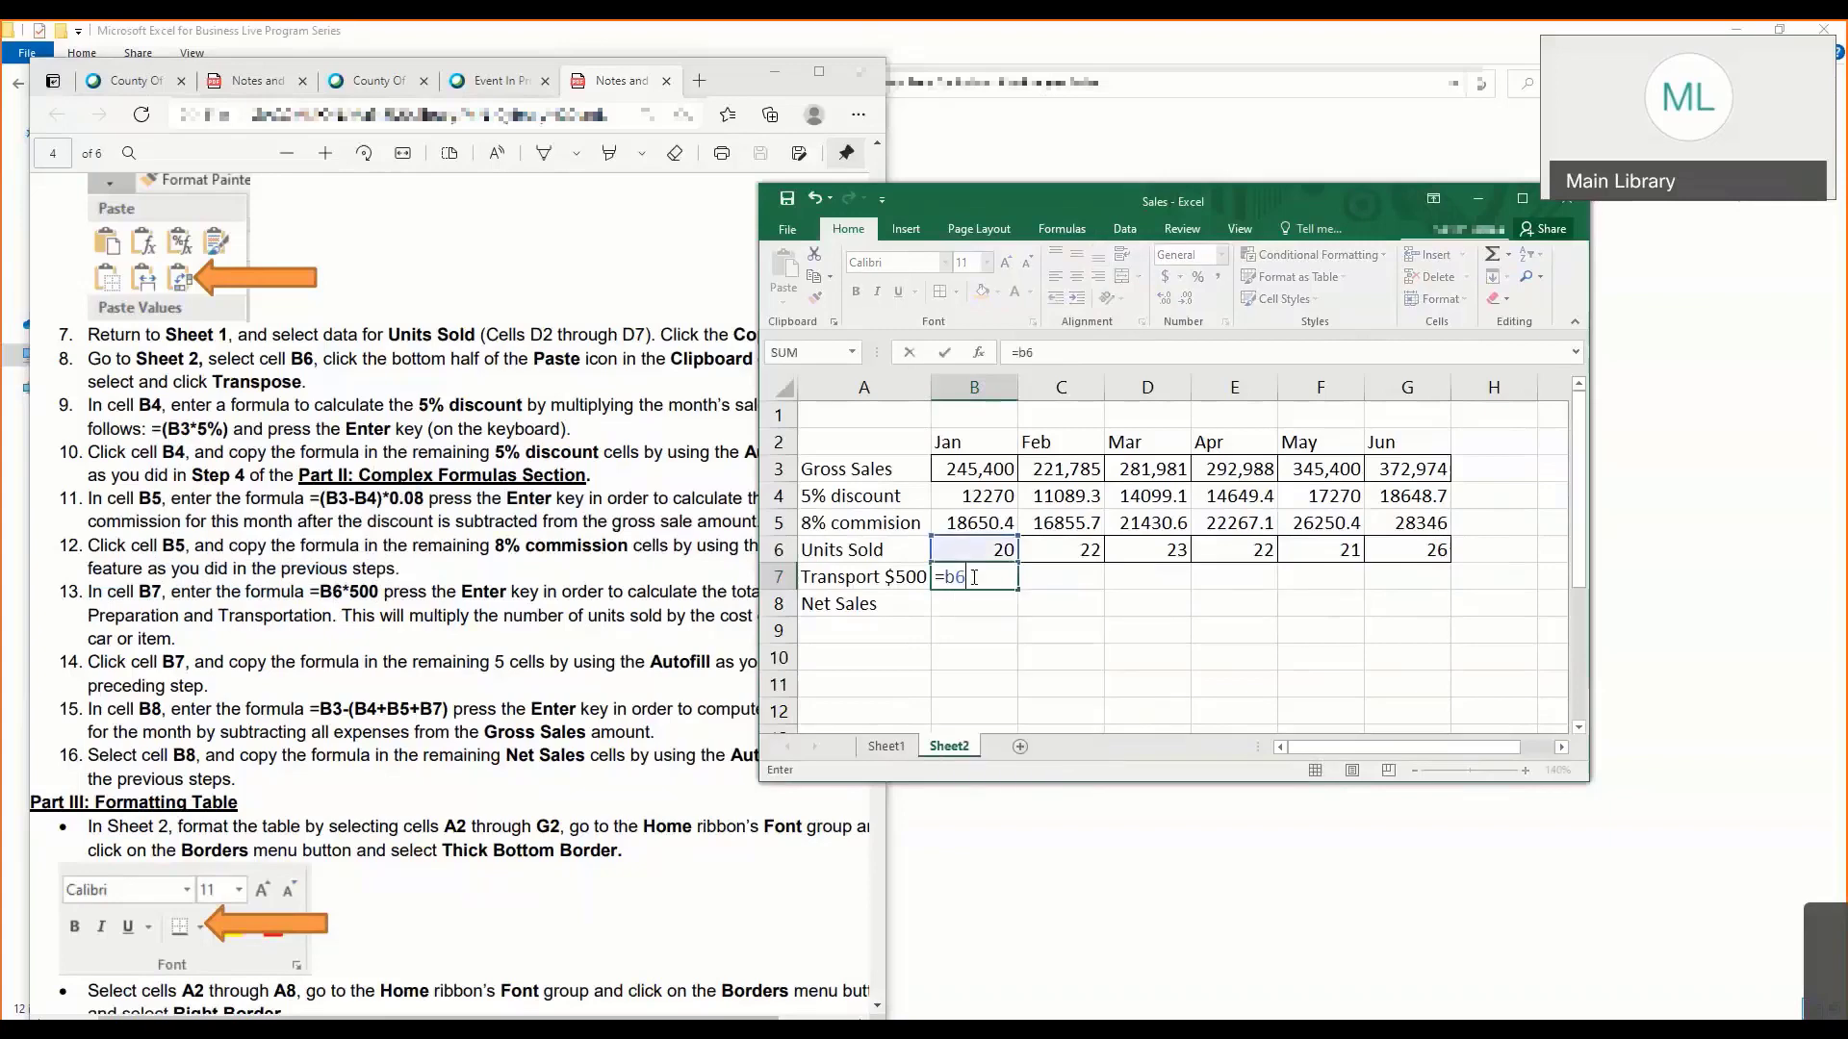
{"action": "type", "text": "*500"}
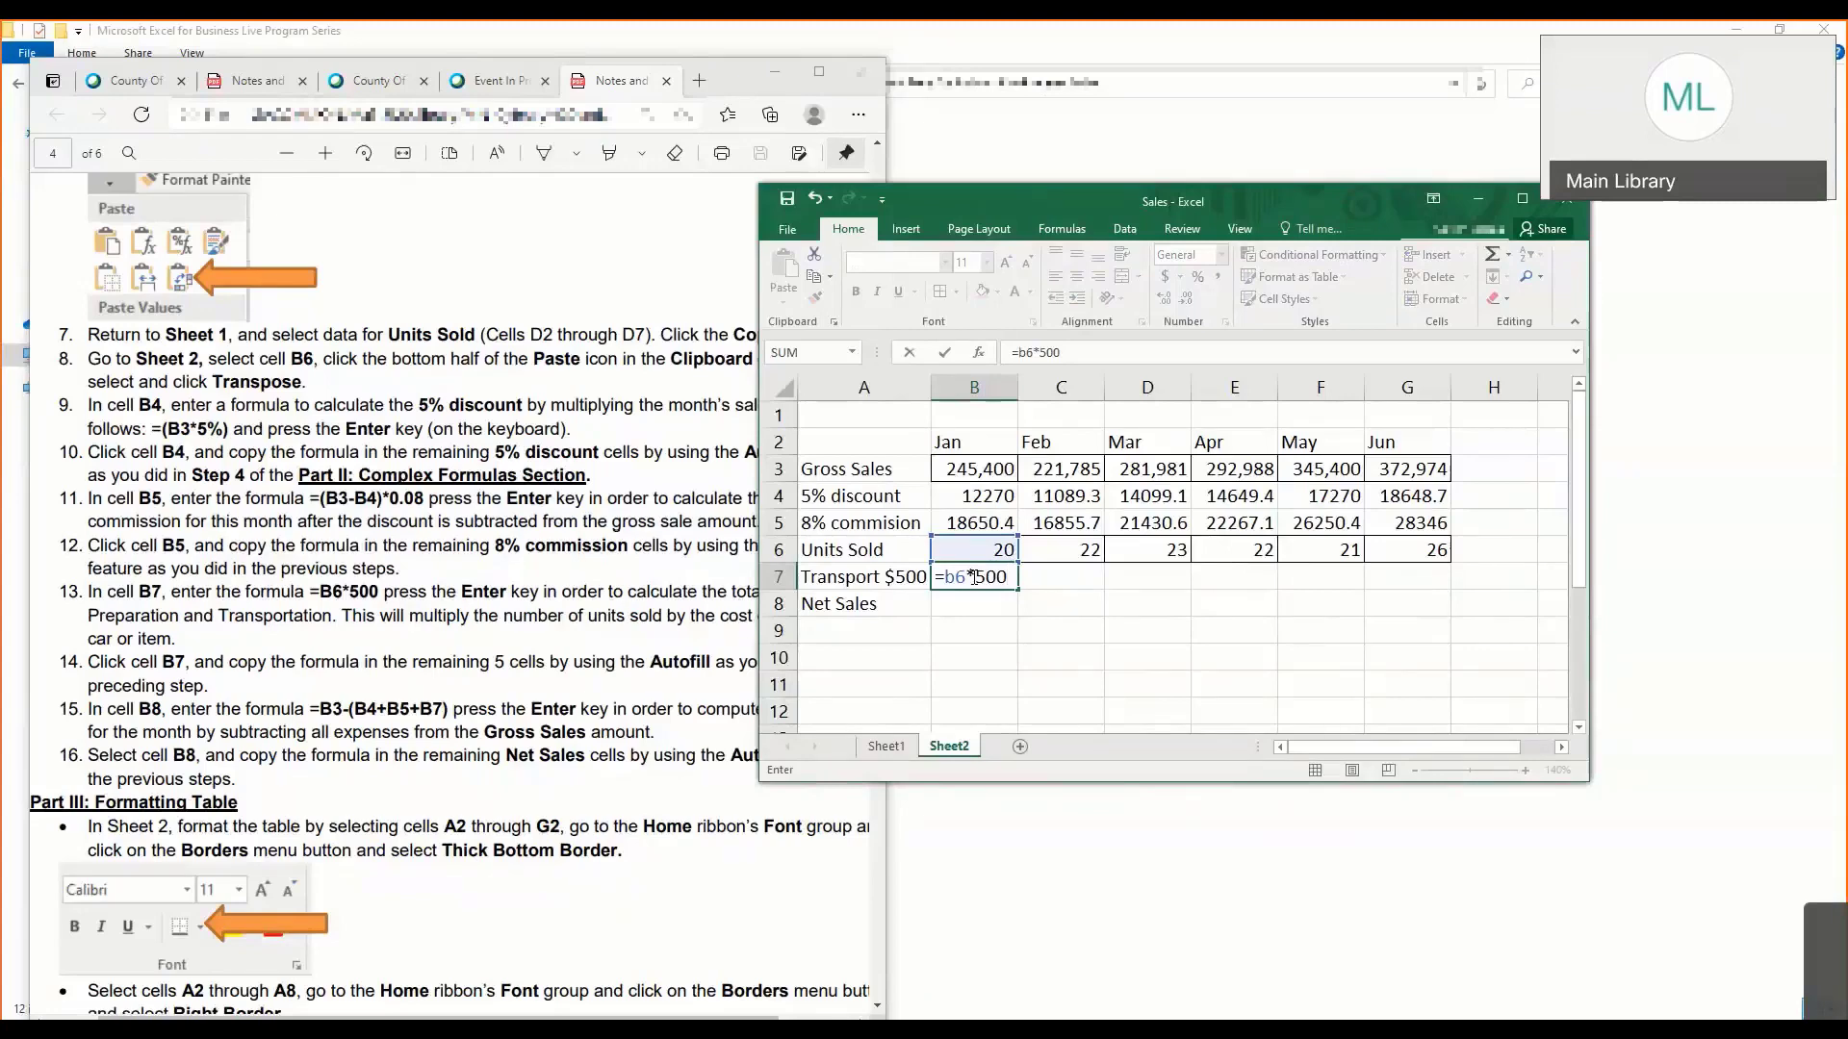
{"action": "key", "text": "Return"}
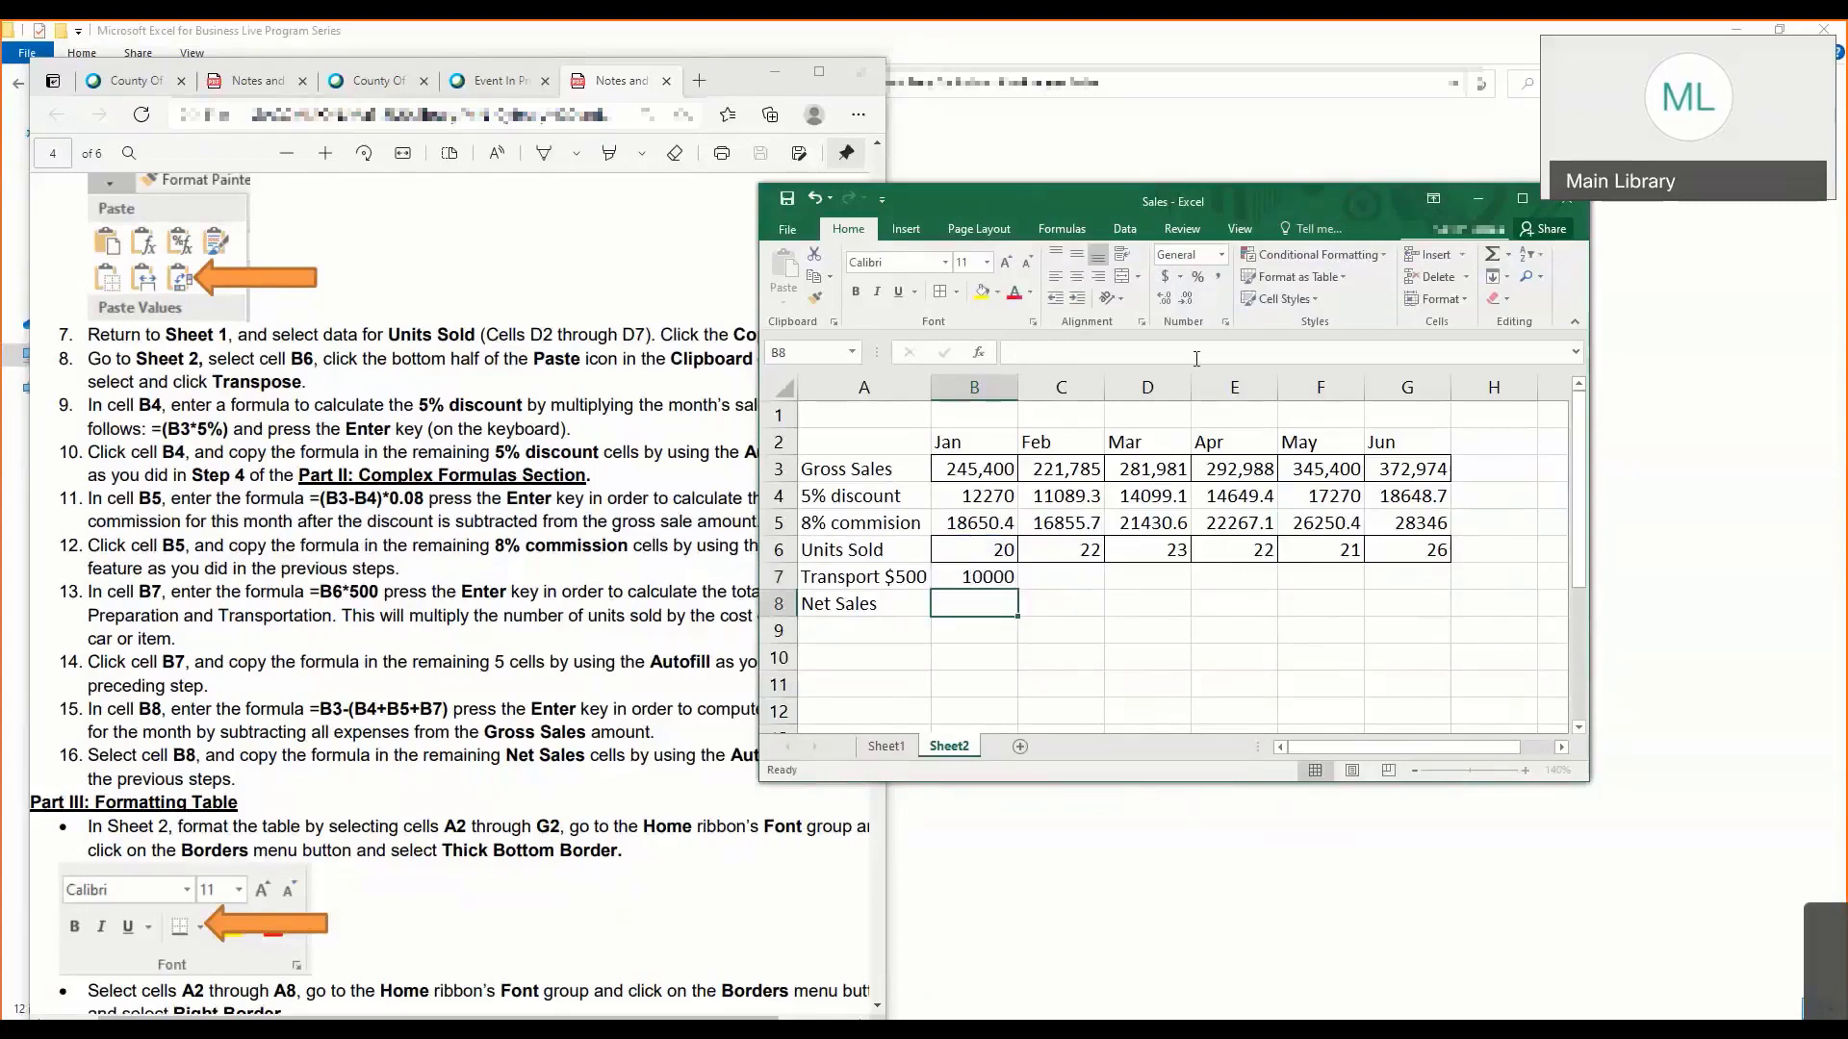
- Review the transport formula in B7 and autofill it across C7 through G7
{"action": "left_click", "coordinate": [989, 573]}
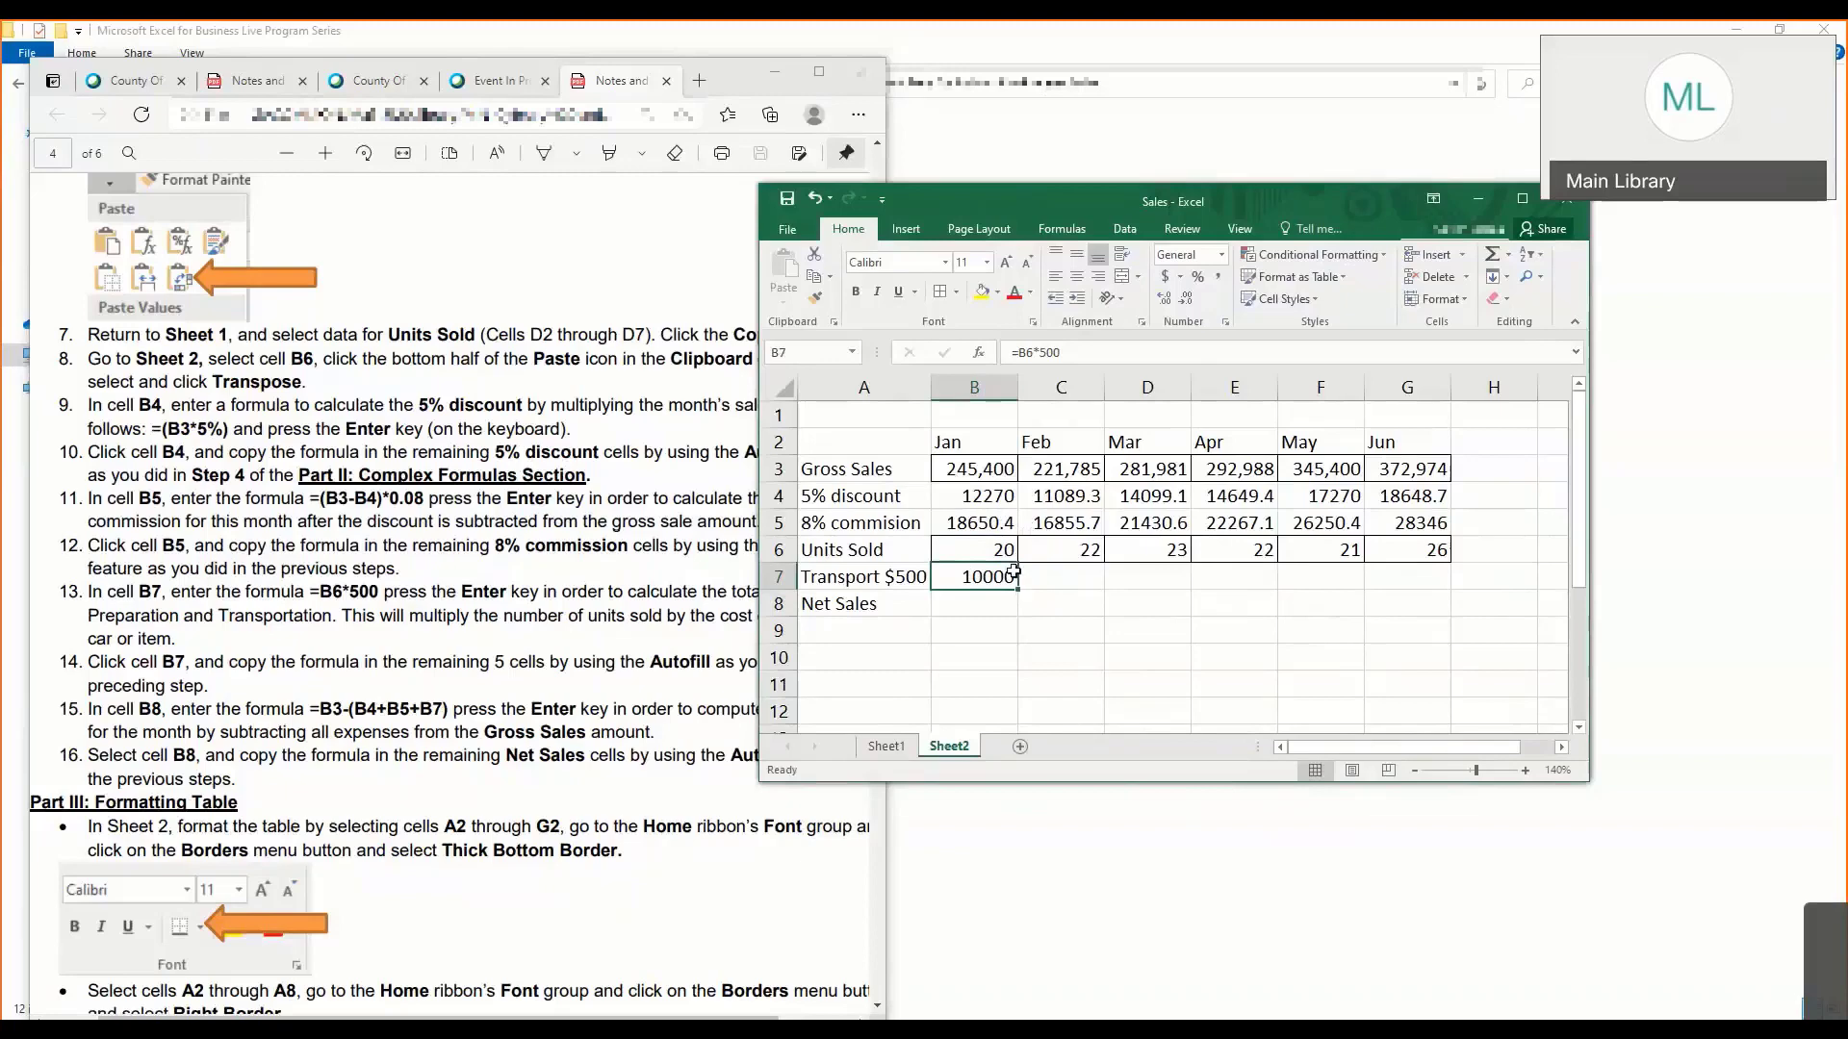
{"action": "key", "text": "F2"}
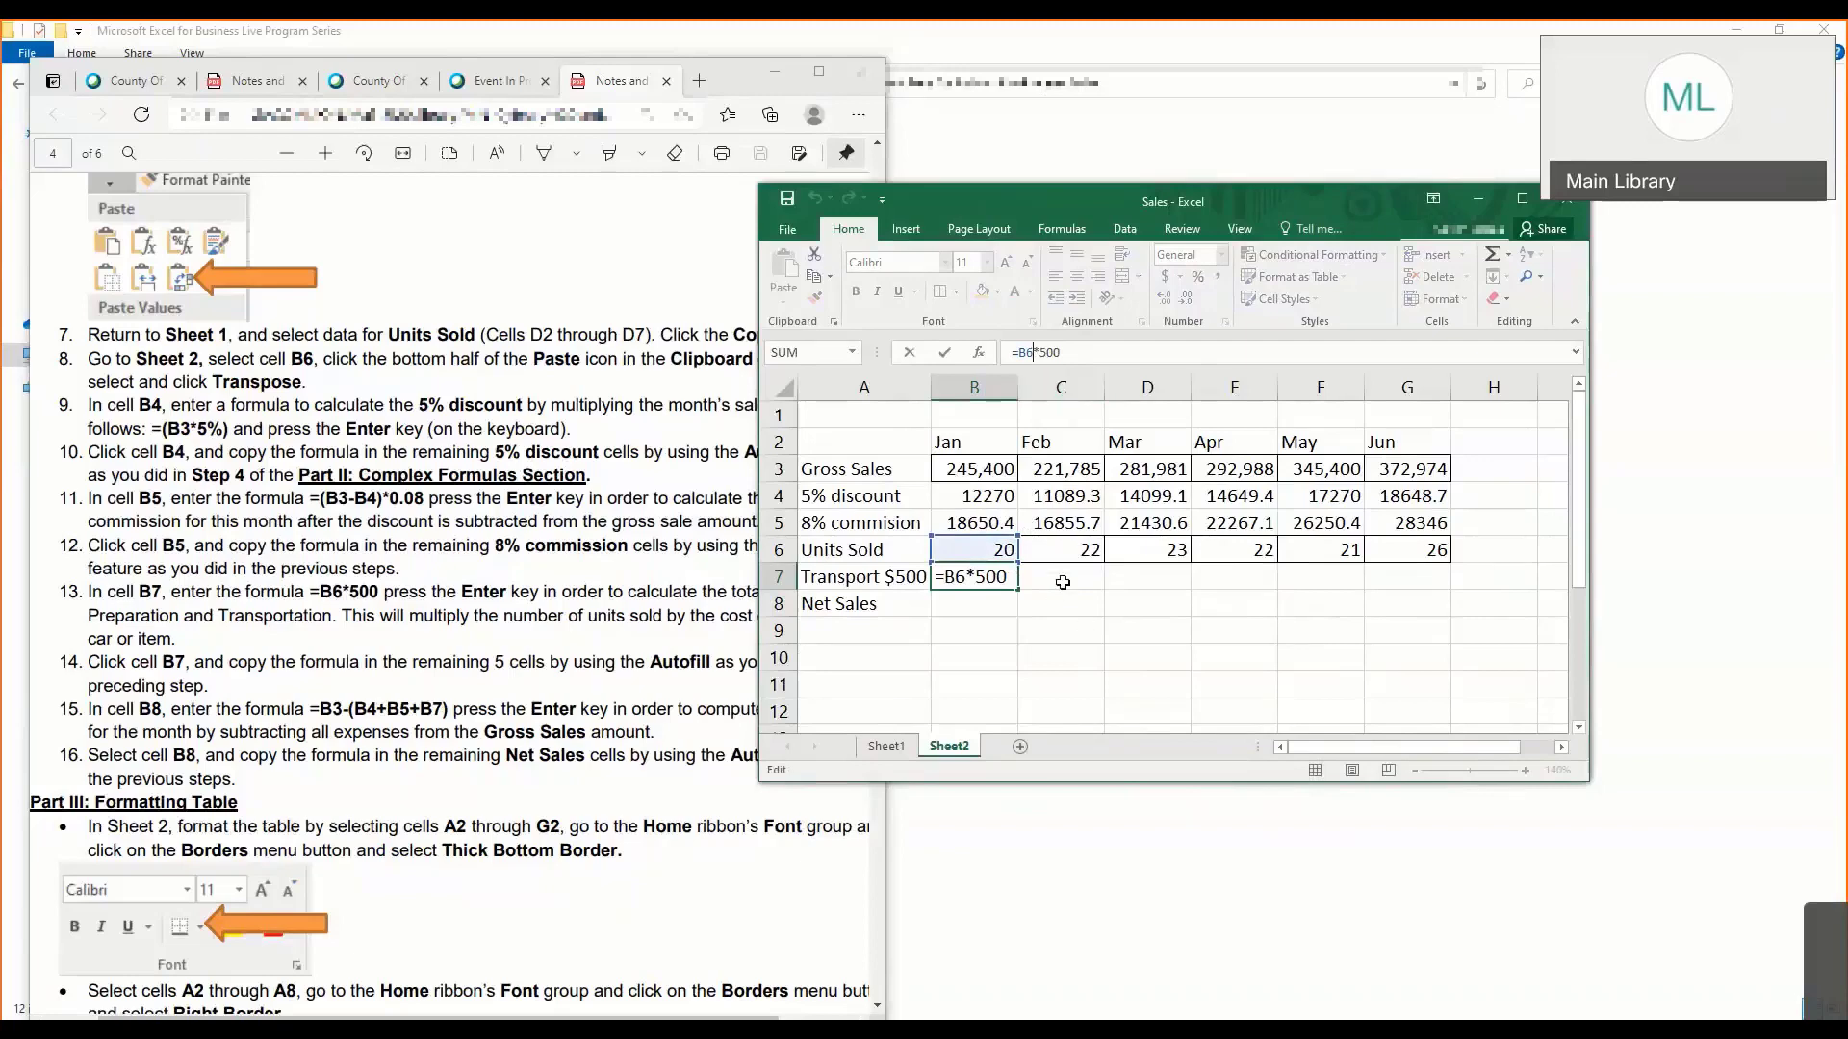
{"action": "key", "text": "Return"}
{"action": "left_click", "coordinate": [1002, 578]}
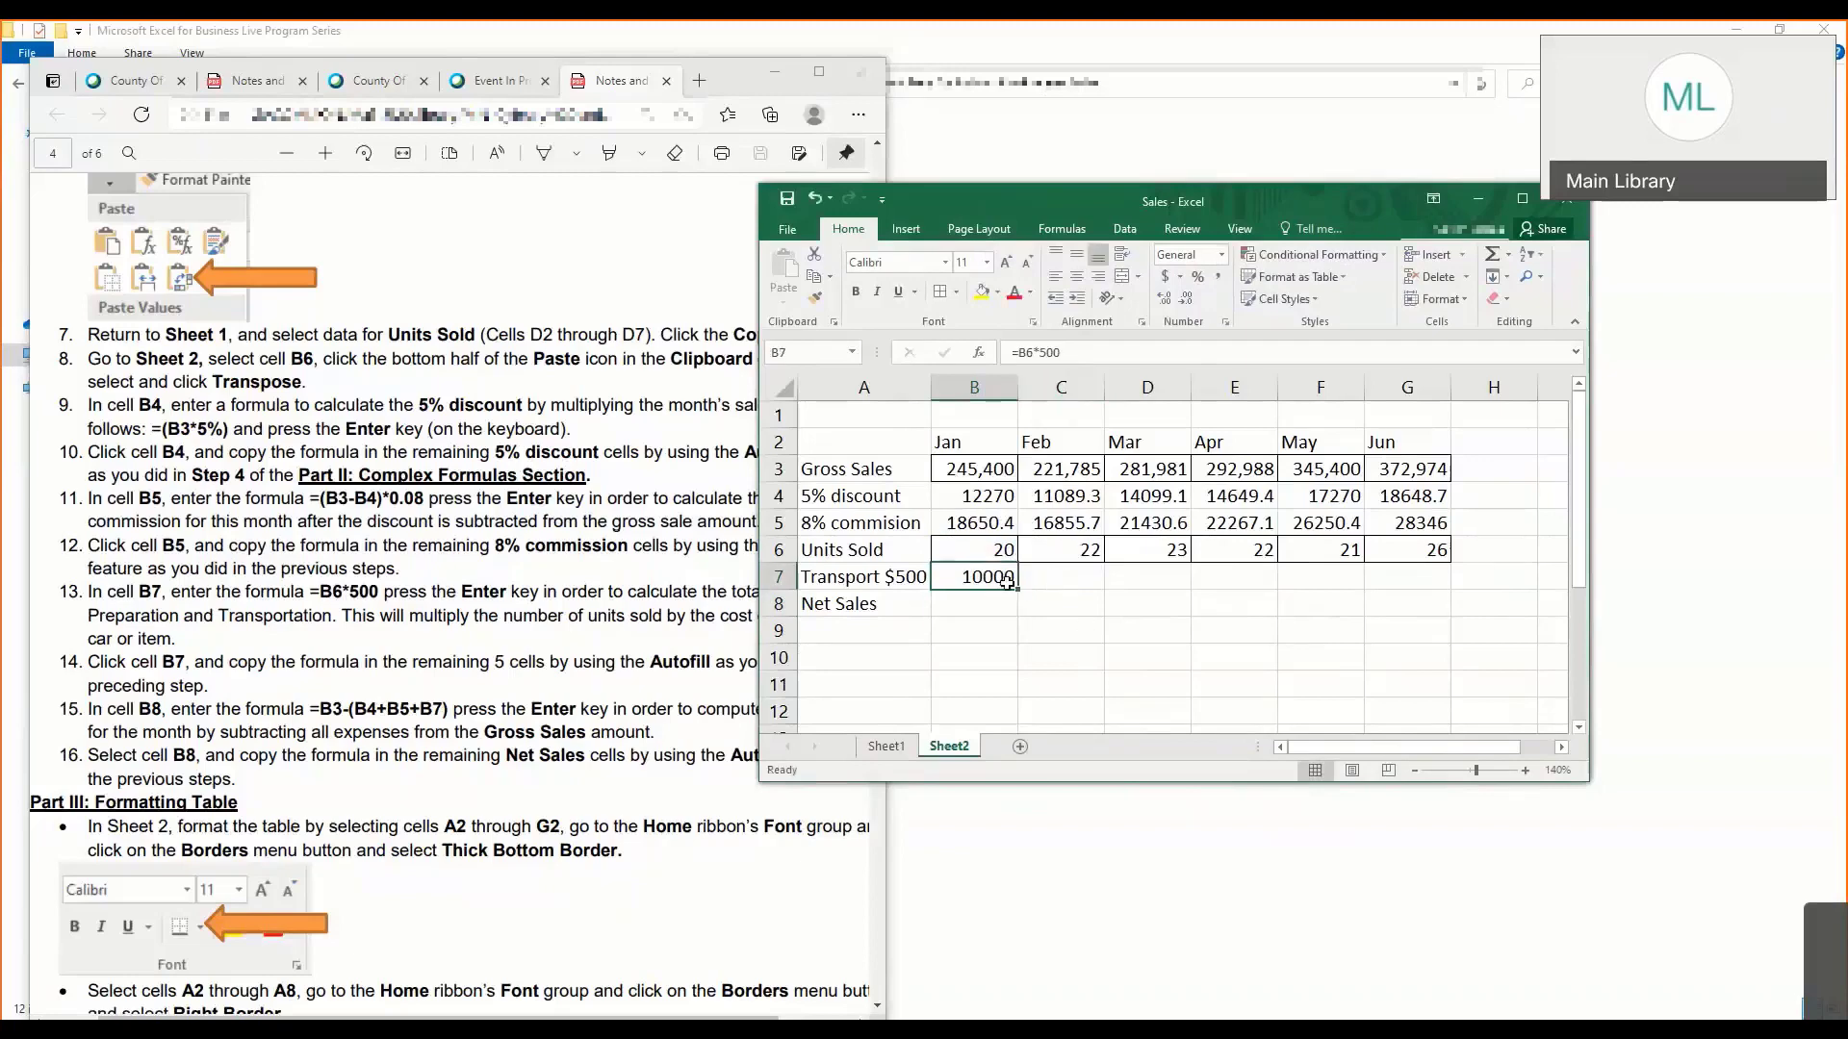
{"action": "left_click_drag", "start_coordinate": [1022, 593], "coordinate": [1449, 587]}
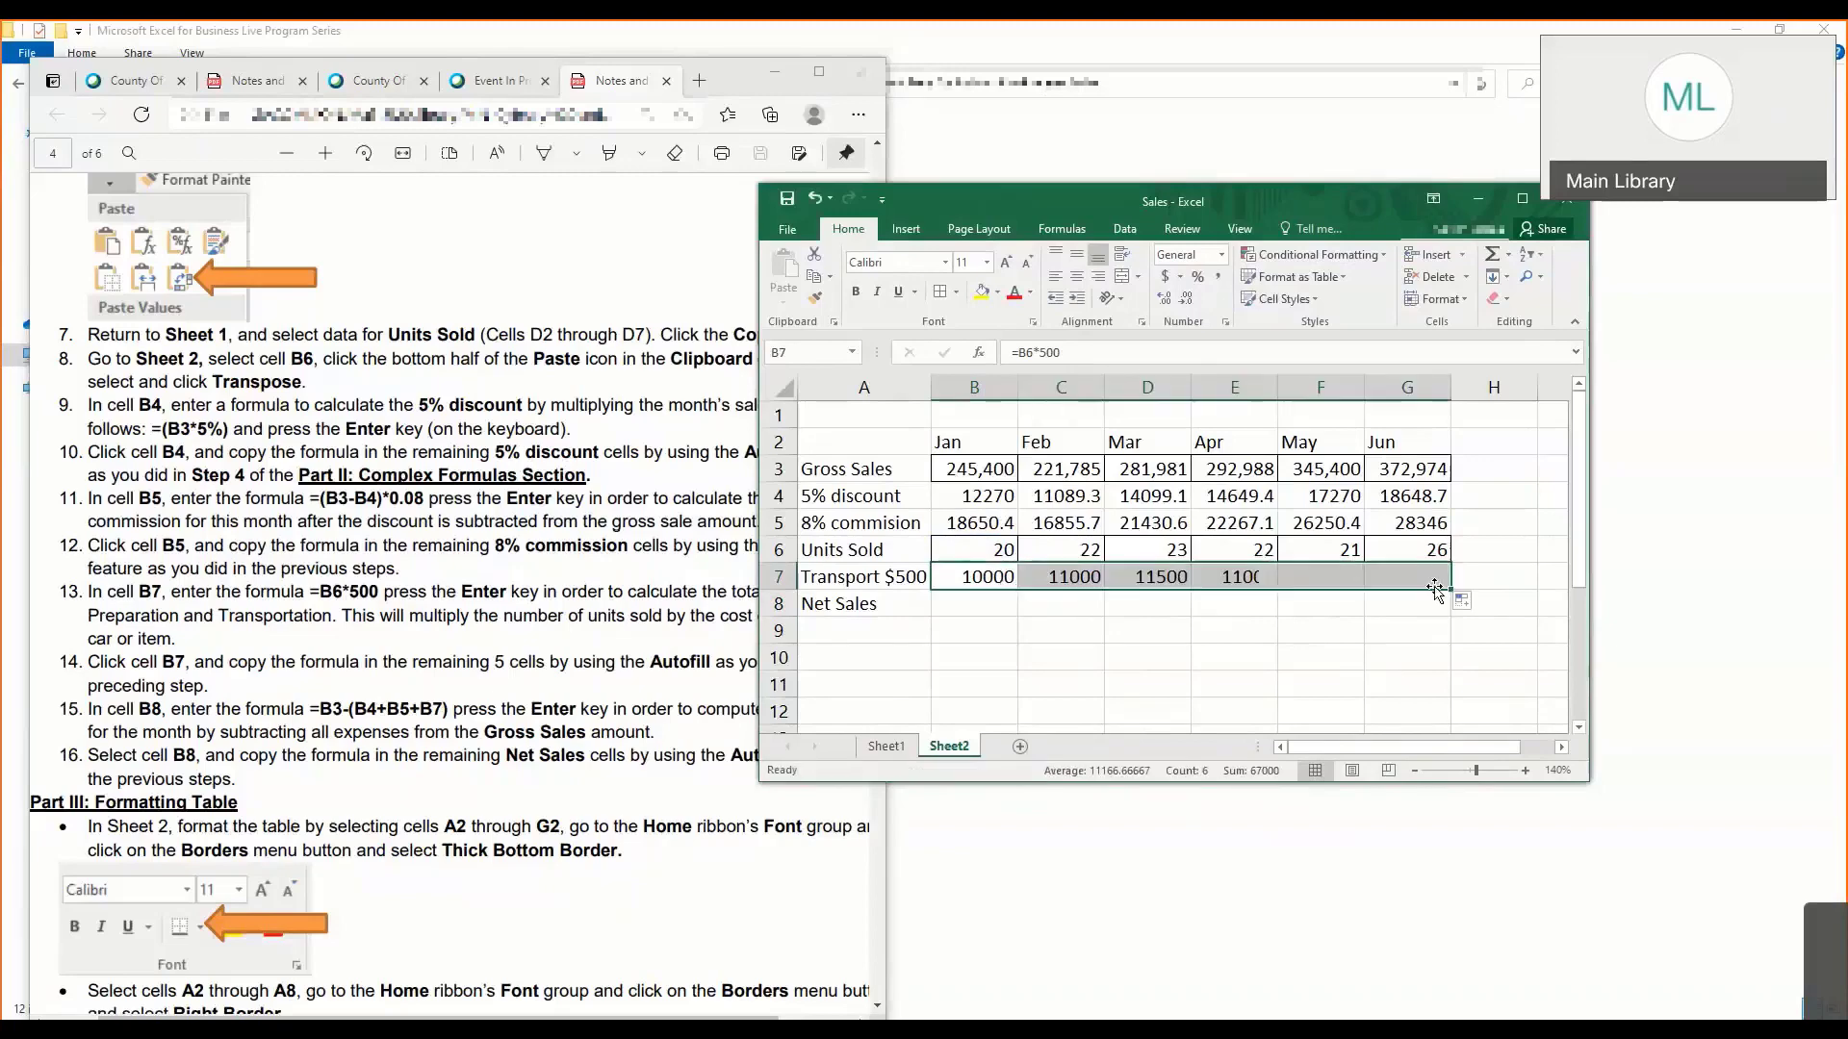
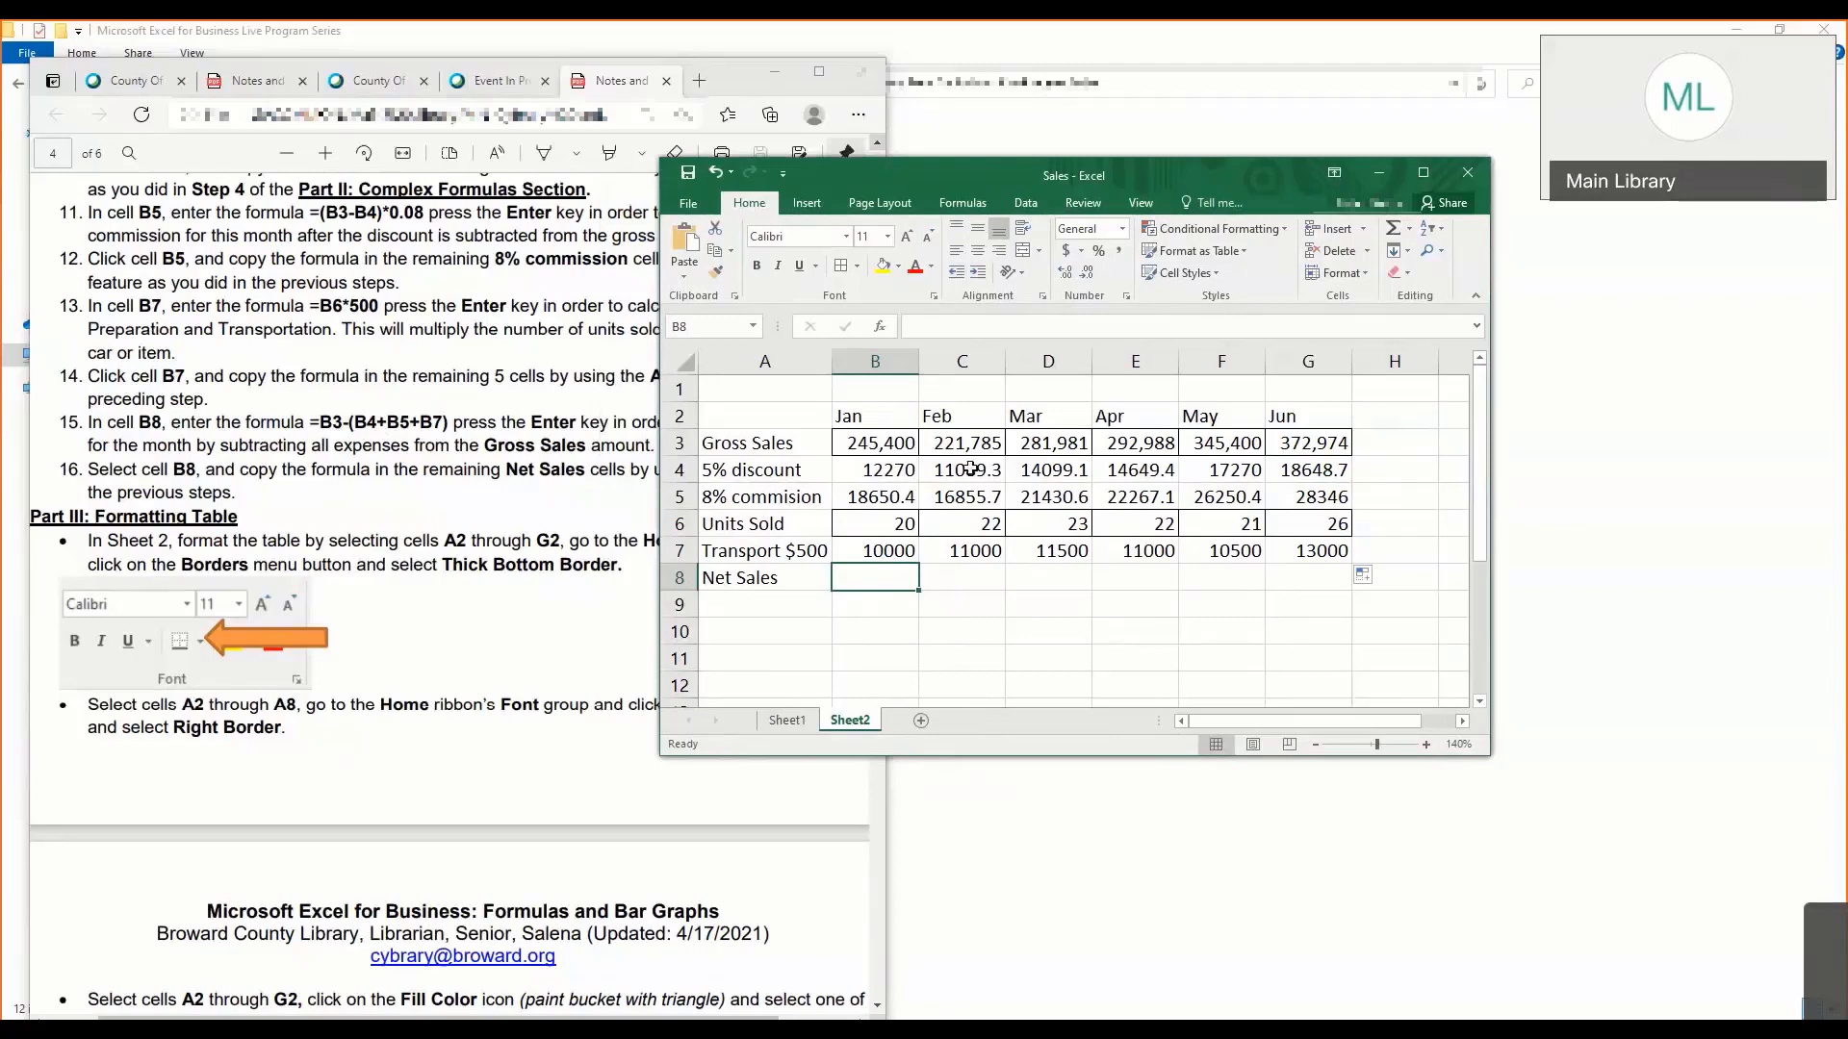
- Read instruction 15 in the lesson notes for the net sales formula and what it subtracts
{"action": "left_click", "coordinate": [365, 403]}
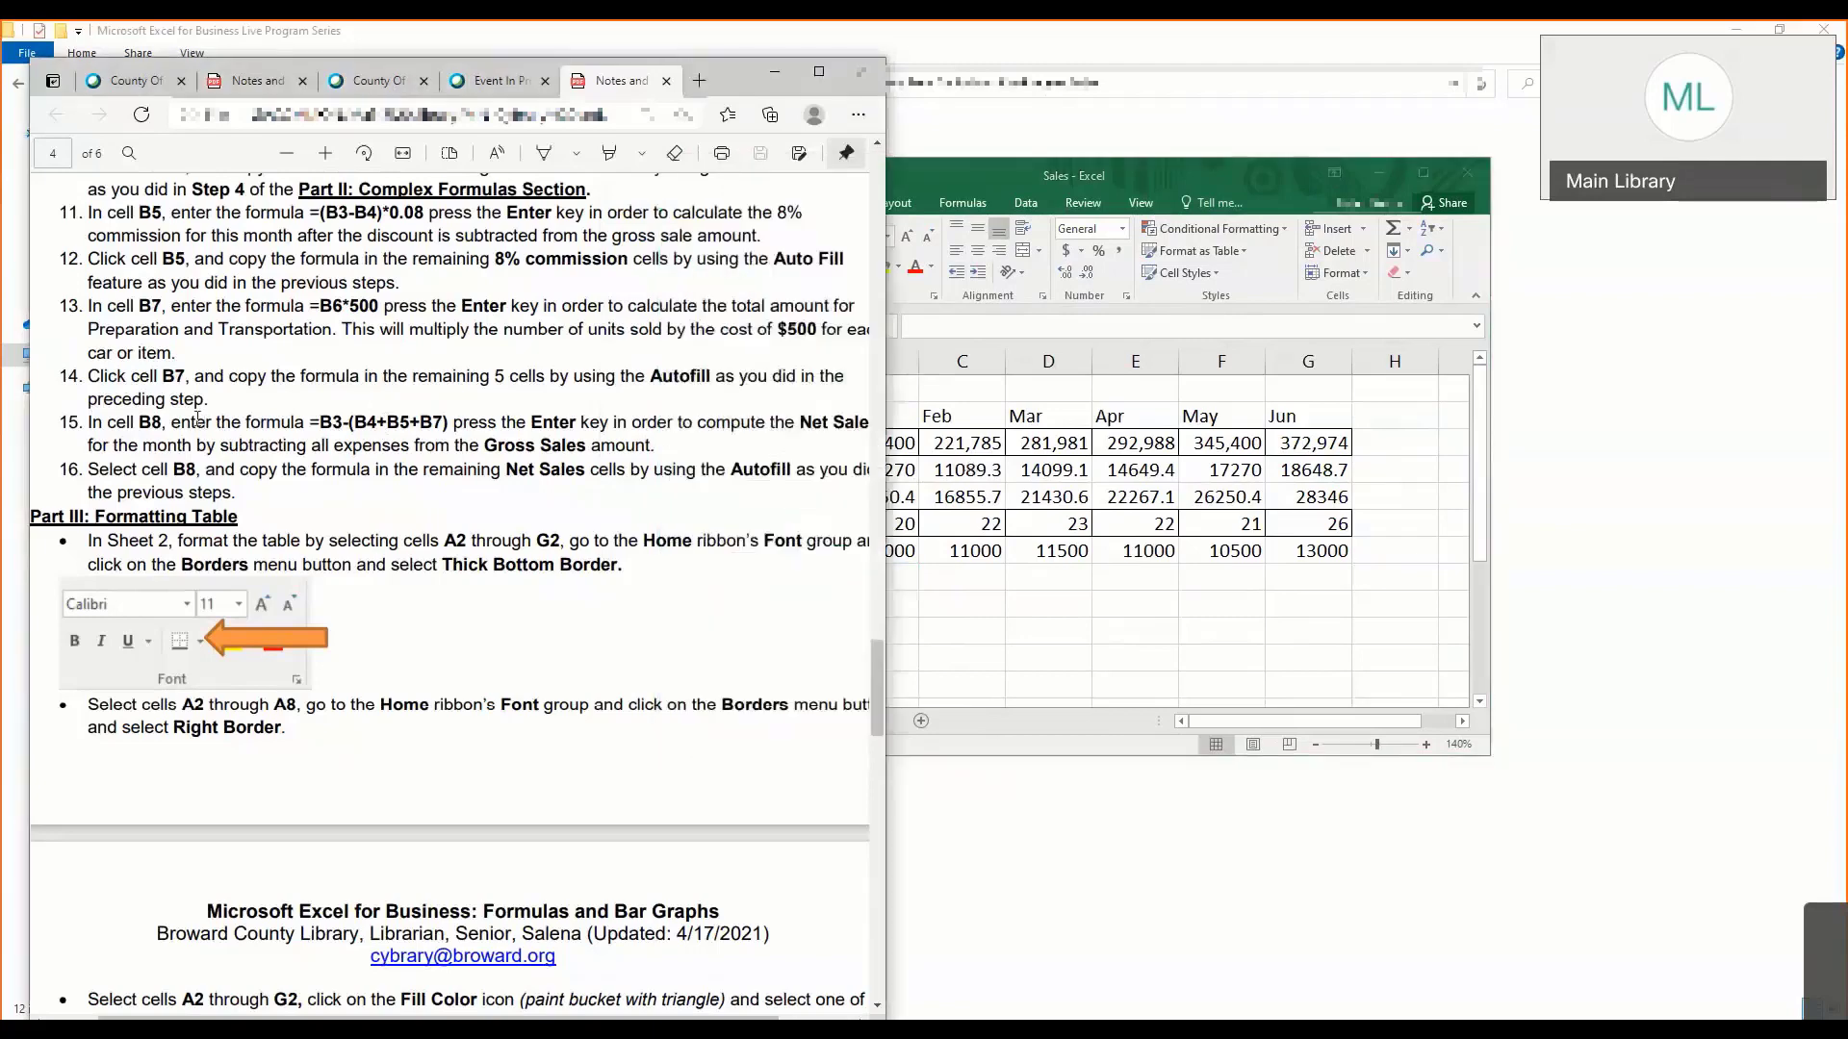
{"action": "left_click_drag", "start_coordinate": [90, 424], "coordinate": [330, 425]}
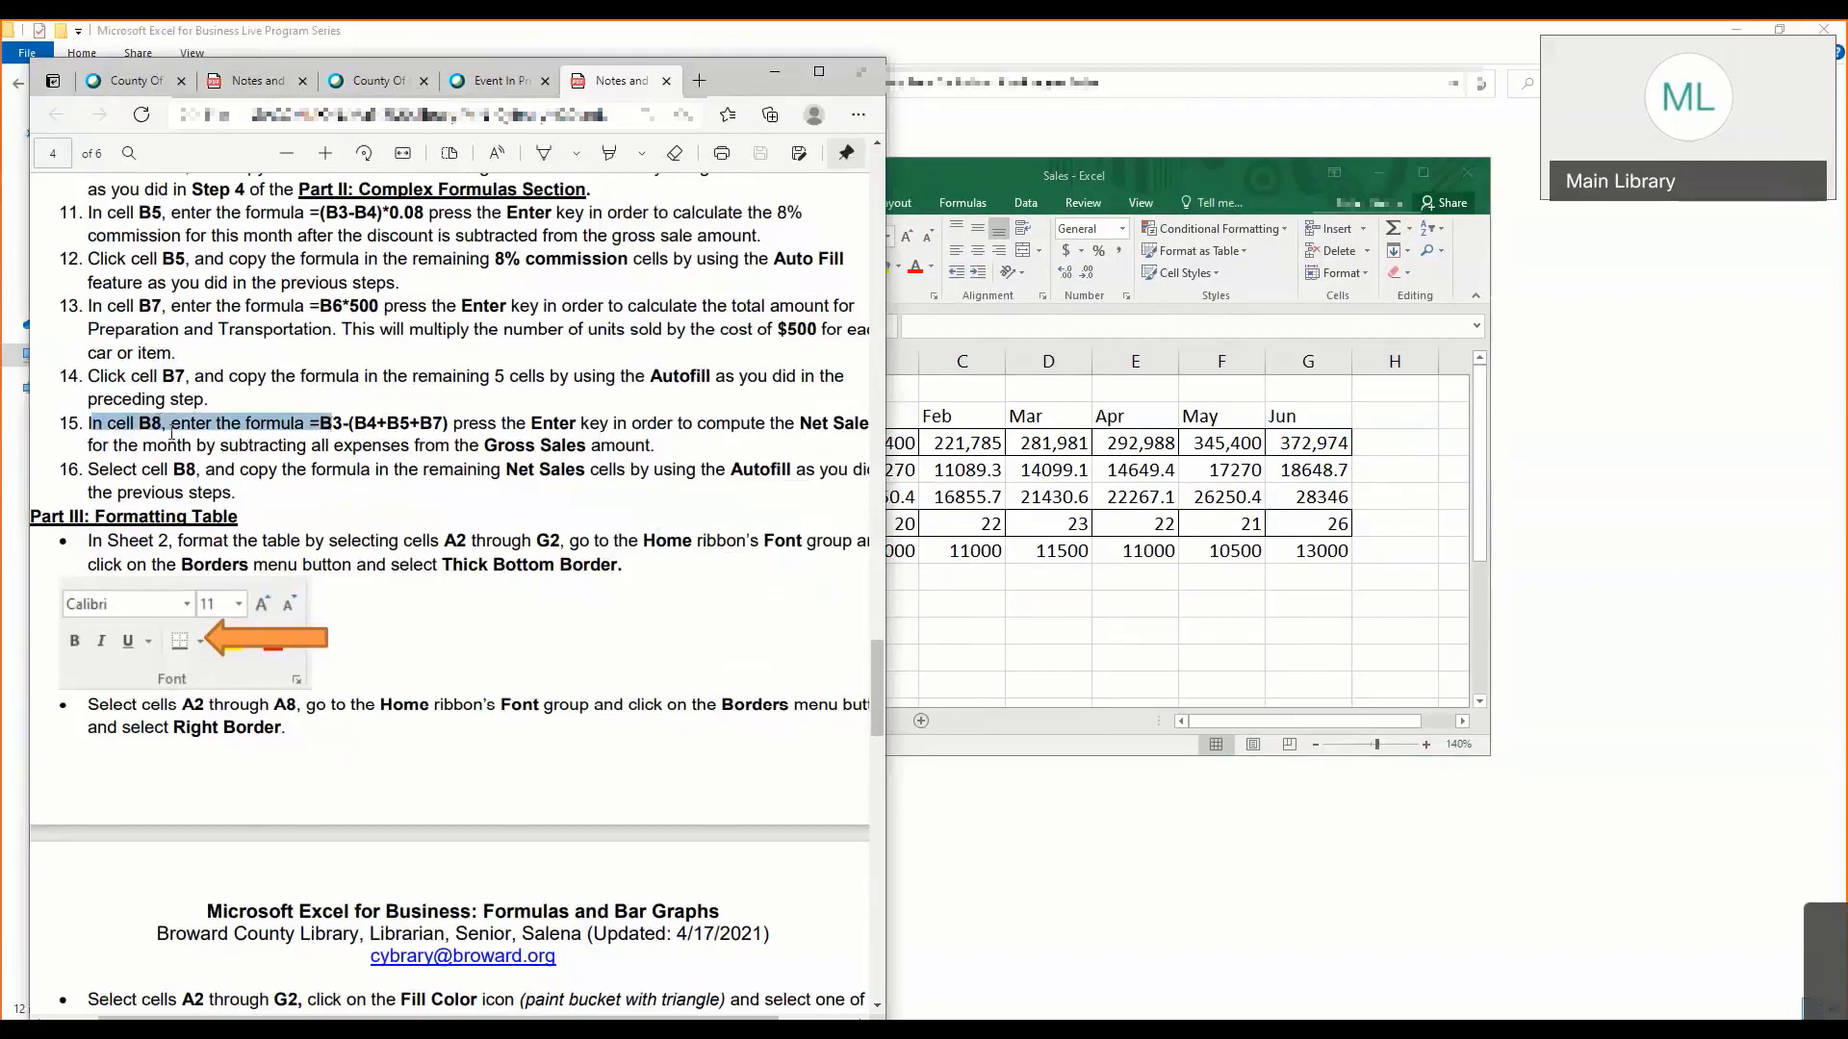
{"action": "left_click_drag", "start_coordinate": [509, 421], "coordinate": [721, 450]}
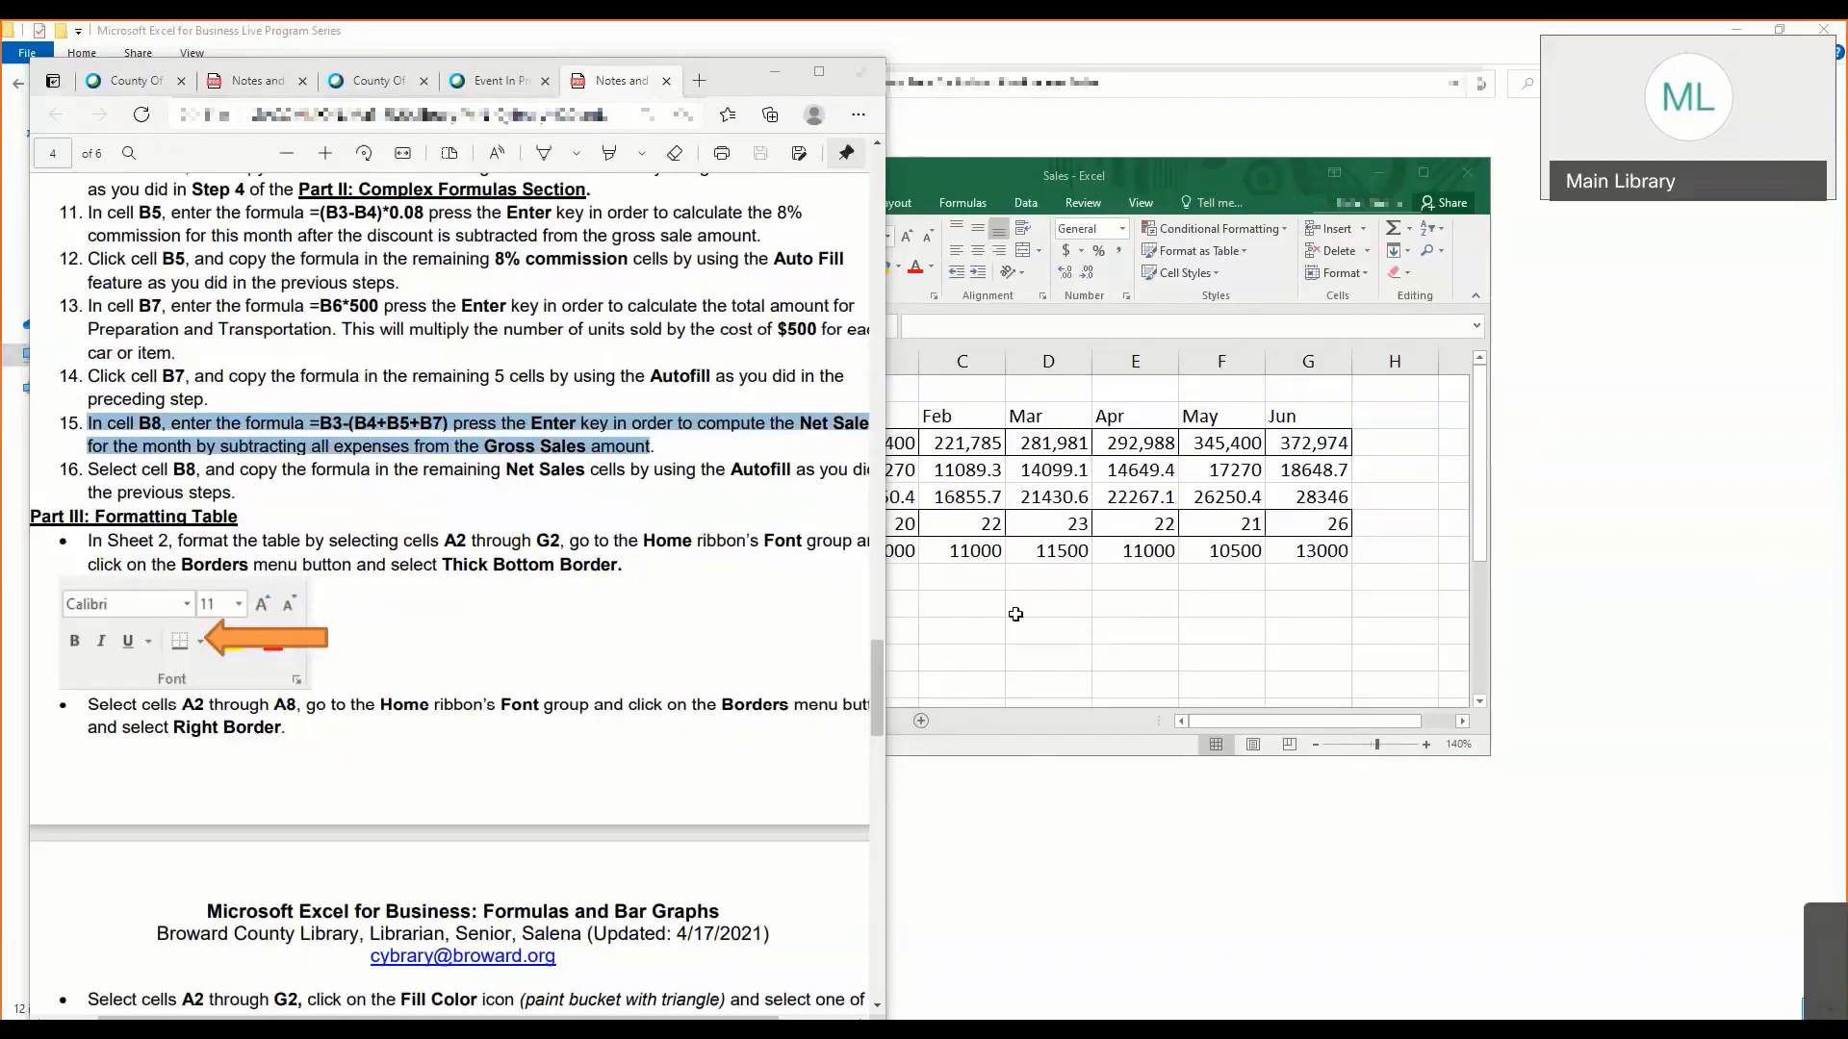
- Enter the formula =B3-(B4+B5+B7) in B8 to calculate January's net sales, and select the cell again
{"action": "left_click", "coordinate": [905, 583]}
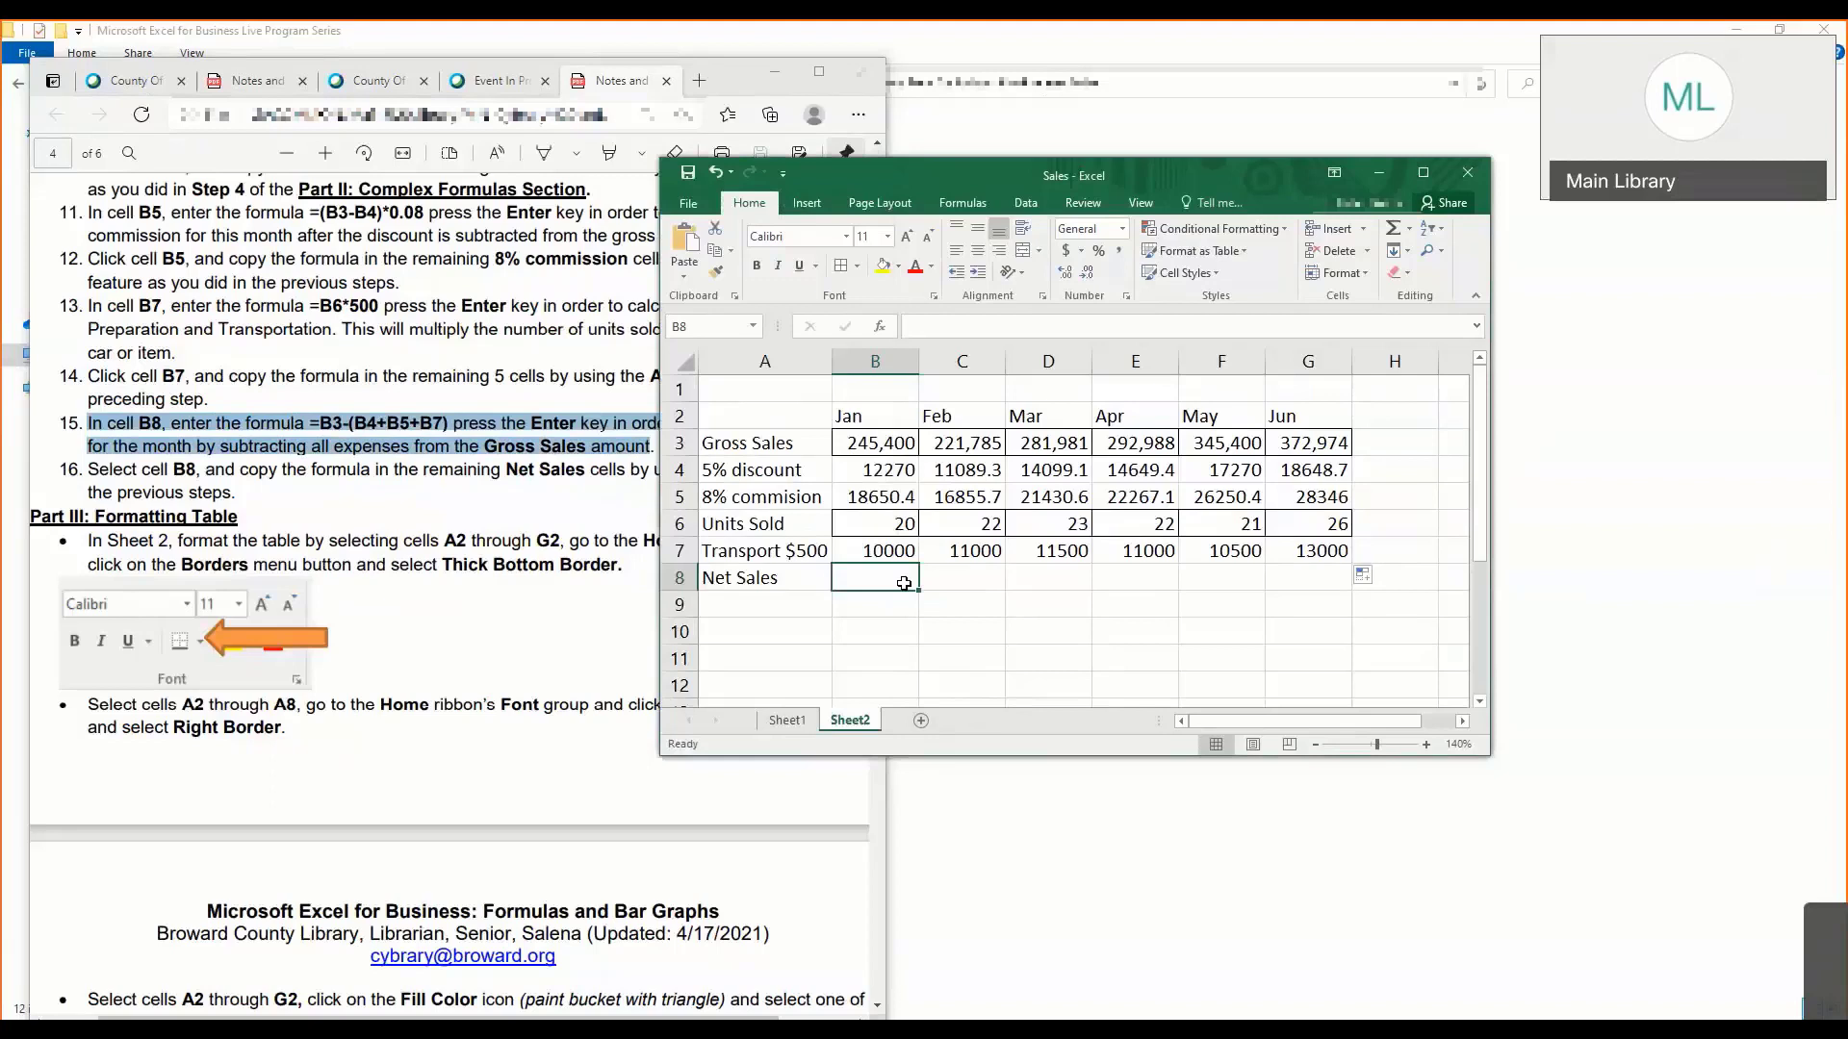
{"action": "type", "text": "="}
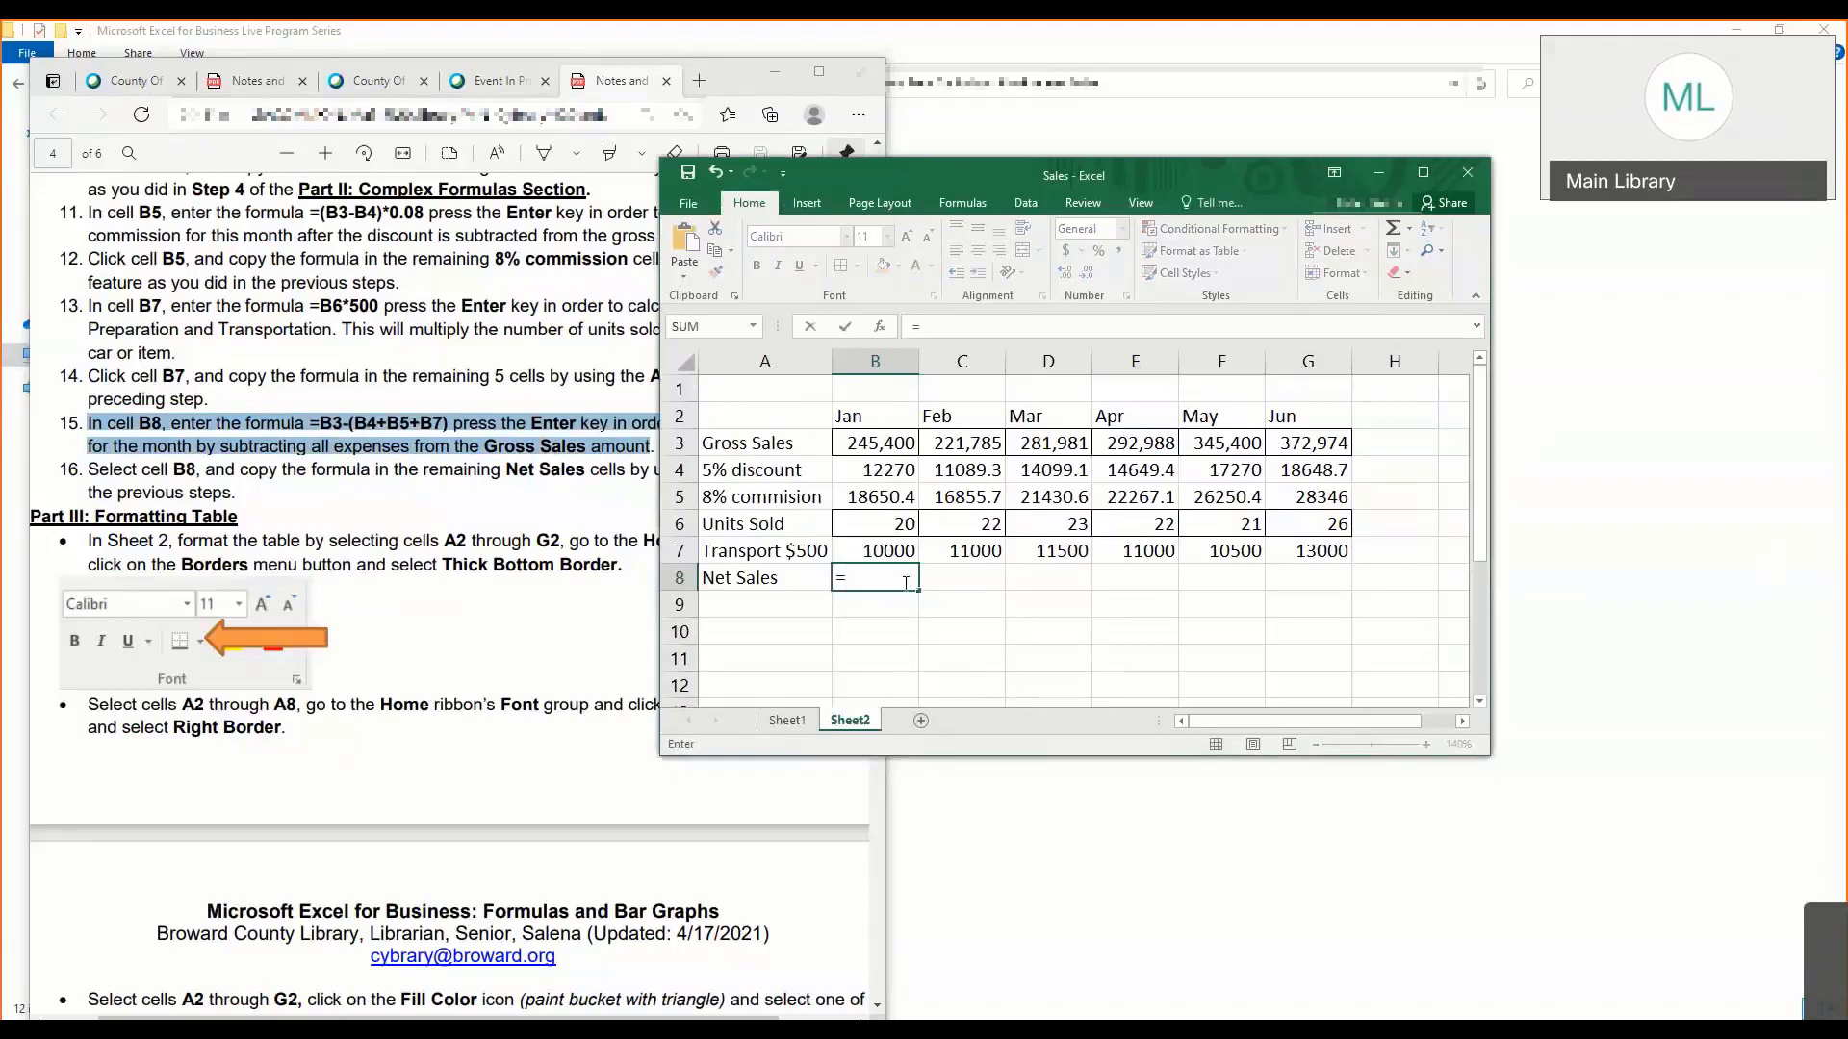
{"action": "type", "text": "B"}
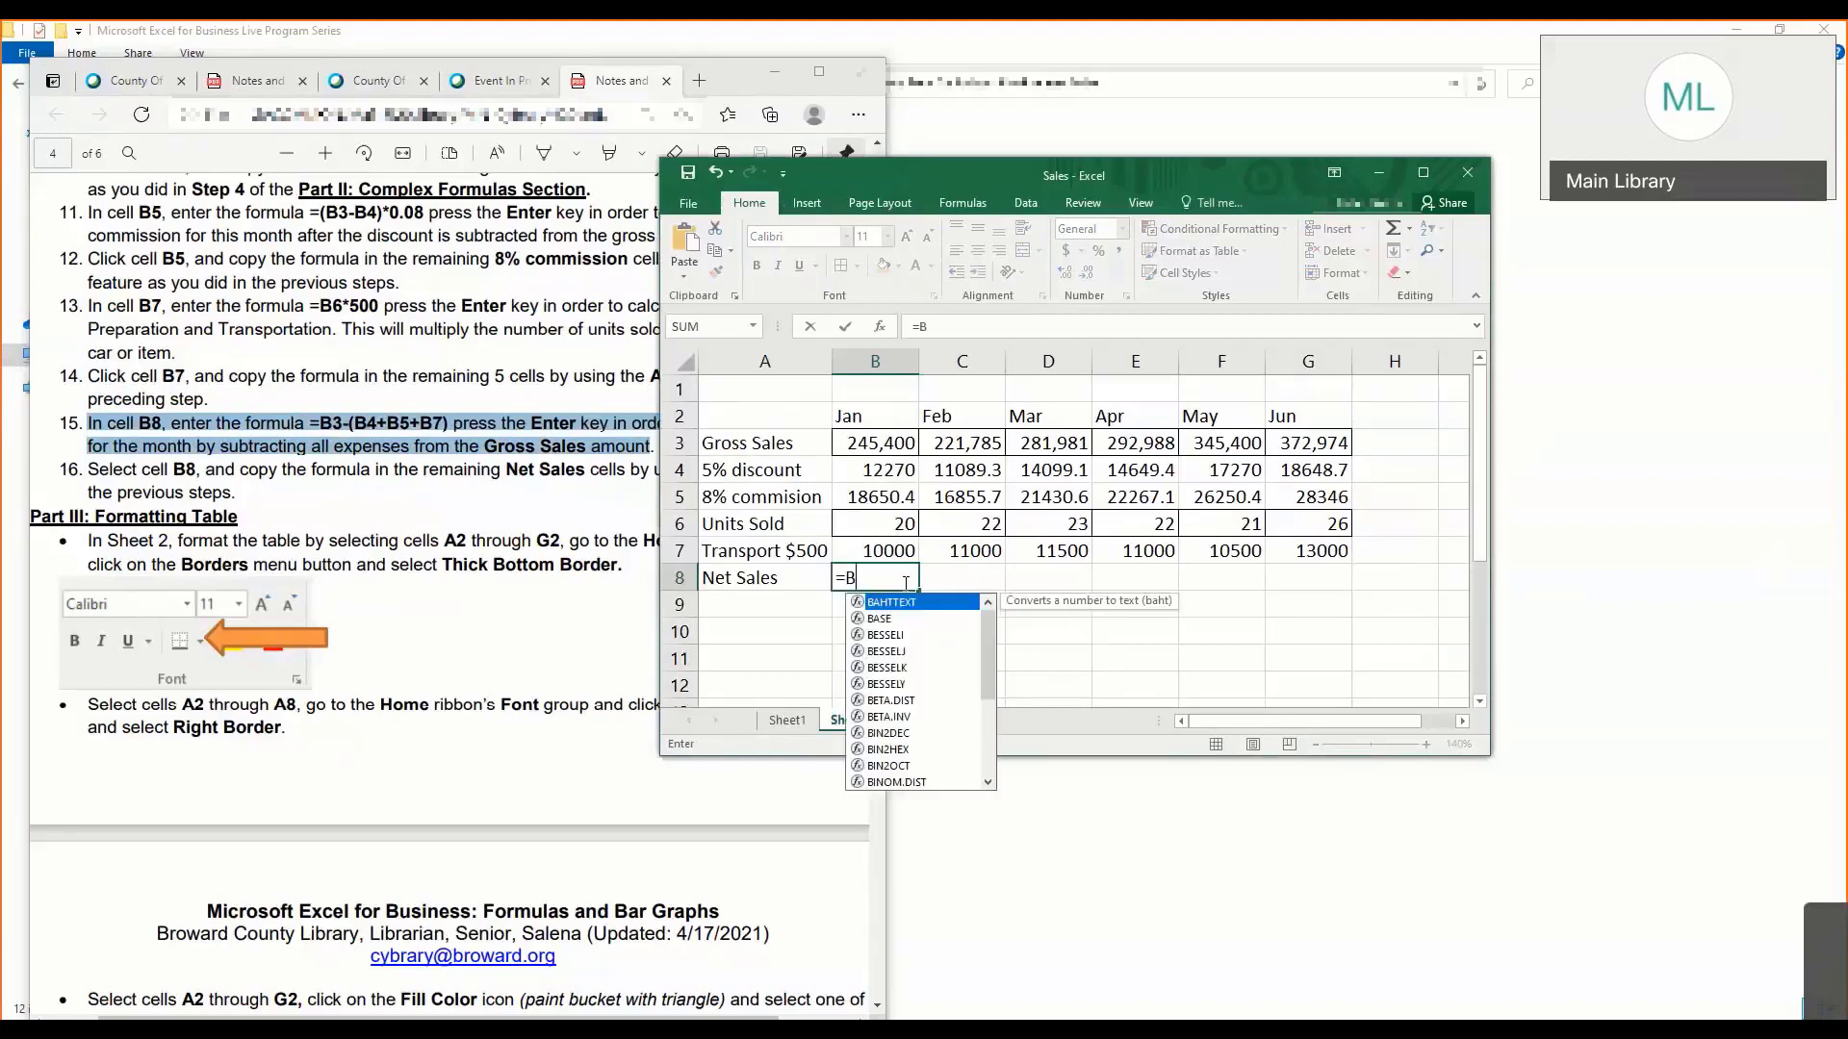
{"action": "type", "text": "3-"}
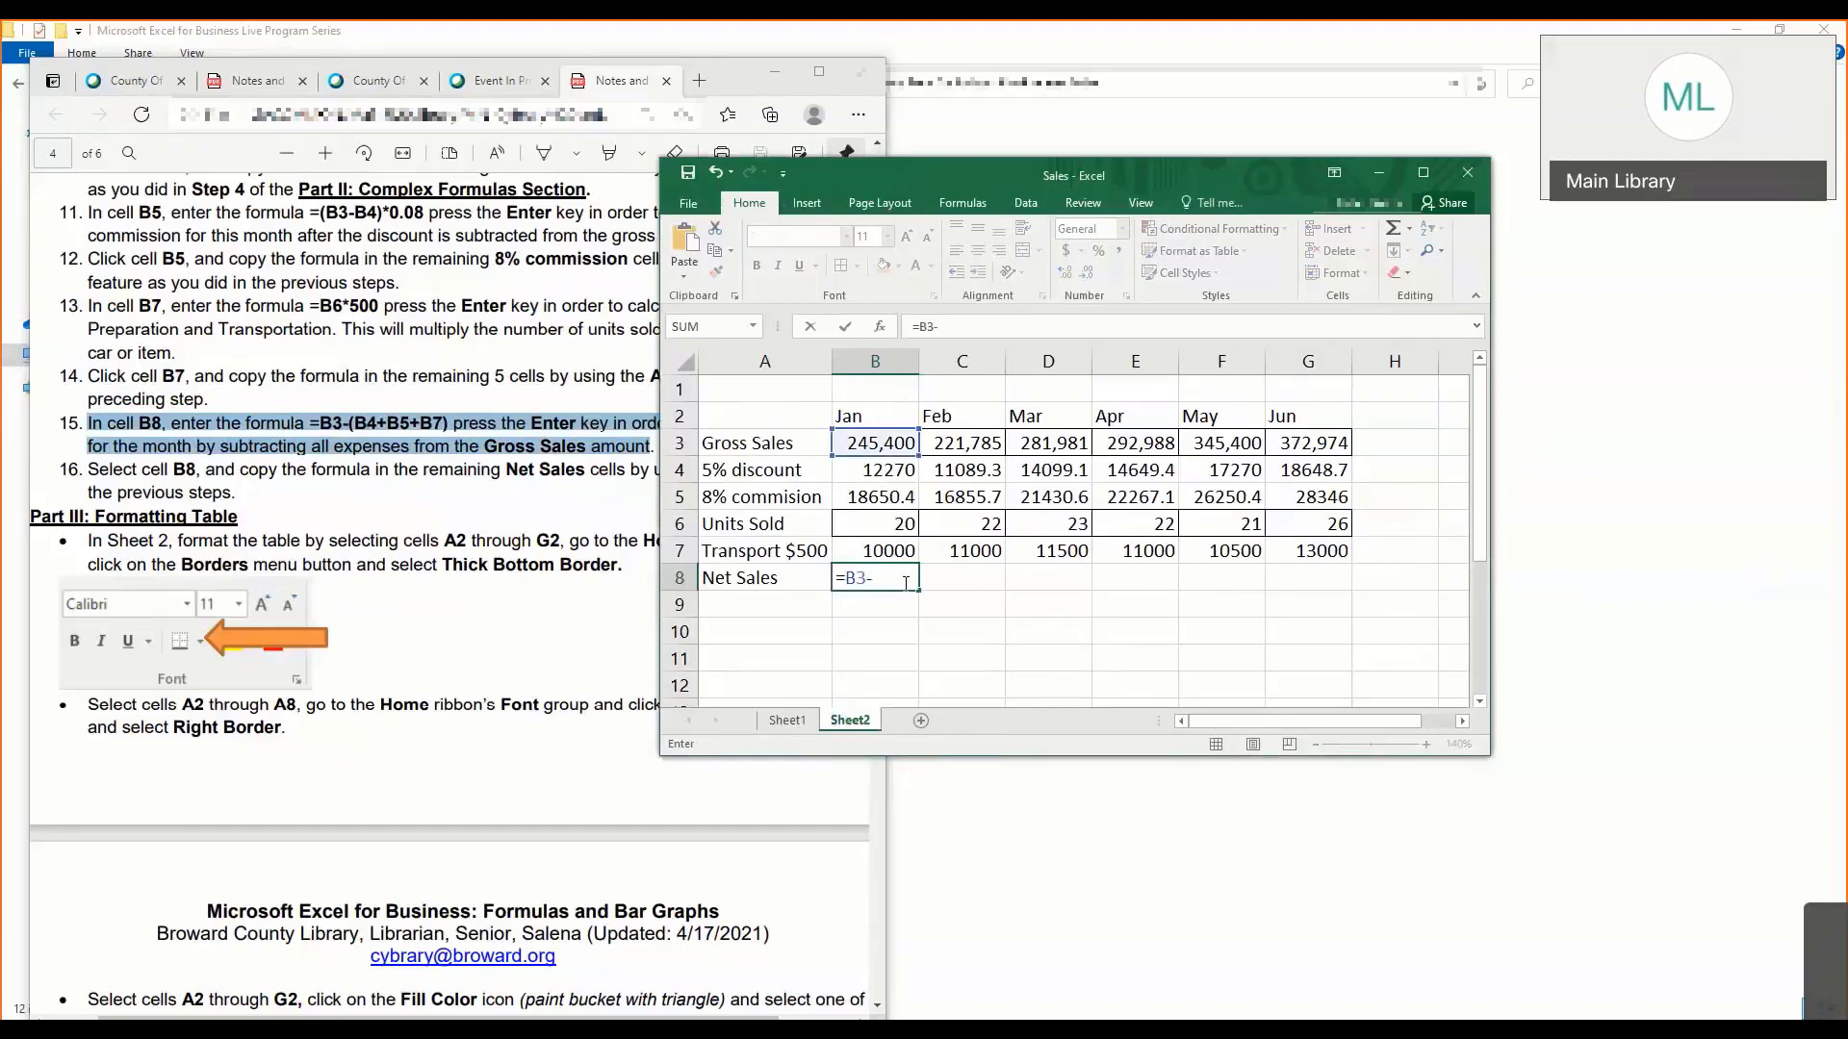
{"action": "type", "text": "B"}
{"action": "type", "text": "("}
{"action": "type", "text": "B4"}
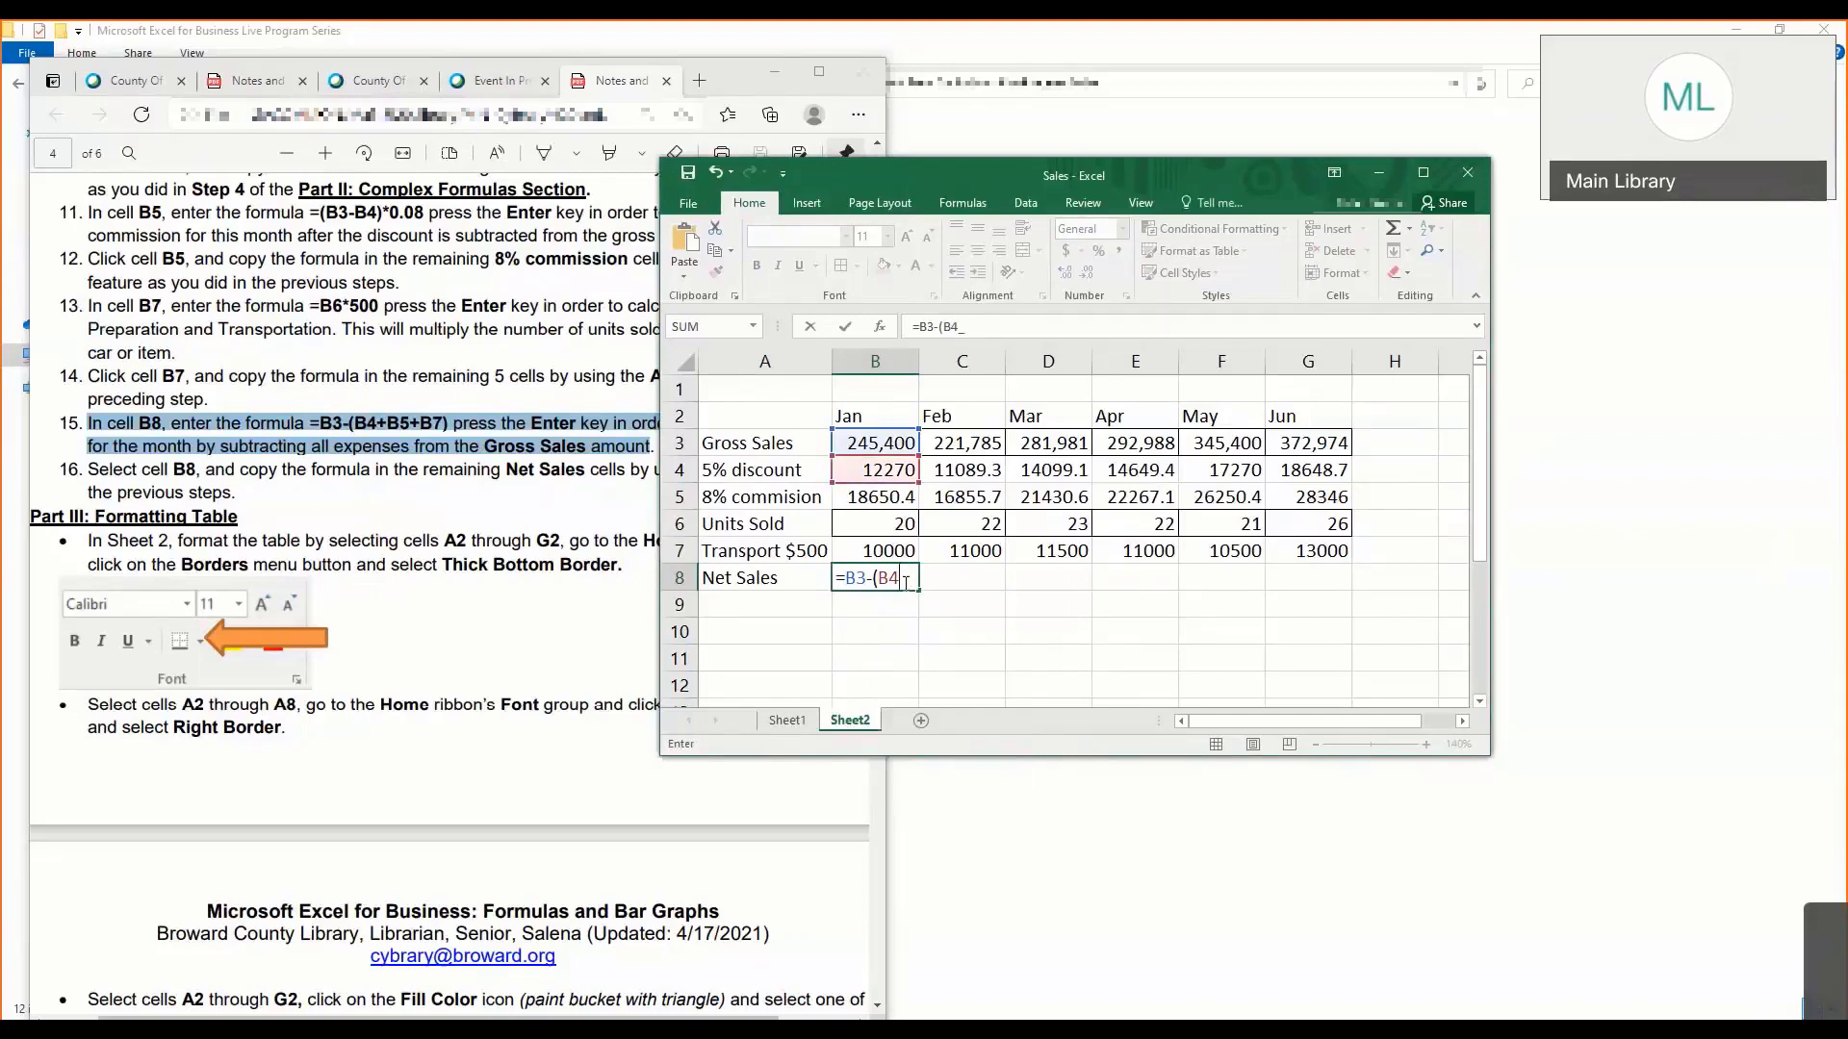
{"action": "type", "text": "+"}
{"action": "key", "text": "BackSpace"}
{"action": "type", "text": "\\"}
{"action": "key", "text": "BackSpace"}
{"action": "type", "text": "B5"}
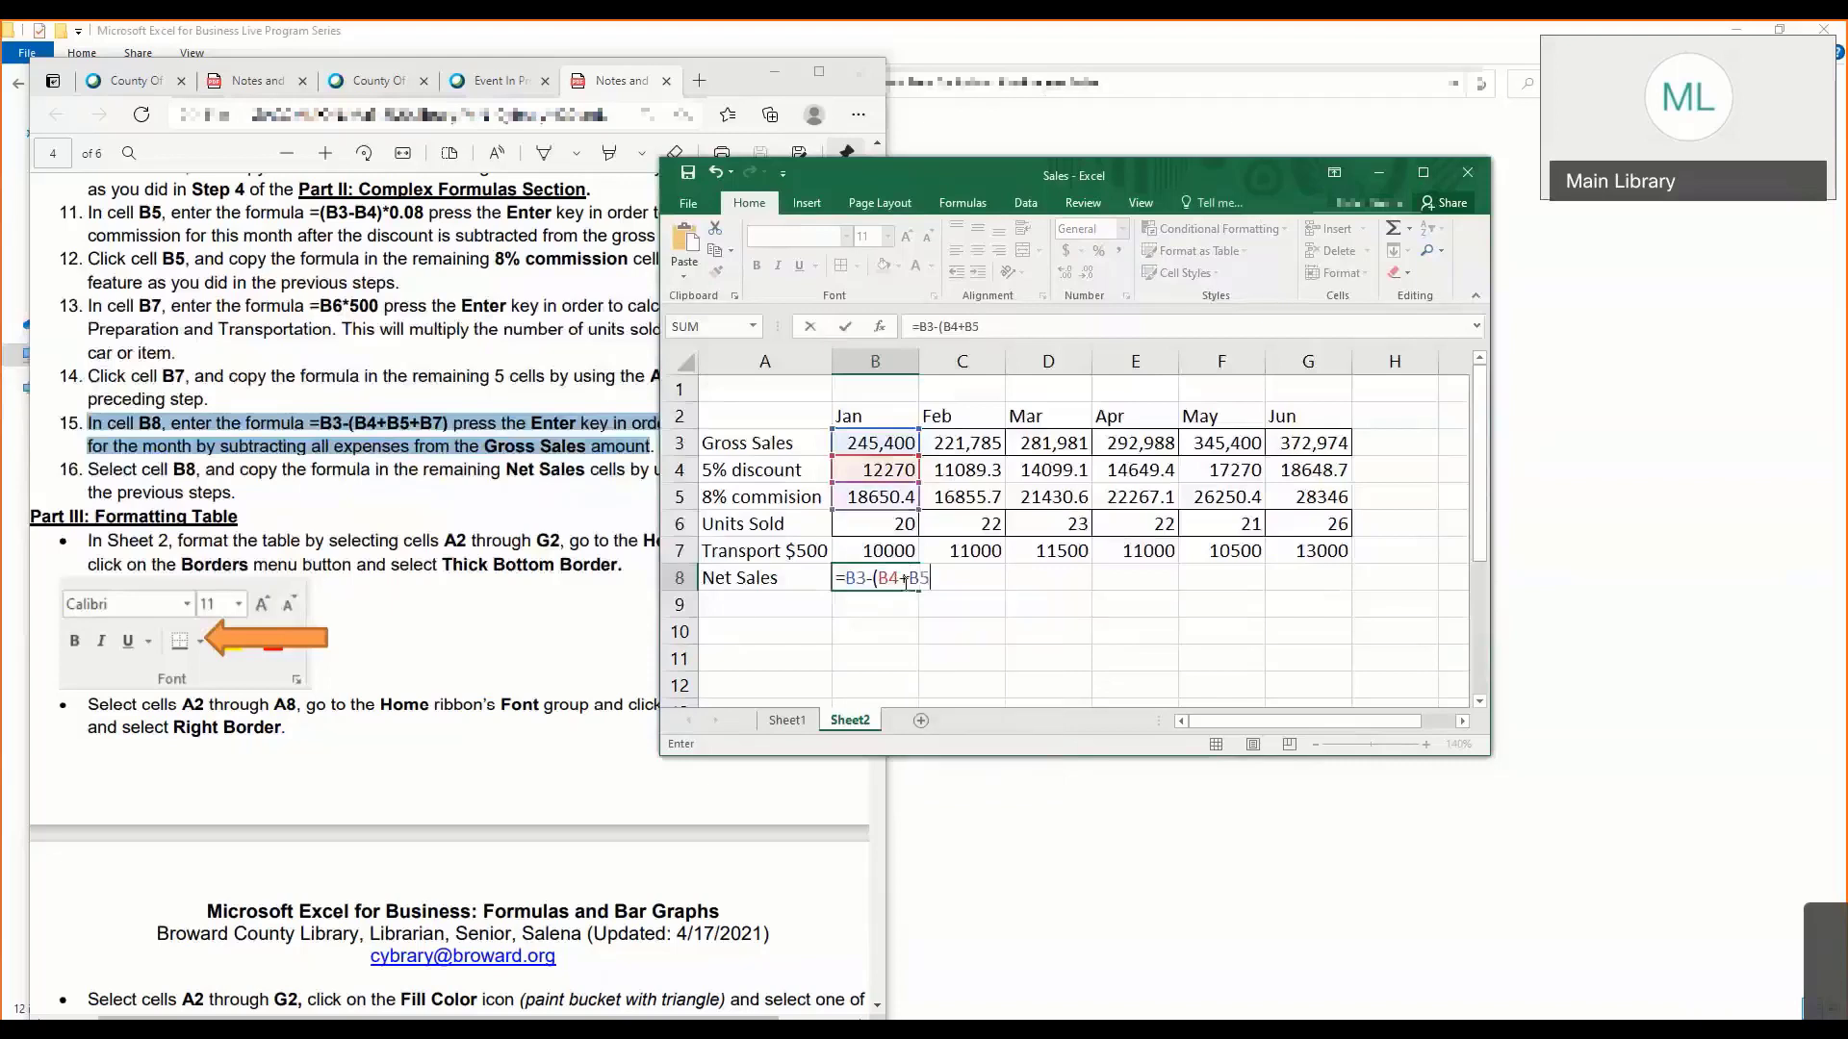
{"action": "type", "text": "+B"}
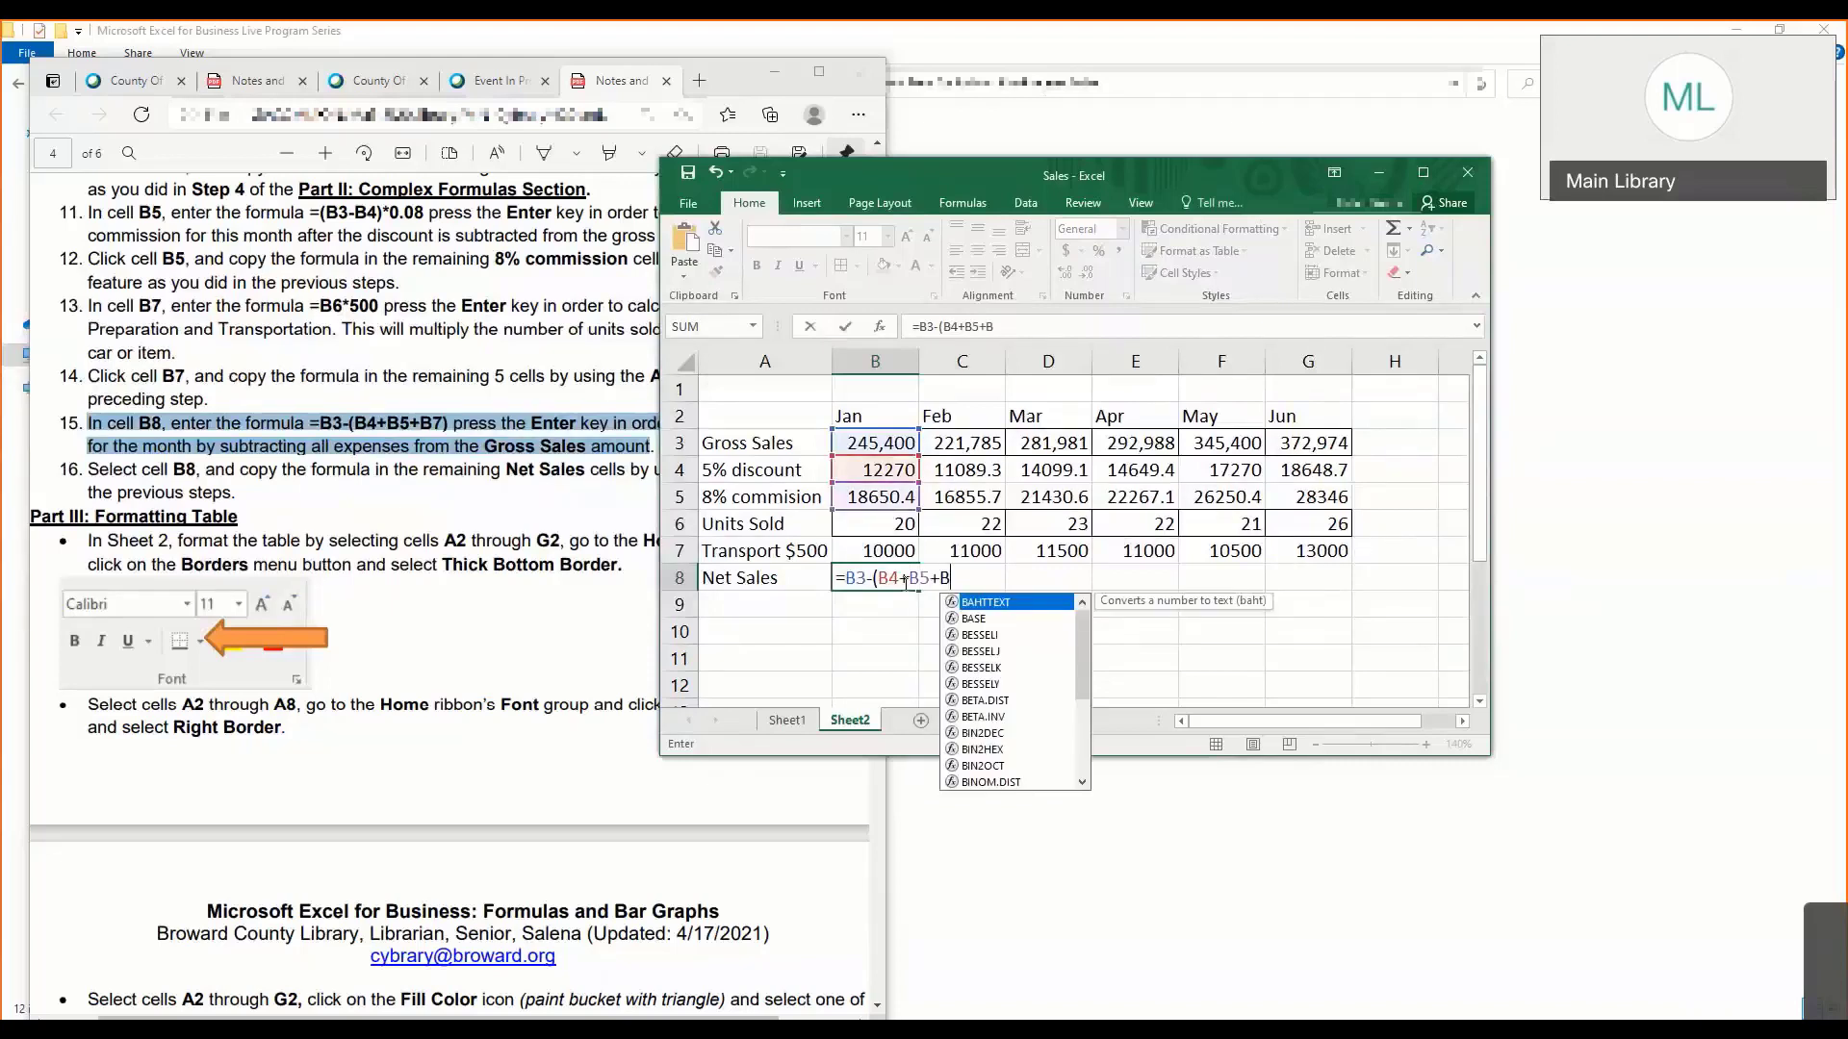
{"action": "type", "text": "7)"}
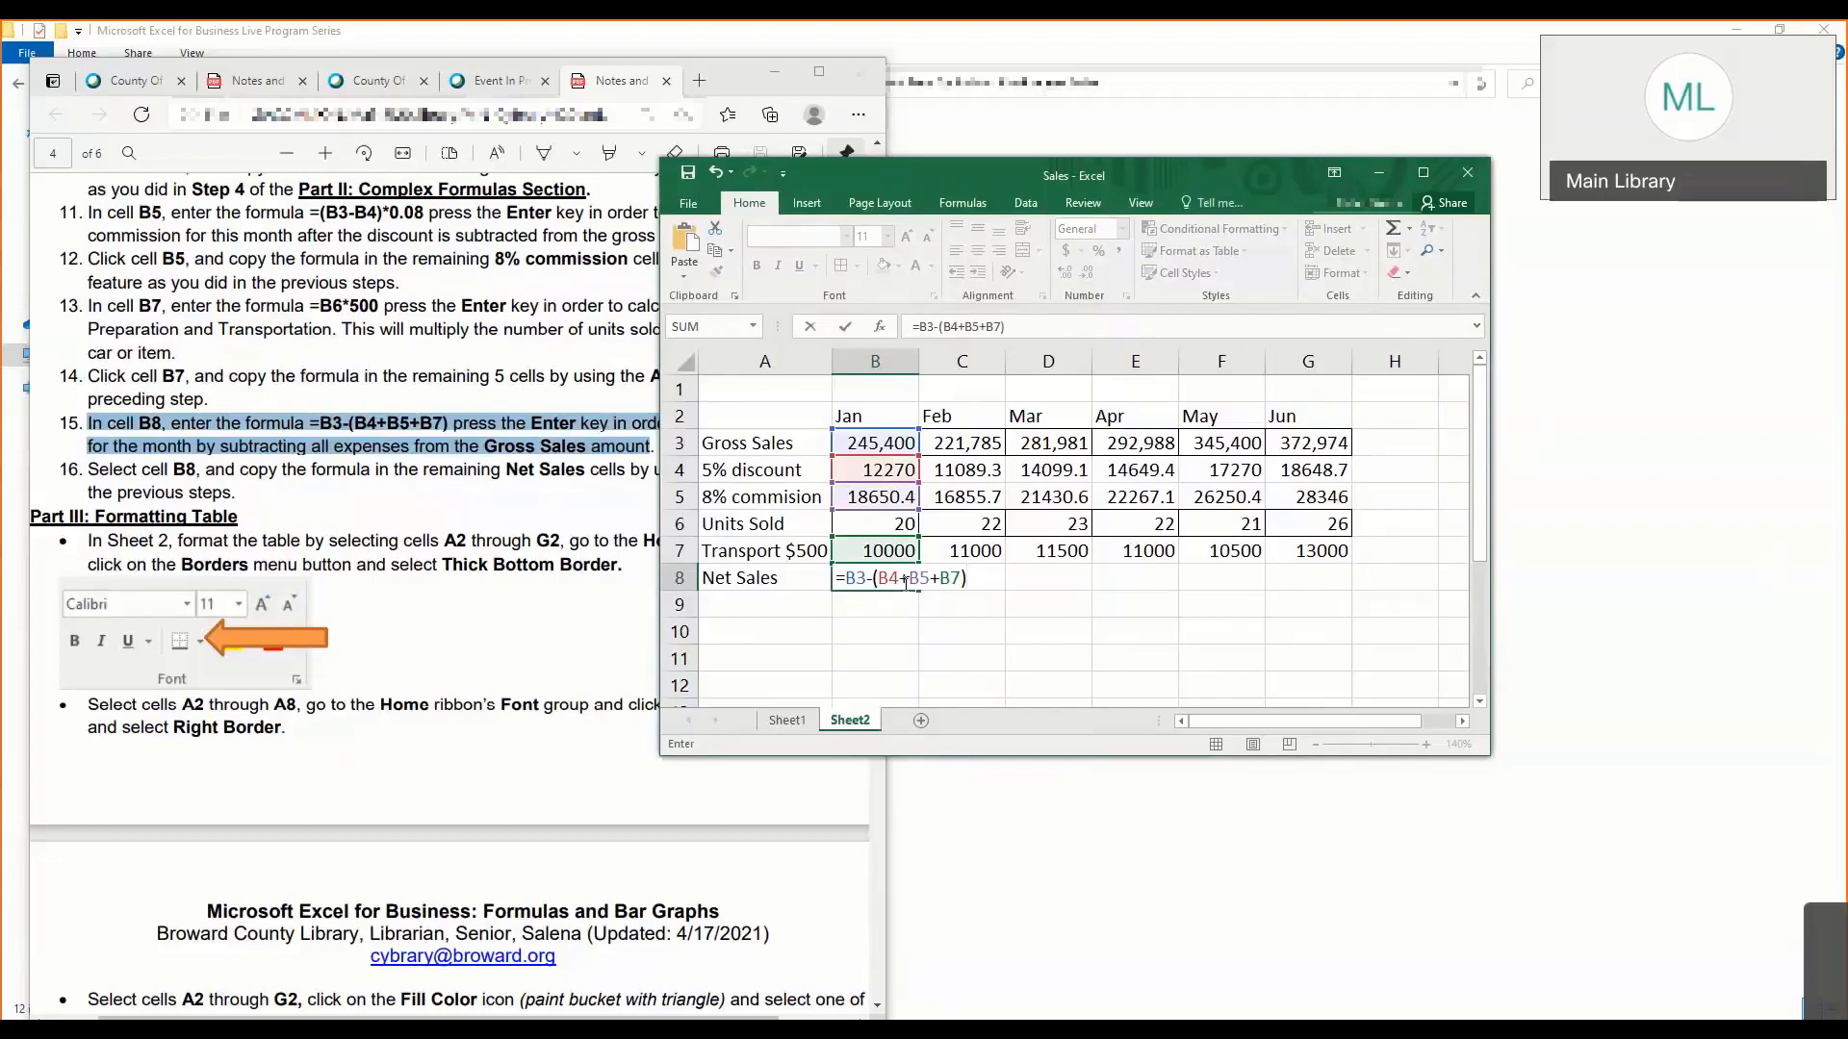
{"action": "key", "text": "Return"}
{"action": "left_click", "coordinate": [905, 580]}
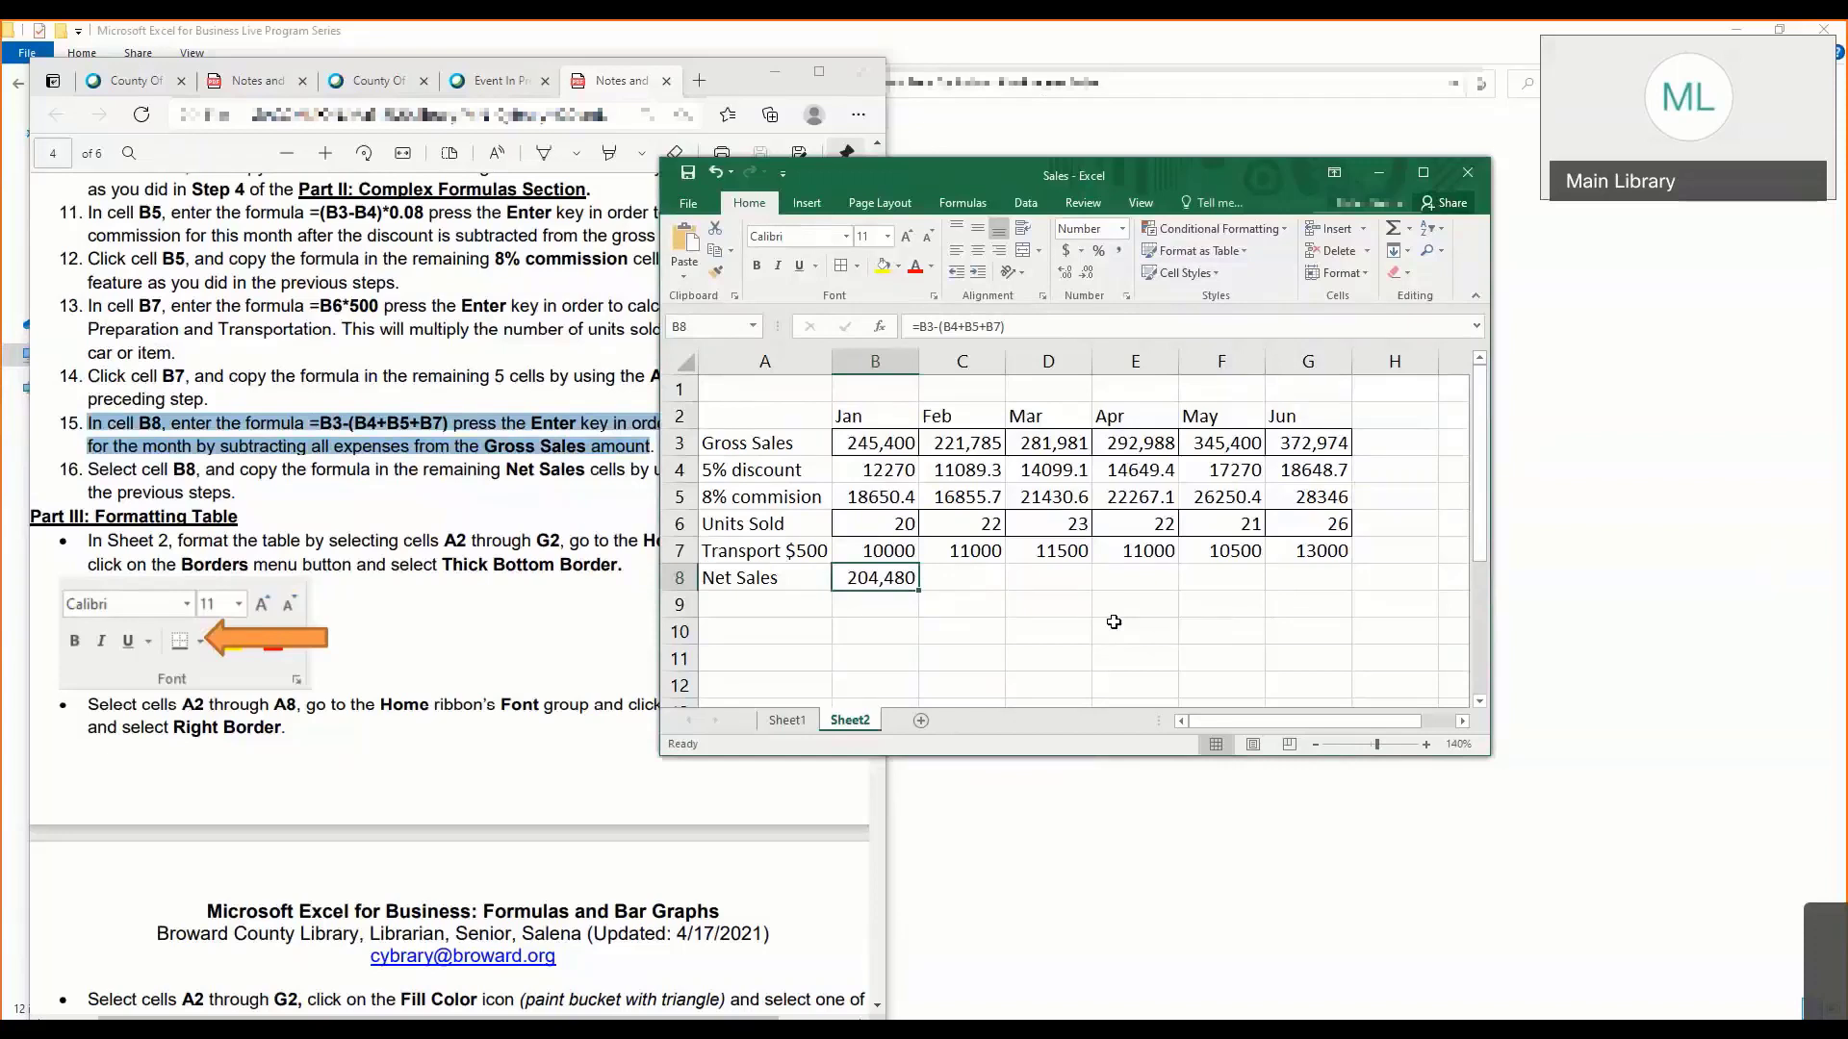
- Review the rows behind the net sales formula, from Gross Sales down to Transport $500, including the commission formula in B5
{"action": "left_click", "coordinate": [783, 446]}
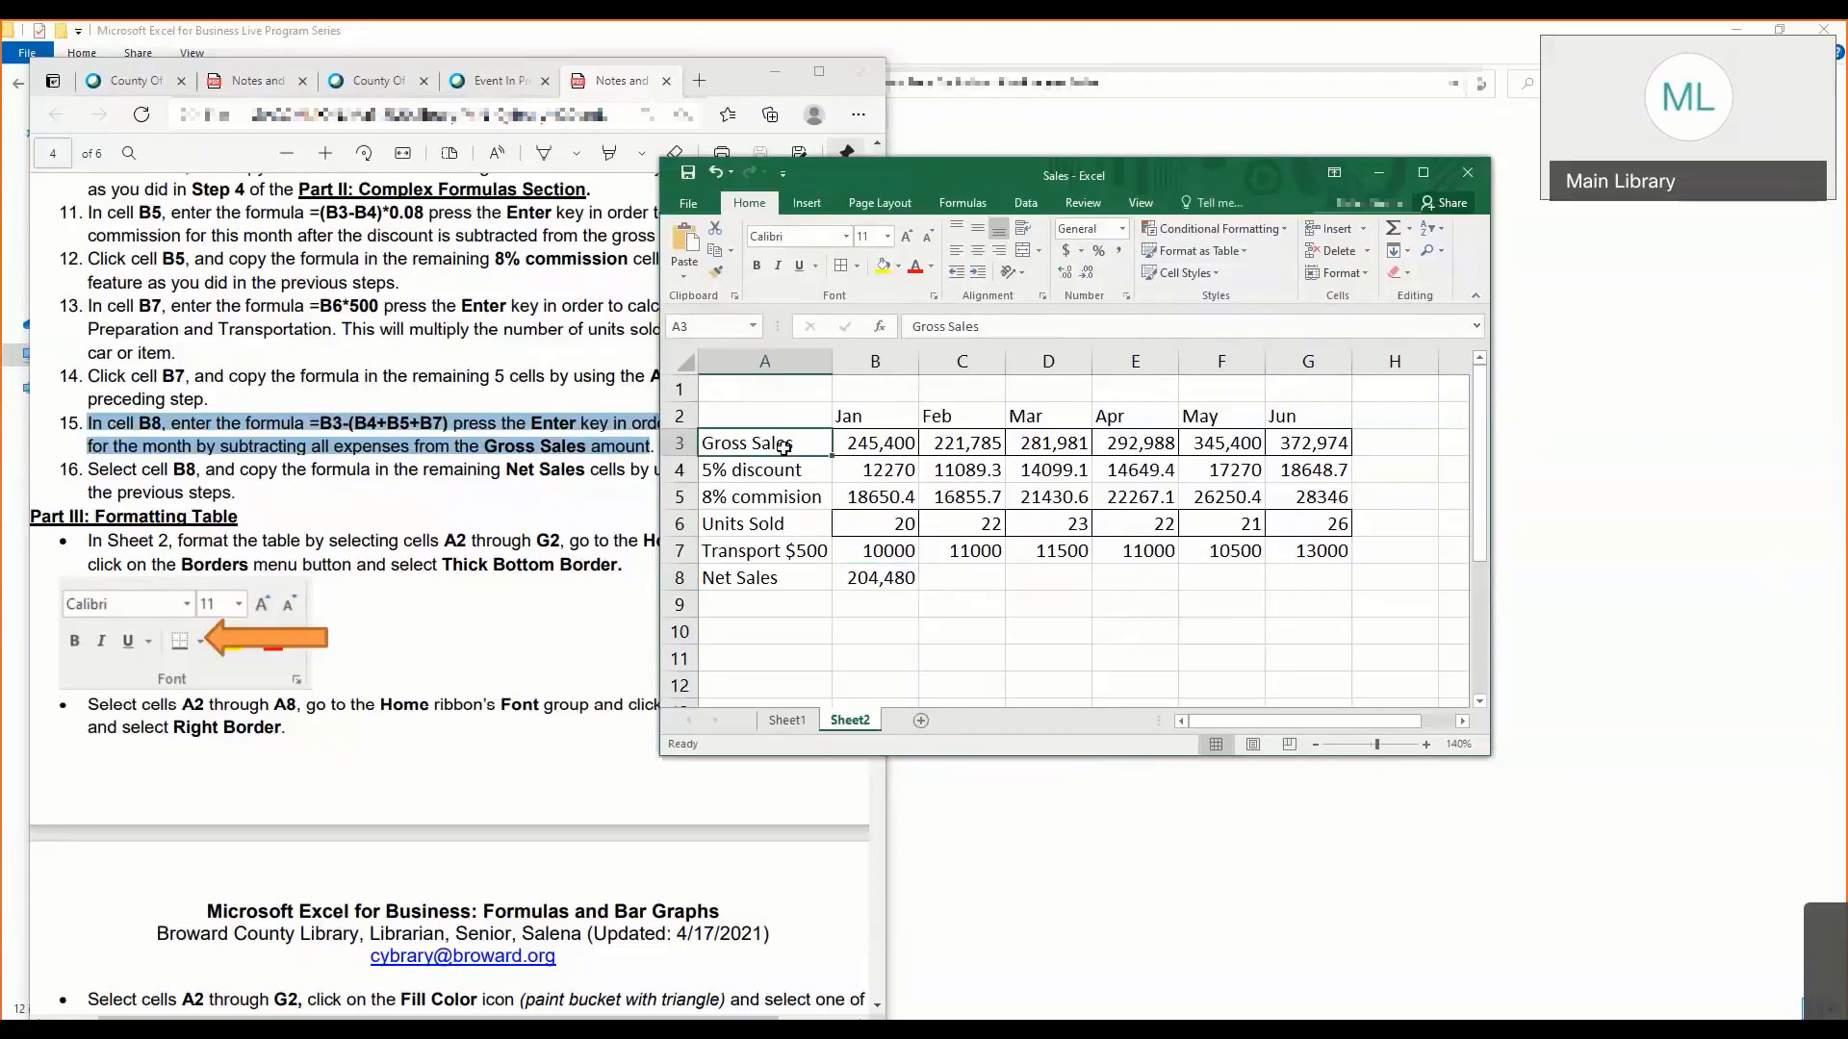
{"action": "key", "text": "Down"}
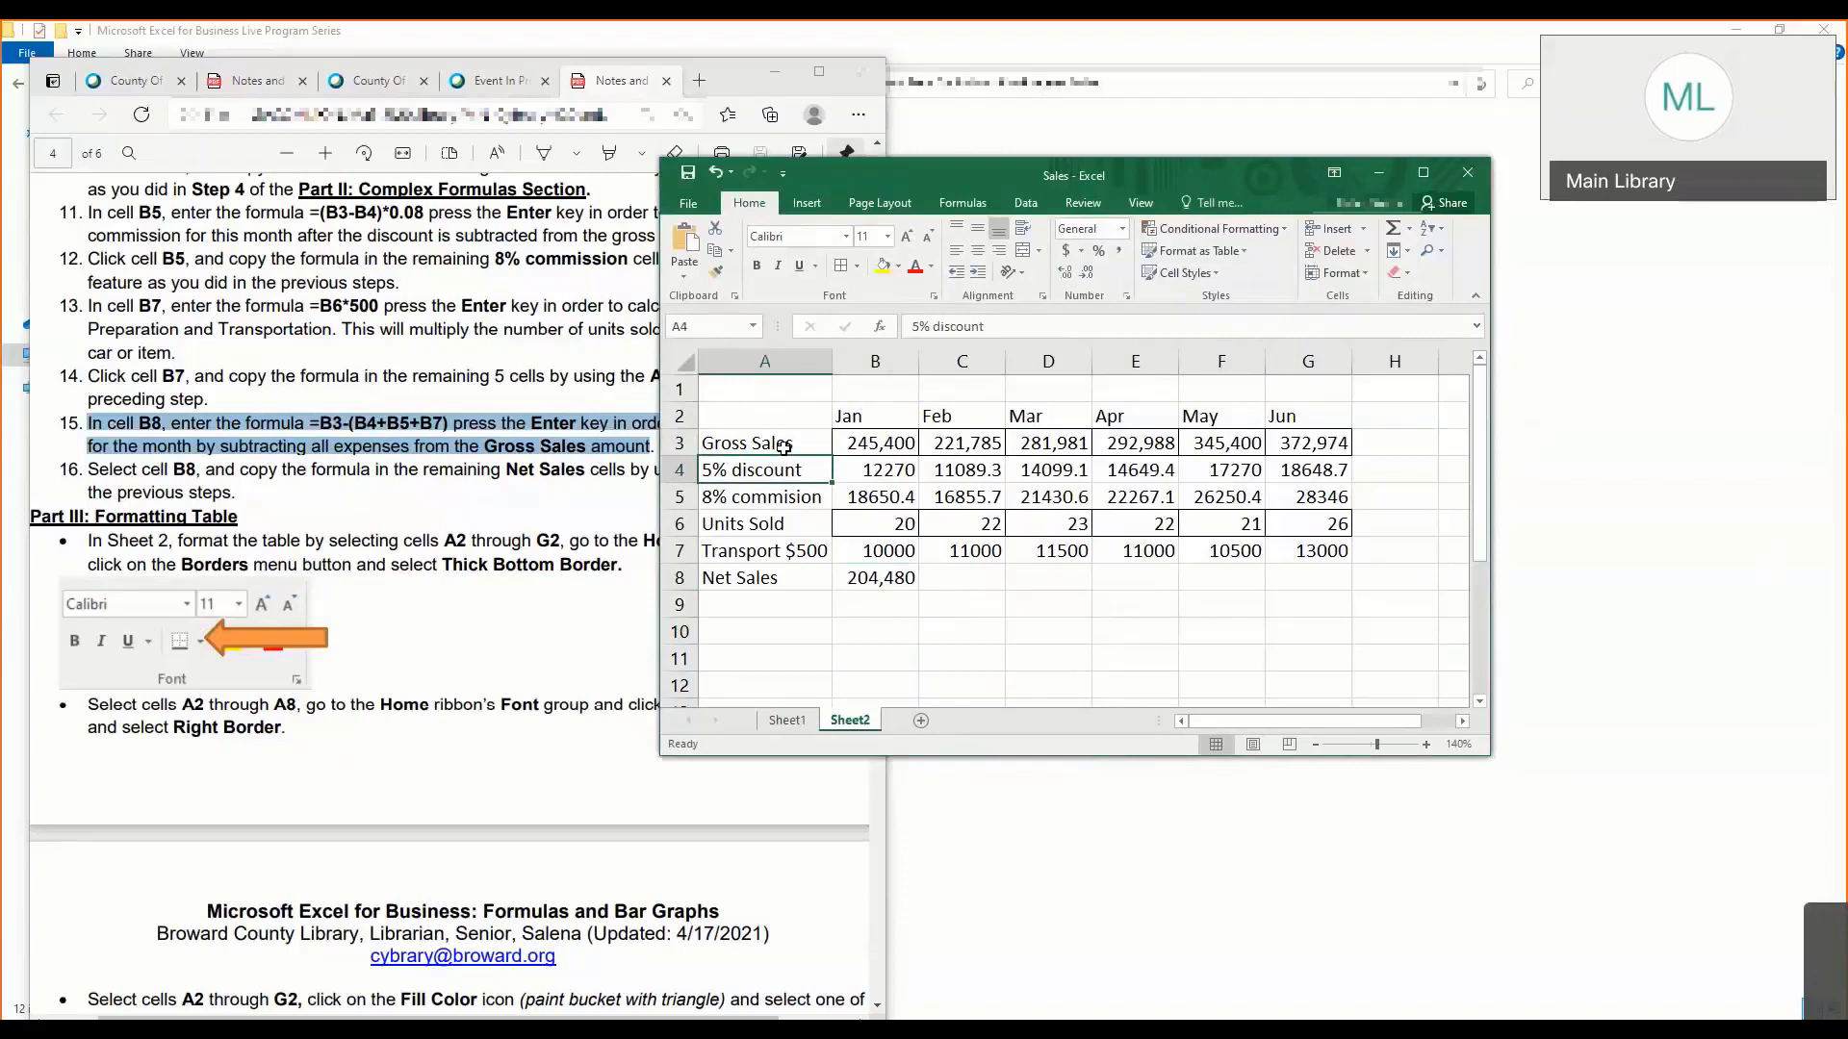
{"action": "key", "text": "Down"}
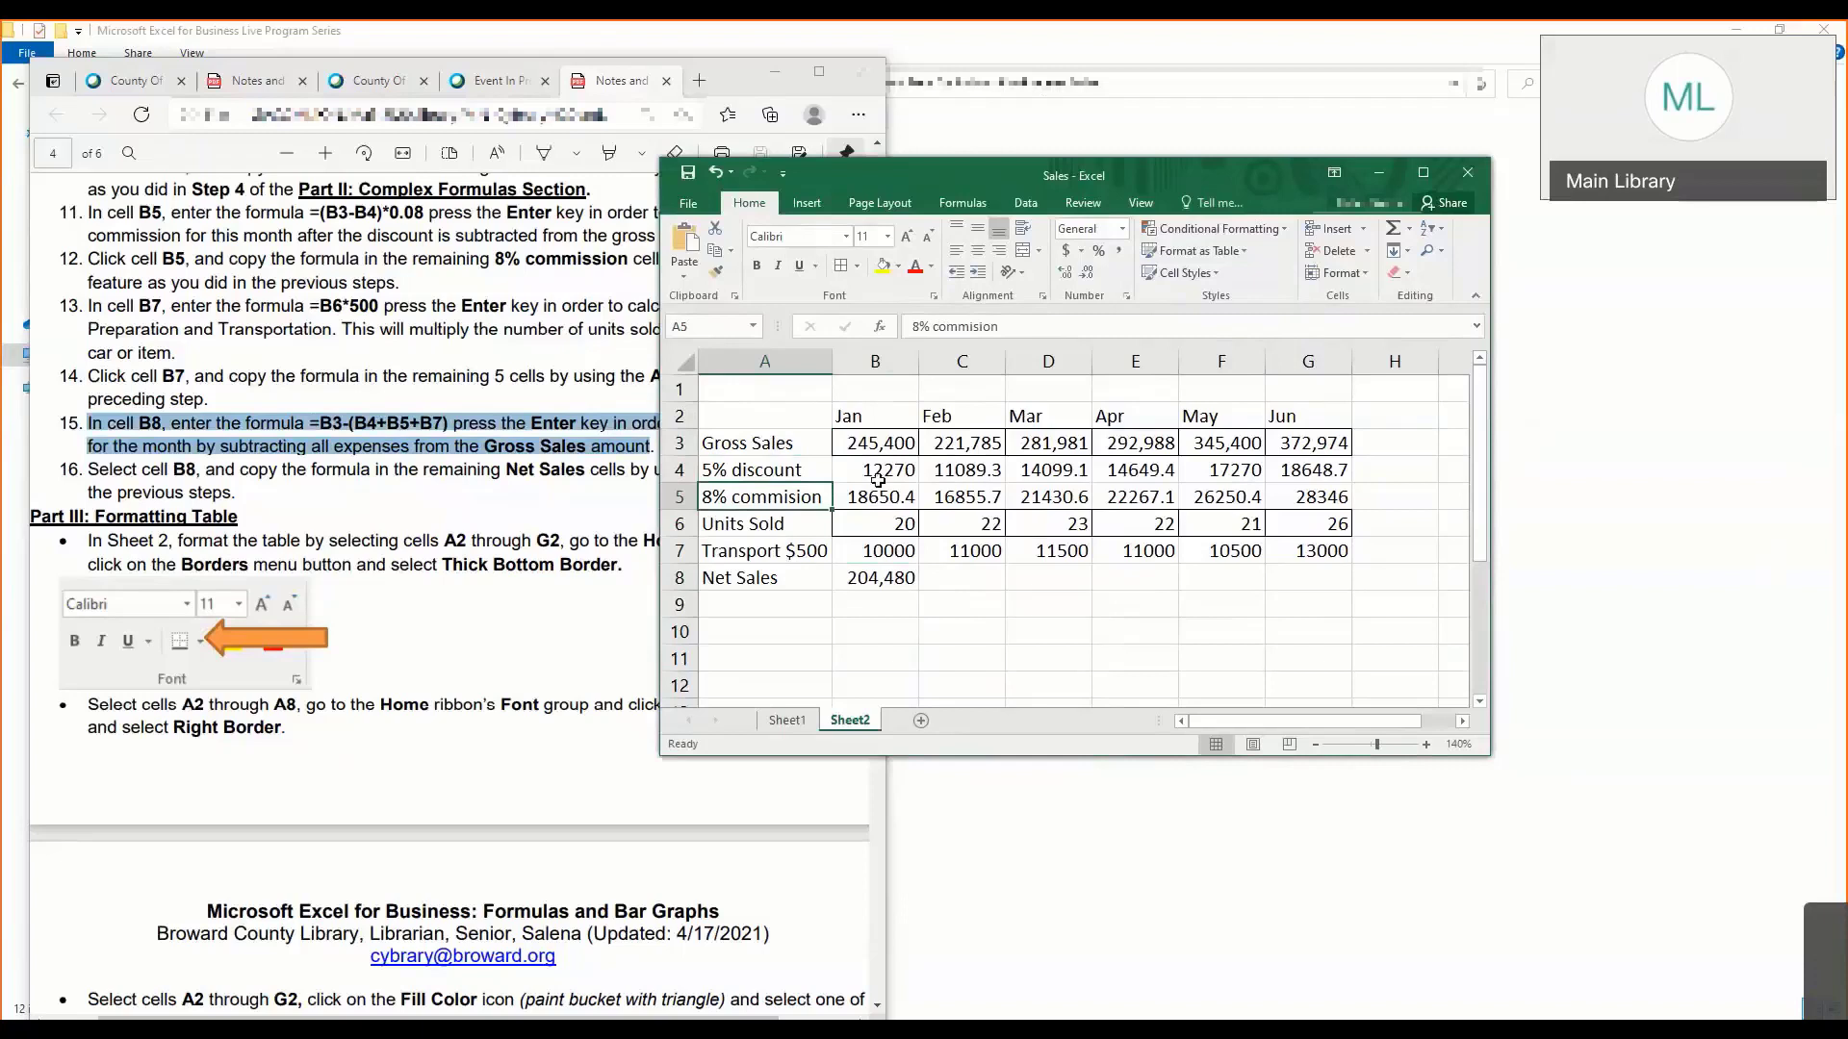
{"action": "left_click", "coordinate": [940, 330]}
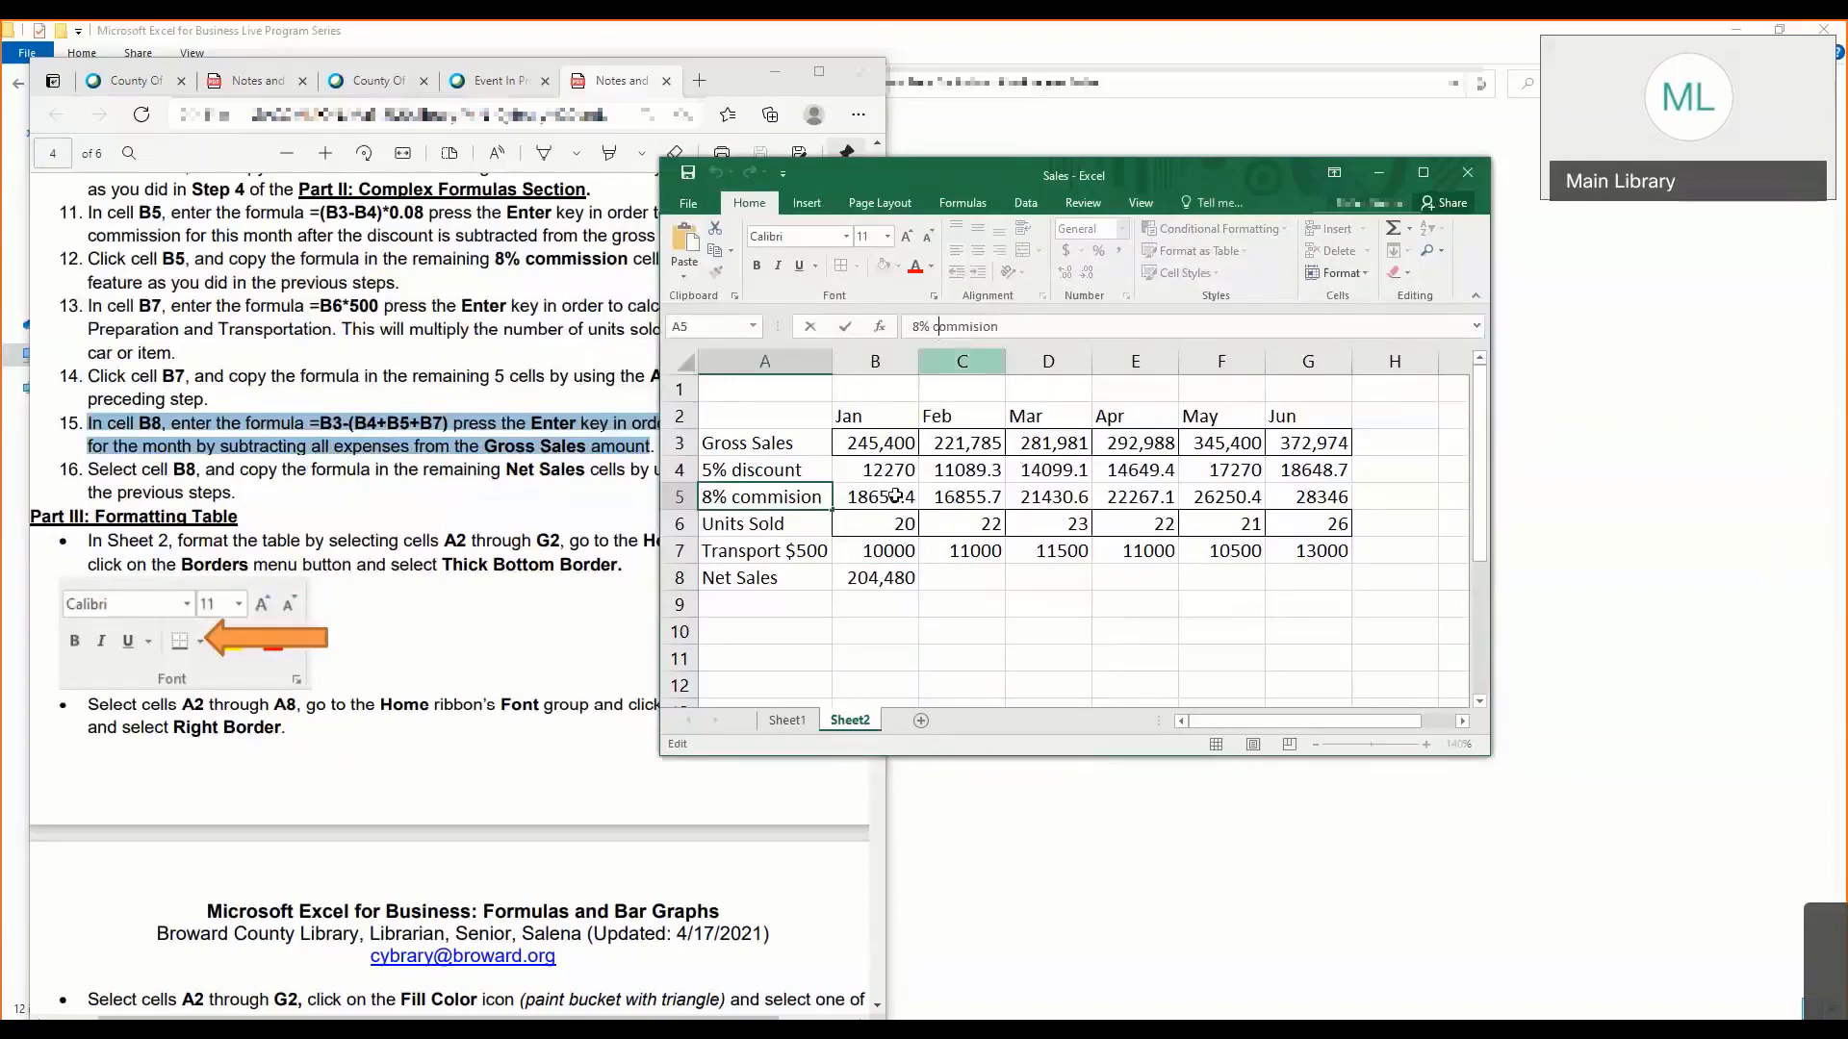
{"action": "key", "text": "Tab"}
{"action": "type", "text": "=(B3-B4)*0.08"}
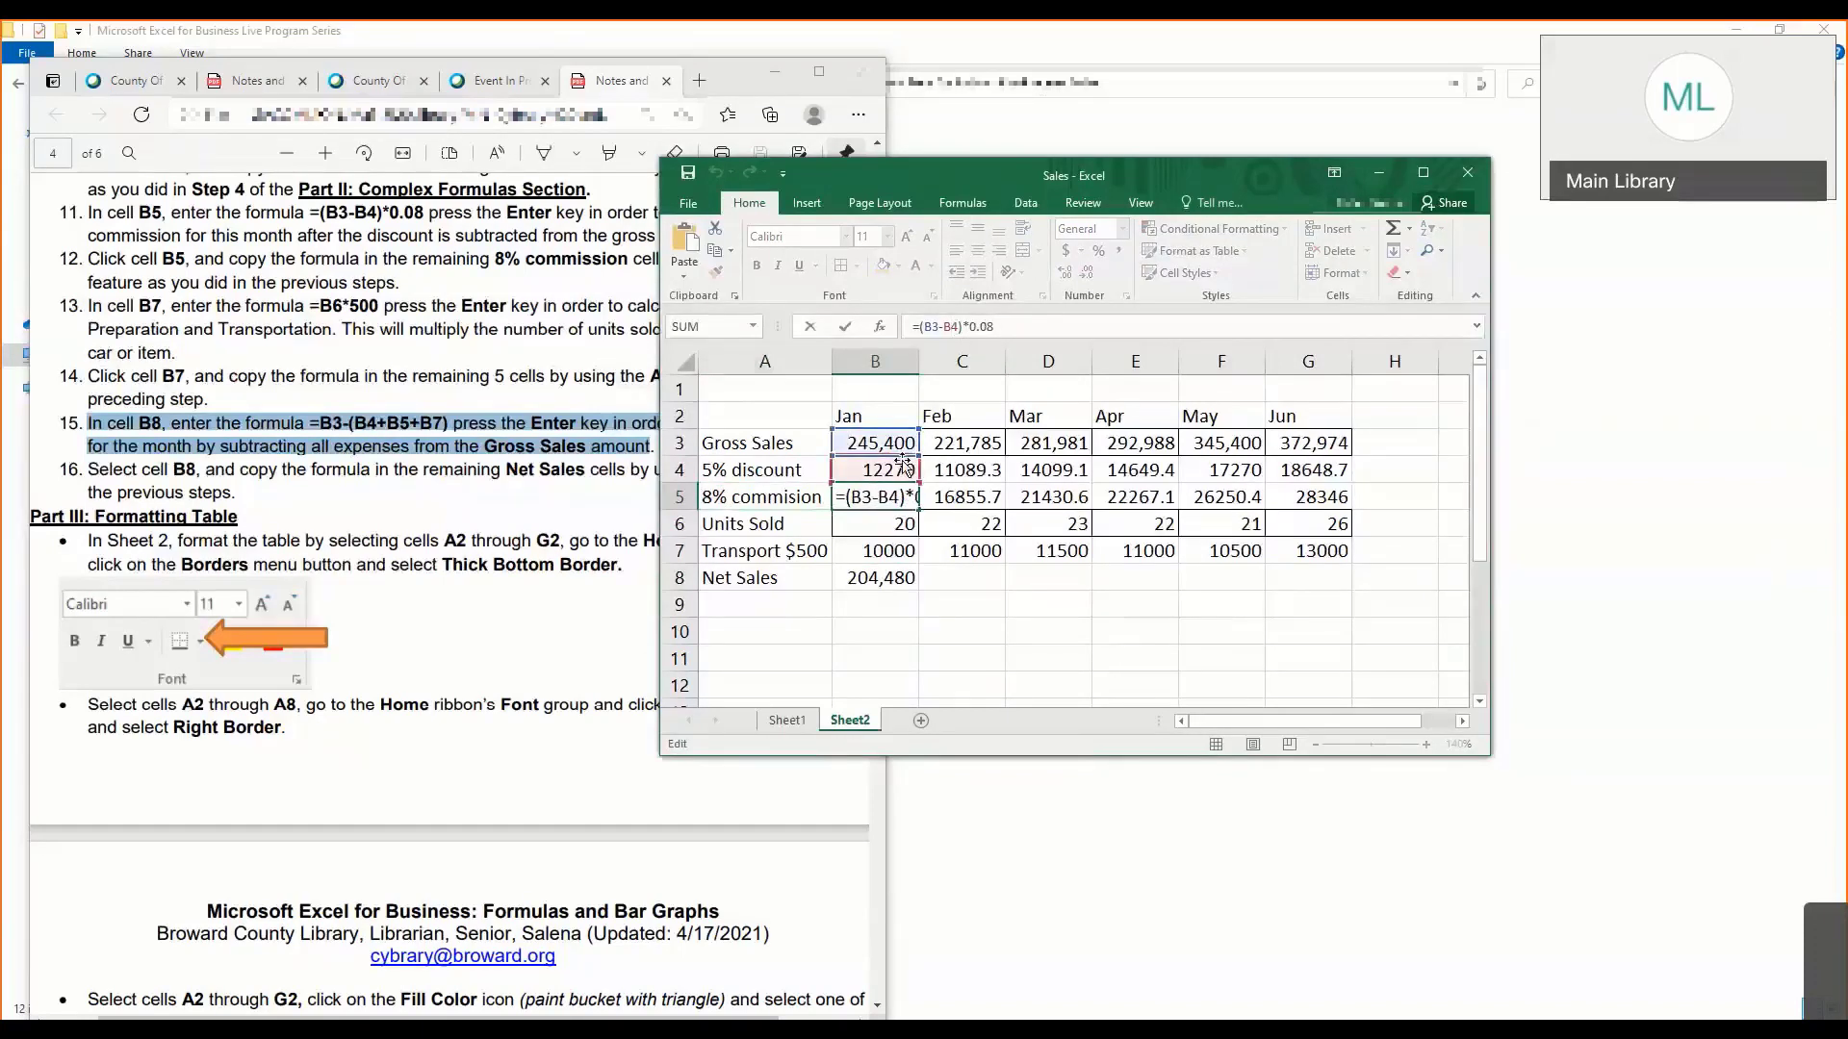
{"action": "left_click", "coordinate": [793, 519]}
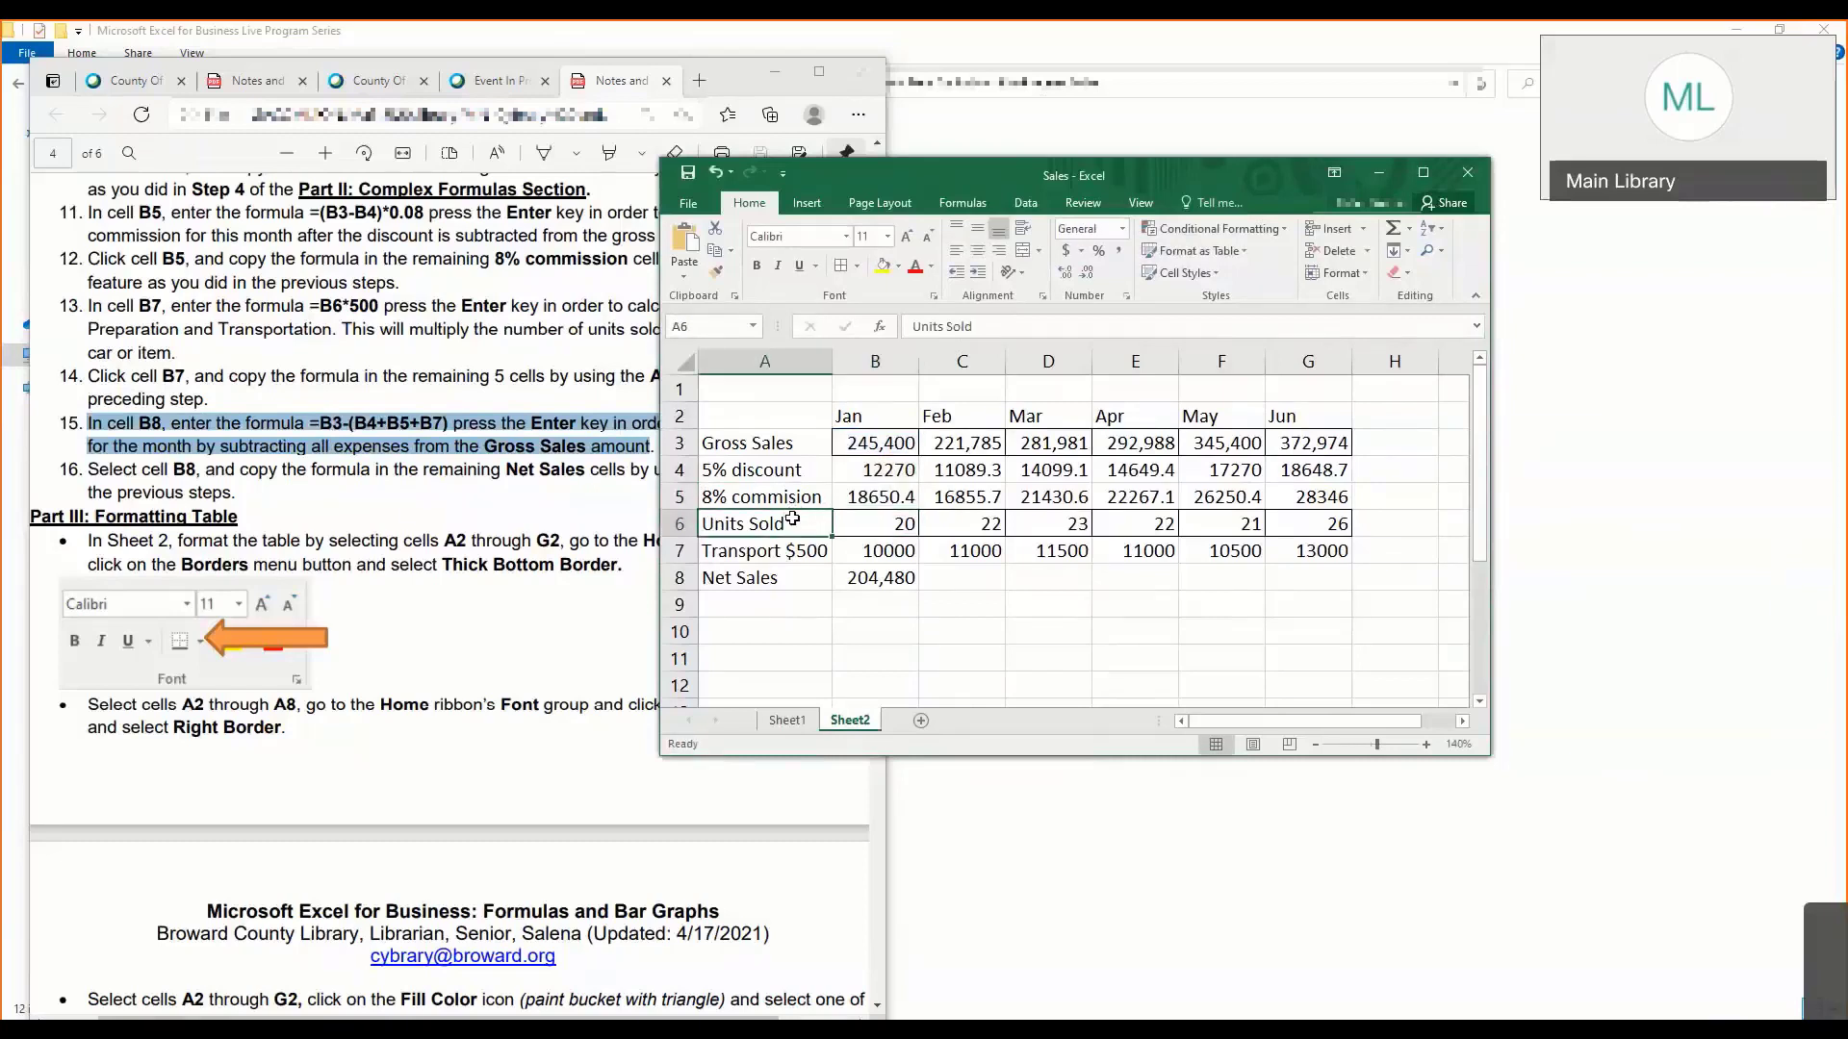
{"action": "left_click", "coordinate": [781, 552]}
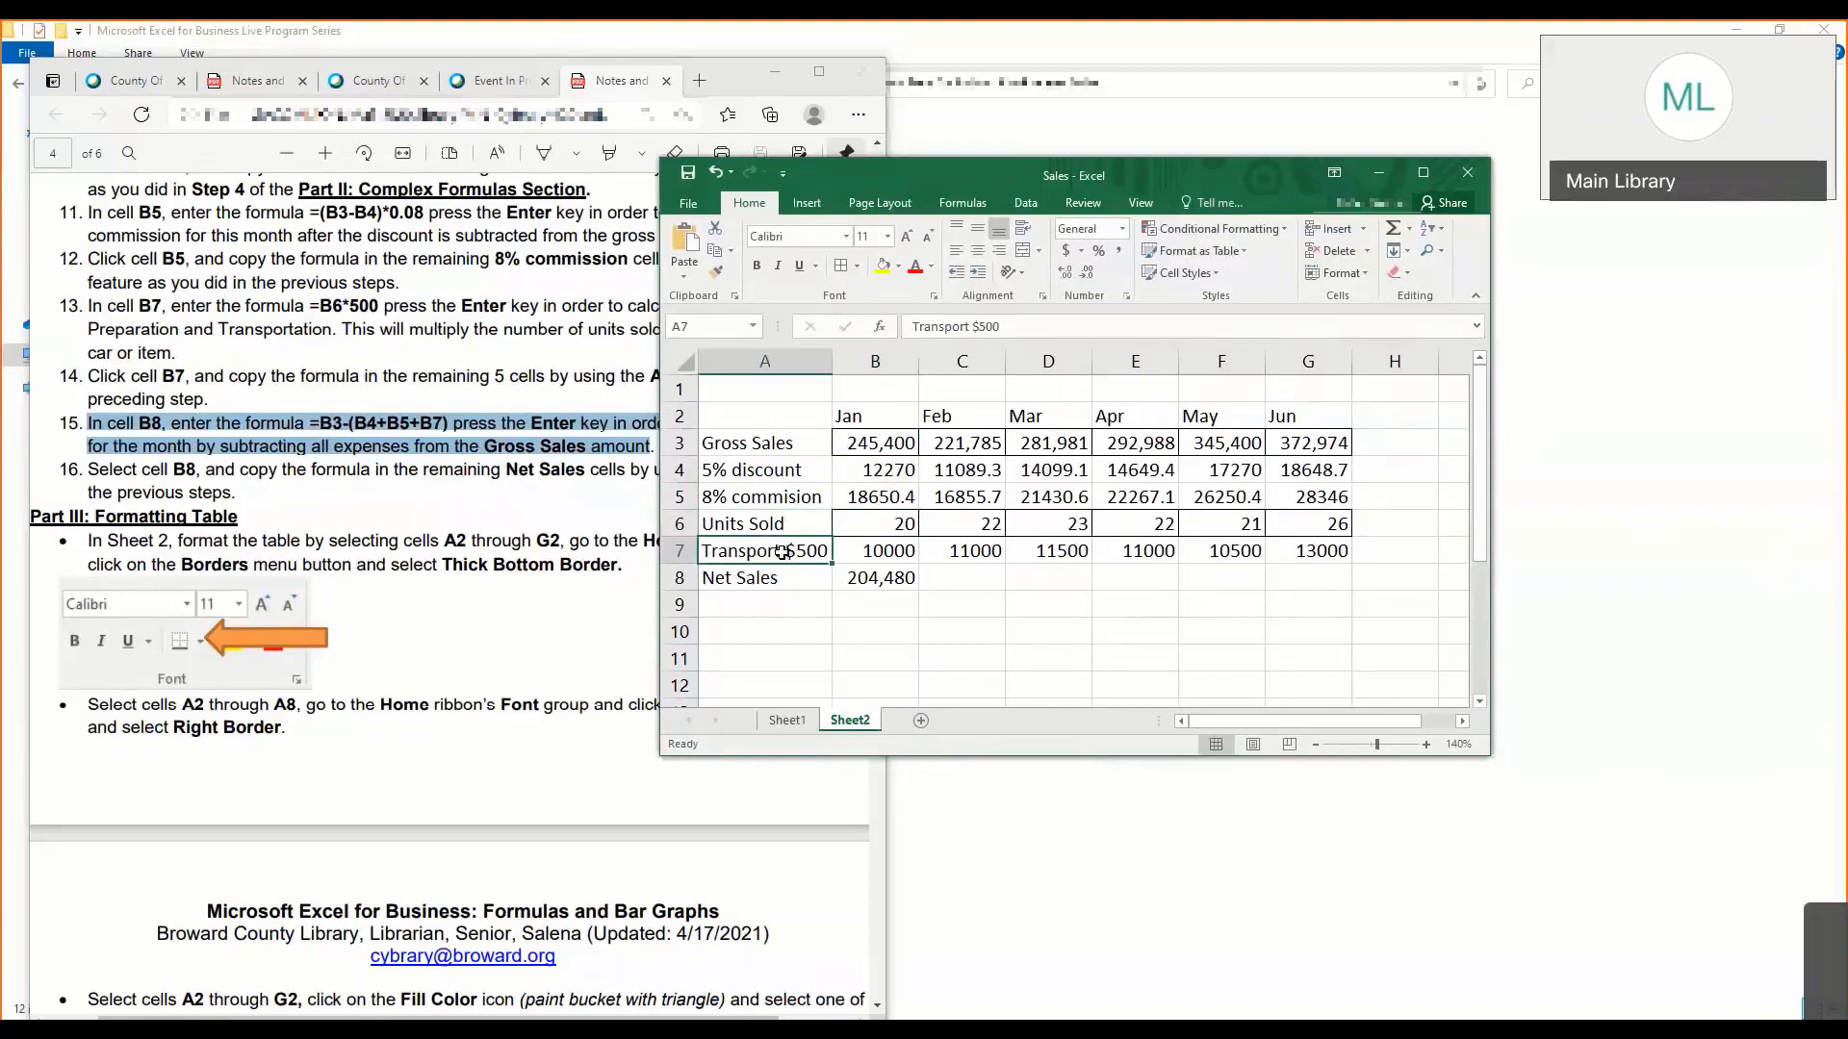
- Autofill the net sales formula from B8 across C8 through G8, and check the copies in C8 and D8
{"action": "left_click", "coordinate": [842, 583]}
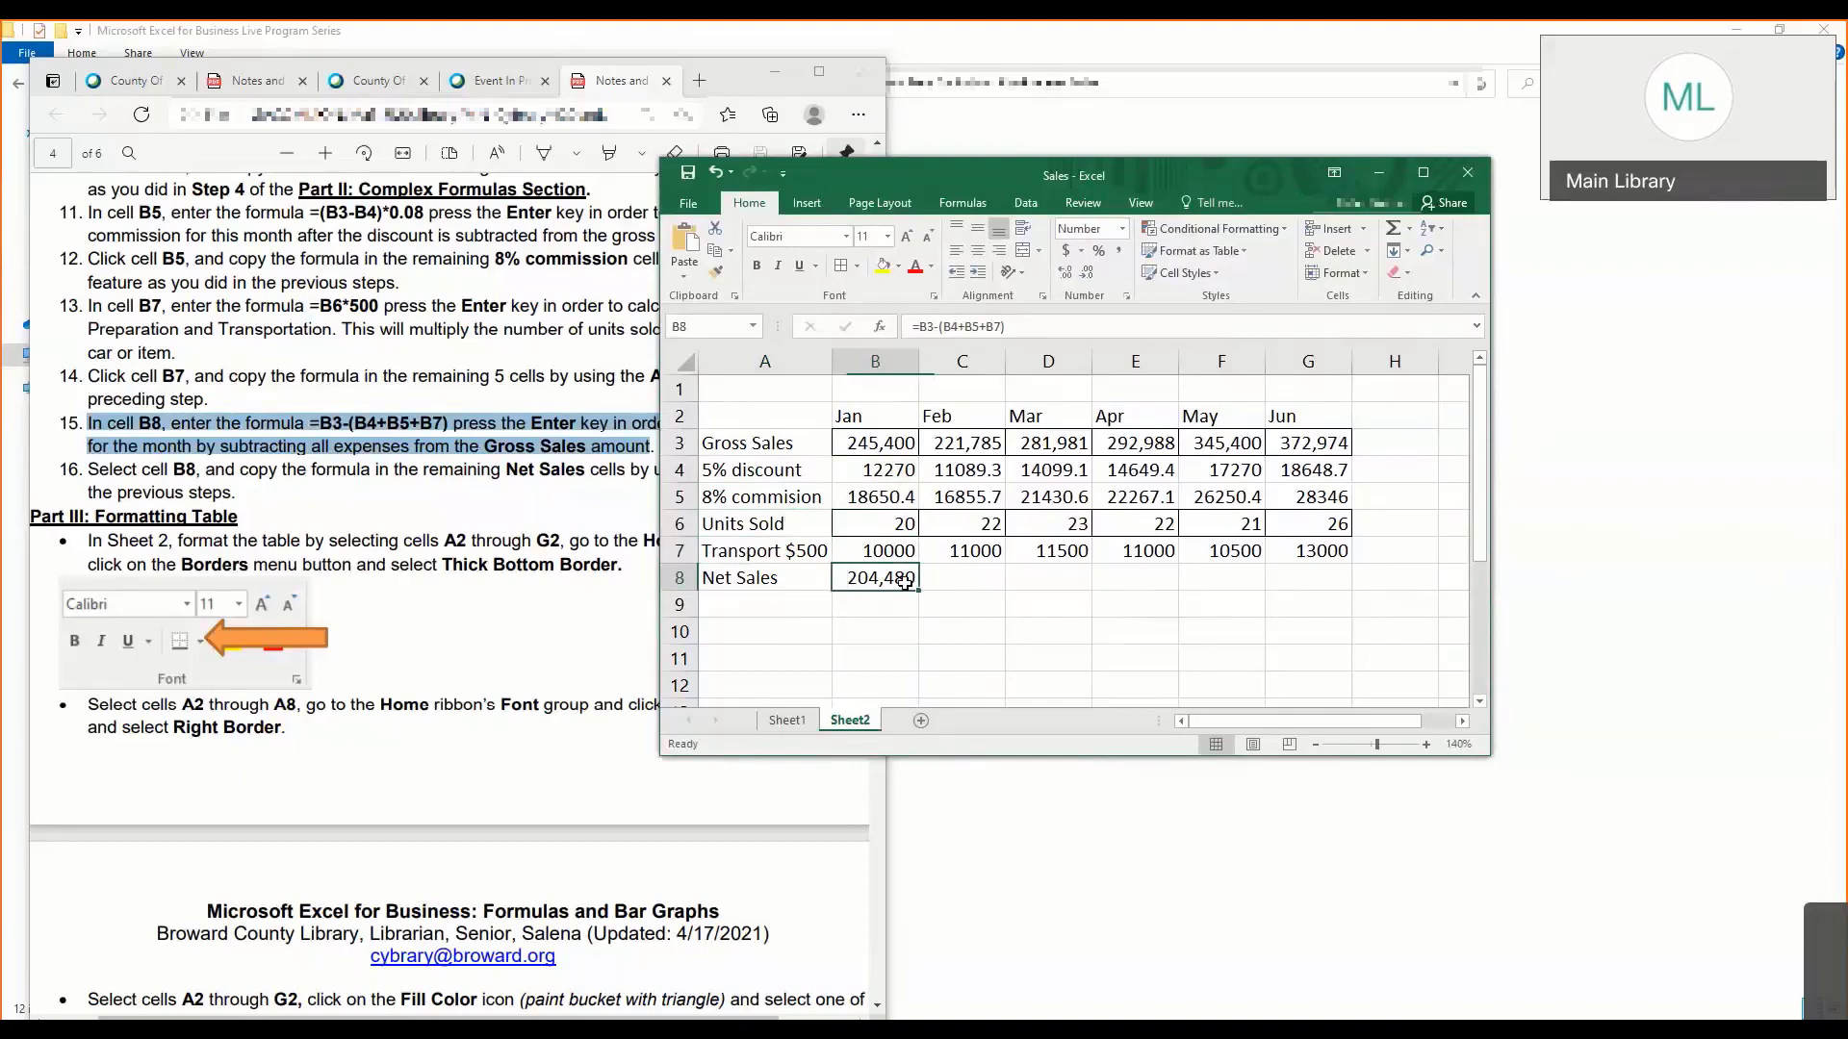
{"action": "left_click_drag", "start_coordinate": [920, 593], "coordinate": [1344, 592]}
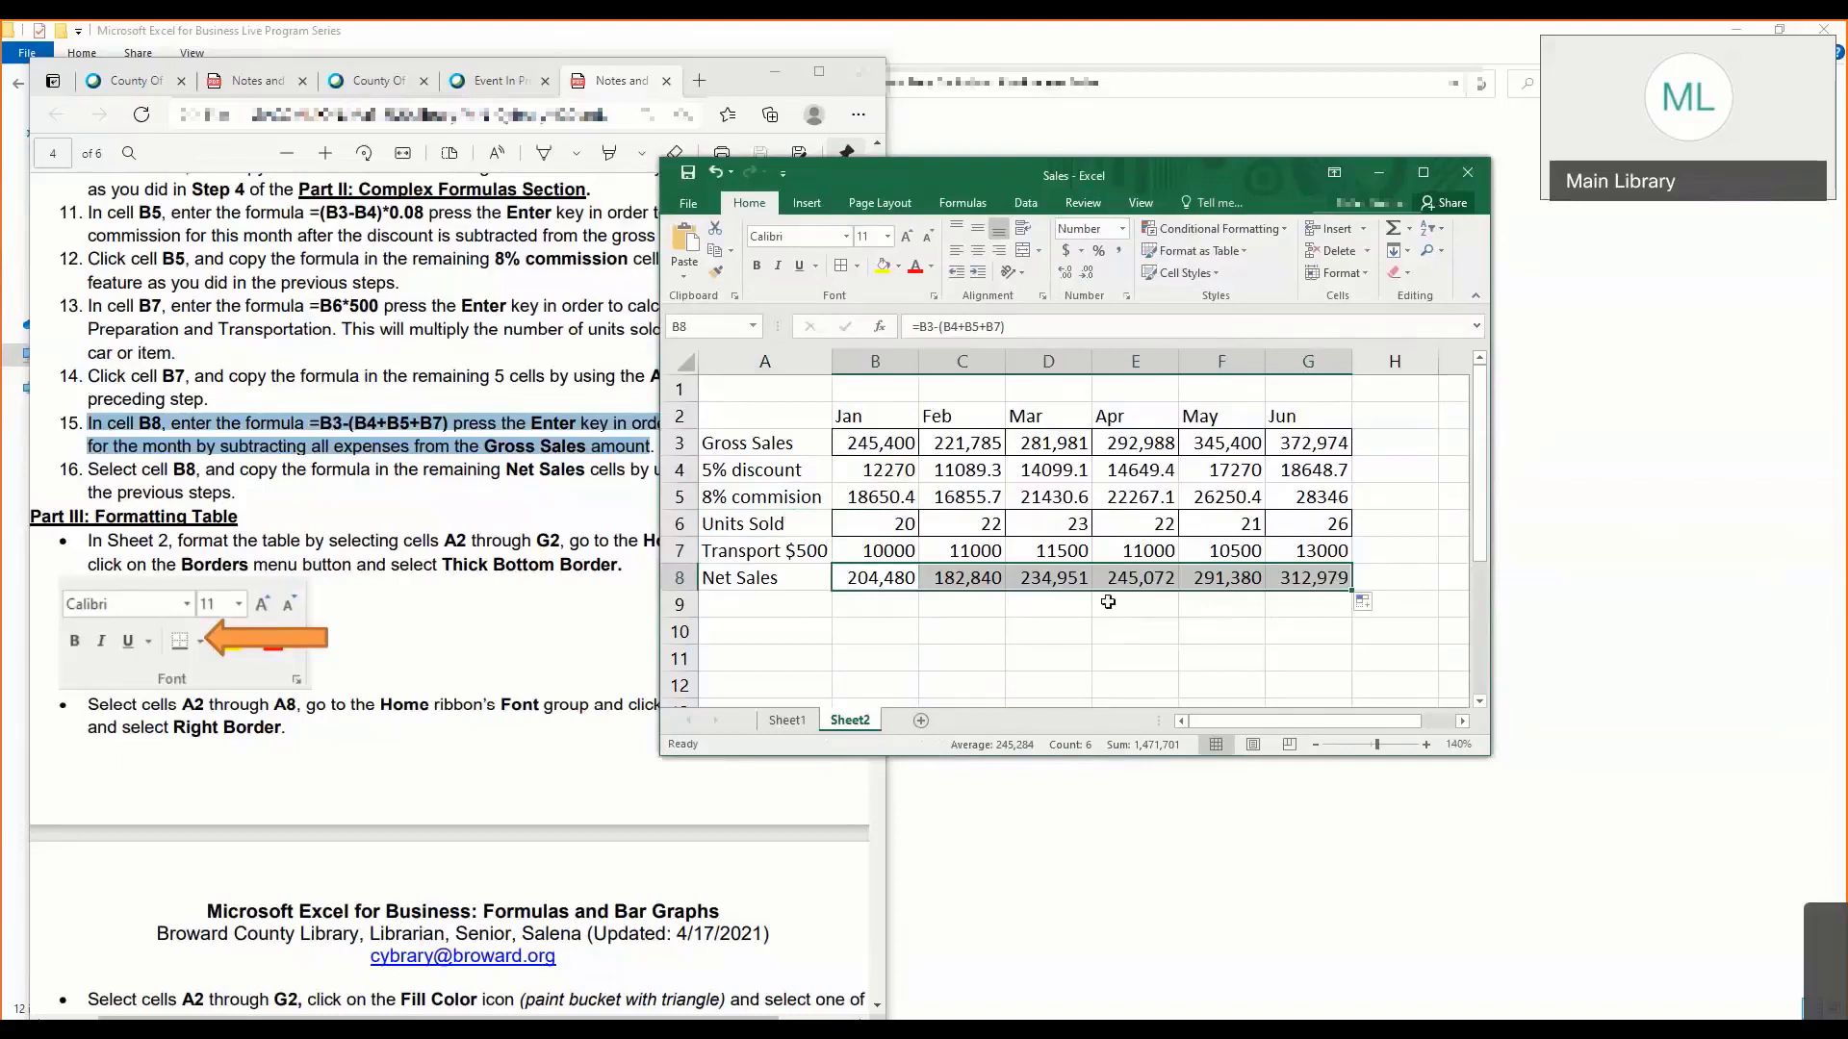
{"action": "left_click", "coordinate": [996, 578]}
{"action": "left_click", "coordinate": [1067, 573]}
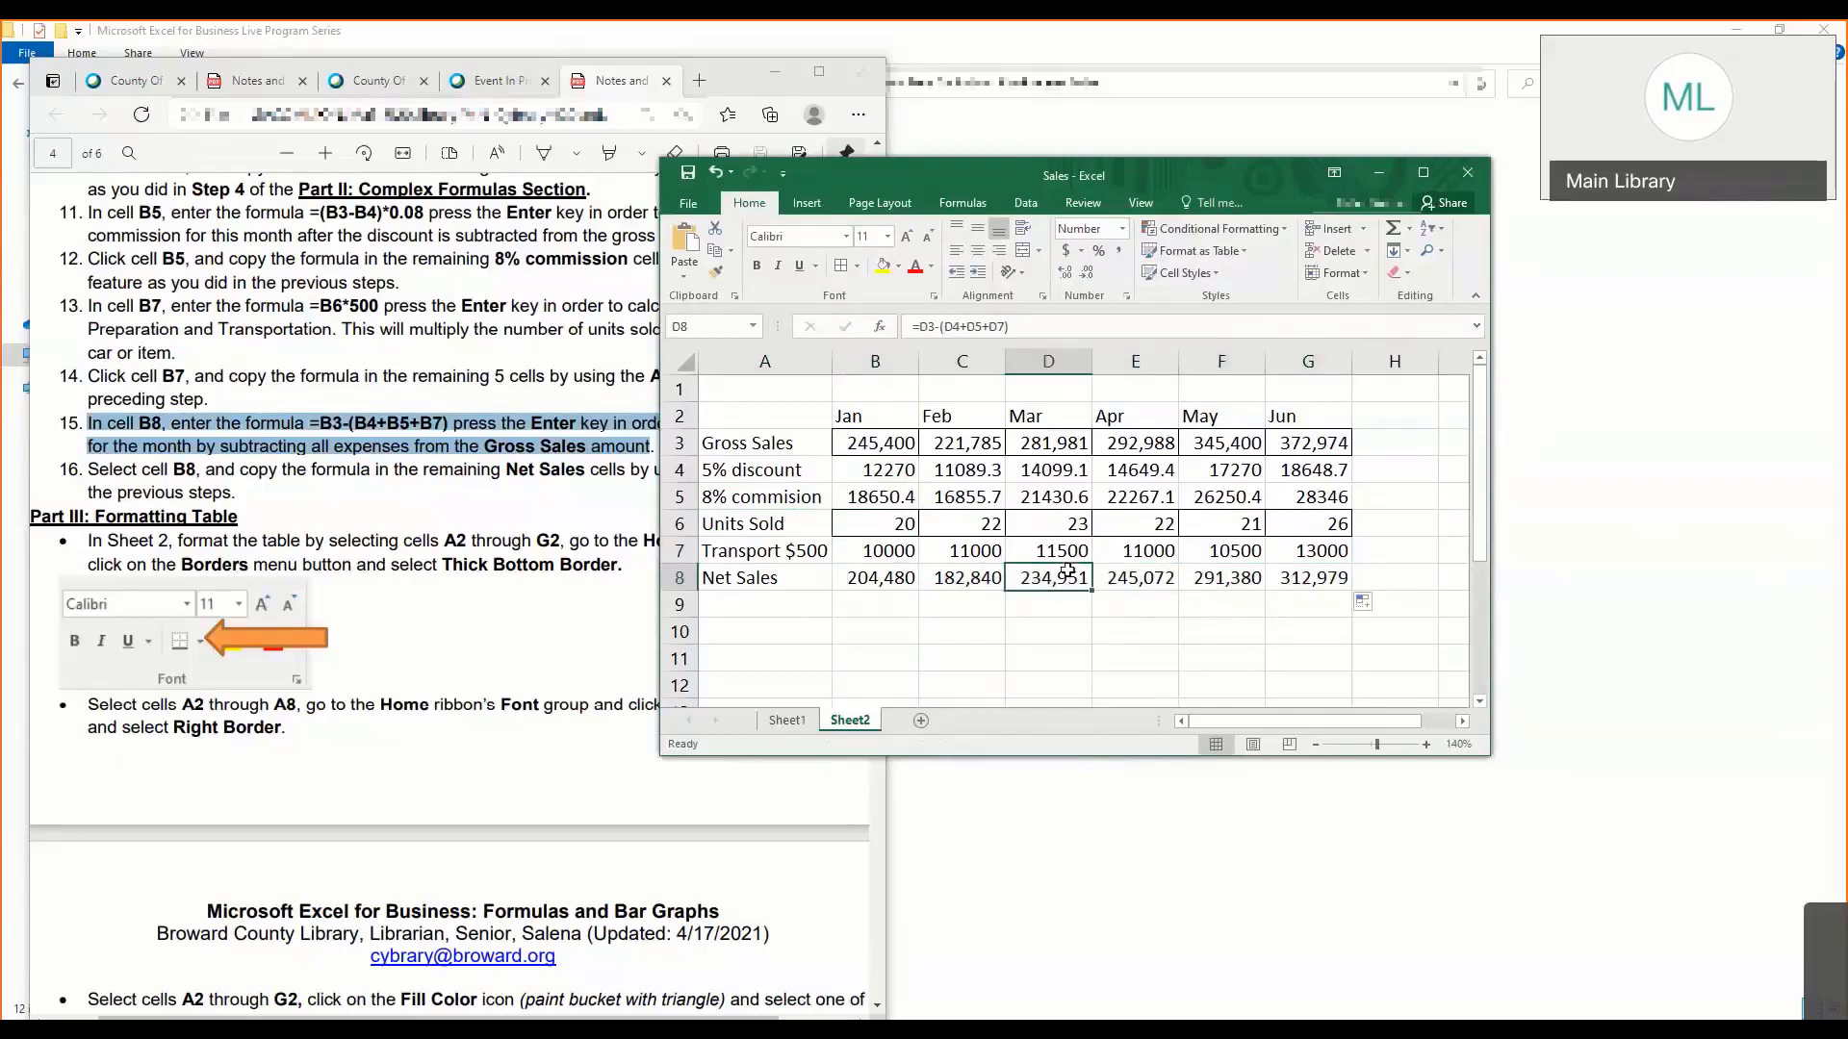
- Compare the net sales formulas in B8, C8 and D8, tracing the cells that C8 refers to
{"action": "left_click", "coordinate": [899, 575]}
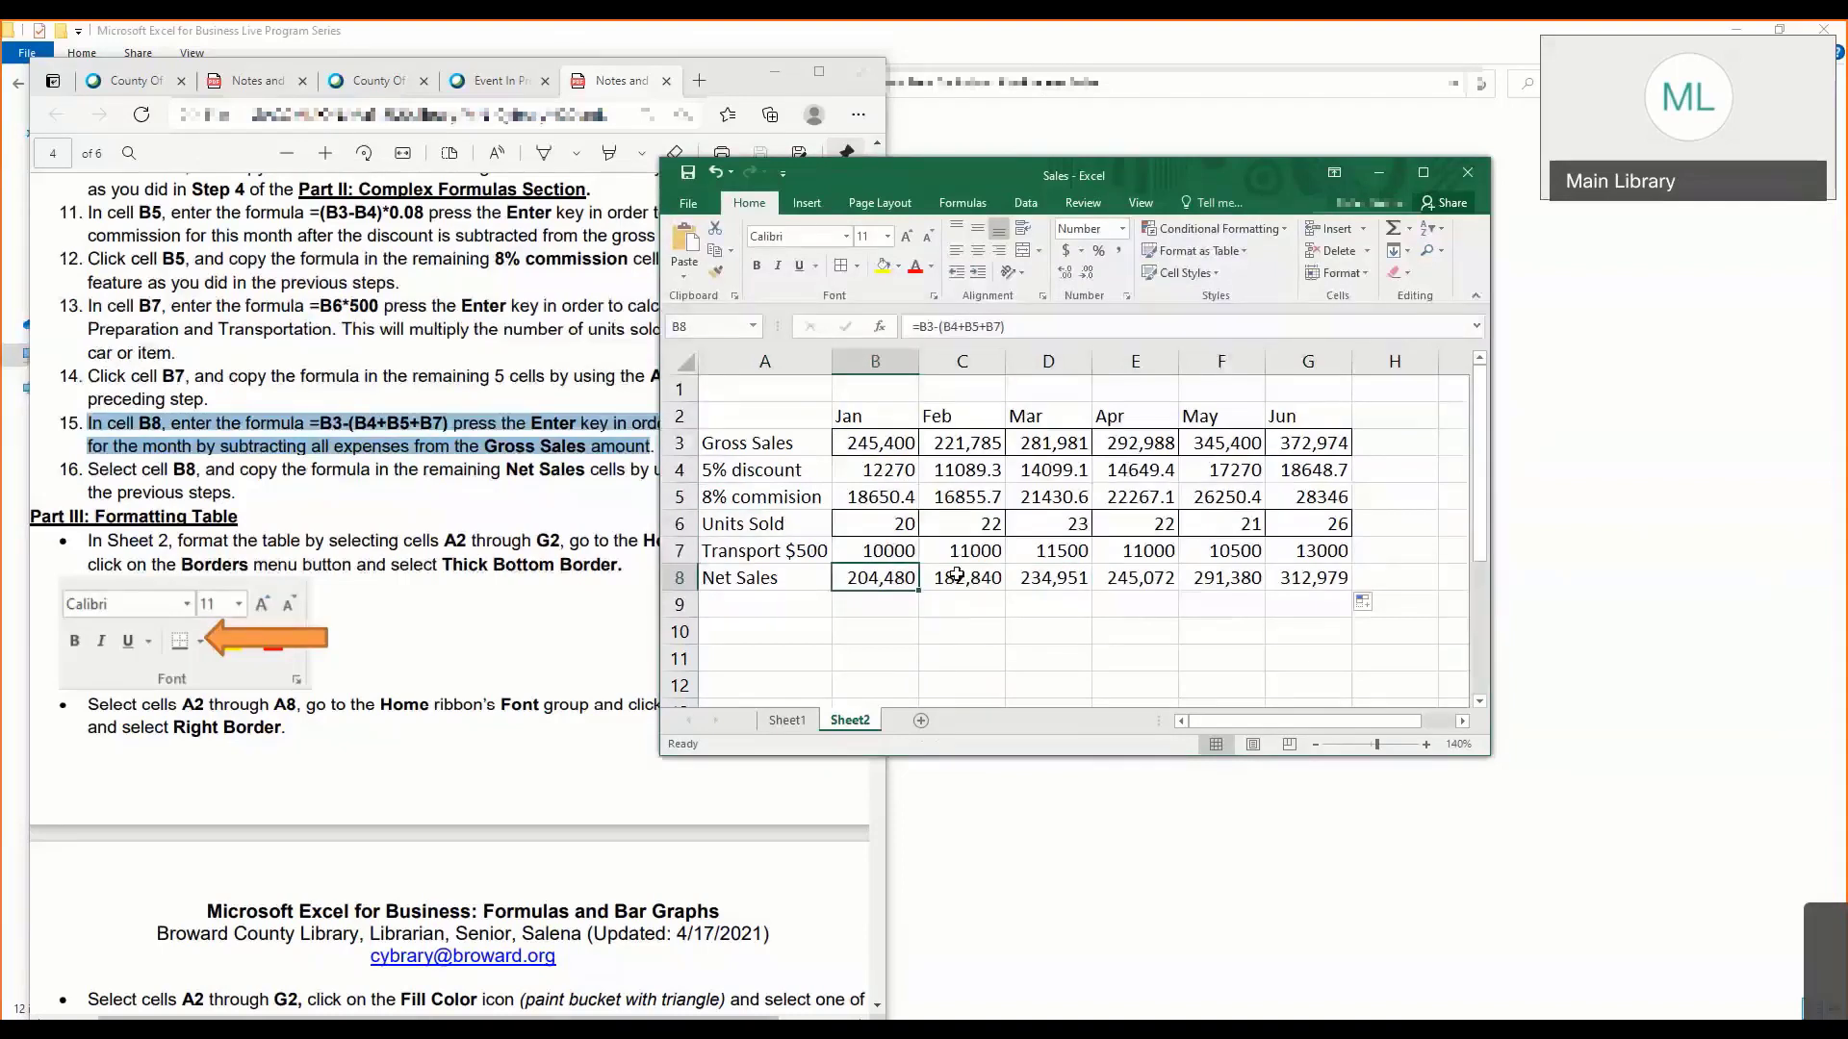
{"action": "left_click", "coordinate": [957, 575]}
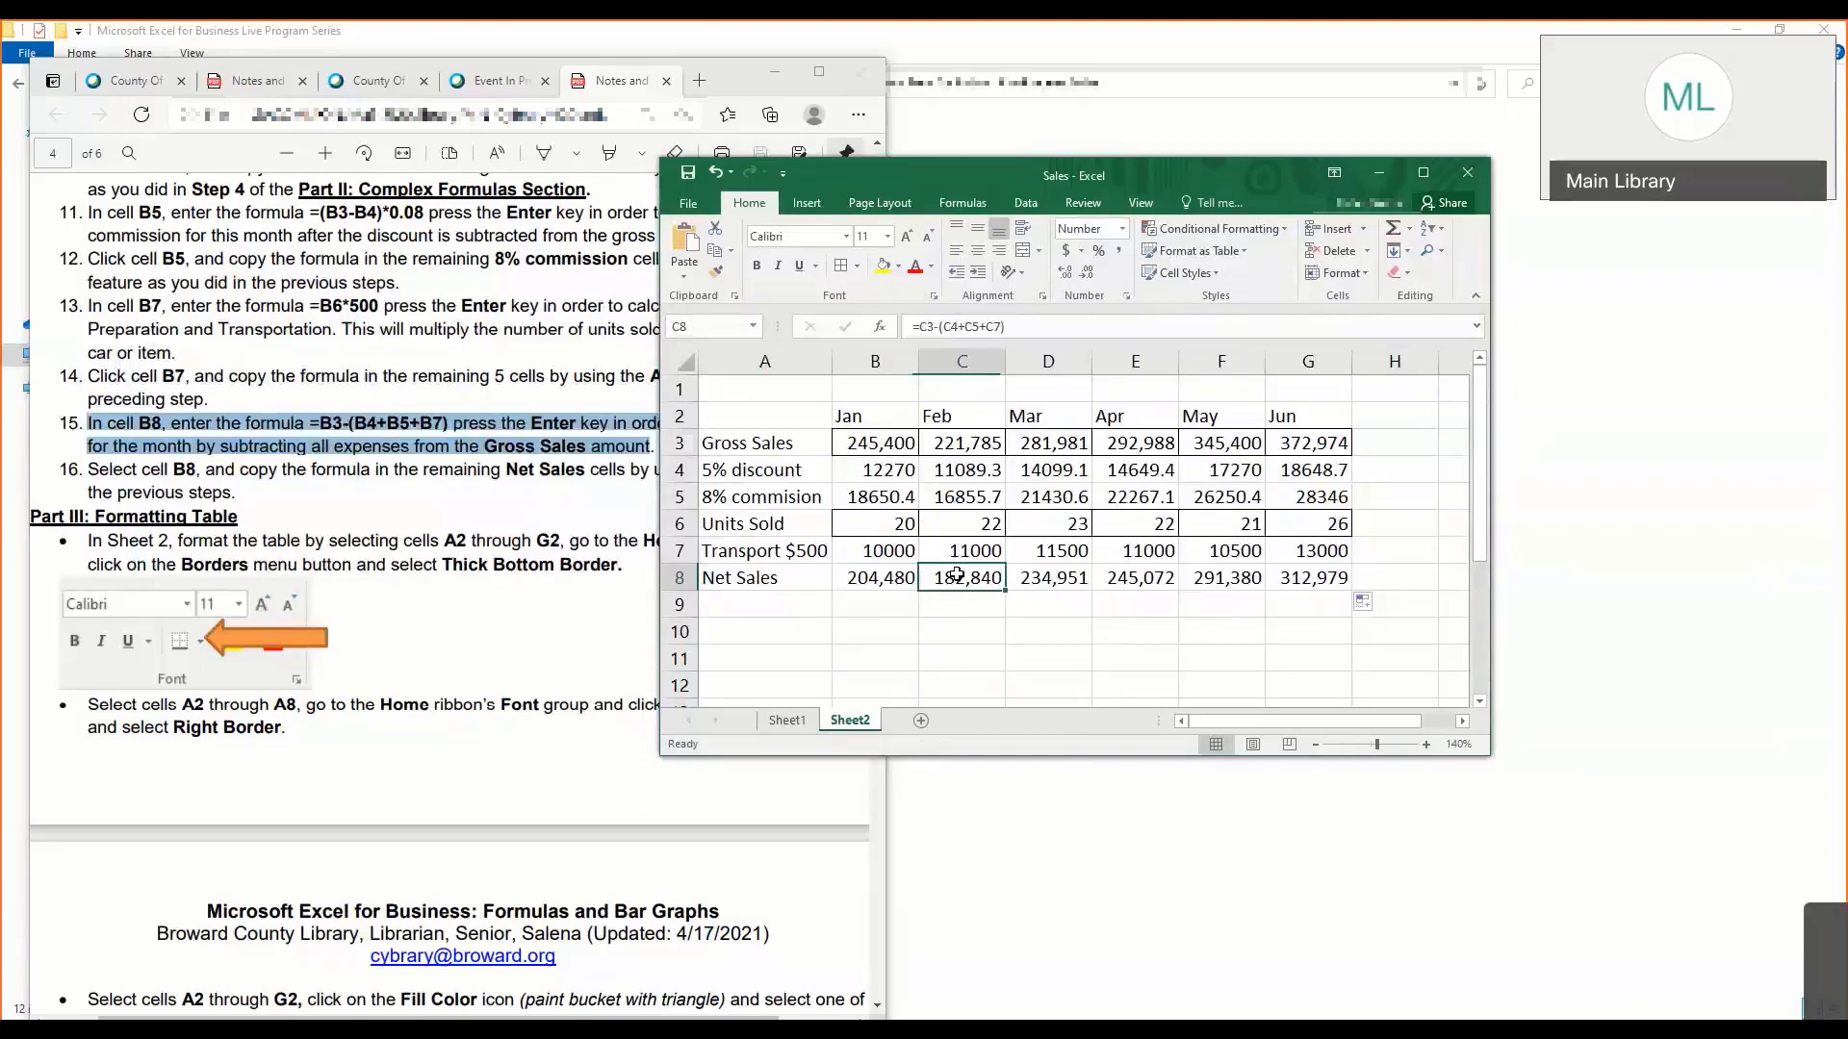
{"action": "left_click", "coordinate": [972, 327]}
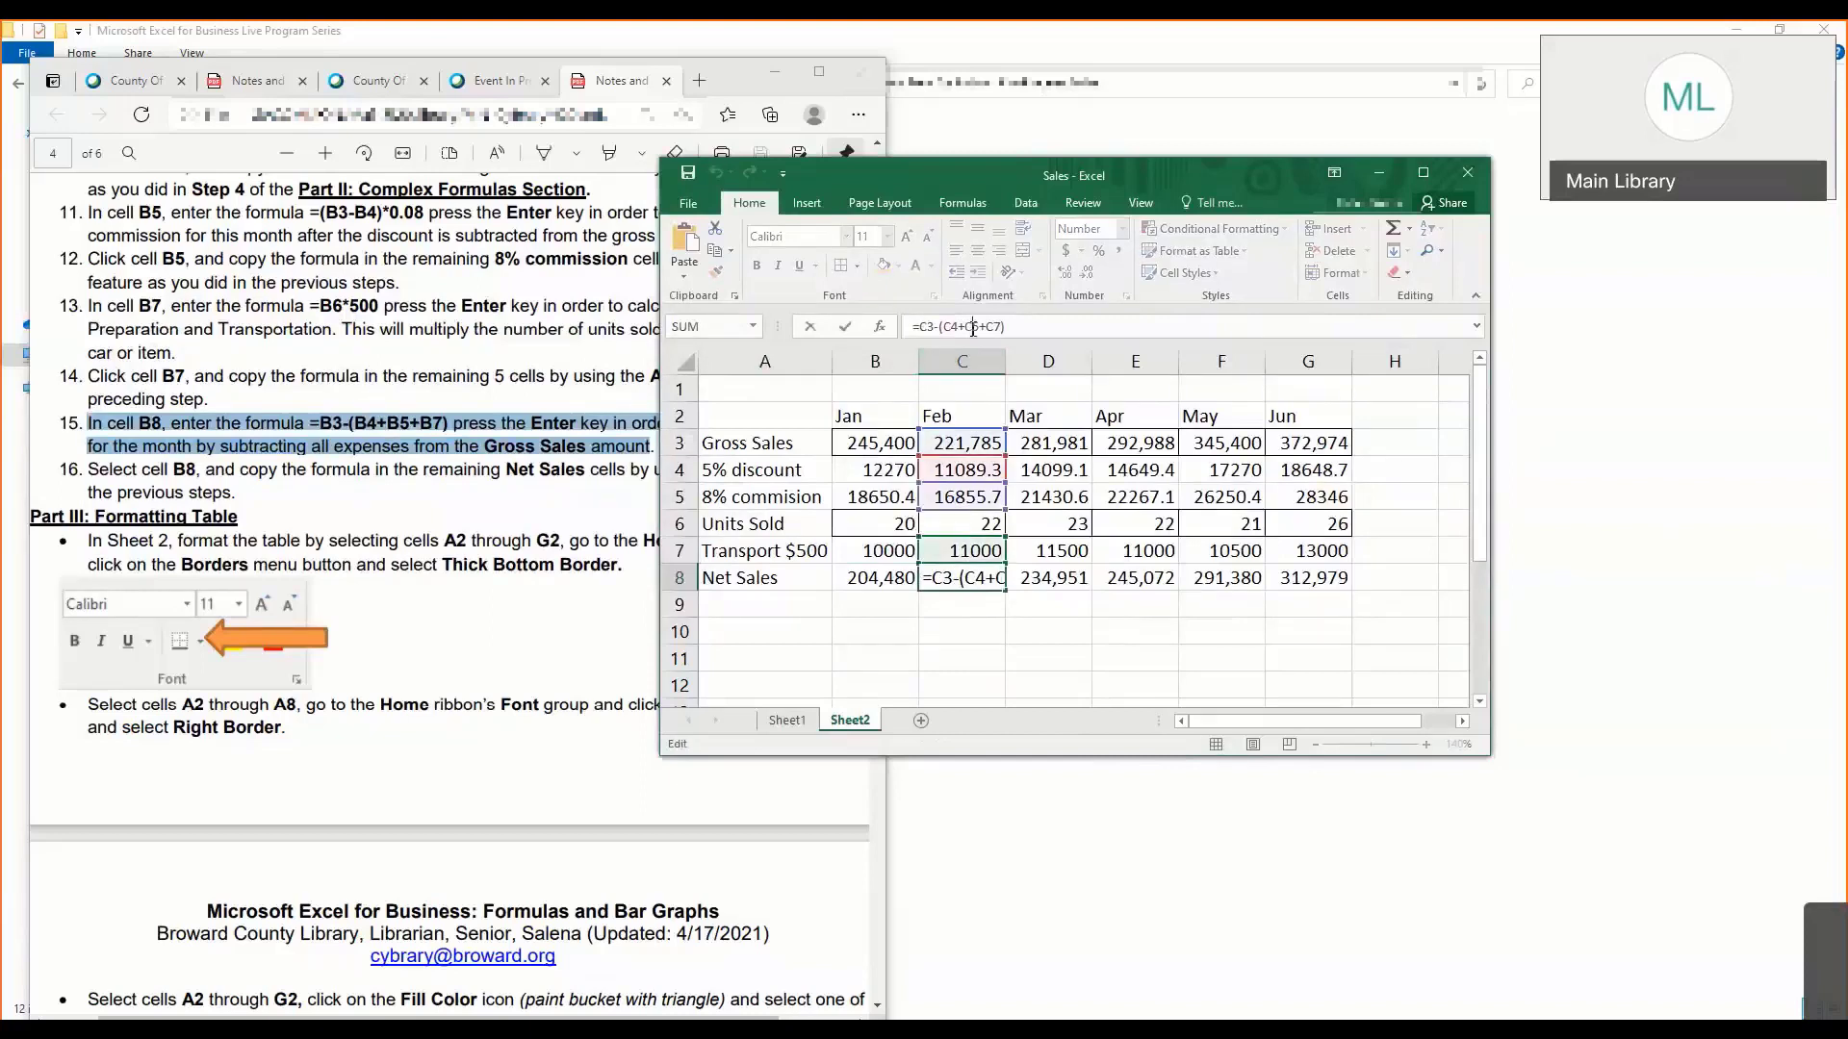
{"action": "key", "text": "Return"}
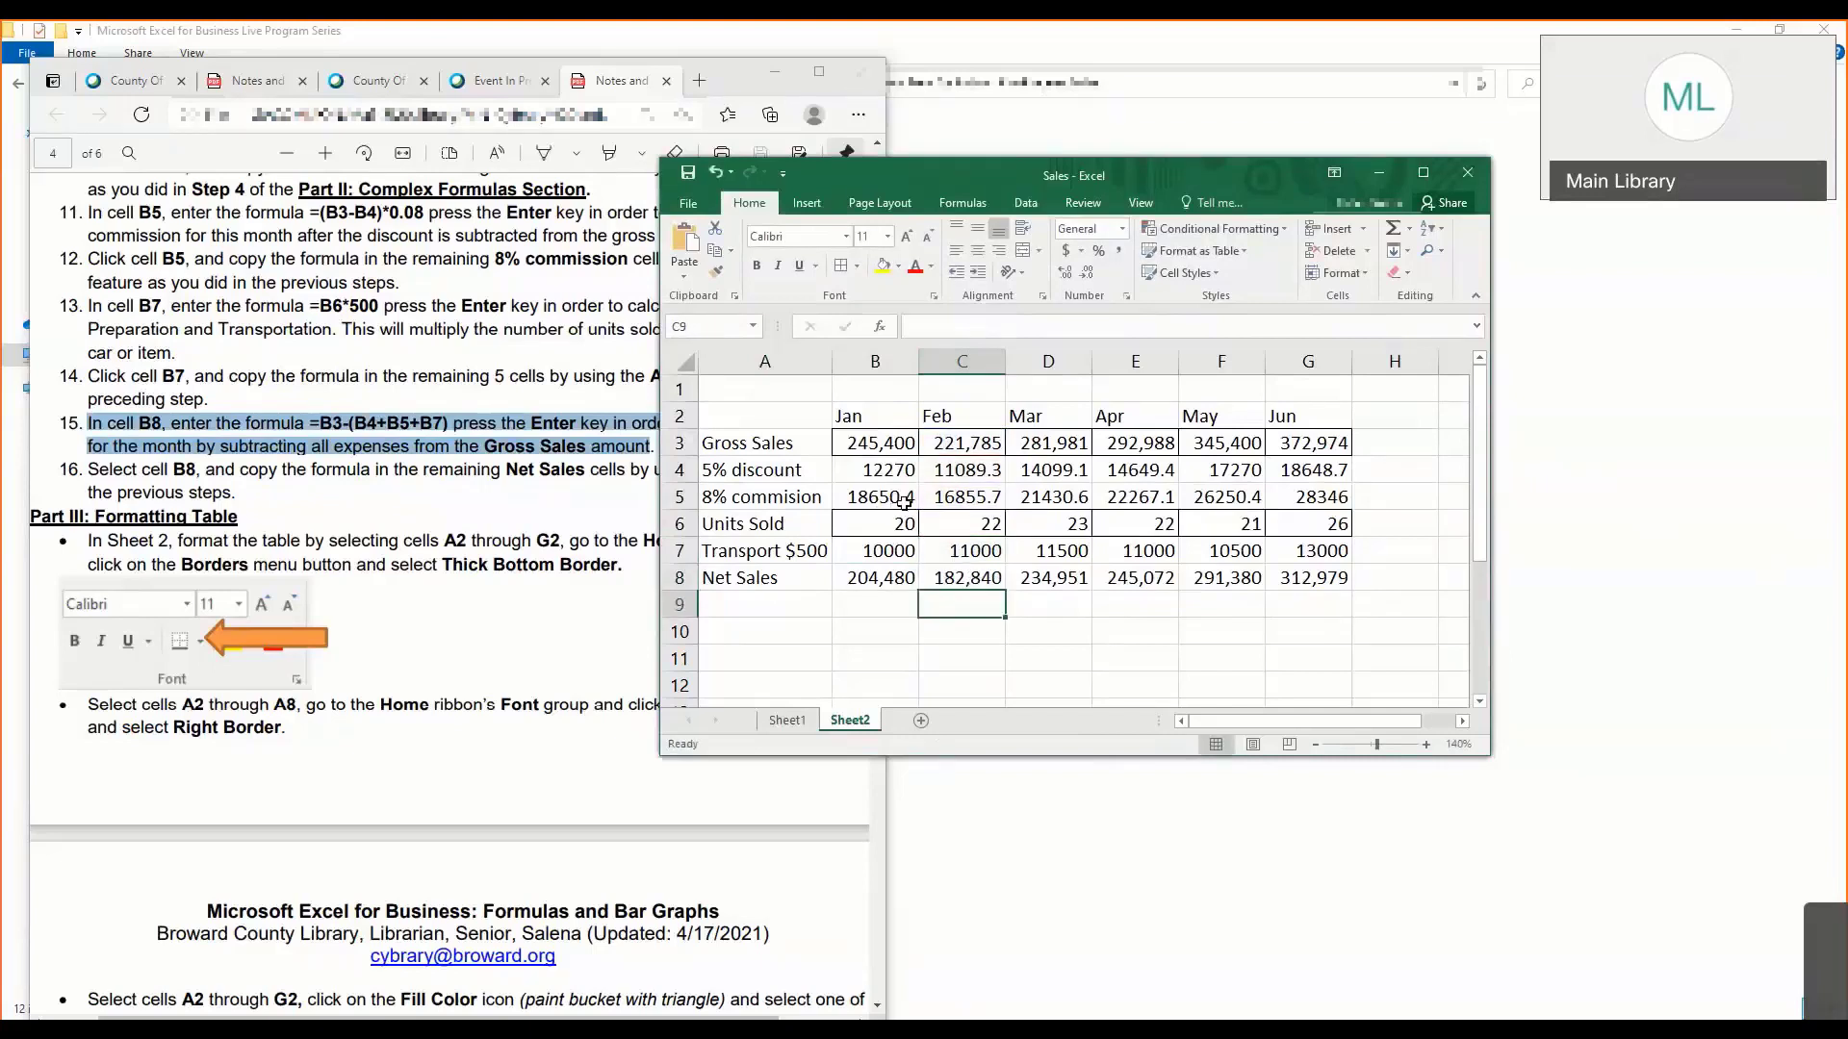
{"action": "left_click", "coordinate": [1042, 577]}
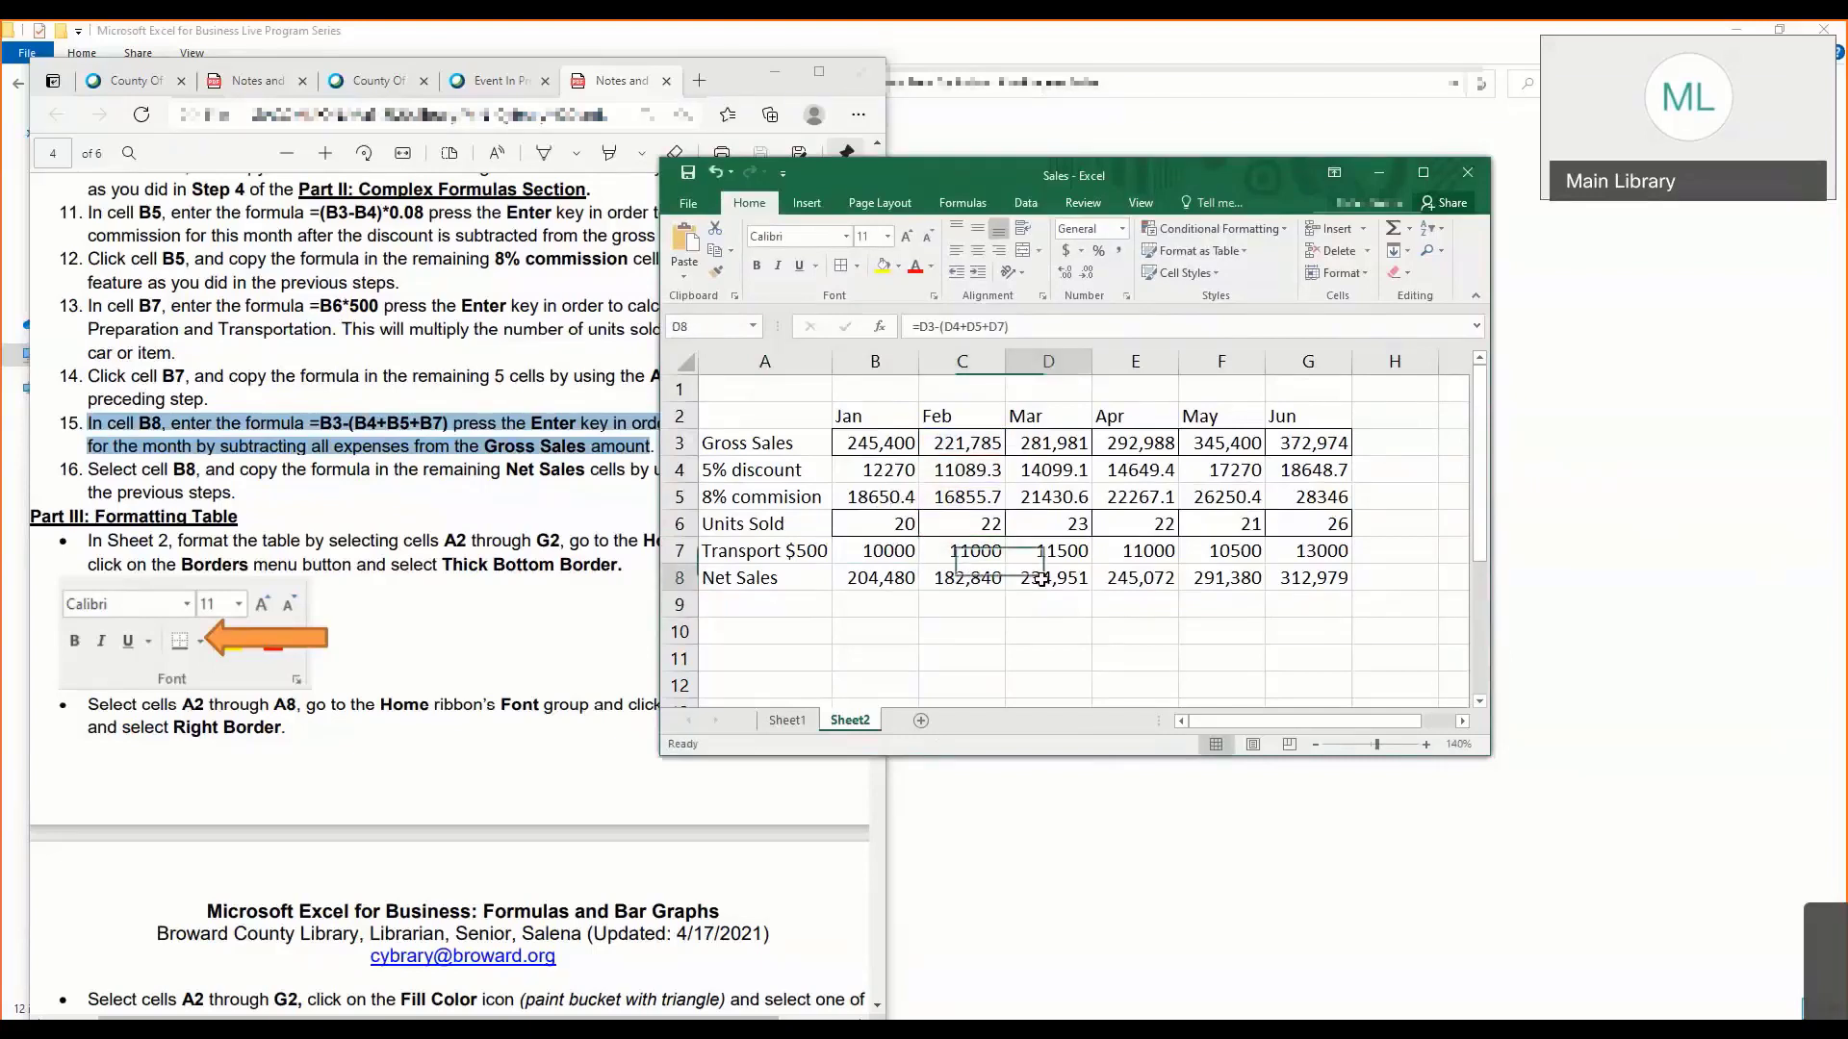
{"action": "left_click", "coordinate": [970, 578]}
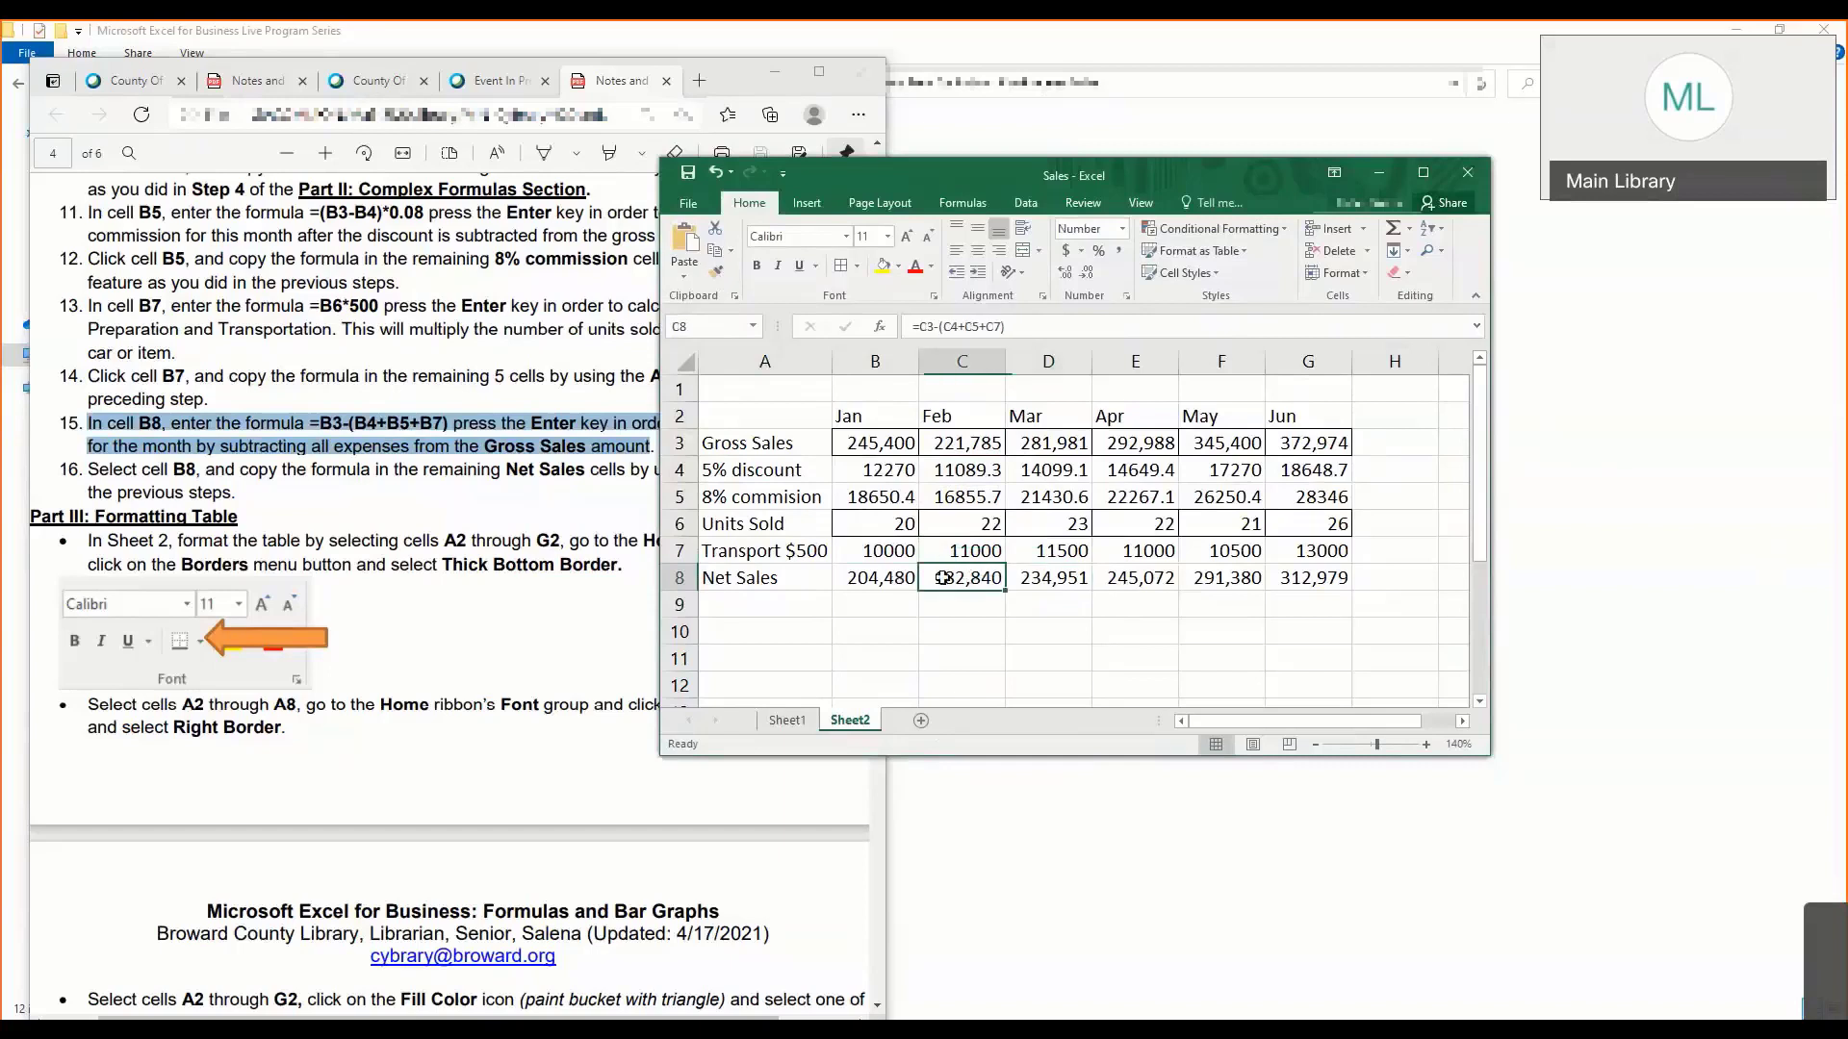
- Clear the net sales formulas from C8 through G8
{"action": "left_click_drag", "start_coordinate": [943, 577], "coordinate": [1305, 580]}
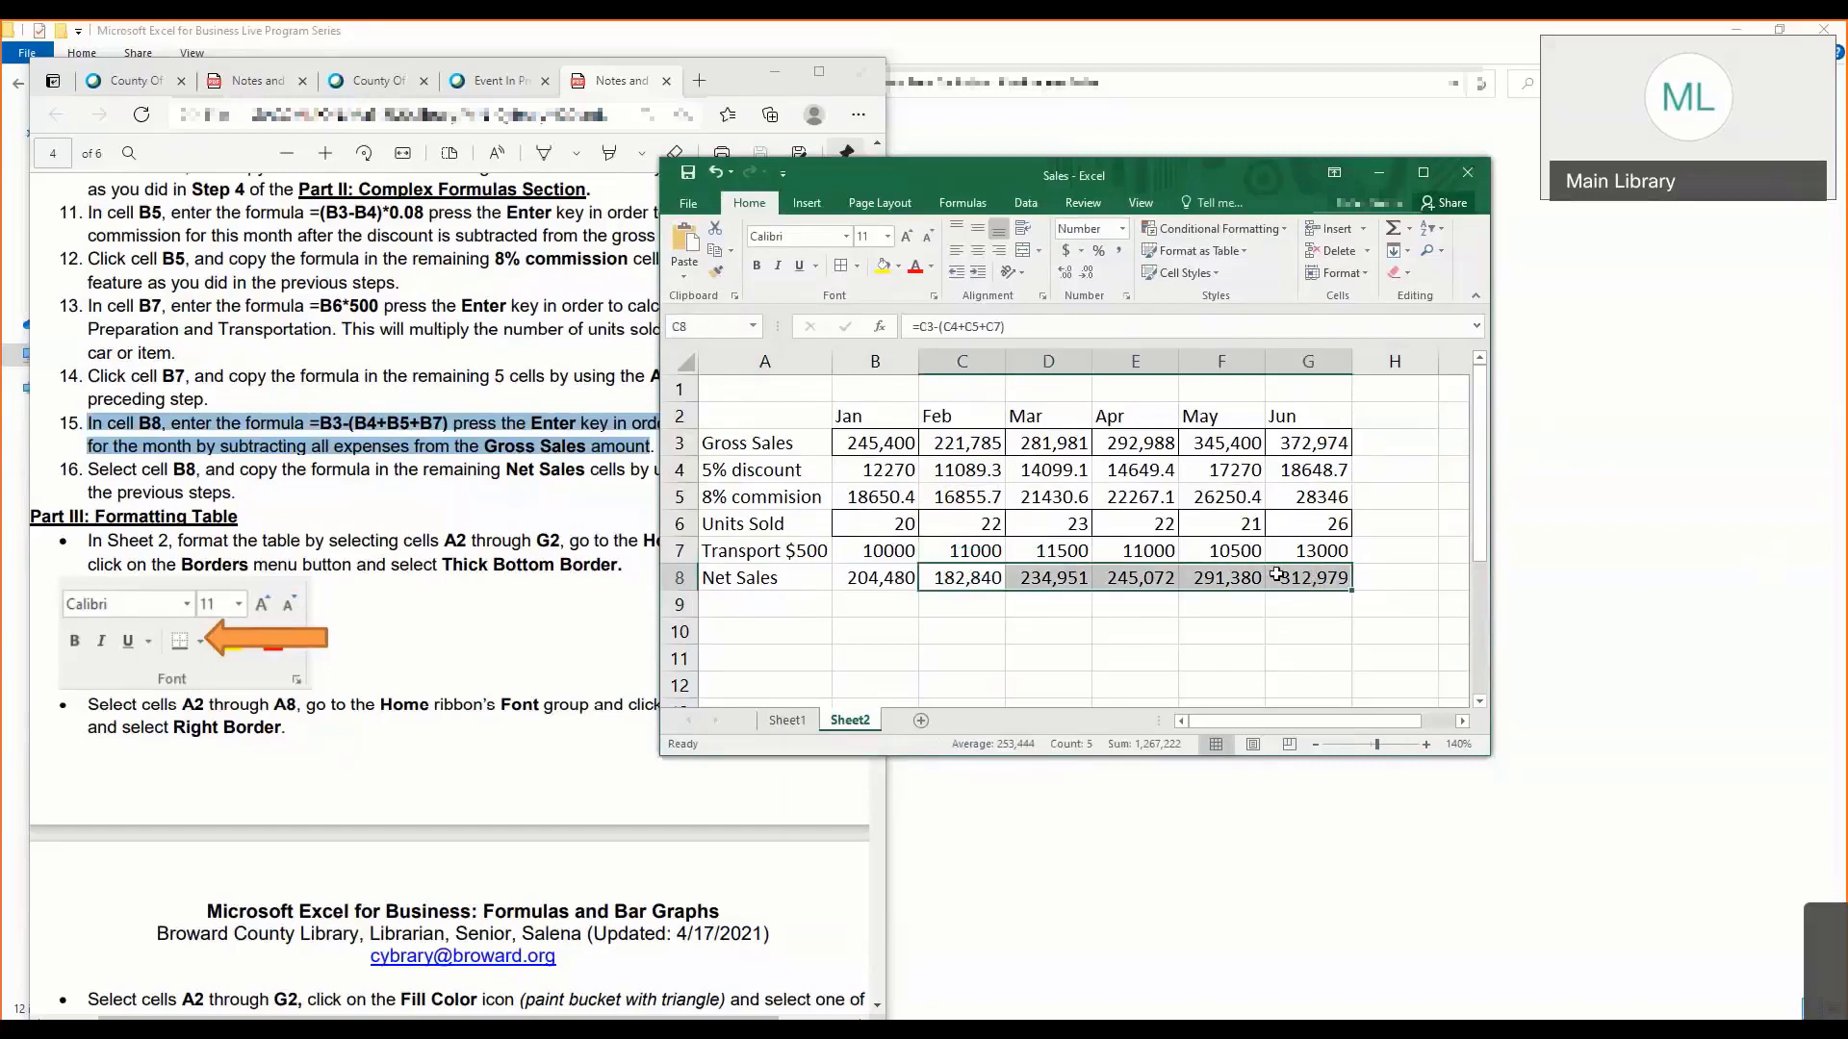
{"action": "key", "text": "Delete"}
{"action": "left_click", "coordinate": [969, 578]}
- Copy the net sales formula in B8 and paste it as formulas only into C8 through G8
{"action": "left_click", "coordinate": [875, 575]}
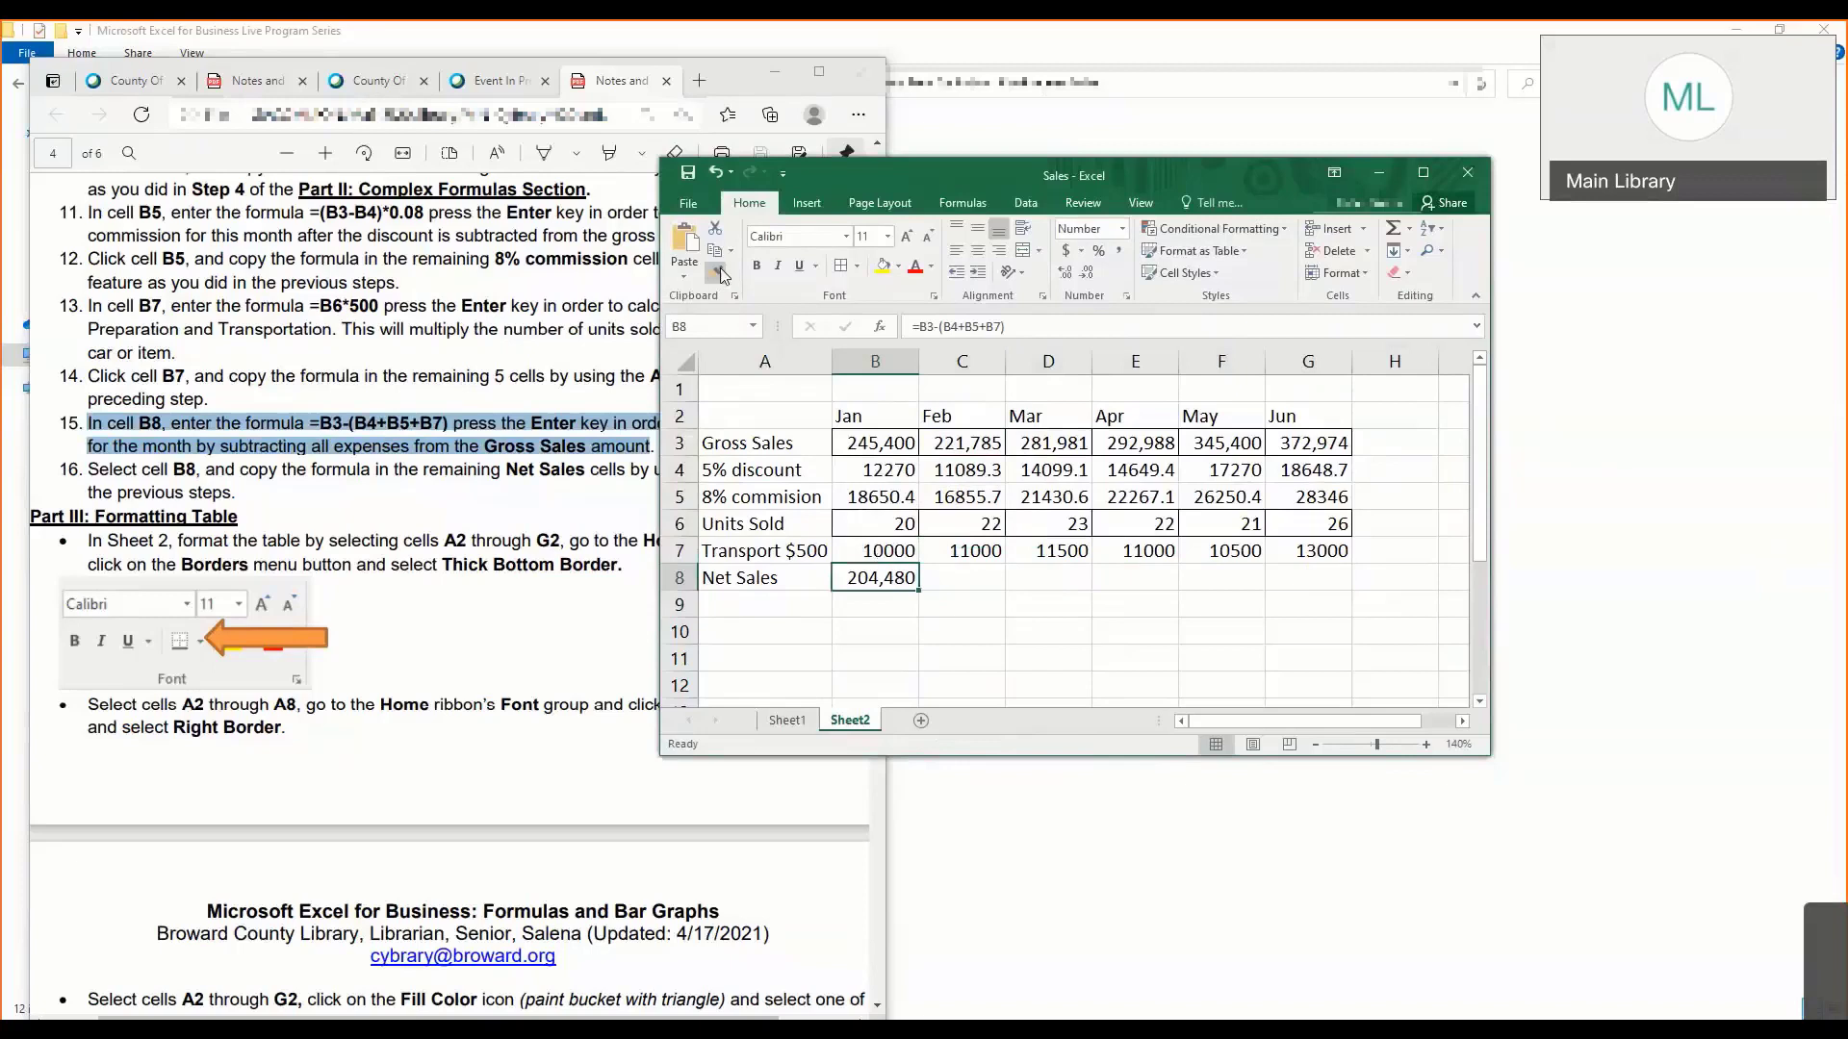
{"action": "key", "text": "ctrl+c"}
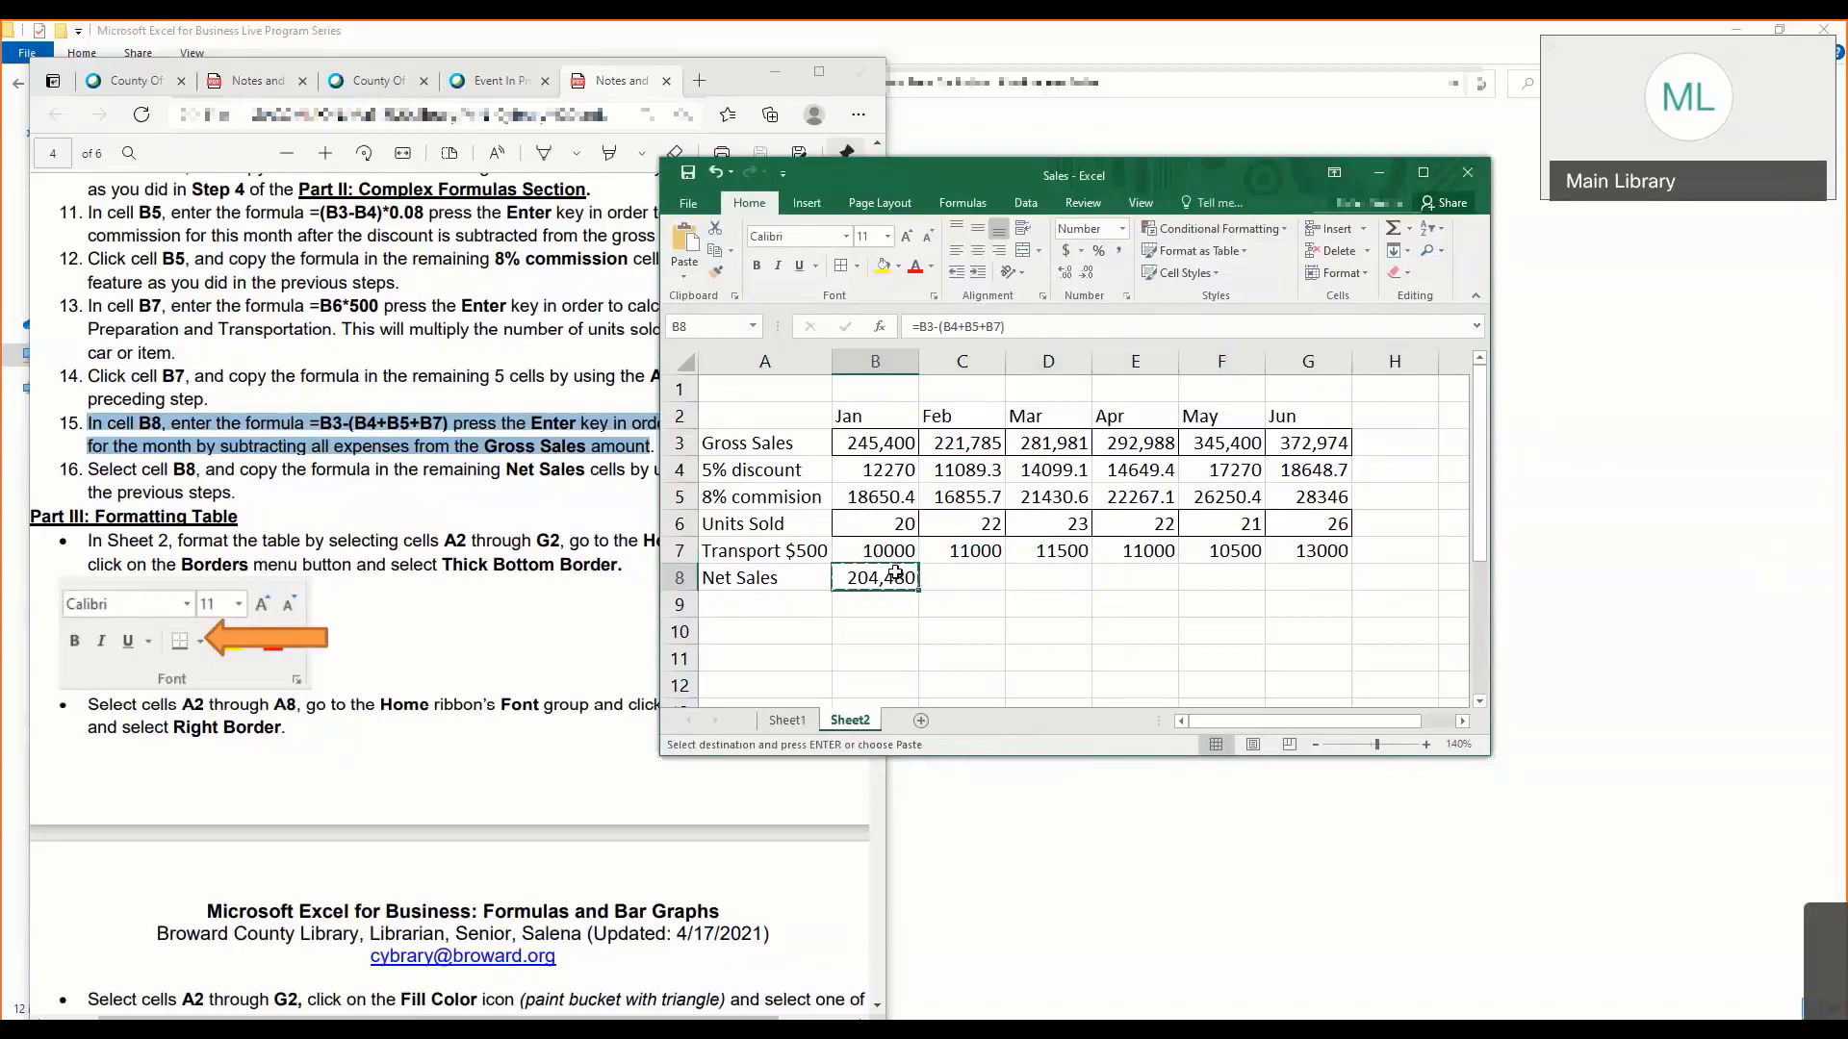
{"action": "left_click_drag", "start_coordinate": [939, 578], "coordinate": [1298, 572]}
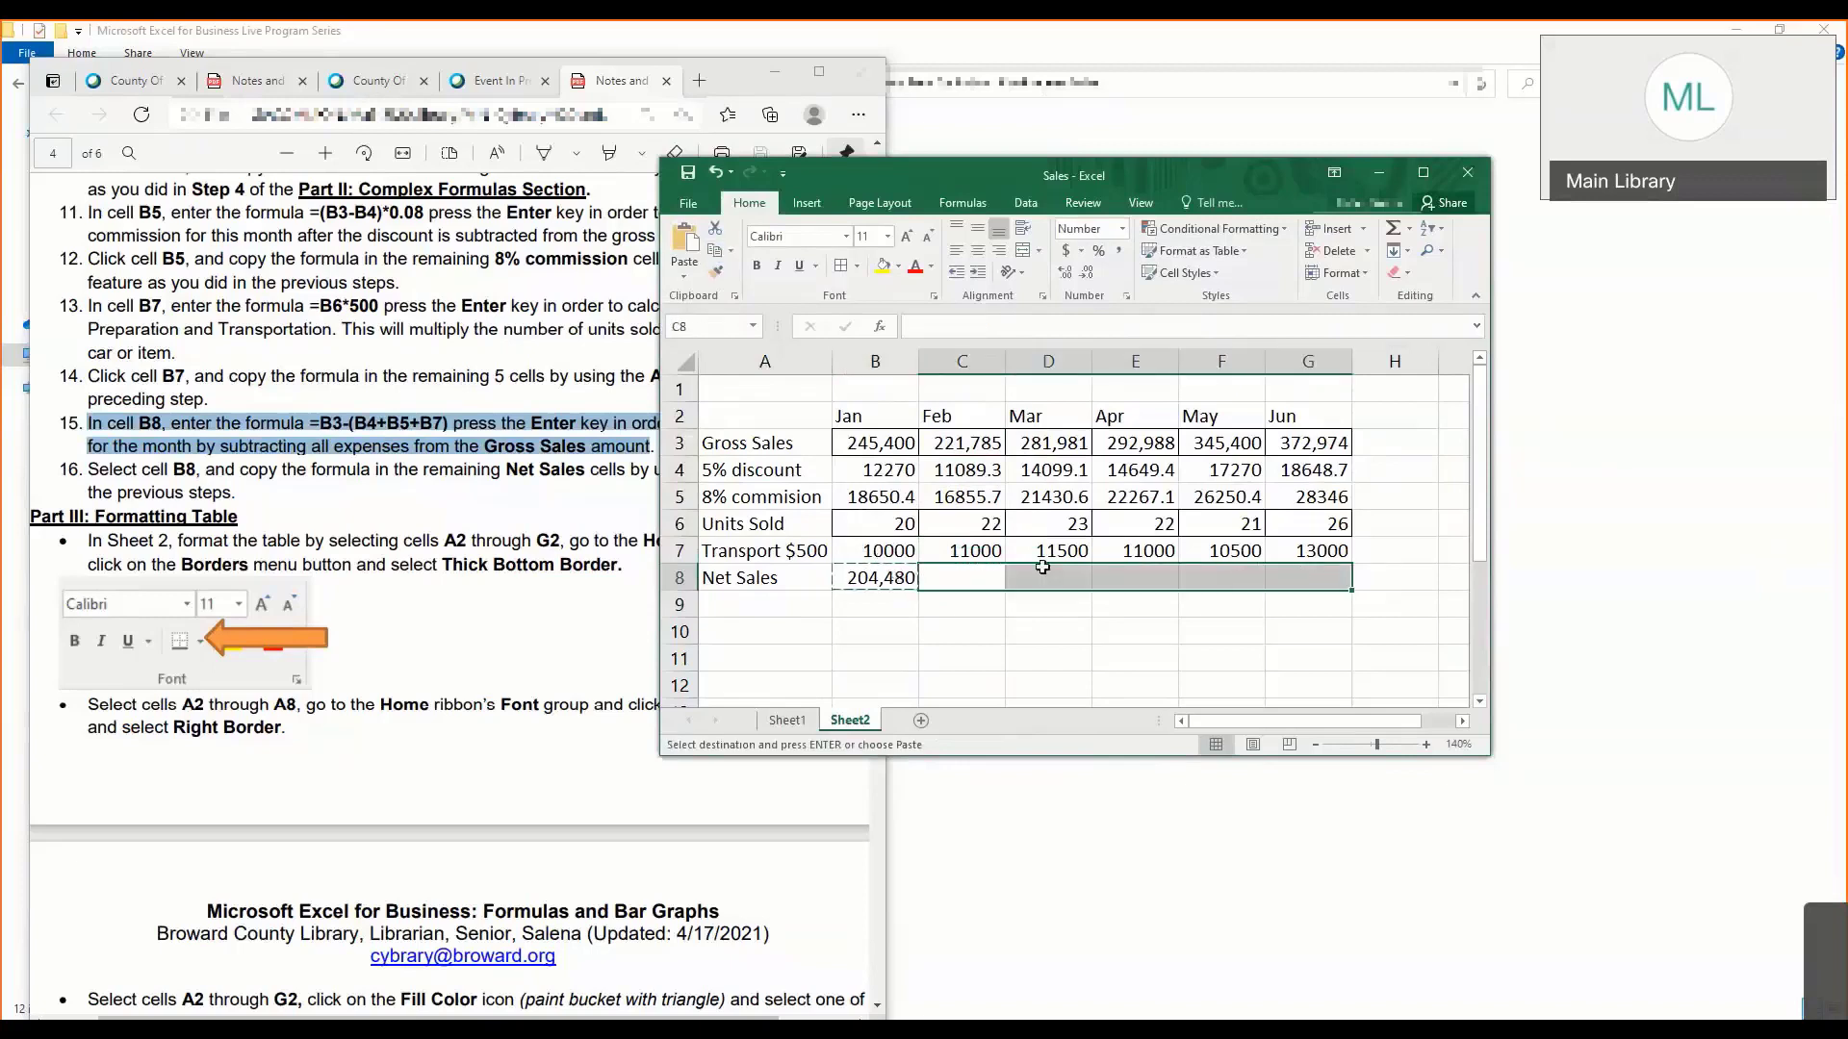
{"action": "left_click", "coordinate": [684, 274]}
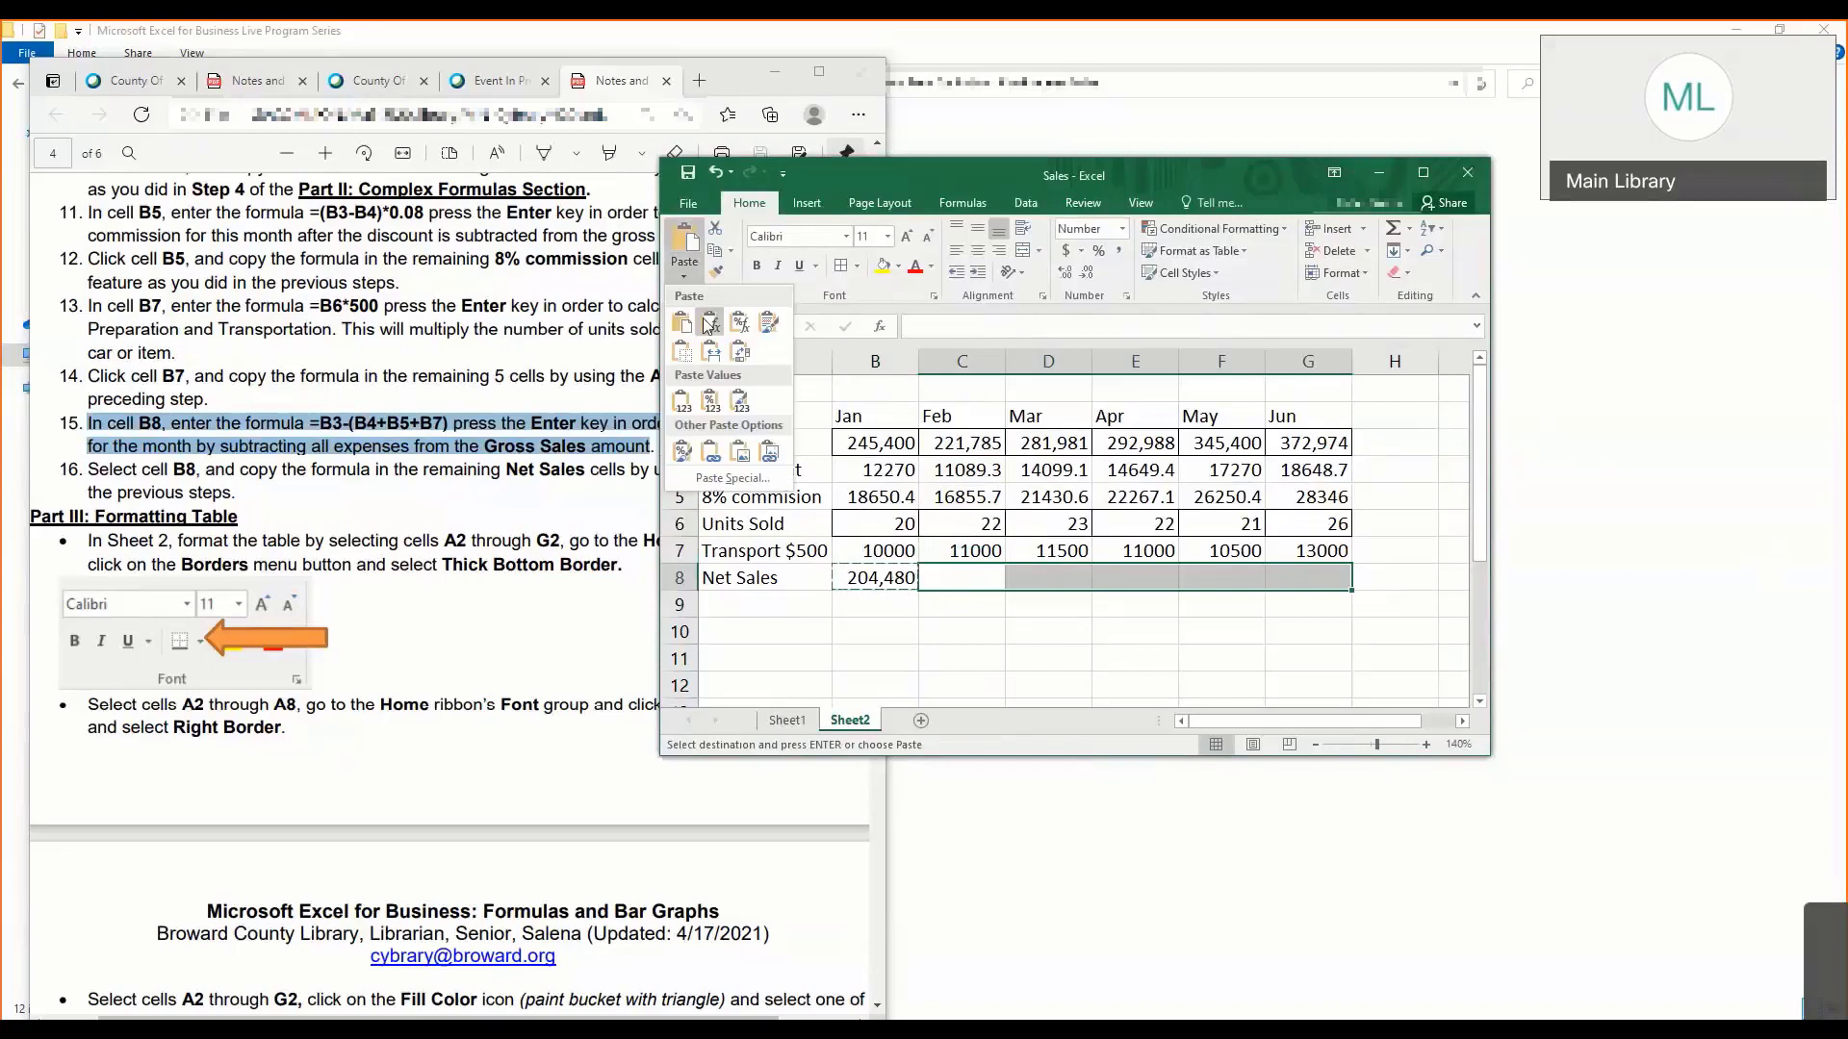
{"action": "left_click", "coordinate": [709, 325]}
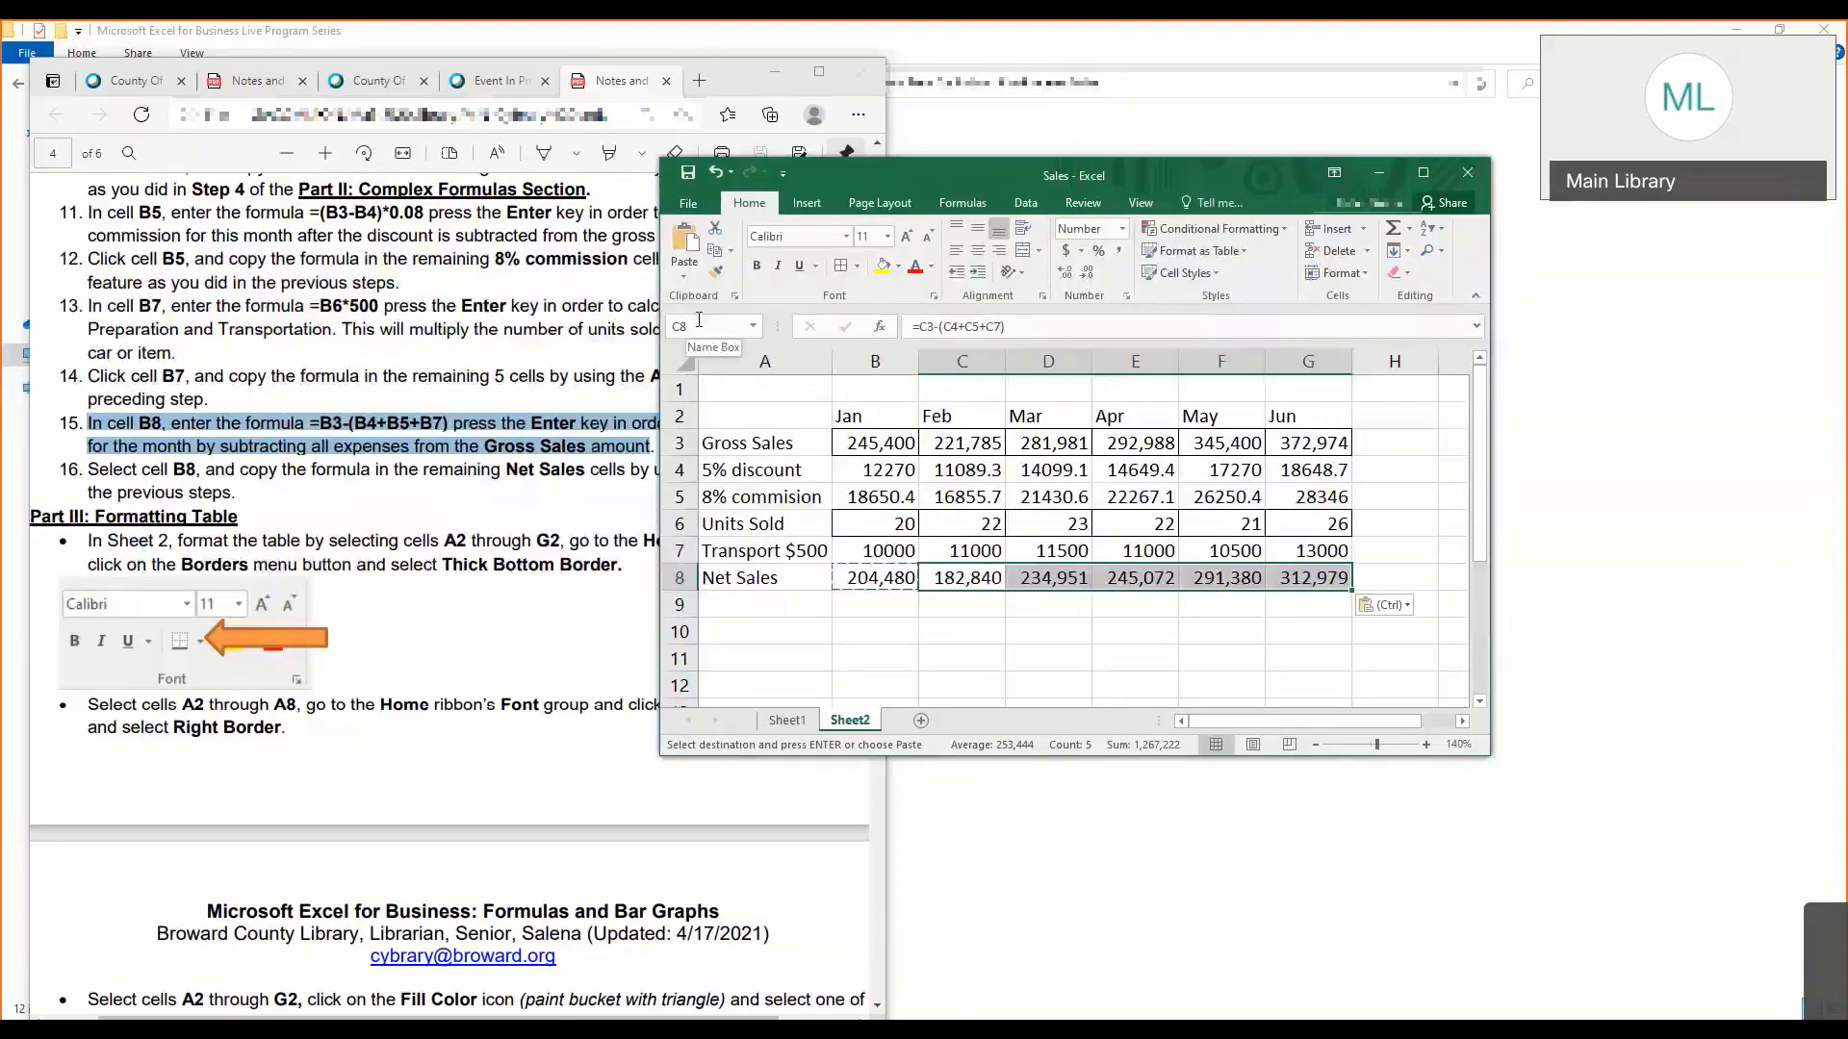
{"action": "key", "text": "Escape"}
{"action": "left_click", "coordinate": [1138, 635]}
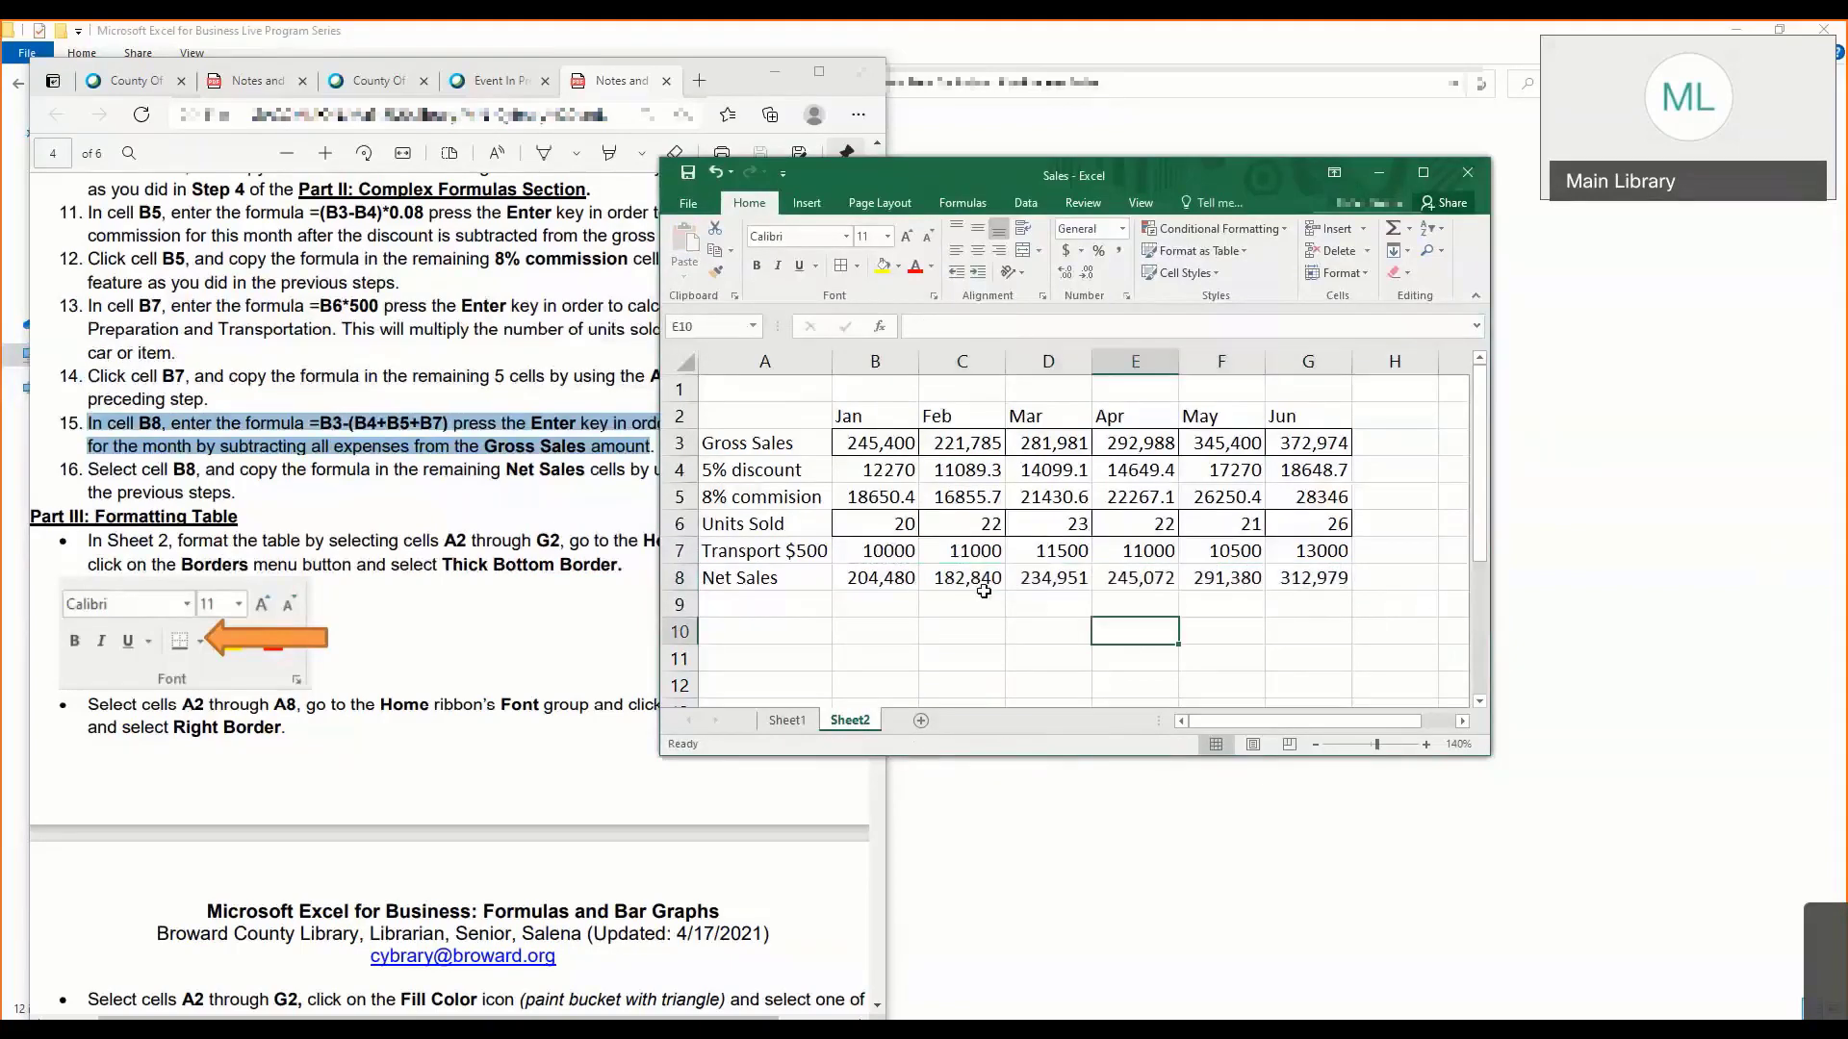
- Trace the cells that the pasted net sales formula in D8 refers to, leaving the formula as it is
{"action": "left_click", "coordinate": [983, 587]}
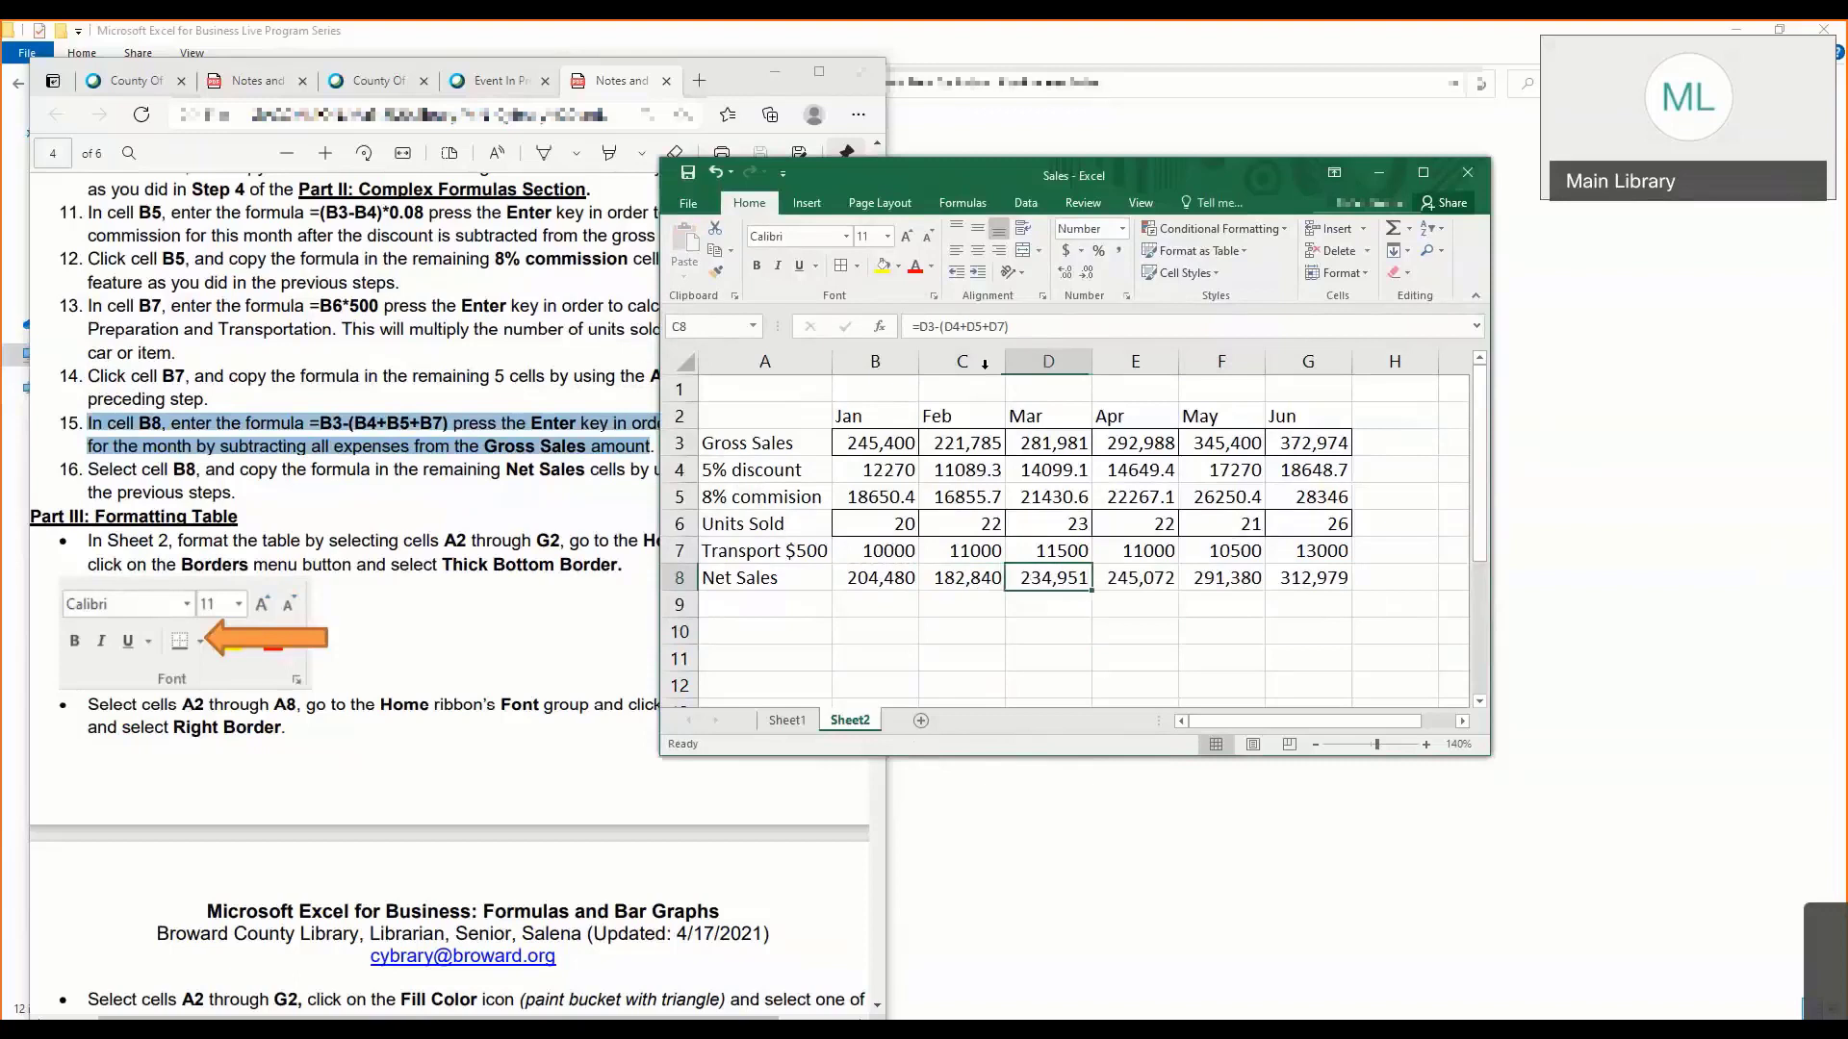
{"action": "left_click", "coordinate": [960, 330]}
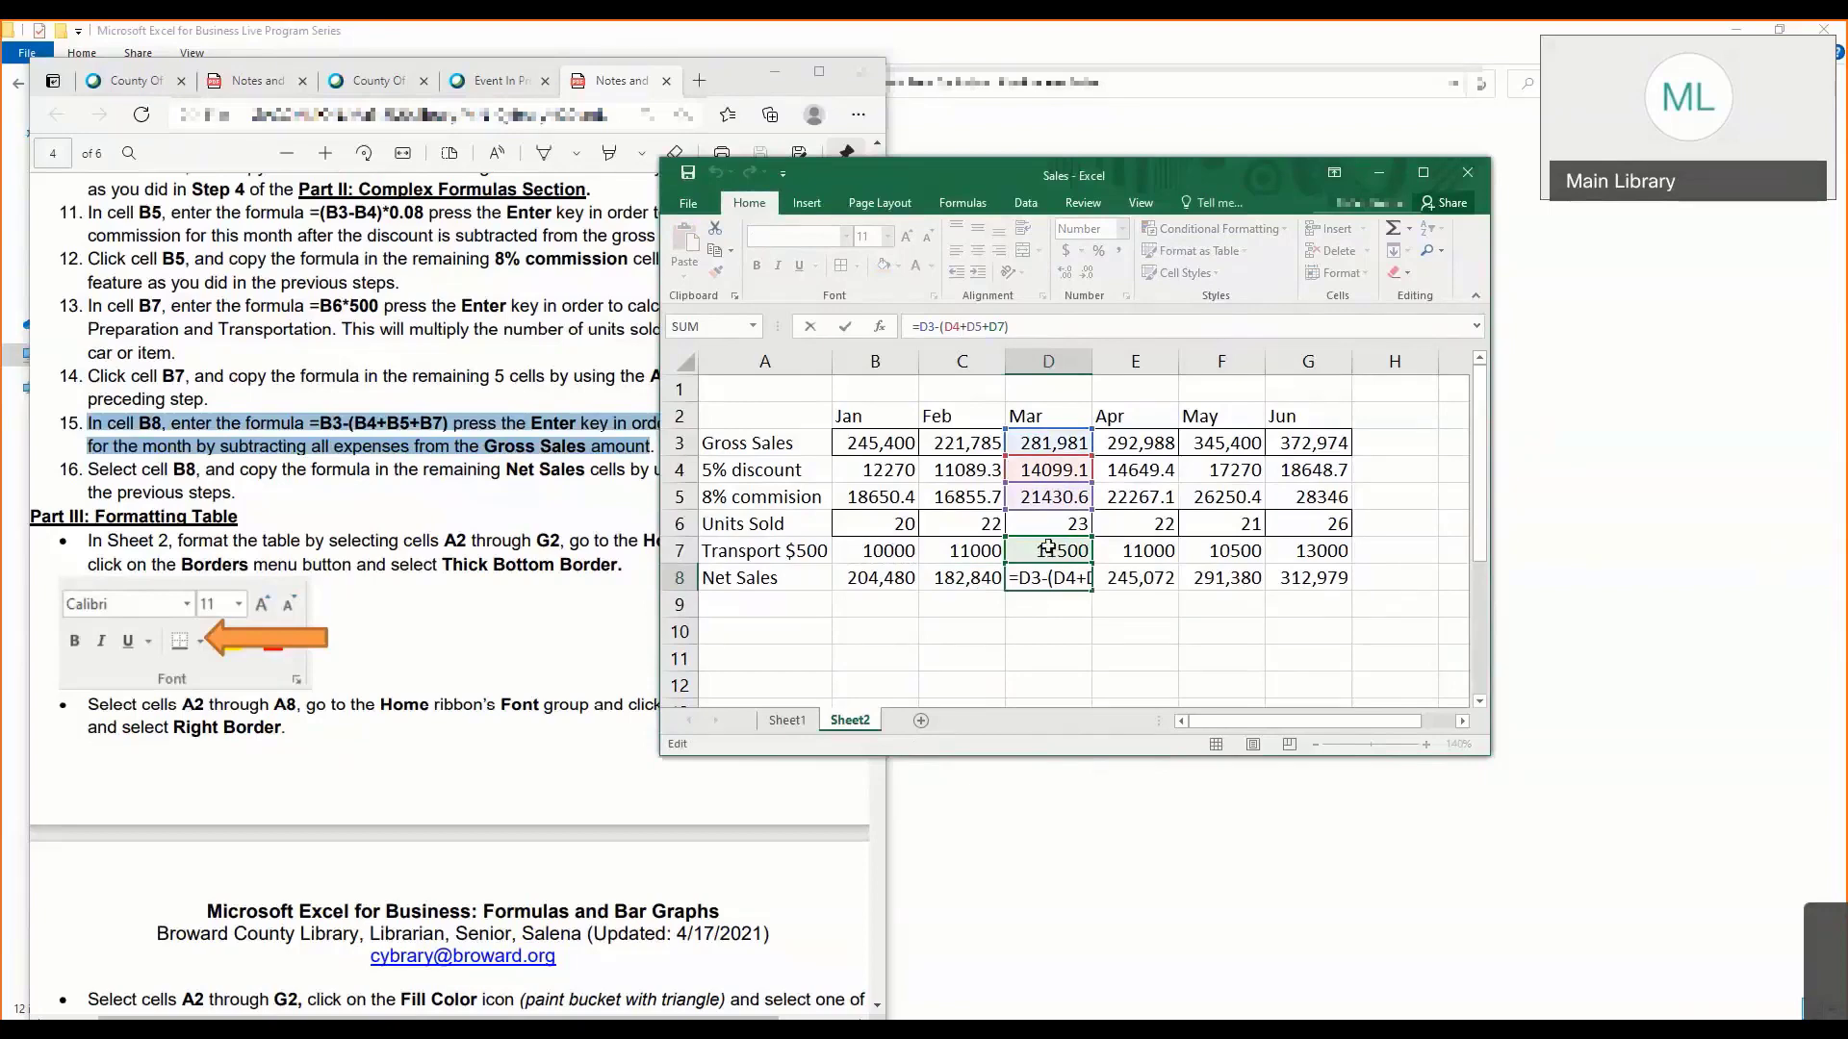
{"action": "key", "text": "Return"}
{"action": "left_click", "coordinate": [1138, 556]}
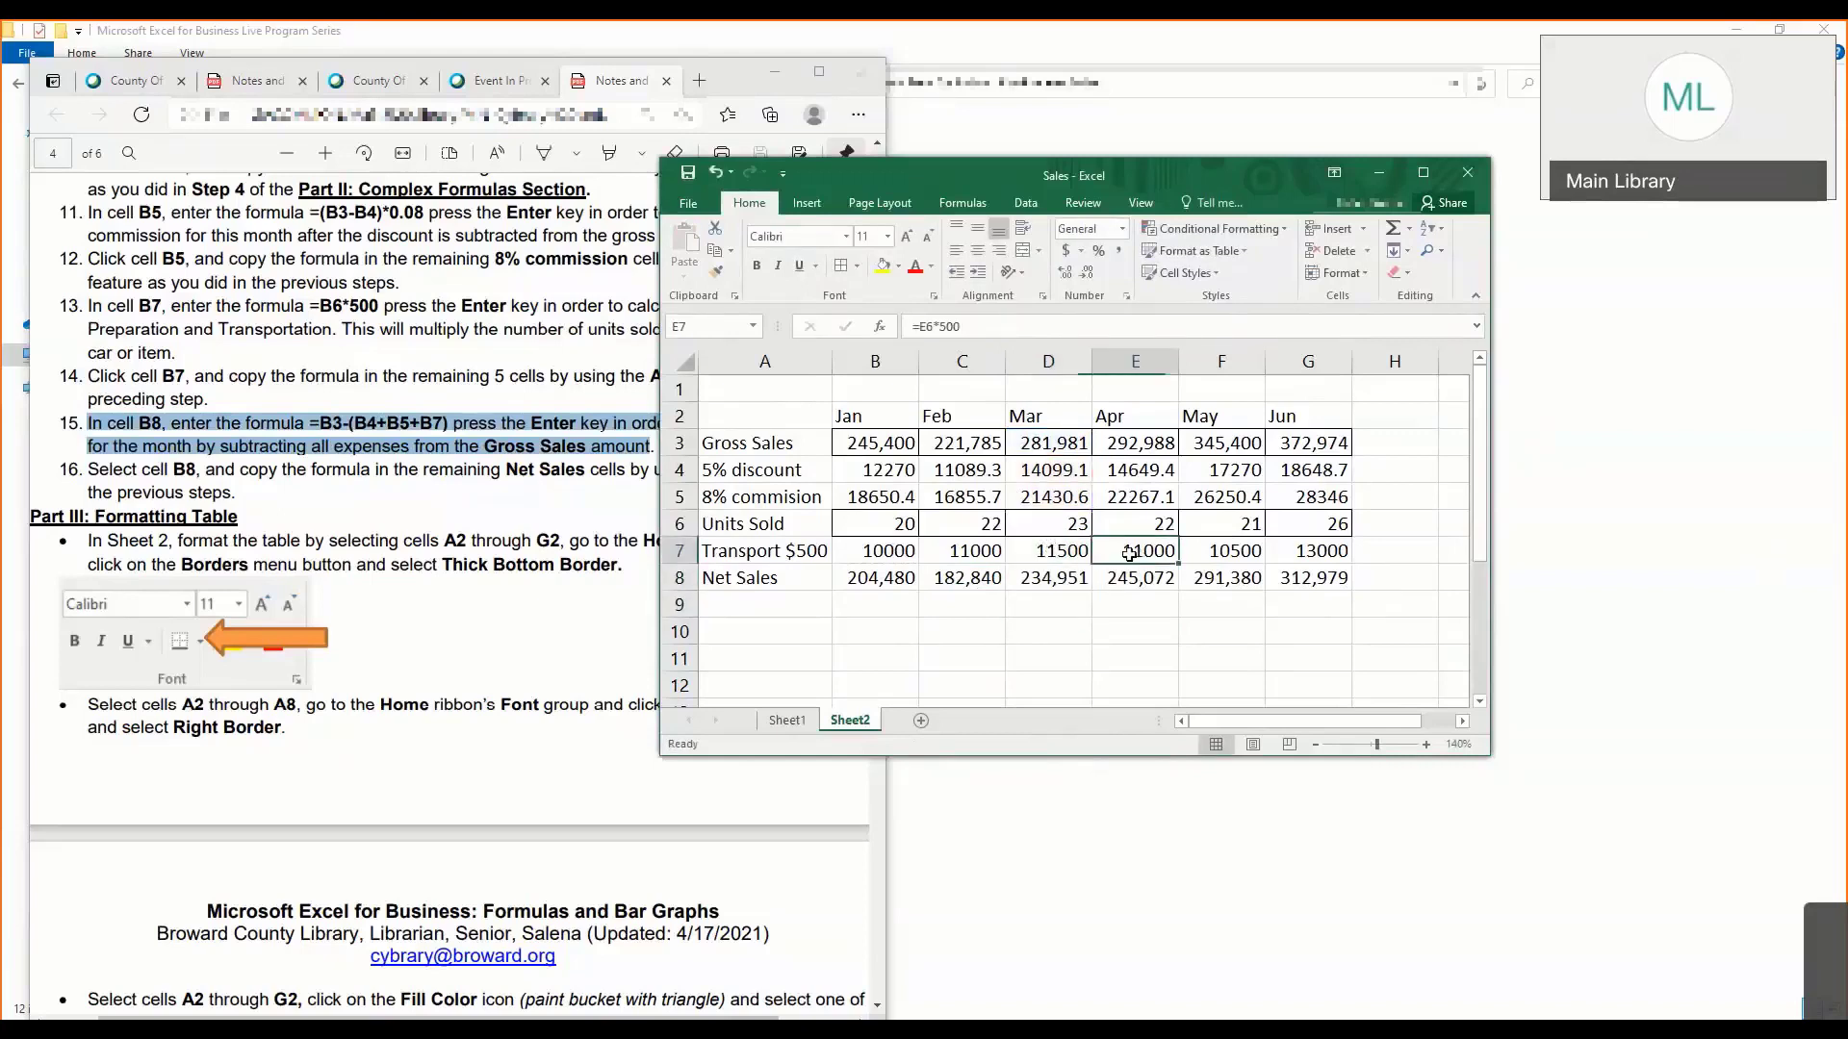
- Compare the net sales formulas in C8, D8 and B8, tracing the cells that B8 refers to
{"action": "left_click", "coordinate": [962, 582]}
{"action": "left_click", "coordinate": [1032, 584]}
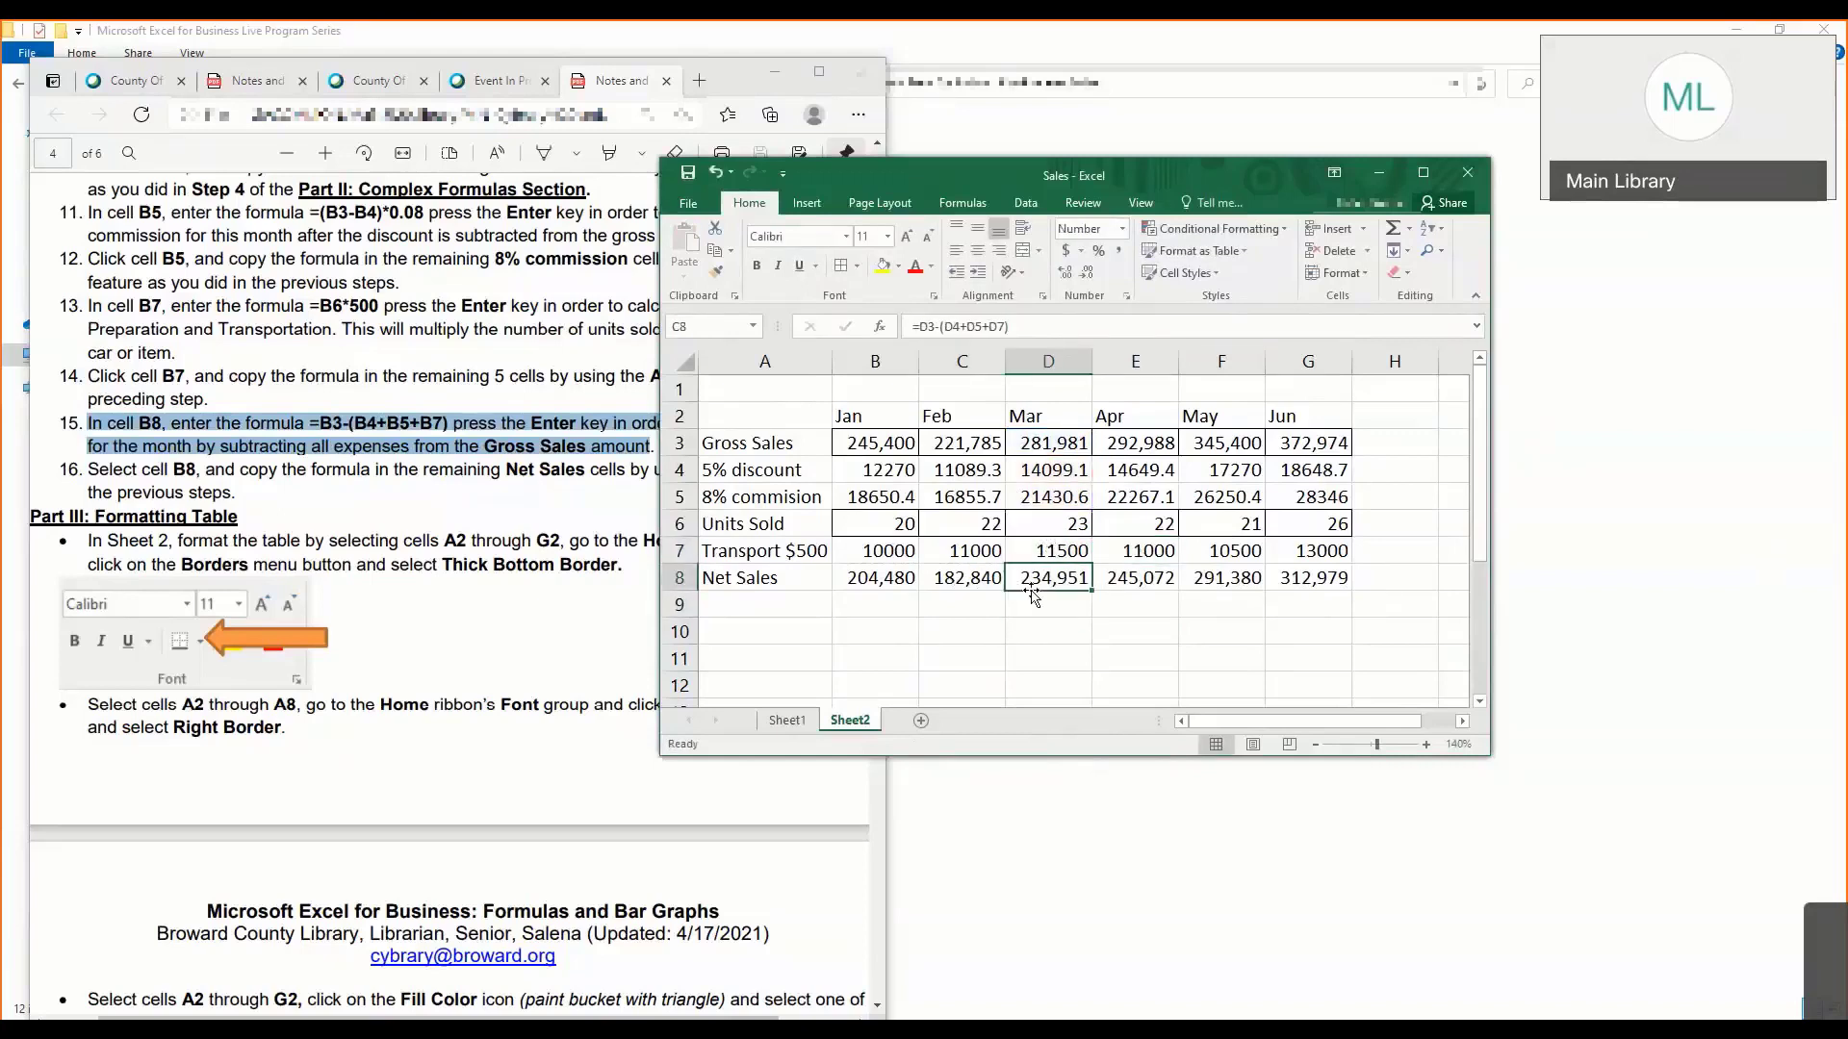
{"action": "left_click", "coordinate": [953, 582]}
{"action": "left_click", "coordinate": [893, 585]}
{"action": "left_click", "coordinate": [969, 328]}
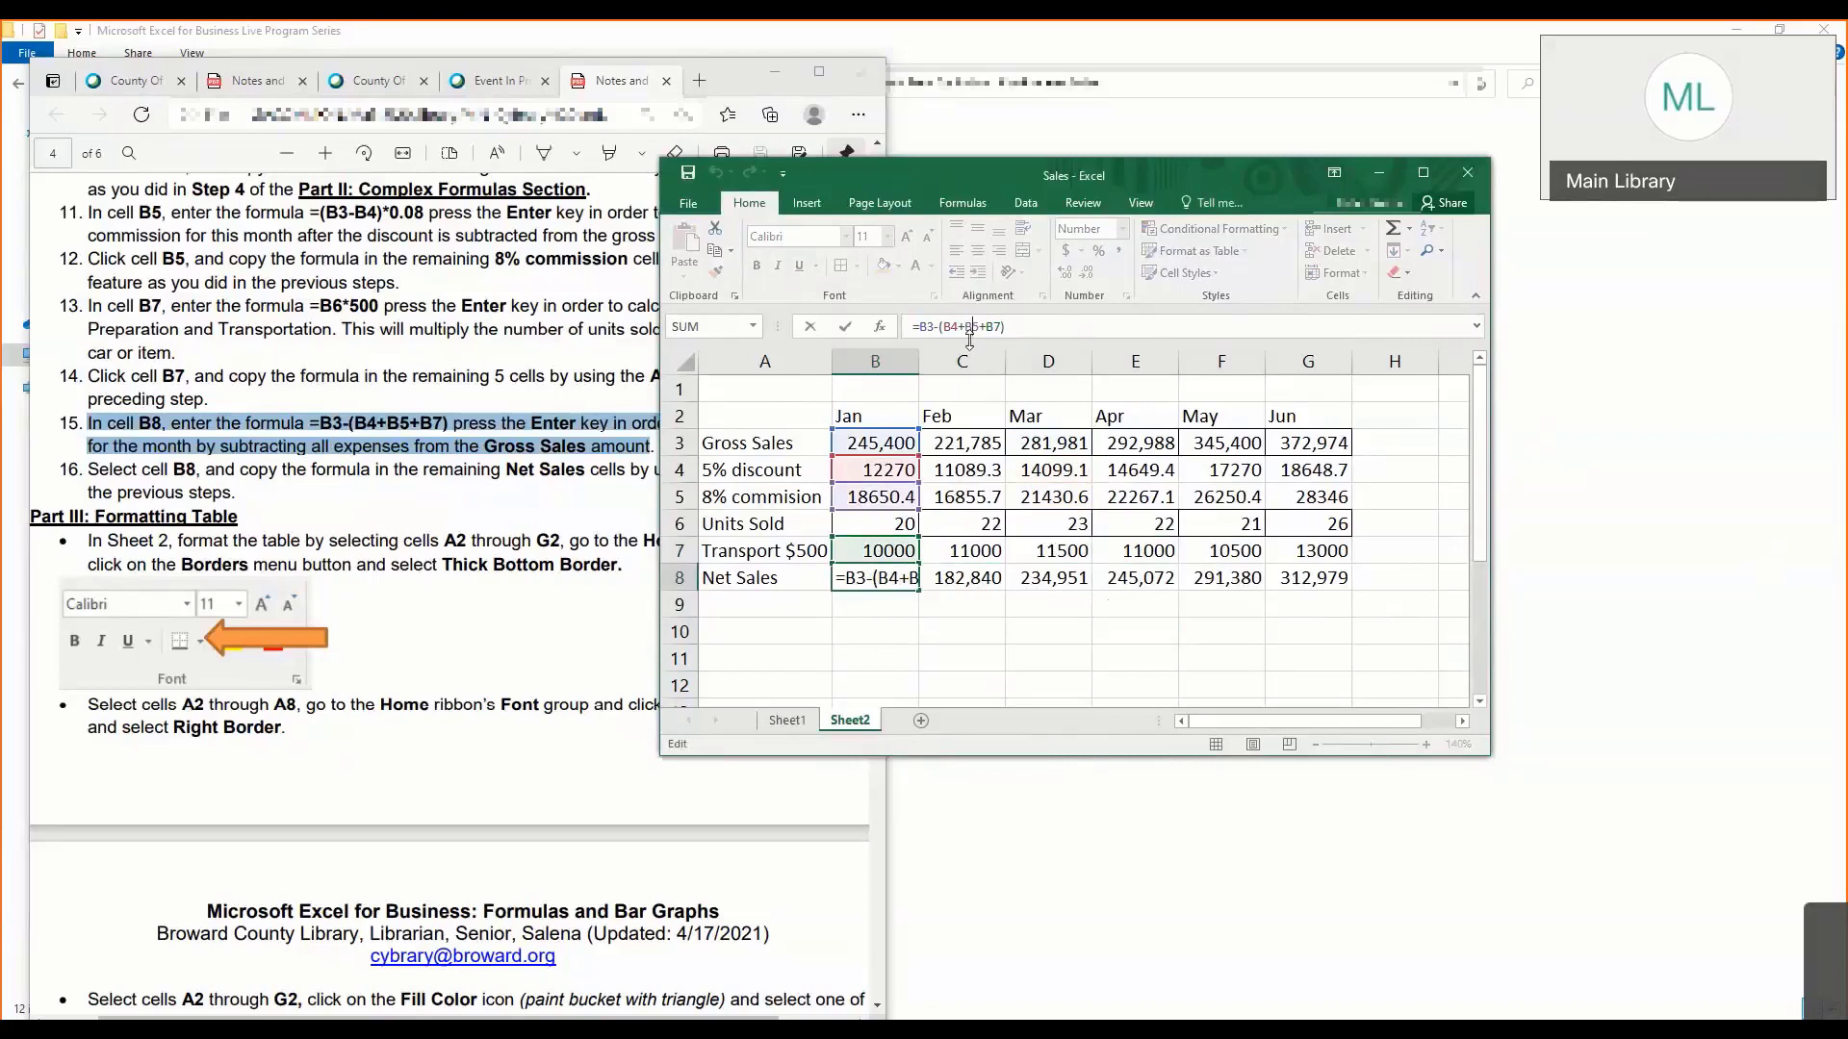
{"action": "key", "text": "Return"}
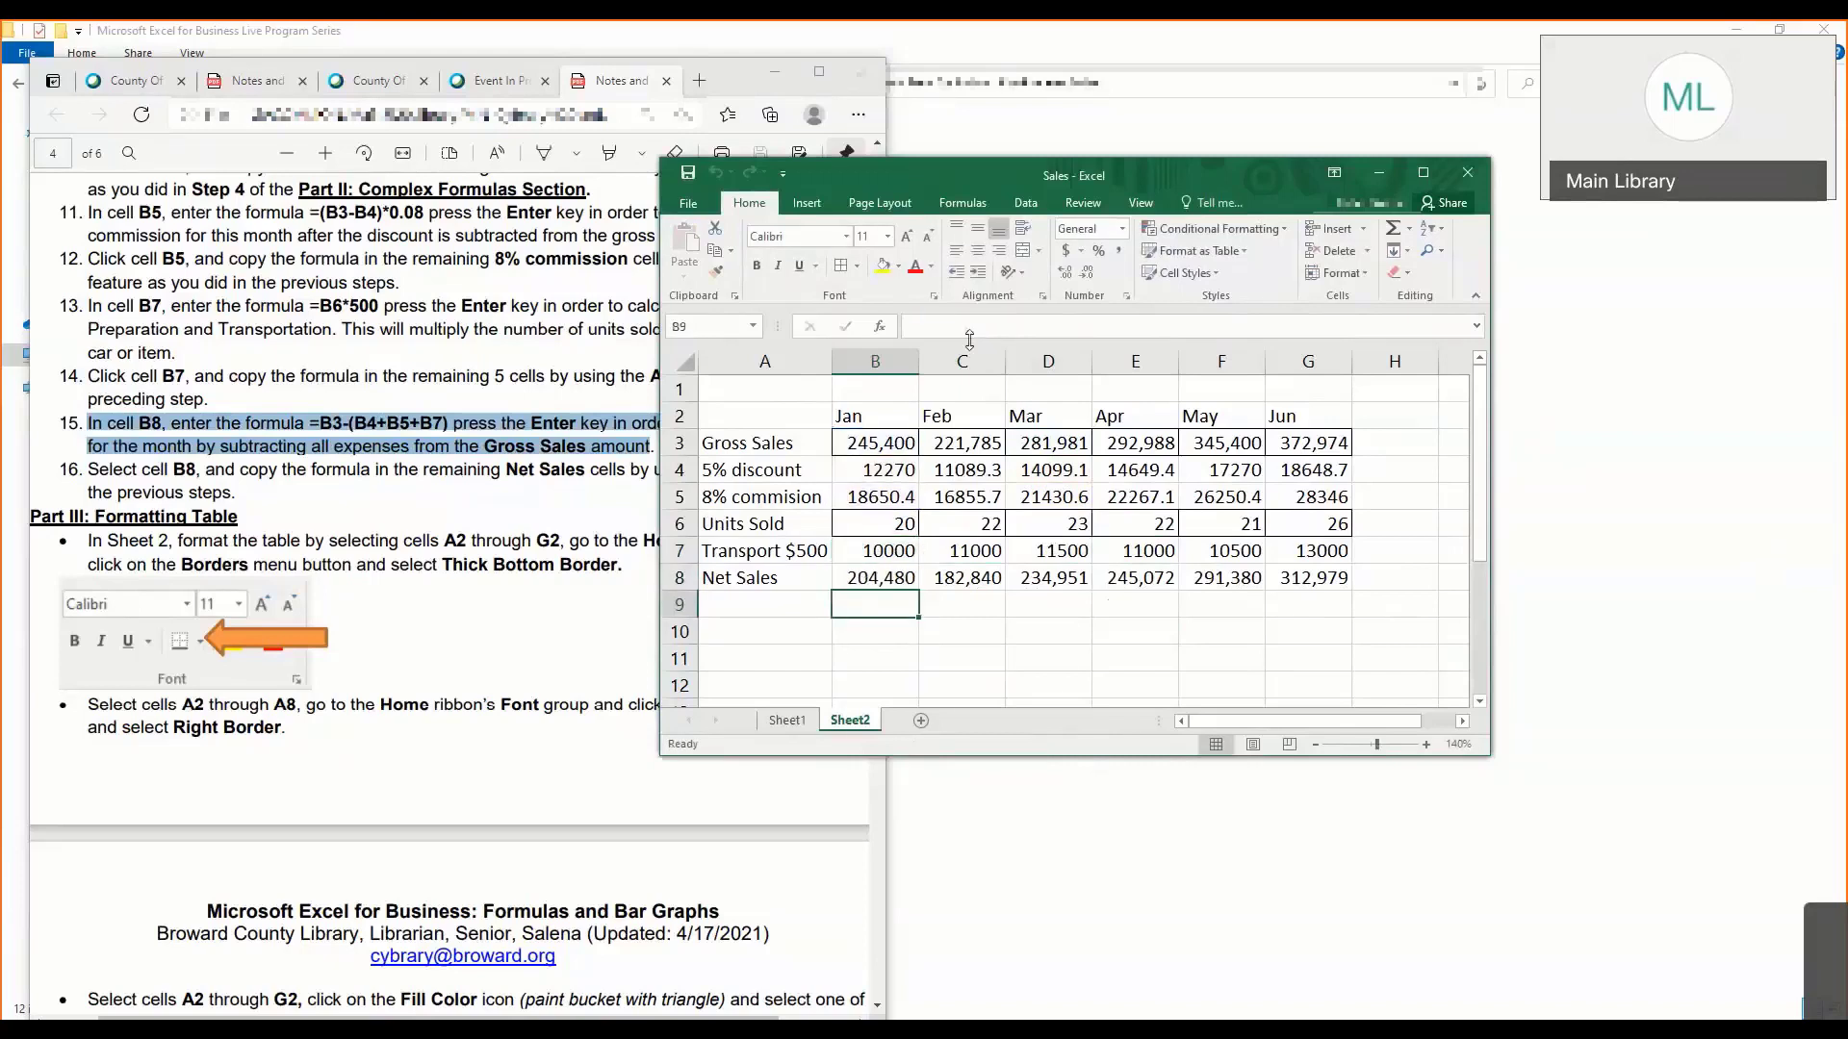
{"action": "left_click", "coordinate": [963, 606]}
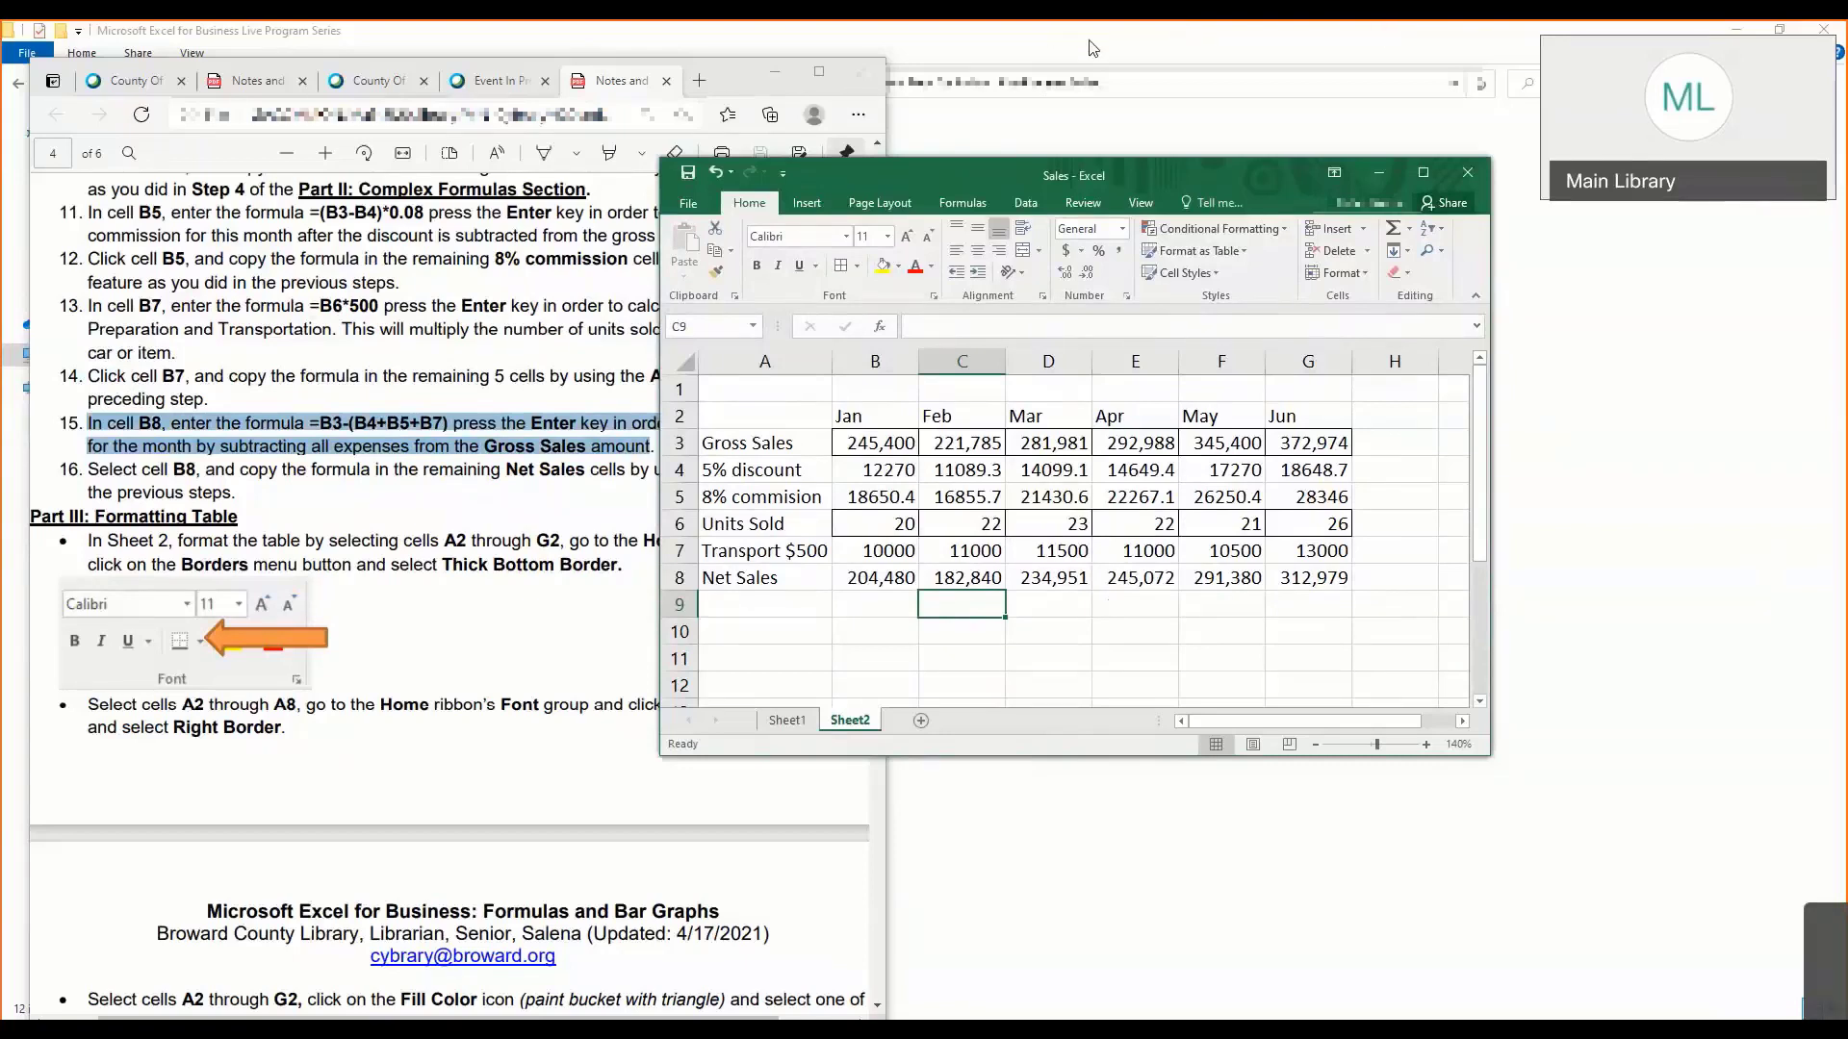
{"action": "left_click", "coordinate": [1118, 47]}
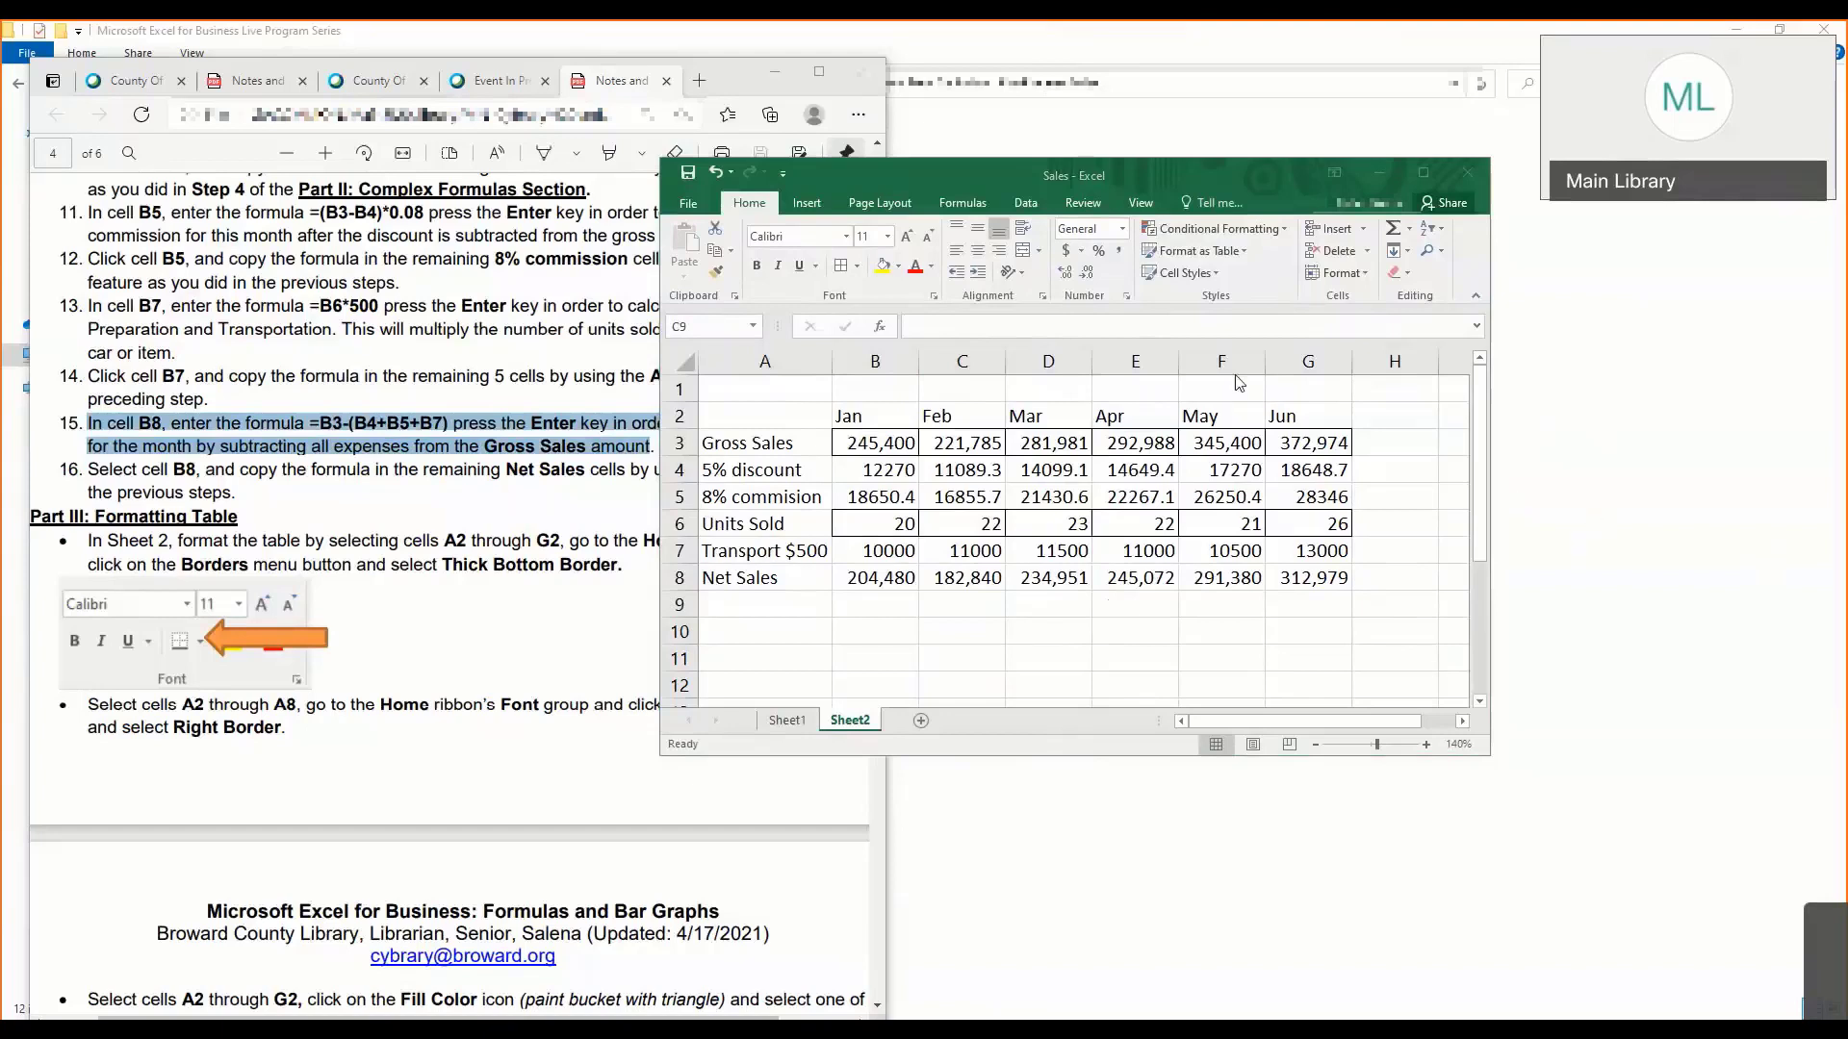
{"action": "left_click", "coordinate": [953, 724]}
{"action": "left_click", "coordinate": [890, 606]}
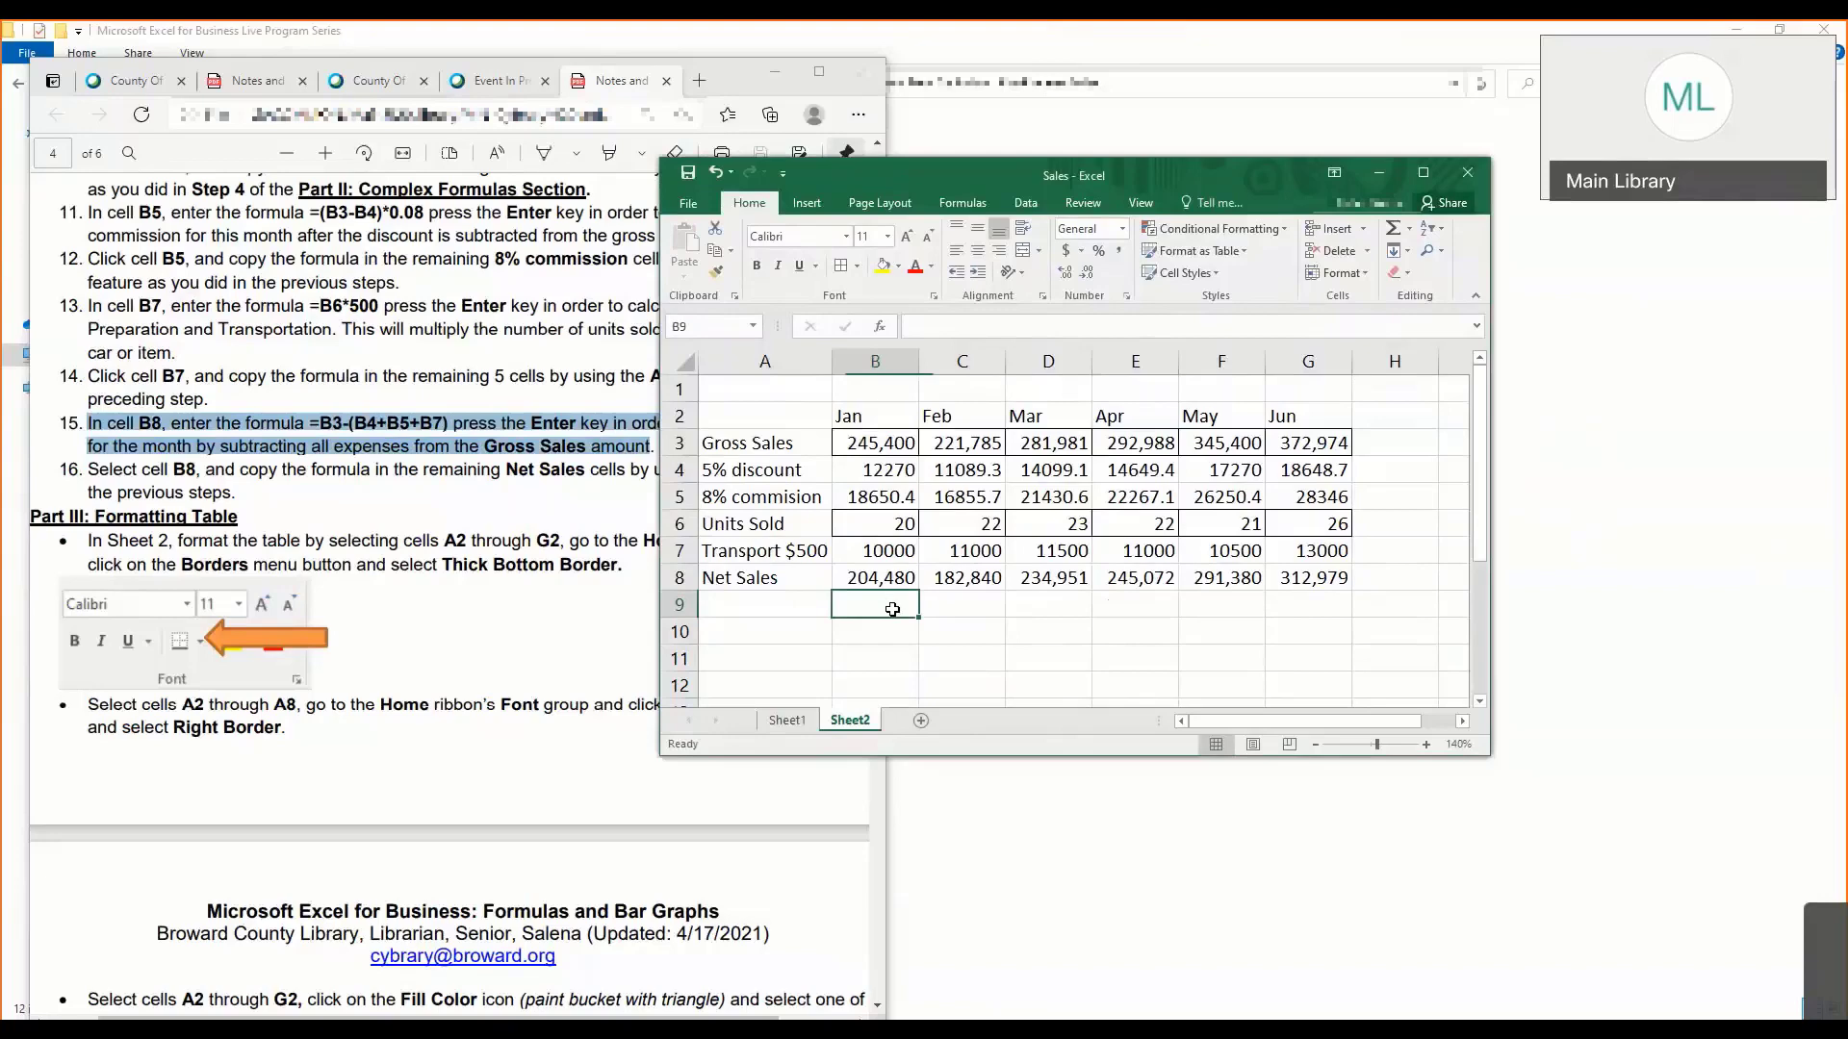
- Go back to the first page of the lesson notes and review the operators, order of operations, functions and common error messages
{"action": "left_click", "coordinate": [364, 620]}
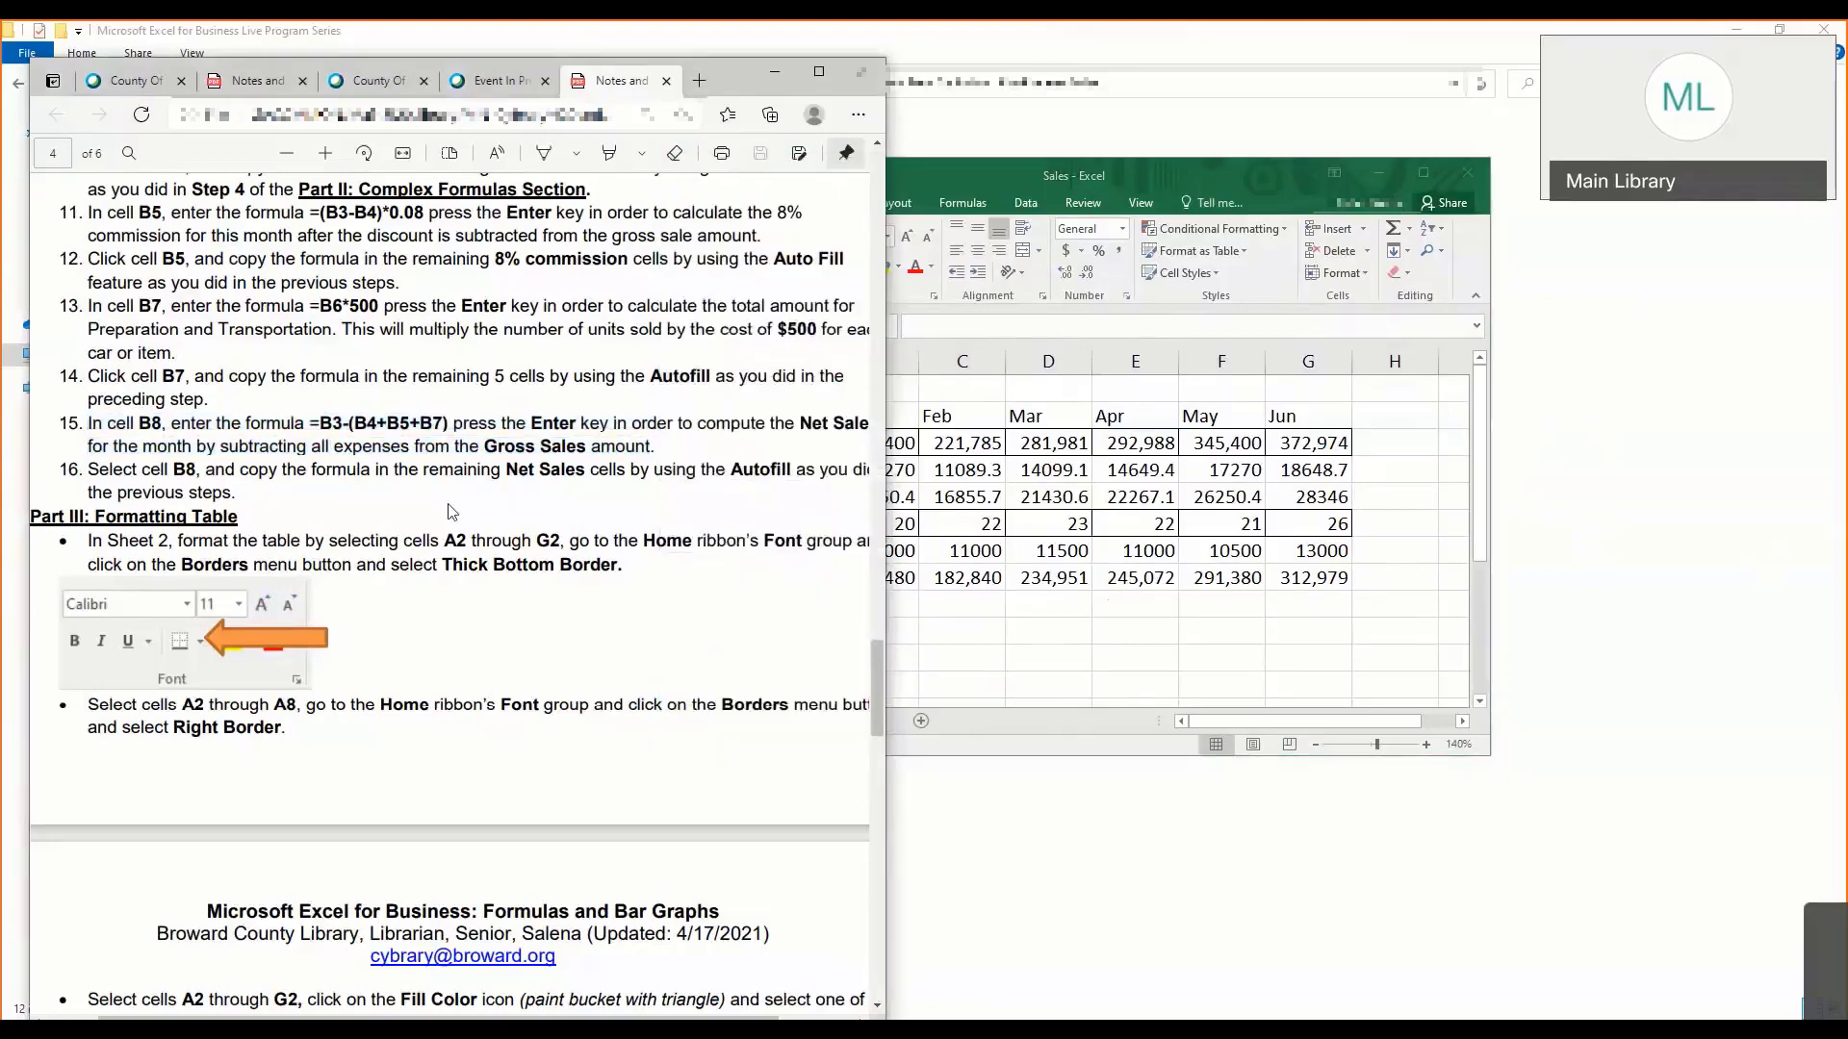
{"action": "scroll", "coordinate": [450, 512], "scroll_direction": "up", "scroll_amount": 2}
{"action": "scroll", "coordinate": [449, 512], "scroll_direction": "up", "scroll_amount": 3}
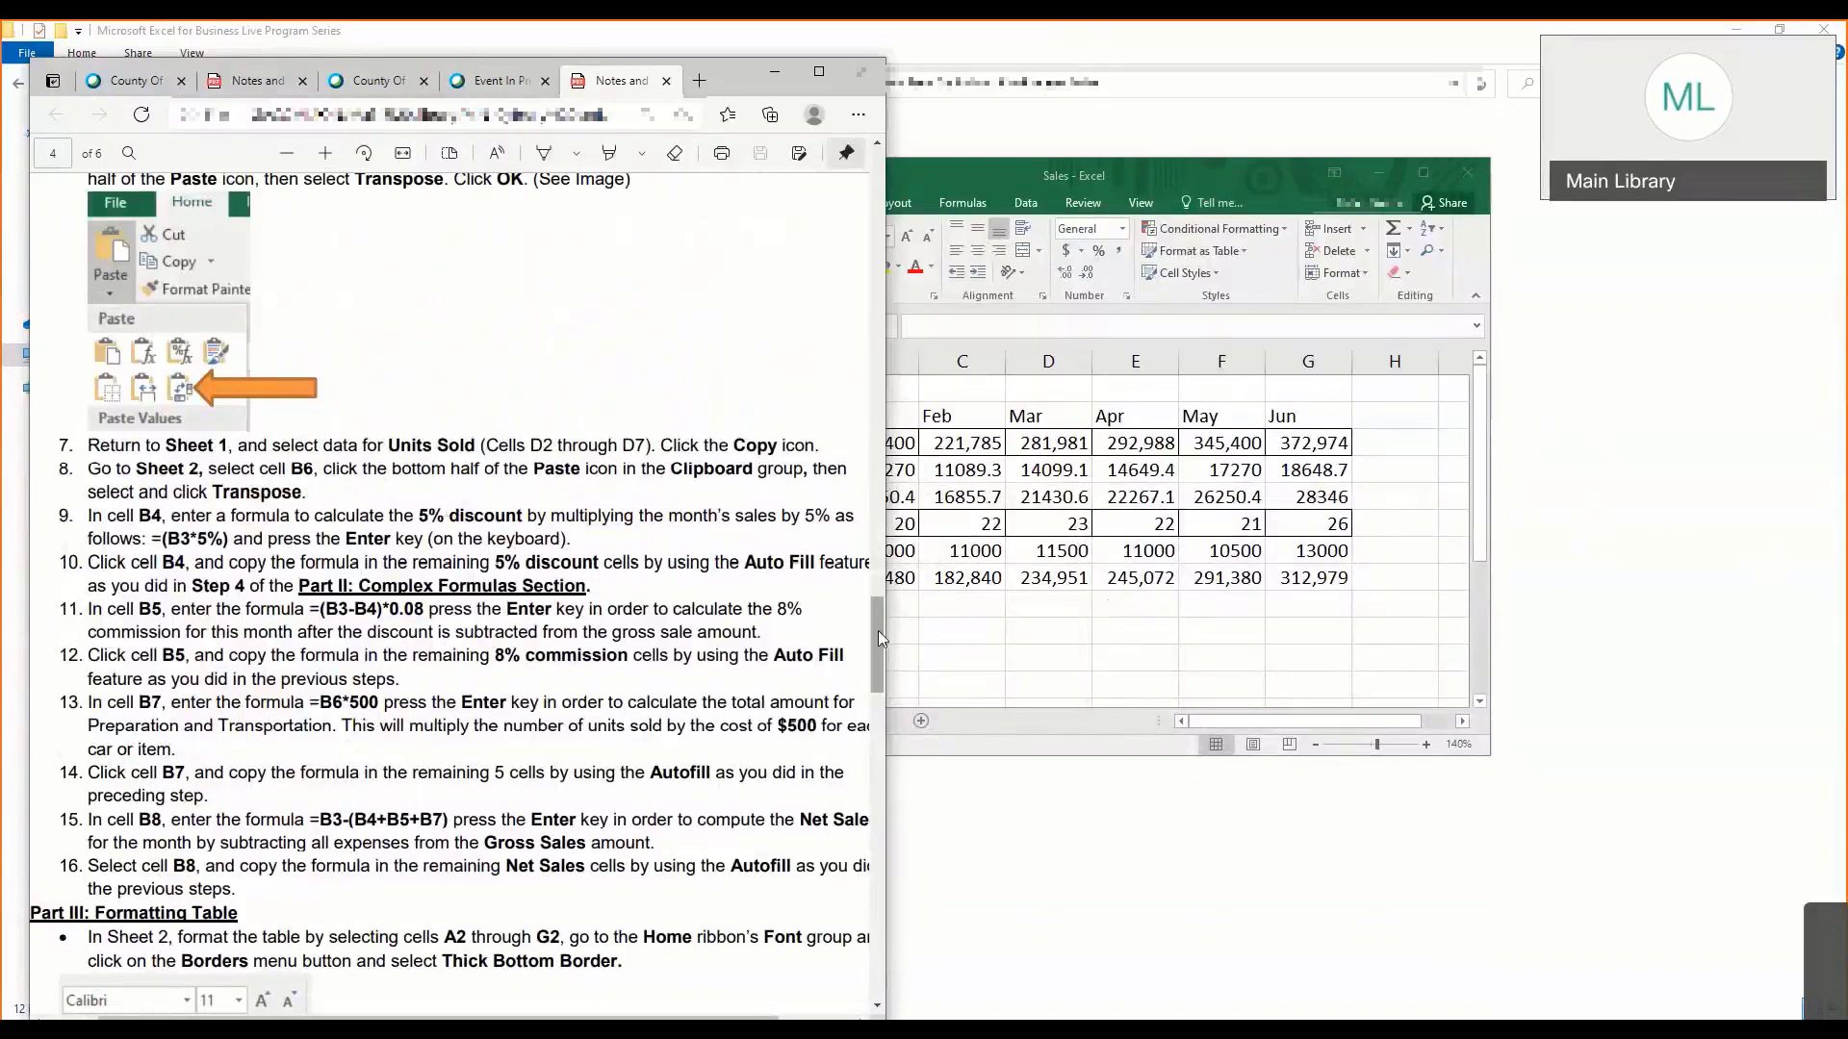
{"action": "left_click_drag", "start_coordinate": [880, 639], "coordinate": [835, 195]}
{"action": "scroll", "coordinate": [414, 484], "scroll_direction": "up", "scroll_amount": 1}
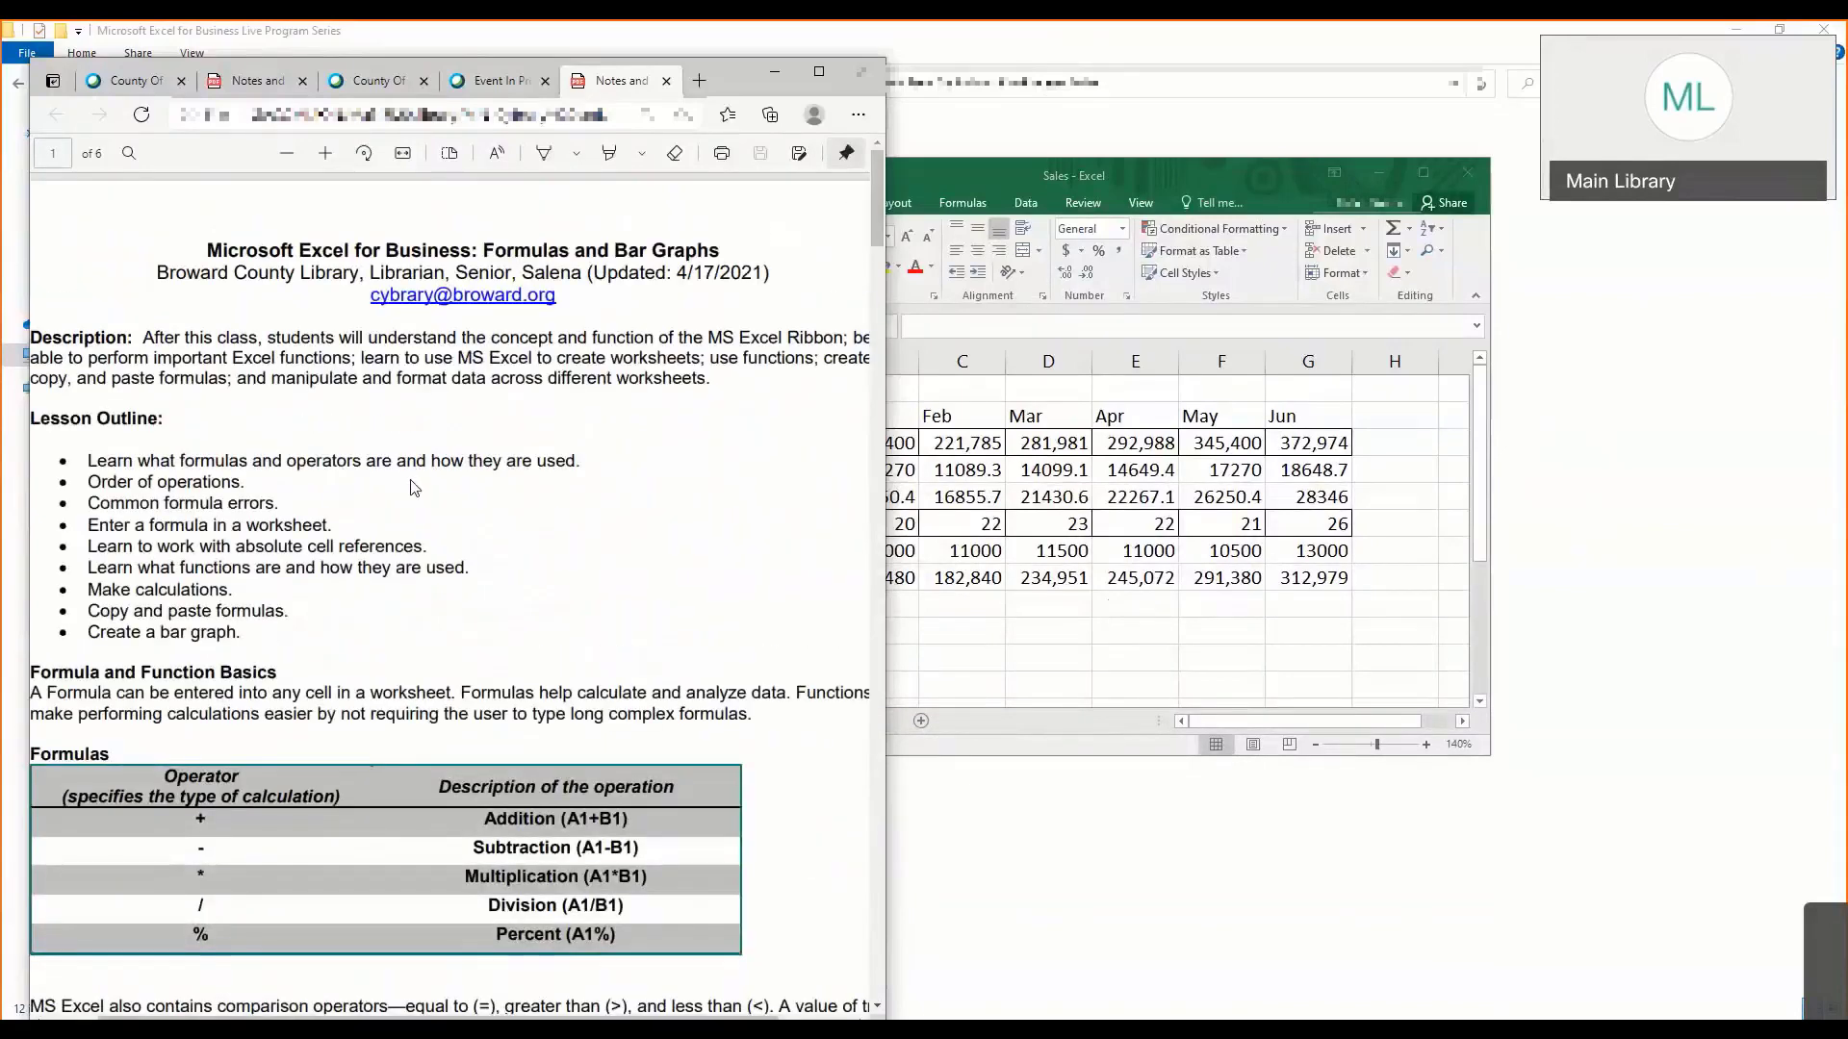
{"action": "scroll", "coordinate": [416, 475], "scroll_direction": "down", "scroll_amount": 5}
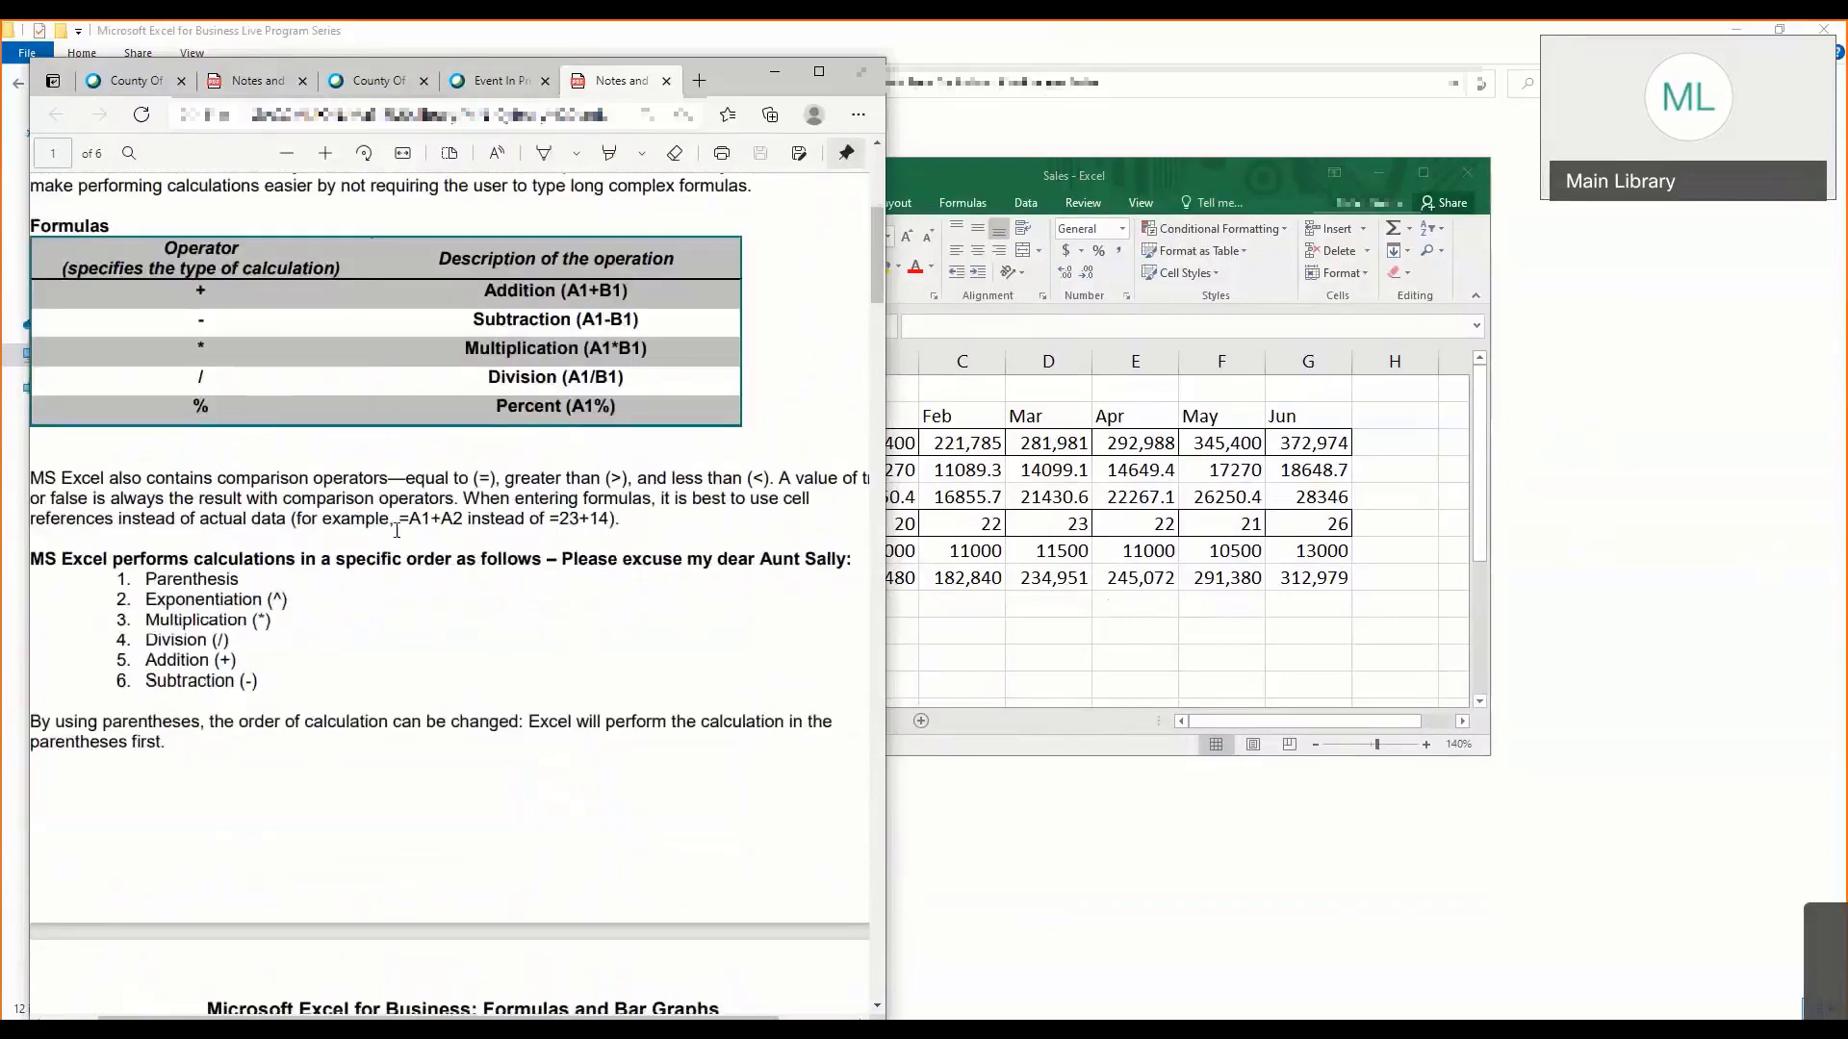
{"action": "scroll", "coordinate": [394, 526], "scroll_direction": "down", "scroll_amount": 13}
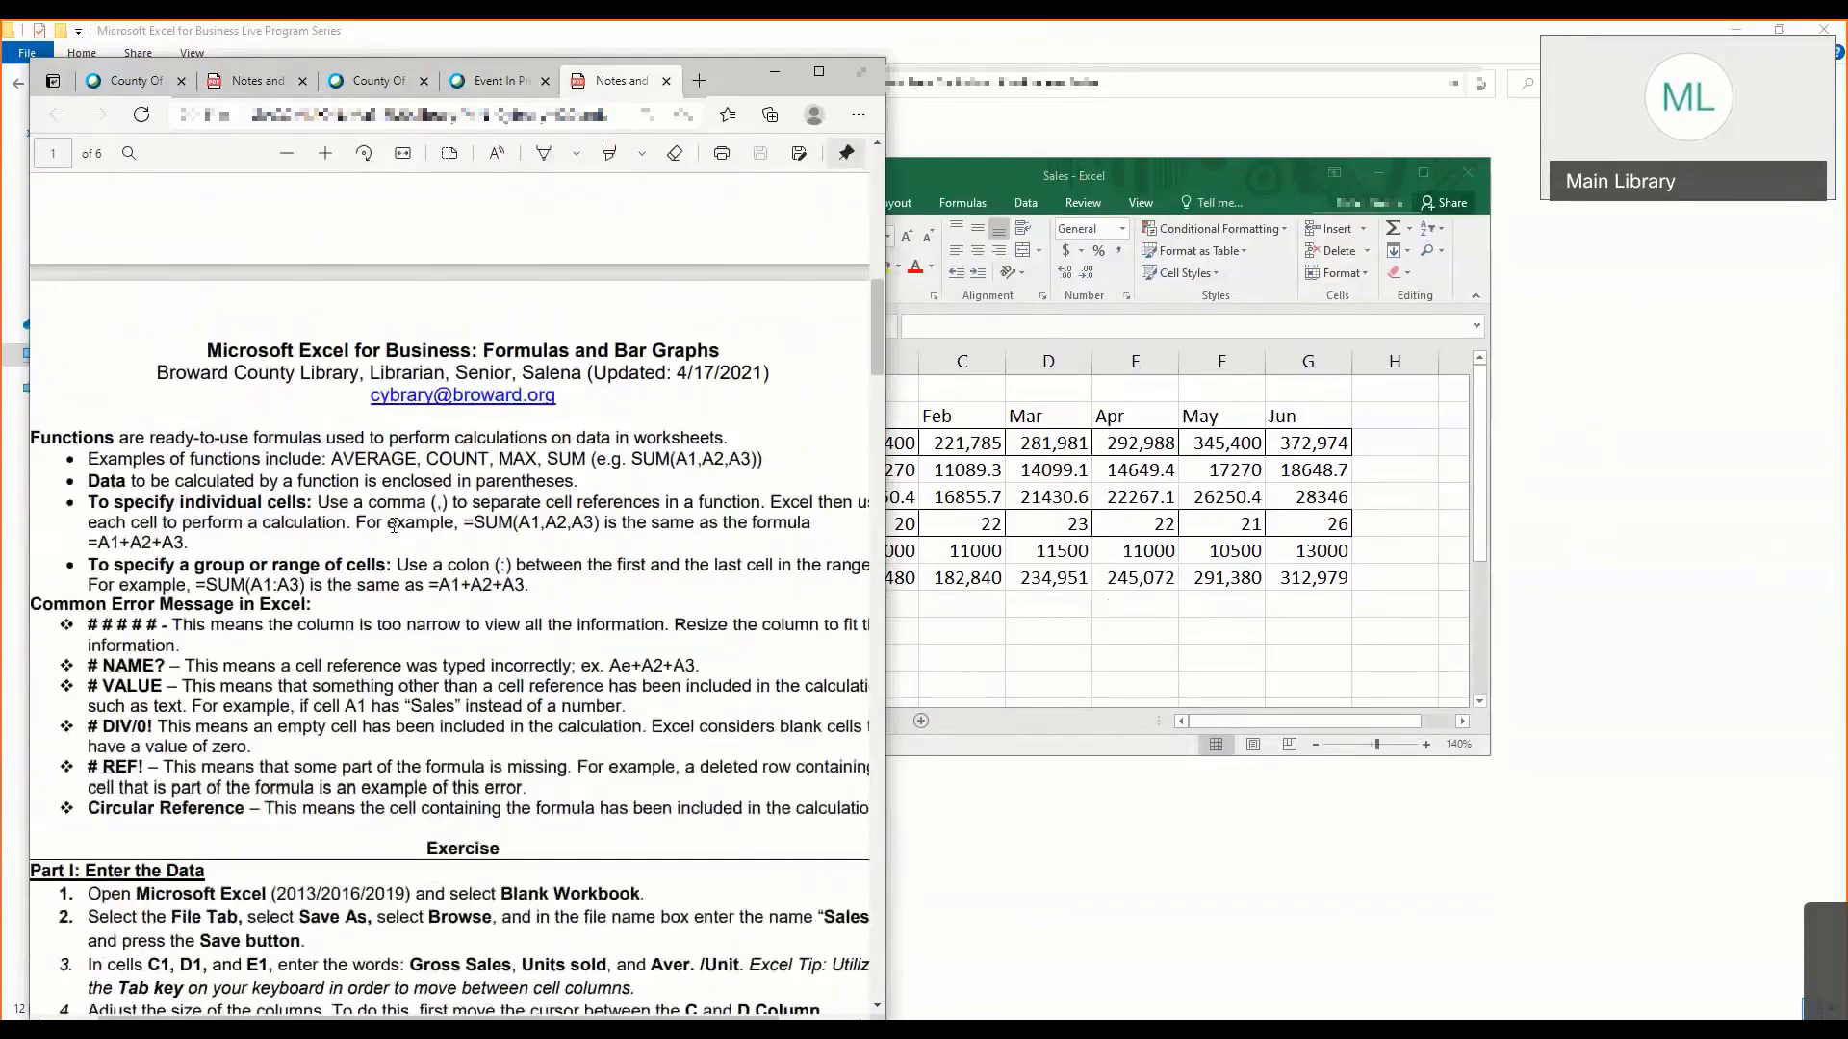
{"action": "scroll", "coordinate": [394, 525], "scroll_direction": "up", "scroll_amount": 1}
{"action": "scroll", "coordinate": [394, 525], "scroll_direction": "down", "scroll_amount": 2}
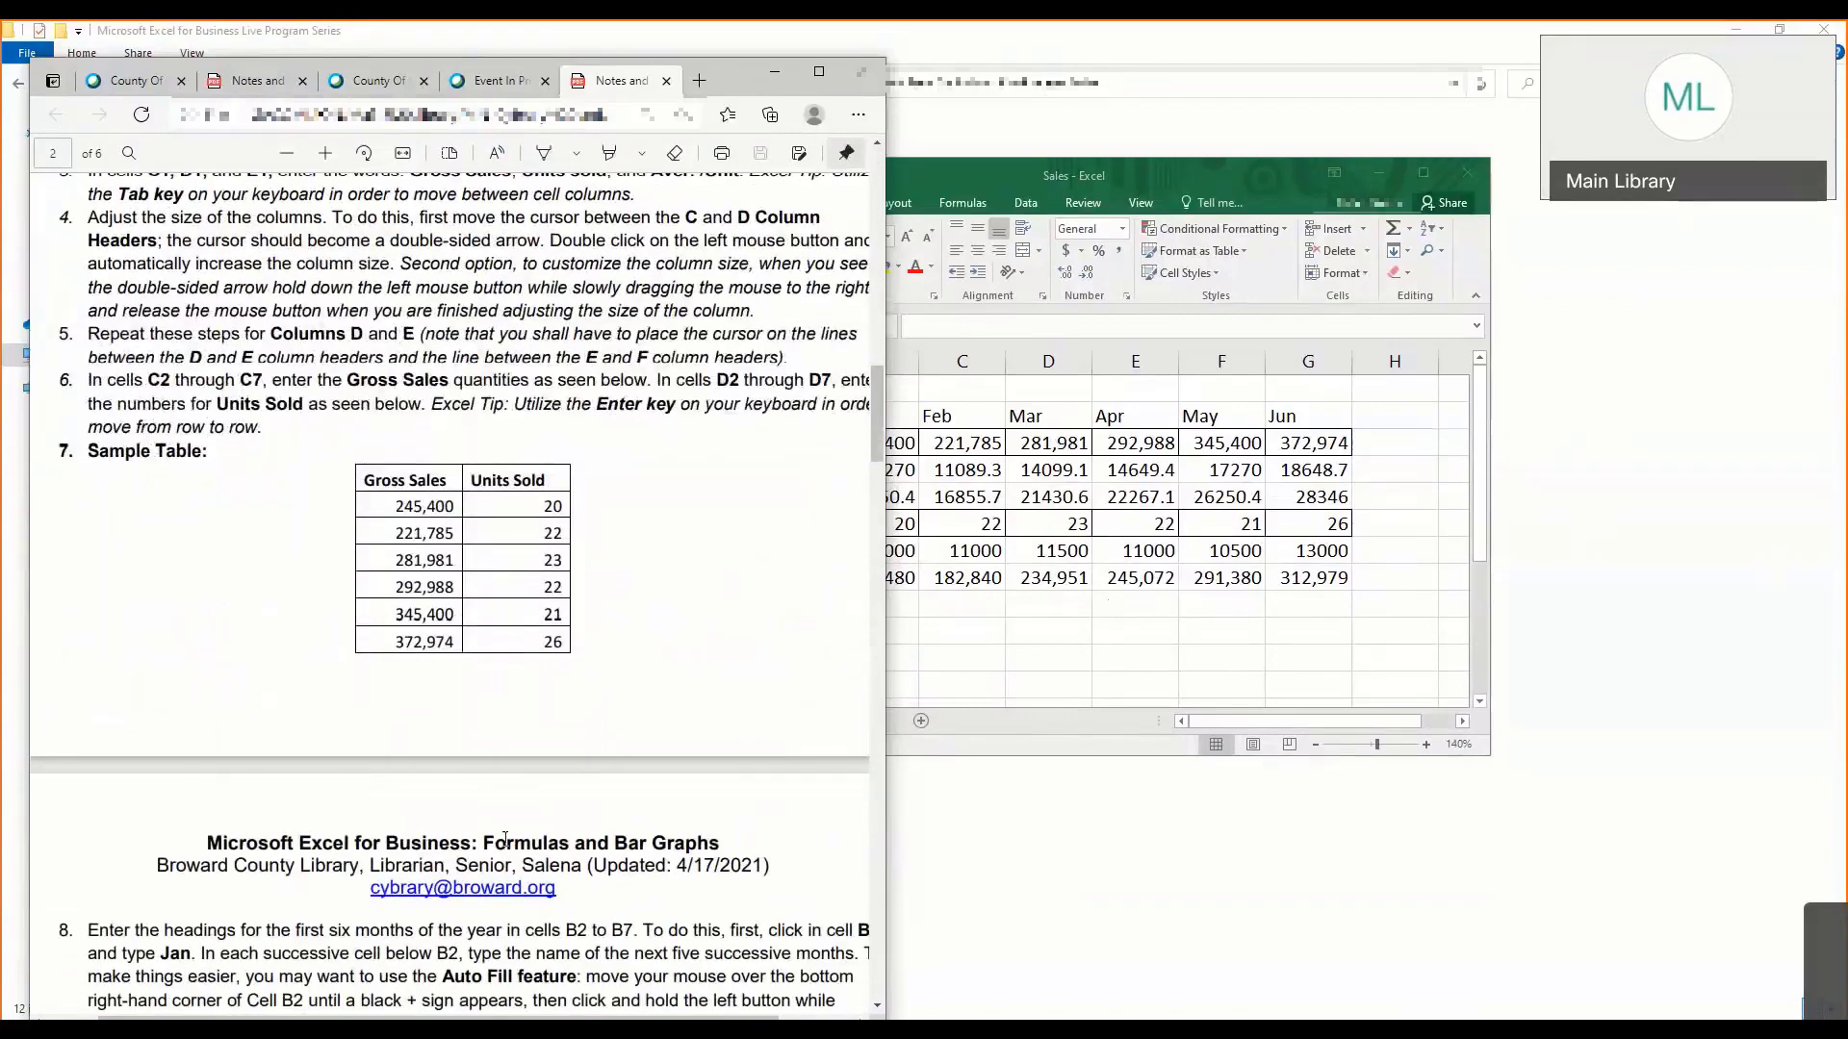
- Review the notes' finished Sheet1 table and the Part II complex formulas instructions, continuing to Part III: Formatting Table
{"action": "scroll", "coordinate": [506, 840], "scroll_direction": "down", "scroll_amount": 10}
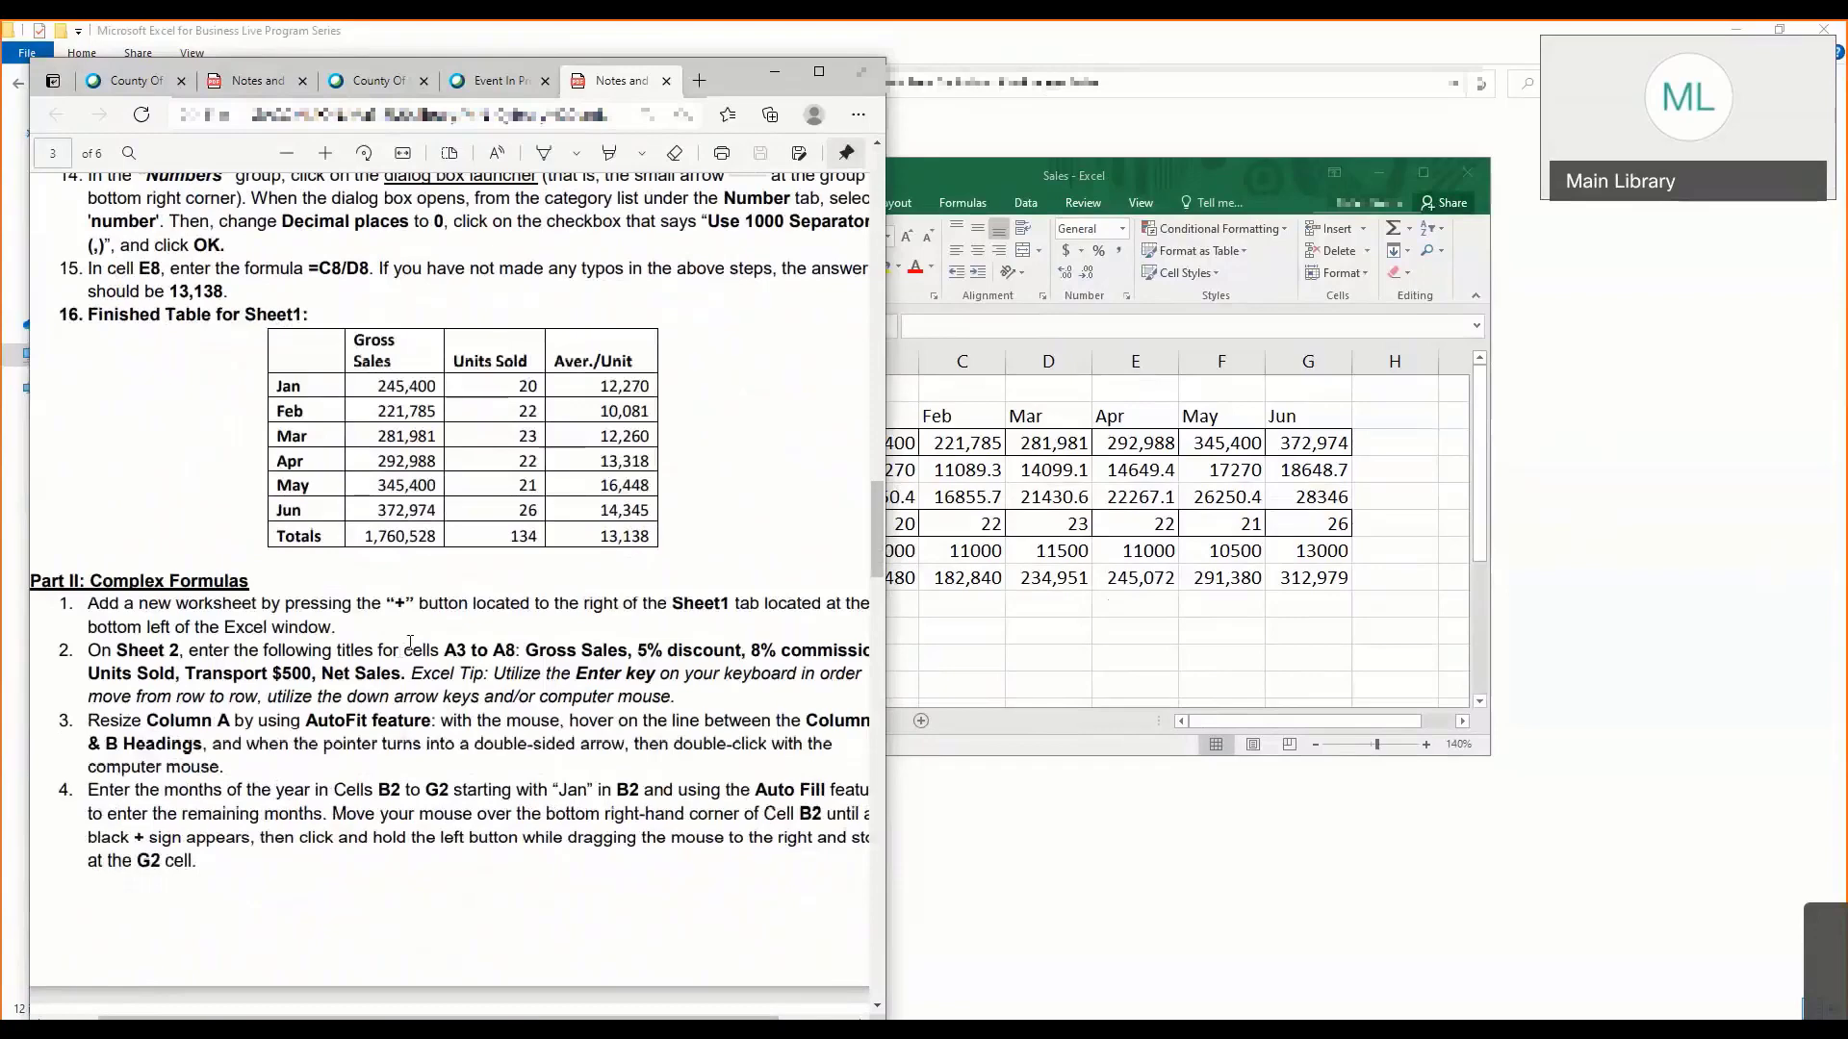
{"action": "scroll", "coordinate": [439, 637], "scroll_direction": "down", "scroll_amount": 1}
{"action": "scroll", "coordinate": [400, 734], "scroll_direction": "down", "scroll_amount": 5}
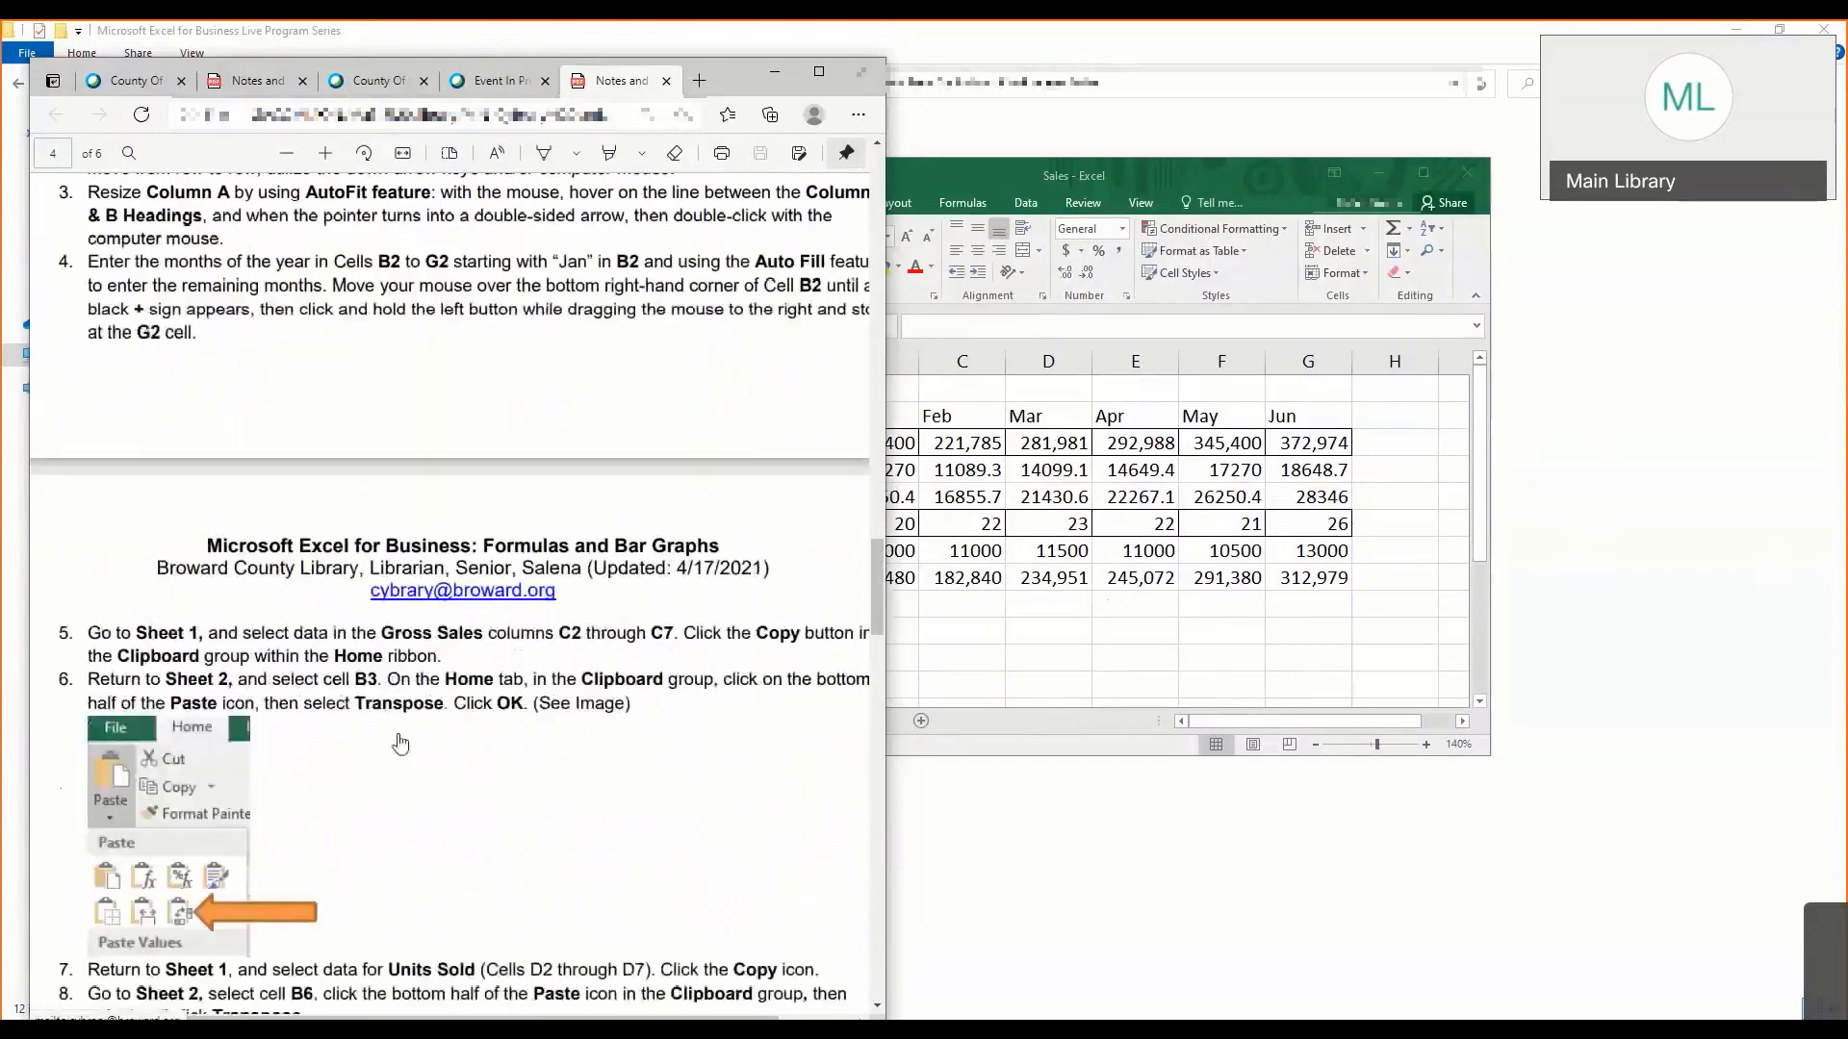
{"action": "scroll", "coordinate": [393, 658], "scroll_direction": "down", "scroll_amount": 3}
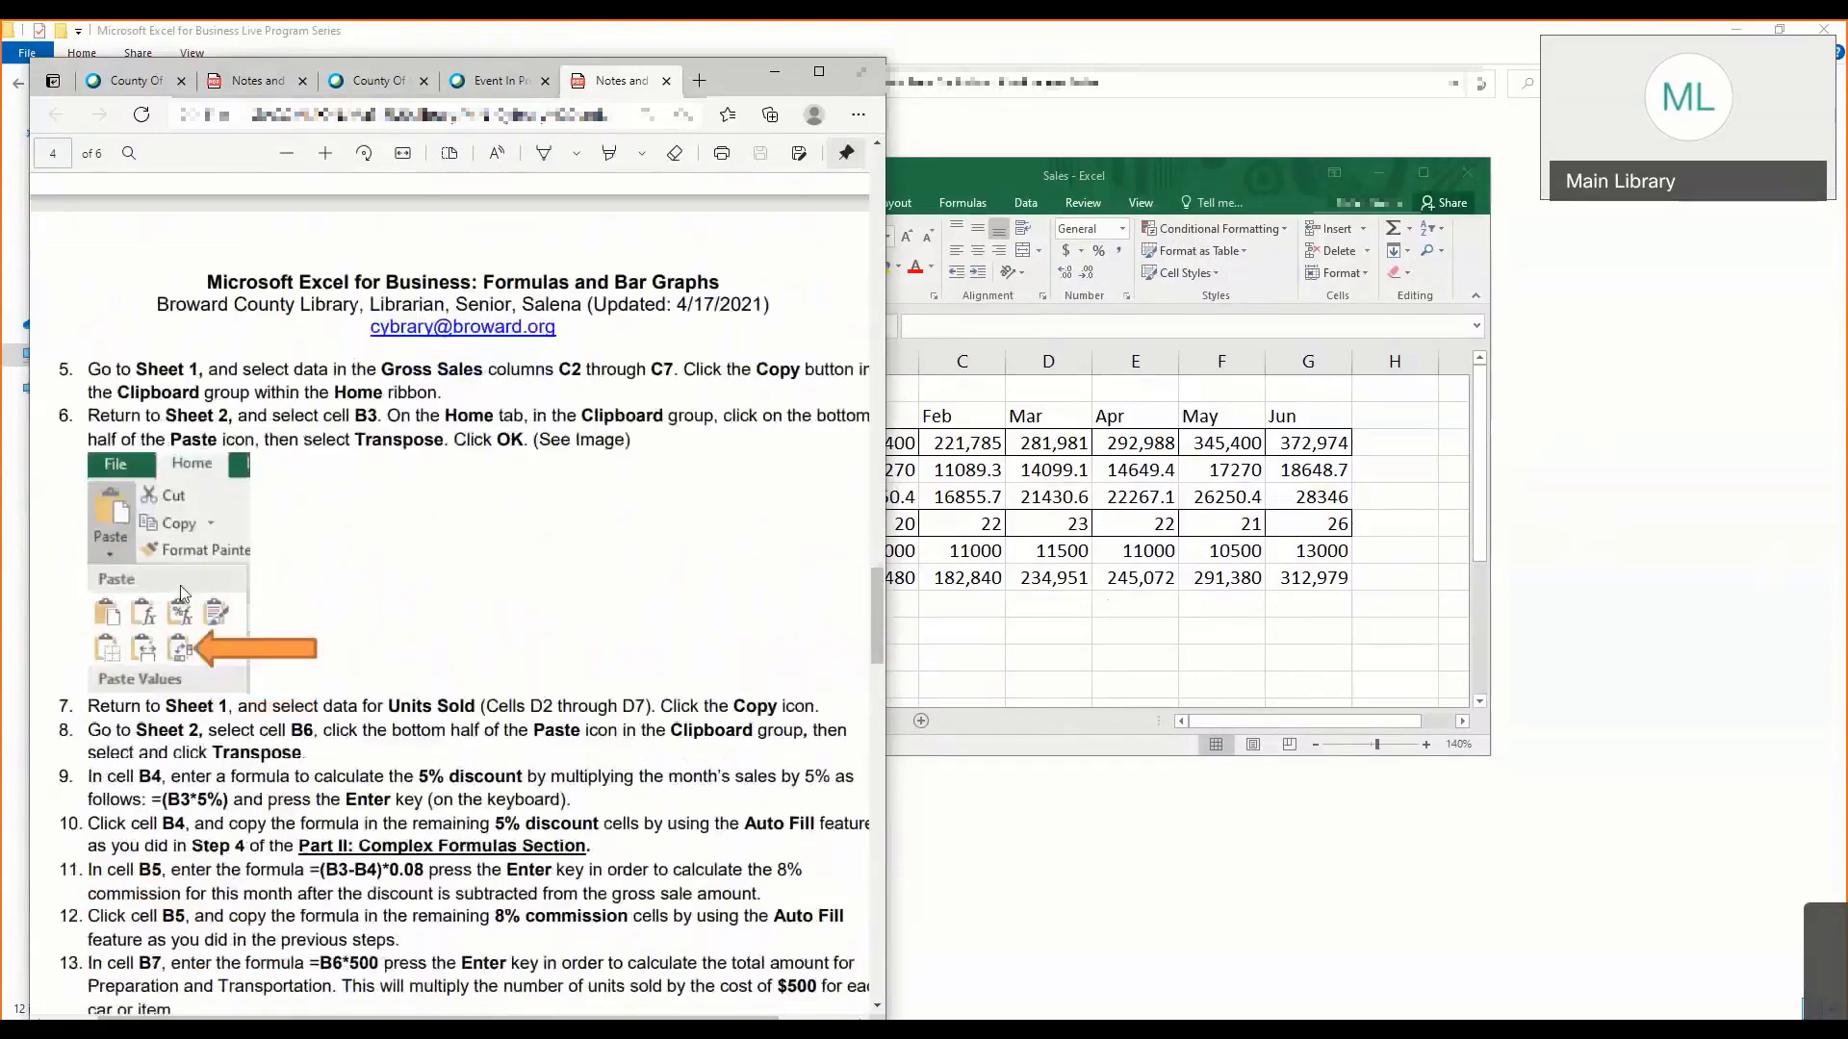
{"action": "scroll", "coordinate": [174, 586], "scroll_direction": "up", "scroll_amount": 4}
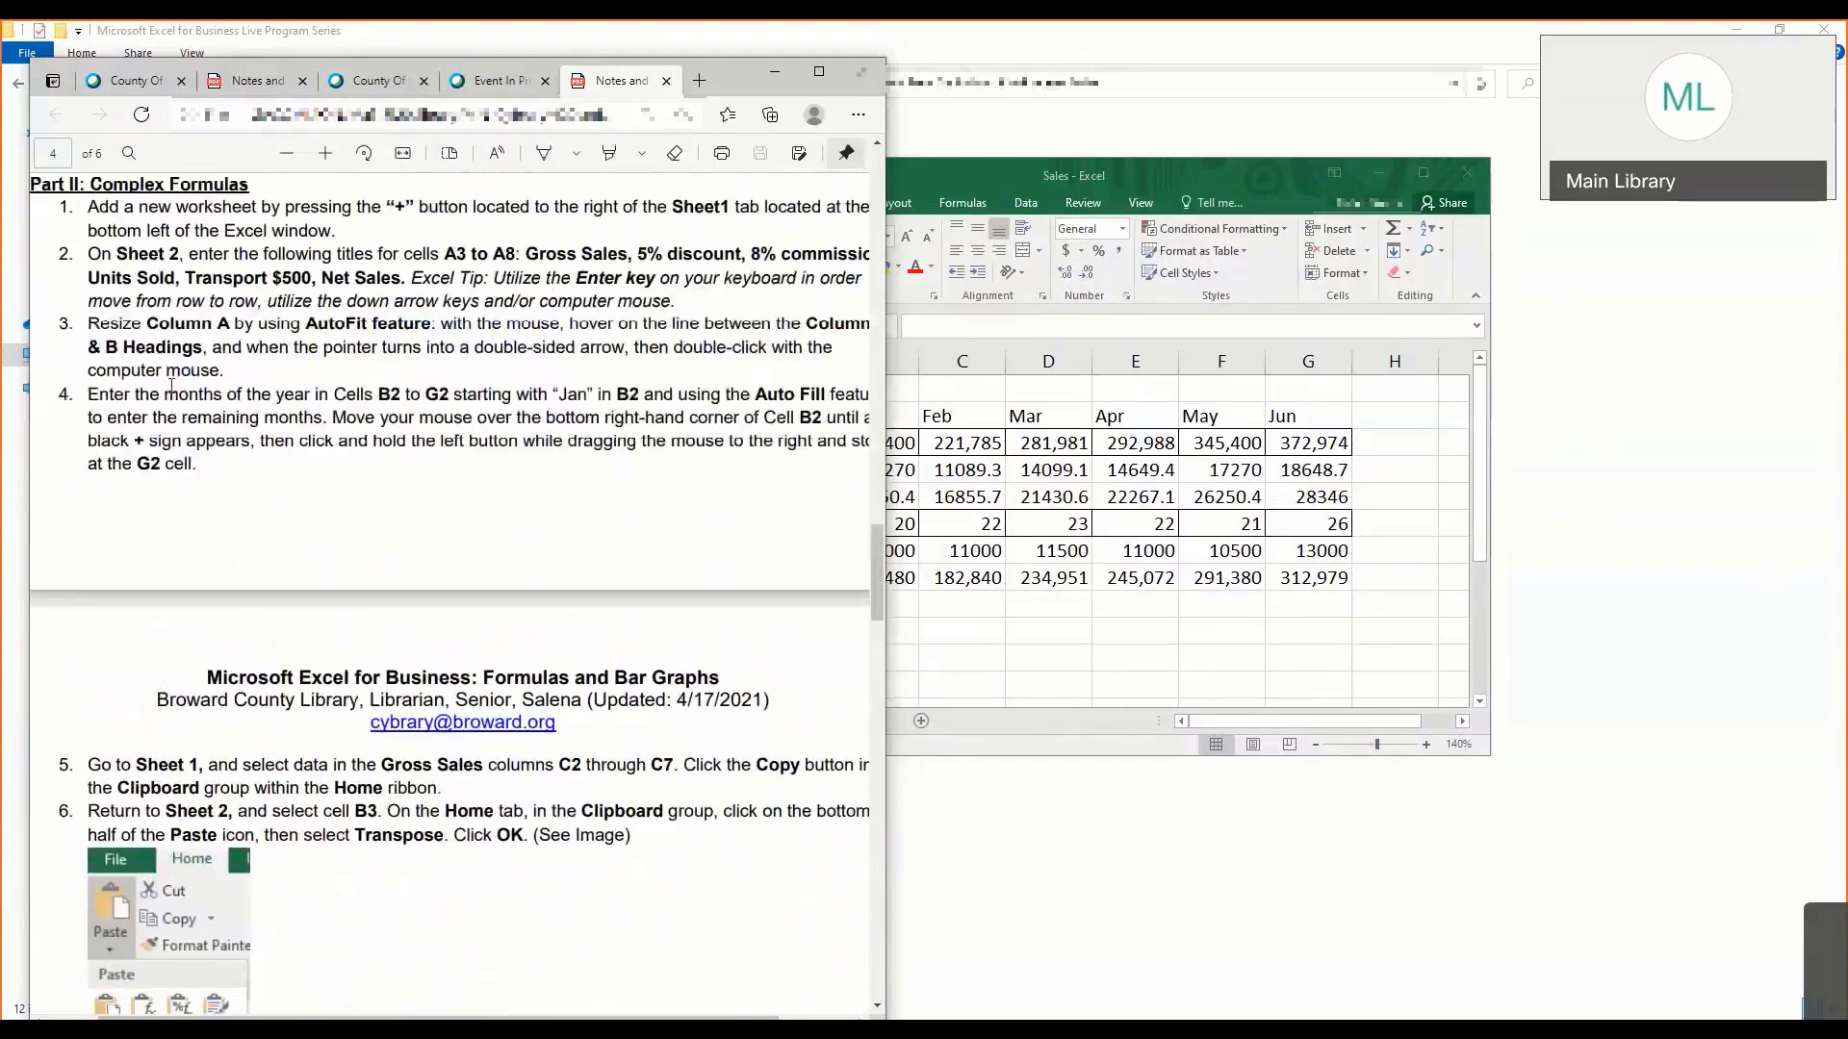
{"action": "scroll", "coordinate": [216, 751], "scroll_direction": "down", "scroll_amount": 4}
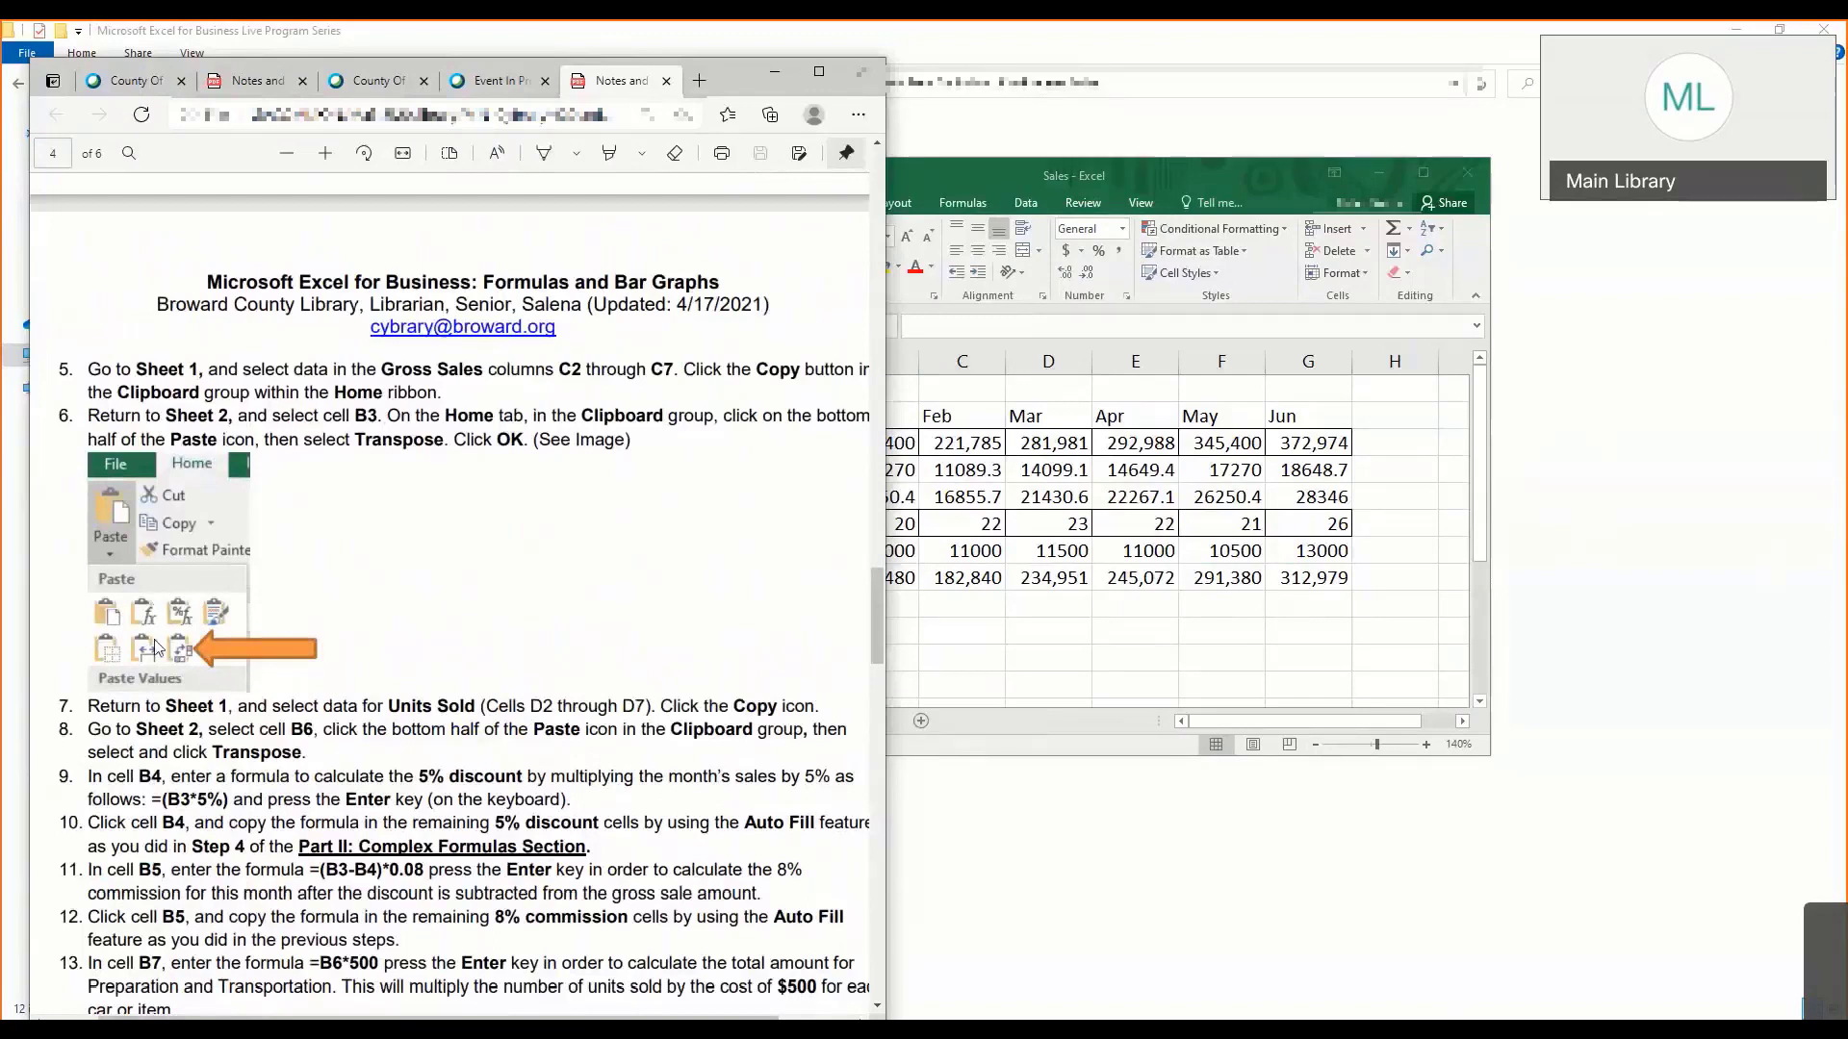
{"action": "scroll", "coordinate": [213, 657], "scroll_direction": "down", "scroll_amount": 2}
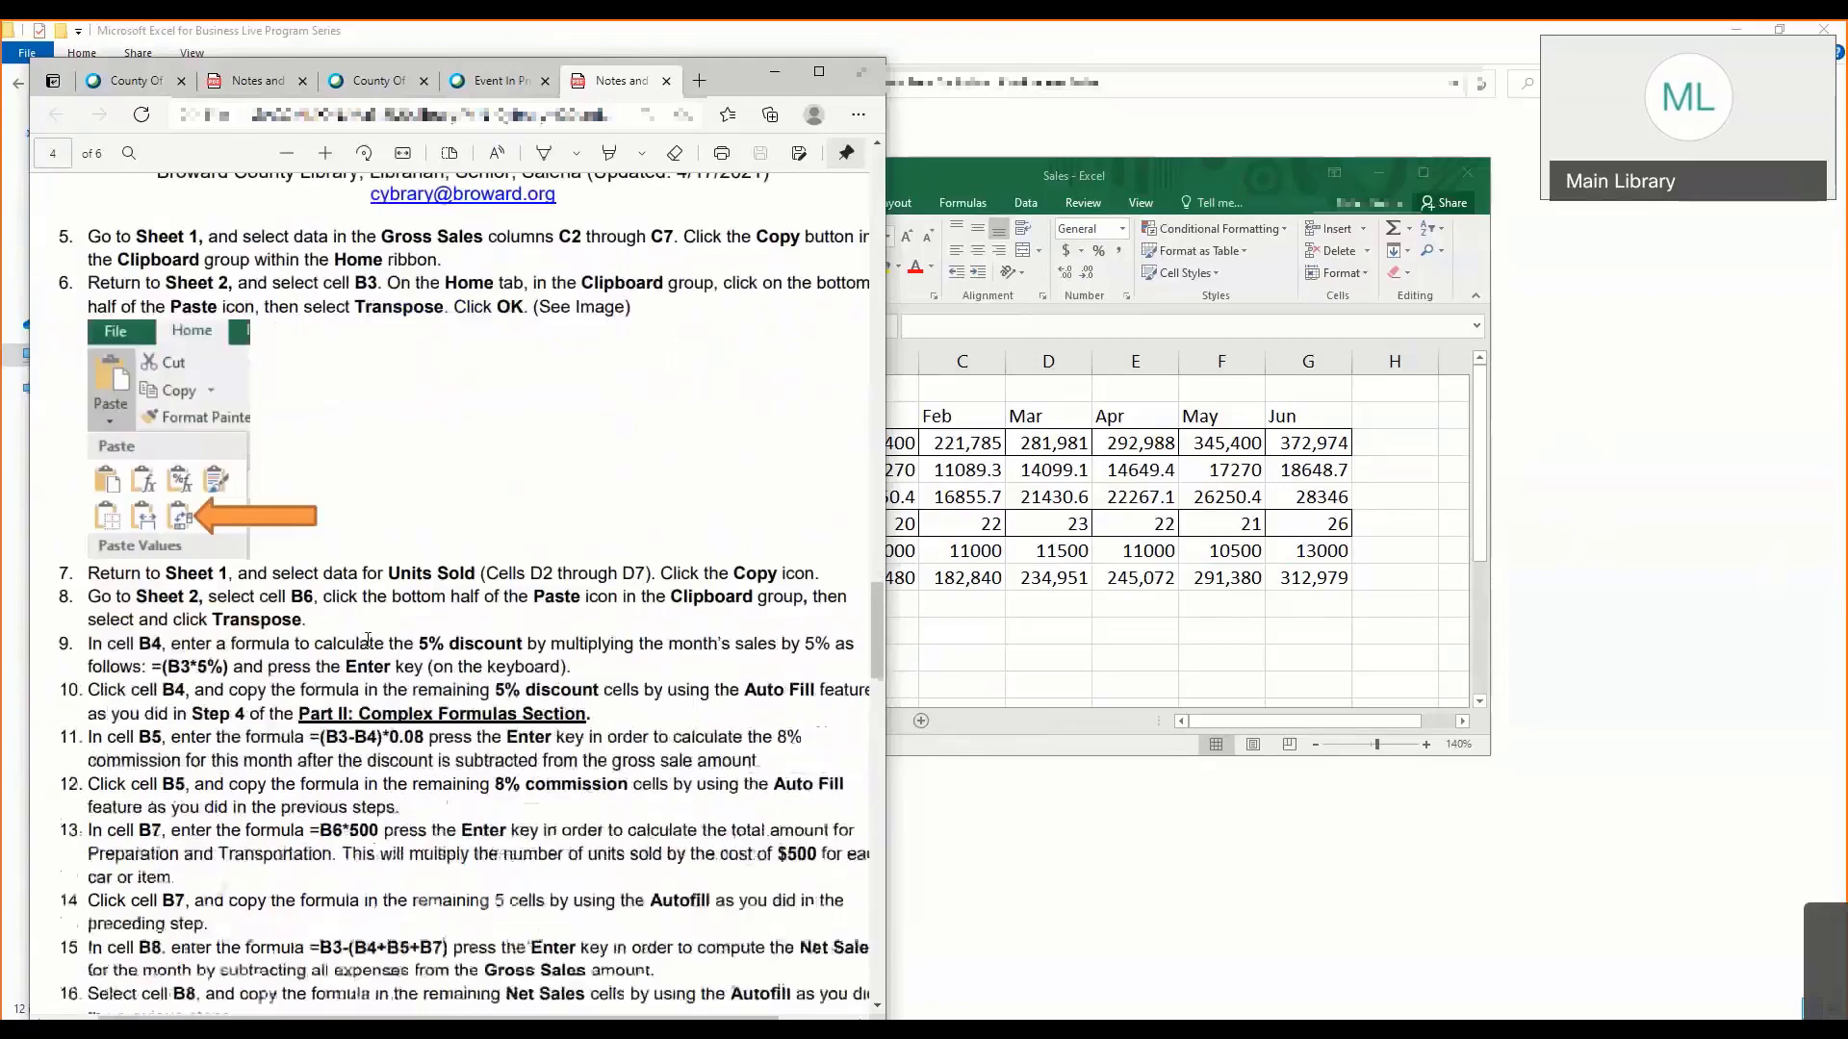
{"action": "scroll", "coordinate": [352, 642], "scroll_direction": "down", "scroll_amount": 5}
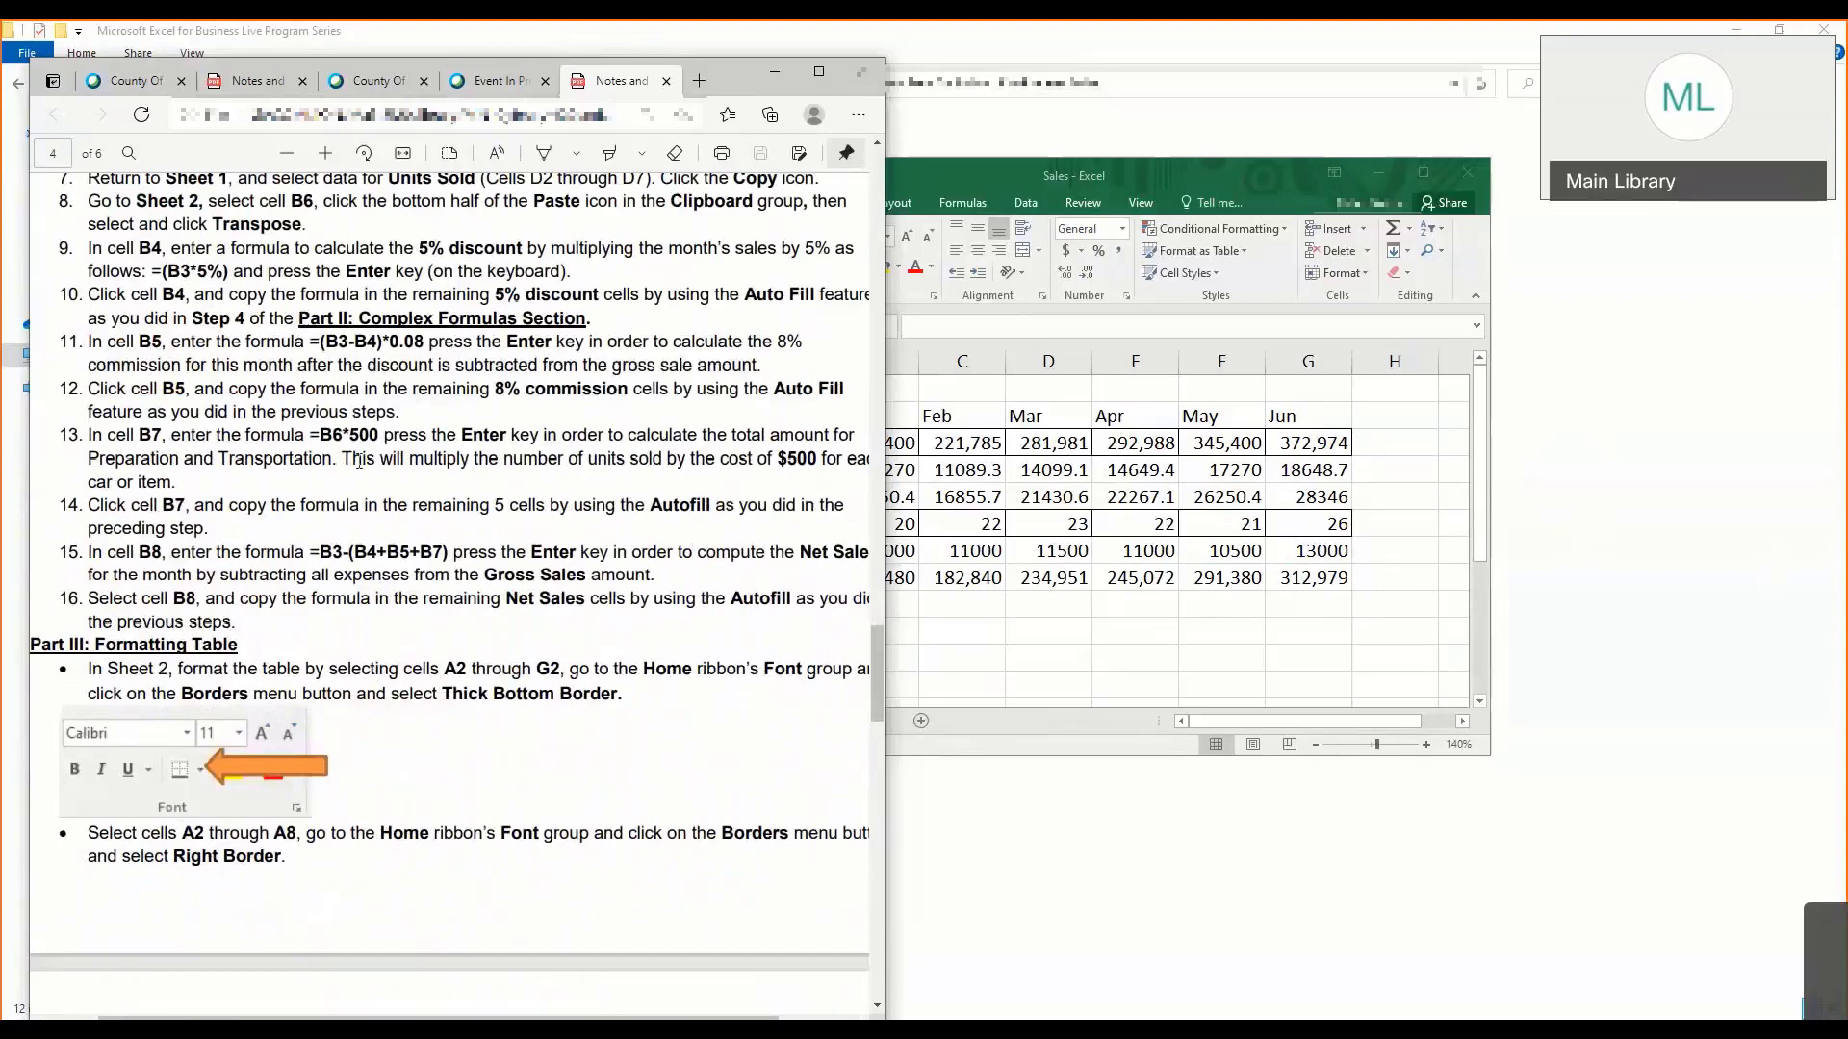
{"action": "scroll", "coordinate": [349, 461], "scroll_direction": "down", "scroll_amount": 3}
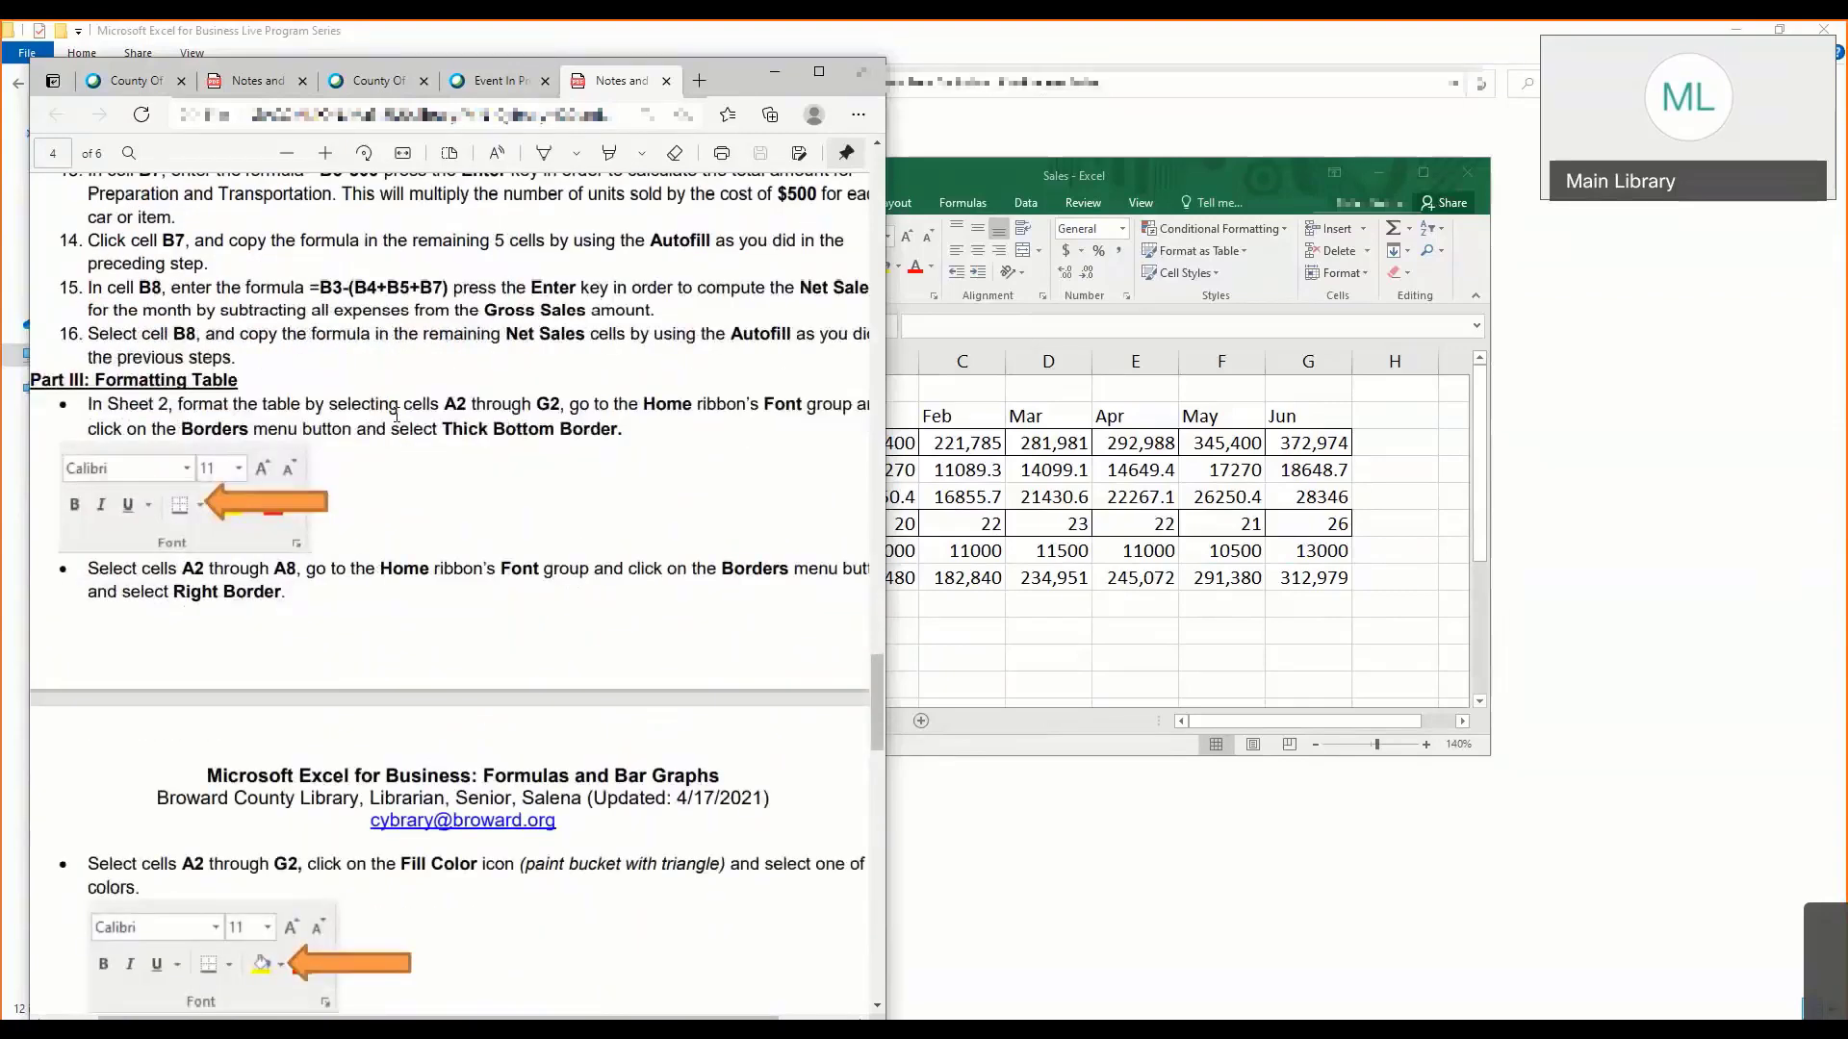
{"action": "scroll", "coordinate": [396, 414], "scroll_direction": "up", "scroll_amount": 2}
- Check the Part III border instructions in the notes against the Sheet2 table, and move the workbook window slightly up and left
{"action": "left_click", "coordinate": [1002, 625]}
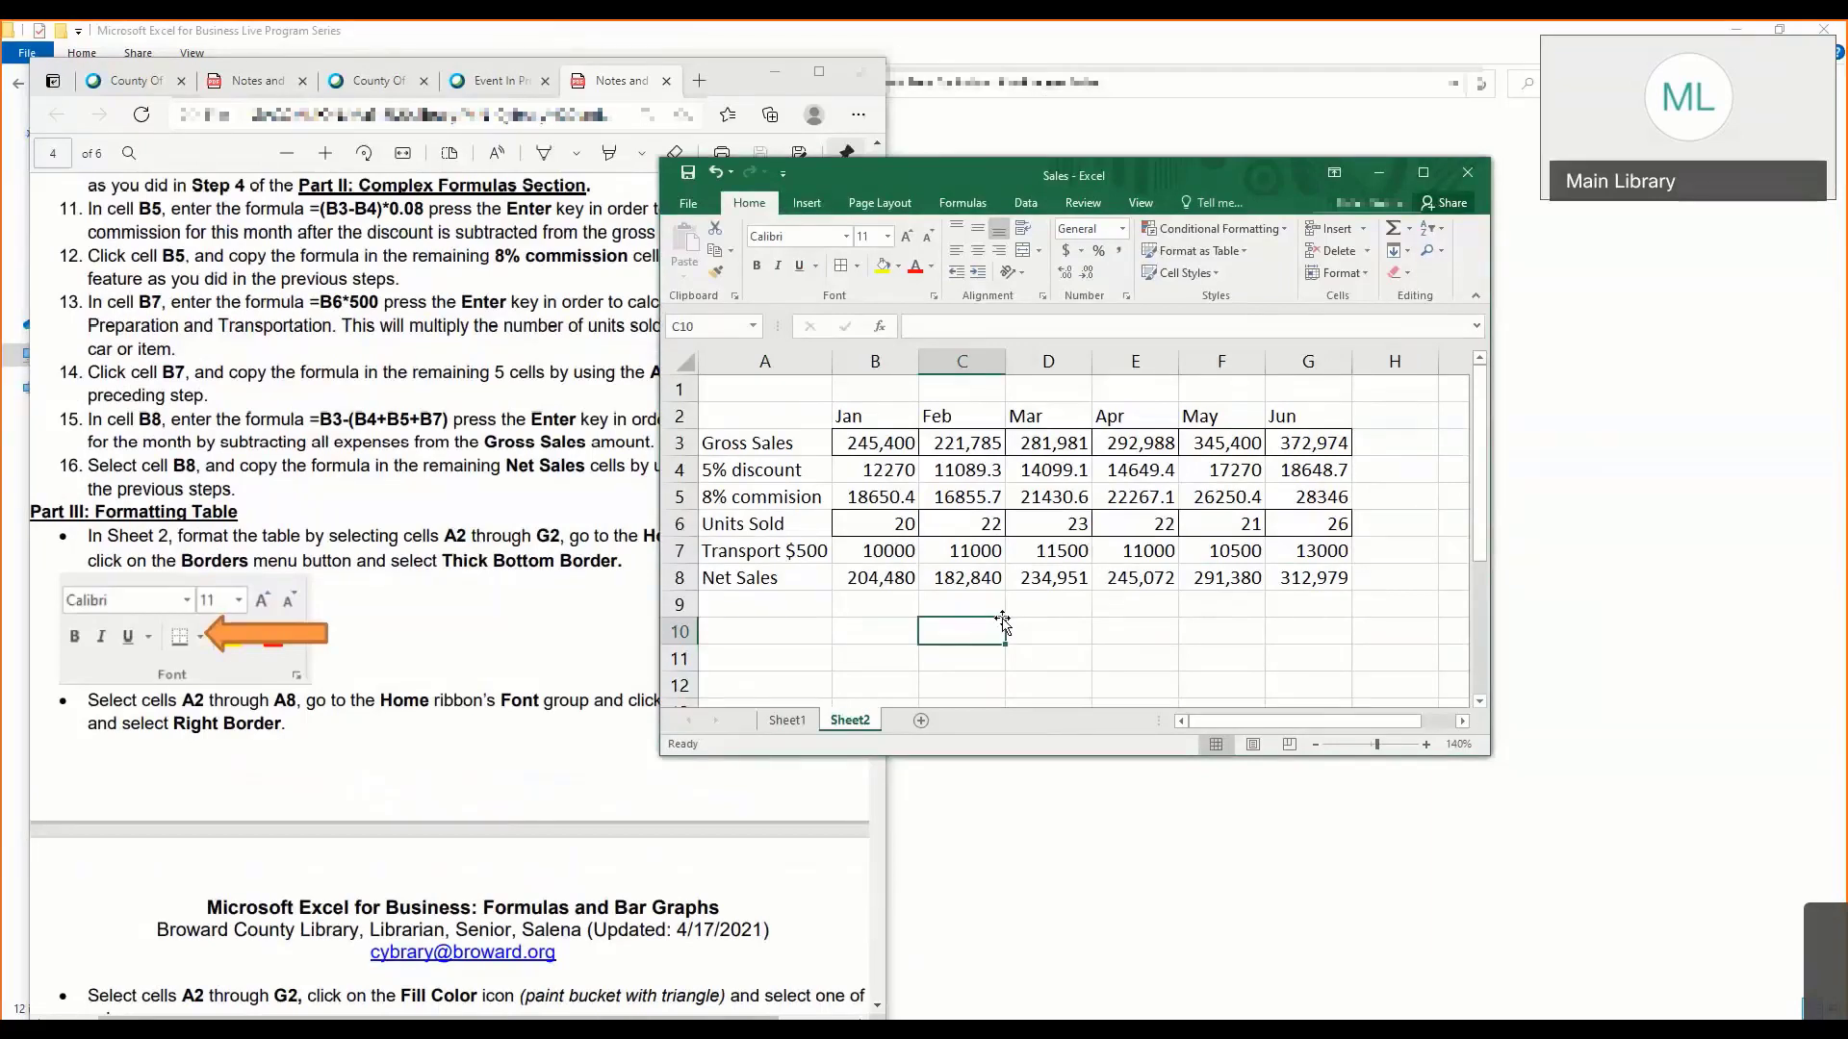
{"action": "left_click", "coordinate": [528, 607]}
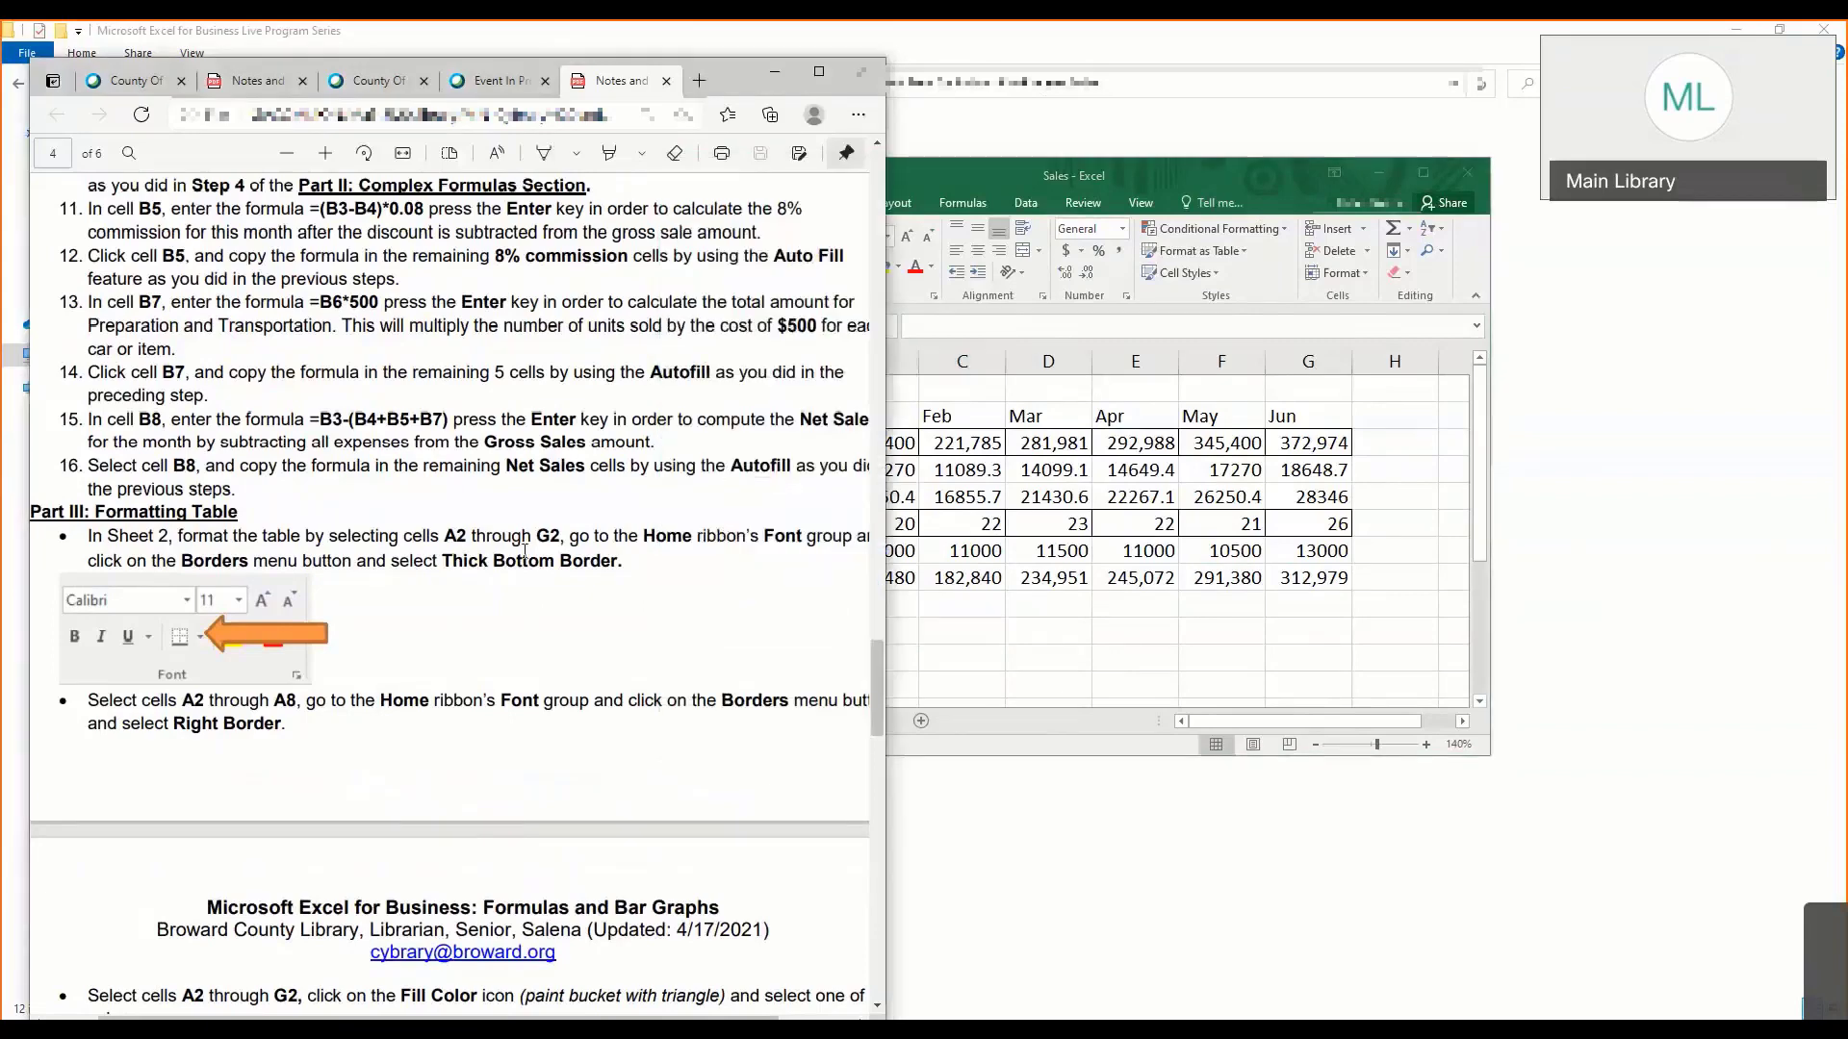
{"action": "left_click", "coordinate": [1058, 517]}
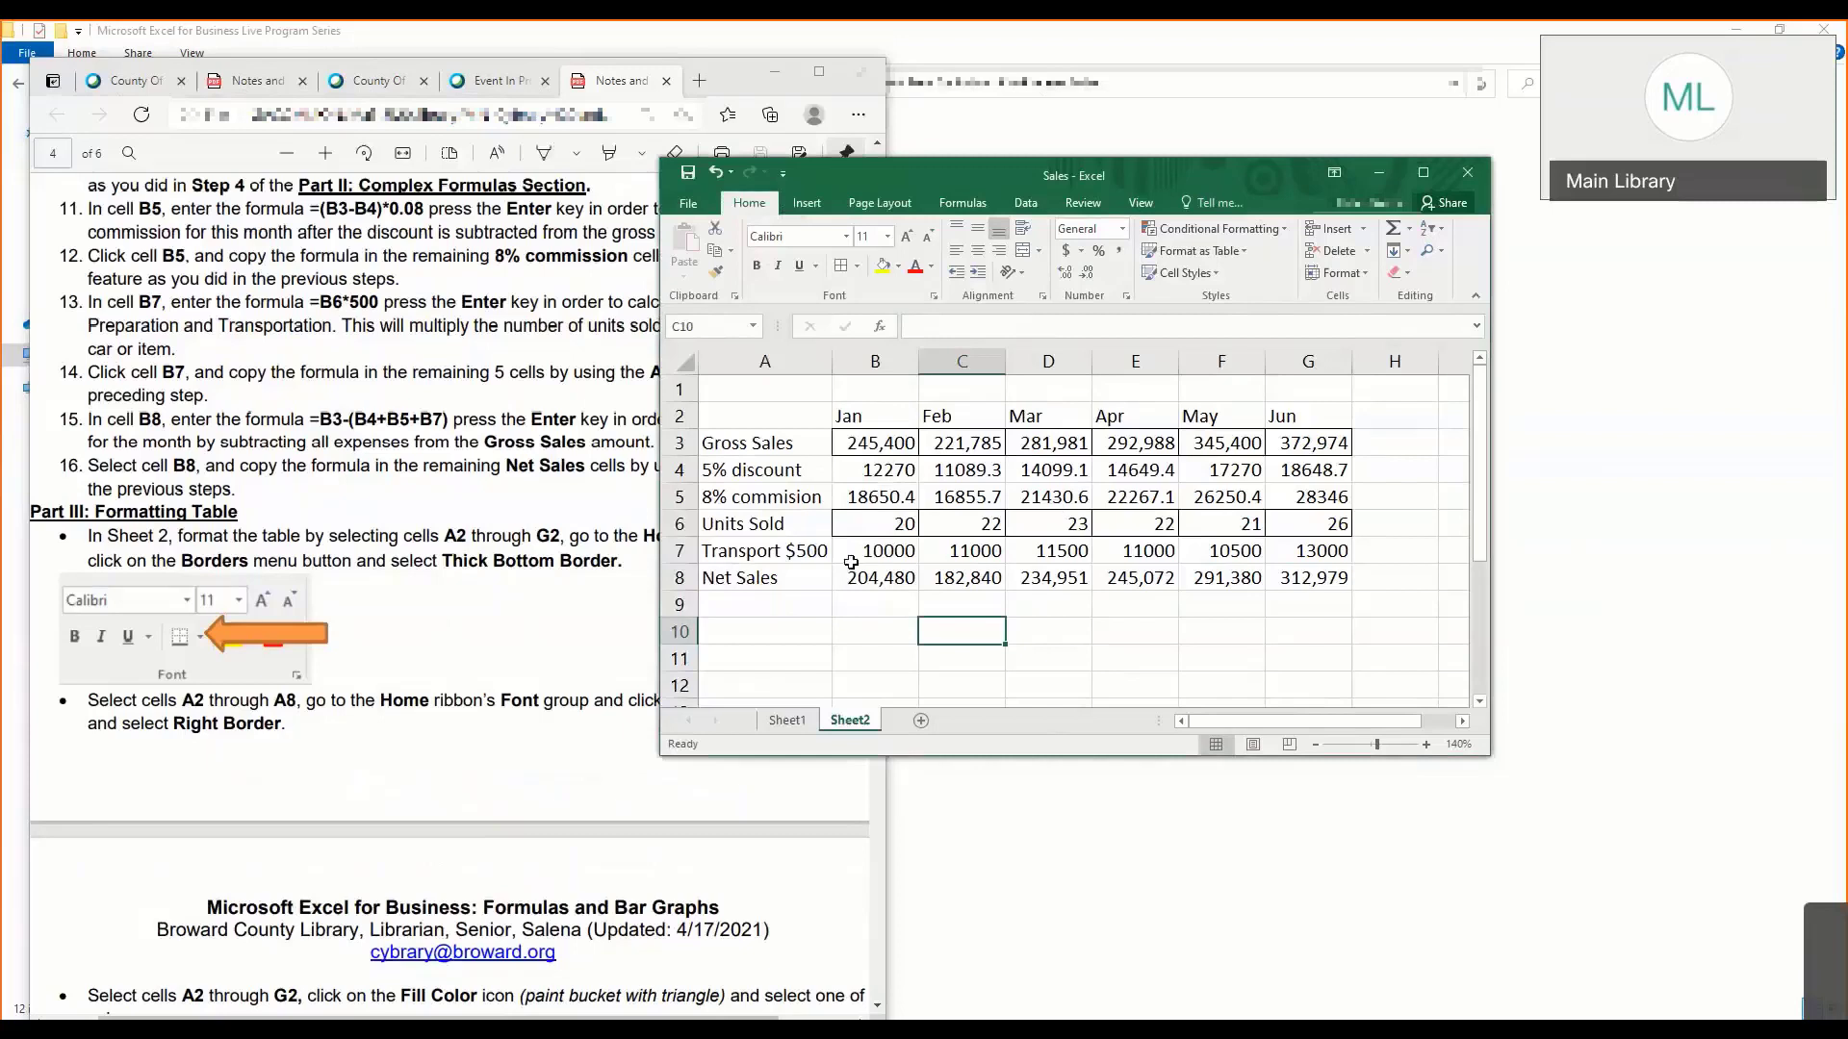
{"action": "left_click", "coordinate": [448, 662]}
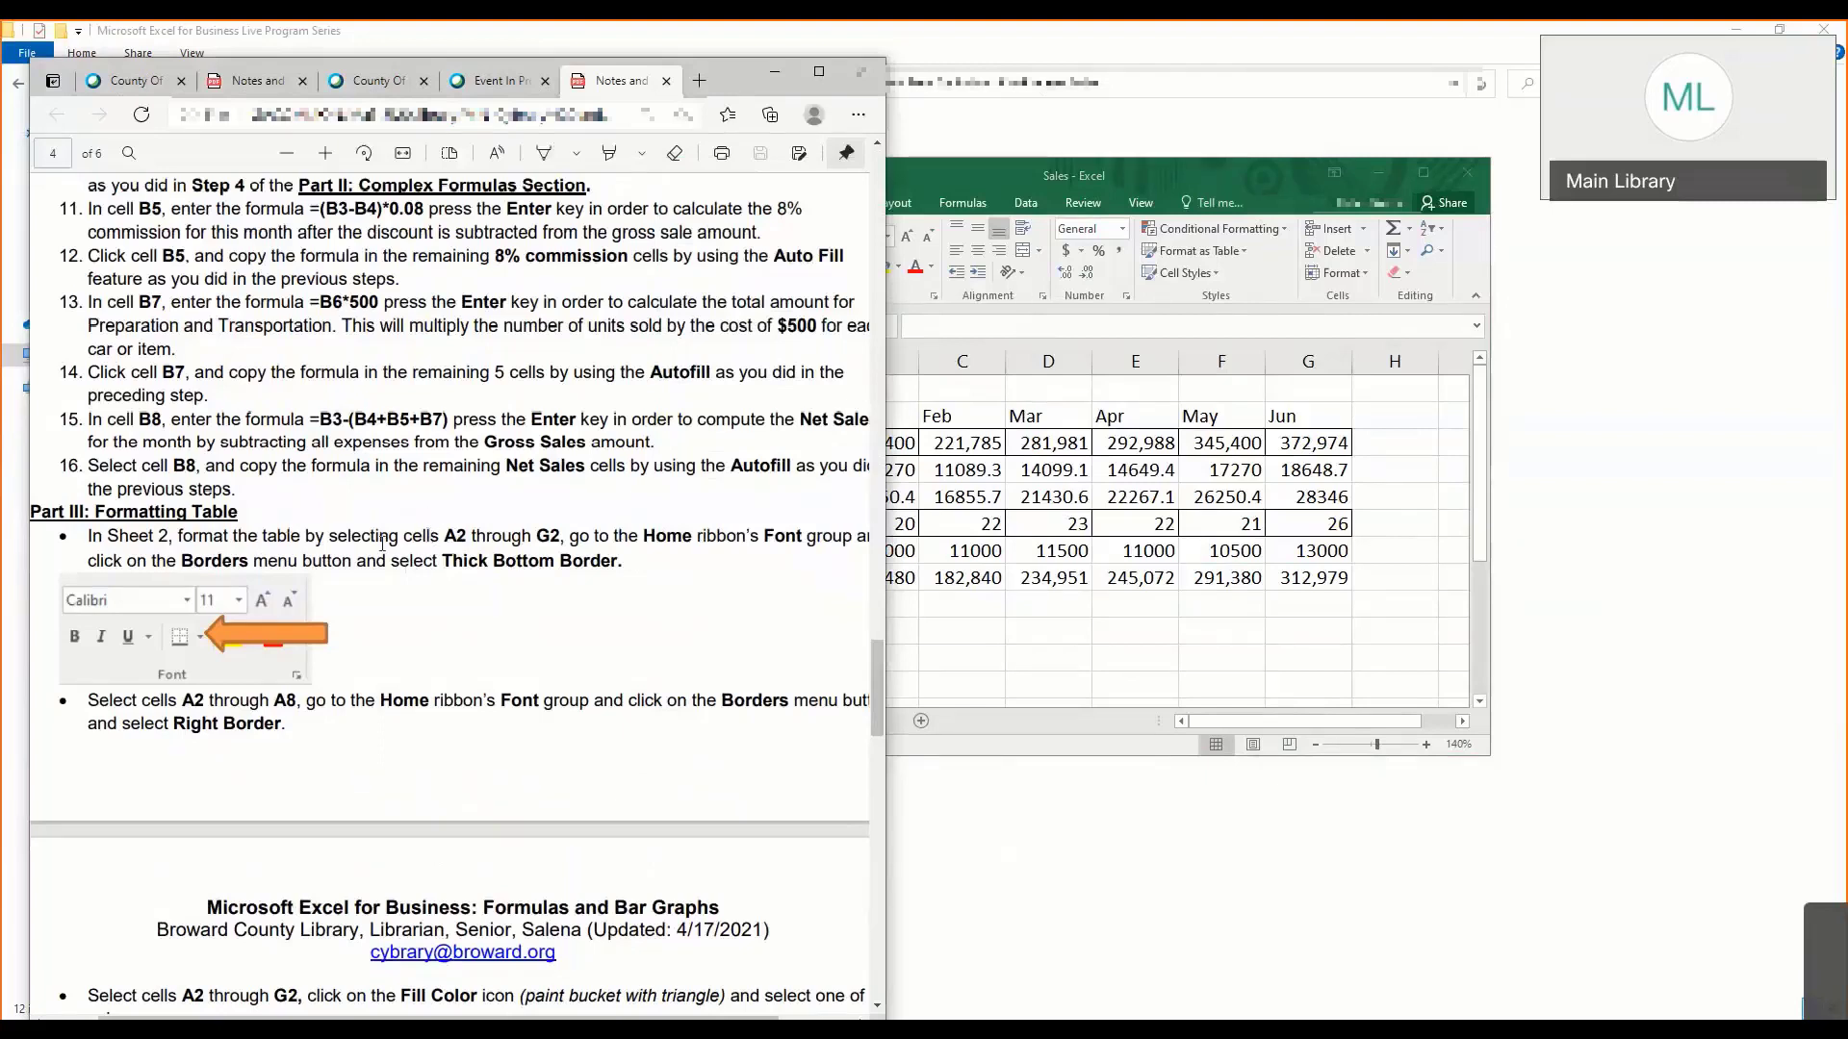
{"action": "left_click", "coordinate": [939, 539]}
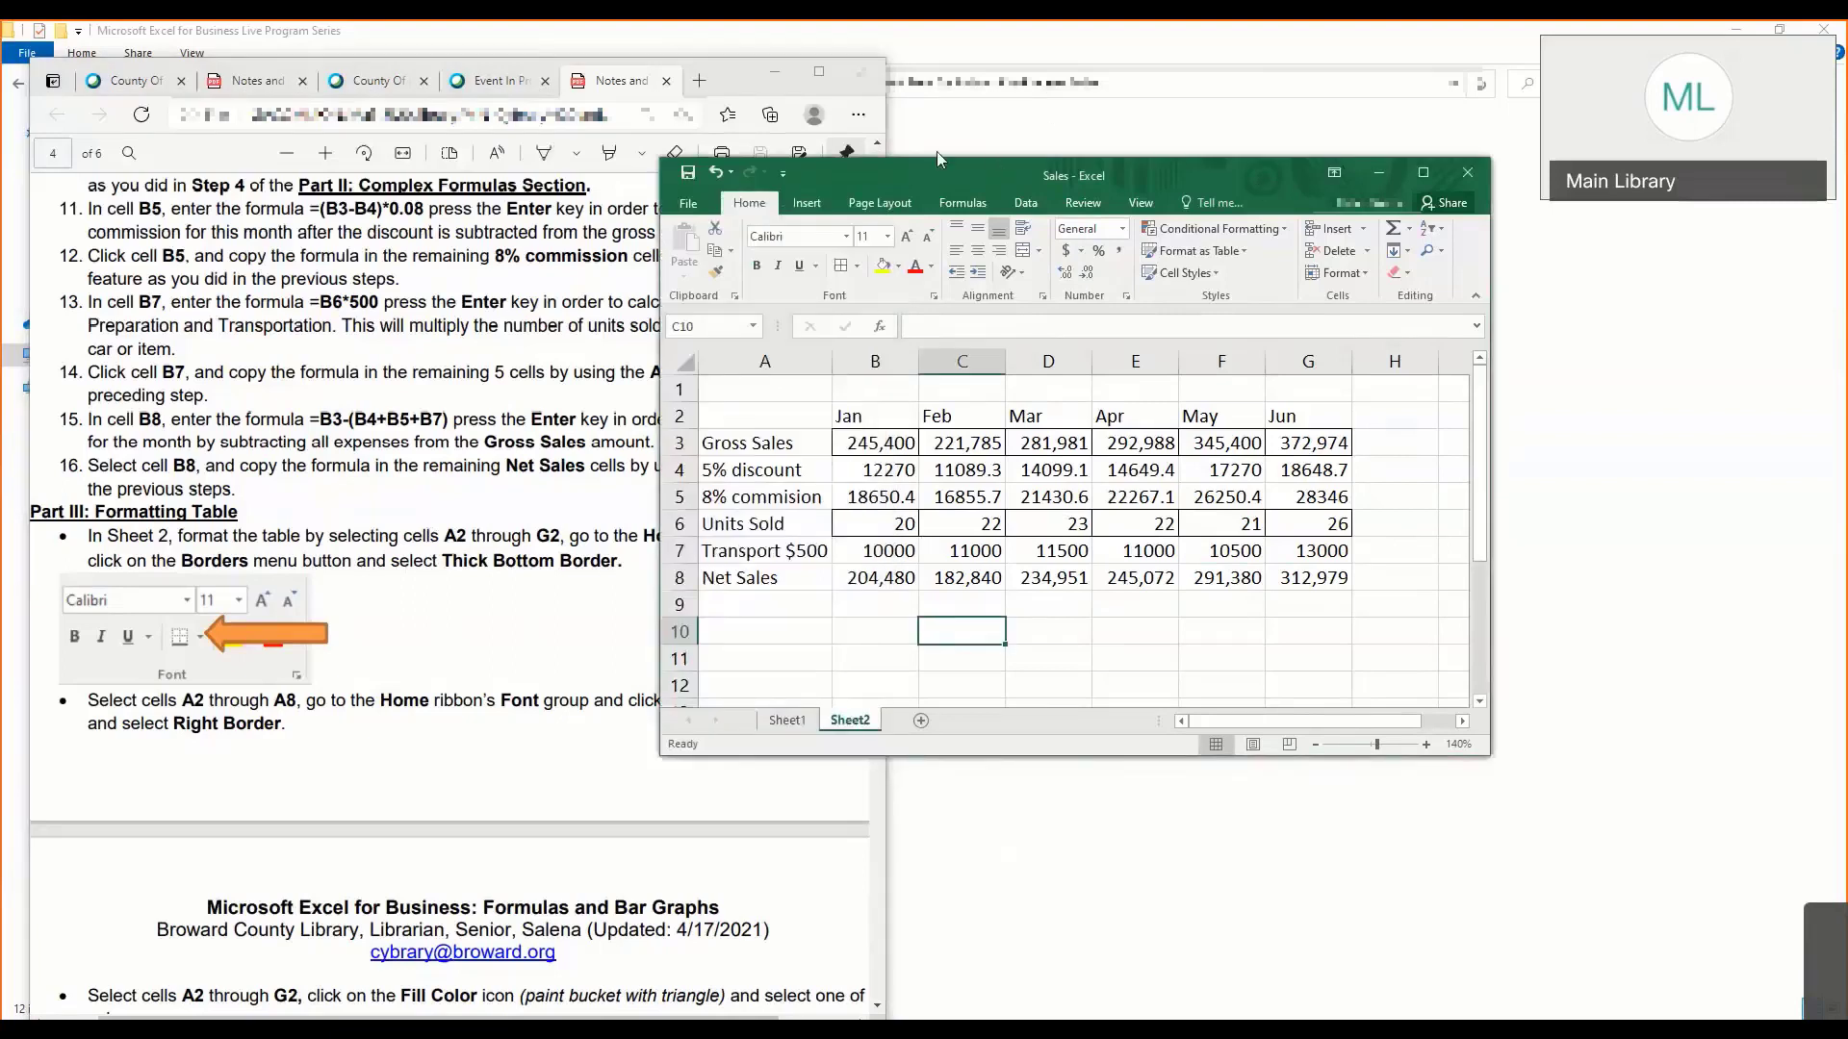
{"action": "left_click_drag", "start_coordinate": [1030, 175], "coordinate": [988, 138]}
- Remove all existing borders from the Sheet2 table in cells A2 through G8
{"action": "left_click", "coordinate": [766, 373]}
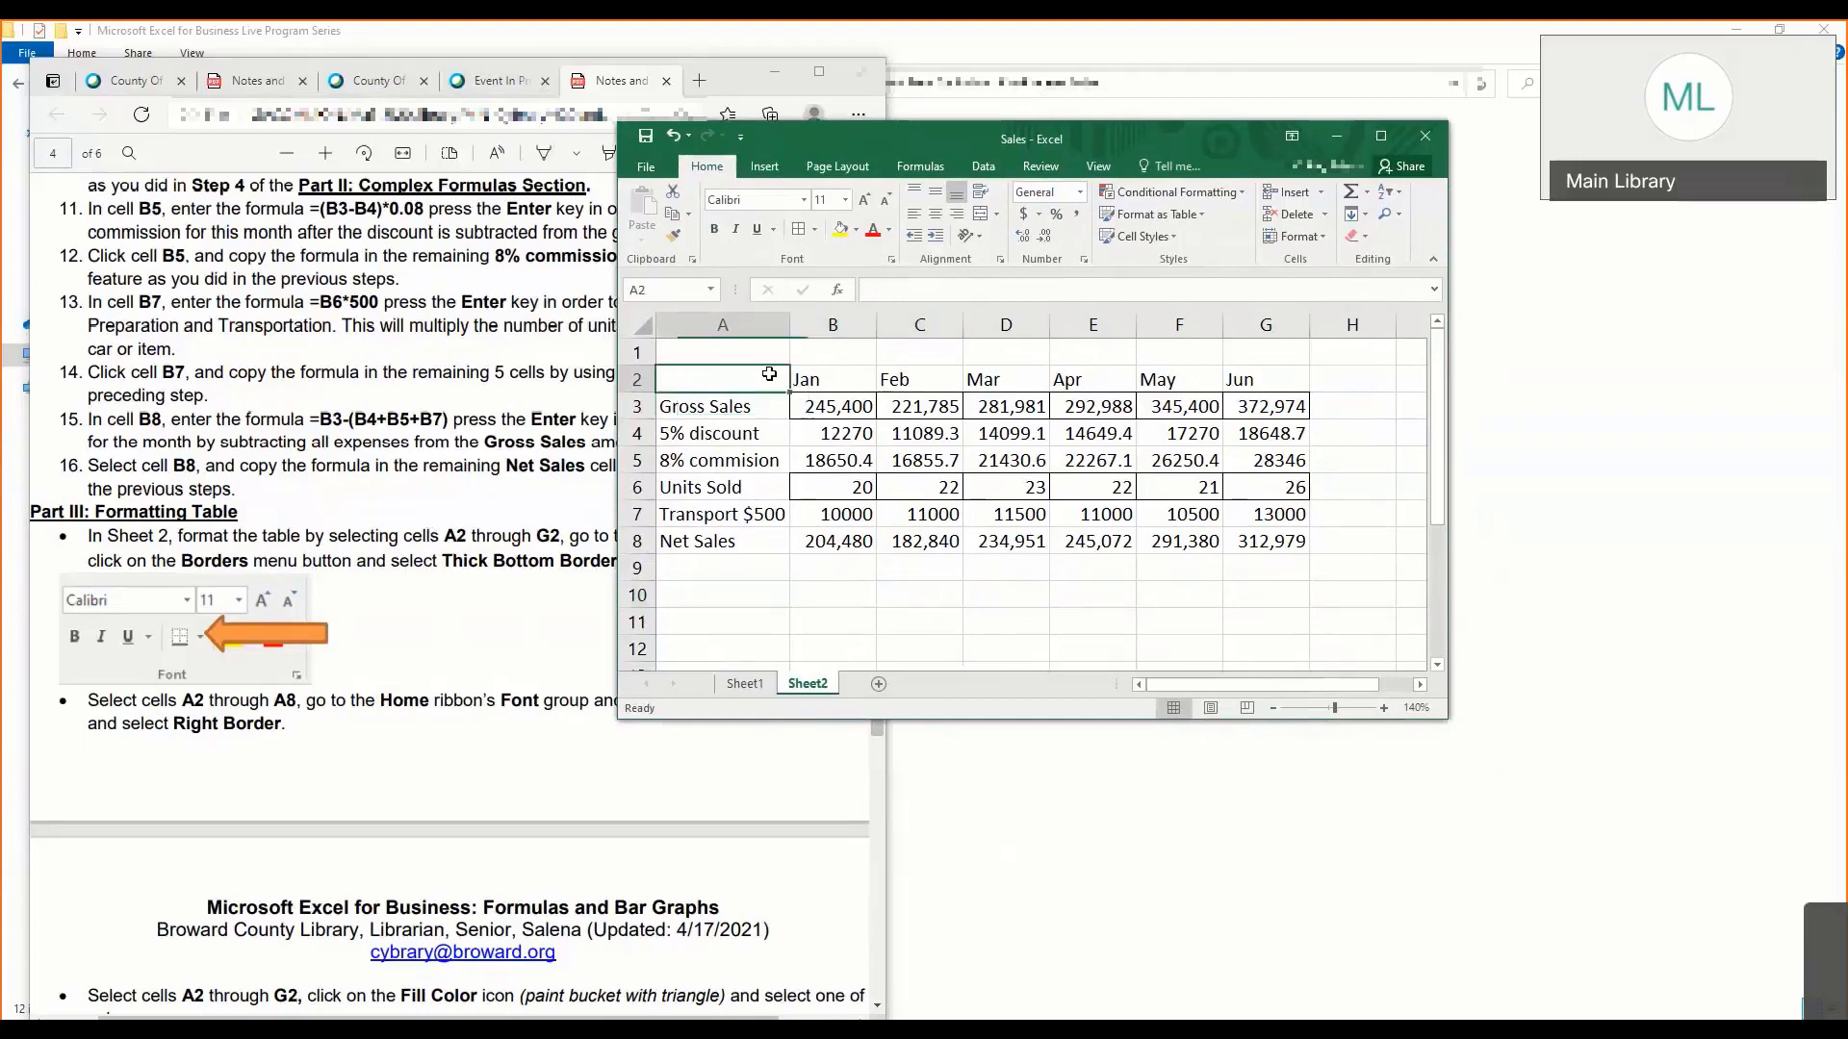
{"action": "left_click_drag", "start_coordinate": [769, 373], "coordinate": [1289, 380]}
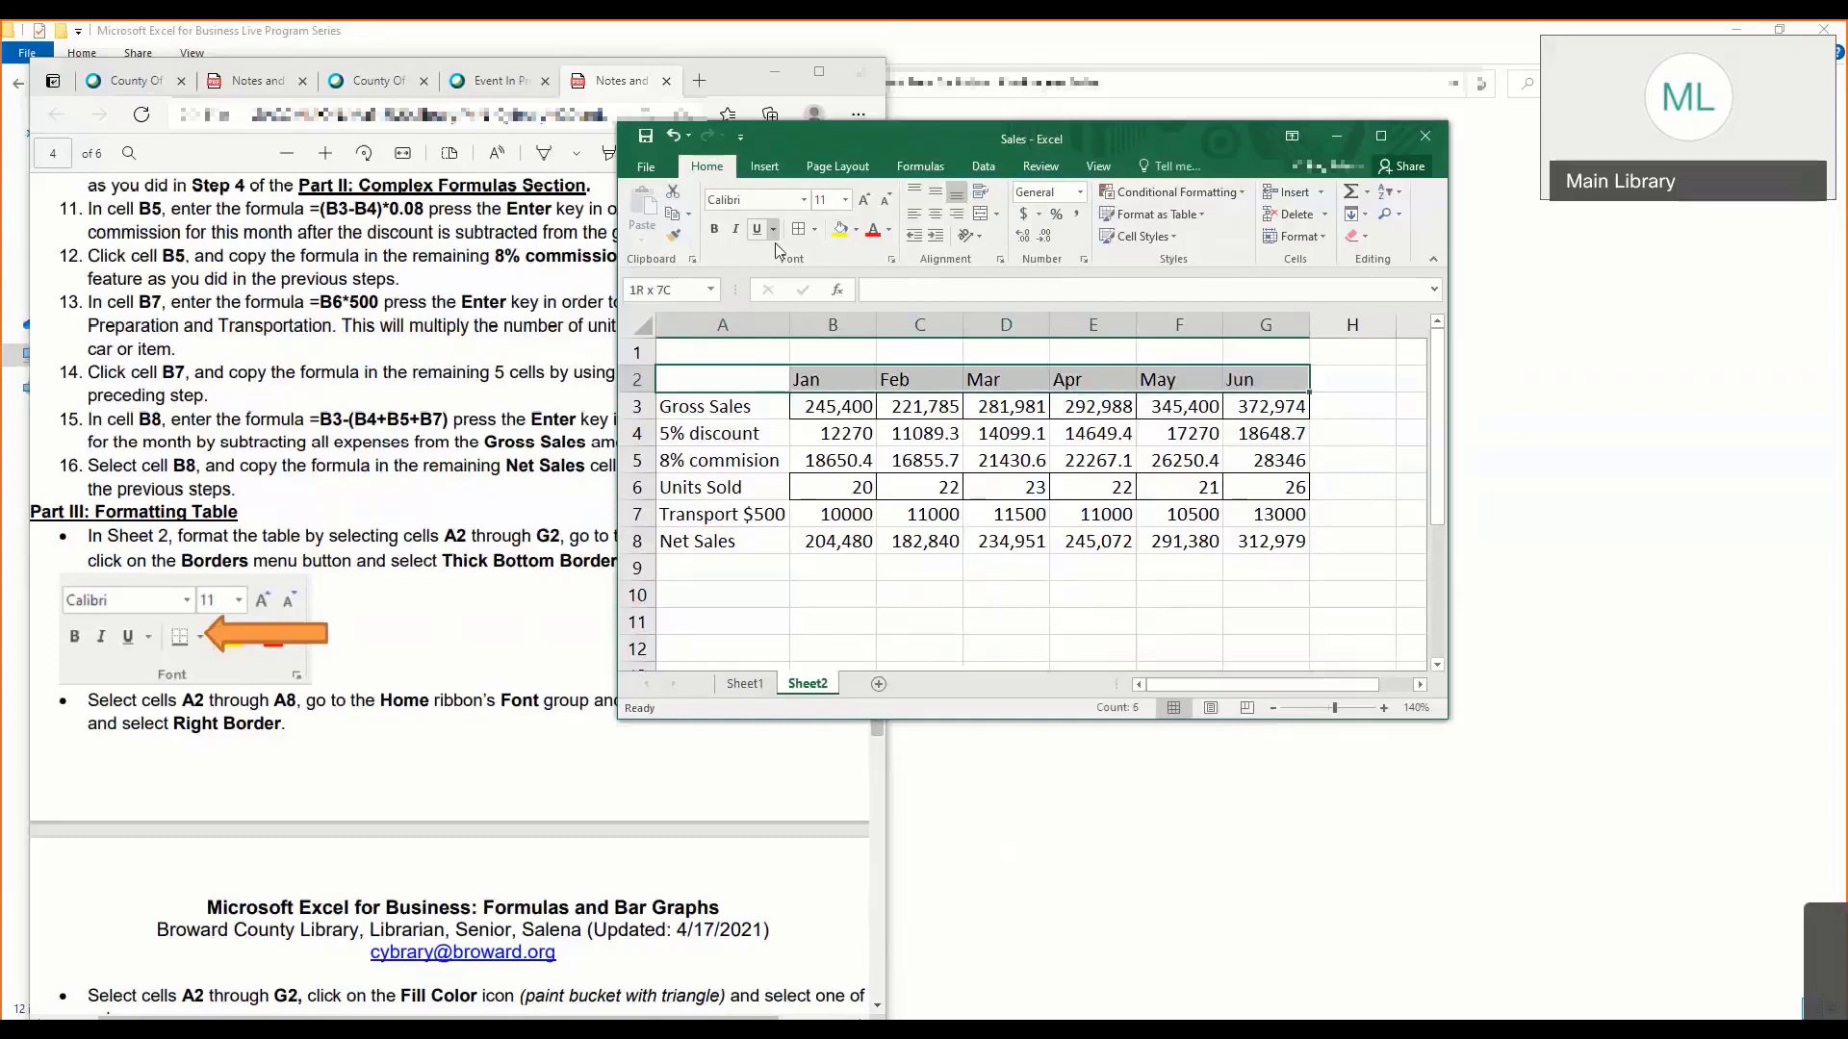
{"action": "left_click_drag", "start_coordinate": [769, 376], "coordinate": [1295, 541]}
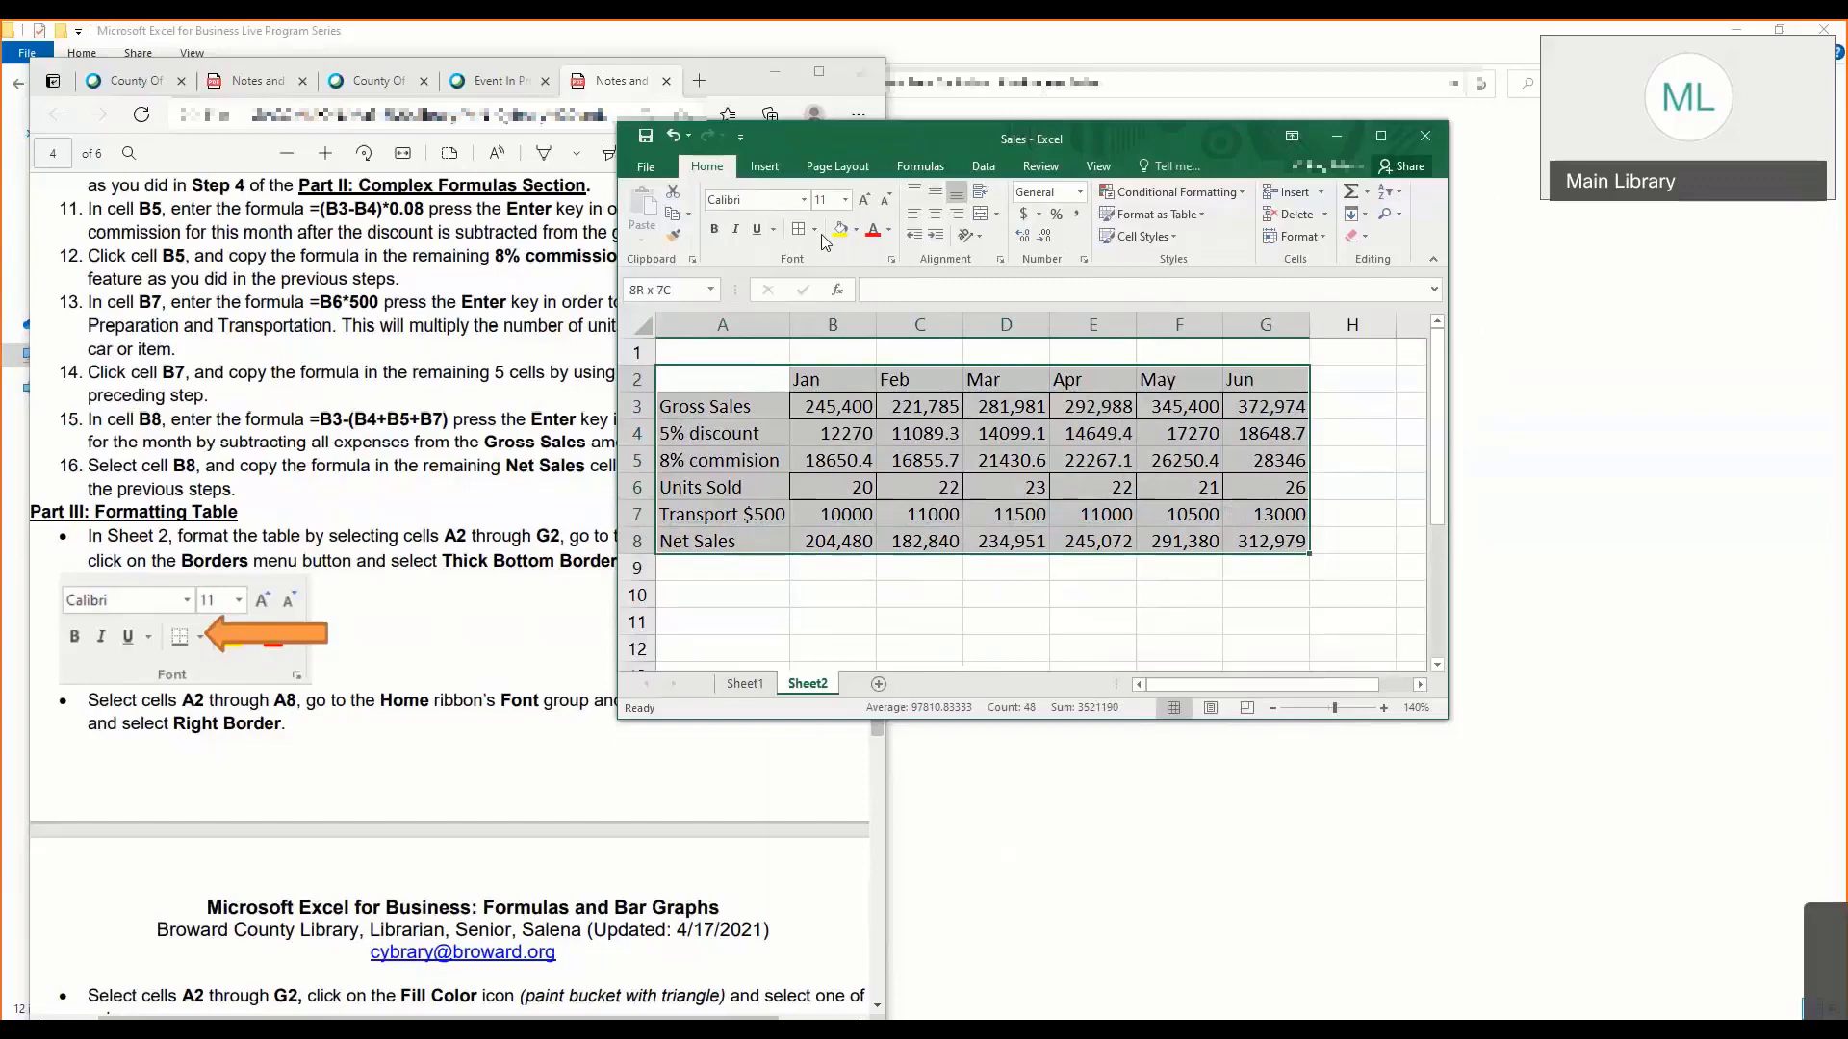
{"action": "left_click", "coordinate": [815, 229]}
{"action": "left_click", "coordinate": [1007, 463]}
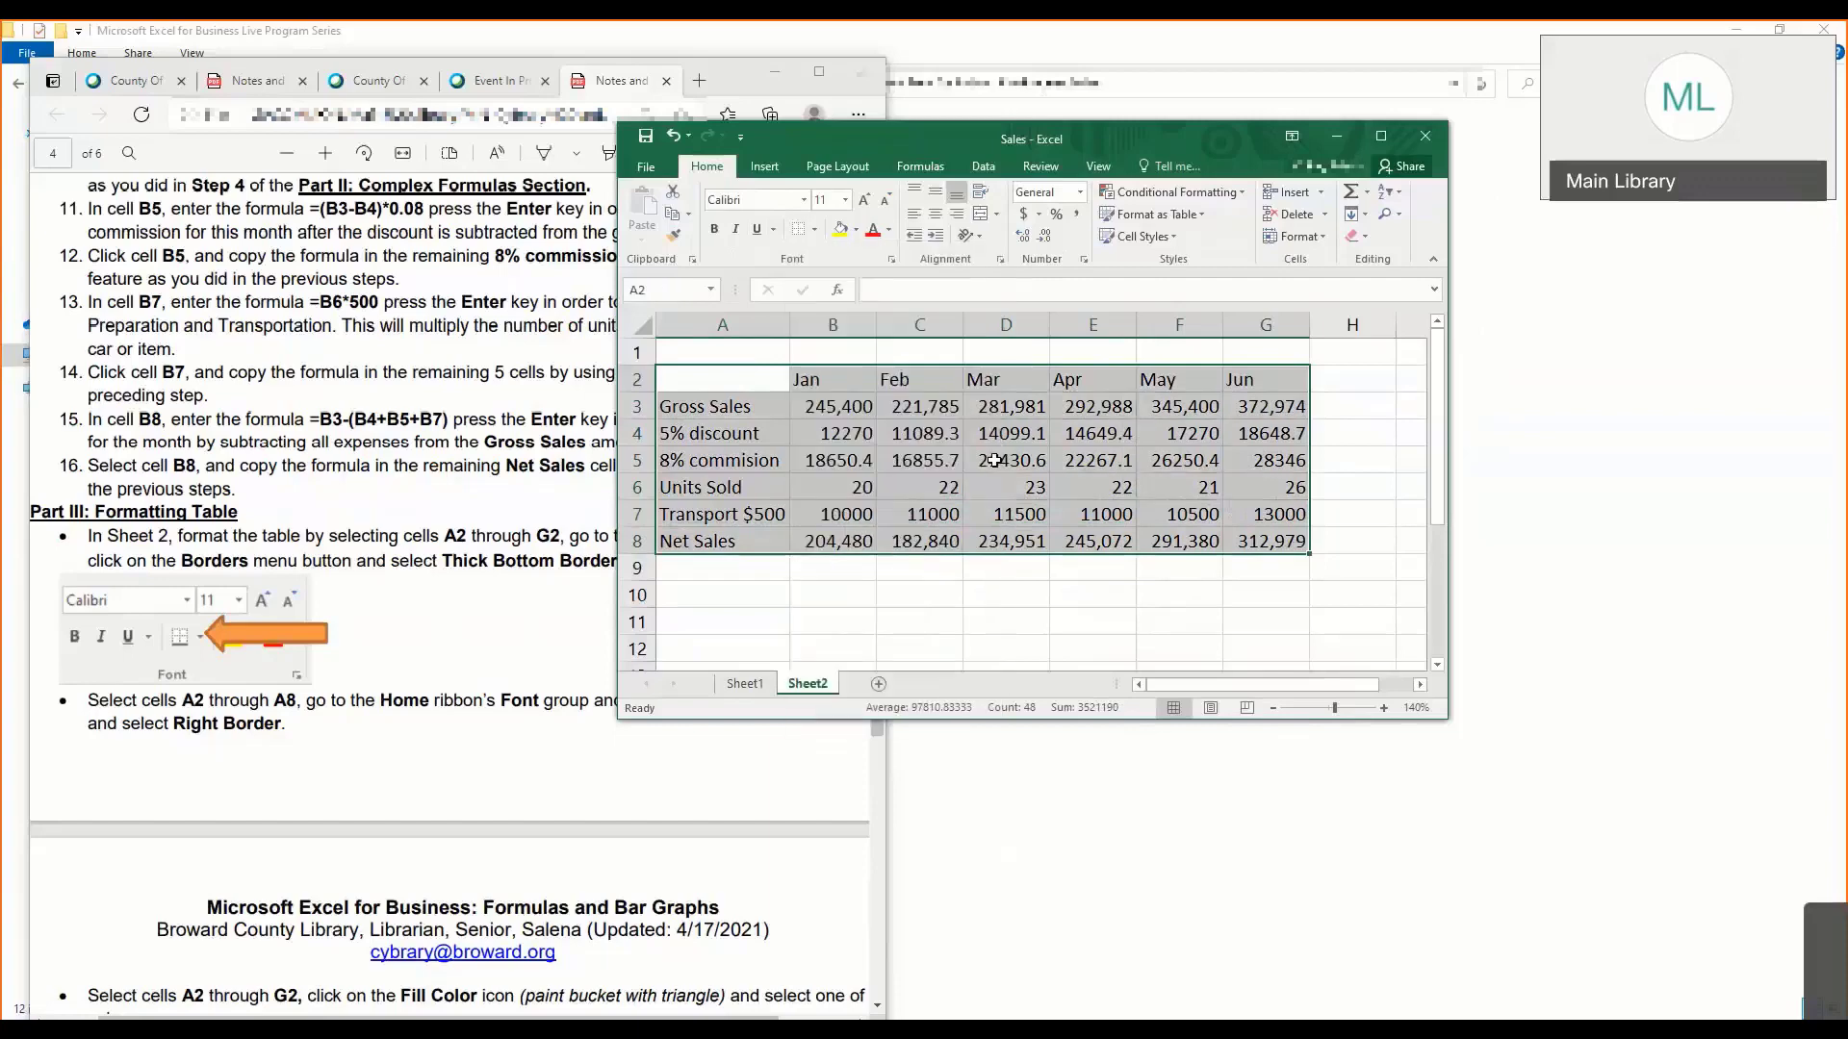
{"action": "left_click", "coordinate": [1007, 462]}
- Repeat the border clearing by applying No Border to the whole Sheet2 table, cells A2 through G8
{"action": "left_click_drag", "start_coordinate": [730, 381], "coordinate": [1290, 541]}
{"action": "left_click", "coordinate": [715, 378]}
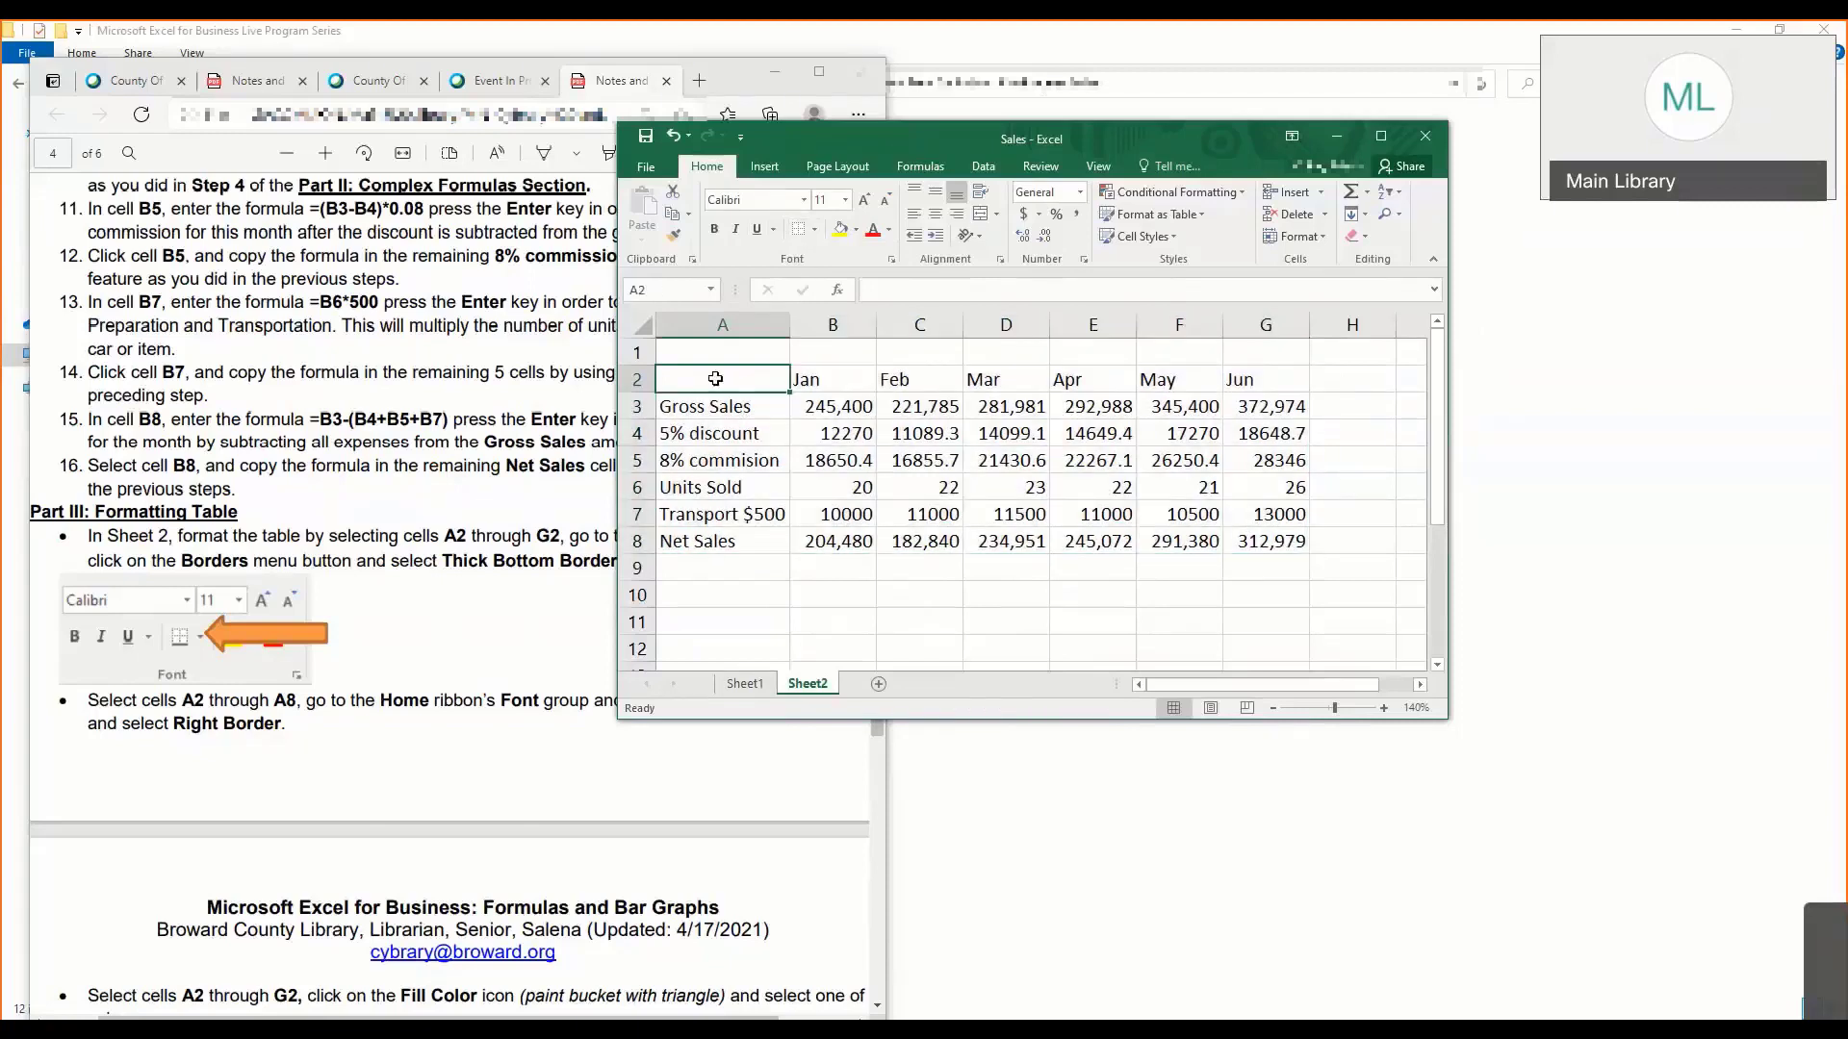
{"action": "left_click_drag", "start_coordinate": [715, 378], "coordinate": [1256, 544]}
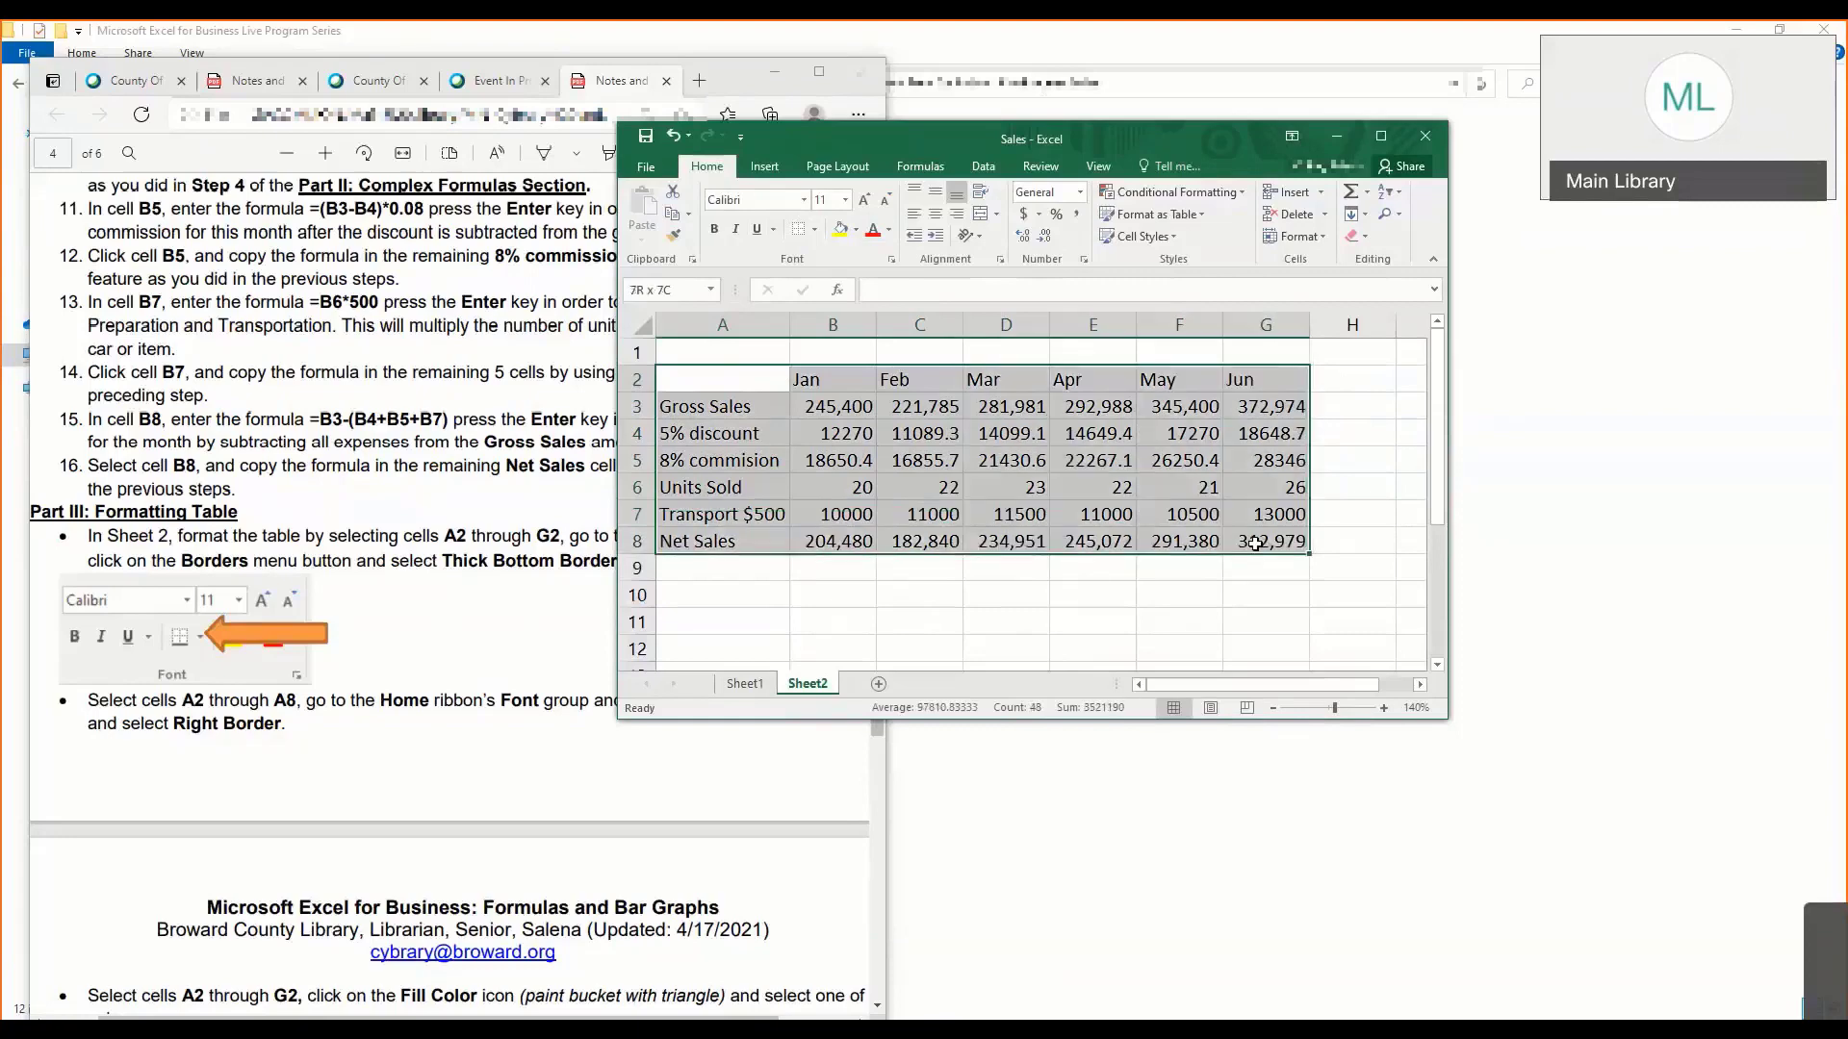
{"action": "left_click", "coordinate": [816, 231]}
{"action": "left_click", "coordinate": [819, 232]}
{"action": "left_click", "coordinate": [819, 232]}
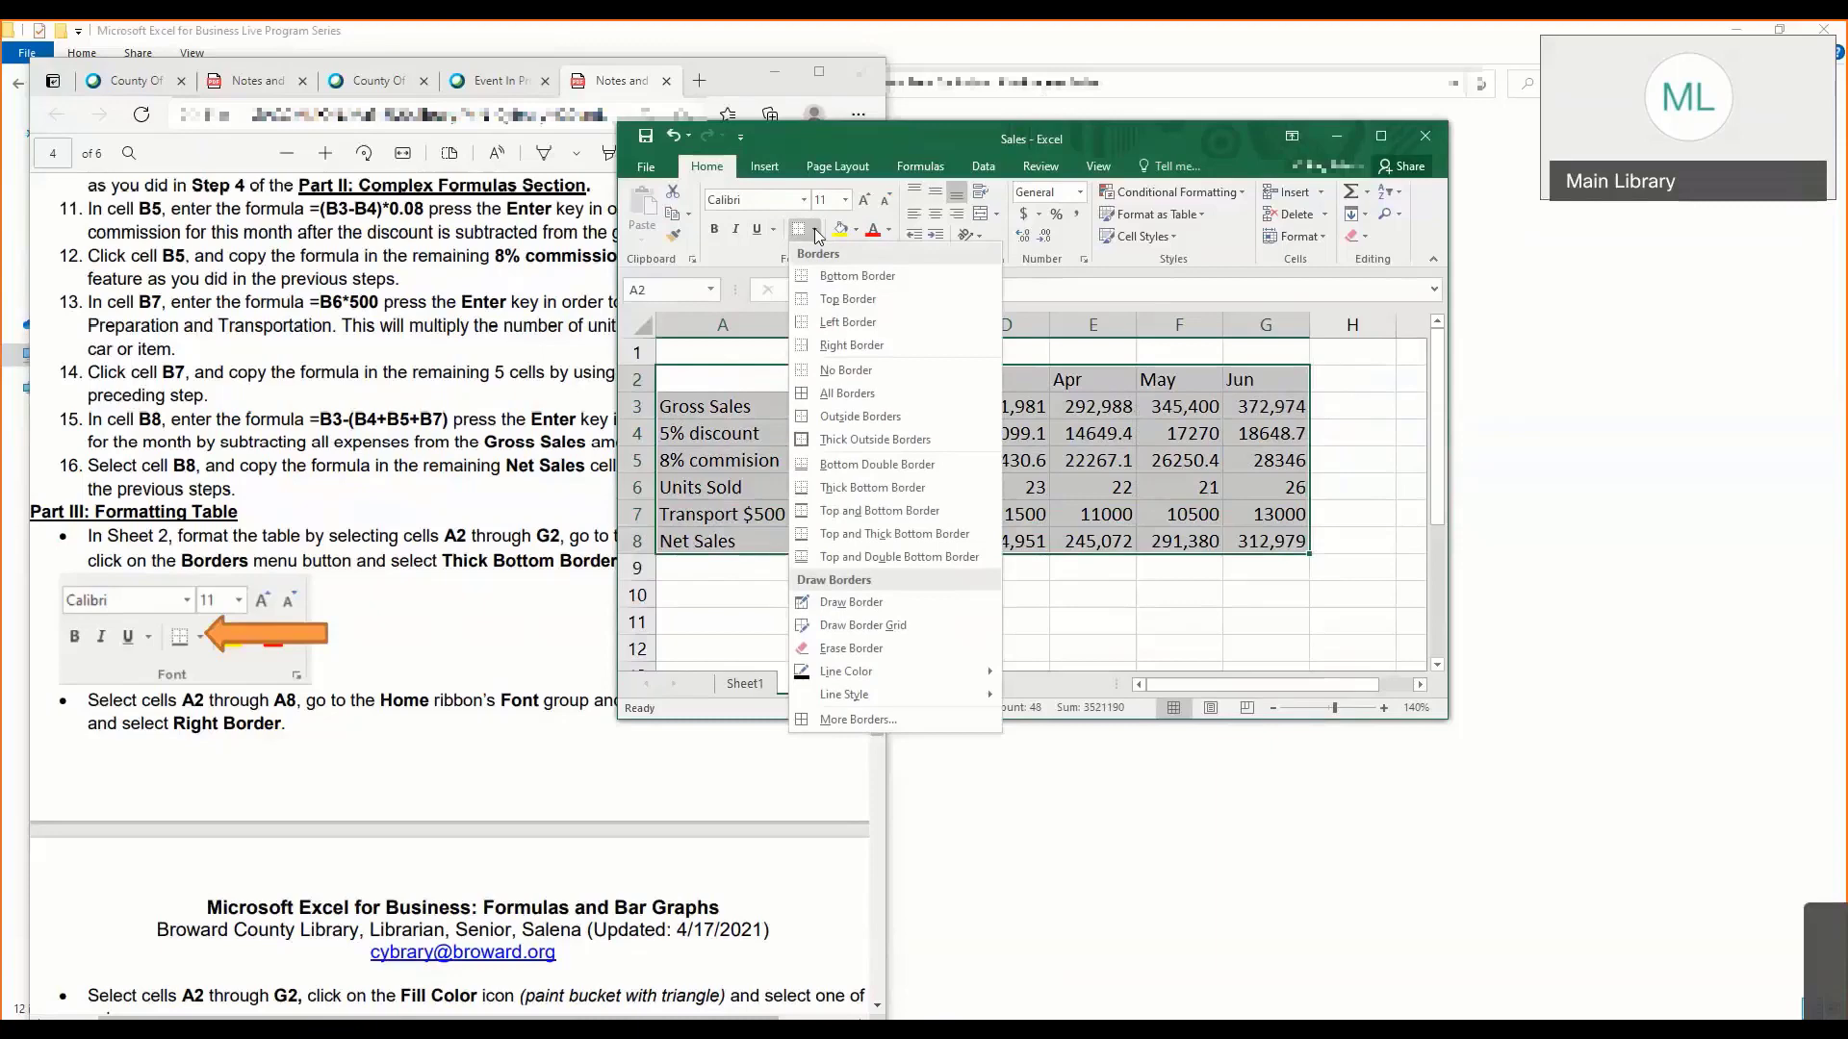
{"action": "left_click", "coordinate": [807, 369]}
{"action": "left_click", "coordinate": [782, 399]}
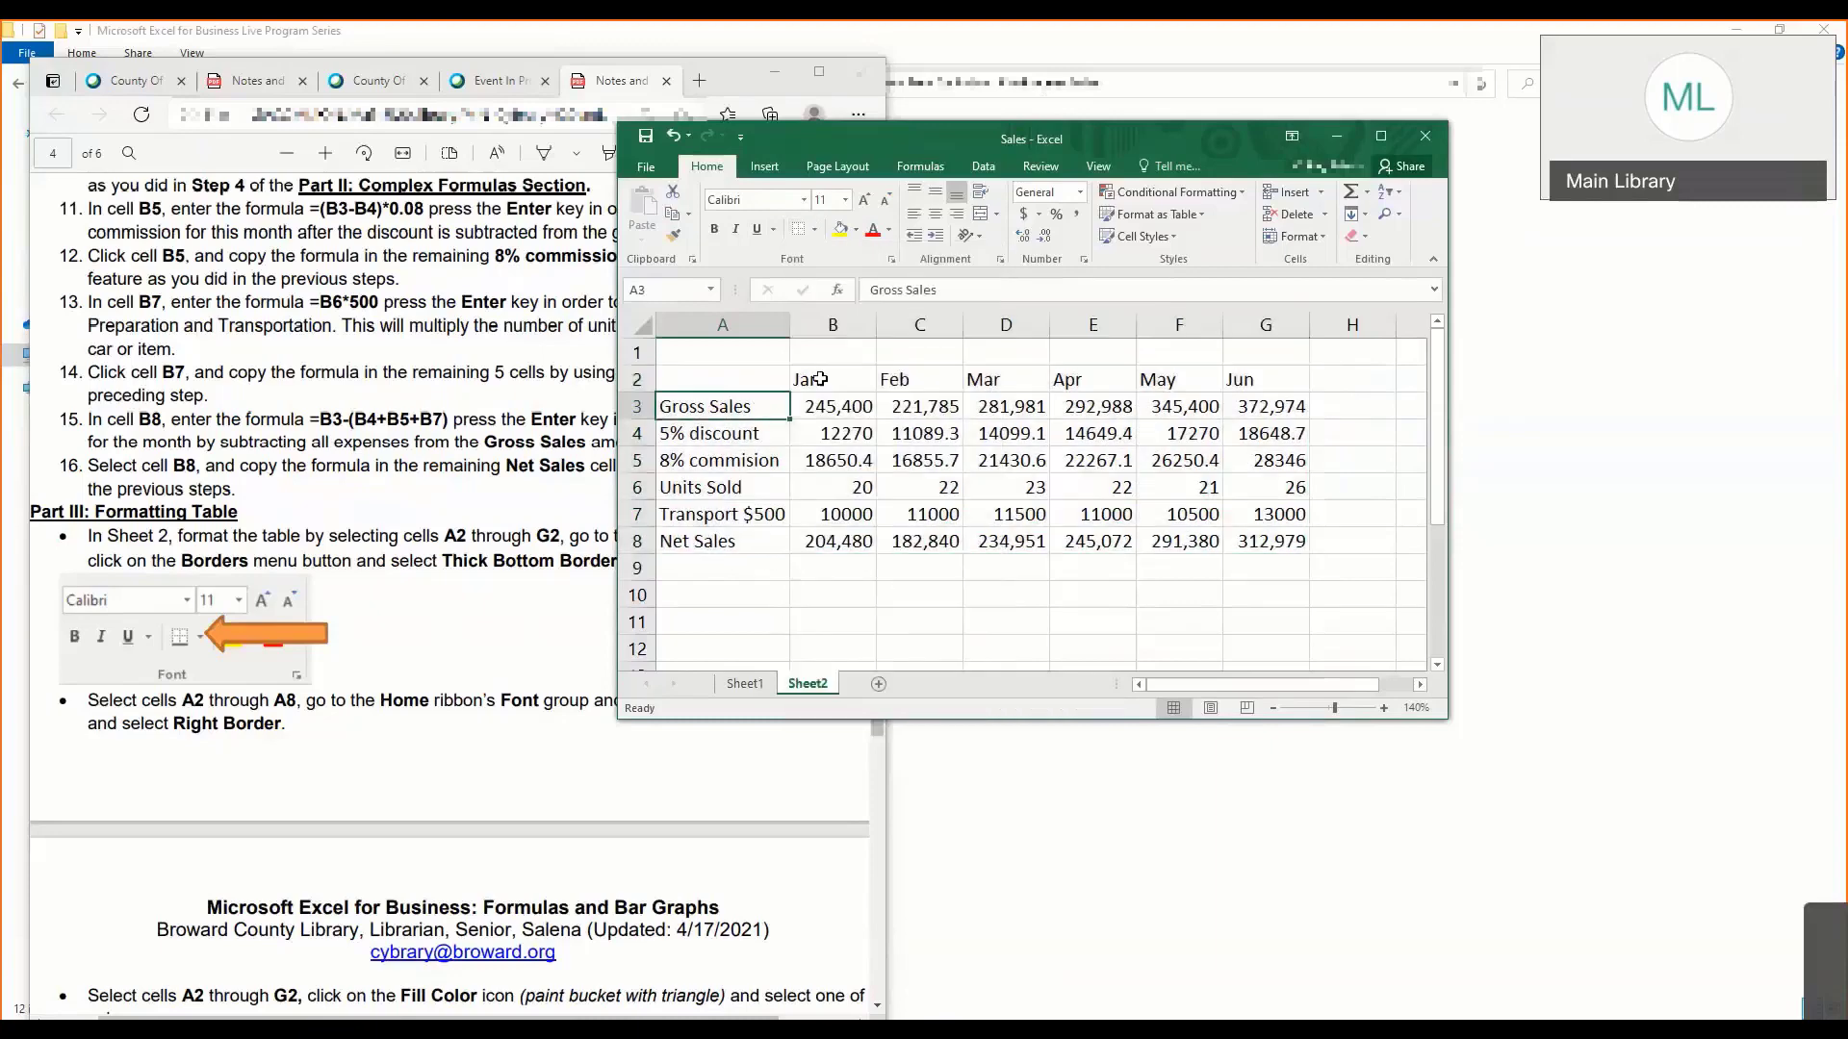
- Apply a Thick Bottom Border to the header row of the Sheet2 table, cells A2 through G2
{"action": "left_click", "coordinate": [796, 379]}
{"action": "left_click_drag", "start_coordinate": [769, 384], "coordinate": [1295, 379]}
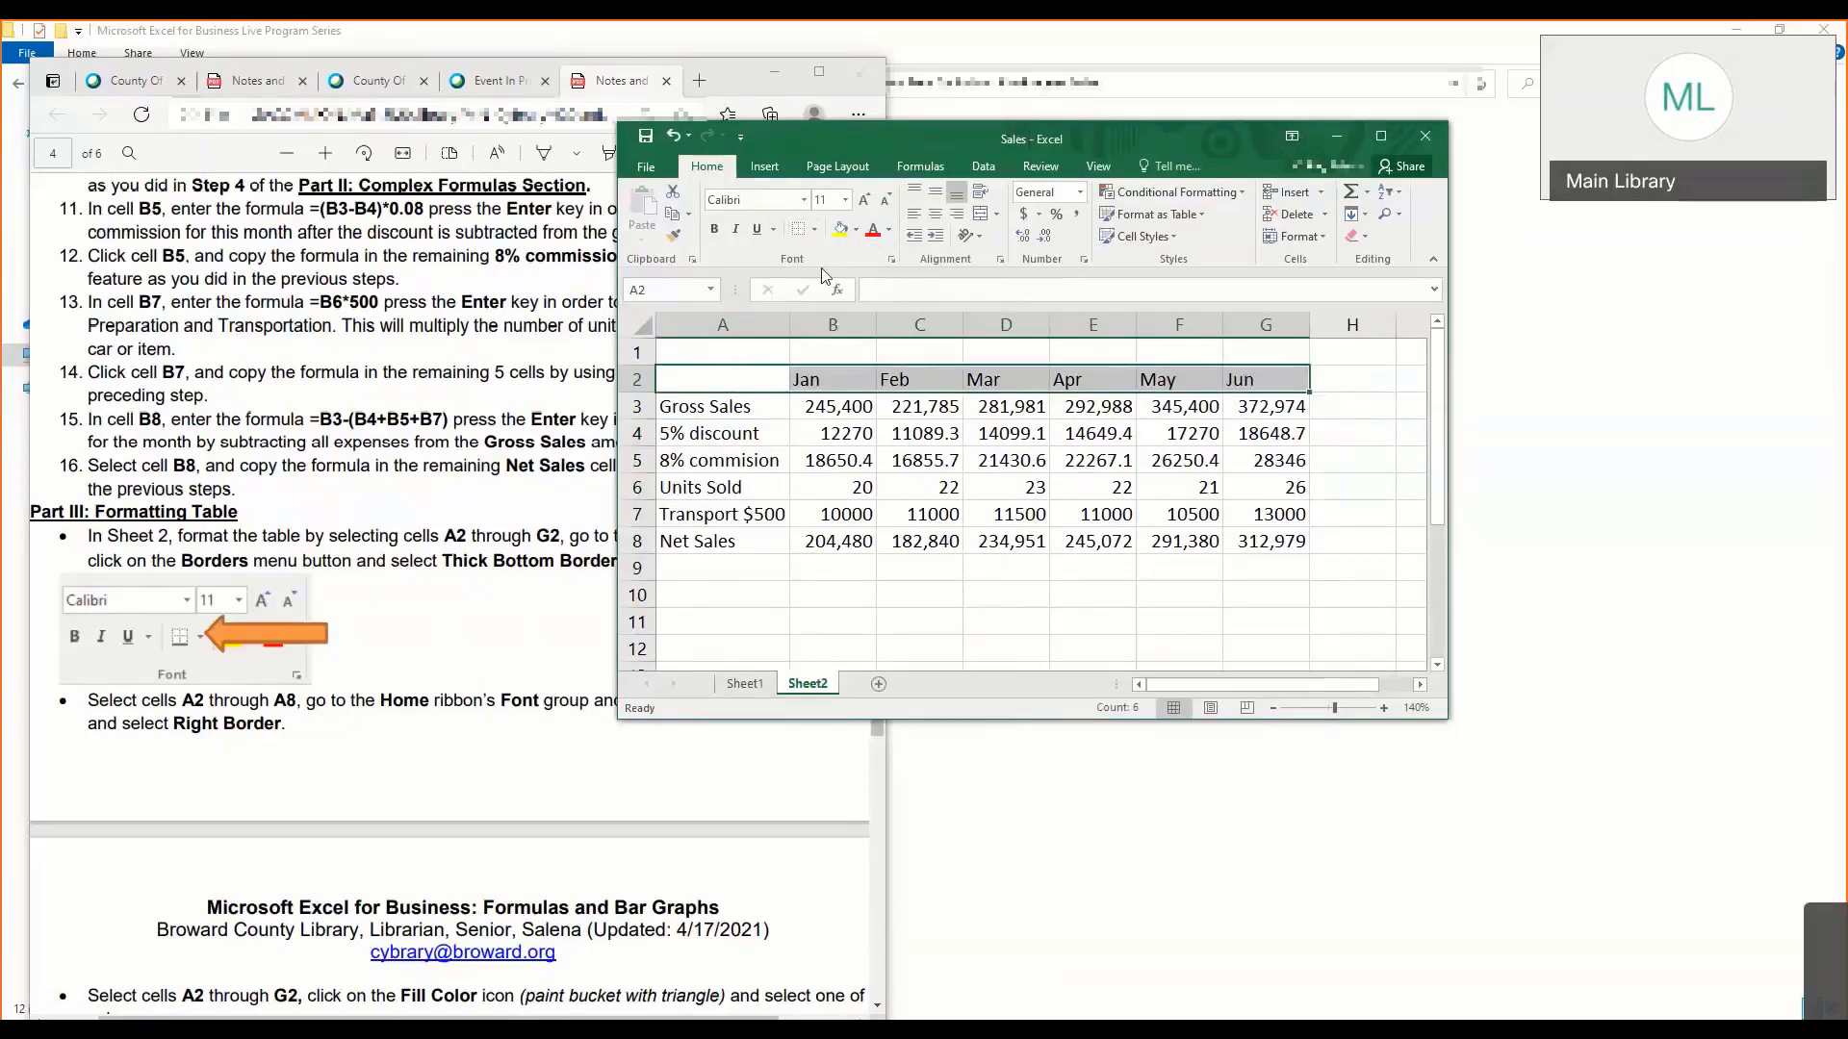
{"action": "left_click_drag", "start_coordinate": [739, 373], "coordinate": [1280, 381]}
{"action": "left_click", "coordinate": [816, 231]}
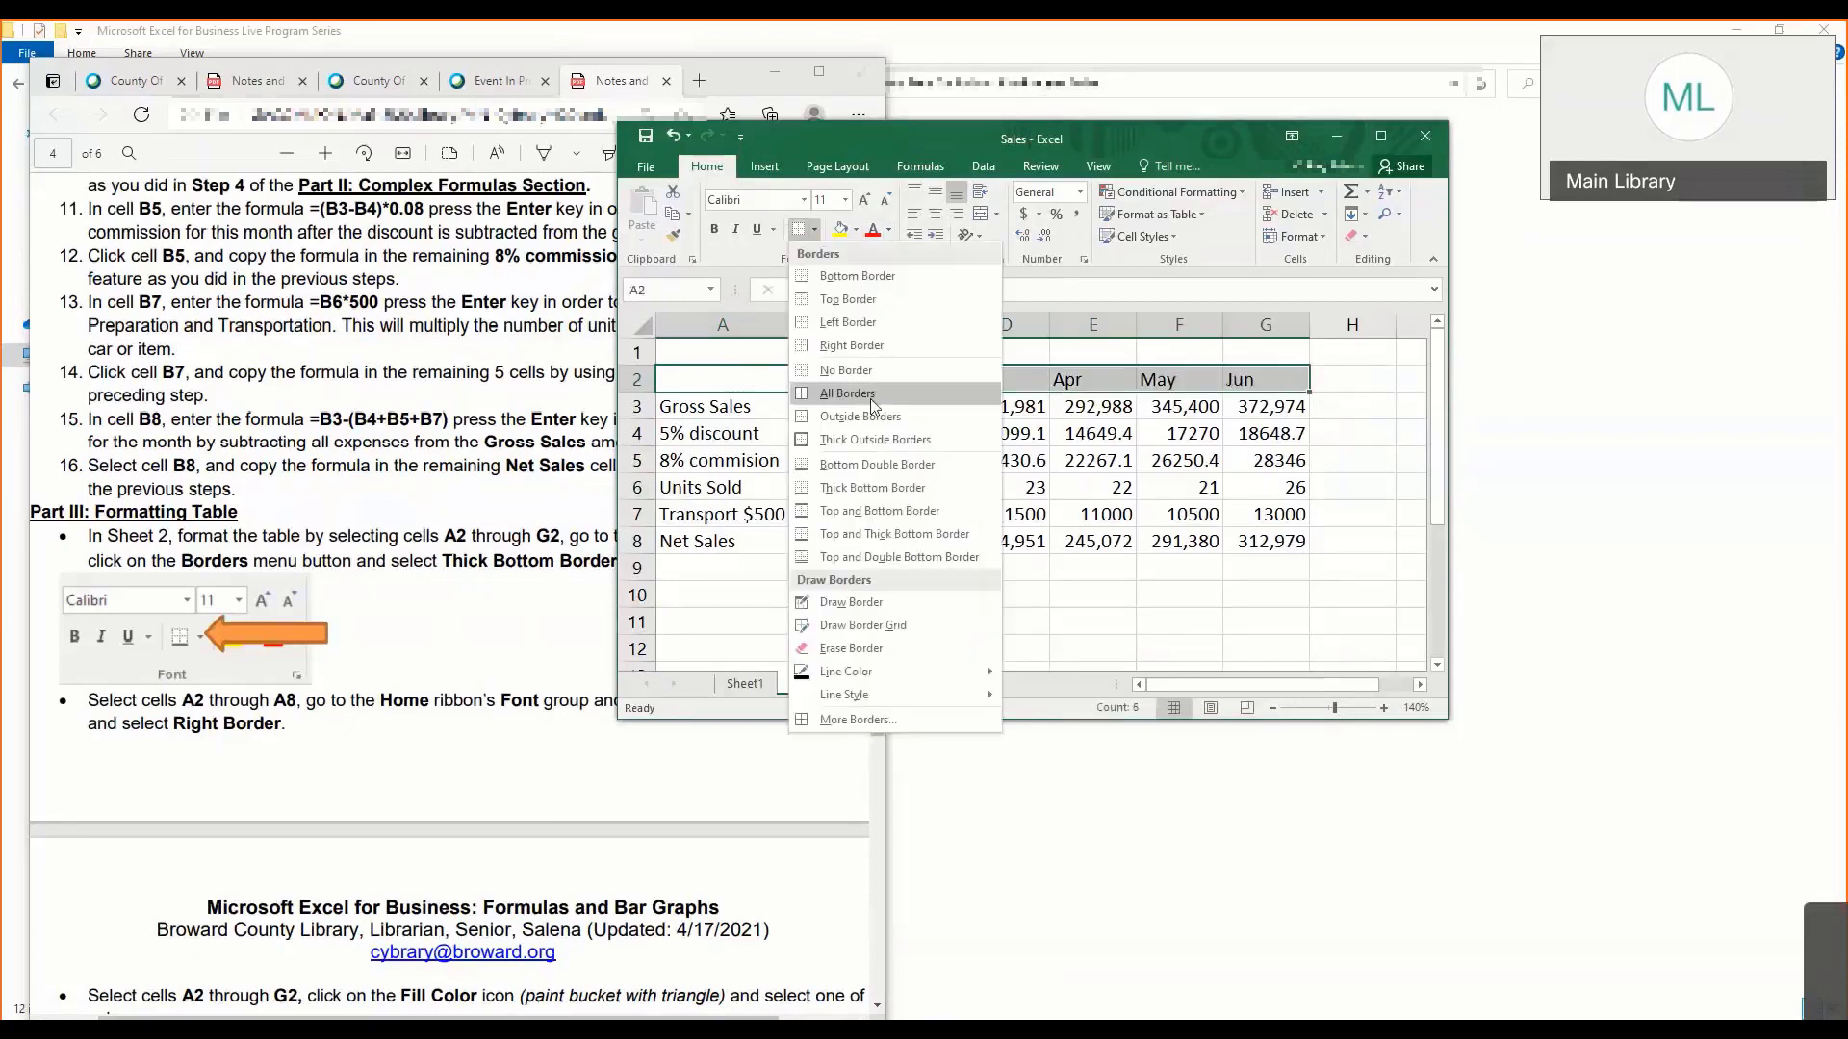
{"action": "left_click", "coordinate": [862, 489]}
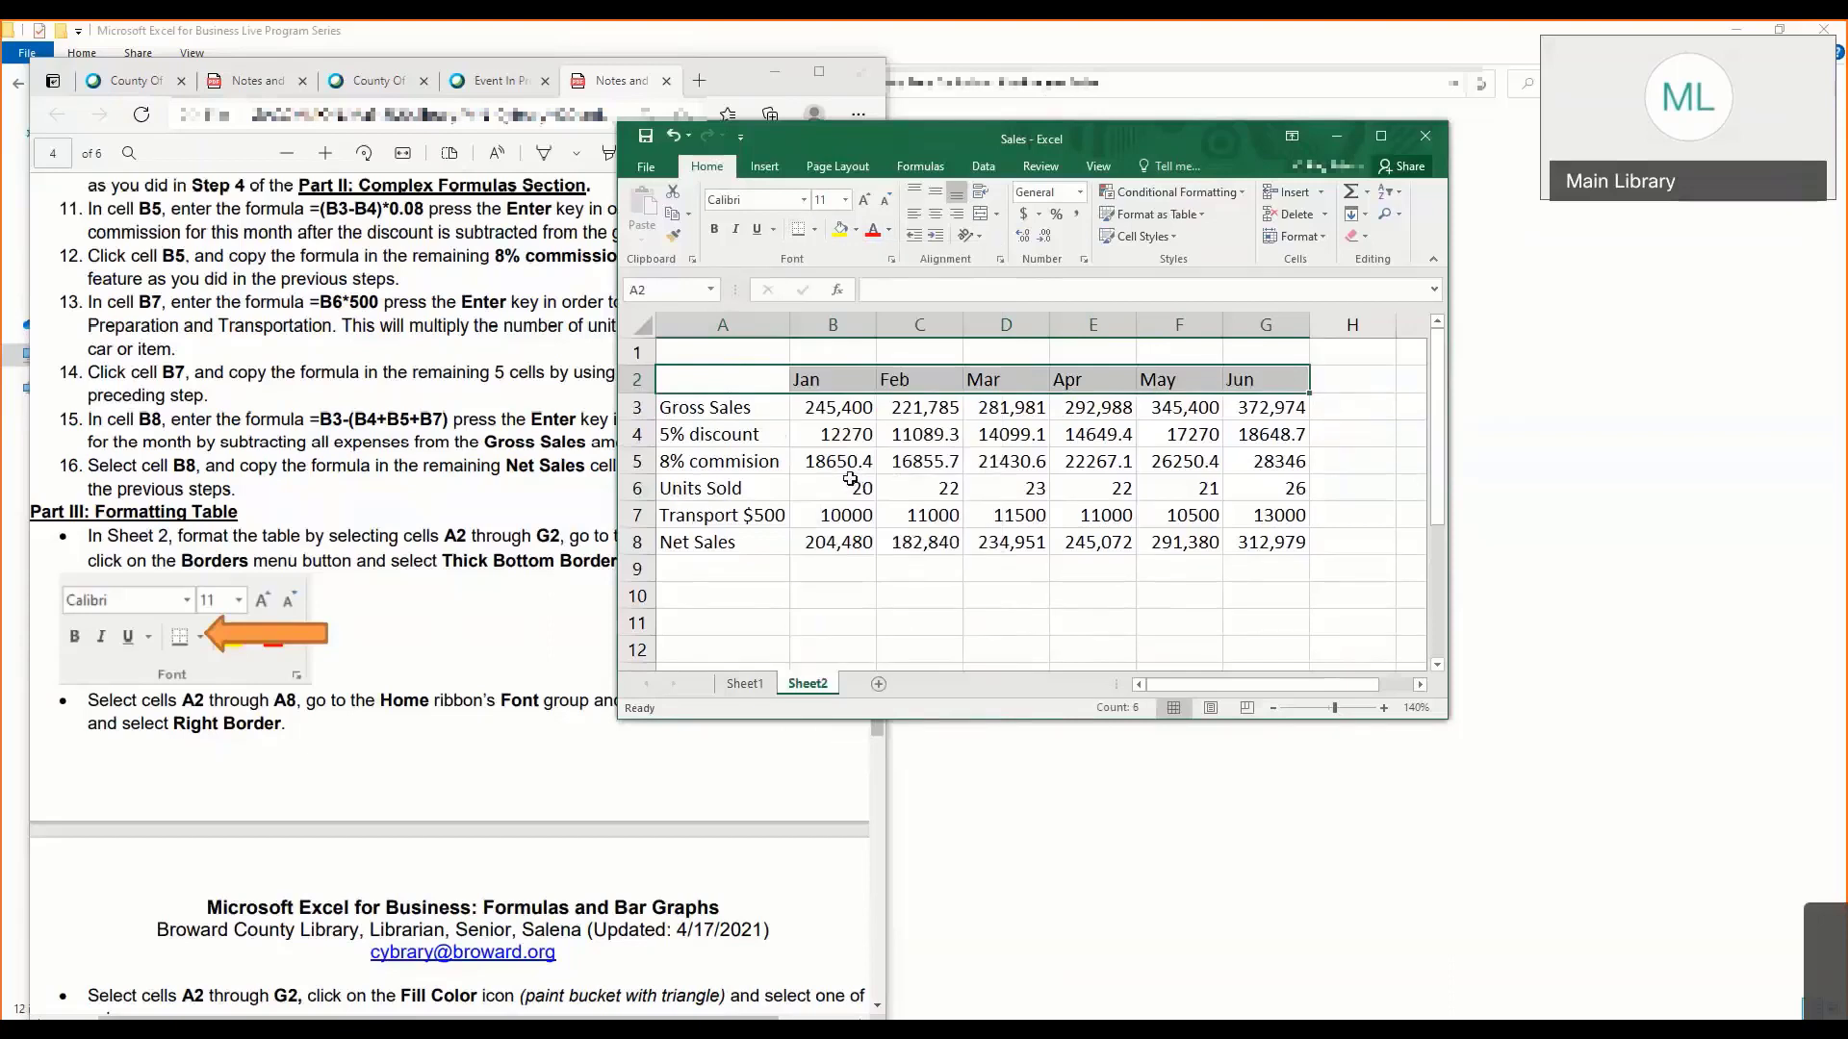
{"action": "left_click", "coordinate": [851, 481]}
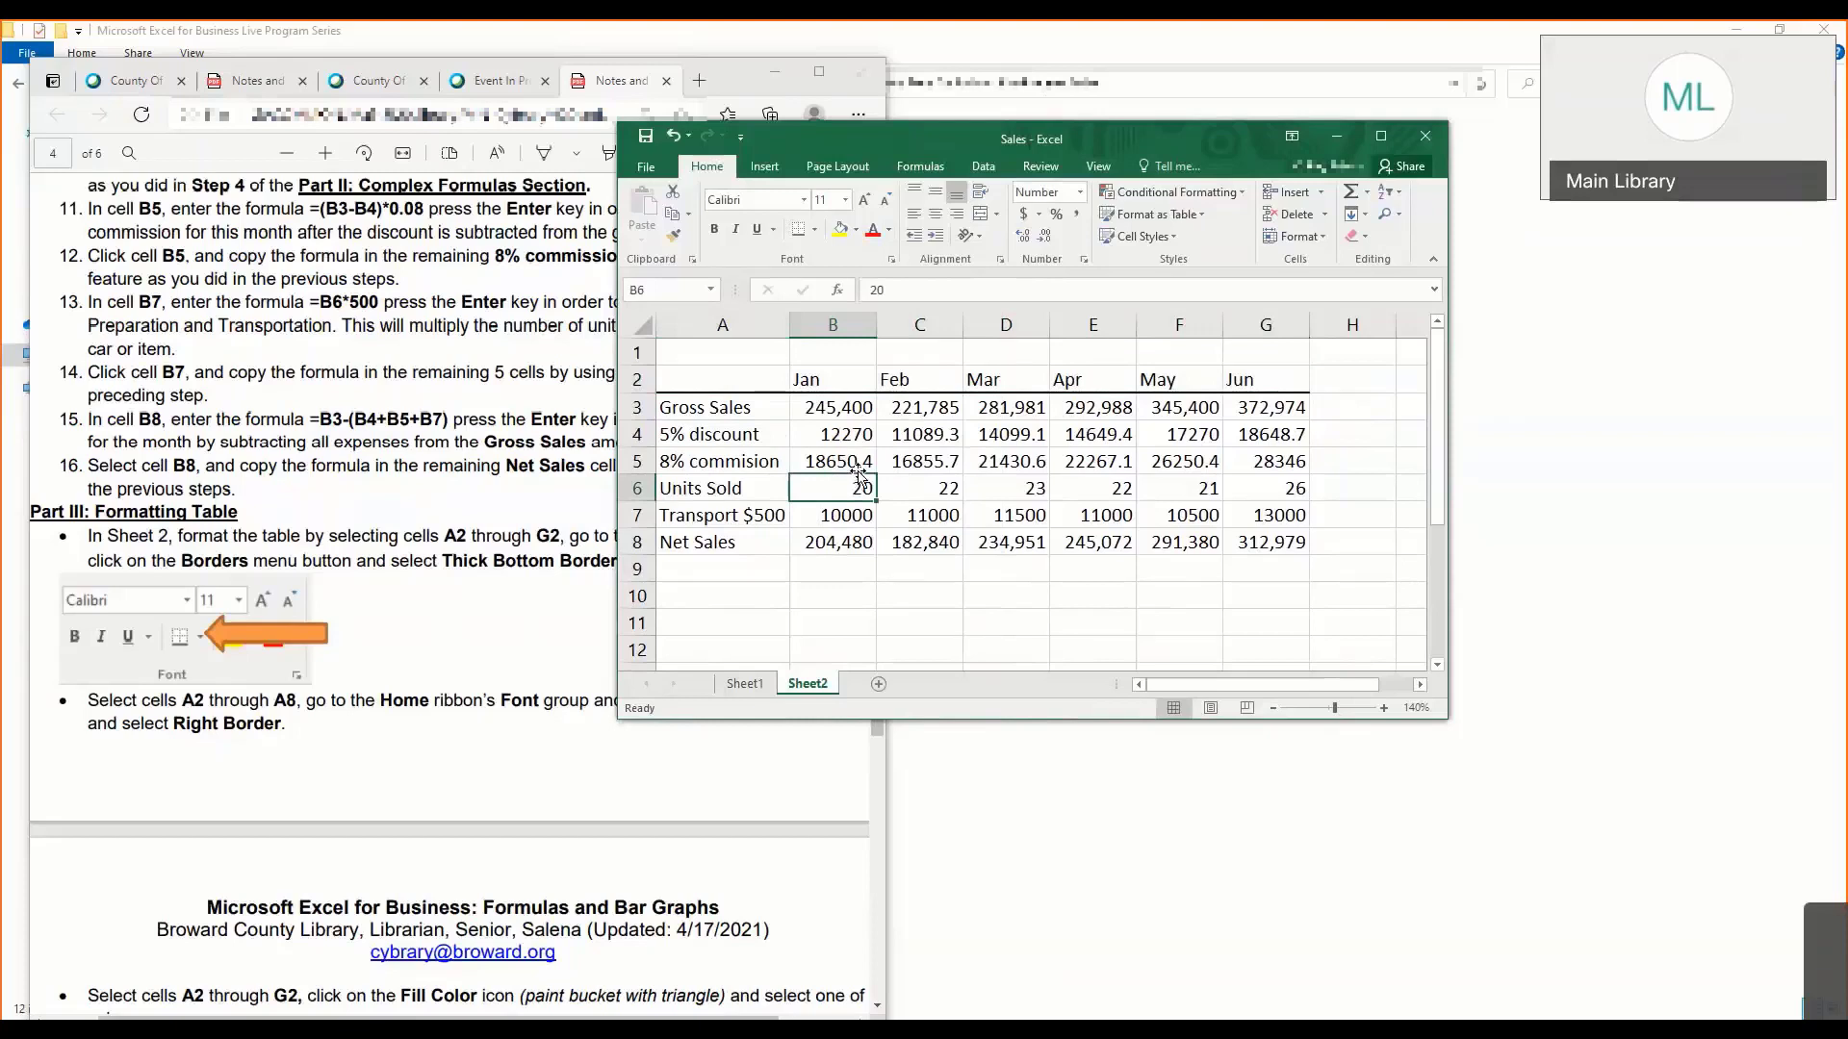
{"action": "left_click", "coordinate": [769, 399]}
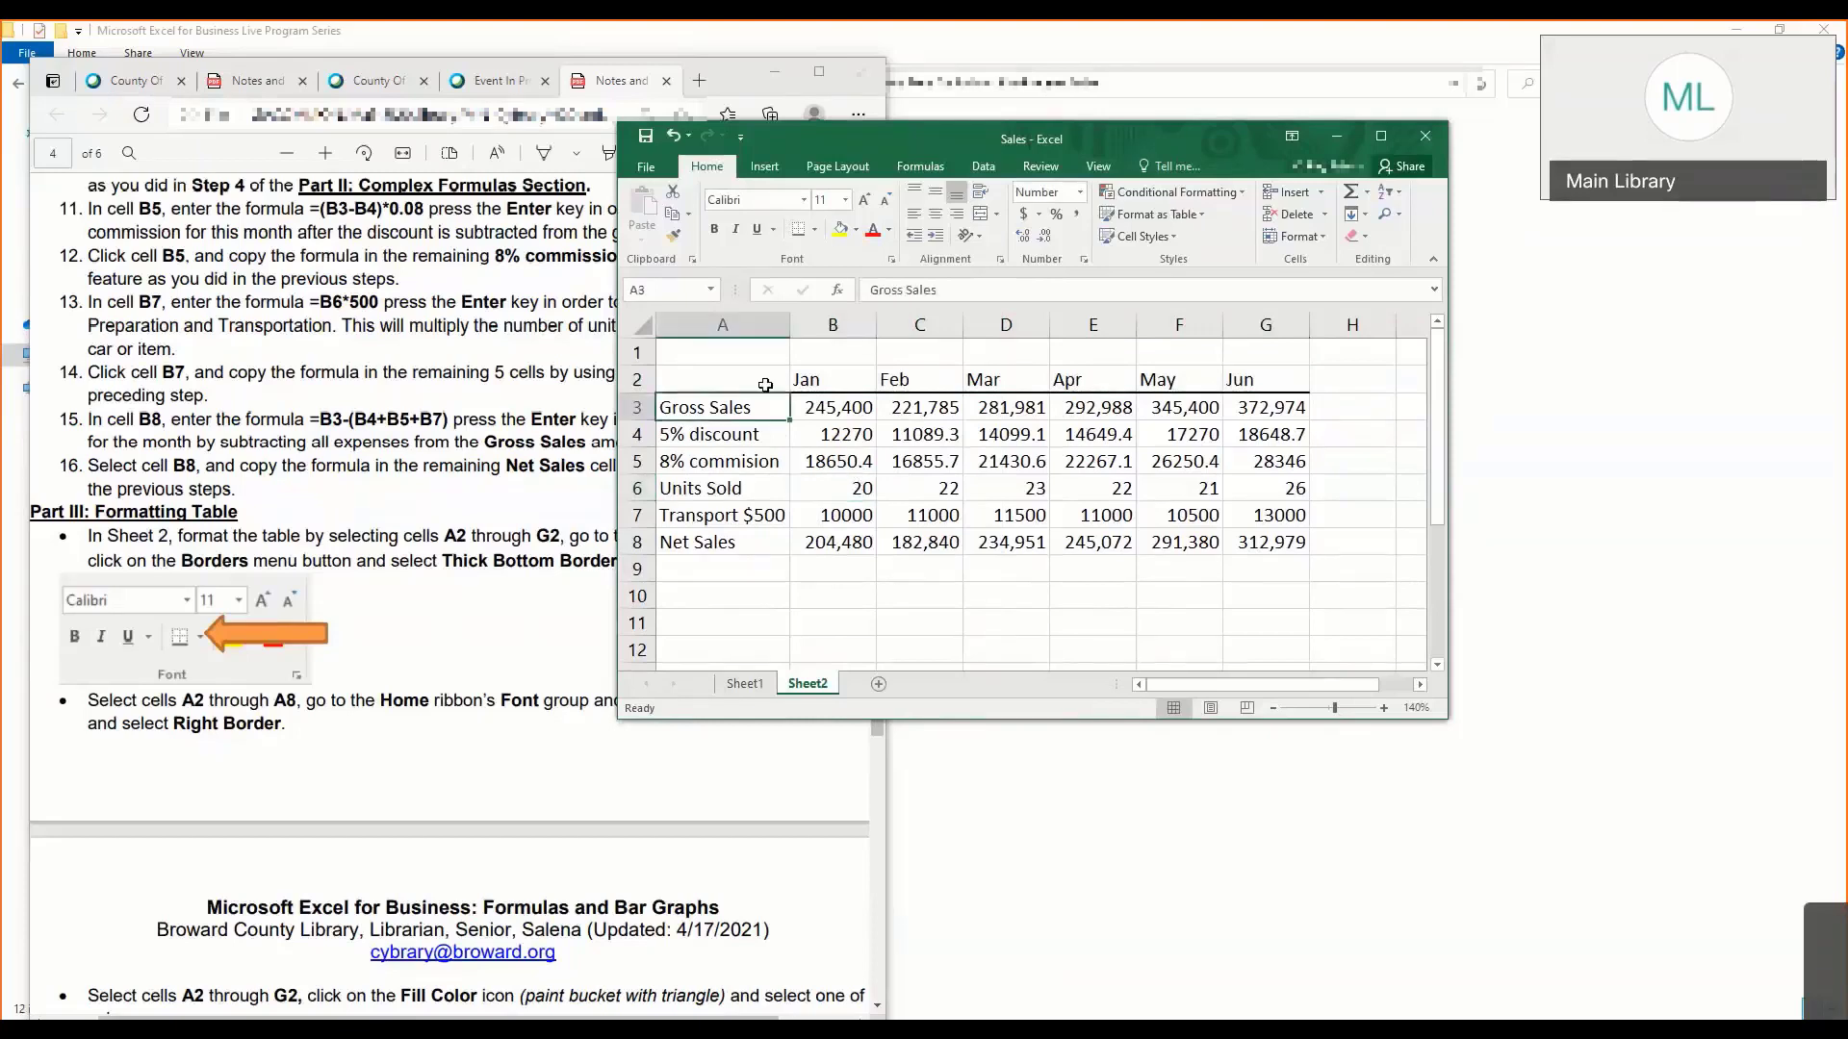
{"action": "left_click", "coordinate": [765, 384]}
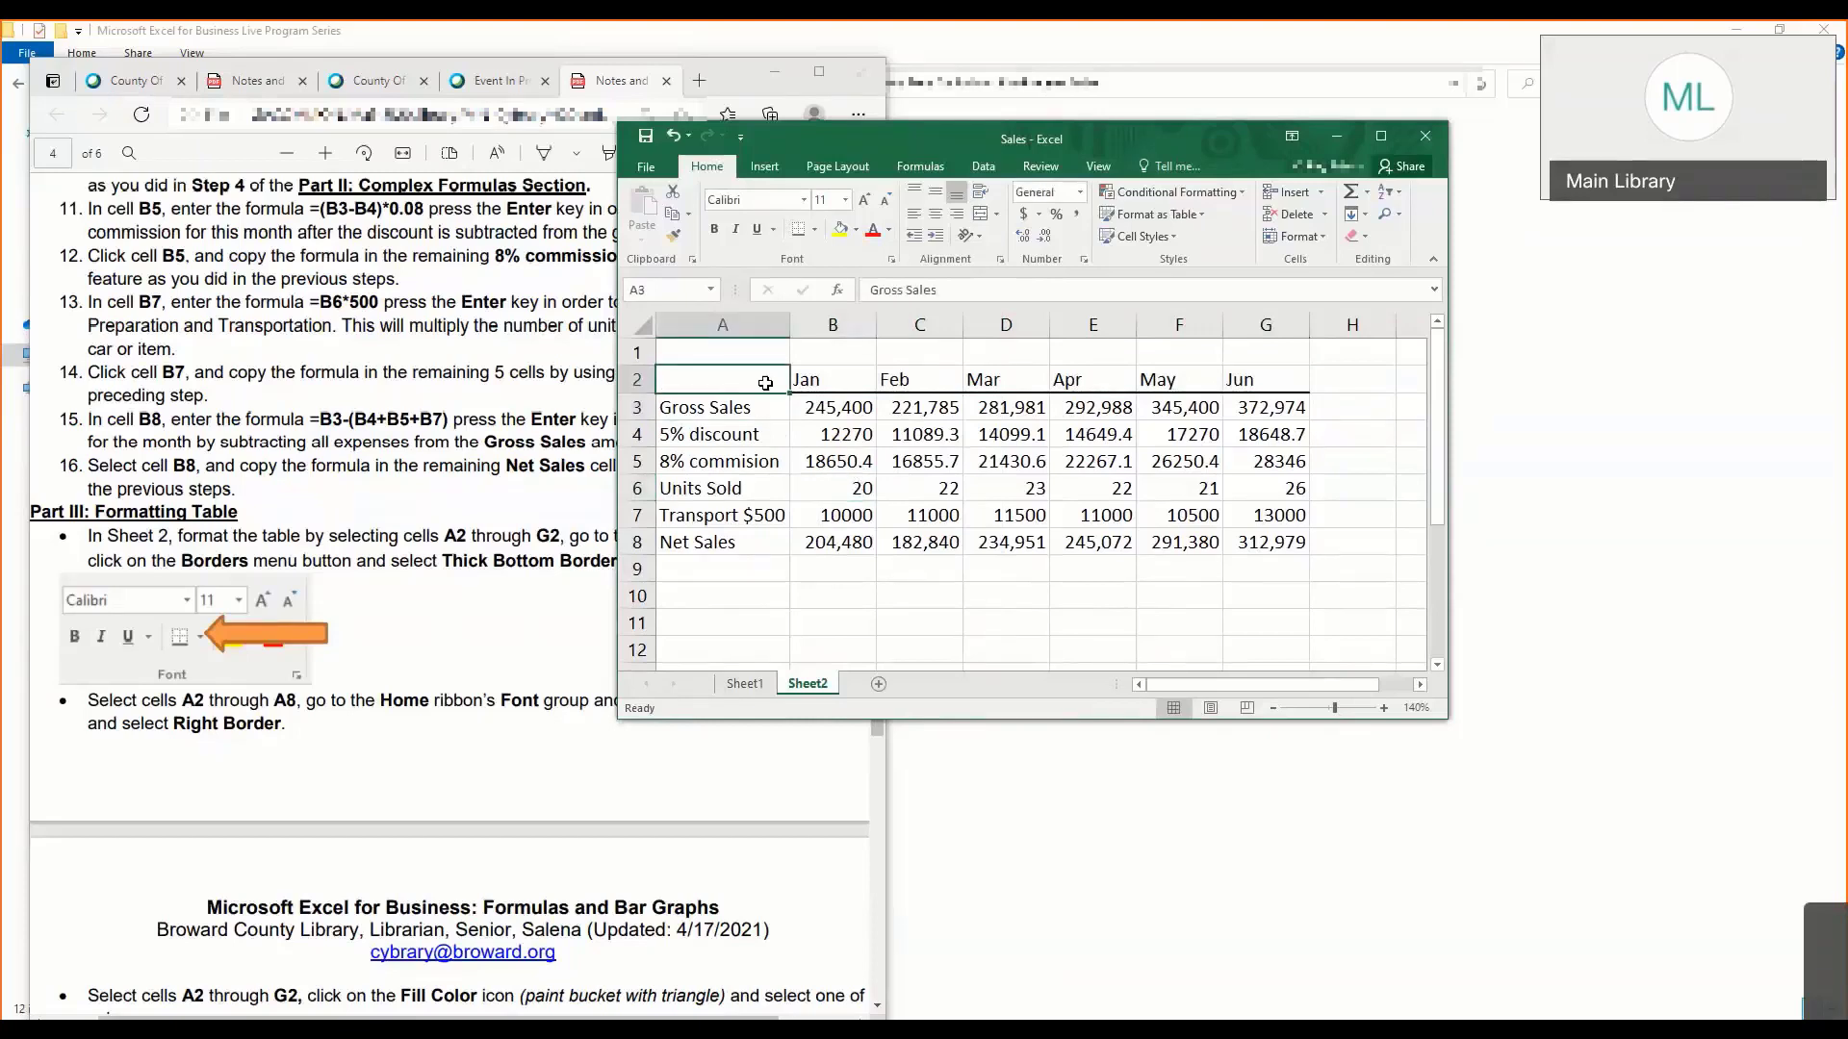
{"action": "left_click", "coordinate": [765, 472]}
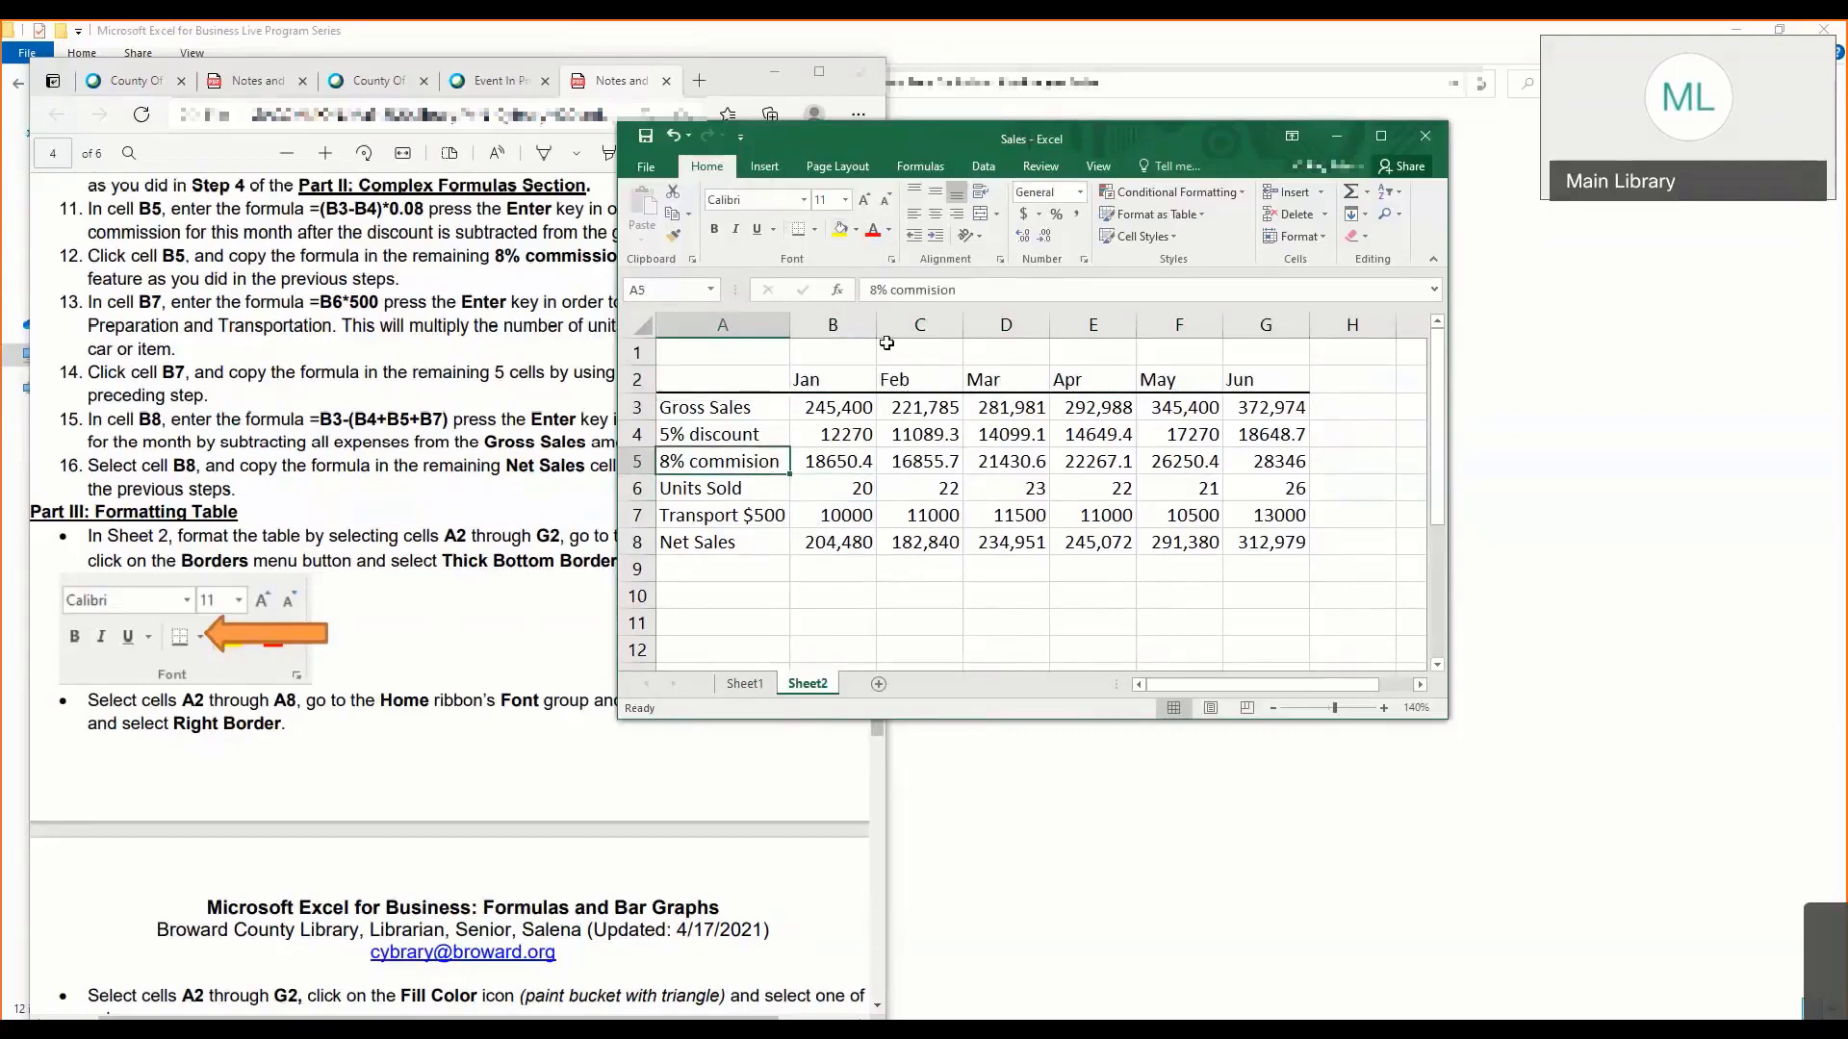
- Add a Right Border to the row labels in cells A2 through A8, repositioning the workbook window beside the notes
{"action": "left_click_drag", "start_coordinate": [926, 138], "coordinate": [1084, 140]}
{"action": "left_click_drag", "start_coordinate": [874, 378], "coordinate": [910, 544]}
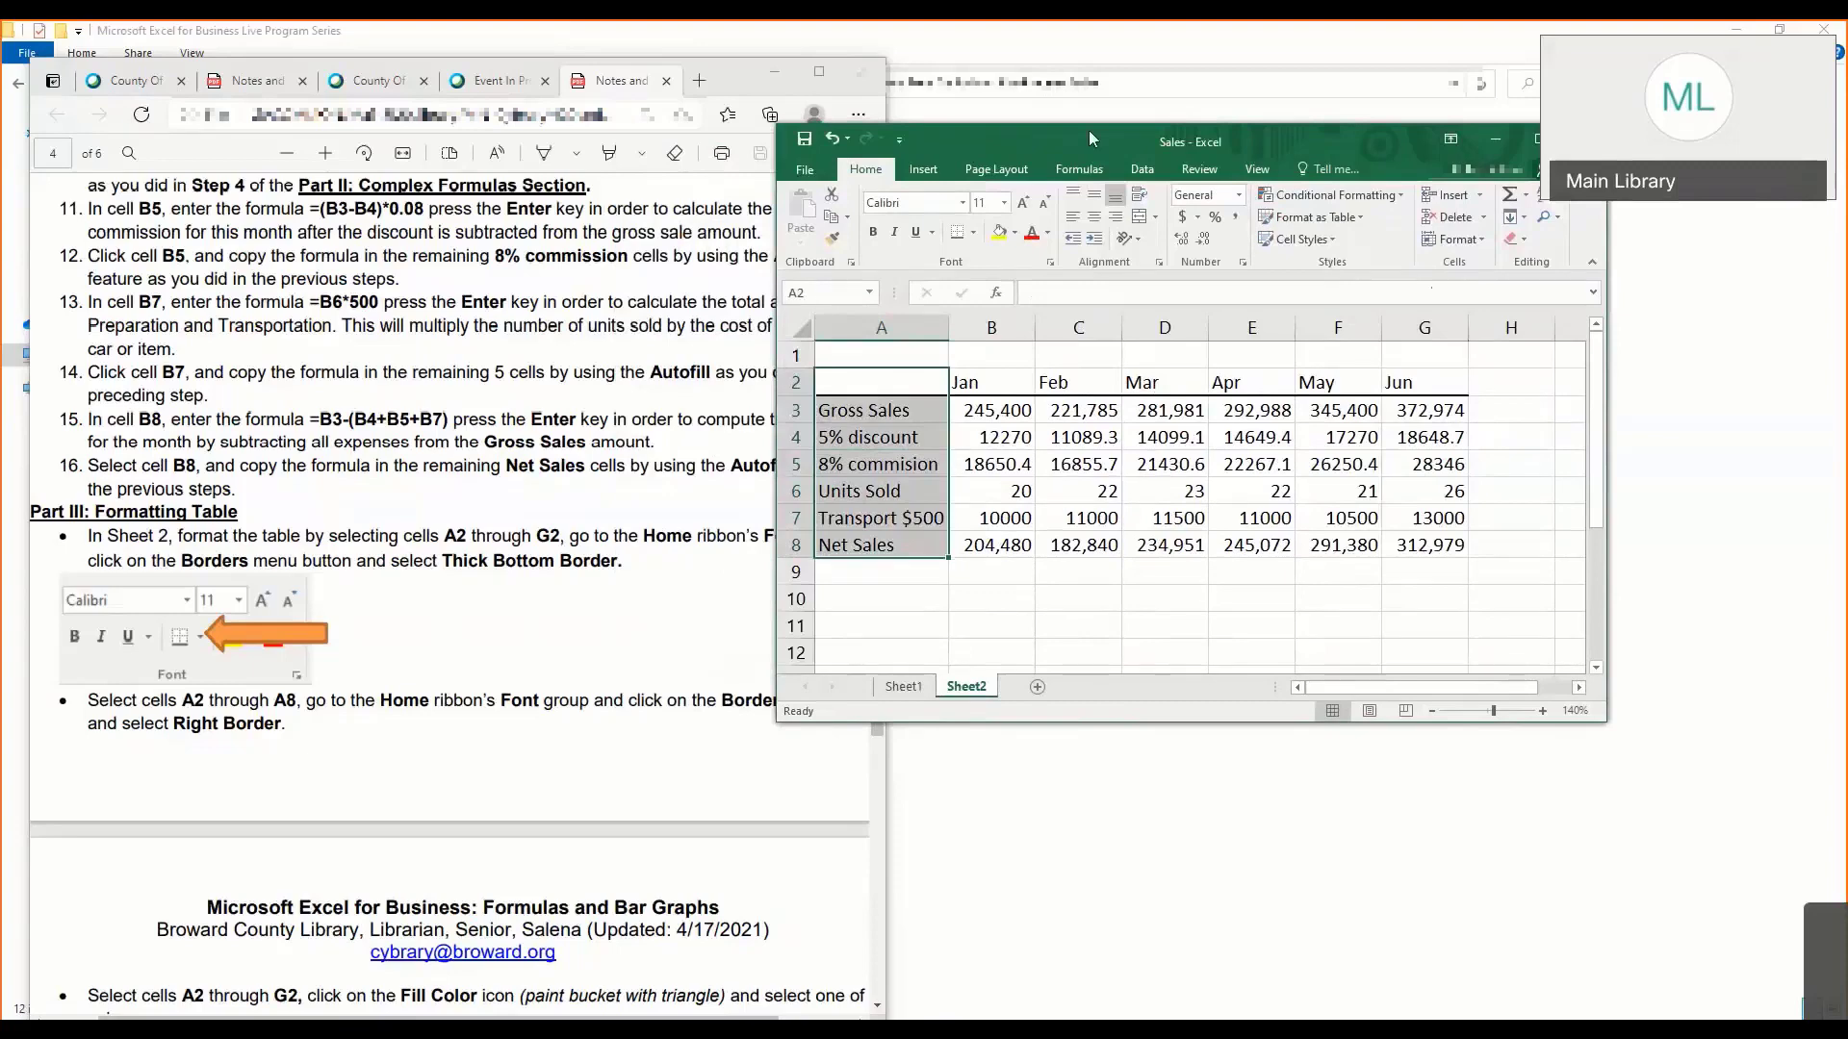
{"action": "left_click_drag", "start_coordinate": [1091, 139], "coordinate": [845, 124]}
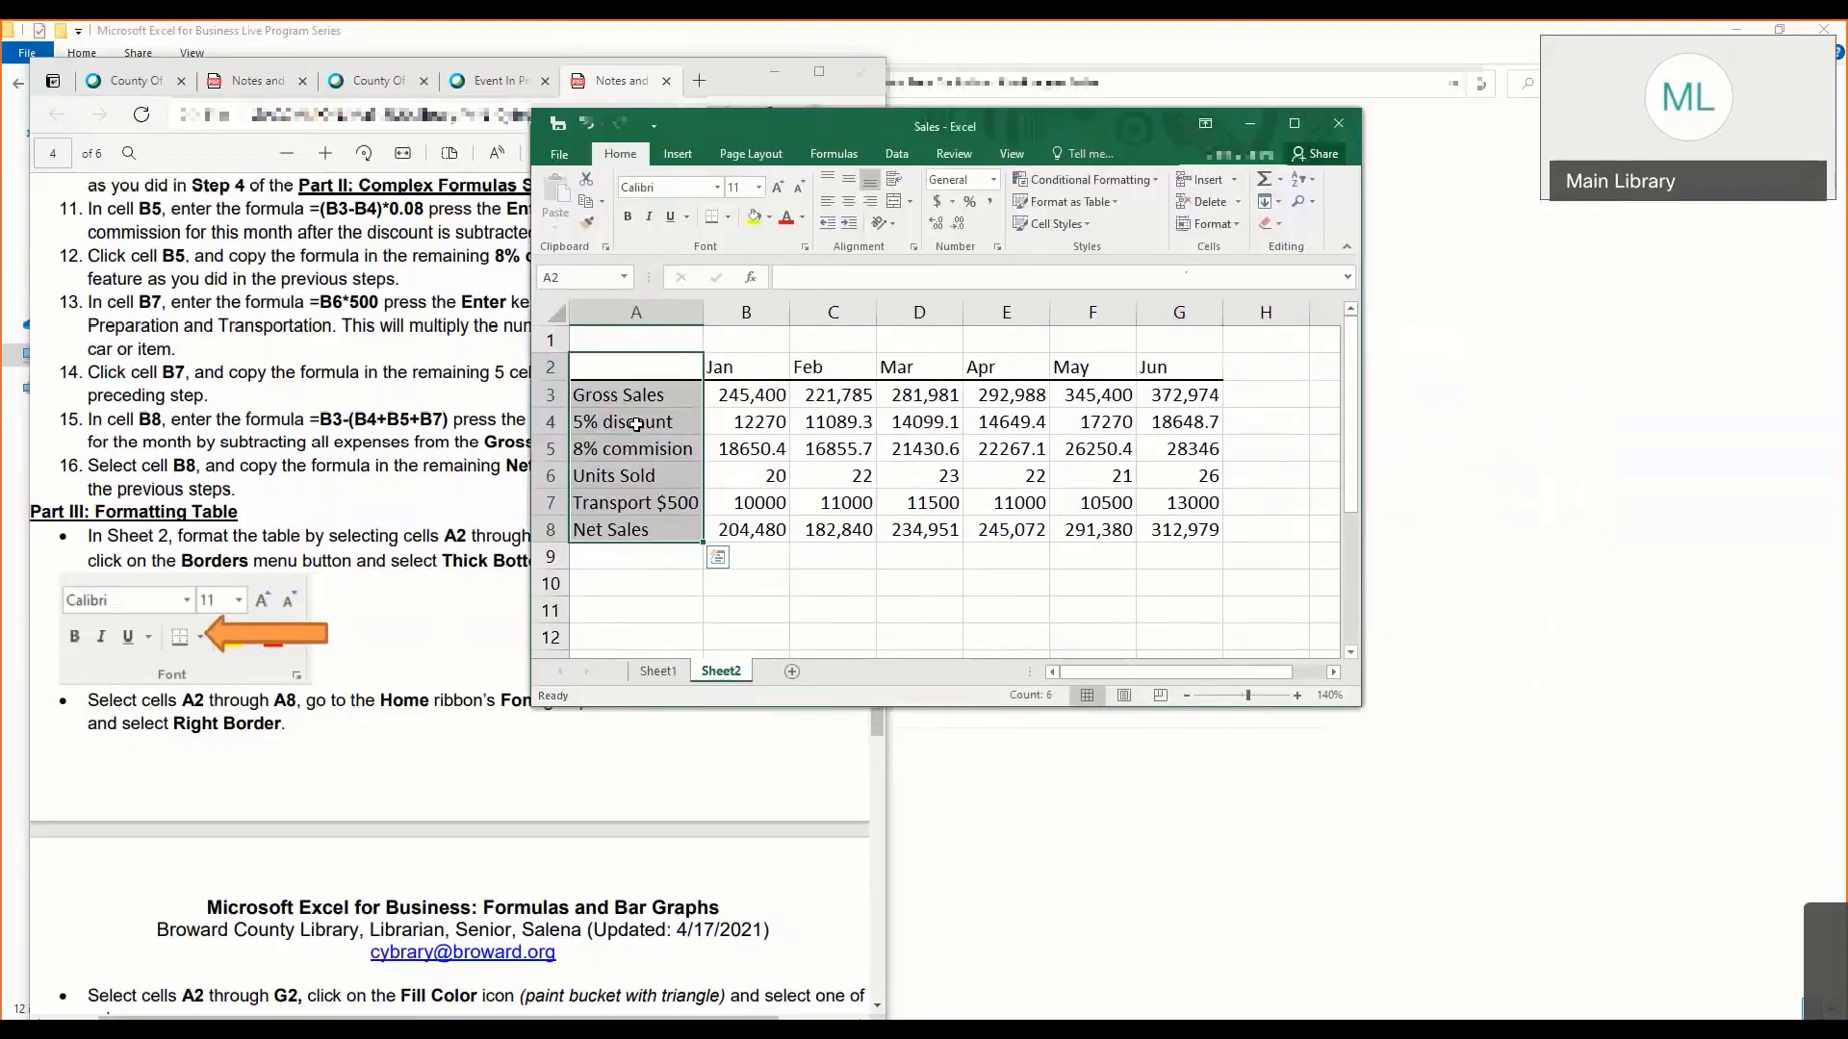
{"action": "left_click", "coordinate": [730, 216]}
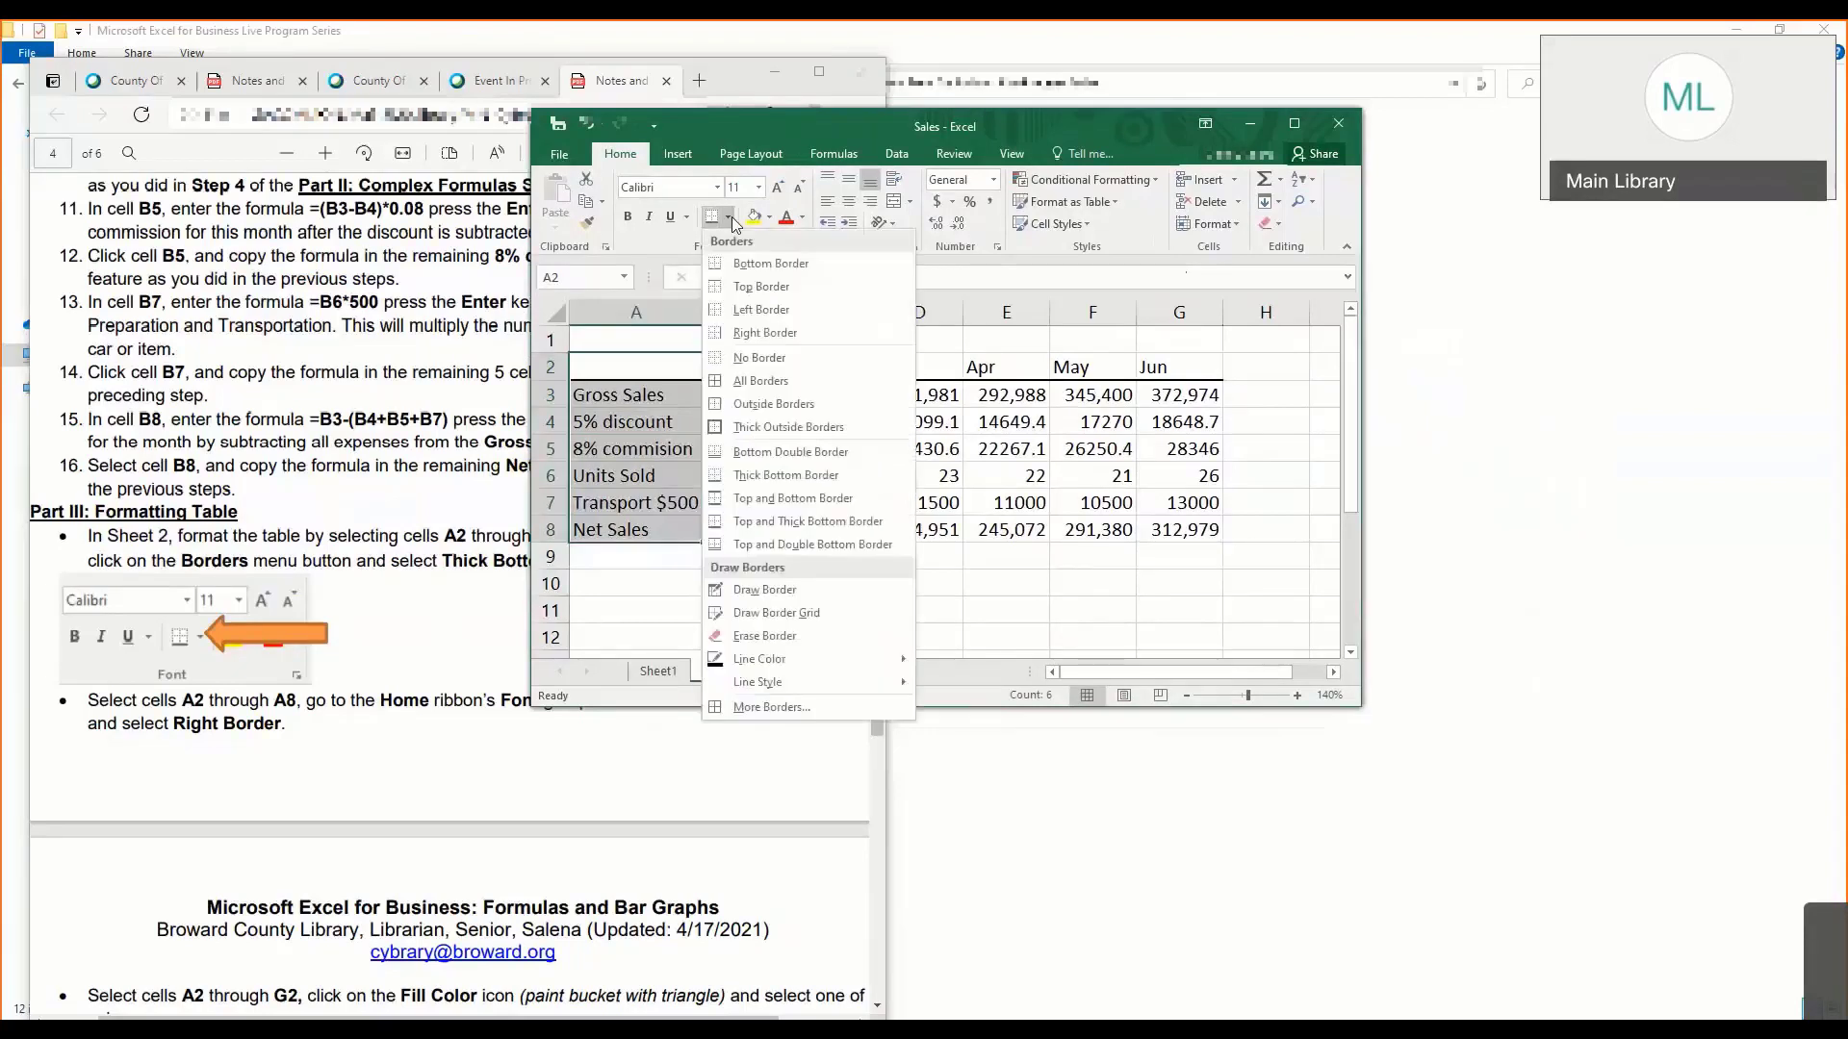
{"action": "left_click", "coordinate": [760, 339]}
{"action": "left_click", "coordinate": [670, 521]}
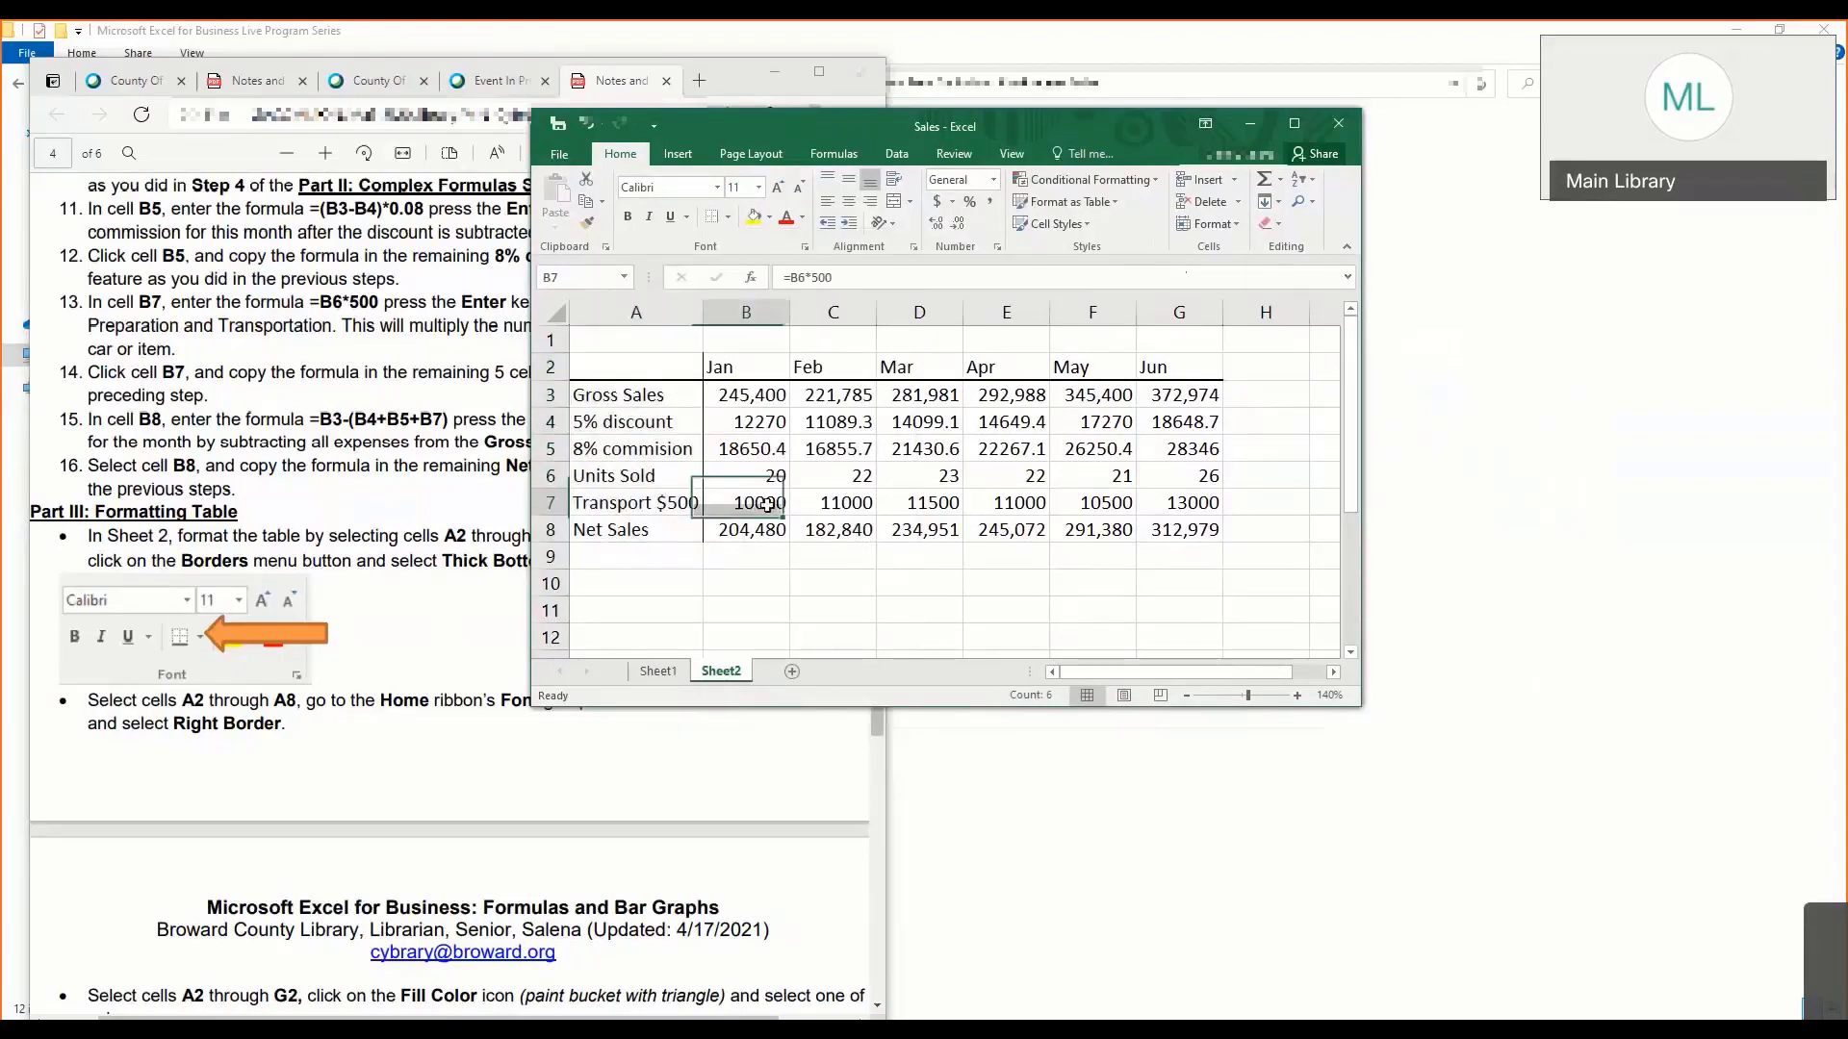
{"action": "key", "text": "Right"}
{"action": "key", "text": "Right"}
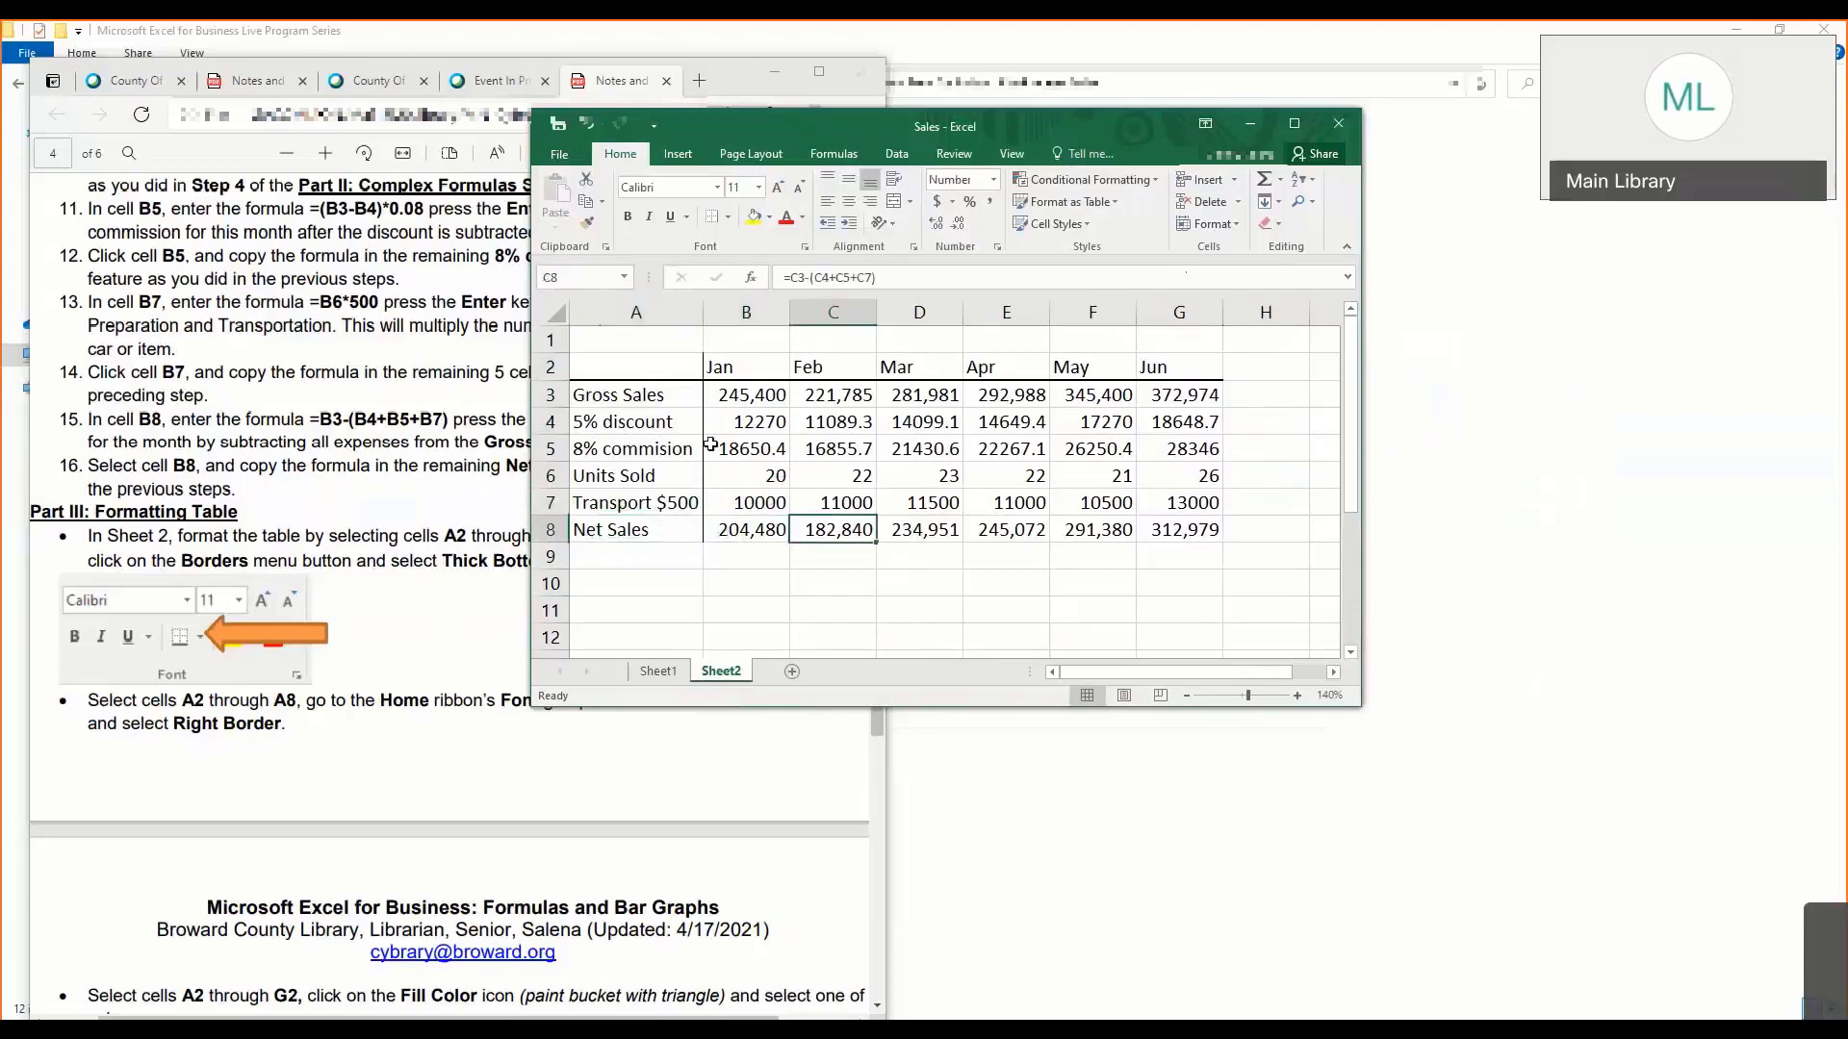
- Put Outside Borders around the whole table in cells A2 through G8, and point out that range again
{"action": "left_click_drag", "start_coordinate": [663, 378], "coordinate": [1211, 539]}
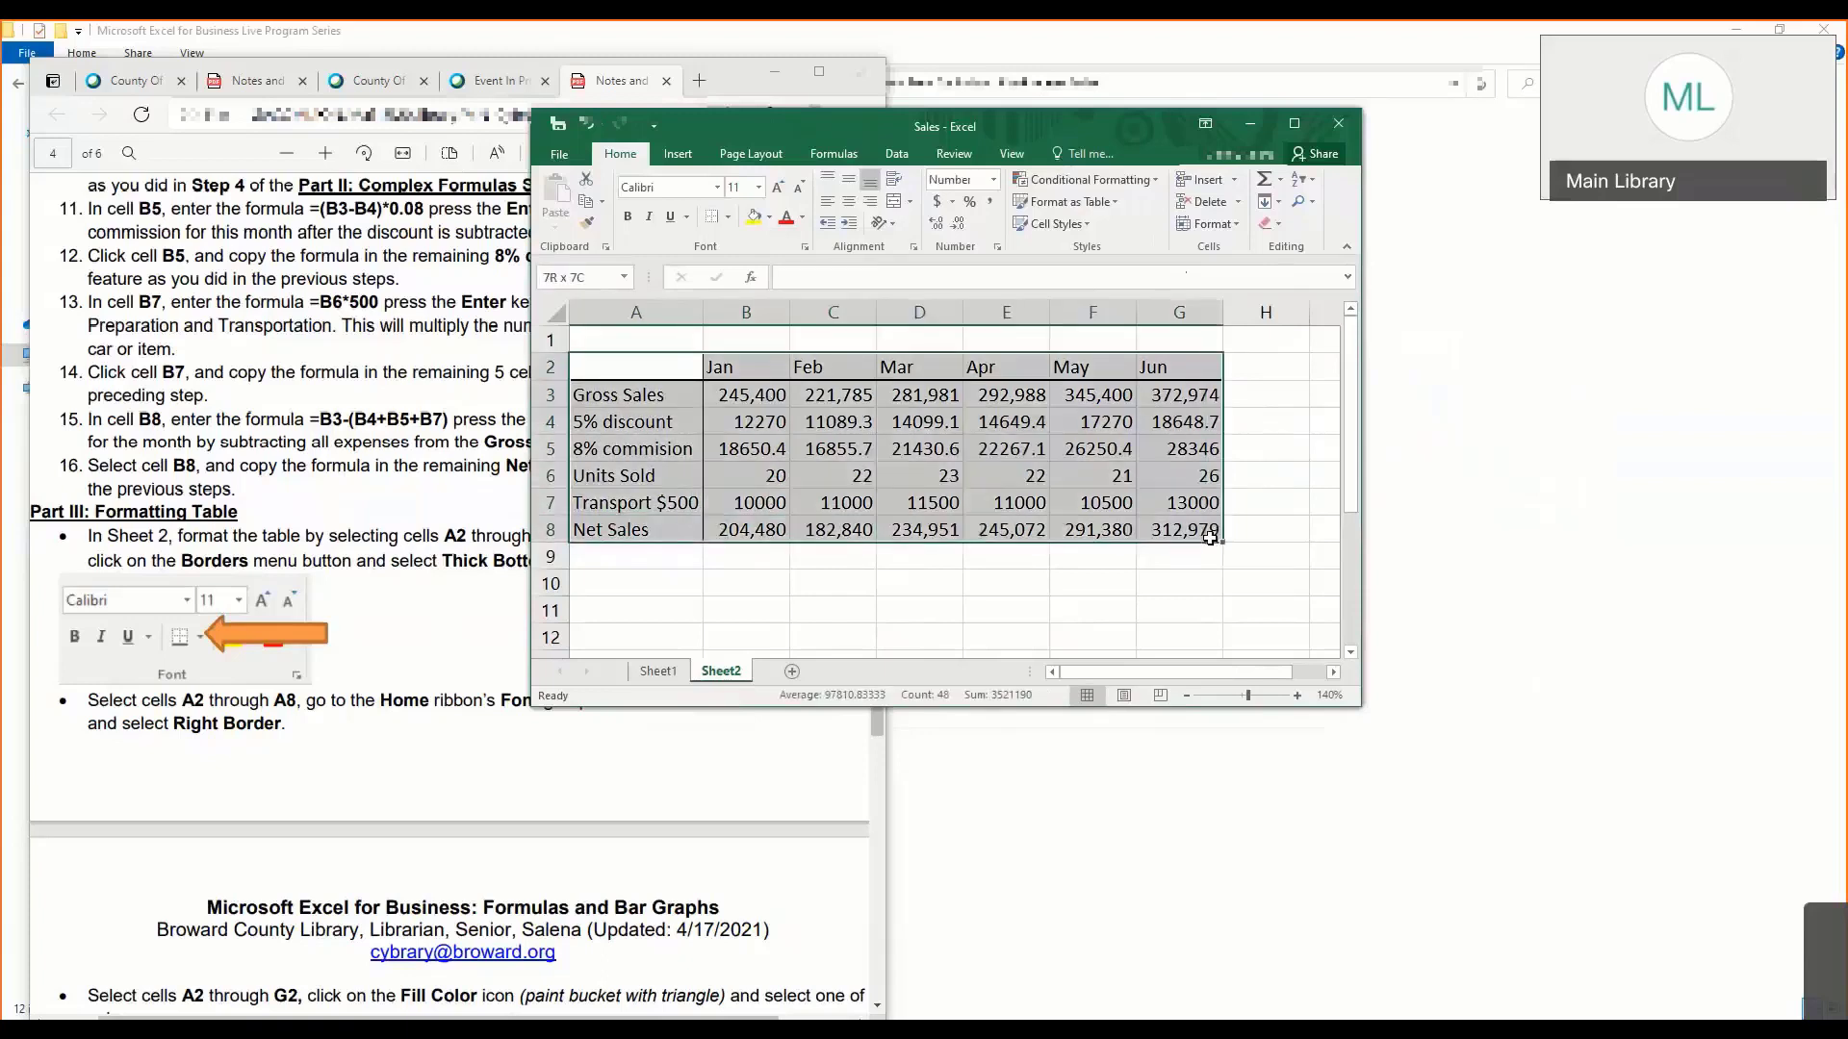
{"action": "left_click", "coordinate": [728, 219]}
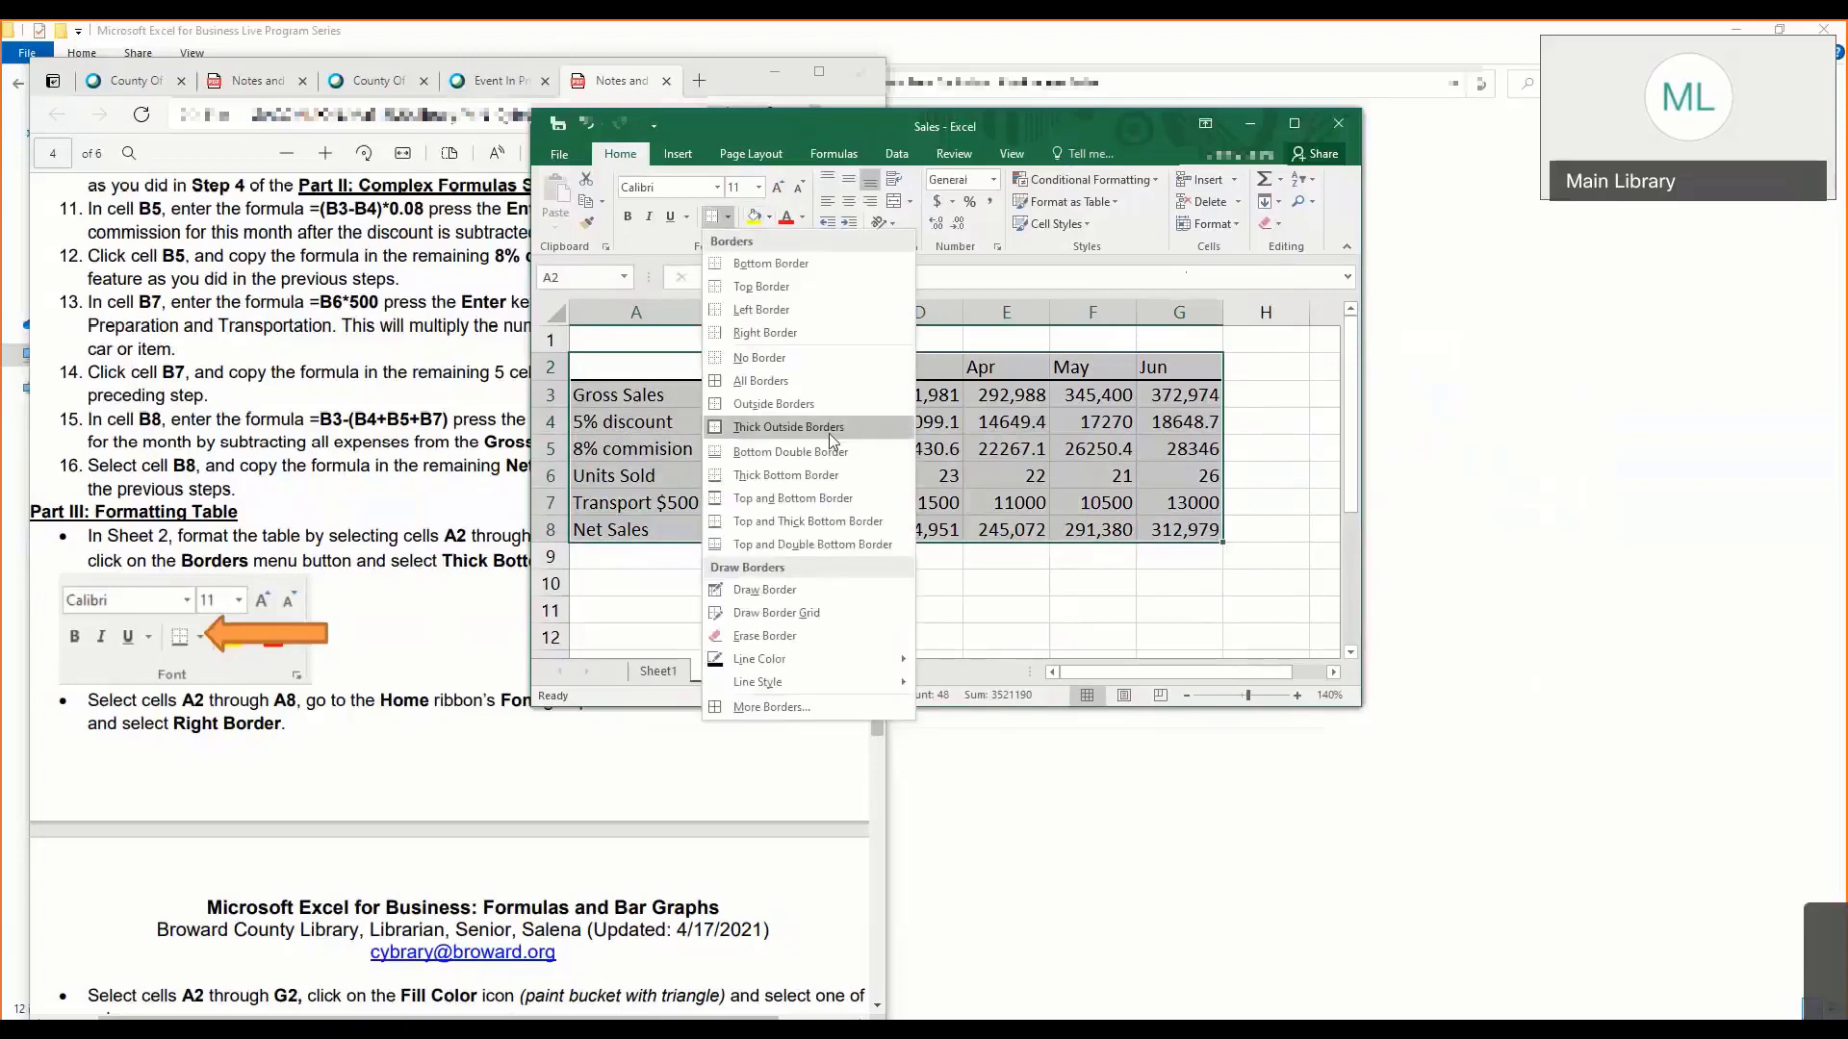
{"action": "left_click", "coordinate": [828, 408]}
{"action": "left_click", "coordinate": [932, 559]}
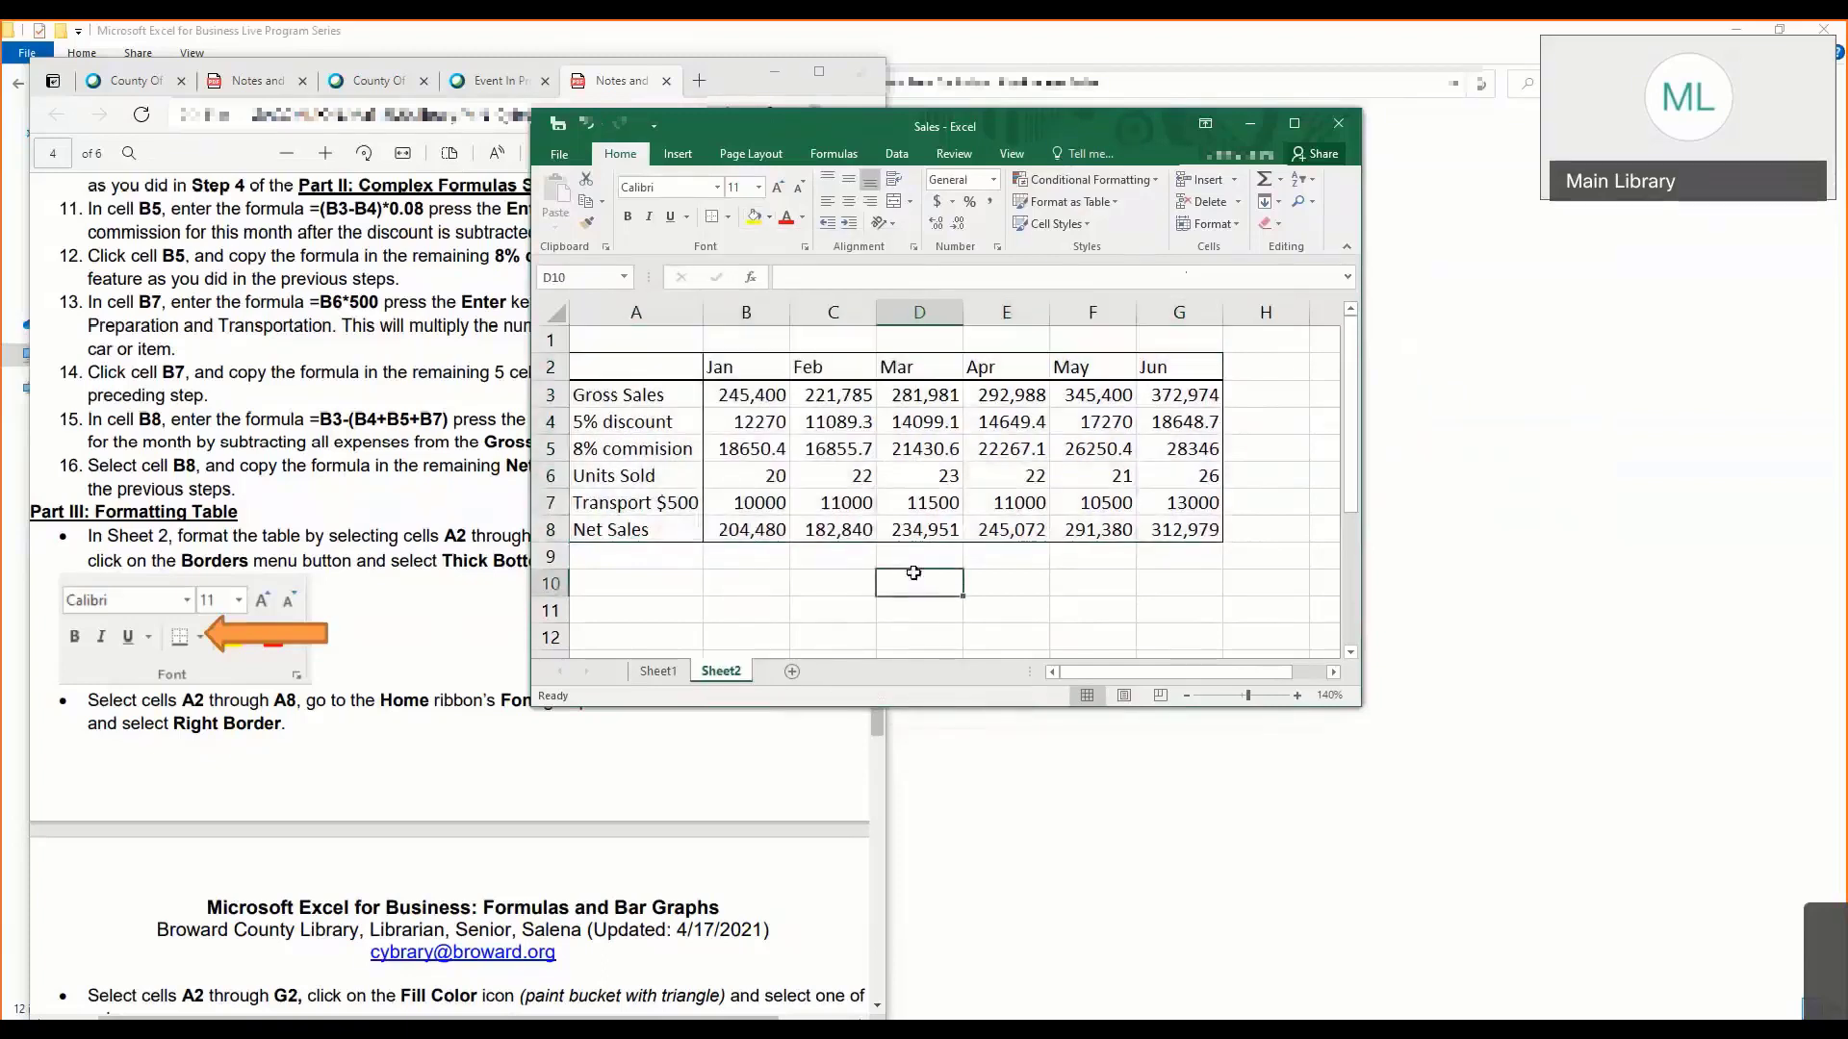
{"action": "left_click", "coordinate": [649, 376]}
{"action": "mouse_move", "coordinate": [649, 383]}
{"action": "left_mouse_down"}
{"action": "mouse_move", "coordinate": [938, 424]}
{"action": "mouse_move", "coordinate": [1160, 515]}
{"action": "left_mouse_up"}
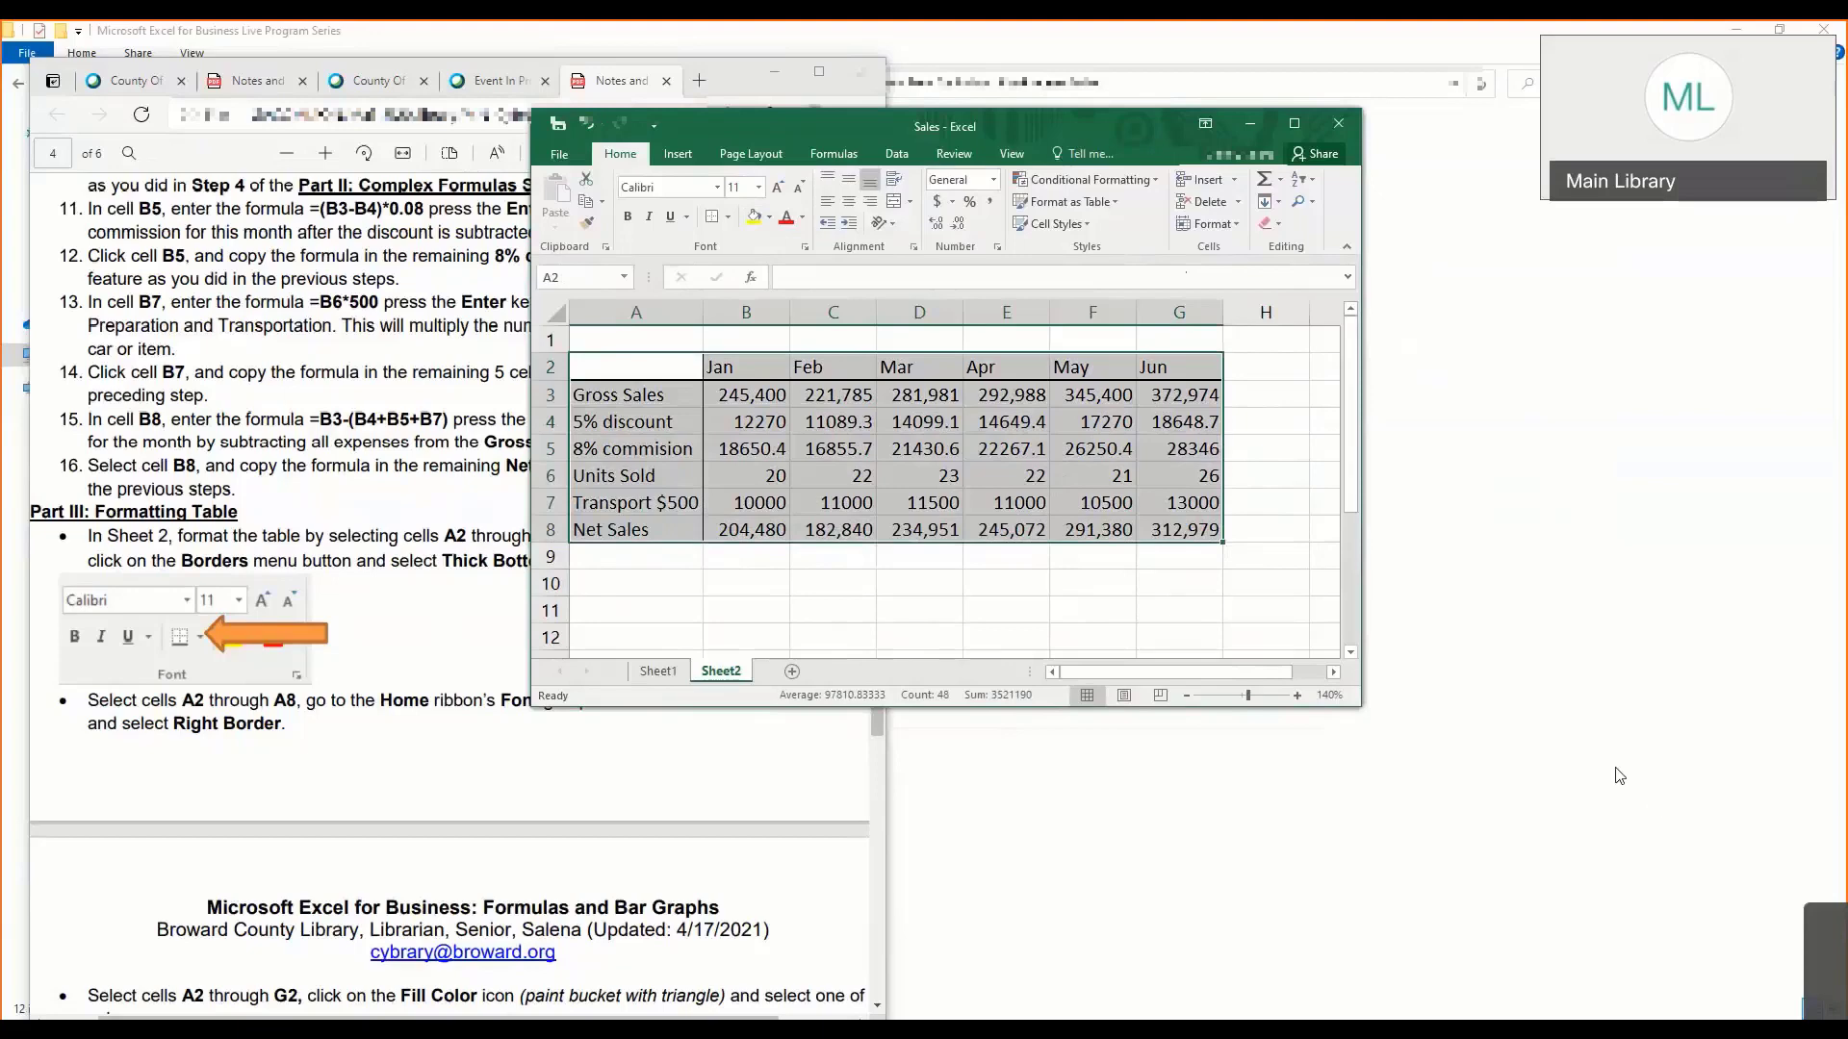
- Demonstrate the header border again by reapplying Thick Bottom Border to cells A2 through G2
{"action": "left_click", "coordinate": [732, 519]}
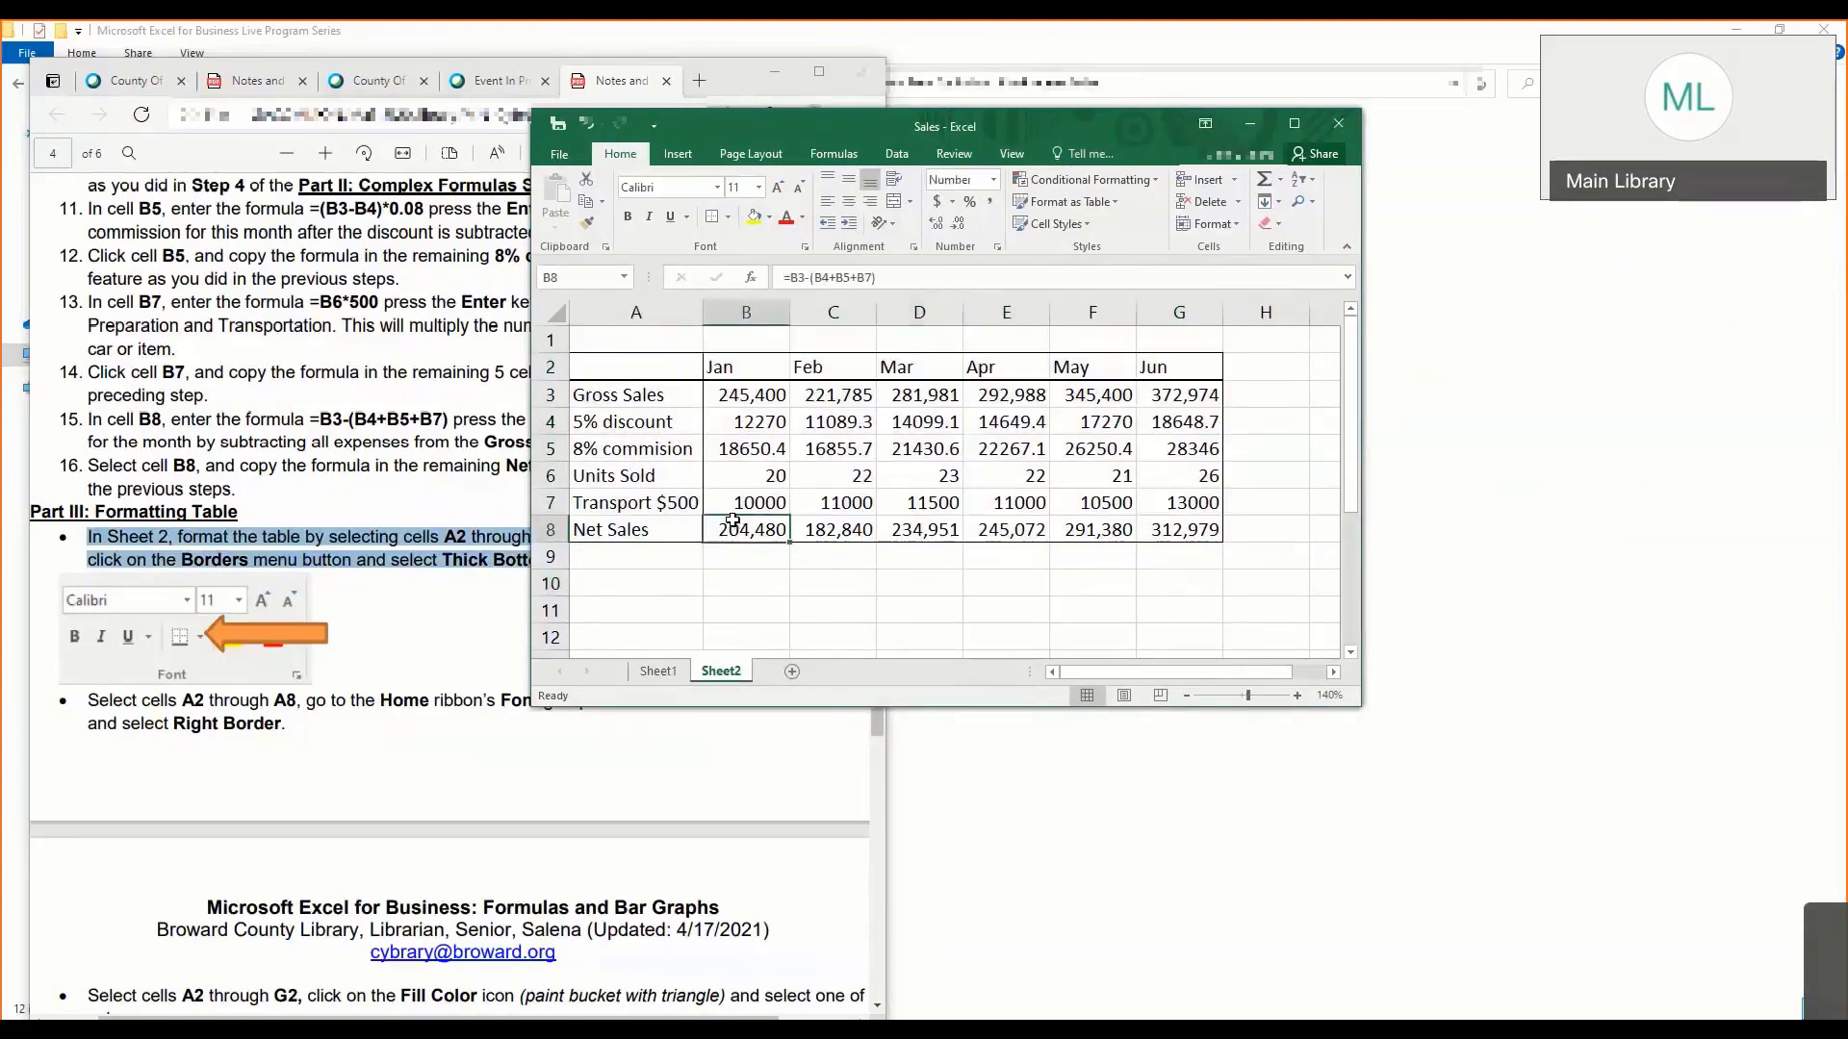
{"action": "left_click", "coordinate": [685, 364]}
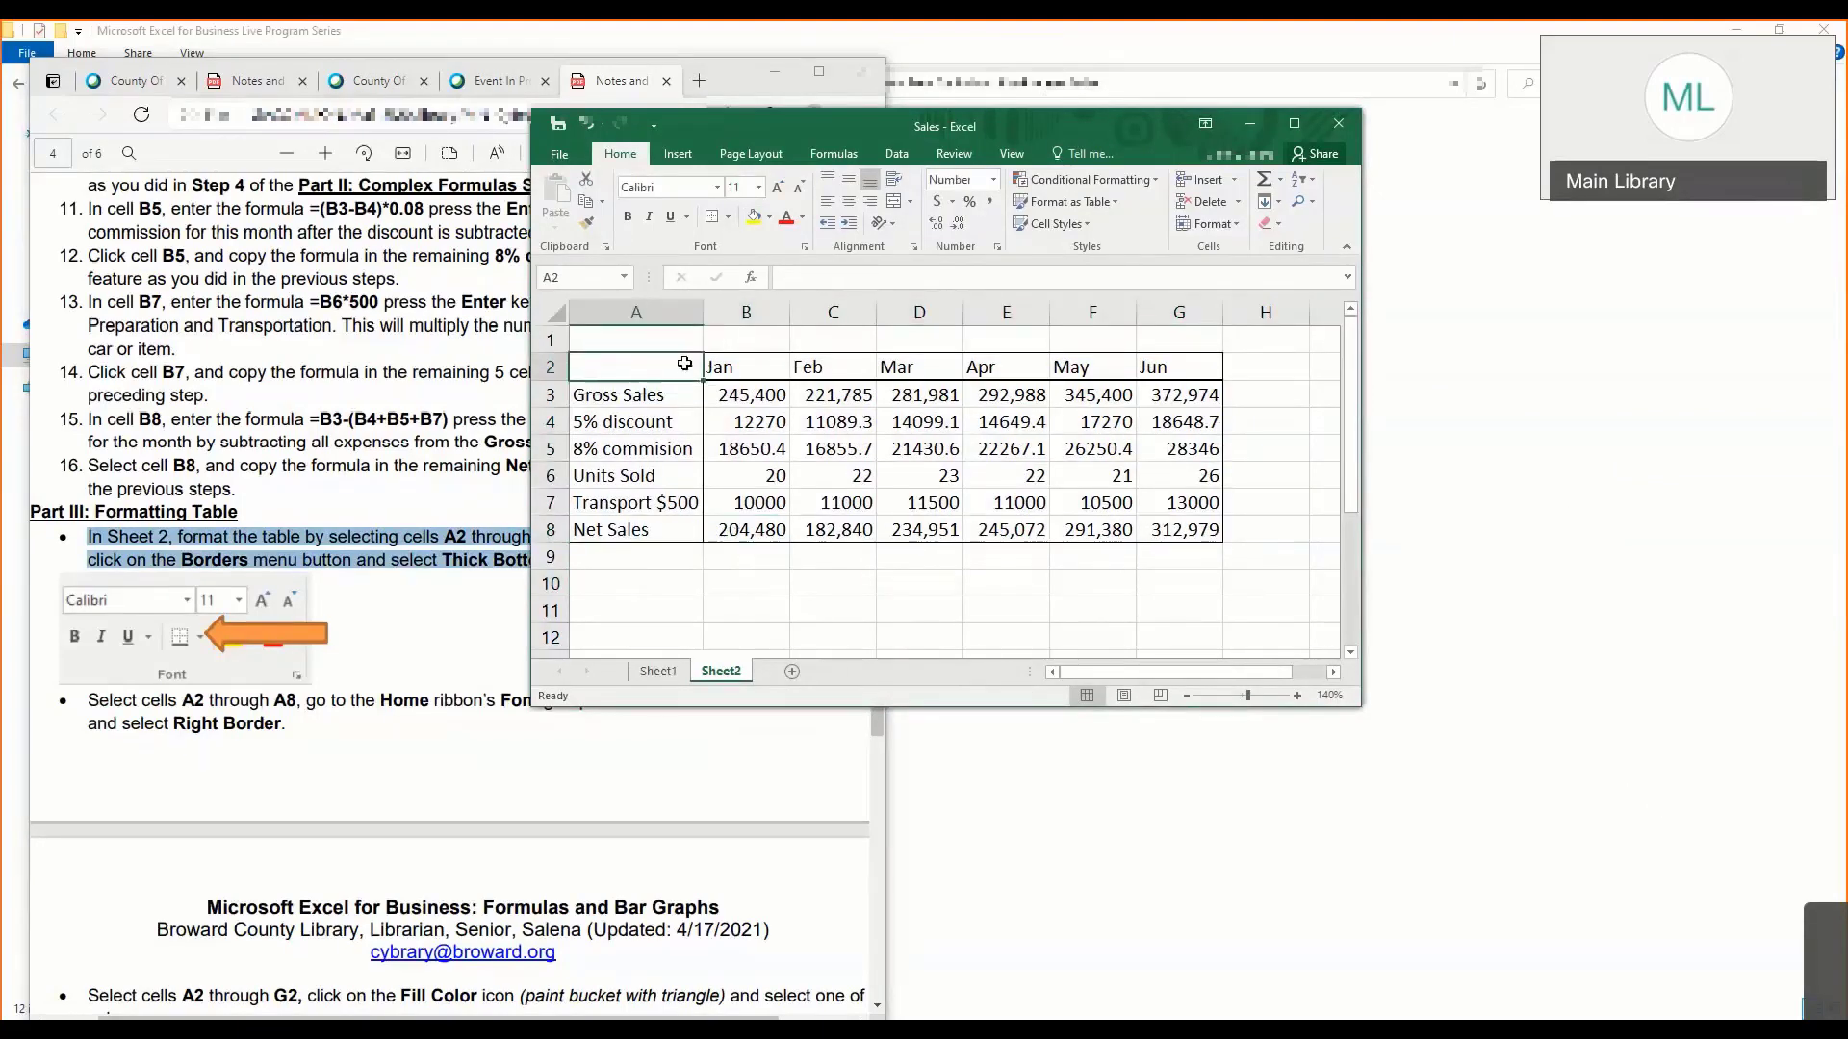
{"action": "left_click_drag", "start_coordinate": [684, 363], "coordinate": [1198, 365]}
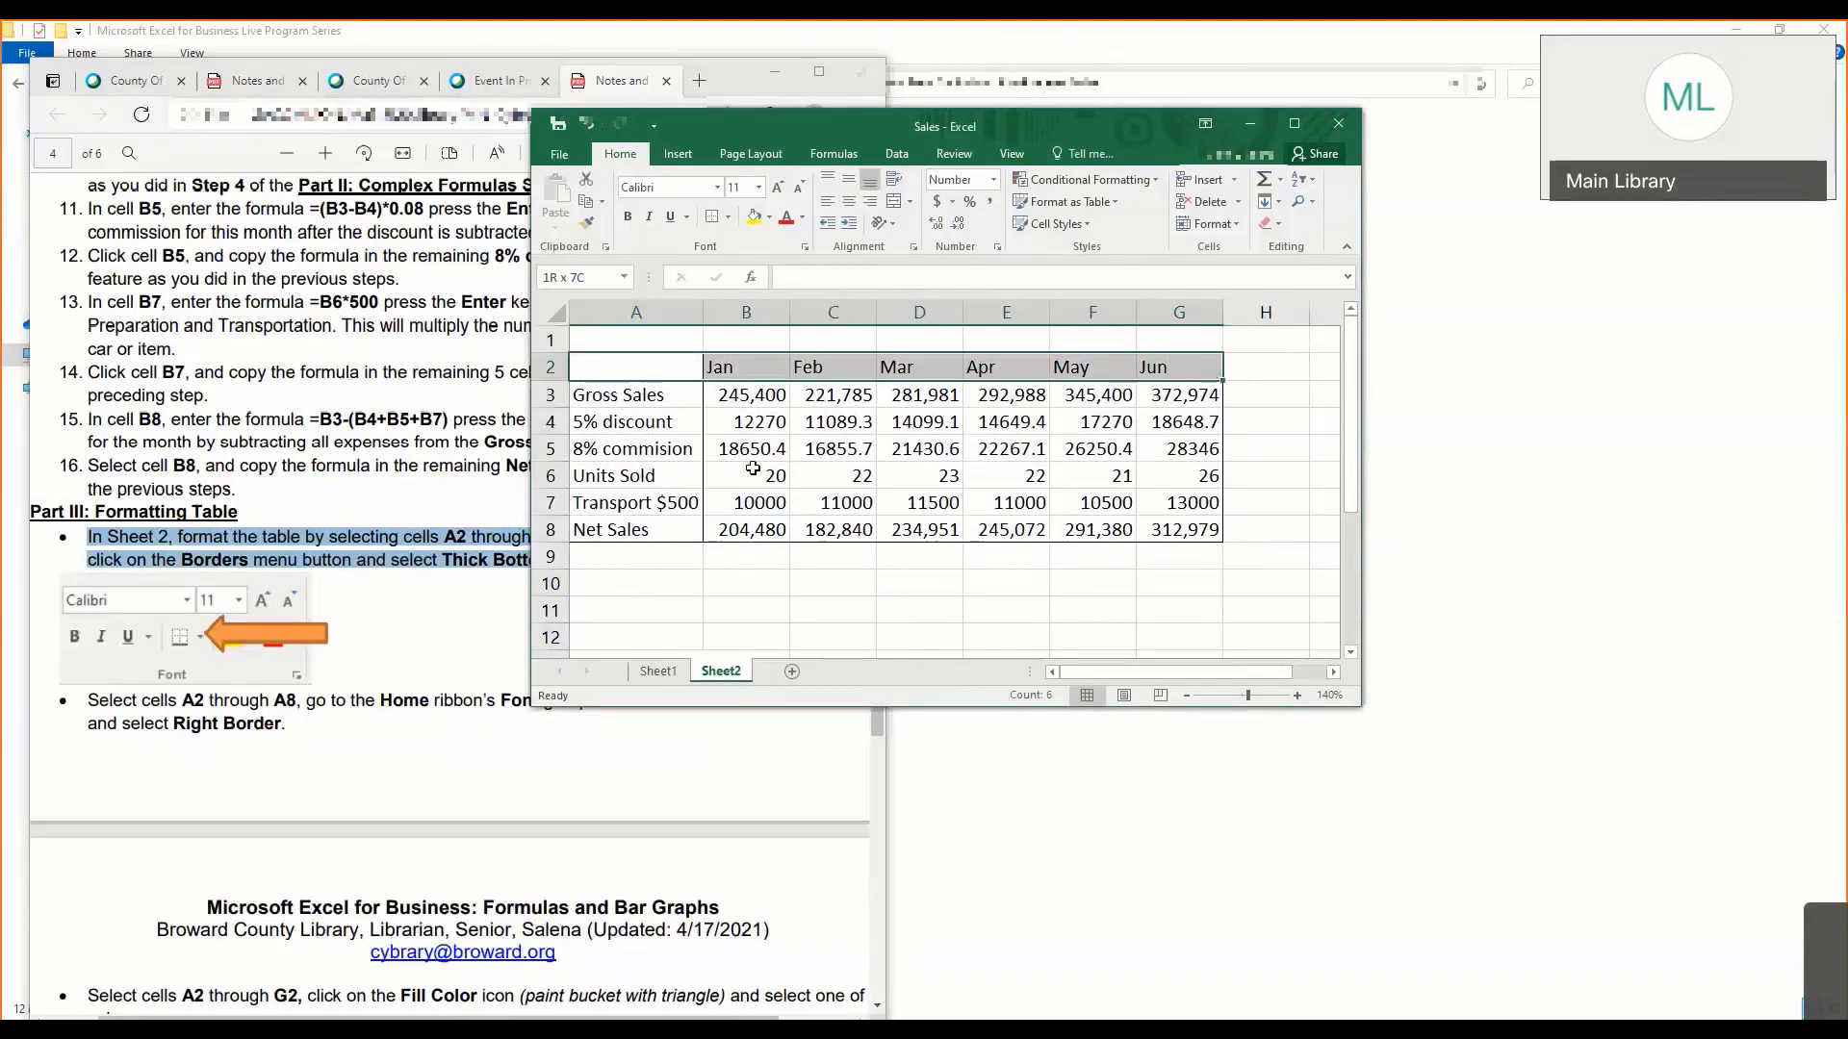
{"action": "left_click_drag", "start_coordinate": [676, 370], "coordinate": [1166, 364]}
{"action": "left_click", "coordinate": [633, 361]}
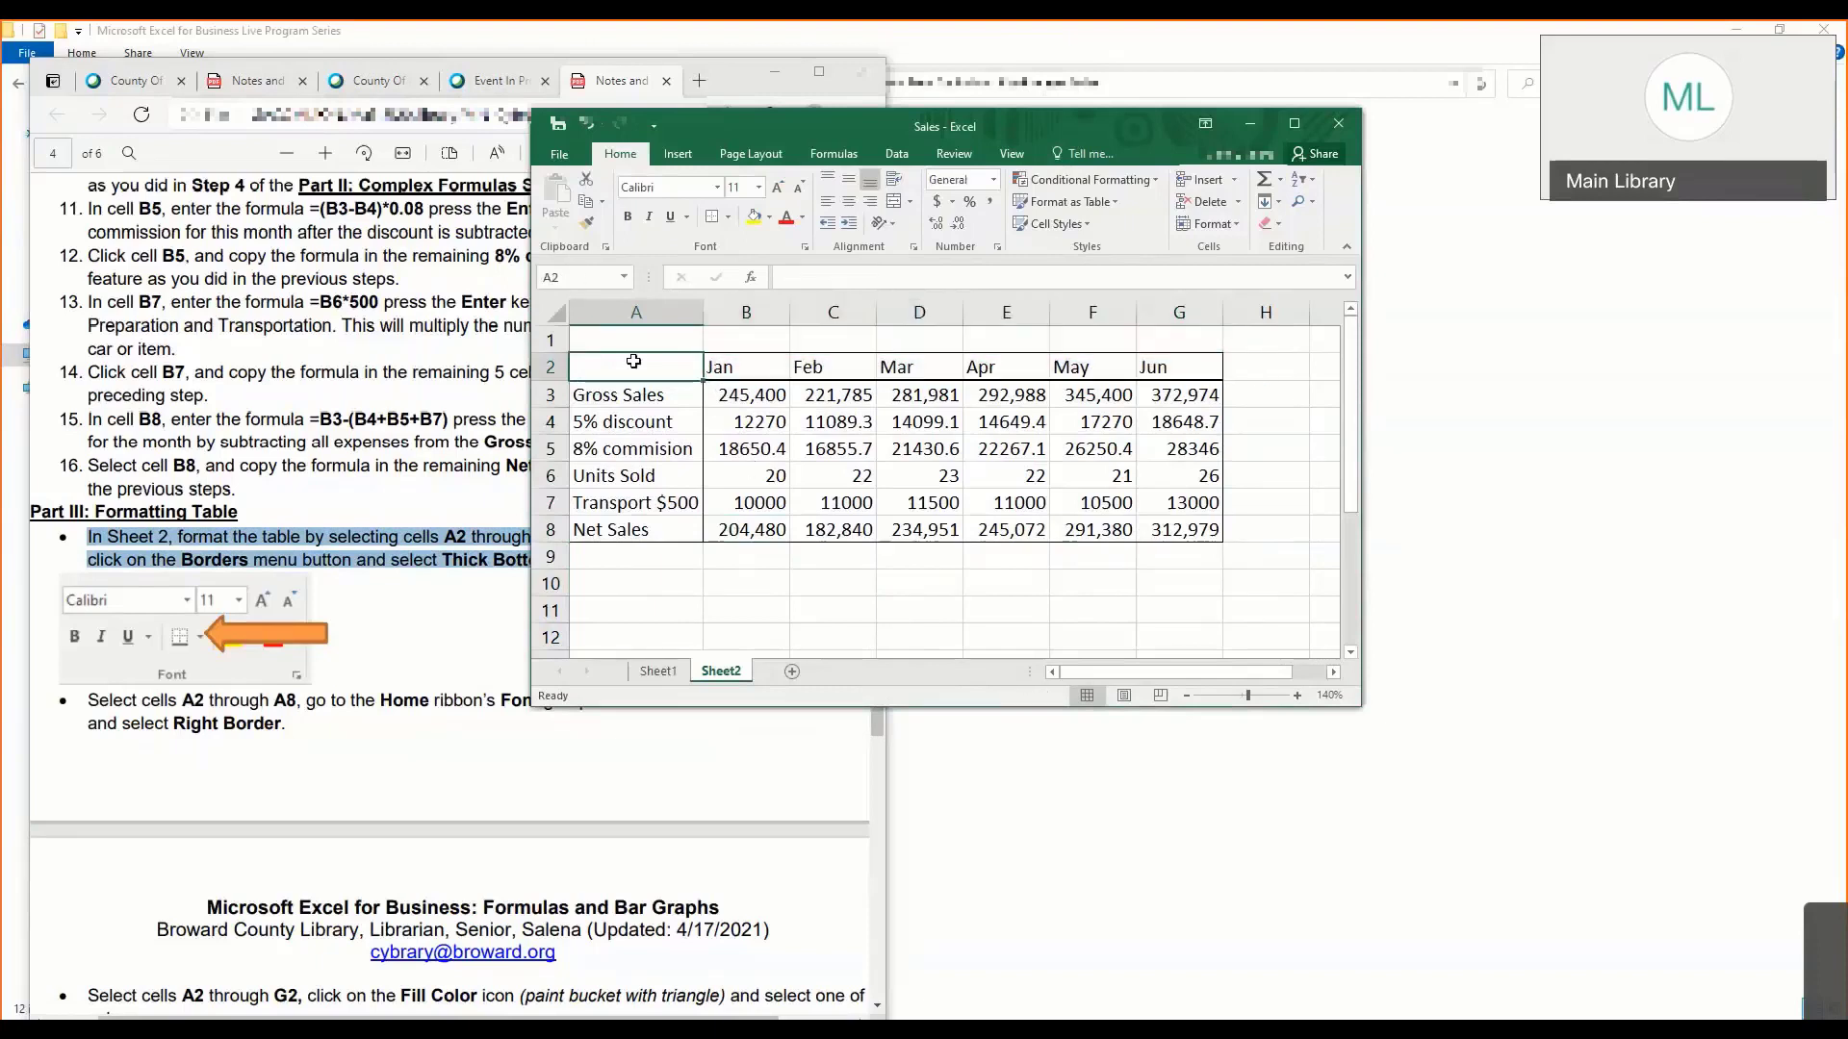
{"action": "left_click_drag", "start_coordinate": [633, 361], "coordinate": [1169, 364]}
{"action": "left_click", "coordinate": [728, 217]}
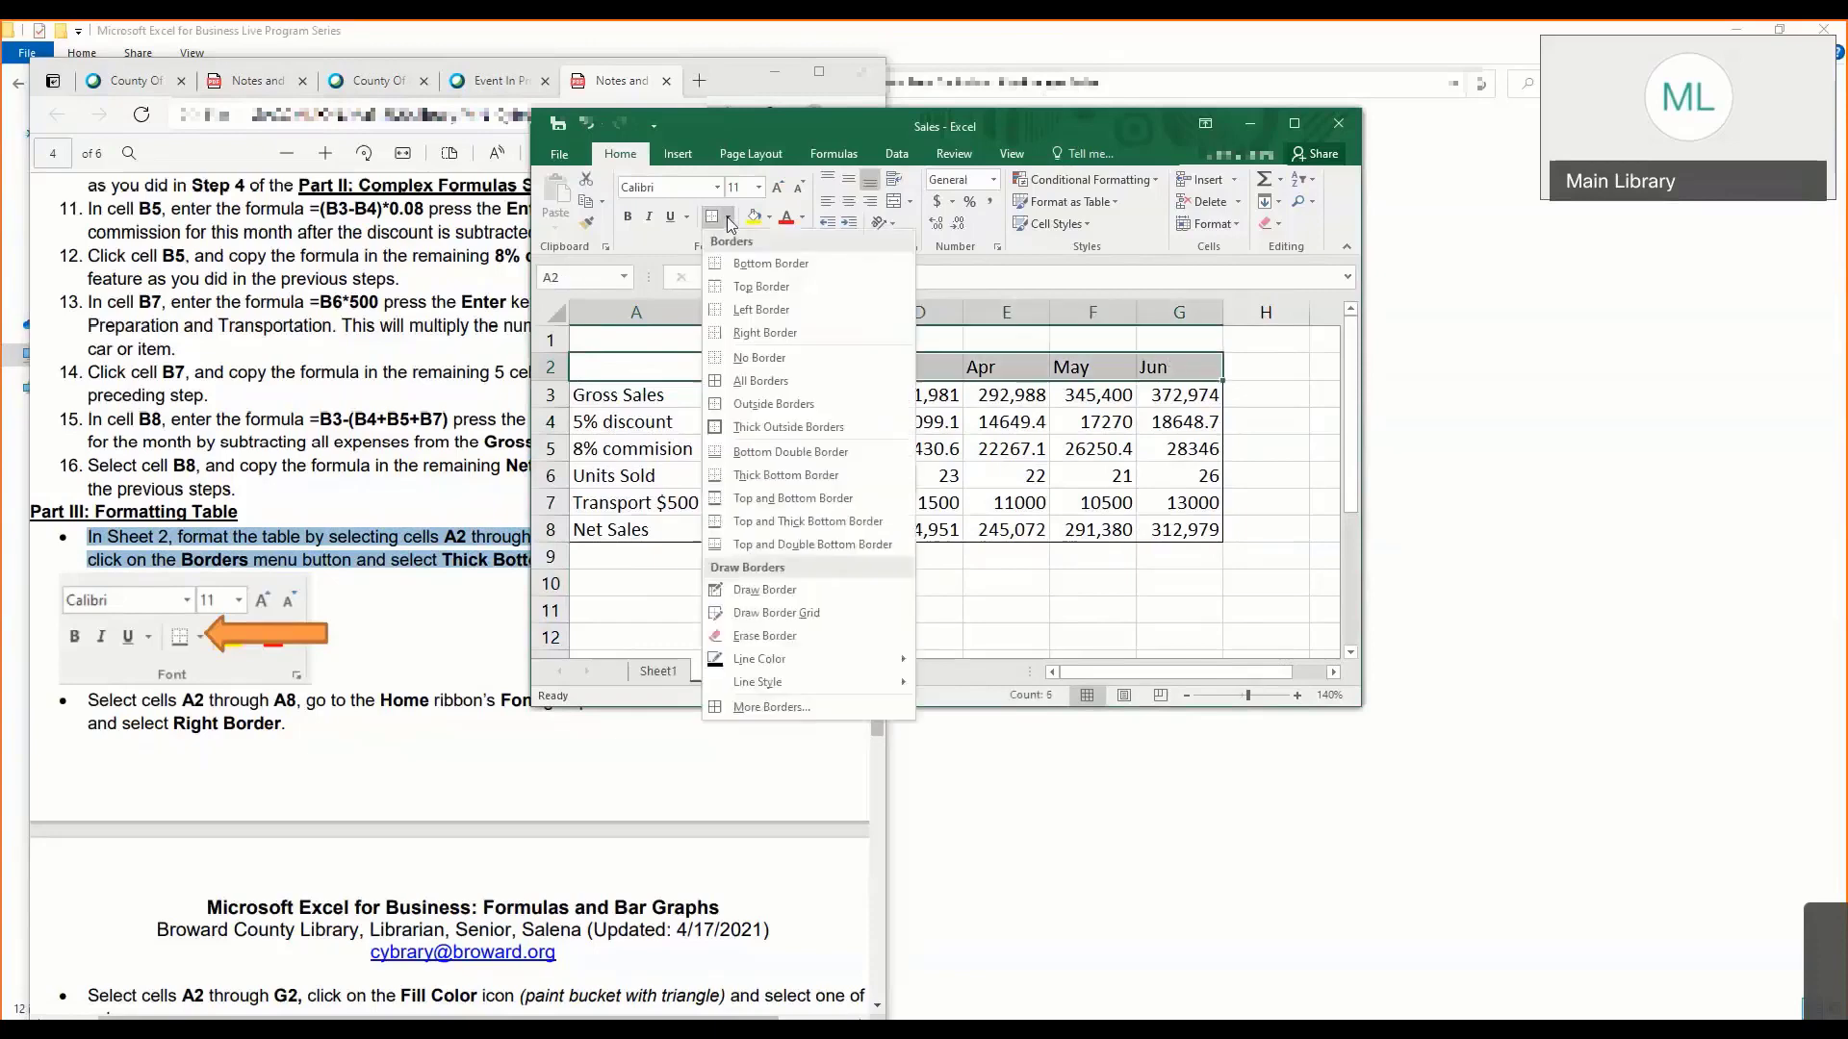
{"action": "left_click", "coordinate": [770, 475]}
{"action": "left_click", "coordinate": [739, 402]}
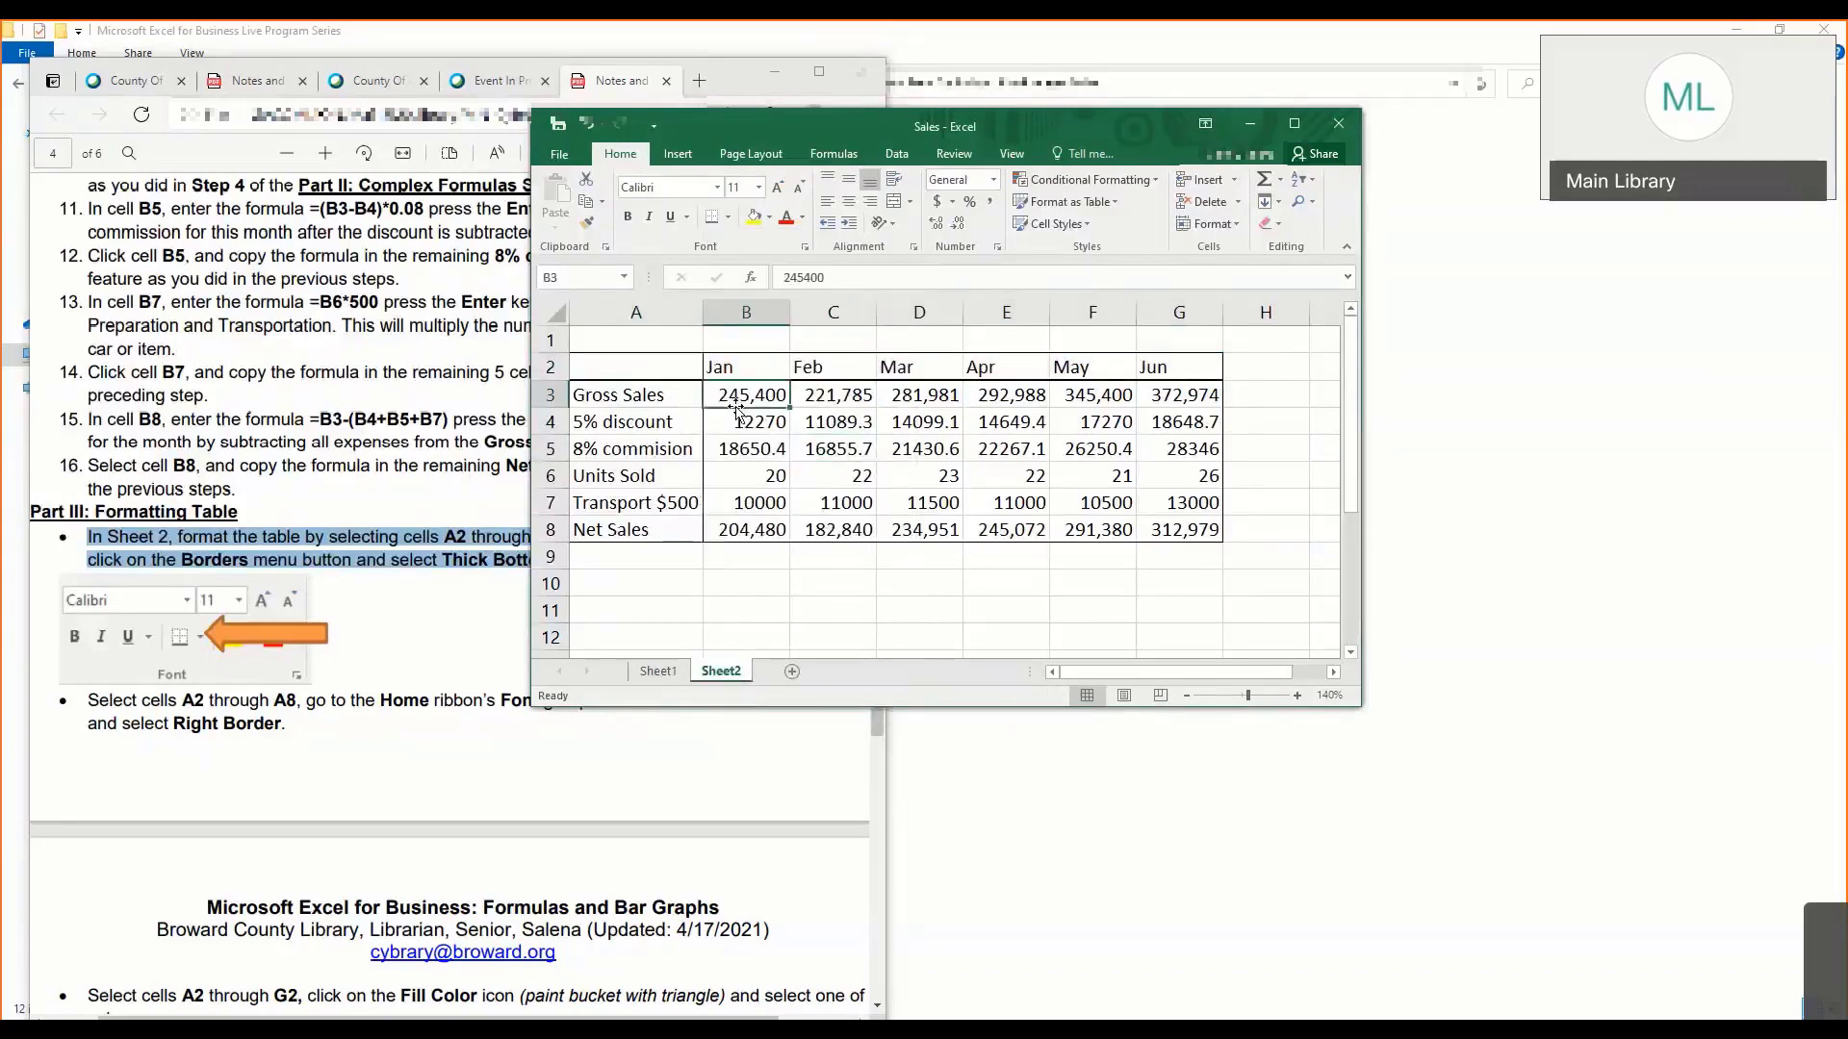
- Demonstrate the label column border again by reapplying Right Border to cells A2 through A8
{"action": "mouse_move", "coordinate": [681, 370]}
{"action": "left_mouse_down"}
{"action": "mouse_move", "coordinate": [660, 518]}
{"action": "mouse_move", "coordinate": [654, 503]}
{"action": "left_mouse_up"}
{"action": "left_click_drag", "start_coordinate": [636, 368], "coordinate": [641, 524]}
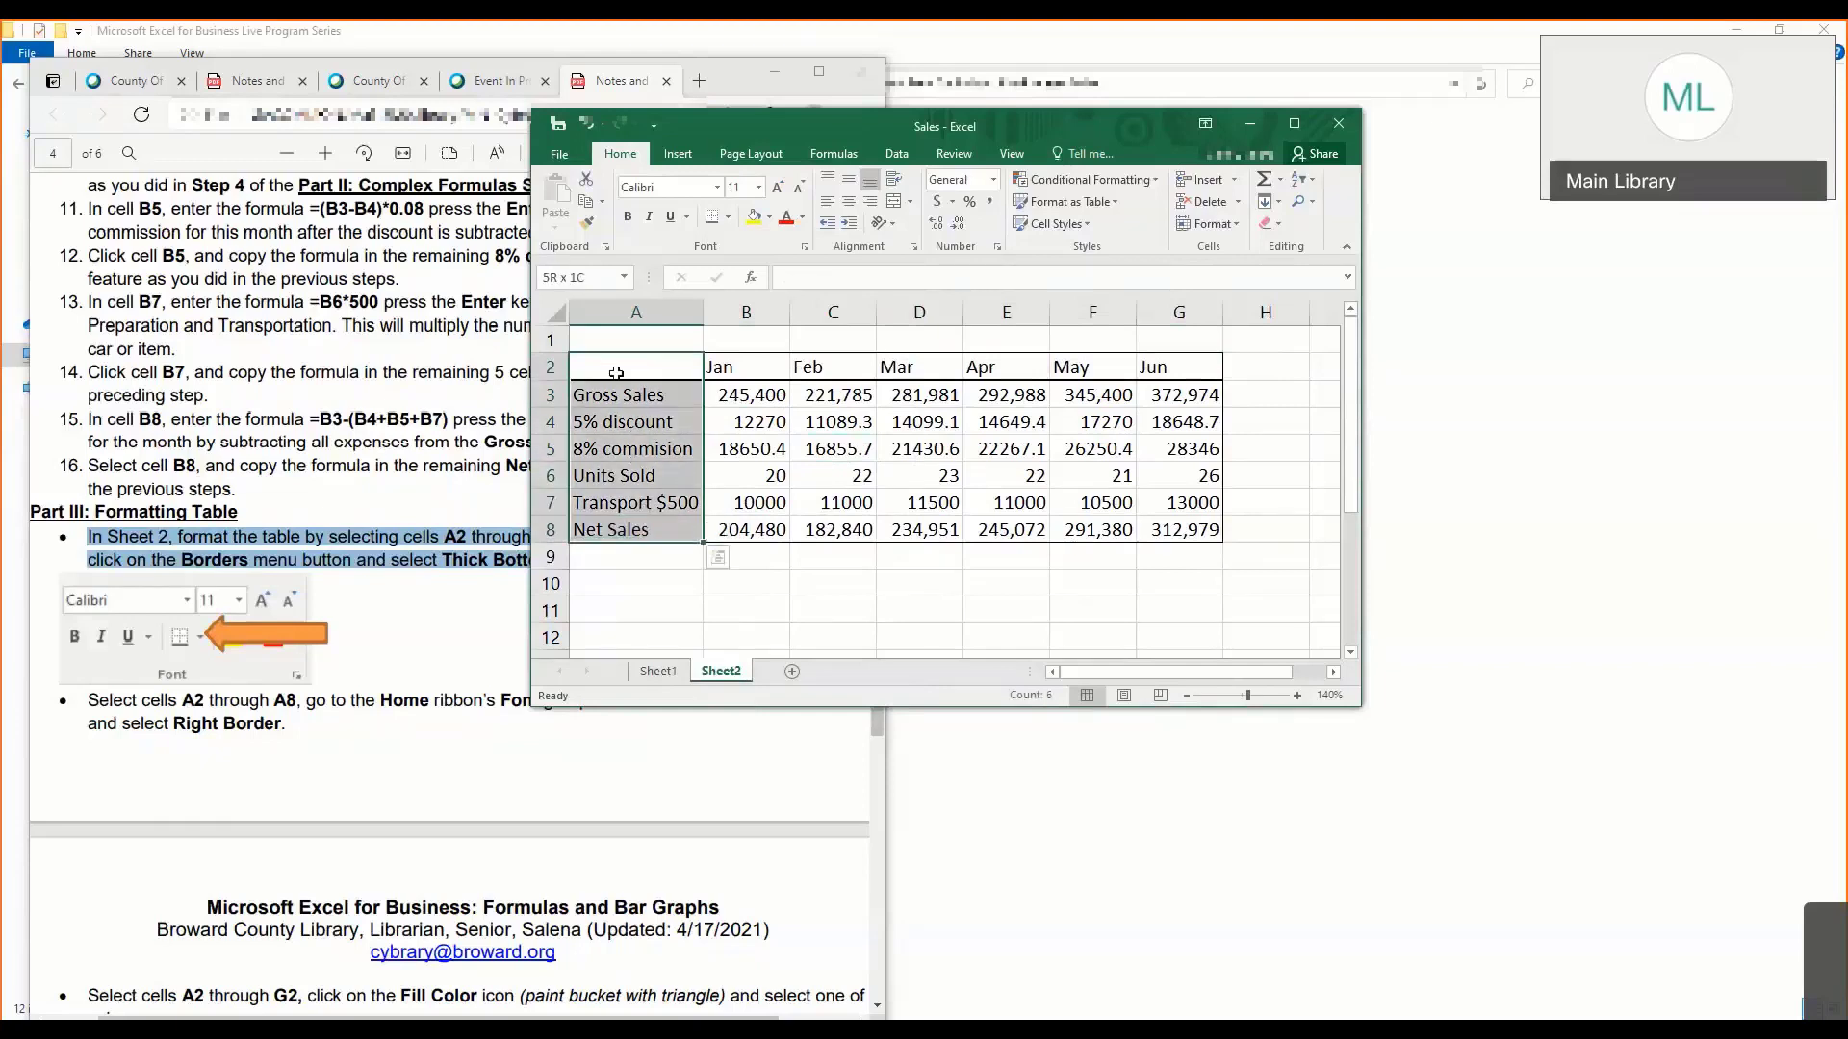
{"action": "left_click", "coordinate": [728, 219]}
{"action": "left_click", "coordinate": [760, 335]}
{"action": "left_click", "coordinate": [672, 441]}
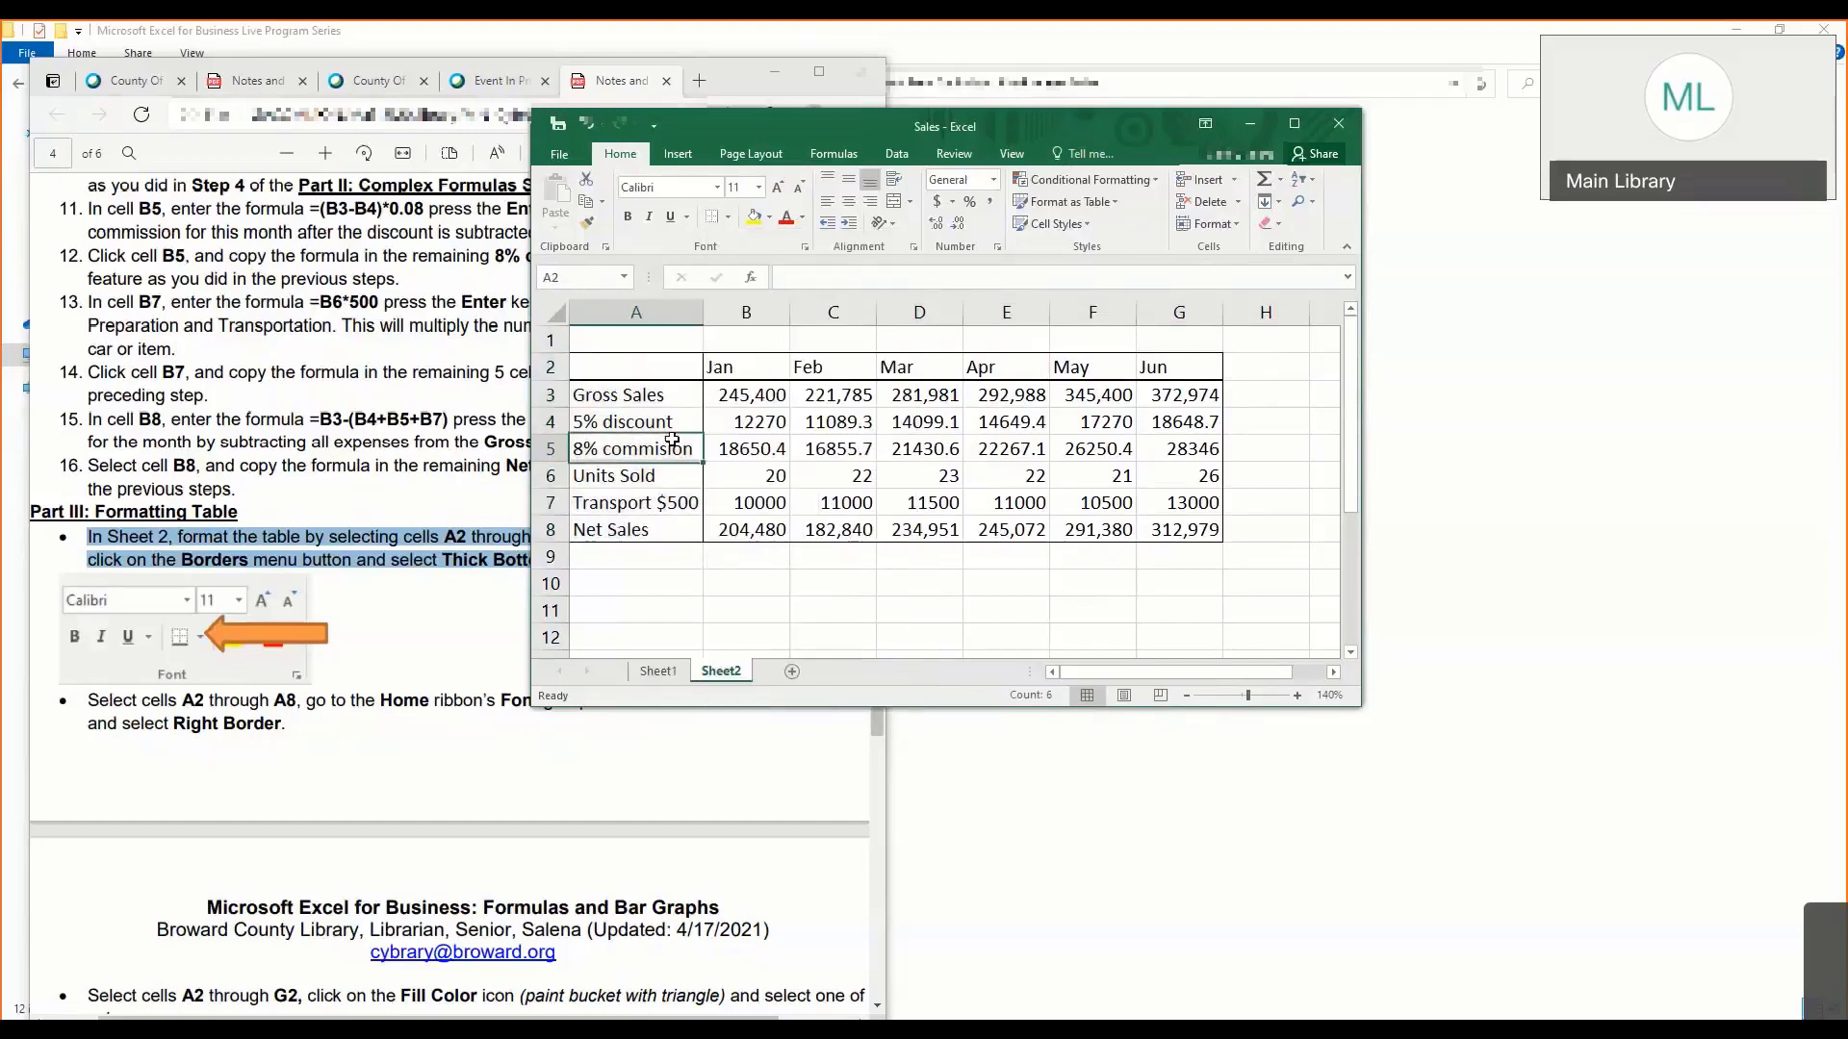
{"action": "left_click_drag", "start_coordinate": [640, 395], "coordinate": [664, 521]}
{"action": "left_click", "coordinate": [664, 520]}
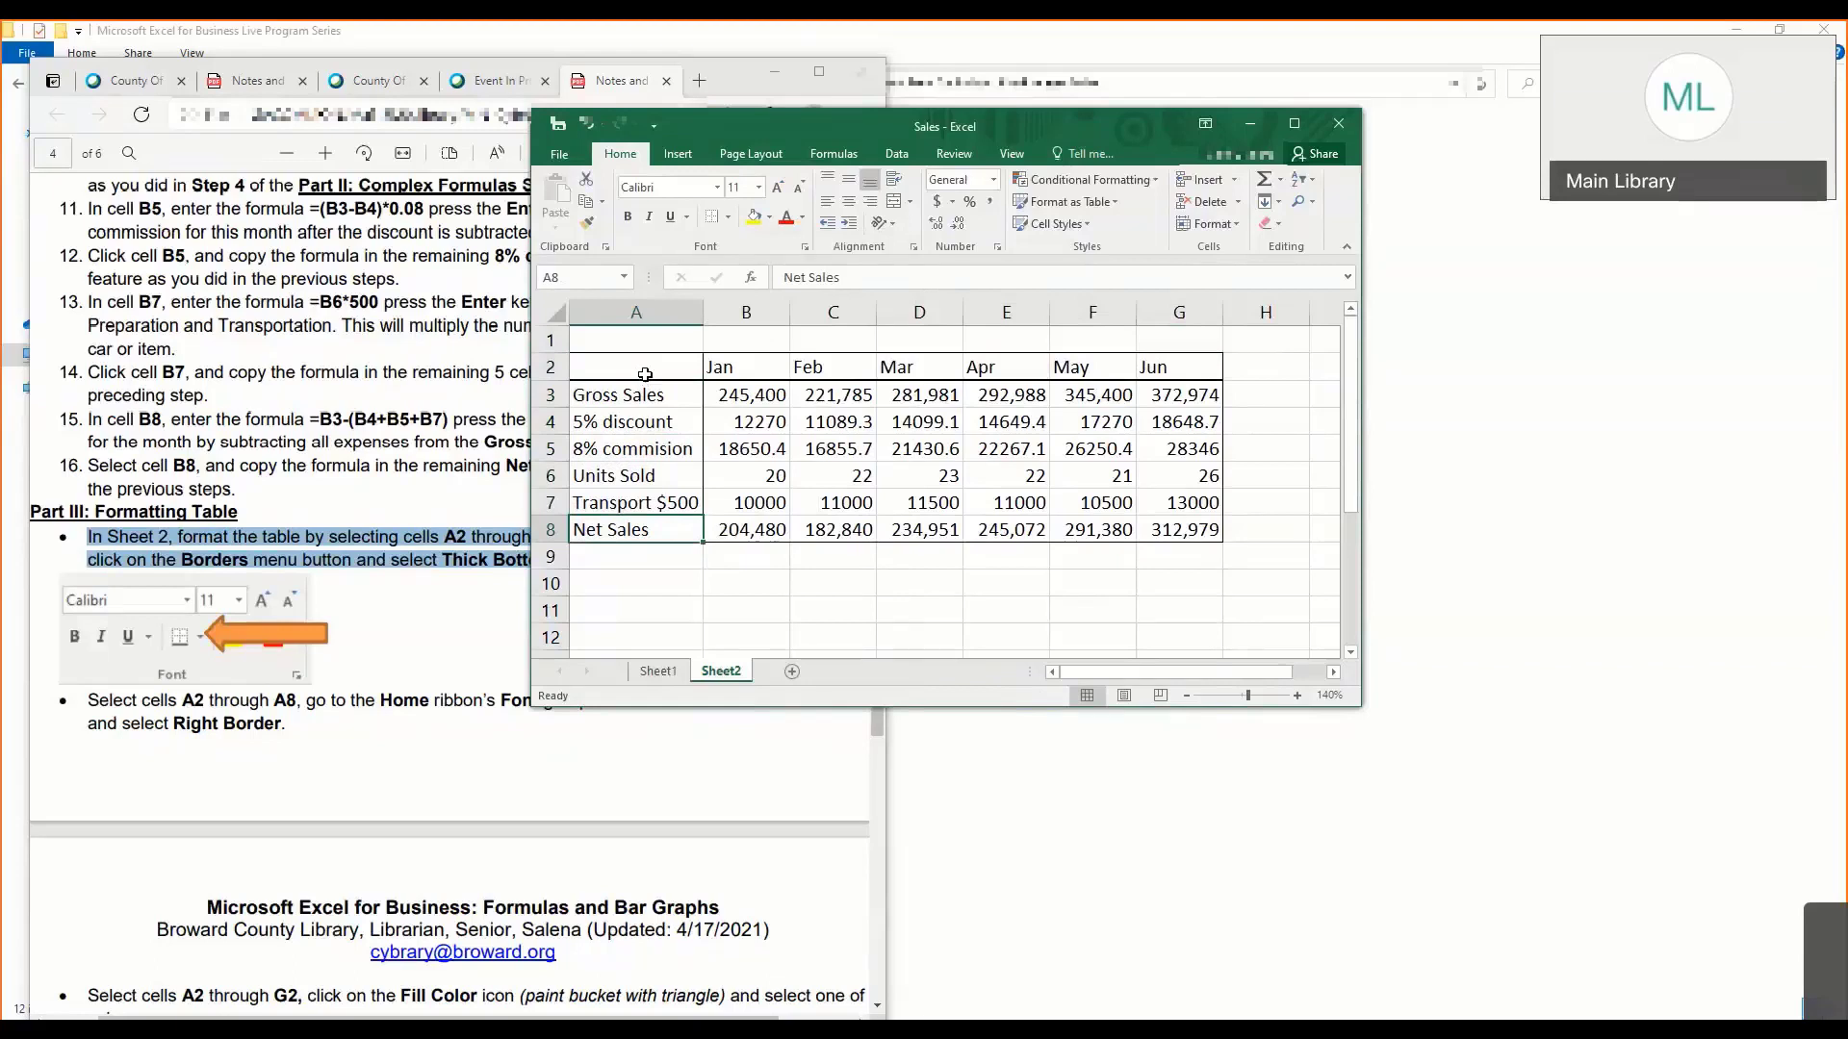
- Reapply Outside Borders around the full table, cells A2 through G8
{"action": "left_click_drag", "start_coordinate": [645, 379], "coordinate": [1160, 533]}
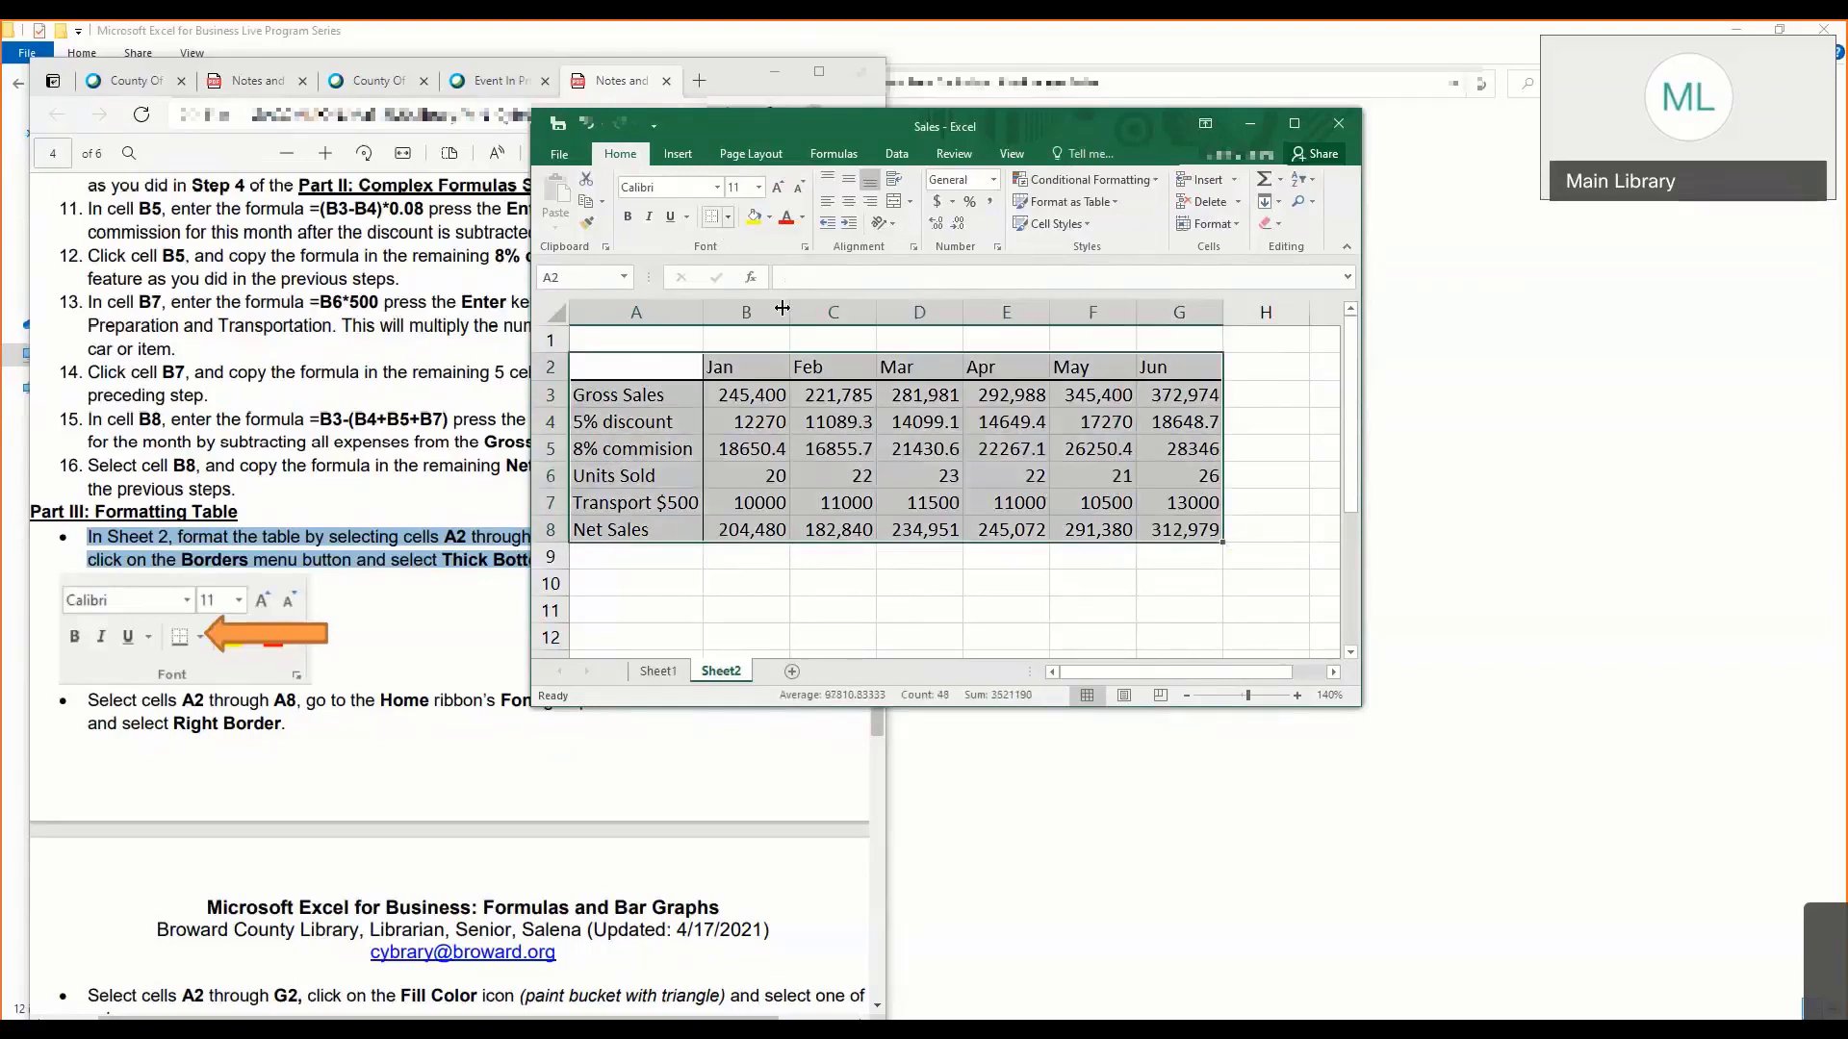
{"action": "left_click_drag", "start_coordinate": [680, 364], "coordinate": [1177, 530]}
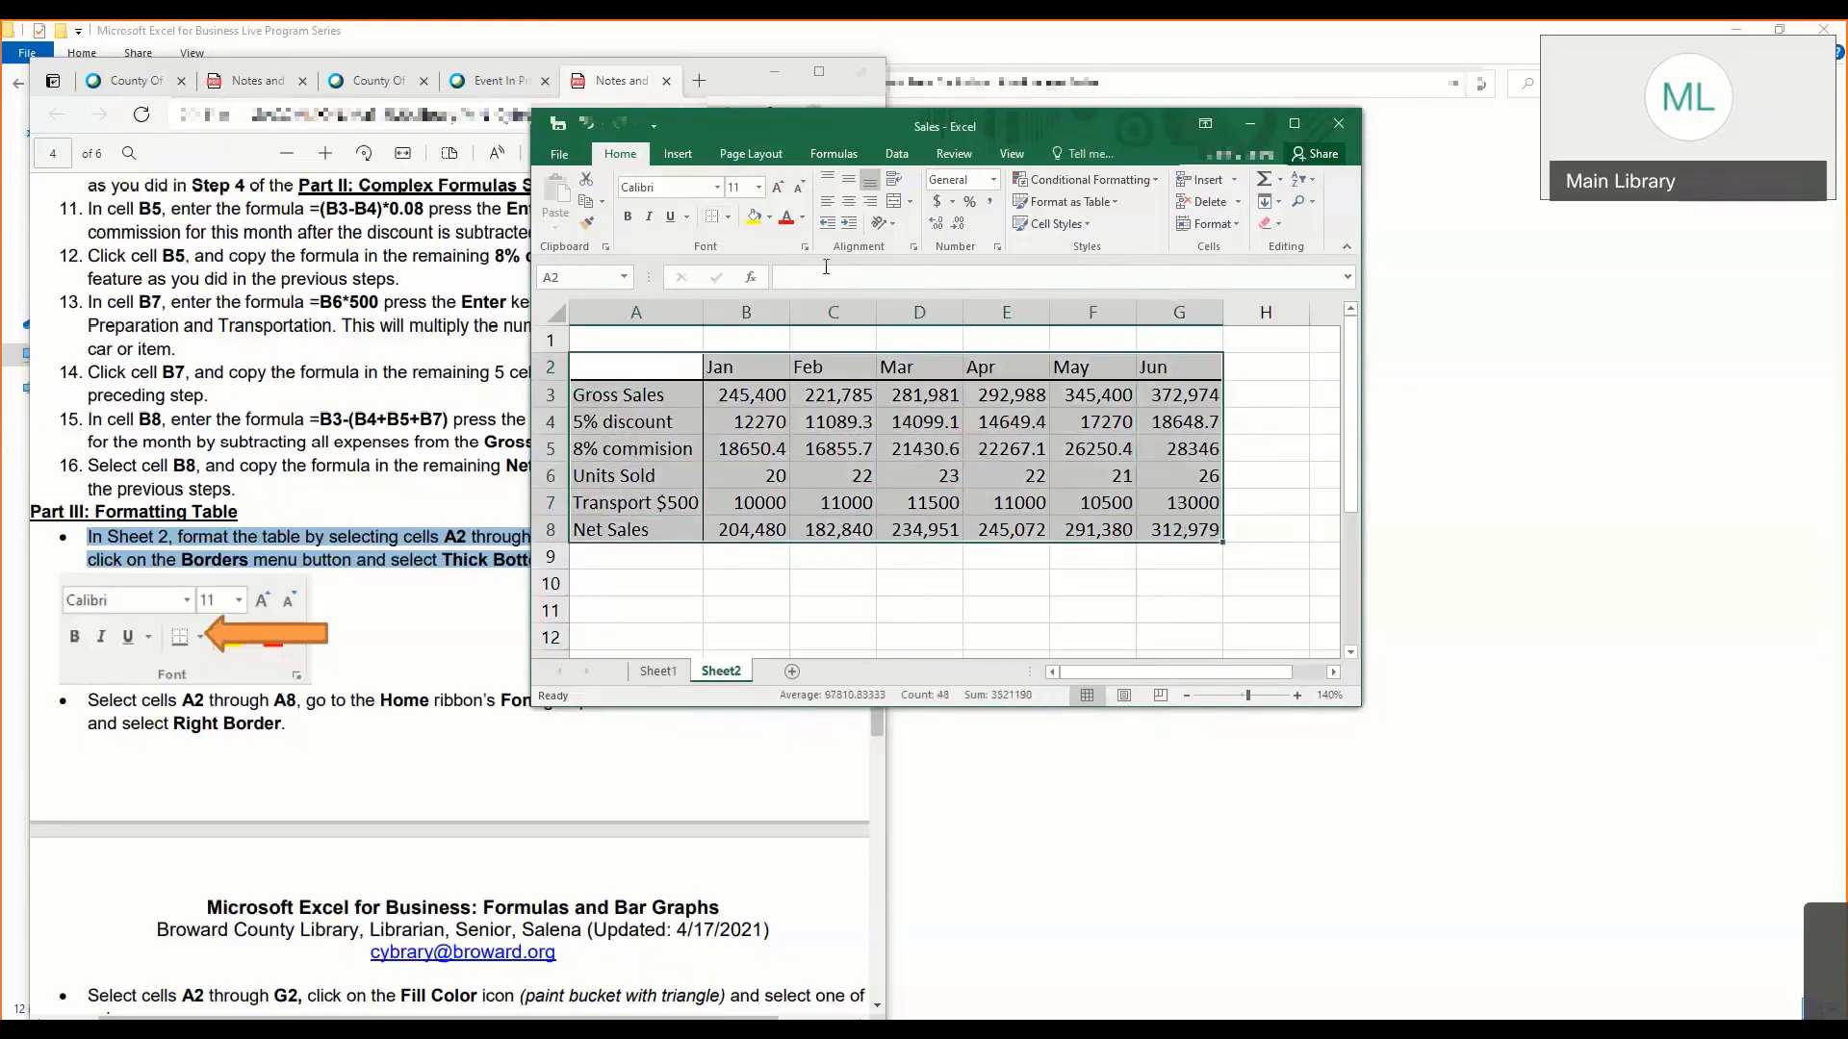
{"action": "left_click", "coordinate": [728, 217]}
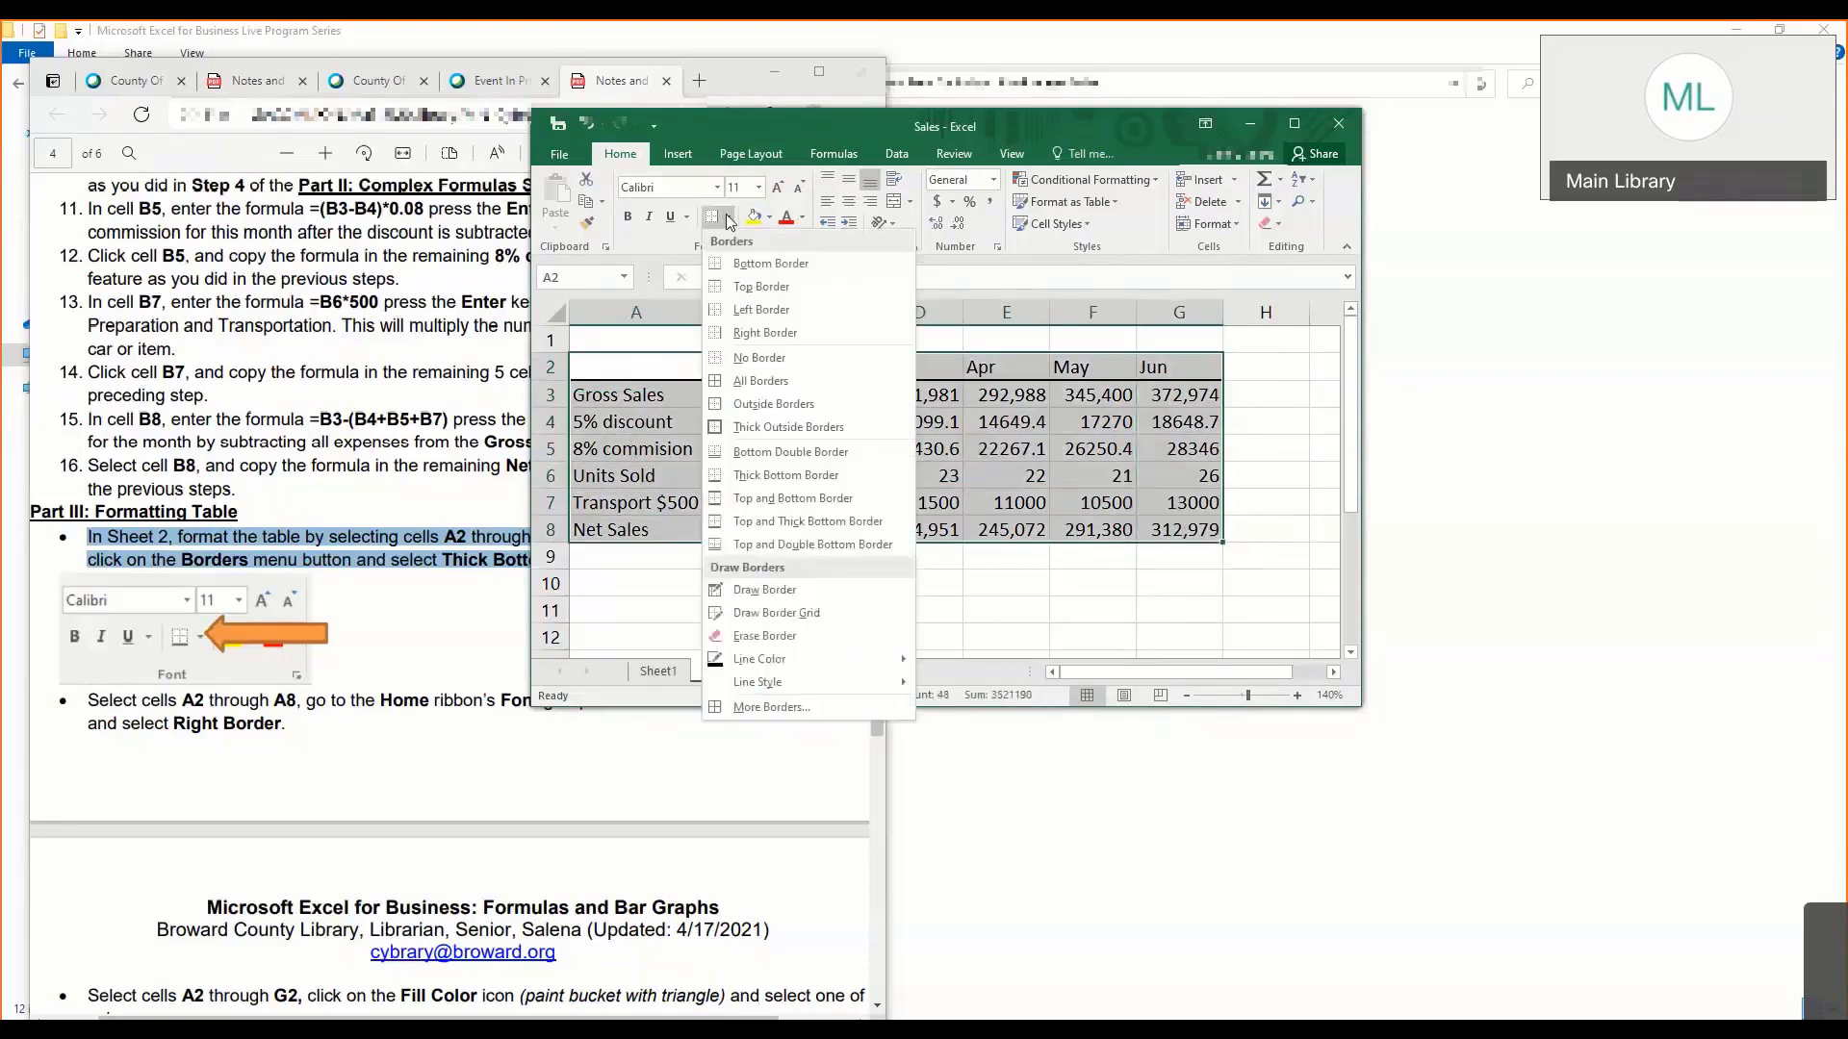
{"action": "left_click", "coordinate": [786, 405]}
{"action": "left_click", "coordinate": [900, 423]}
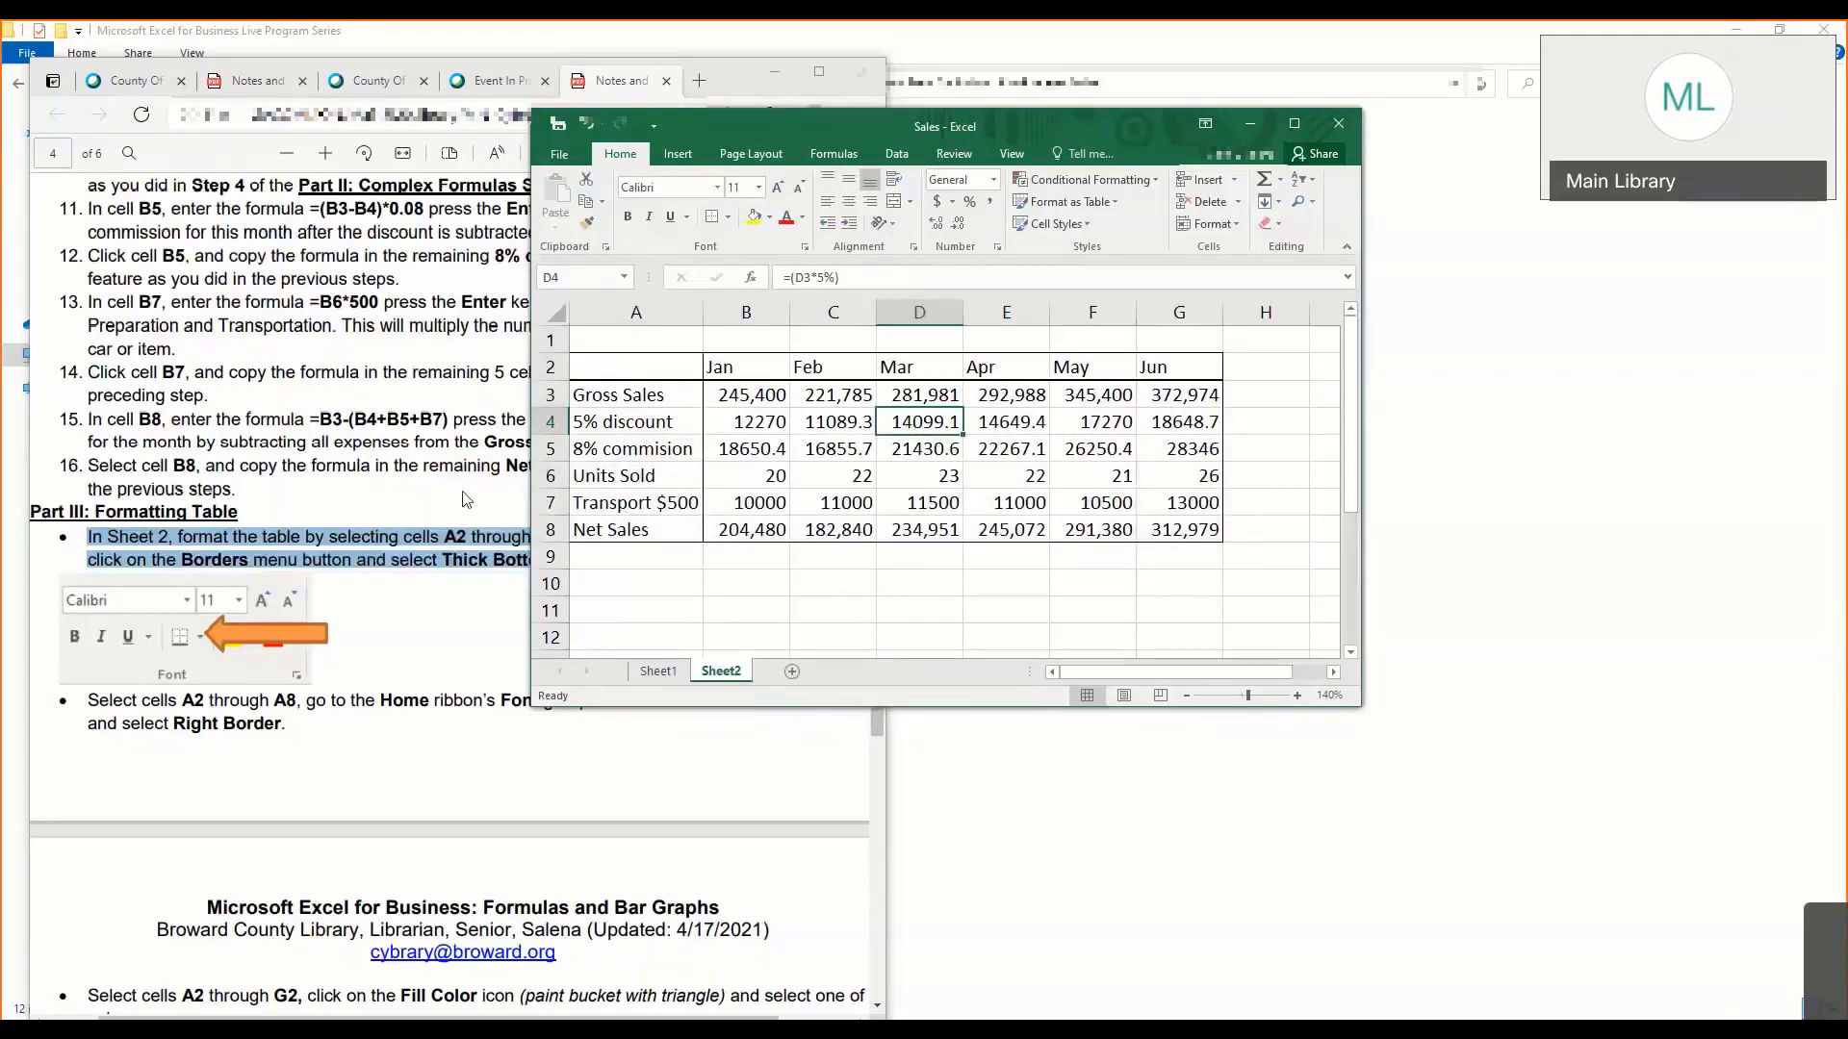
- Fill the header row, cells A2 through G2, with the theme color Green, Accent 6, Lighter 60%
{"action": "left_click", "coordinate": [433, 503]}
{"action": "scroll", "coordinate": [431, 502], "scroll_direction": "down", "scroll_amount": 5}
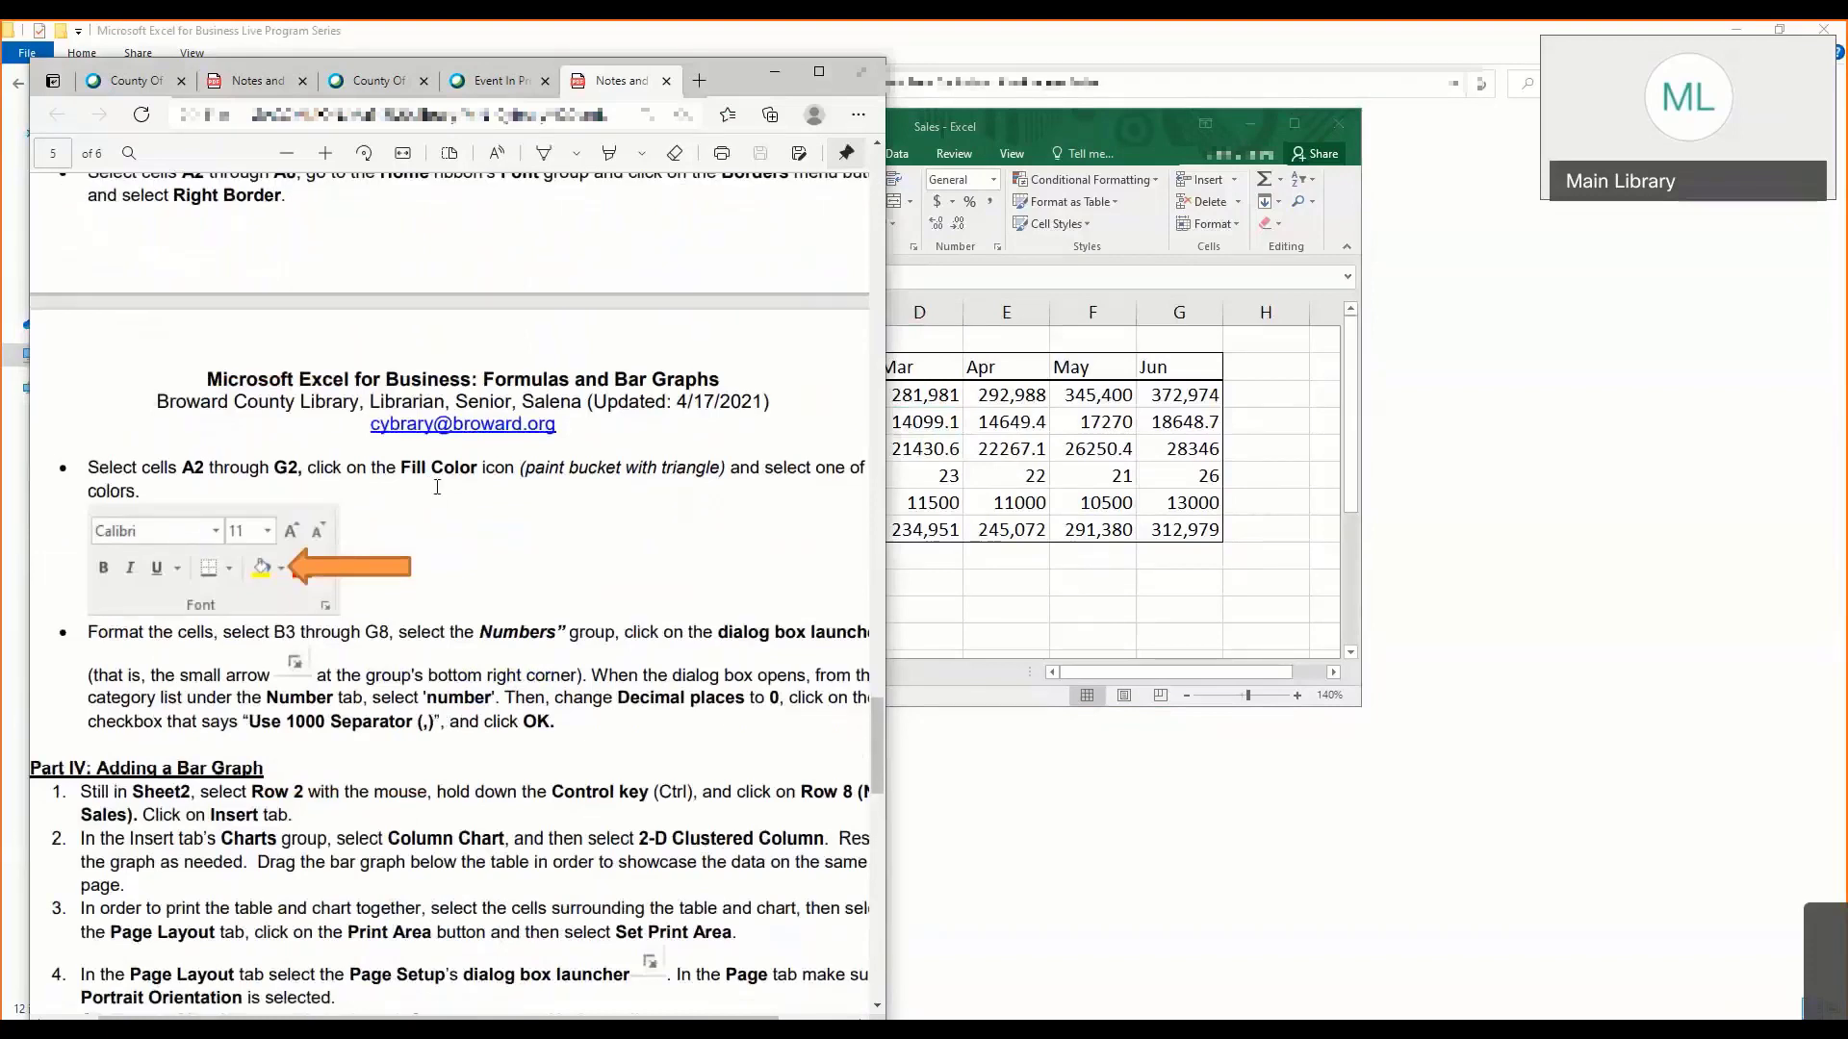
{"action": "left_click", "coordinate": [952, 433]}
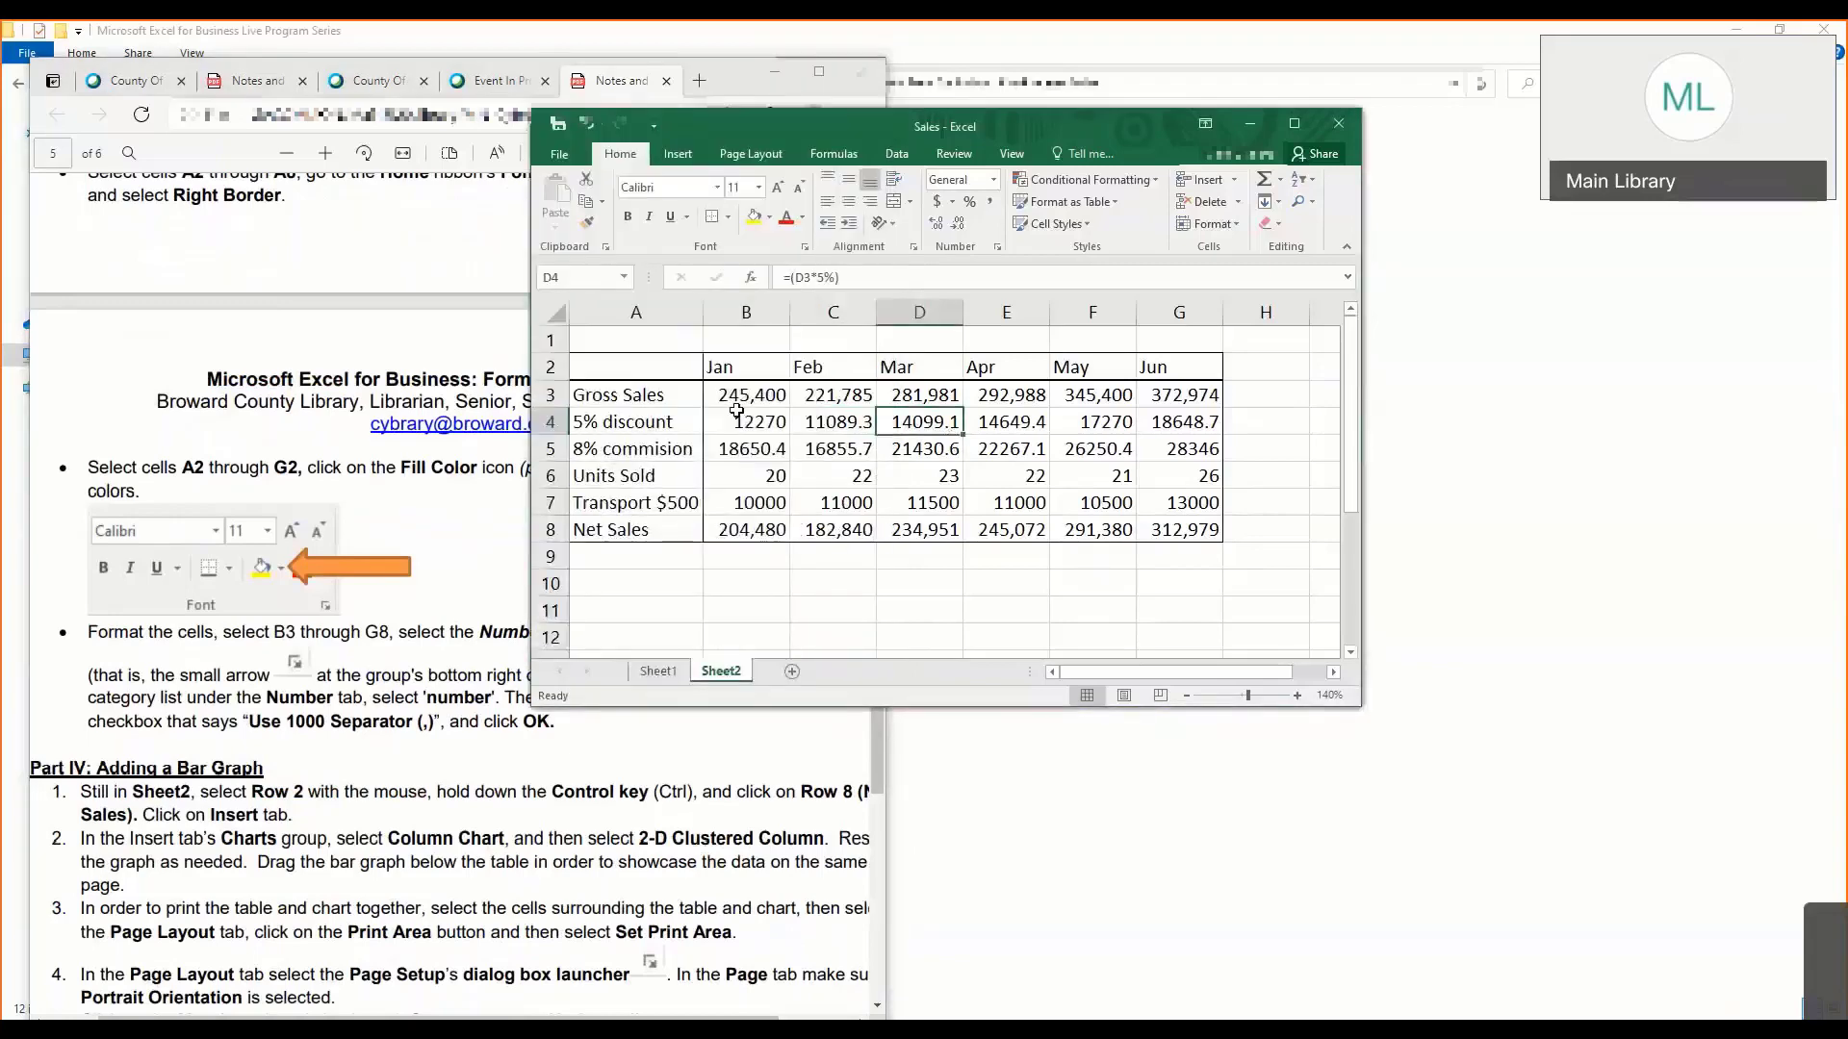
{"action": "left_click", "coordinate": [691, 373]}
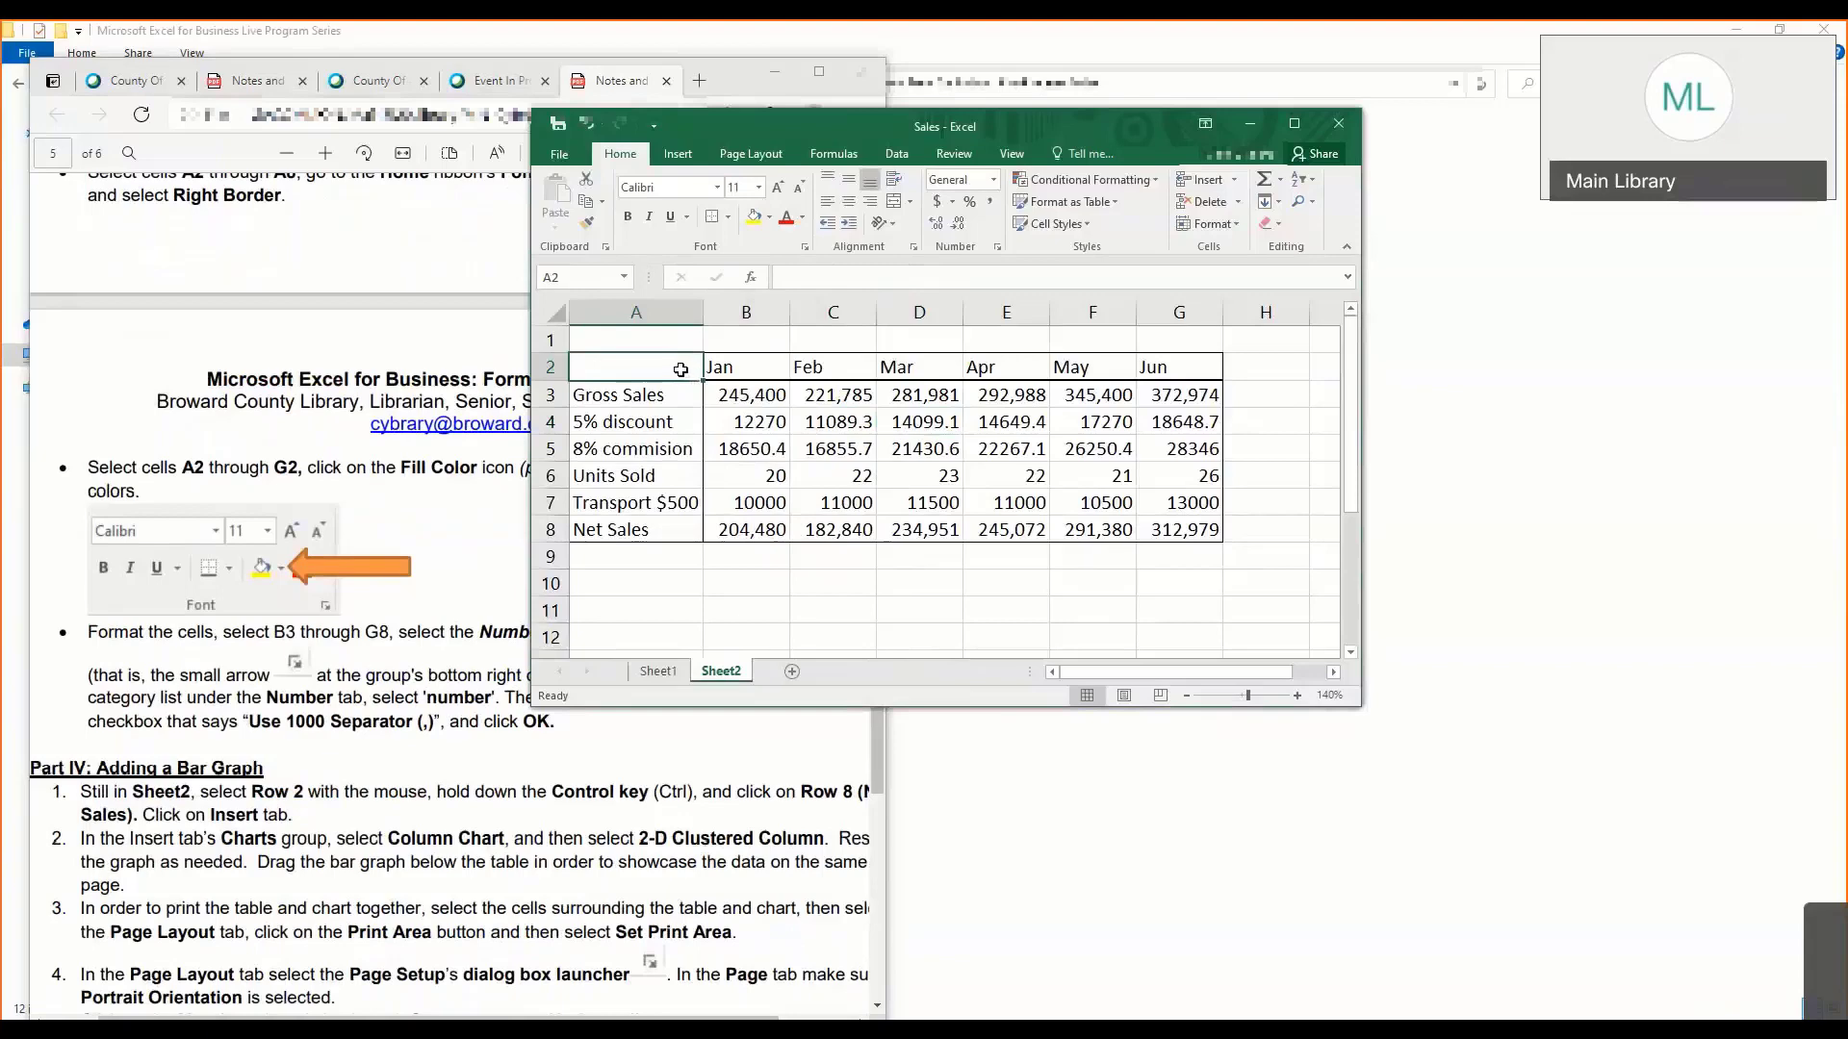
{"action": "left_click_drag", "start_coordinate": [683, 370], "coordinate": [1160, 366]}
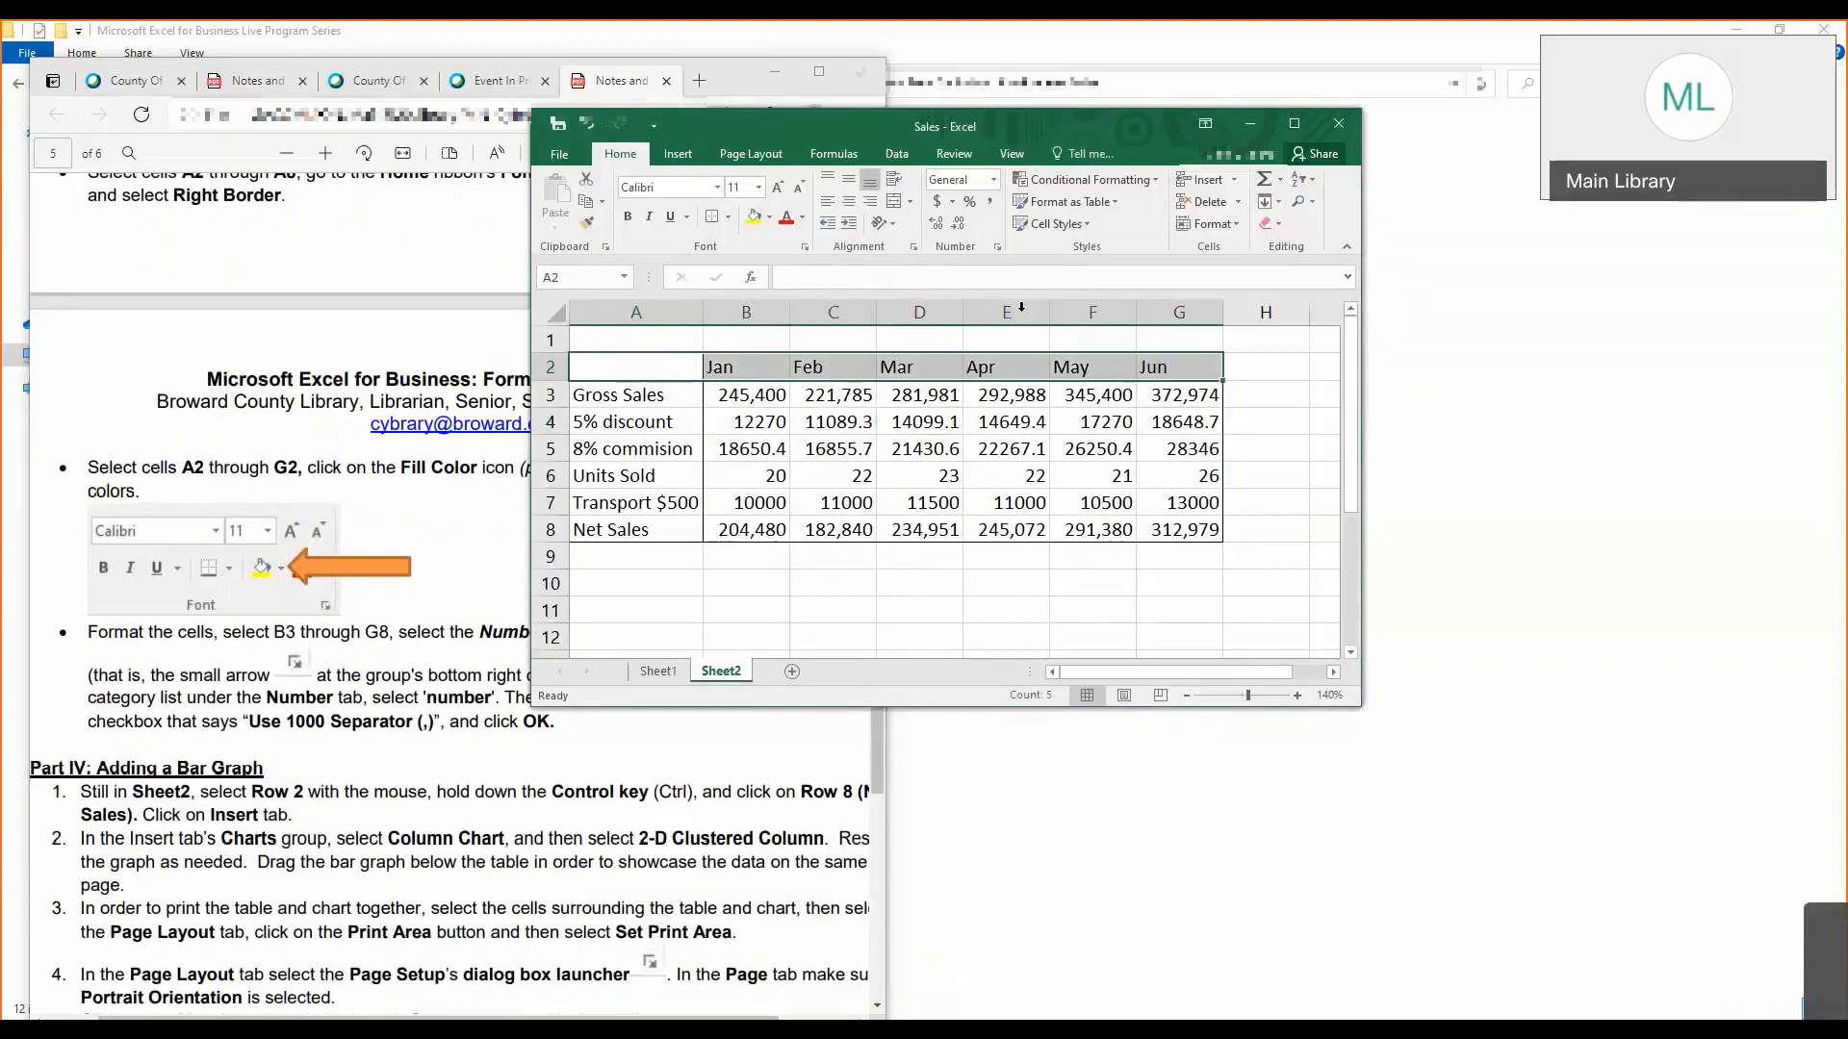
{"action": "left_click", "coordinate": [727, 220]}
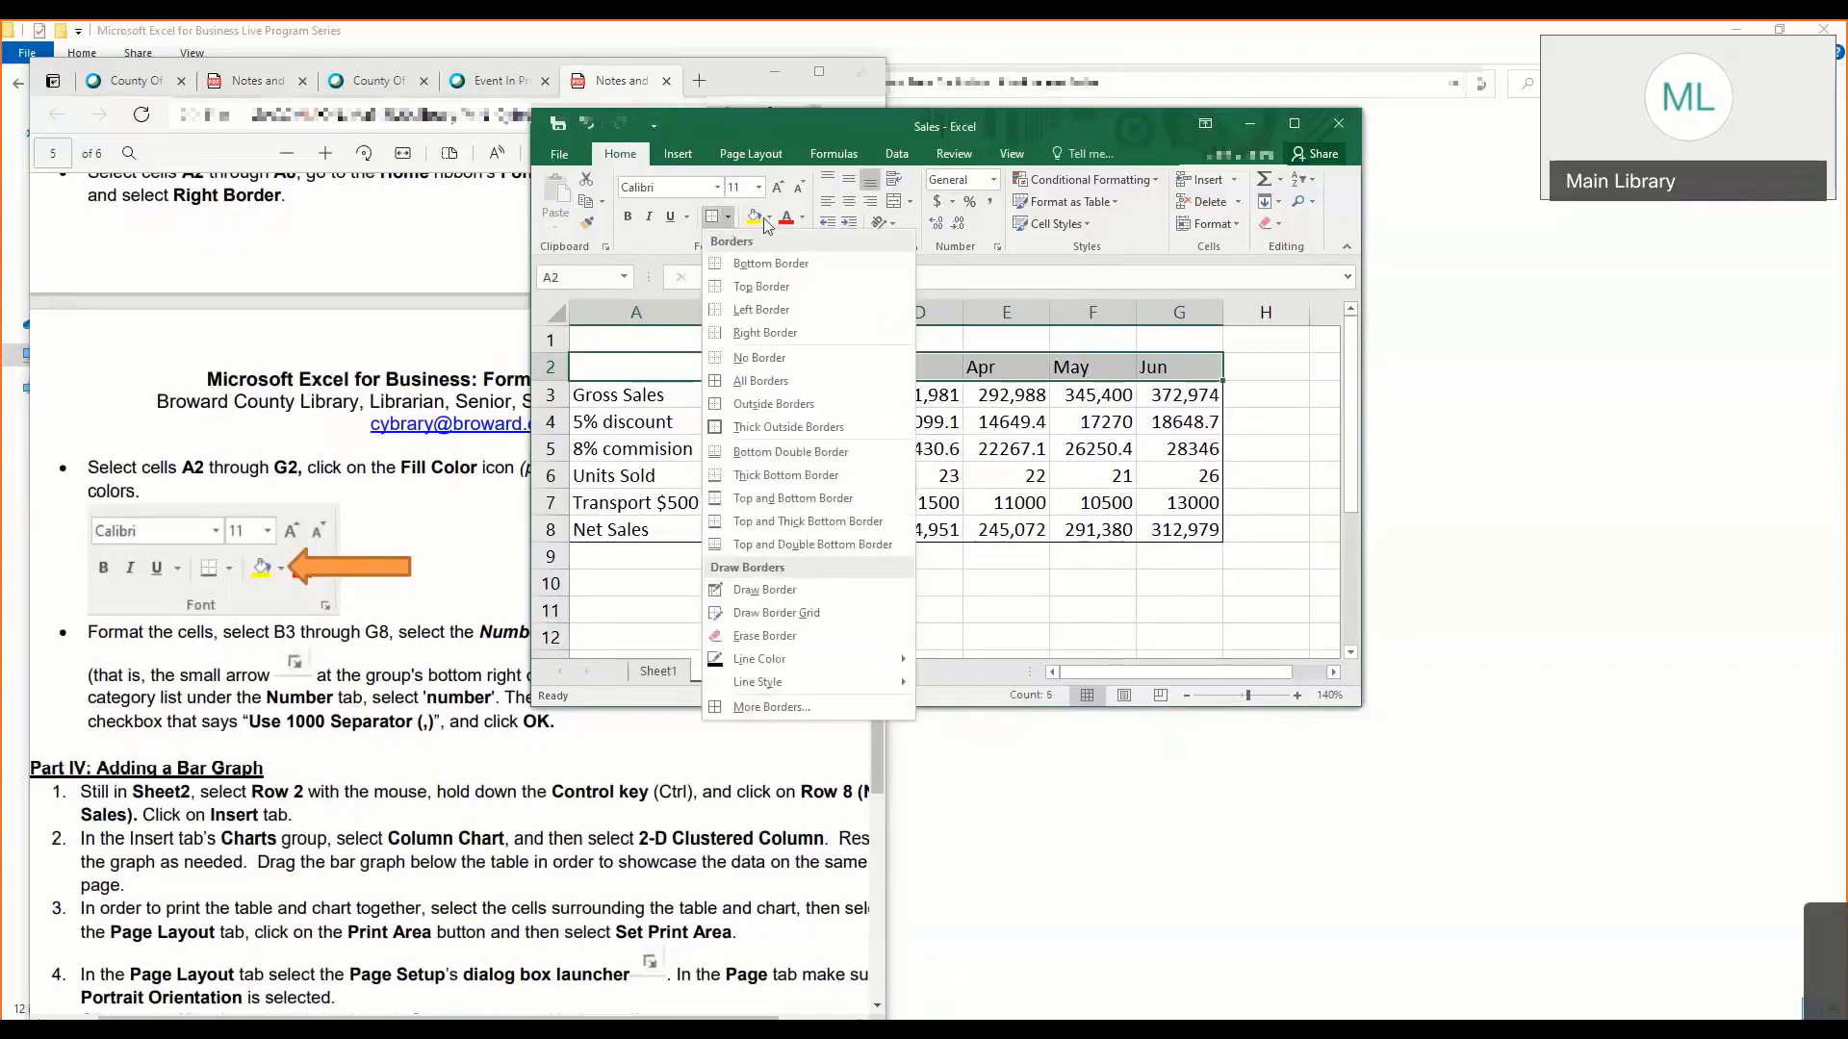
{"action": "left_click", "coordinate": [769, 218]}
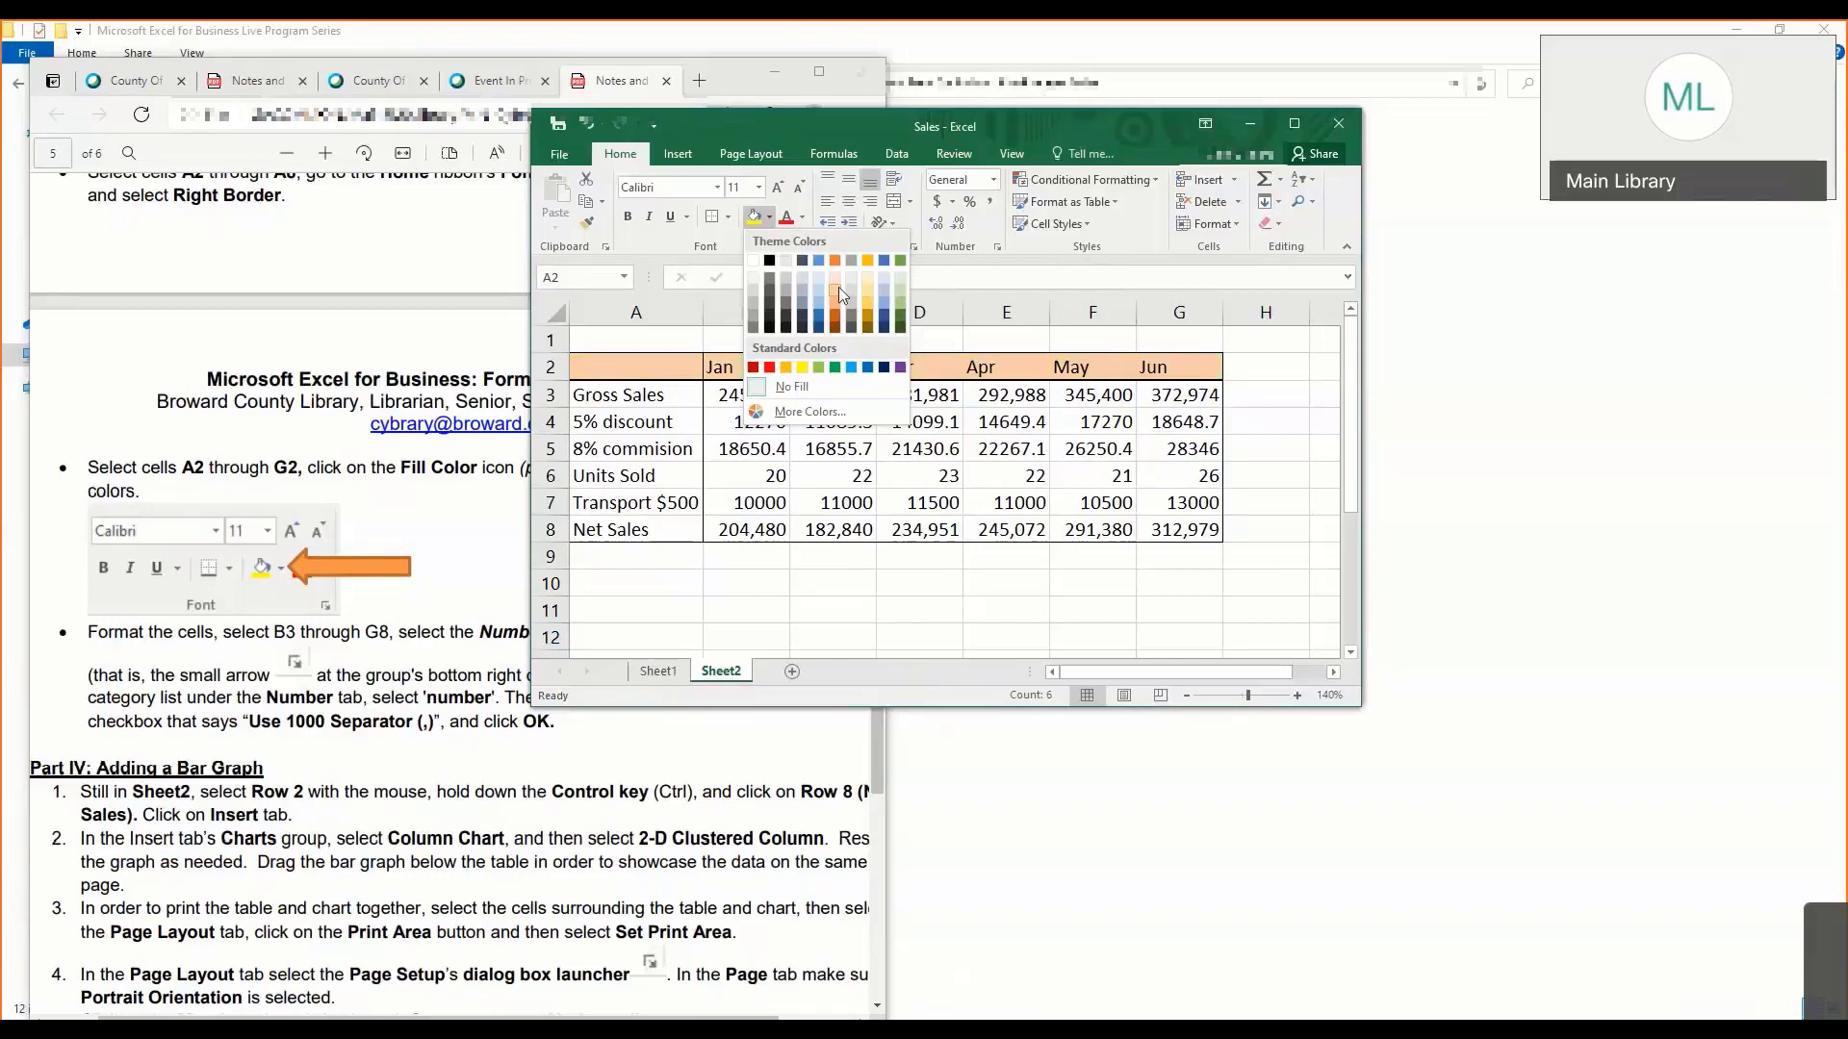
{"action": "left_click", "coordinate": [899, 288]}
- Apply the same light green fill to the row labels in cells A3 through A8
{"action": "left_click_drag", "start_coordinate": [671, 395], "coordinate": [671, 531]}
{"action": "left_click", "coordinate": [630, 390]}
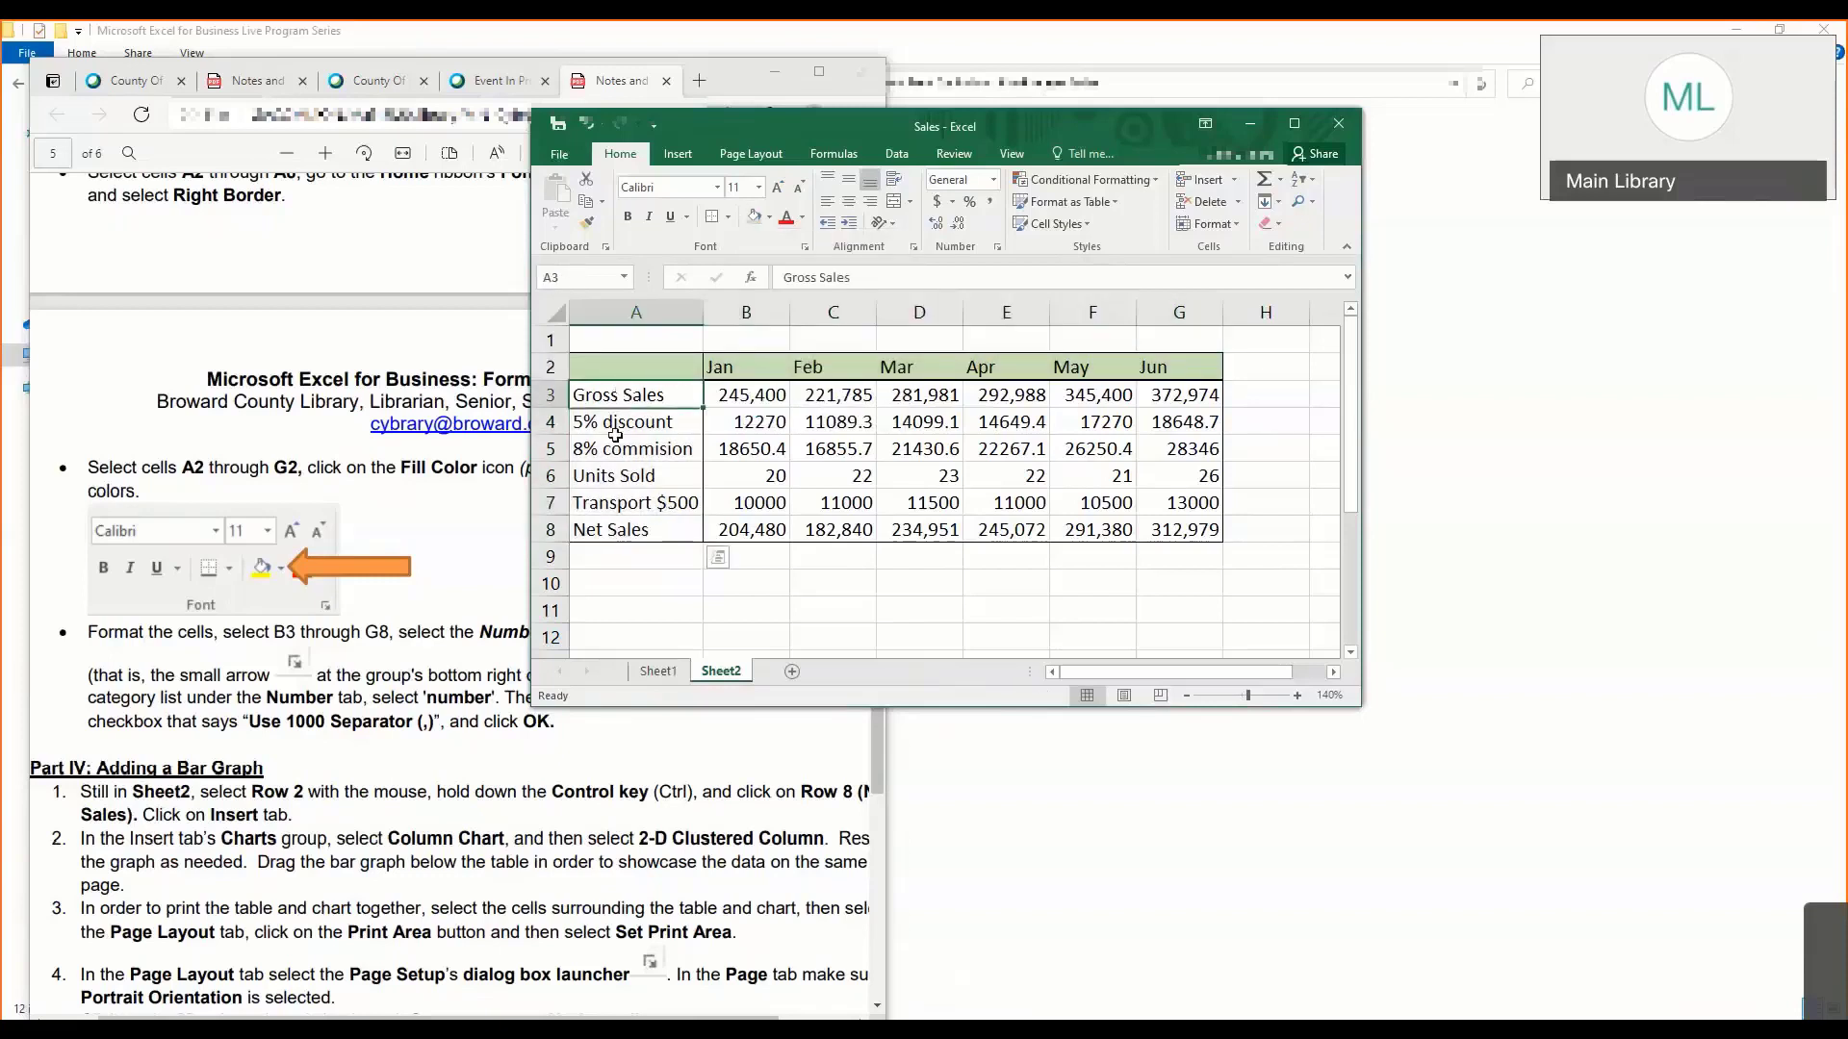
{"action": "left_click_drag", "start_coordinate": [621, 395], "coordinate": [626, 529]}
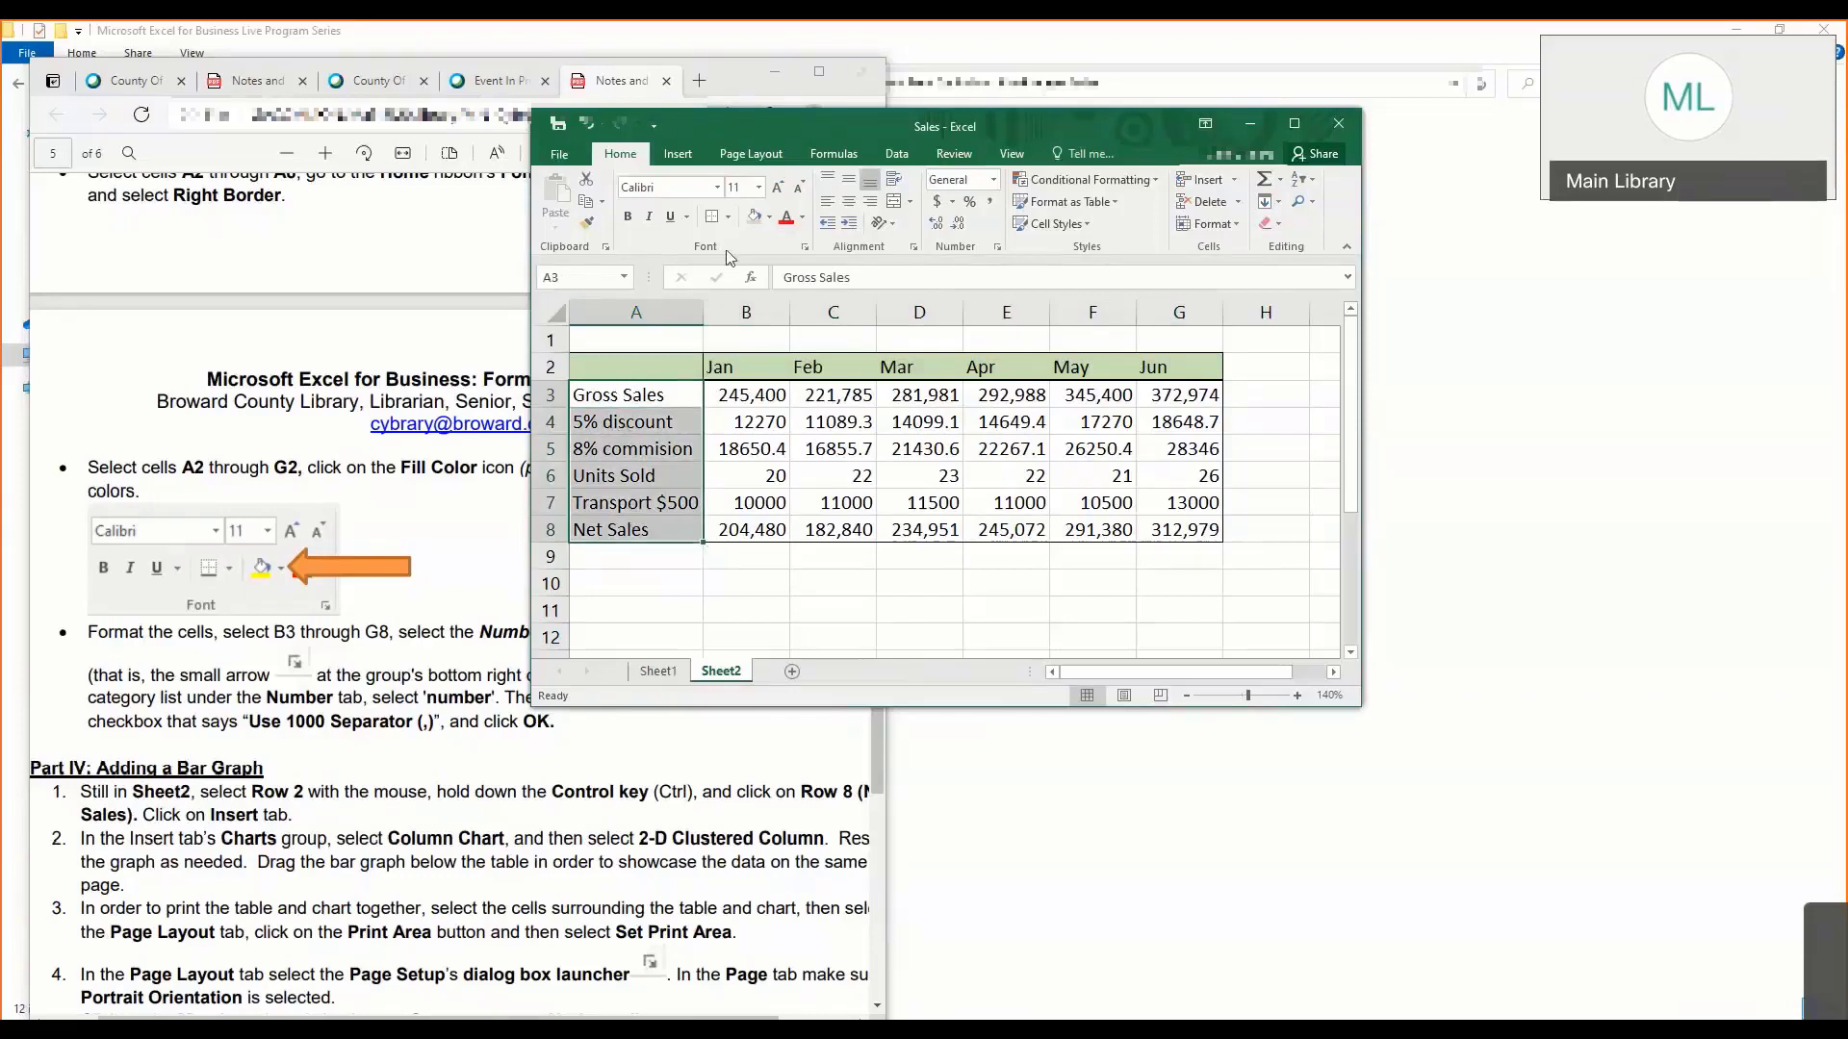
{"action": "left_click", "coordinate": [754, 217]}
{"action": "left_click", "coordinate": [834, 422]}
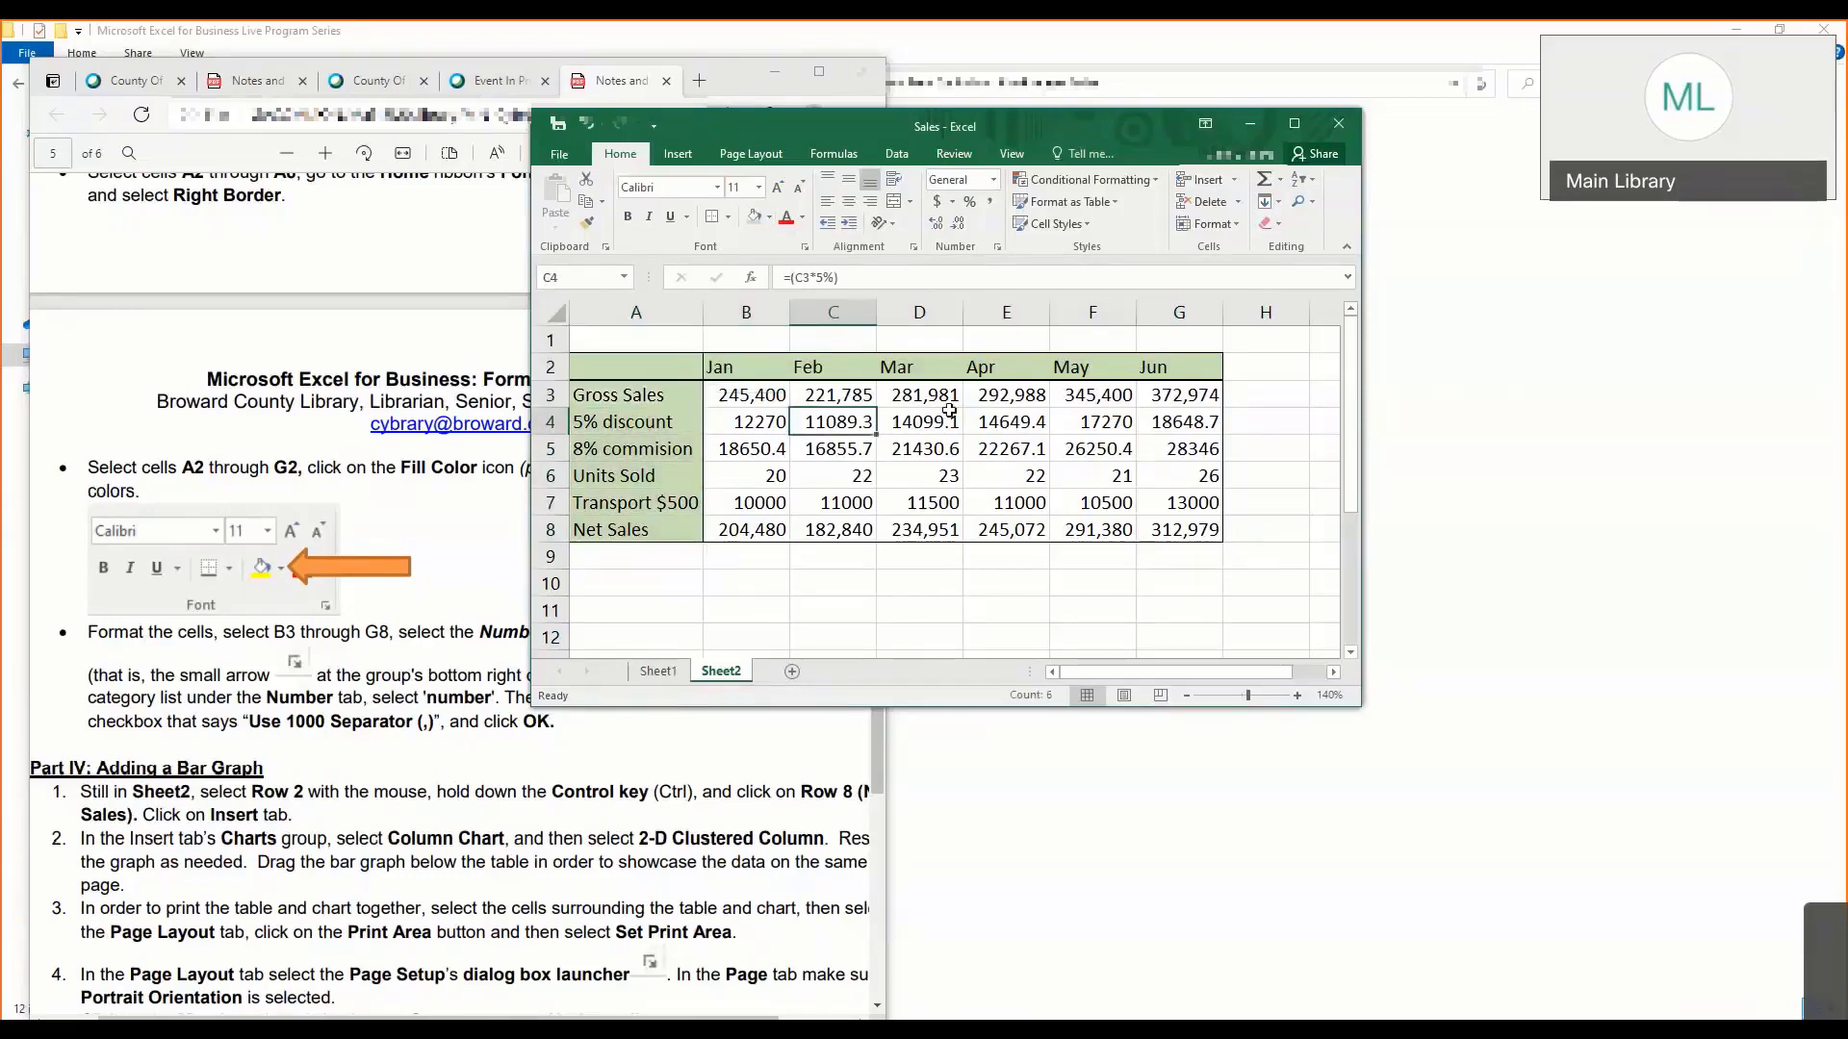
{"action": "left_click", "coordinate": [968, 414]}
{"action": "left_click", "coordinate": [655, 396]}
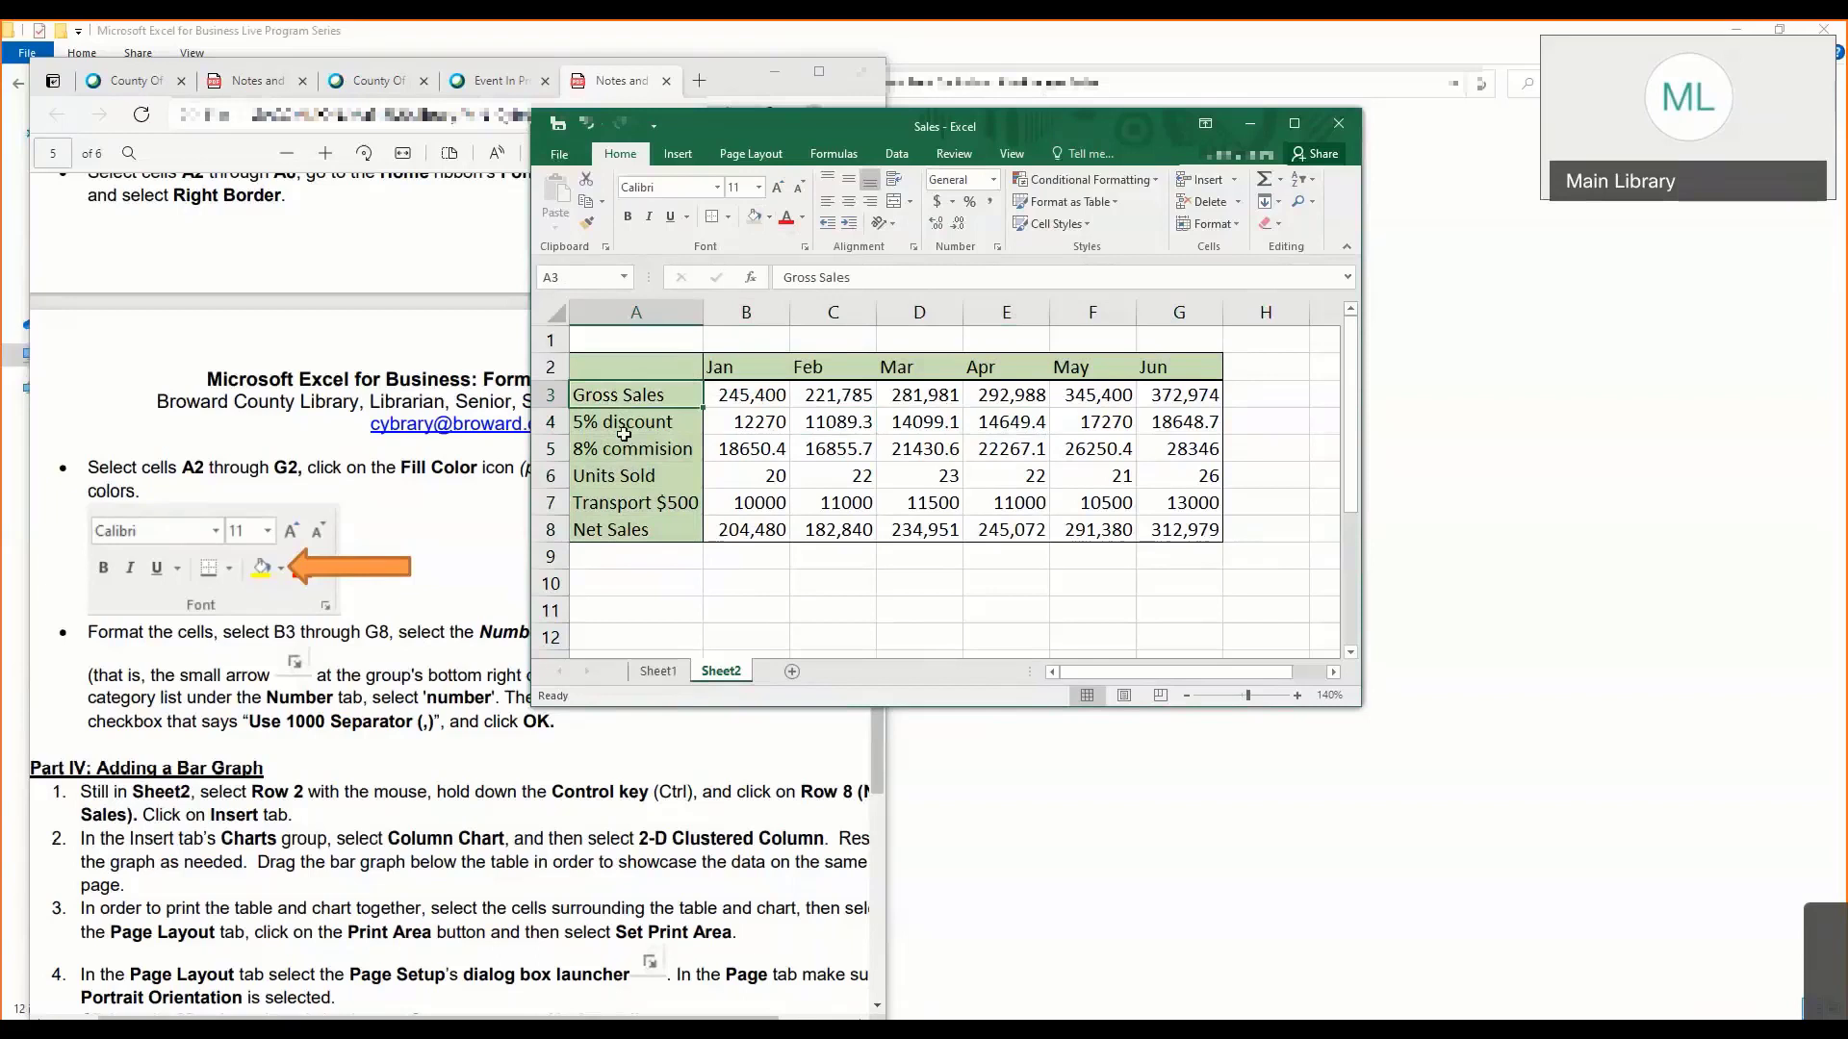
{"action": "left_click", "coordinate": [617, 472]}
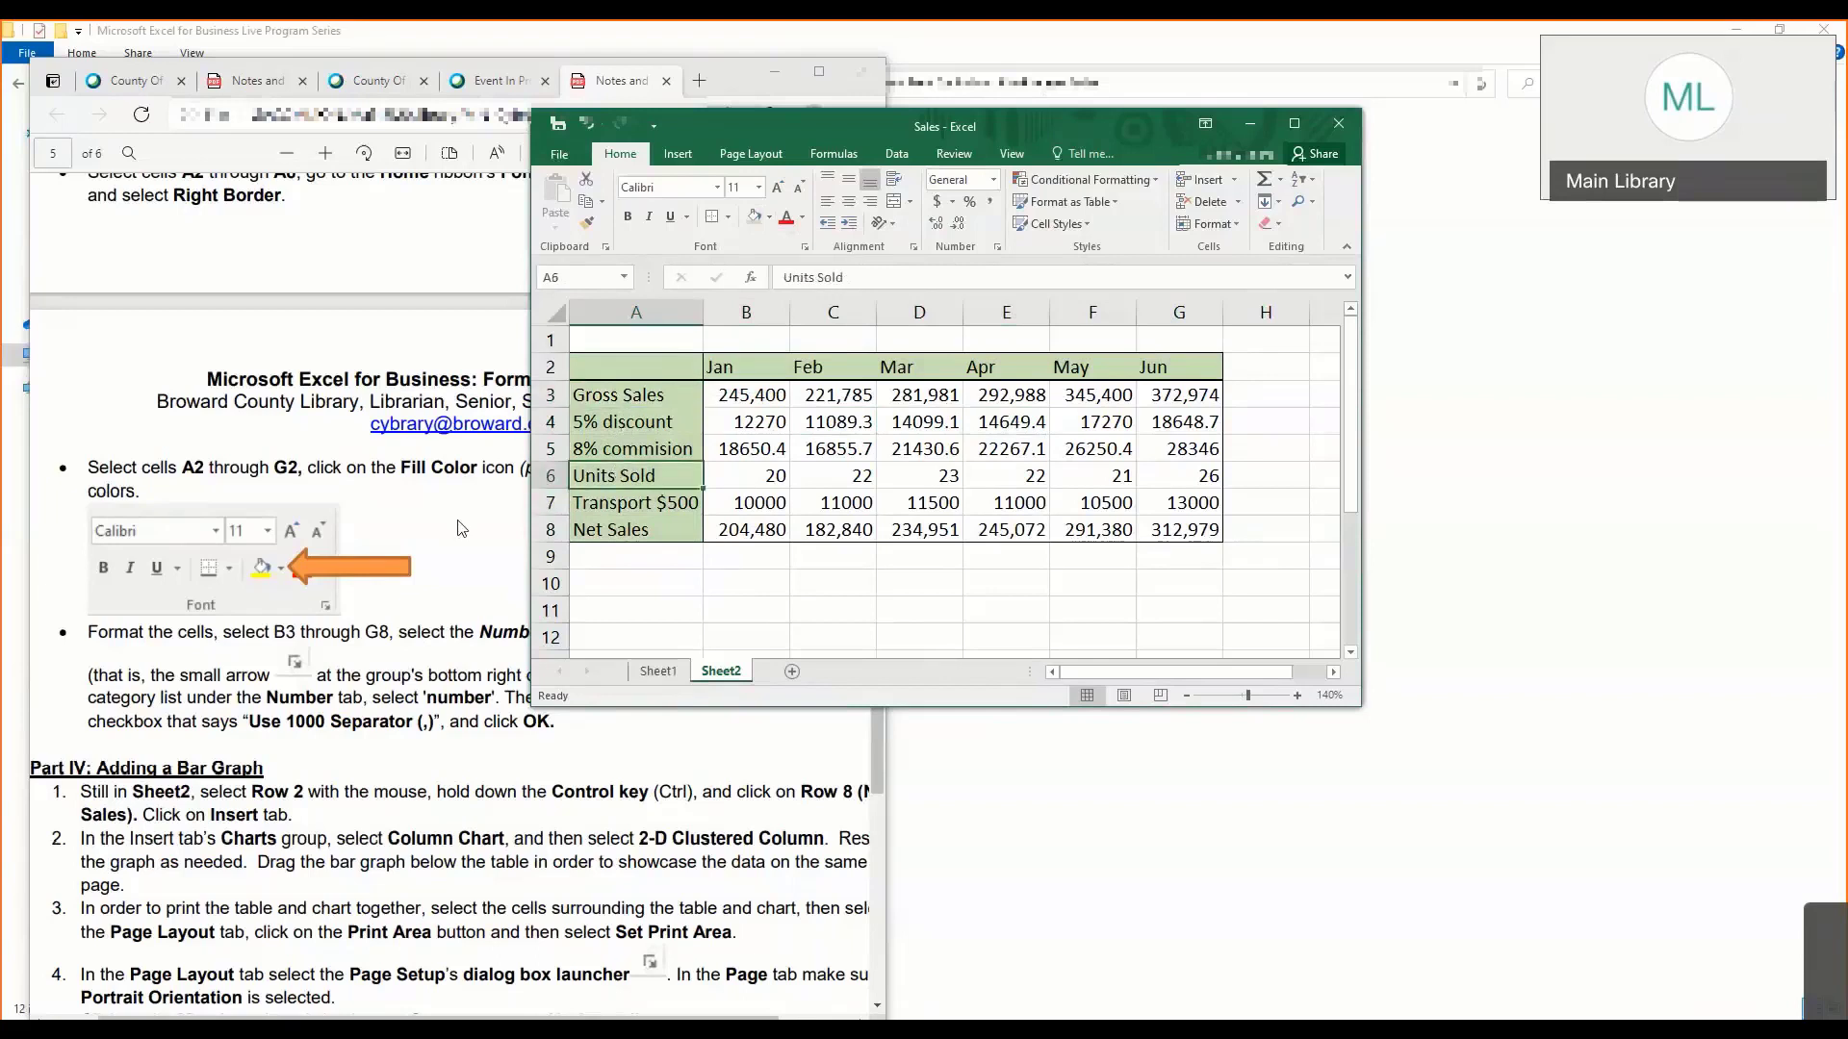
- Show the number formatting instructions in the notes, then narrow the notes window and move the workbook window aside
{"action": "left_click", "coordinate": [462, 524]}
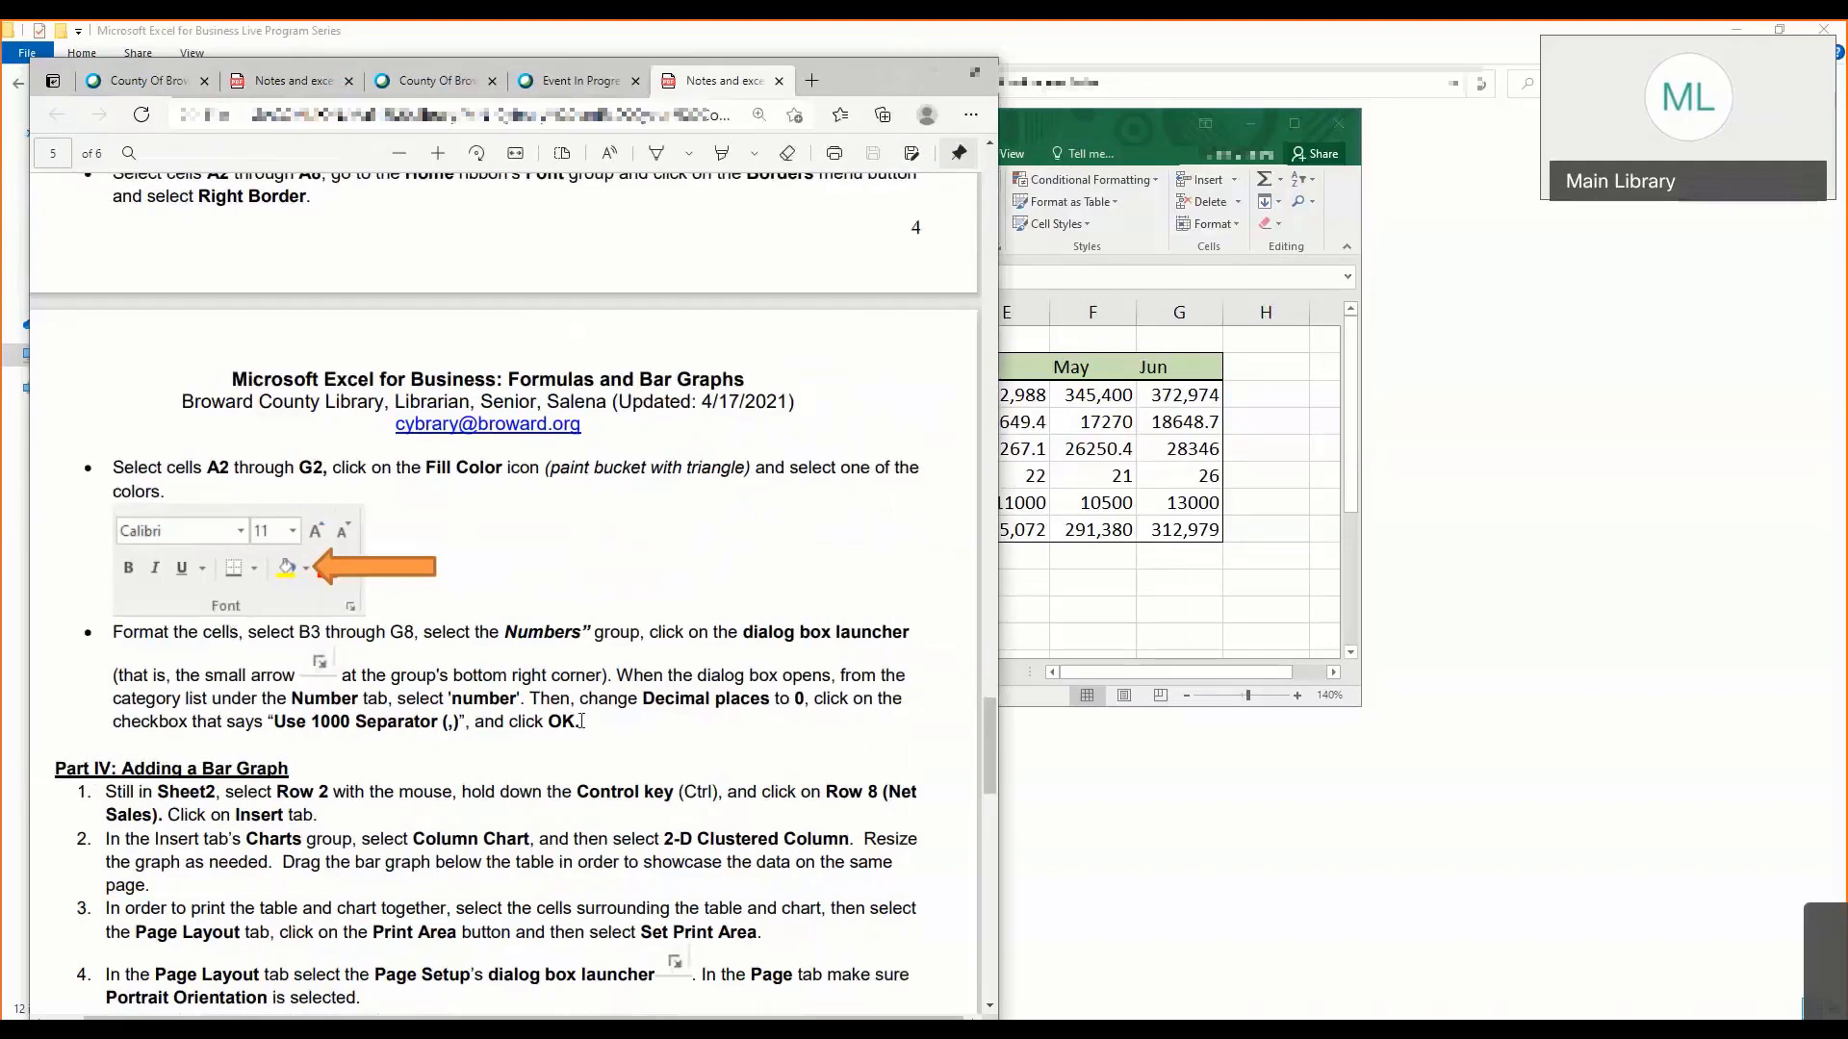
{"action": "scroll", "coordinate": [424, 664], "scroll_direction": "up", "scroll_amount": 4}
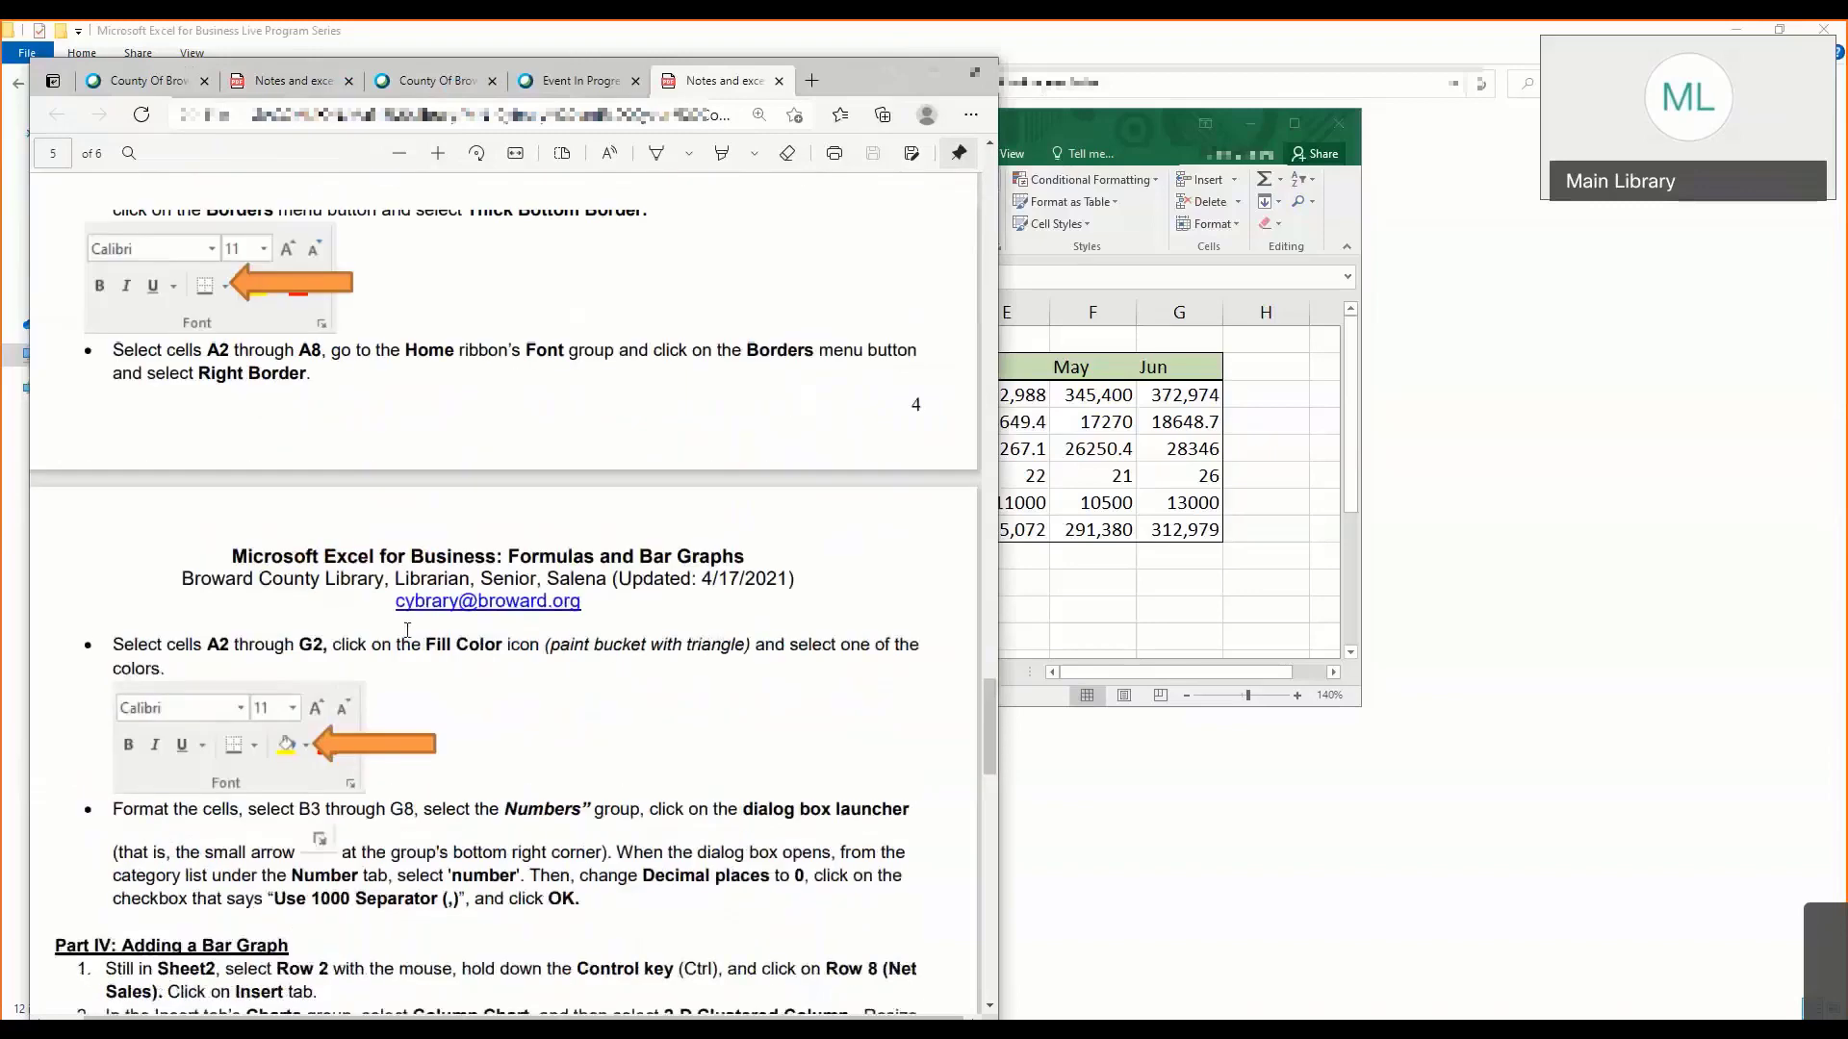
{"action": "scroll", "coordinate": [409, 639], "scroll_direction": "down", "scroll_amount": 3}
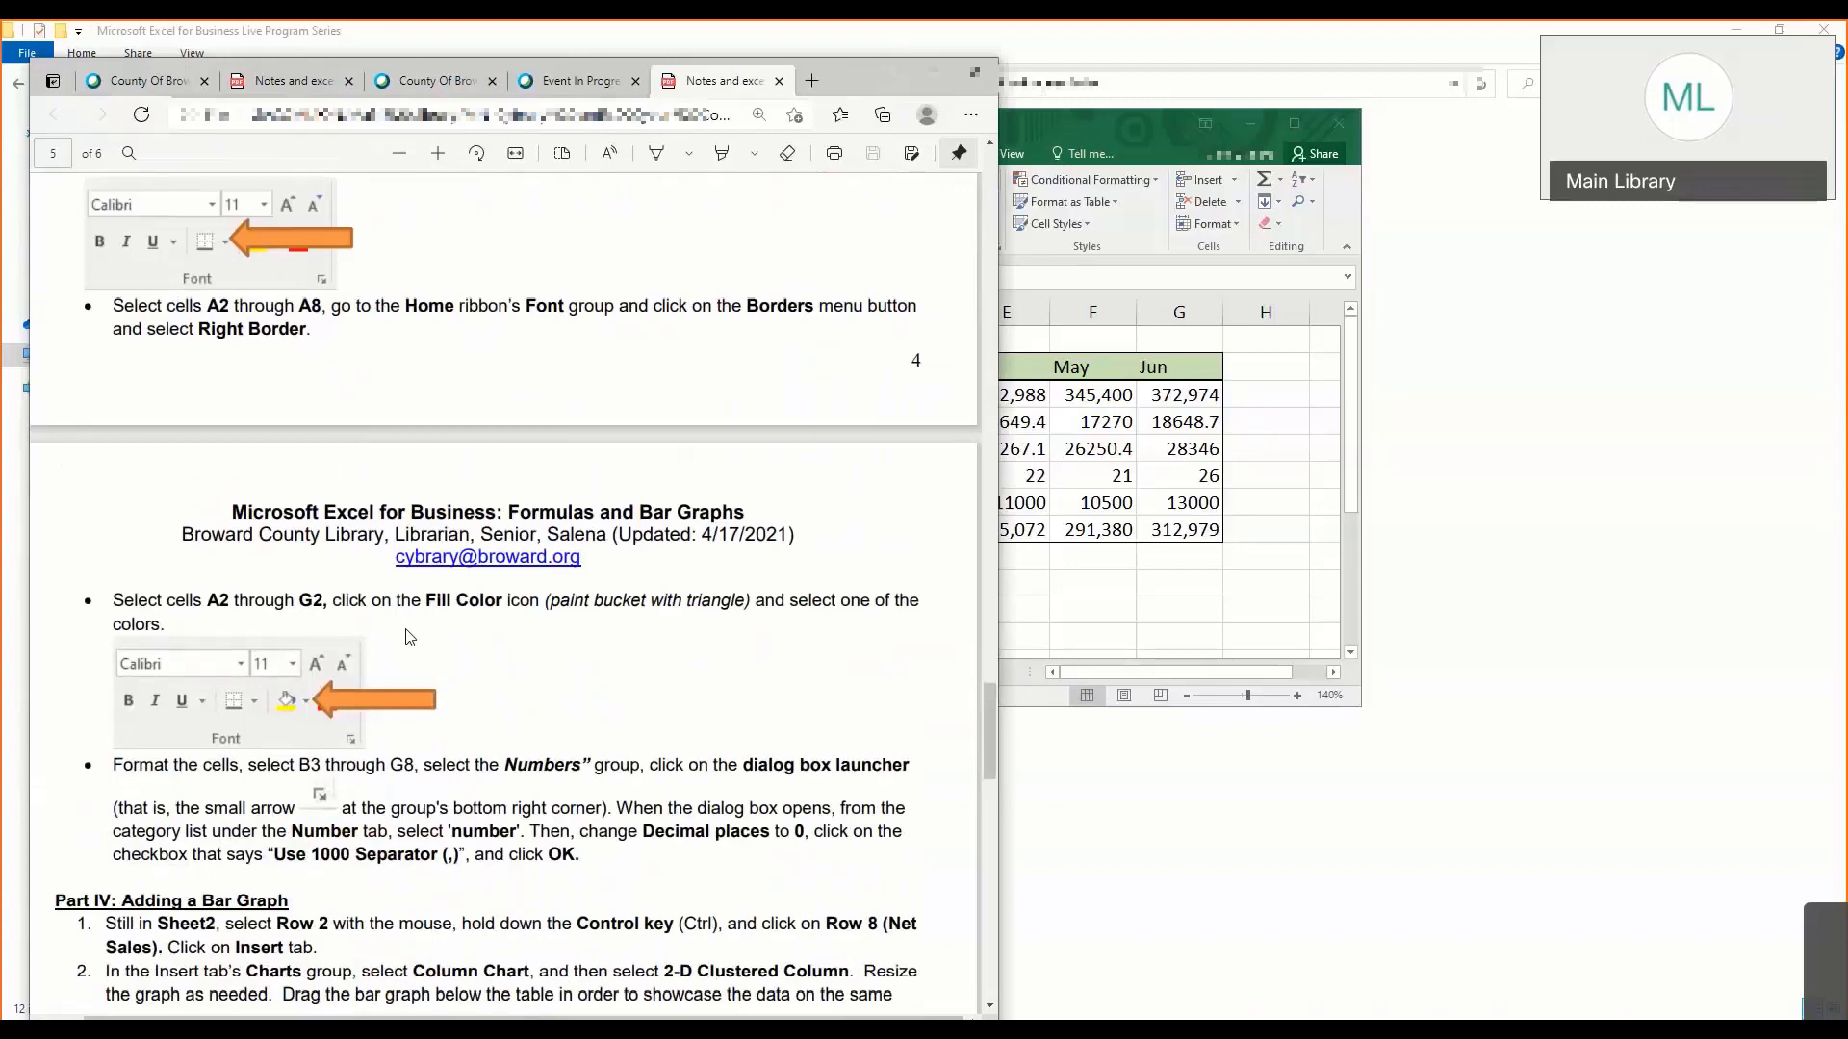
{"action": "scroll", "coordinate": [409, 635], "scroll_direction": "down", "scroll_amount": 1}
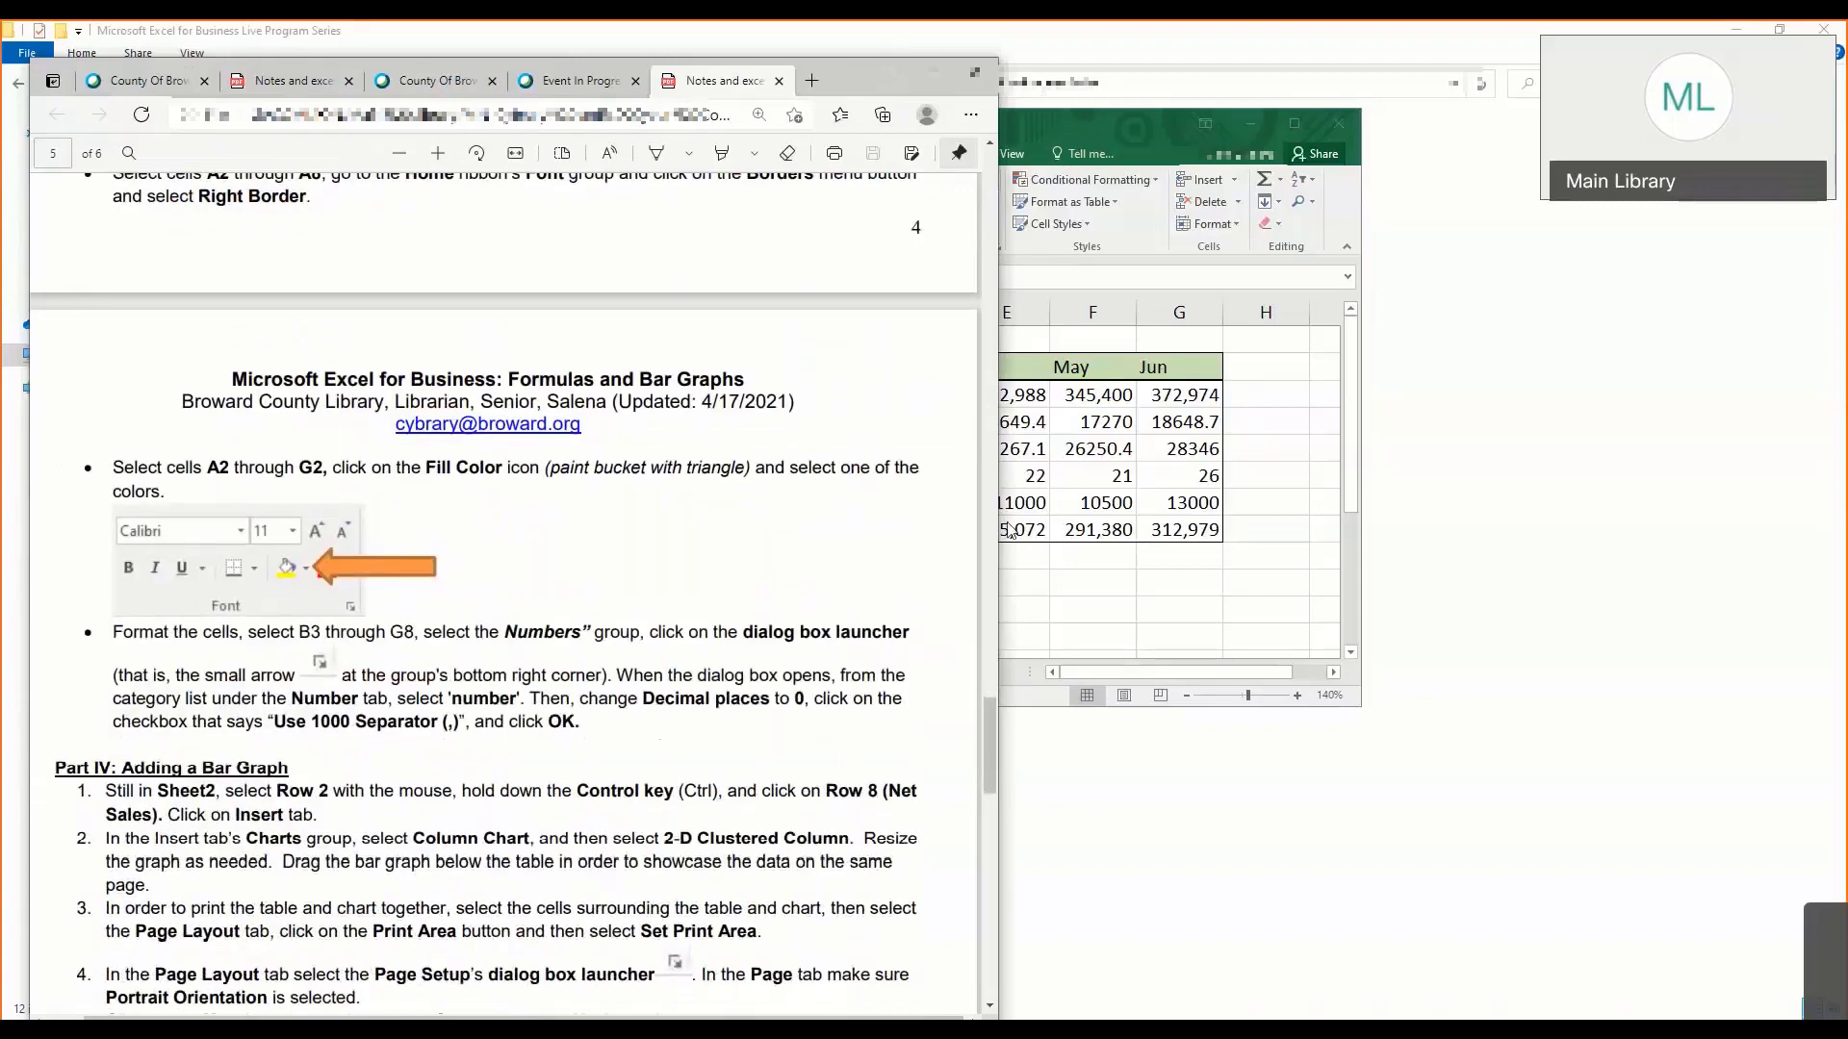
{"action": "left_click_drag", "start_coordinate": [999, 530], "coordinate": [841, 530]}
{"action": "left_click_drag", "start_coordinate": [949, 114], "coordinate": [1087, 104]}
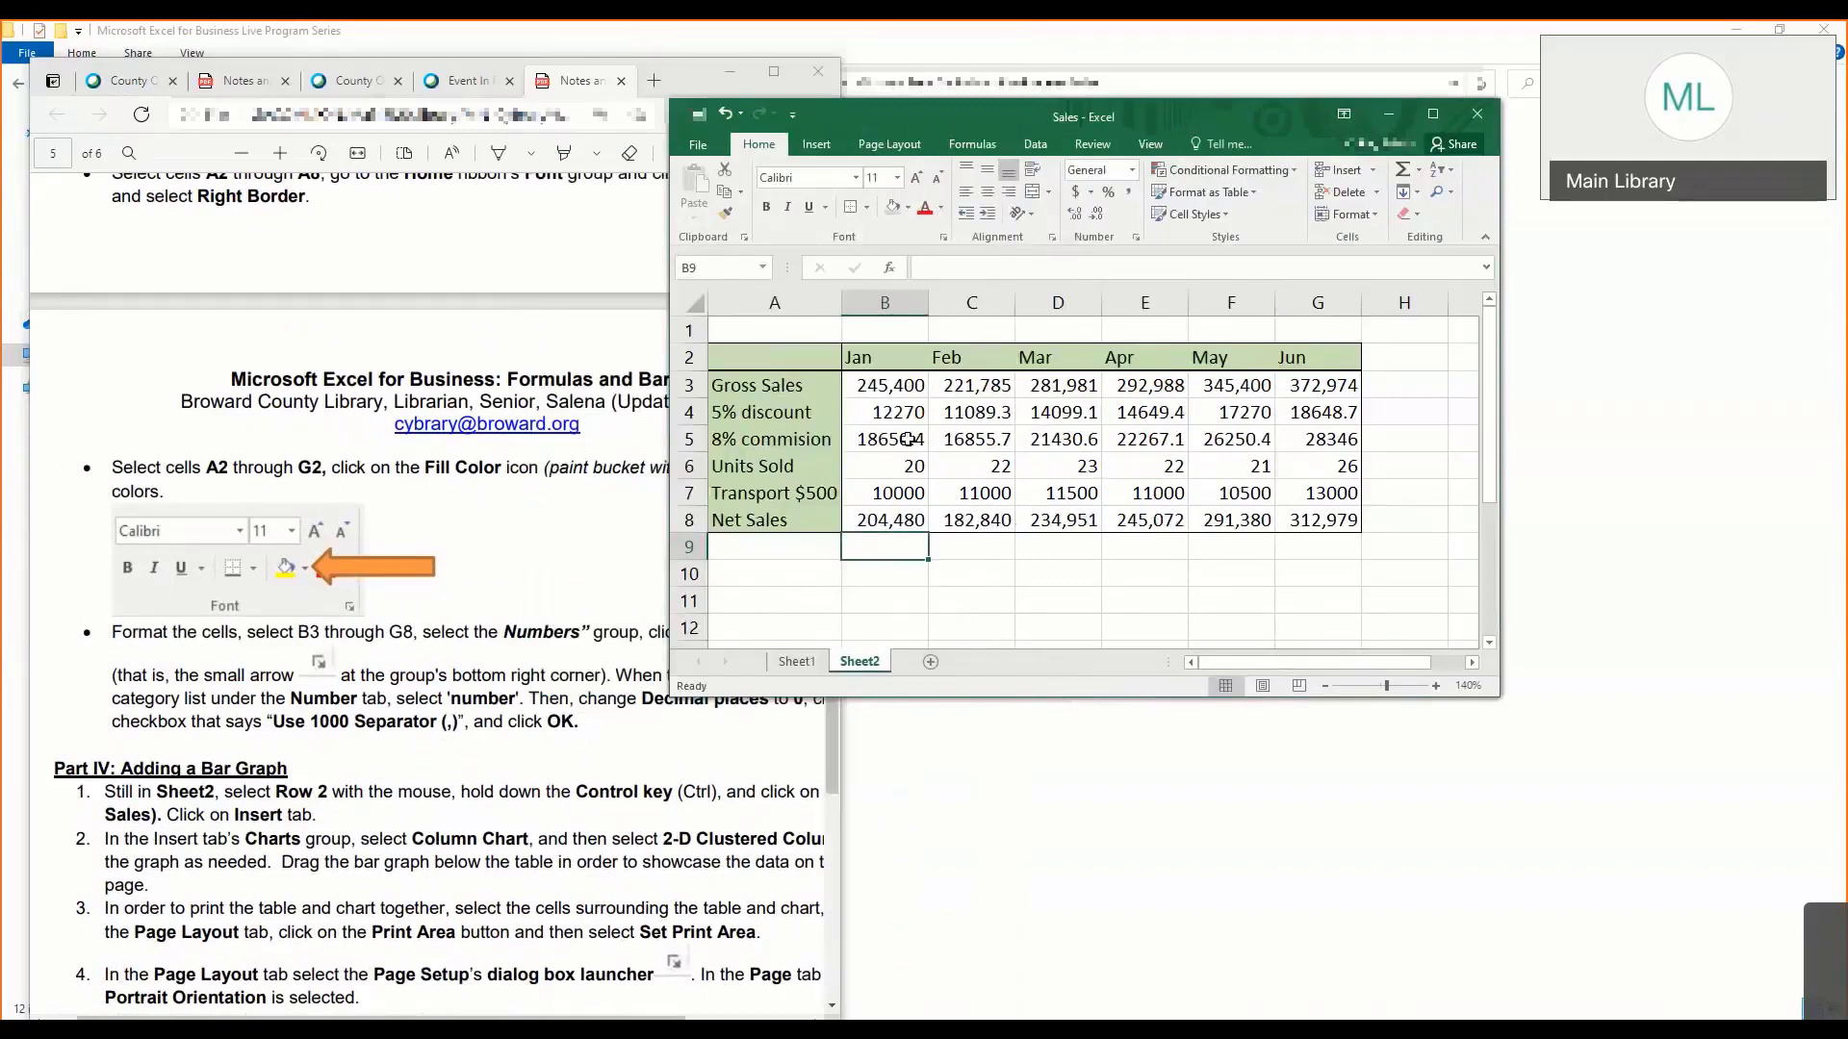
- Set up the Number format for cells A2 through G8 with 0 decimal places and Use 1000 Separator (,) enabled
{"action": "left_click_drag", "start_coordinate": [743, 329], "coordinate": [1338, 521]}
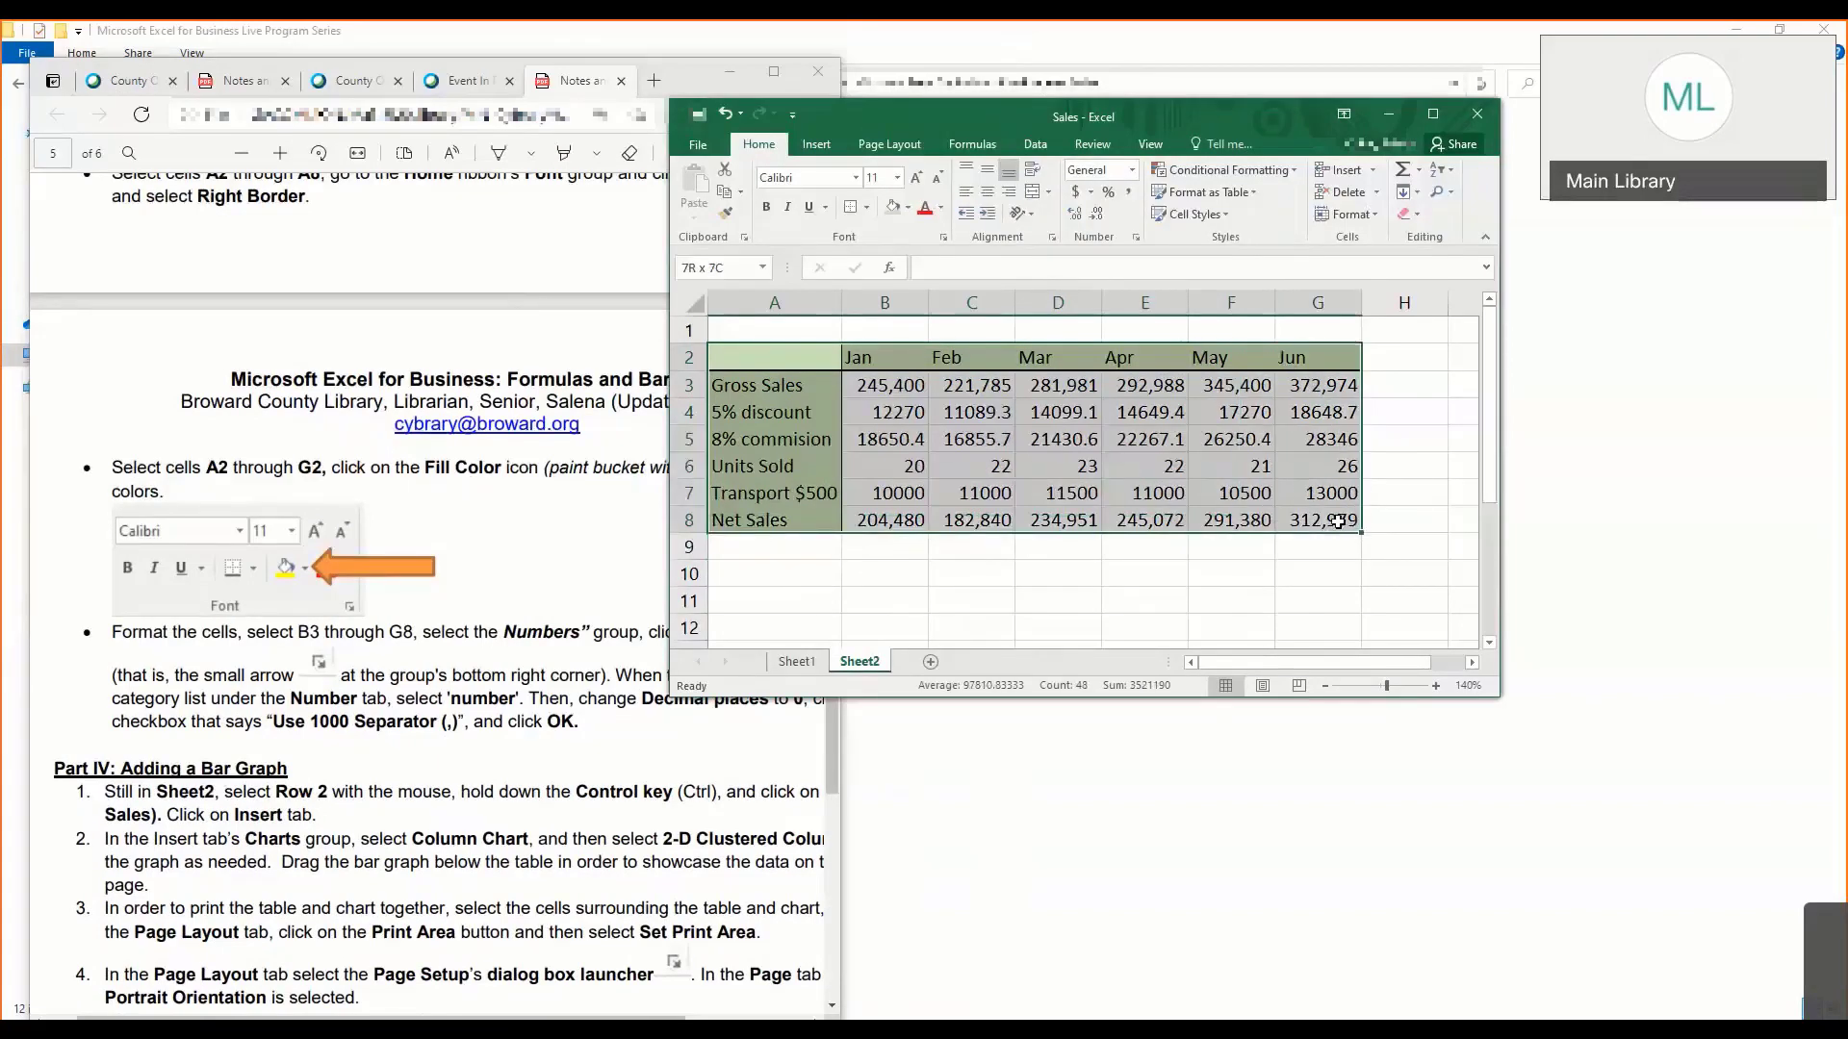
{"action": "left_click_drag", "start_coordinate": [1338, 521], "coordinate": [1337, 520]}
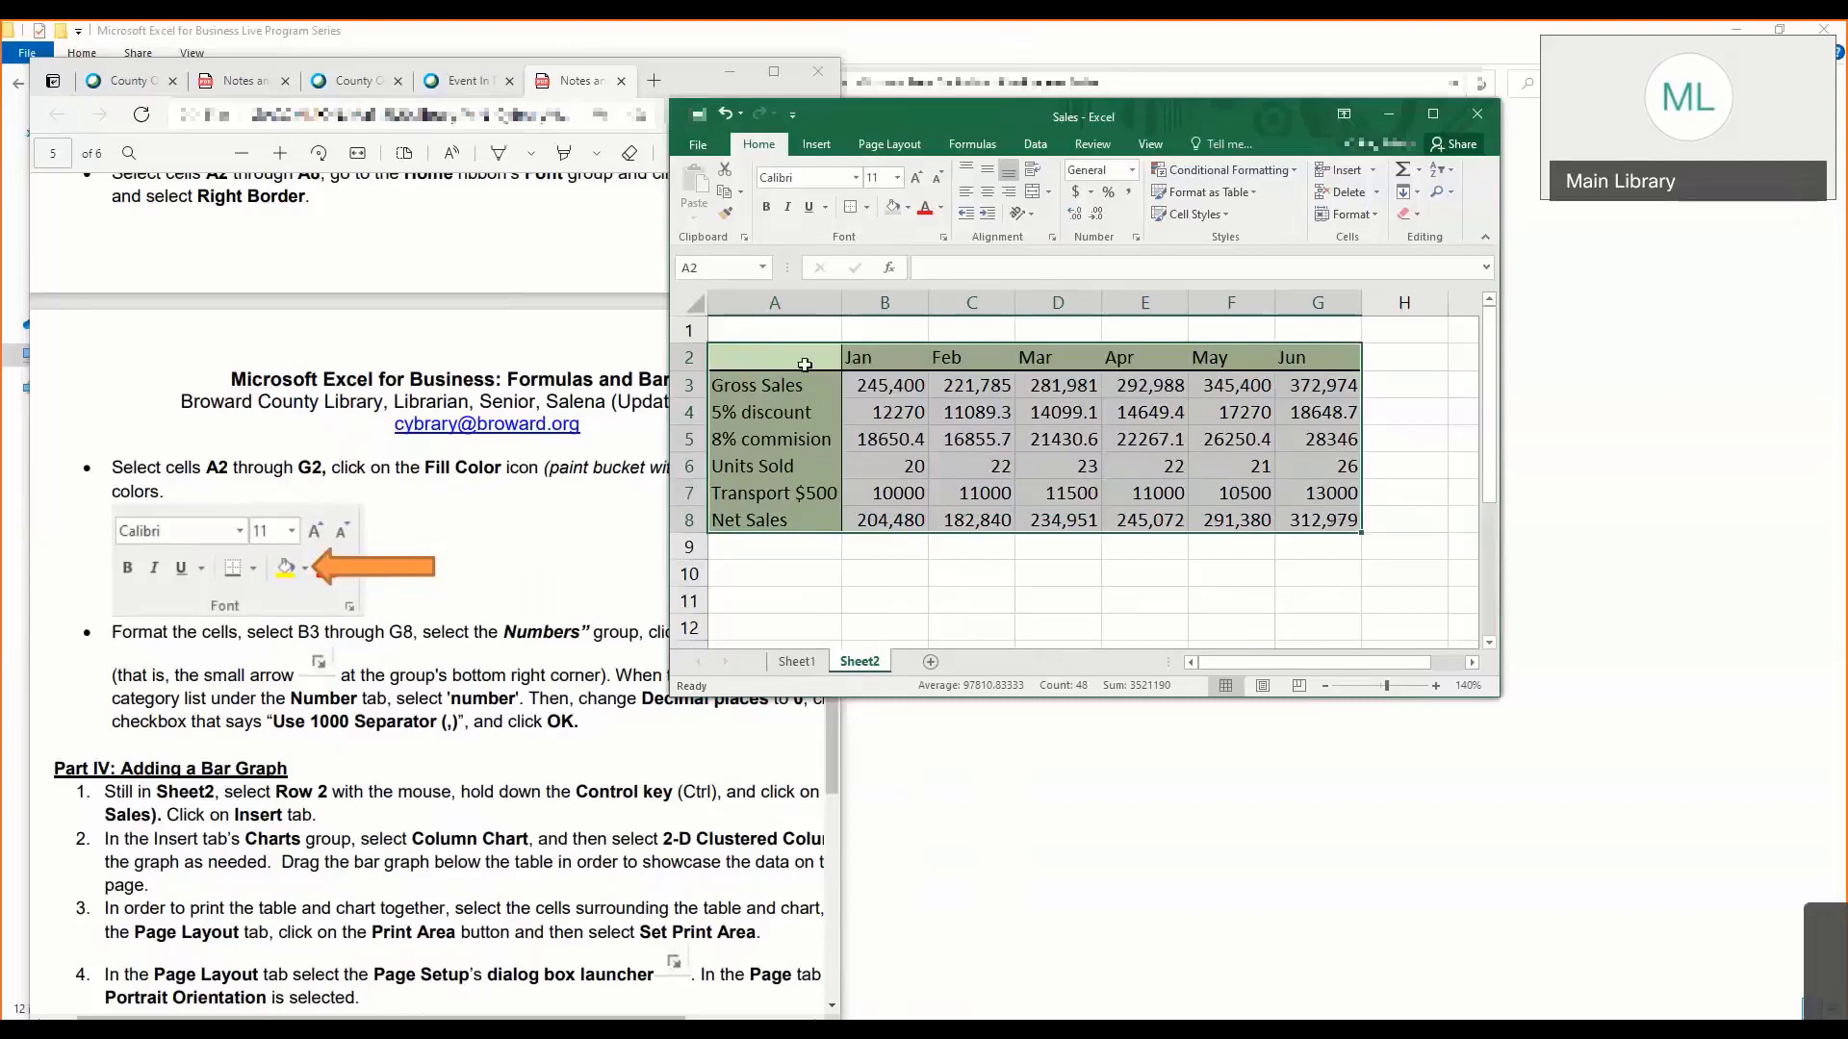
{"action": "left_click", "coordinate": [1136, 237]}
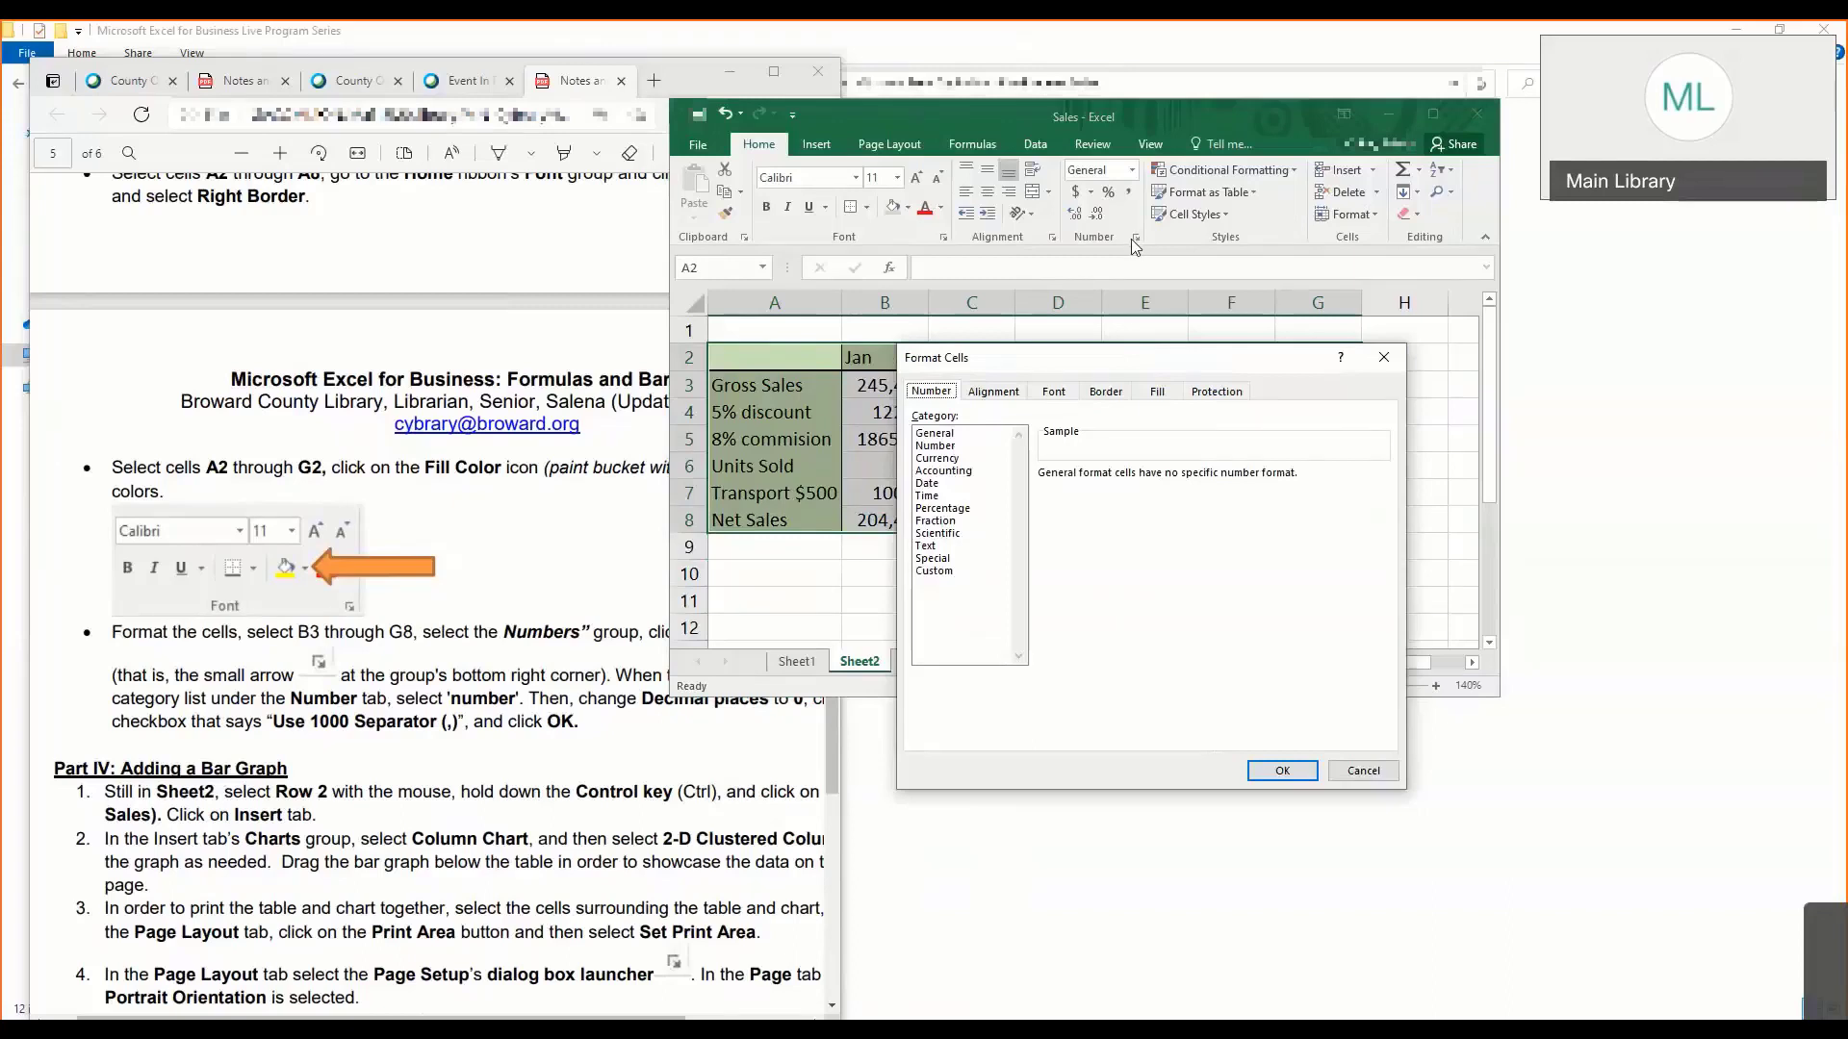
{"action": "left_click", "coordinate": [948, 447]}
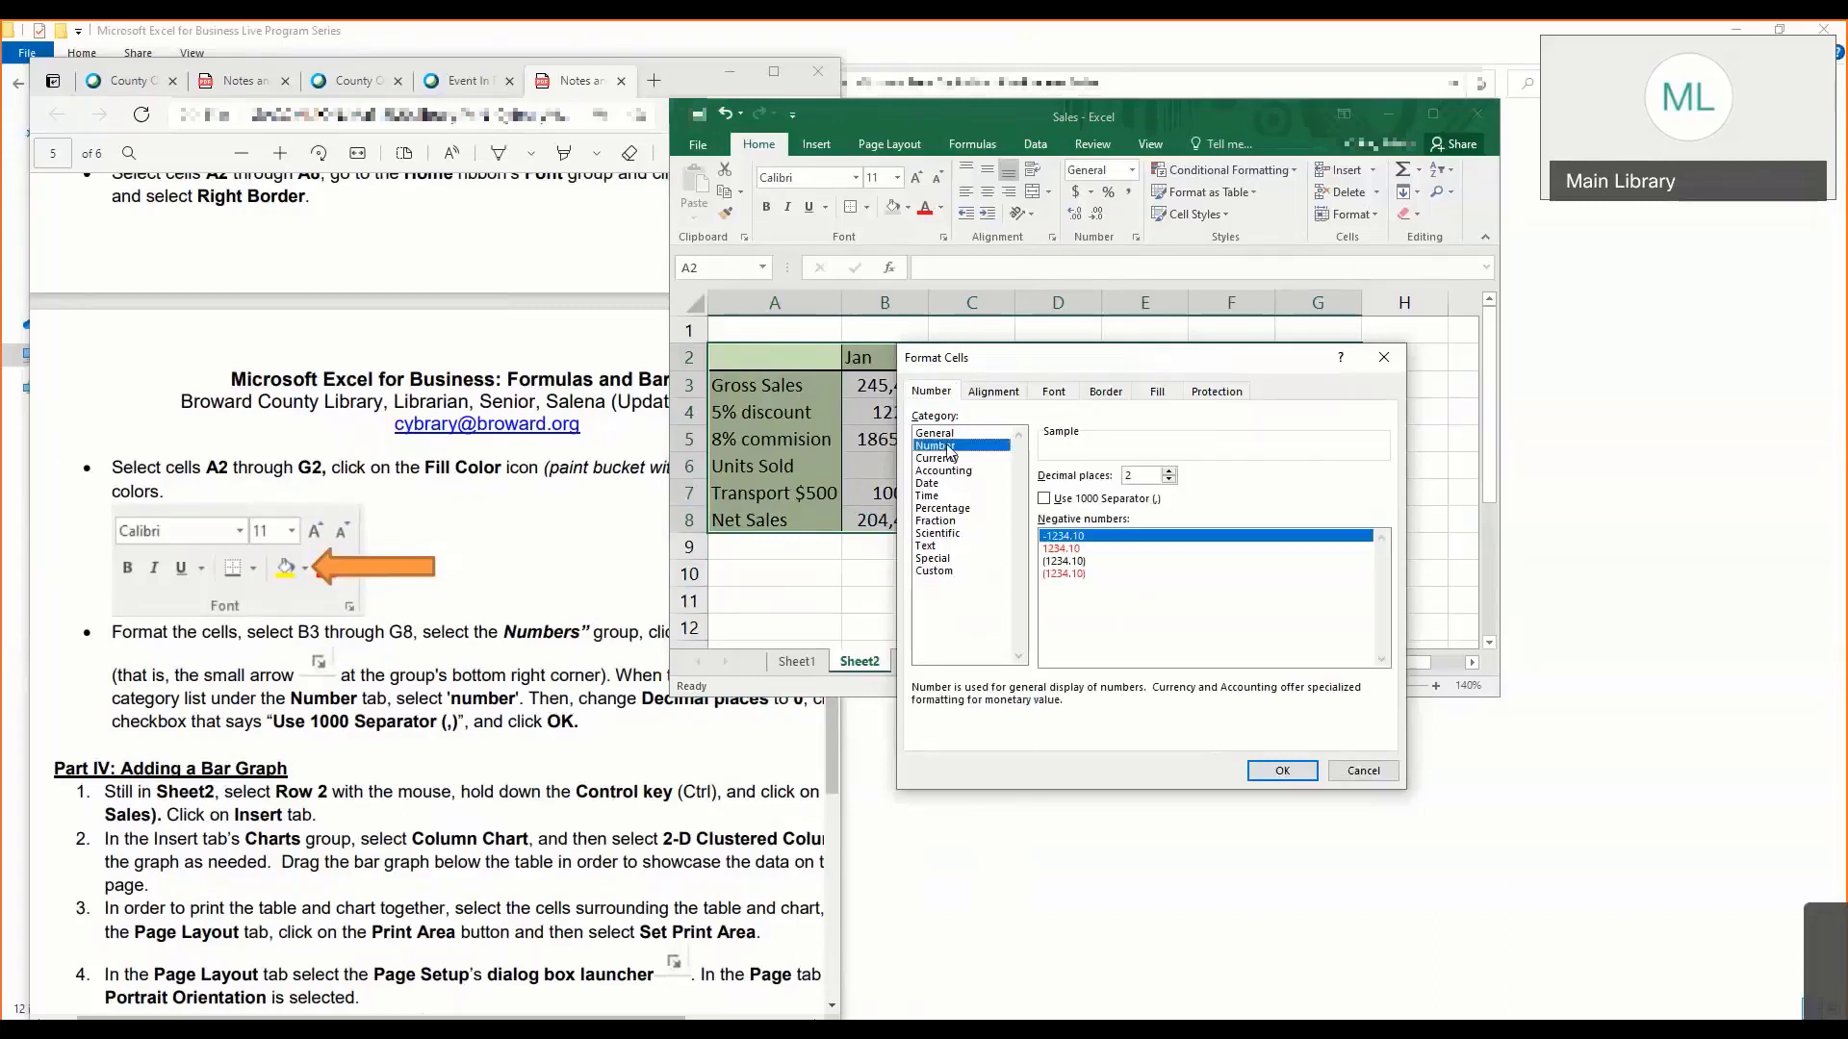
{"action": "left_click", "coordinate": [1136, 477]}
{"action": "double_click", "coordinate": [1131, 479]}
{"action": "type", "text": "0"}
{"action": "left_click", "coordinate": [1047, 501]}
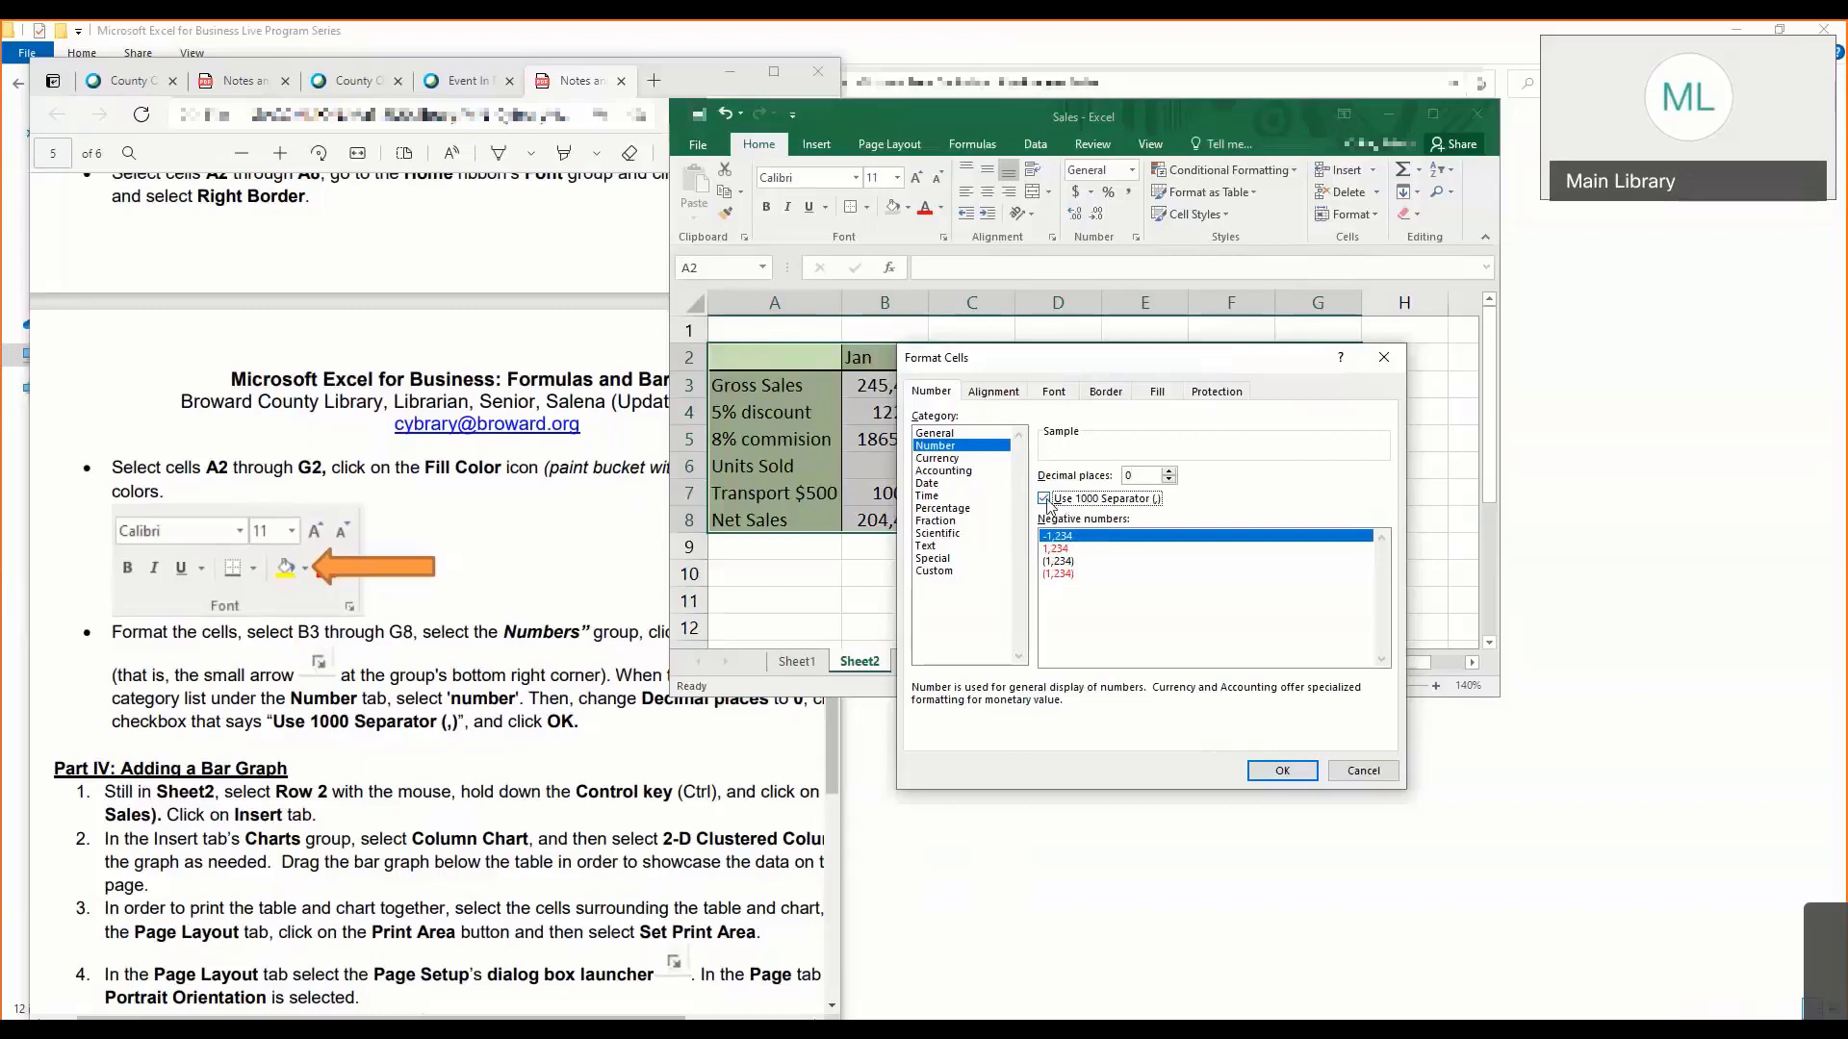
- Demonstrate the decimal places setting by entering 2 and restoring it to 0, and apply the number format to the table
{"action": "left_click", "coordinate": [1147, 477]}
{"action": "left_click_drag", "start_coordinate": [1151, 477], "coordinate": [1104, 478]}
{"action": "type", "text": "2"}
{"action": "type", "text": "0"}
{"action": "left_click", "coordinate": [1282, 774]}
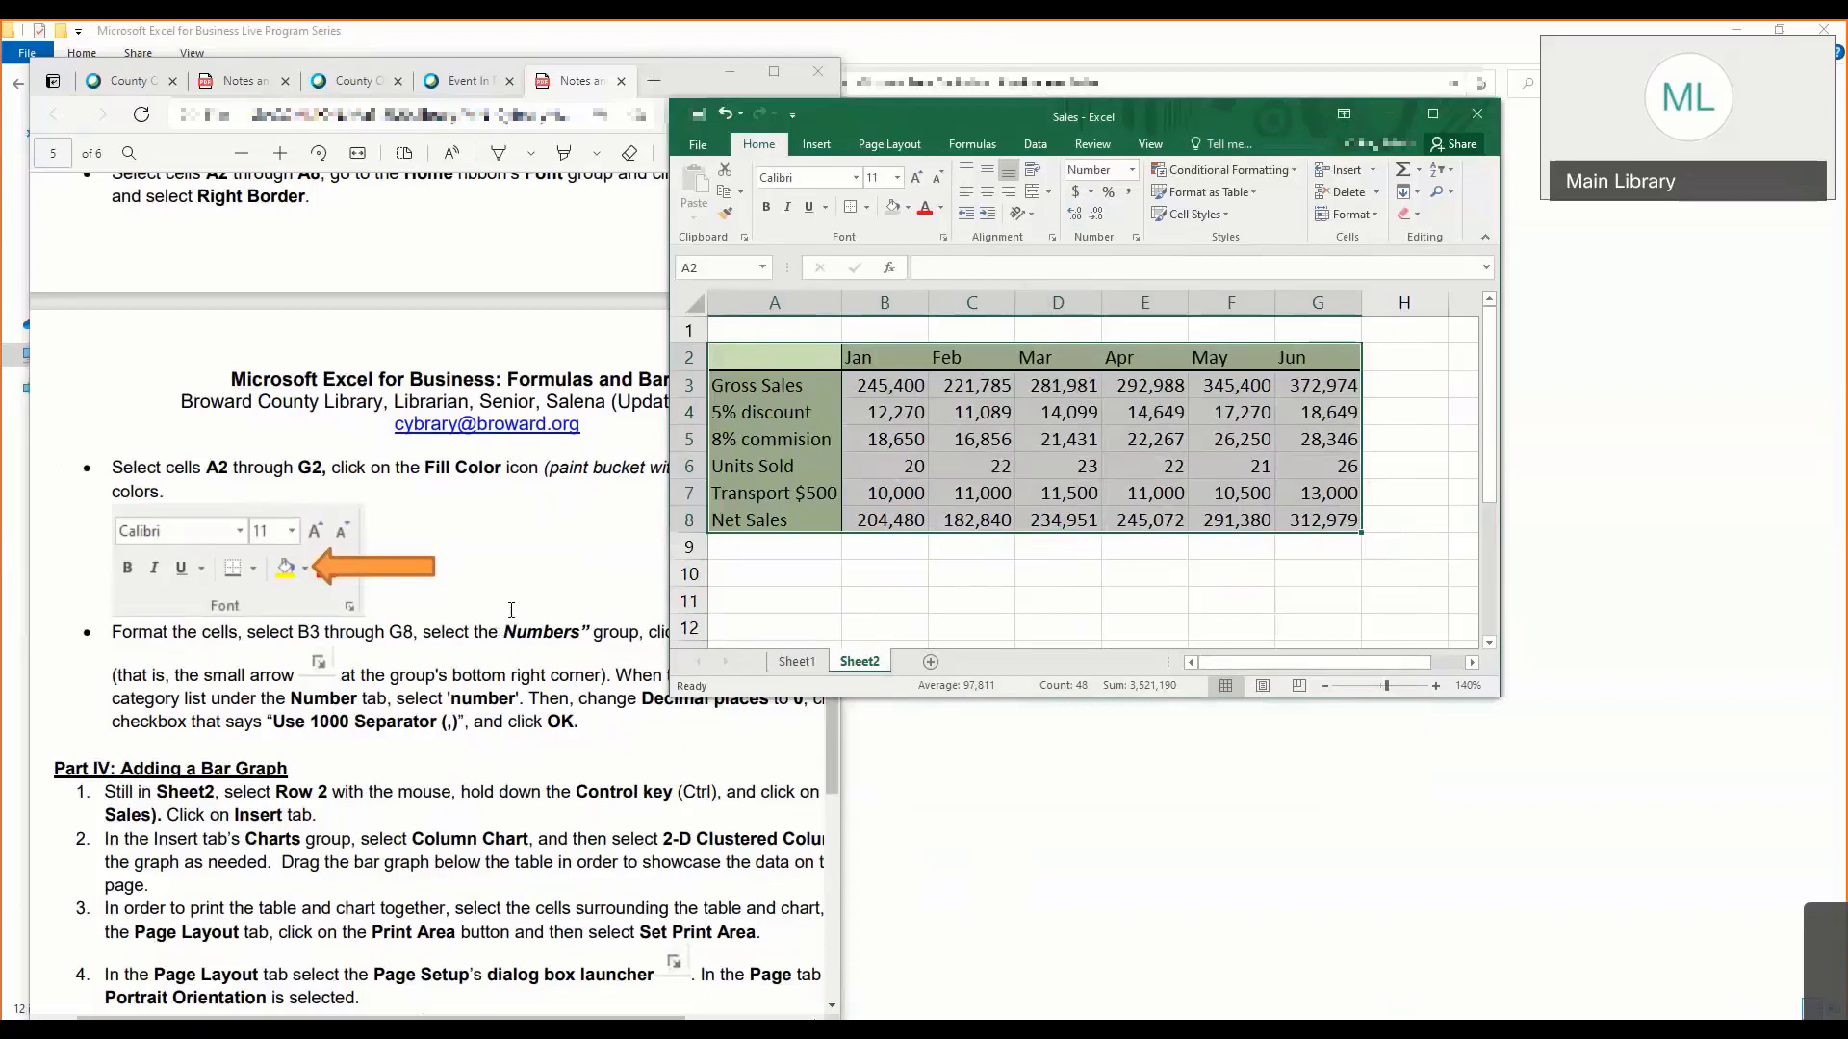
{"action": "left_click", "coordinate": [755, 573]}
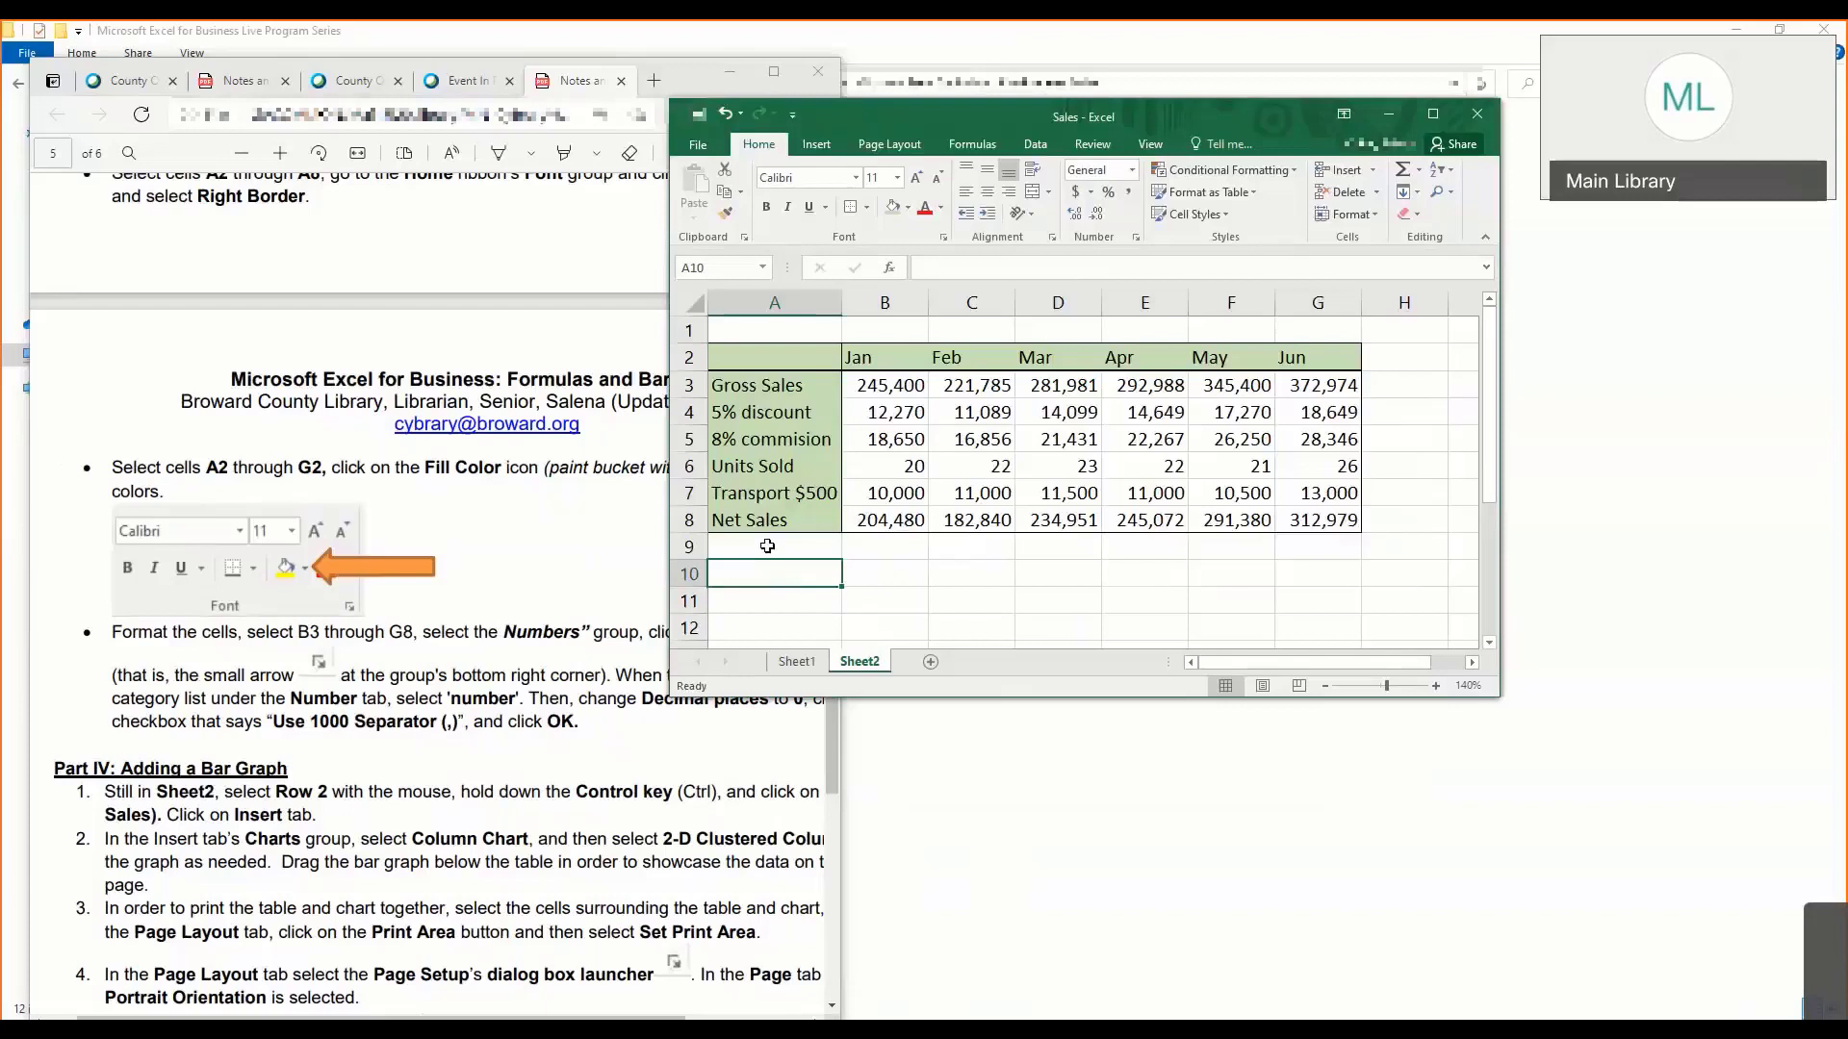
- Following Part IV: Adding a Bar Graph in the notes, select the month header and Gross Sales rows, cells A2 through G3
{"action": "left_click", "coordinate": [399, 656]}
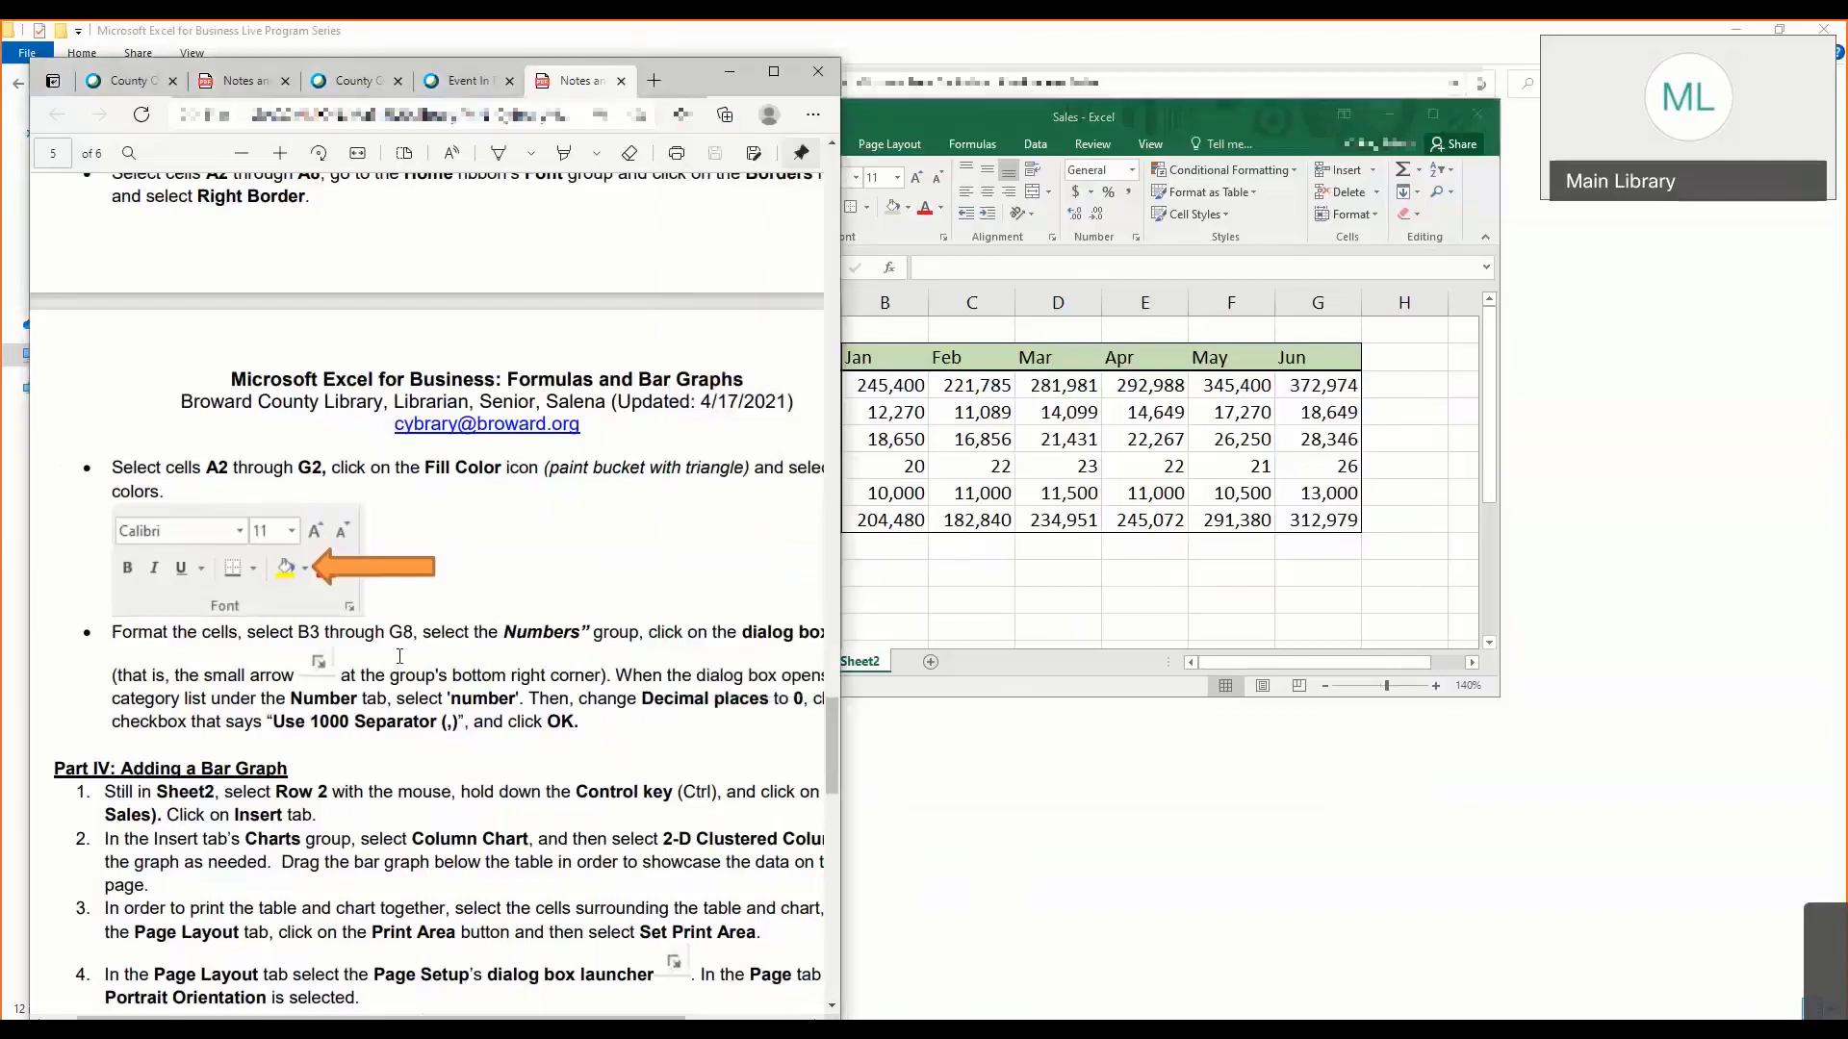
{"action": "scroll", "coordinate": [392, 662], "scroll_direction": "down", "scroll_amount": 3}
{"action": "left_click", "coordinate": [874, 581]}
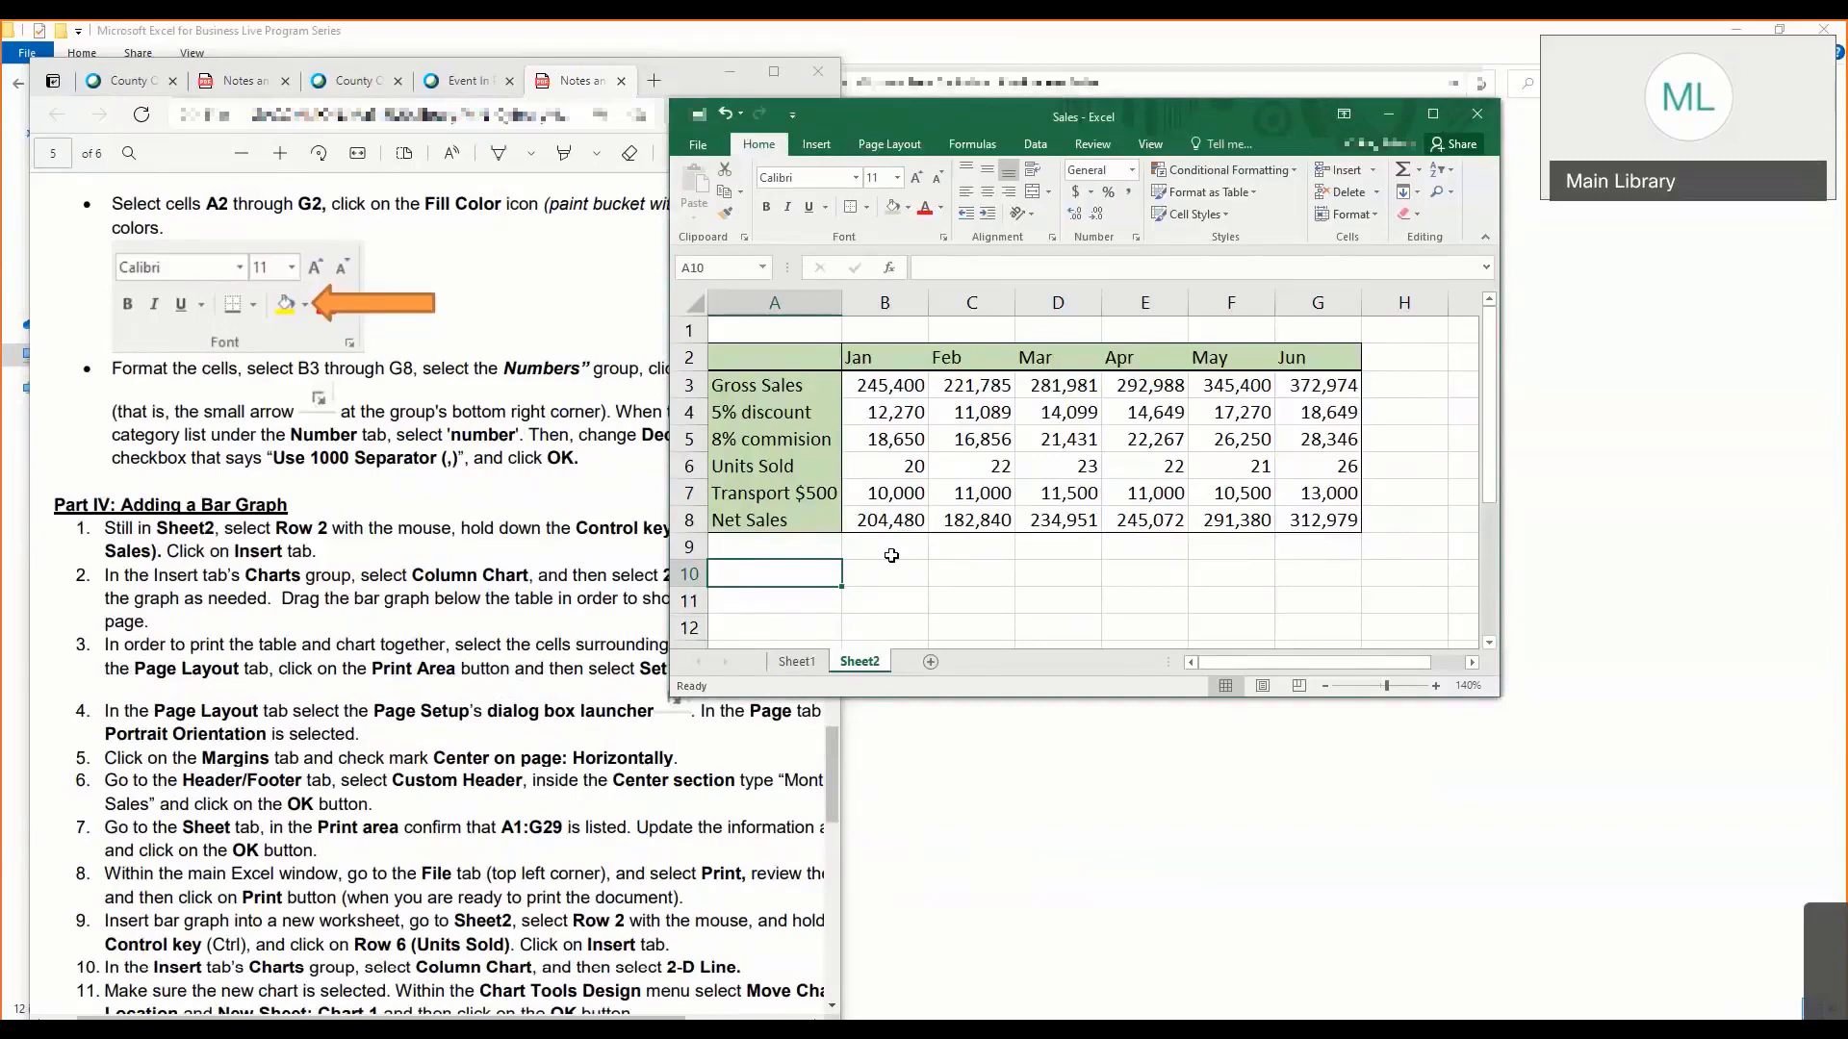
{"action": "left_click", "coordinate": [889, 547]}
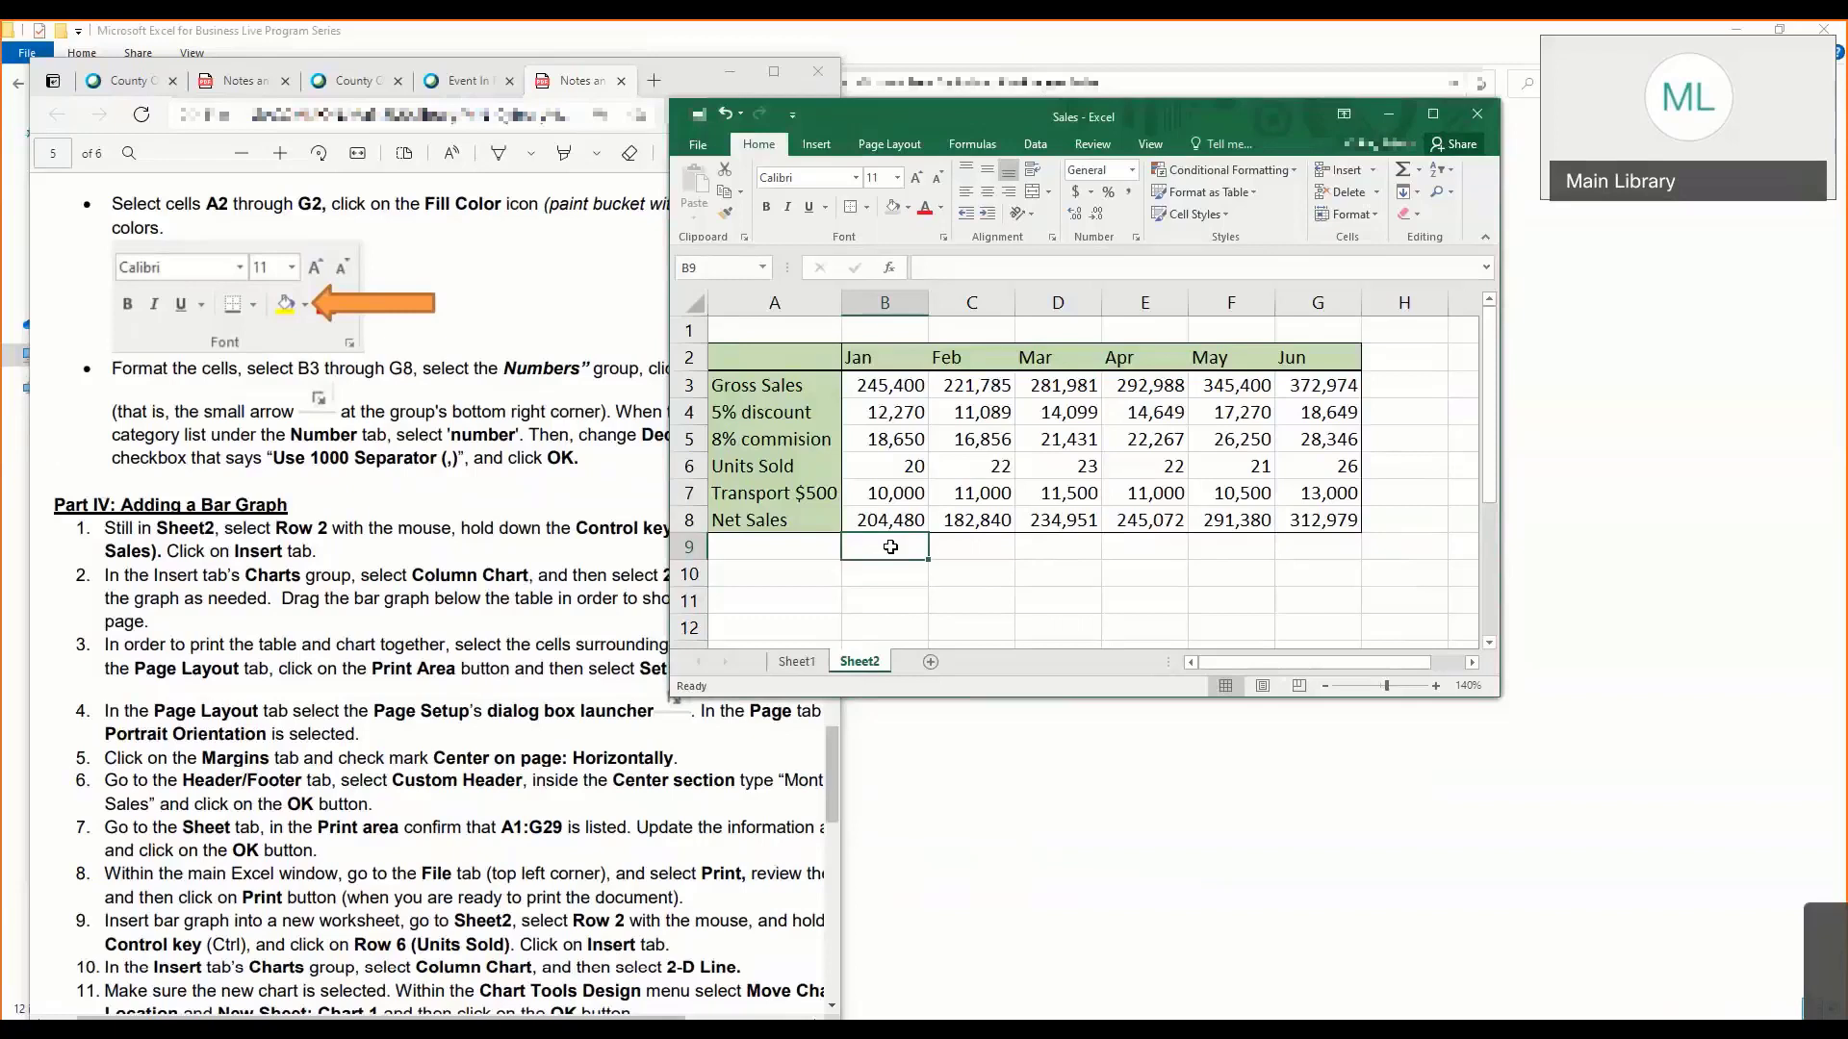
{"action": "left_click", "coordinate": [803, 361]}
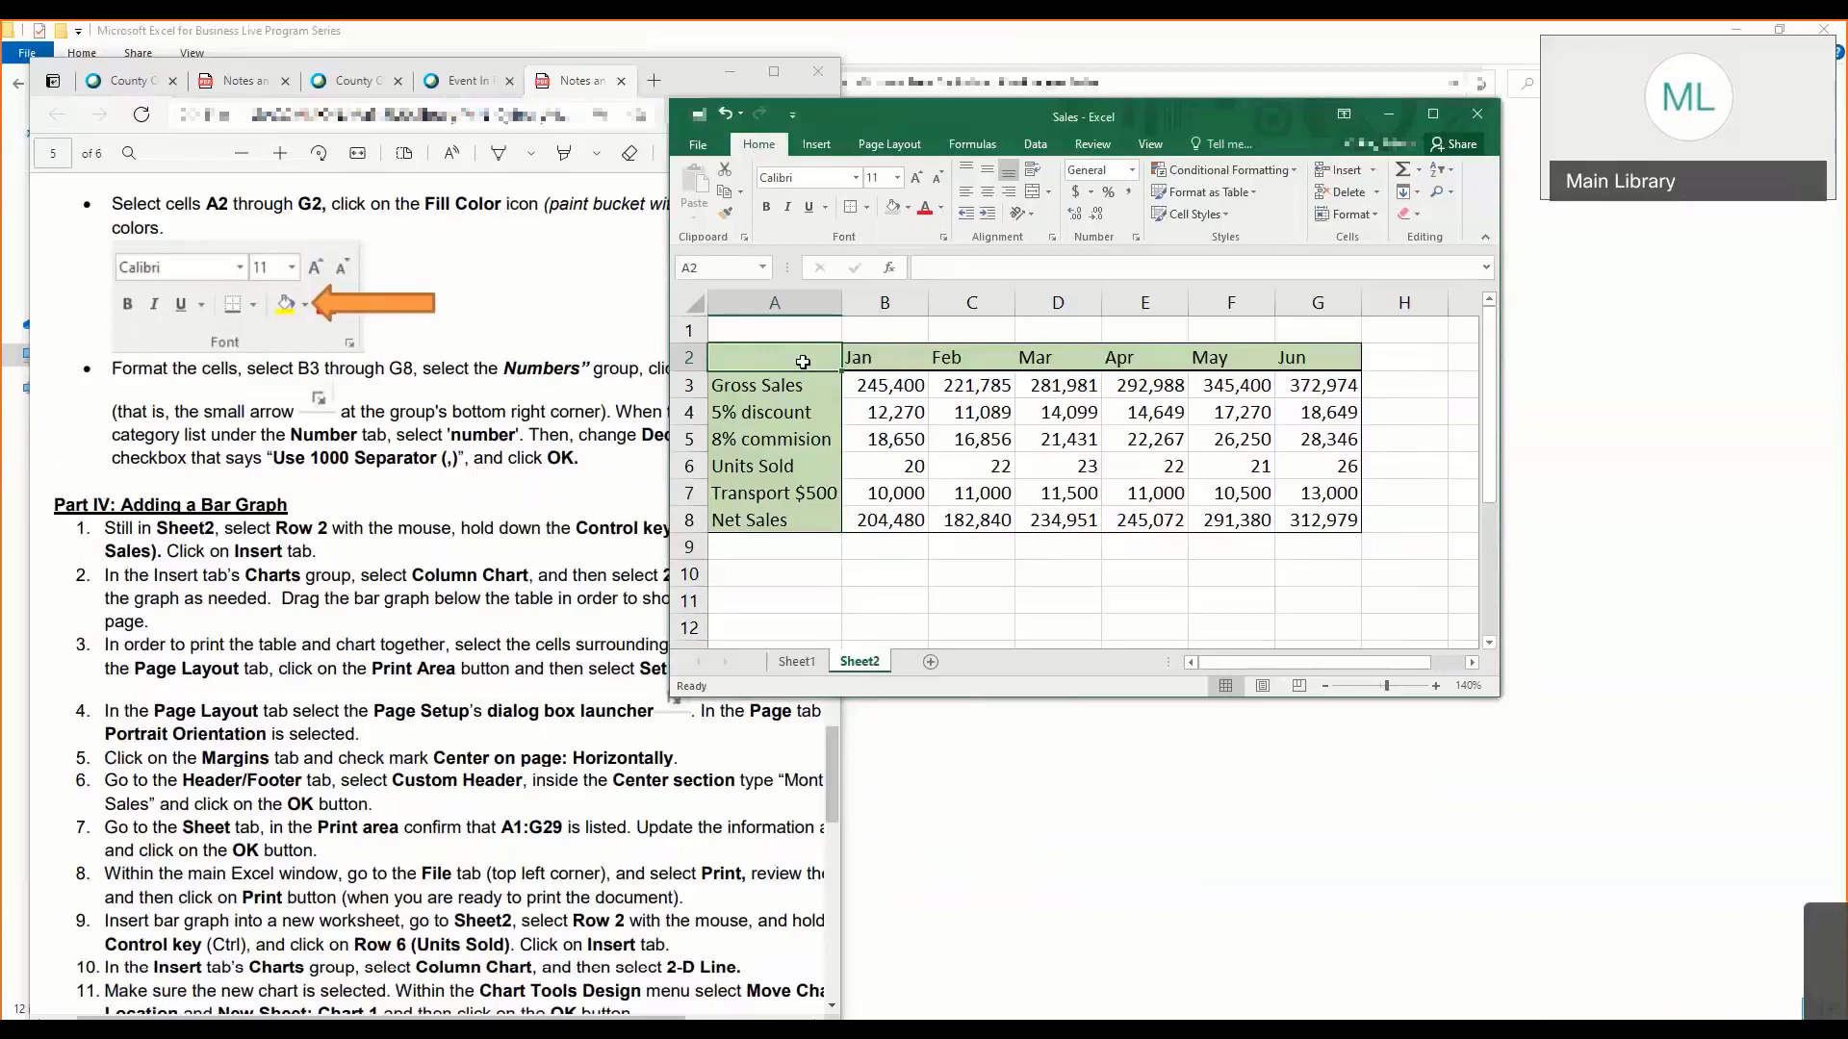
{"action": "left_click_drag", "start_coordinate": [803, 361], "coordinate": [1300, 362]}
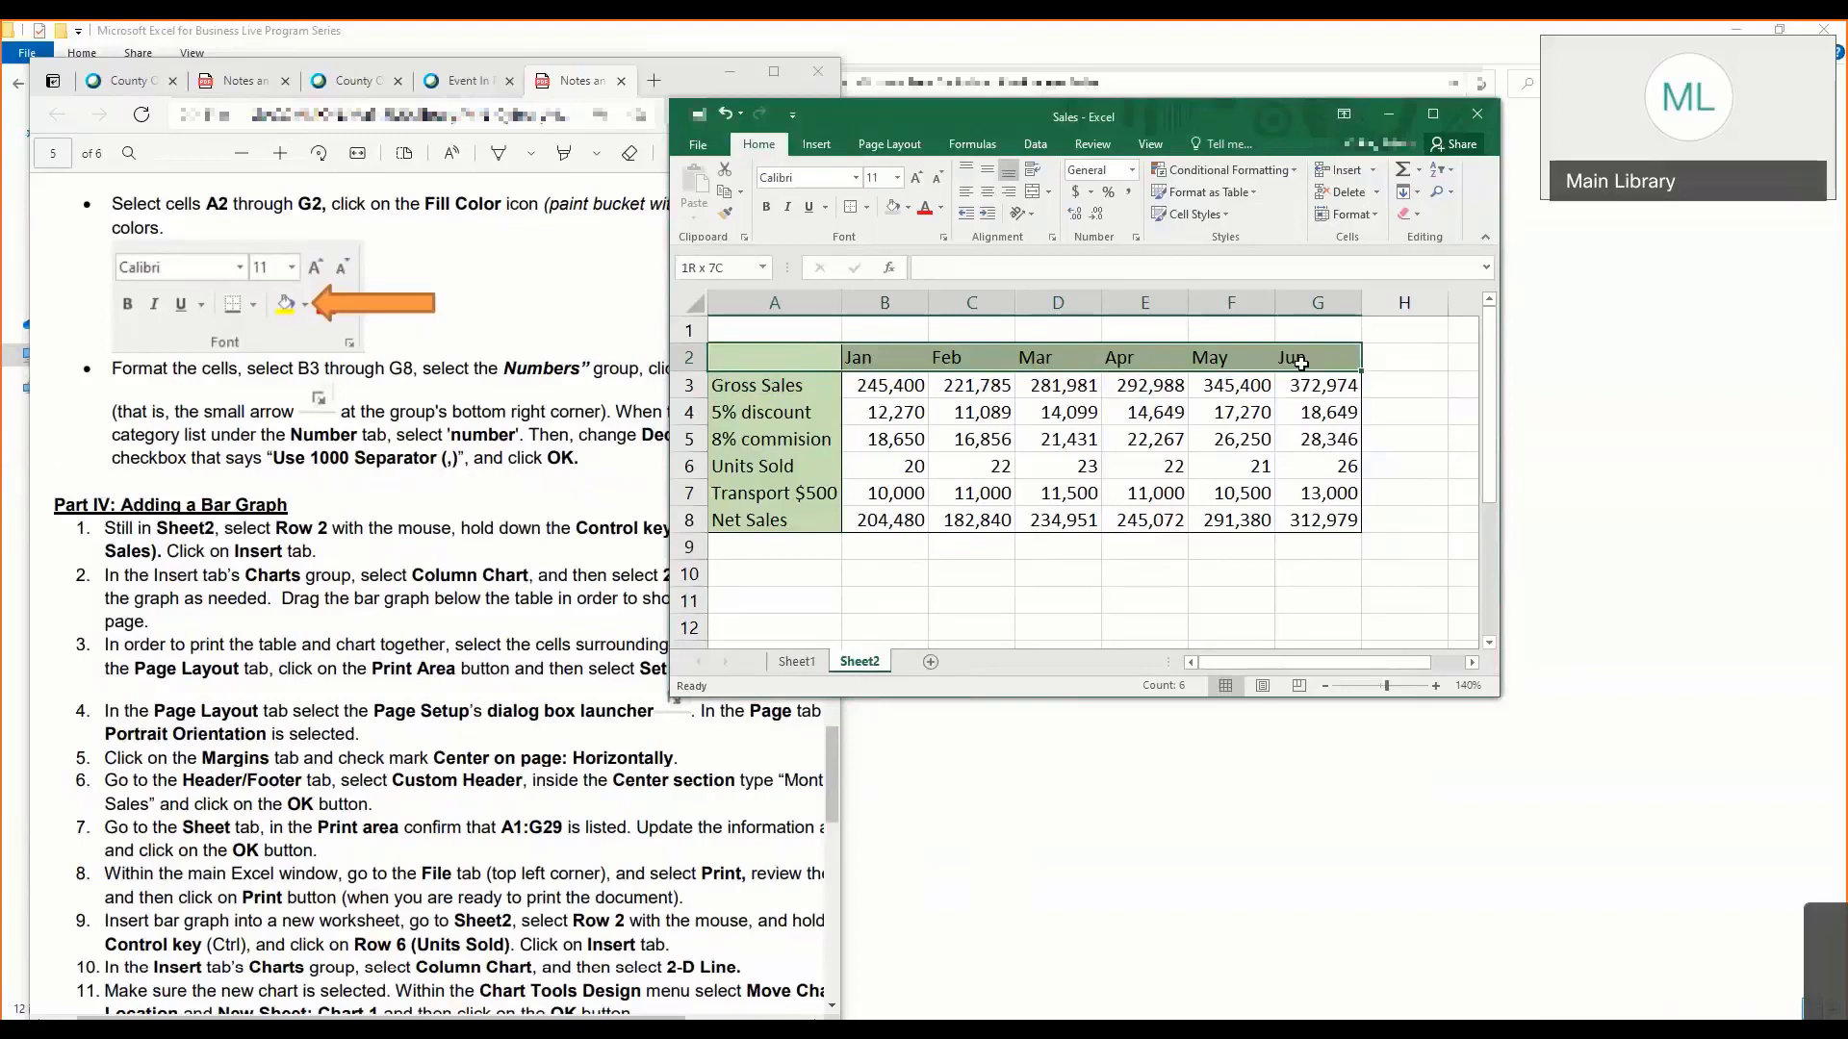
{"action": "left_click_drag", "start_coordinate": [1300, 362], "coordinate": [1297, 379]}
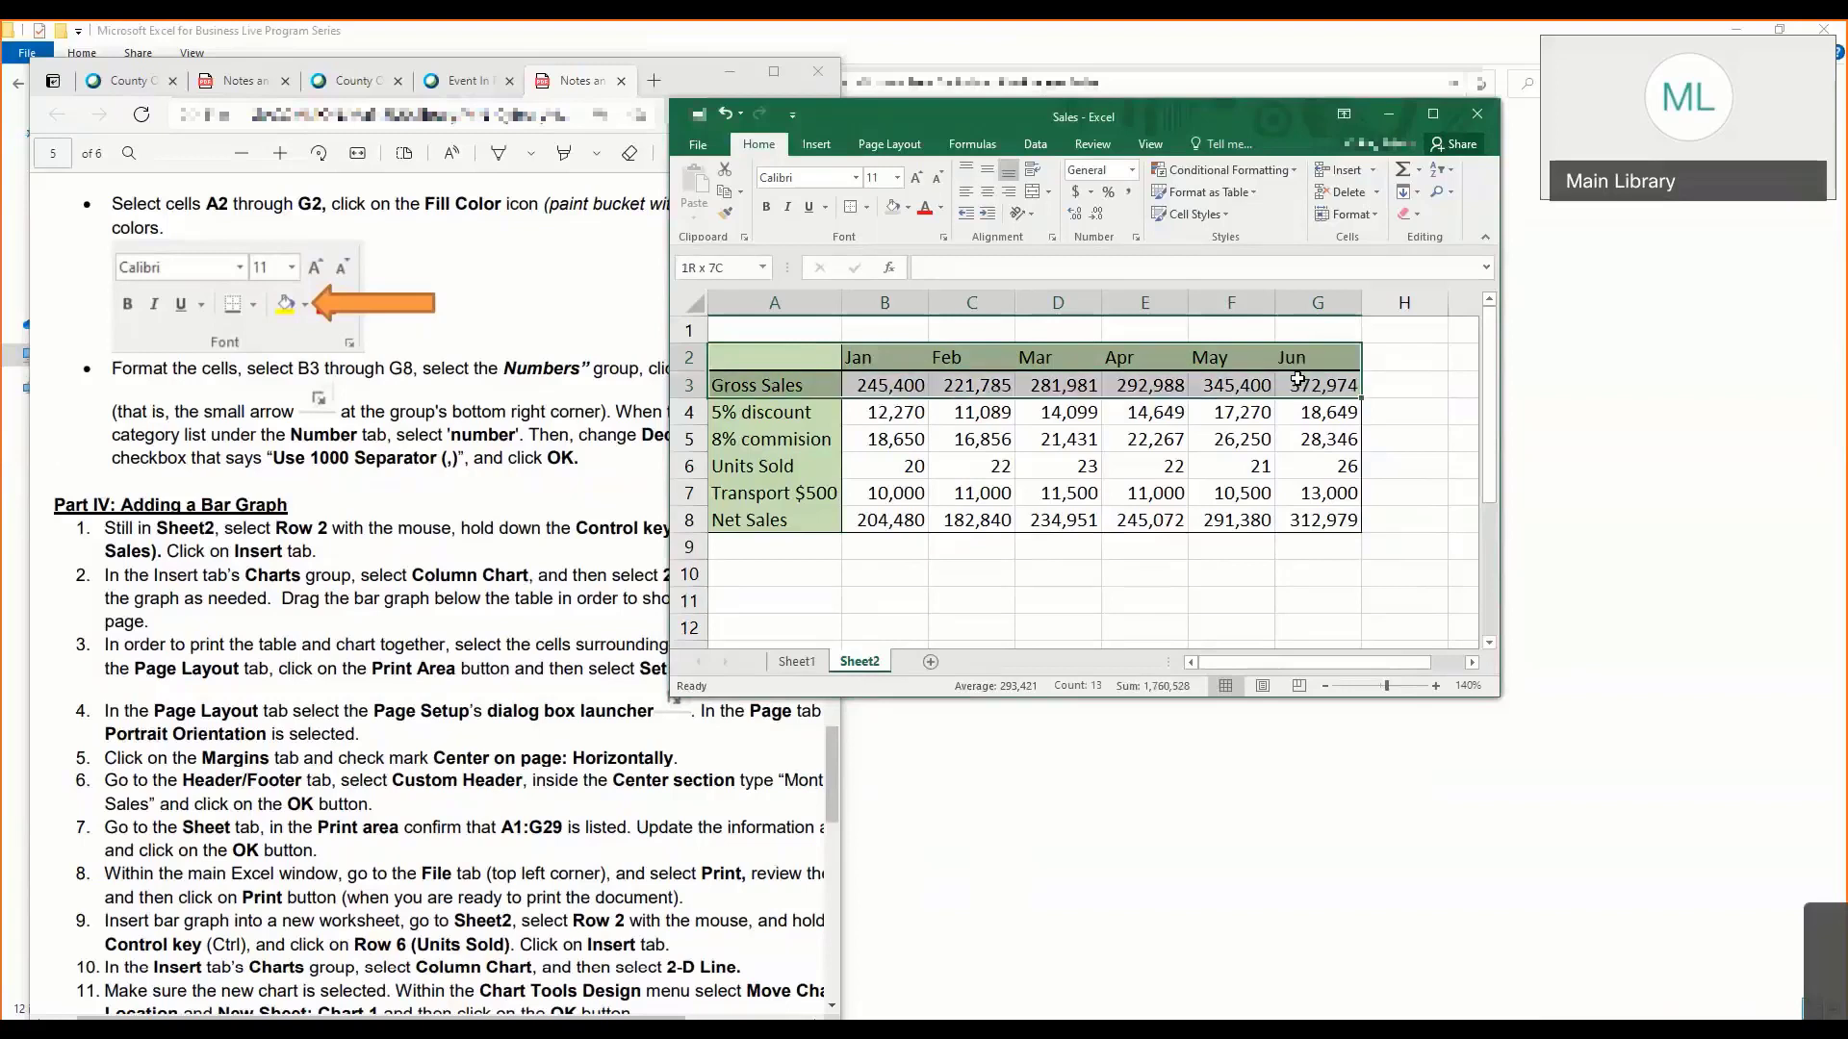
- Demonstrate again how to select the month header and Gross Sales rows together, cells A2 through G3
{"action": "left_click_drag", "start_coordinate": [806, 354], "coordinate": [1351, 381]}
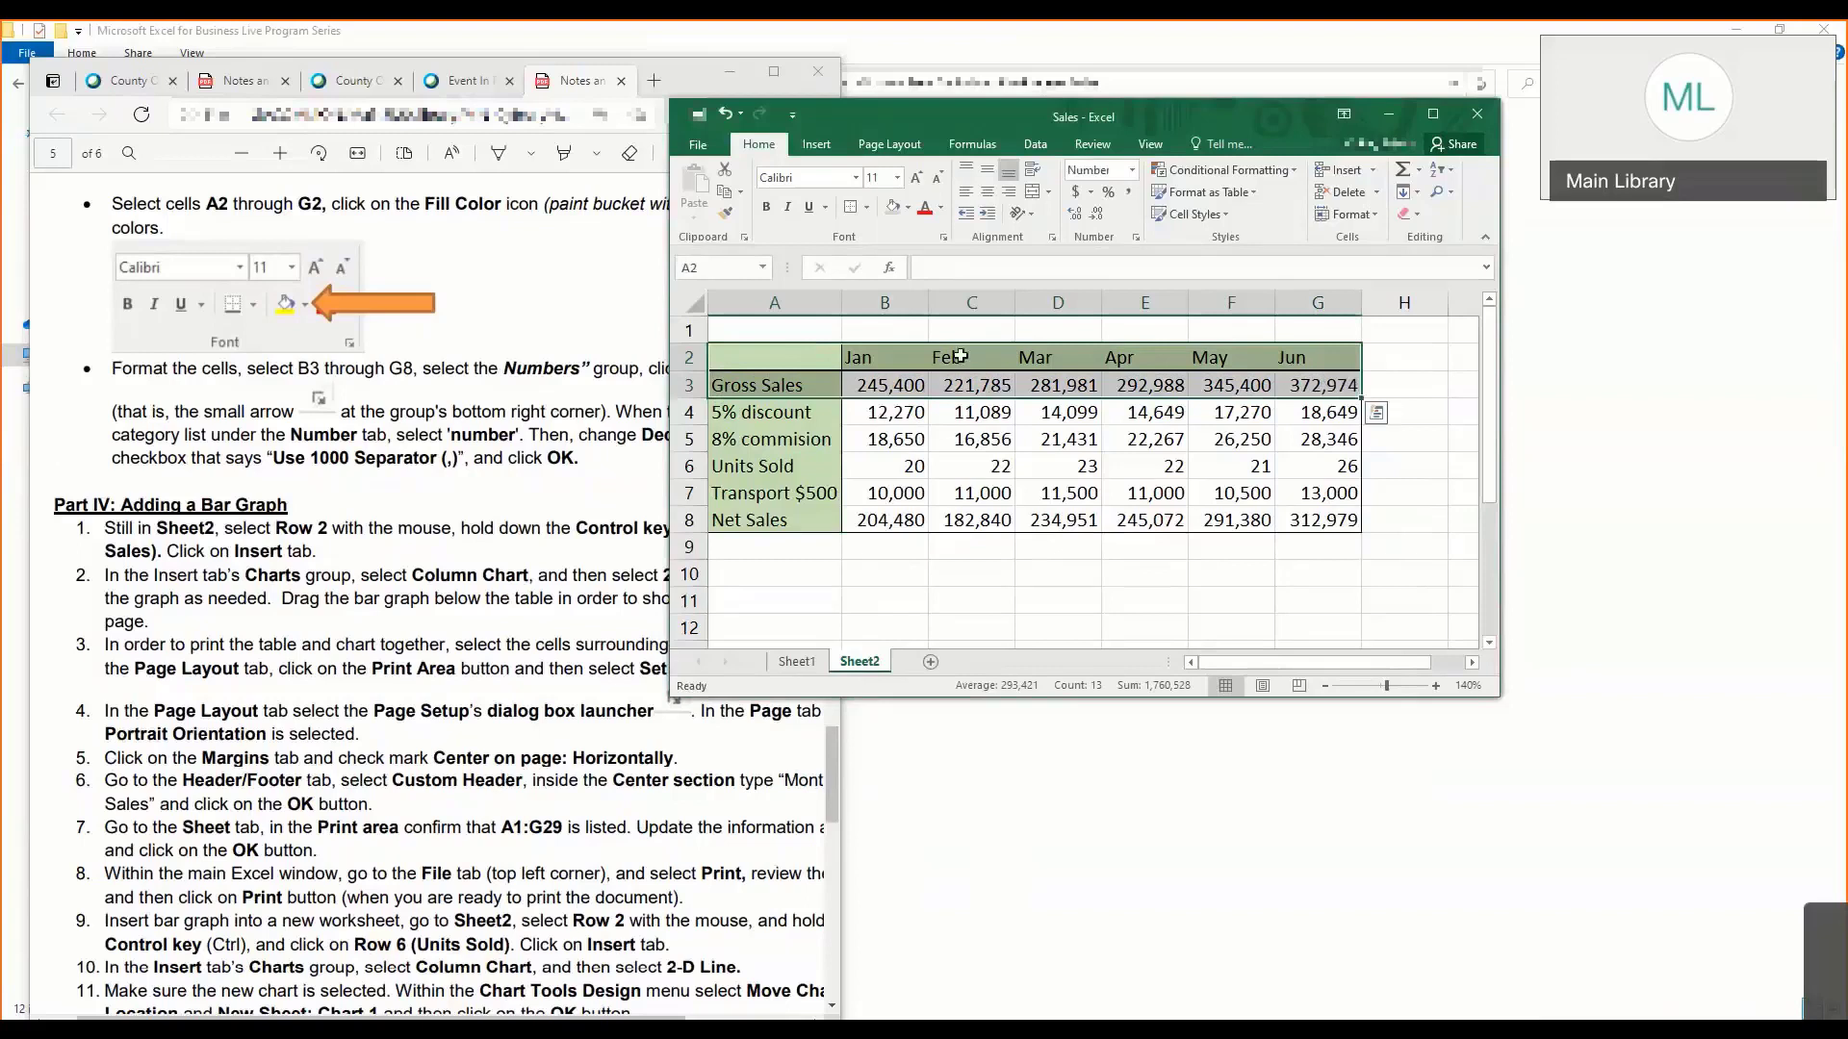
{"action": "left_click", "coordinate": [806, 353]}
{"action": "left_click_drag", "start_coordinate": [806, 353], "coordinate": [1345, 396]}
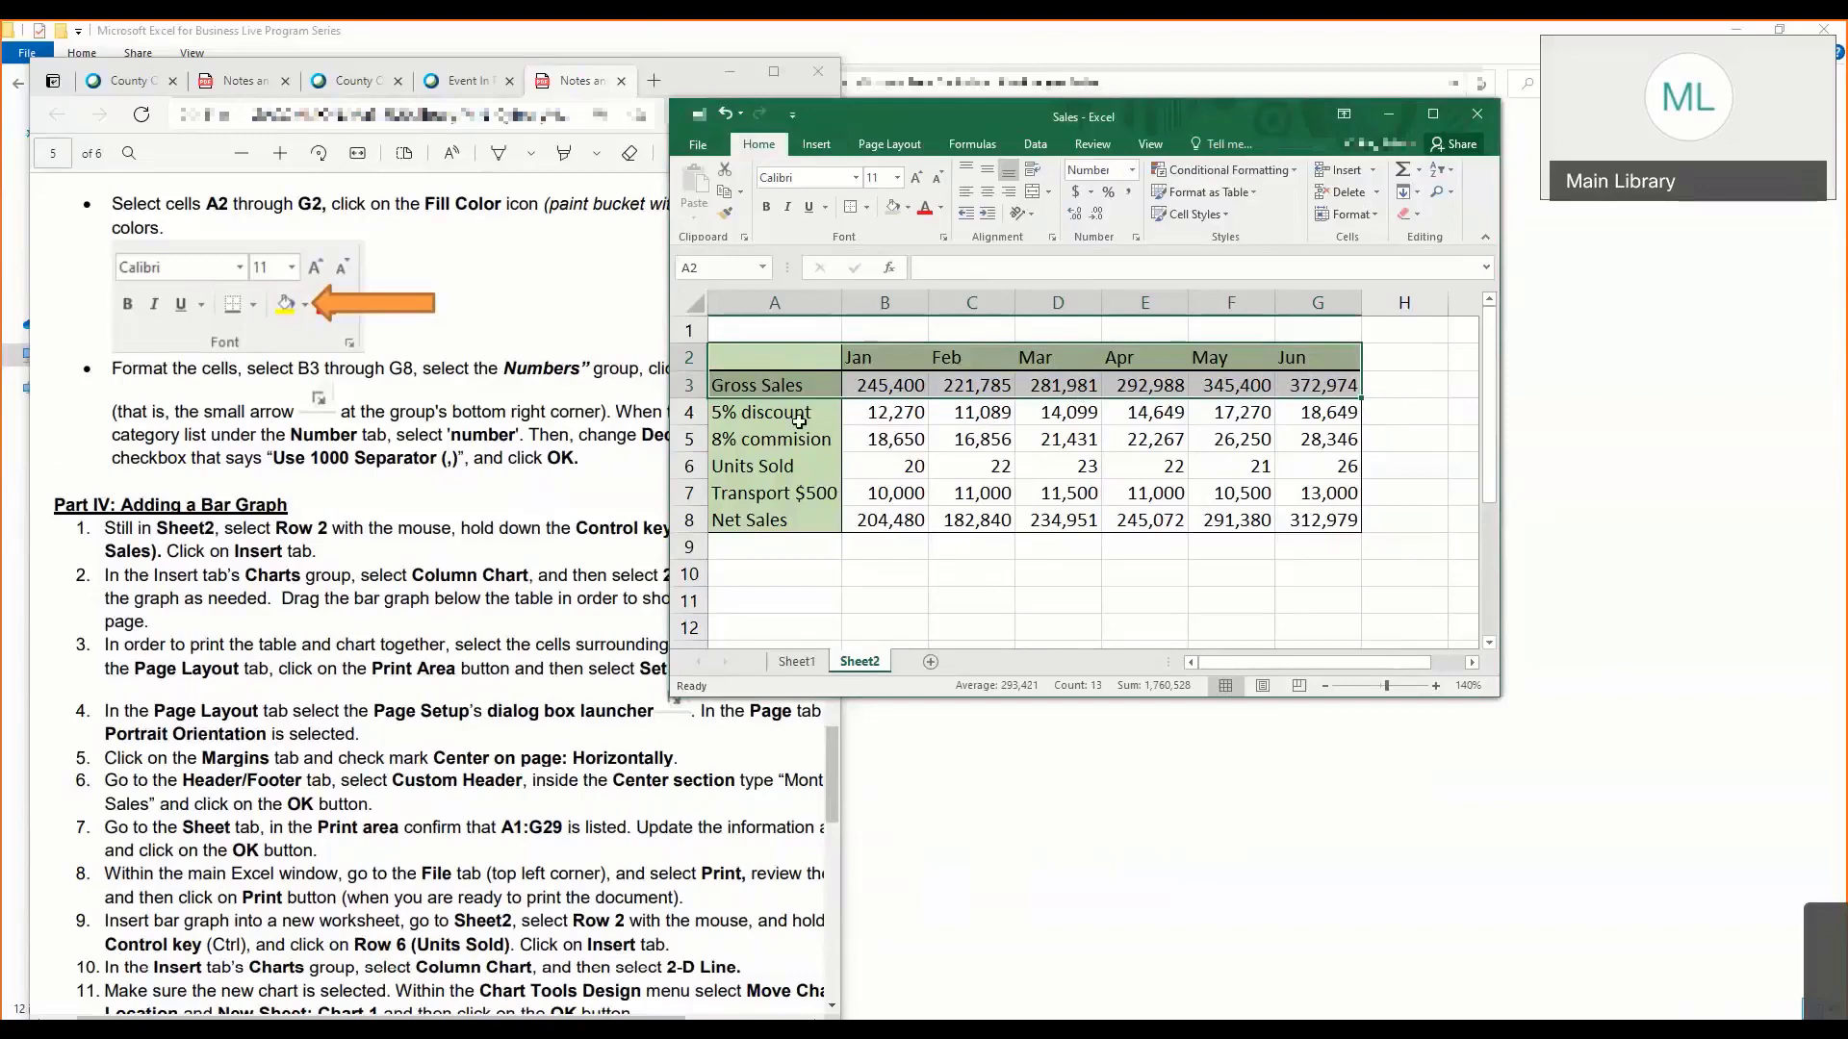
{"action": "left_click", "coordinate": [771, 357]}
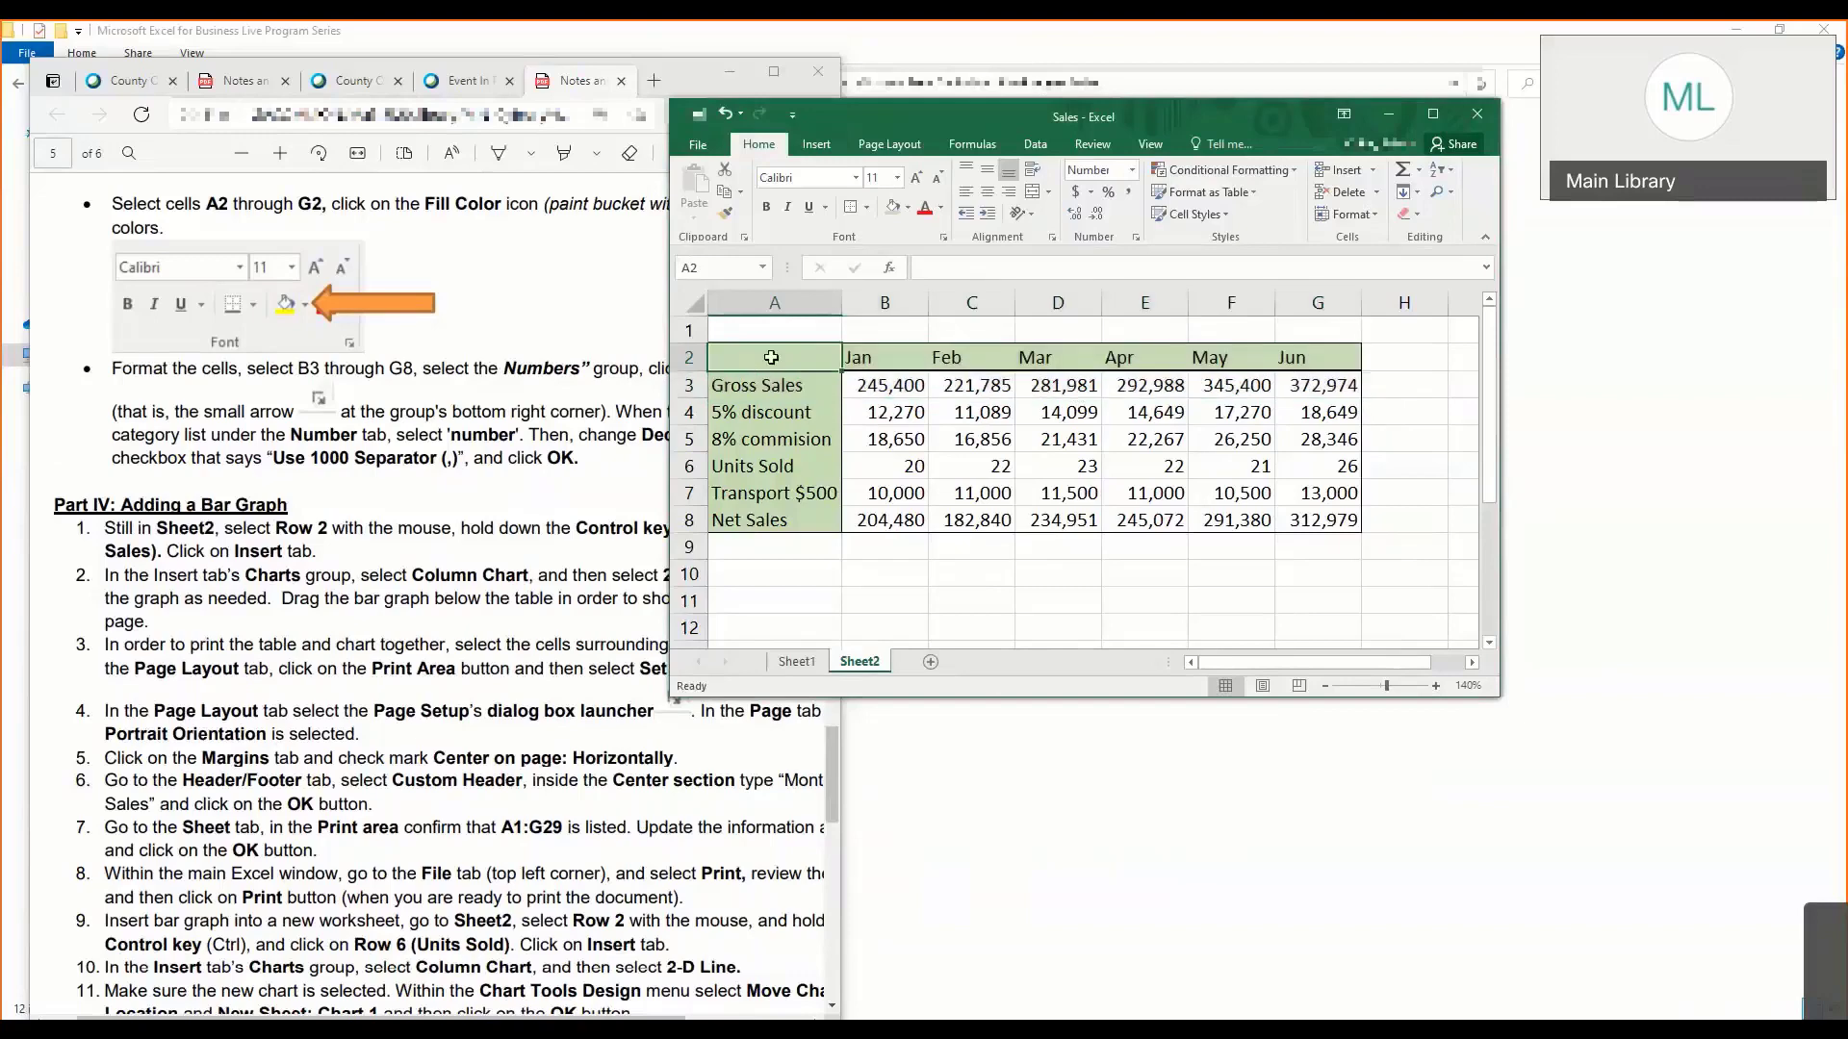
{"action": "left_click_drag", "start_coordinate": [771, 357], "coordinate": [1284, 384]}
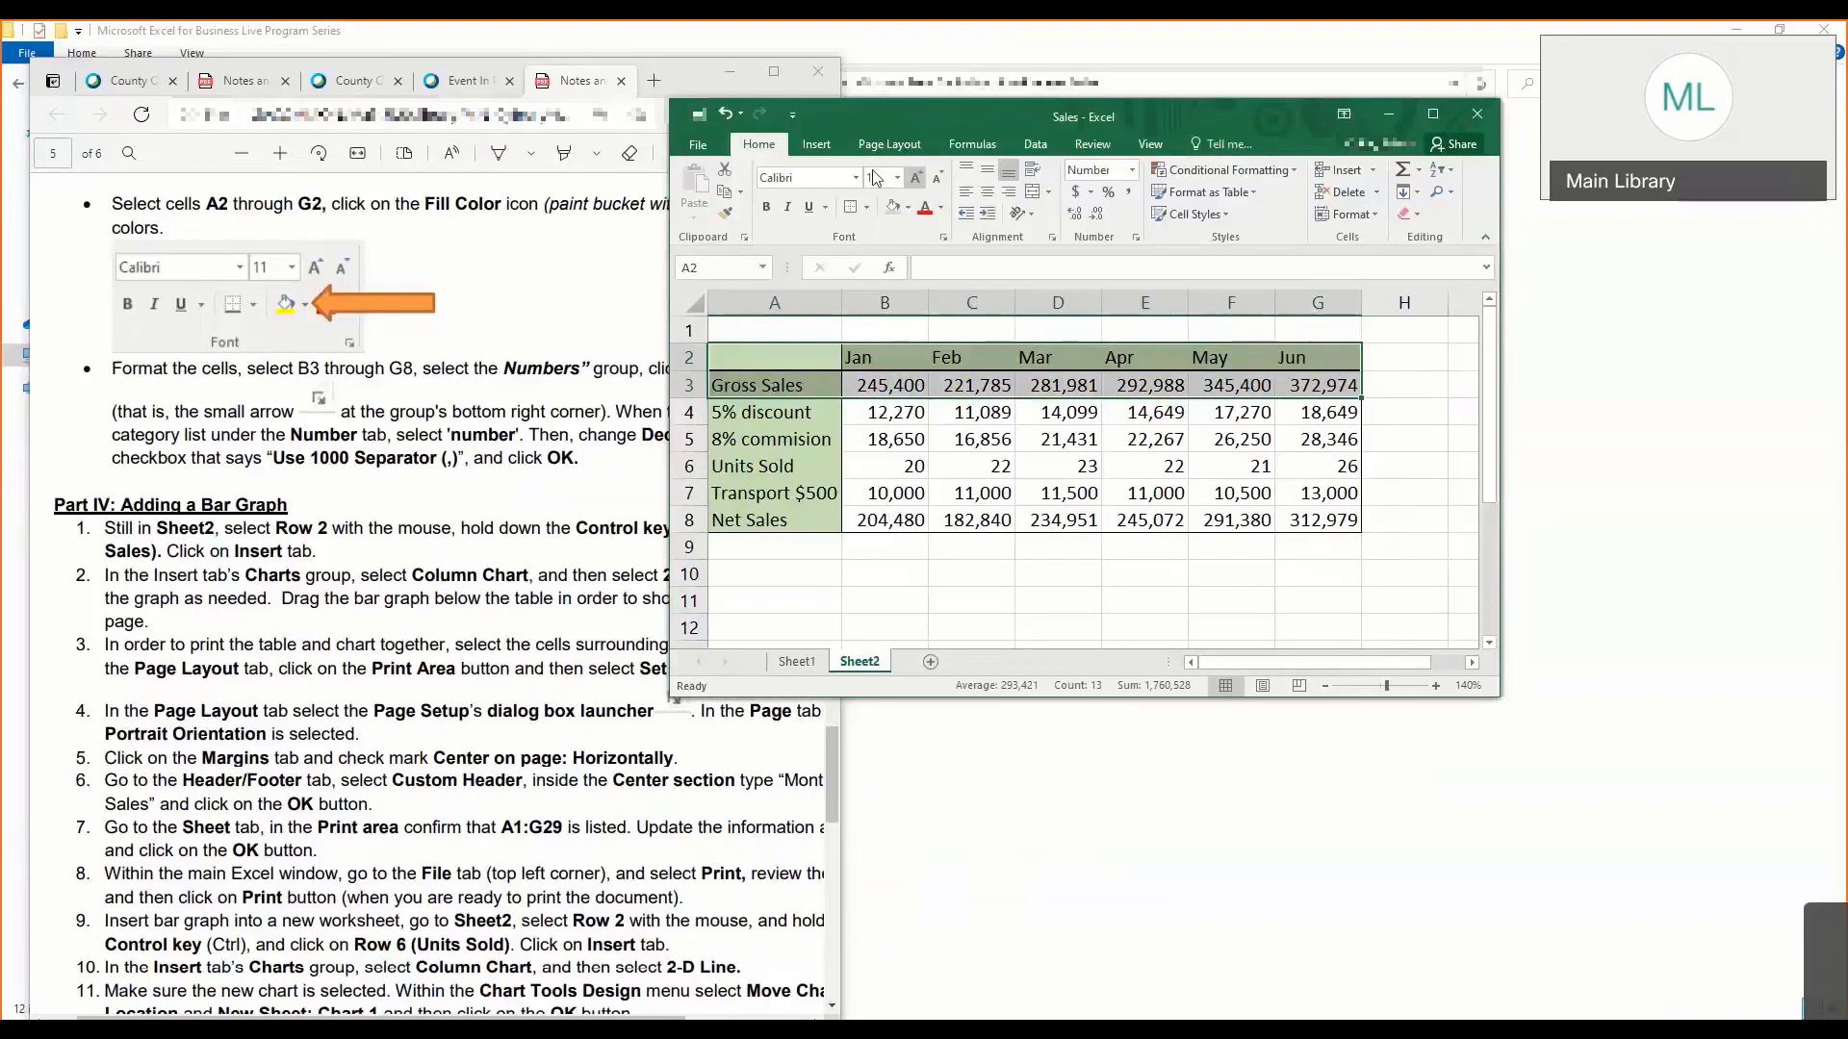
- Widen the workbook window and insert a 2-D Clustered Column chart from the month header and Gross Sales rows, A2 through G3
{"action": "left_click", "coordinate": [818, 145]}
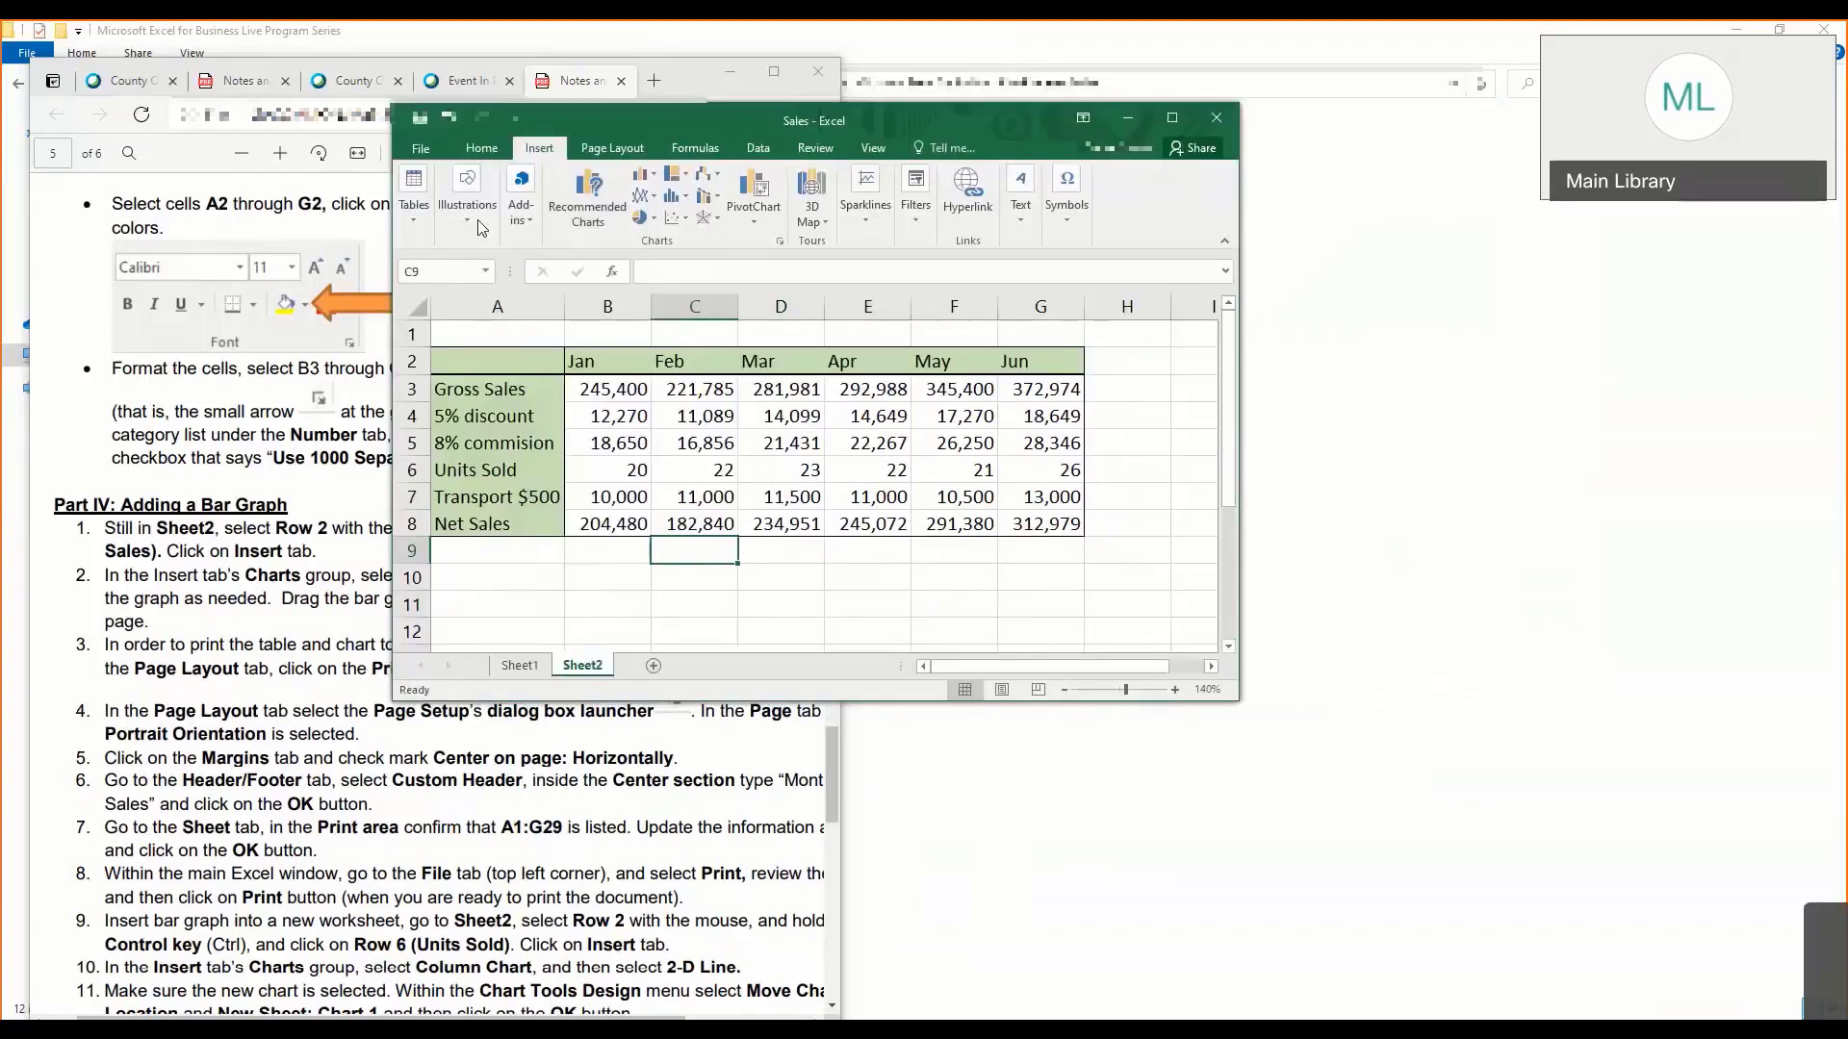
{"action": "left_click_drag", "start_coordinate": [387, 230], "coordinate": [295, 233]}
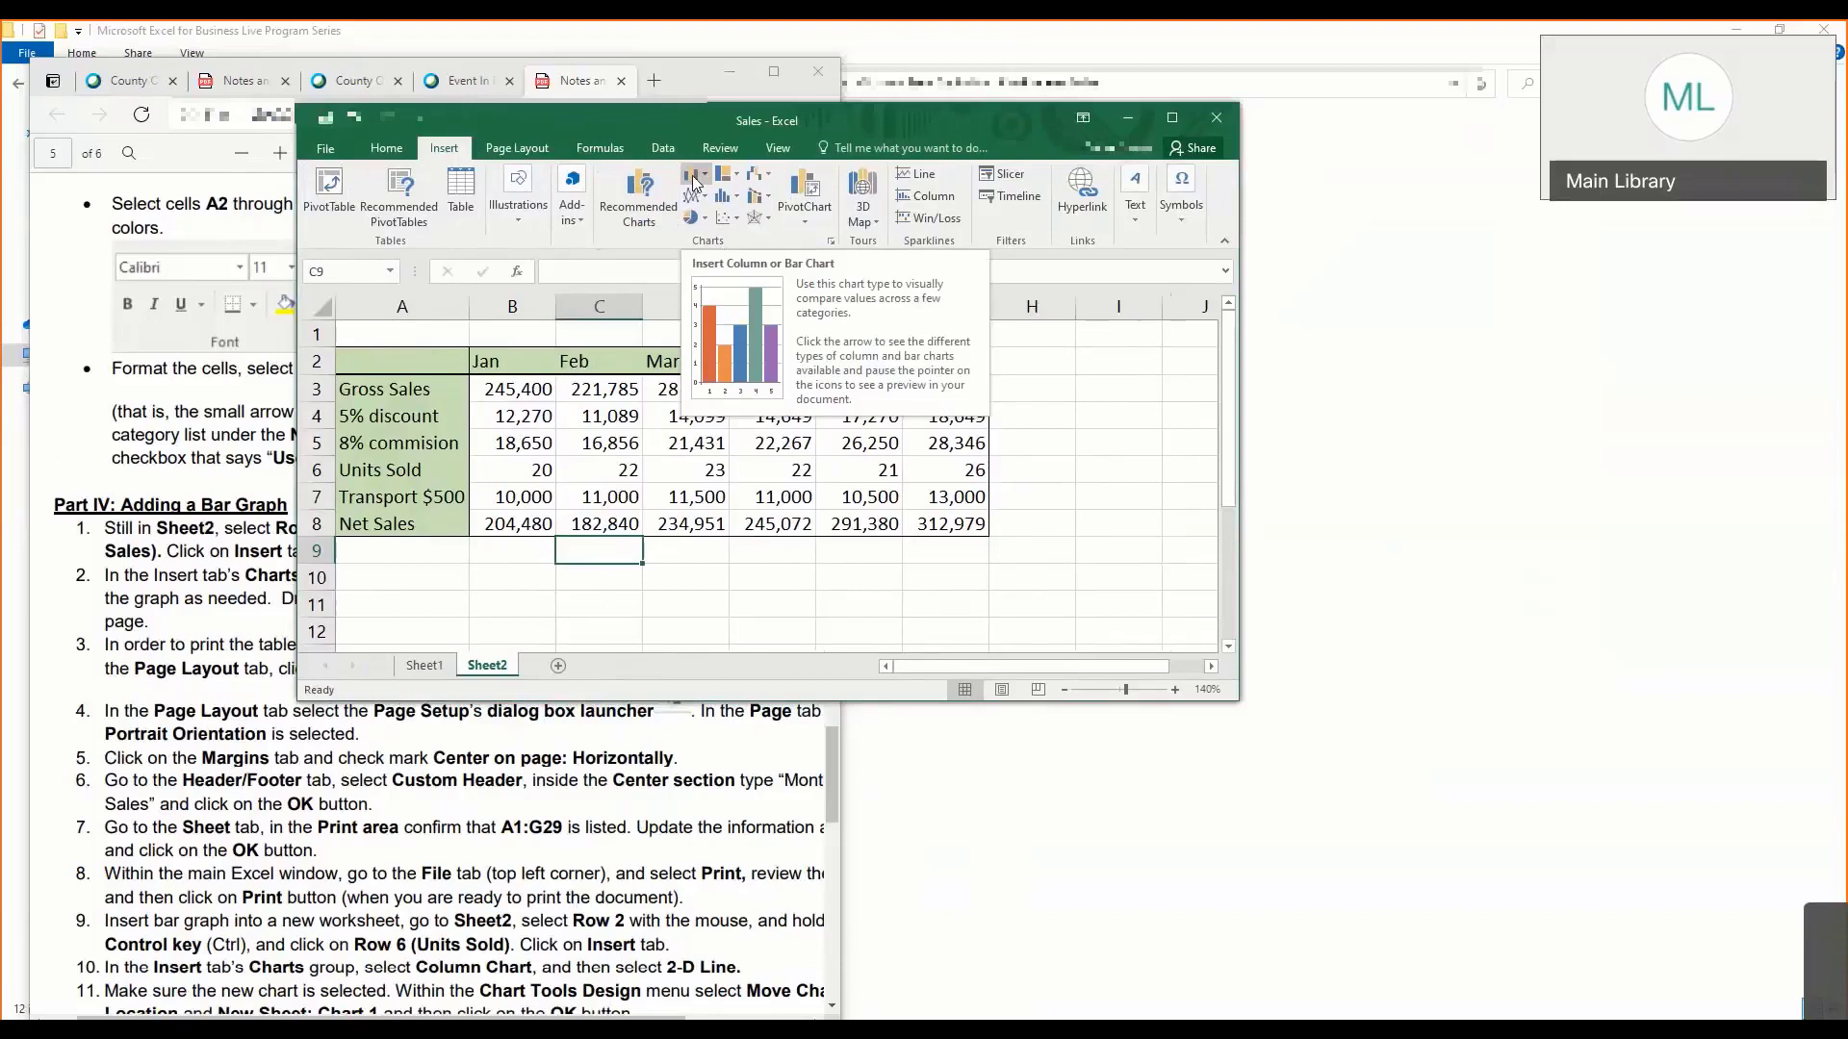
{"action": "left_click_drag", "start_coordinate": [392, 361], "coordinate": [963, 390]}
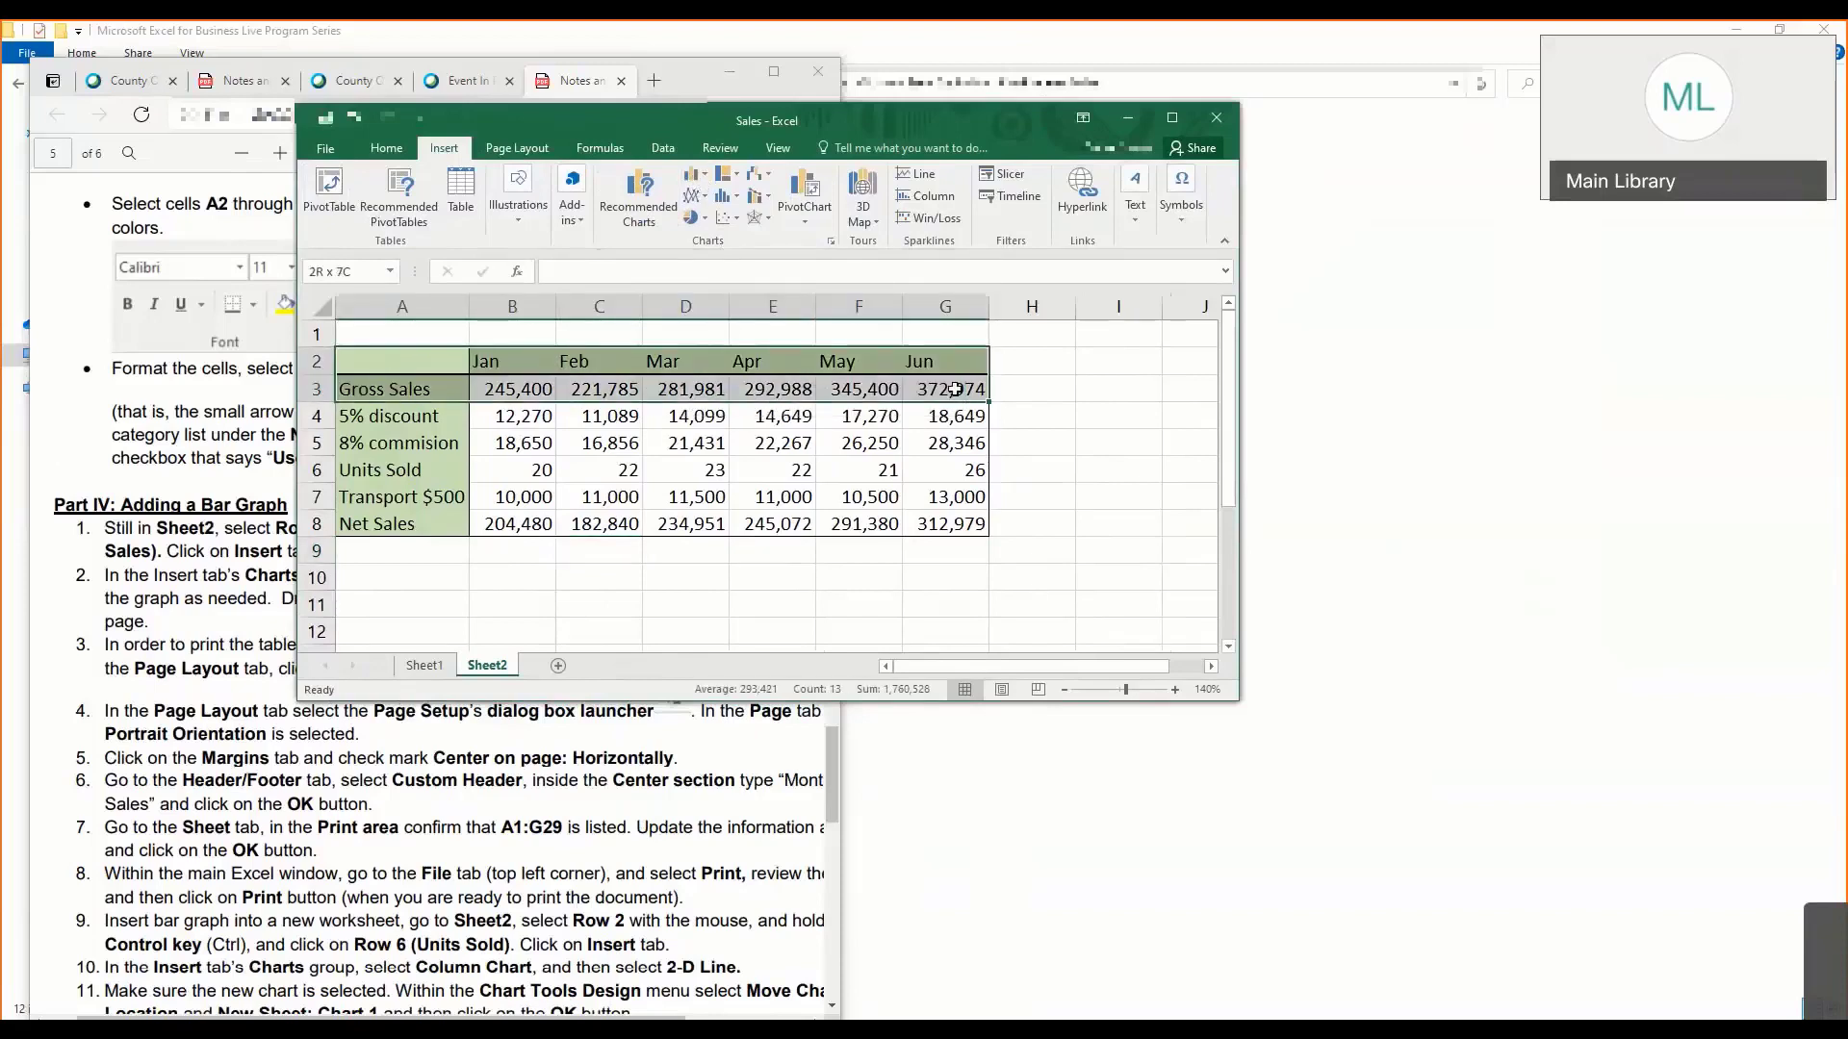
{"action": "left_click", "coordinate": [424, 368]}
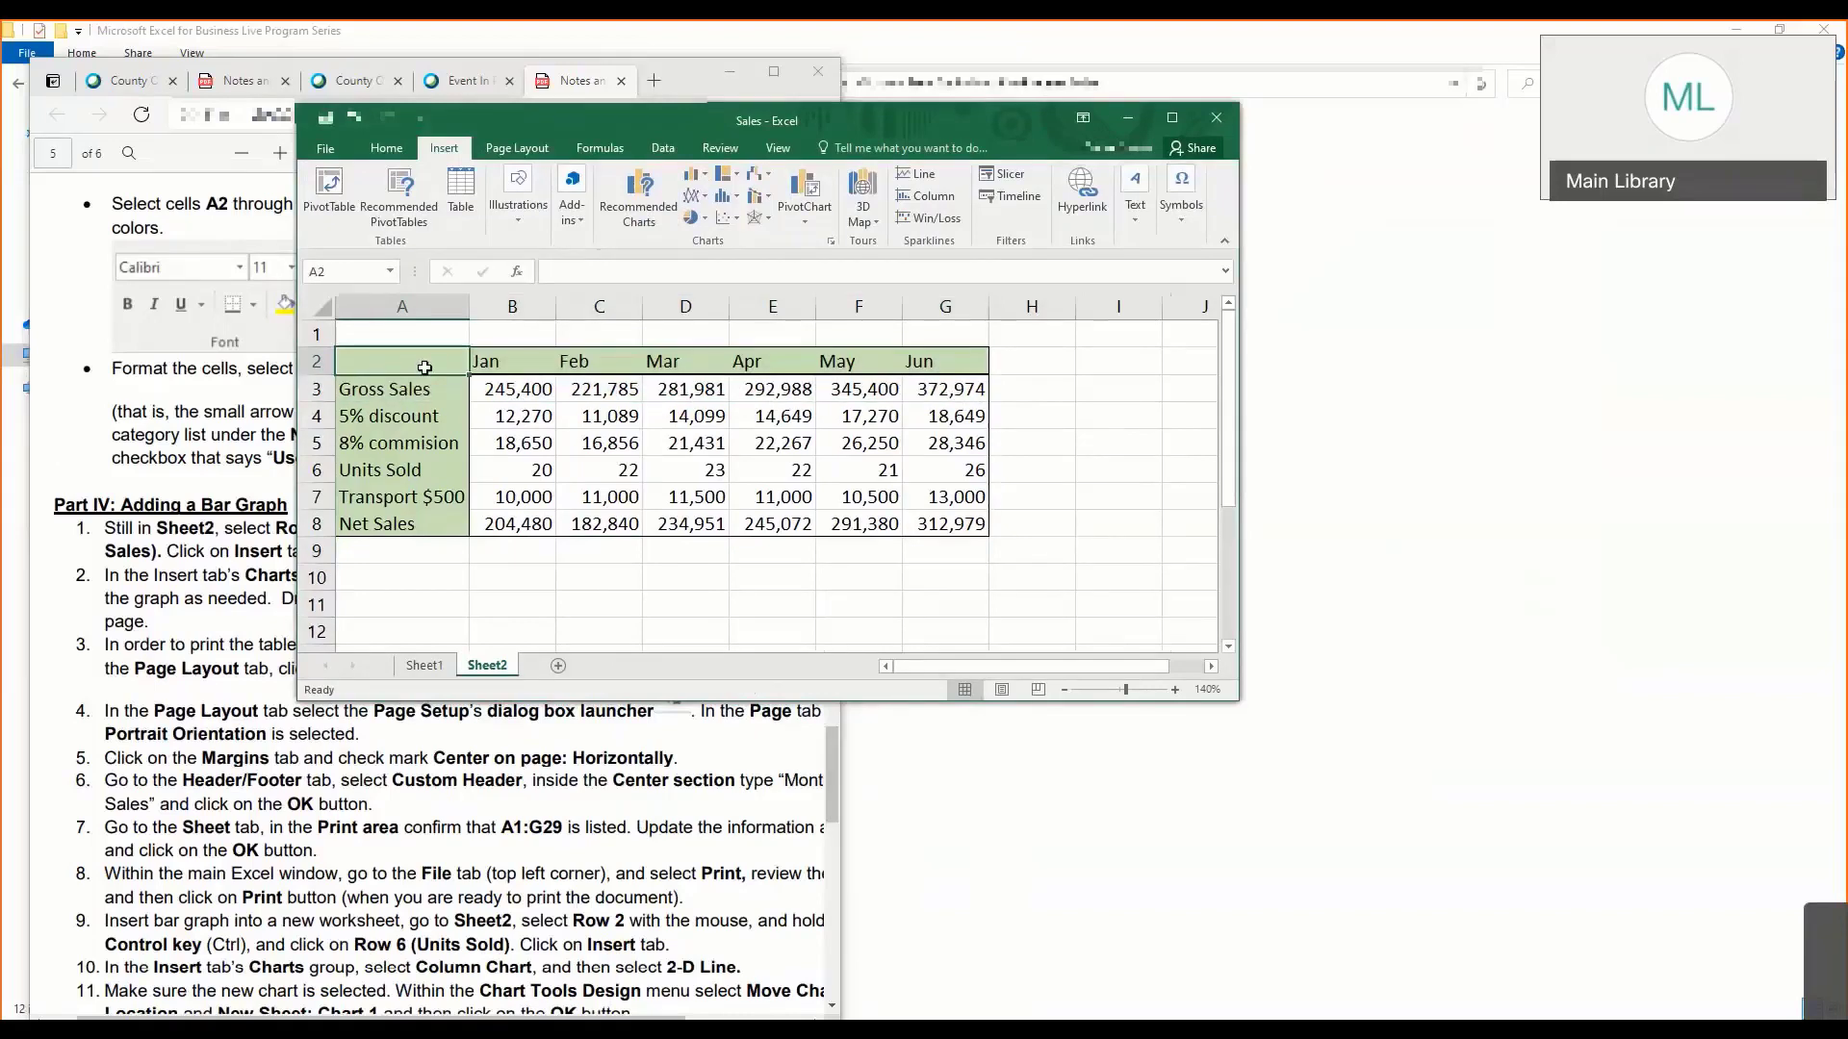
{"action": "left_click_drag", "start_coordinate": [429, 371], "coordinate": [943, 385]}
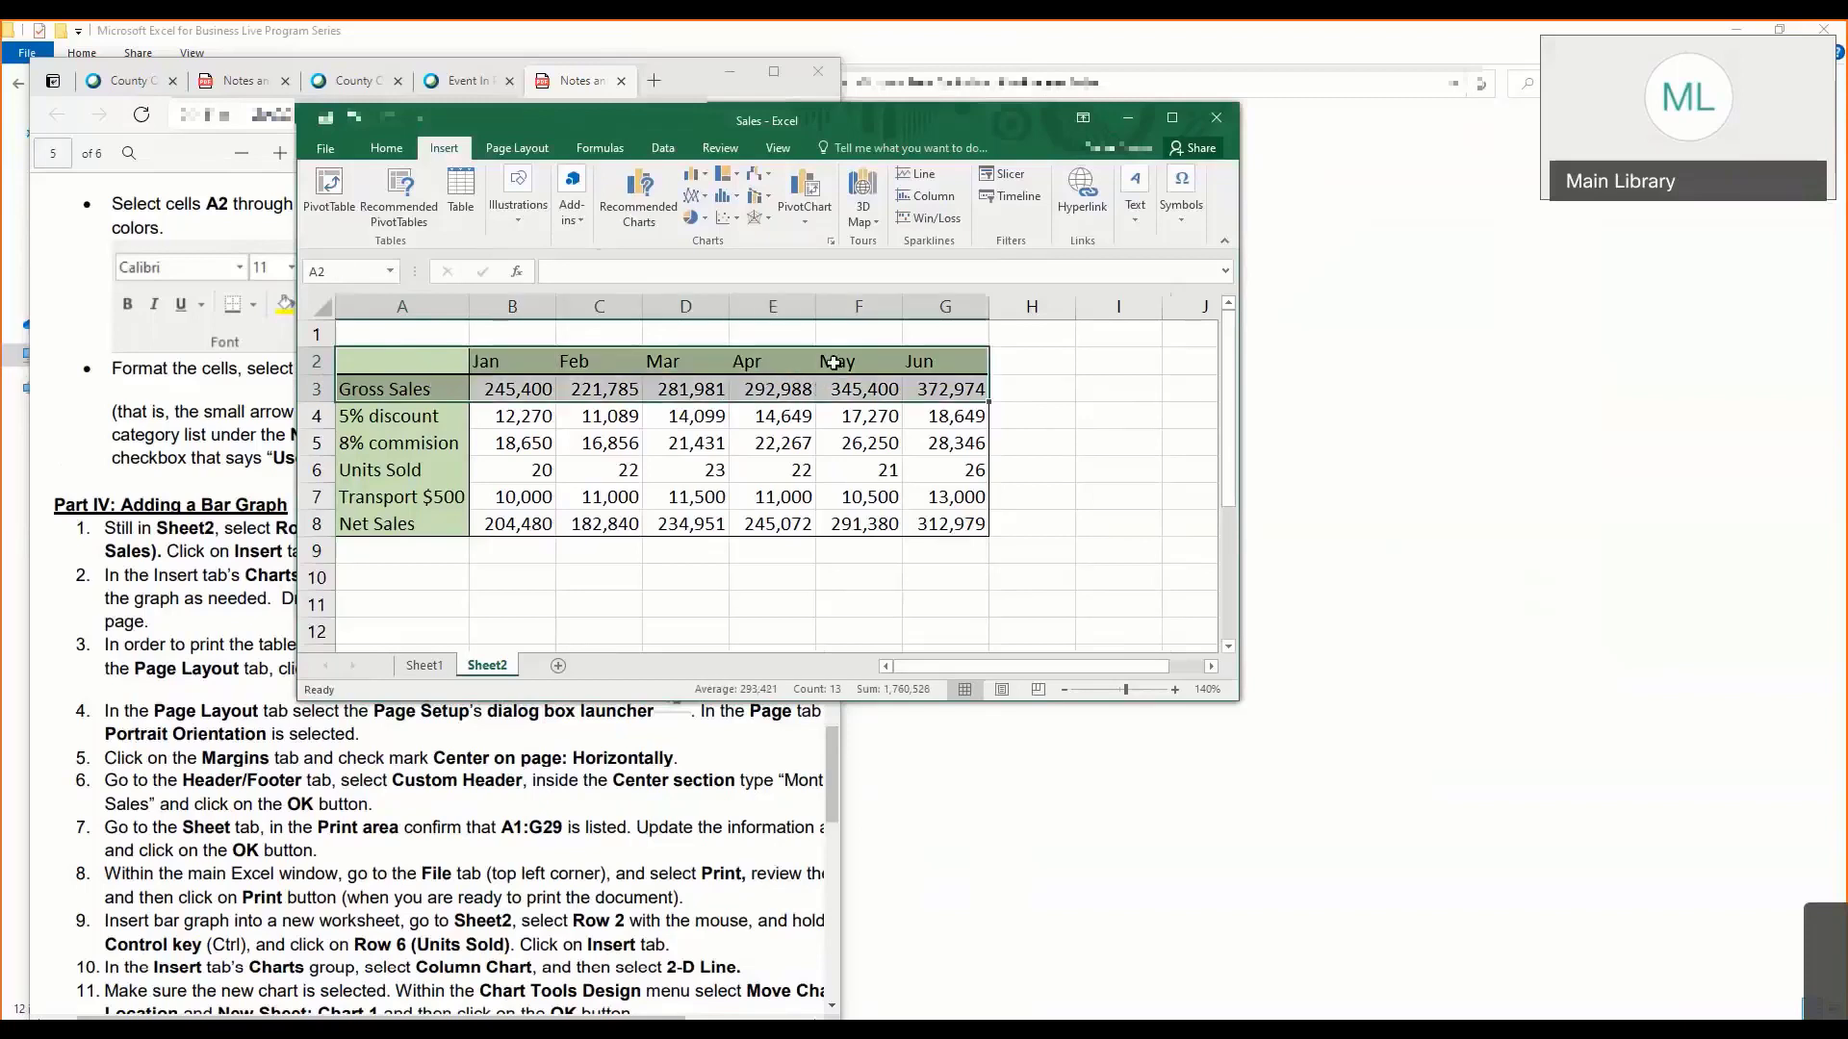
{"action": "left_click", "coordinate": [699, 177]}
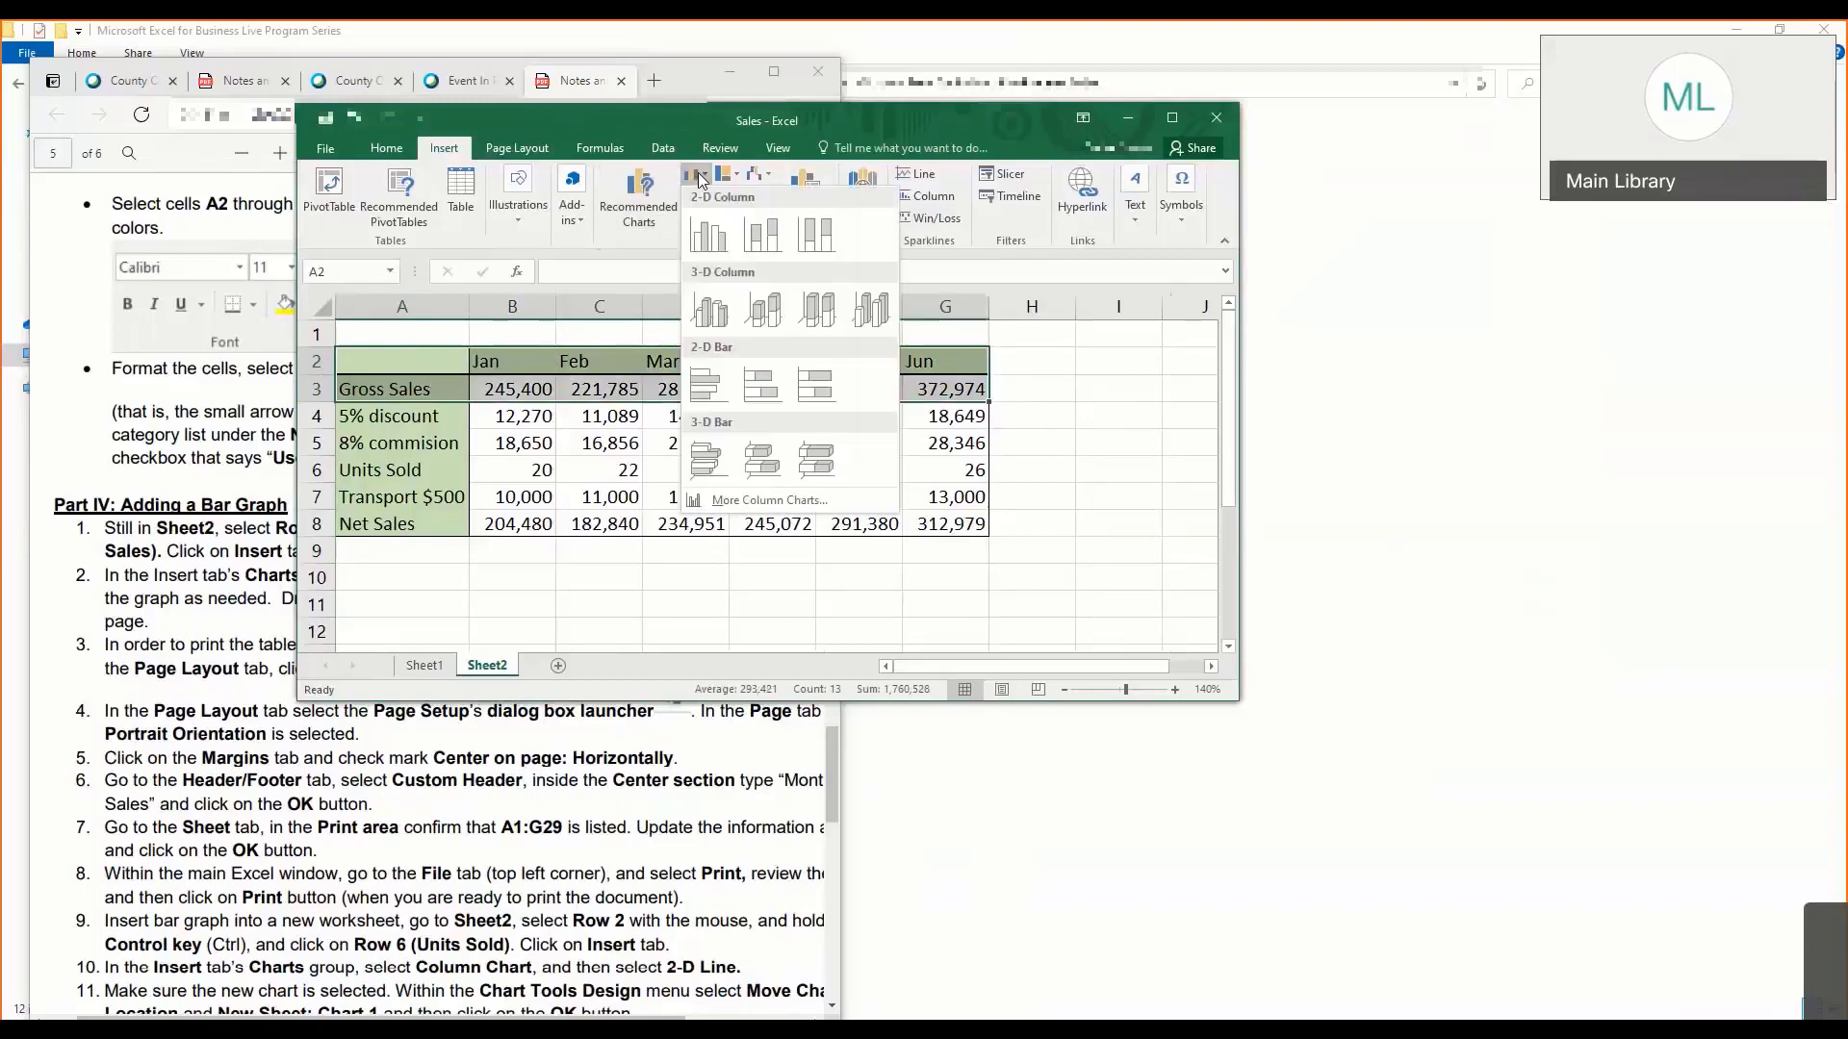
{"action": "left_click", "coordinate": [720, 240]}
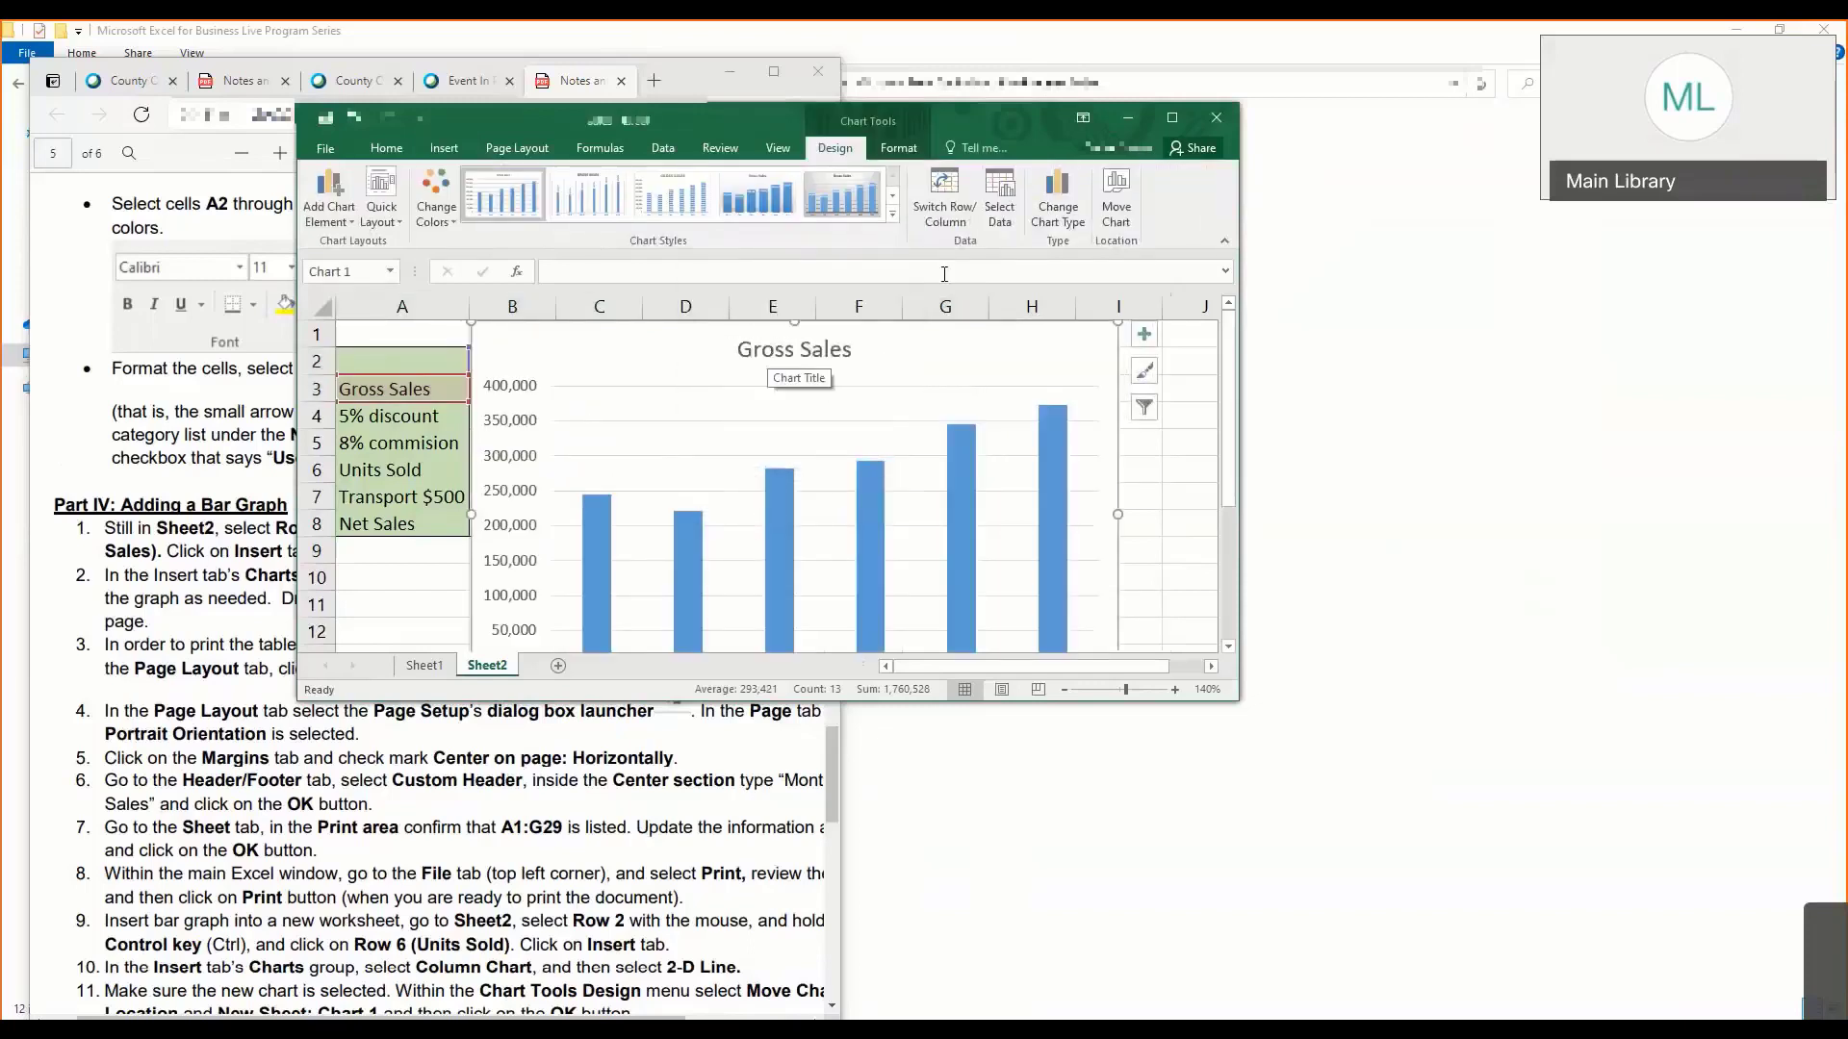
- Apply the chart style with fine gridlines and a larger title, and demonstrate selecting the Gross Sales title text
{"action": "left_click", "coordinate": [894, 215]}
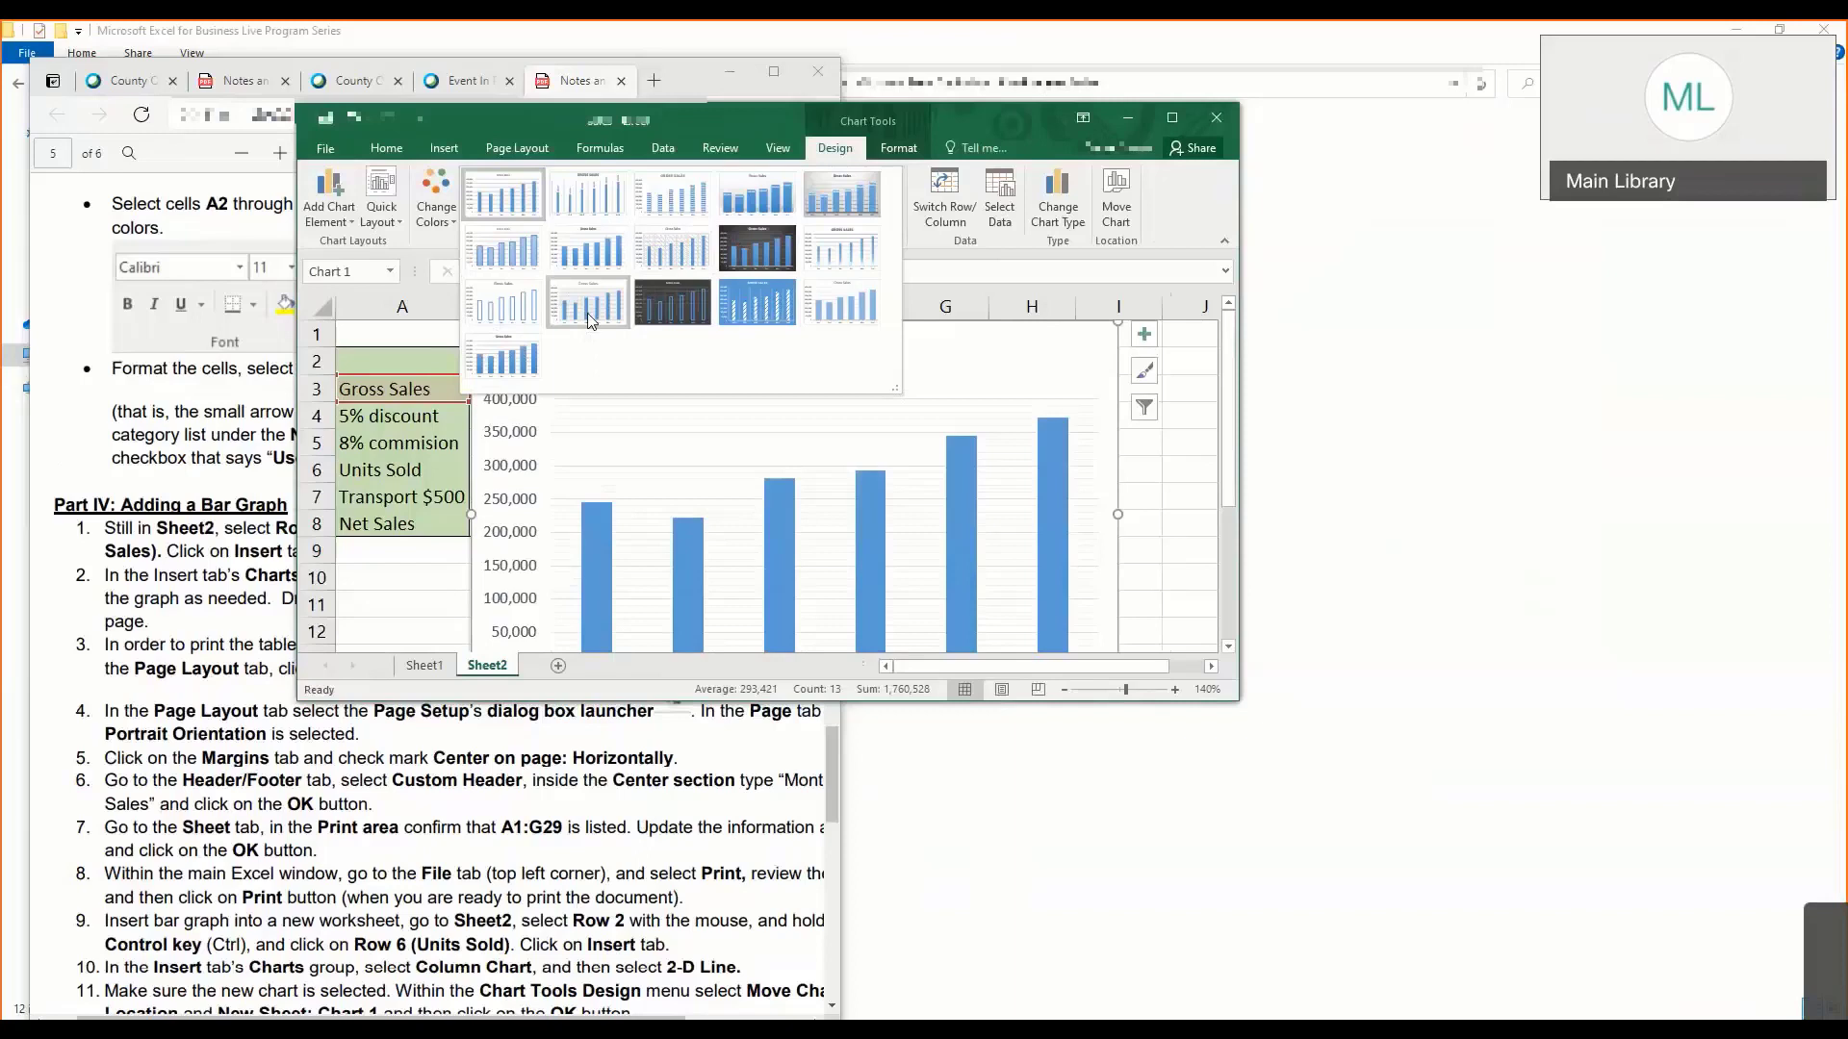
{"action": "left_click", "coordinate": [587, 315]}
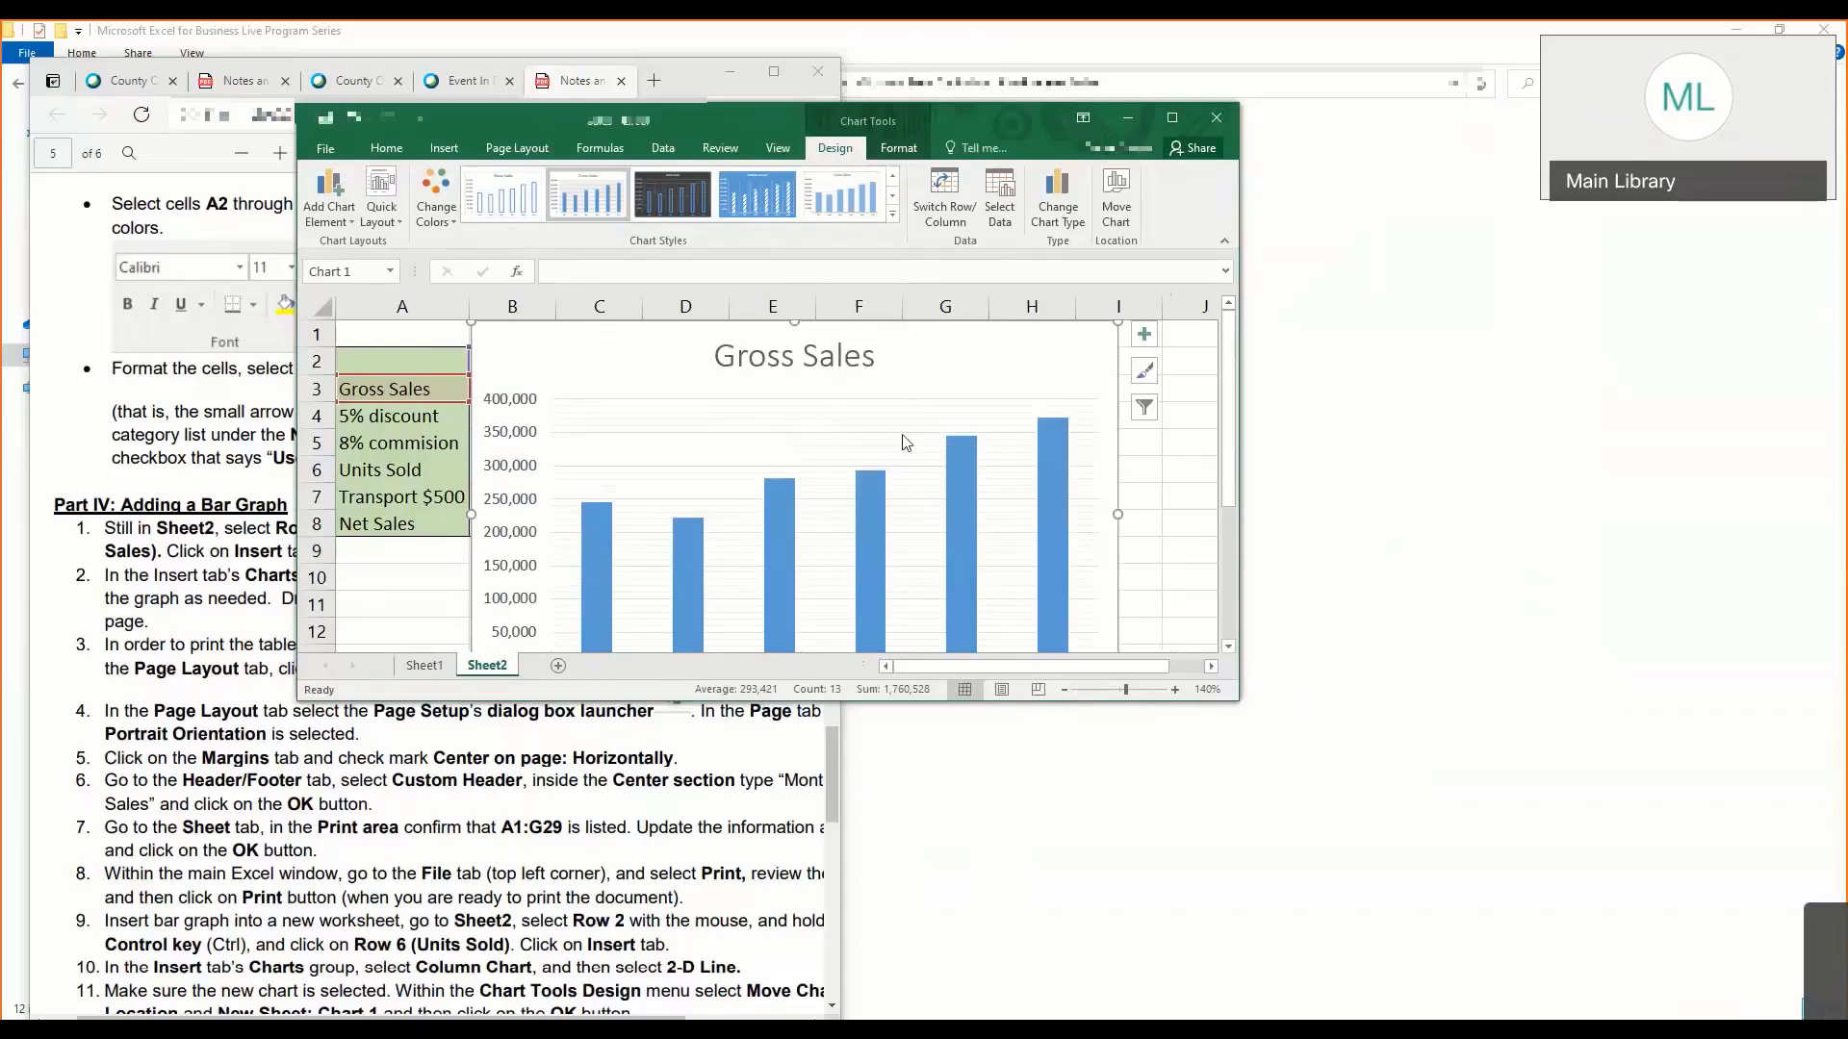
{"action": "left_click", "coordinate": [820, 365]}
{"action": "left_click_drag", "start_coordinate": [714, 357], "coordinate": [859, 356]}
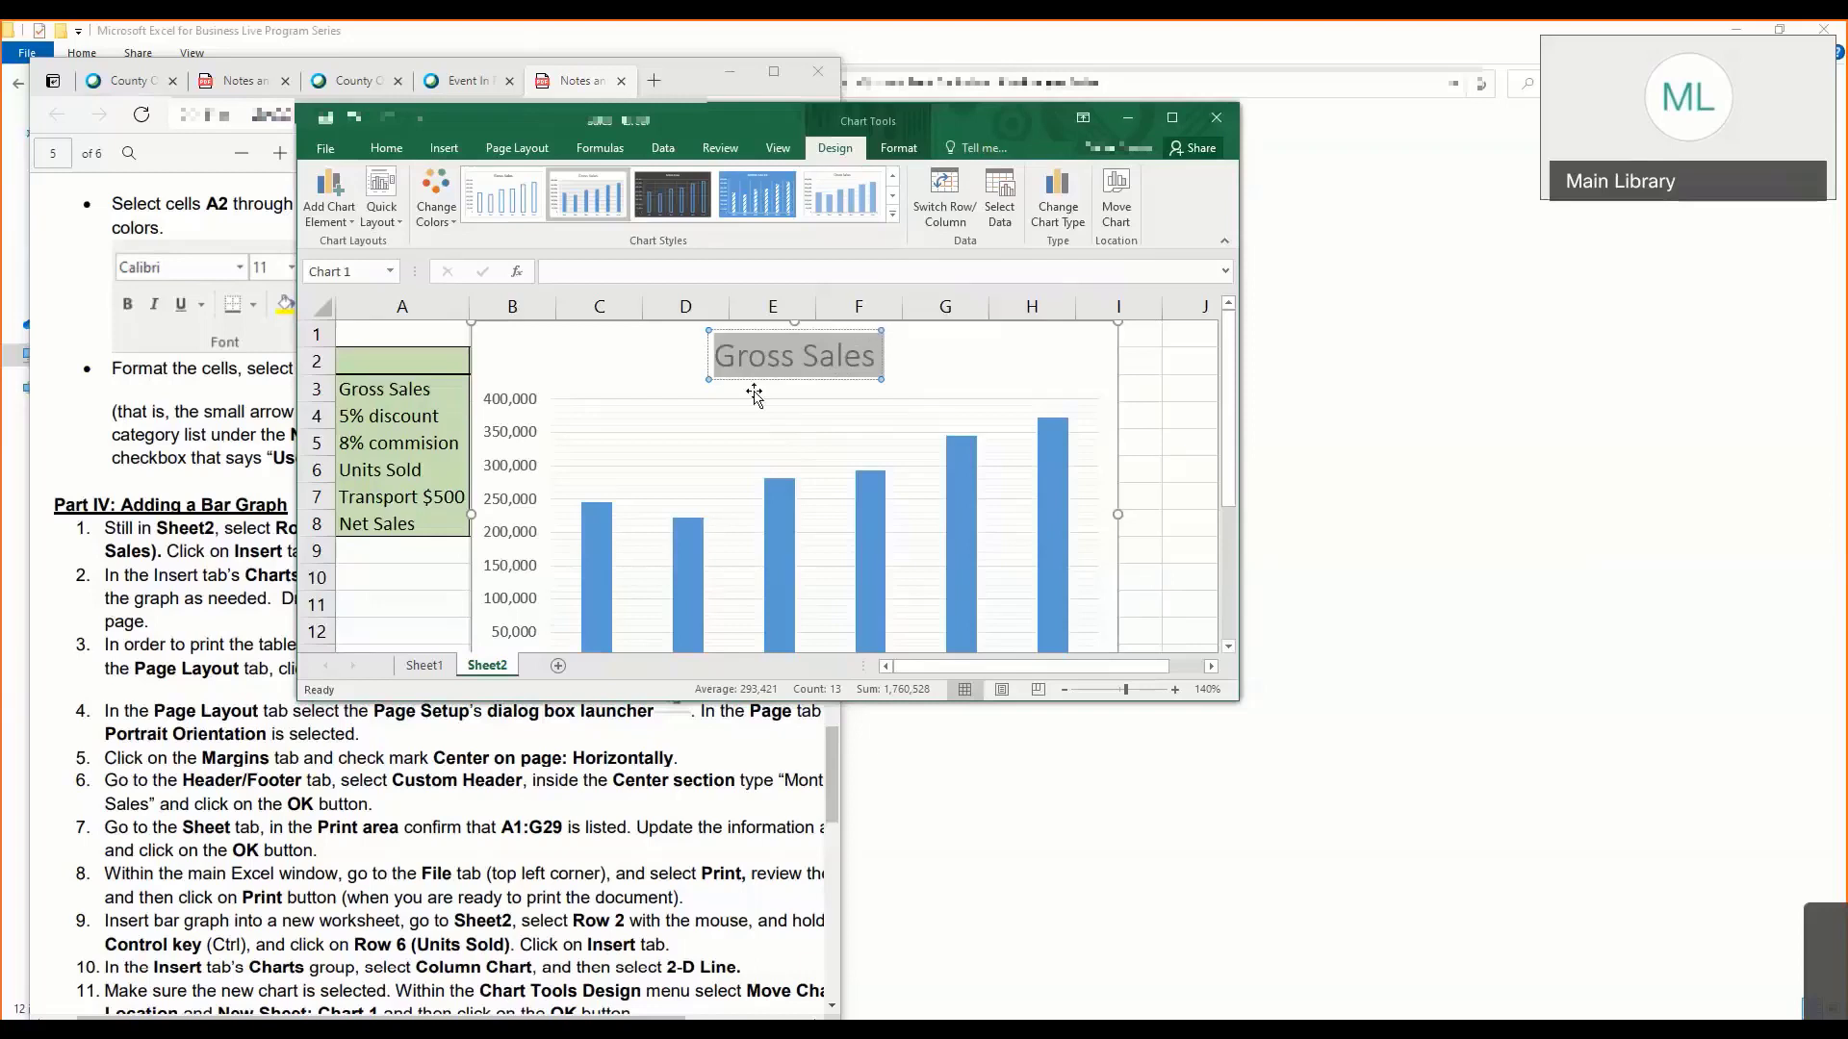
{"action": "left_click", "coordinate": [663, 372]}
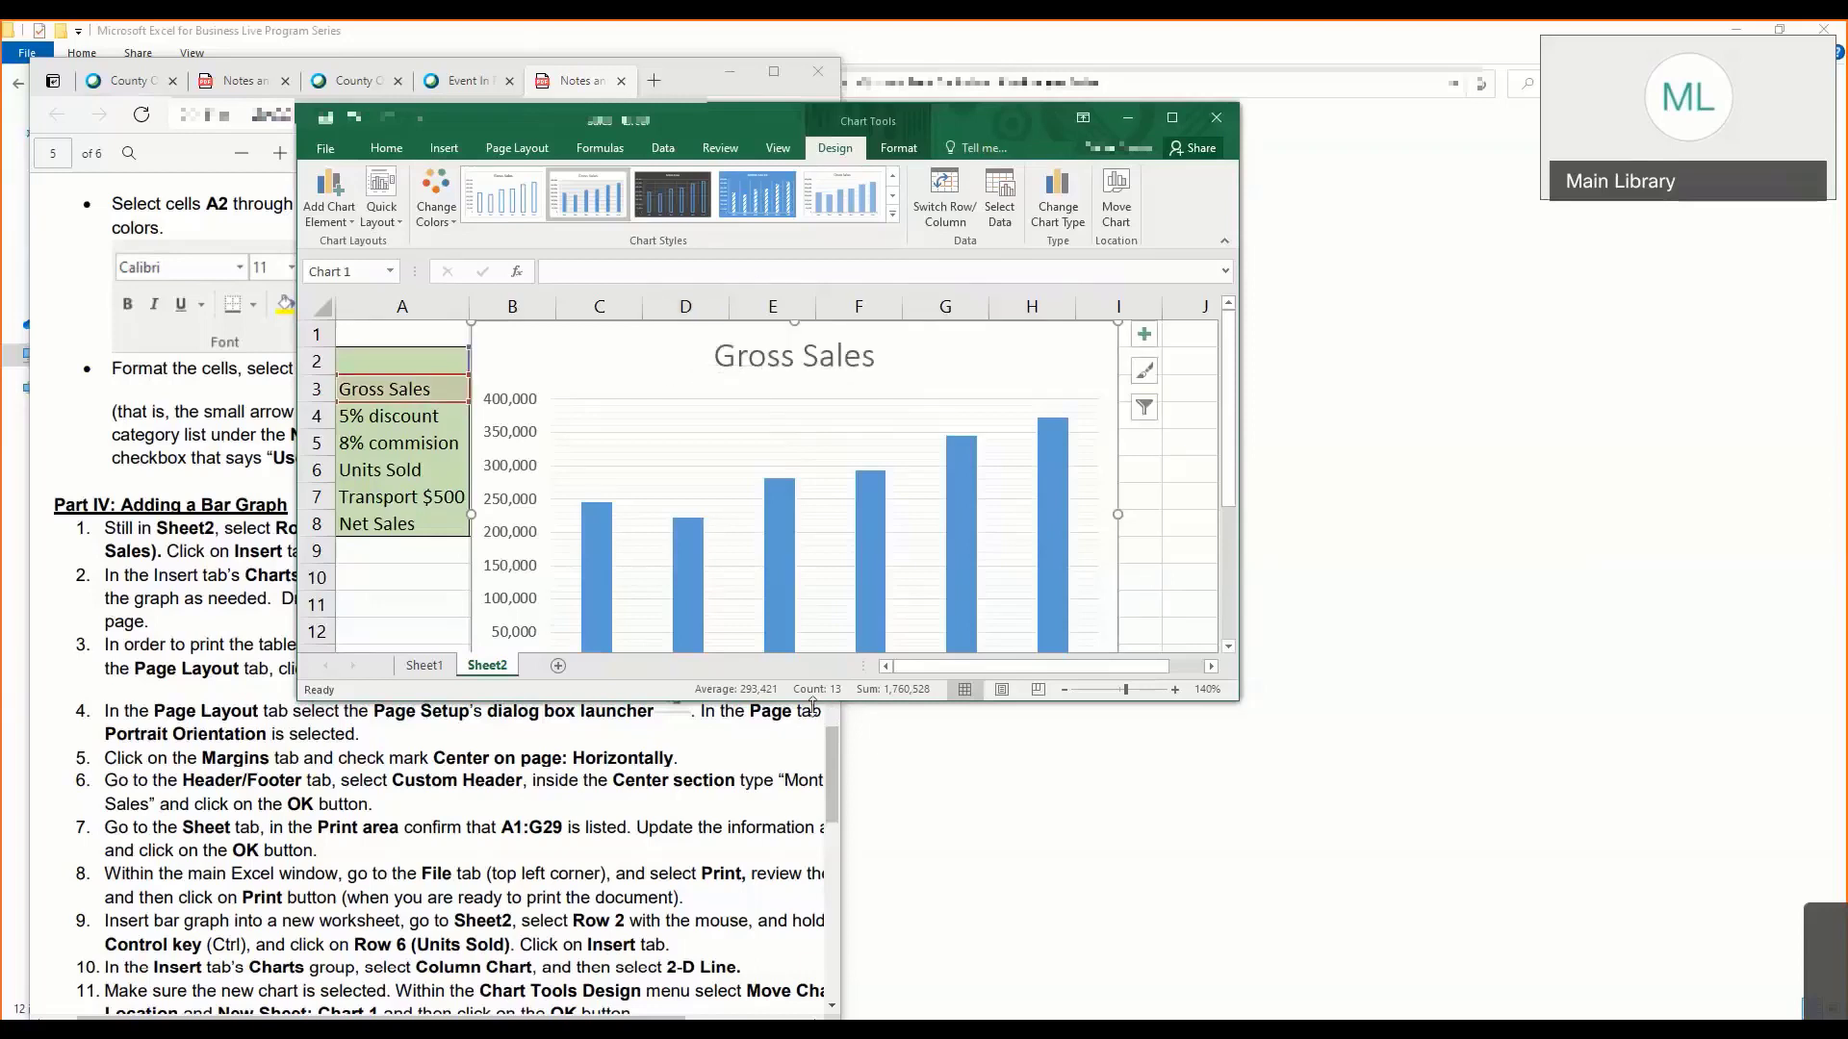
- Extend the workbook window downward and move the chart below the sales table, starting at row 10
{"action": "left_click_drag", "start_coordinate": [812, 705], "coordinate": [809, 1015]}
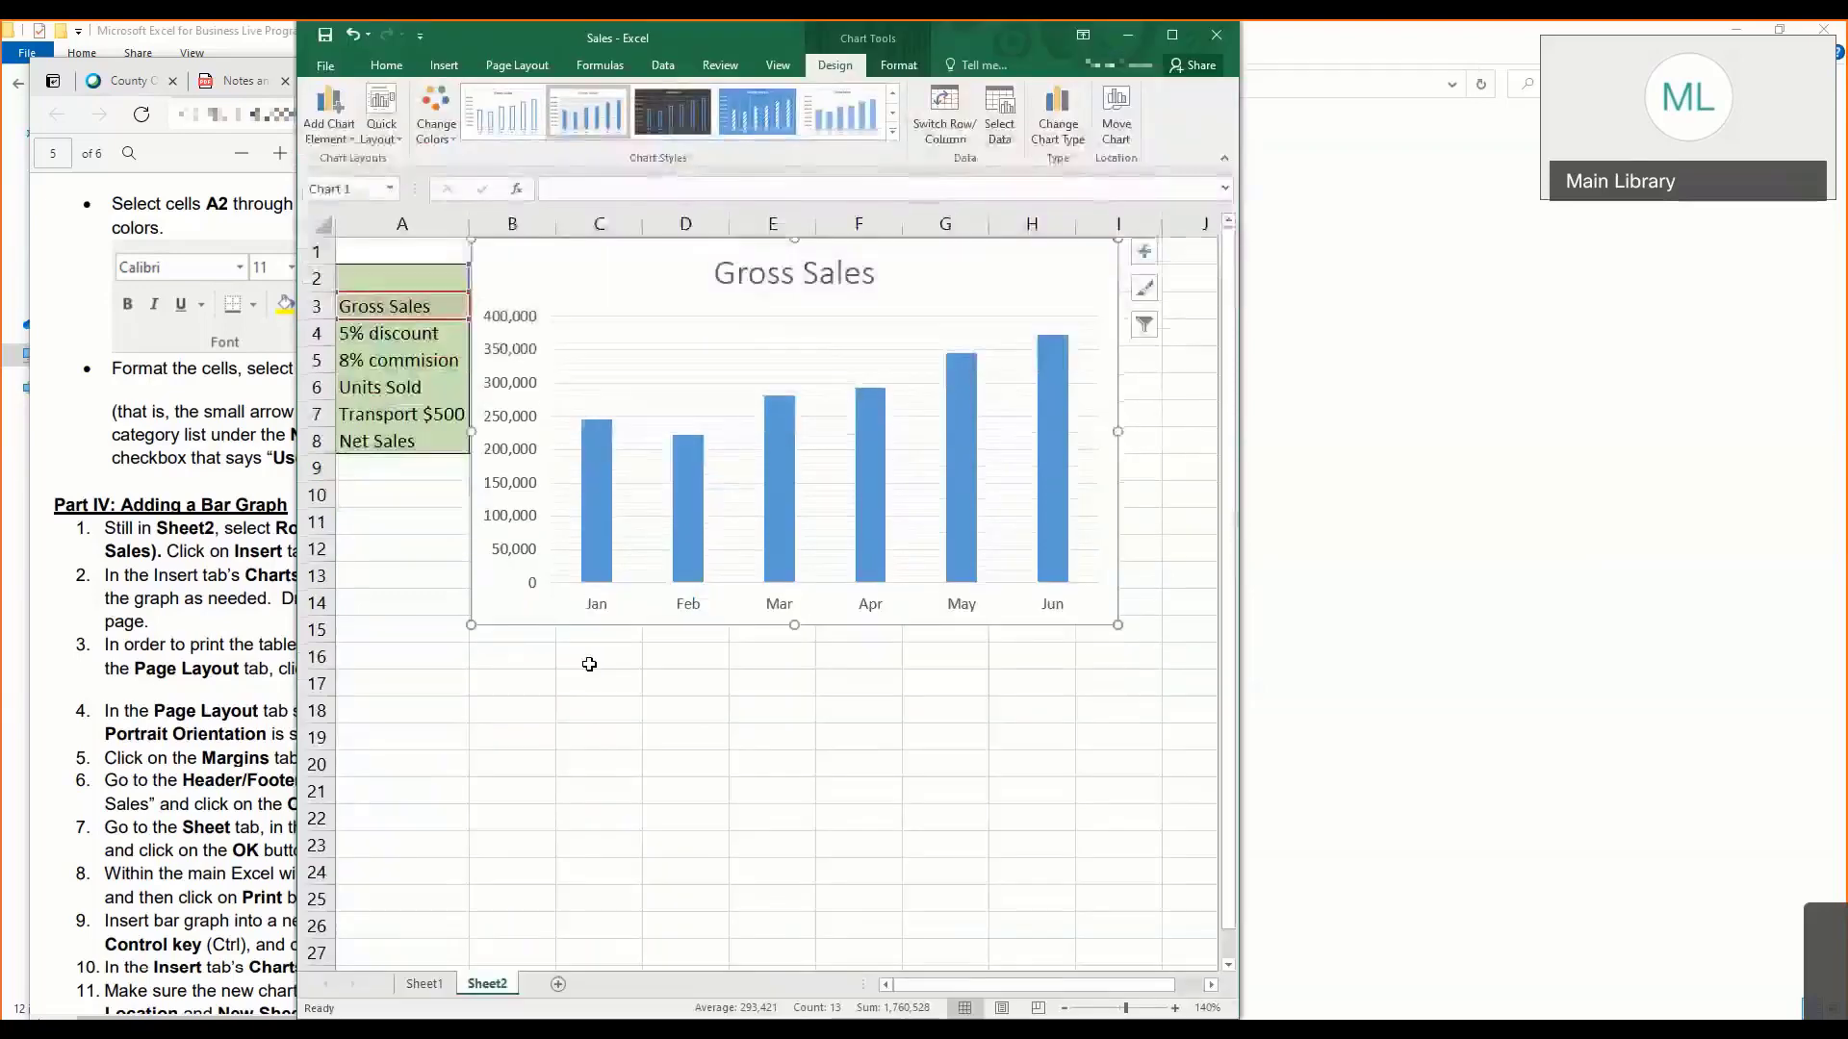
{"action": "left_click", "coordinate": [589, 664]}
{"action": "left_click", "coordinate": [678, 271]}
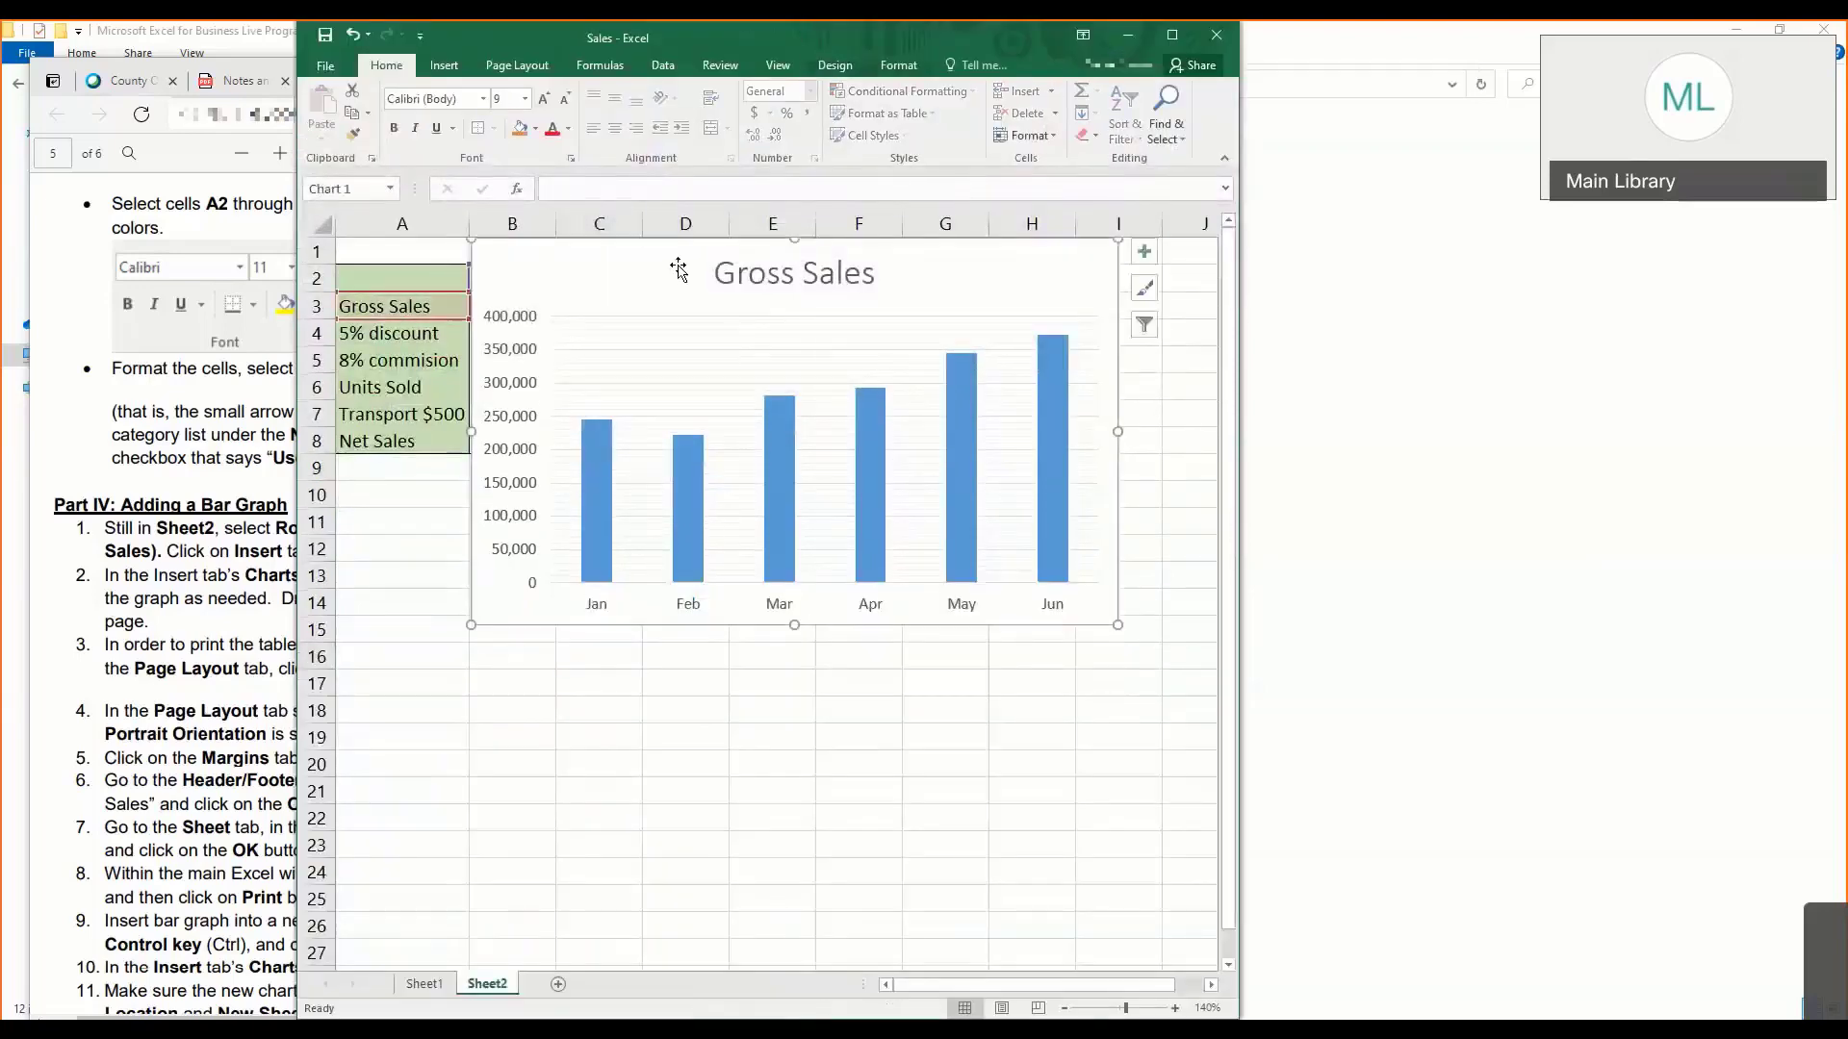
{"action": "left_click_drag", "start_coordinate": [672, 255], "coordinate": [507, 507]}
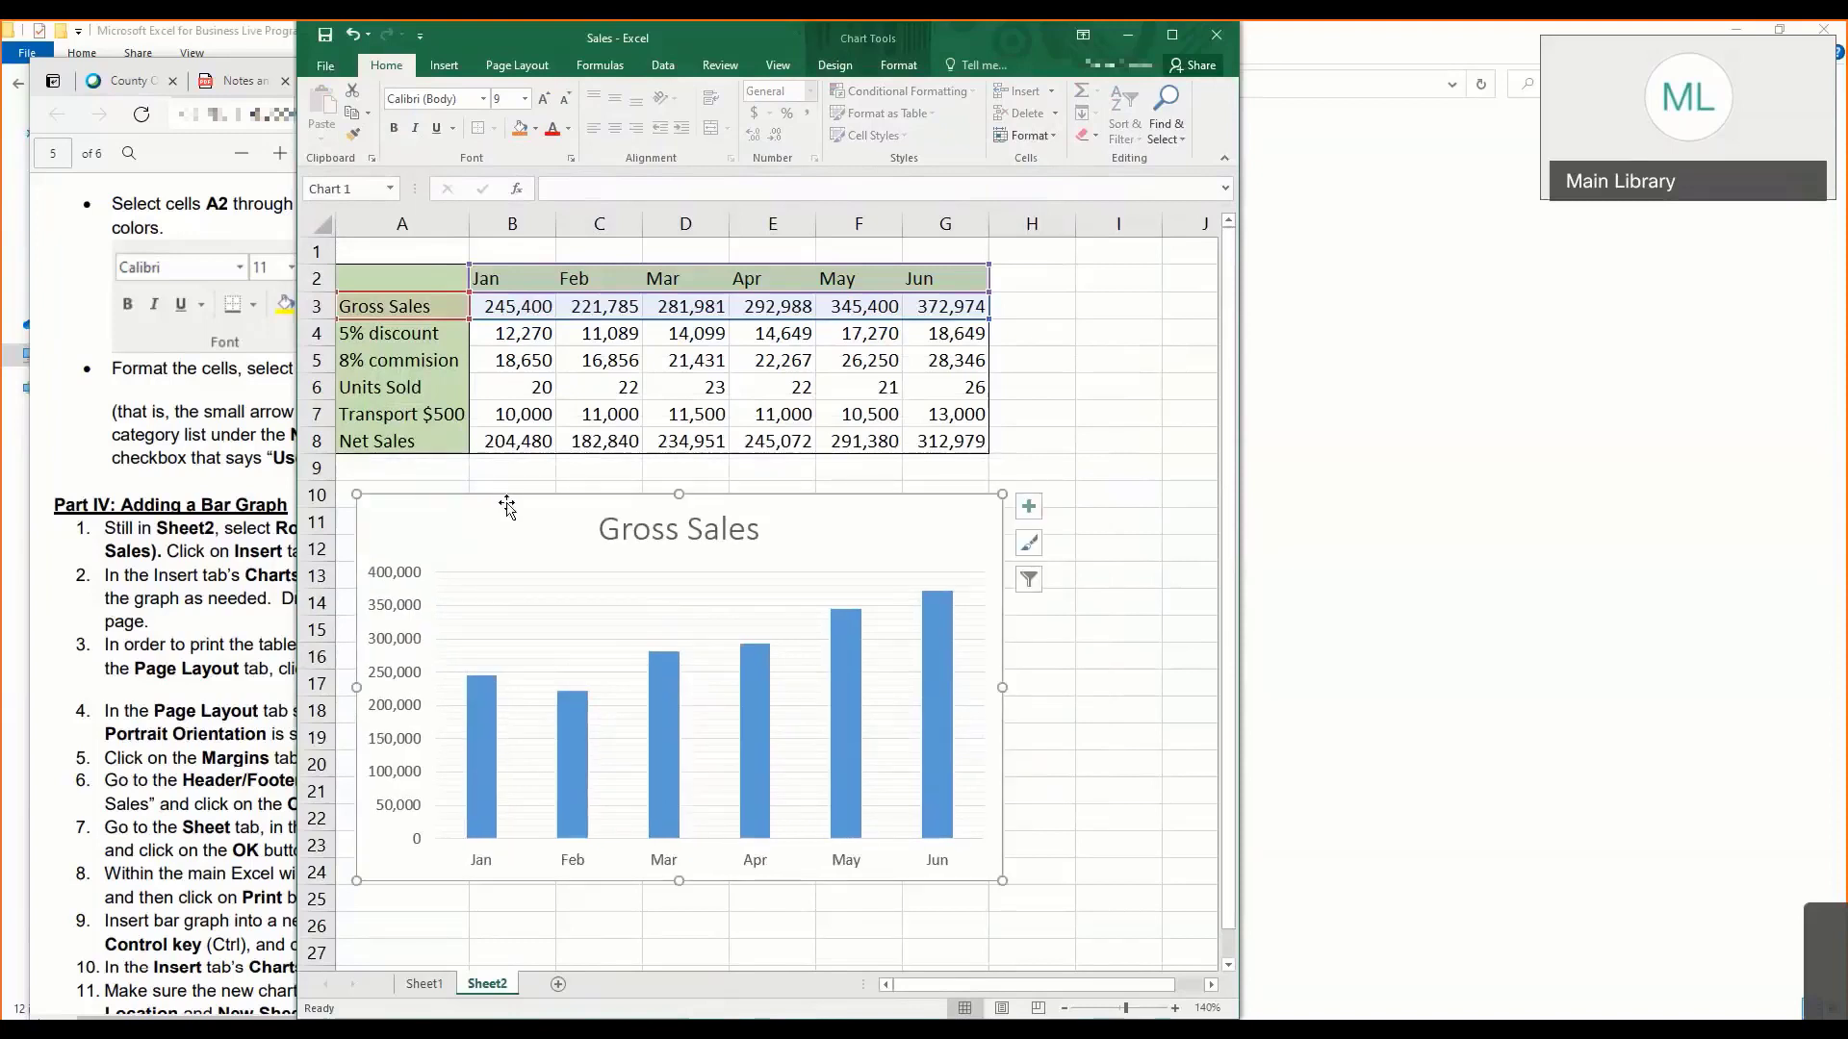
{"action": "key", "text": "Escape"}
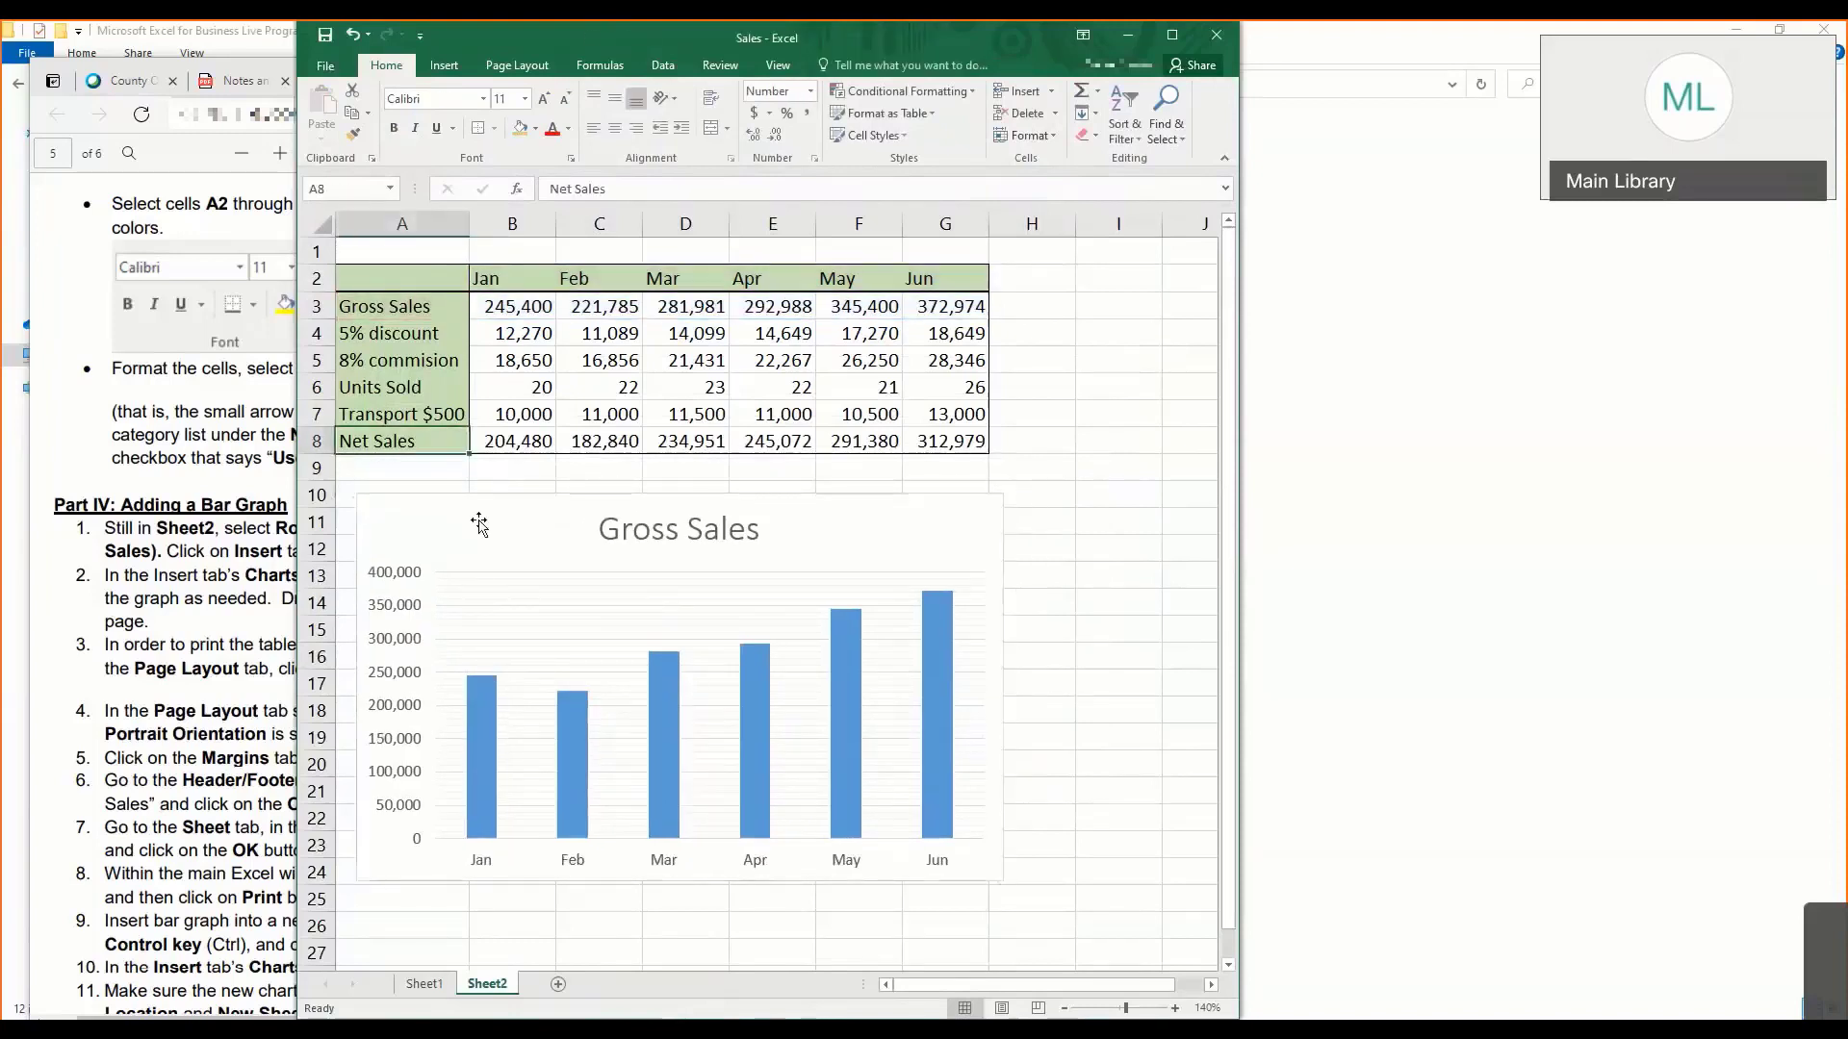
- Try moving the chart title, undo that, and shift the whole chart slightly lower beneath the table
{"action": "left_click", "coordinate": [479, 522]}
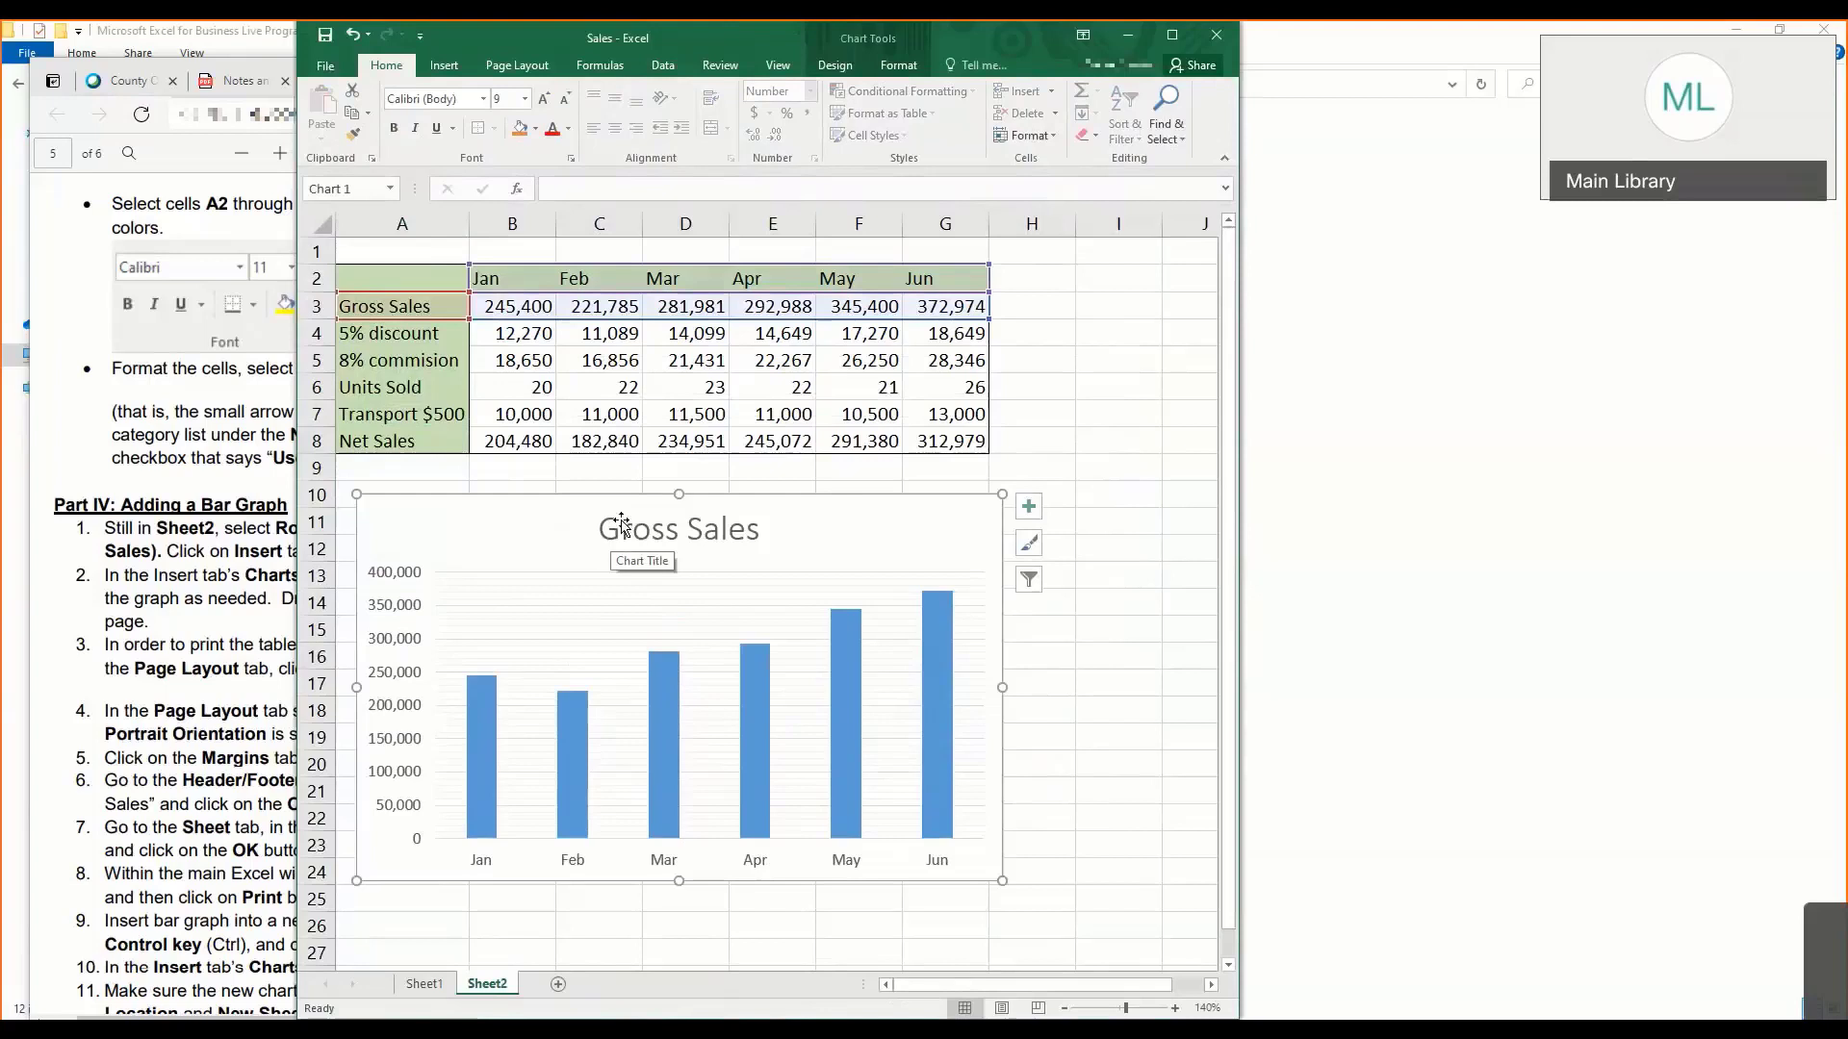
{"action": "left_click", "coordinate": [772, 441]}
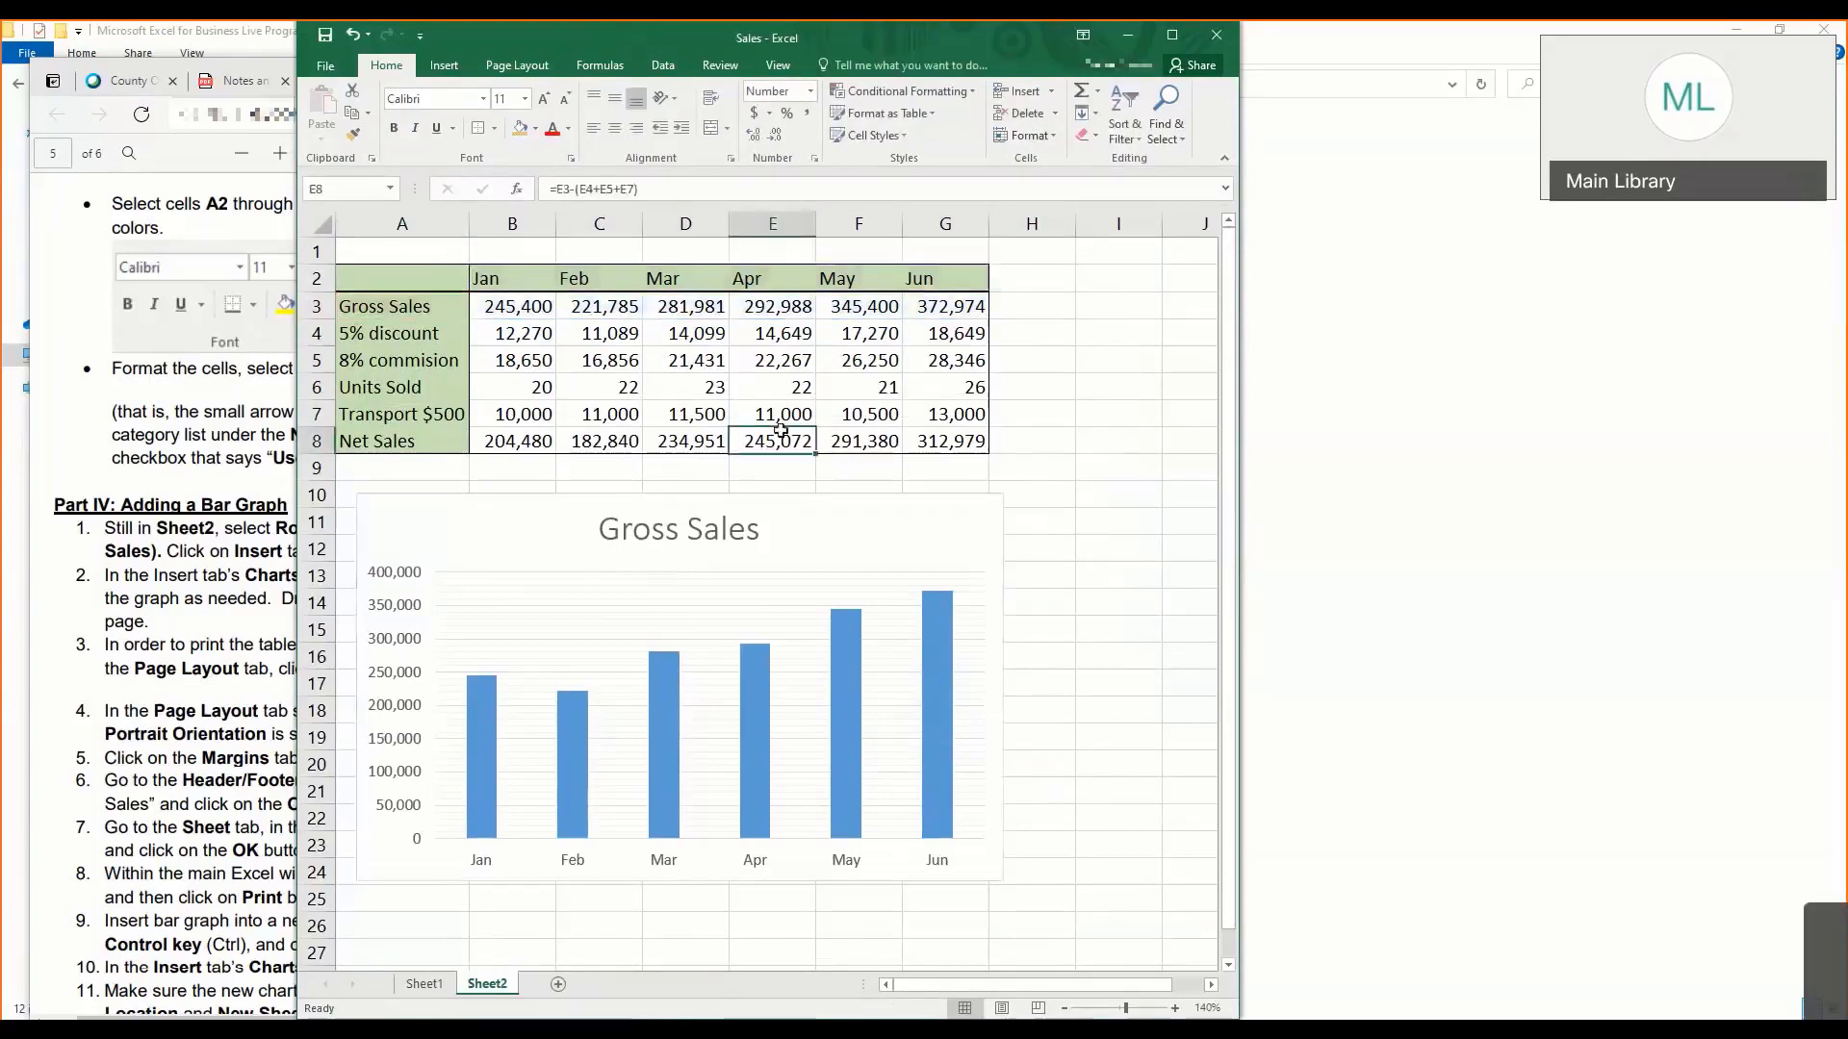
{"action": "left_click", "coordinate": [666, 557]}
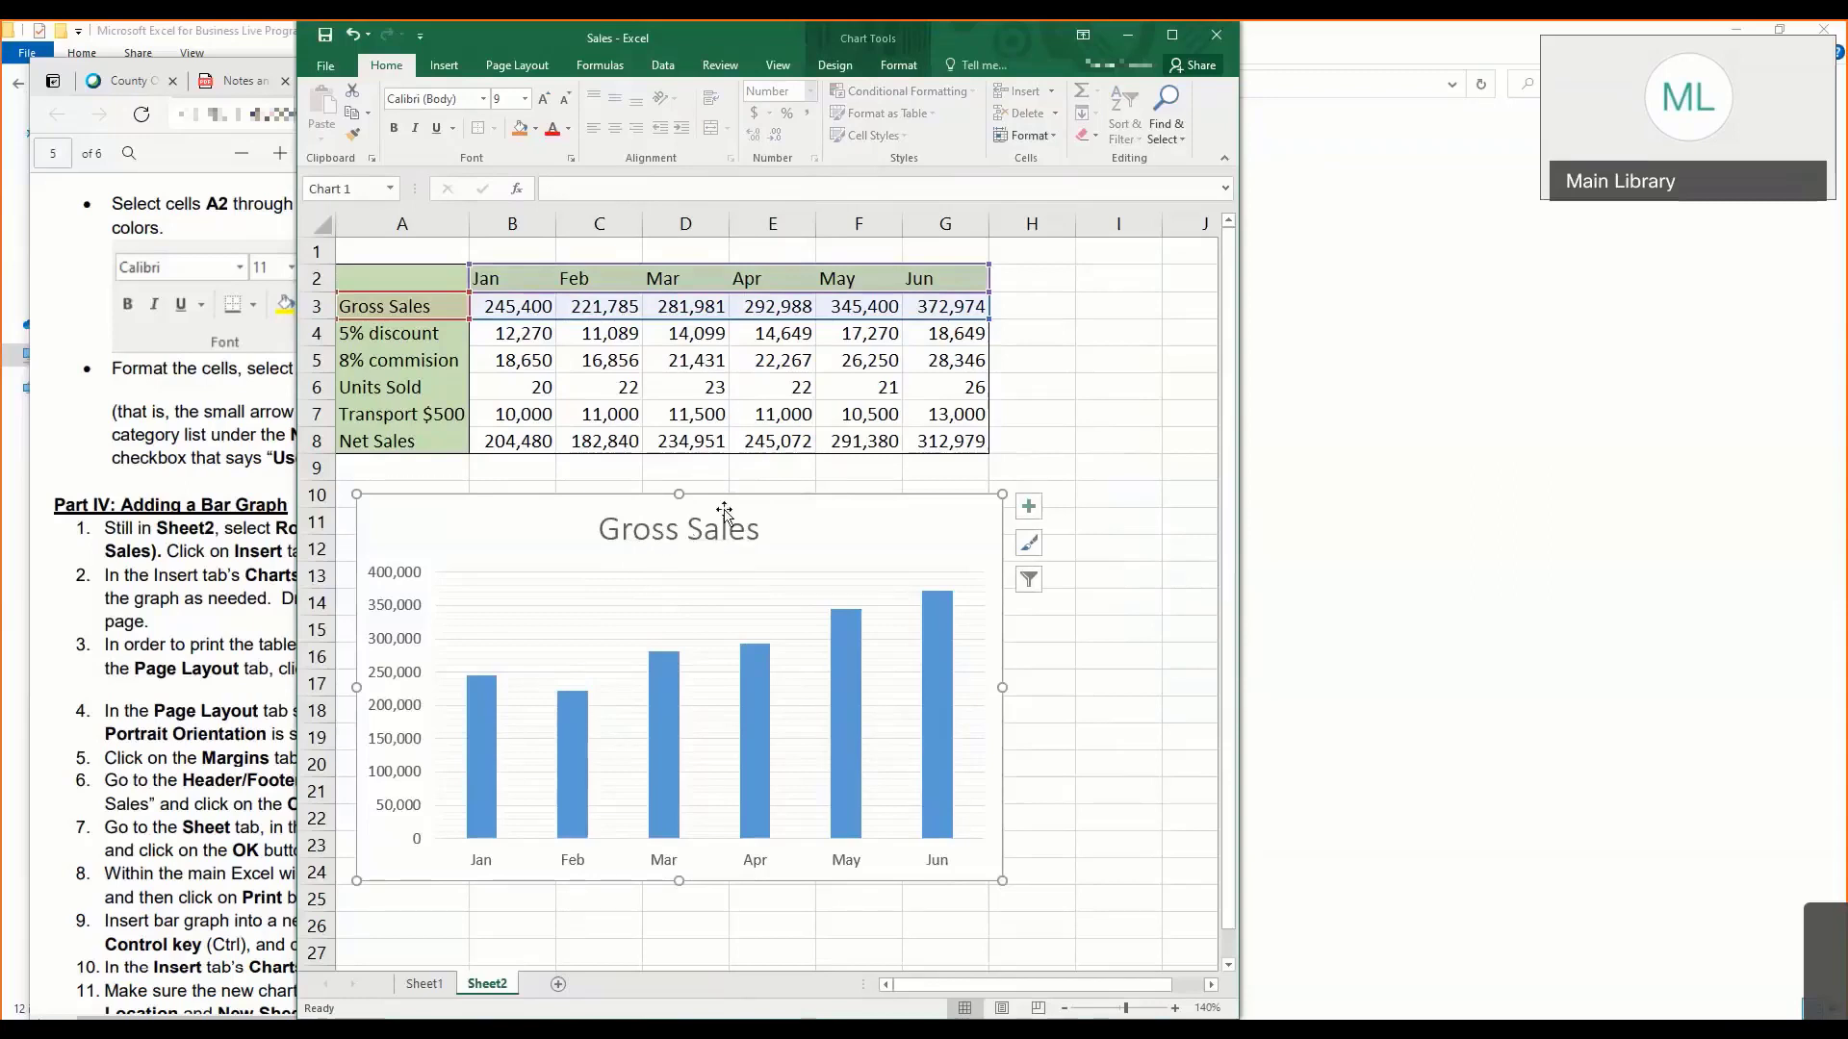
{"action": "left_click_drag", "start_coordinate": [724, 510], "coordinate": [873, 488]}
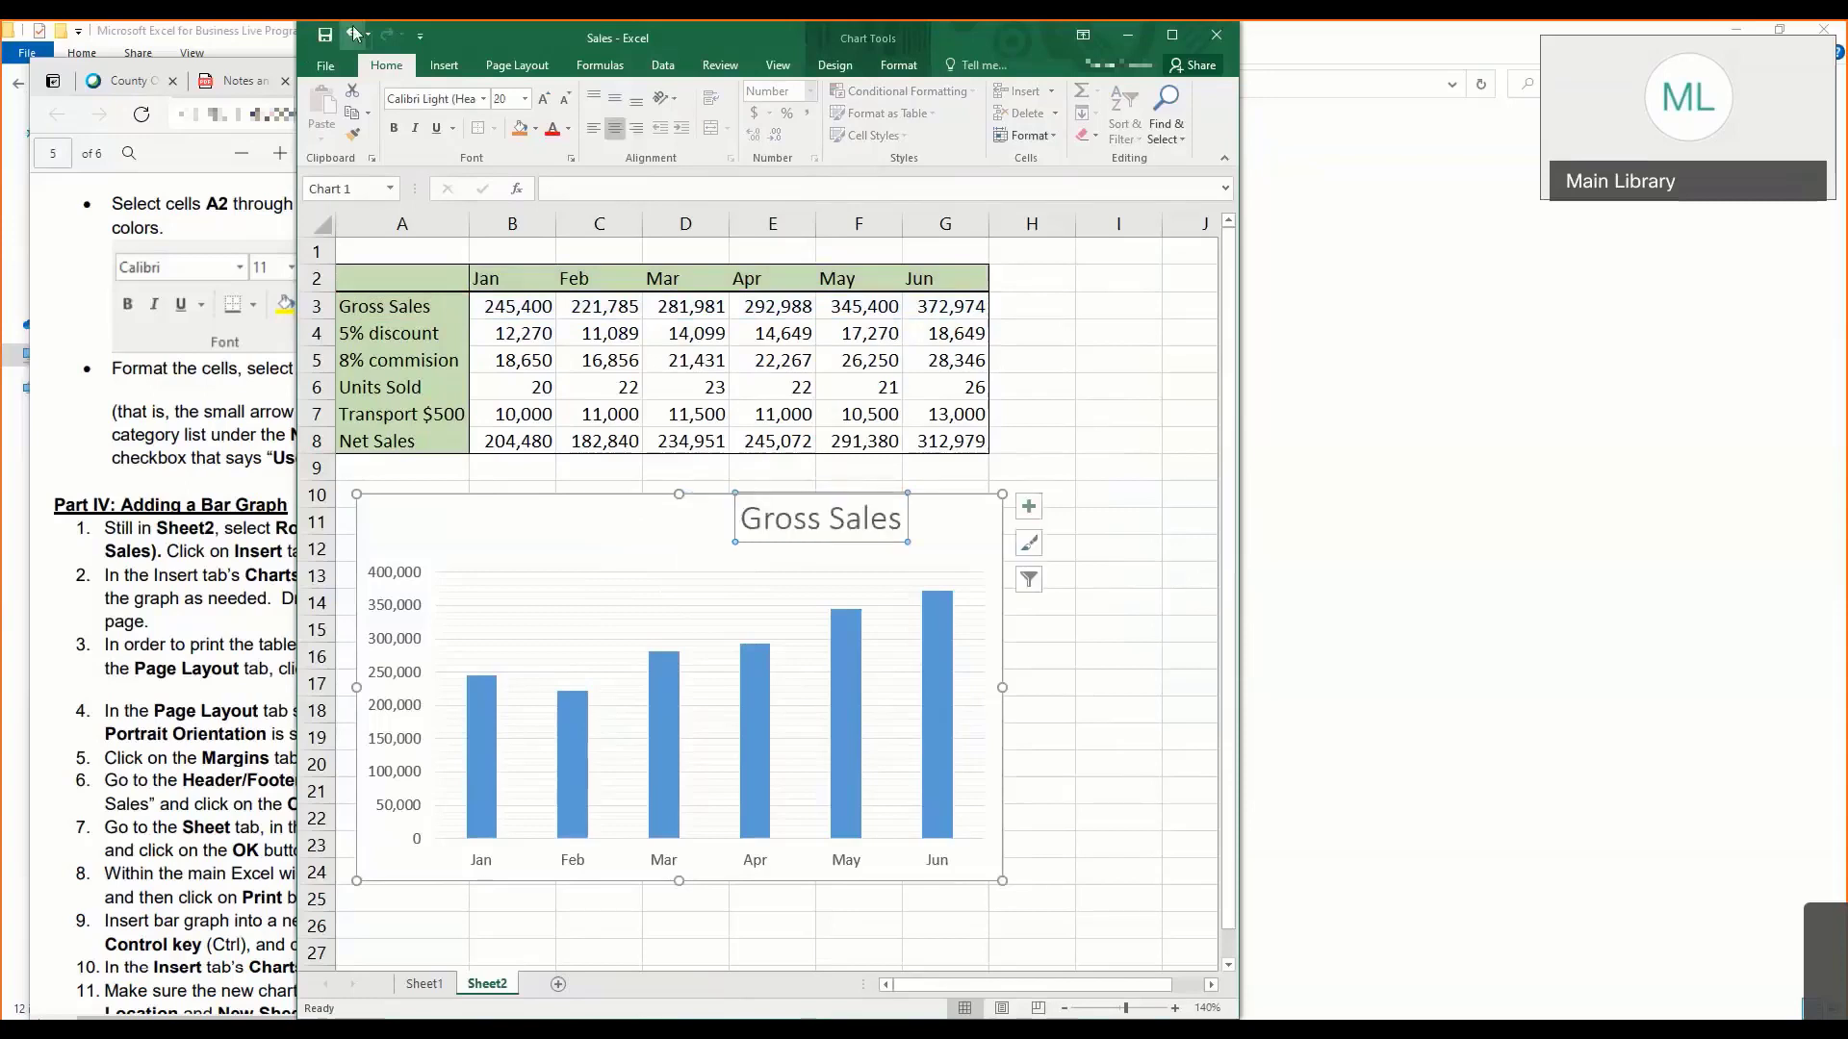
{"action": "key", "text": "ctrl+z"}
{"action": "left_click", "coordinate": [894, 464]}
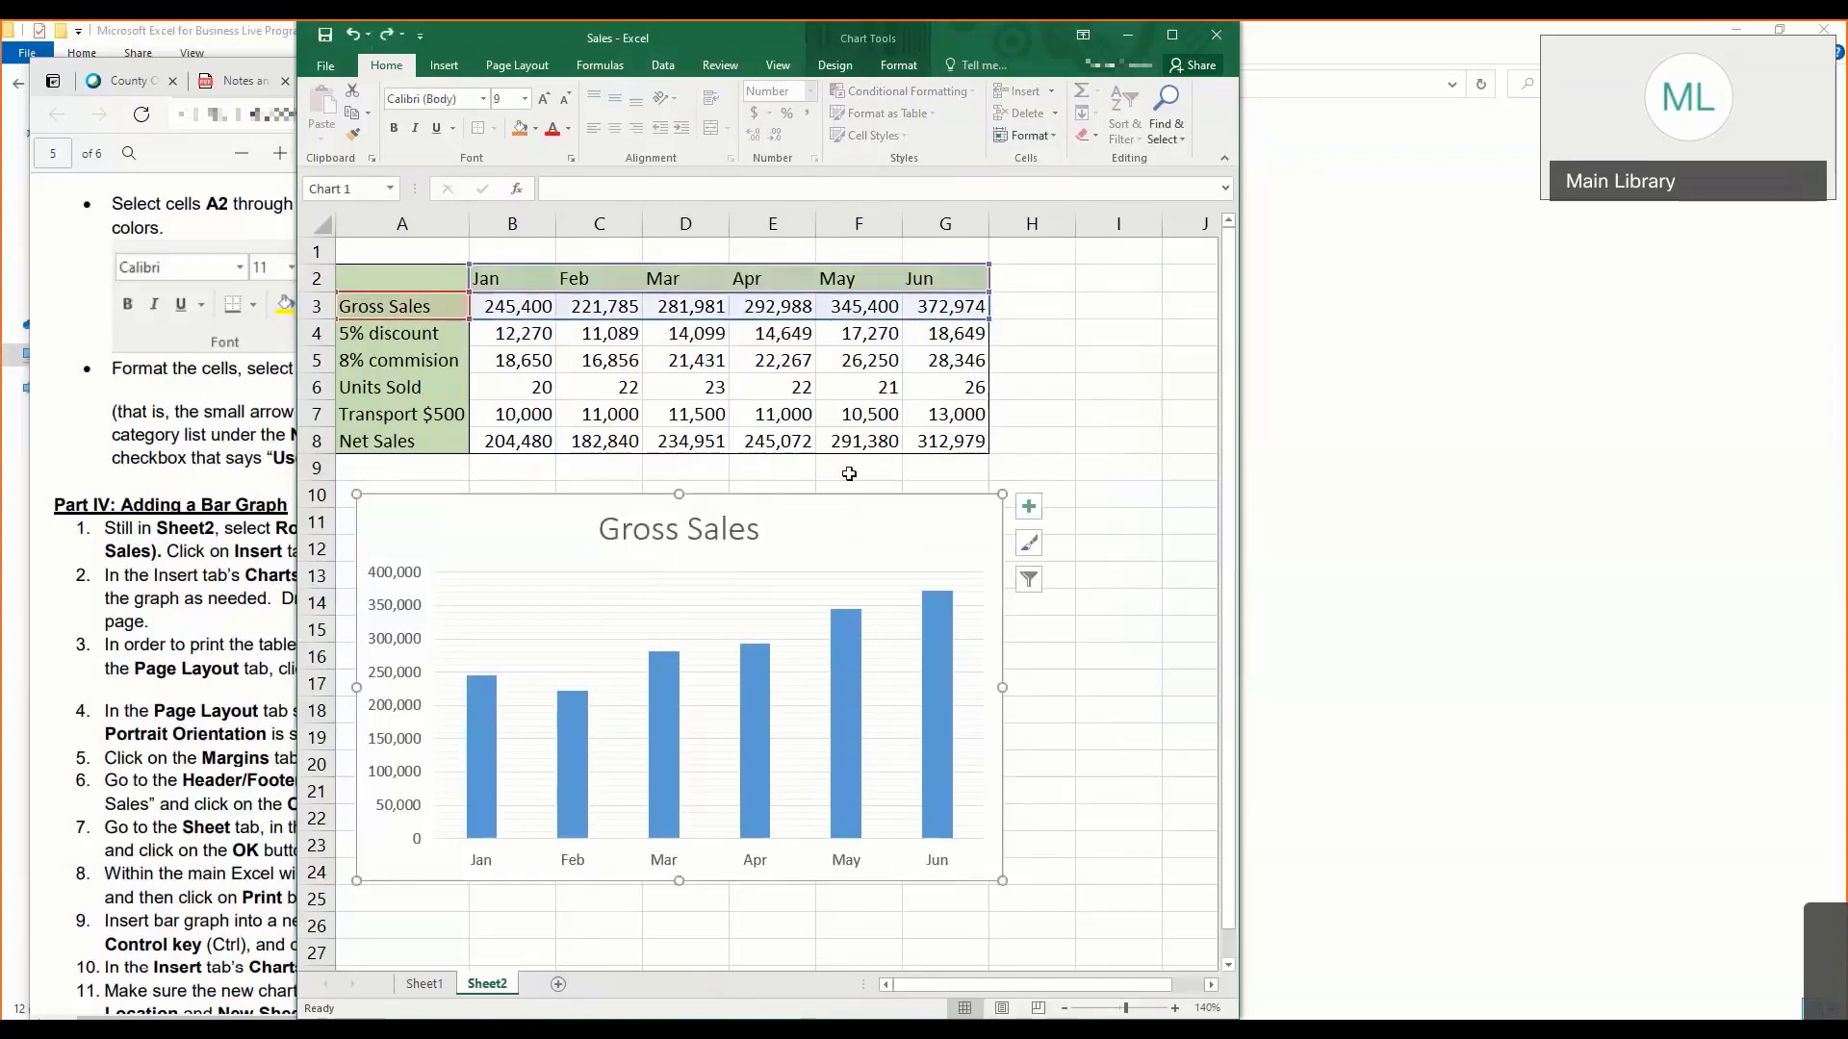
{"action": "mouse_move", "coordinate": [839, 528]}
{"action": "left_mouse_down"}
{"action": "mouse_move", "coordinate": [911, 258]}
{"action": "mouse_move", "coordinate": [994, 356]}
{"action": "mouse_move", "coordinate": [934, 553]}
{"action": "mouse_move", "coordinate": [932, 535]}
{"action": "left_mouse_up"}
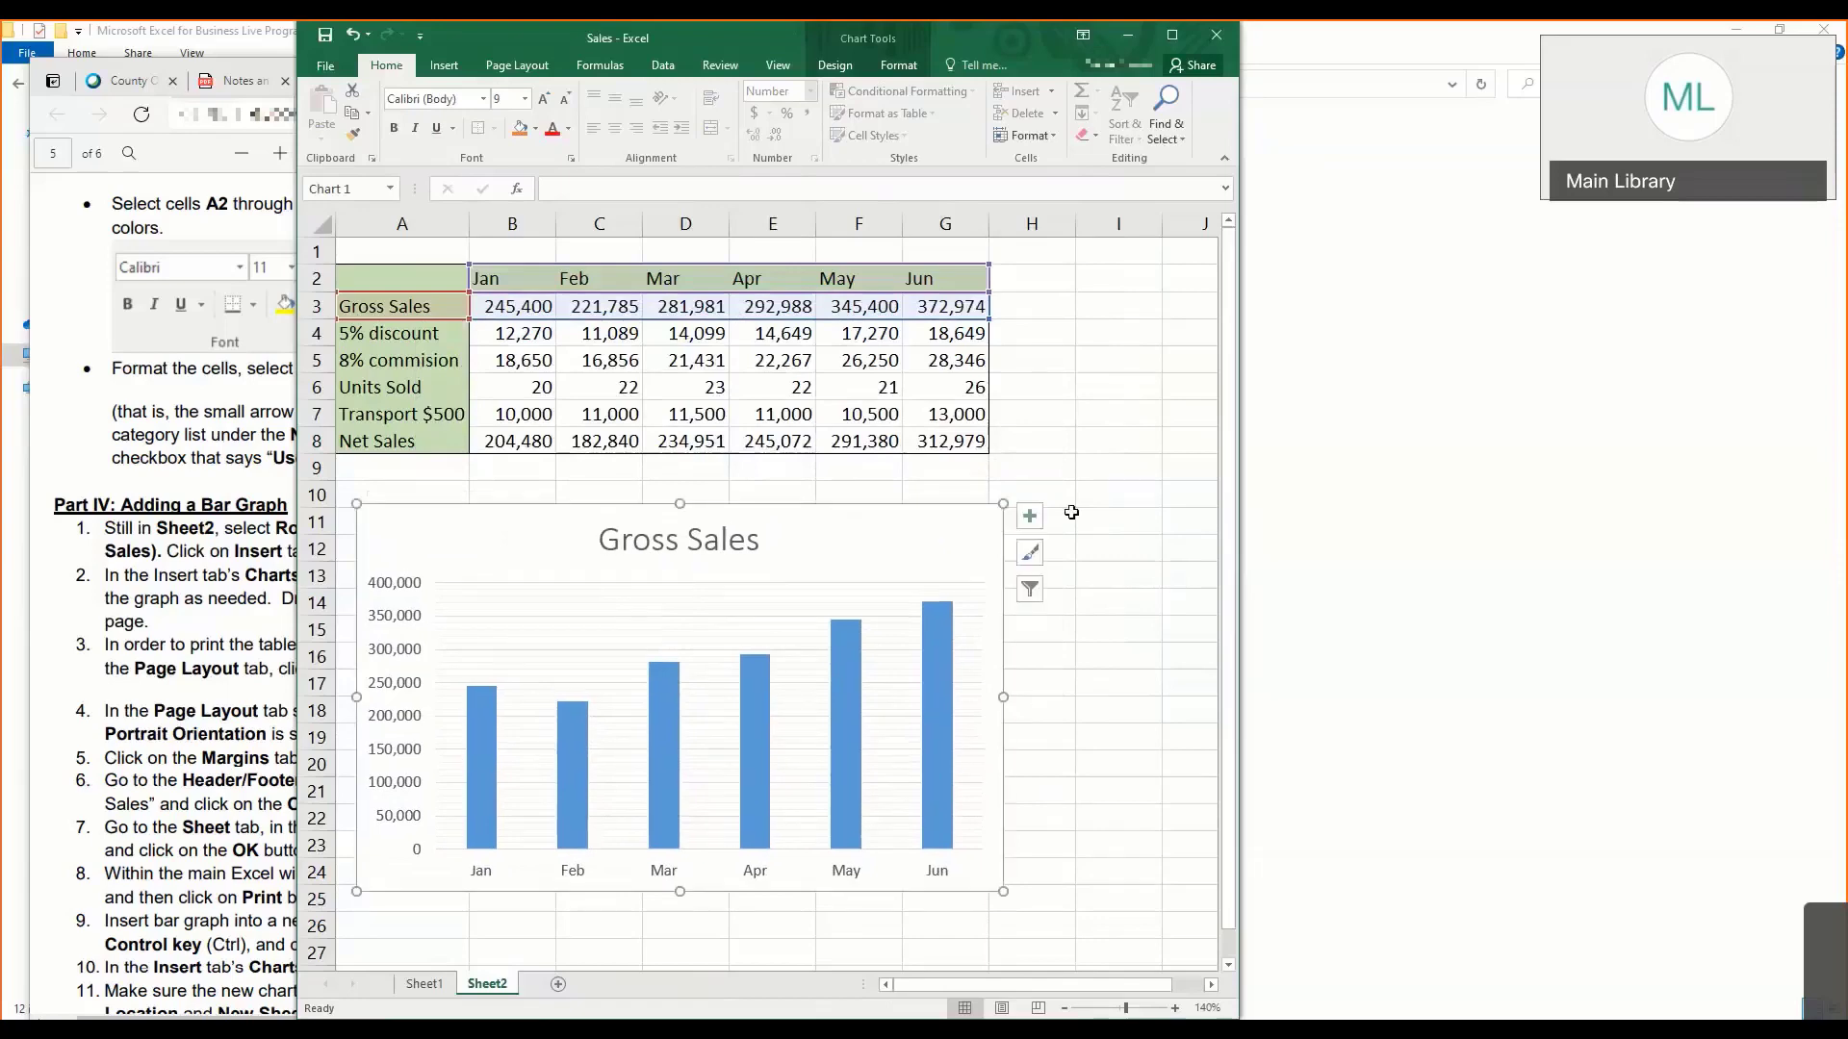
- Review the remaining Part IV instructions and the Excel Tutorials page in the lesson notes
{"action": "left_click", "coordinate": [198, 660]}
{"action": "scroll", "coordinate": [198, 661], "scroll_direction": "down", "scroll_amount": 4}
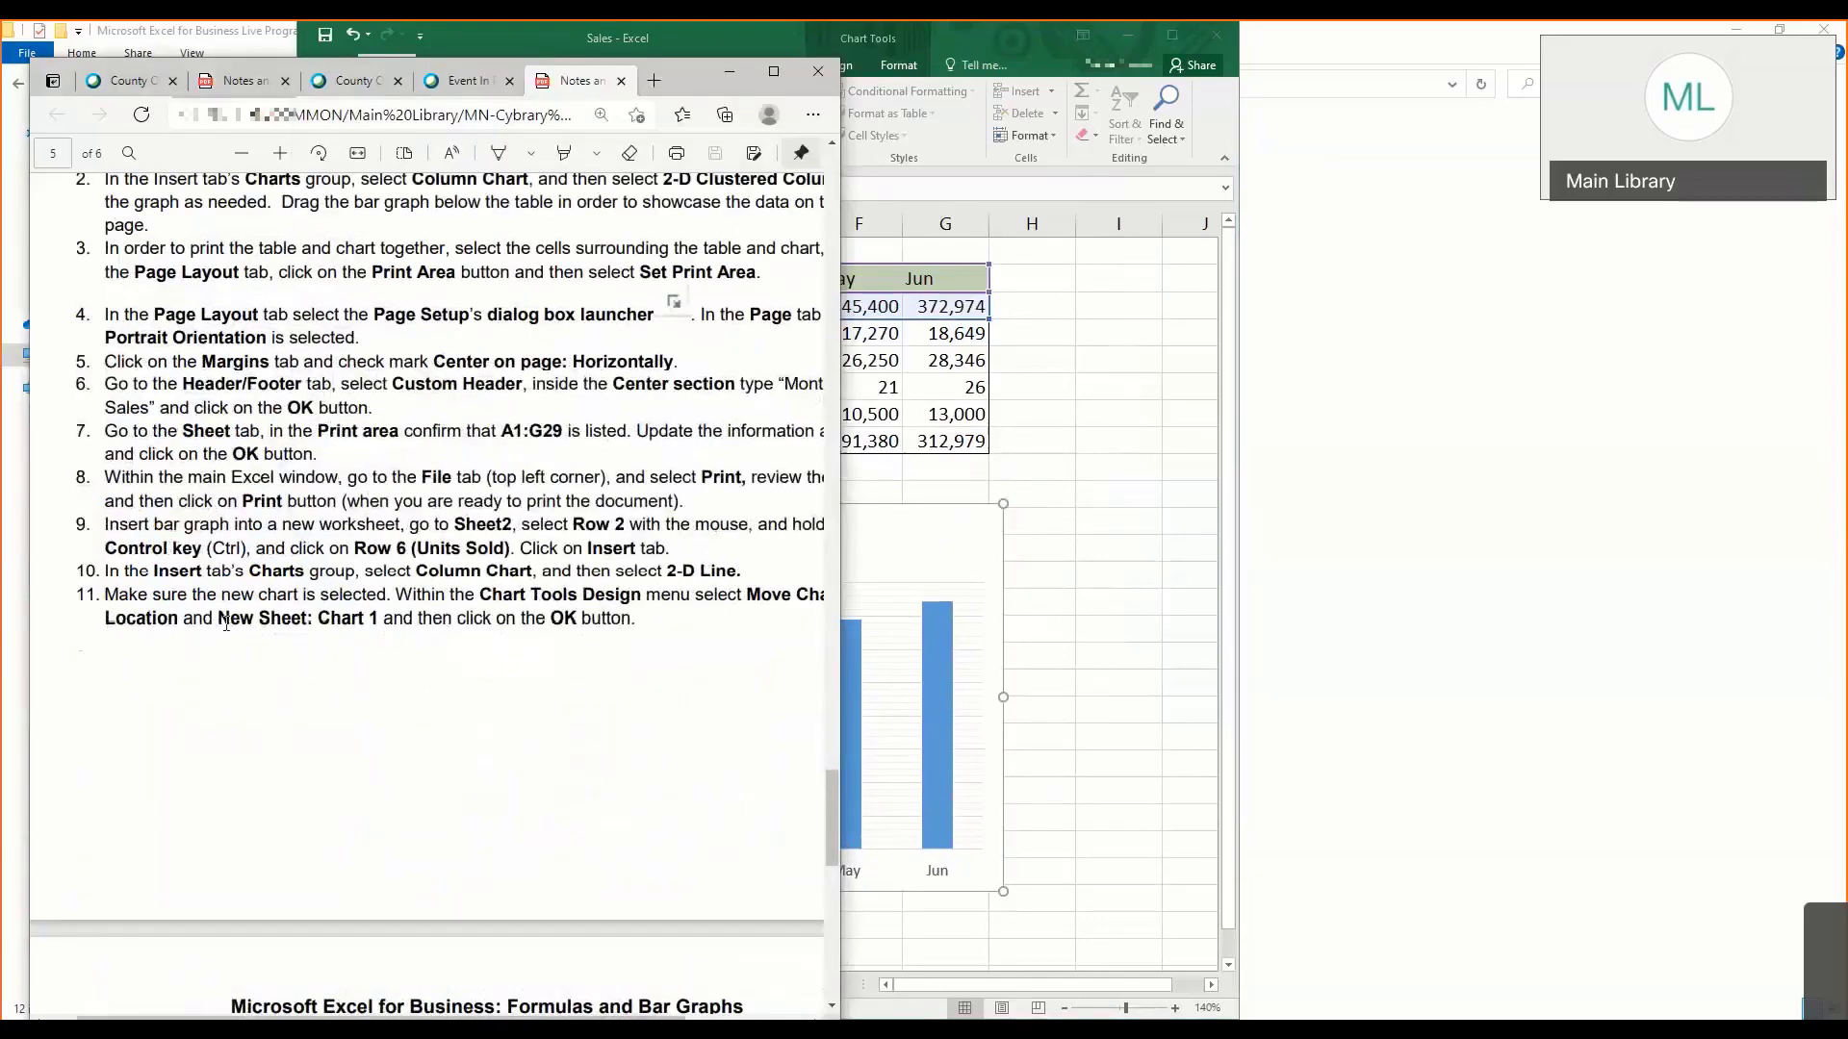
{"action": "scroll", "coordinate": [226, 624], "scroll_direction": "down", "scroll_amount": 8}
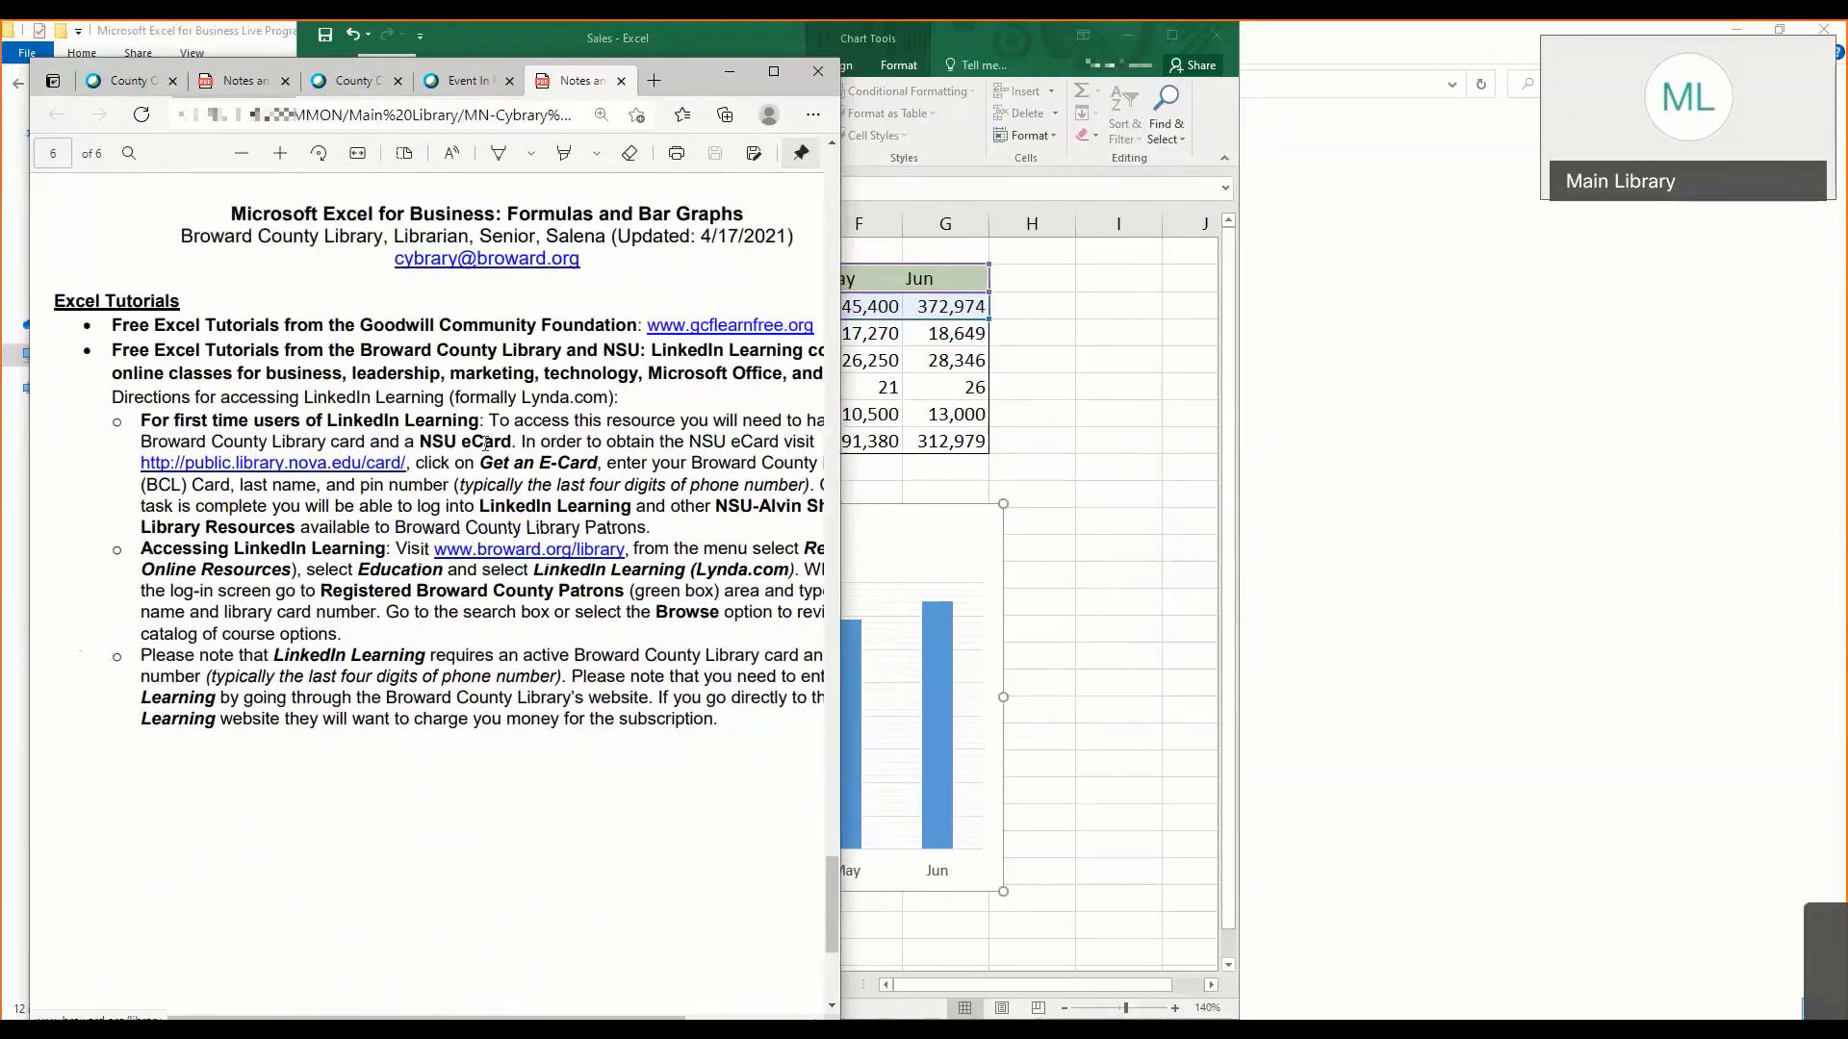
{"action": "scroll", "coordinate": [404, 539], "scroll_direction": "up", "scroll_amount": 4}
{"action": "scroll", "coordinate": [385, 545], "scroll_direction": "up", "scroll_amount": 4}
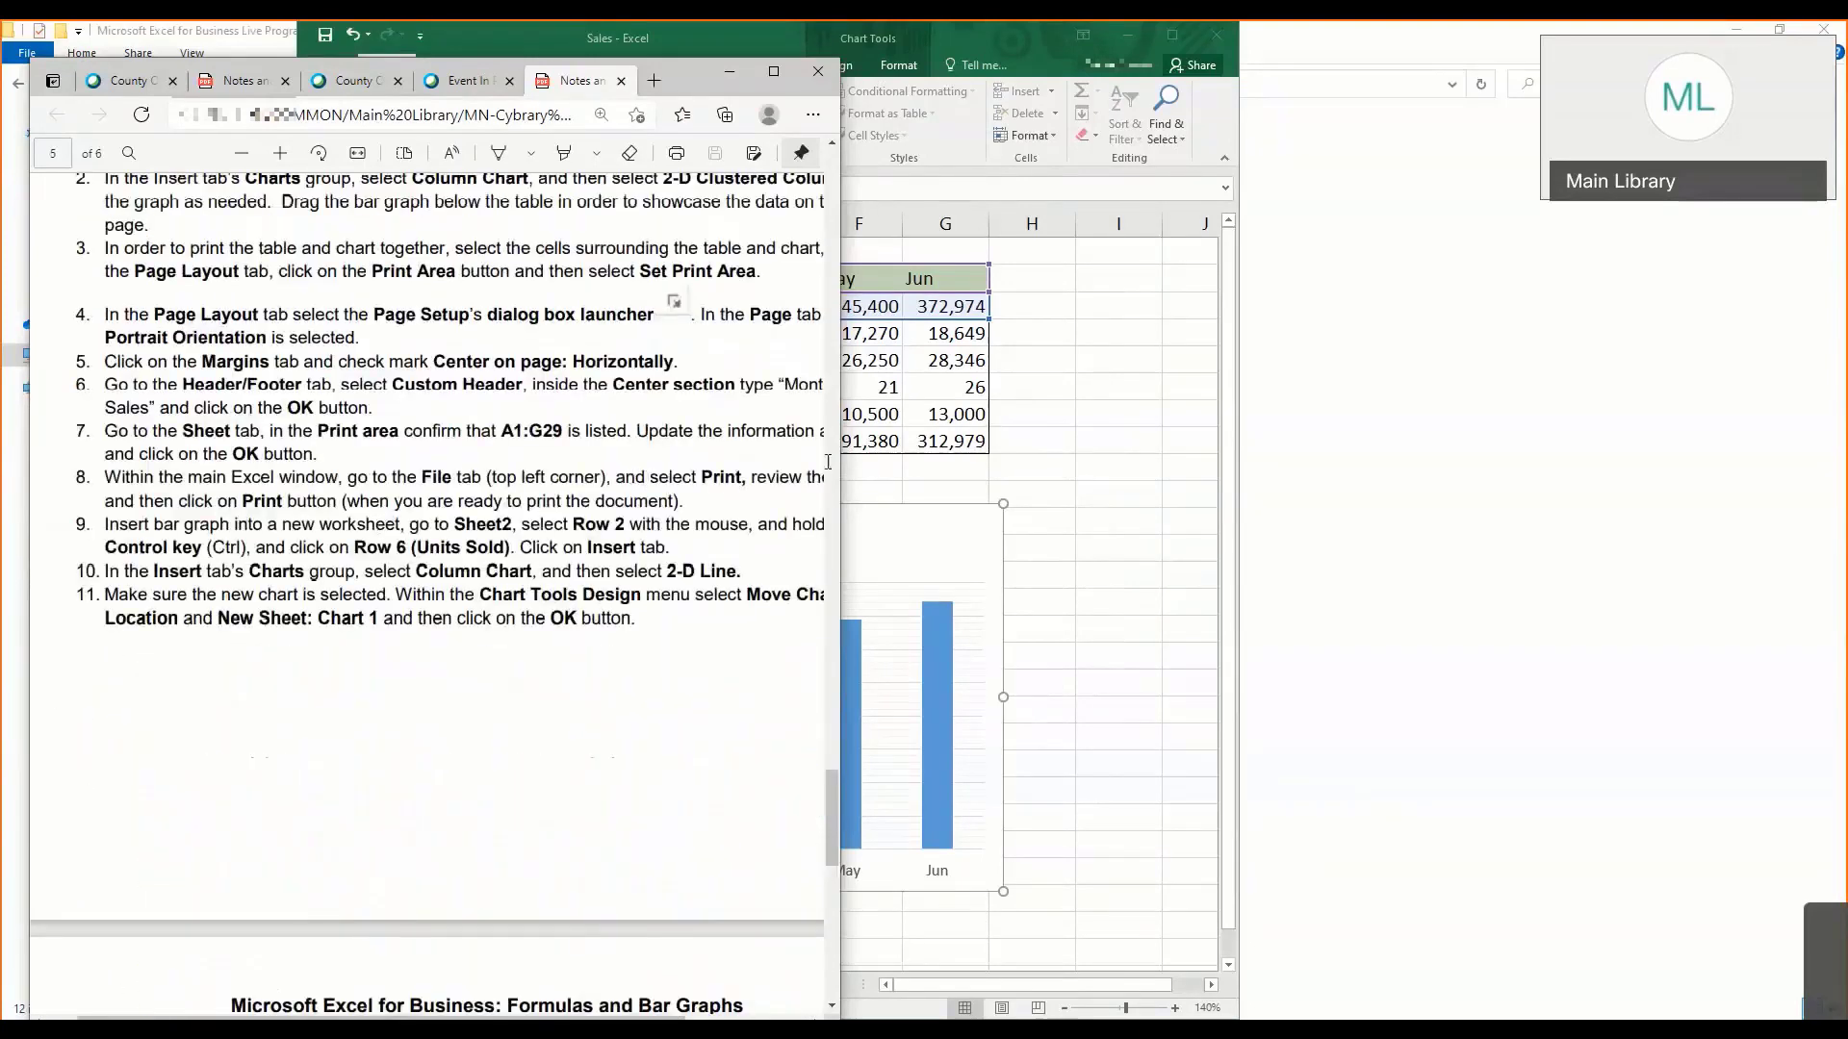
- Return to the workbook and undo the accidental shift of the Gross Sales chart title
{"action": "left_click", "coordinate": [891, 527]}
{"action": "left_click", "coordinate": [691, 537]}
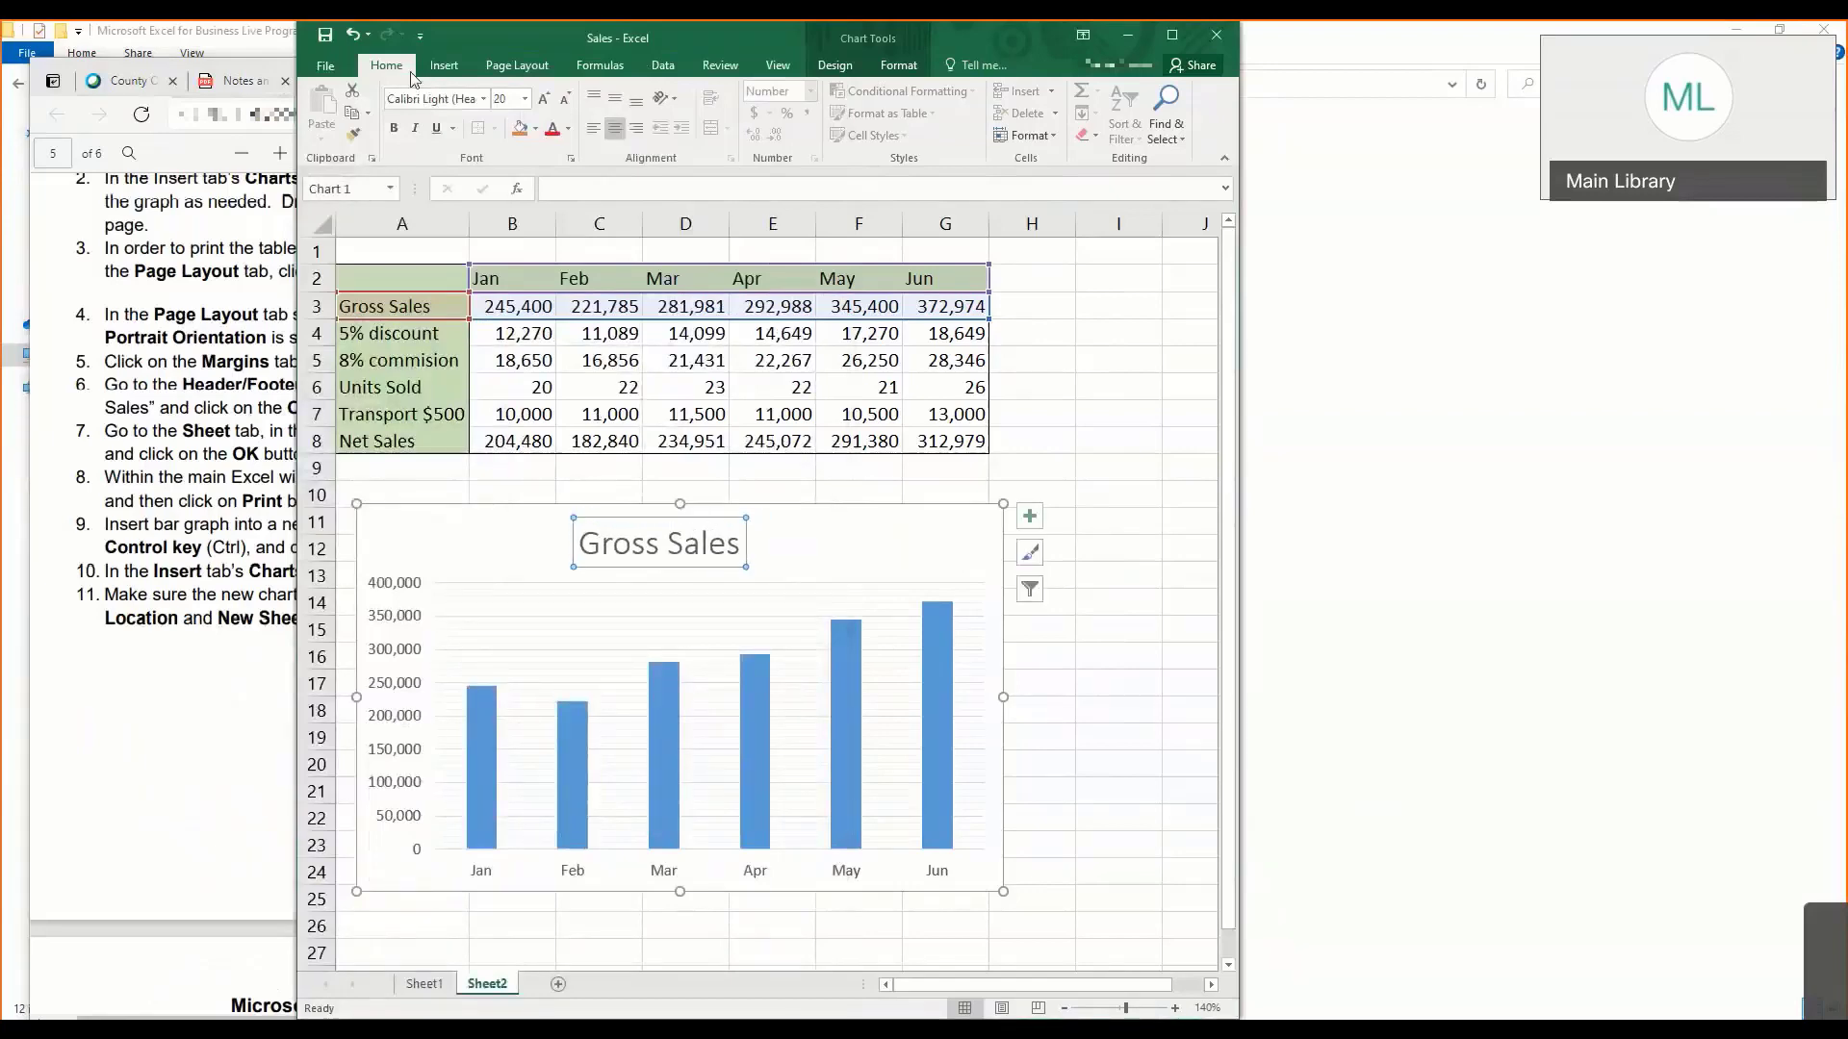
{"action": "left_click", "coordinate": [353, 34]}
- Show Part IV: Adding a Bar Graph in the notes and widen the notes window to fit the full text lines
{"action": "left_click", "coordinate": [207, 366]}
{"action": "scroll", "coordinate": [385, 477], "scroll_direction": "up", "scroll_amount": 3}
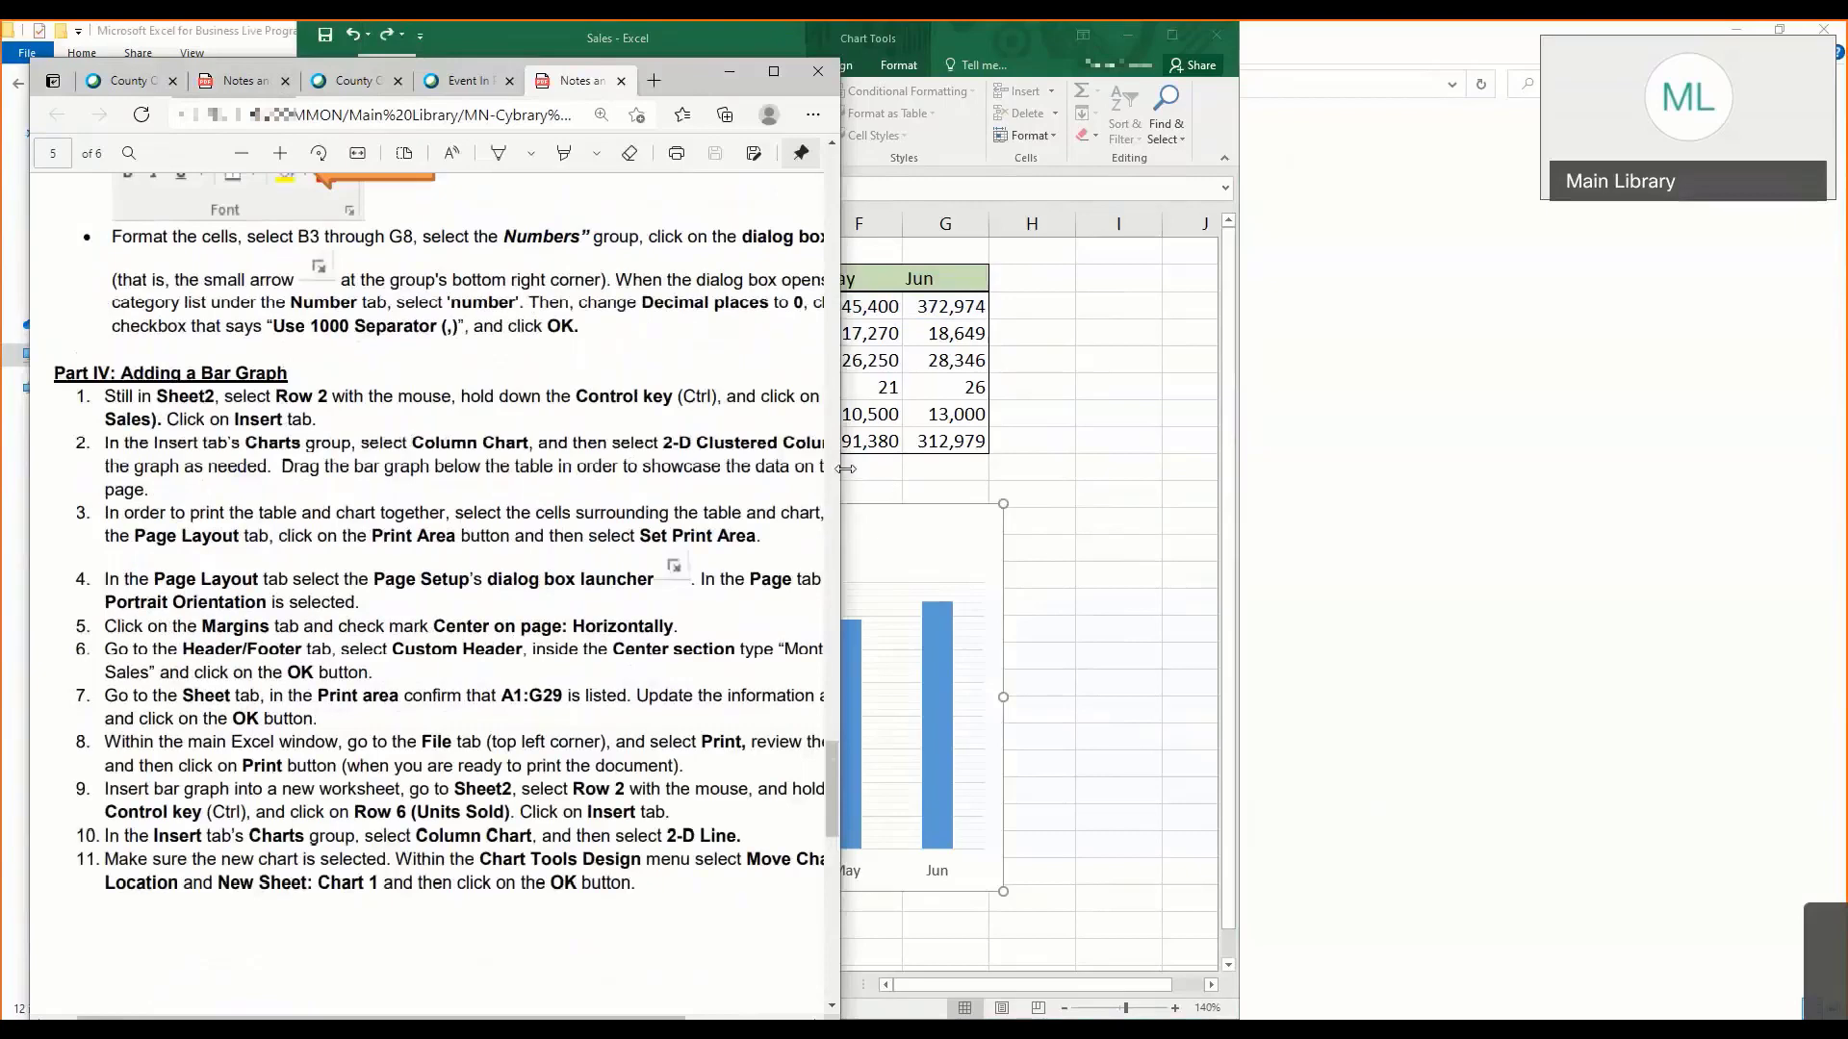
{"action": "left_click_drag", "start_coordinate": [839, 470], "coordinate": [991, 470]}
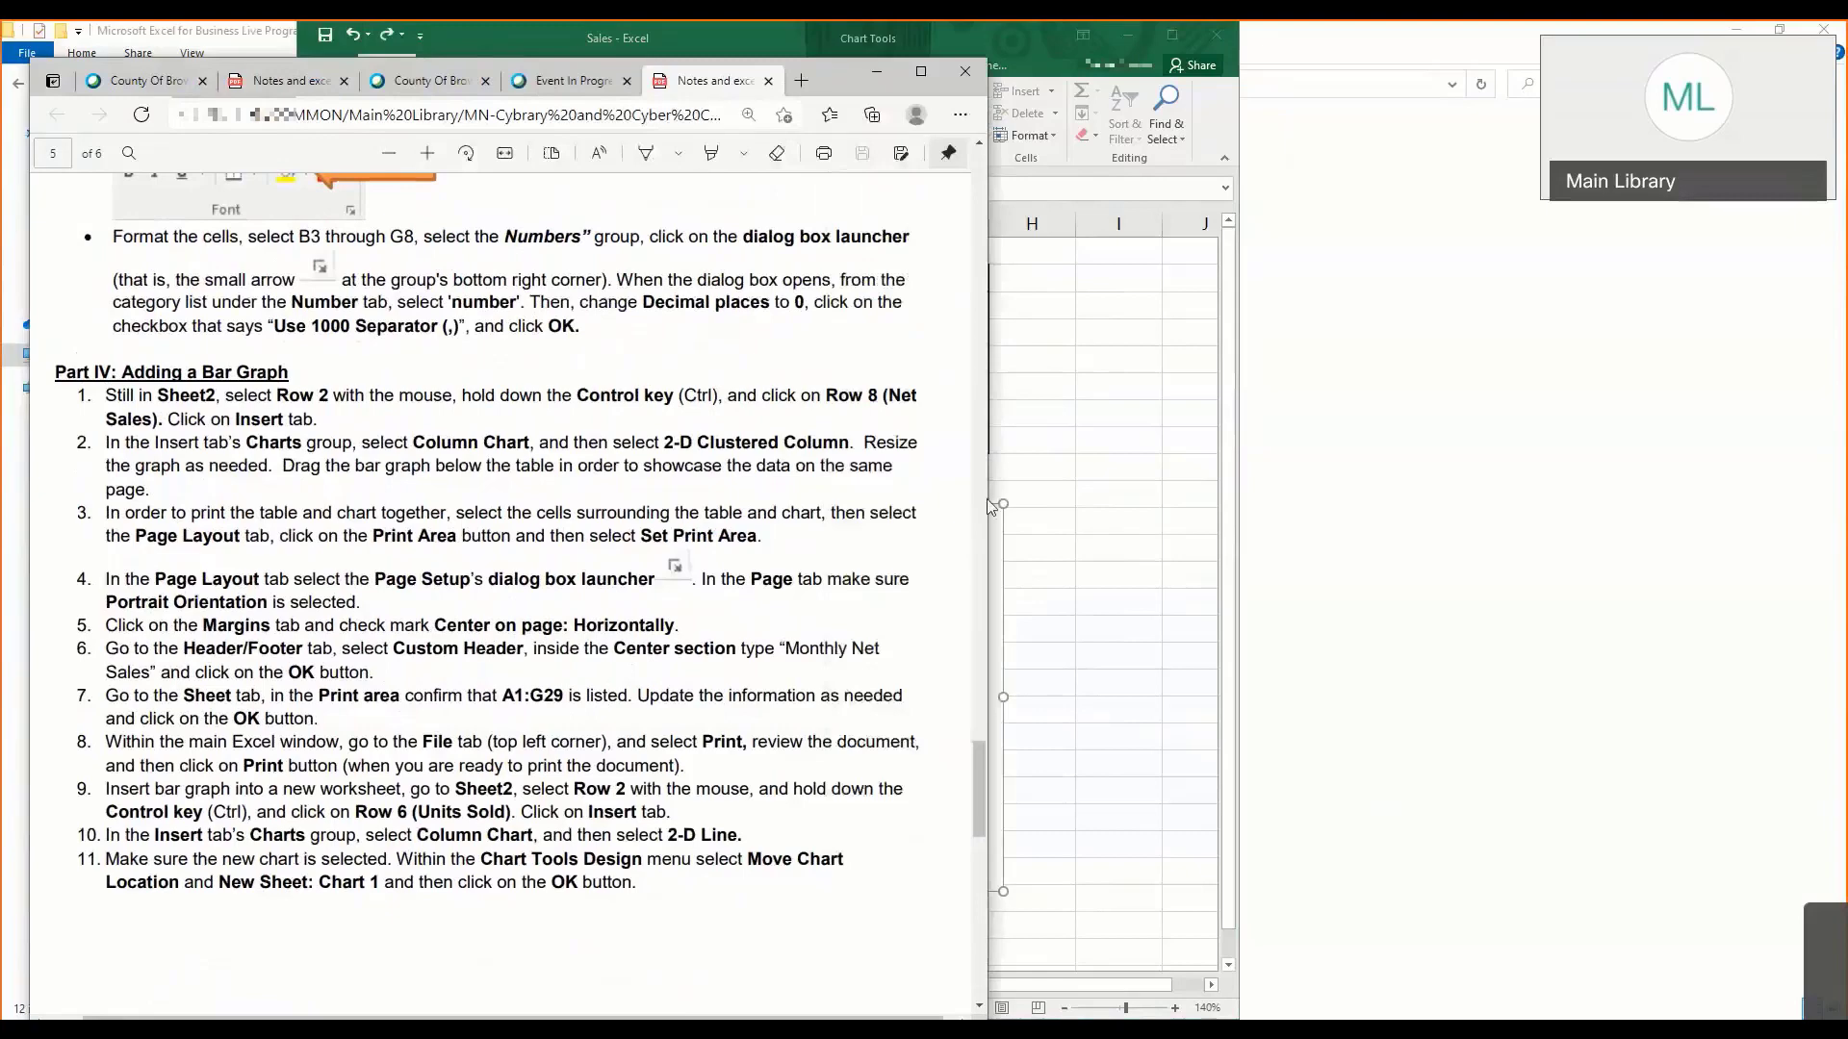
- Return to the workbook, deselect the Gross Sales chart, and set the Sheet2 zoom to 120%
{"action": "left_click", "coordinate": [993, 506]}
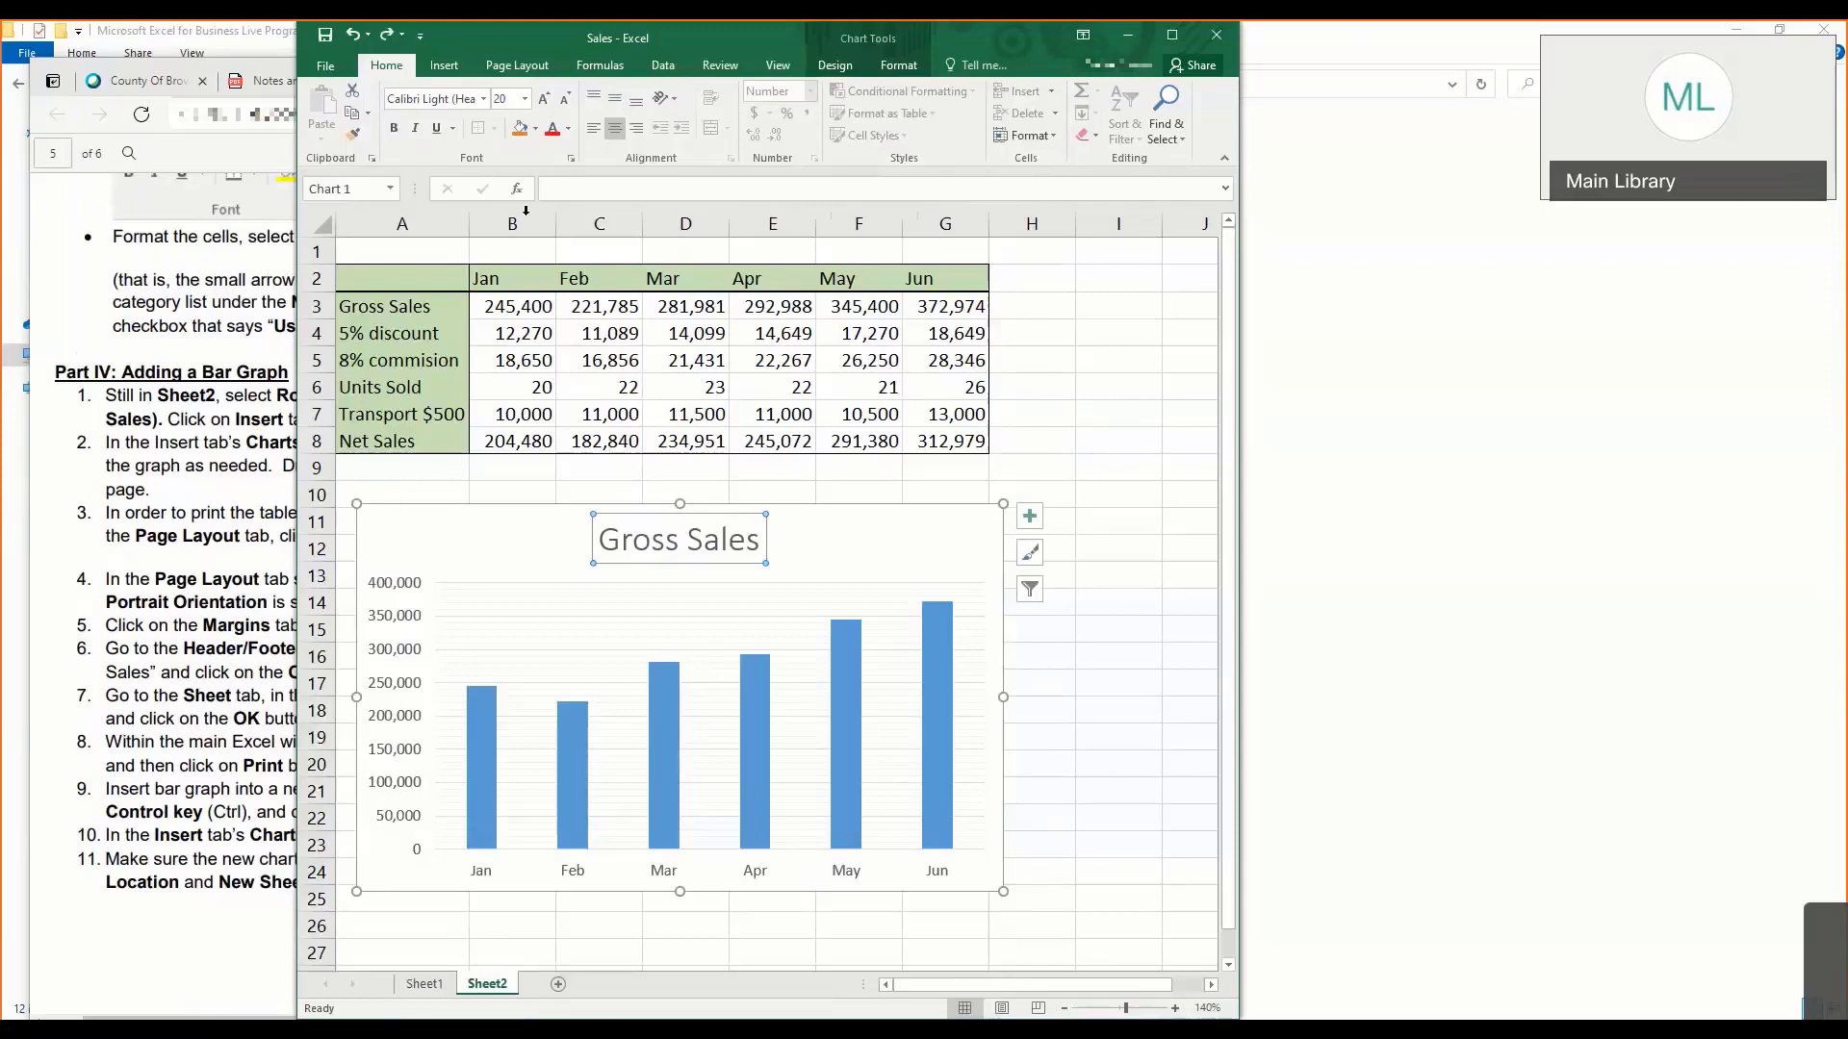
{"action": "left_click", "coordinate": [405, 249]}
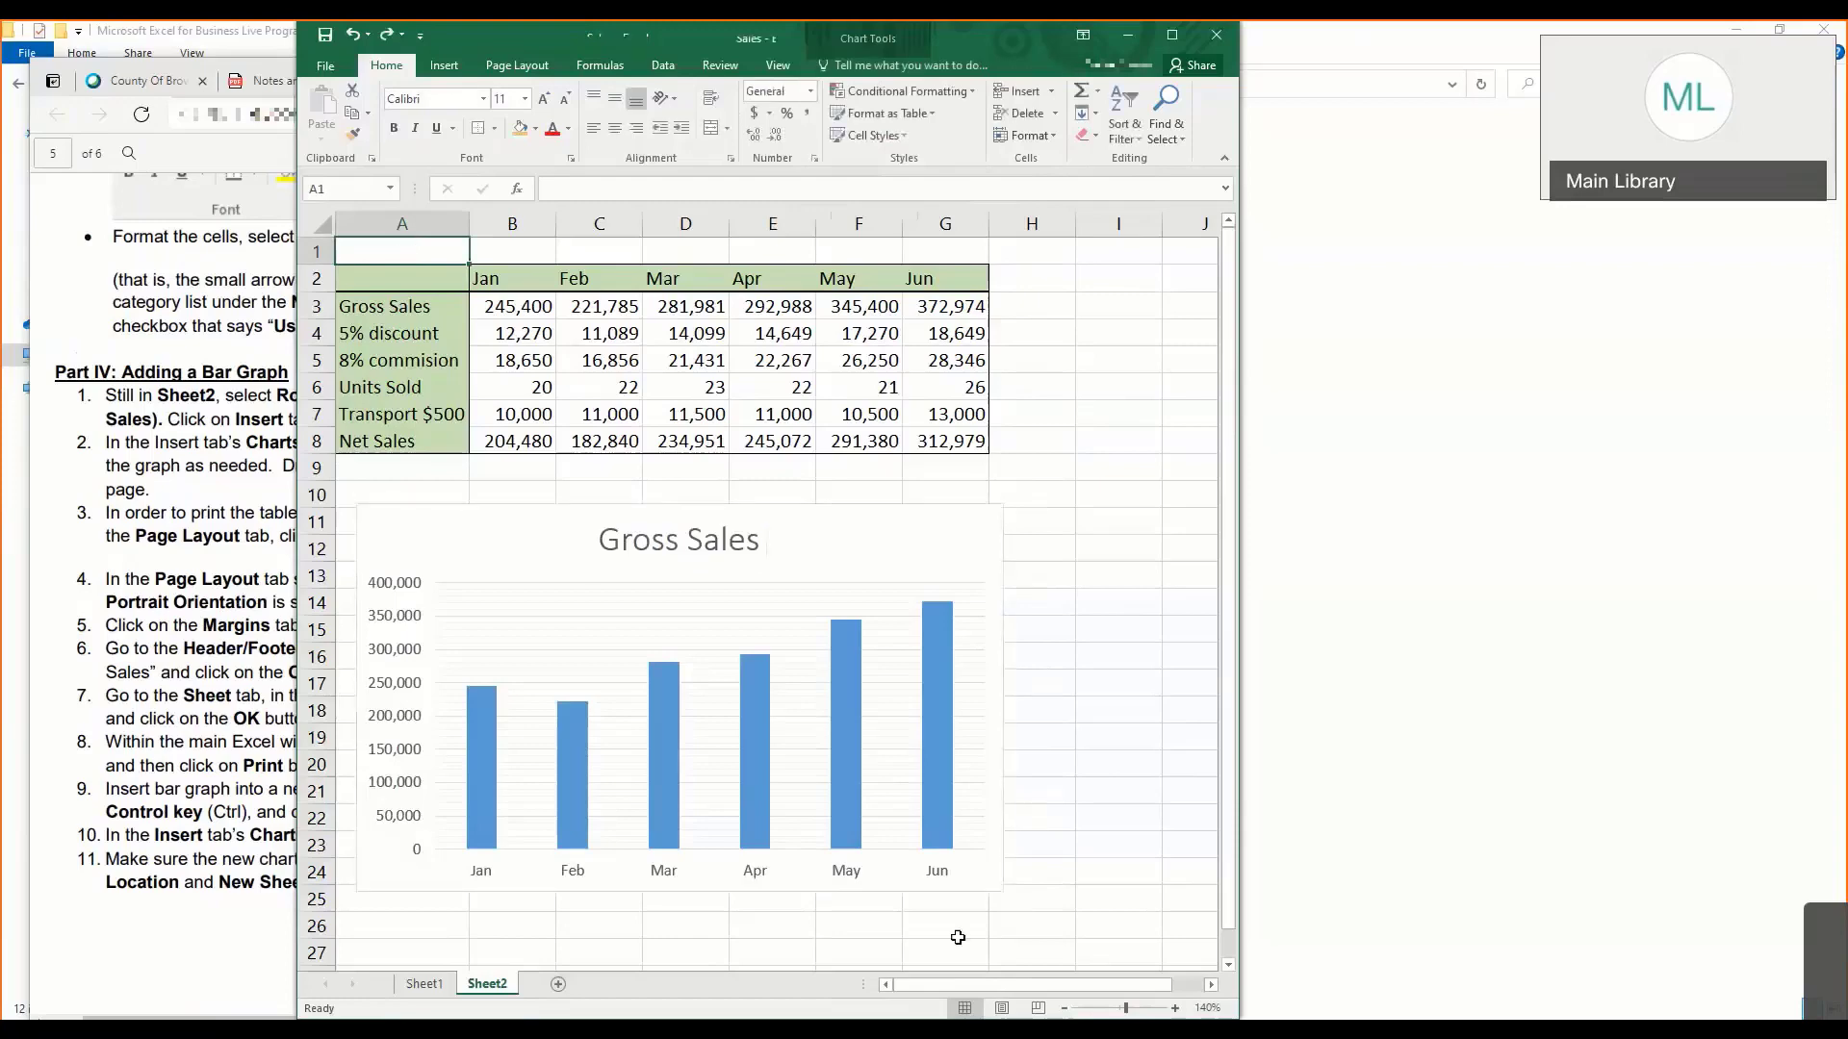
{"action": "left_click", "coordinate": [1067, 1008]}
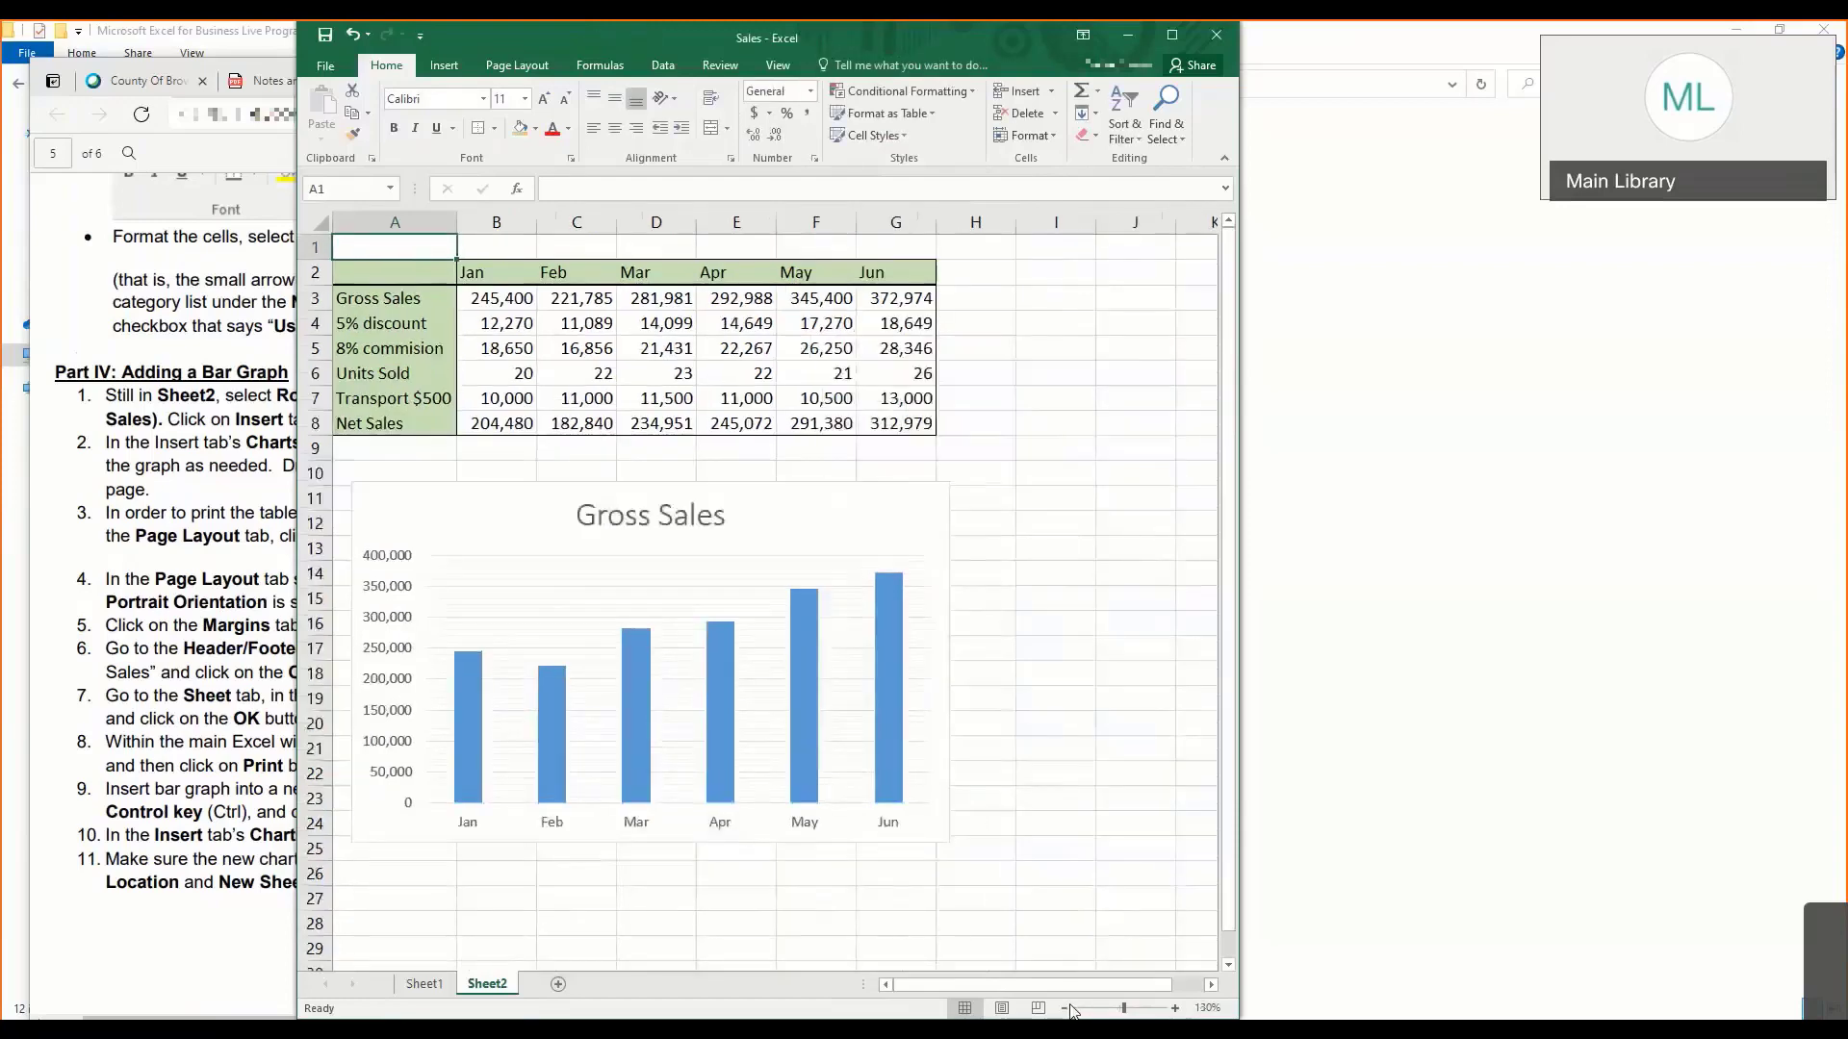
{"action": "left_click", "coordinate": [1065, 1007]}
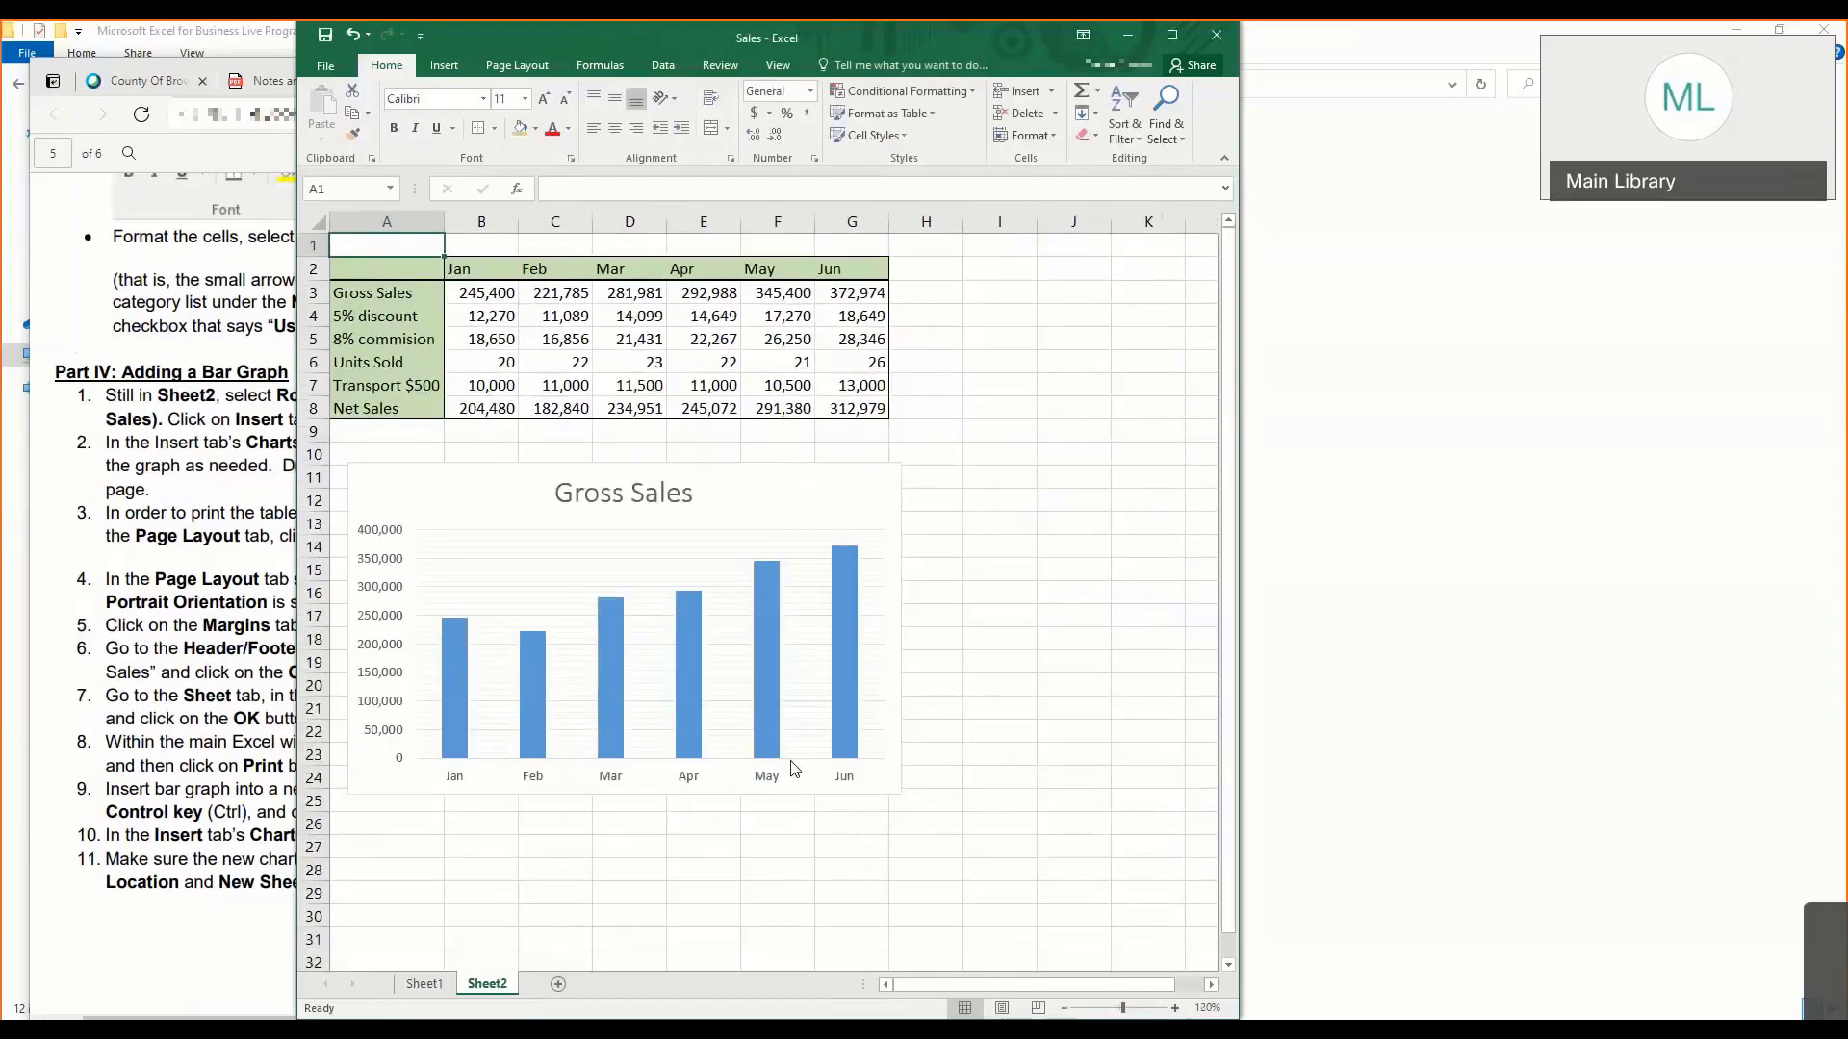
{"action": "left_click_drag", "start_coordinate": [371, 260], "coordinate": [908, 879]}
{"action": "left_click", "coordinate": [353, 271]}
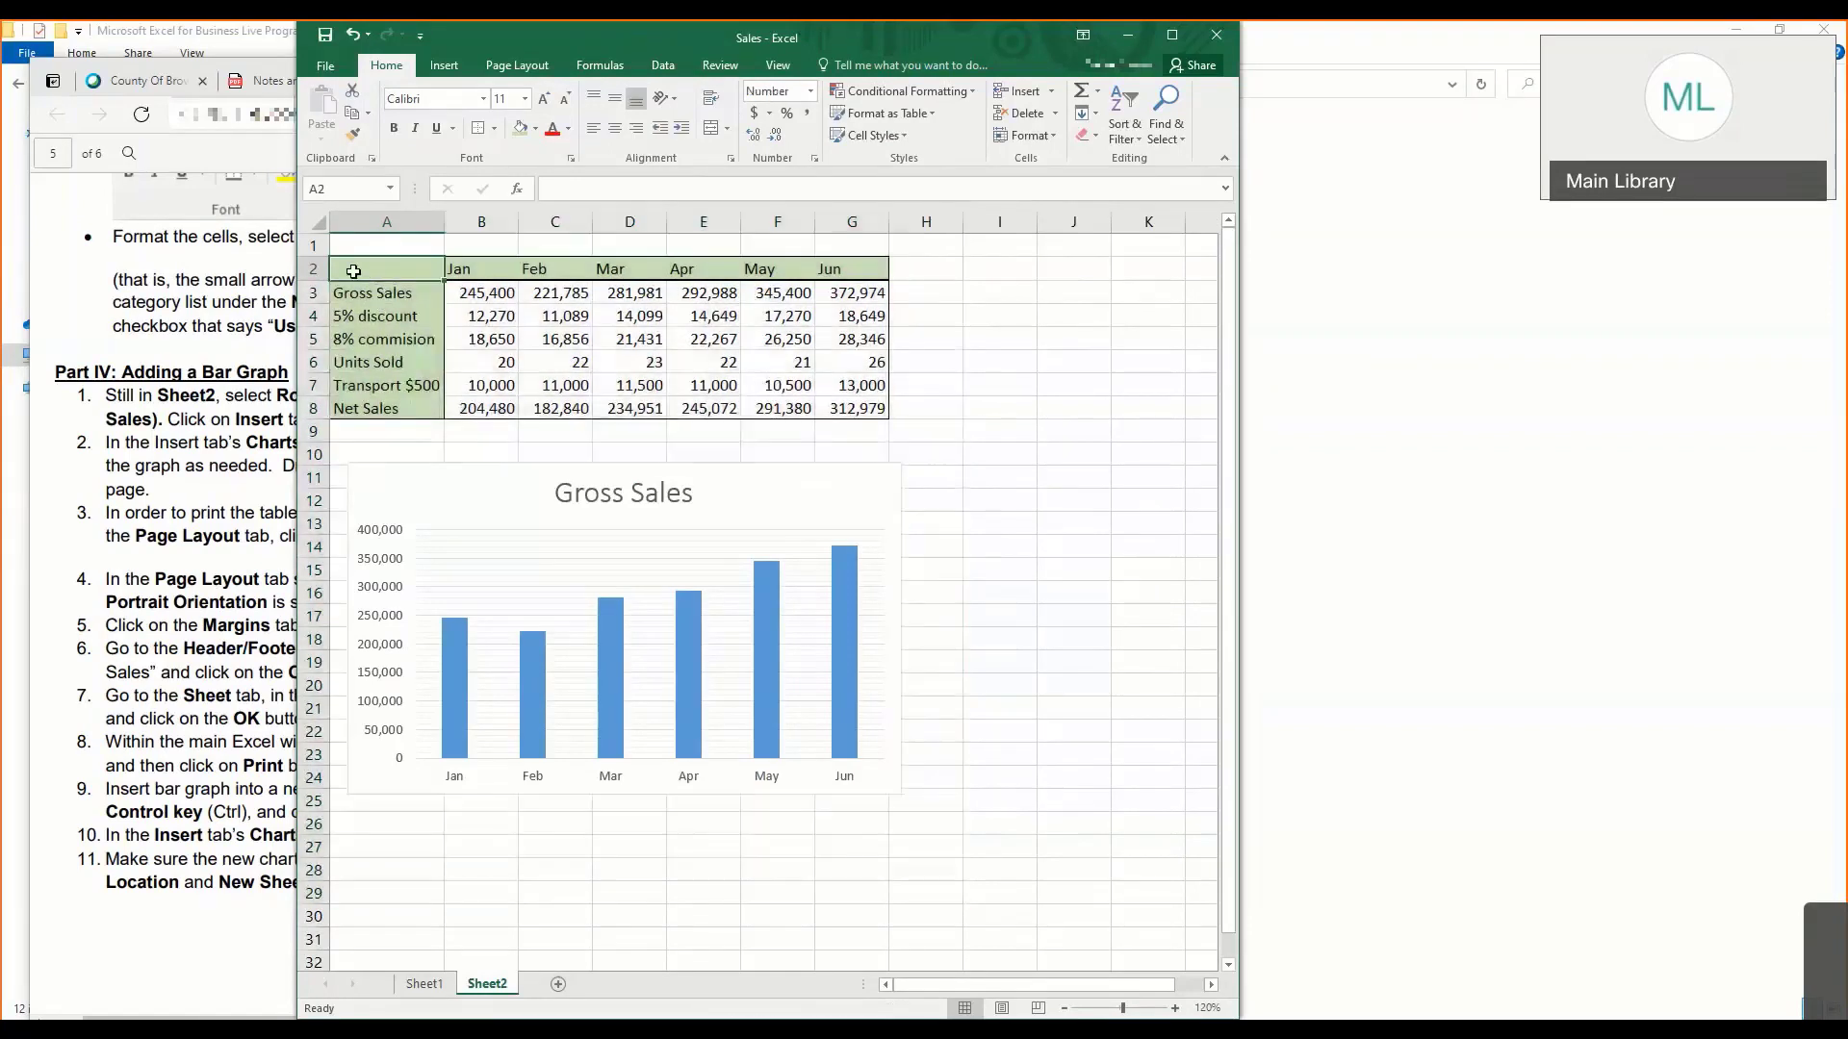
{"action": "left_click_drag", "start_coordinate": [353, 271], "coordinate": [927, 886]}
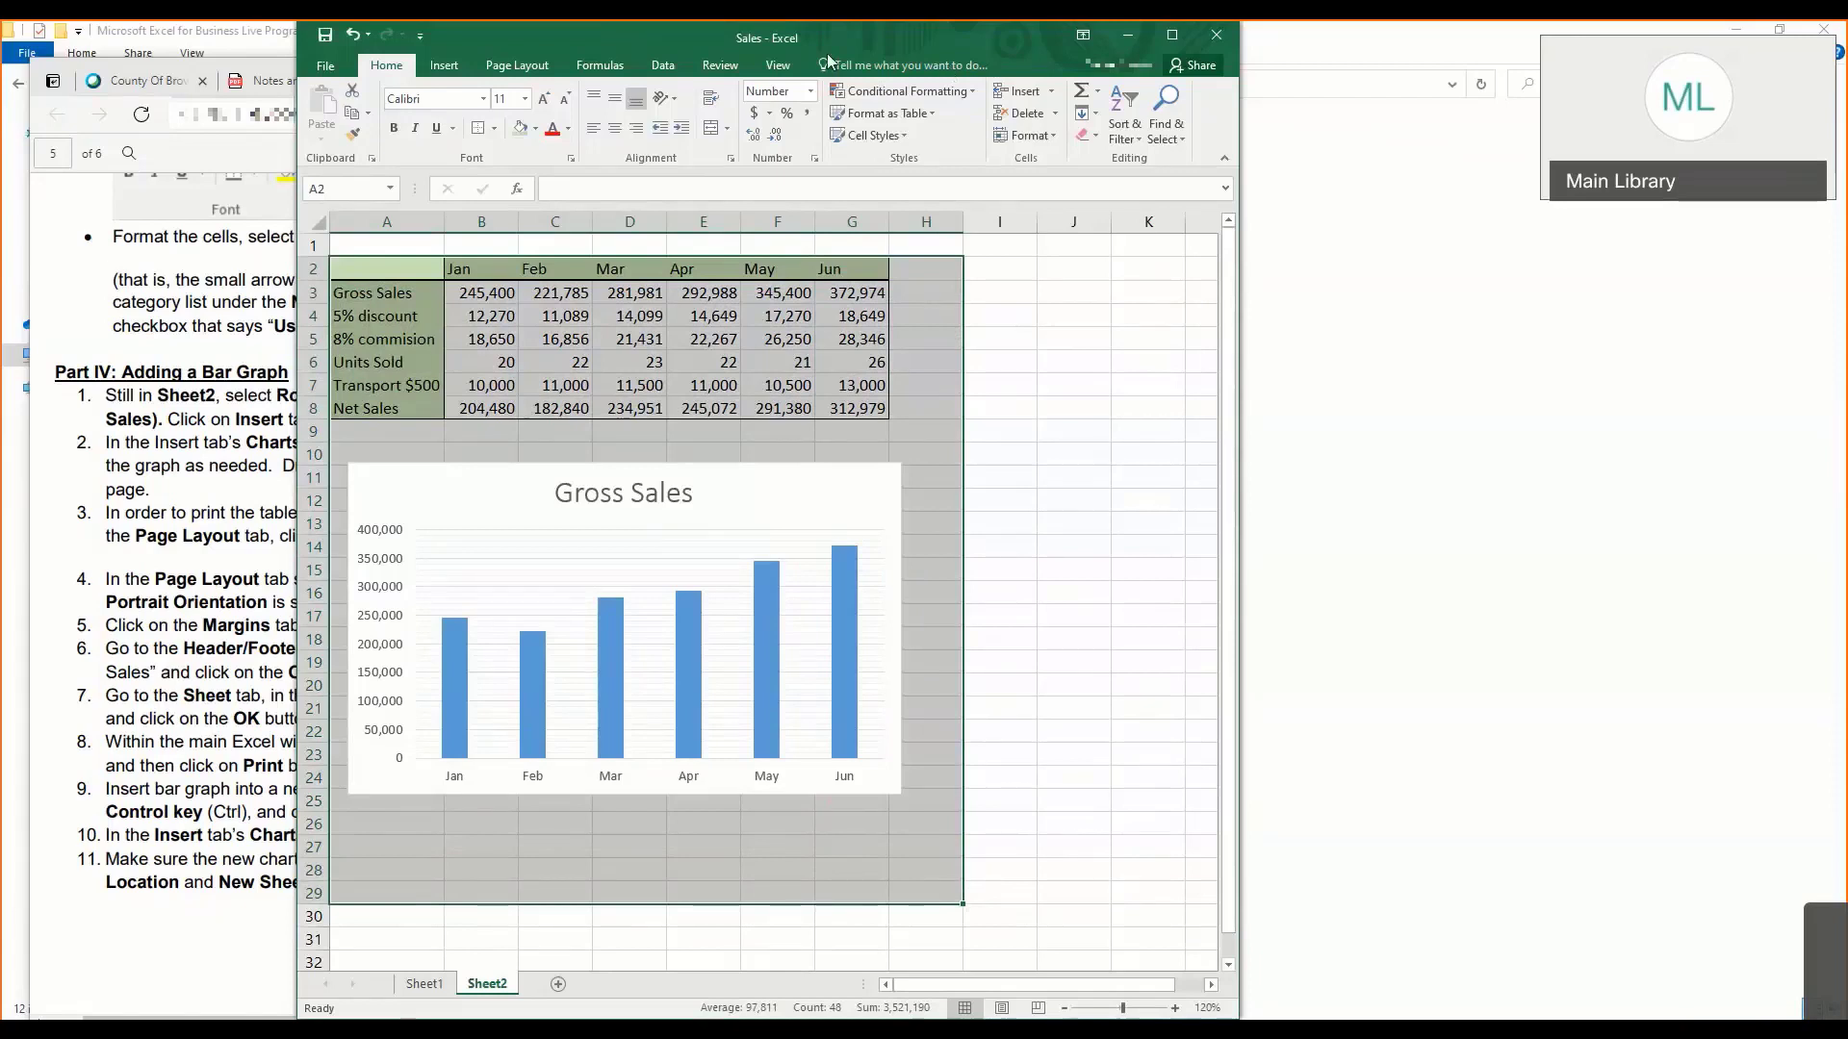
- Shift the Gross Sales chart slightly left within columns A to G and set A2:G29 as the print area
{"action": "left_click_drag", "start_coordinate": [827, 54], "coordinate": [1031, 54]}
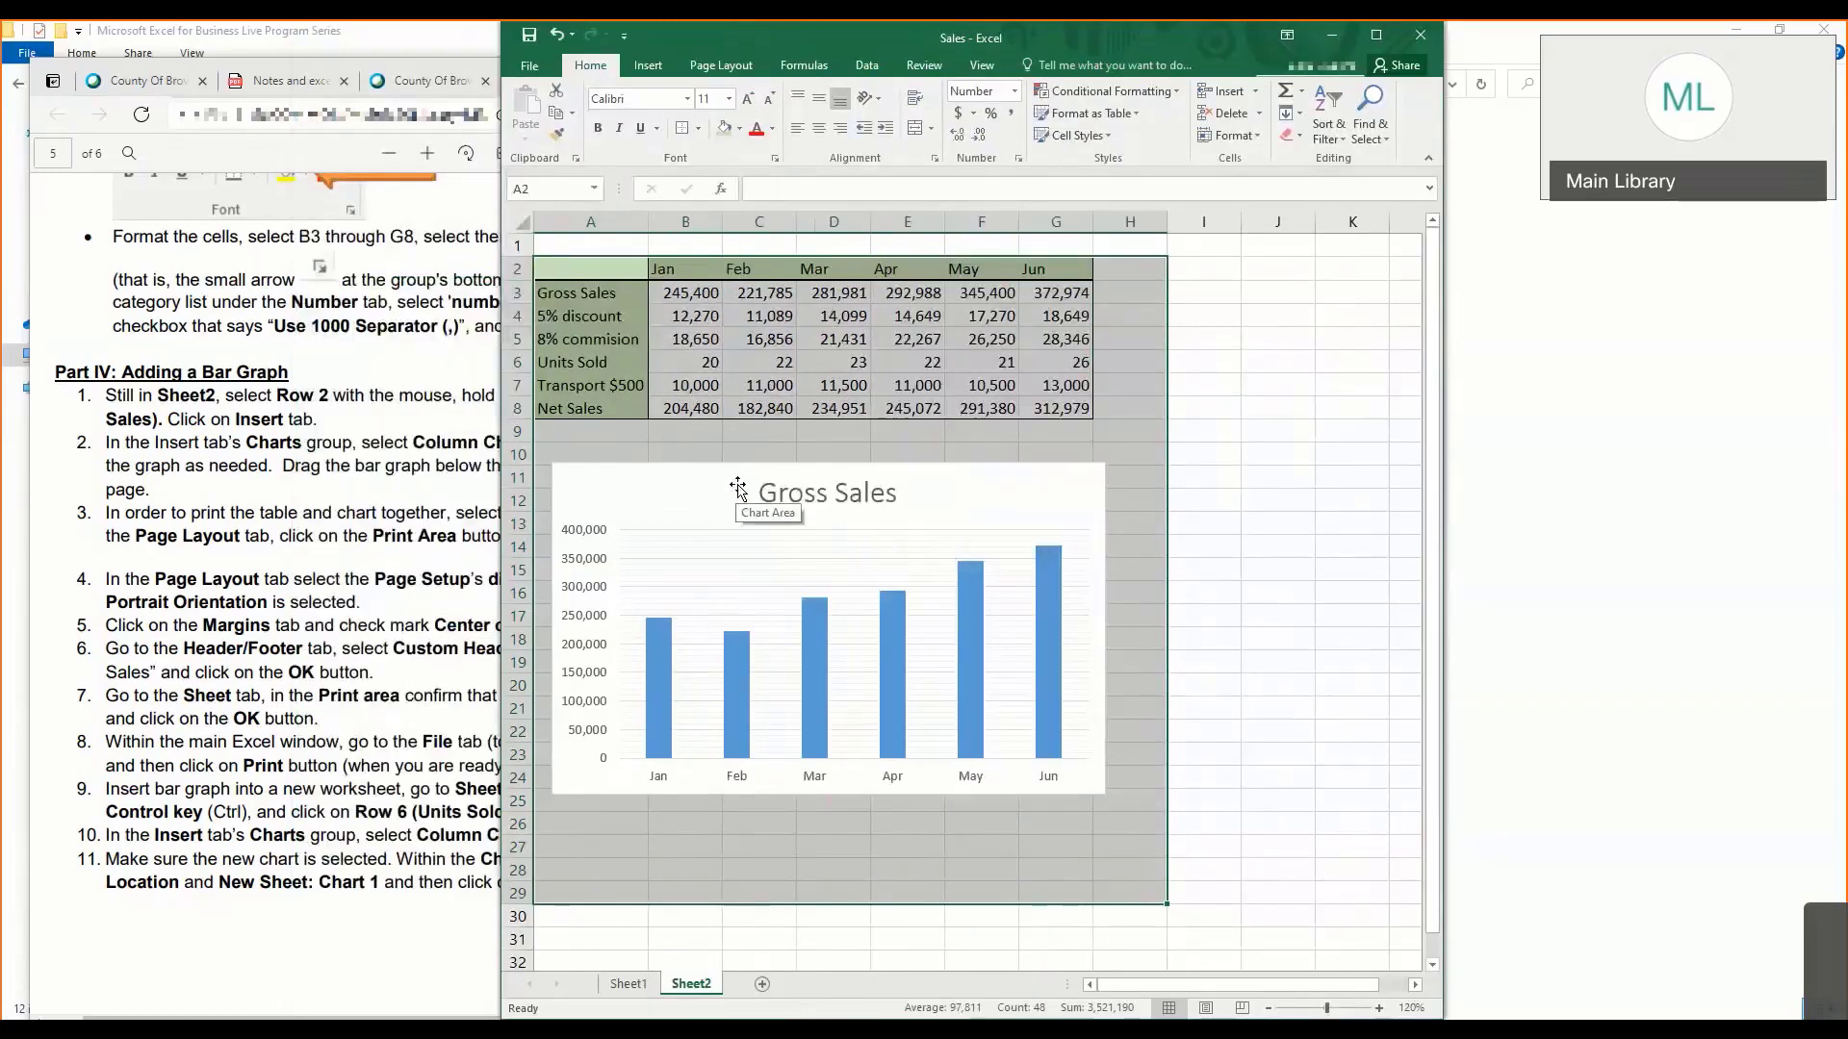
{"action": "left_click_drag", "start_coordinate": [726, 485], "coordinate": [714, 487]}
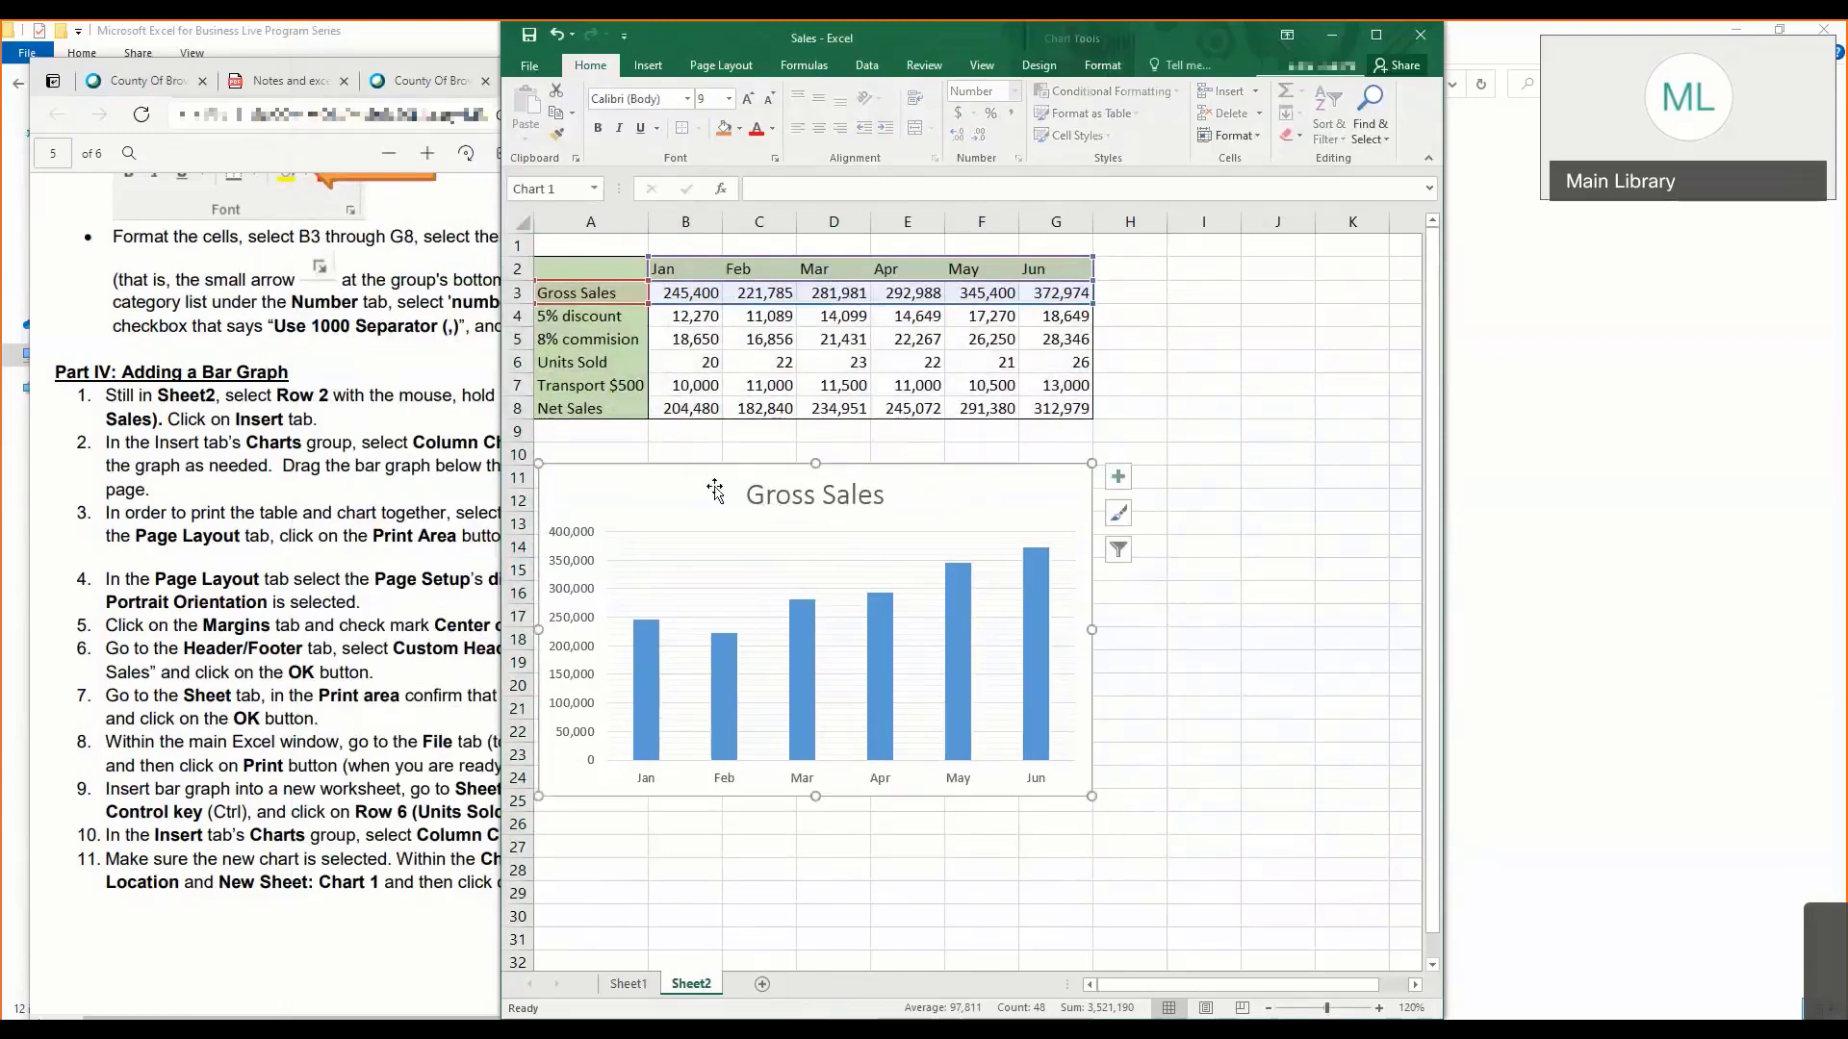
{"action": "left_click", "coordinate": [563, 260]}
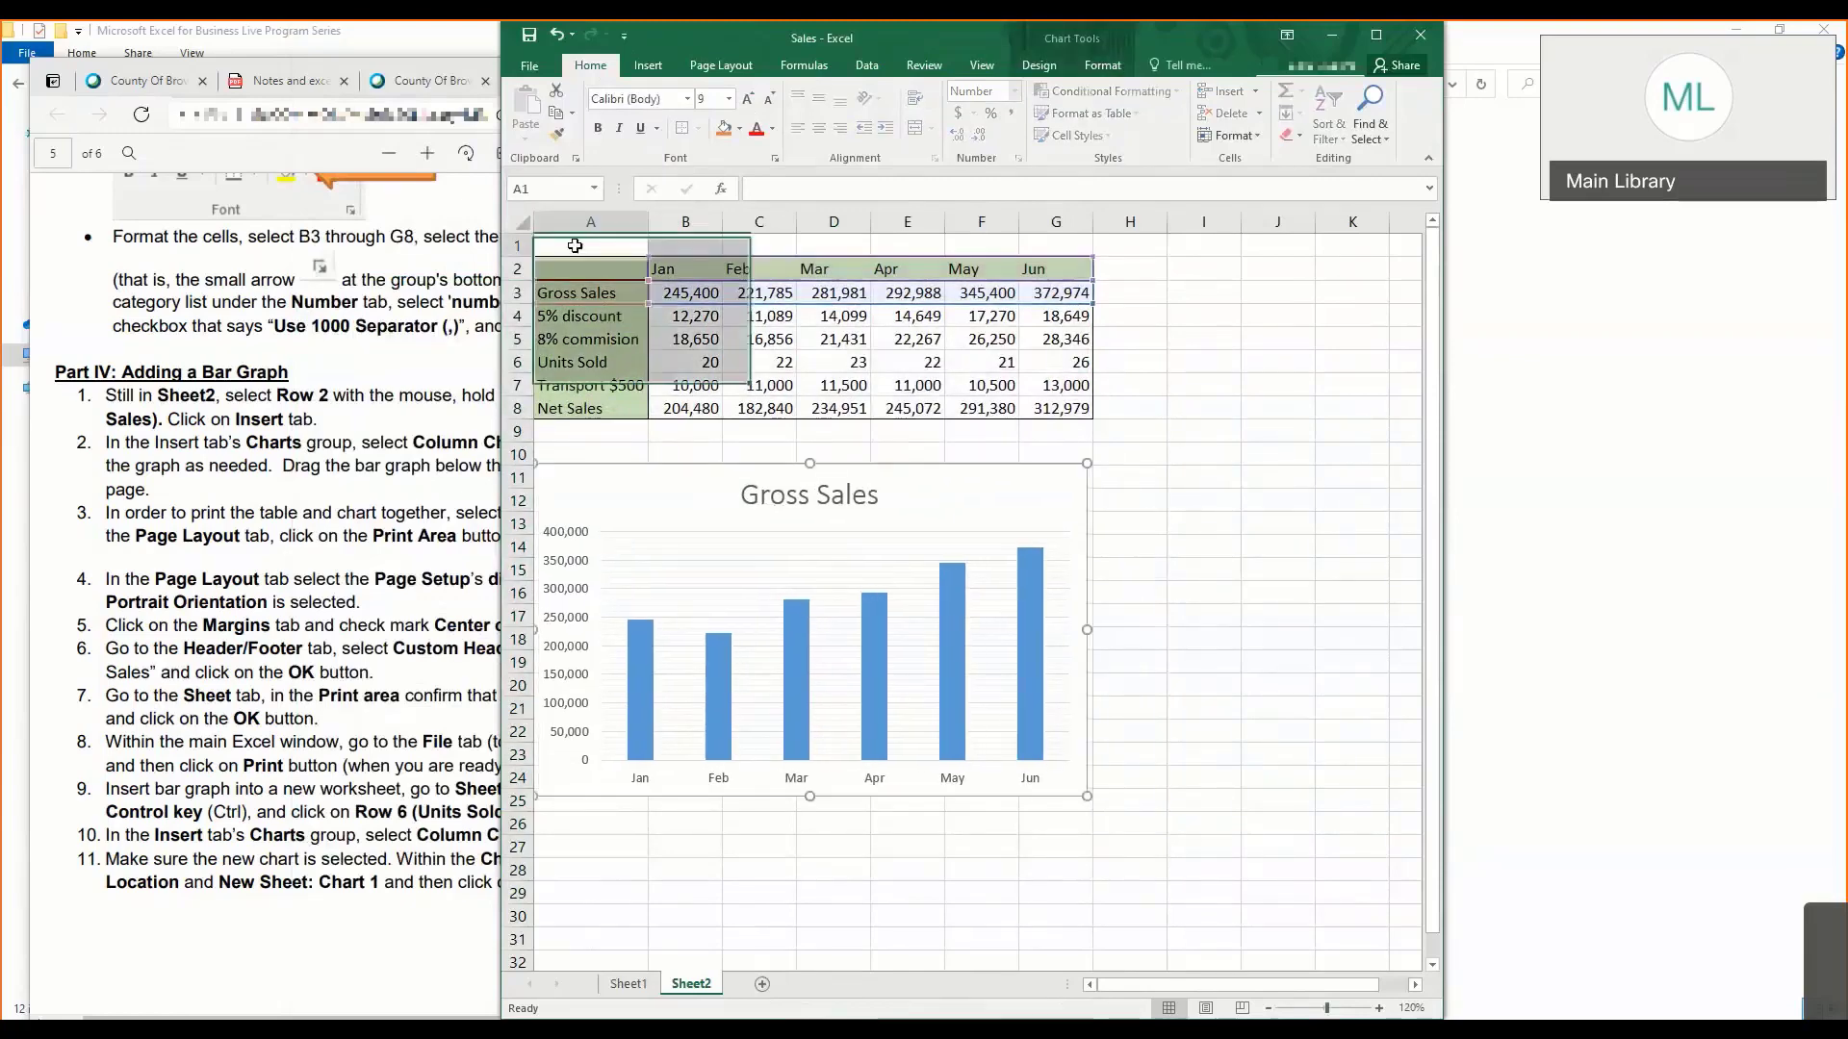
{"action": "left_click_drag", "start_coordinate": [563, 262], "coordinate": [1077, 890]}
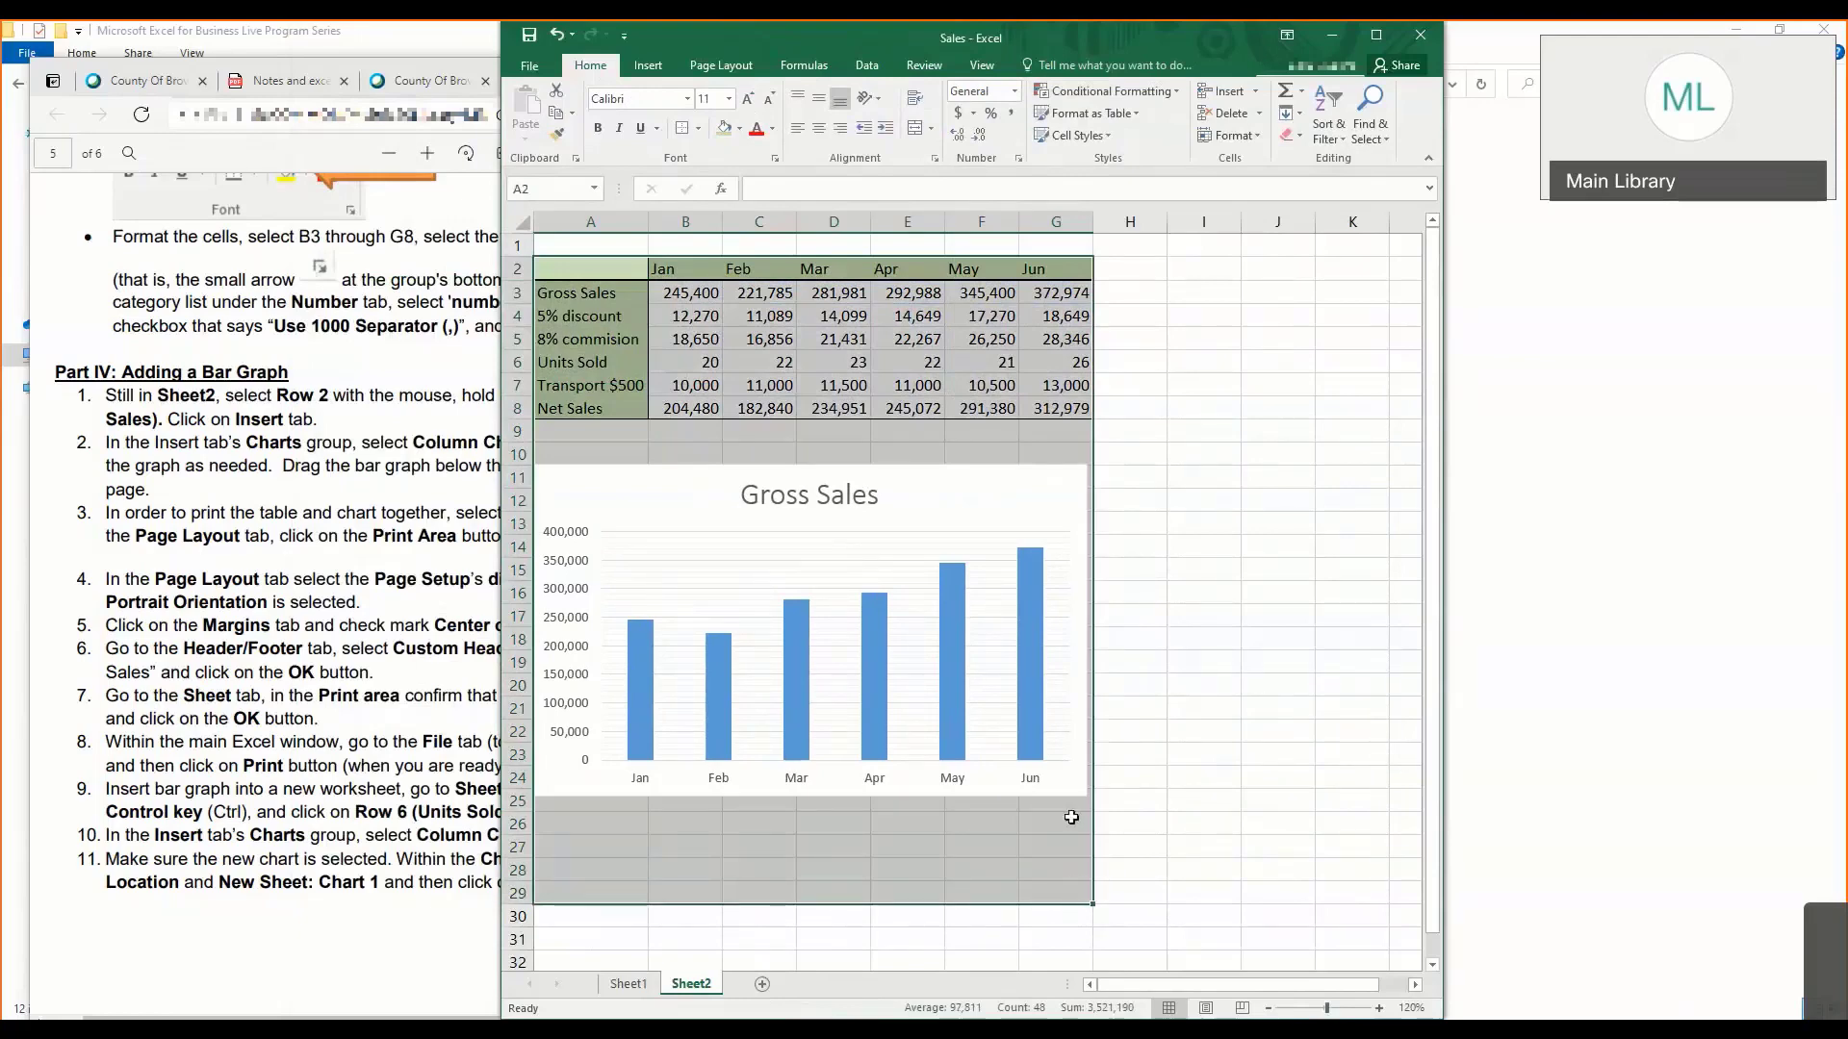
{"action": "left_click", "coordinate": [713, 67]}
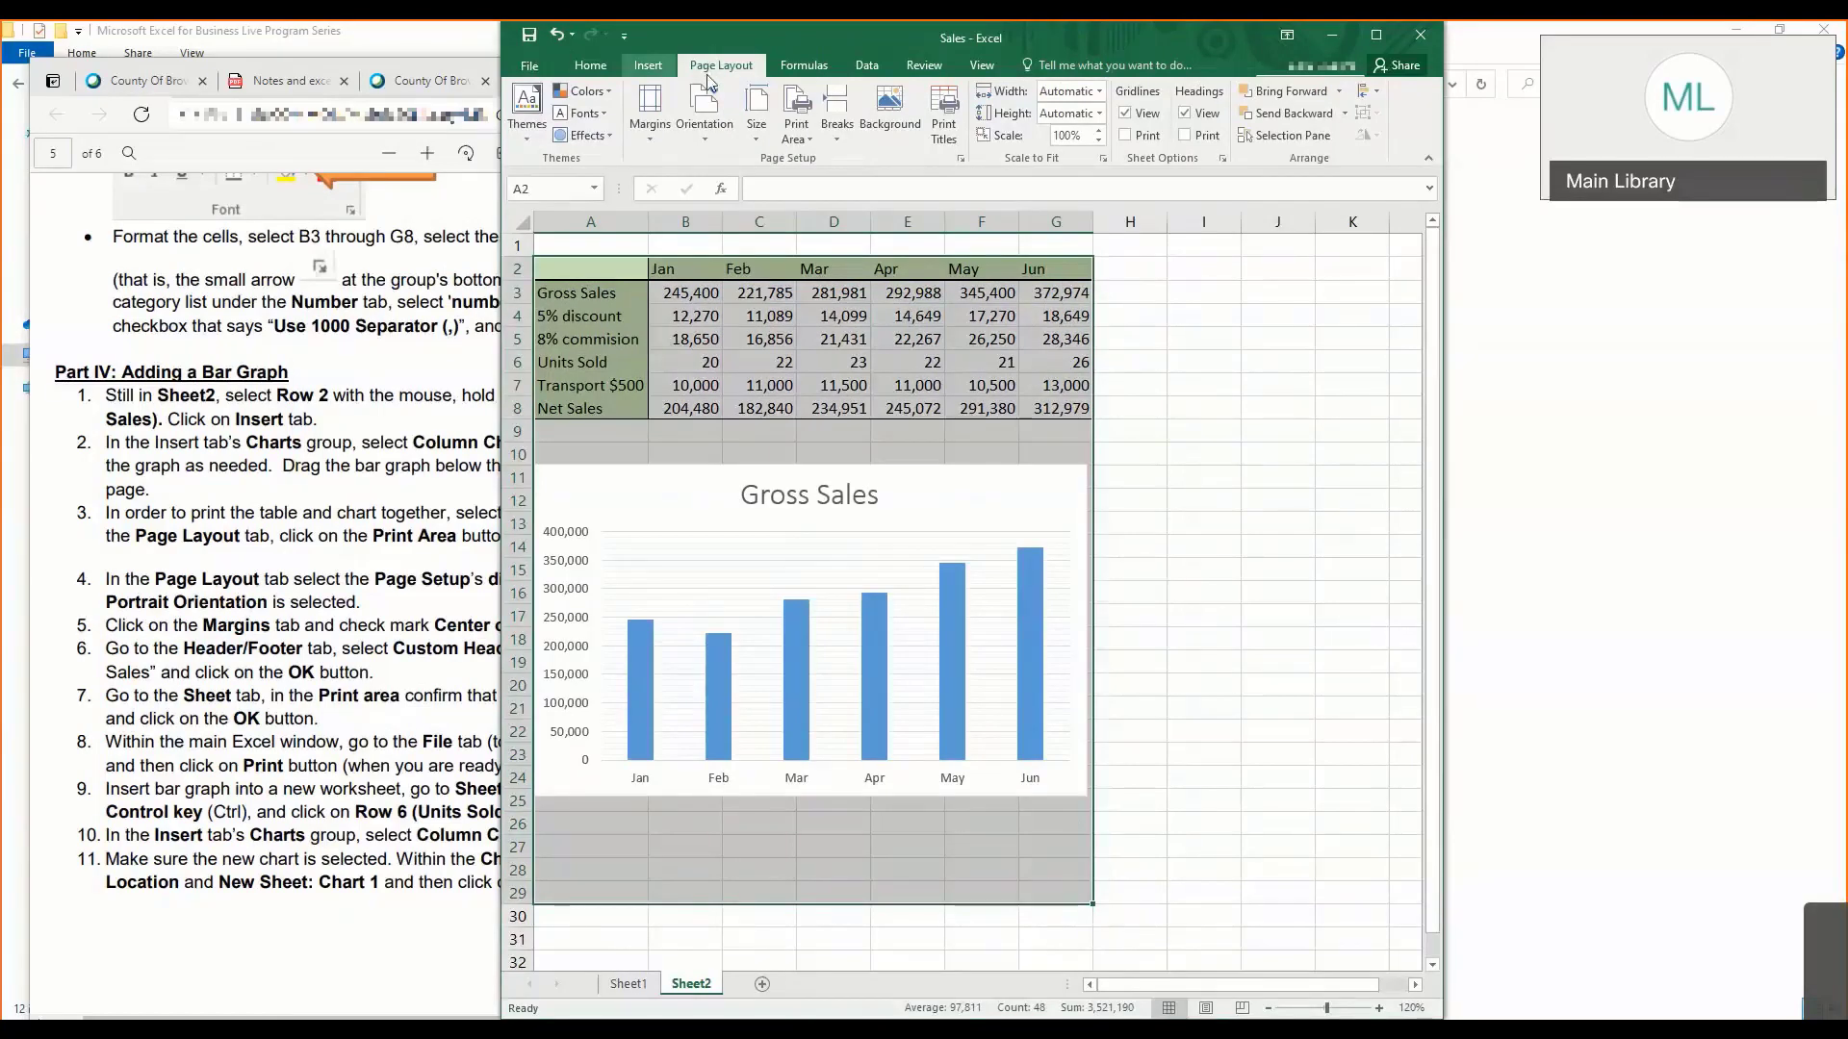
{"action": "left_click", "coordinate": [796, 130]}
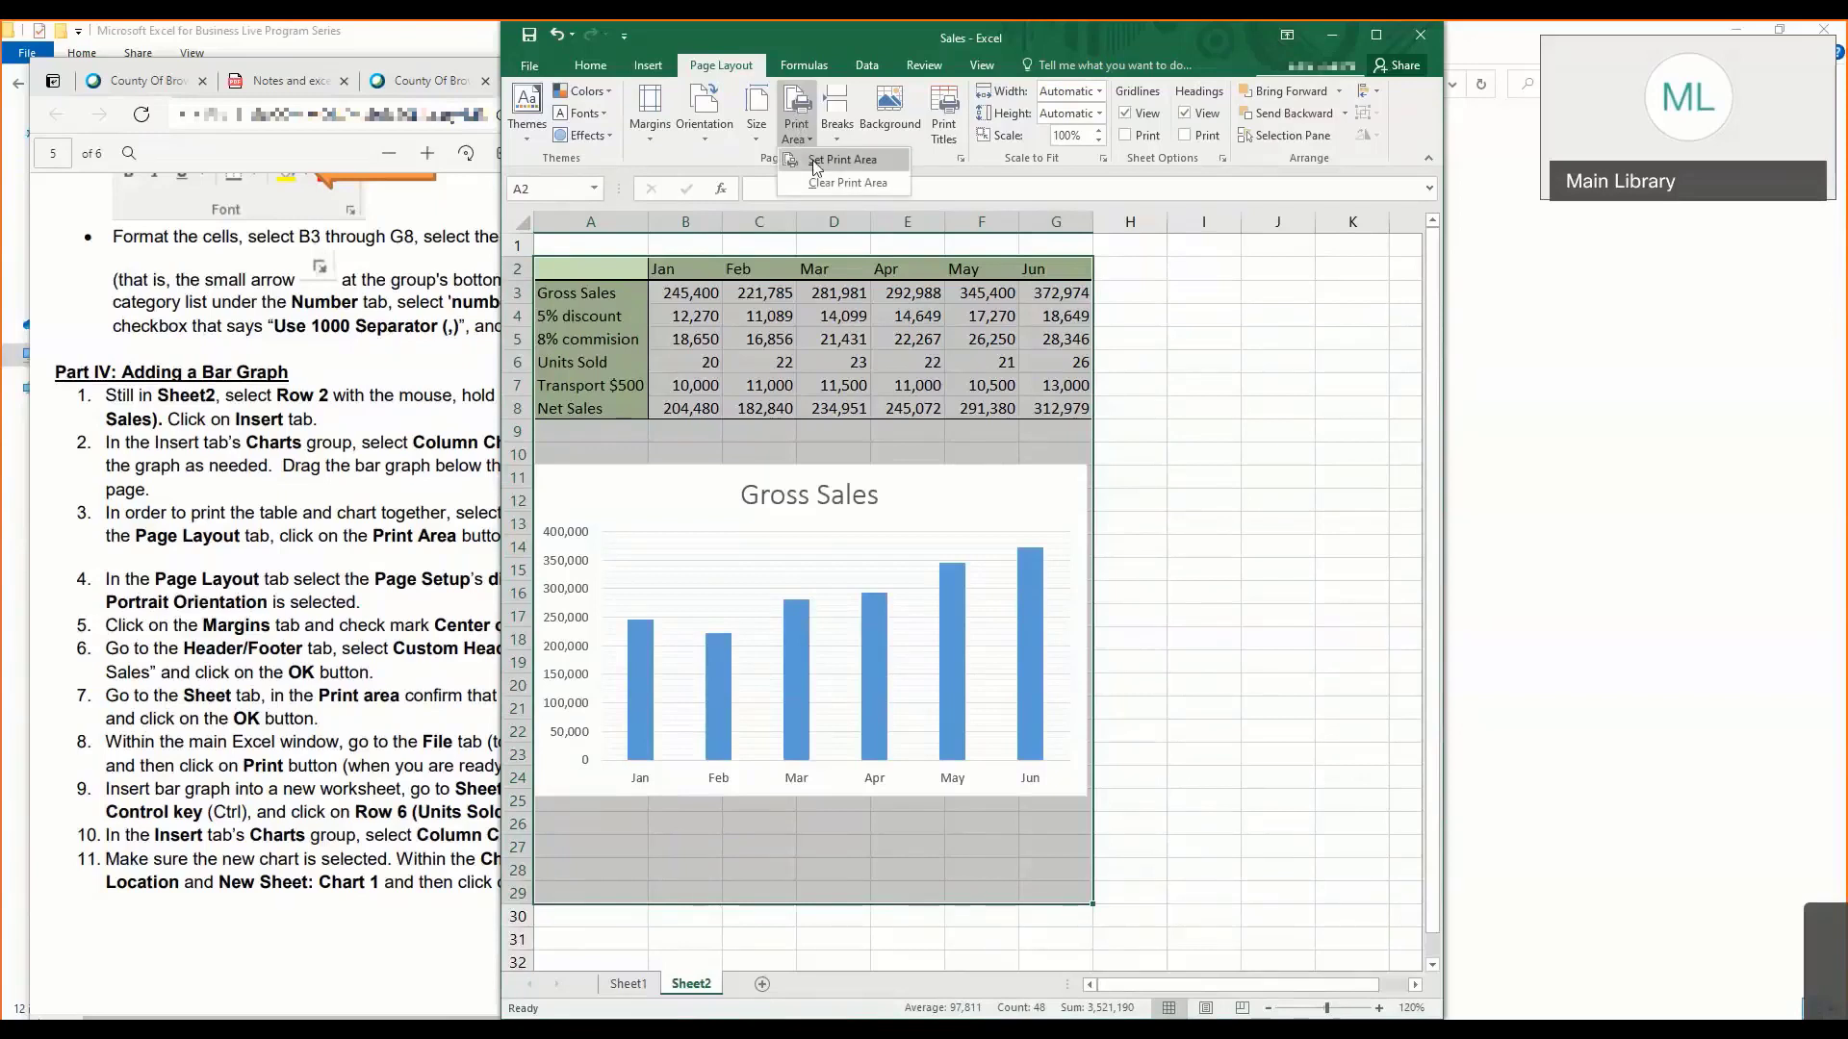
{"action": "left_click", "coordinate": [814, 165]}
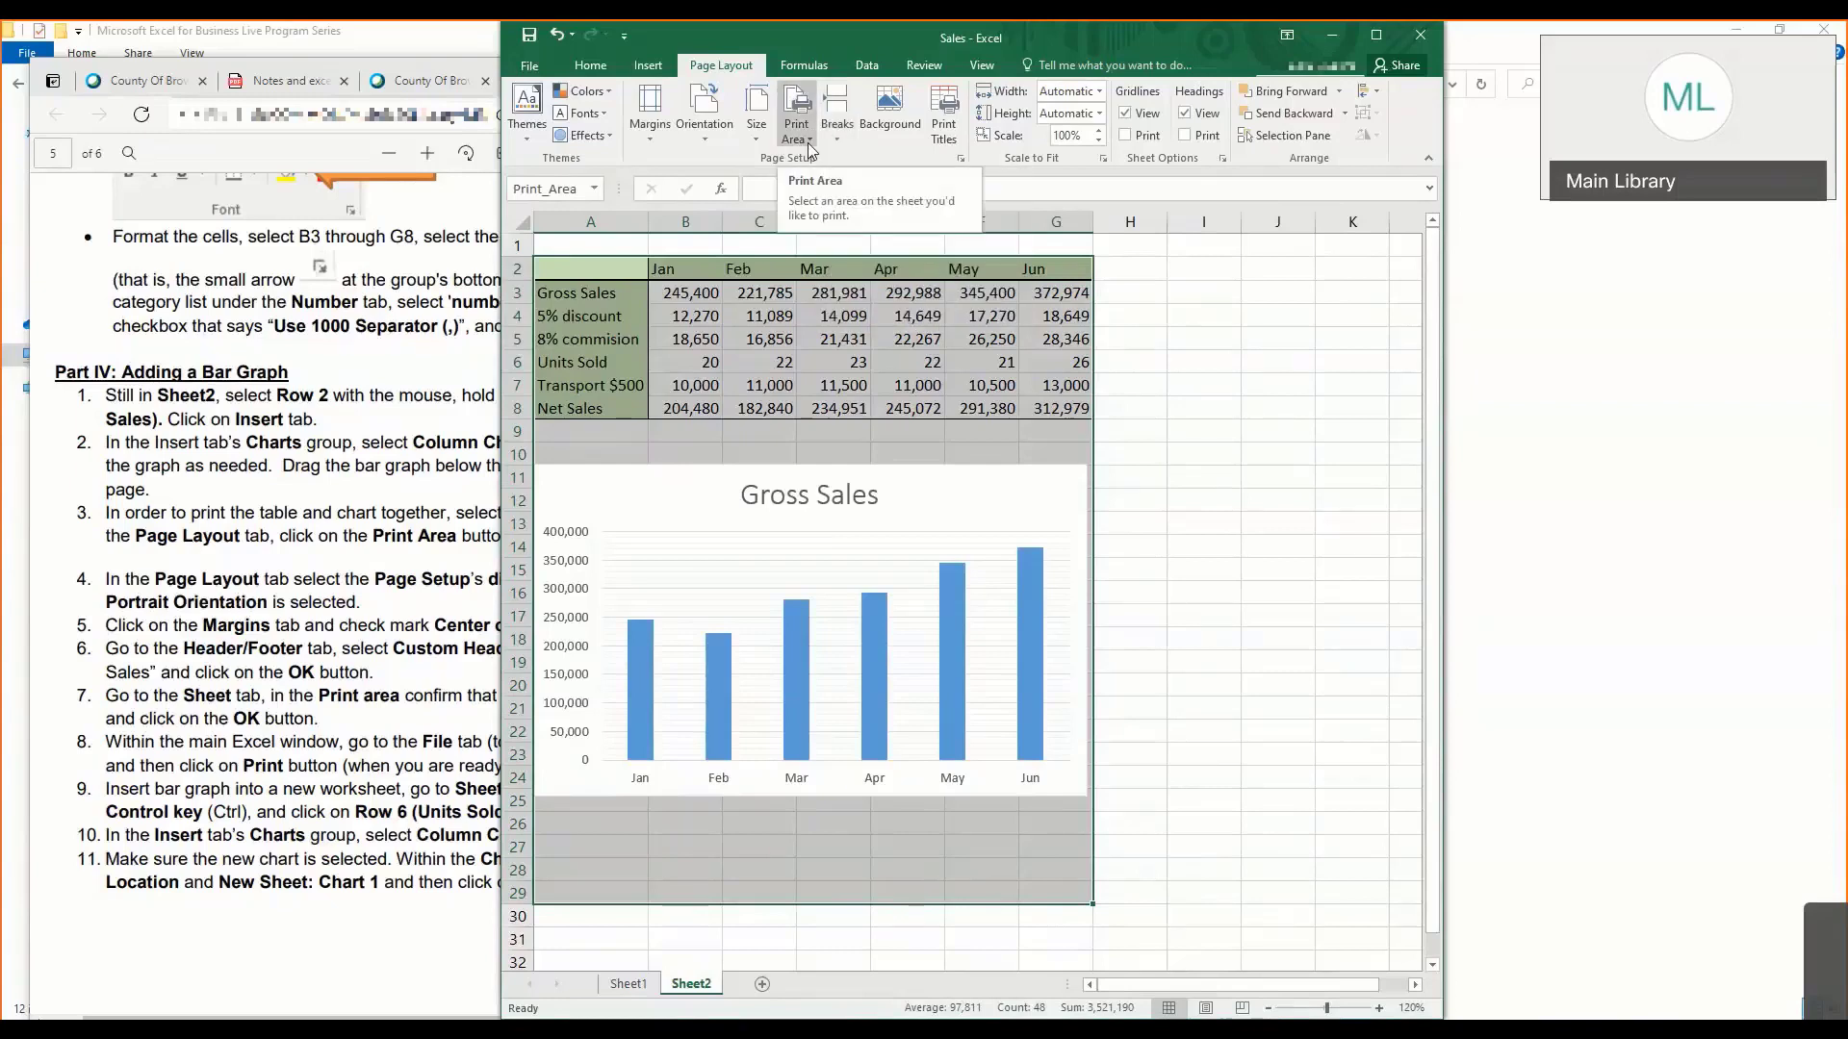
- Apply the Narrow margins preset and Portrait orientation to Sheet2
{"action": "left_click", "coordinate": [660, 135]}
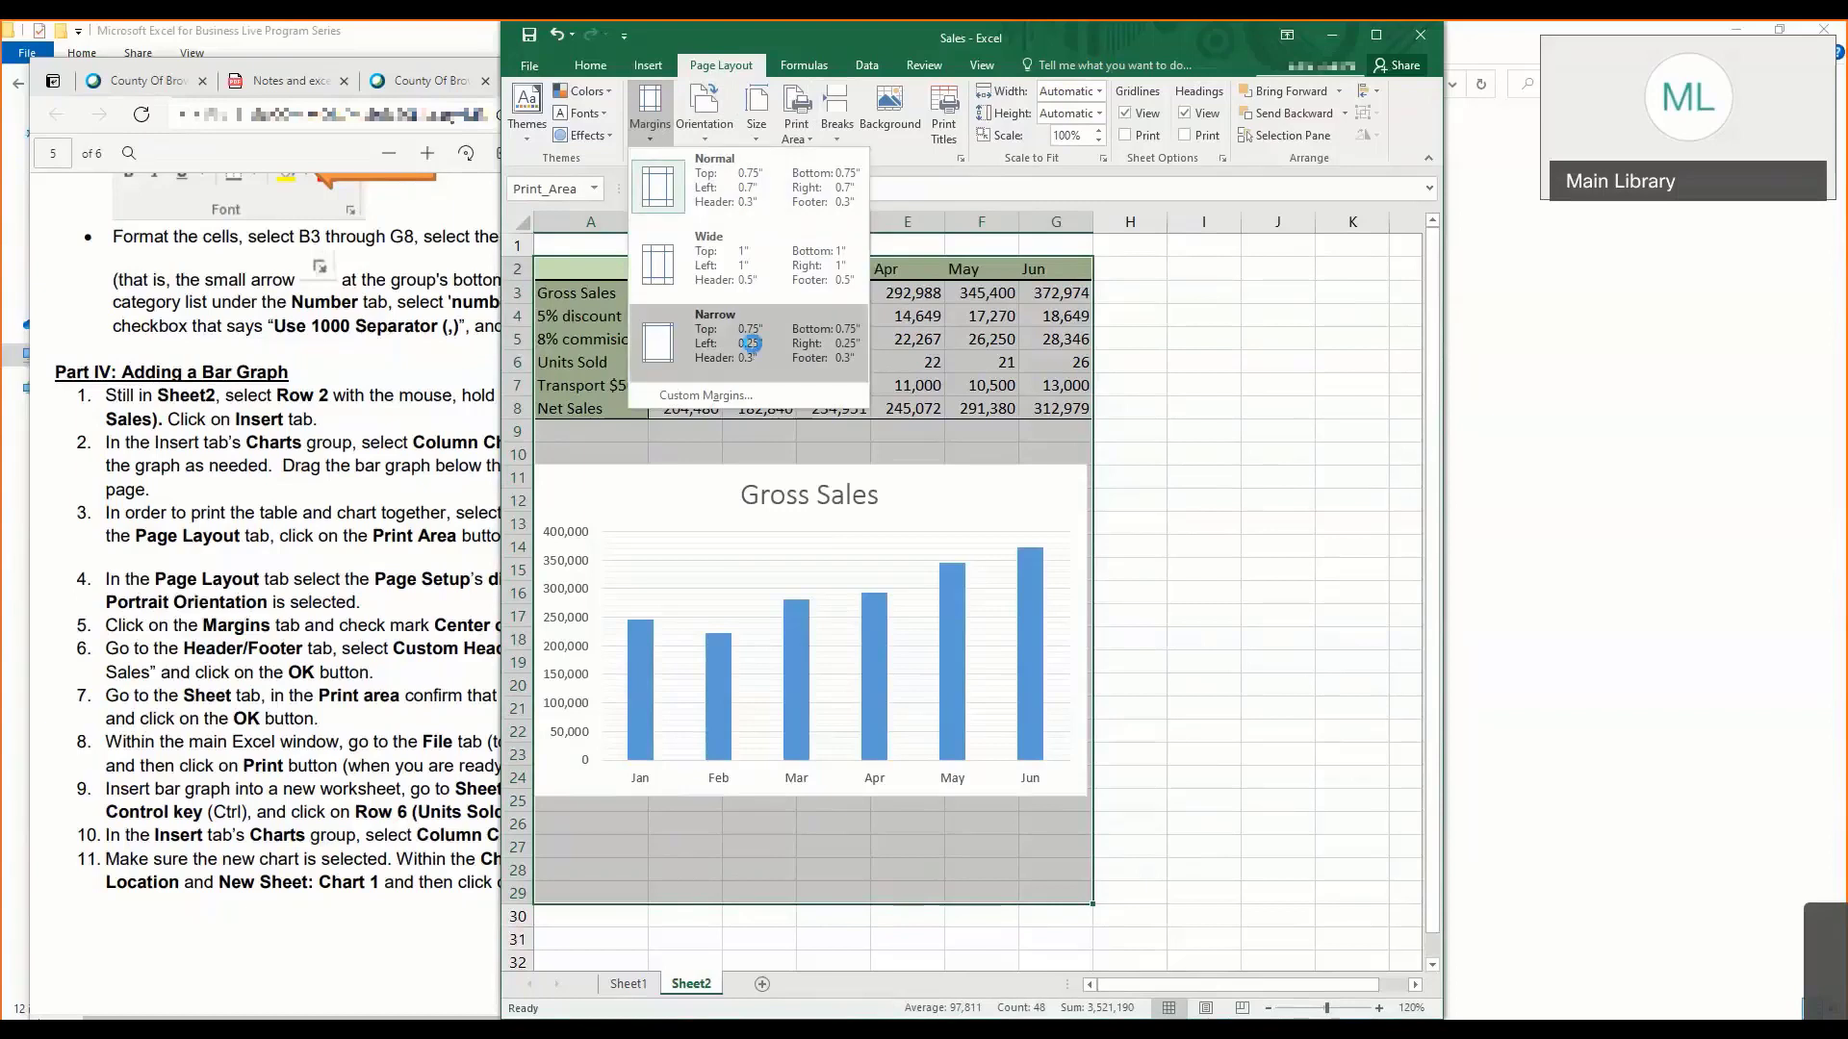
{"action": "left_click", "coordinate": [753, 343]}
{"action": "left_click", "coordinate": [701, 135]}
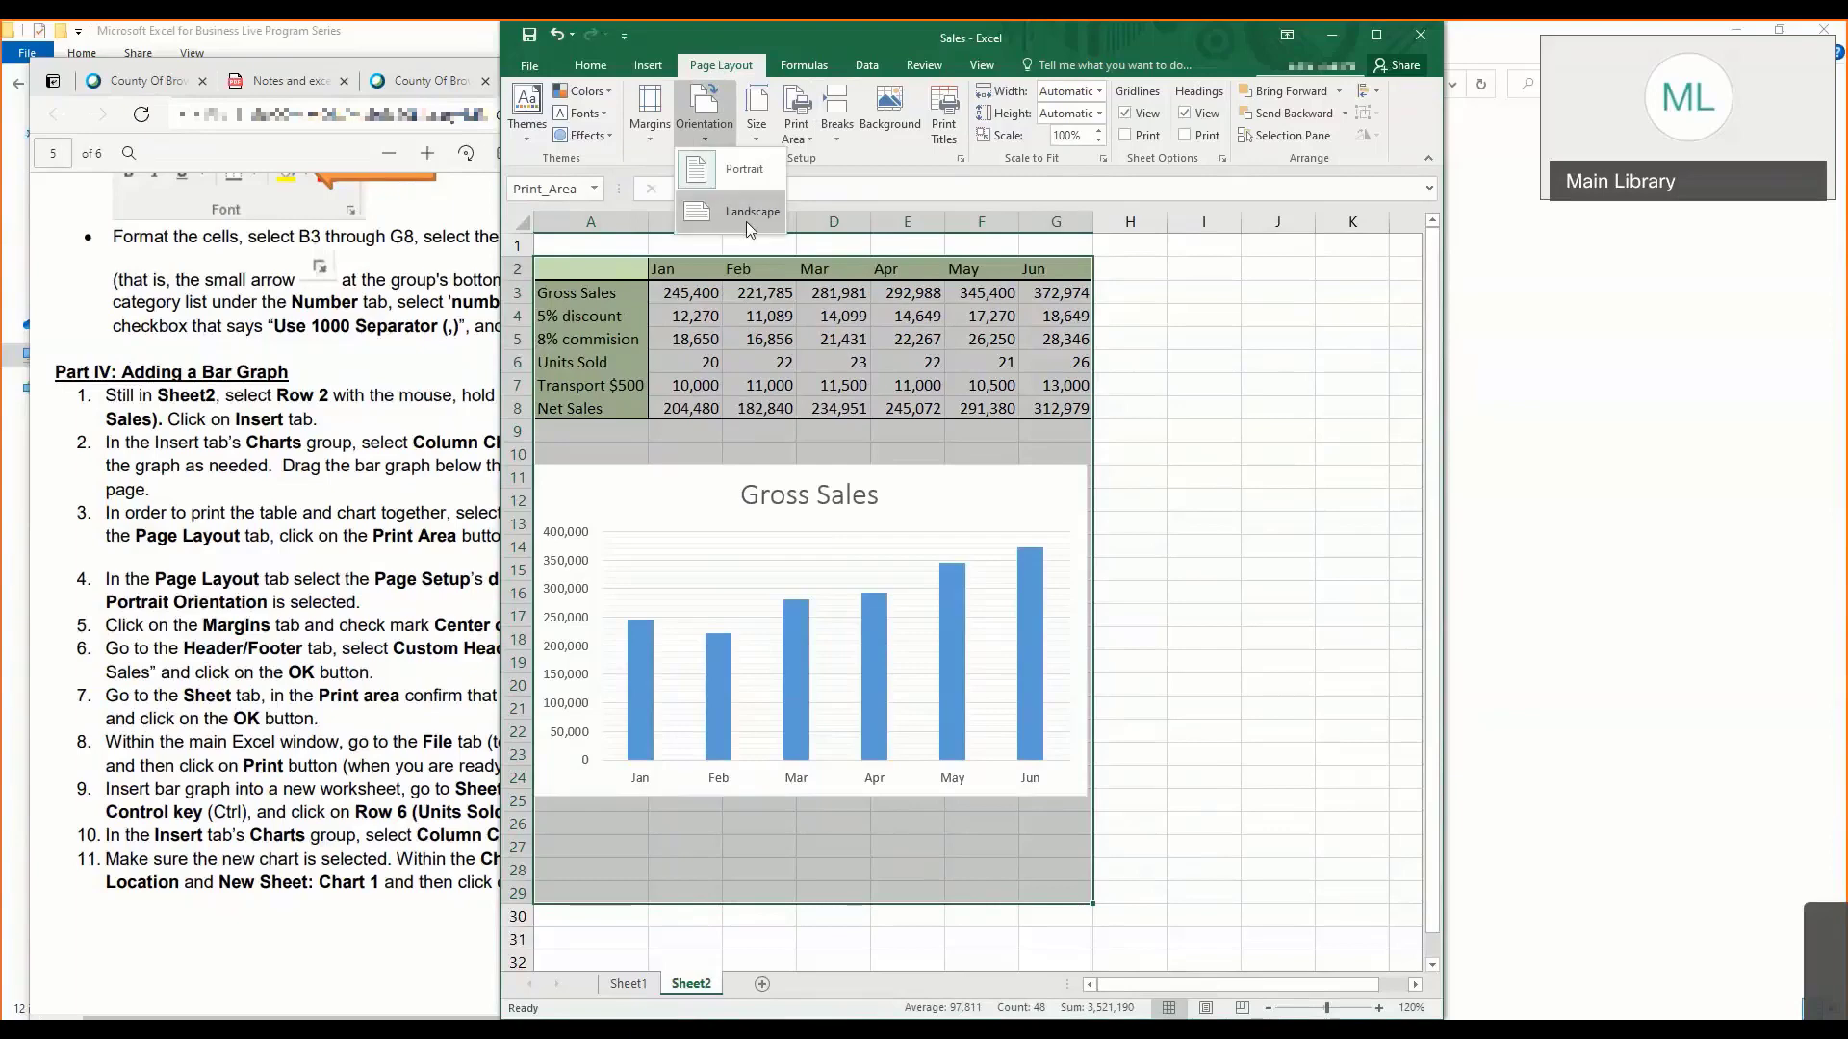
{"action": "left_click", "coordinate": [745, 173]}
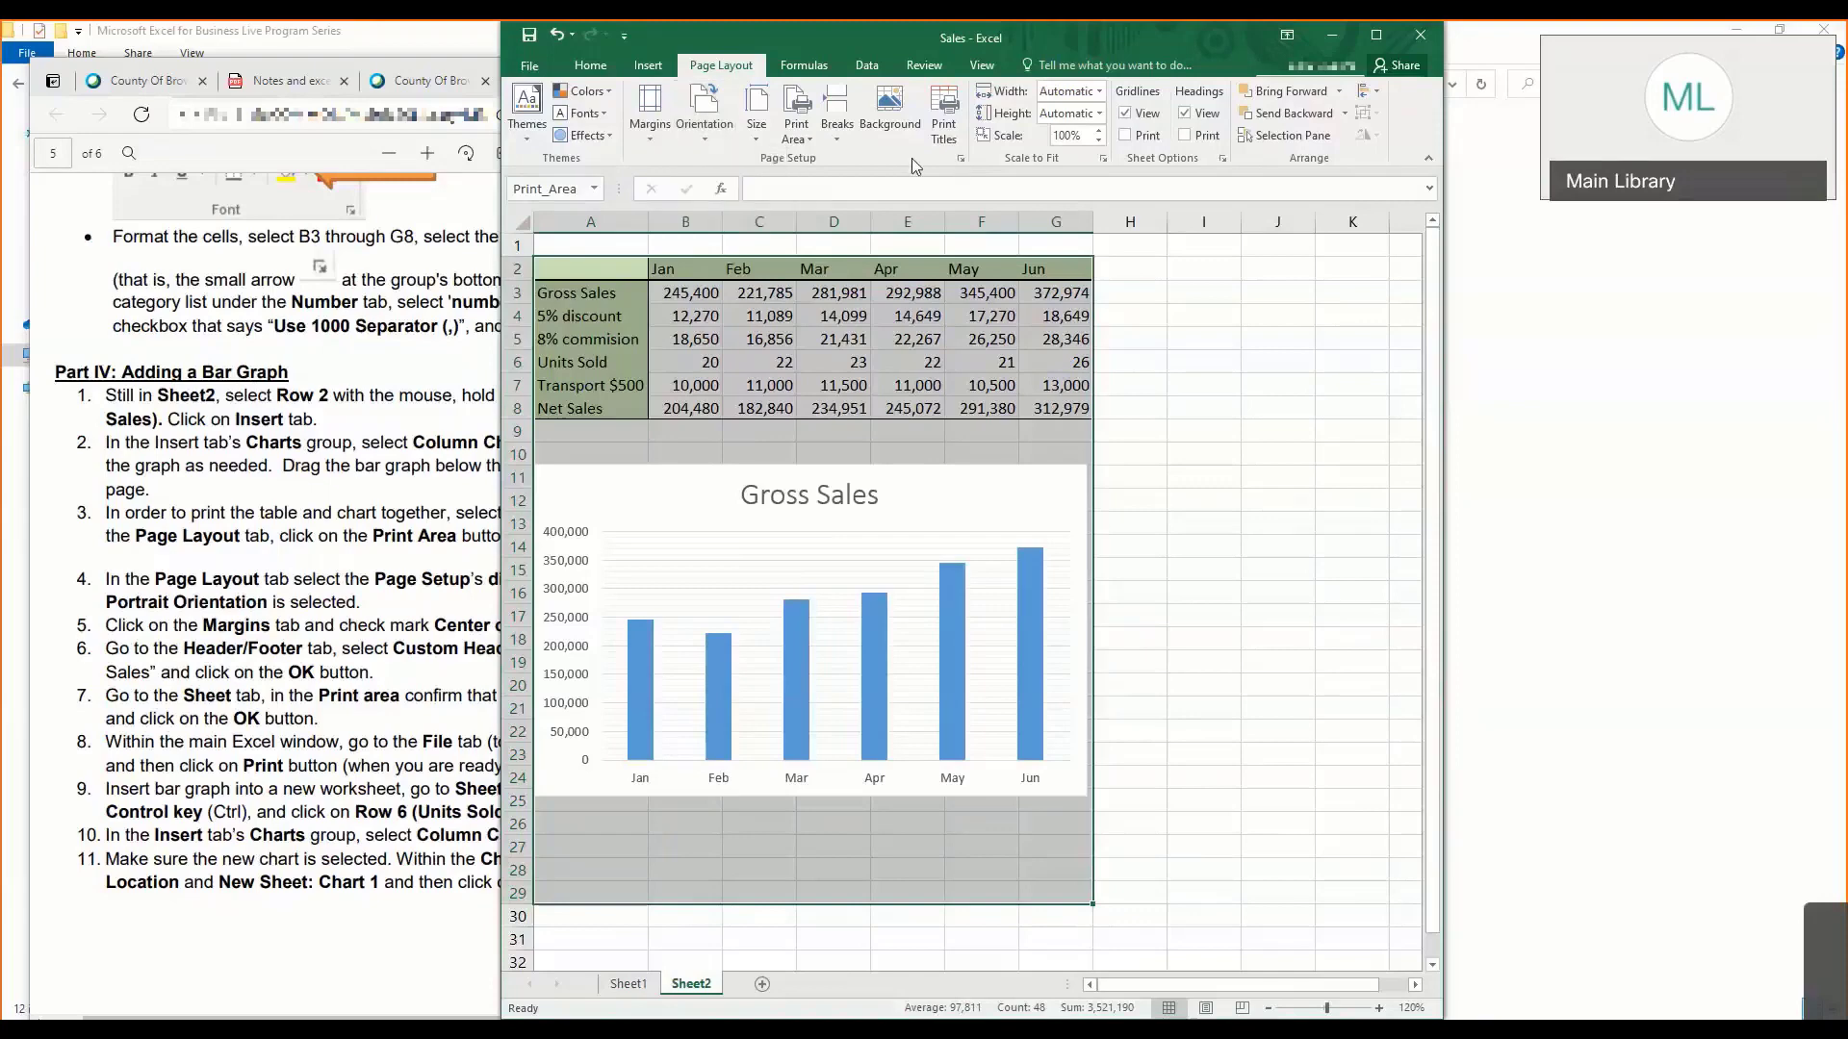
- In the page setup, center the printout horizontally and set the top and bottom margins to 0.5
{"action": "left_click", "coordinate": [961, 159]}
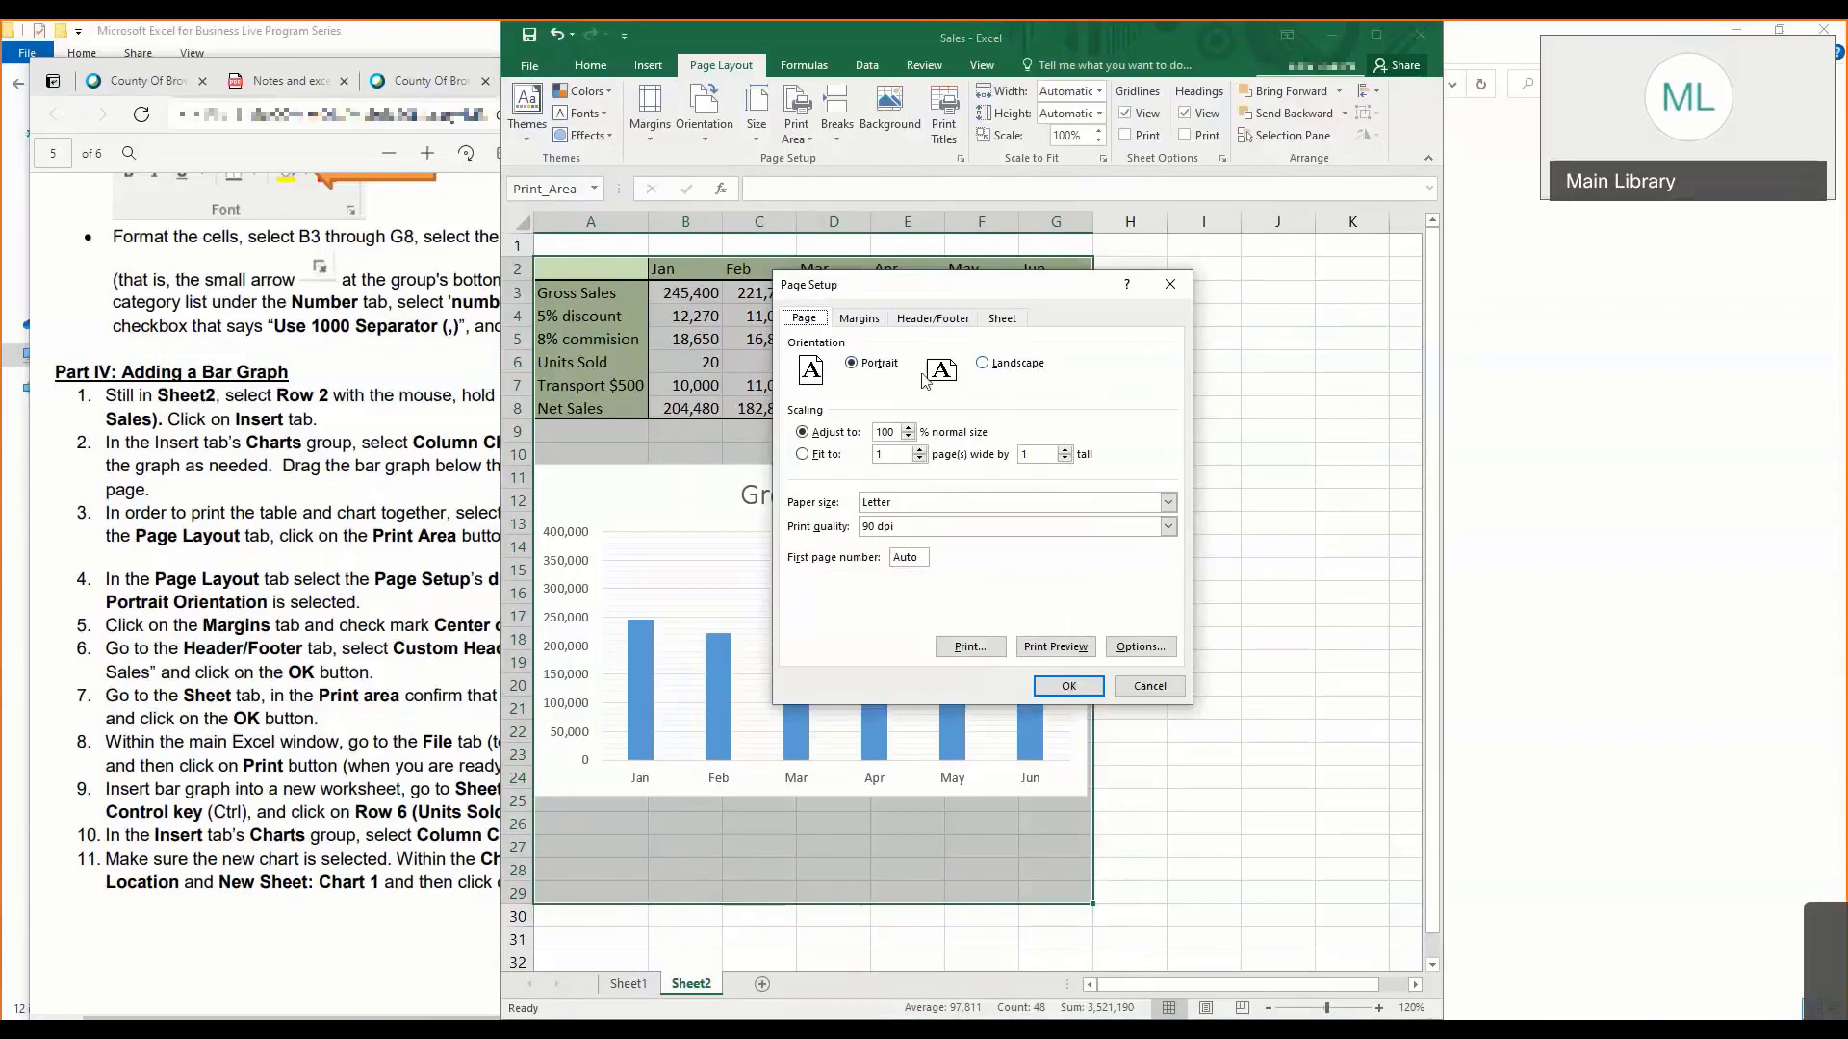
{"action": "left_click", "coordinate": [865, 322]}
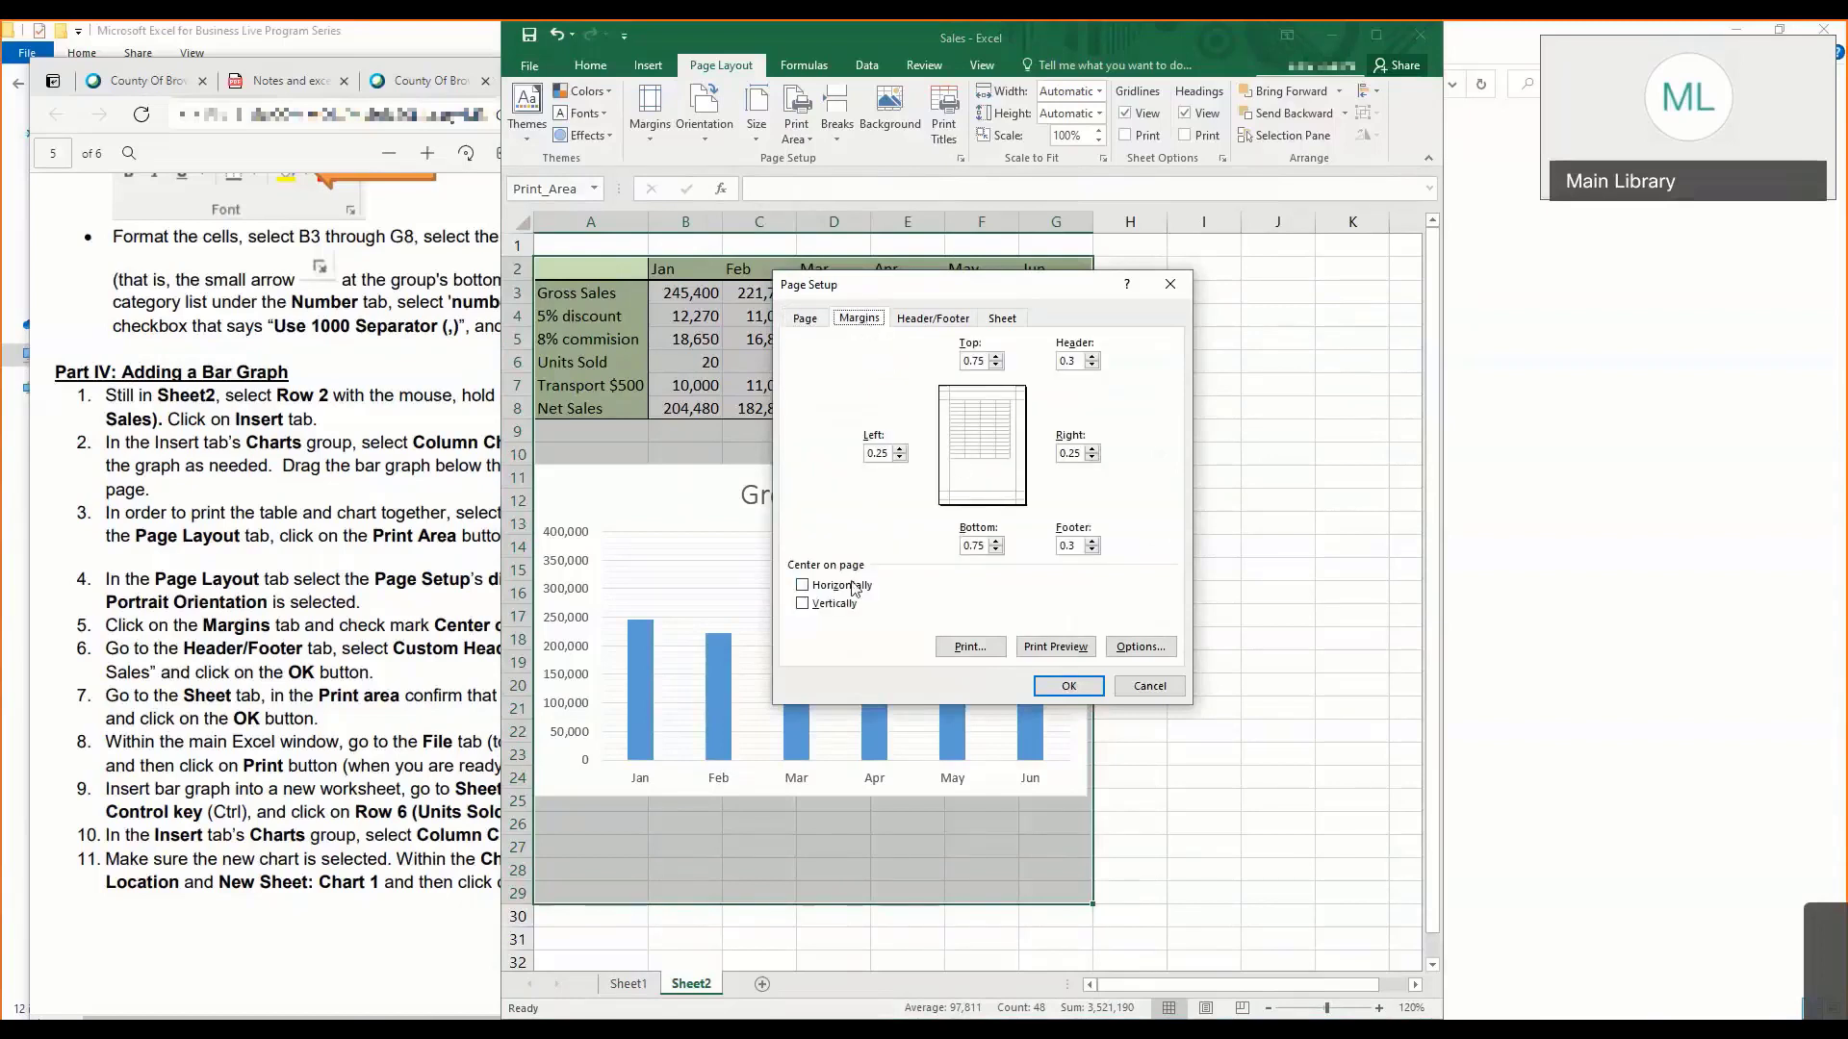
{"action": "left_click", "coordinate": [808, 589]}
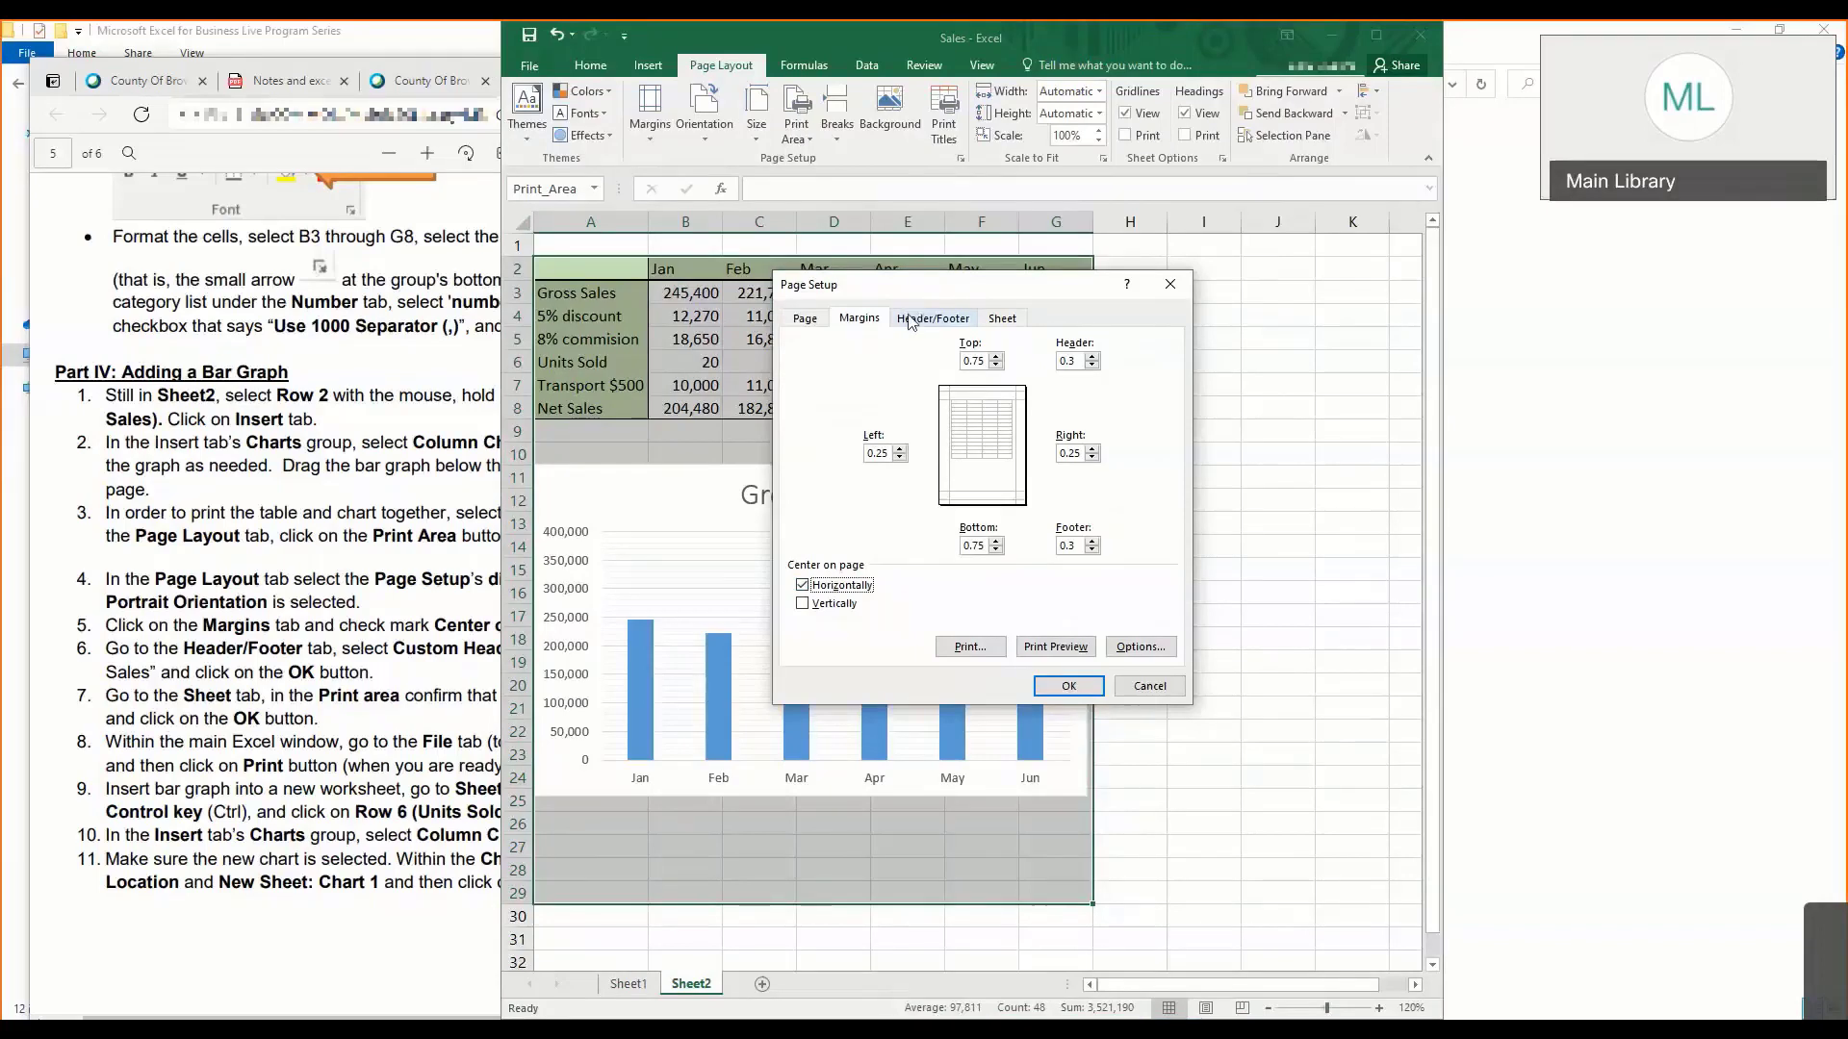
{"action": "left_click", "coordinate": [995, 366]}
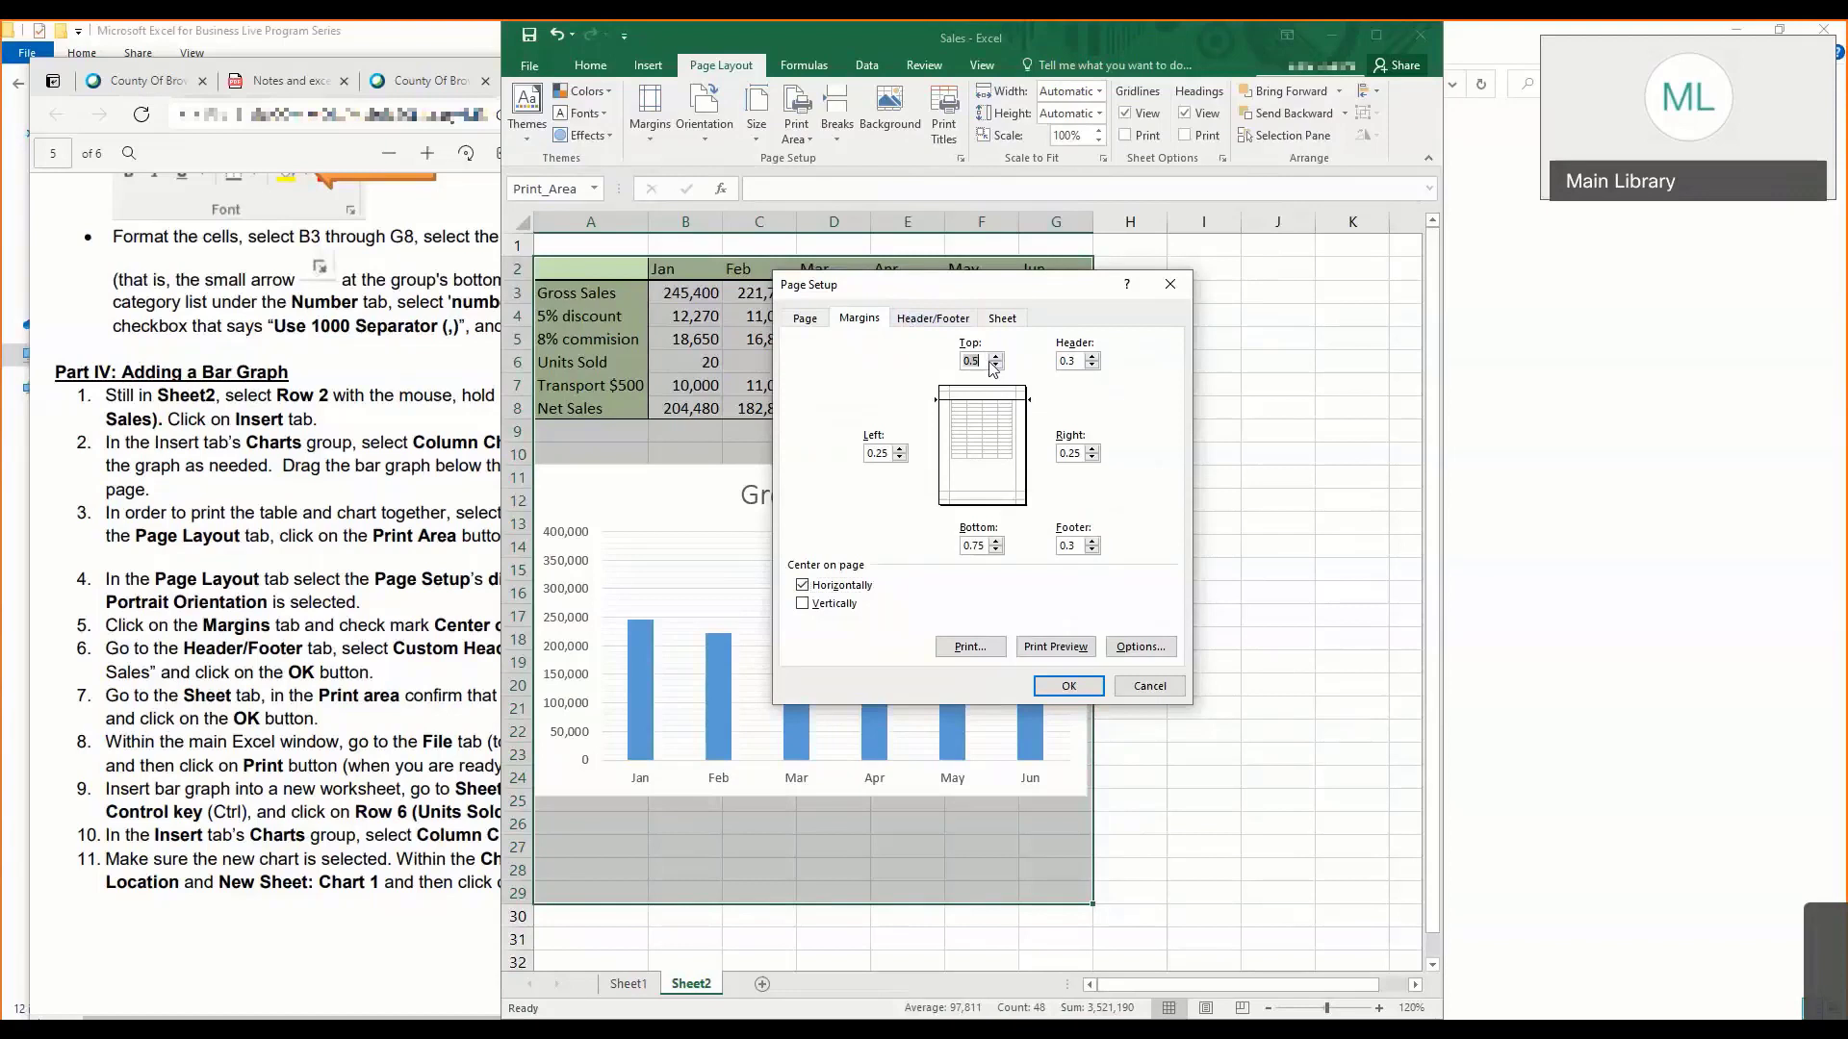
{"action": "left_click", "coordinate": [996, 550]}
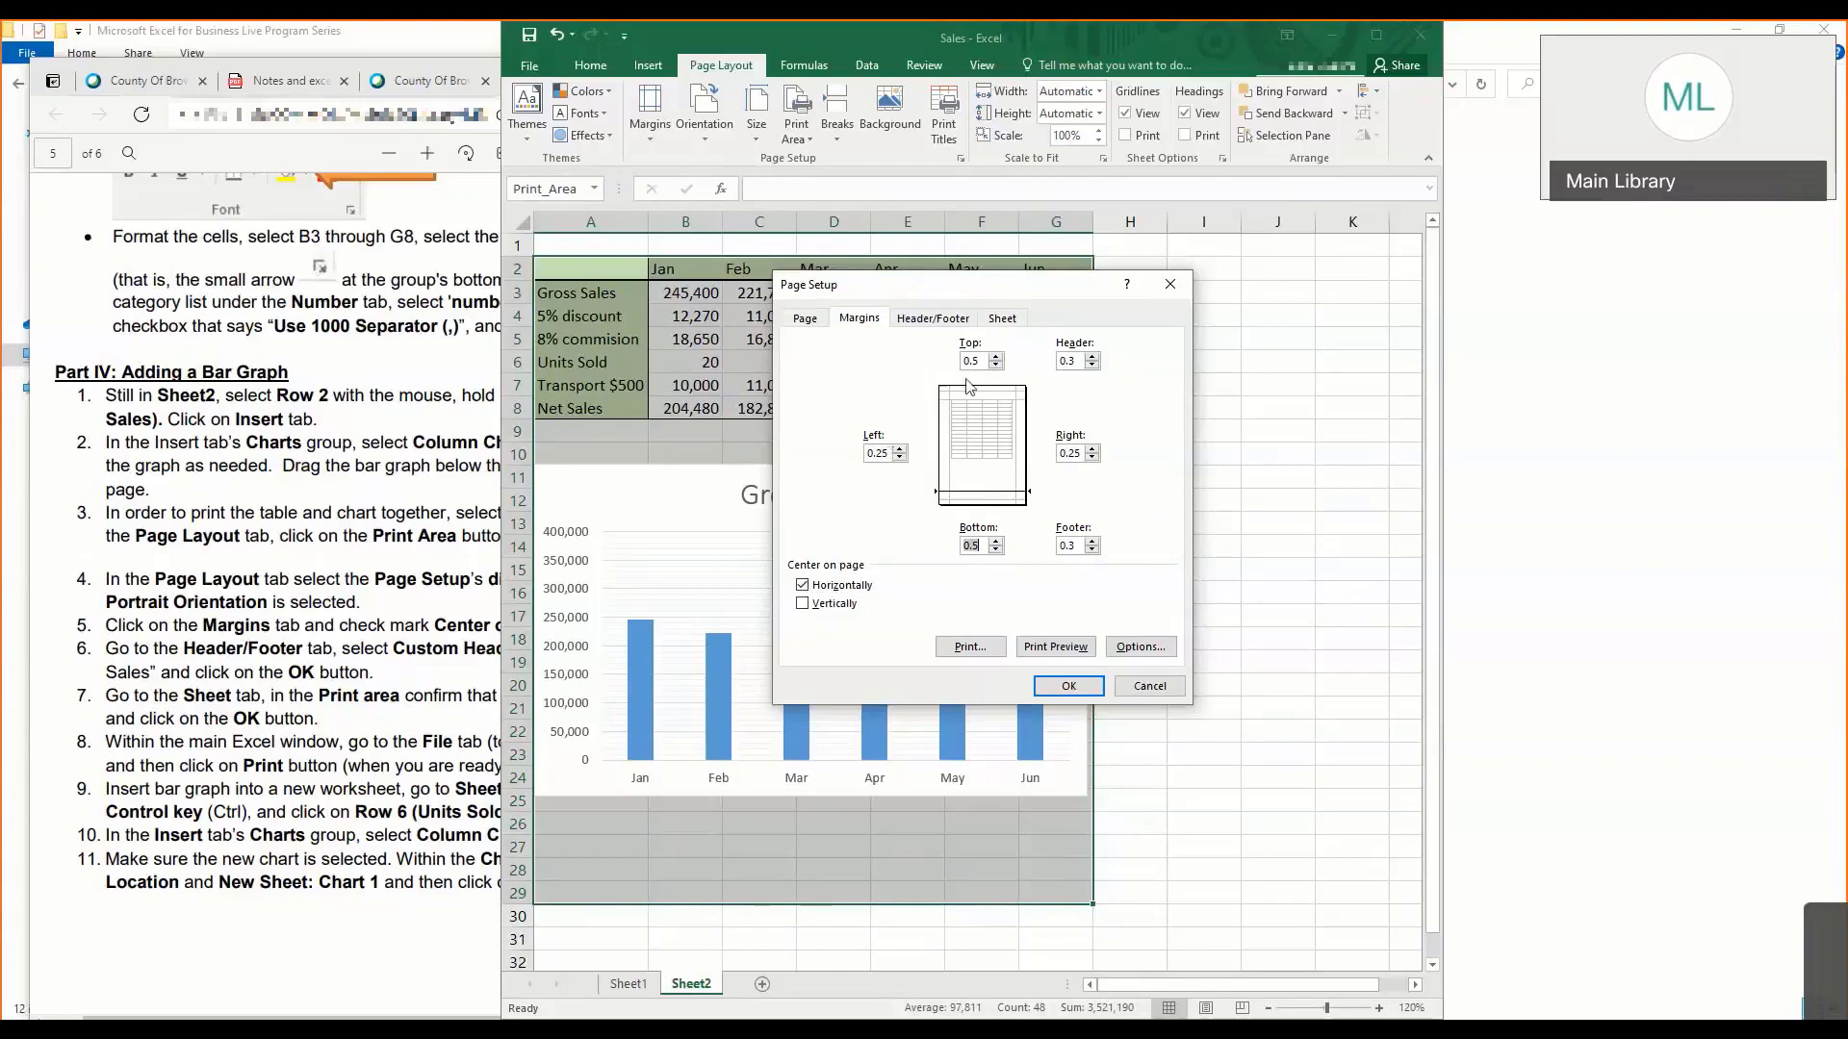
- Check the header instruction in the notes and add a custom header reading "Monthly Sales for 2020" in the center section
{"action": "left_click", "coordinate": [942, 319]}
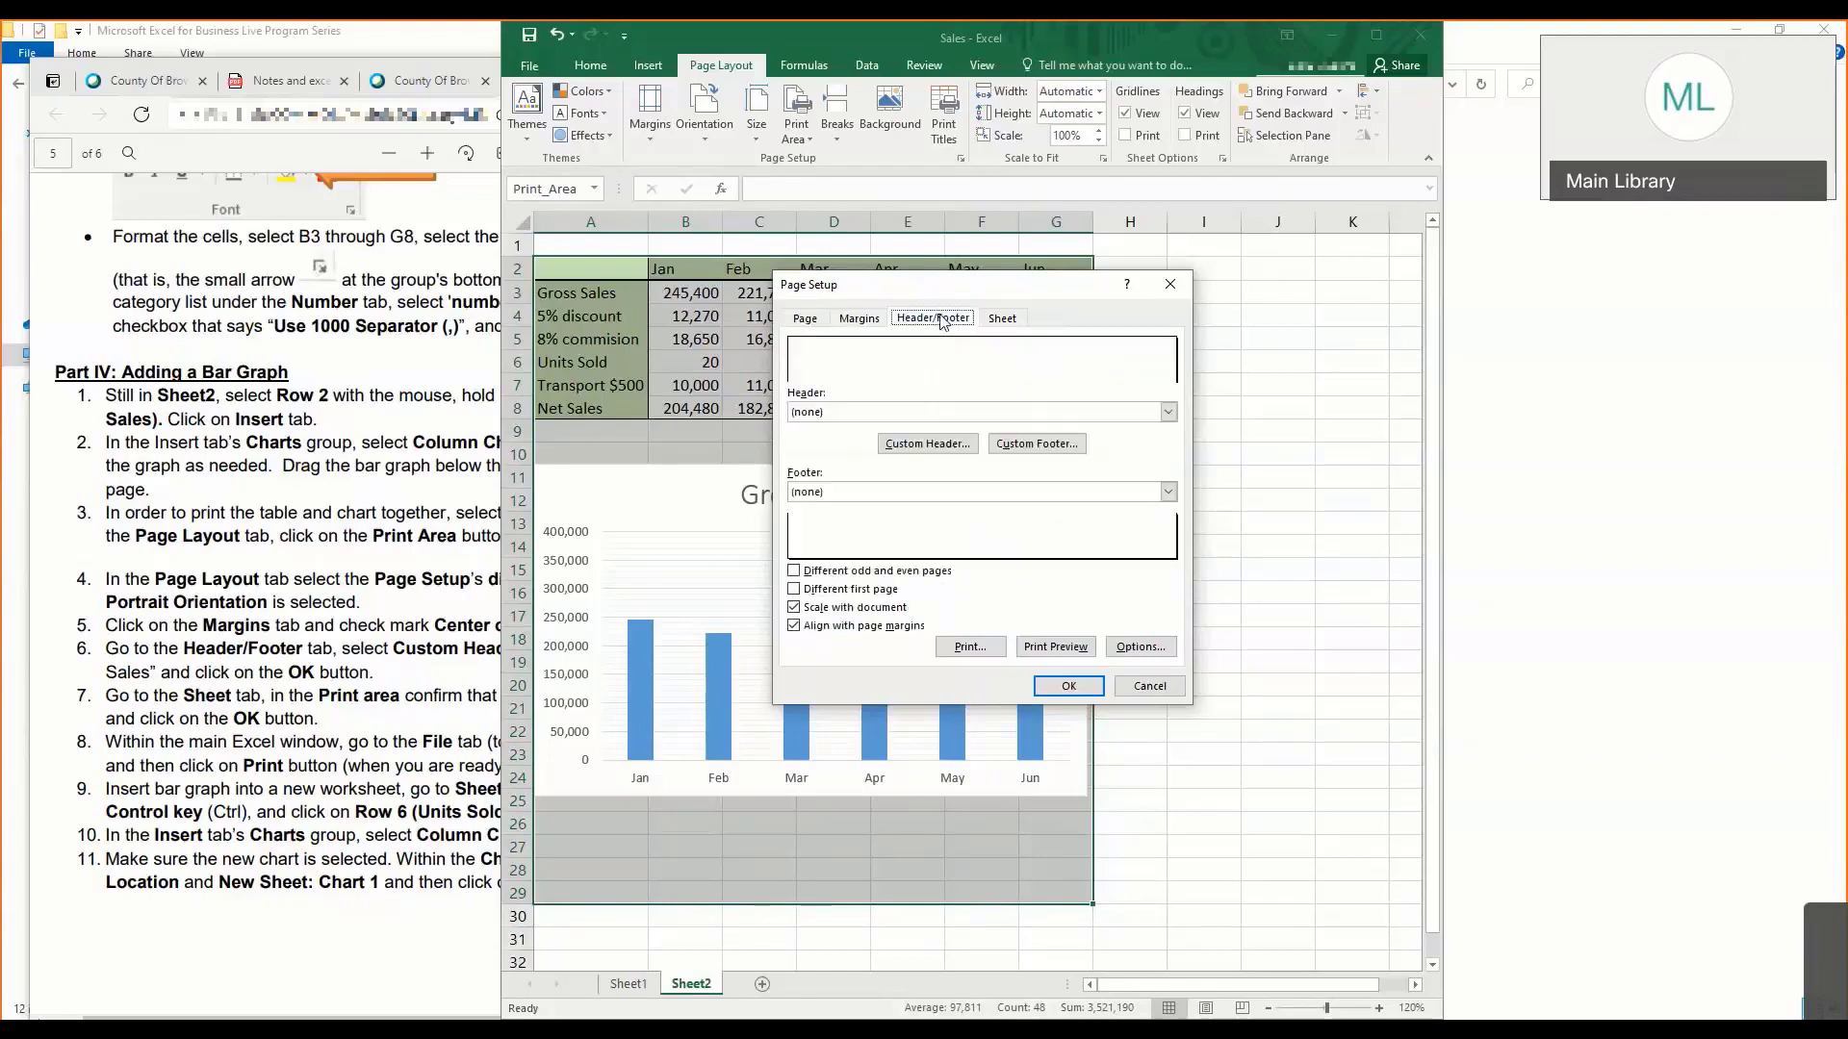
{"action": "left_click", "coordinate": [951, 444]}
{"action": "left_click", "coordinate": [957, 544]}
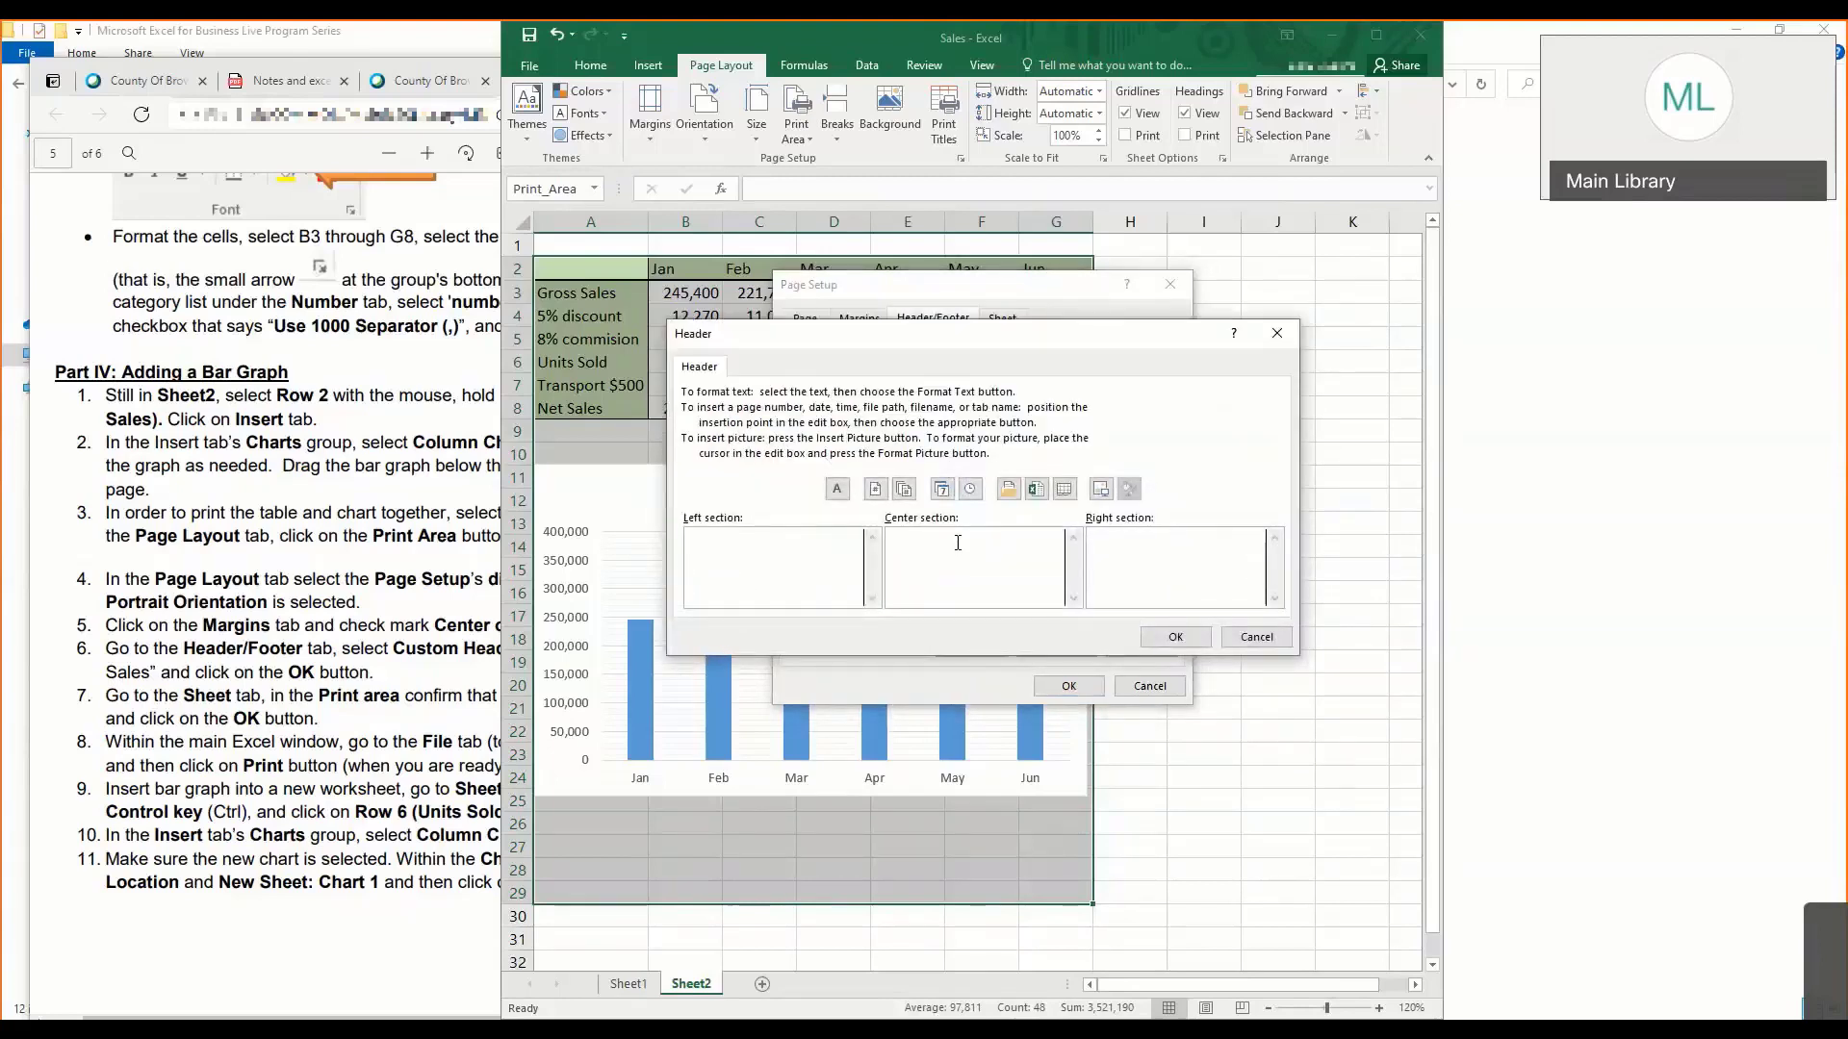
{"action": "left_click", "coordinate": [380, 627]}
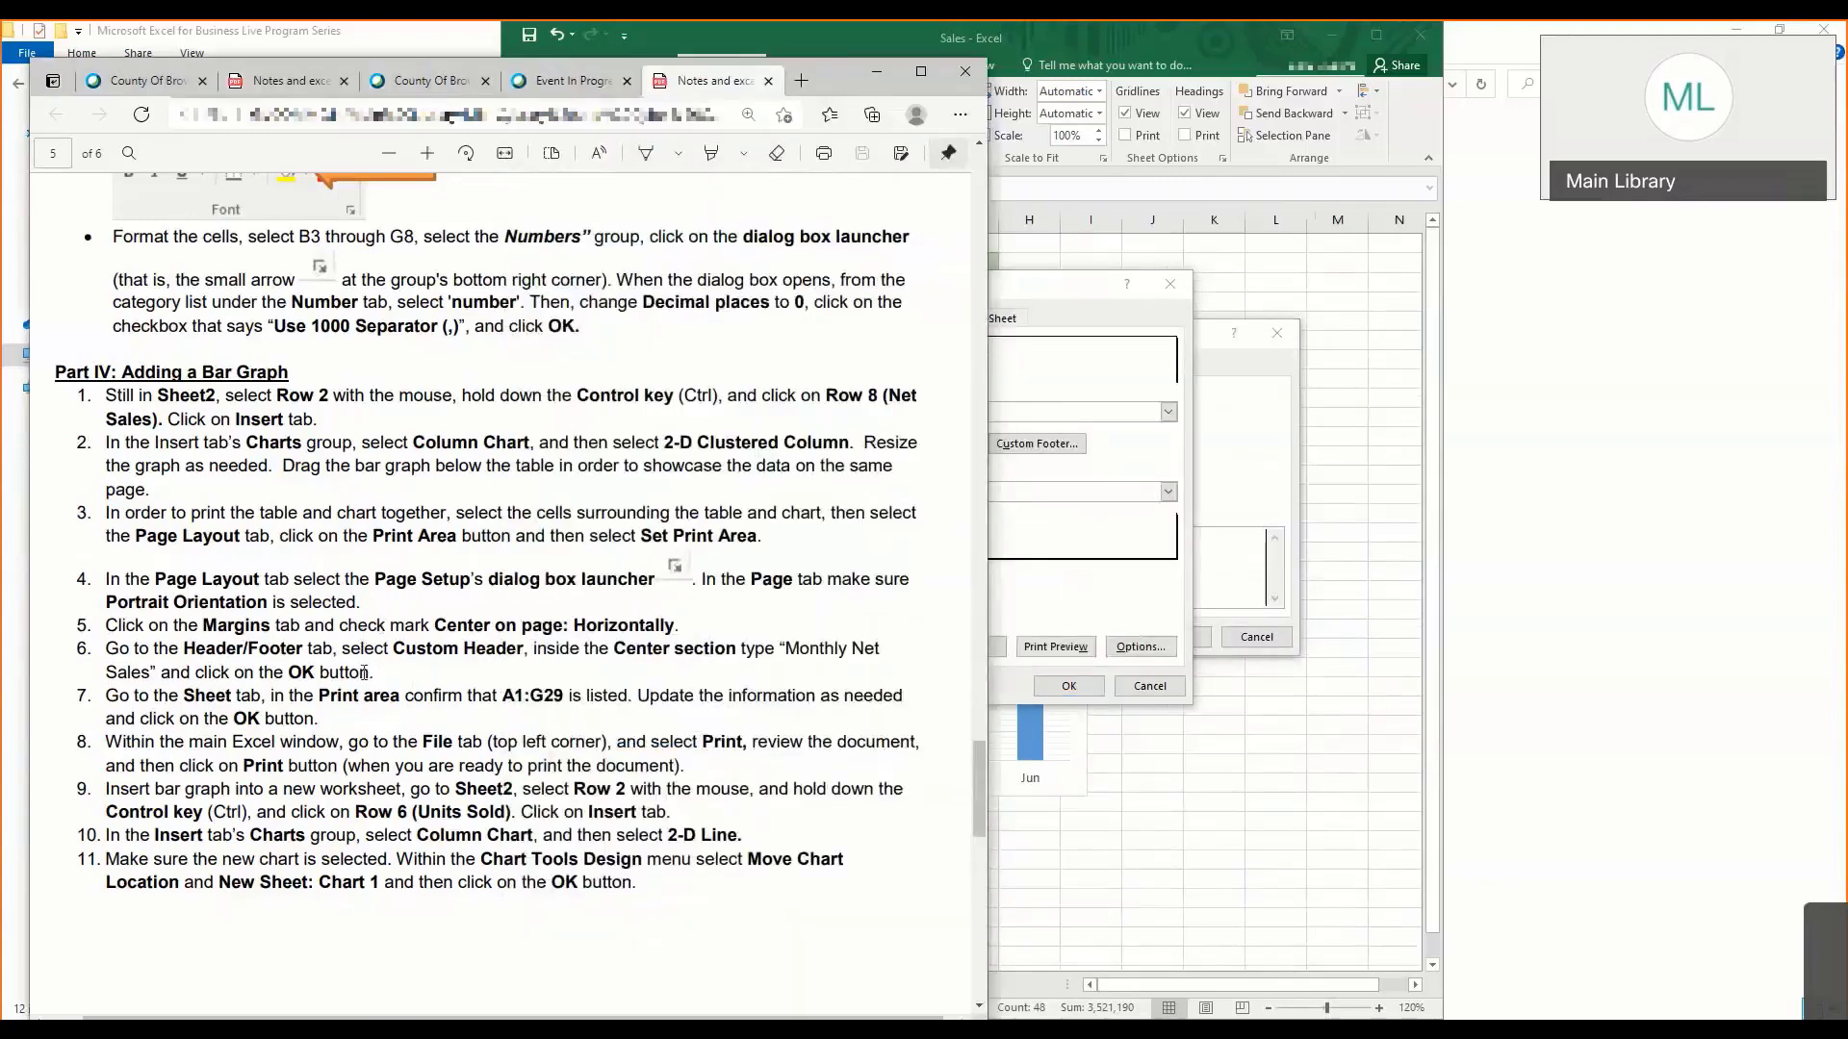
{"action": "left_click", "coordinate": [1058, 460]}
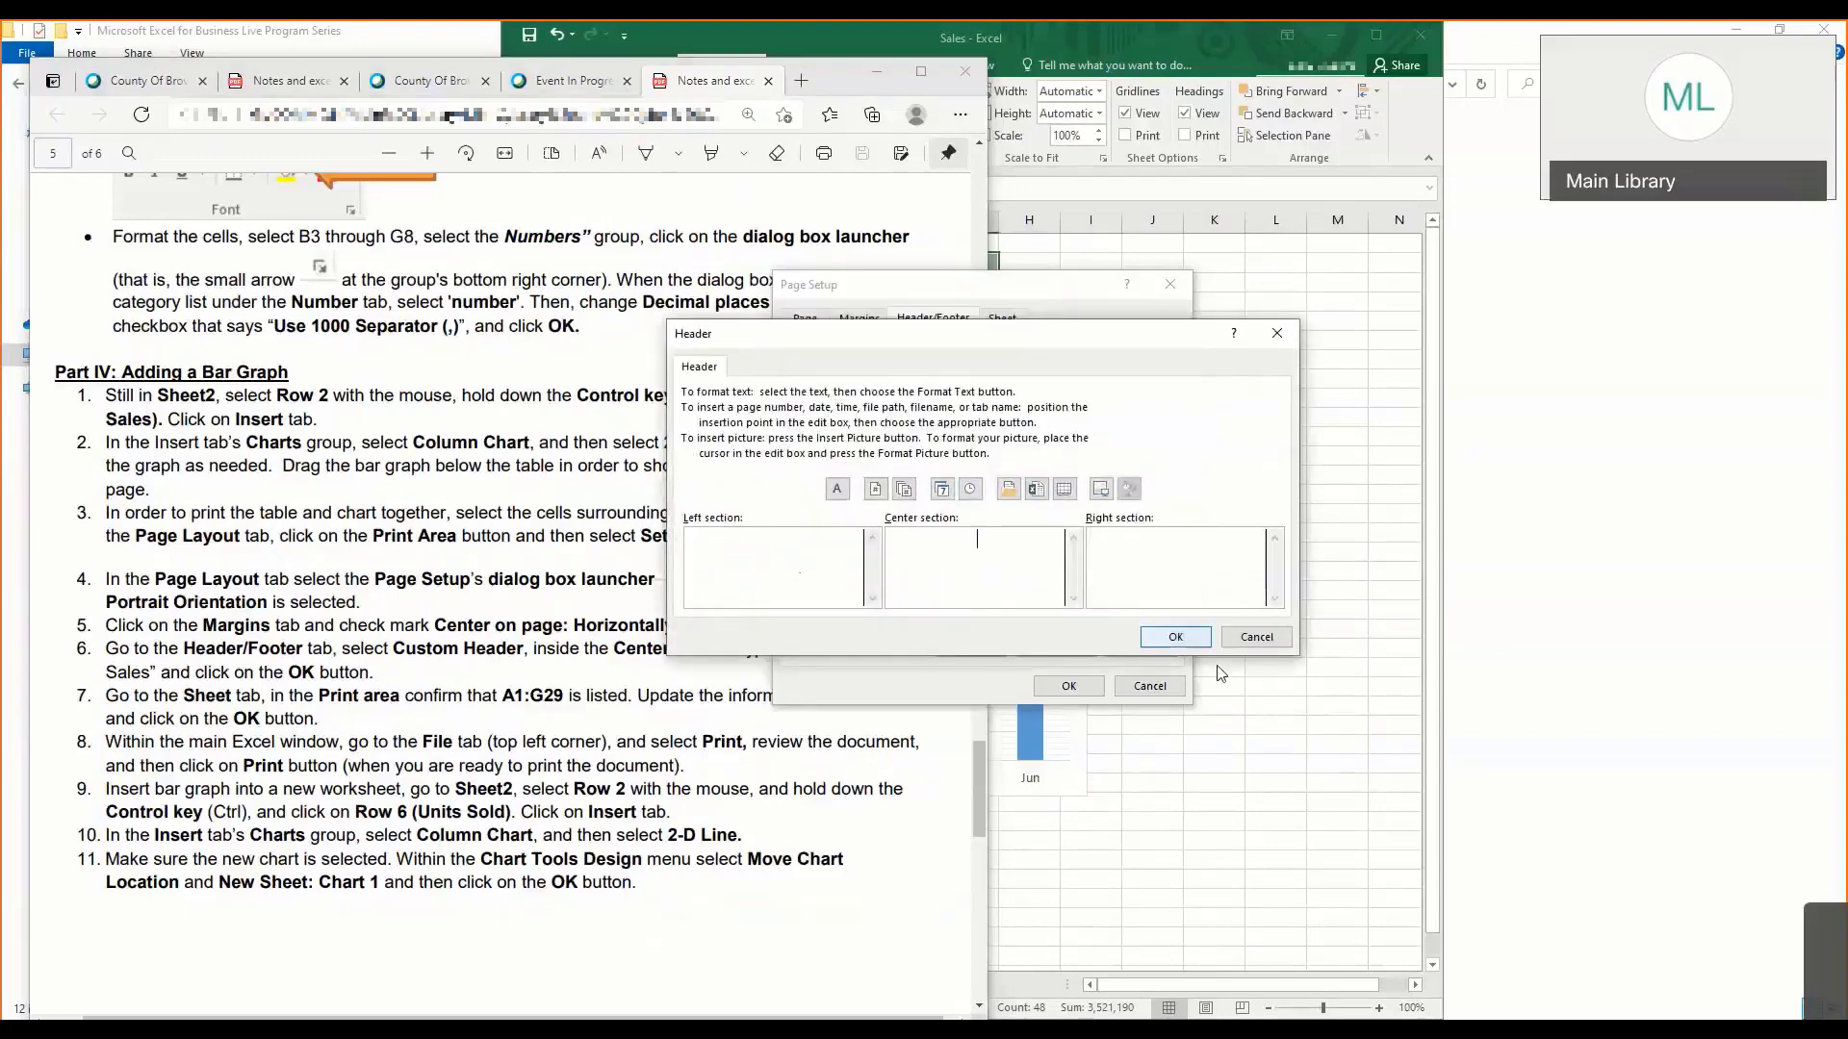
{"action": "left_click", "coordinate": [1175, 636]}
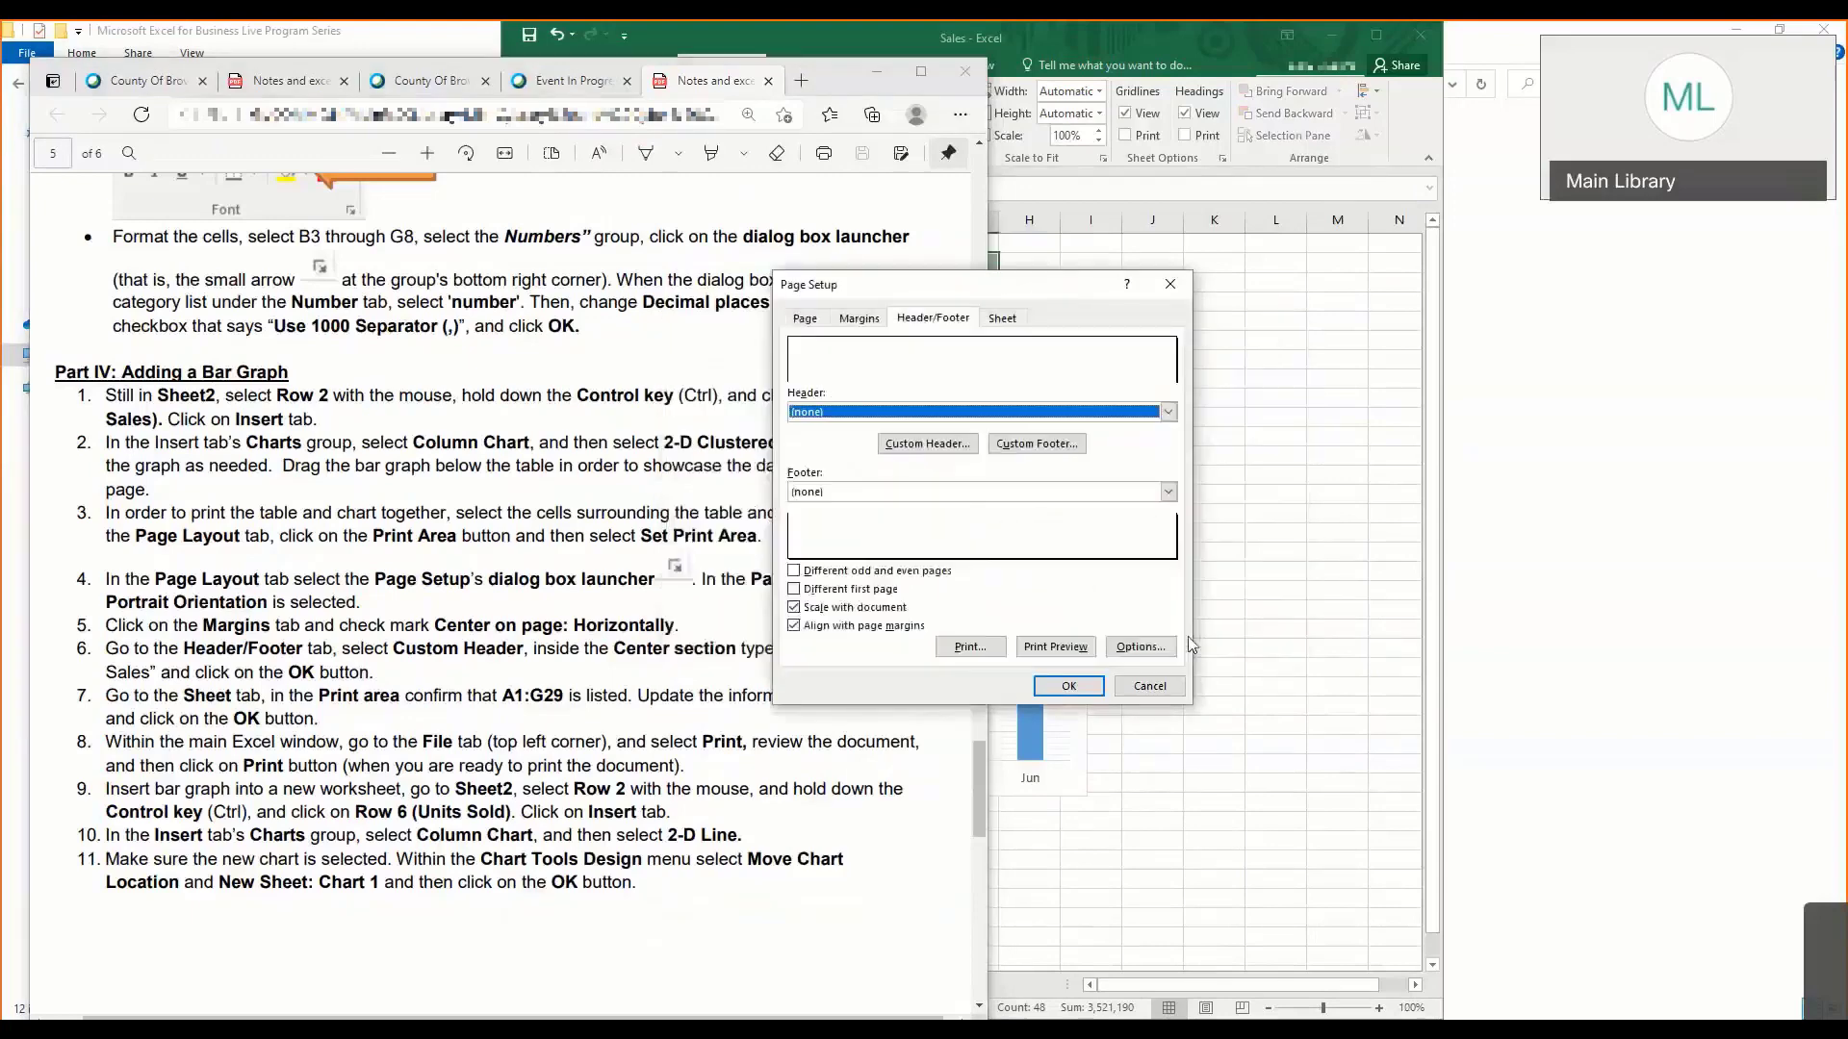
{"action": "left_click", "coordinate": [929, 444]}
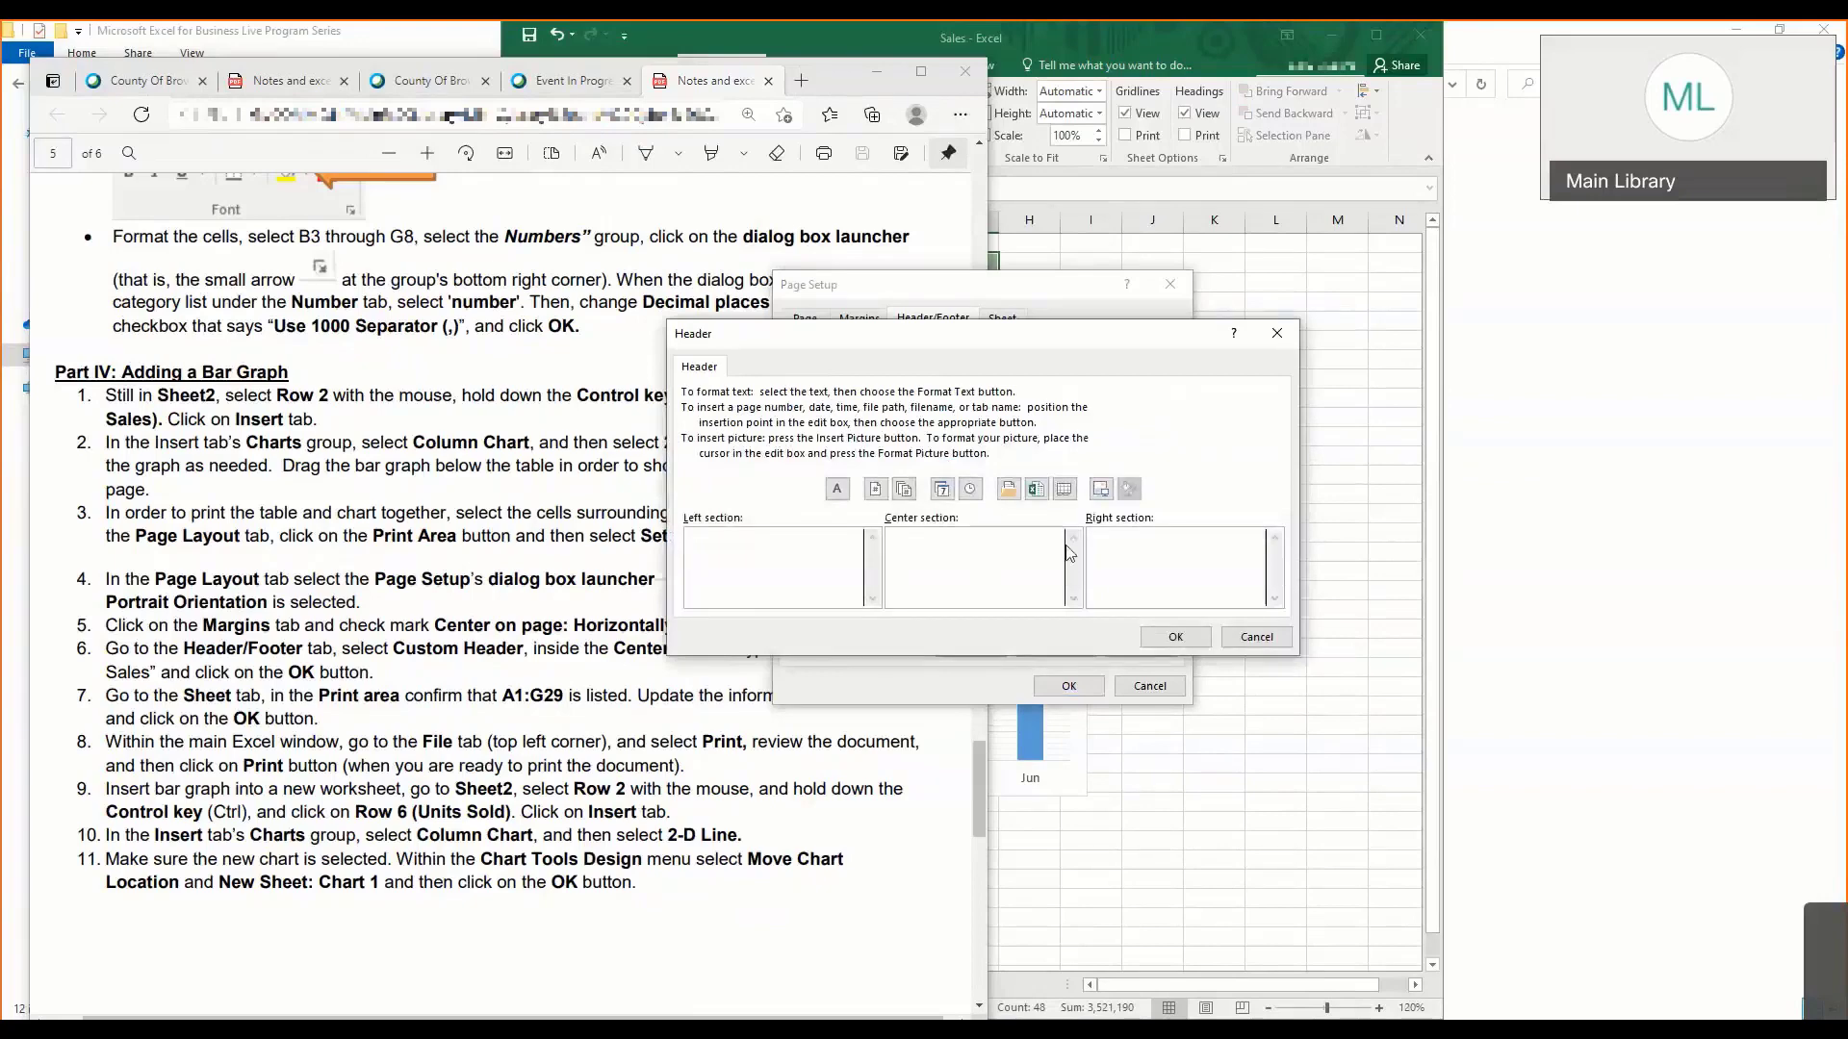
{"action": "type", "text": "Monthly Sales for 2020"}
{"action": "left_click", "coordinate": [1151, 635]}
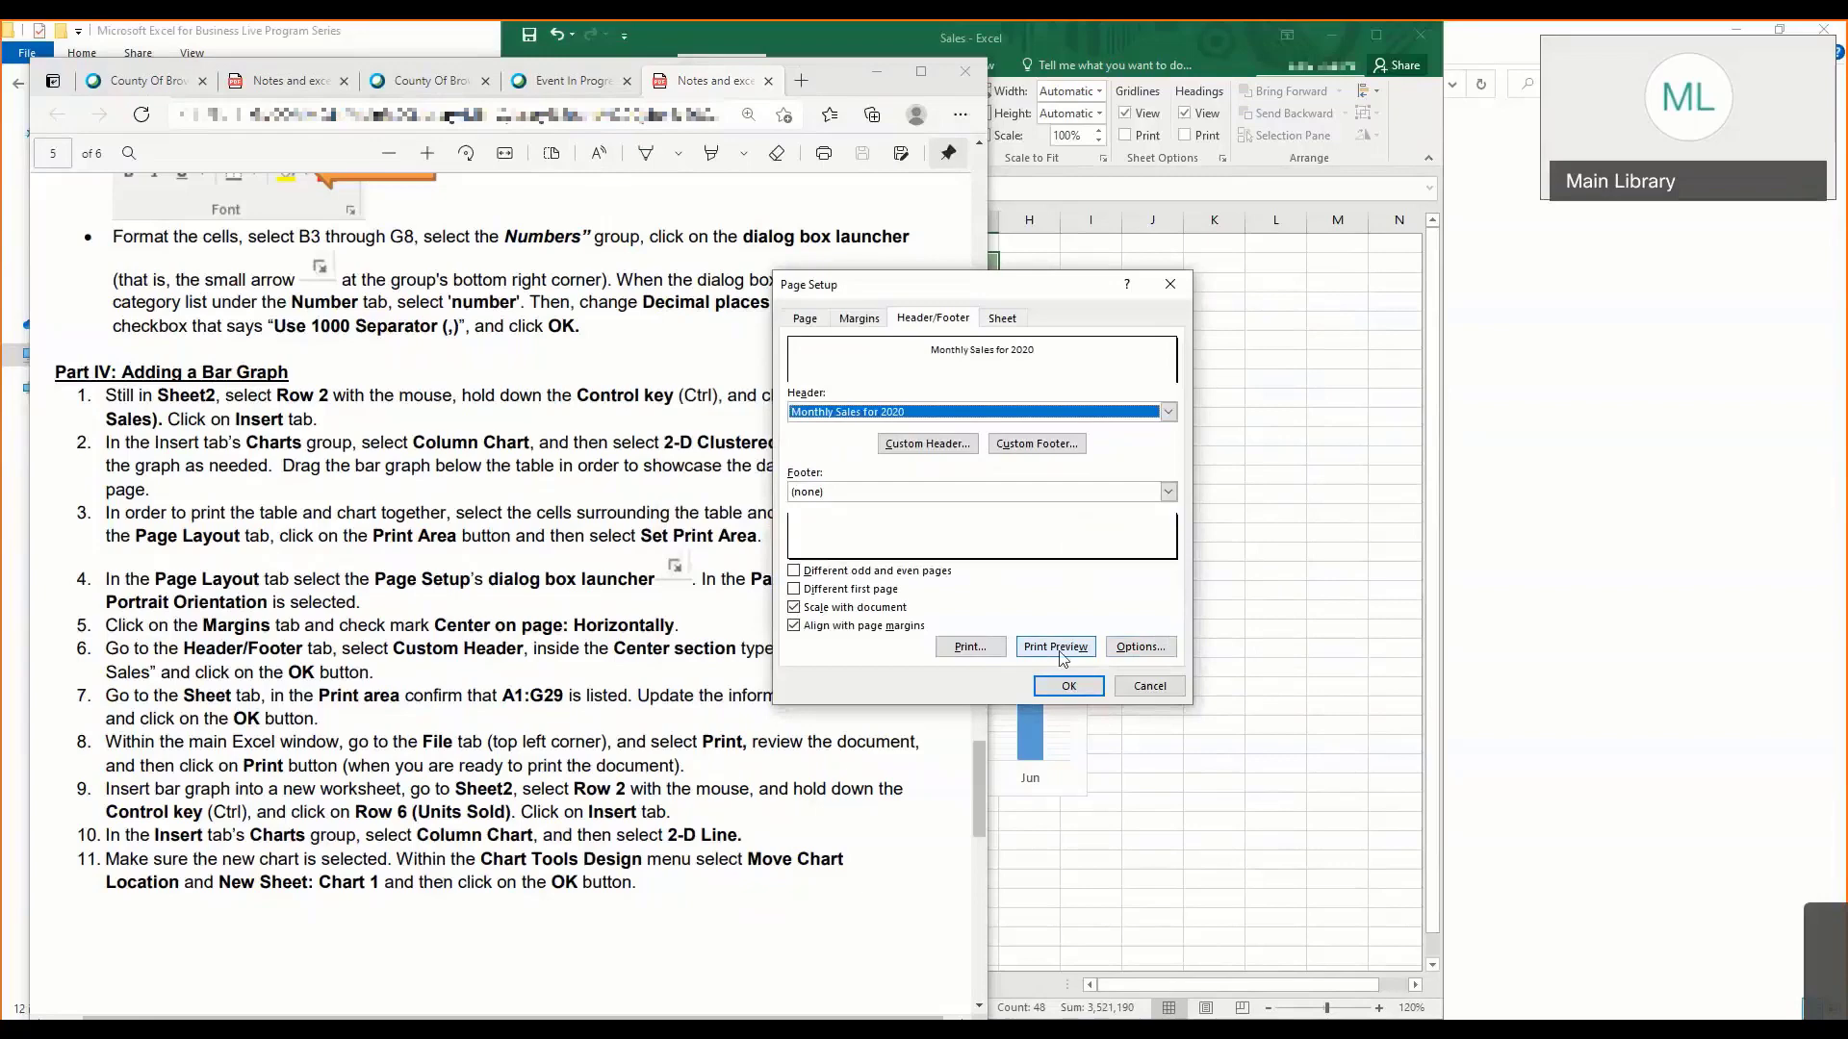
- Open the print preview of Sheet2 in a maximized window and review the paper size, orientation and scaling options
{"action": "left_click", "coordinate": [1058, 648]}
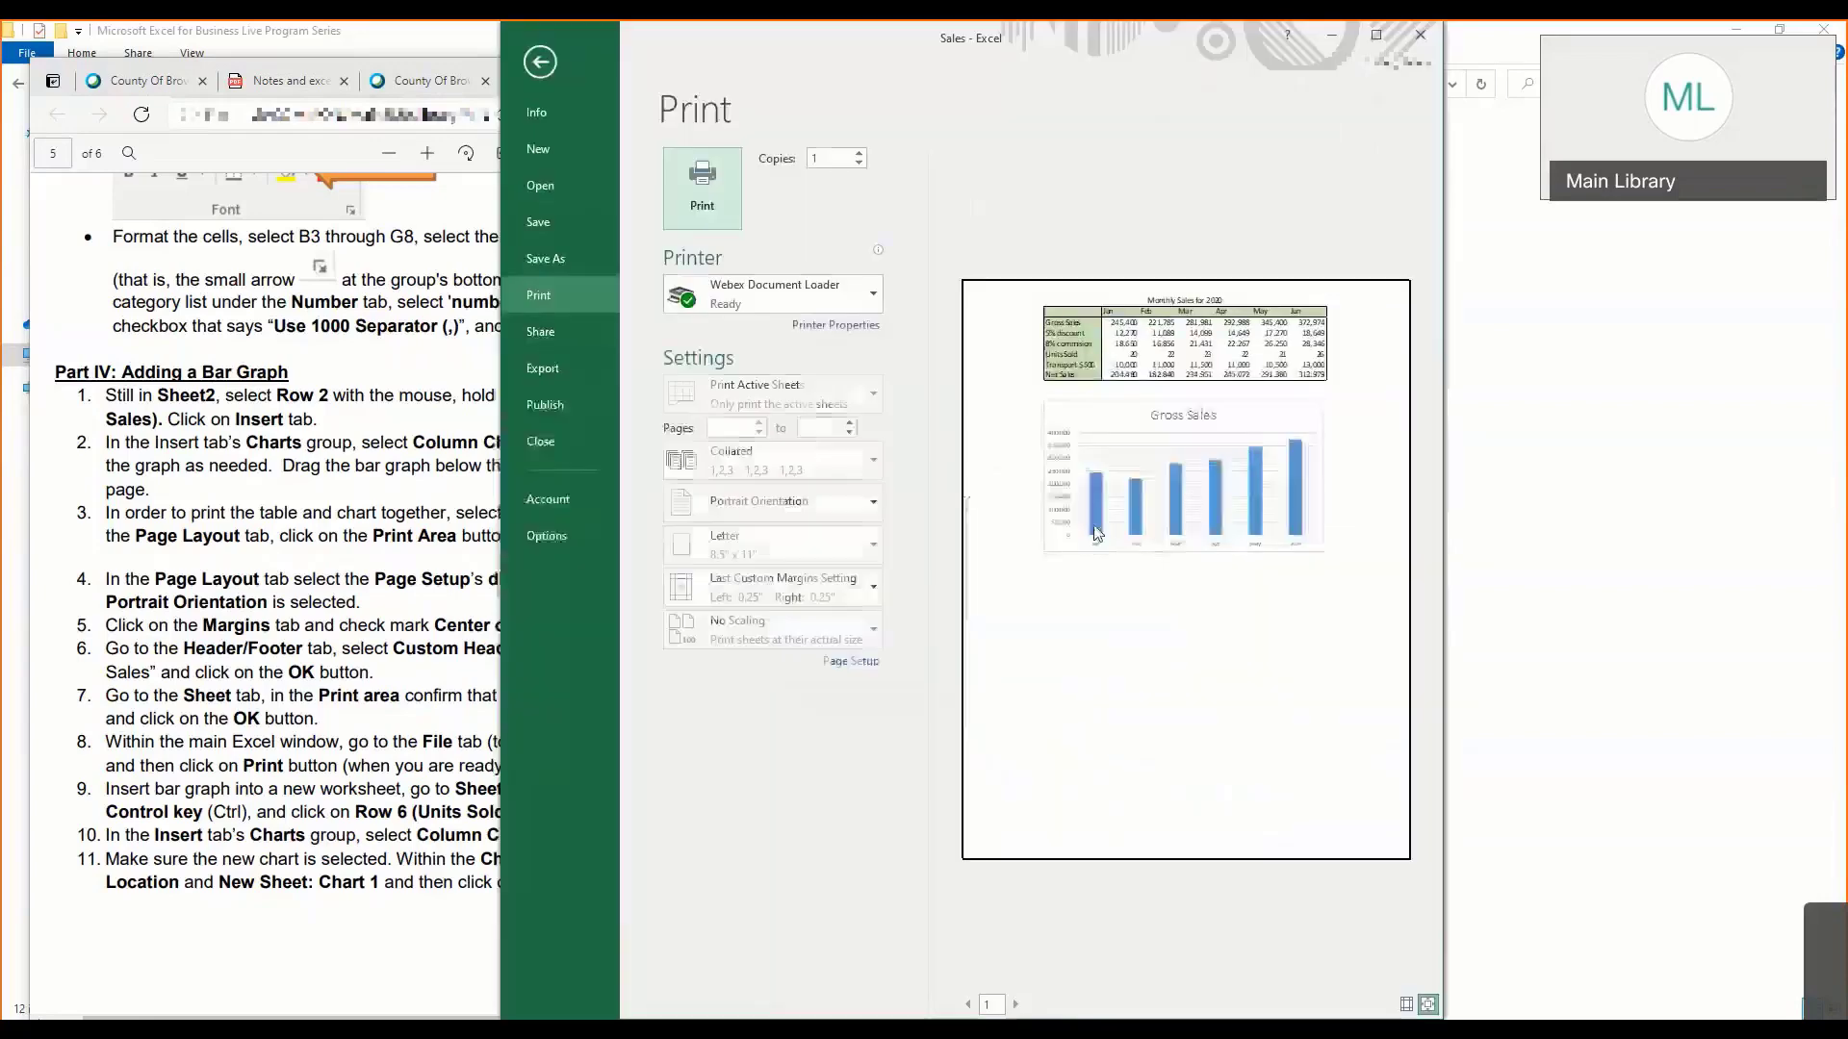
{"action": "left_click", "coordinate": [1377, 39]}
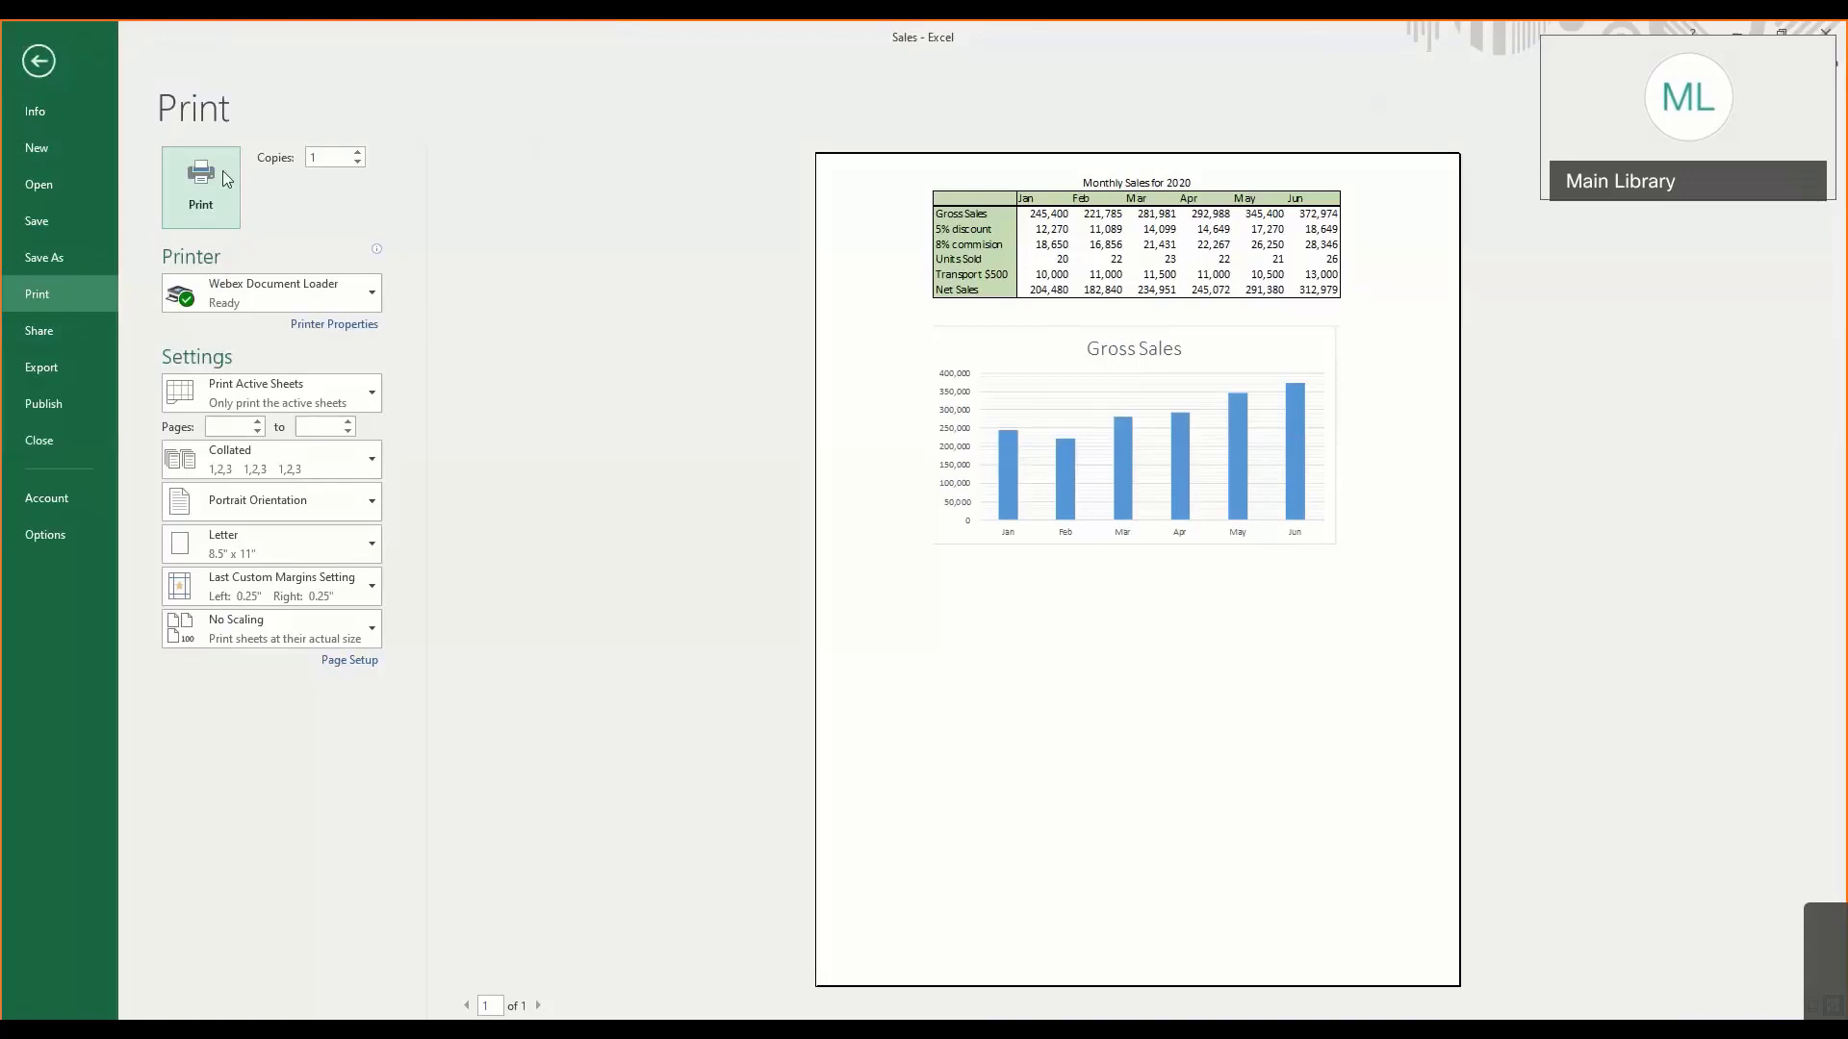
{"action": "left_click", "coordinate": [245, 535]}
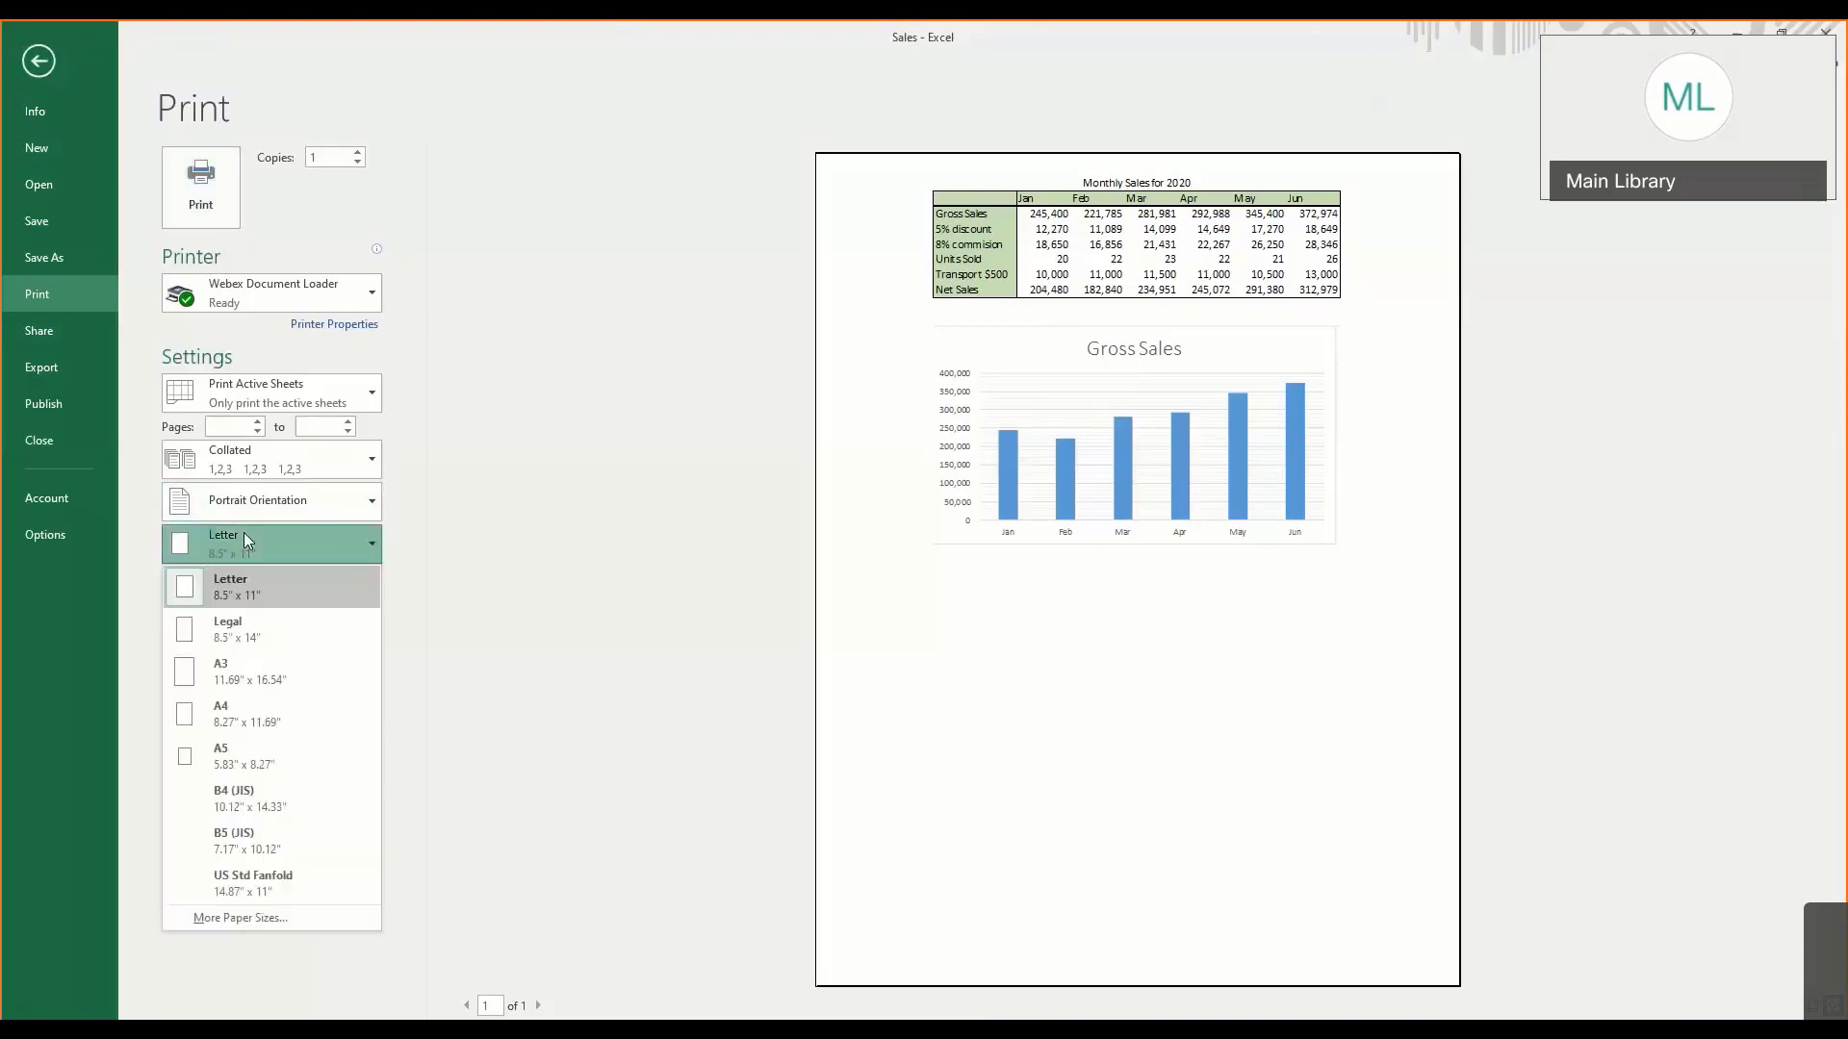
{"action": "left_click", "coordinate": [244, 535]}
{"action": "left_click", "coordinate": [244, 535]}
{"action": "left_click", "coordinate": [245, 535]}
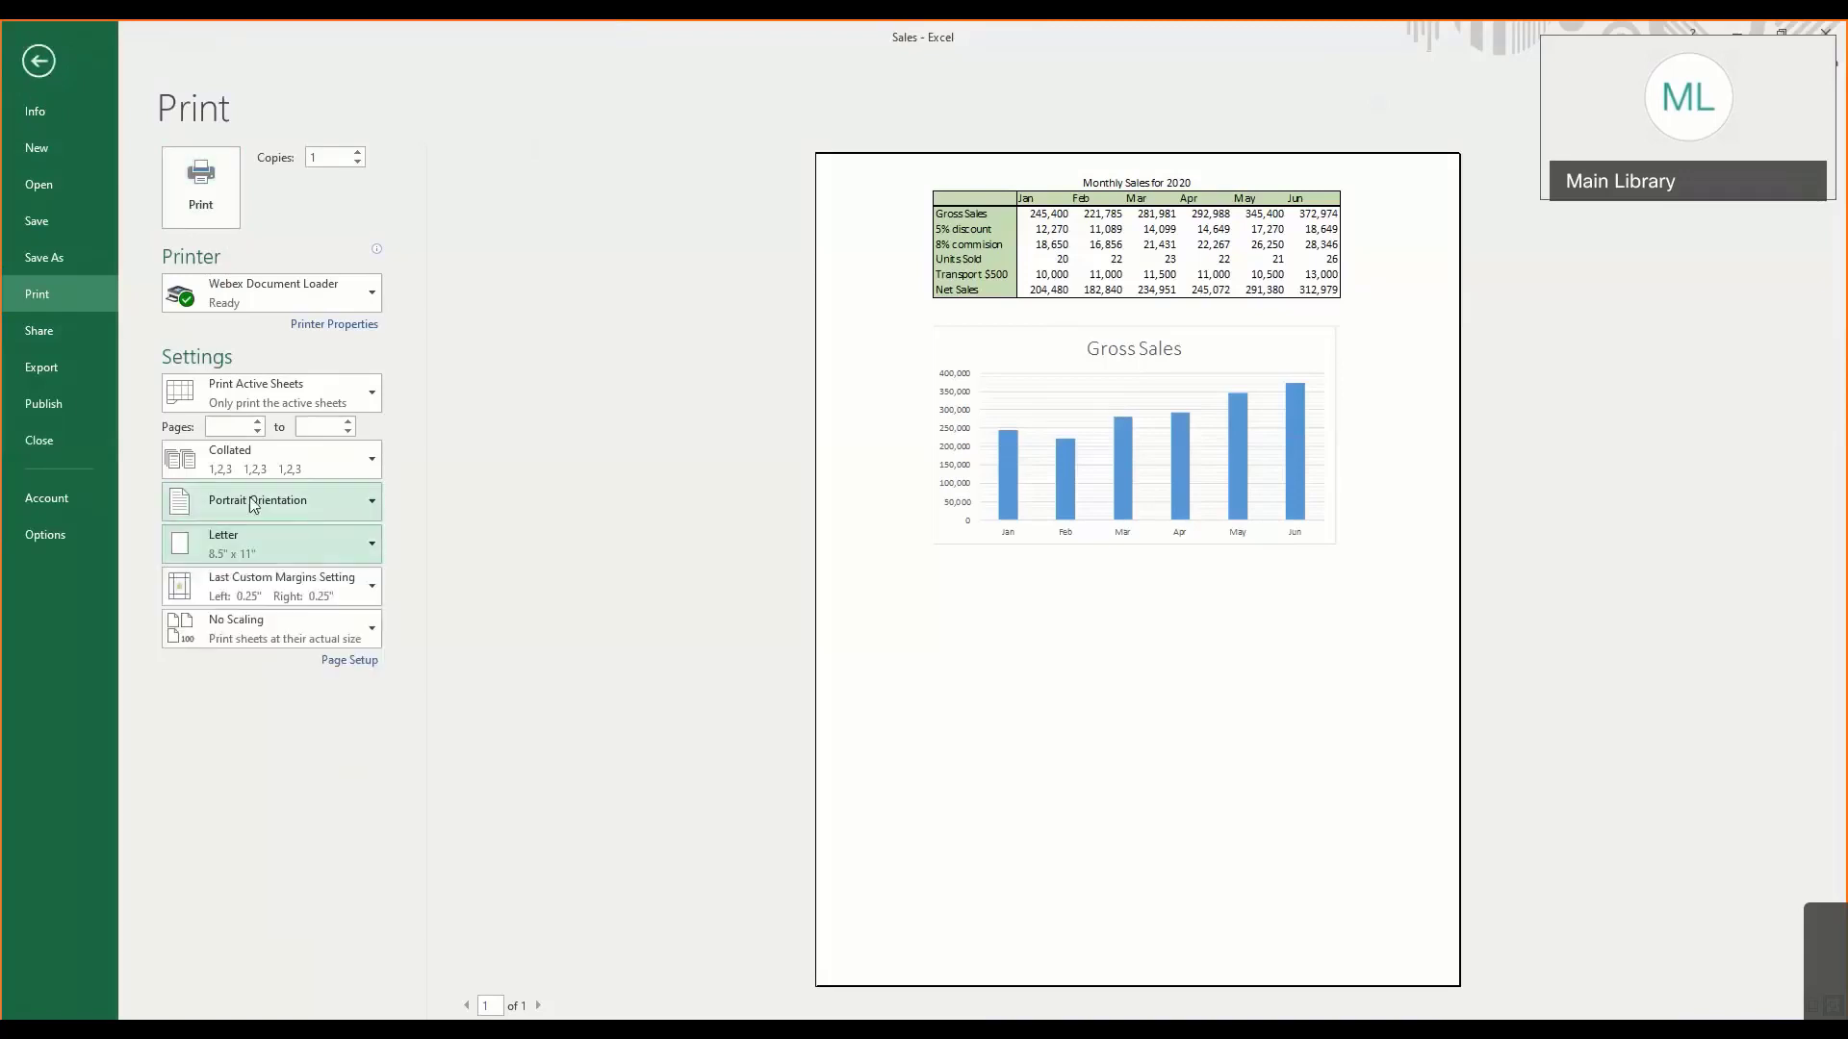
{"action": "left_click", "coordinate": [253, 502]}
{"action": "left_click", "coordinate": [253, 503]}
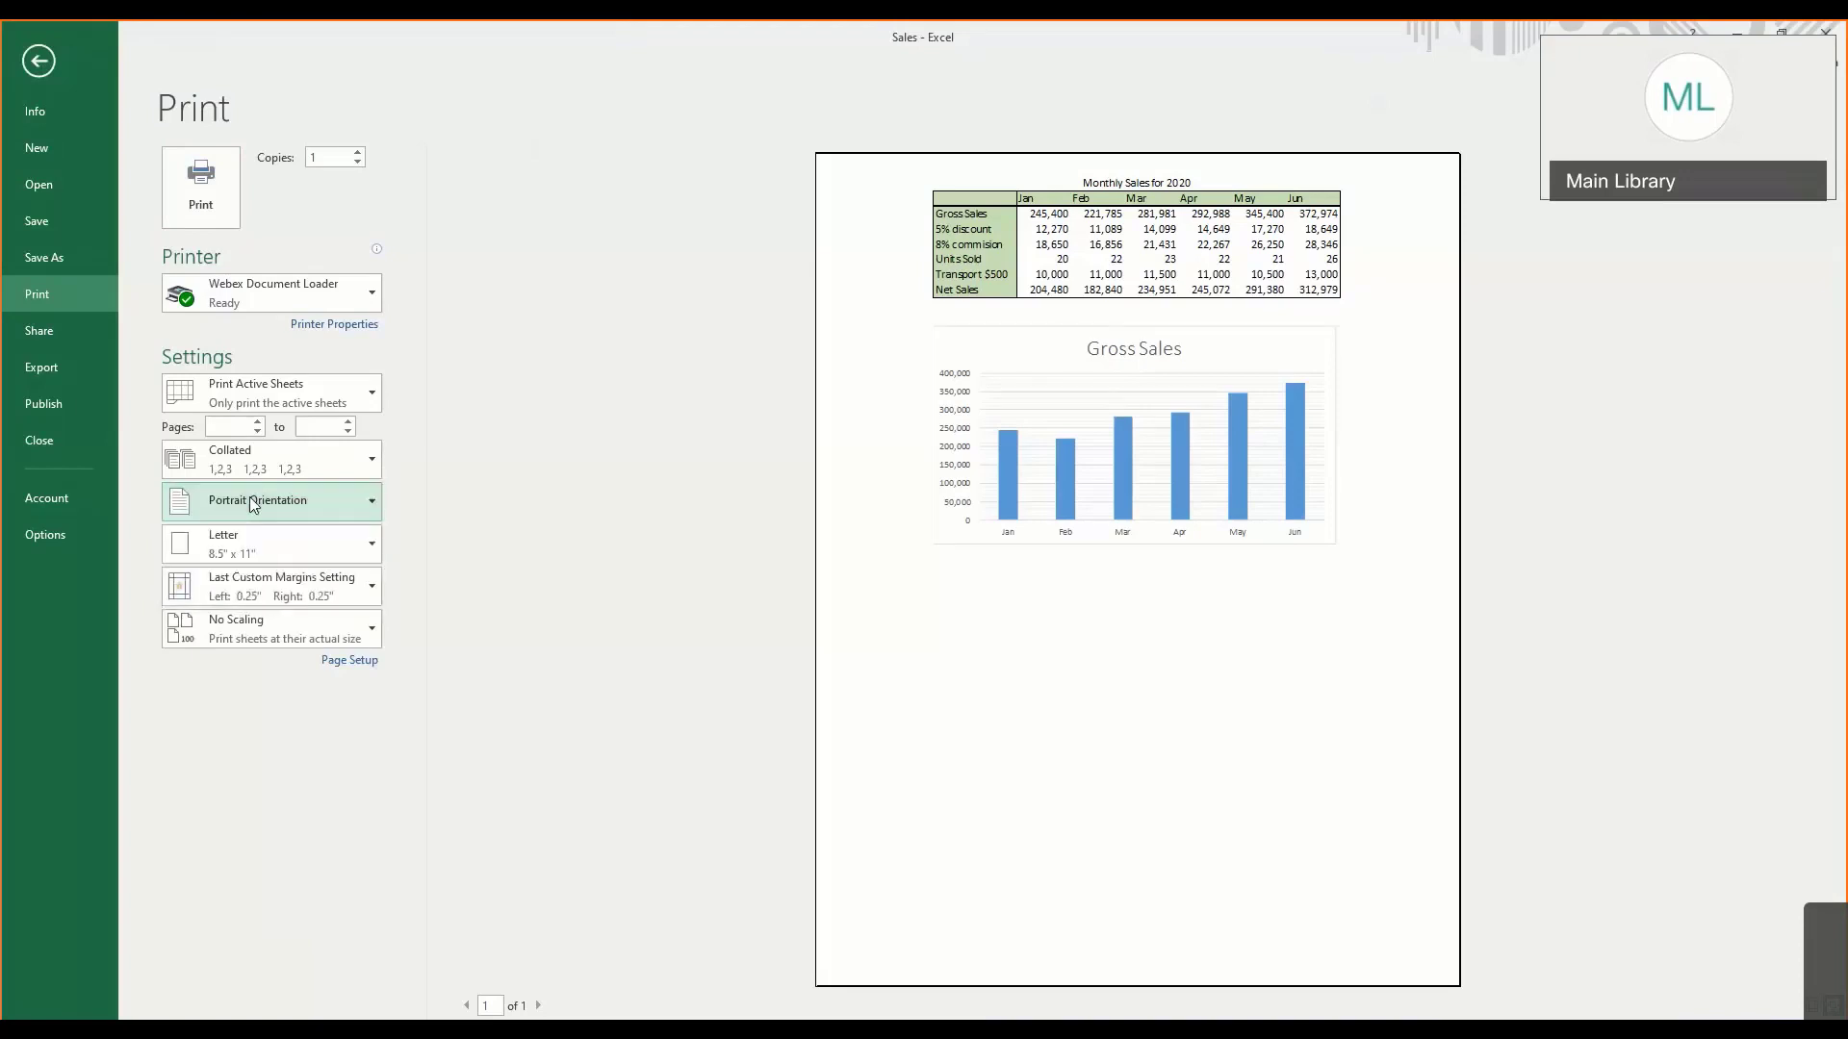
{"action": "left_click", "coordinate": [255, 504]}
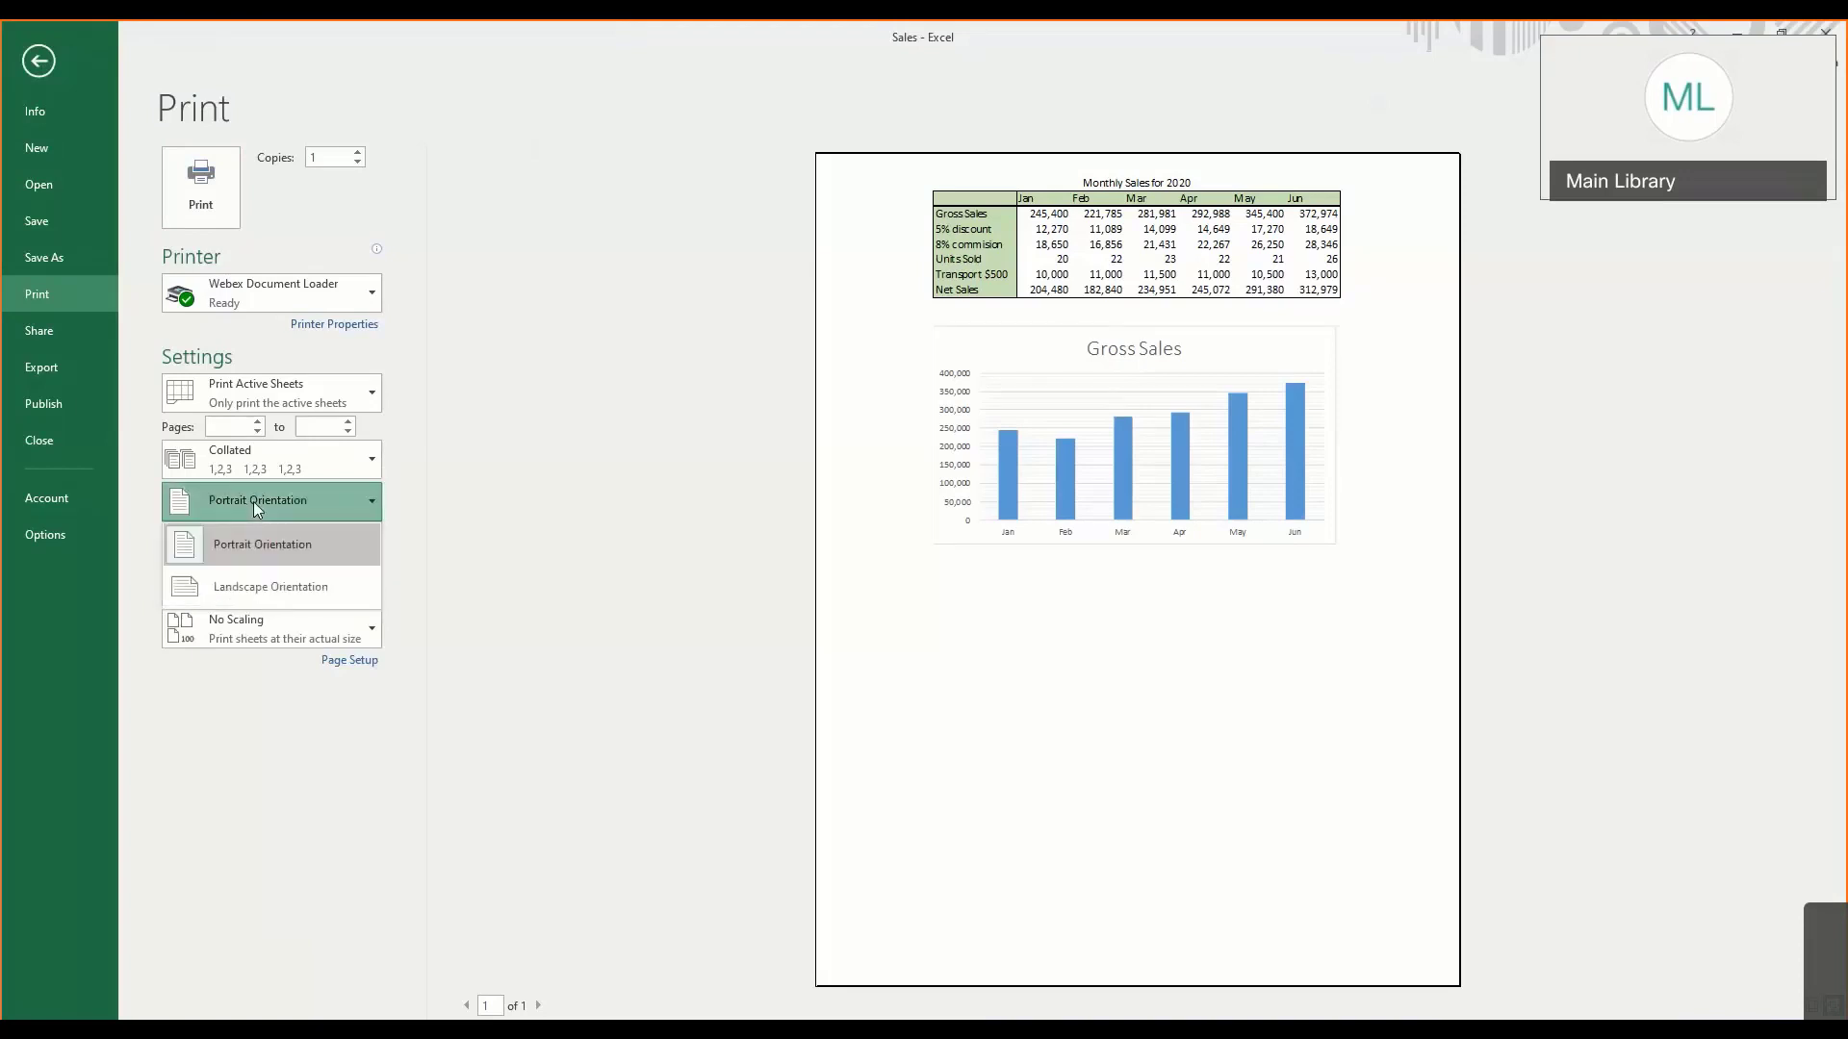
{"action": "left_click", "coordinate": [253, 500]}
{"action": "left_click", "coordinate": [280, 625]}
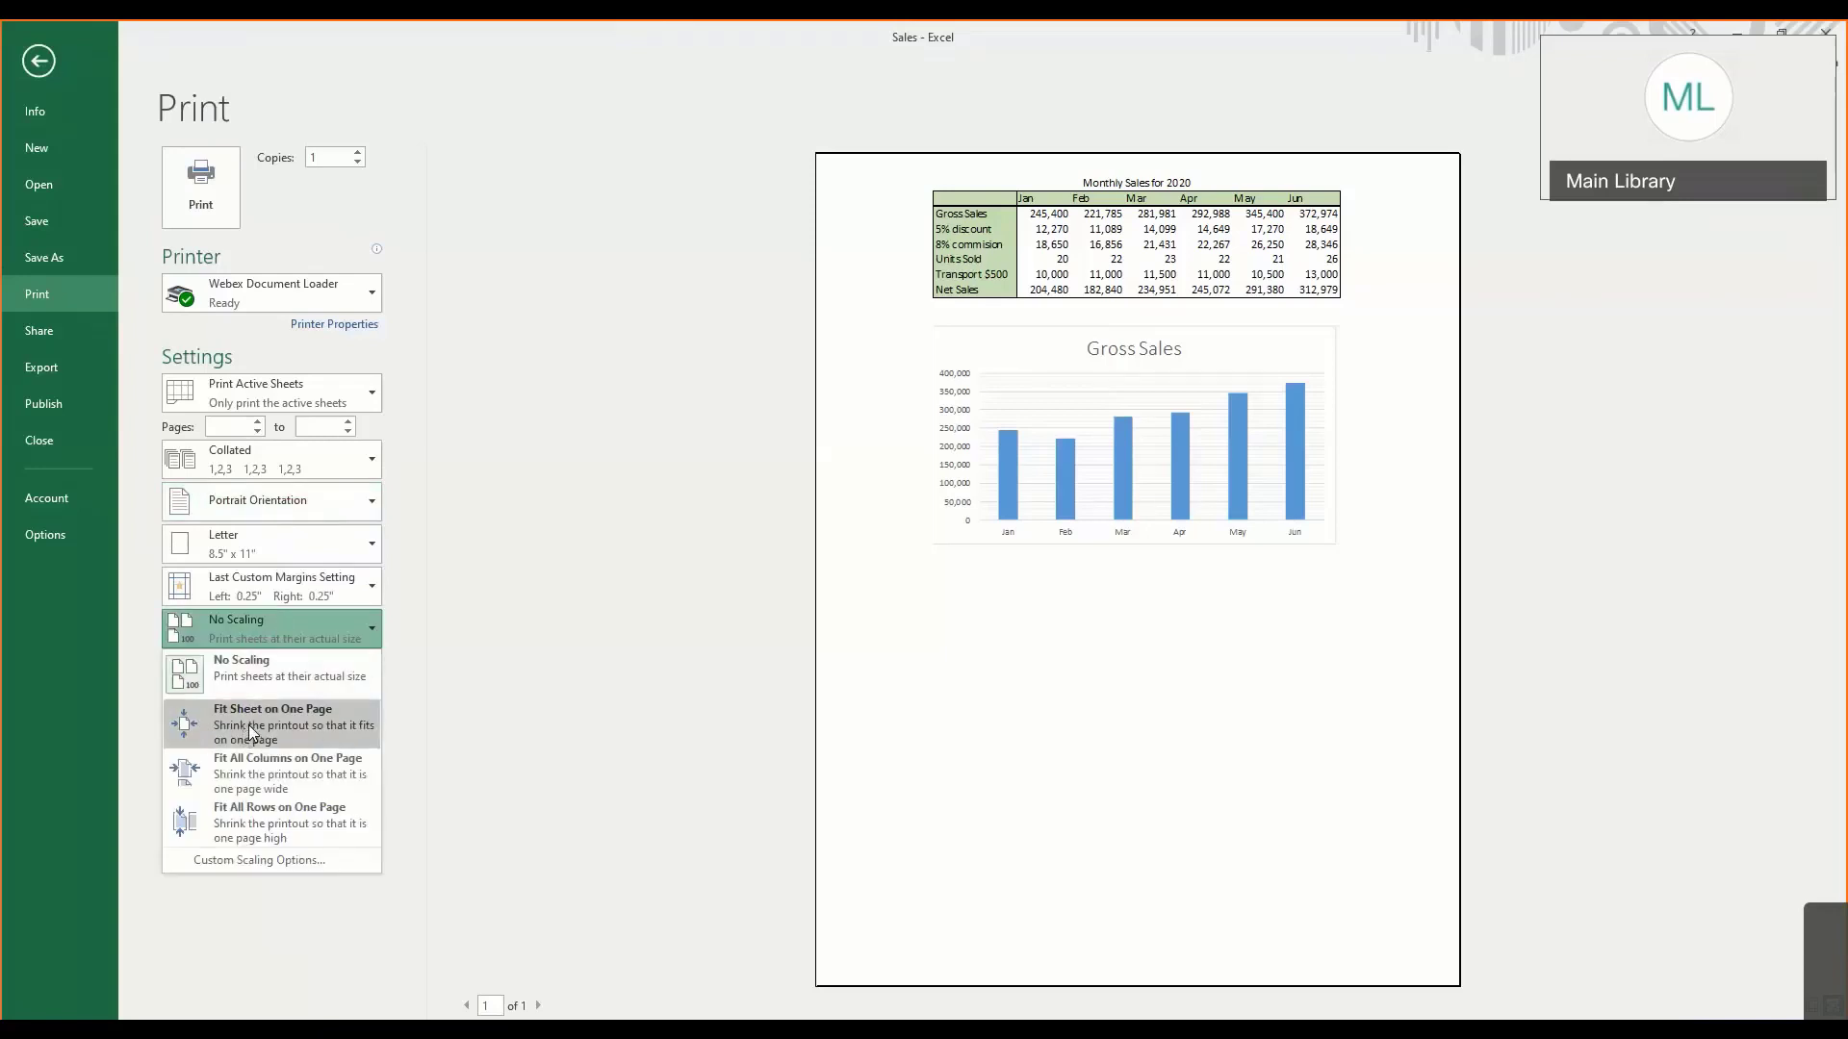
{"action": "left_click", "coordinate": [466, 535]}
- Review the margin presets and the page setup's orientation, scaling and margin settings for the printout, leaving them as they are
{"action": "left_click", "coordinate": [317, 598]}
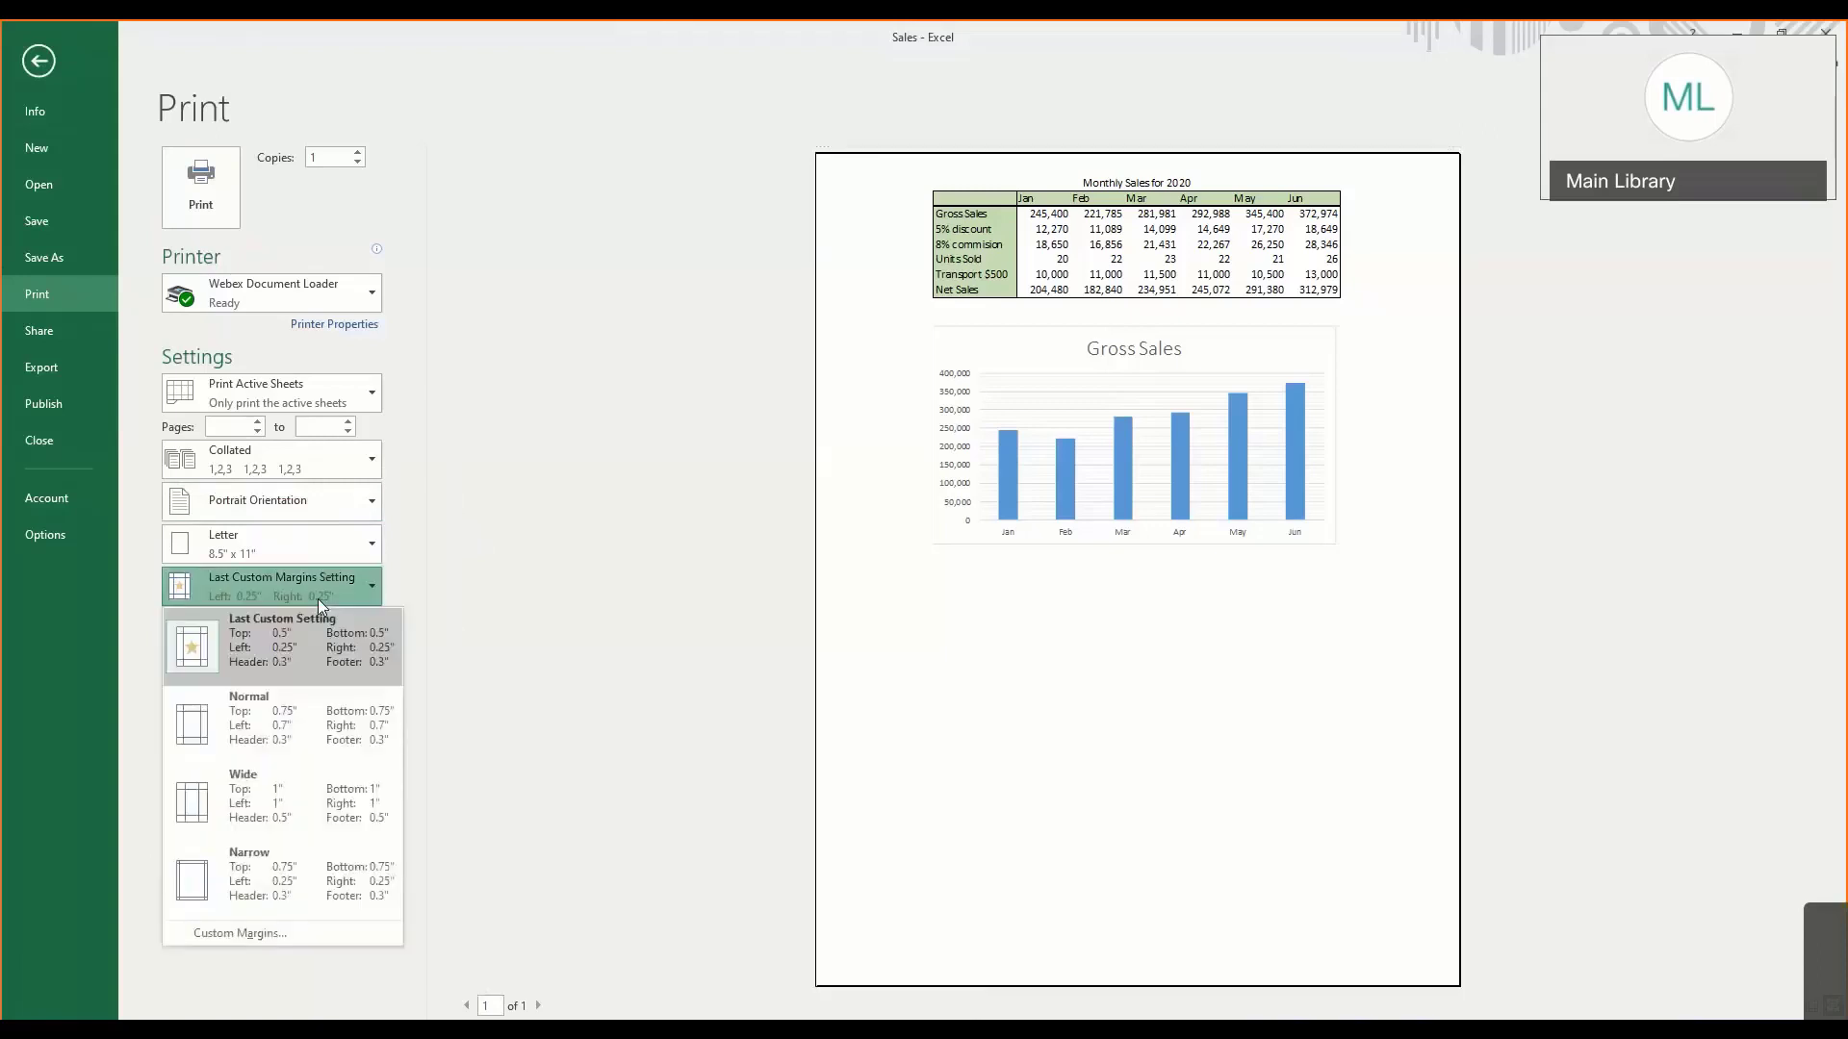
{"action": "left_click", "coordinate": [317, 599]}
{"action": "left_click", "coordinate": [362, 666]}
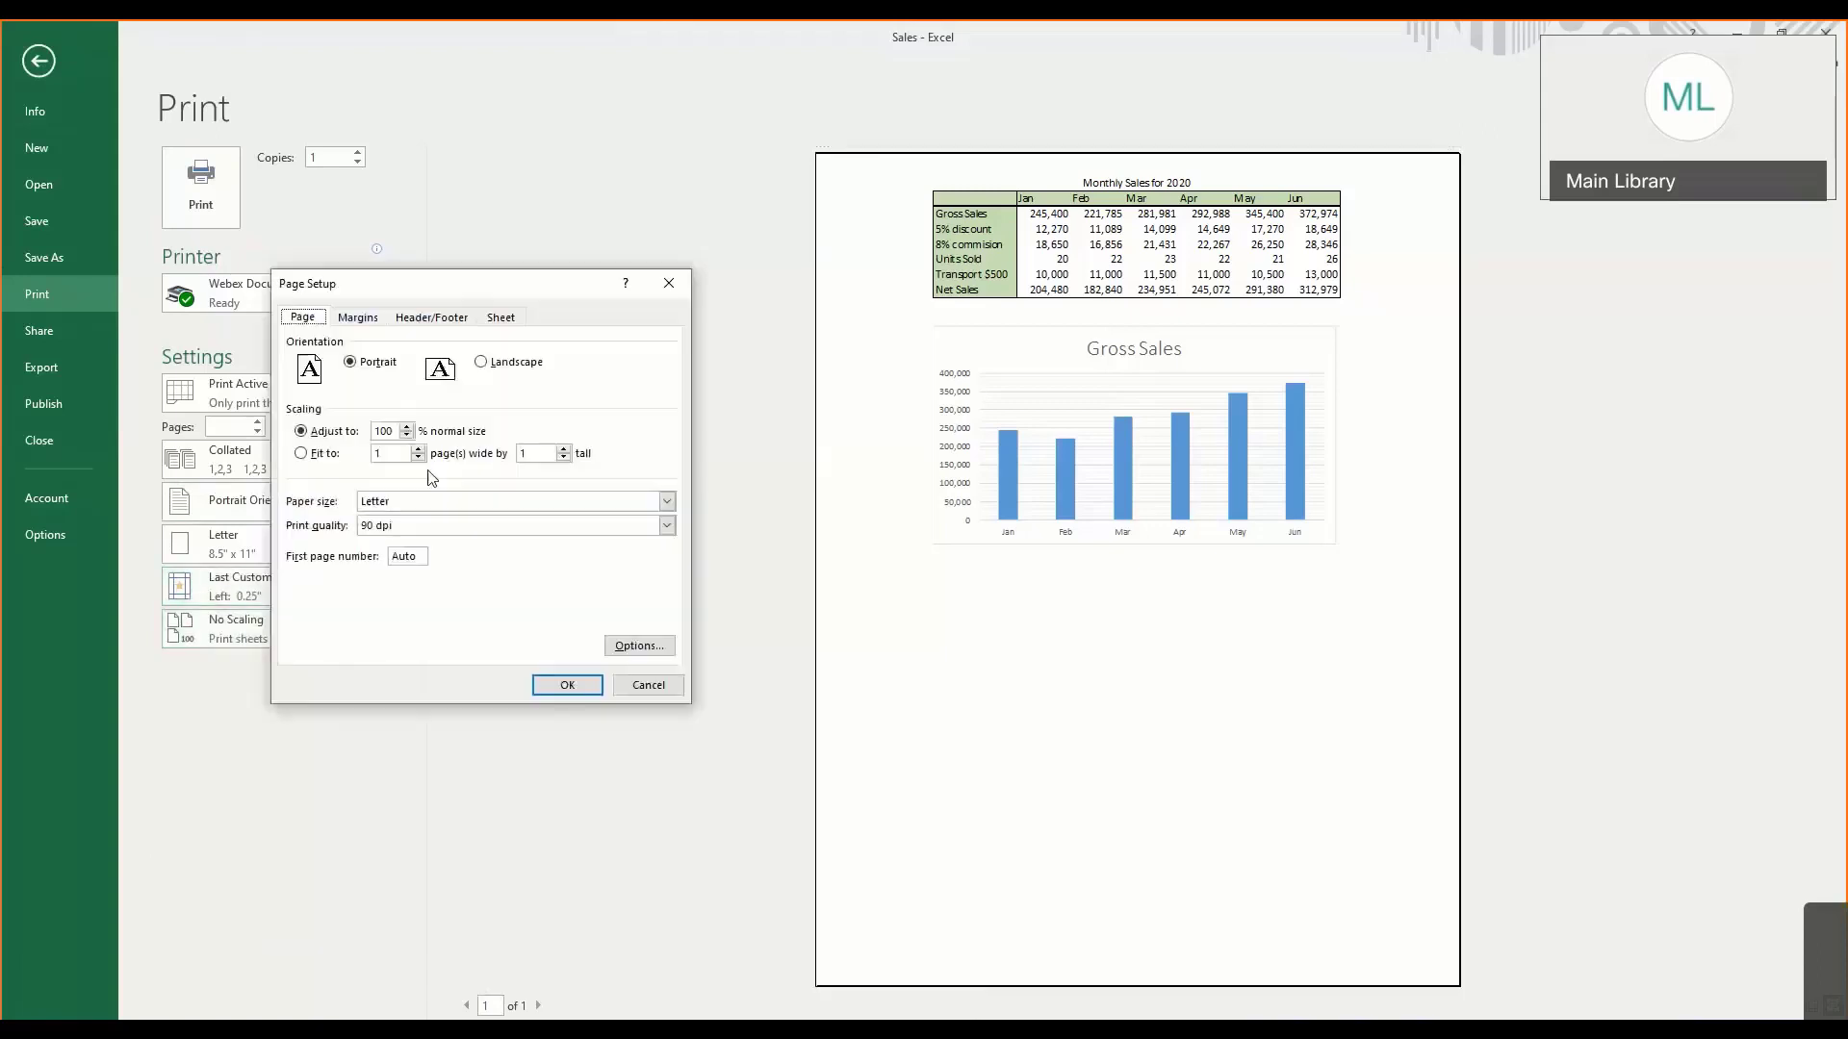
{"action": "left_click", "coordinate": [360, 320]}
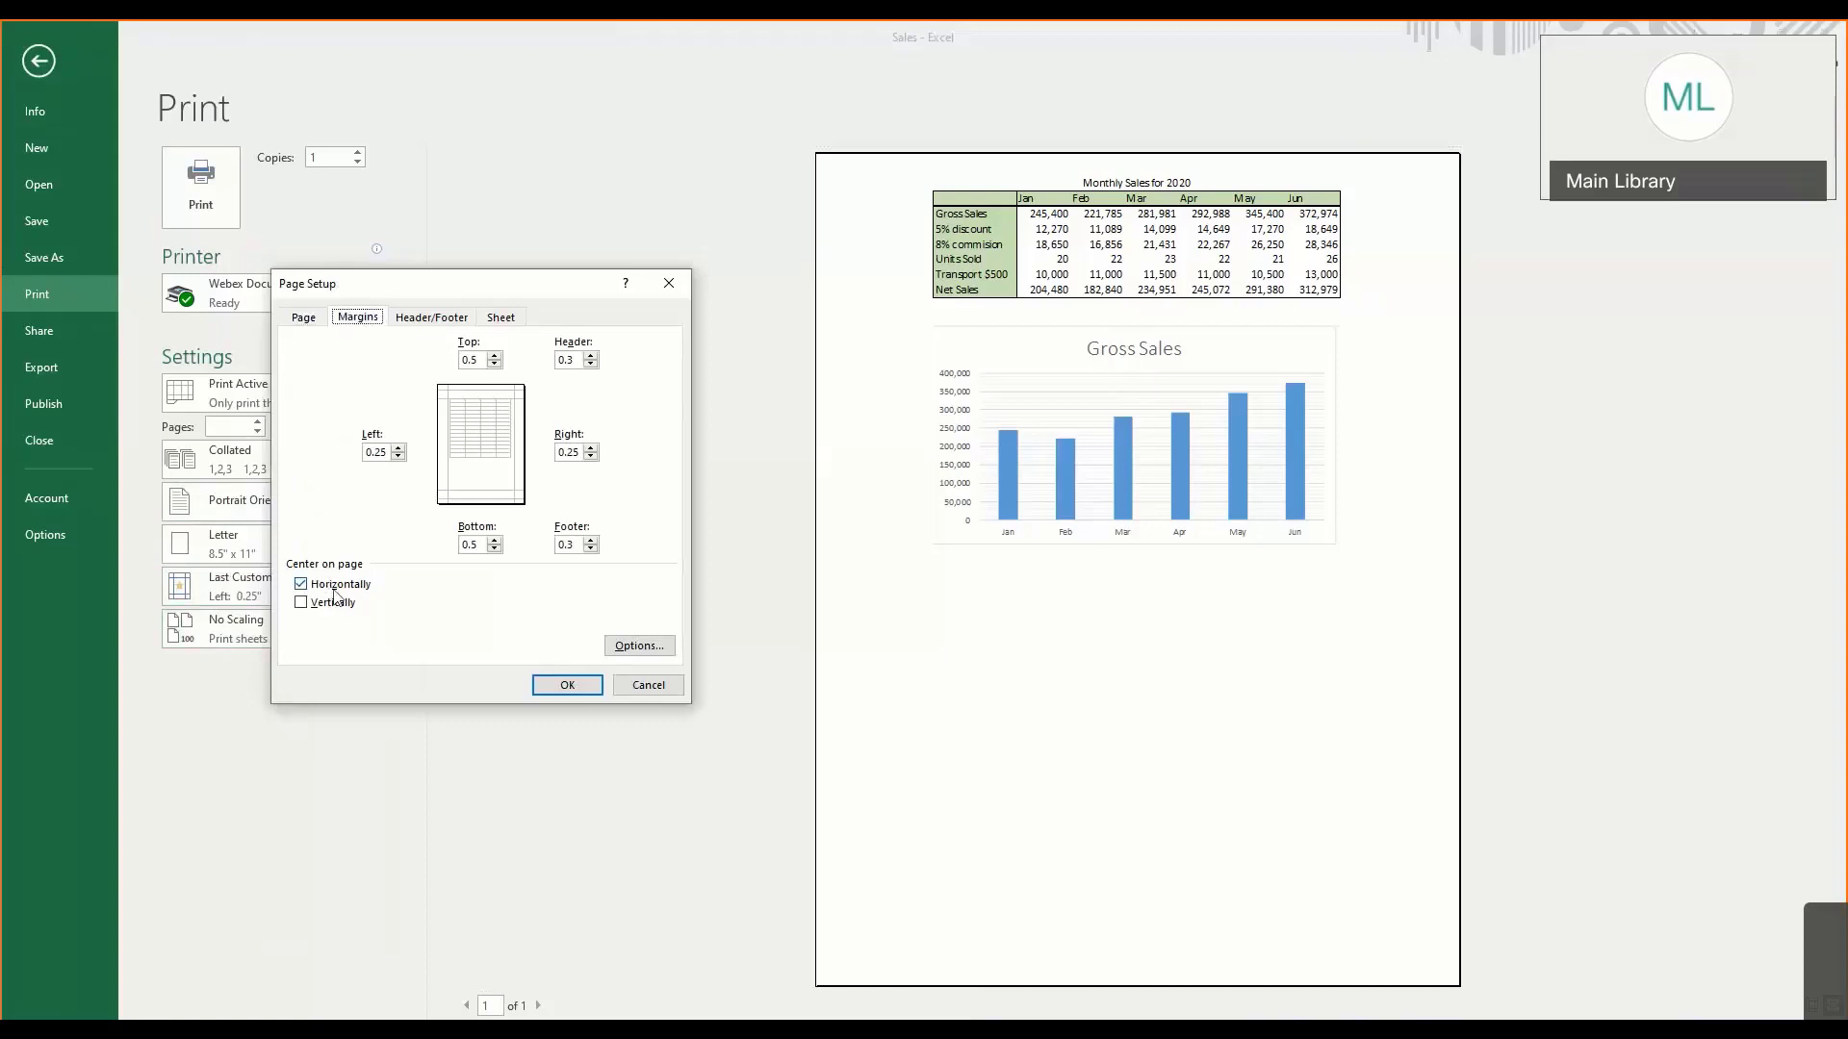
{"action": "left_click", "coordinate": [645, 684]}
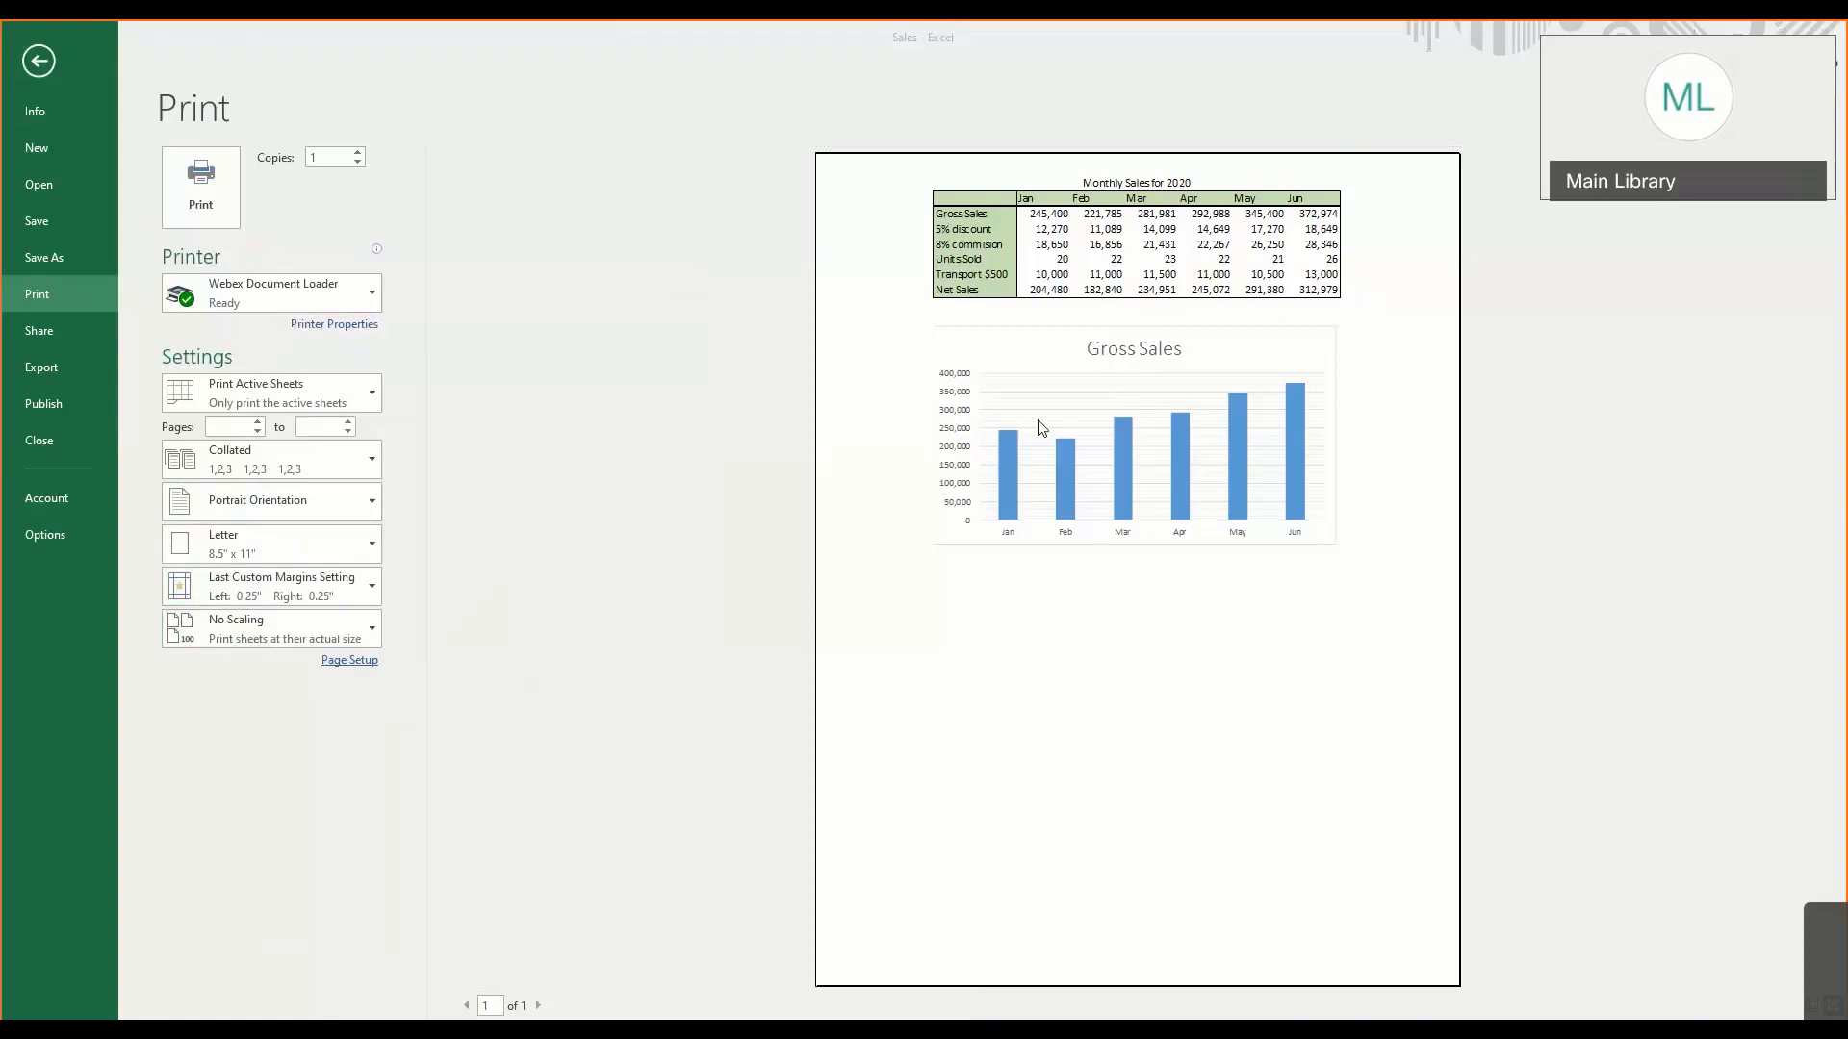
{"action": "left_click", "coordinate": [328, 599]}
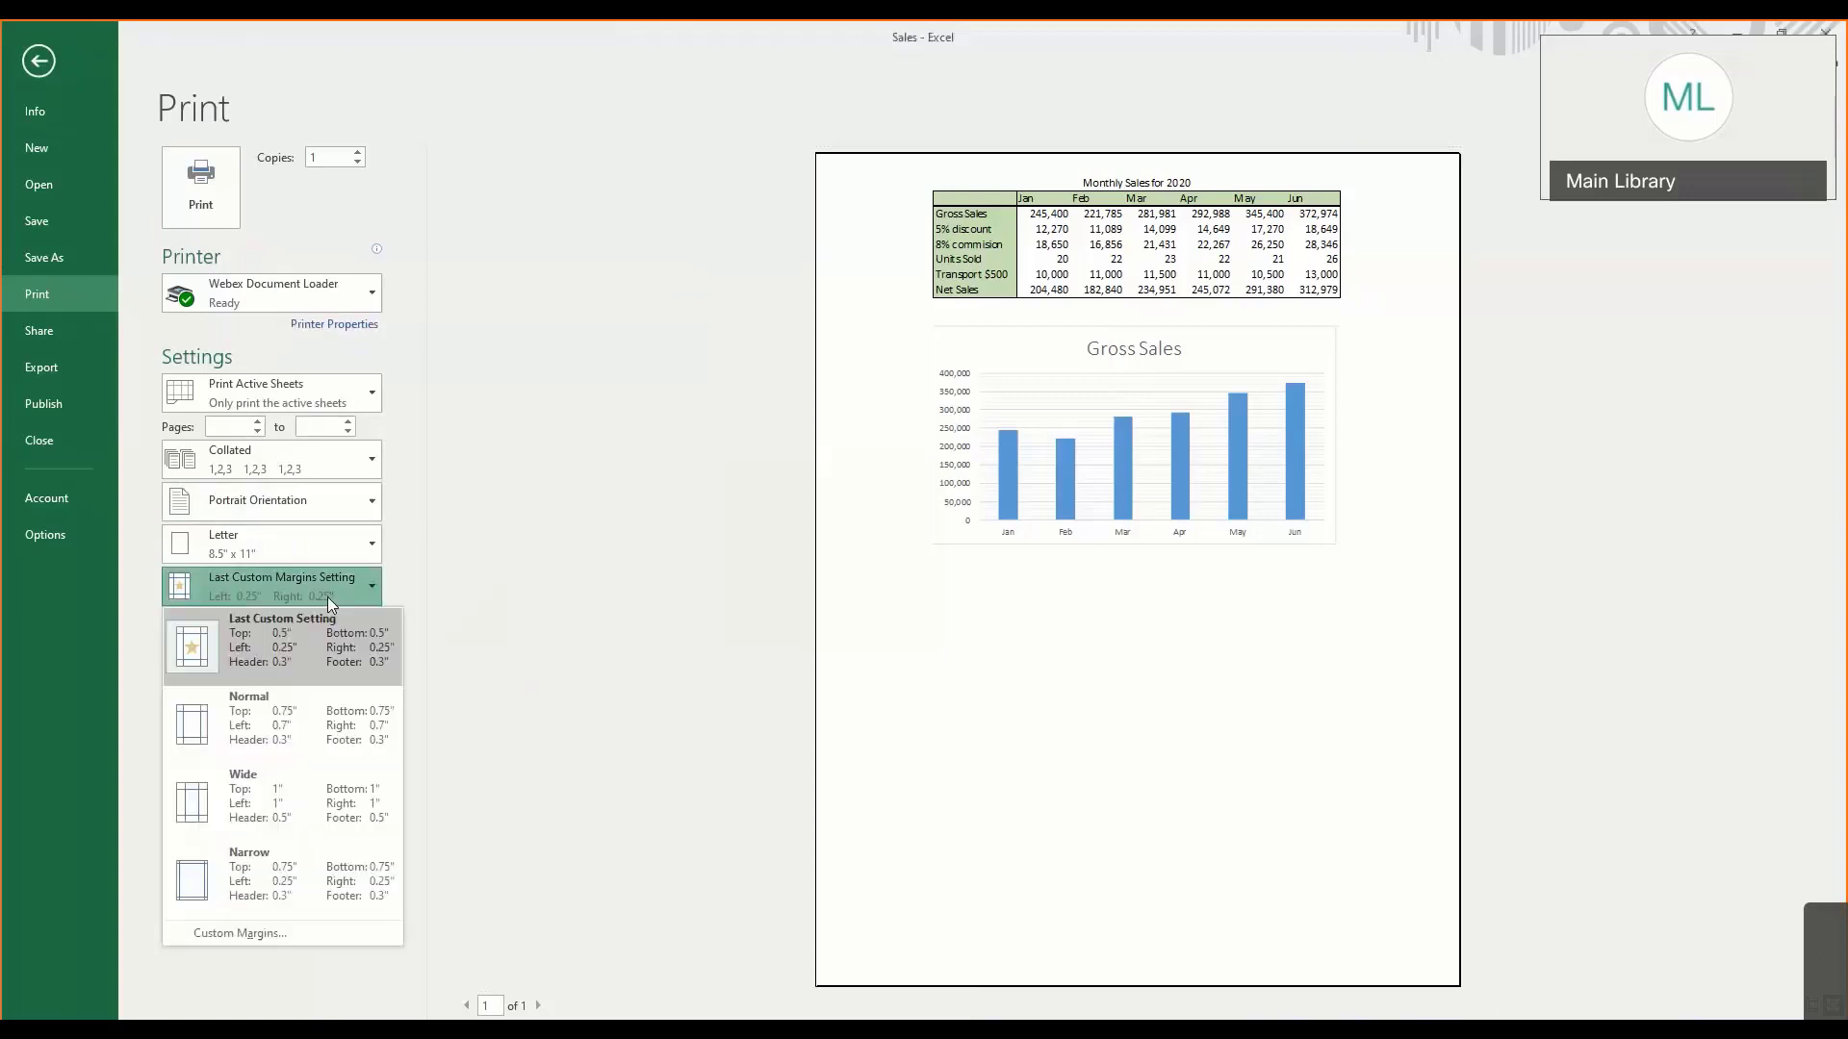
{"action": "left_click", "coordinate": [327, 596]}
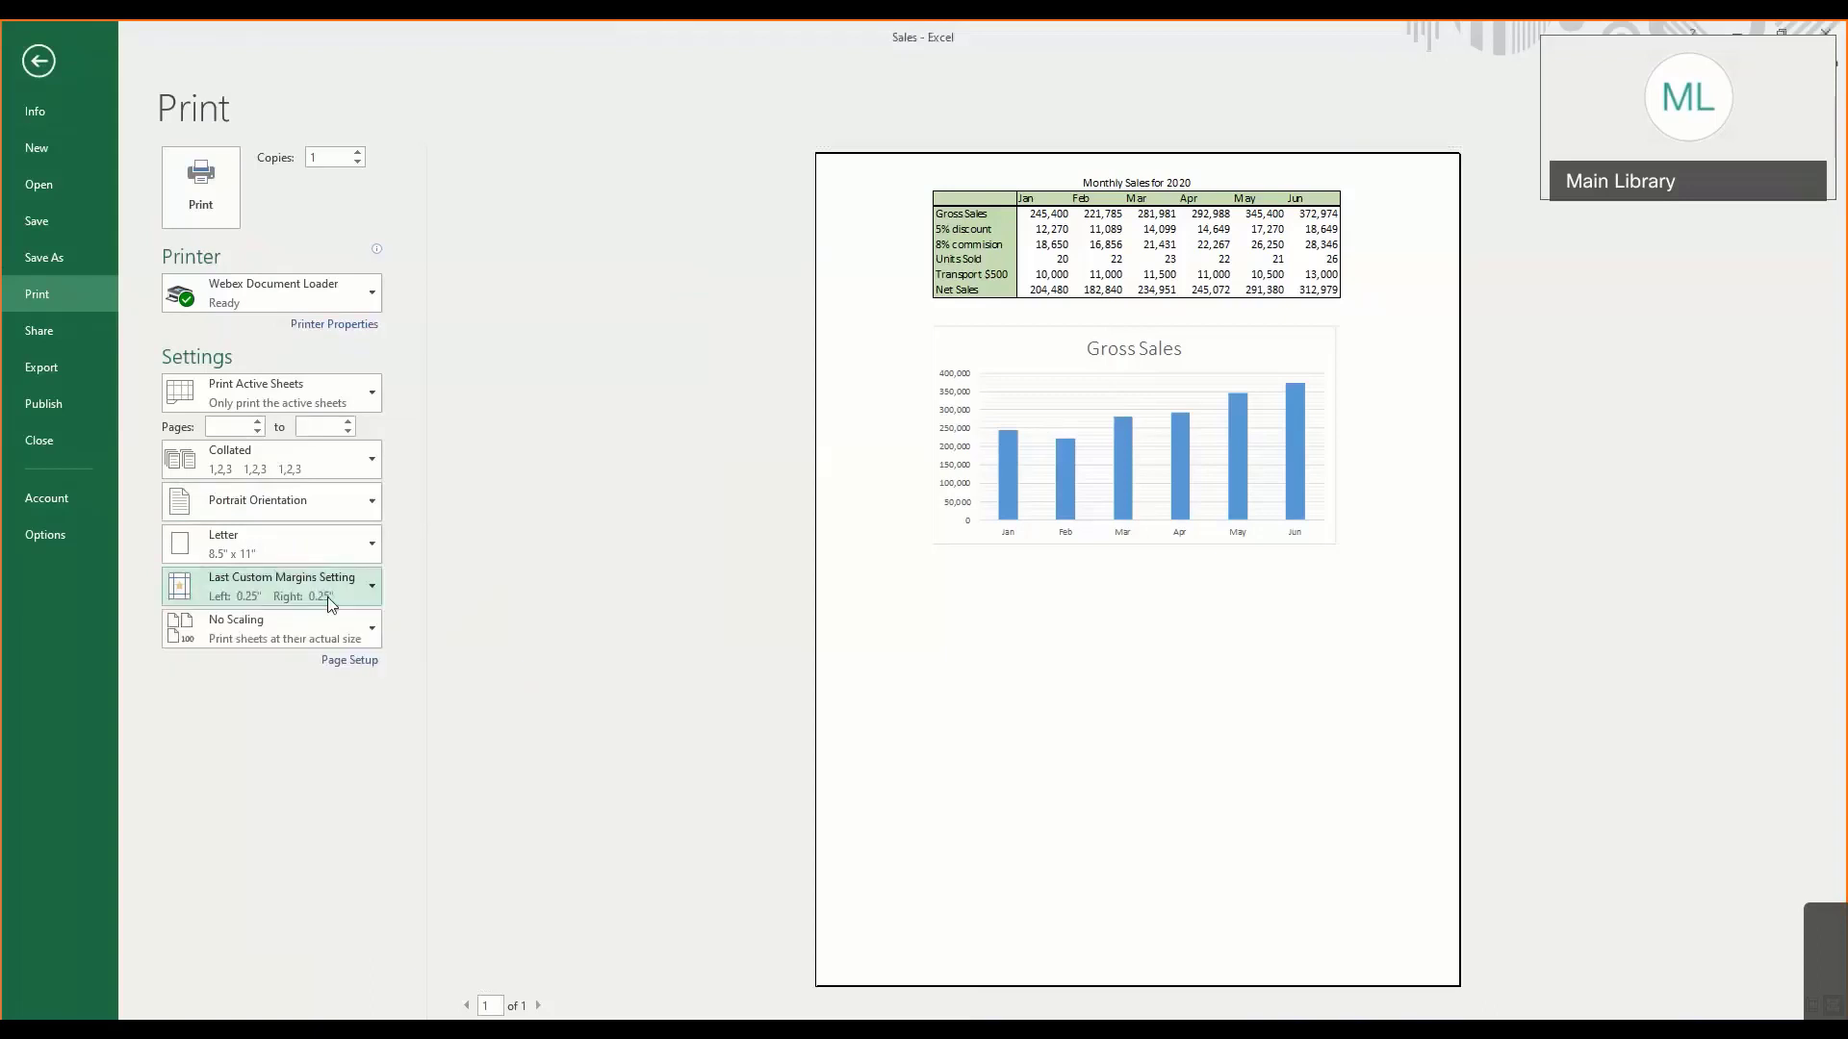
- Return from the print preview to Sheet2, restore the smaller window and read the notes on charting Units Sold
{"action": "left_click", "coordinate": [39, 62]}
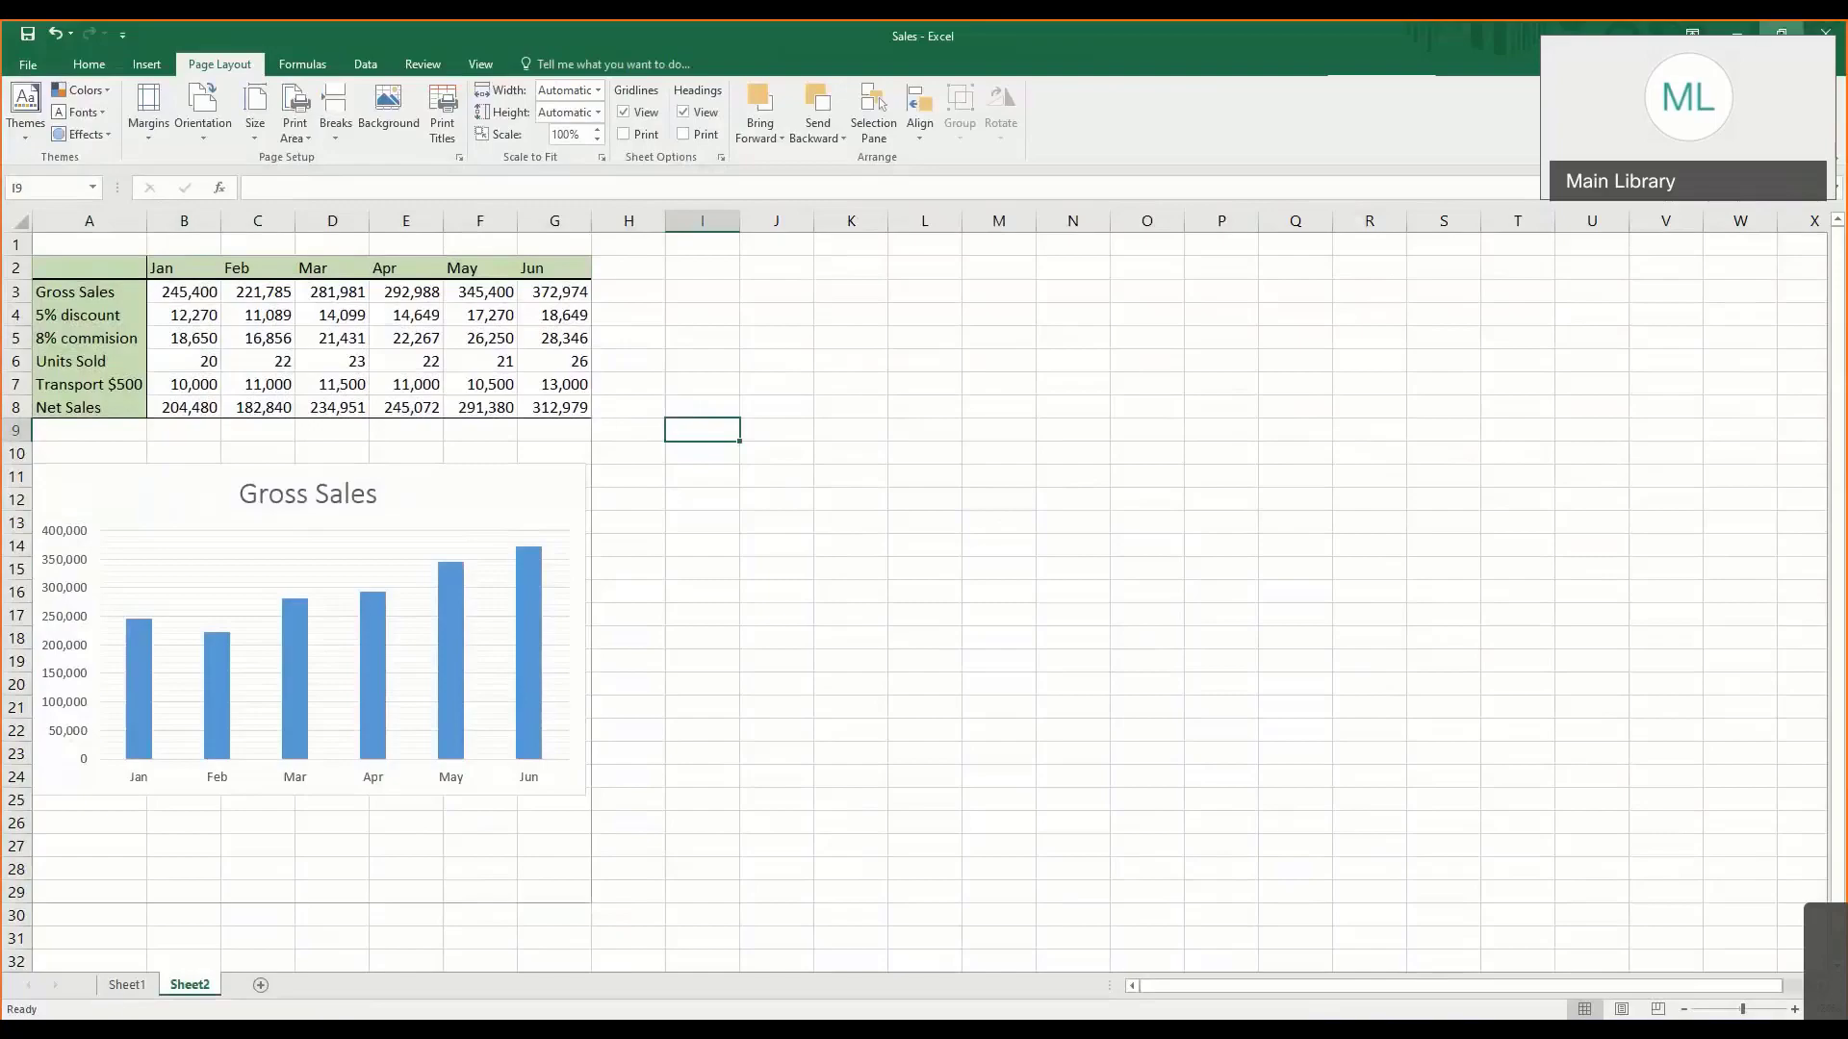
{"action": "left_click", "coordinate": [1781, 34]}
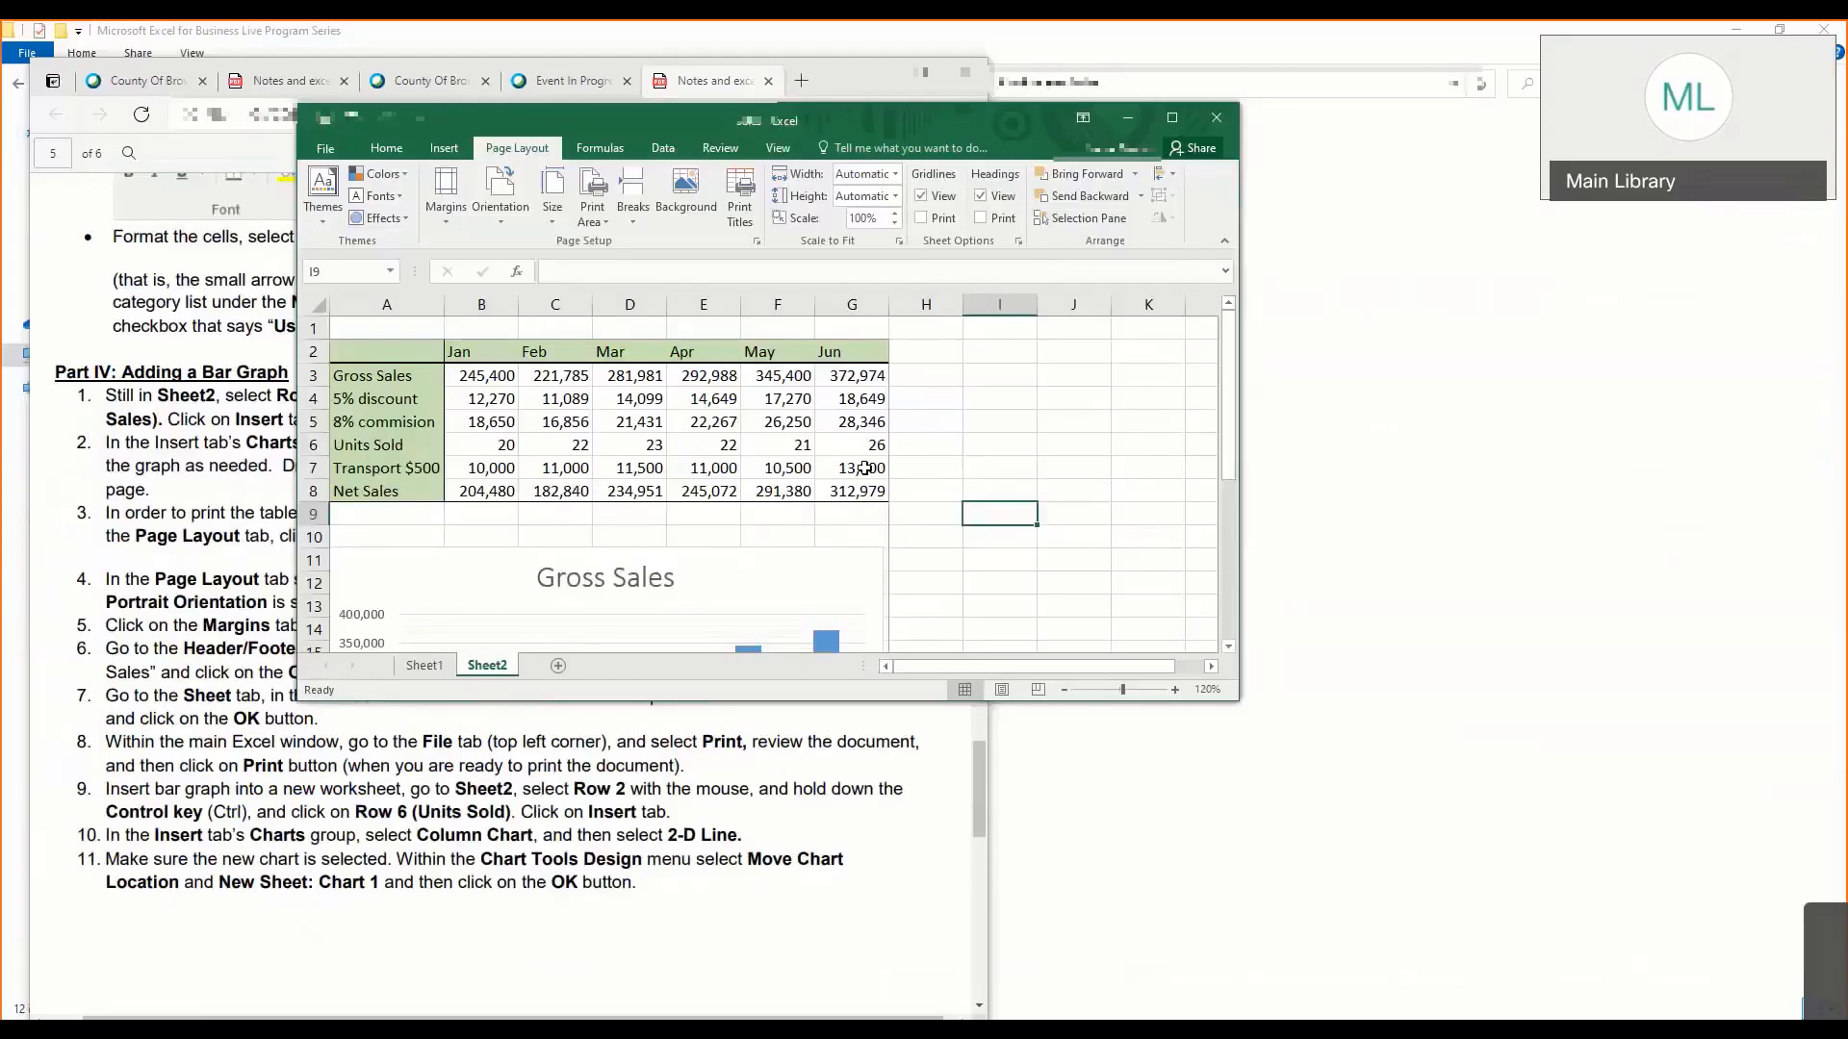
{"action": "left_click", "coordinate": [385, 694]}
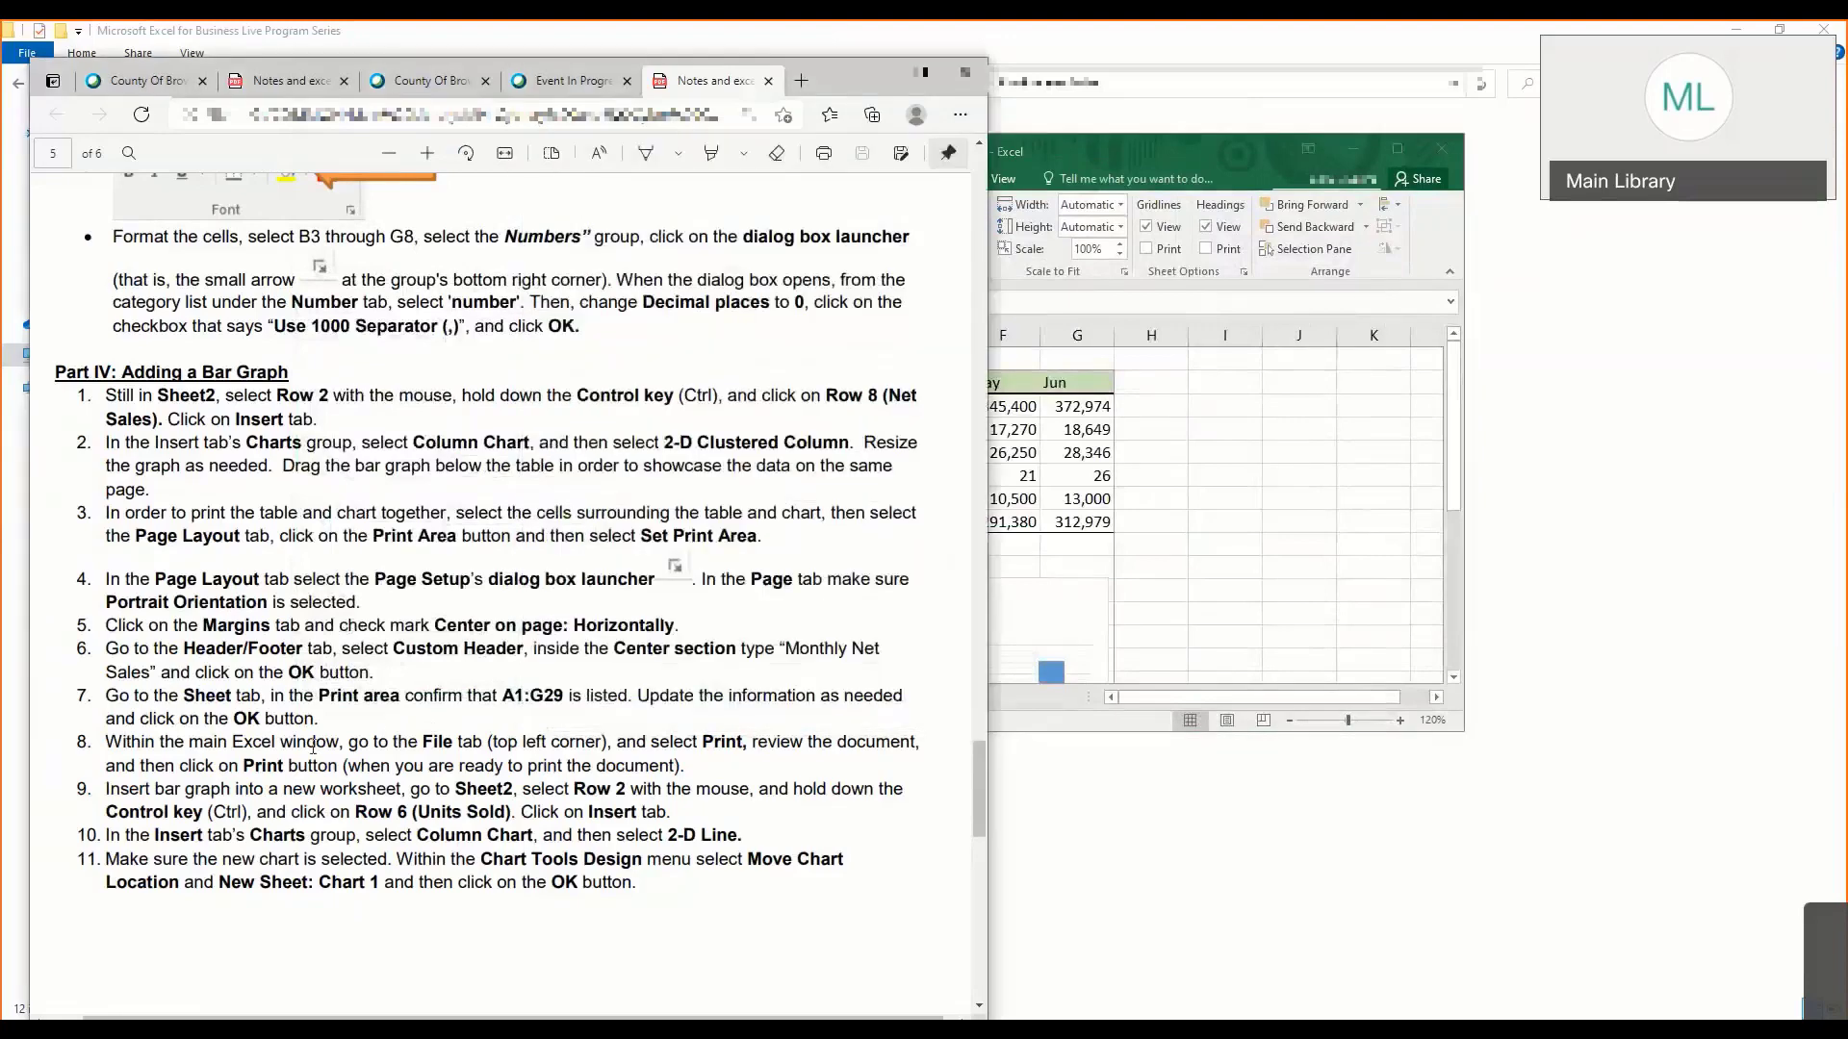
{"action": "scroll", "coordinate": [385, 695], "scroll_direction": "down", "scroll_amount": 1}
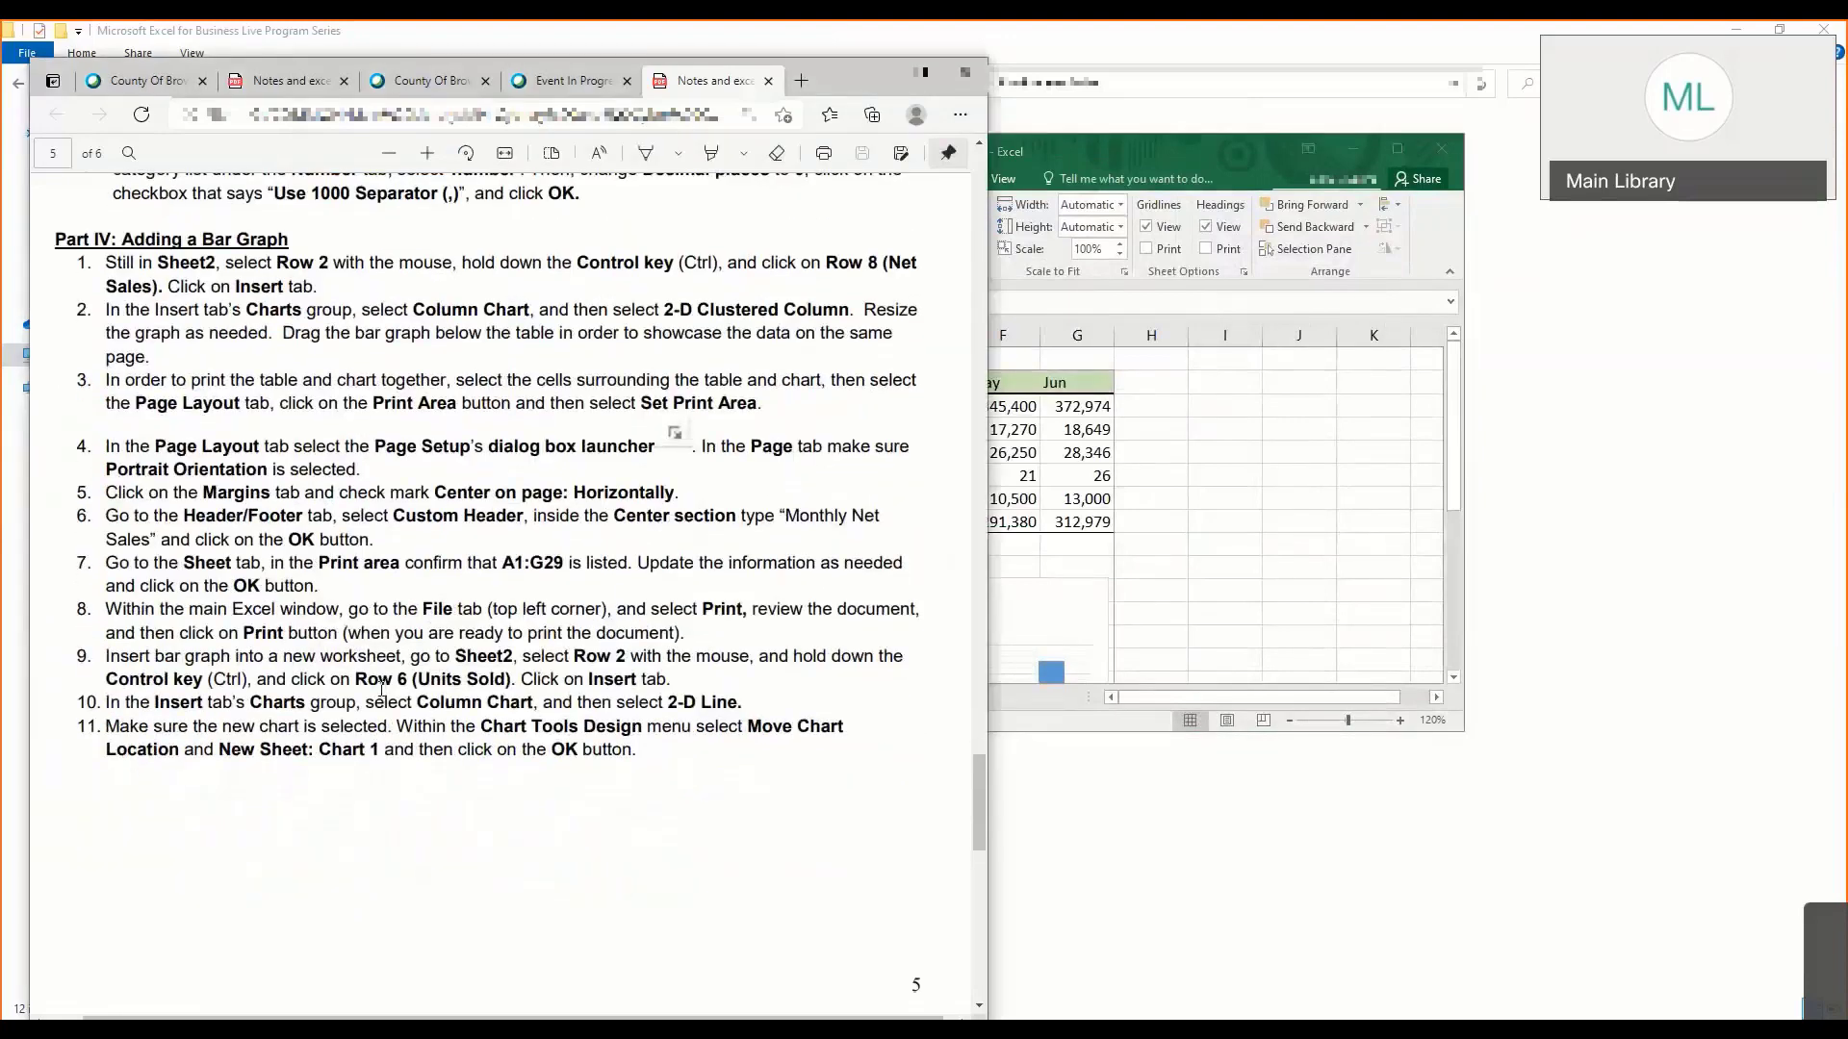
- Select the month headings A2:G2 together with the Units Sold row A6:G6 on Sheet2
{"action": "left_click", "coordinate": [1005, 540]}
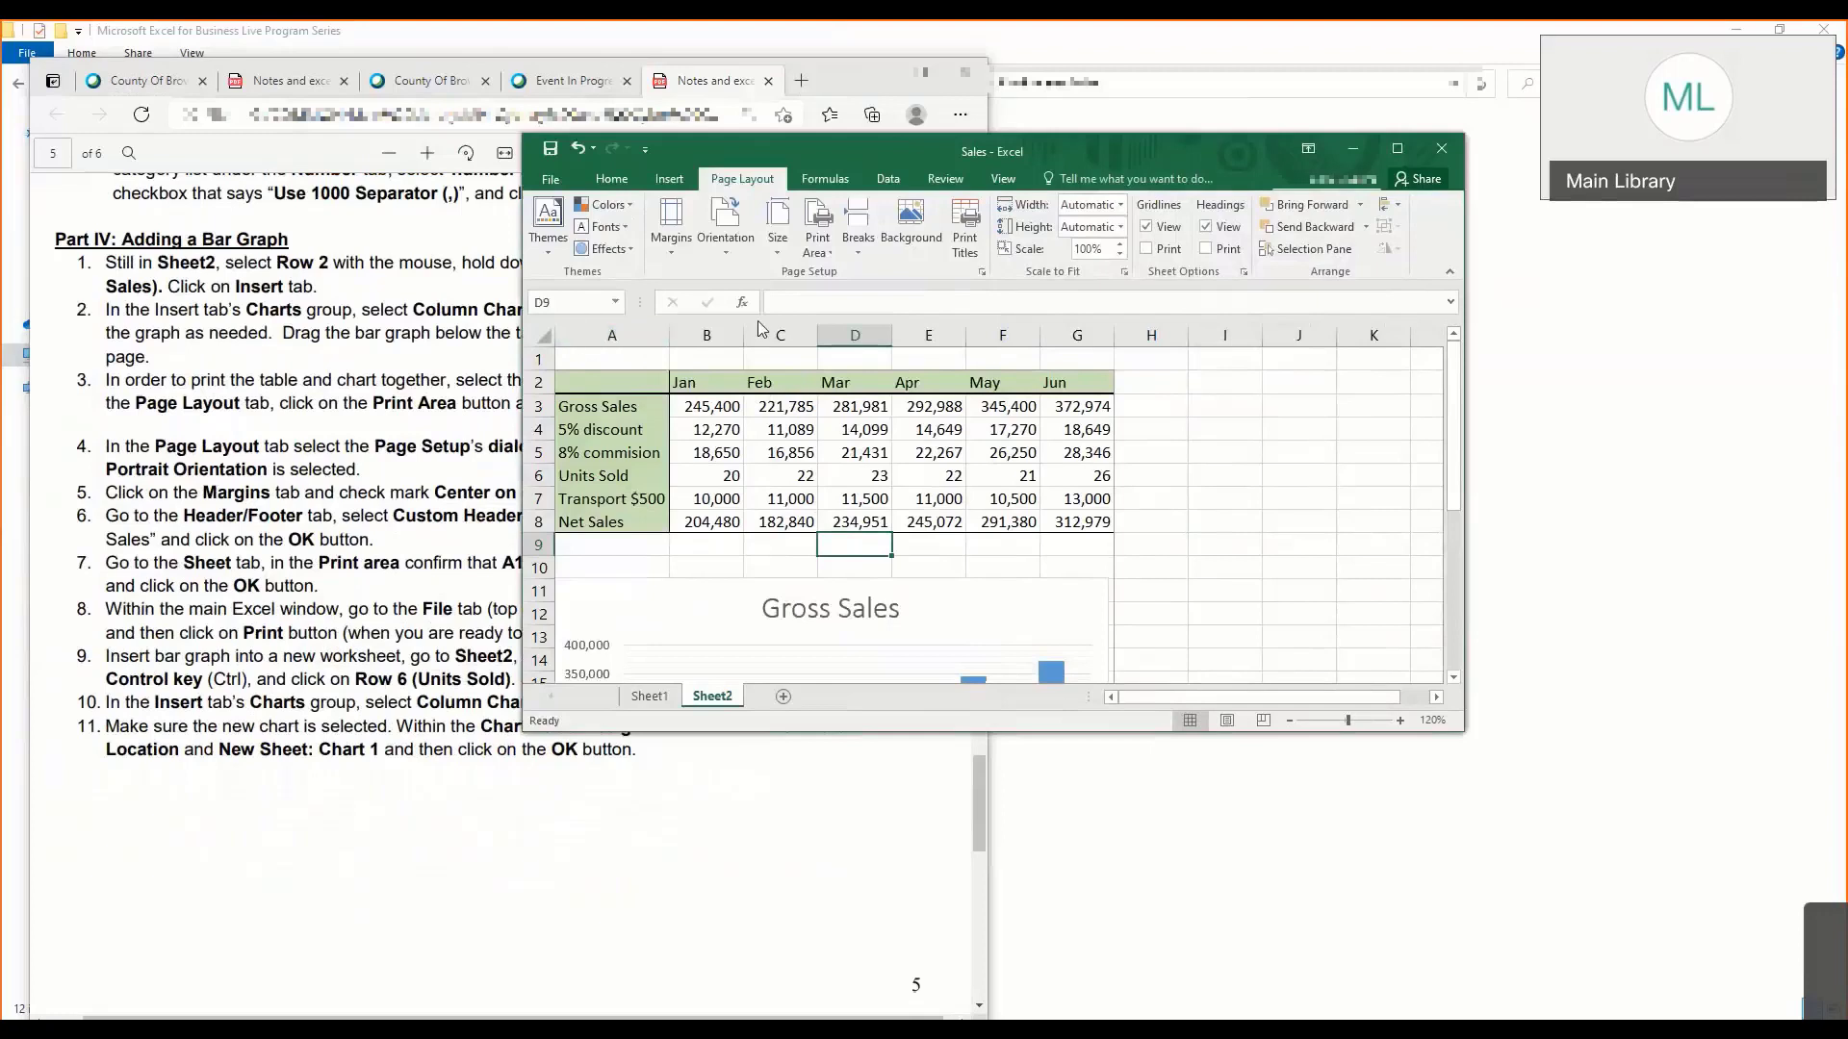
{"action": "left_click", "coordinate": [649, 387]}
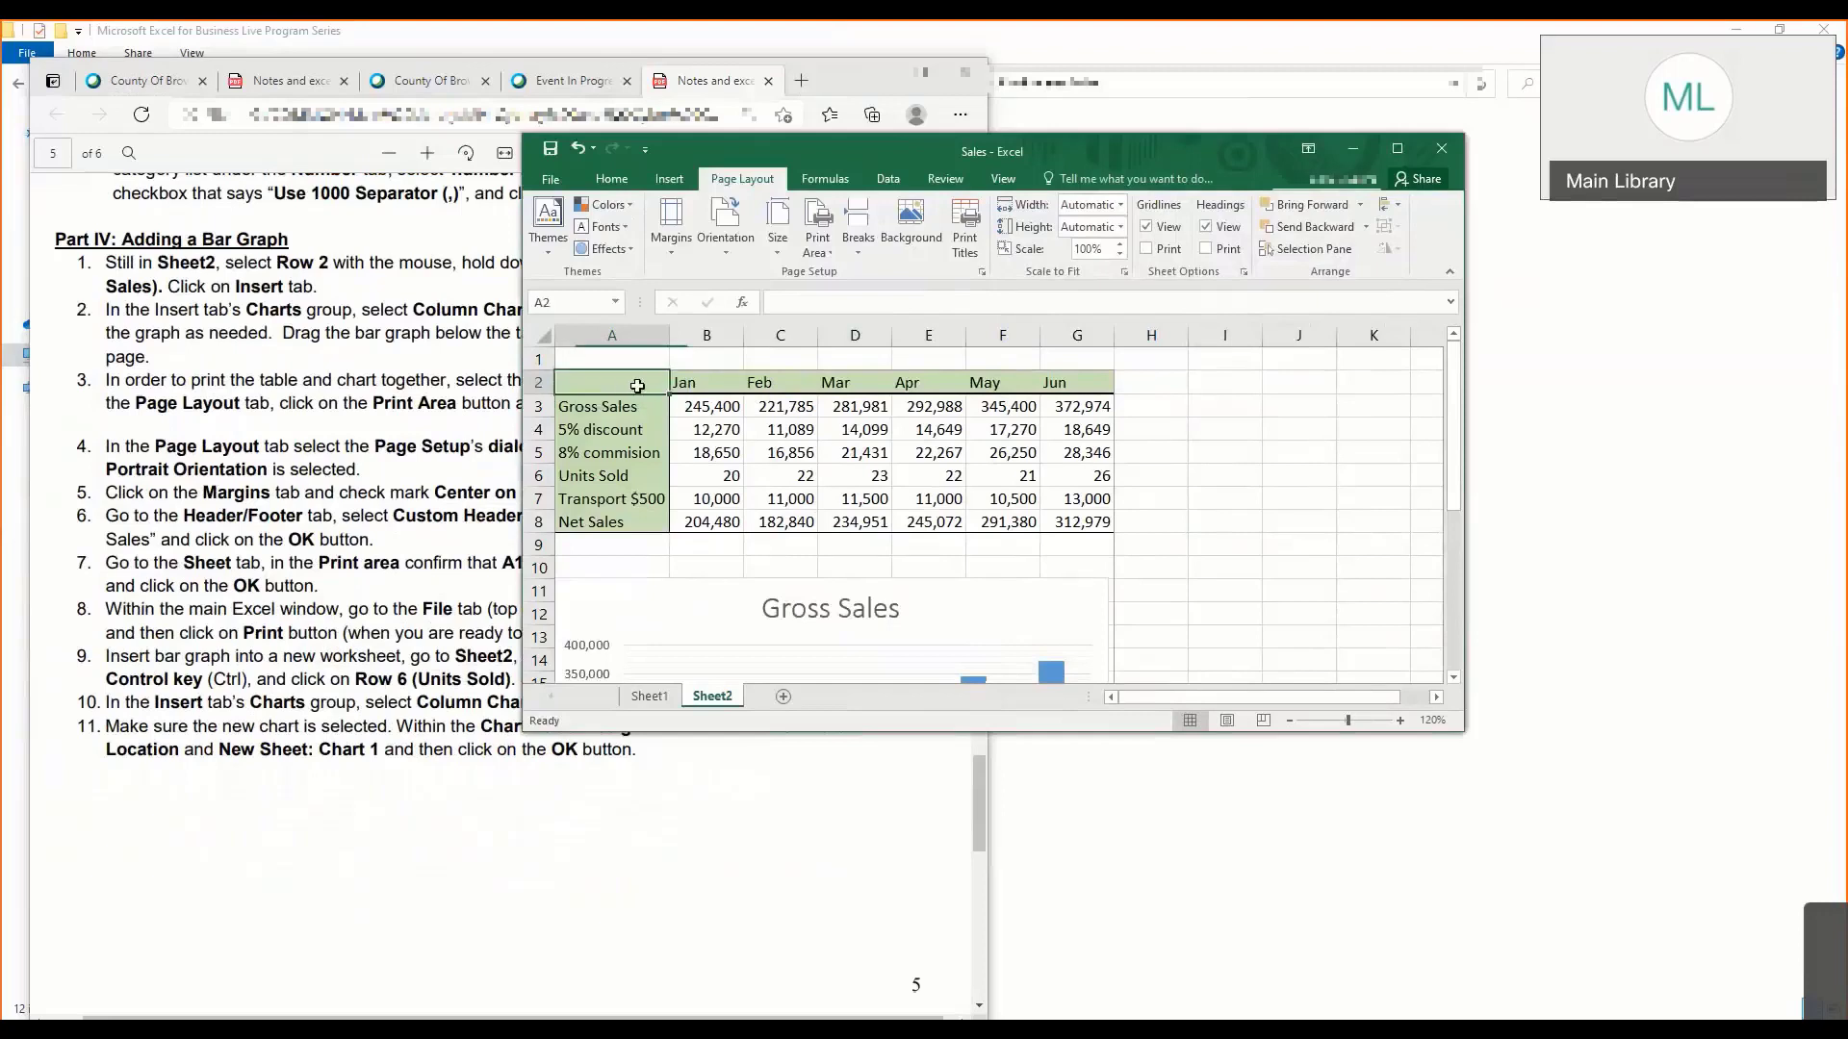
{"action": "left_click_drag", "start_coordinate": [627, 386], "coordinate": [1099, 385]}
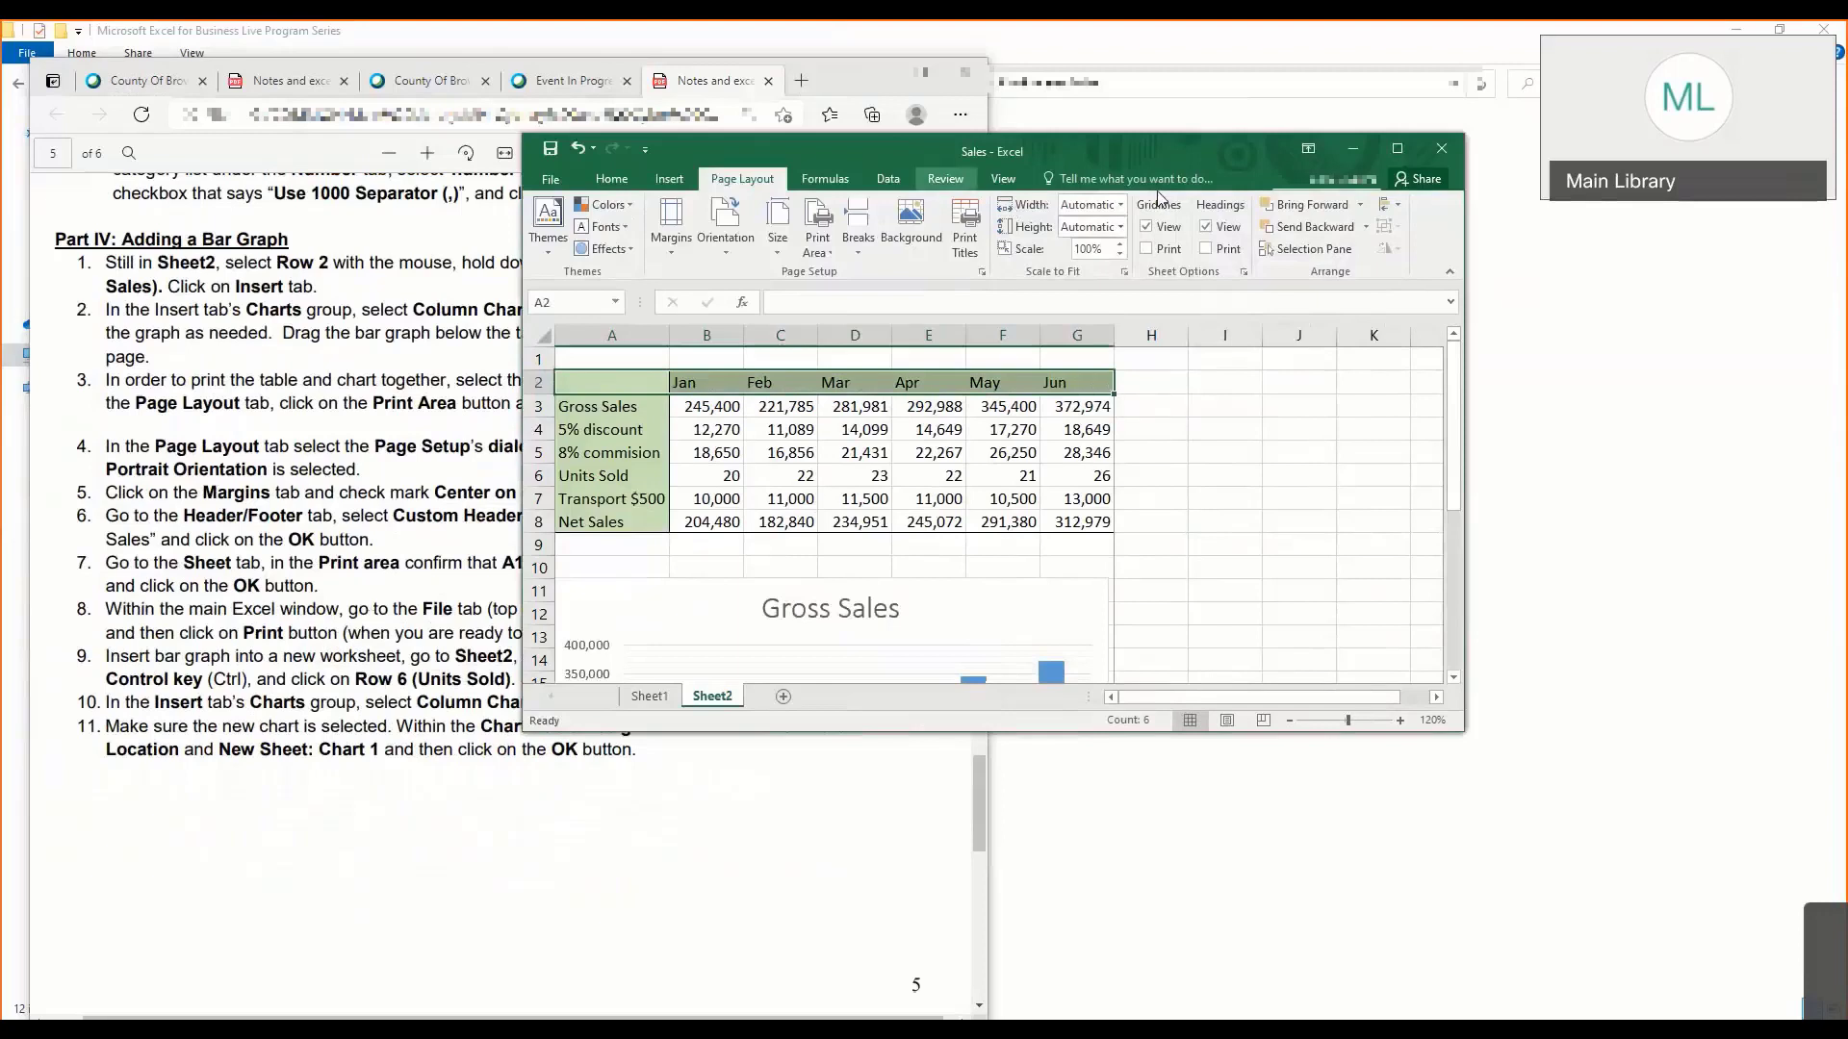
{"action": "left_click_drag", "start_coordinate": [882, 147], "coordinate": [753, 94]}
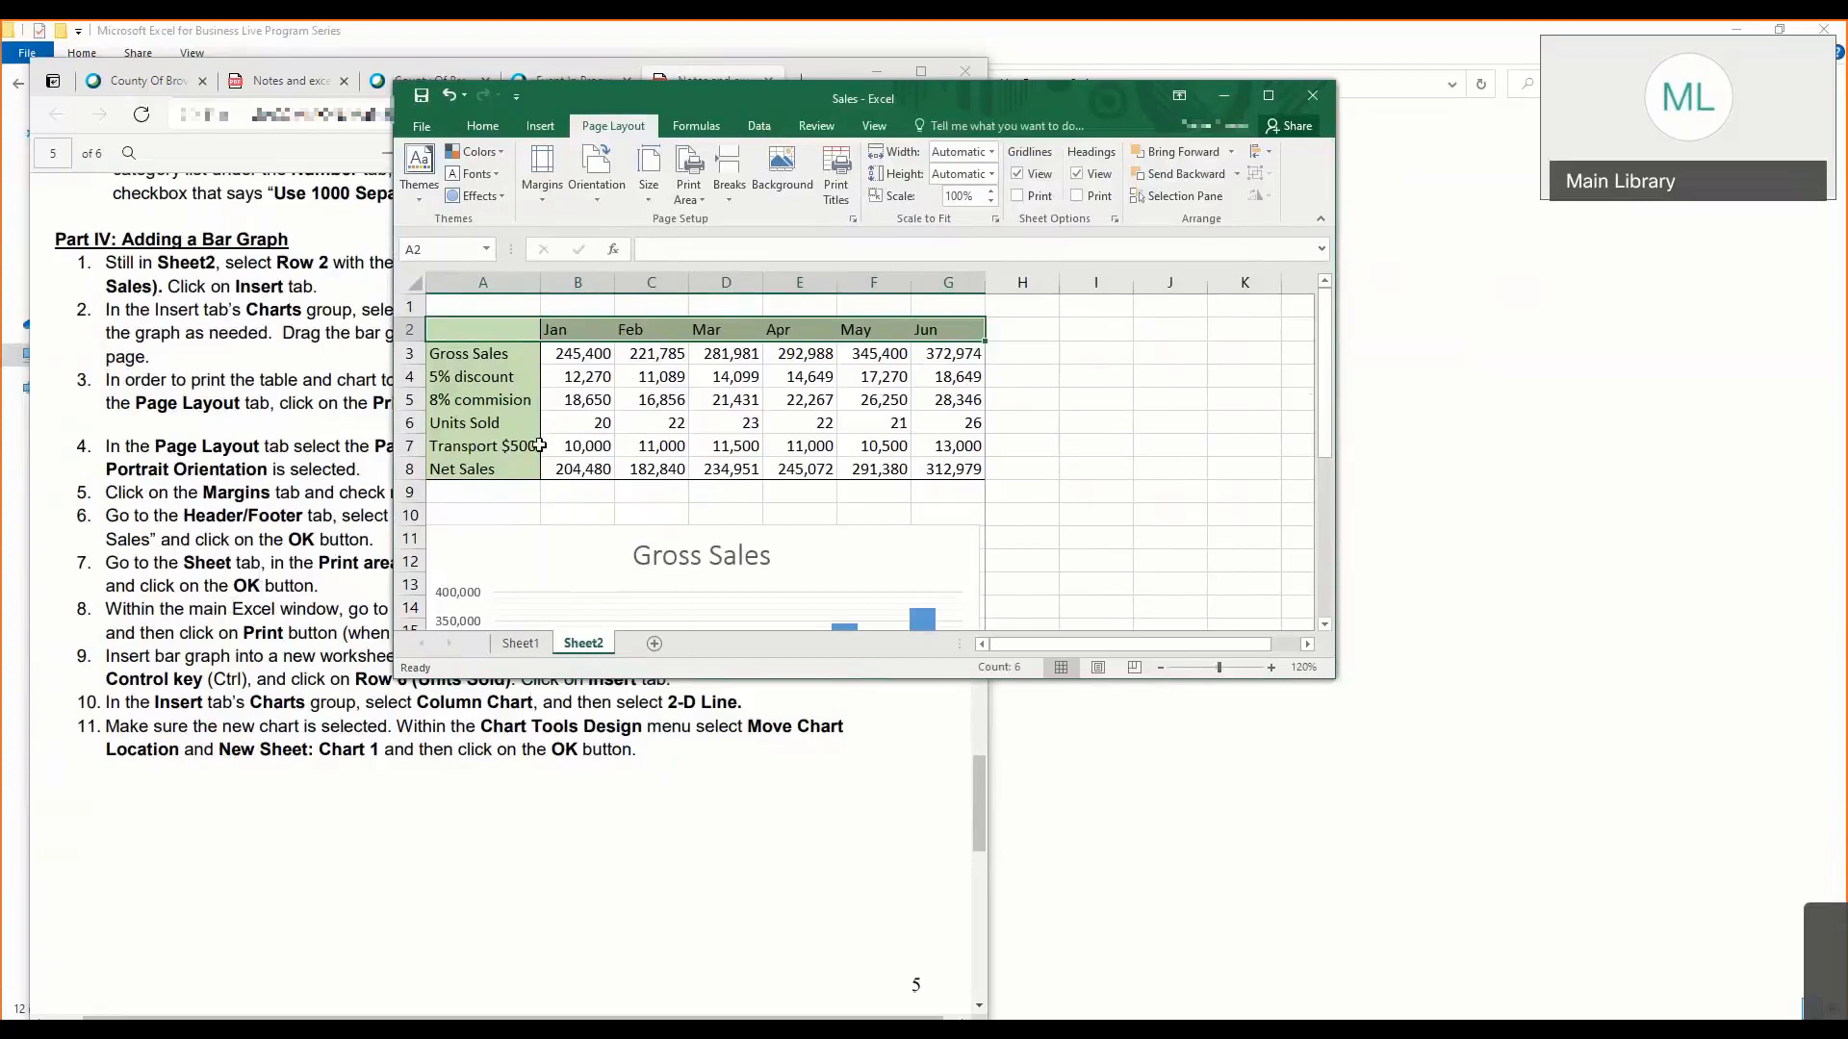
{"action": "left_click", "coordinate": [507, 424], "text": "ctrl"}
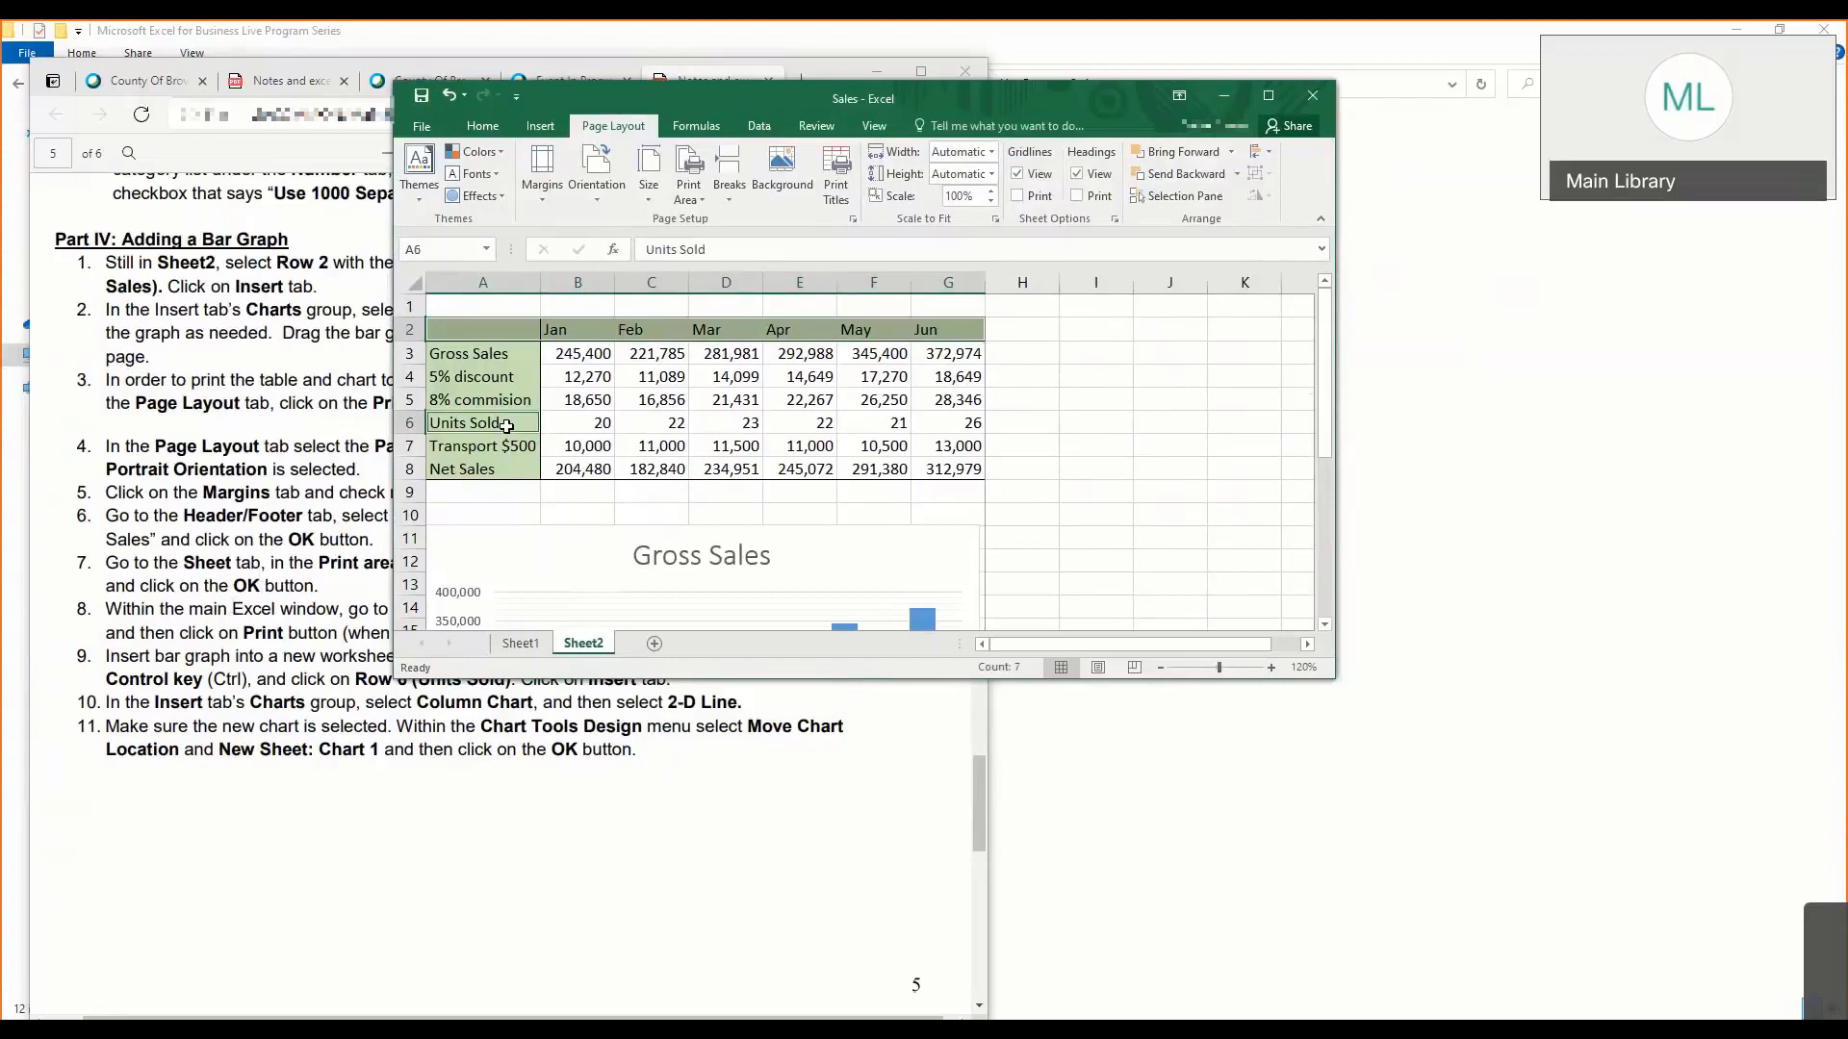
{"action": "left_click_drag", "start_coordinate": [506, 424], "coordinate": [918, 426]}
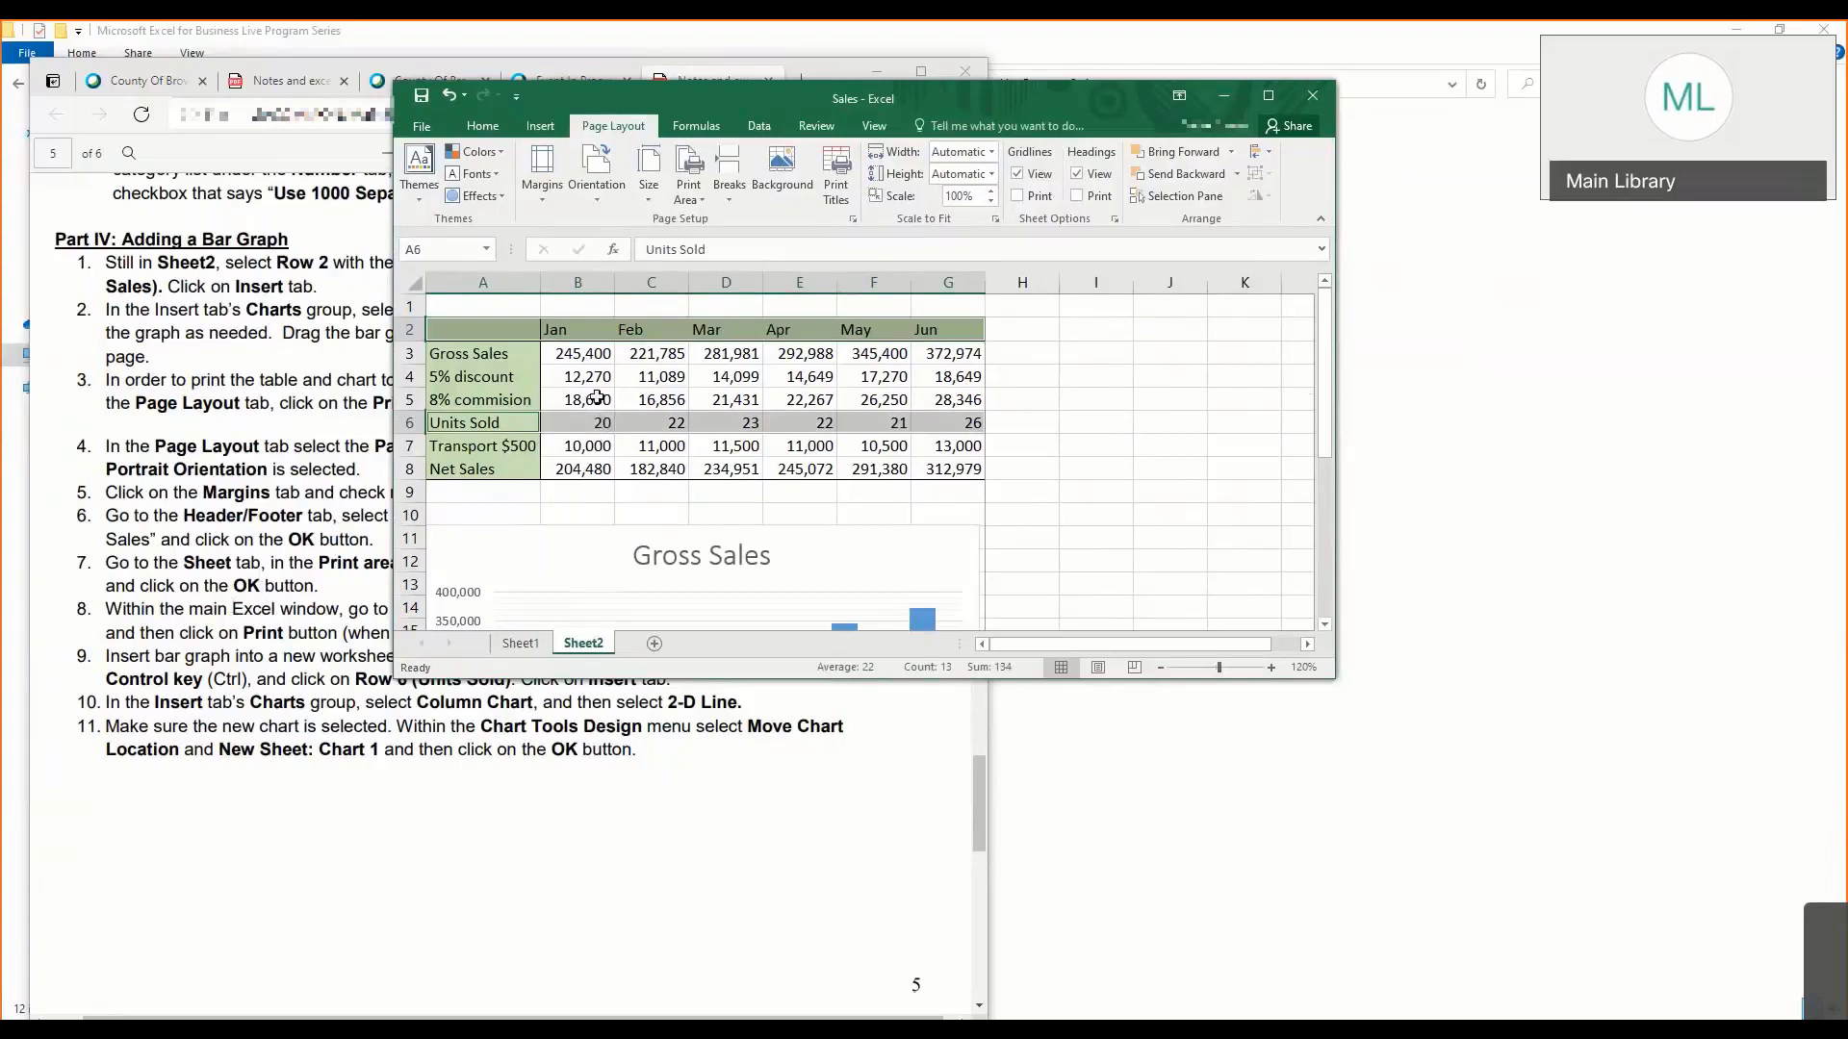
- Look through the column chart types and start inserting a 2-D Line chart of the selected monthly Units Sold data
{"action": "left_click", "coordinate": [540, 129]}
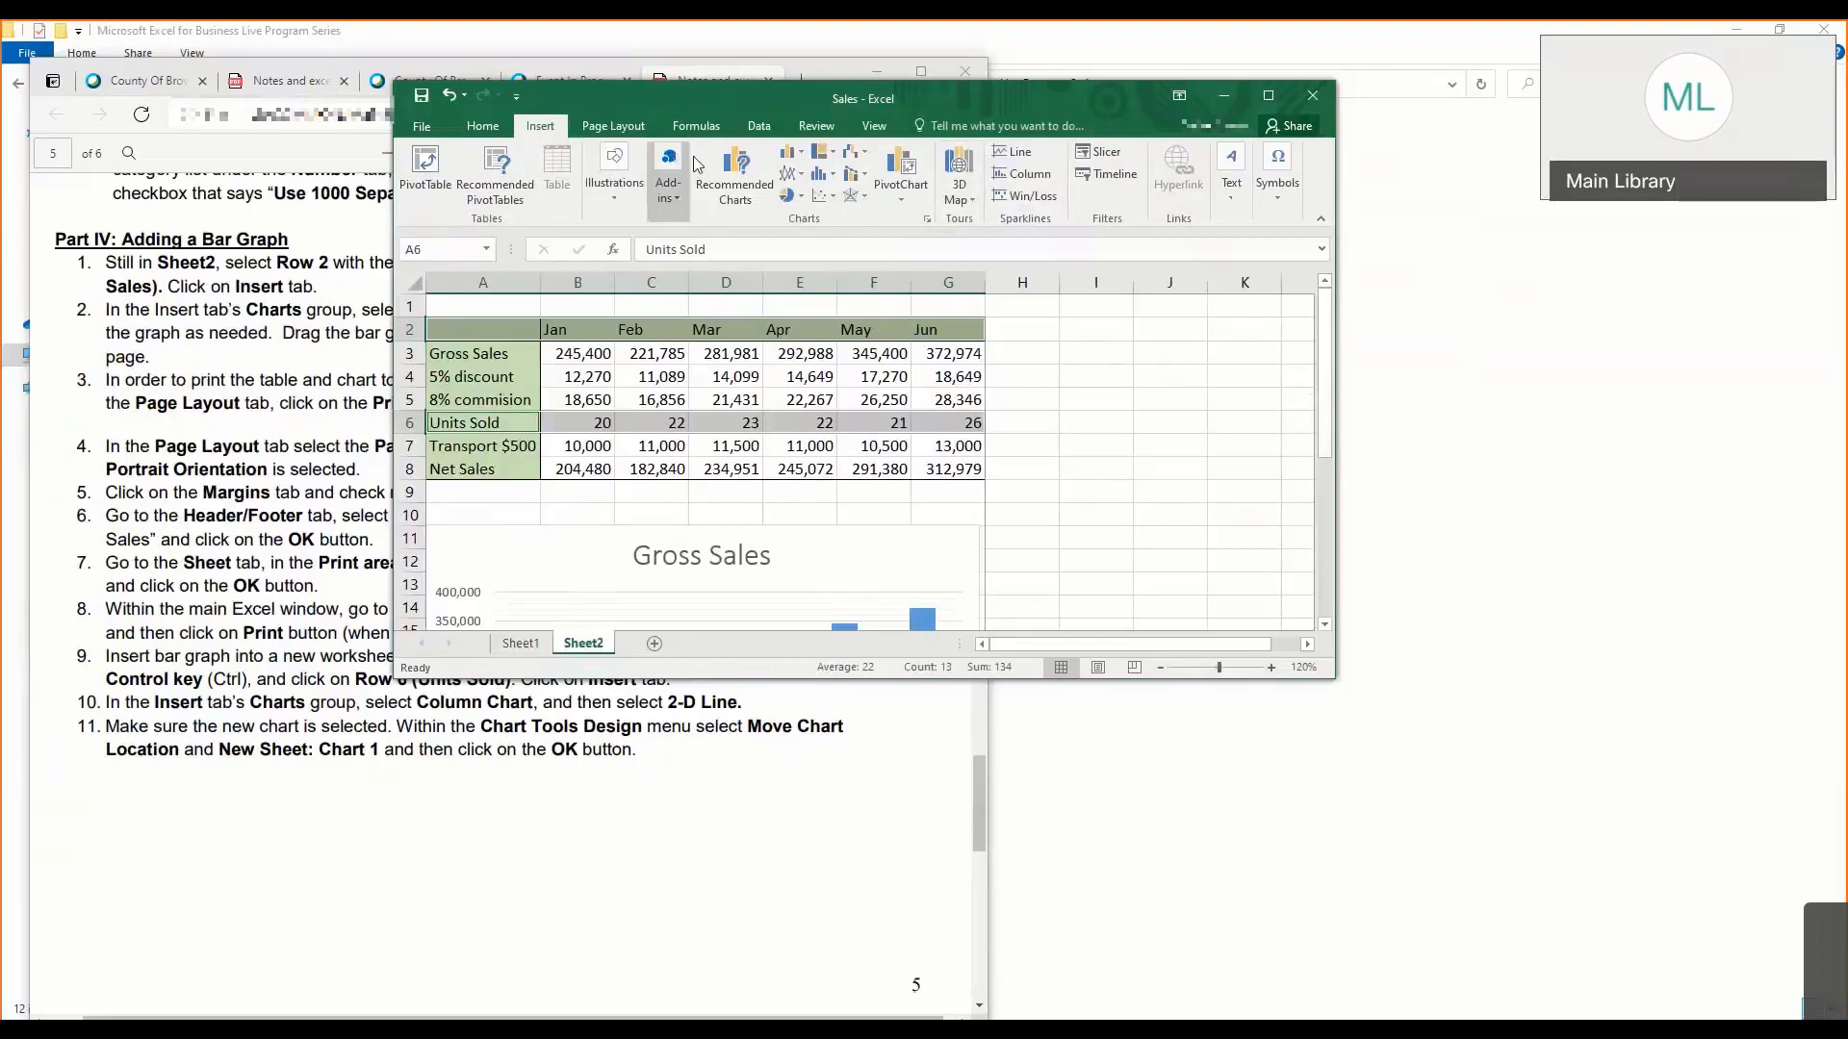
{"action": "left_click", "coordinate": [791, 154]}
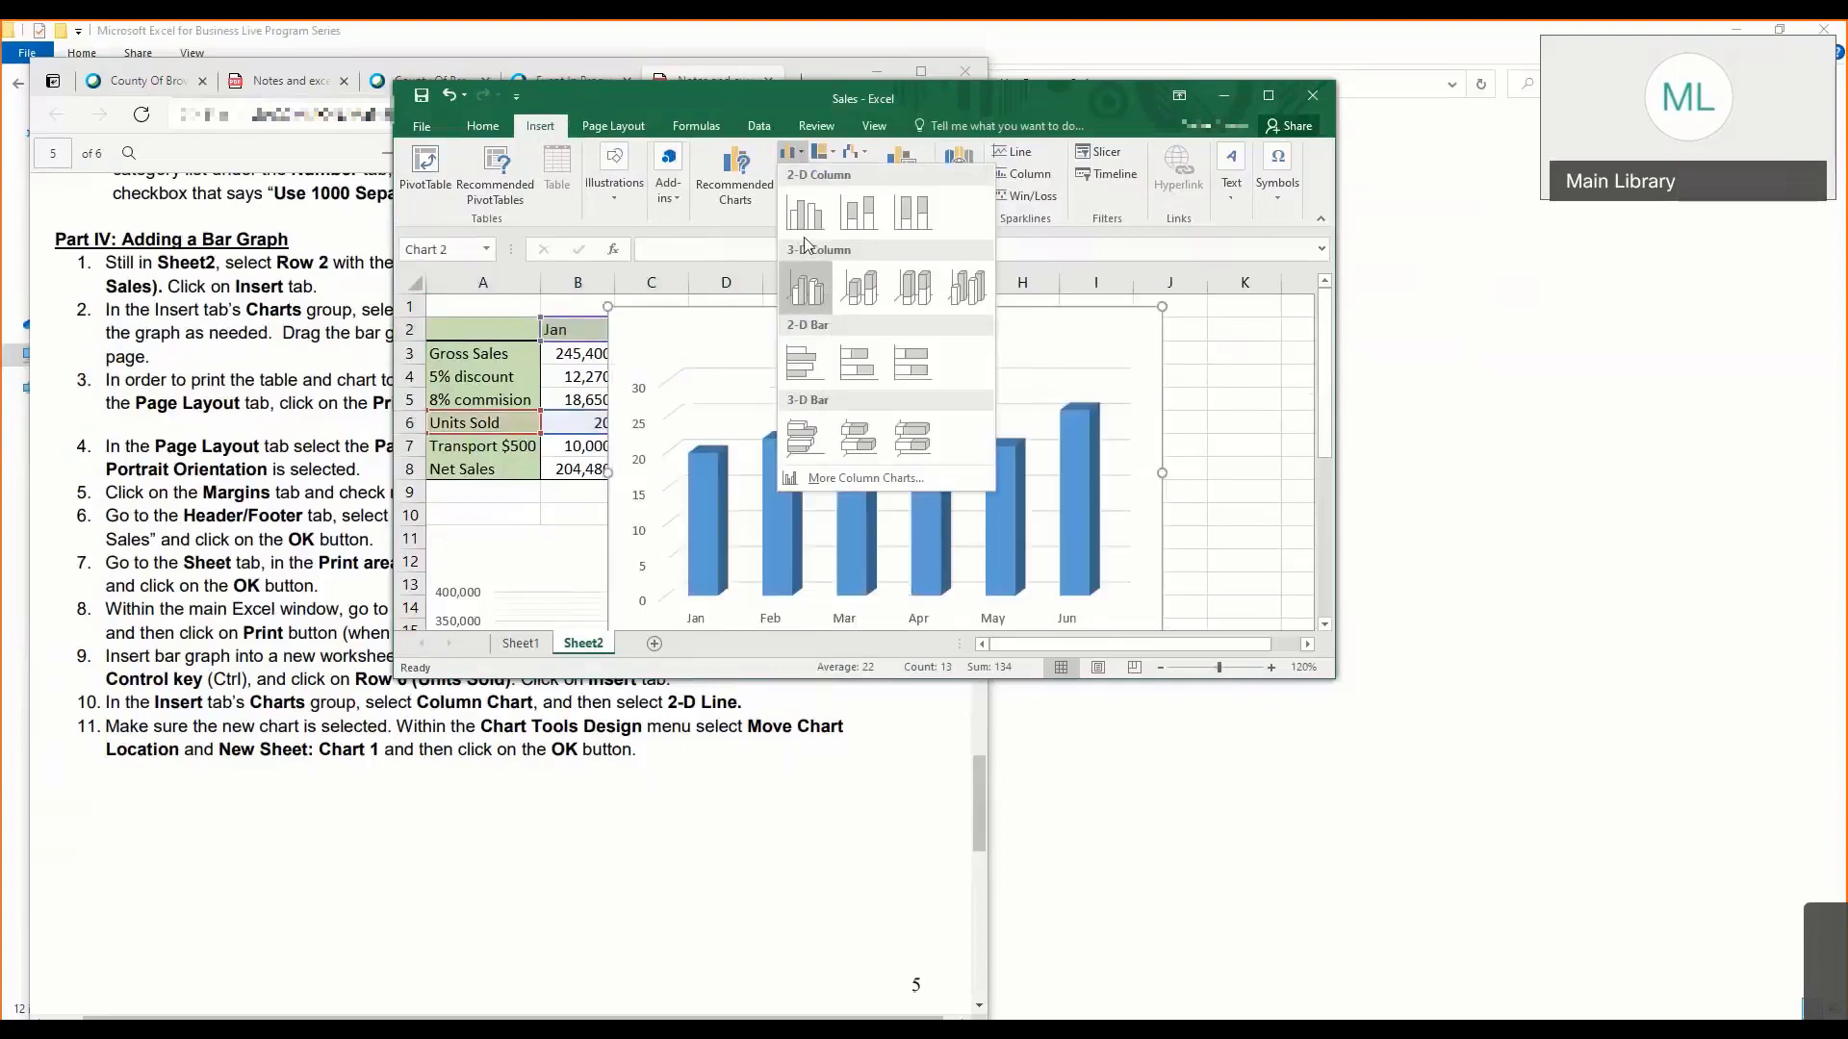
{"action": "left_click", "coordinate": [802, 105]}
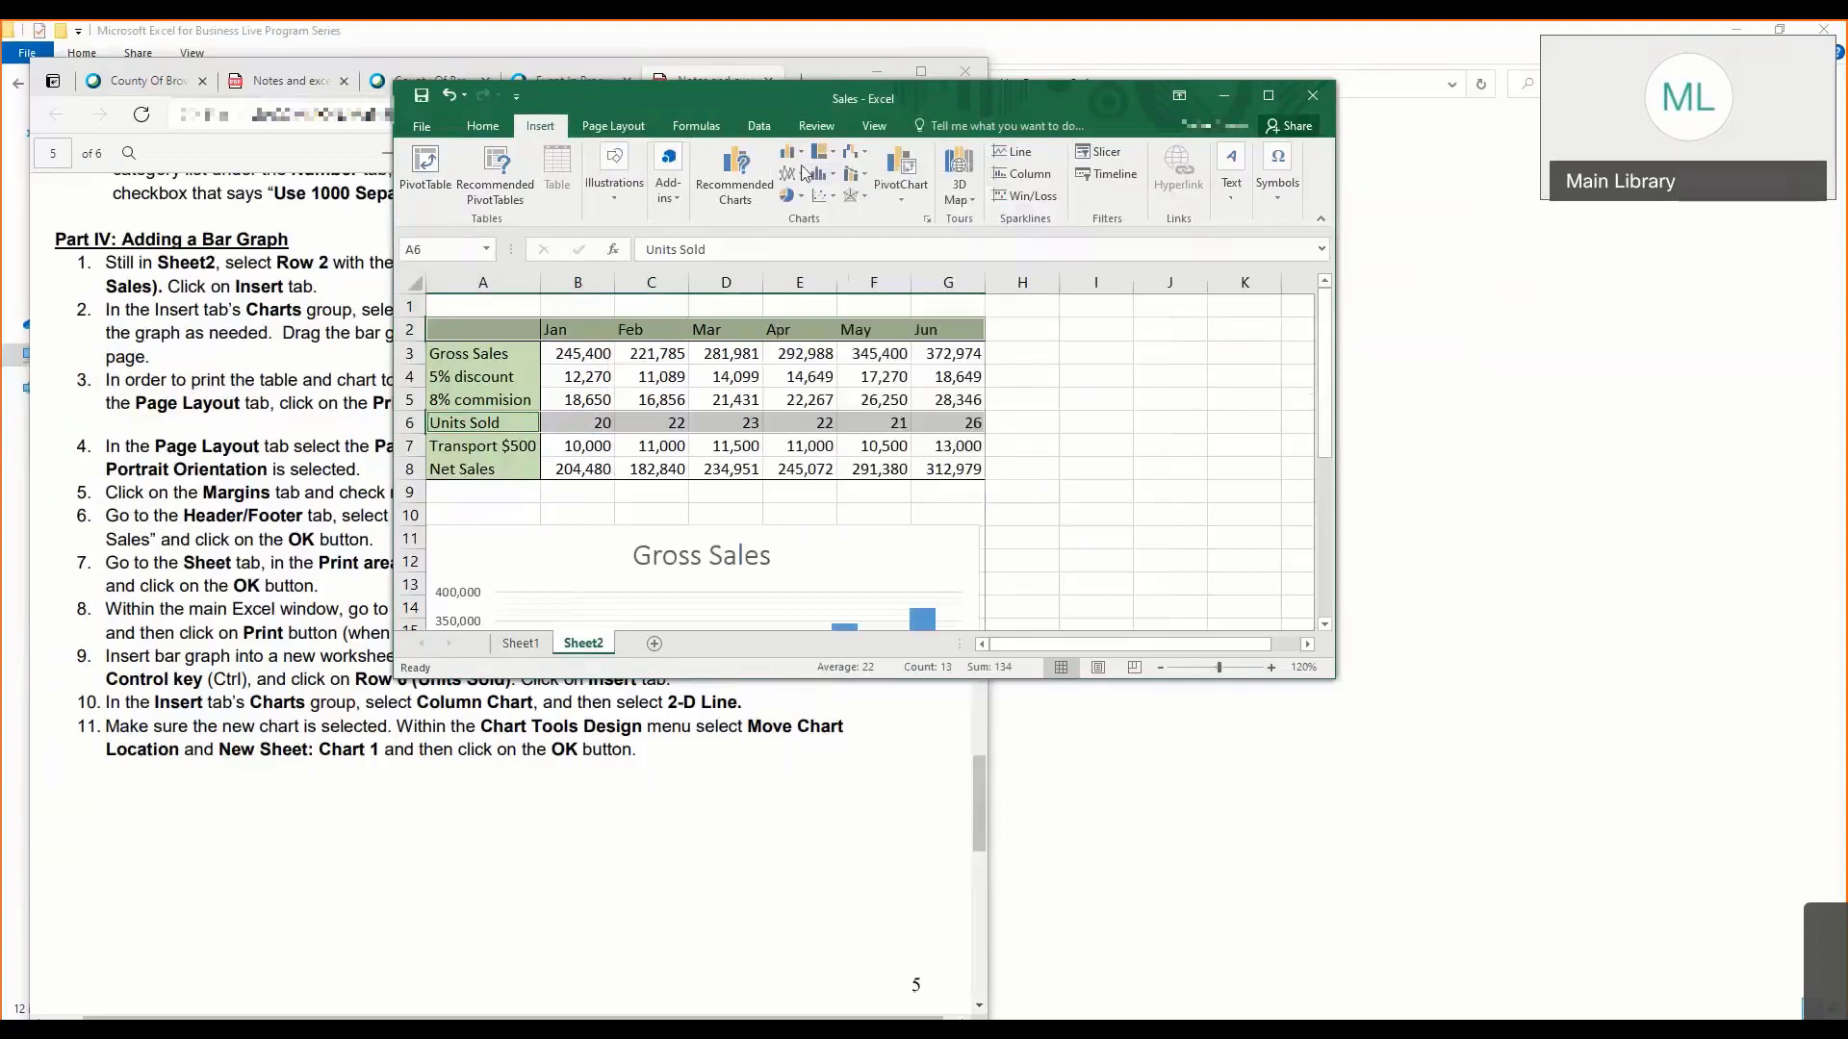
{"action": "left_click", "coordinate": [799, 177]}
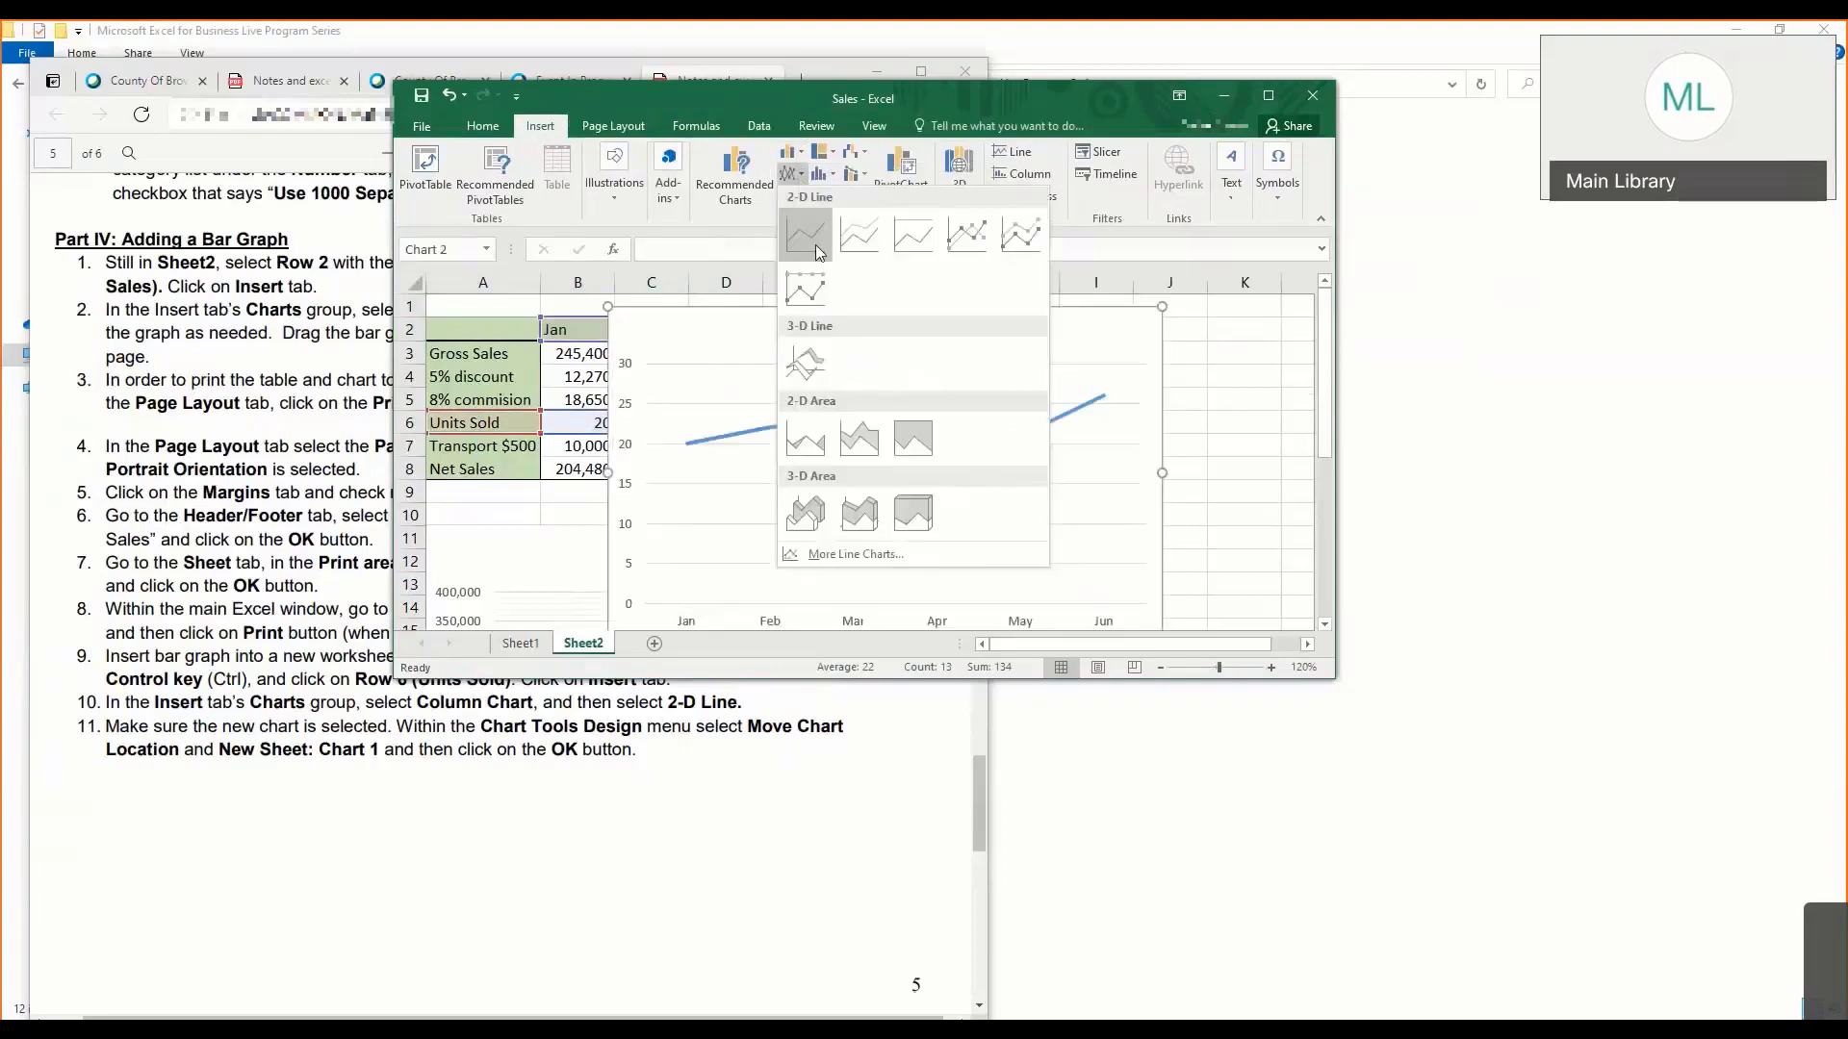
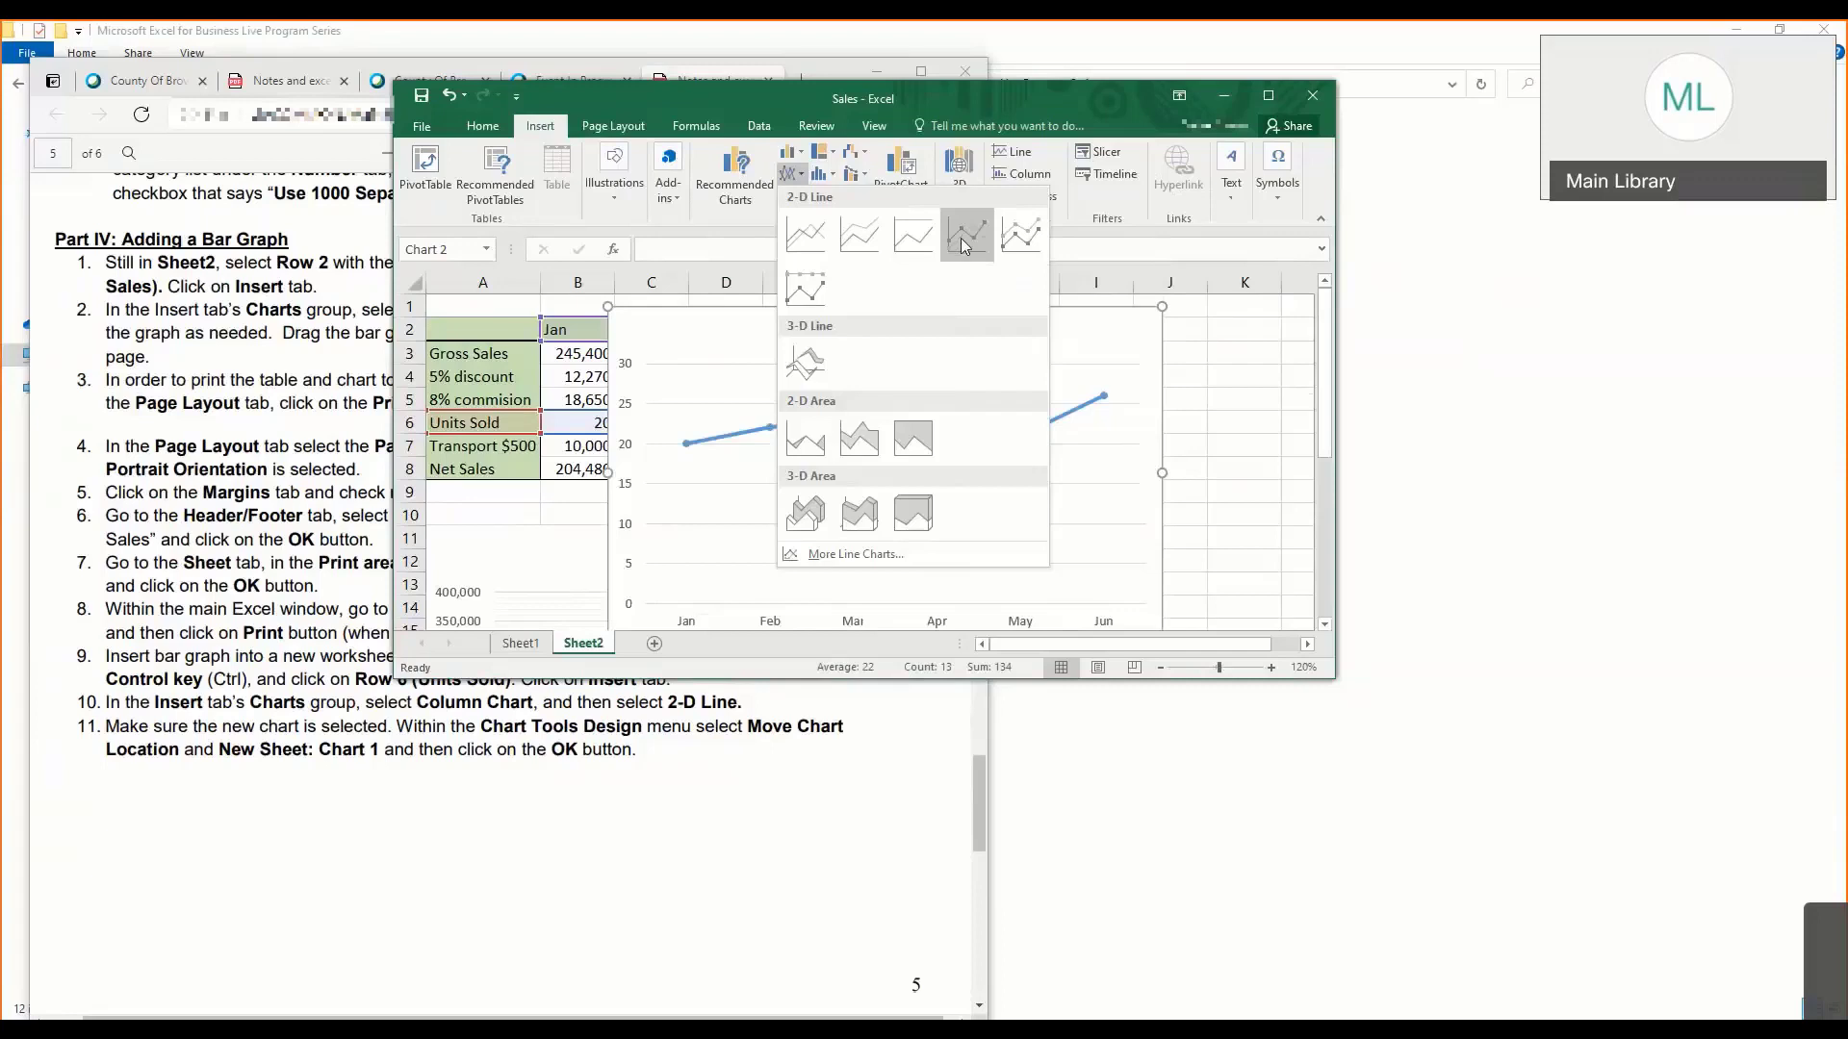
- Insert a 2-D line chart with markers for Units Sold and apply the style with vertical gridlines and a capitalised title
{"action": "left_click", "coordinate": [965, 244]}
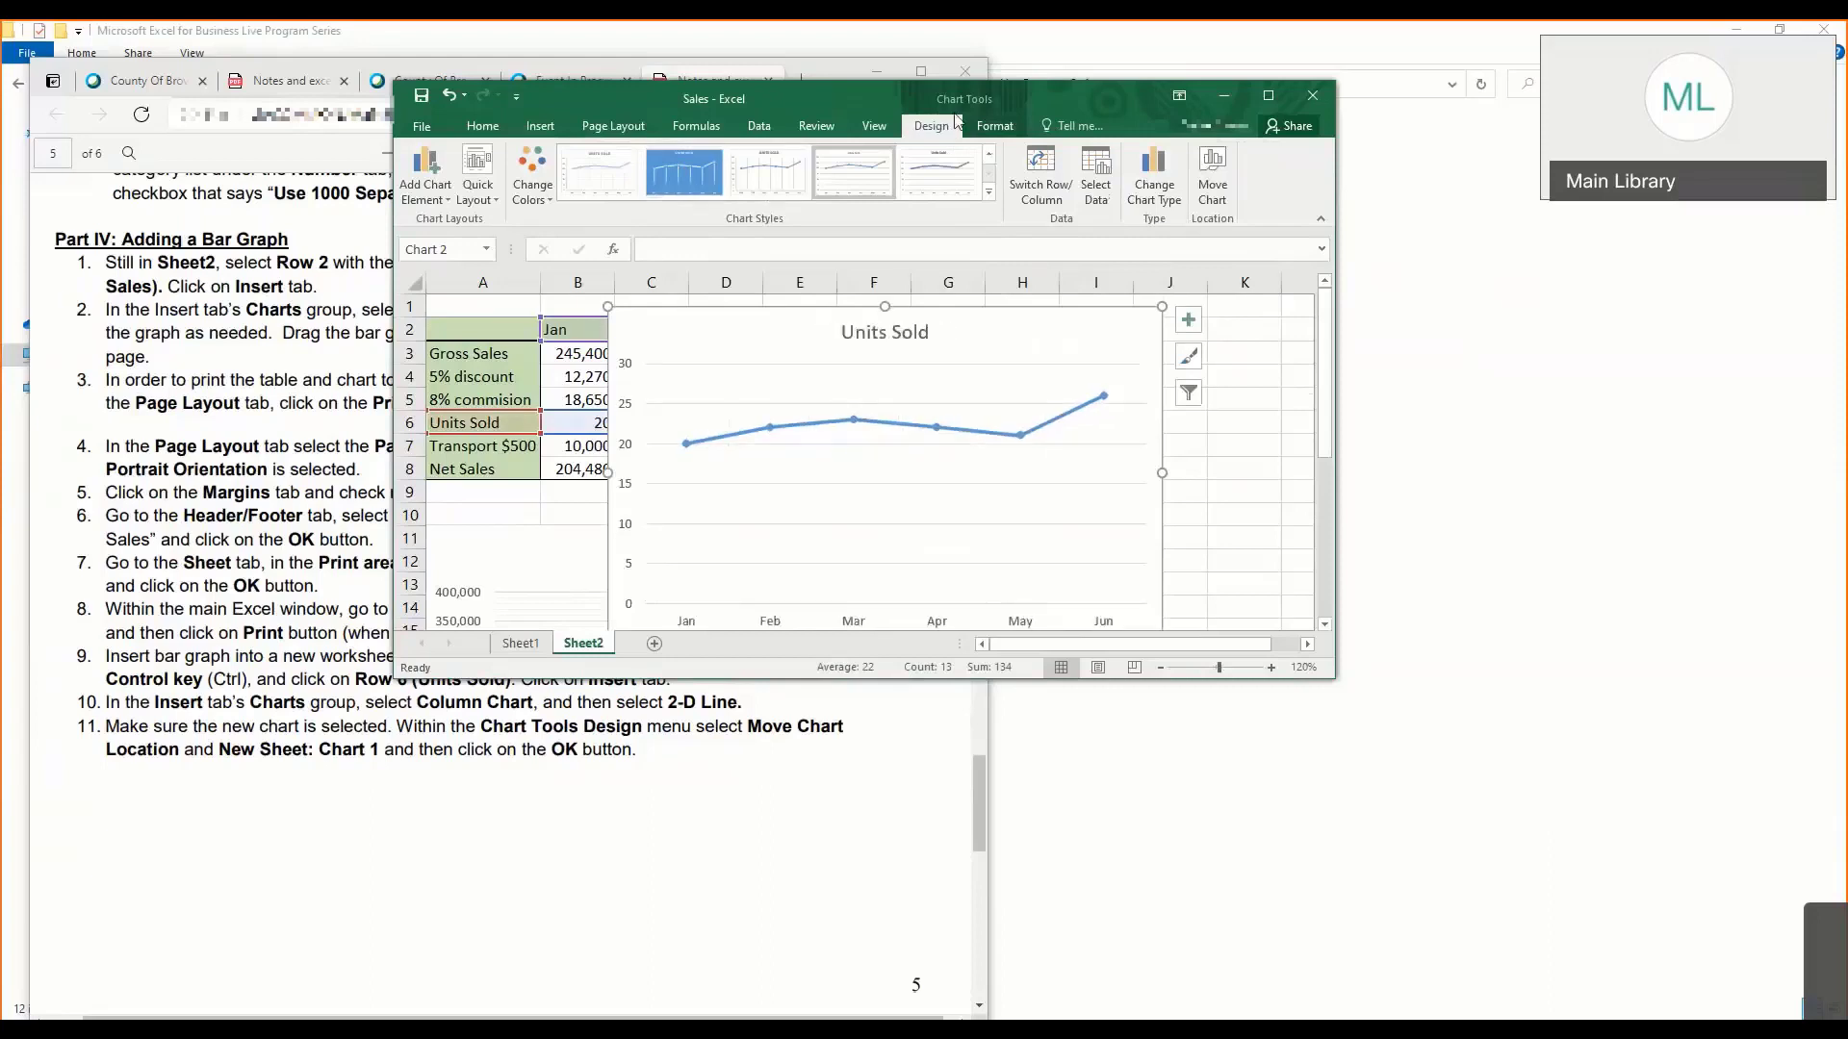
{"action": "left_click", "coordinate": [988, 192]}
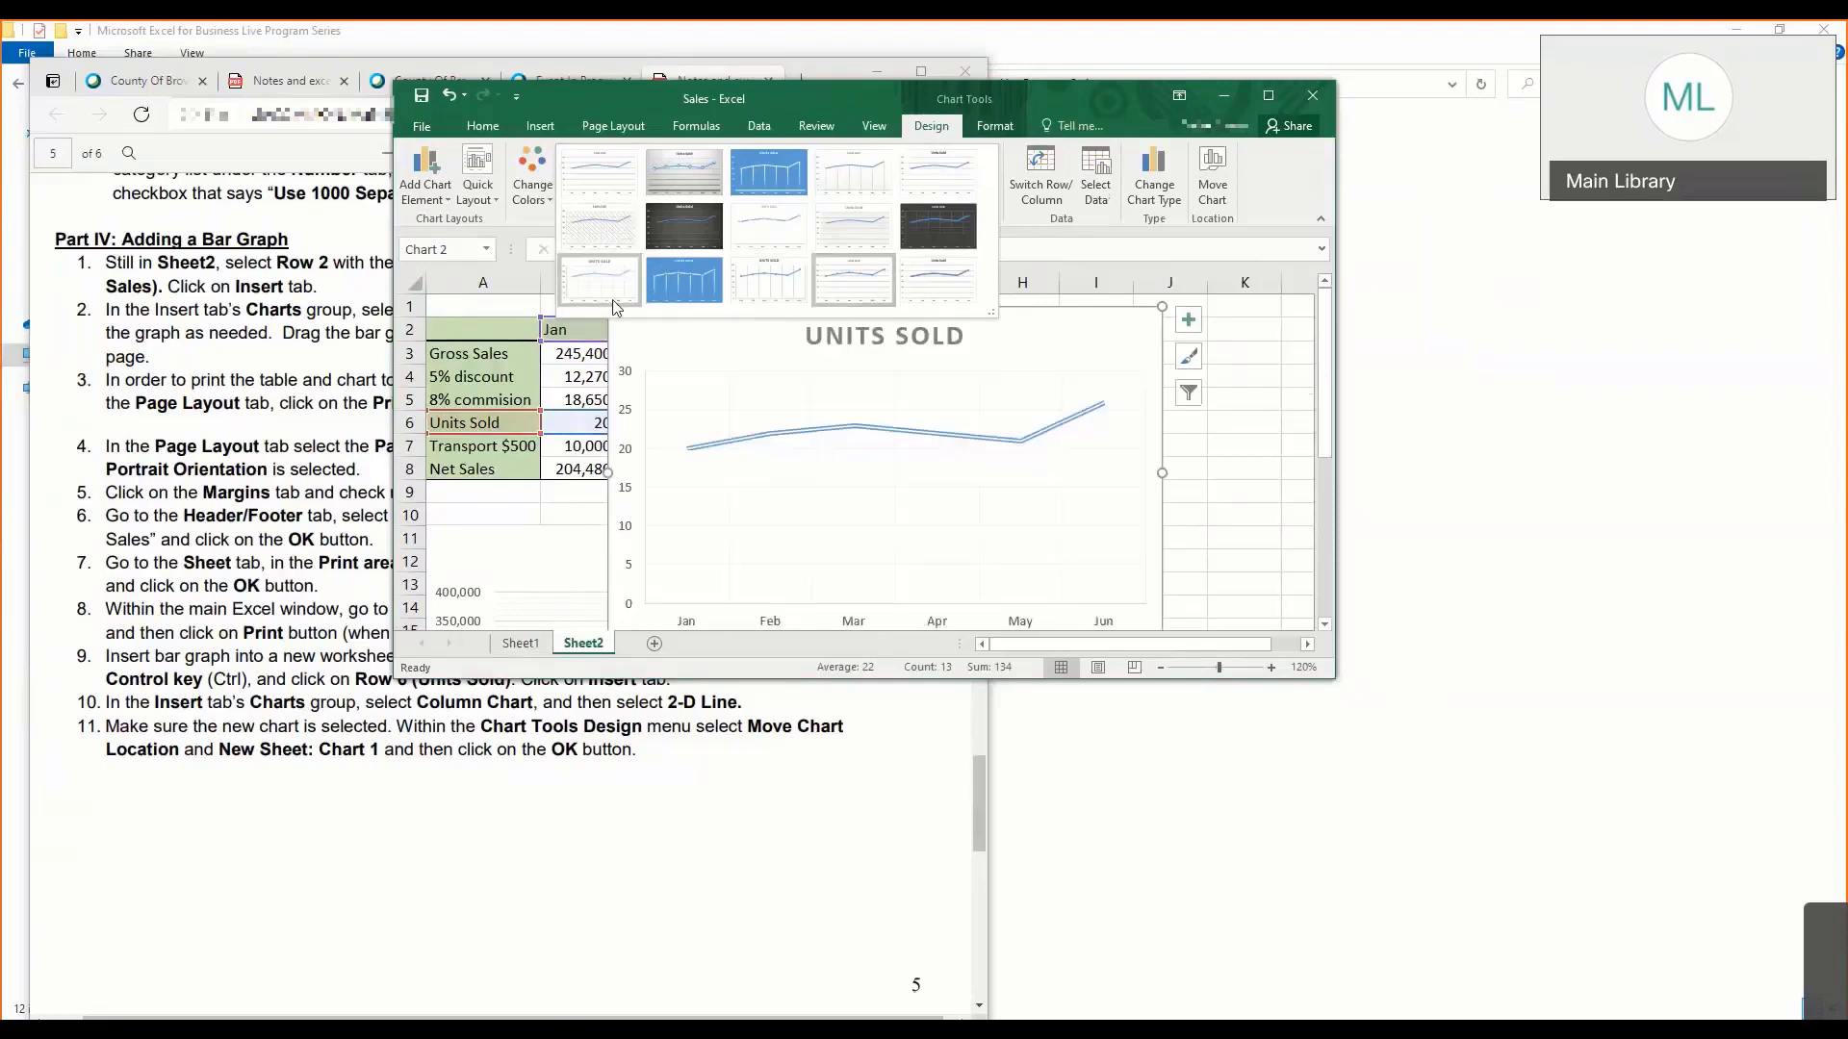
{"action": "left_click", "coordinate": [741, 292]}
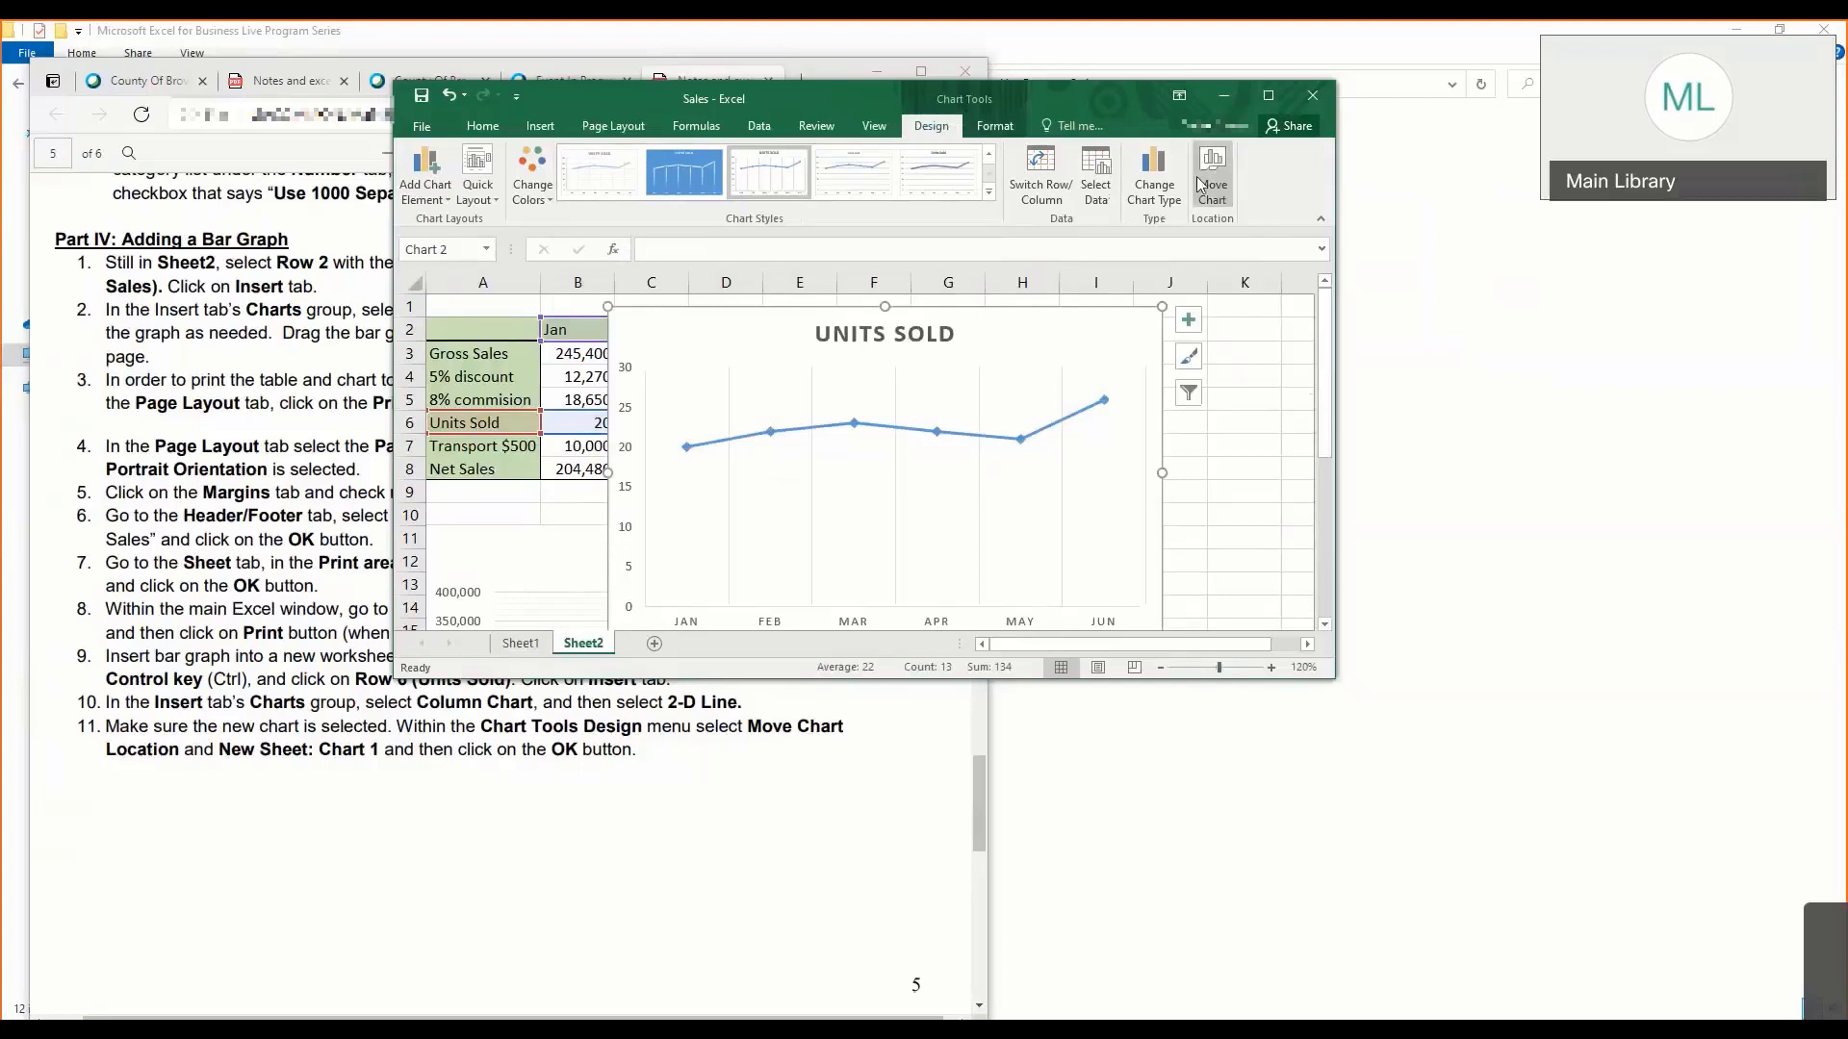
- Move the Units Sold chart to a new sheet named "Chart Units Sold"
{"action": "left_click_drag", "start_coordinate": [1098, 83], "coordinate": [880, 78]}
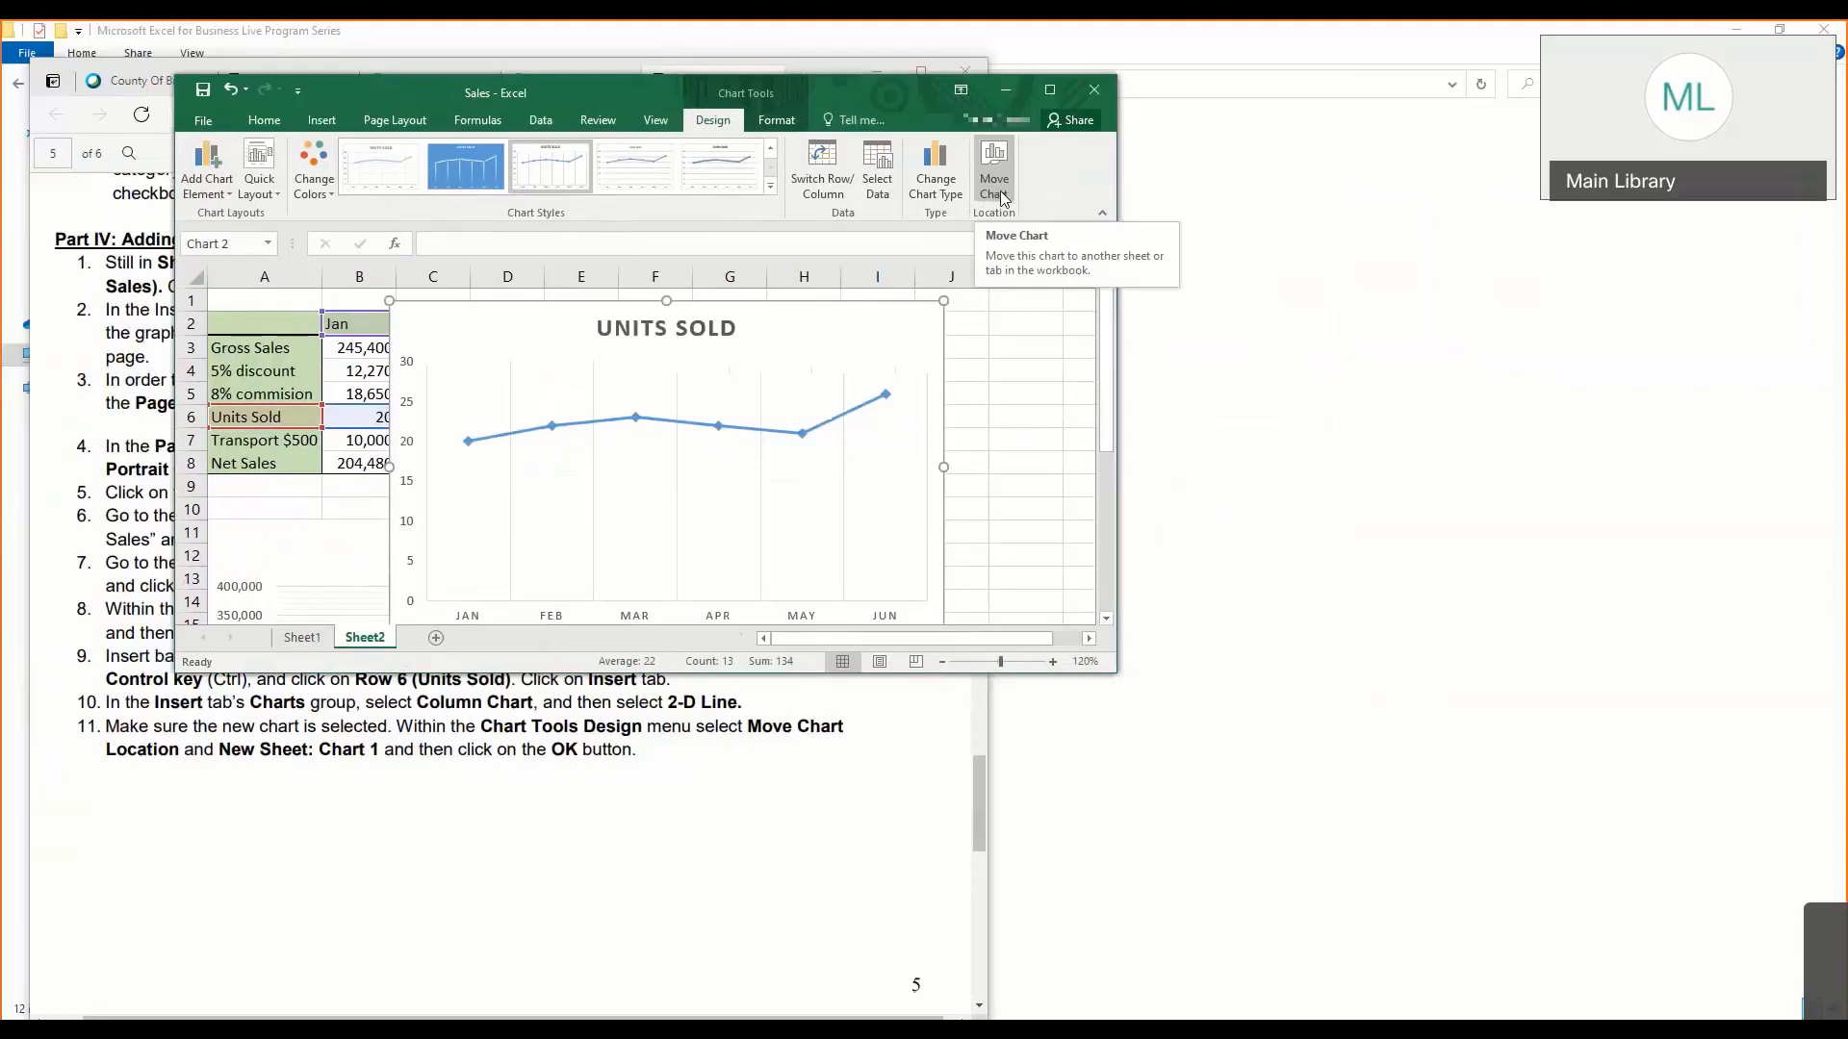
{"action": "left_click", "coordinate": [1001, 190]}
{"action": "left_click", "coordinate": [581, 531]}
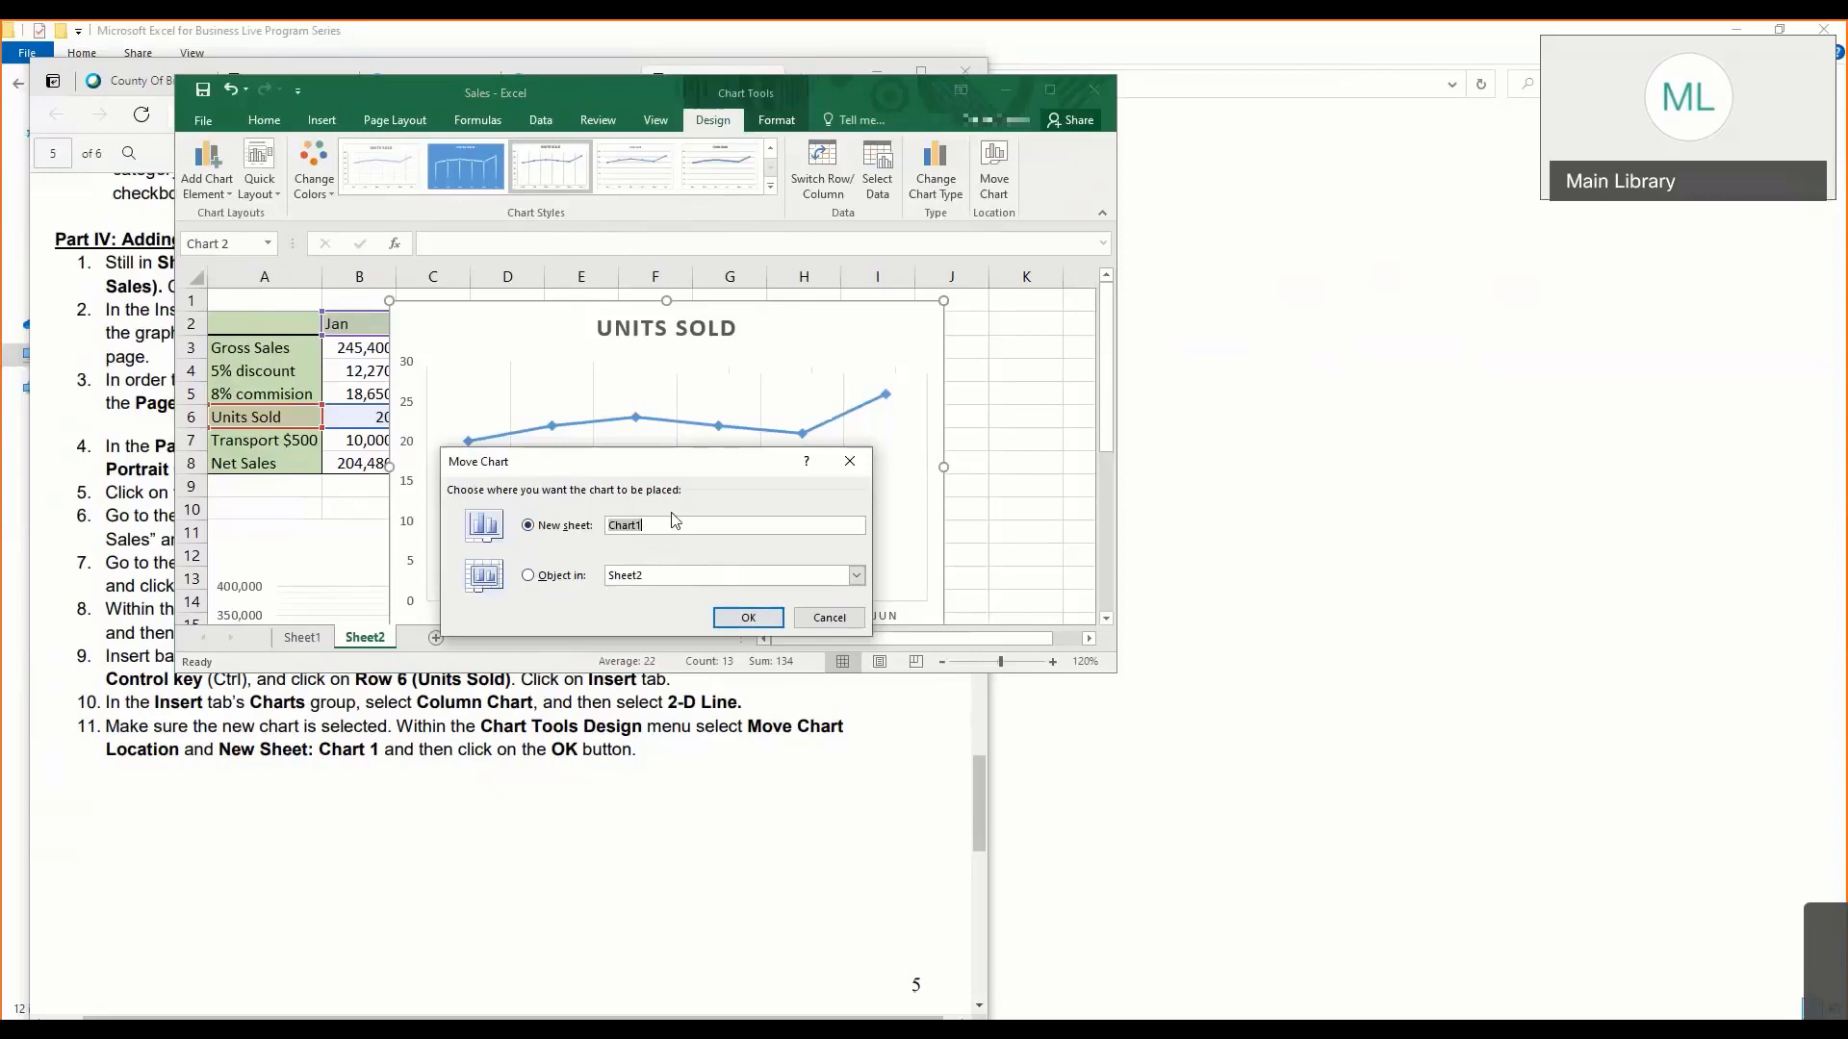
{"action": "type", "text": "Chart Units Sold"}
{"action": "left_click", "coordinate": [748, 617]}
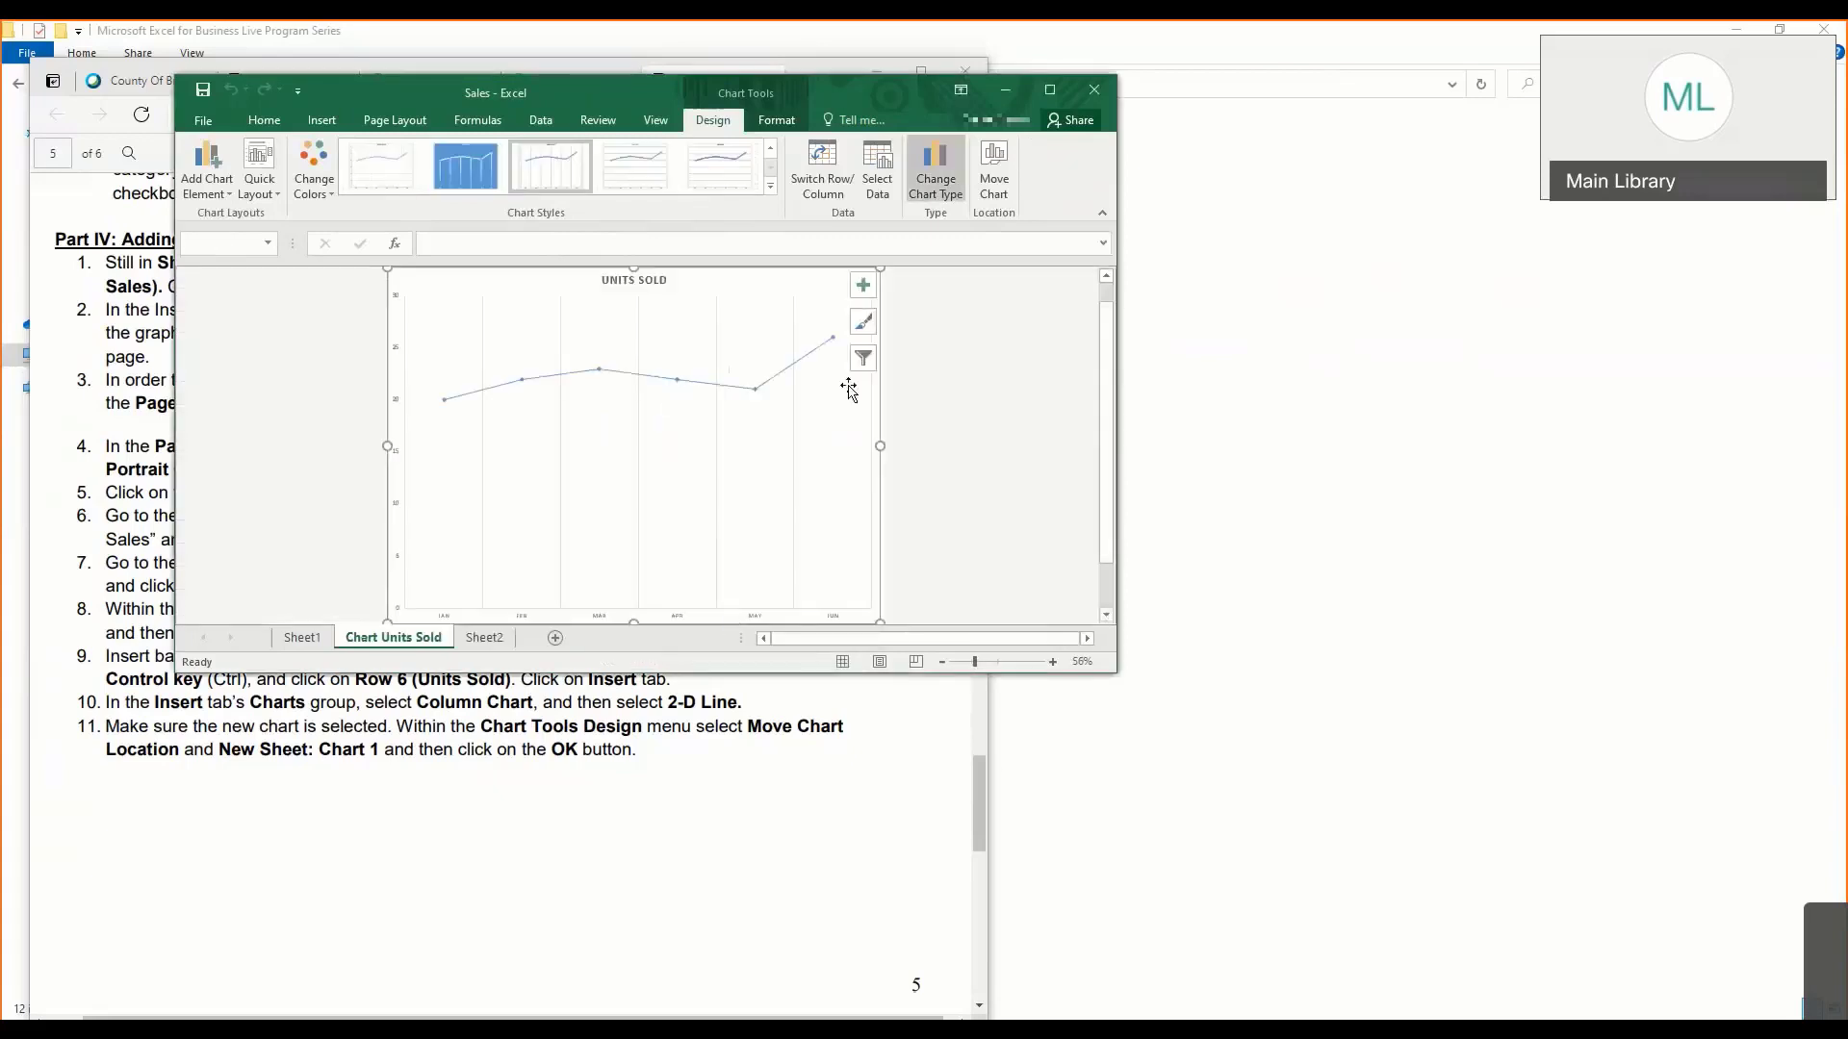
- Make the Excel window taller and set the chart sheet's zoom to 90%
{"action": "left_click", "coordinate": [1053, 662]}
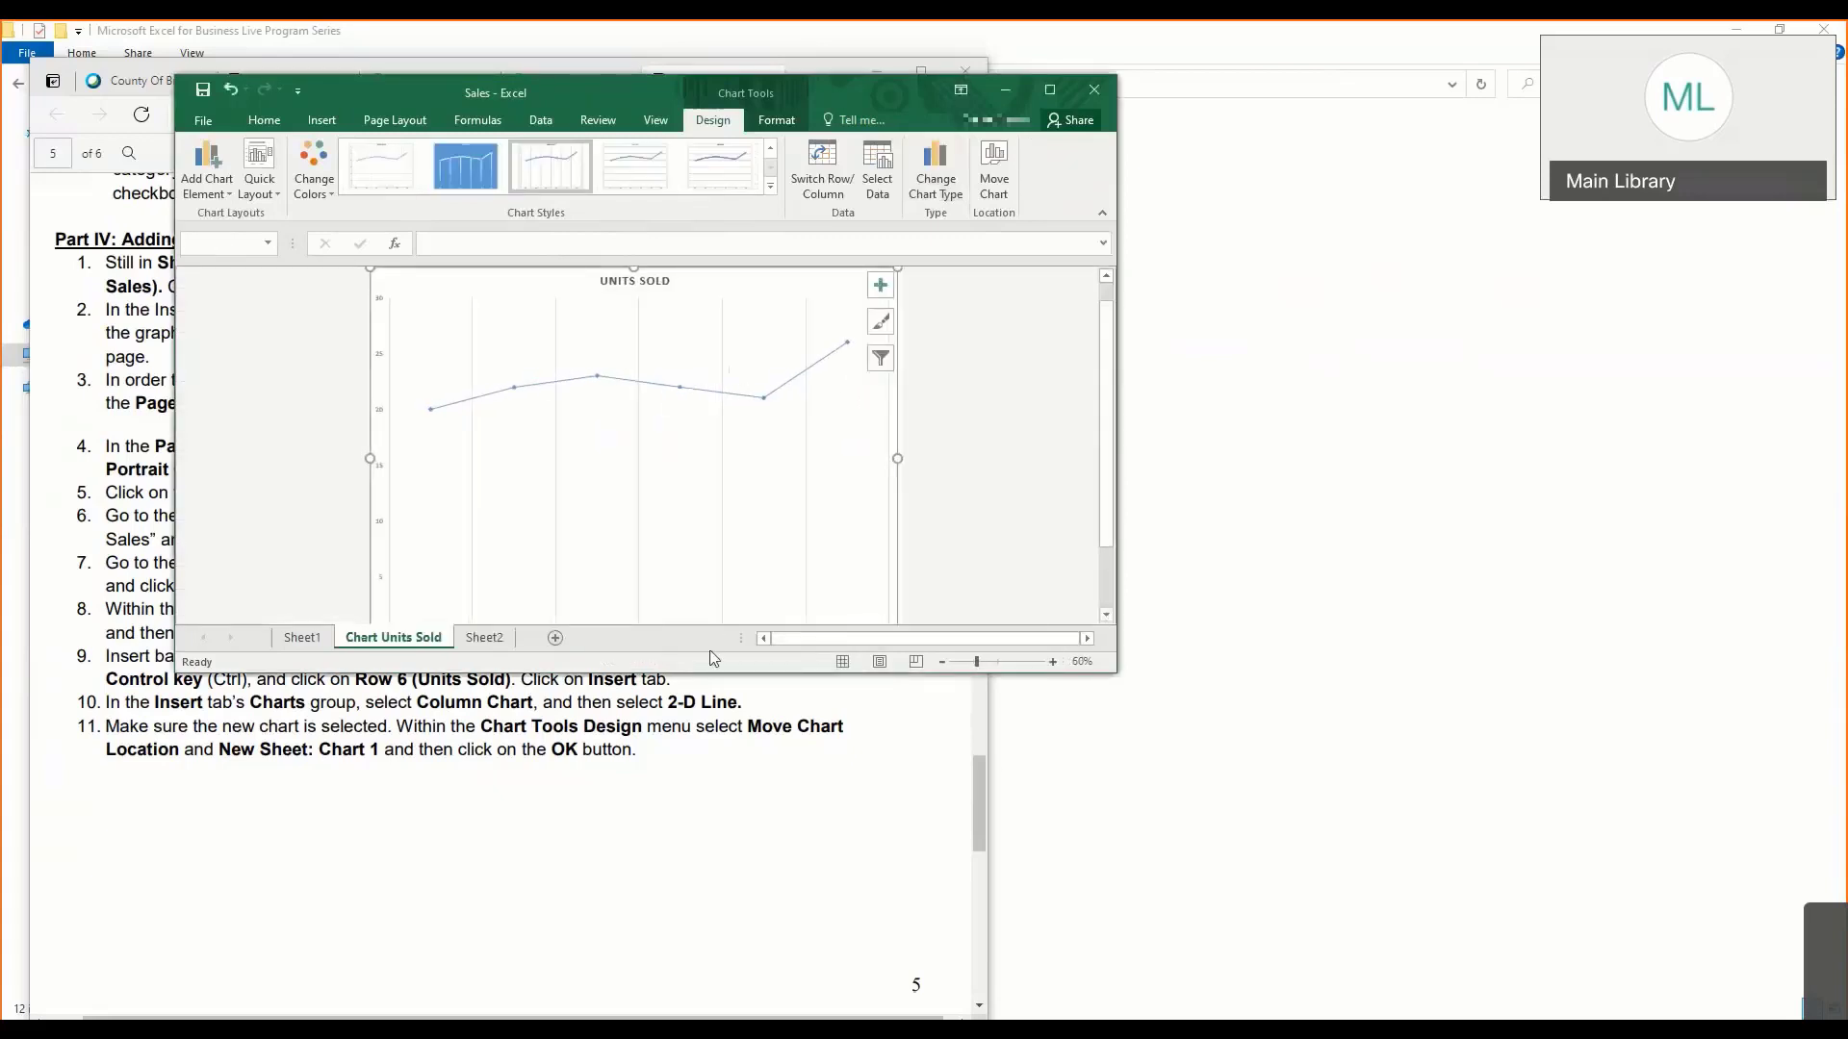
{"action": "left_click_drag", "start_coordinate": [691, 672], "coordinate": [673, 973]}
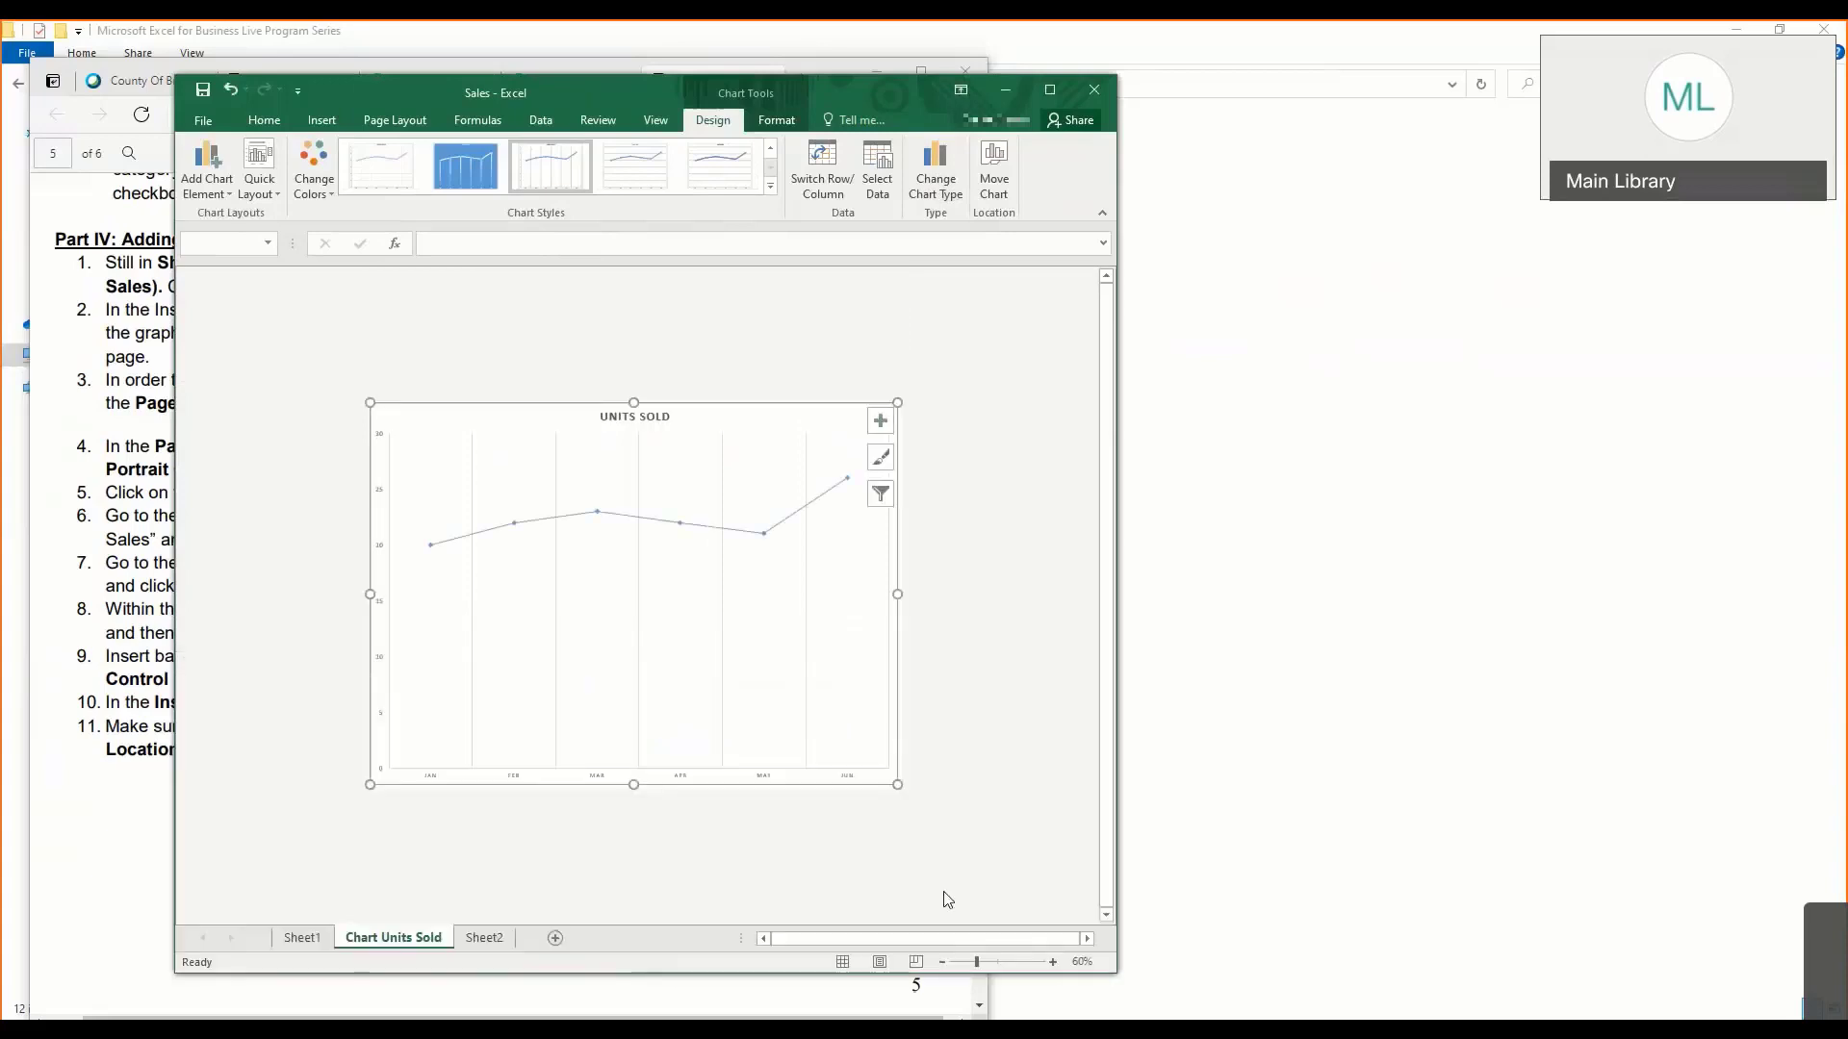
{"action": "left_click", "coordinate": [1053, 961]}
{"action": "left_click", "coordinate": [1053, 961]}
{"action": "left_click", "coordinate": [1053, 961]}
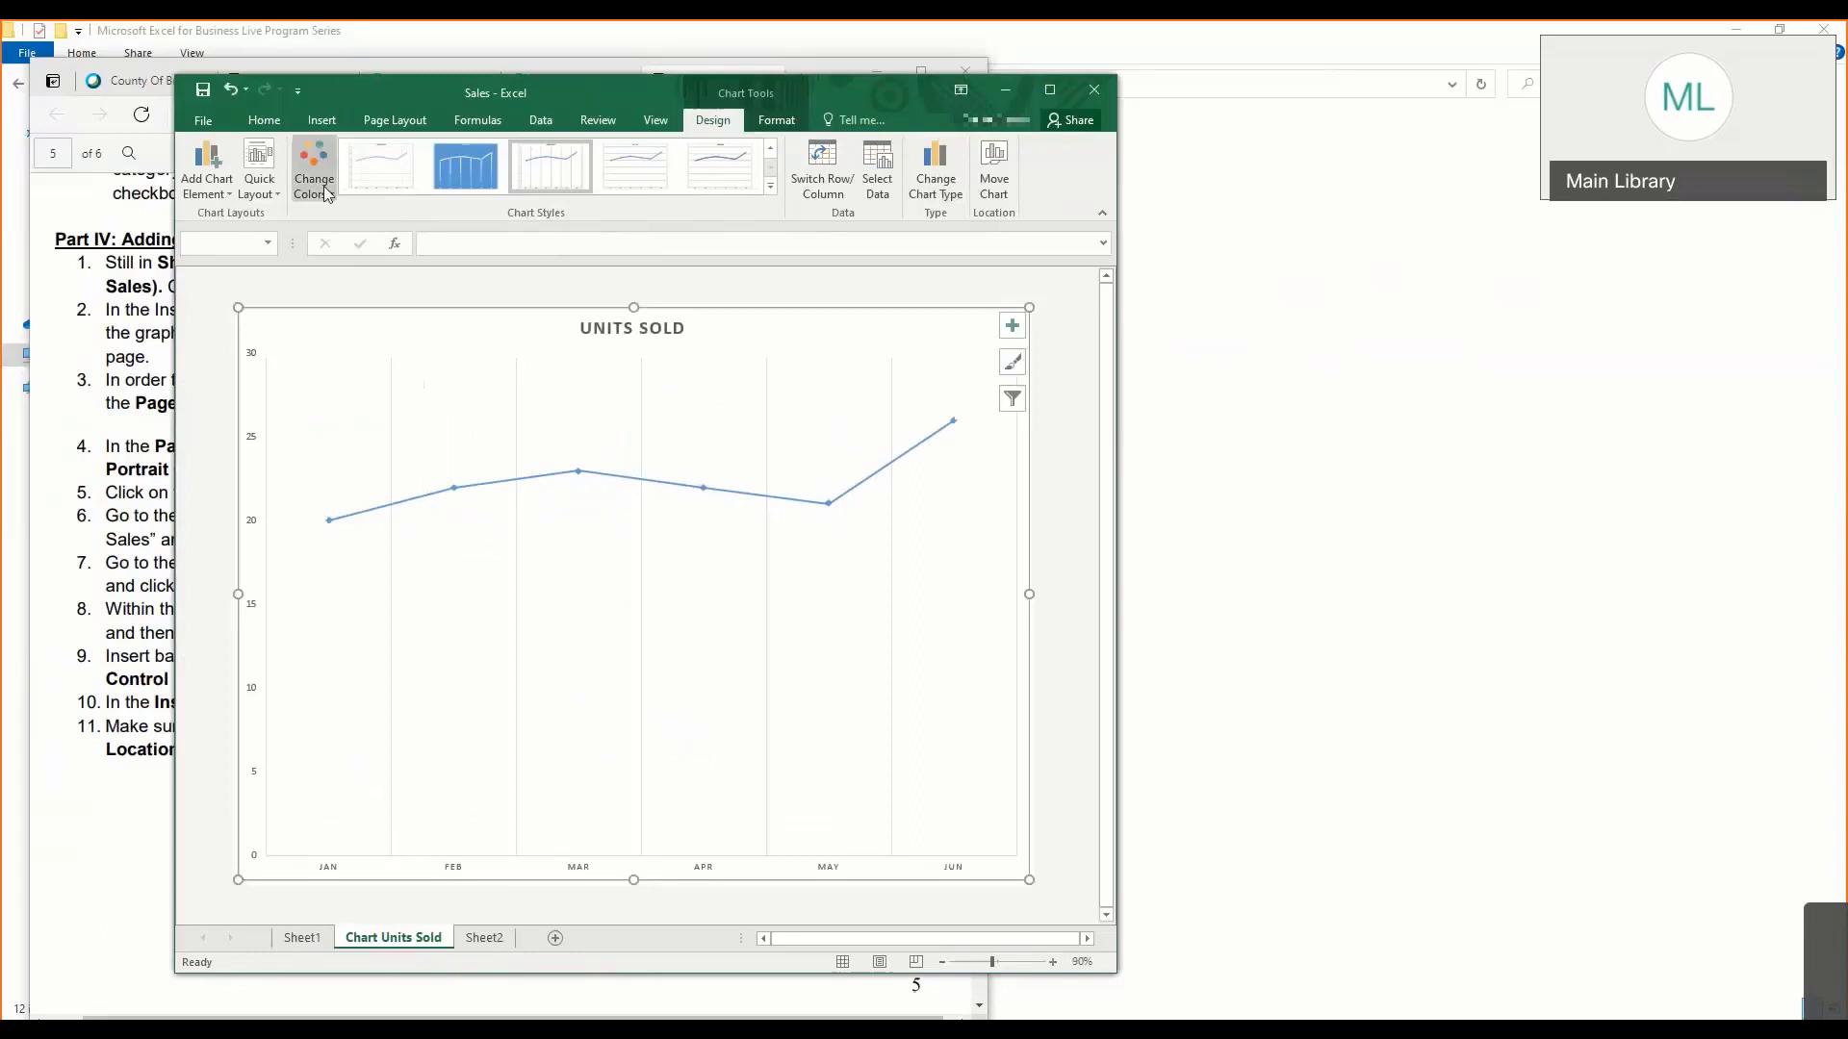
- Add a legend at the top of the Units Sold line chart
{"action": "left_click", "coordinate": [207, 183]}
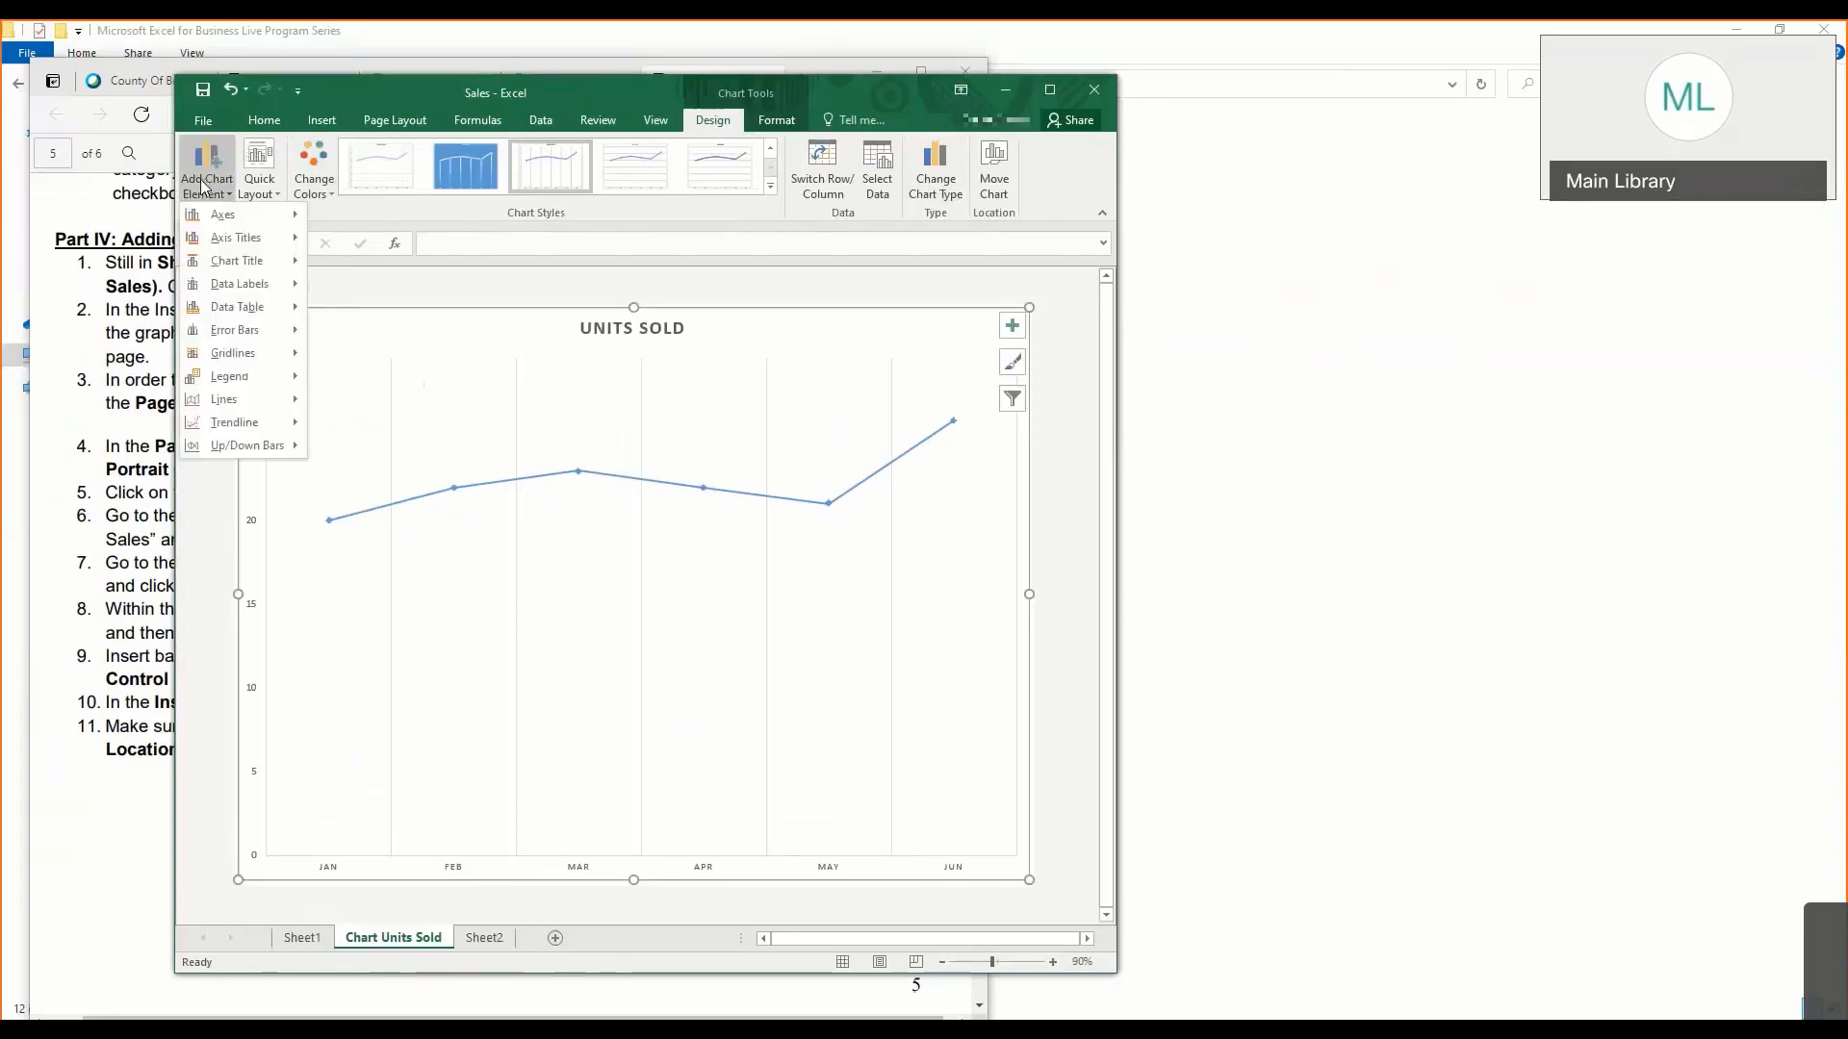
{"action": "mouse_move", "coordinate": [210, 218]}
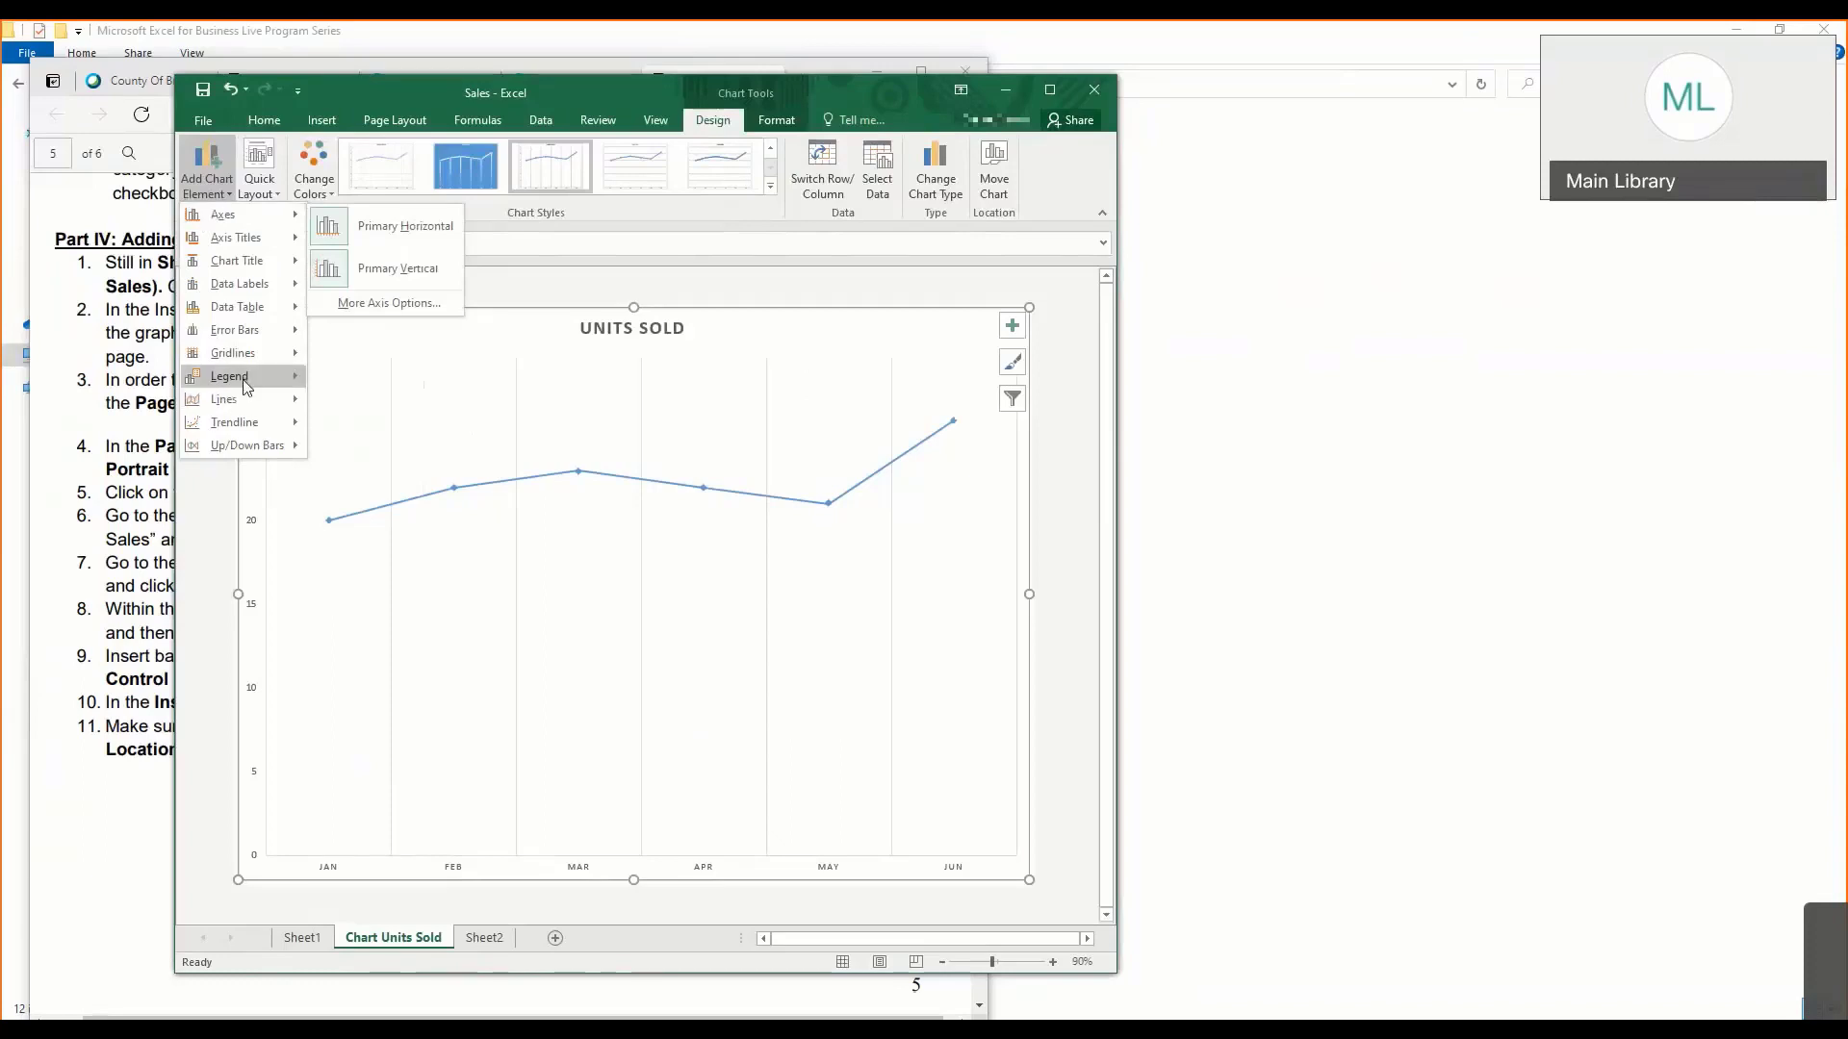
{"action": "mouse_move", "coordinate": [246, 385]}
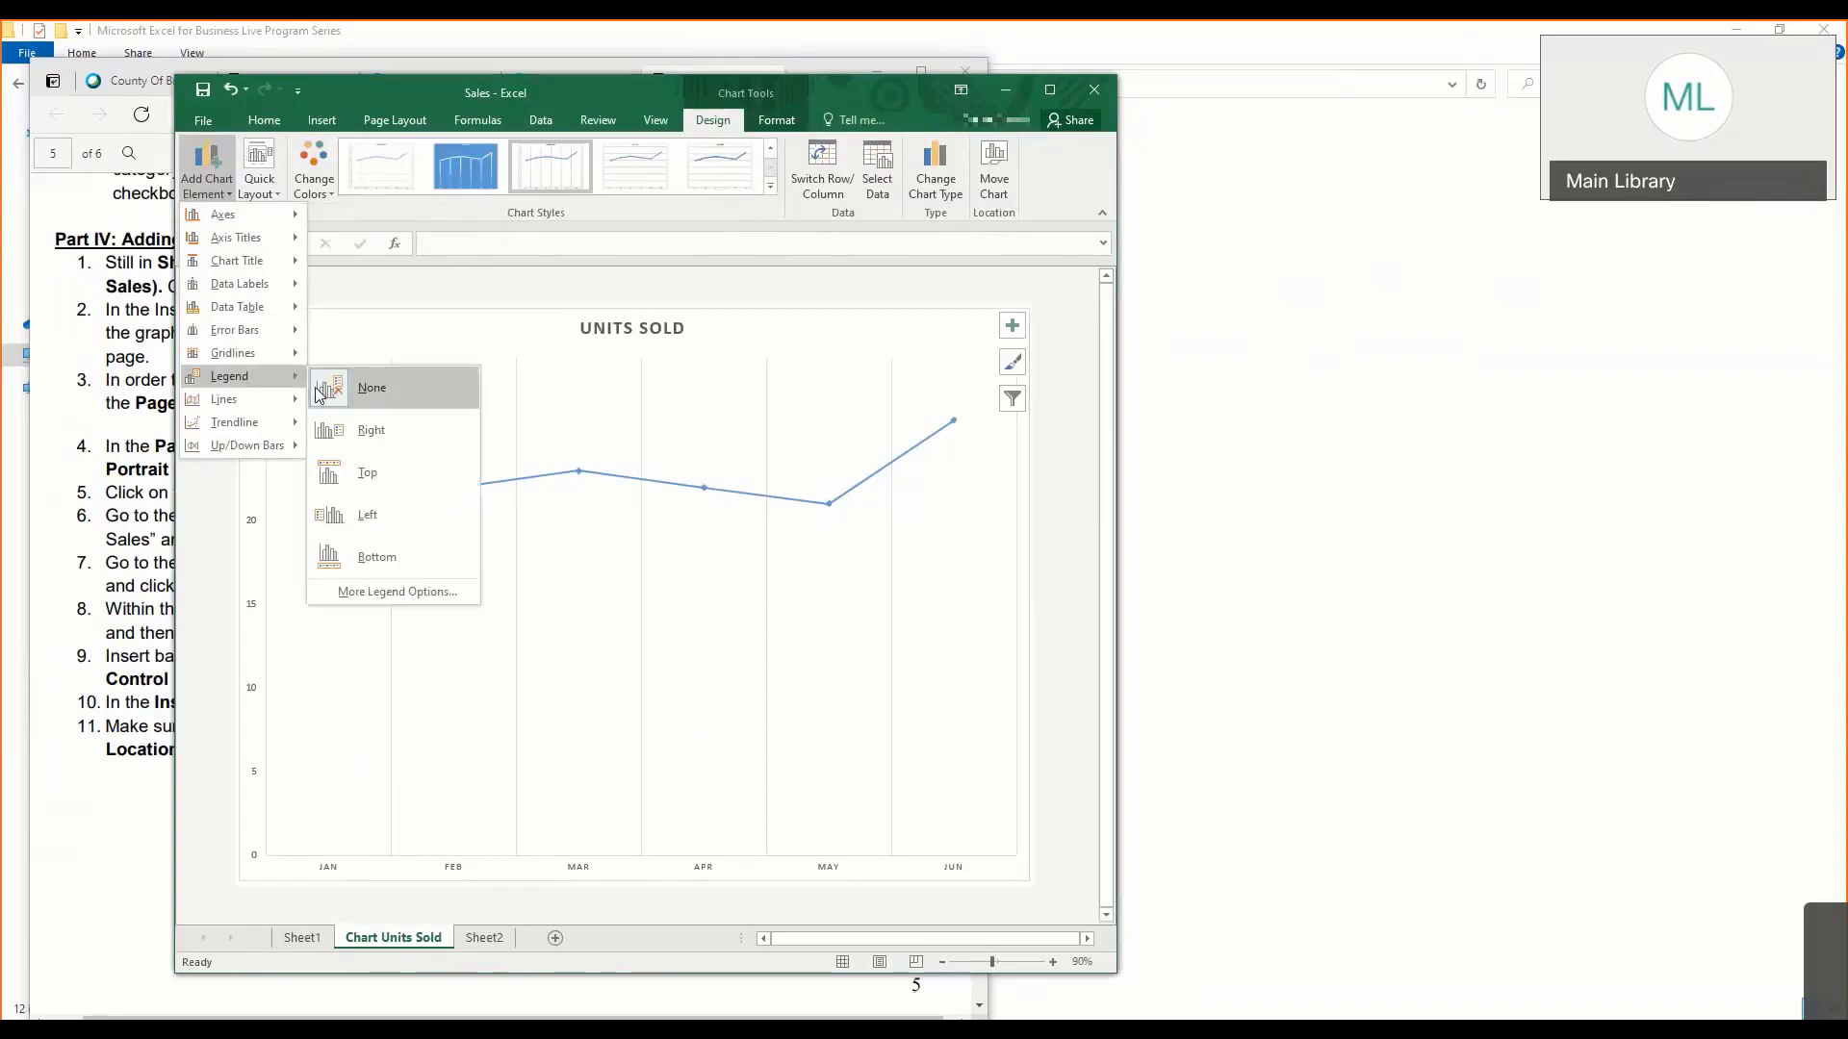
{"action": "left_click", "coordinate": [394, 494]}
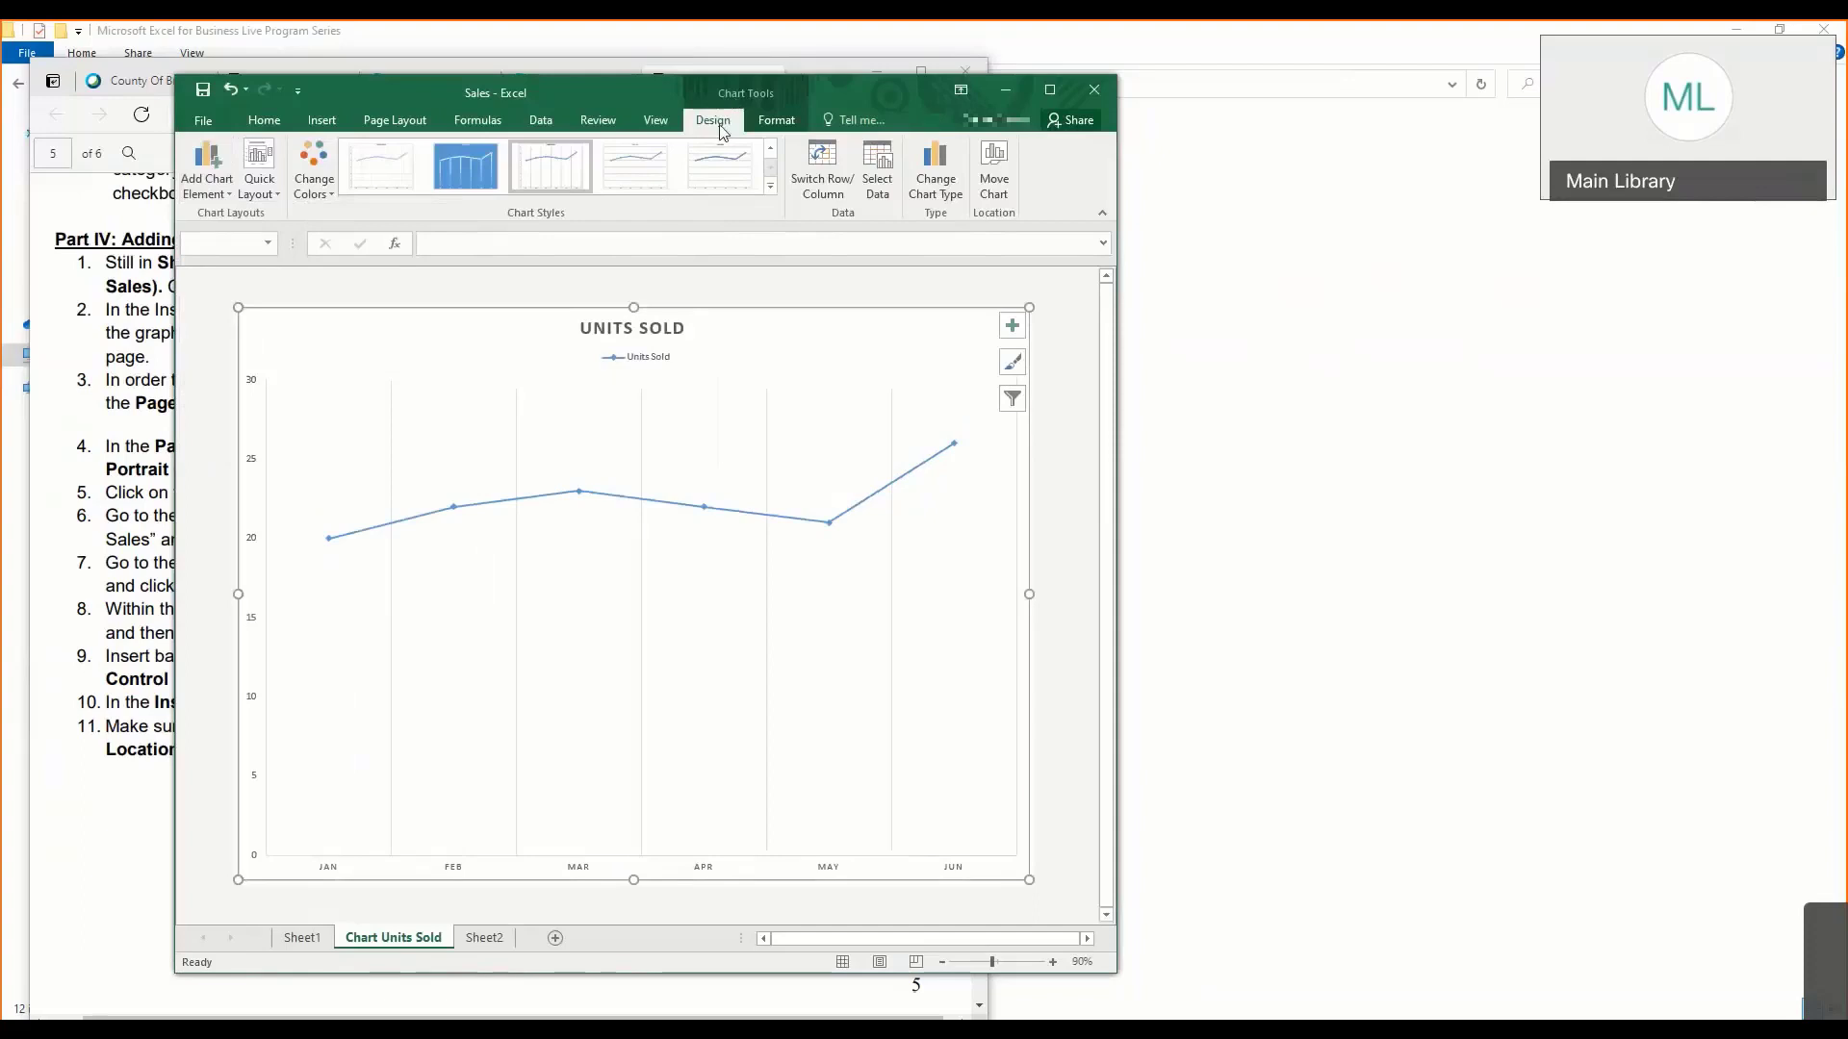
- Apply the dark chart style with a glowing line to the Units Sold chart and change its palette to Color 3
{"action": "left_click", "coordinate": [771, 186]}
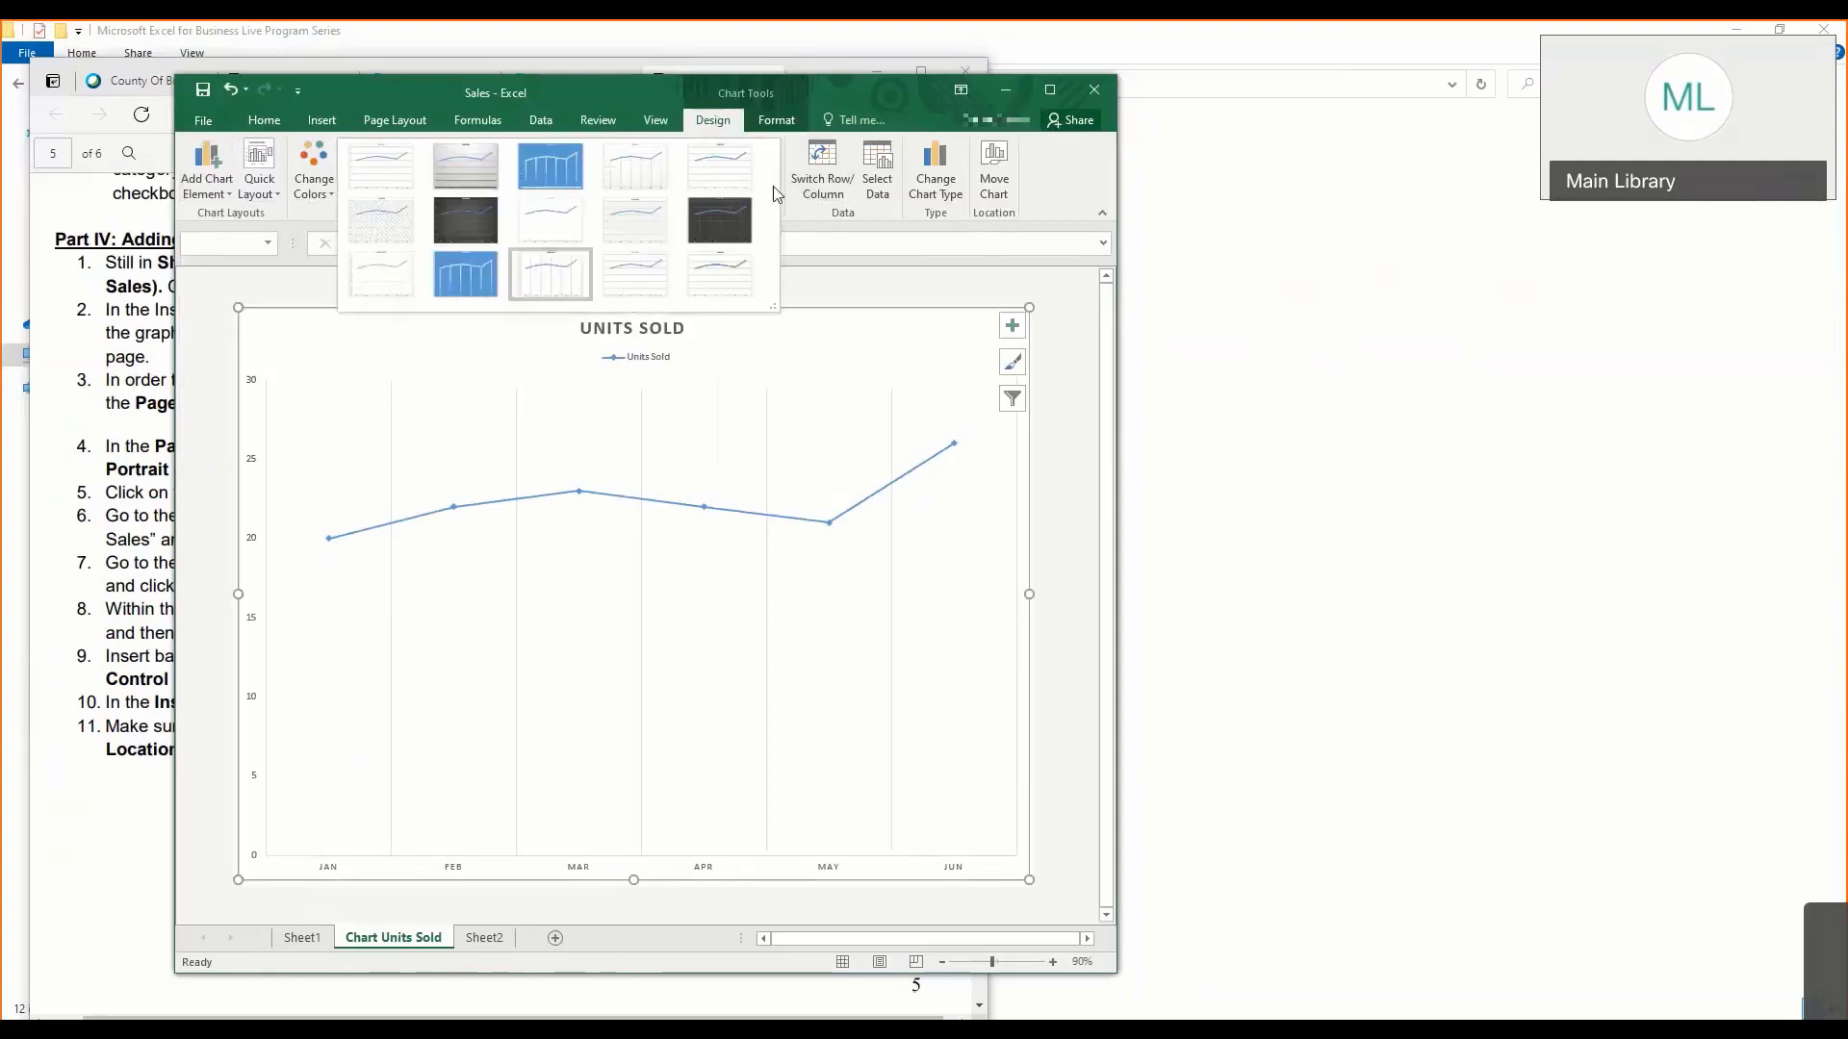
{"action": "left_click", "coordinate": [739, 208]}
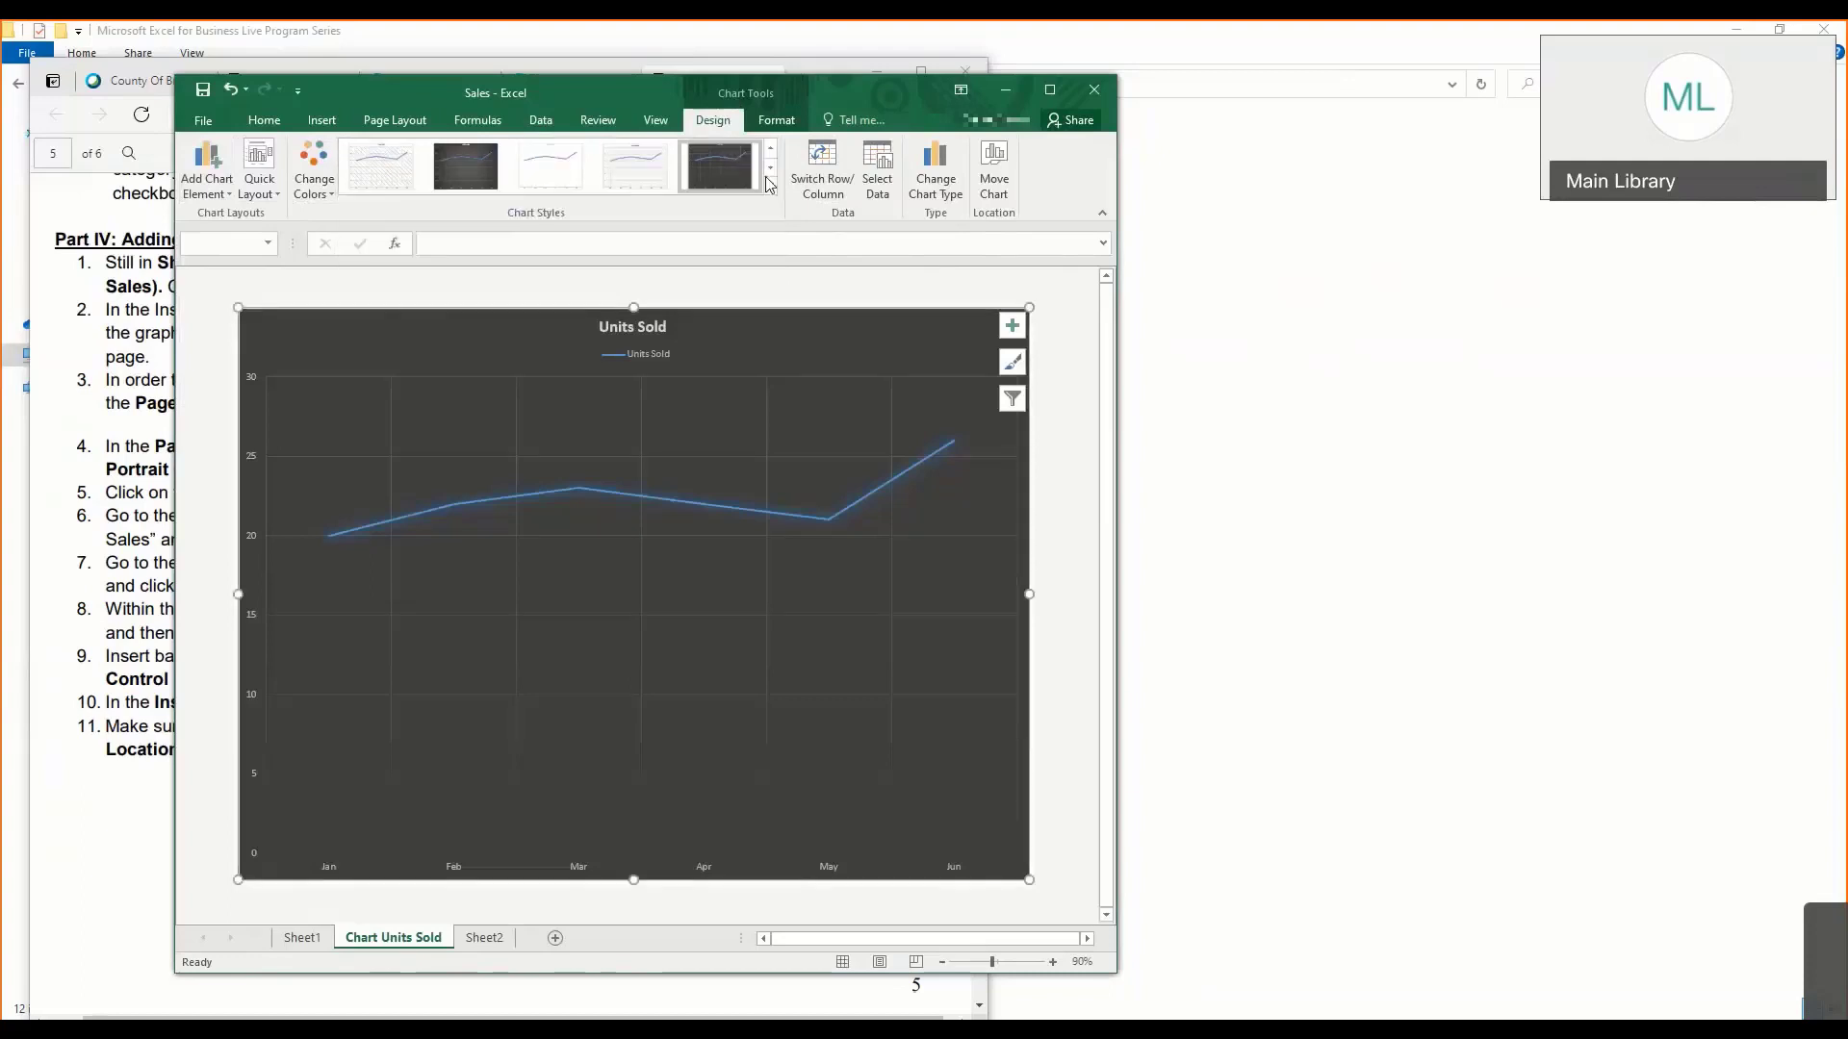
{"action": "left_click", "coordinate": [771, 185]}
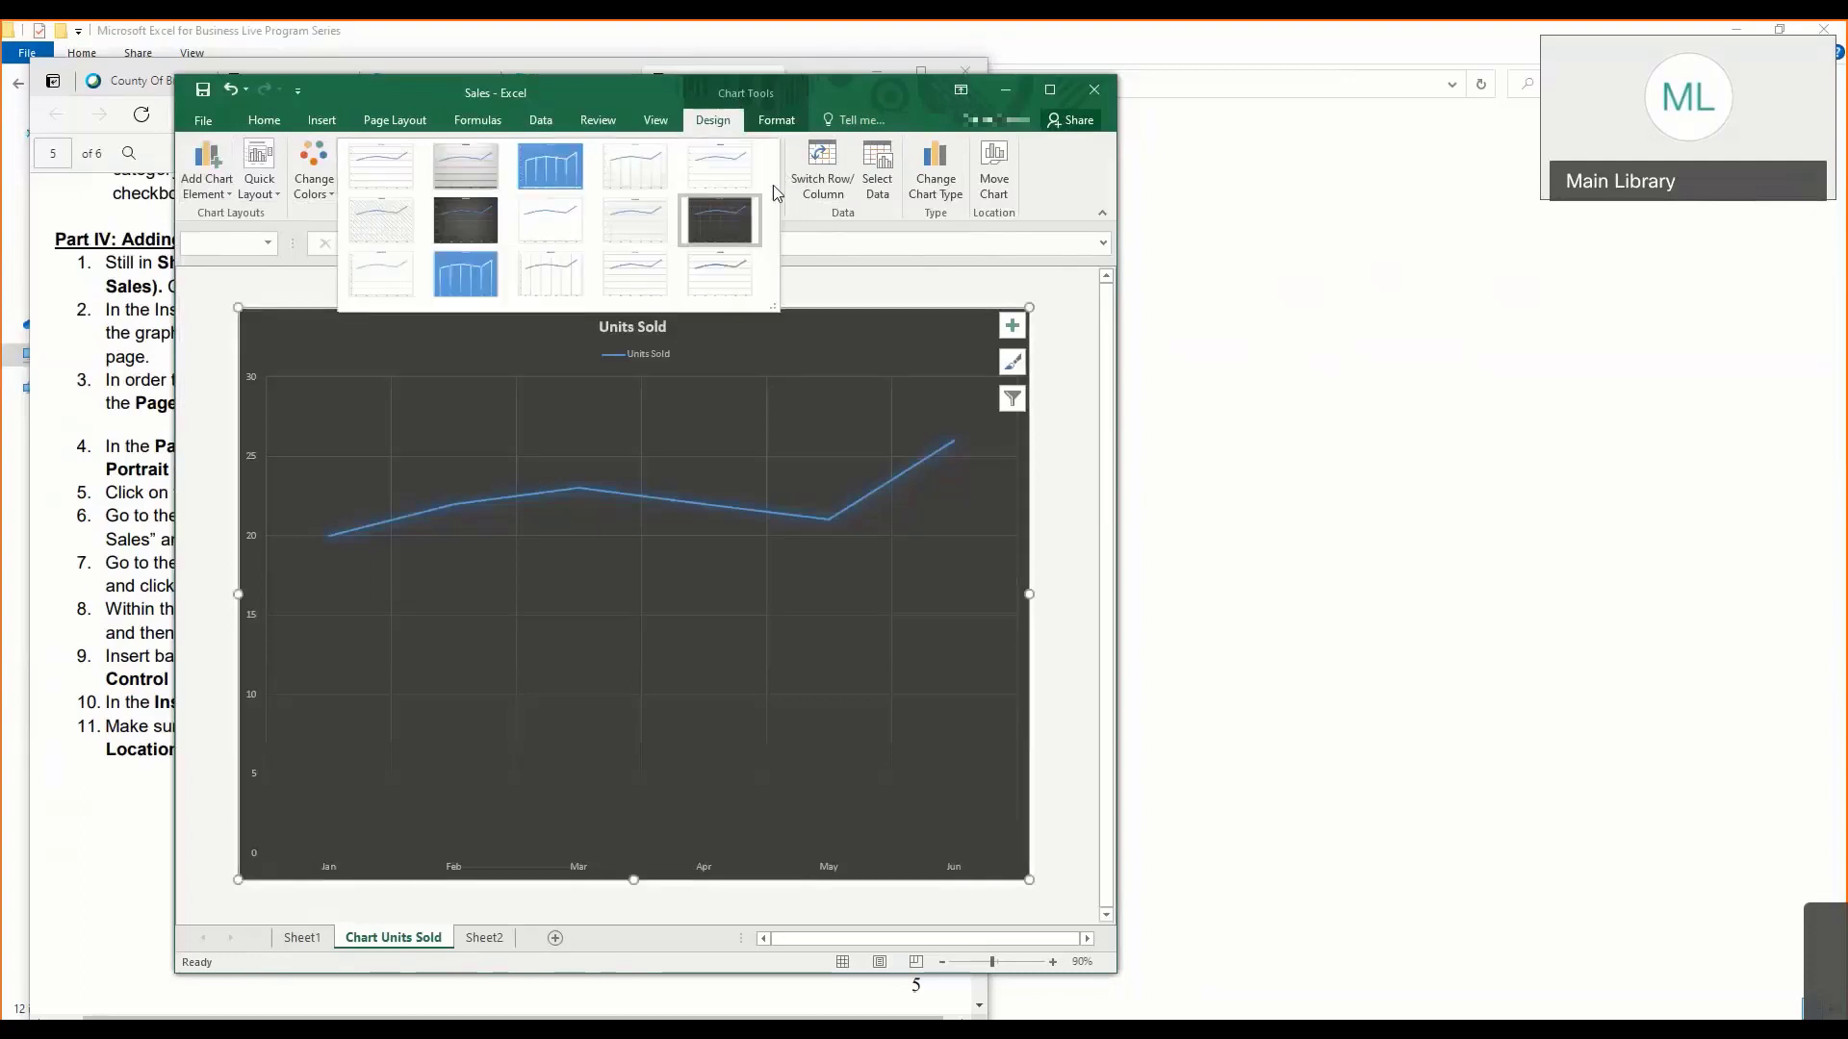
{"action": "left_click", "coordinate": [317, 183]}
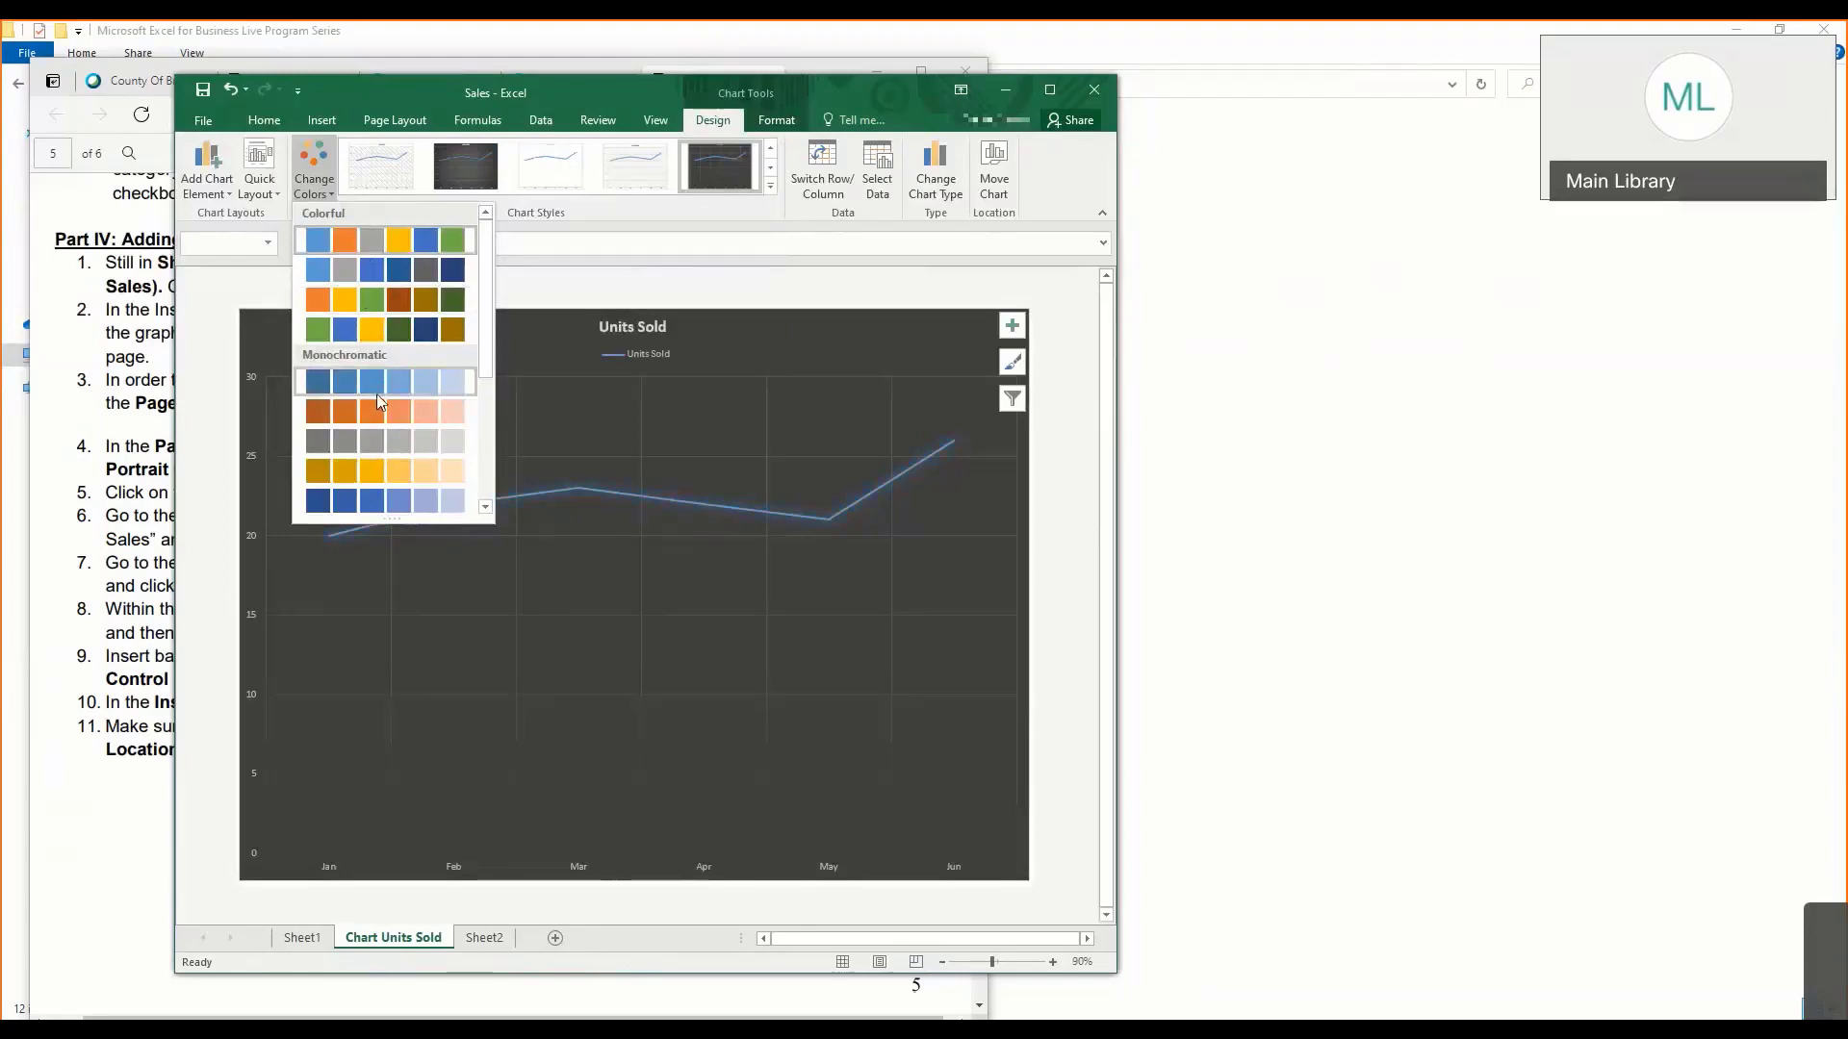
{"action": "left_click", "coordinate": [399, 306]}
- Add data labels above the points of the Units Sold line
{"action": "left_click", "coordinate": [223, 194]}
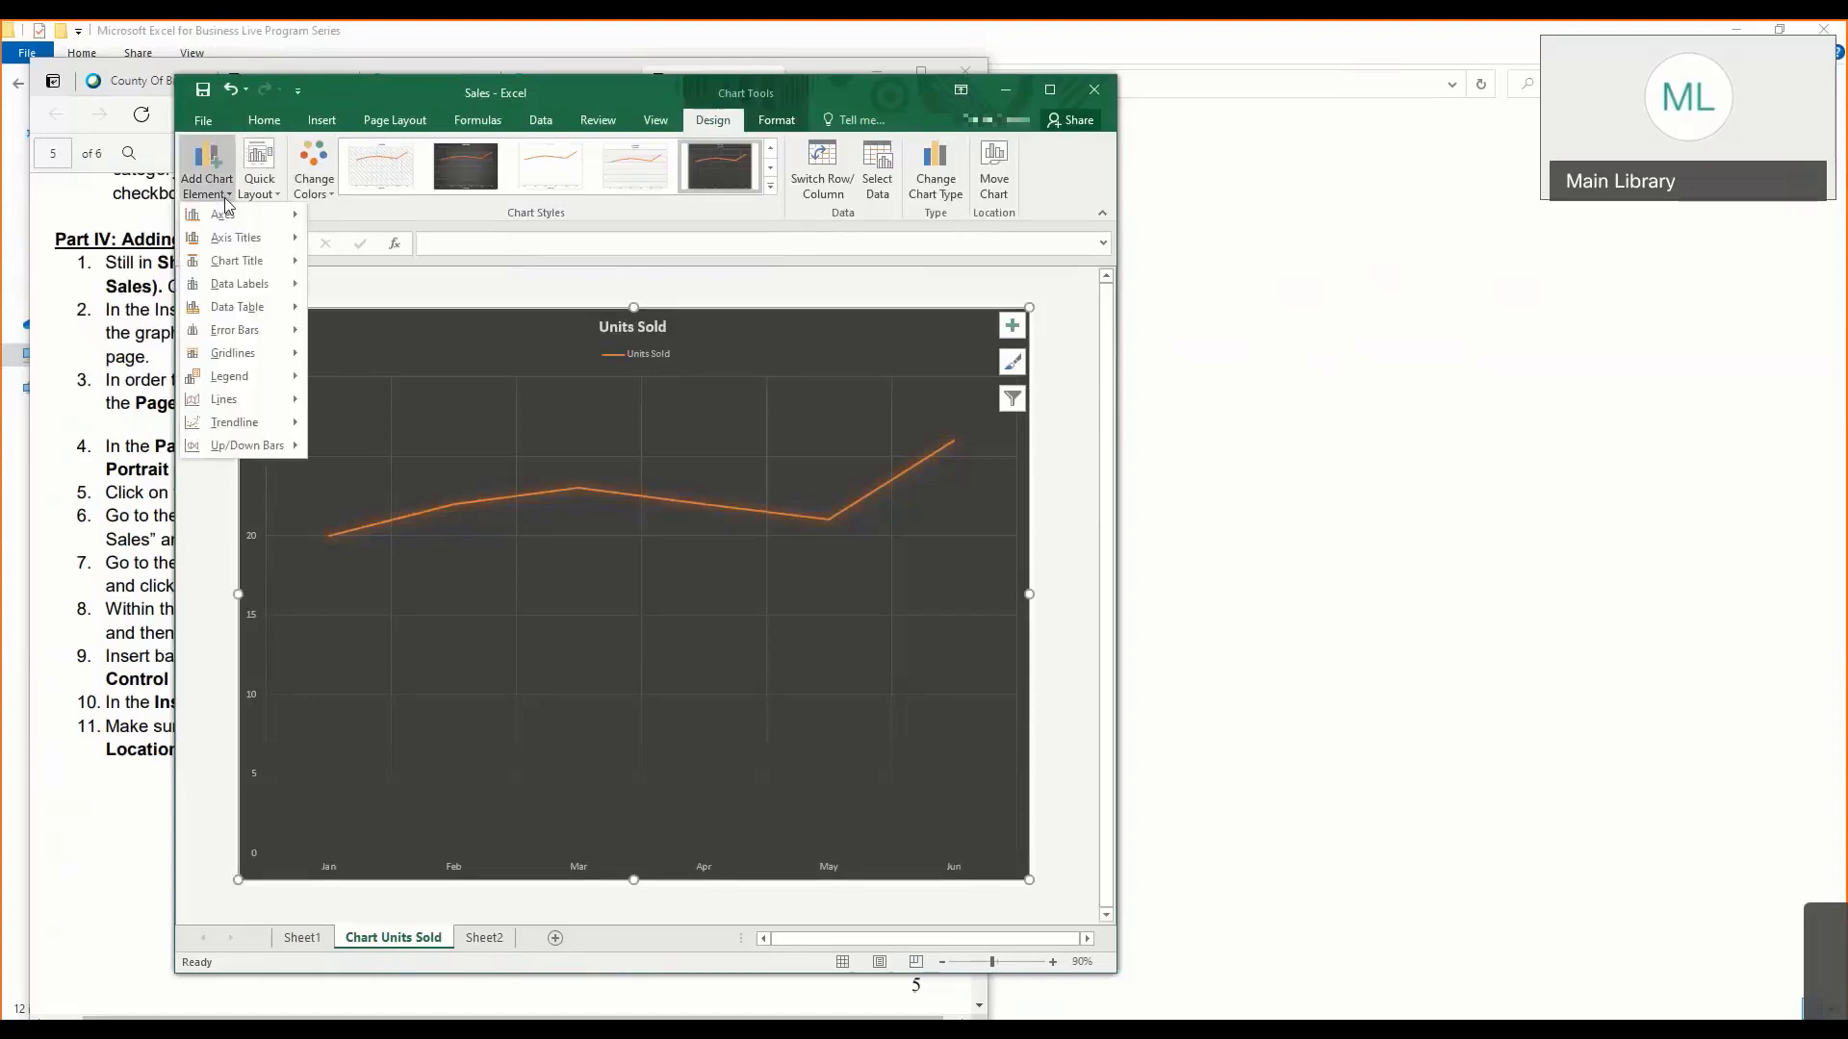
{"action": "mouse_move", "coordinate": [242, 217]}
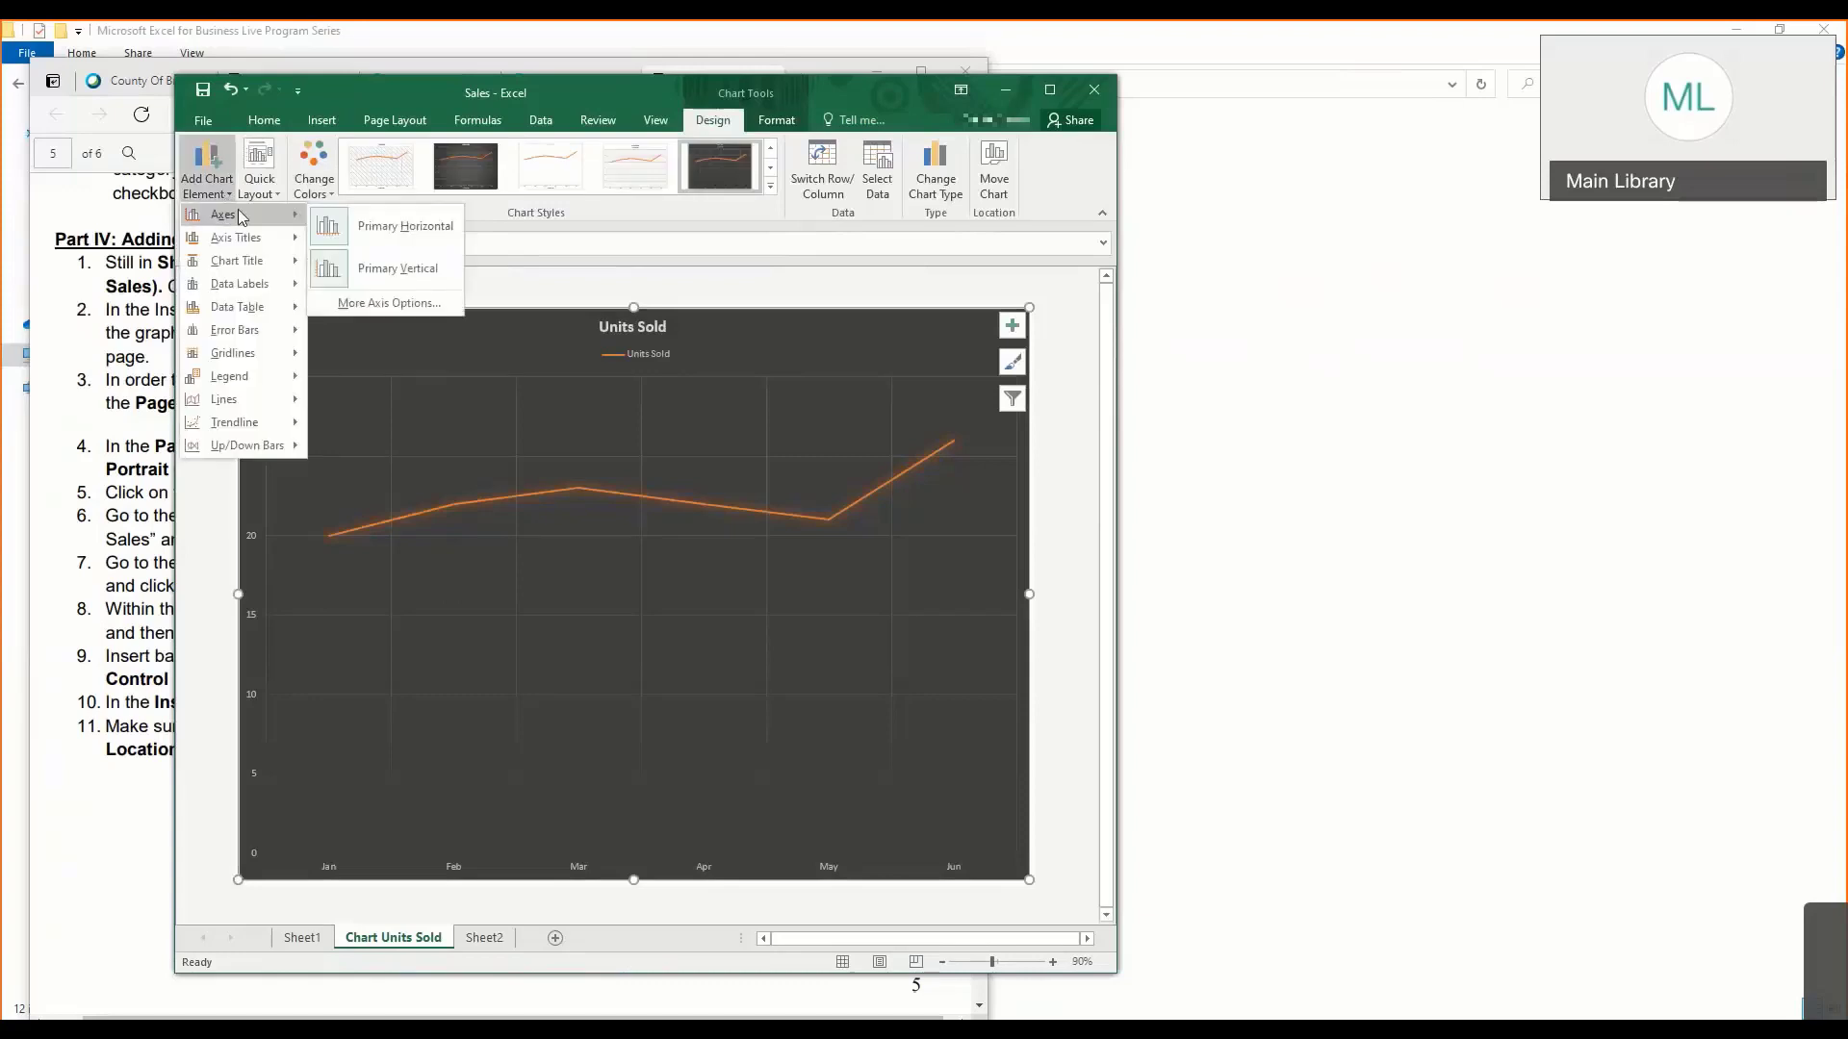
{"action": "mouse_move", "coordinate": [270, 292]}
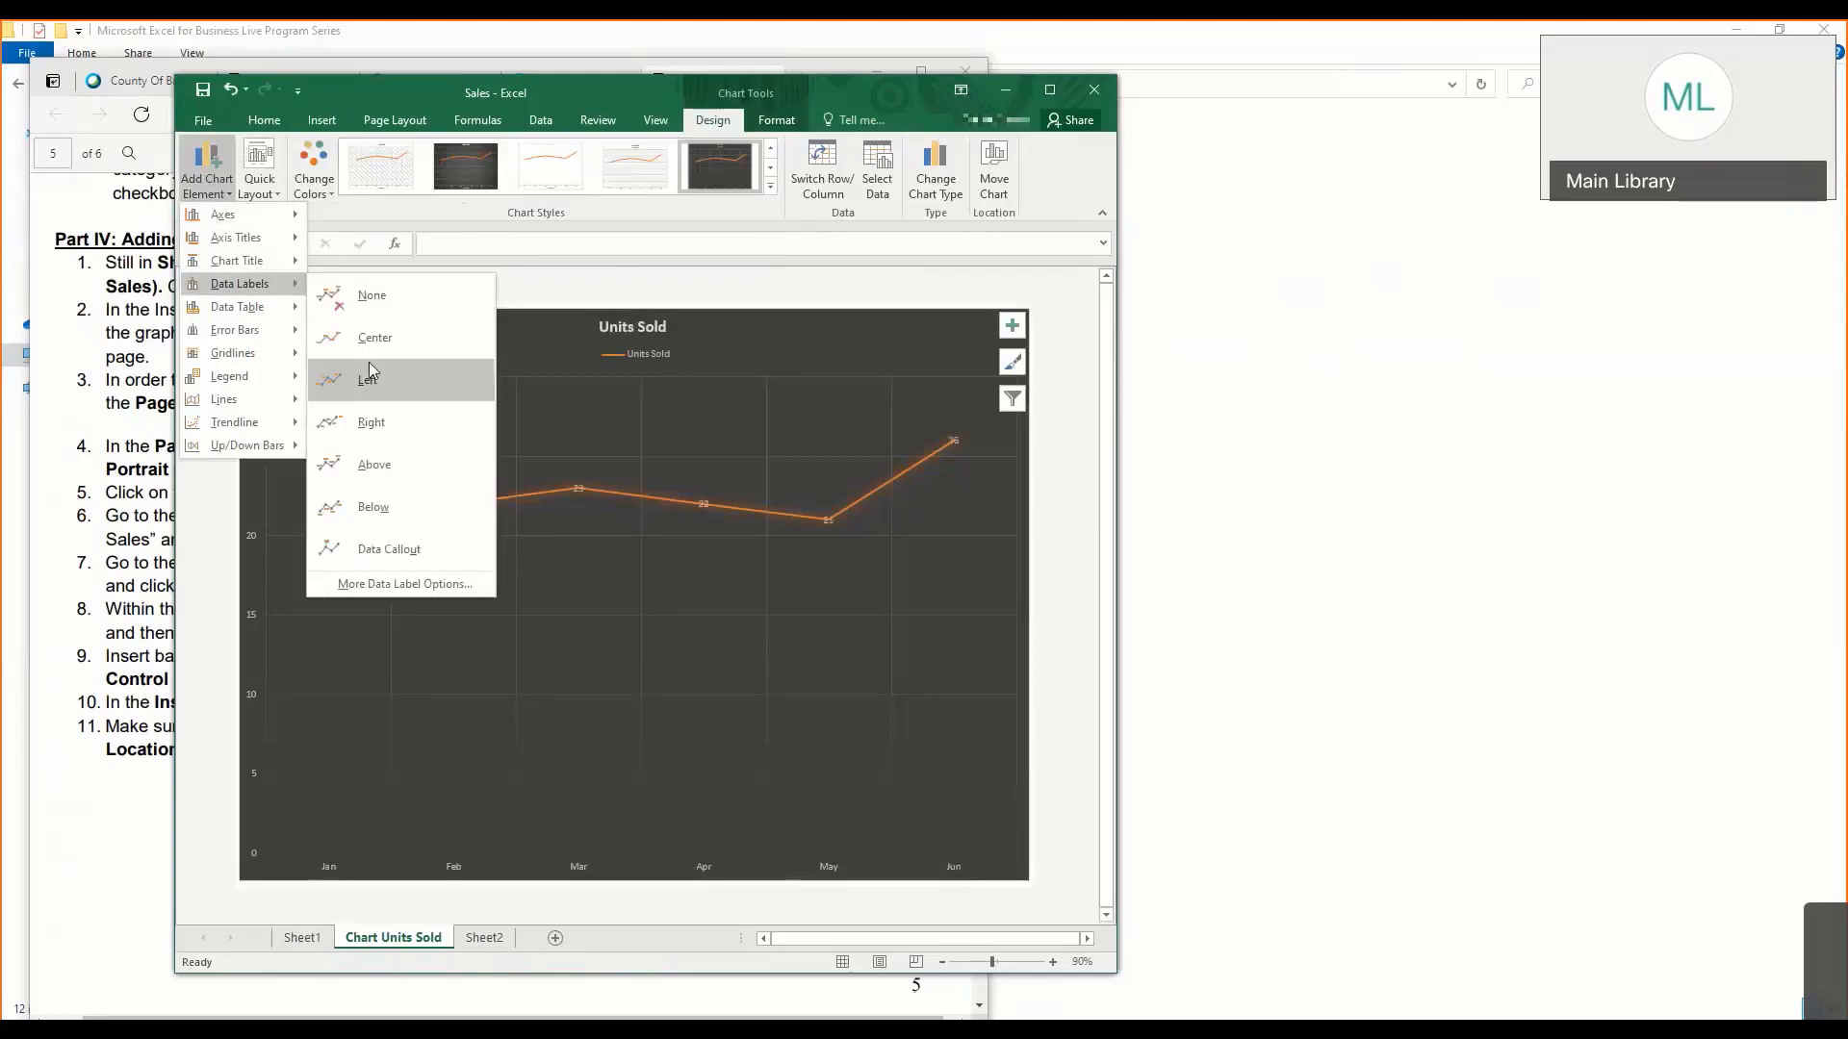
{"action": "left_click", "coordinate": [394, 457]}
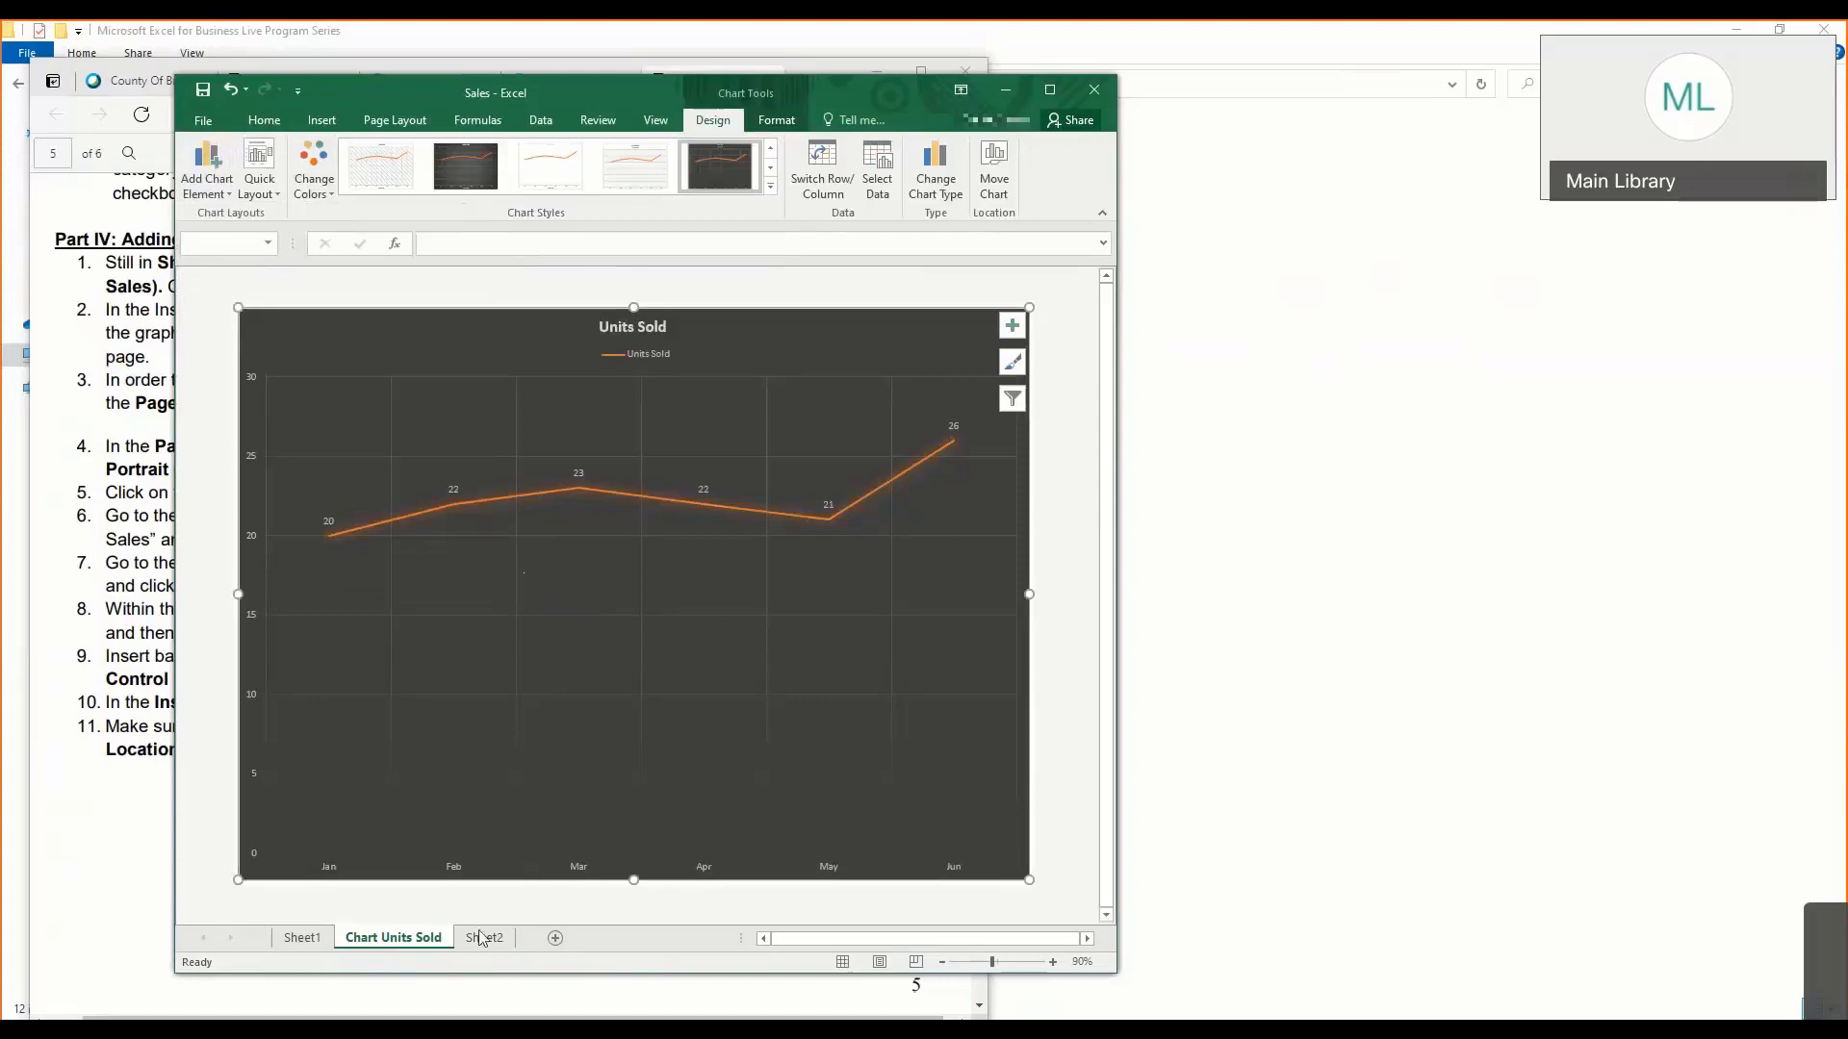
- Look through Sheet1 and the Chart Units Sold sheet, ending on Sheet2
{"action": "left_click", "coordinate": [323, 940]}
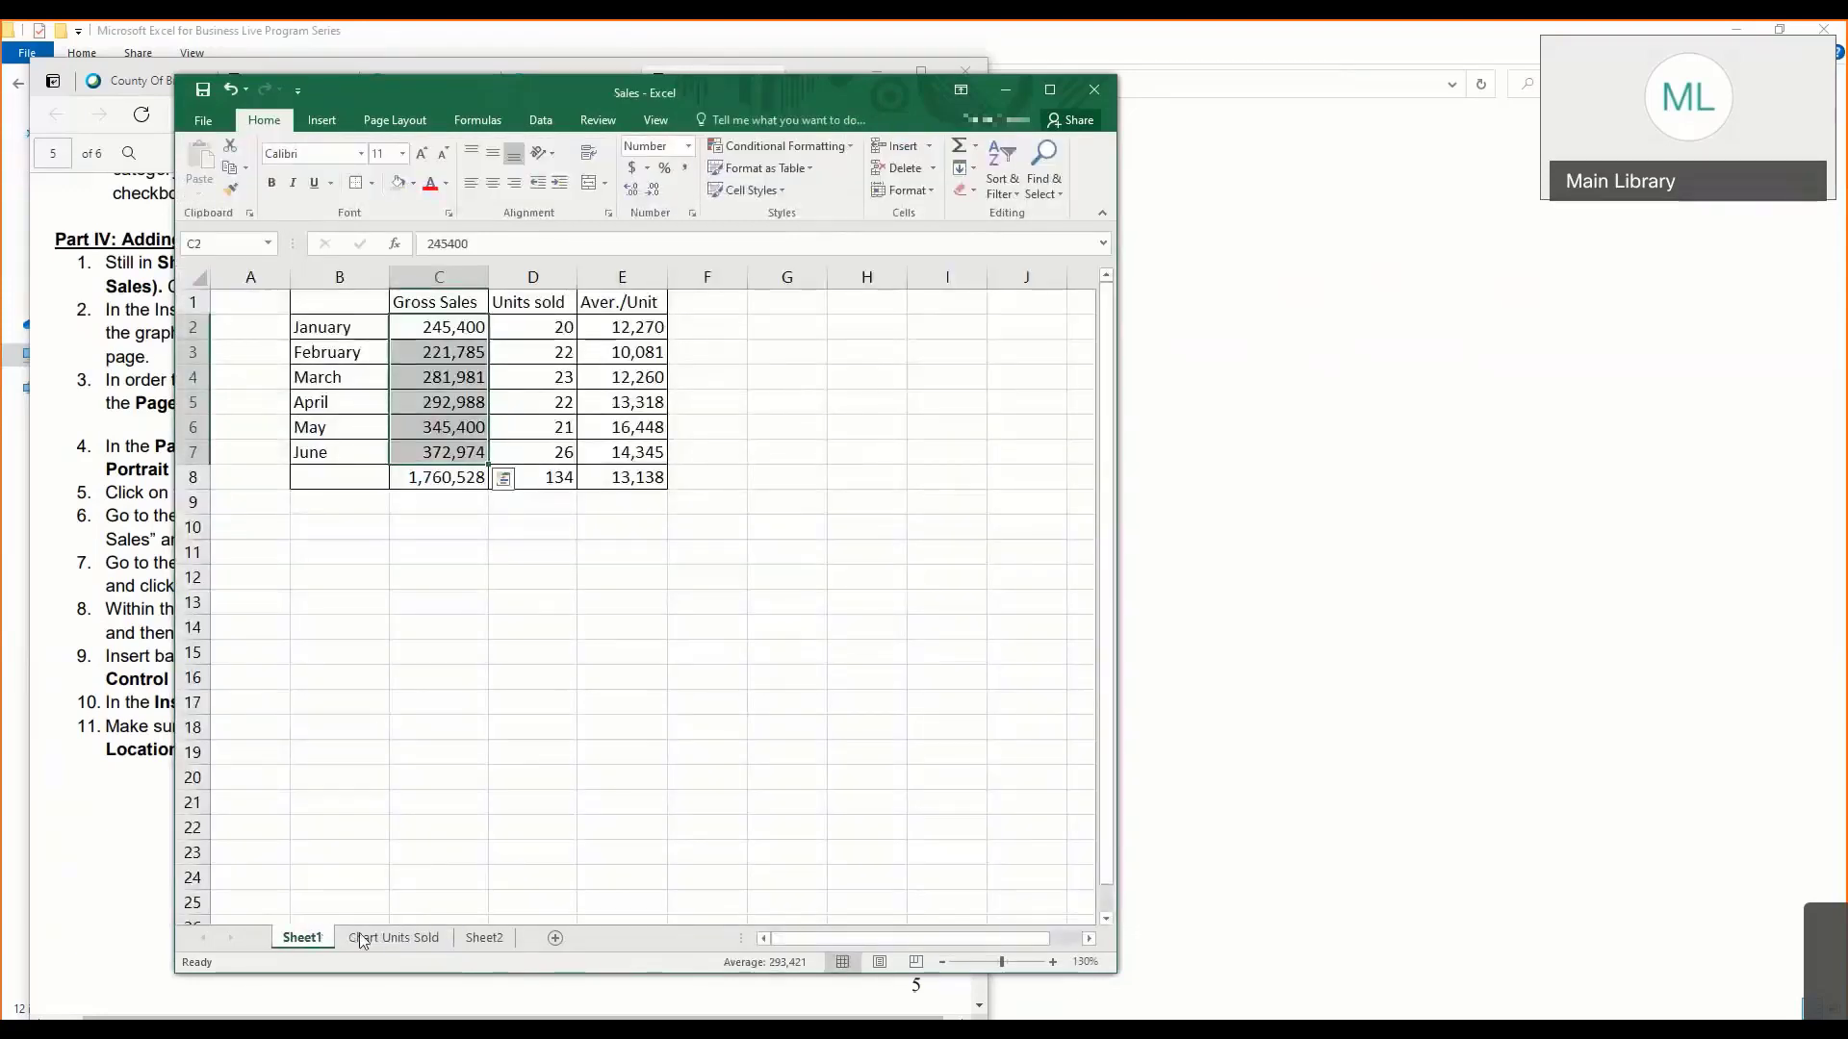
{"action": "left_click", "coordinate": [361, 939]}
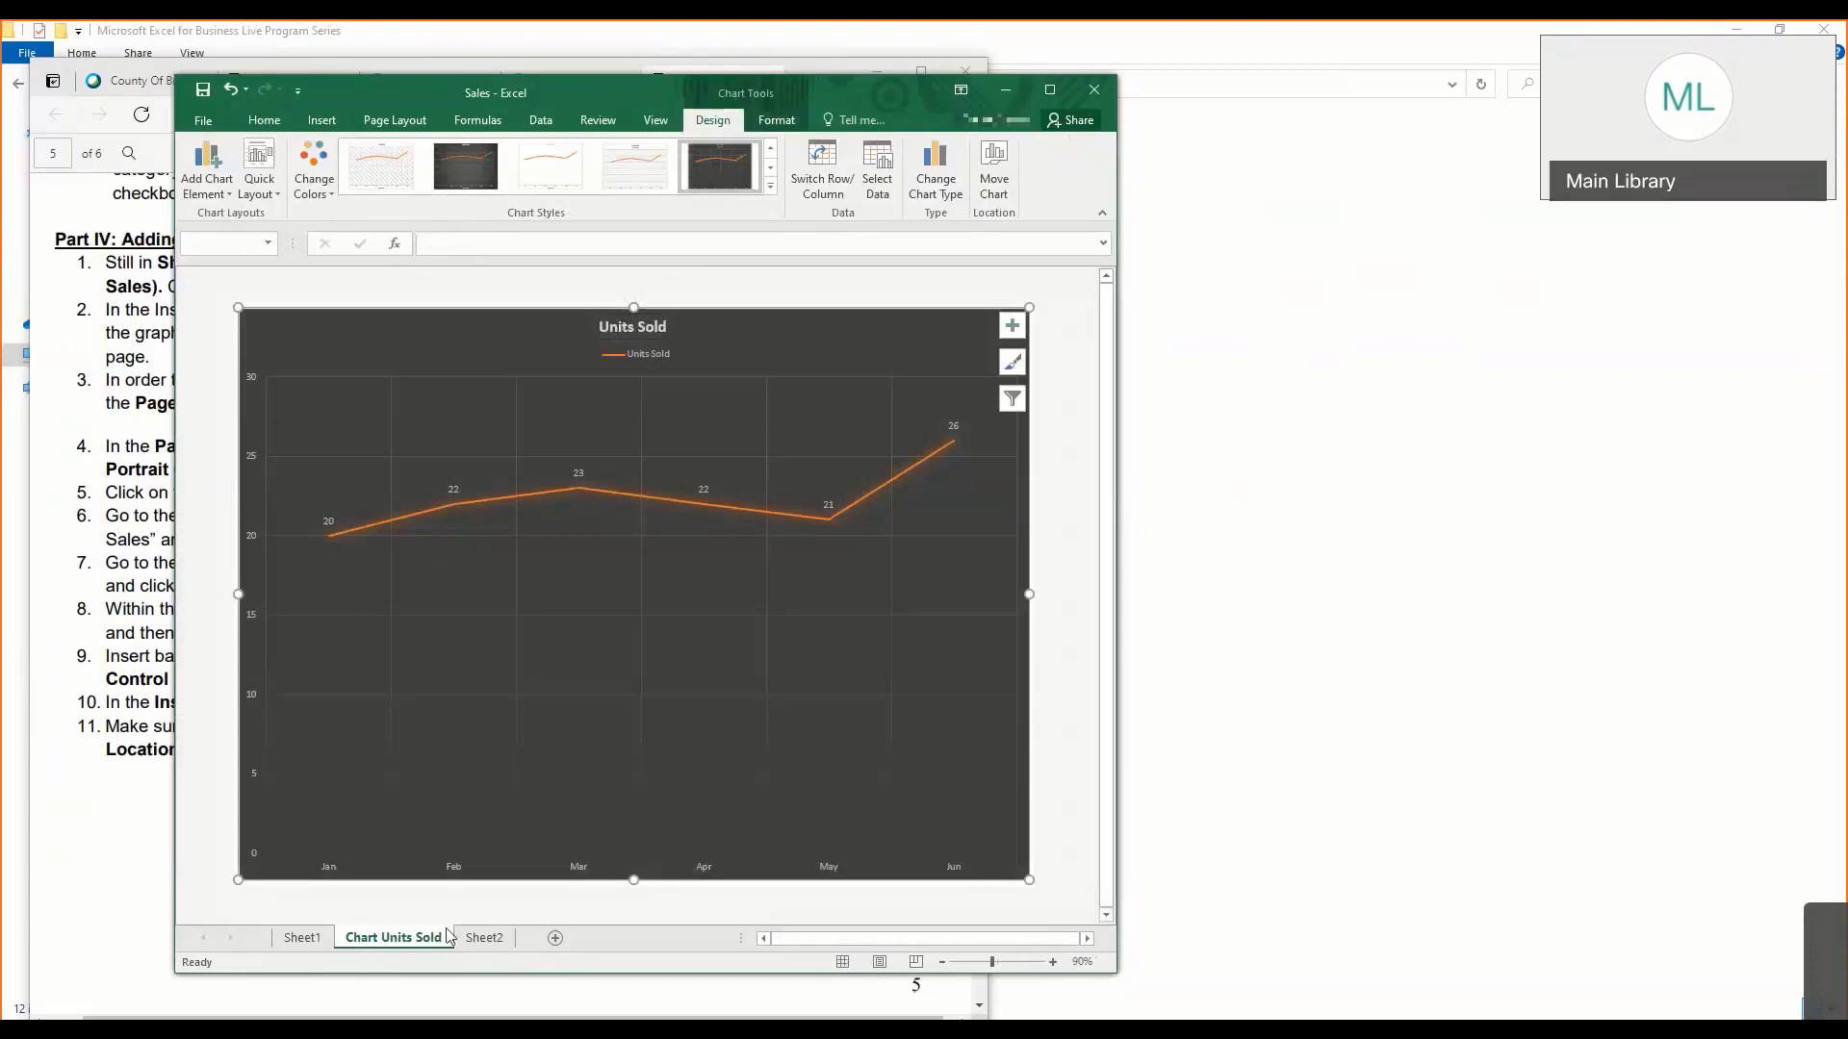
{"action": "left_click", "coordinate": [483, 938]}
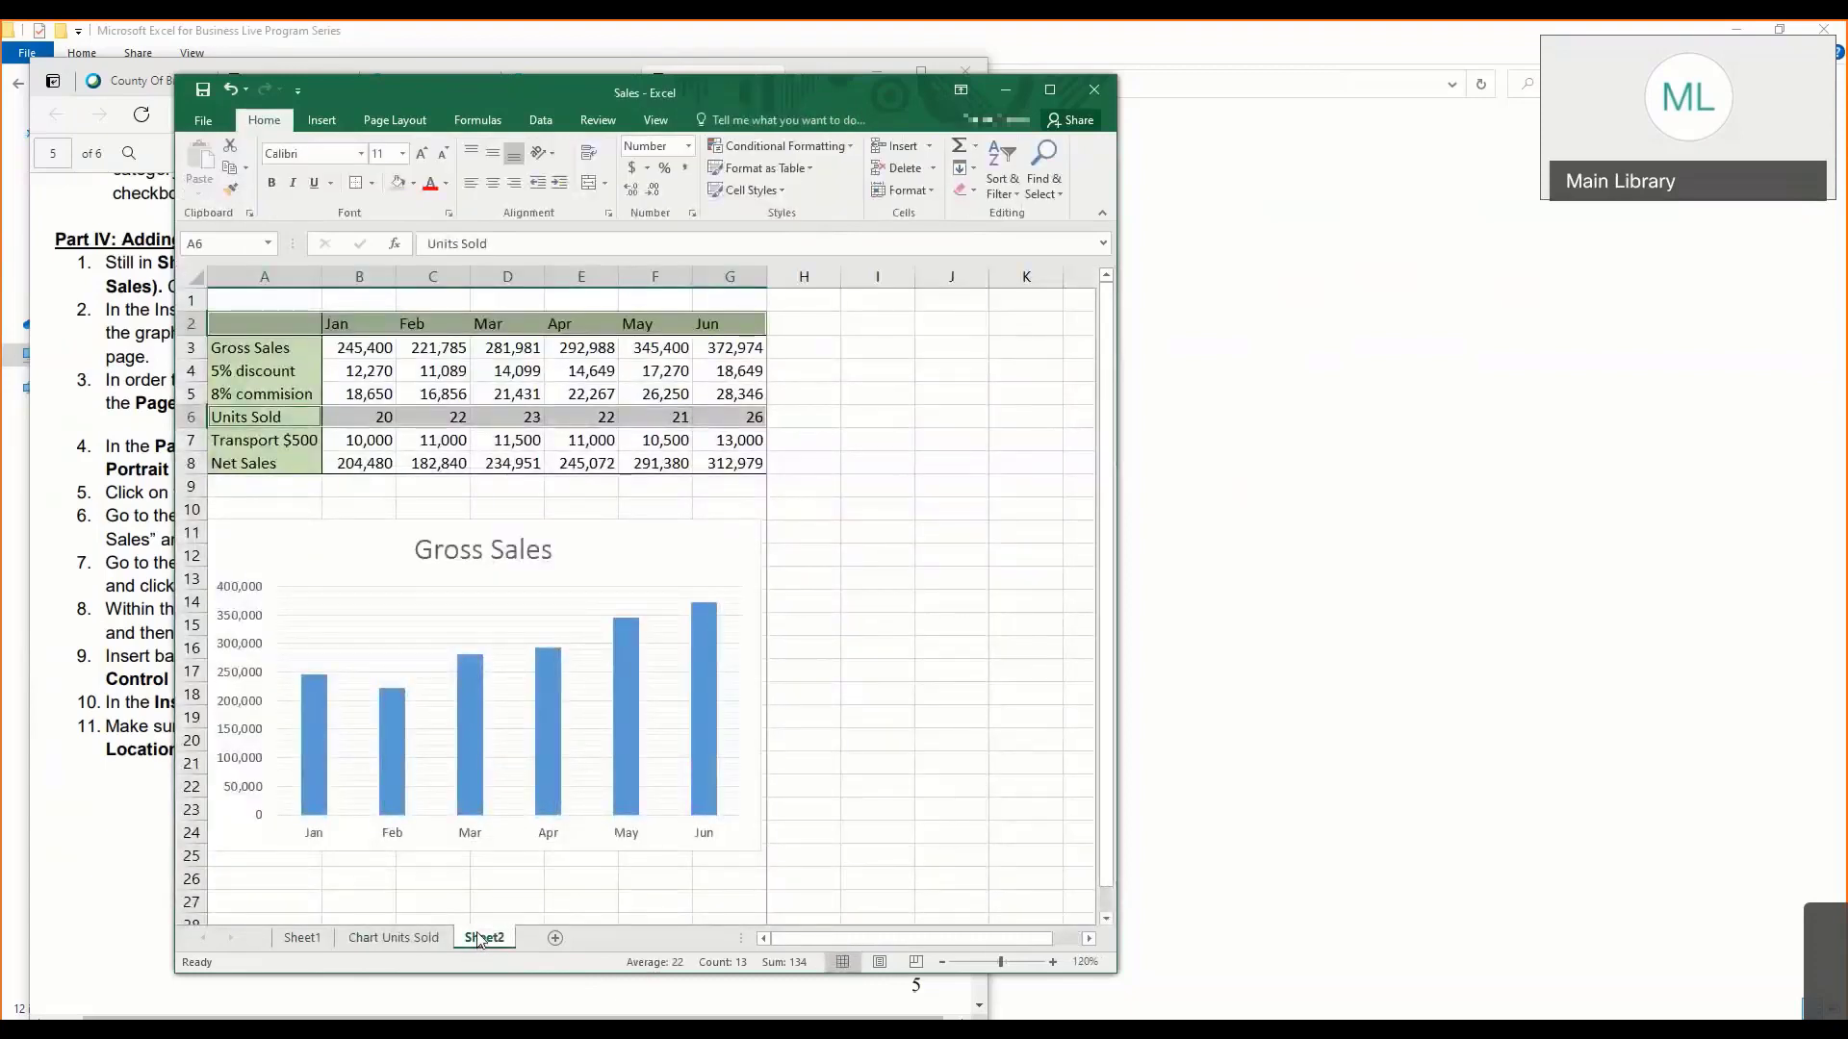
- Recolour the Gross Sales column chart on Sheet2 with the colourful palette that begins with orange
{"action": "left_click", "coordinate": [495, 556]}
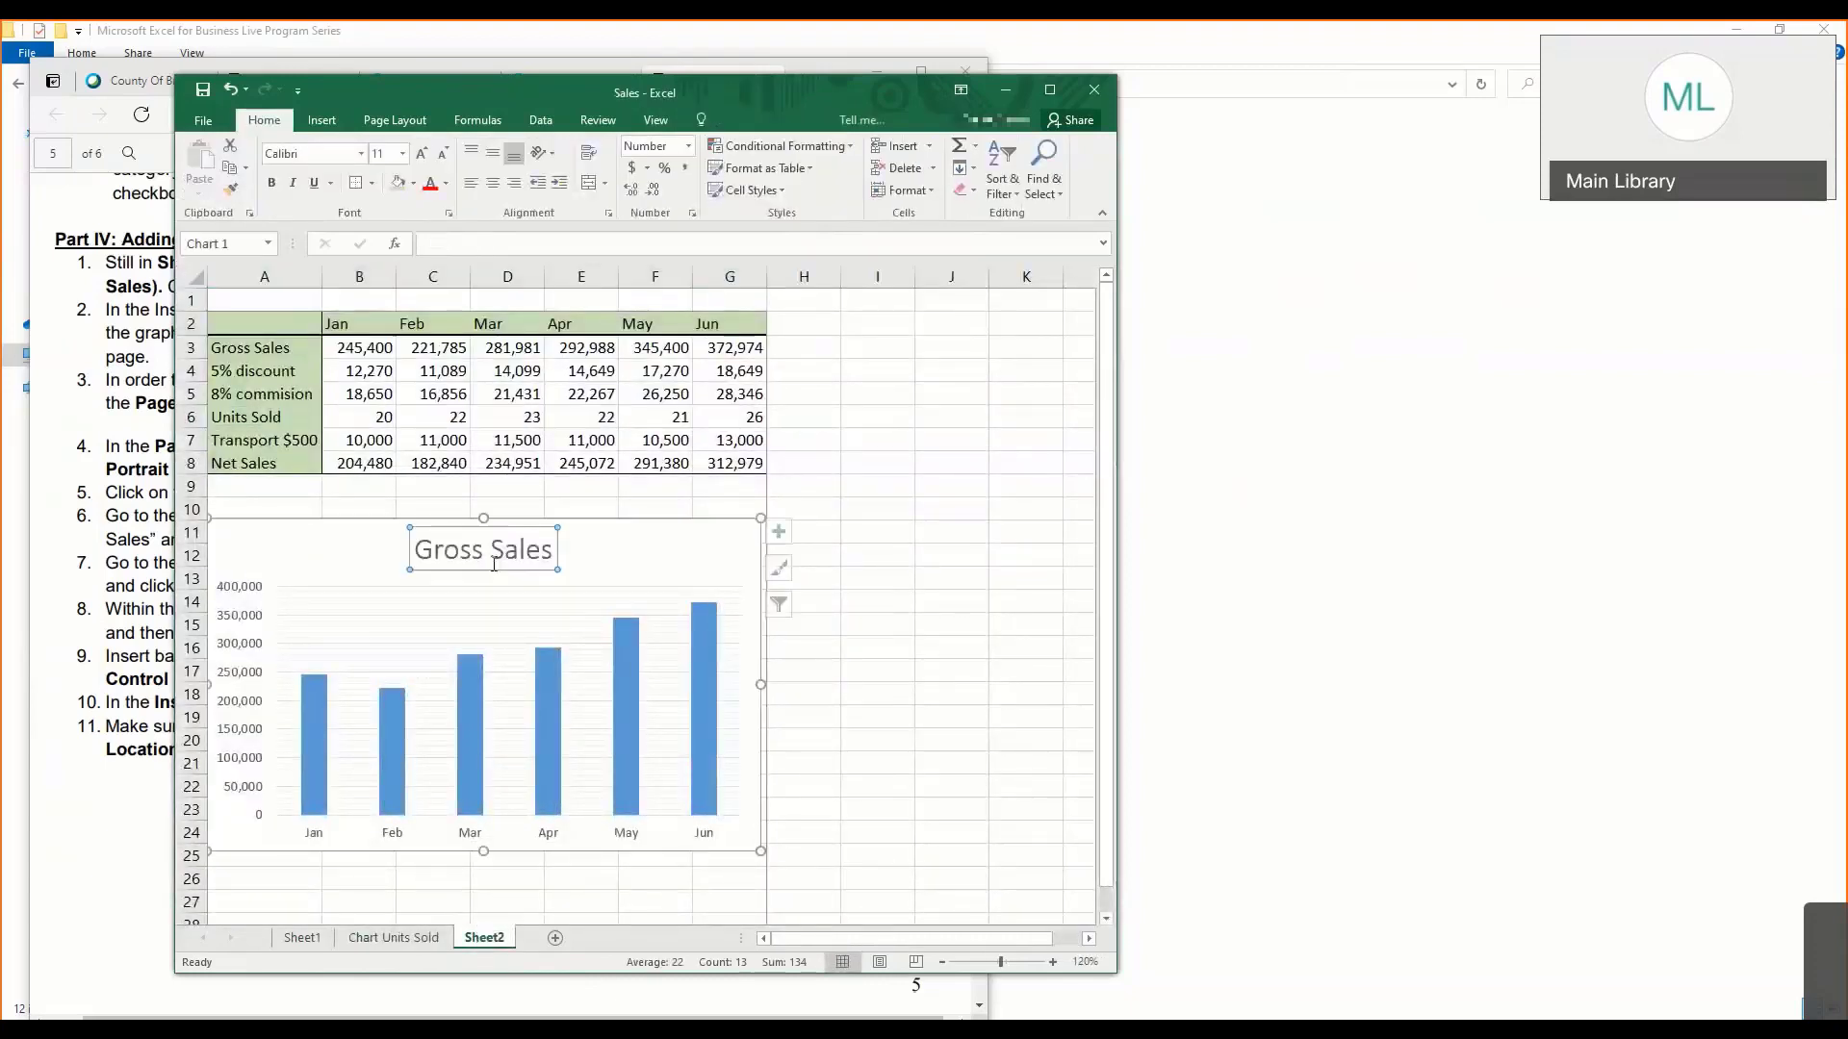
{"action": "left_click", "coordinate": [634, 568]}
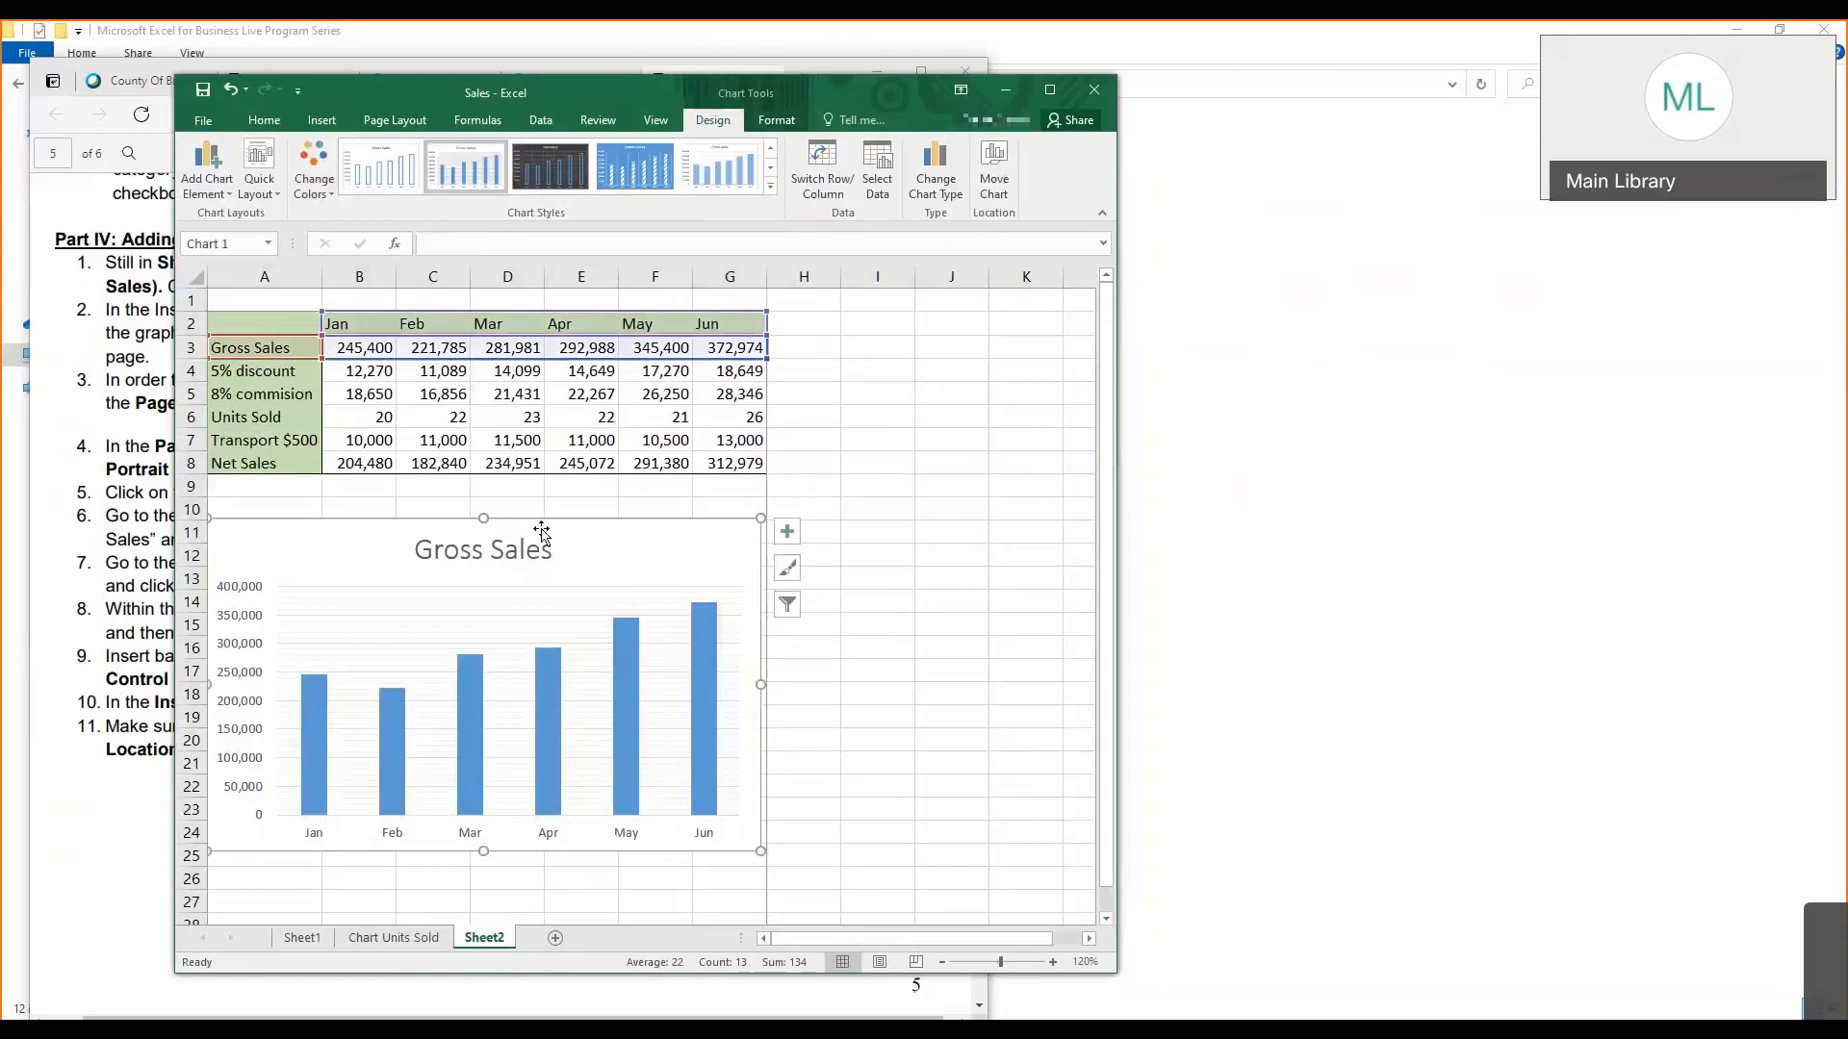
{"action": "left_click", "coordinate": [321, 192]}
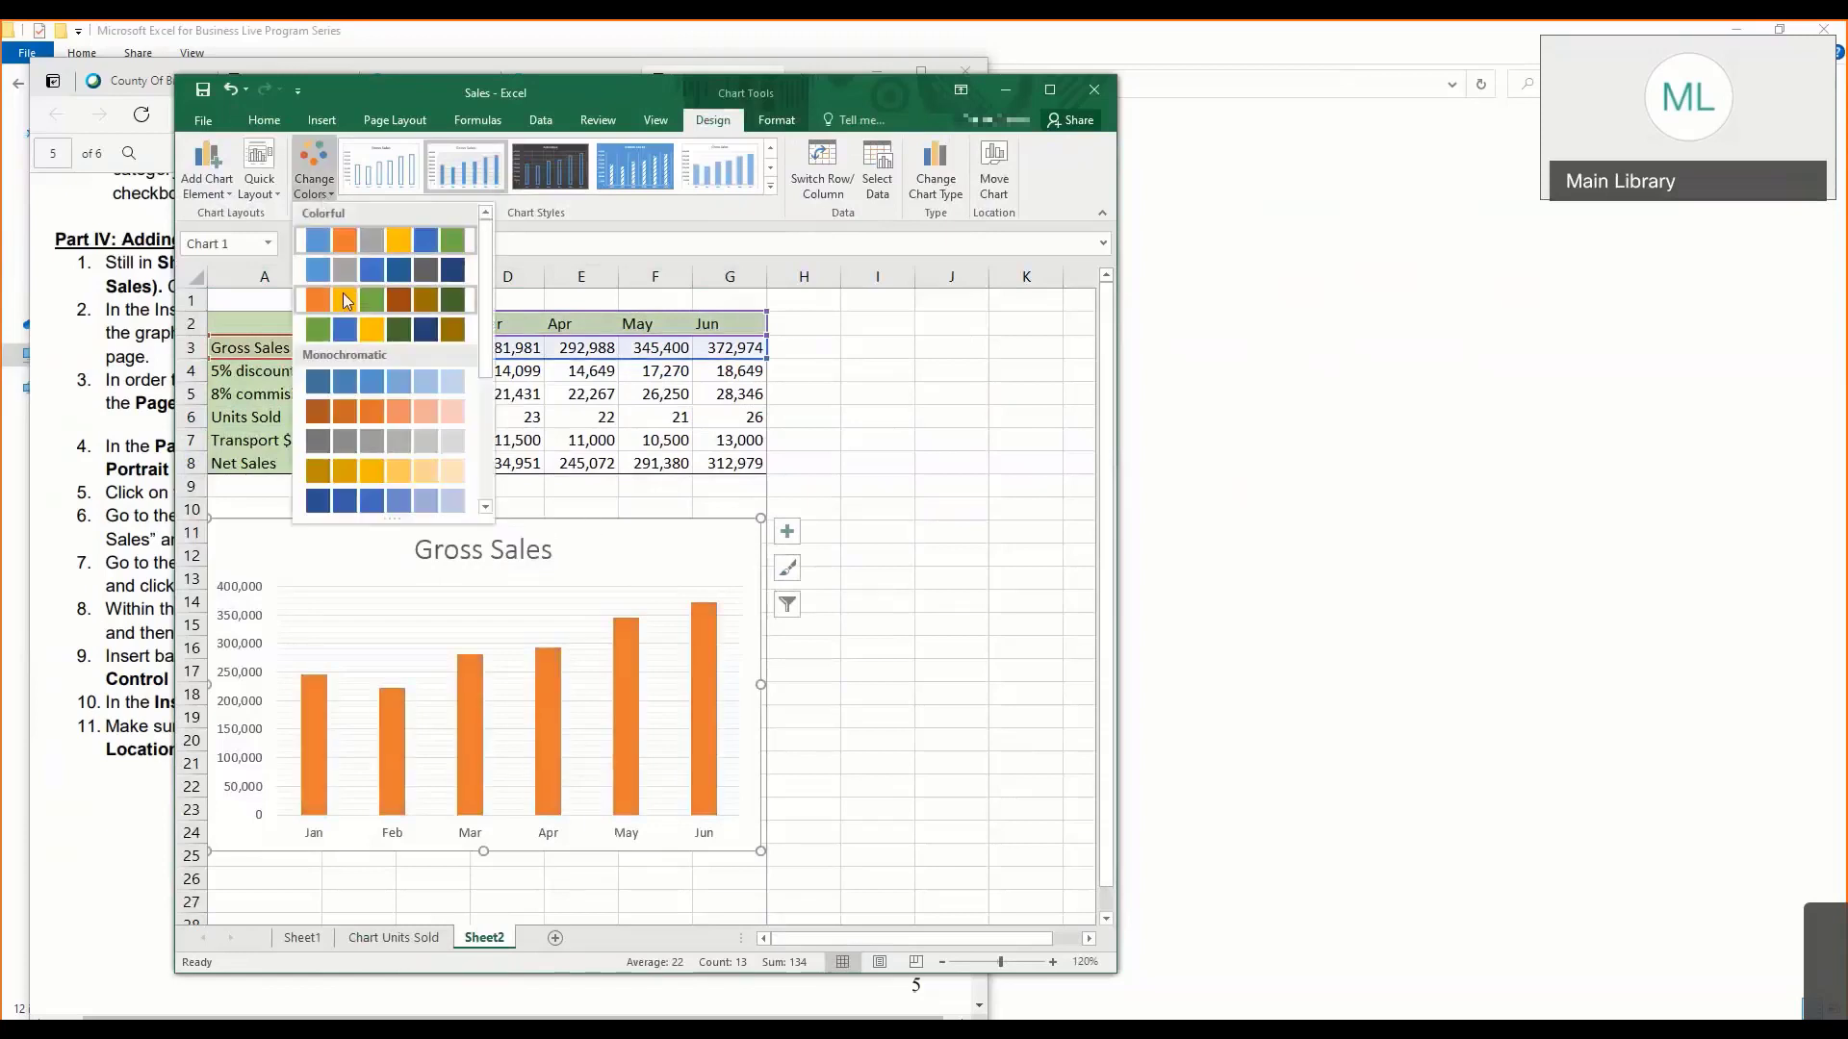
{"action": "left_click", "coordinate": [348, 301]}
{"action": "left_click", "coordinate": [301, 185]}
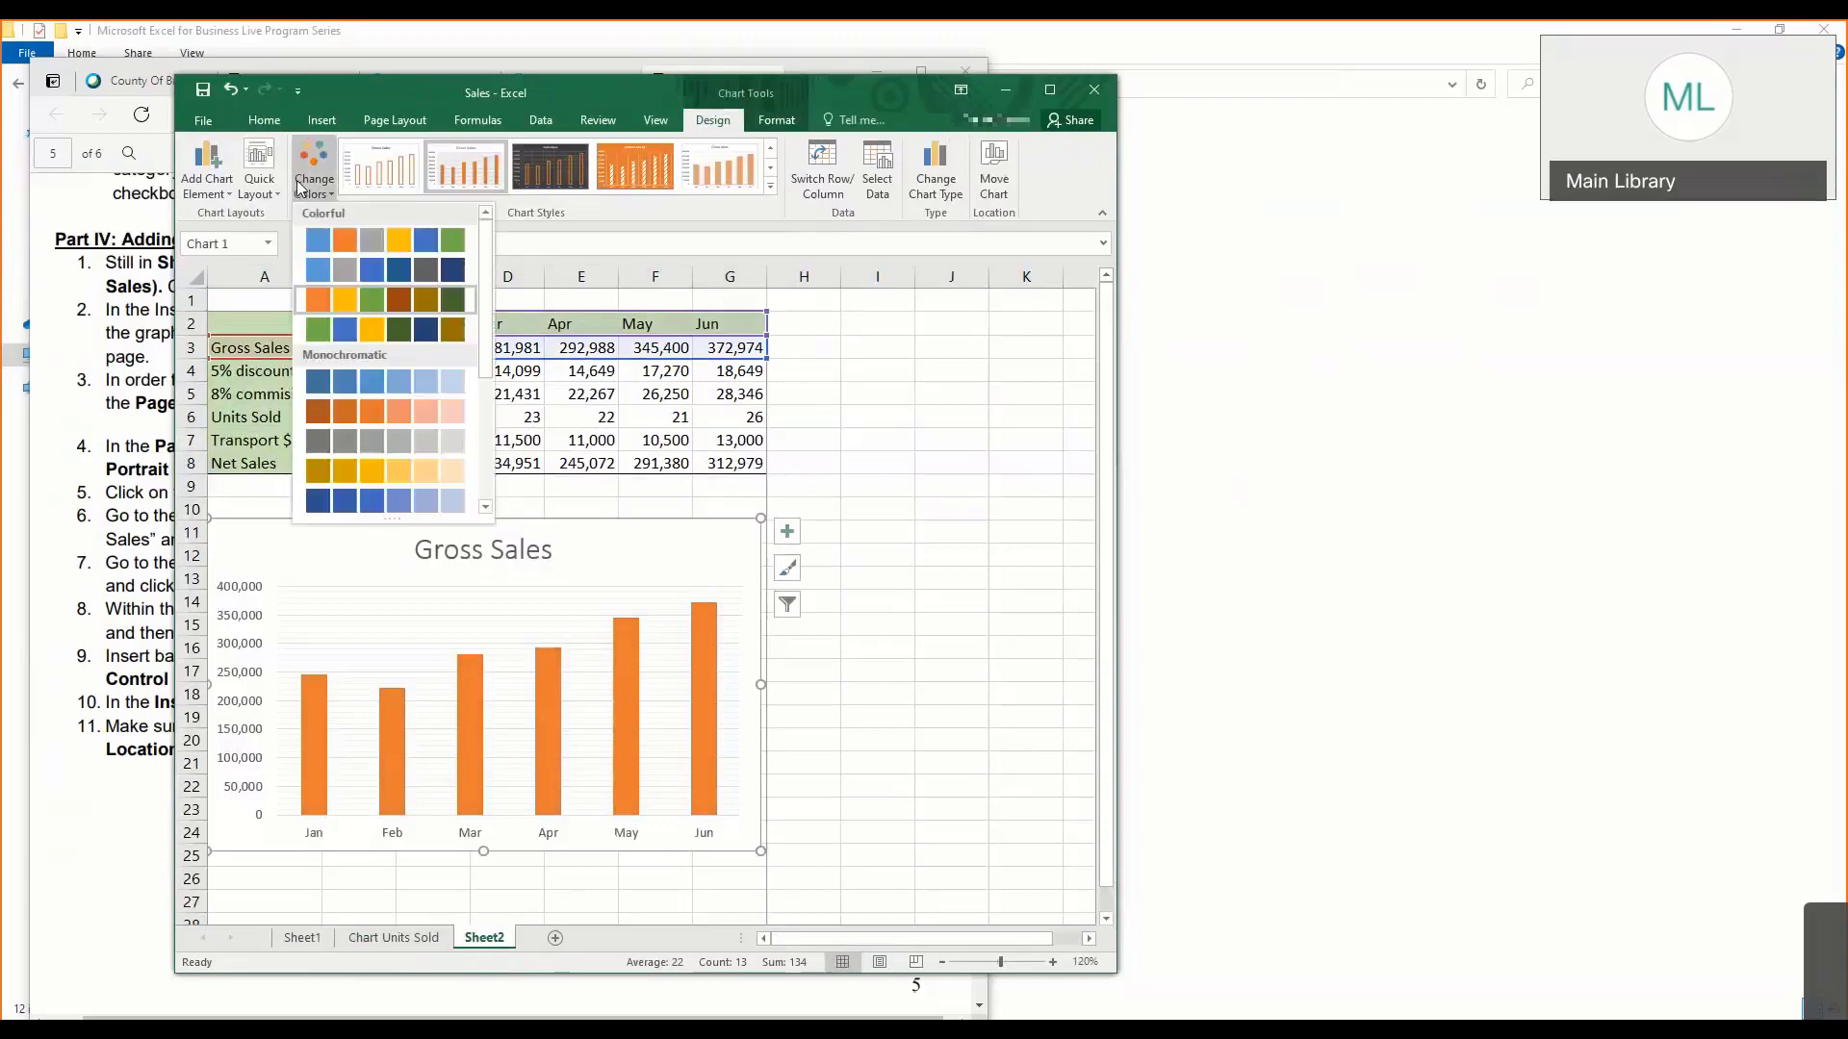
{"action": "left_click", "coordinate": [623, 535]}
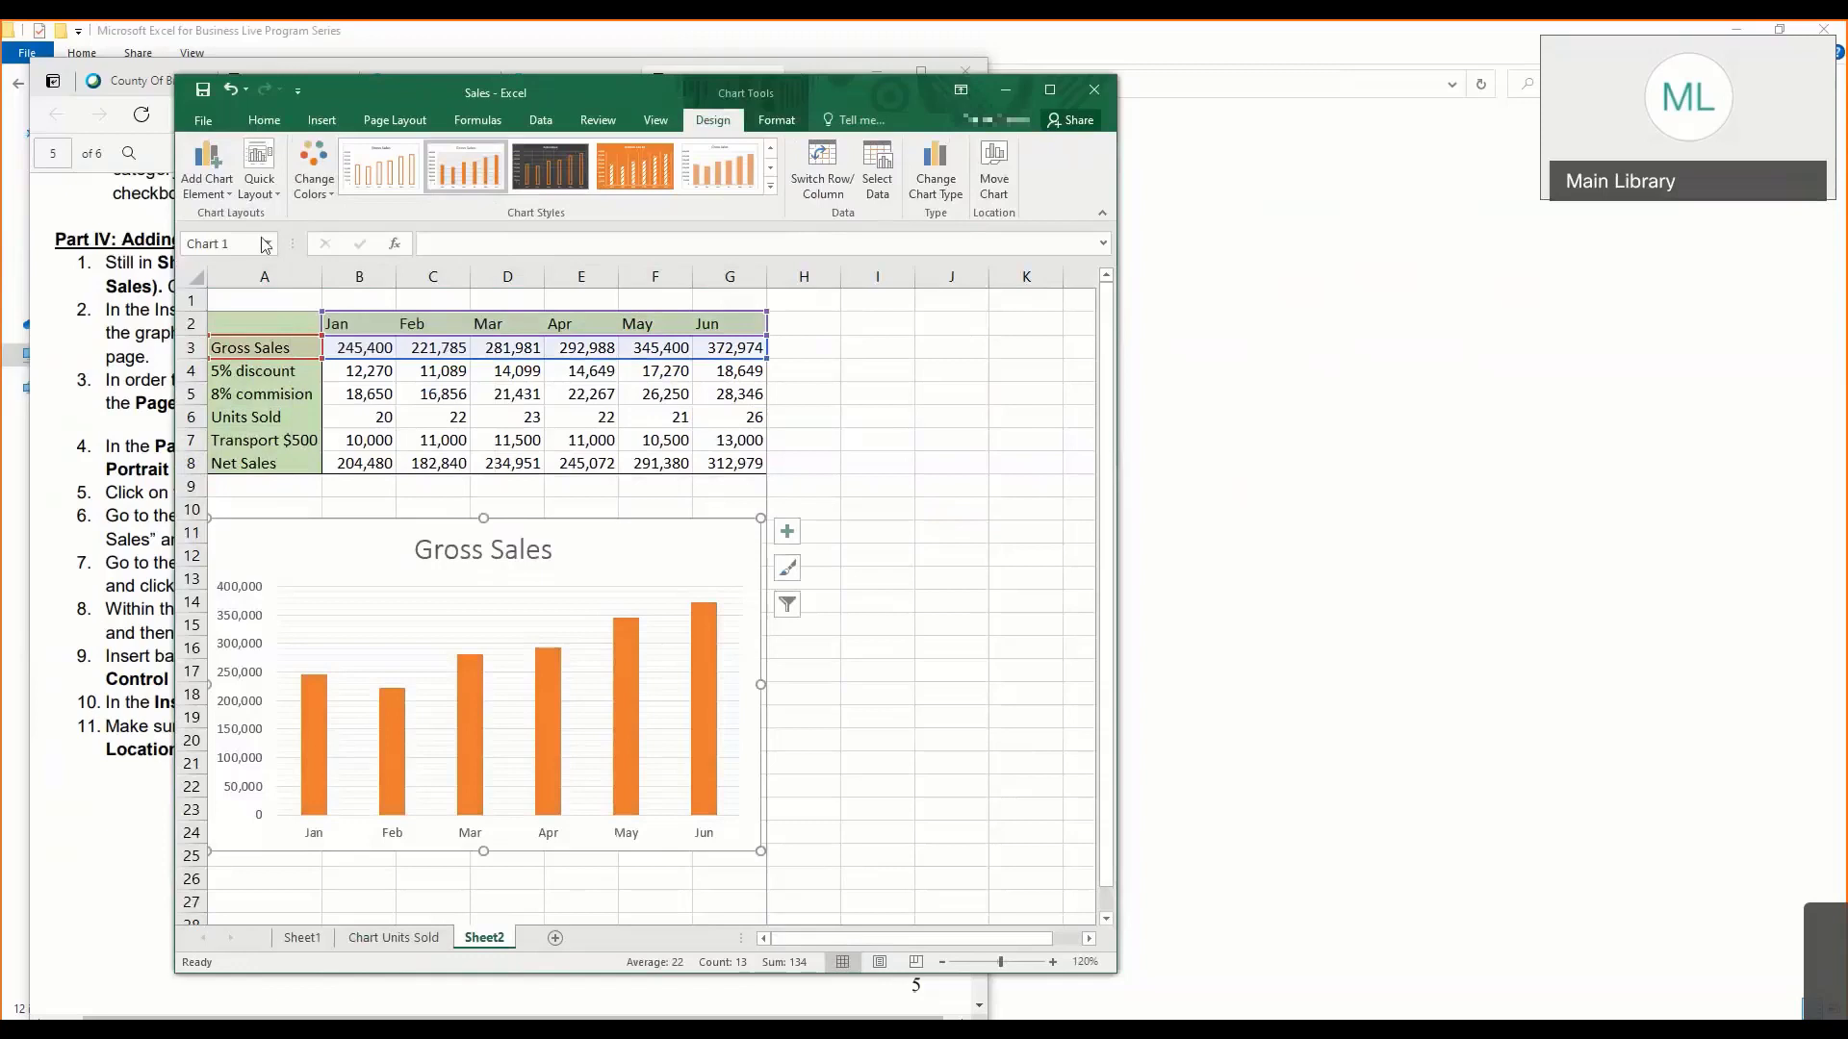
- Add Outside End data labels to the columns of the Gross Sales chart
{"action": "left_click", "coordinate": [212, 192]}
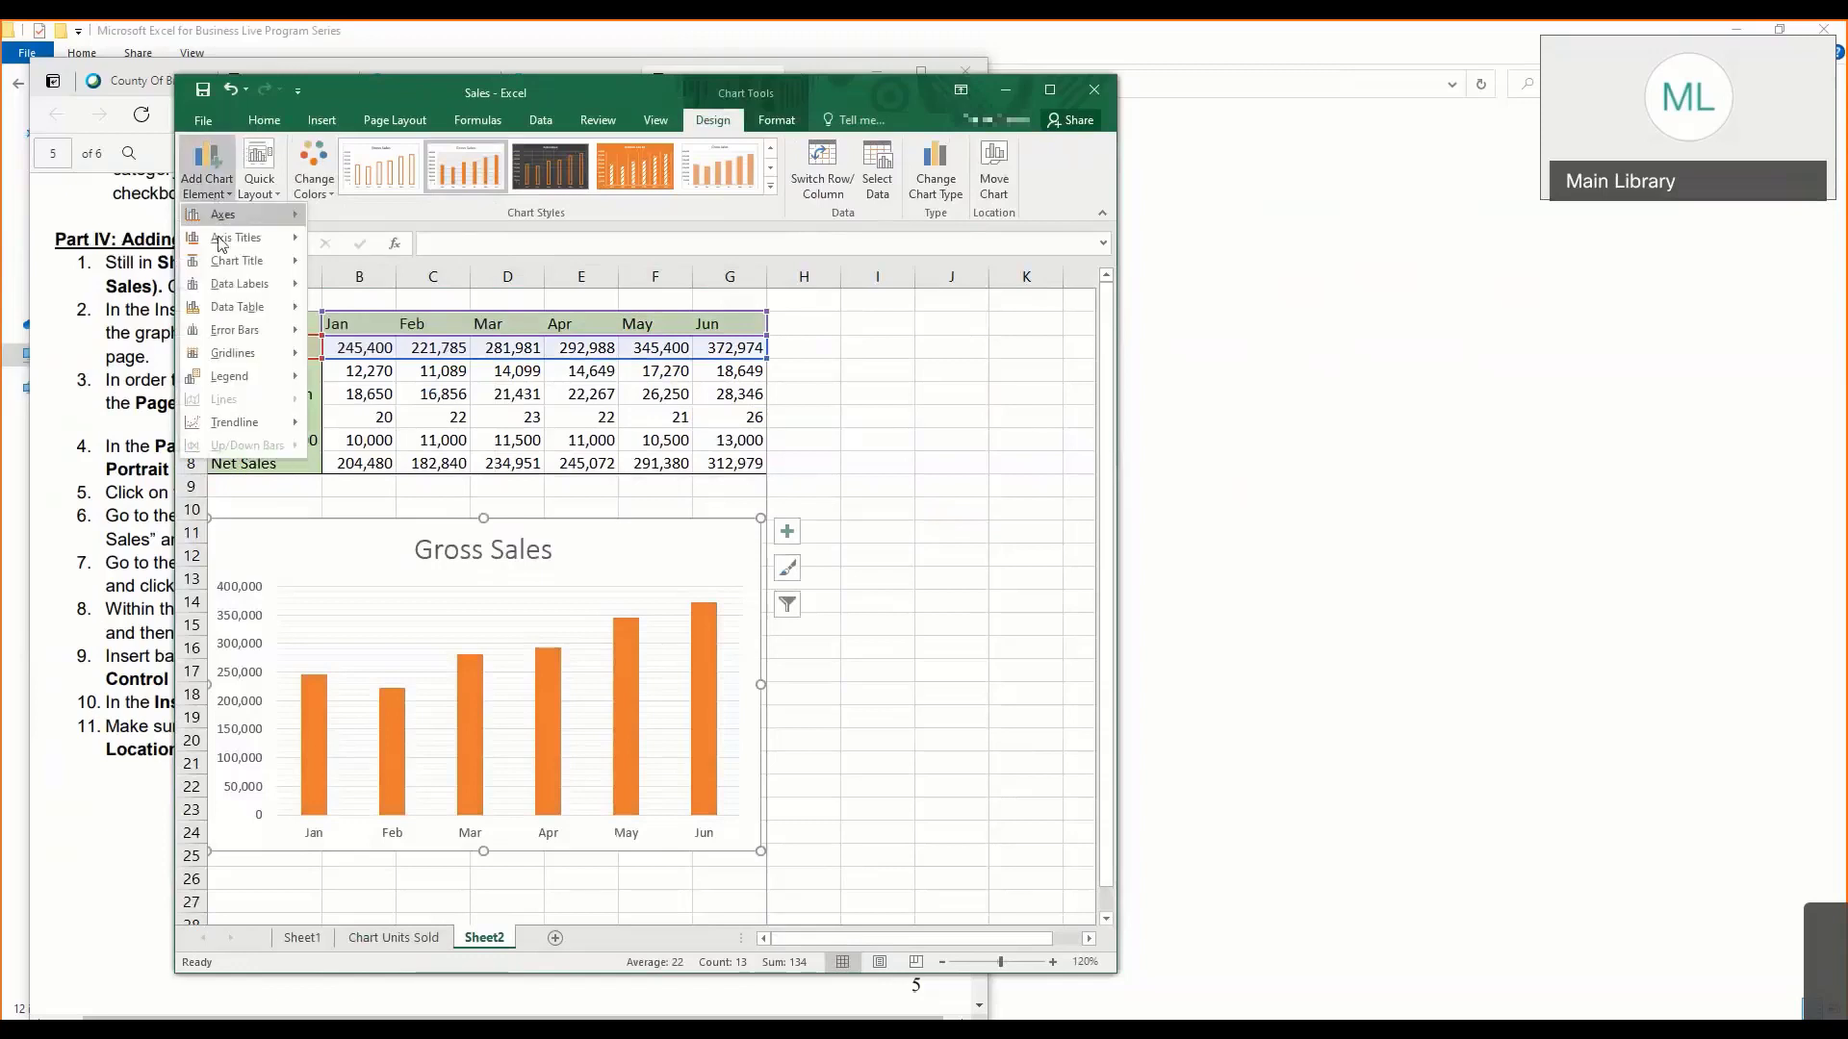
{"action": "mouse_move", "coordinate": [231, 312]}
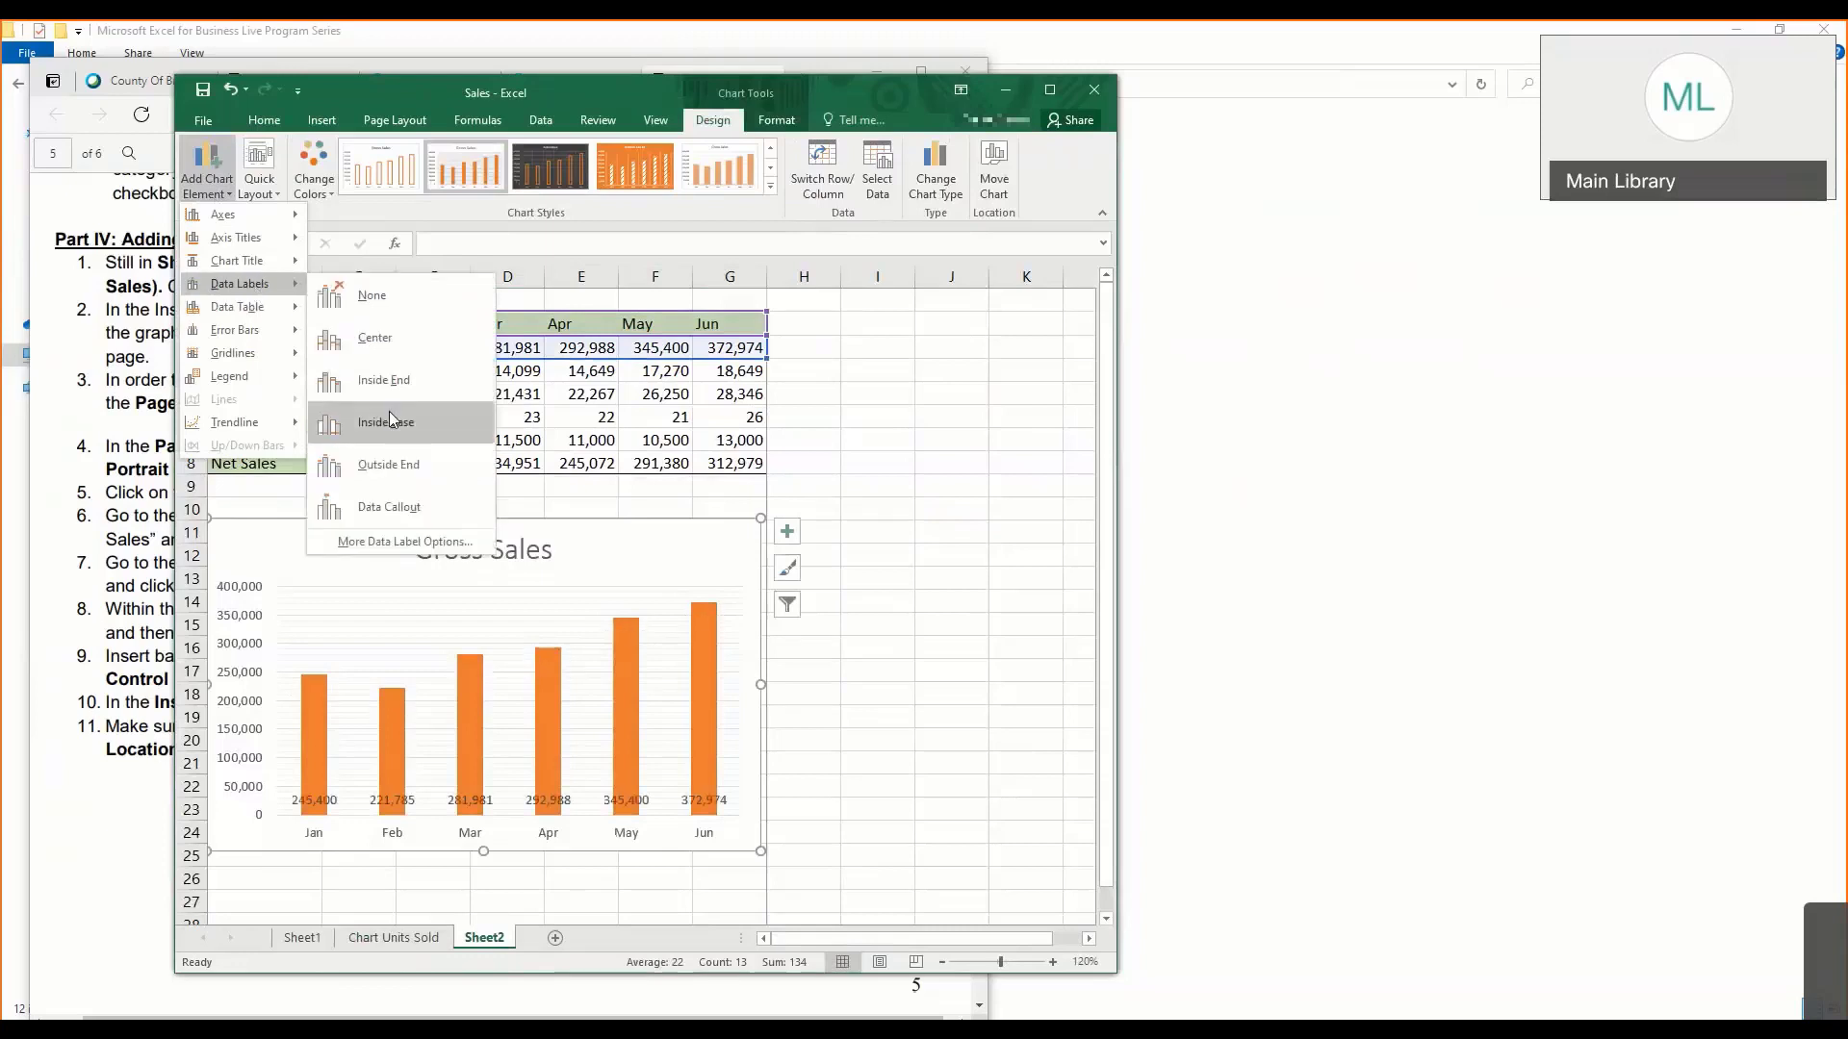
{"action": "left_click", "coordinate": [403, 474]}
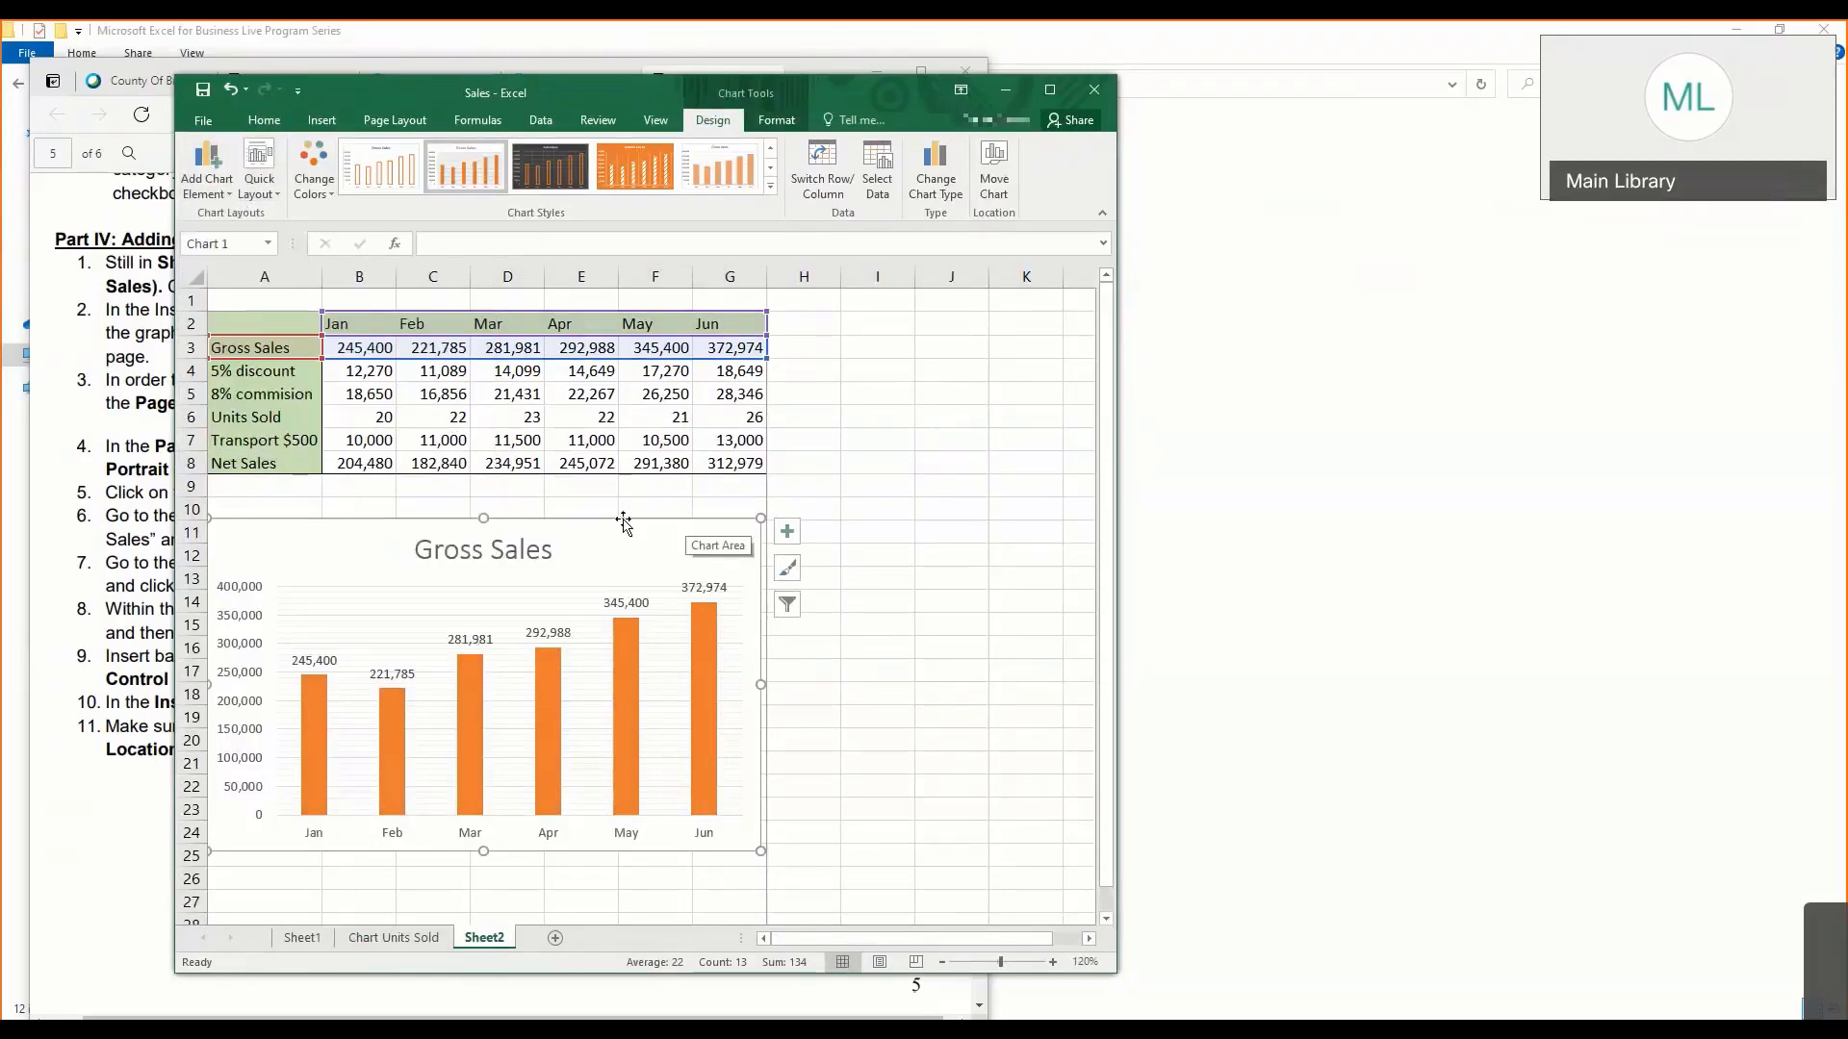
- Open the Gross Sales chart title for editing and select its text, leaving the wording as it is
{"action": "left_click", "coordinate": [520, 548]}
{"action": "left_click_drag", "start_coordinate": [417, 549], "coordinate": [557, 544]}
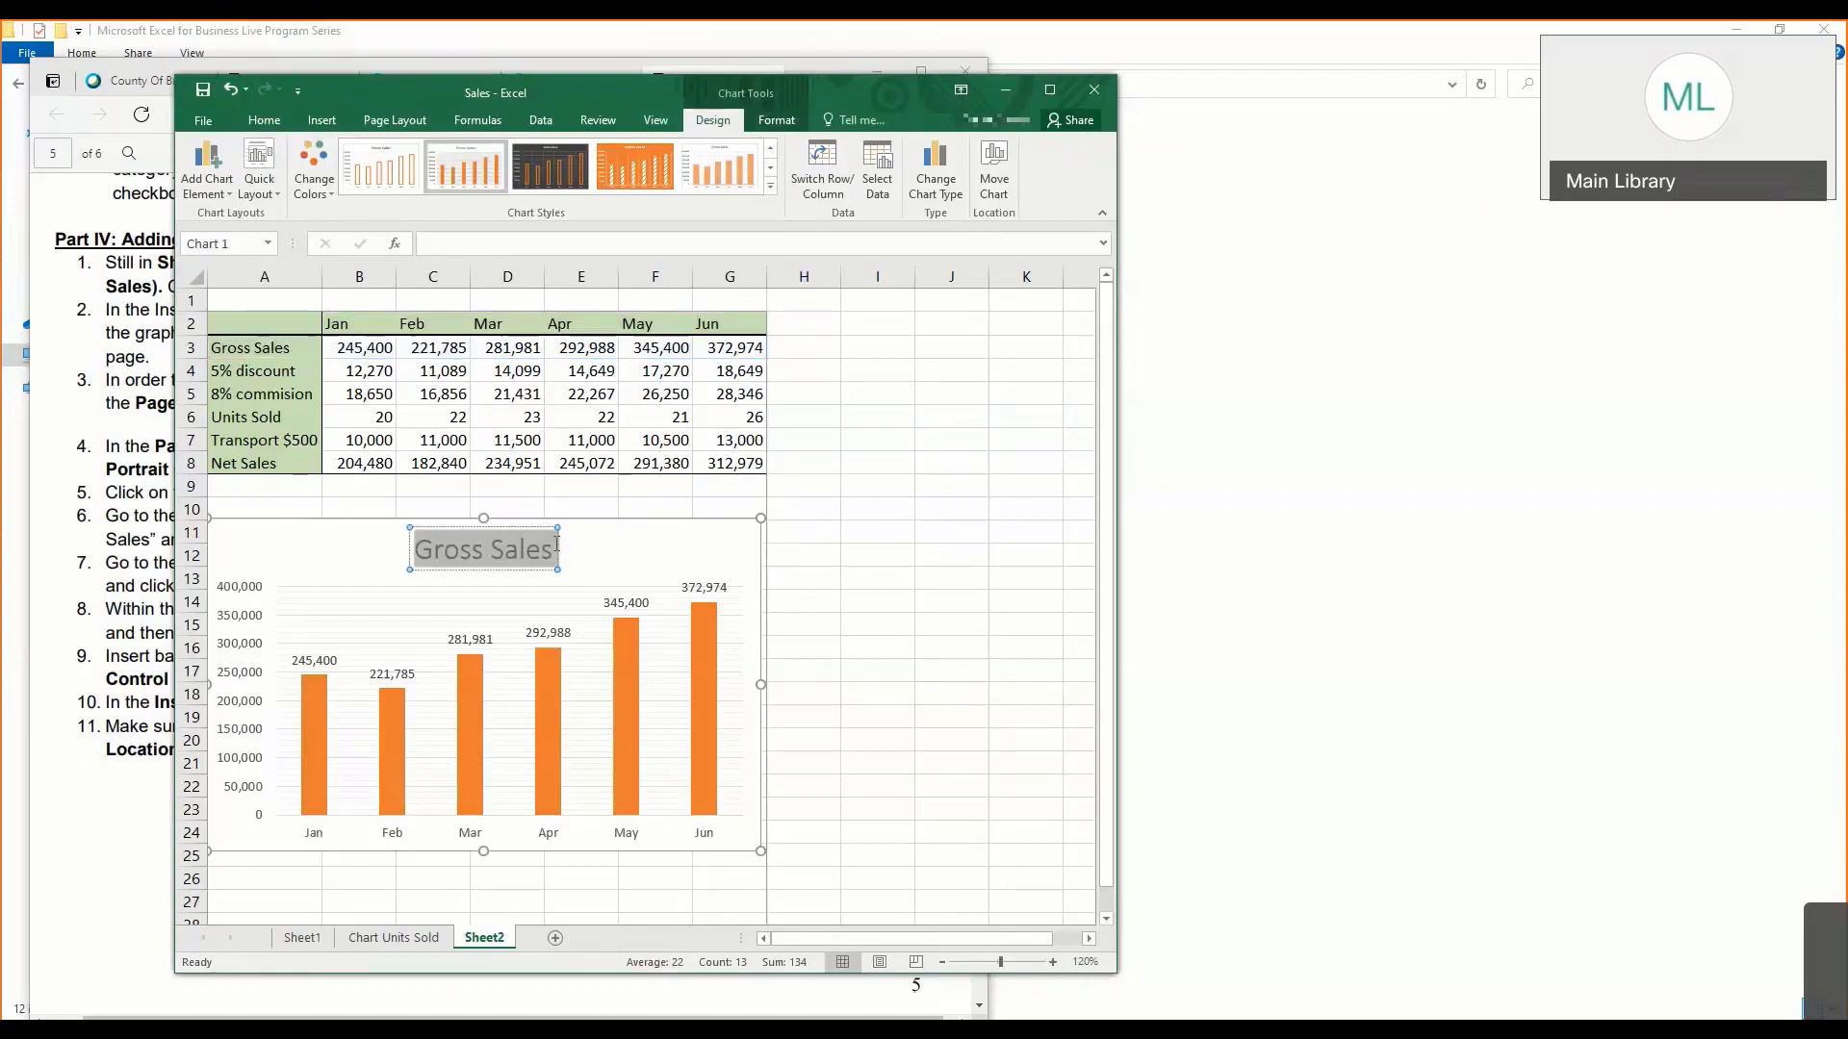
{"action": "left_click", "coordinate": [448, 552]}
{"action": "key", "text": "Home"}
{"action": "key", "text": "shift+End"}
{"action": "left_click", "coordinate": [724, 517]}
- Switch to the lesson notes to review the Part IV graph instructions, and return to Sheet2 in Excel
{"action": "key", "text": "alt+Tab"}
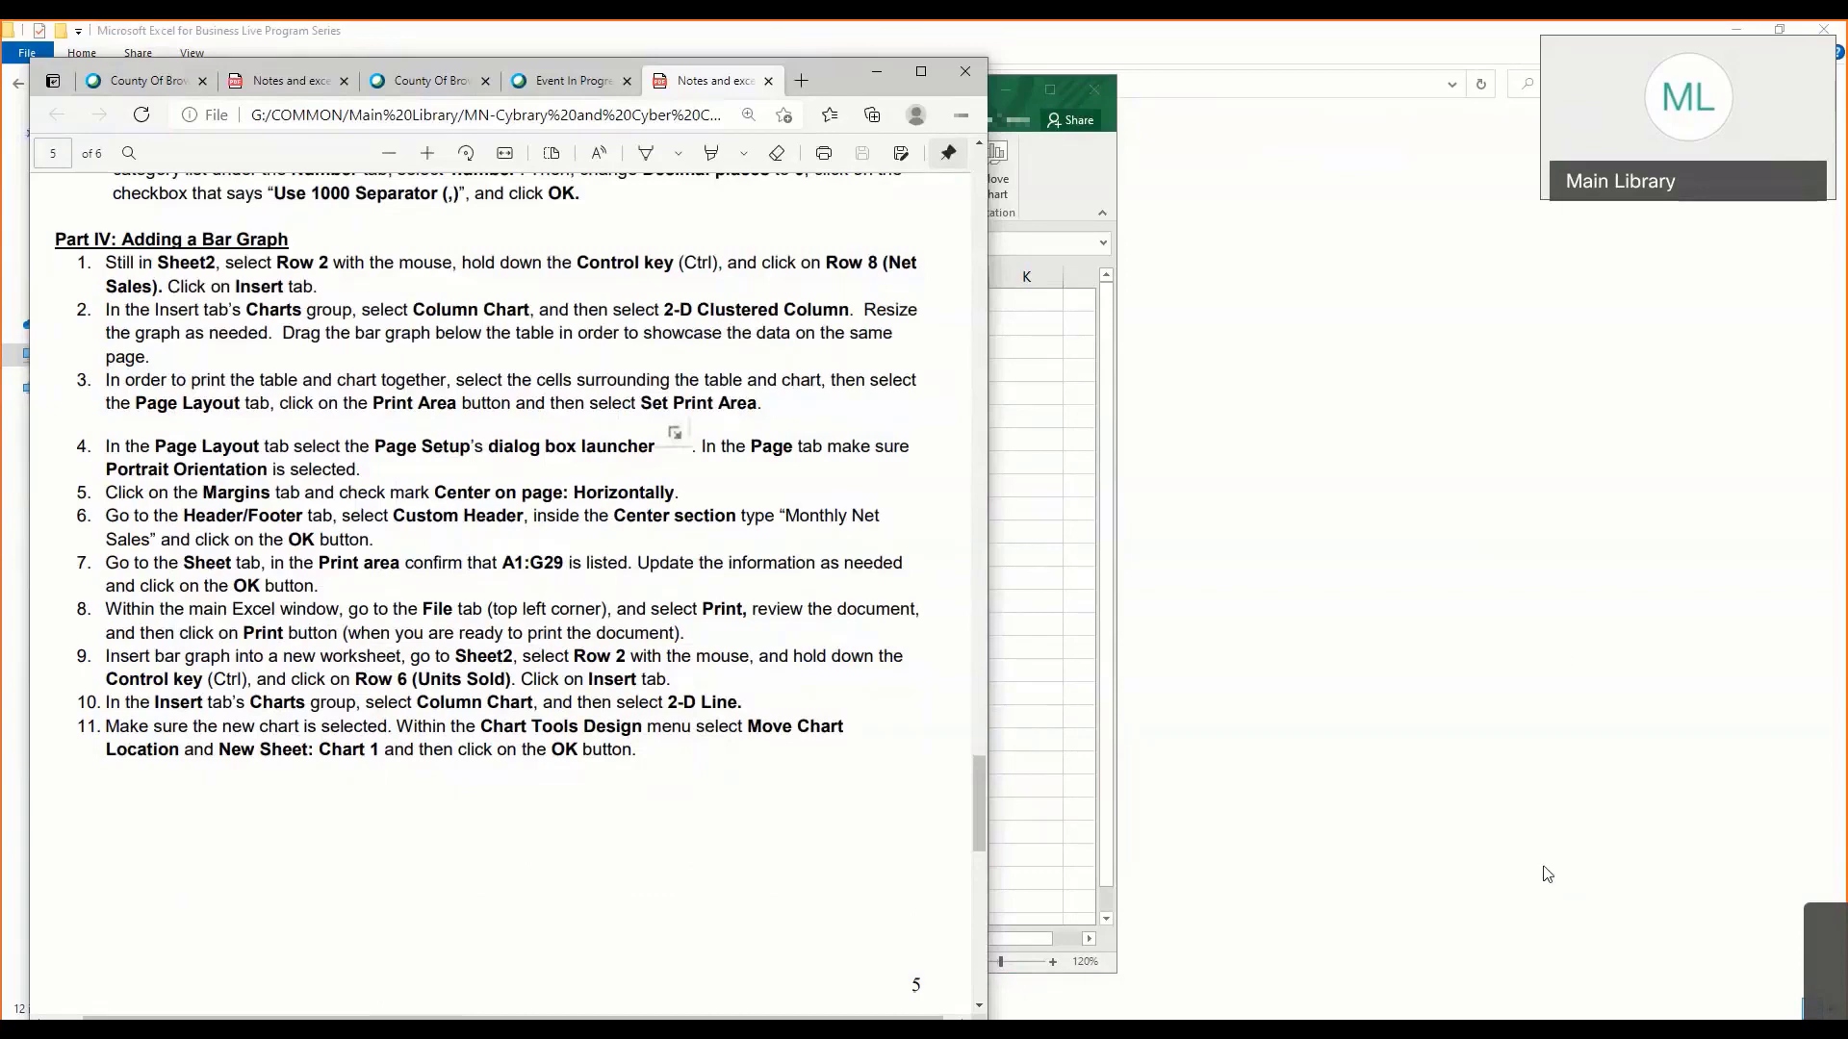
{"action": "left_click", "coordinate": [1001, 531]}
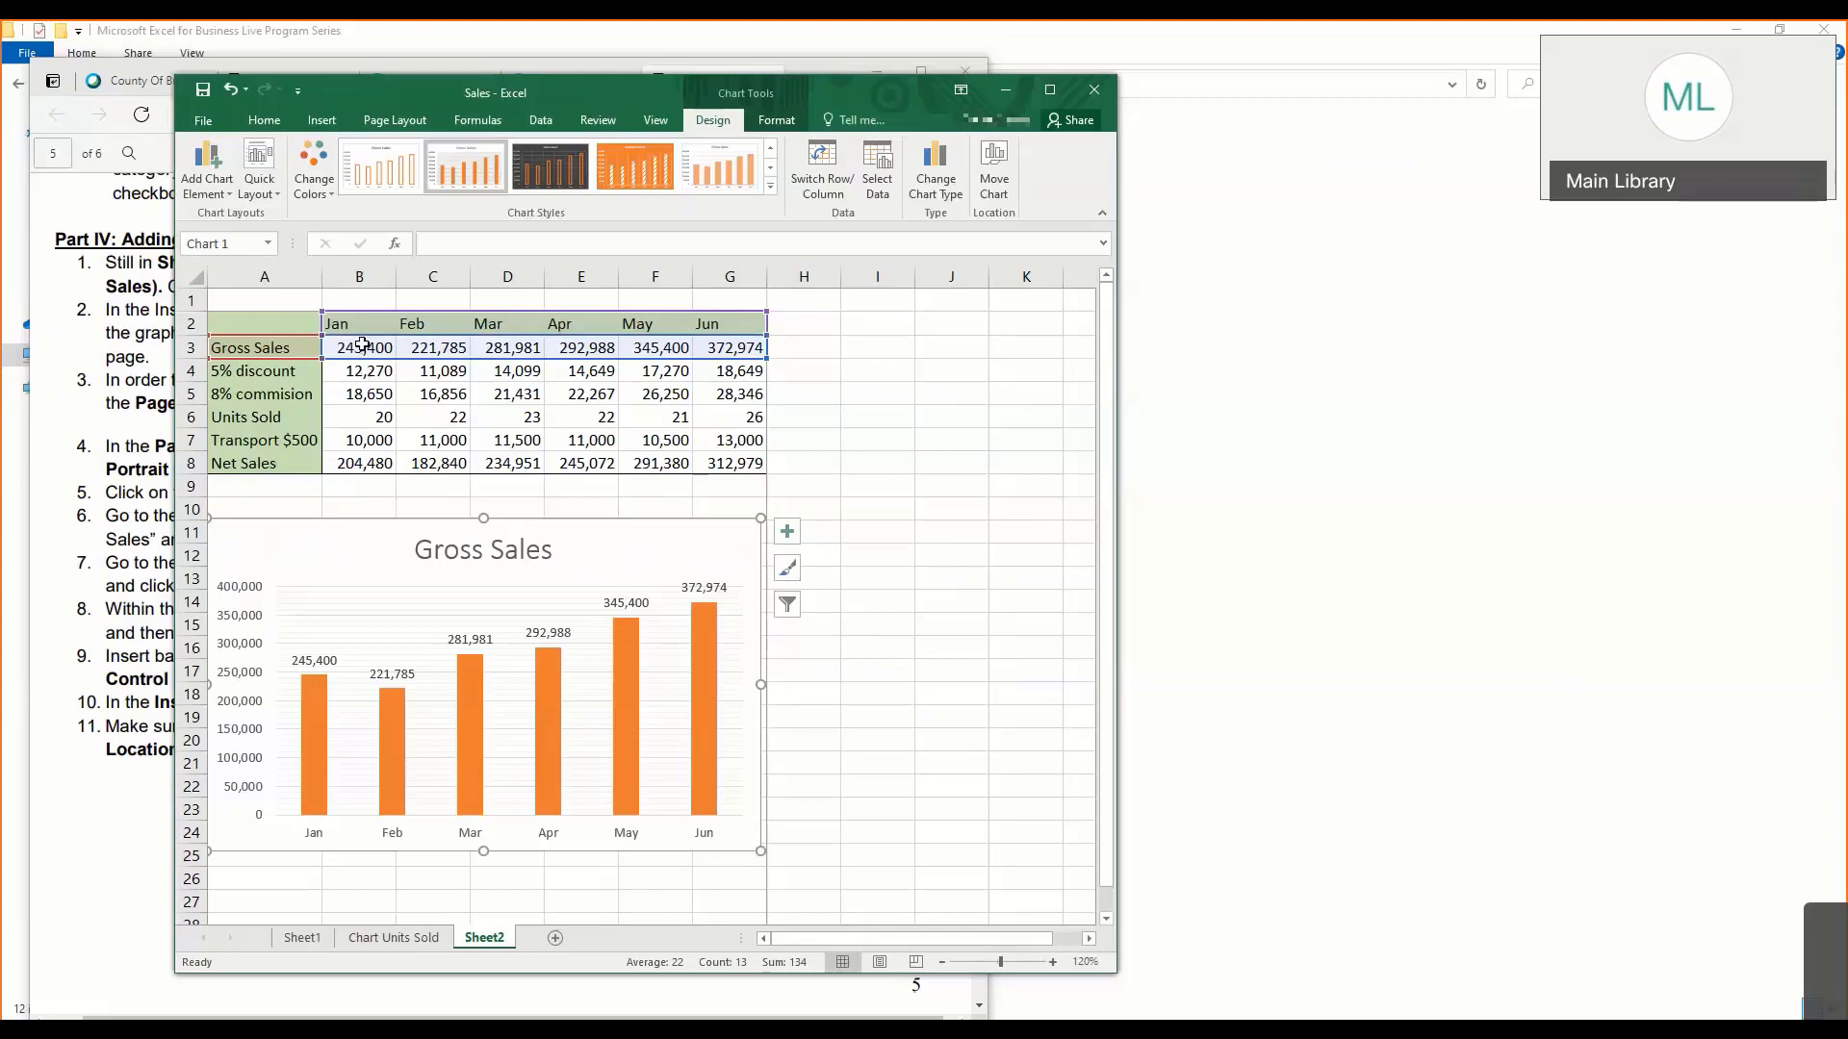
{"action": "left_click", "coordinate": [953, 463]}
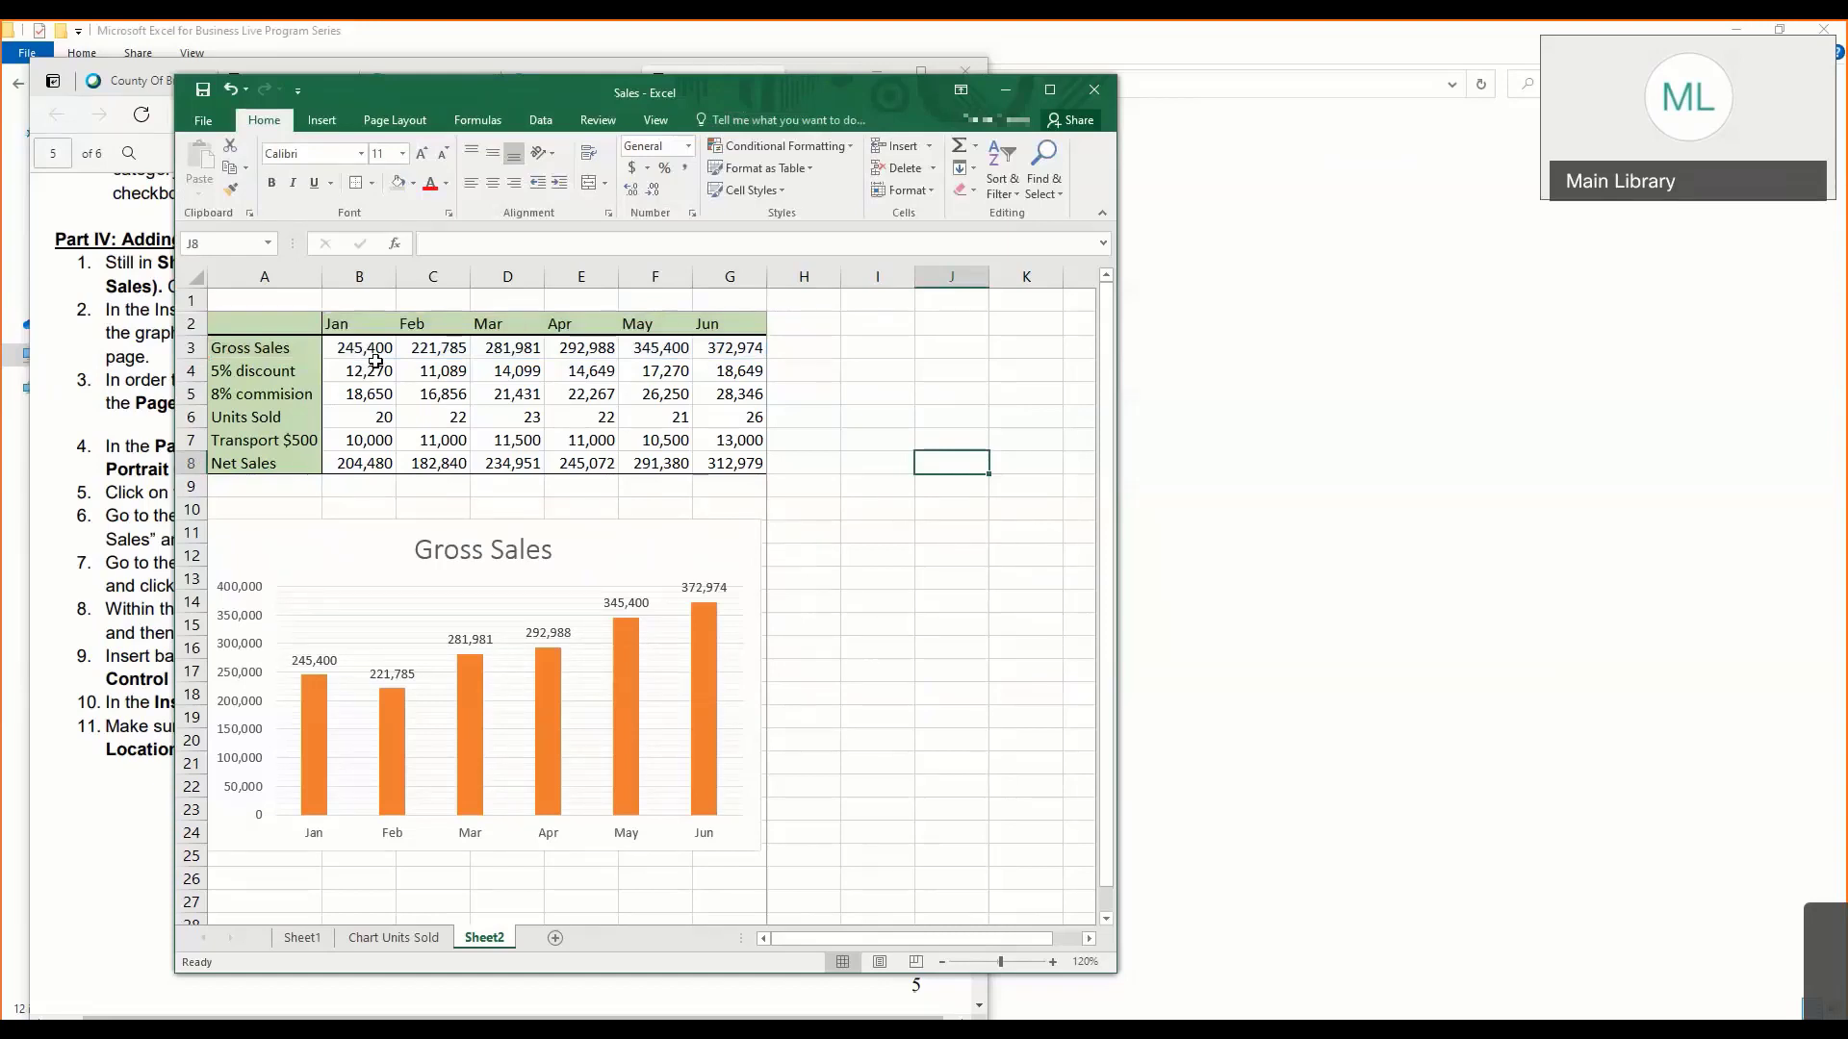
{"action": "left_click", "coordinate": [271, 322]}
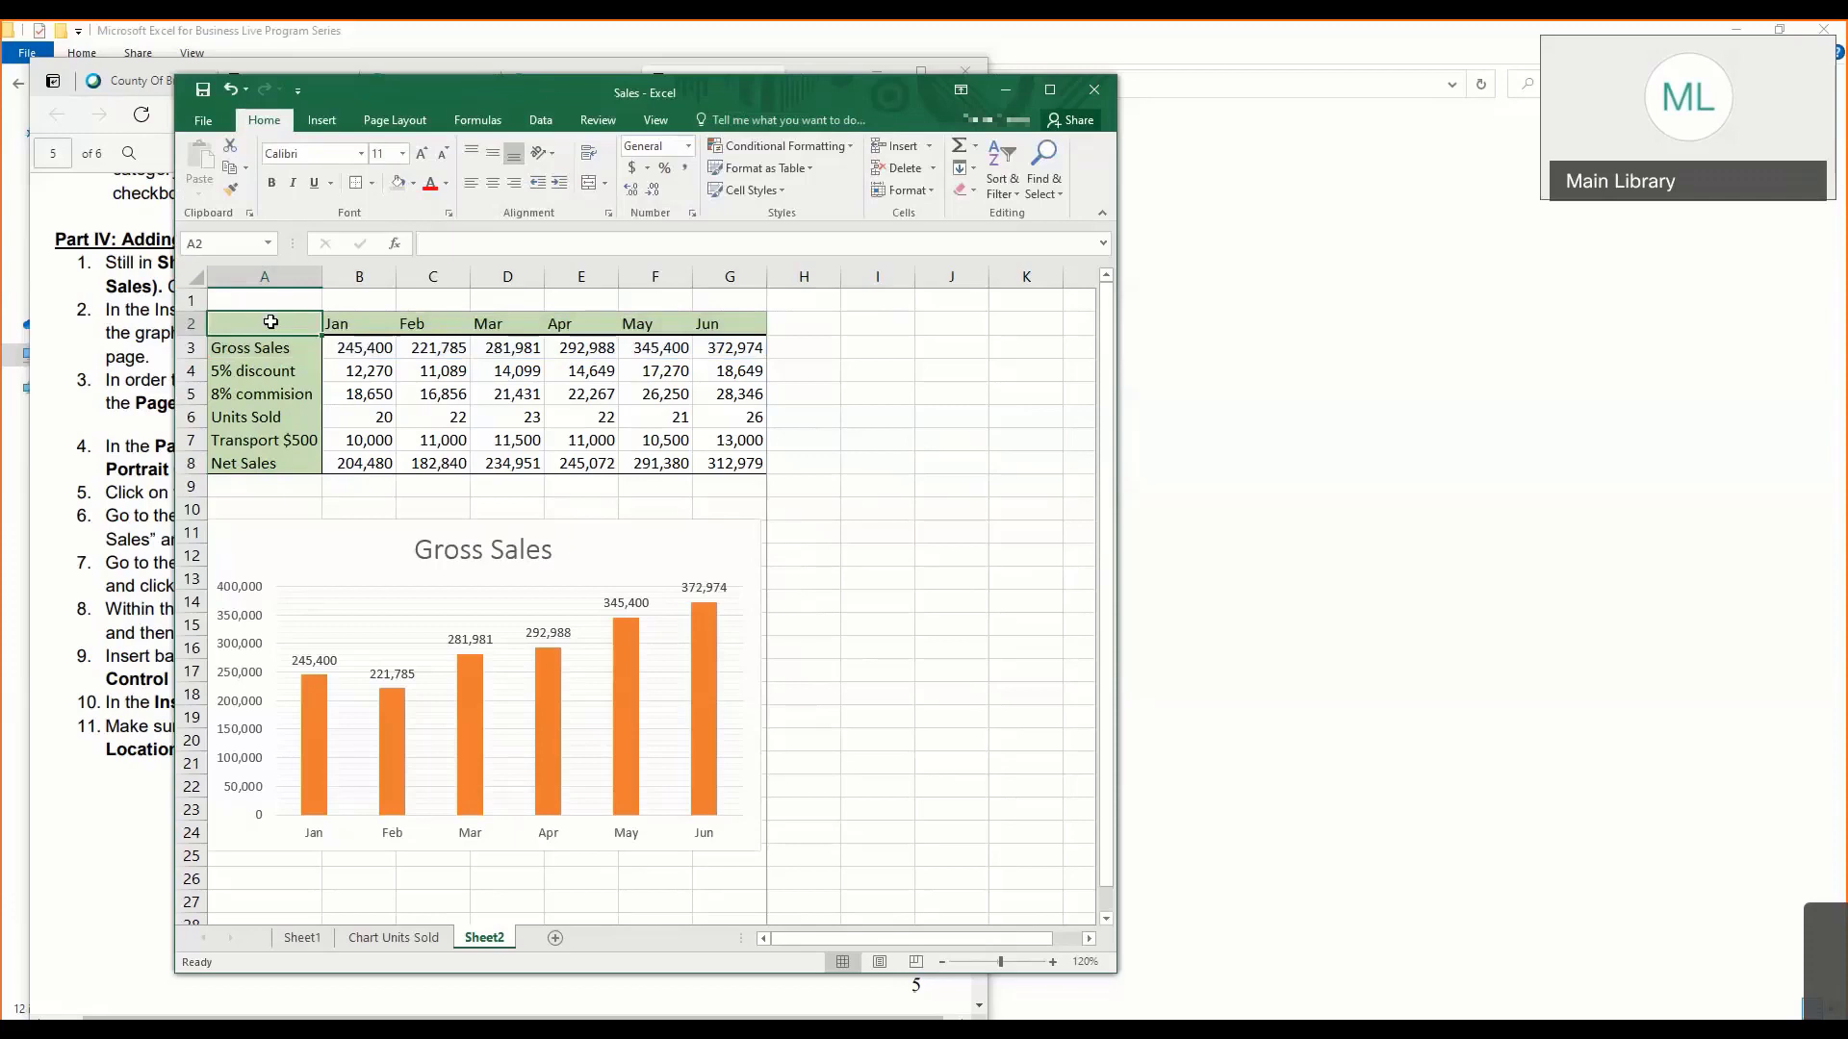
{"action": "left_click_drag", "start_coordinate": [270, 321], "coordinate": [705, 327]}
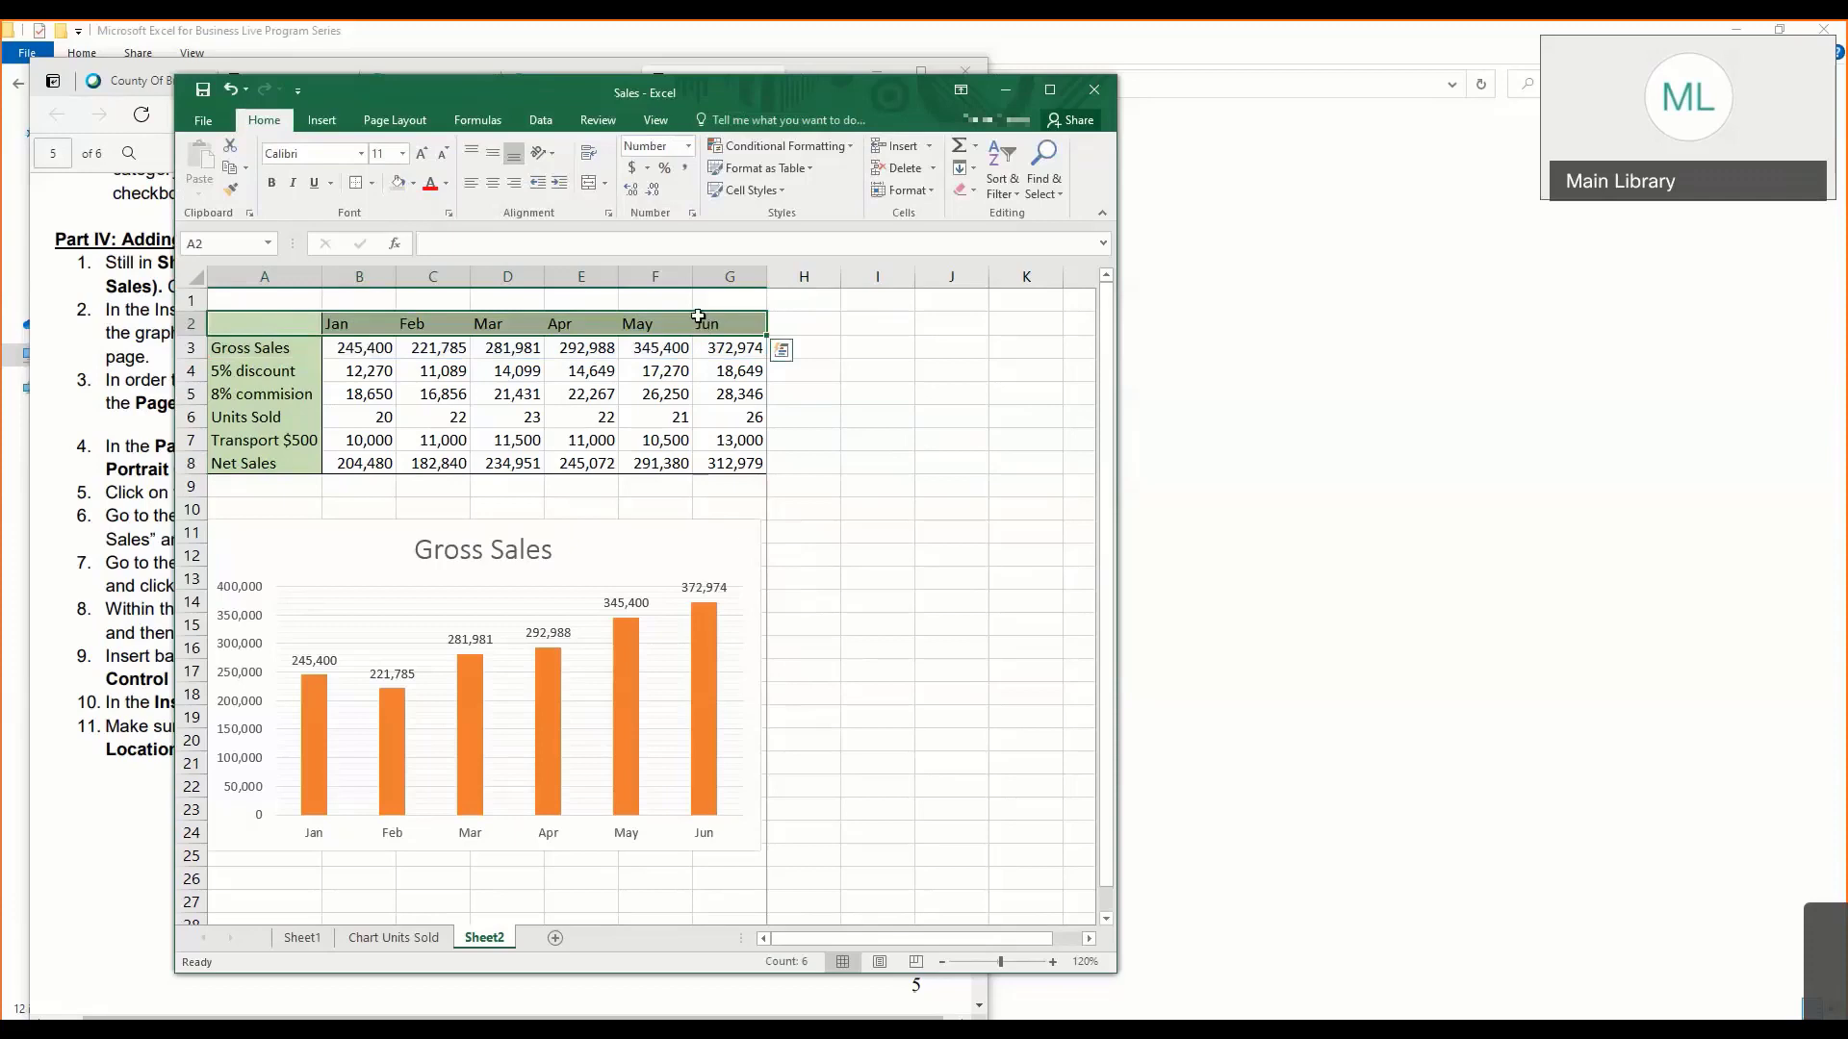
{"action": "left_click_drag", "start_coordinate": [255, 359], "coordinate": [696, 347]}
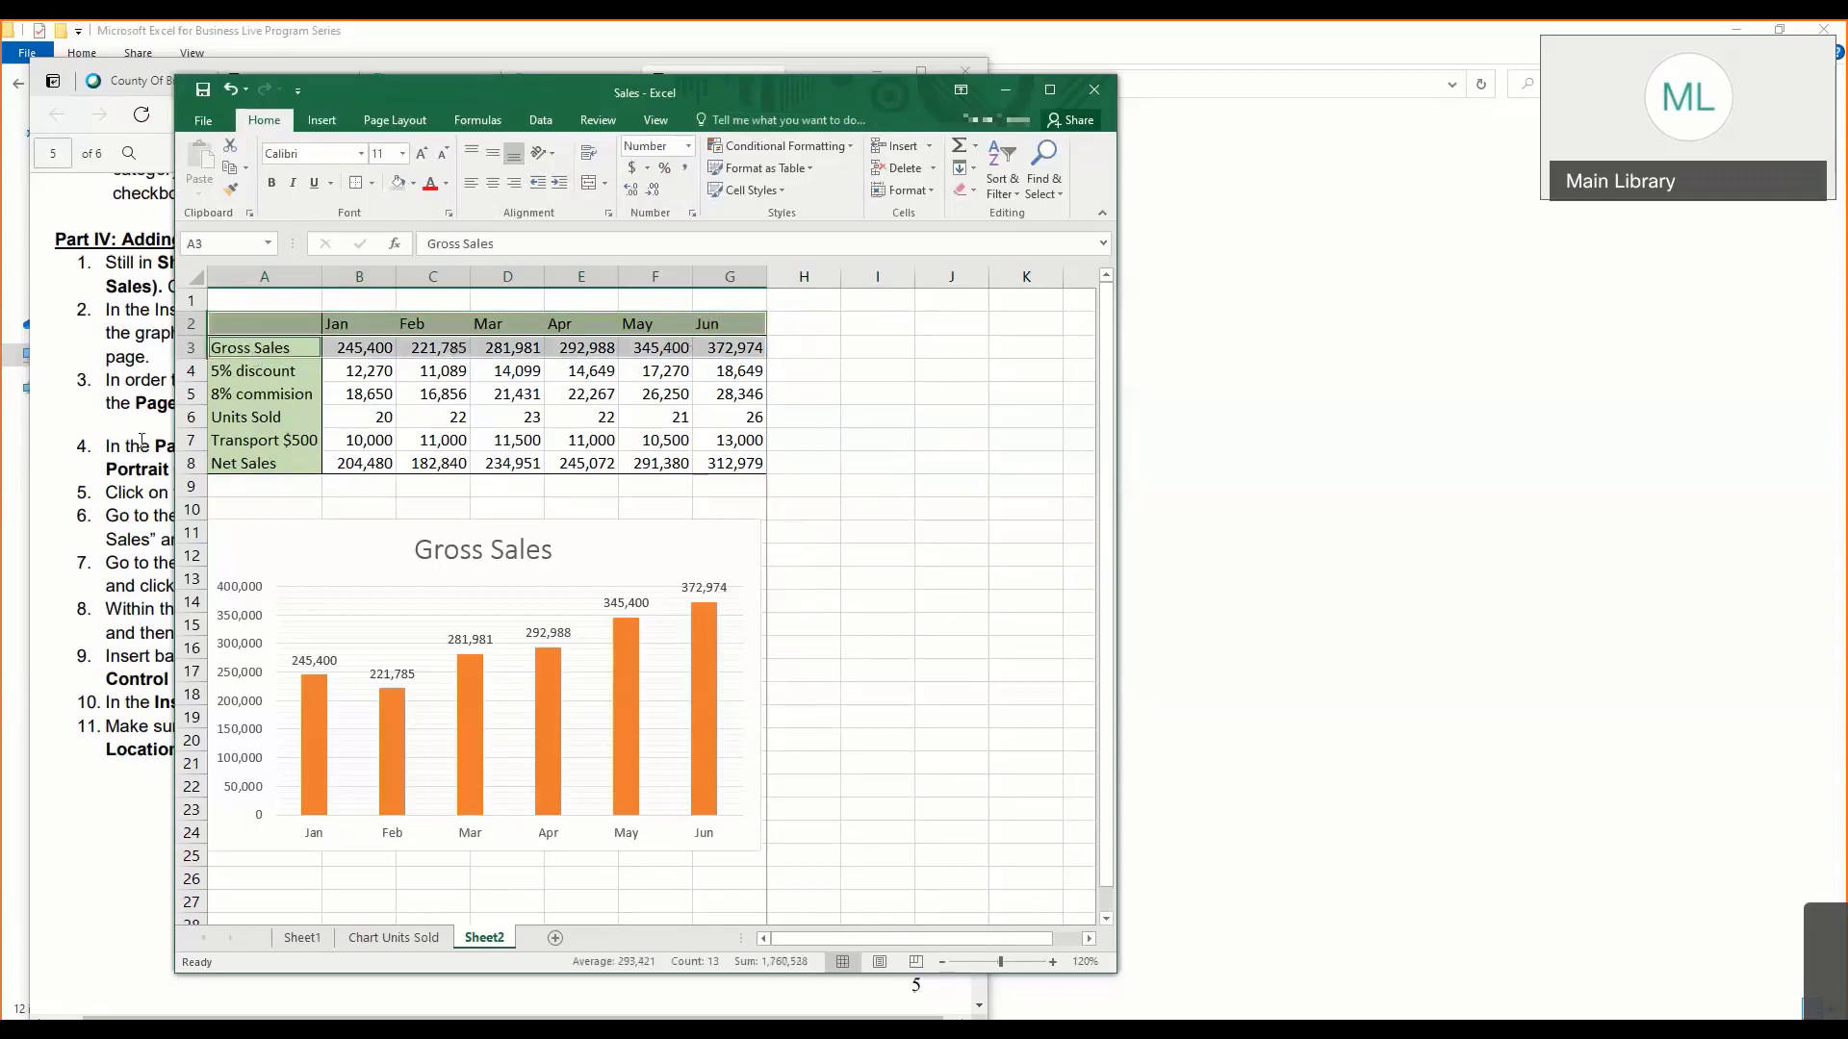
{"action": "left_click_drag", "start_coordinate": [236, 422], "coordinate": [749, 418]}
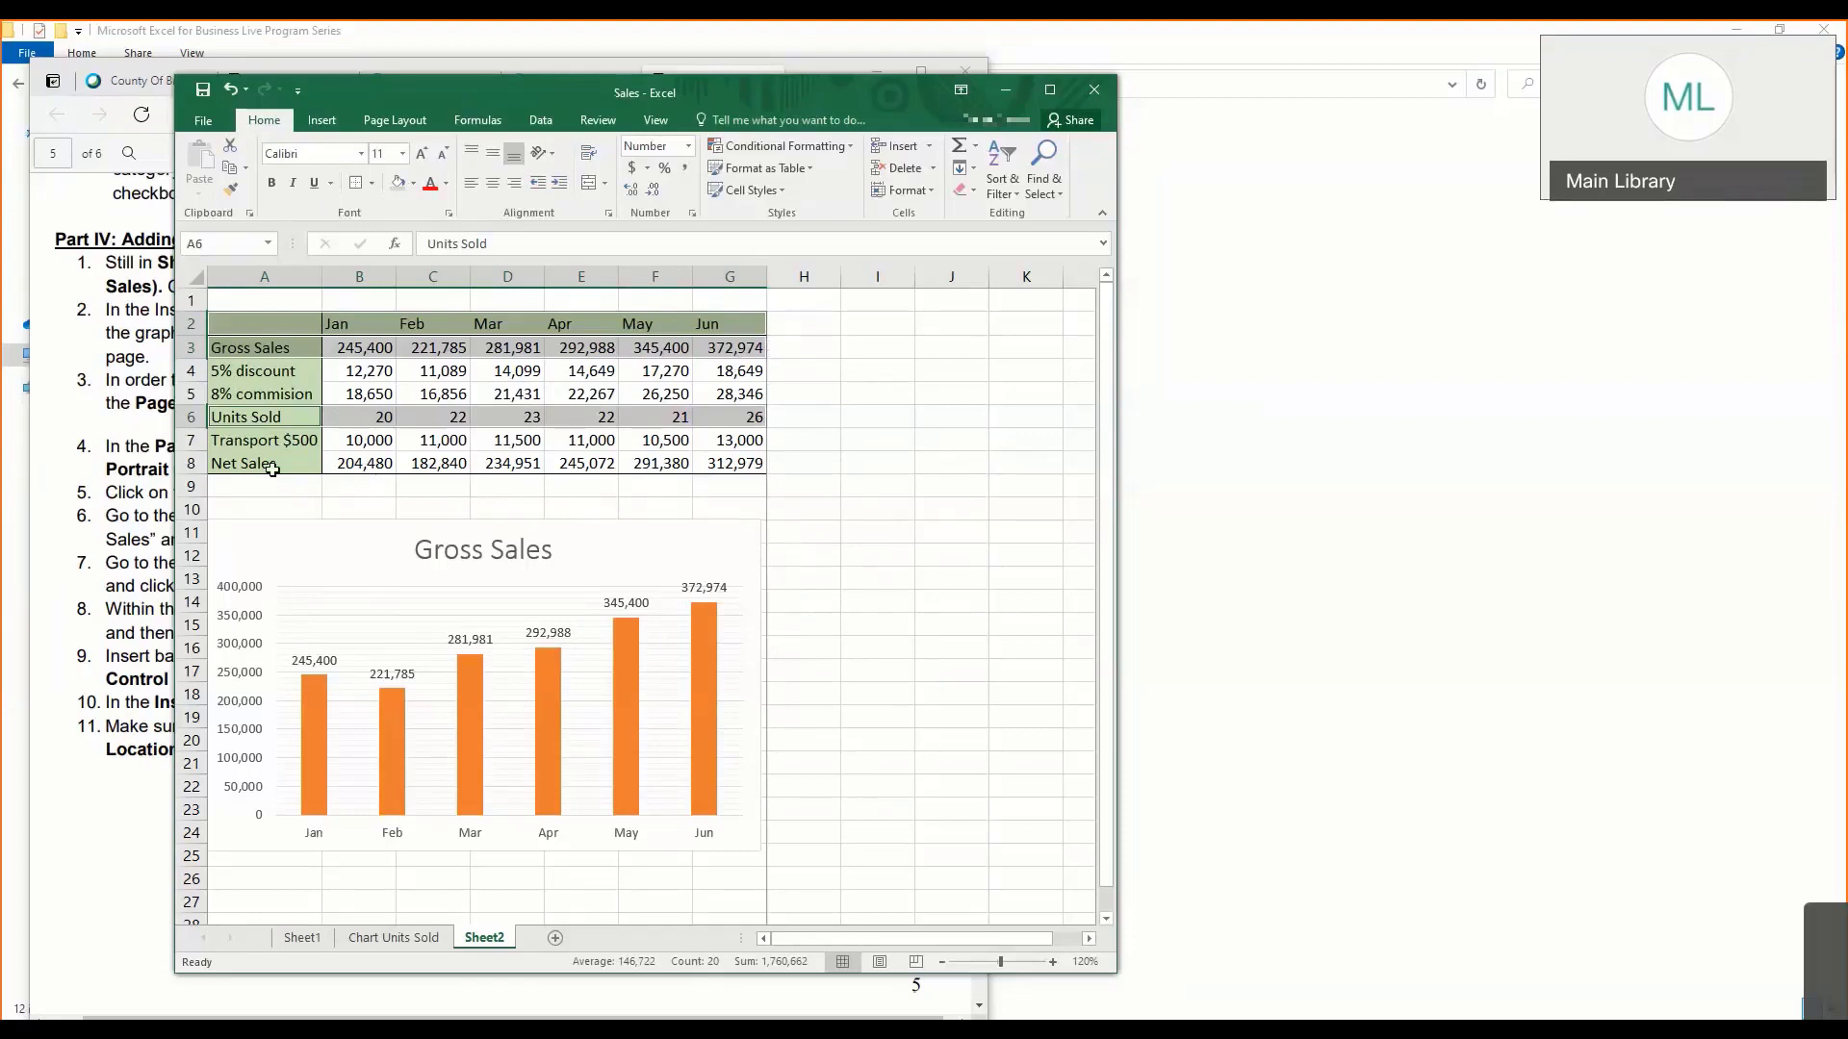
{"action": "left_click_drag", "start_coordinate": [272, 469], "coordinate": [755, 465]}
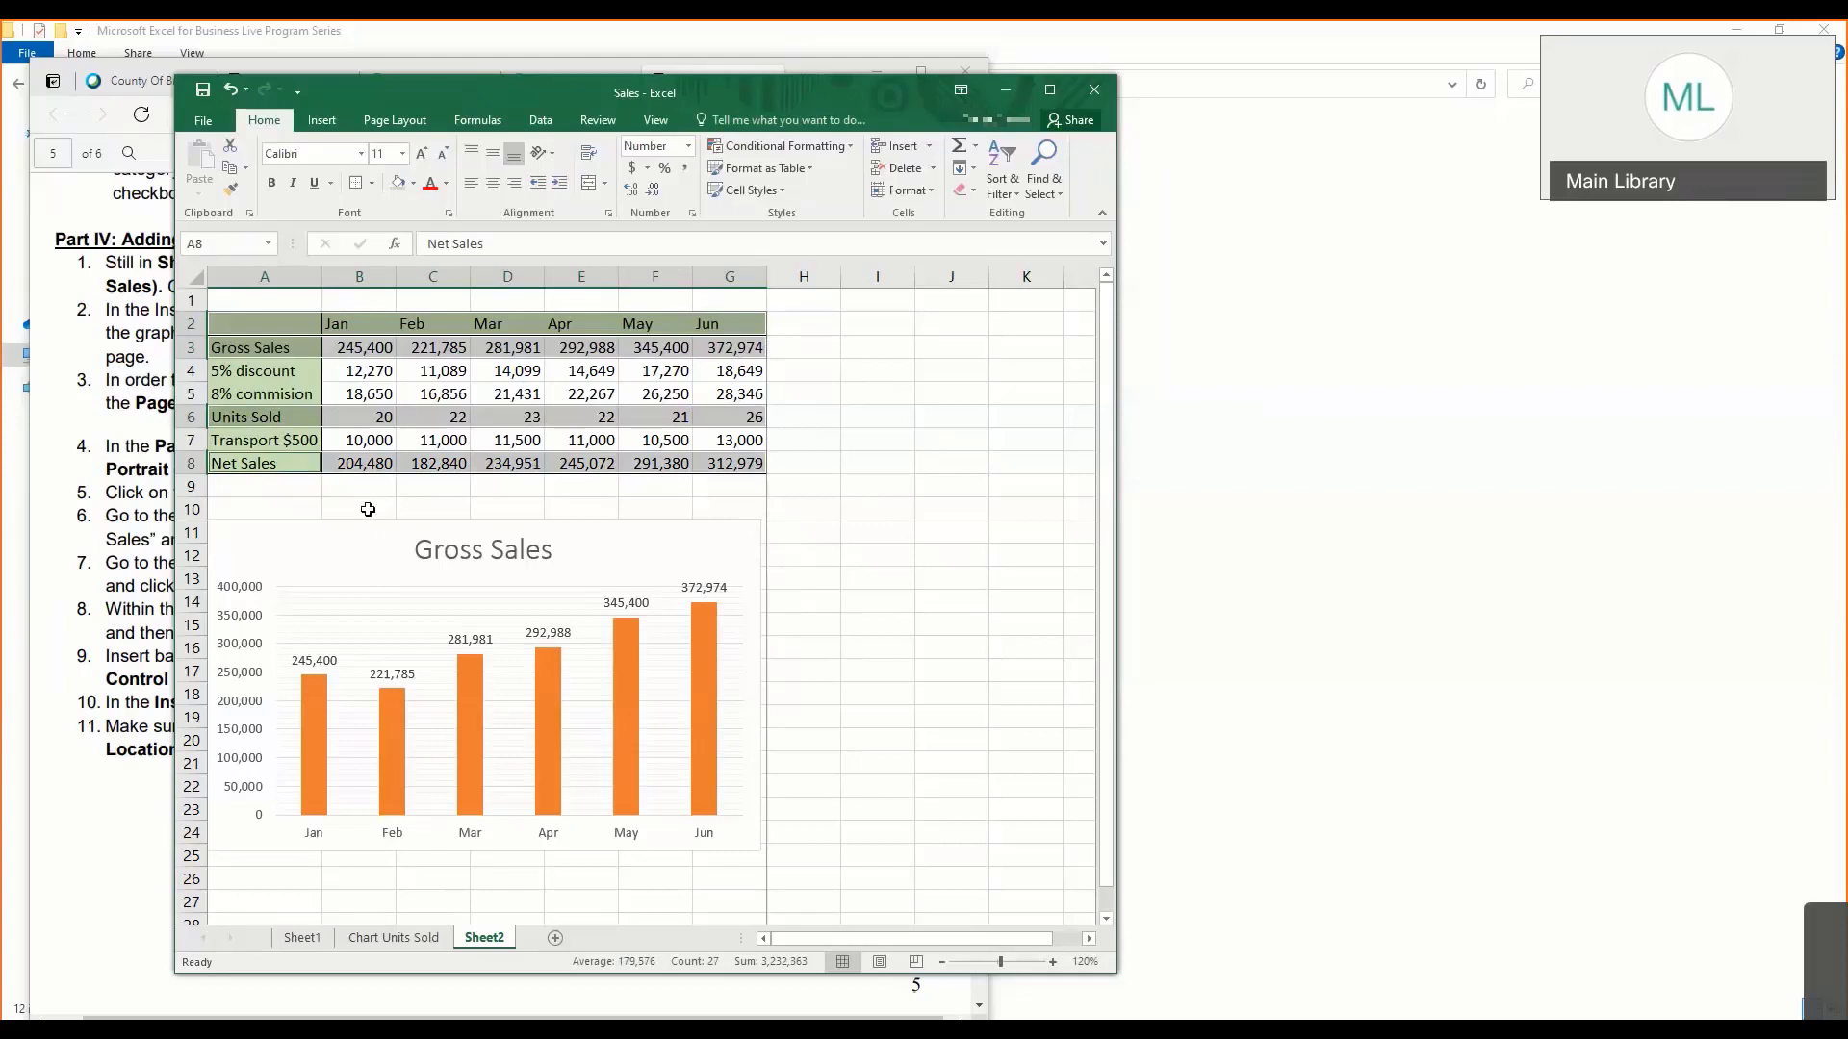
{"action": "left_click", "coordinate": [327, 126]}
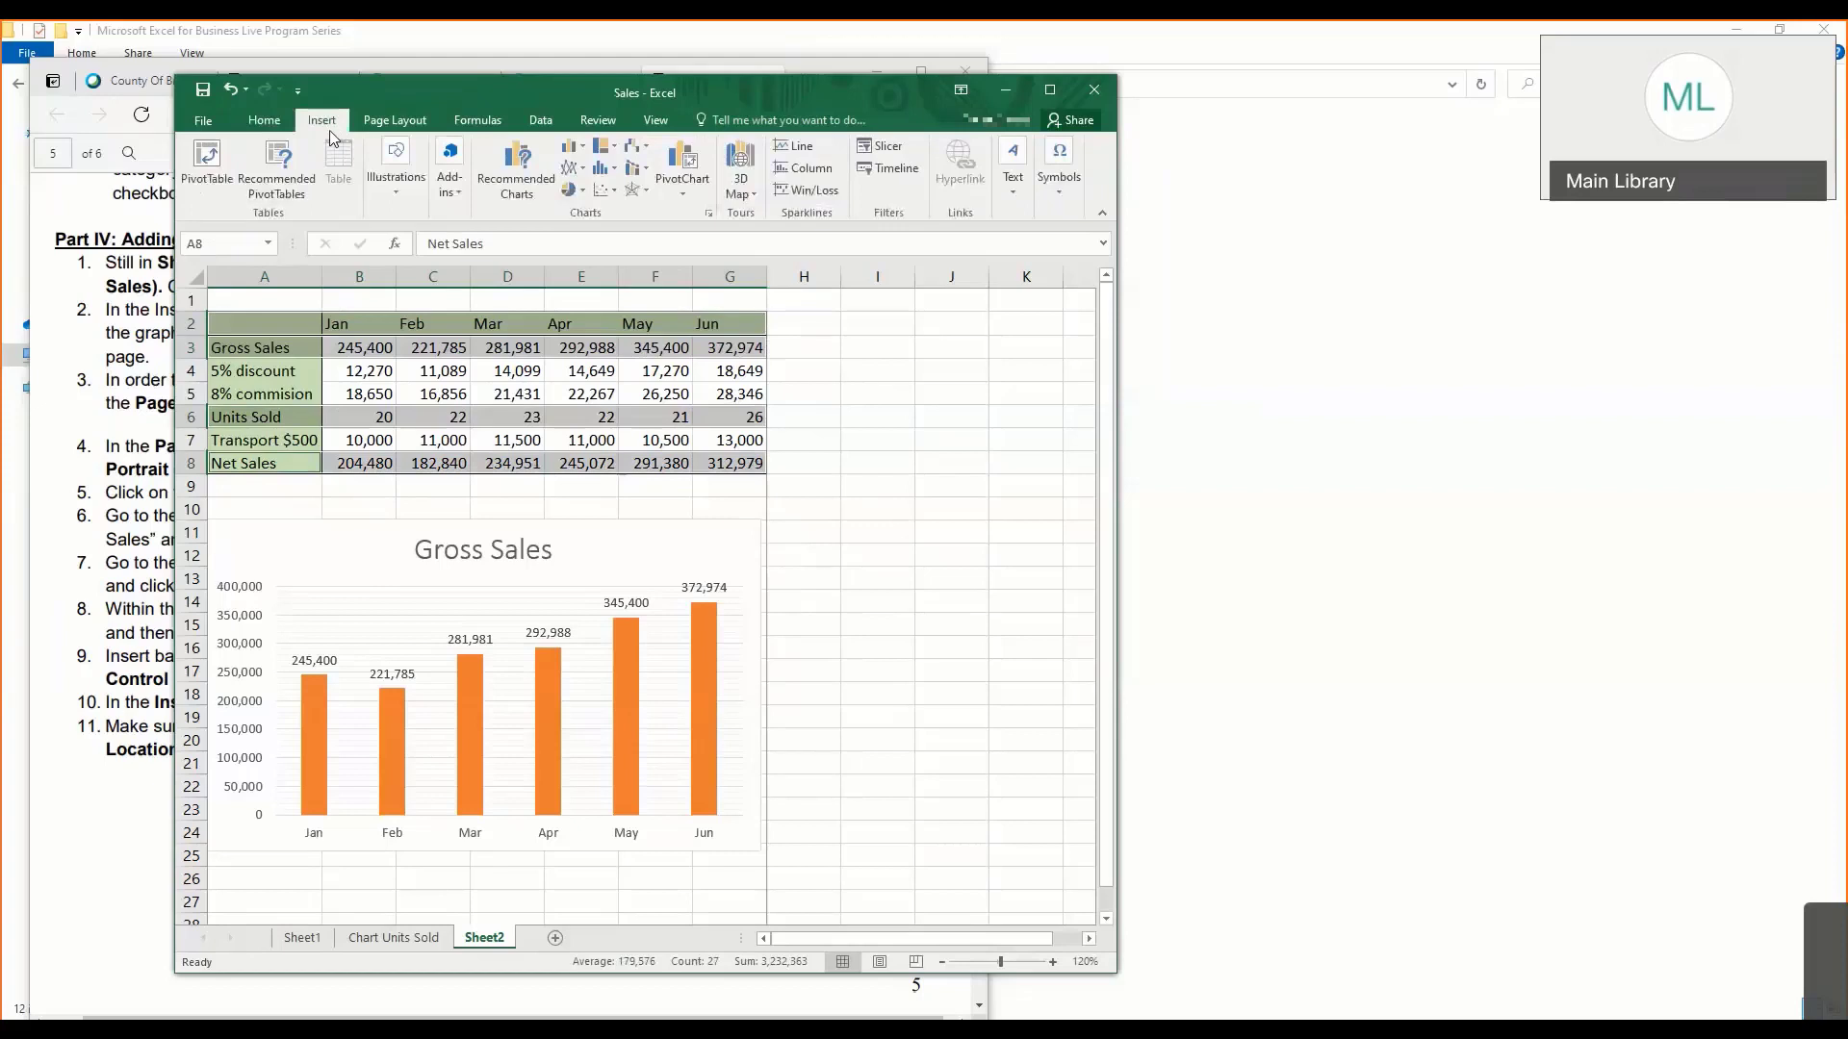
{"action": "left_click", "coordinate": [584, 174]}
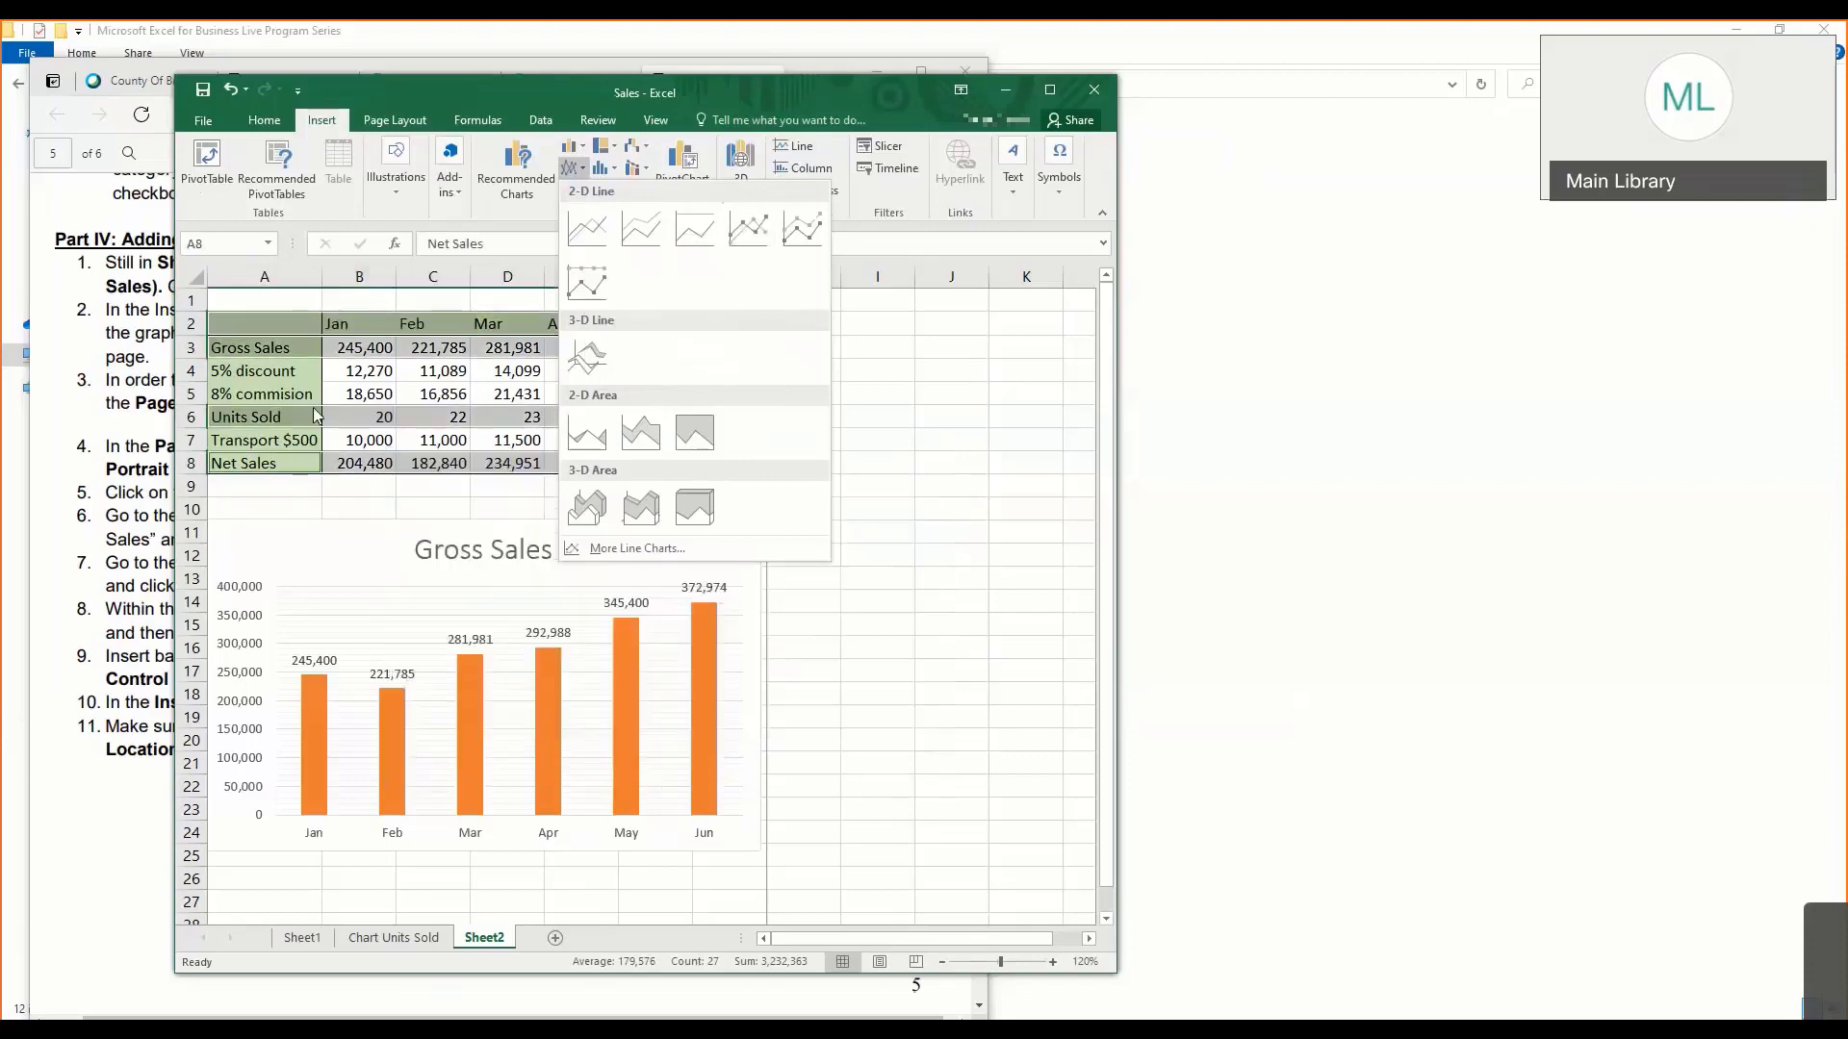
{"action": "left_click", "coordinate": [260, 417]}
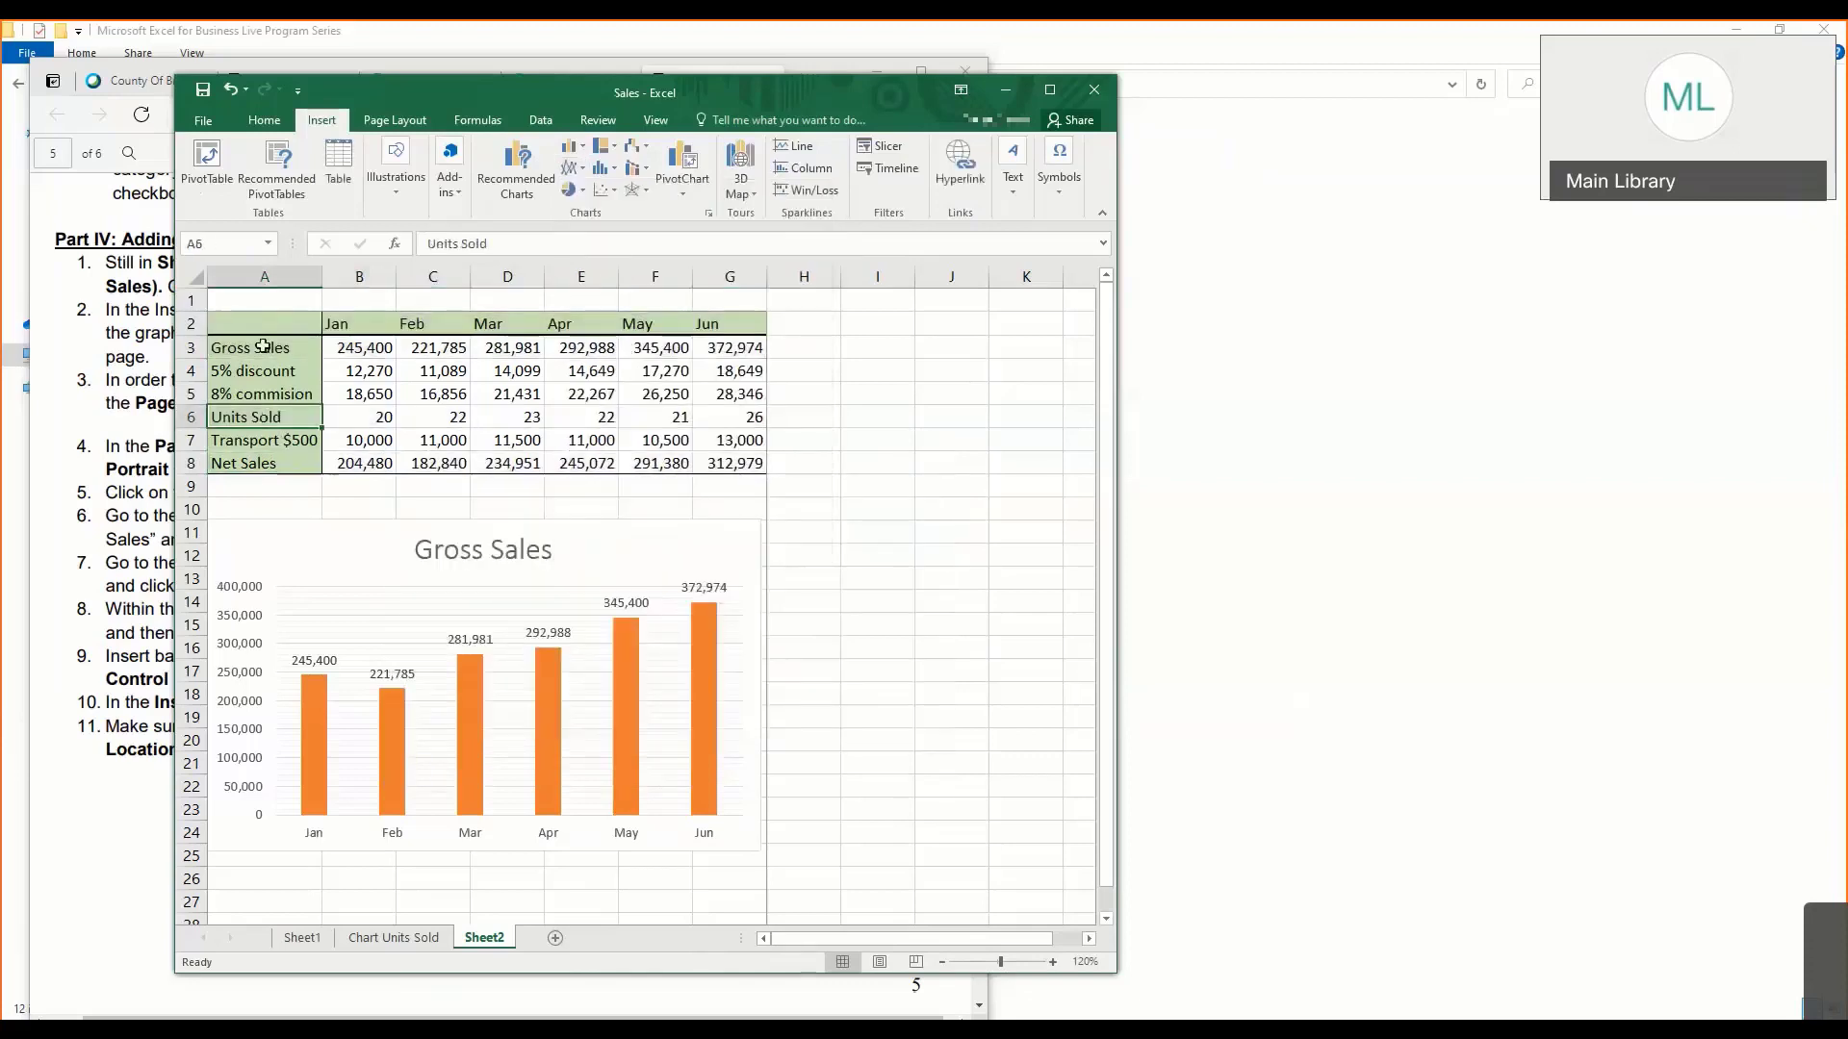
{"action": "left_click_drag", "start_coordinate": [260, 323], "coordinate": [767, 332]}
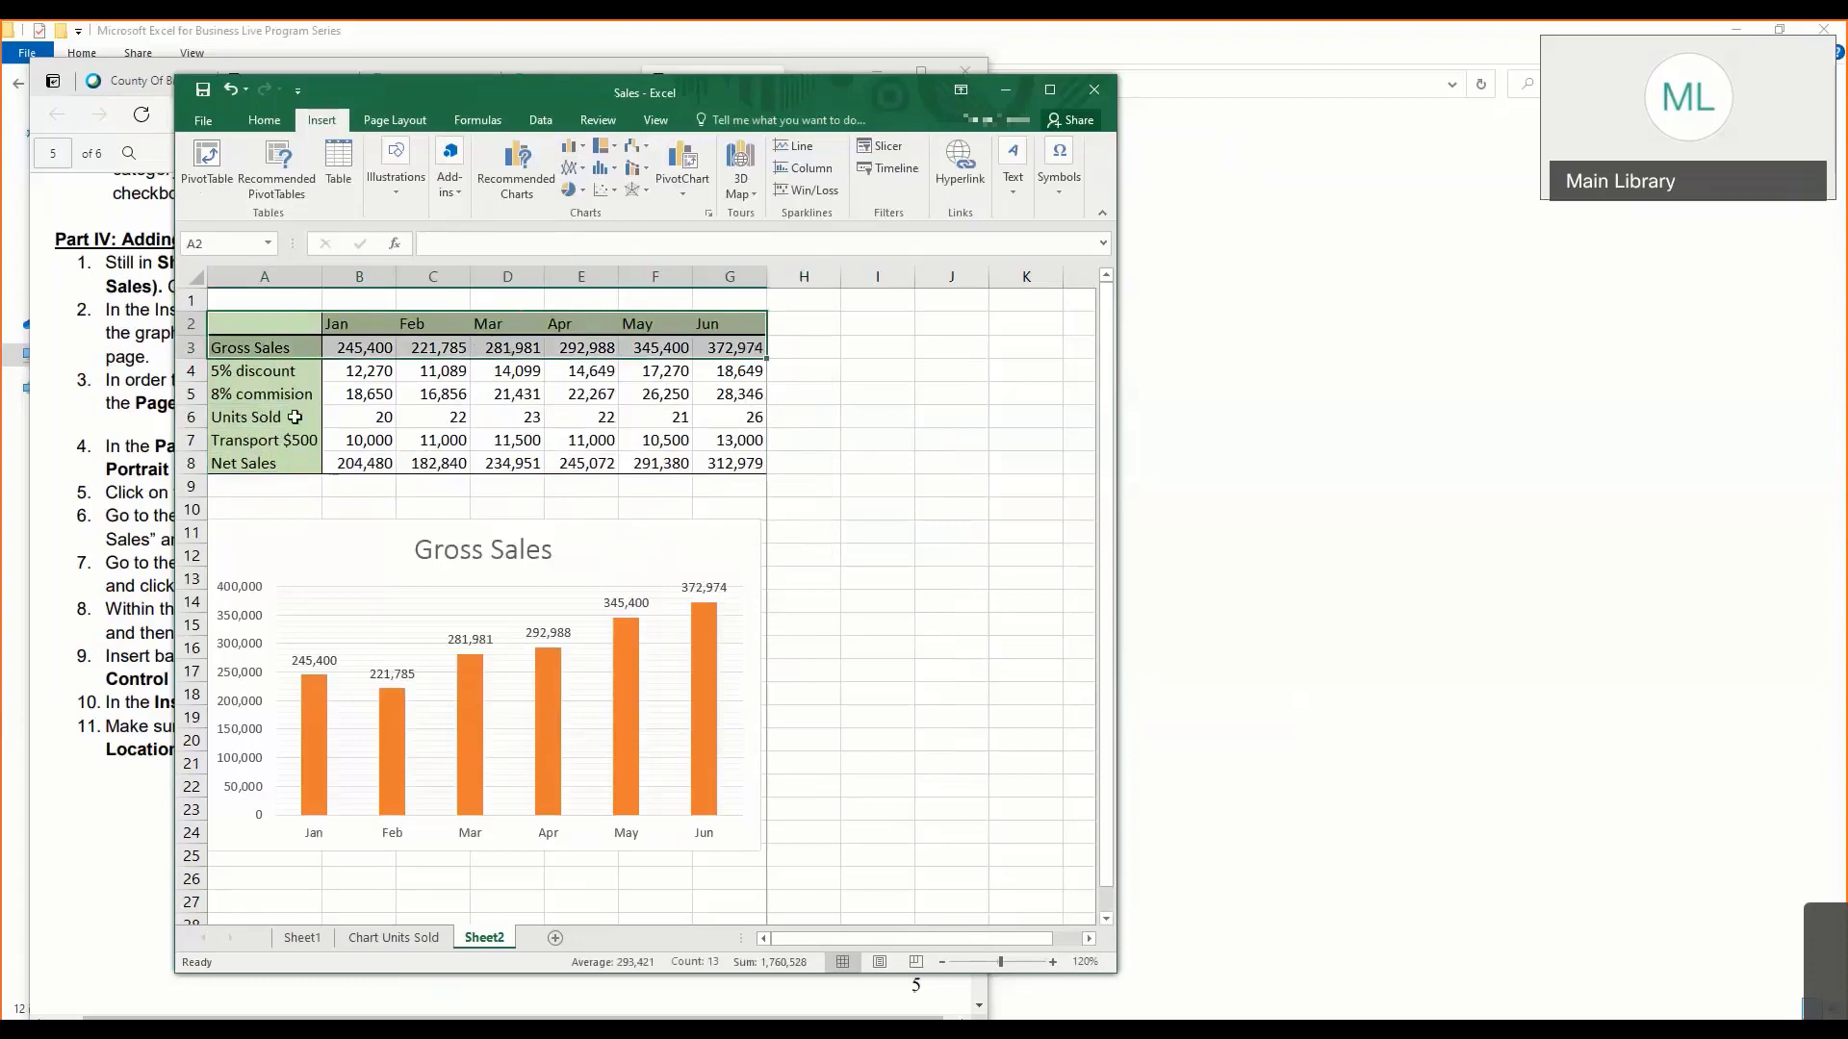
{"action": "left_click_drag", "start_coordinate": [294, 417], "coordinate": [716, 416]}
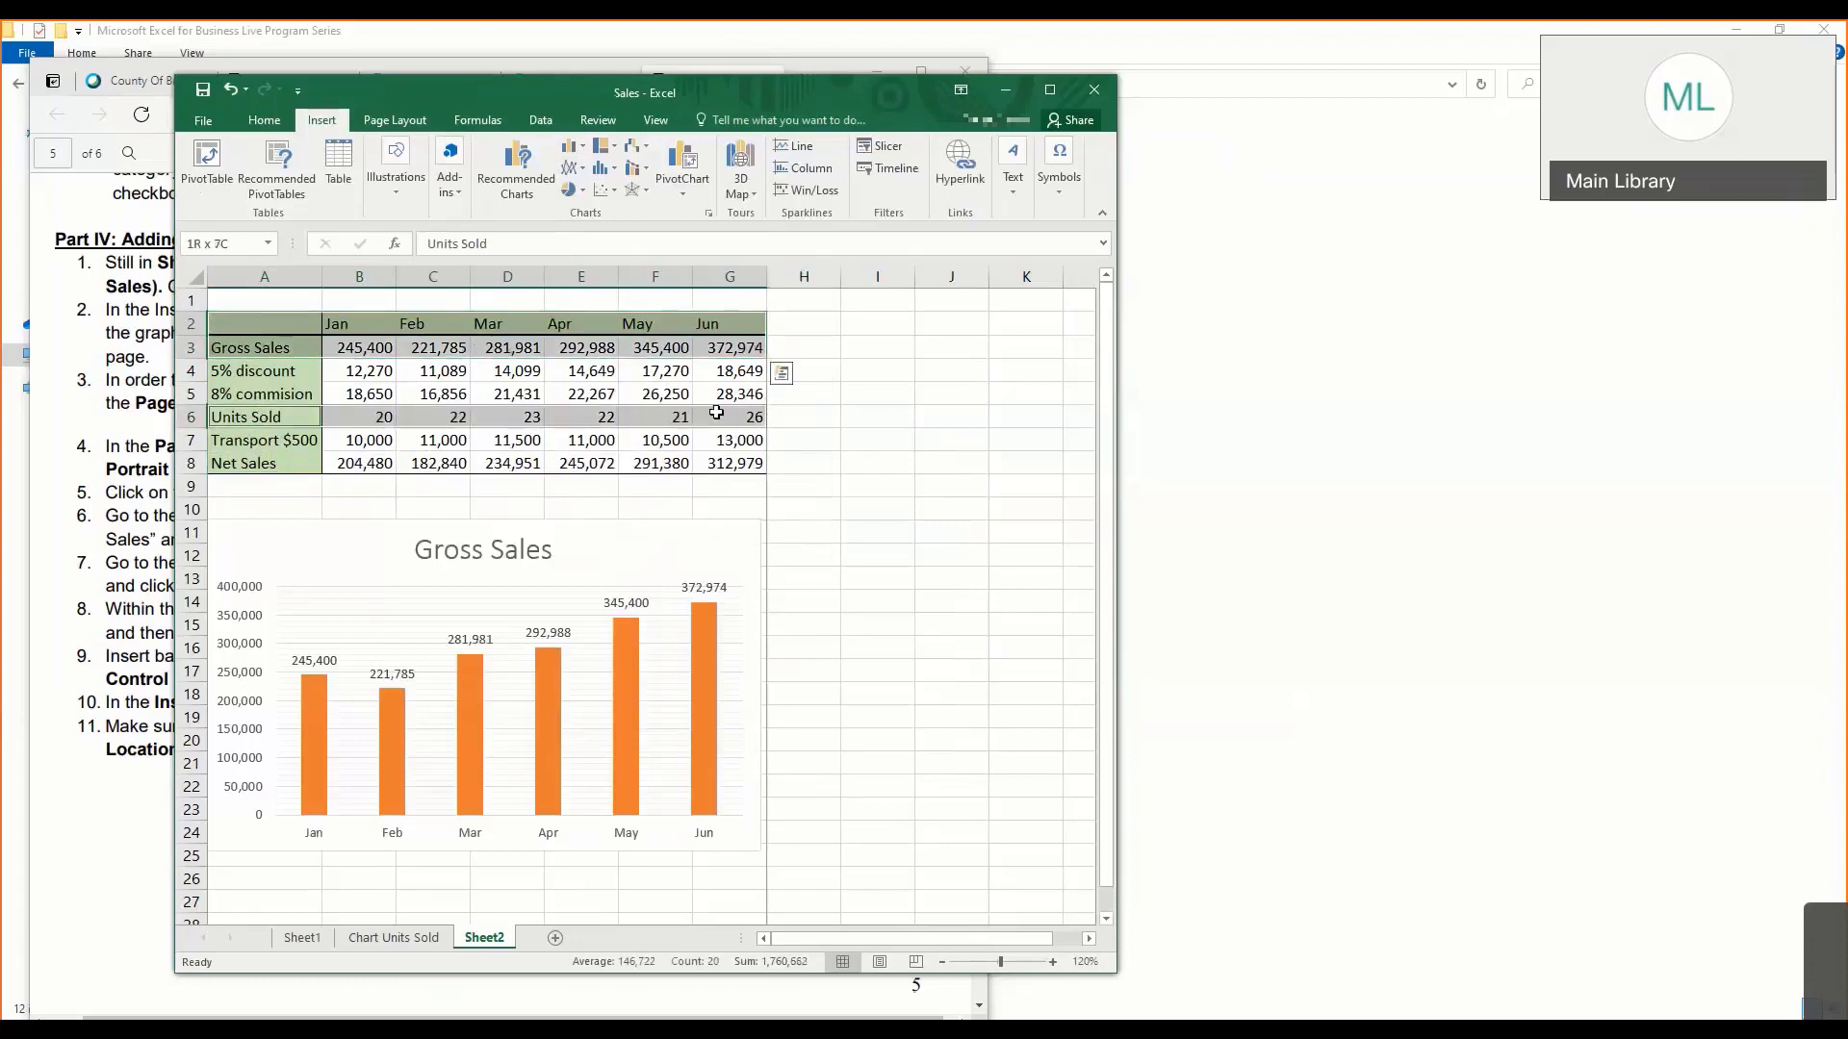
{"action": "left_click", "coordinate": [570, 171]}
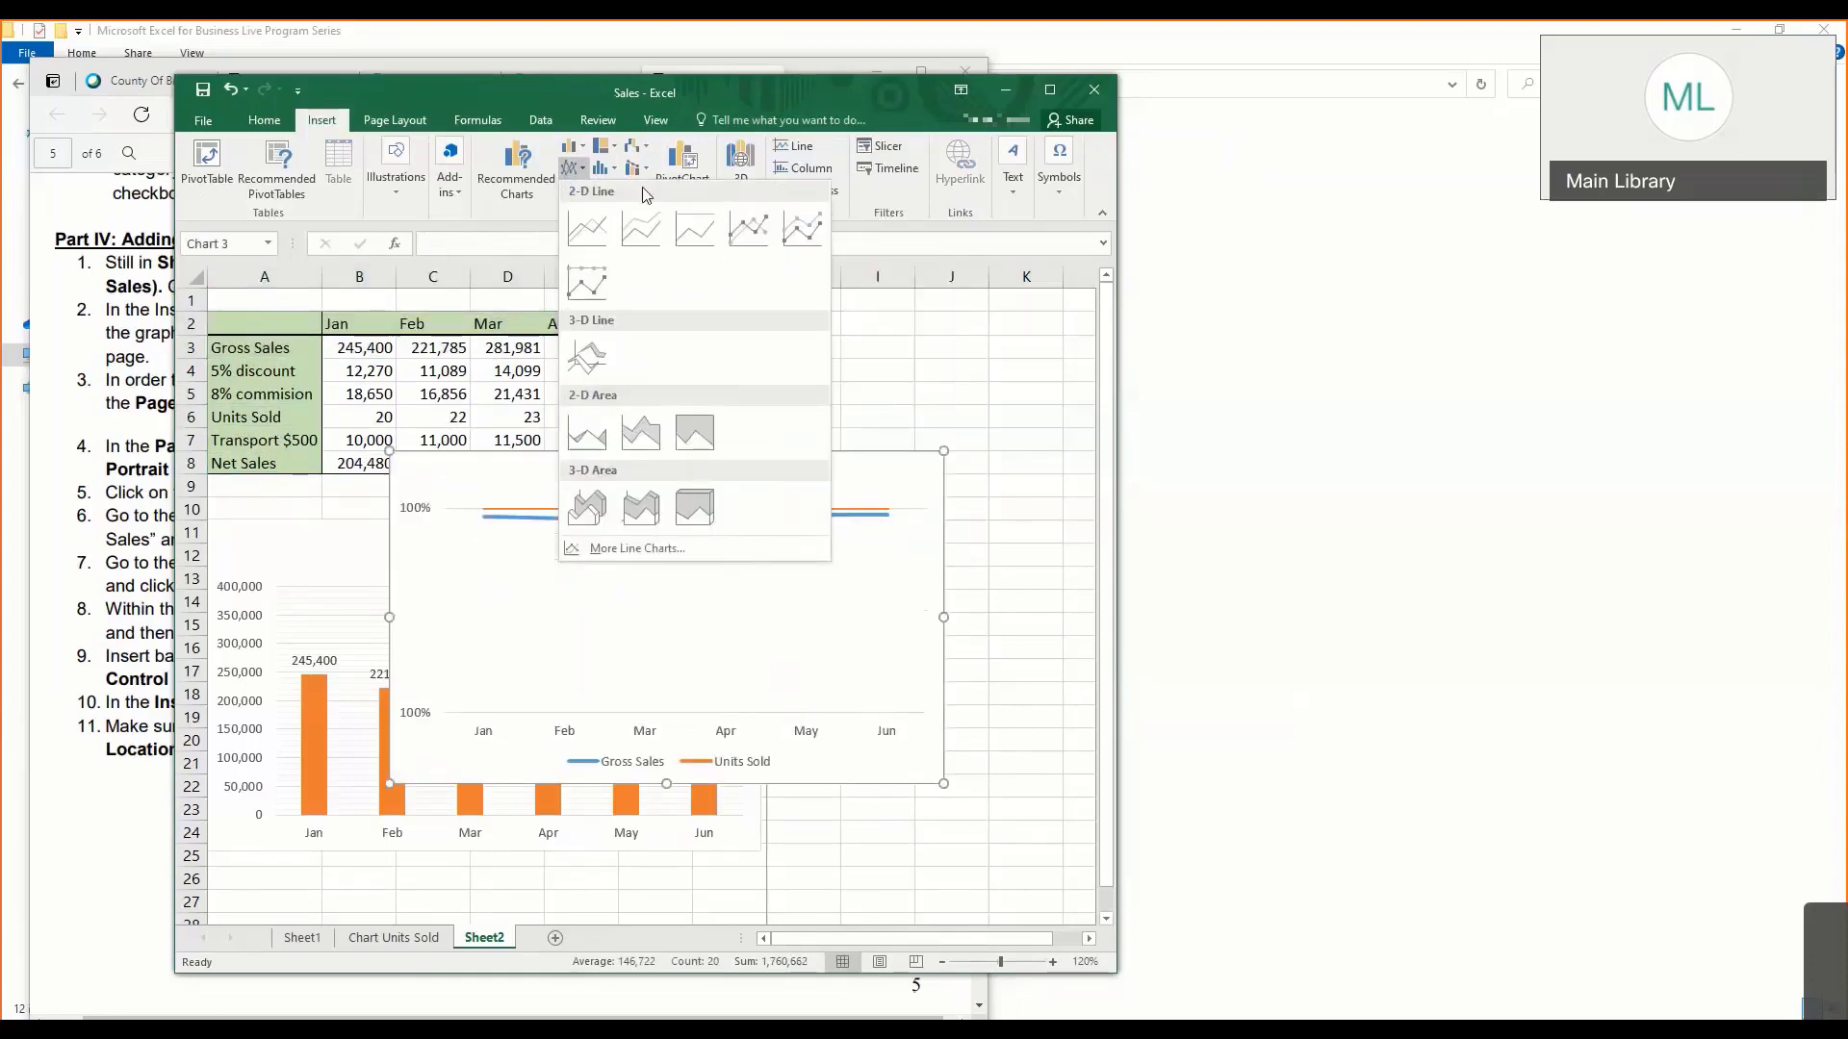
{"action": "left_click", "coordinate": [571, 150]}
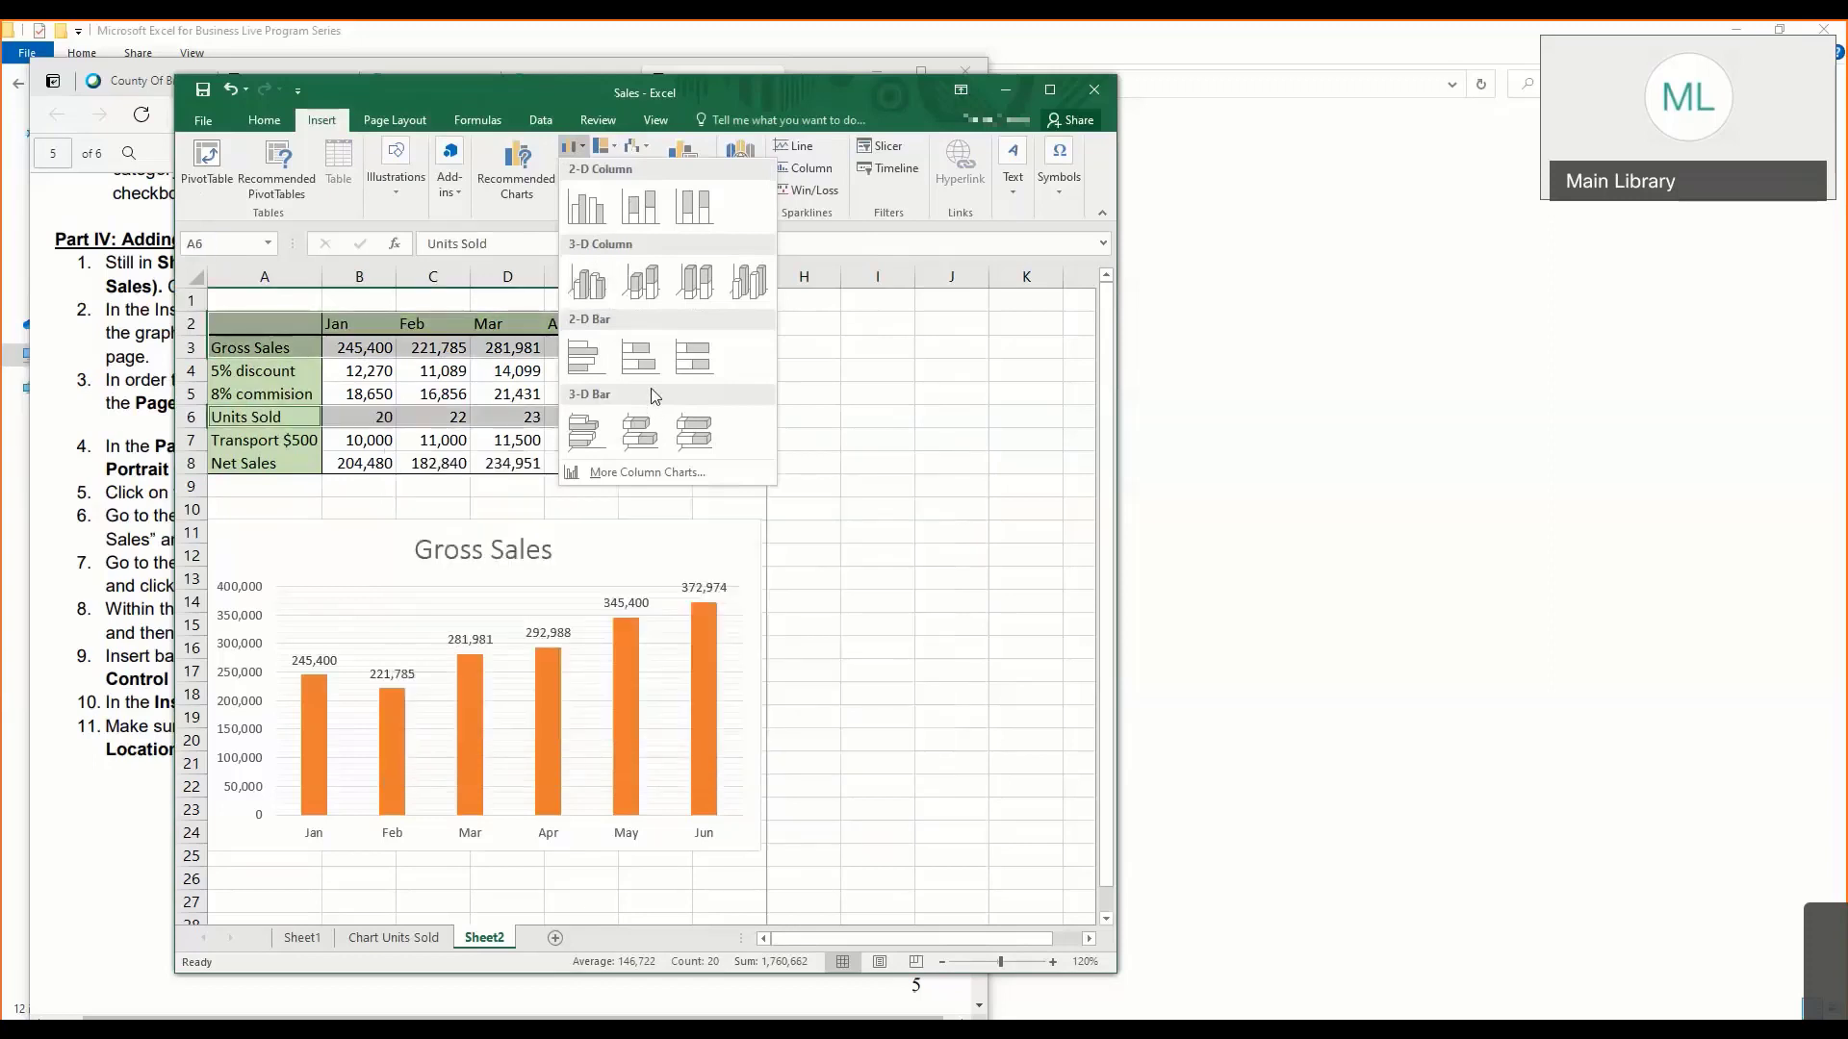
{"action": "key", "text": "Escape"}
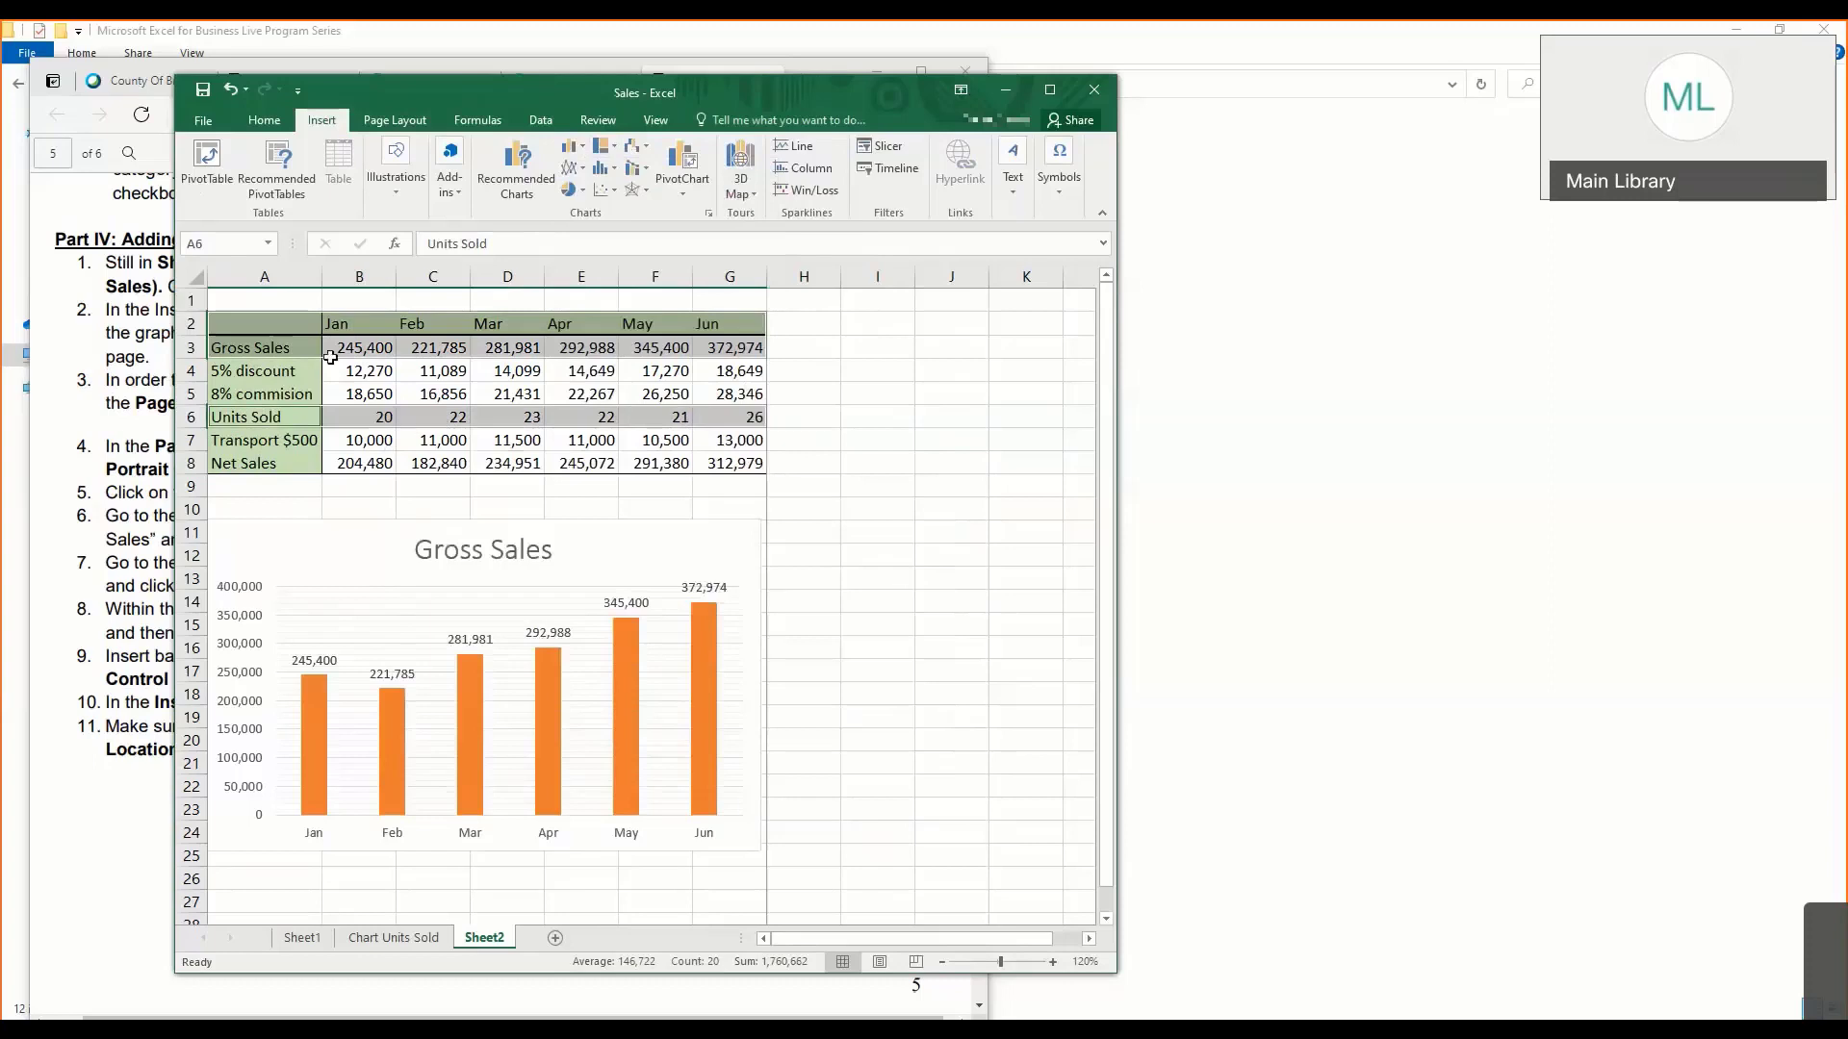
- Insert a 2-D line chart with markers on Sheet2 from the month headings, Gross Sales and Net Sales rows
{"action": "left_click_drag", "start_coordinate": [312, 327], "coordinate": [706, 338]}
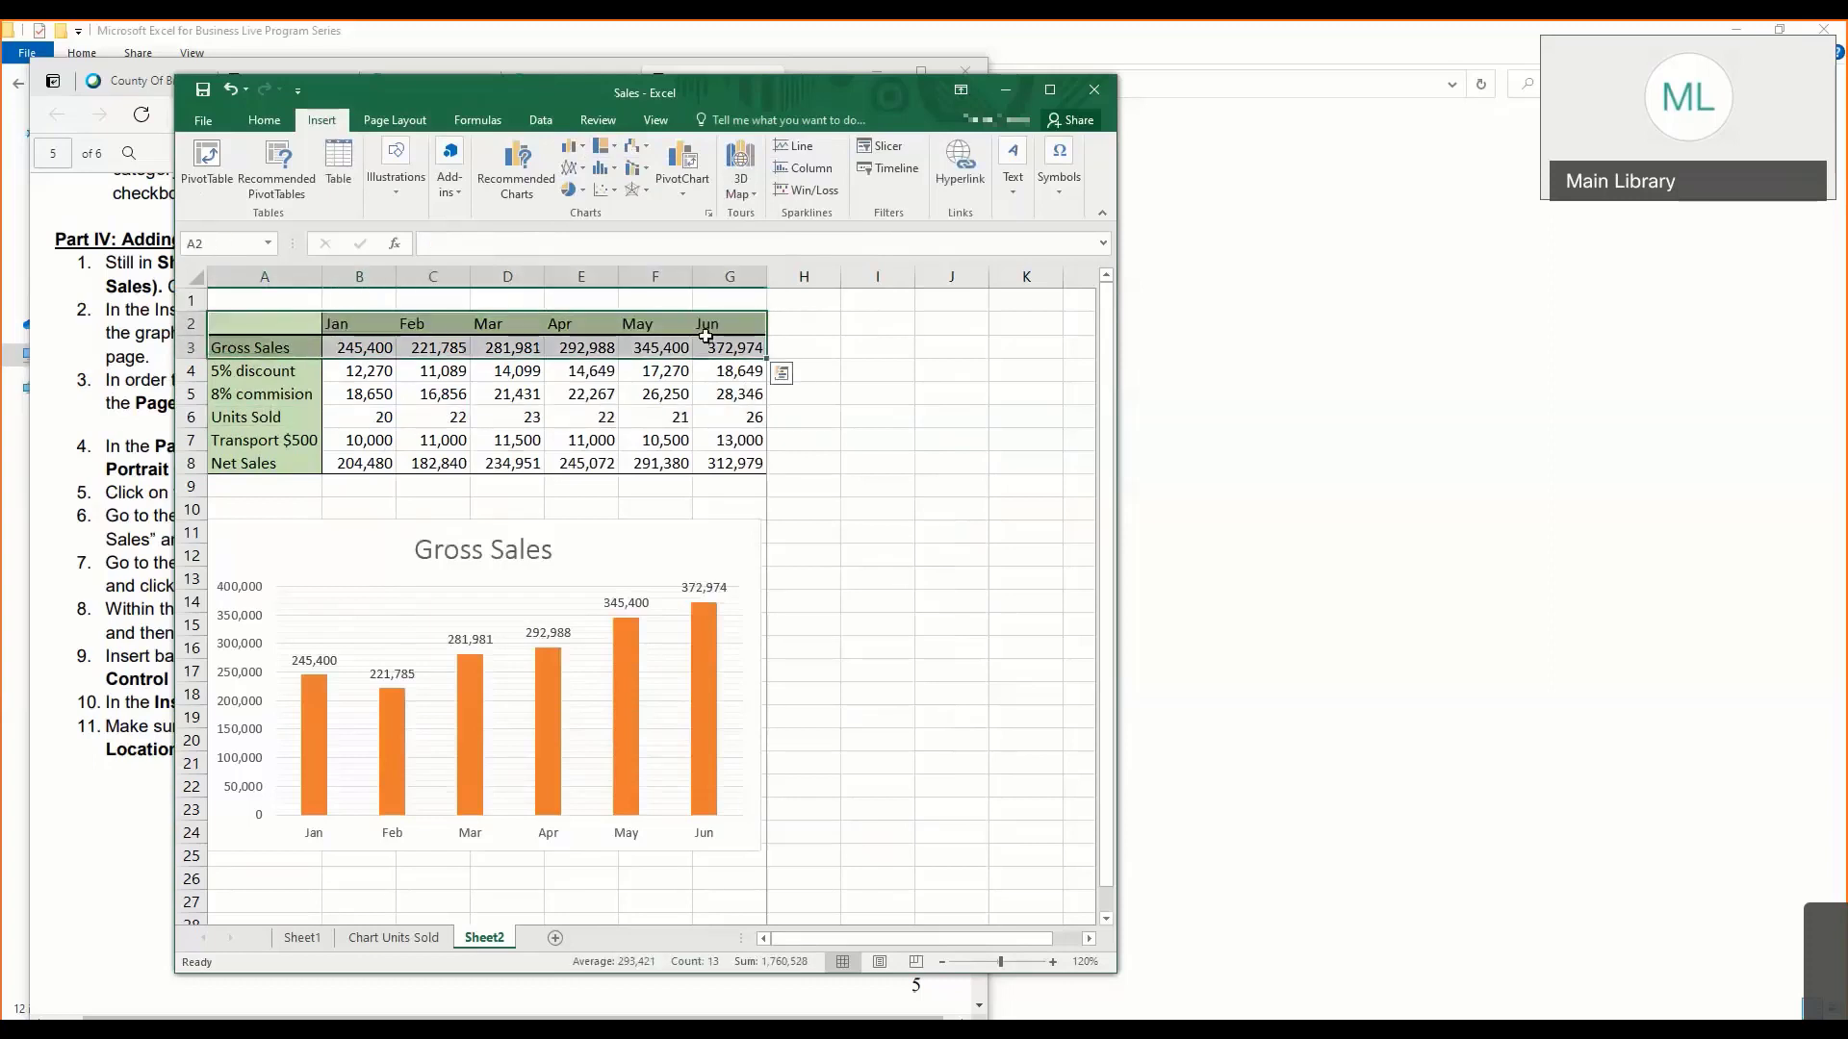
{"action": "left_click_drag", "start_coordinate": [305, 461], "coordinate": [732, 463]}
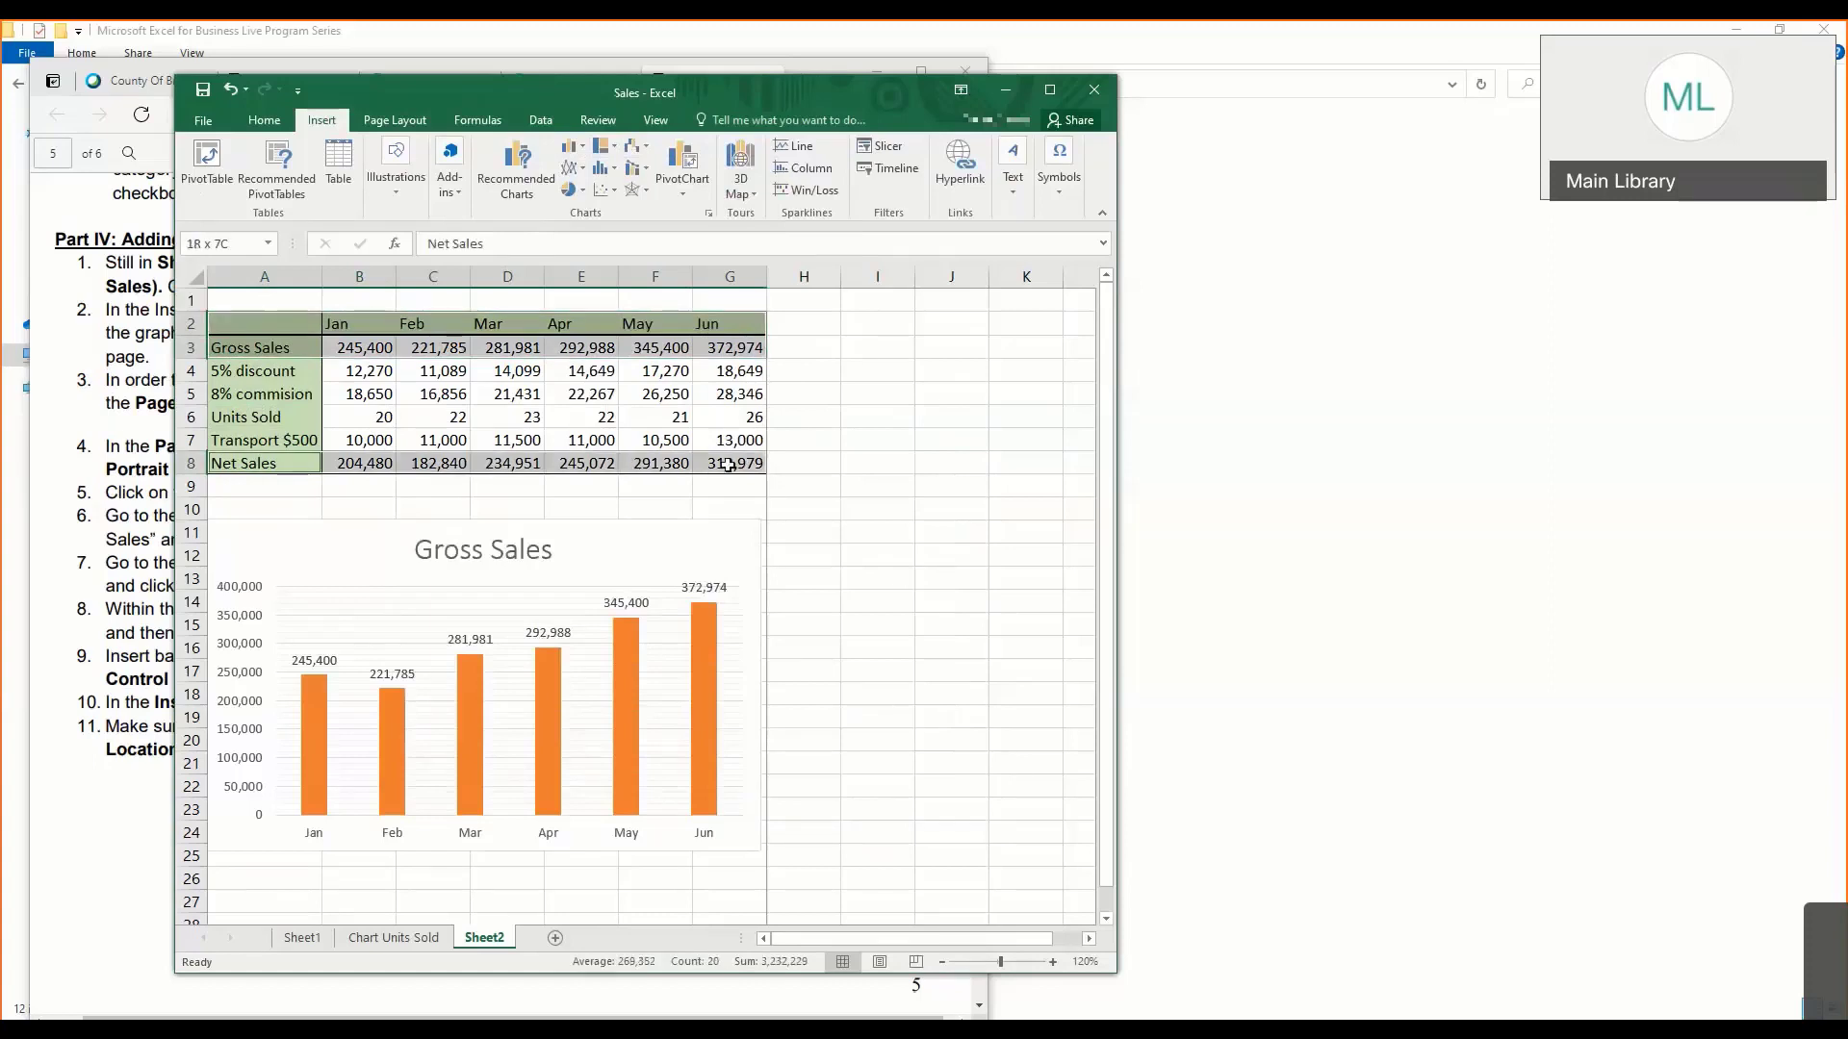
{"action": "left_click", "coordinate": [574, 169]}
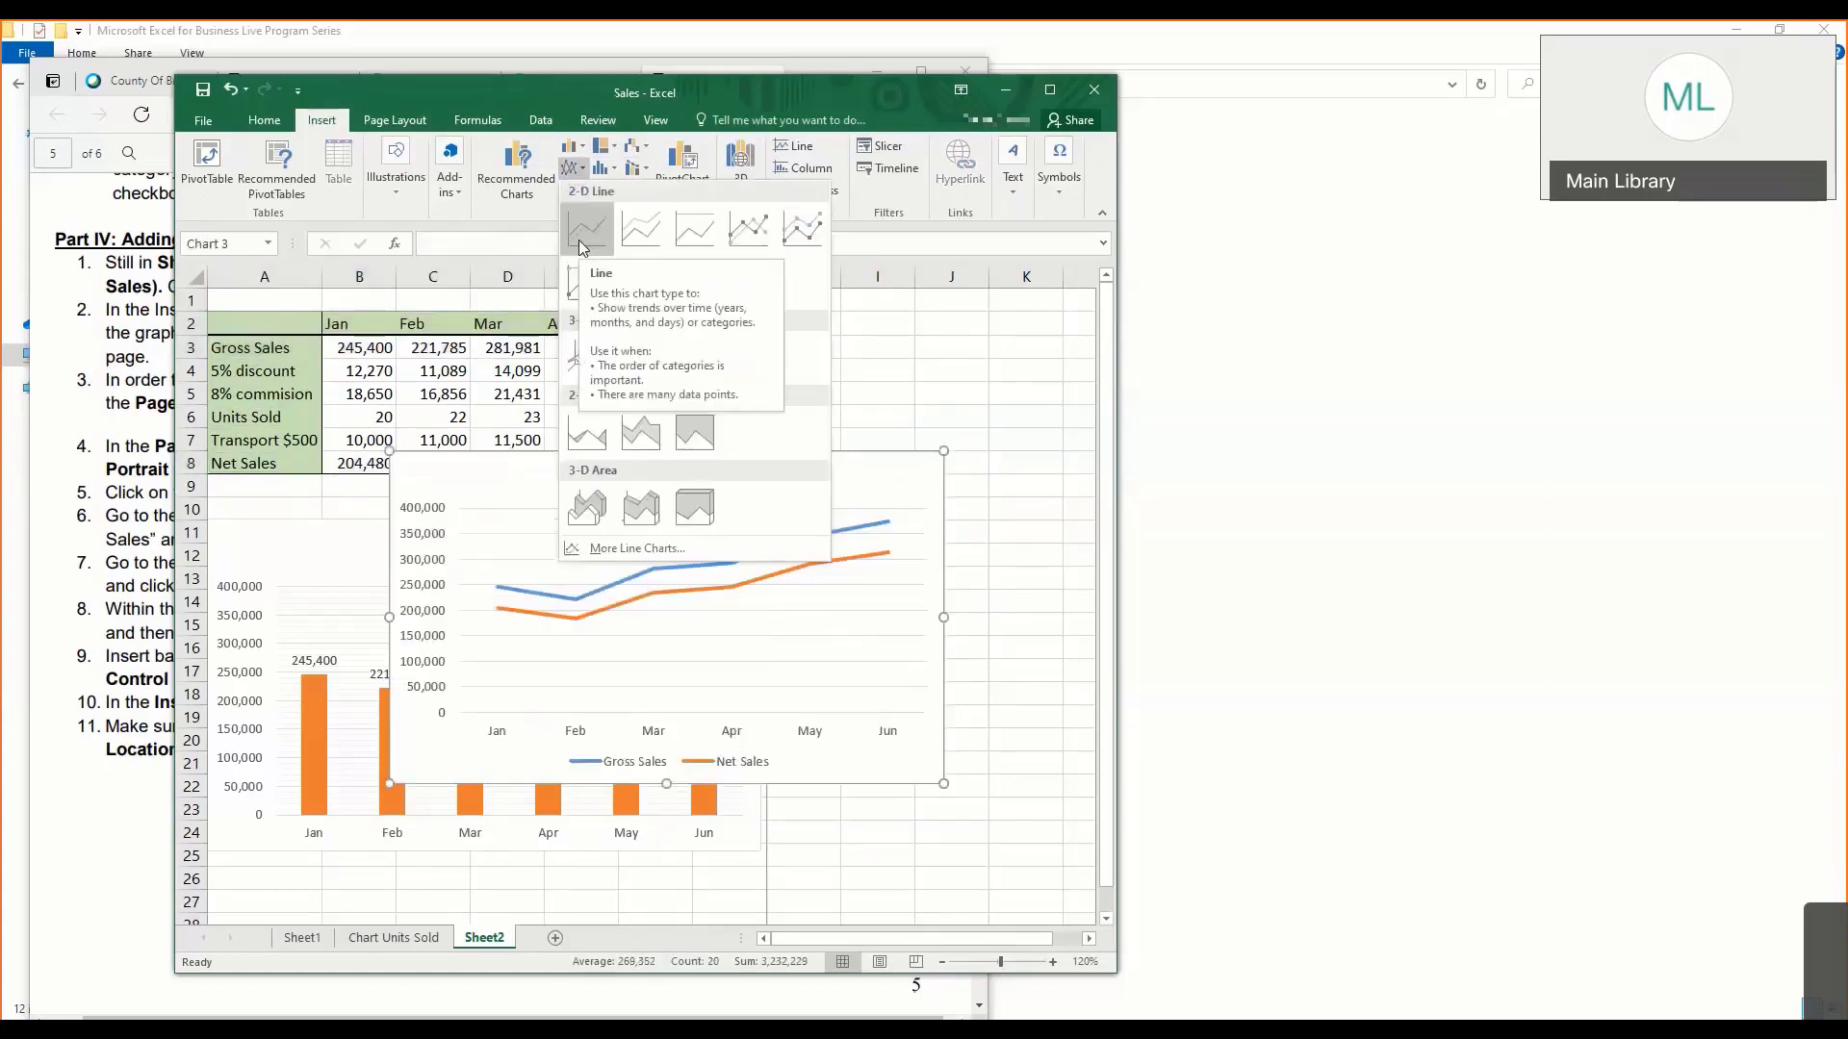
{"action": "left_click", "coordinate": [741, 246]}
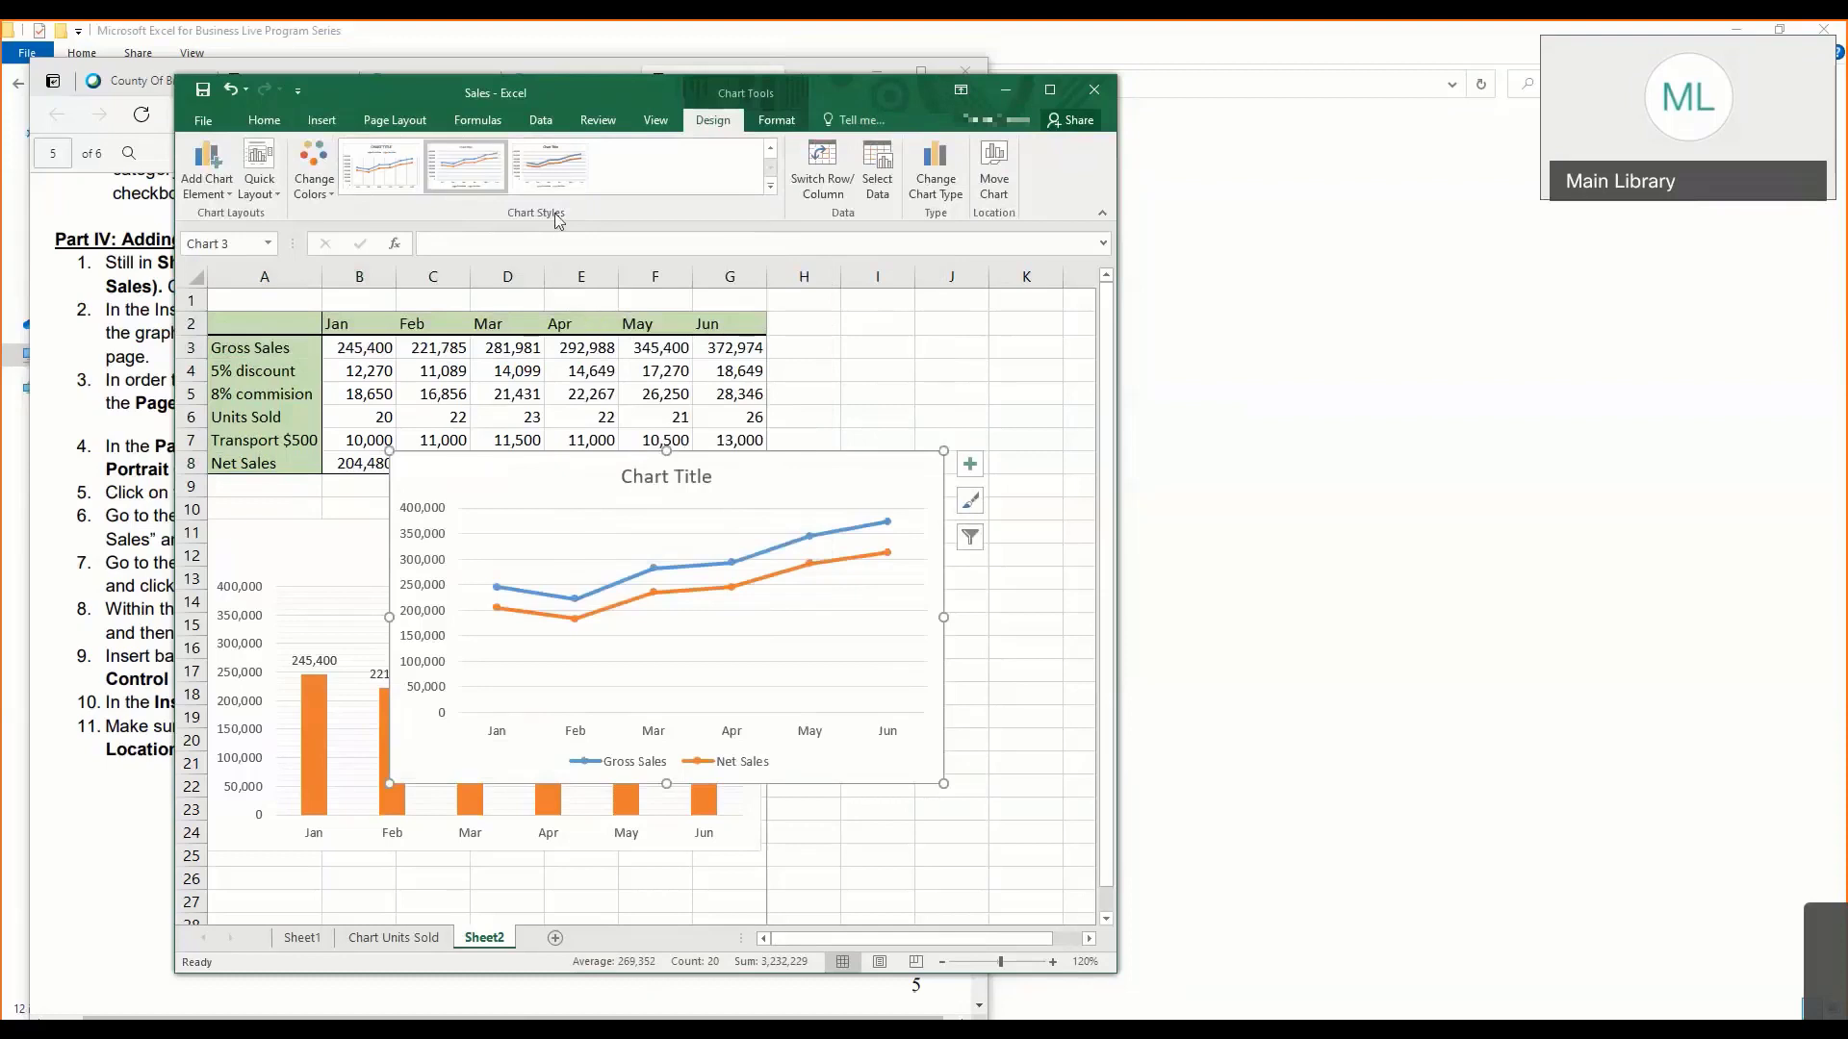
- Move the Gross Sales and Net Sales line chart to its own new sheet, Chart2
{"action": "left_click", "coordinate": [989, 187]}
{"action": "left_click", "coordinate": [558, 533]}
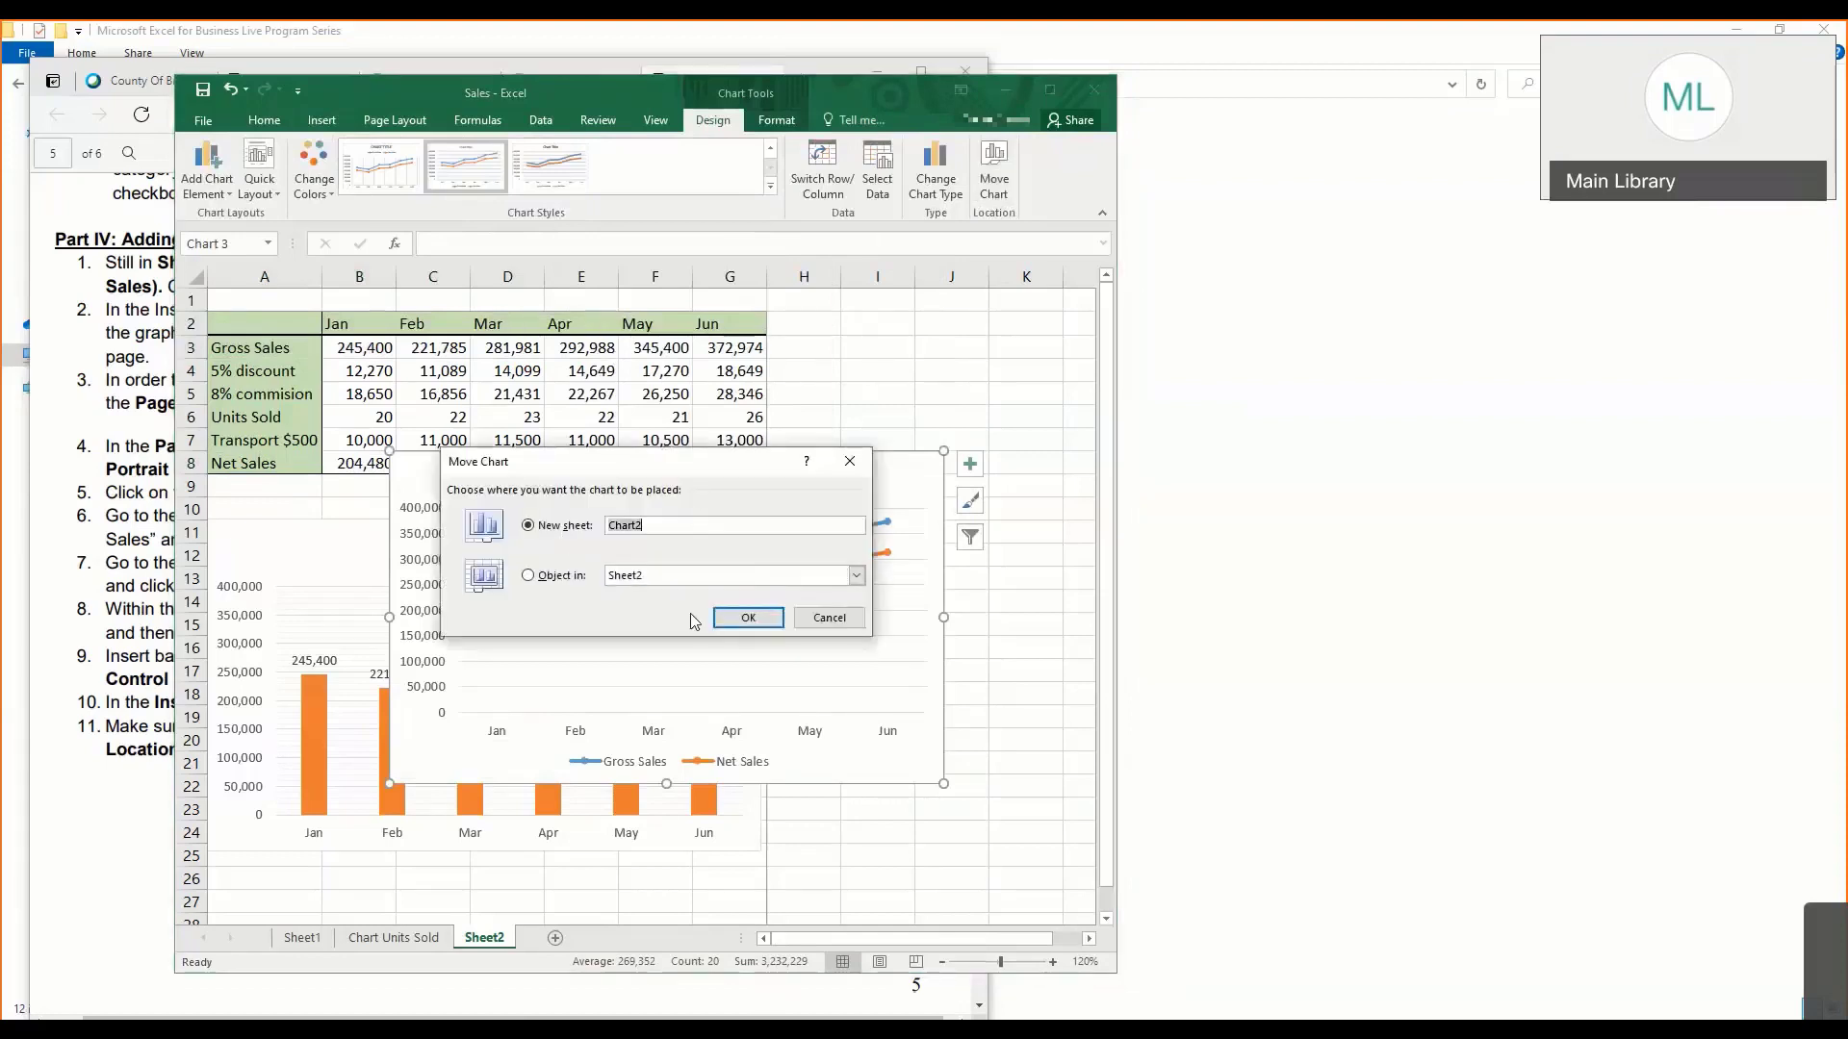
{"action": "left_click", "coordinate": [724, 617]}
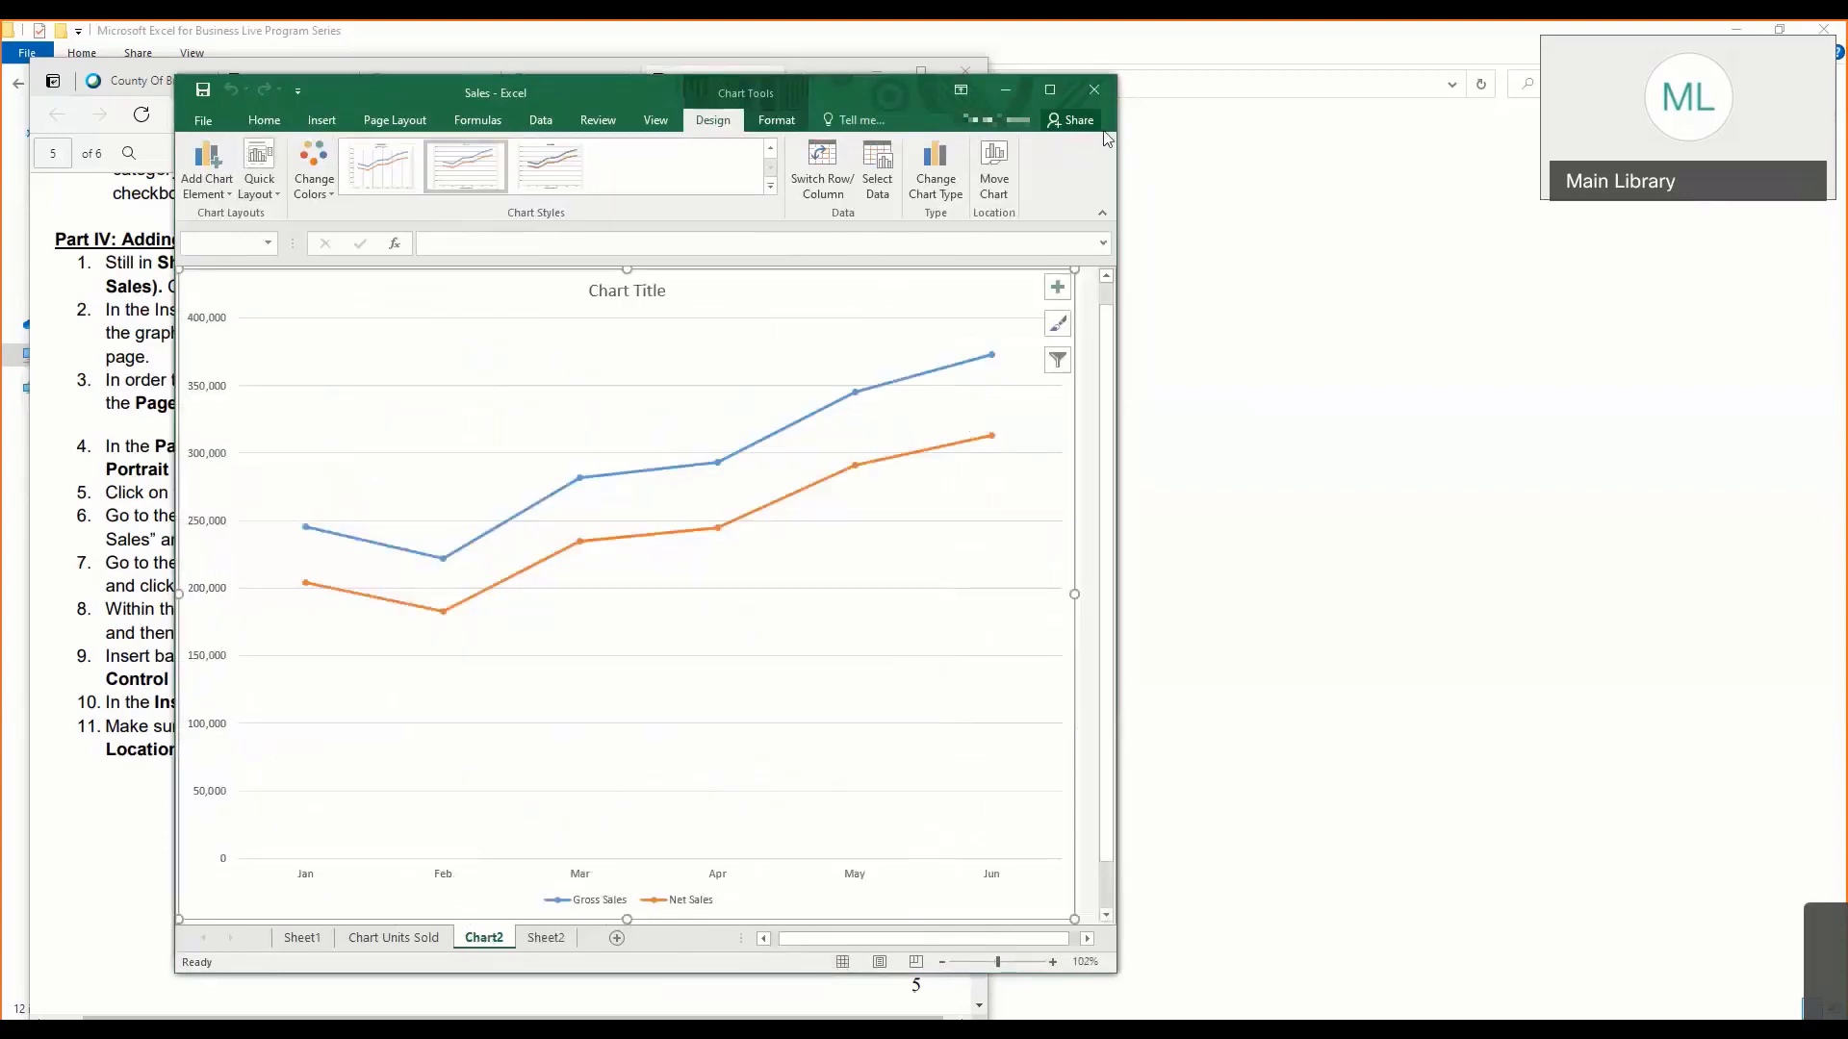
- Place the legend of the Chart2 line chart on the right of the plot
{"action": "left_click", "coordinate": [206, 182]}
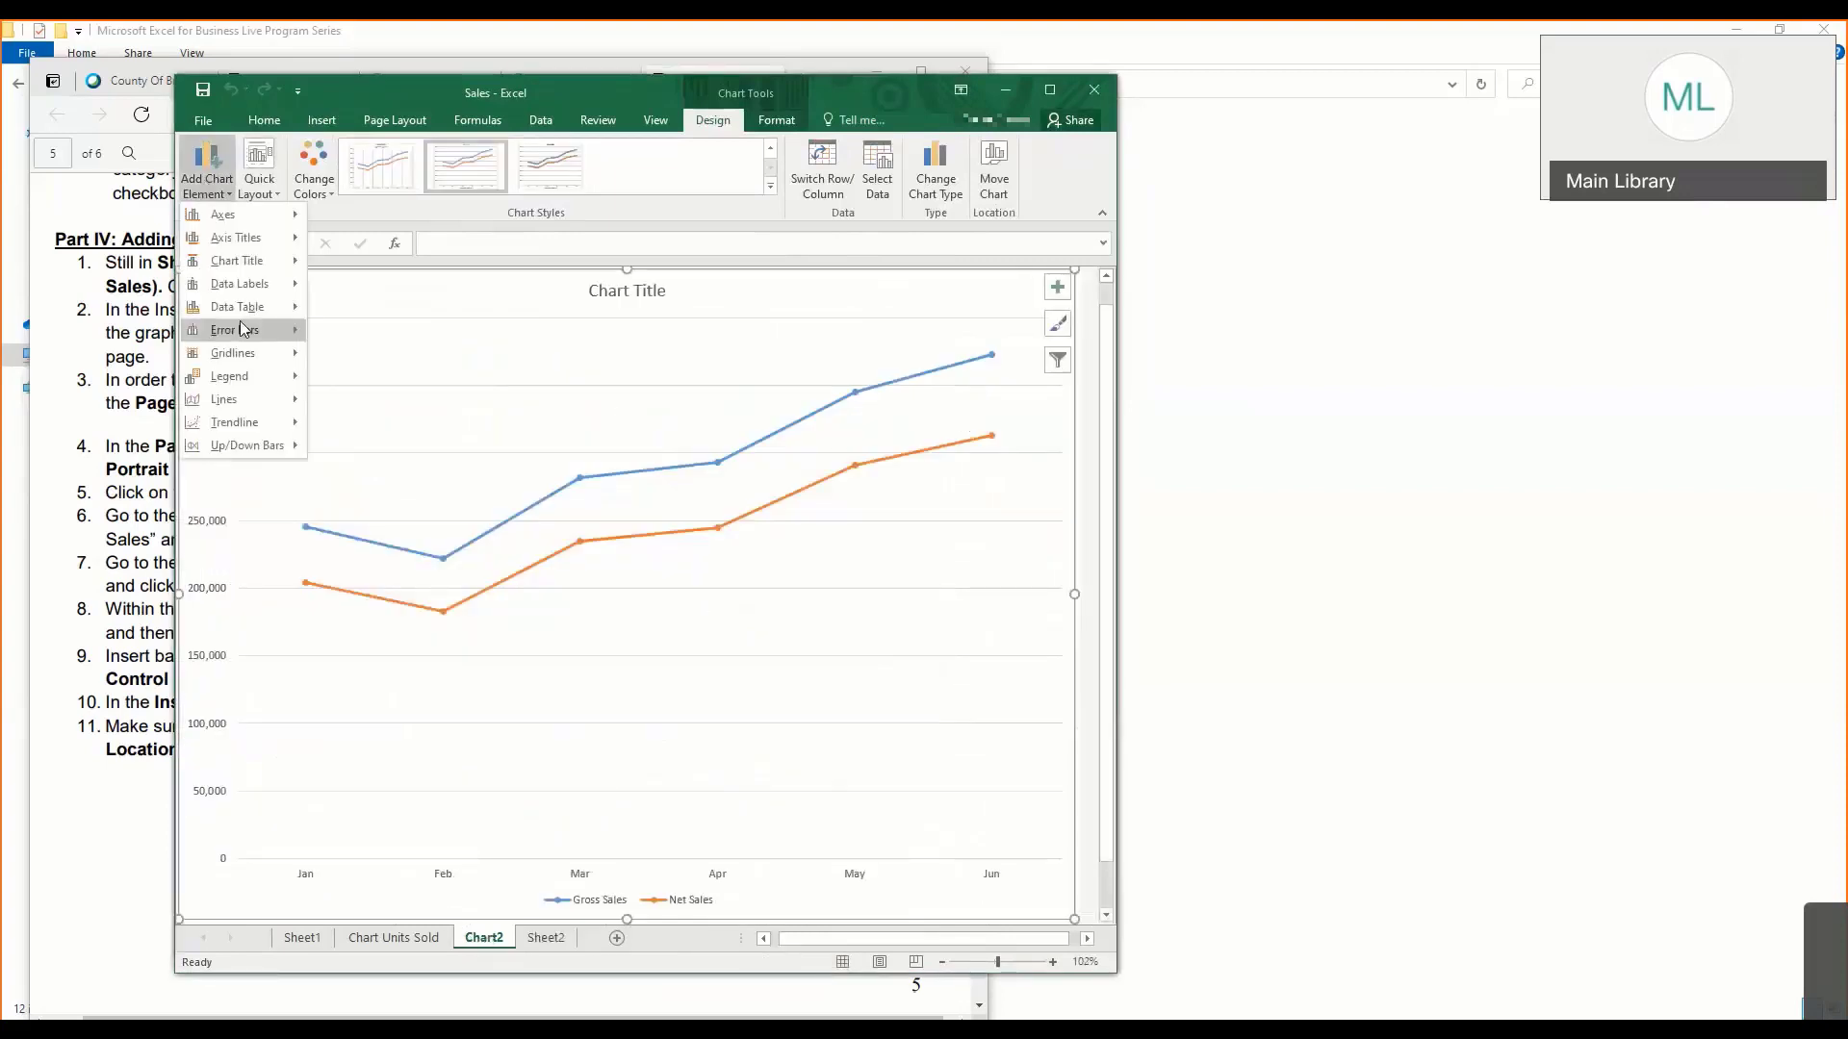
{"action": "mouse_move", "coordinate": [240, 330]}
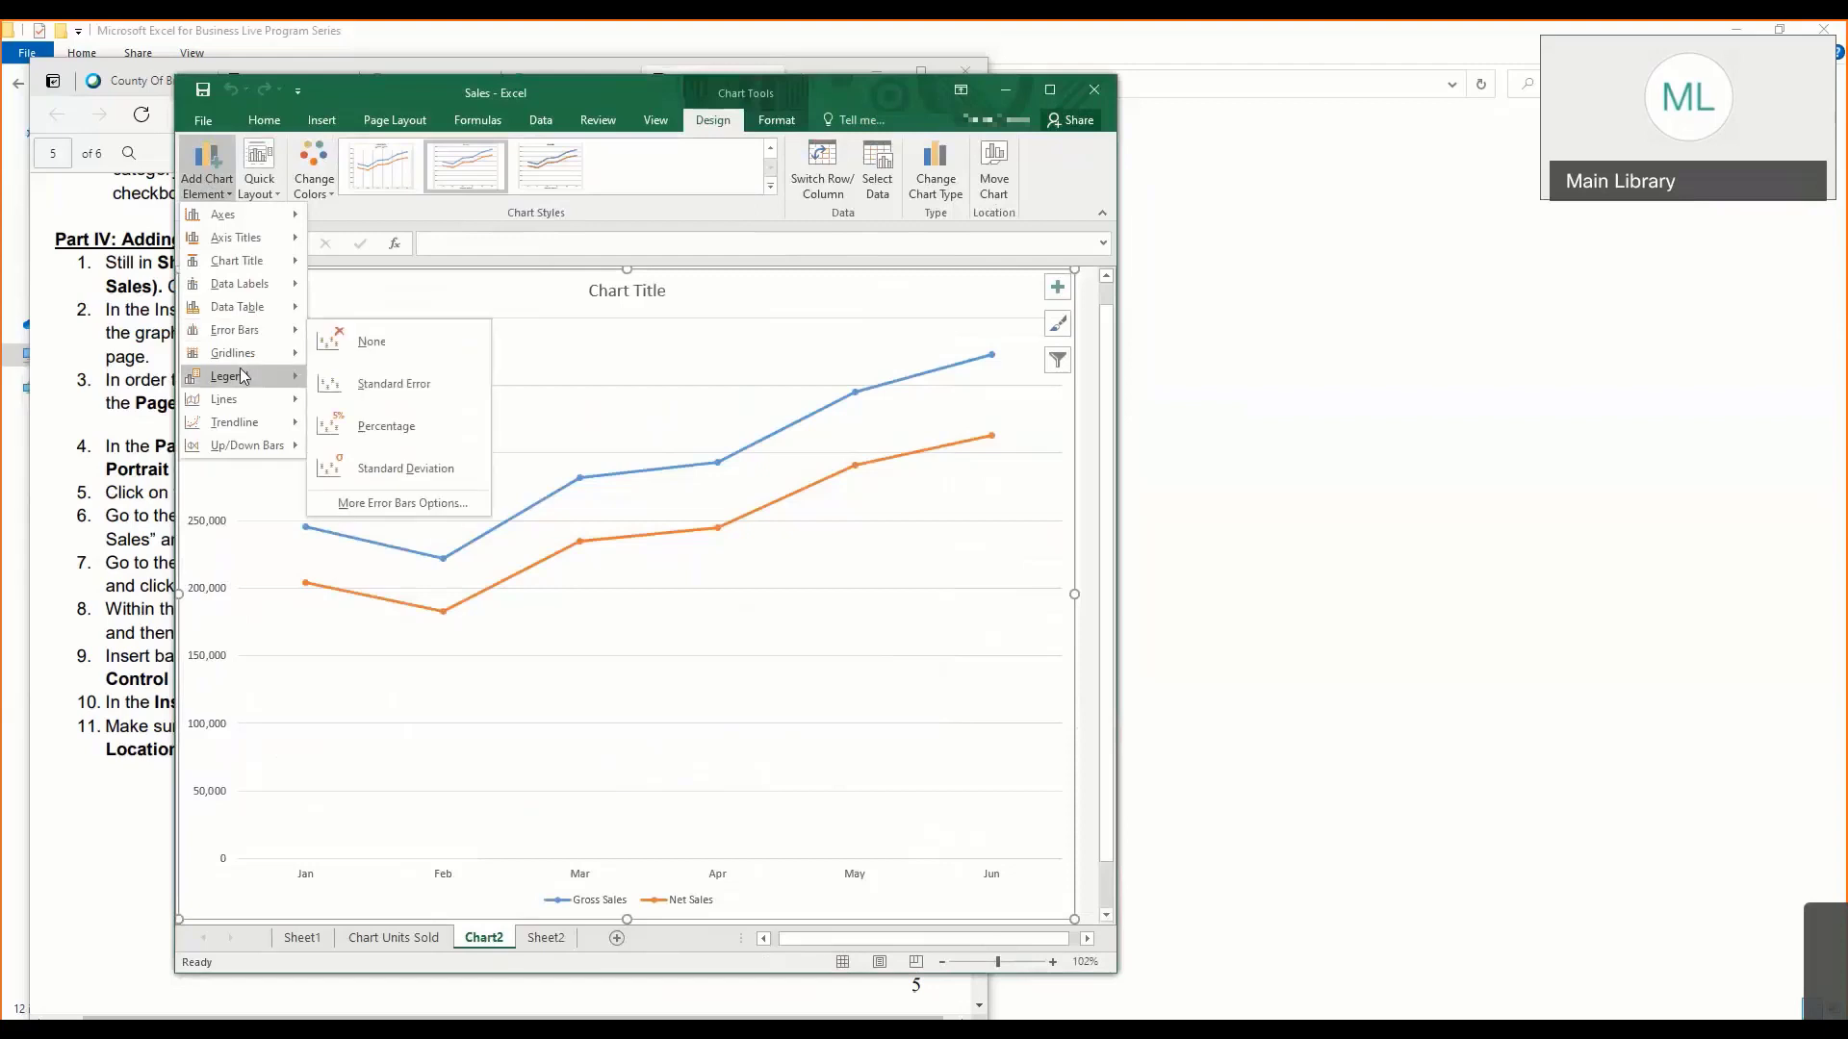
{"action": "mouse_move", "coordinate": [240, 375]}
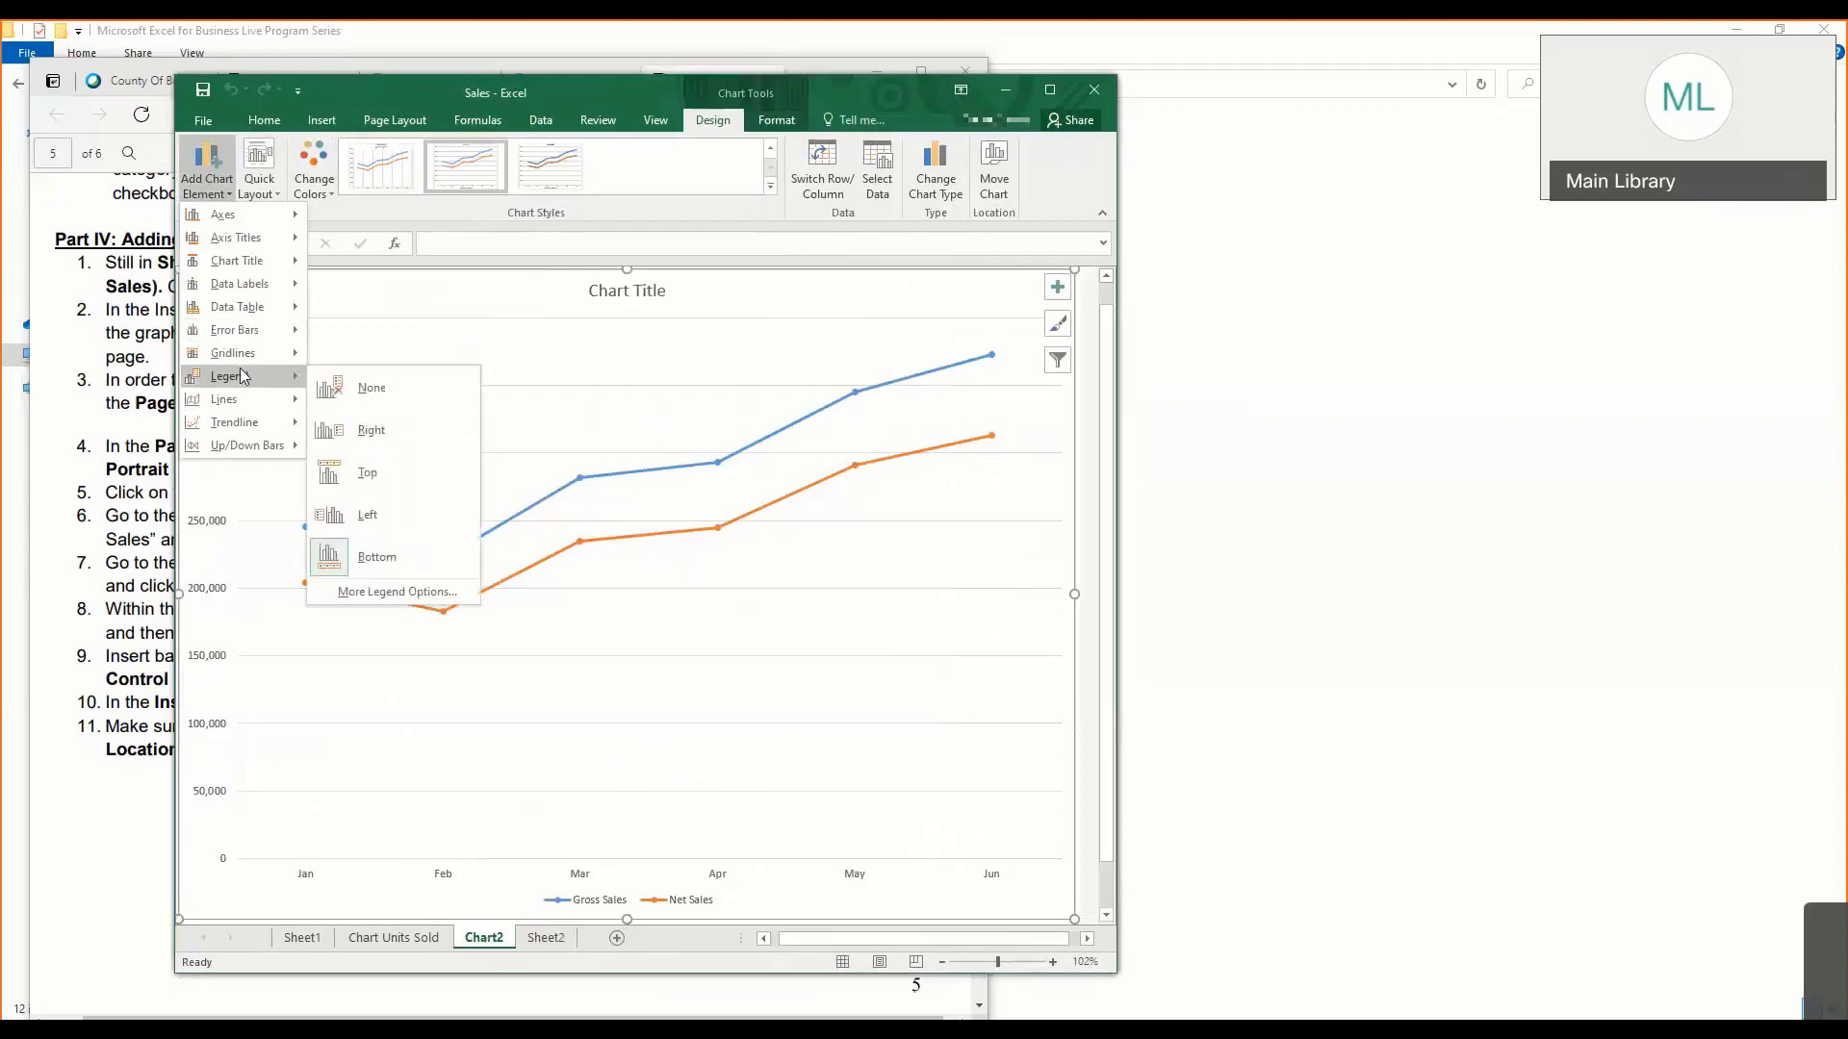
{"action": "left_click", "coordinate": [323, 432]}
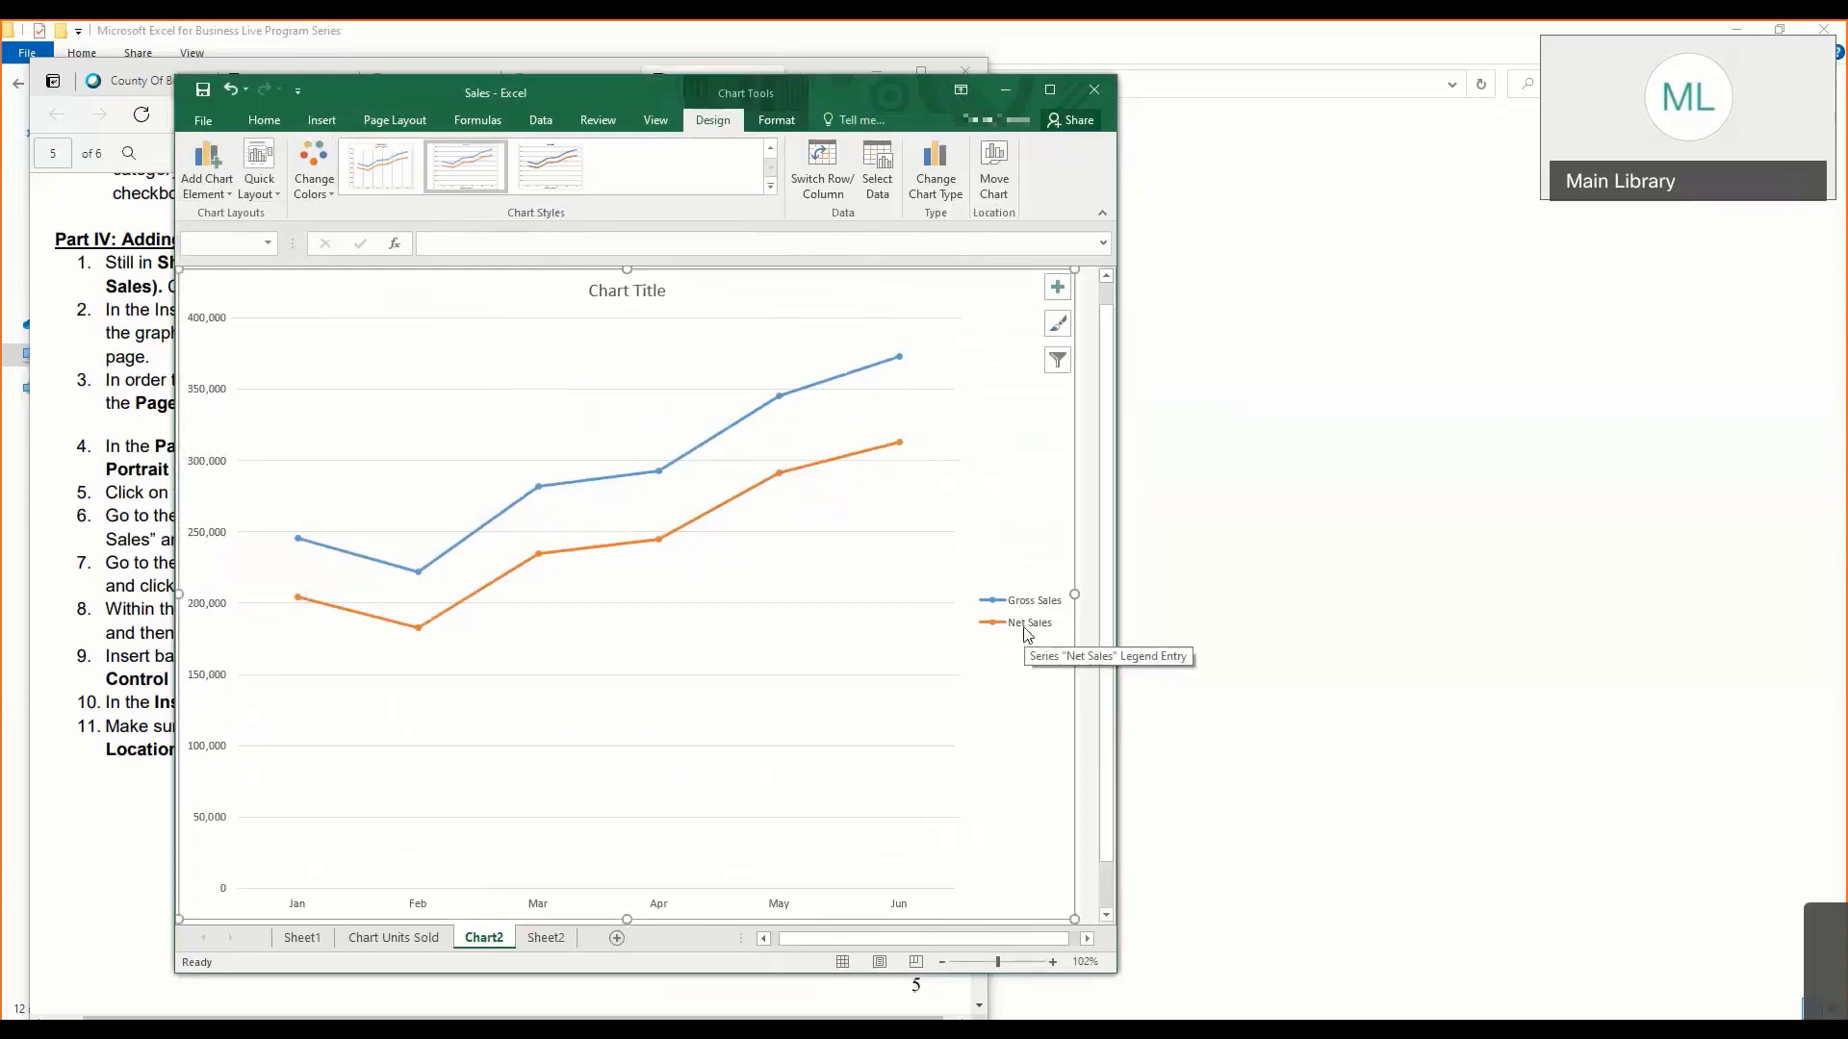
- Recolour the Chart2 lines with the colourful palette that begins with green, and apply quick Layout 5 with its data table
{"action": "left_click", "coordinate": [317, 184]}
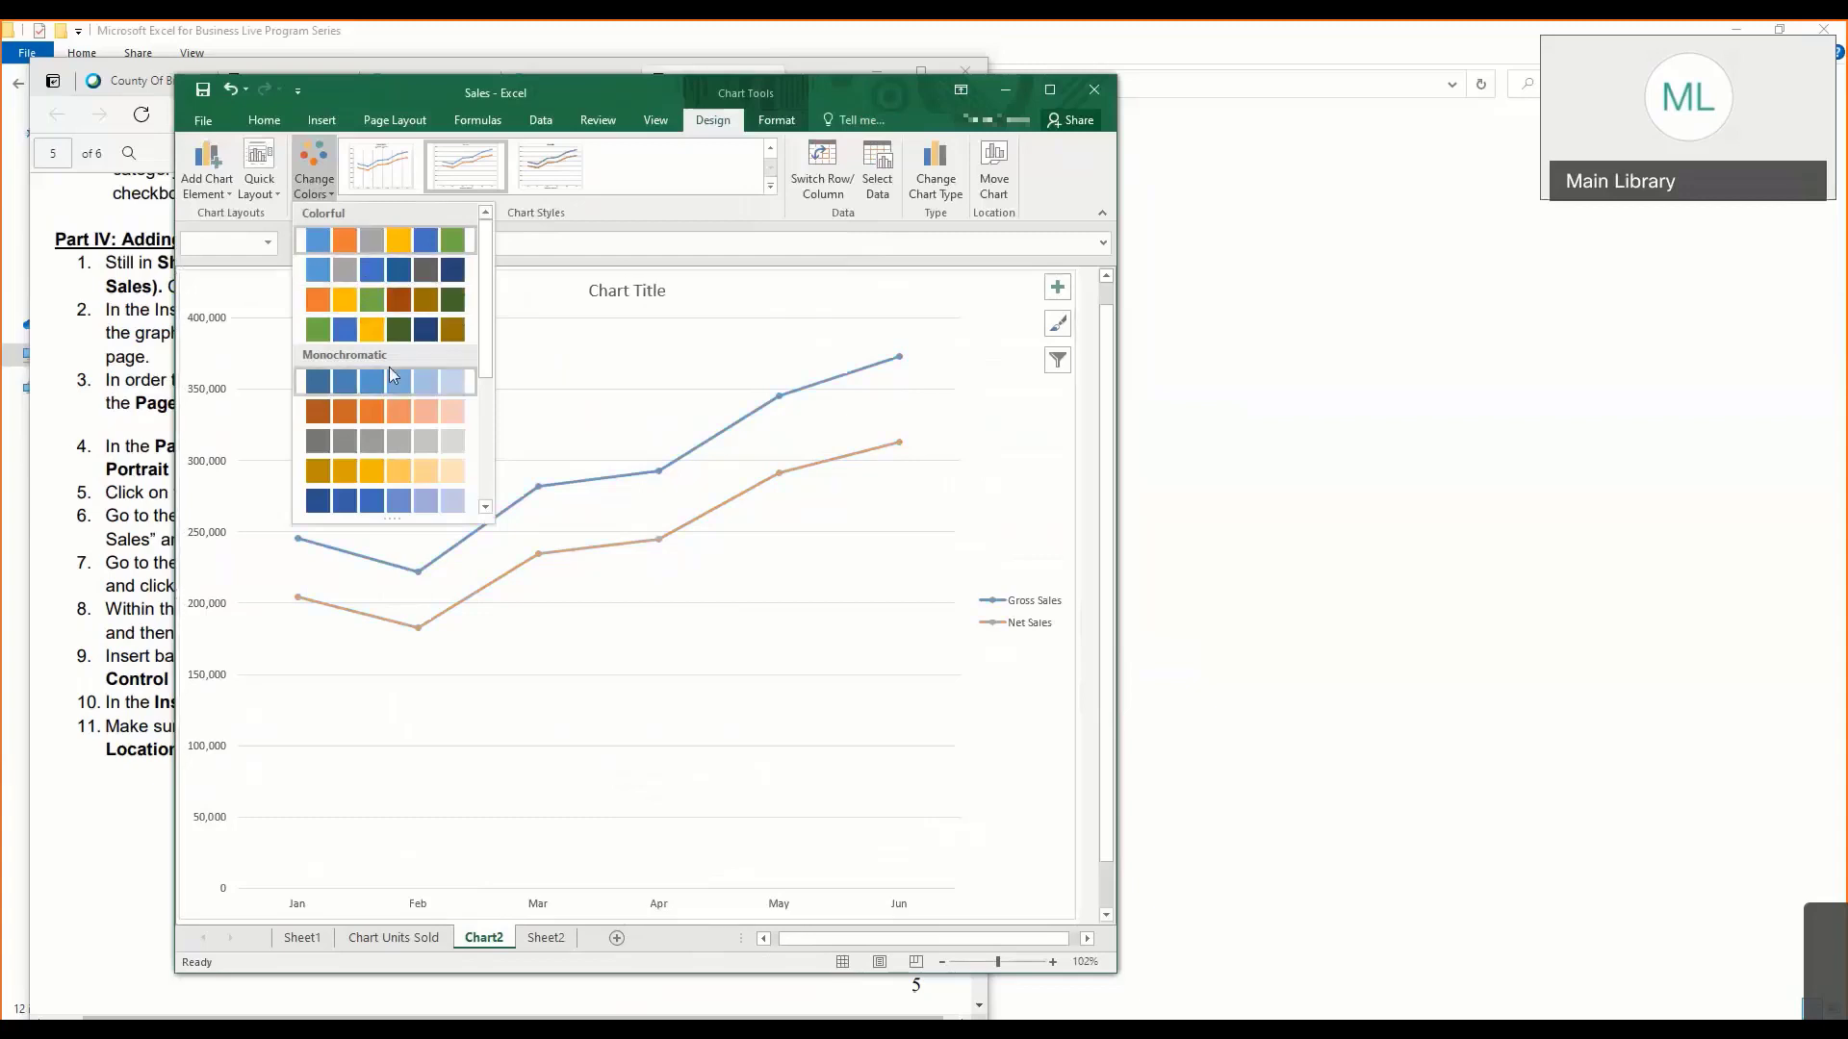
{"action": "scroll", "coordinate": [390, 346], "scroll_direction": "down", "scroll_amount": 3}
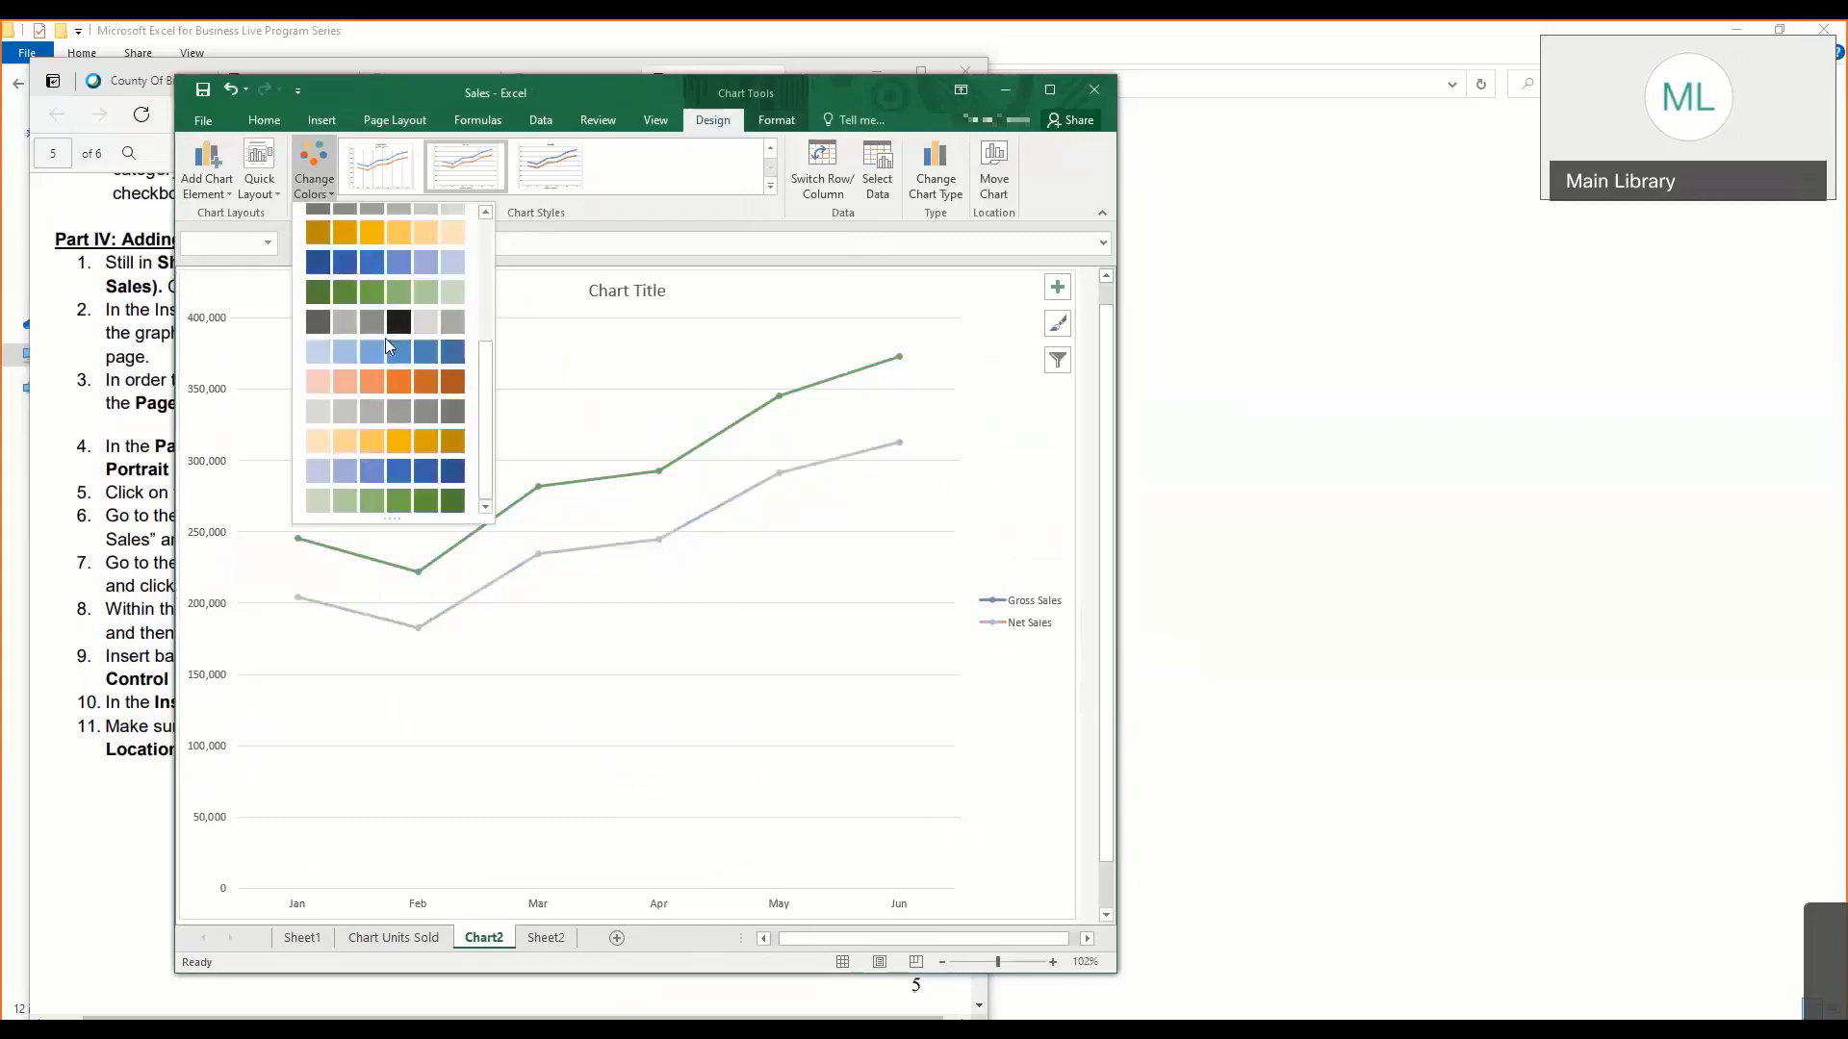
{"action": "scroll", "coordinate": [390, 347], "scroll_direction": "up", "scroll_amount": 3}
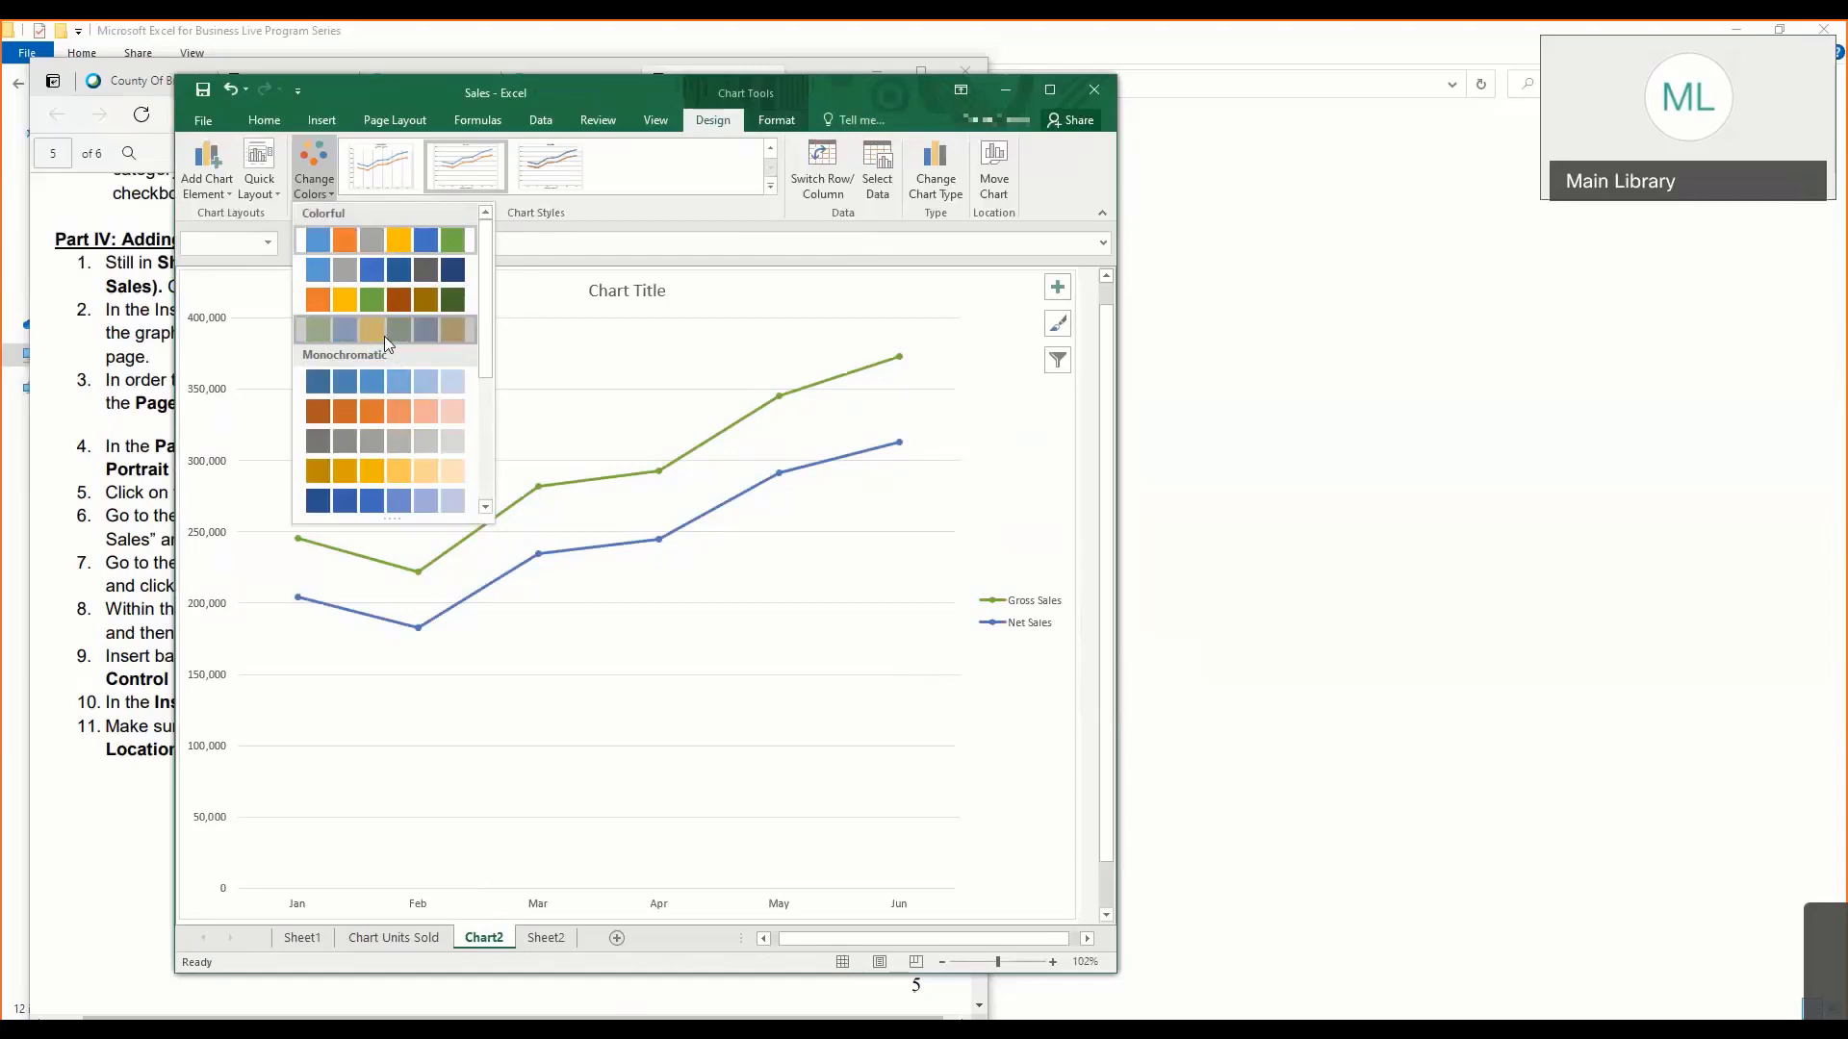
{"action": "left_click", "coordinate": [385, 332]}
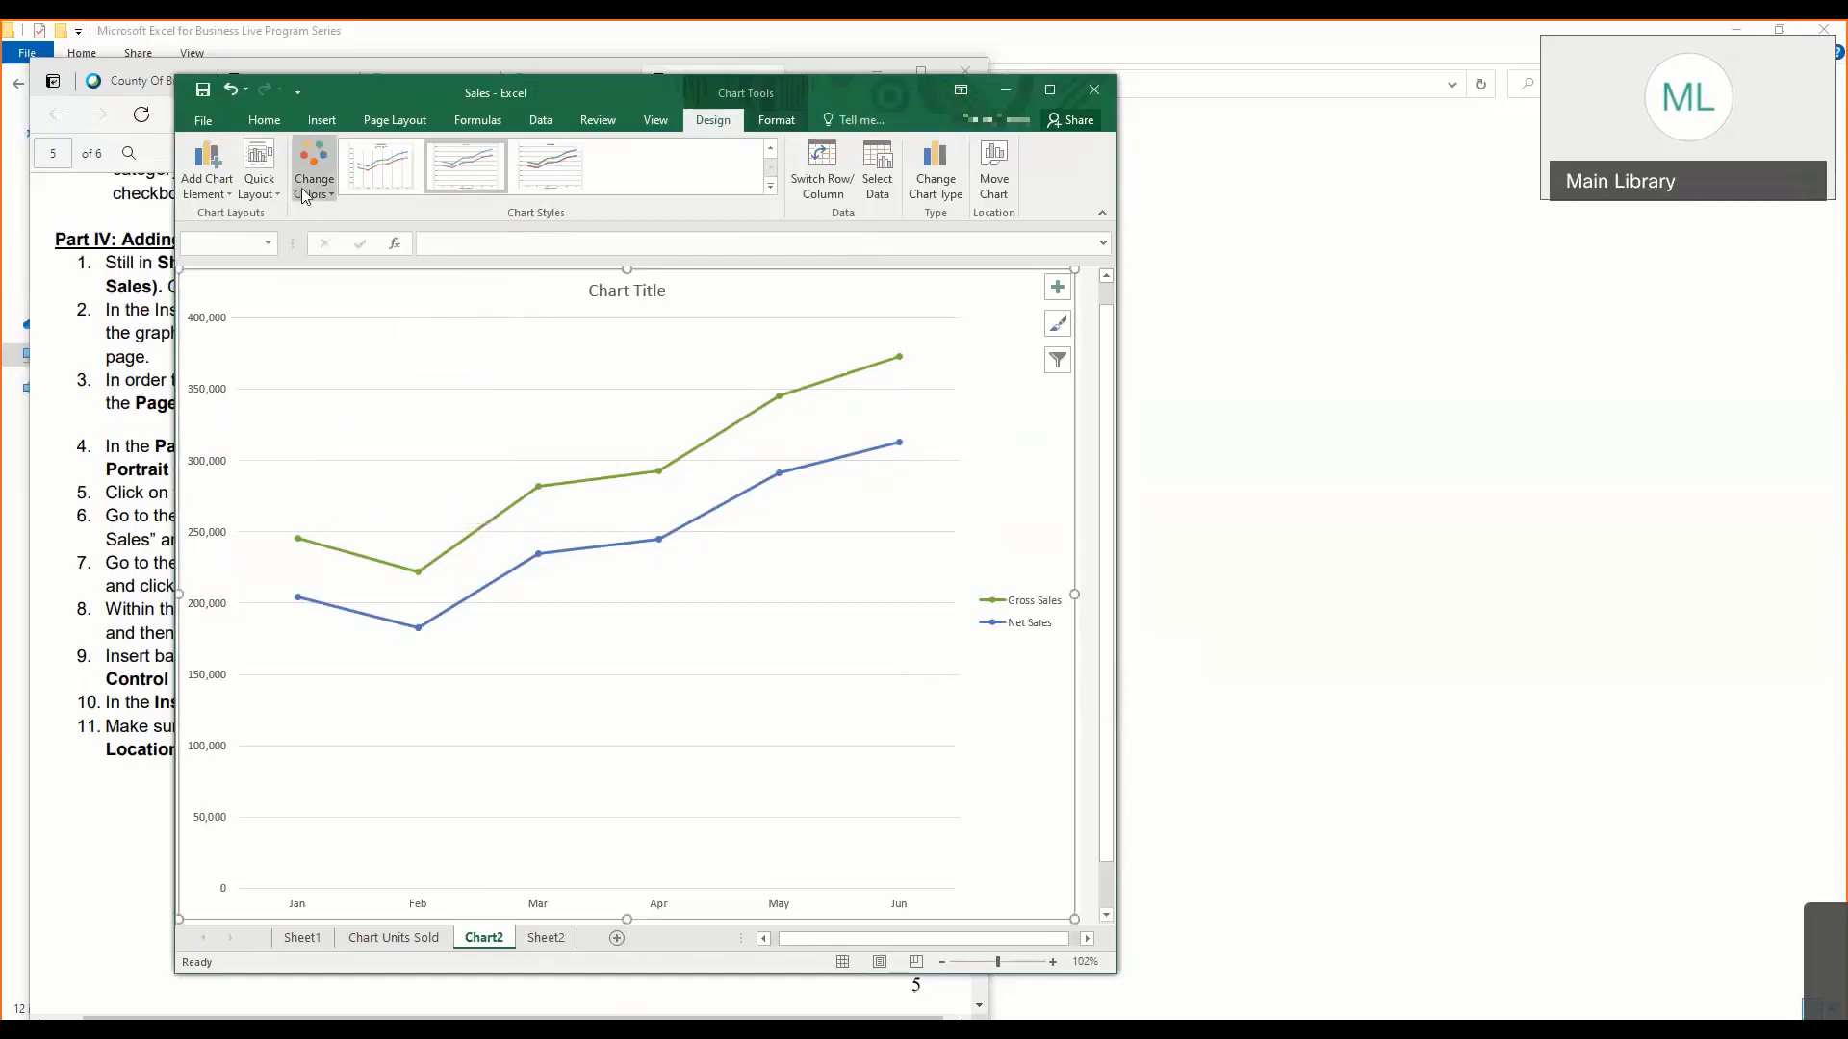
{"action": "left_click", "coordinate": [267, 186]}
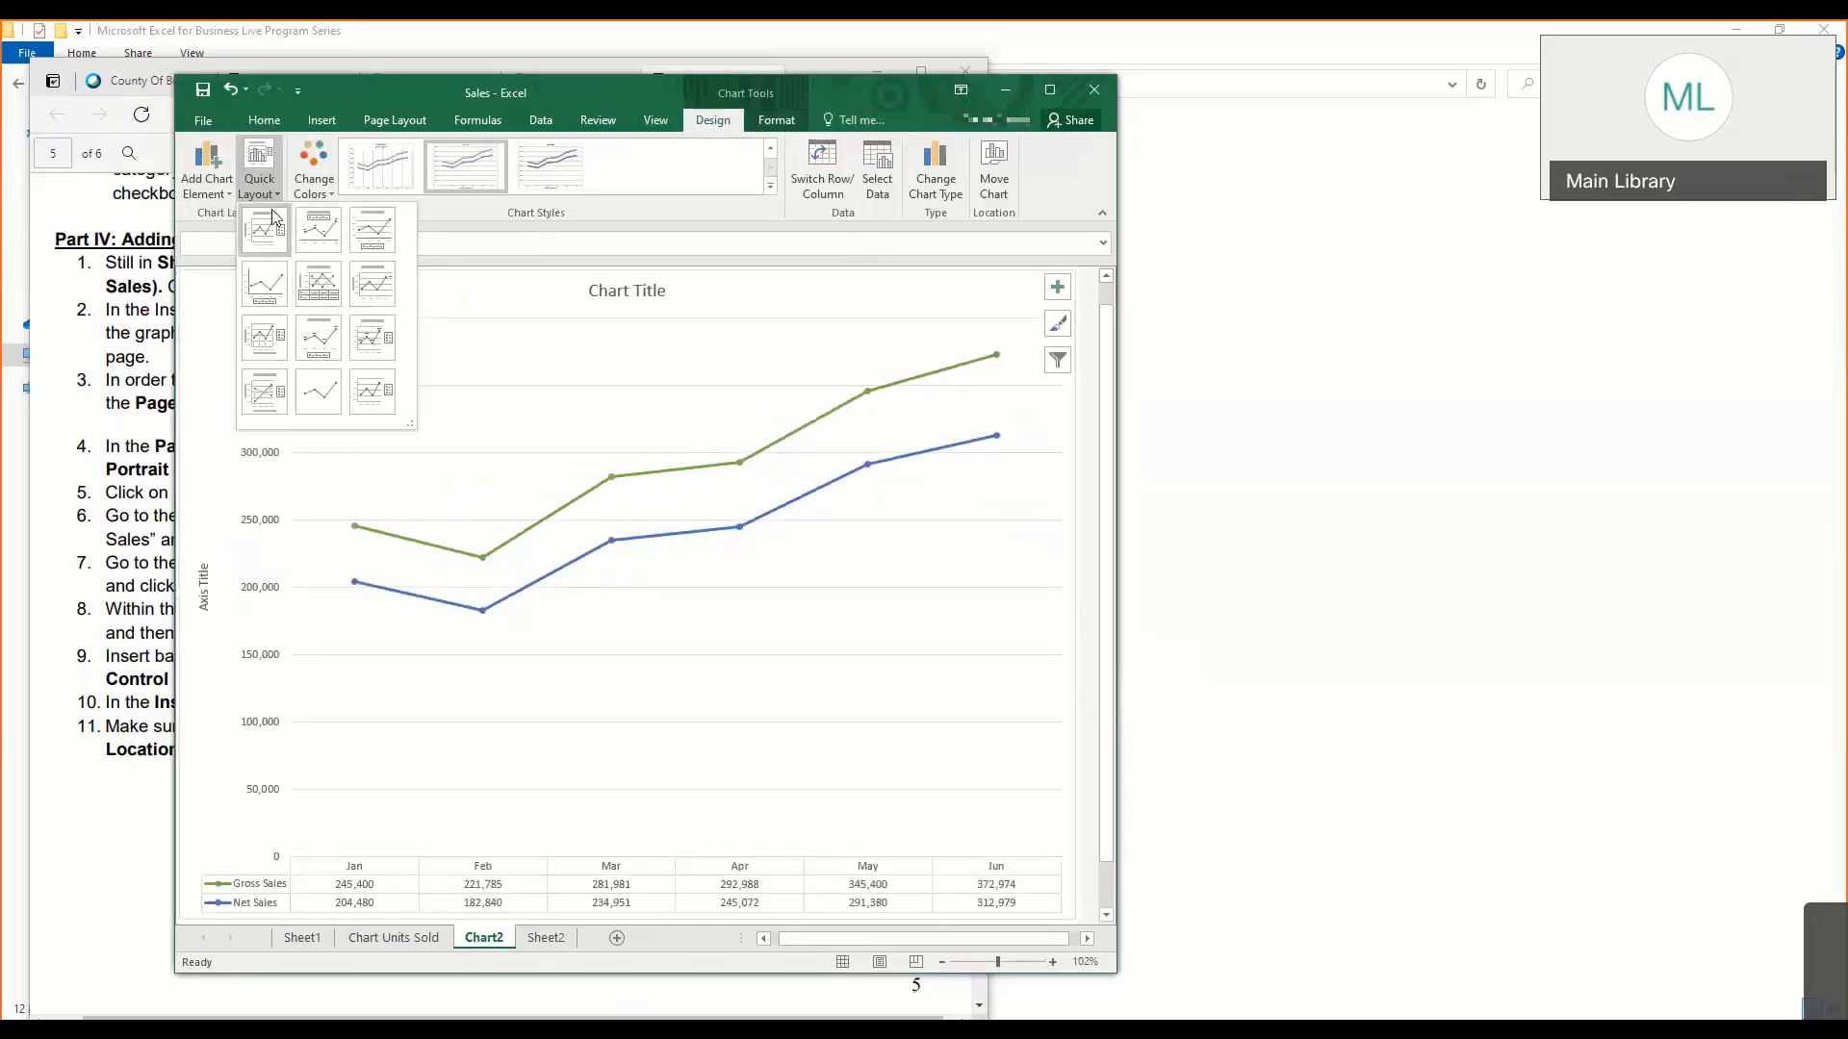
{"action": "left_click", "coordinate": [330, 301]}
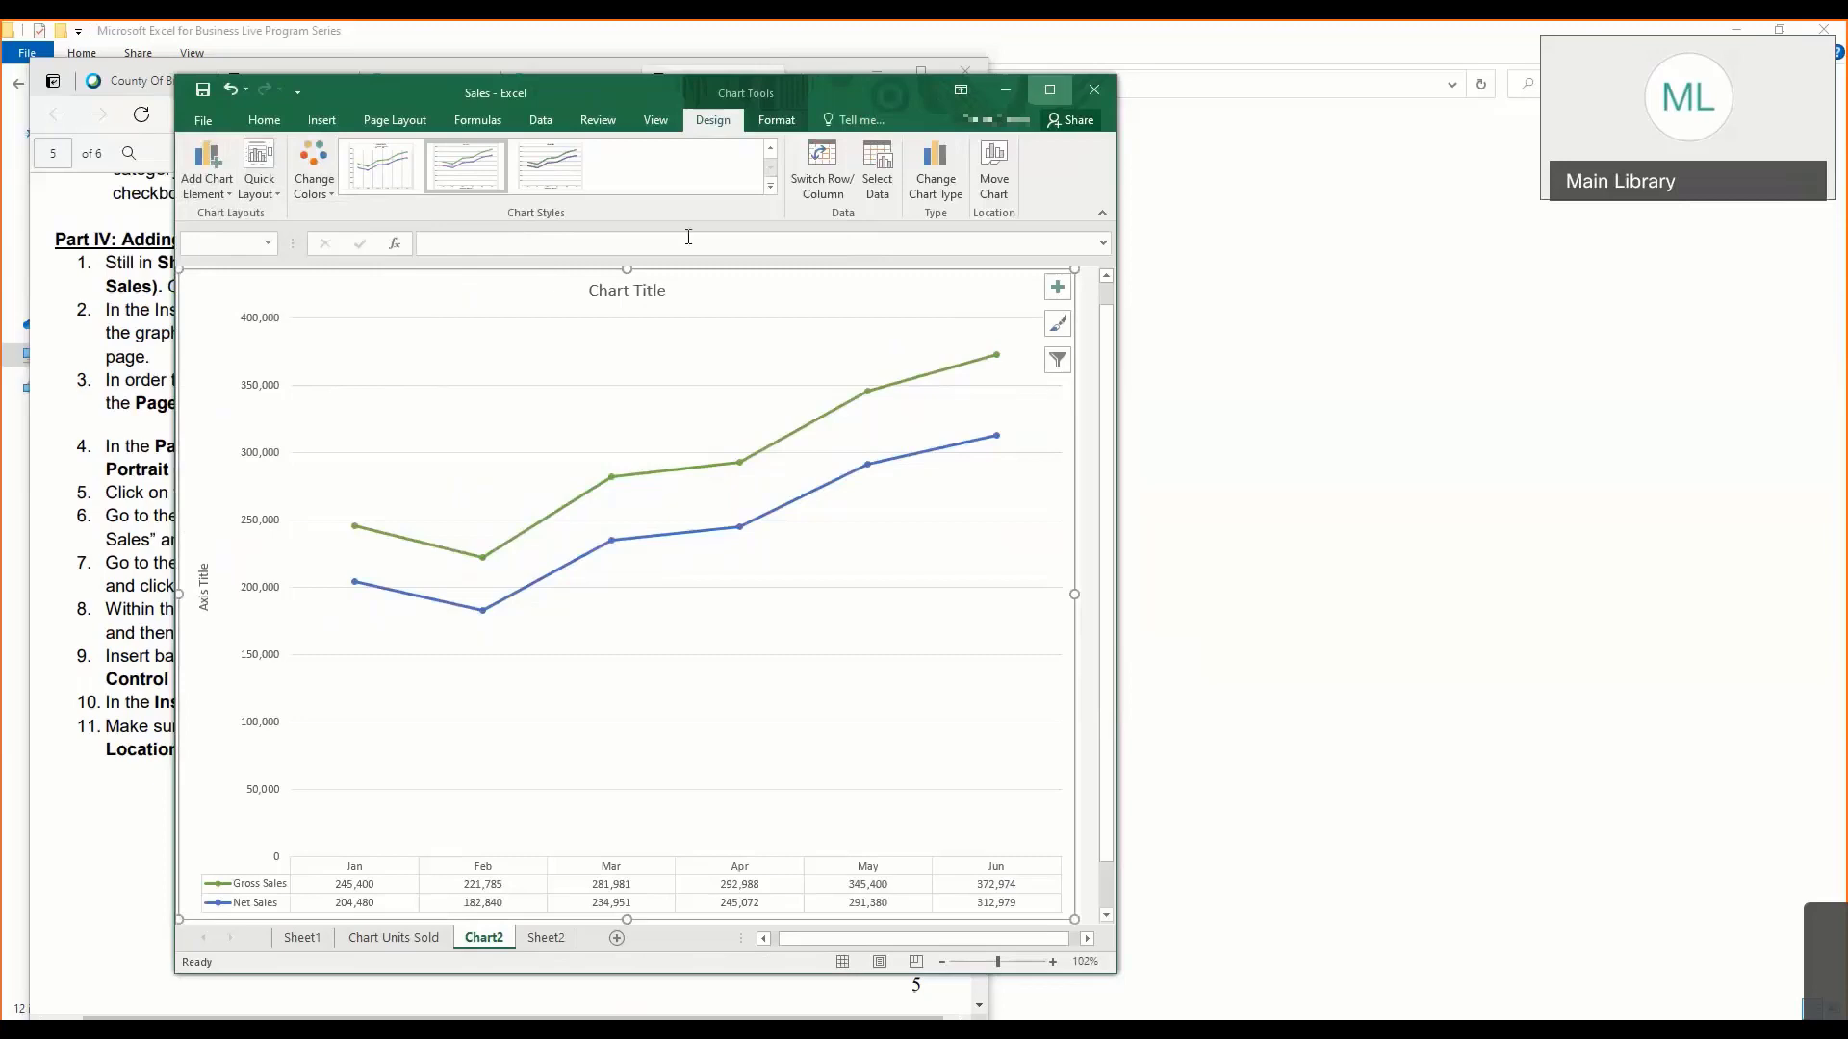
- Replace the placeholder title of the Chart2 line chart with "Gross Sales verse Net Sales"
{"action": "left_click", "coordinate": [610, 291]}
{"action": "left_click_drag", "start_coordinate": [597, 289], "coordinate": [673, 291]}
{"action": "left_click", "coordinate": [633, 291]}
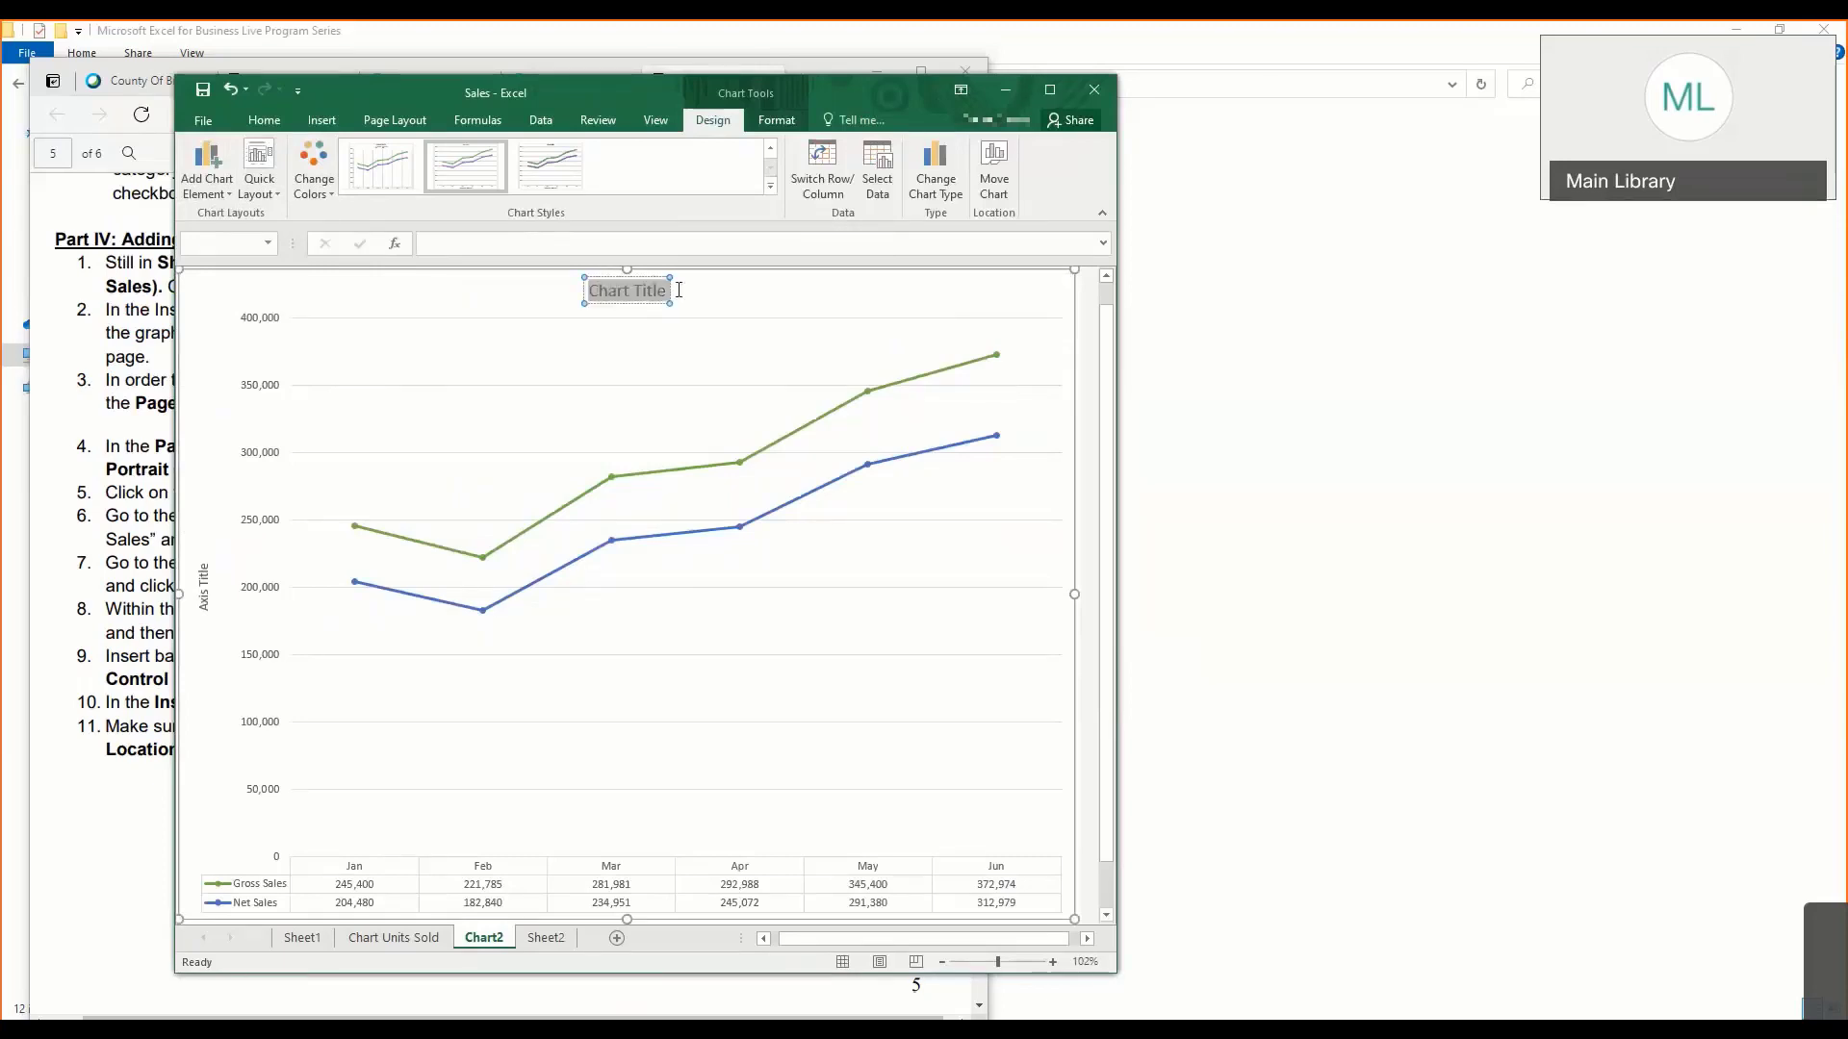
{"action": "left_click", "coordinate": [262, 183]}
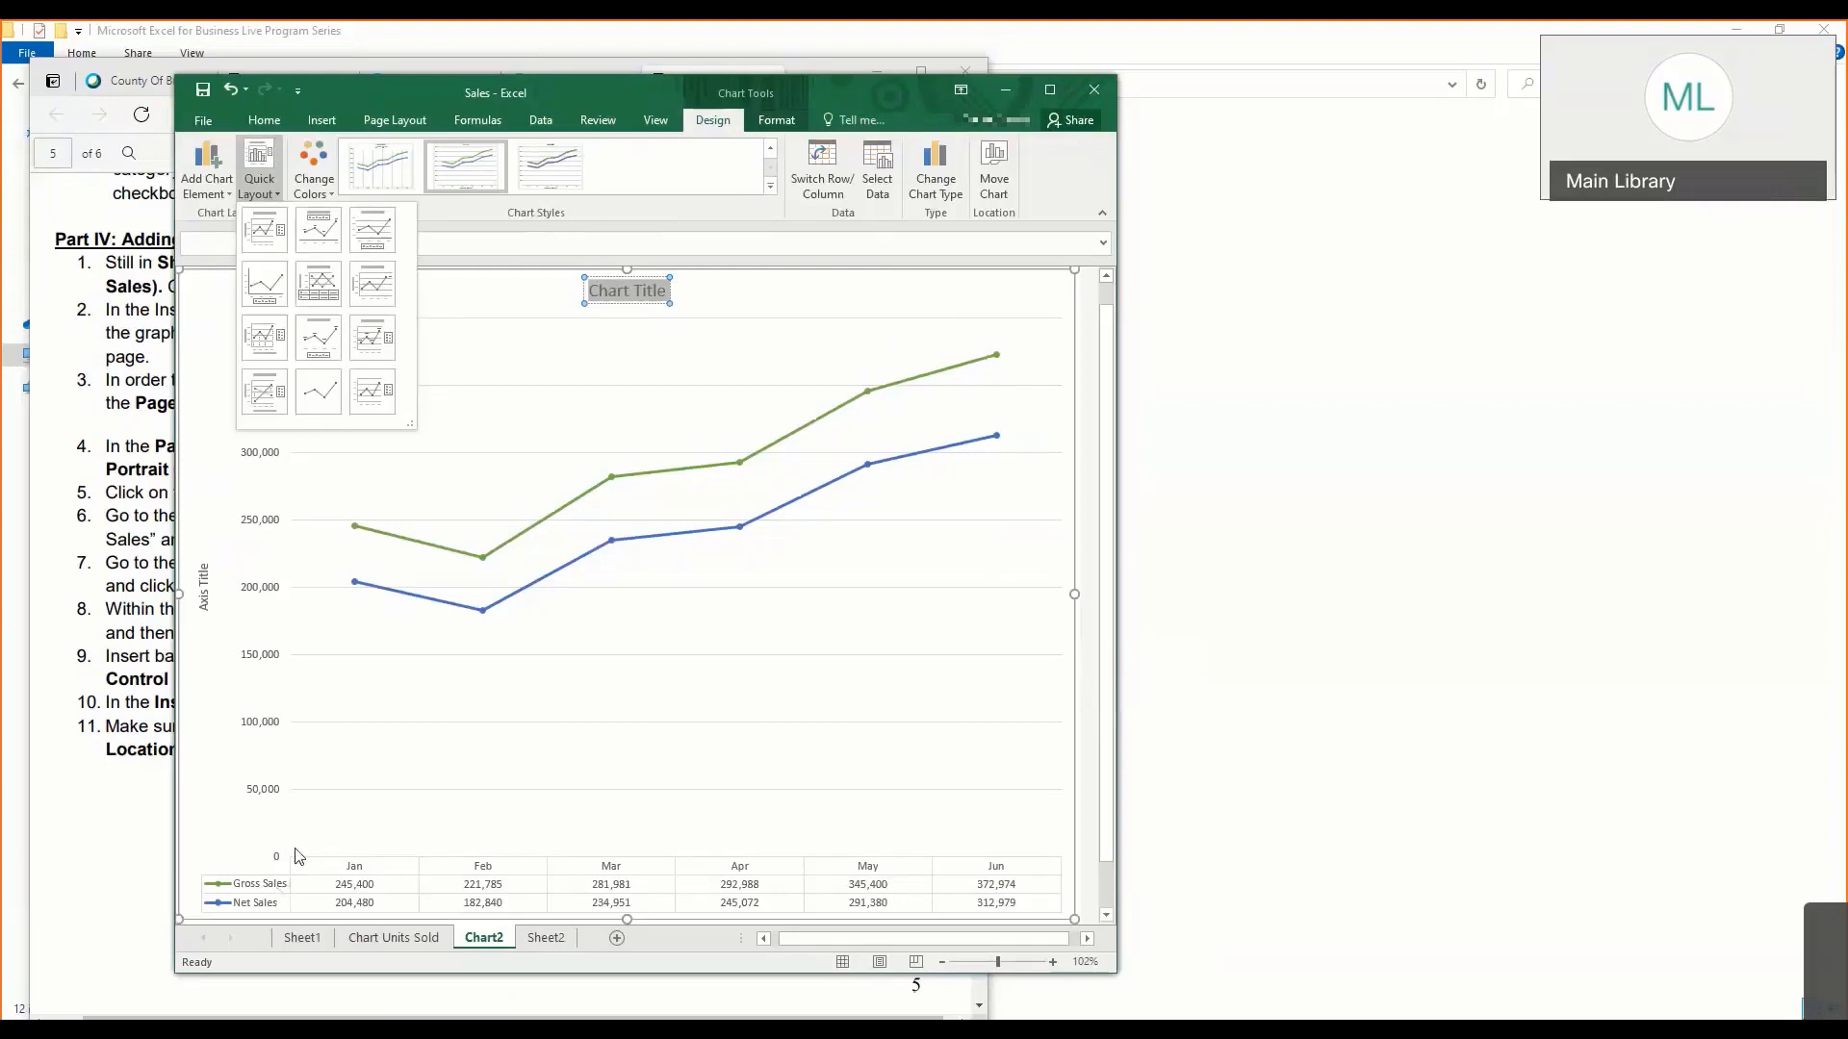
{"action": "left_click", "coordinate": [627, 299]}
{"action": "left_click", "coordinate": [603, 292]}
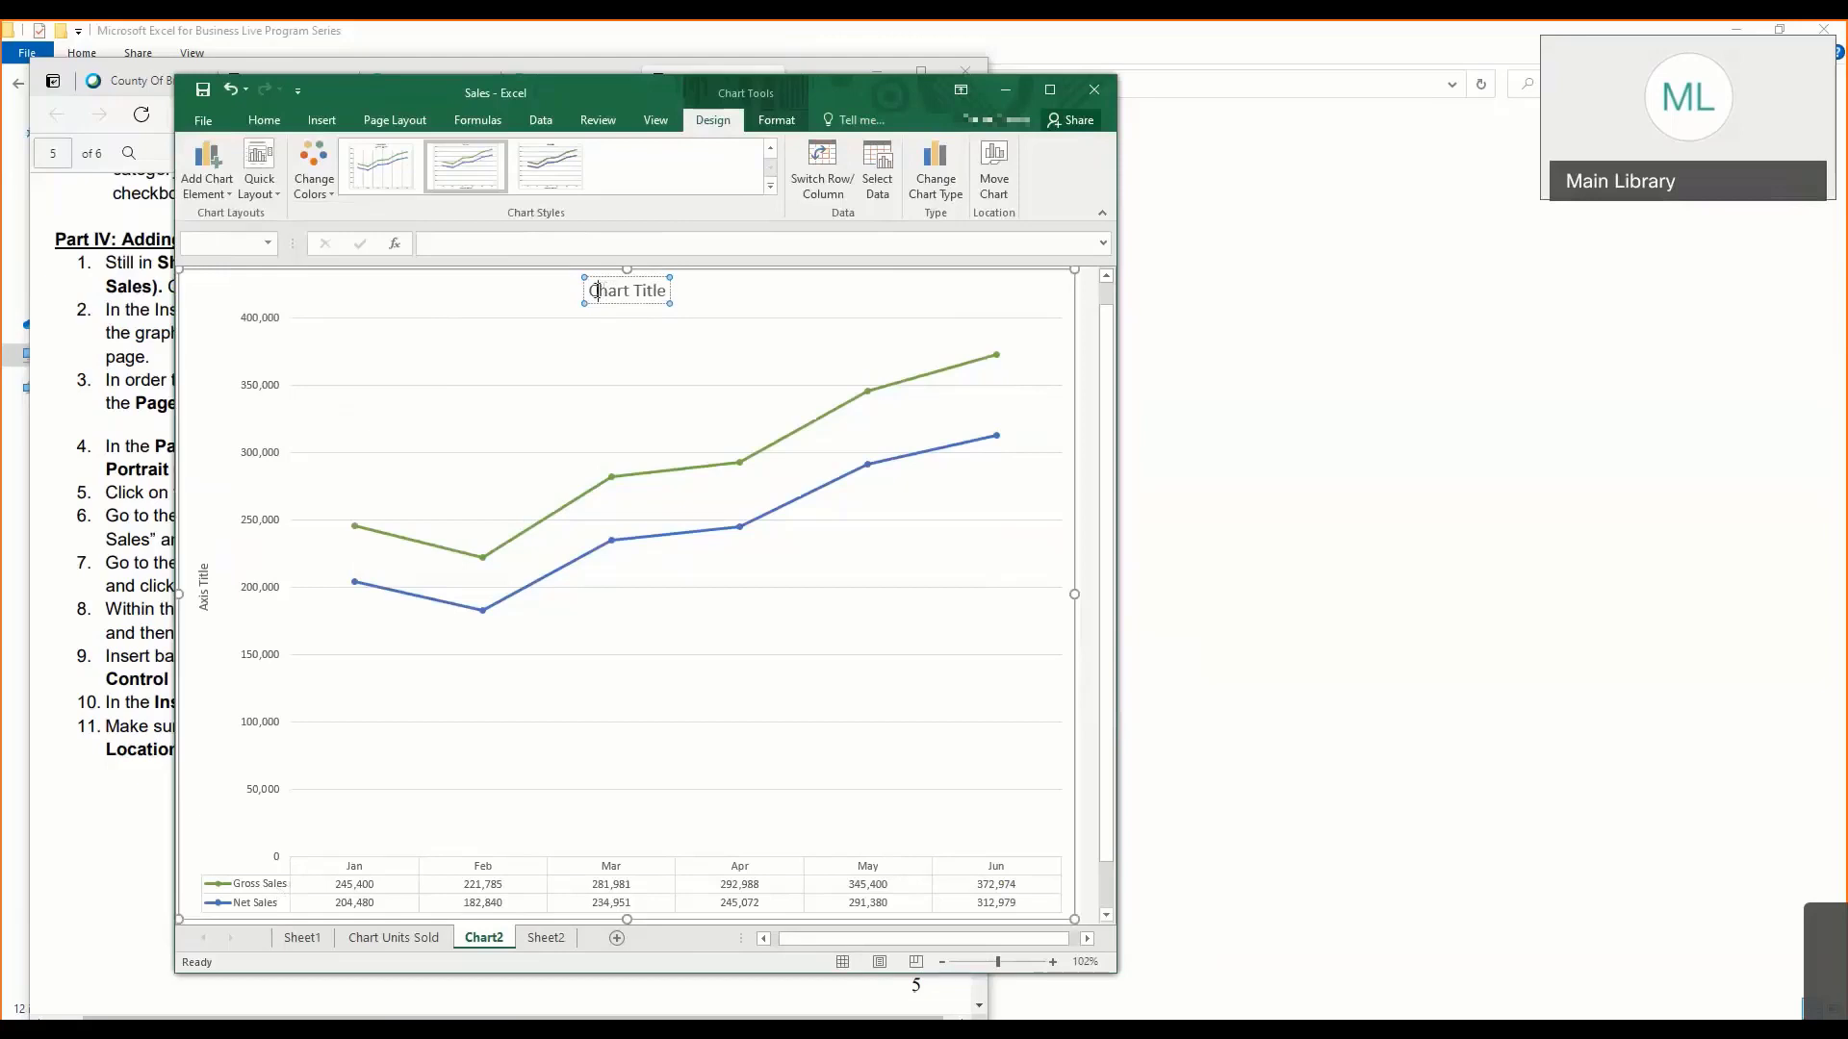
{"action": "left_click_drag", "start_coordinate": [590, 292], "coordinate": [664, 295]}
{"action": "type", "text": "G"}
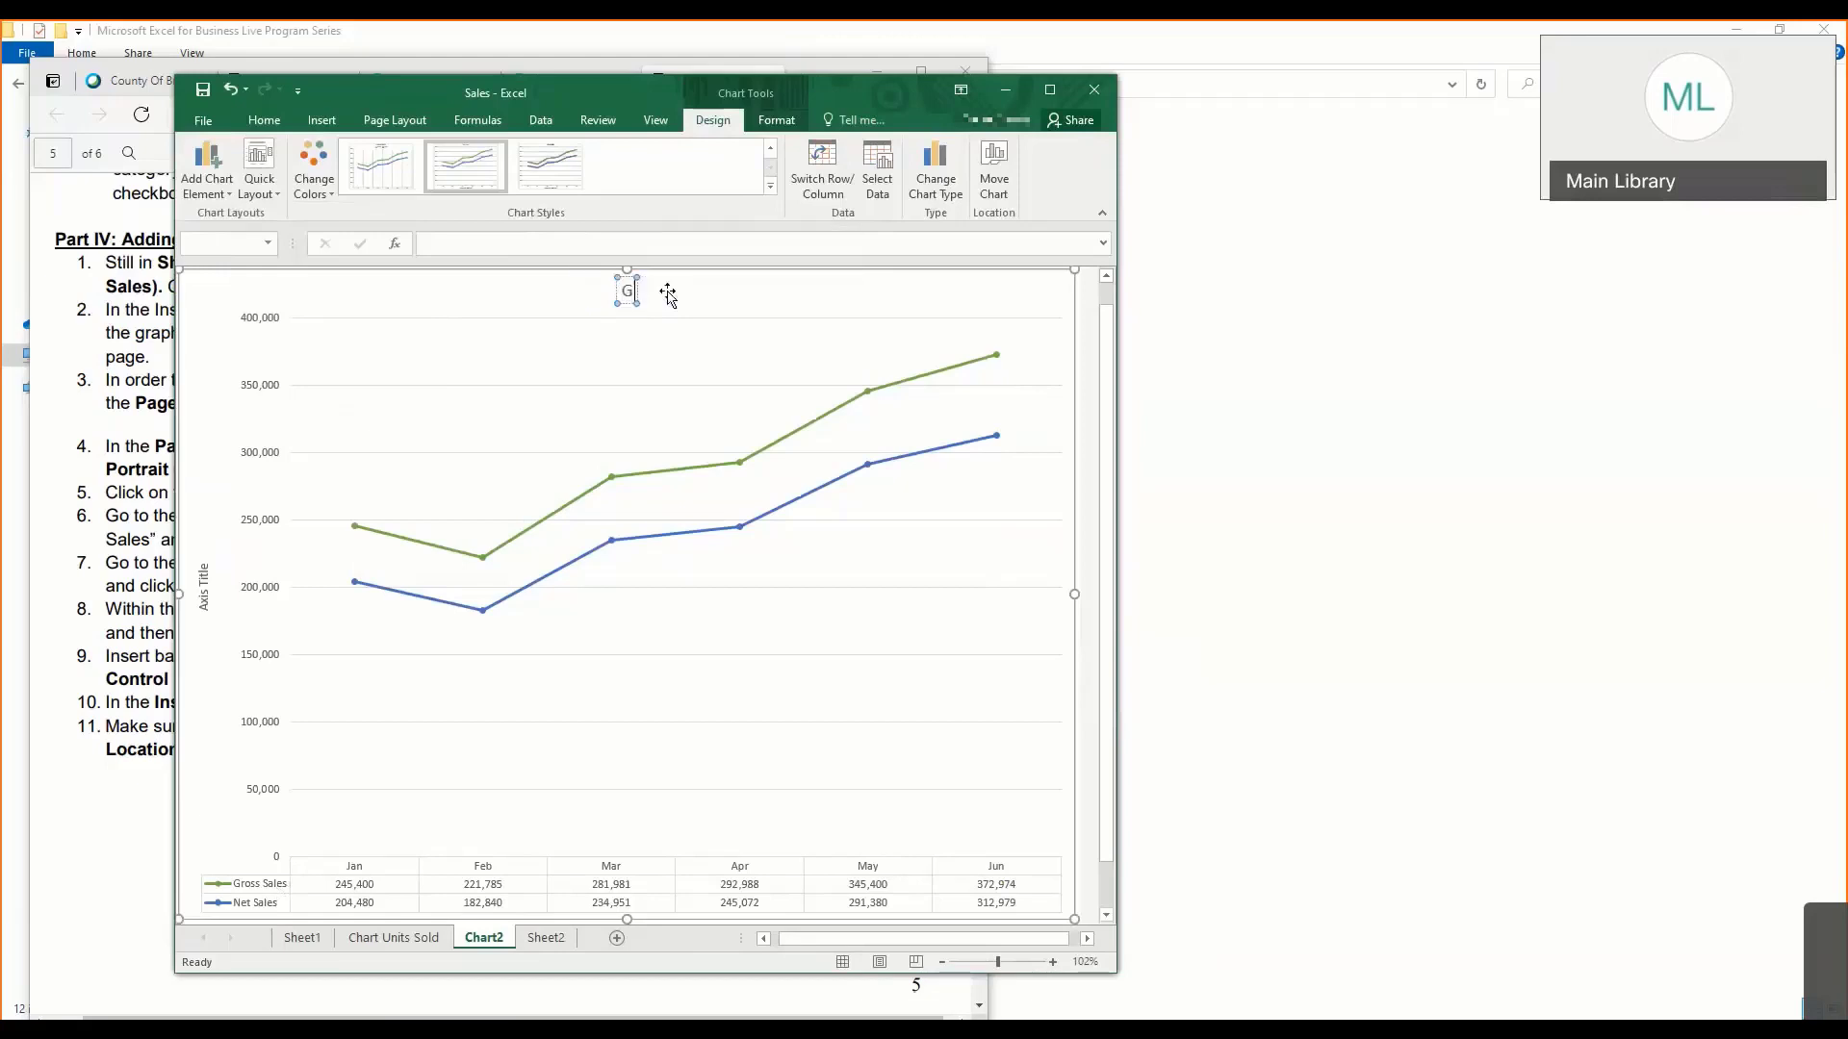
{"action": "type", "text": "ross"}
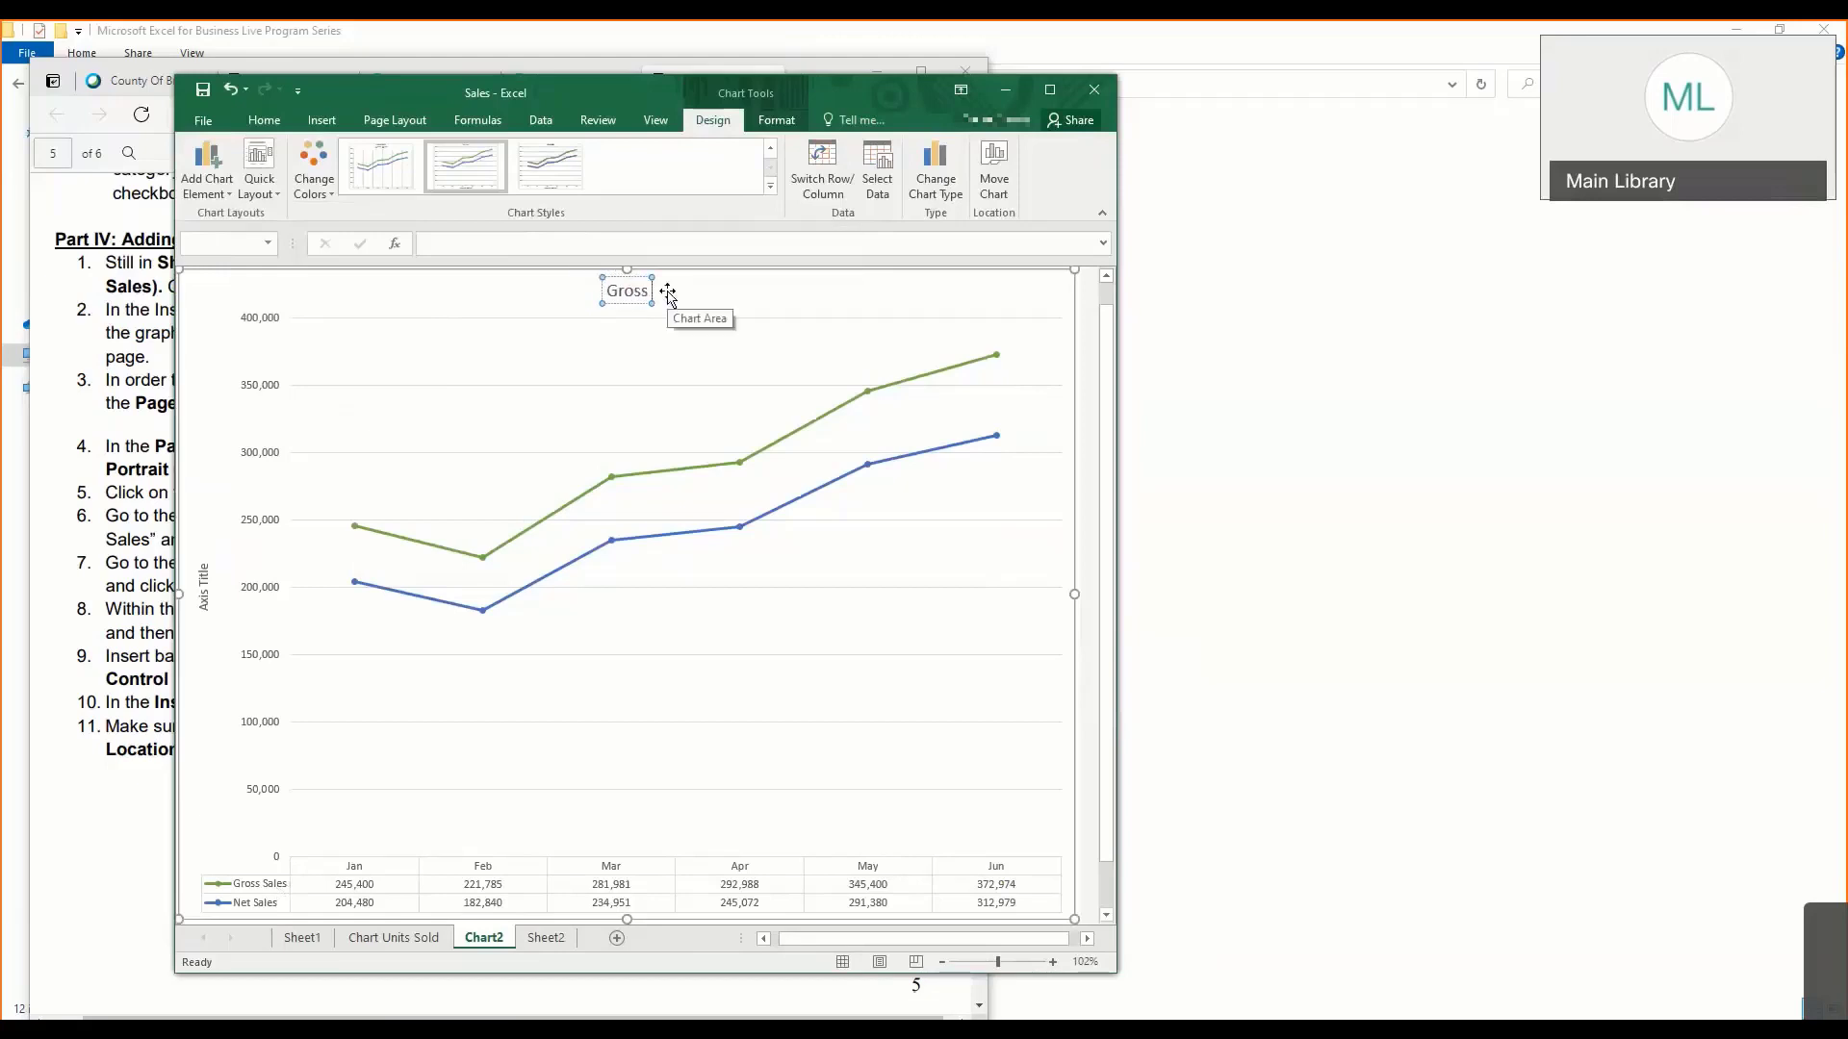
{"action": "type", "text": " Sales verse N"}
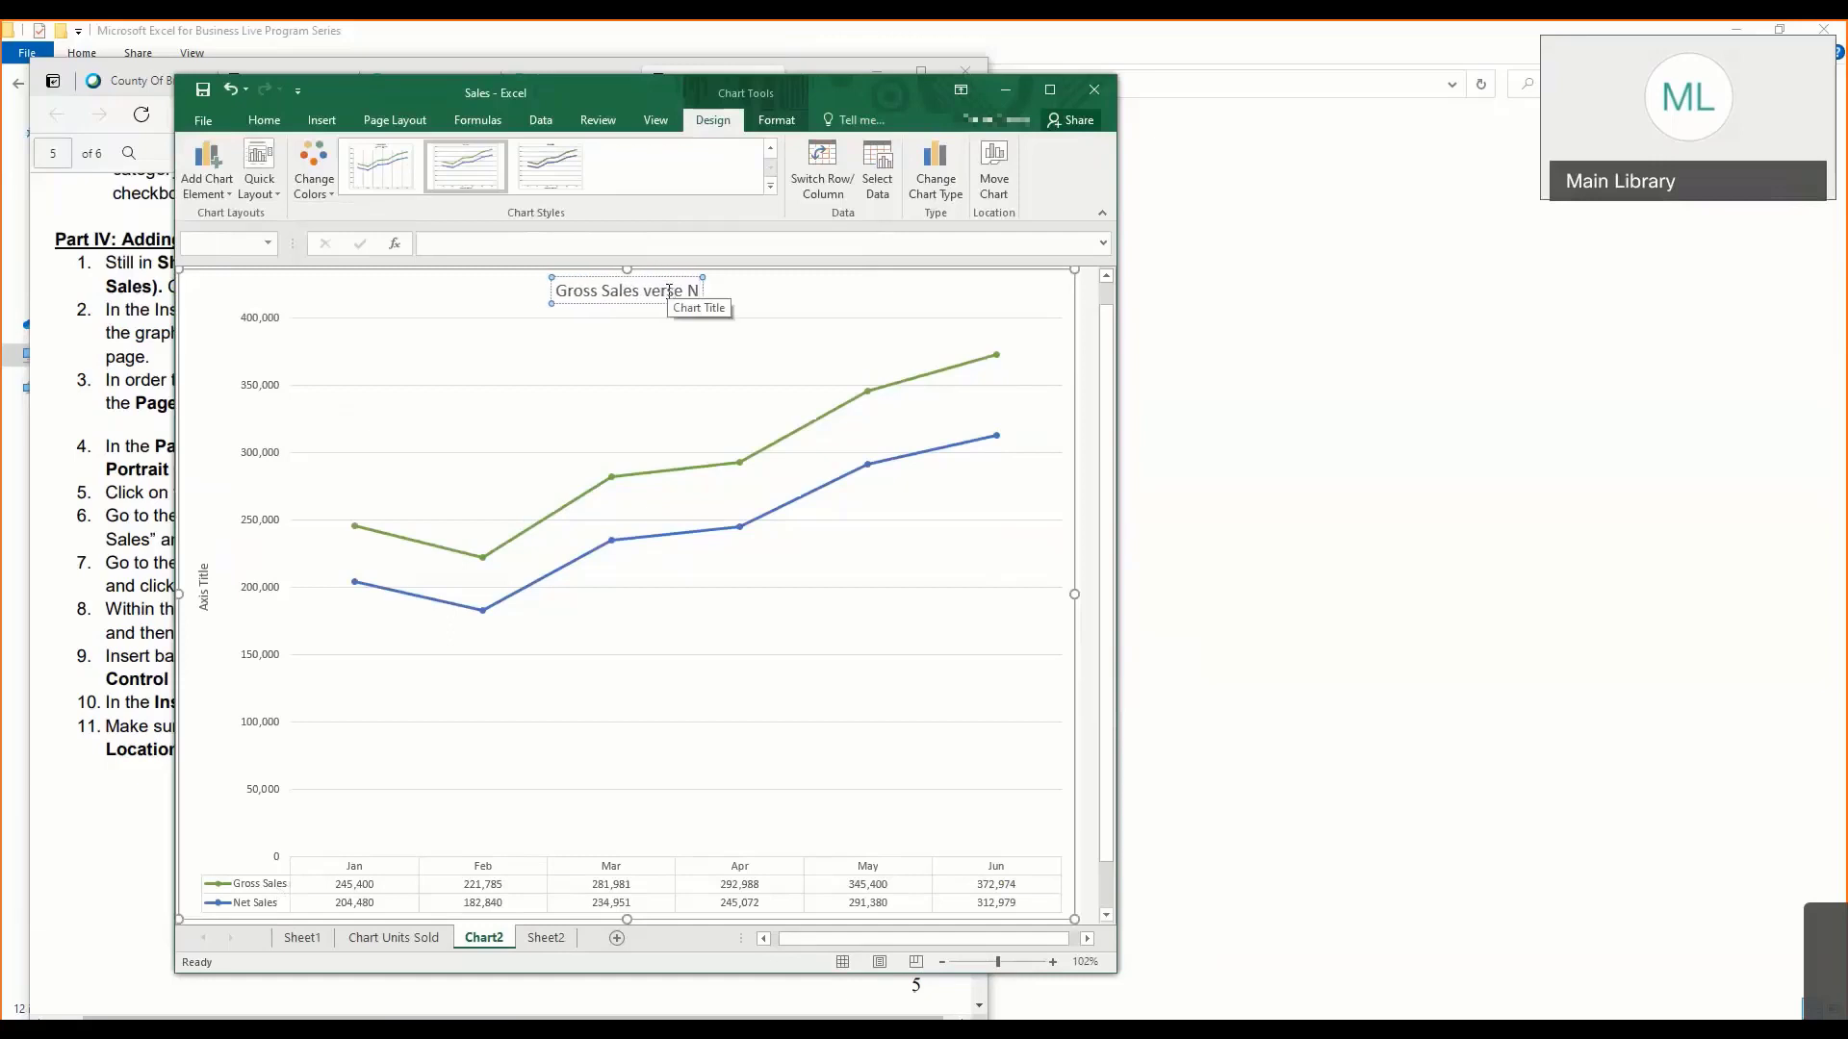
{"action": "type", "text": "et Sales"}
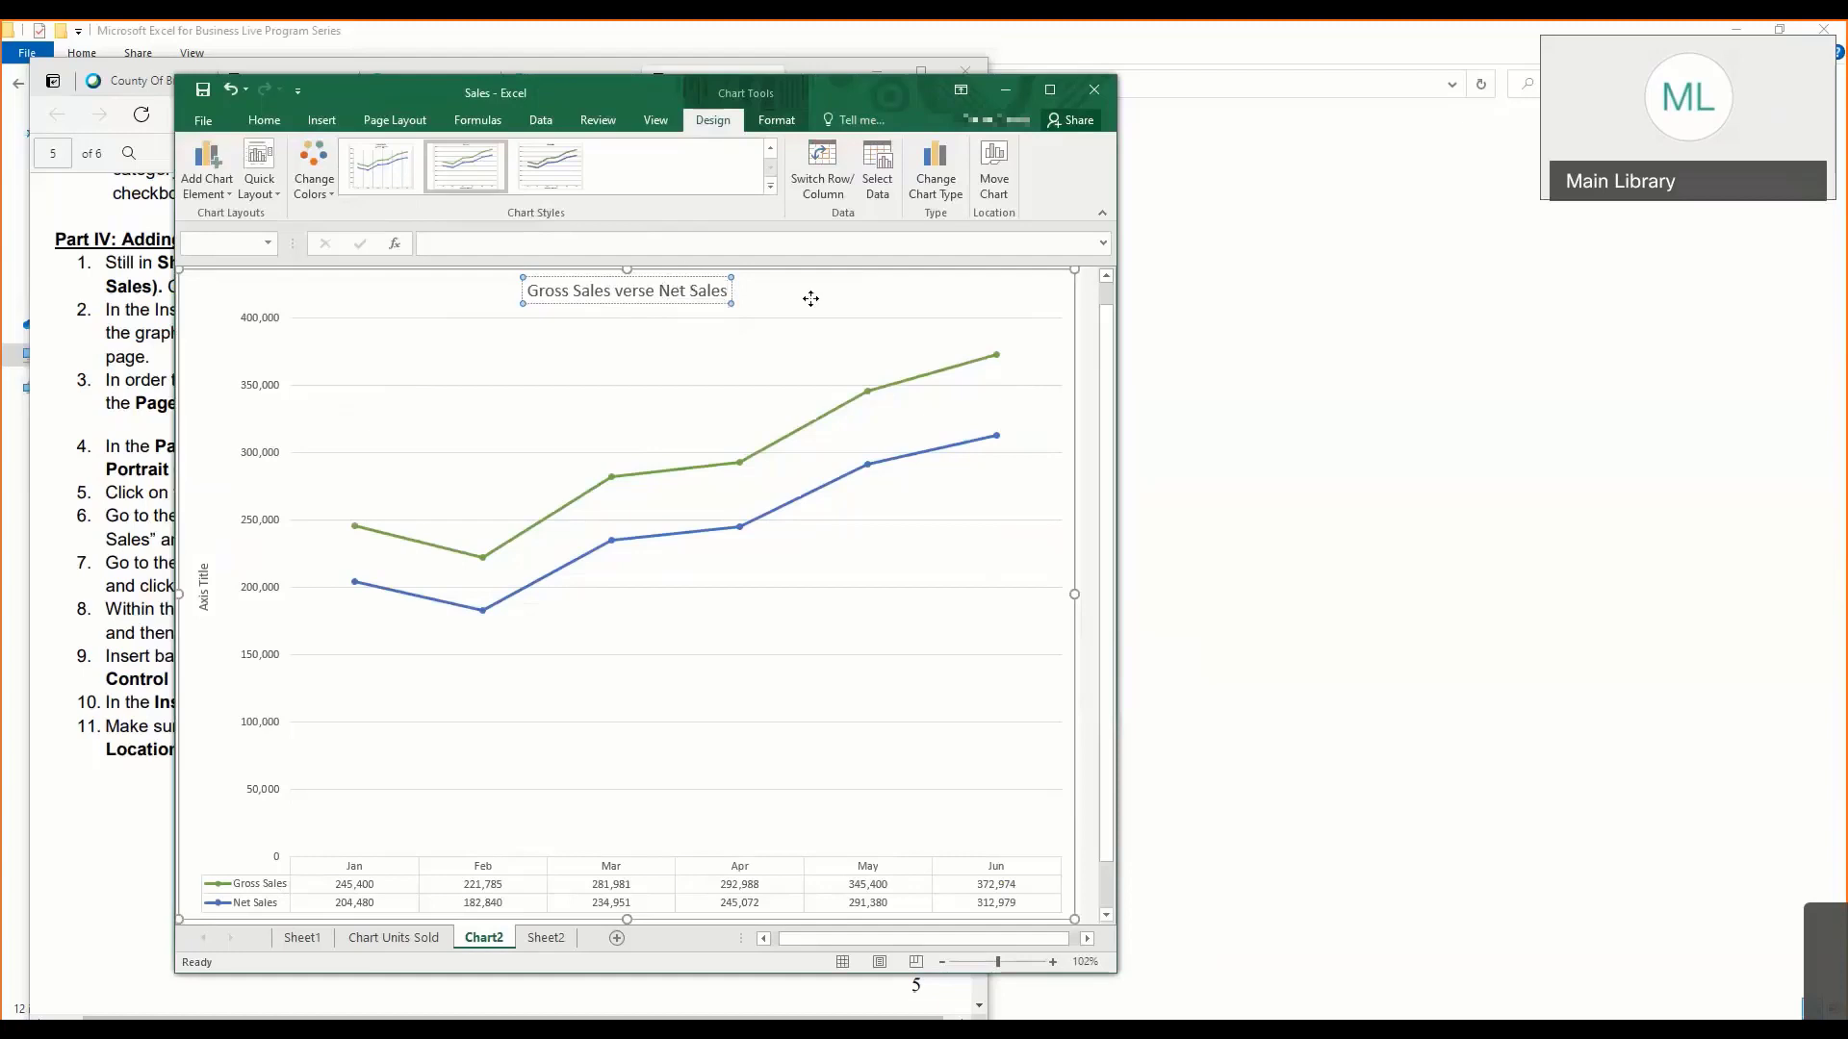
- Add data labels above the points of both lines in the Chart2 chart
{"action": "left_click", "coordinate": [225, 198]}
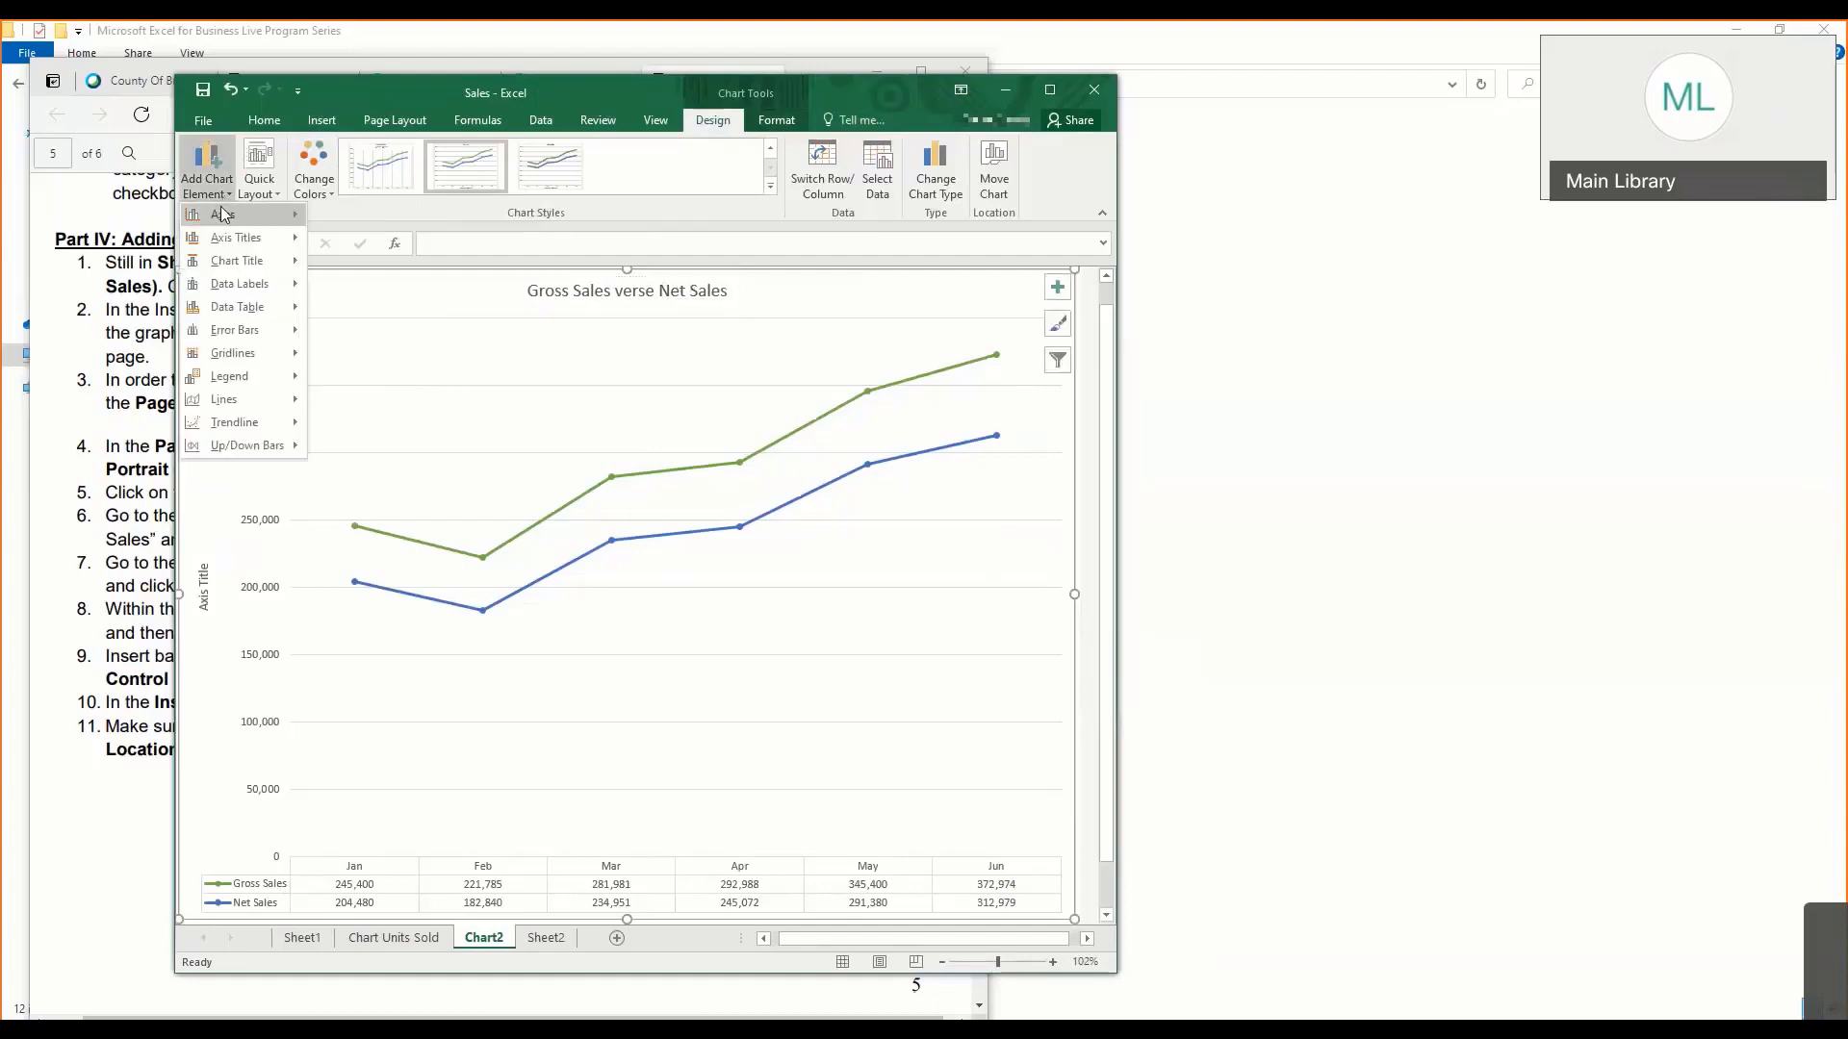
{"action": "mouse_move", "coordinate": [223, 236]}
{"action": "mouse_move", "coordinate": [225, 284]}
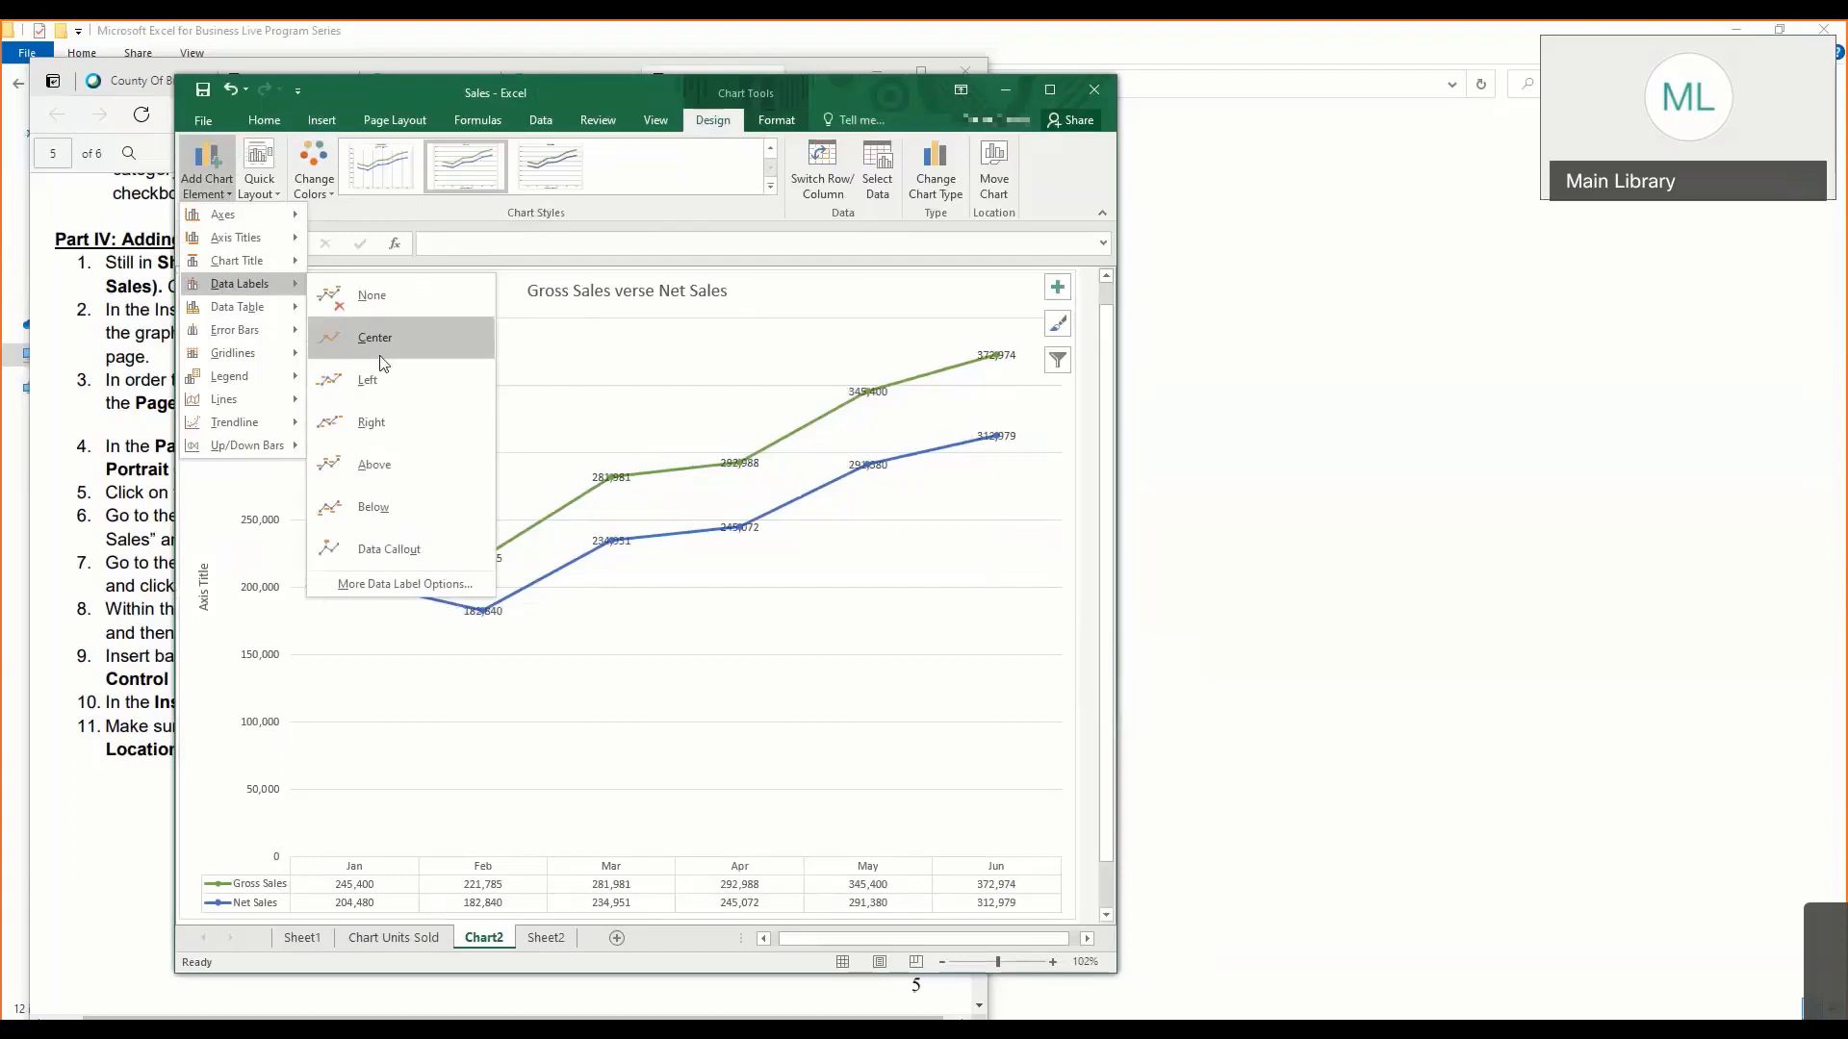
{"action": "left_click", "coordinate": [374, 466]}
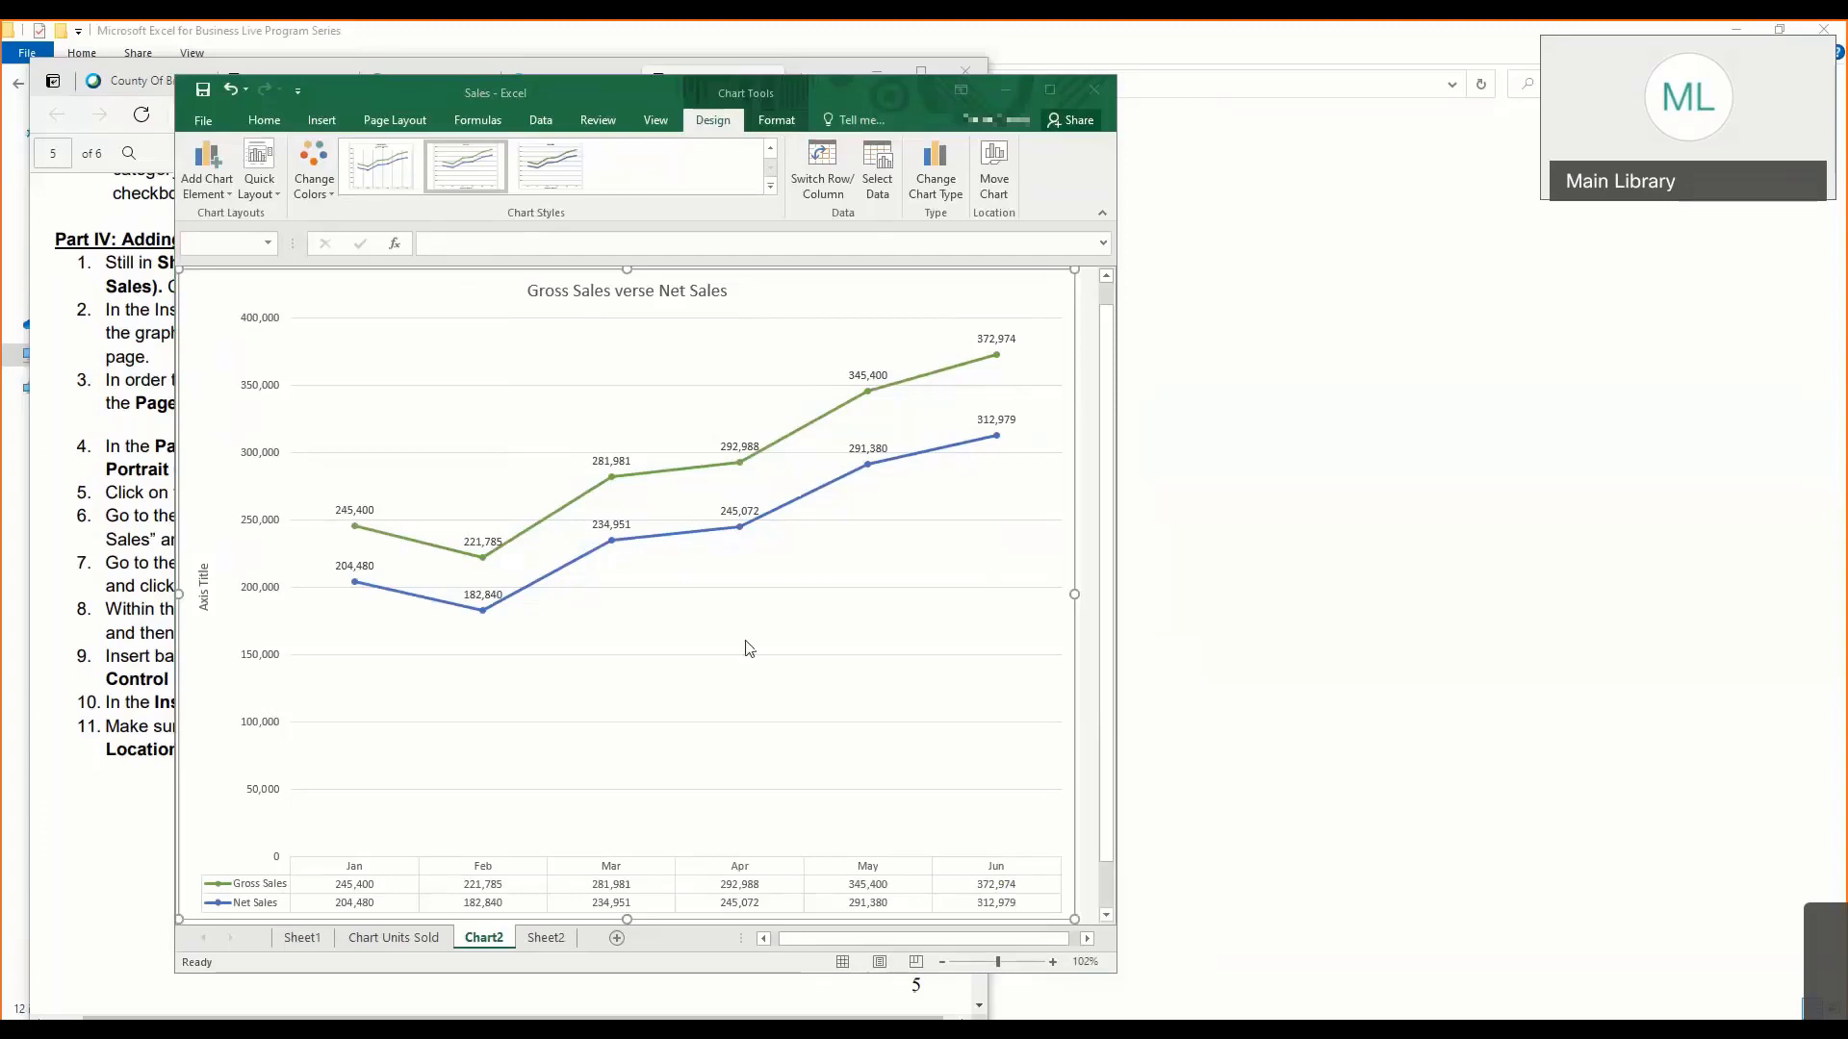
- Check the Share Workbook settings and select the sales table B1:E8 on Sheet1
{"action": "left_click", "coordinate": [302, 938]}
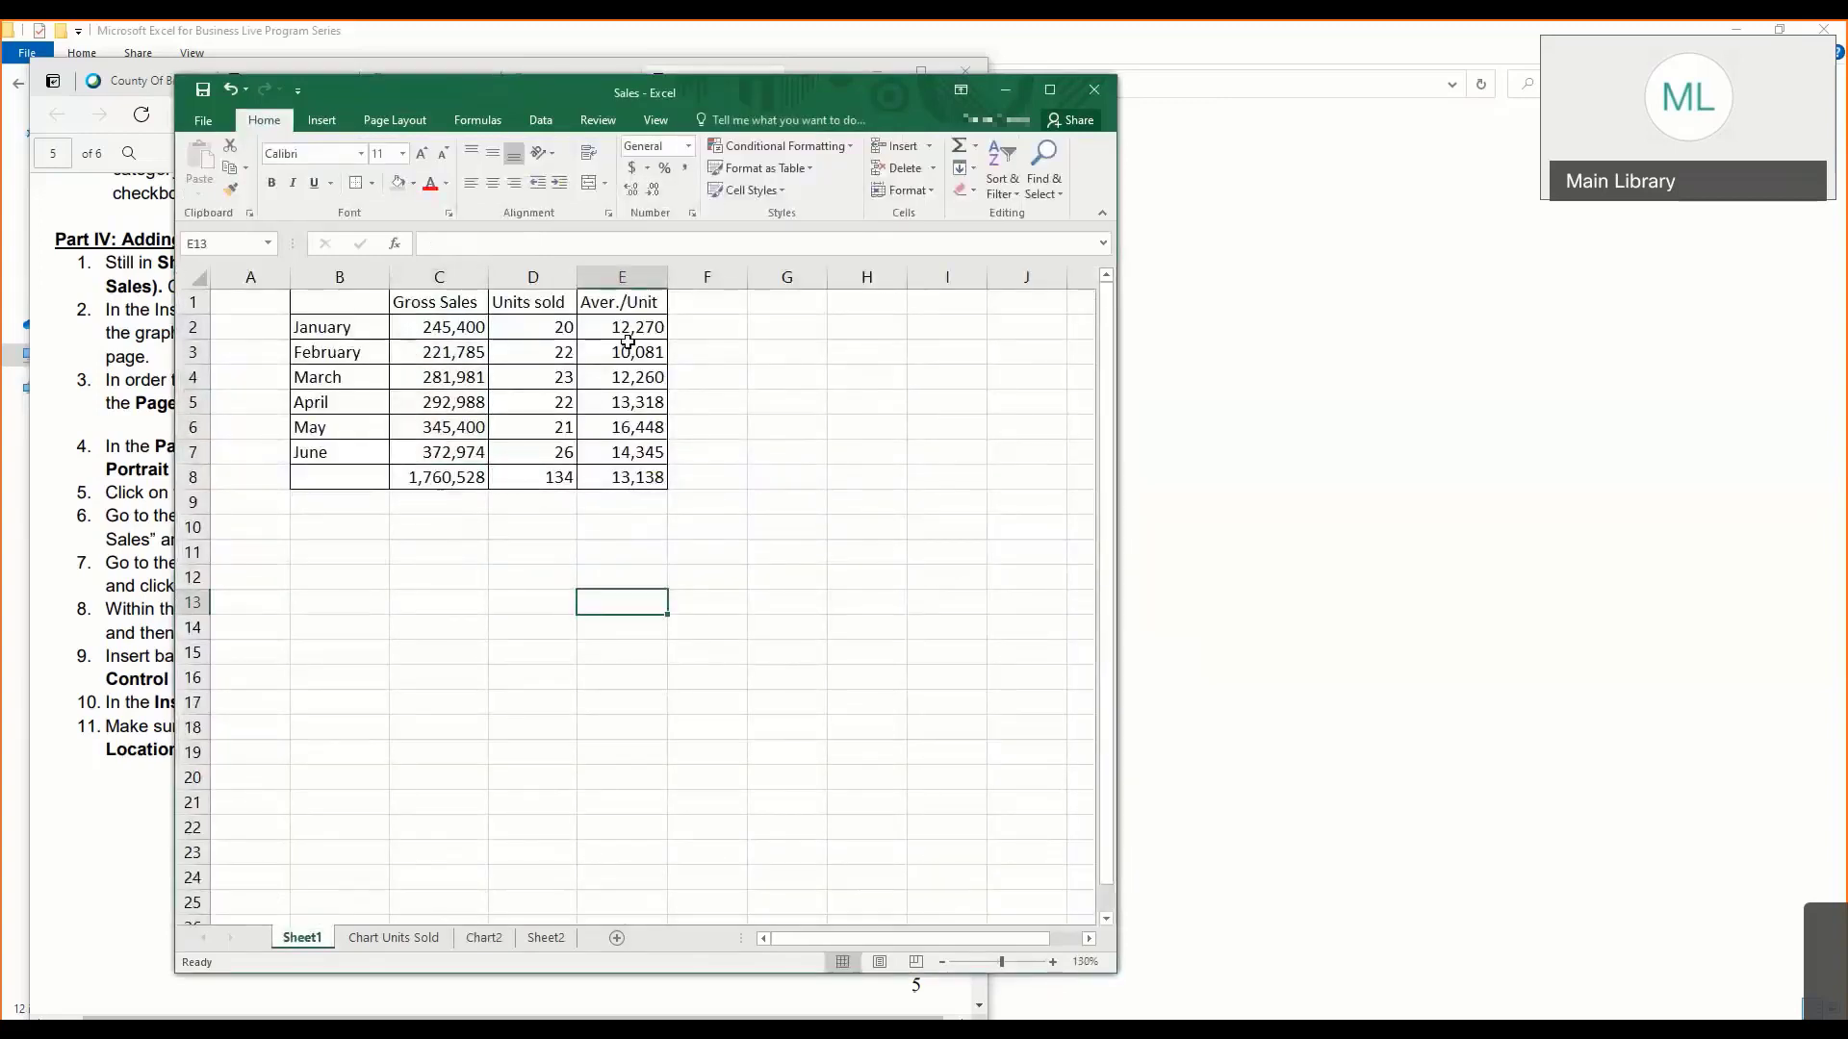
{"action": "left_click", "coordinate": [574, 125]}
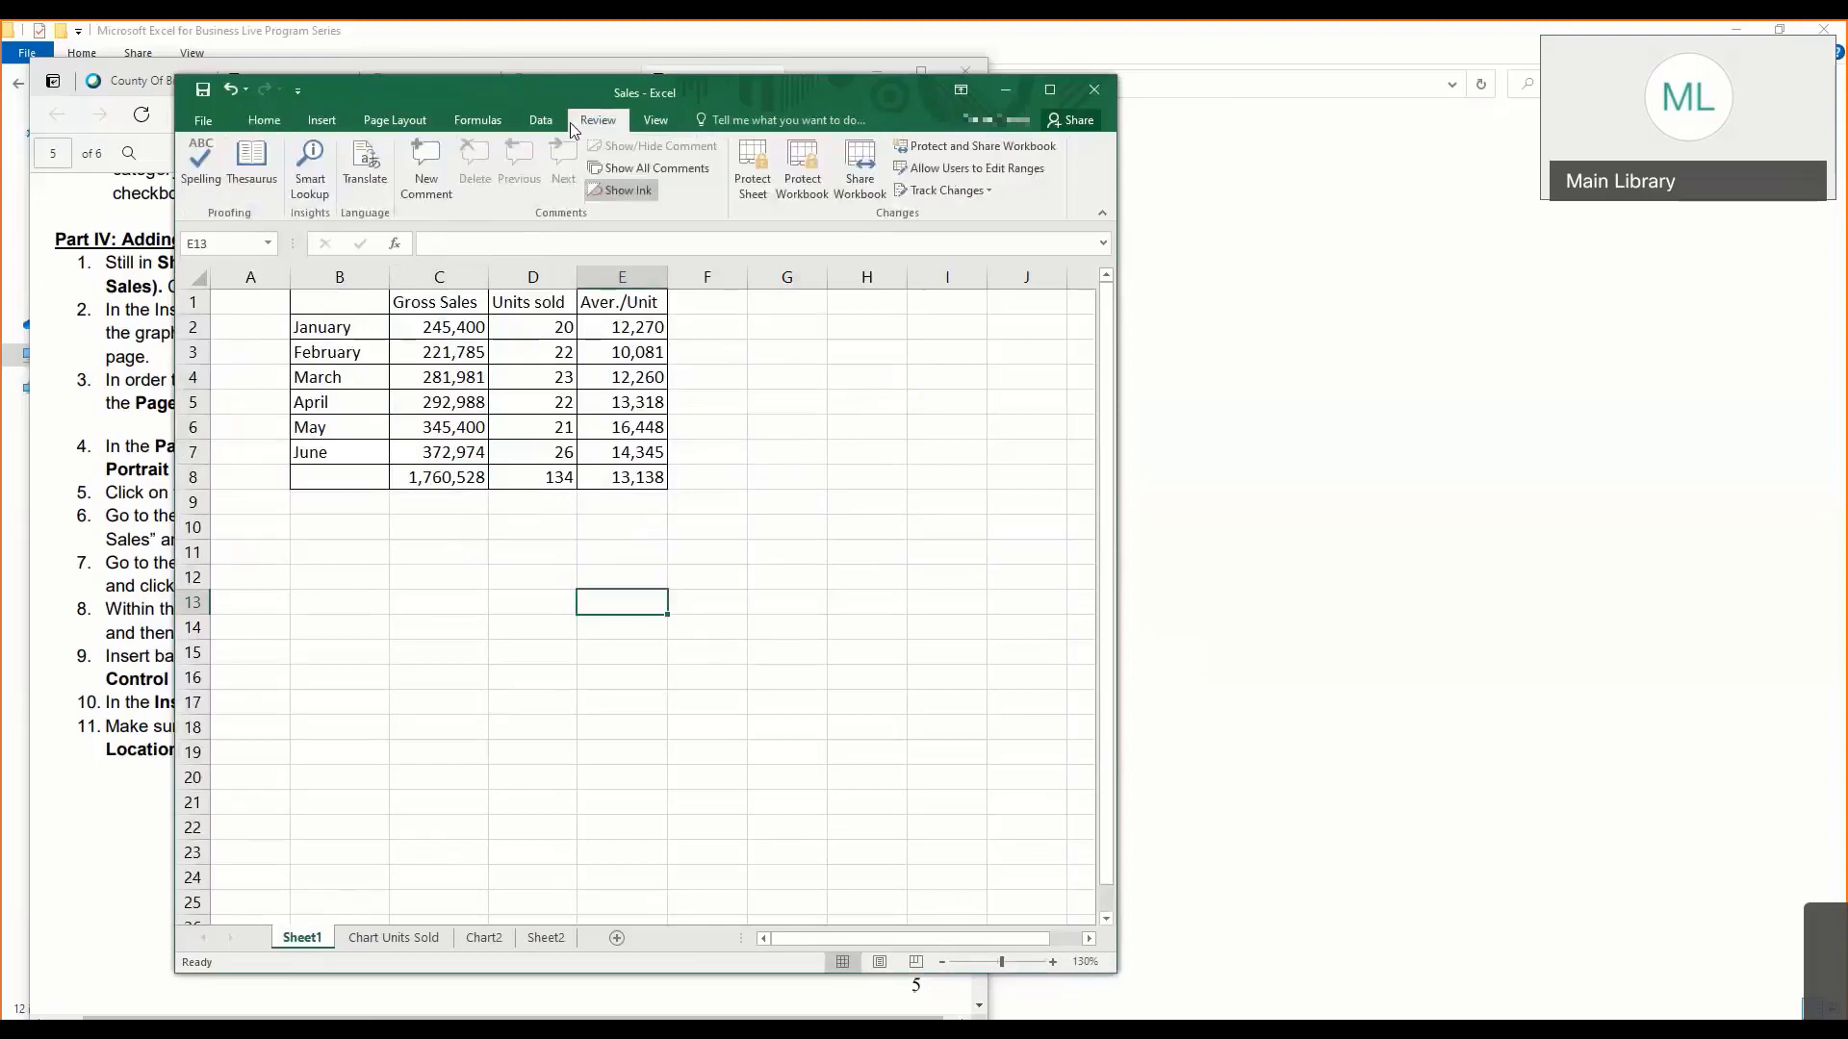
{"action": "left_click", "coordinate": [861, 173]}
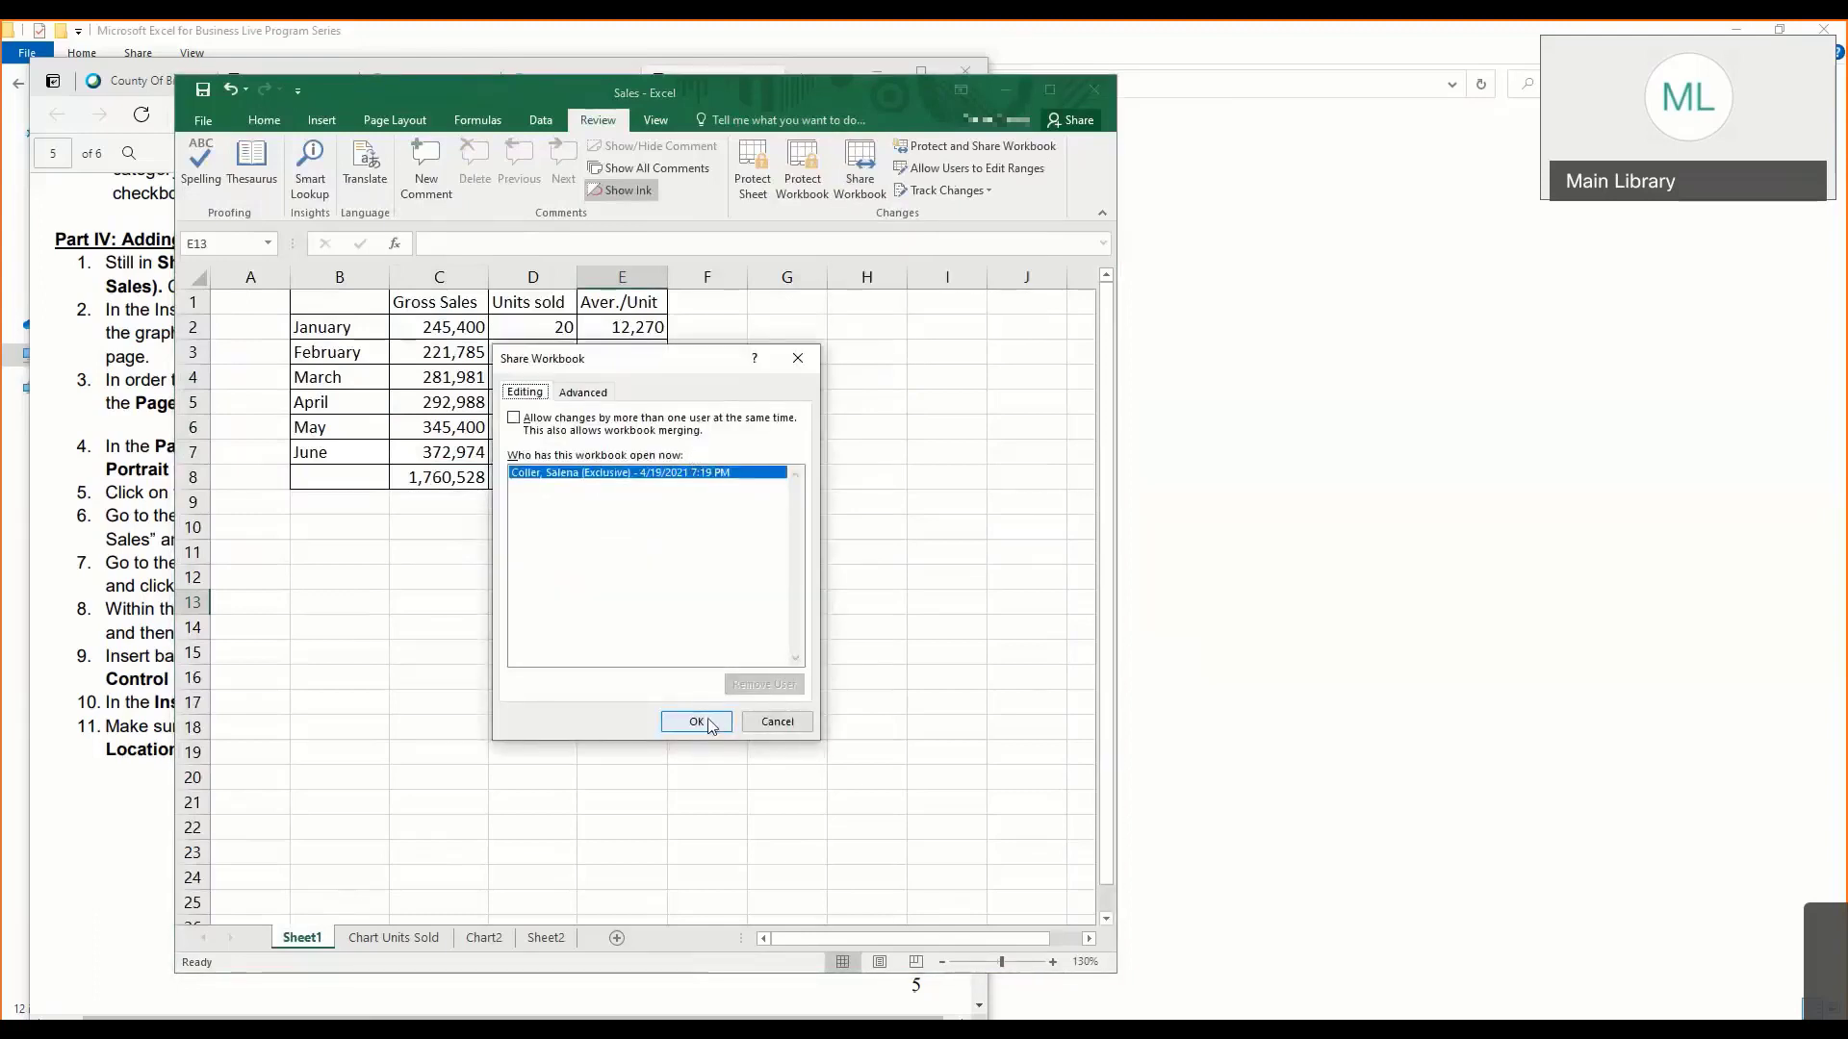
{"action": "left_click", "coordinate": [758, 722]}
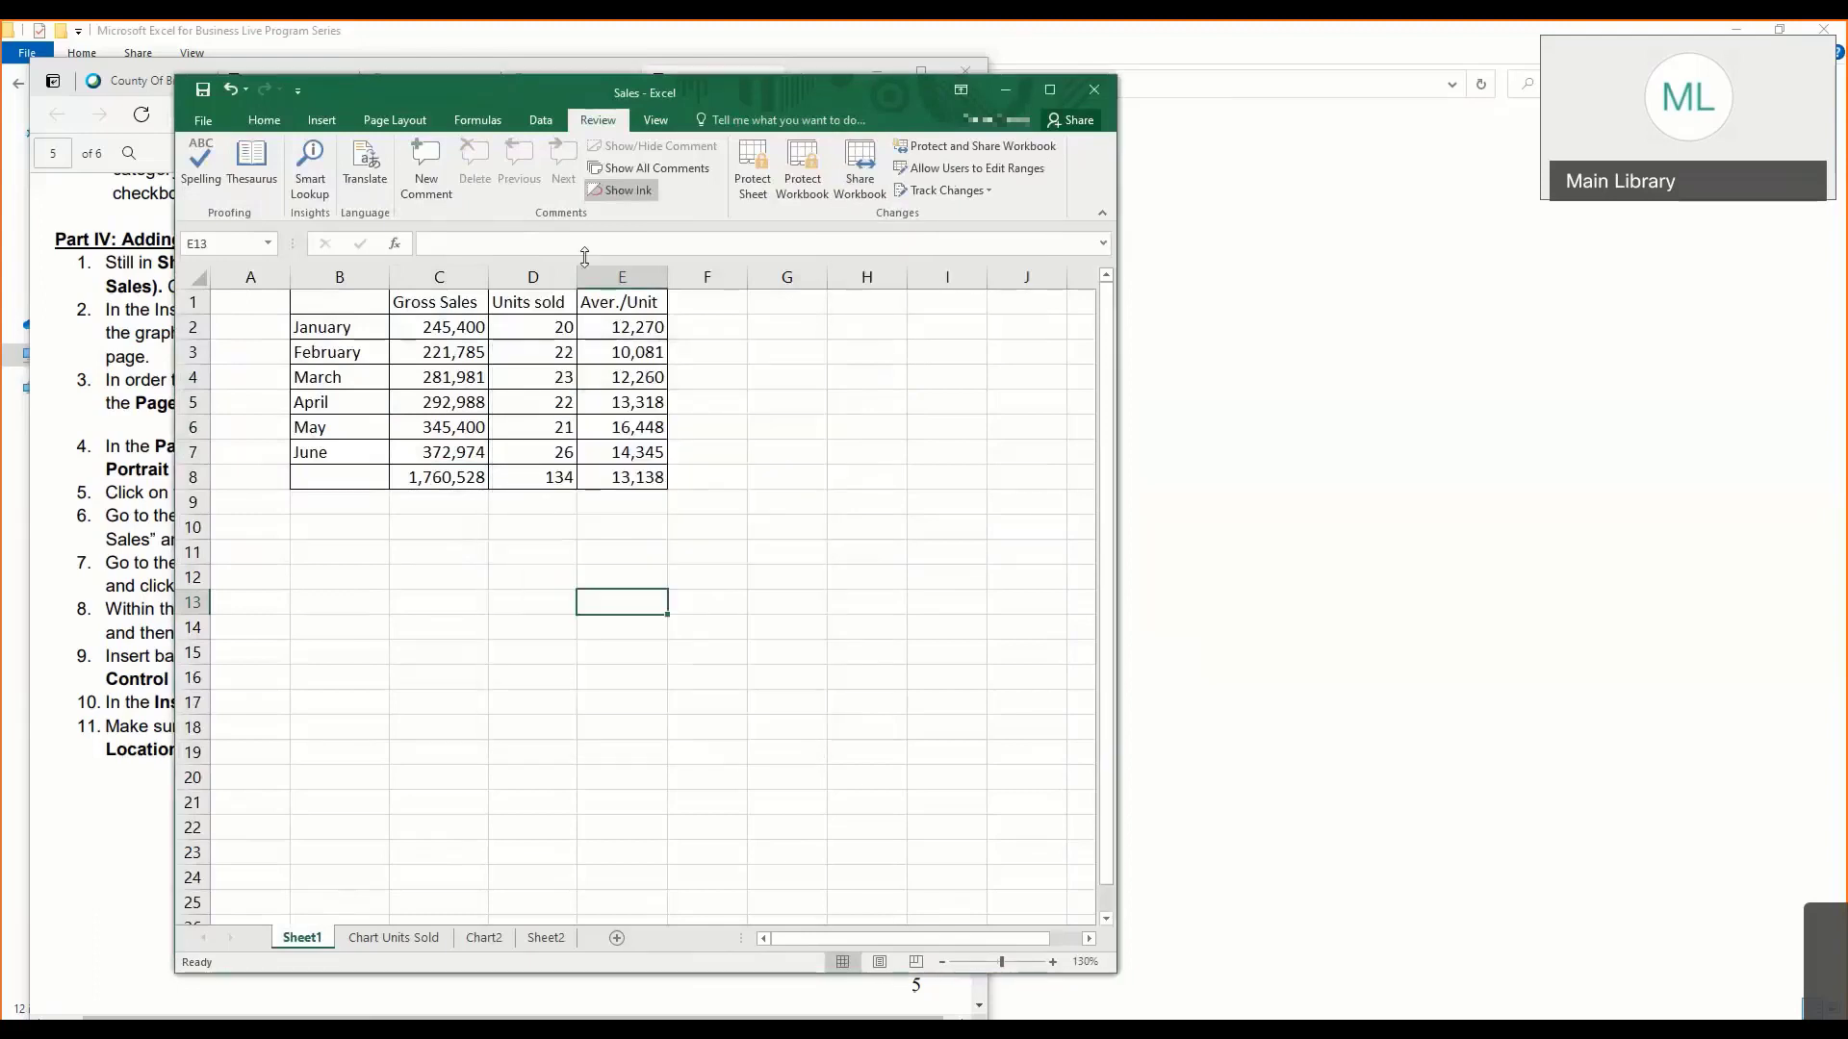
{"action": "left_click", "coordinate": [470, 348]}
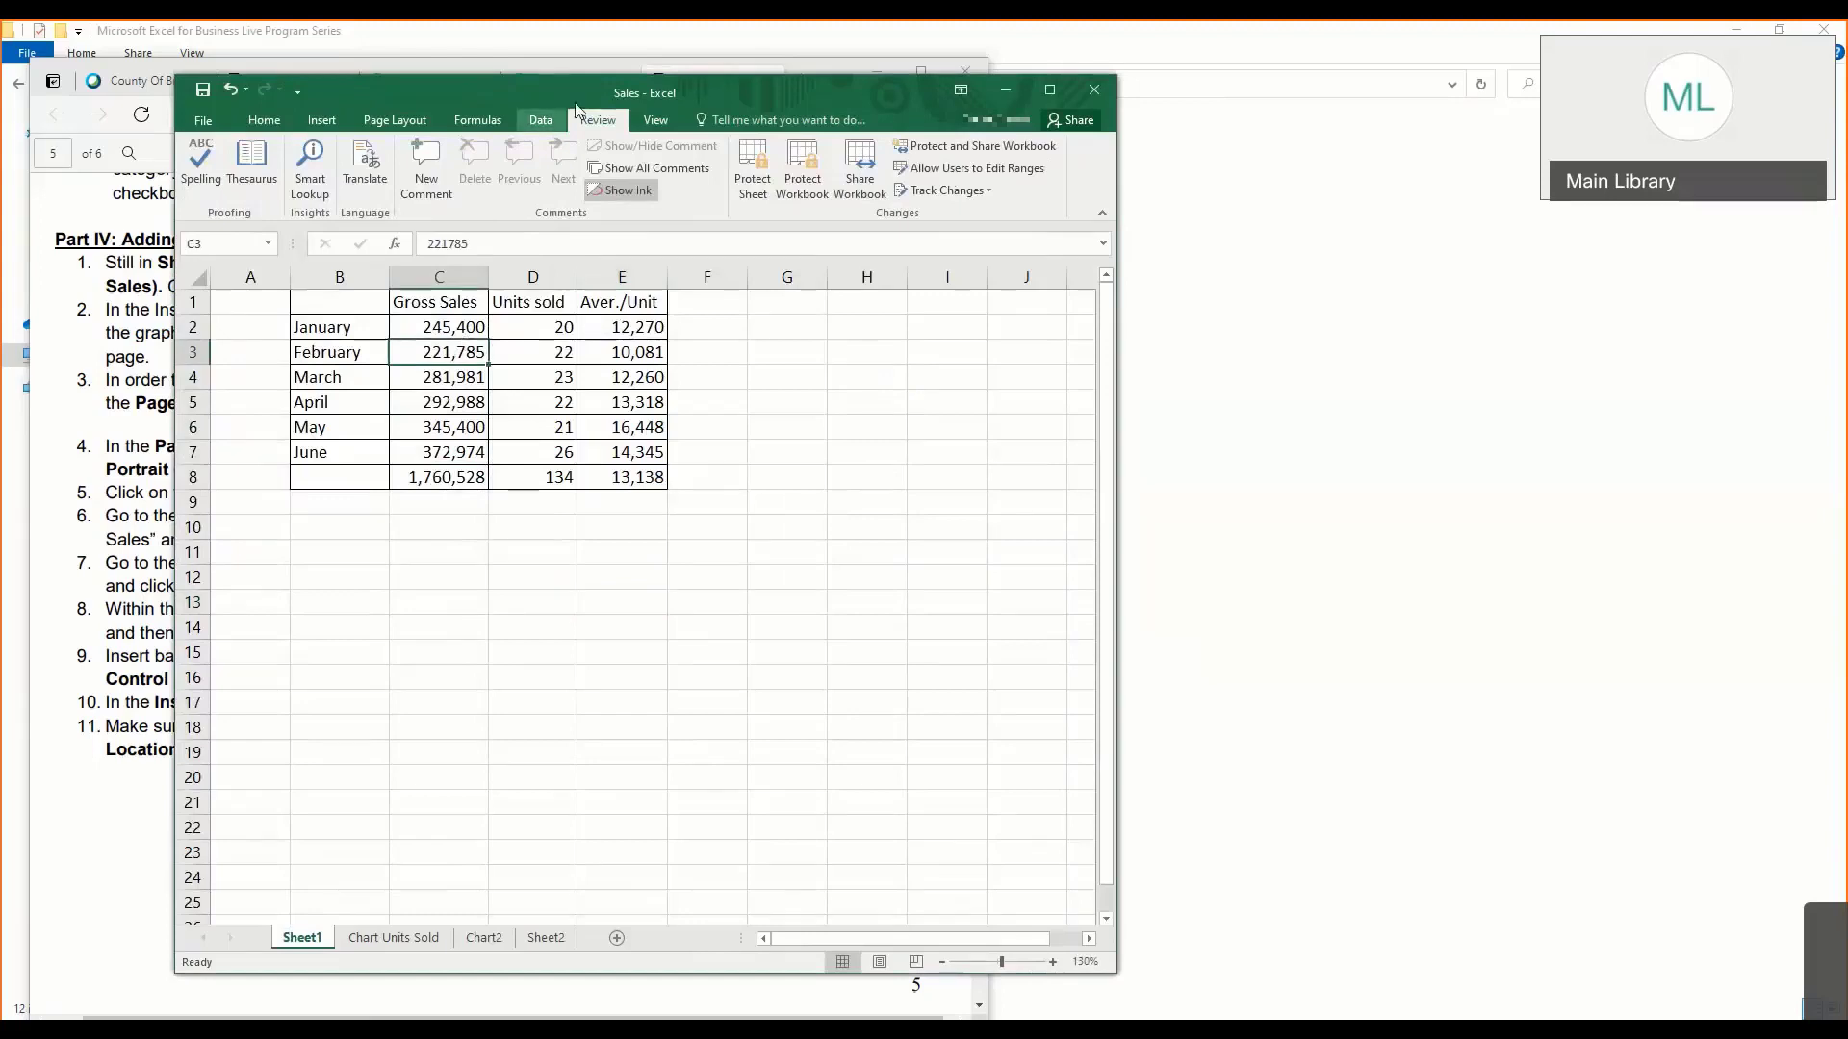
{"action": "left_click", "coordinate": [541, 120]}
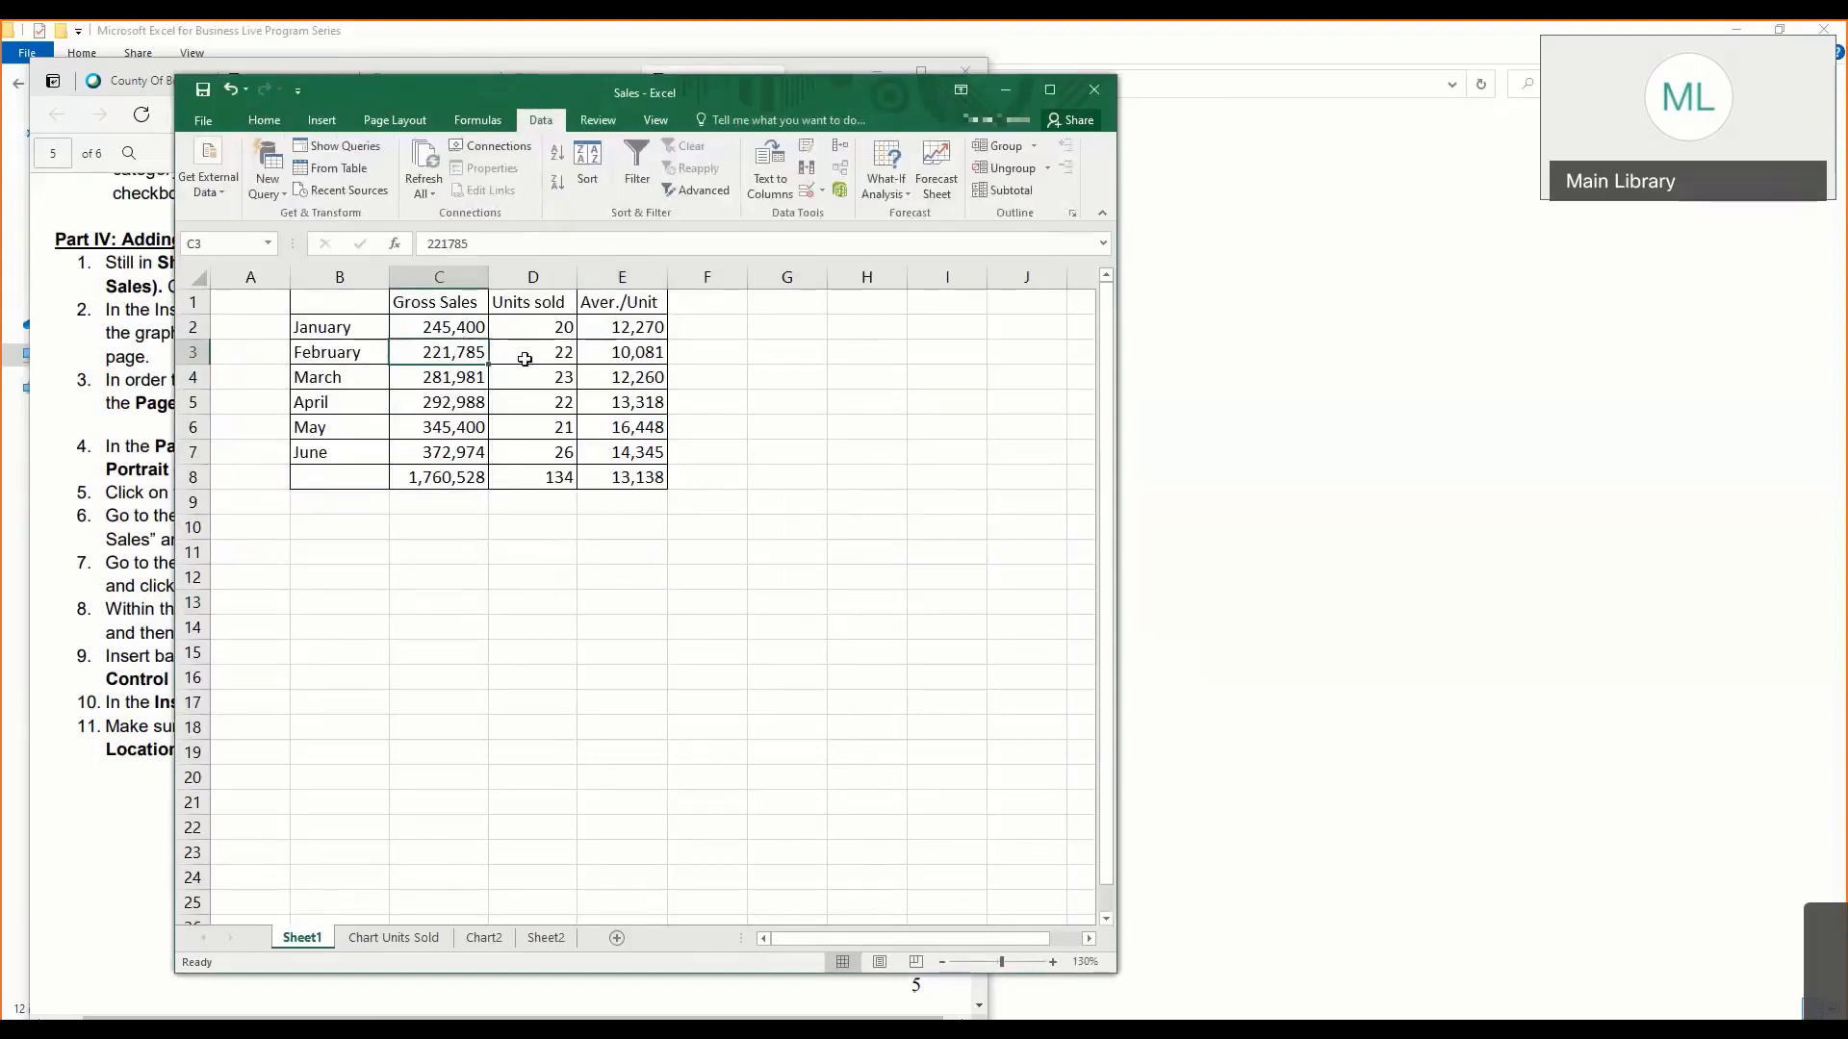
{"action": "left_click_drag", "start_coordinate": [377, 303], "coordinate": [619, 471]}
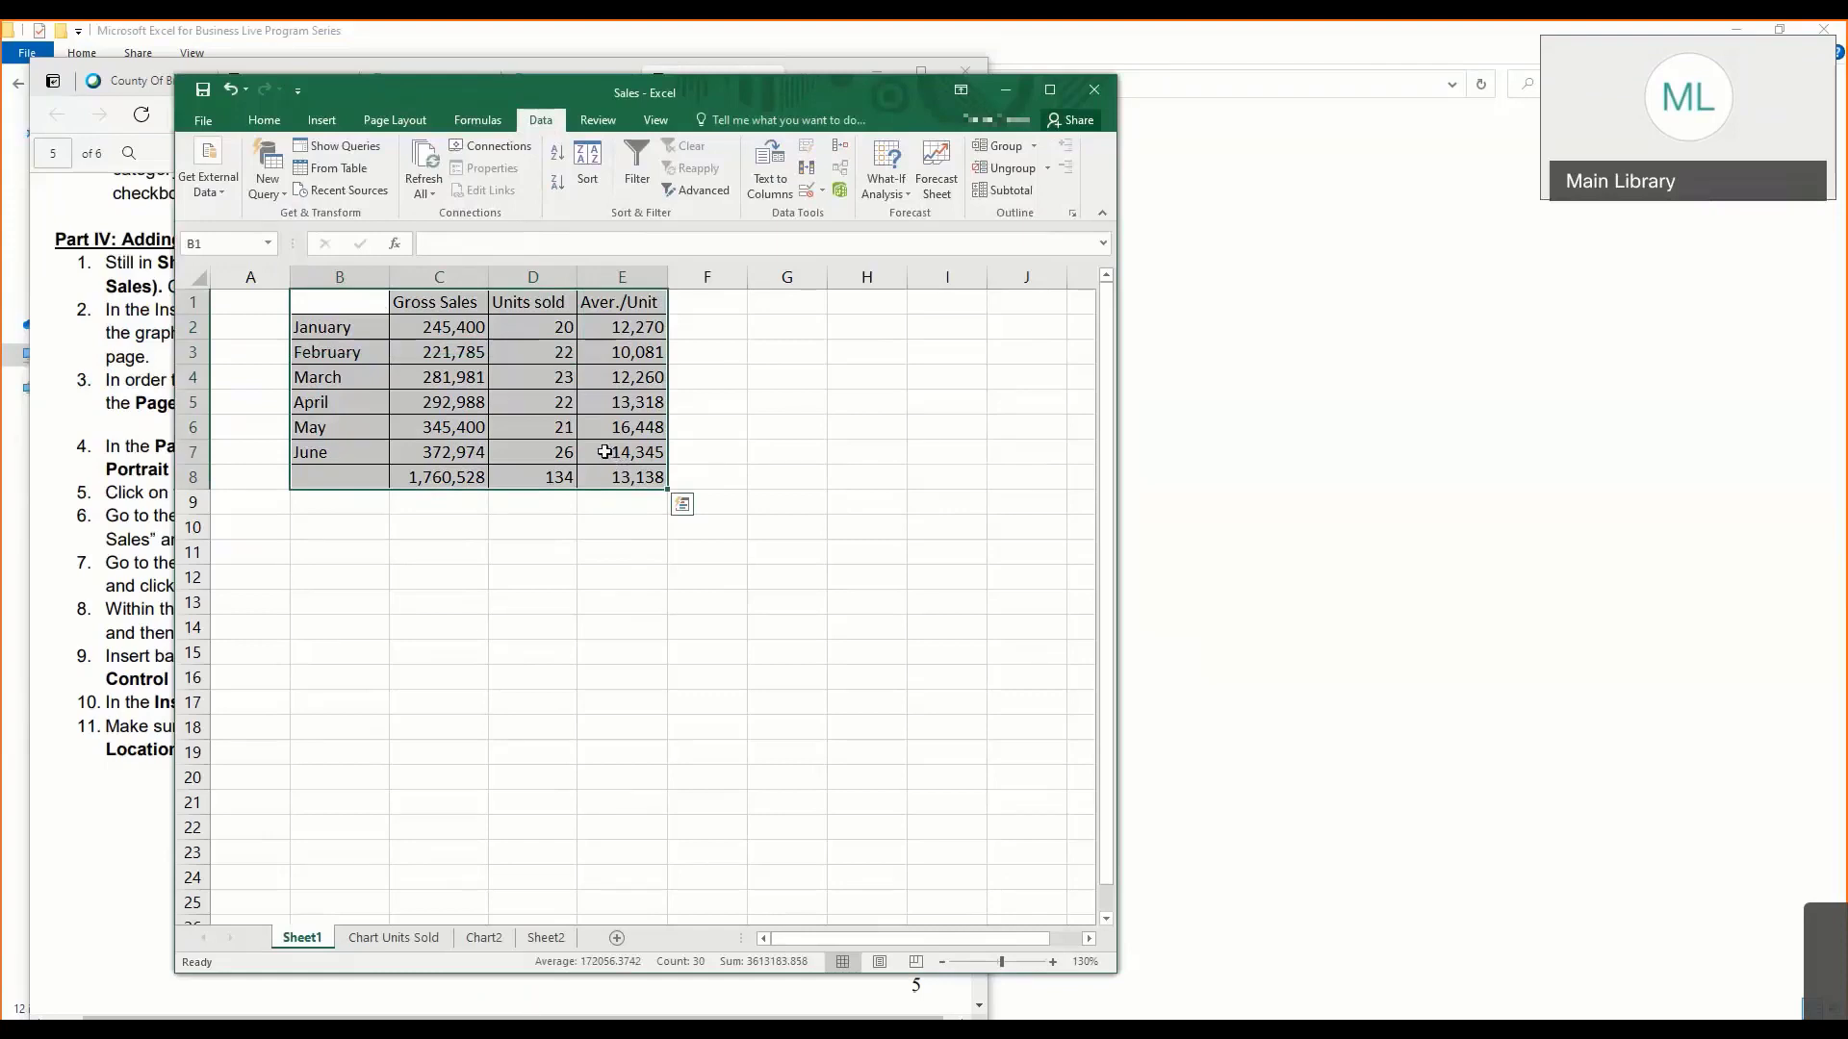
- Start Word with a new blank document and enter the heading "Sales Report"
{"action": "double_click", "coordinate": [26, 1015]}
{"action": "left_click", "coordinate": [22, 1034]}
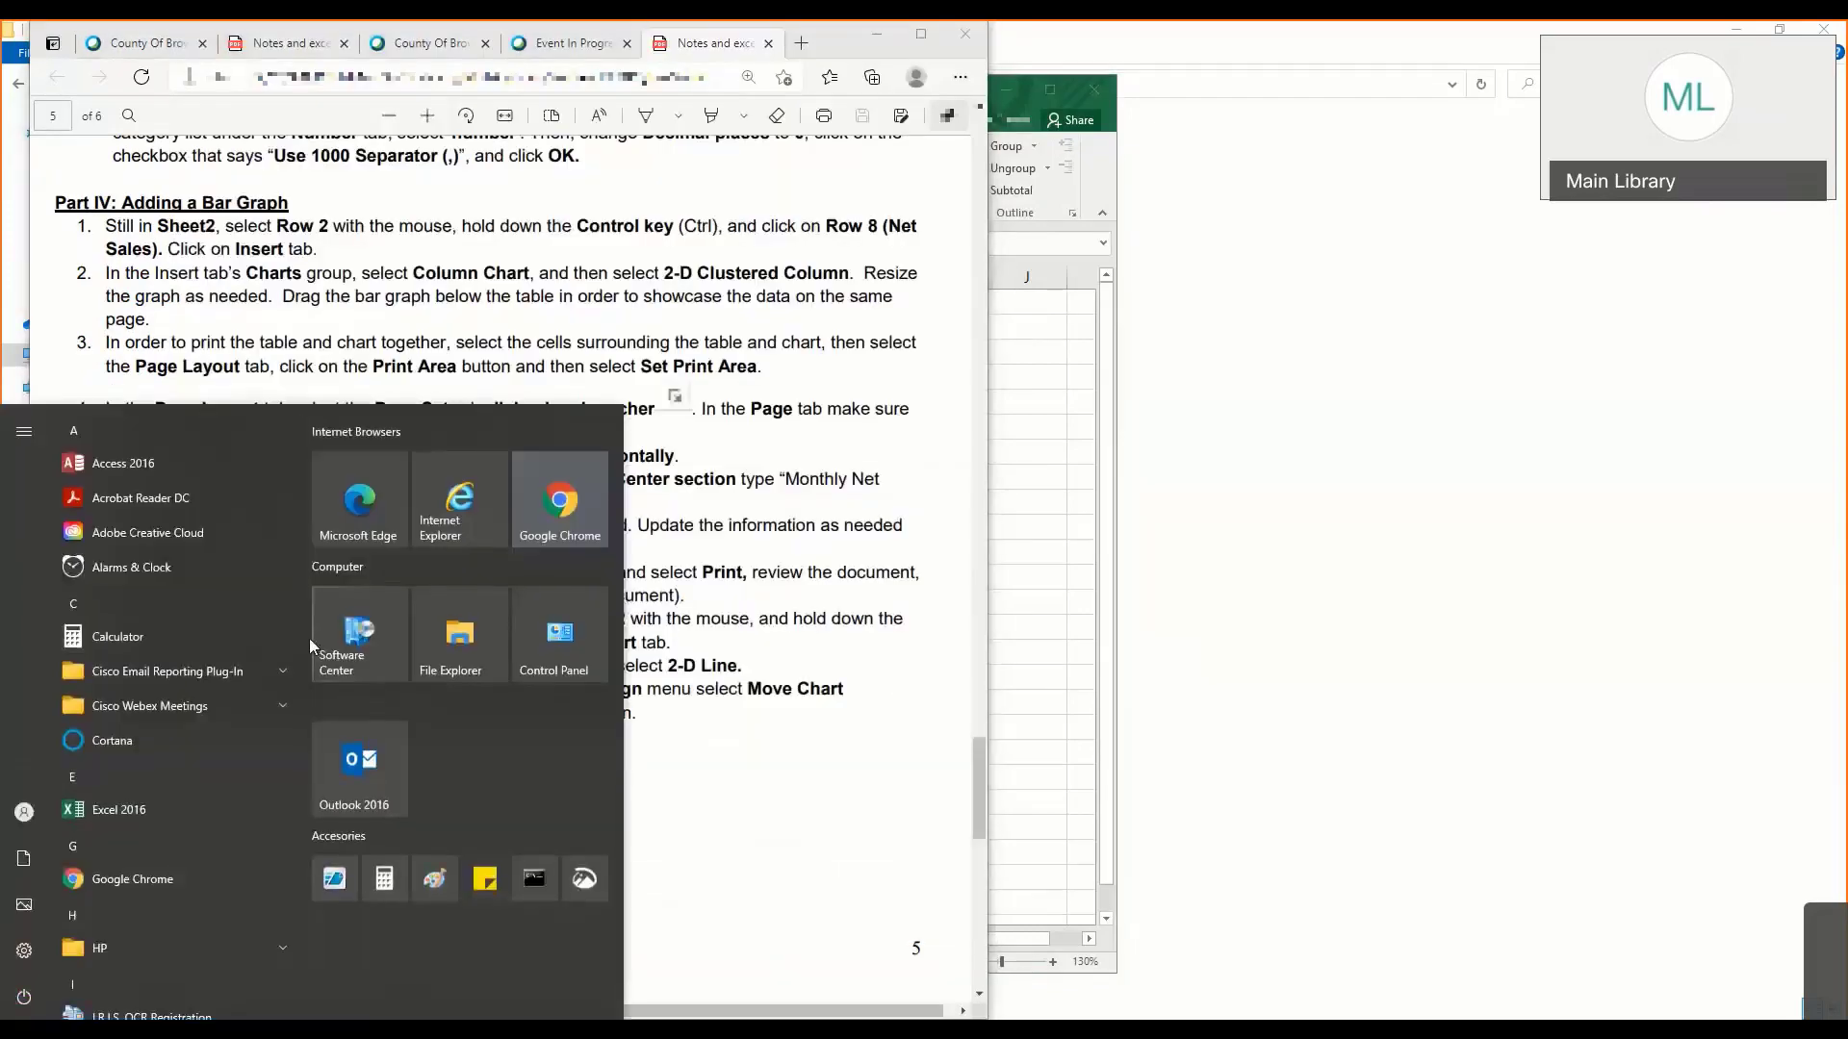
{"action": "scroll", "coordinate": [148, 695], "scroll_direction": "down", "scroll_amount": 8}
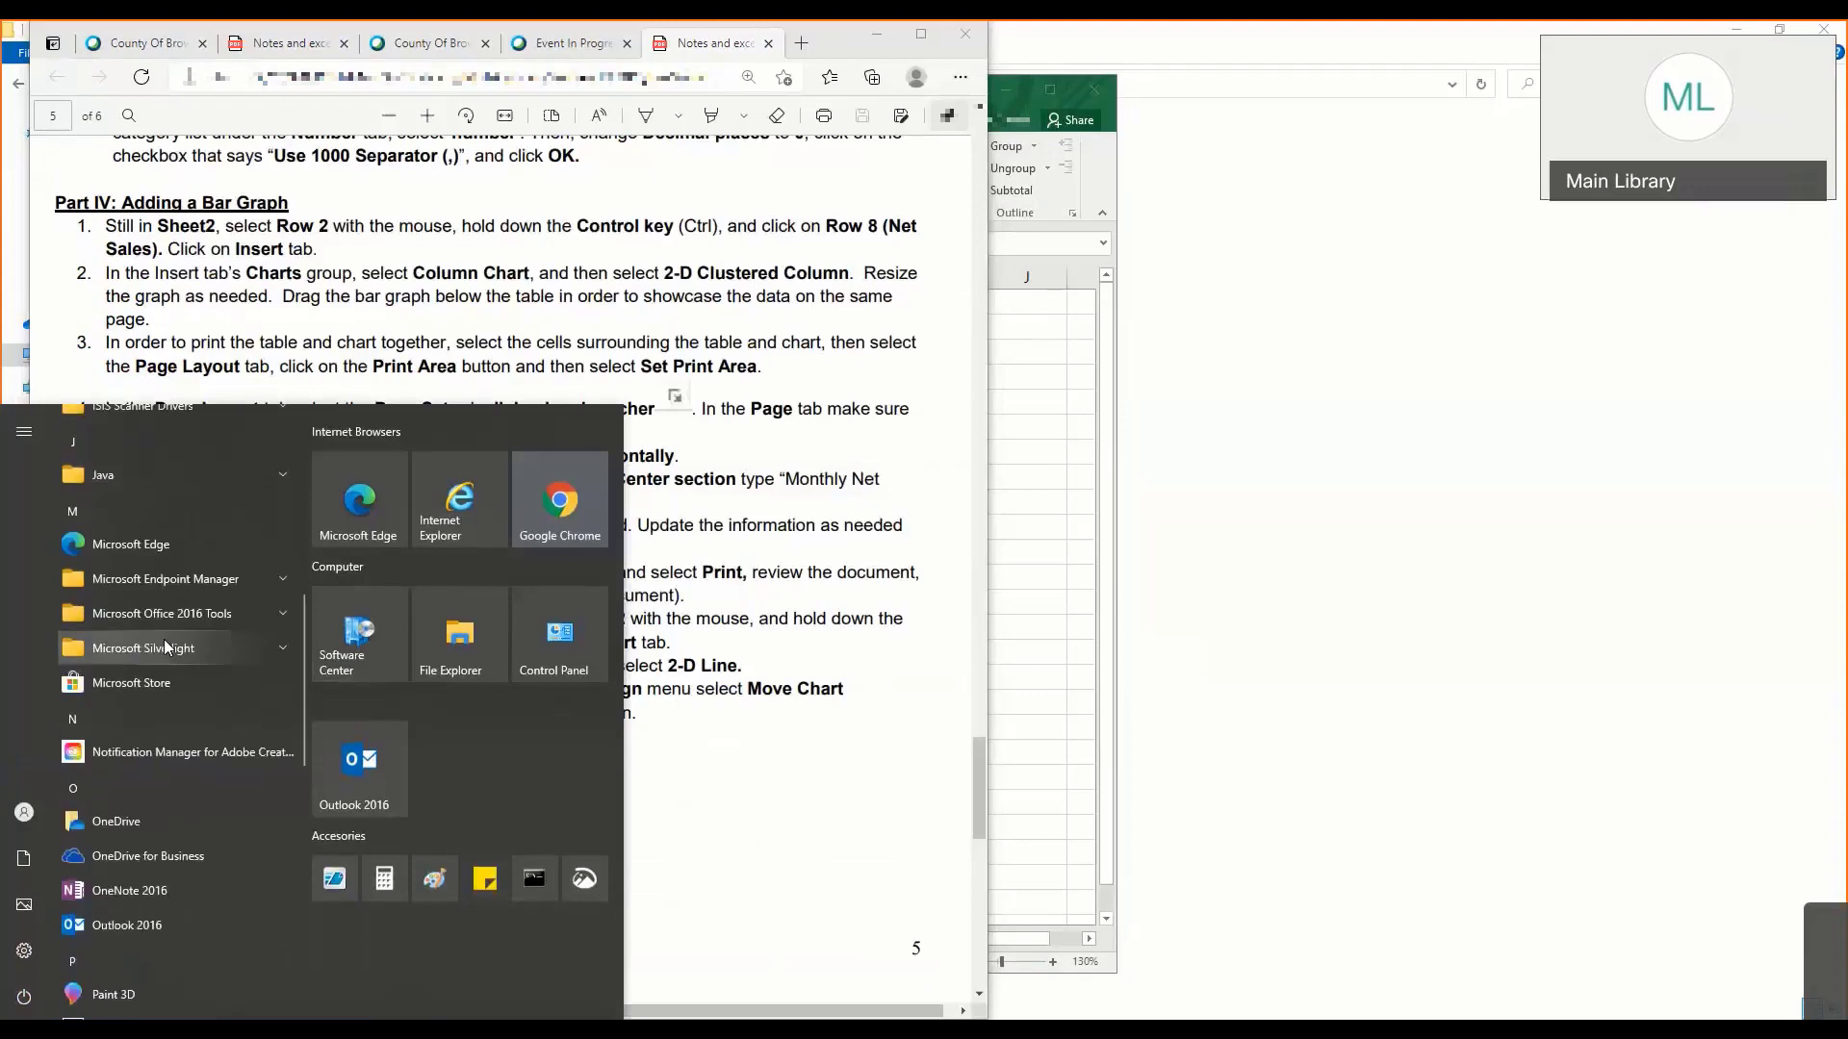
{"action": "left_click", "coordinate": [172, 609]}
{"action": "left_click", "coordinate": [171, 608]}
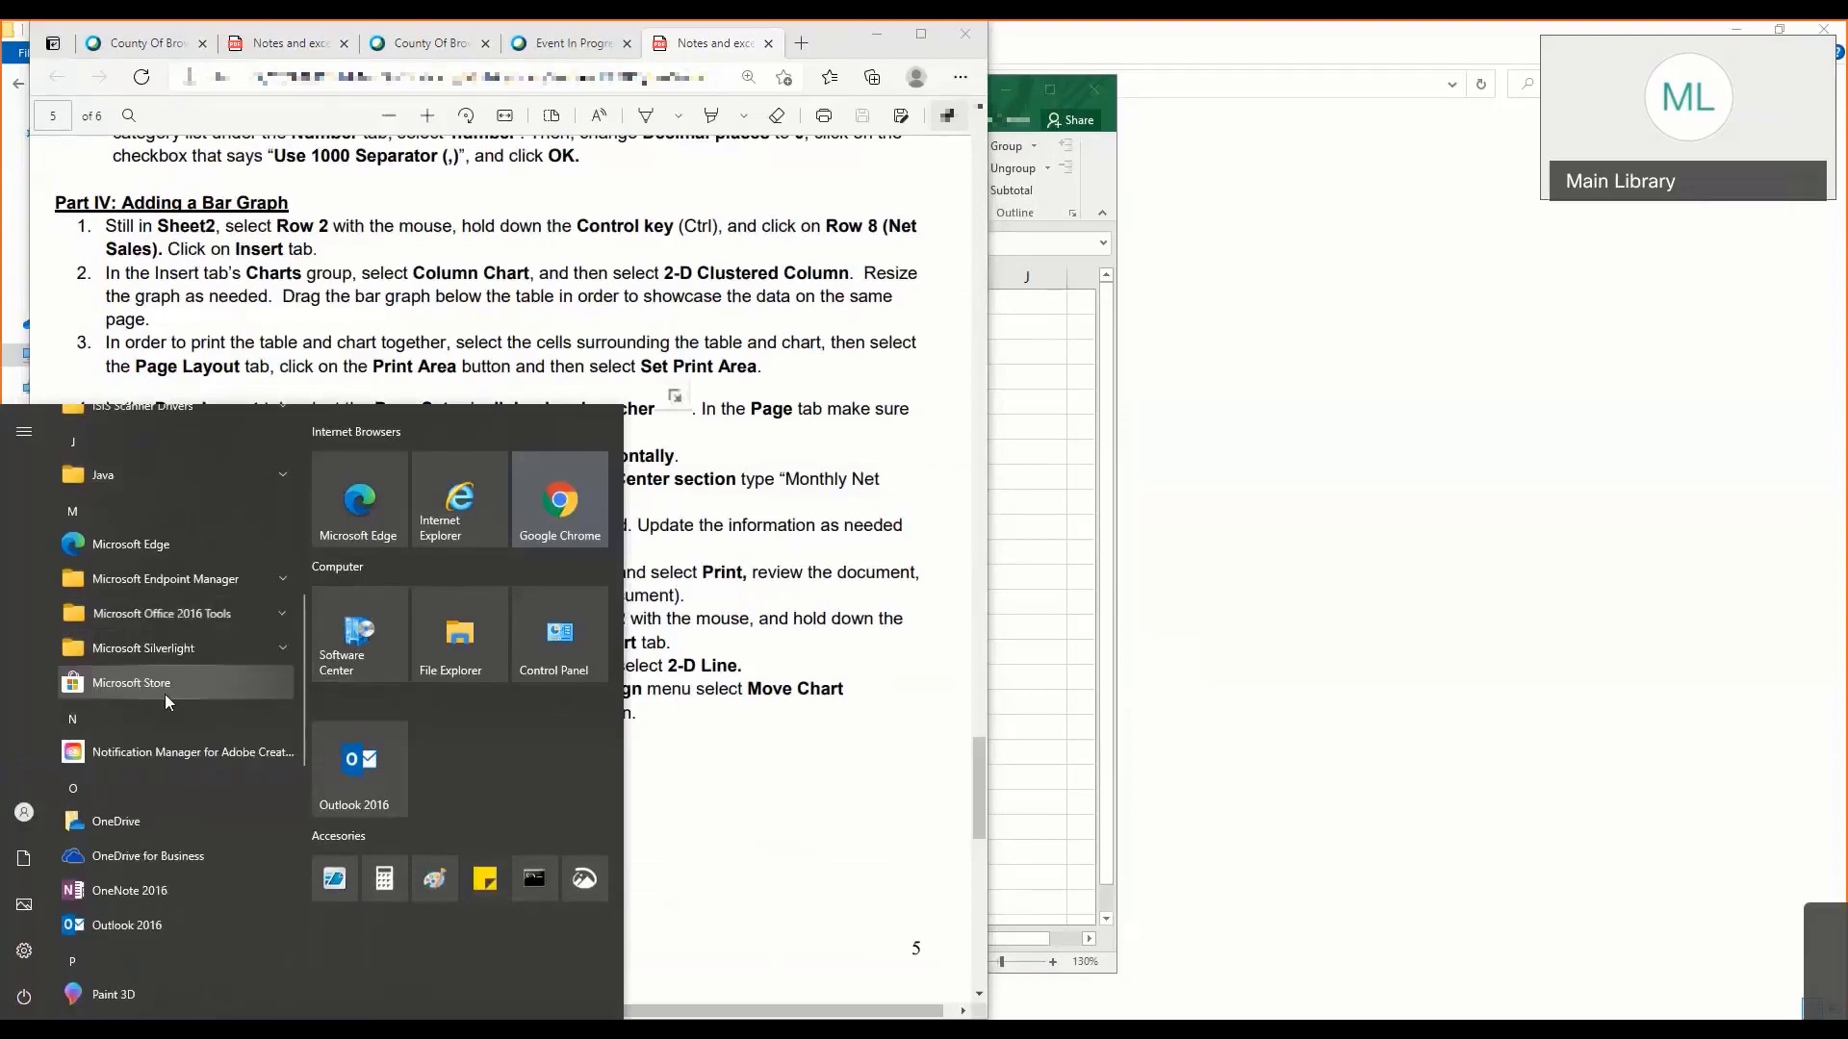
{"action": "scroll", "coordinate": [165, 693], "scroll_direction": "down", "scroll_amount": 10}
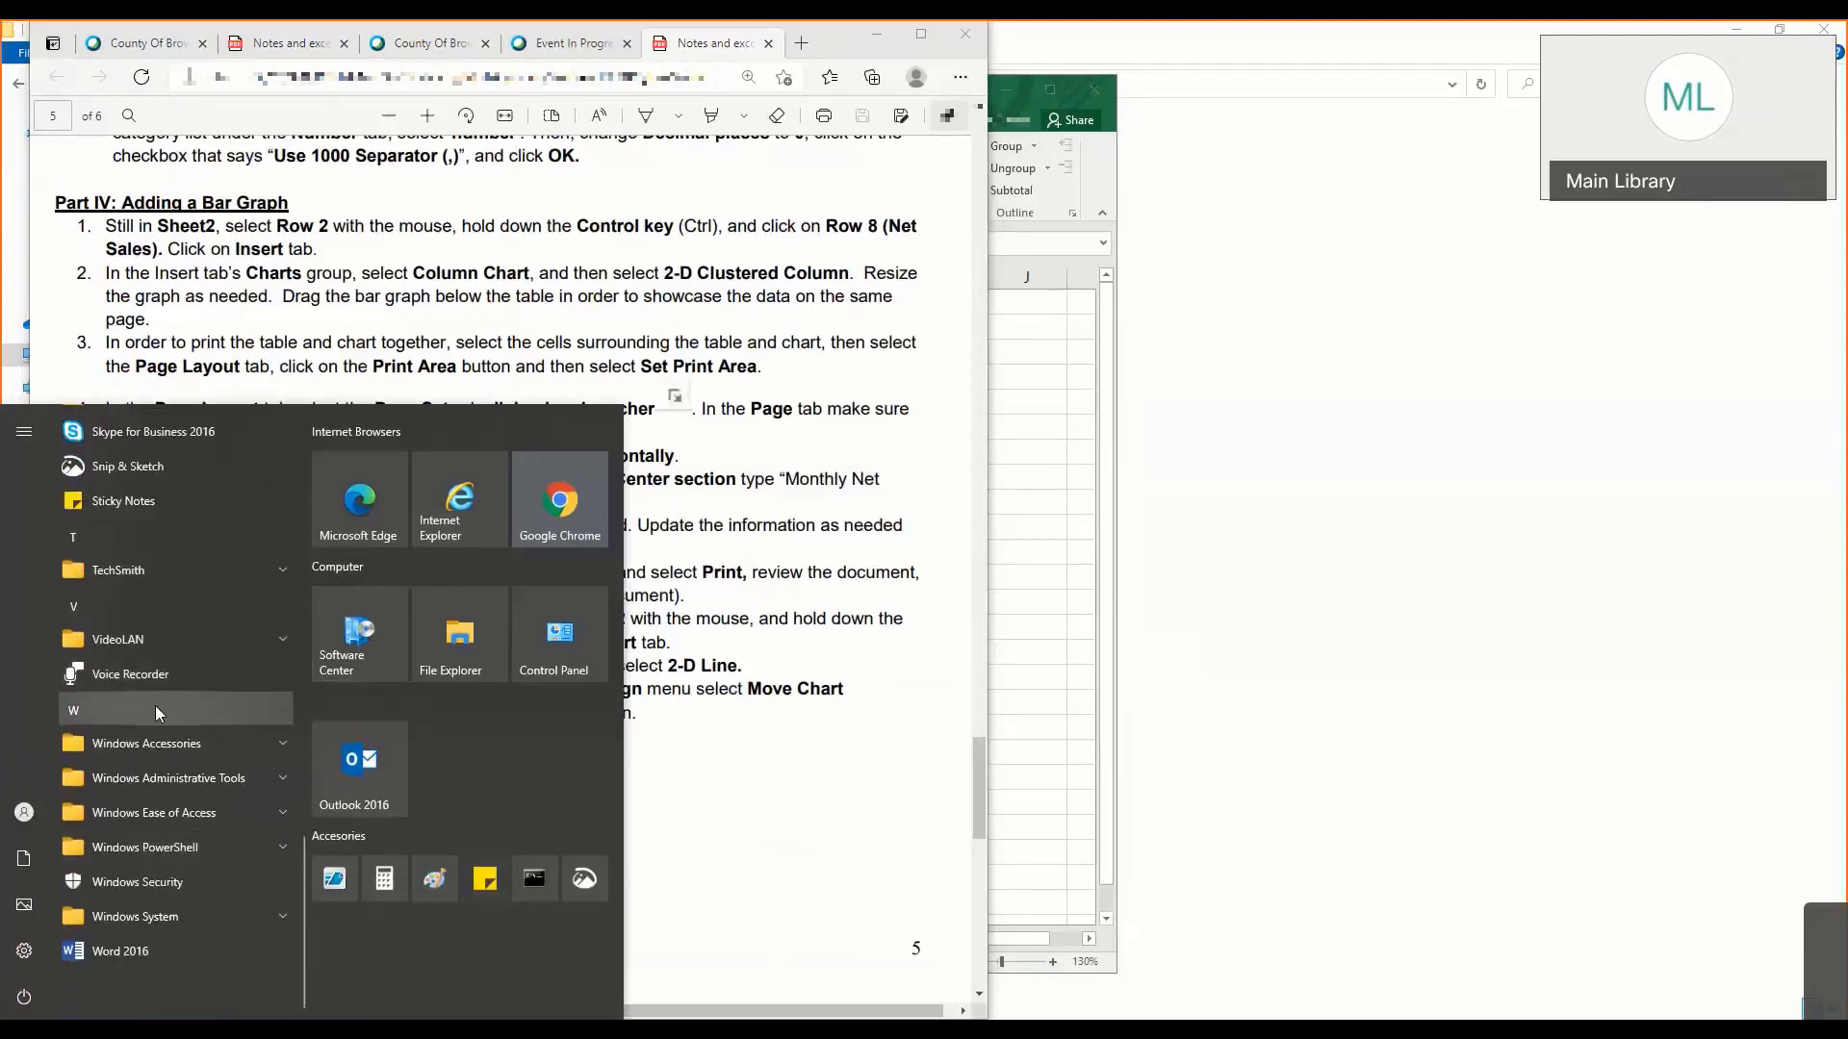
{"action": "left_click", "coordinate": [723, 601]}
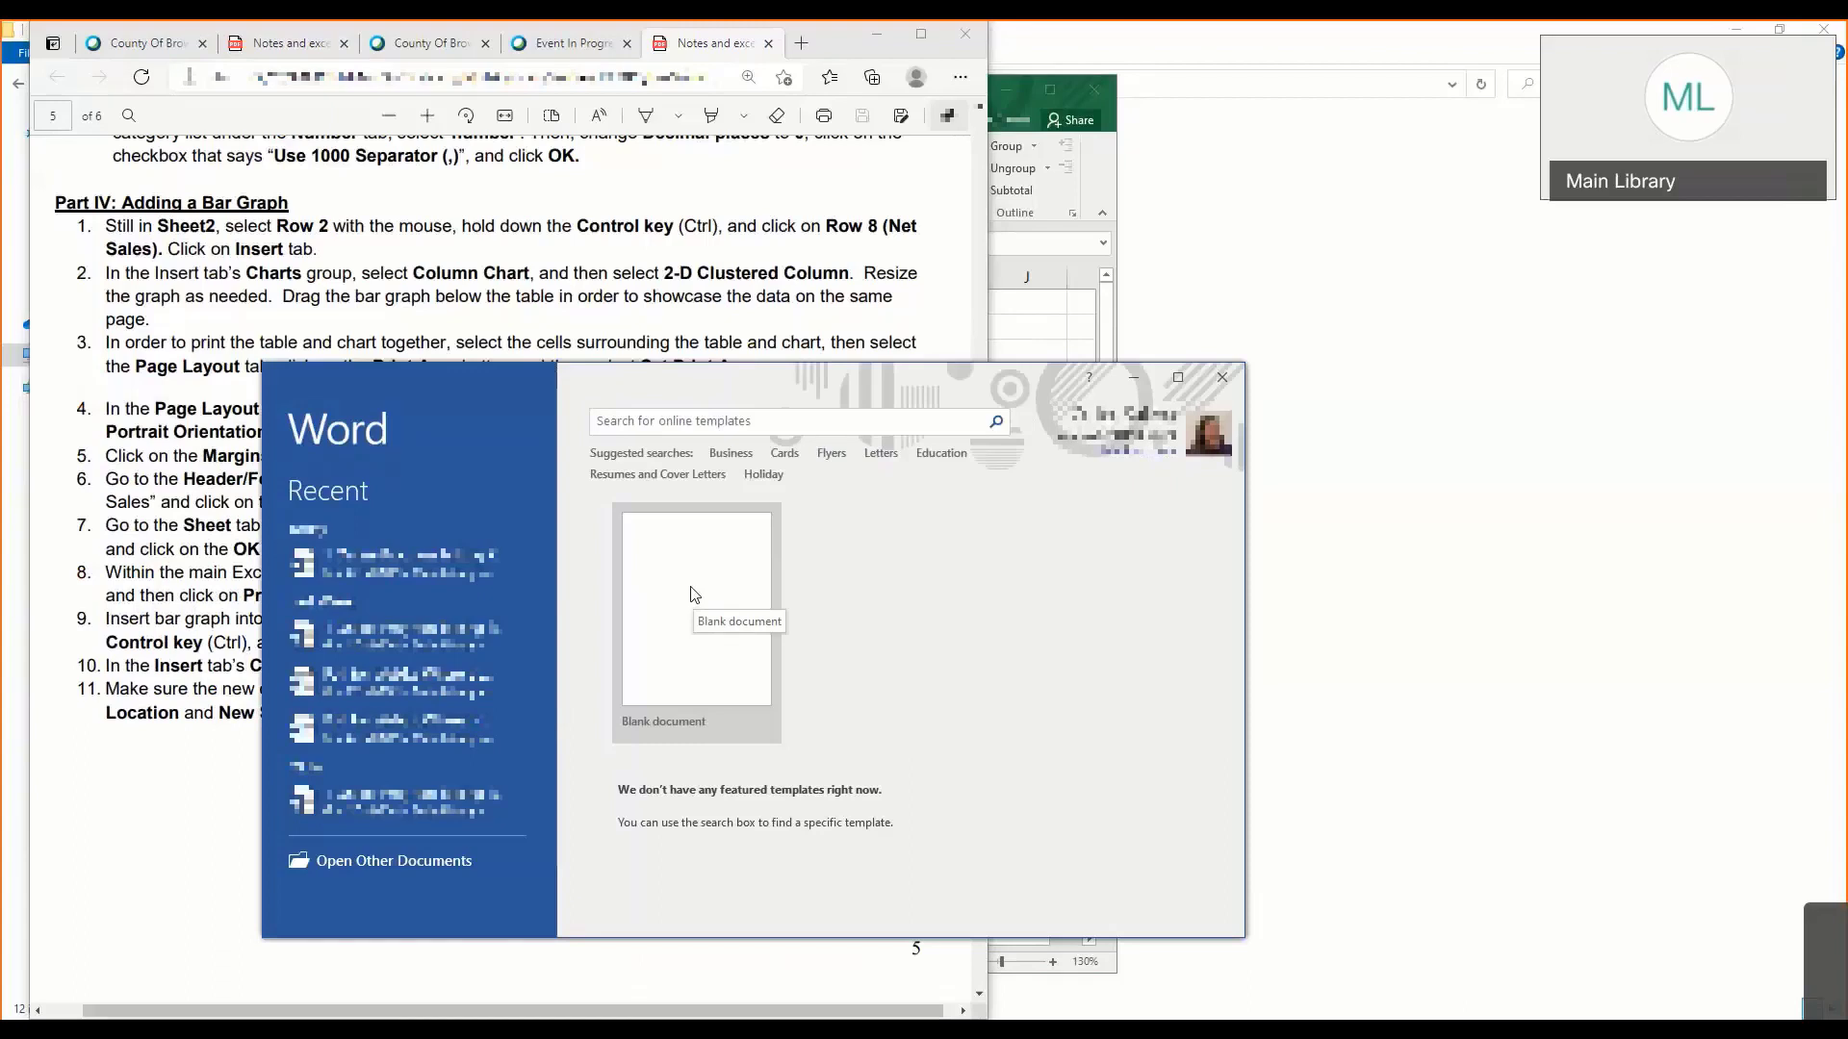
{"action": "left_click", "coordinate": [692, 591]}
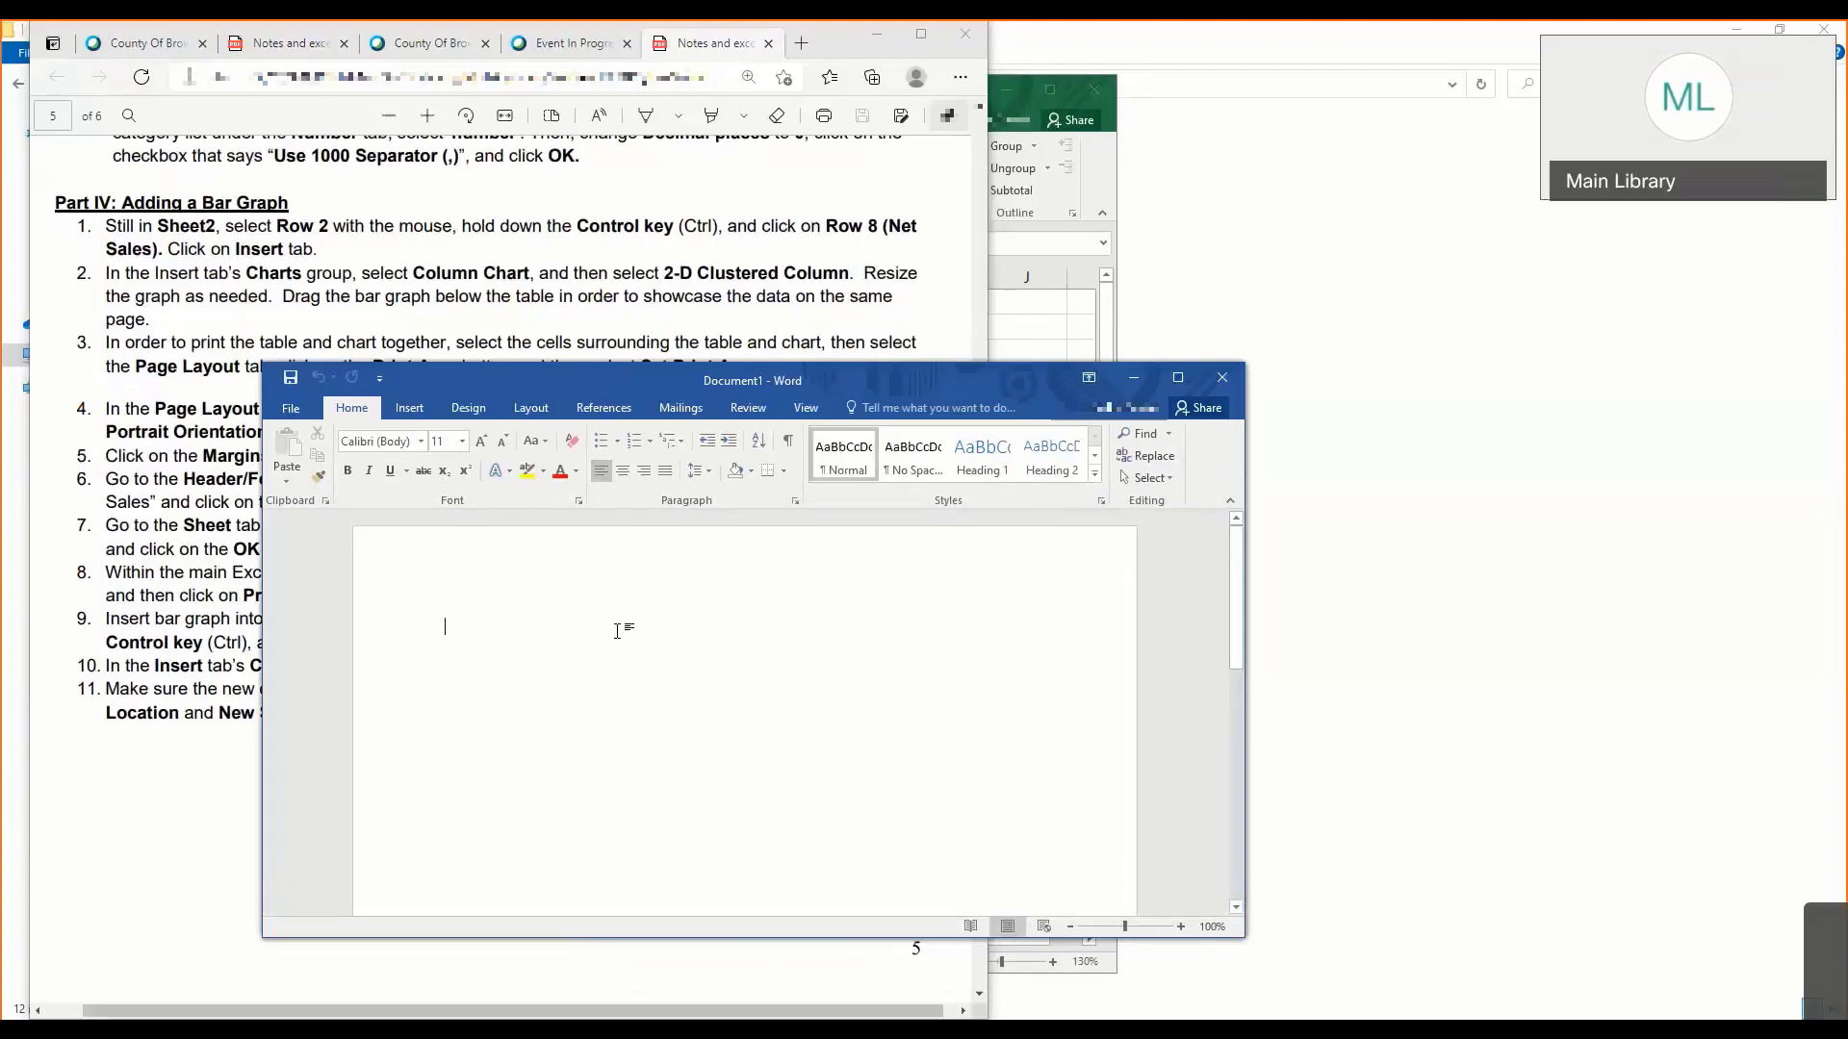
{"action": "type", "text": "Sales"}
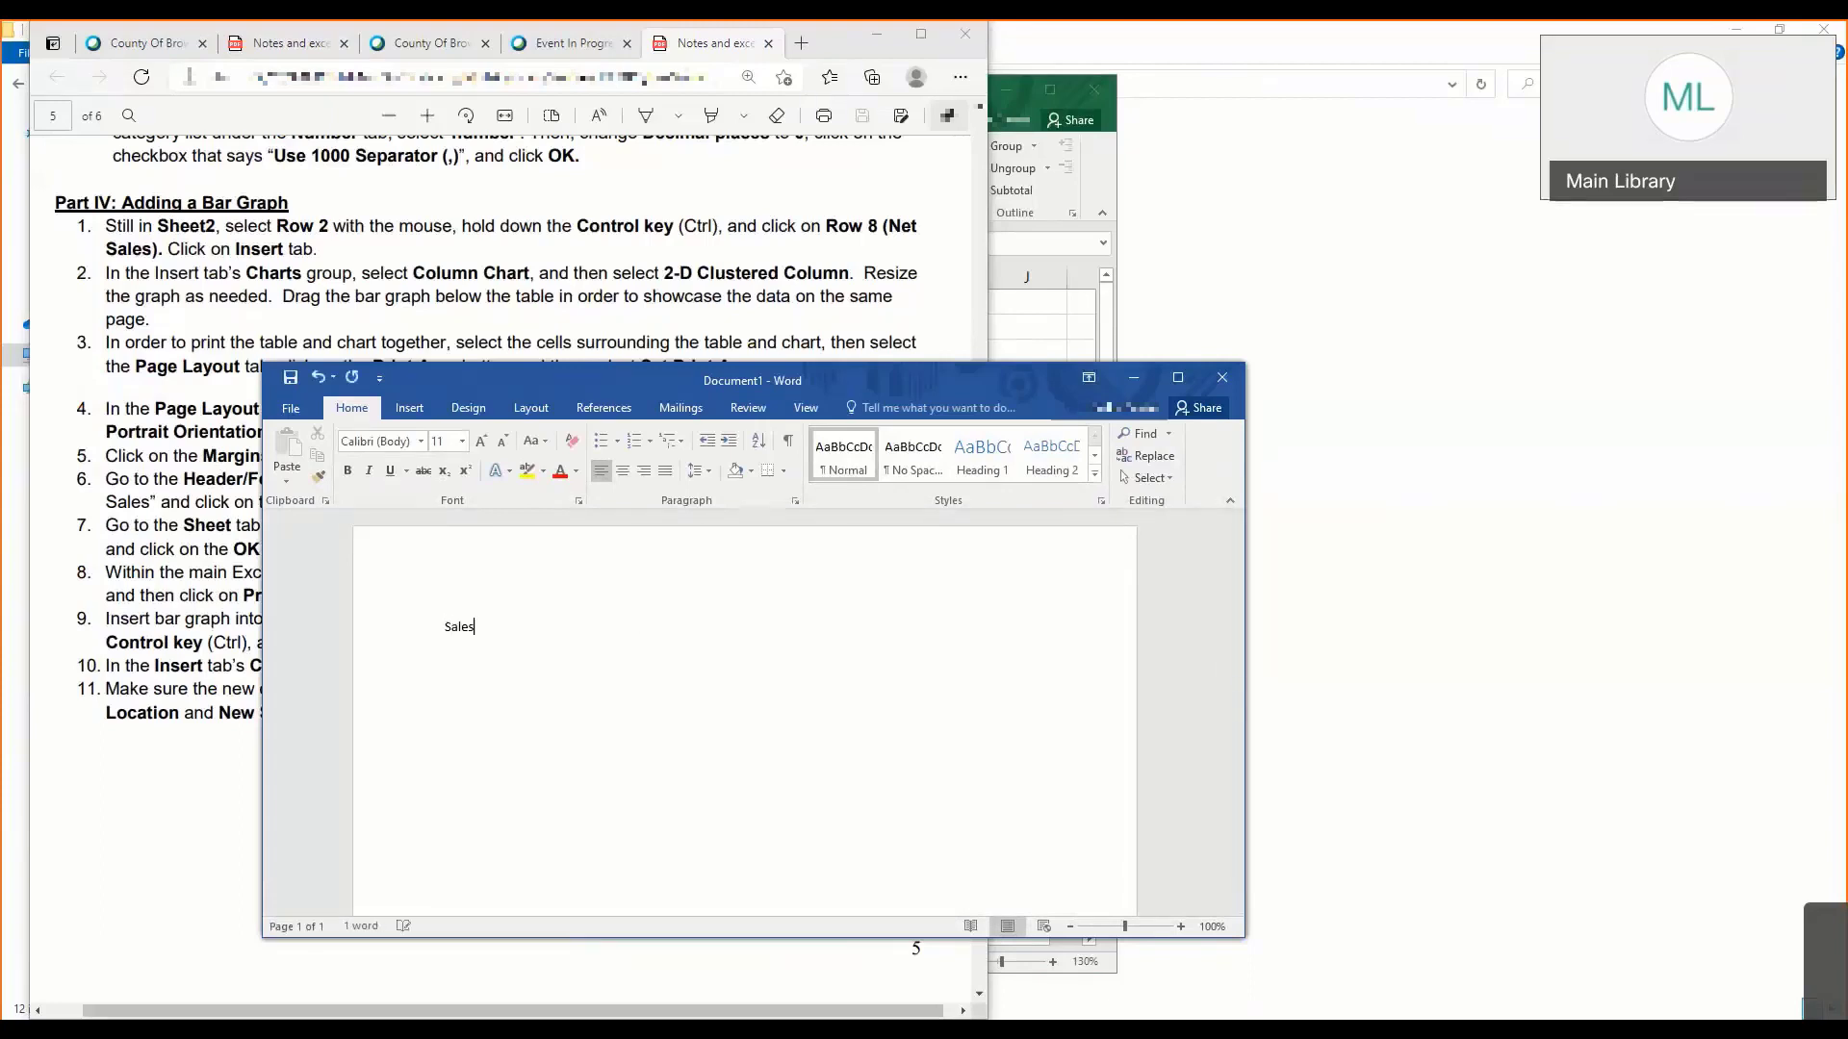
{"action": "type", "text": " Report"}
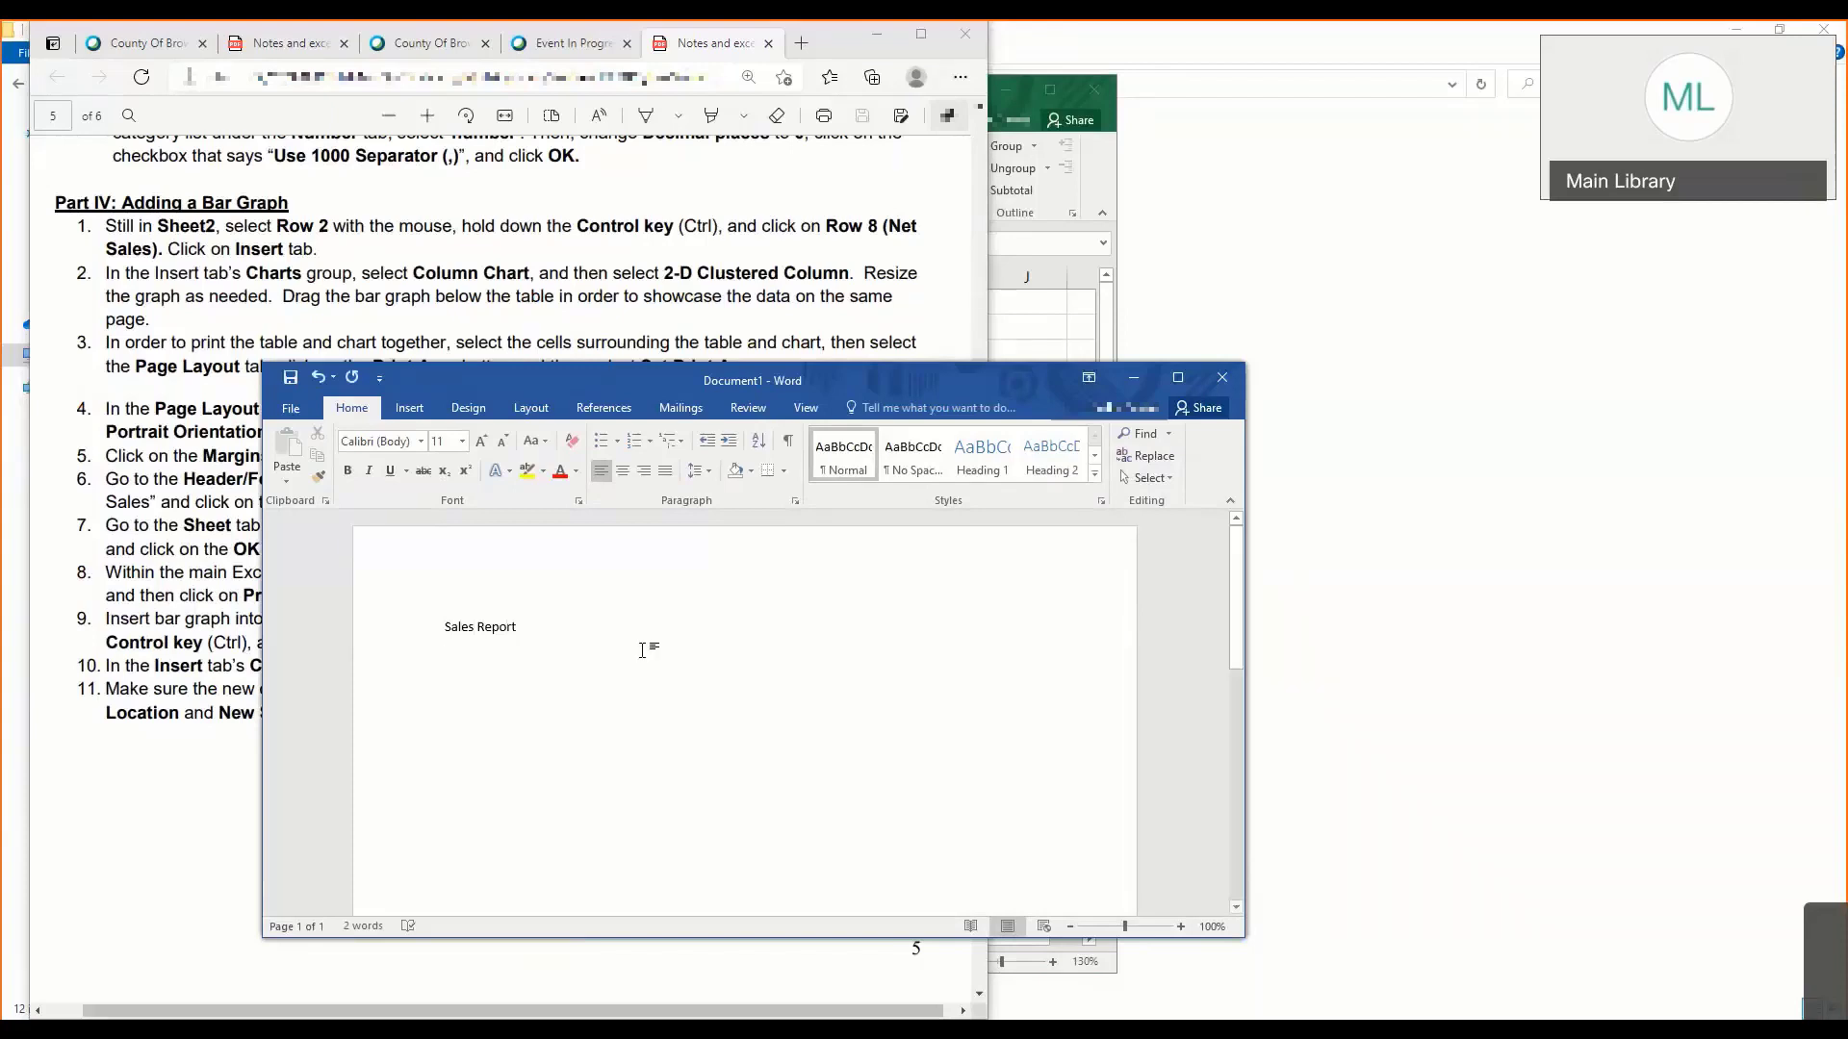
- Switch back to Excel and copy the sales table B1:E8 from Sheet1
{"action": "left_click", "coordinate": [1020, 270]}
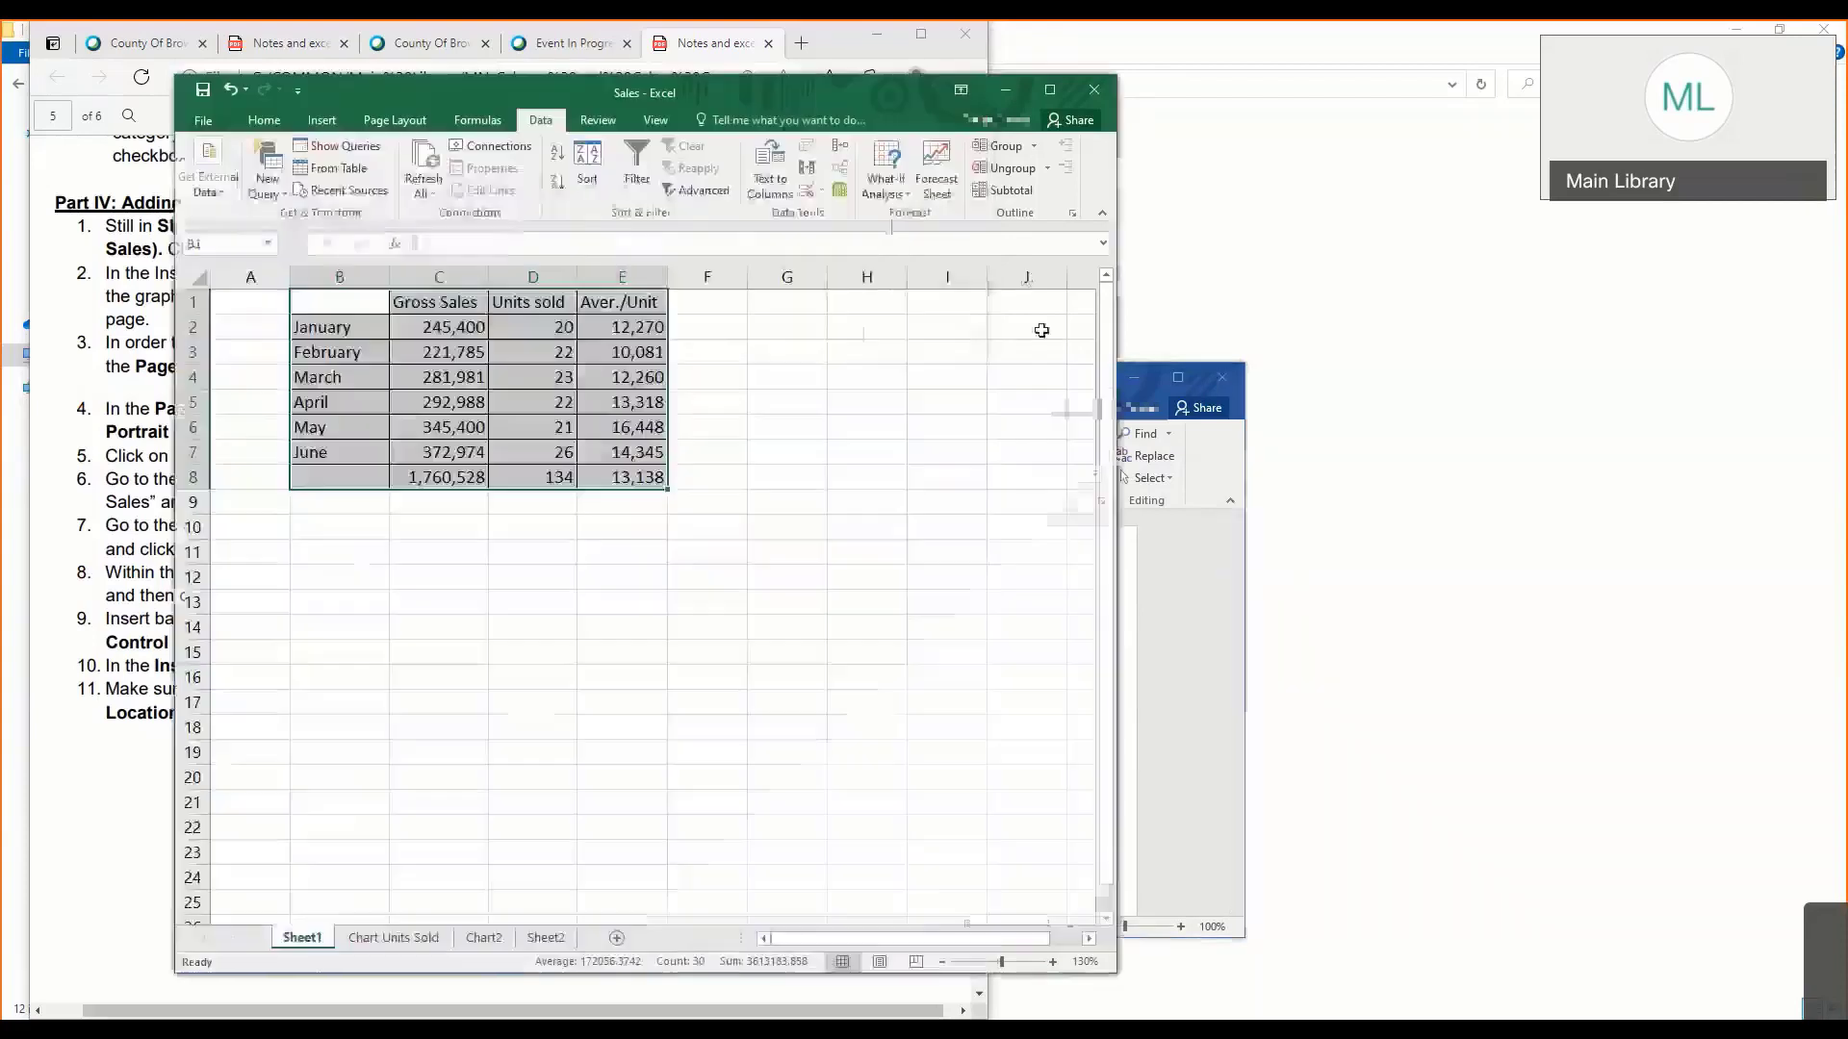
{"action": "left_click_drag", "start_coordinate": [363, 303], "coordinate": [638, 495]}
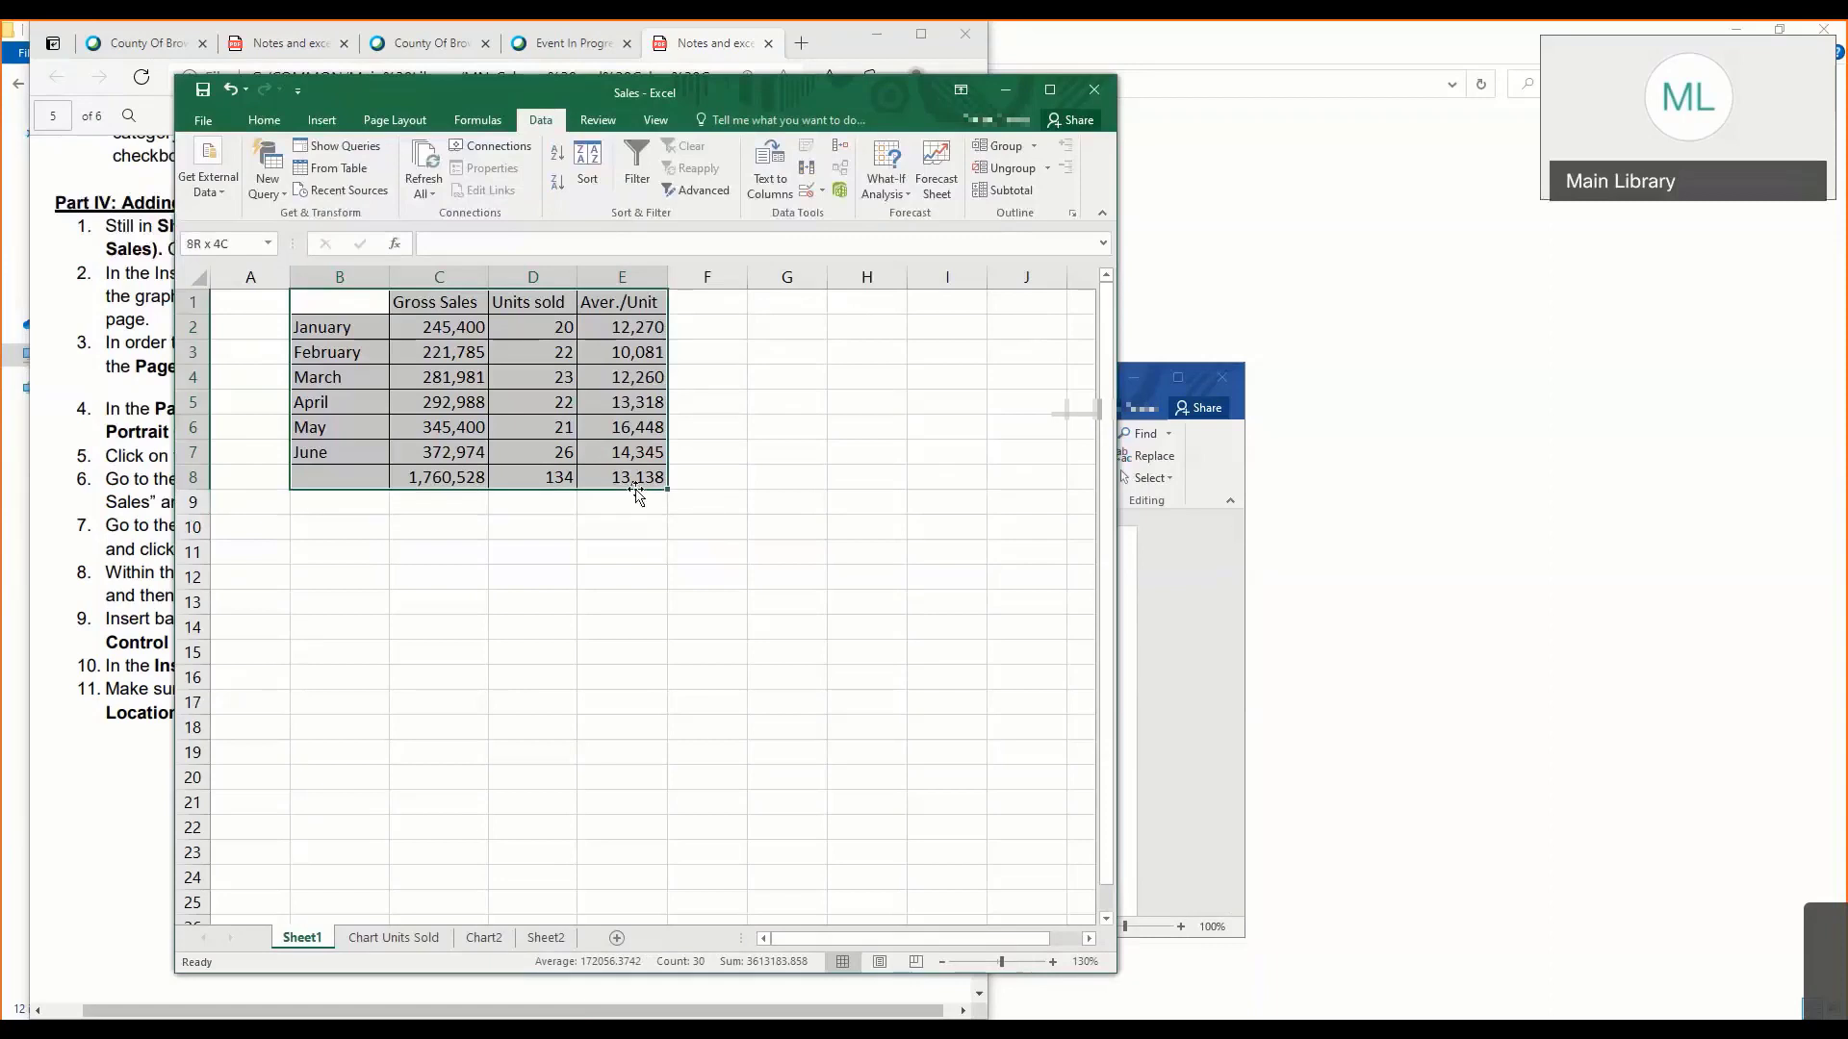
{"action": "right_click", "coordinate": [377, 397]}
{"action": "left_click", "coordinate": [435, 429]}
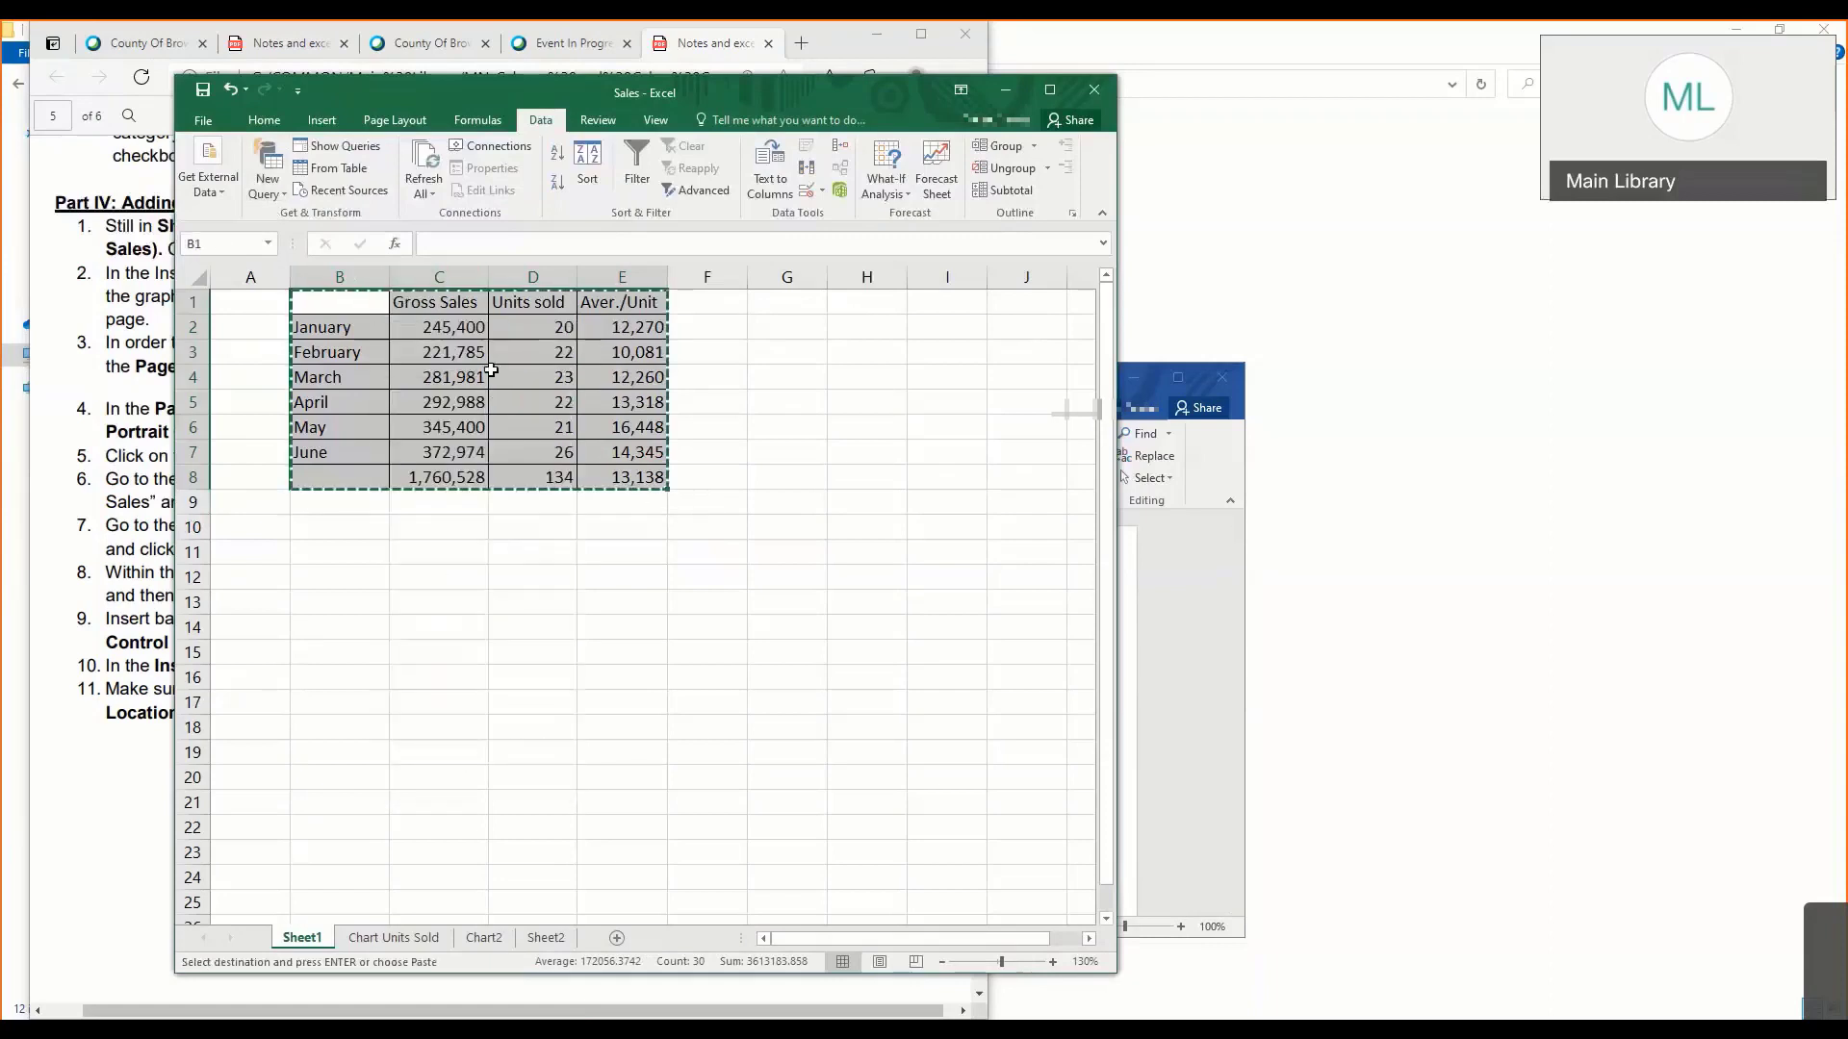
{"action": "left_click", "coordinate": [264, 120]}
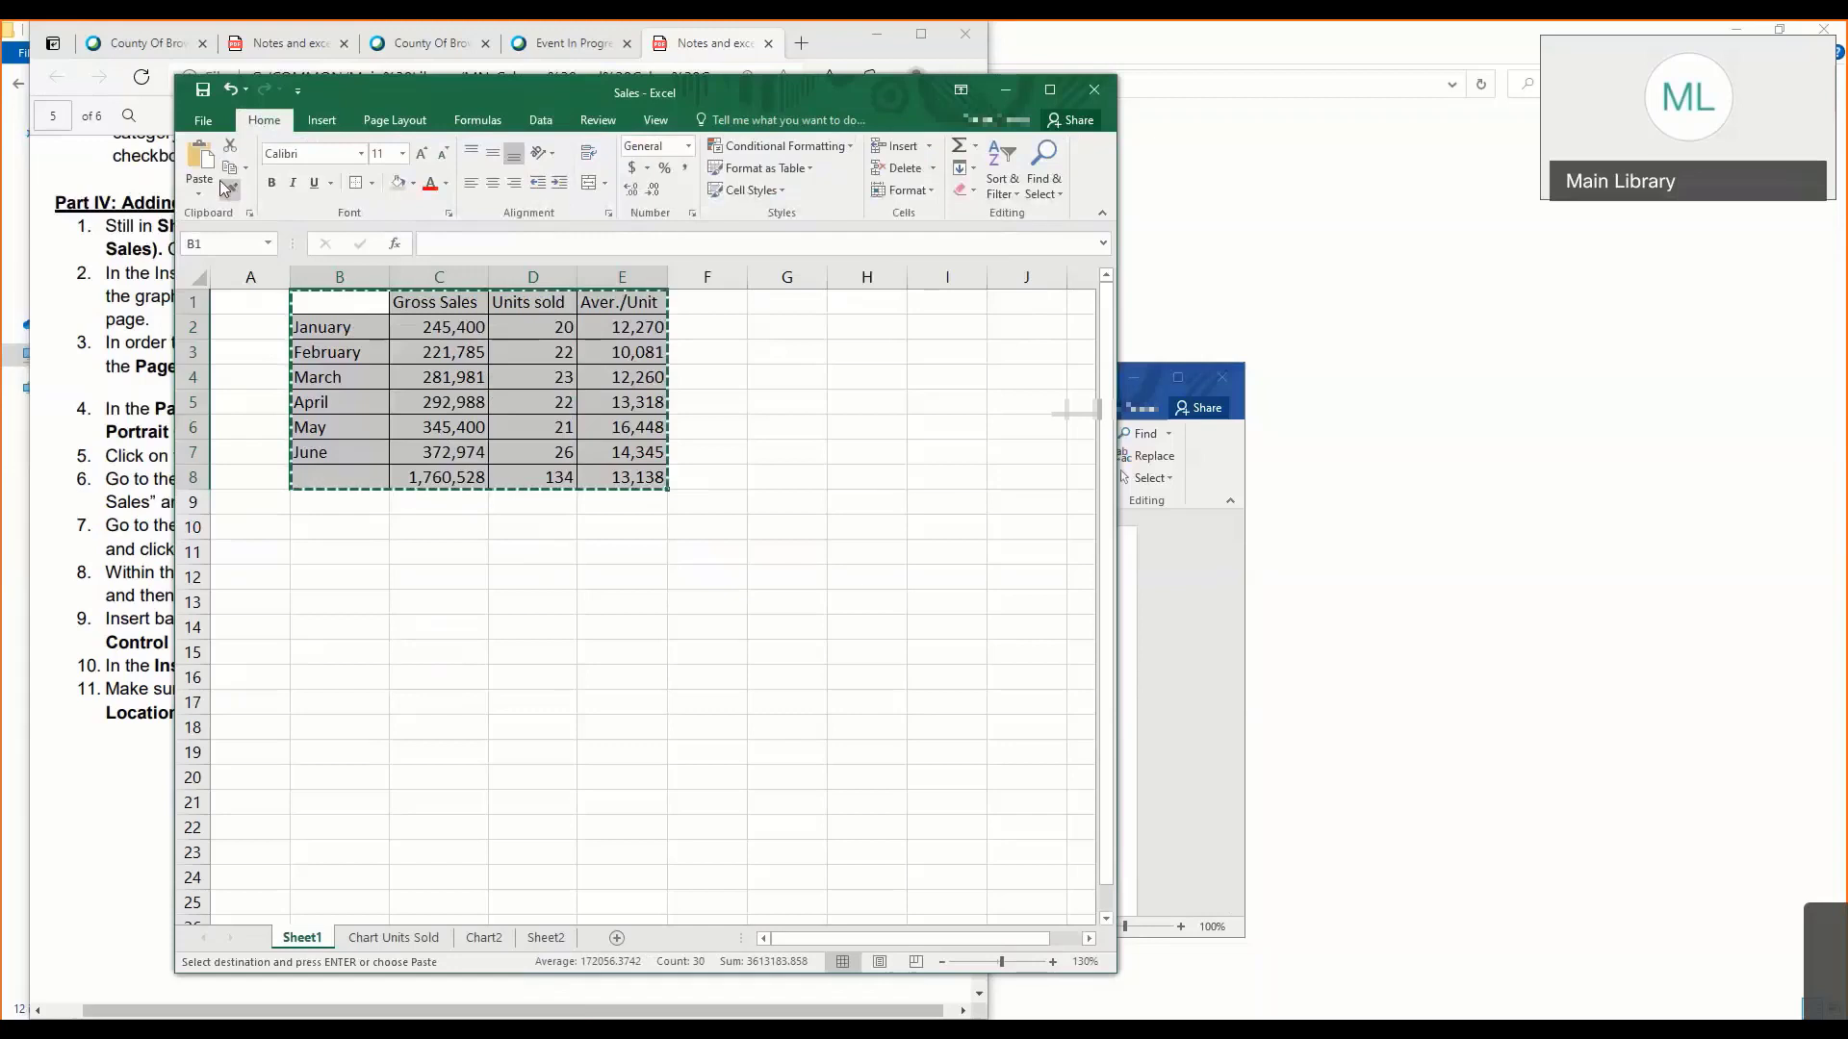
- Paste the copied sales table into the Word document below the heading, using Keep Source Formatting
{"action": "left_click", "coordinate": [1174, 626]}
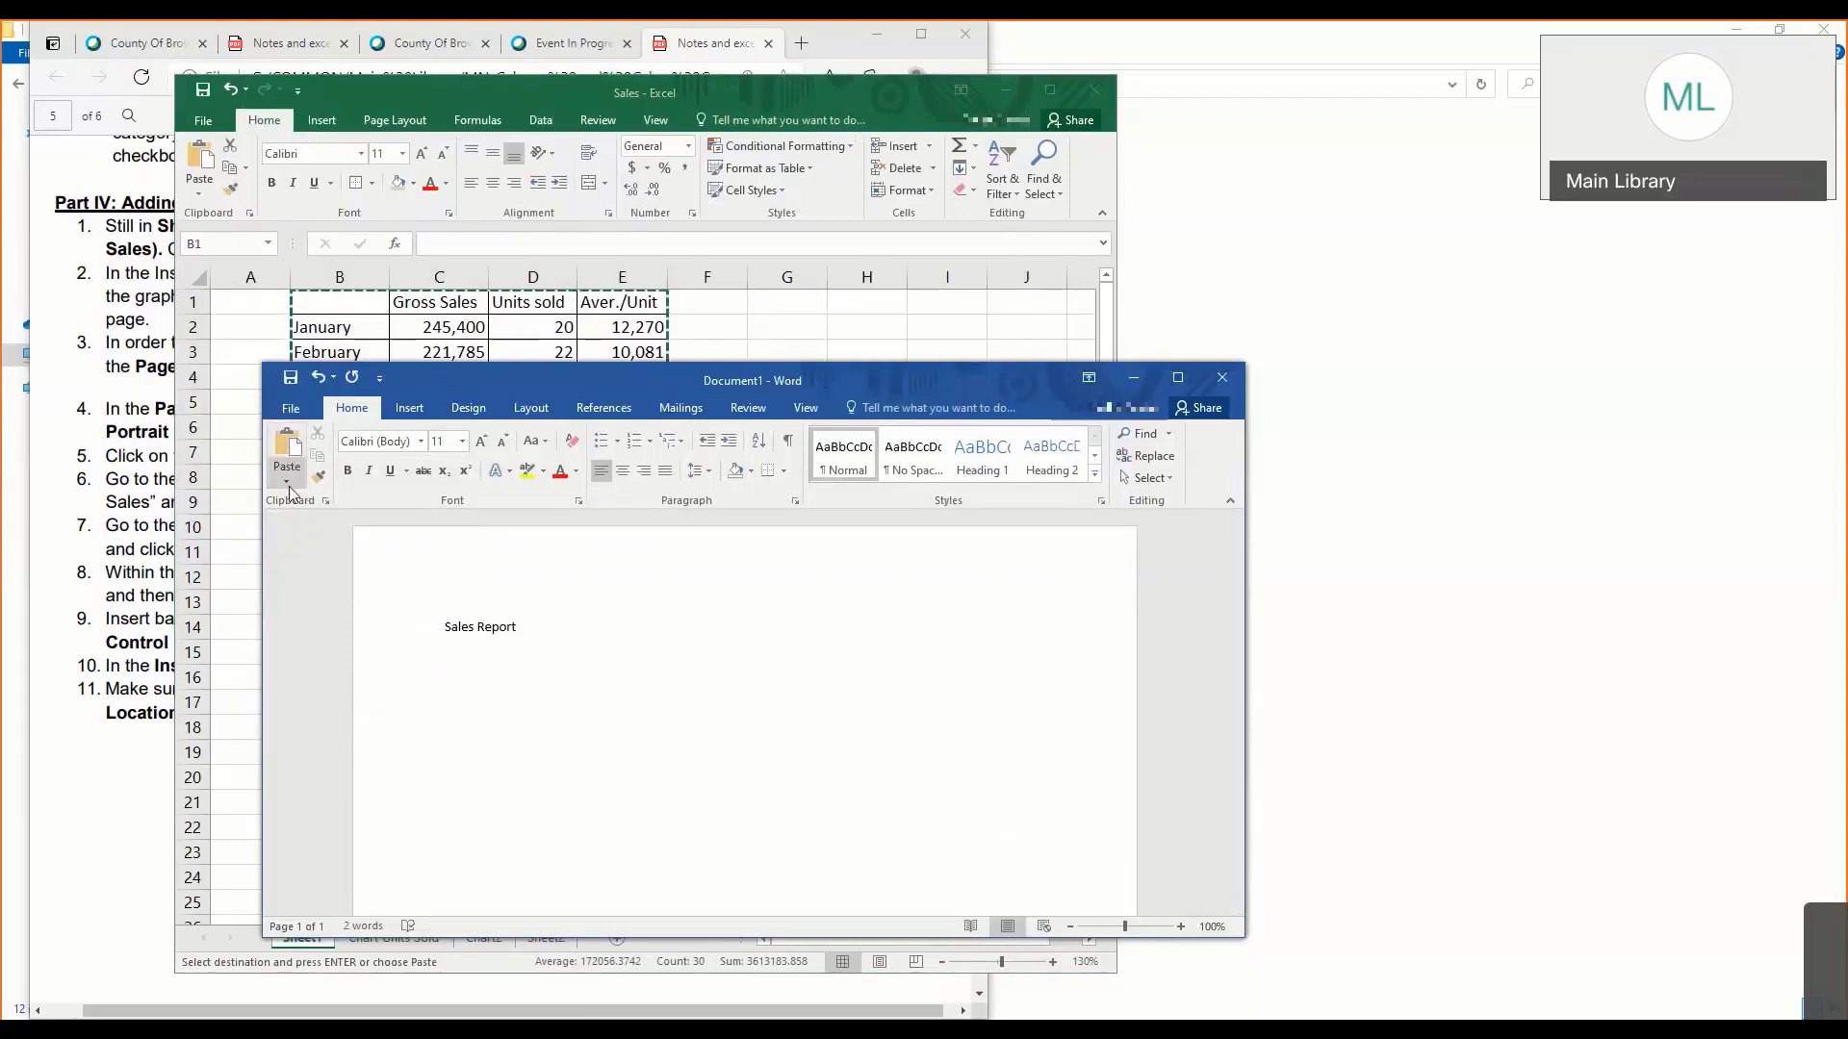
{"action": "left_click", "coordinate": [288, 480]}
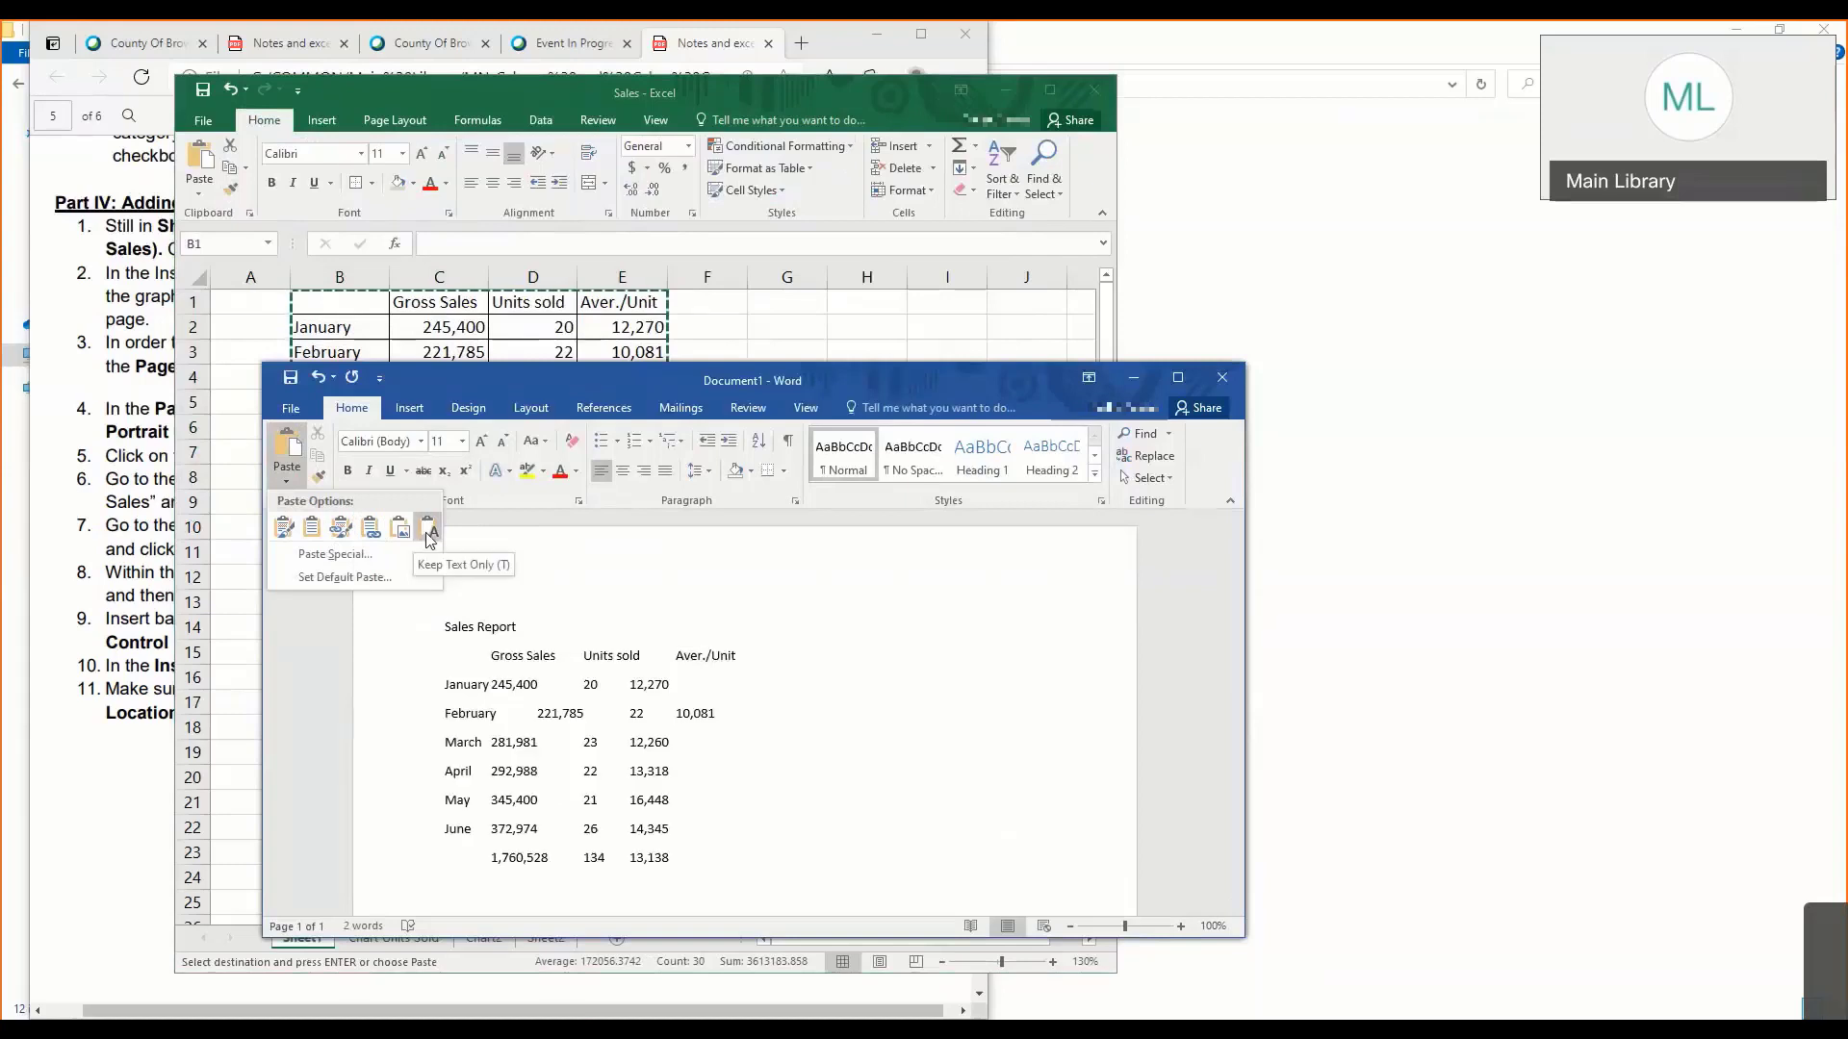
{"action": "left_click", "coordinate": [288, 531]}
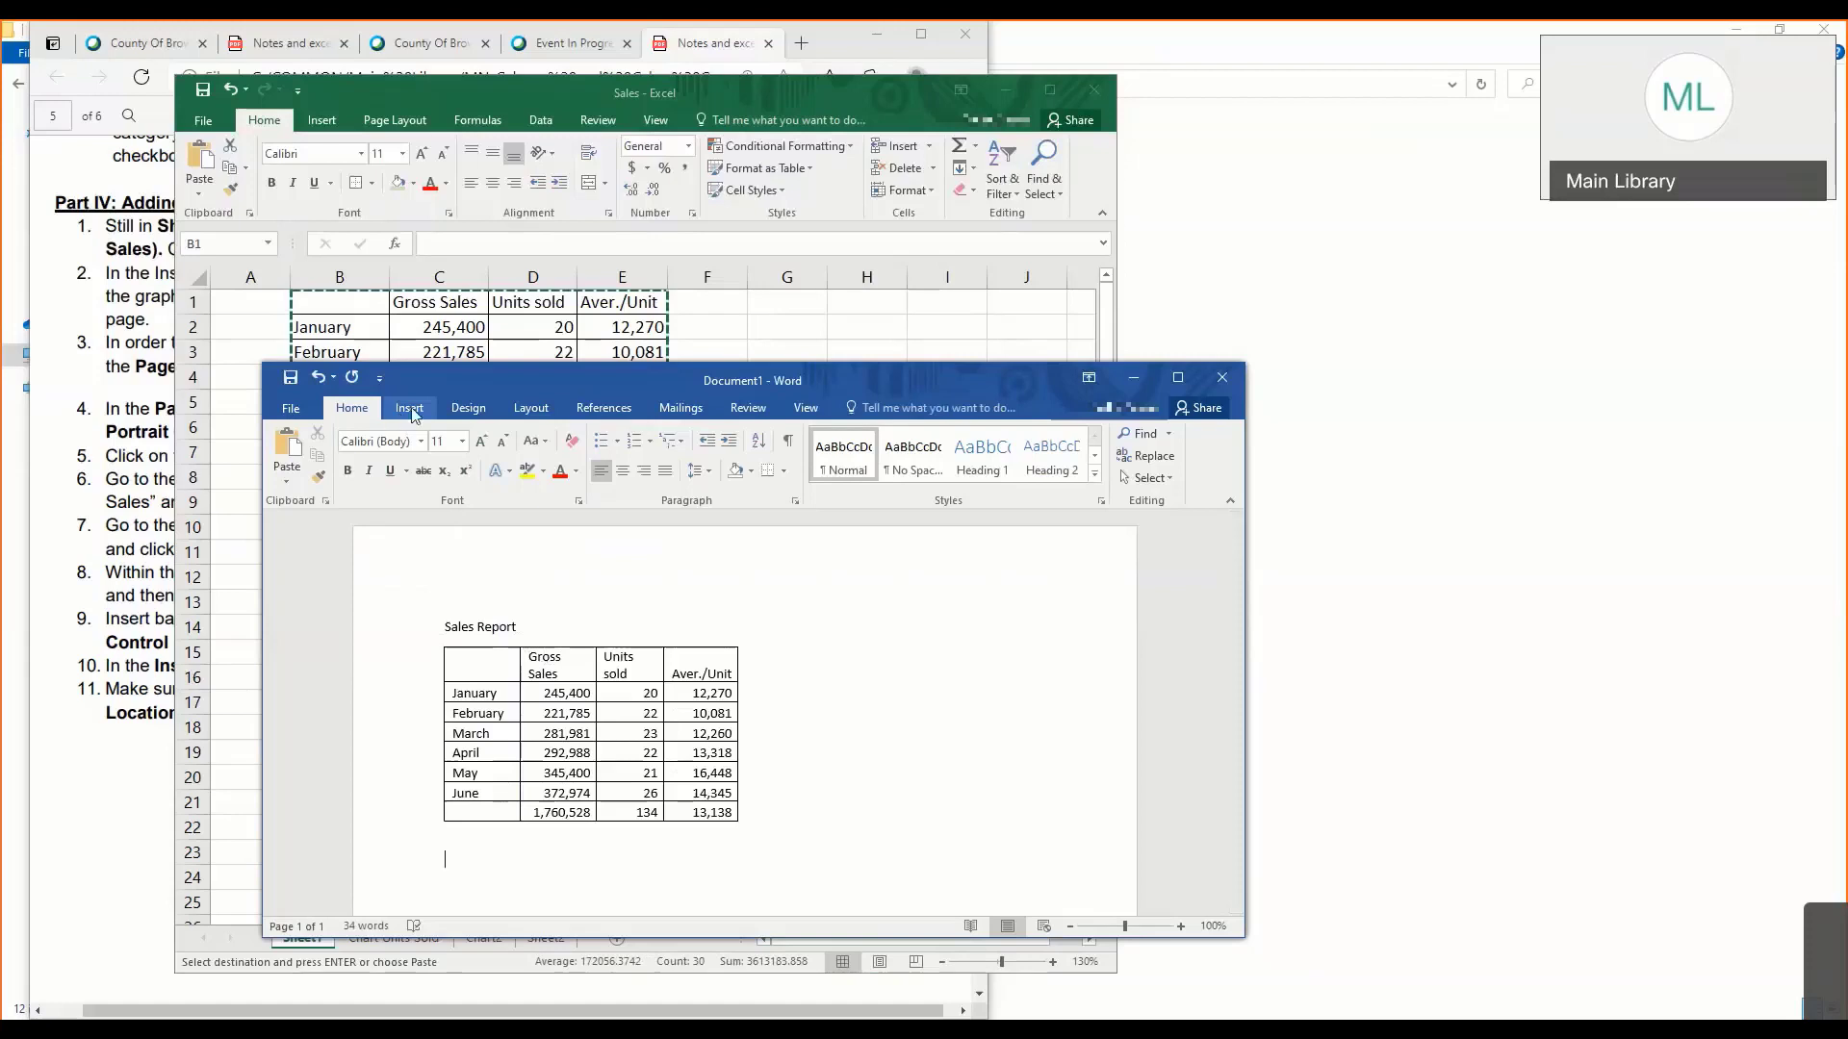
{"action": "left_click", "coordinate": [408, 414]}
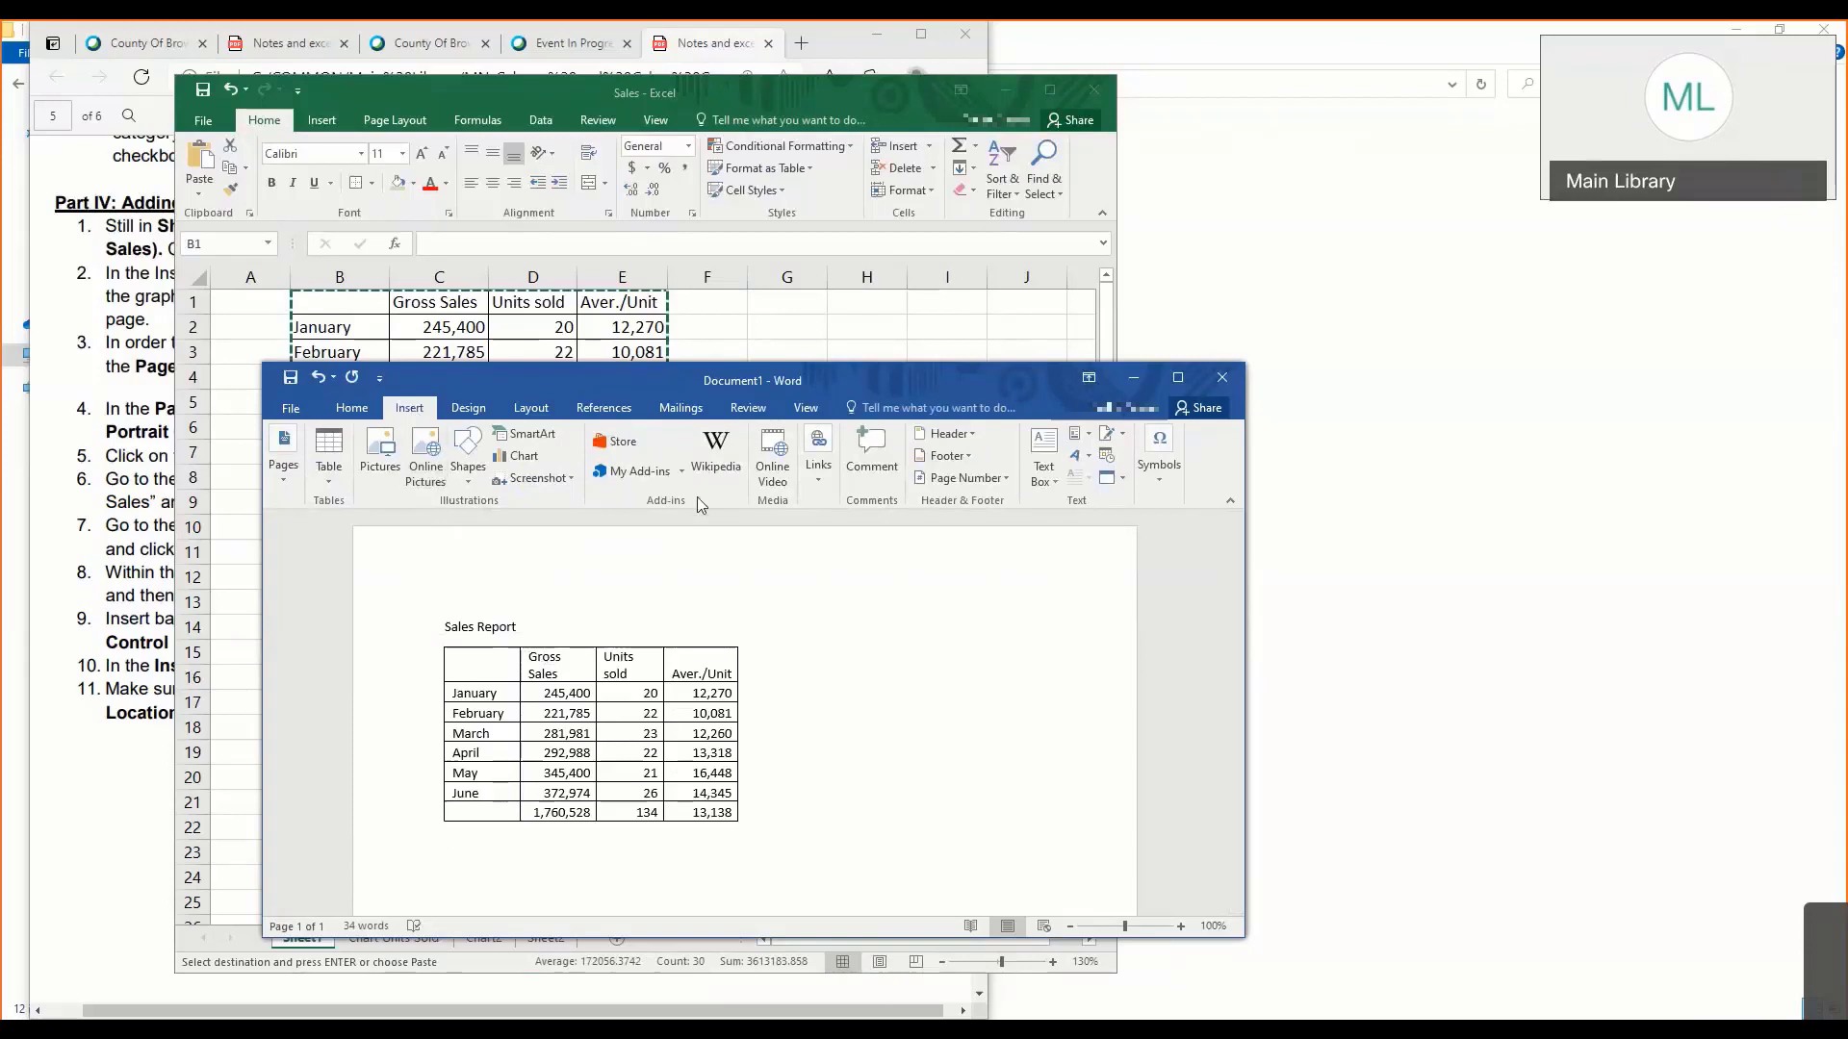
{"action": "left_click", "coordinate": [517, 458]}
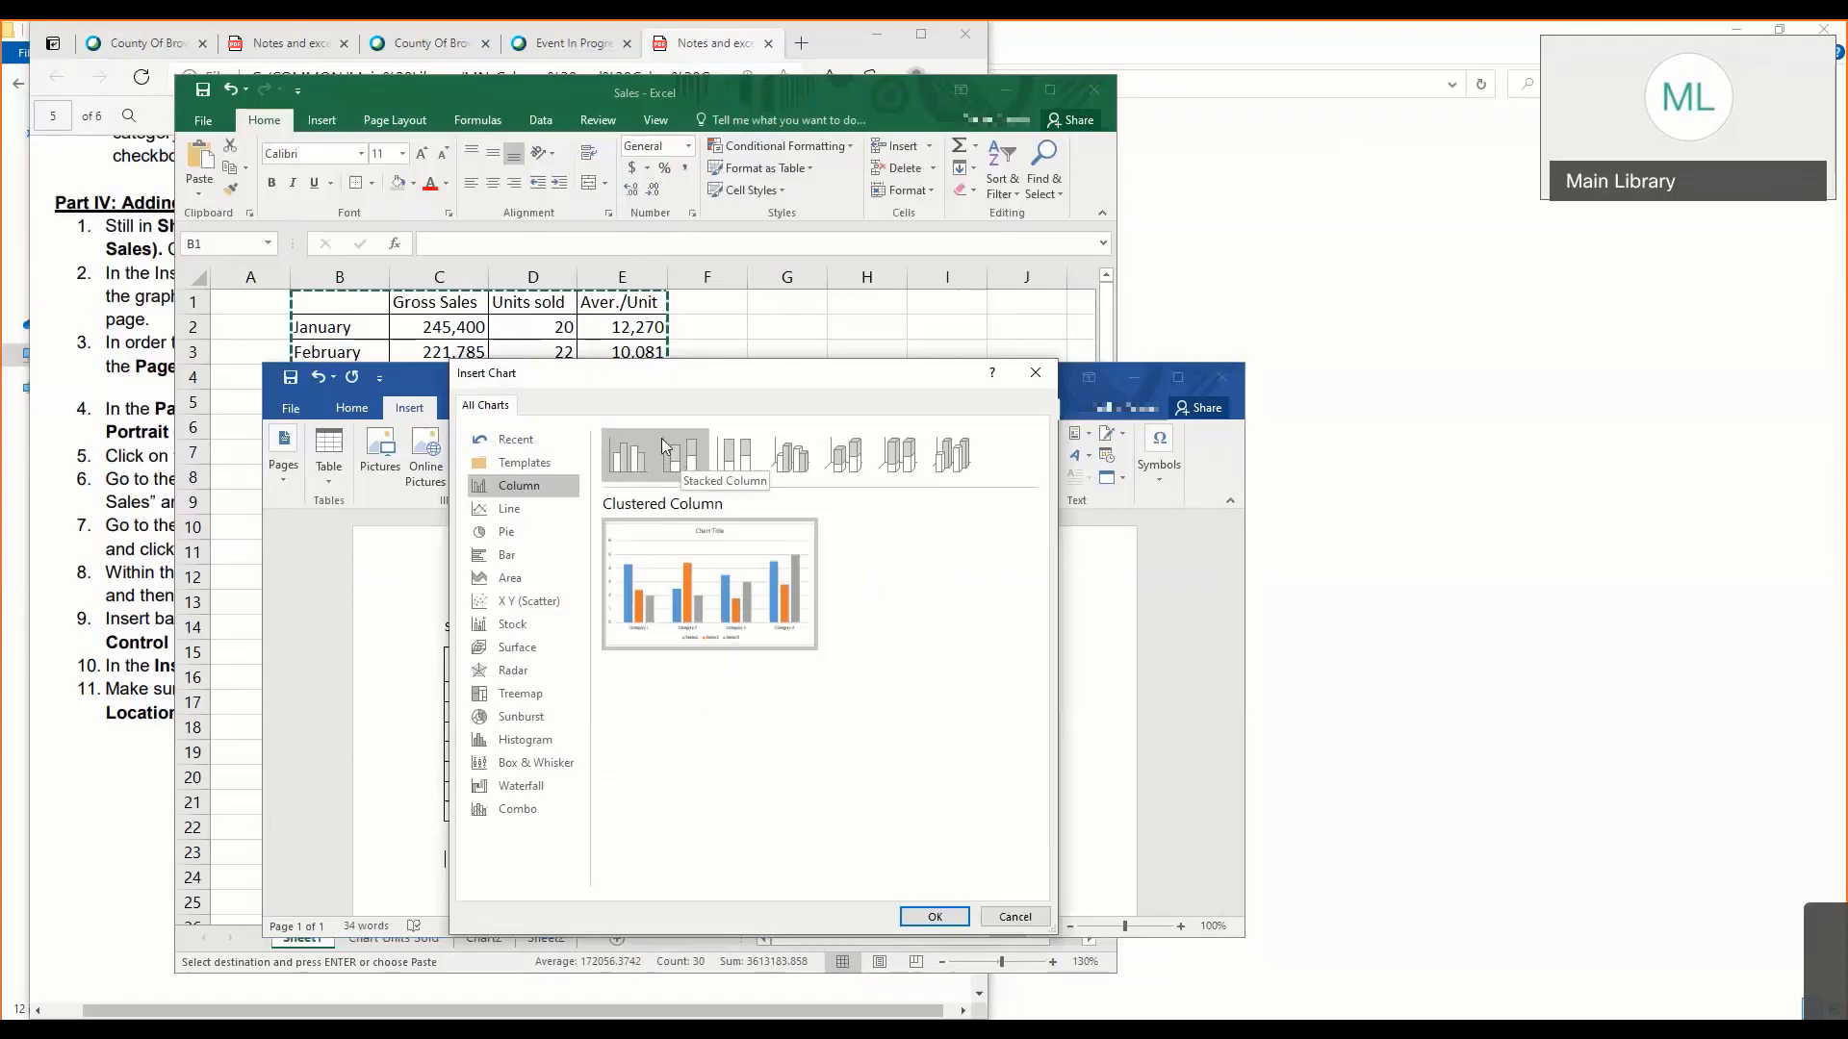
{"action": "left_click", "coordinate": [1015, 917]}
{"action": "left_click", "coordinate": [622, 732]}
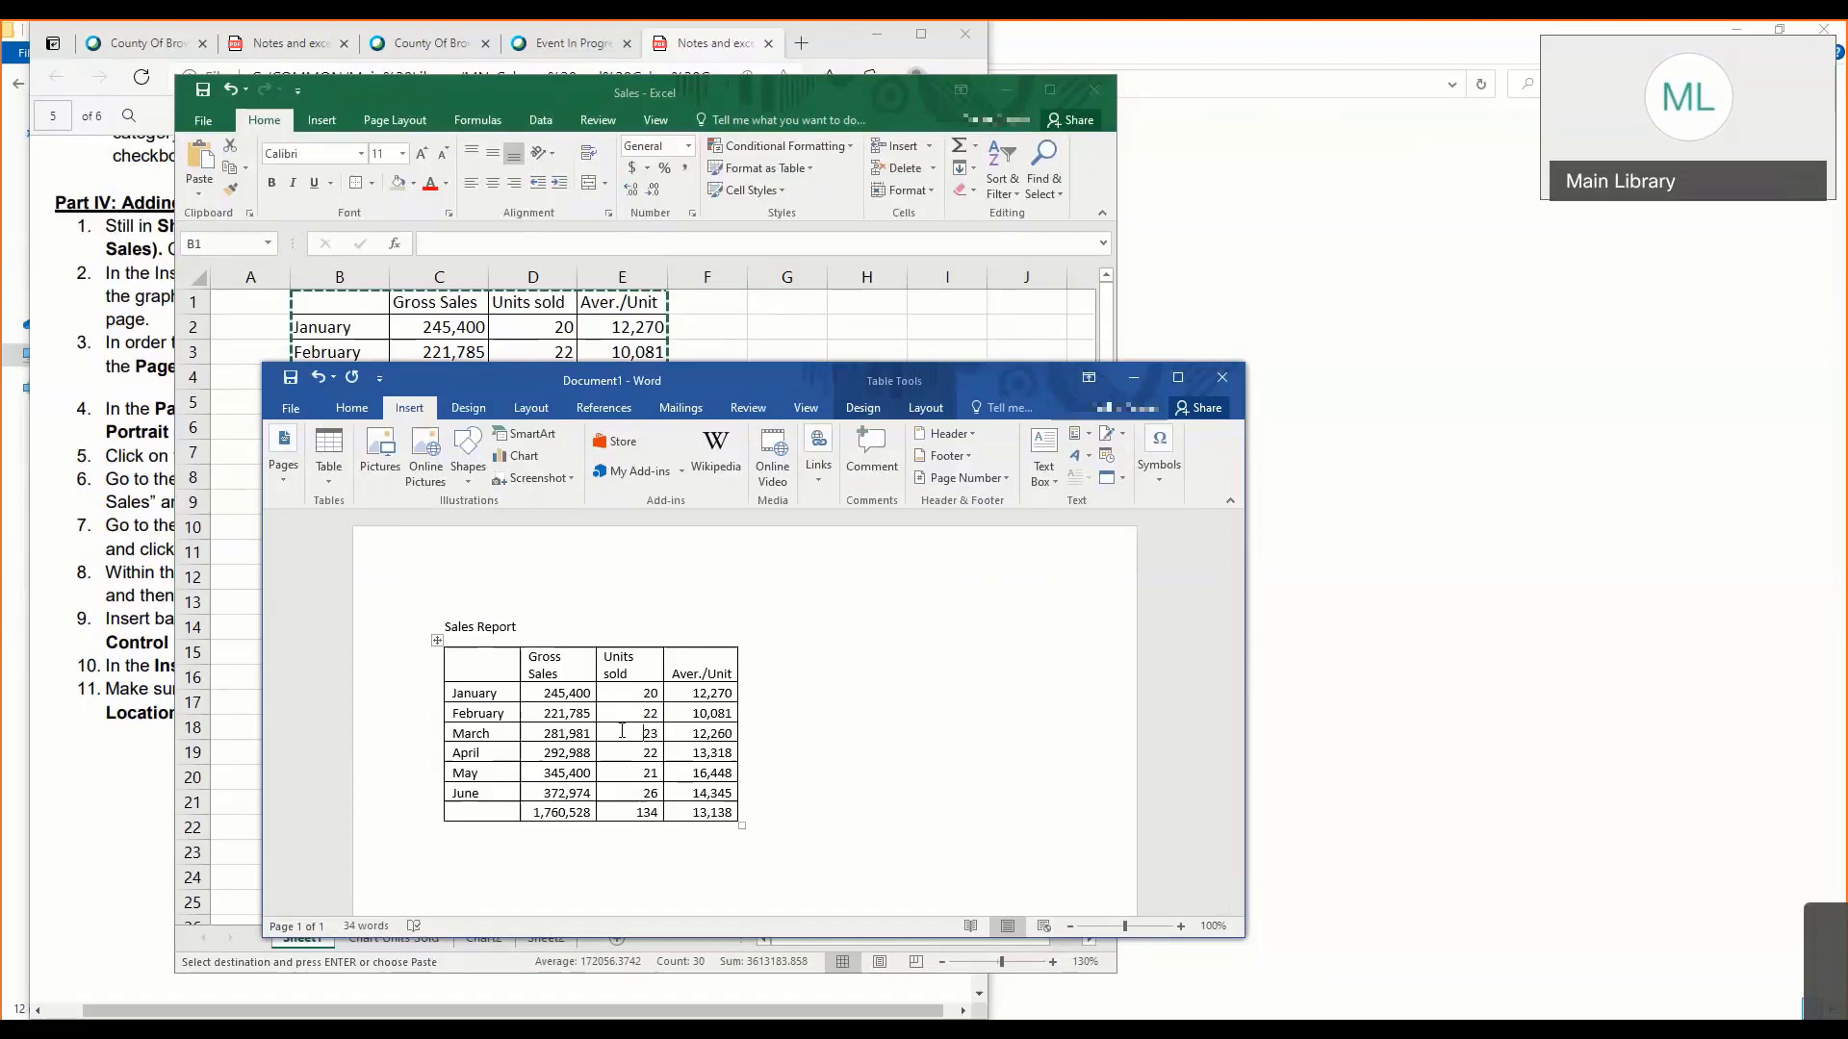
- Switch back to Excel and copy the monthly sales table A2:G8 from Sheet2
{"action": "left_click", "coordinate": [481, 943]}
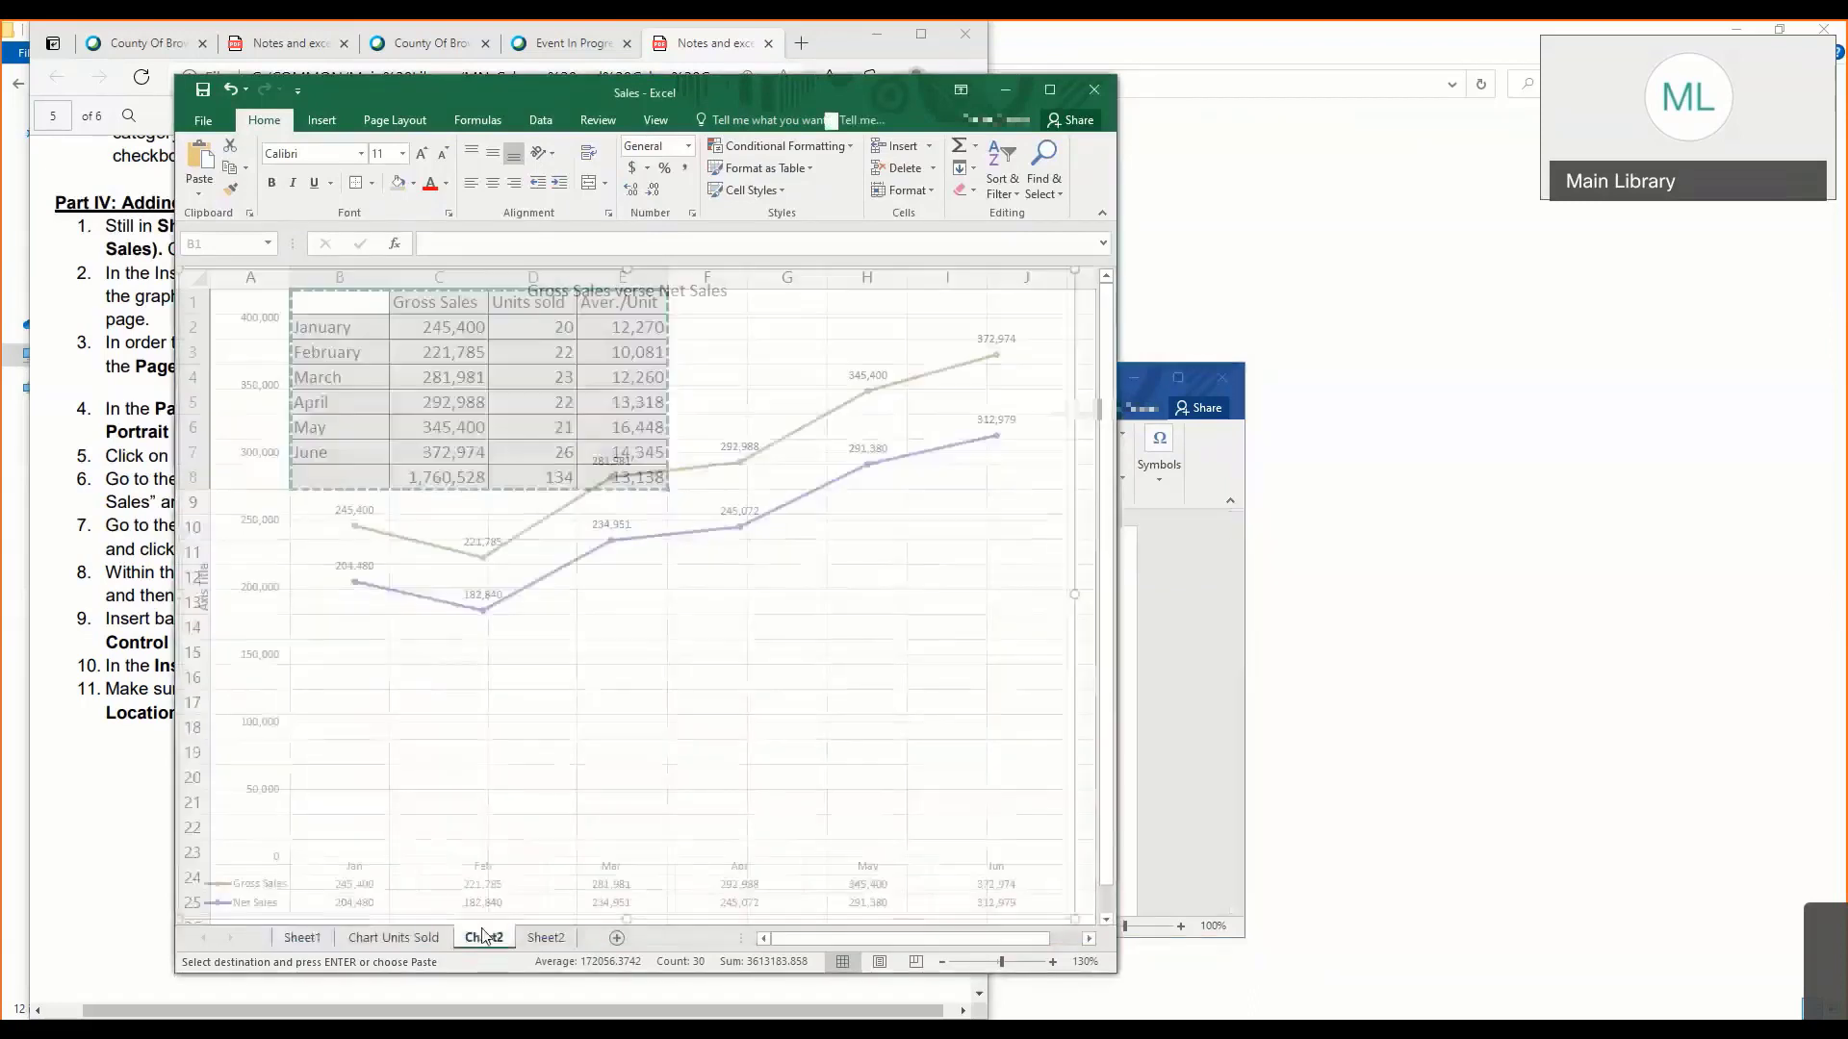
{"action": "left_click", "coordinate": [417, 934]}
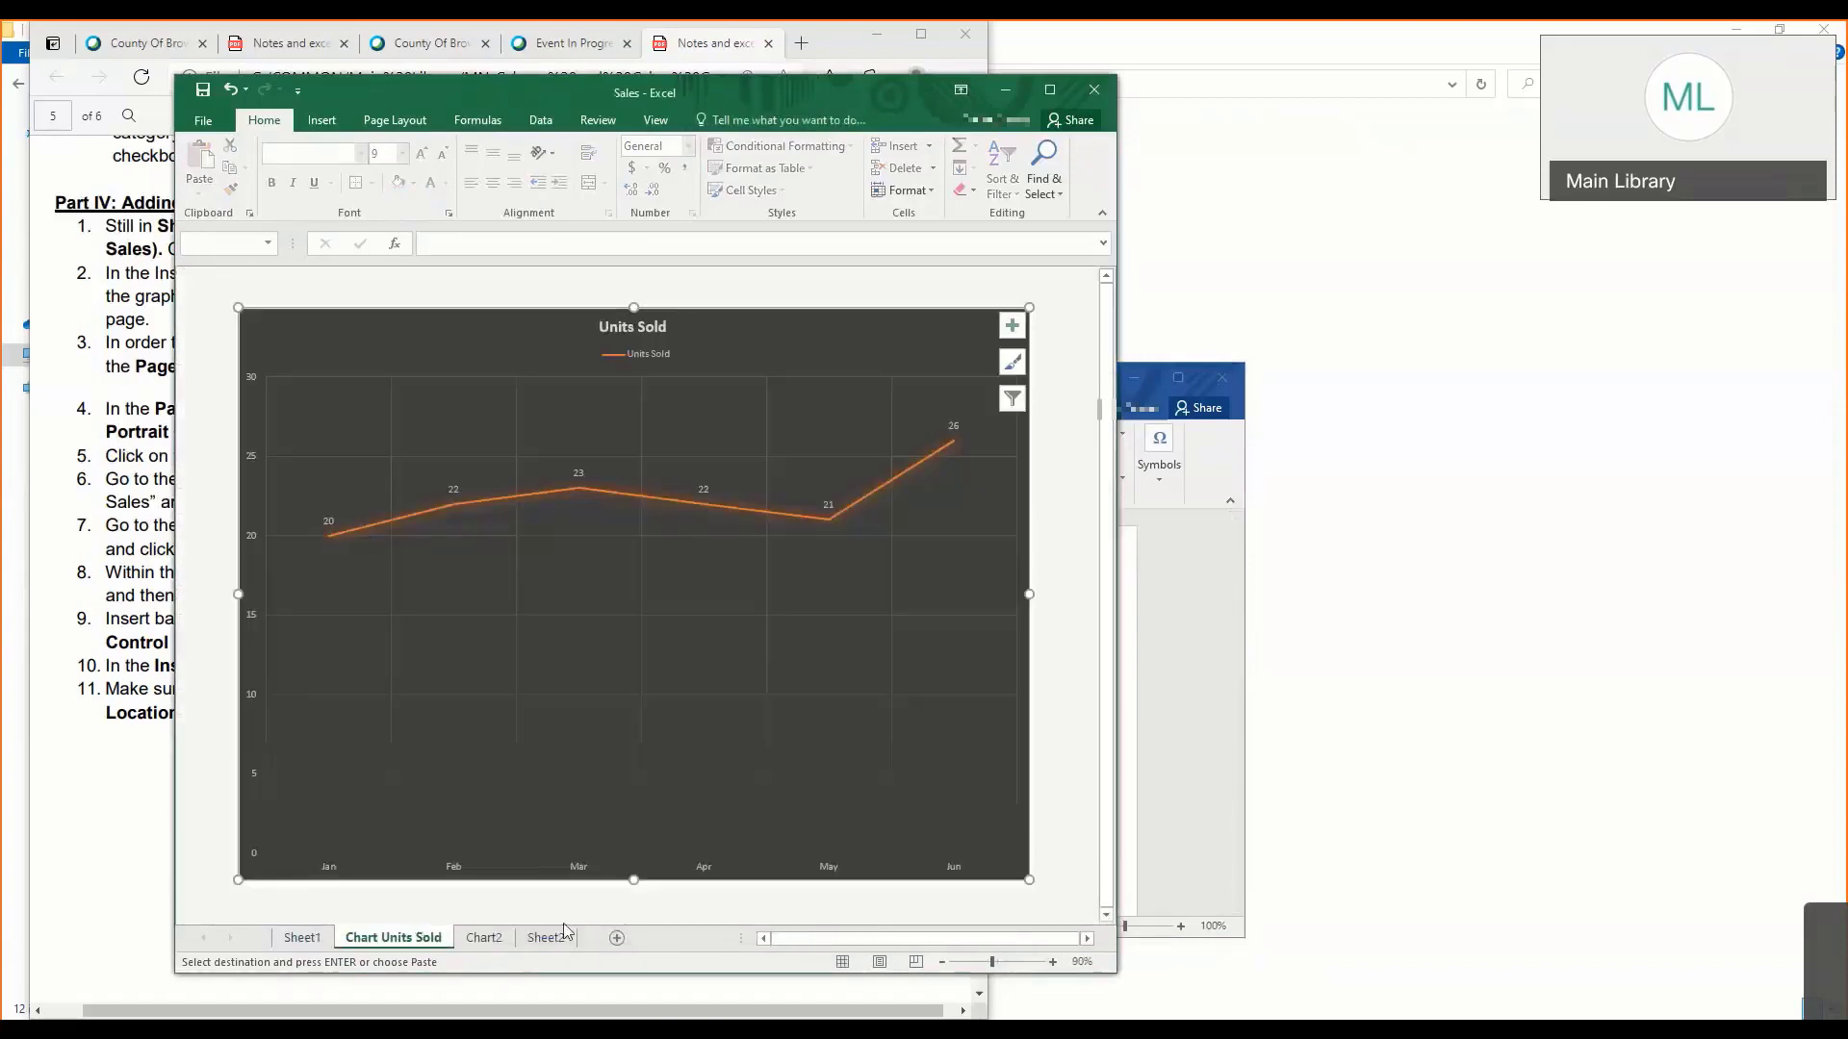
{"action": "left_click", "coordinate": [546, 937]}
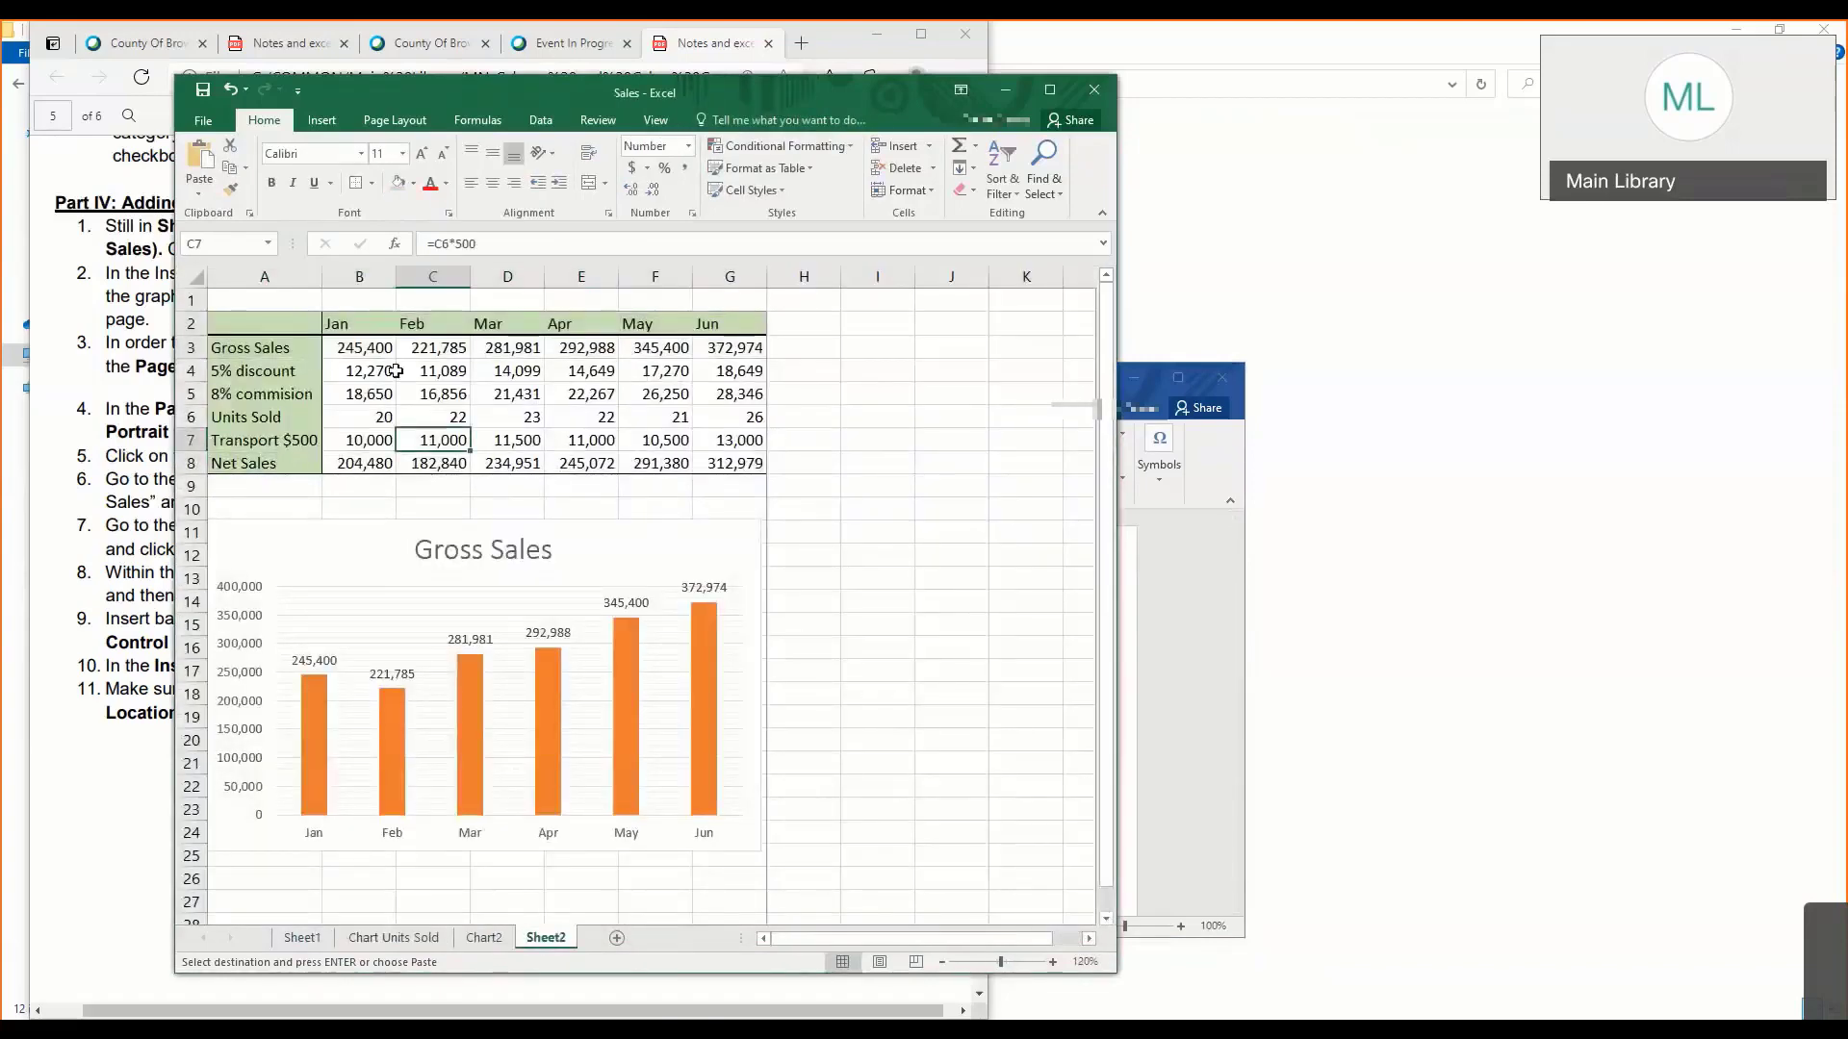
{"action": "left_click", "coordinate": [269, 325]}
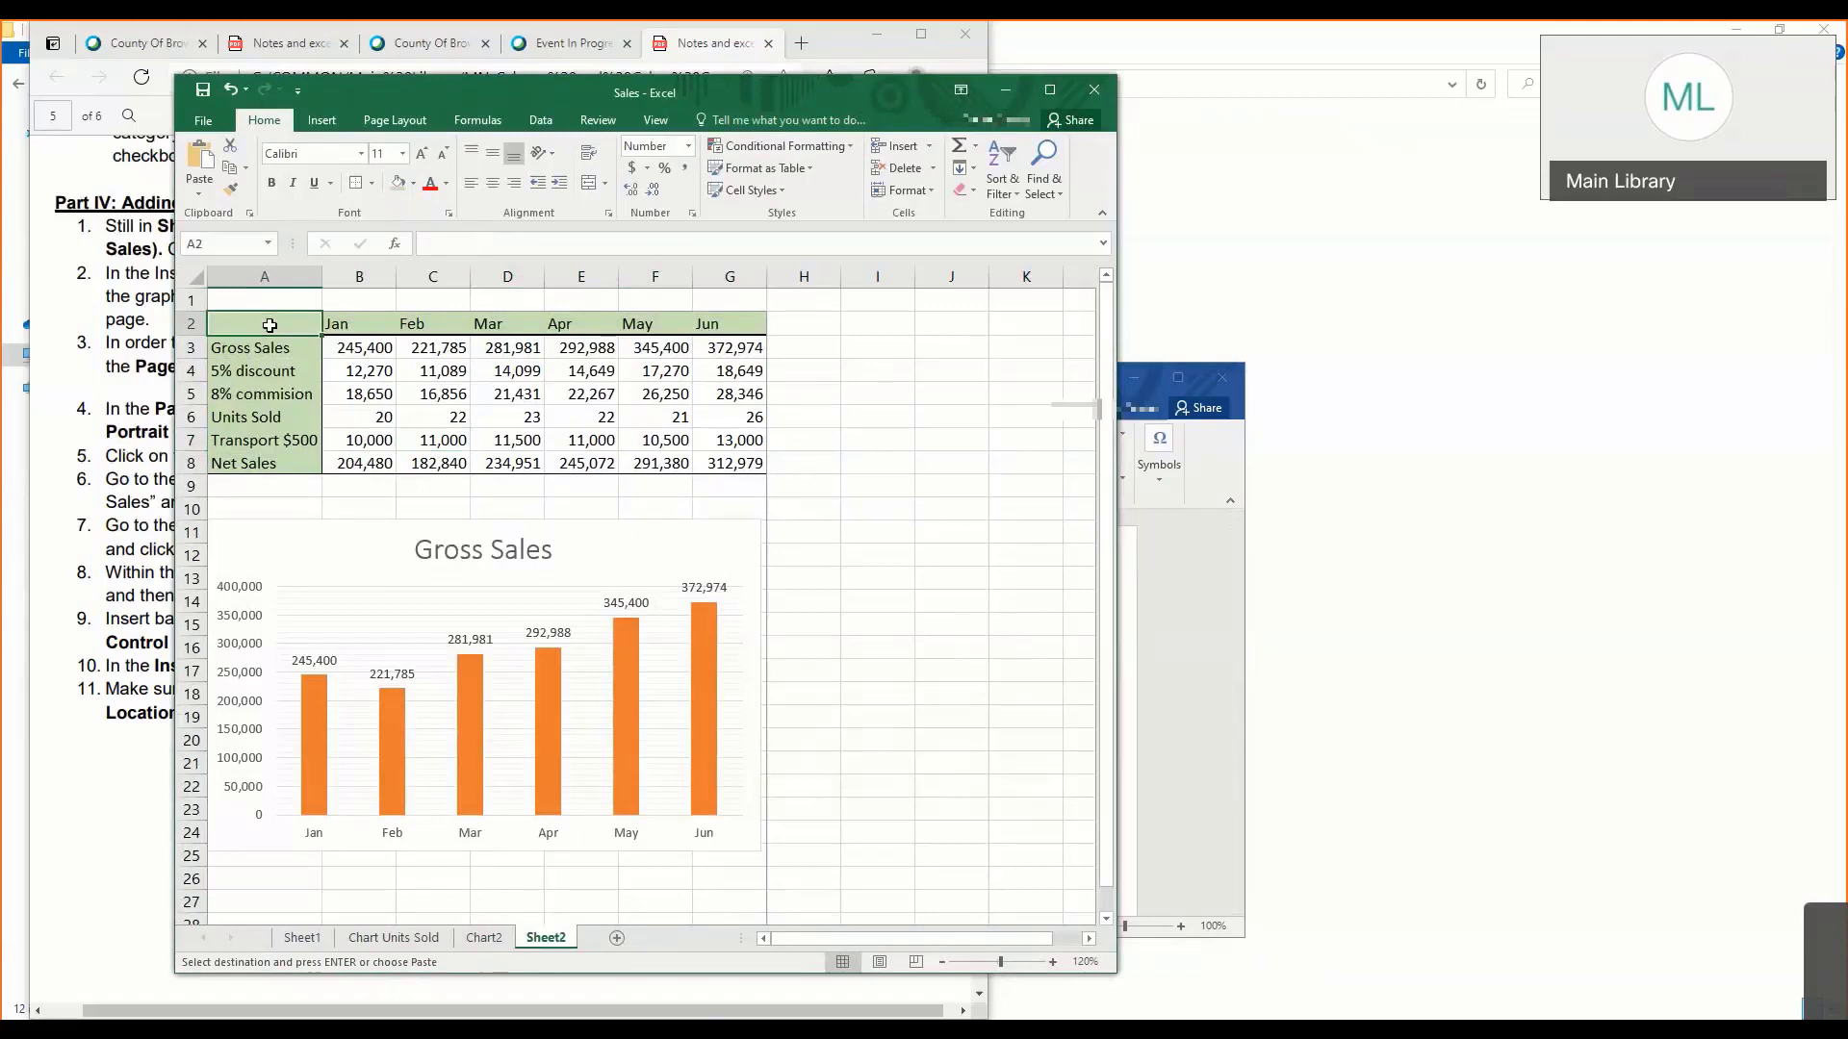
{"action": "left_click_drag", "start_coordinate": [269, 325], "coordinate": [750, 467]}
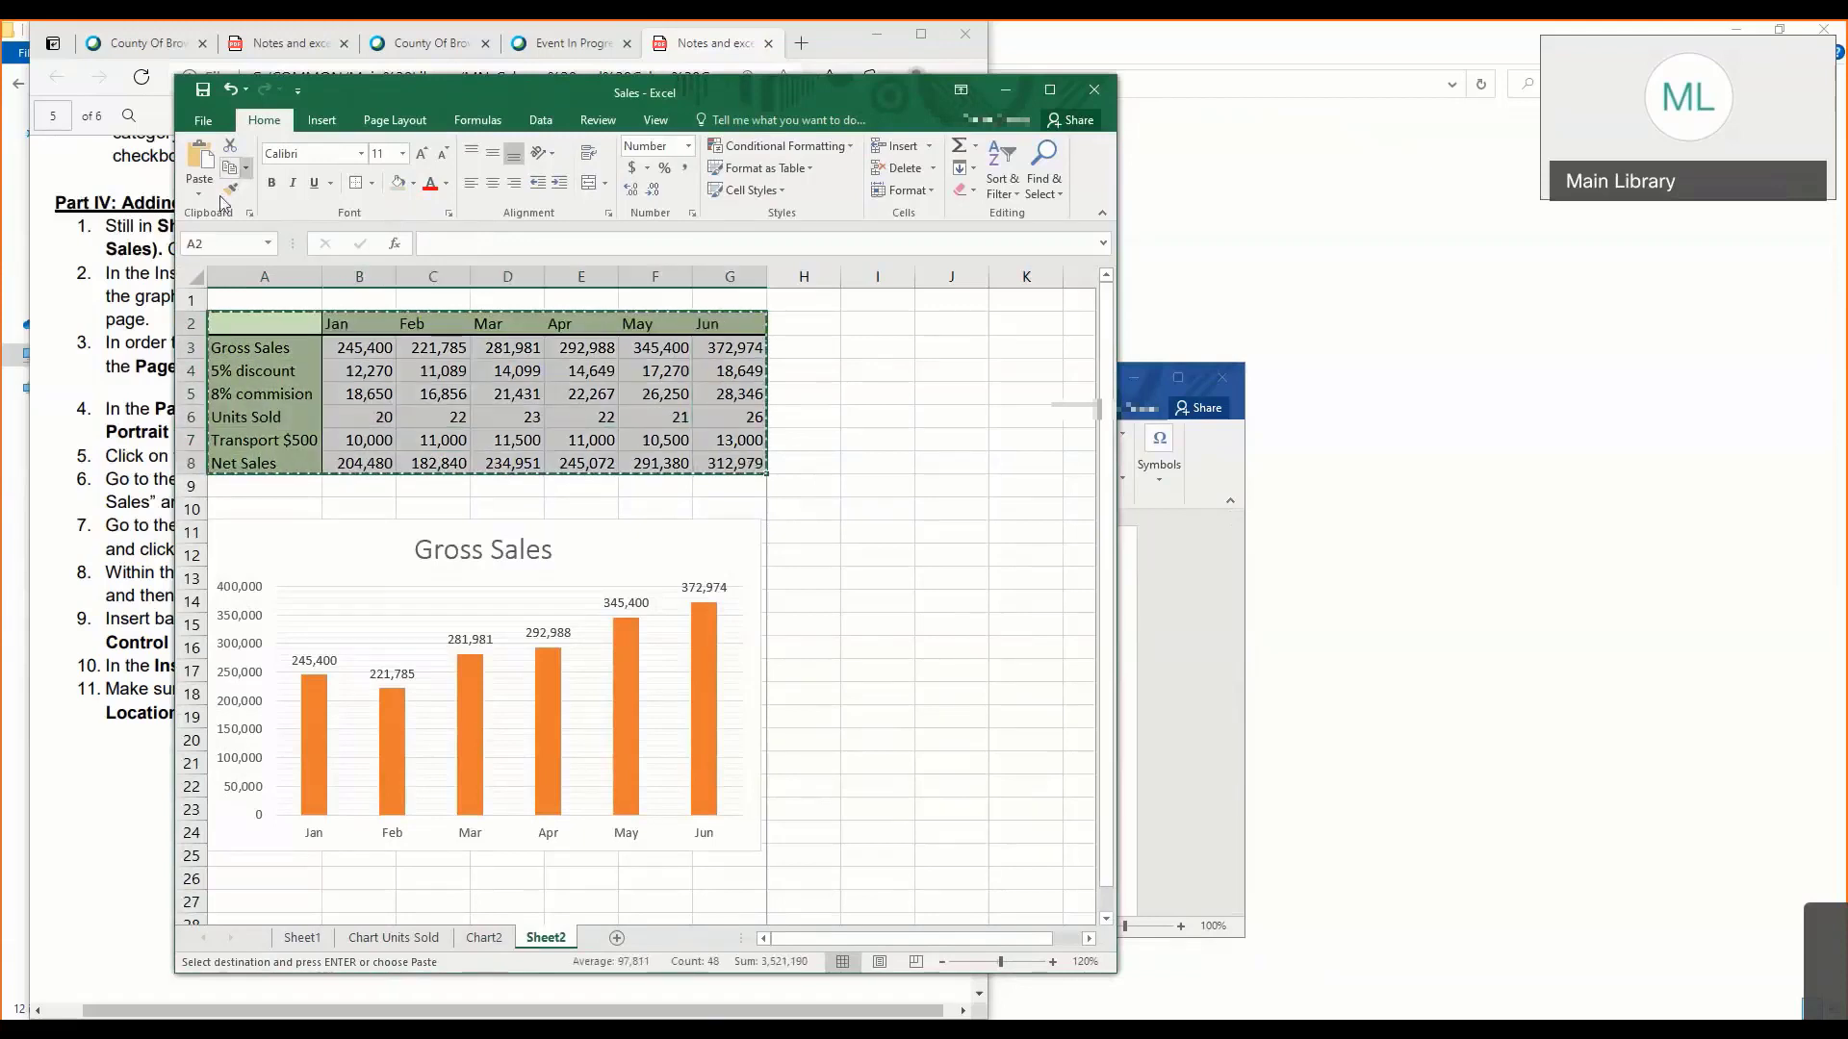
- Return to the Word document, enter the heading "Complete Table" below the first table and paste the copied table under it
{"action": "left_click", "coordinate": [1176, 654]}
{"action": "scroll", "coordinate": [862, 693], "scroll_direction": "down", "scroll_amount": 3}
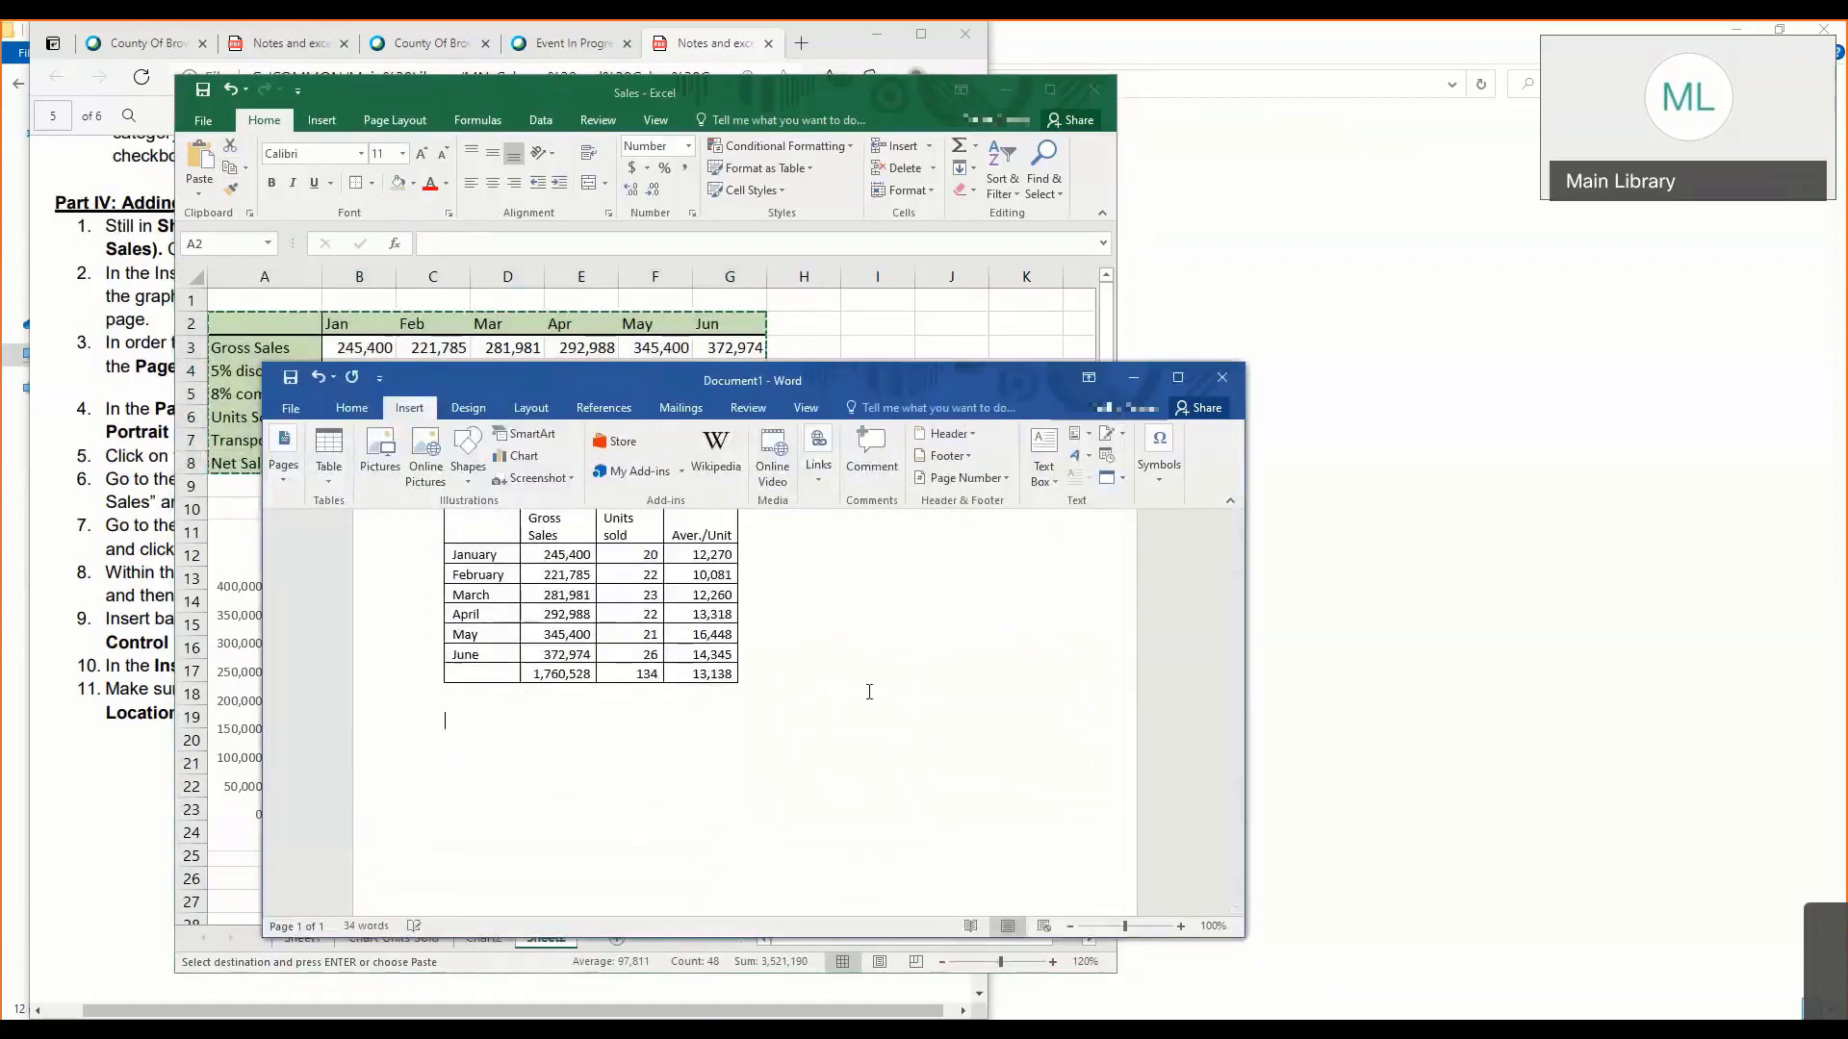
{"action": "type", "text": "Complete"}
{"action": "type", "text": "Table"}
{"action": "key", "text": "Return"}
{"action": "key", "text": "ctrl+v"}
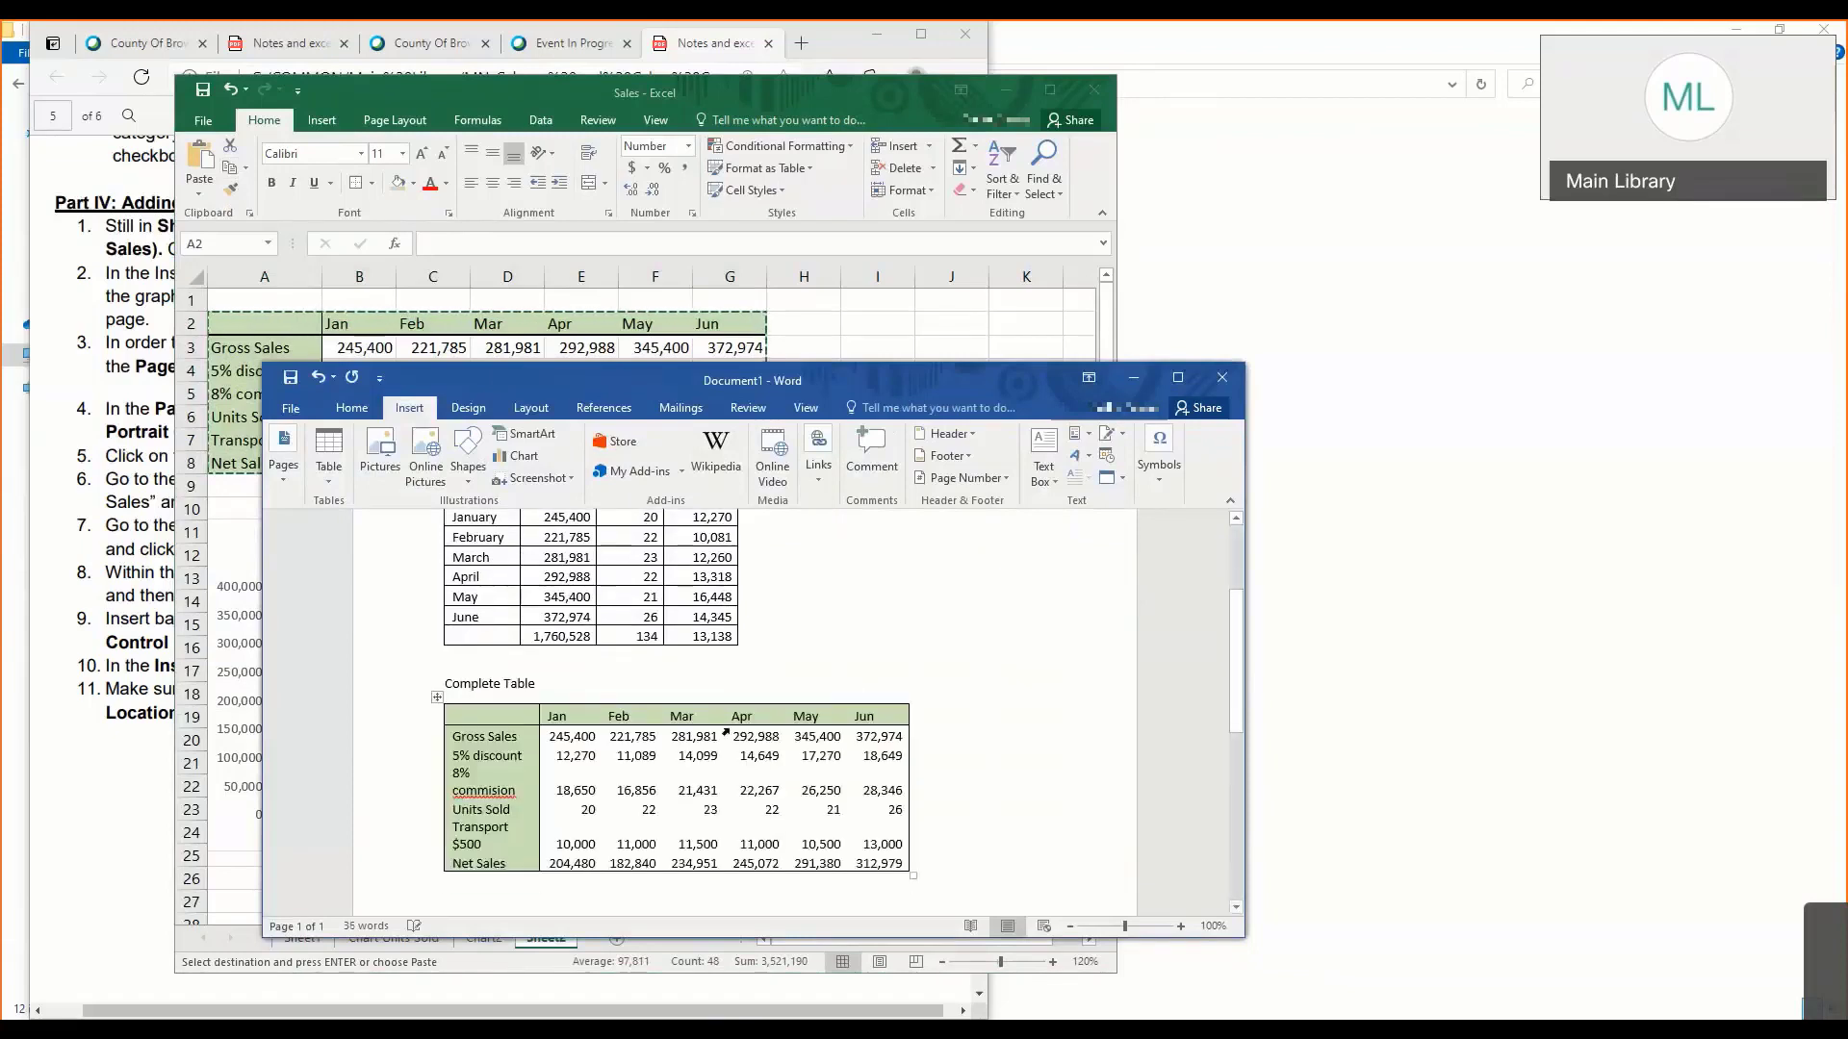
{"action": "left_click_drag", "start_coordinate": [471, 715], "coordinate": [857, 864]}
{"action": "left_click", "coordinate": [686, 842]}
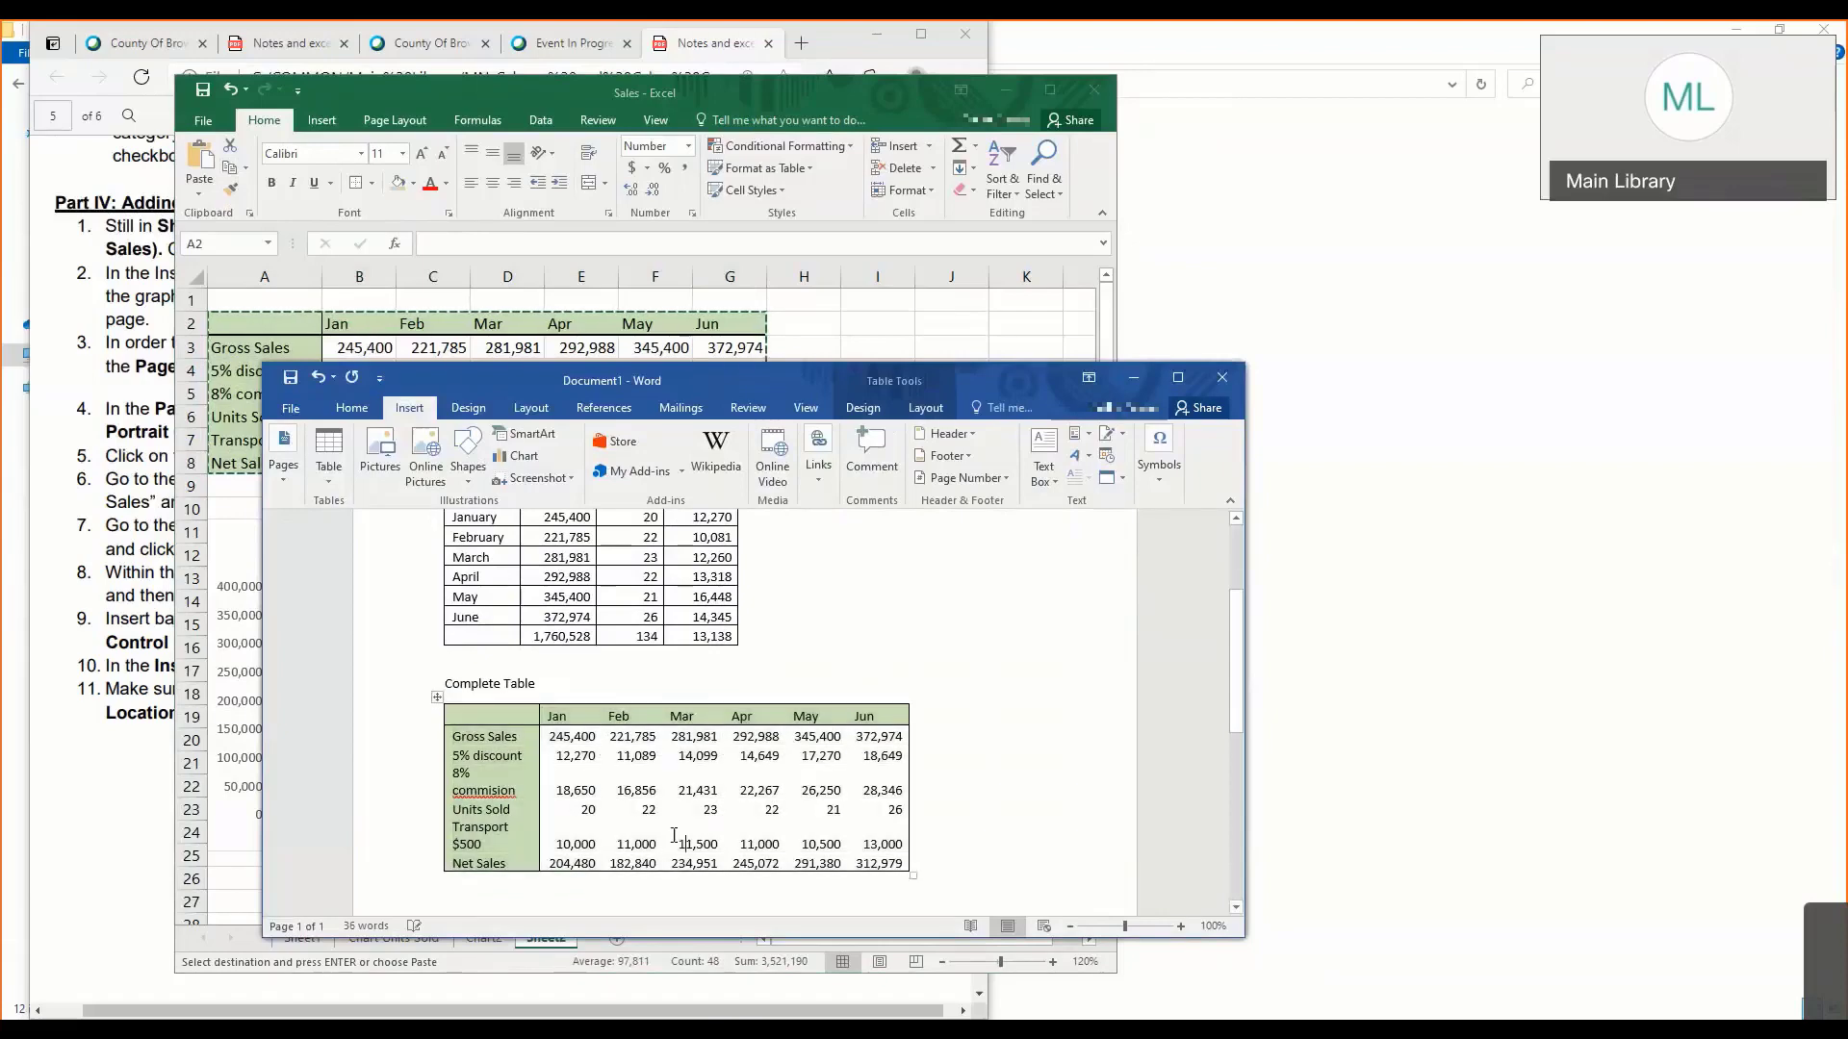
- Copy the Gross Sales column chart from Sheet2 in Excel and paste it below the Complete Table in Word
{"action": "left_click", "coordinate": [547, 893]}
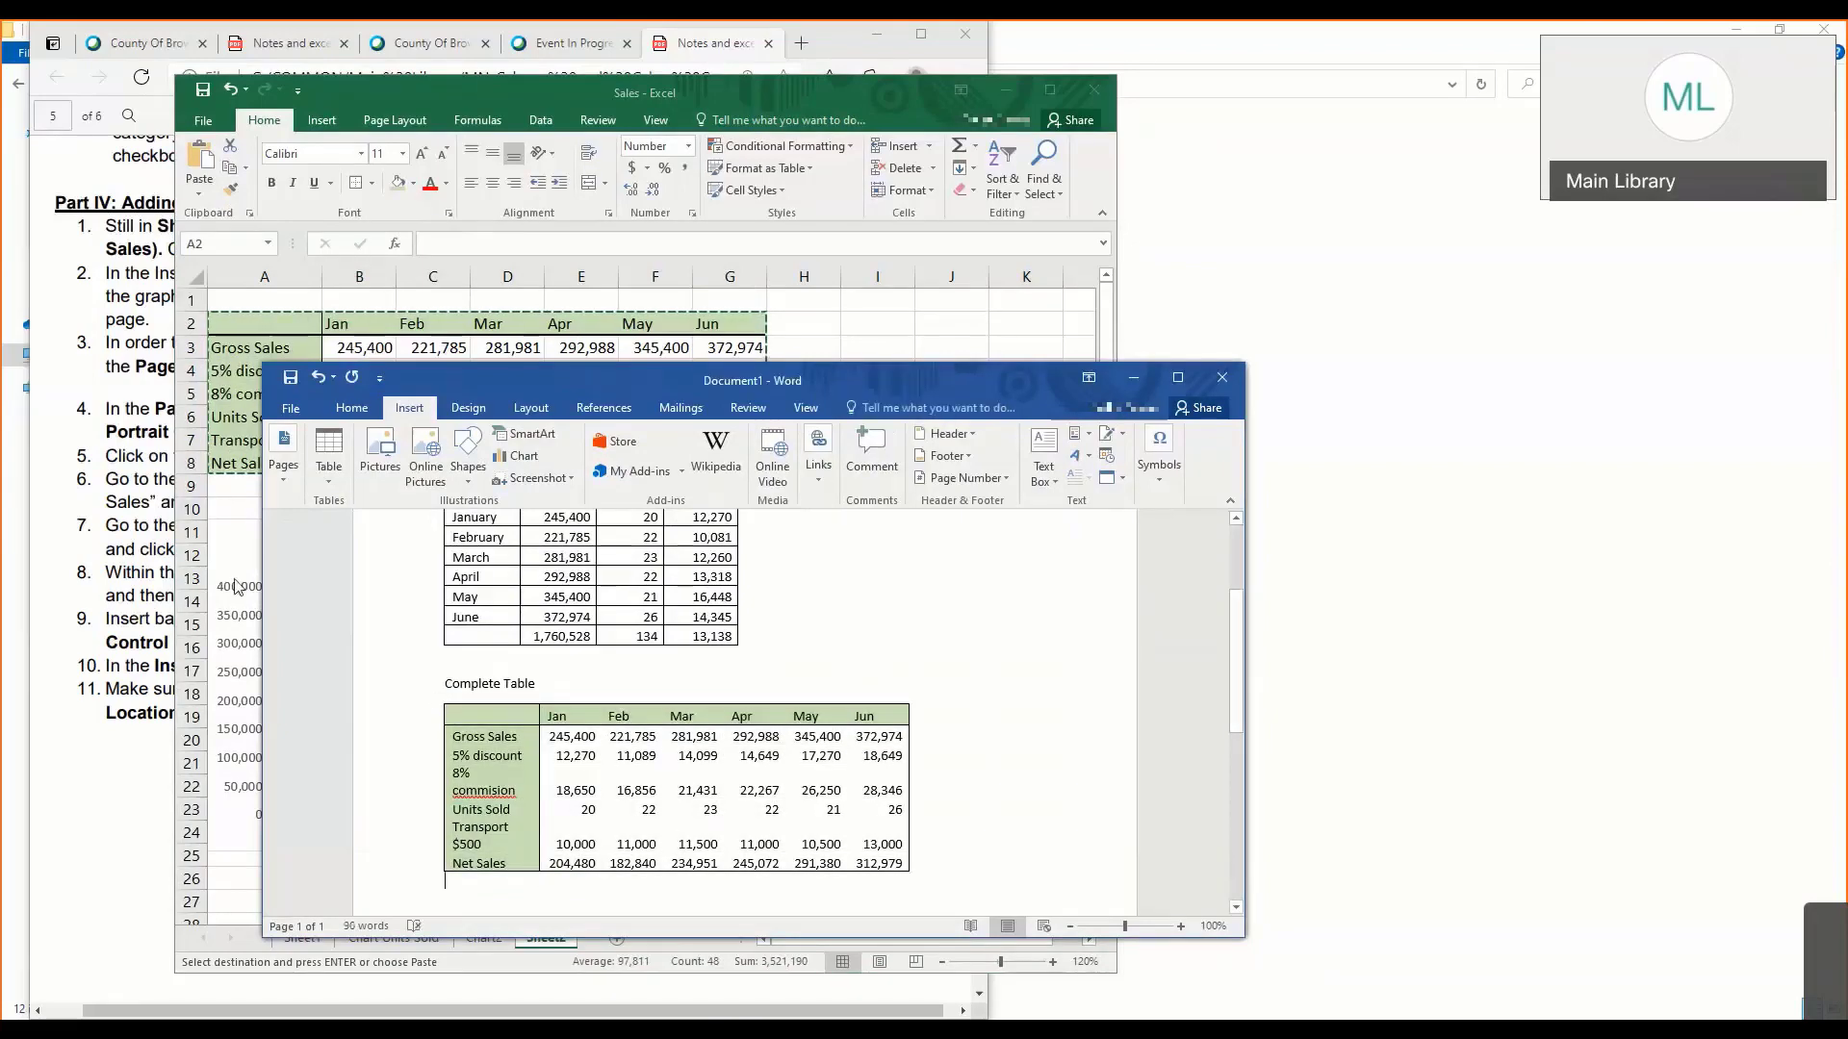
{"action": "left_click", "coordinate": [237, 588]}
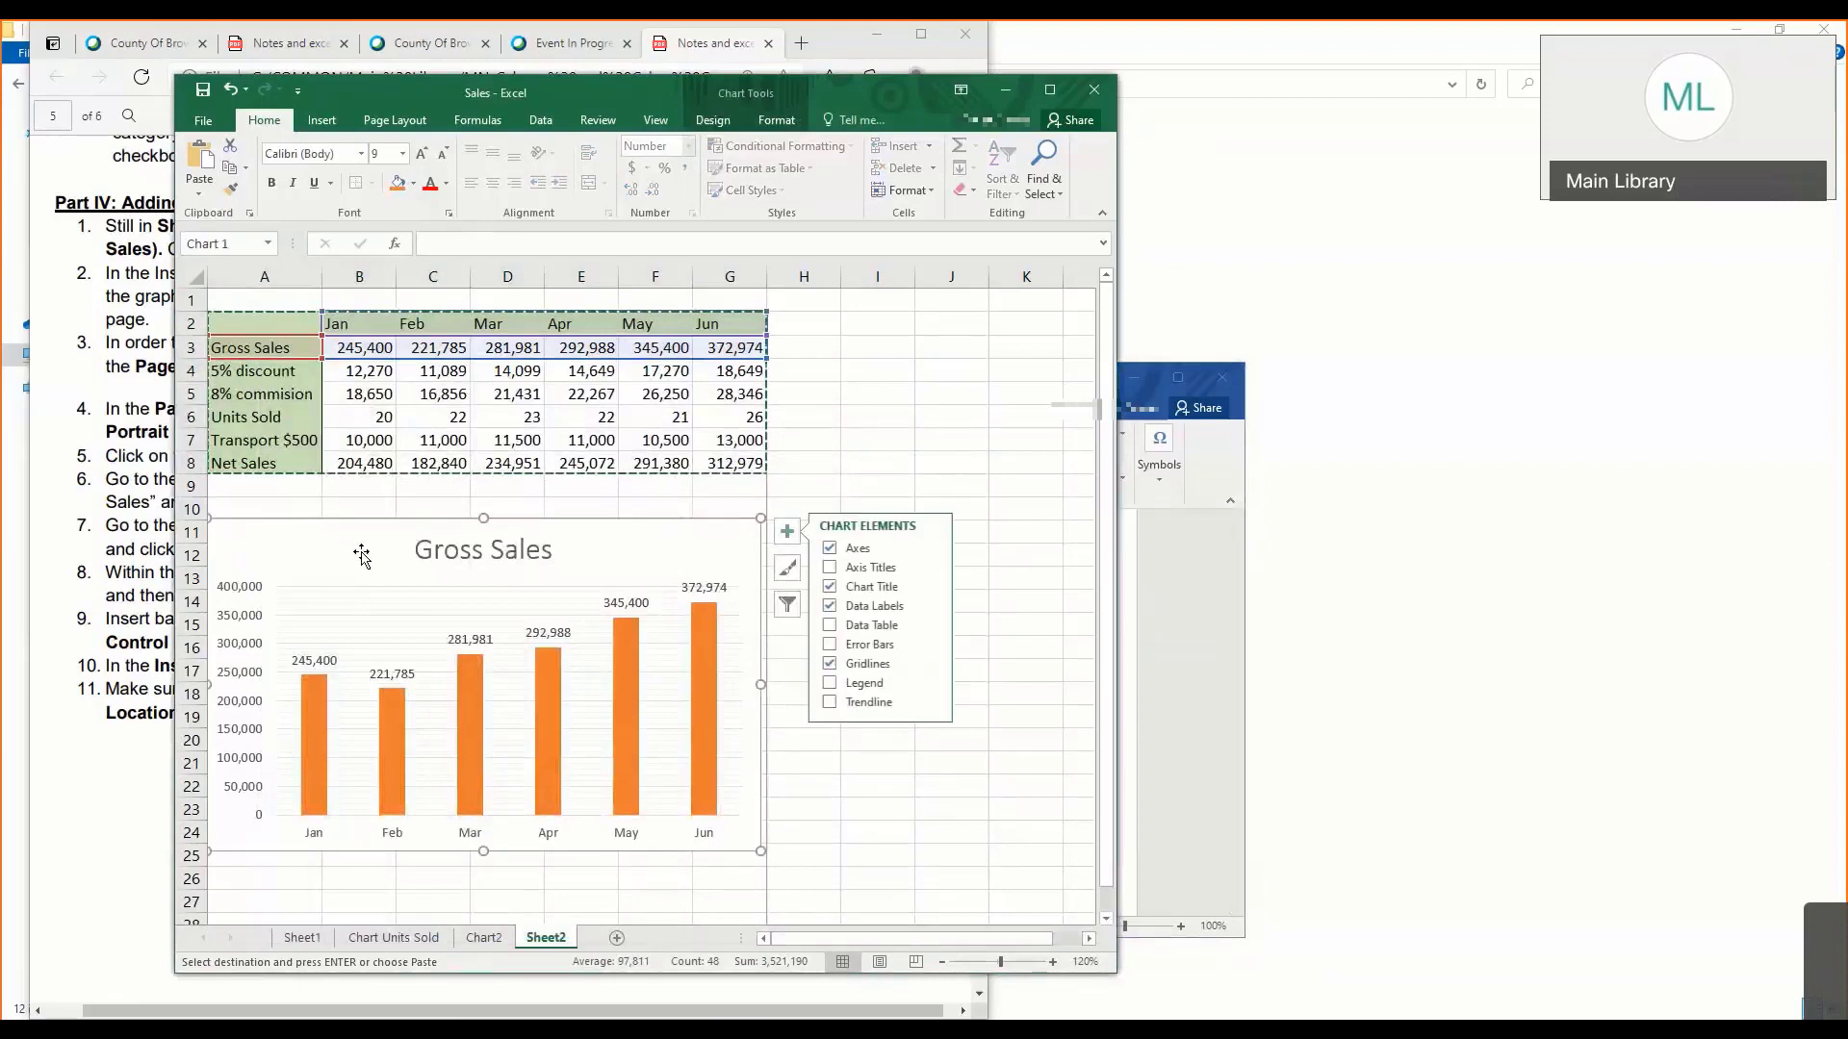
{"action": "key", "text": "ctrl+c"}
{"action": "left_click", "coordinate": [1174, 698]}
{"action": "scroll", "coordinate": [842, 737], "scroll_direction": "down", "scroll_amount": 3}
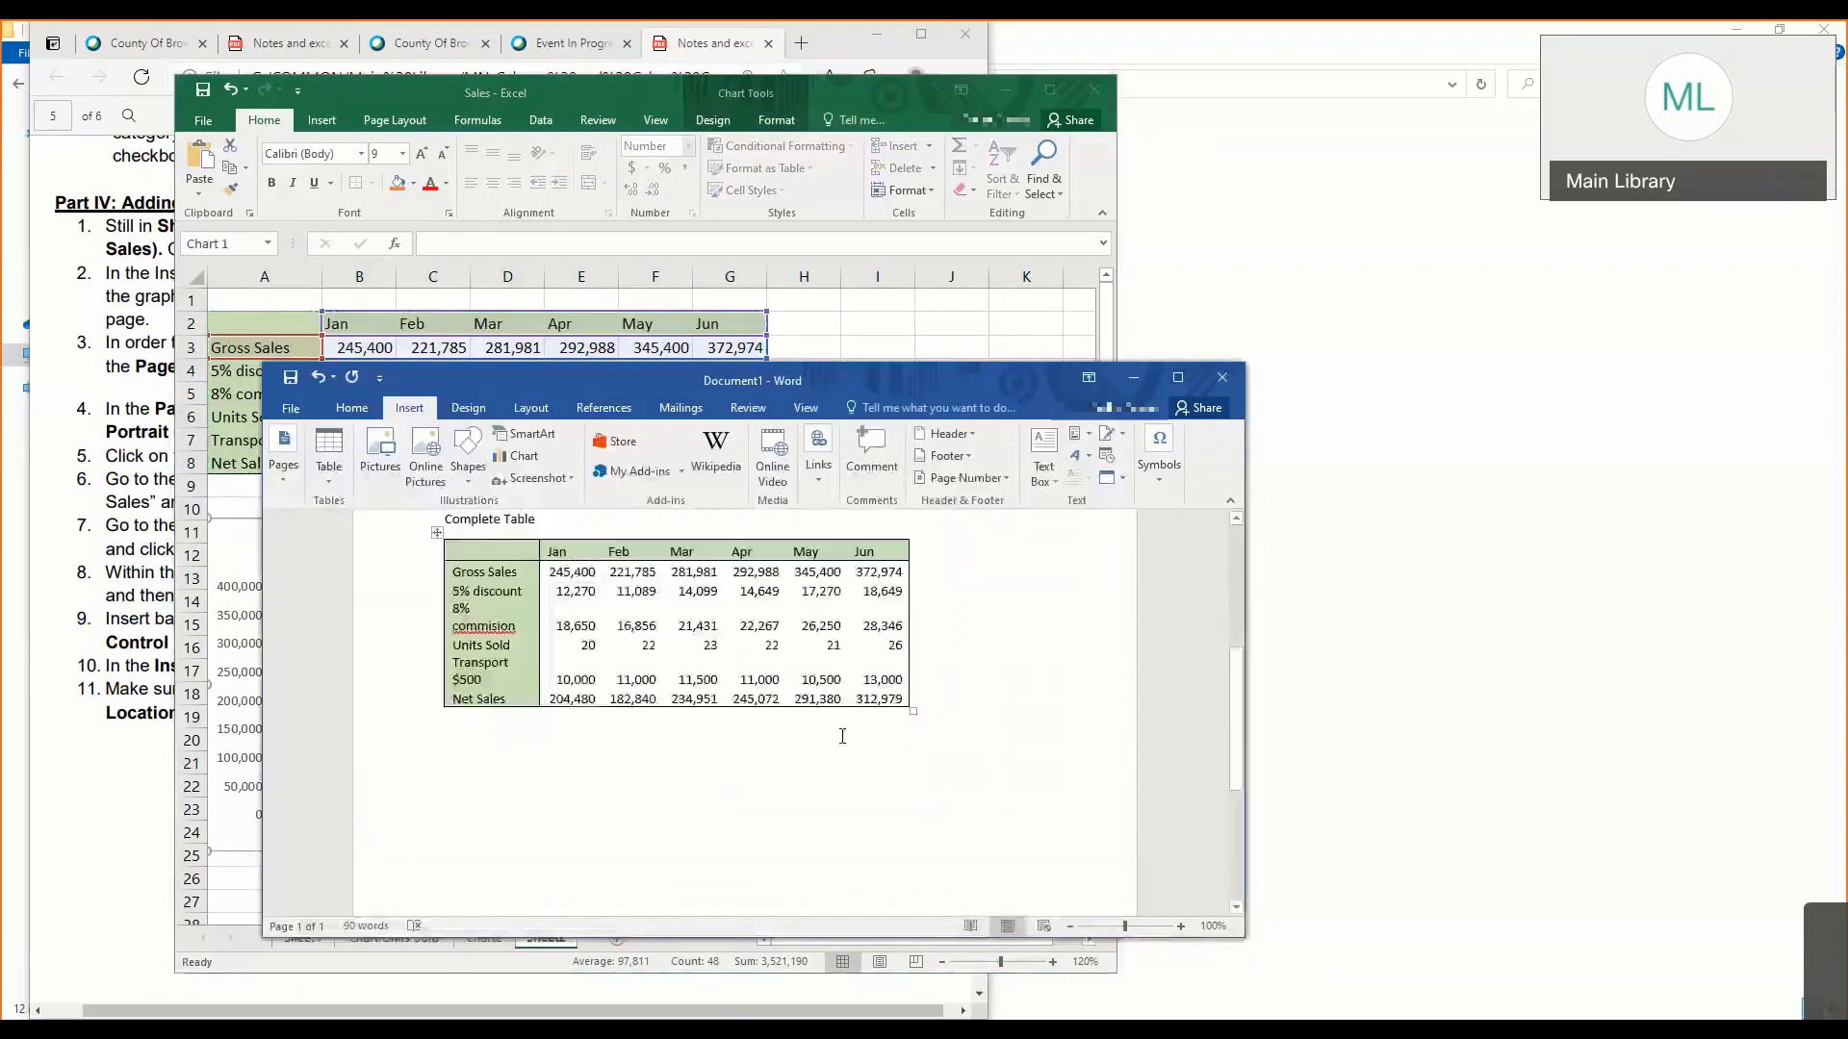
{"action": "scroll", "coordinate": [934, 698], "scroll_direction": "down", "scroll_amount": 1}
{"action": "key", "text": "ctrl+v"}
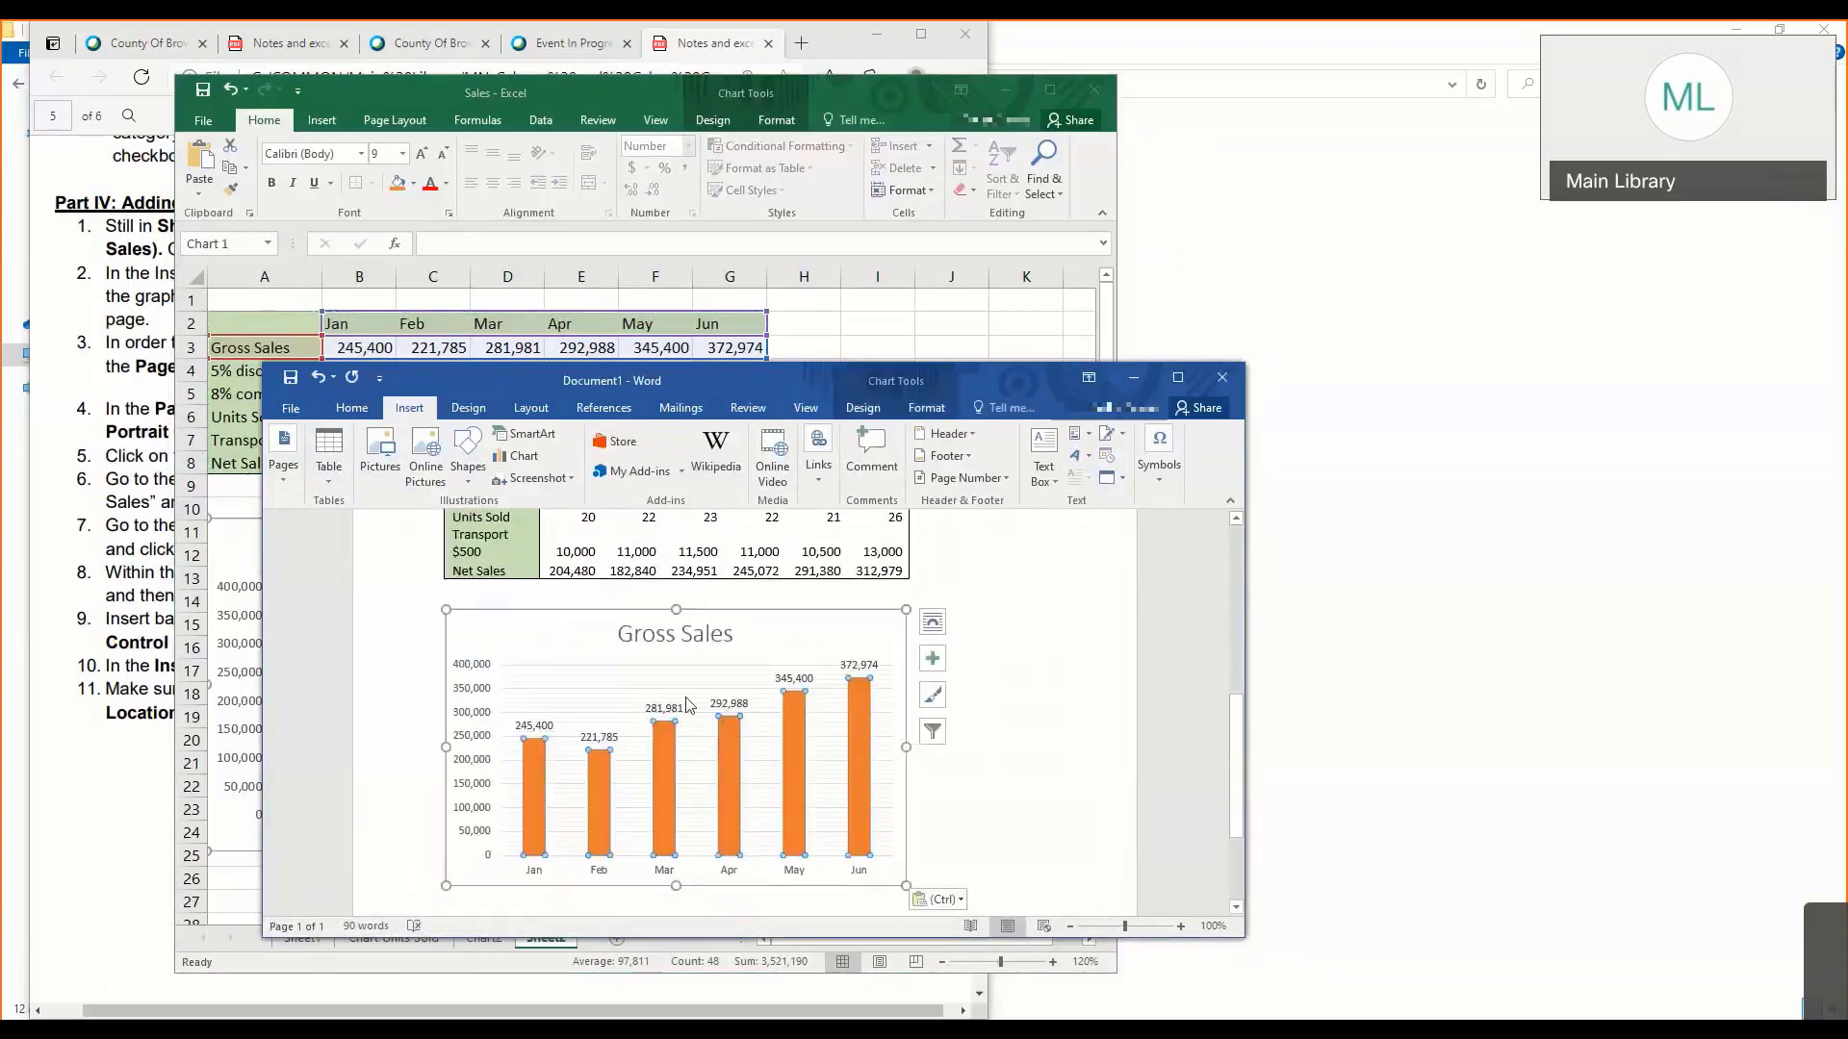
- Examine the chart style and chart element options of the pasted Gross Sales chart
{"action": "left_click", "coordinate": [932, 697]}
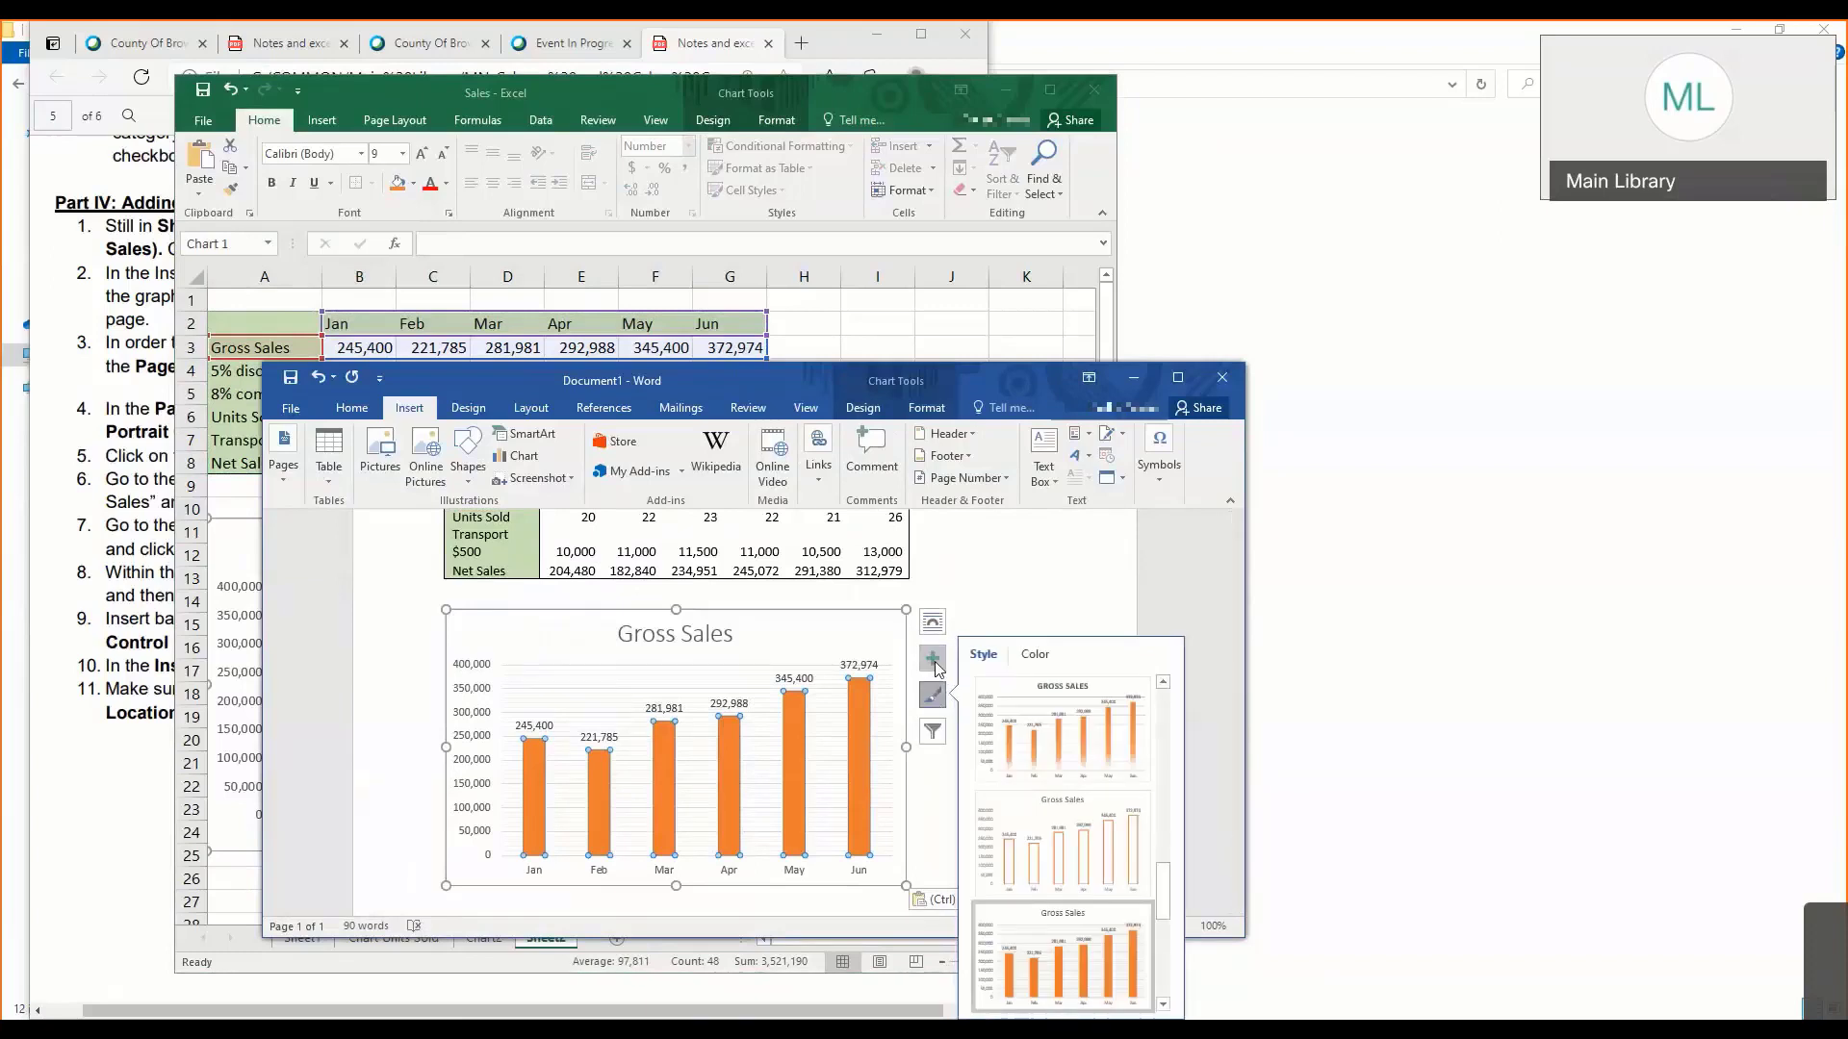
{"action": "left_click", "coordinate": [933, 660]}
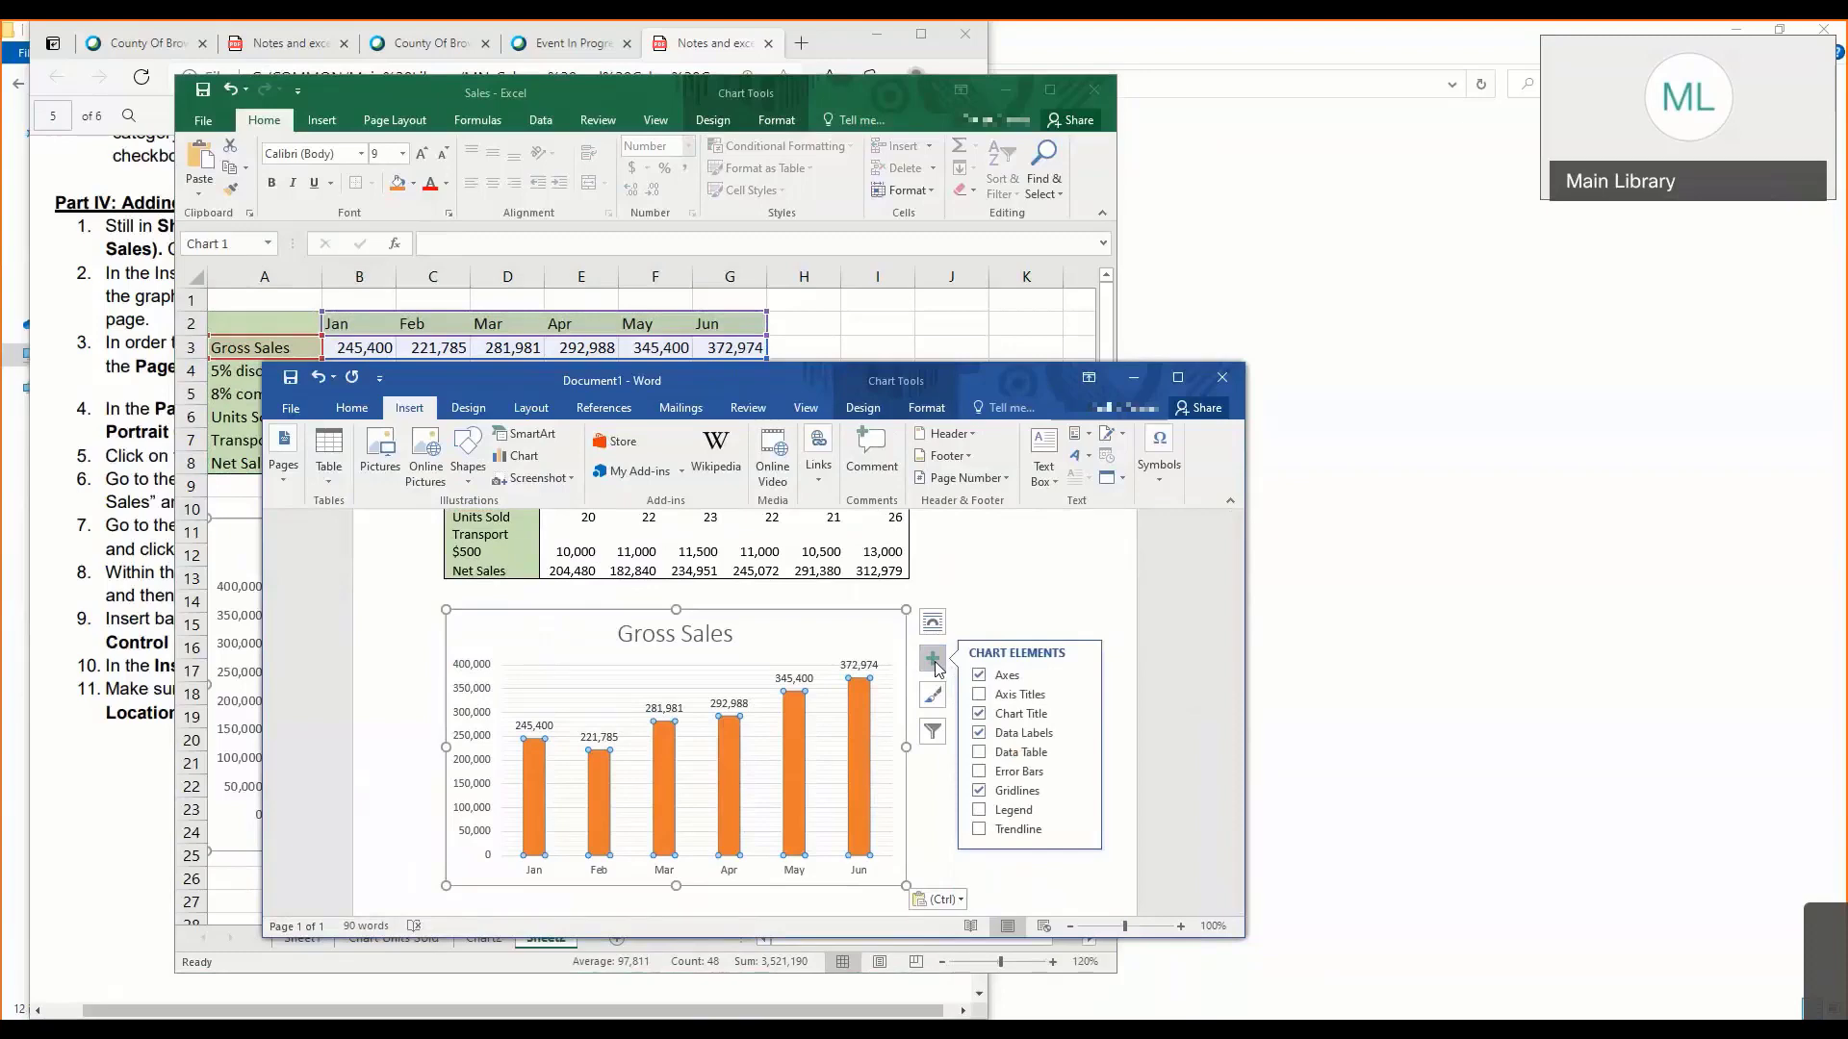
{"action": "left_click", "coordinate": [705, 632]}
{"action": "scroll", "coordinate": [706, 632], "scroll_direction": "up", "scroll_amount": 7}
{"action": "scroll", "coordinate": [577, 664], "scroll_direction": "down", "scroll_amount": 2}
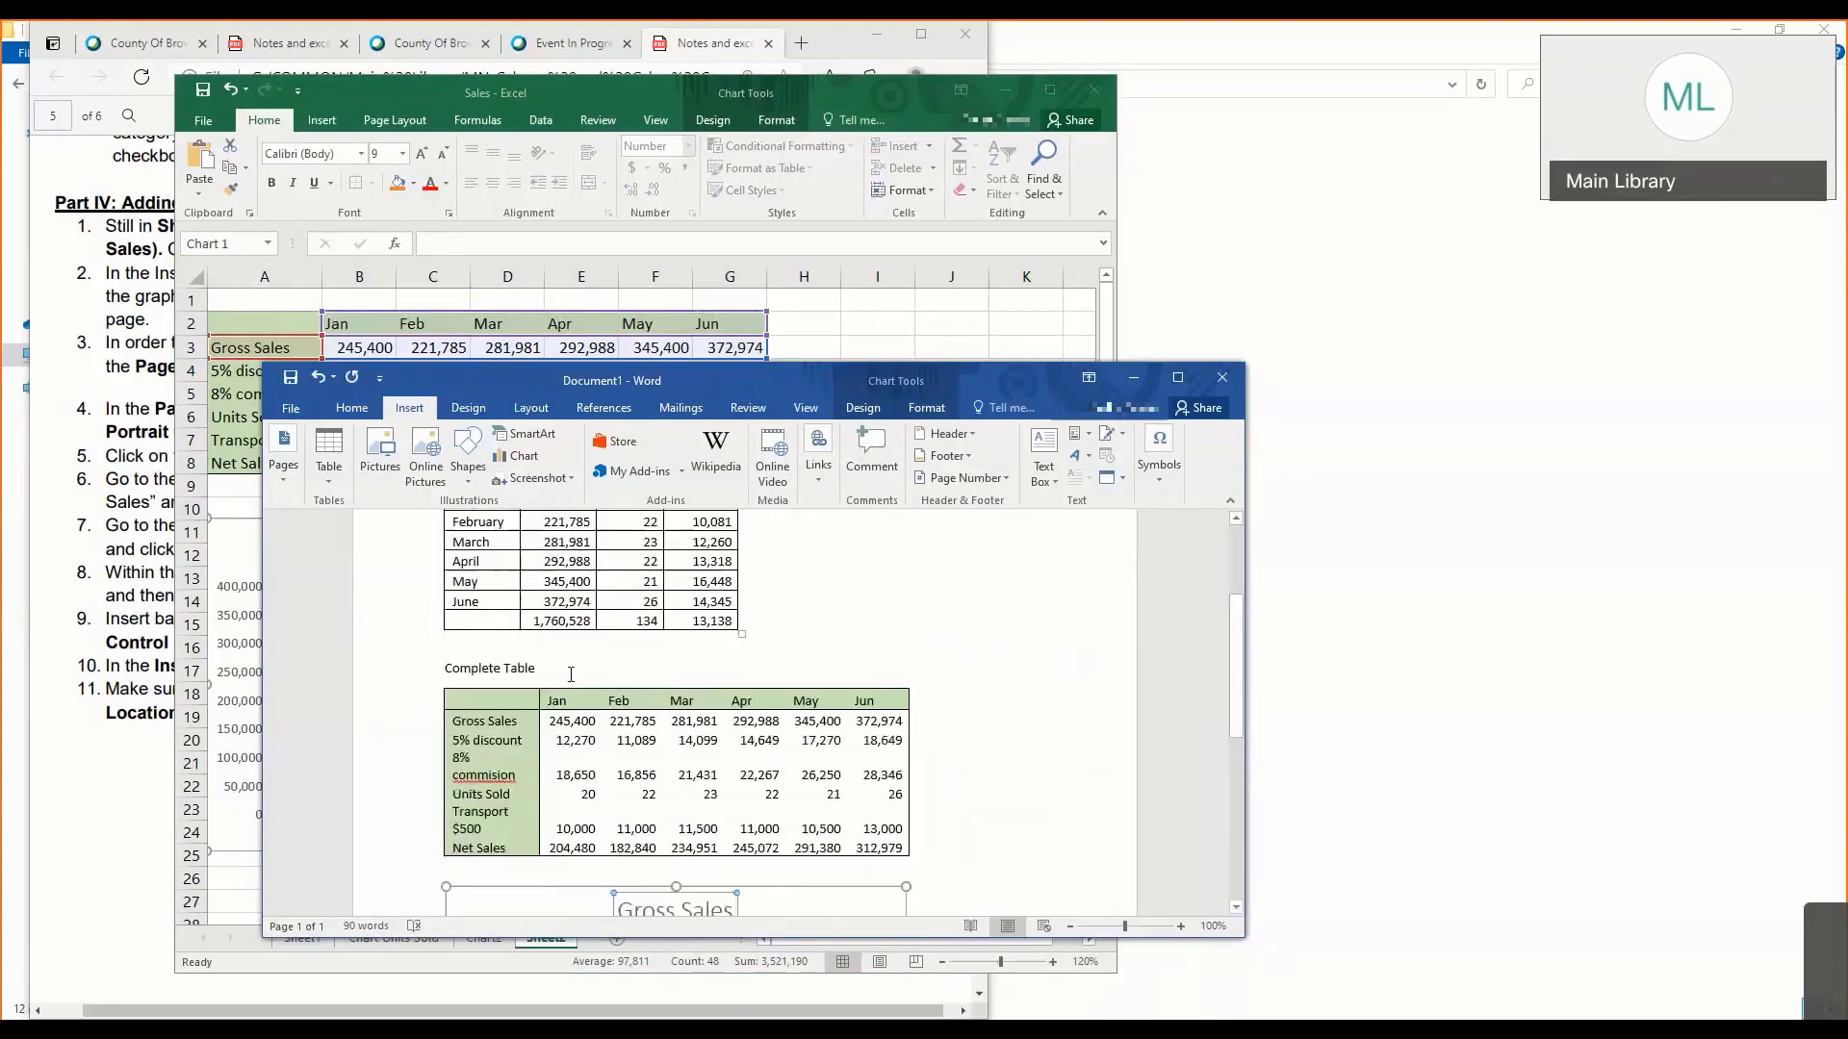
{"action": "left_click", "coordinate": [570, 672]}
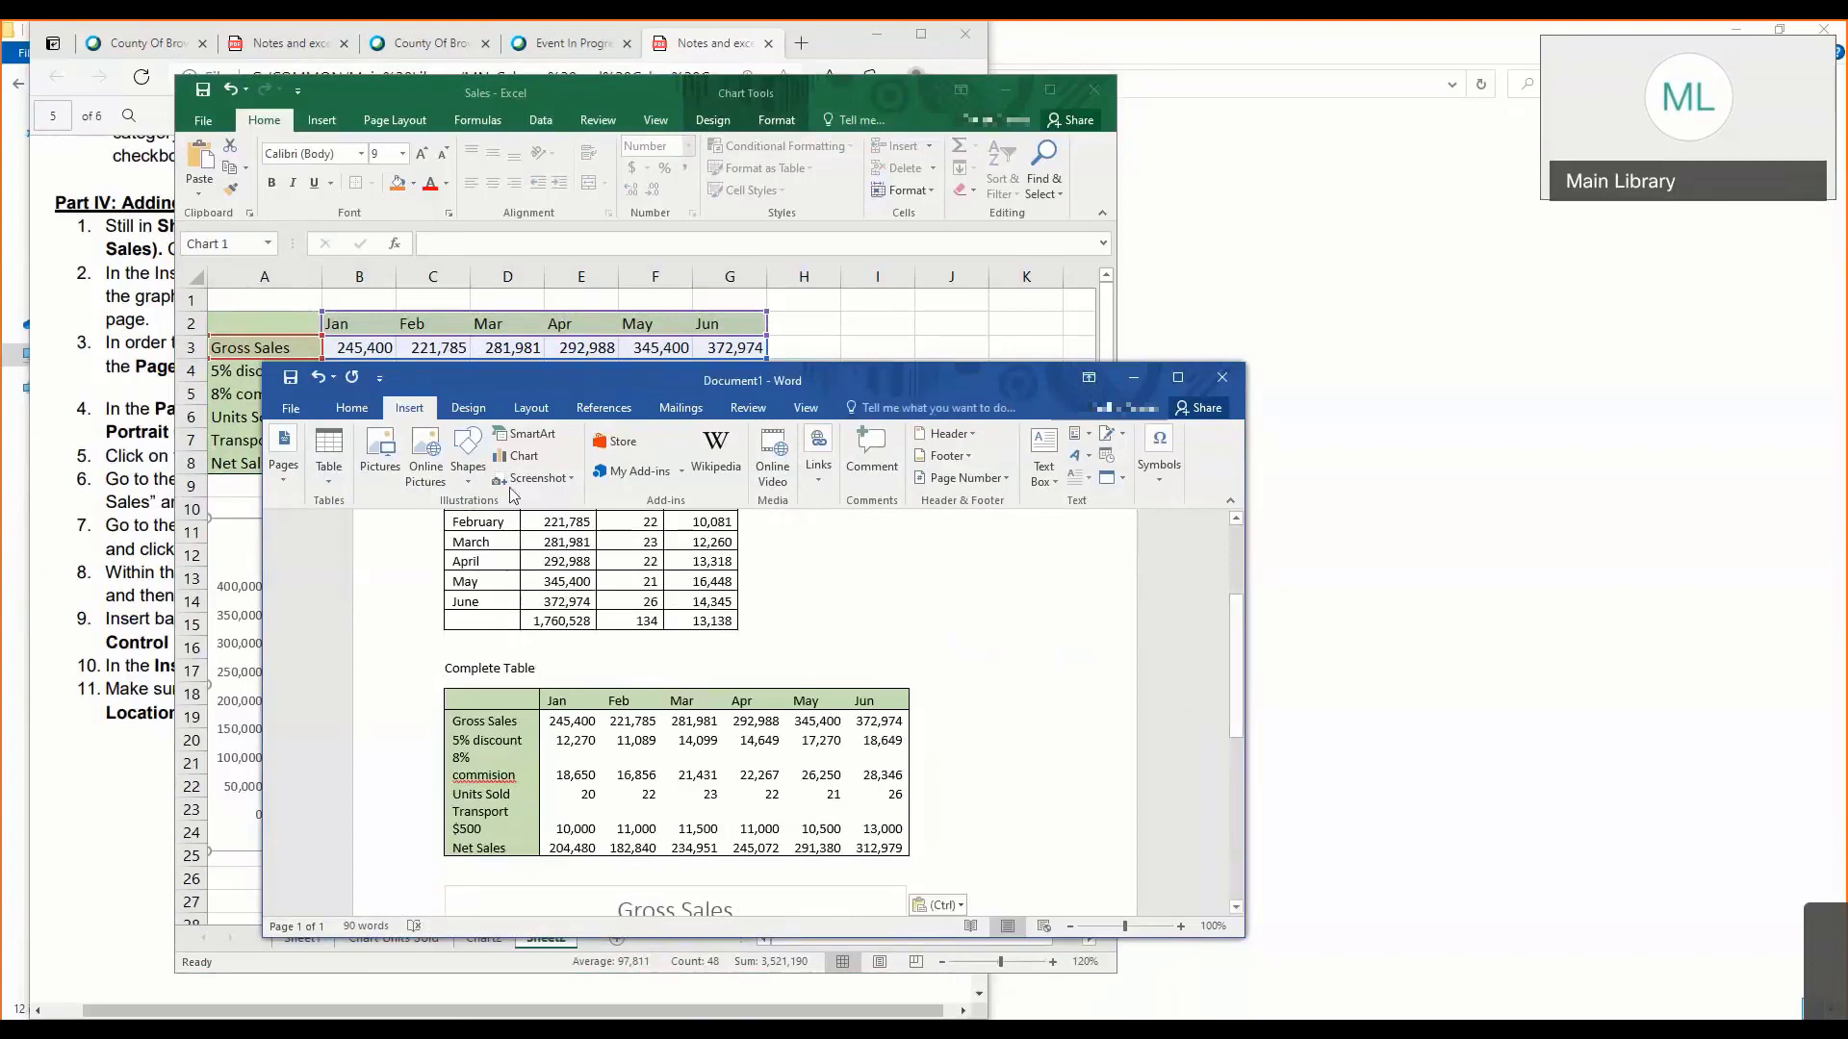
{"action": "left_click", "coordinate": [519, 458]}
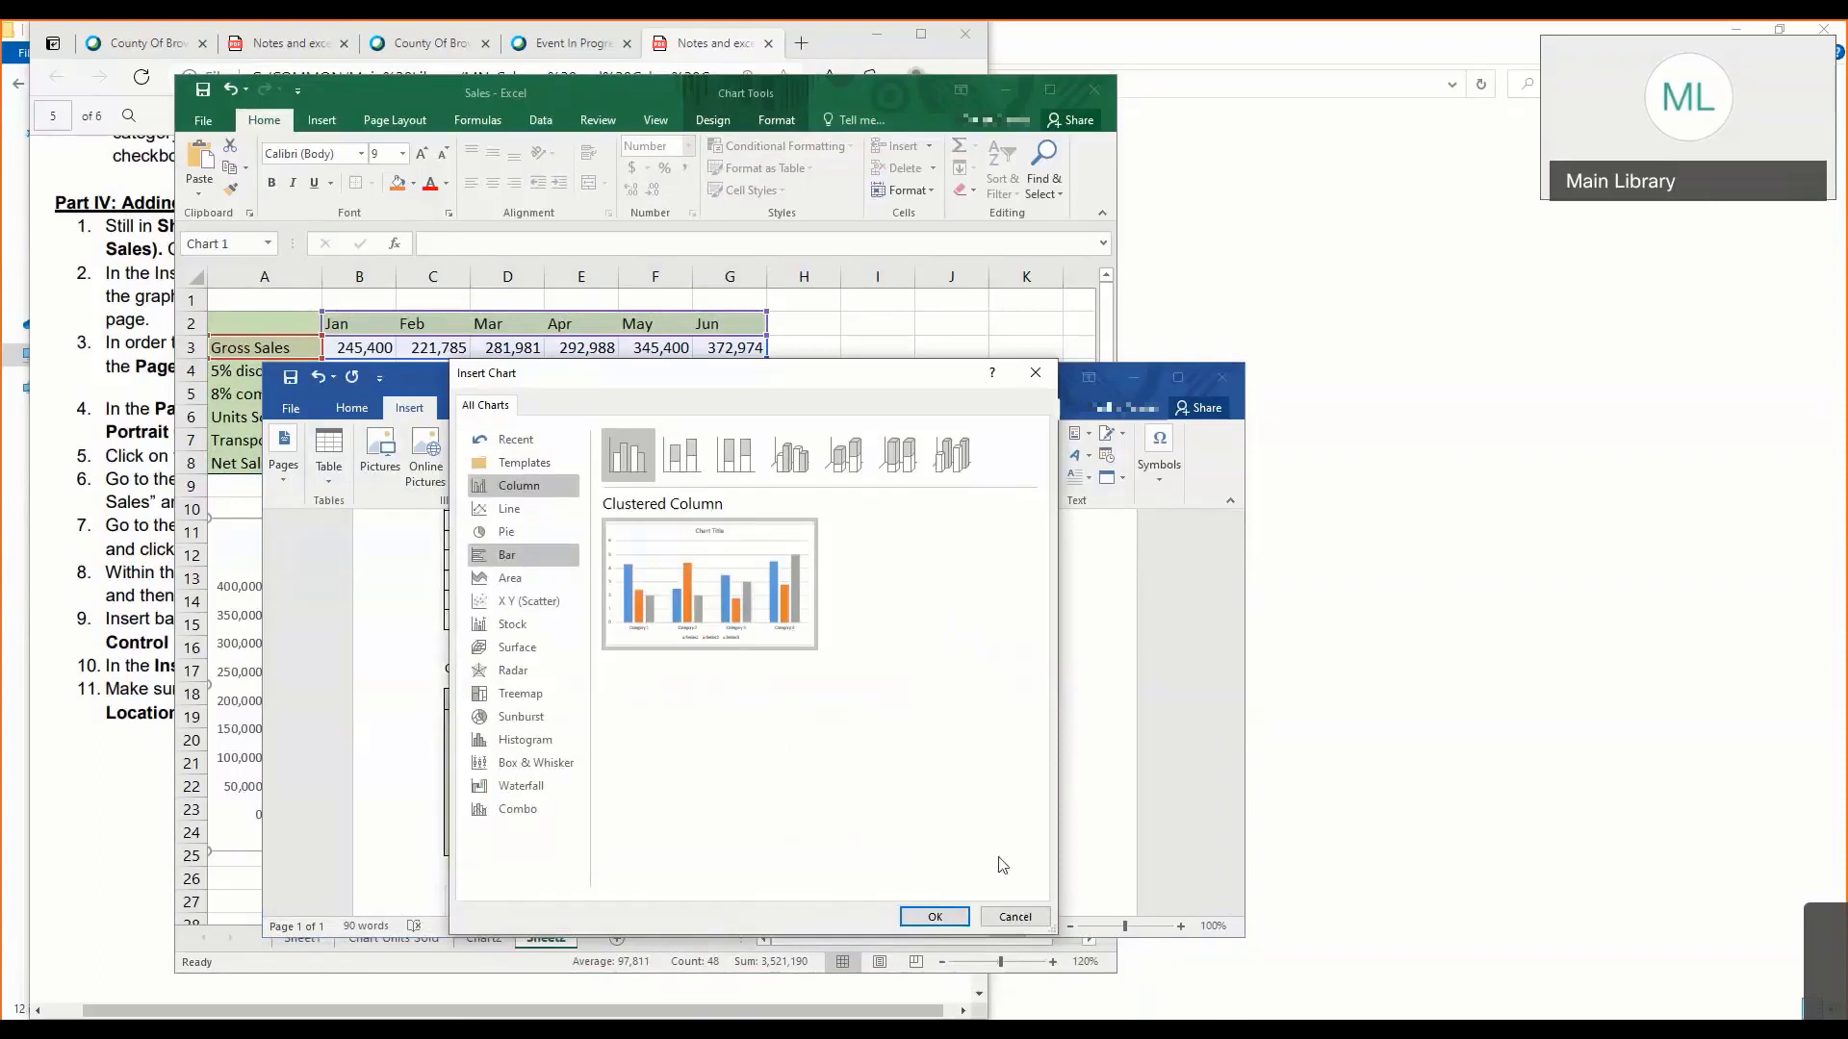
{"action": "left_click", "coordinate": [1012, 917]}
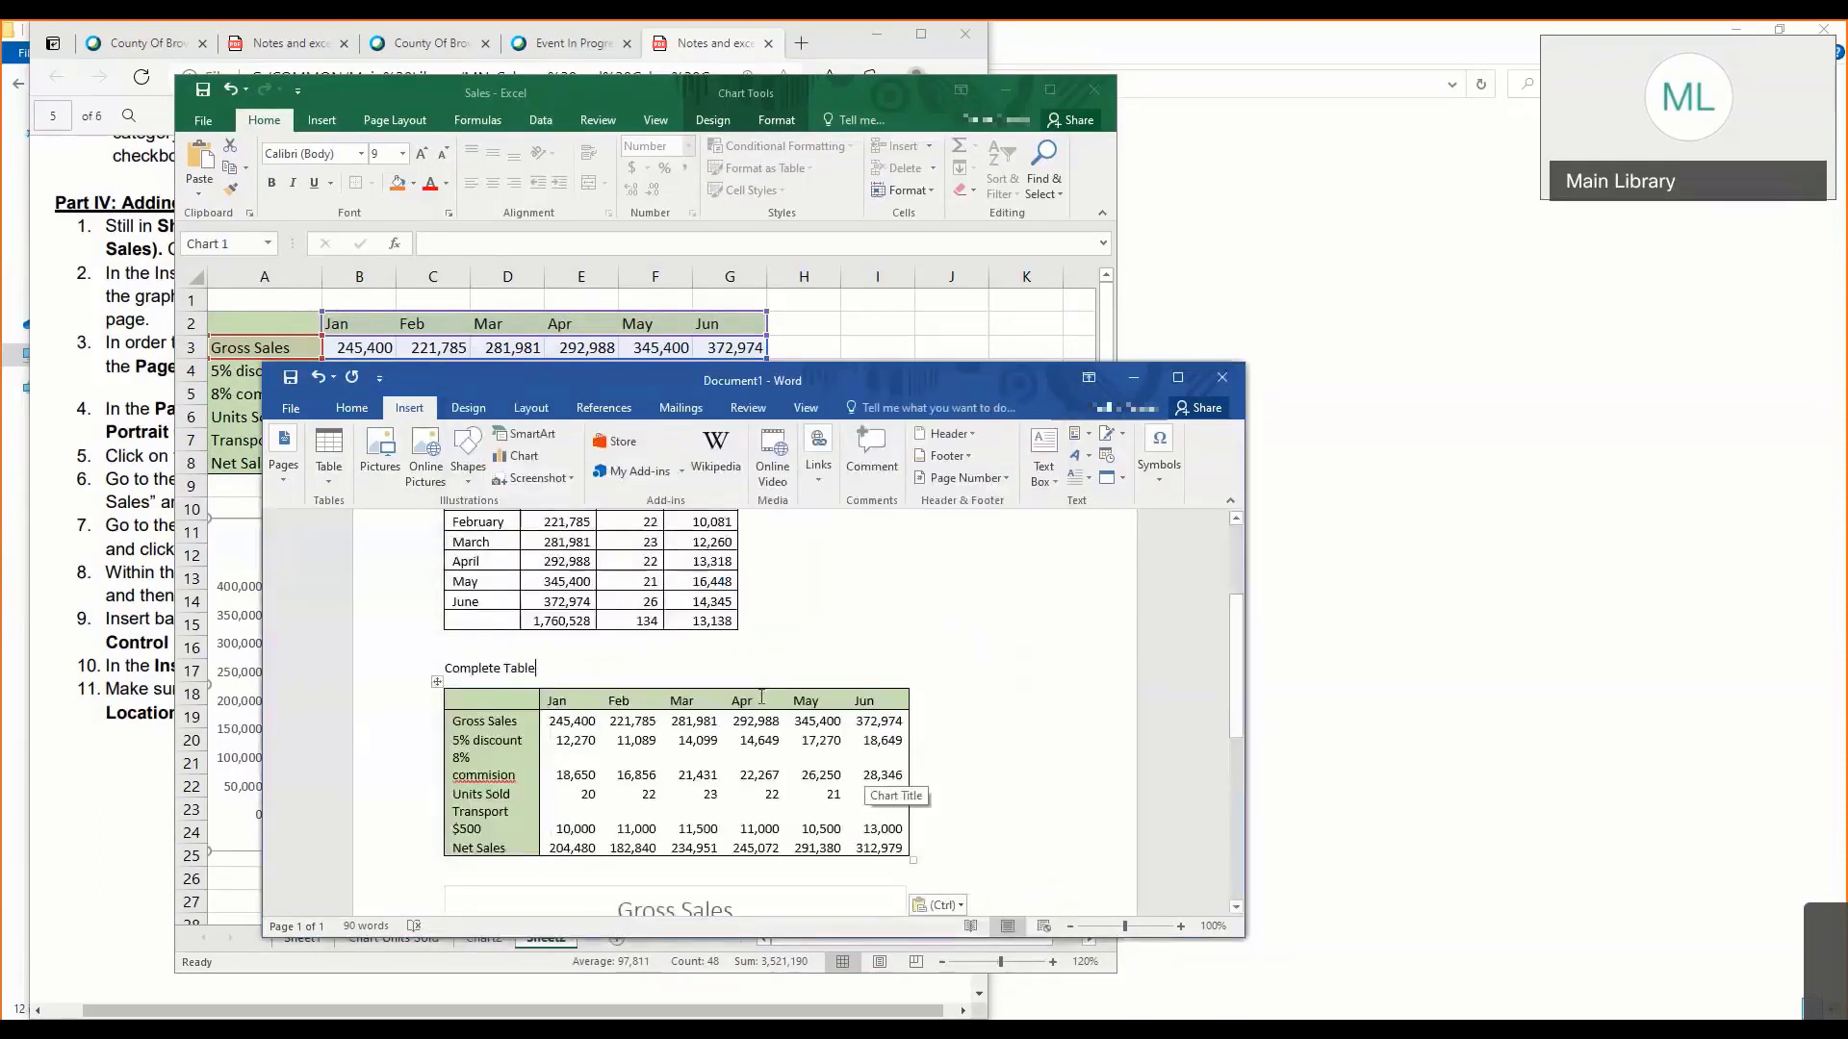
- Widen the Word window, insert a line chart below the Gross Sales chart and examine the sample data in its data sheet
{"action": "scroll", "coordinate": [731, 707], "scroll_direction": "down", "scroll_amount": 5}
{"action": "left_click", "coordinate": [651, 706]}
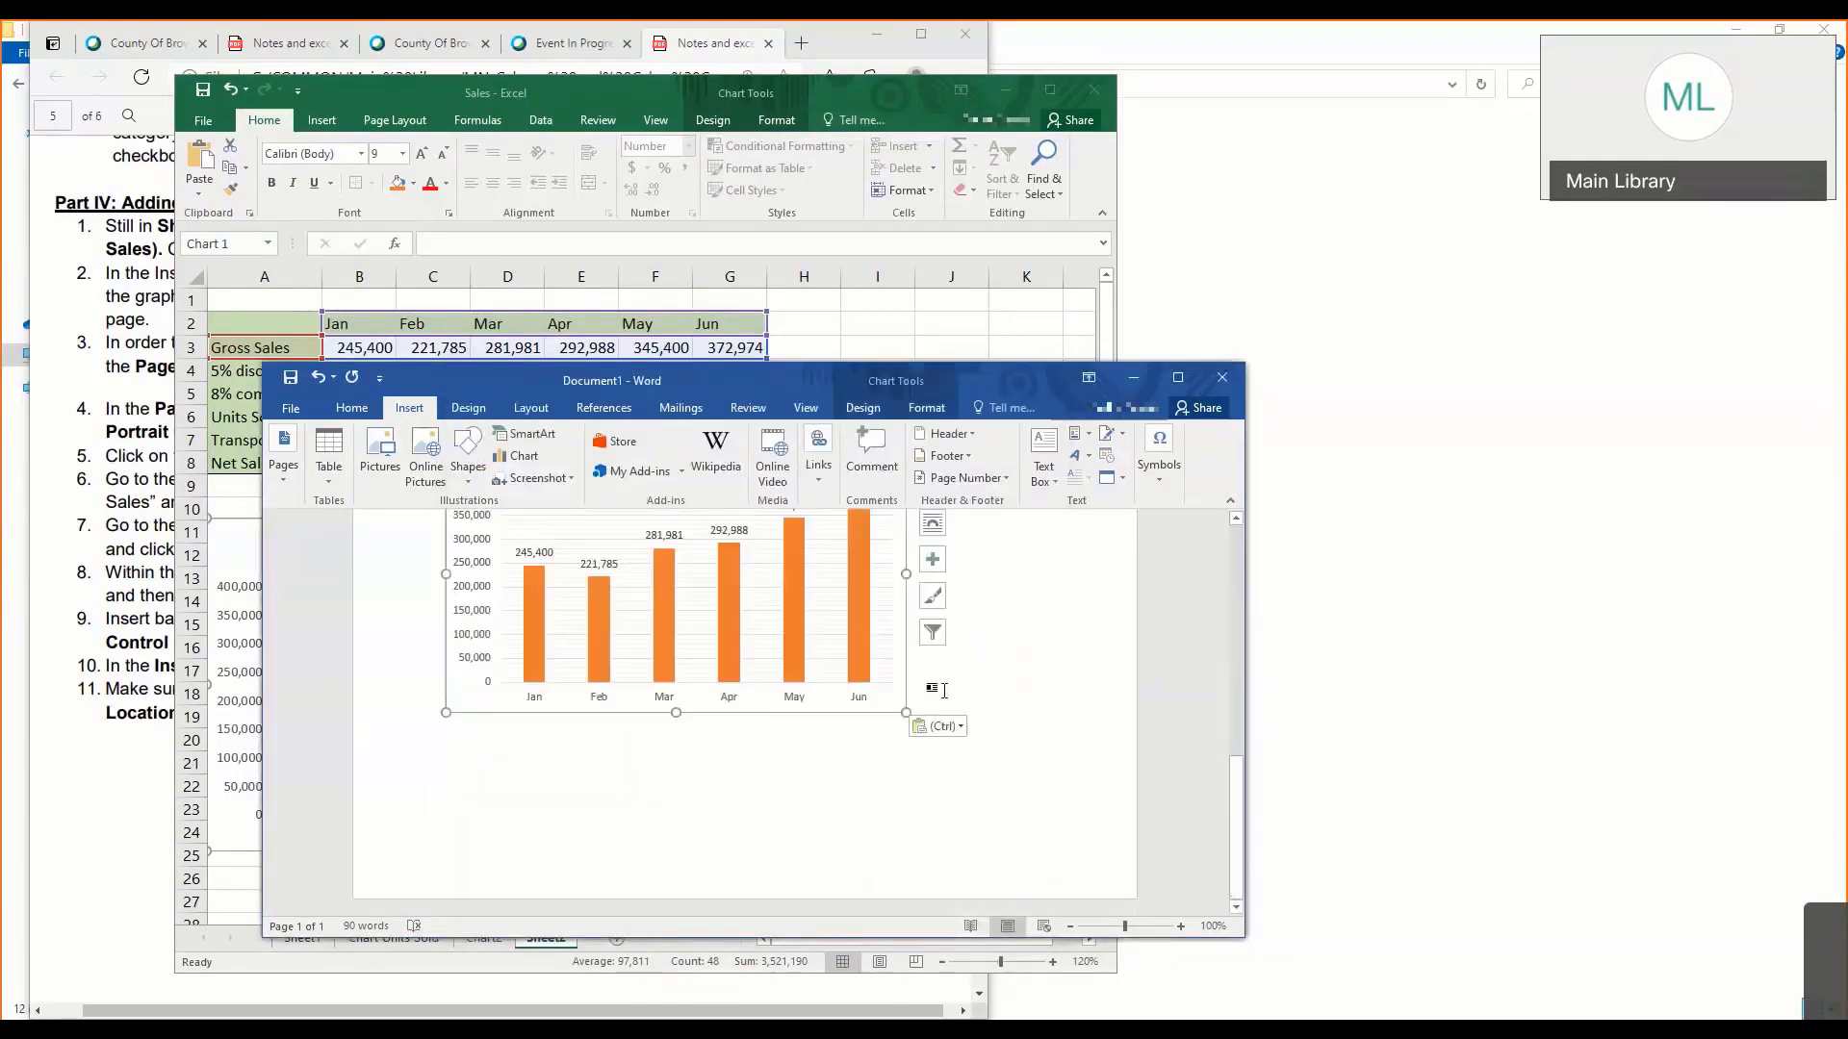
{"action": "left_click", "coordinate": [944, 690]}
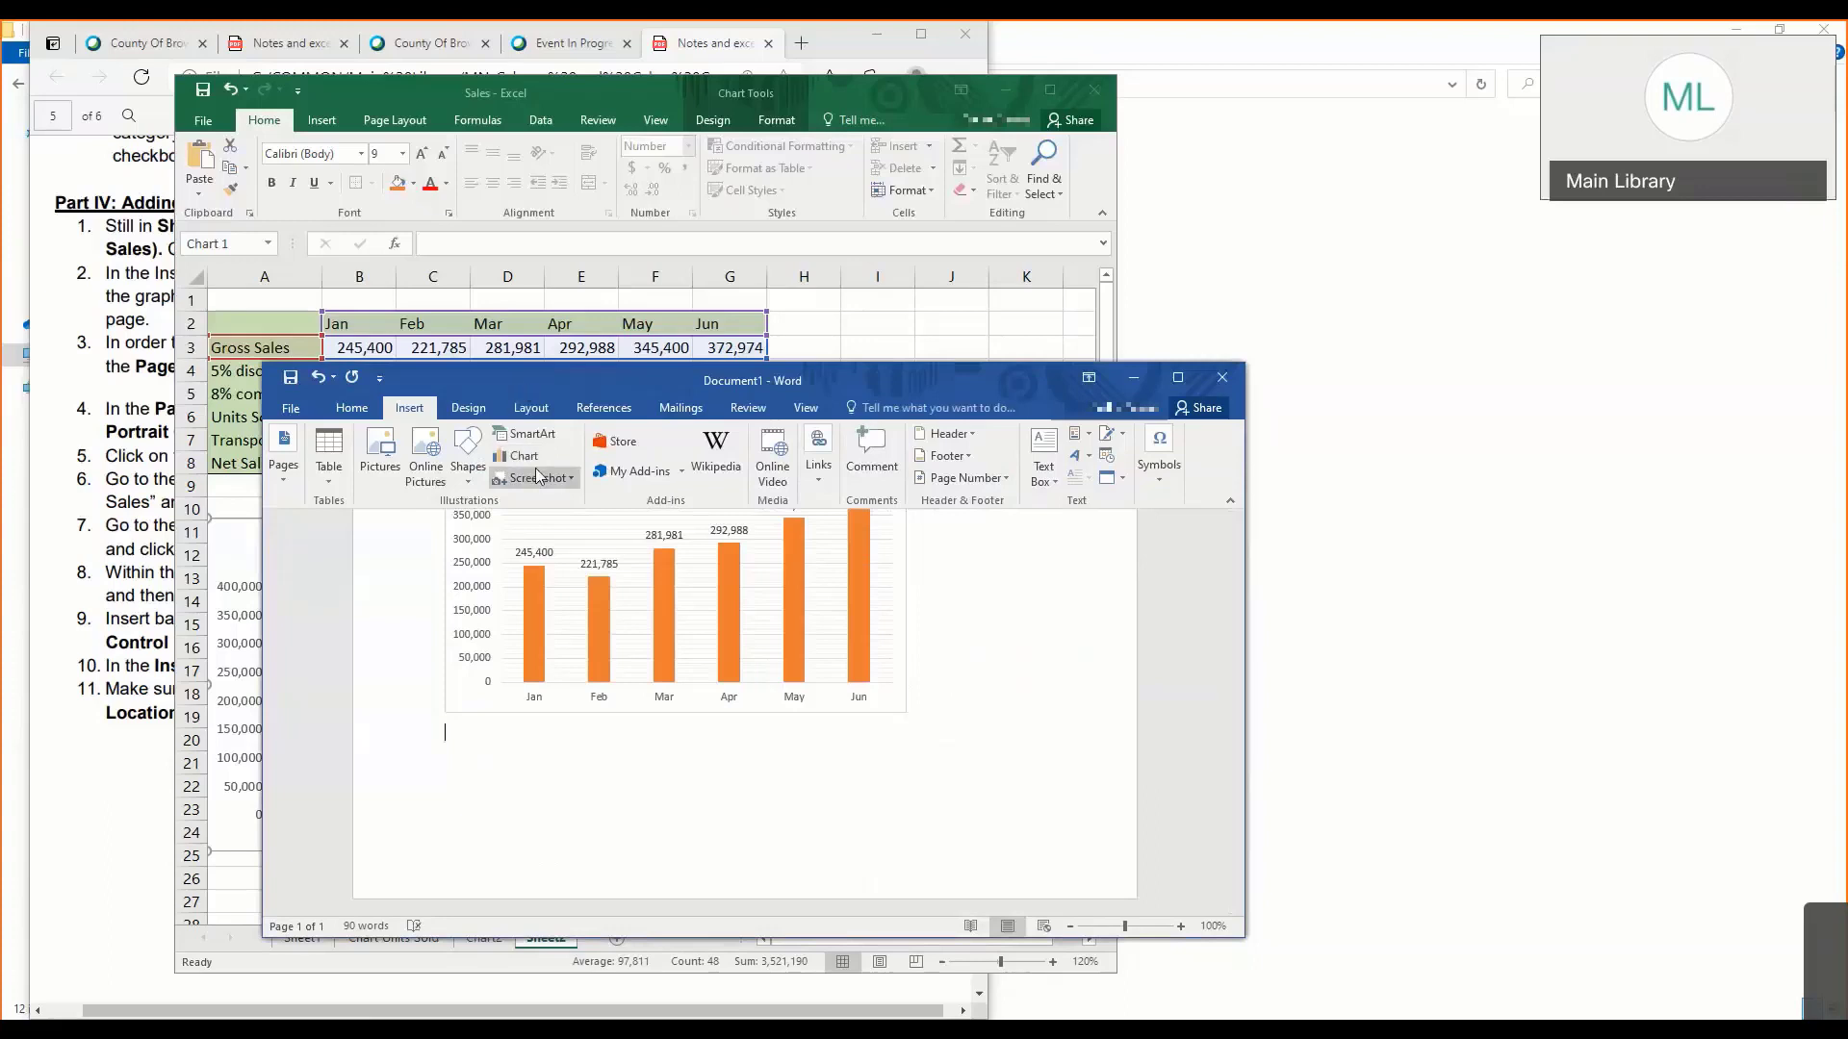
{"action": "left_click_drag", "start_coordinate": [263, 525], "coordinate": [123, 526]}
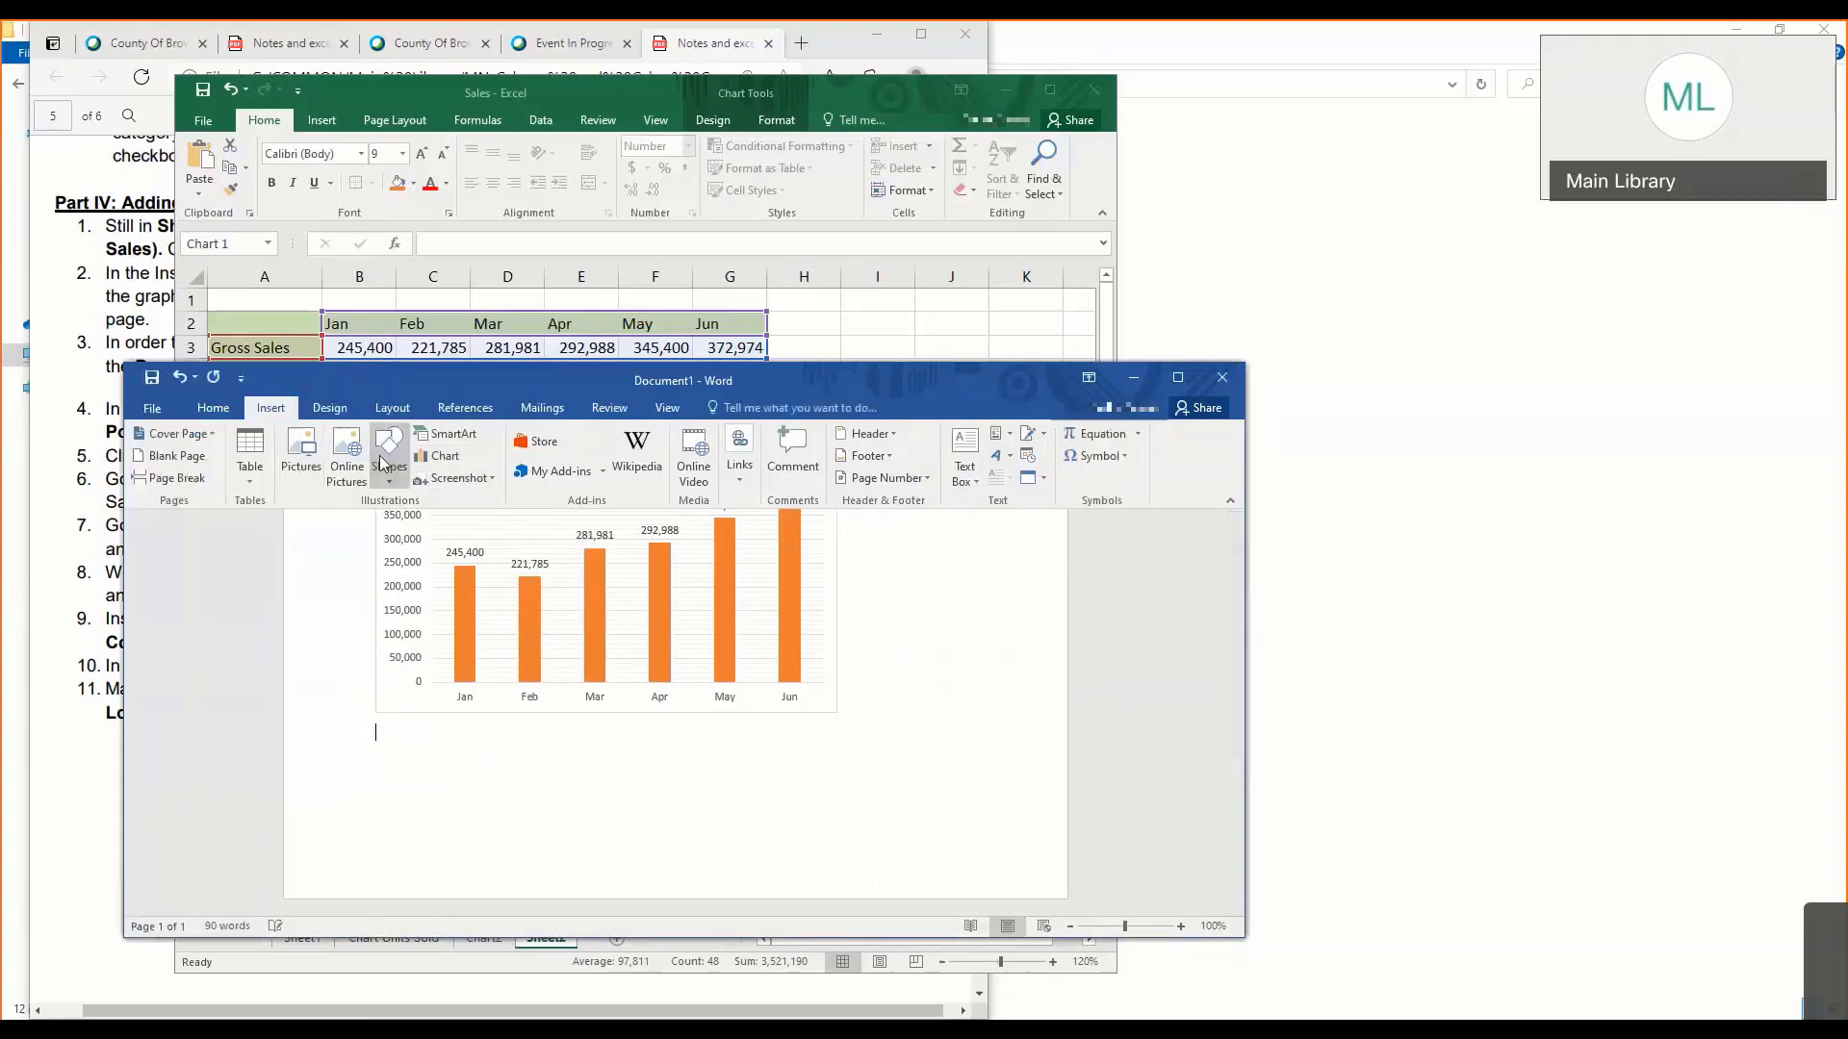
{"action": "left_click", "coordinate": [436, 458]}
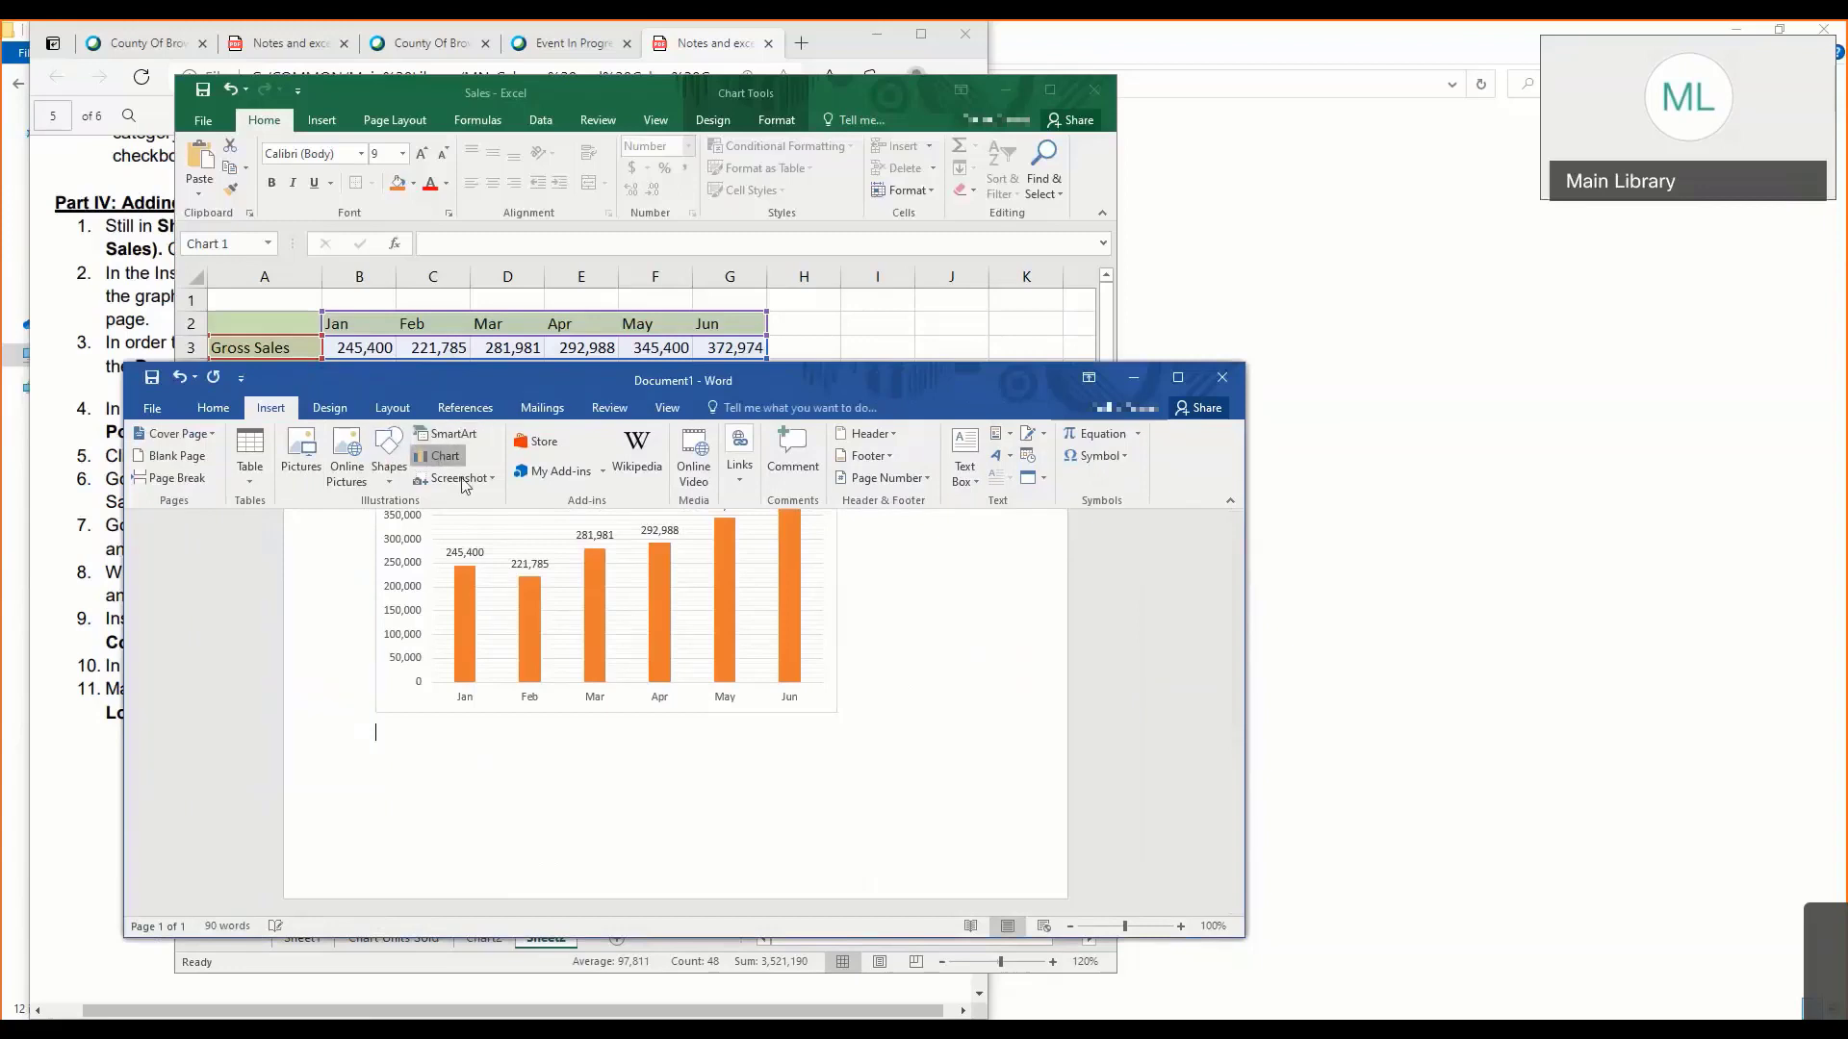
{"action": "left_click", "coordinate": [509, 508]}
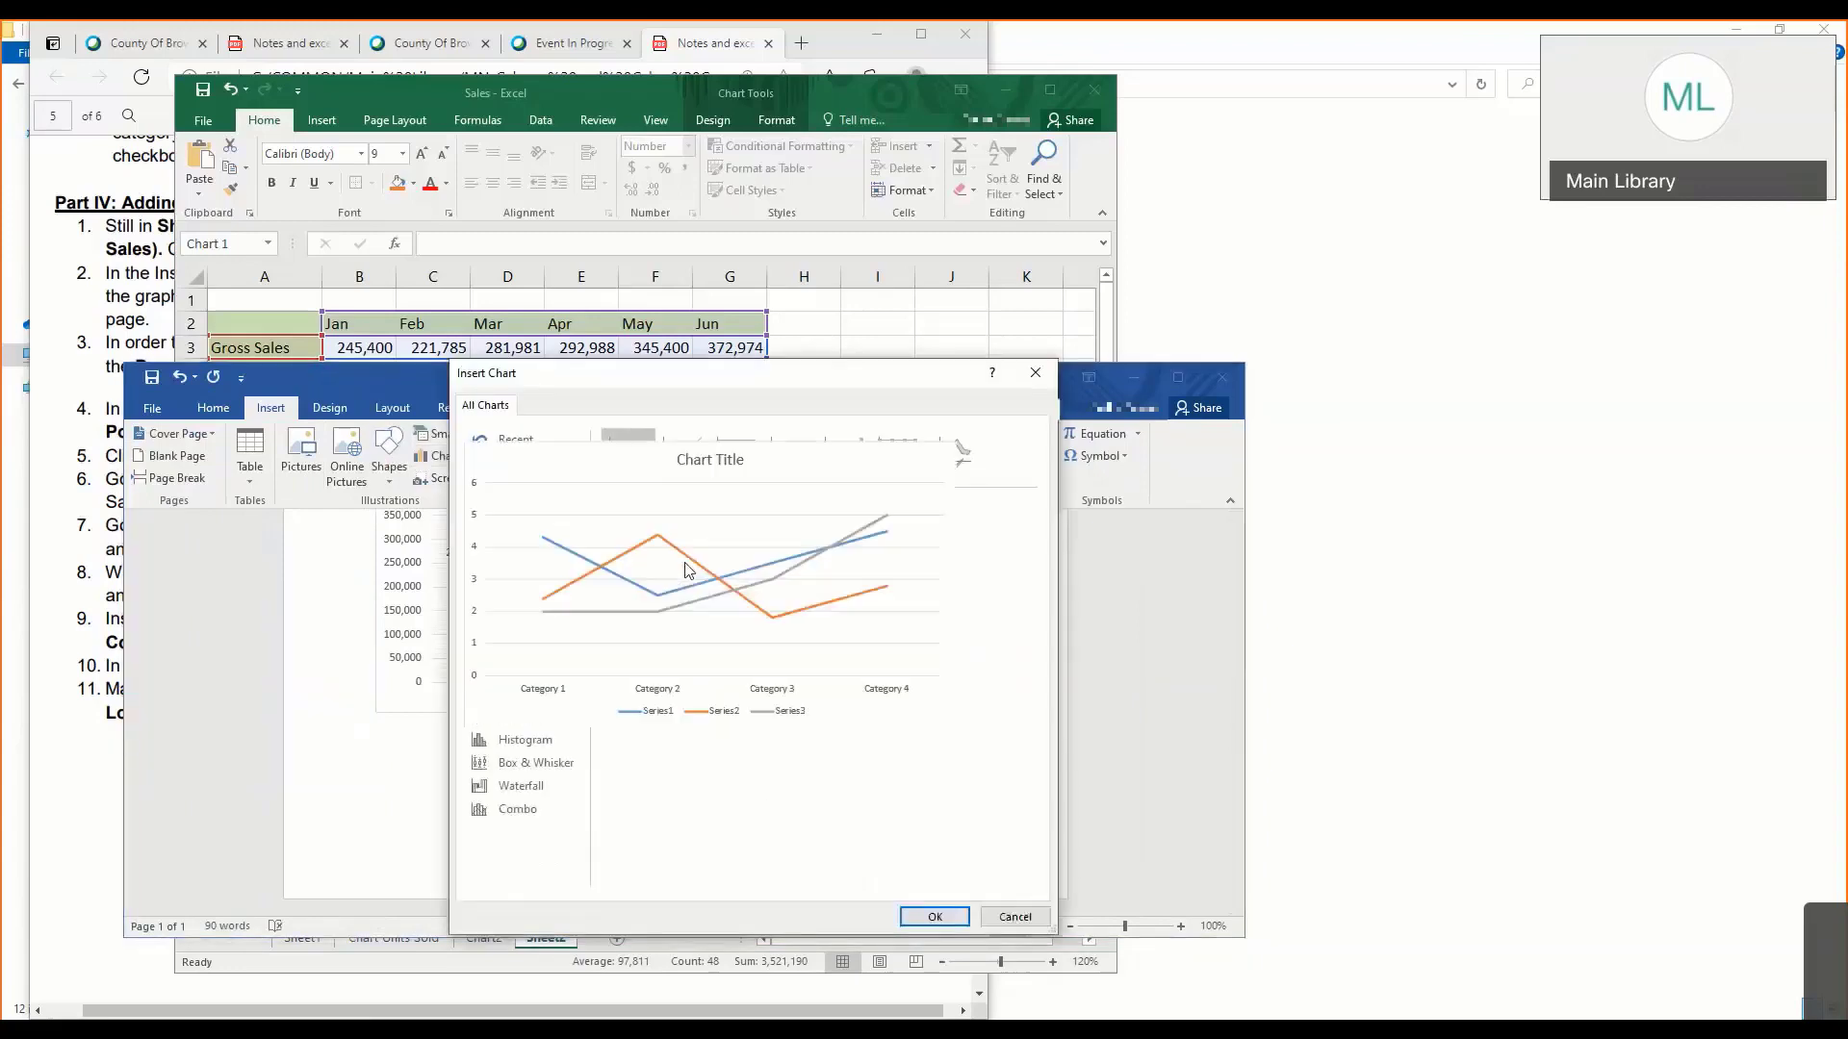
{"action": "left_click", "coordinate": [931, 916]}
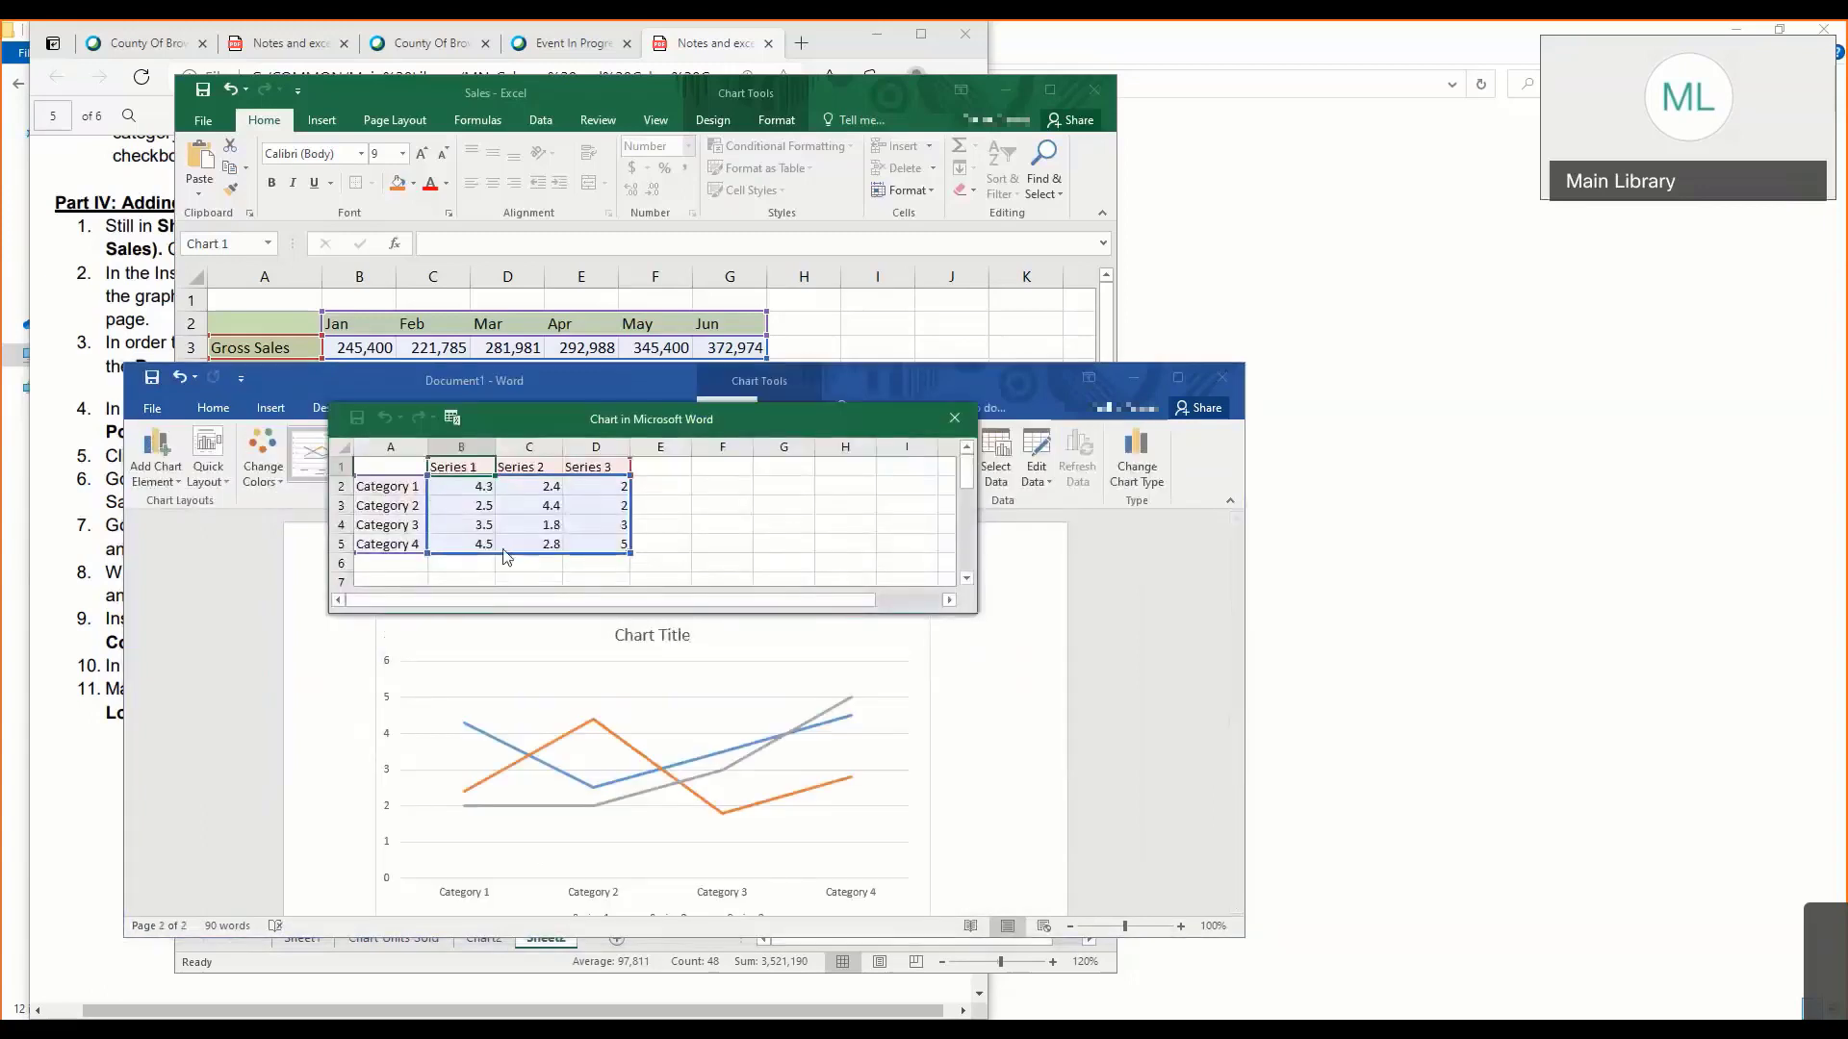
{"action": "left_click", "coordinate": [447, 526]}
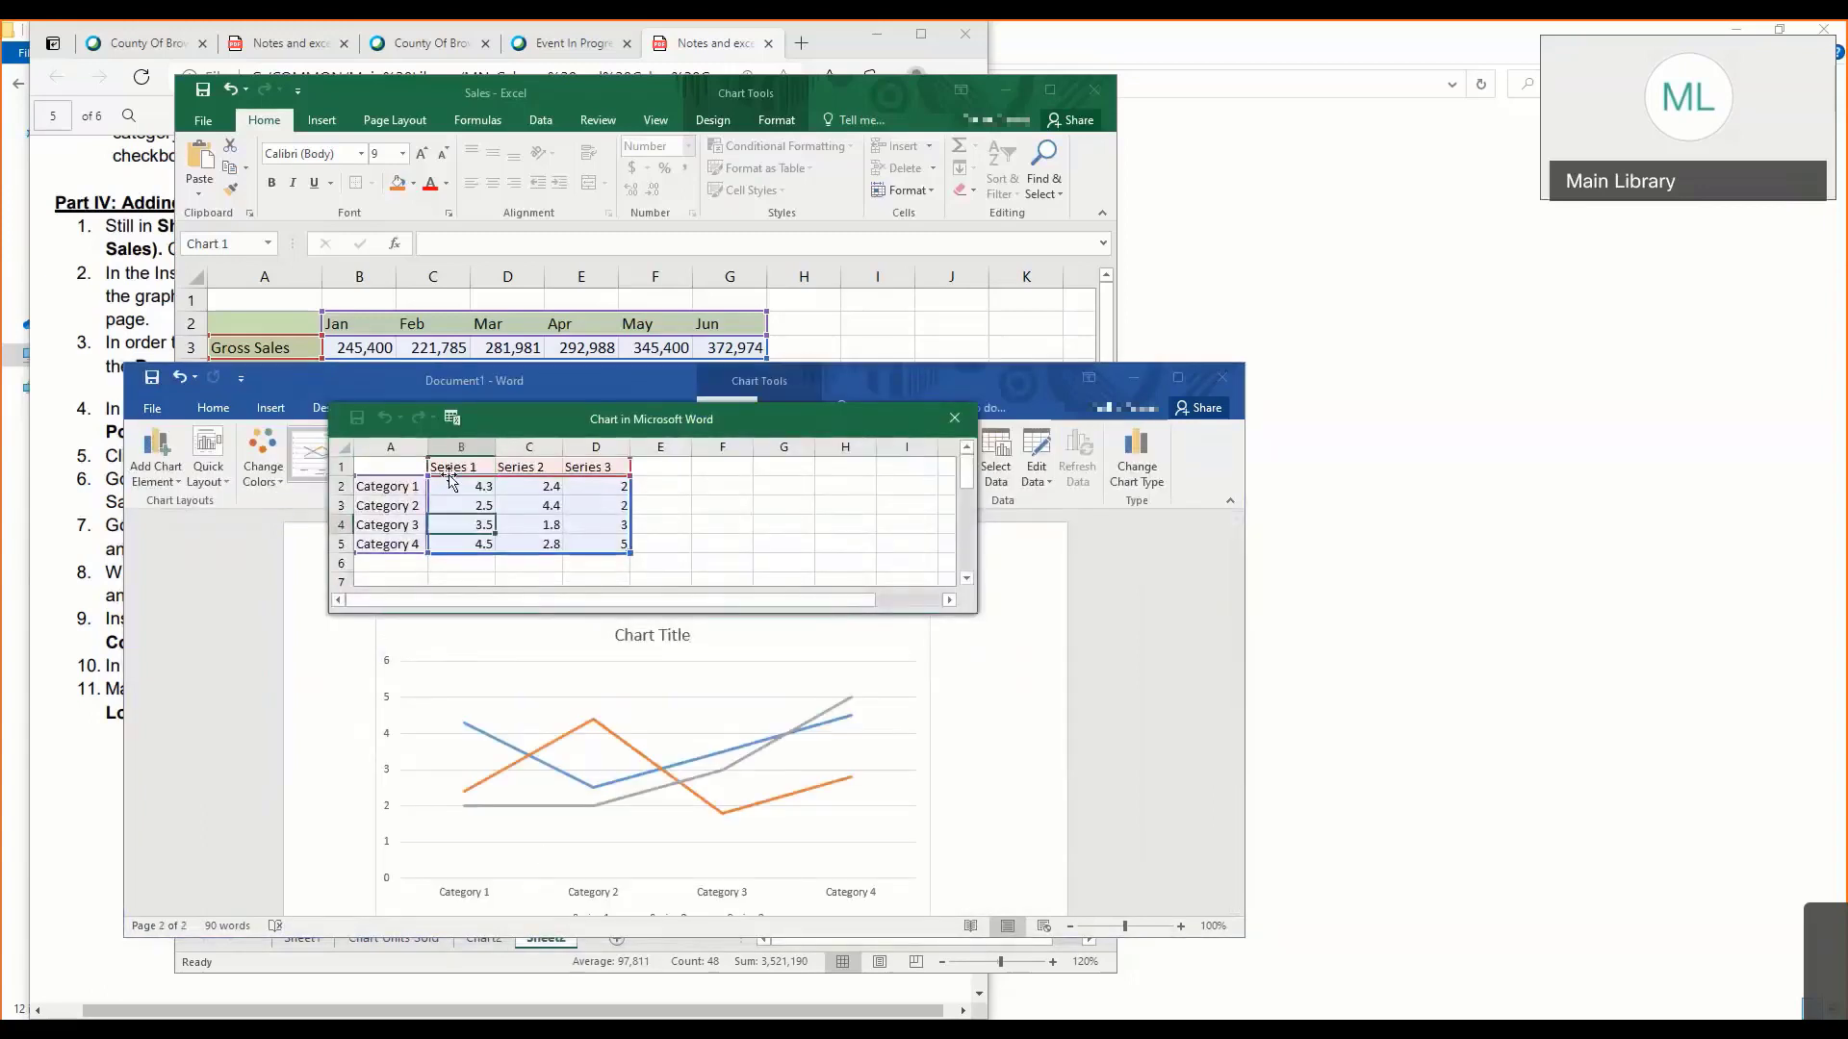
{"action": "left_click", "coordinate": [448, 471]}
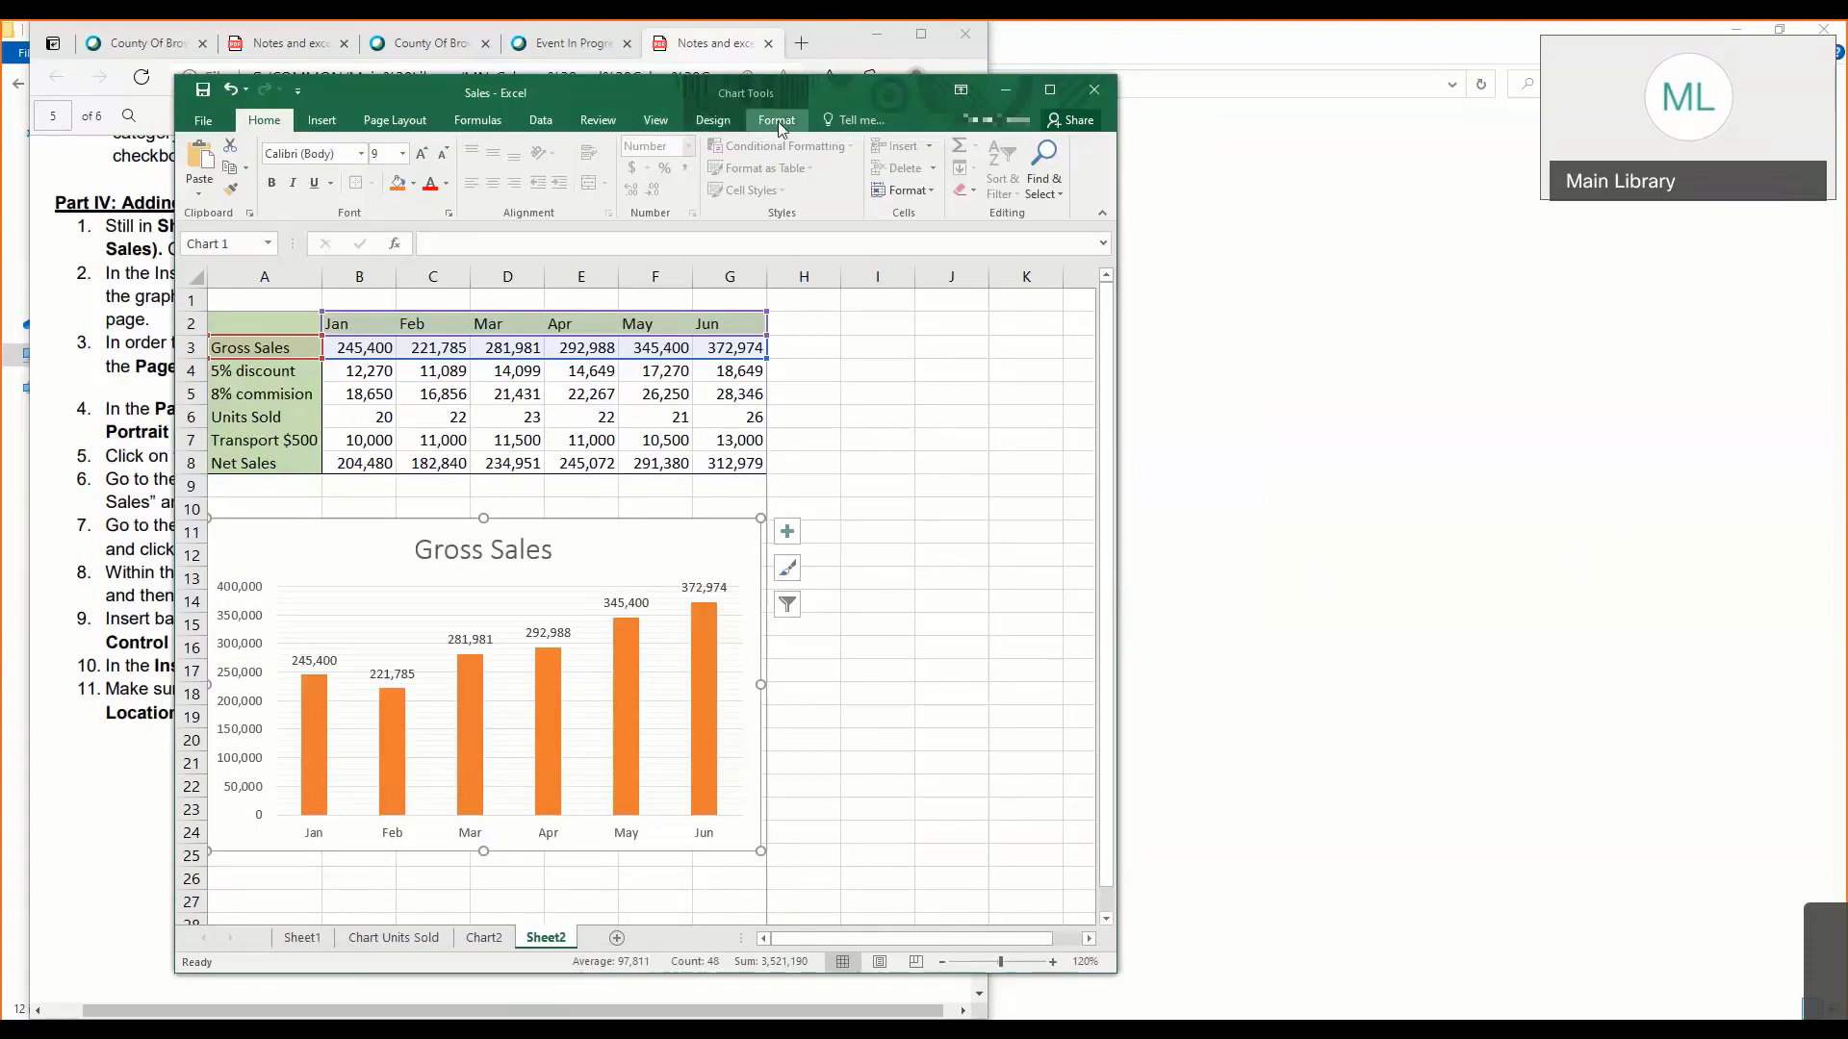
{"action": "left_click", "coordinate": [714, 118]}
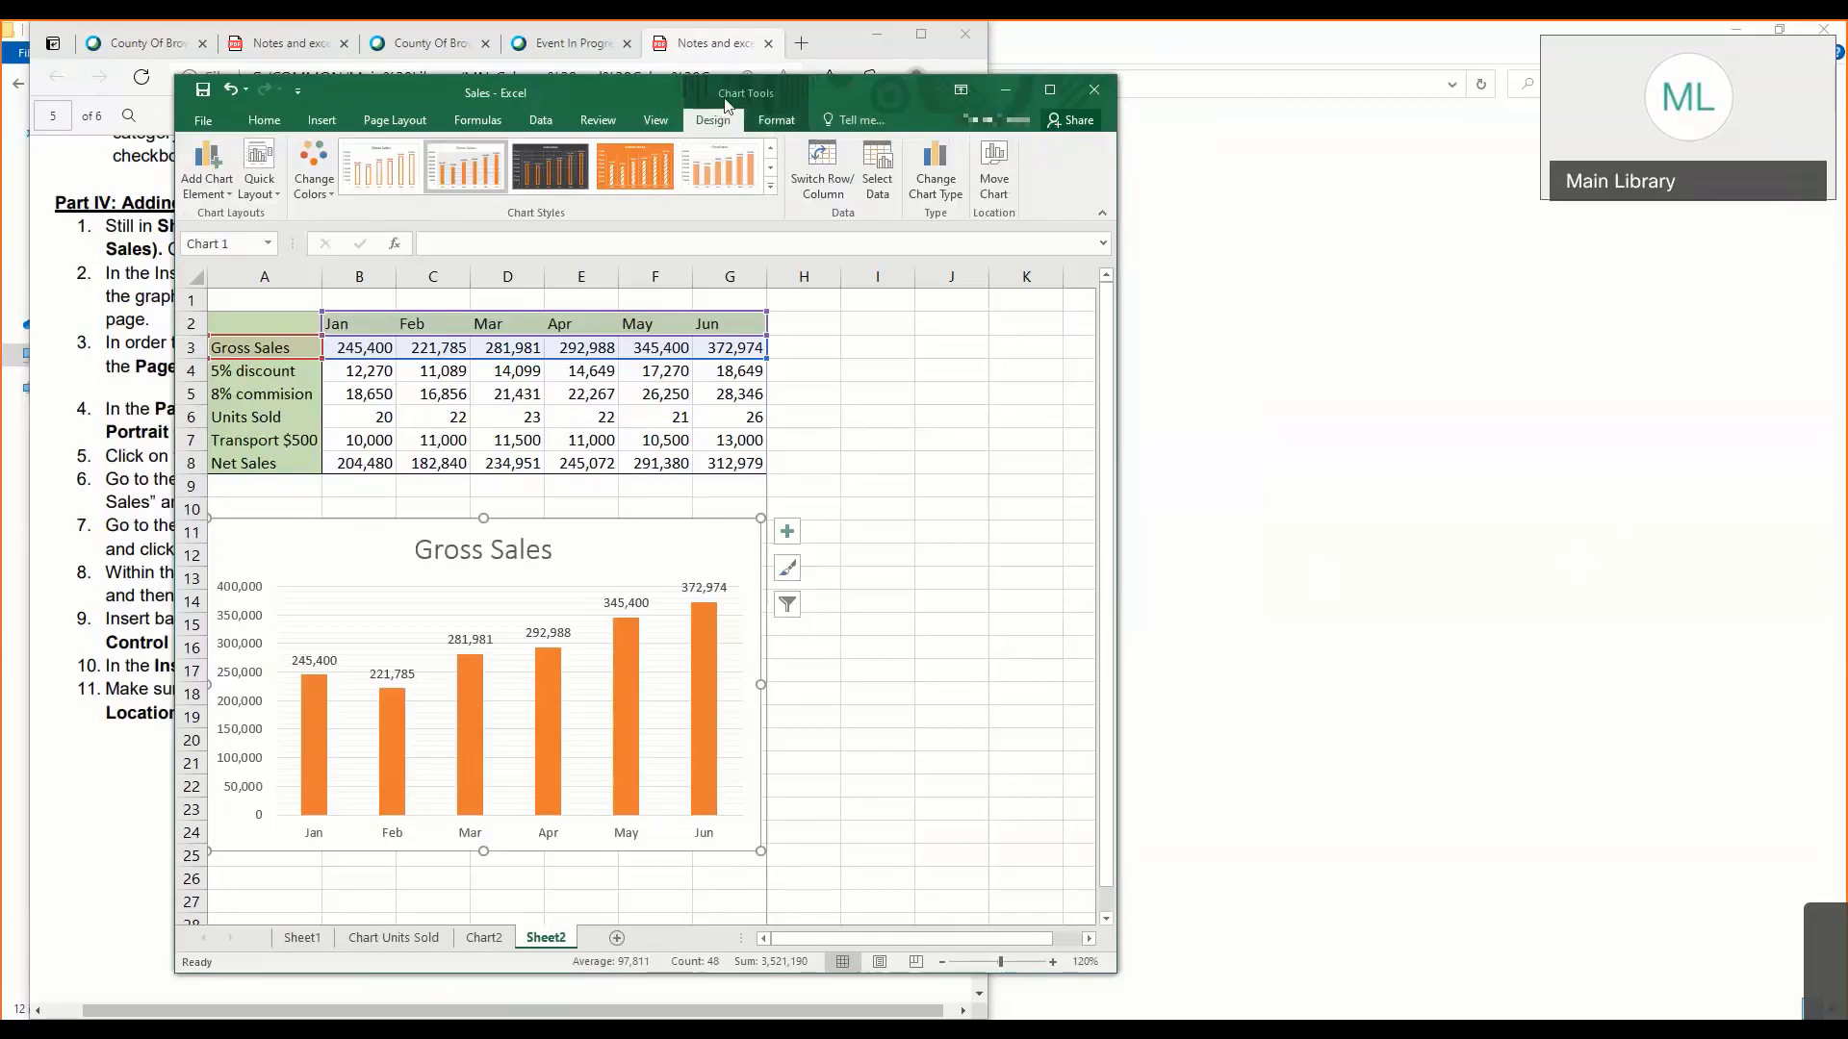
{"action": "left_click_drag", "start_coordinate": [603, 94], "coordinate": [531, 110]}
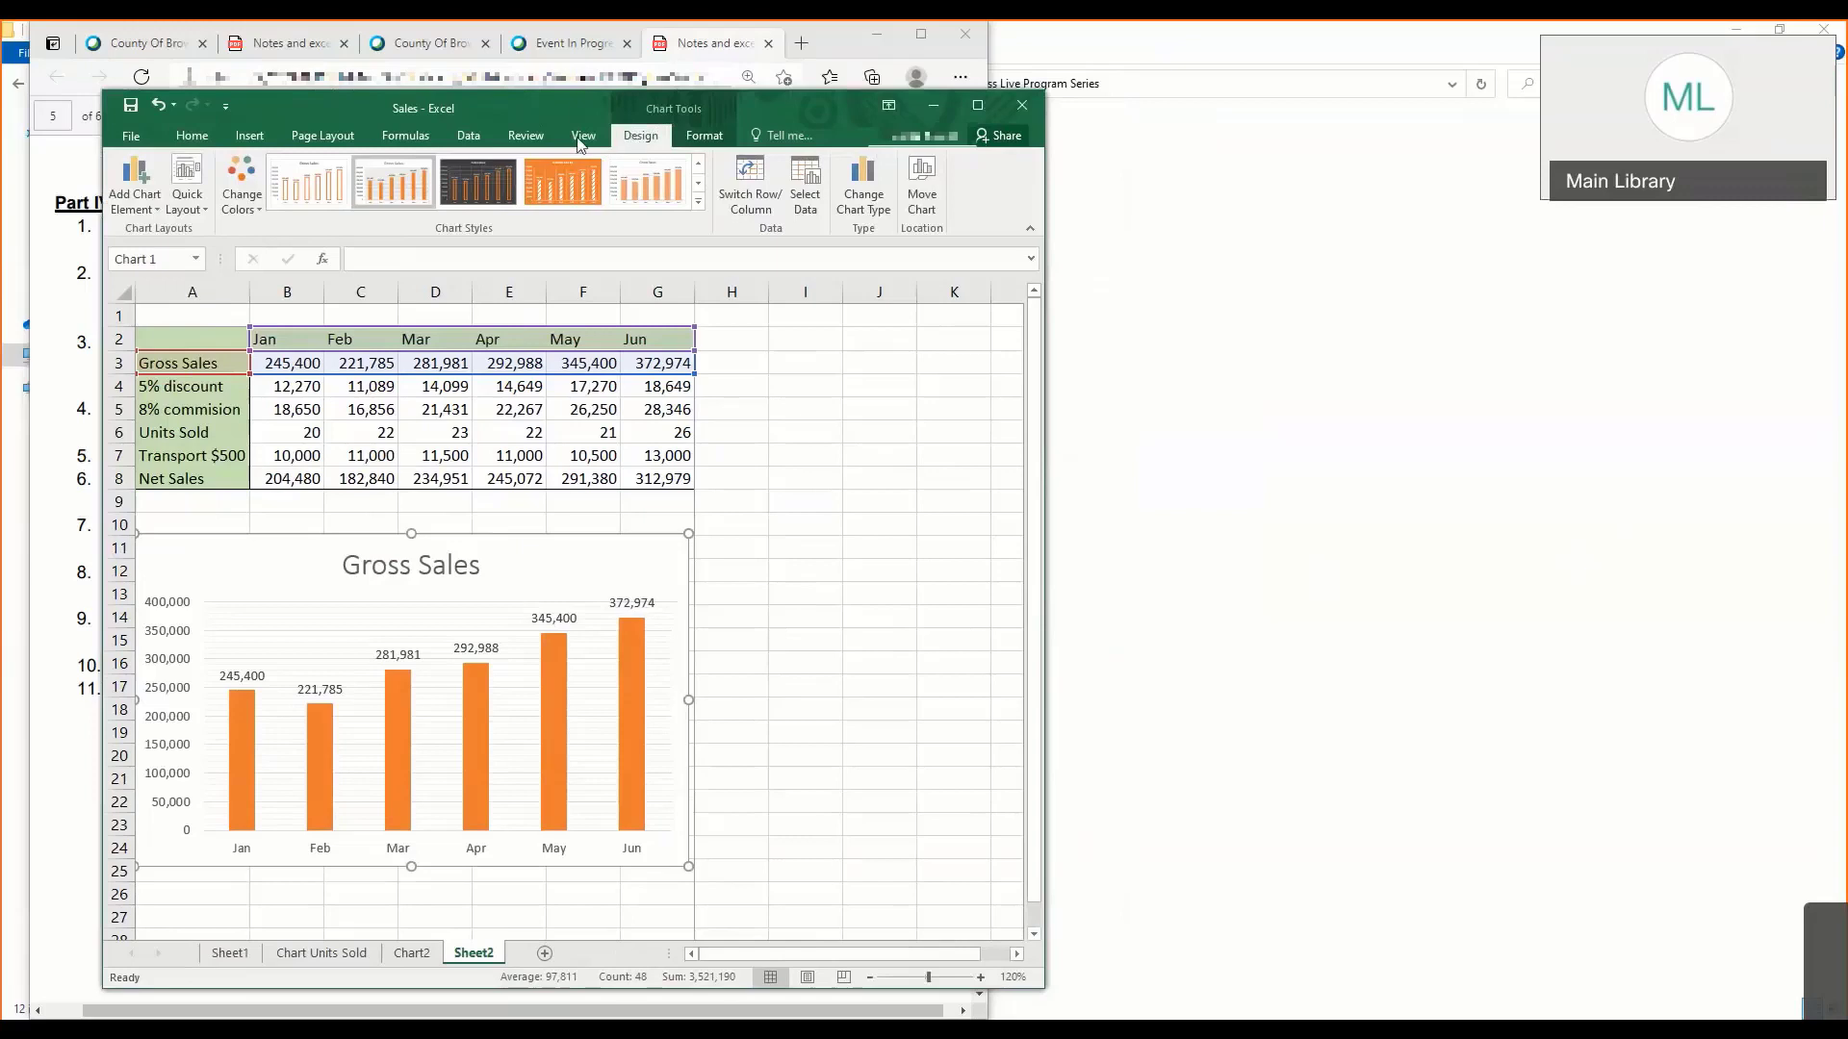
{"action": "left_click", "coordinate": [388, 138]}
{"action": "left_click", "coordinate": [467, 136]}
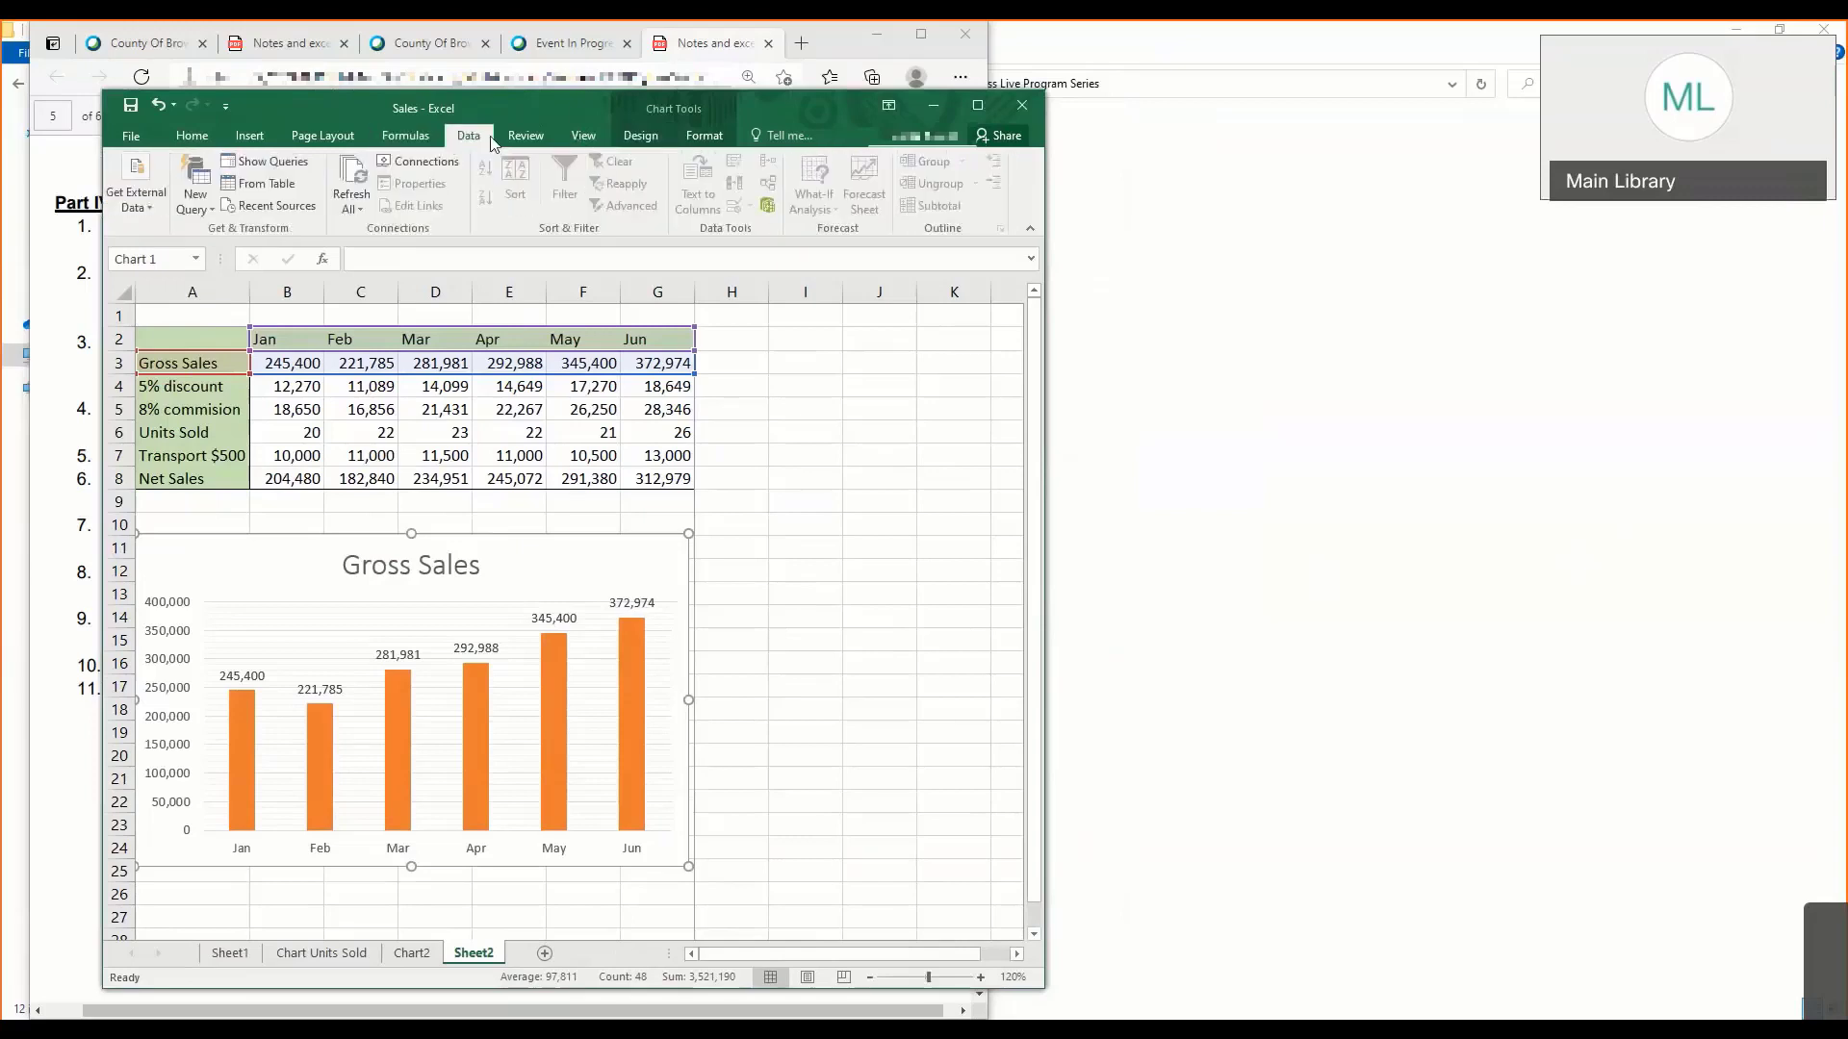
{"action": "left_click", "coordinate": [337, 137]}
{"action": "left_click", "coordinate": [468, 136]}
{"action": "left_click", "coordinate": [554, 139]}
{"action": "left_click", "coordinate": [582, 140]}
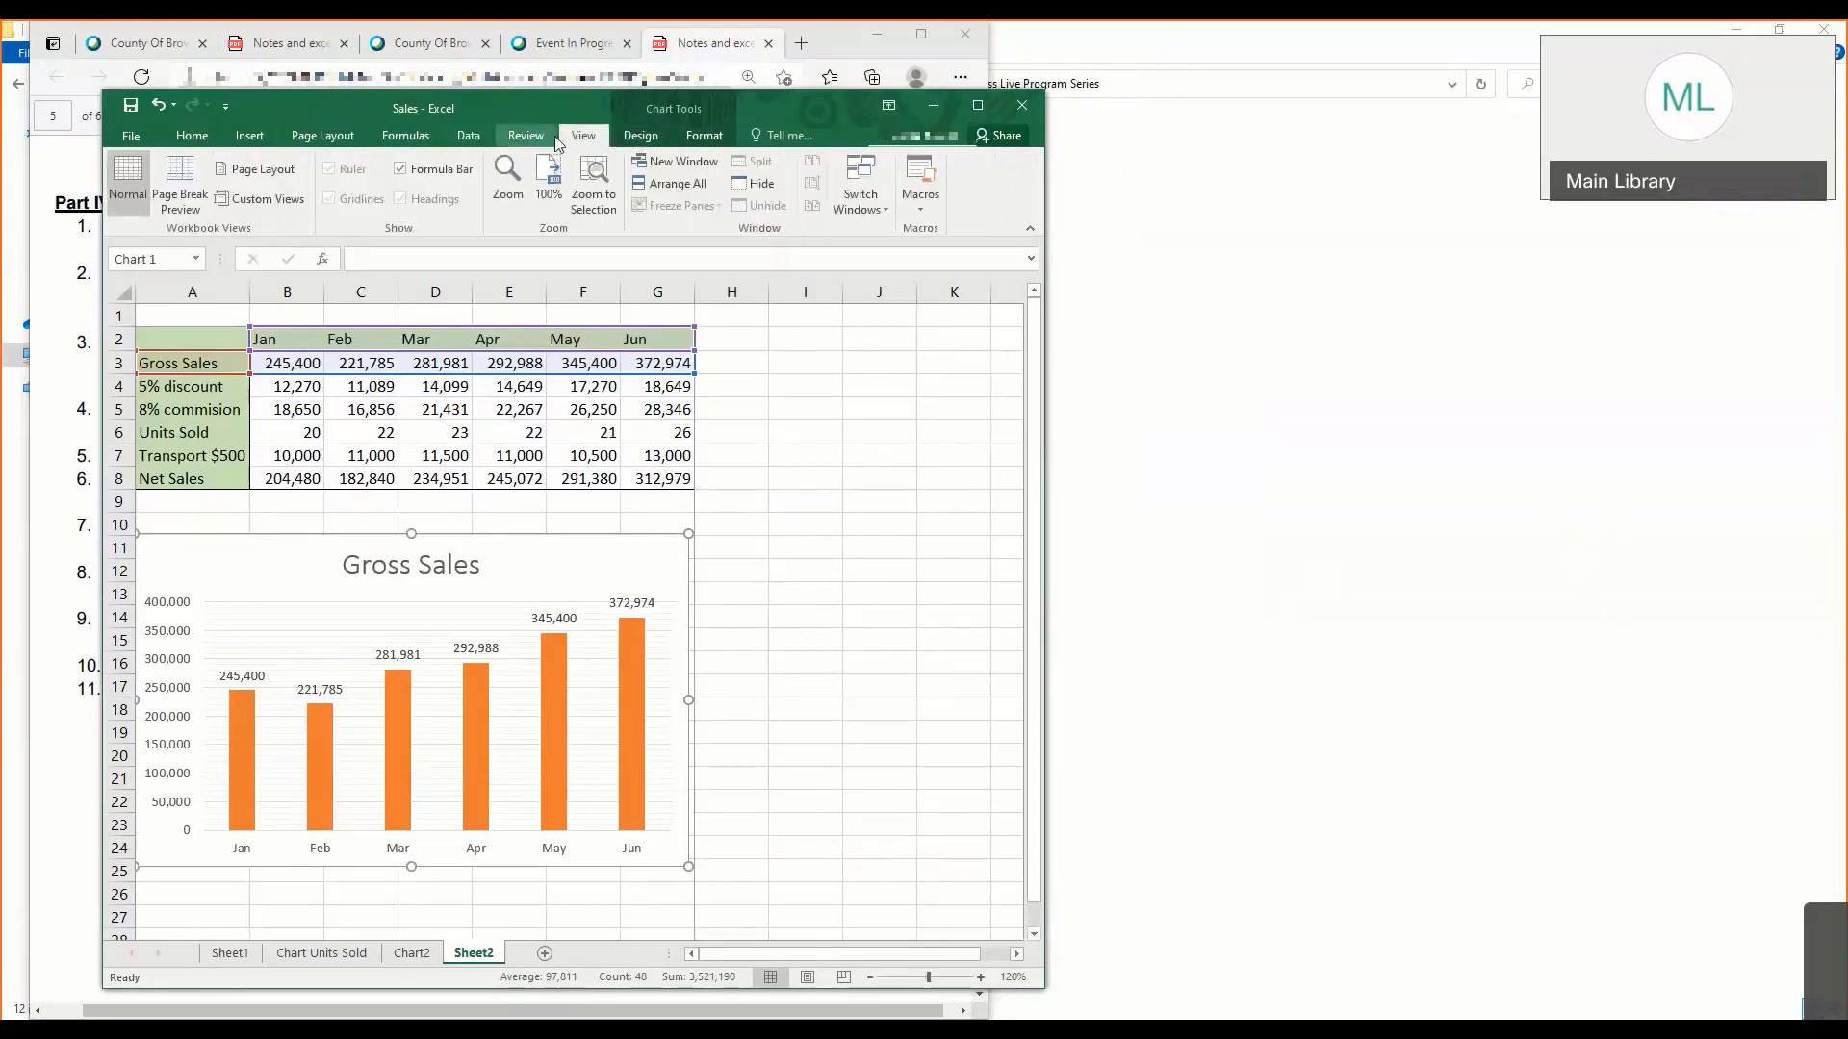
- Move the Gross Sales chart from Sheet2 to a new sheet named "Gross Sales Chart" and maximize the Excel window
{"action": "left_click", "coordinate": [642, 137]}
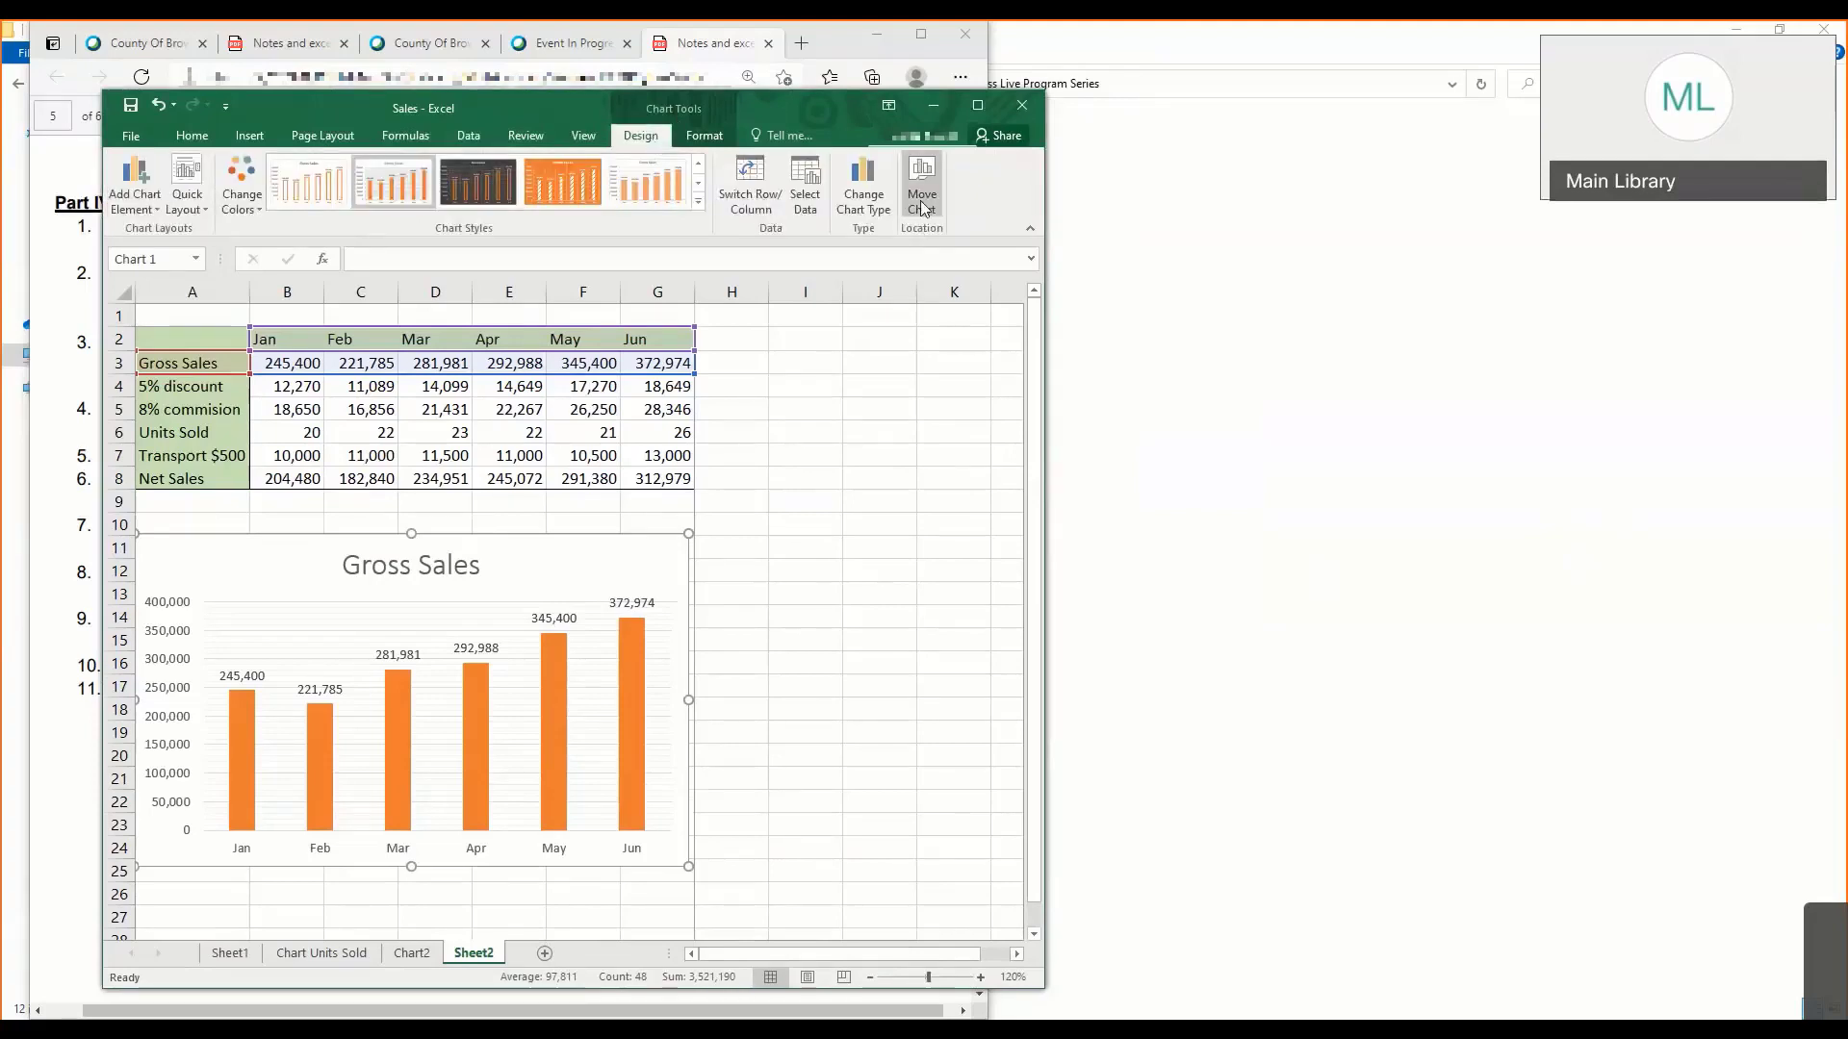
{"action": "left_click", "coordinate": [922, 200]}
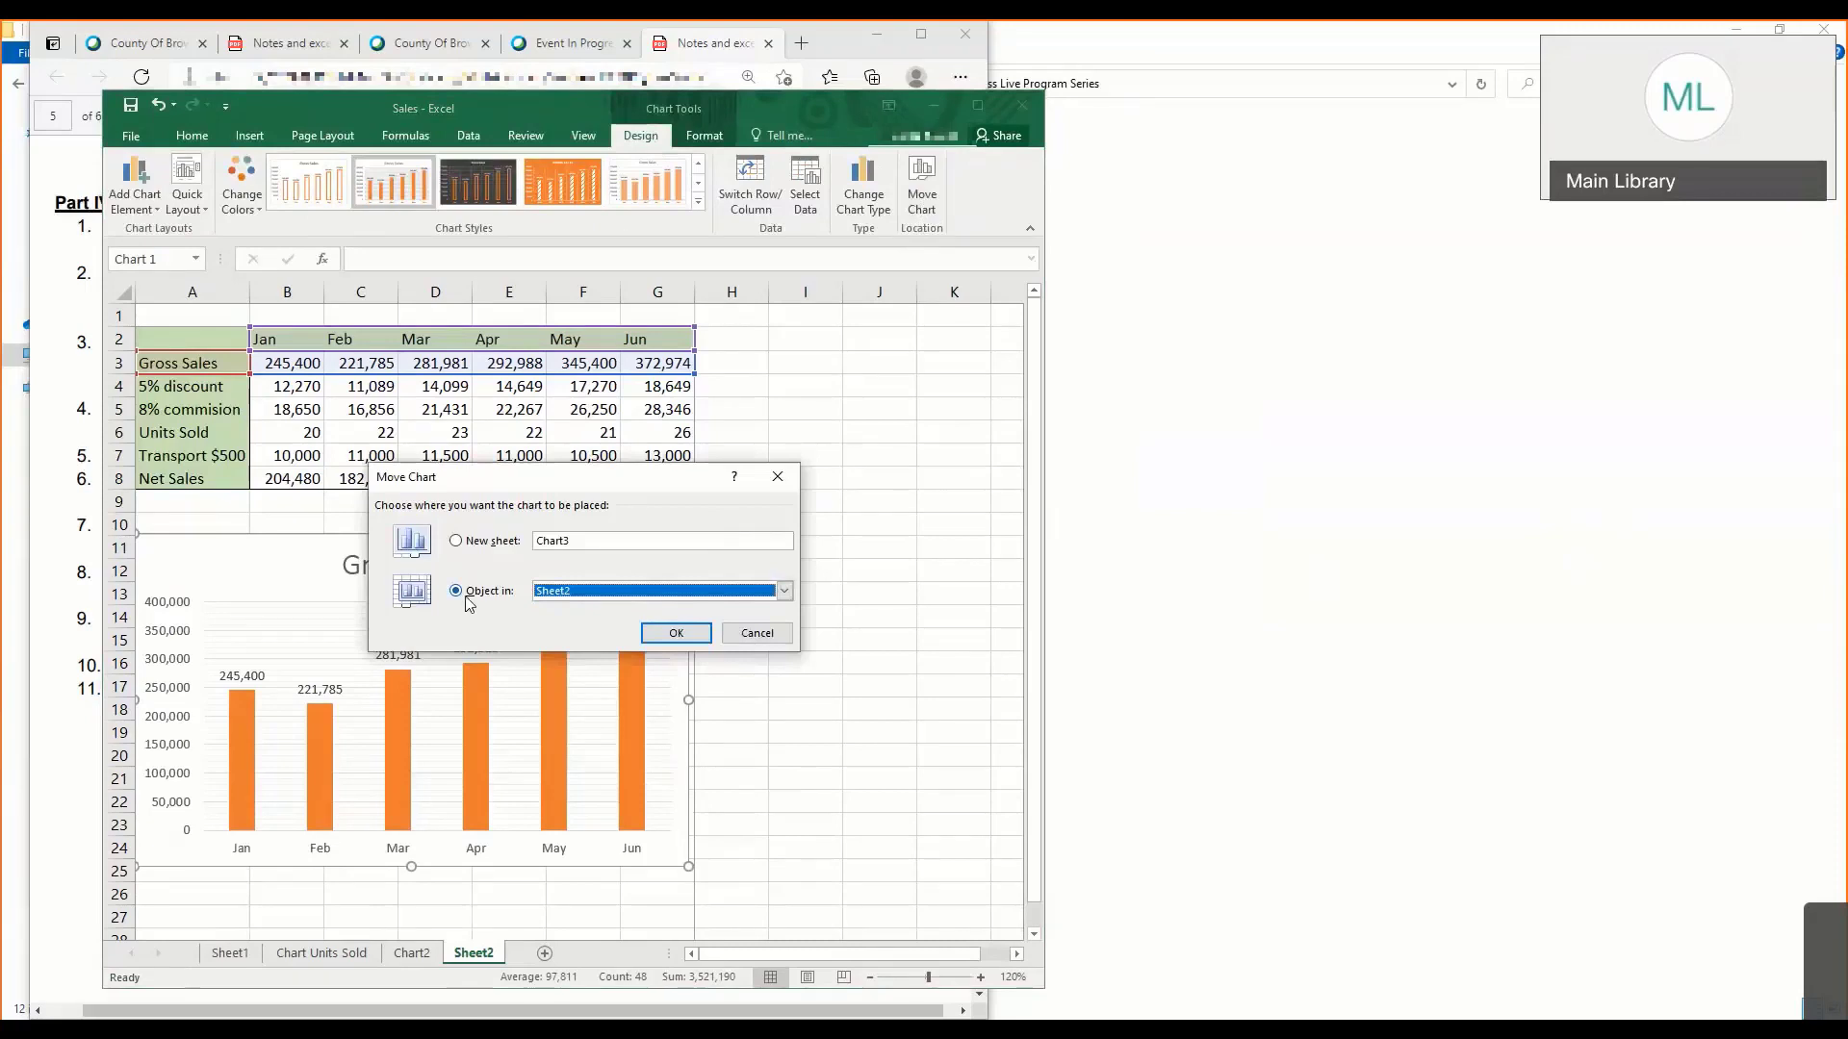
{"action": "left_click", "coordinate": [465, 543]}
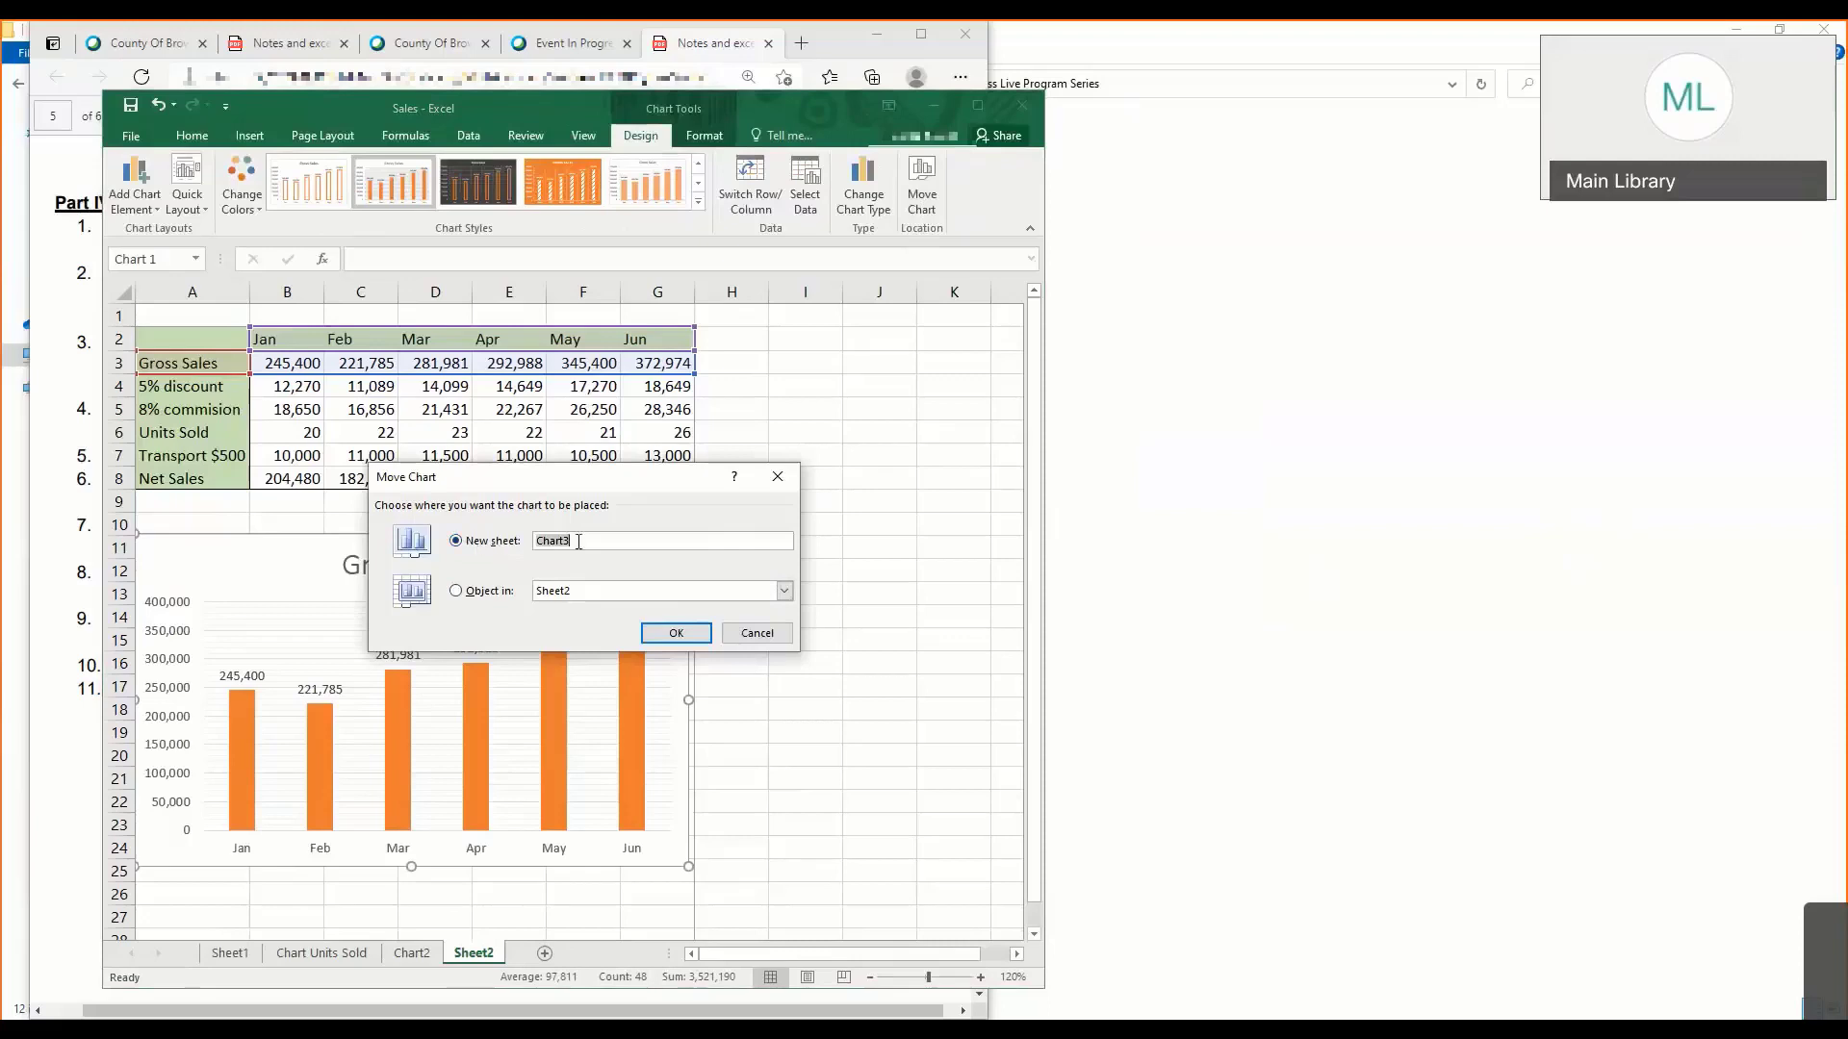
{"action": "left_click", "coordinate": [593, 542]}
{"action": "key", "text": "BackSpace"}
{"action": "left_click_drag", "start_coordinate": [529, 467], "coordinate": [777, 444]}
{"action": "key", "text": "BackSpace"}
{"action": "key", "text": "BackSpace"}
{"action": "key", "text": "BackSpace"}
{"action": "key", "text": "BackSpace"}
{"action": "key", "text": "BackSpace"}
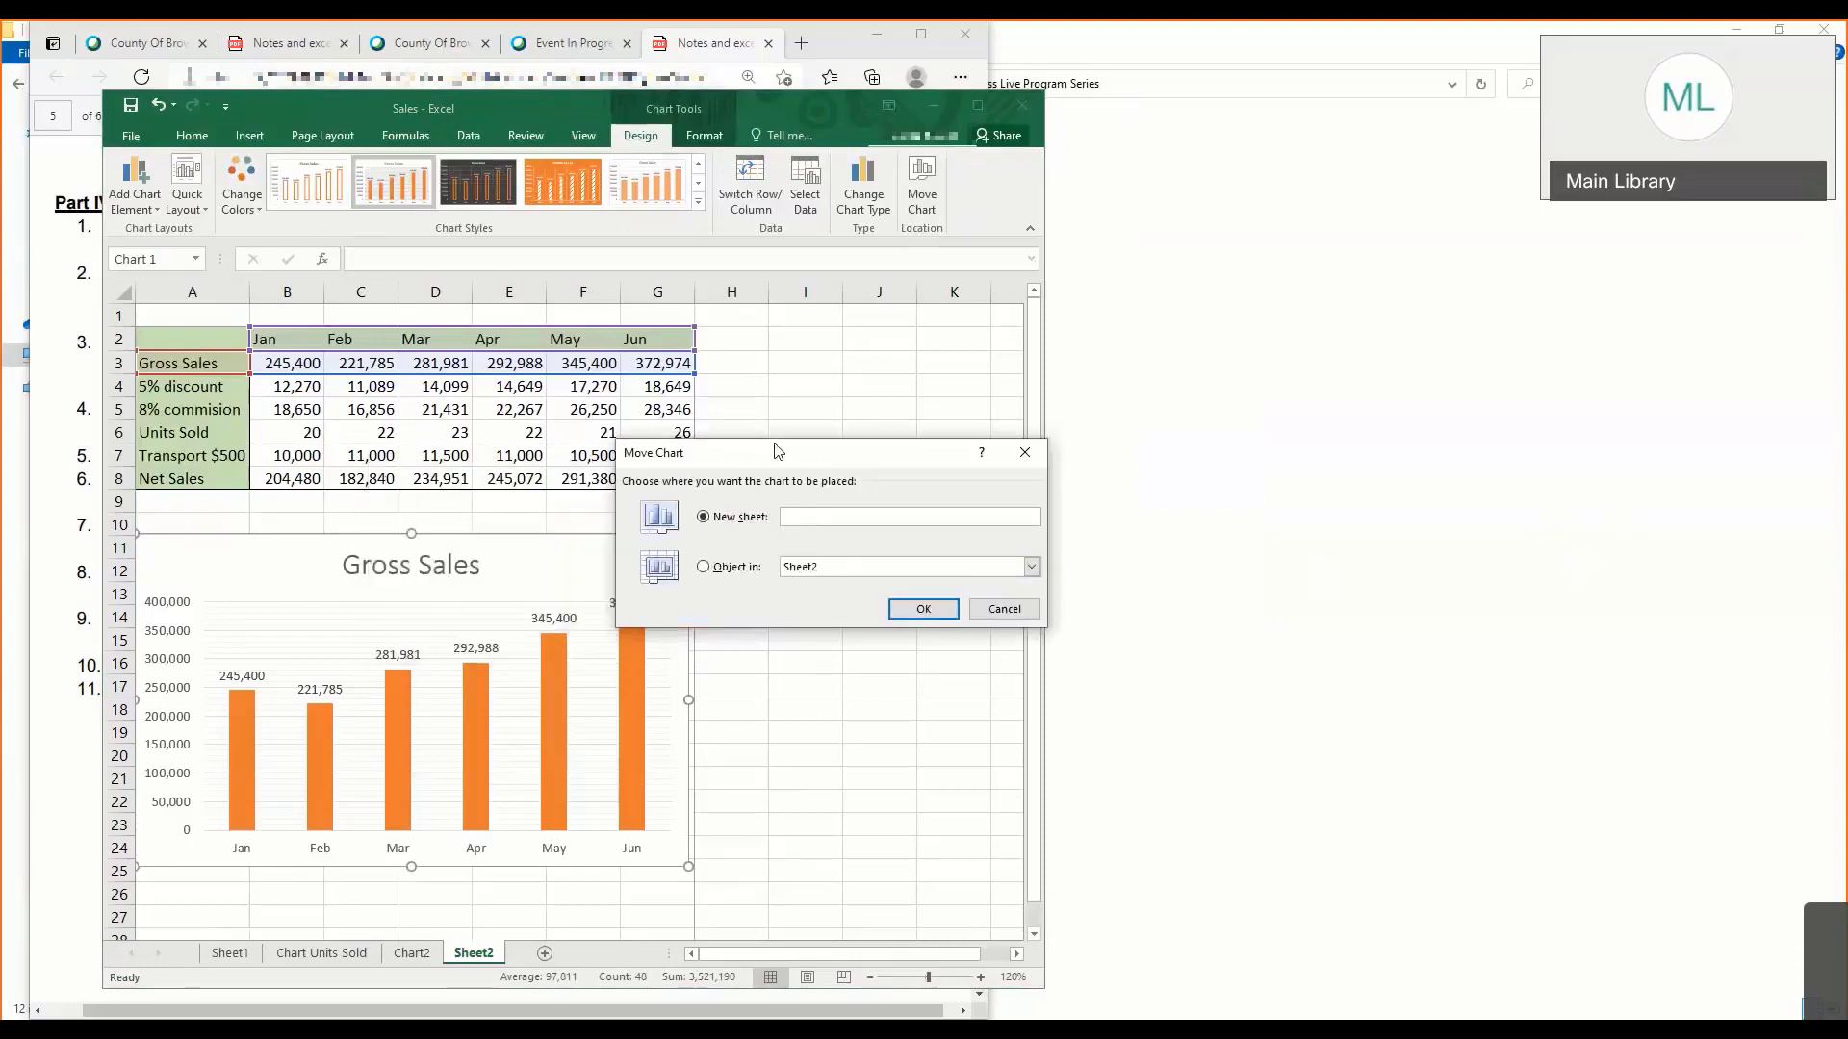
{"action": "type", "text": "Gross"}
{"action": "type", "text": "s "}
{"action": "type", "text": " Sales Cha"}
{"action": "type", "text": "rt"}
{"action": "left_click", "coordinate": [905, 606]}
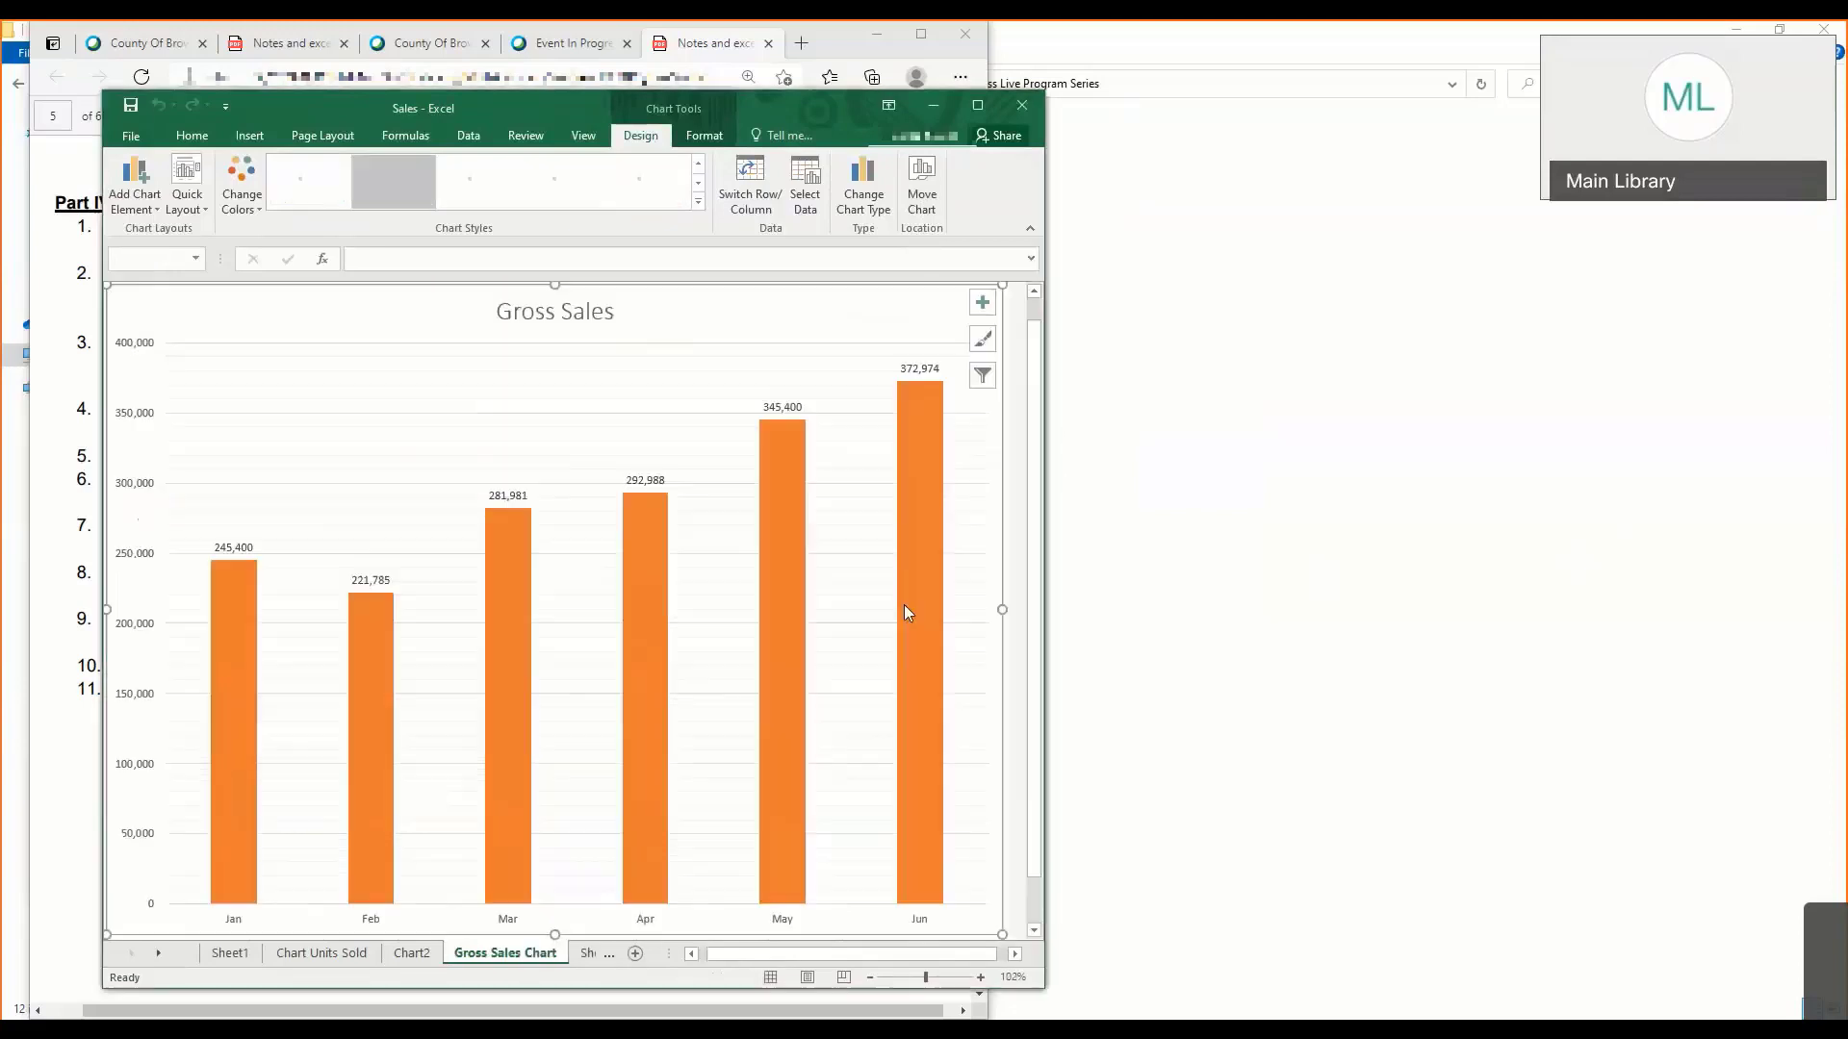
{"action": "left_click", "coordinate": [979, 106]}
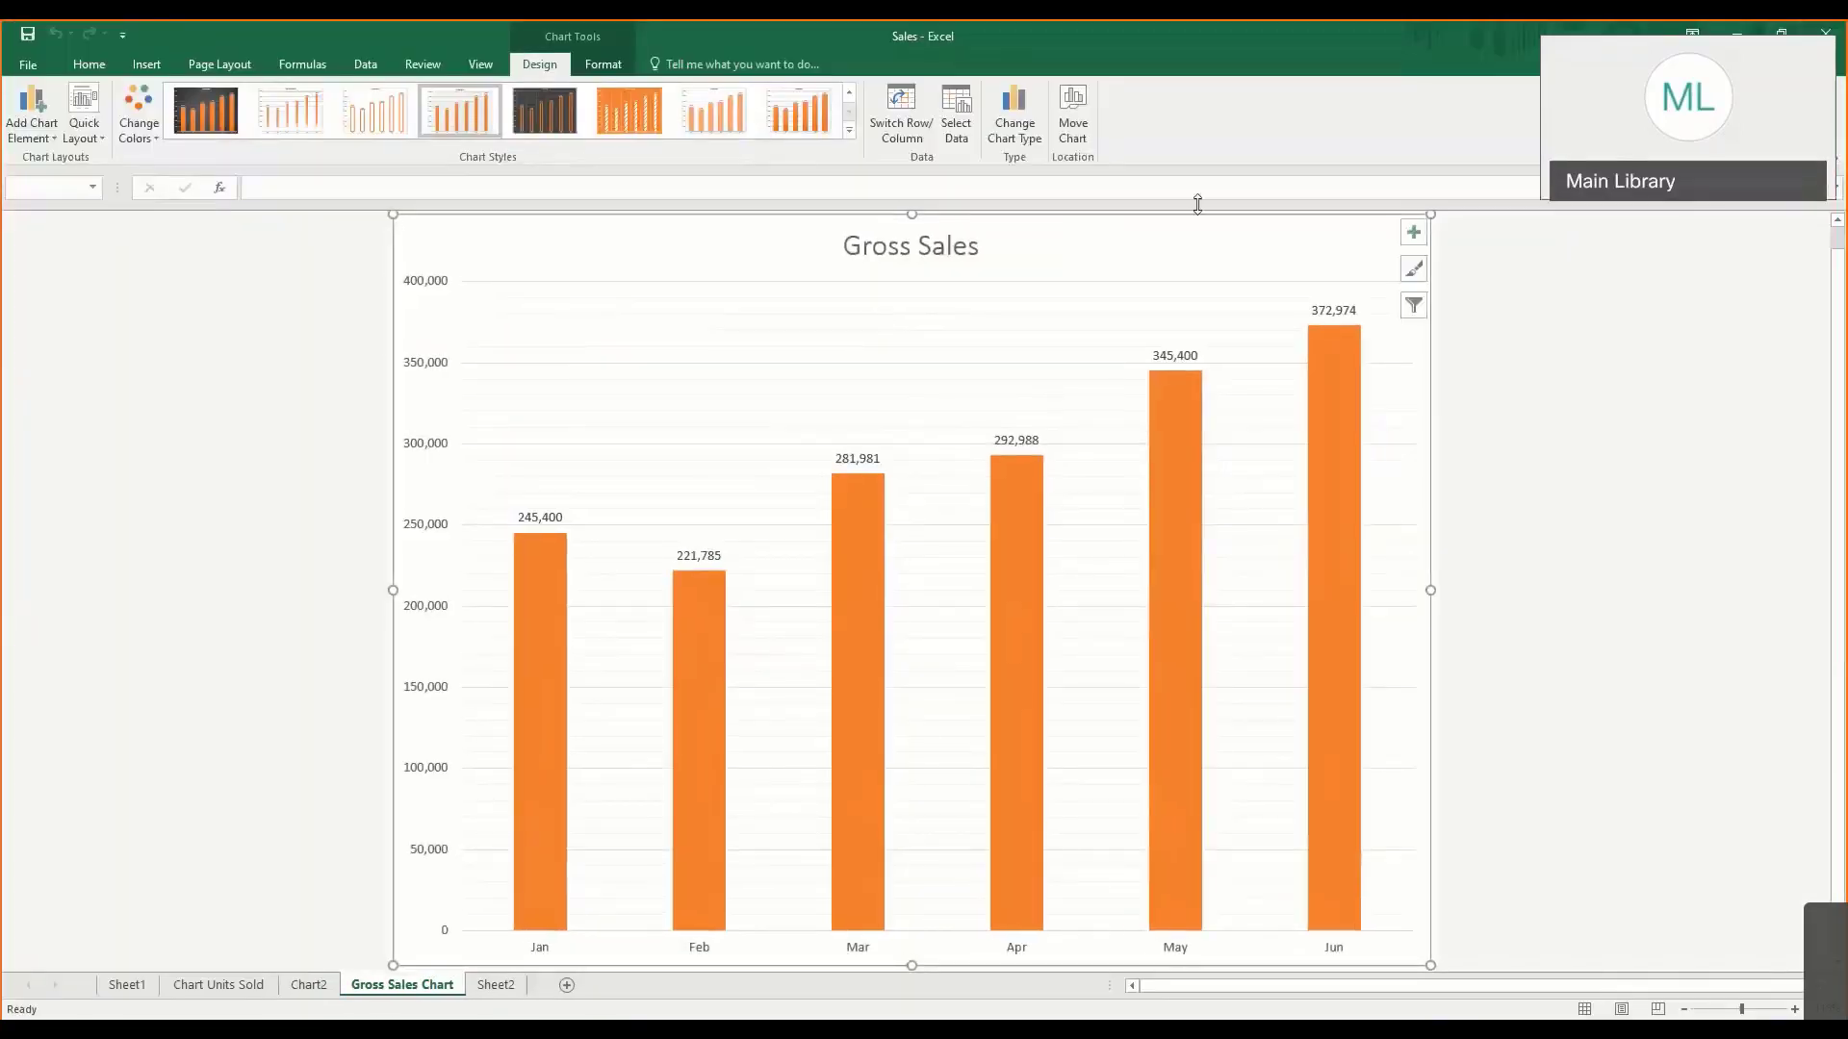
- Move the Gross Sales chart back into Sheet2 as an embedded object and place it below the table
{"action": "left_click", "coordinate": [1074, 123]}
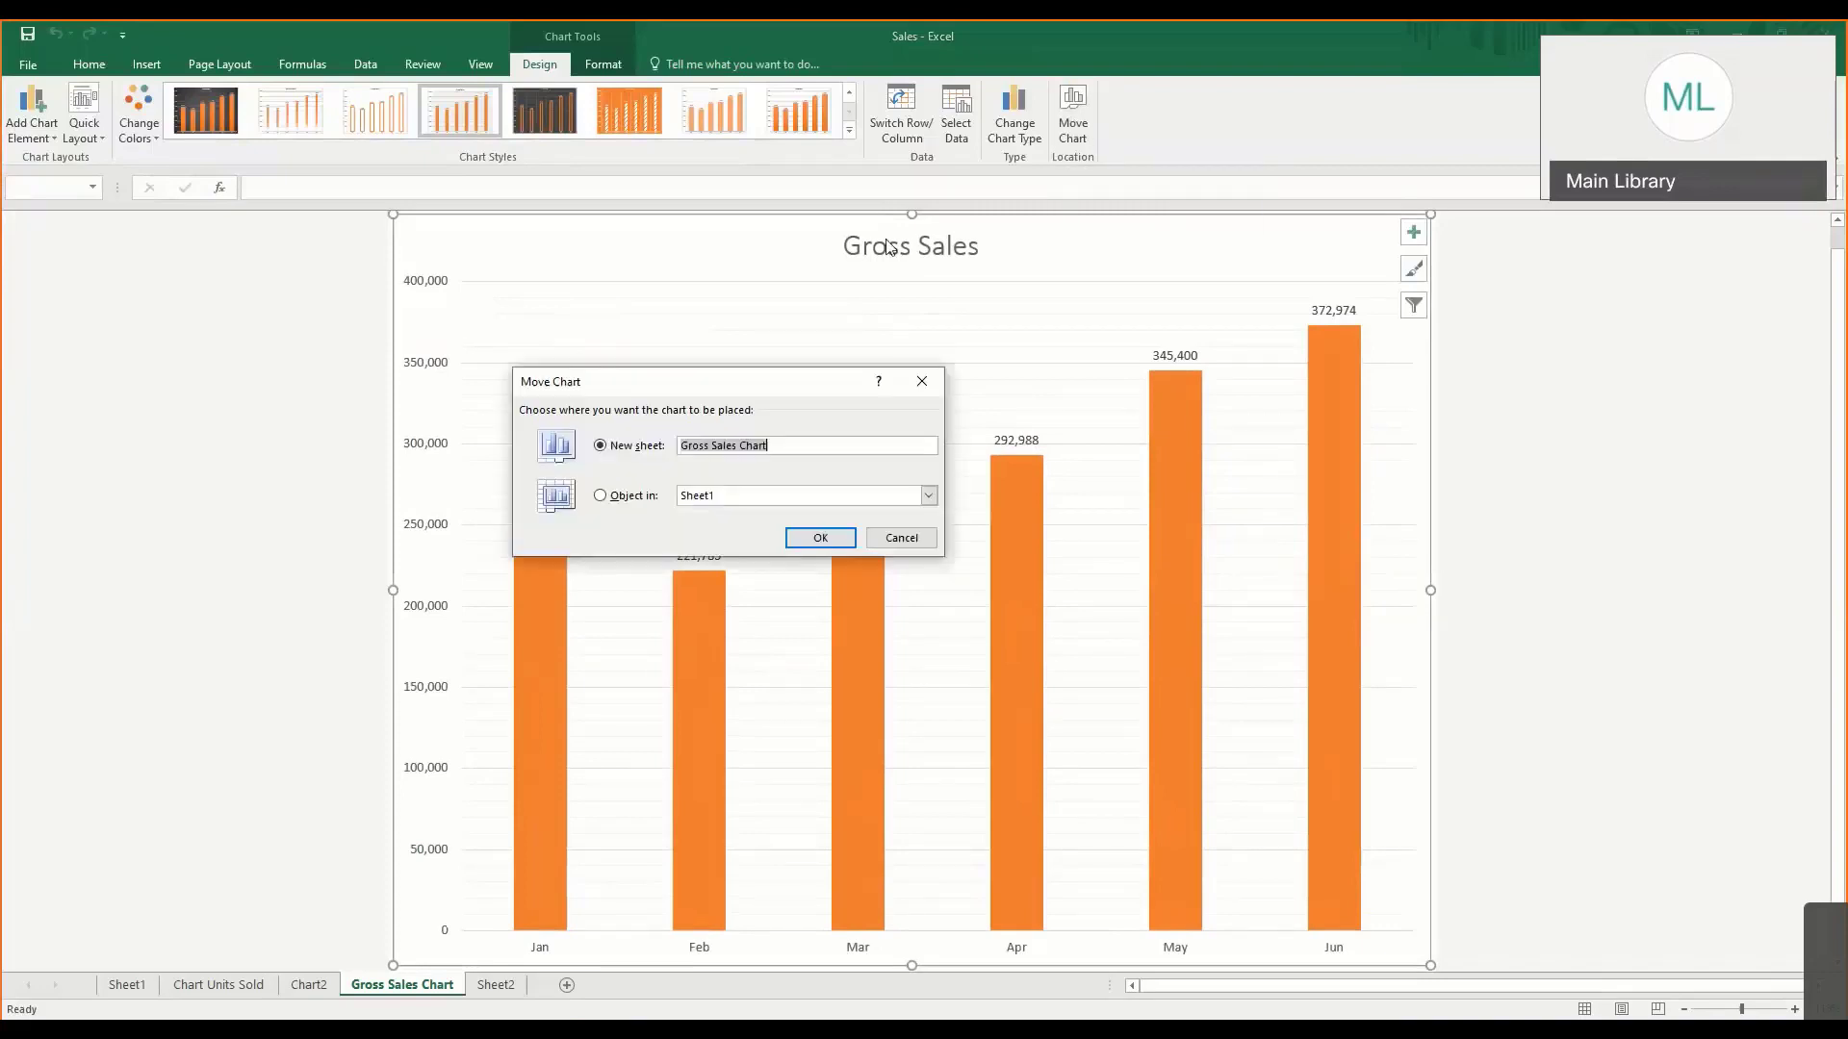
{"action": "left_click", "coordinate": [640, 500]}
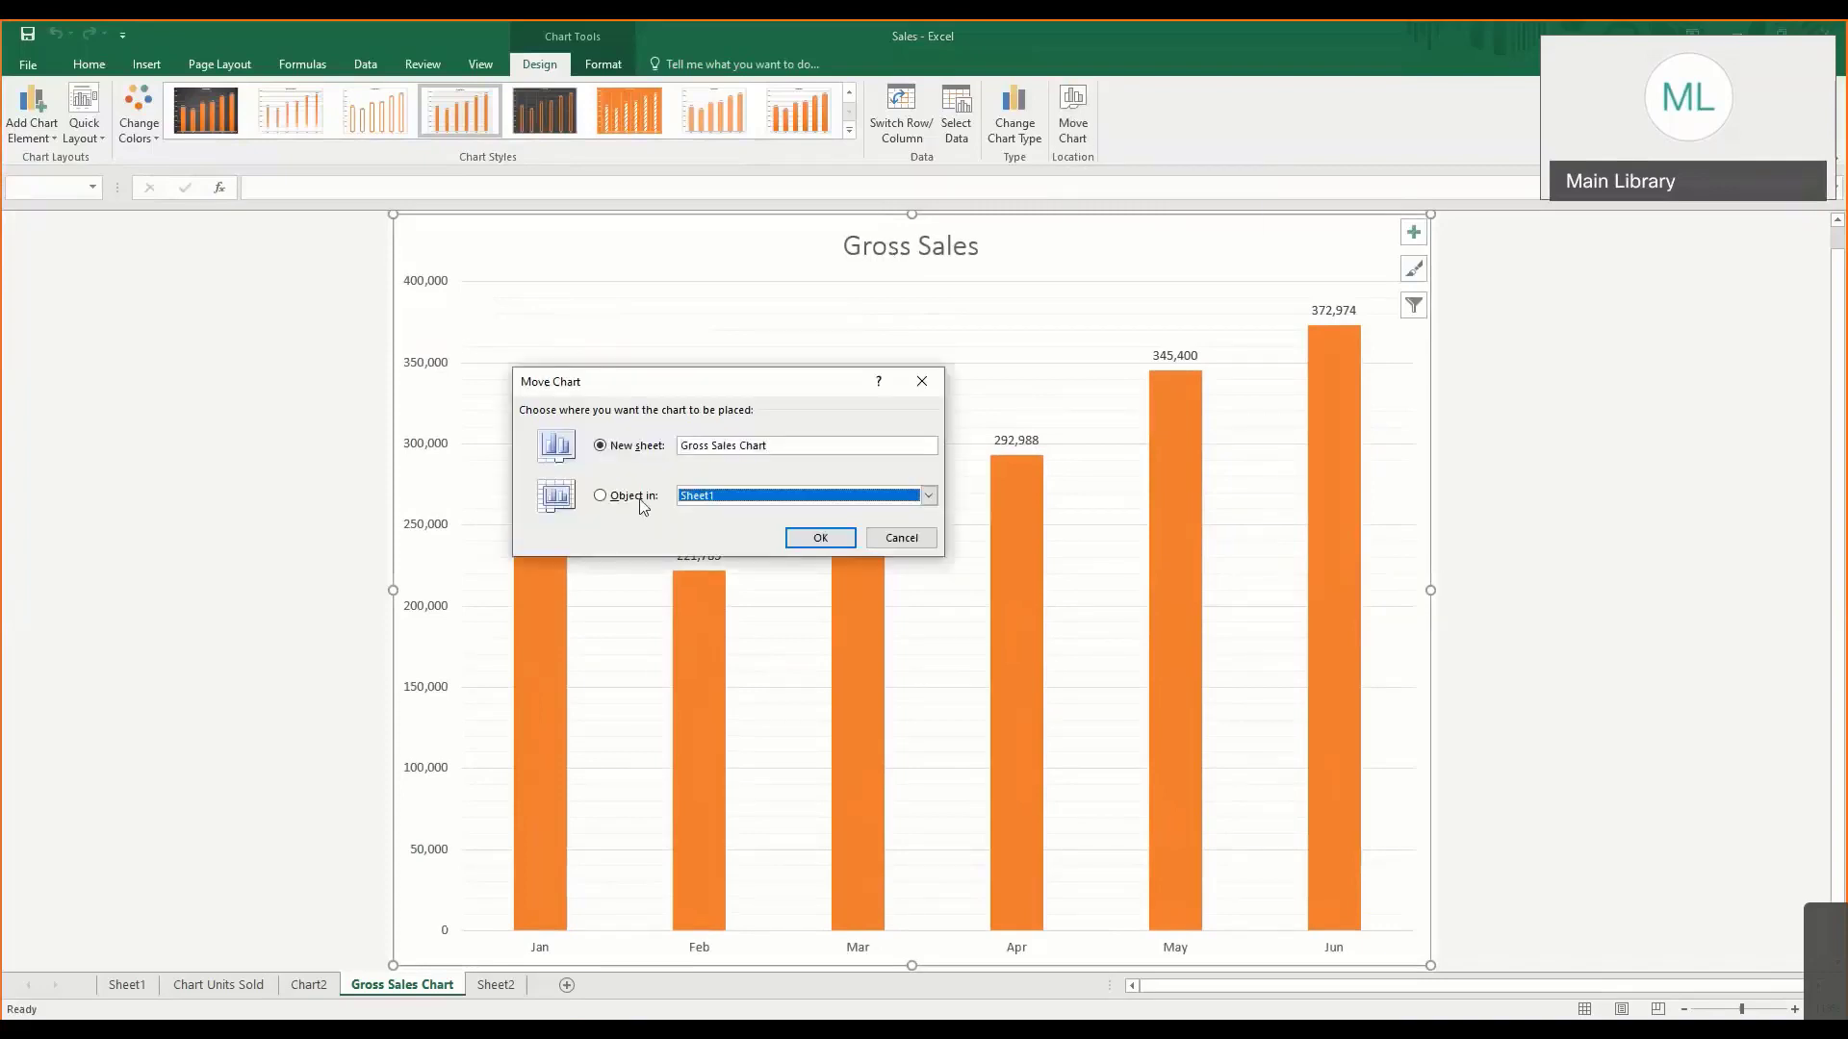
{"action": "left_click", "coordinate": [927, 496]}
{"action": "left_click", "coordinate": [732, 551]}
{"action": "left_click", "coordinate": [820, 538]}
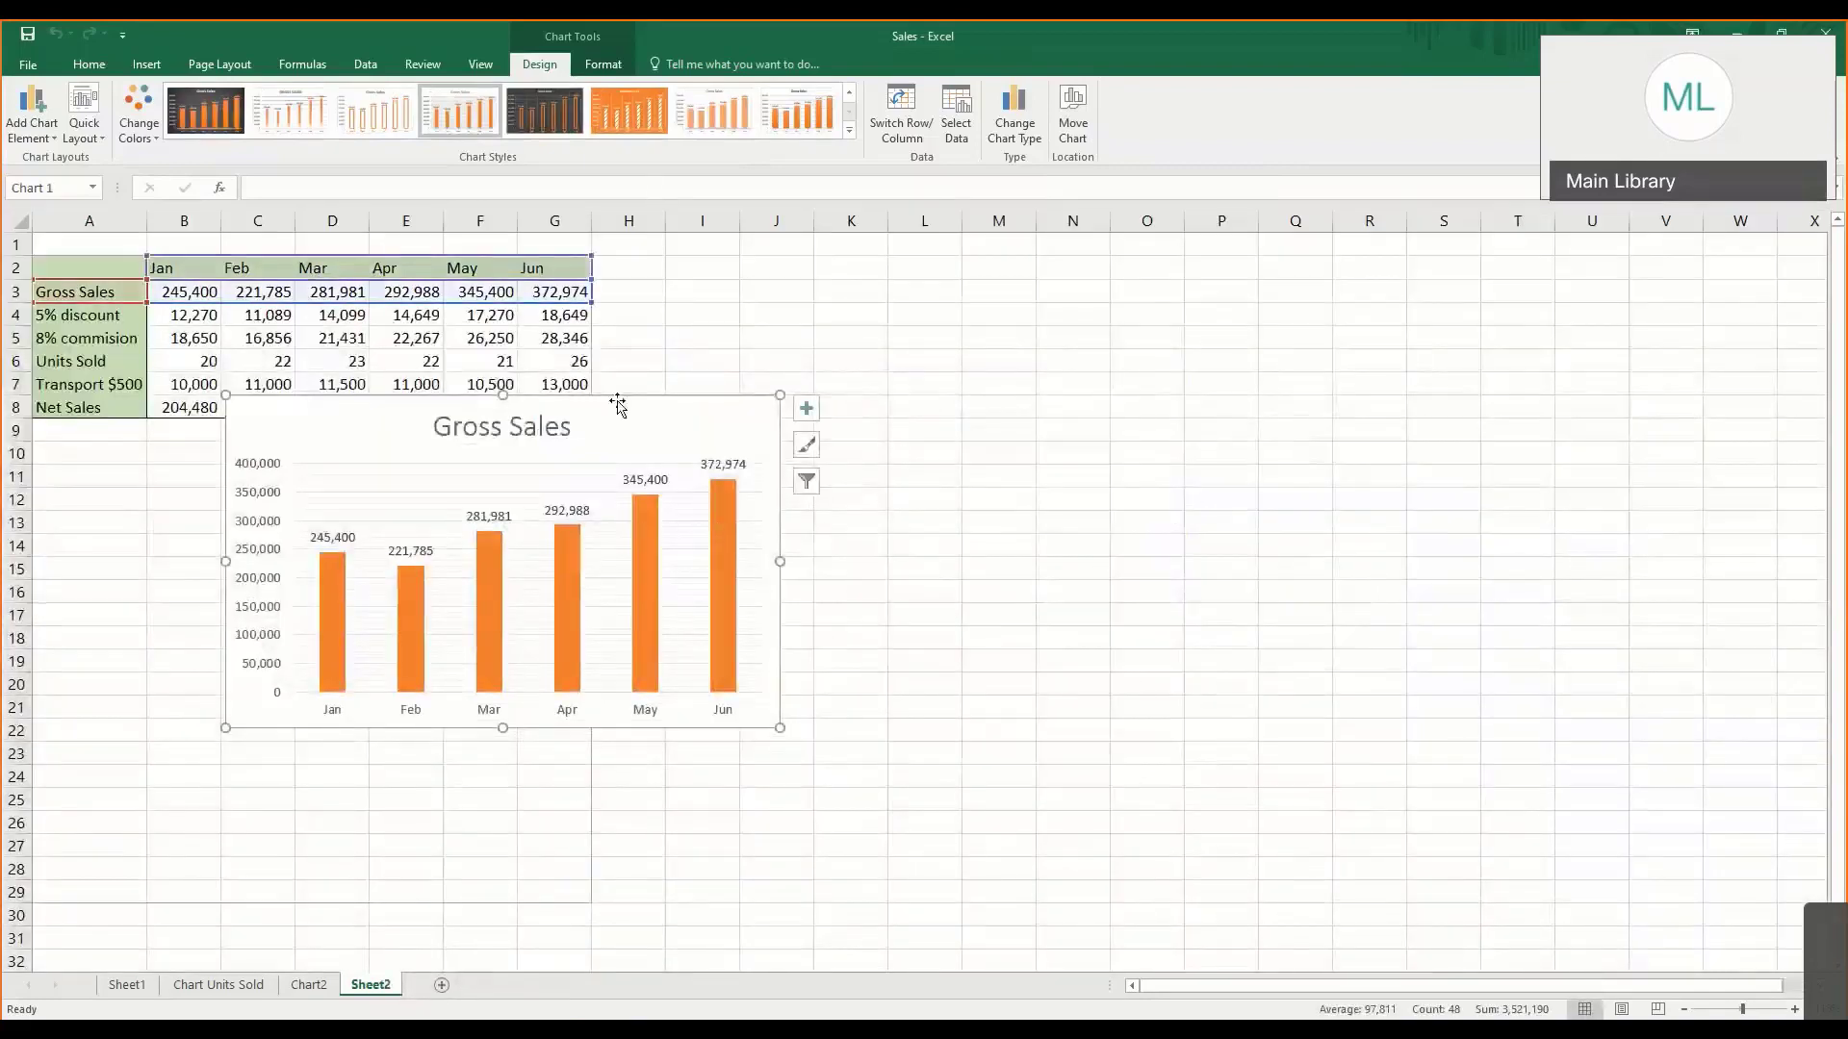
{"action": "mouse_move", "coordinate": [619, 400]}
{"action": "left_mouse_down"}
{"action": "mouse_move", "coordinate": [578, 462]}
{"action": "mouse_move", "coordinate": [378, 491]}
{"action": "left_mouse_up"}
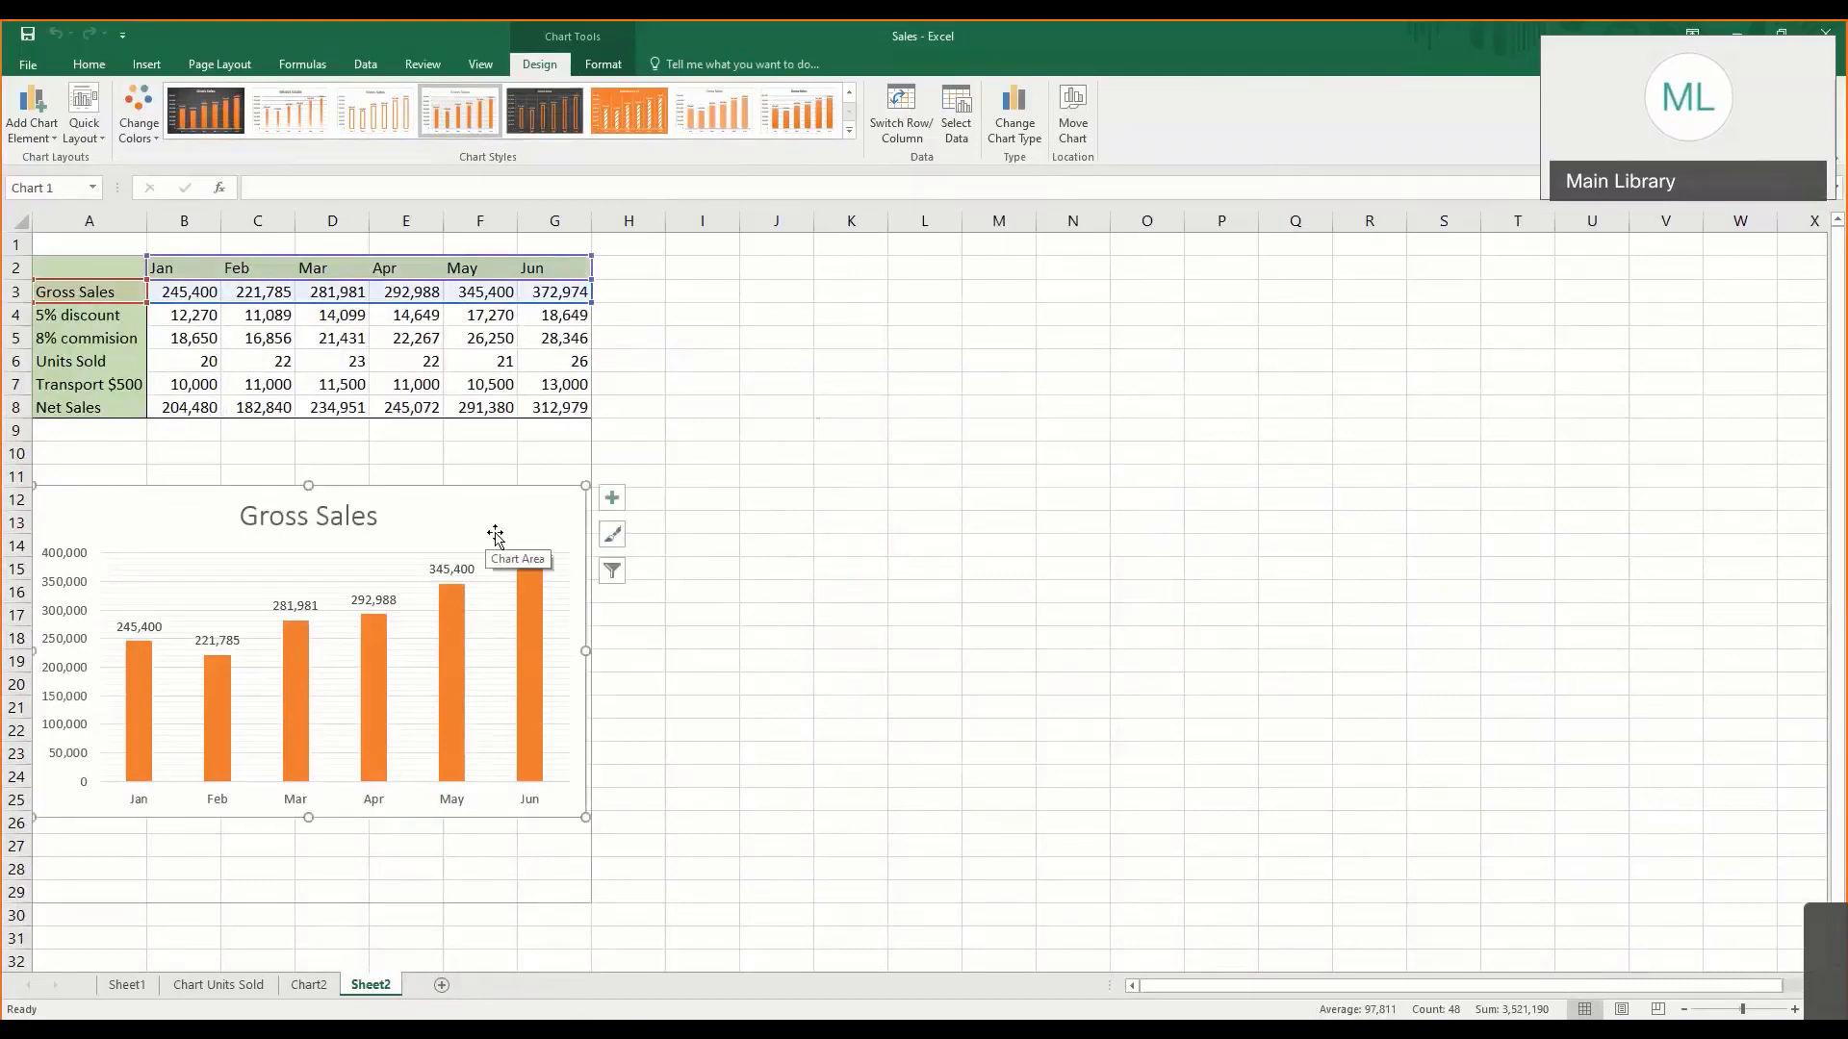
- Set the range A1:H30 of Sheet2, covering the table and the Gross Sales chart, as the print area
{"action": "left_click", "coordinate": [219, 64]}
{"action": "left_click", "coordinate": [332, 453]}
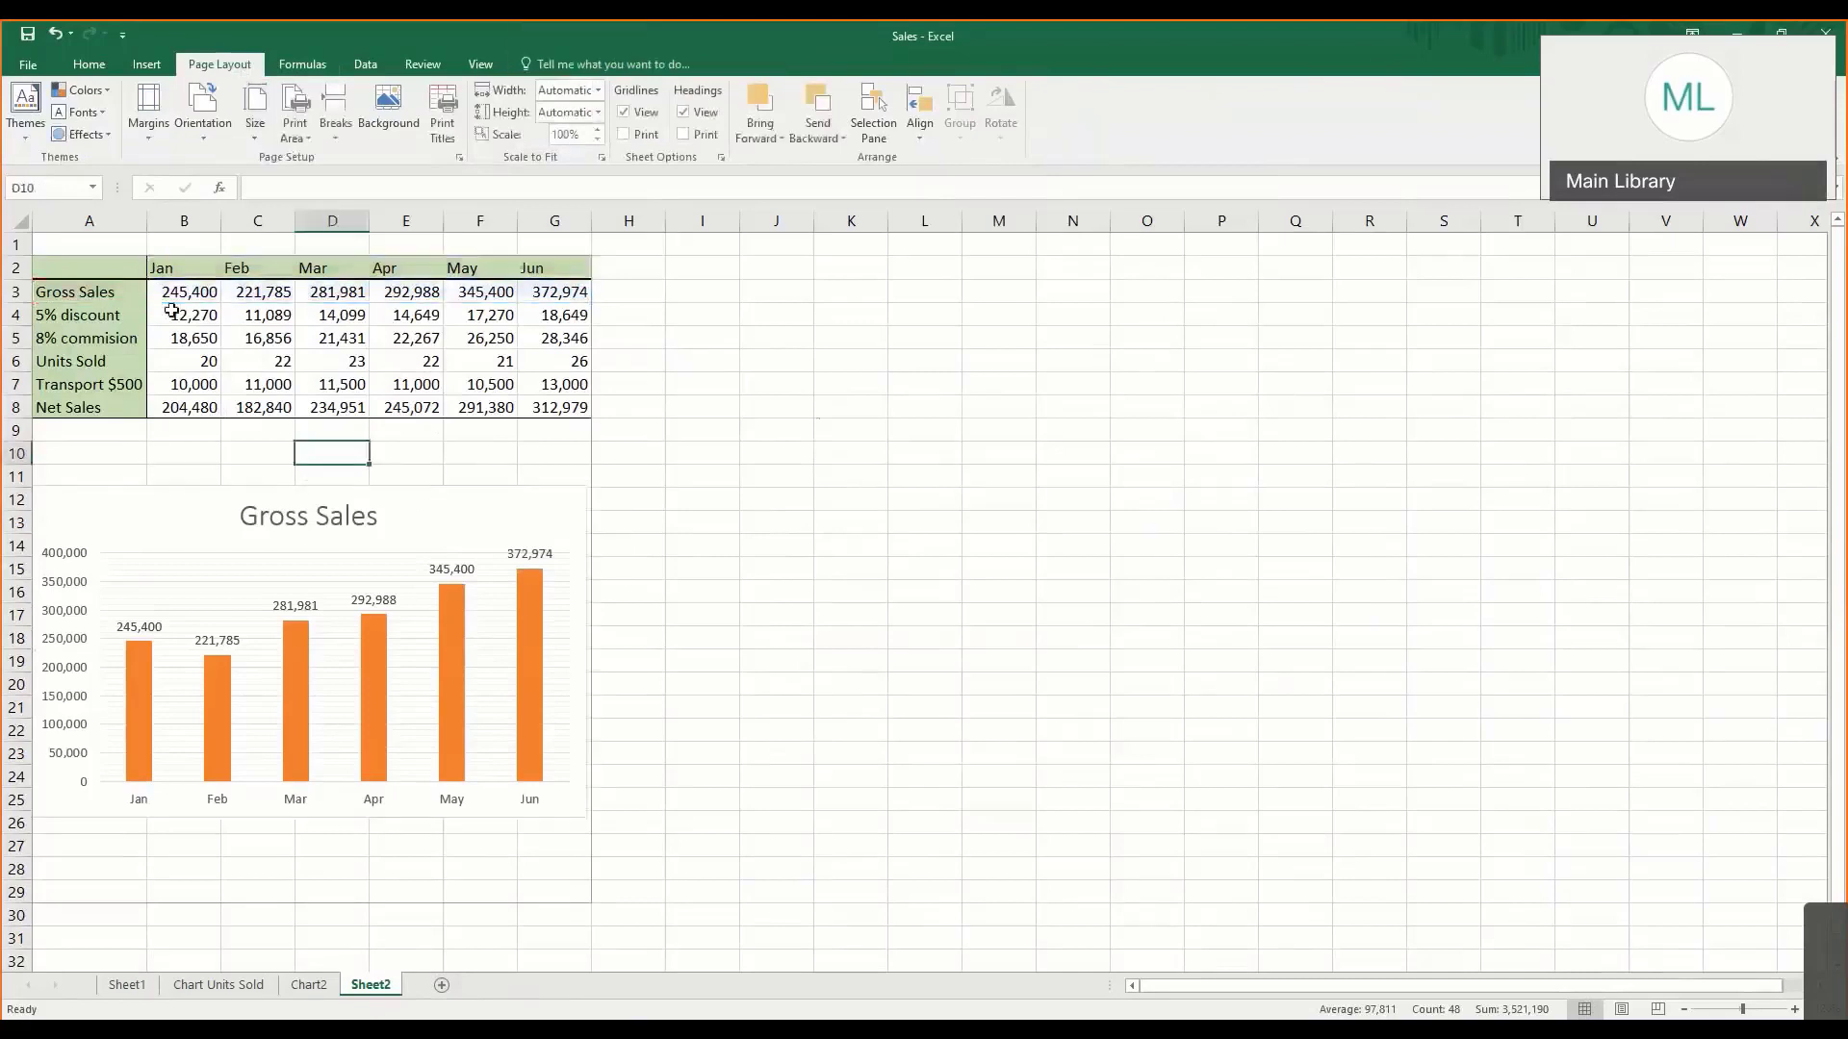
{"action": "left_click_drag", "start_coordinate": [116, 243], "coordinate": [597, 920]}
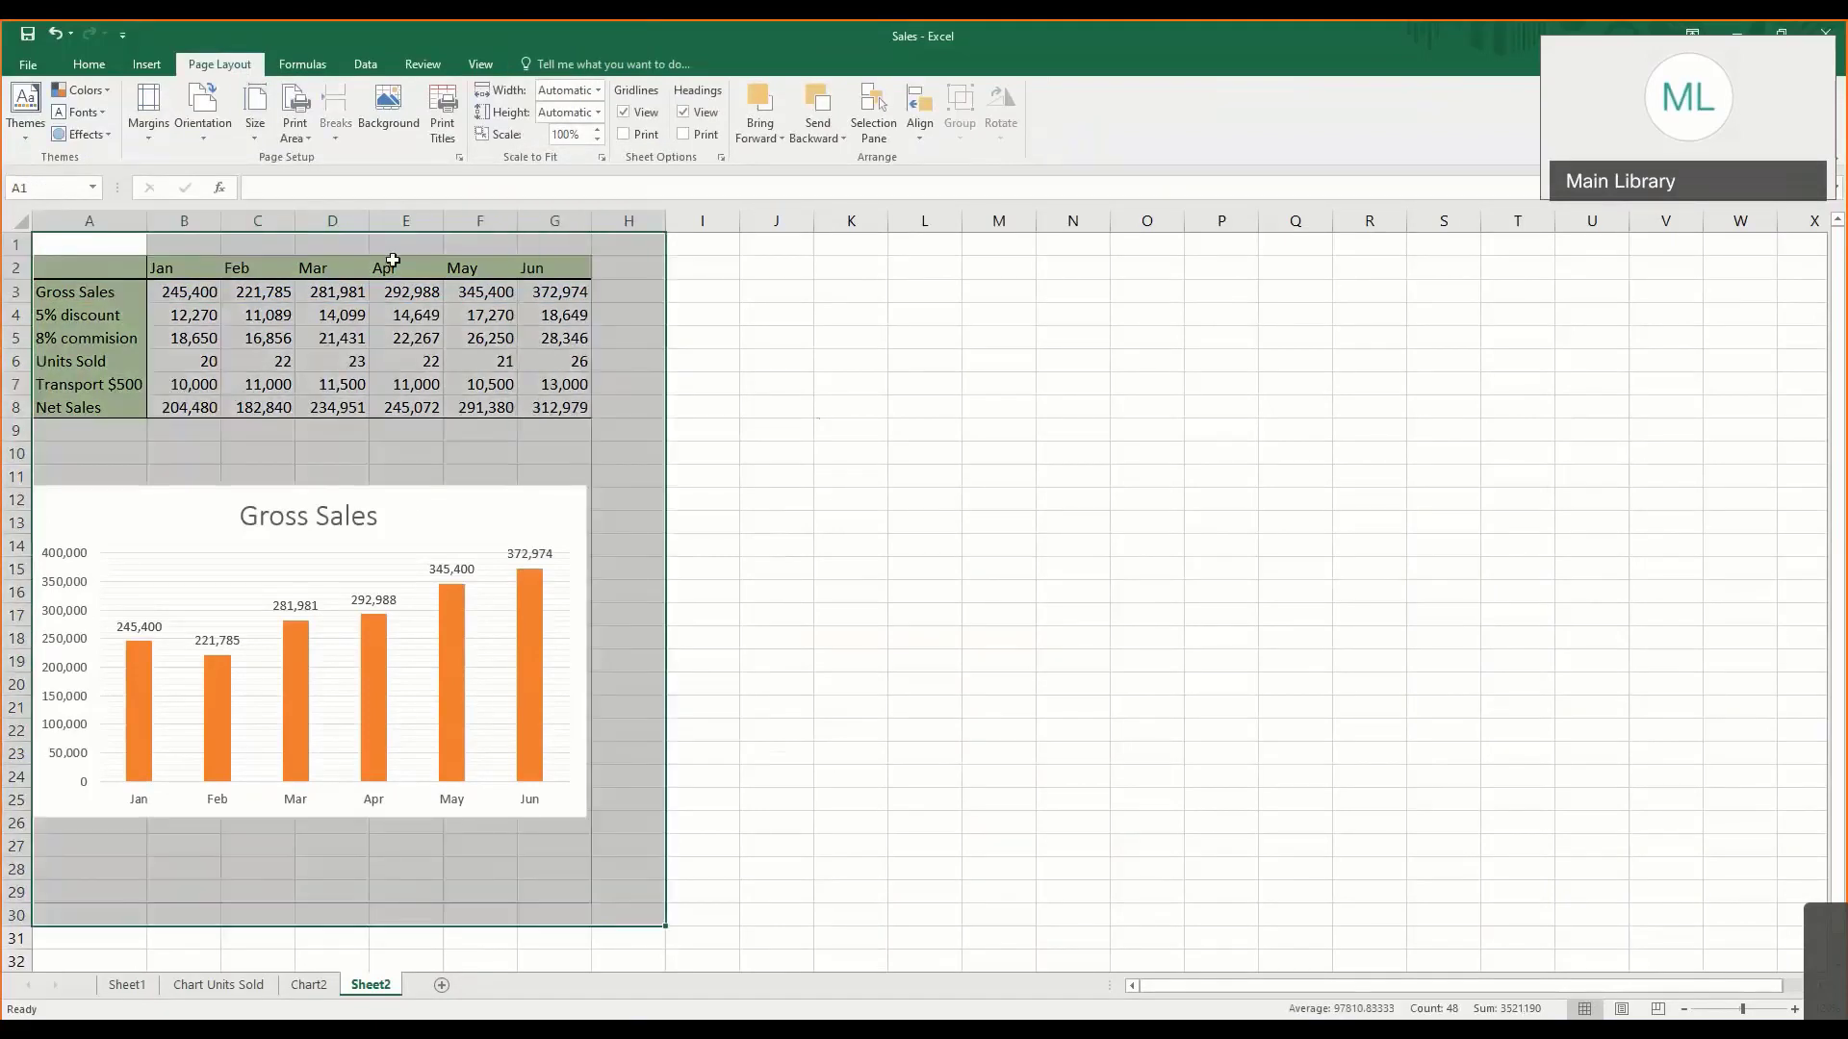
{"action": "left_click", "coordinate": [296, 128]}
{"action": "left_click", "coordinate": [313, 164]}
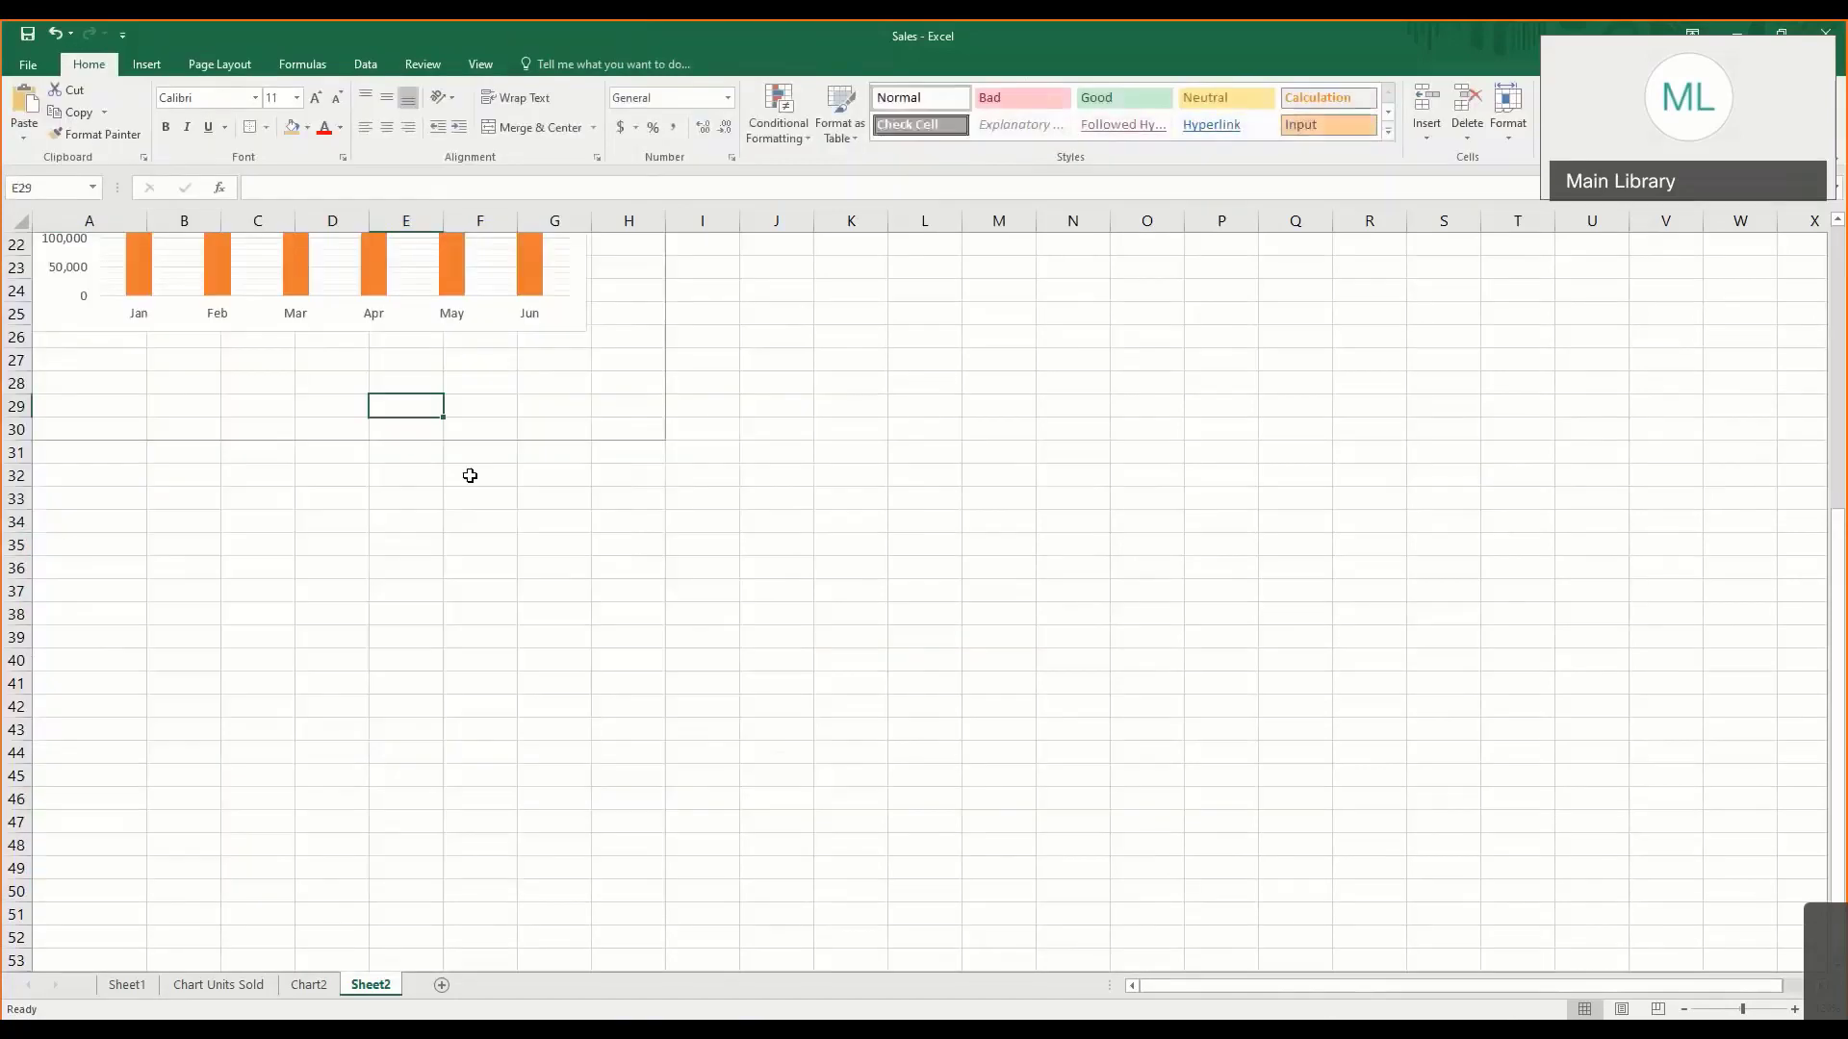
{"action": "left_click", "coordinate": [470, 476]}
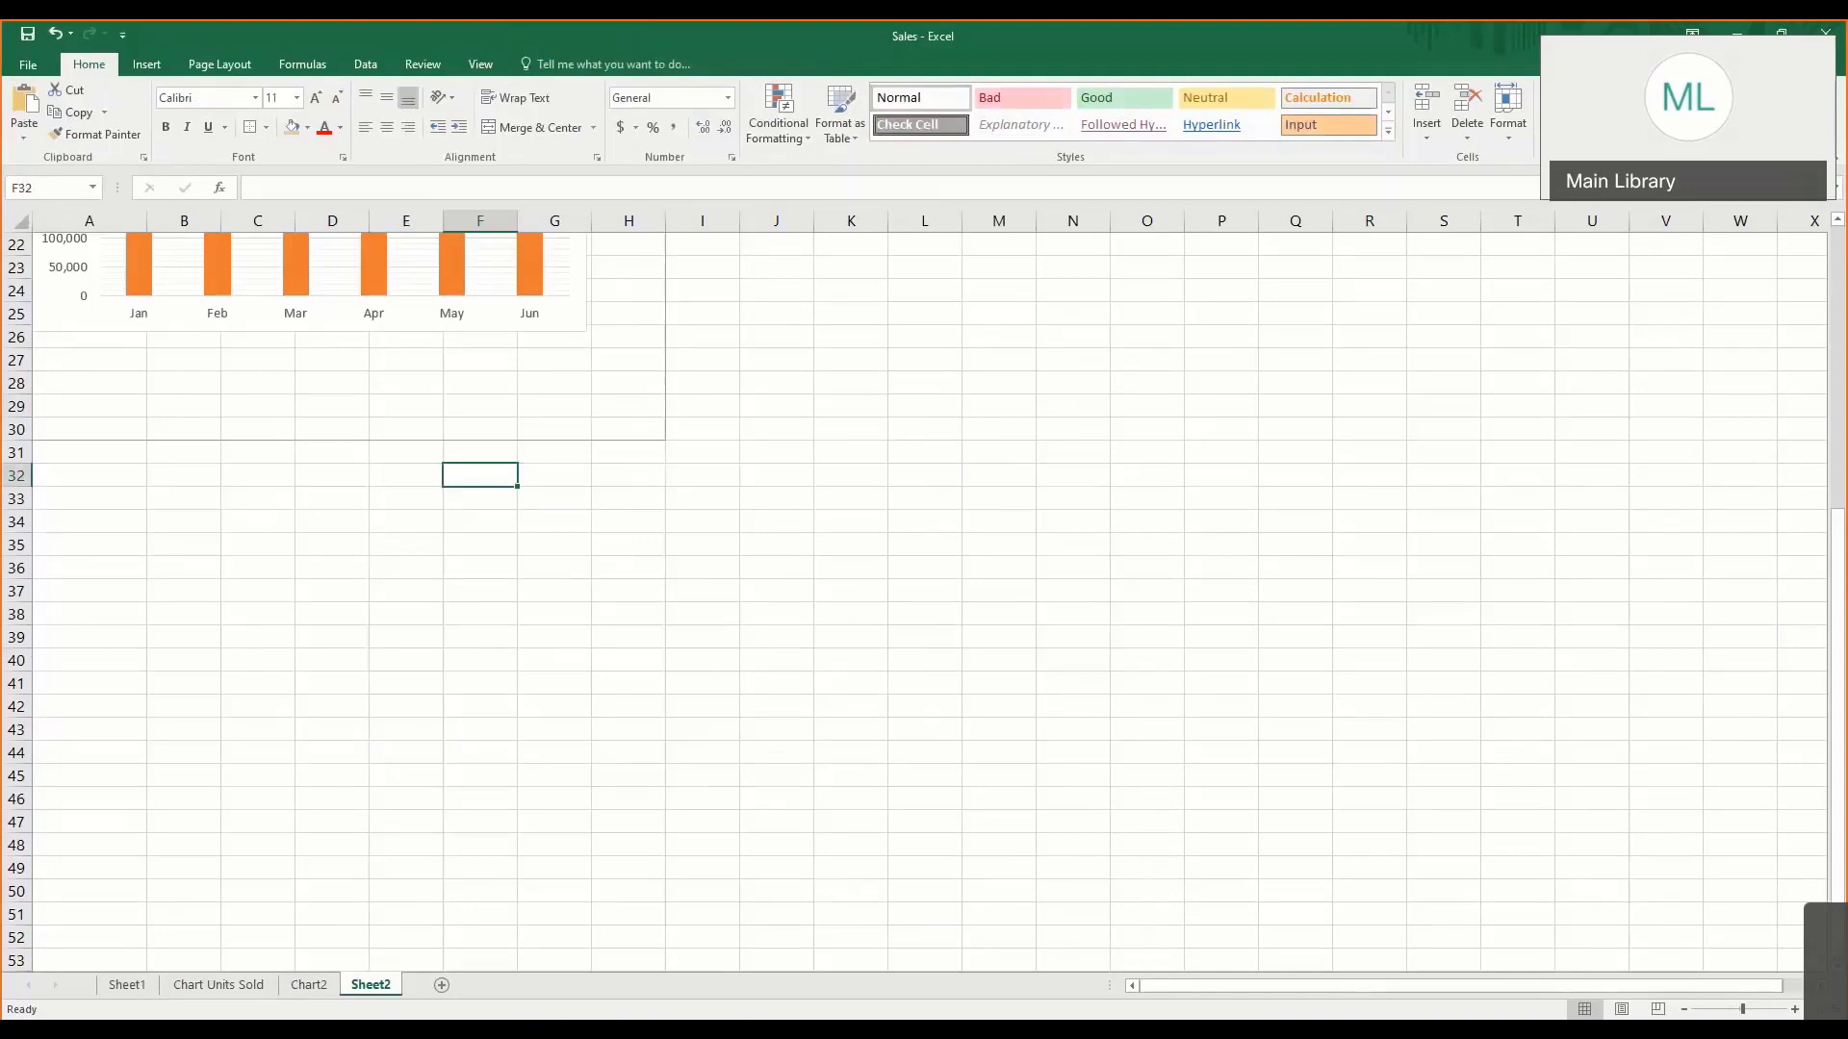
- Switch to the class notes PDF in the browser and find the Excel Tutorials section on page 6
{"action": "left_click", "coordinate": [590, 1029]}
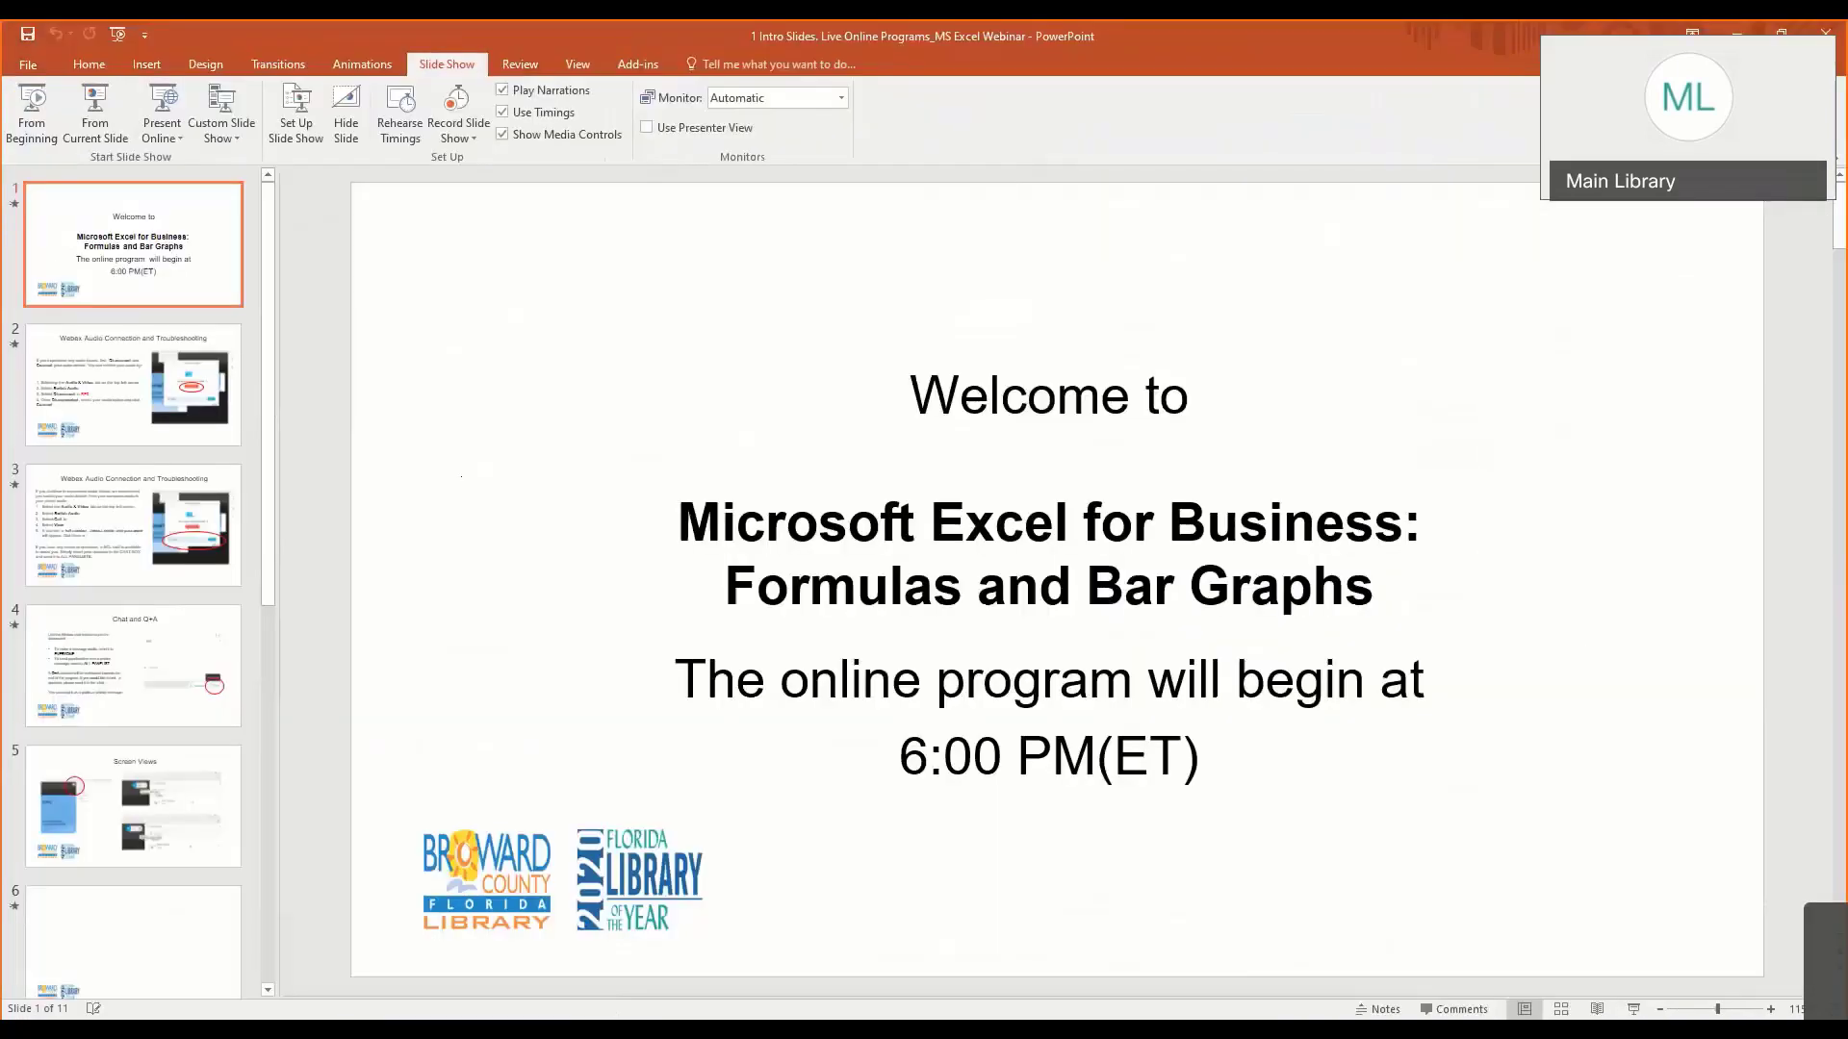
{"action": "mouse_move", "coordinate": [590, 1029]}
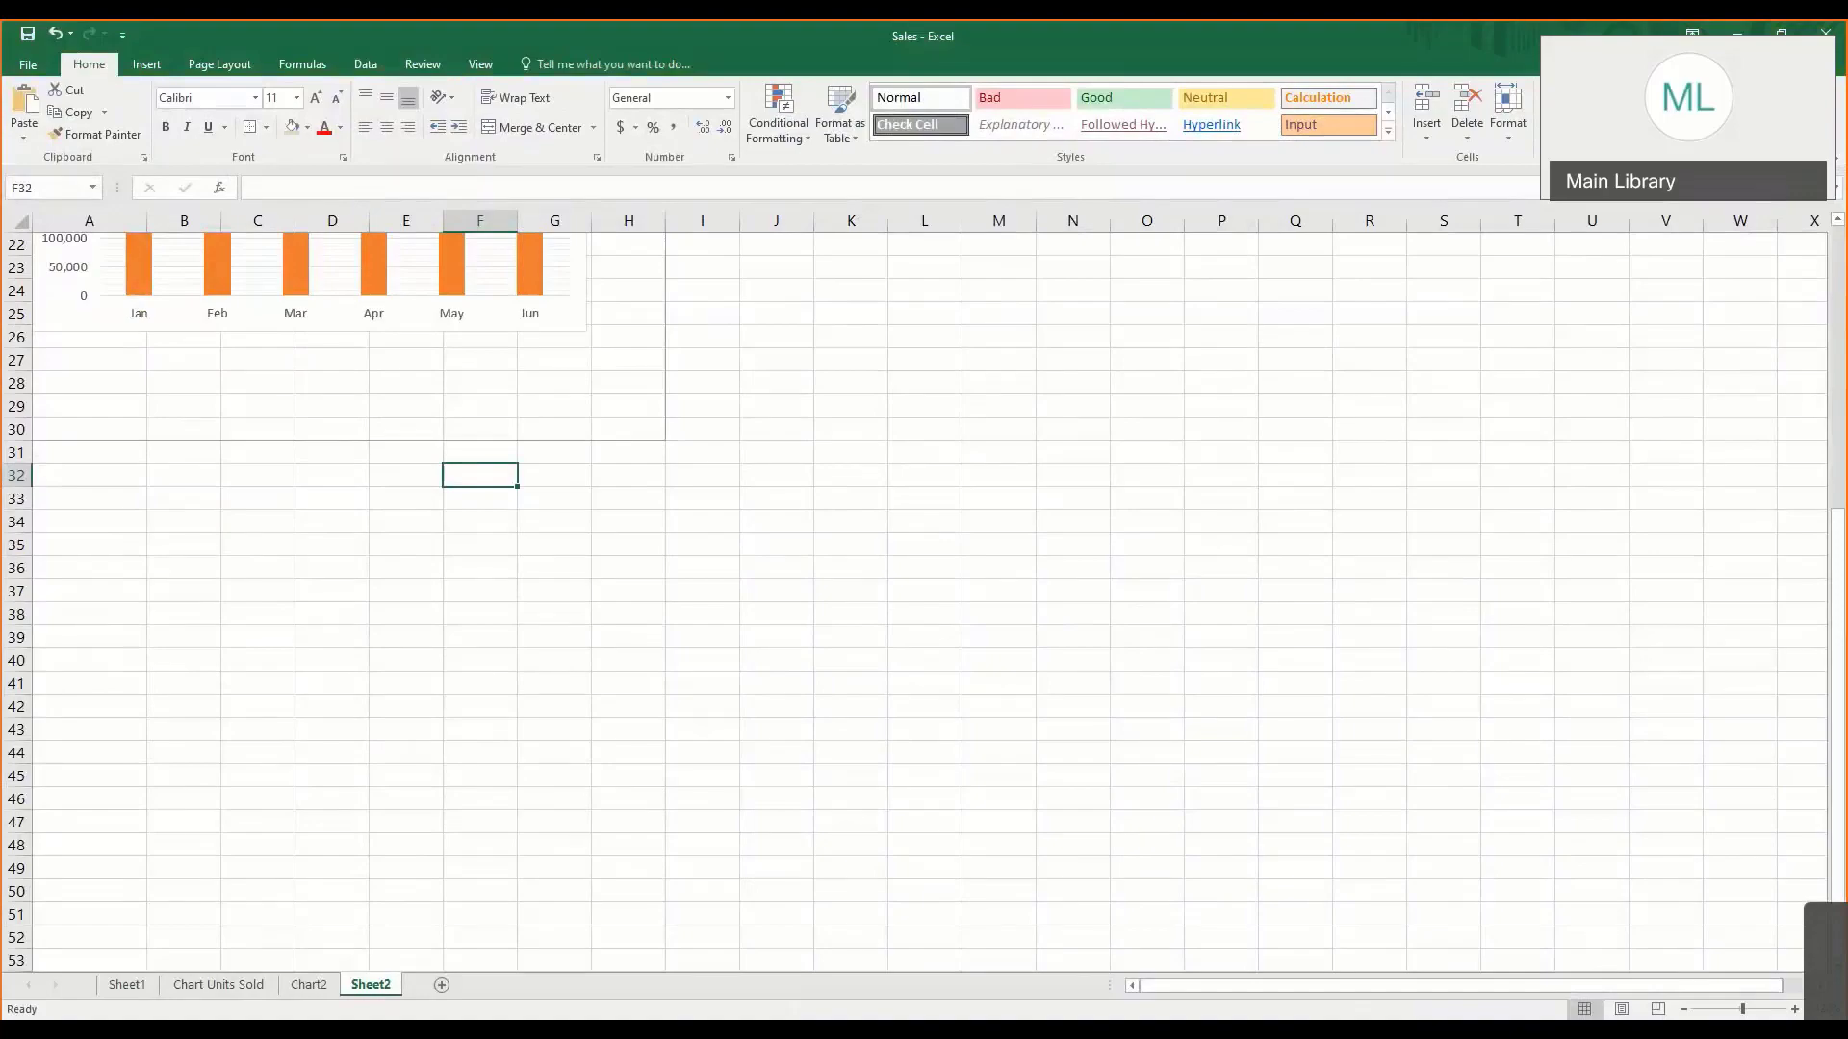
{"action": "key", "text": "alt+Tab"}
{"action": "scroll", "coordinate": [526, 362], "scroll_direction": "up", "scroll_amount": 8}
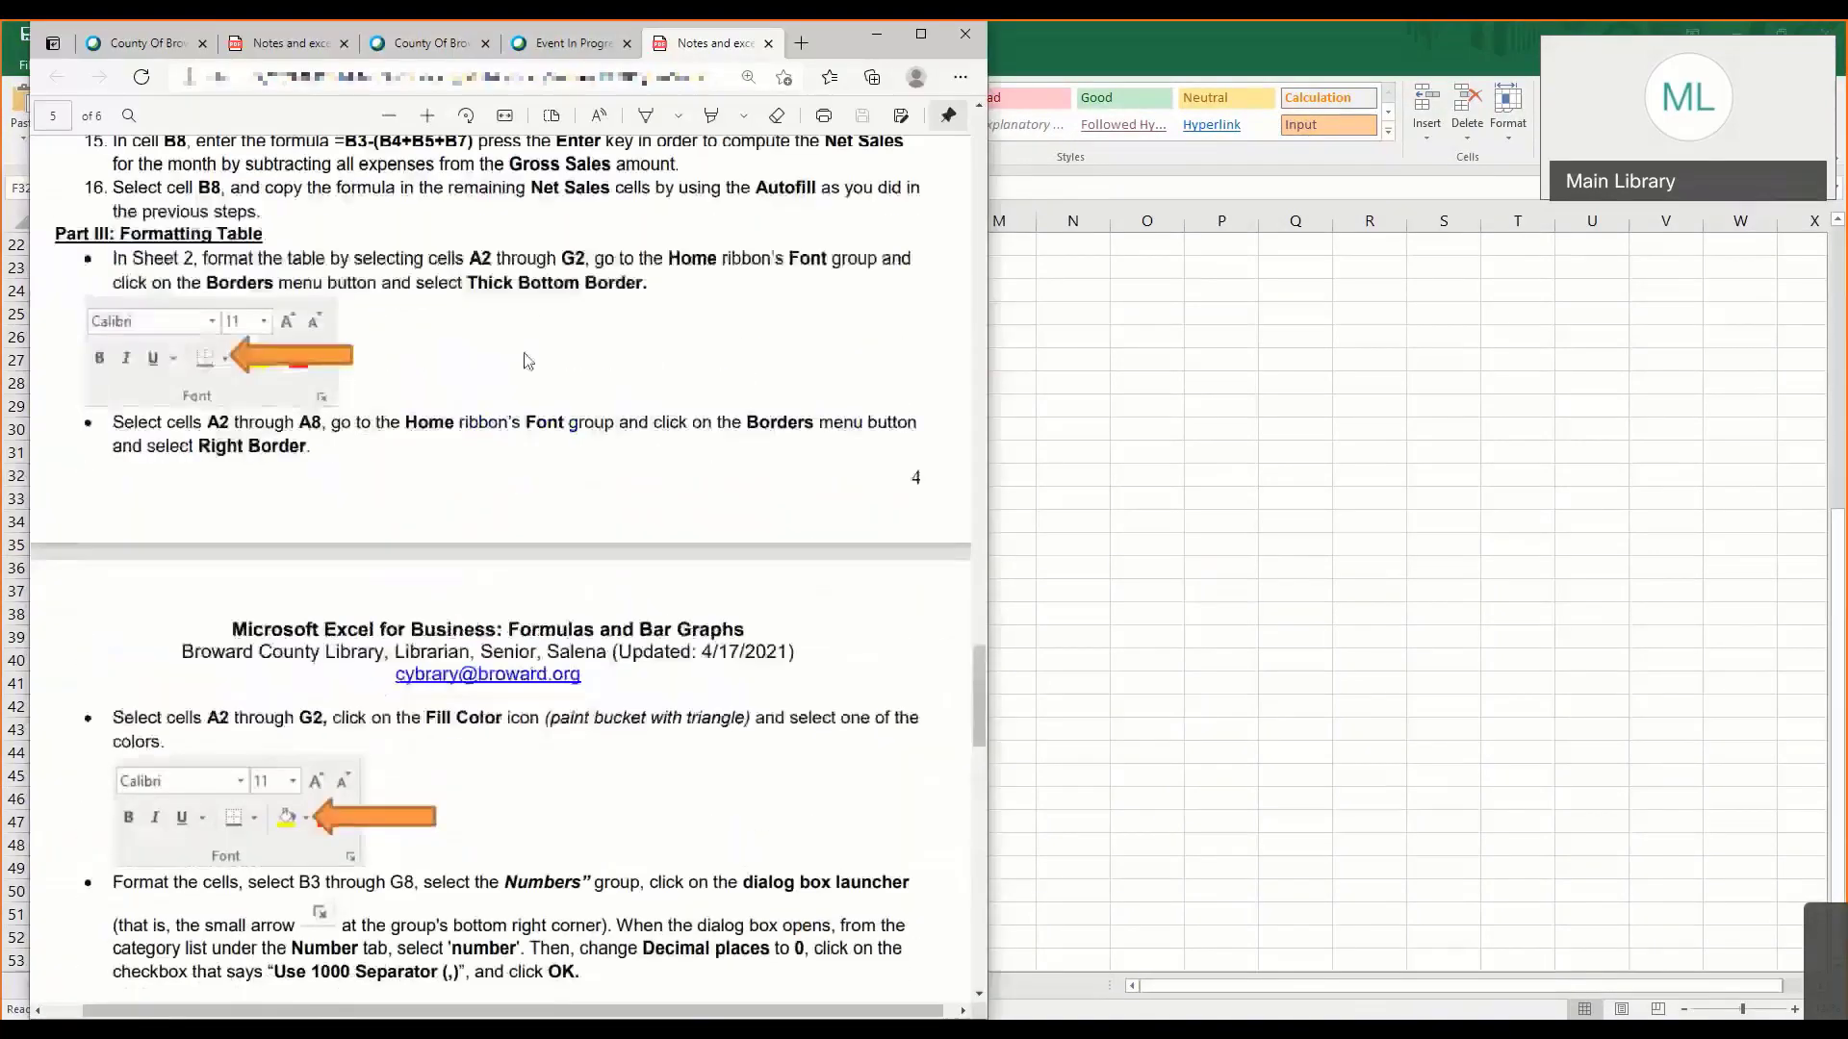
{"action": "scroll", "coordinate": [517, 368], "scroll_direction": "up", "scroll_amount": 7}
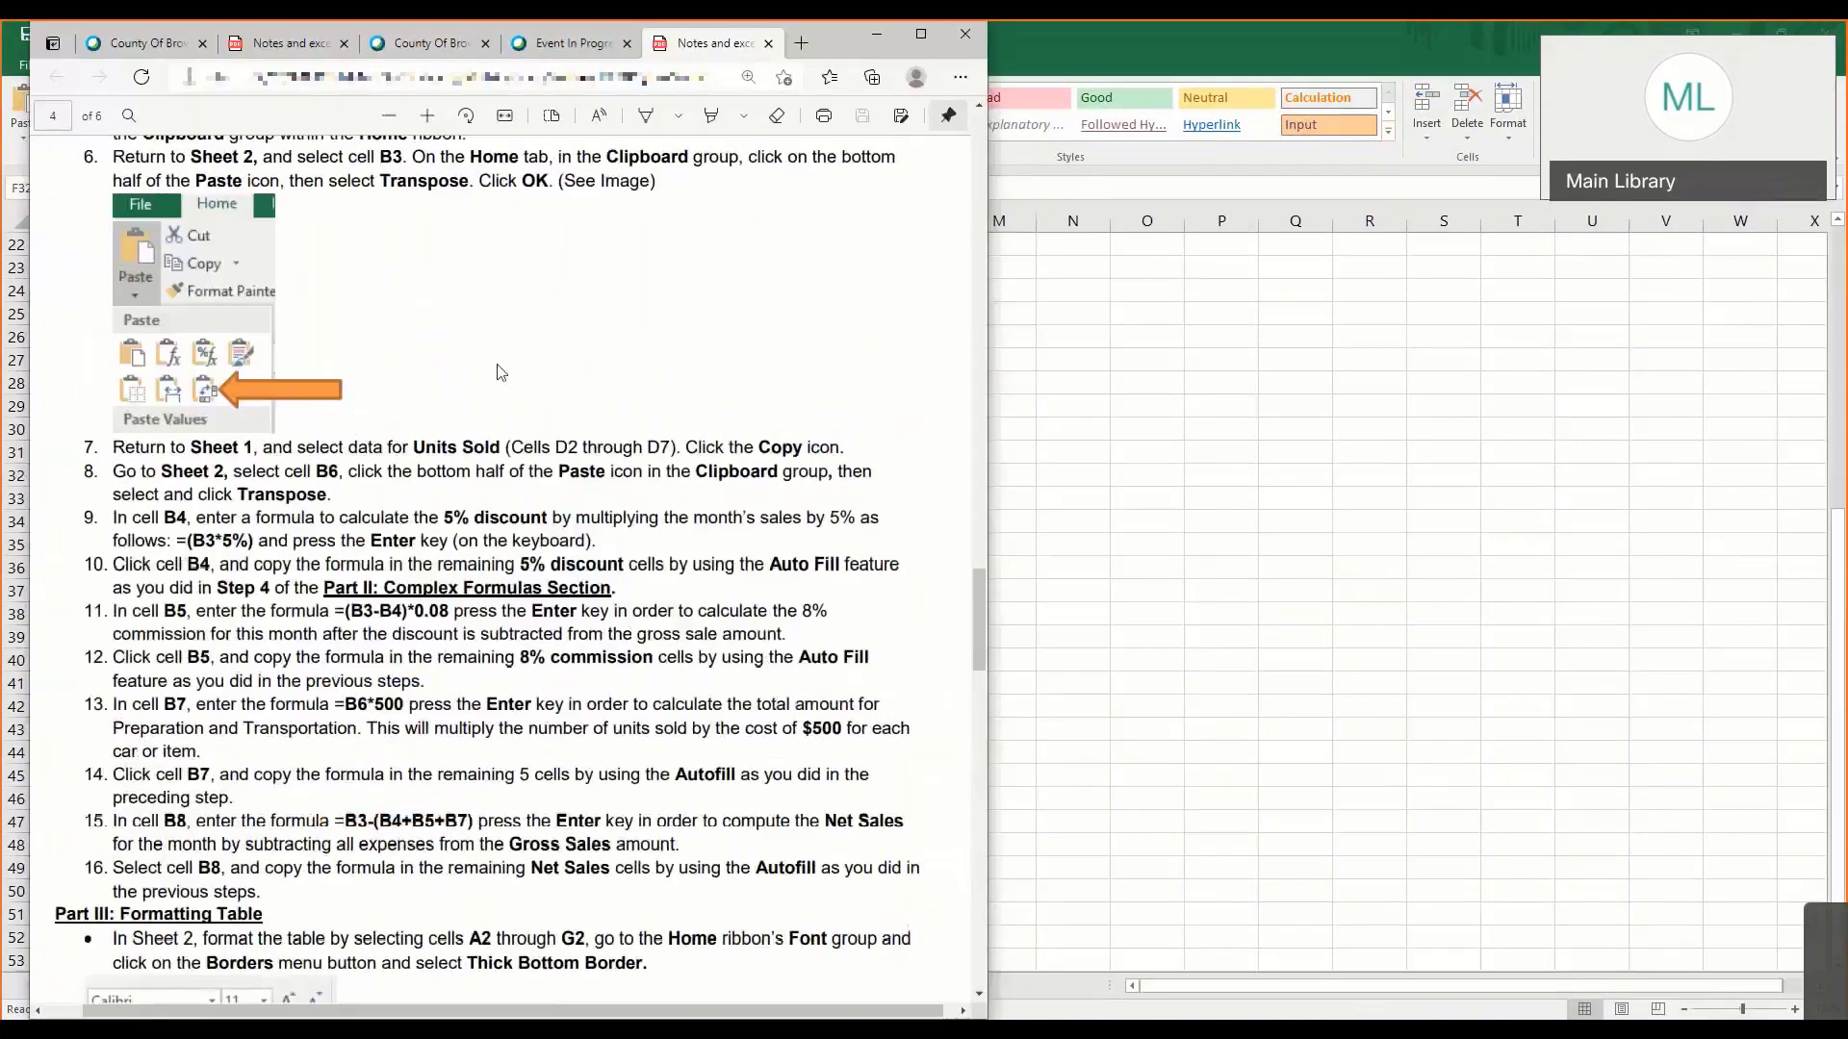
{"action": "scroll", "coordinate": [500, 372], "scroll_direction": "down", "scroll_amount": 20}
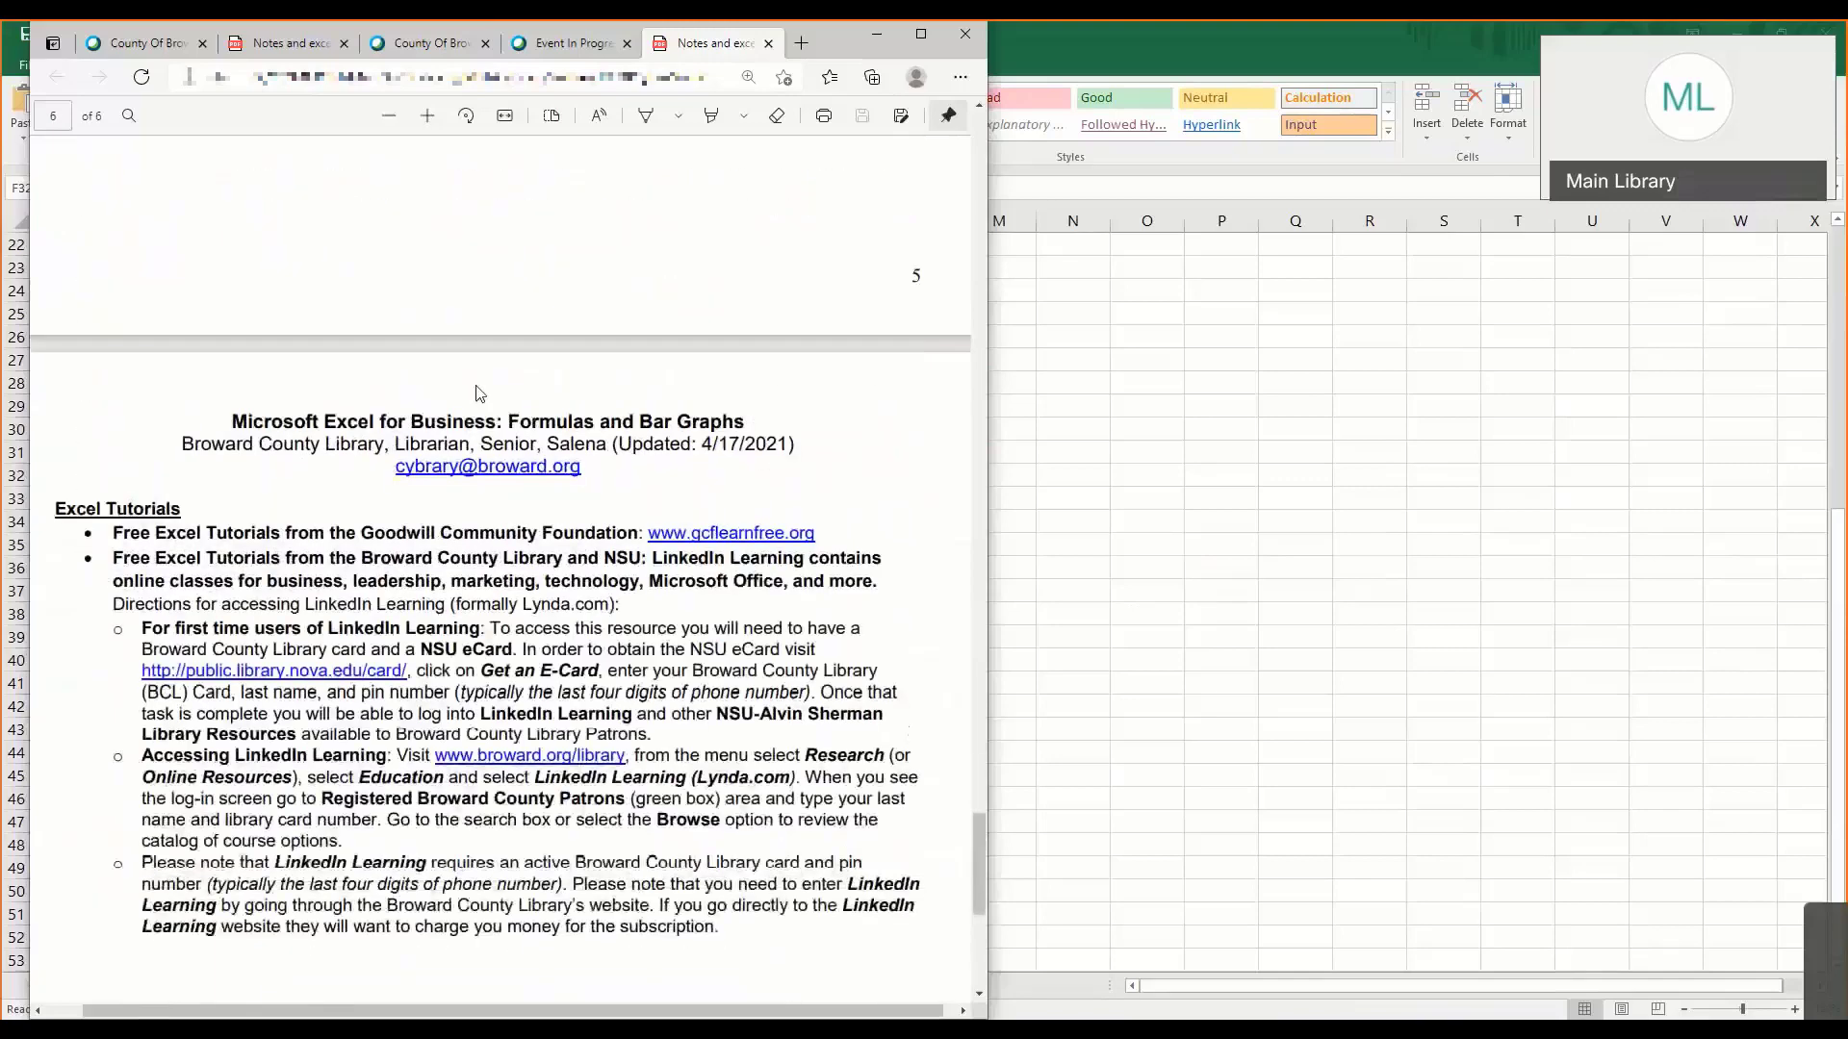
{"action": "scroll", "coordinate": [478, 393], "scroll_direction": "down", "scroll_amount": 3}
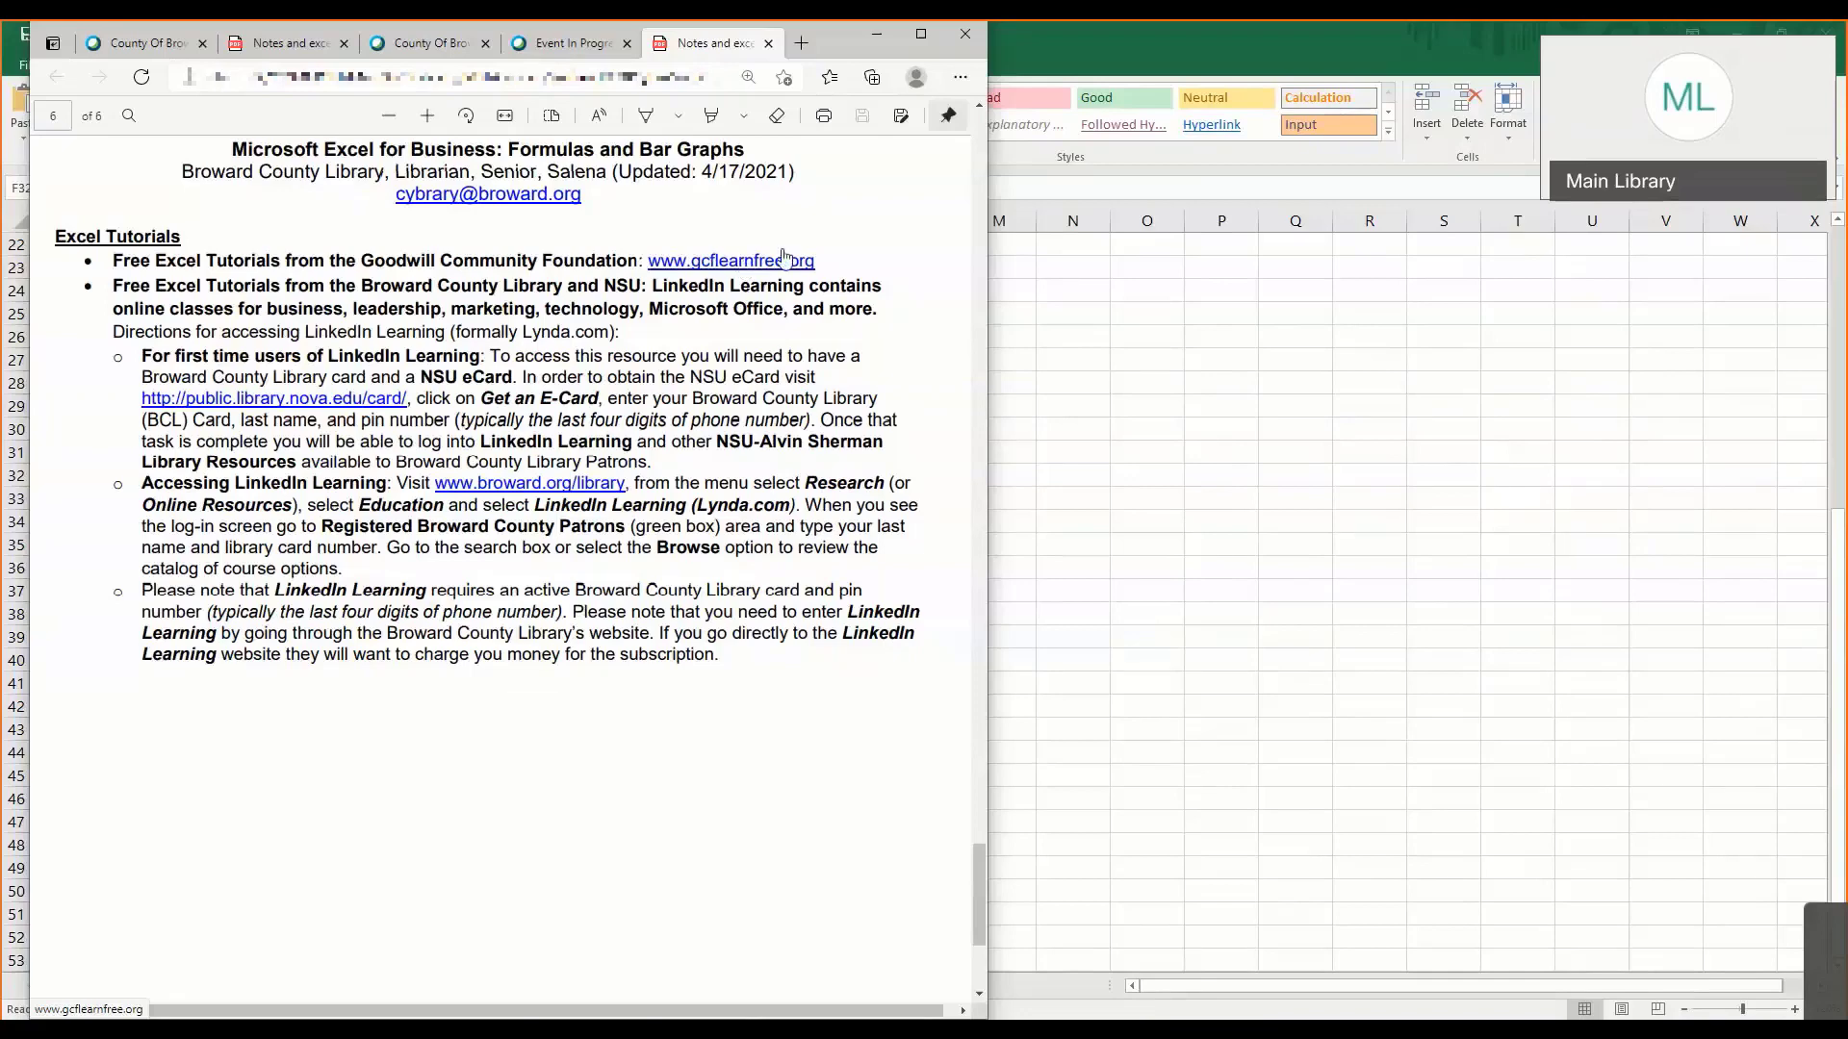
{"action": "left_click", "coordinate": [775, 265]}
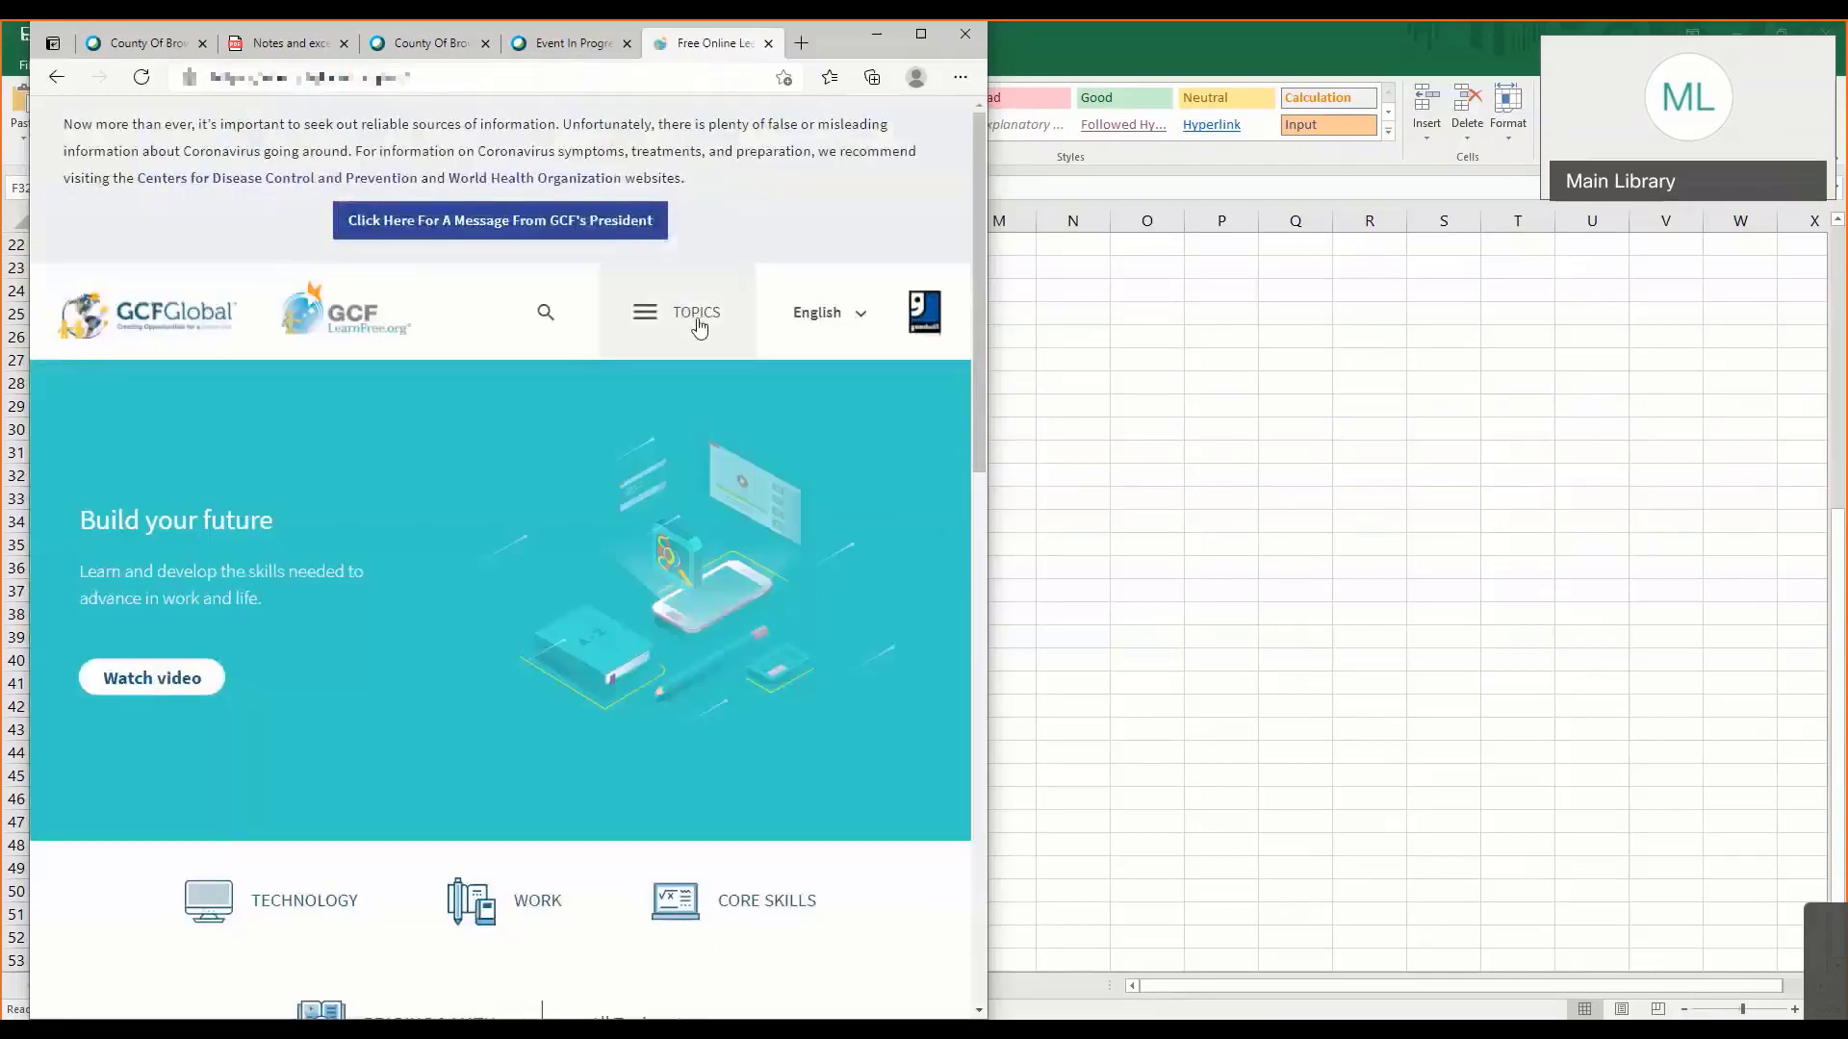
{"action": "left_click", "coordinate": [699, 325]}
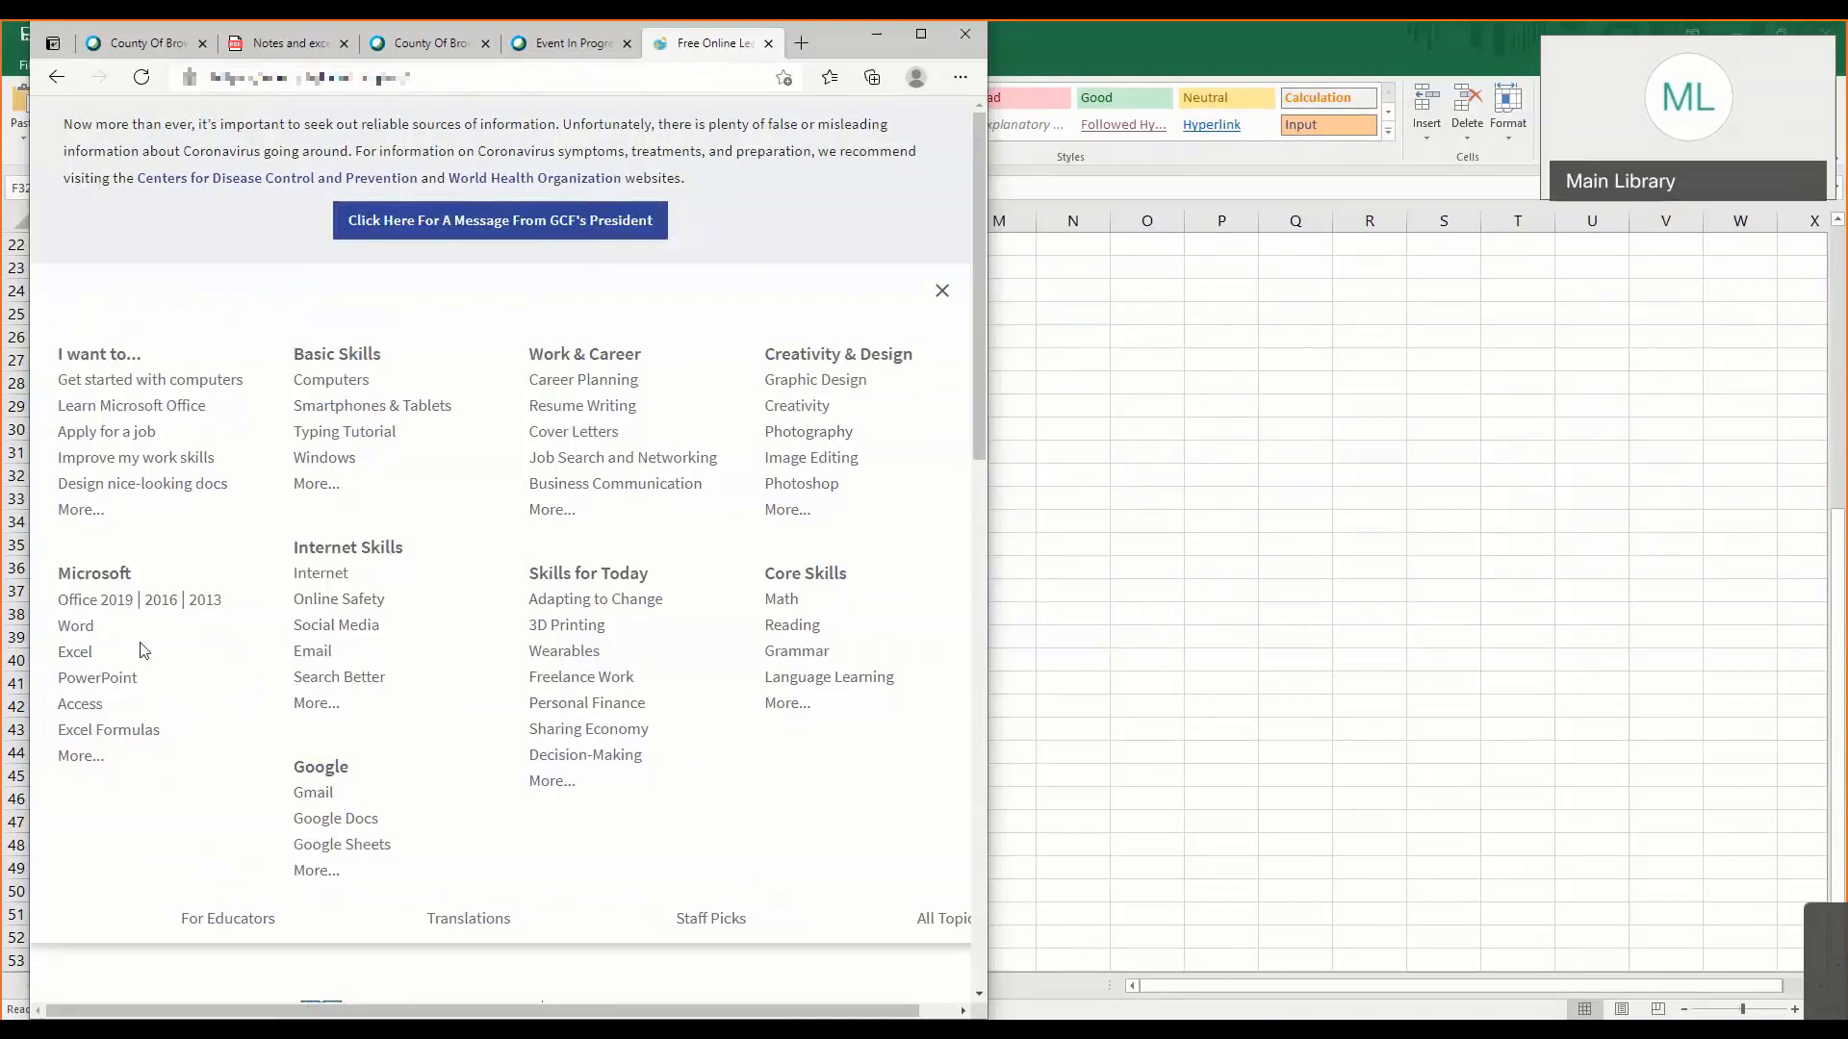
{"action": "left_click", "coordinate": [84, 658]}
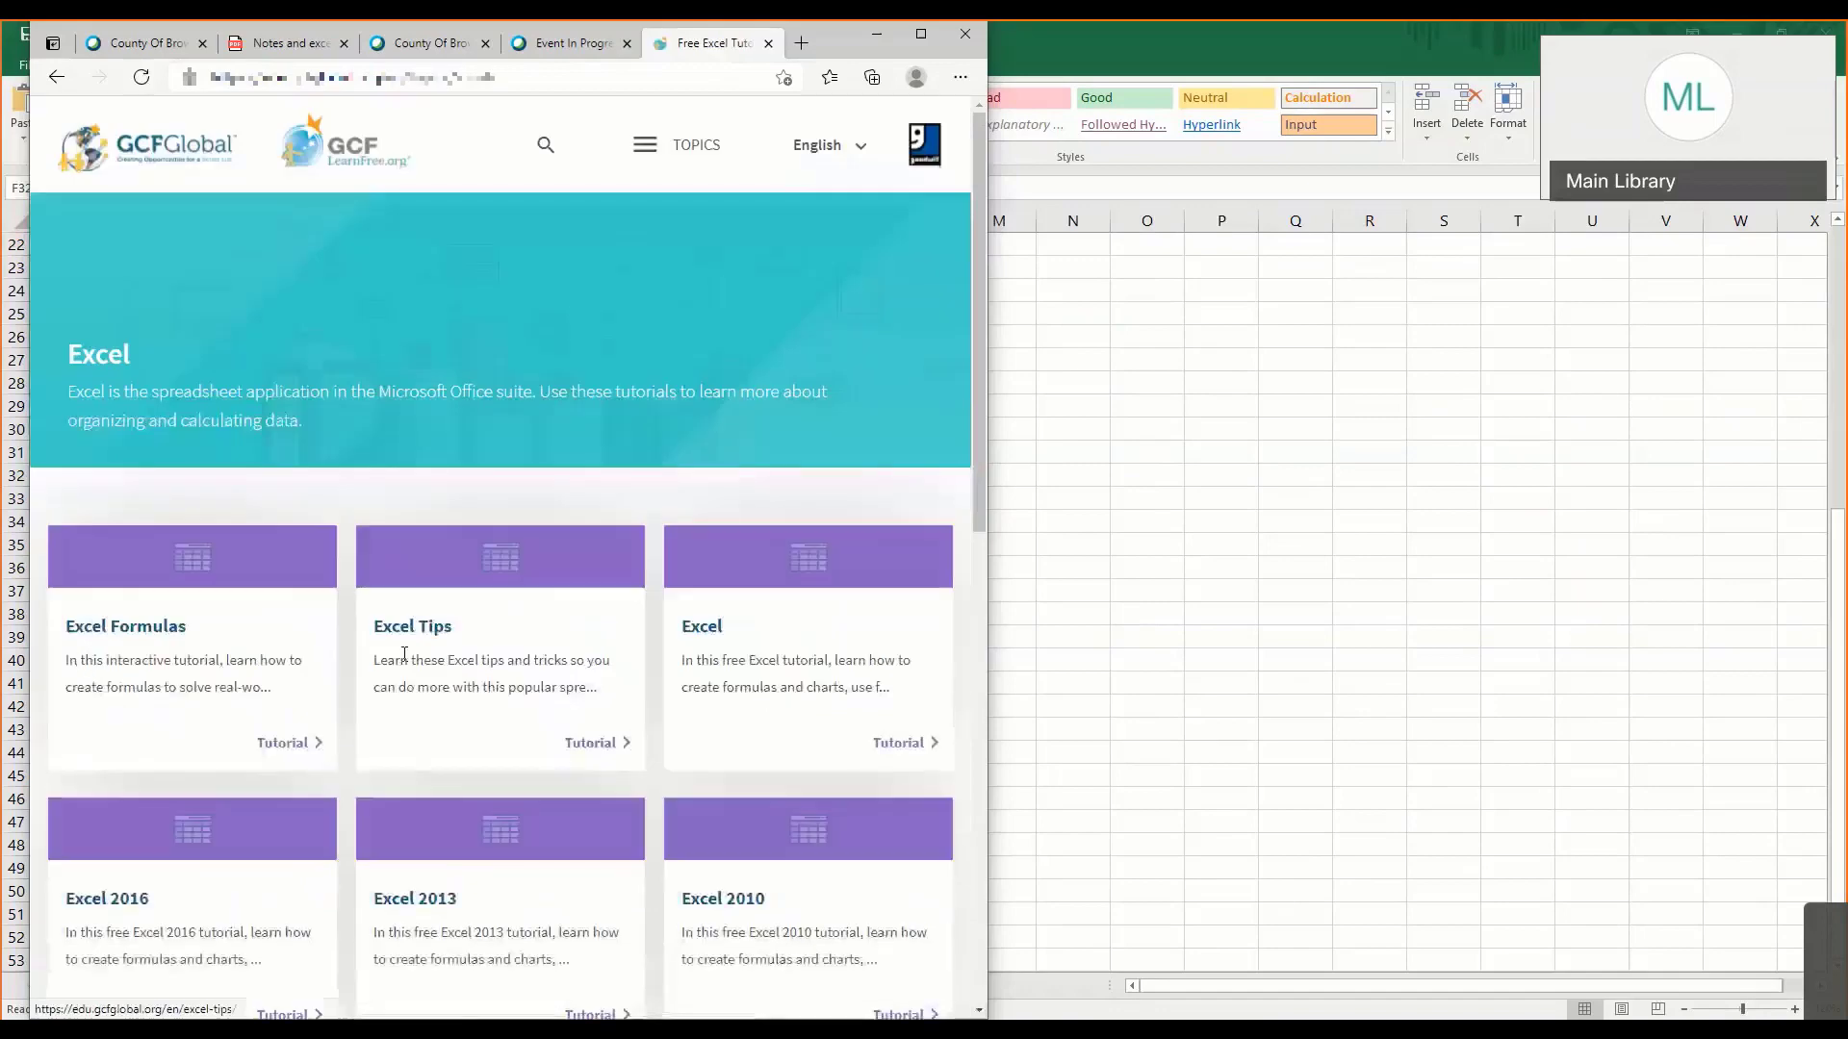
{"action": "scroll", "coordinate": [397, 650], "scroll_direction": "down", "scroll_amount": 2}
{"action": "scroll", "coordinate": [396, 654], "scroll_direction": "down", "scroll_amount": 3}
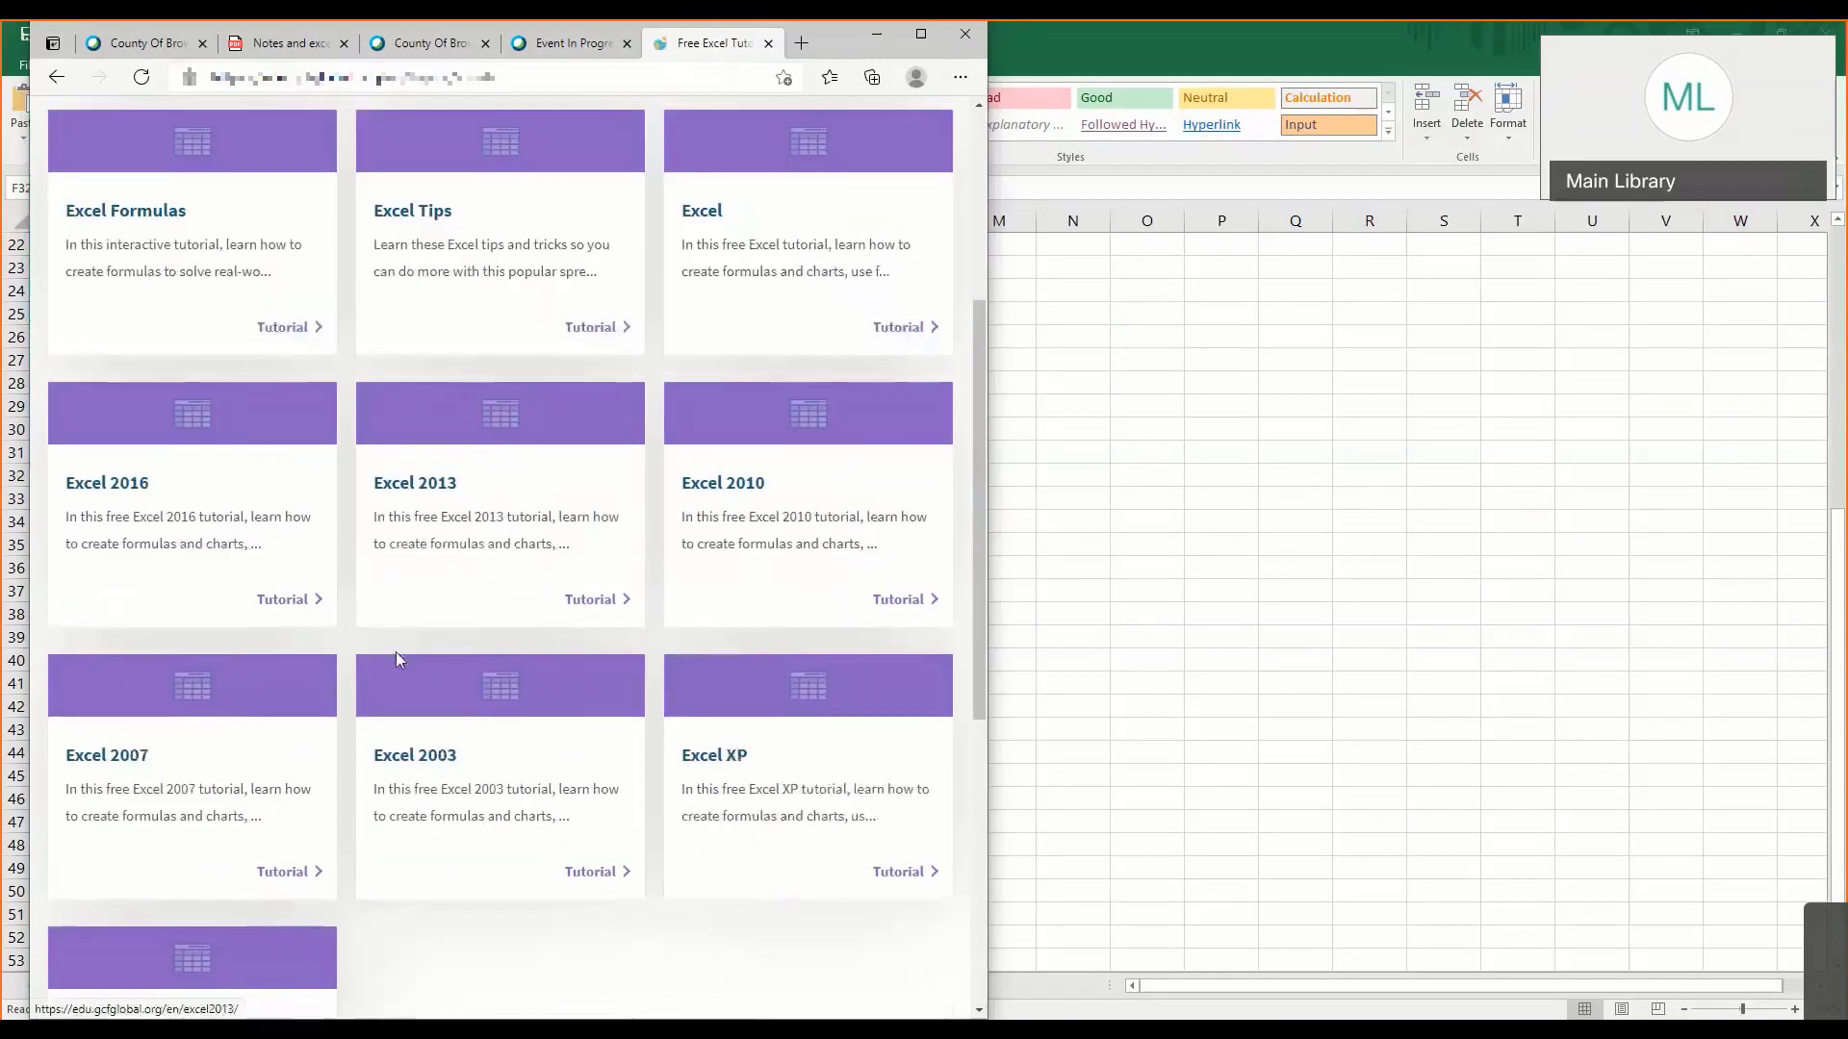
{"action": "scroll", "coordinate": [397, 653], "scroll_direction": "down", "scroll_amount": 2}
{"action": "scroll", "coordinate": [397, 653], "scroll_direction": "up", "scroll_amount": 3}
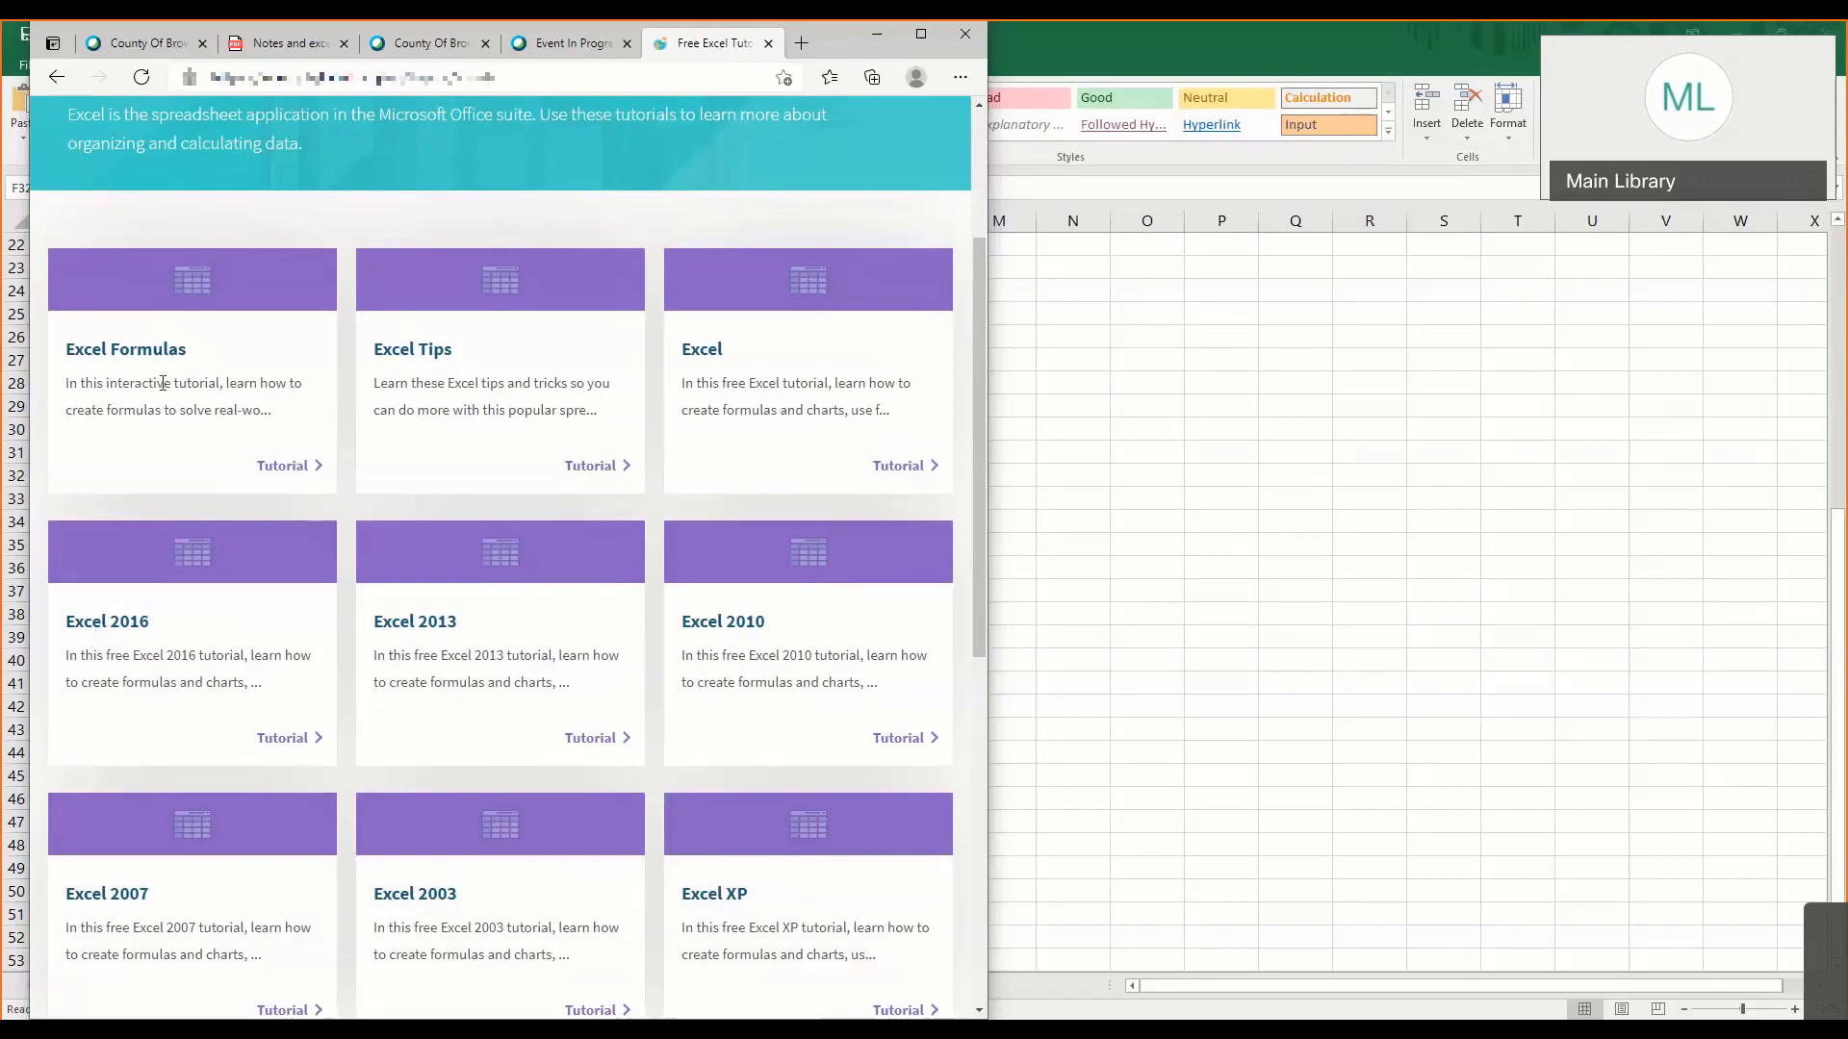
- Open the Excel Formulas tutorial and look through its list of lessons
{"action": "left_click", "coordinate": [283, 466]}
{"action": "scroll", "coordinate": [285, 533], "scroll_direction": "down", "scroll_amount": 3}
{"action": "scroll", "coordinate": [286, 535], "scroll_direction": "down", "scroll_amount": 4}
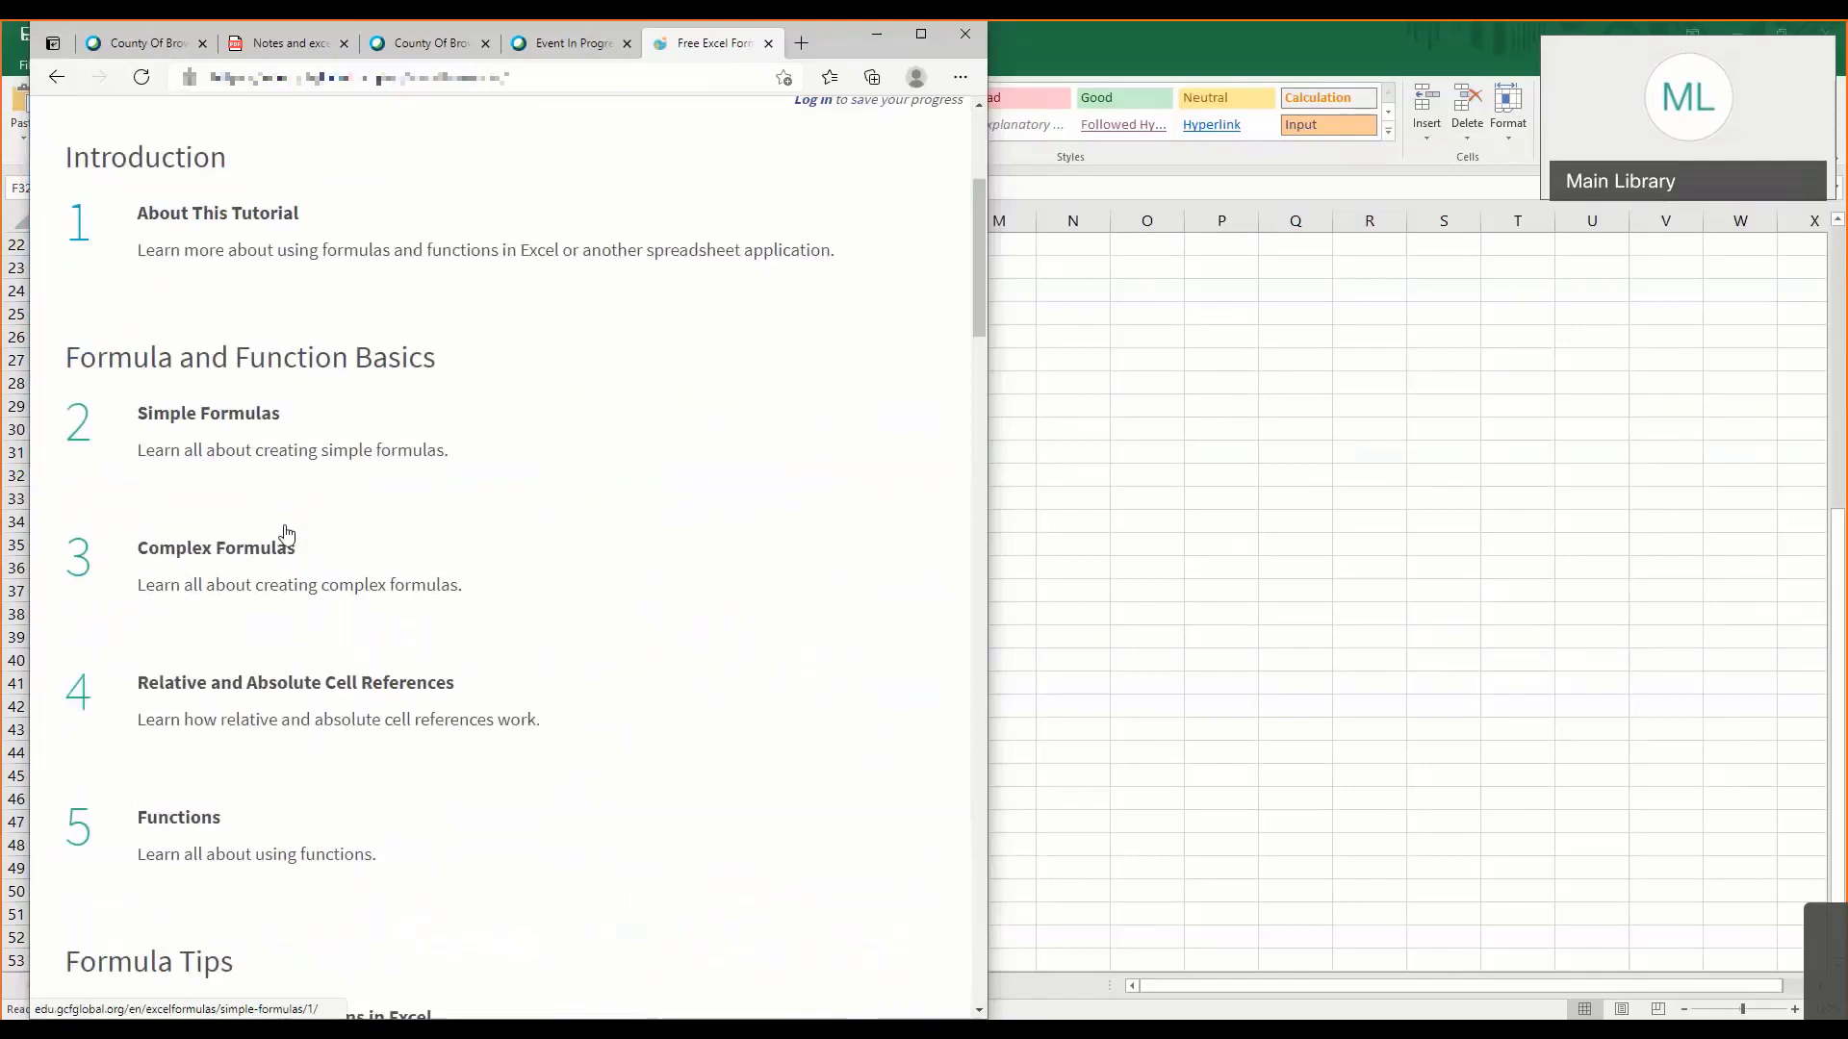
{"action": "scroll", "coordinate": [285, 533], "scroll_direction": "down", "scroll_amount": 3}
{"action": "scroll", "coordinate": [287, 532], "scroll_direction": "down", "scroll_amount": 3}
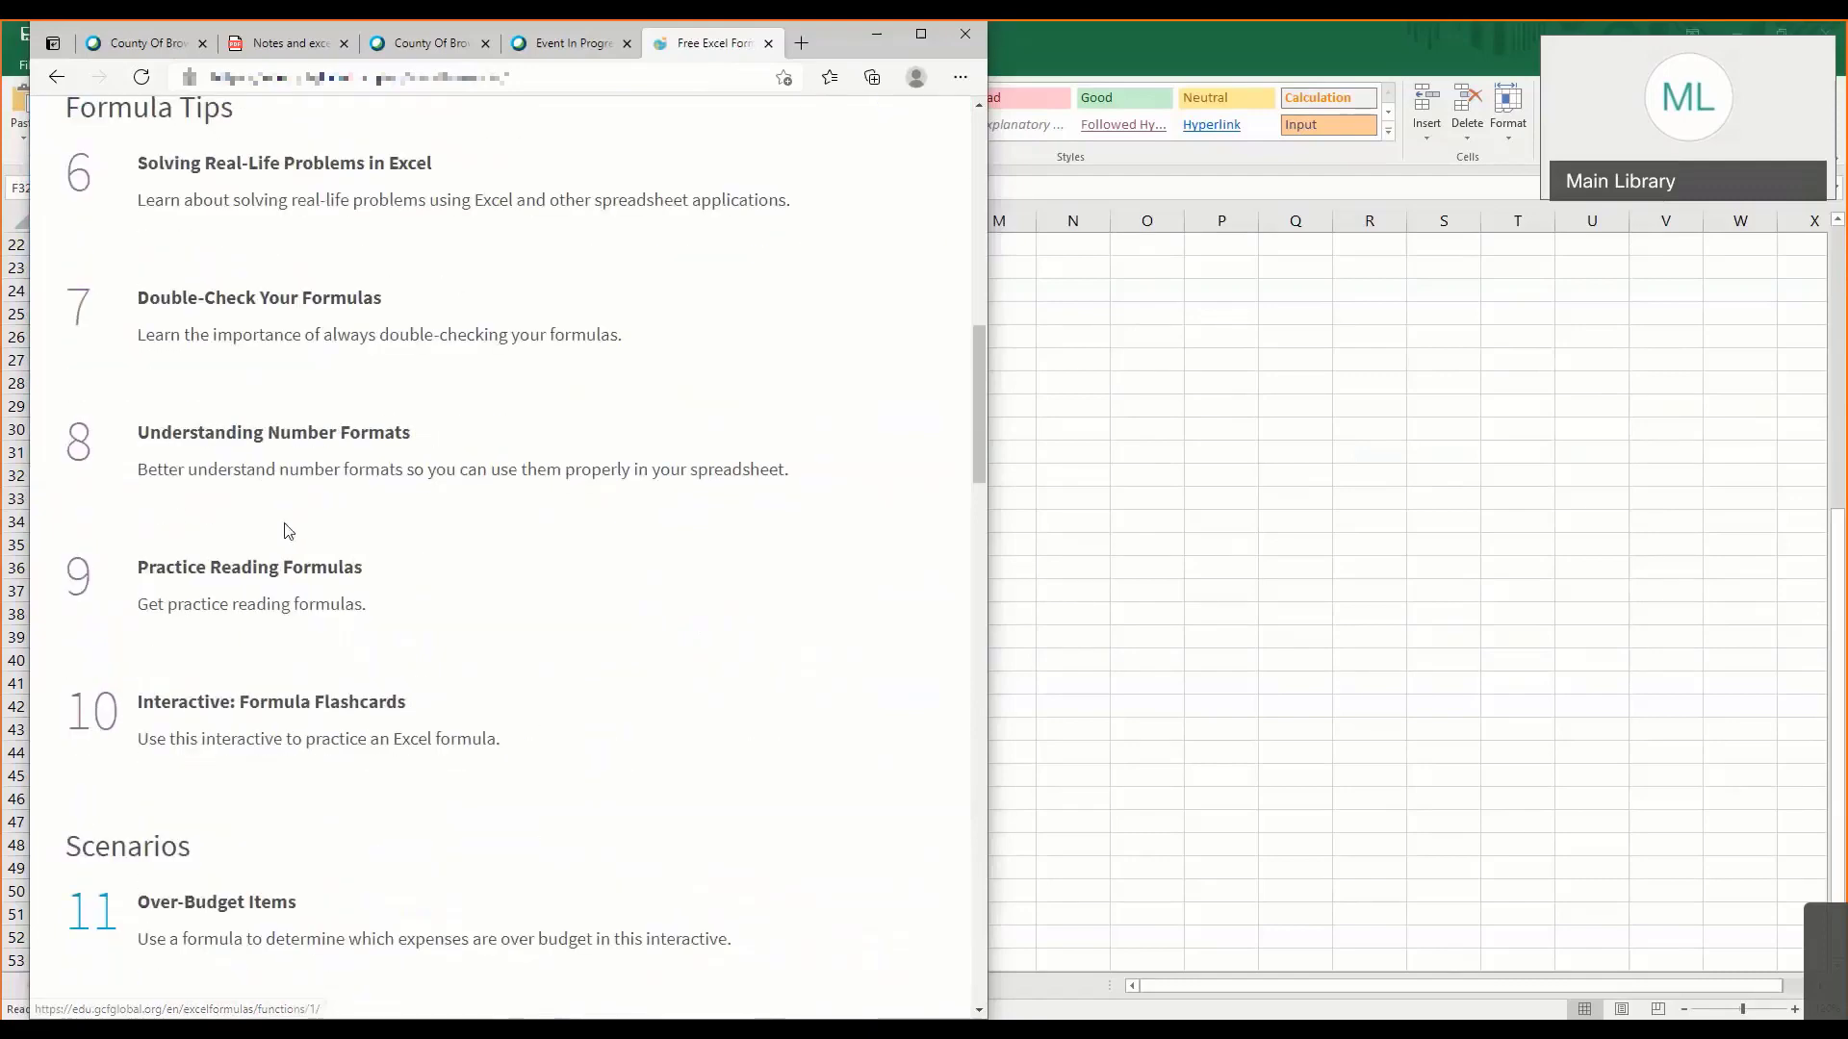
{"action": "scroll", "coordinate": [285, 531], "scroll_direction": "up", "scroll_amount": 10}
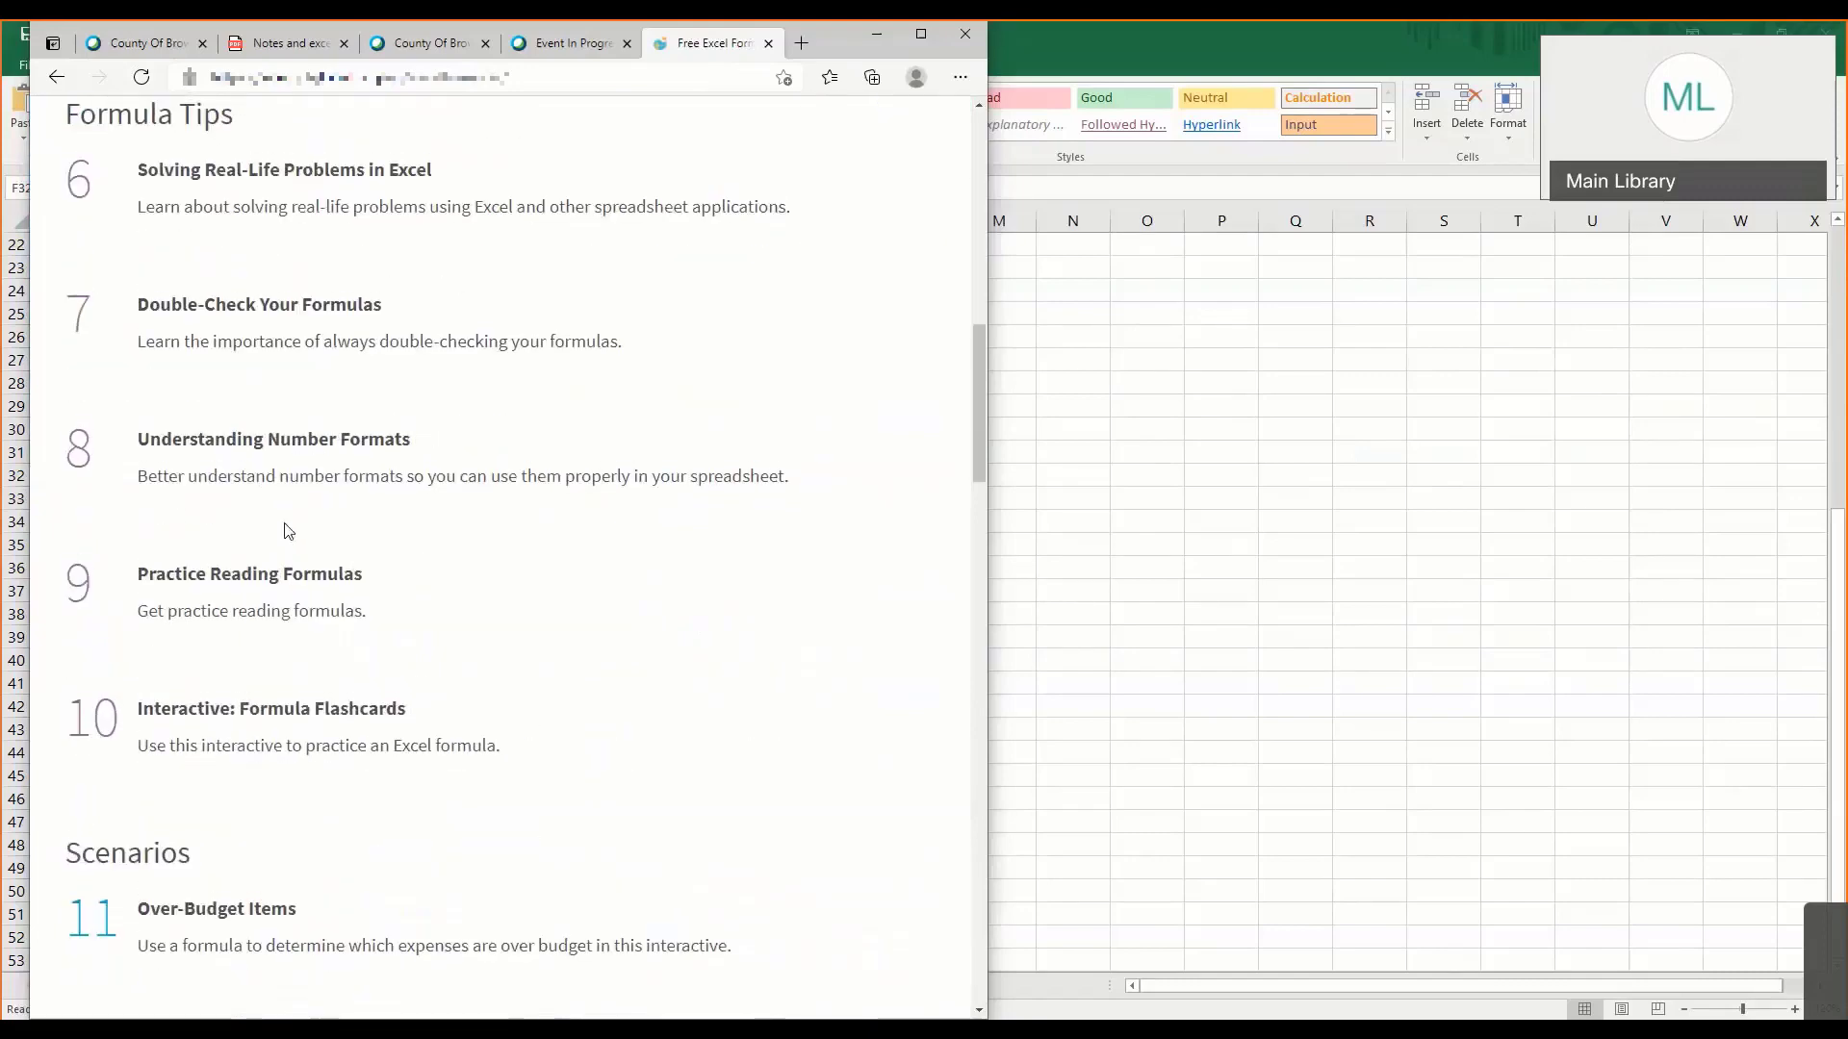
{"action": "scroll", "coordinate": [287, 528], "scroll_direction": "down", "scroll_amount": 3}
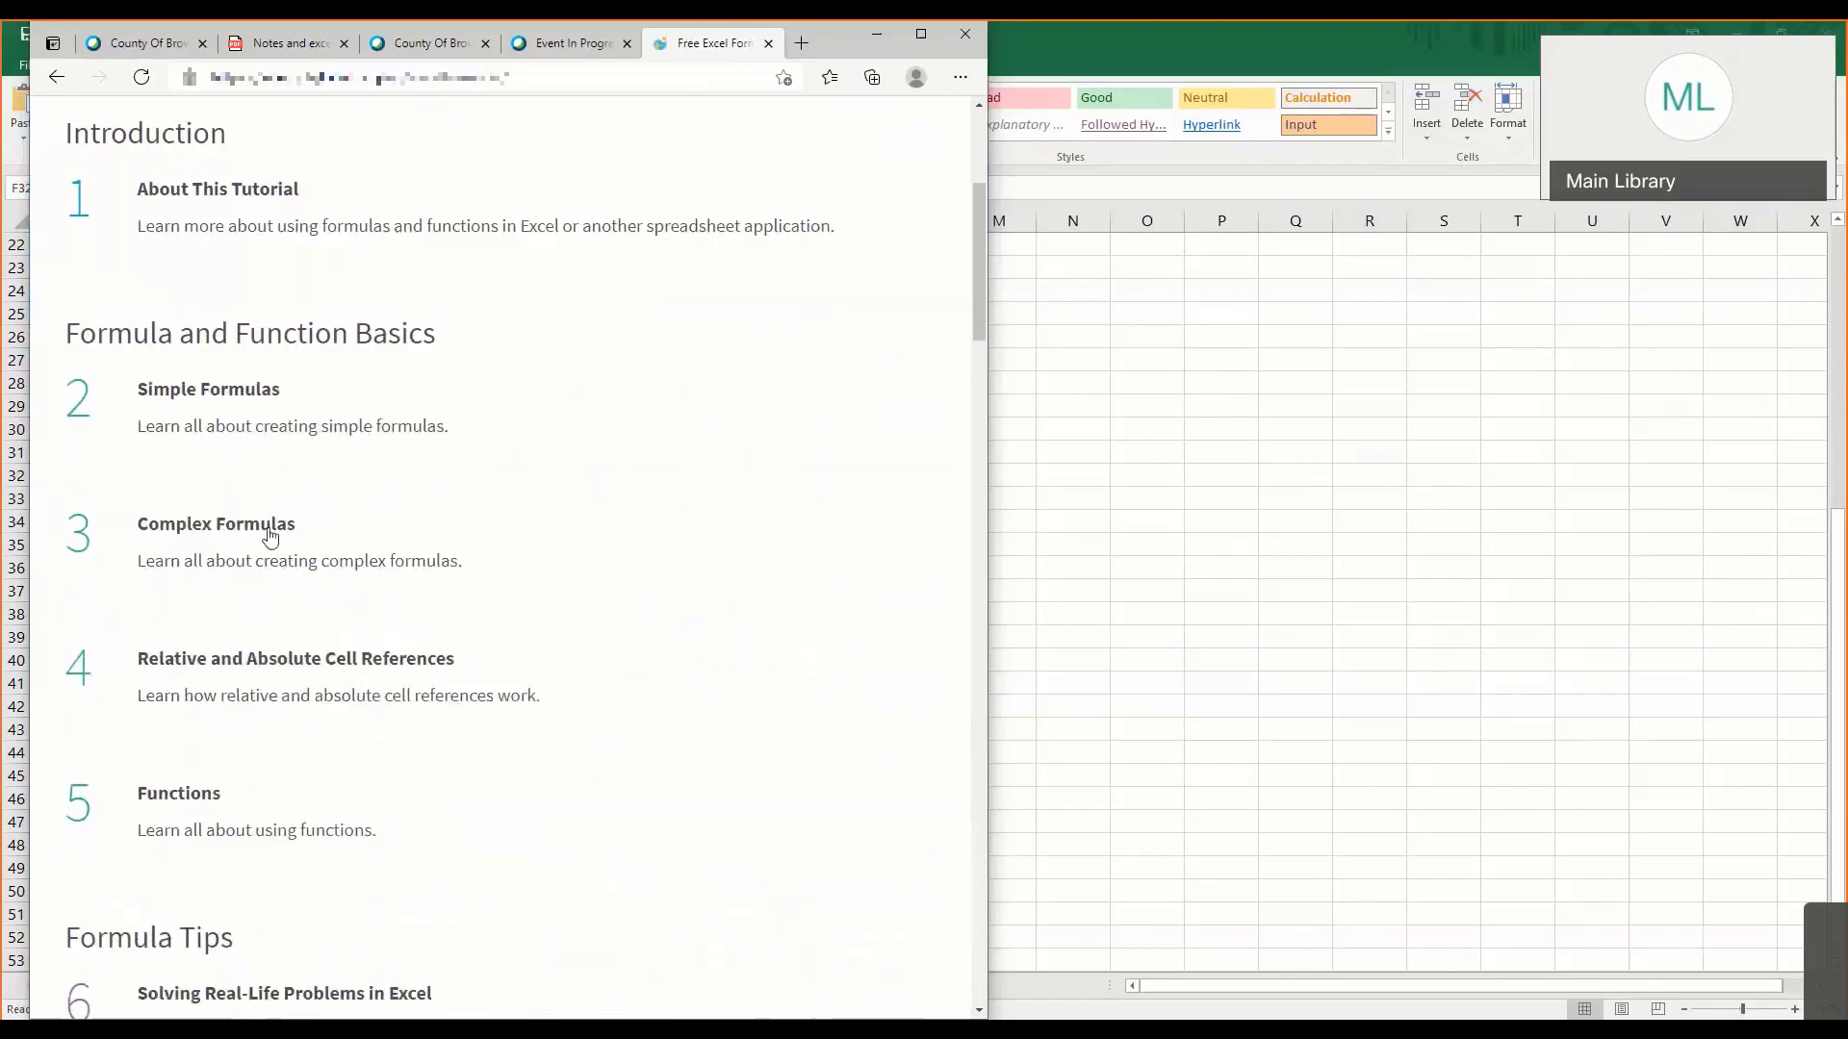
- Open the Complex Formulas lesson, start and pause its video, and view the order of operations section
{"action": "left_click", "coordinate": [274, 528]}
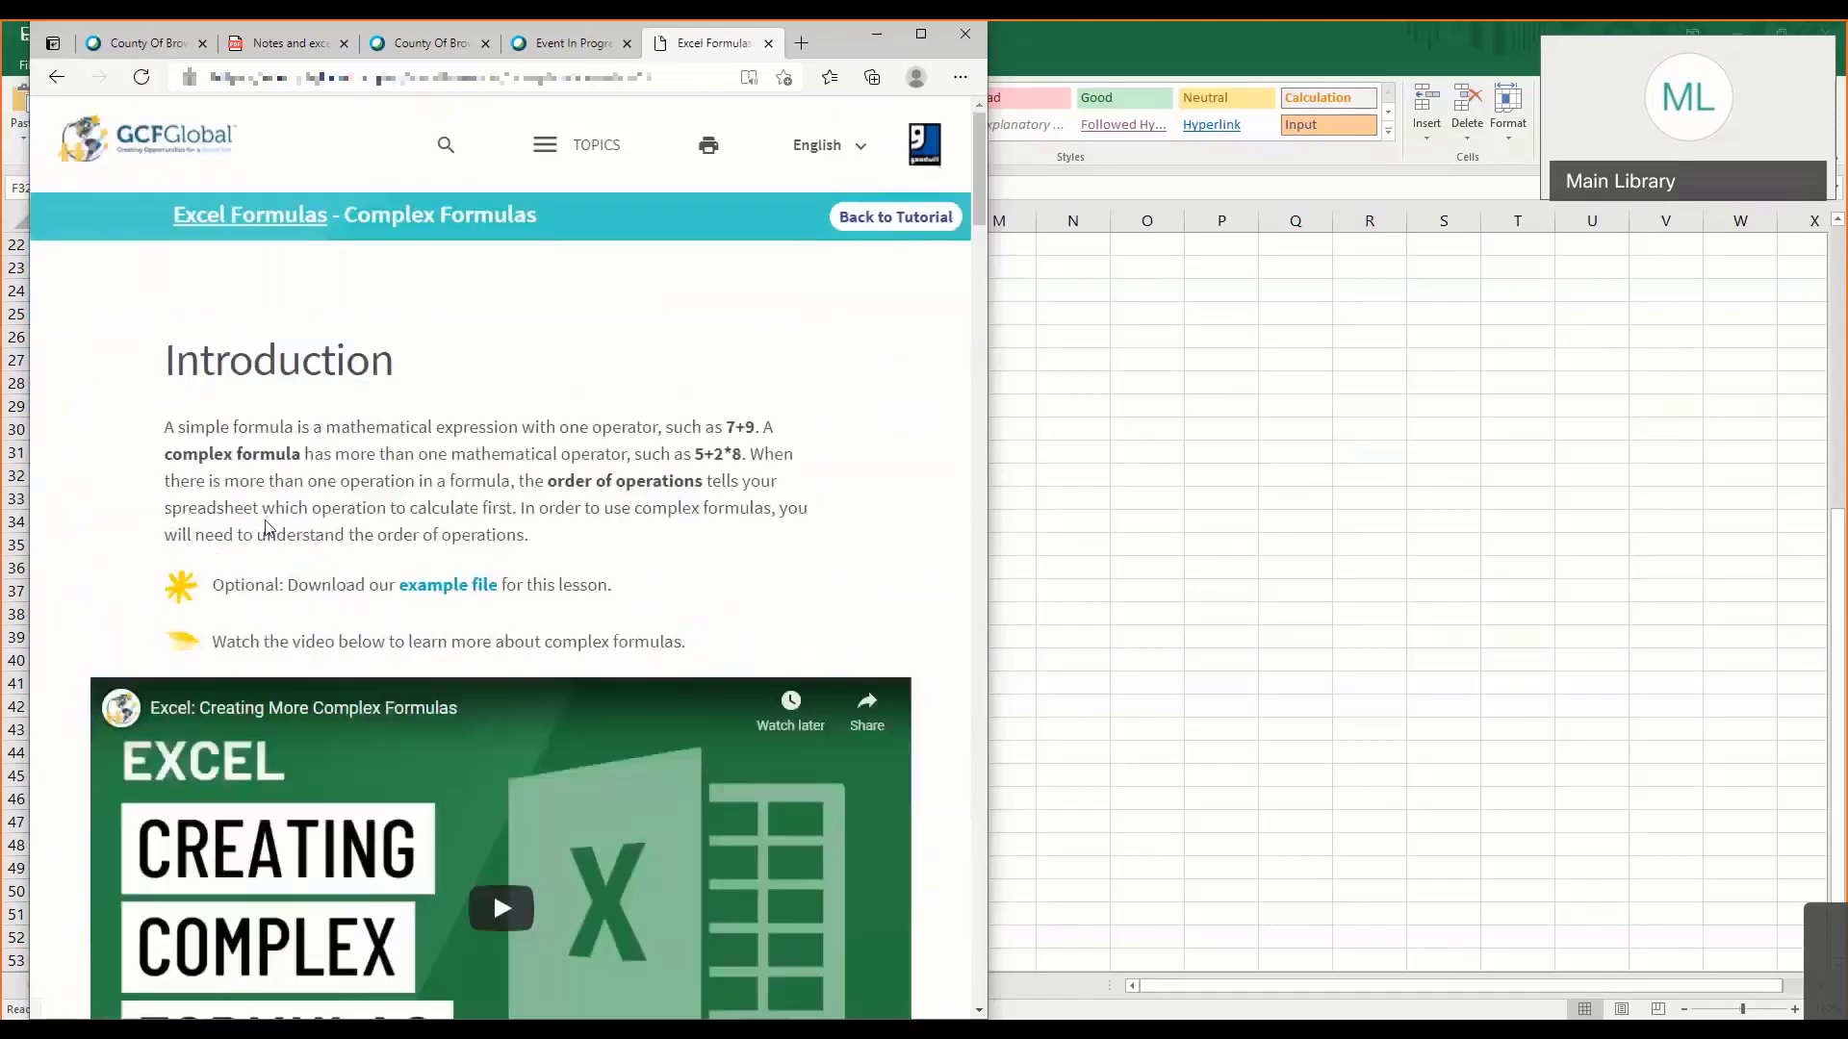
{"action": "scroll", "coordinate": [481, 511], "scroll_direction": "down", "scroll_amount": 4}
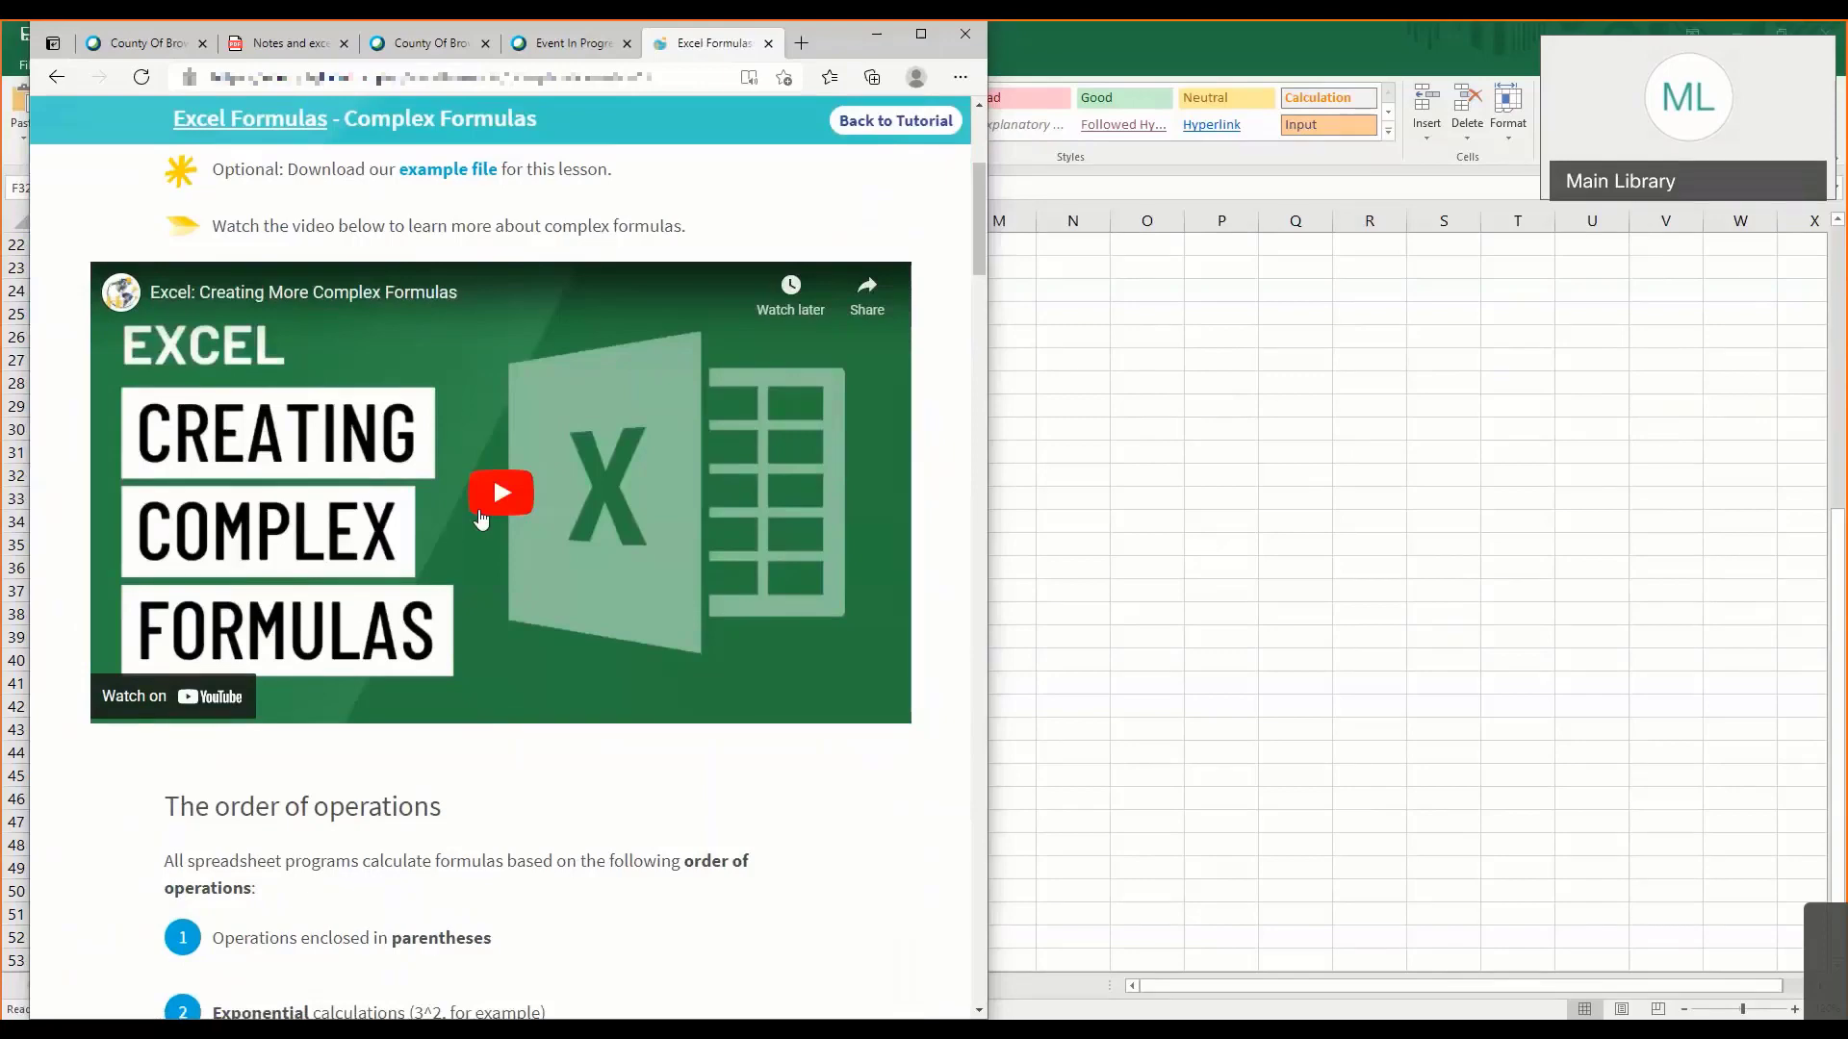
{"action": "left_click", "coordinate": [491, 486]}
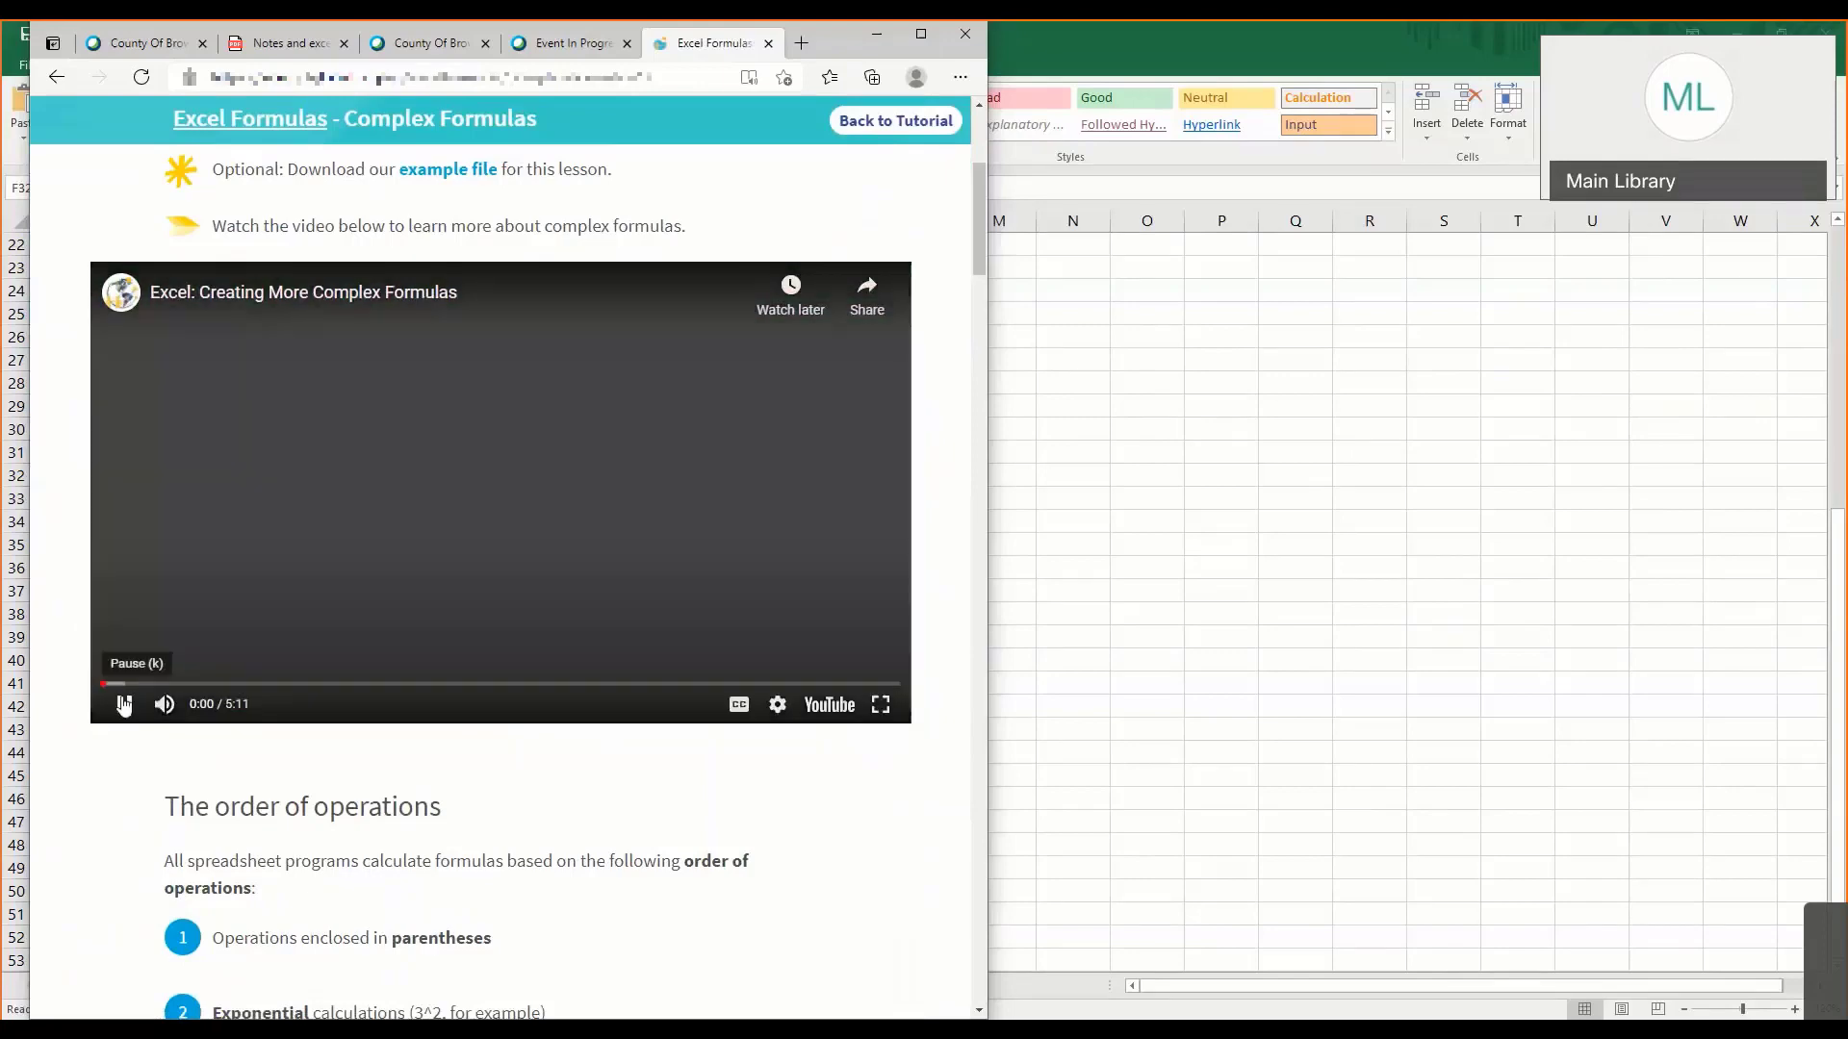
{"action": "left_click", "coordinate": [123, 705]}
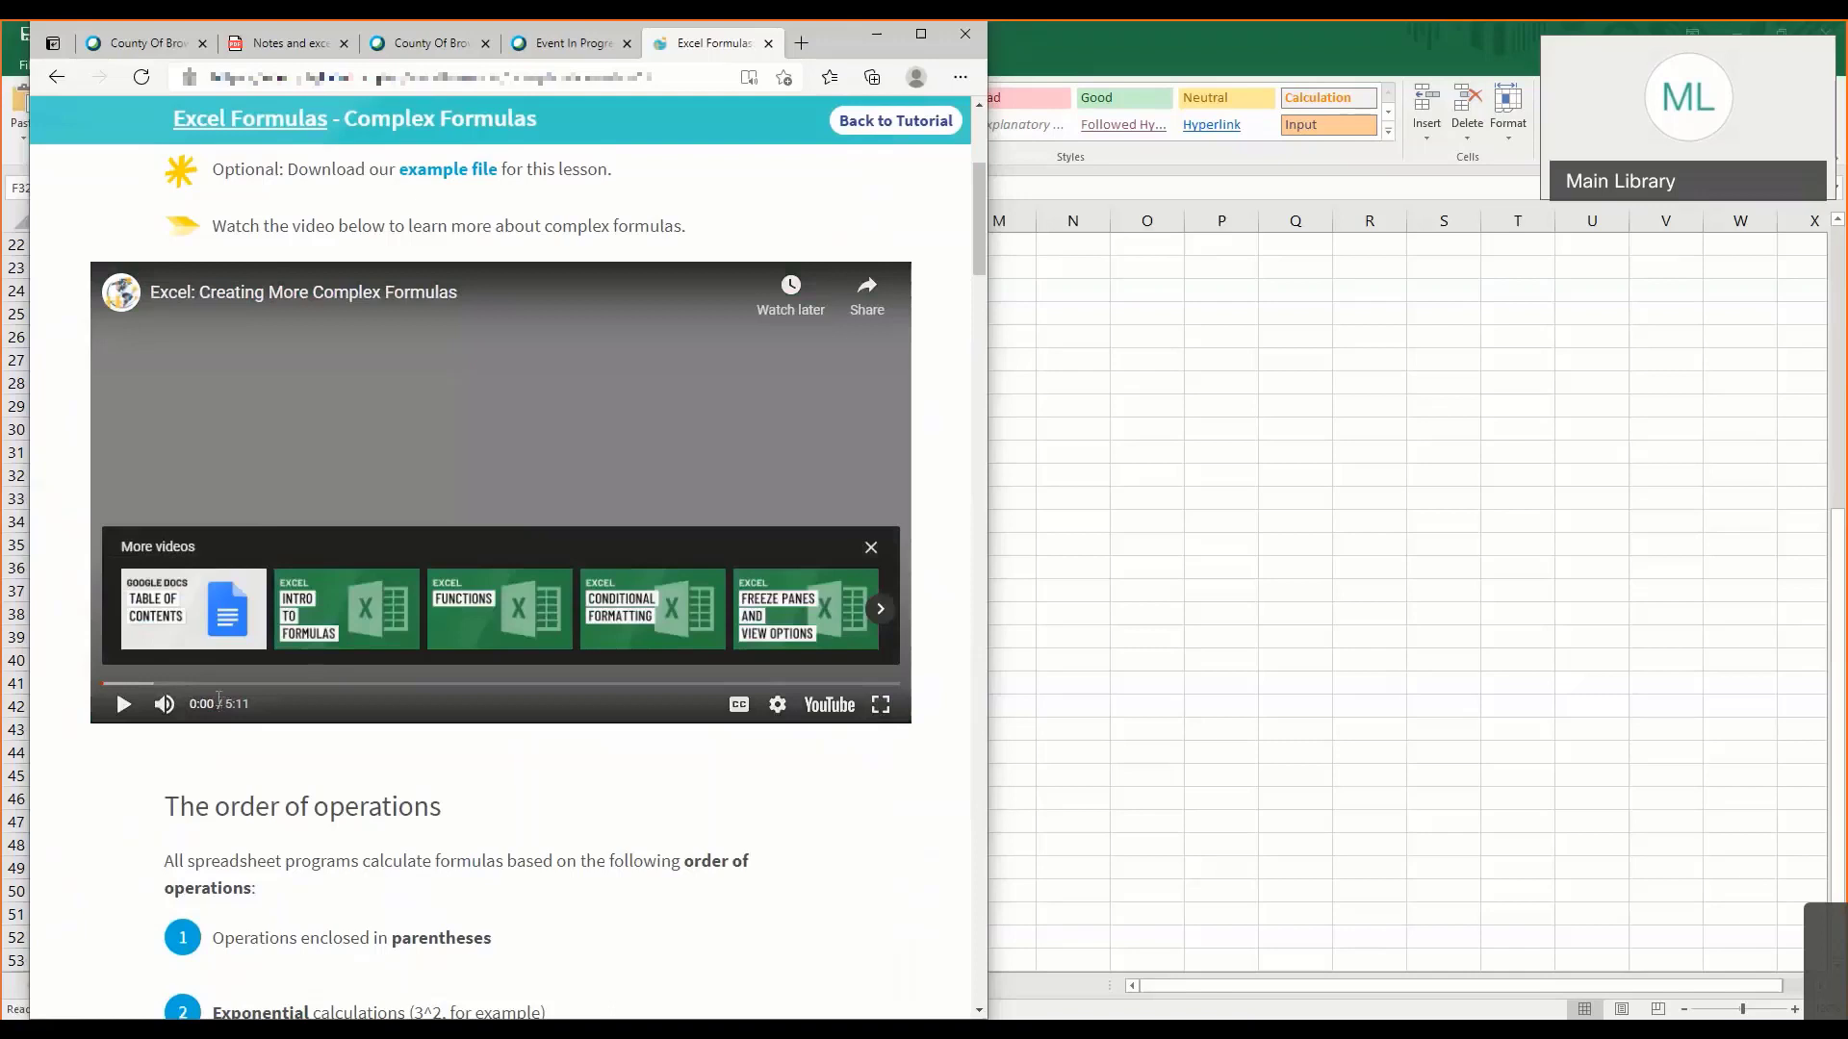
{"action": "scroll", "coordinate": [191, 703], "scroll_direction": "down", "scroll_amount": 6}
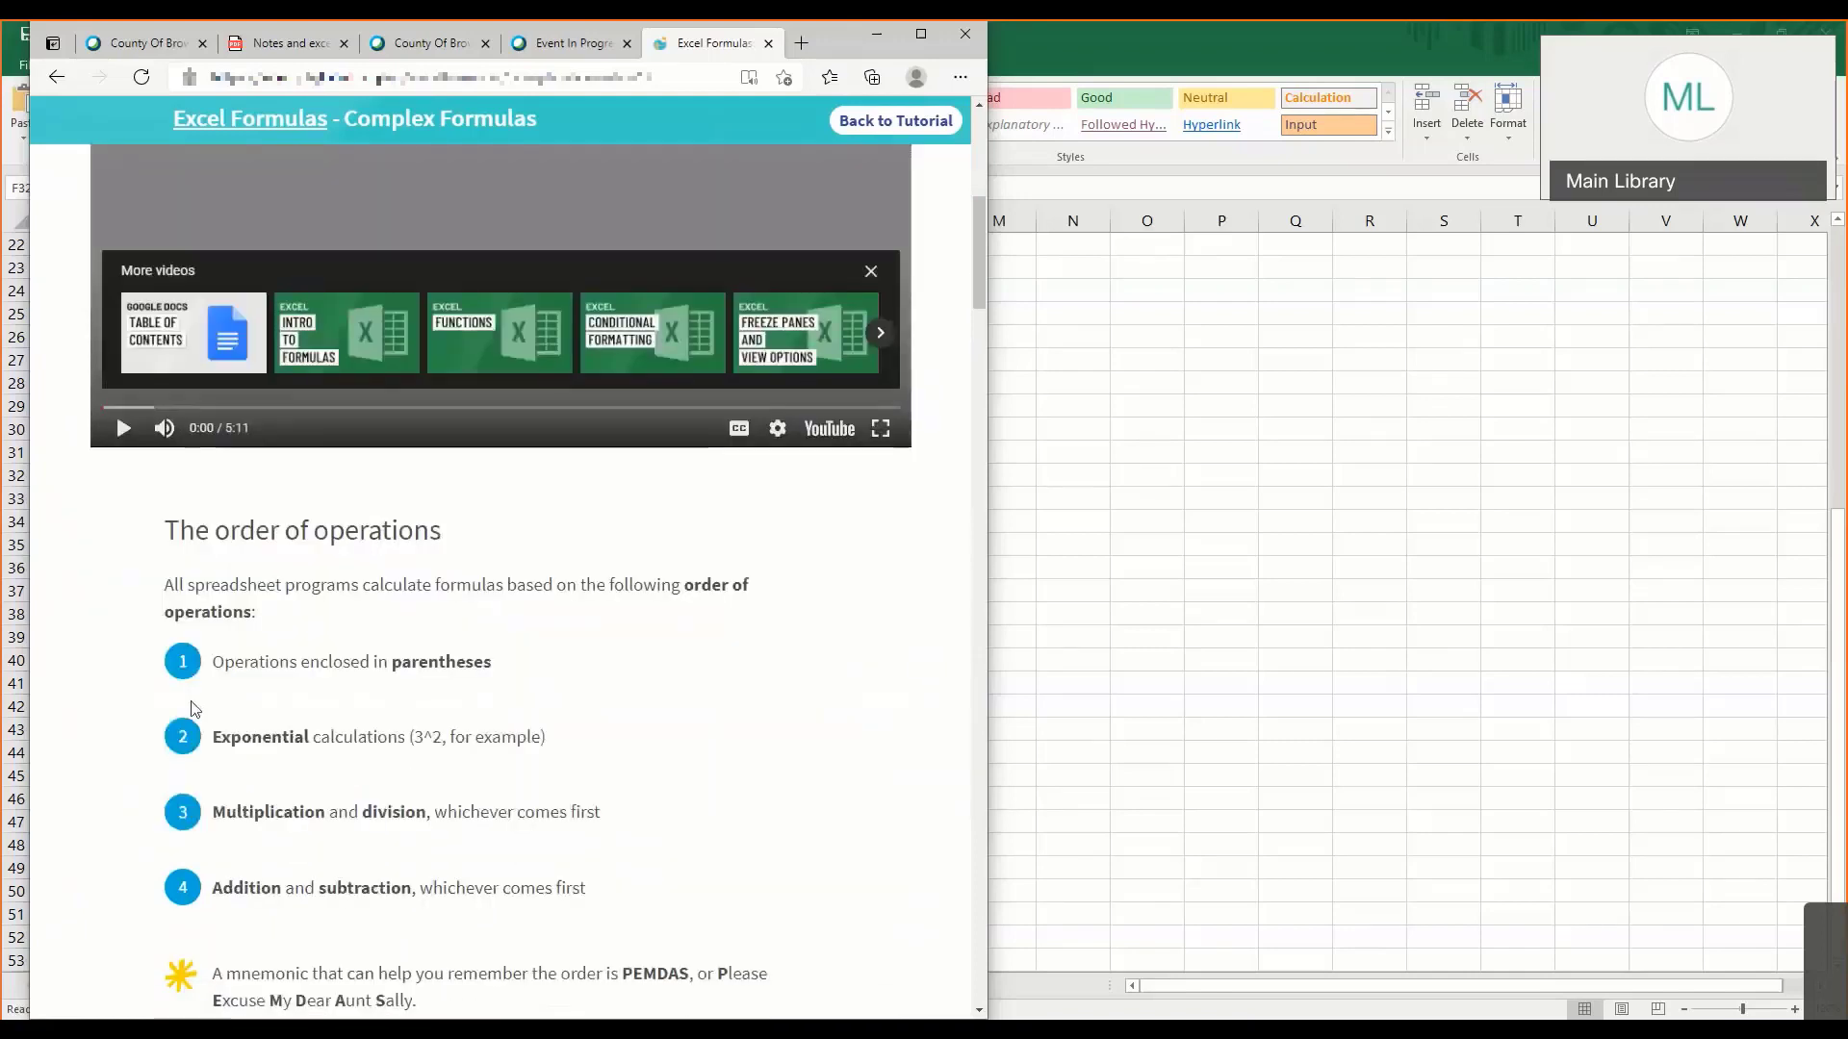
- Look through the Complex Formulas lesson, highlighting the "Please Excuse My Dear Aunt Sally" mnemonic and viewing the order of operations slideshow and practice questions
{"action": "scroll", "coordinate": [190, 707], "scroll_direction": "down", "scroll_amount": 4}
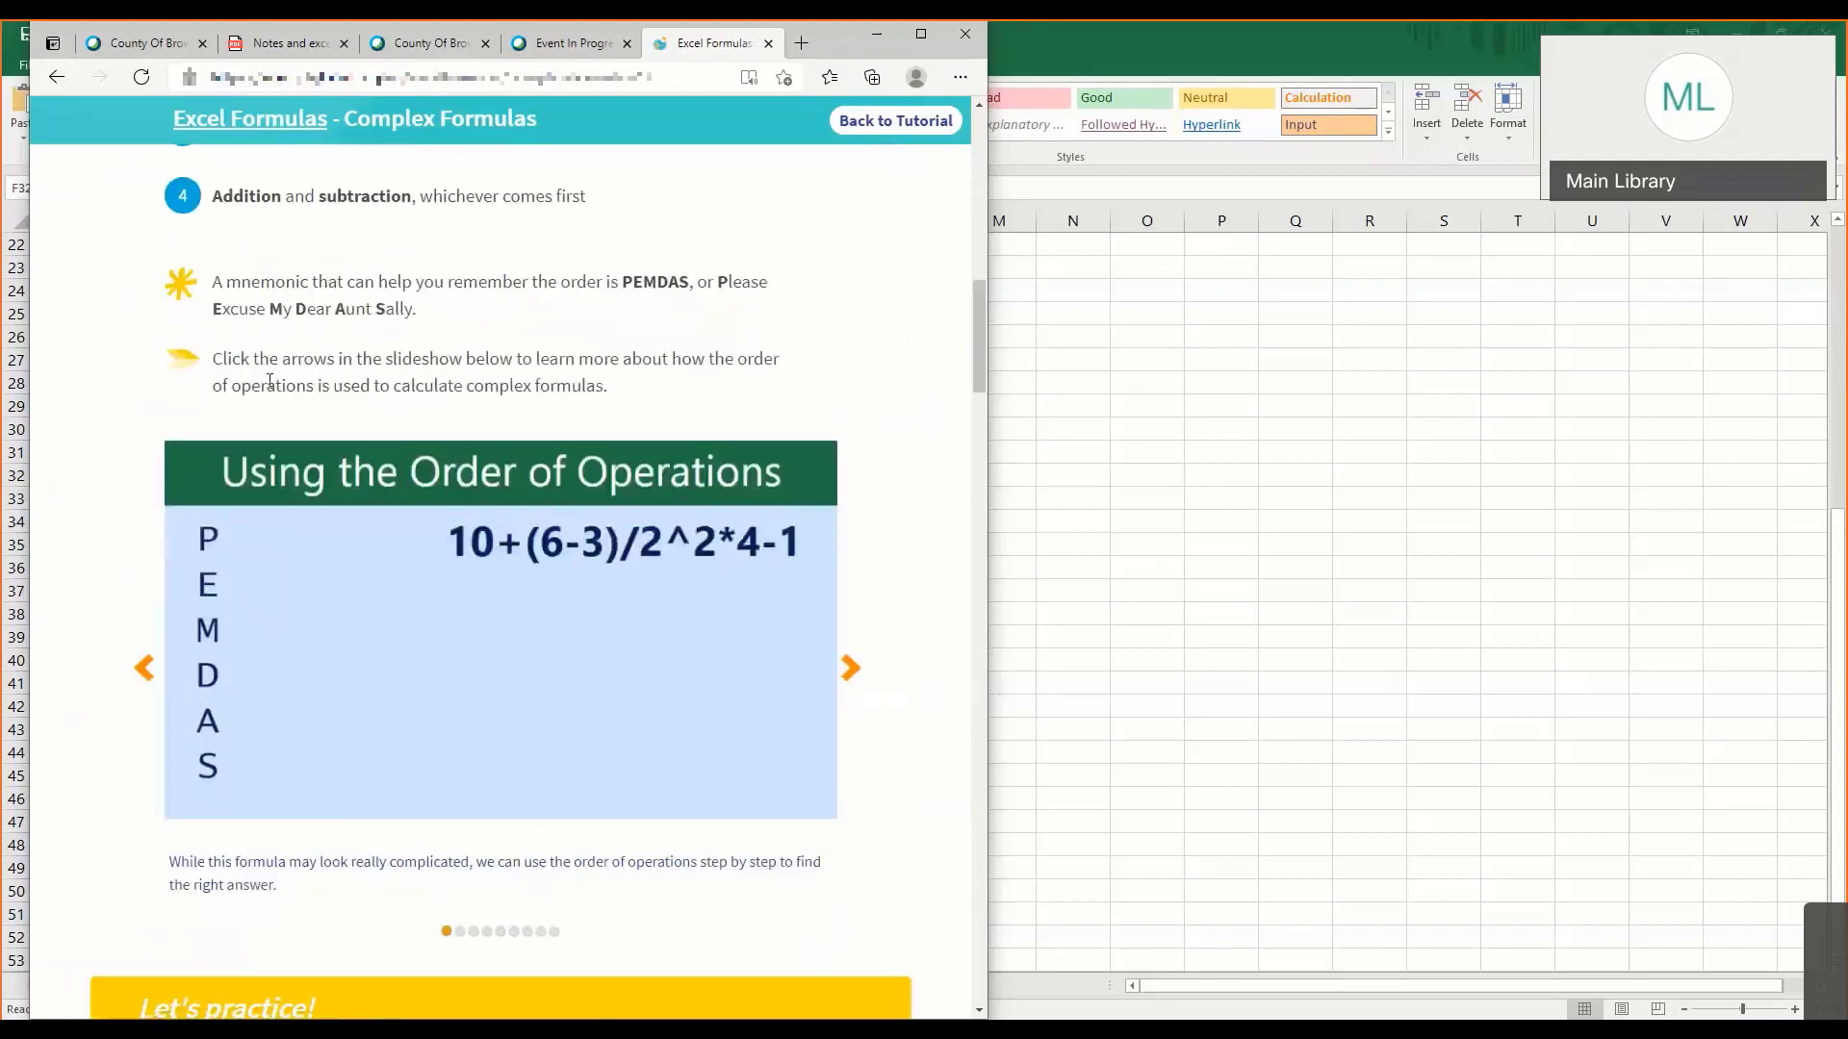
{"action": "left_click_drag", "start_coordinate": [714, 281], "coordinate": [750, 319]}
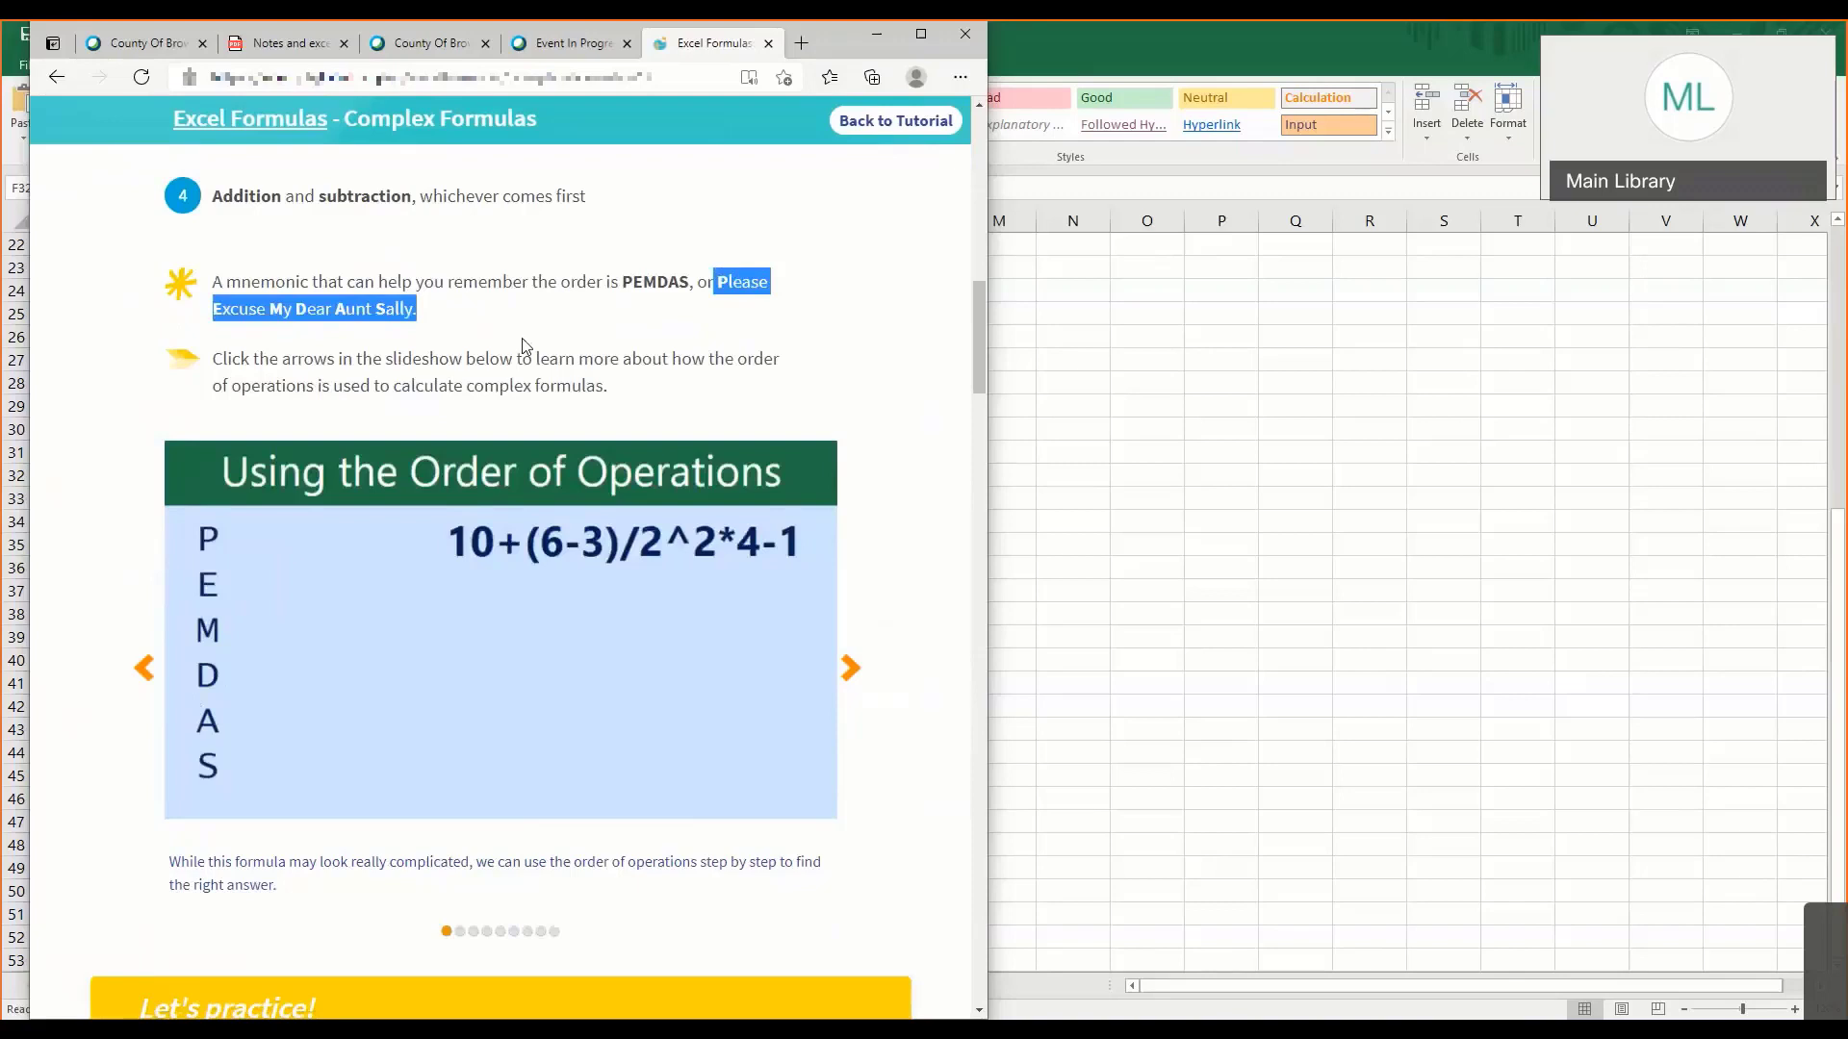
{"action": "scroll", "coordinate": [441, 462], "scroll_direction": "down", "scroll_amount": 5}
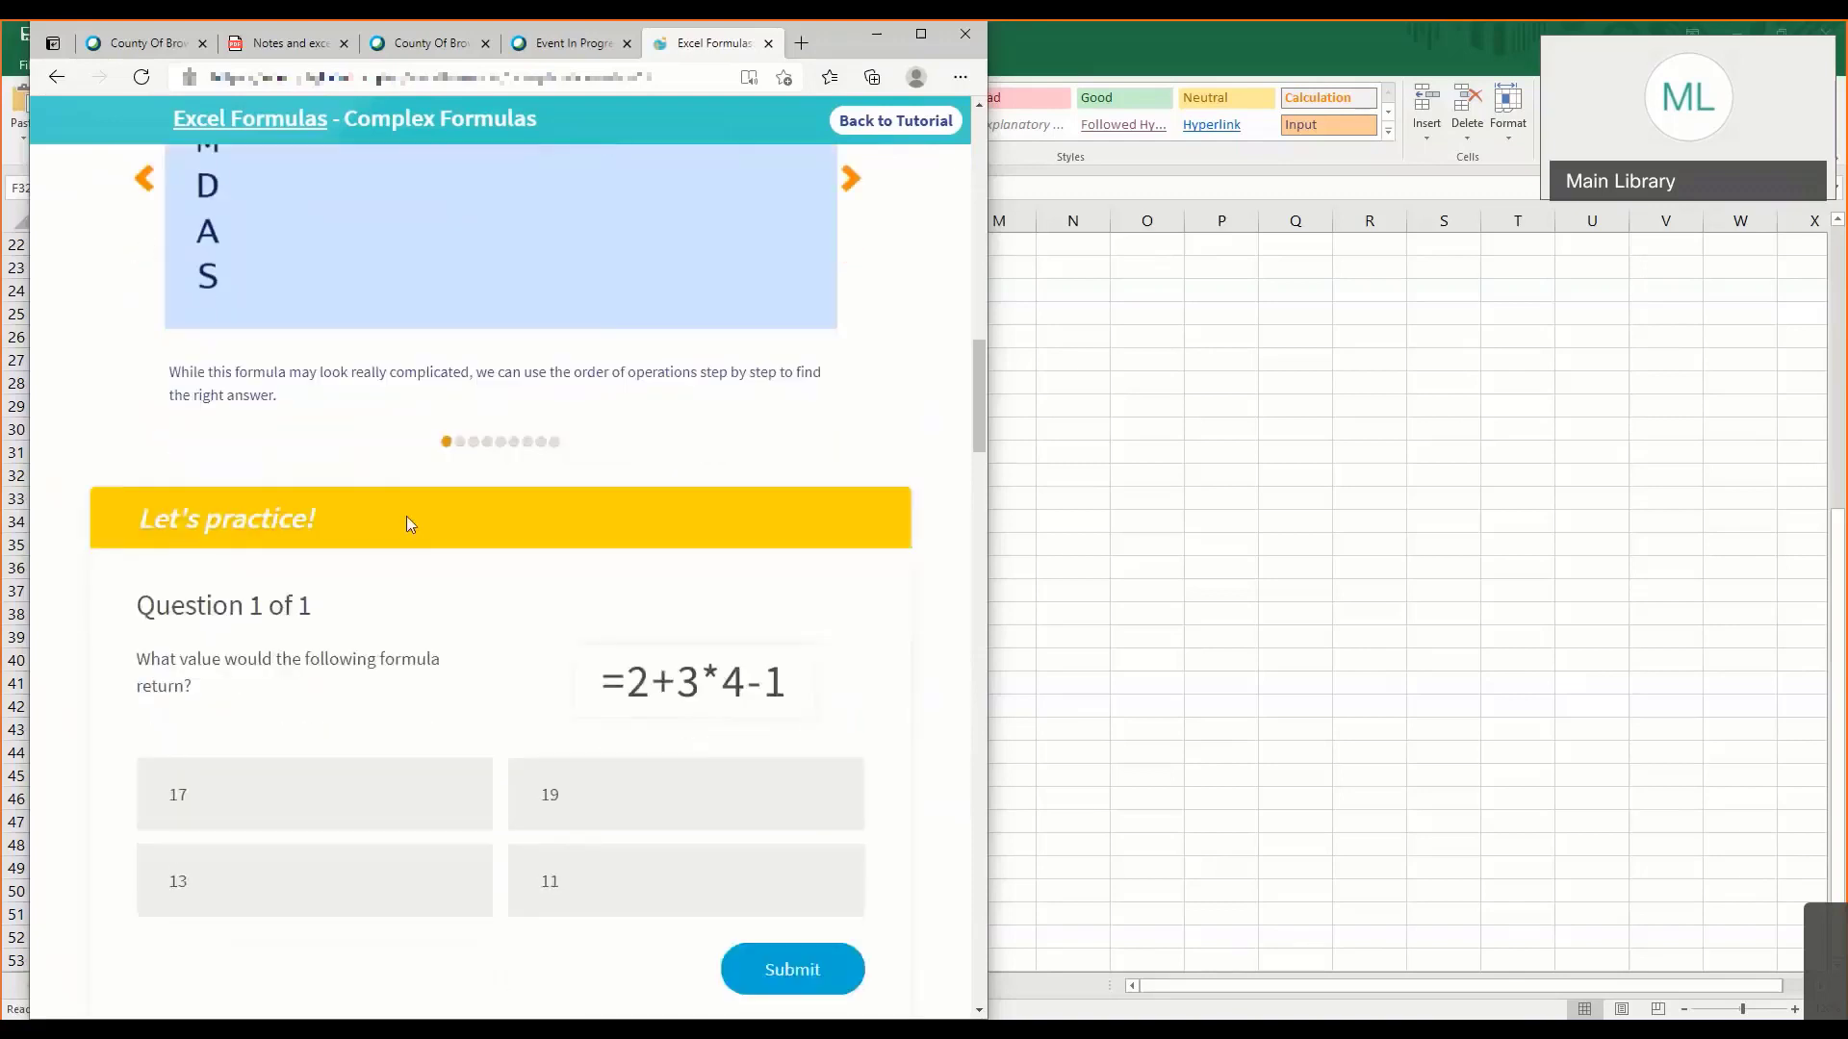
{"action": "scroll", "coordinate": [406, 518], "scroll_direction": "down", "scroll_amount": 4}
{"action": "scroll", "coordinate": [407, 518], "scroll_direction": "down", "scroll_amount": 6}
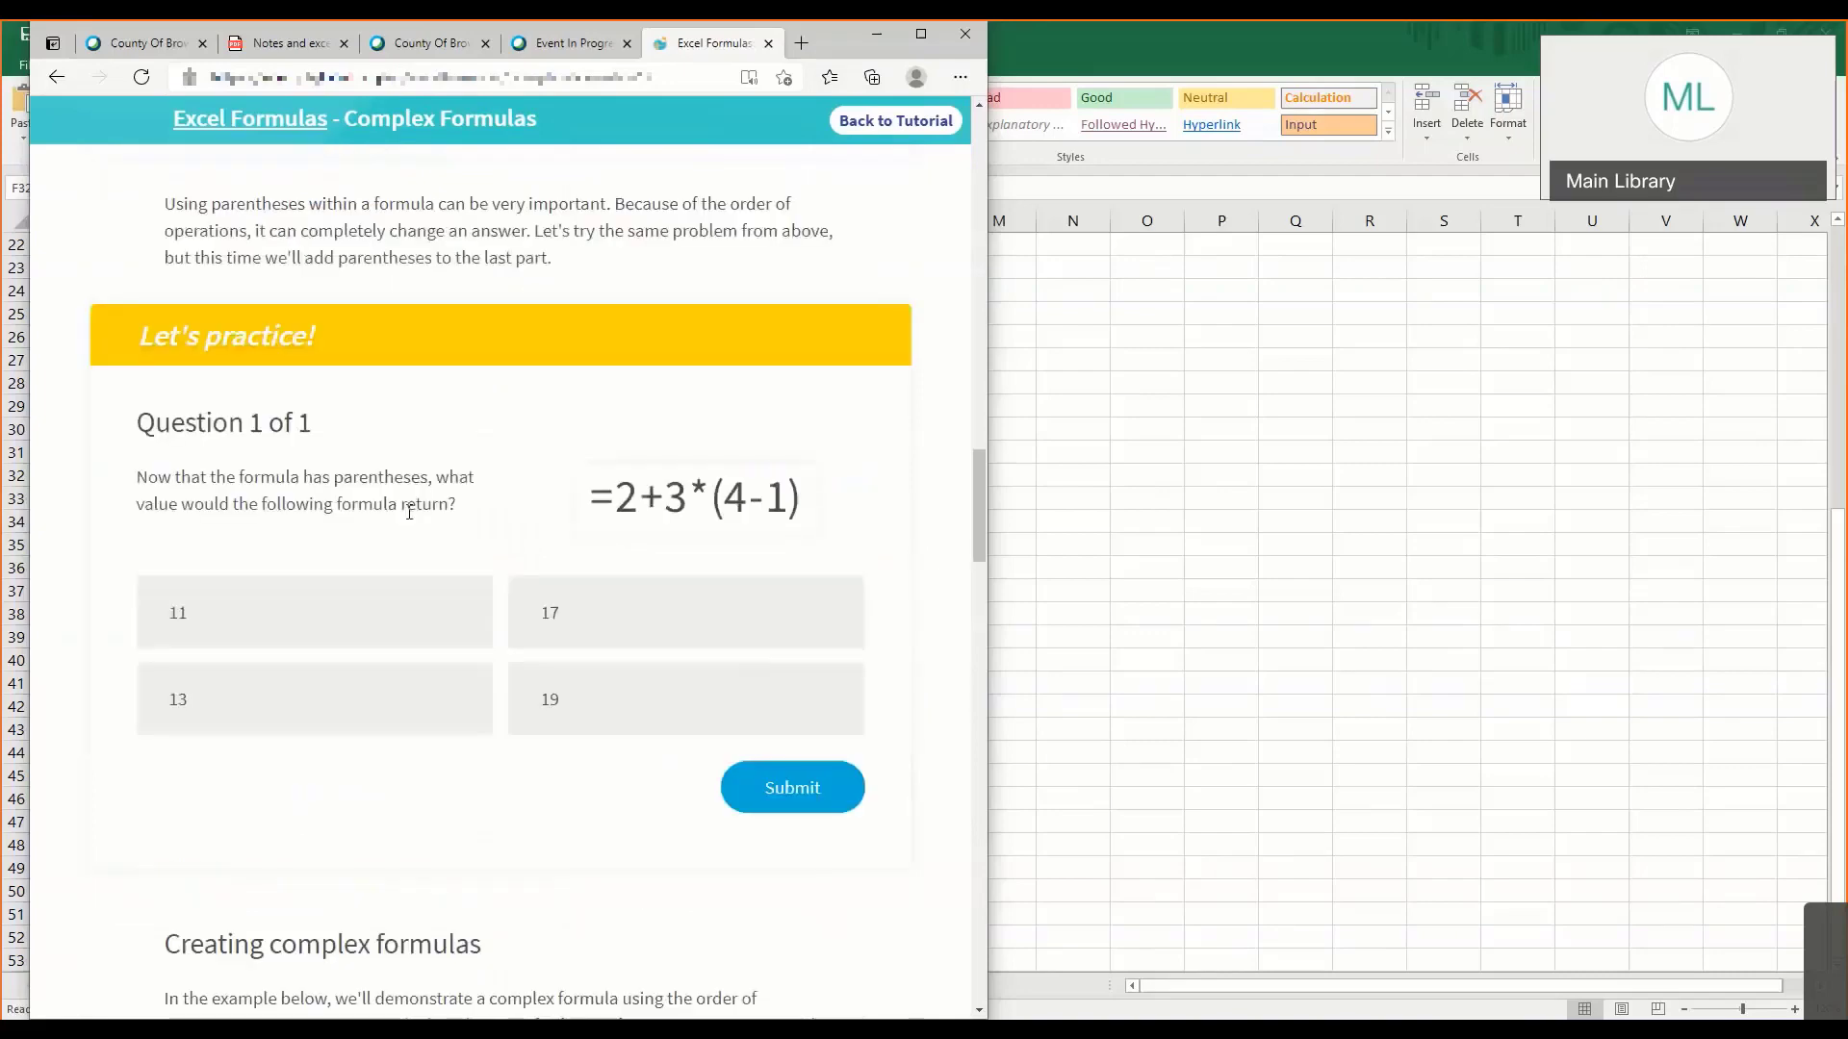
{"action": "scroll", "coordinate": [408, 512], "scroll_direction": "up", "scroll_amount": 20}
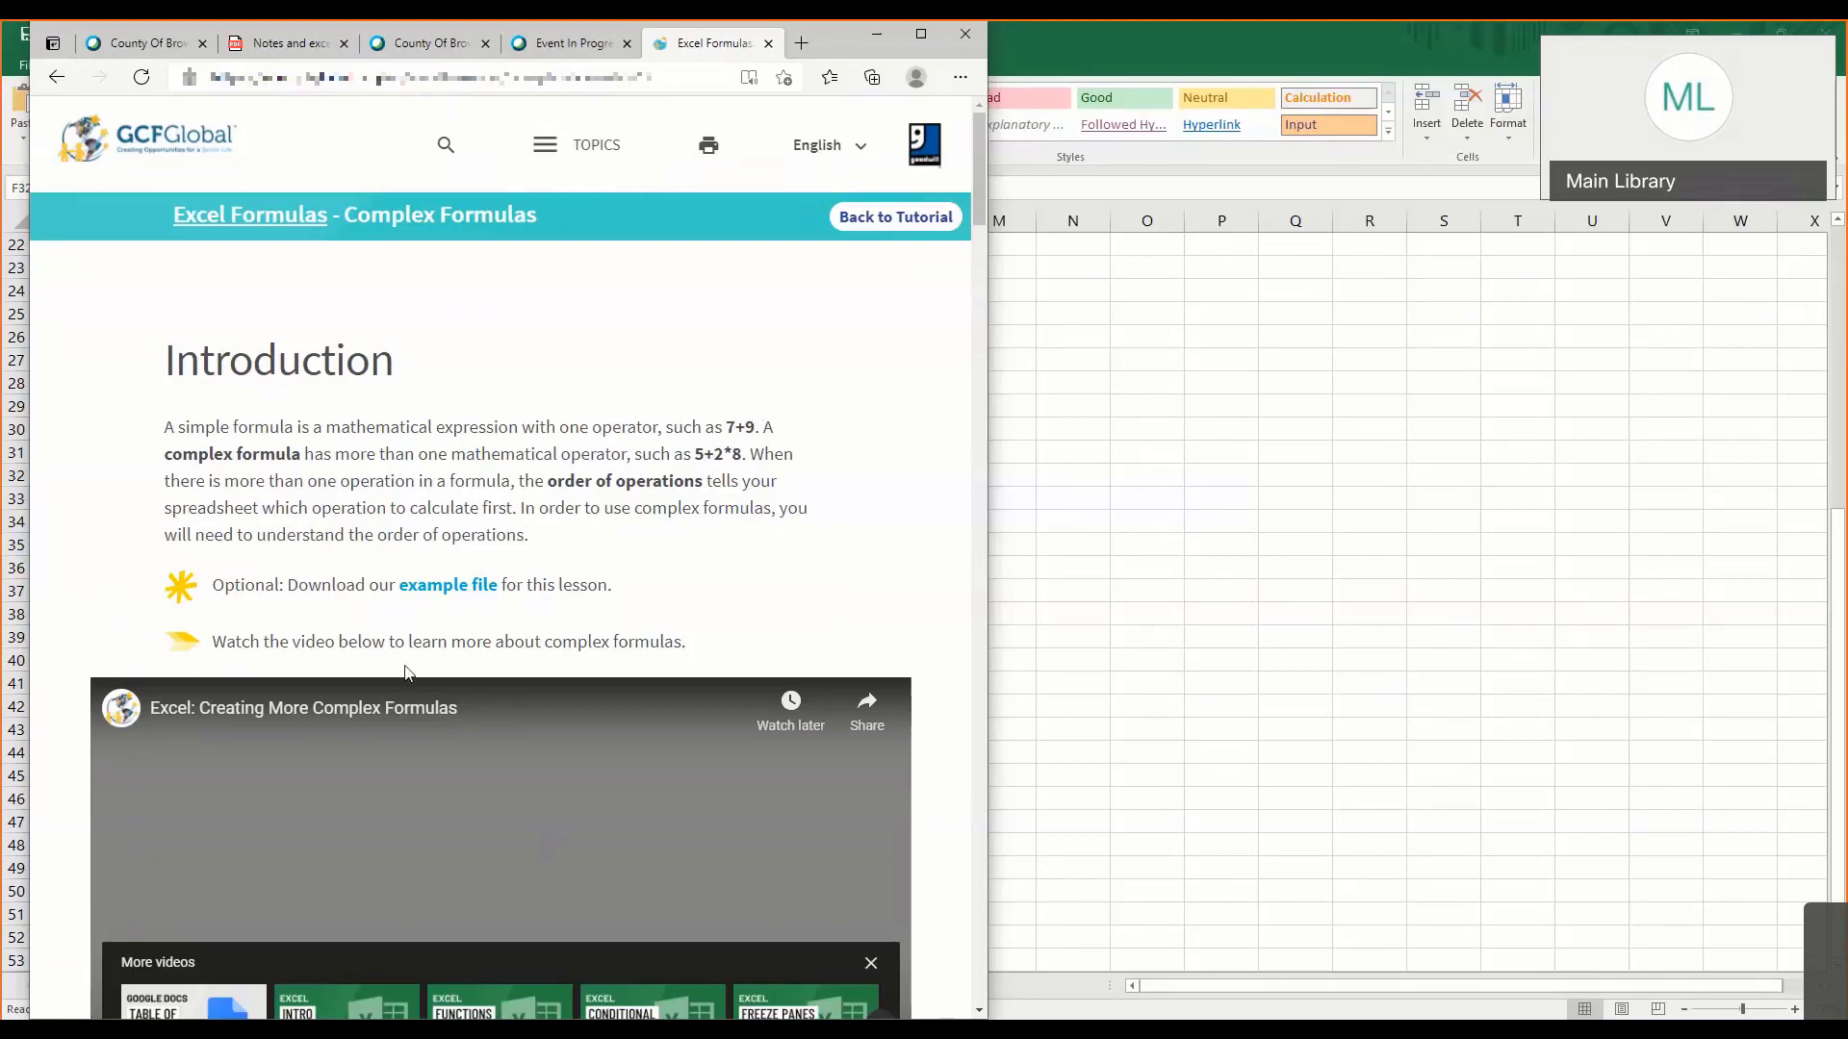
- Return to the class notes PDF and find the Excel Tutorials section on page 6
{"action": "left_click", "coordinate": [316, 54]}
{"action": "scroll", "coordinate": [562, 508], "scroll_direction": "down", "scroll_amount": 20}
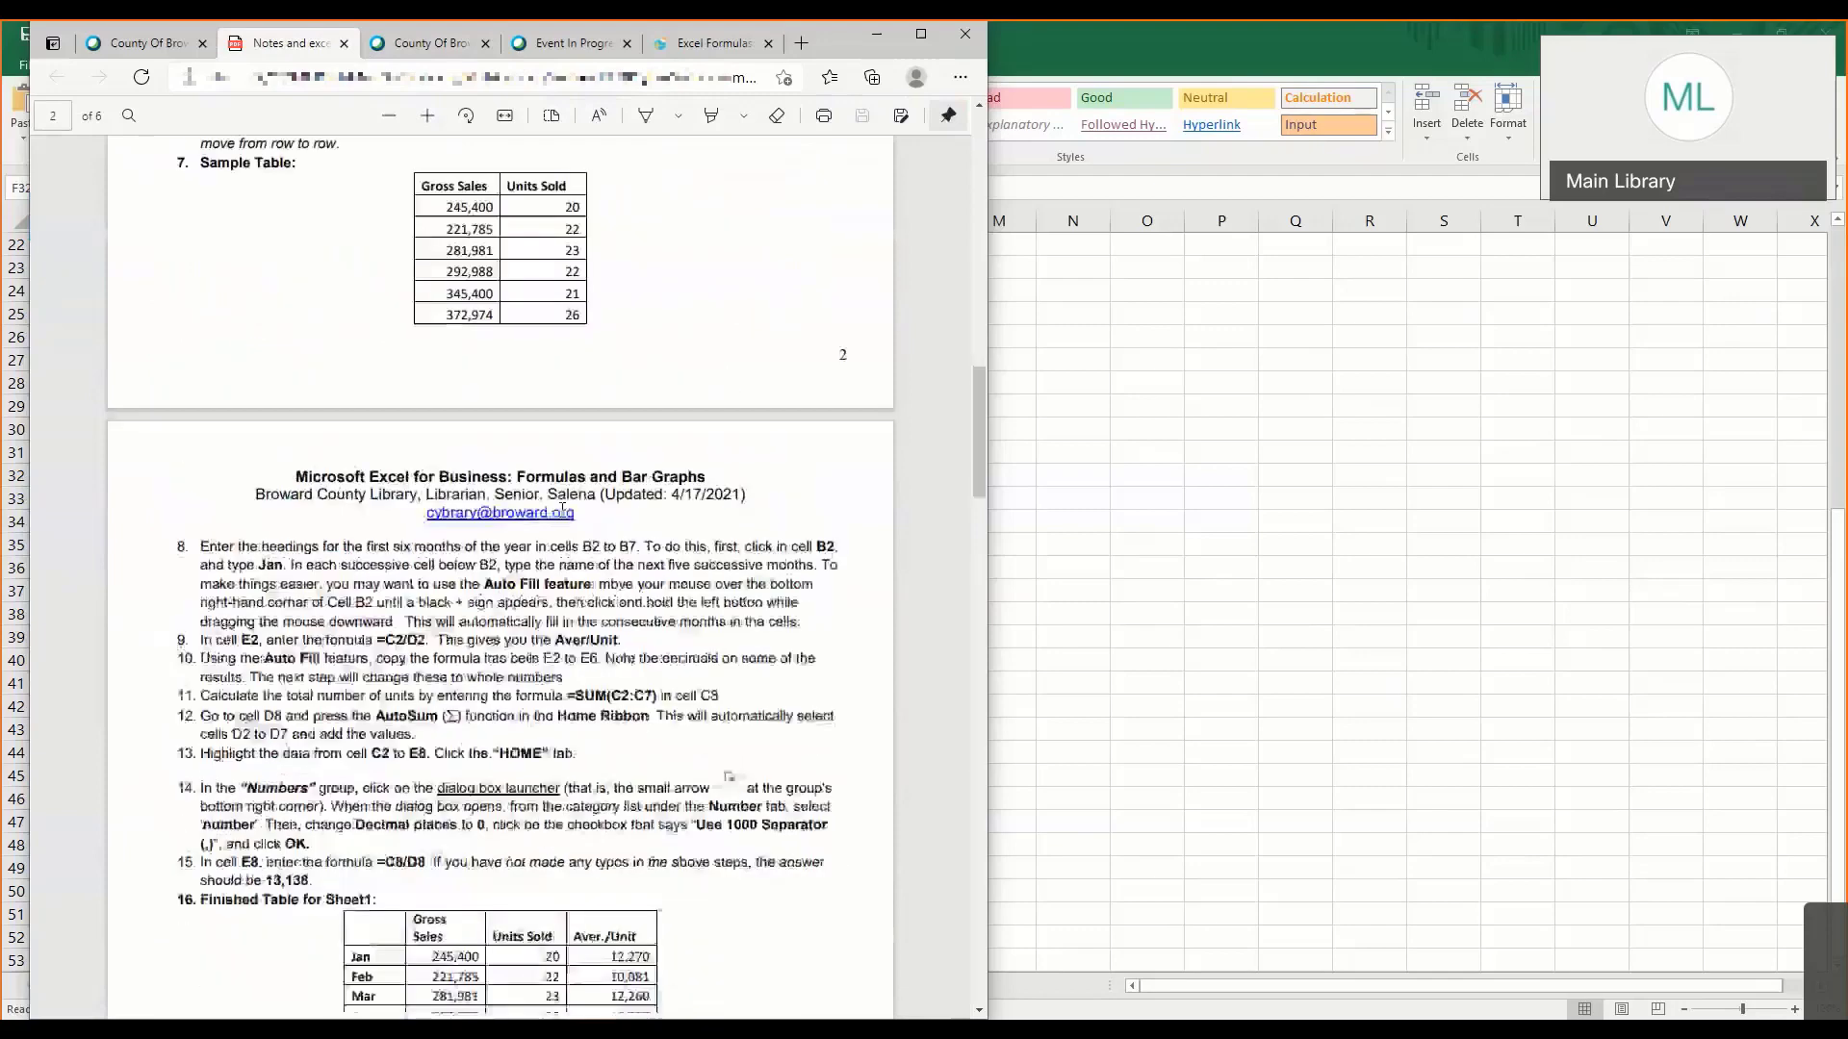
{"action": "scroll", "coordinate": [562, 515], "scroll_direction": "down", "scroll_amount": 6}
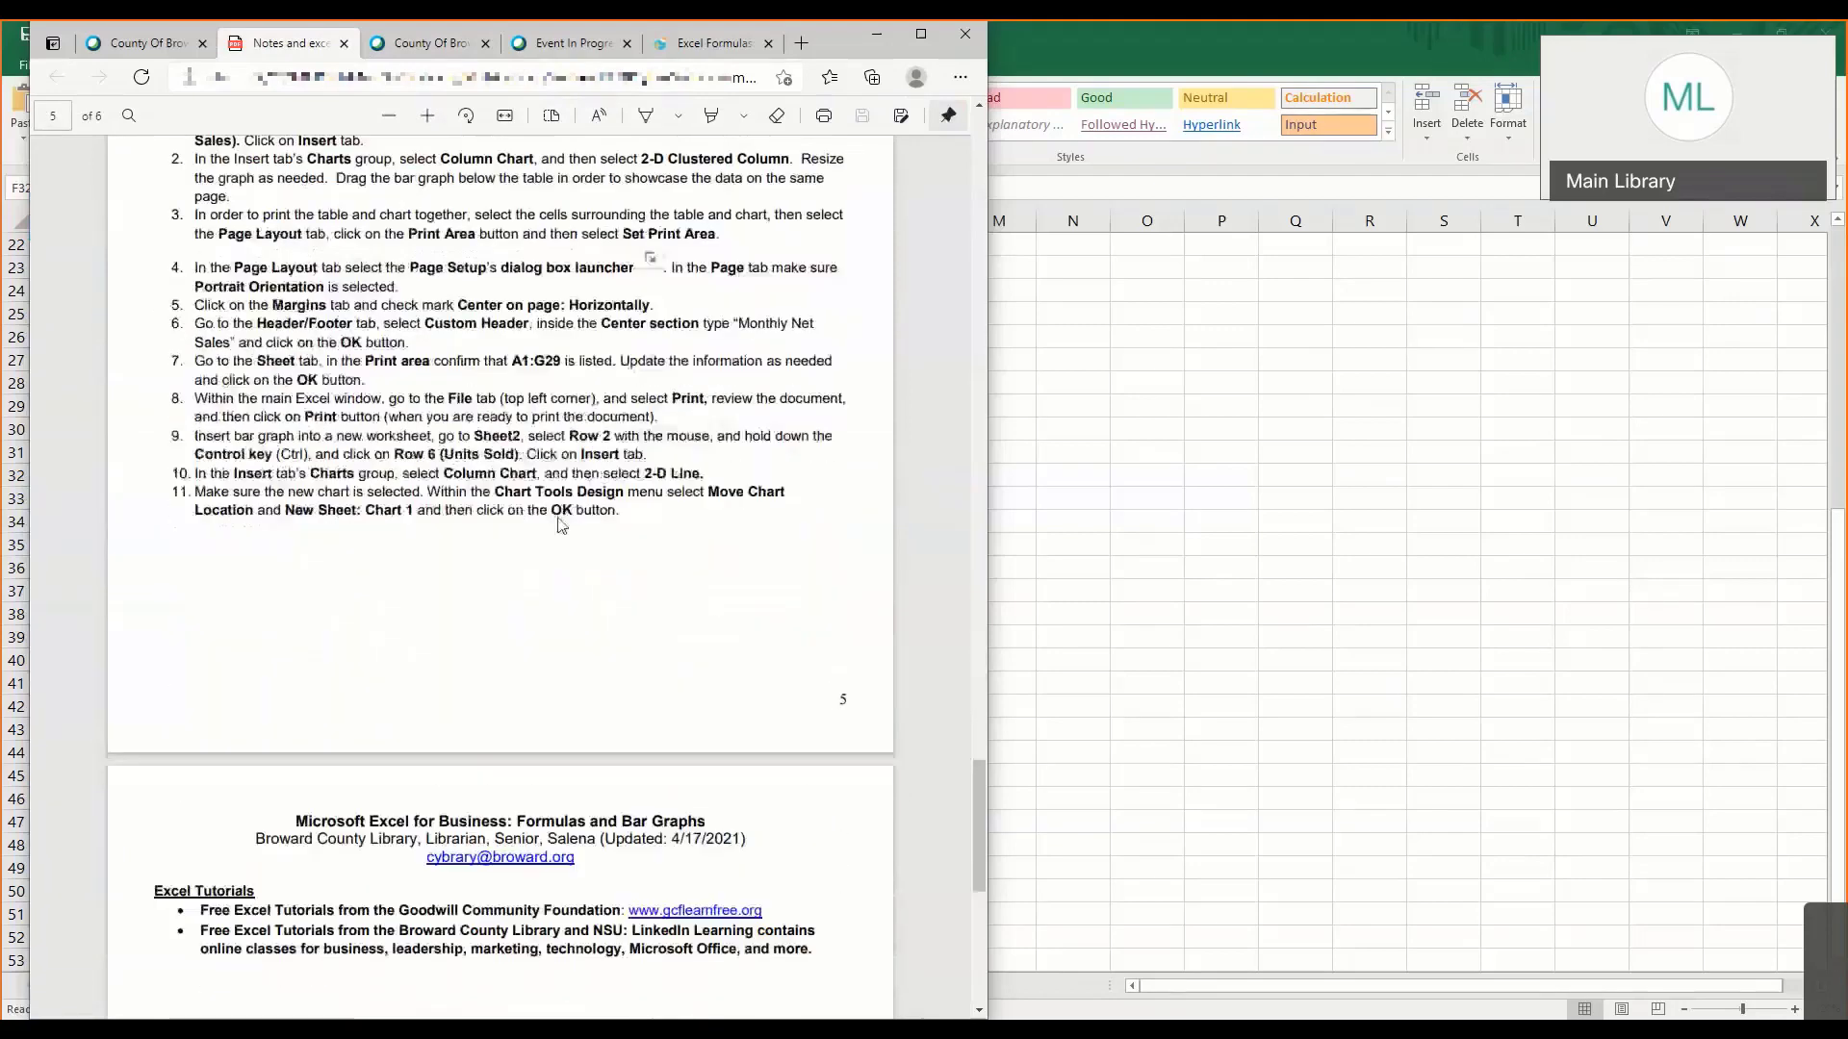
- Enlarge the class notes PDF by two zoom levels from 100%
{"action": "left_click", "coordinate": [961, 77]}
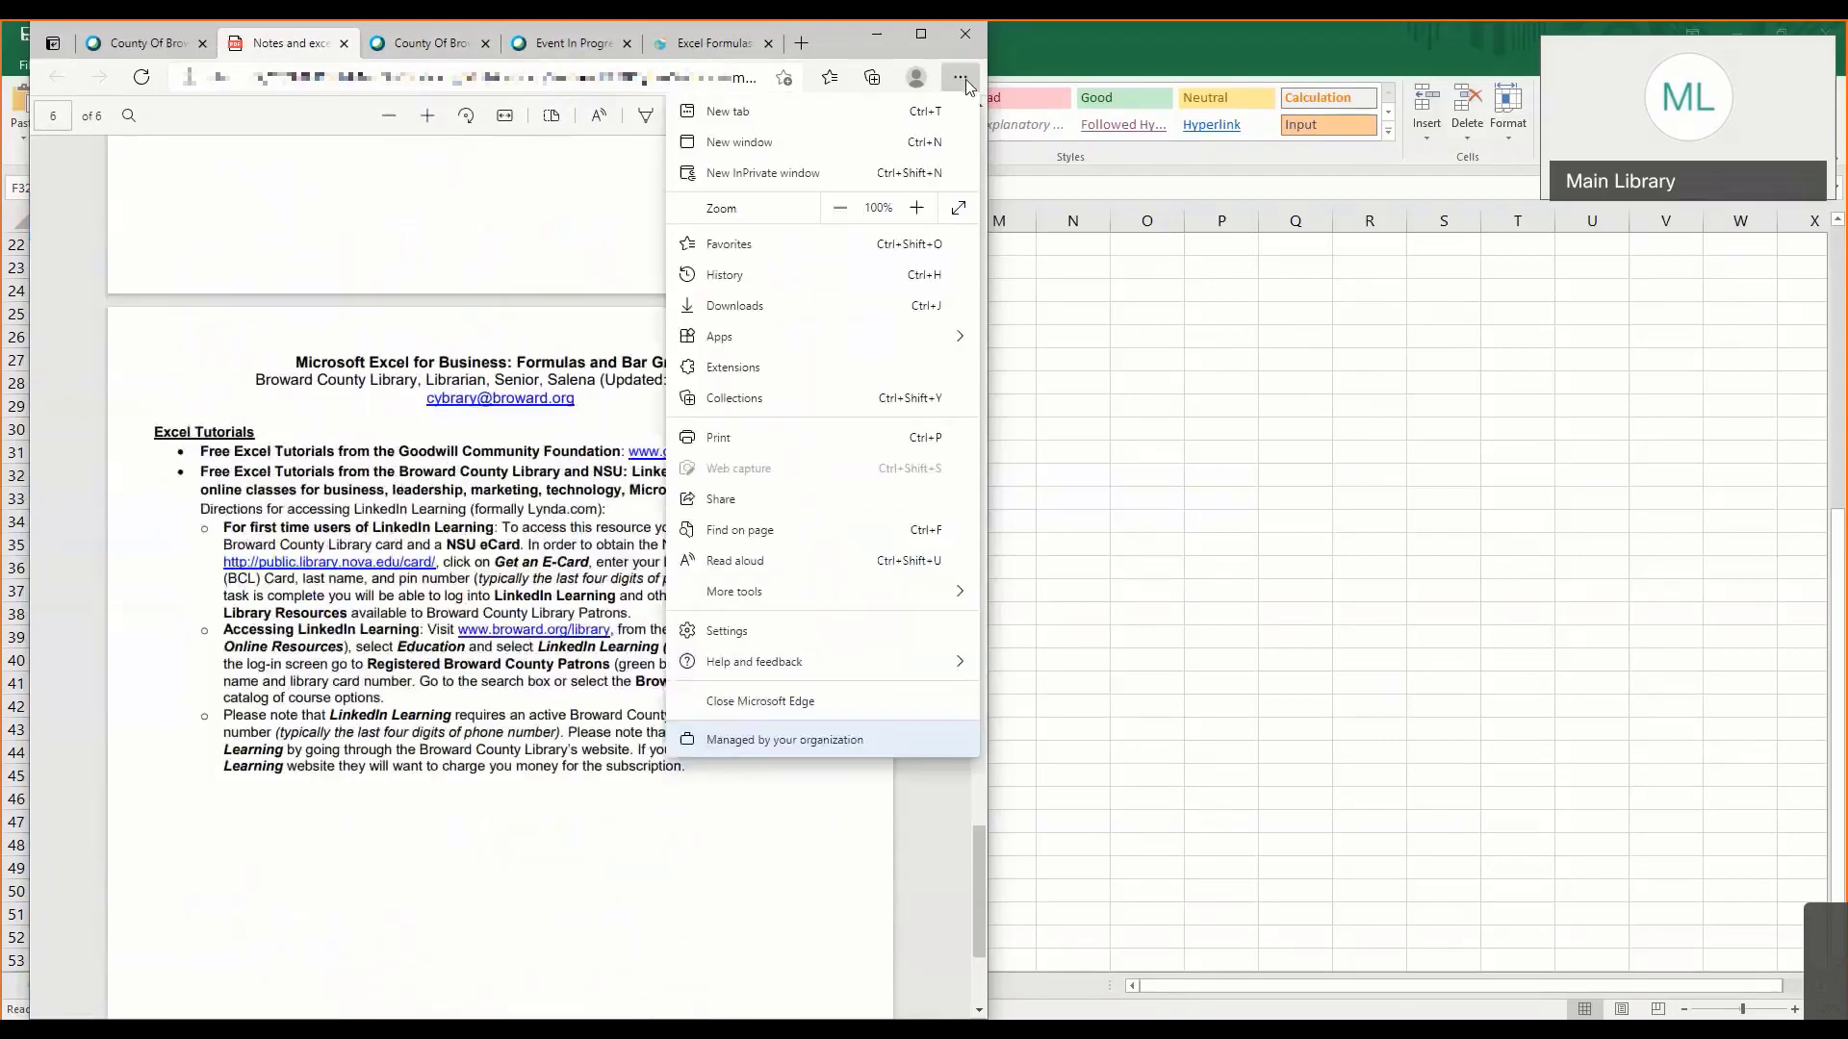
{"action": "left_click", "coordinate": [917, 208]}
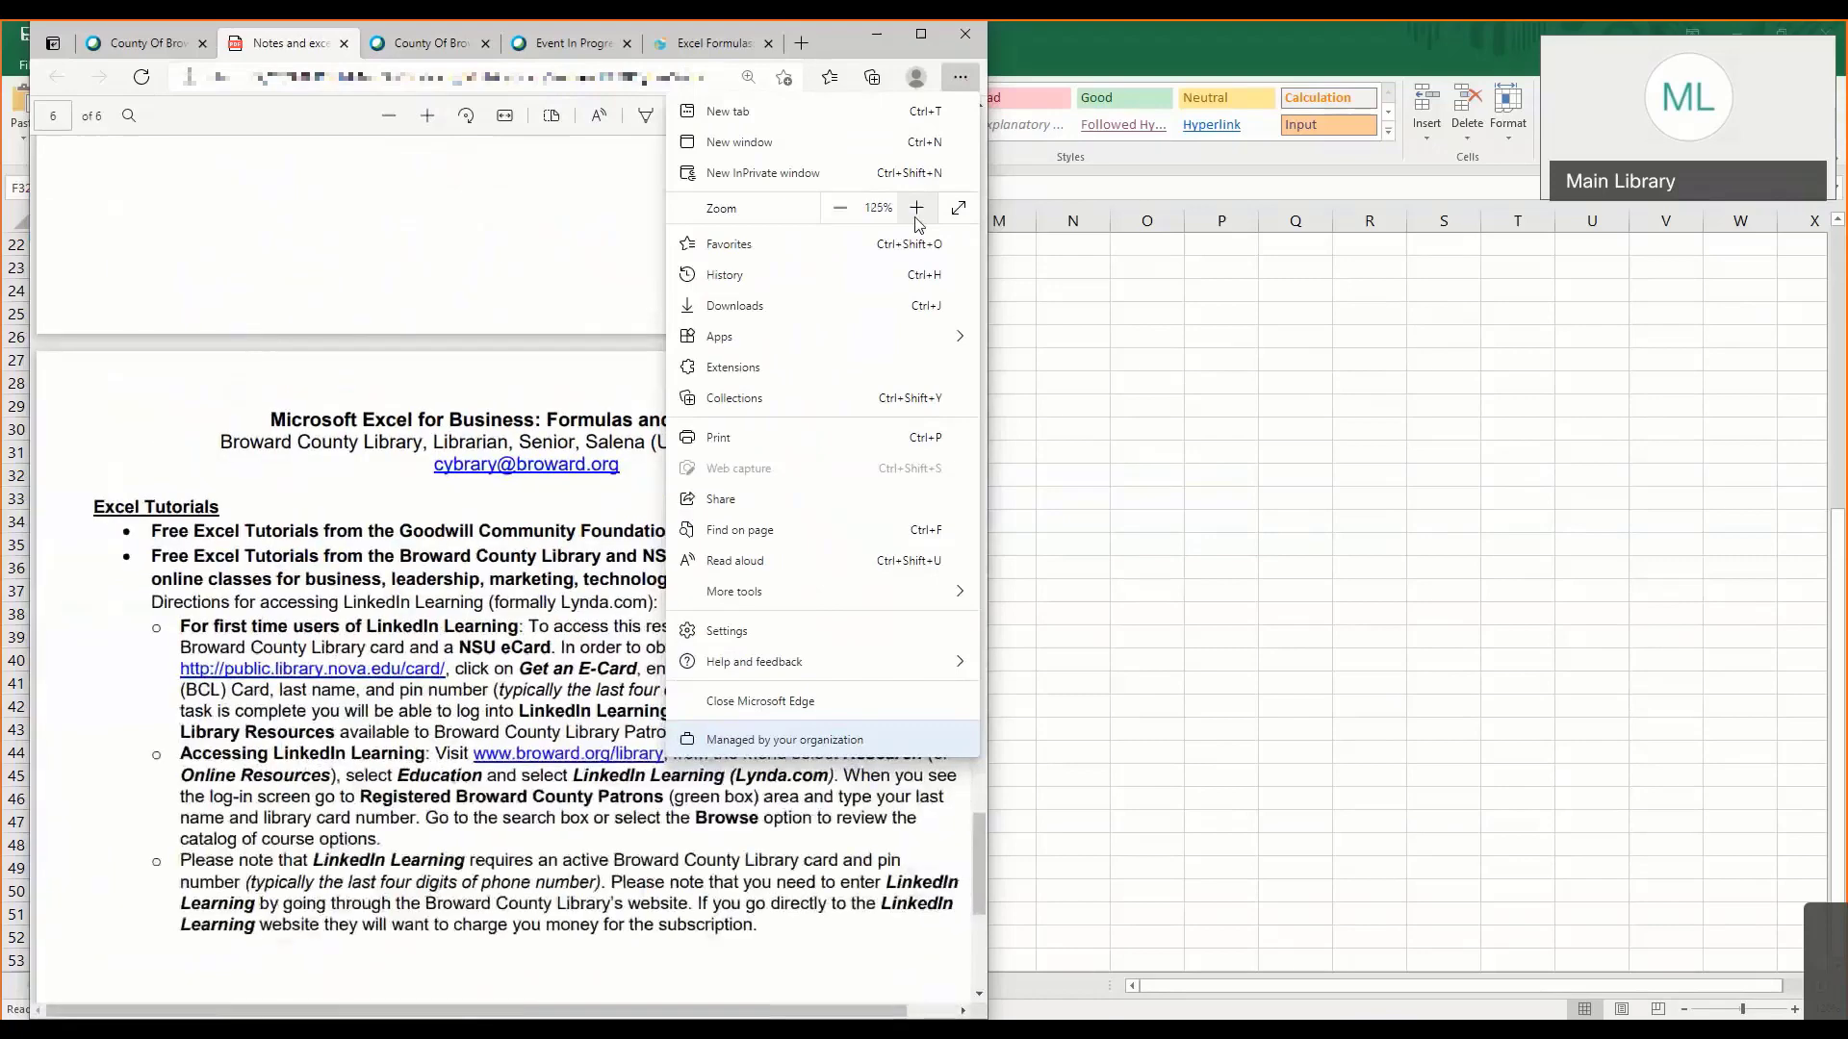
{"action": "left_click", "coordinate": [915, 216]}
{"action": "left_click", "coordinate": [575, 533]}
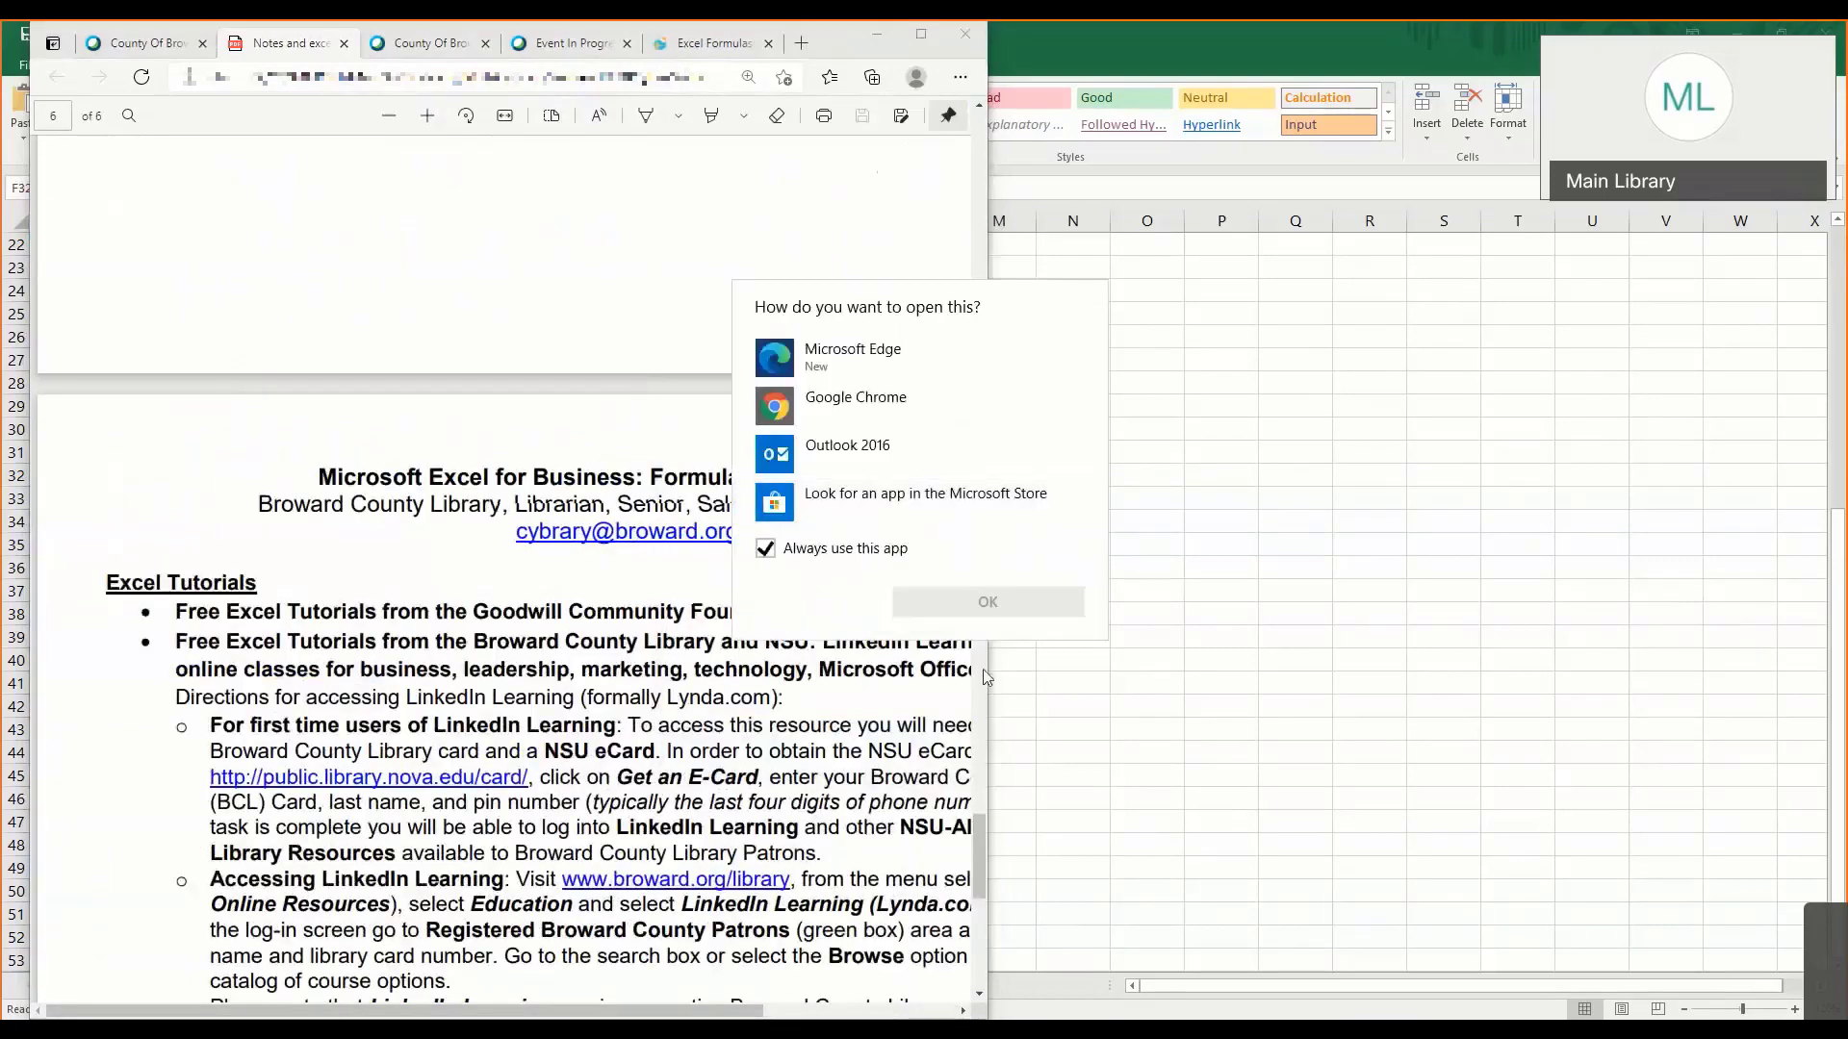
{"action": "left_click", "coordinate": [506, 414]}
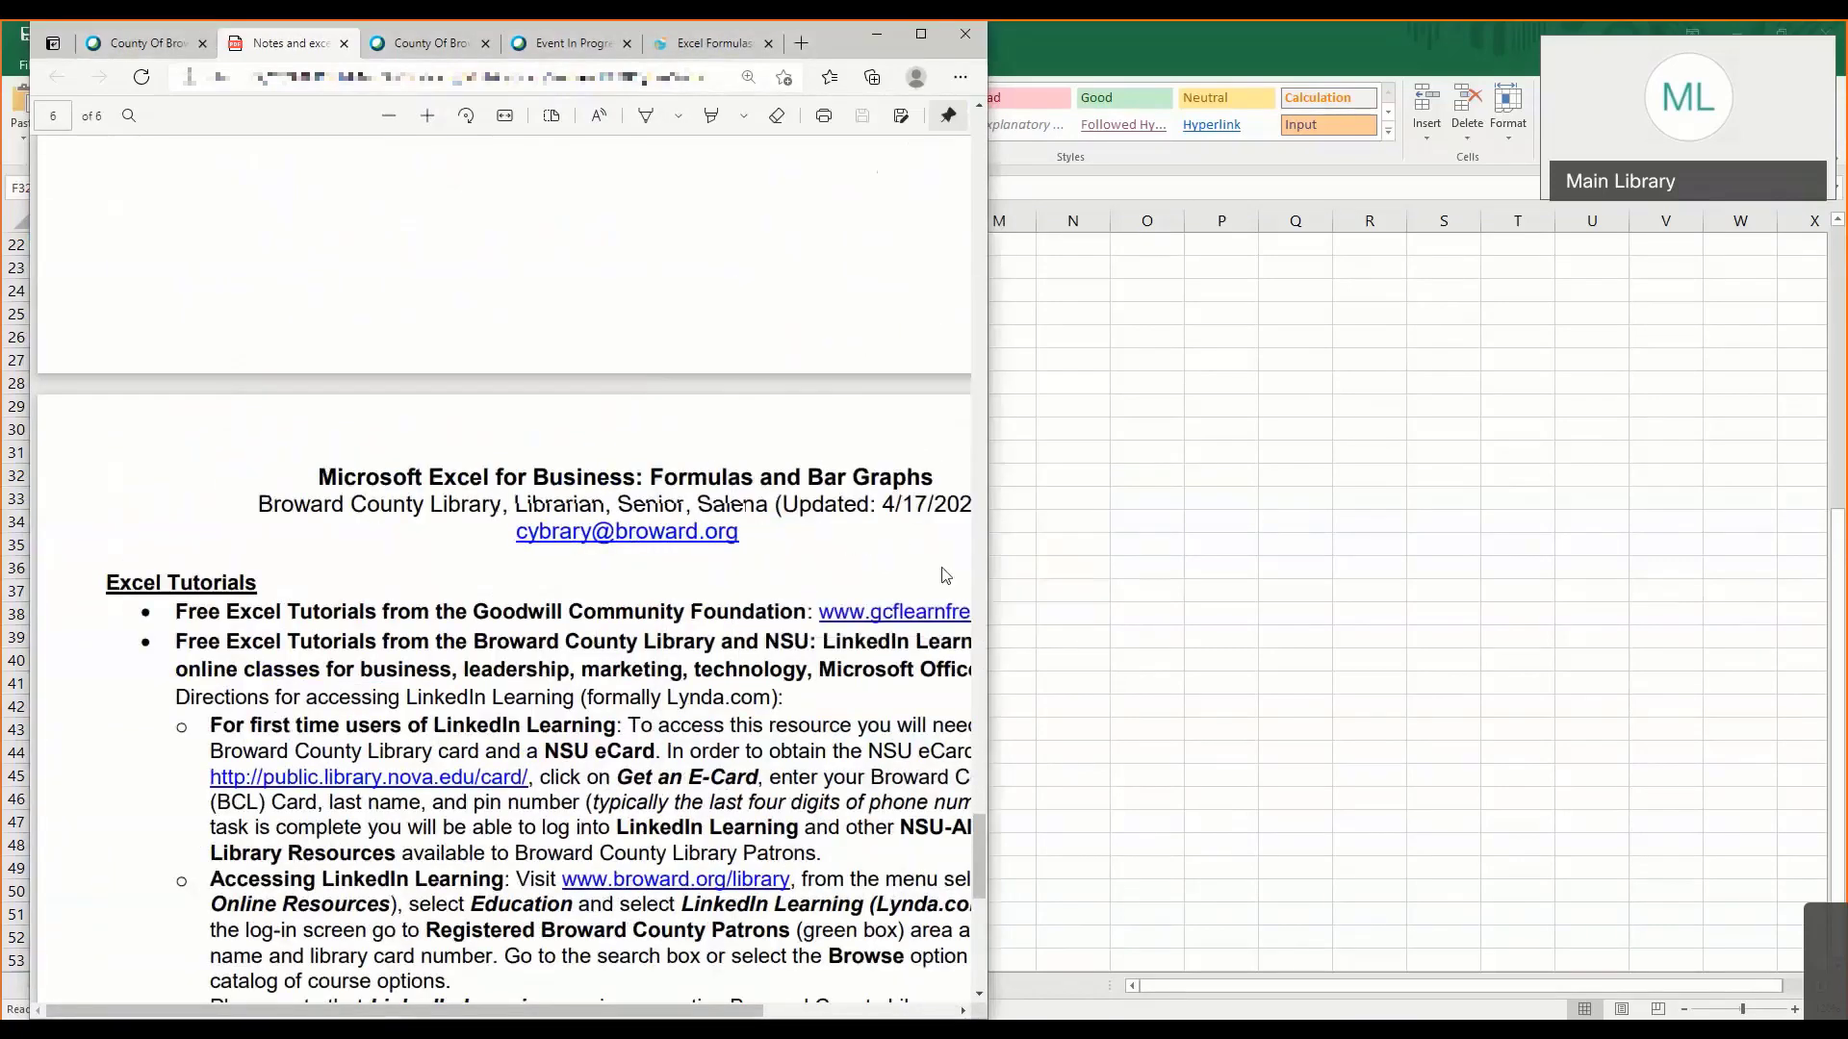
- Widen the browser window to fit the full page width and read the LinkedIn Learning access directions under Excel Tutorials
{"action": "left_click_drag", "start_coordinate": [991, 546], "coordinate": [1236, 565]}
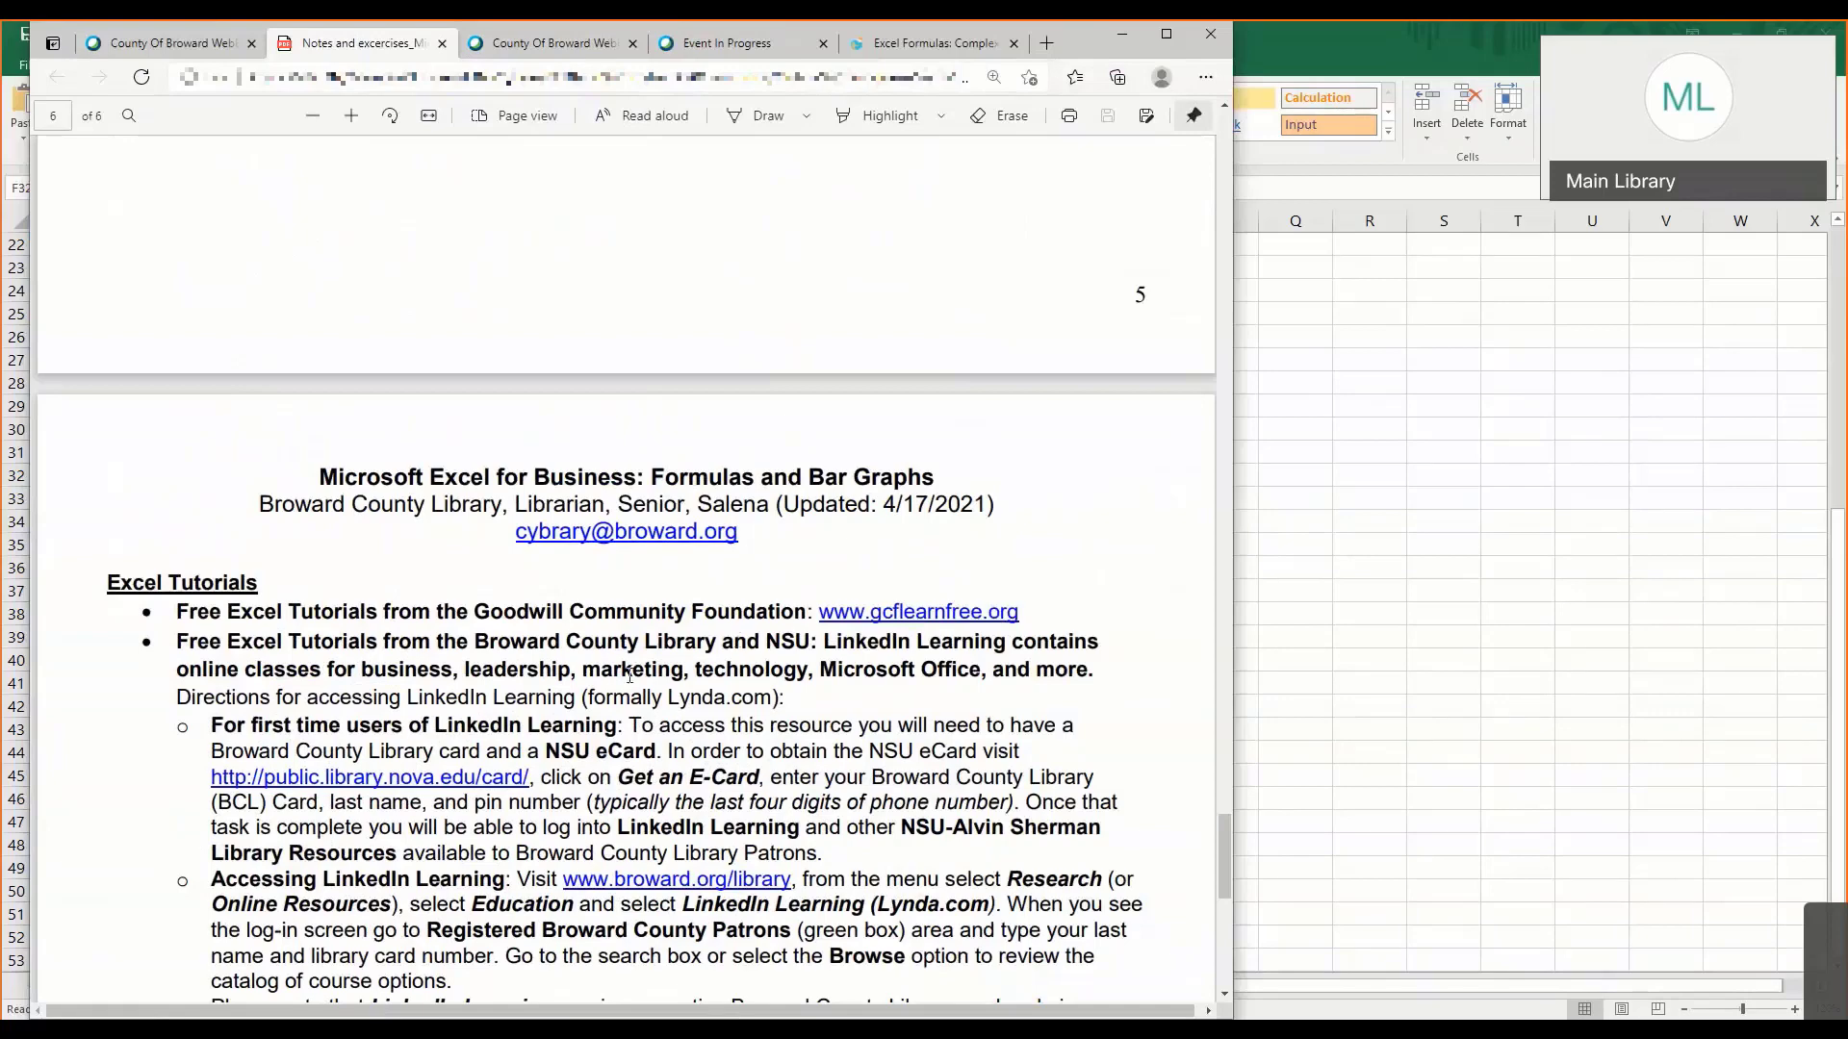
{"action": "scroll", "coordinate": [628, 674], "scroll_direction": "down", "scroll_amount": 2}
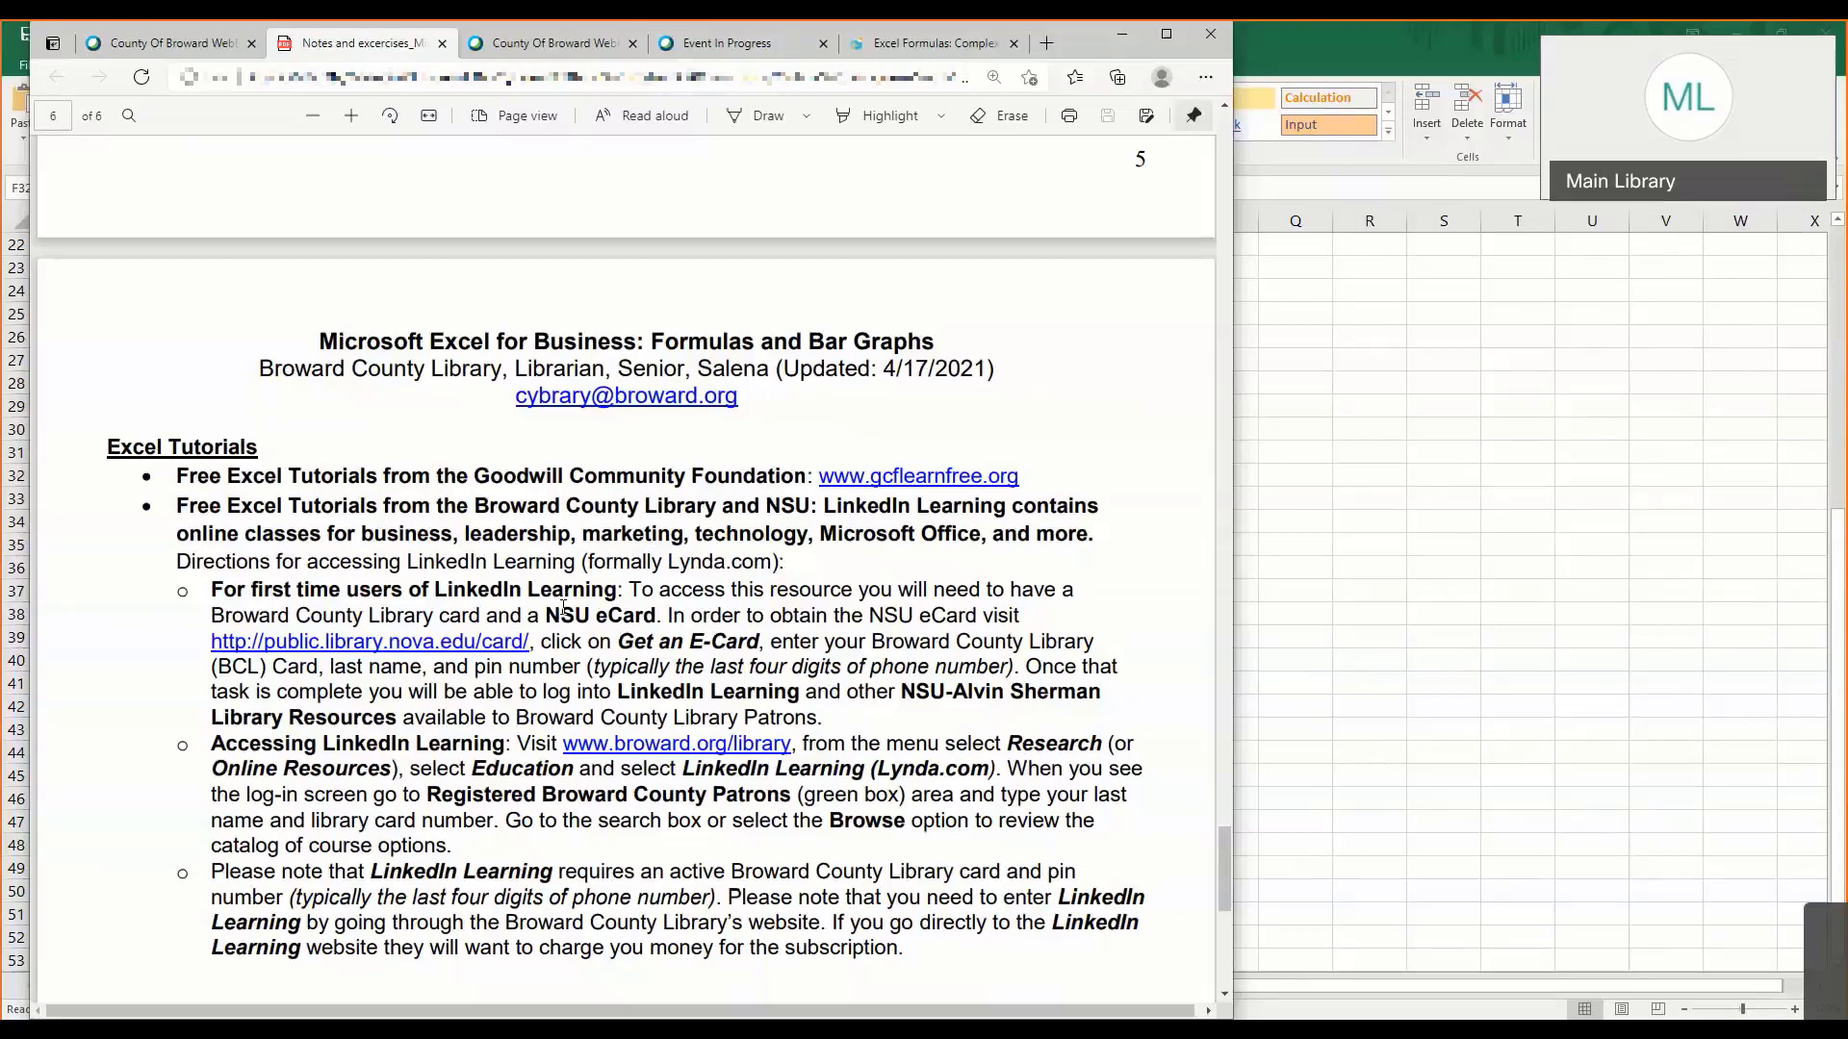
{"action": "scroll", "coordinate": [599, 621], "scroll_direction": "down", "scroll_amount": 3}
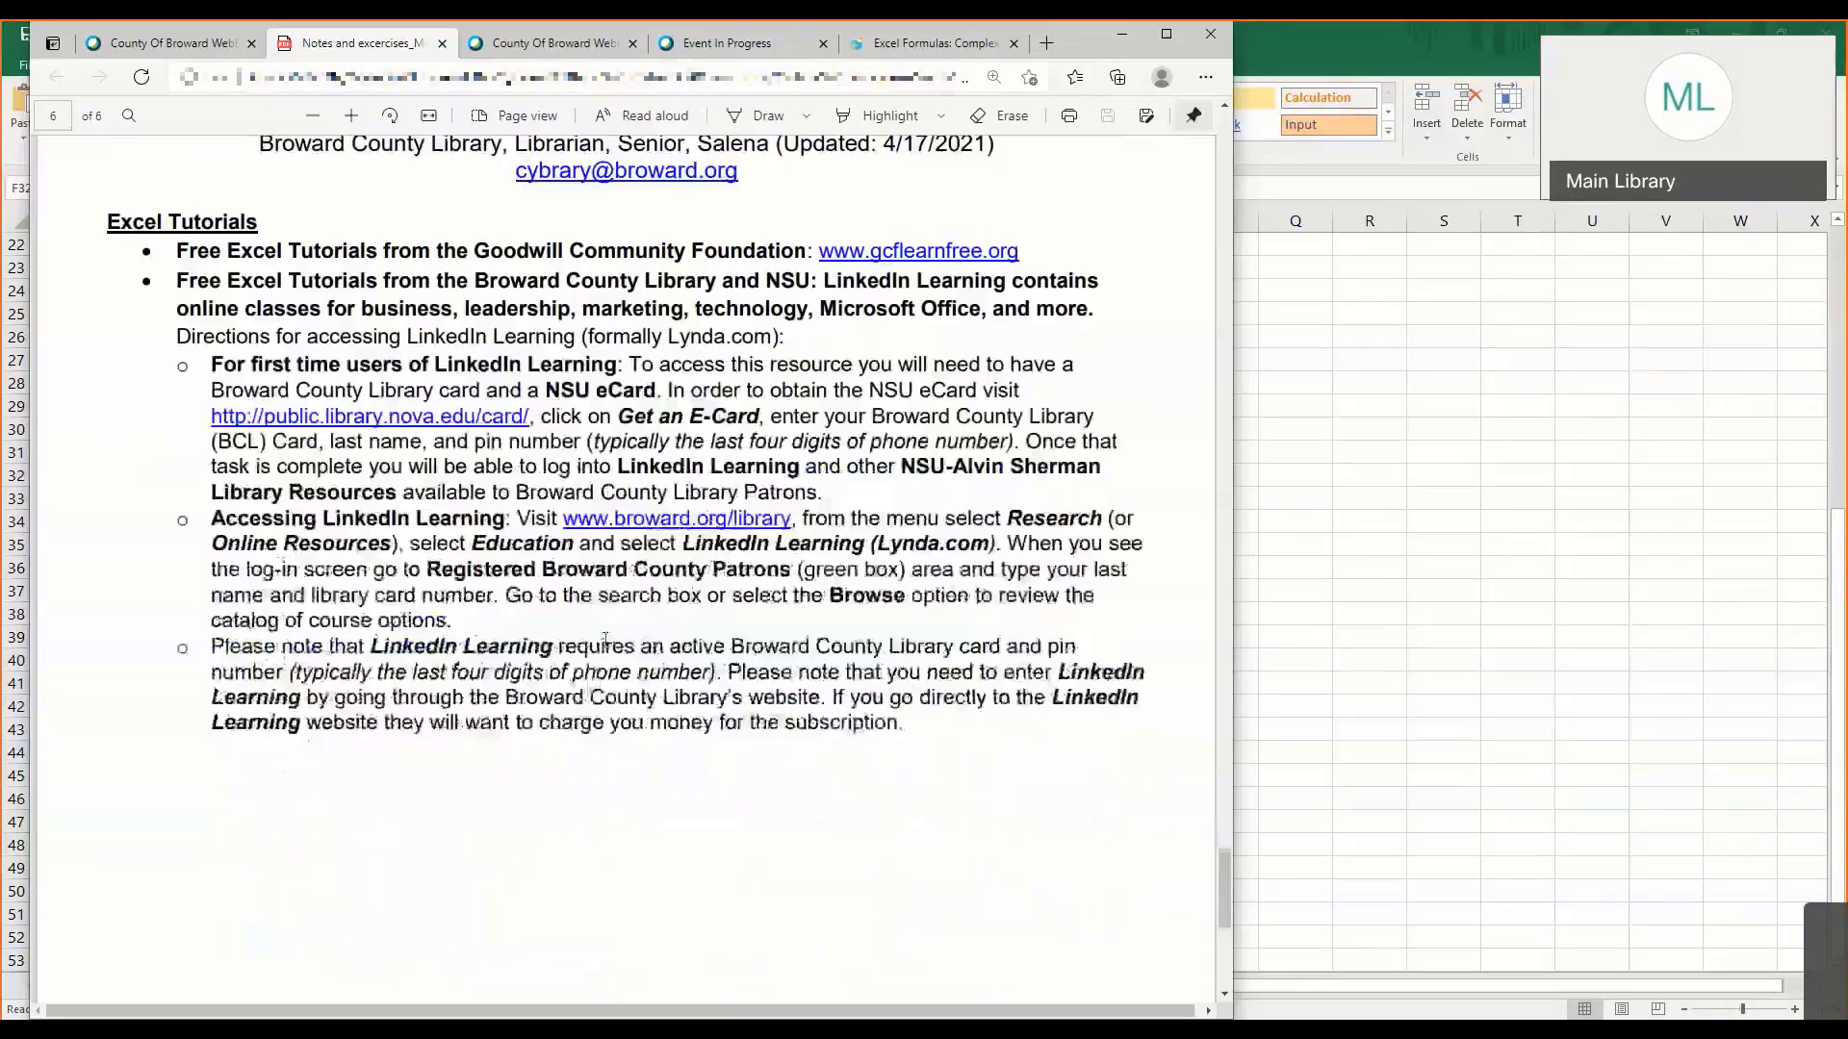